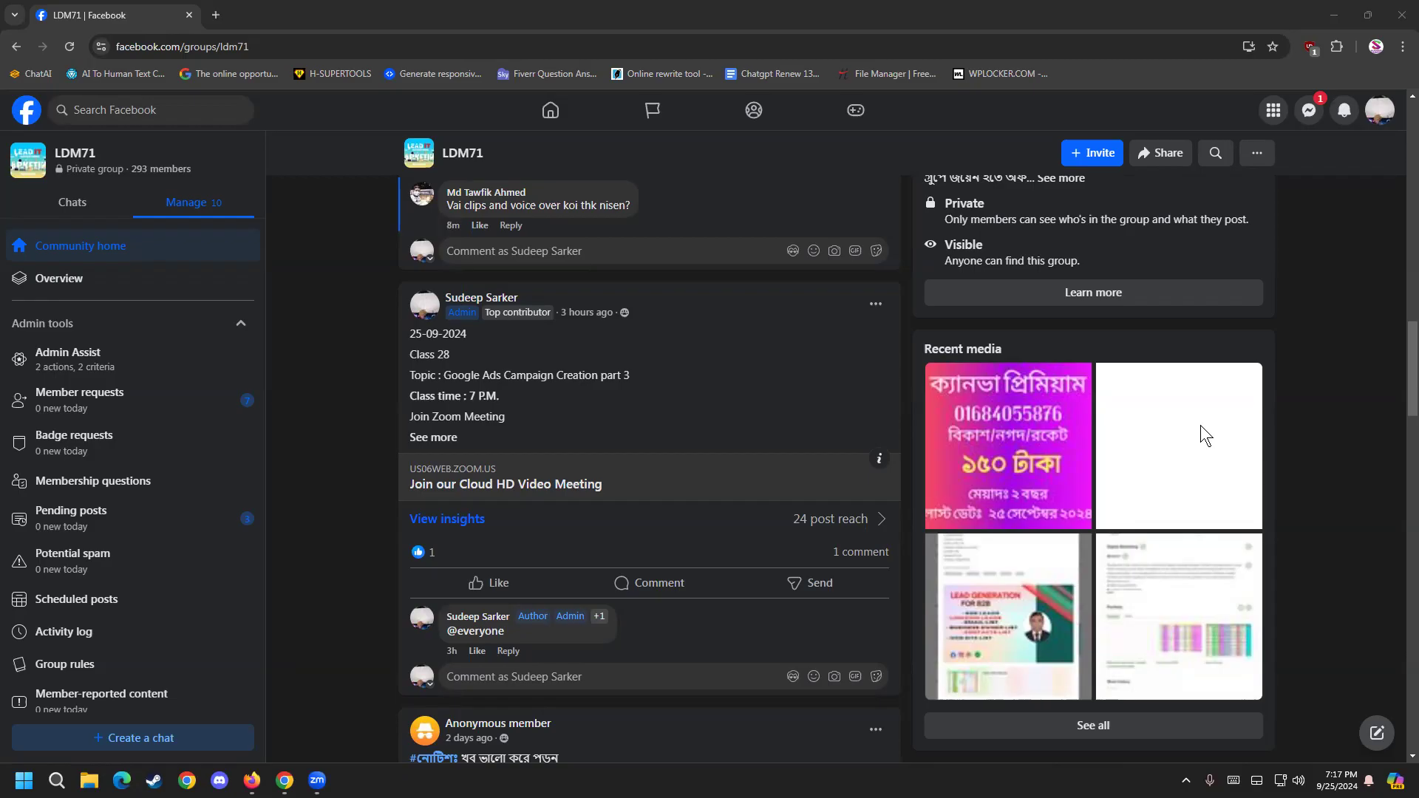
# Step: Open the YouTube home page and switch to the GamingSoup channel
pyautogui.hotkey('ctrl', 'l')
pyautogui.write('y')
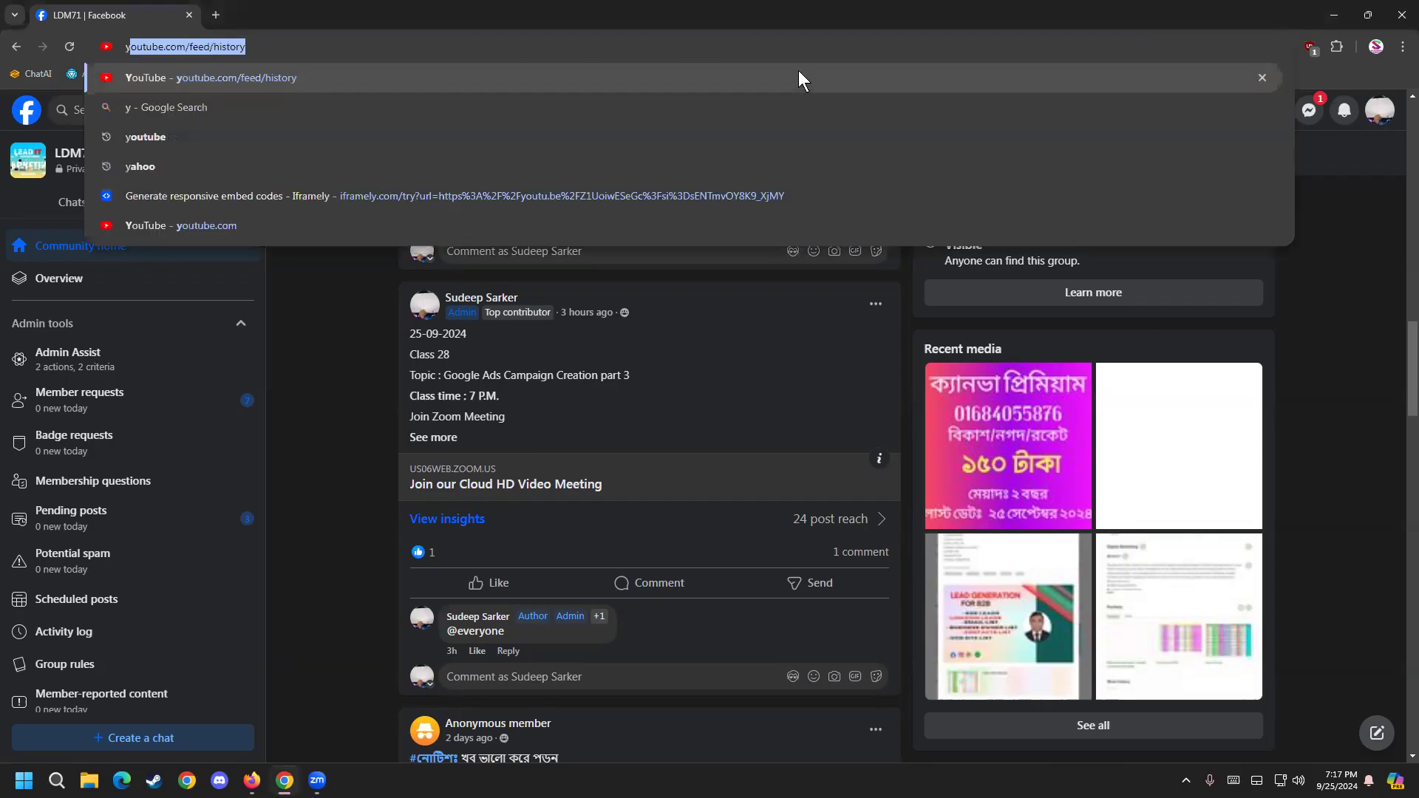
pyautogui.click(429, 78)
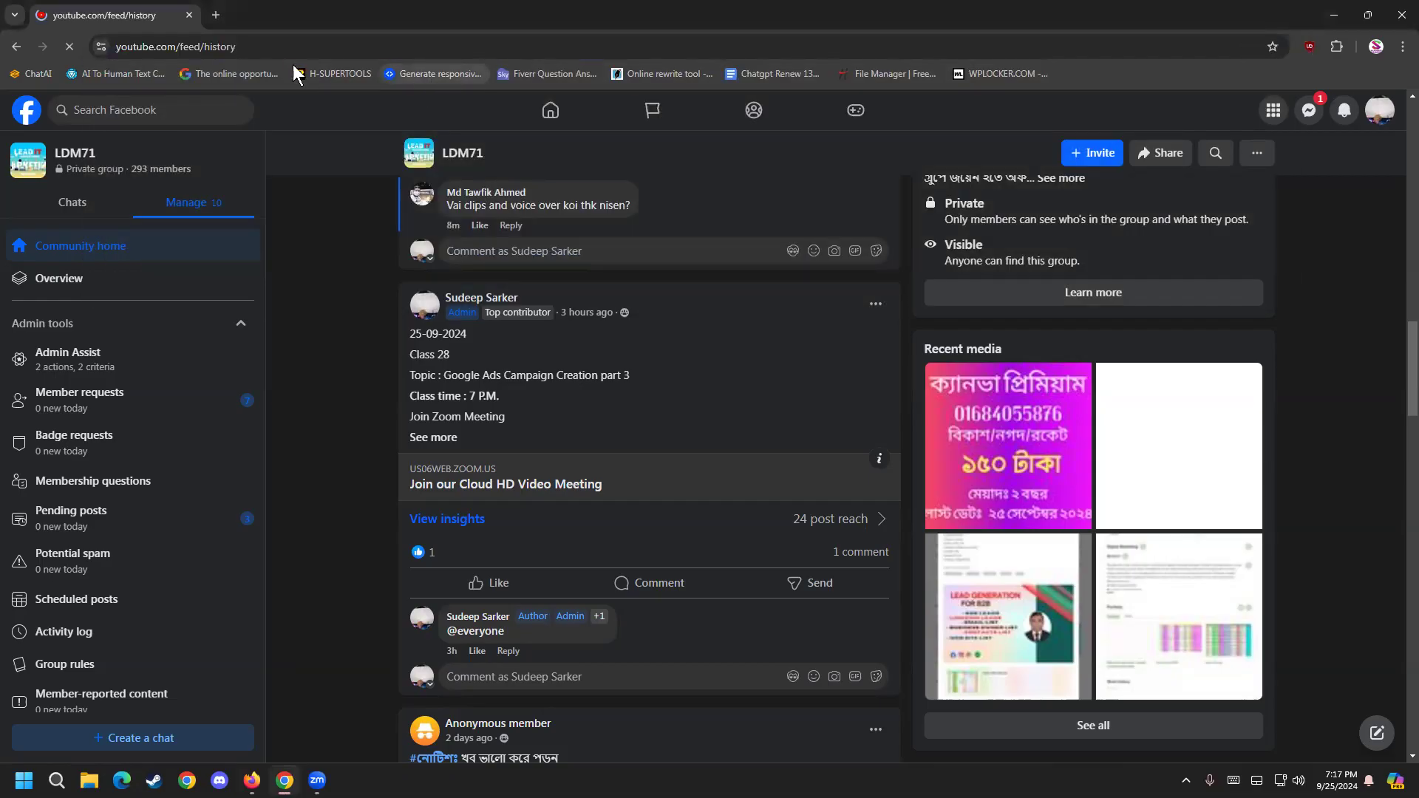
pyautogui.click(76, 112)
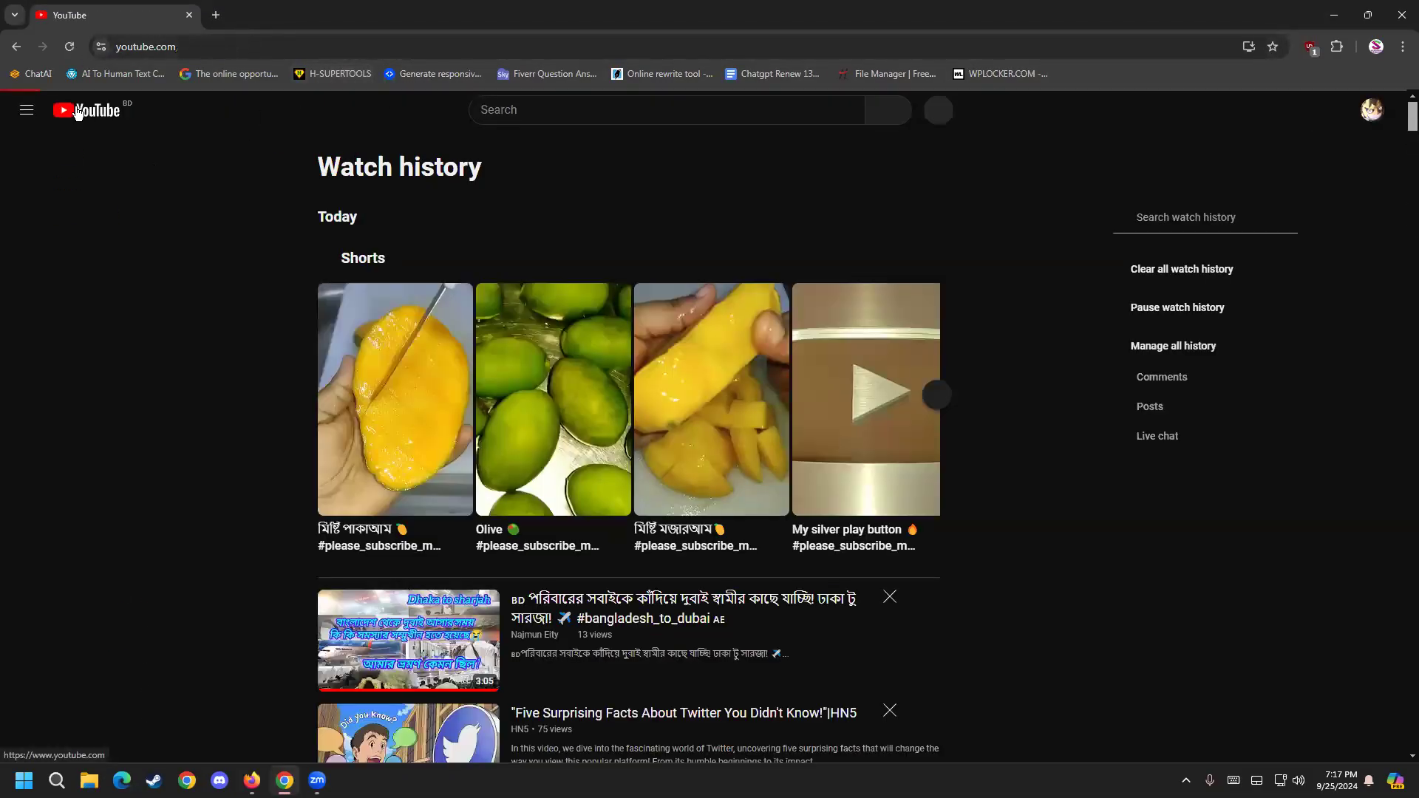
pyautogui.click(1370, 111)
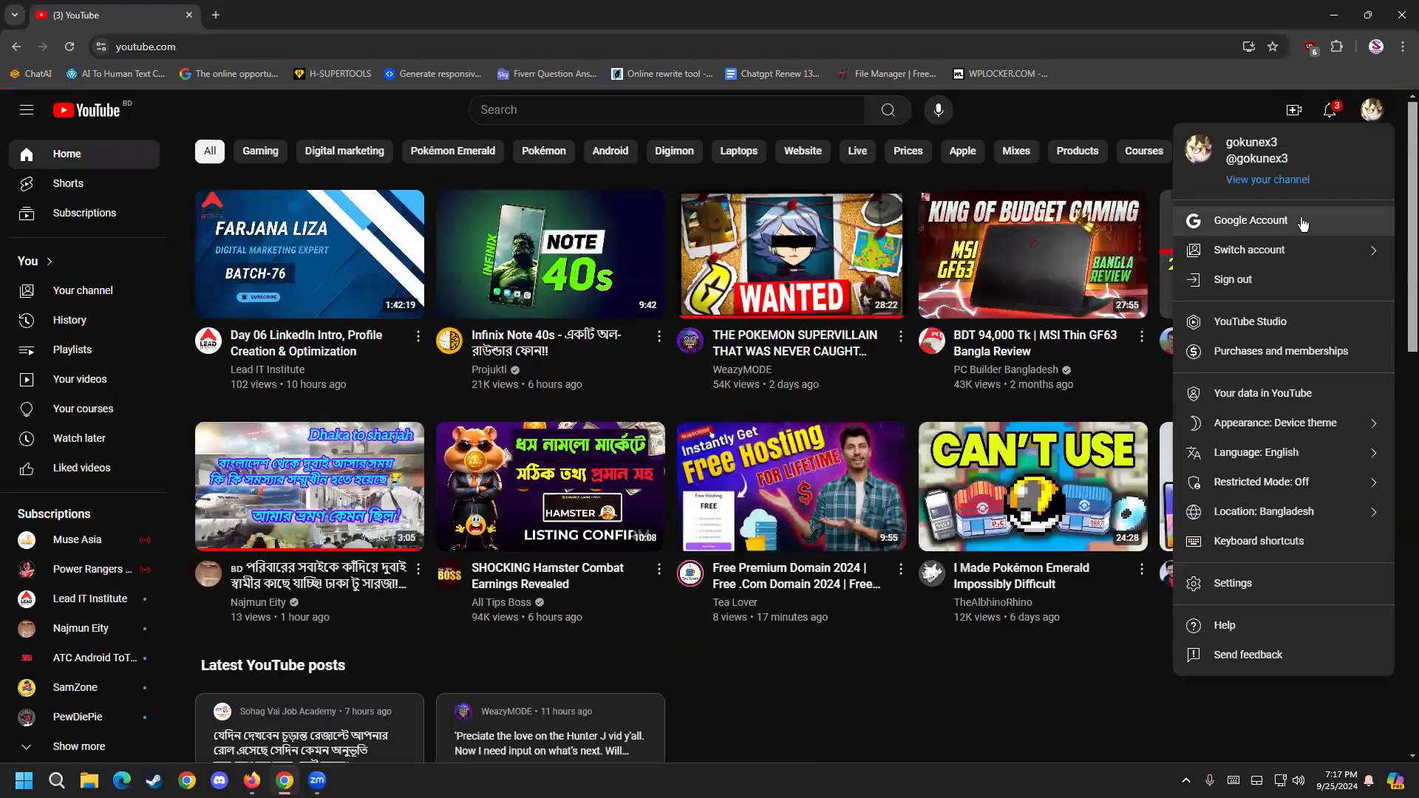
pyautogui.click(1219, 247)
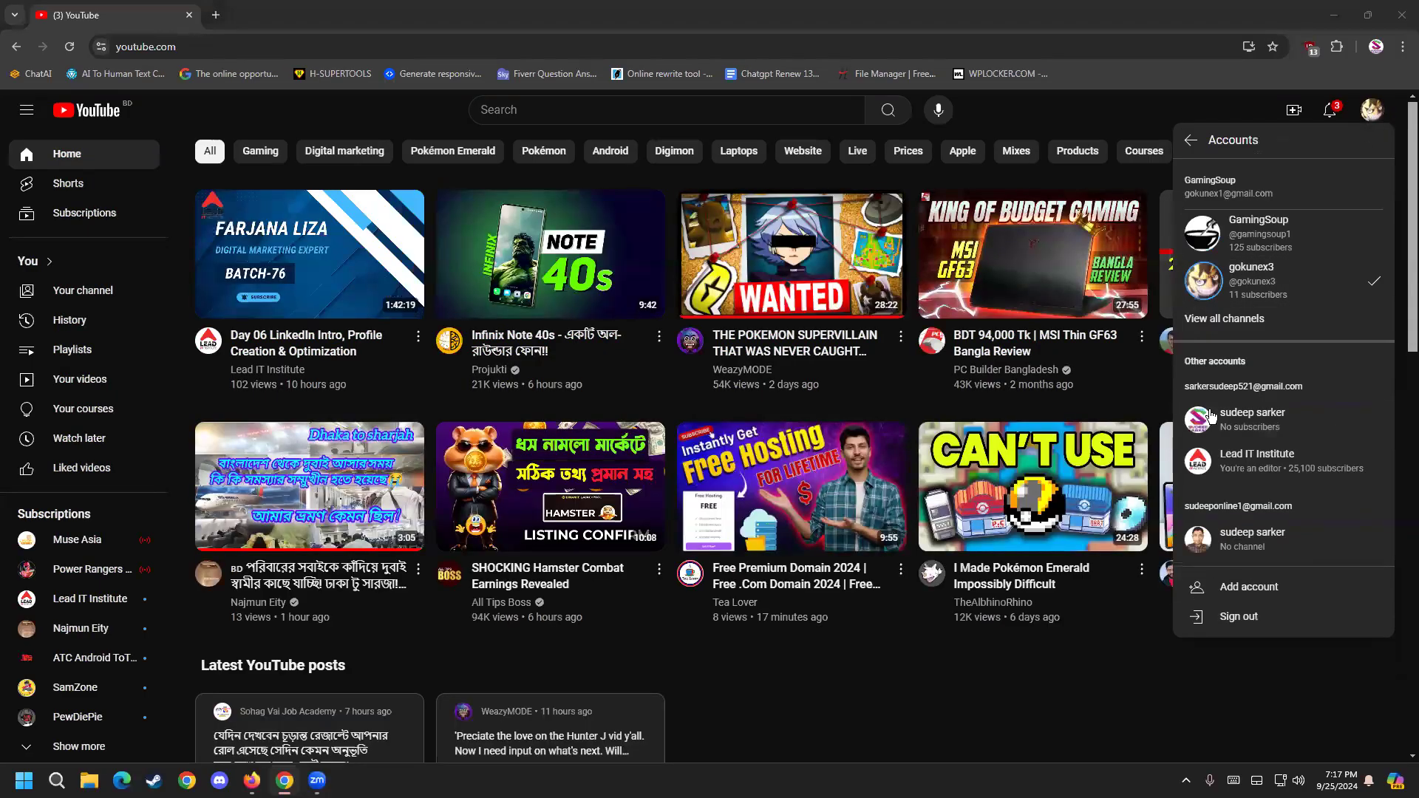
pyautogui.click(1256, 233)
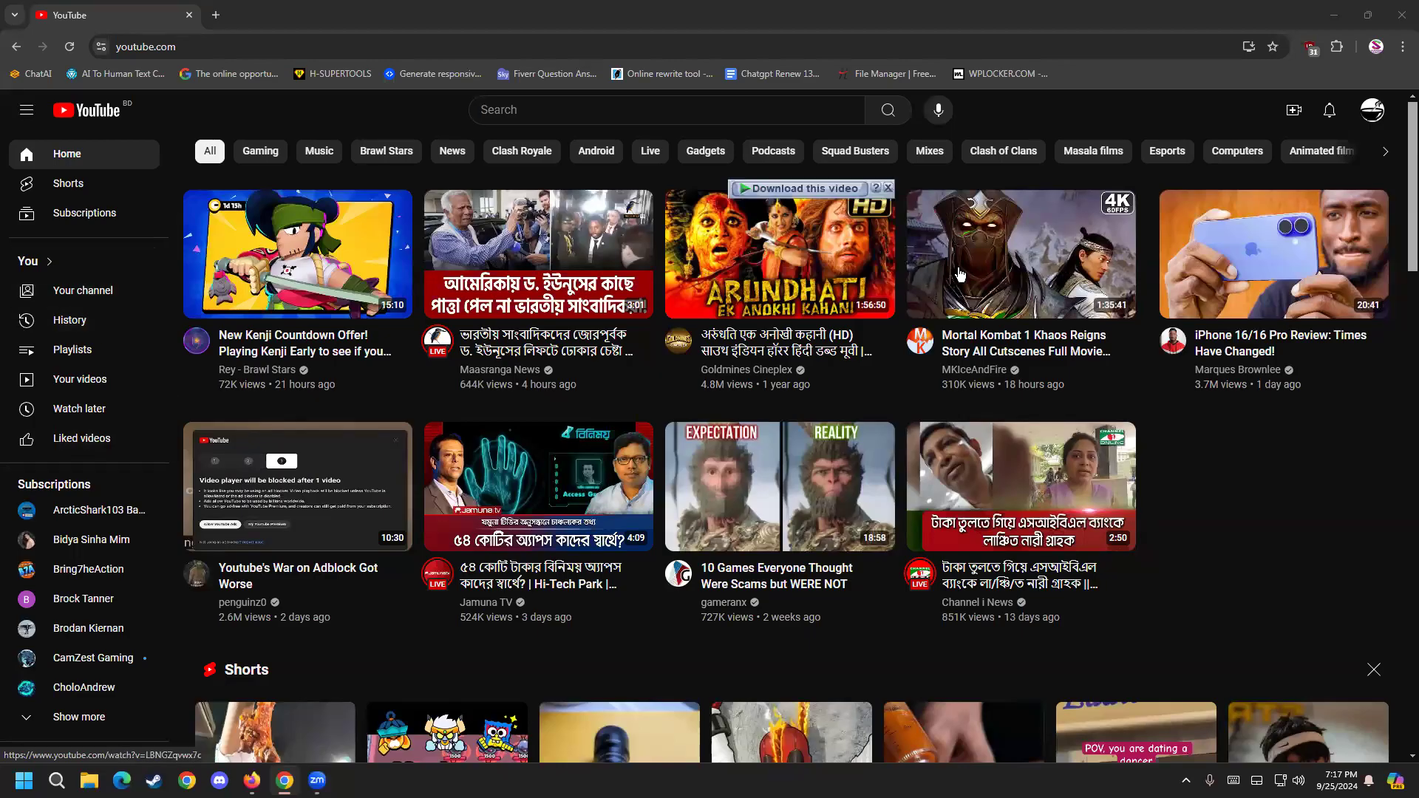
# Step: Go to YouTube Studio for the GamingSoup channel and open its settings
pyautogui.click(1373, 118)
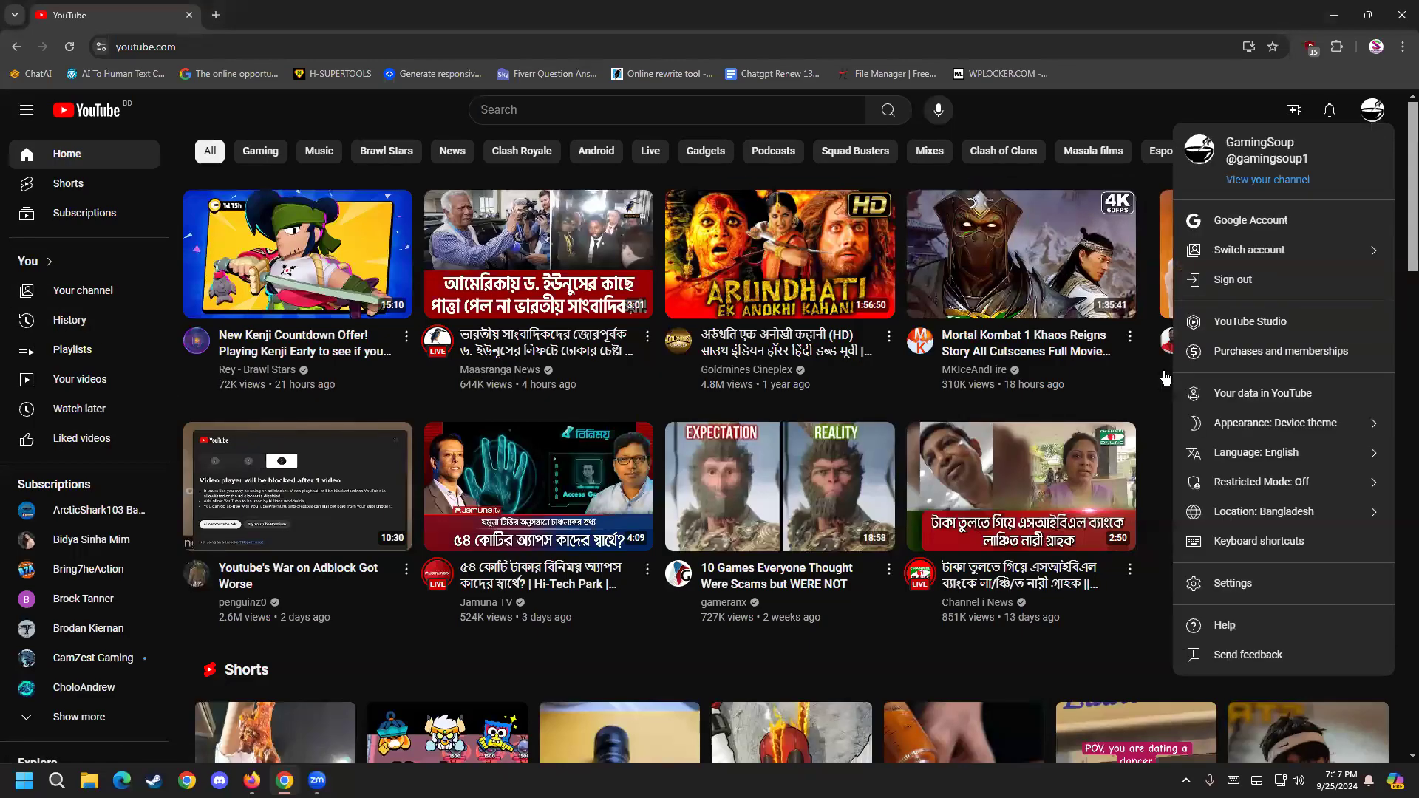
pyautogui.click(1261, 330)
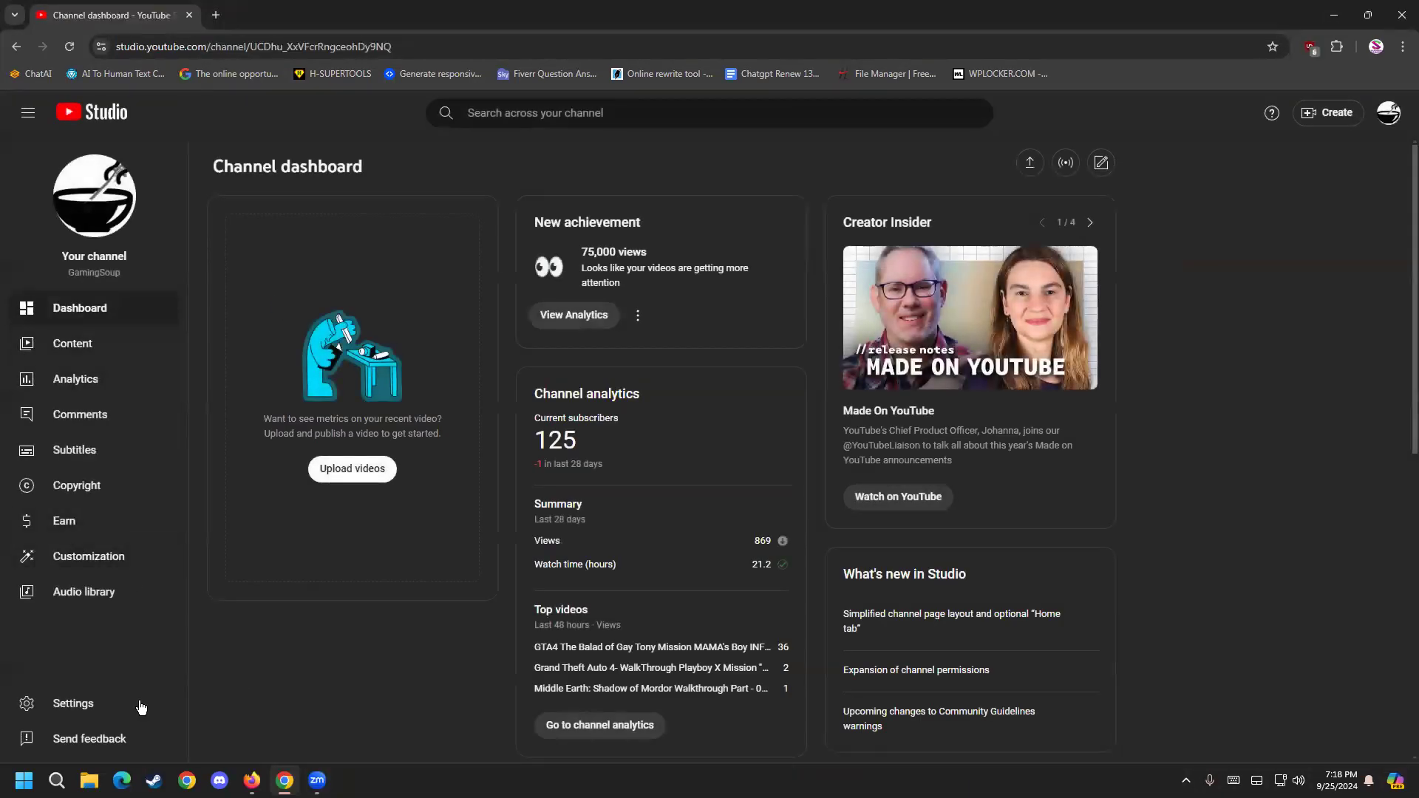
pyautogui.click(84, 705)
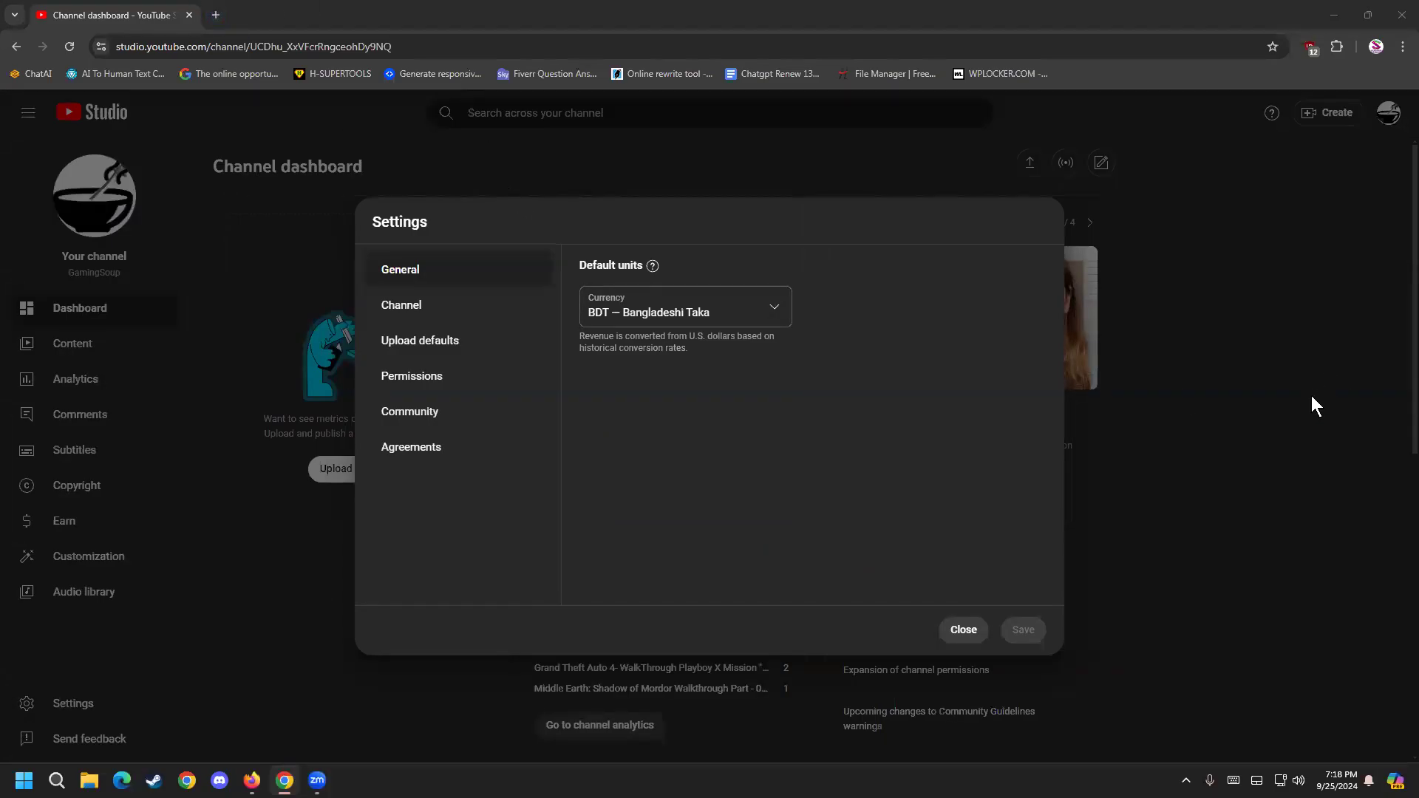
# Step: Open Google in a new browser tab and switch to the GamingSoup account
pyautogui.click(215, 14)
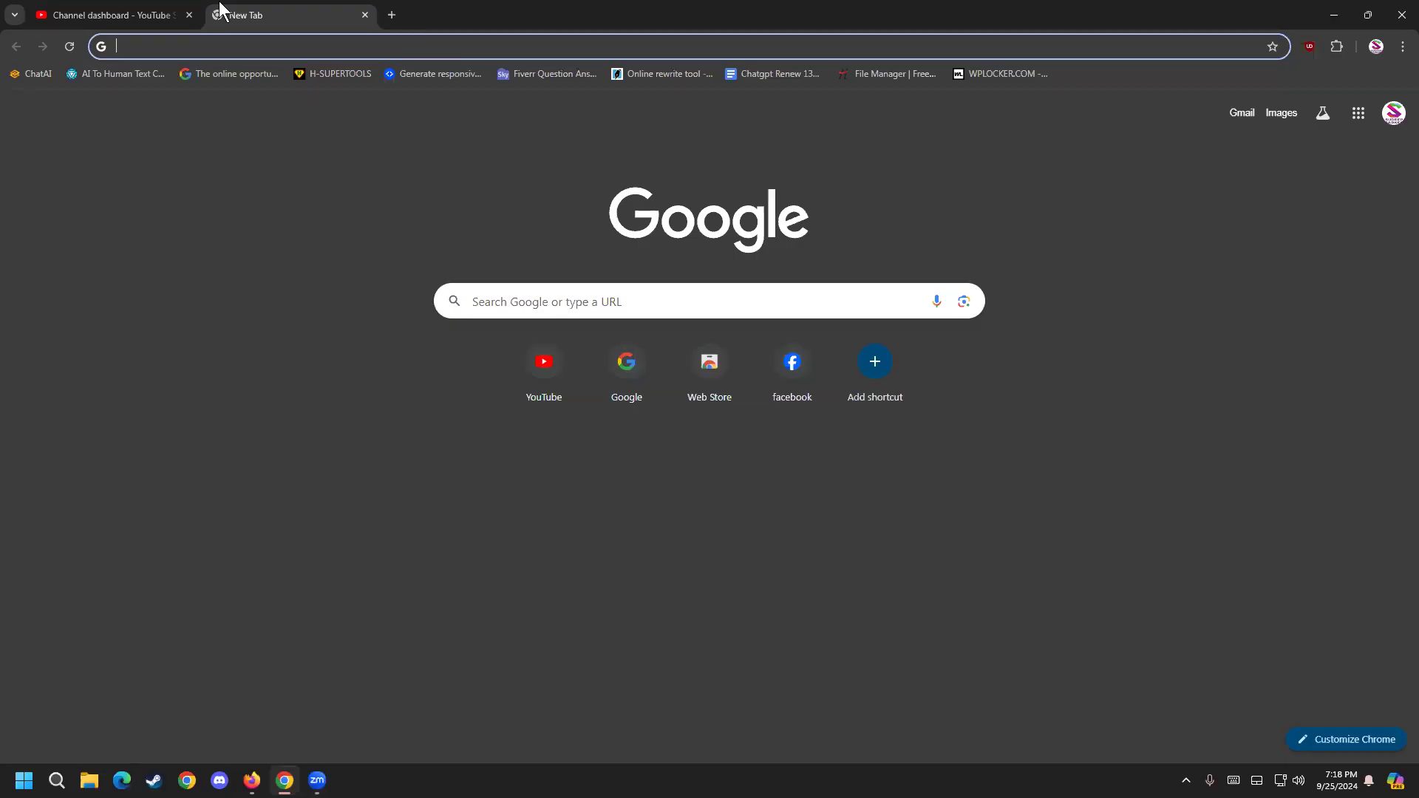
pyautogui.click(1394, 113)
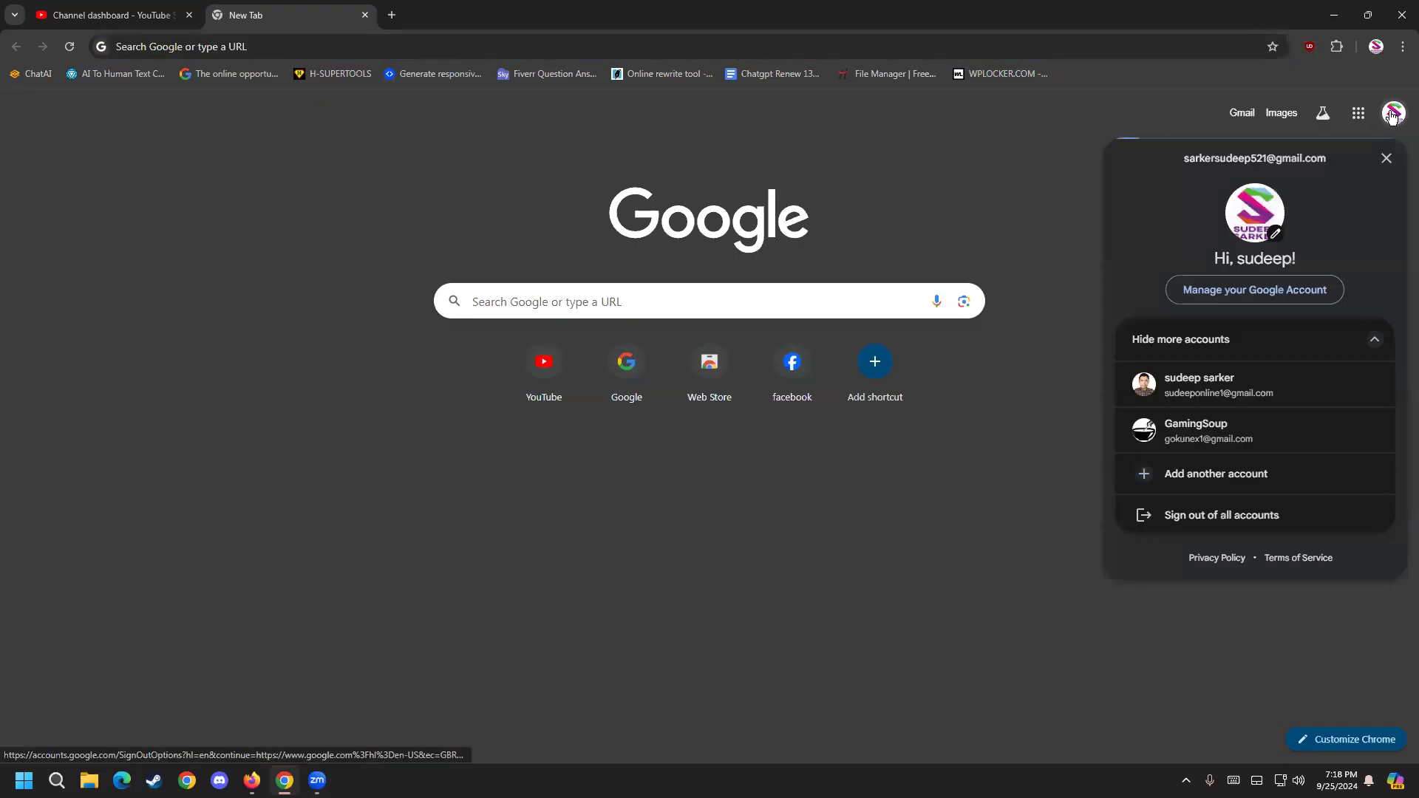
pyautogui.click(1242, 438)
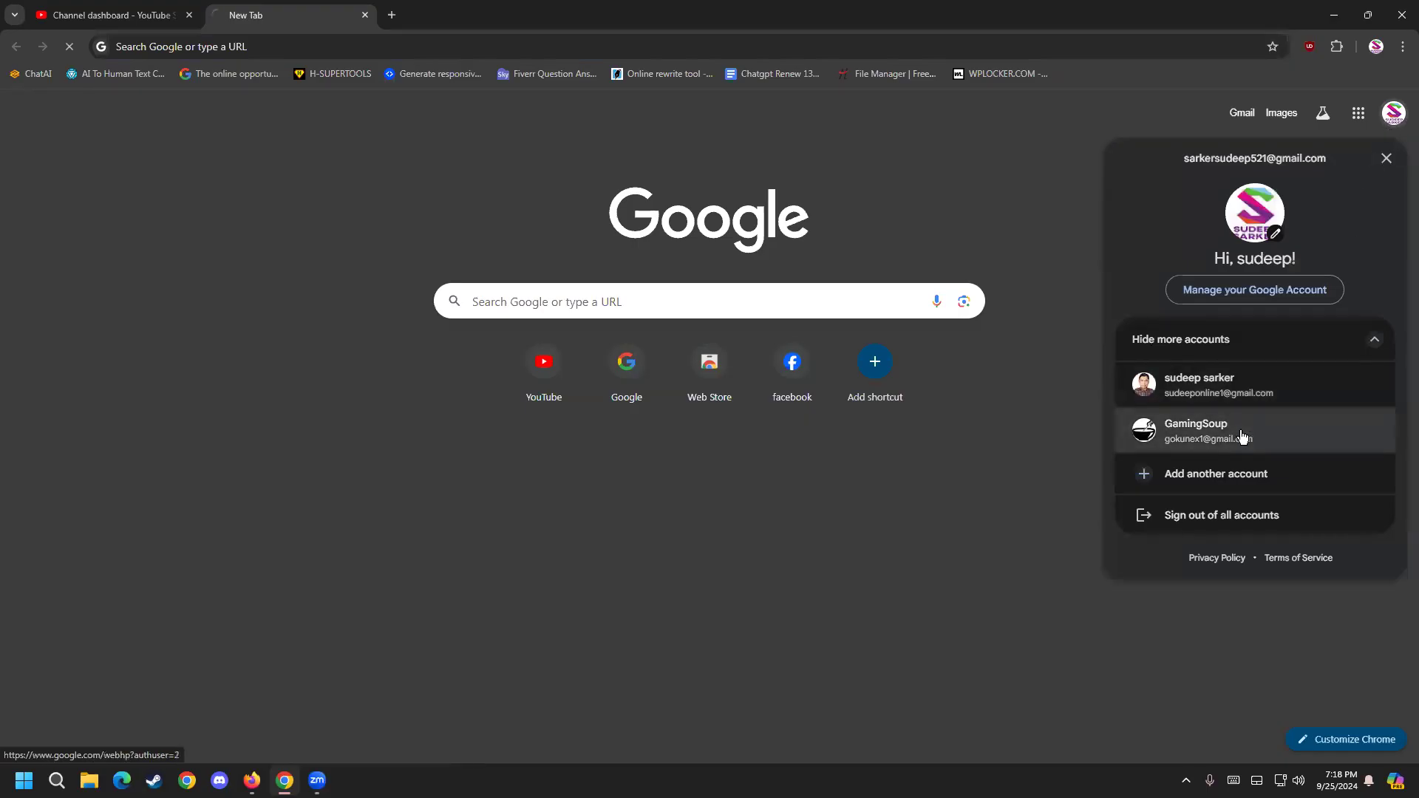
# Step: Open Google Ads from the Google apps and enter the account's Campaigns page
pyautogui.click(1347, 109)
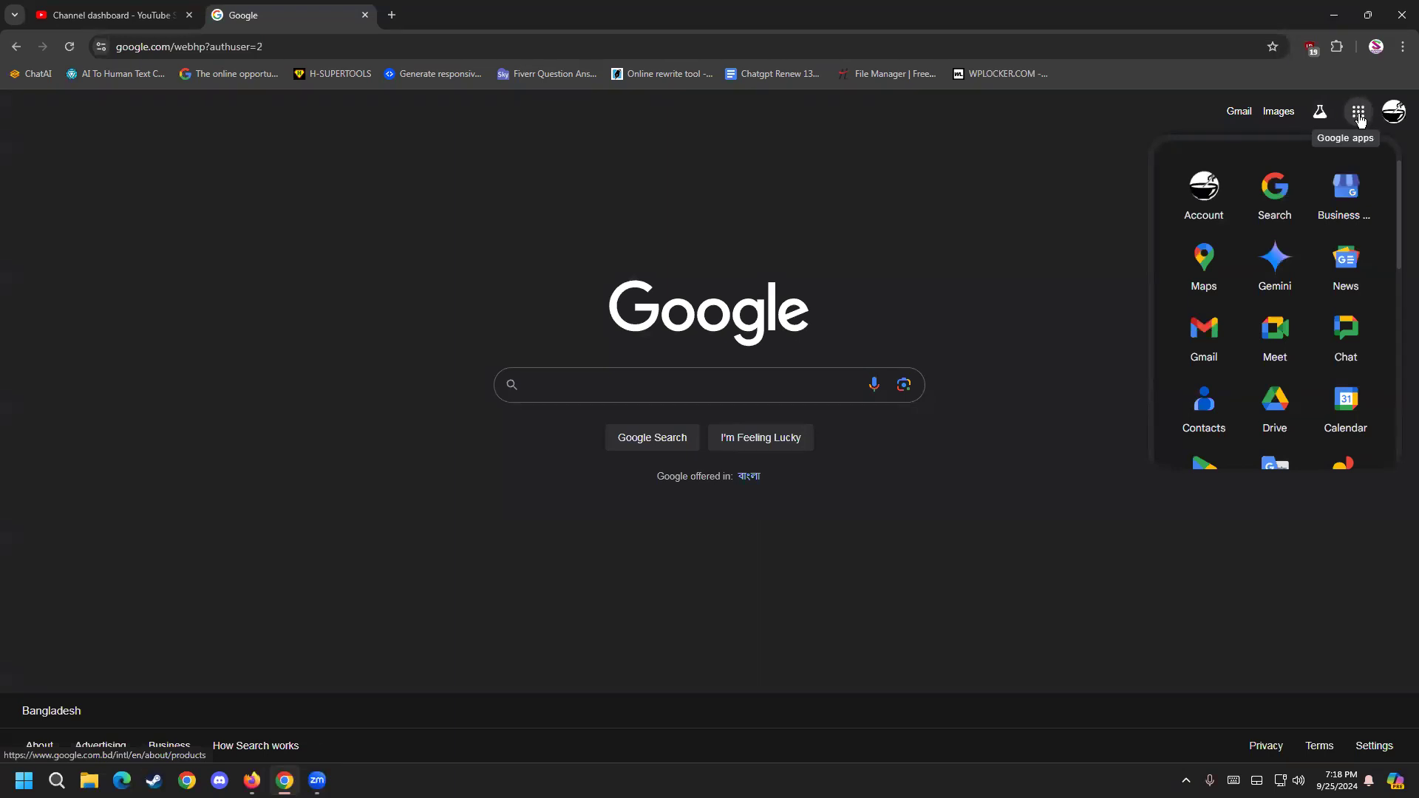
pyautogui.scroll(-5, 1351, 200)
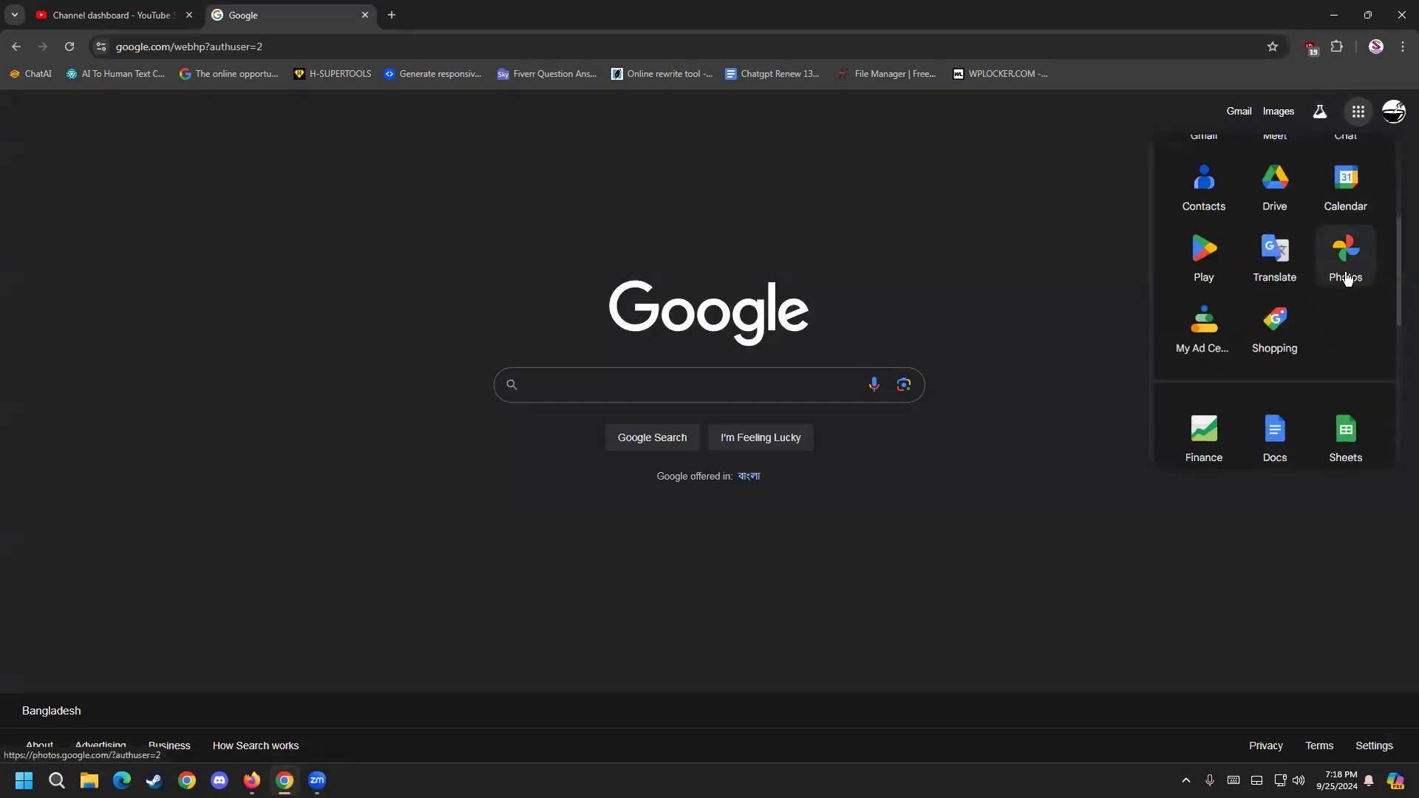
pyautogui.scroll(-1, 1355, 297)
pyautogui.scroll(-1, 1339, 340)
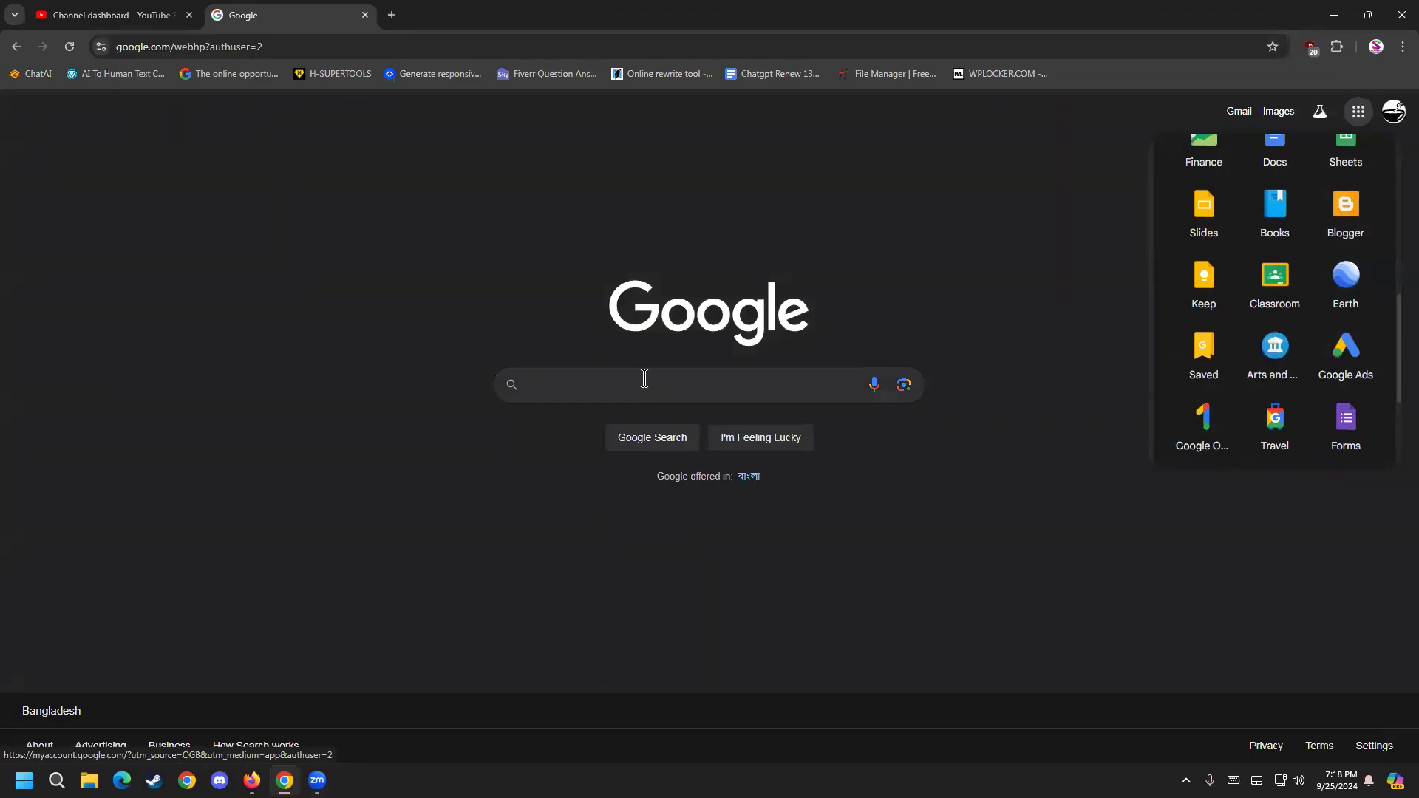
pyautogui.click(1342, 354)
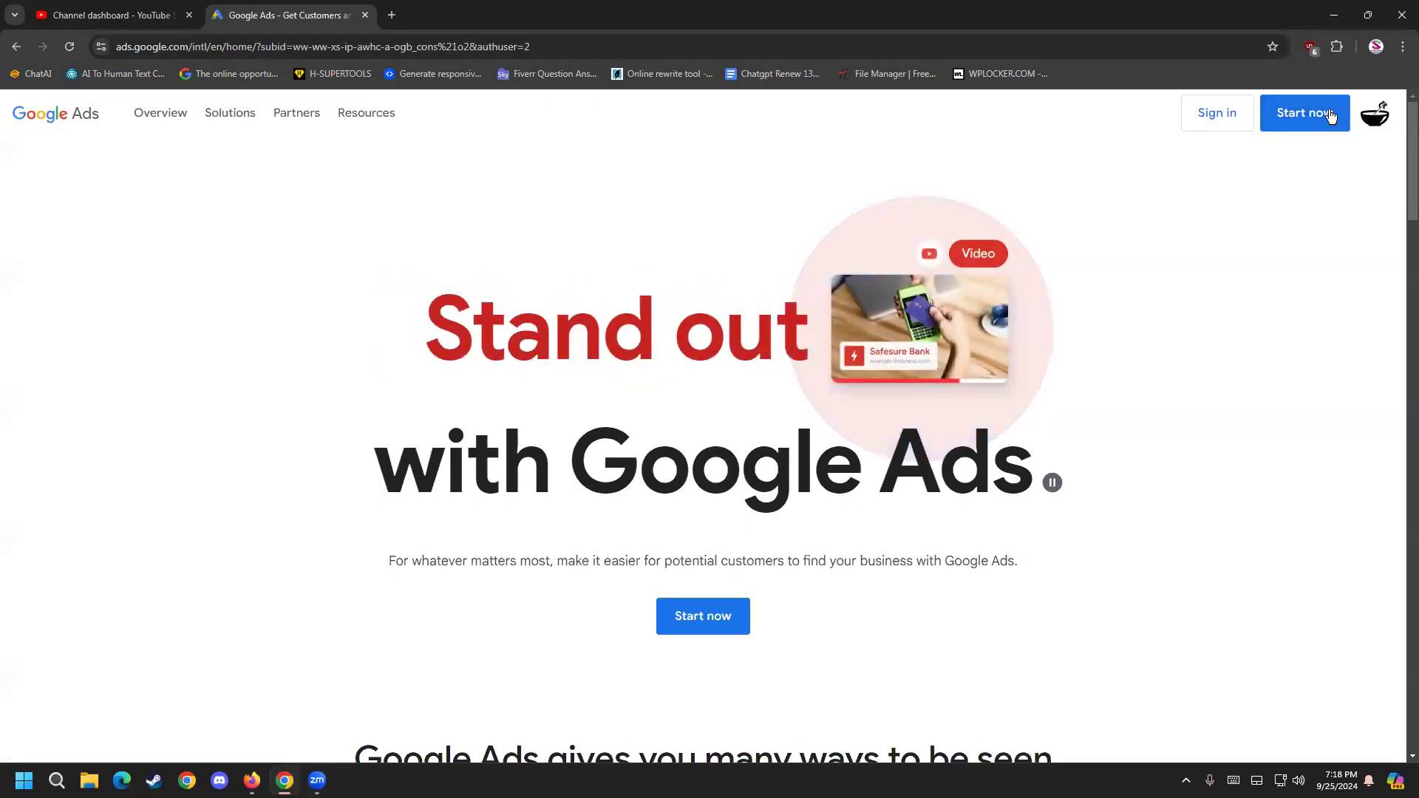
pyautogui.click(1322, 115)
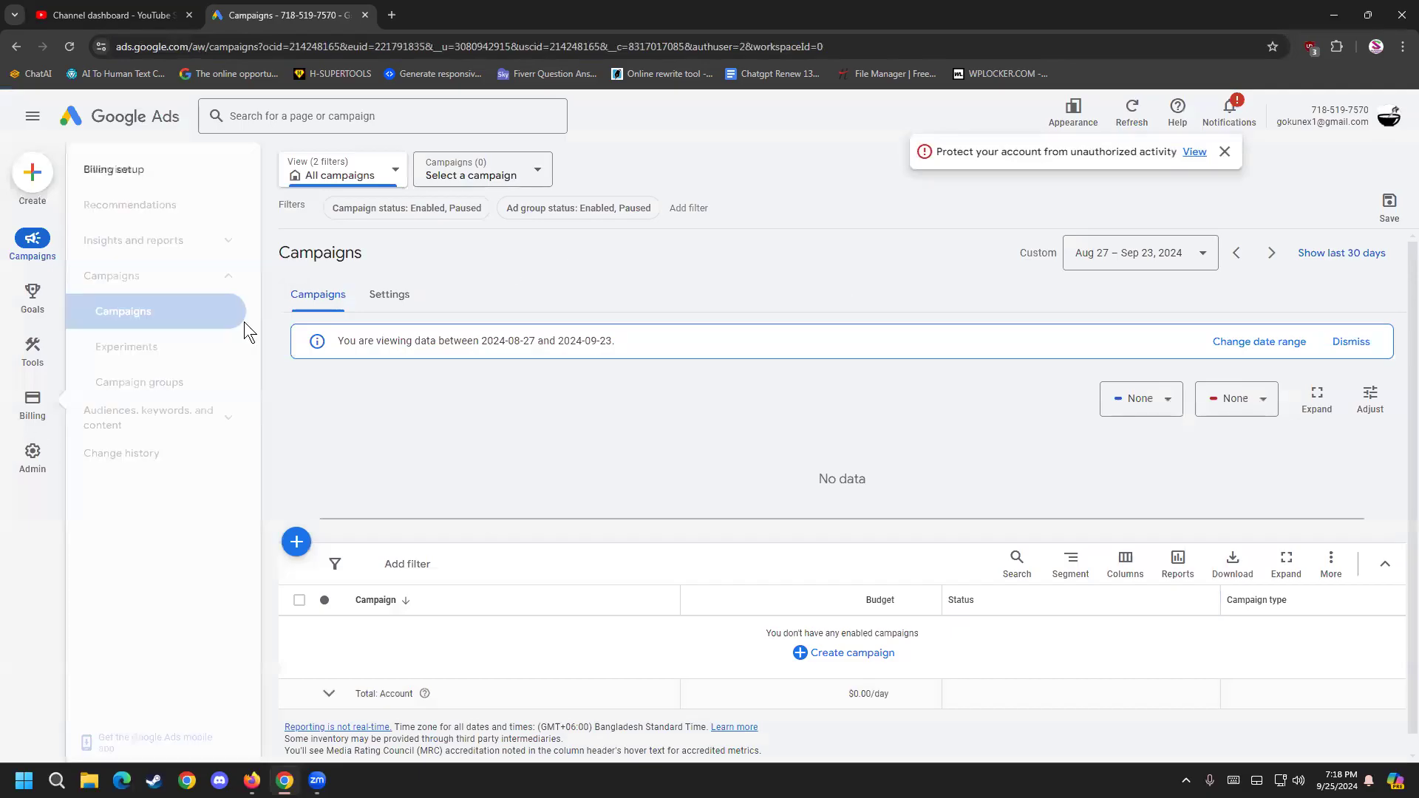
# Step: Check and dismiss the account notifications, then copy the Google Ads customer ID
pyautogui.click(1230, 109)
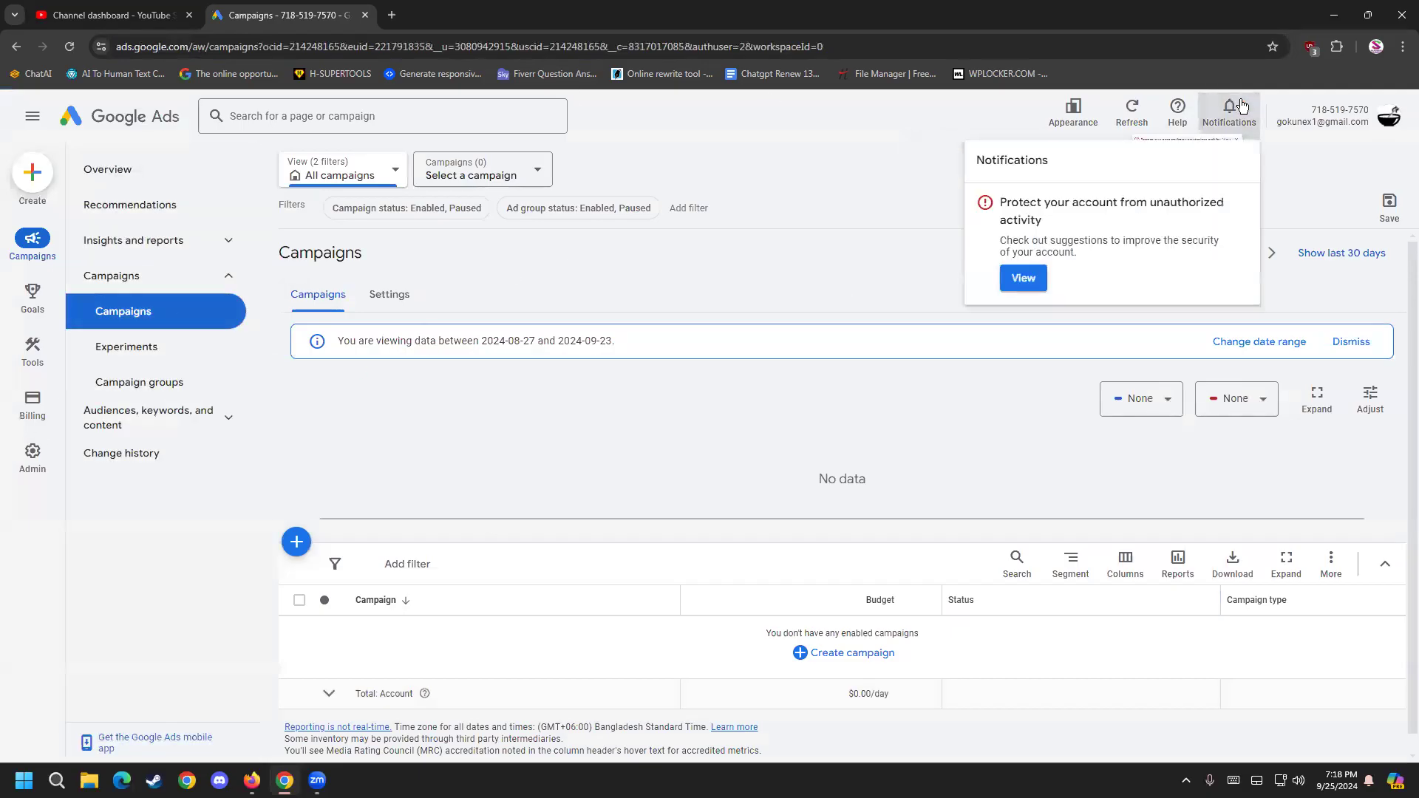
pyautogui.click(1310, 158)
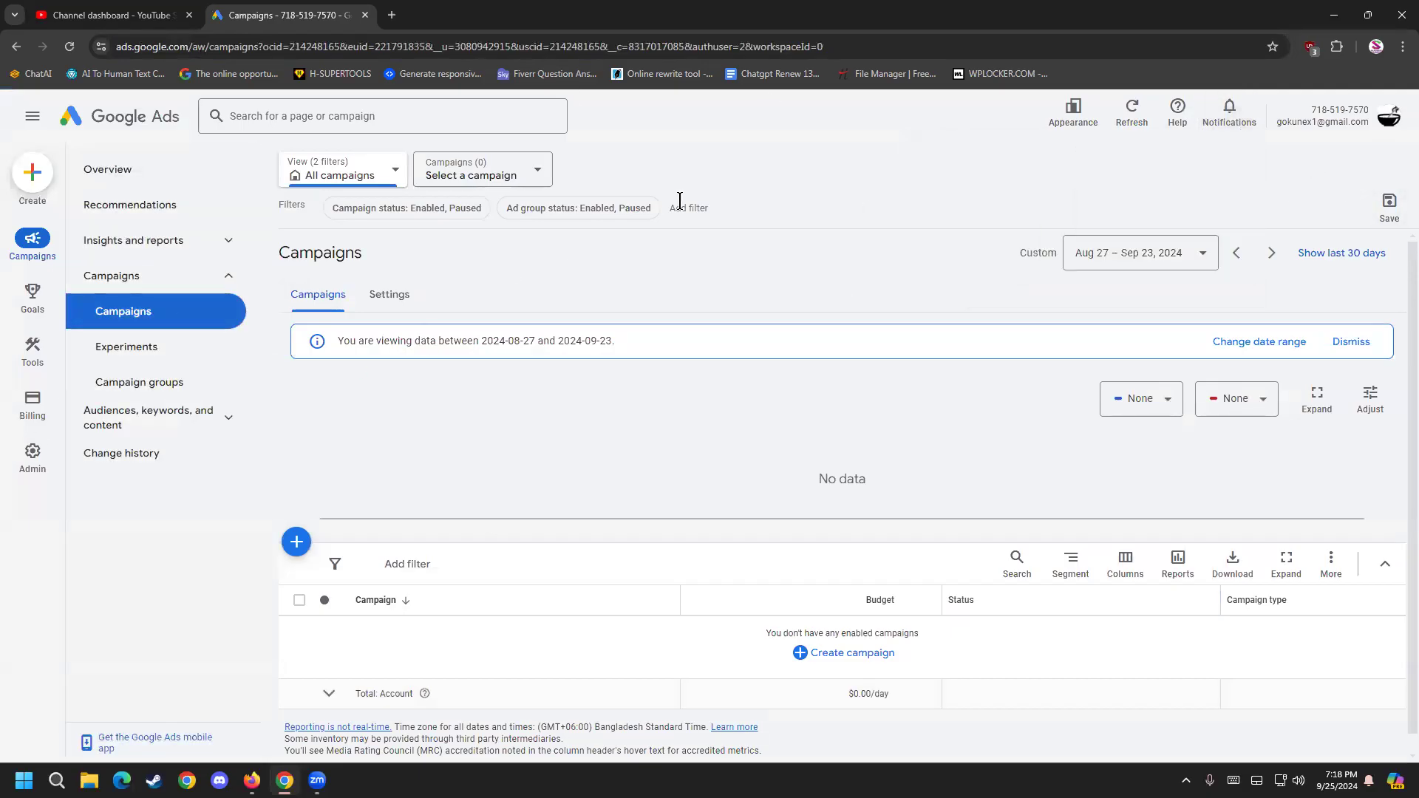
pyautogui.moveTo(1309, 110); pyautogui.dragTo(1370, 108)
pyautogui.rightClick(1355, 108)
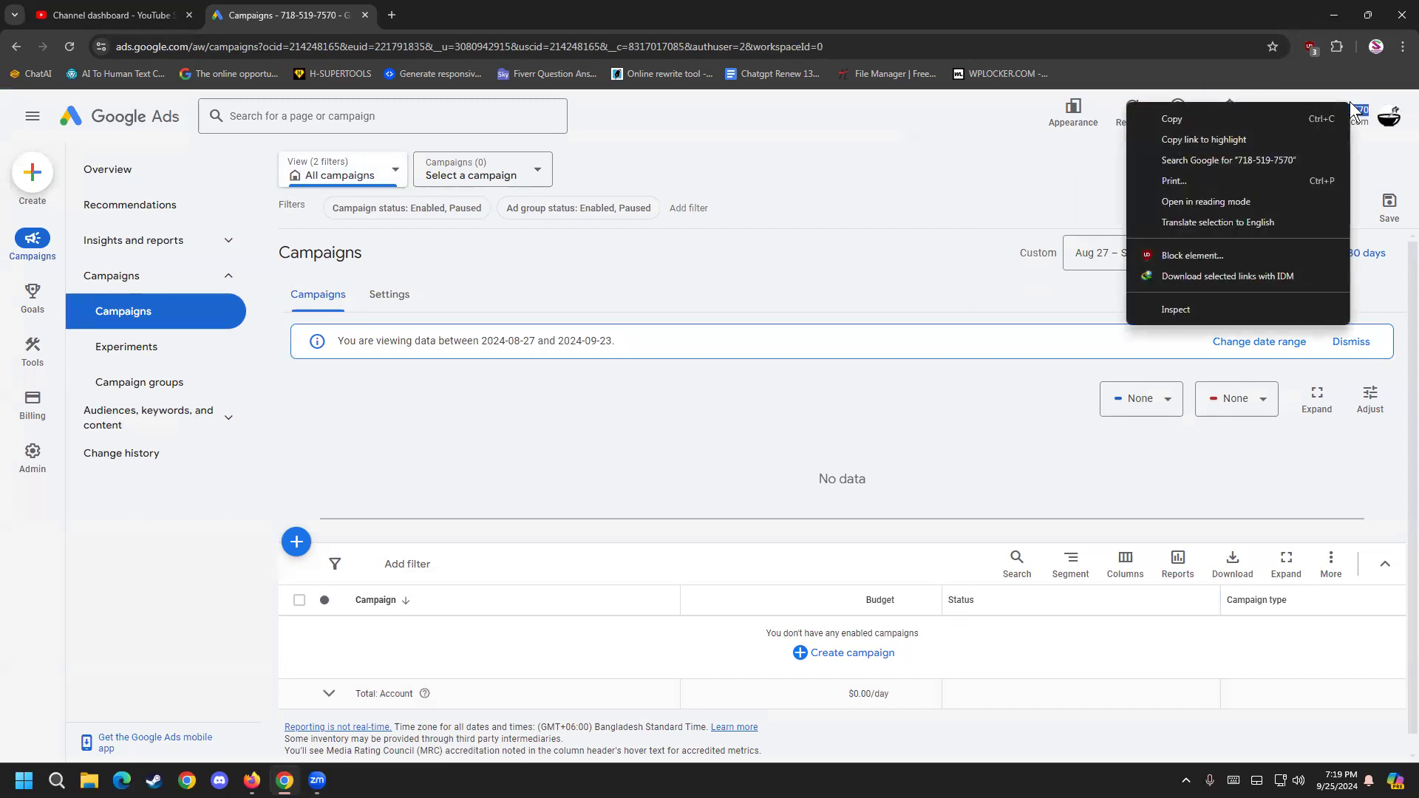
pyautogui.click(1288, 118)
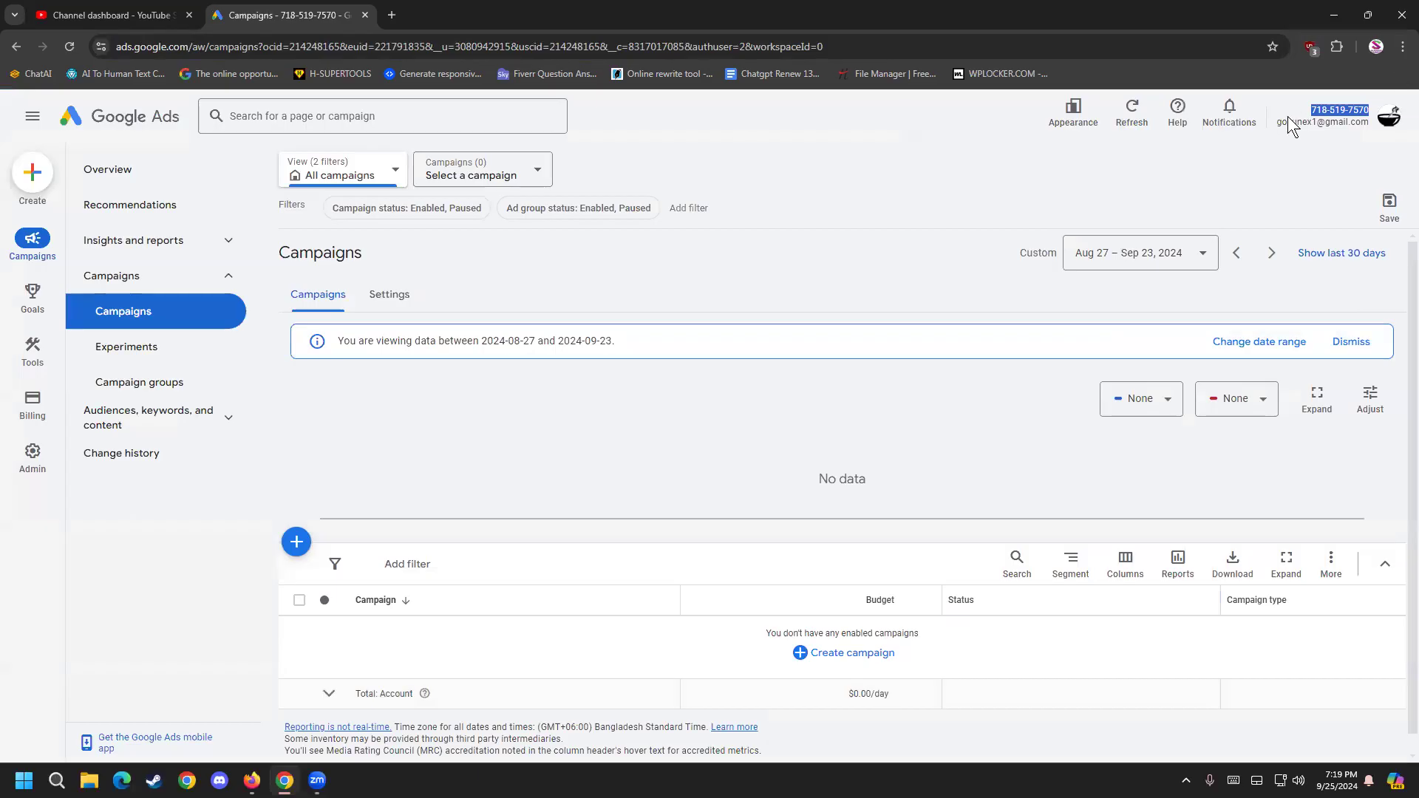
# Step: Return to YouTube Studio and show Google Ads account linking in the channel's advanced settings
pyautogui.click(73, 13)
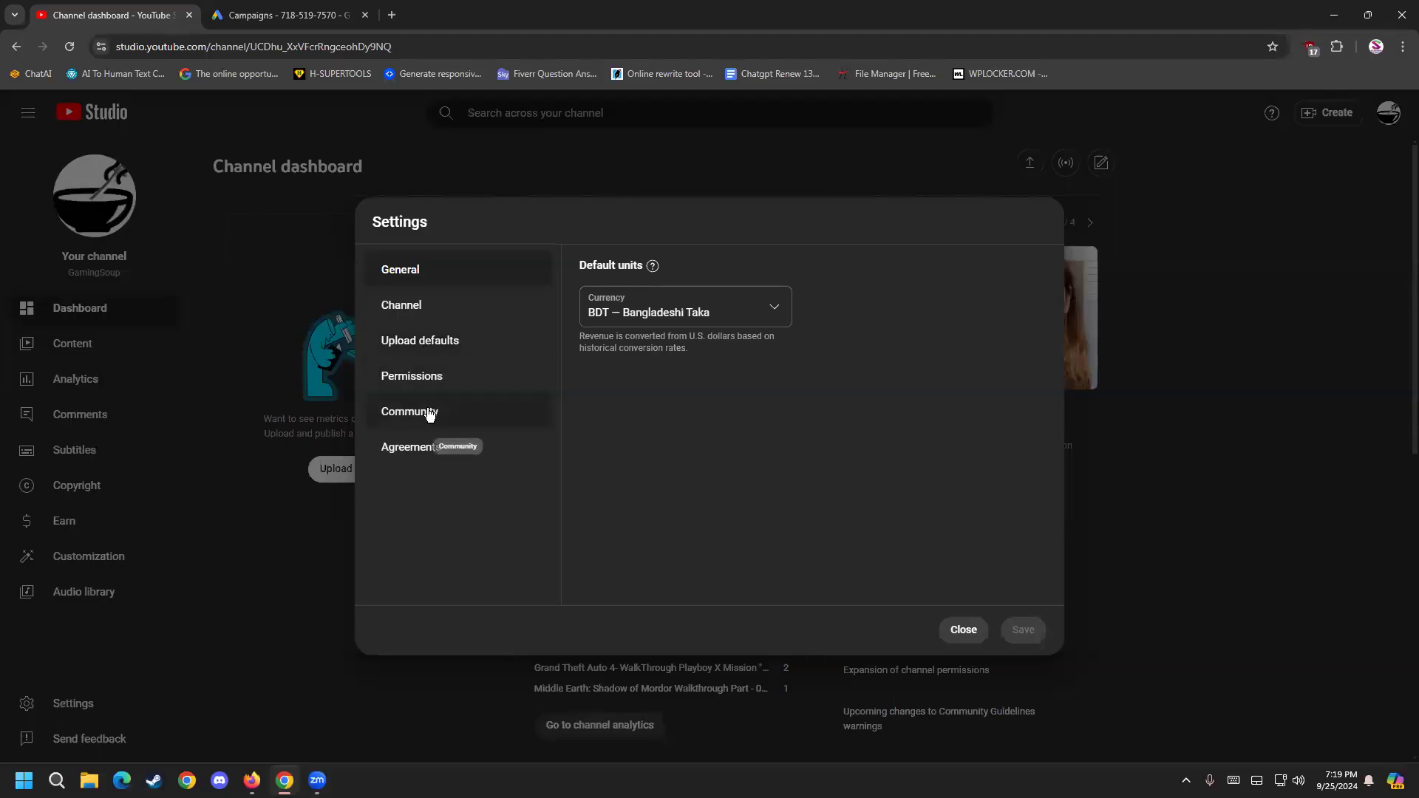
pyautogui.click(444, 305)
pyautogui.click(714, 269)
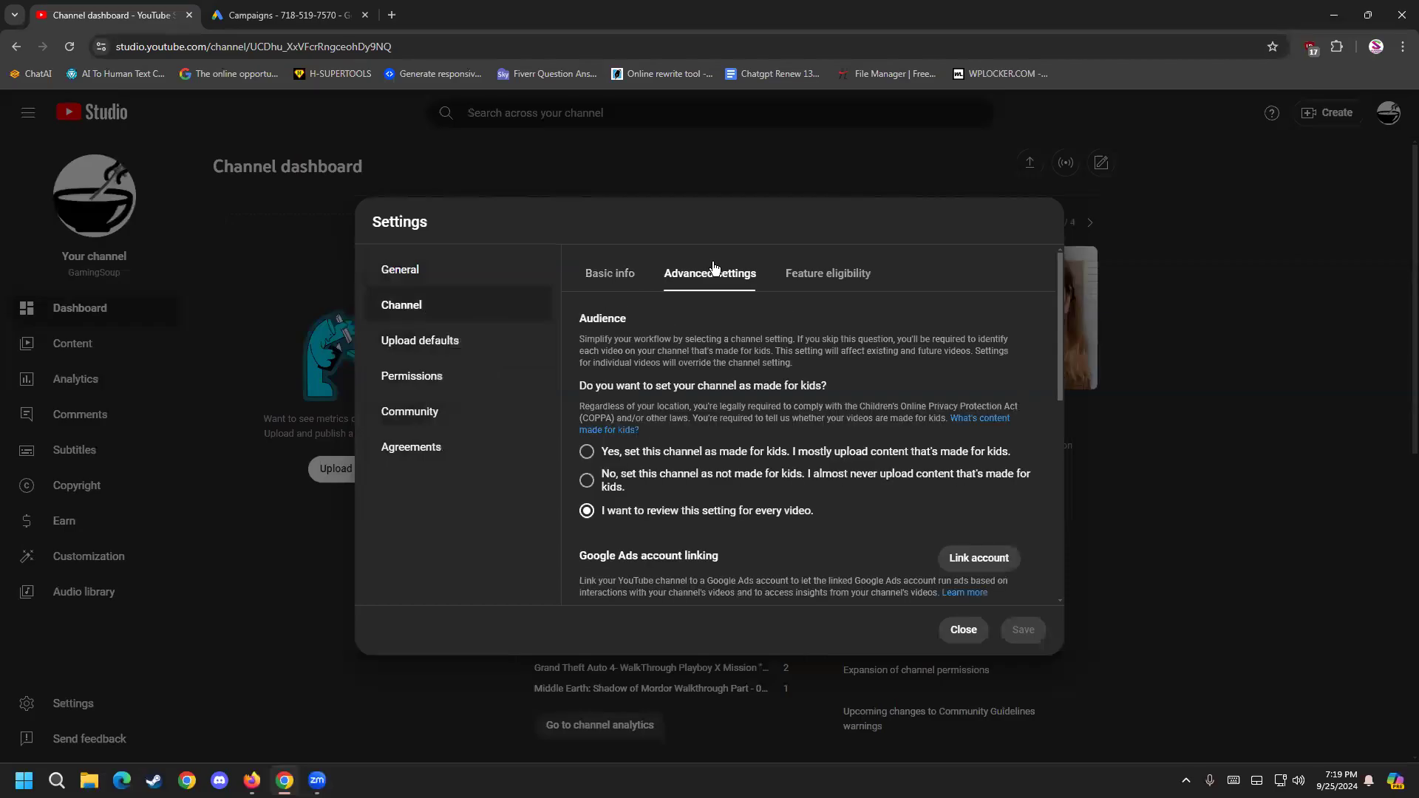
pyautogui.scroll(-1, 739, 510)
pyautogui.moveTo(599, 482); pyautogui.dragTo(719, 488)
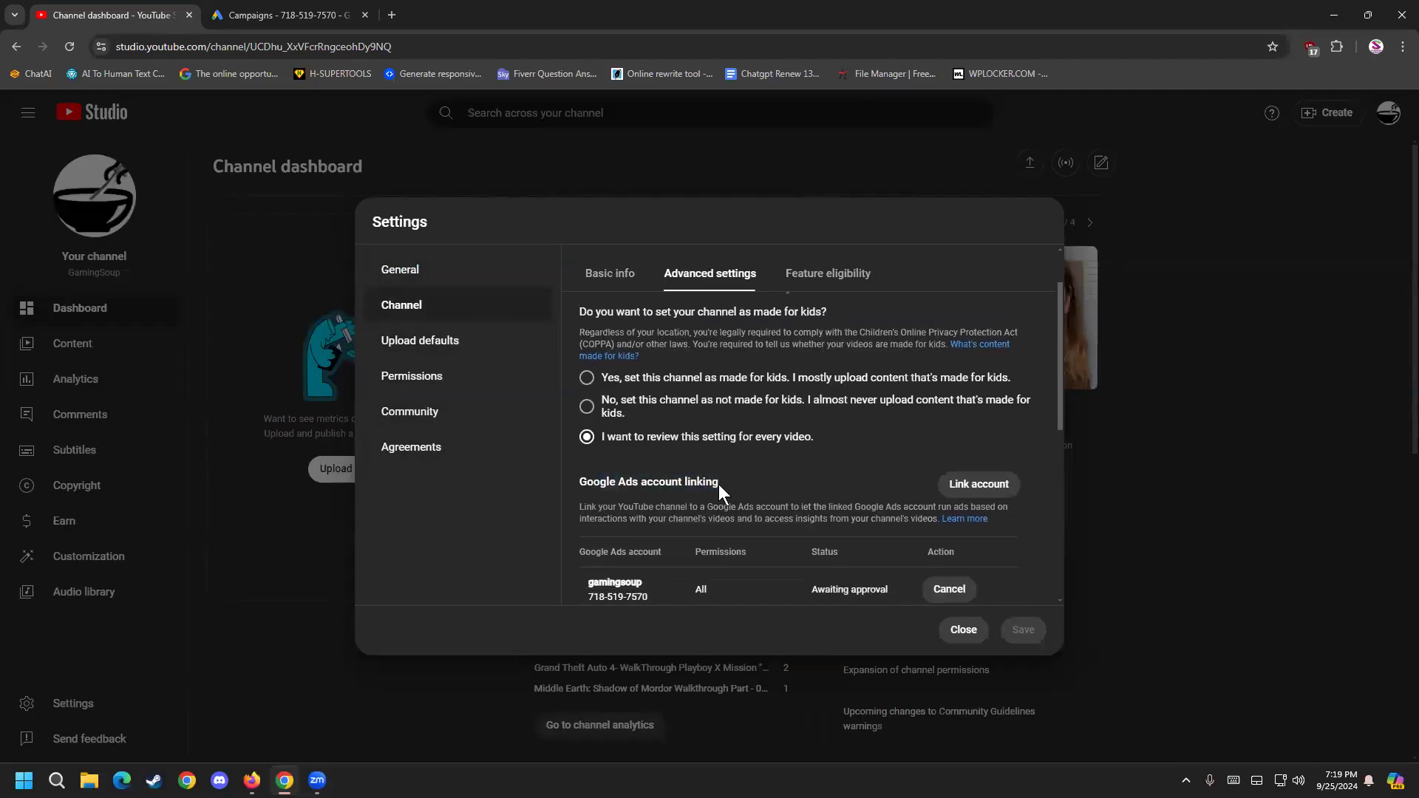
pyautogui.scroll(-2, 718, 486)
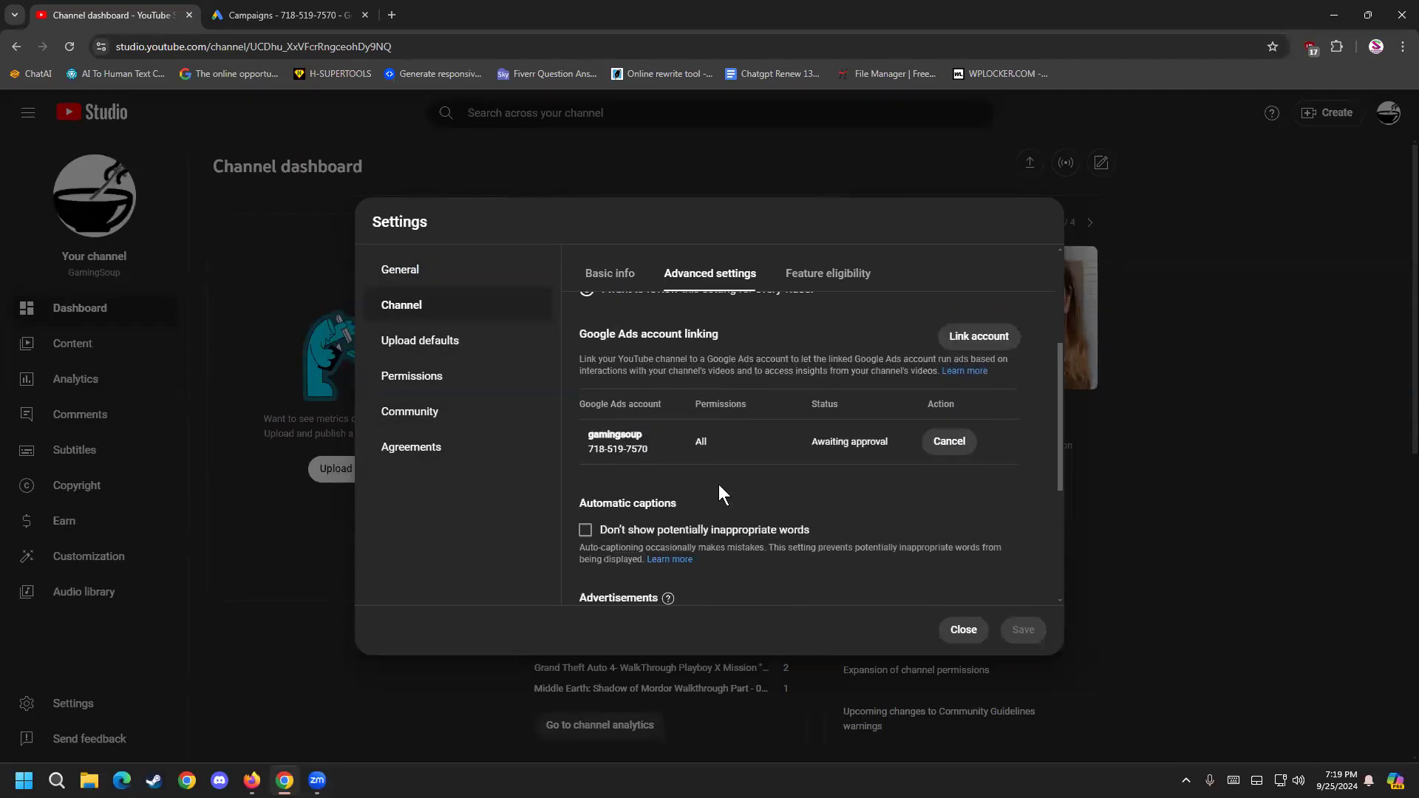
# Step: Cancel the pending gamingsoup link and paste the copied Google Ads customer ID into a new account link
pyautogui.click(950, 442)
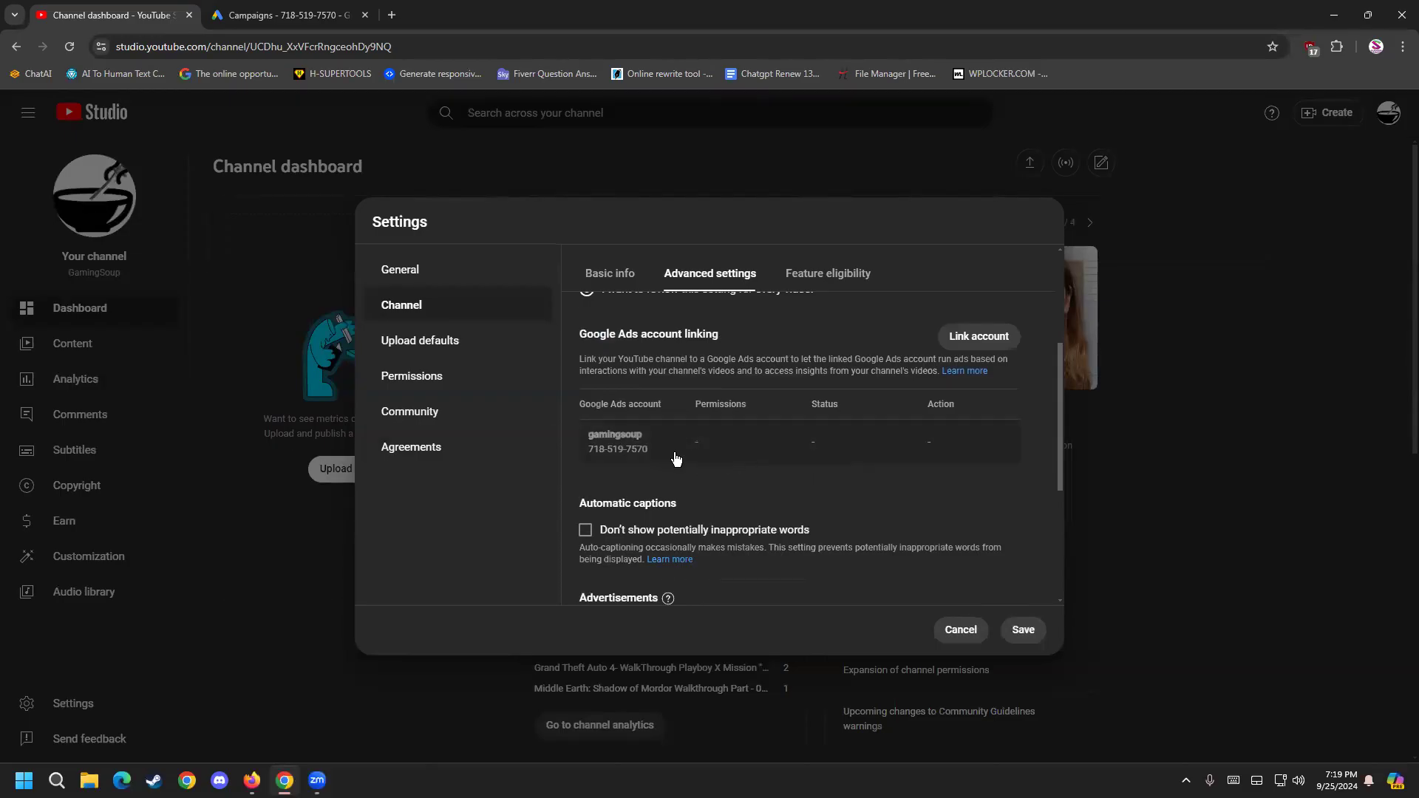
pyautogui.click(998, 339)
pyautogui.click(850, 375)
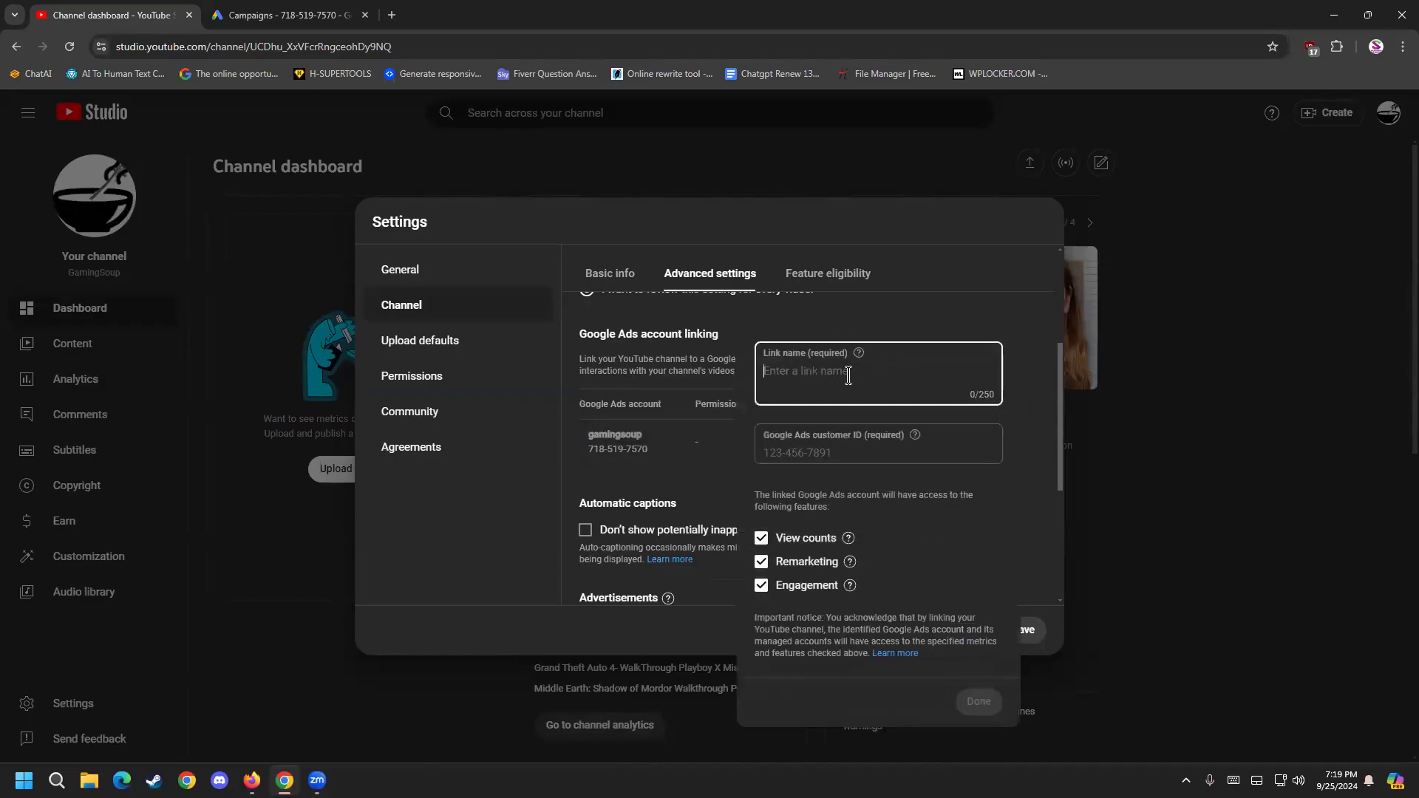
pyautogui.click(829, 452)
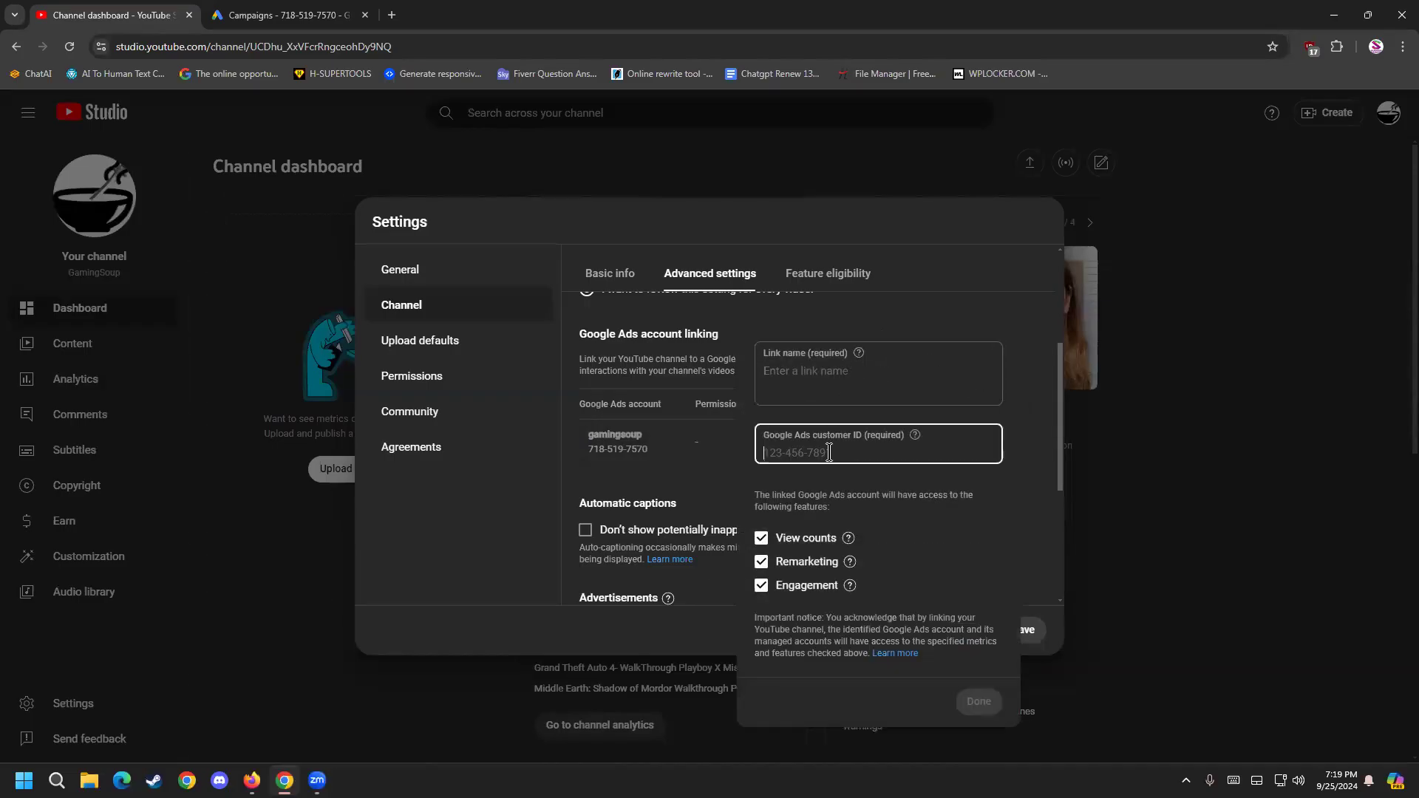
pyautogui.hotkey('ctrl', 'v')
# Step: Enter a person's first name as the link name and dismiss the new link form without completing it
pyautogui.click(815, 381)
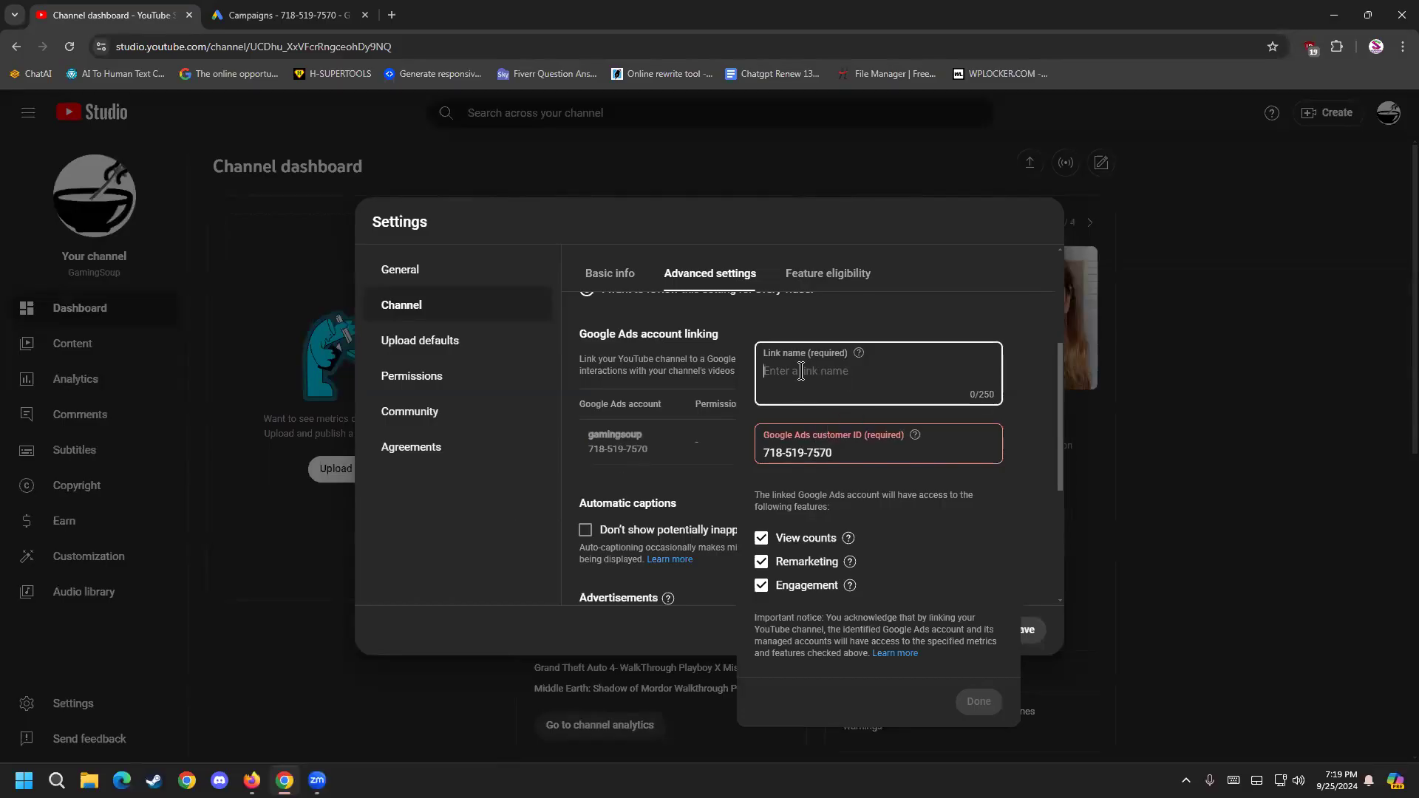
pyautogui.write('som')
pyautogui.press('BackSpace')
pyautogui.press('BackSpace')
pyautogui.press('BackSpace')
pyautogui.write('sudeep')
pyautogui.click(1043, 522)
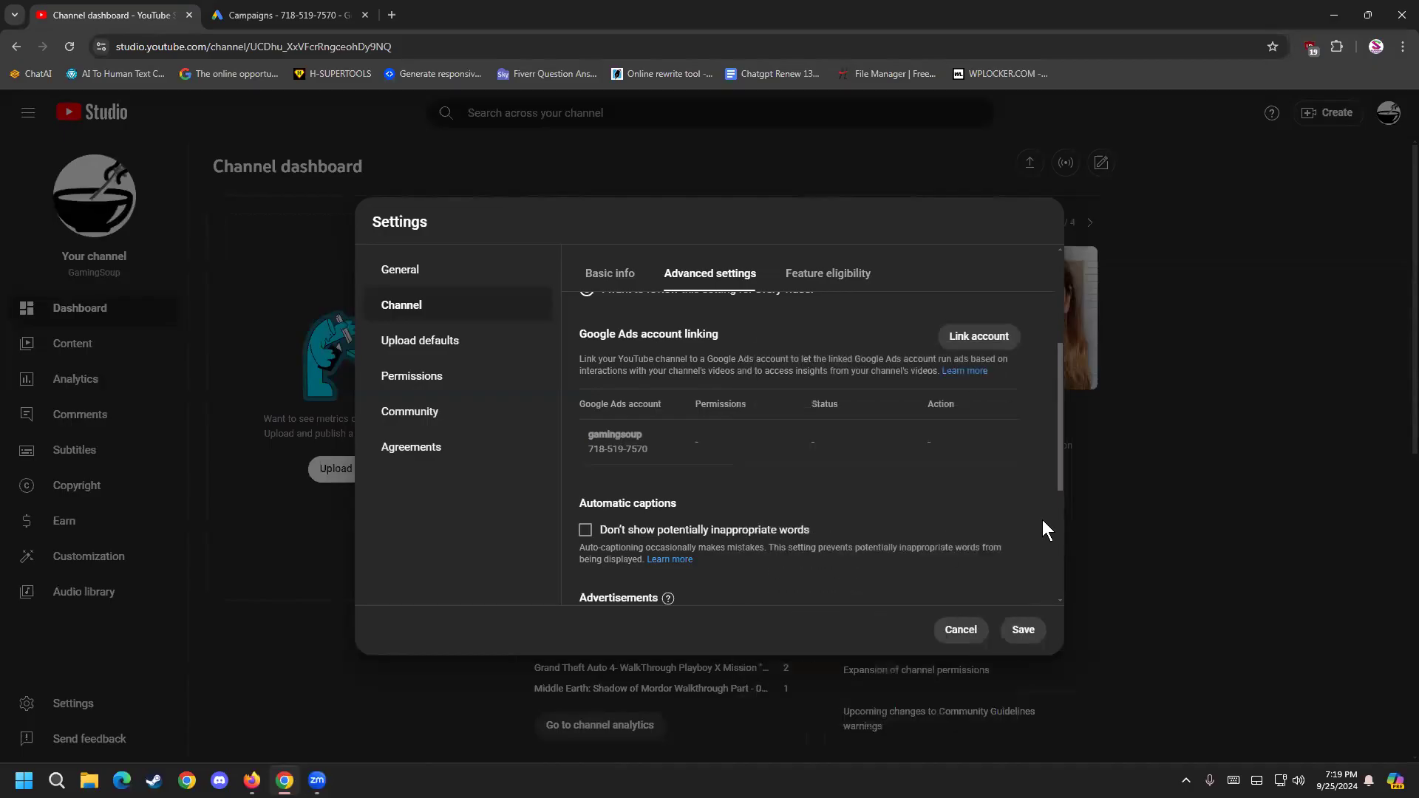
# Step: Reopen the permissions of the existing gamingsoup link to restore its pending request
pyautogui.click(703, 442)
pyautogui.click(893, 555)
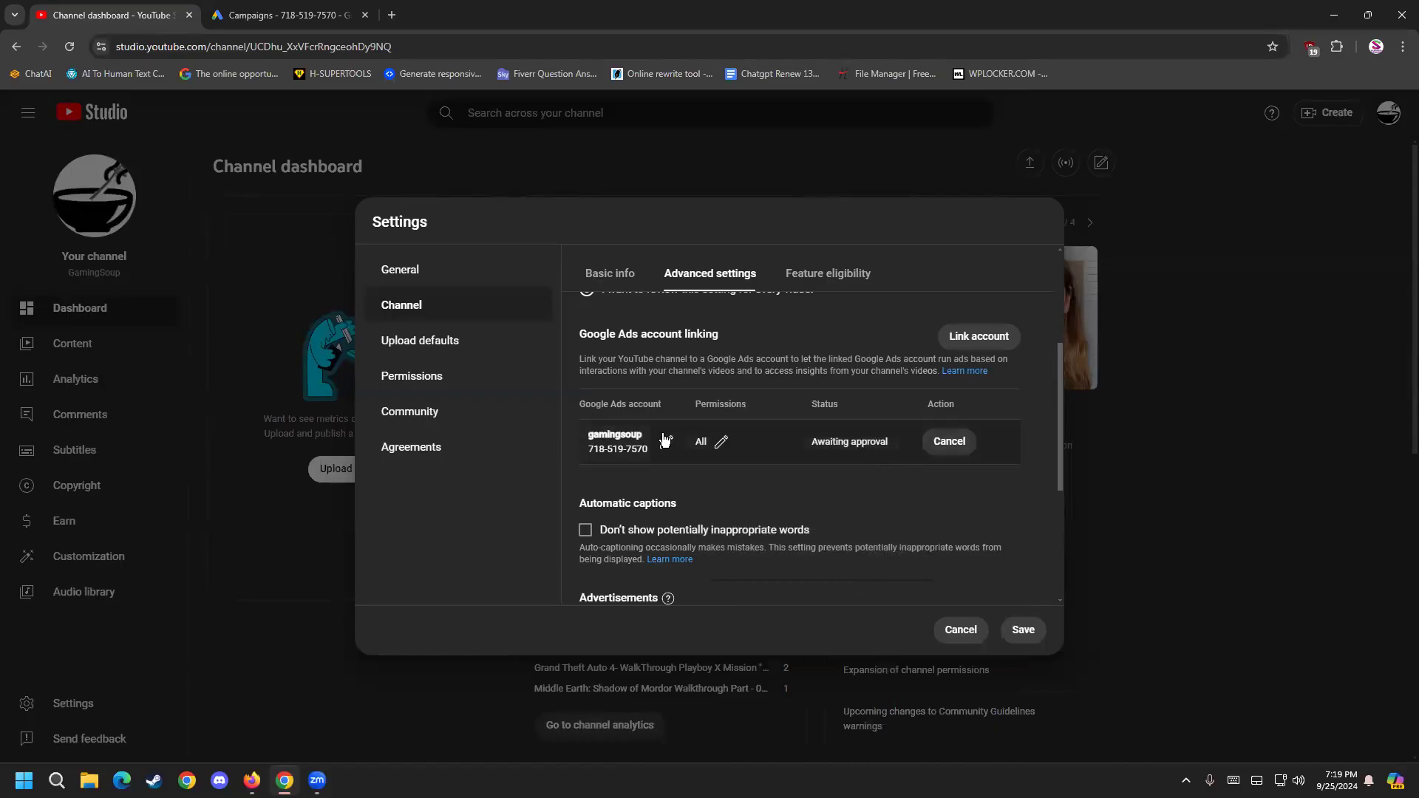
pyautogui.click(721, 441)
pyautogui.click(901, 554)
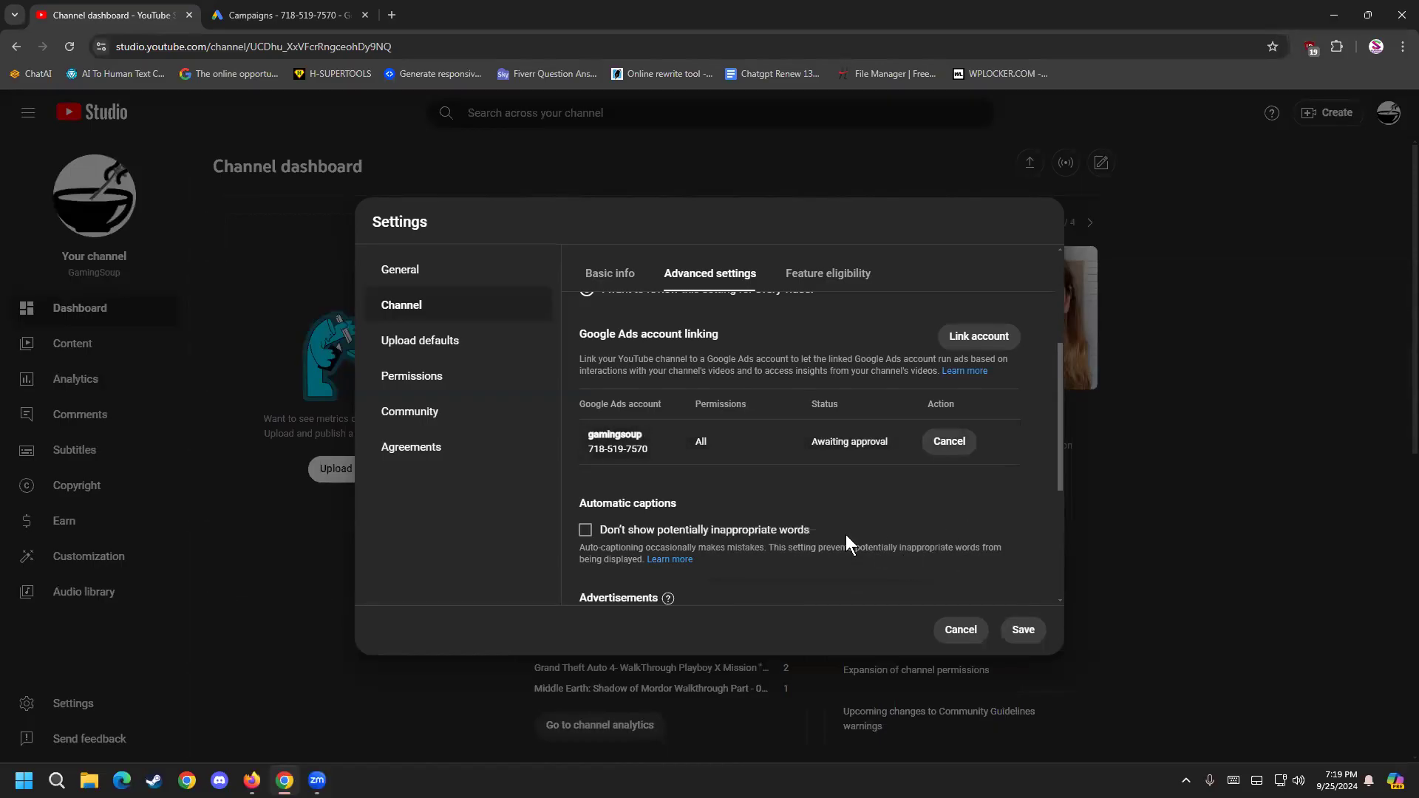
# Step: Switch to Google Ads and approve the GamingSoup channel's received link request under the Data manager's YouTube connection
pyautogui.click(326, 14)
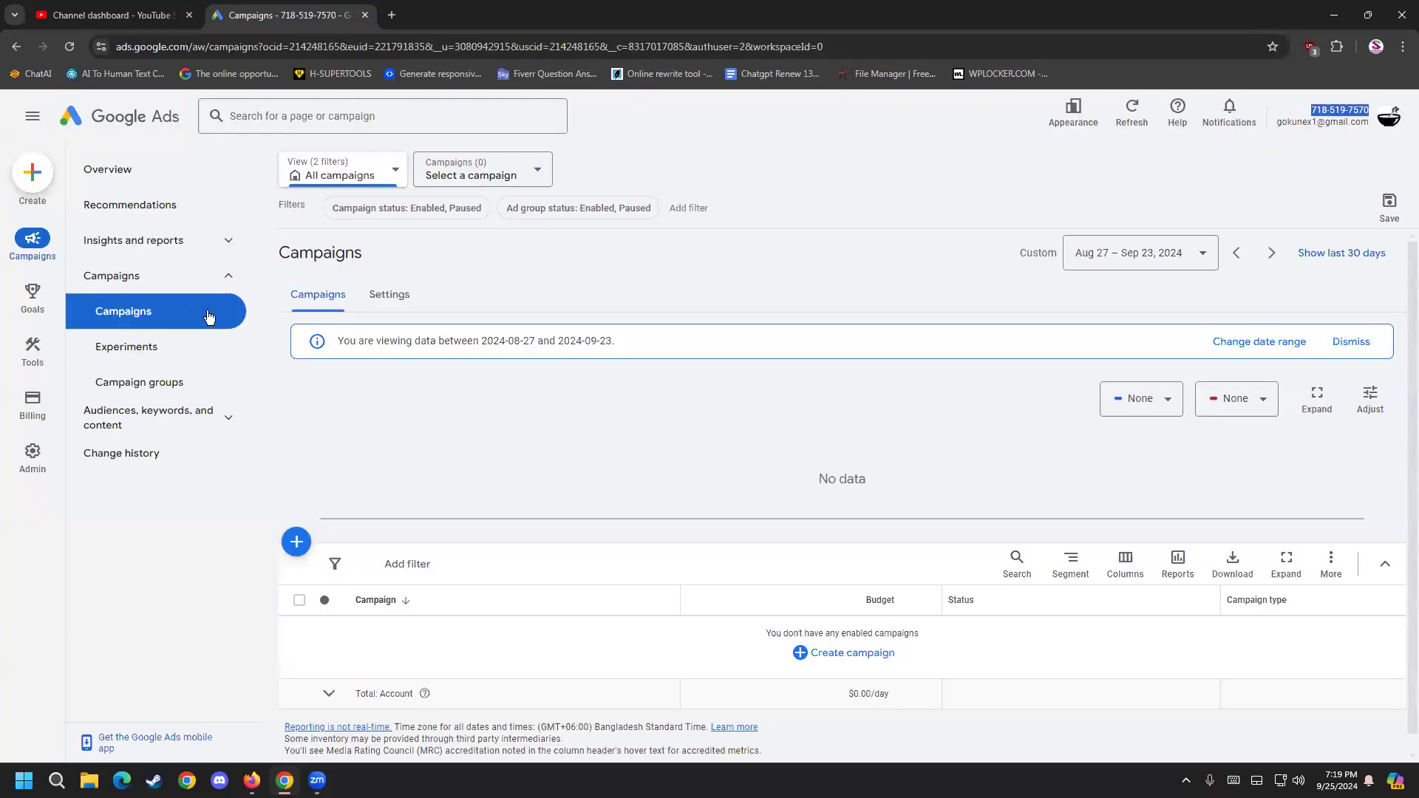
pyautogui.moveTo(34, 454)
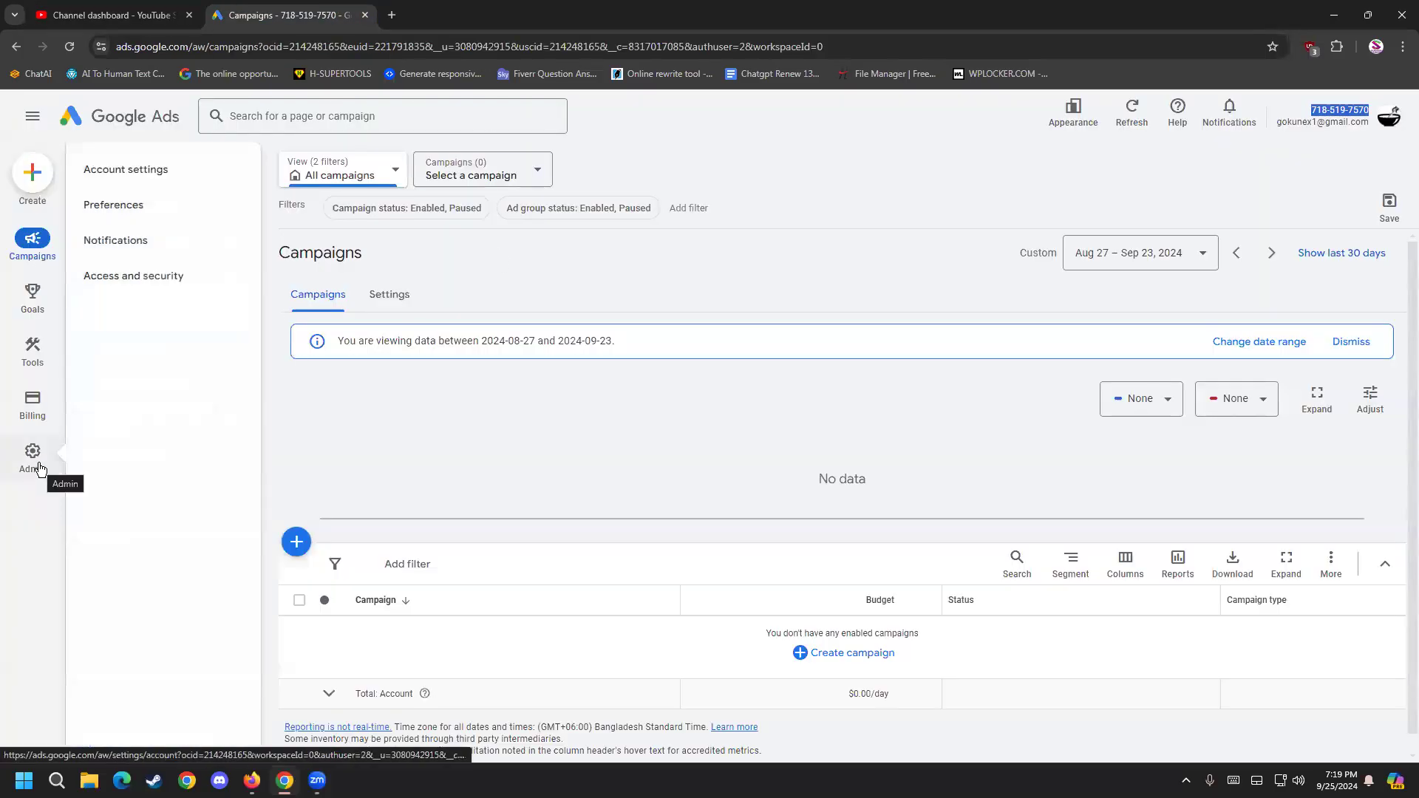
pyautogui.moveTo(56, 341)
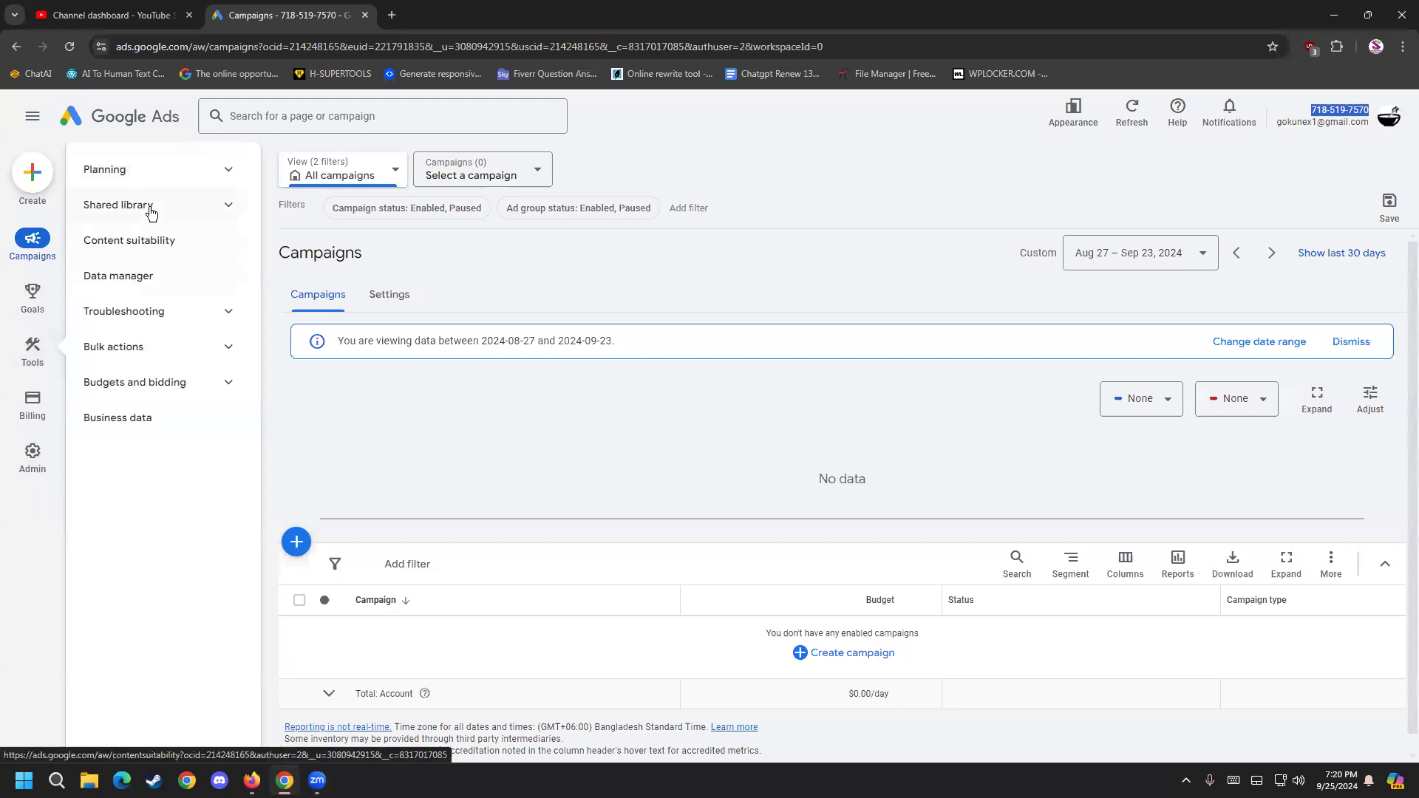
pyautogui.click(145, 285)
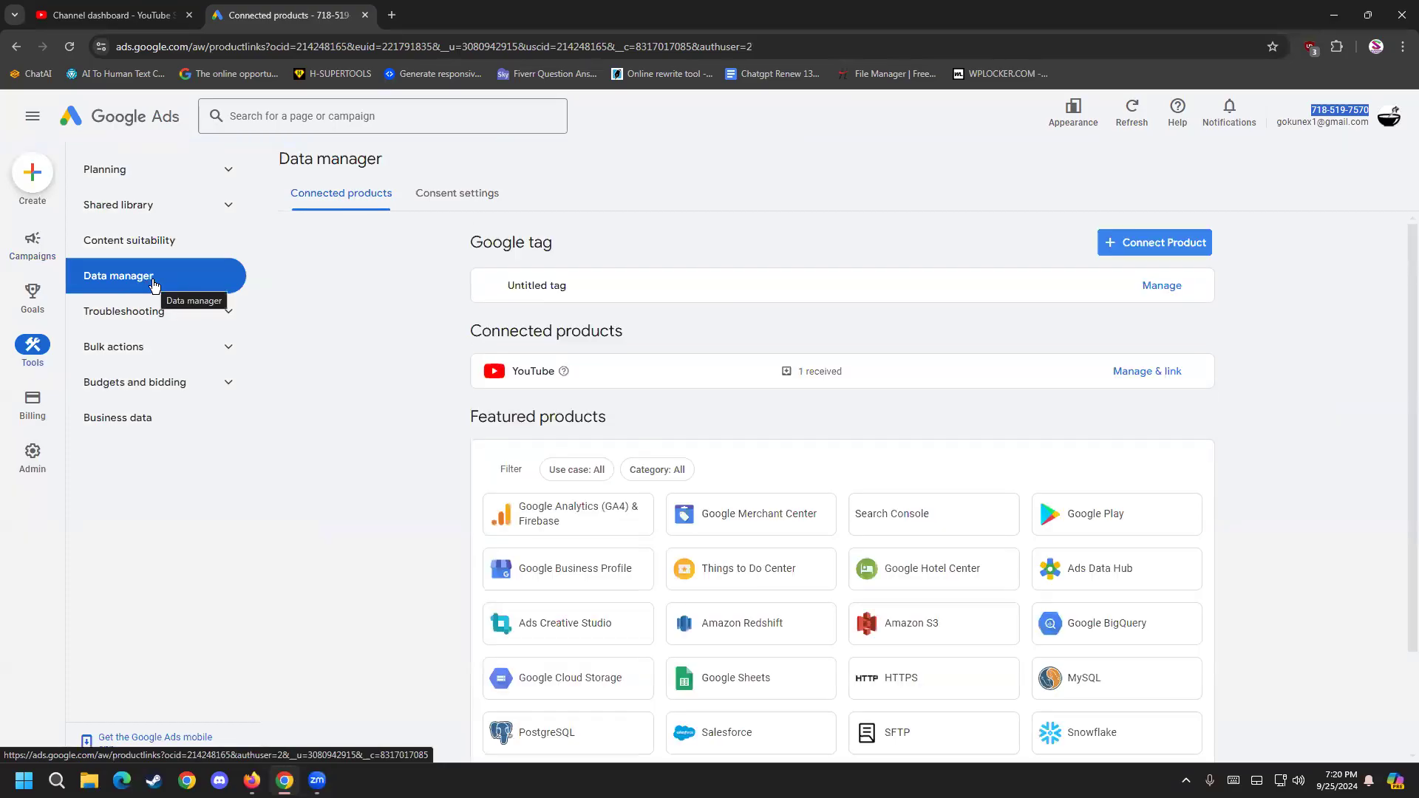
pyautogui.click(1131, 376)
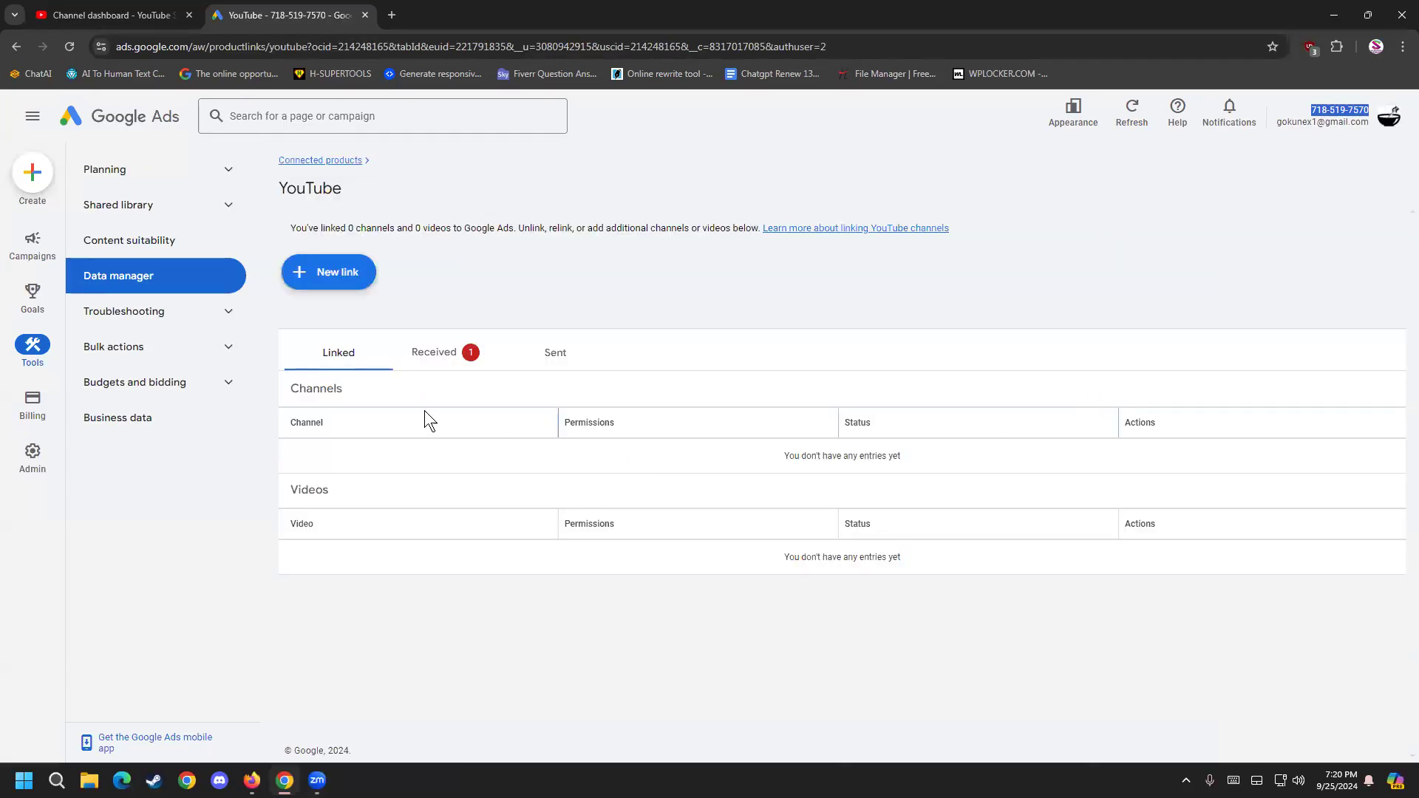
pyautogui.click(437, 362)
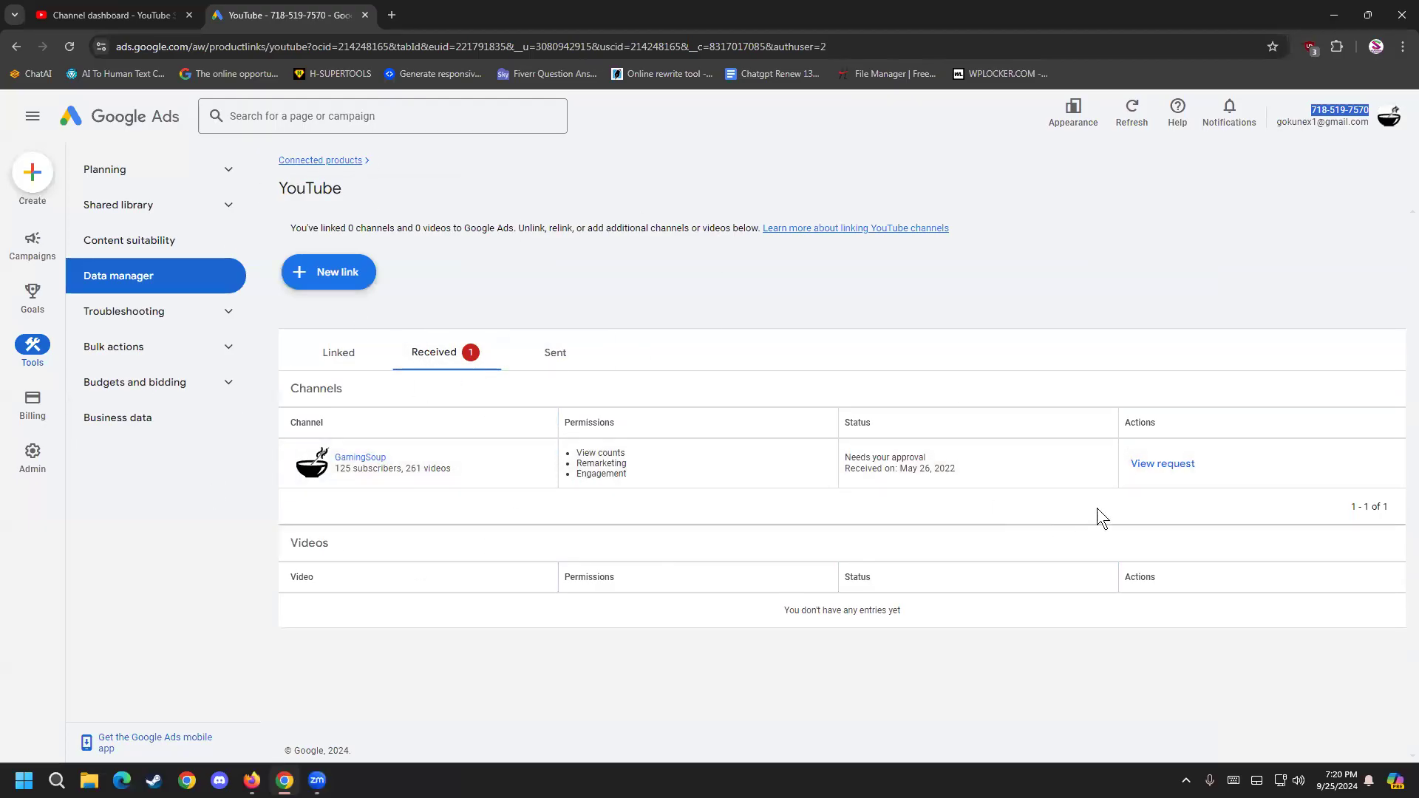
pyautogui.click(1144, 464)
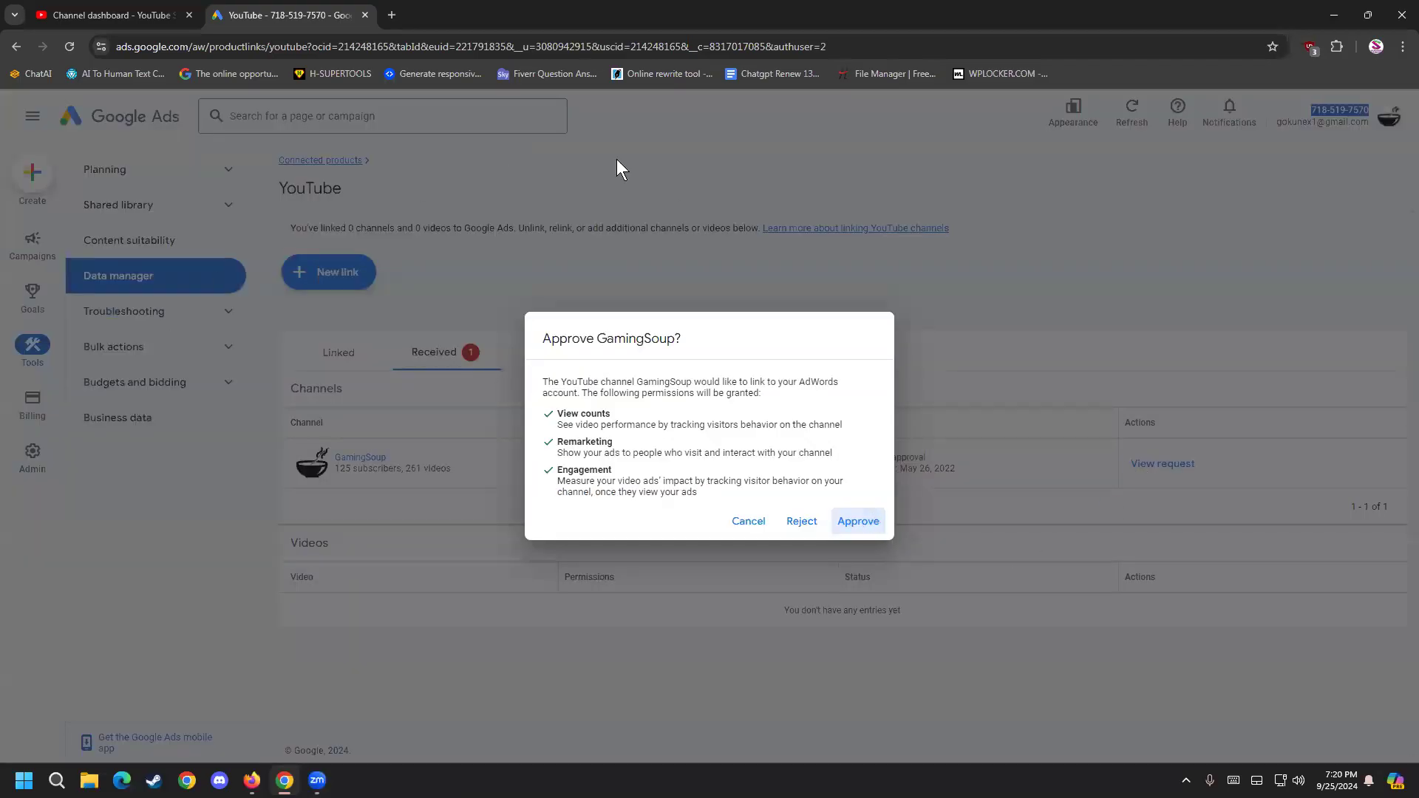
pyautogui.click(858, 521)
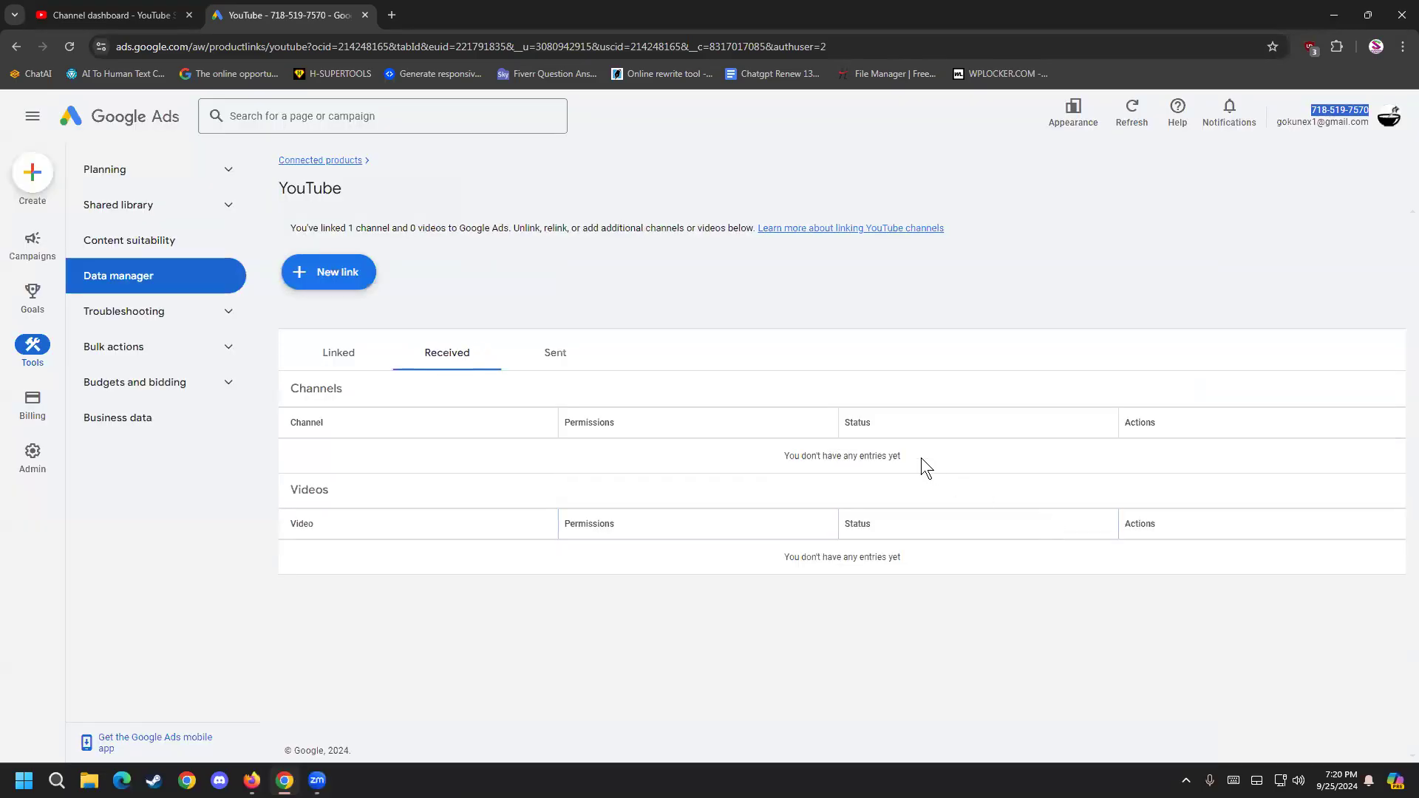
# Step: Return to YouTube Studio, dismiss the page reload and save the open channel settings
pyautogui.click(81, 16)
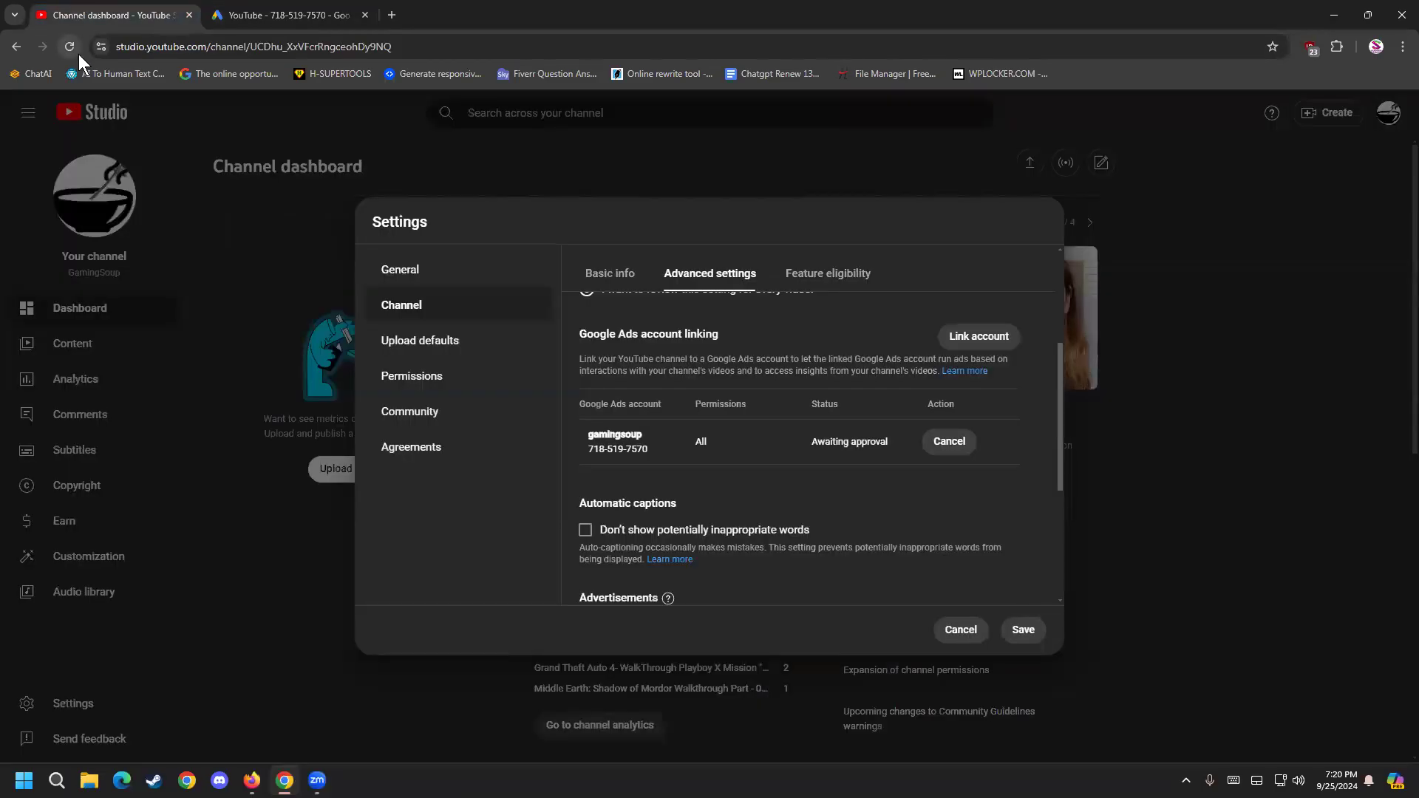
pyautogui.click(78, 51)
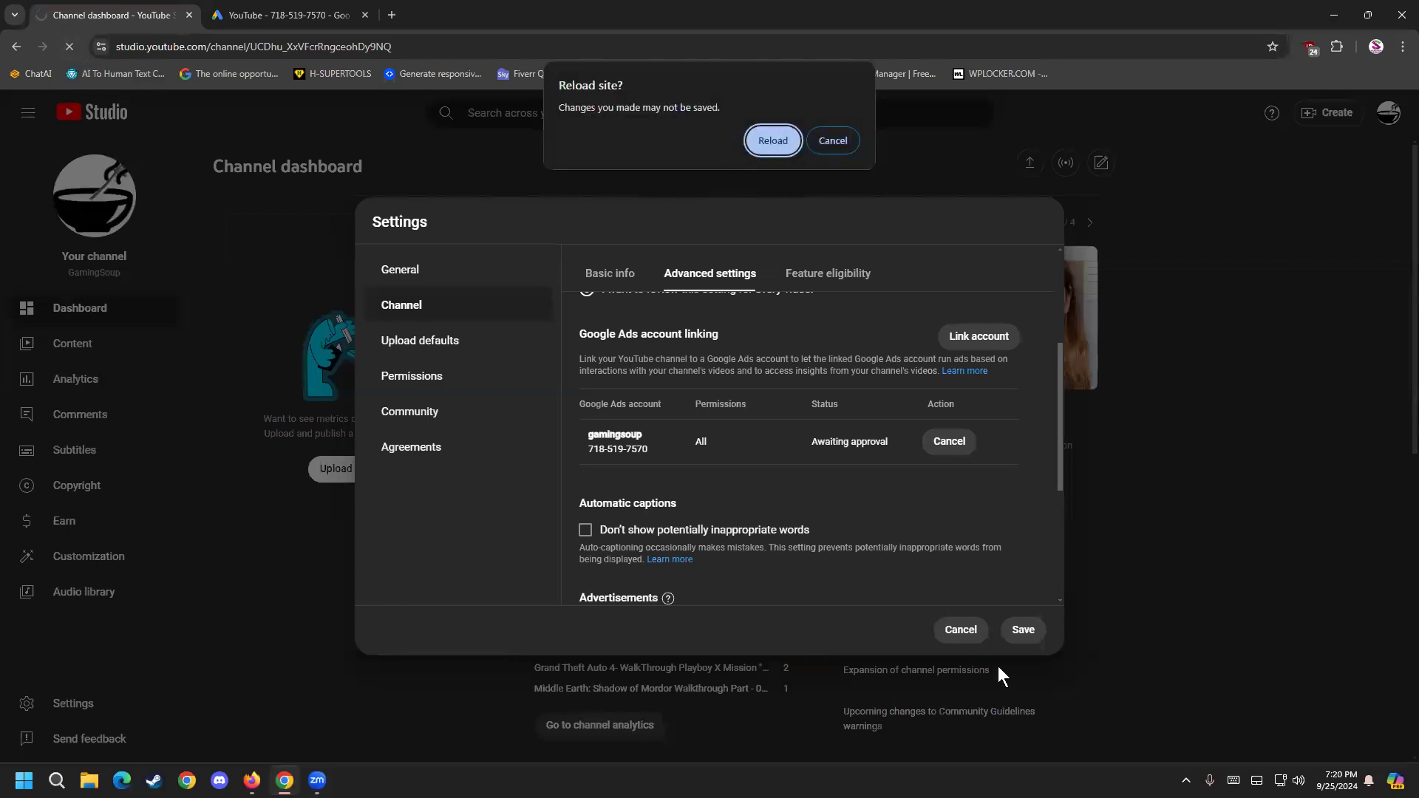
pyautogui.click(833, 141)
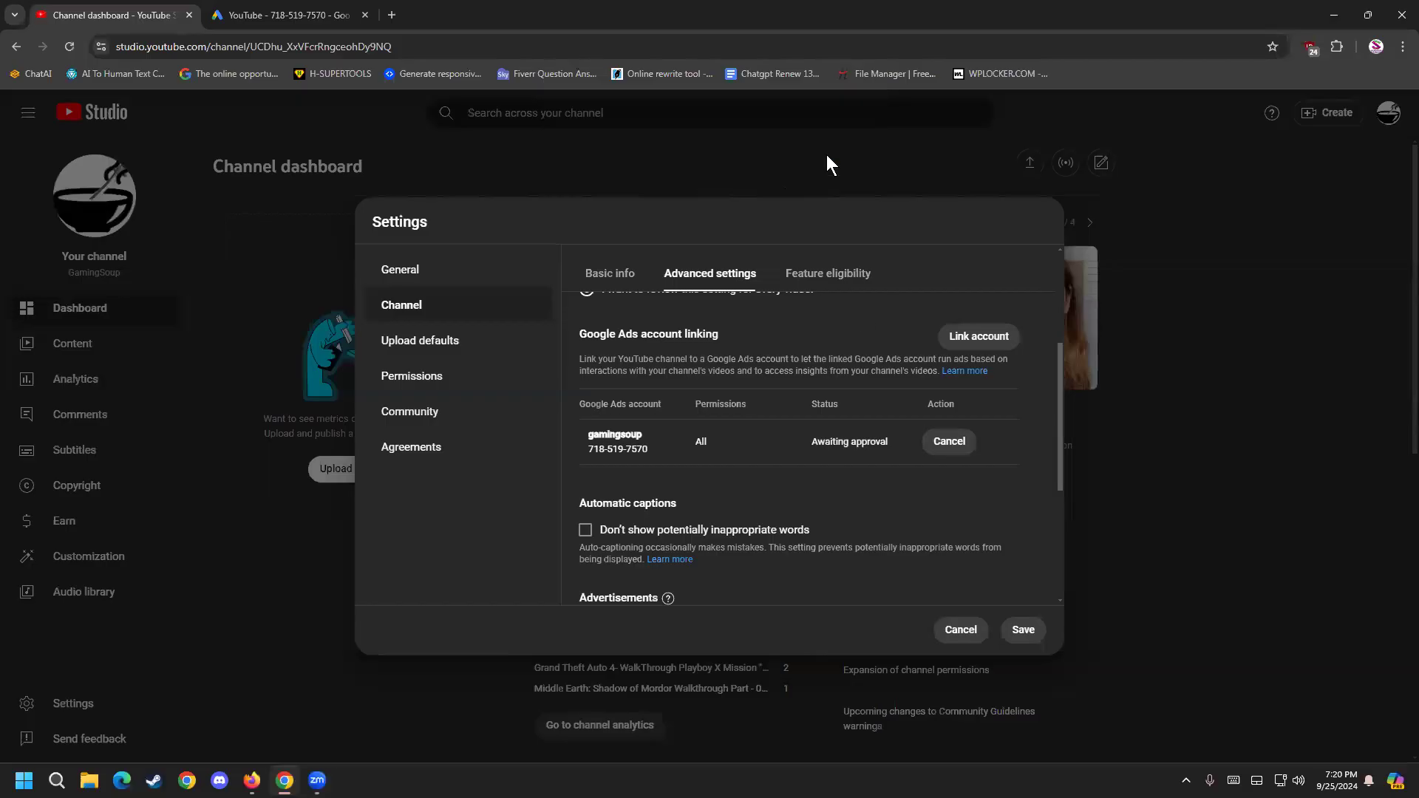
pyautogui.click(1023, 630)
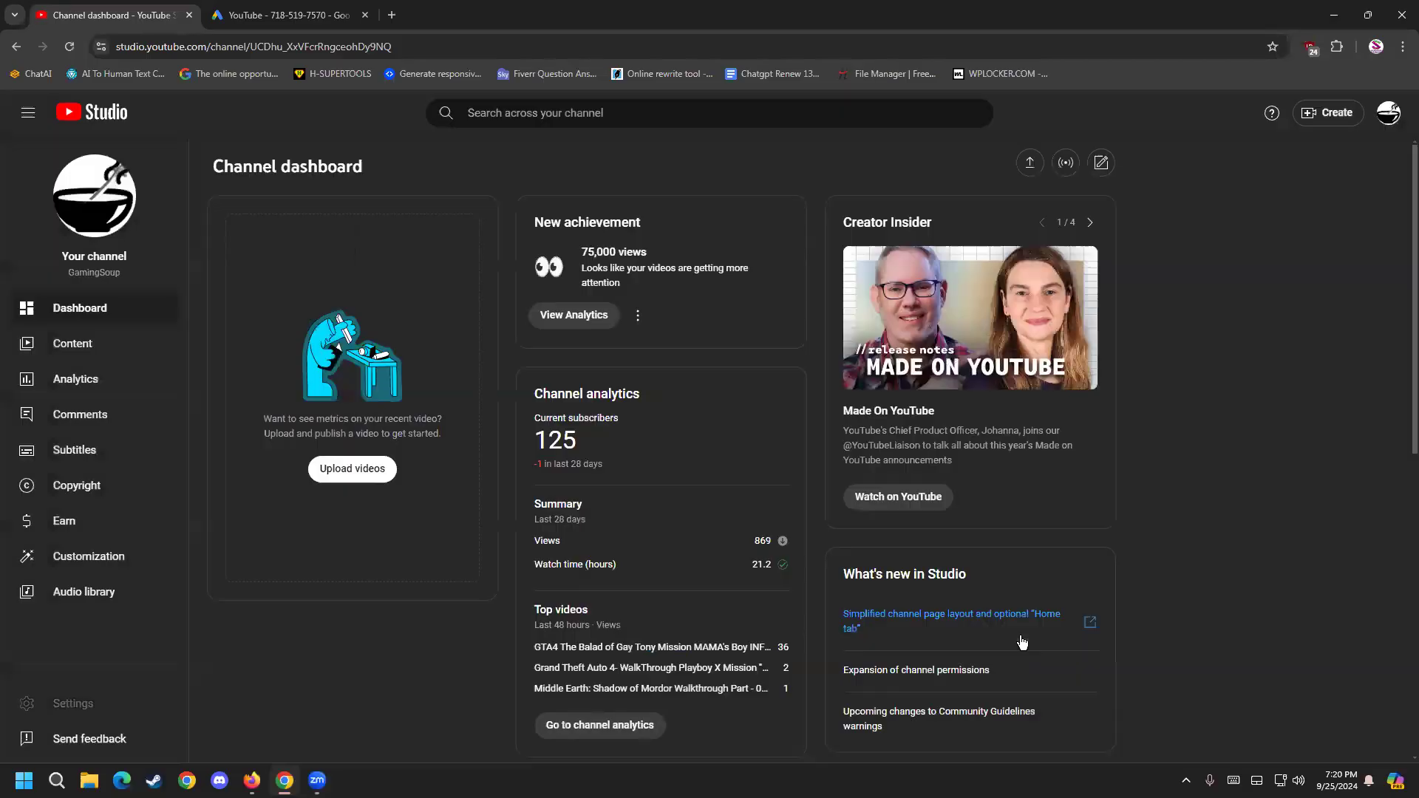
# Step: Reload YouTube Studio and check the GamingSoup link's status in the advanced channel settings and in Google Ads' linked YouTube channels
pyautogui.click(68, 44)
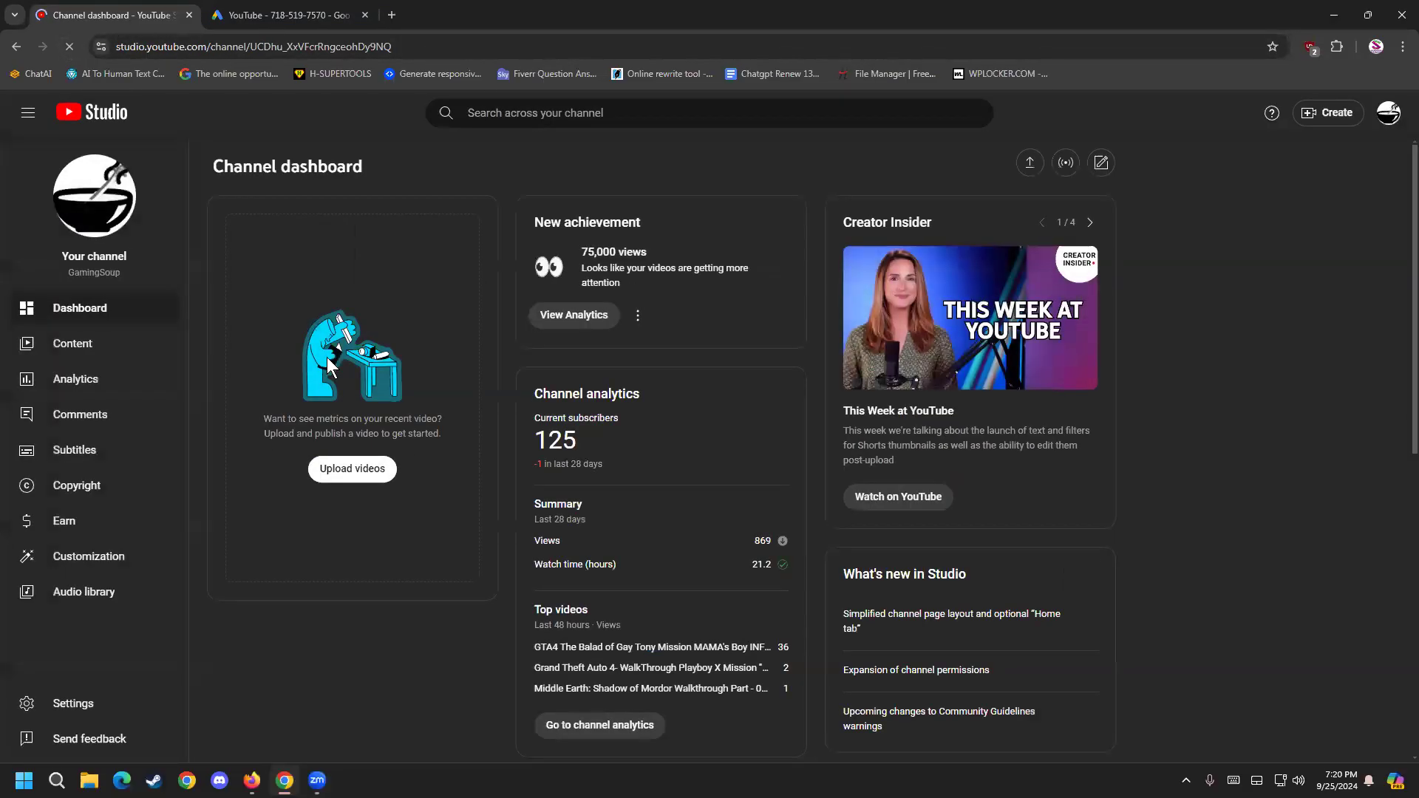
pyautogui.click(109, 719)
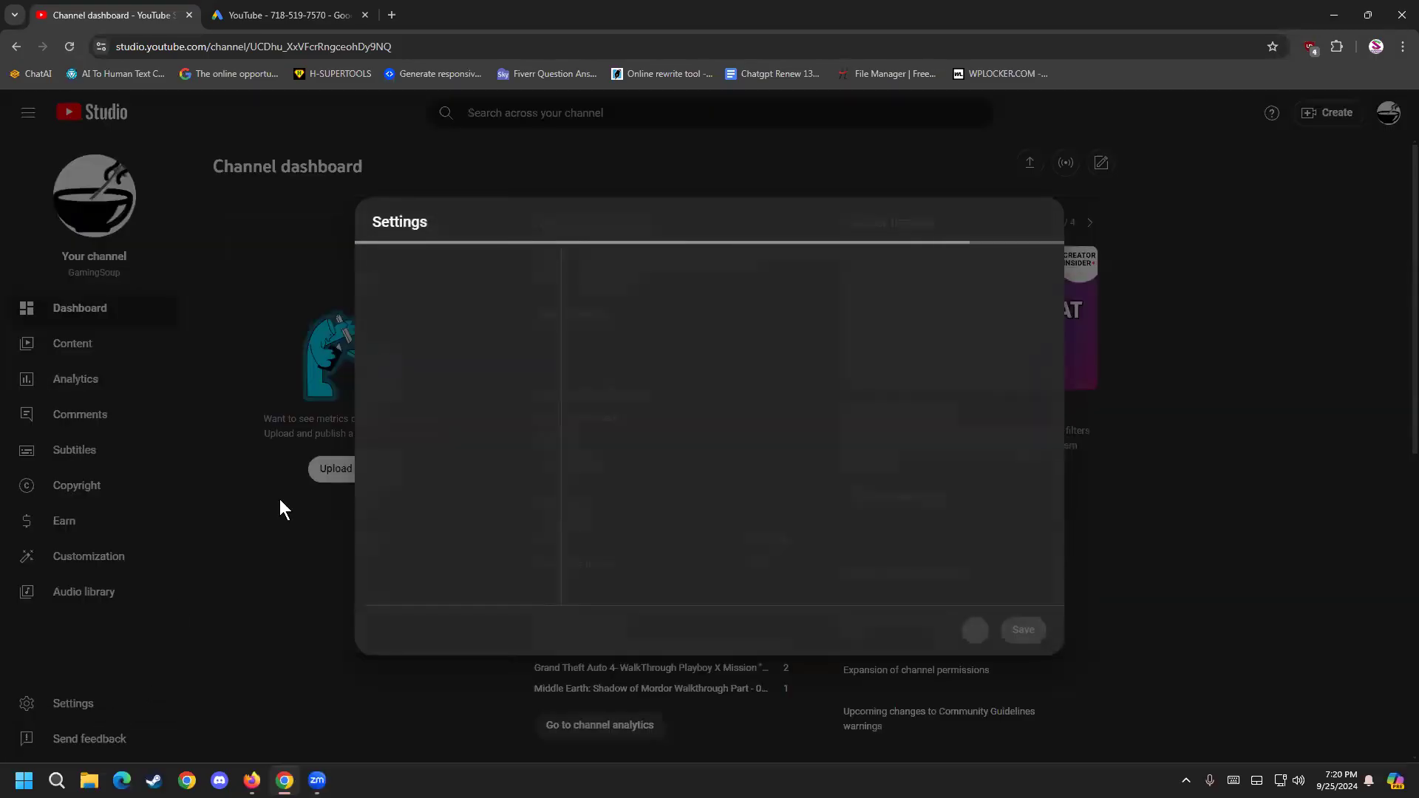
pyautogui.click(435, 310)
pyautogui.click(673, 275)
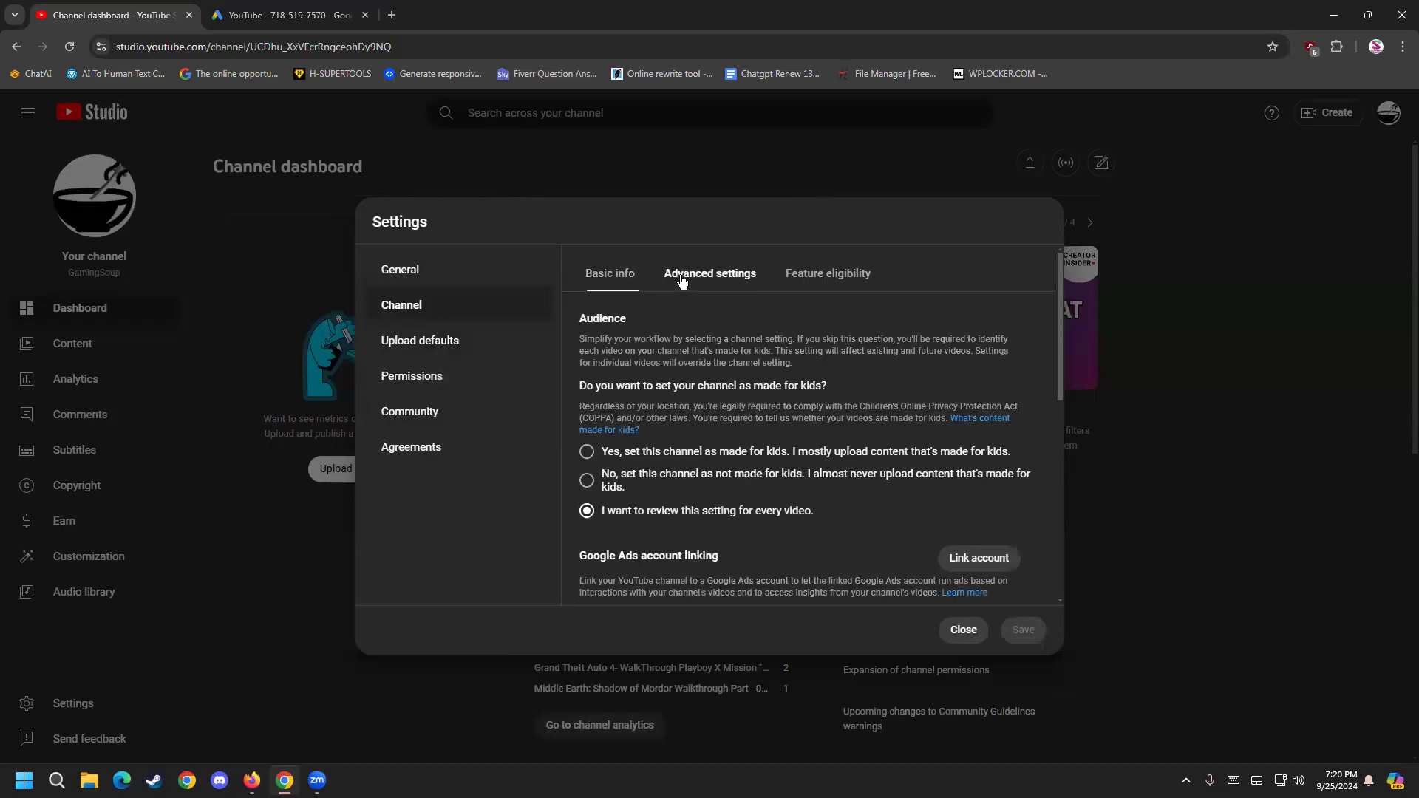
pyautogui.scroll(-1, 708, 477)
pyautogui.scroll(-1, 708, 477)
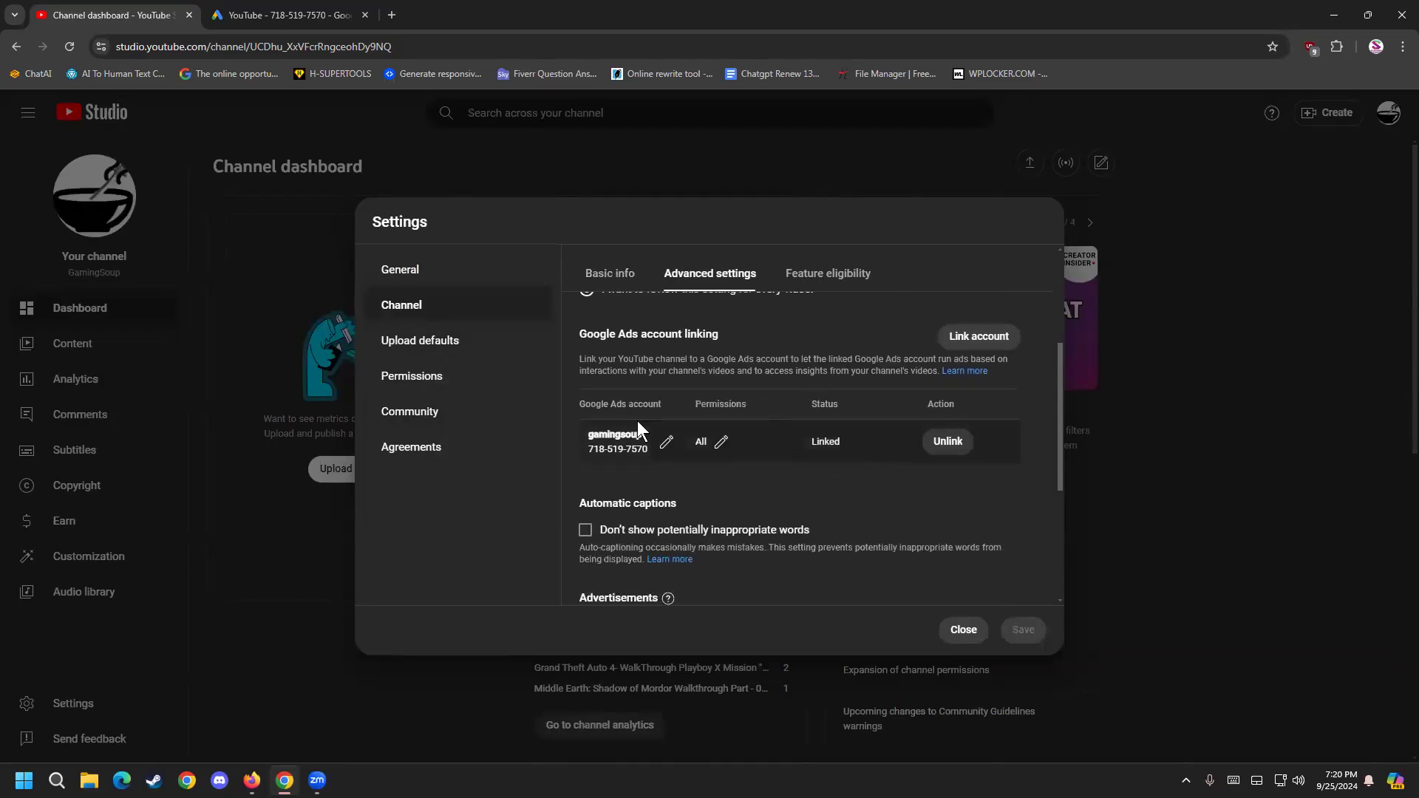
pyautogui.click(284, 15)
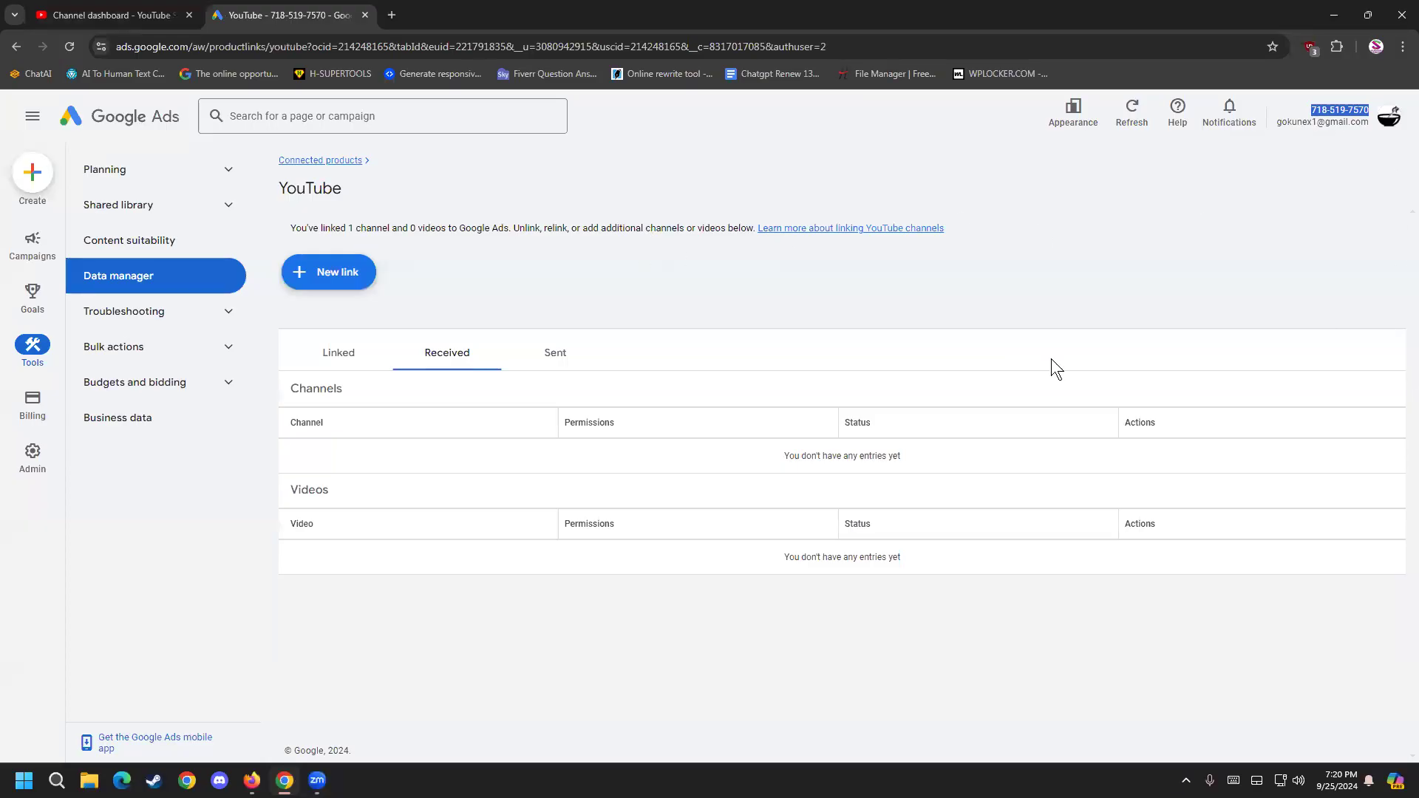
pyautogui.click(342, 360)
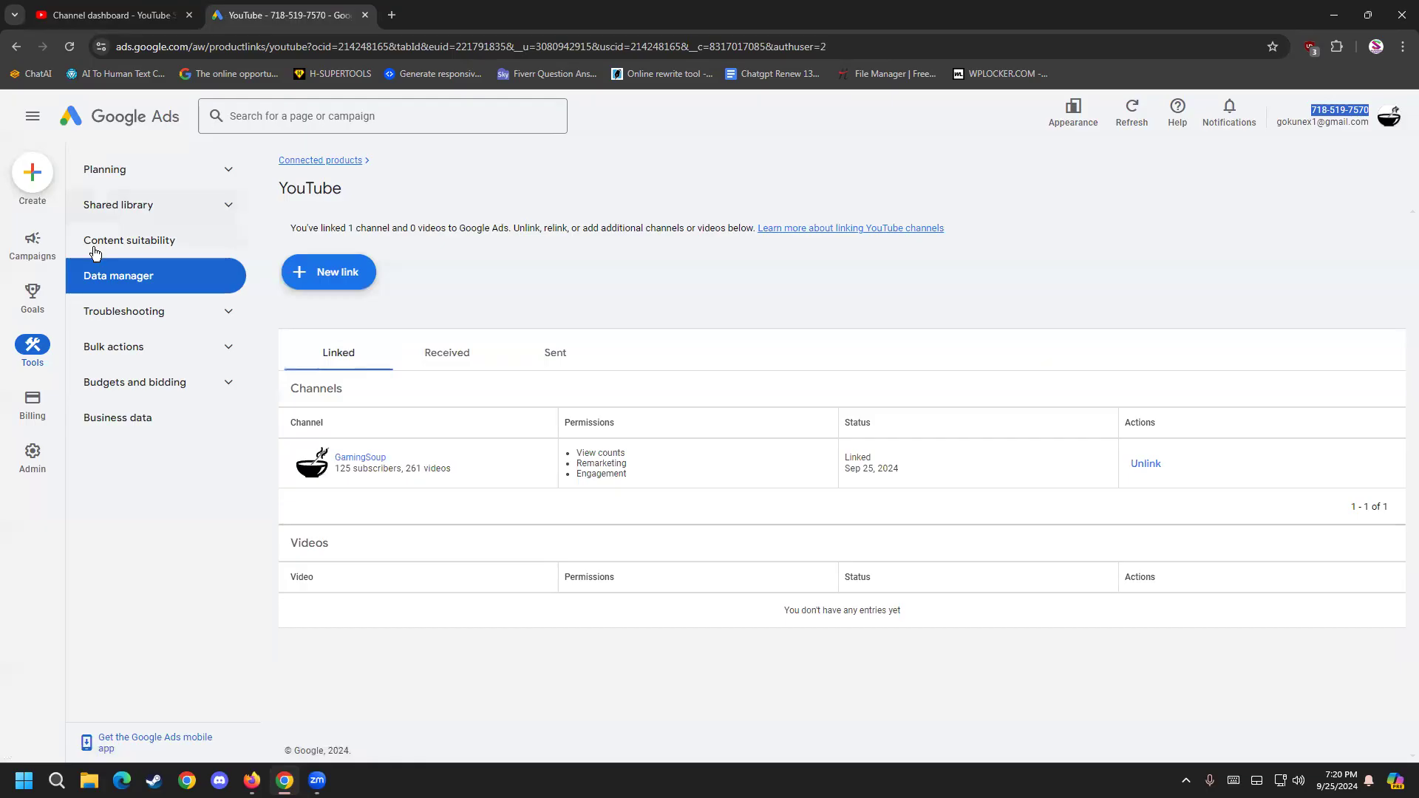
# Step: Return to the Google Ads campaigns overview and start creating a new campaign
pyautogui.click(27, 252)
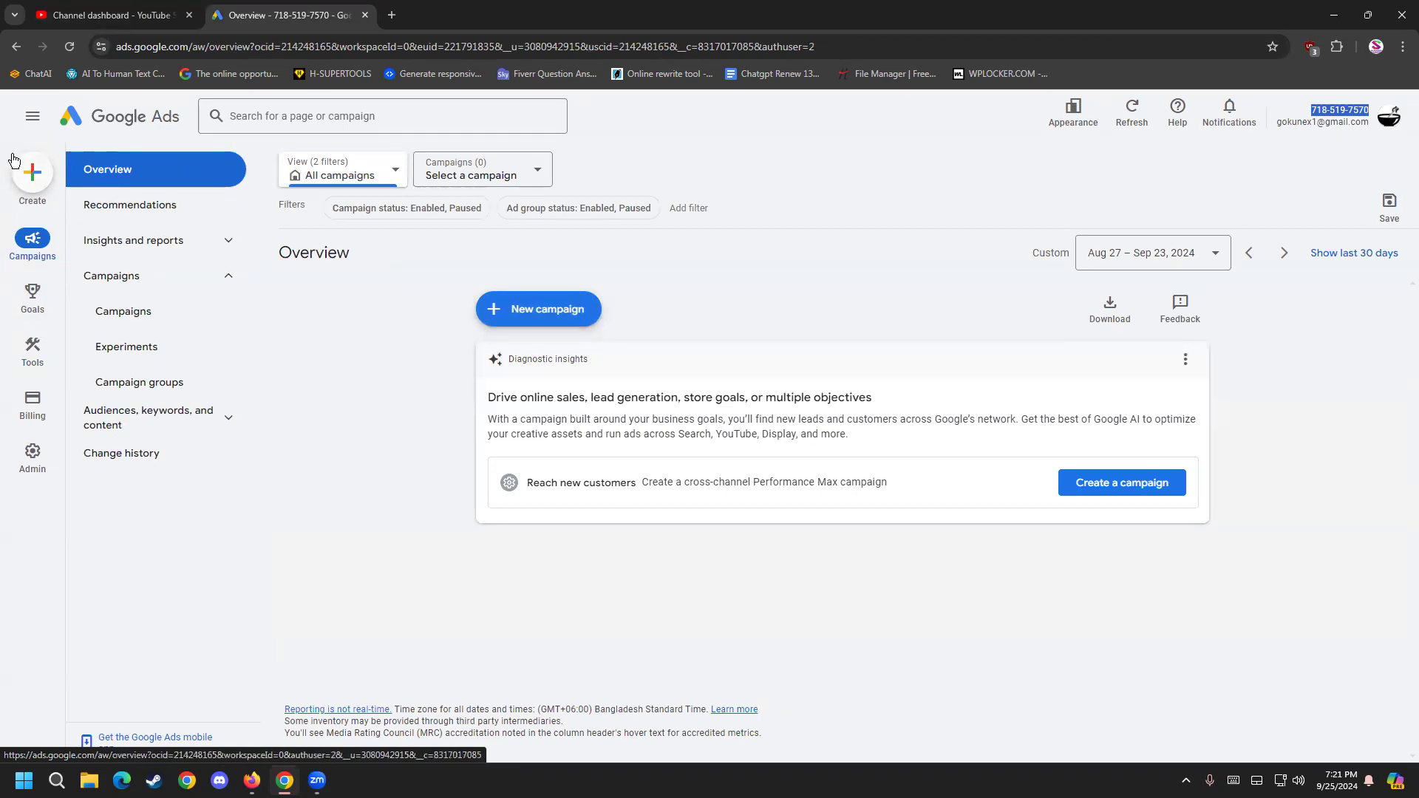
pyautogui.click(33, 173)
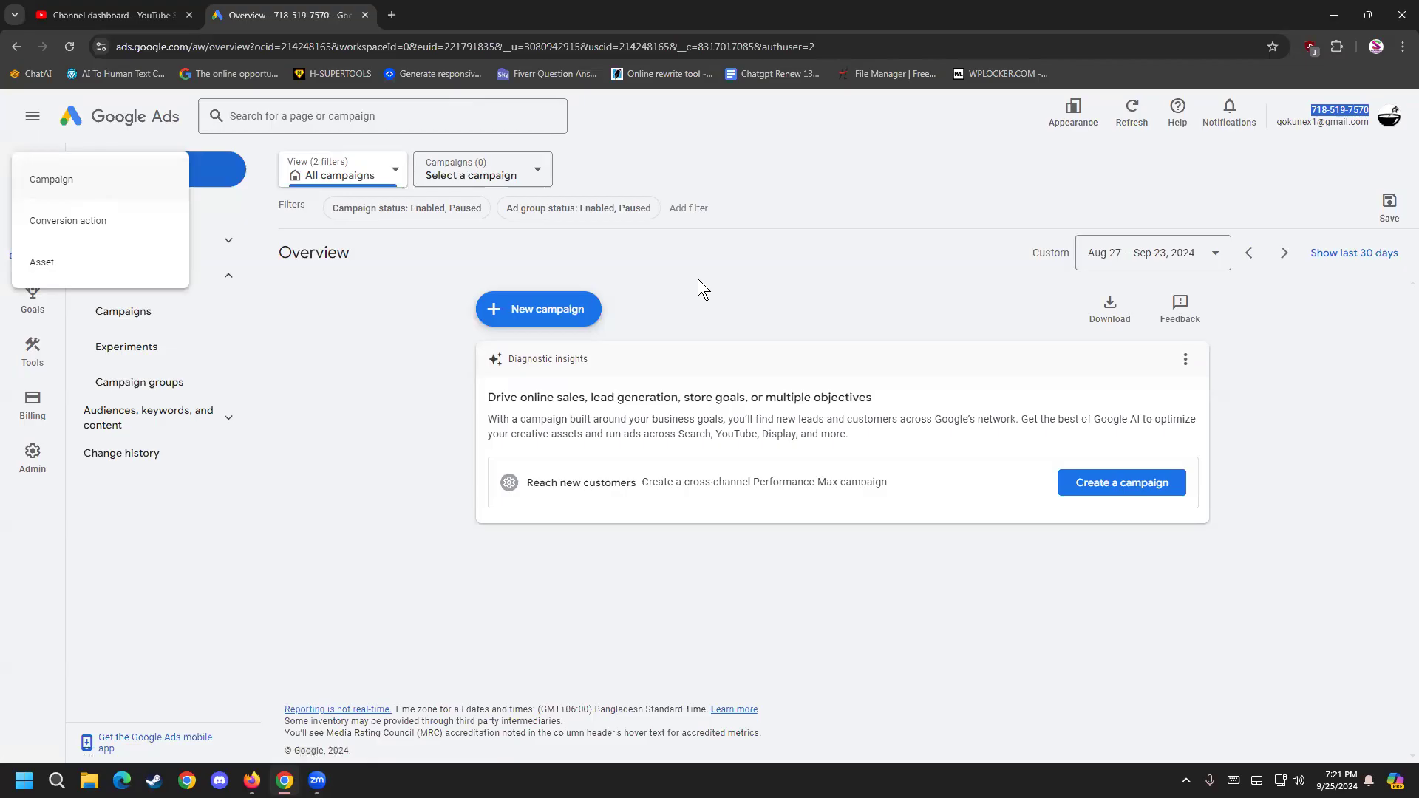
pyautogui.click(1110, 68)
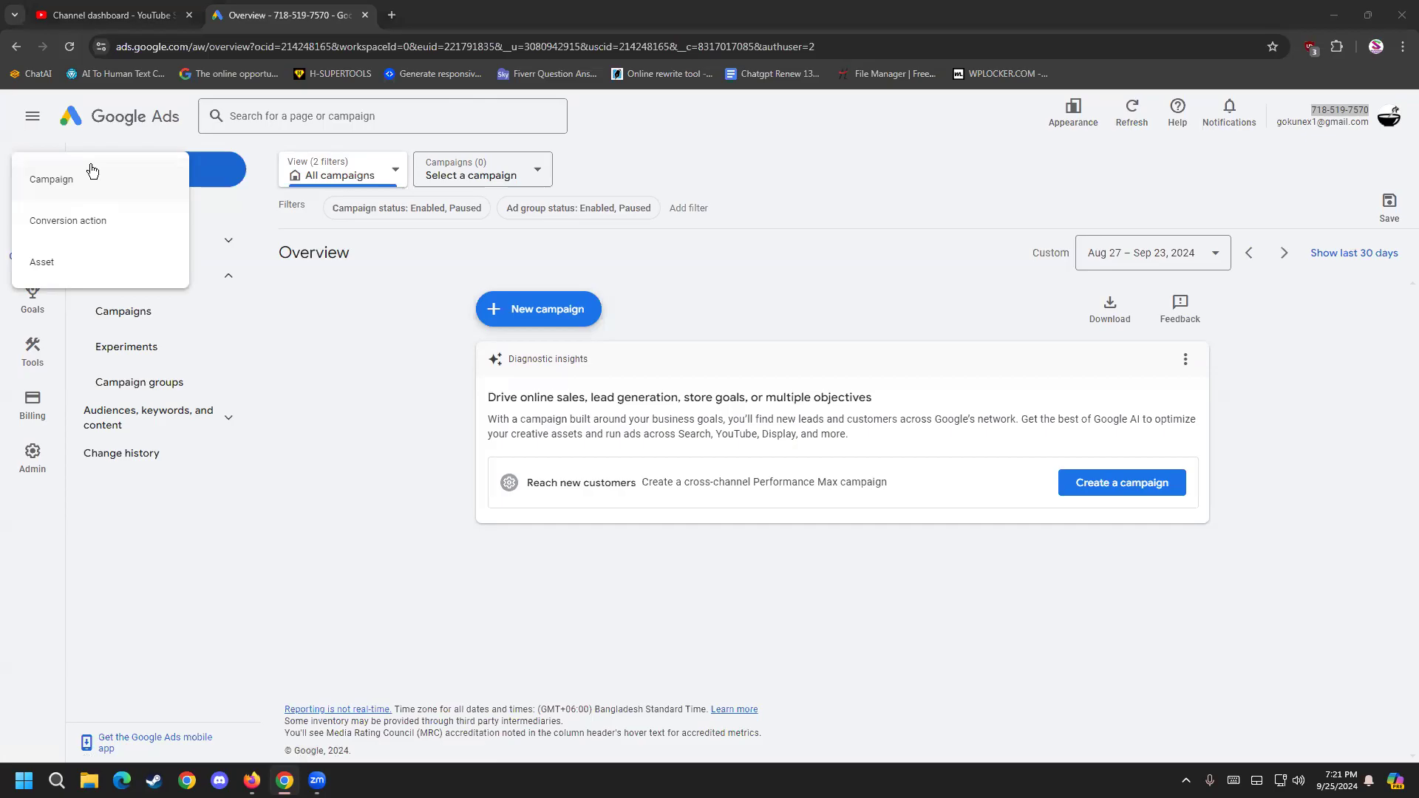
pyautogui.click(41, 182)
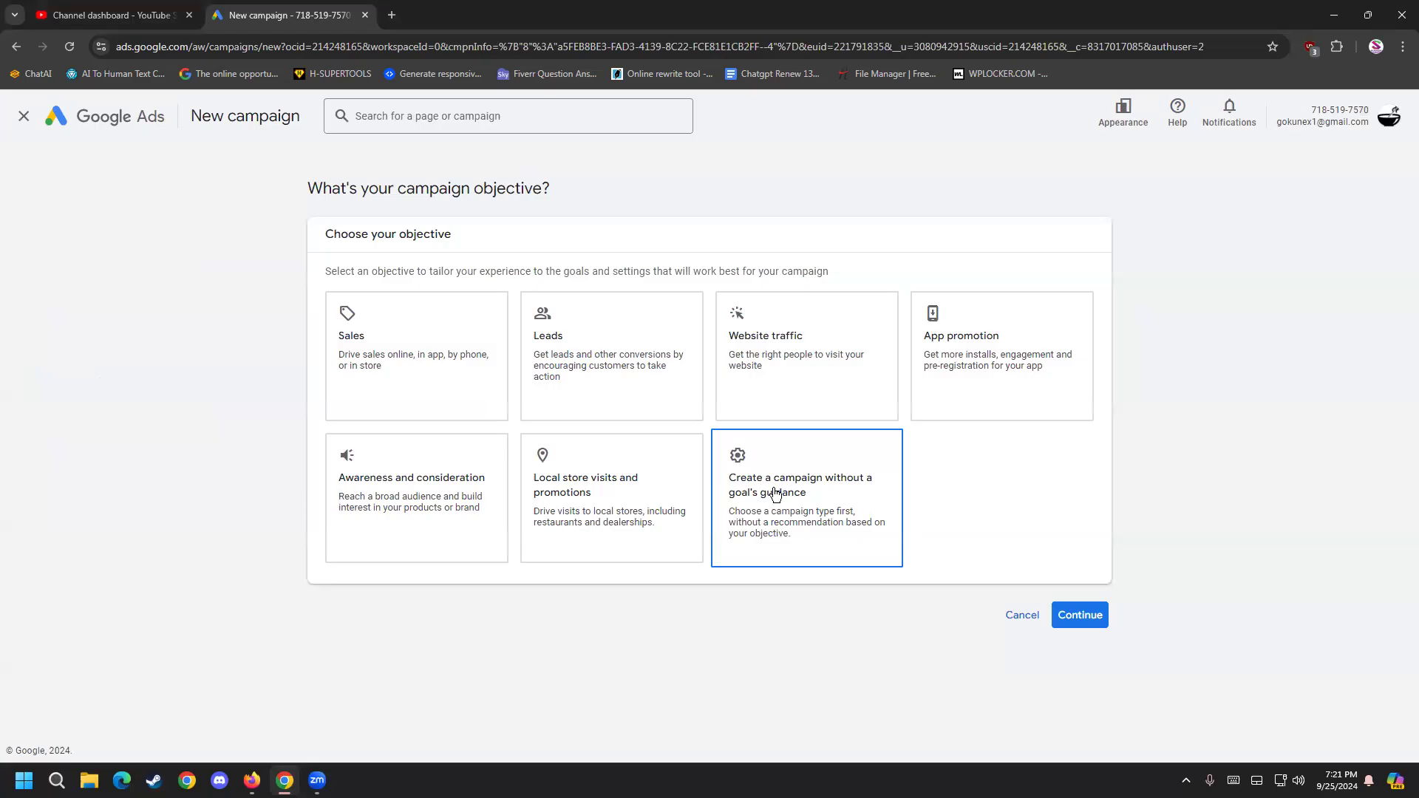
# Step: Choose to create the campaign without a goal's guidance and set the campaign type to Video
pyautogui.click(797, 491)
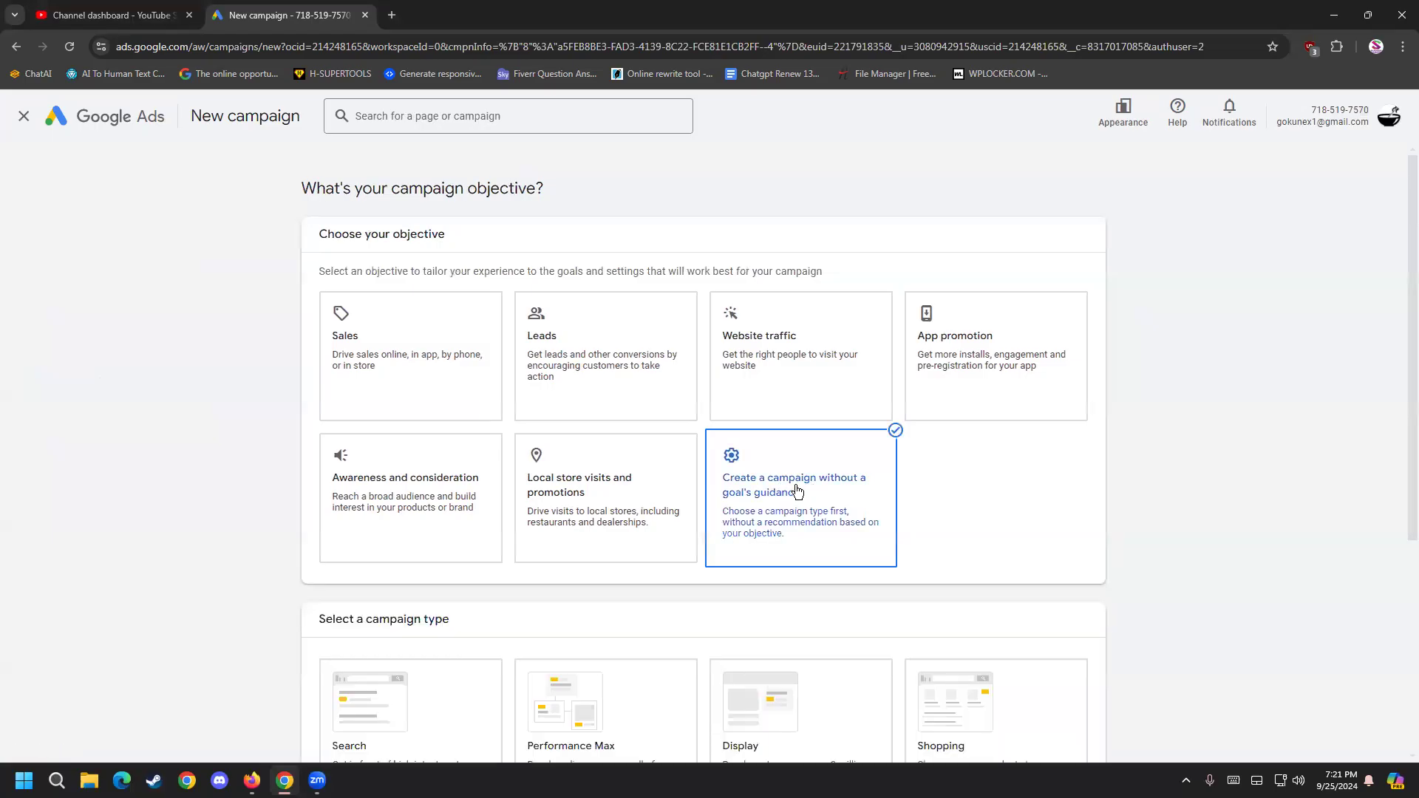
pyautogui.scroll(-3, 976, 473)
pyautogui.scroll(-1, 969, 370)
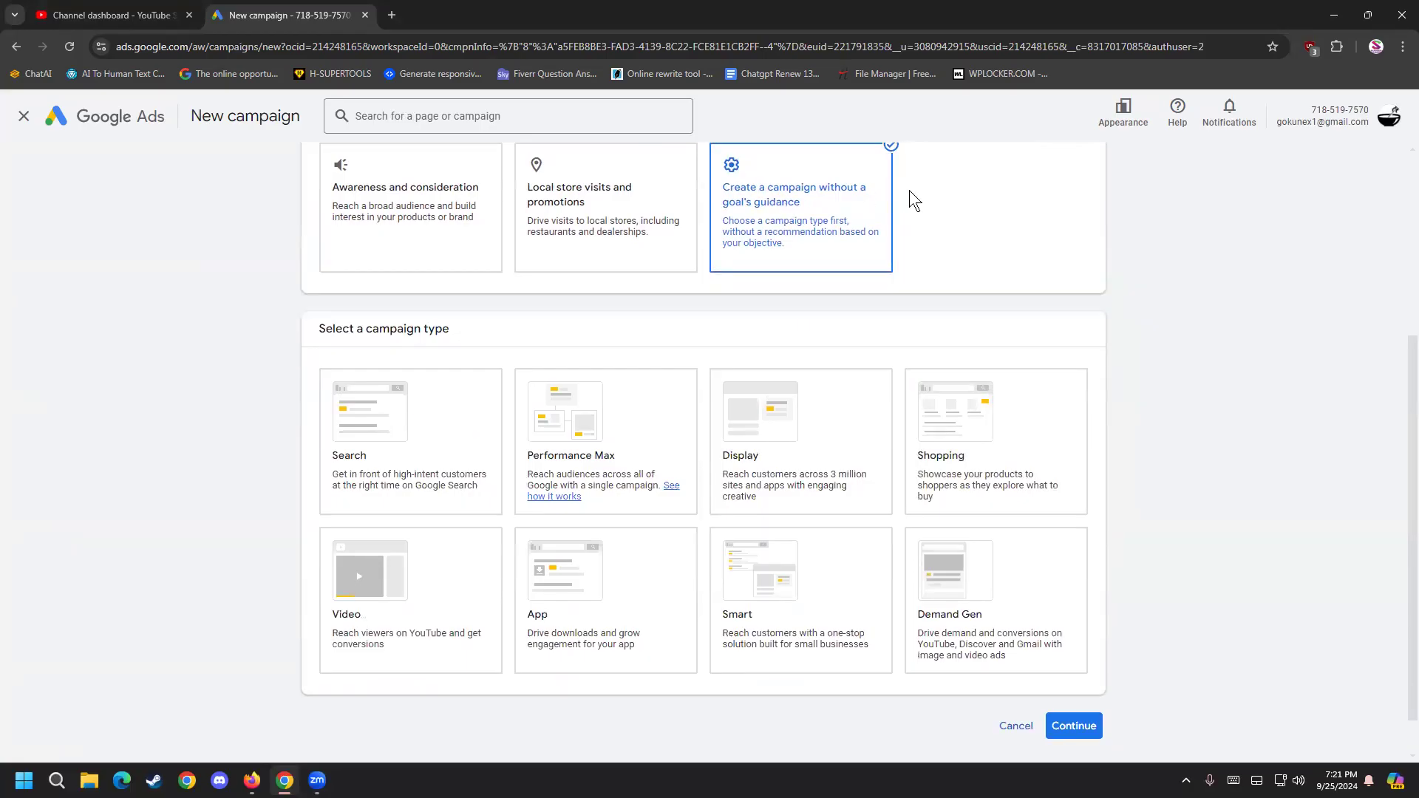
pyautogui.scroll(-1, 917, 190)
pyautogui.click(352, 554)
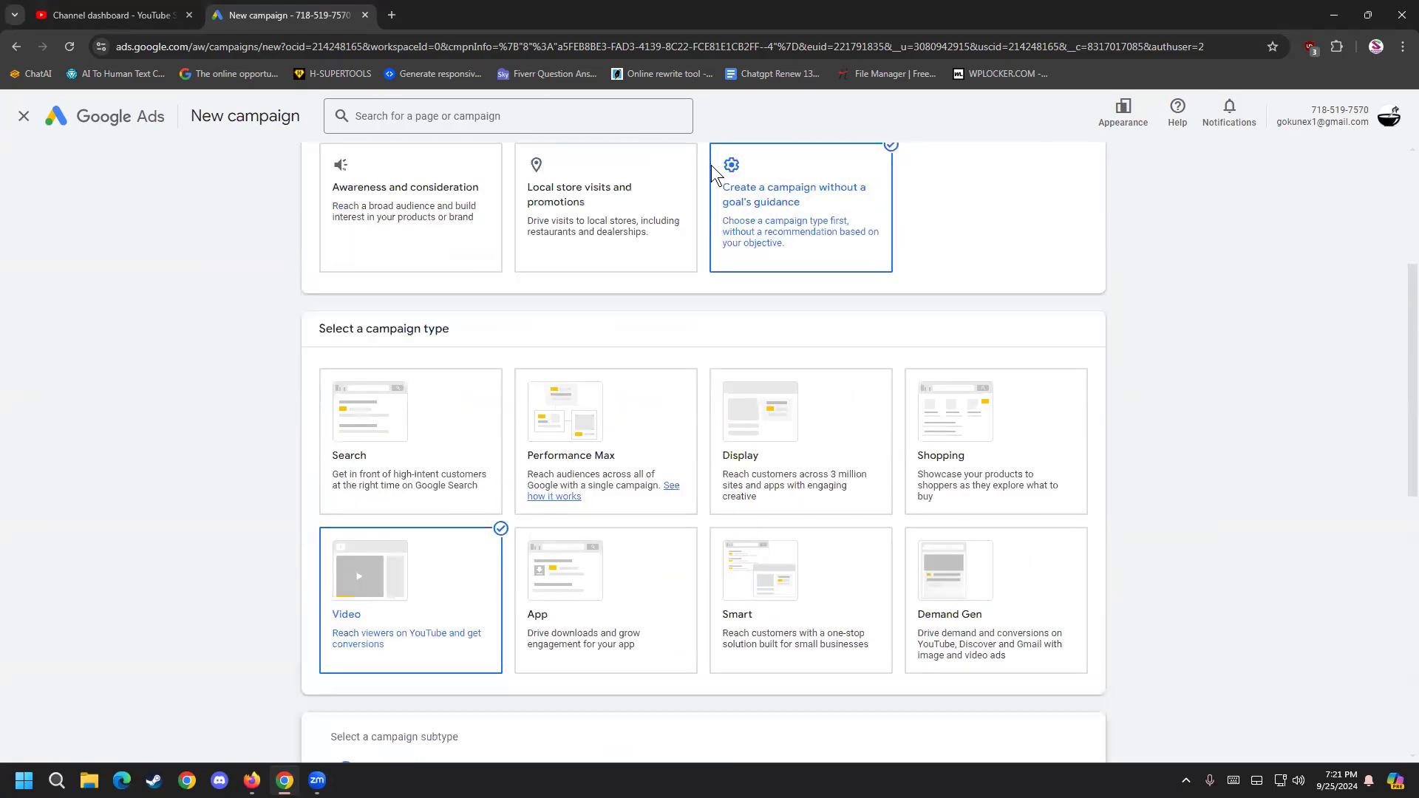
# Step: Examine the Video views, Efficient reach and Target frequency subtype descriptions, including the ad formats each one uses
pyautogui.scroll(-6, 312, 591)
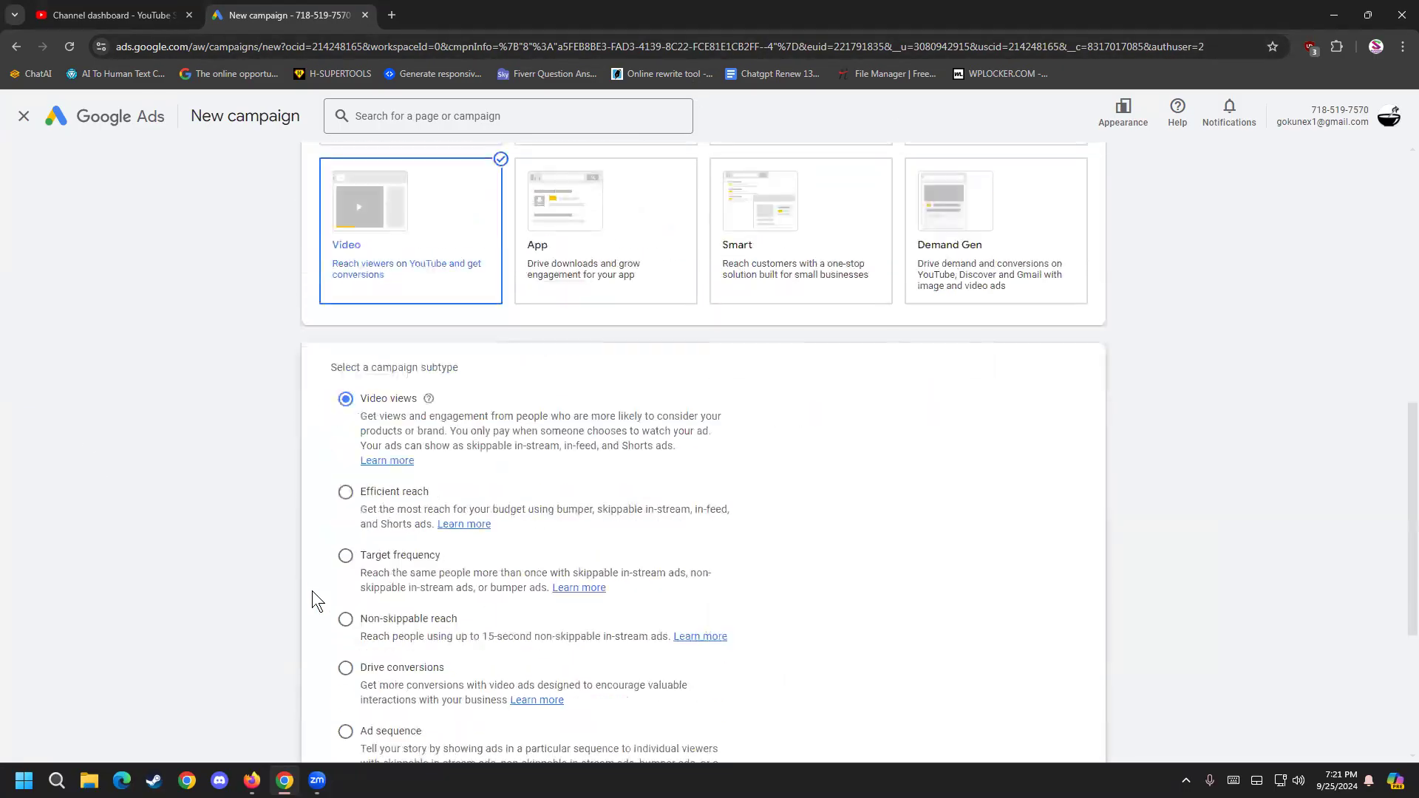
pyautogui.scroll(-1, 314, 589)
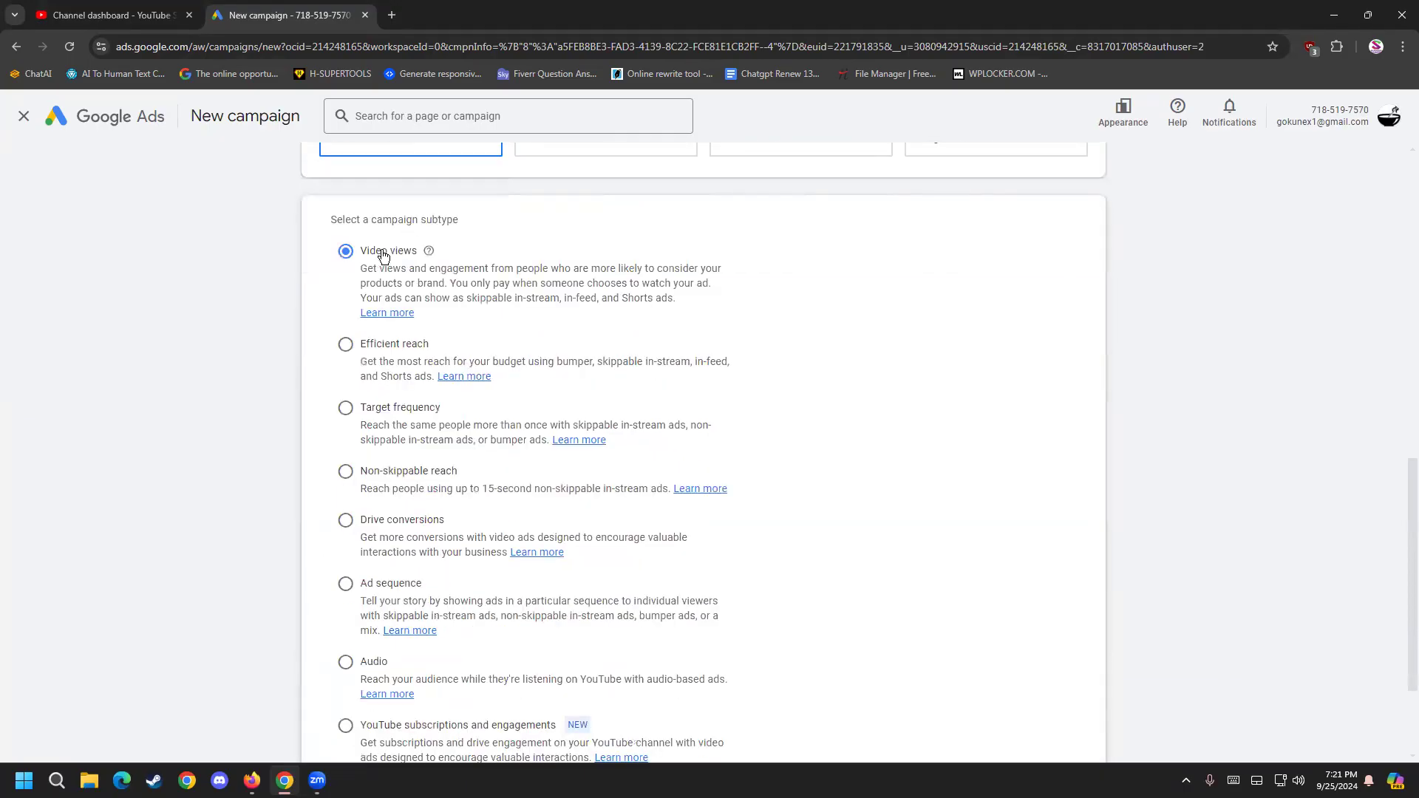
pyautogui.moveTo(411, 283); pyautogui.dragTo(676, 304)
pyautogui.click(508, 289)
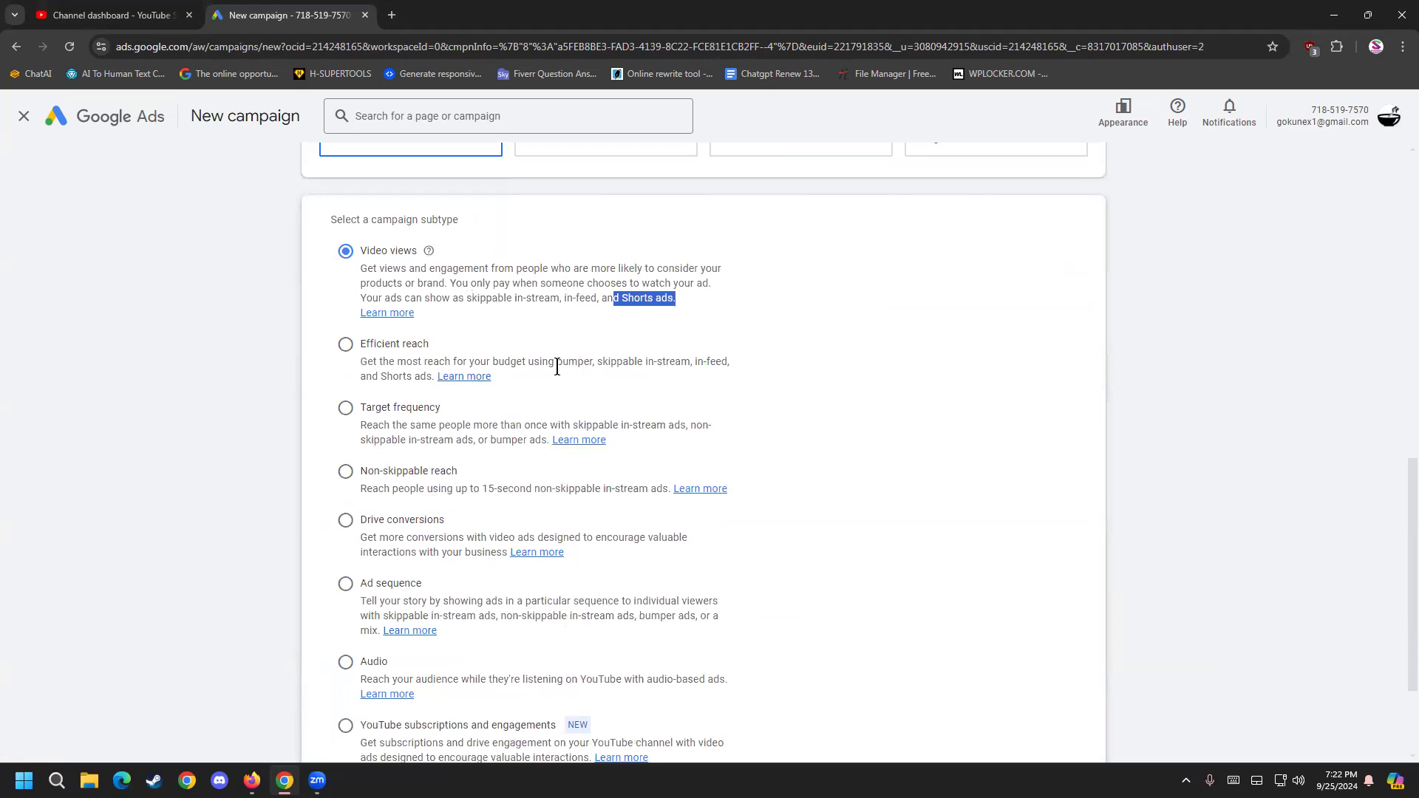
pyautogui.moveTo(526, 361); pyautogui.dragTo(589, 361)
pyautogui.click(603, 361)
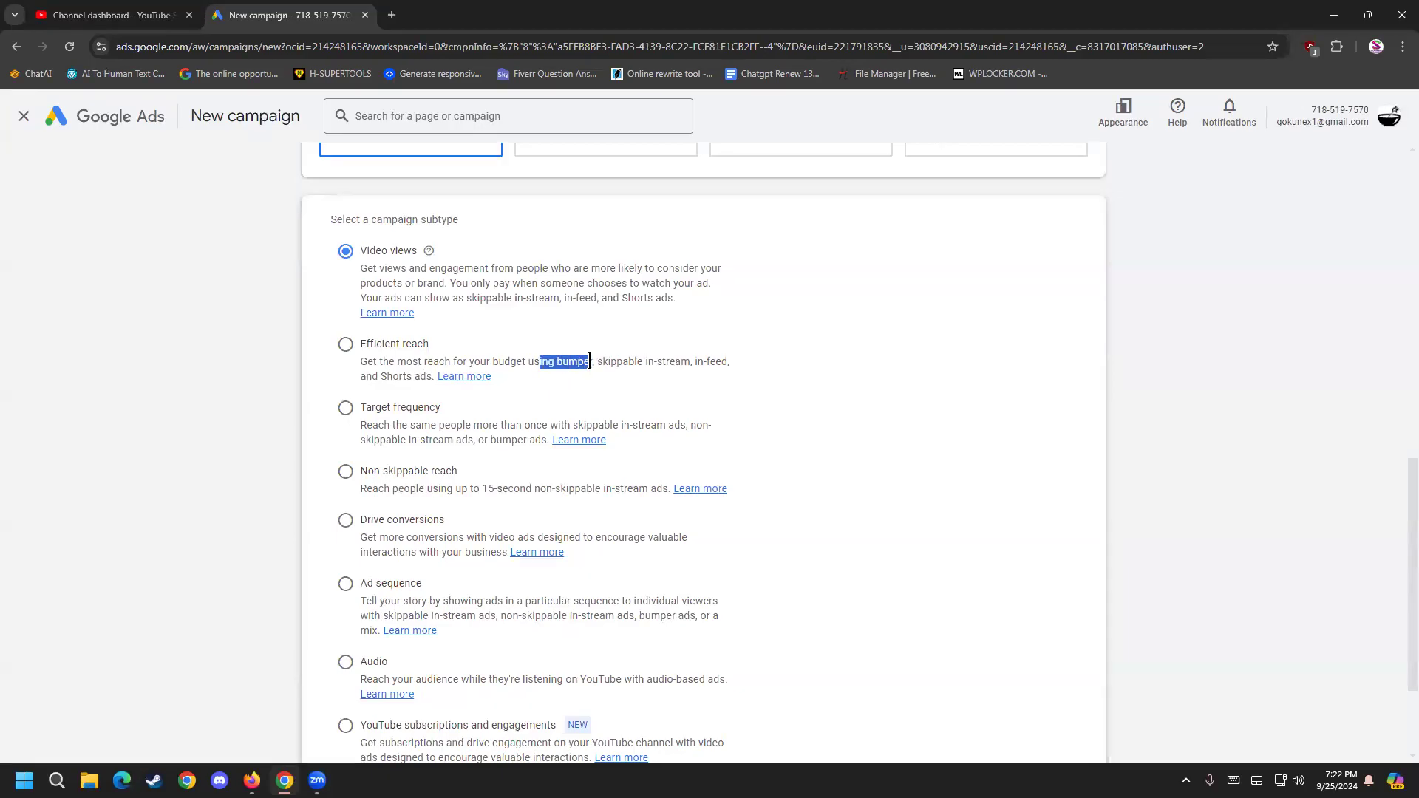
pyautogui.click(589, 361)
pyautogui.moveTo(681, 362); pyautogui.dragTo(706, 361)
pyautogui.doubleClick(385, 361)
pyautogui.moveTo(393, 425); pyautogui.dragTo(419, 425)
pyautogui.click(435, 425)
pyautogui.moveTo(550, 425); pyautogui.dragTo(692, 423)
pyautogui.moveTo(373, 440); pyautogui.dragTo(511, 440)
# Step: Select the Non-skippable reach campaign subtype and highlight the 15-second ad length in its description
pyautogui.click(399, 420)
pyautogui.click(391, 482)
pyautogui.moveTo(519, 489); pyautogui.dragTo(596, 485)
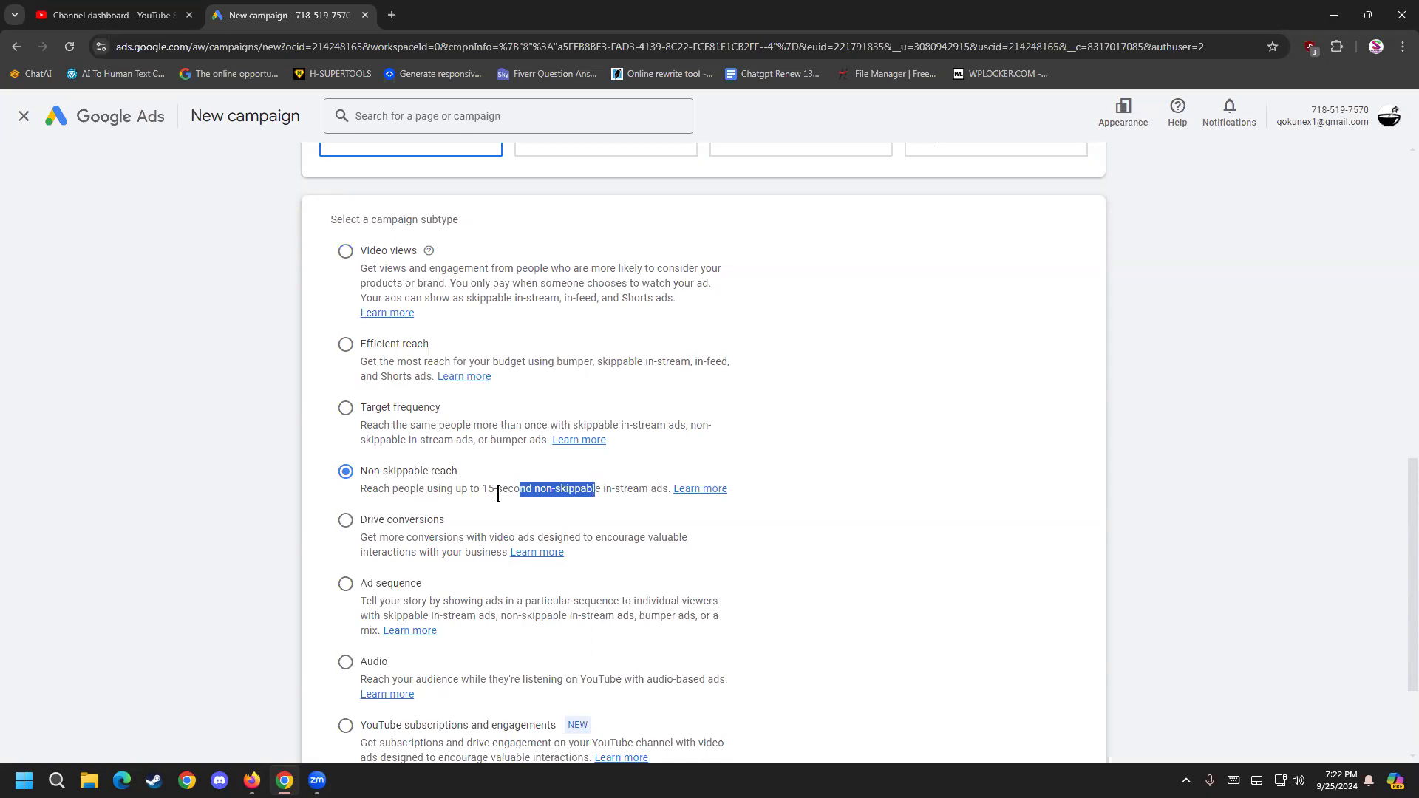
pyautogui.moveTo(479, 489); pyautogui.dragTo(527, 492)
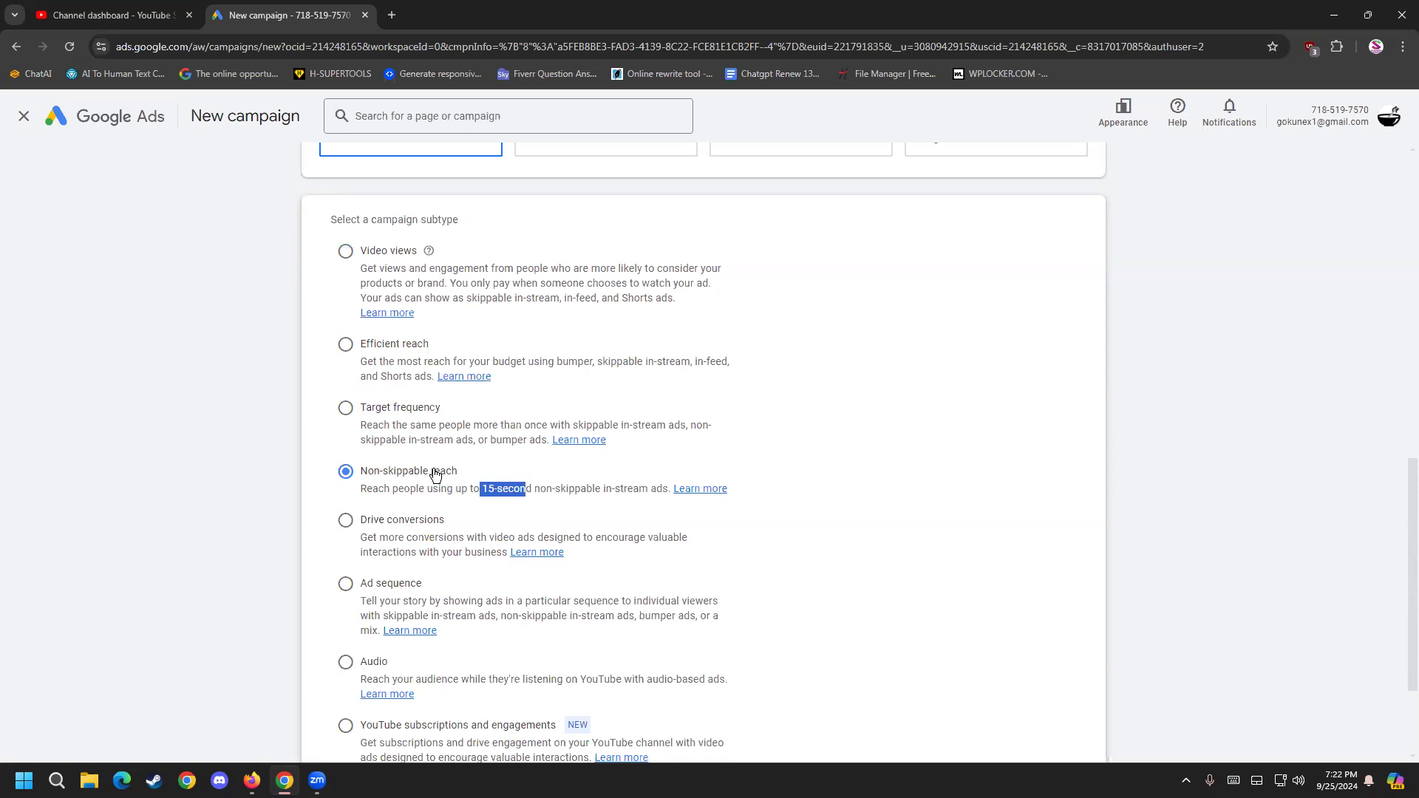
# Step: Examine the Drive conversions and Ad sequence subtype descriptions, including the ad formats used in a sequence
pyautogui.scroll(-1, 436, 475)
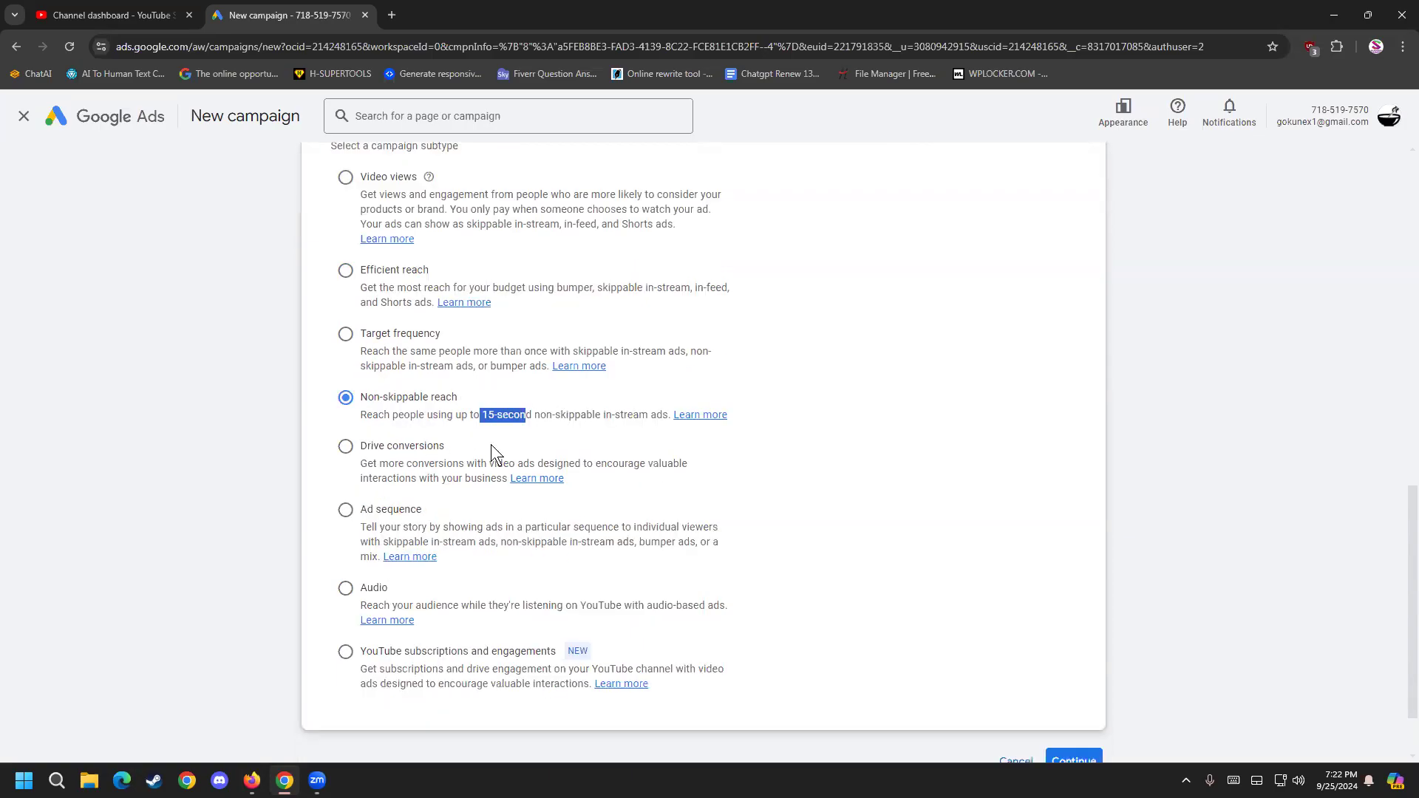
pyautogui.moveTo(411, 465); pyautogui.dragTo(541, 463)
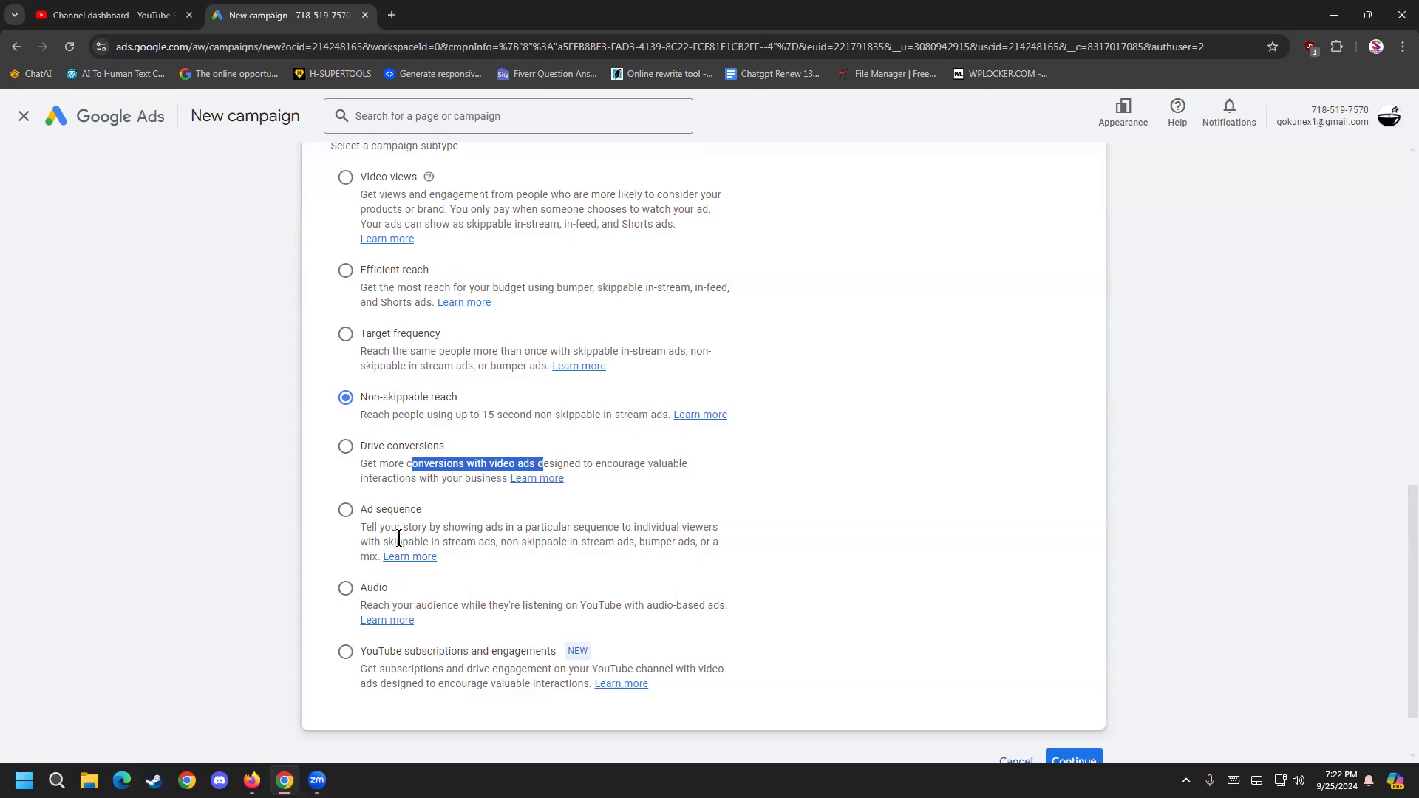
pyautogui.moveTo(523, 529); pyautogui.dragTo(622, 527)
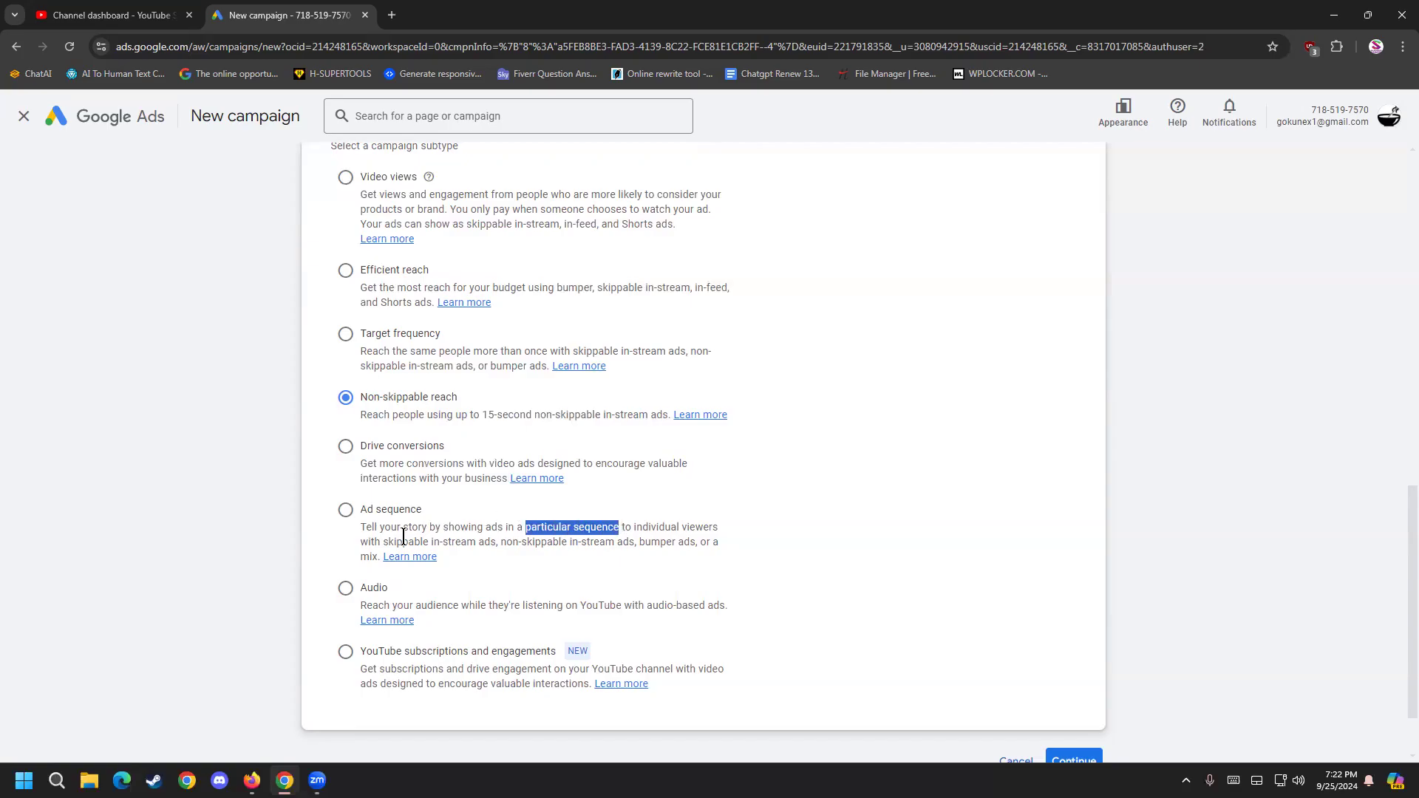
pyautogui.moveTo(382, 542); pyautogui.dragTo(698, 542)
pyautogui.click(650, 529)
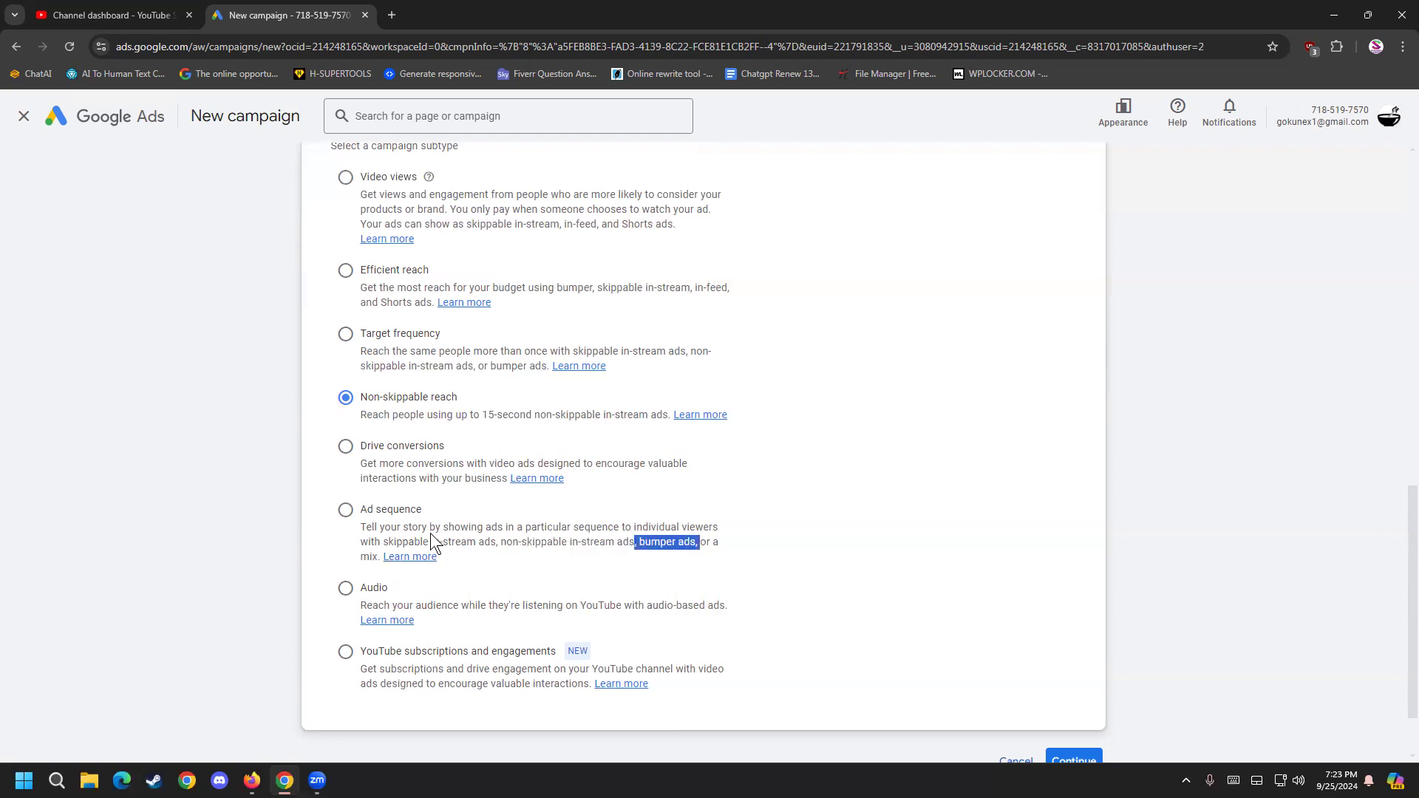
# Step: Examine the Audio and YouTube subscriptions and engagements subtype descriptions, highlighting parts of their text
pyautogui.moveTo(366, 604); pyautogui.dragTo(610, 605)
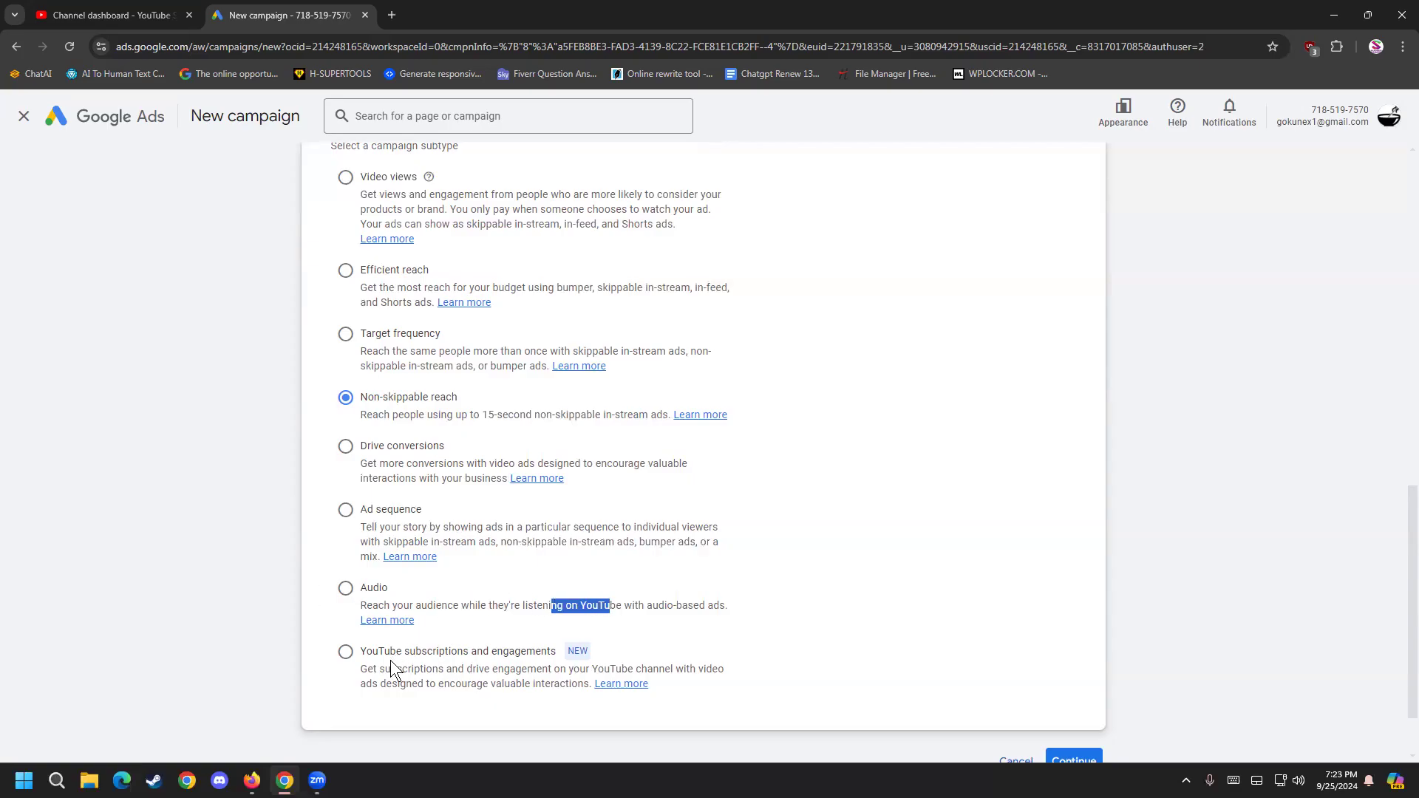
pyautogui.moveTo(402, 668); pyautogui.dragTo(459, 668)
pyautogui.click(452, 668)
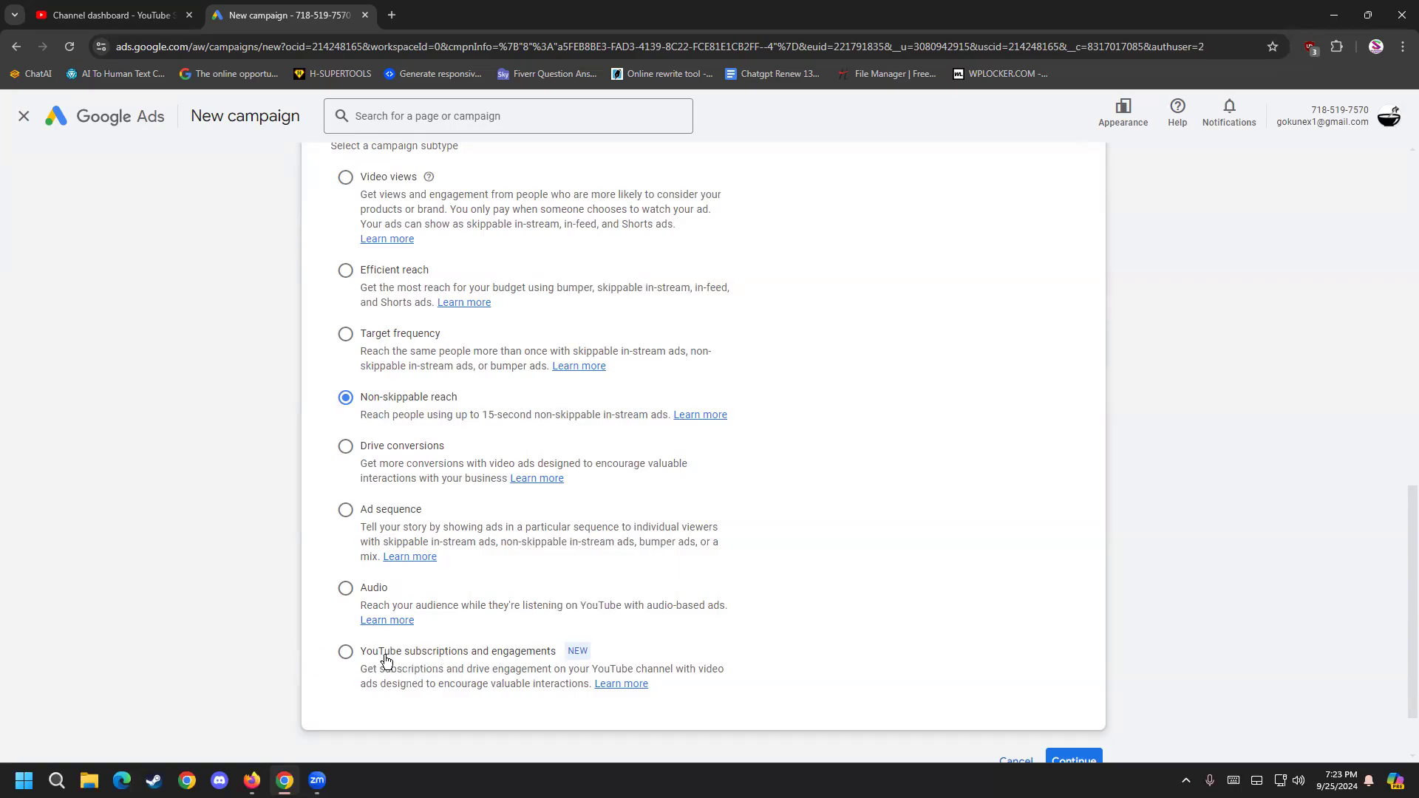
pyautogui.scroll(1, 419, 661)
pyautogui.scroll(-1, 415, 504)
# Step: Highlight the non-skippable wording in the Non-skippable reach description and continue to the campaign settings with that subtype
pyautogui.moveTo(480, 412); pyautogui.dragTo(599, 416)
pyautogui.click(612, 414)
pyautogui.scroll(3, 497, 499)
pyautogui.scroll(-2, 493, 503)
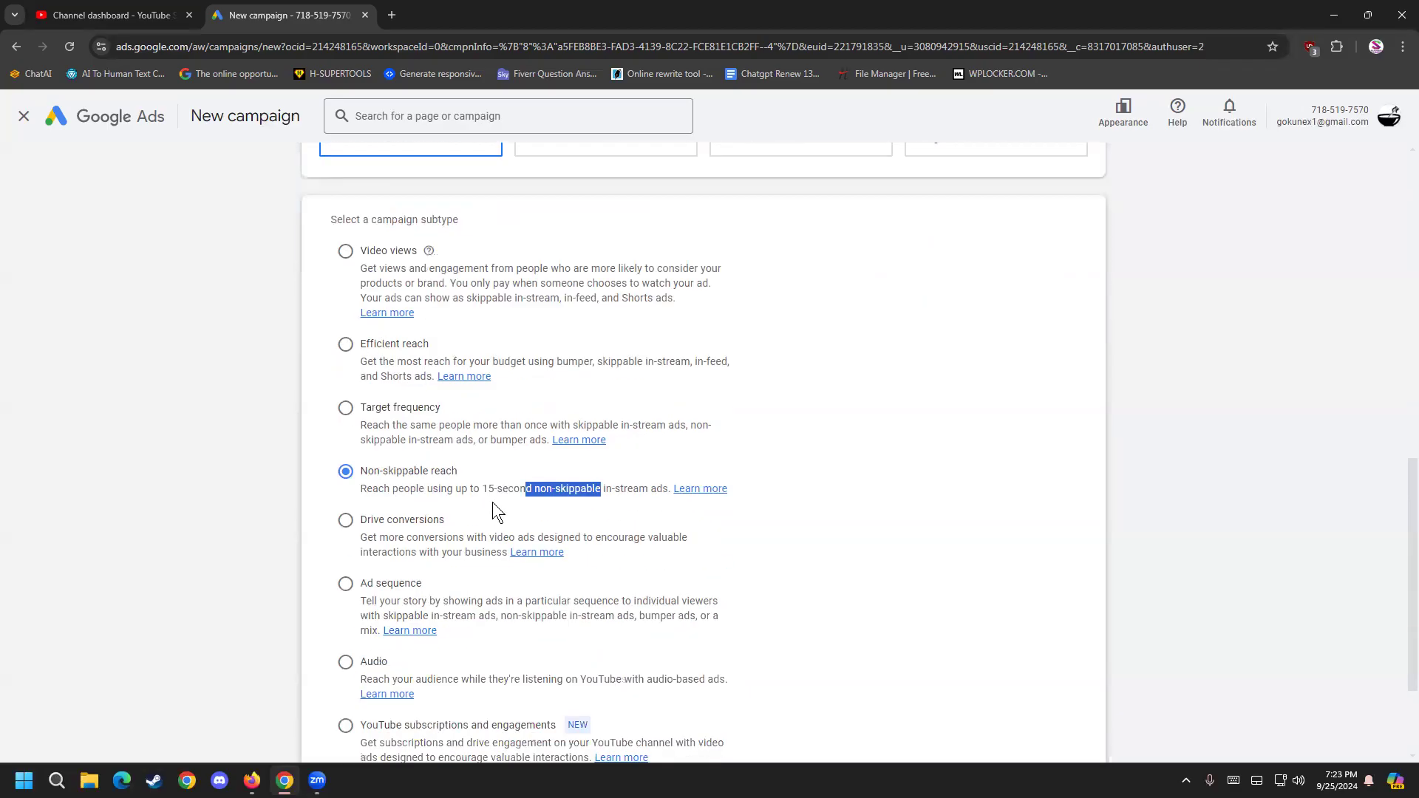
pyautogui.scroll(-1, 251, 458)
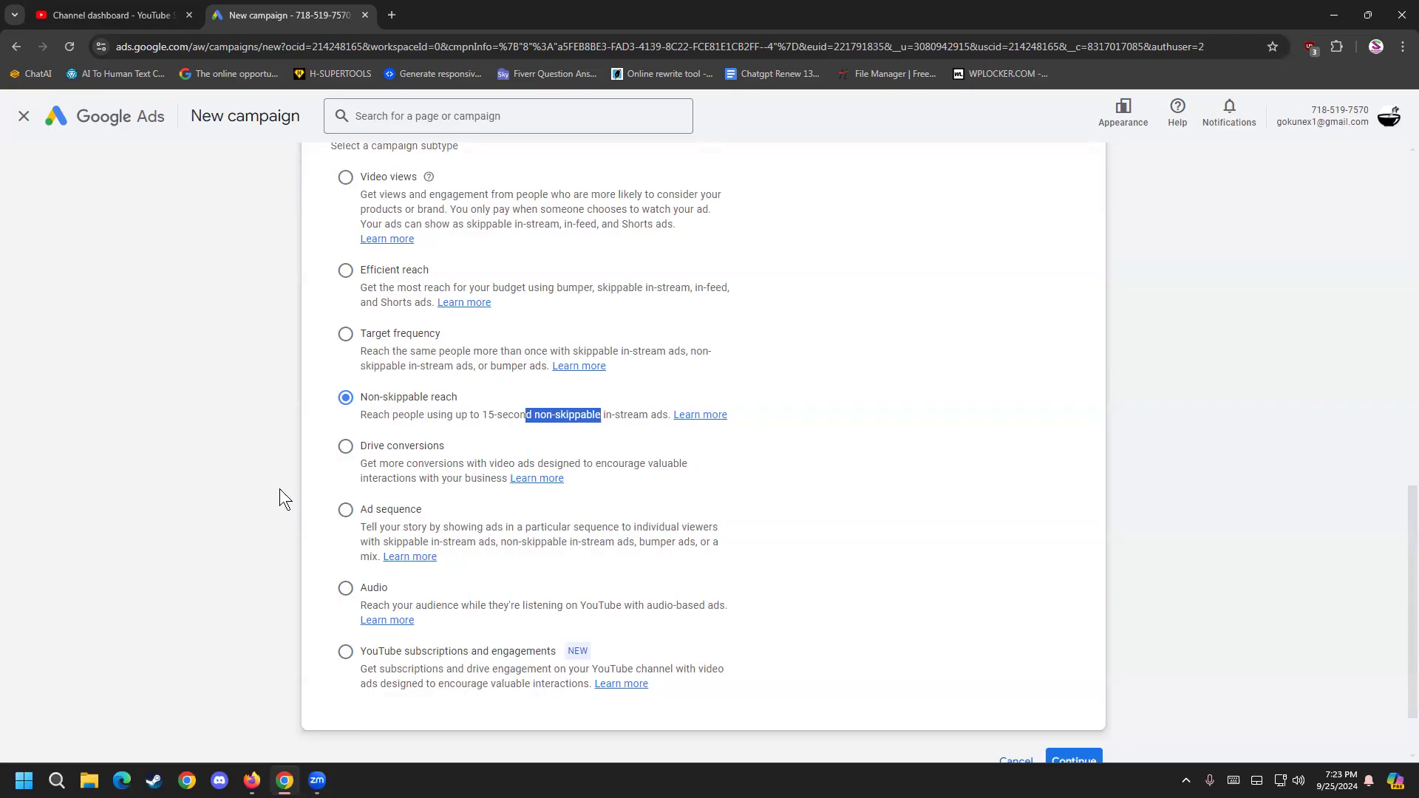
pyautogui.scroll(-1, 1065, 705)
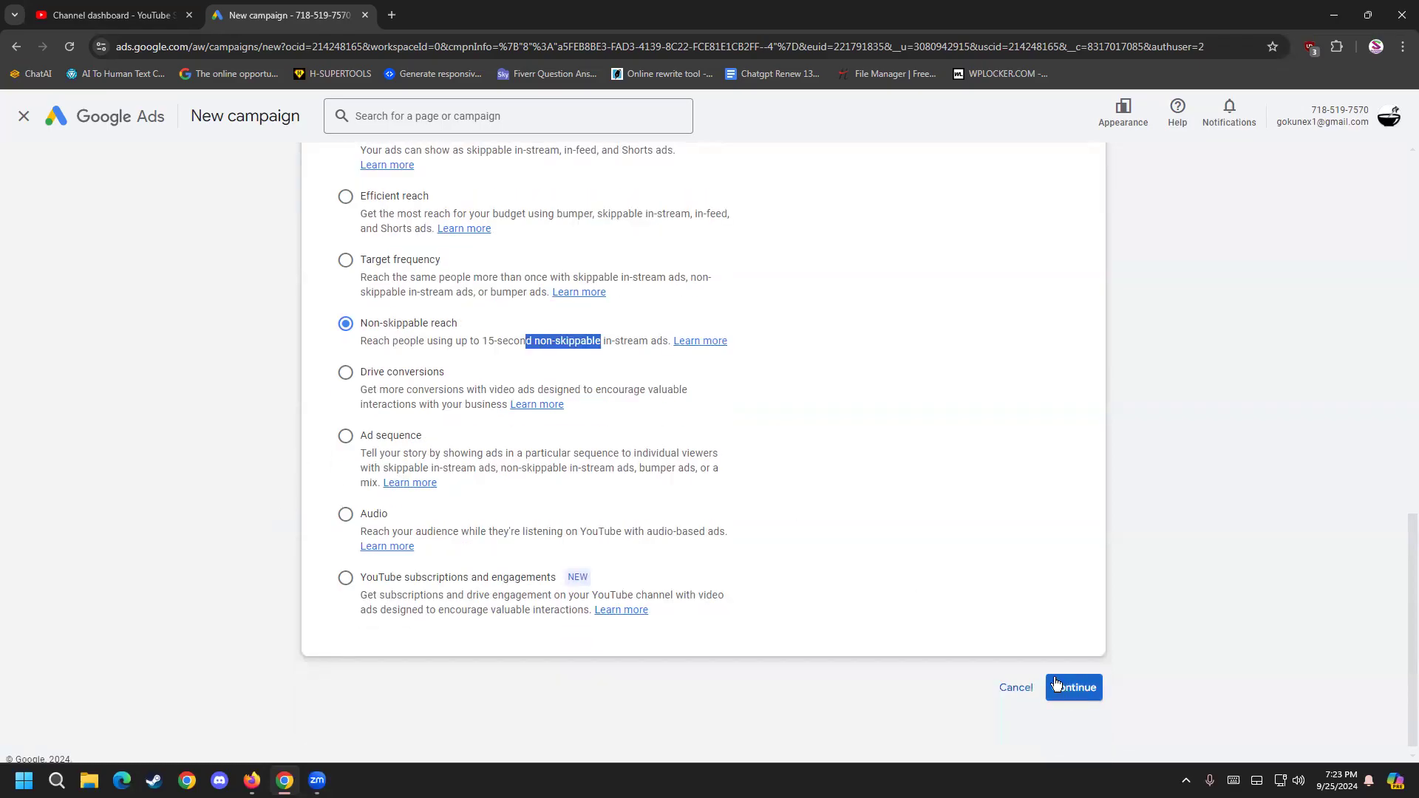
pyautogui.click(1088, 688)
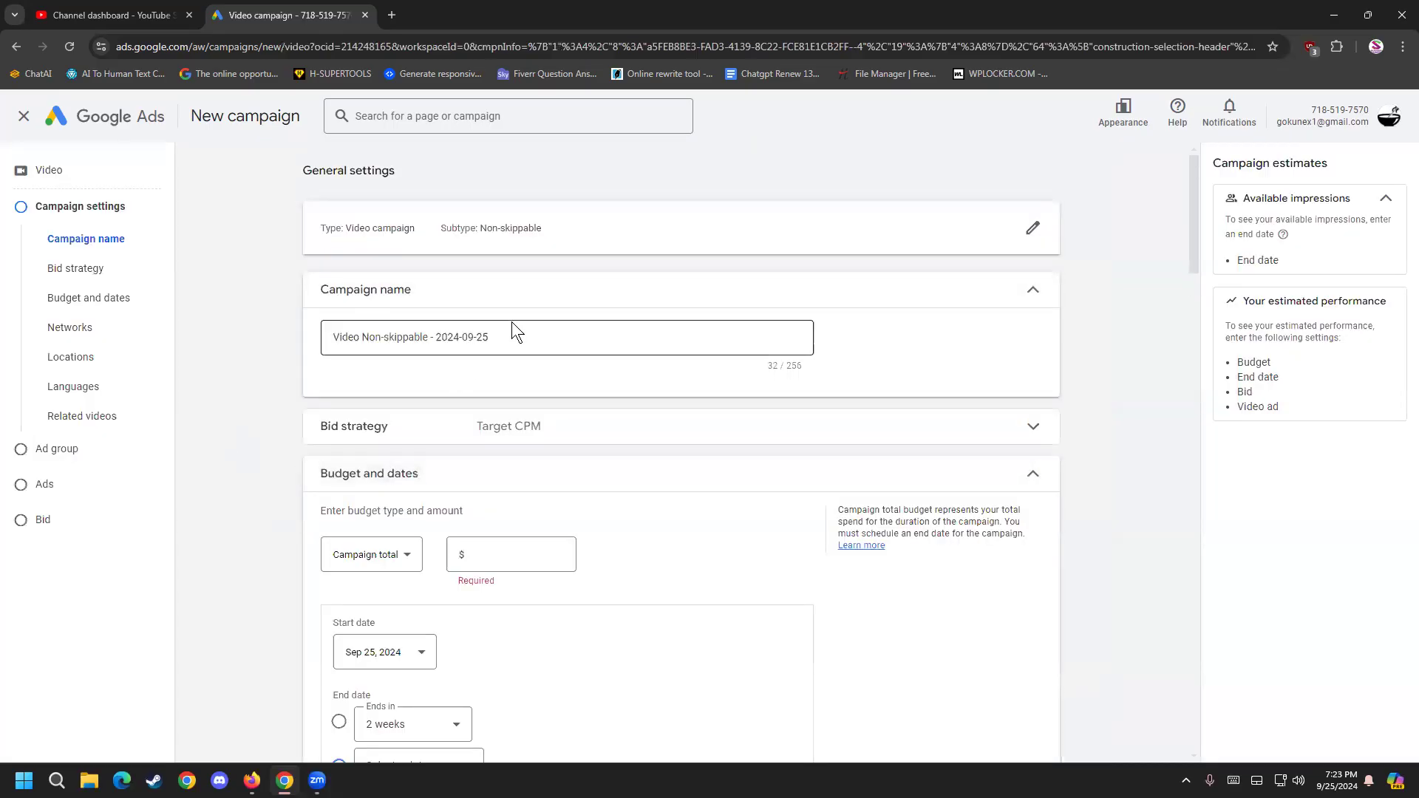
# Step: Rename the campaign to "freelancing Course", correcting the misspelled first word
pyautogui.tripleClick(532, 337)
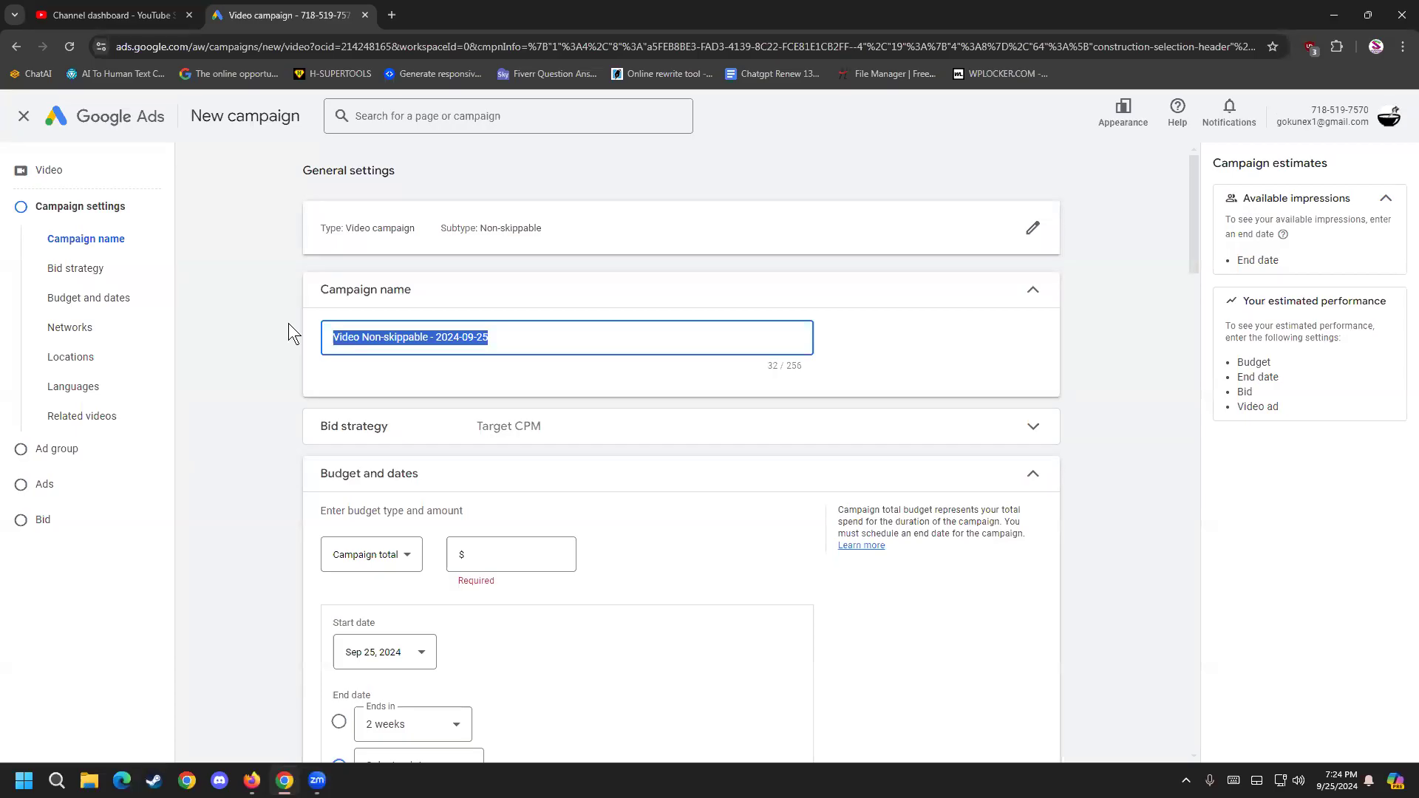
pyautogui.moveTo(549, 340); pyautogui.dragTo(213, 325)
pyautogui.write('freelacing')
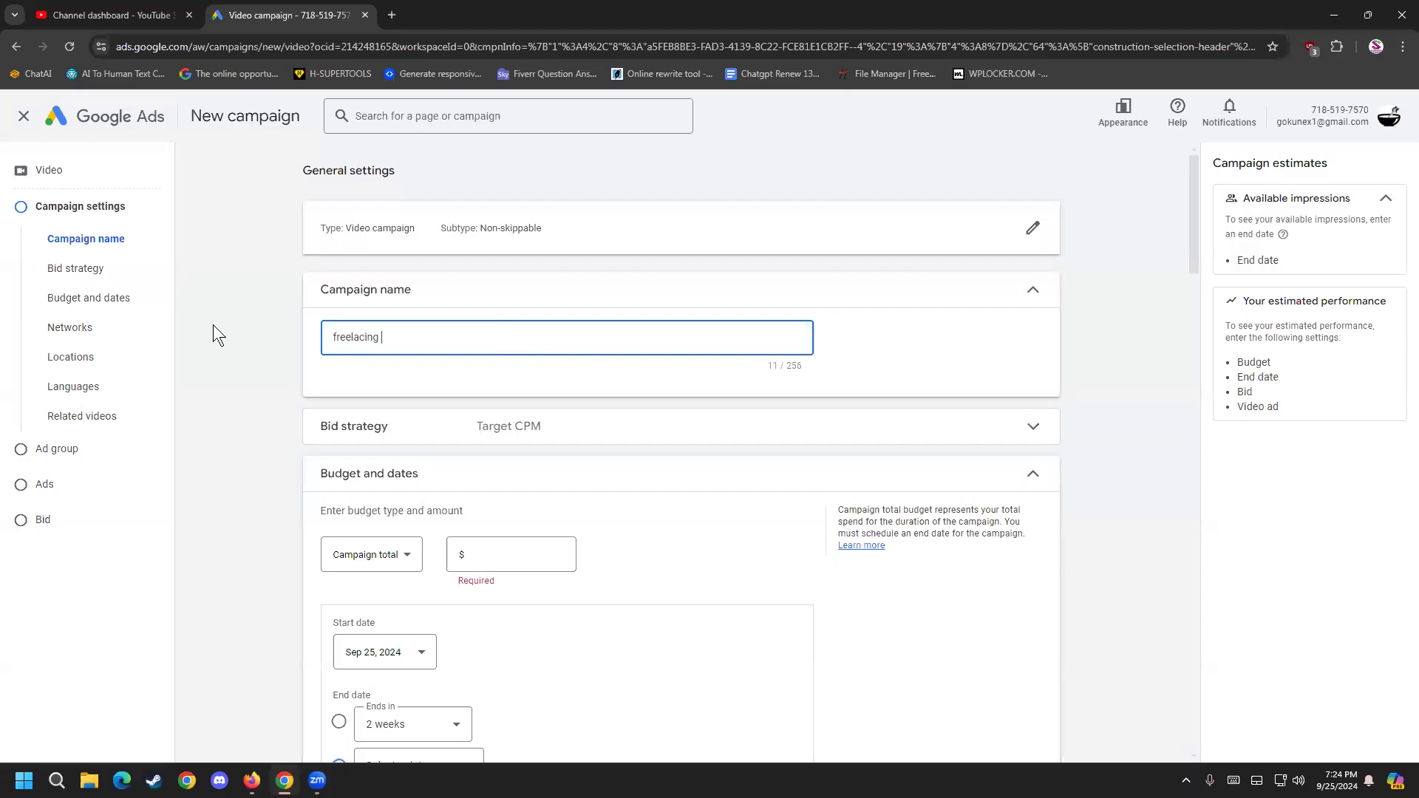
pyautogui.rightClick(350, 339)
pyautogui.click(383, 354)
# Step: Expand the bid strategy settings and examine which bid strategies are unavailable for this campaign
pyautogui.click(464, 433)
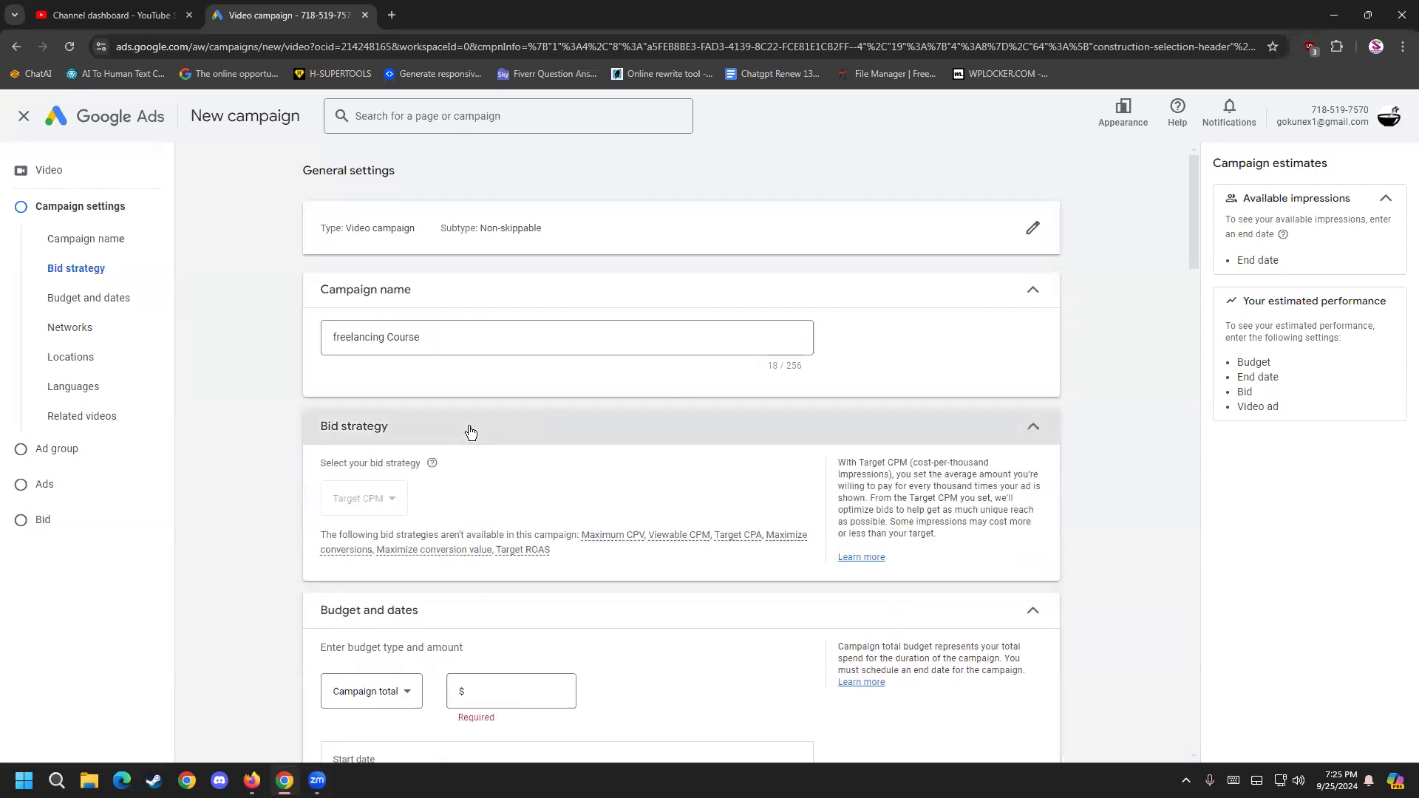
pyautogui.scroll(-2, 547, 481)
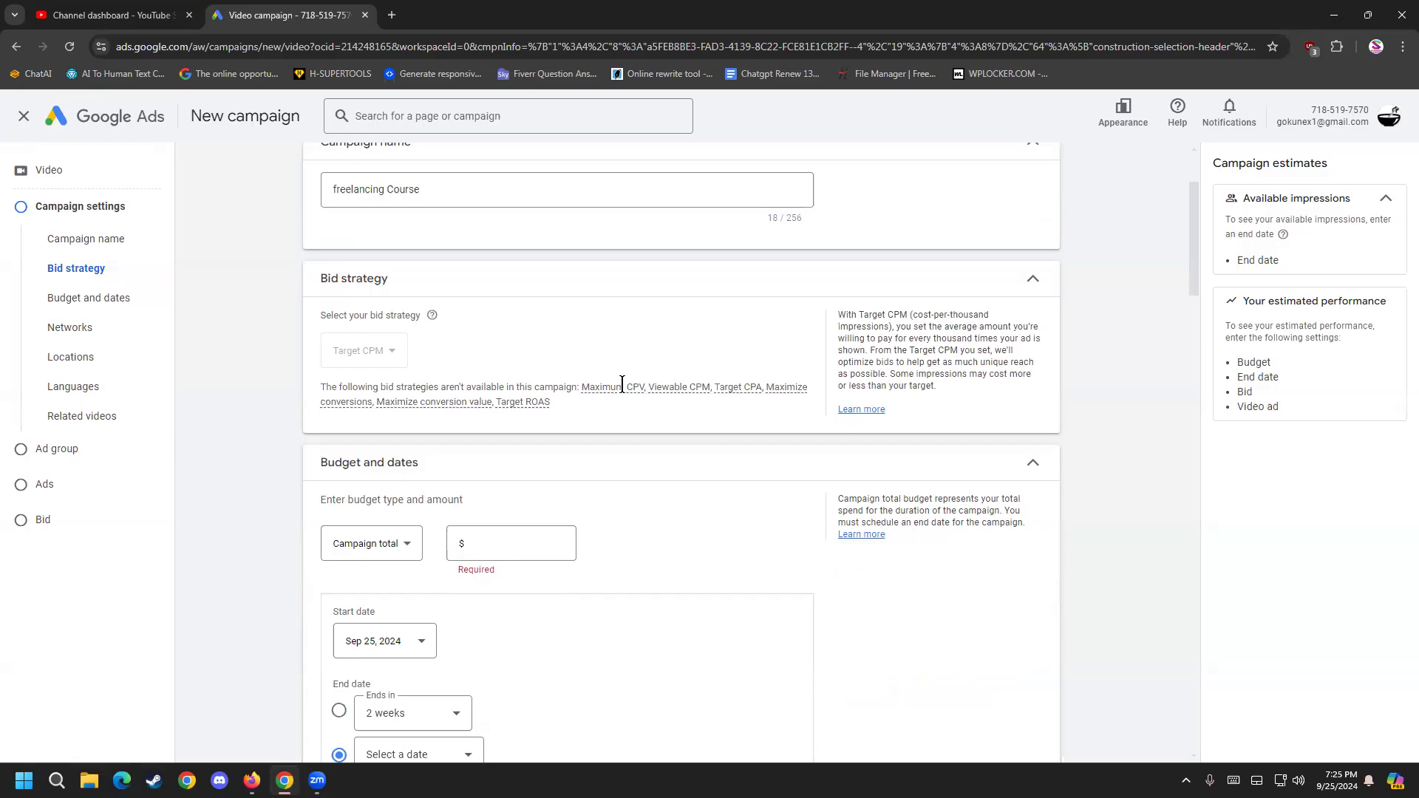
pyautogui.moveTo(590, 387); pyautogui.dragTo(649, 392)
pyautogui.moveTo(679, 392); pyautogui.dragTo(719, 390)
pyautogui.moveTo(726, 386); pyautogui.dragTo(774, 387)
pyautogui.moveTo(578, 385); pyautogui.dragTo(621, 413)
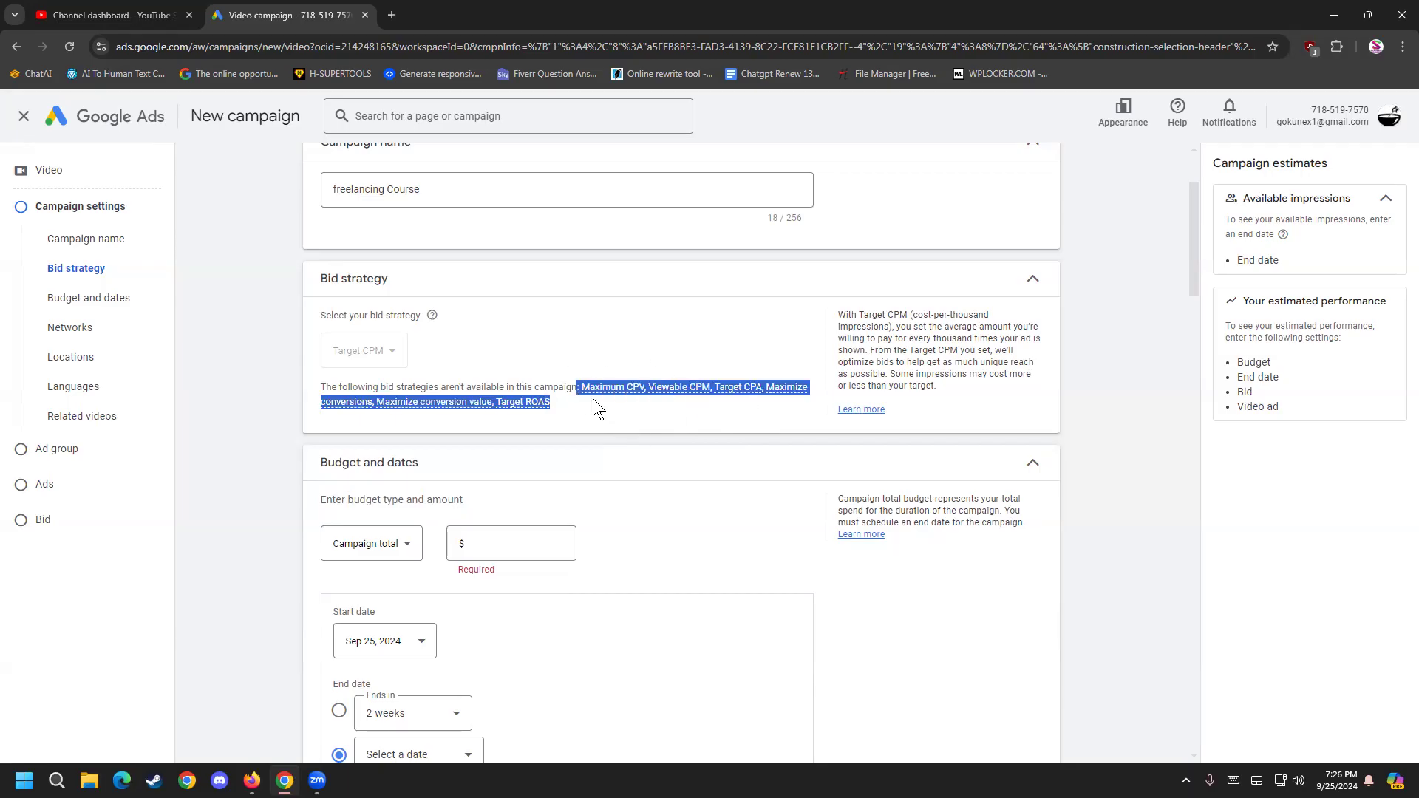
pyautogui.click(702, 387)
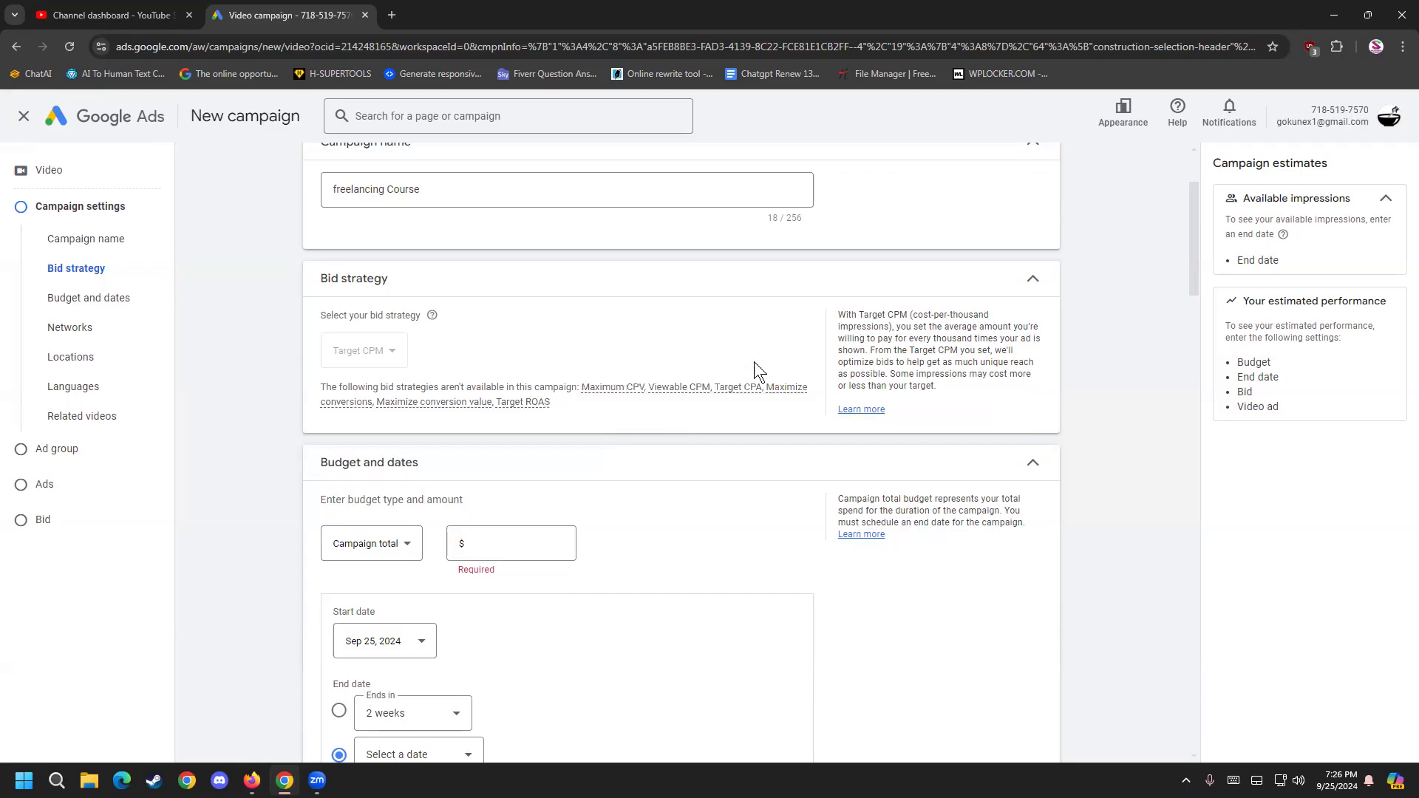
# Step: Examine the explanation of Target CPM bidding and compare it with the list of unavailable bid strategies
pyautogui.moveTo(862, 309); pyautogui.dragTo(974, 362)
pyautogui.click(970, 338)
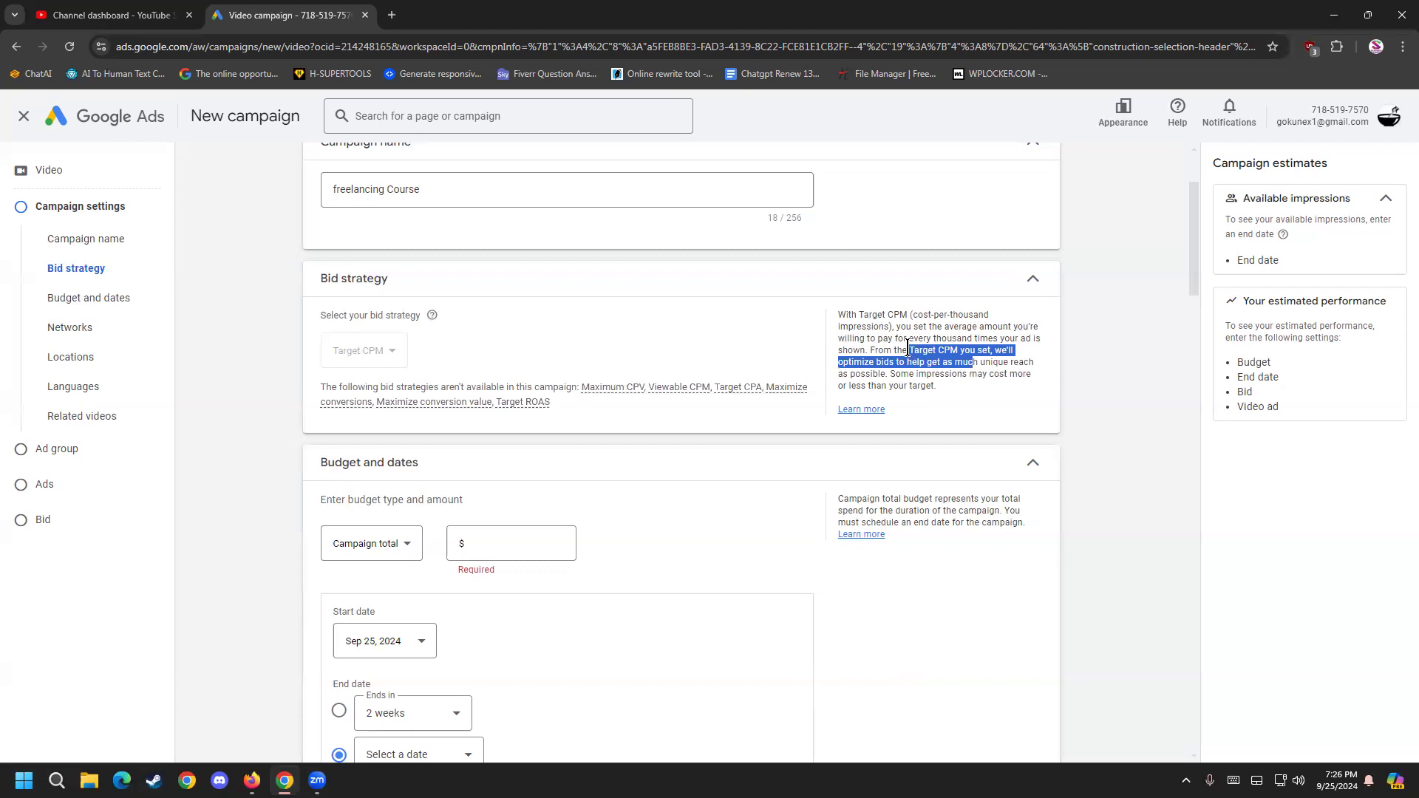
pyautogui.moveTo(947, 351); pyautogui.dragTo(983, 374)
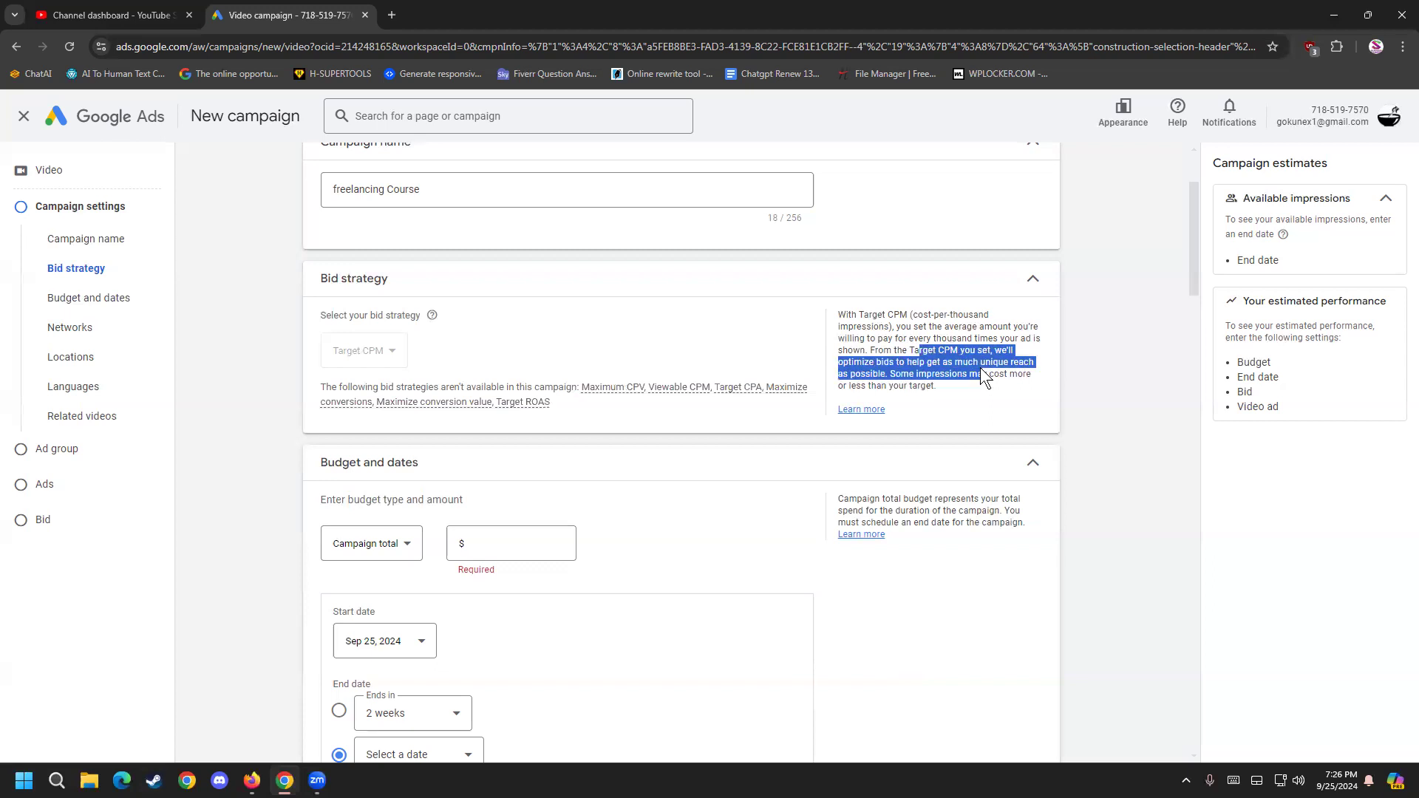
pyautogui.click(409, 344)
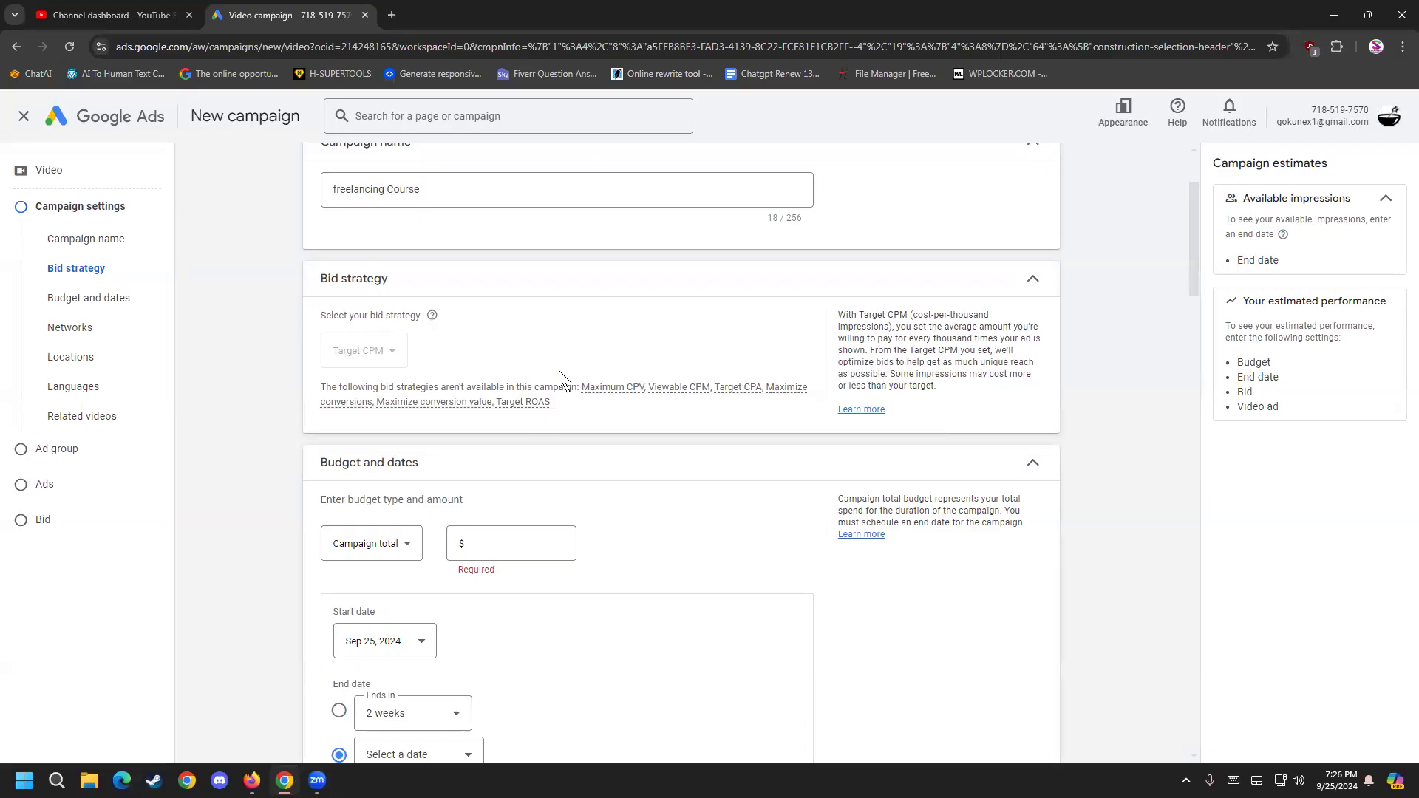
pyautogui.moveTo(583, 381); pyautogui.dragTo(602, 408)
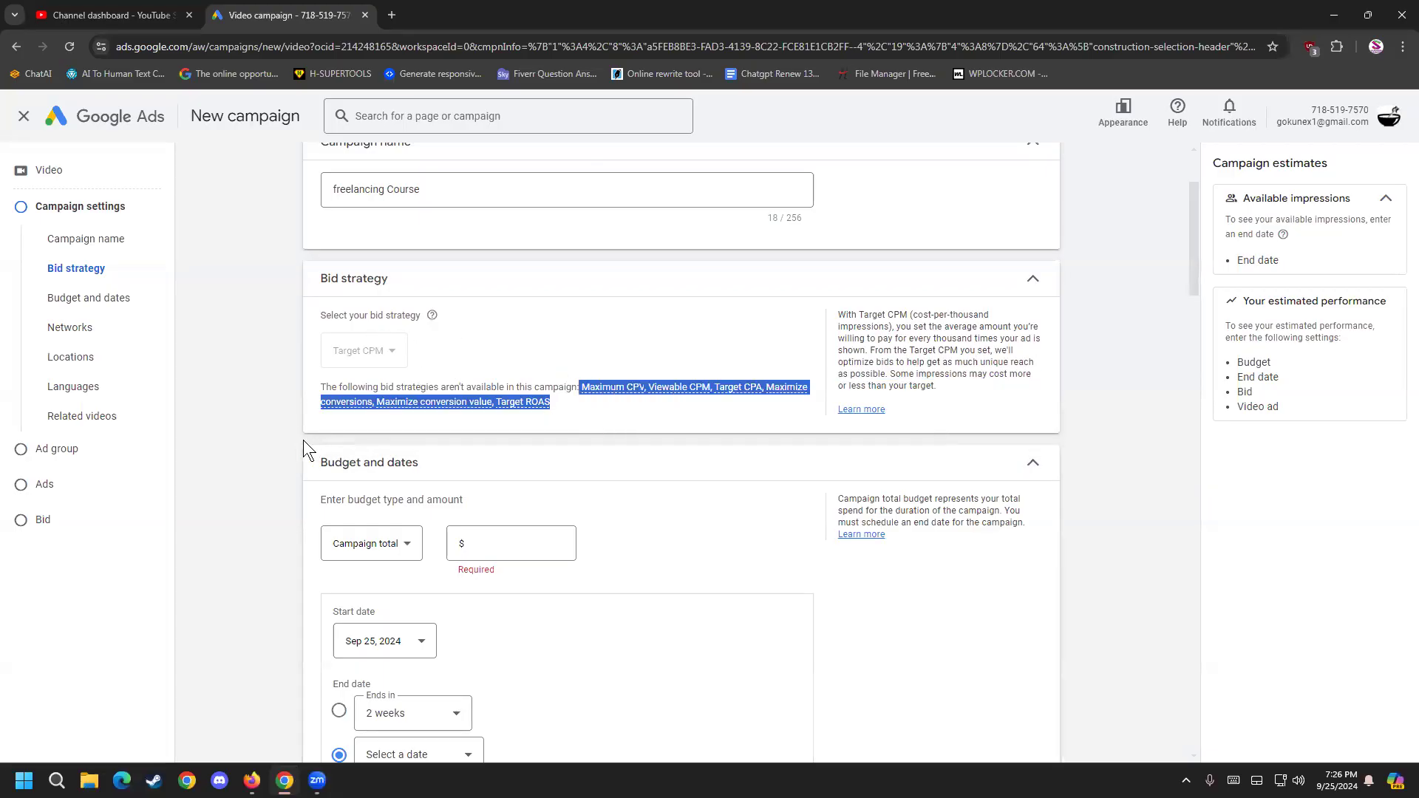
pyautogui.scroll(-2, 419, 327)
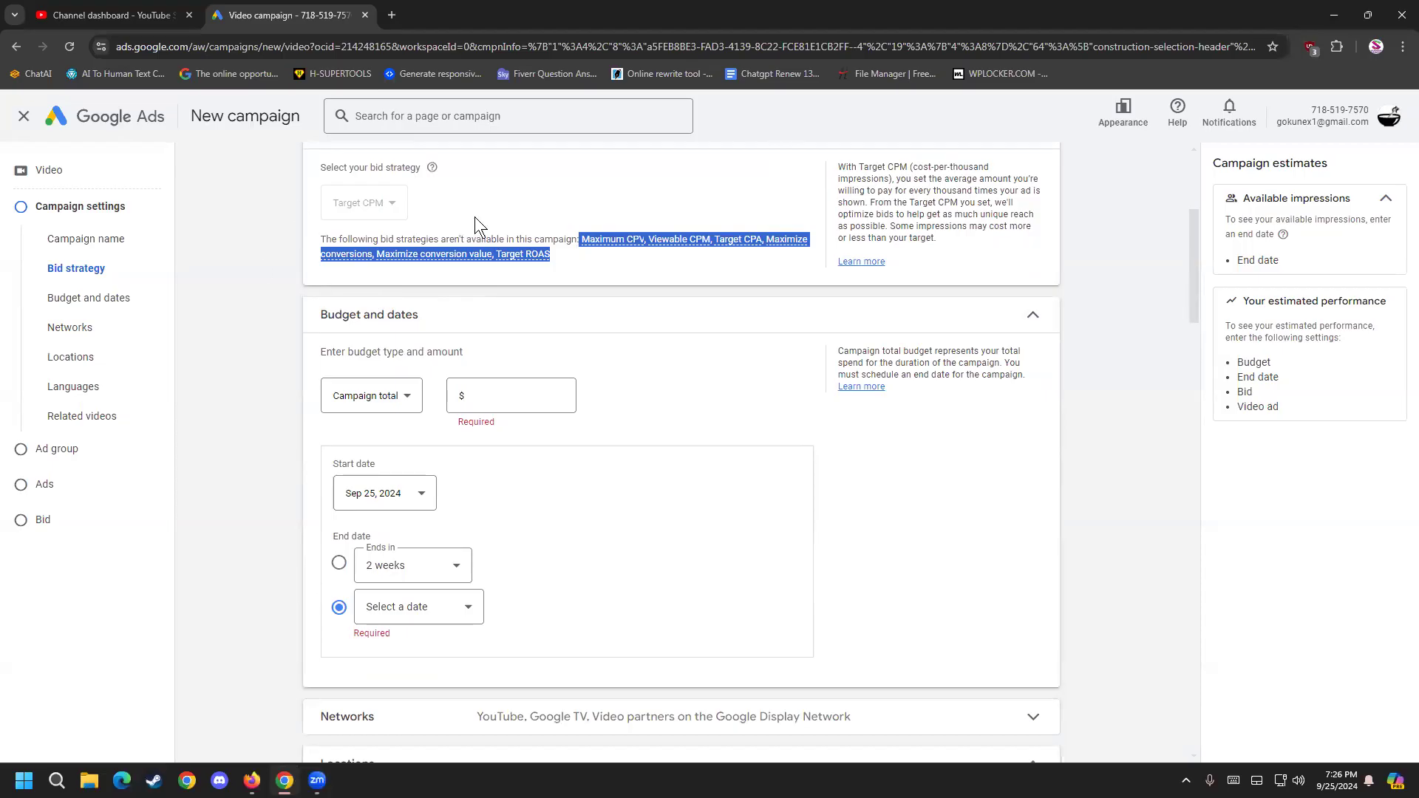
pyautogui.click(216, 397)
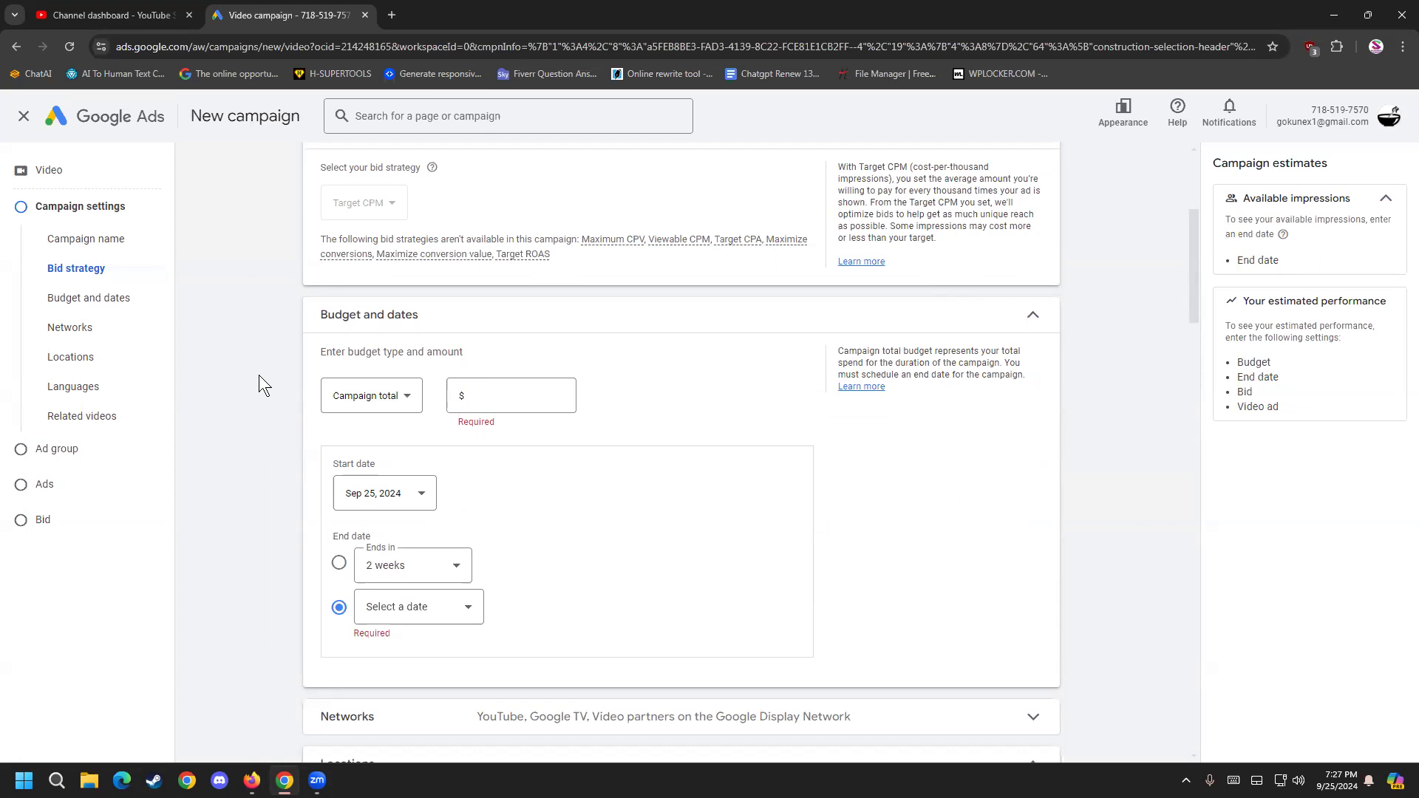
# Step: Set a campaign total budget of $1,000 and have the campaign end in 2 weeks
pyautogui.click(384, 391)
pyautogui.click(480, 347)
pyautogui.click(504, 388)
pyautogui.write('1,000')
pyautogui.click(608, 383)
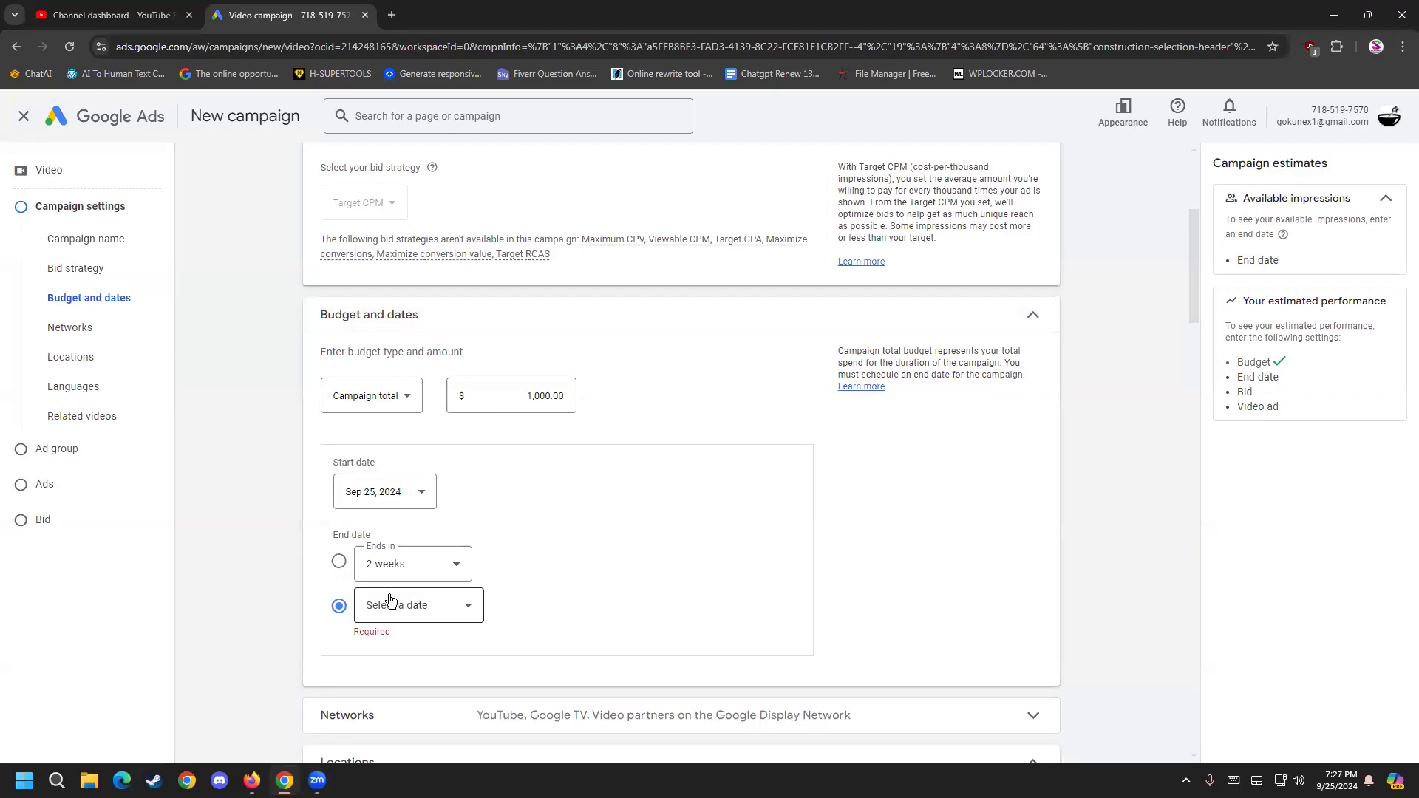
pyautogui.click(421, 571)
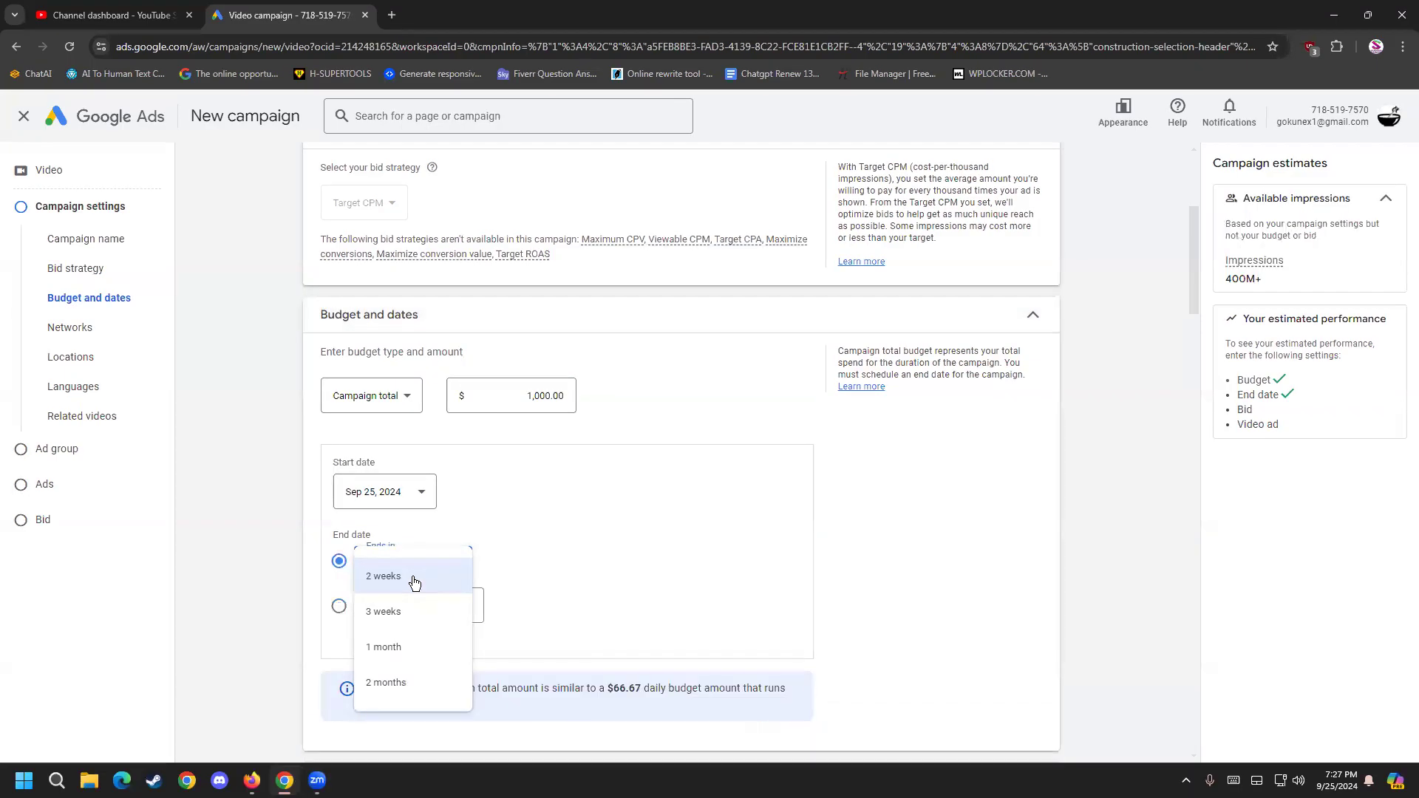
pyautogui.click(414, 583)
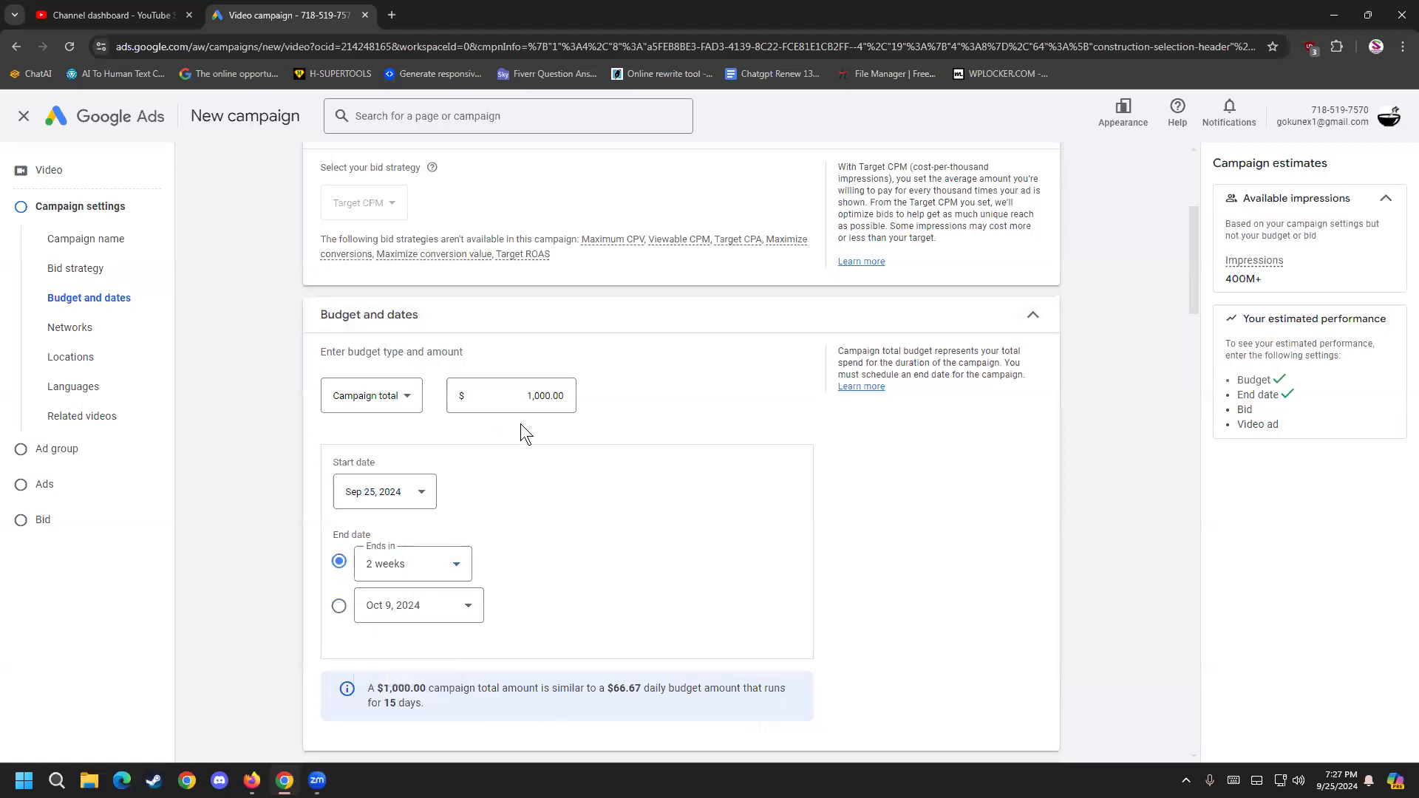
# Step: Choose Sep 25, 2024 as the start date and set a custom end date of Oct 1, 2024
pyautogui.click(366, 496)
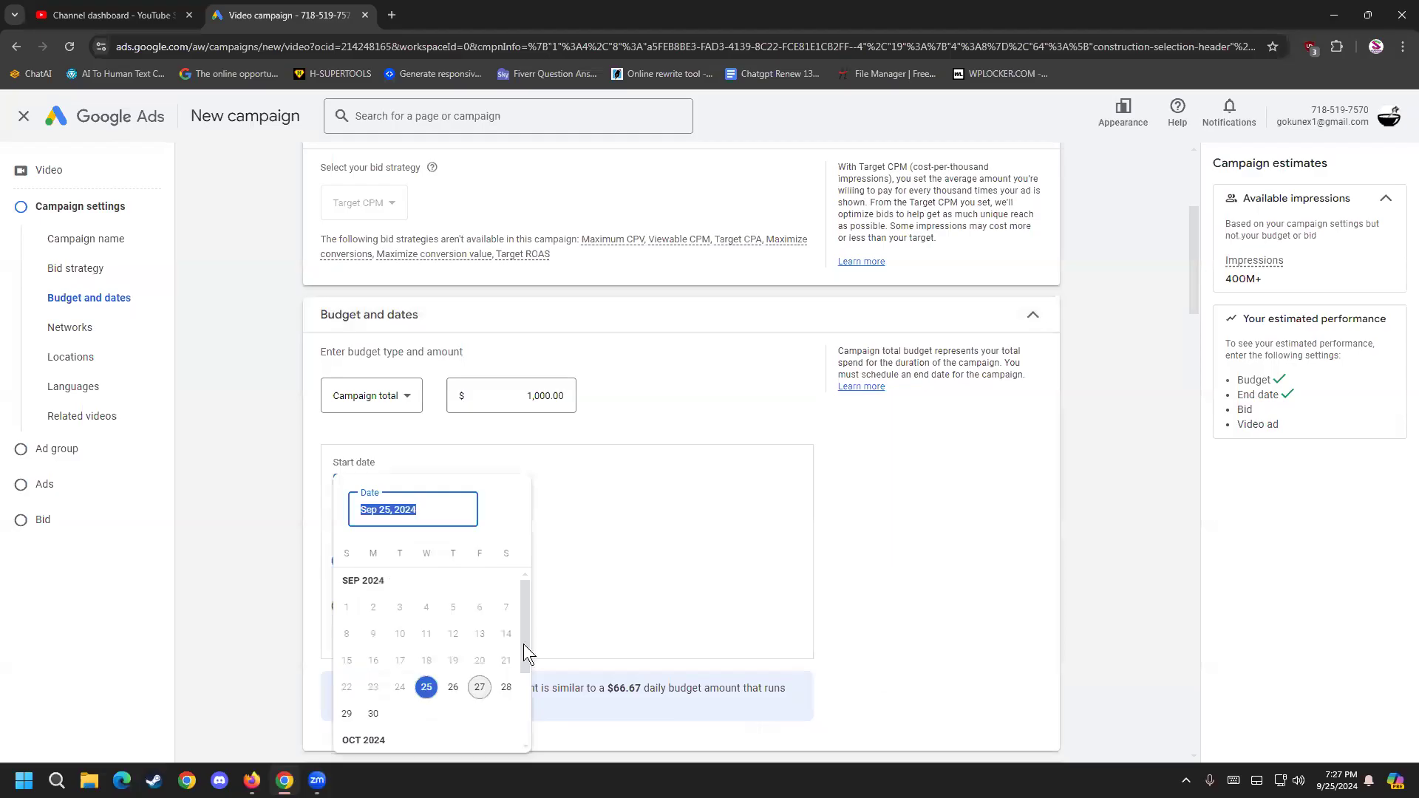
pyautogui.moveTo(523, 645); pyautogui.dragTo(524, 684)
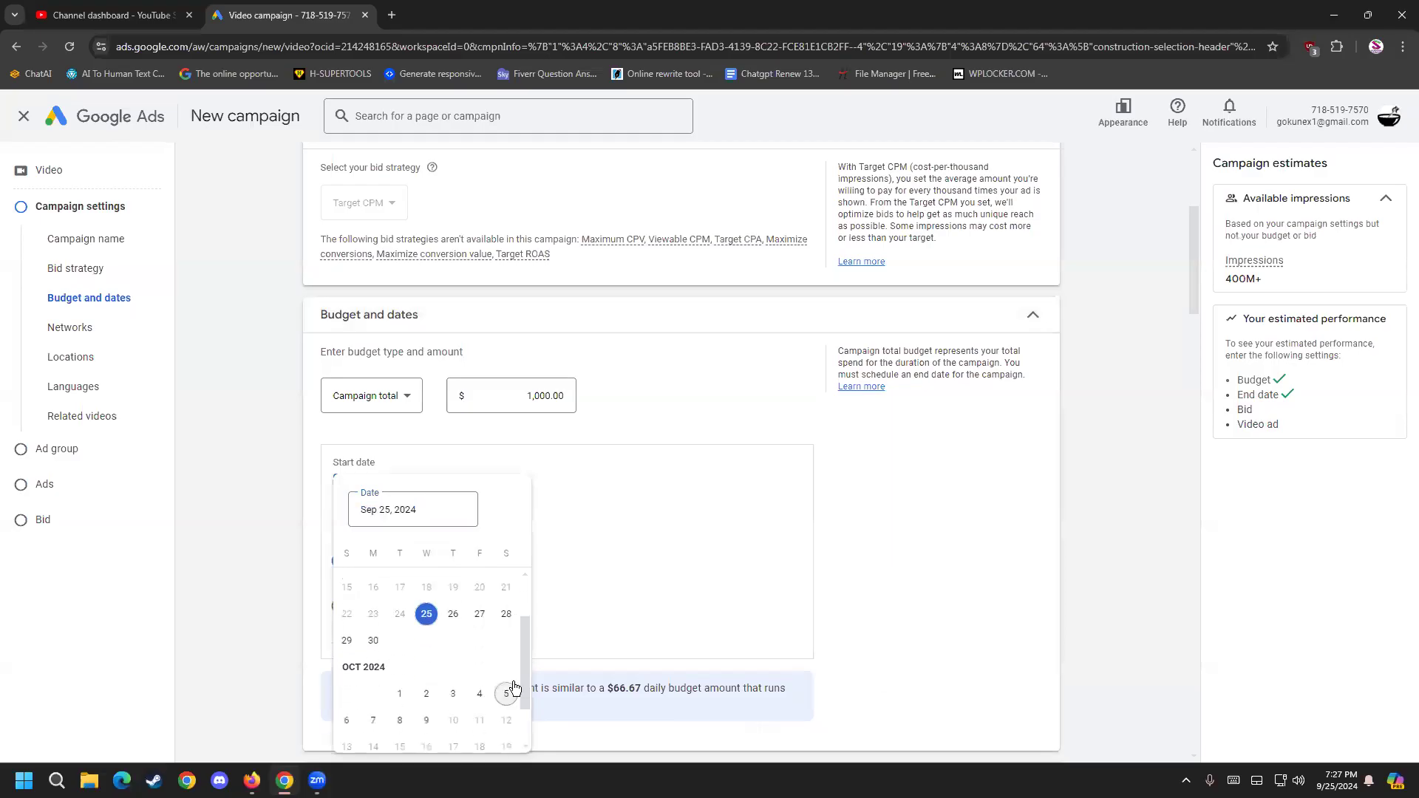
pyautogui.click(424, 618)
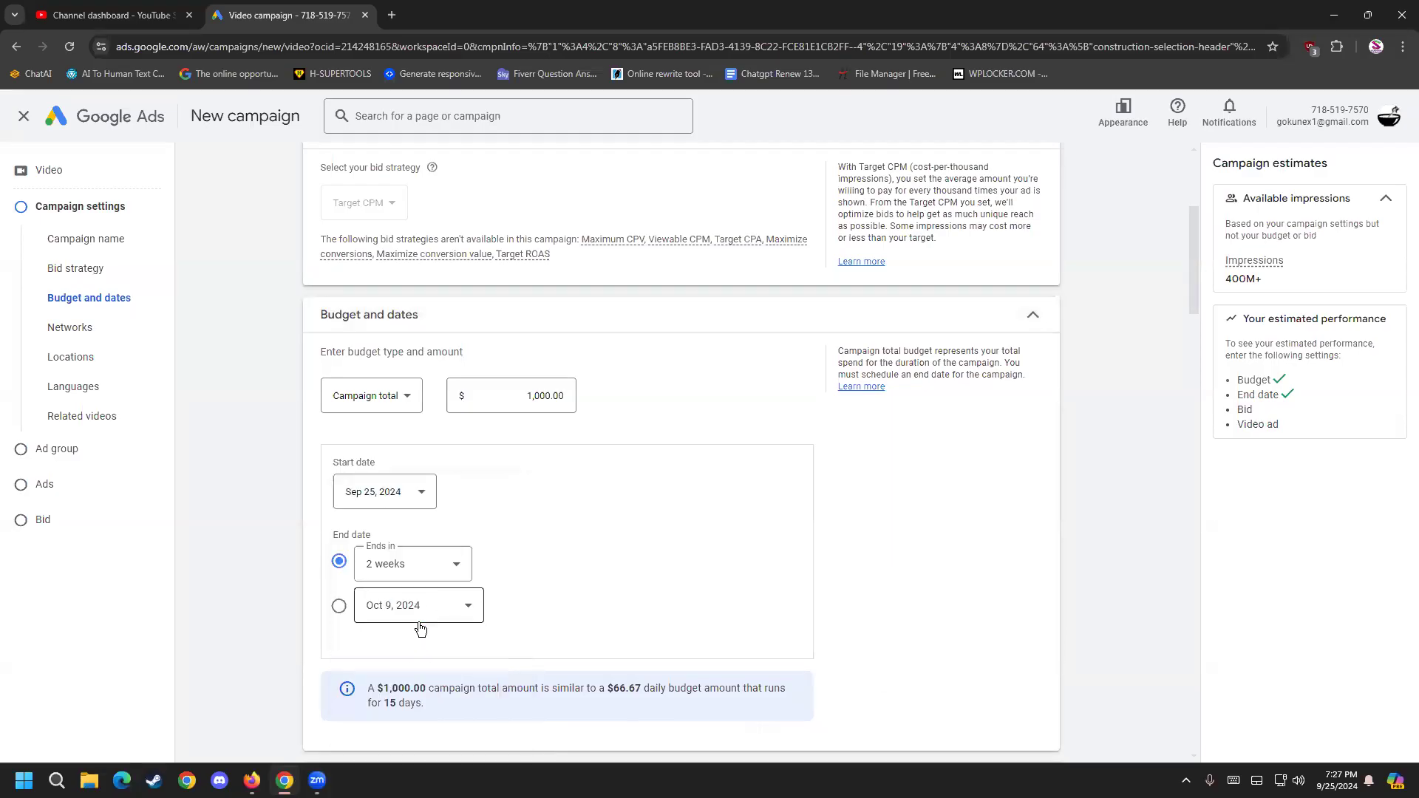
pyautogui.click(340, 607)
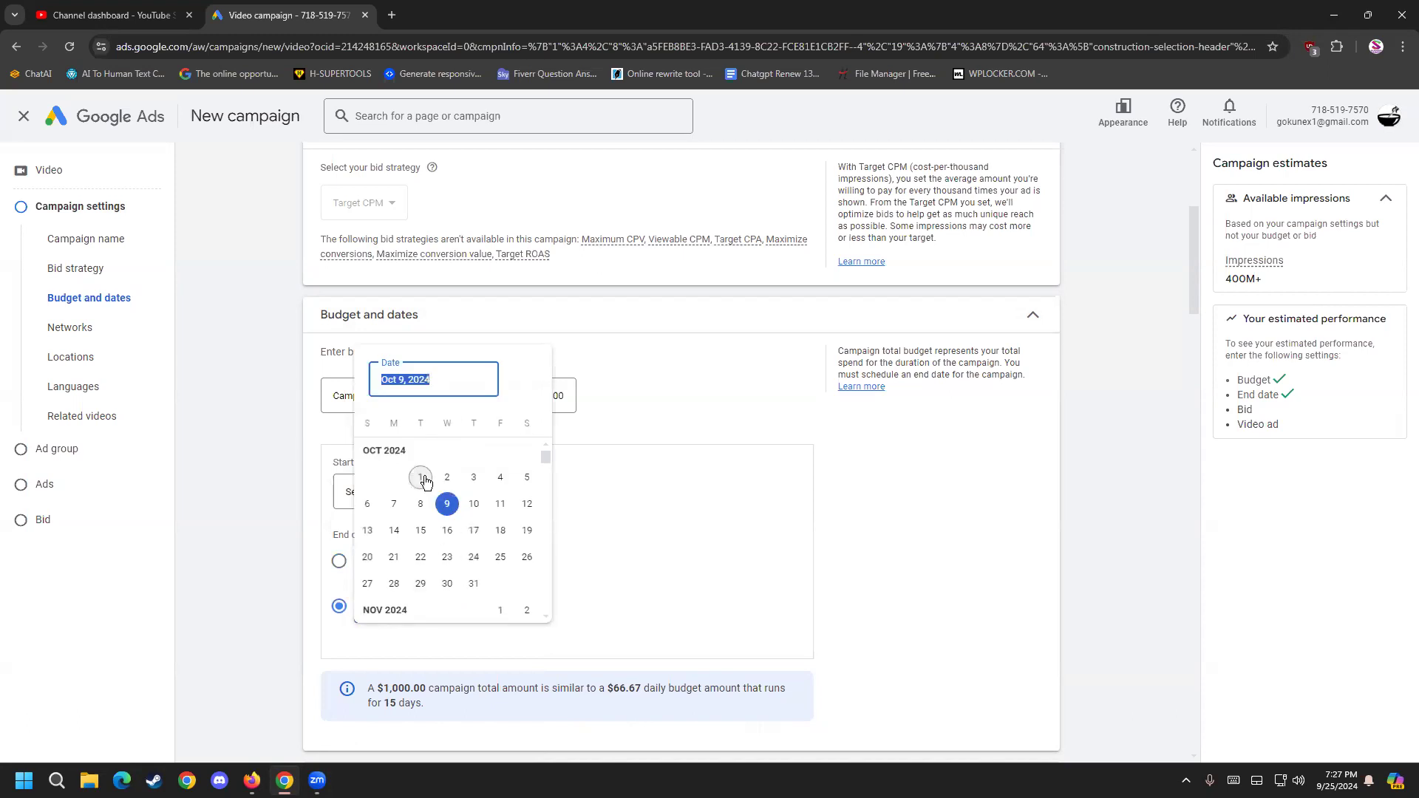
pyautogui.click(420, 476)
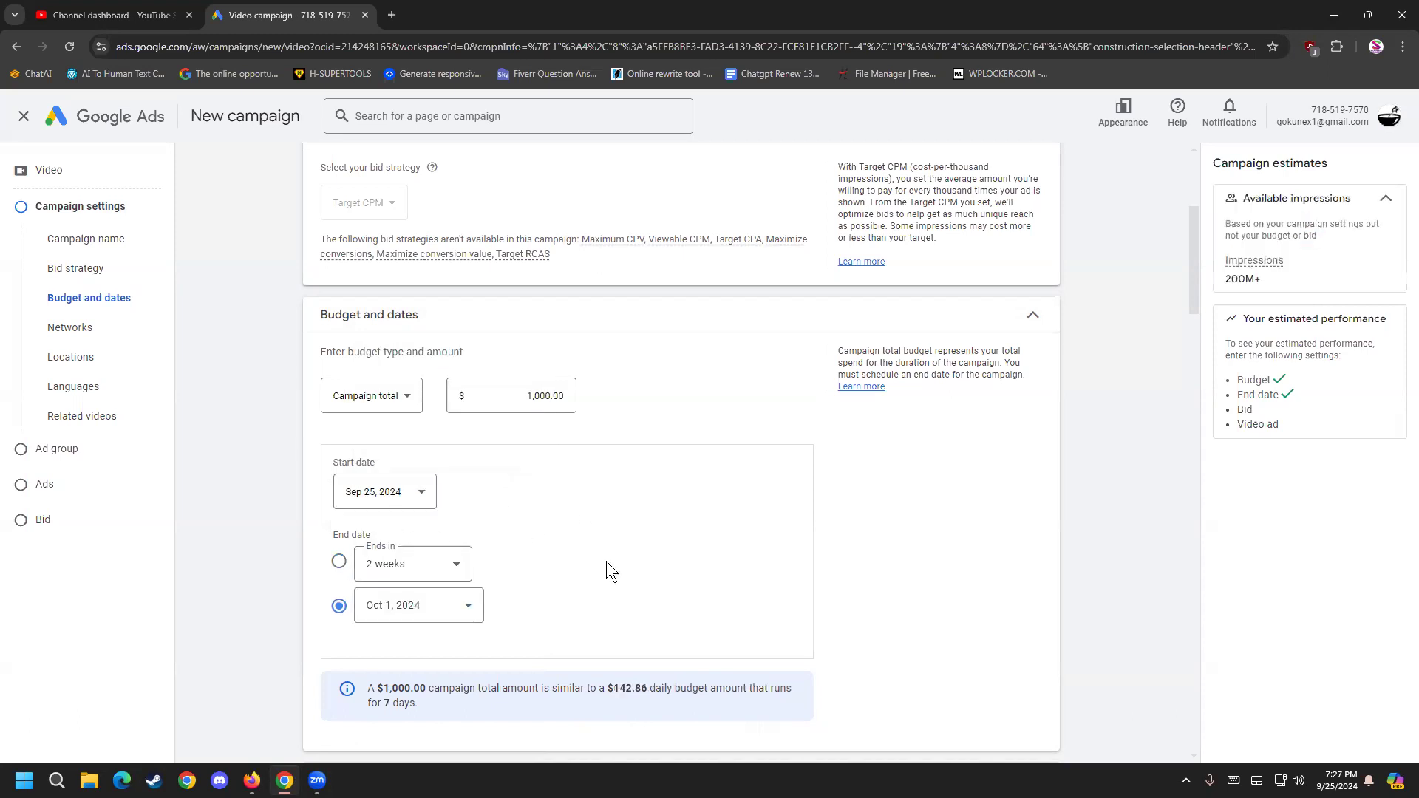
# Step: Switch the budget type to Daily and set the amount to $100
pyautogui.click(373, 400)
pyautogui.click(374, 404)
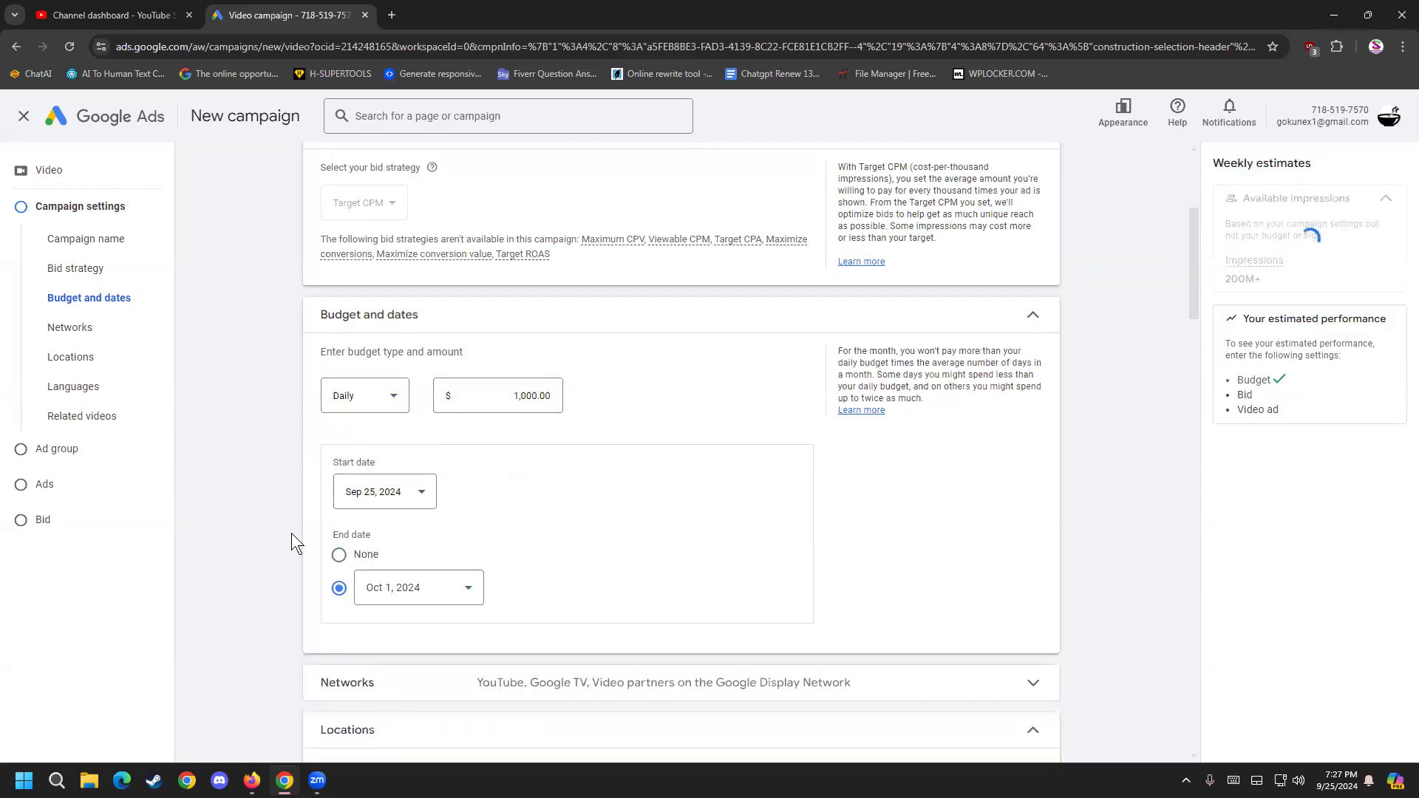
pyautogui.moveTo(515, 390); pyautogui.dragTo(622, 386)
pyautogui.click(518, 392)
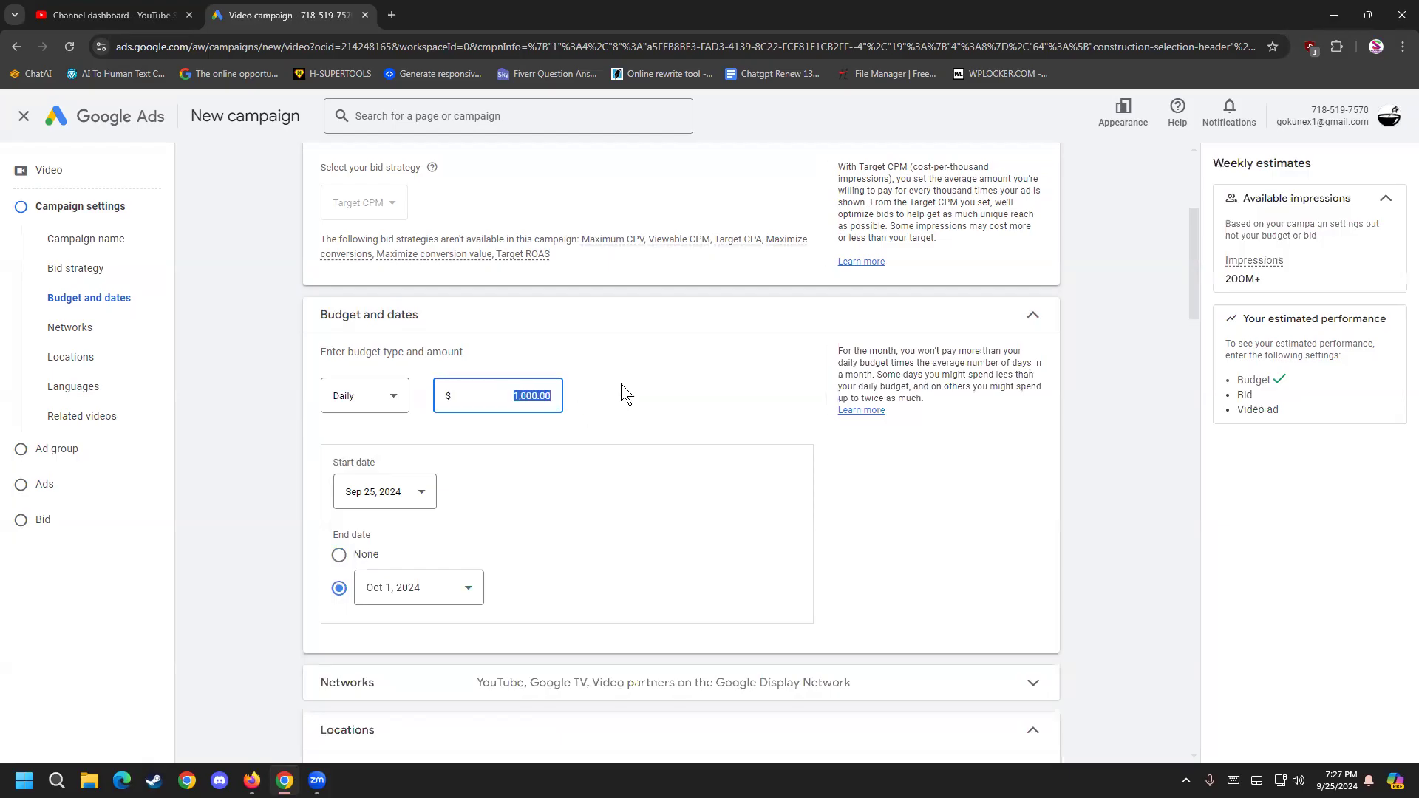
pyautogui.write('100')
pyautogui.click(627, 391)
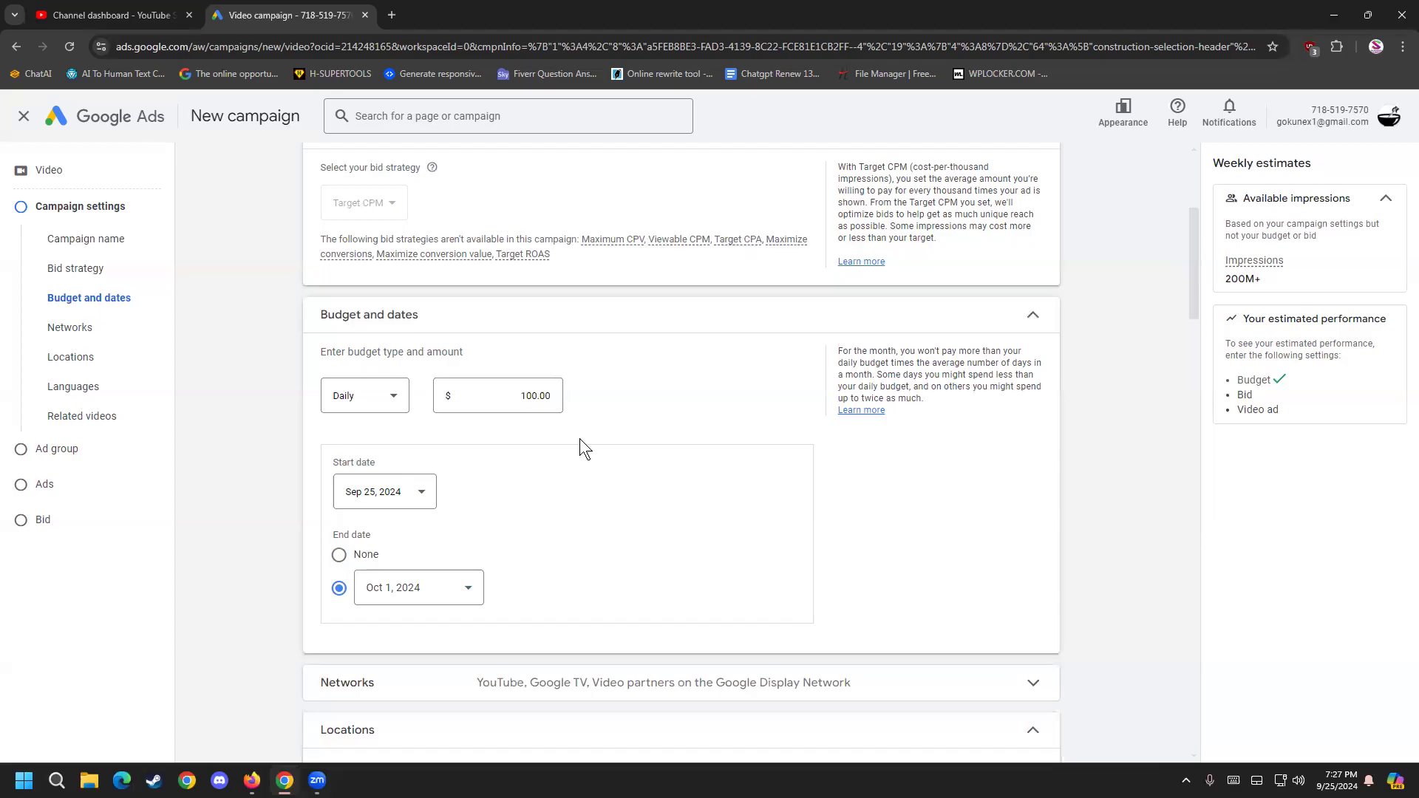
# Step: Check the start date calendar without changing it and set the campaign's end date to Oct 5, 2024
pyautogui.click(416, 485)
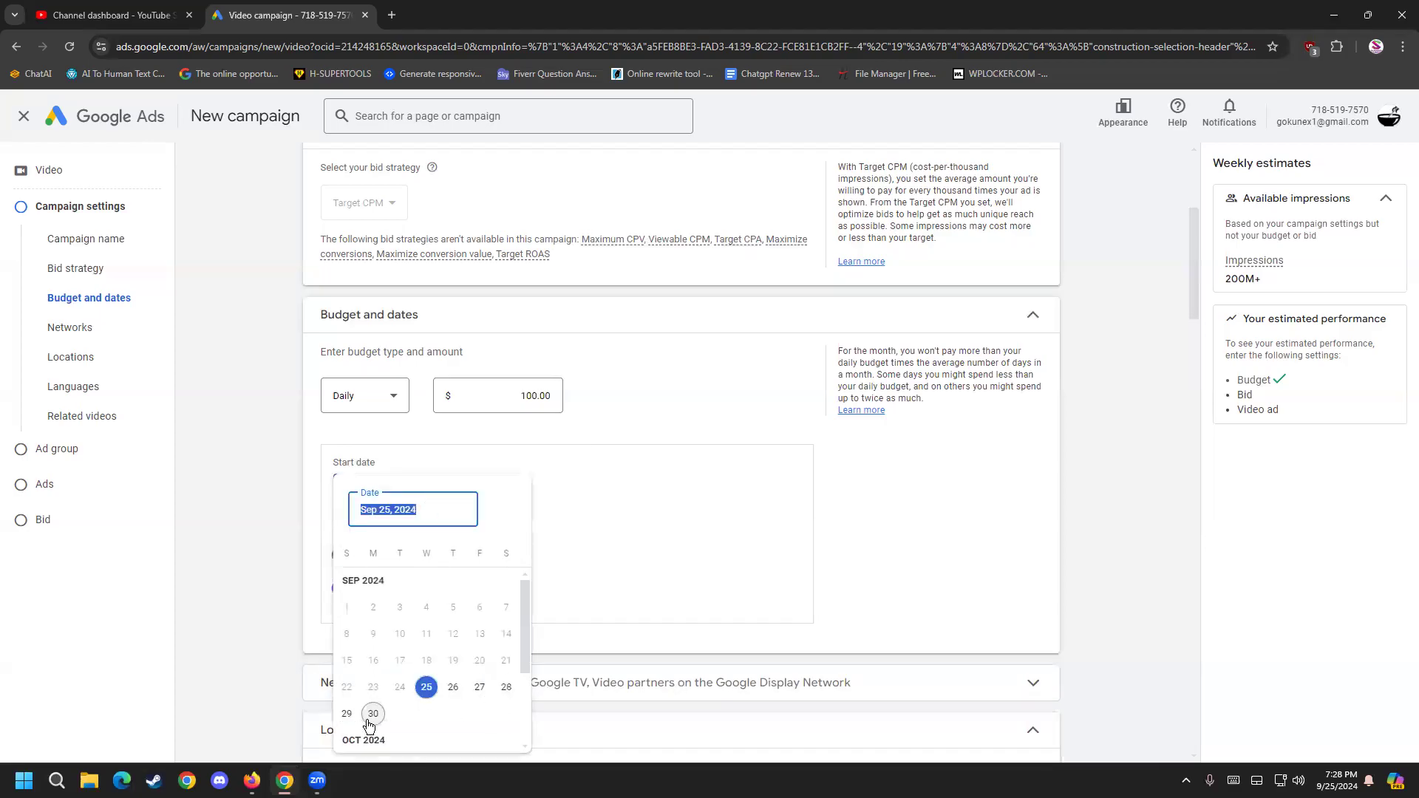
pyautogui.click(714, 546)
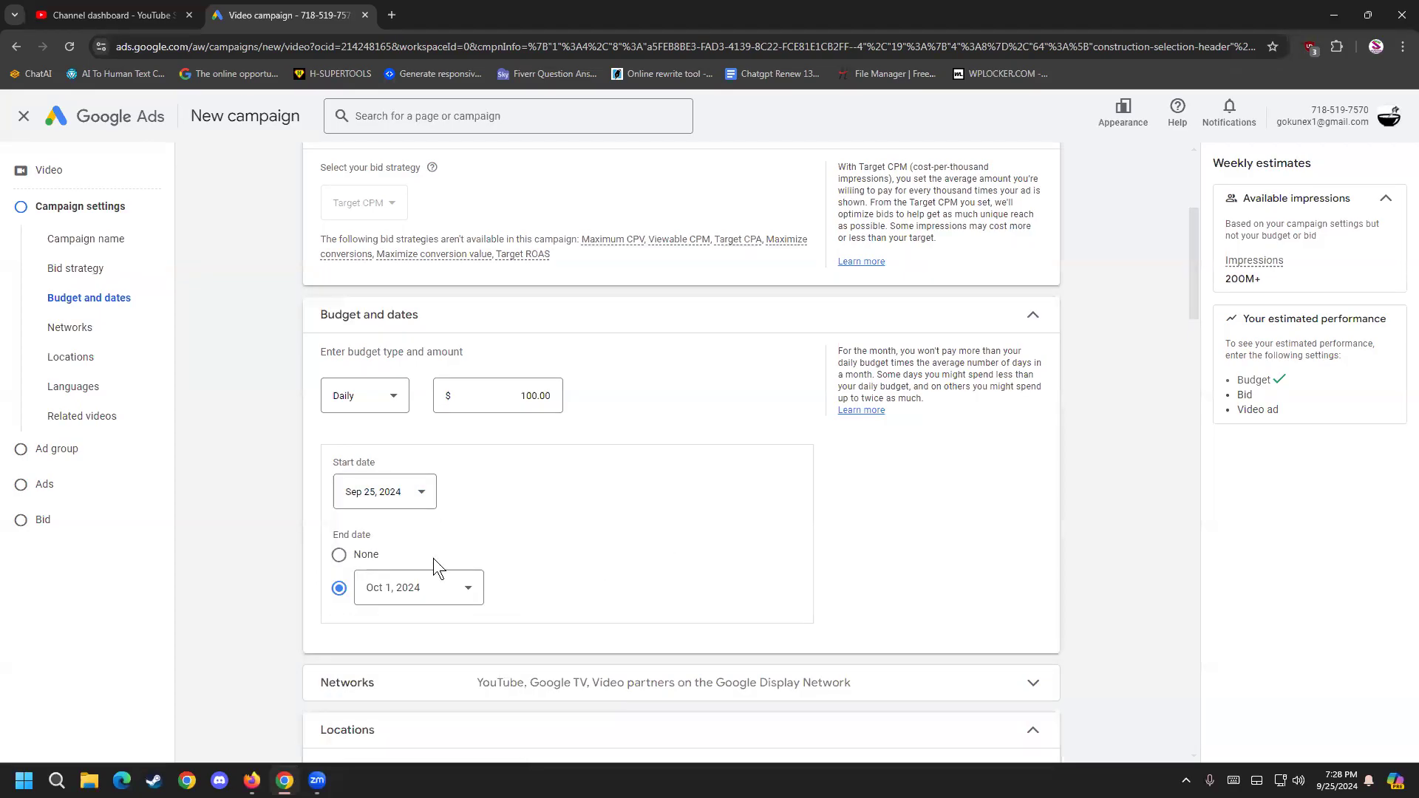
pyautogui.click(415, 590)
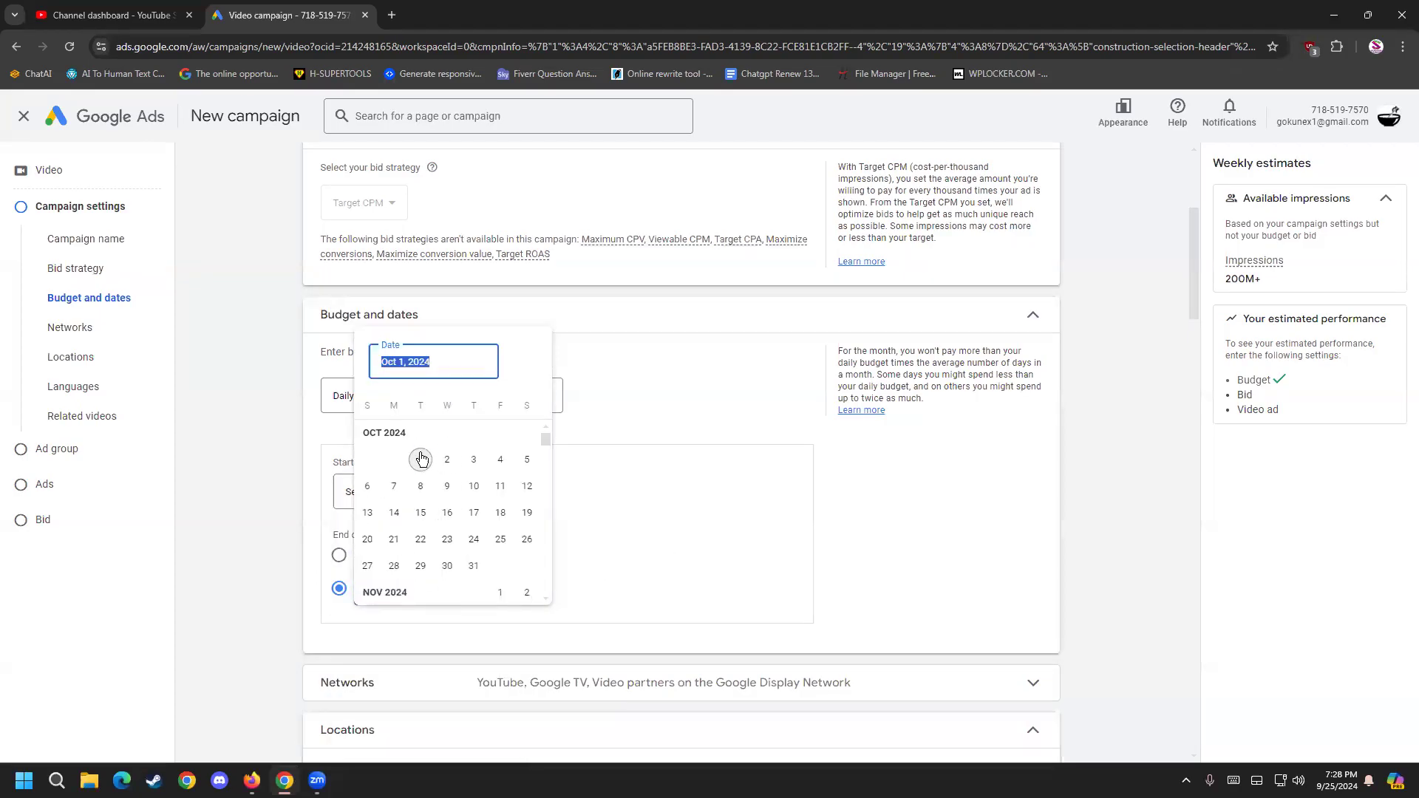
pyautogui.click(527, 459)
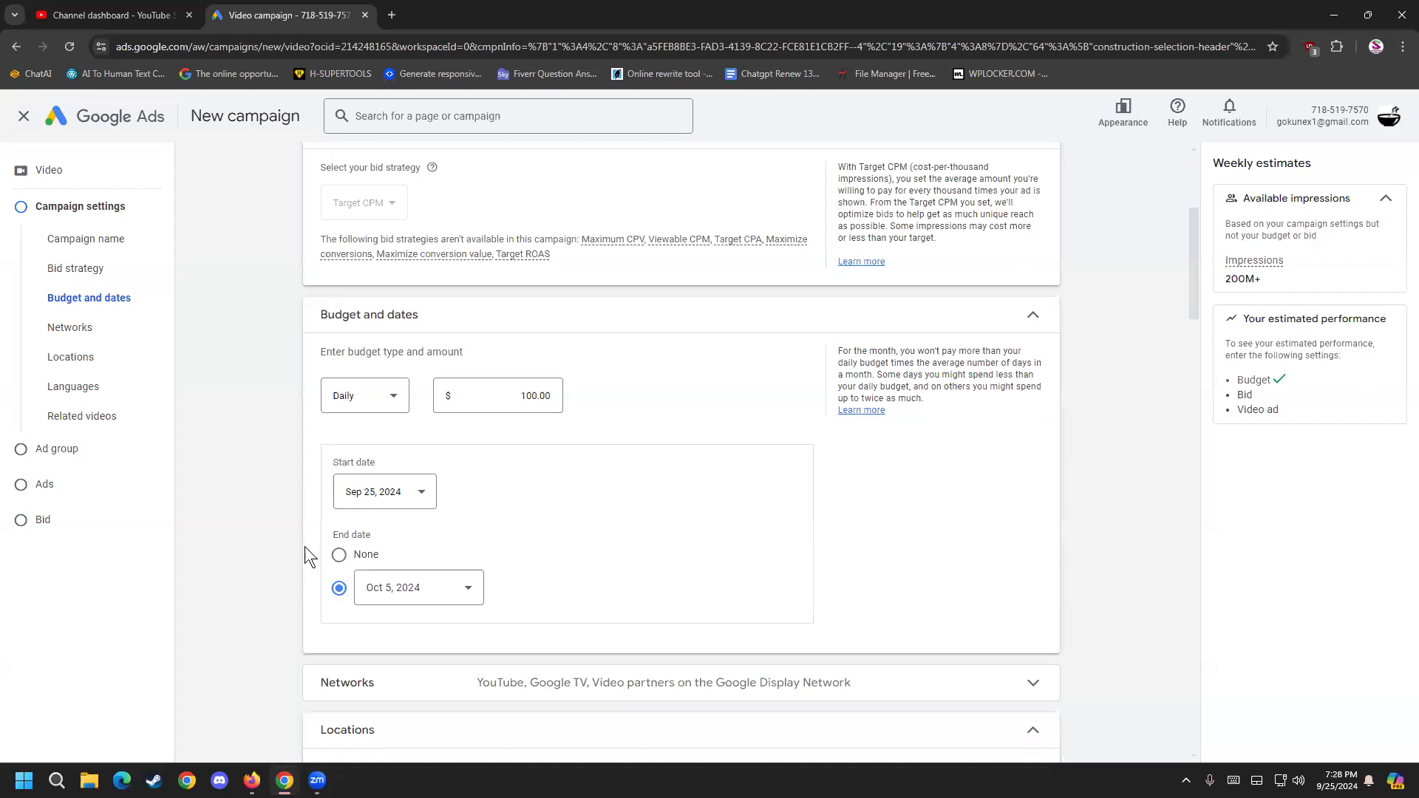
pyautogui.hotkey('ctrl', '+')
pyautogui.hotkey('ctrl', '+')
pyautogui.hotkey('ctrl', '+')
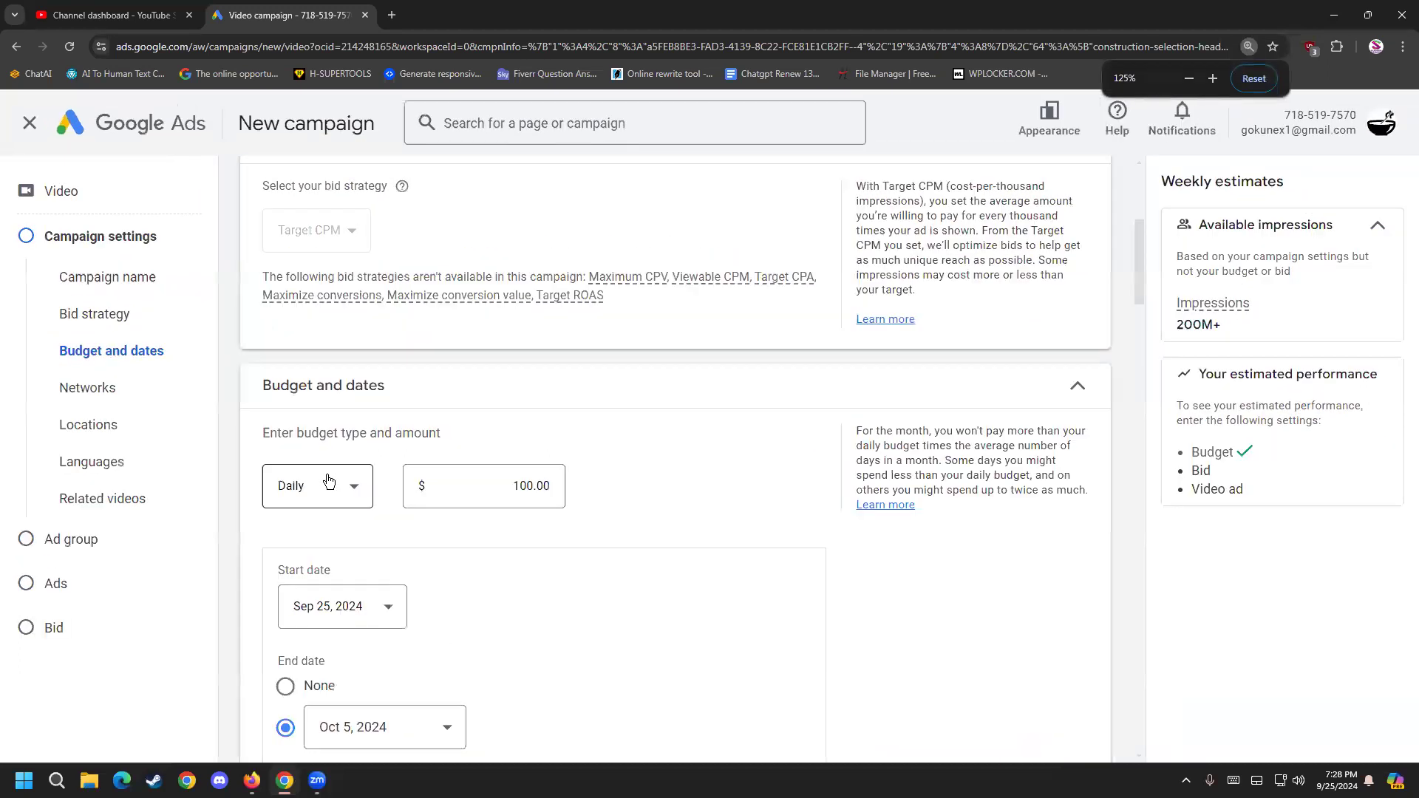
pyautogui.hotkey('ctrl', '-')
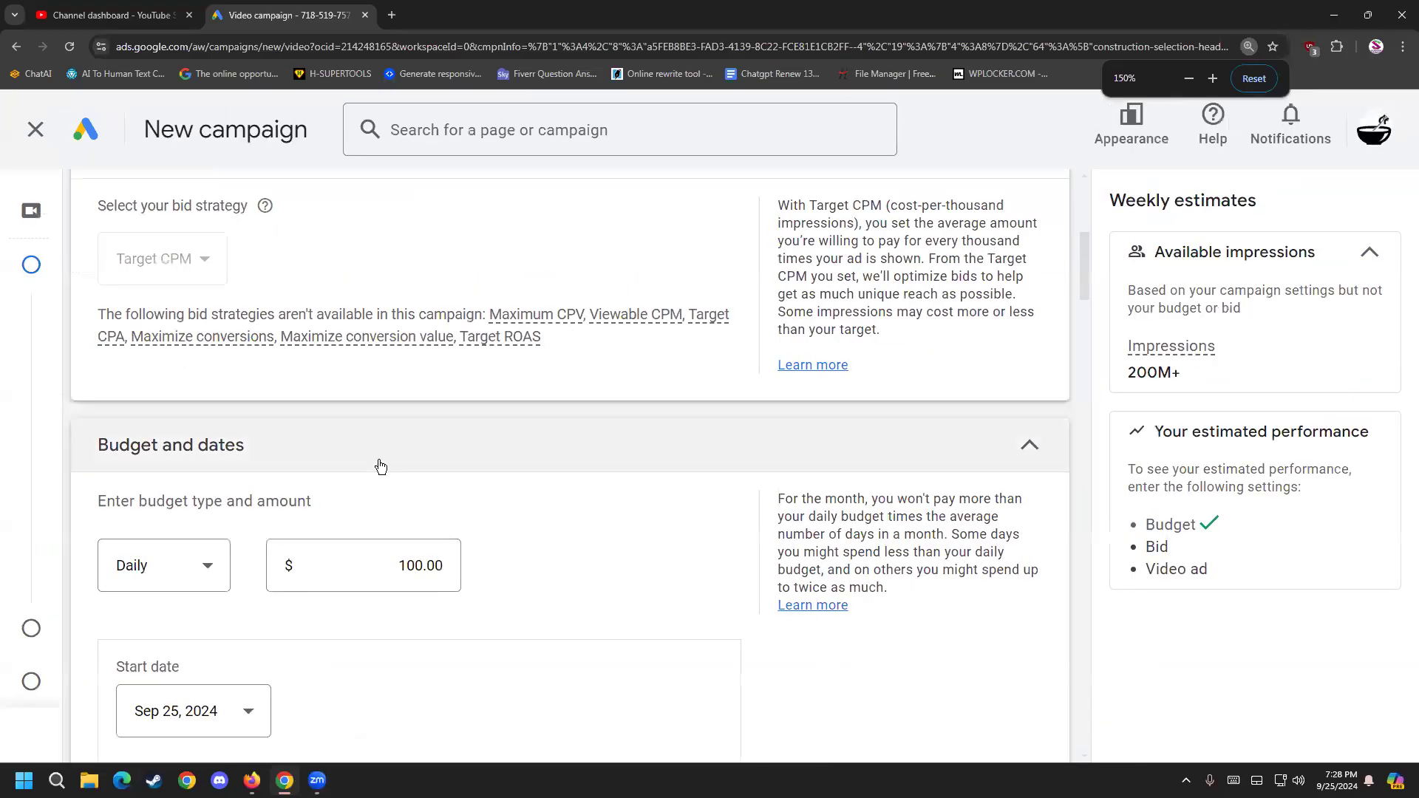
# Step: Review the campaign's budget and dates together with the weekly impression estimate at a reduced page zoom
pyautogui.scroll(-1, 689, 485)
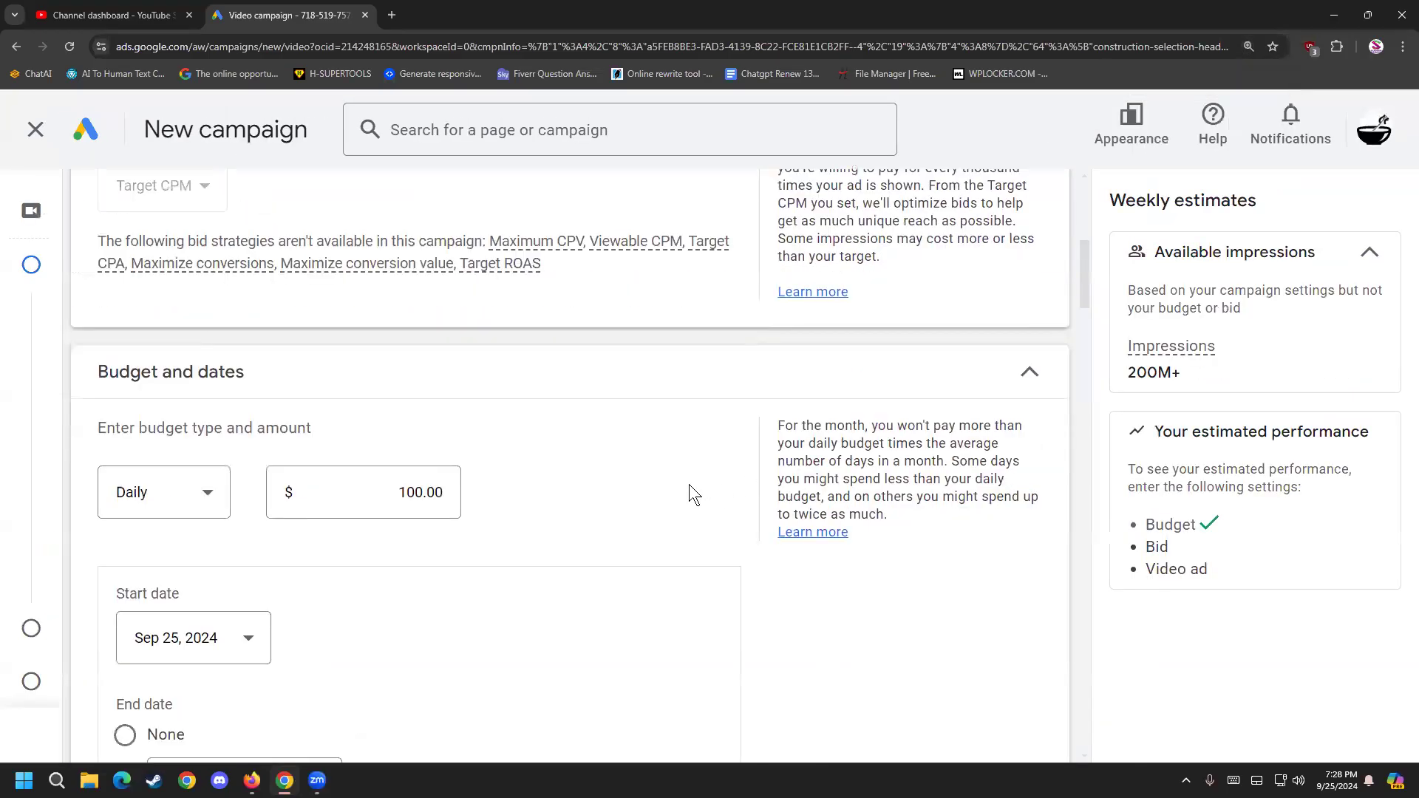
pyautogui.scroll(-1, 690, 485)
pyautogui.hotkey('ctrl', '-')
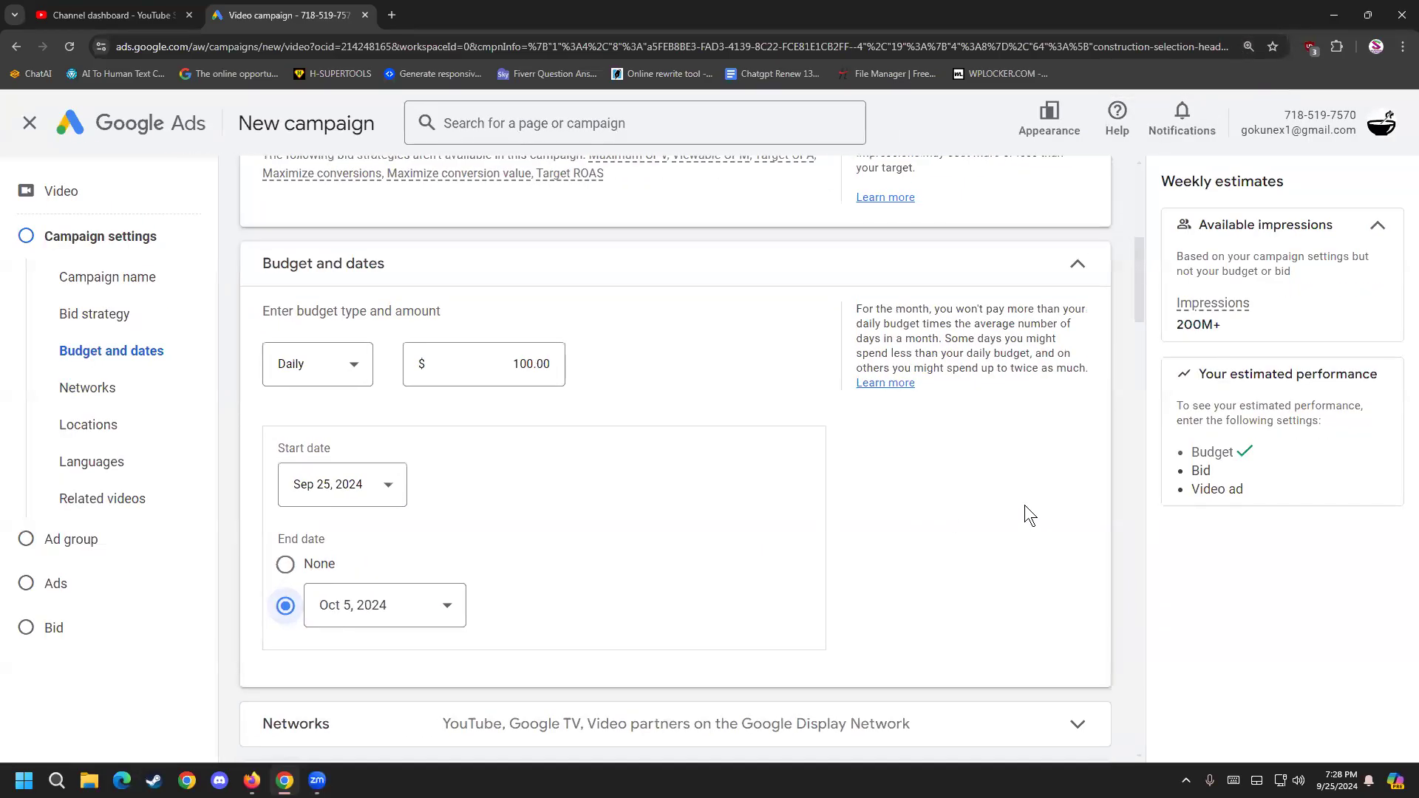
pyautogui.scroll(-1, 1025, 515)
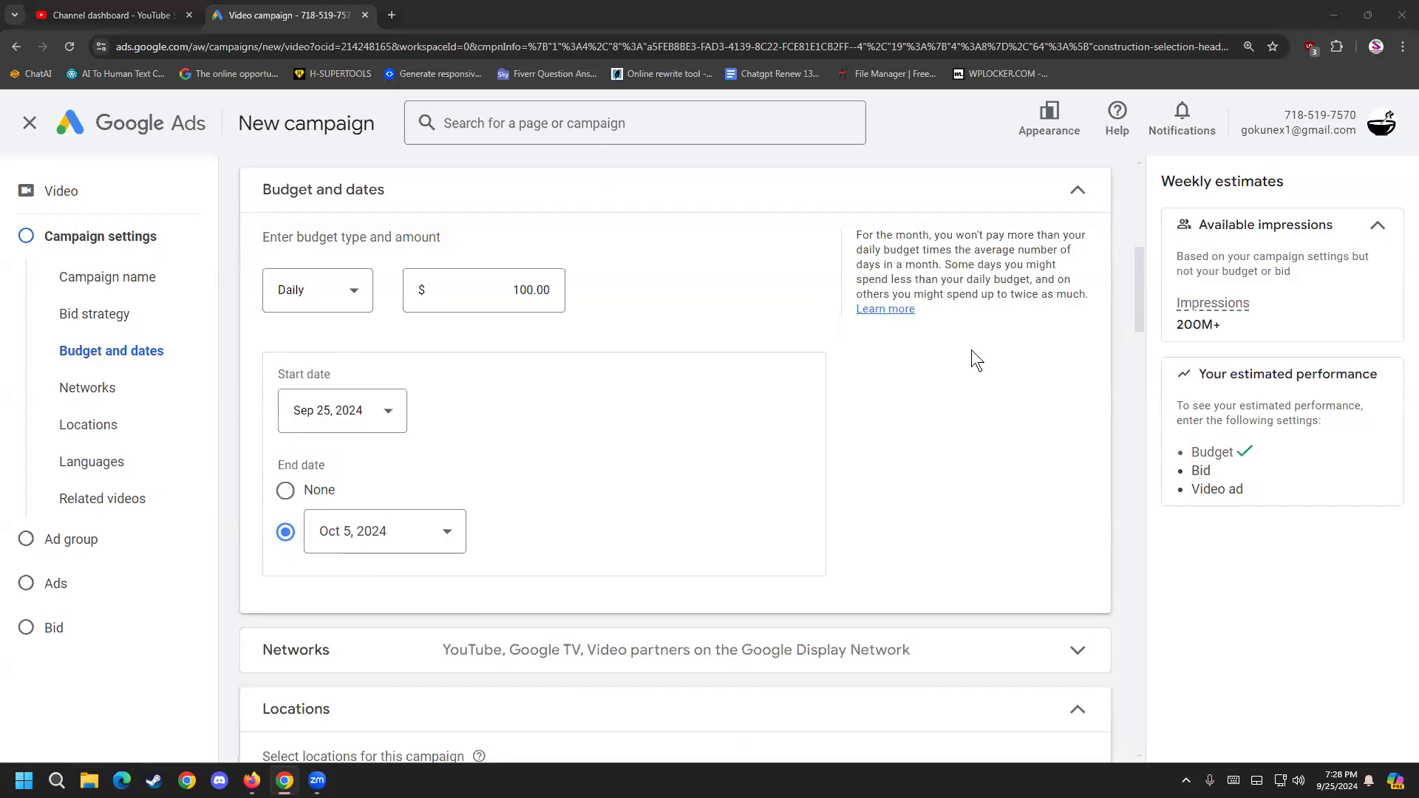
pyautogui.scroll(-2, 963, 478)
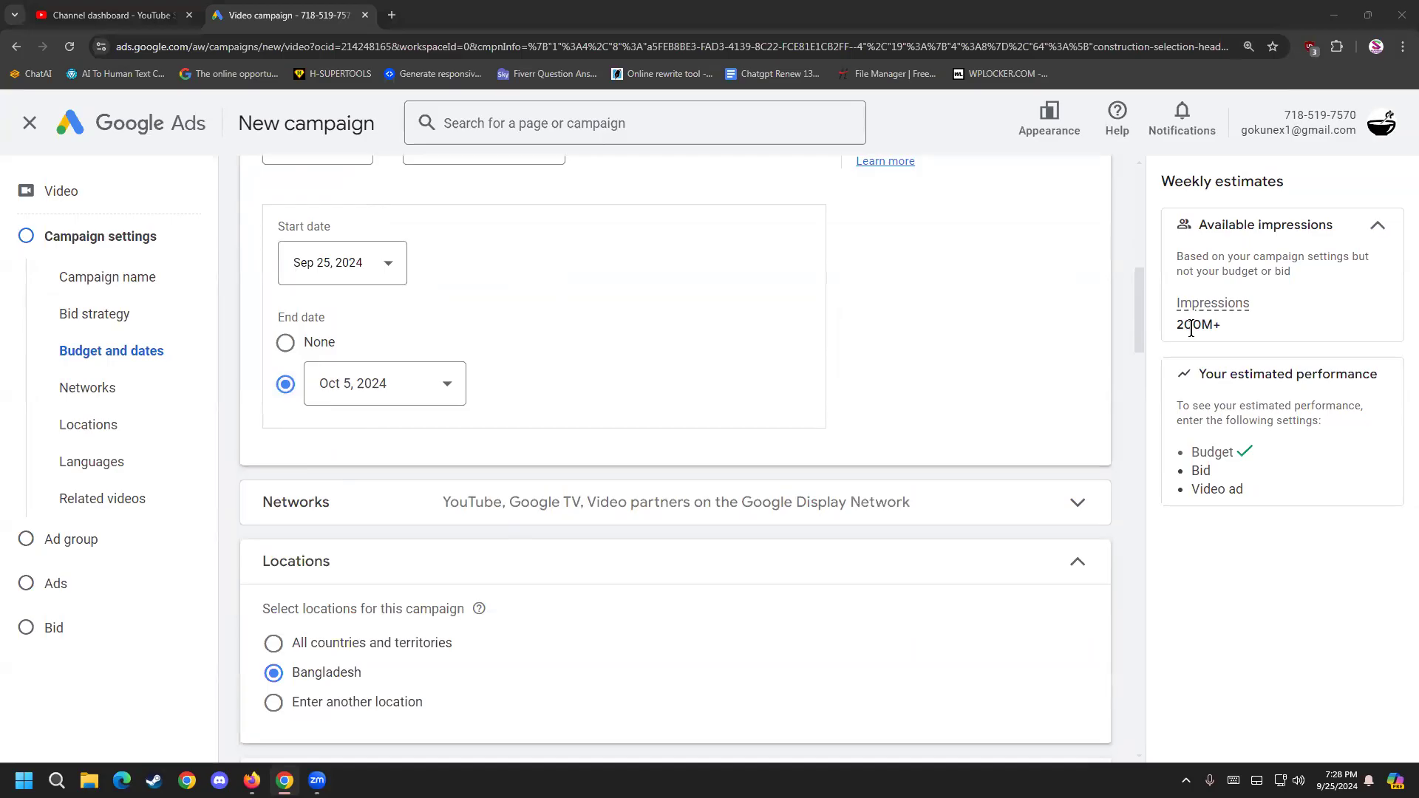
pyautogui.scroll(4, 618, 646)
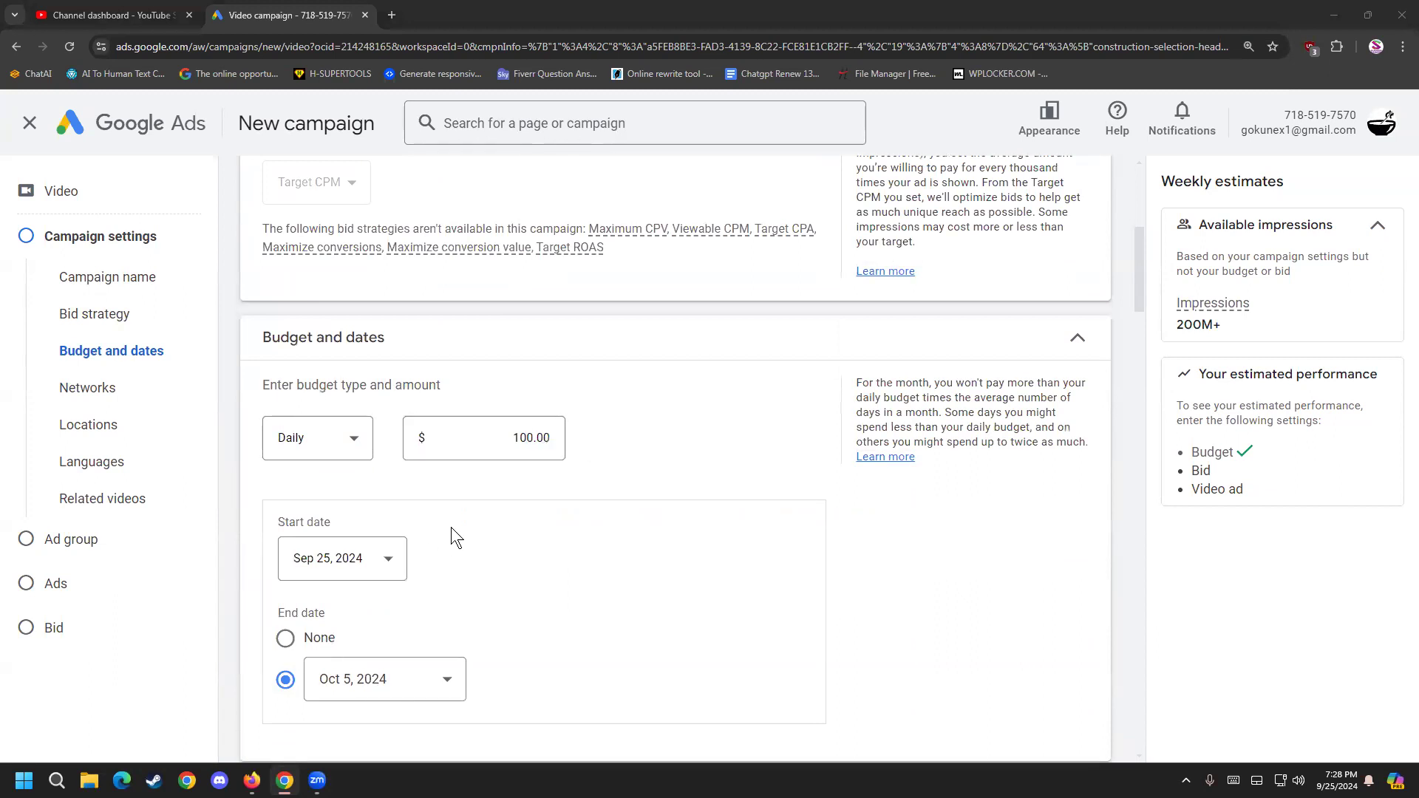
pyautogui.scroll(-3, 447, 338)
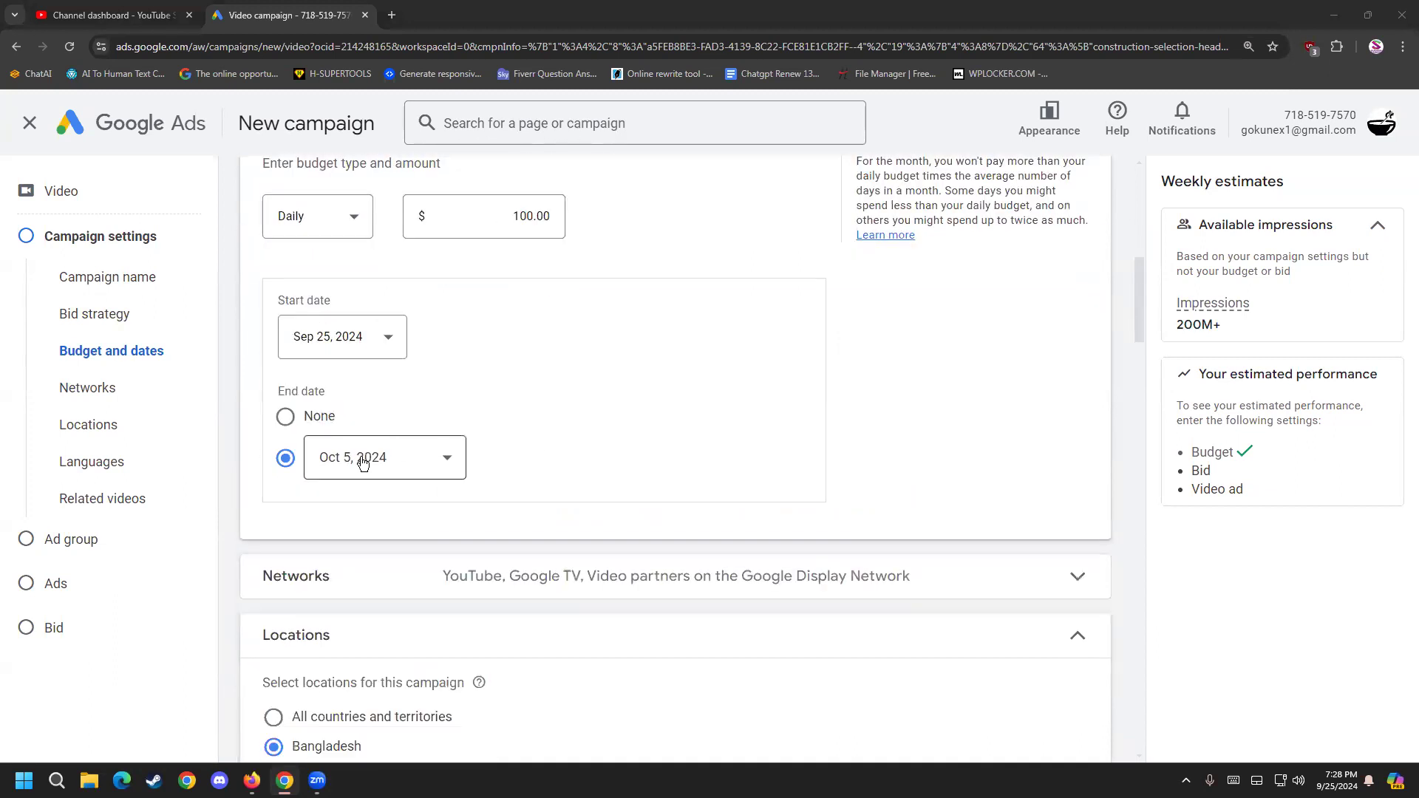
pyautogui.scroll(-3, 636, 549)
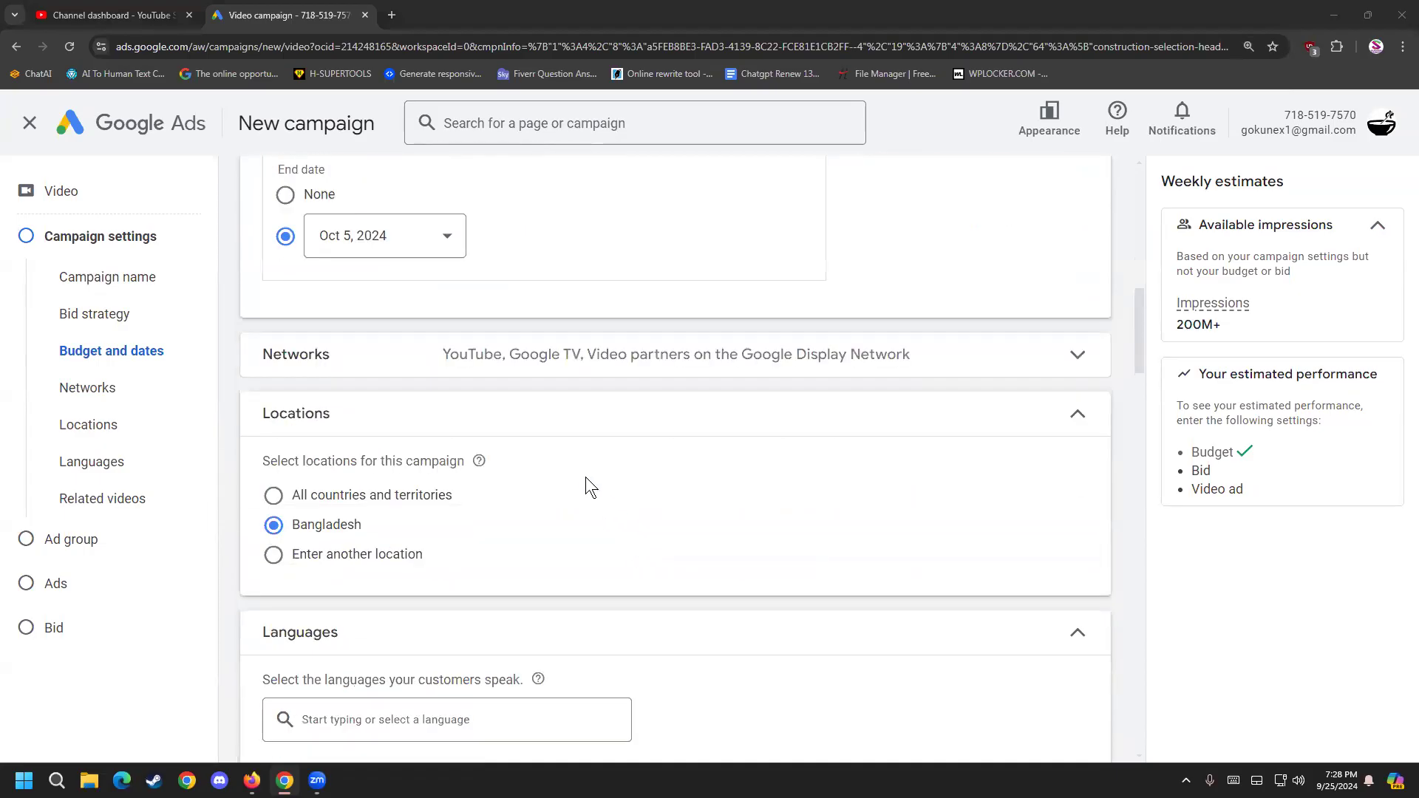
# Step: Expand the Networks settings and examine the Video partners on the Google Display Network option, leaving it enabled
pyautogui.click(1078, 361)
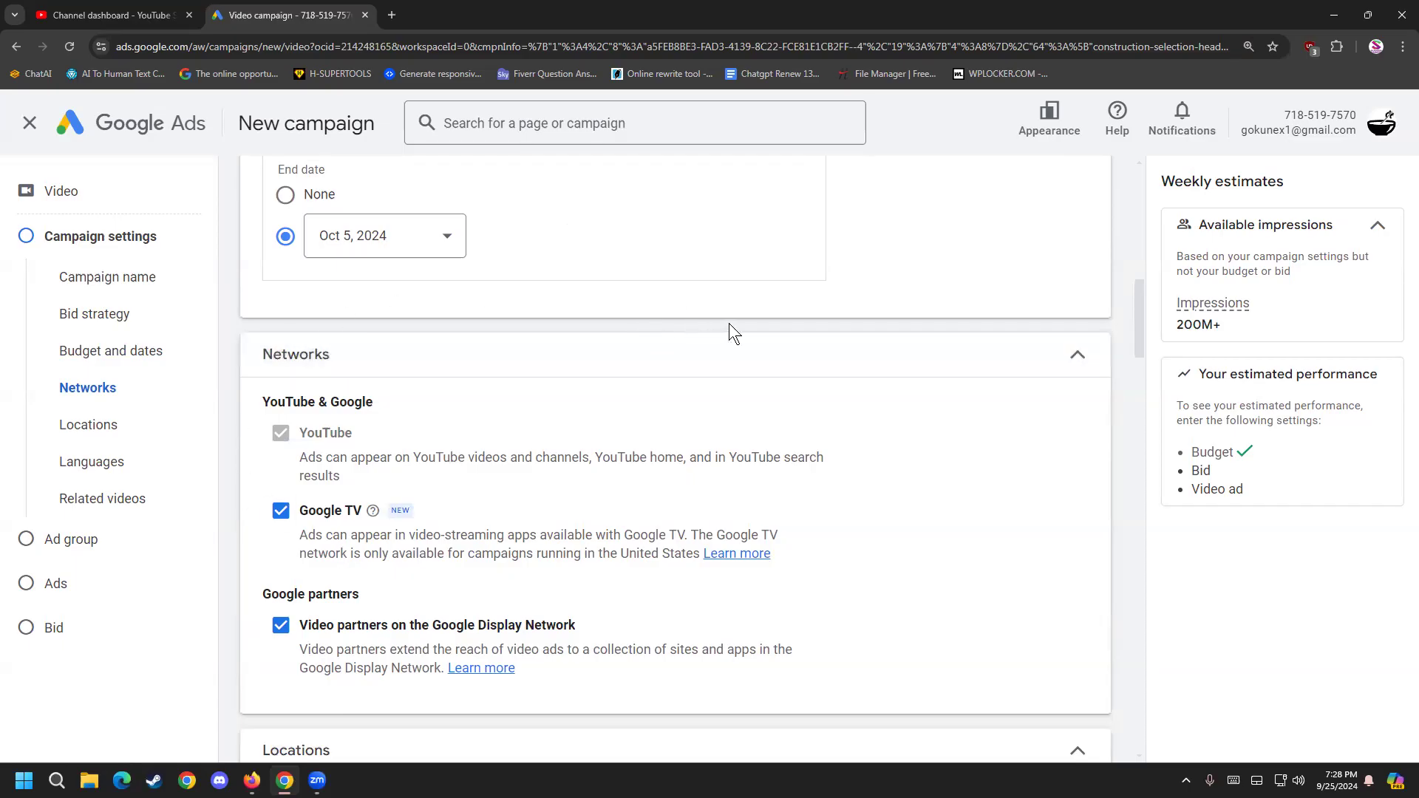
pyautogui.scroll(-2, 729, 326)
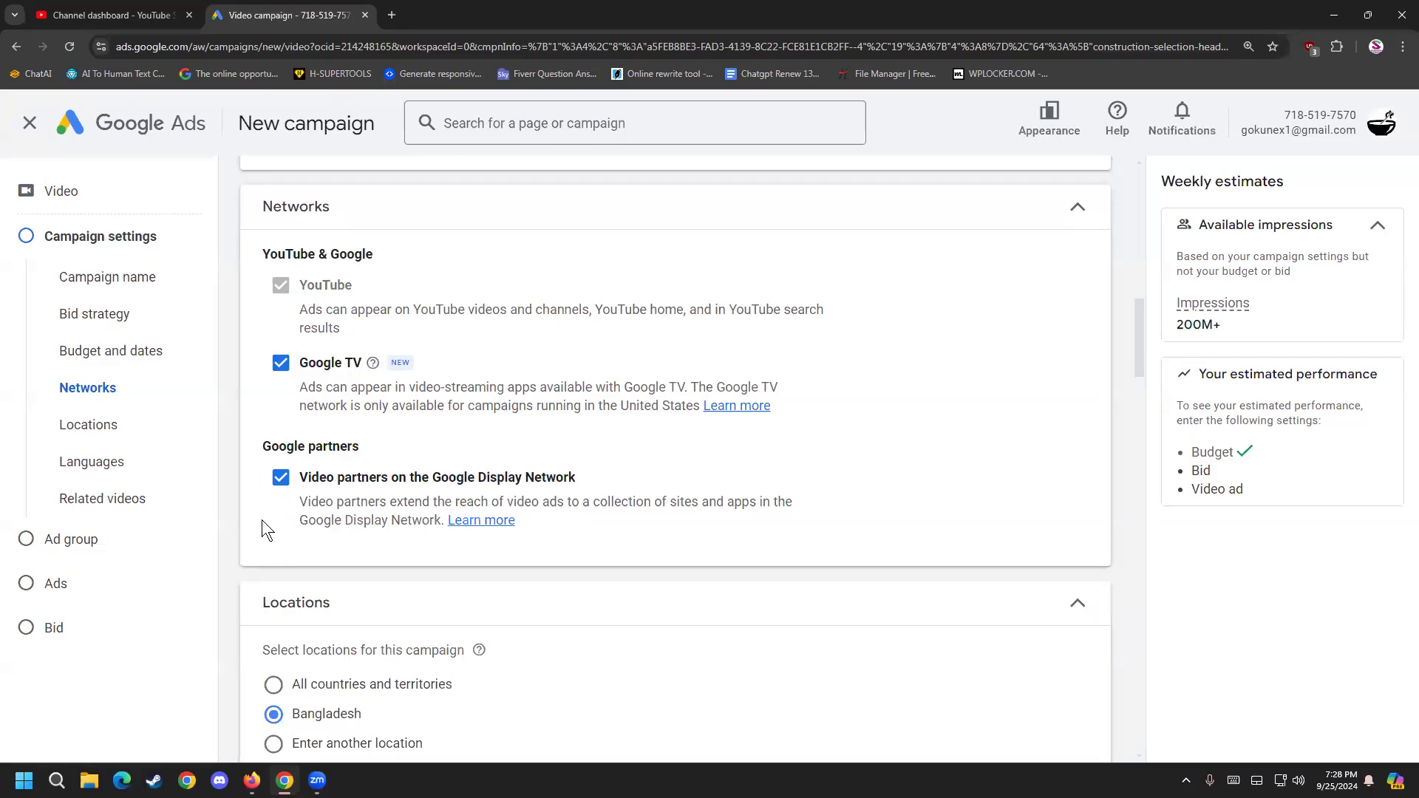
pyautogui.moveTo(319, 477); pyautogui.dragTo(533, 482)
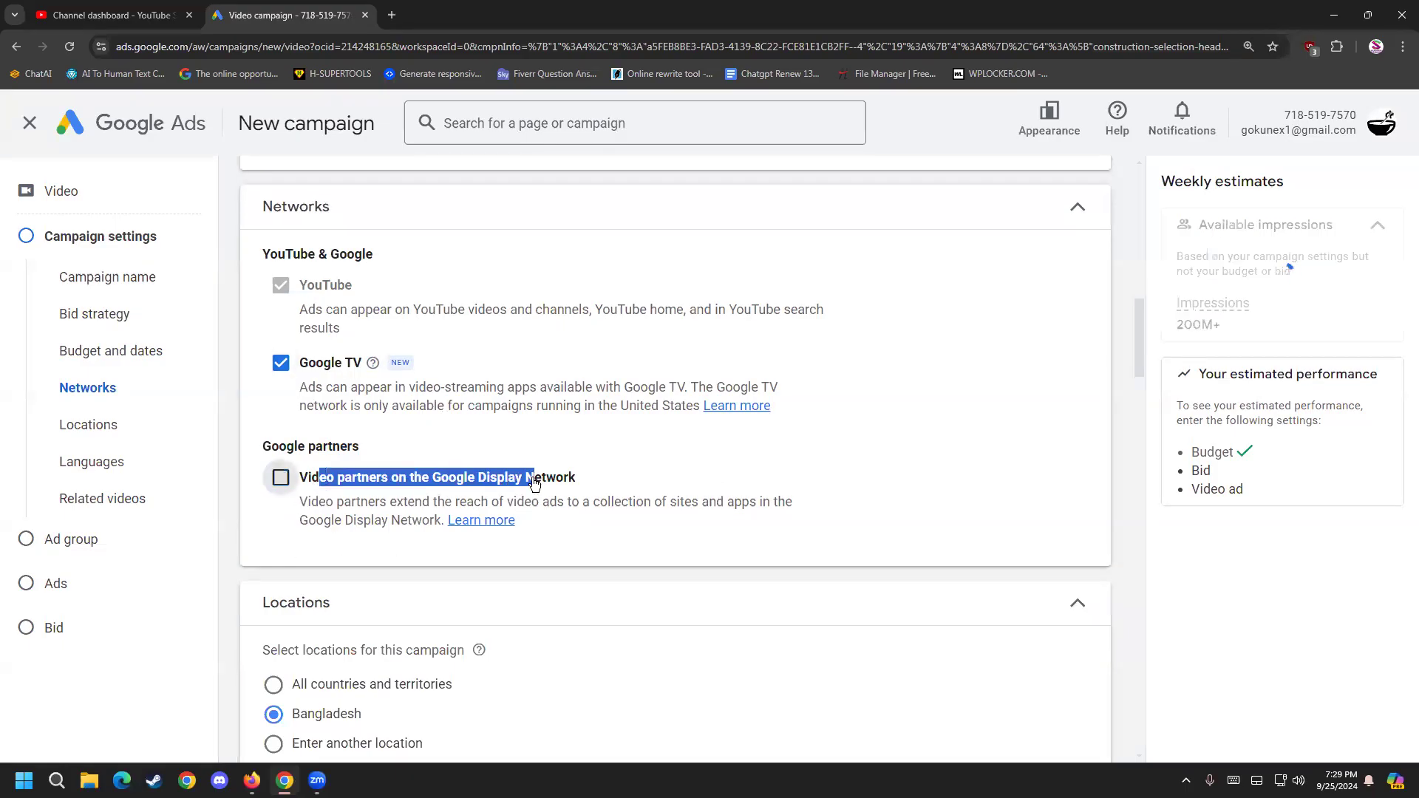
pyautogui.click(535, 481)
pyautogui.doubleClick(549, 481)
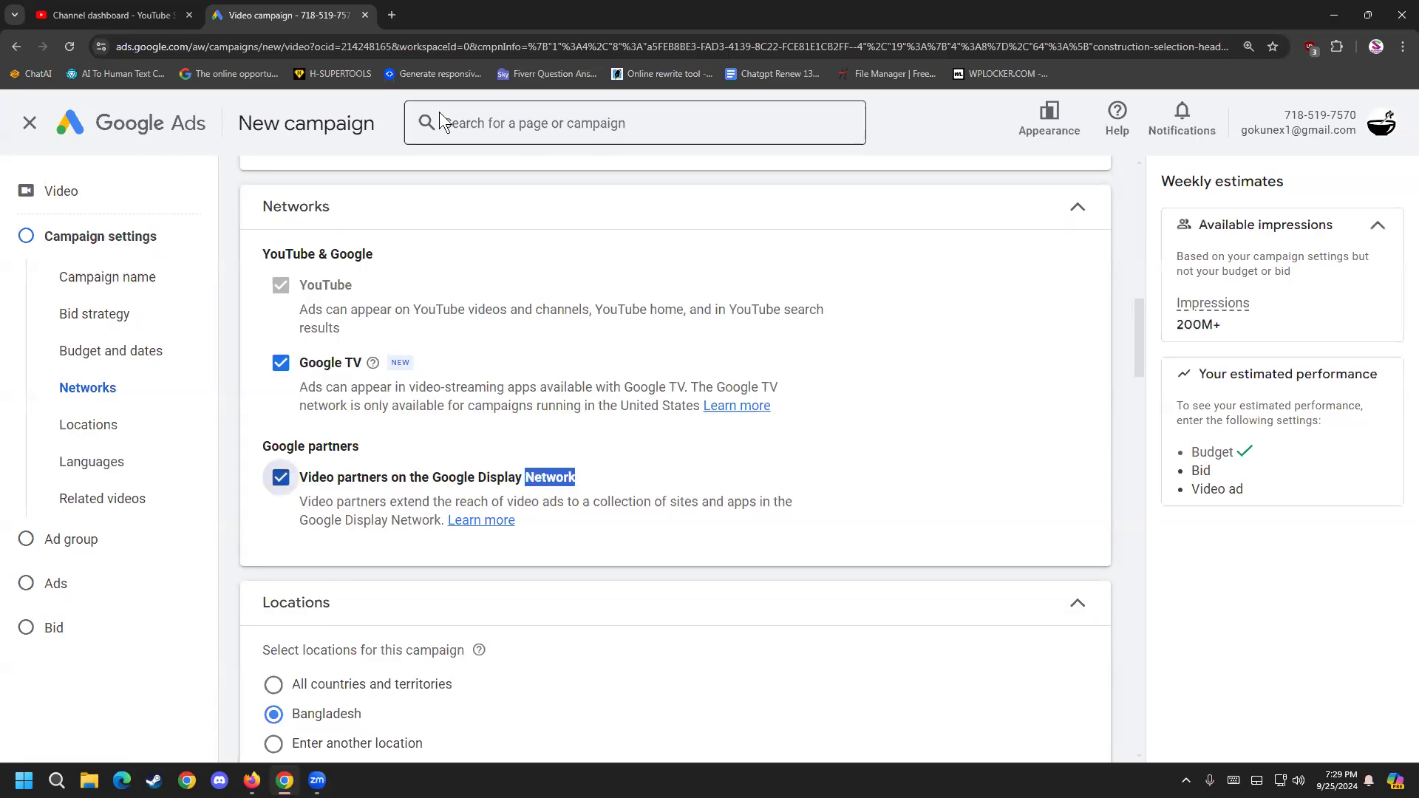
# Step: Search Google for "prothom alo" in a new browser tab and open the newspaper's website in a separate tab
pyautogui.click(392, 15)
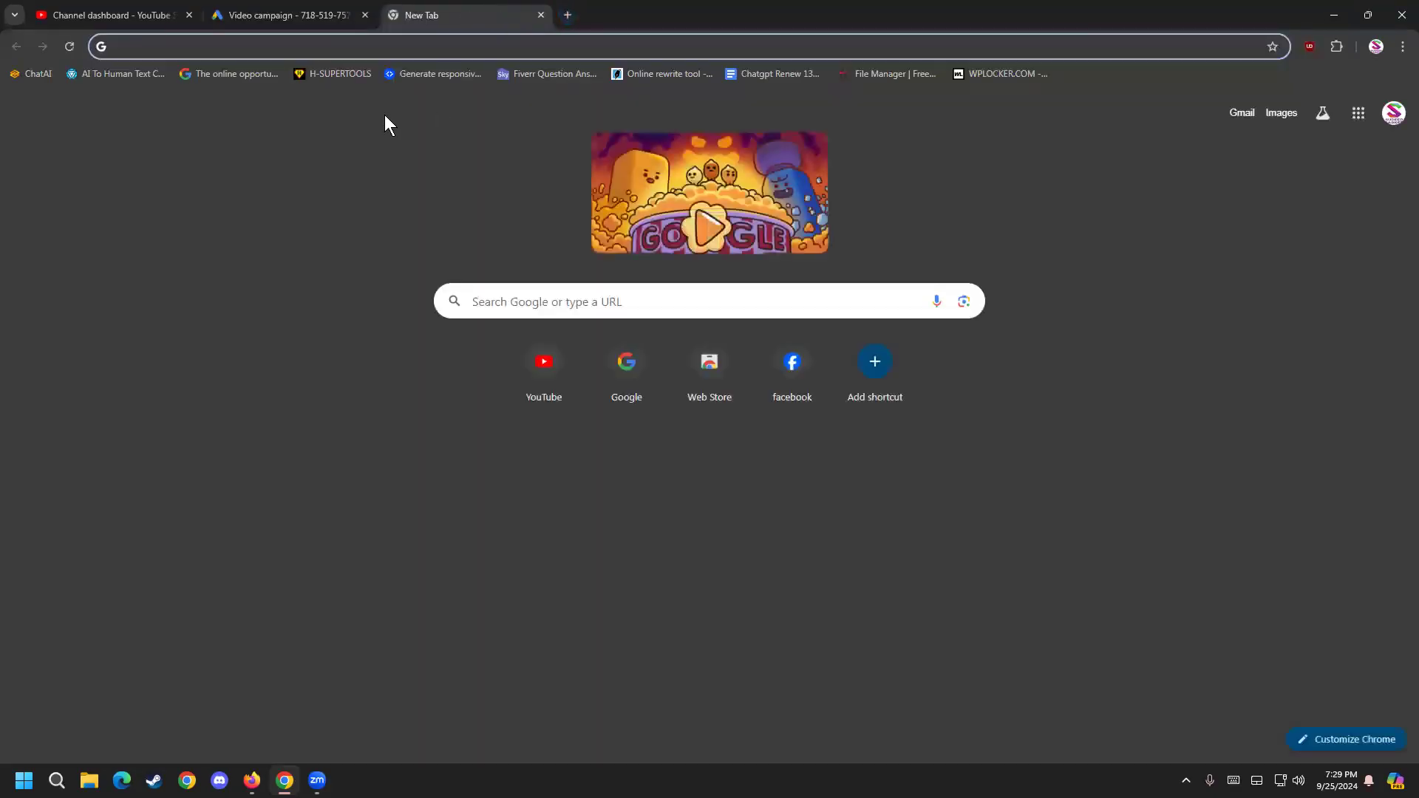
pyautogui.write('g')
pyautogui.click(325, 108)
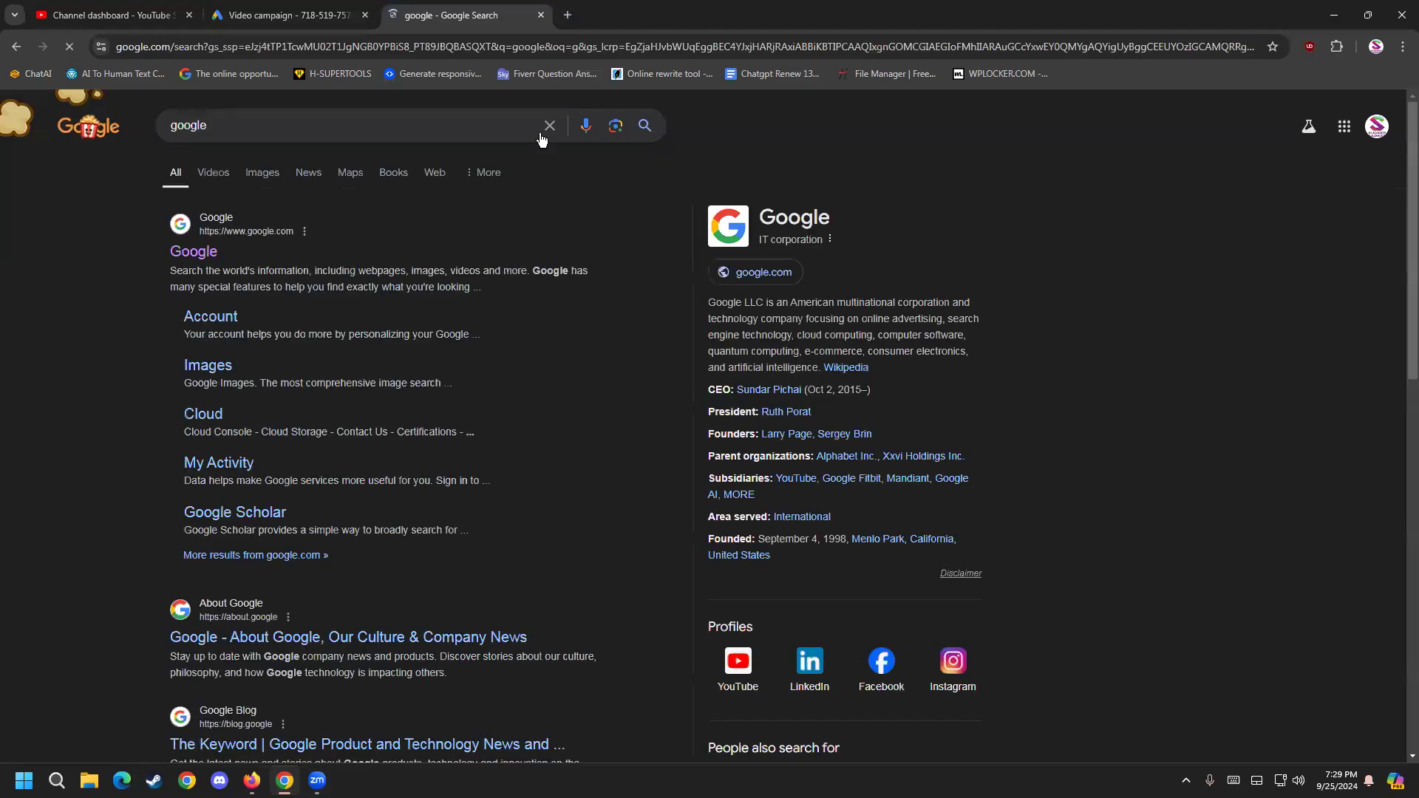
pyautogui.click(544, 130)
pyautogui.write('pl')
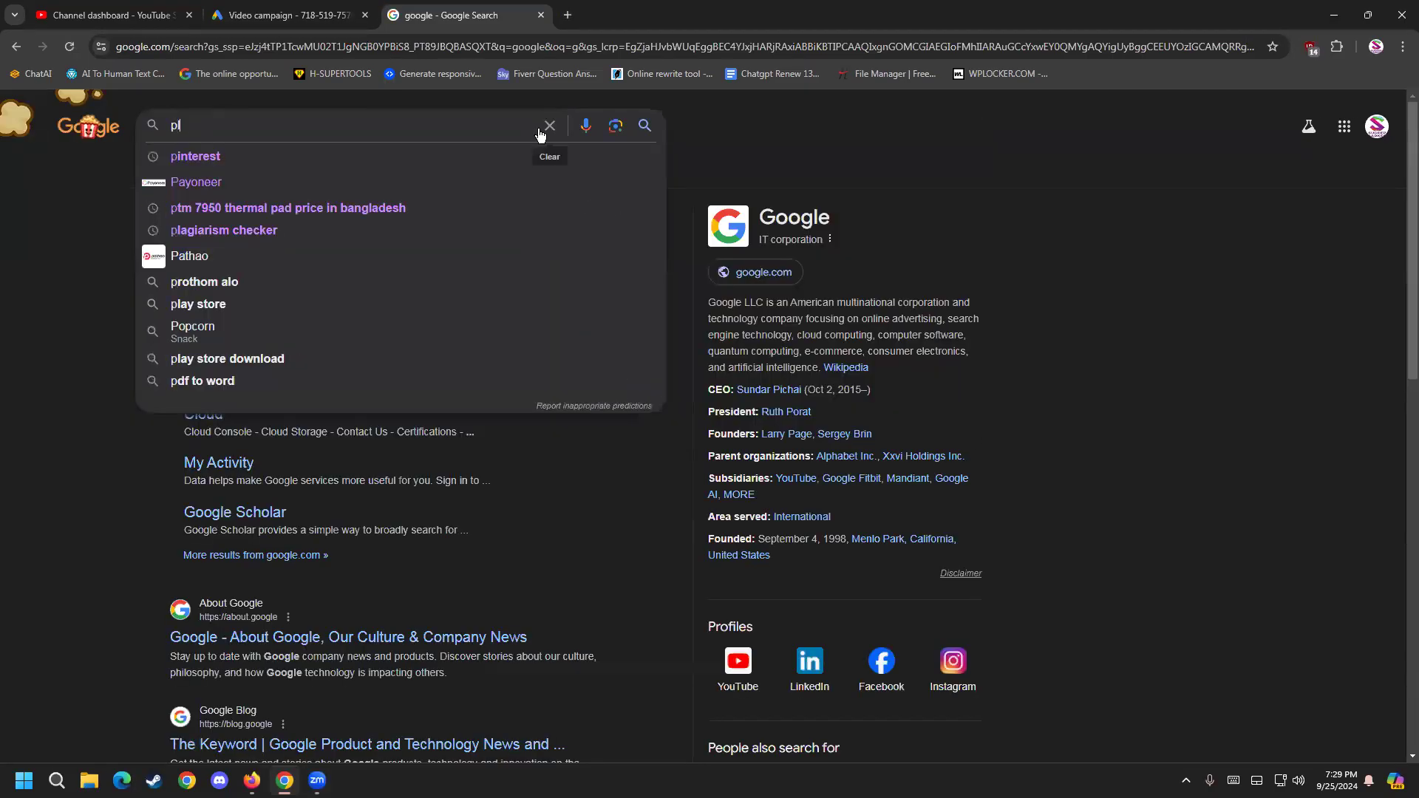
pyautogui.press('BackSpace')
pyautogui.write('rothom a')
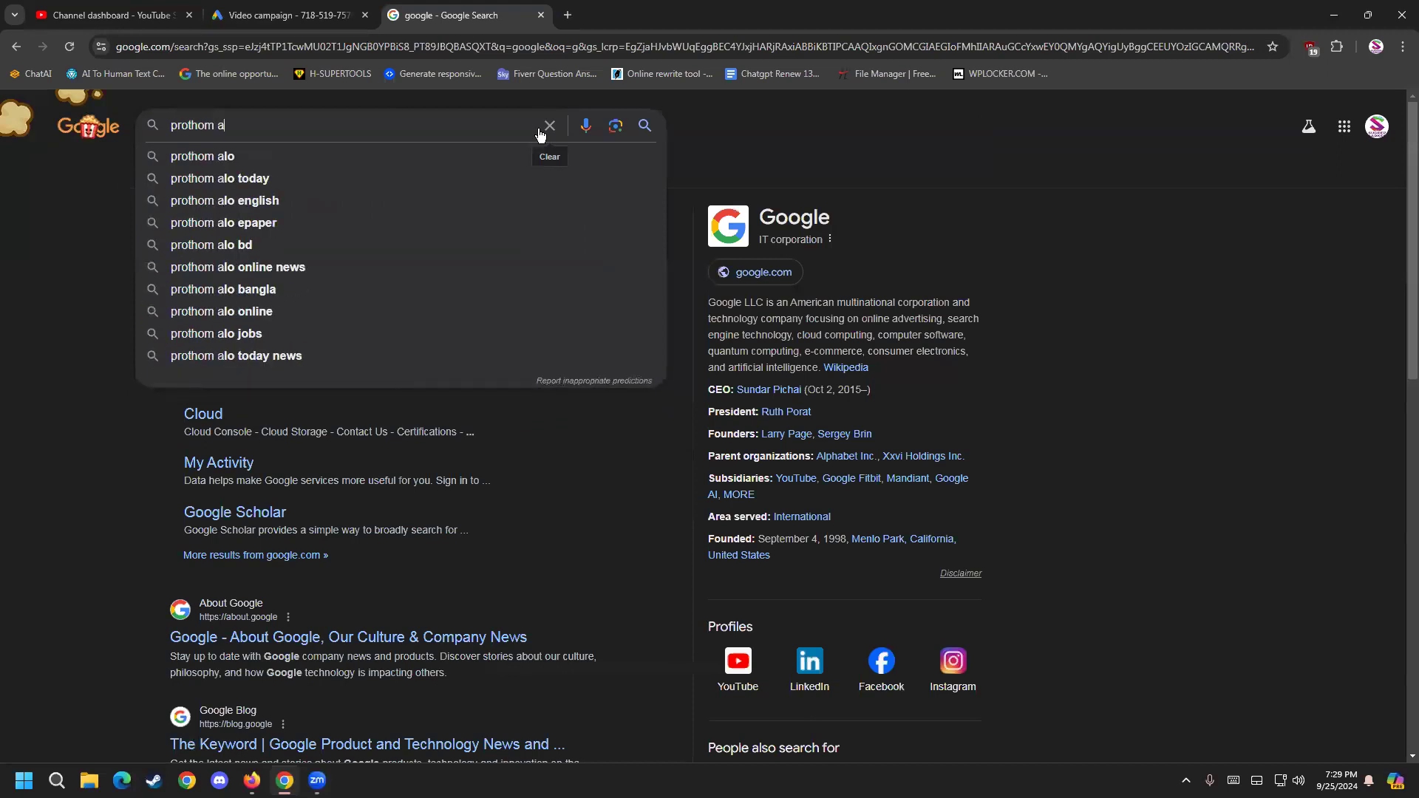
pyautogui.press('Down')
pyautogui.press('Return')
pyautogui.middleClick(321, 298)
pyautogui.hotkey('ctrl', 'Tab')
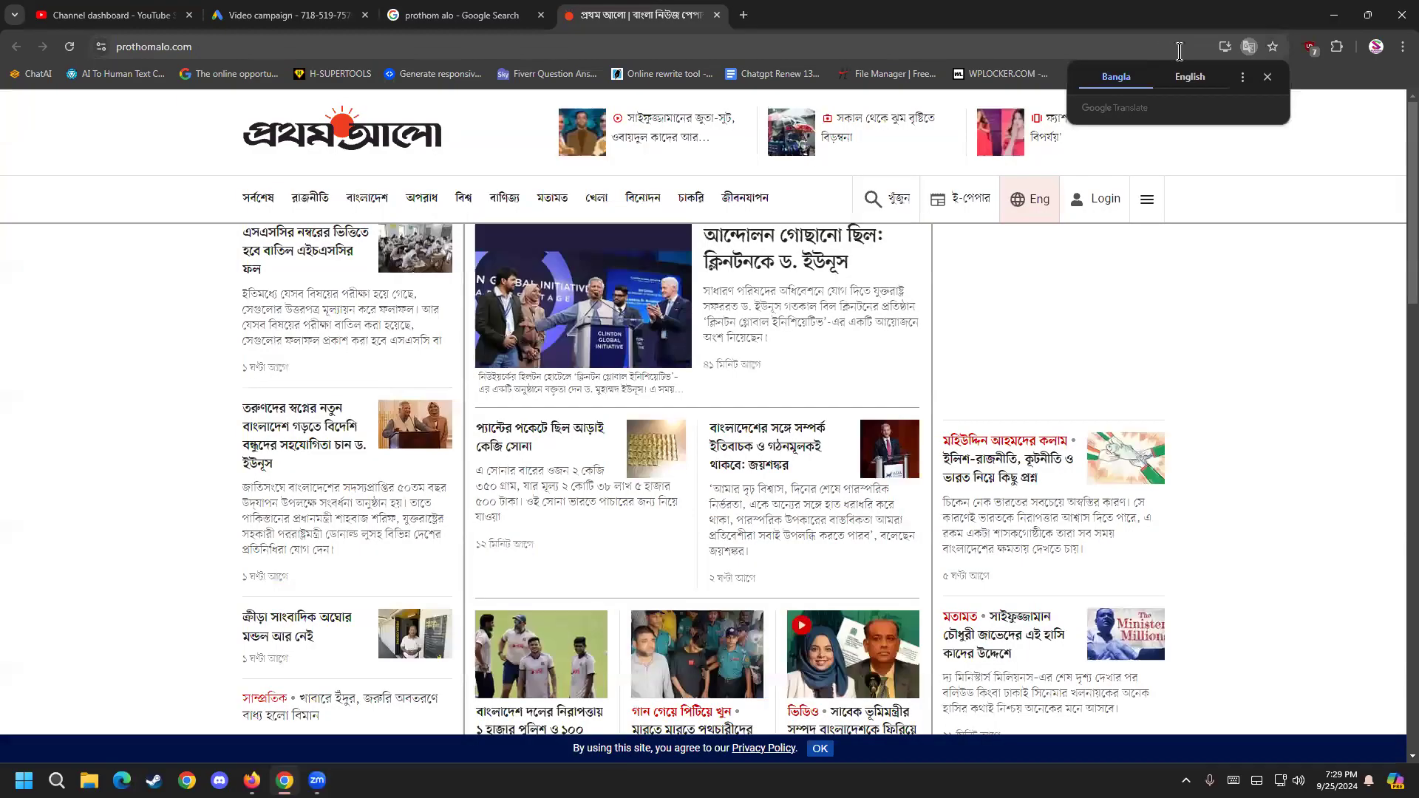
# Step: Turn off the ad blocker for prothomalo.com, reload the site, decline its news alerts and close the pop-up advertisement
pyautogui.click(1304, 46)
pyautogui.click(1254, 131)
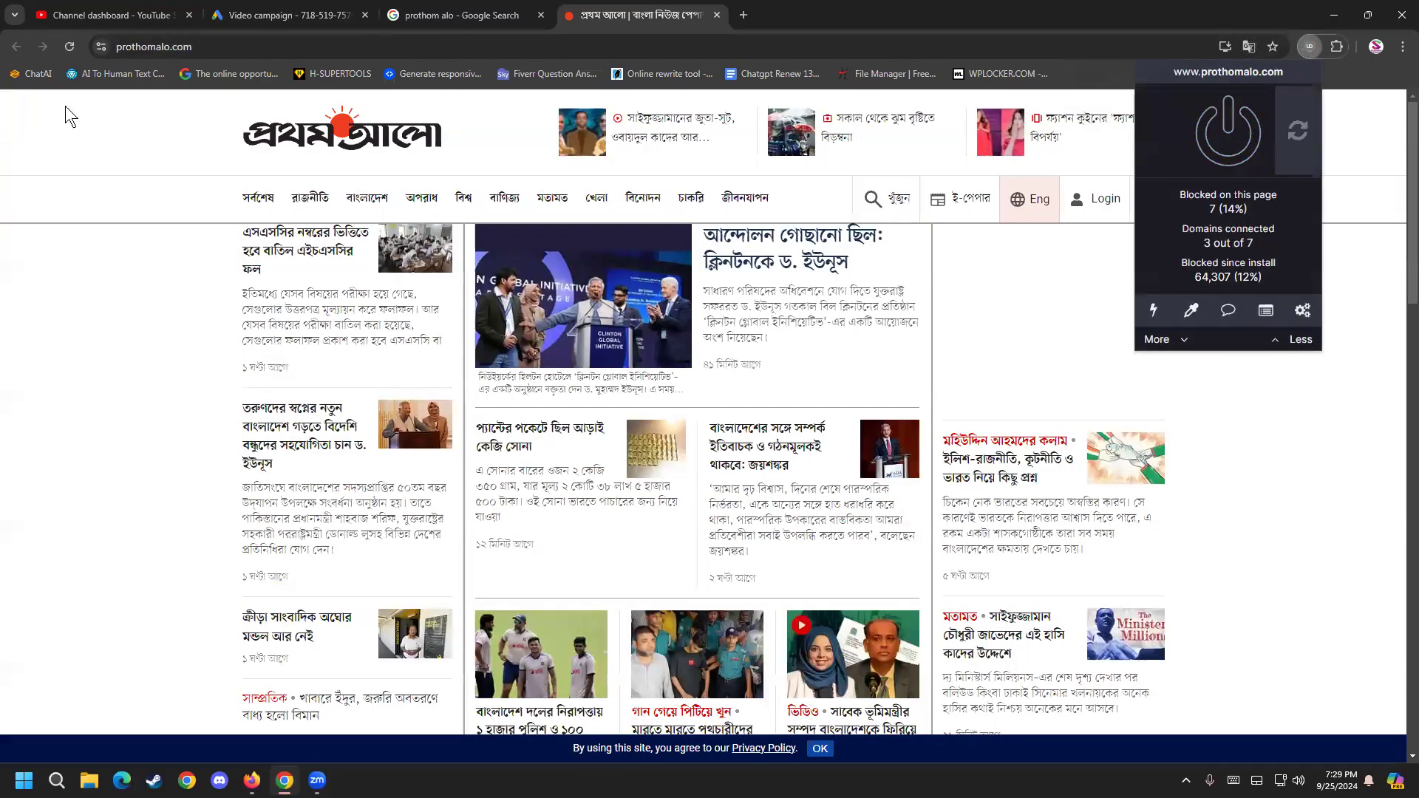
pyautogui.click(69, 46)
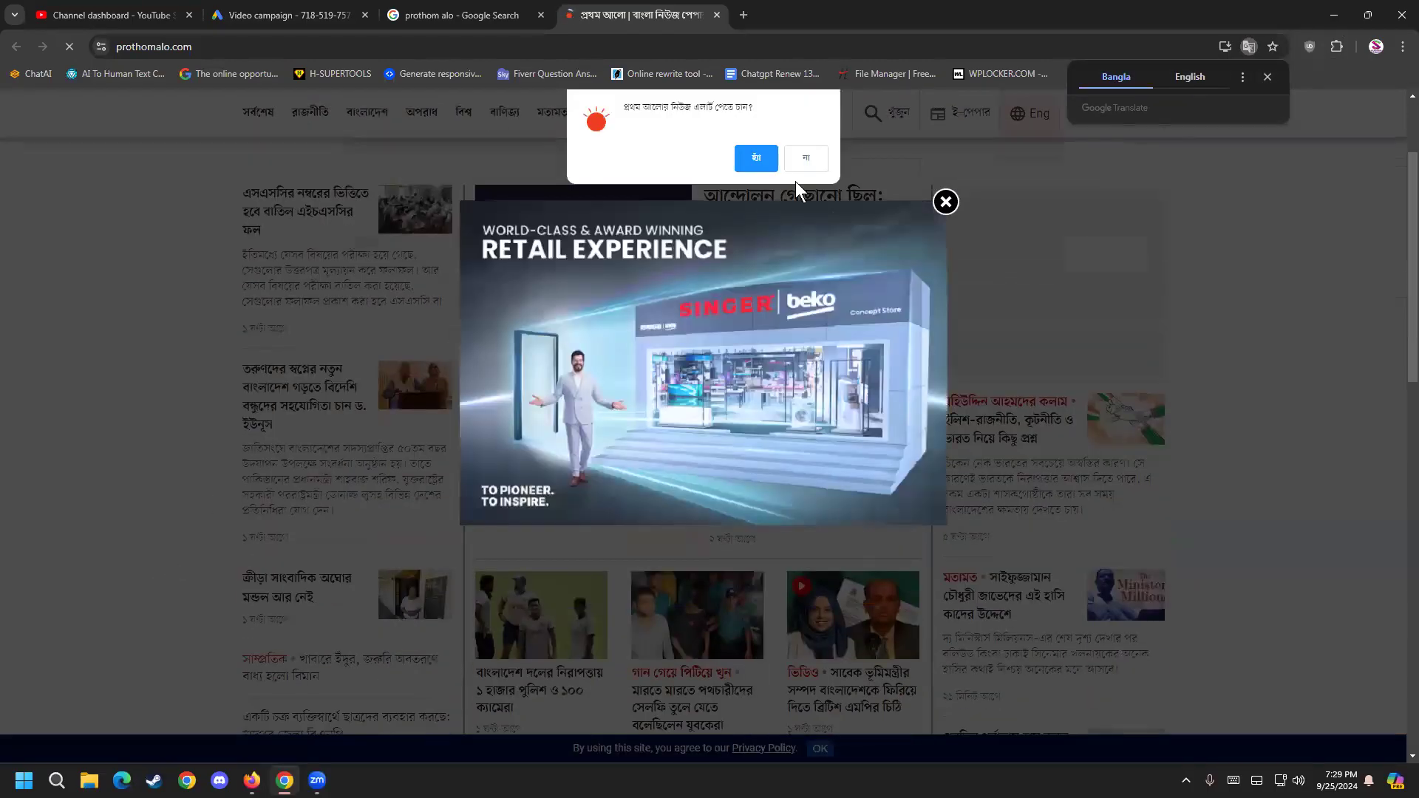
pyautogui.click(807, 158)
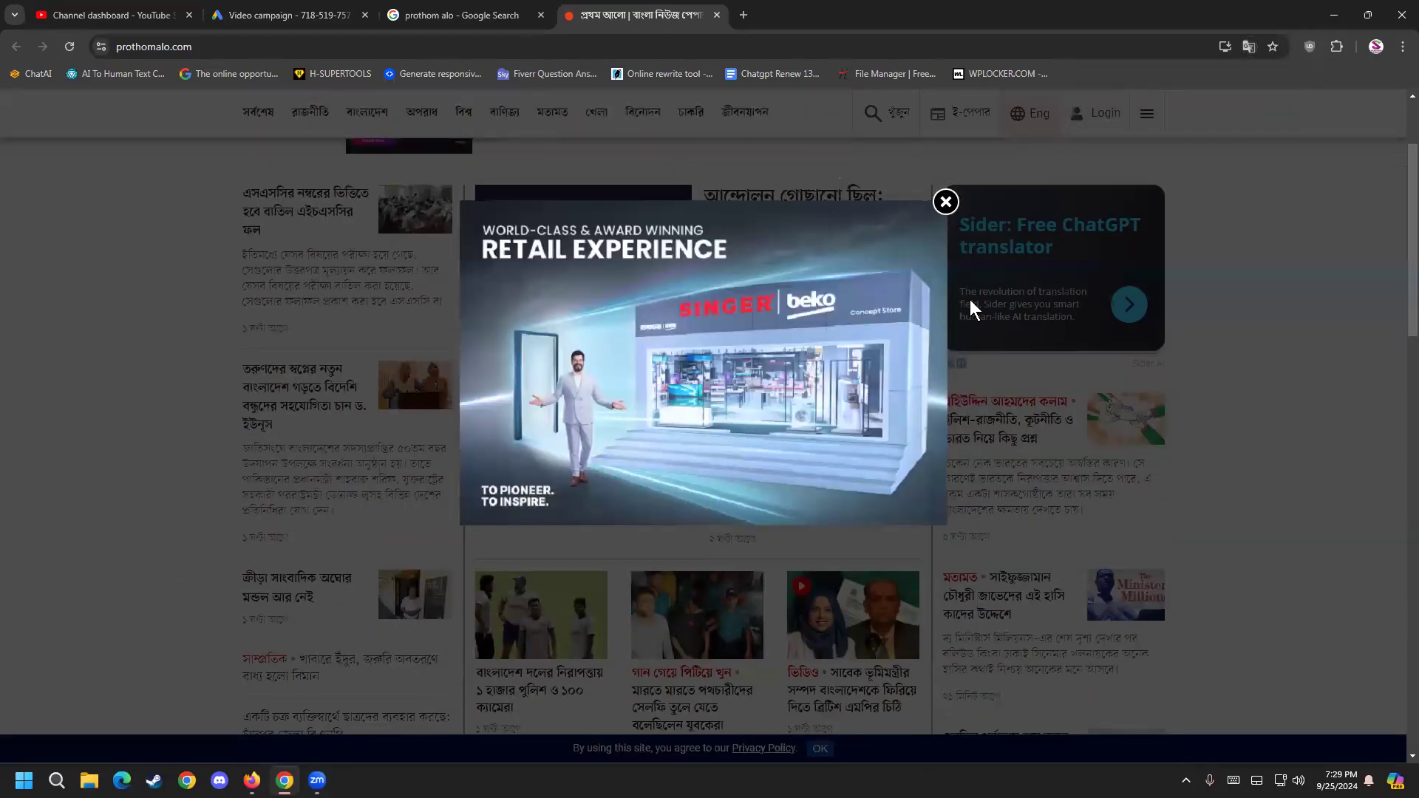
pyautogui.click(1365, 127)
pyautogui.click(947, 203)
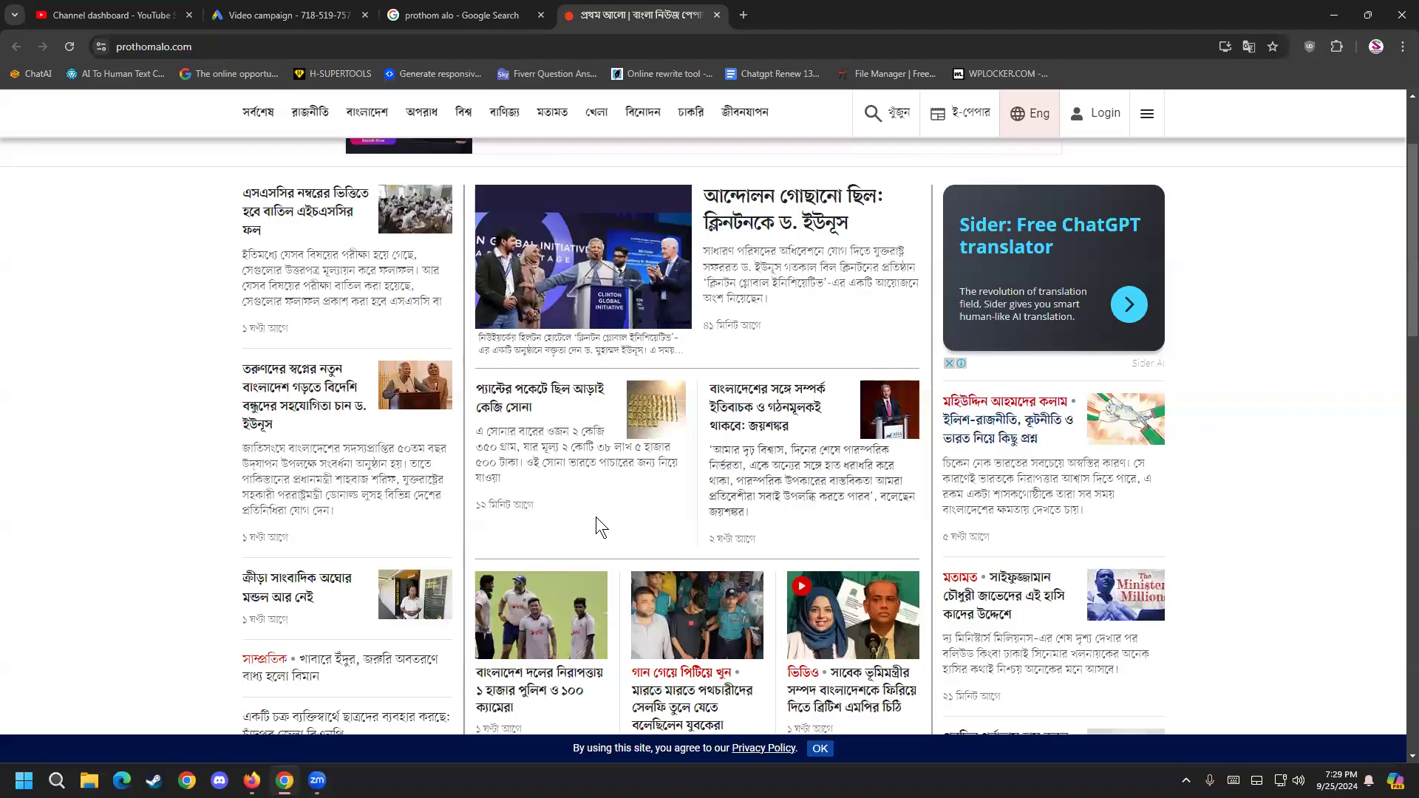
# Step: Examine the display ads throughout the Prothom Alo homepage, and close the news and search tabs to return to the campaign
pyautogui.scroll(-9, 621, 510)
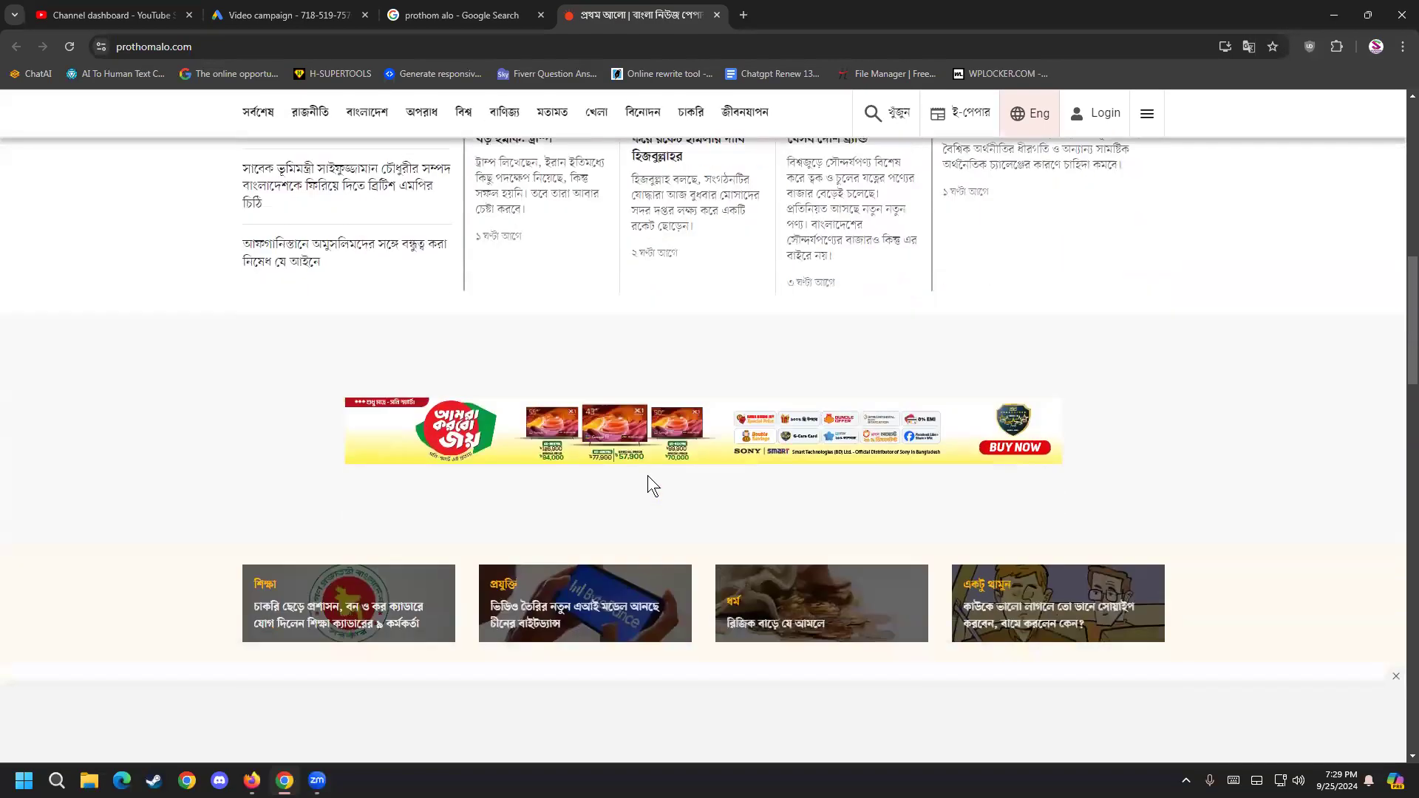
pyautogui.scroll(-15, 649, 477)
pyautogui.scroll(-20, 432, 547)
pyautogui.scroll(-20, 449, 518)
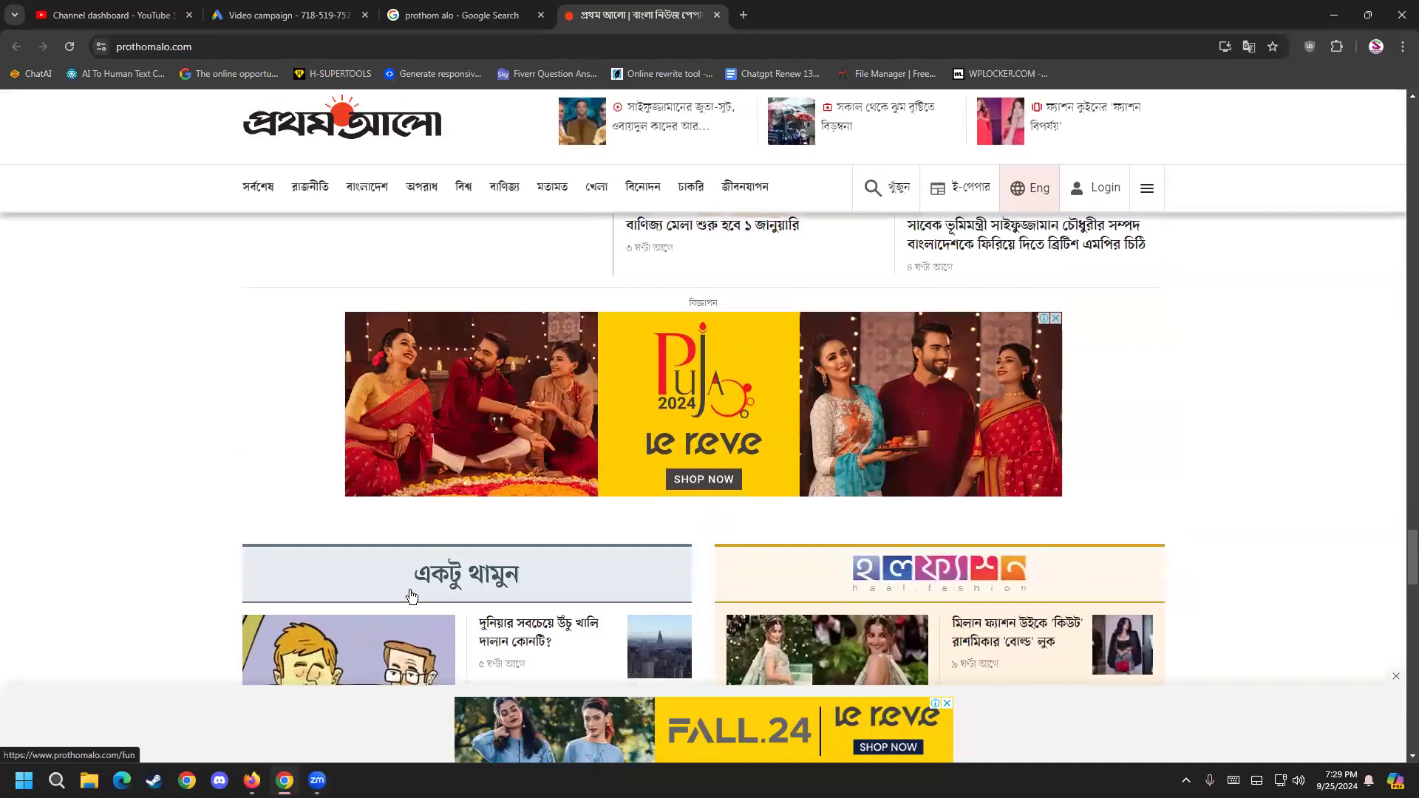
pyautogui.scroll(2, 412, 596)
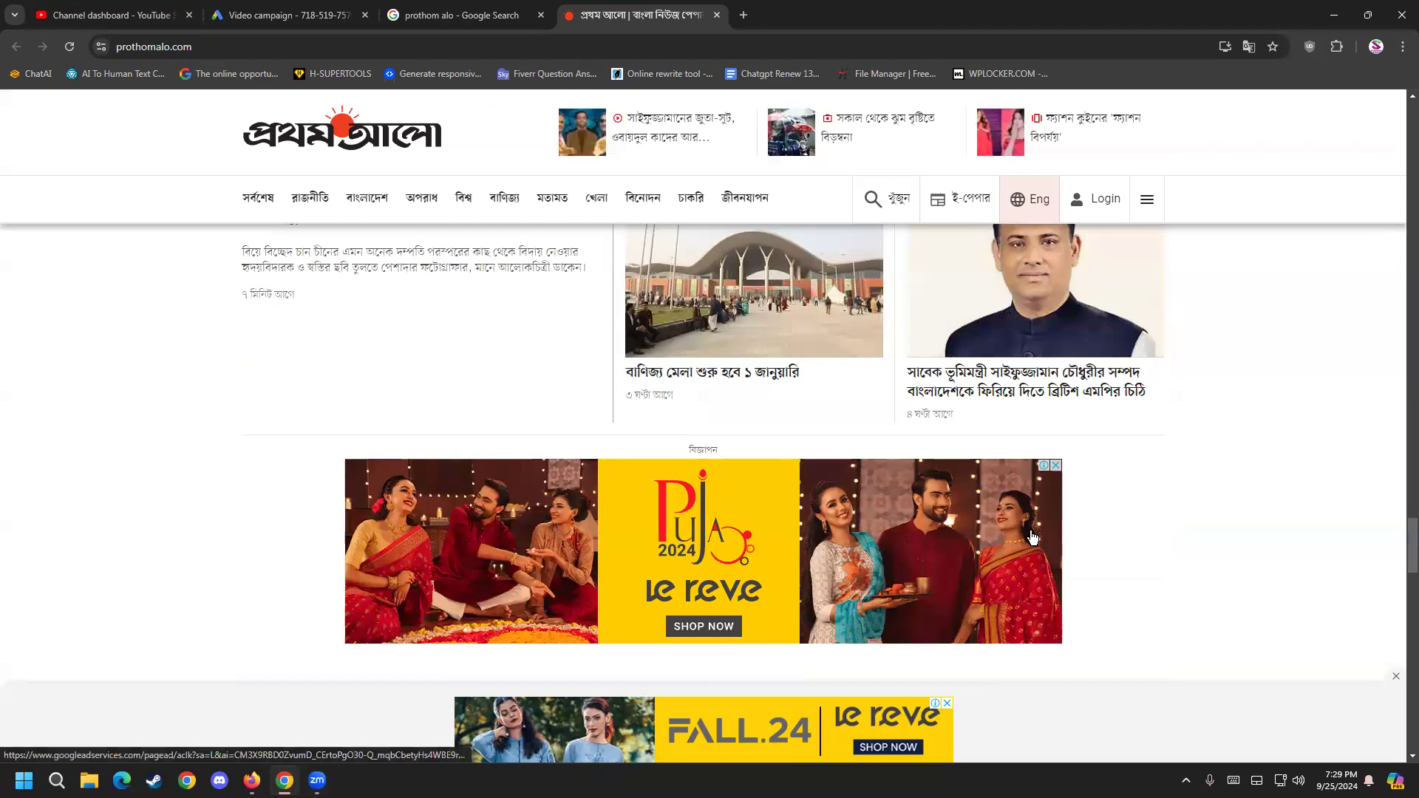
pyautogui.scroll(-14, 313, 713)
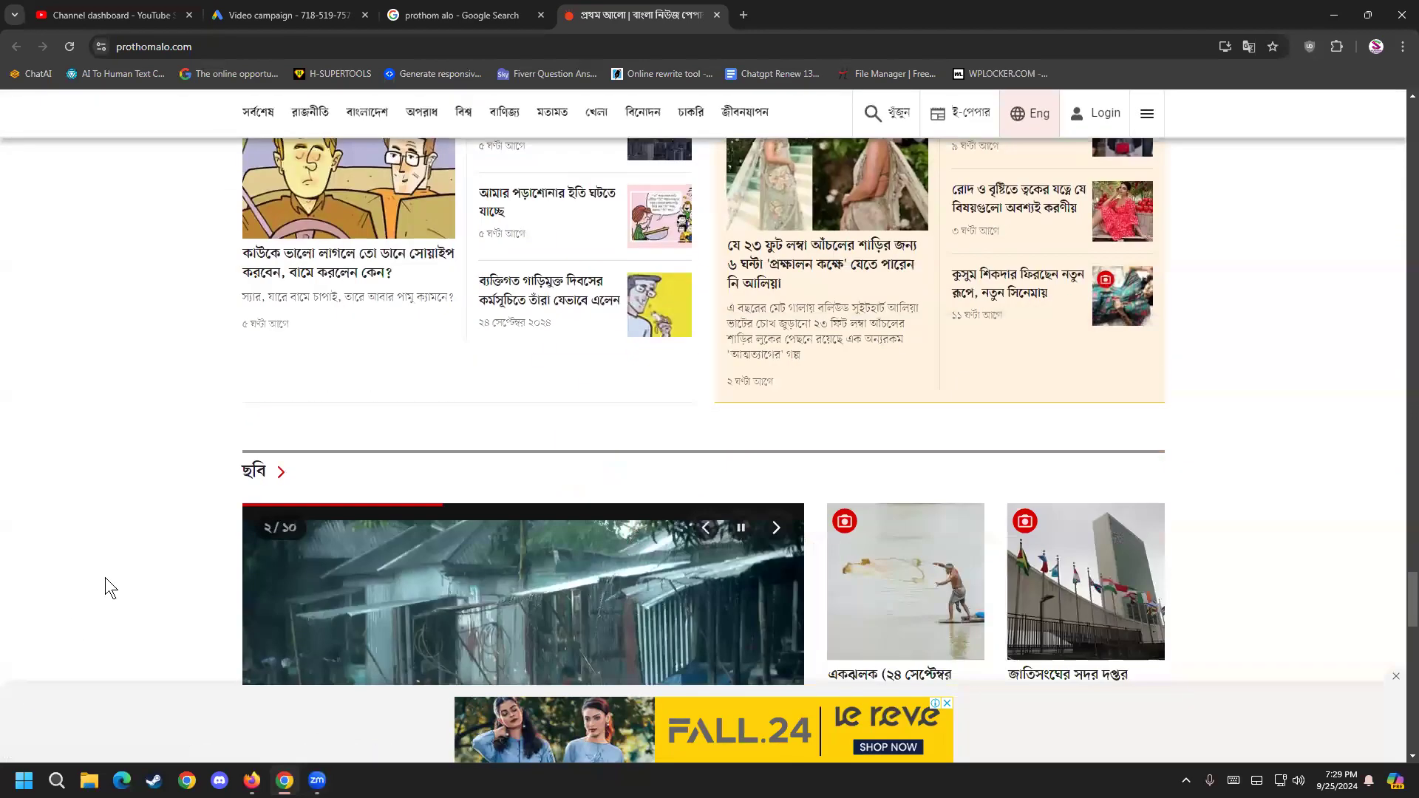
pyautogui.scroll(2, 108, 574)
pyautogui.scroll(2, 111, 573)
pyautogui.scroll(-15, 122, 570)
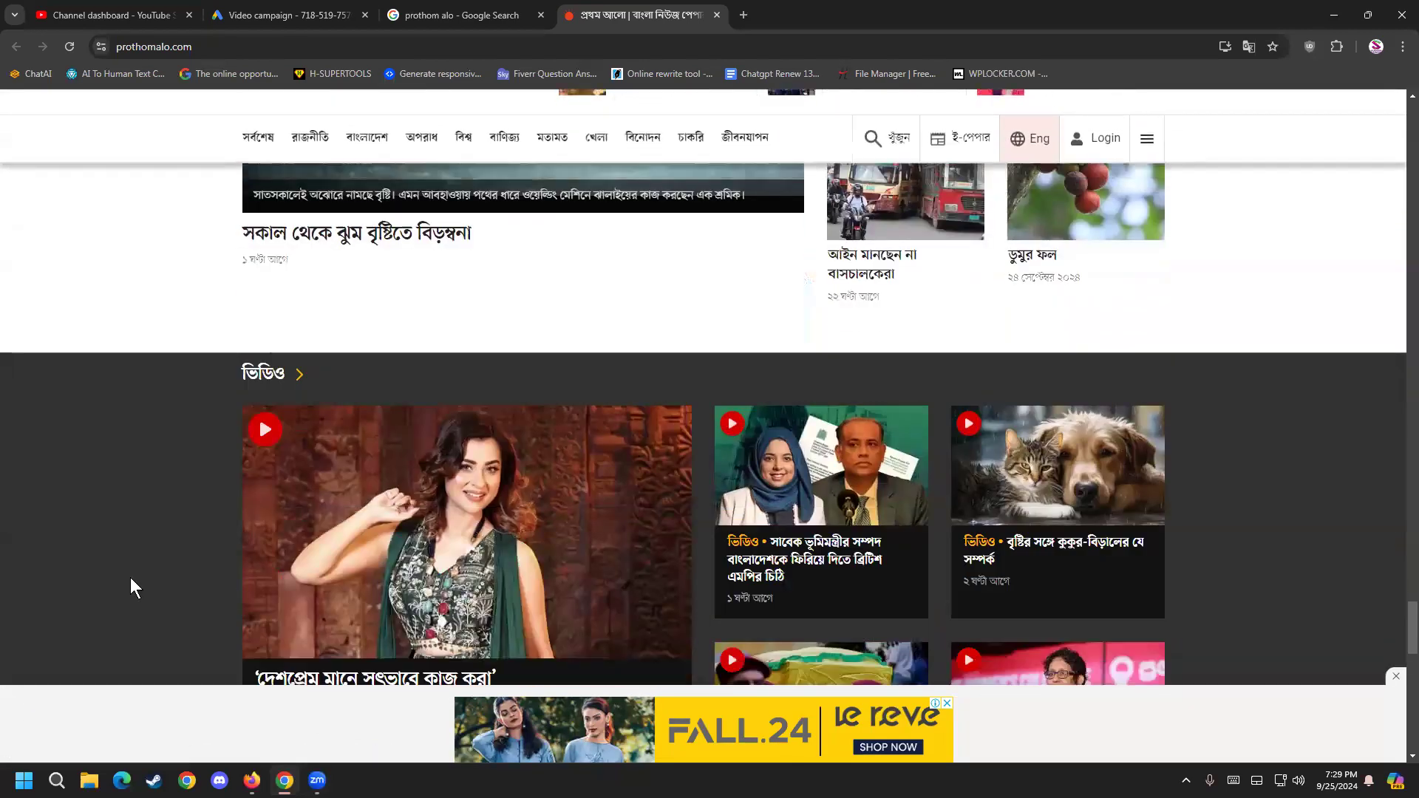
pyautogui.scroll(-18, 131, 579)
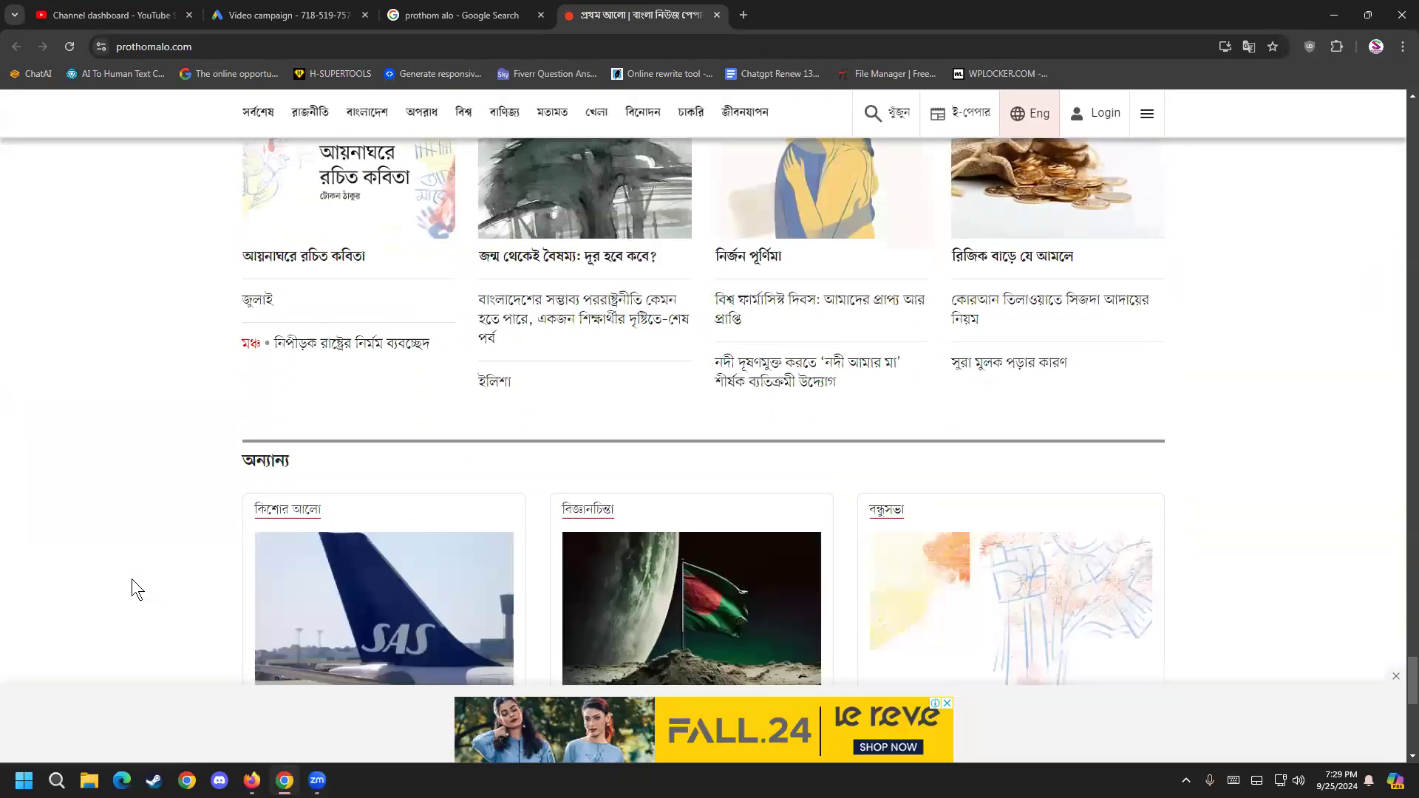
pyautogui.click(317, 6)
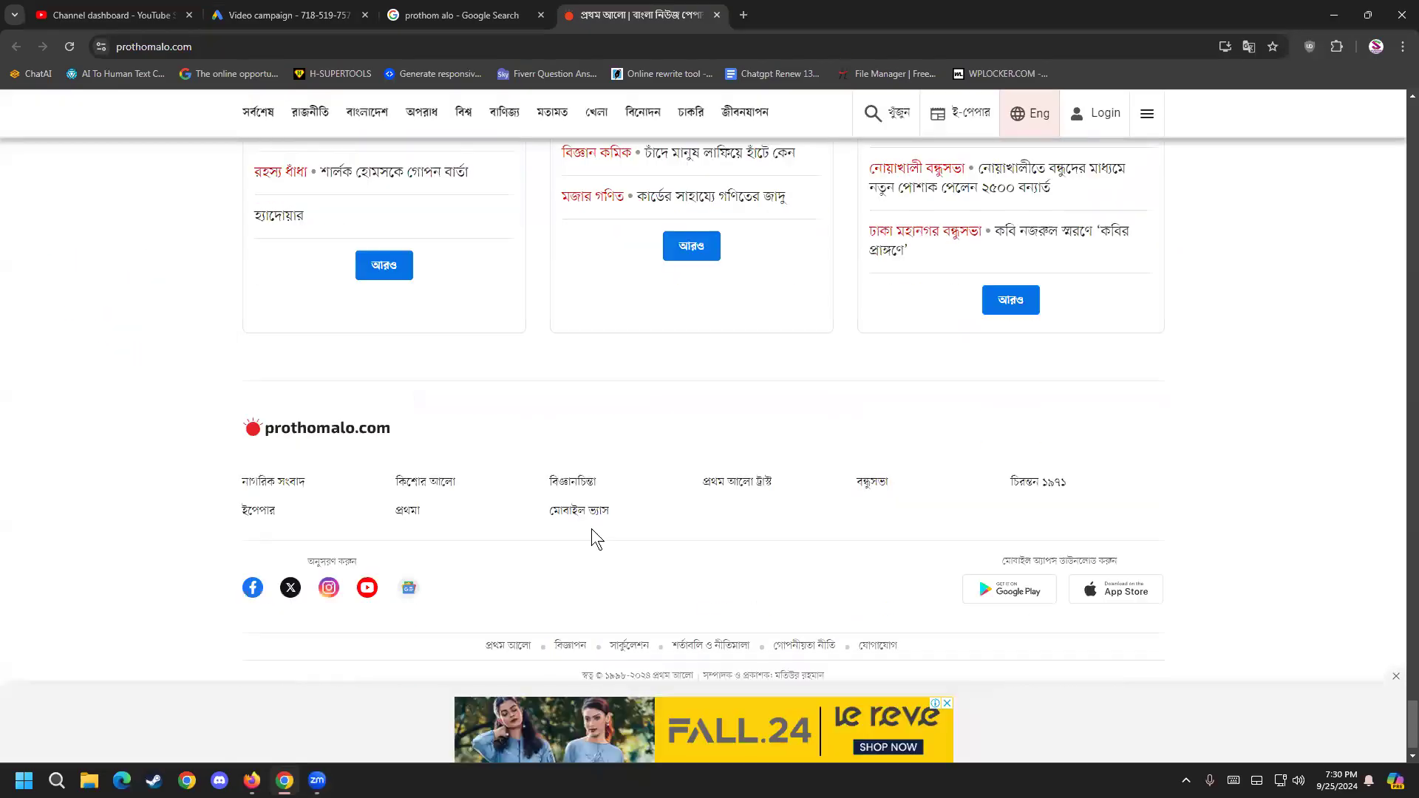
pyautogui.scroll(-1, 591, 529)
pyautogui.scroll(15, 182, 597)
pyautogui.scroll(5, 182, 597)
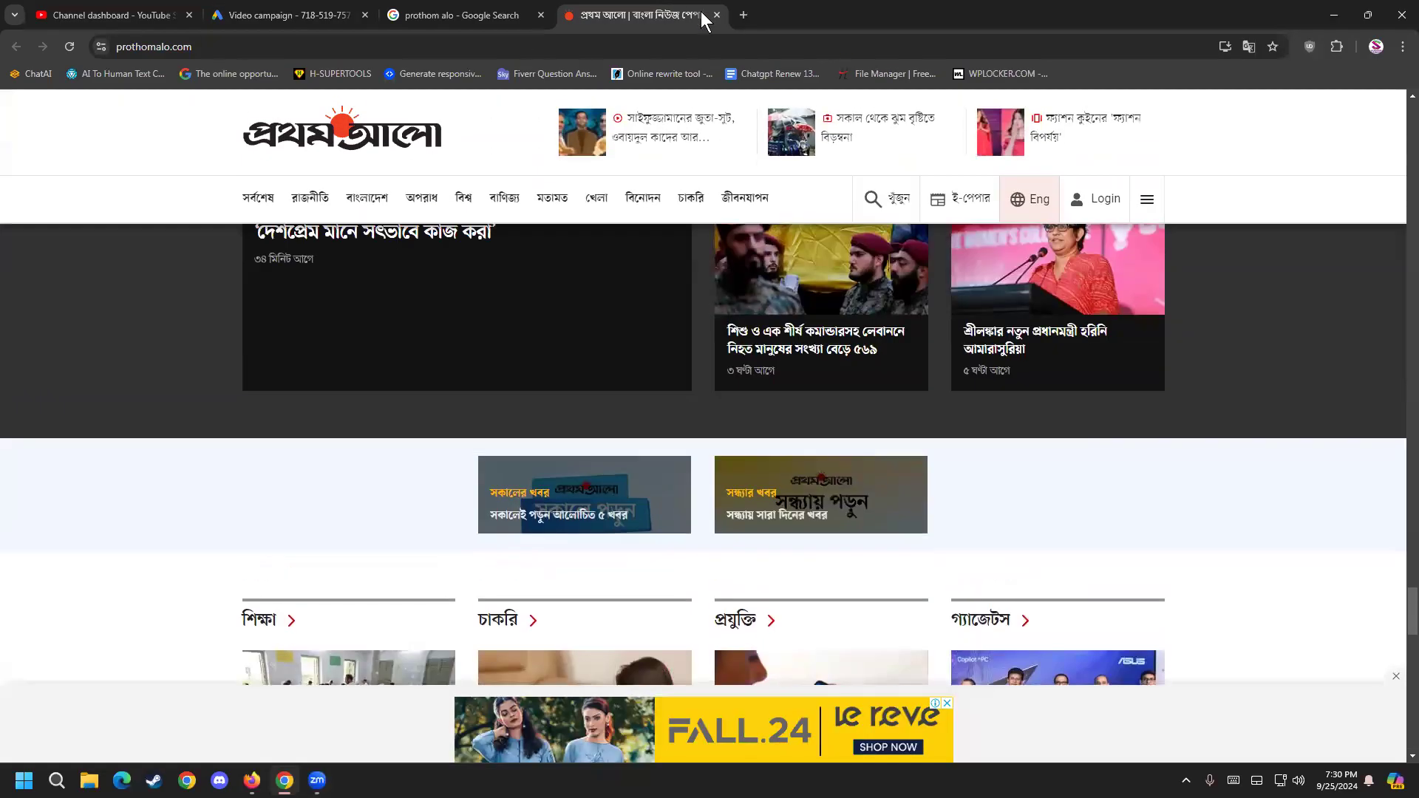
pyautogui.click(717, 14)
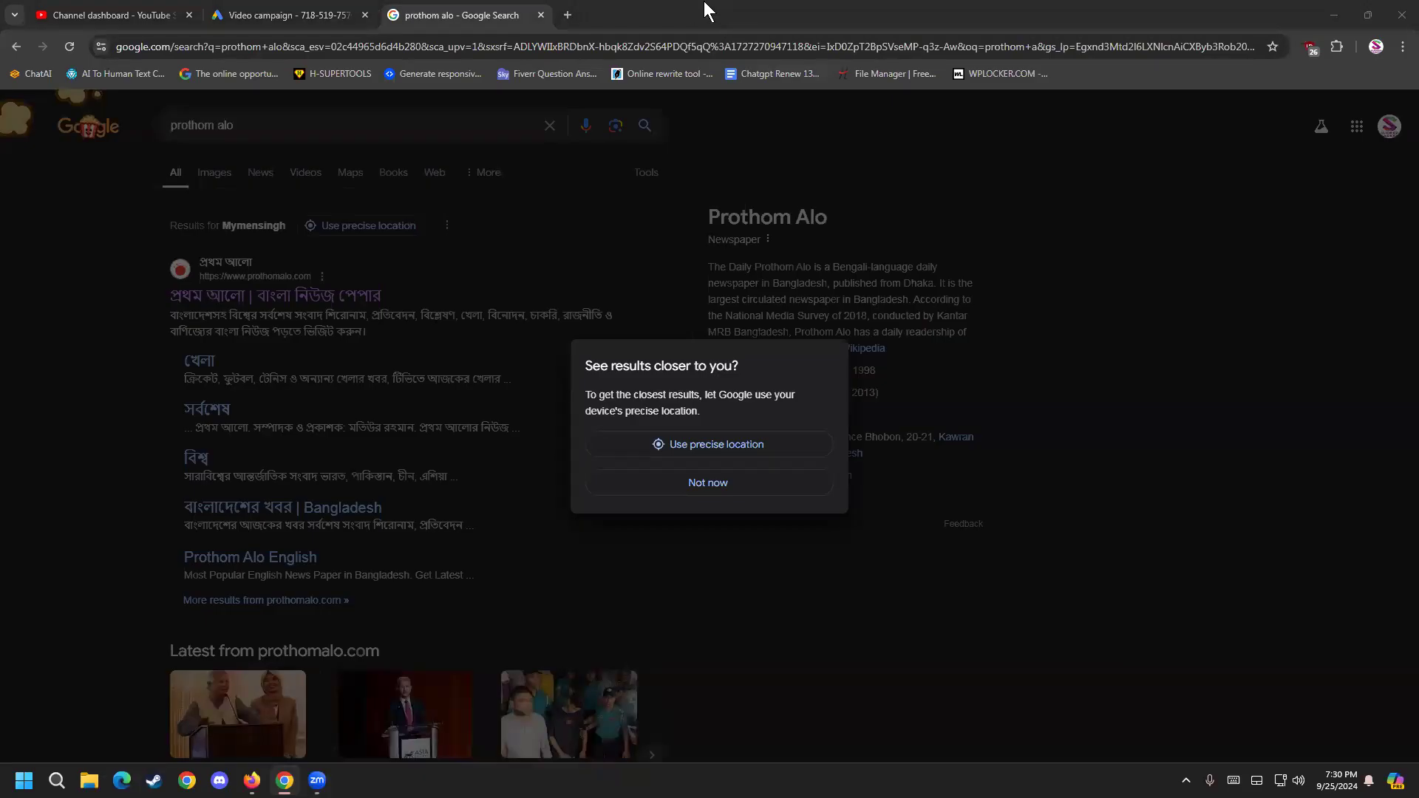
pyautogui.click(541, 15)
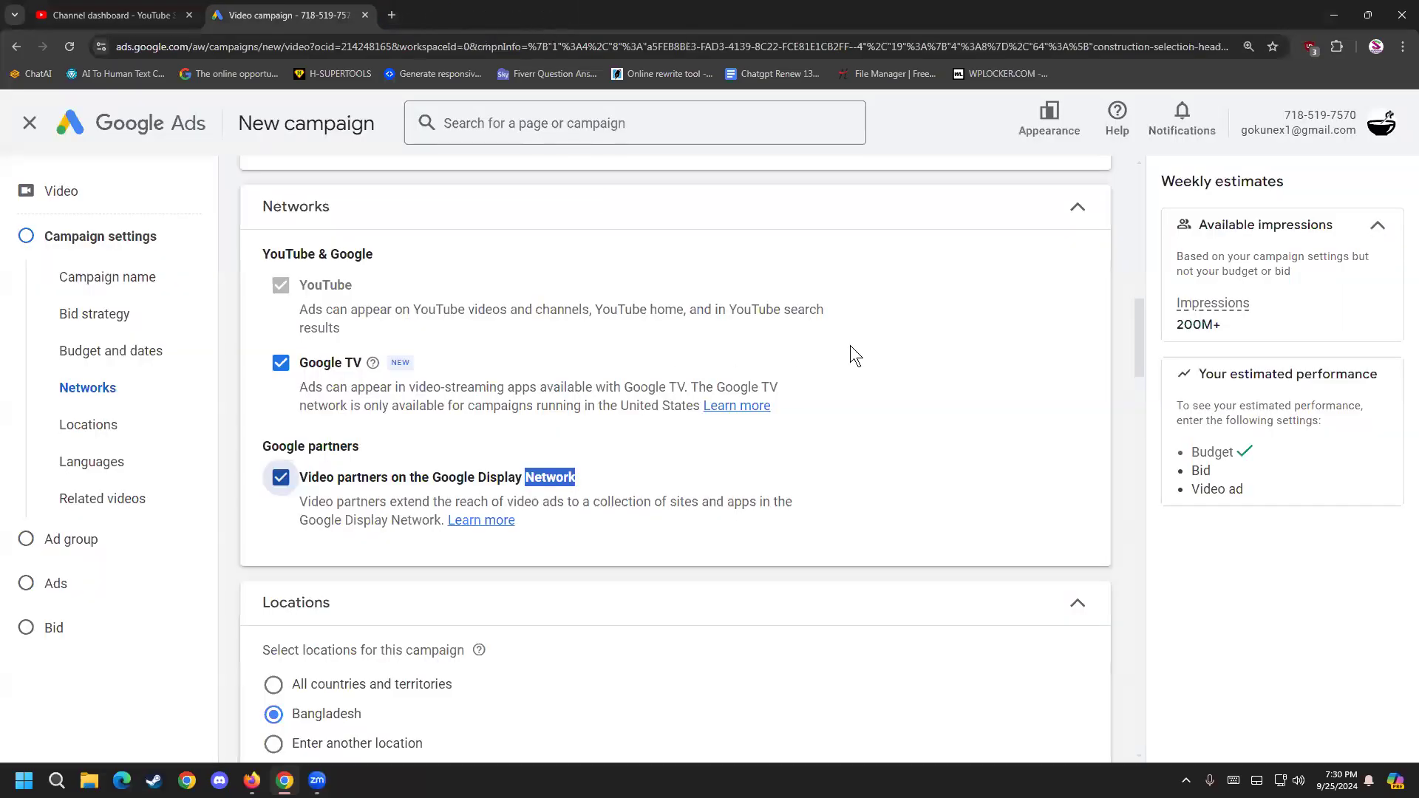
# Step: Target another location through the advanced location search, adding Dhaka District, Dhaka Division, Bangladesh, and save it
pyautogui.scroll(-4, 745, 551)
pyautogui.scroll(2, 584, 479)
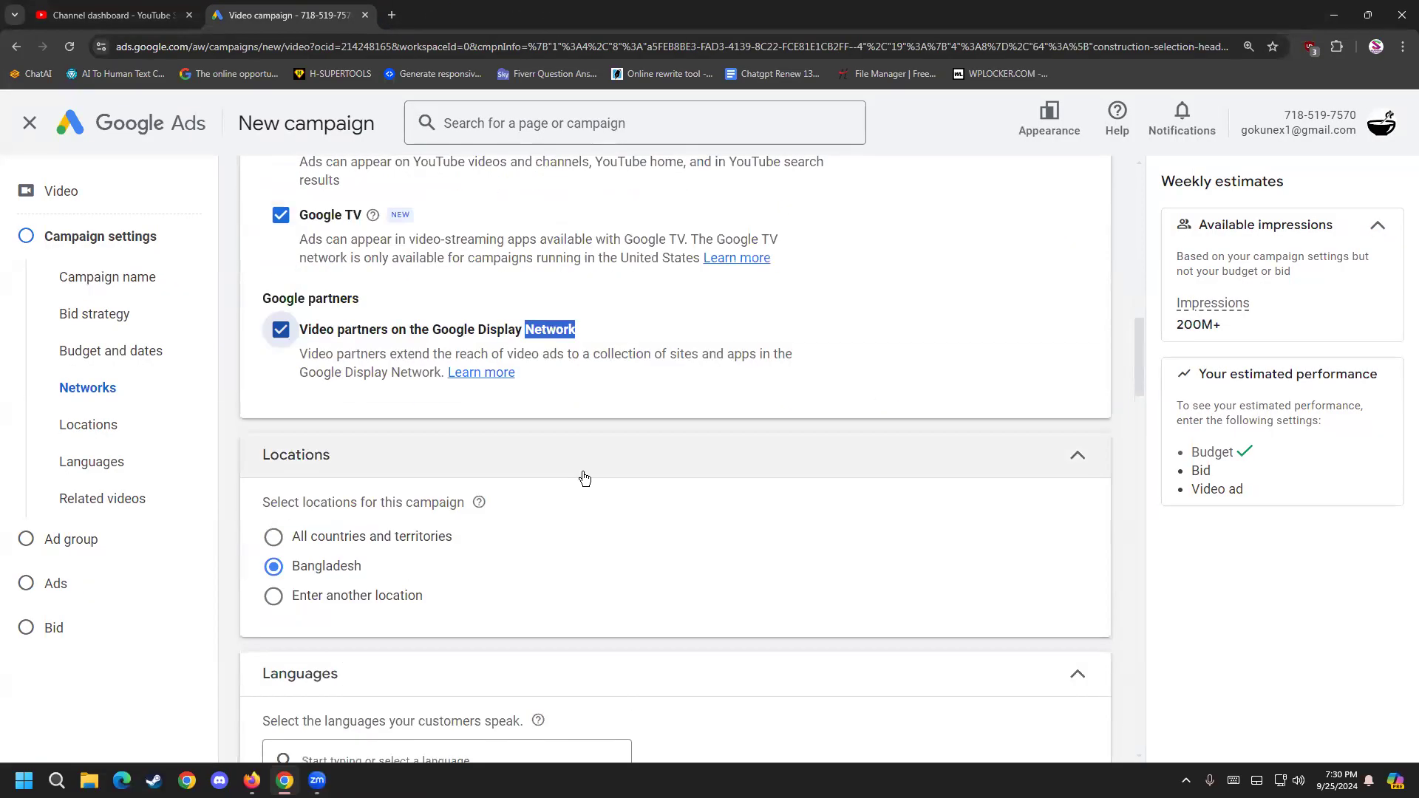
pyautogui.scroll(-2, 584, 479)
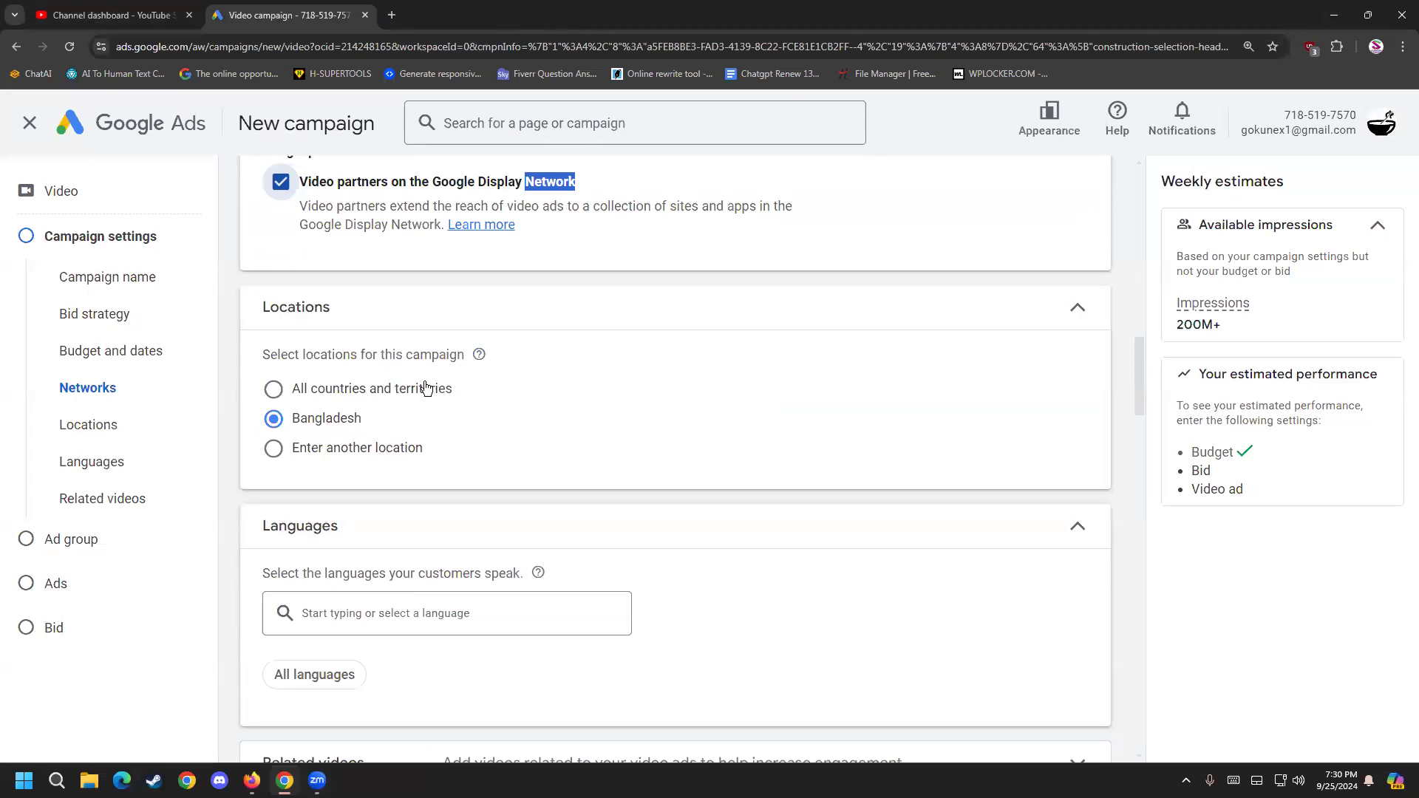
pyautogui.click(326, 451)
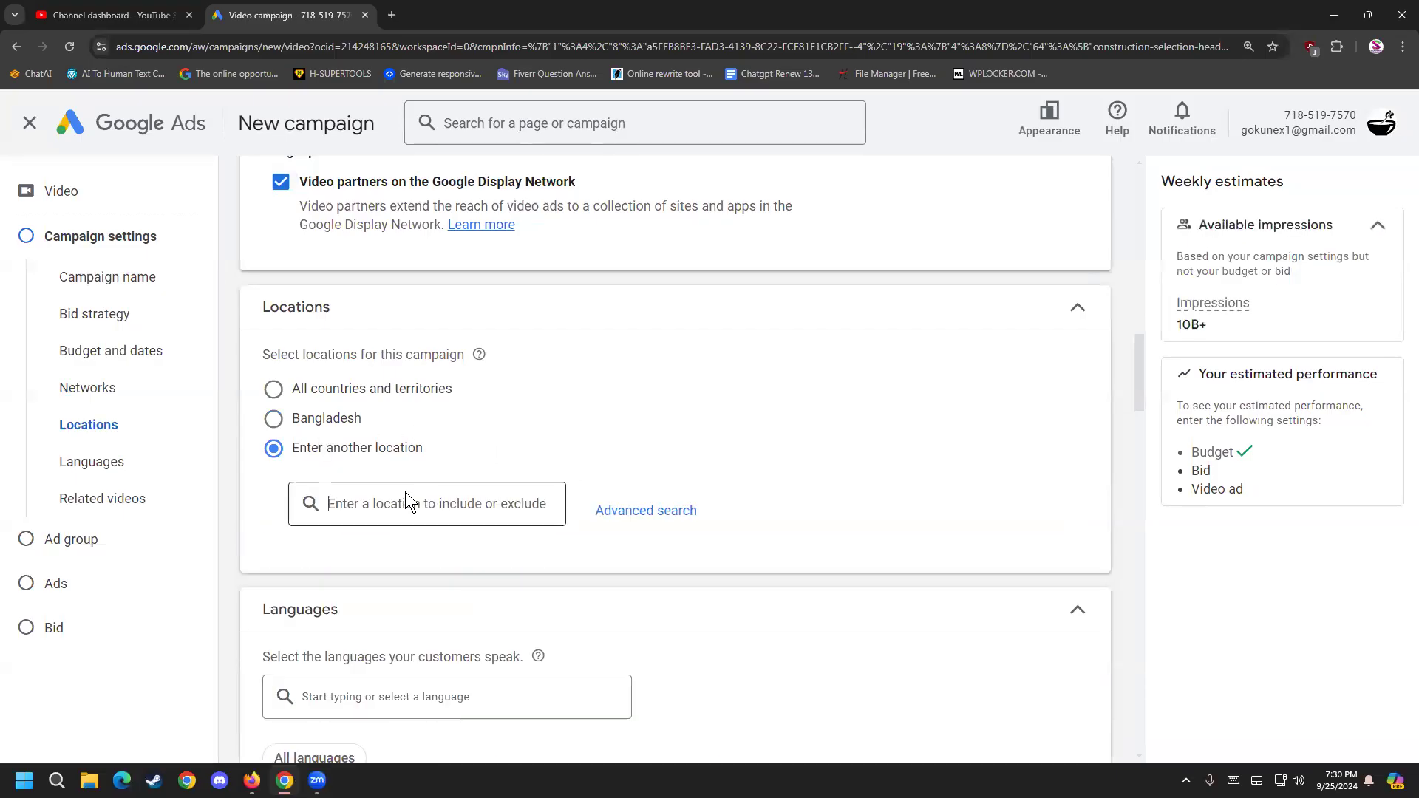
pyautogui.click(609, 507)
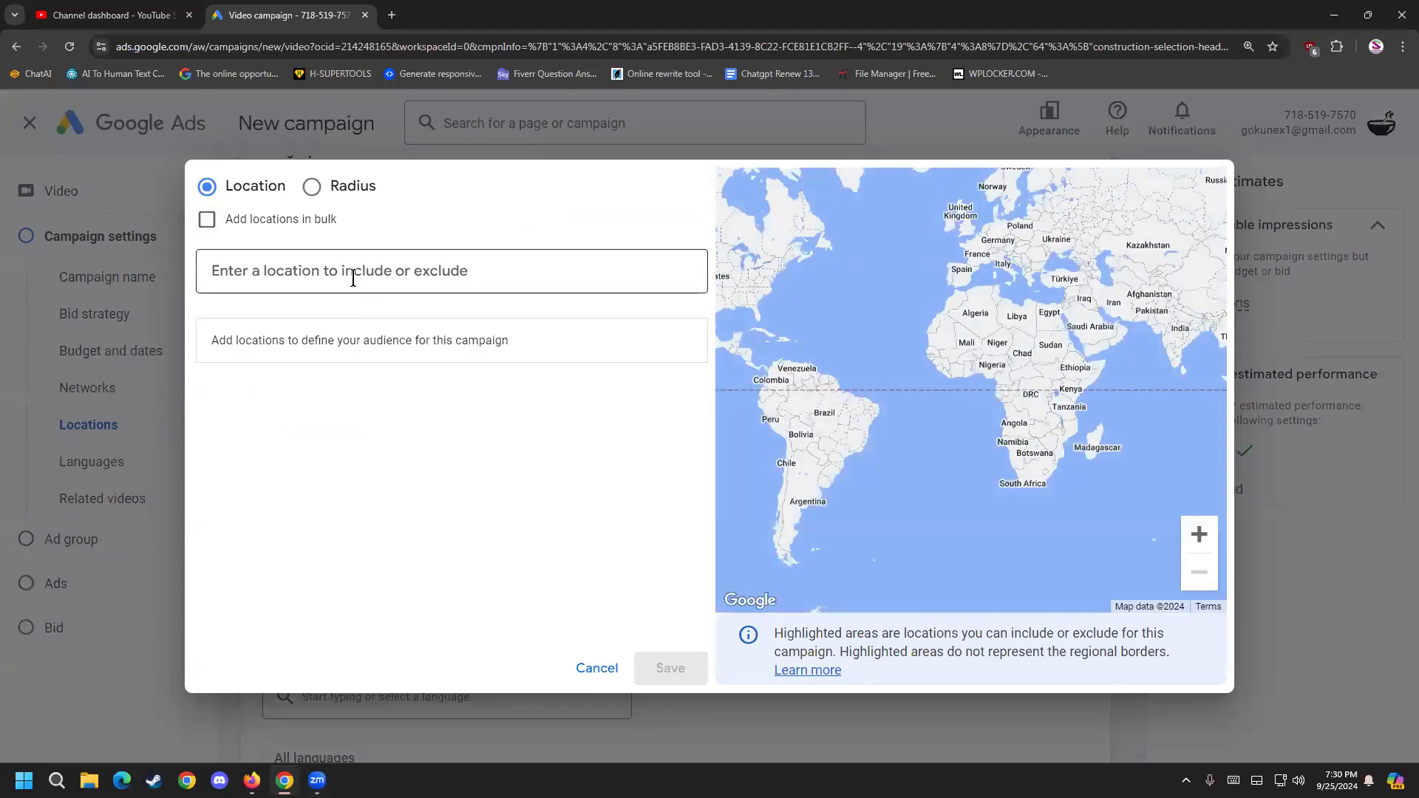
pyautogui.write('Dhaka')
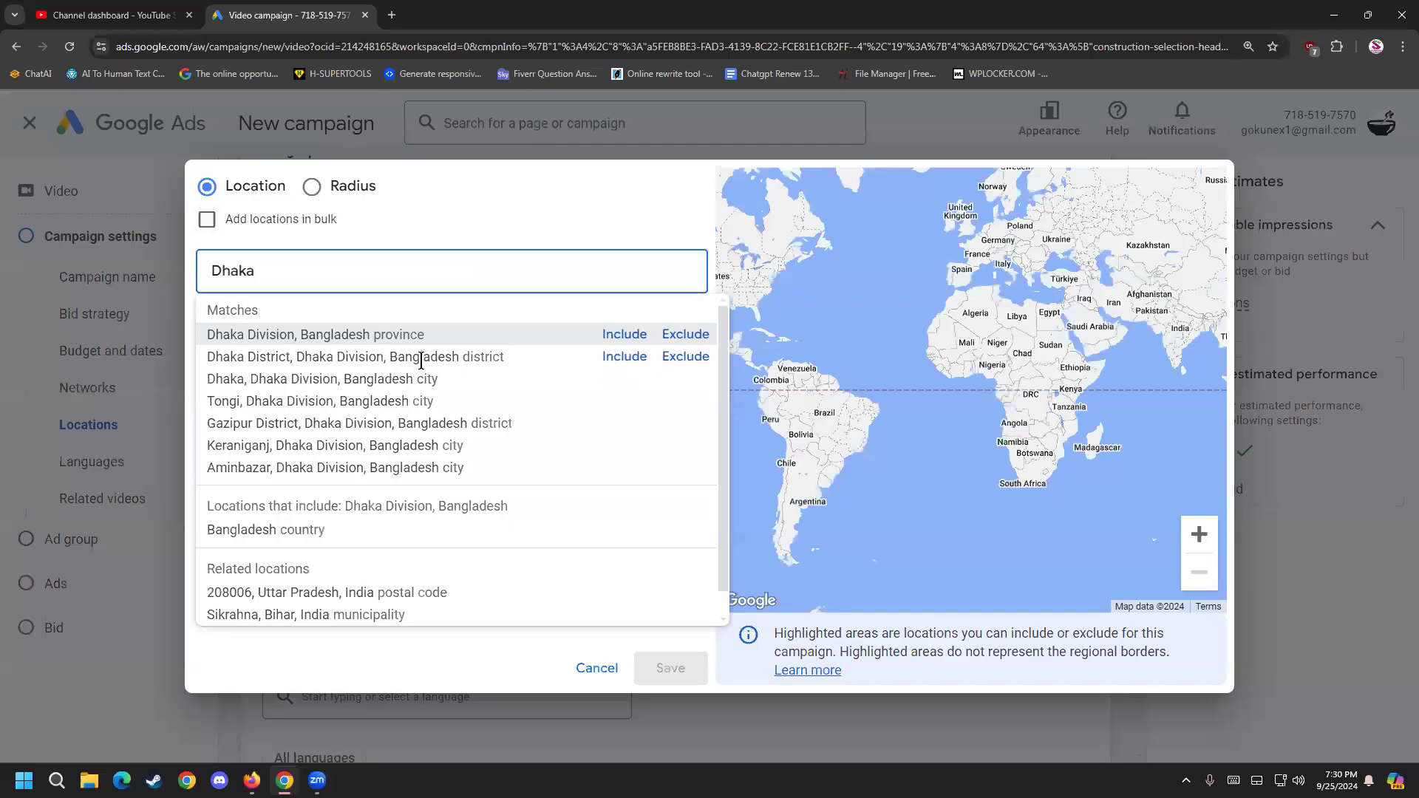
pyautogui.click(422, 361)
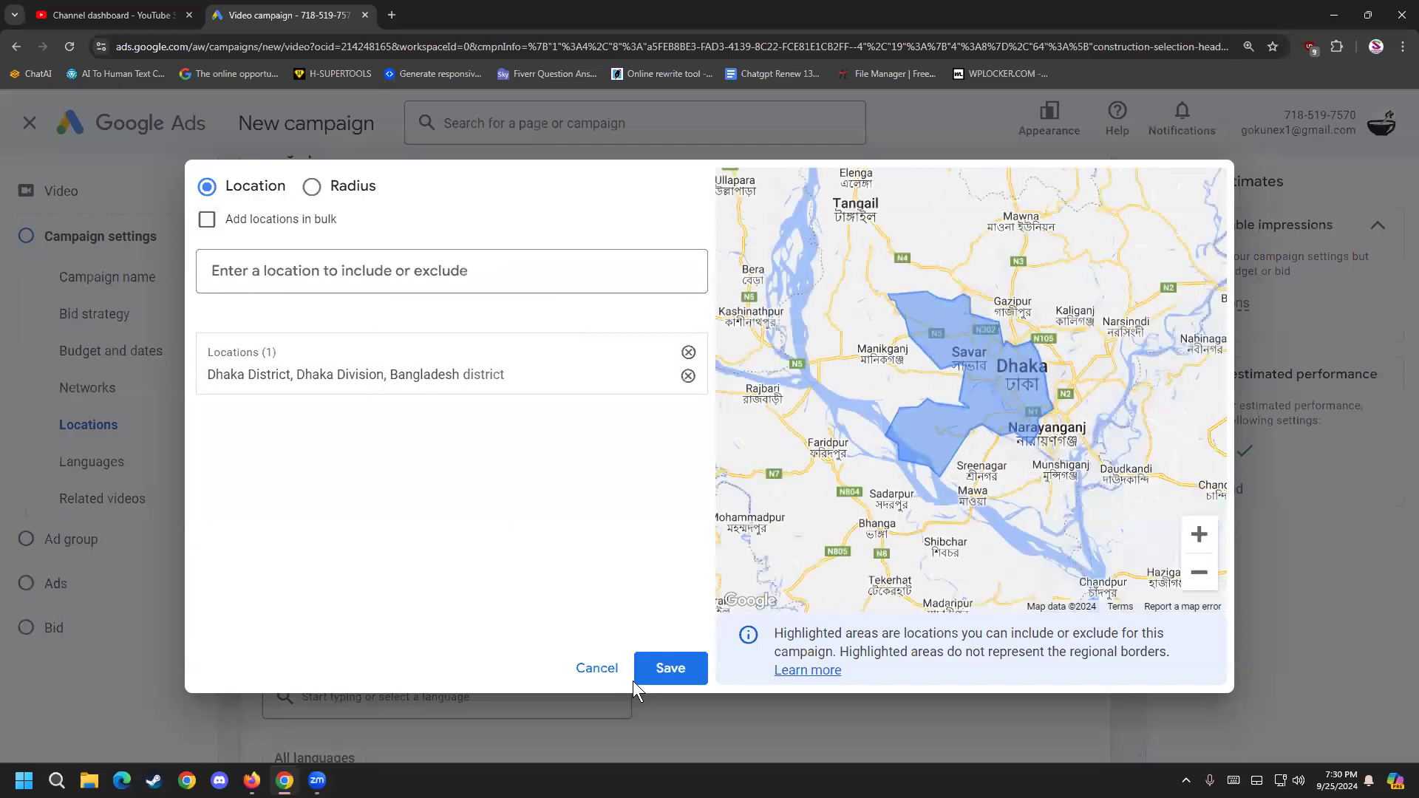
pyautogui.click(684, 665)
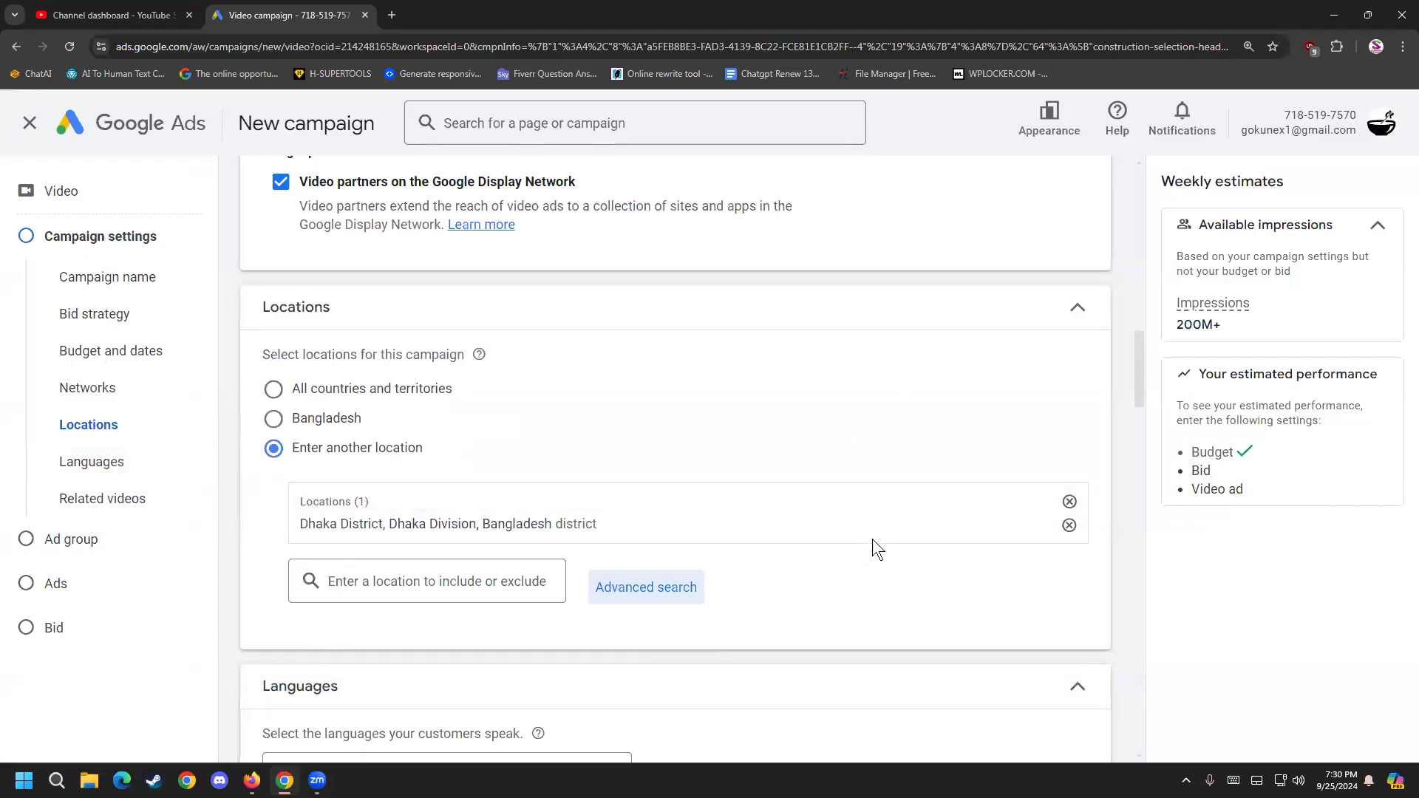
# Step: Add Bengali to the languages that the campaign's customers speak
pyautogui.scroll(-4, 802, 373)
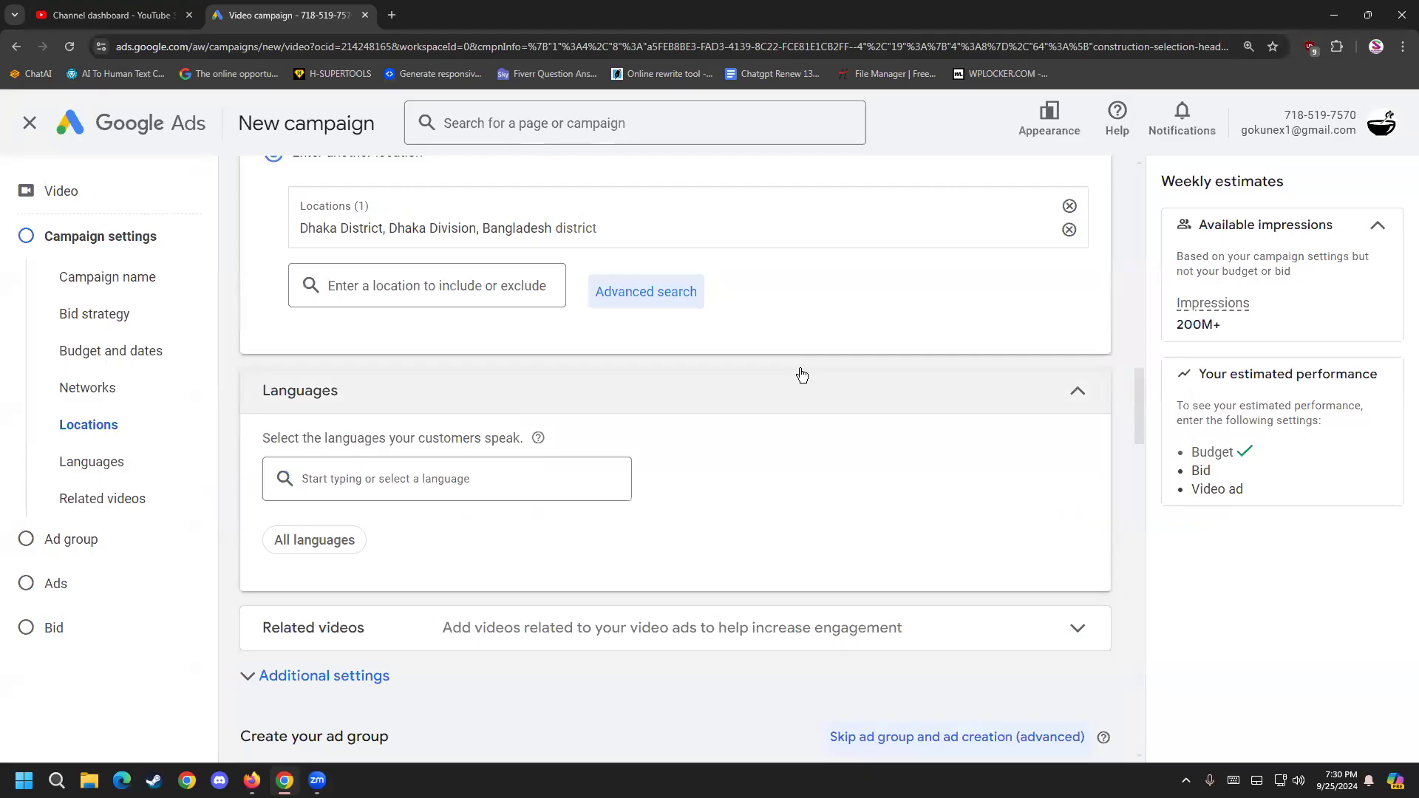
pyautogui.scroll(-1, 467, 459)
pyautogui.click(463, 415)
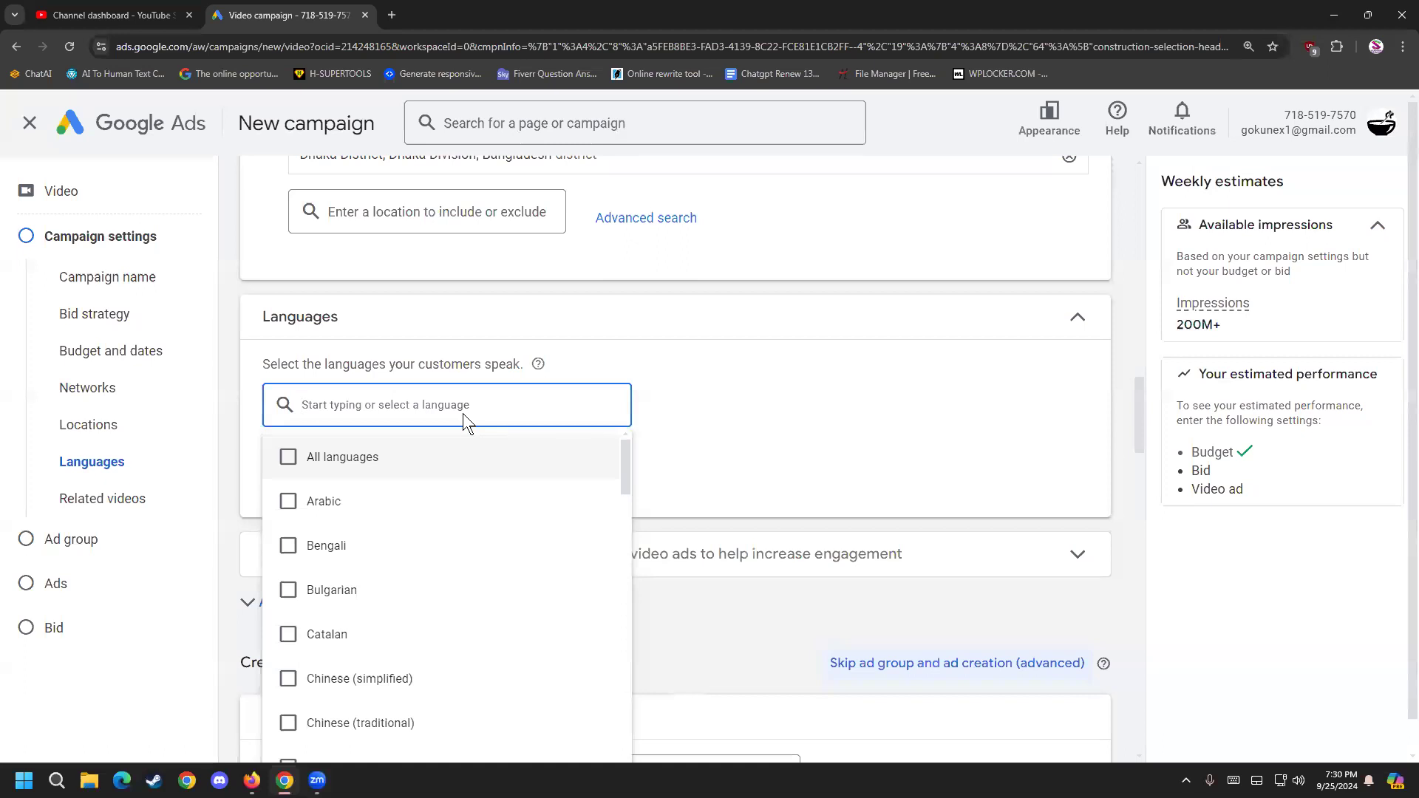
pyautogui.write('ben')
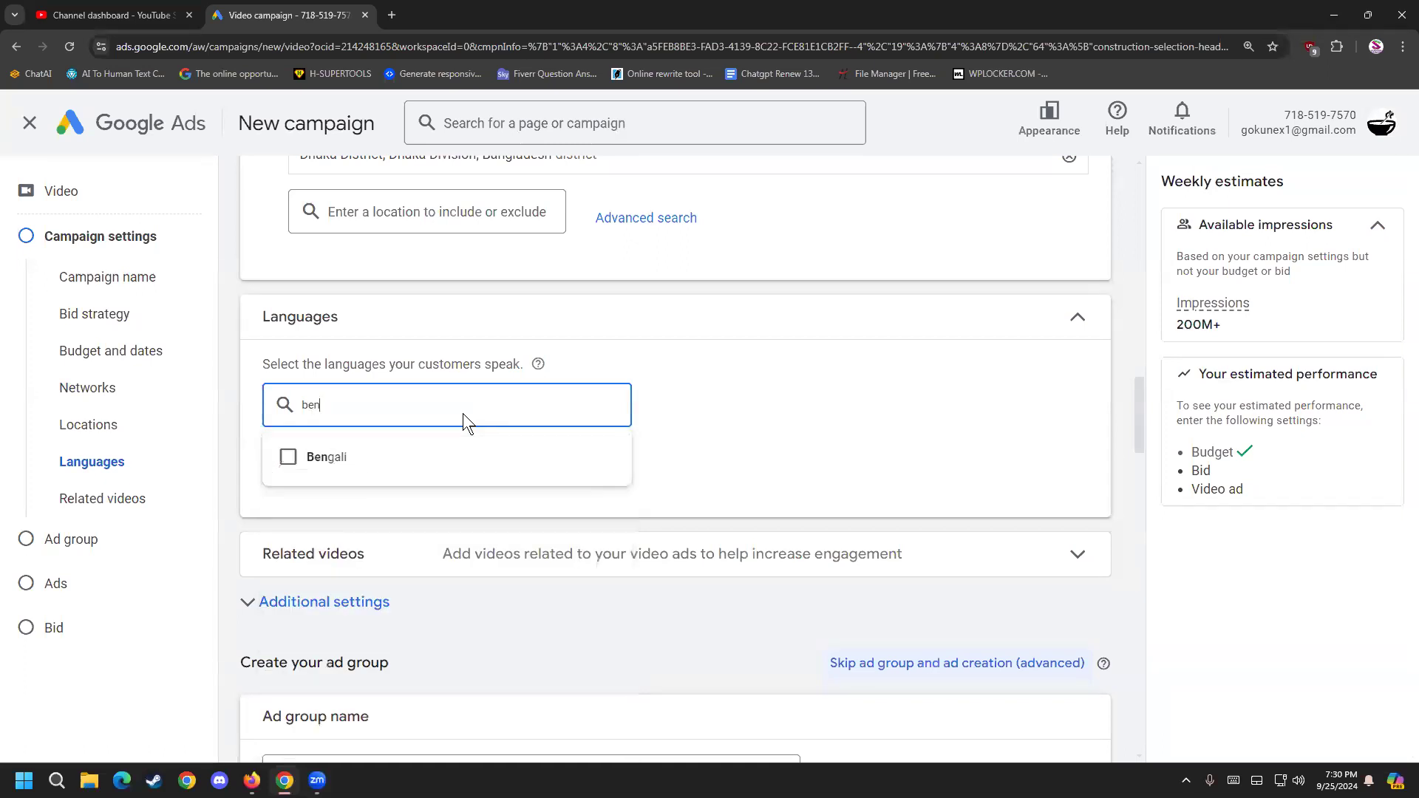
pyautogui.click(382, 462)
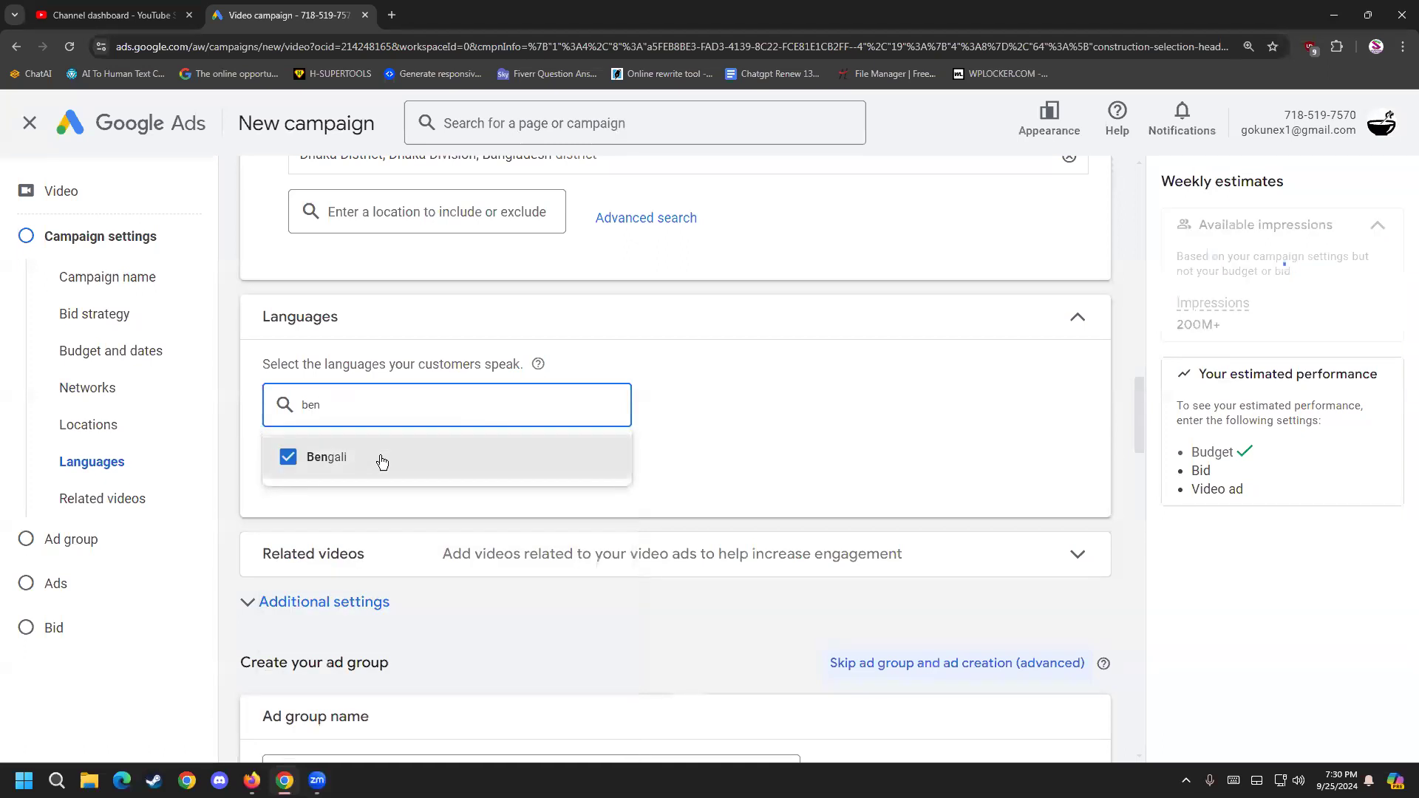
pyautogui.click(763, 401)
# Step: Add English as a second customer language and clear the language search text
pyautogui.click(358, 404)
pyautogui.hotkey('ctrl', 'a')
pyautogui.write('engl')
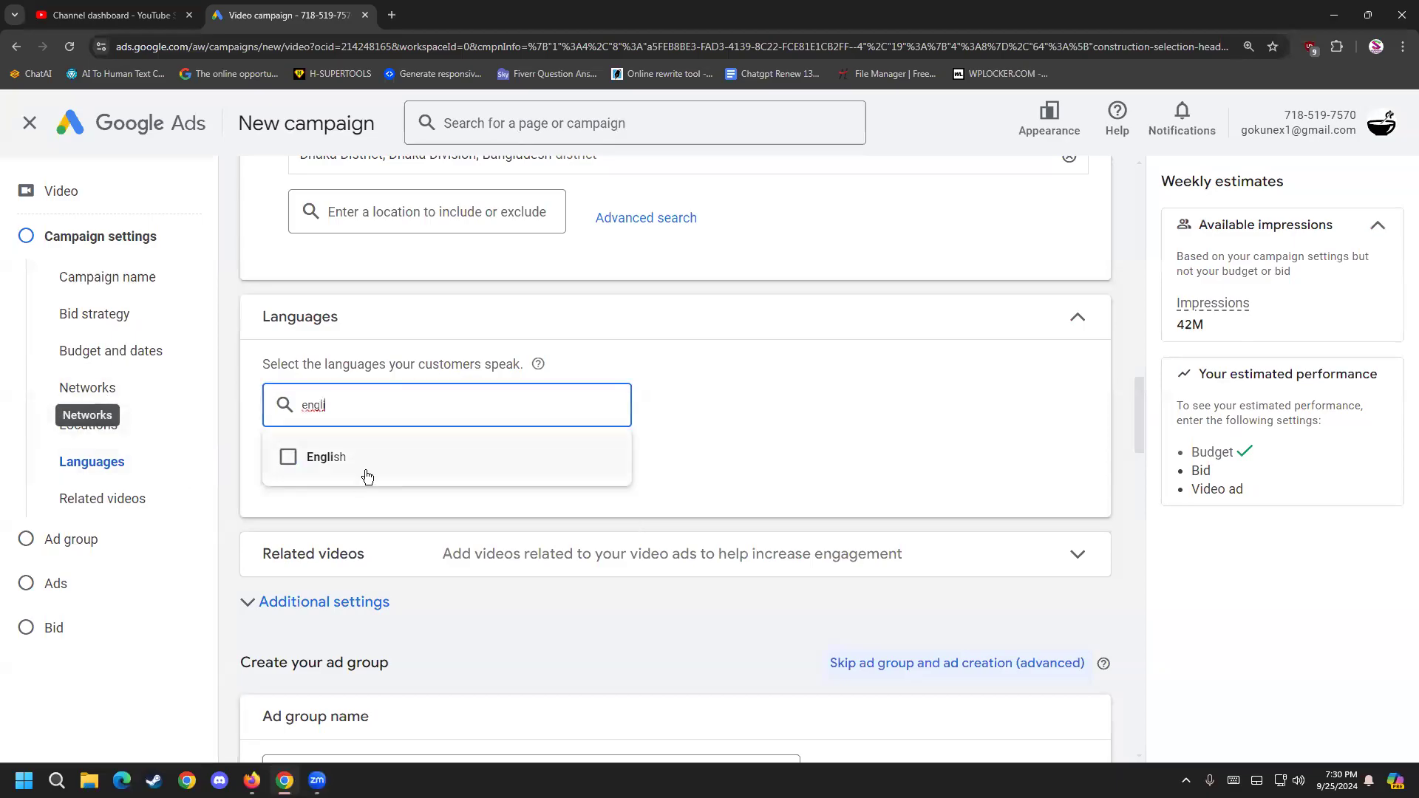
pyautogui.click(410, 457)
pyautogui.click(665, 402)
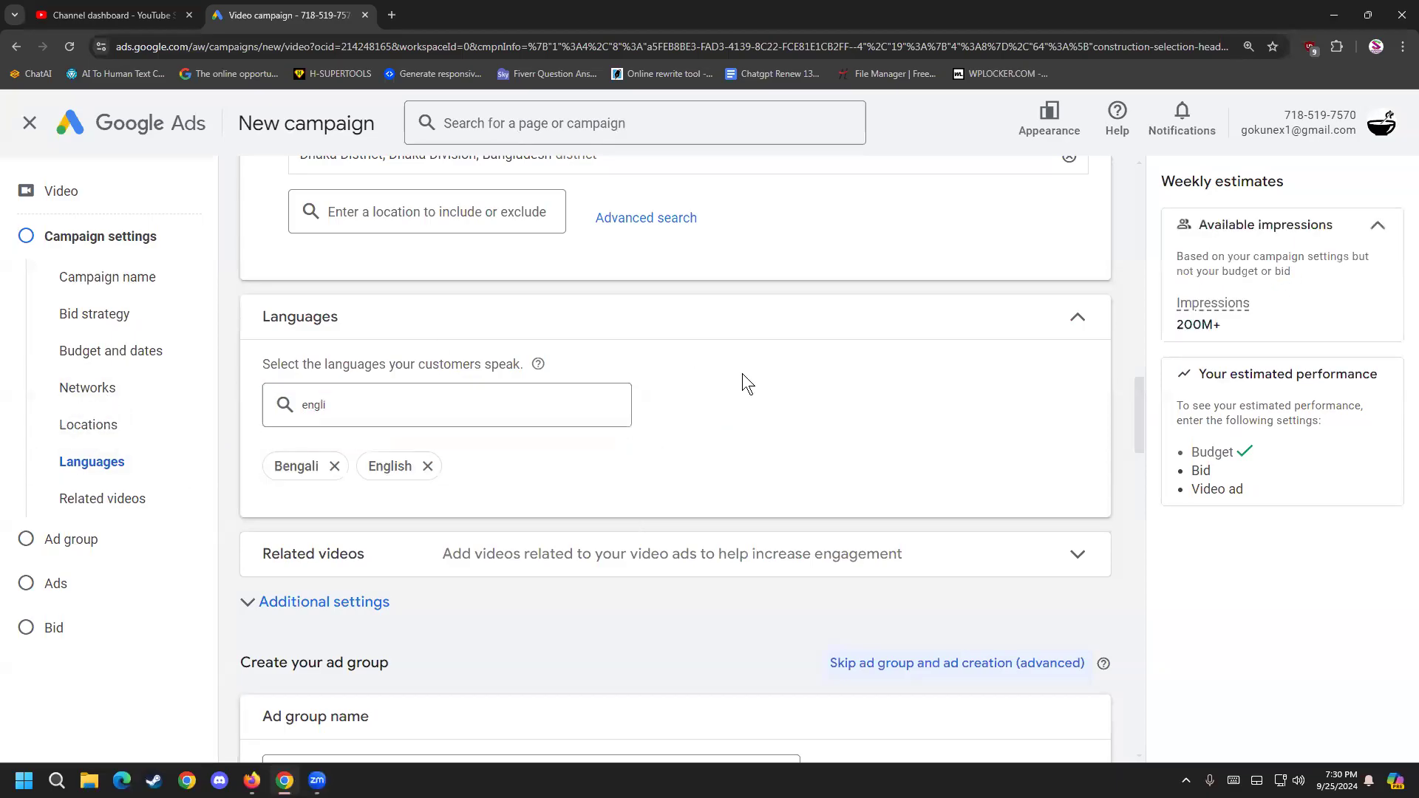
pyautogui.moveTo(558, 415); pyautogui.dragTo(192, 375)
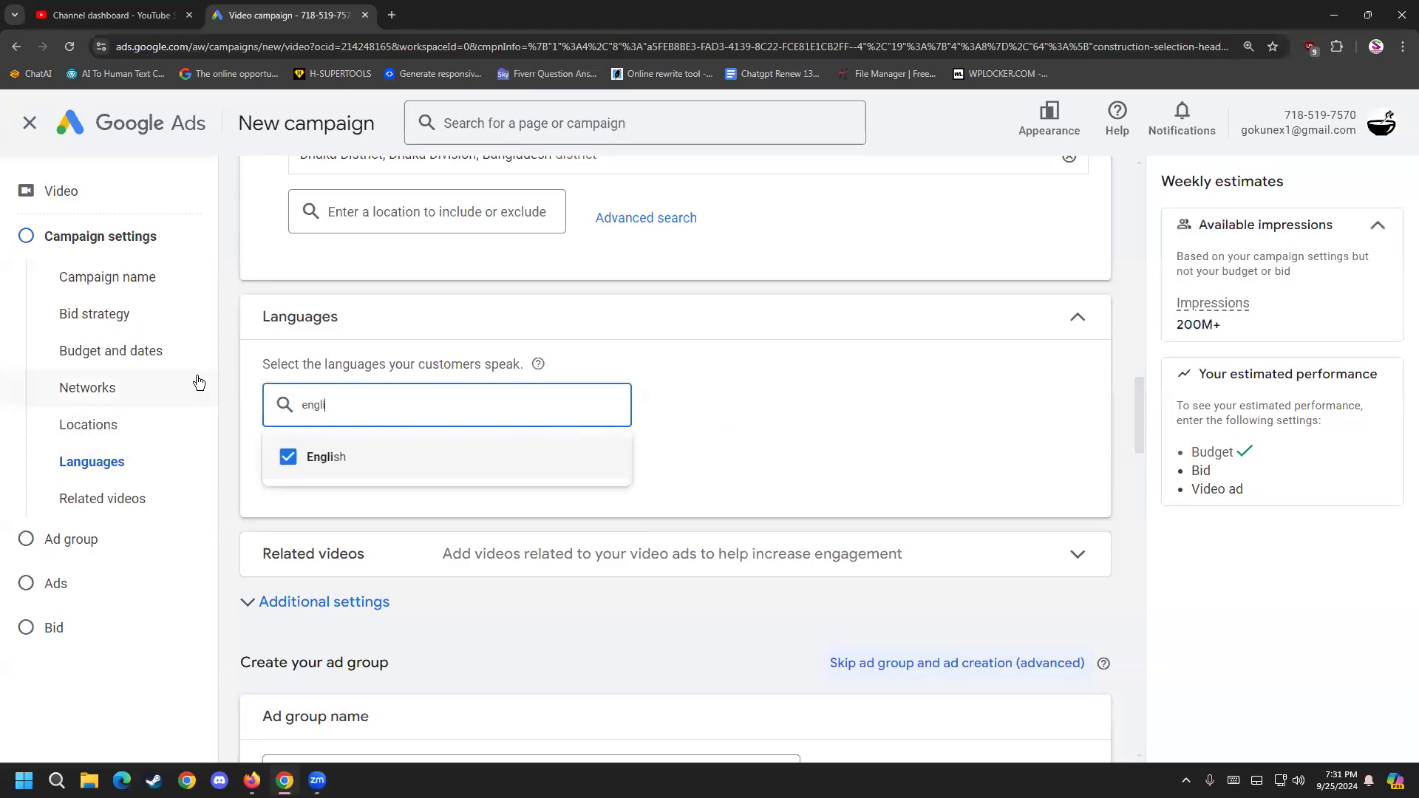
pyautogui.moveTo(354, 405); pyautogui.dragTo(283, 402)
pyautogui.press('BackSpace')
pyautogui.click(756, 366)
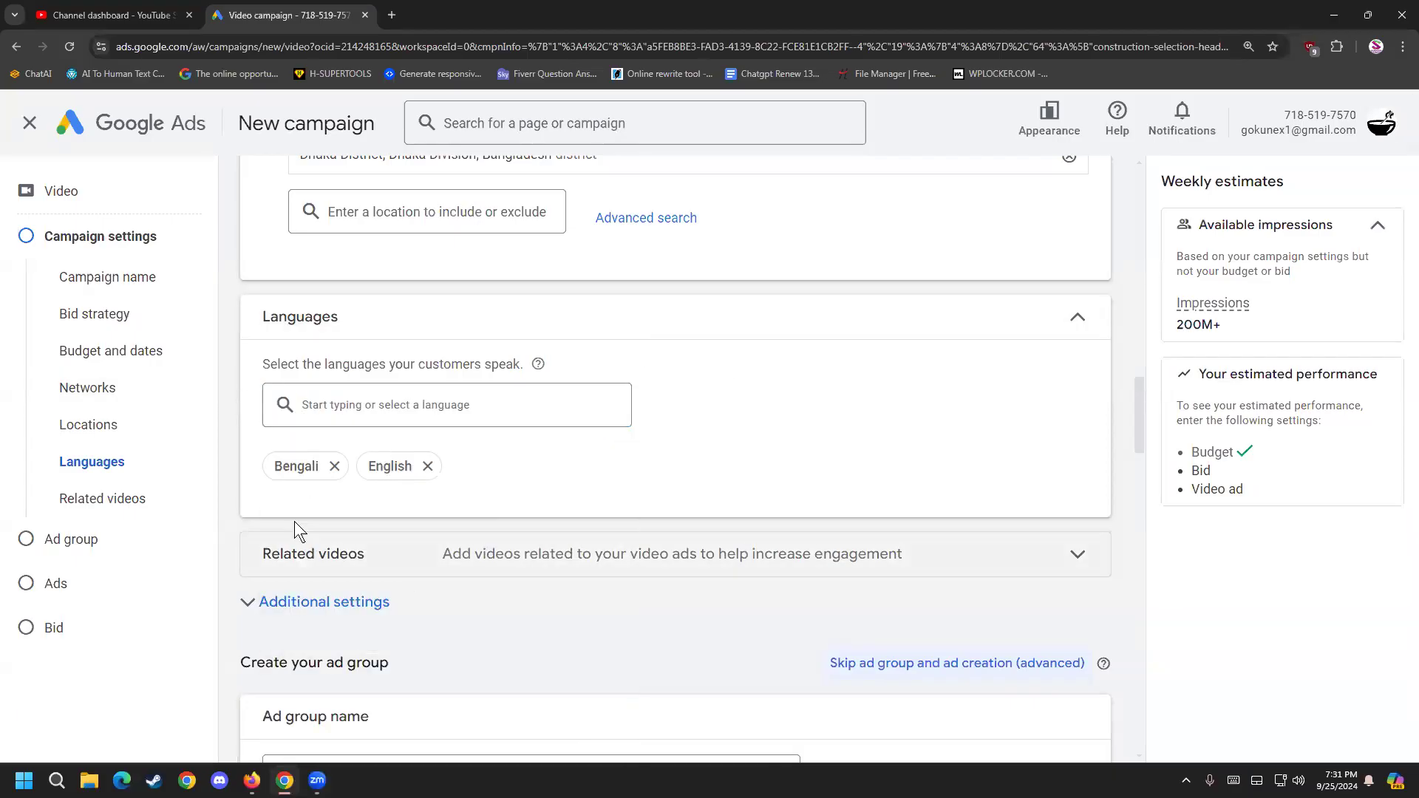
# Step: Expand the Related videos settings and open the dialog for adding videos related to the ad
pyautogui.scroll(-1, 724, 390)
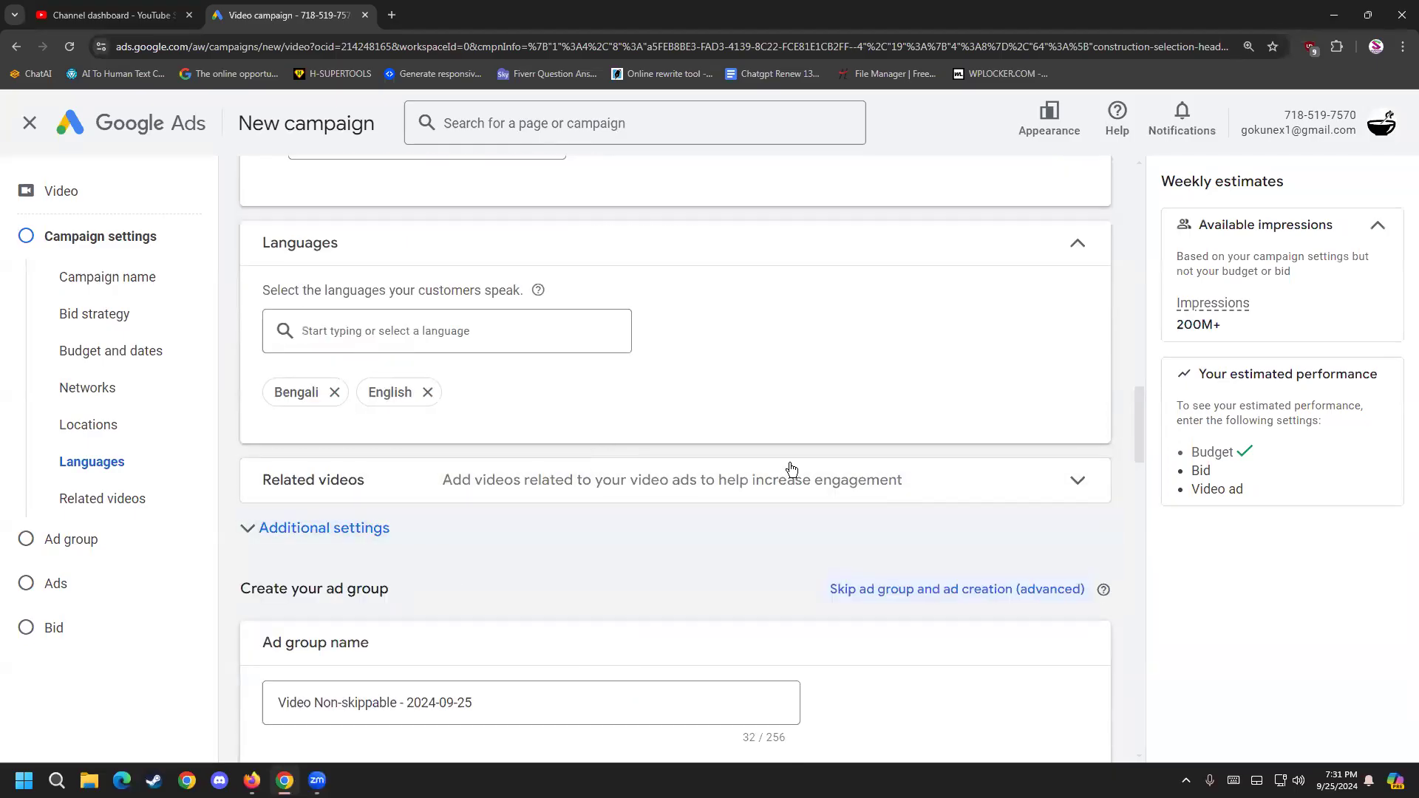
pyautogui.click(925, 481)
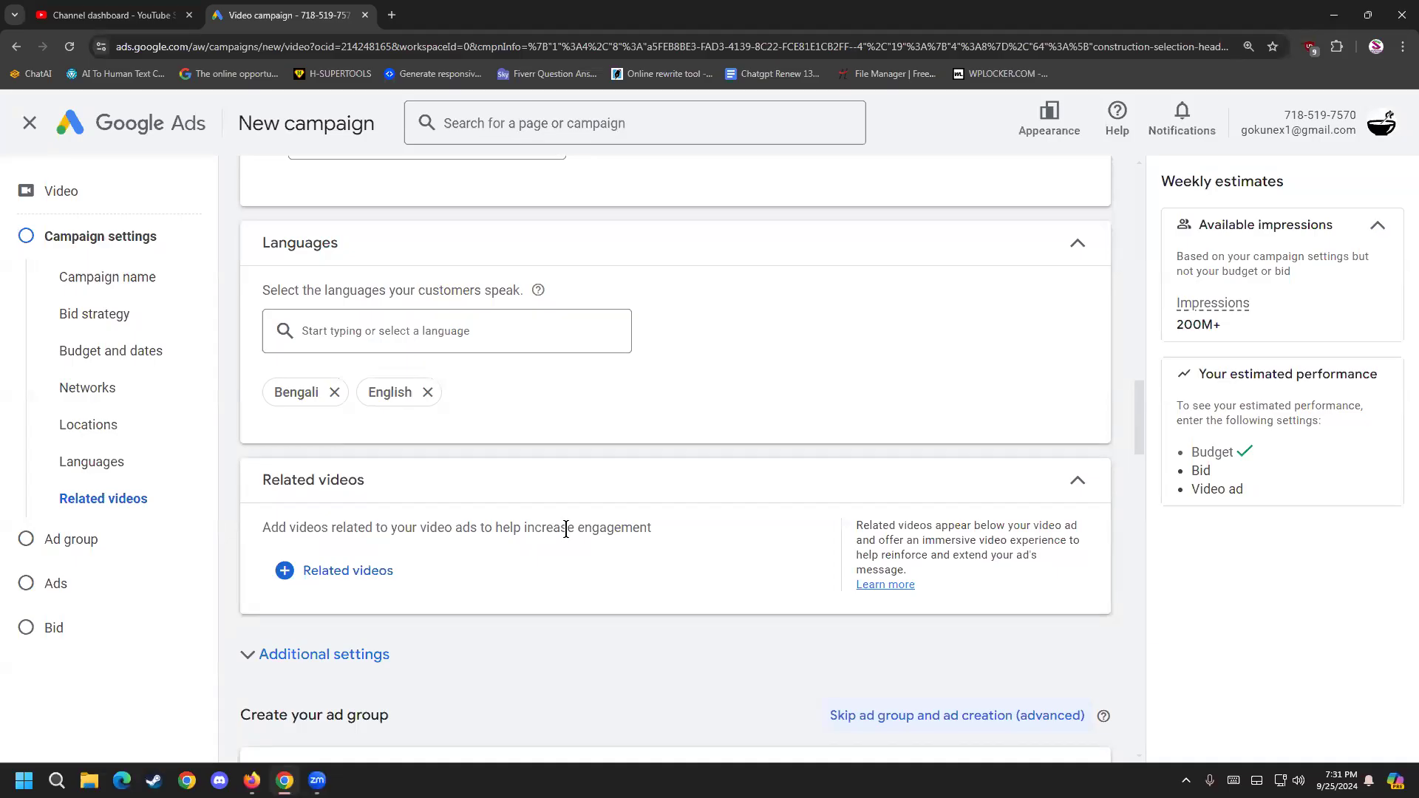
pyautogui.click(392, 569)
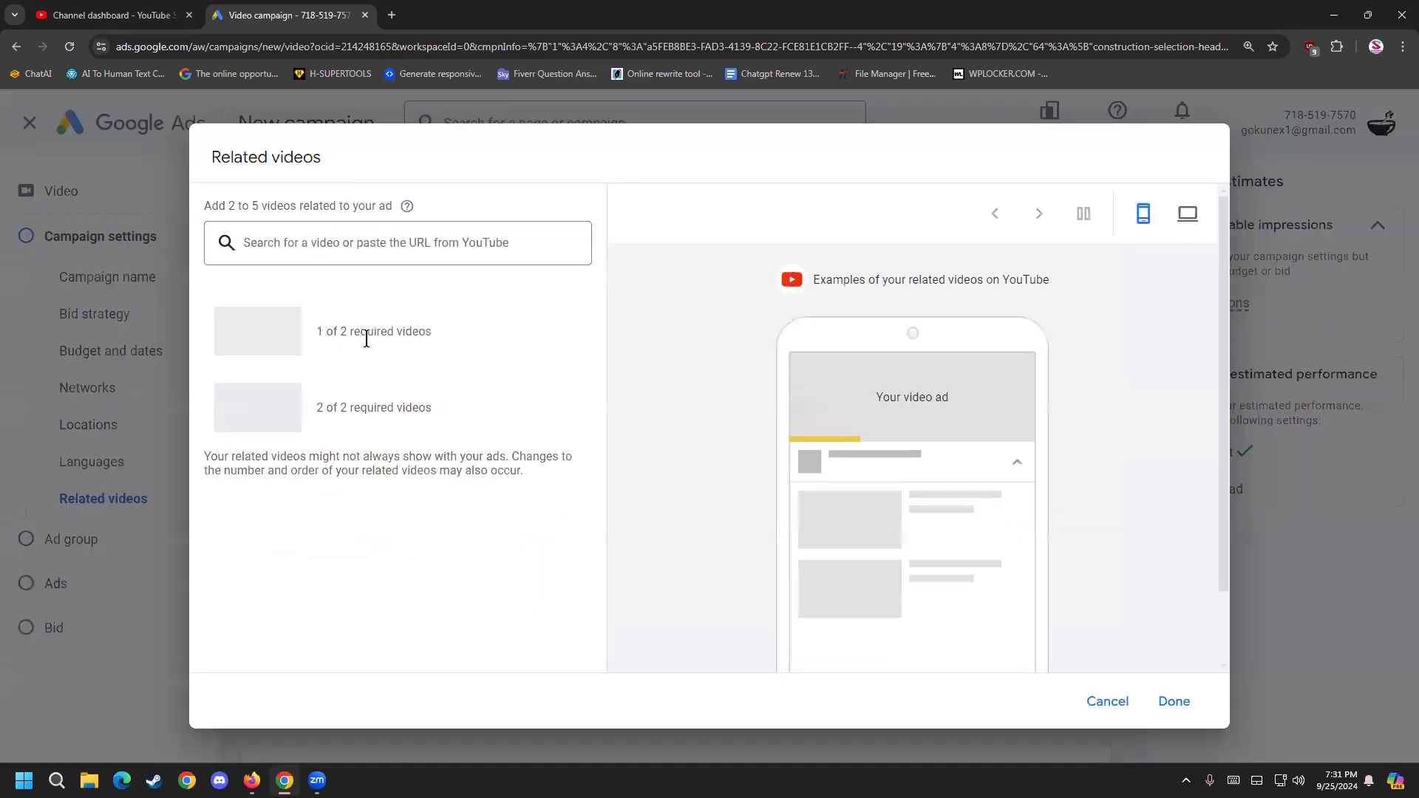
pyautogui.moveTo(354, 408); pyautogui.dragTo(410, 408)
pyautogui.click(413, 406)
# Step: Open YouTube in a new browser tab and check which channel account is signed in
pyautogui.click(391, 15)
pyautogui.click(568, 380)
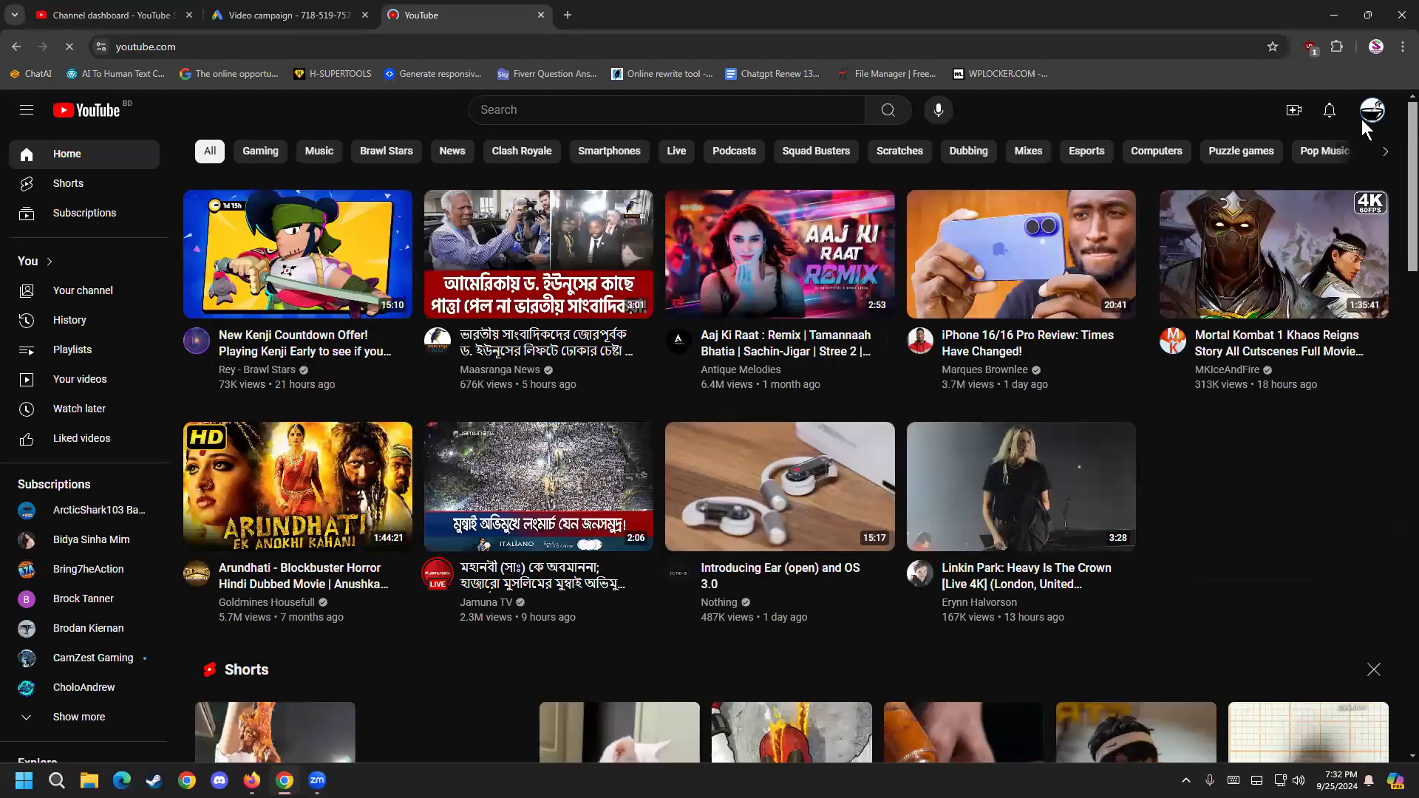
pyautogui.click(1362, 117)
pyautogui.click(1323, 250)
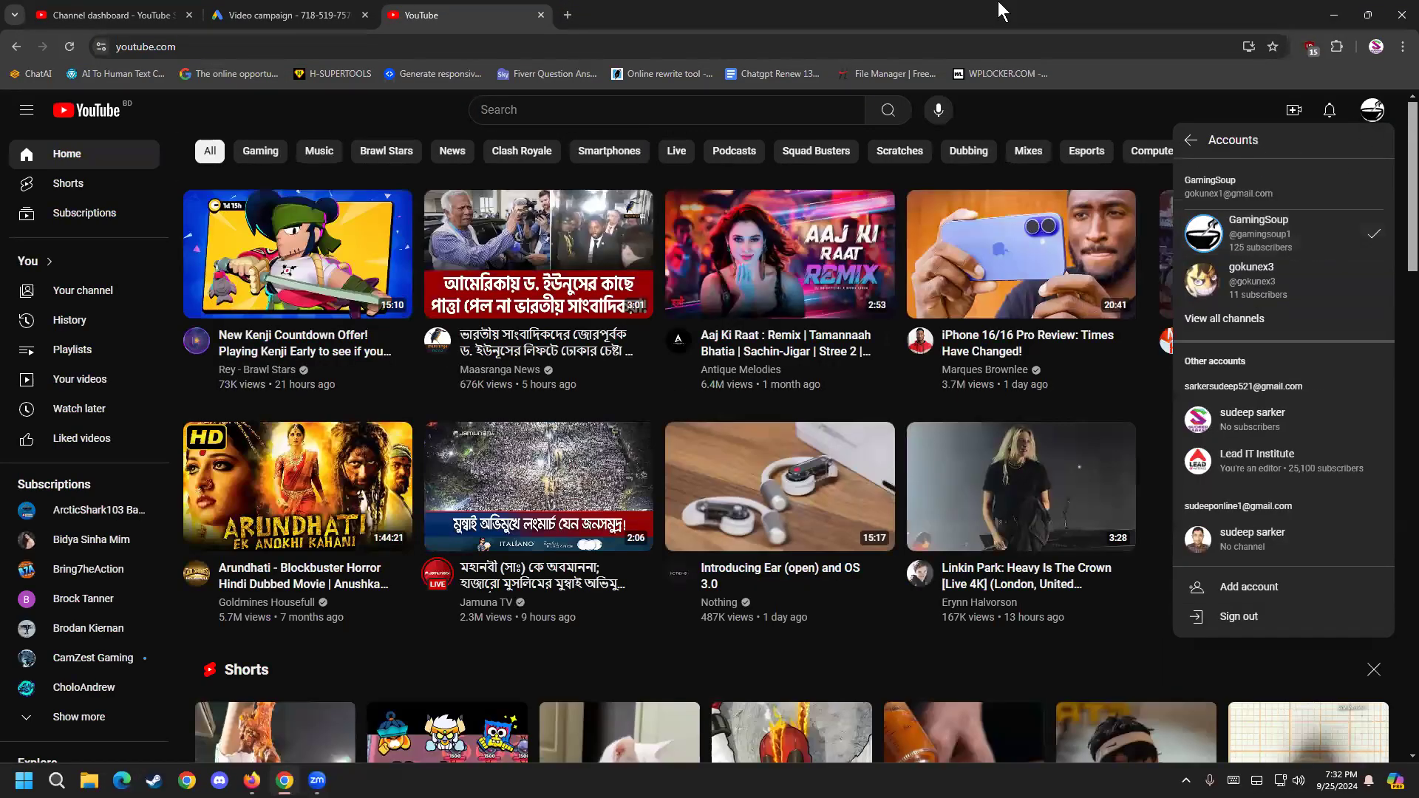
pyautogui.click(1373, 109)
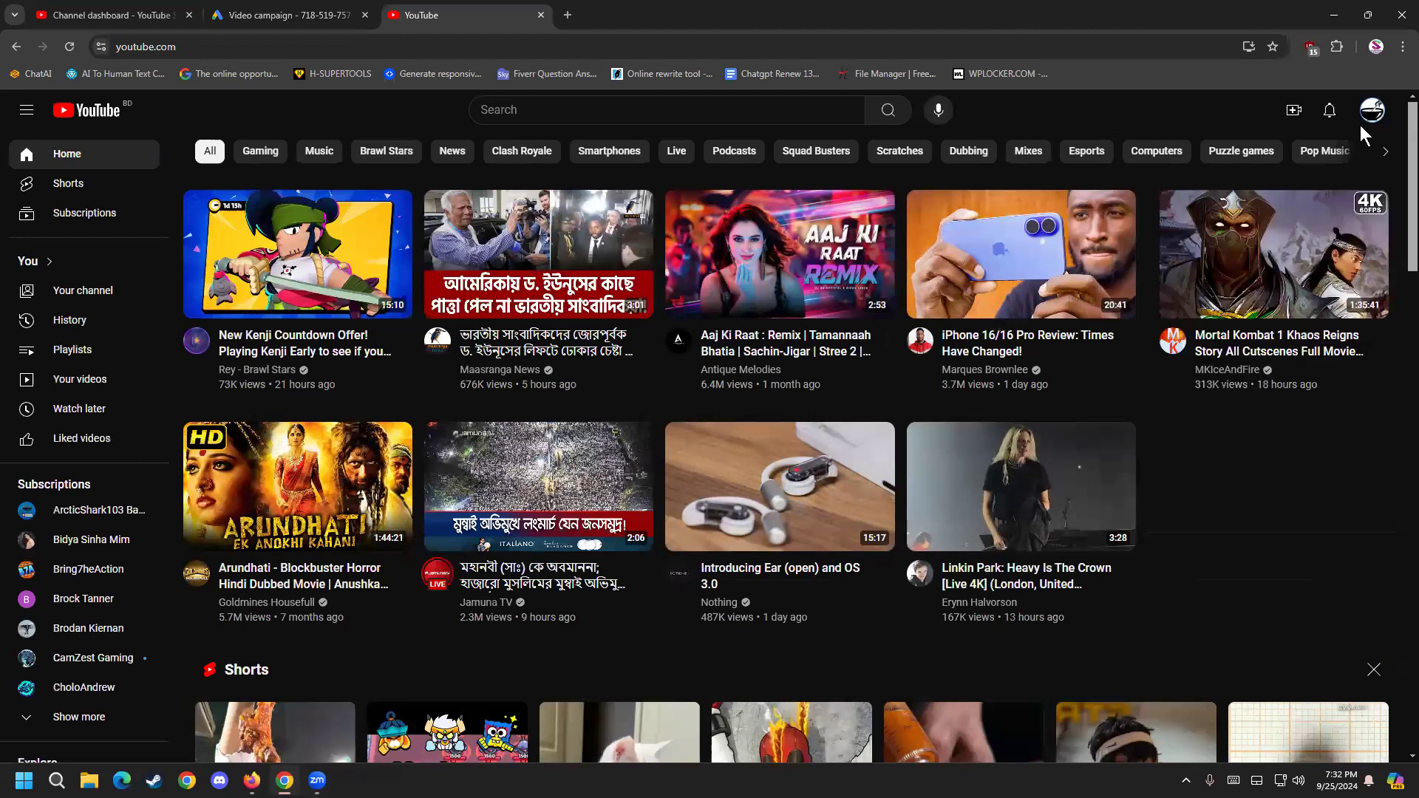
pyautogui.scroll(-1, 1037, 376)
pyautogui.scroll(1, 1038, 375)
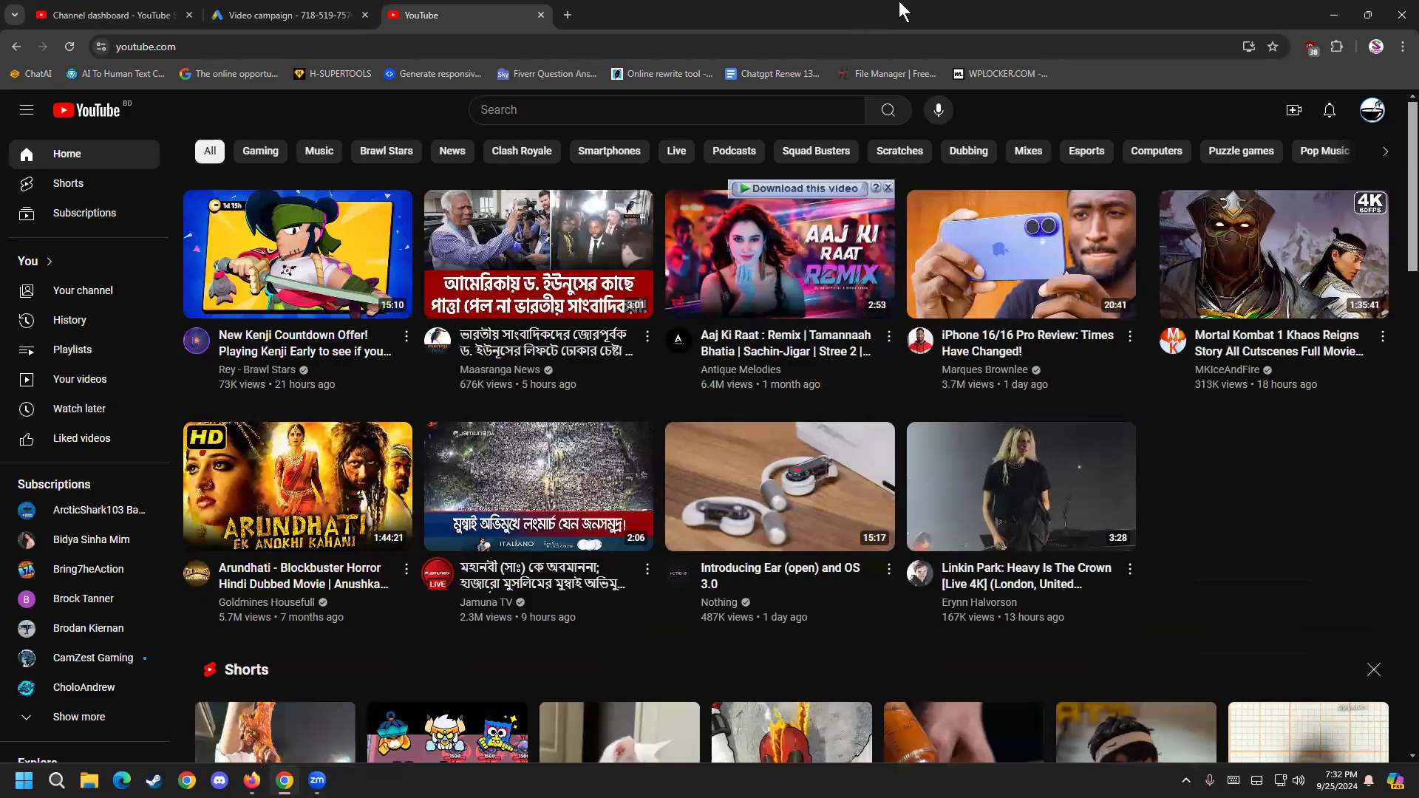
# Step: Copy the link of the "iPhone 16/16 Pro Review: Times Have Changed!" video and return to the YouTube home page
pyautogui.click(956, 256)
pyautogui.click(277, 56)
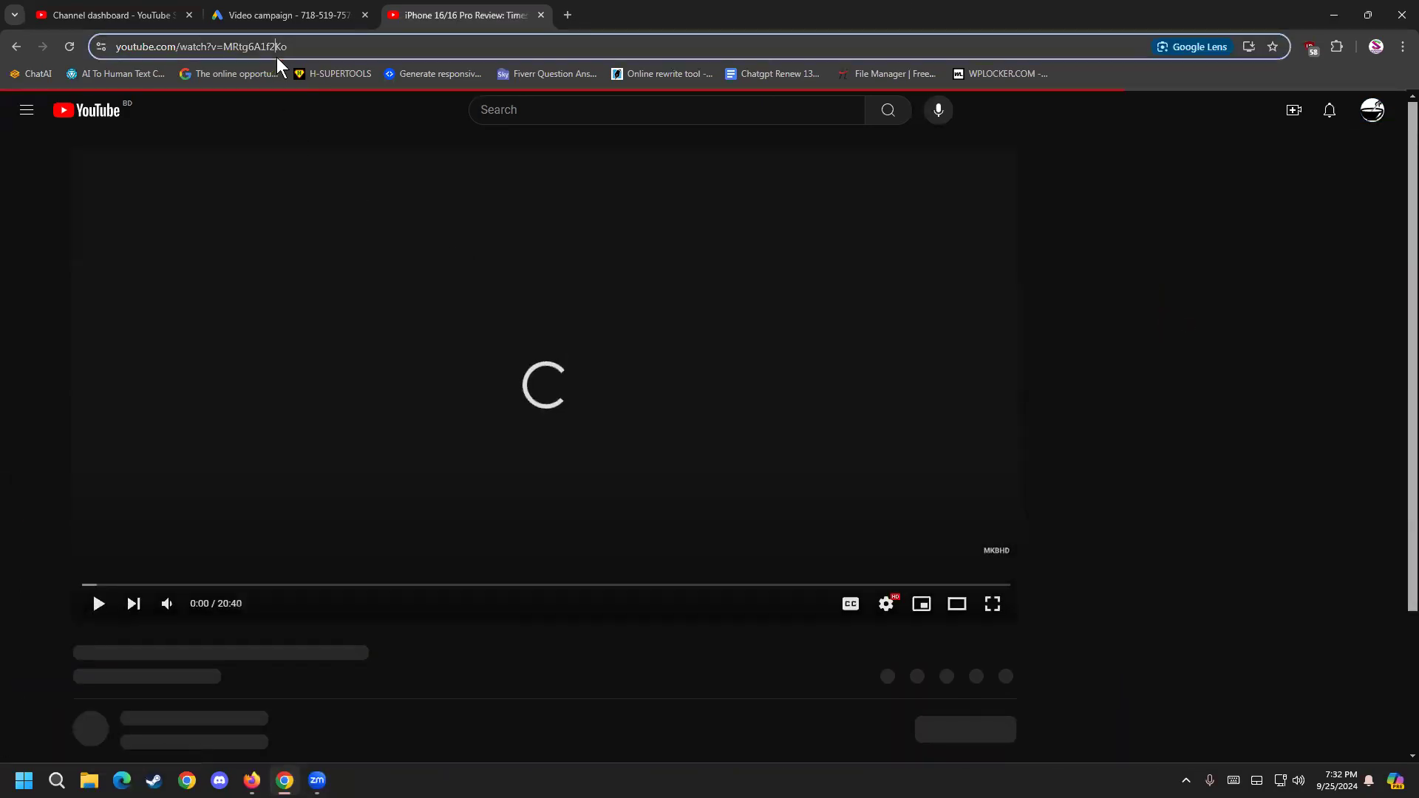
pyautogui.click(346, 49)
pyautogui.moveTo(370, 52); pyautogui.dragTo(4, 57)
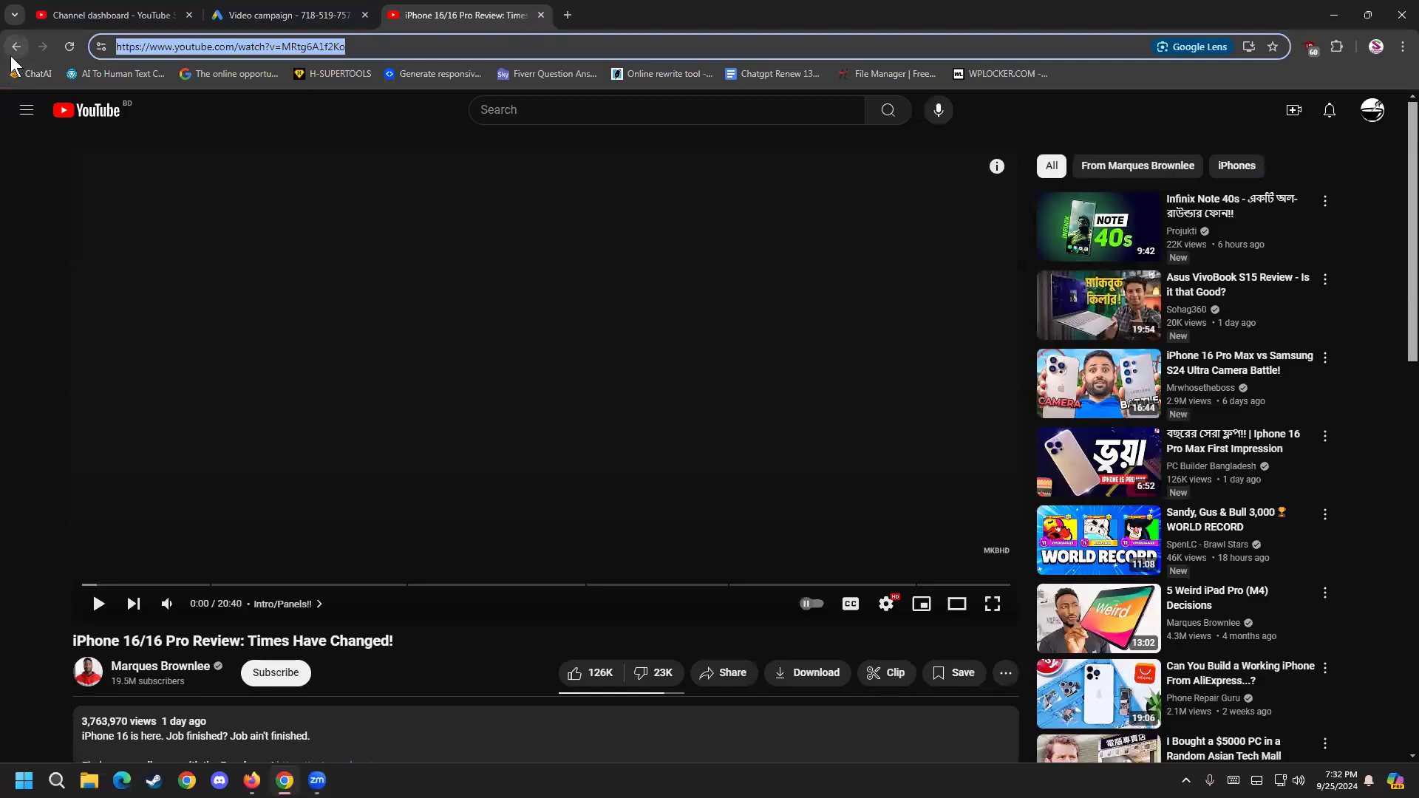
pyautogui.click(15, 48)
# Step: Add the iPhone 16/16 Pro review as the first related video in Google Ads and check that its title opens the video
pyautogui.click(289, 15)
pyautogui.click(401, 240)
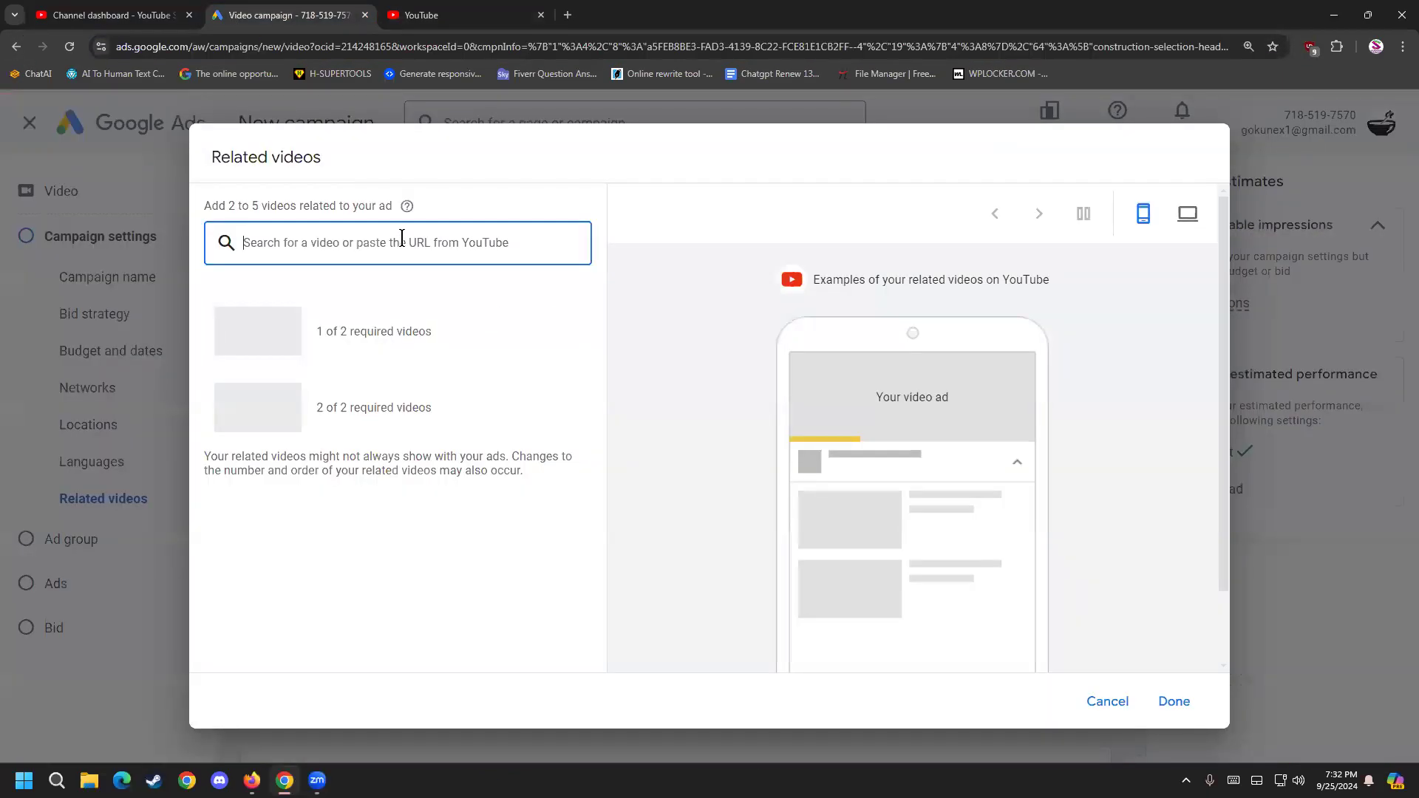
pyautogui.hotkey('ctrl', 'v')
pyautogui.click(415, 280)
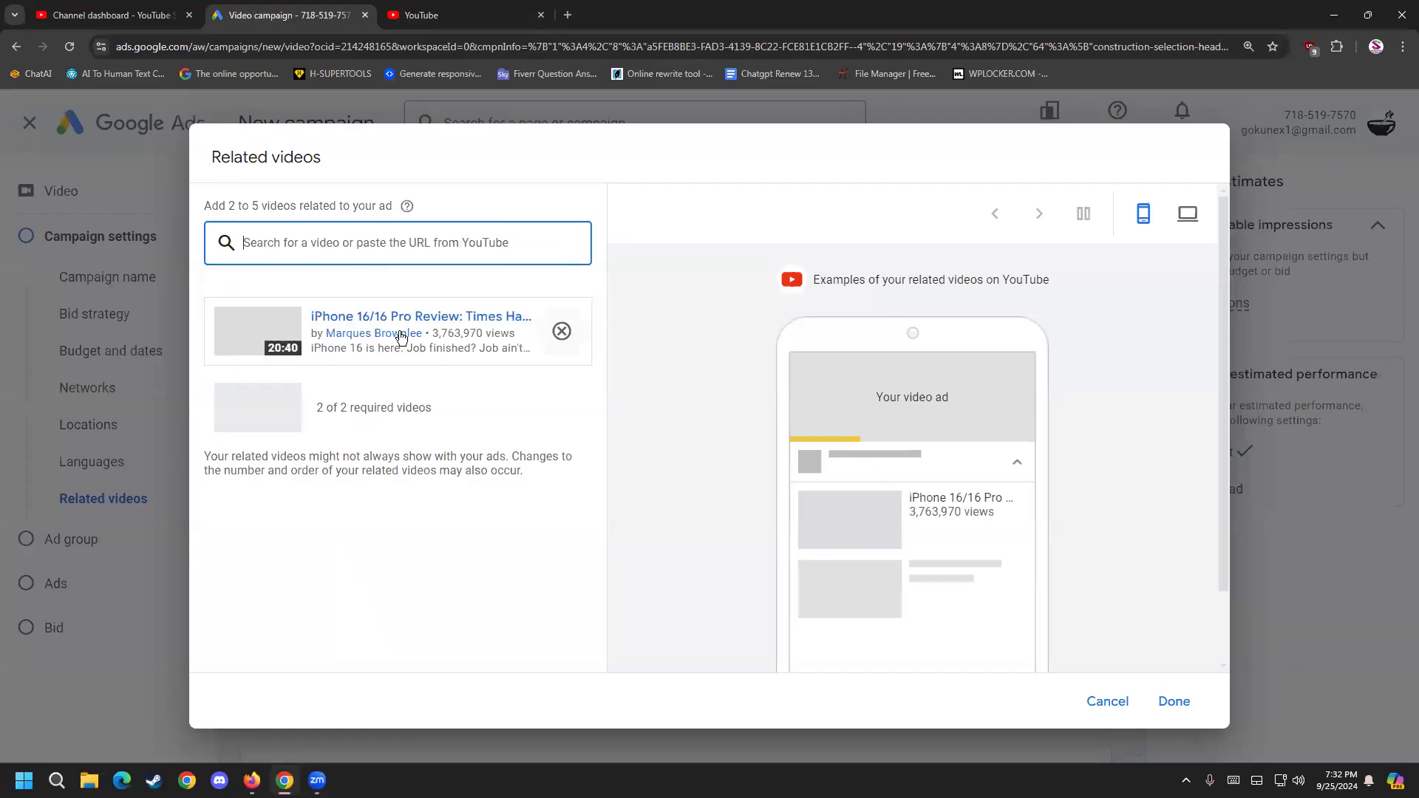
pyautogui.click(381, 318)
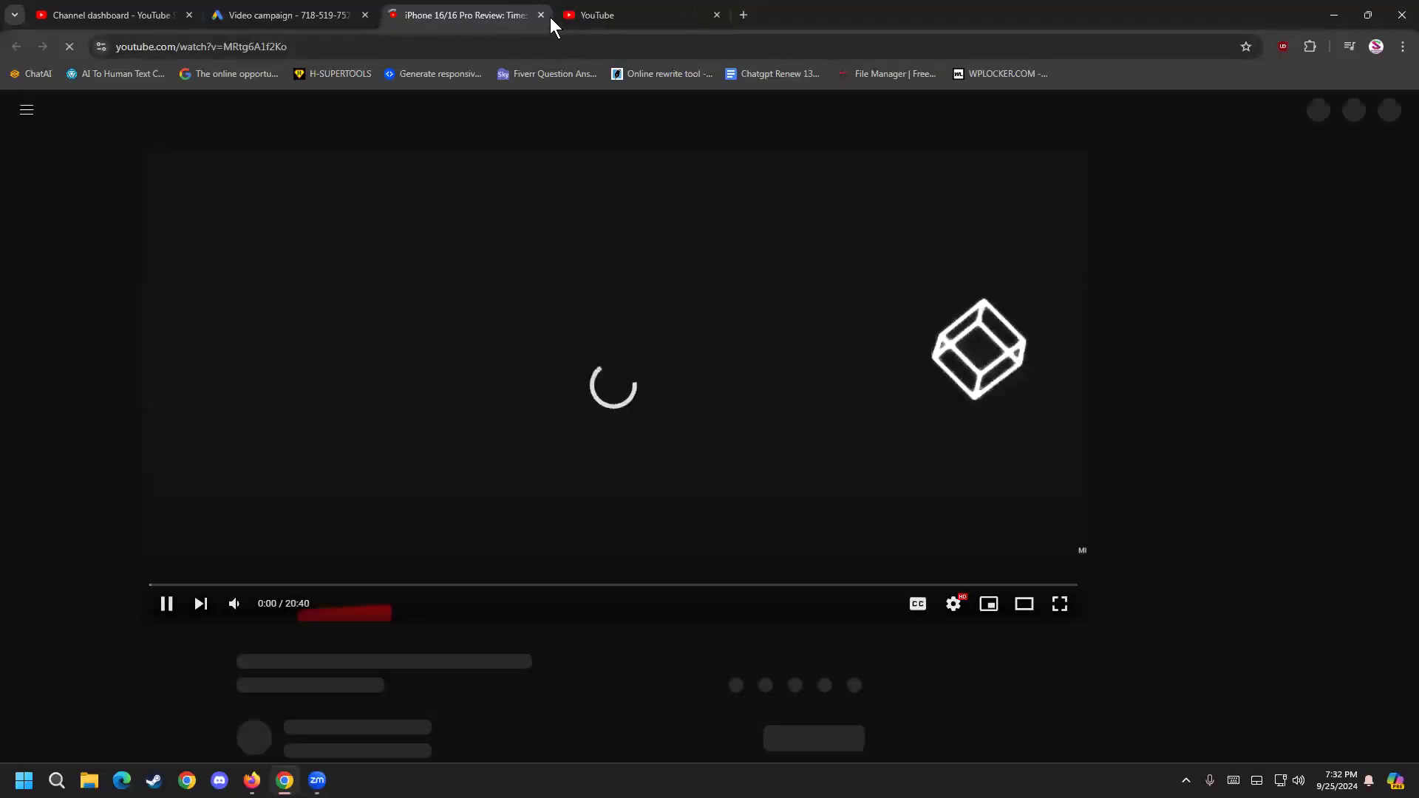
pyautogui.click(541, 14)
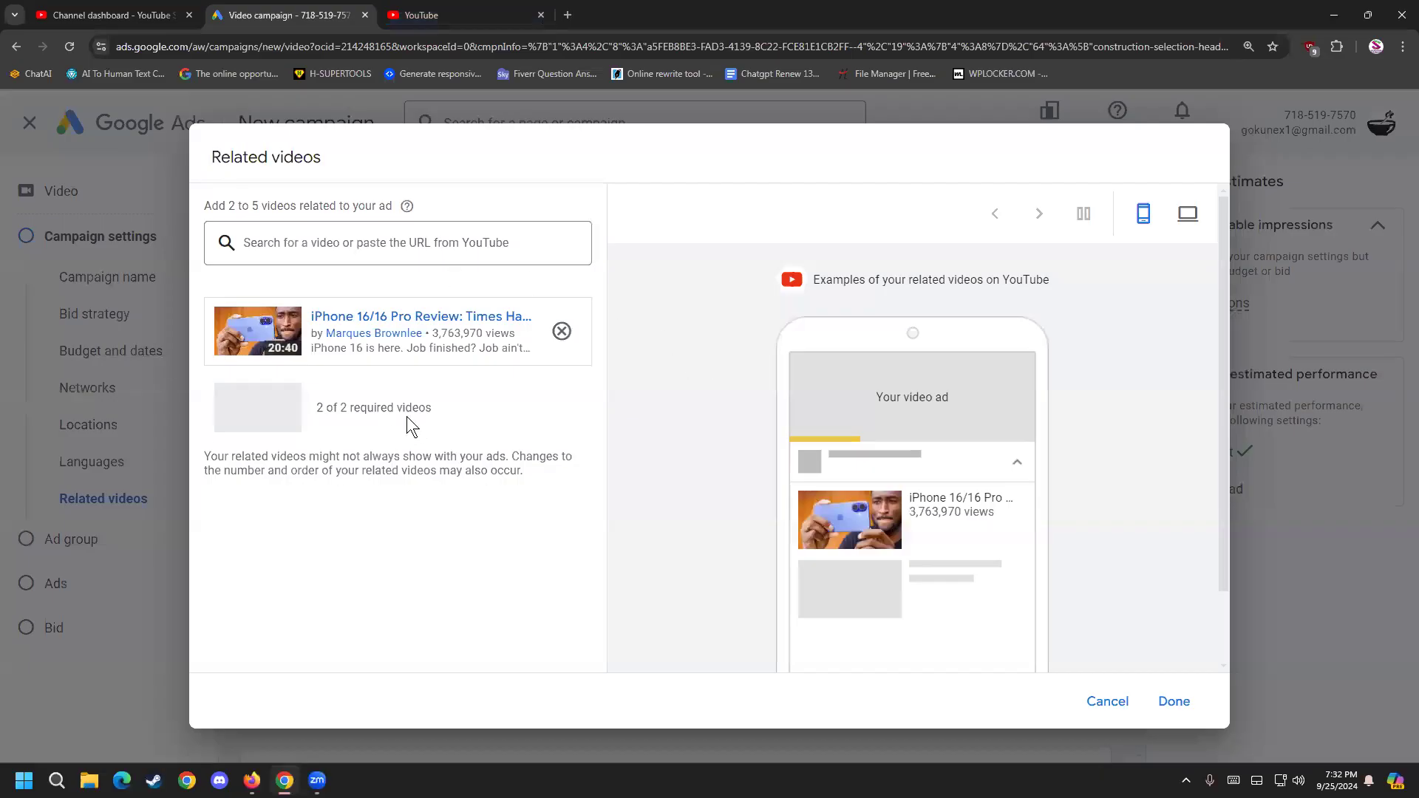
# Step: Copy the link of the Maasranga News video from the YouTube home page and add it as the second related video
pyautogui.click(444, 14)
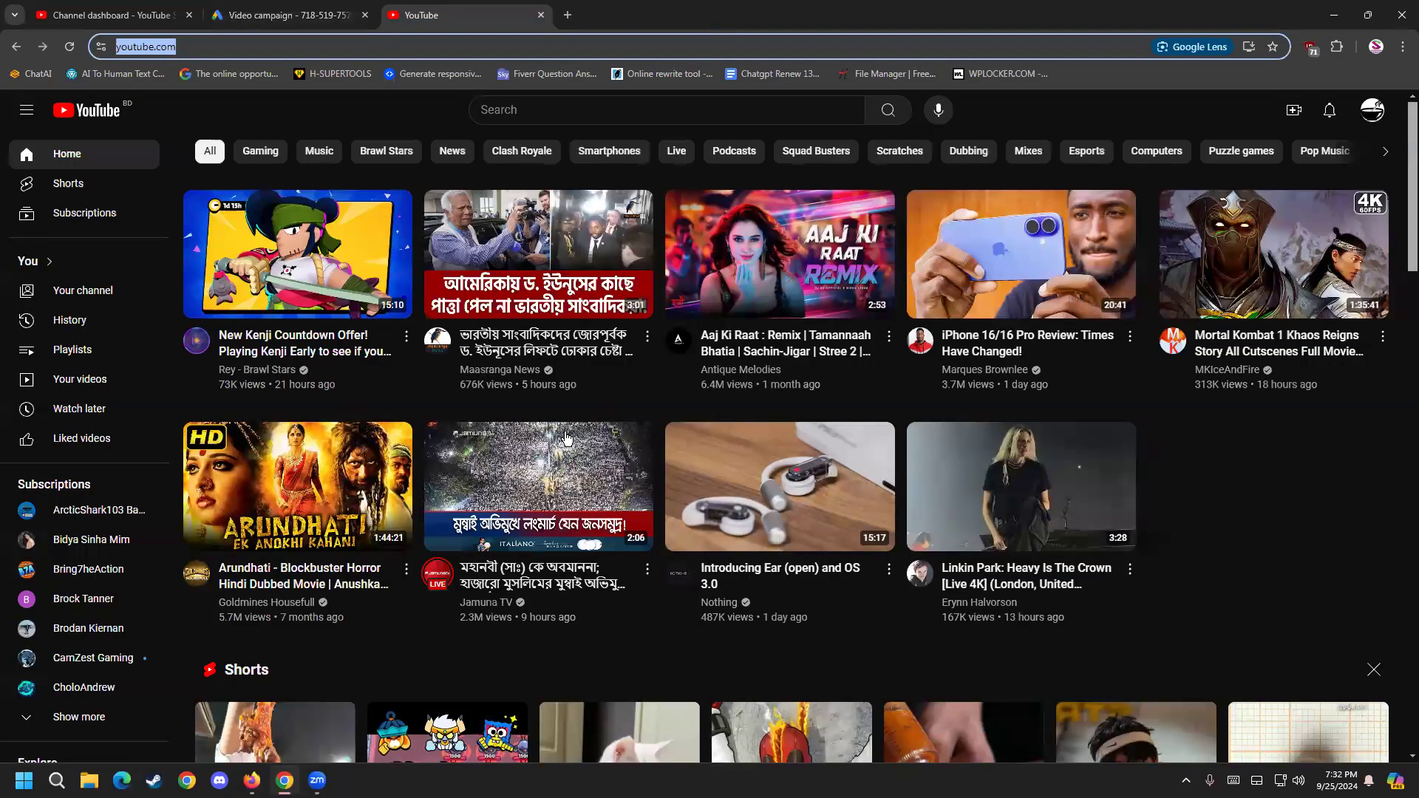
pyautogui.click(447, 353)
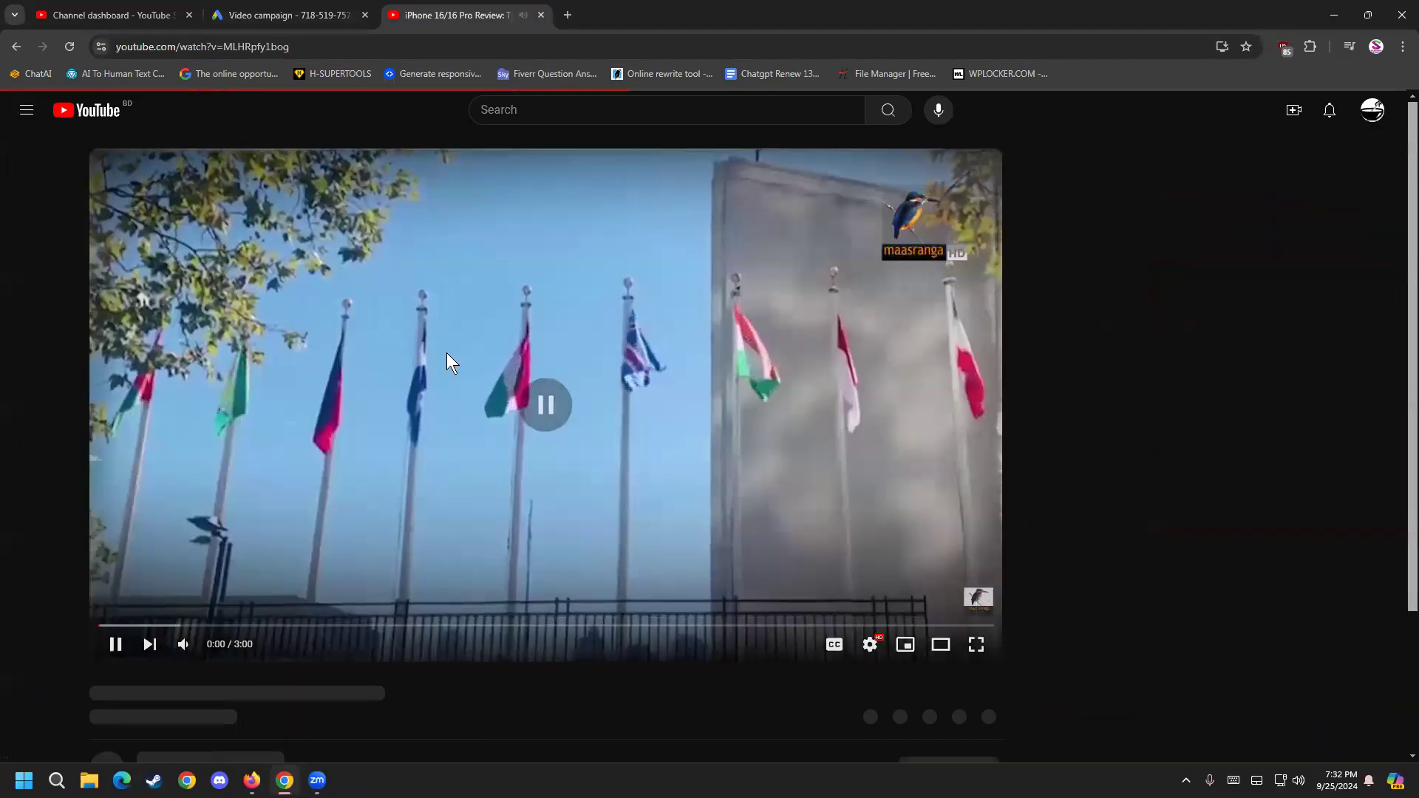
pyautogui.click(371, 47)
pyautogui.click(372, 48)
pyautogui.moveTo(362, 47); pyautogui.dragTo(11, 13)
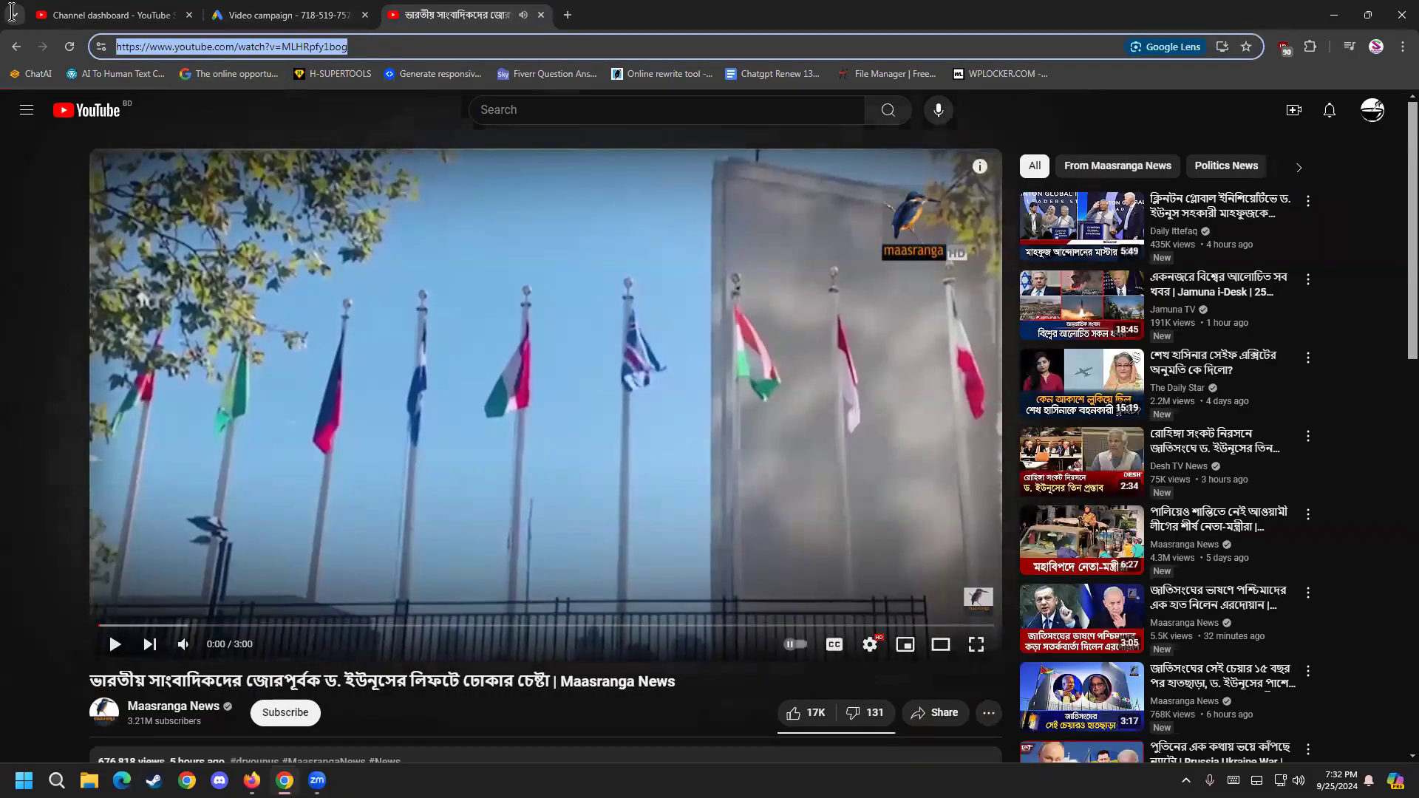
pyautogui.click(539, 14)
pyautogui.click(369, 241)
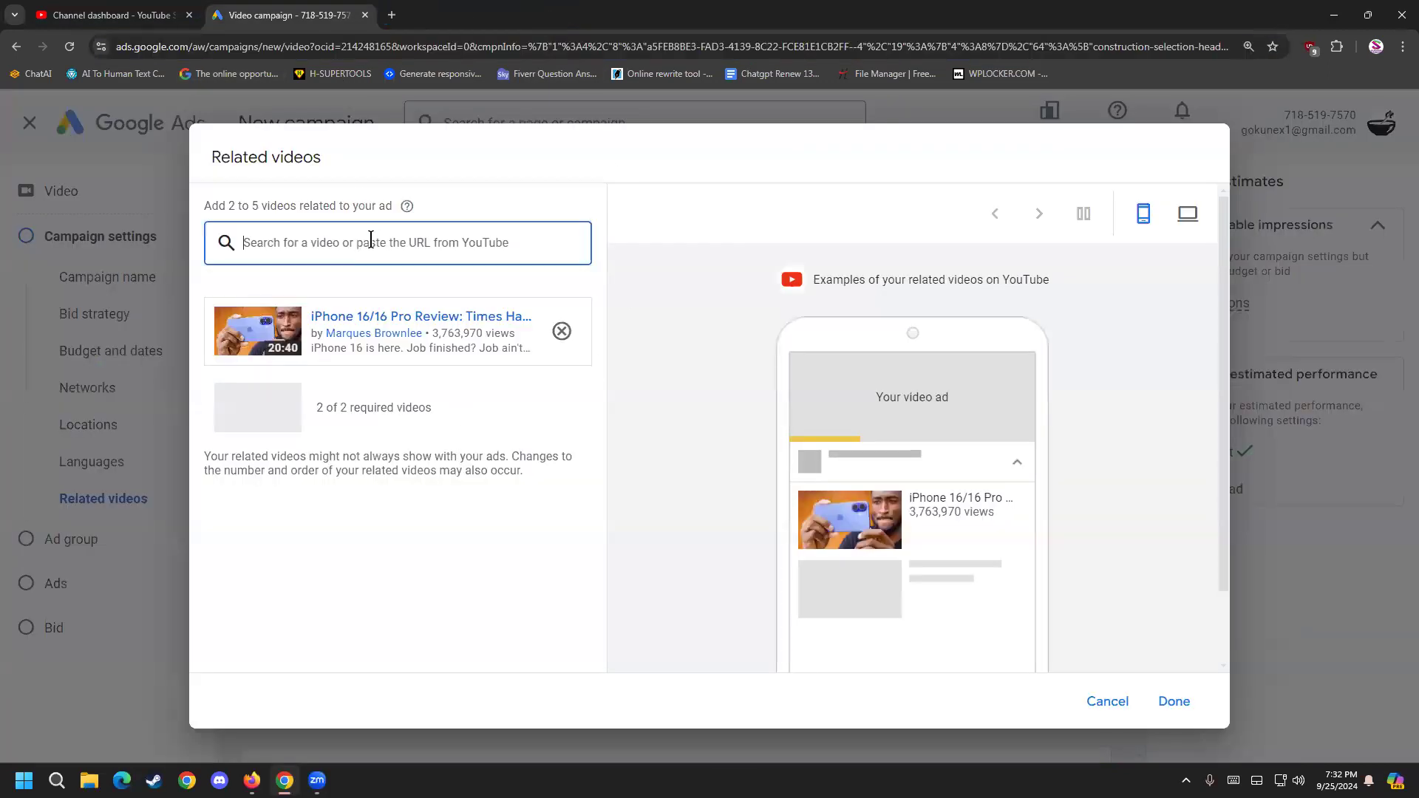
pyautogui.hotkey('ctrl', 'v')
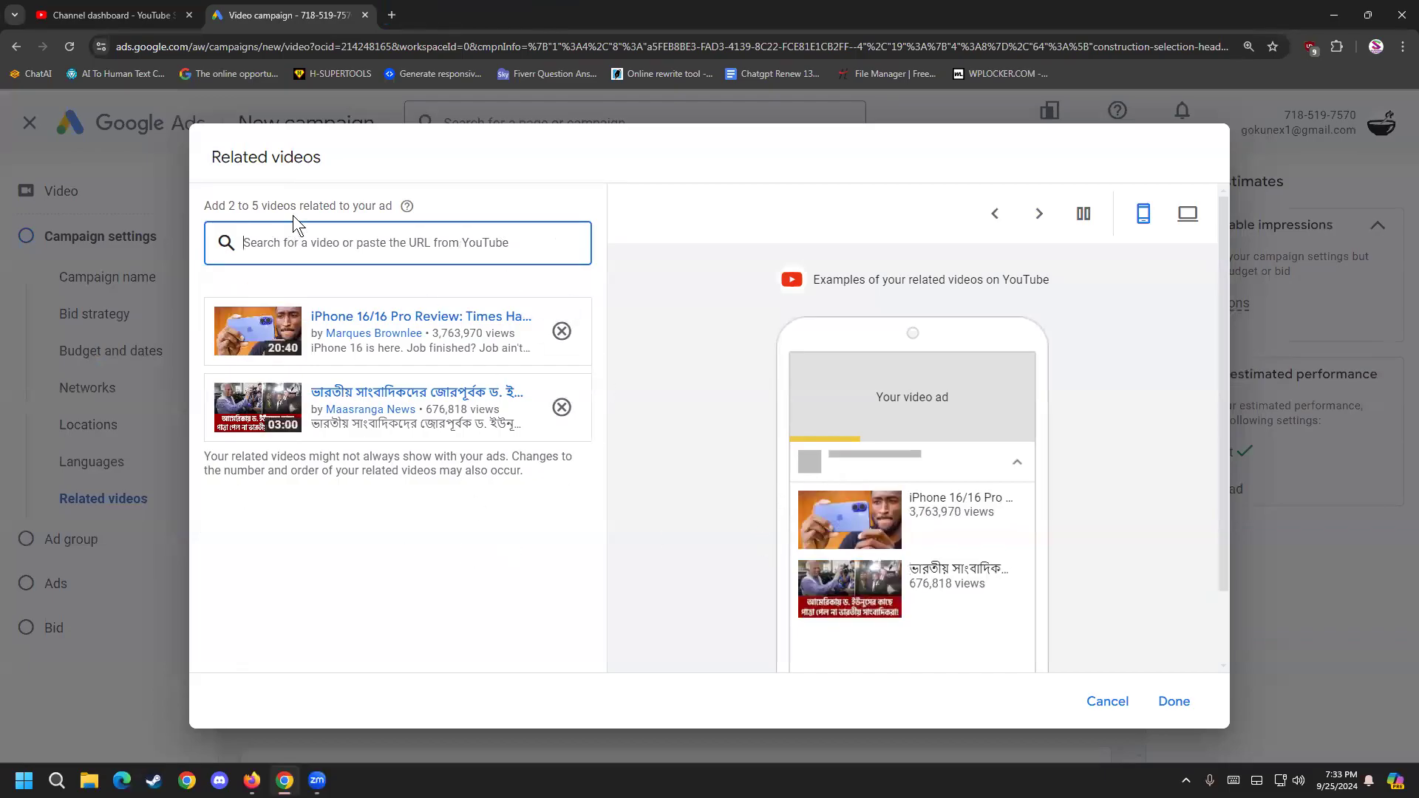
# Step: Review the required number of related videos and remove the iPhone 16/16 Pro review from the list
pyautogui.moveTo(213, 205); pyautogui.dragTo(364, 205)
pyautogui.click(328, 205)
pyautogui.click(310, 208)
pyautogui.click(364, 205)
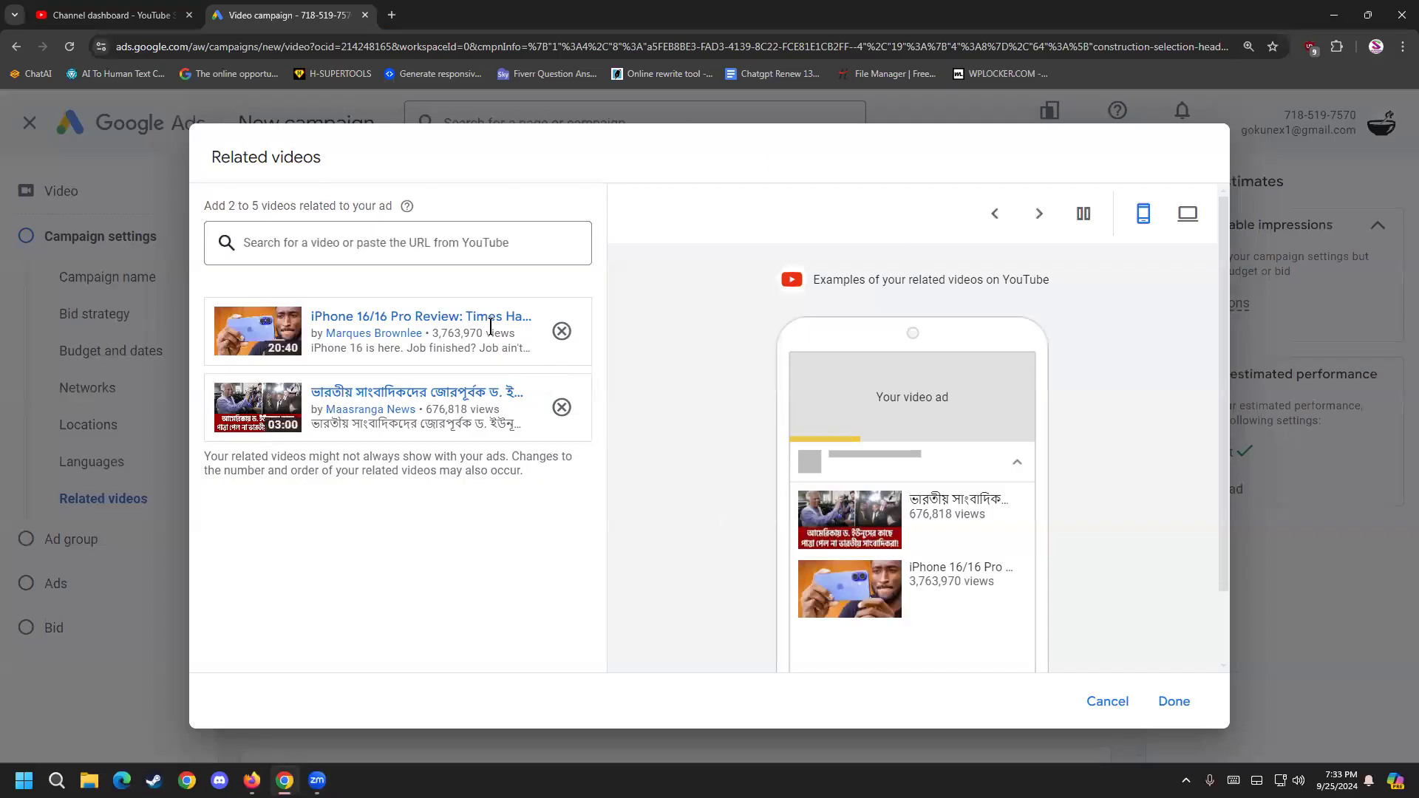
pyautogui.click(559, 330)
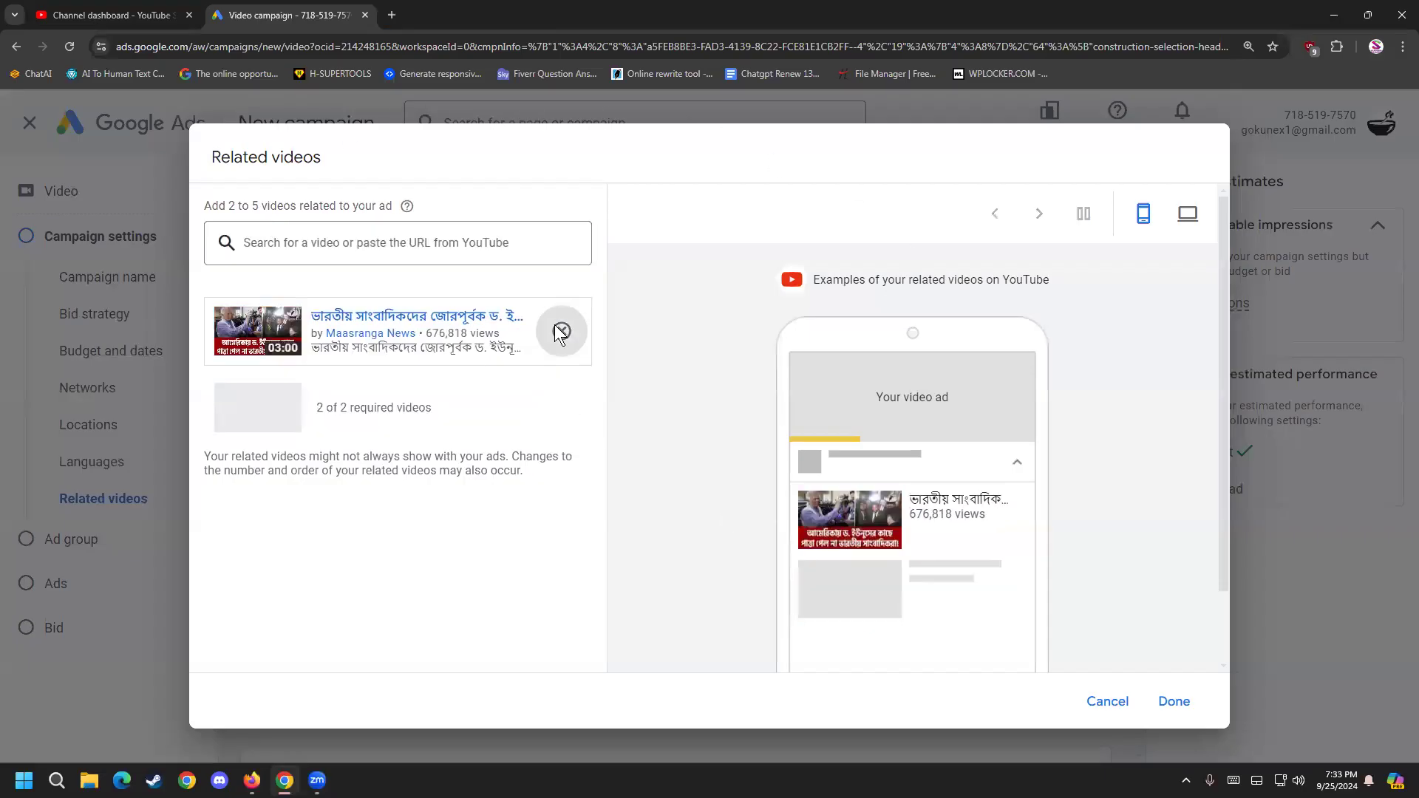
# Step: Remove the Maasranga News video from the related videos and search the web for leadit.edu in a new browser tab
pyautogui.click(560, 330)
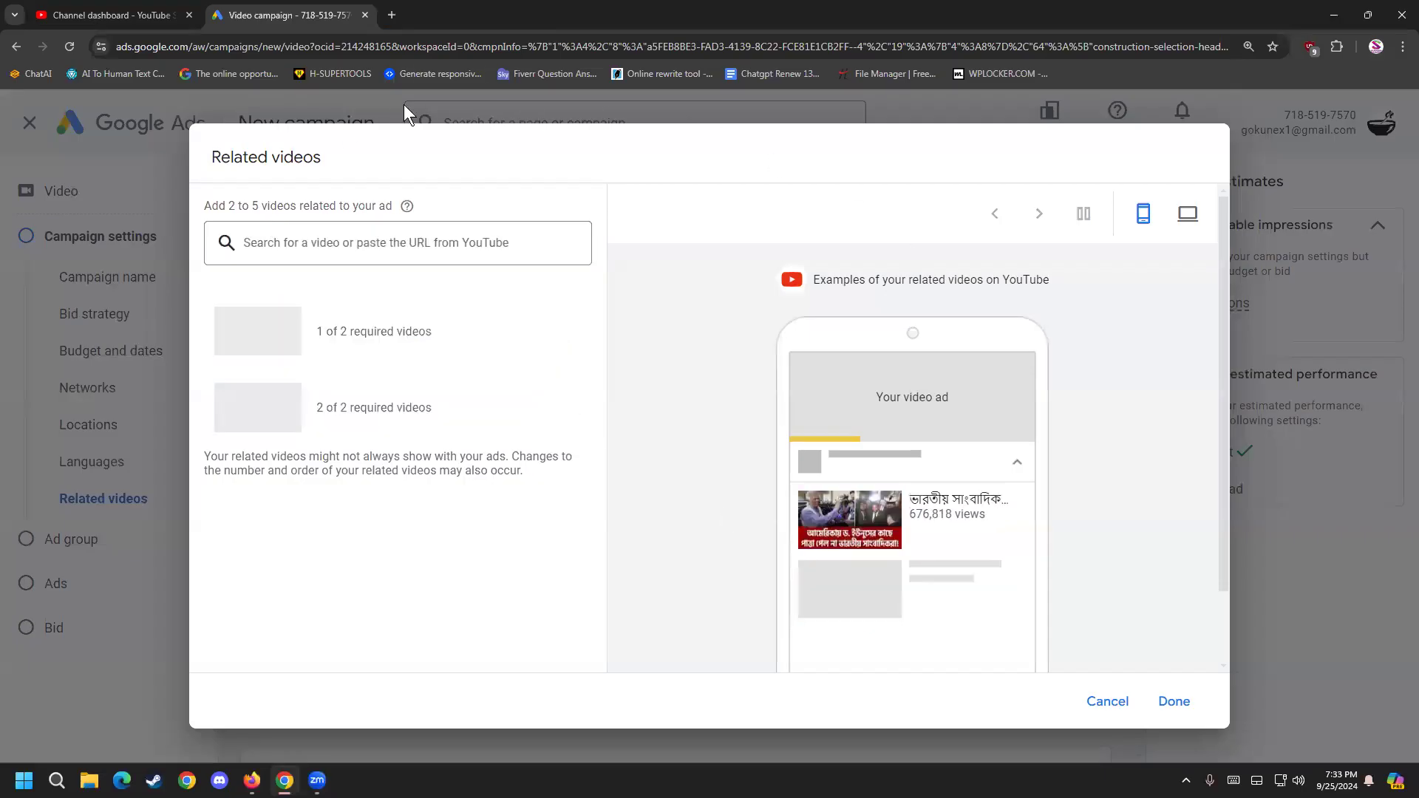
pyautogui.click(392, 15)
pyautogui.write('leadit')
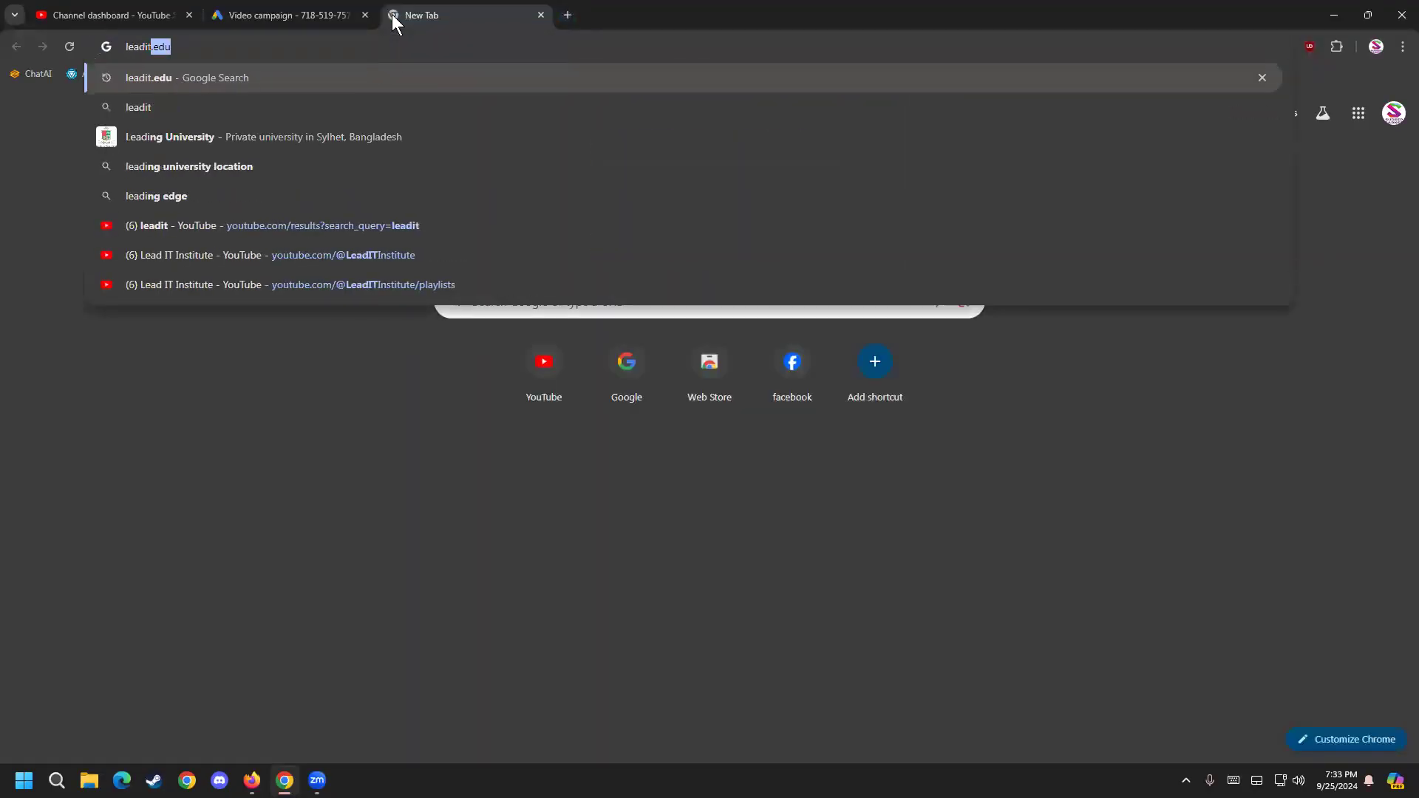
pyautogui.press('Return')
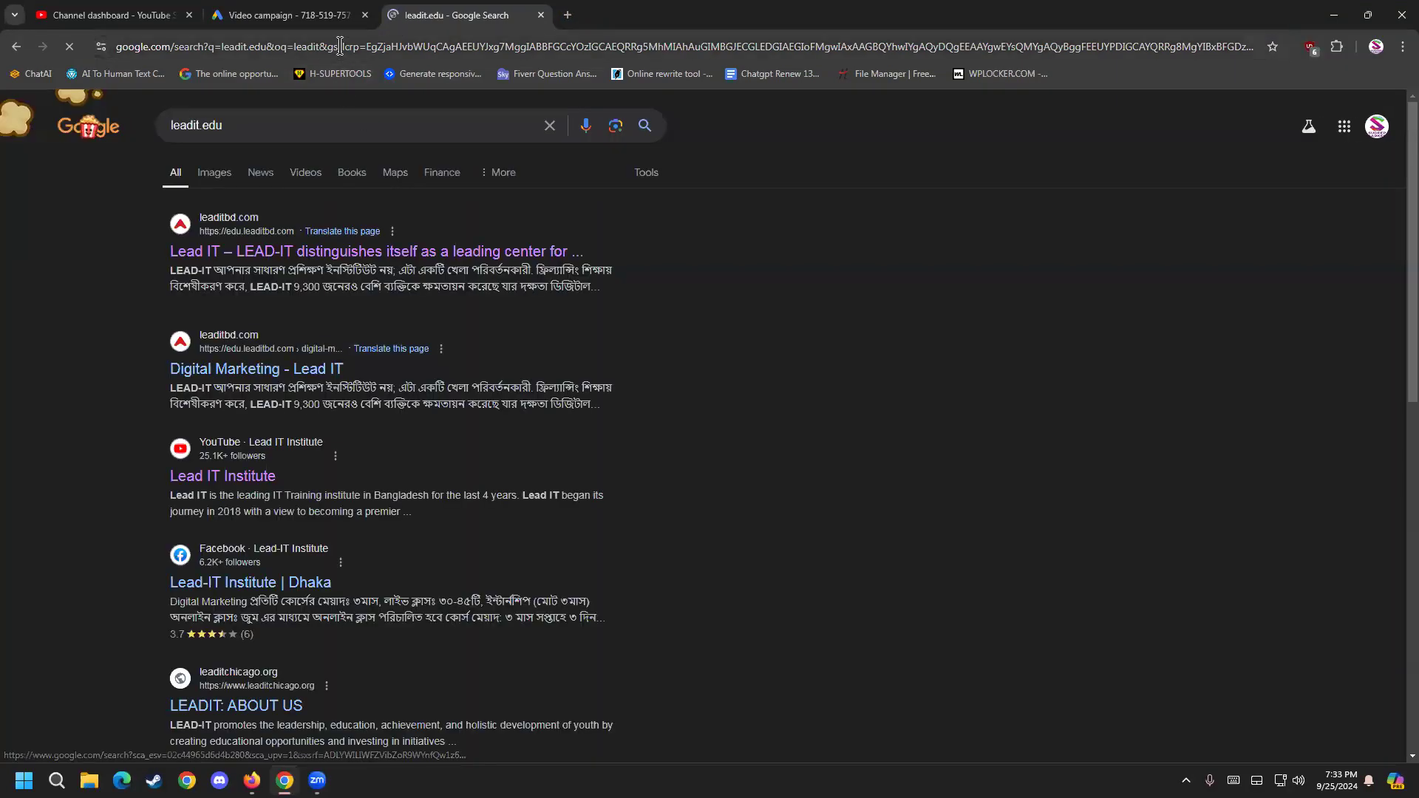
# Step: Open YouTube in the new tab and search it for leadit
pyautogui.click(341, 45)
pyautogui.write('y')
pyautogui.click(336, 77)
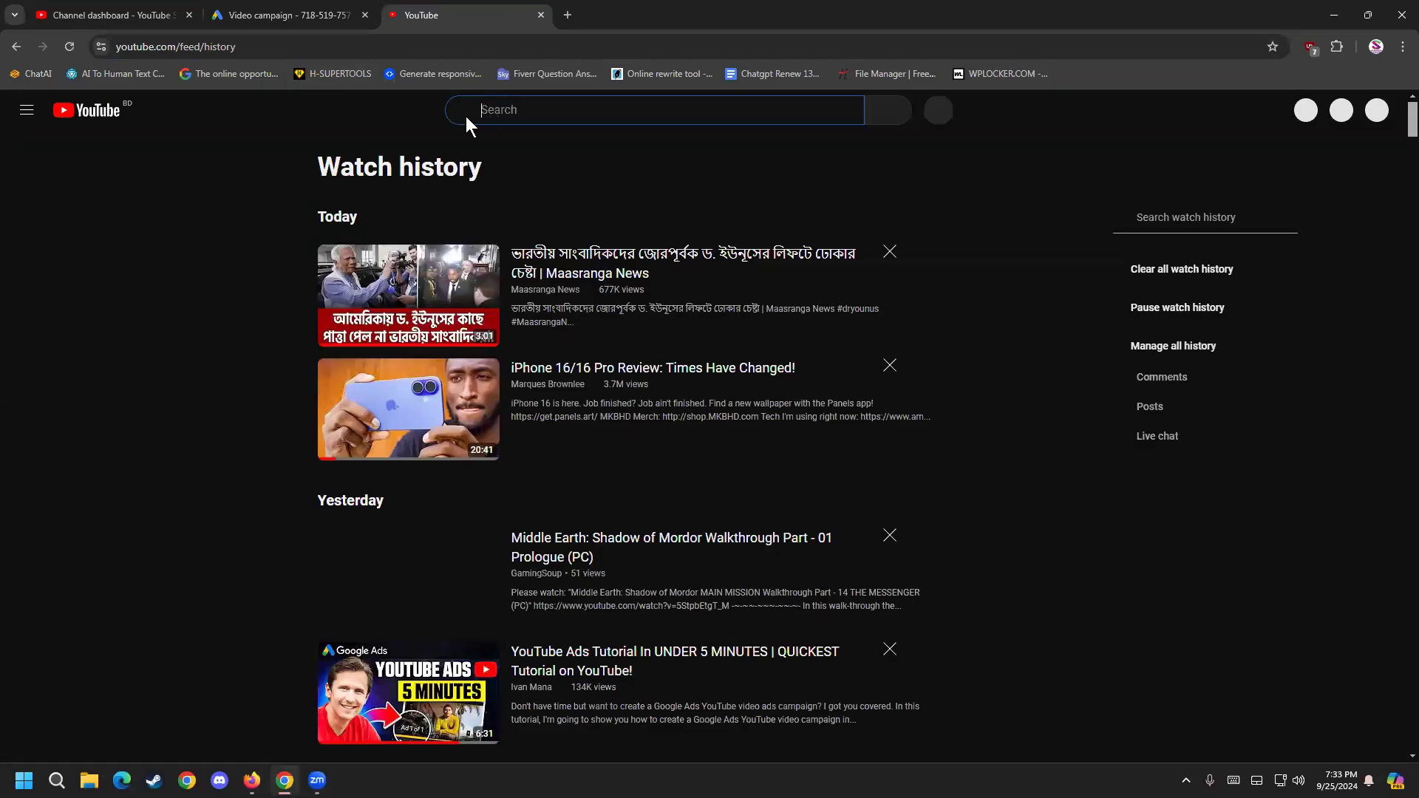
pyautogui.write('leadit')
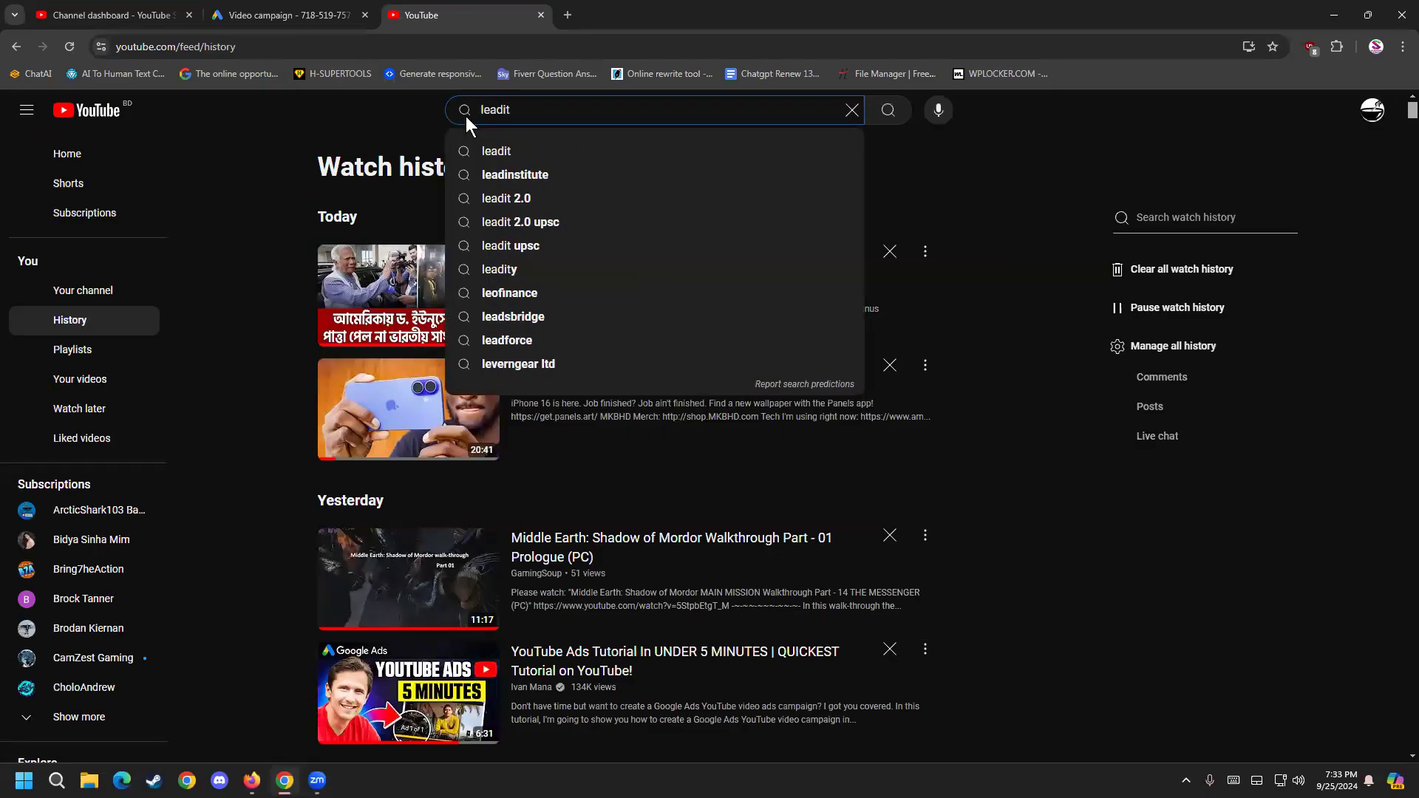
pyautogui.press('Return')
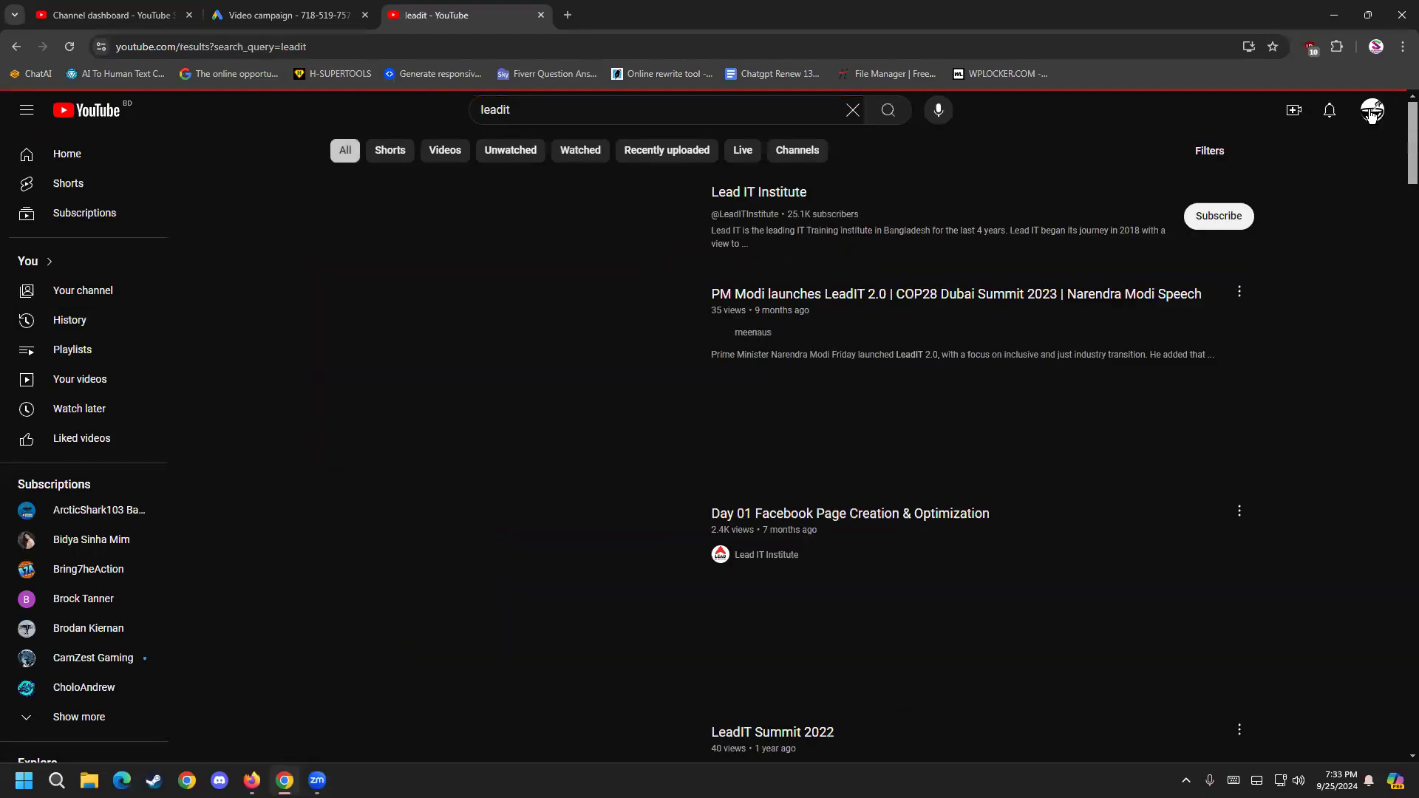
# Step: Switch YouTube to the other channel of the GamingSoup account and open the Lead IT Institute channel from the search results
pyautogui.click(1371, 112)
pyautogui.click(1306, 250)
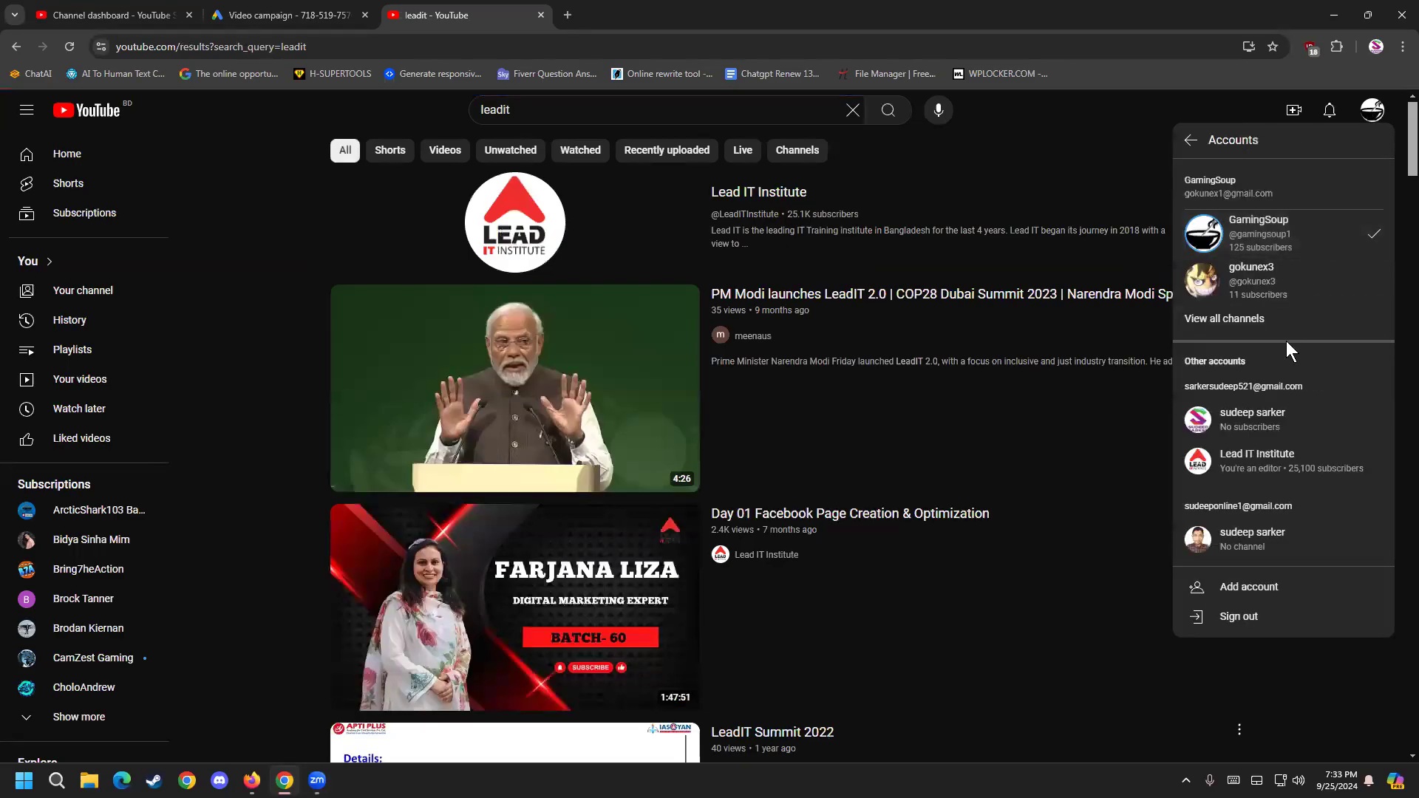
pyautogui.click(1257, 279)
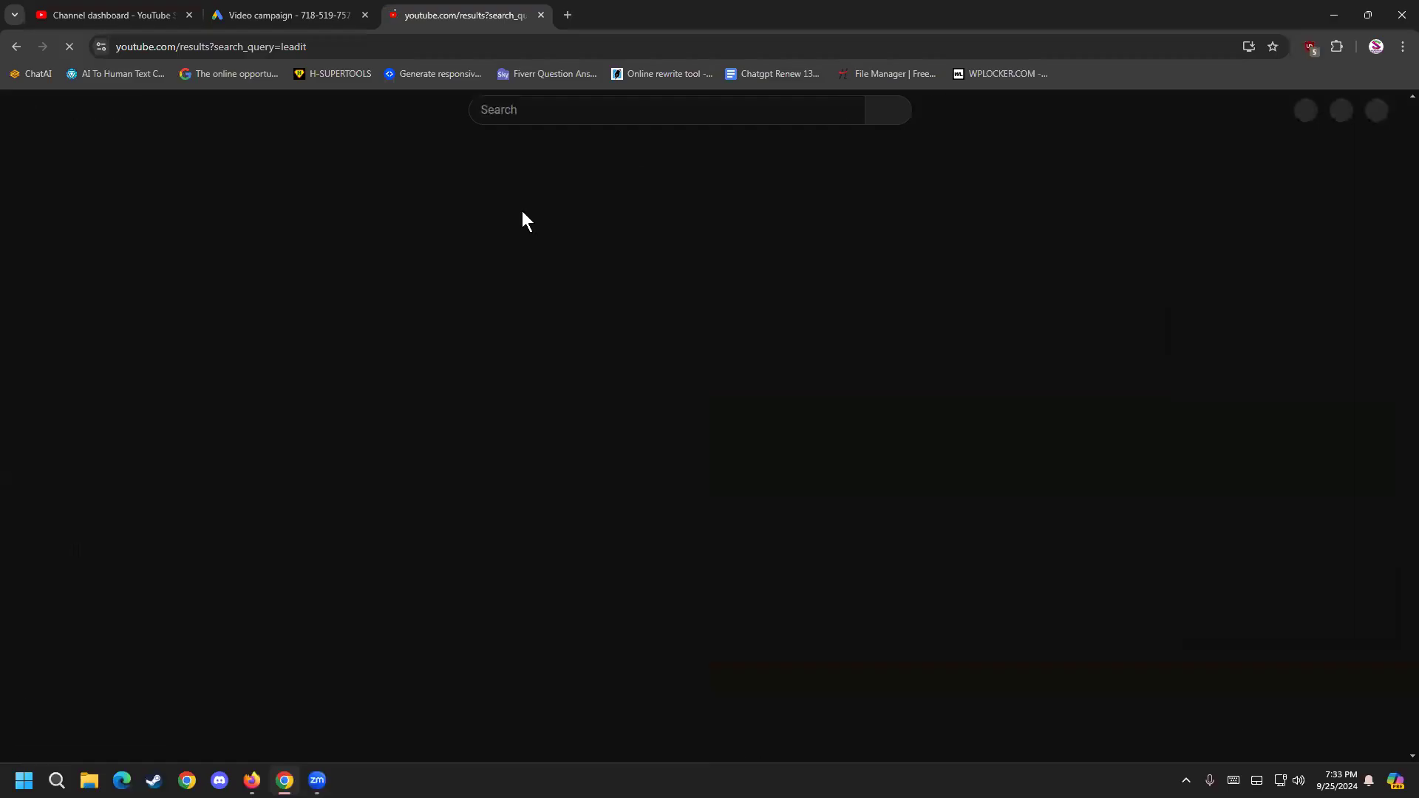
pyautogui.click(523, 212)
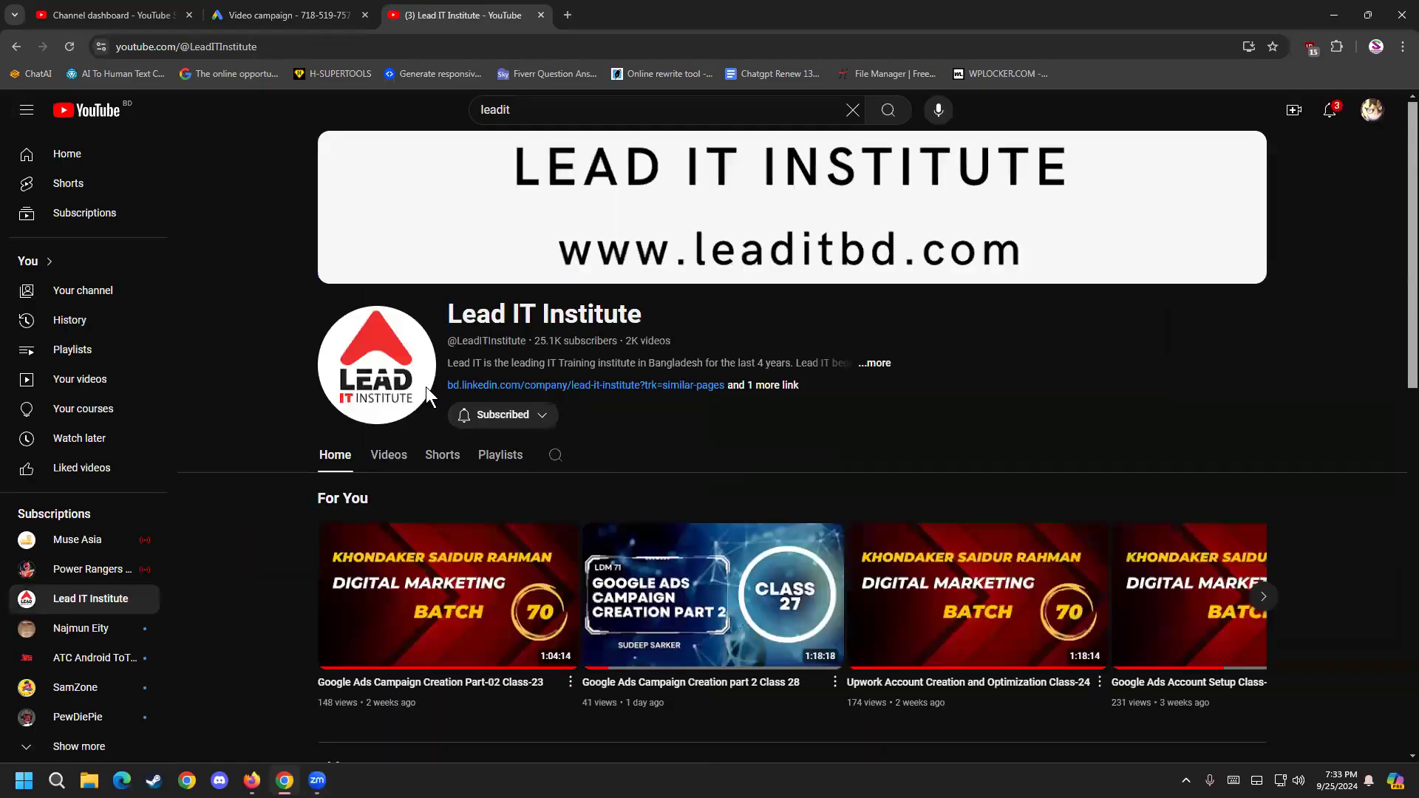
# Step: Copy the link of the "Google Ads Campaign Creation Part-02 Class-23" video and return to the Lead IT Institute channel page
pyautogui.scroll(-3, 296, 517)
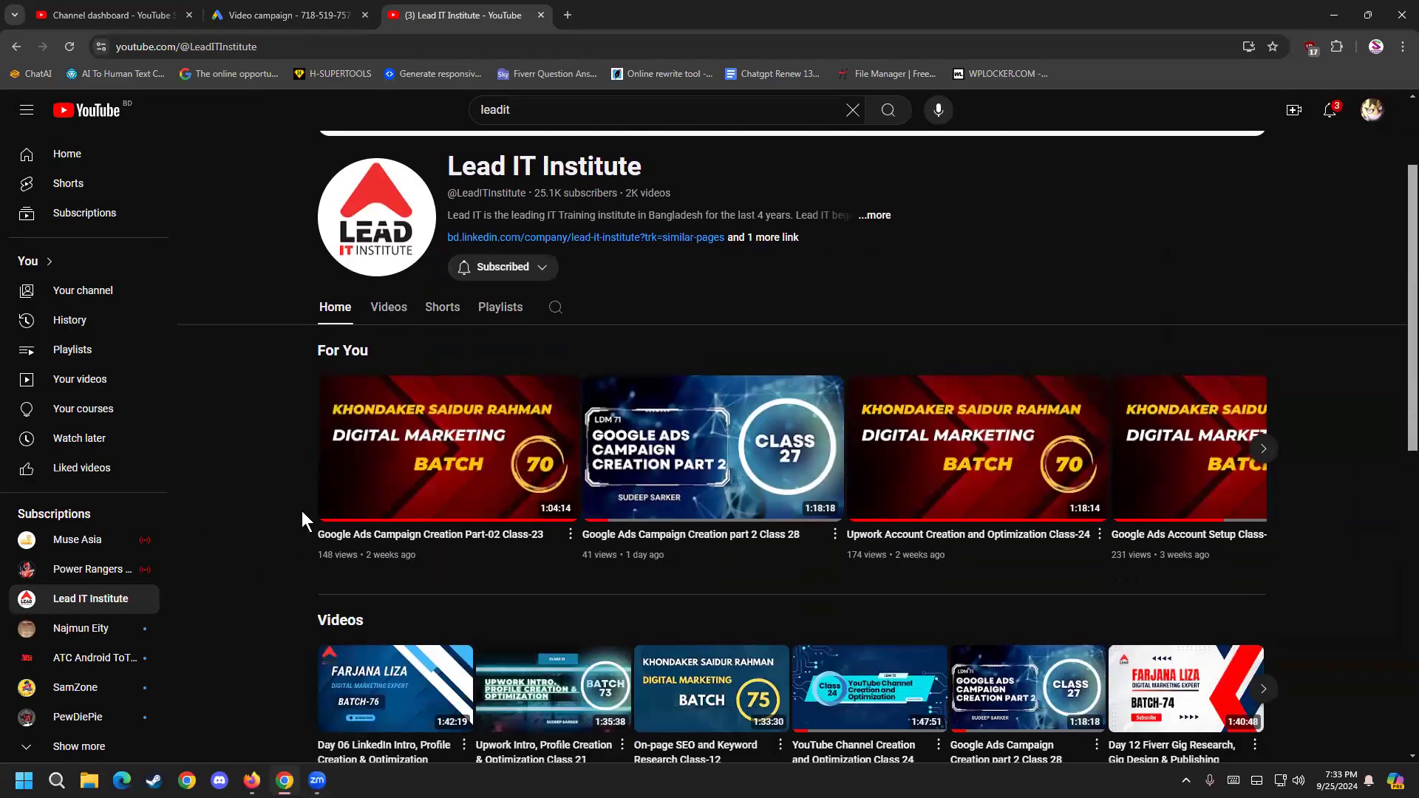
pyautogui.click(570, 460)
pyautogui.click(448, 380)
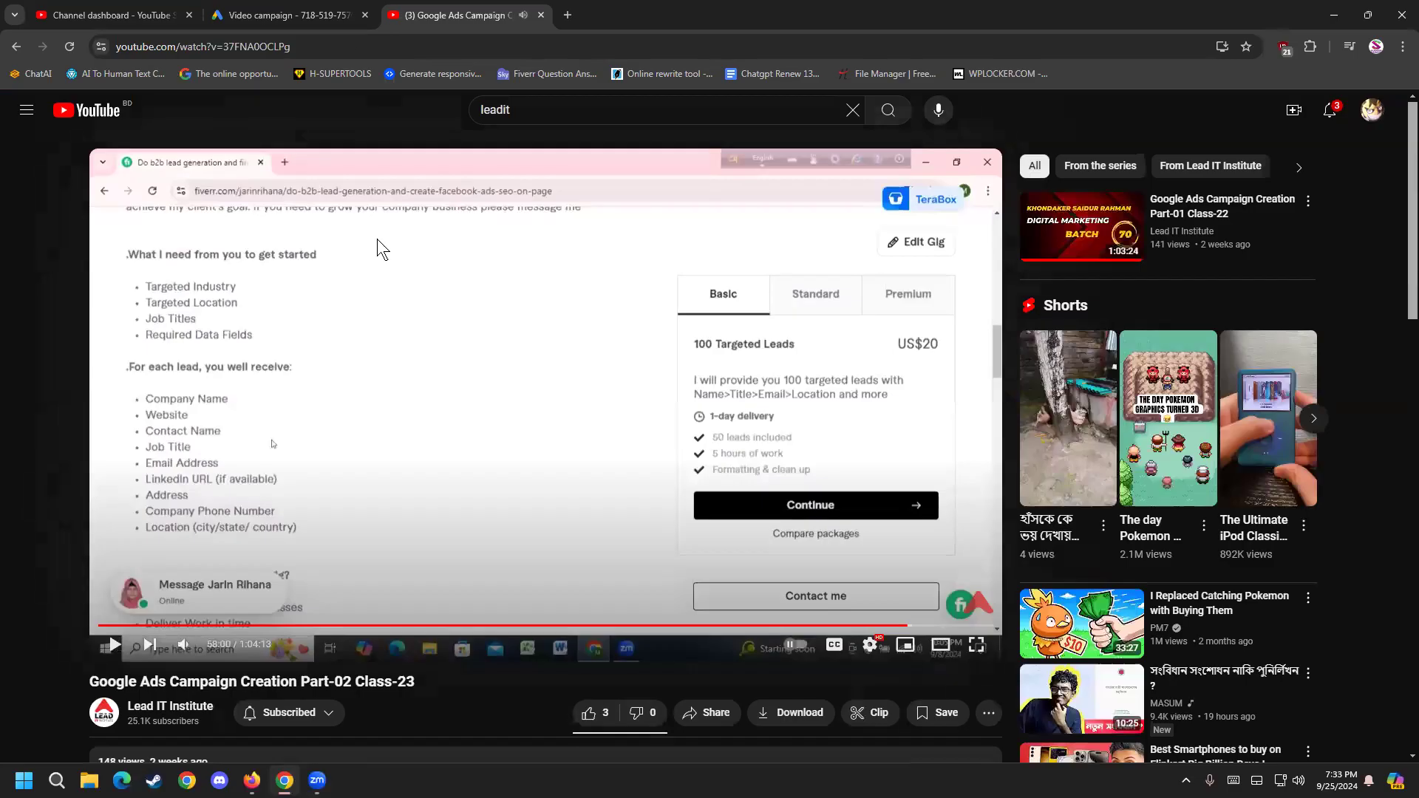
pyautogui.click(350, 47)
pyautogui.click(360, 46)
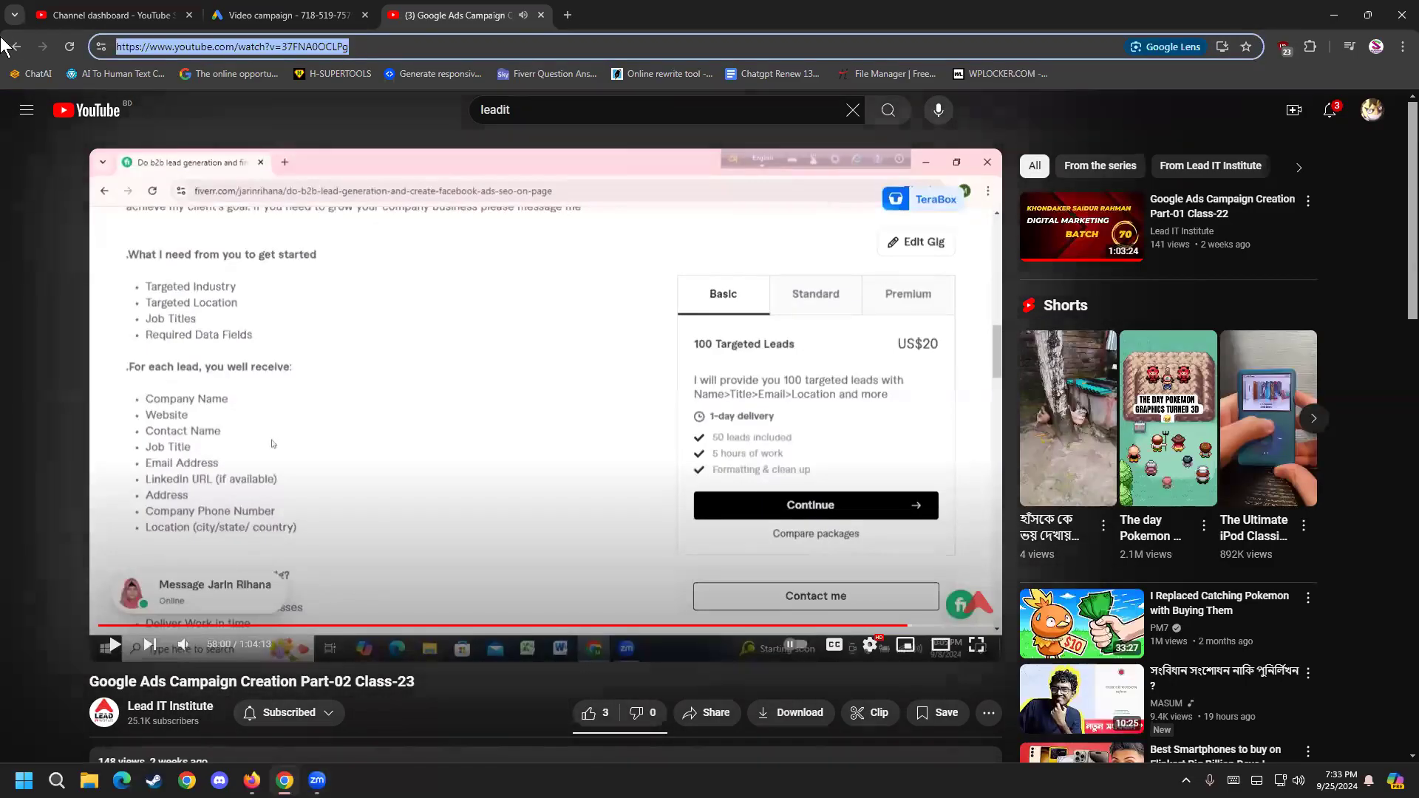
pyautogui.click(26, 47)
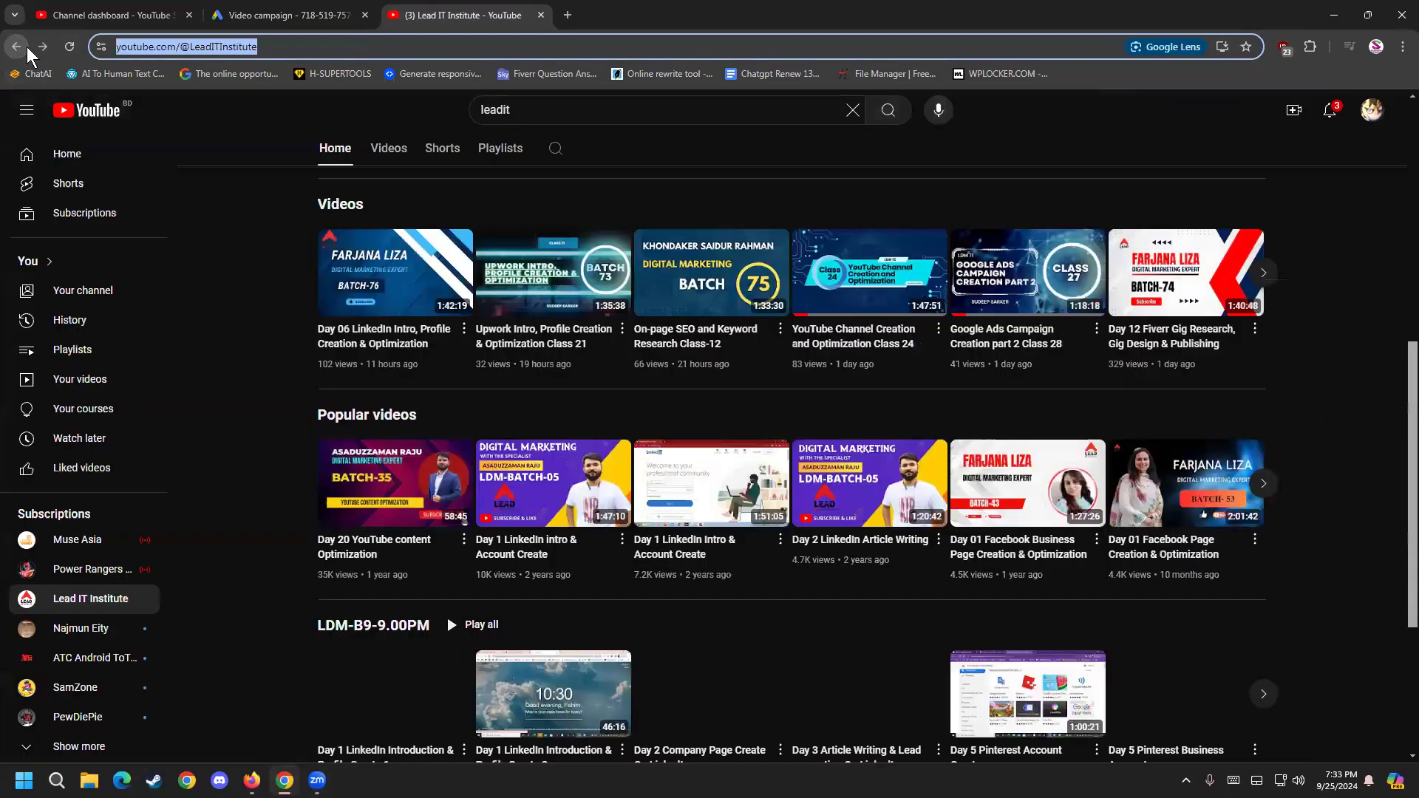
# Step: Add the Google Ads Campaign Creation Part-02 Class-23 video as the first related video in Google Ads and close the video page it opens
pyautogui.click(256, 18)
pyautogui.click(330, 233)
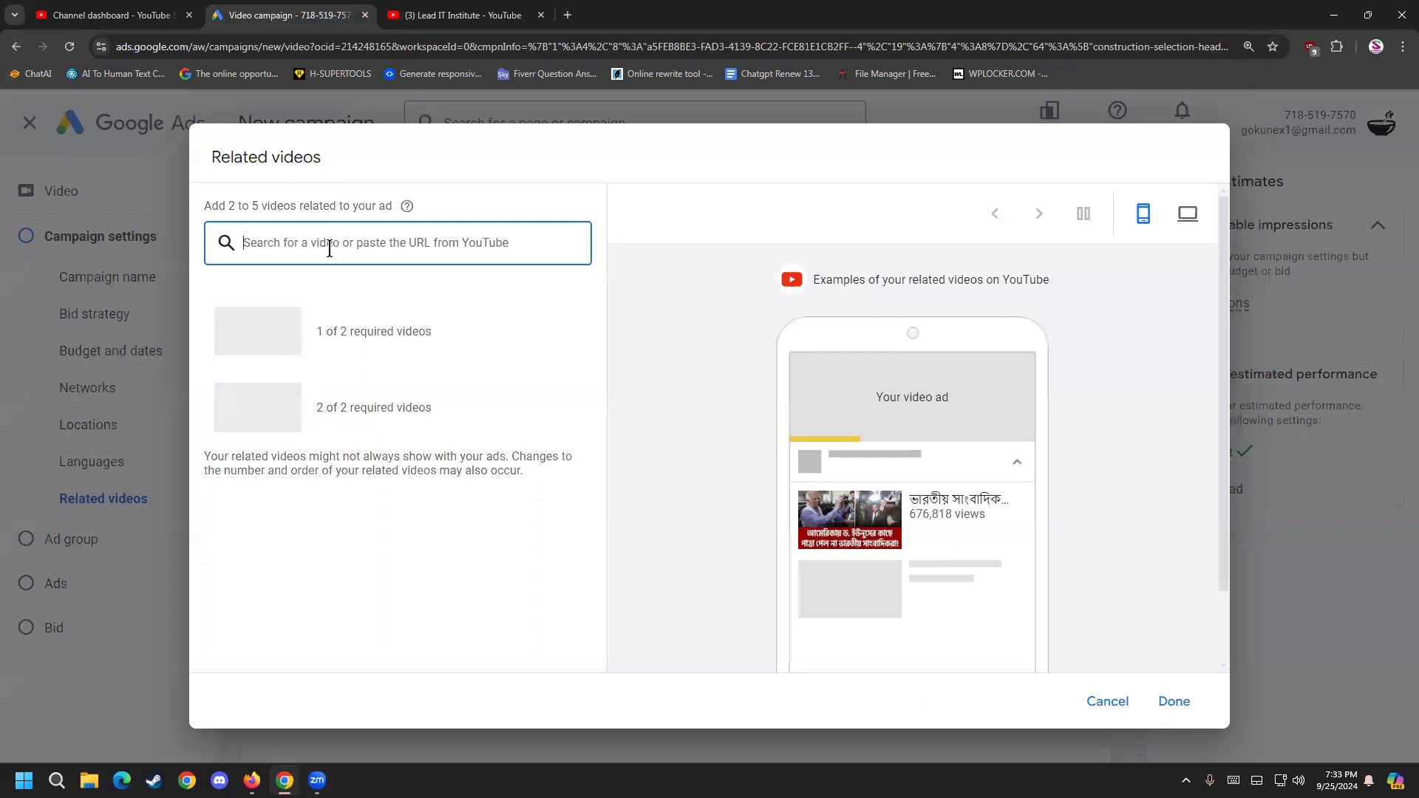
pyautogui.hotkey('ctrl', 'v')
pyautogui.click(388, 322)
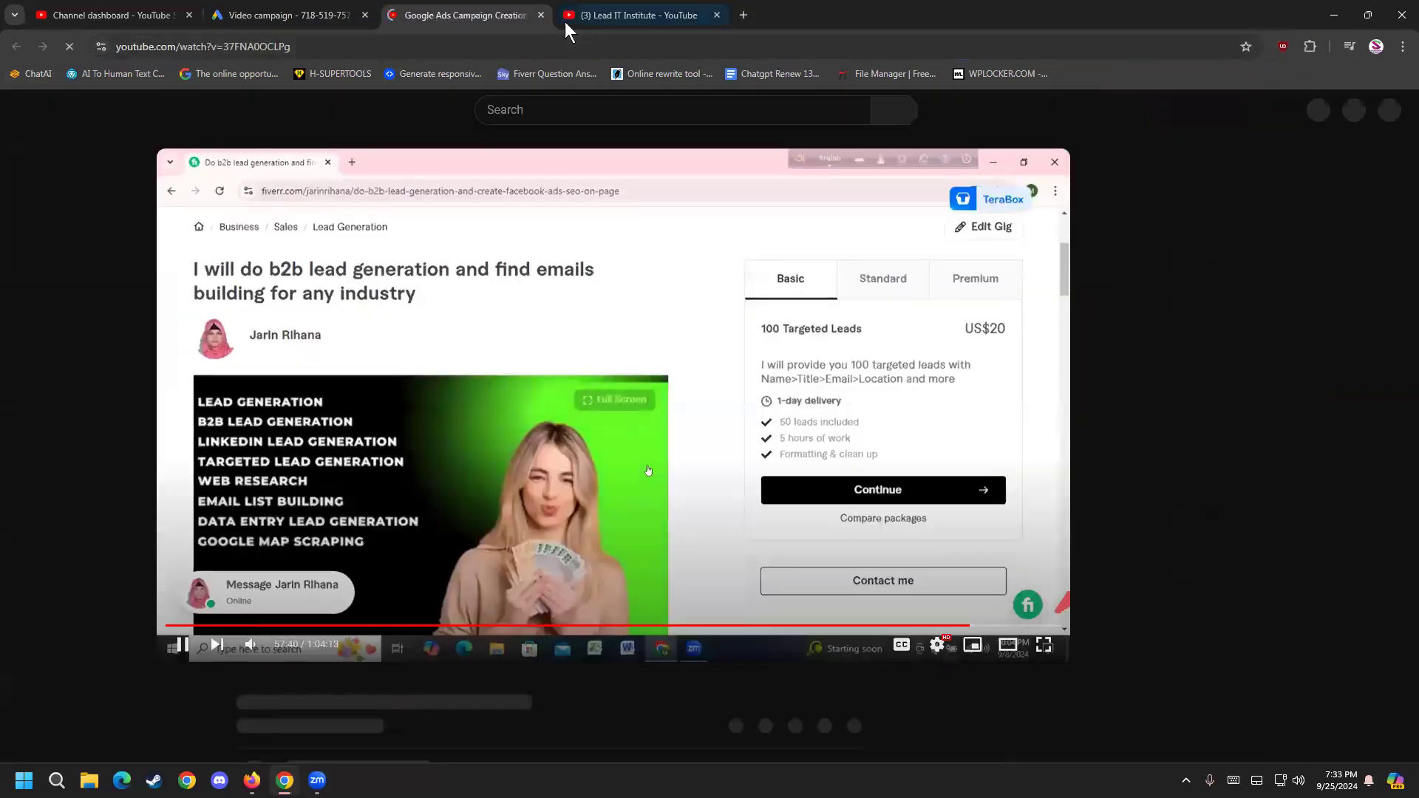
pyautogui.click(542, 14)
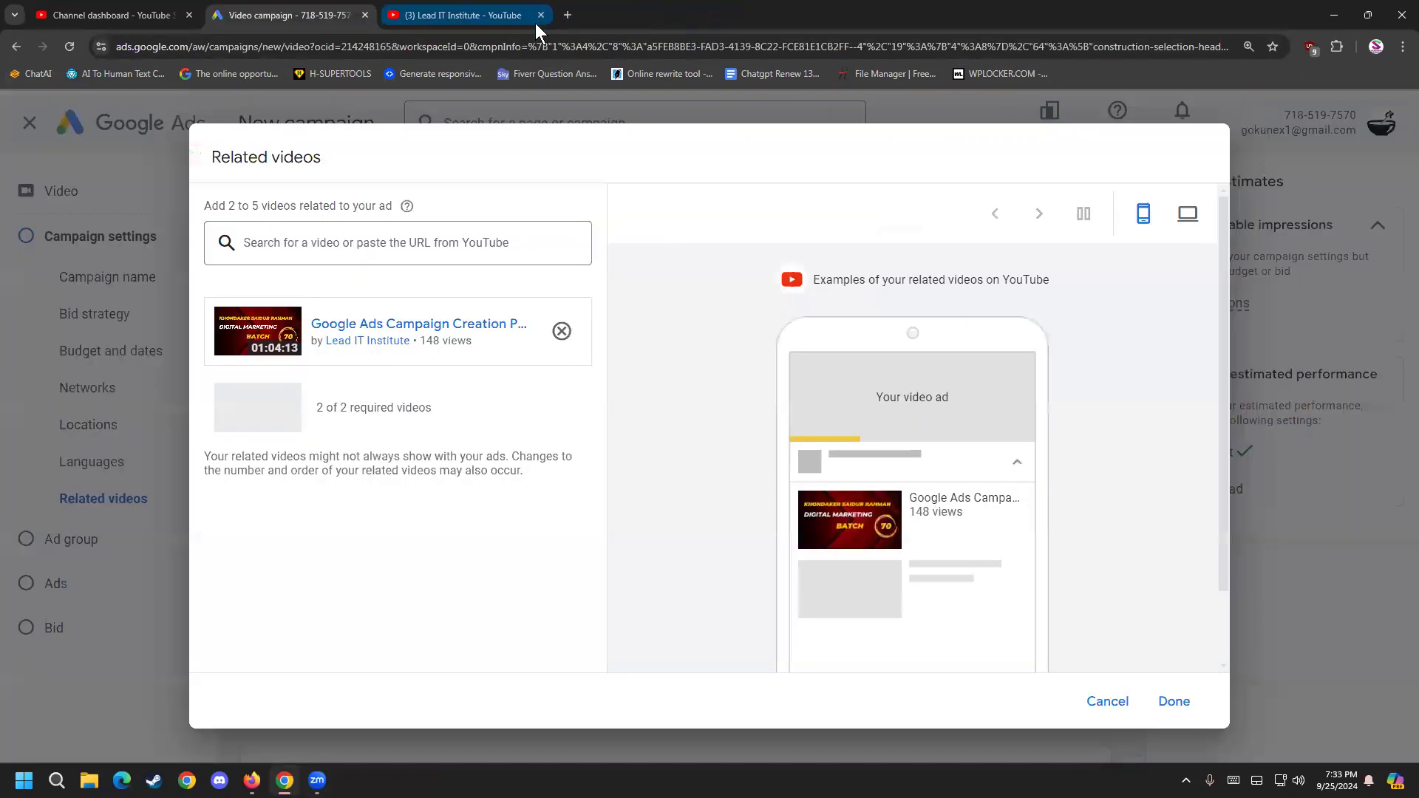
# Step: Copy the link of Lead IT Institute's "Day 06 LinkedIn Intro, Profile Creation & Optimization" video and close the YouTube tab
pyautogui.click(465, 22)
pyautogui.scroll(2, 517, 532)
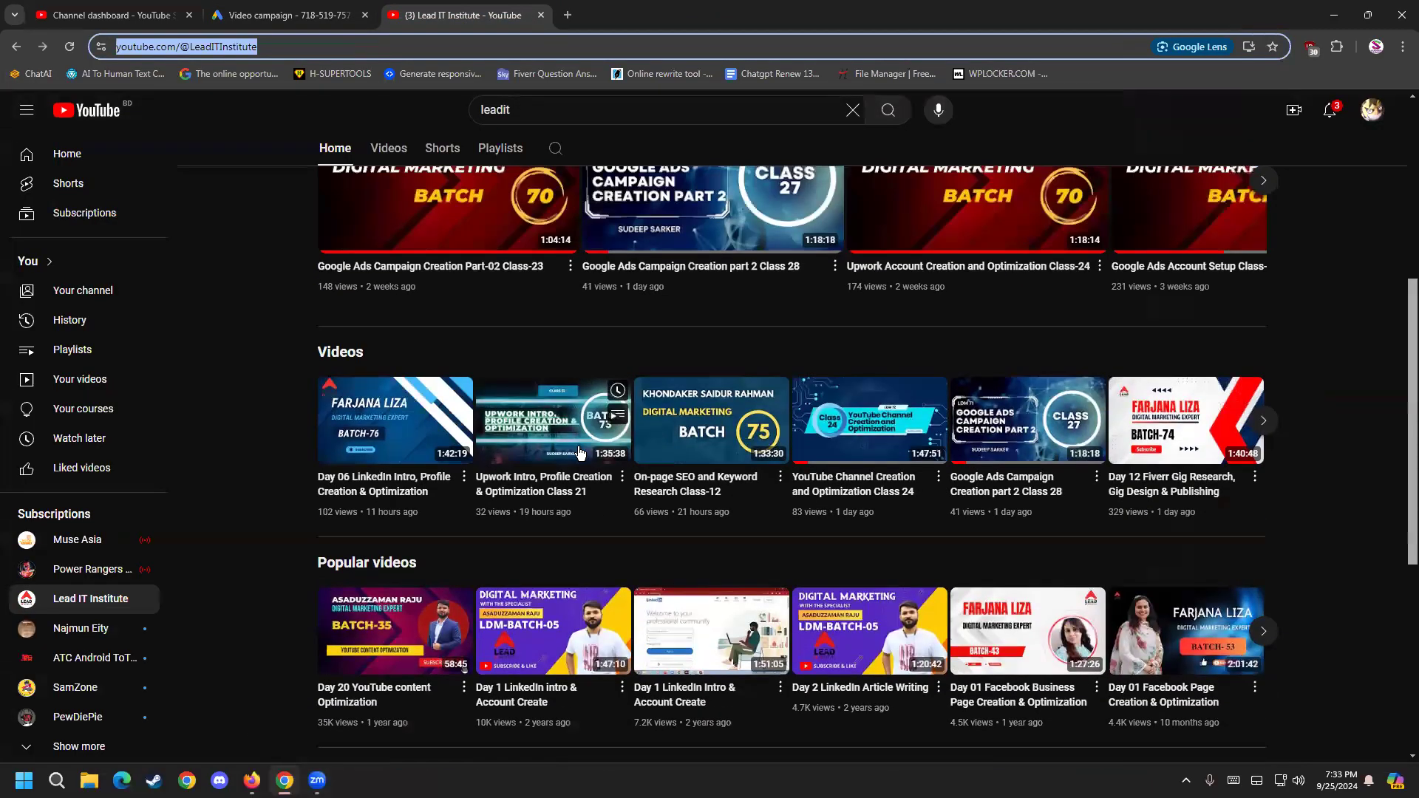
pyautogui.scroll(2, 529, 512)
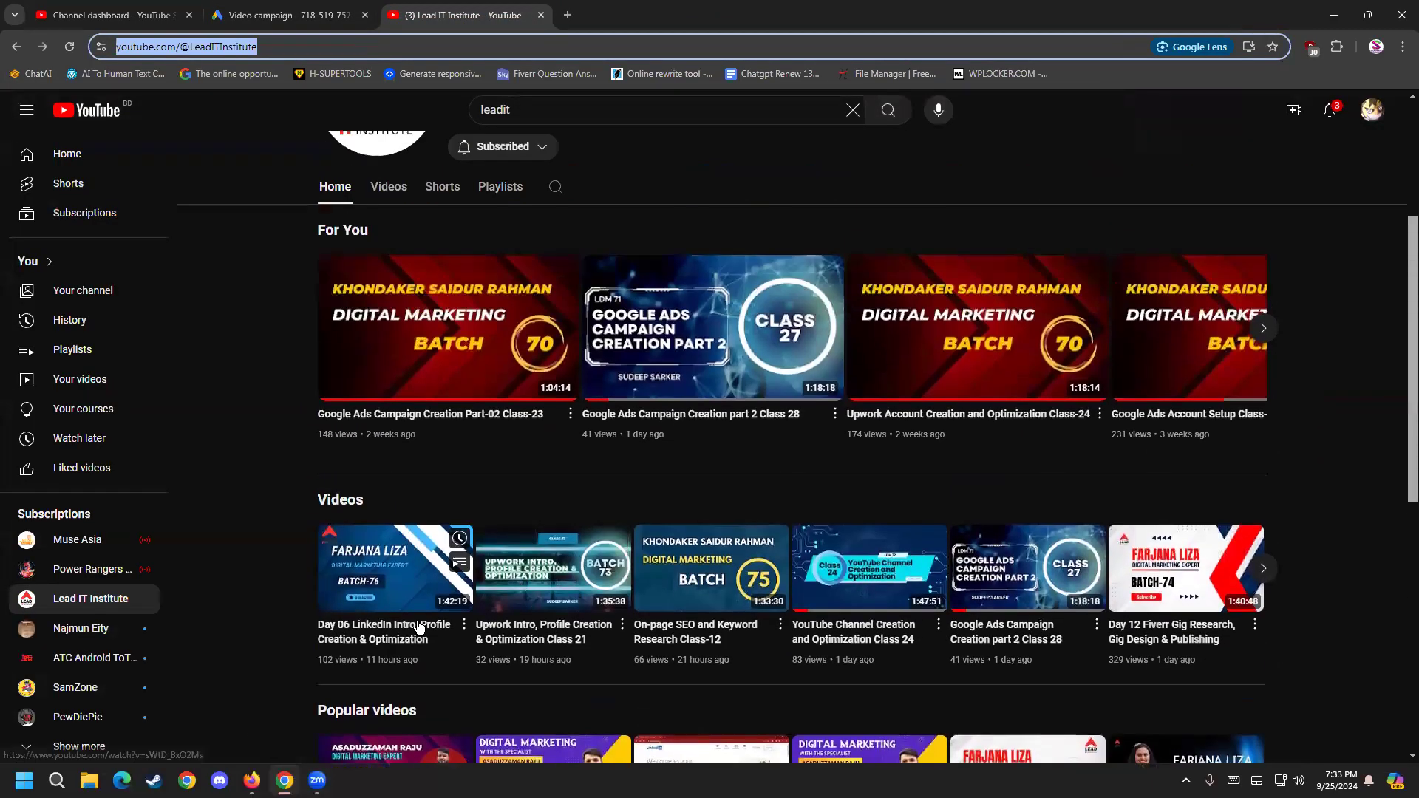
pyautogui.click(368, 575)
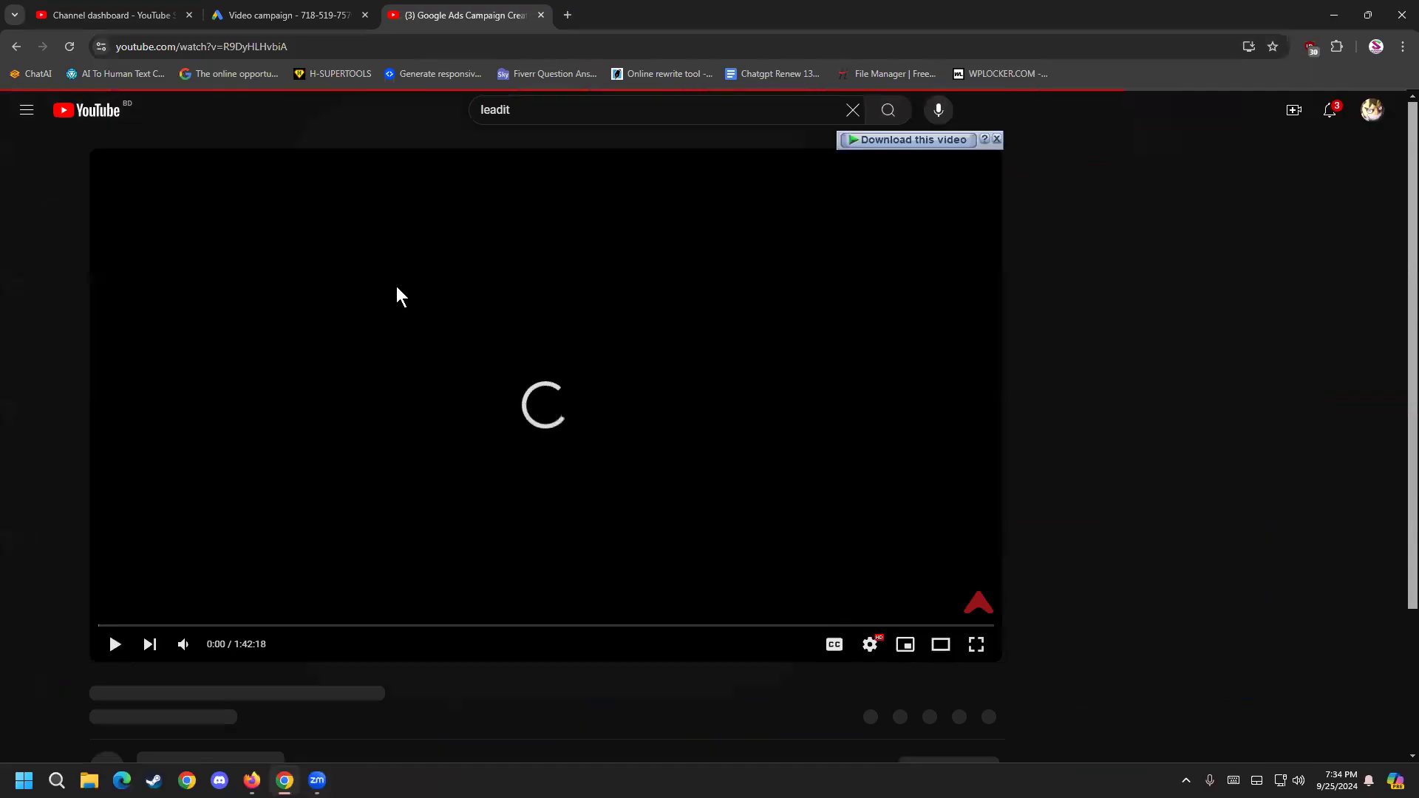
pyautogui.click(368, 44)
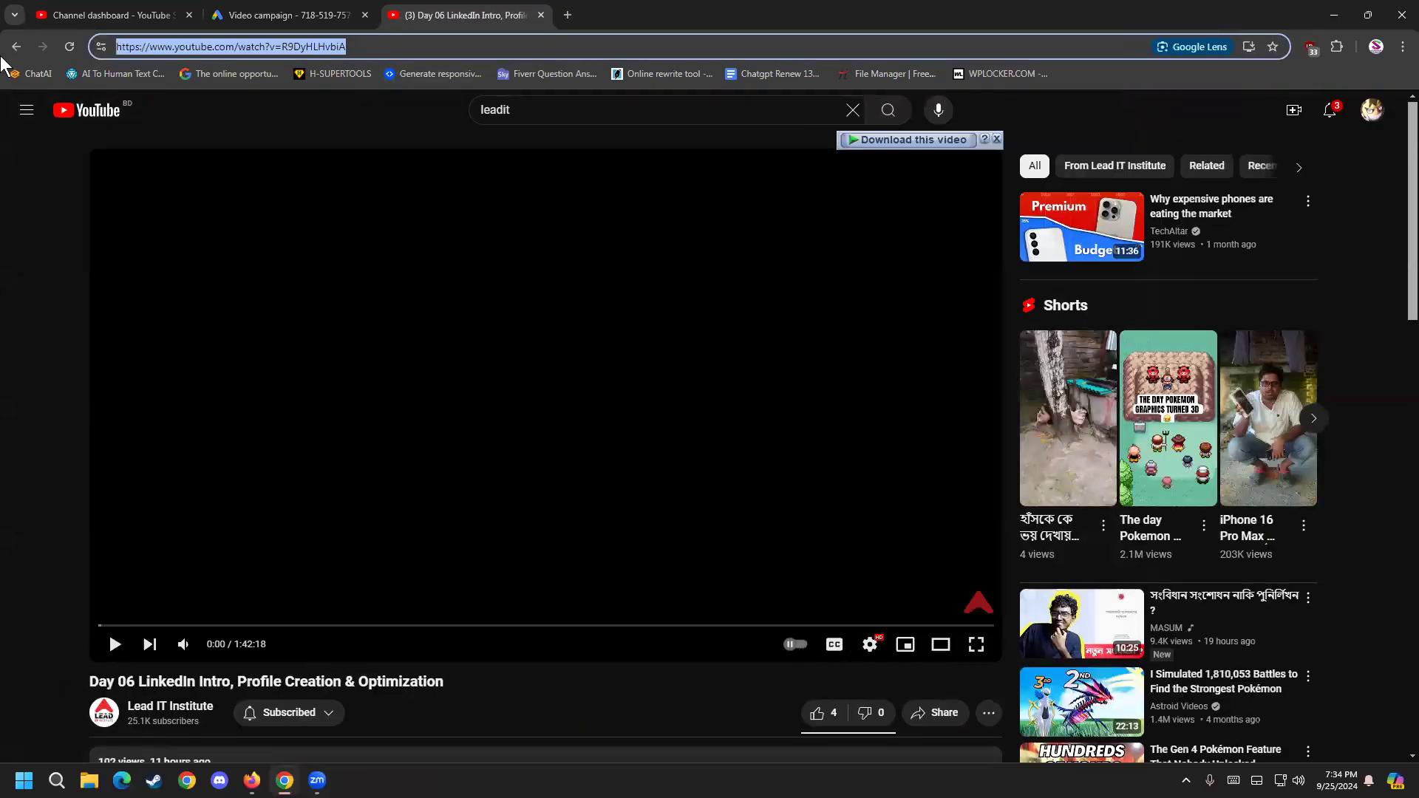
pyautogui.click(546, 15)
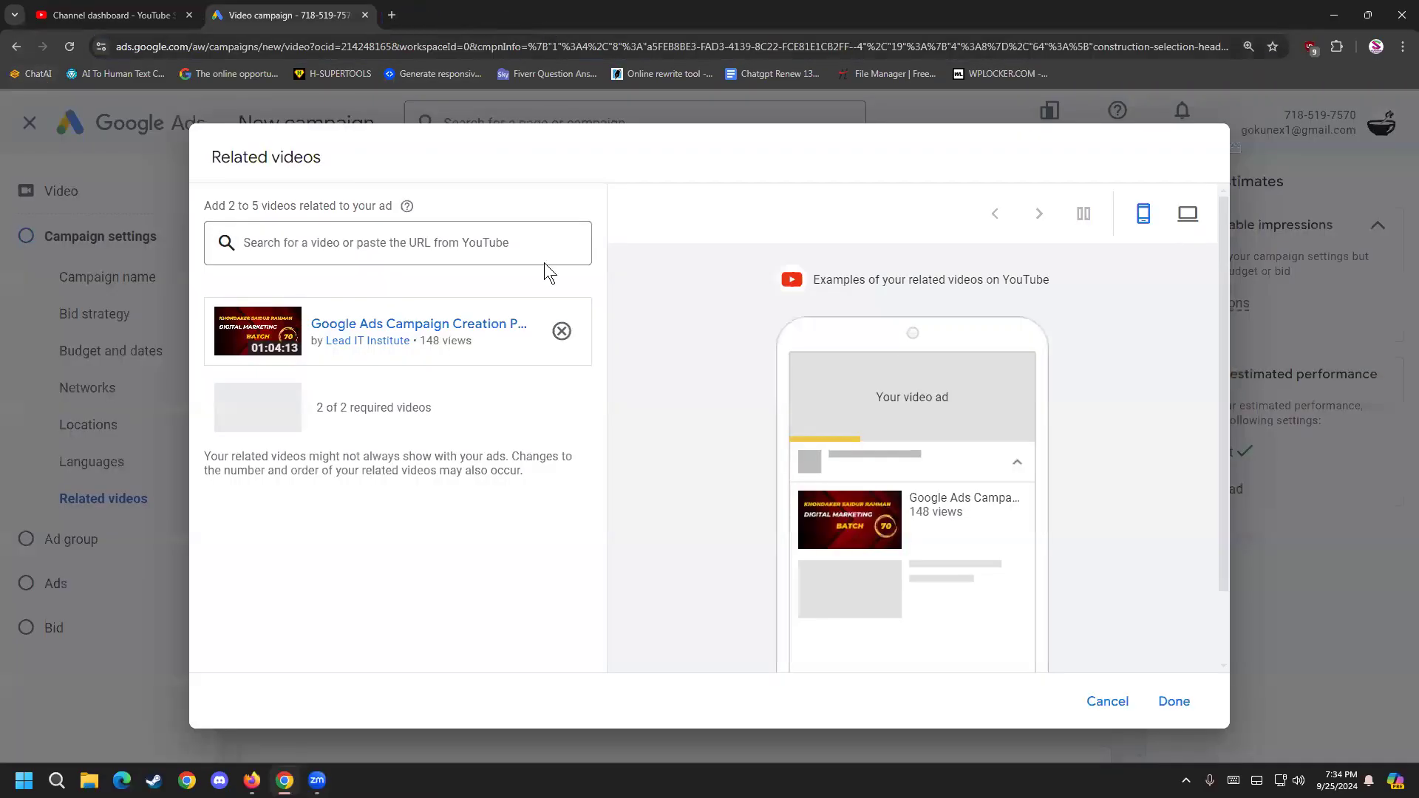
# Step: Add the Day 06 LinkedIn Intro, Profile Creation & Optimization video as the second related video
pyautogui.click(318, 255)
pyautogui.hotkey('ctrl', 'v')
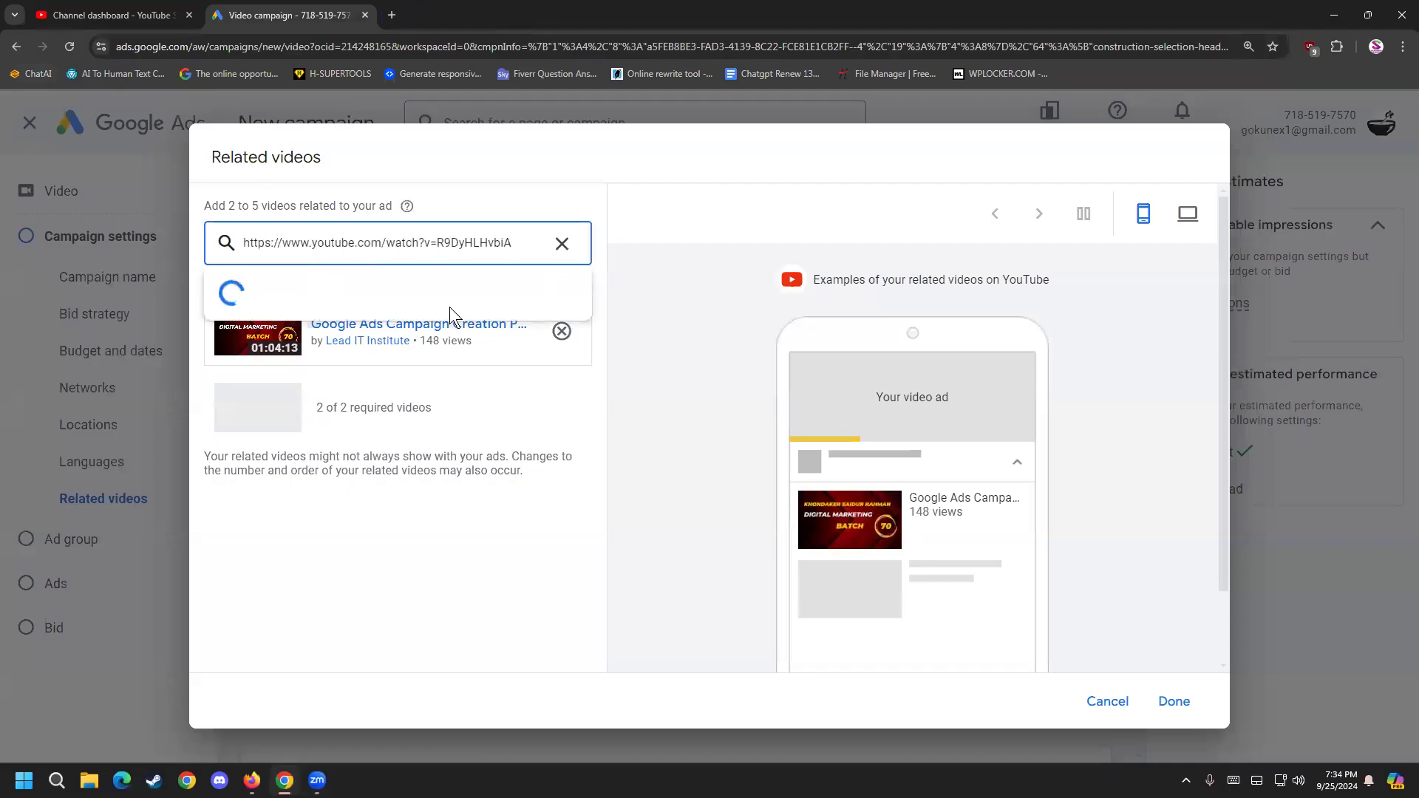
pyautogui.click(369, 289)
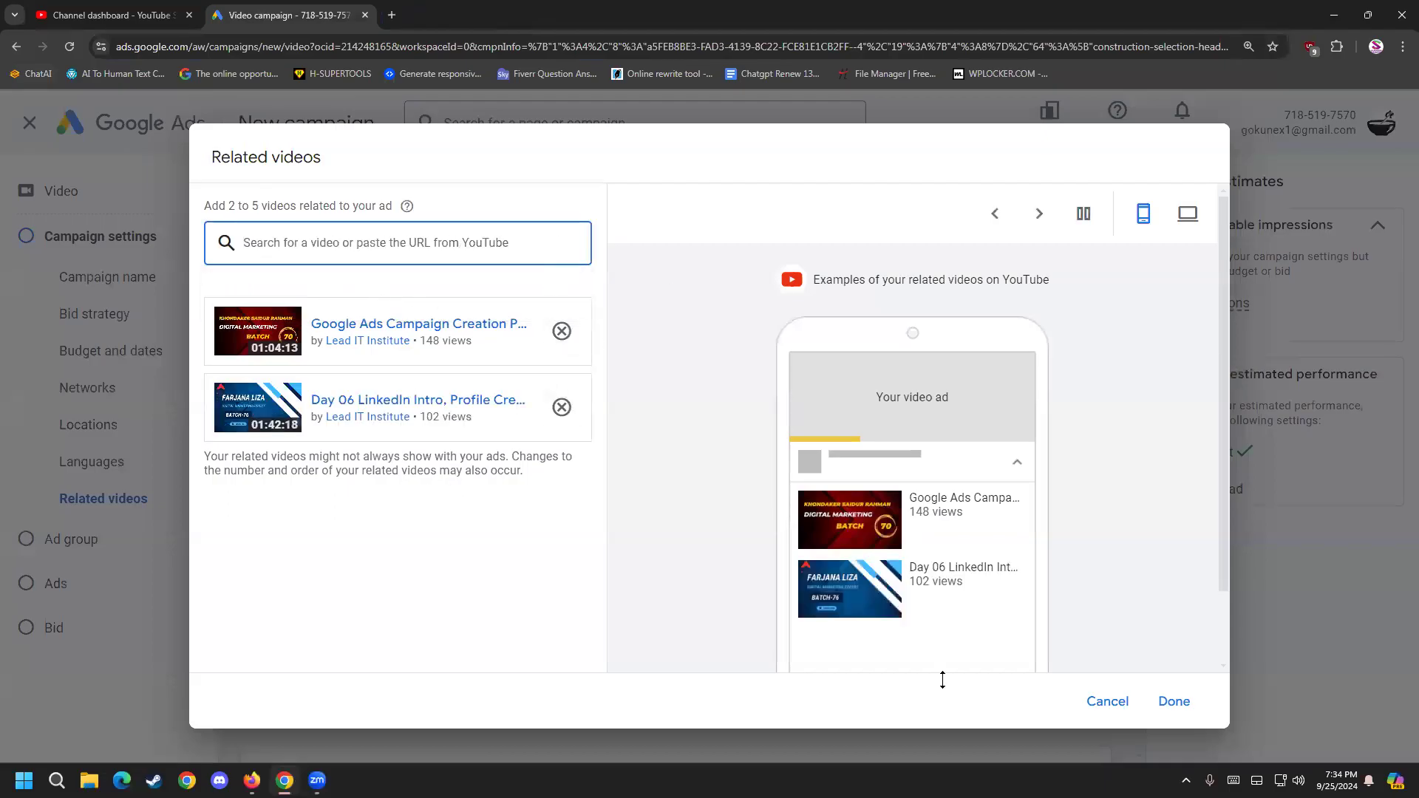
pyautogui.click(943, 680)
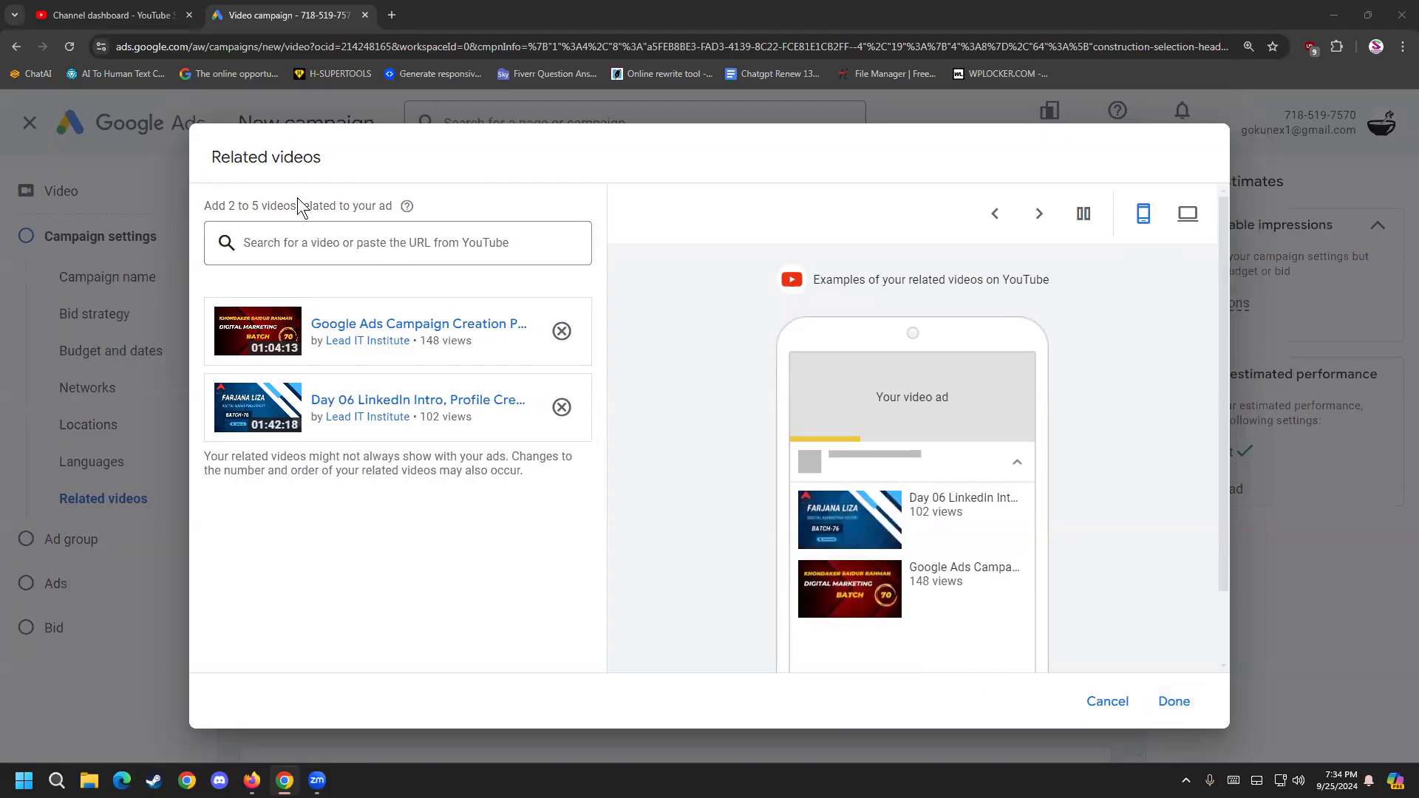
# Step: Review the allowed number of related videos, preview them for computer and mobile, and confirm the selection
pyautogui.moveTo(312, 207); pyautogui.dragTo(343, 206)
pyautogui.click(355, 208)
pyautogui.click(344, 205)
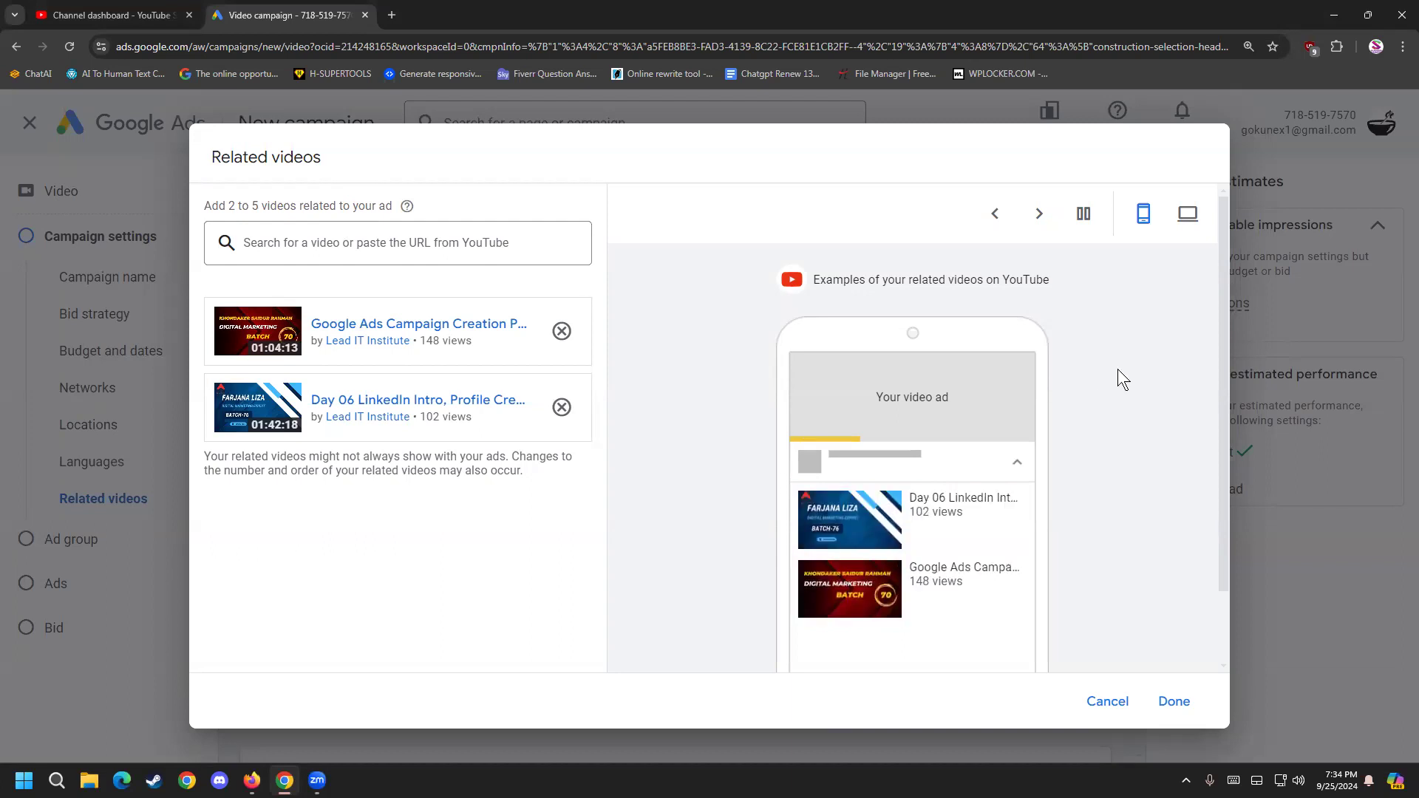
pyautogui.click(1179, 215)
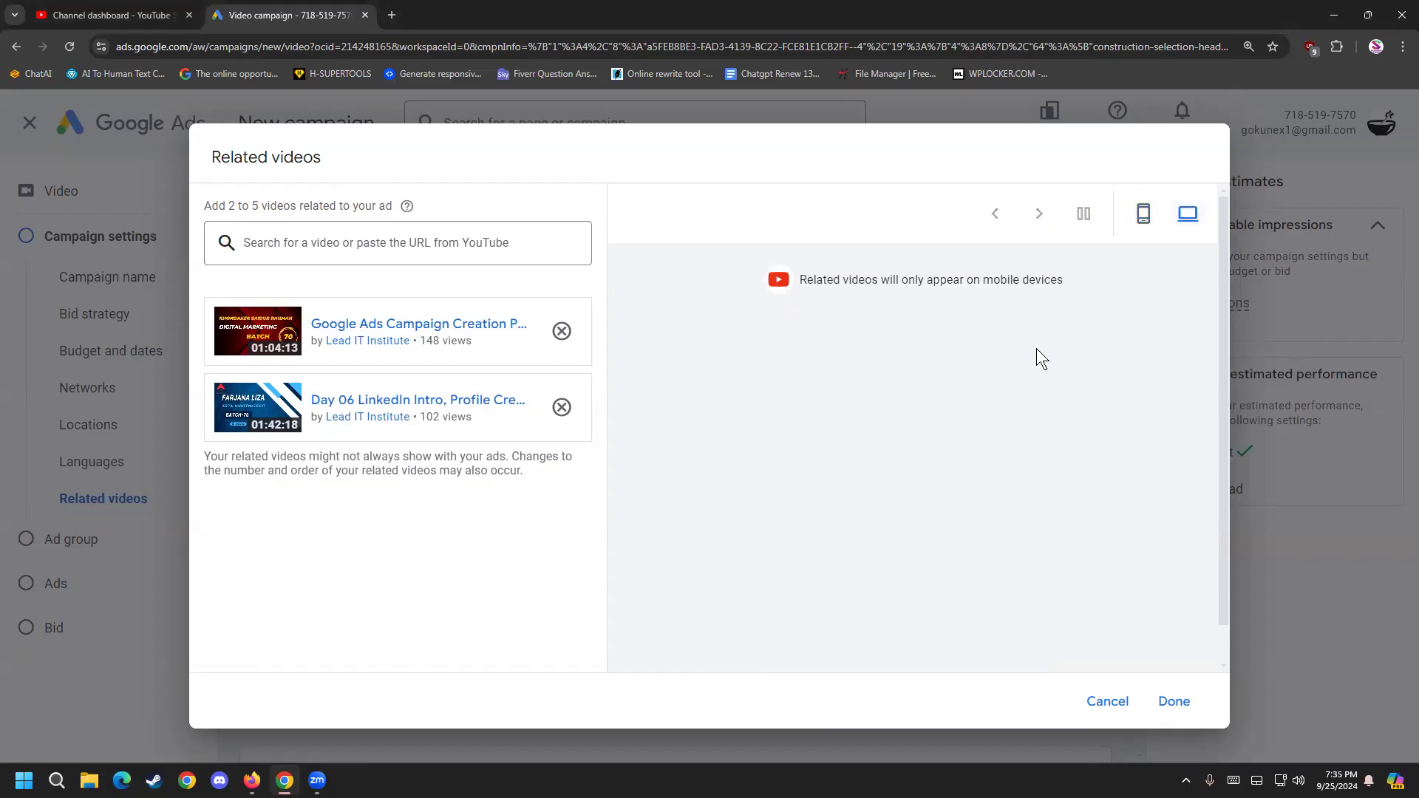
pyautogui.click(1144, 214)
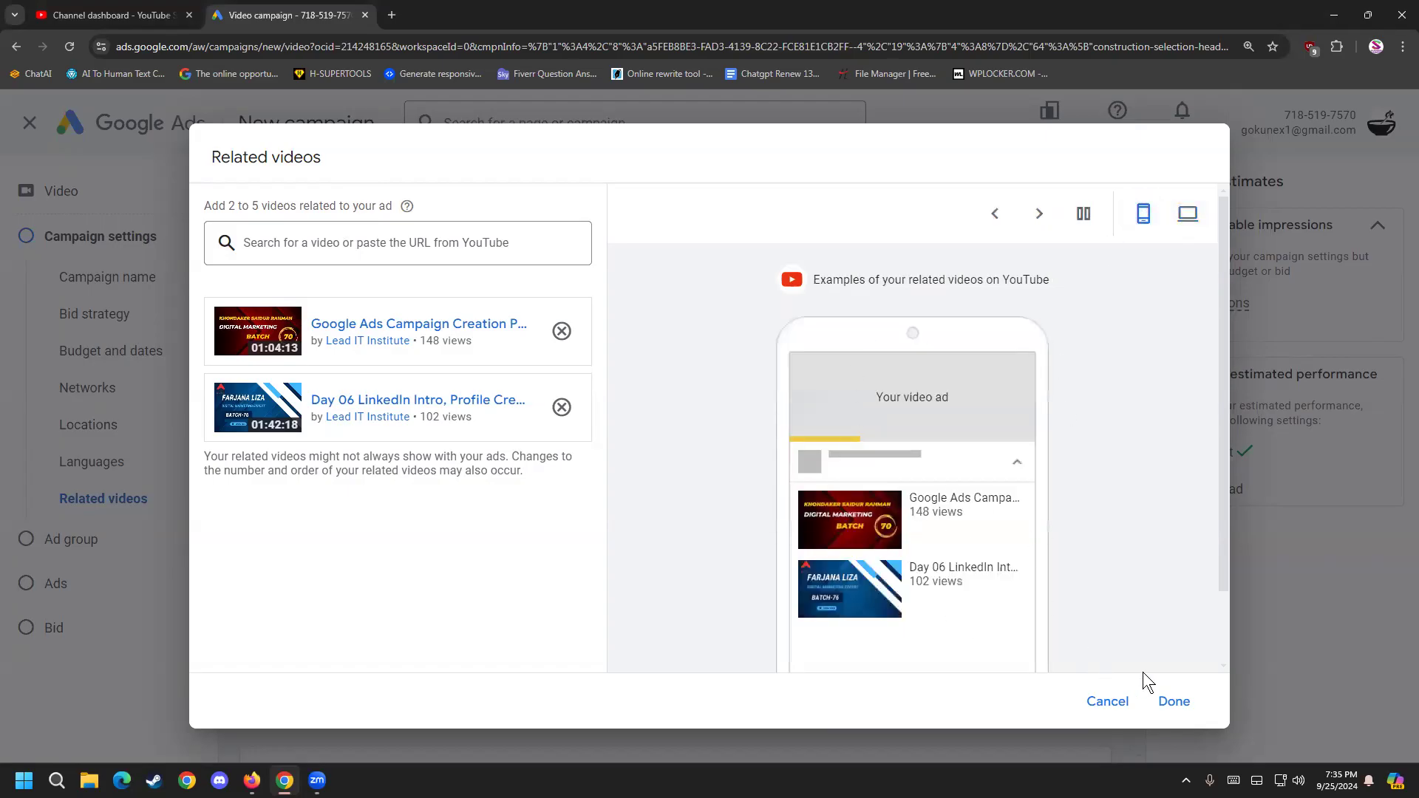
pyautogui.click(1173, 699)
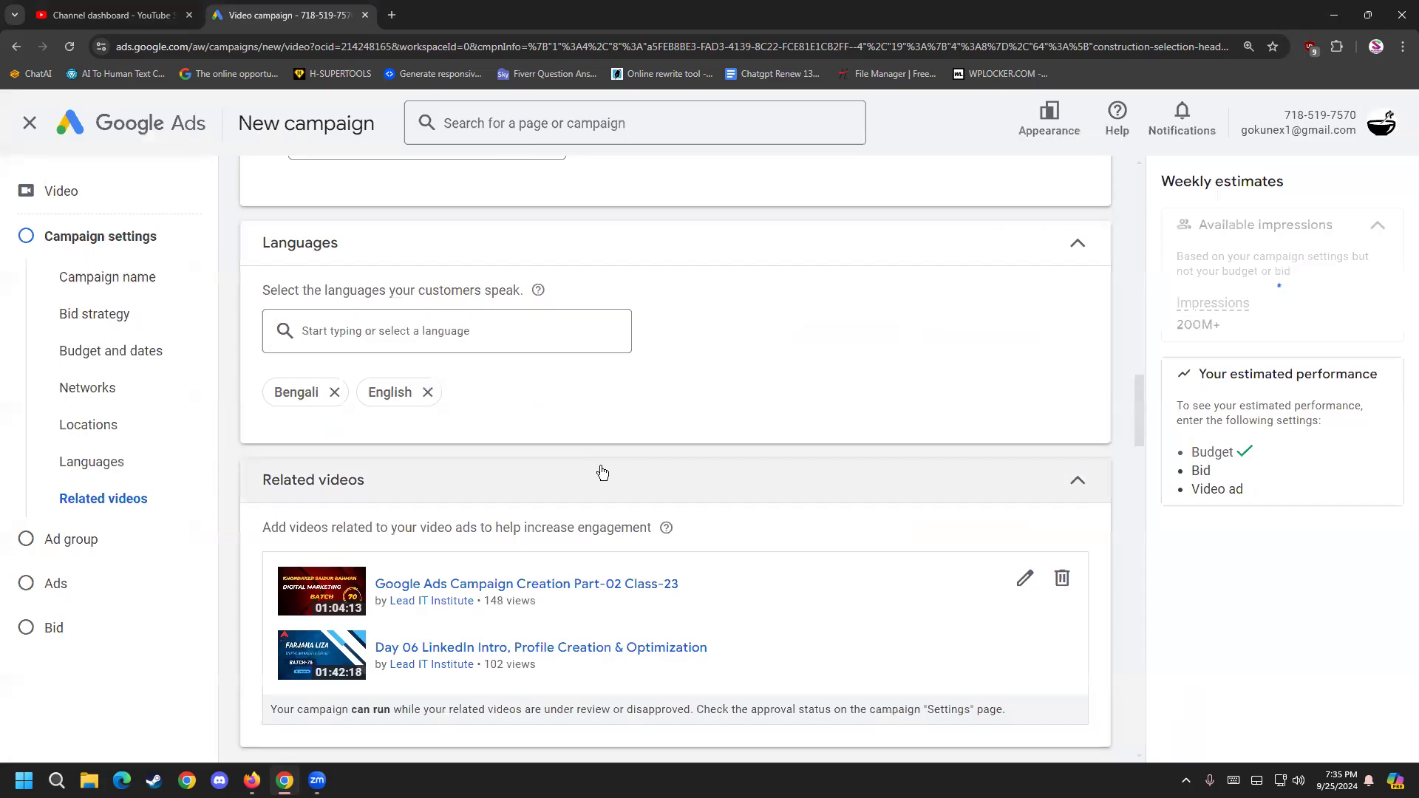
# Step: Expand the campaign's Additional settings and review the devices, frequency capping, ad schedule and third-party measurement options
pyautogui.scroll(-6, 603, 473)
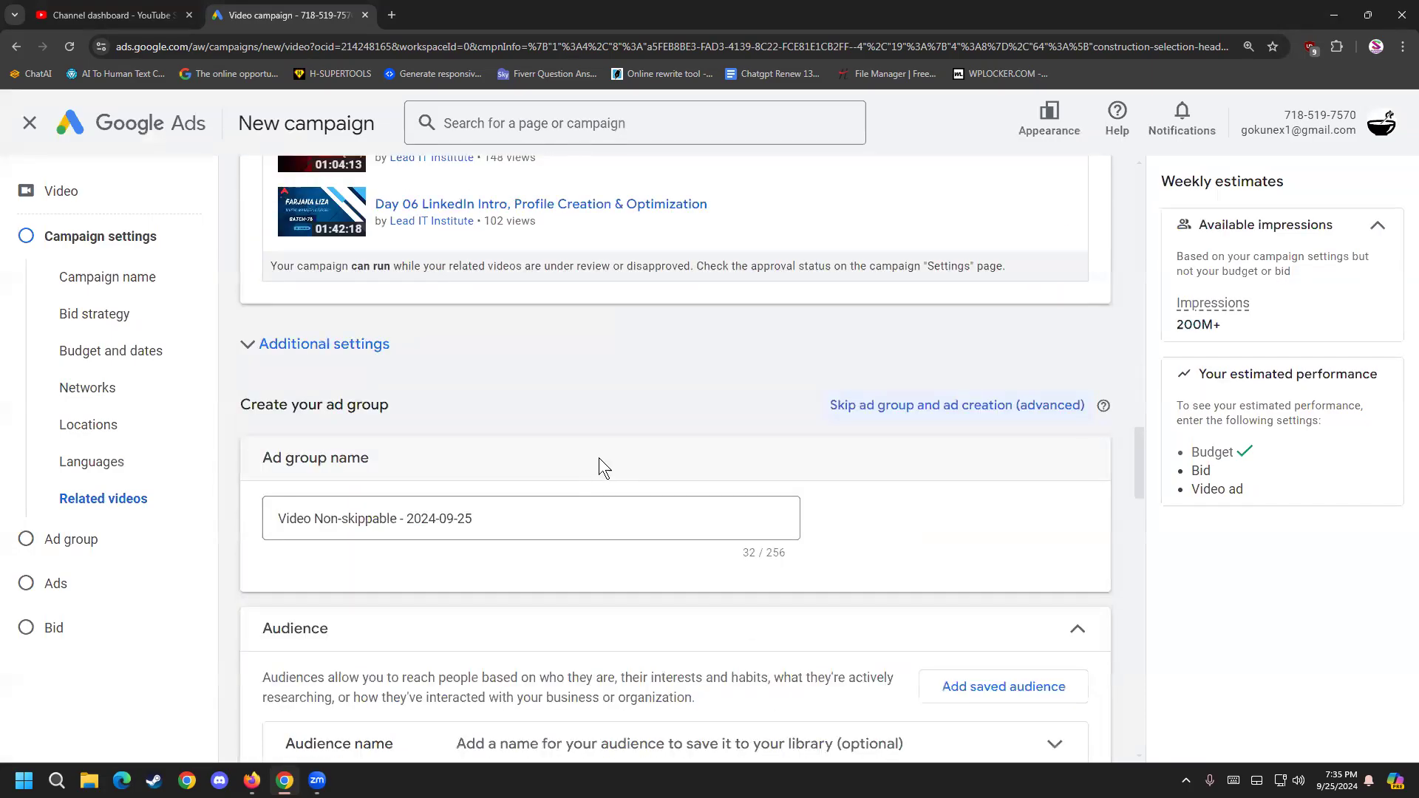
pyautogui.scroll(3, 386, 543)
pyautogui.click(381, 566)
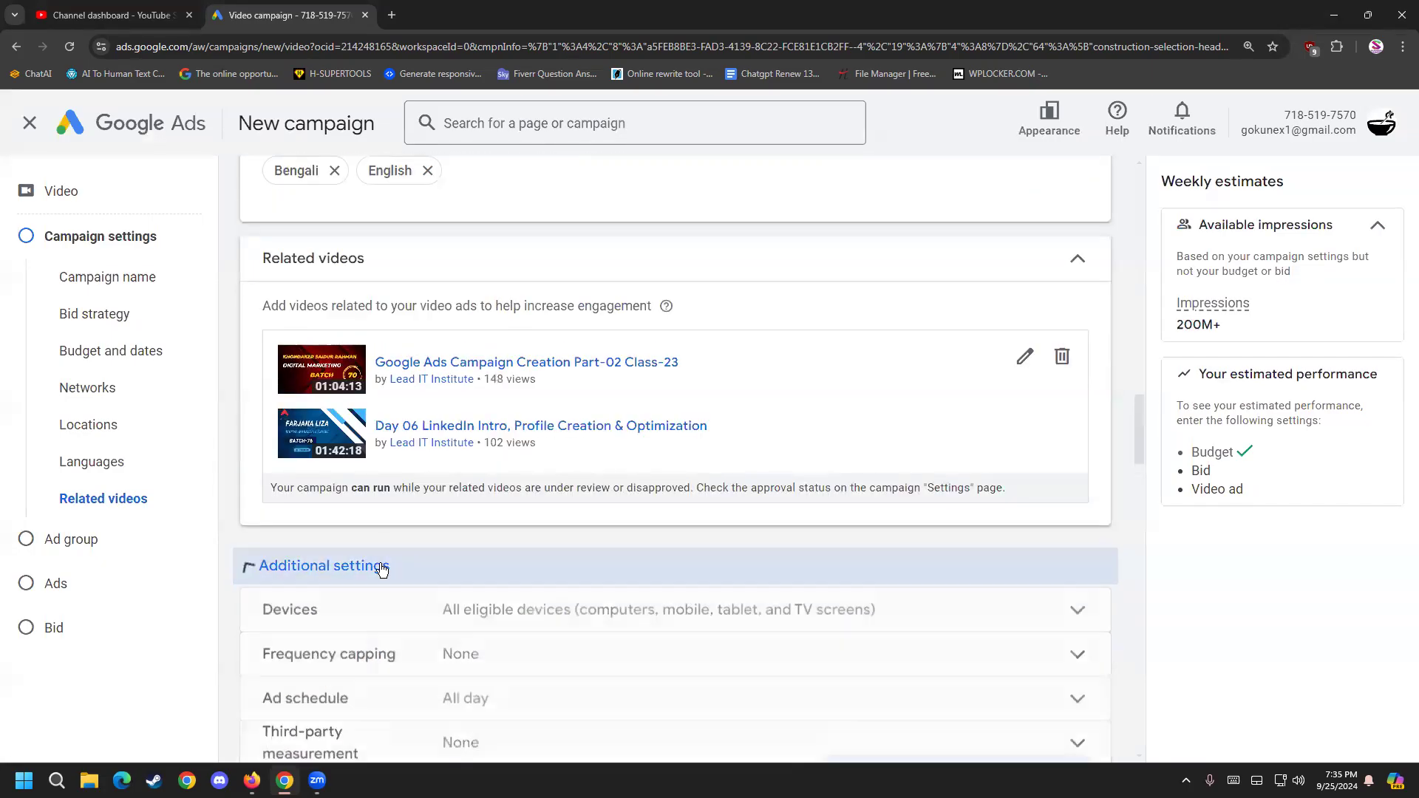
pyautogui.scroll(-2, 388, 568)
pyautogui.scroll(1, 392, 564)
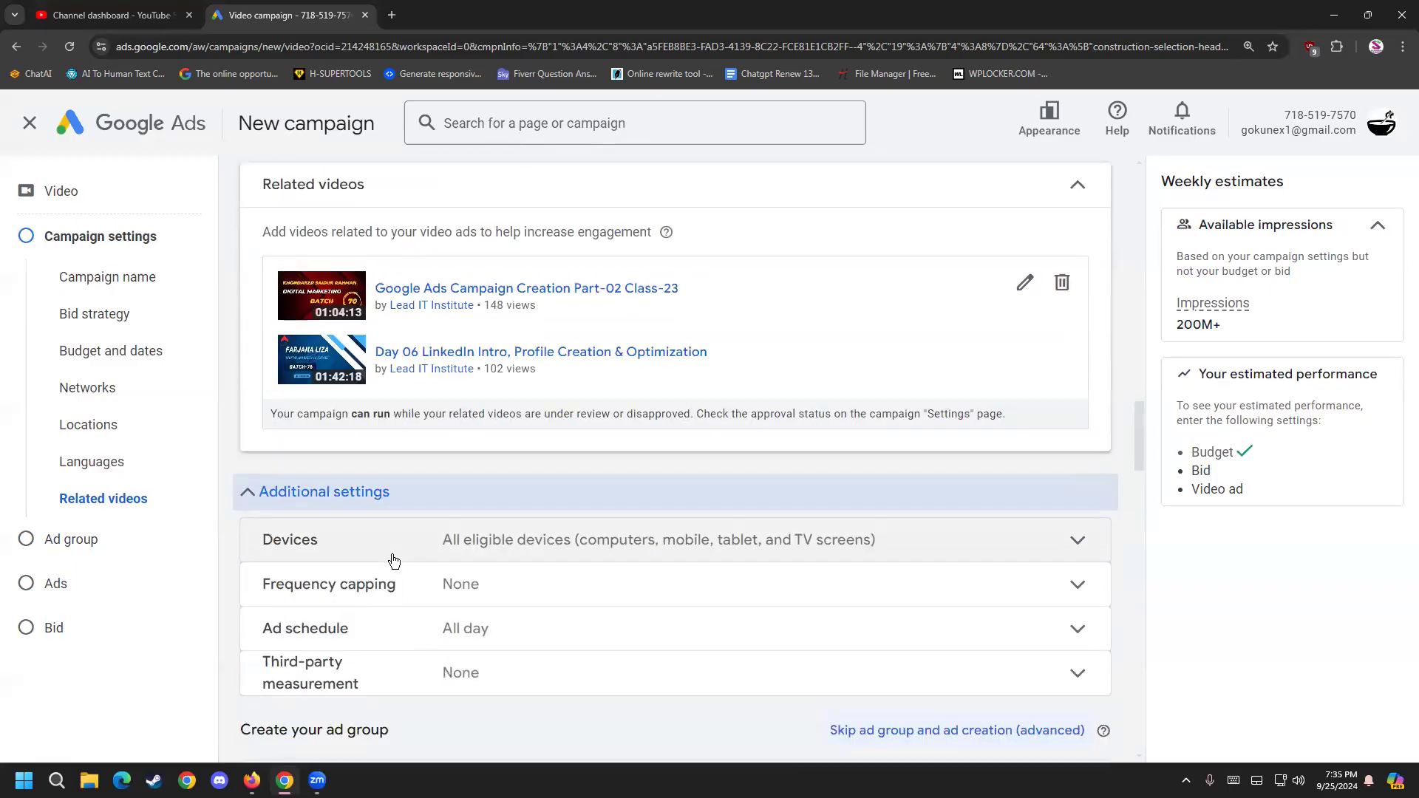
pyautogui.scroll(-1, 557, 574)
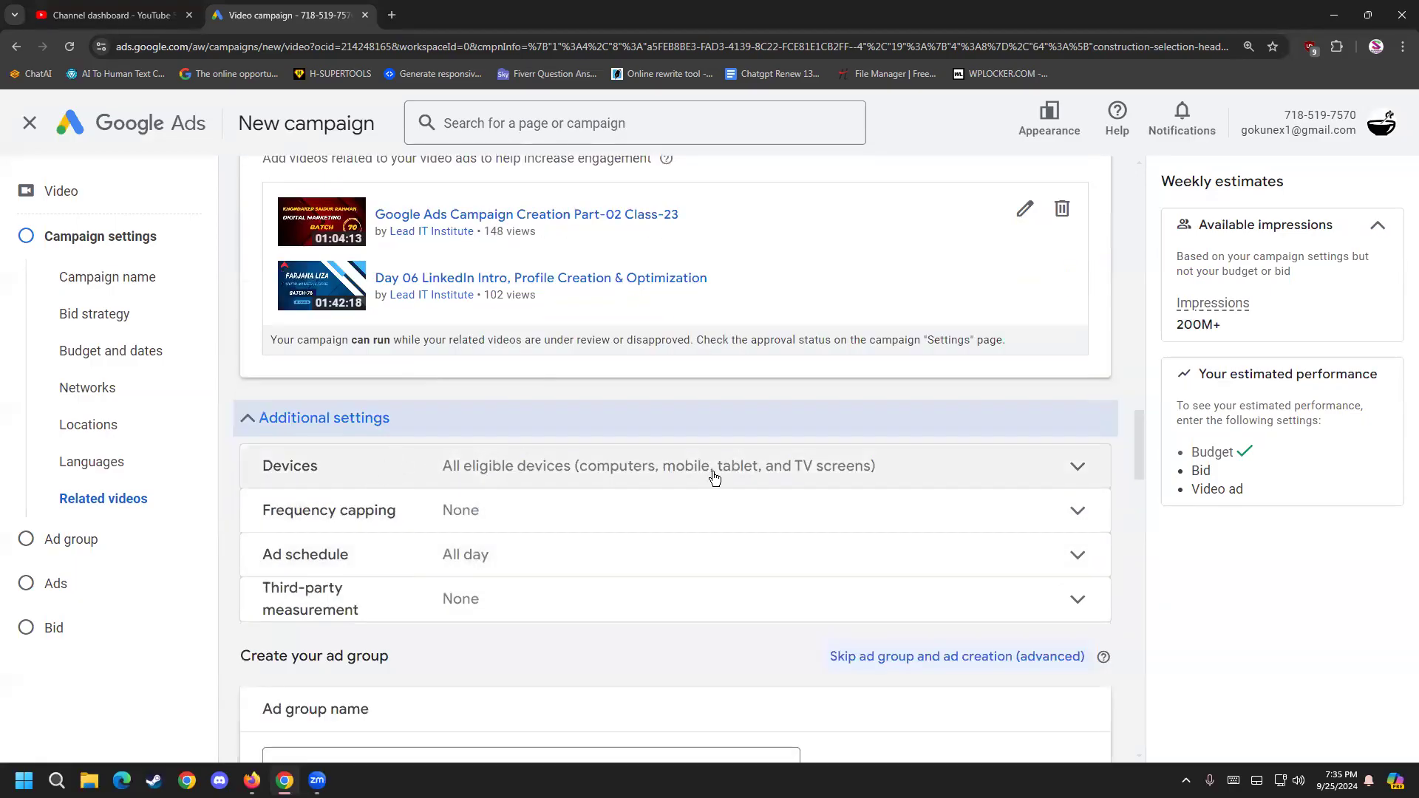
# Step: Change the Devices setting to specific targeting for devices and review the device types and advanced mobile and tablet options
pyautogui.click(1078, 468)
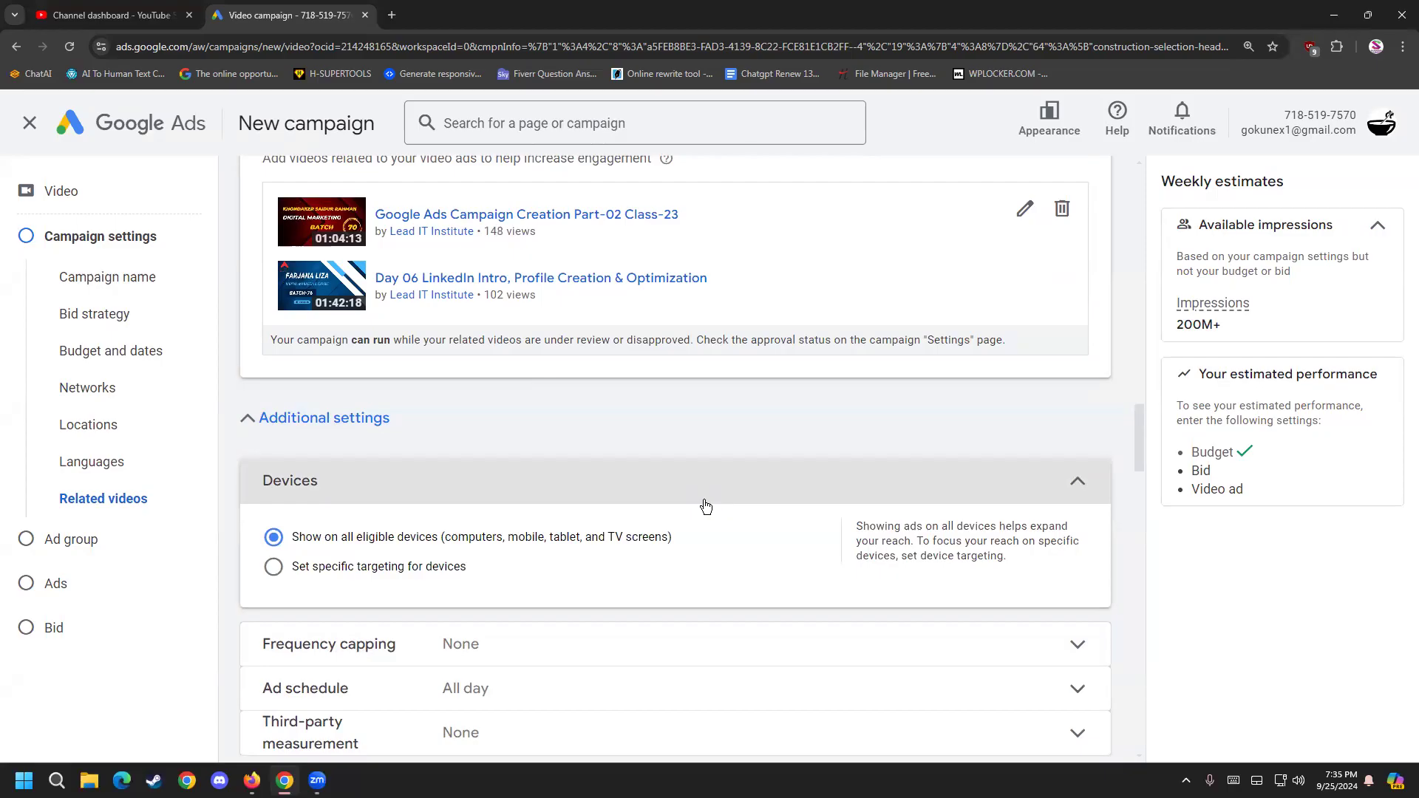
pyautogui.click(458, 579)
pyautogui.scroll(-3, 458, 580)
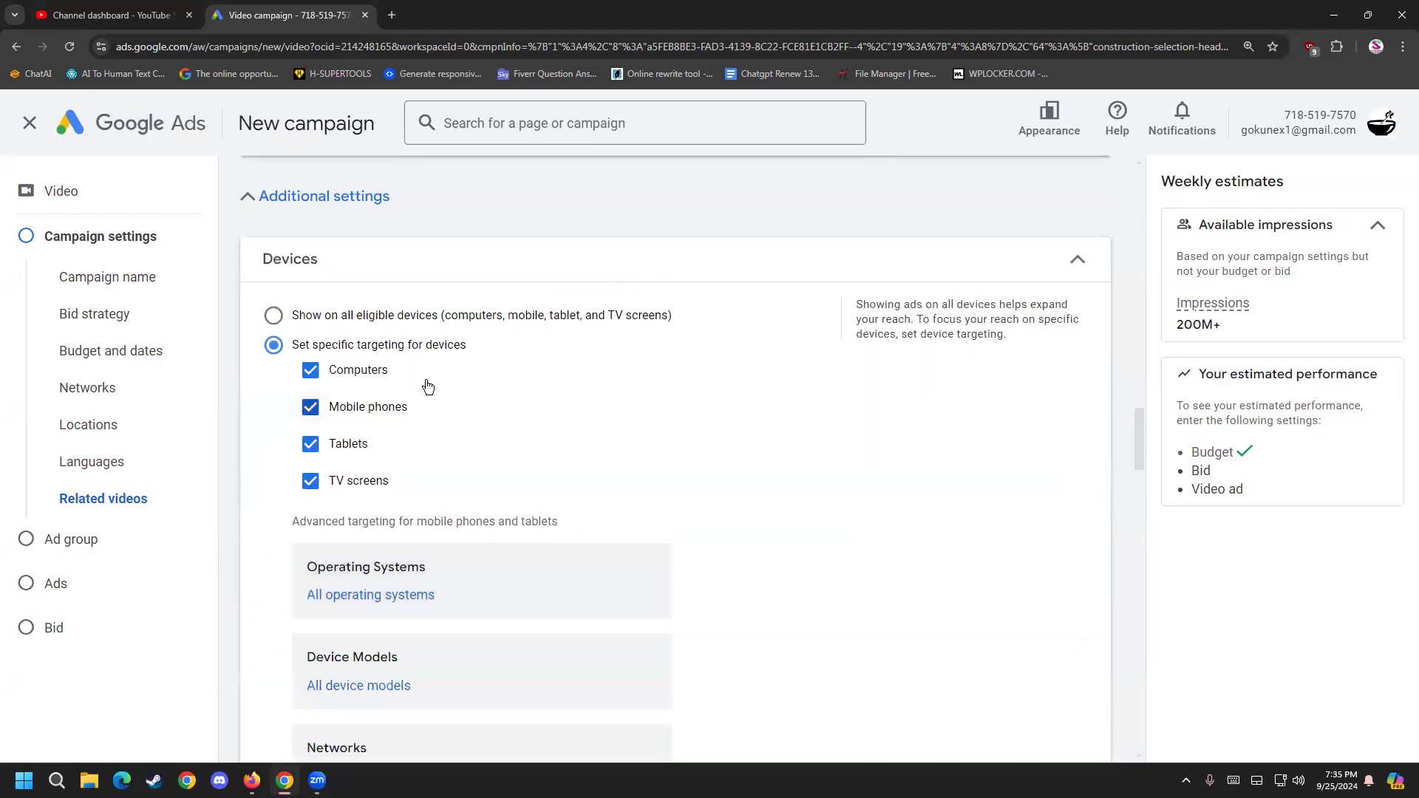
pyautogui.scroll(-2, 473, 414)
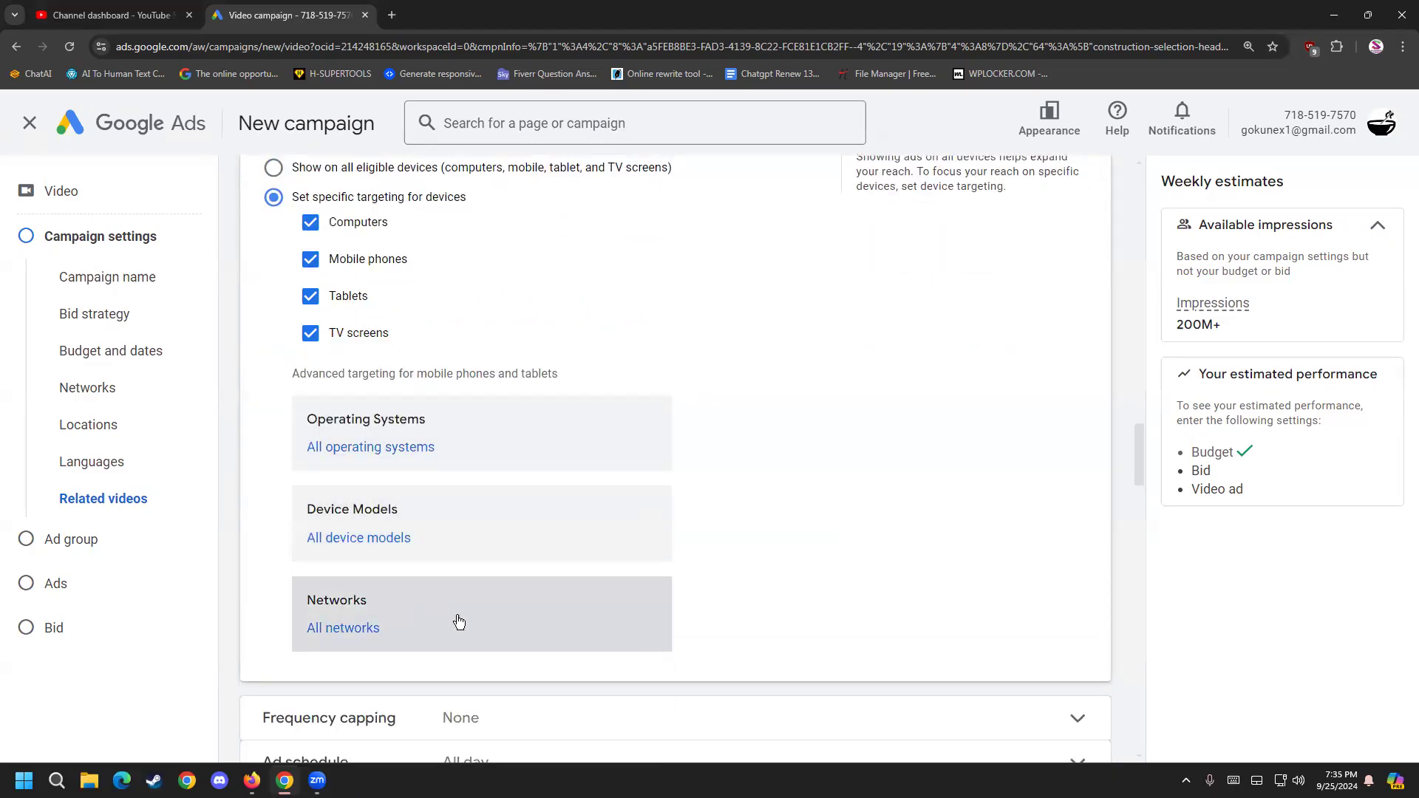
# Step: Set the campaign's Devices option back to showing on all eligible devices and collapse the section
pyautogui.scroll(4, 473, 621)
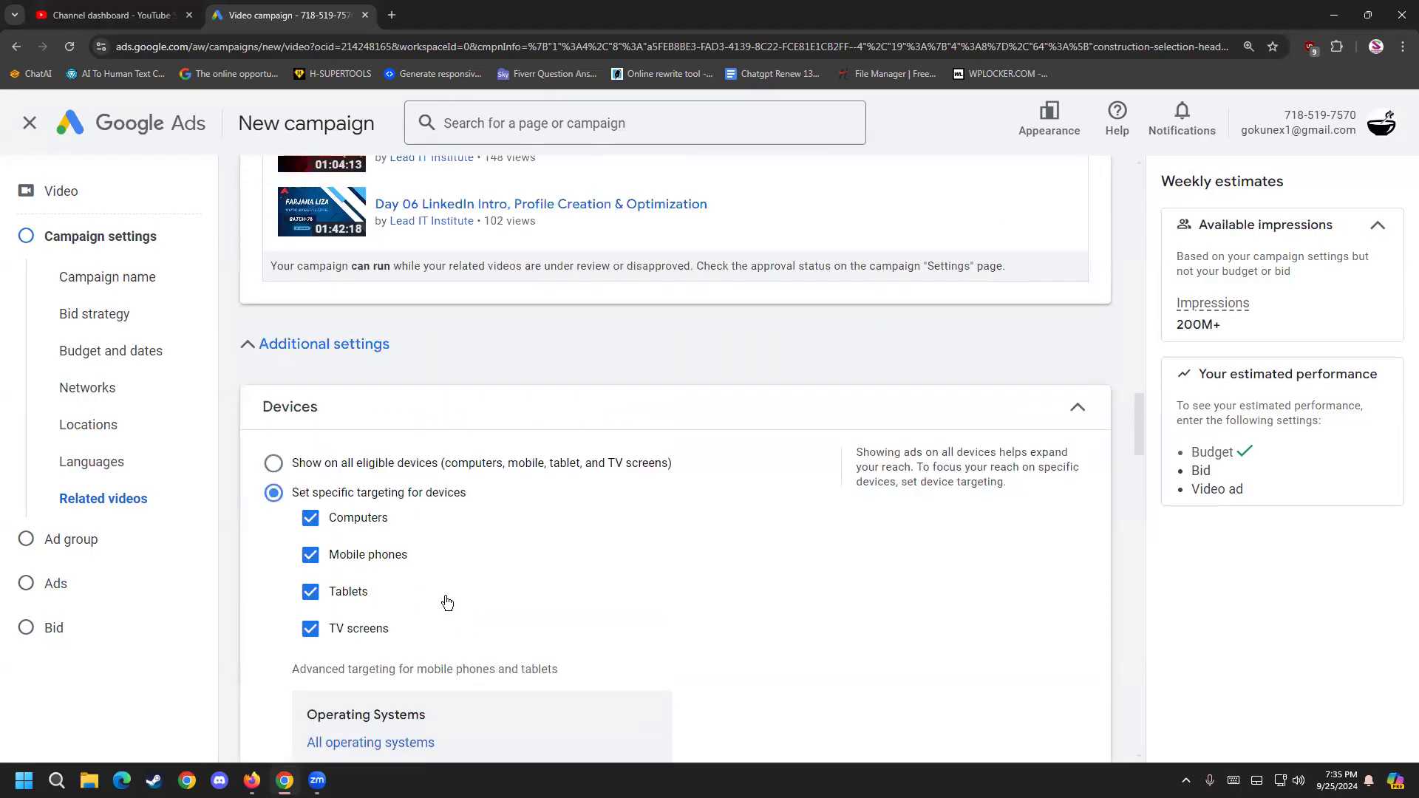
pyautogui.click(399, 464)
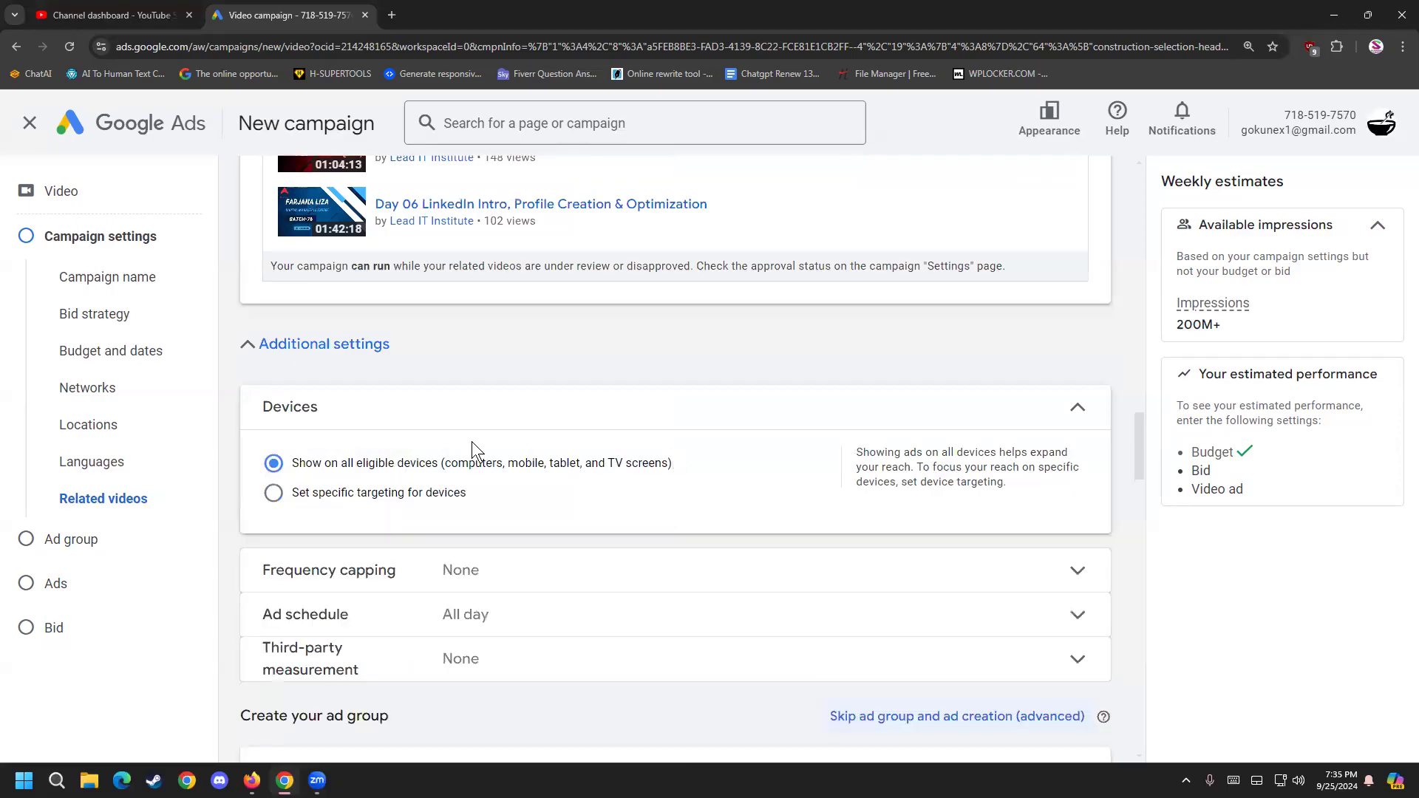
pyautogui.click(1078, 407)
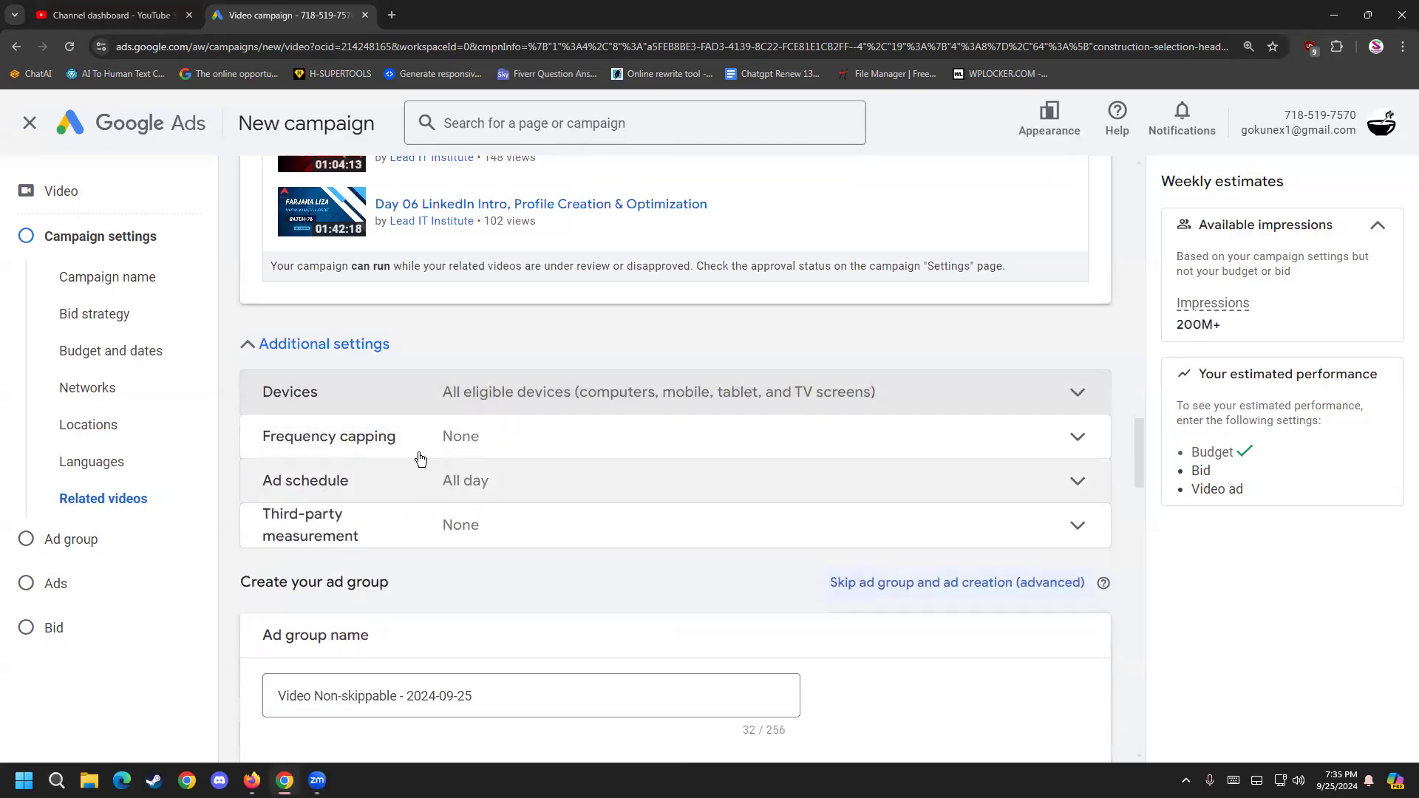
# Step: Turn on Cap impression frequency under Frequency capping and limit the campaign to 4 impressions per day
pyautogui.click(1079, 440)
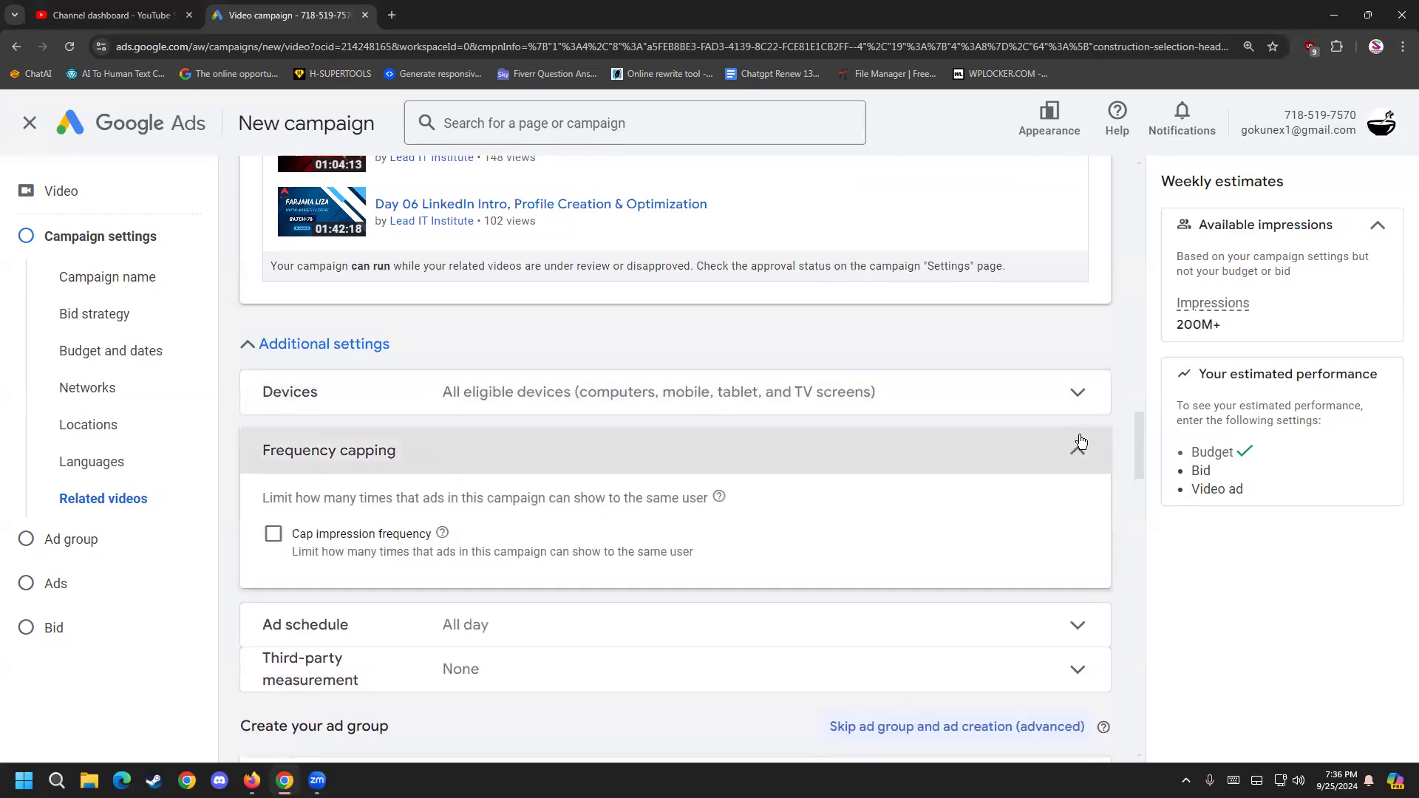
pyautogui.click(300, 535)
pyautogui.click(352, 613)
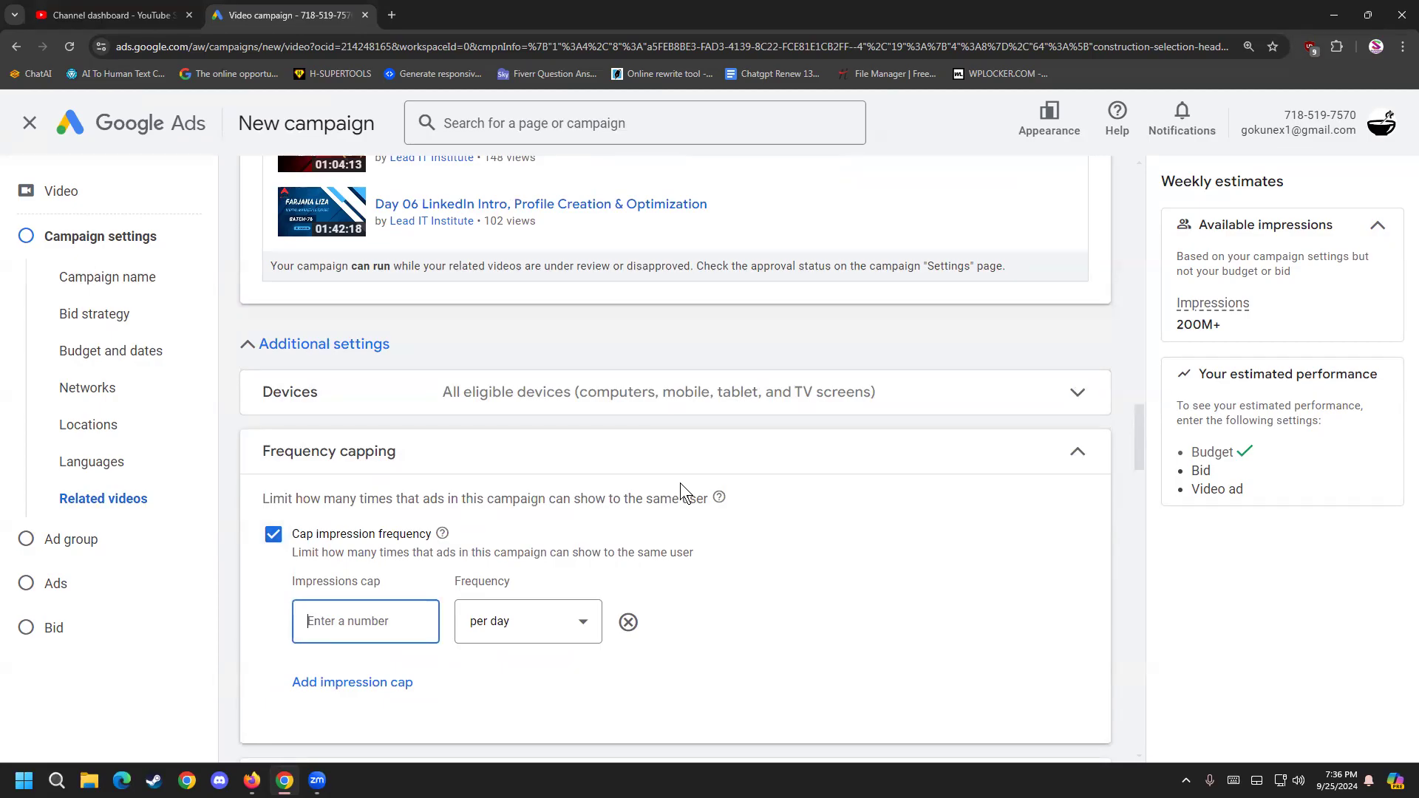
pyautogui.write('4')
pyautogui.click(599, 539)
pyautogui.moveTo(662, 547); pyautogui.dragTo(479, 535)
pyautogui.click(484, 535)
pyautogui.click(356, 624)
pyautogui.scroll(-1, 362, 628)
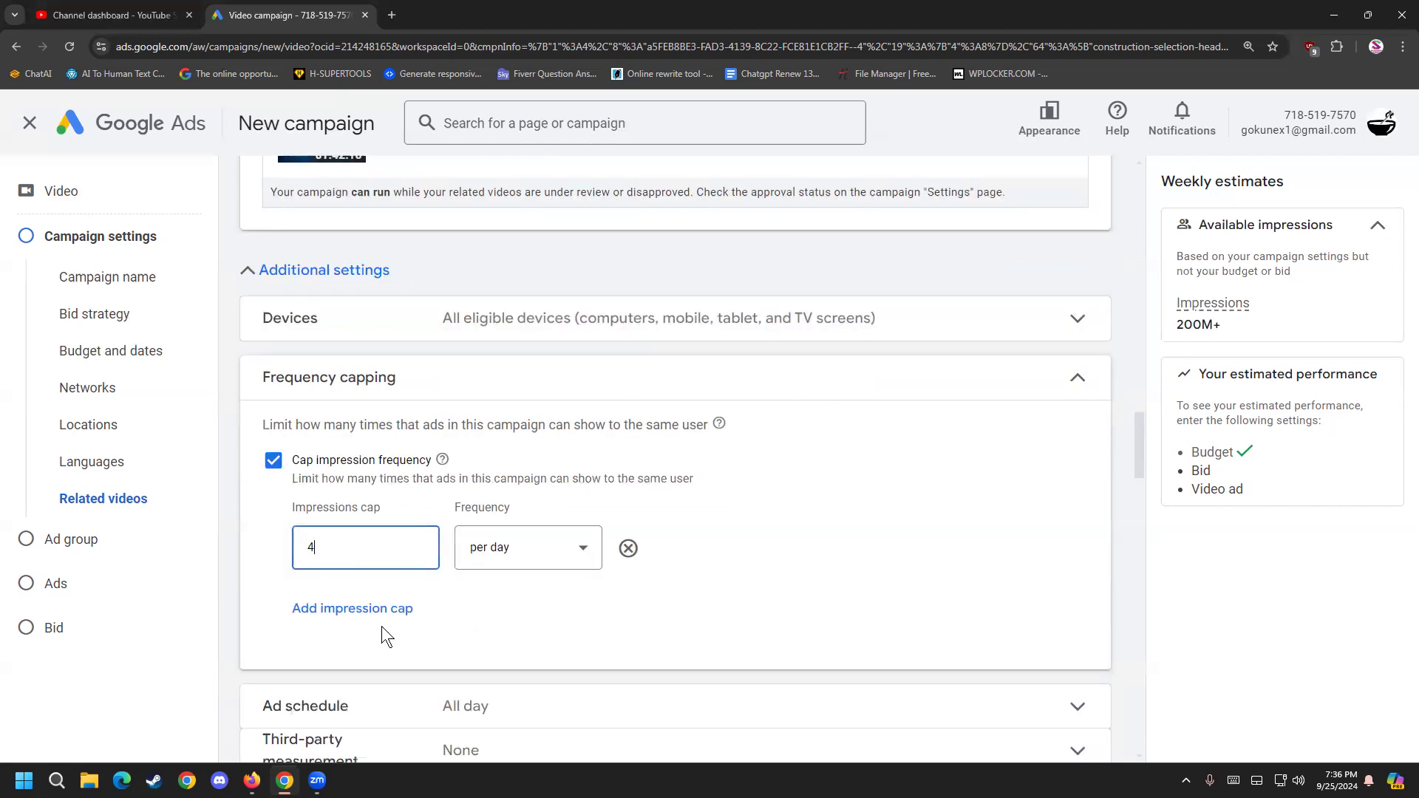
pyautogui.click(1077, 377)
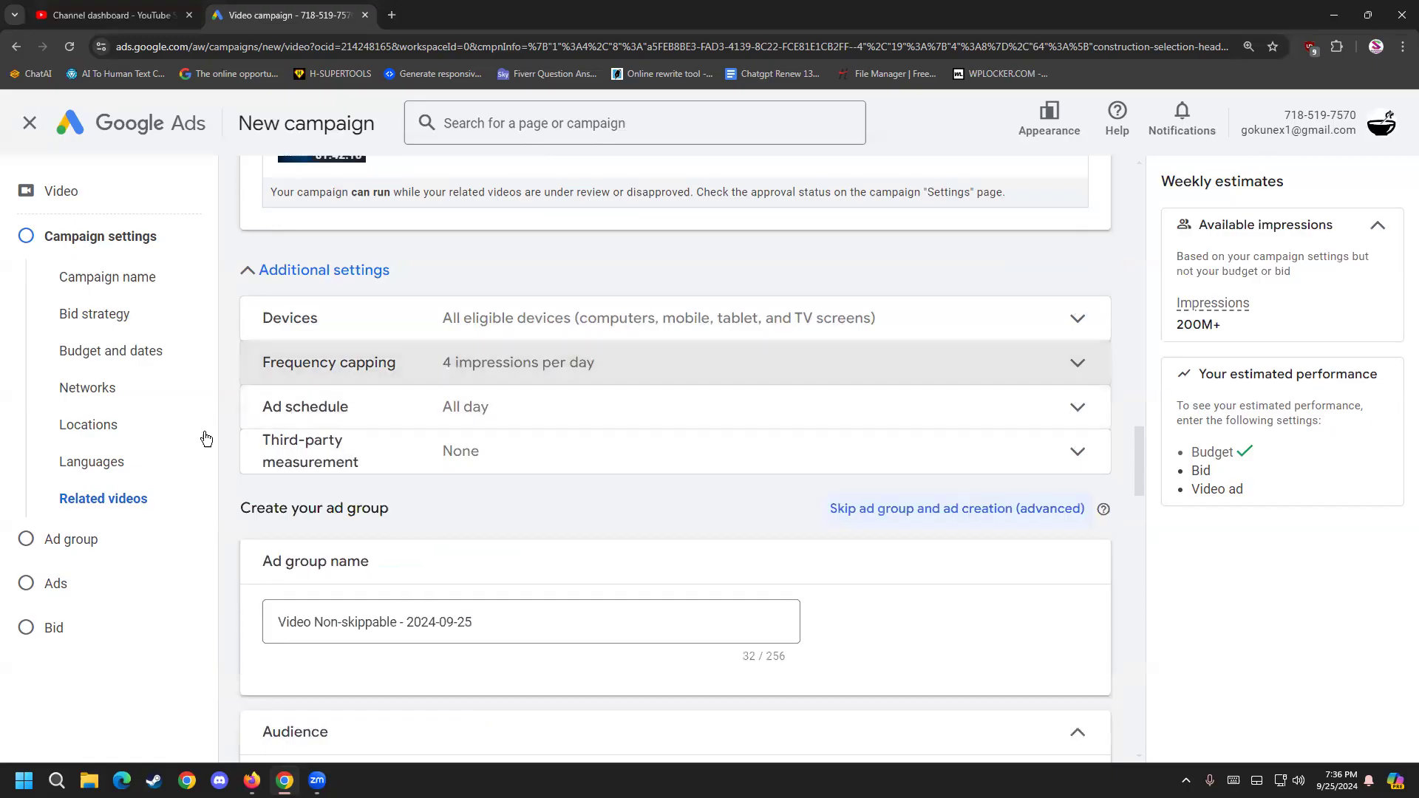
# Step: Schedule the ads for all days from 8:00 AM to 12:00 AM and check the third-party measurement setting
pyautogui.click(1065, 408)
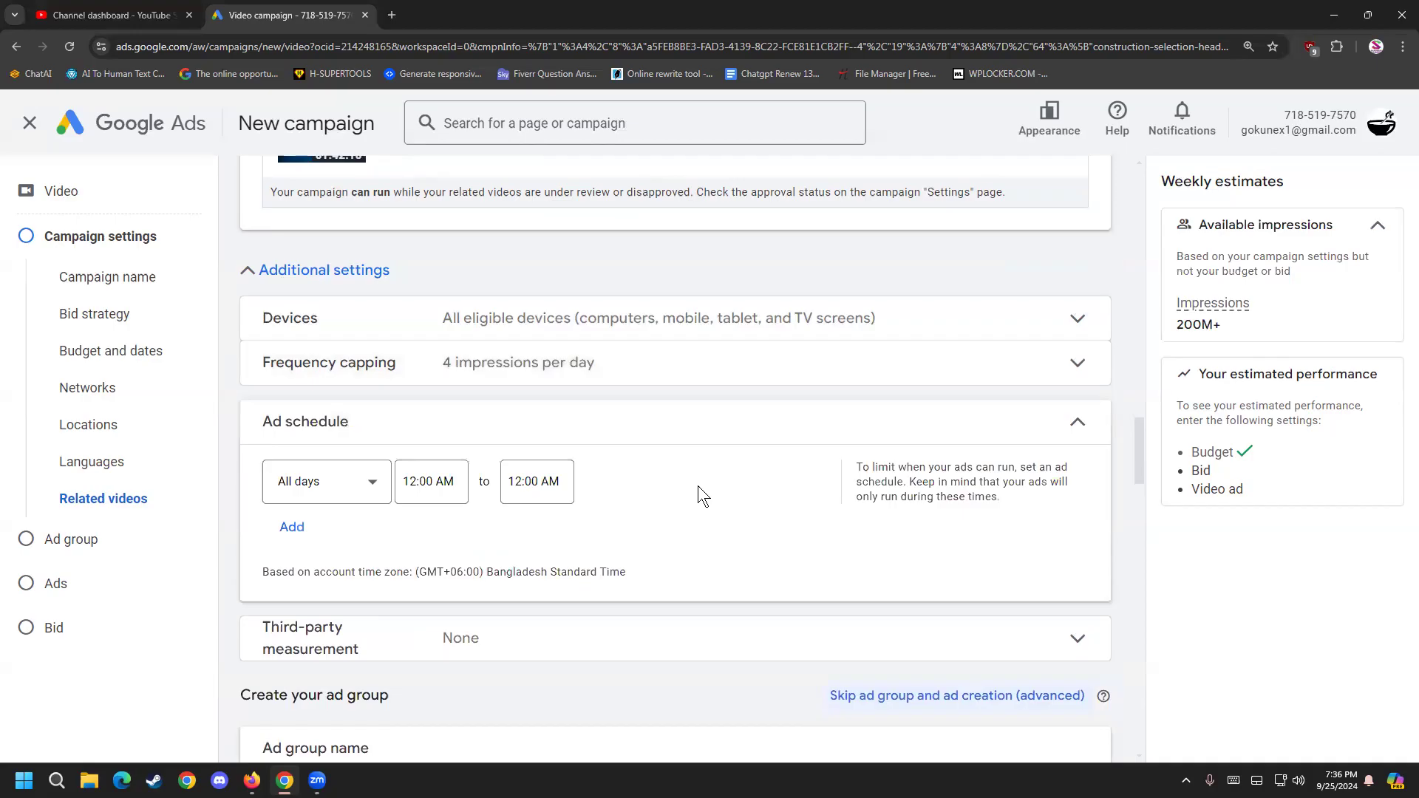
pyautogui.click(412, 481)
pyautogui.scroll(-5, 472, 268)
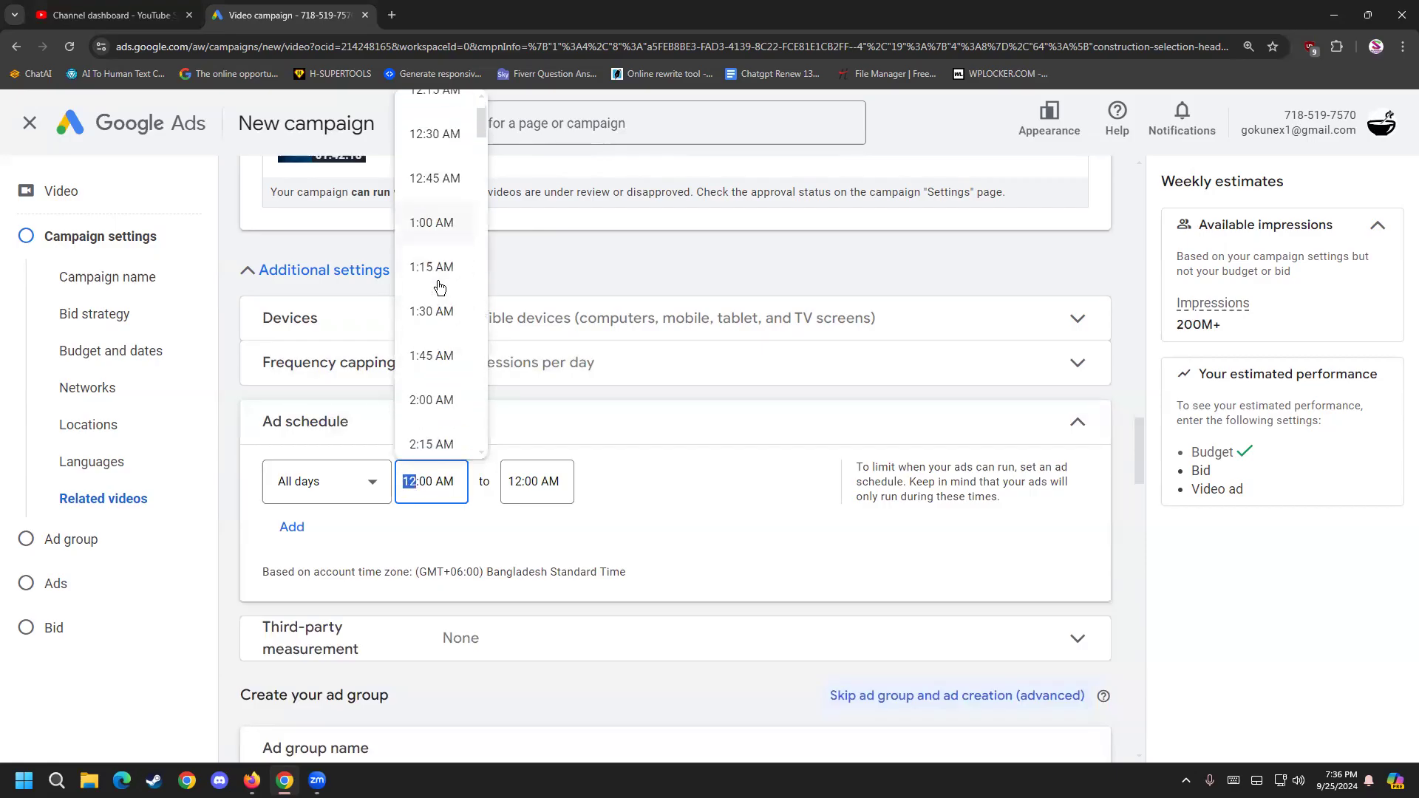
pyautogui.scroll(-7, 454, 323)
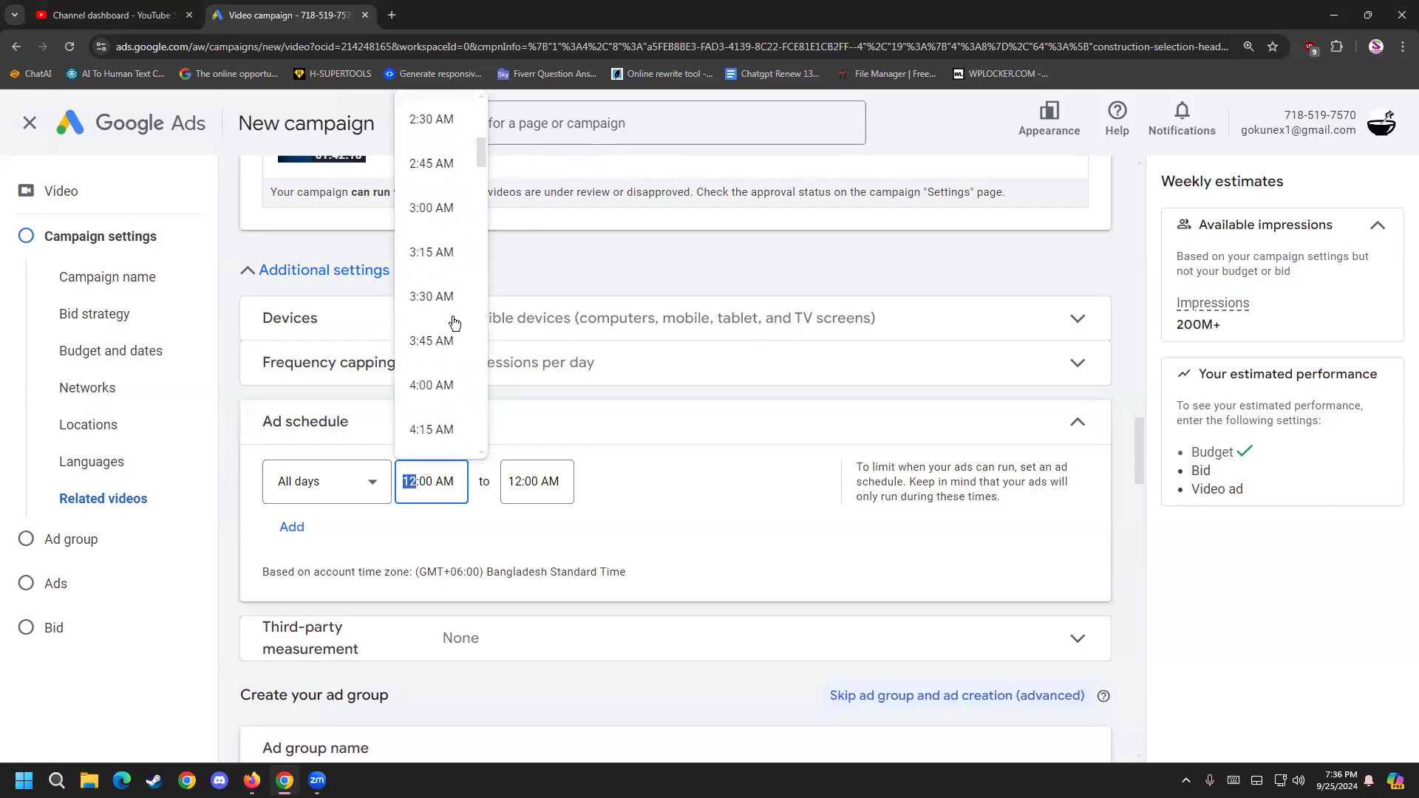
pyautogui.scroll(-3, 452, 337)
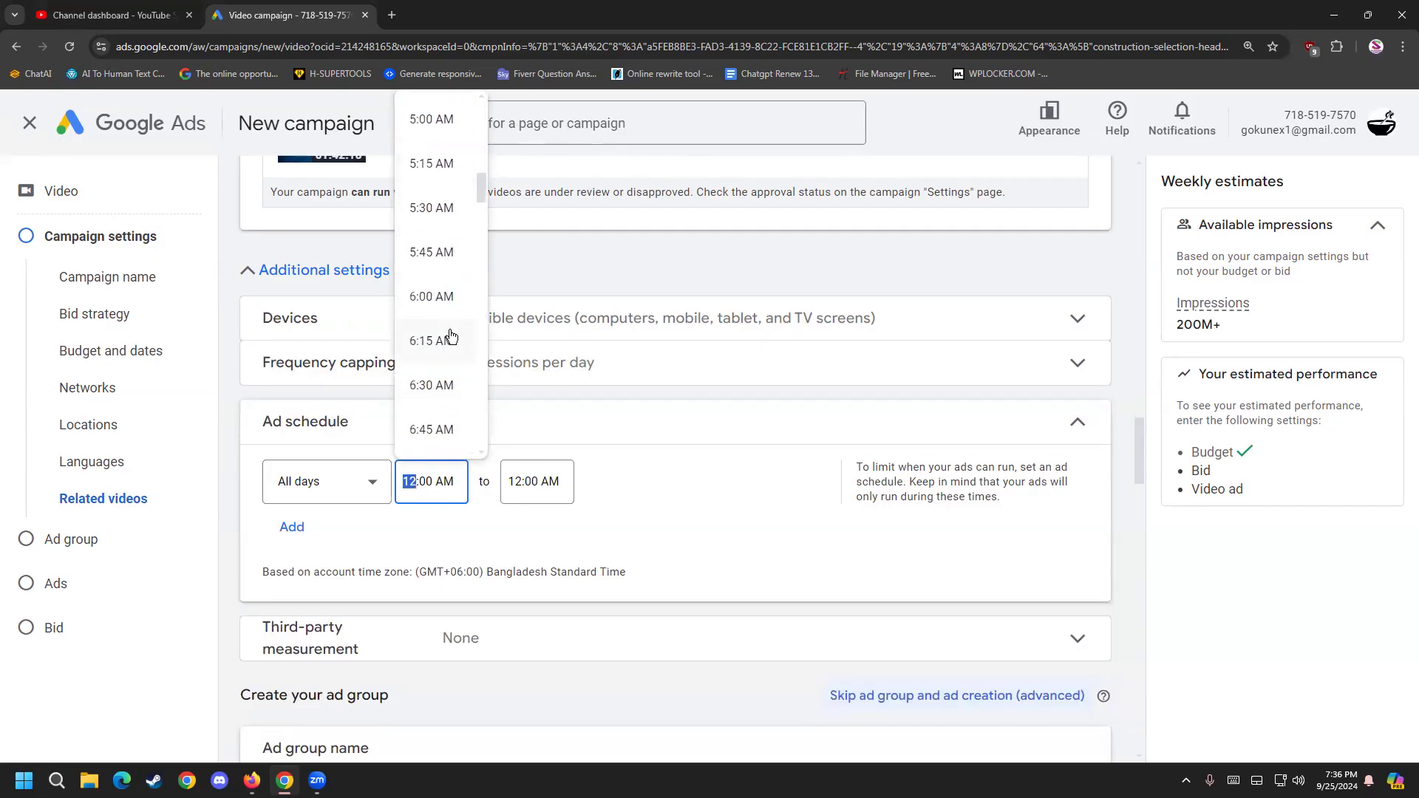
pyautogui.scroll(-2, 451, 405)
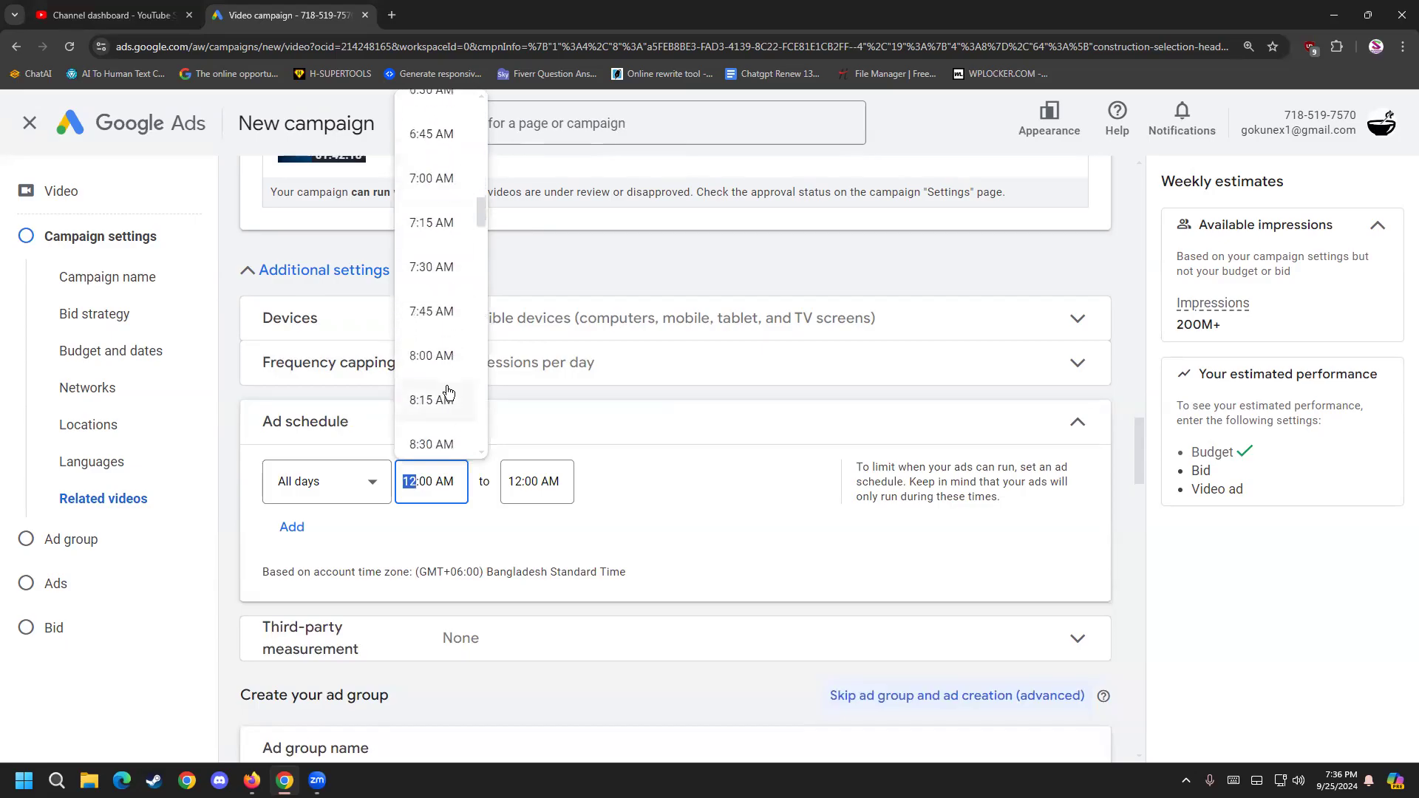
pyautogui.click(451, 357)
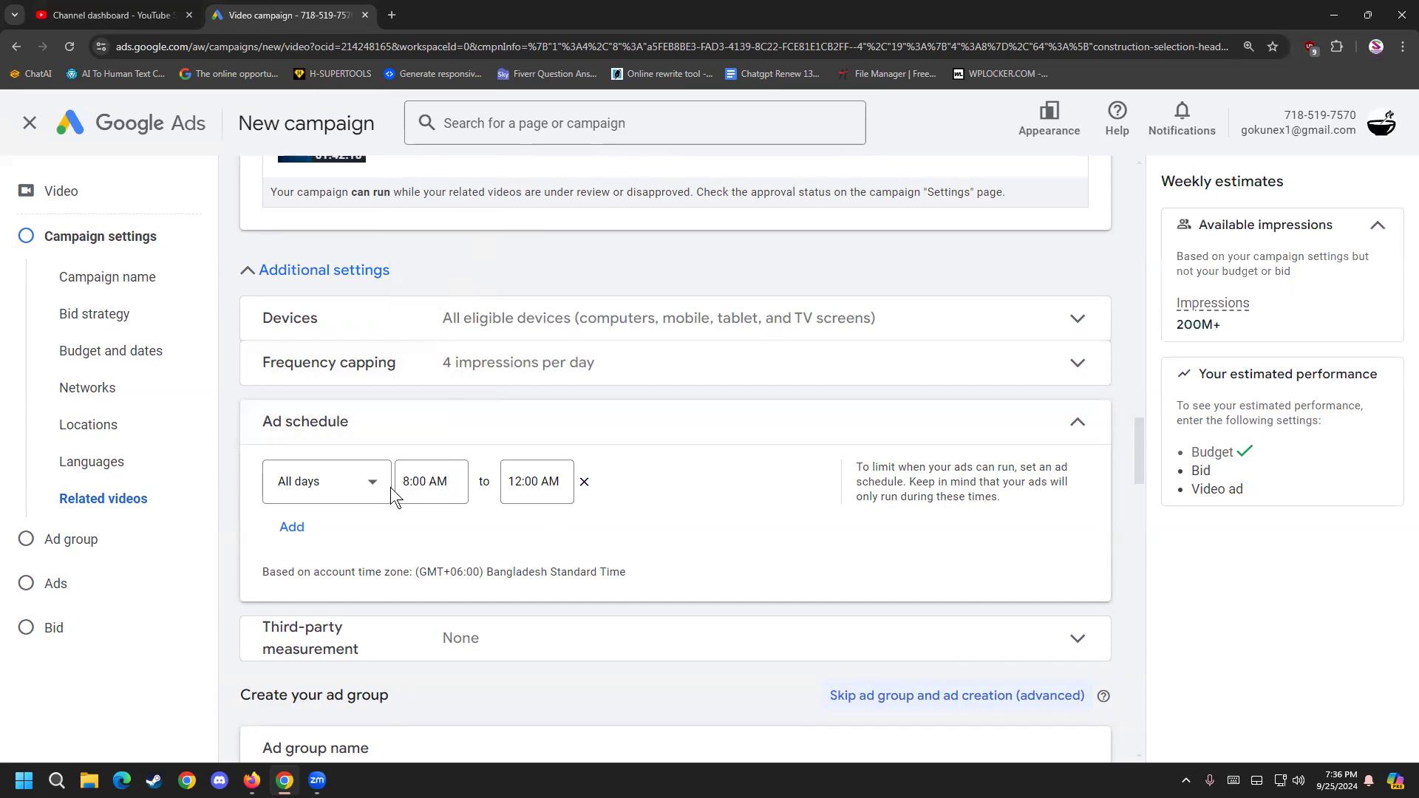
pyautogui.click(1077, 422)
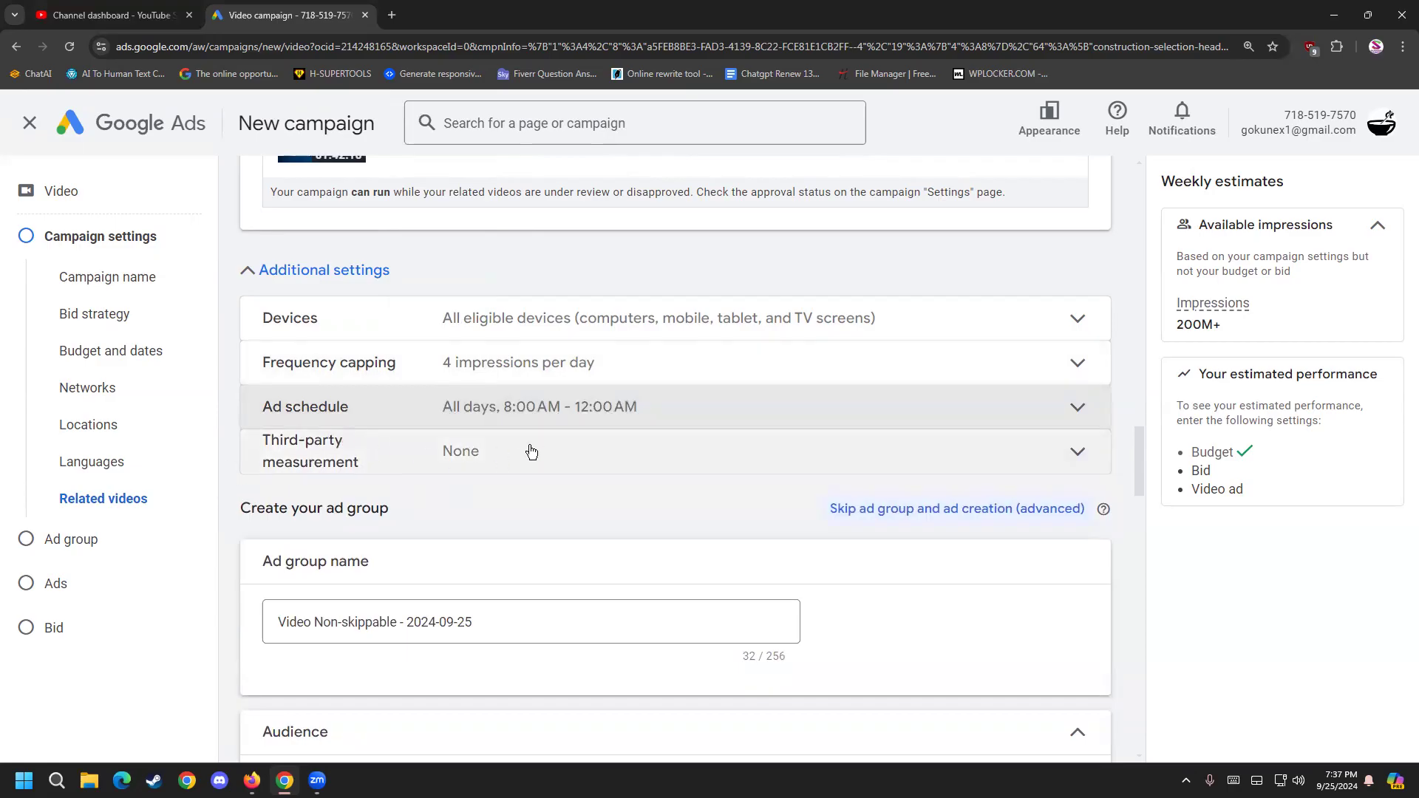
pyautogui.click(1072, 466)
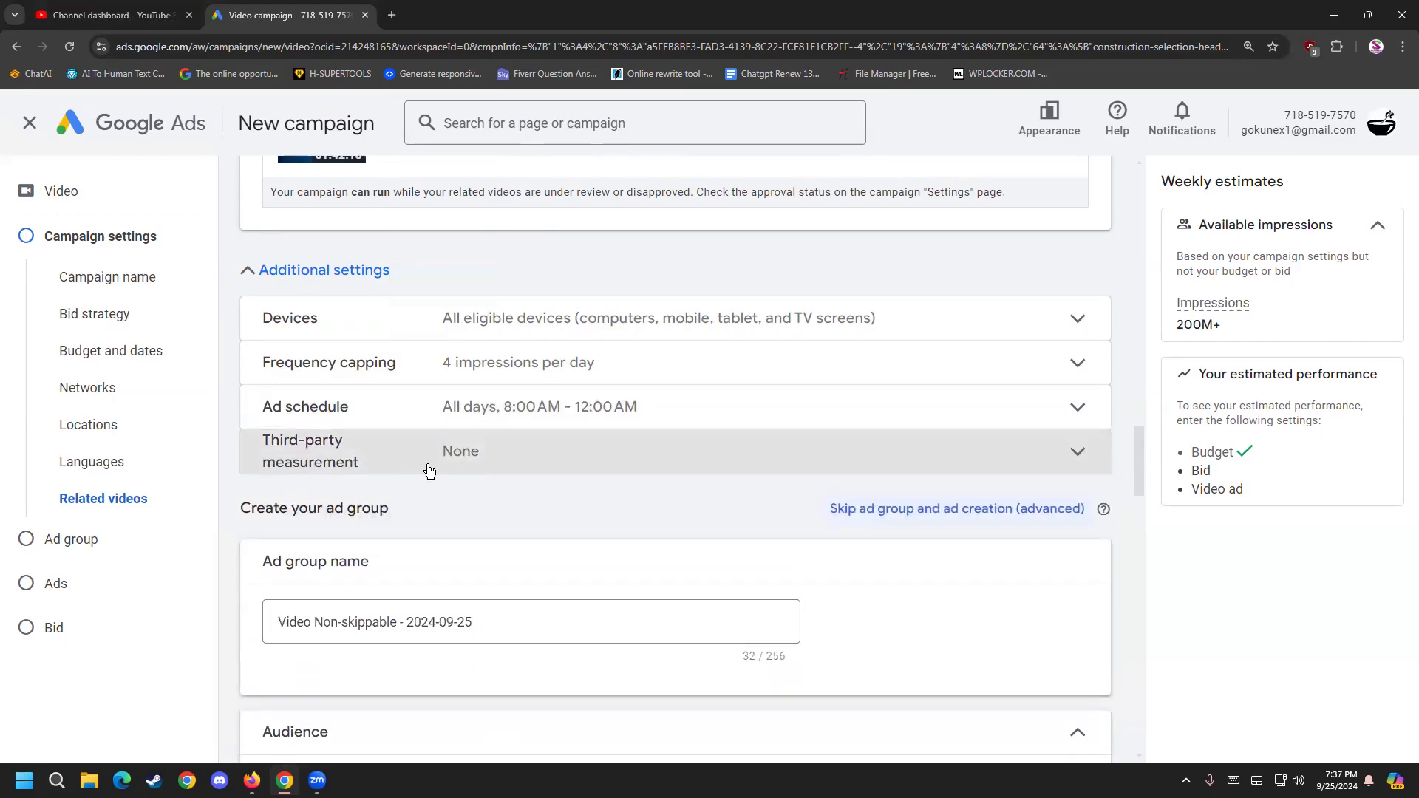
# Step: Rename the ad group as "freelancing course 2", correcting the misspelled first word
pyautogui.scroll(-2, 503, 454)
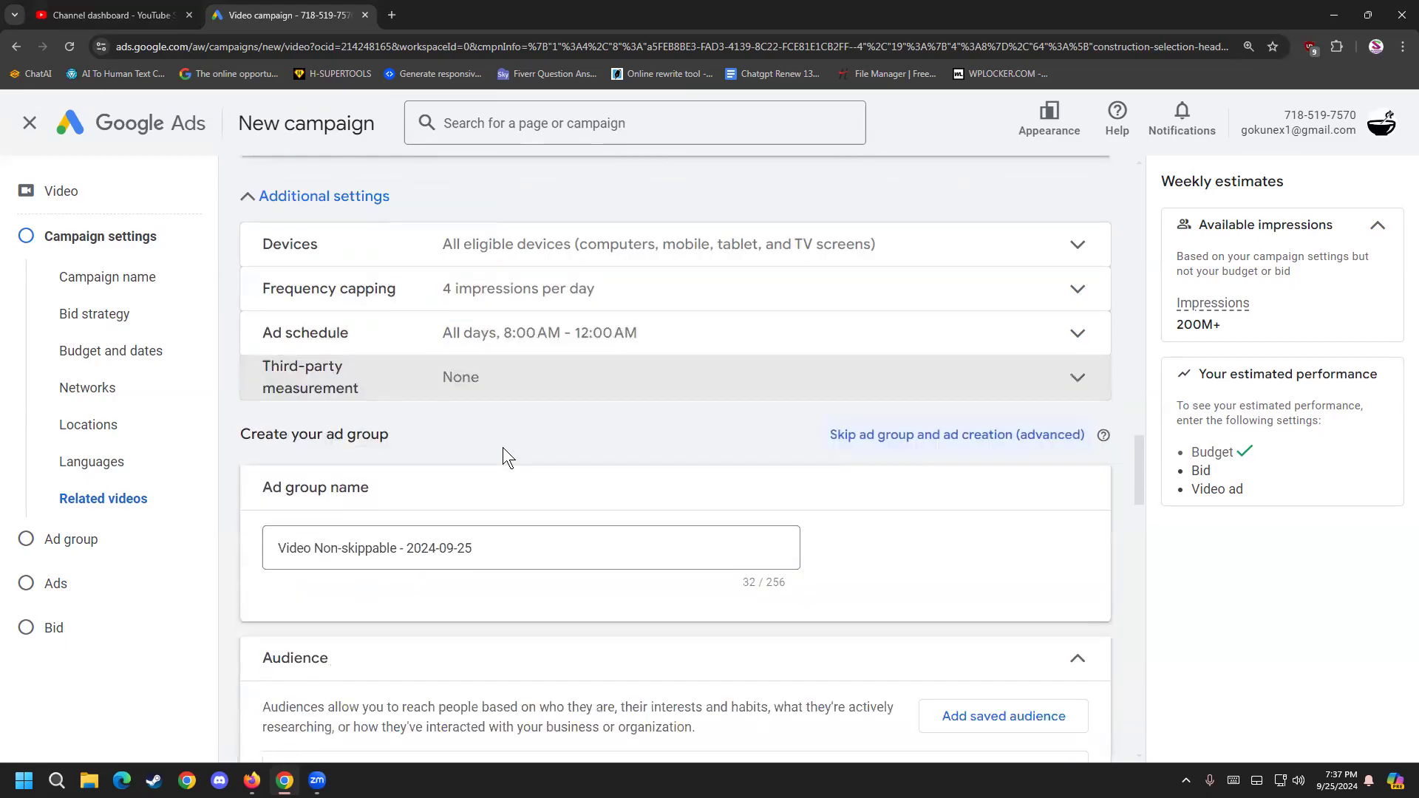
pyautogui.click(494, 473)
pyautogui.moveTo(460, 473); pyautogui.dragTo(277, 471)
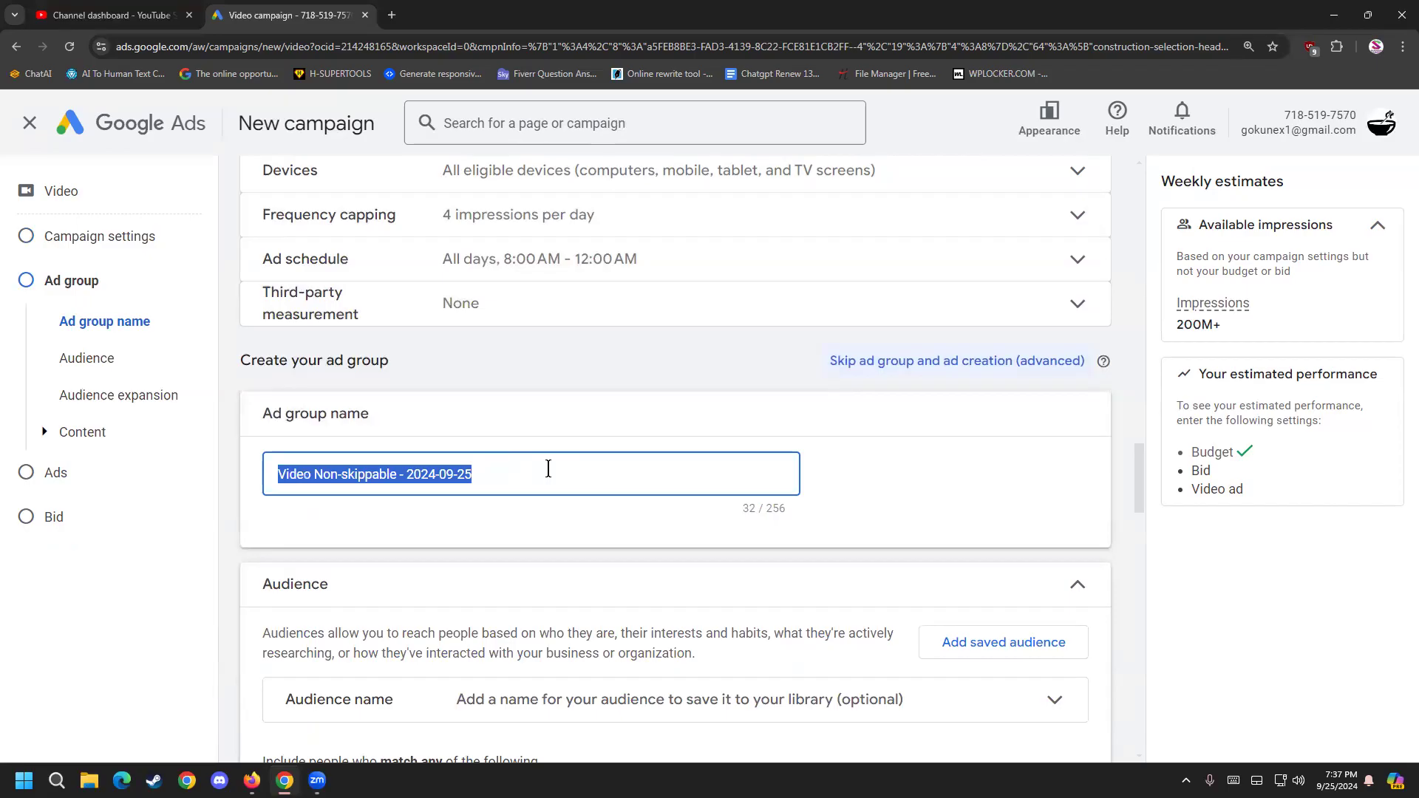
pyautogui.write('freelacing')
pyautogui.press('BackSpace')
pyautogui.press('BackSpace')
pyautogui.press('BackSpace')
pyautogui.press('BackSpace')
pyautogui.press('BackSpace')
pyautogui.write('acing')
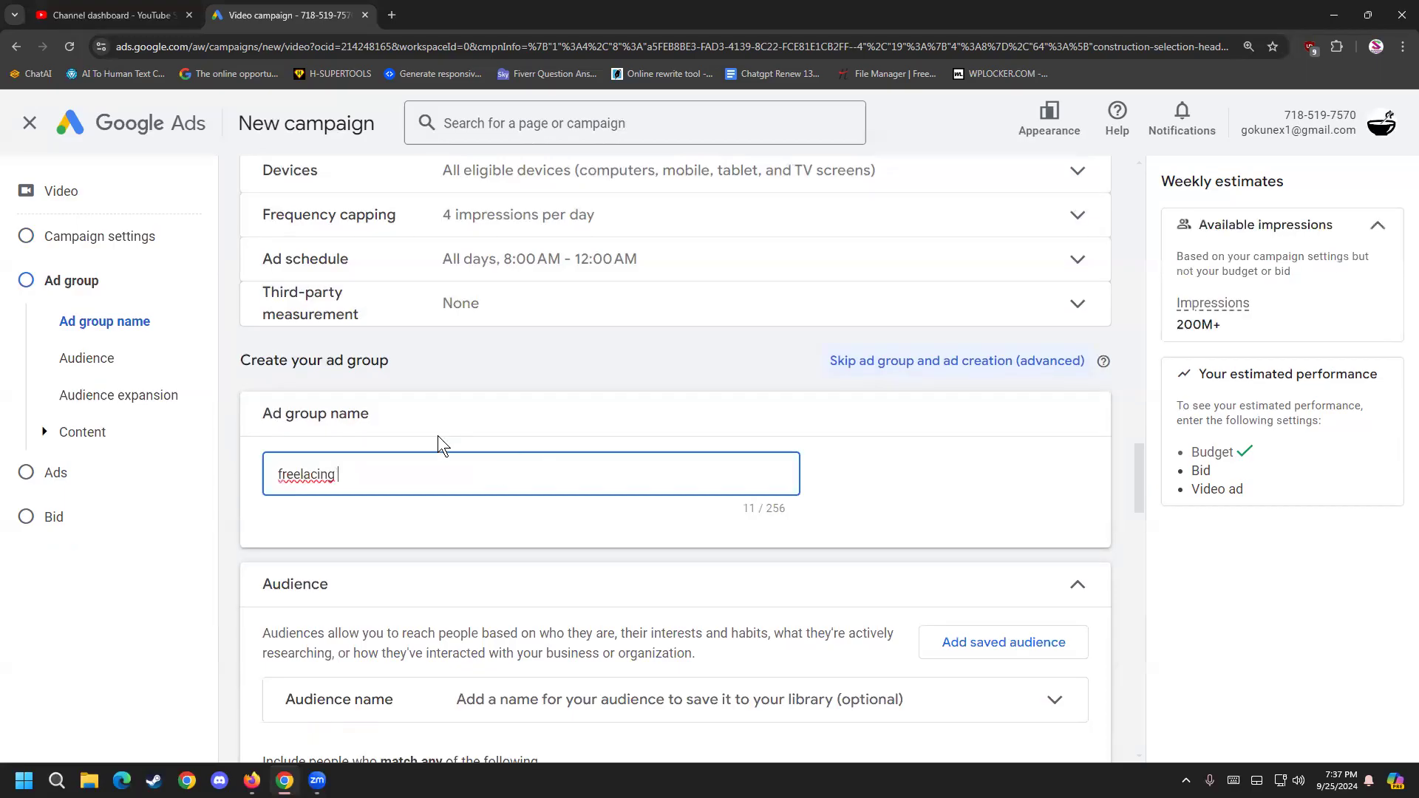
pyautogui.rightClick(304, 474)
pyautogui.click(354, 104)
pyautogui.write('course 2')
pyautogui.click(261, 535)
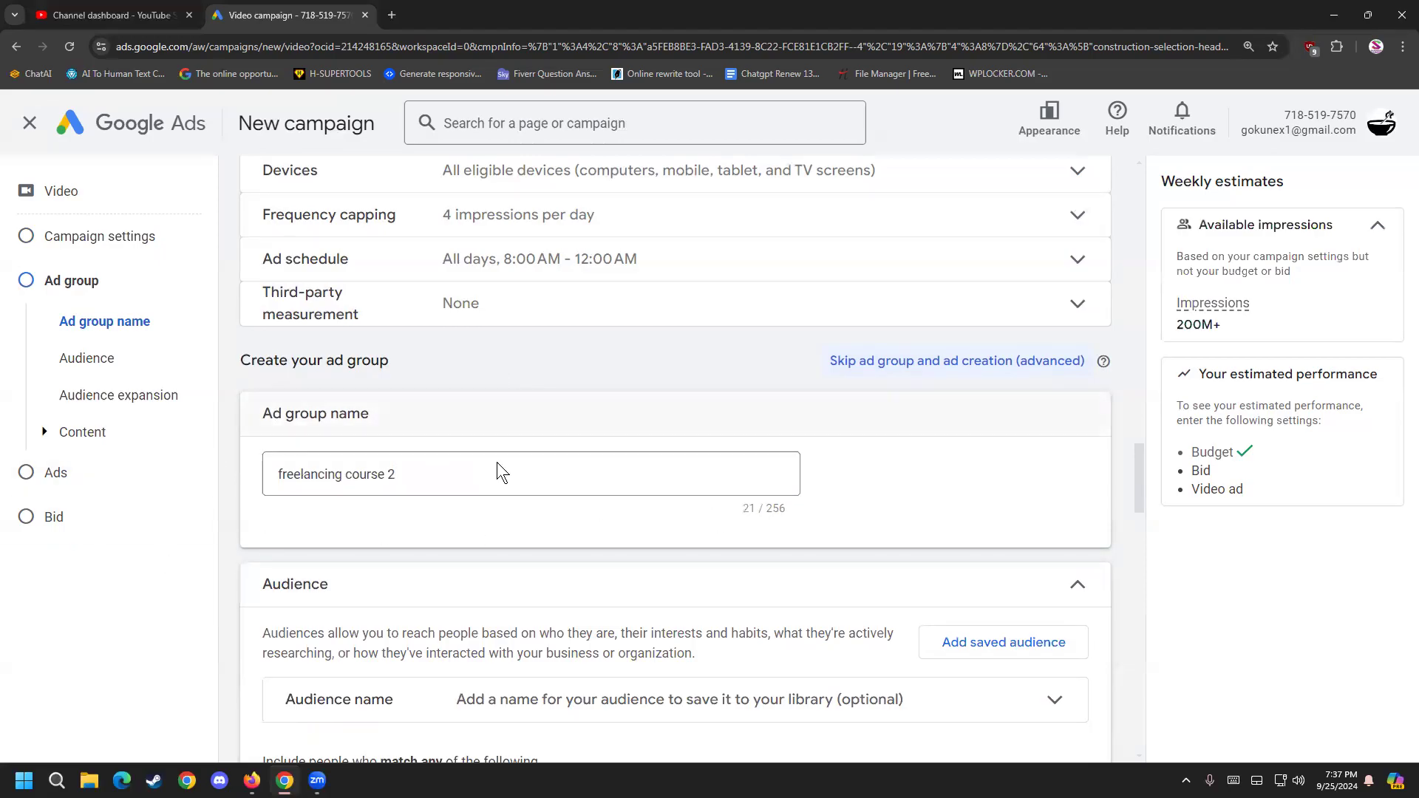
# Step: Expand the audience name and examine the demographics, interests and your data options in the ad group's Audience section
pyautogui.scroll(-2, 277, 518)
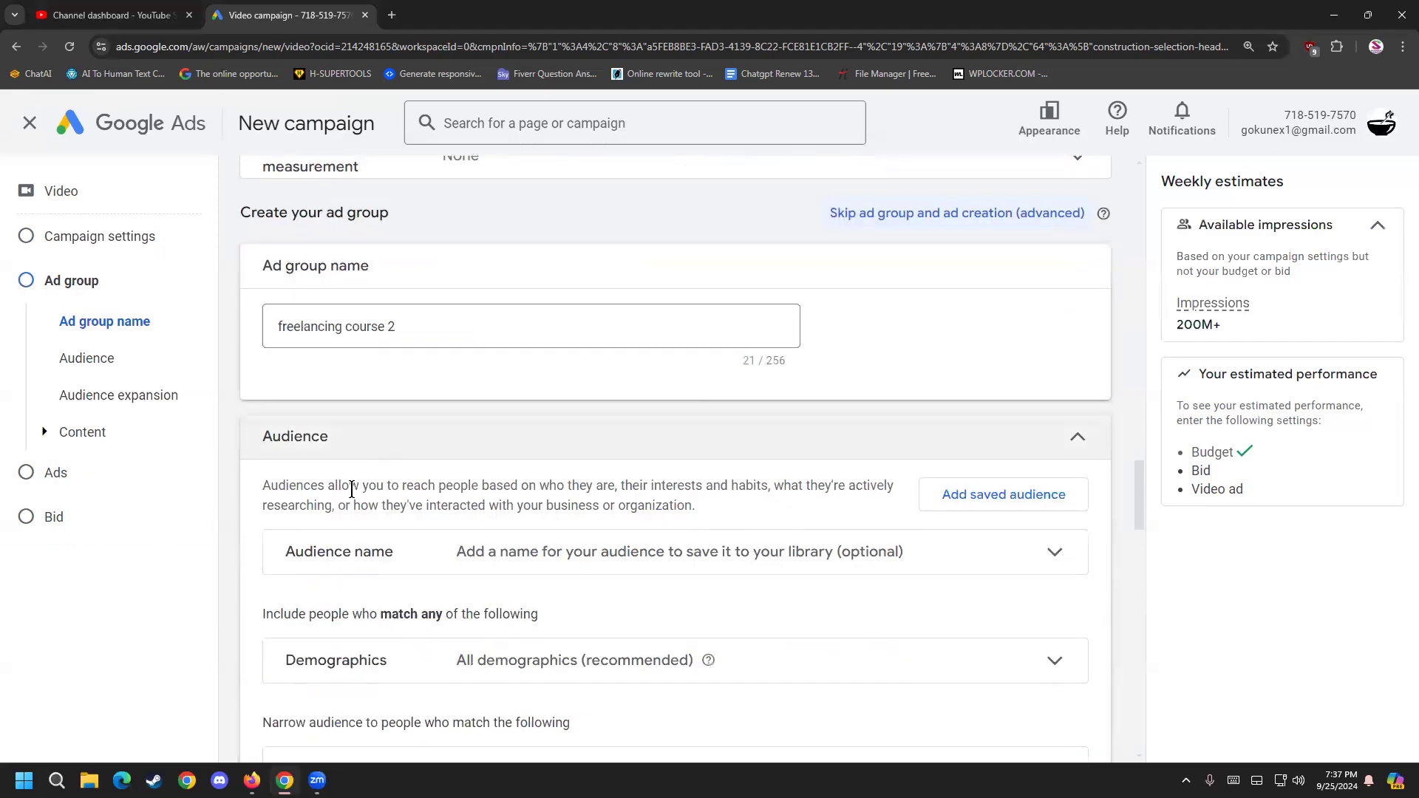
pyautogui.scroll(-1, 338, 506)
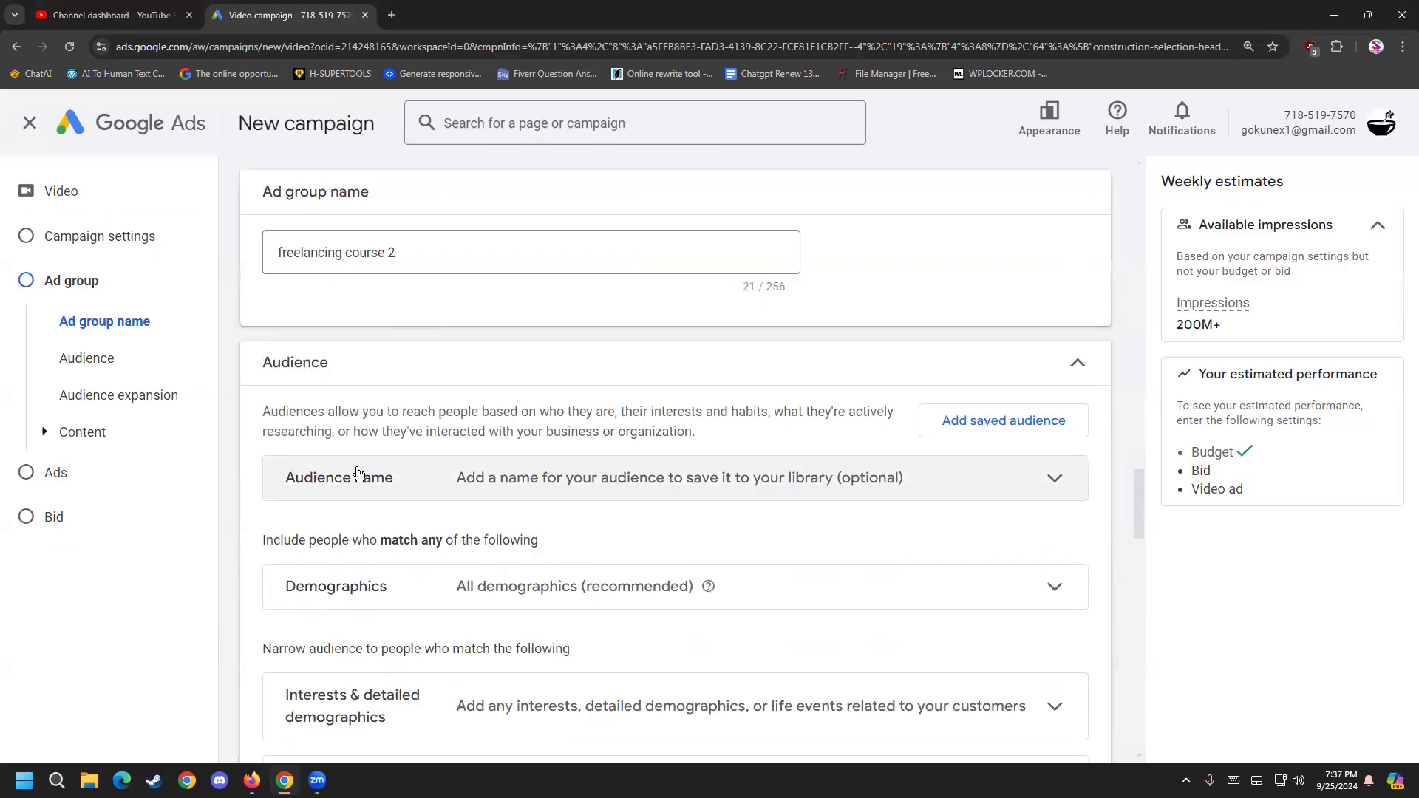
pyautogui.click(1056, 479)
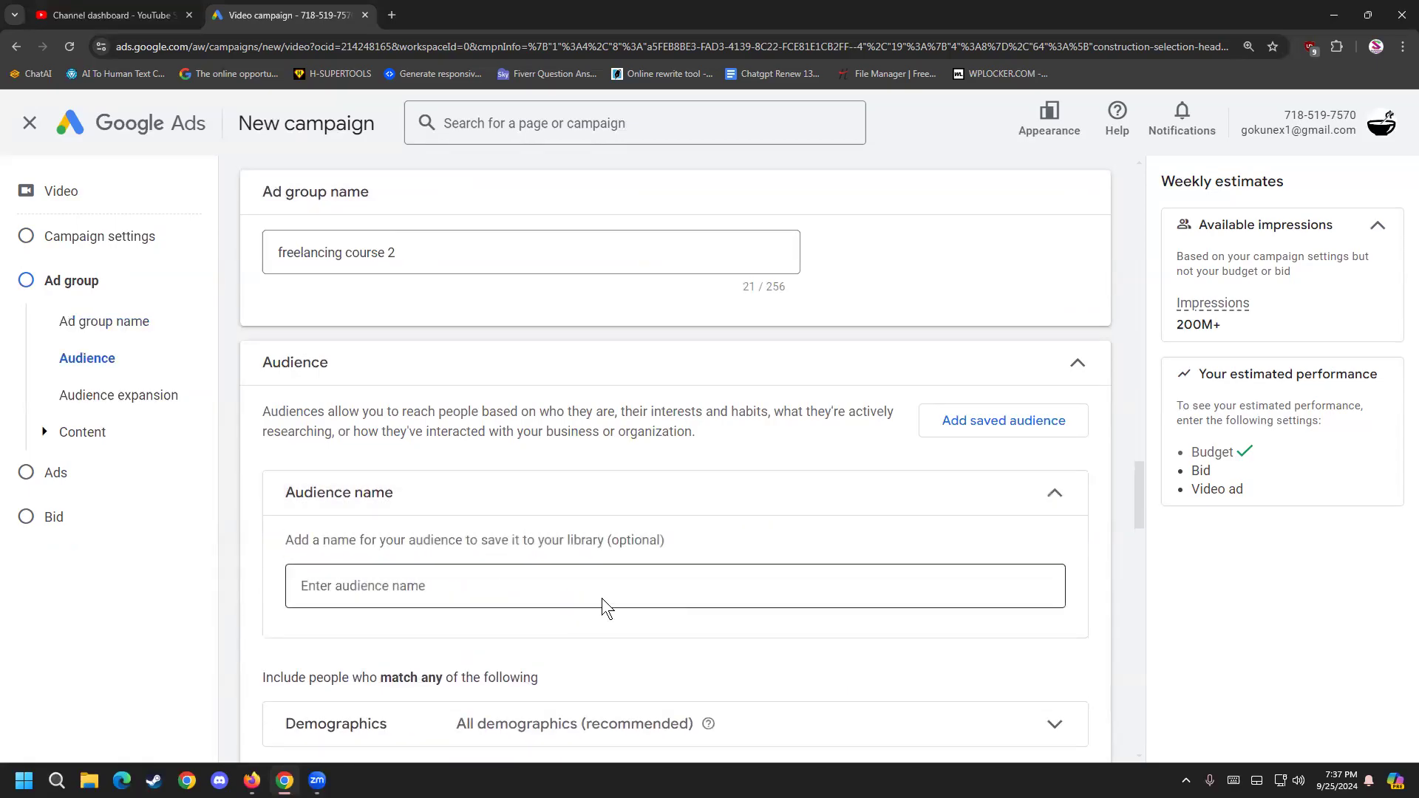
pyautogui.click(589, 592)
pyautogui.scroll(-2, 291, 579)
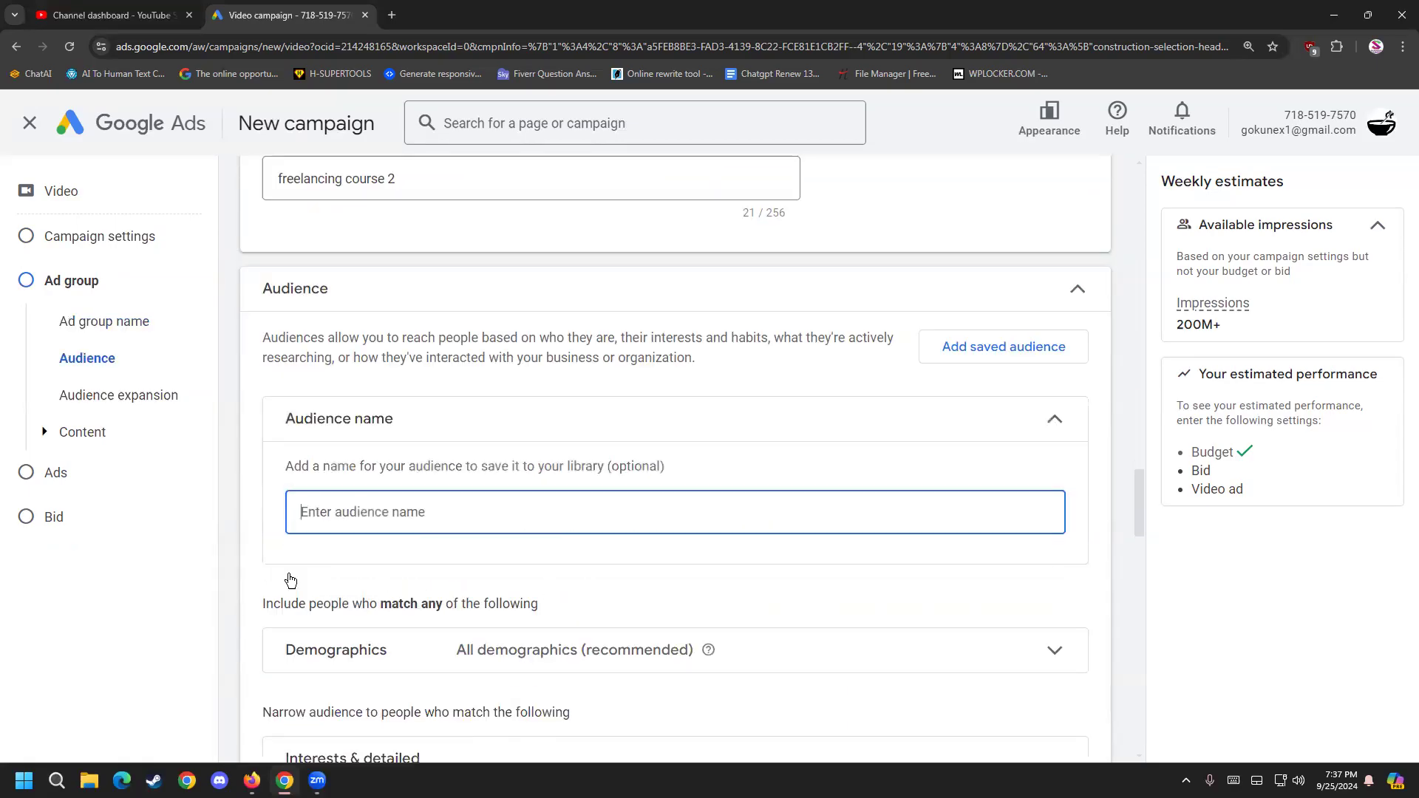
pyautogui.scroll(-1, 433, 640)
pyautogui.scroll(-2, 362, 684)
pyautogui.scroll(2, 346, 658)
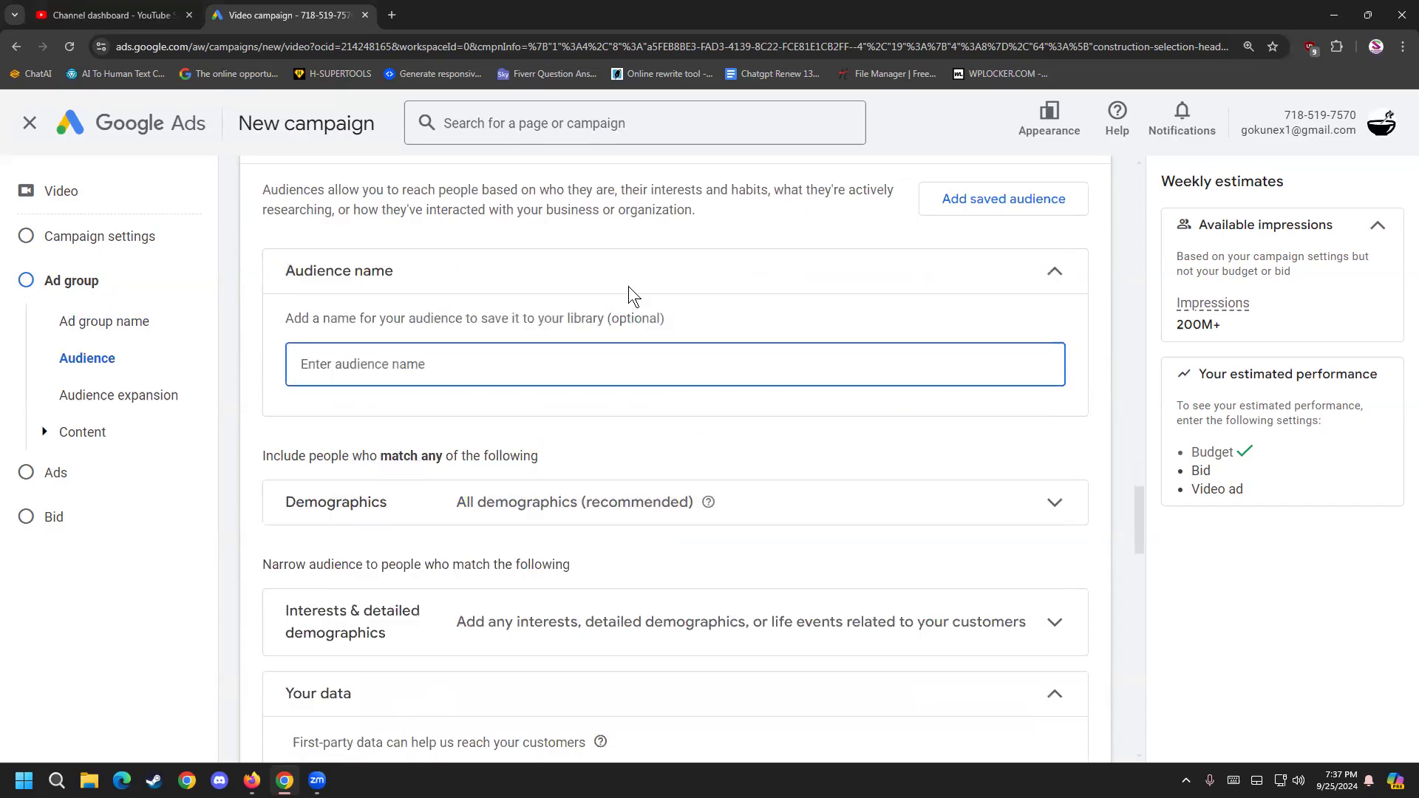
pyautogui.scroll(-1, 556, 332)
pyautogui.scroll(-1, 443, 472)
pyautogui.scroll(-1, 458, 341)
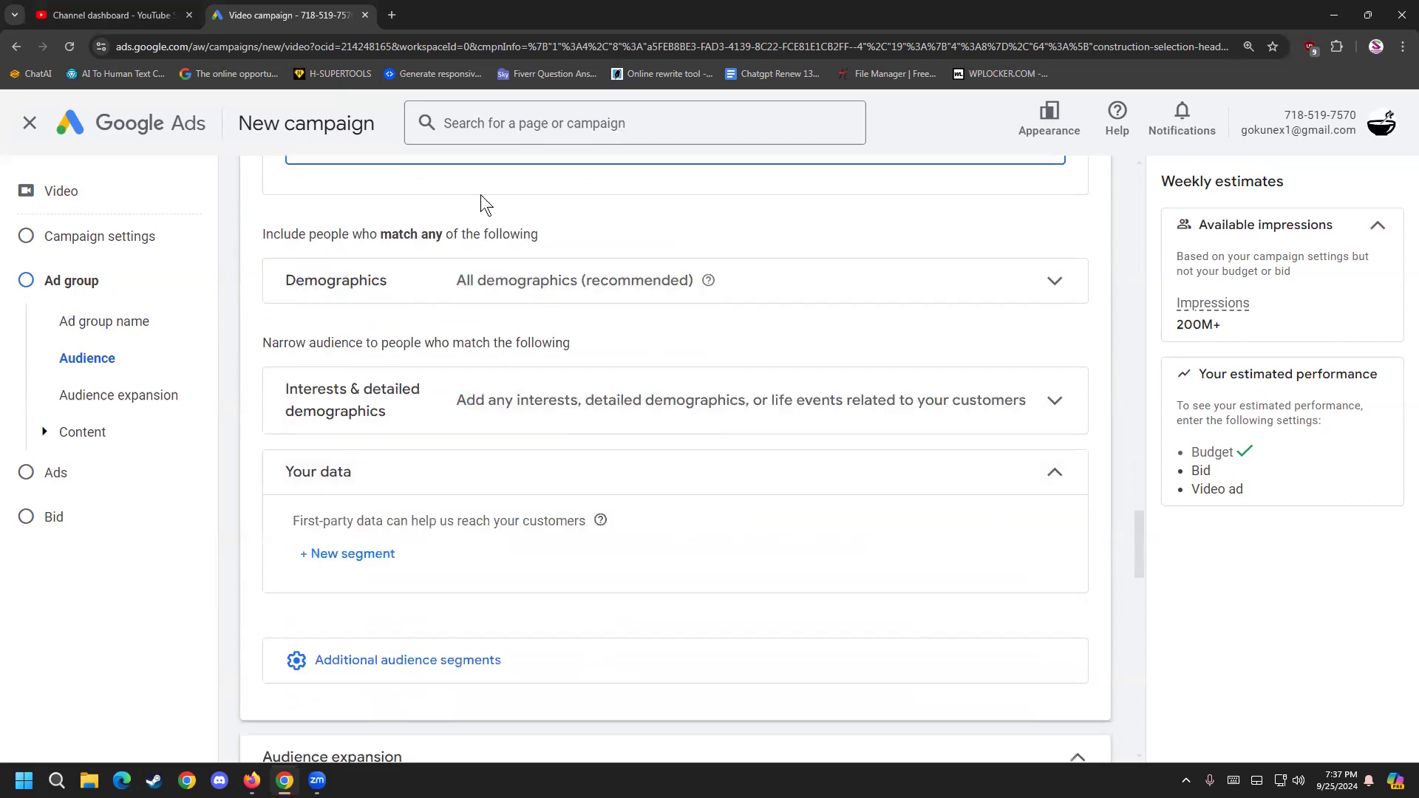
pyautogui.scroll(1, 488, 407)
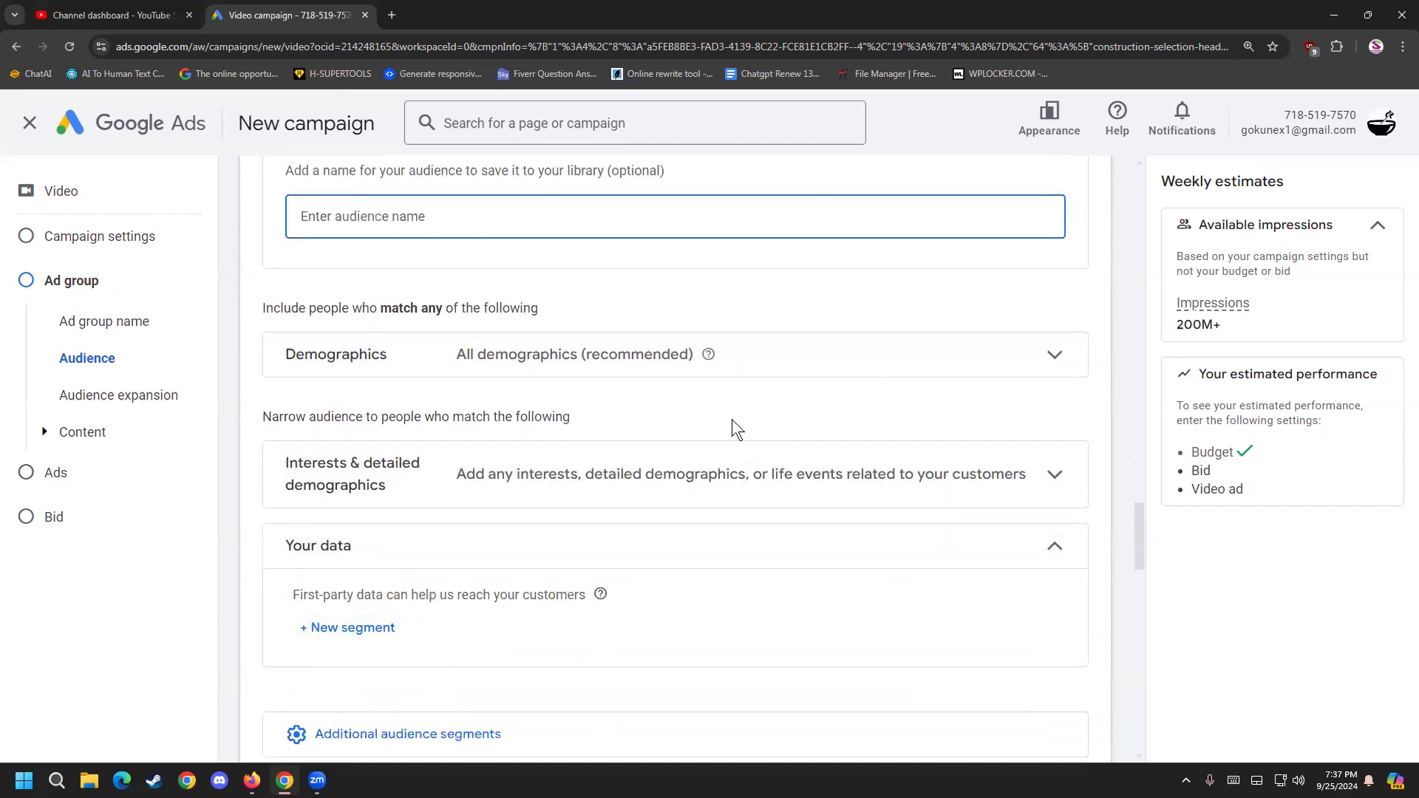
pyautogui.scroll(2, 481, 423)
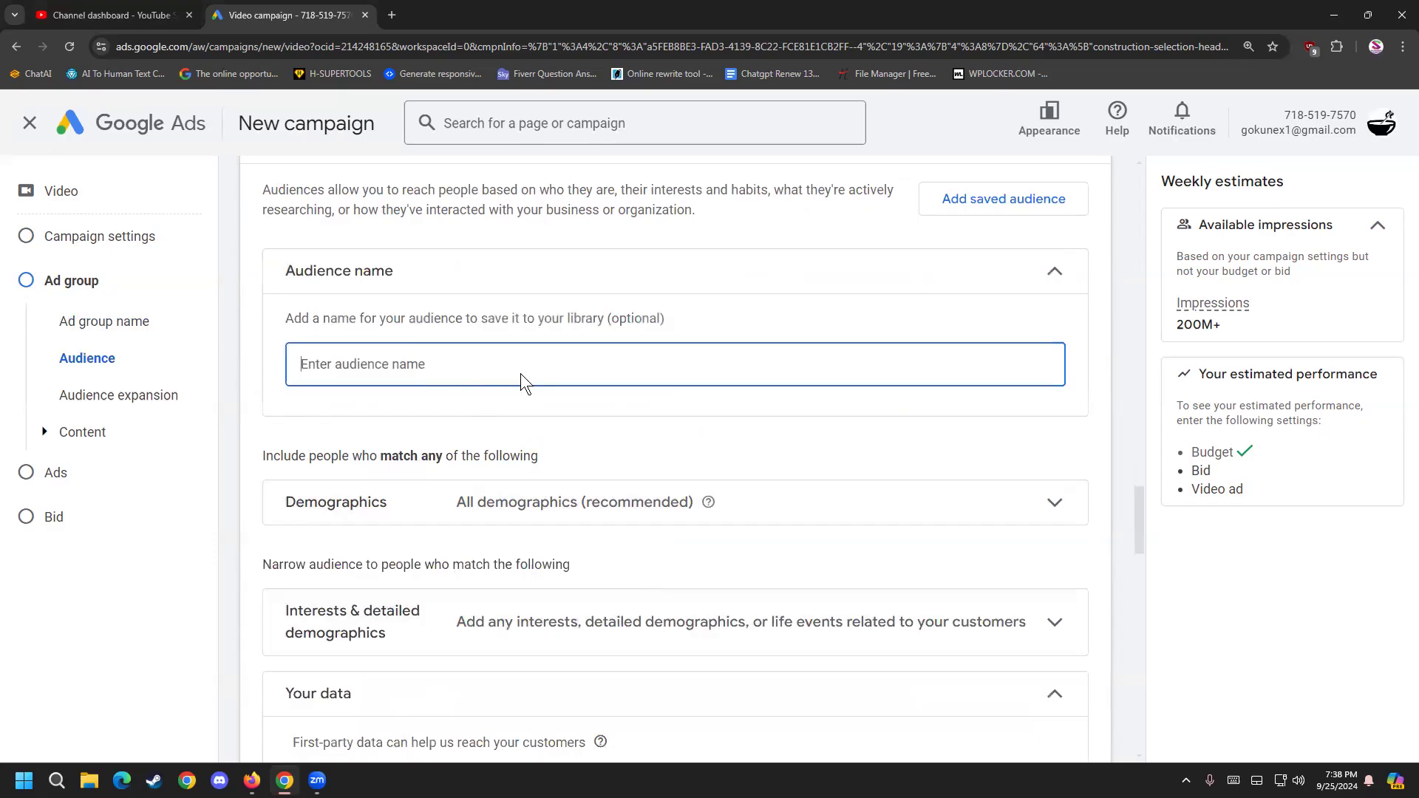
# Step: Name the audience "business, social media, digital media" and collapse the audience name section
pyautogui.write('b')
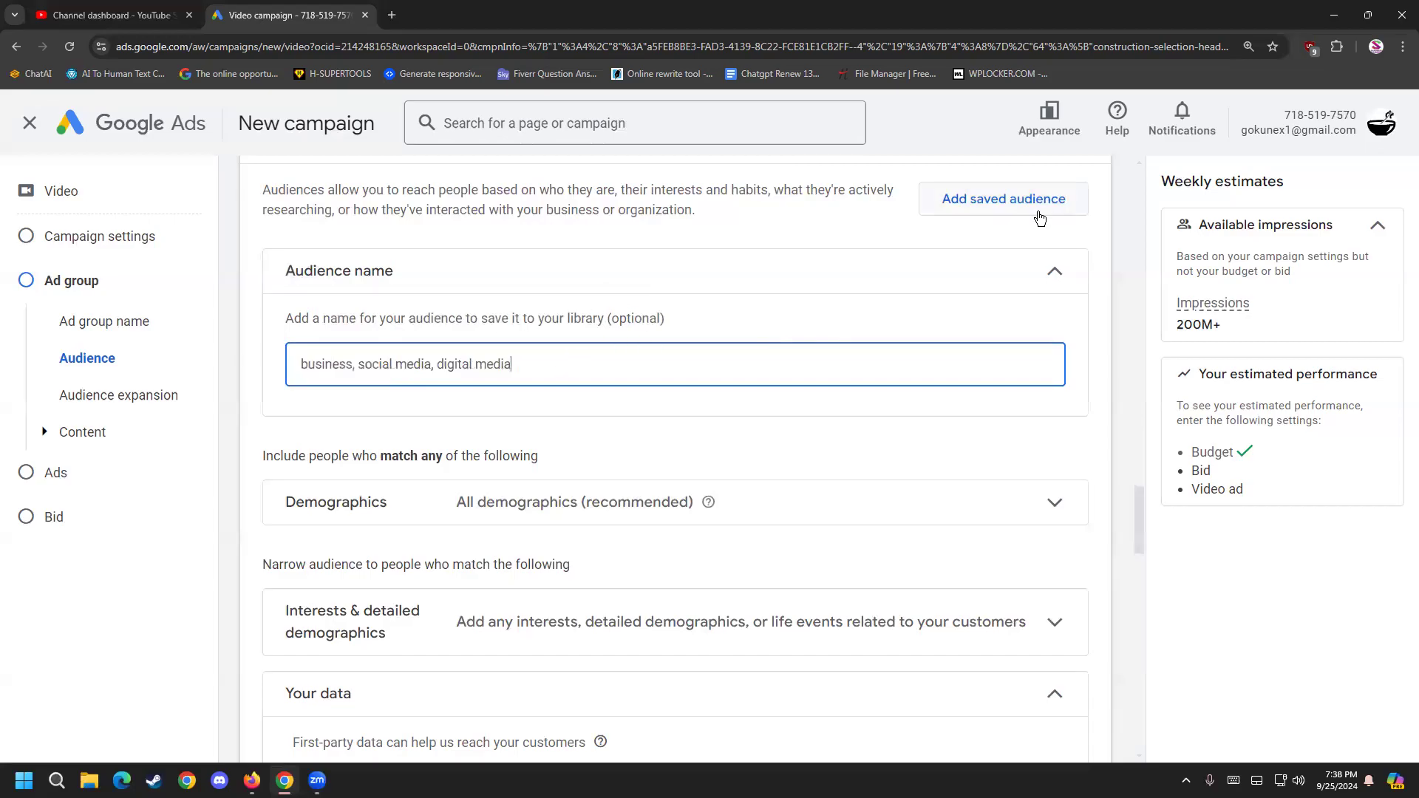
pyautogui.click(1066, 268)
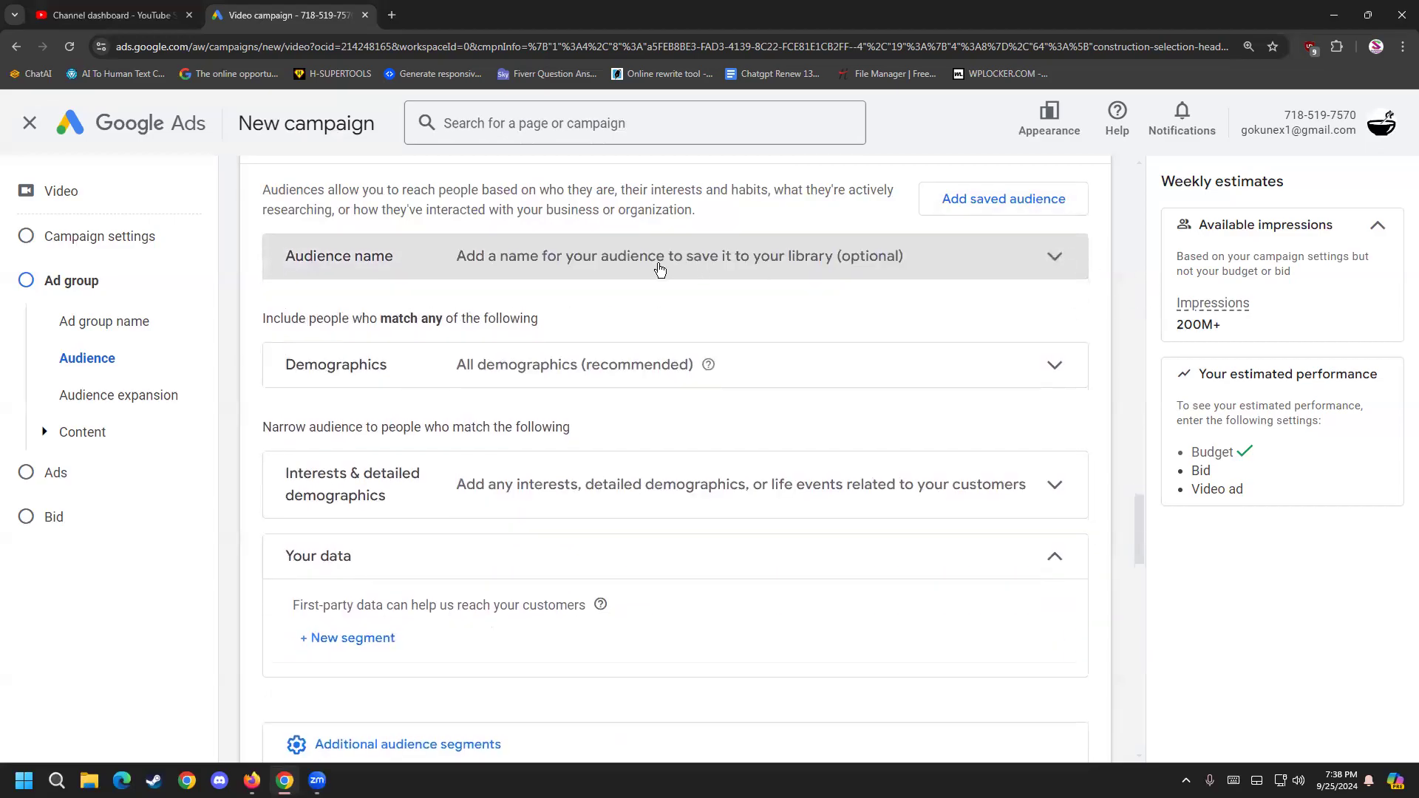
pyautogui.click(865, 254)
pyautogui.click(620, 361)
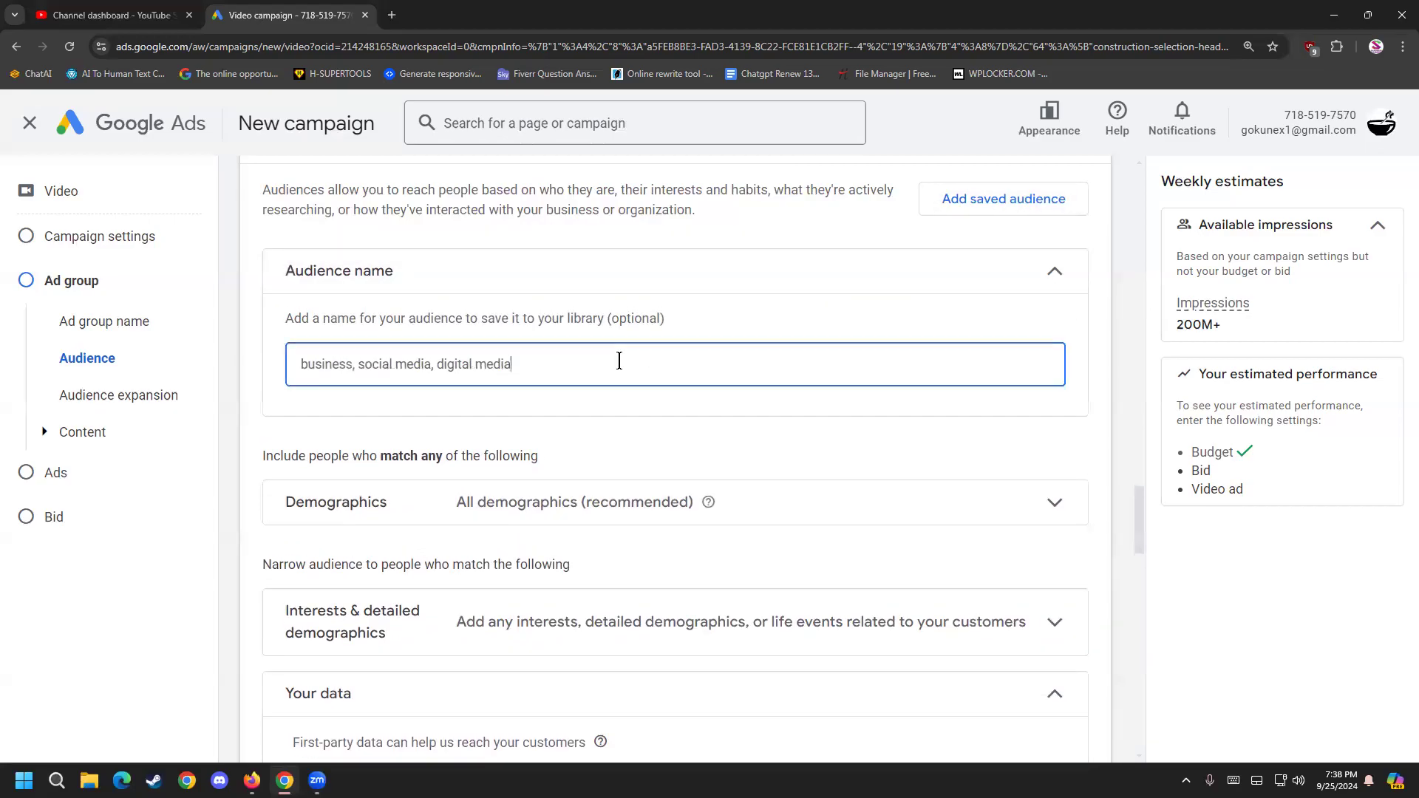
pyautogui.click(239, 362)
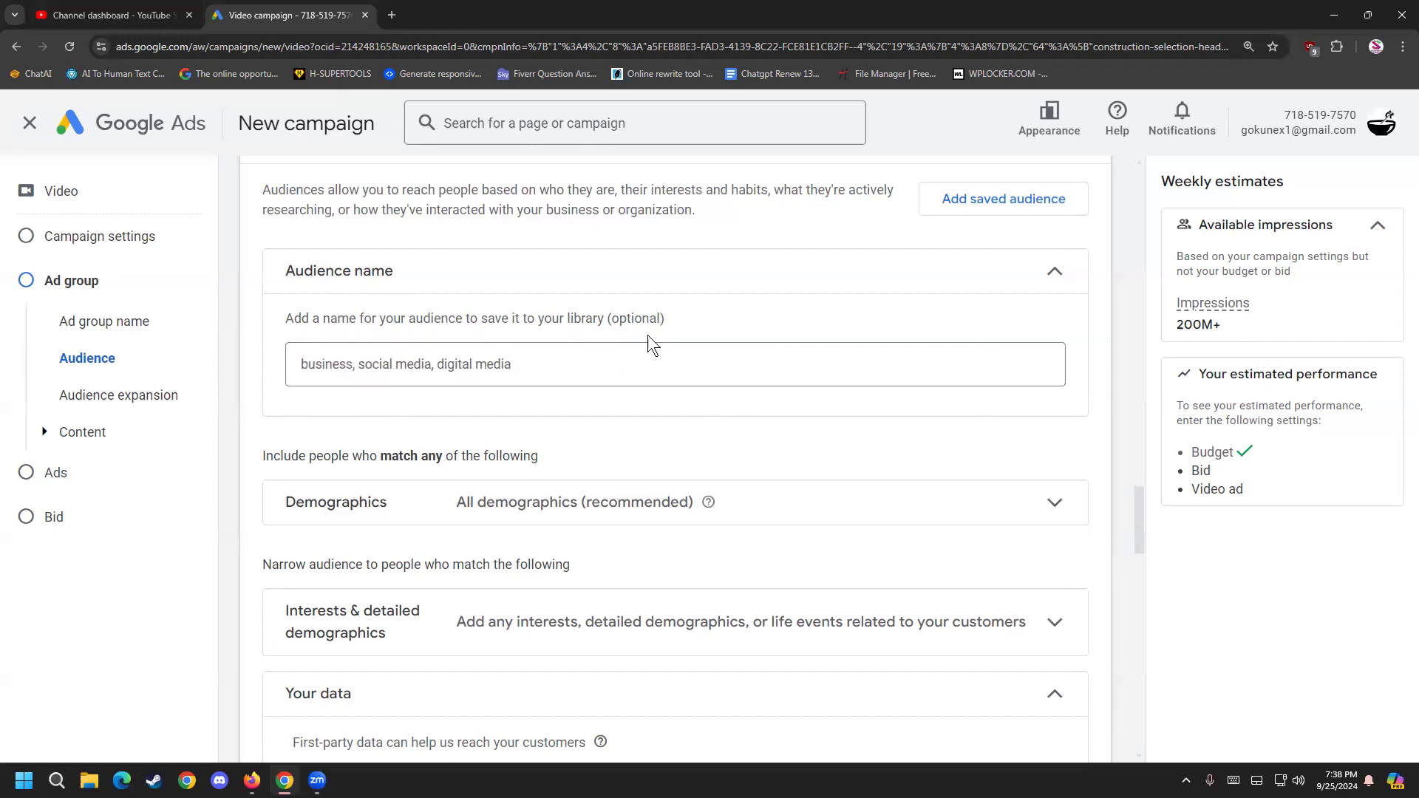
pyautogui.click(1055, 270)
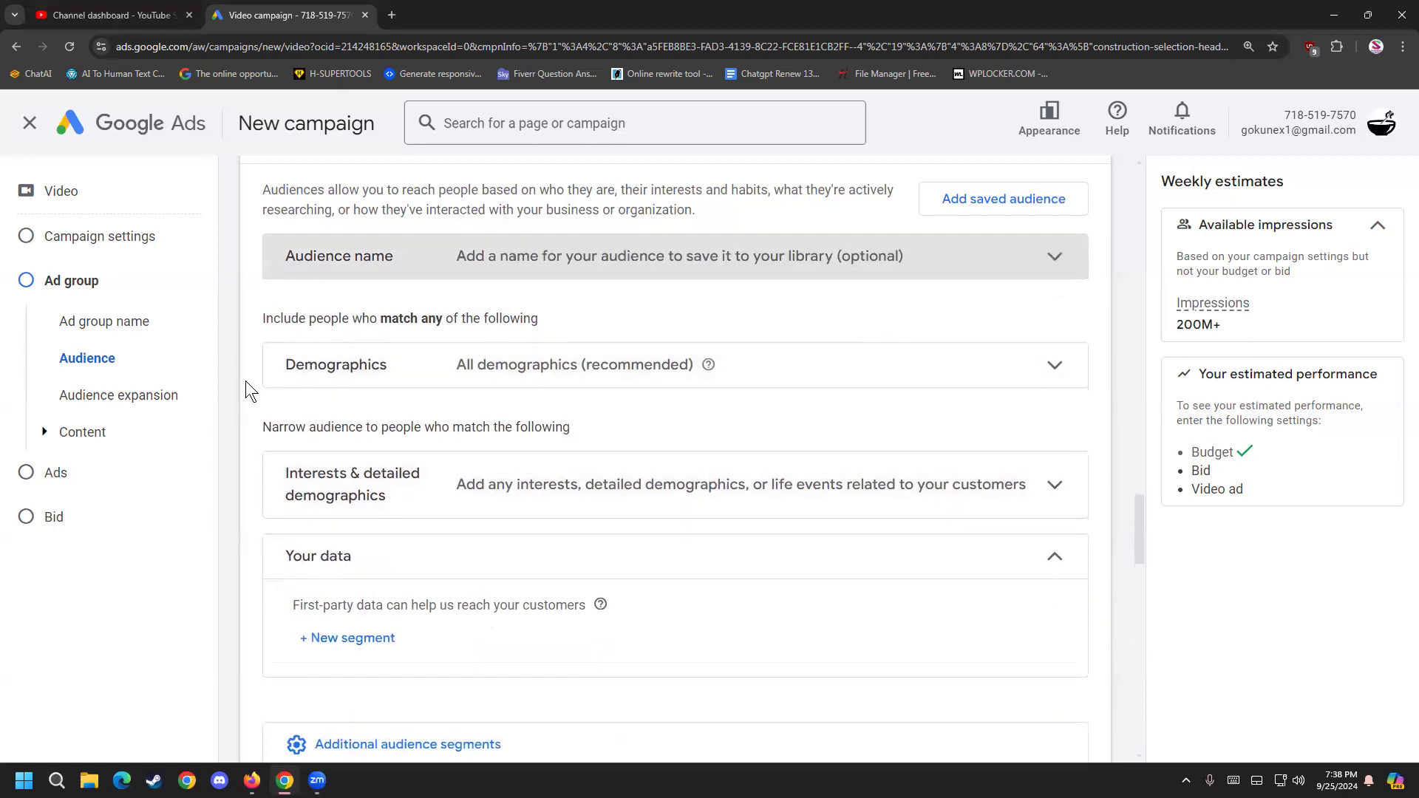
# Step: Expand the audience's Demographics and set the upper age limit to 54
pyautogui.click(1055, 365)
pyautogui.scroll(-1, 347, 506)
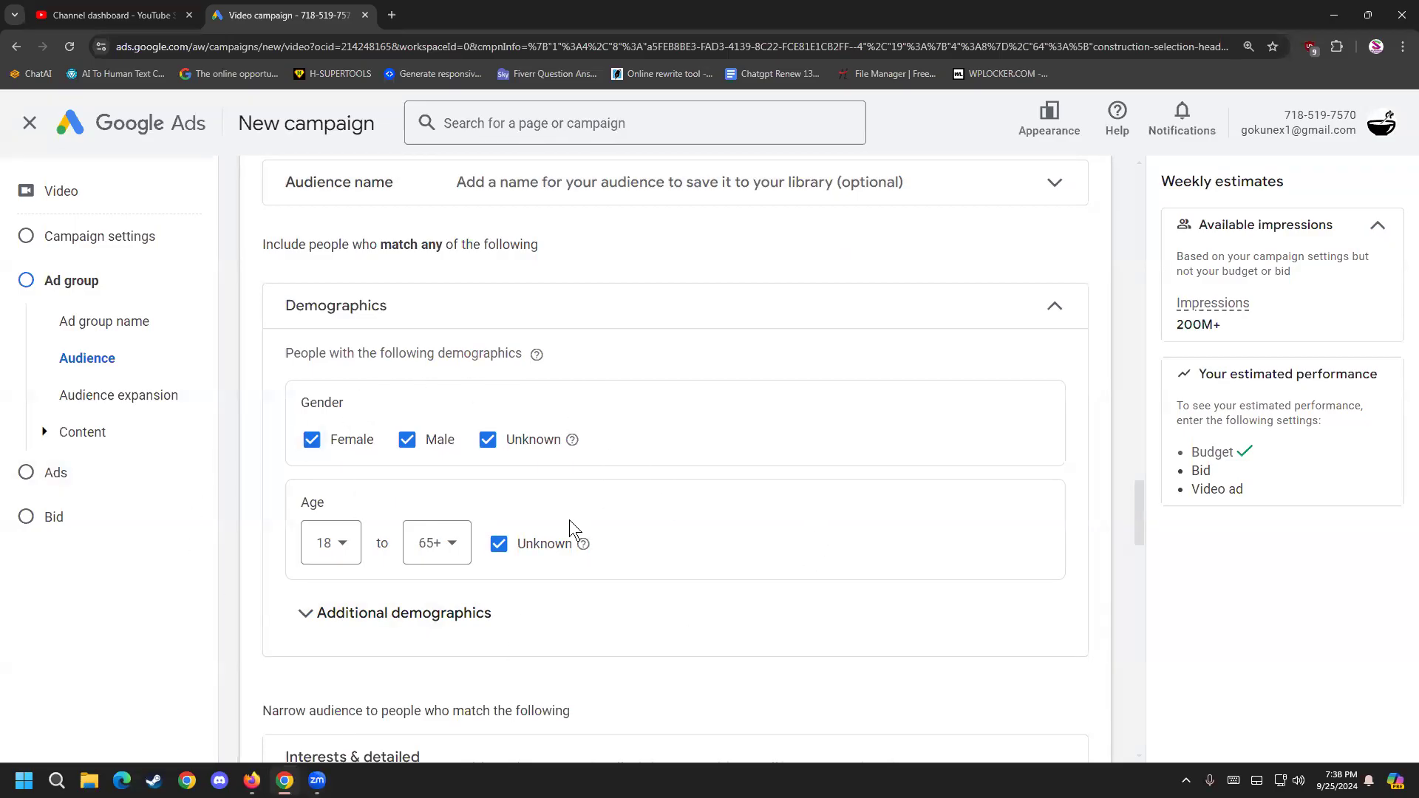
pyautogui.click(451, 544)
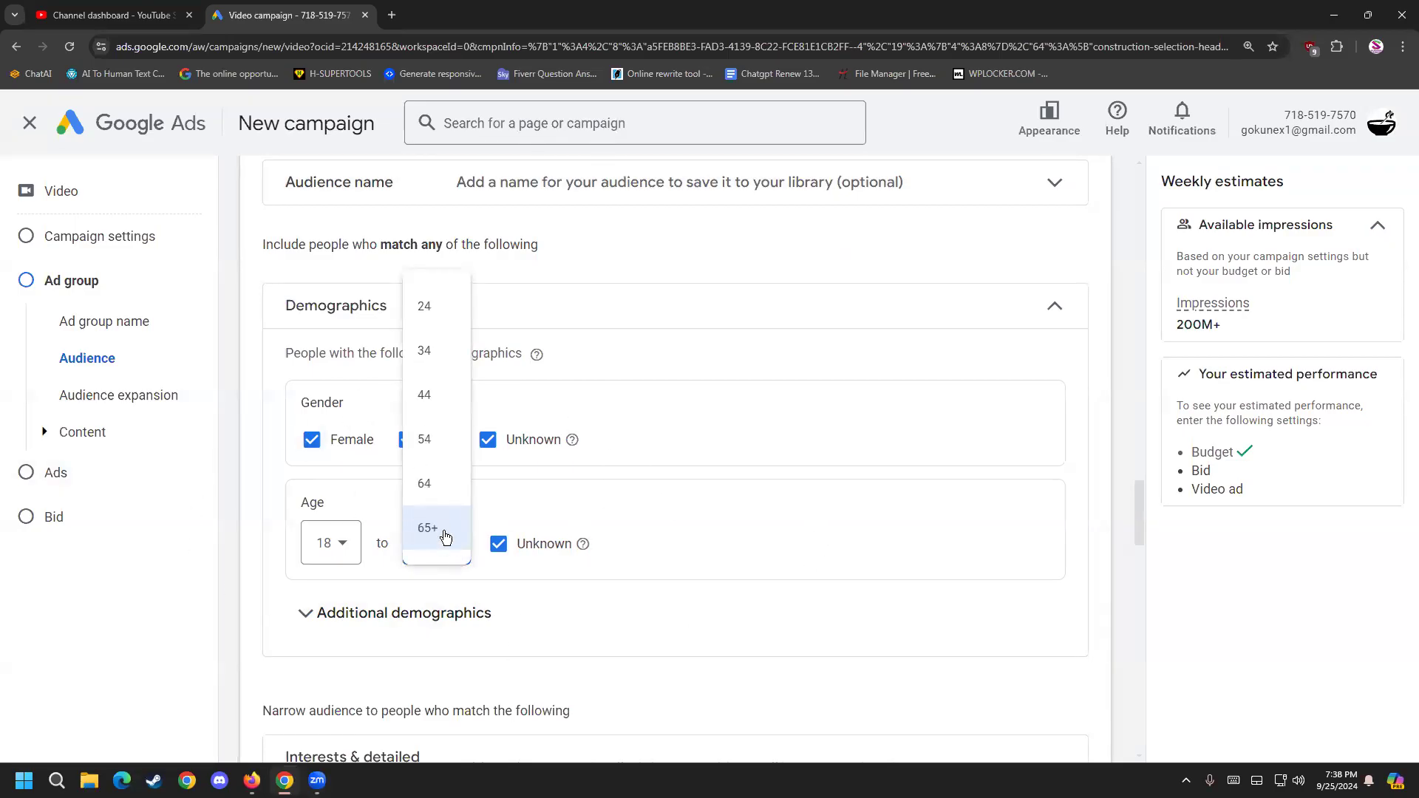
pyautogui.click(431, 451)
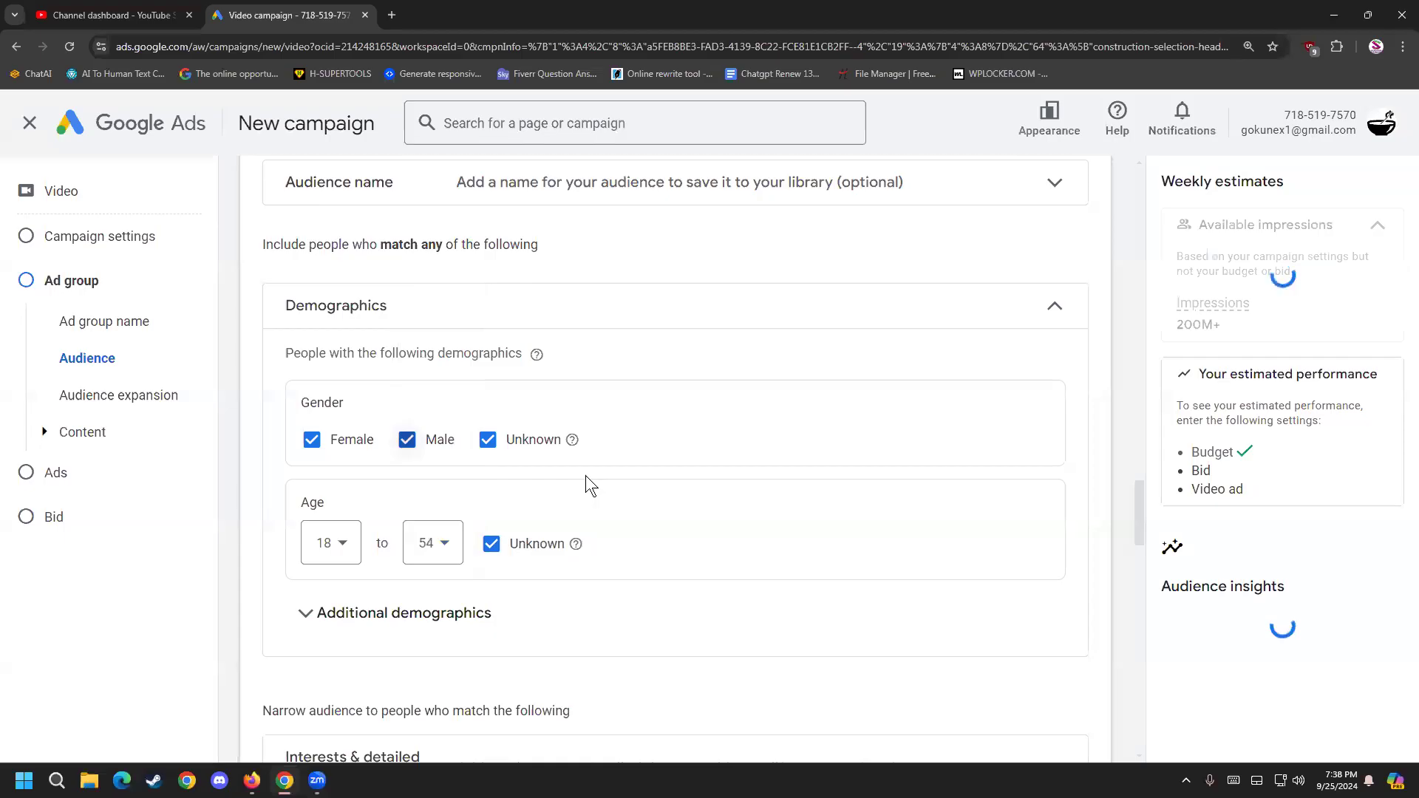
# Step: Exclude people of unknown age from the audience, check the additional demographics, and collapse the Demographics section
pyautogui.click(488, 545)
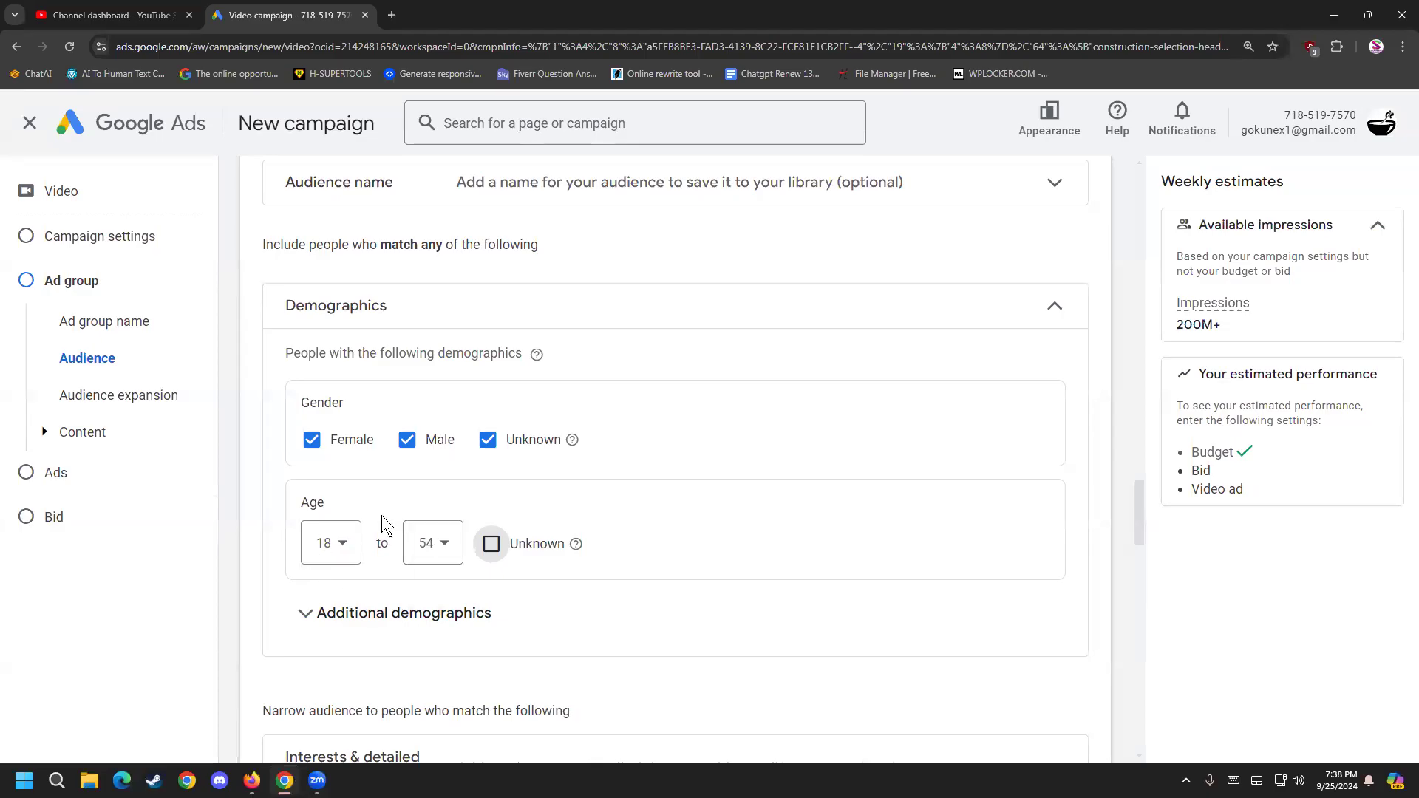
pyautogui.click(359, 632)
pyautogui.scroll(-2, 507, 601)
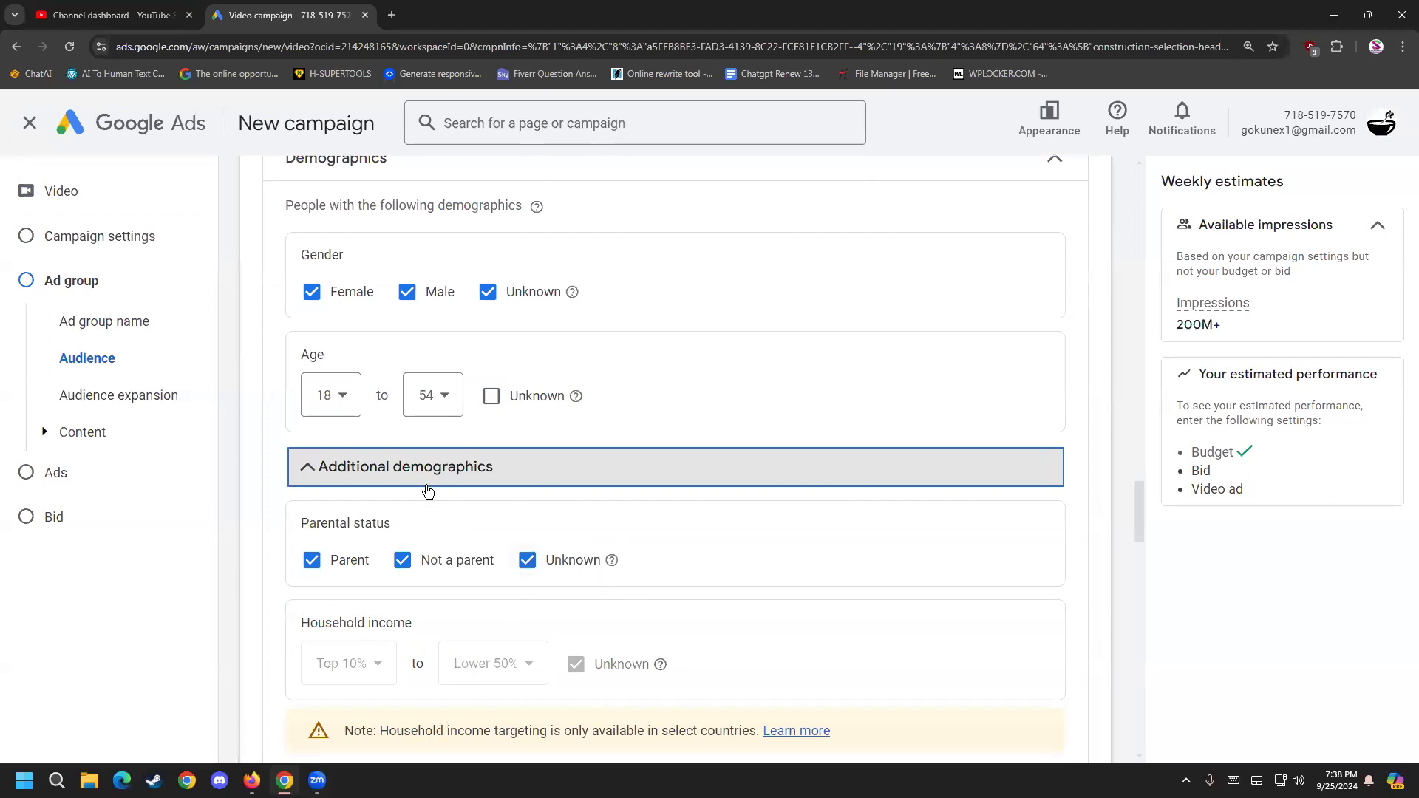
pyautogui.click(392, 478)
pyautogui.scroll(1, 436, 496)
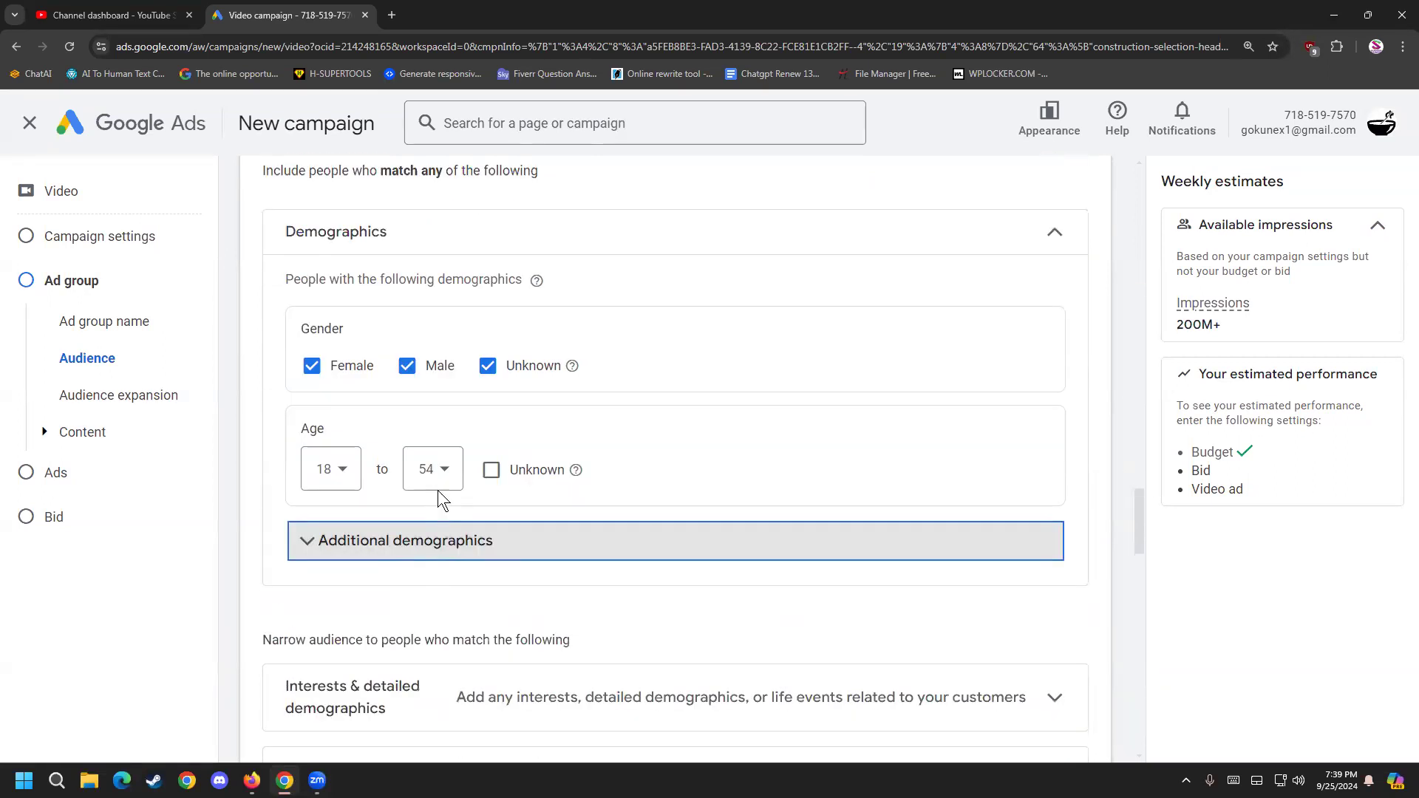
pyautogui.click(1061, 237)
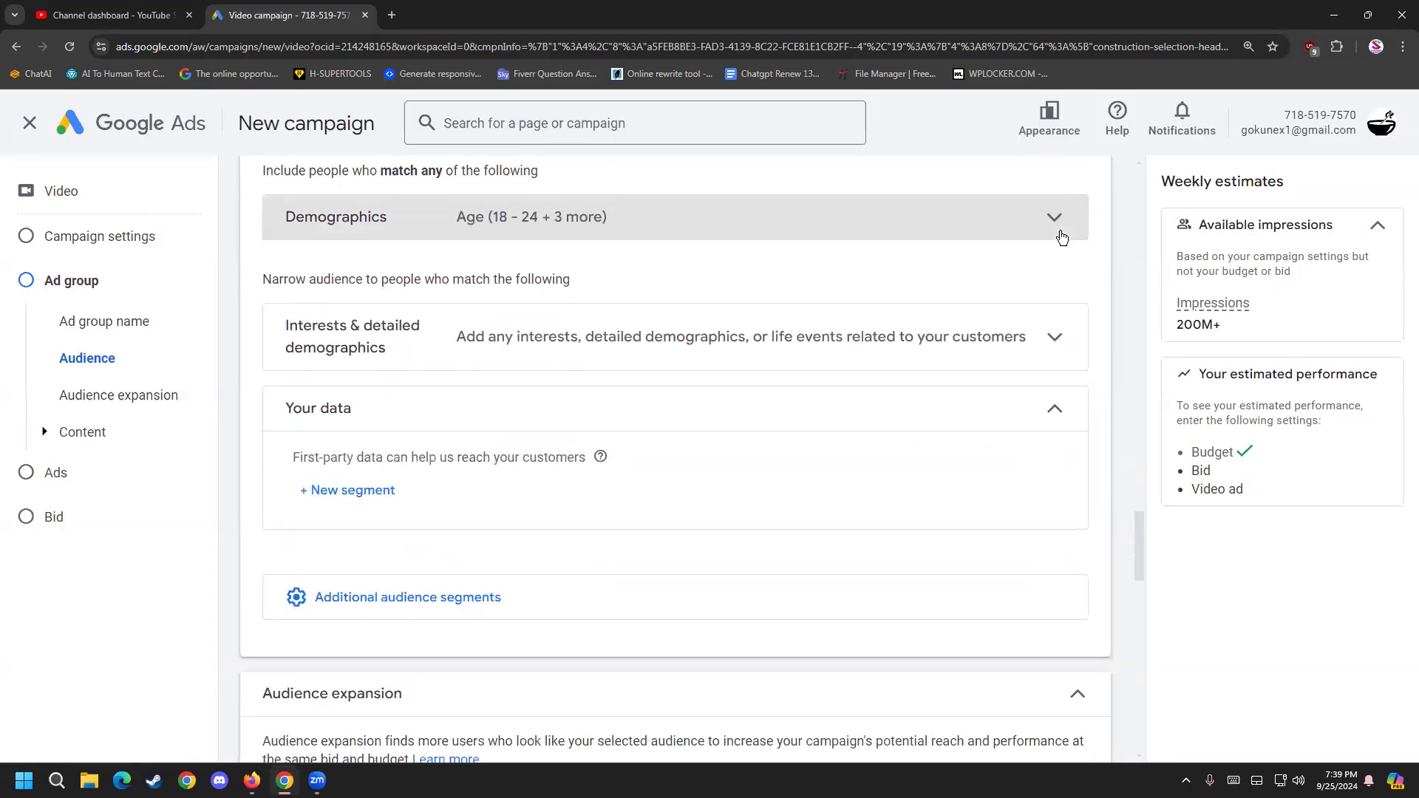
# Step: Review the name entered for the audience and collapse its section again
pyautogui.scroll(1, 608, 365)
pyautogui.scroll(1, 608, 366)
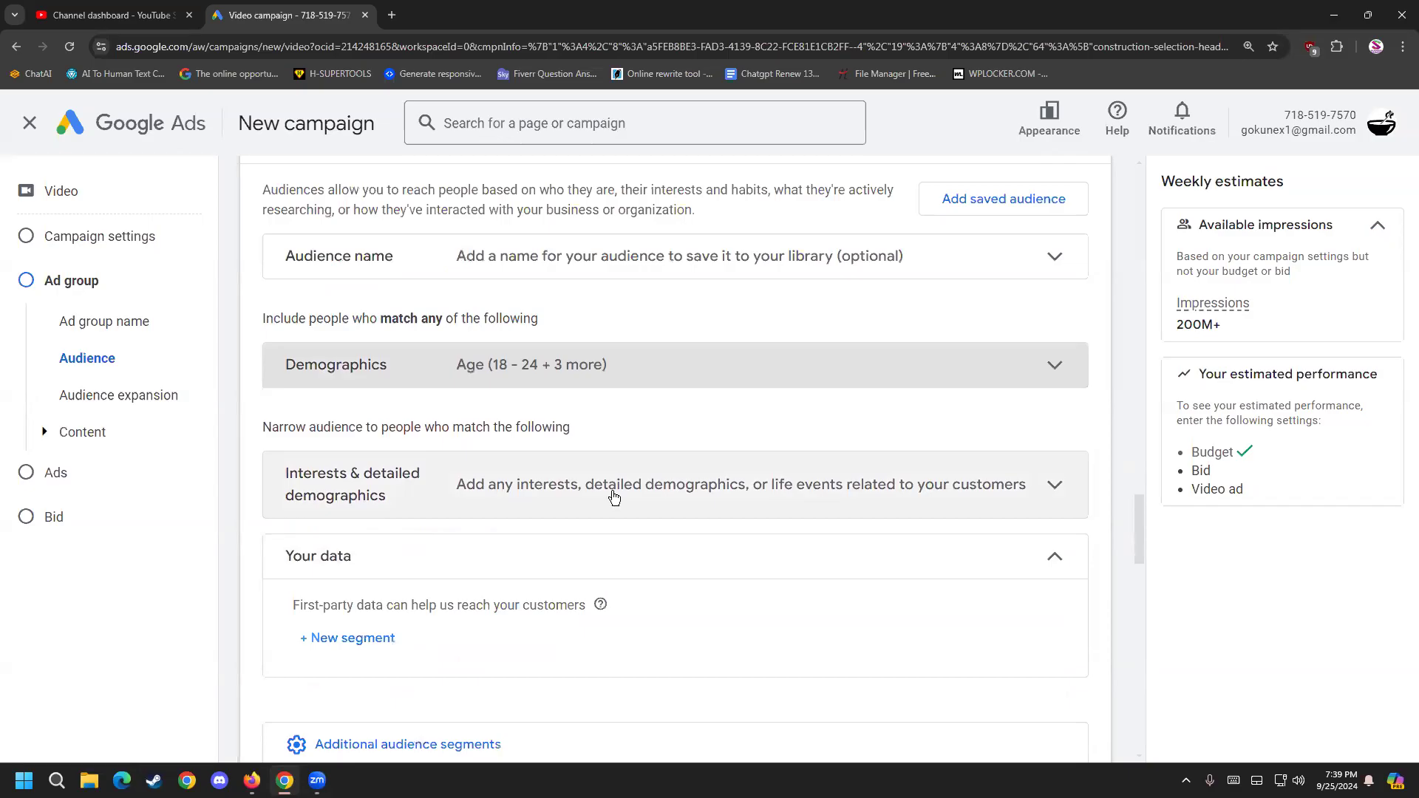
pyautogui.click(982, 270)
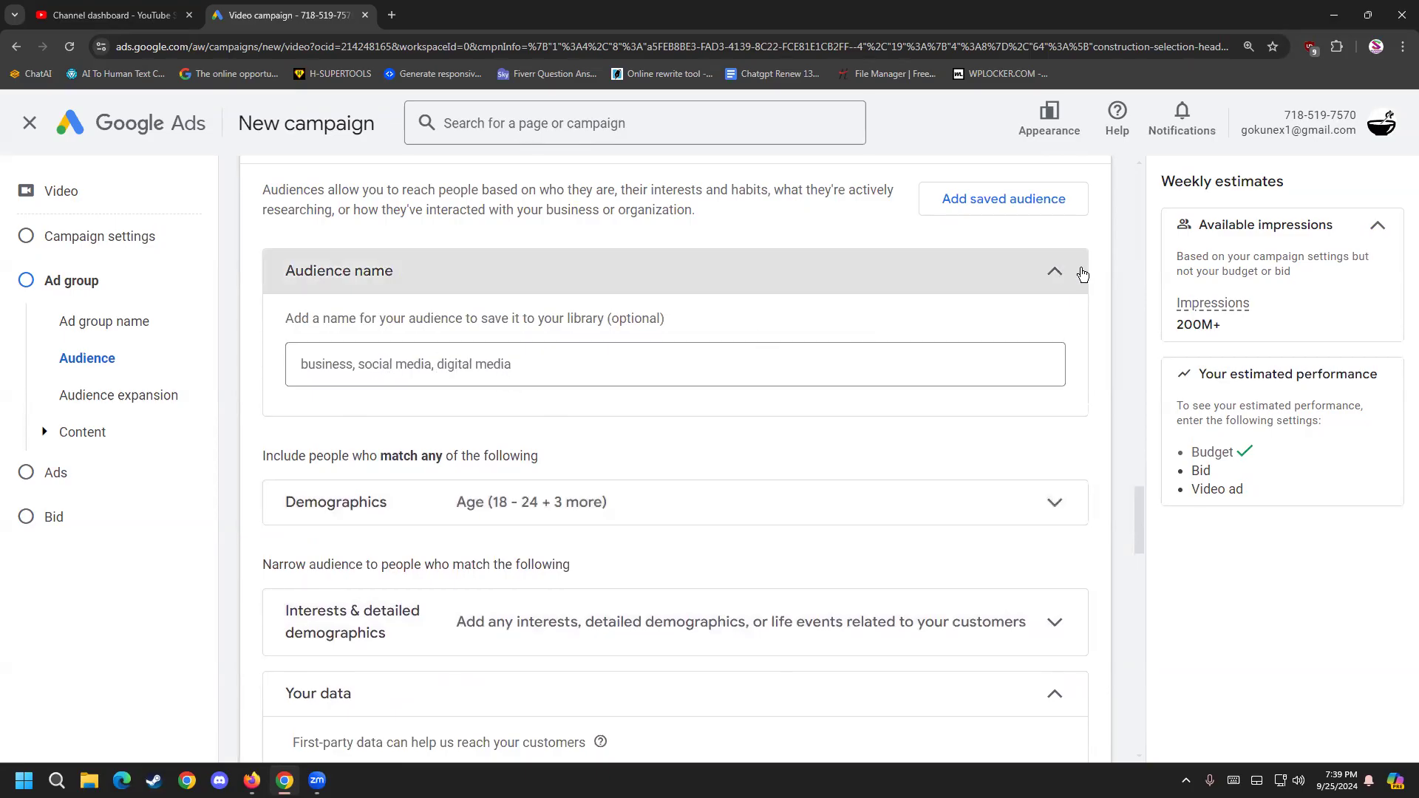
pyautogui.click(1046, 272)
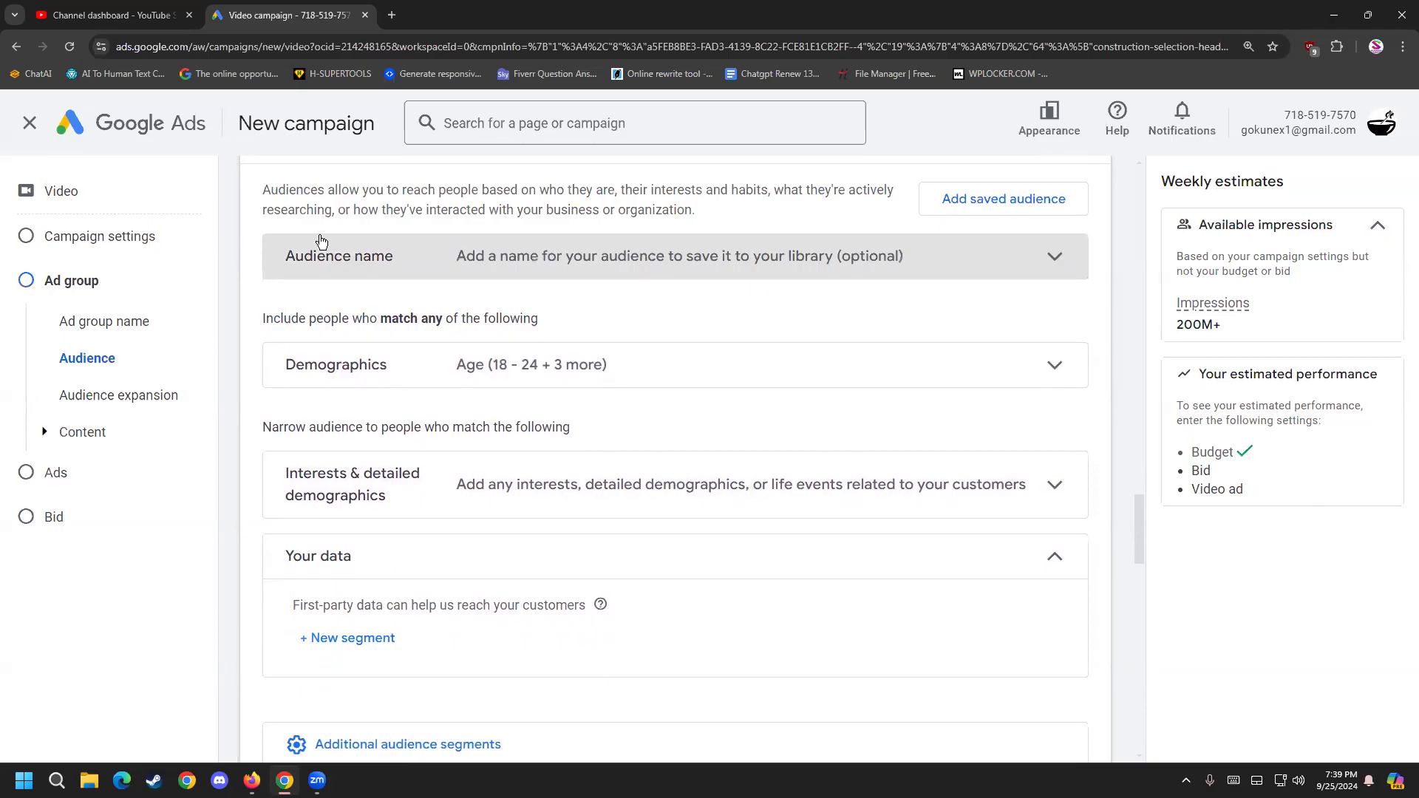
# Step: Add the suggested Business Professionals, Social Media Enthusiasts and Media & Entertainment segments to the audience's interests and detailed demographics
pyautogui.click(1055, 490)
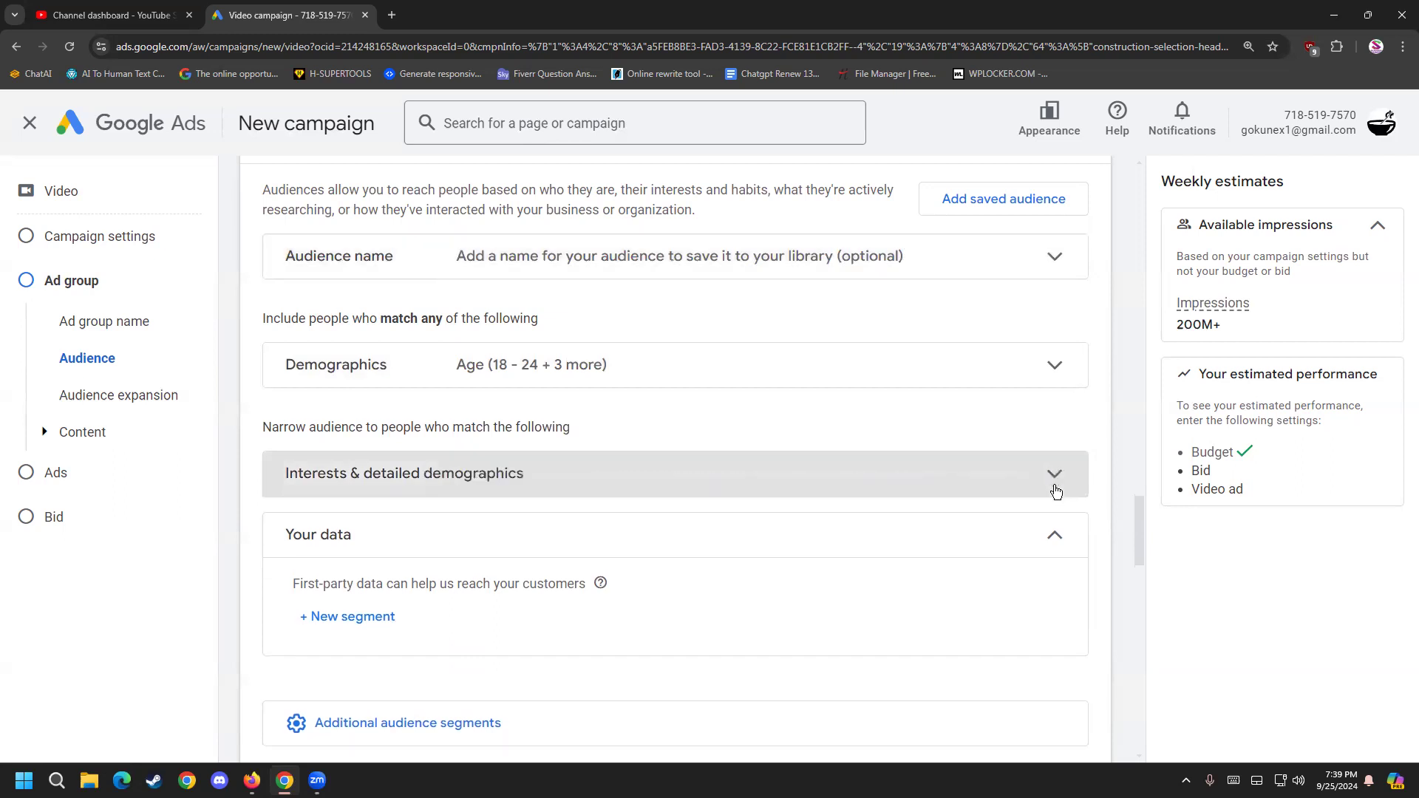
pyautogui.scroll(-1, 592, 584)
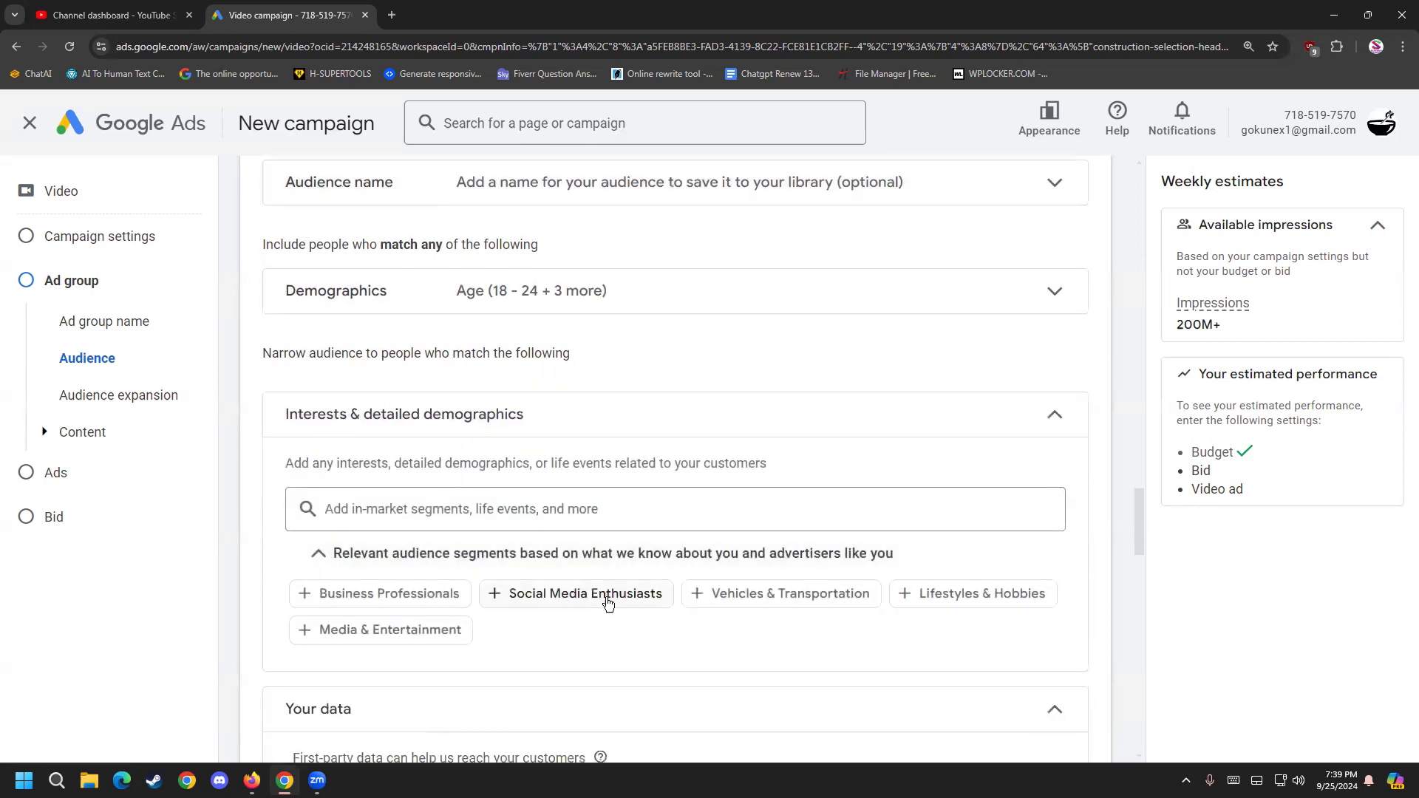
pyautogui.click(365, 588)
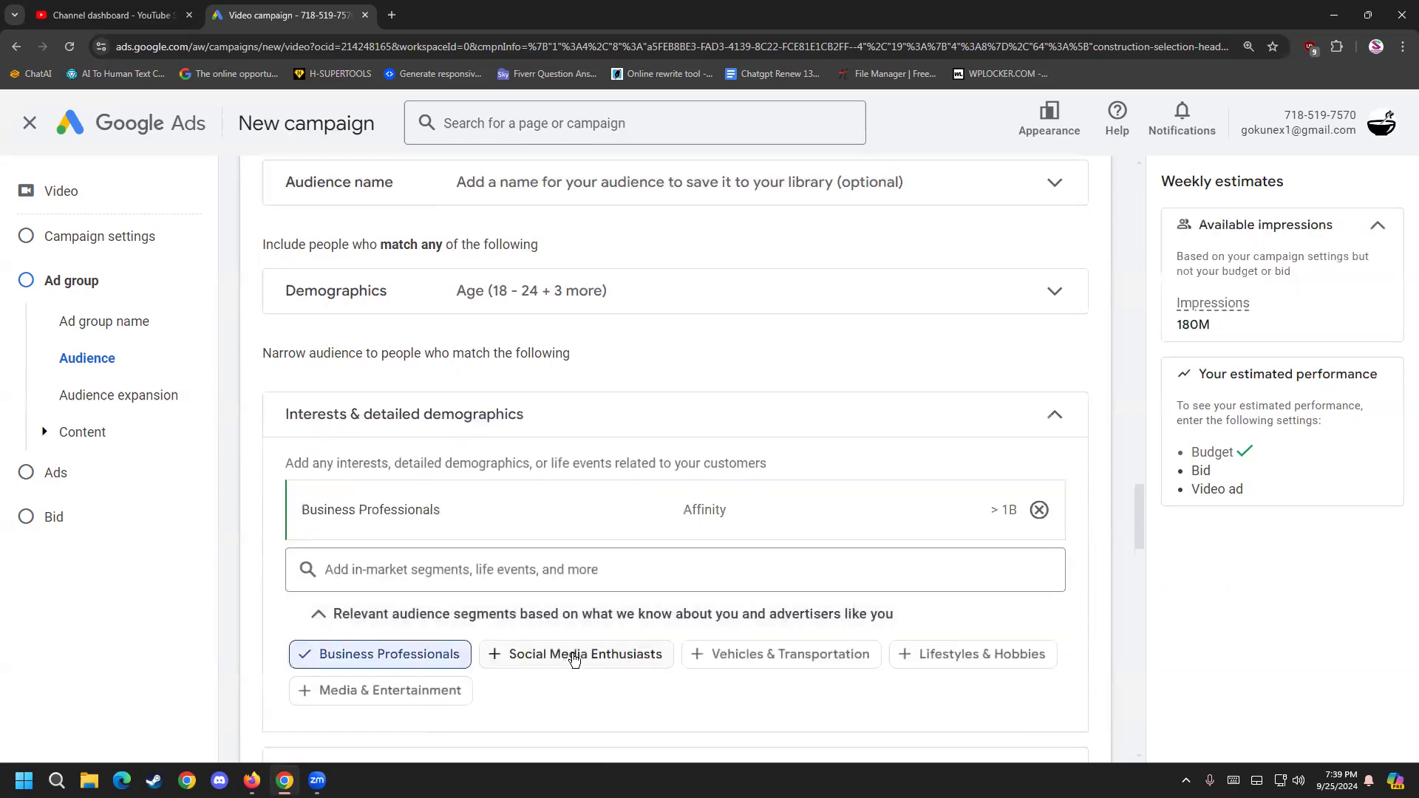
pyautogui.click(574, 658)
pyautogui.scroll(-2, 690, 691)
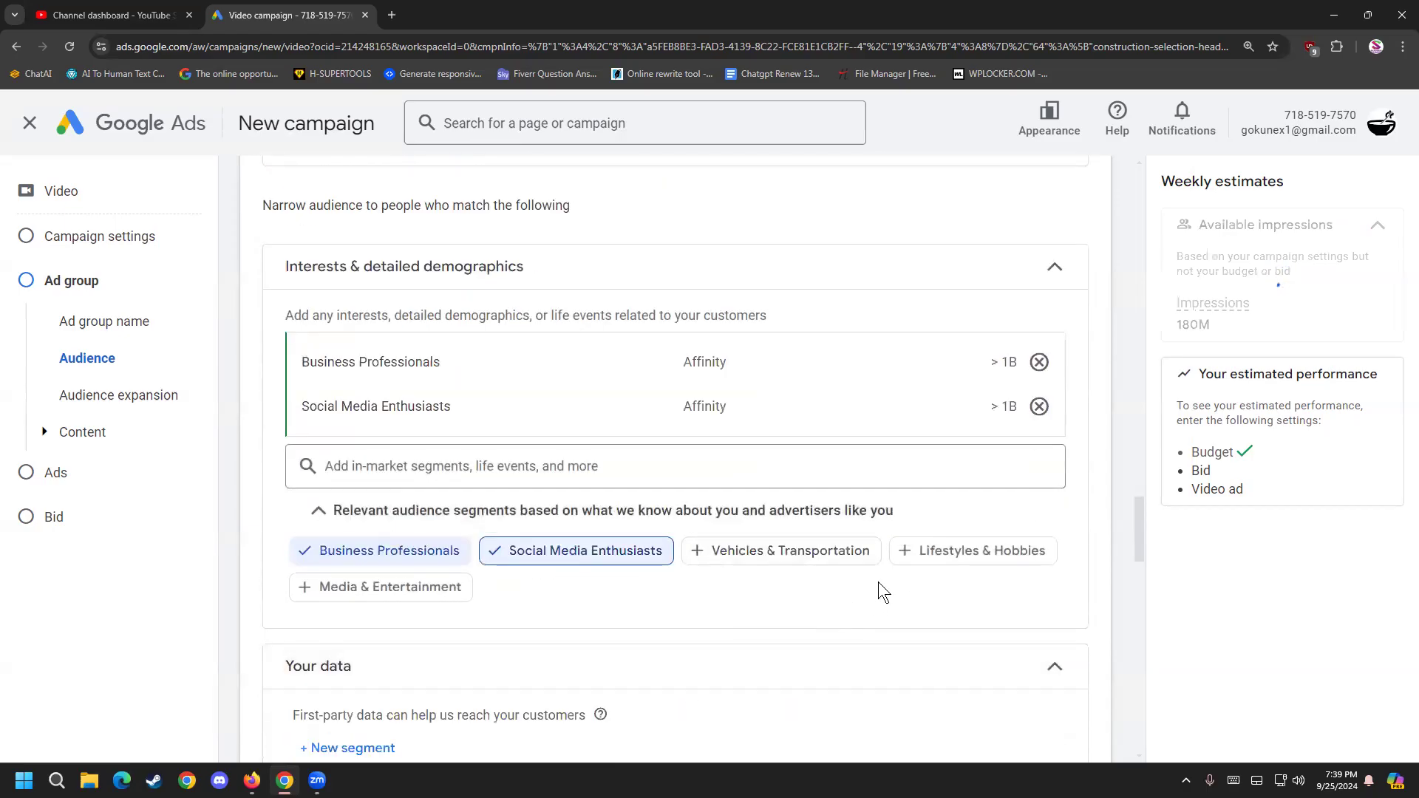
pyautogui.click(399, 593)
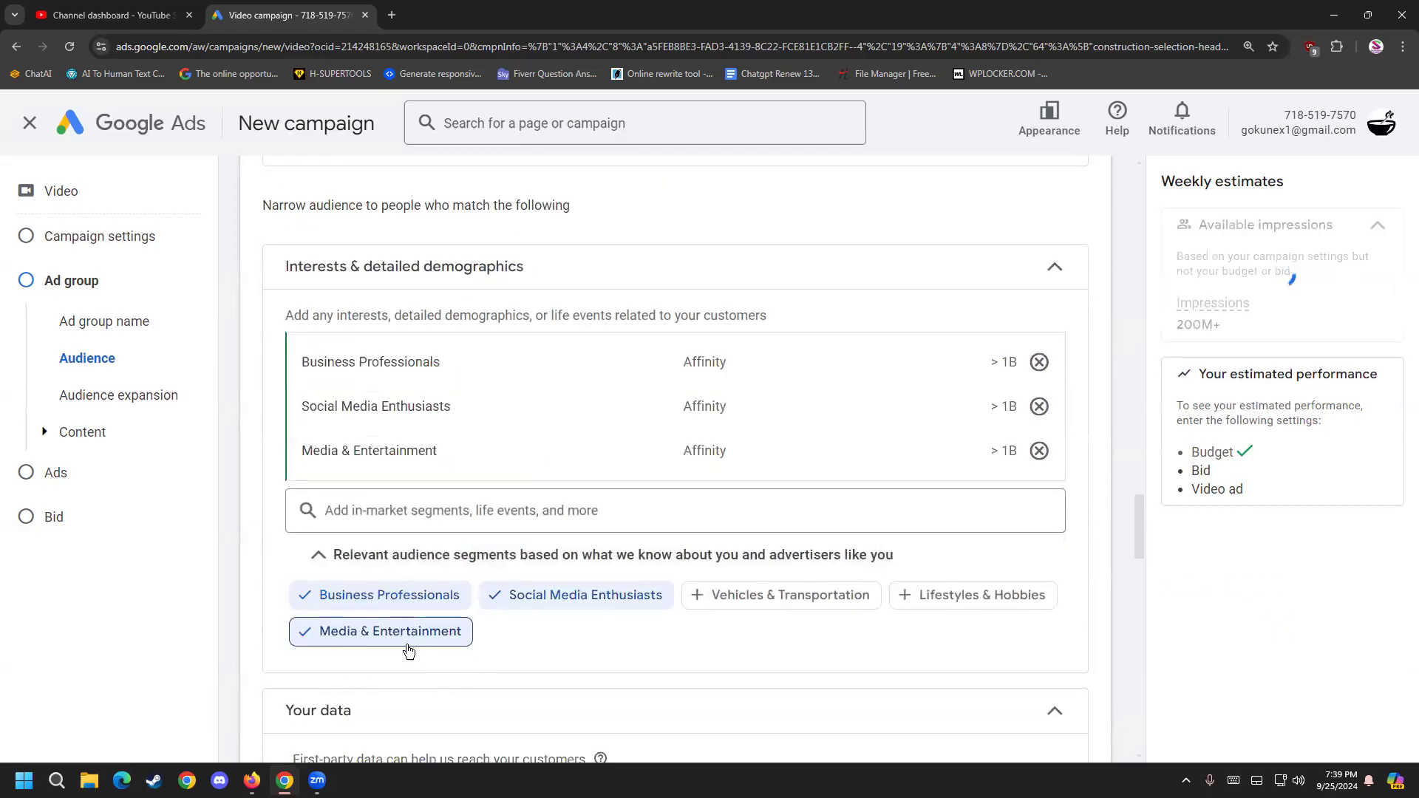
# Step: Add the Technology affinity segment from the suggestions and recent selections to the audience's interests
pyautogui.click(361, 510)
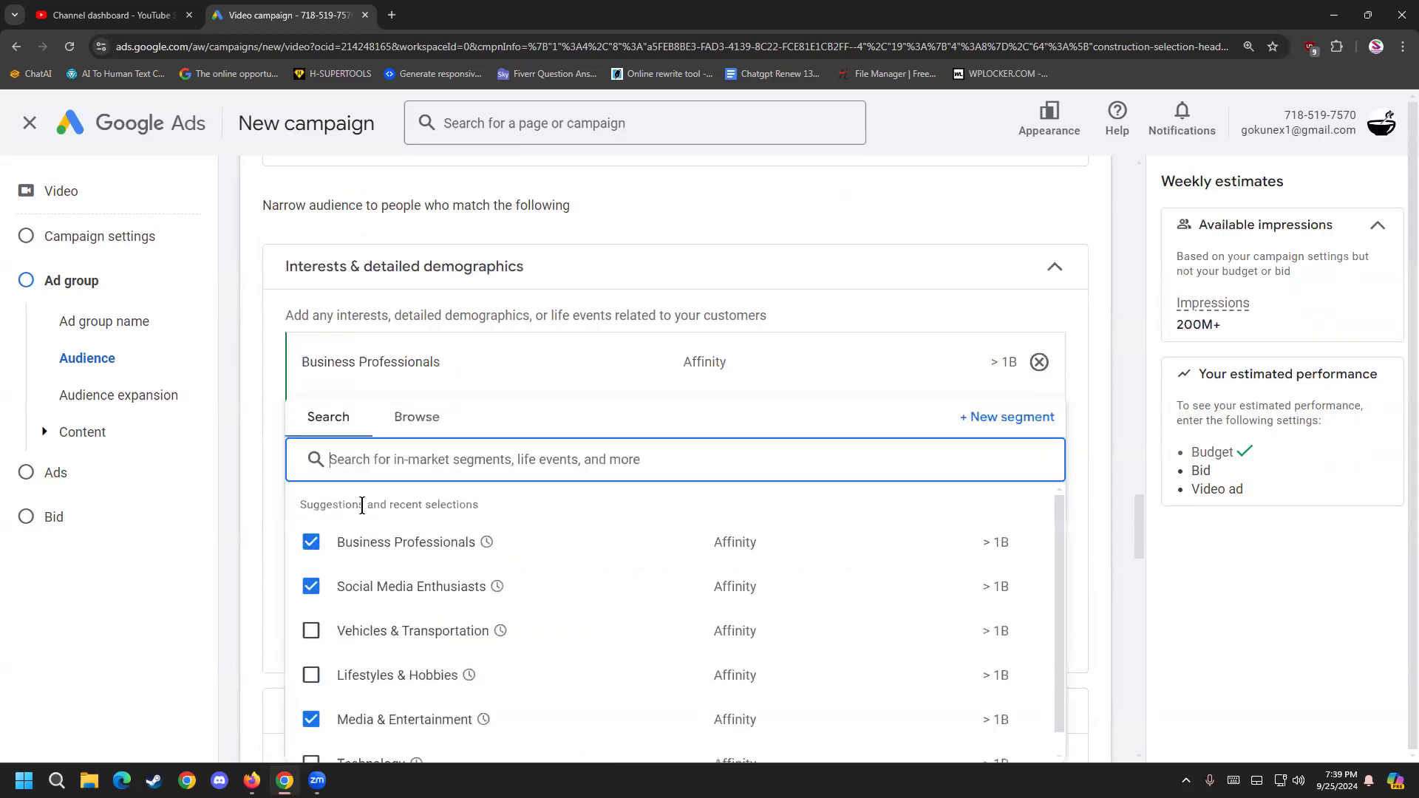
pyautogui.scroll(-1, 458, 576)
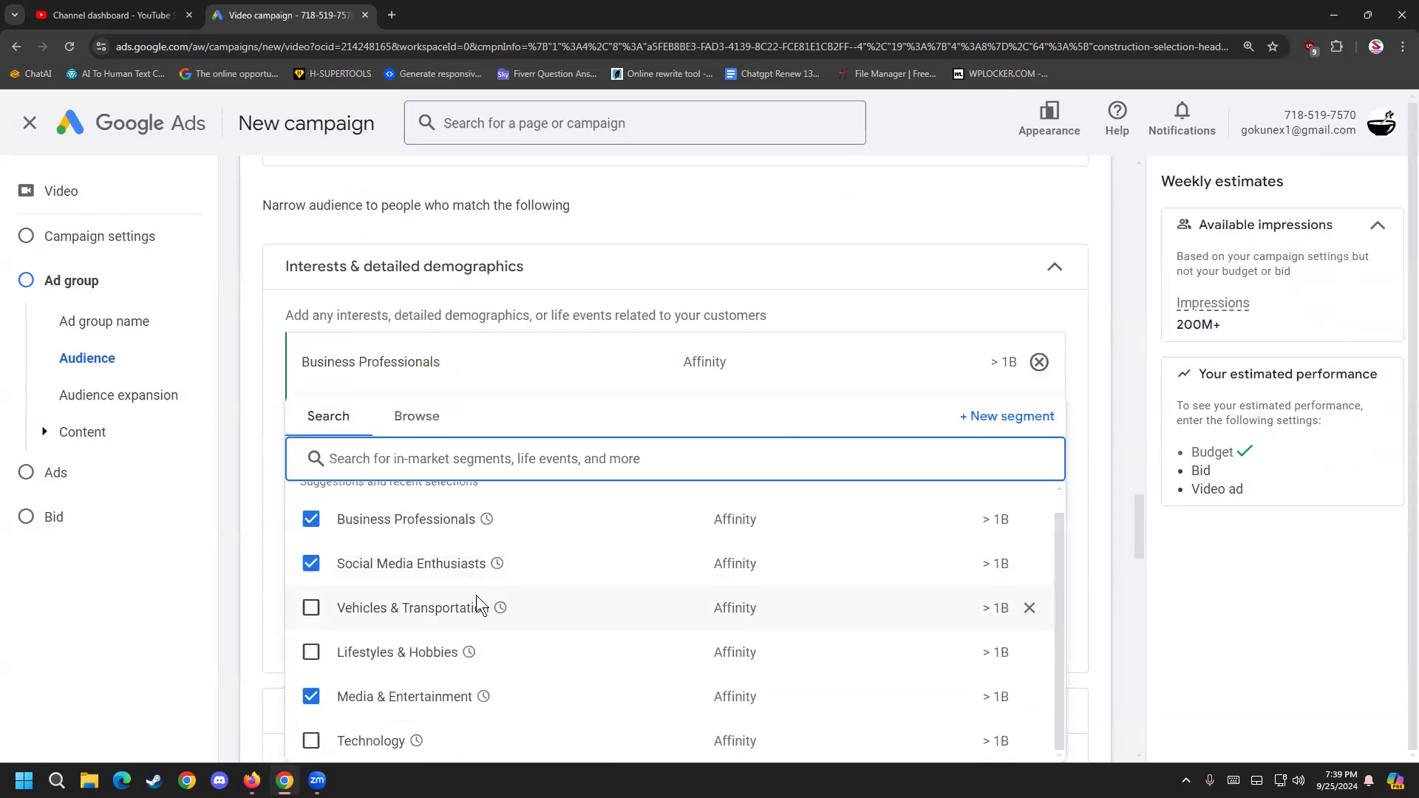
pyautogui.moveTo(351, 743)
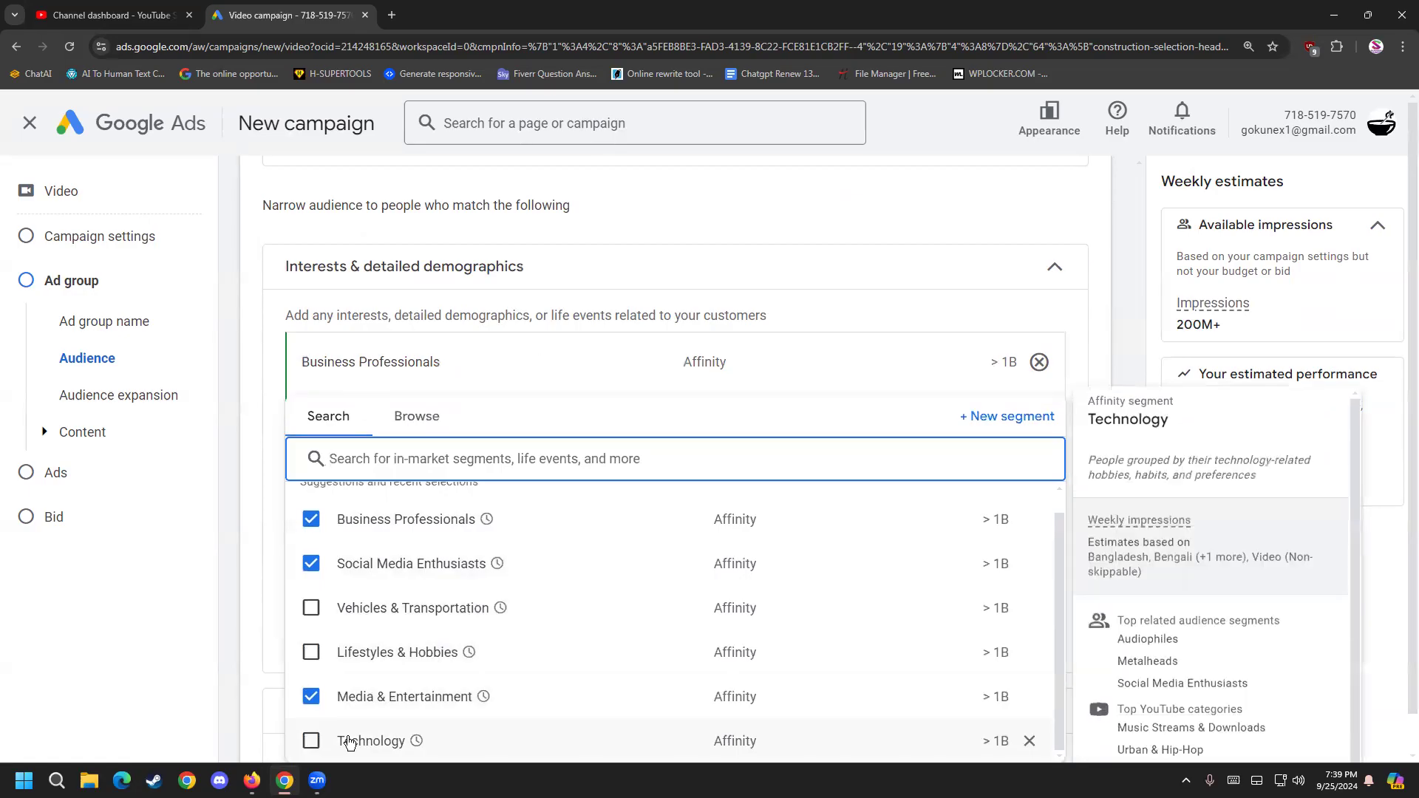
pyautogui.click(351, 743)
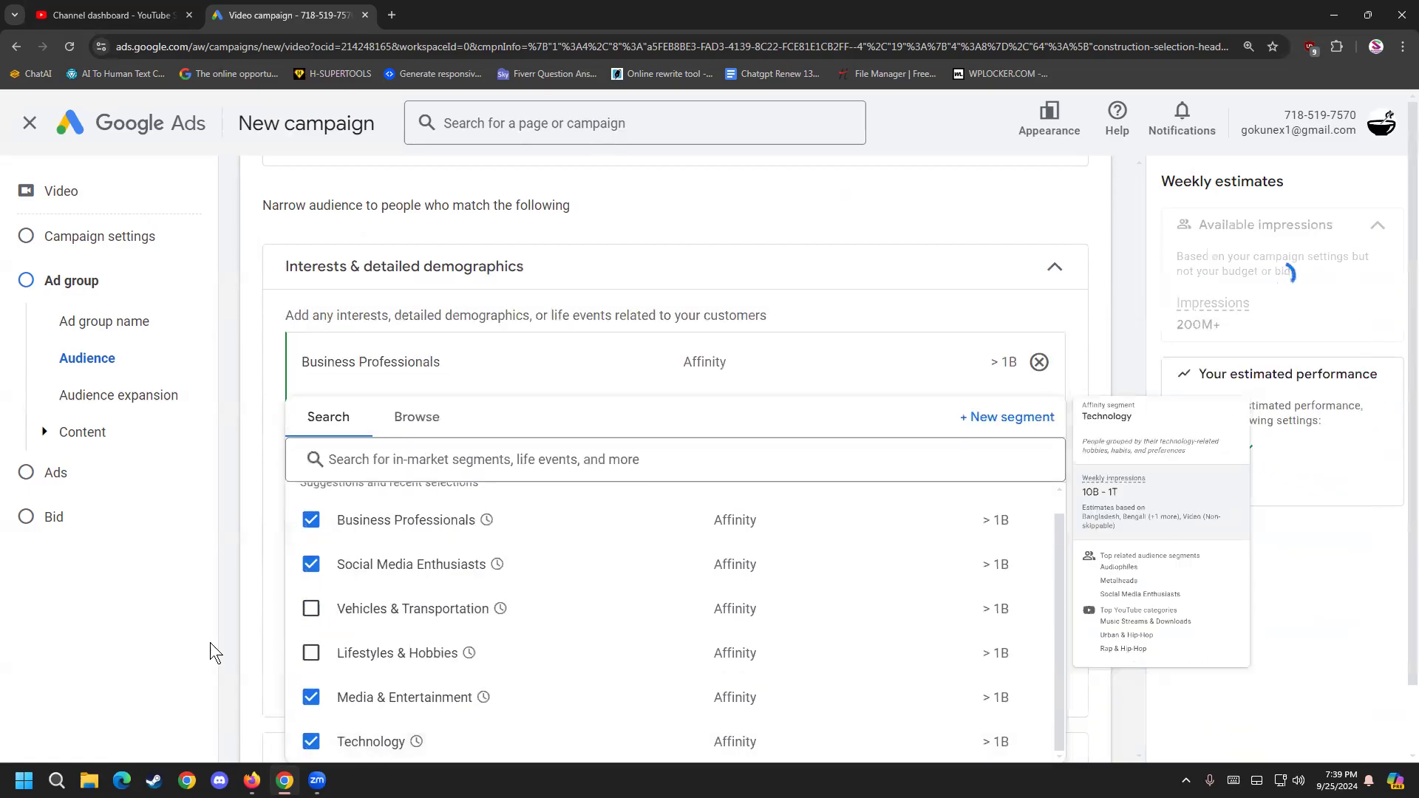
# Step: Search the interest segments for "digital", add Digital Marketing Services, and clear the search term
pyautogui.scroll(-3, 253, 633)
pyautogui.scroll(1, 414, 599)
pyautogui.click(403, 370)
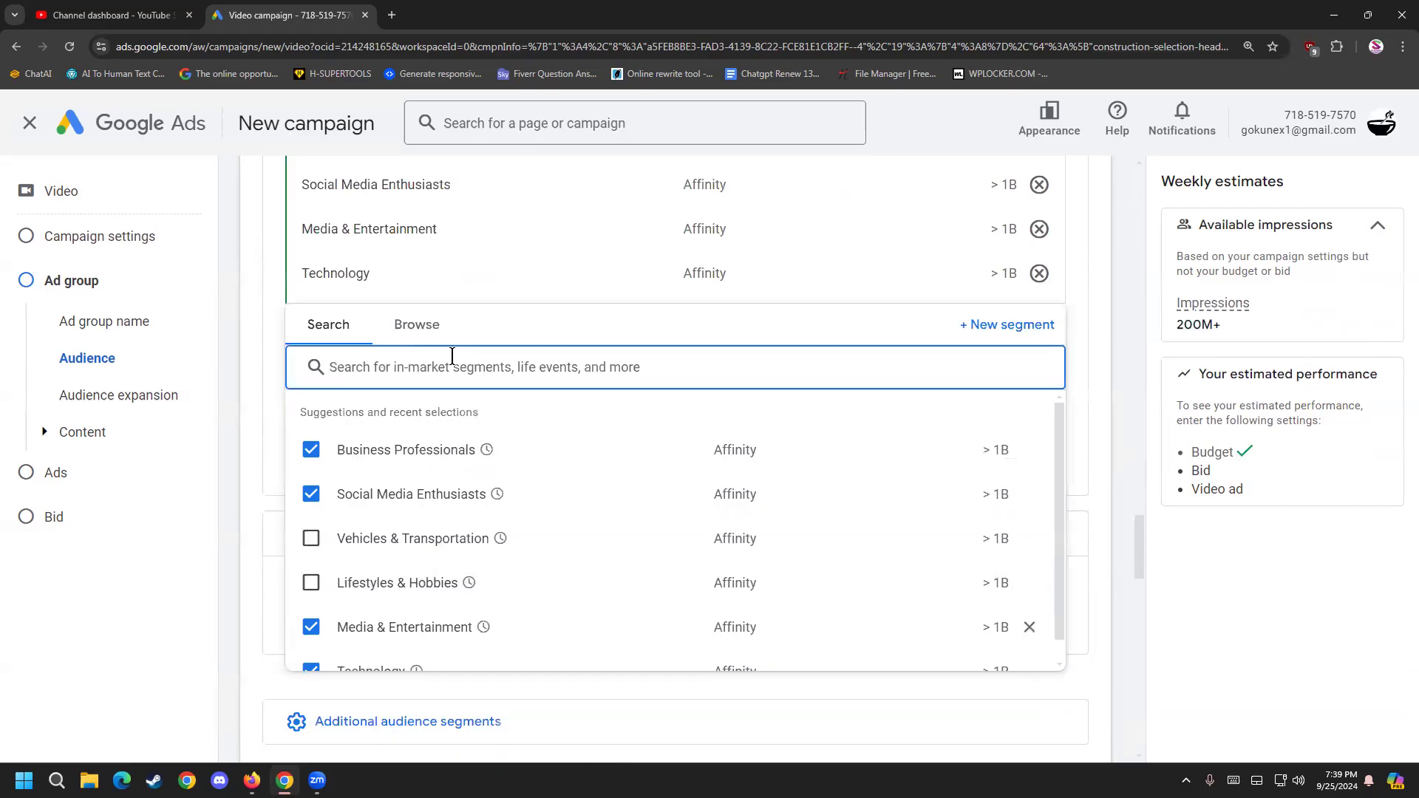
pyautogui.write('digital')
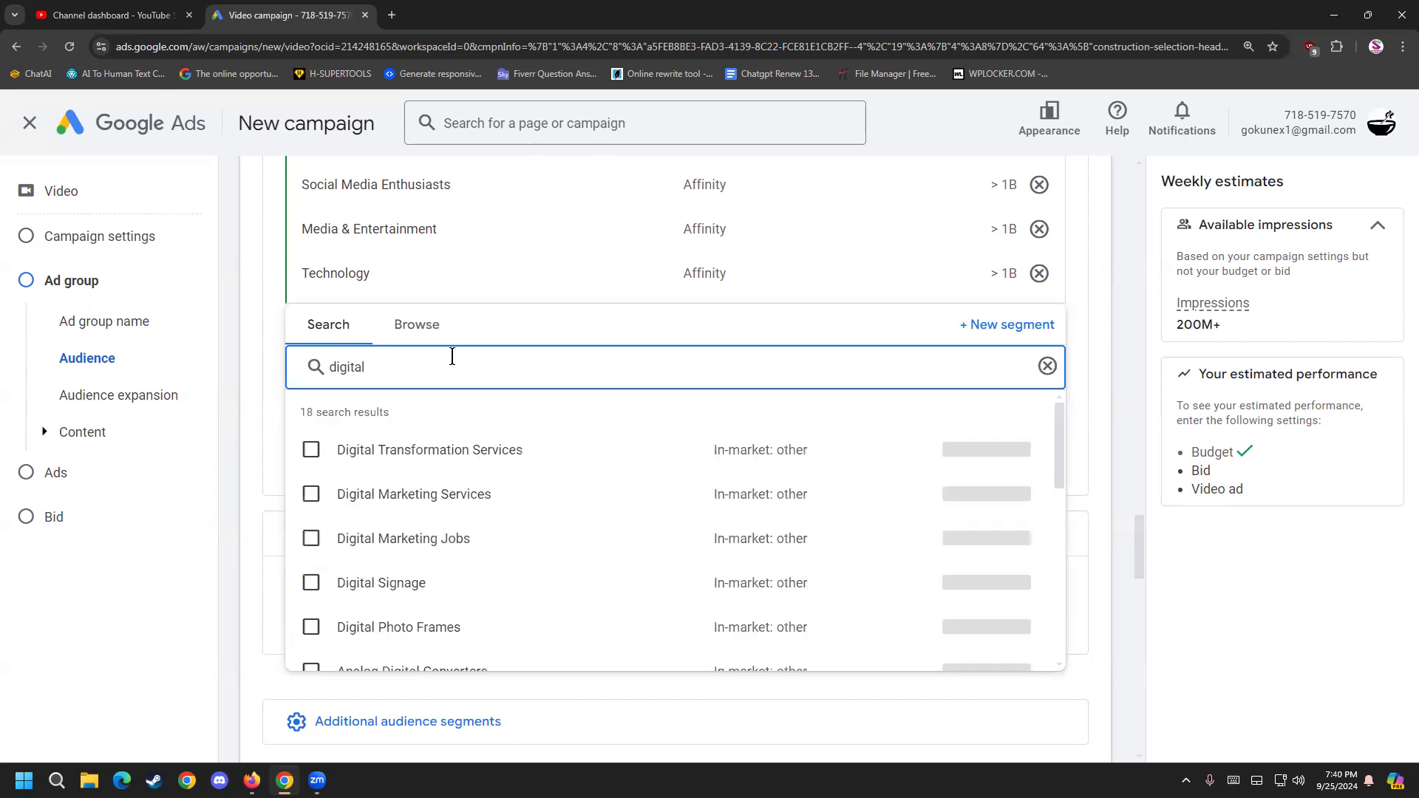
pyautogui.click(482, 492)
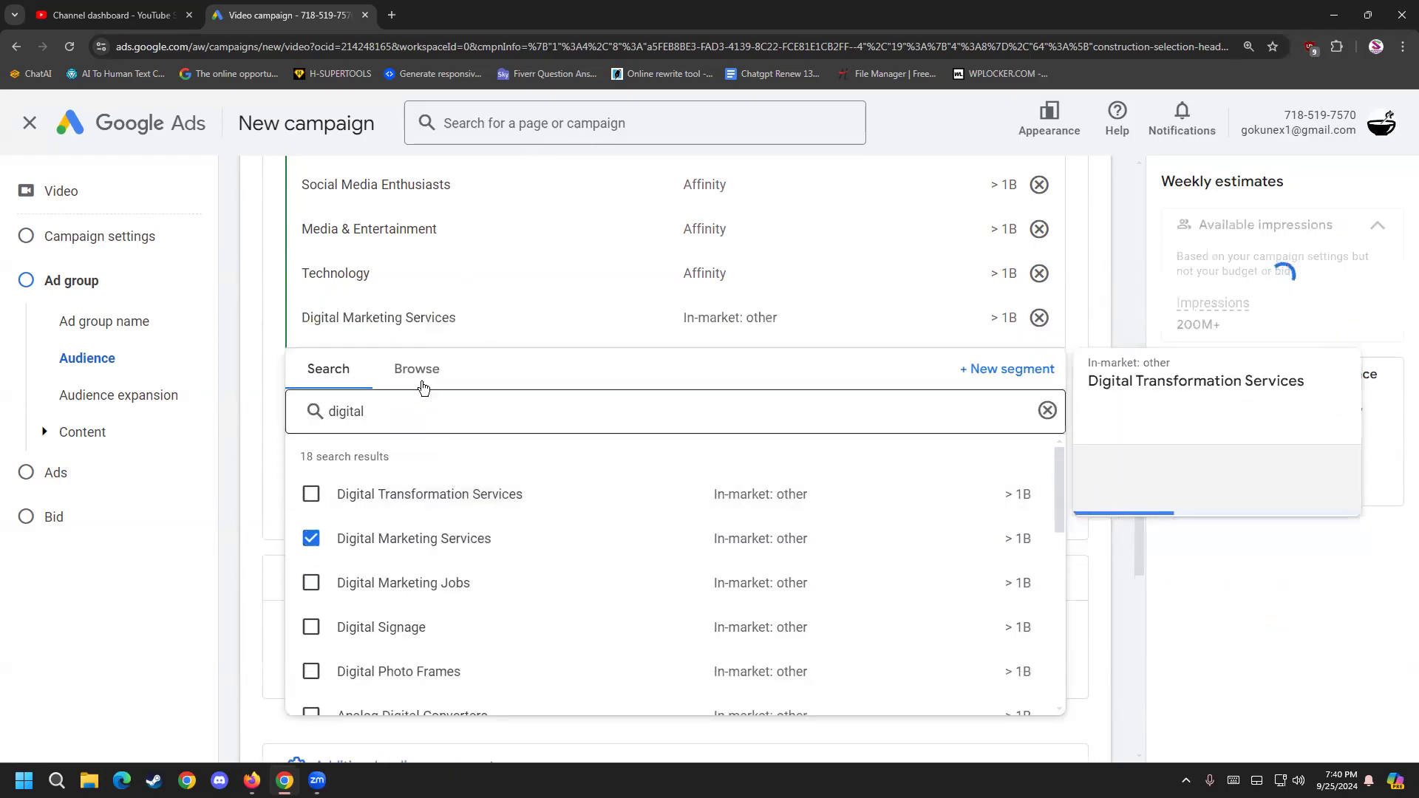
pyautogui.moveTo(428, 412); pyautogui.dragTo(231, 425)
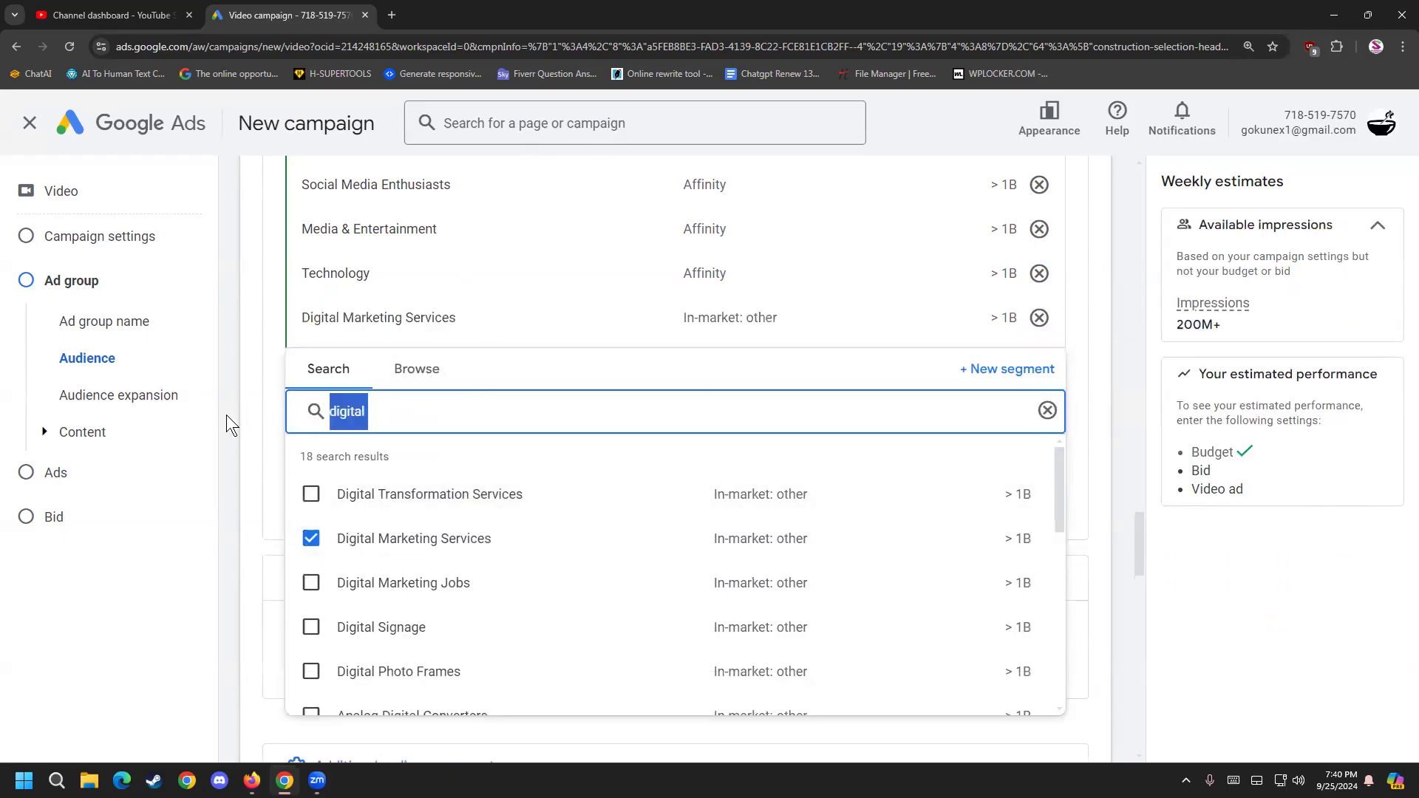
pyautogui.press('BackSpace')
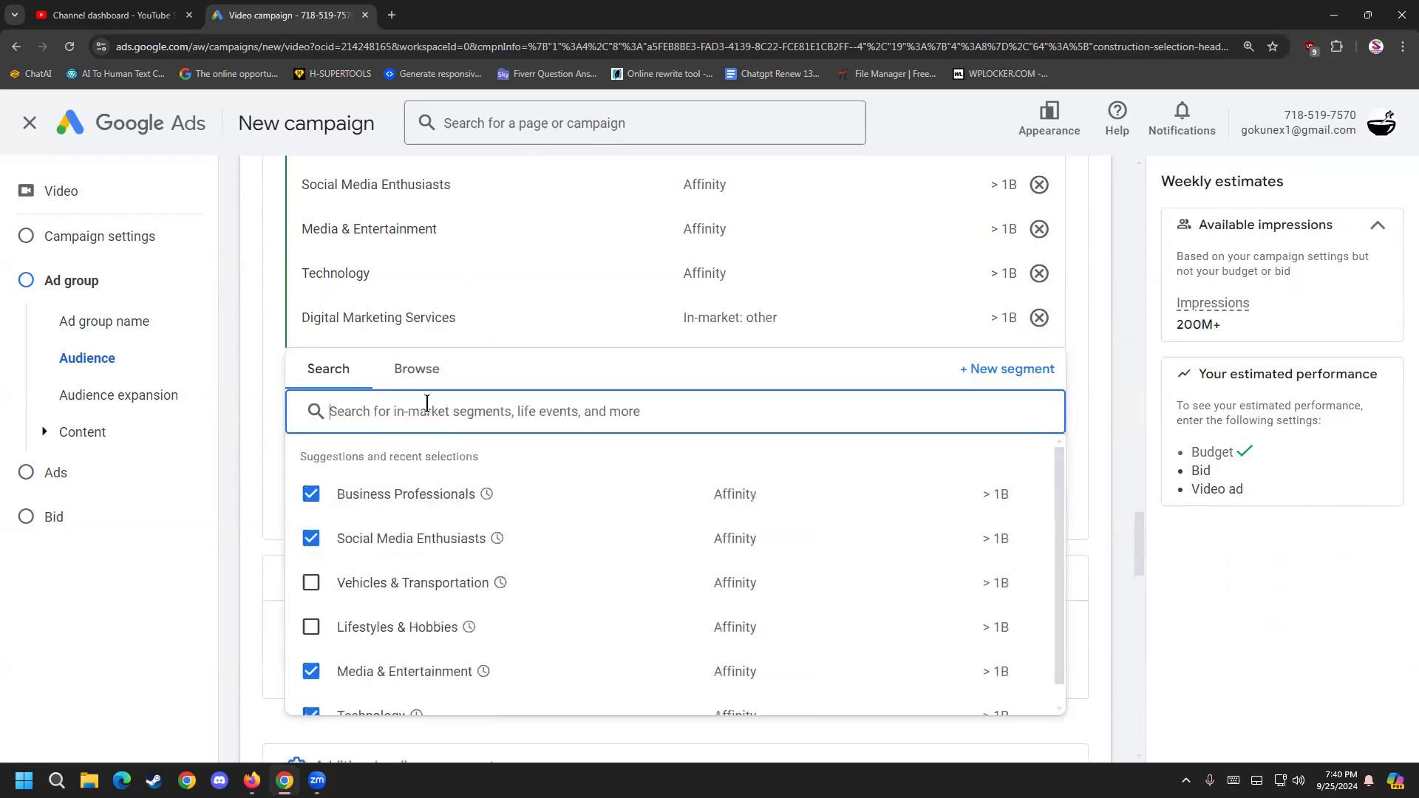
# Step: Browse the audience segment categories, examining the options under Custom interests and Detailed demographics
pyautogui.click(414, 369)
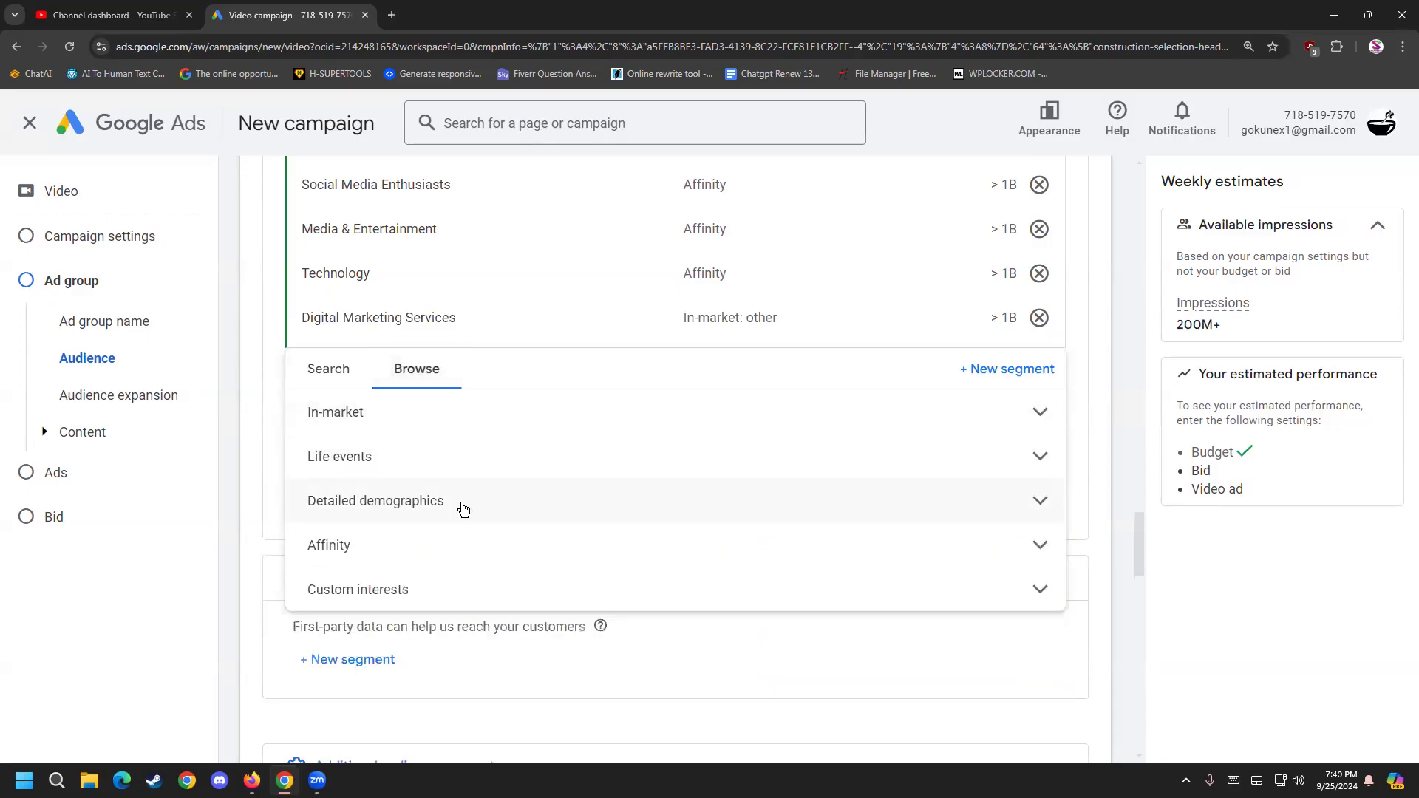
pyautogui.click(401, 594)
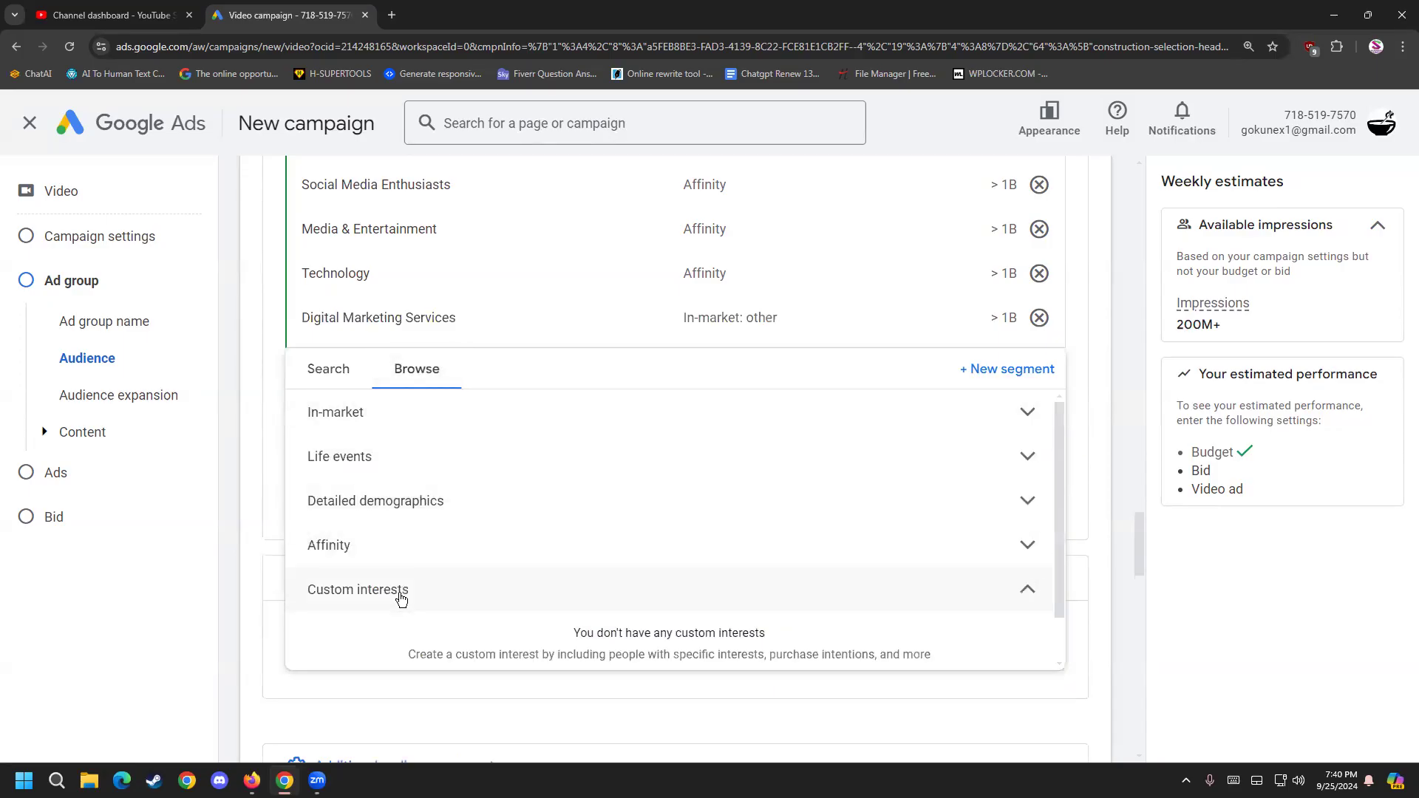
pyautogui.click(966, 599)
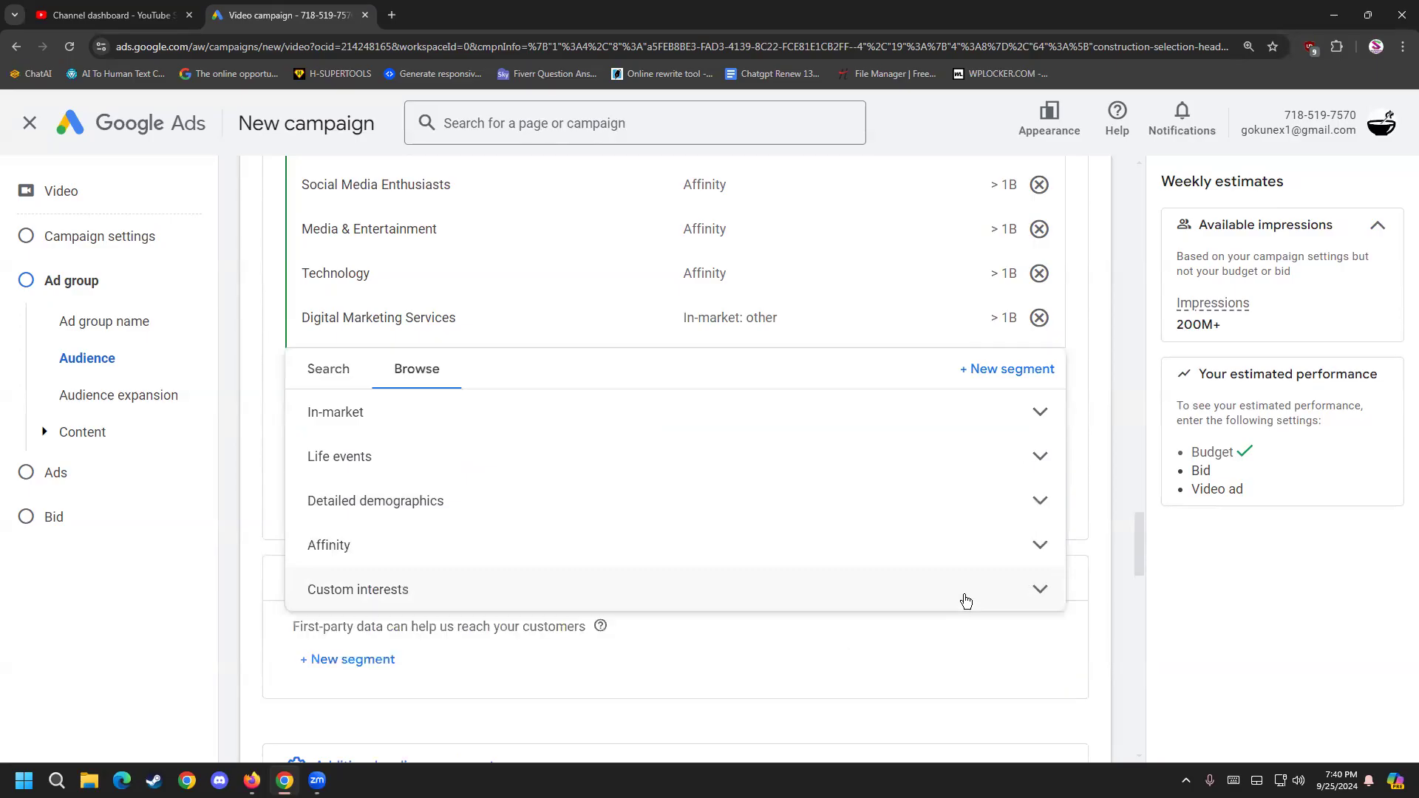
pyautogui.click(929, 506)
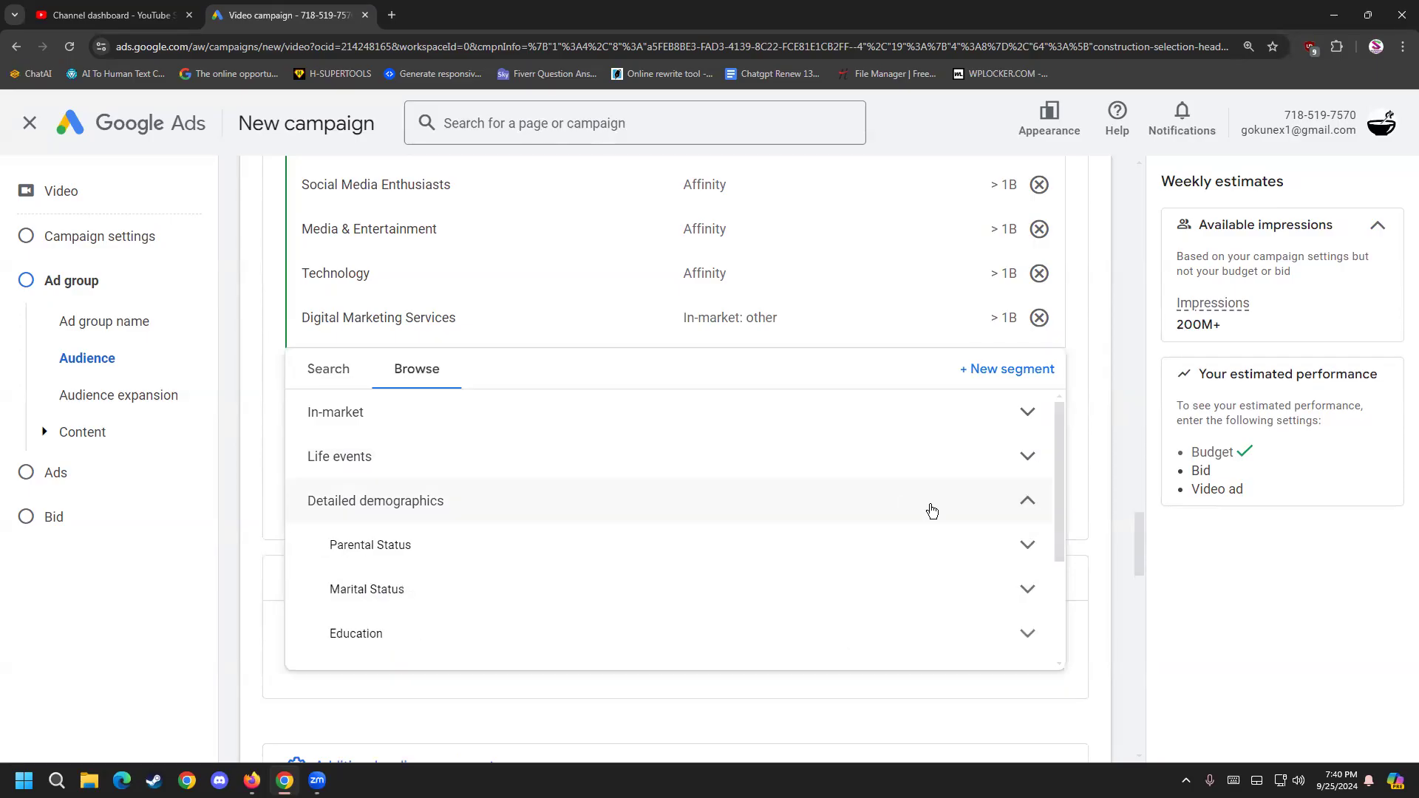
pyautogui.scroll(-1, 907, 553)
pyautogui.scroll(-1, 586, 547)
pyautogui.scroll(1, 562, 580)
pyautogui.scroll(2, 566, 562)
pyautogui.click(950, 503)
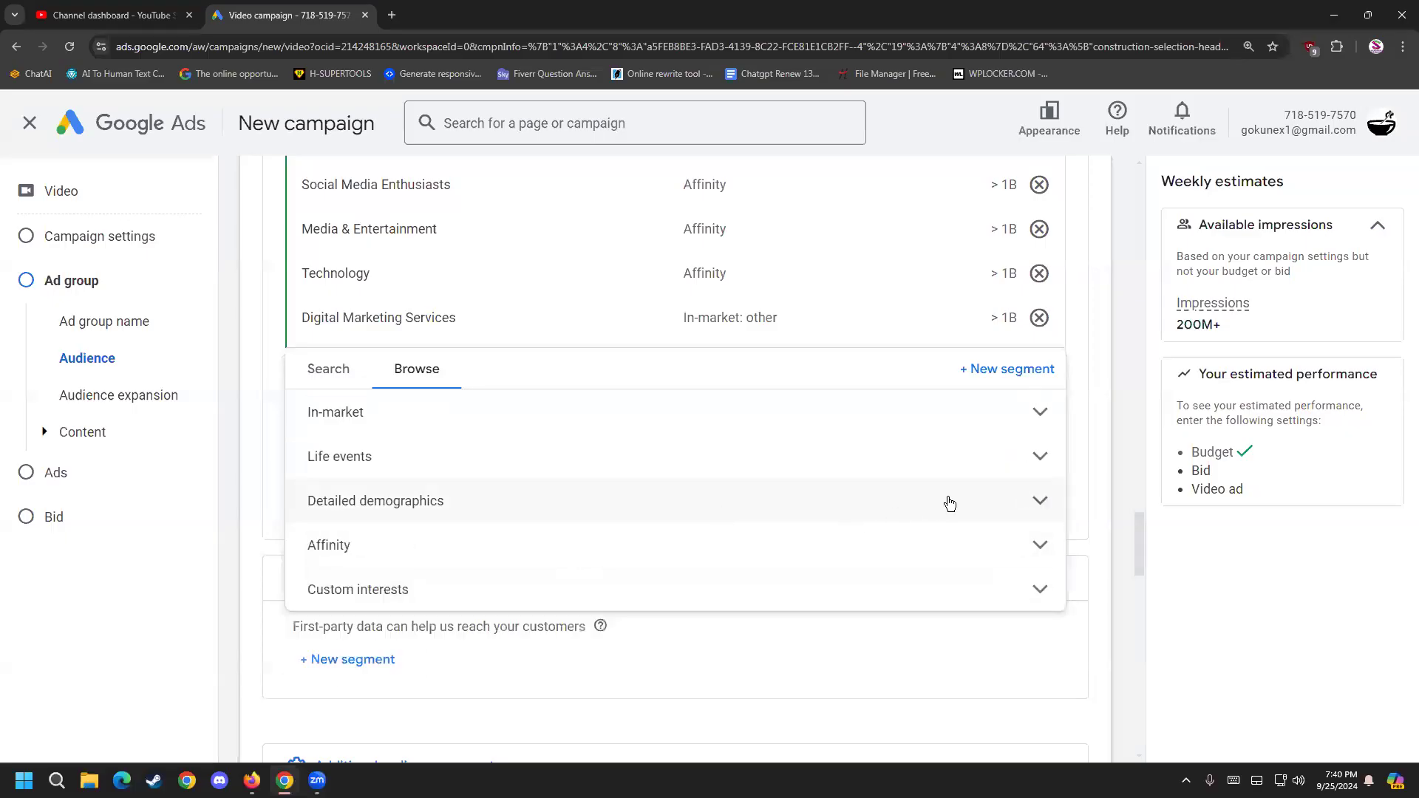
# Step: Add the Business Services and Education segments from the In-market category to the audience
pyautogui.click(757, 421)
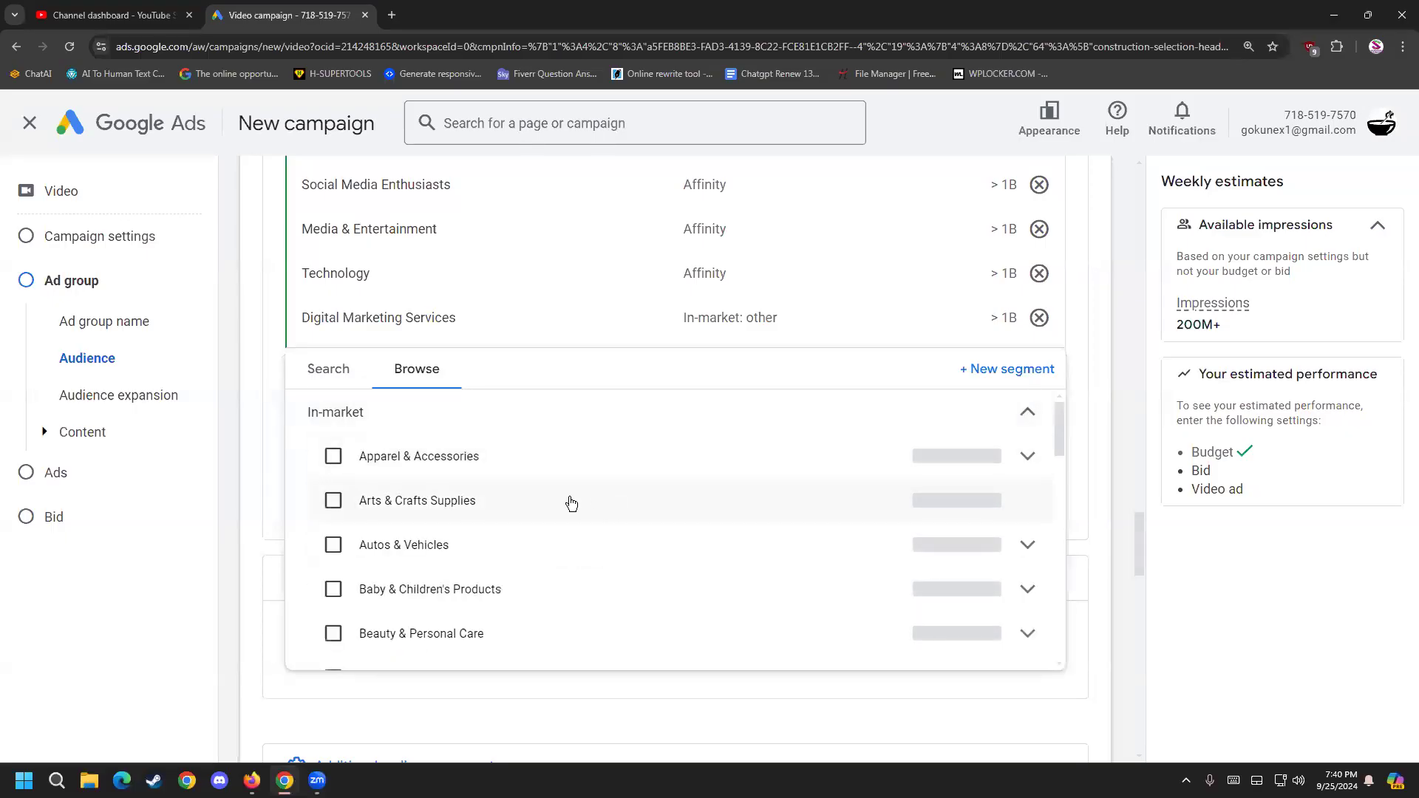
pyautogui.scroll(-1, 584, 505)
pyautogui.scroll(-3, 582, 506)
pyautogui.moveTo(500, 515)
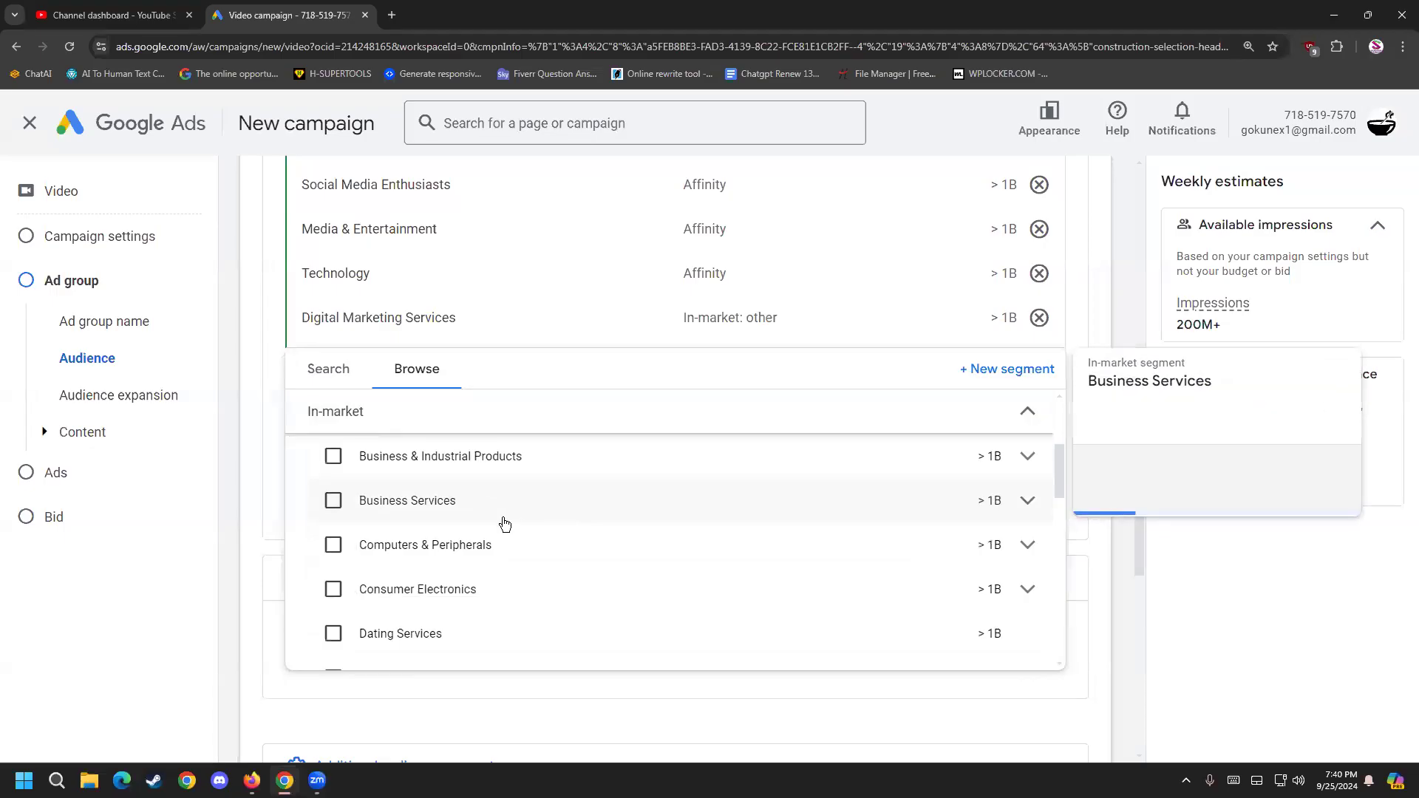
pyautogui.click(334, 503)
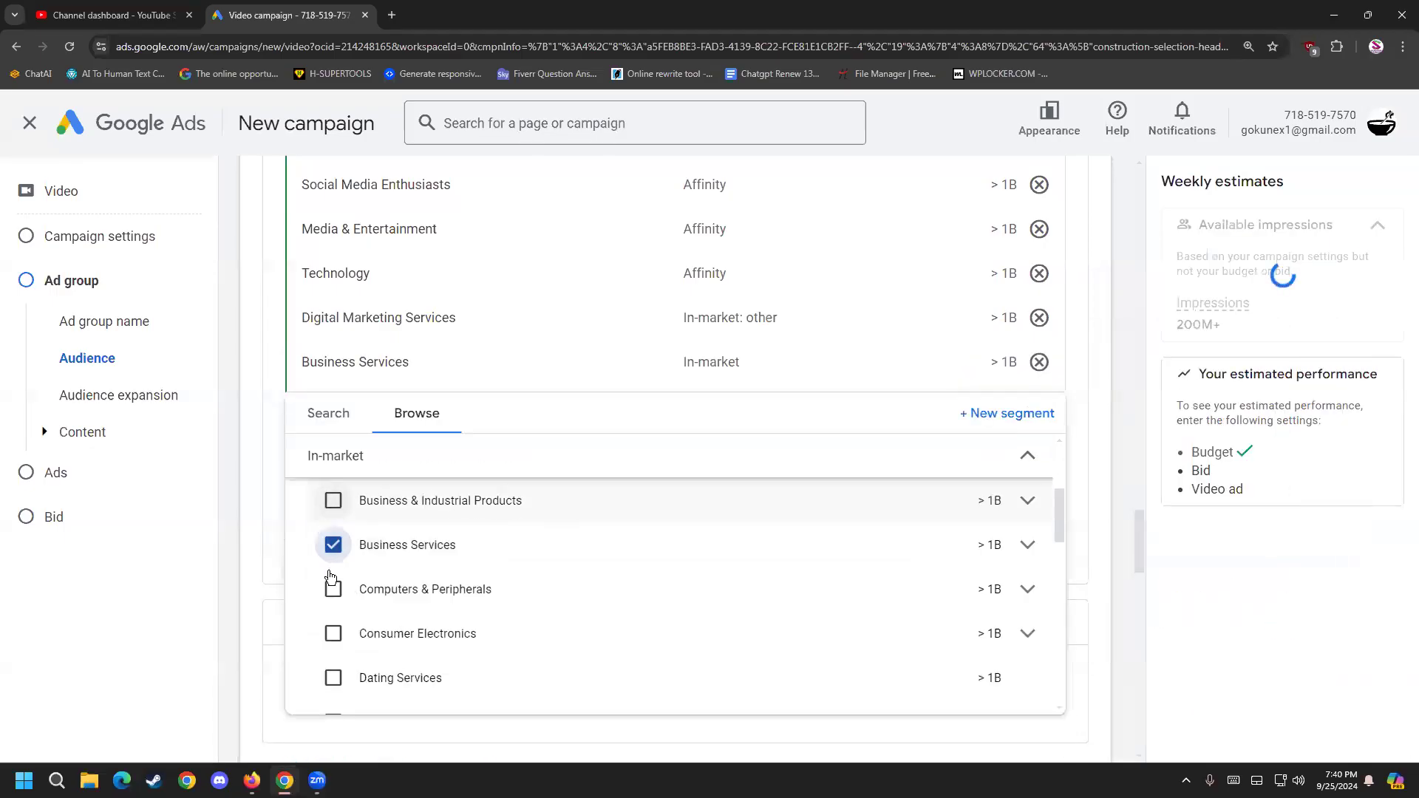
pyautogui.scroll(-2, 332, 591)
pyautogui.scroll(-1, 332, 591)
pyautogui.click(334, 501)
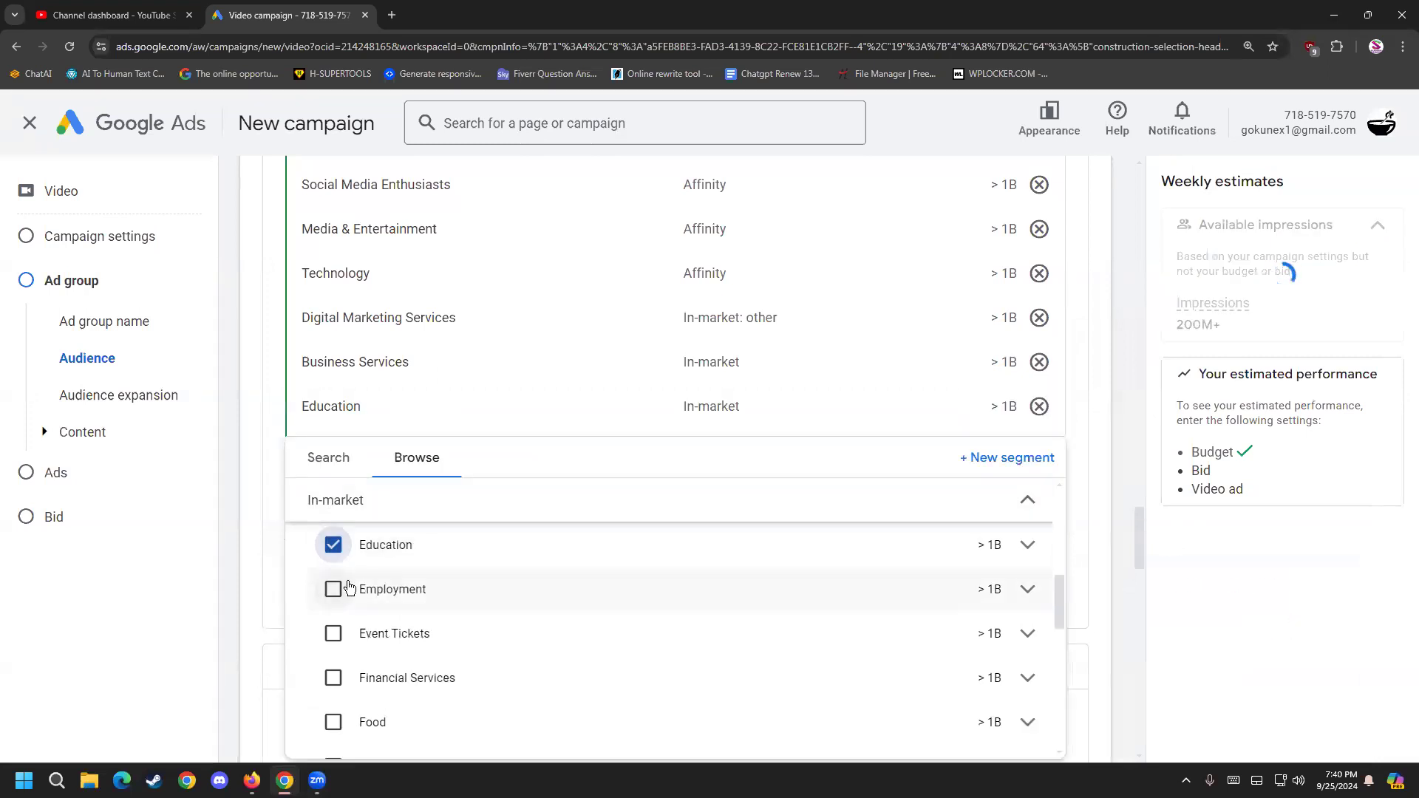
# Step: Add the in-market Media & Entertainment and Musical Instruments & Accessories segments, and close the segment picker
pyautogui.scroll(-4, 325, 606)
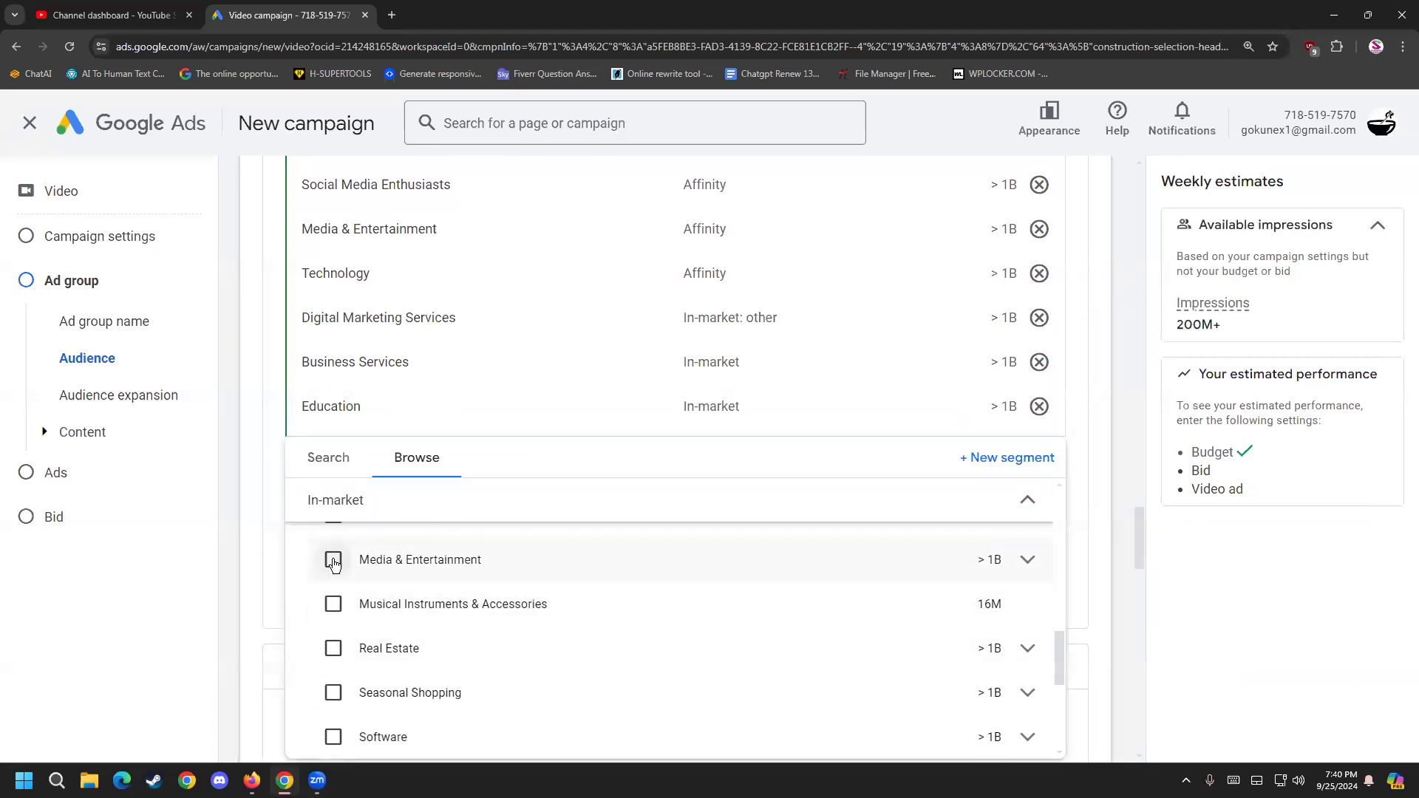
pyautogui.click(333, 564)
pyautogui.click(334, 604)
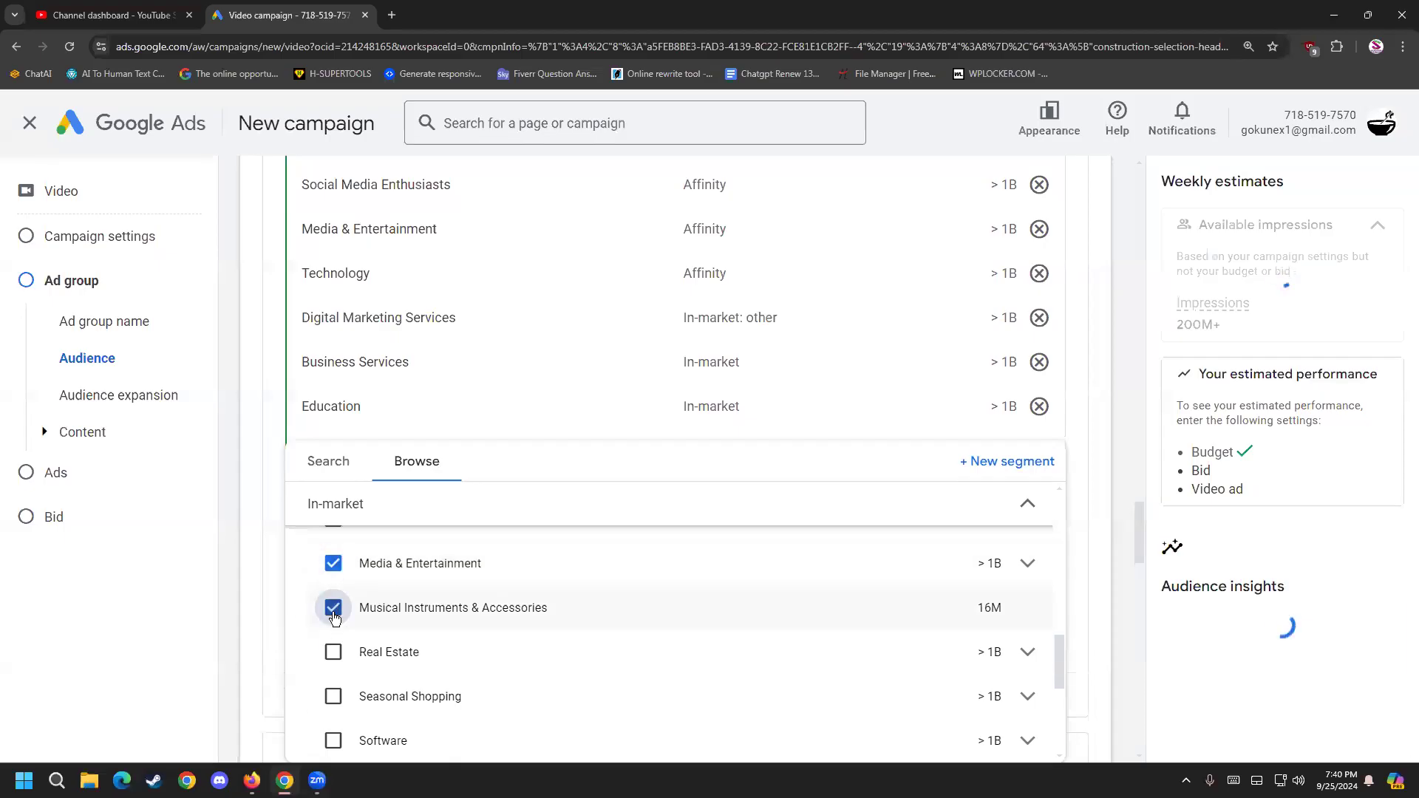
pyautogui.click(1028, 504)
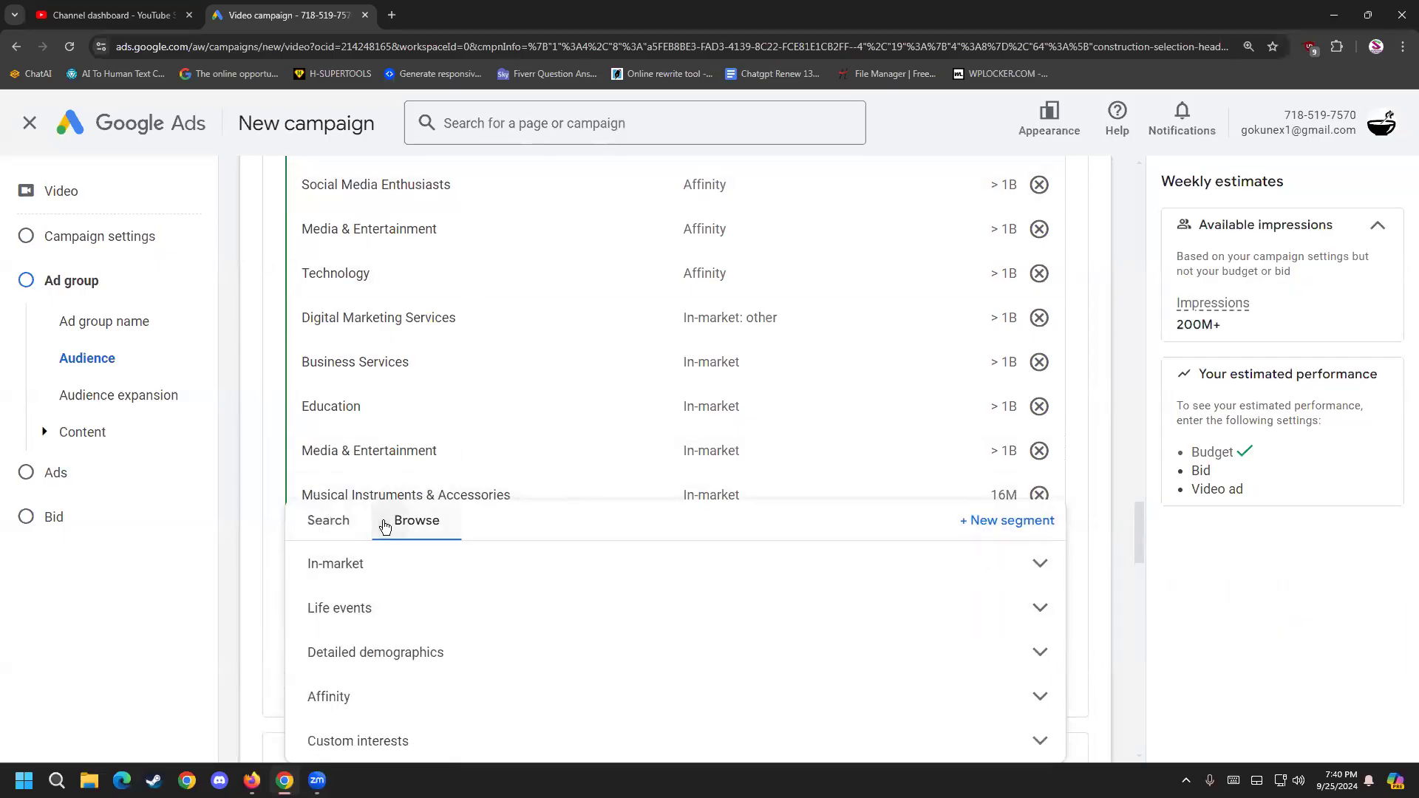
pyautogui.scroll(4, 459, 481)
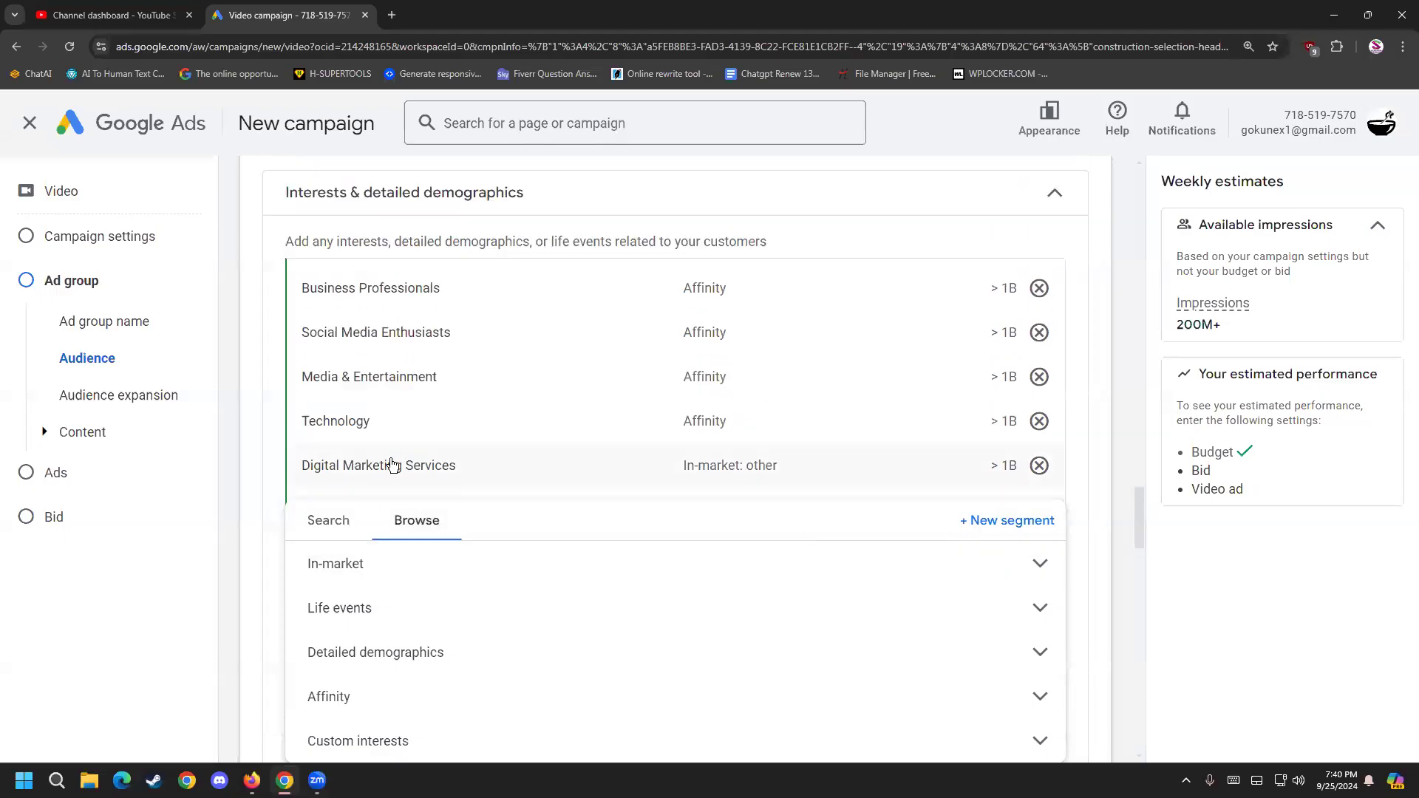
pyautogui.click(1097, 433)
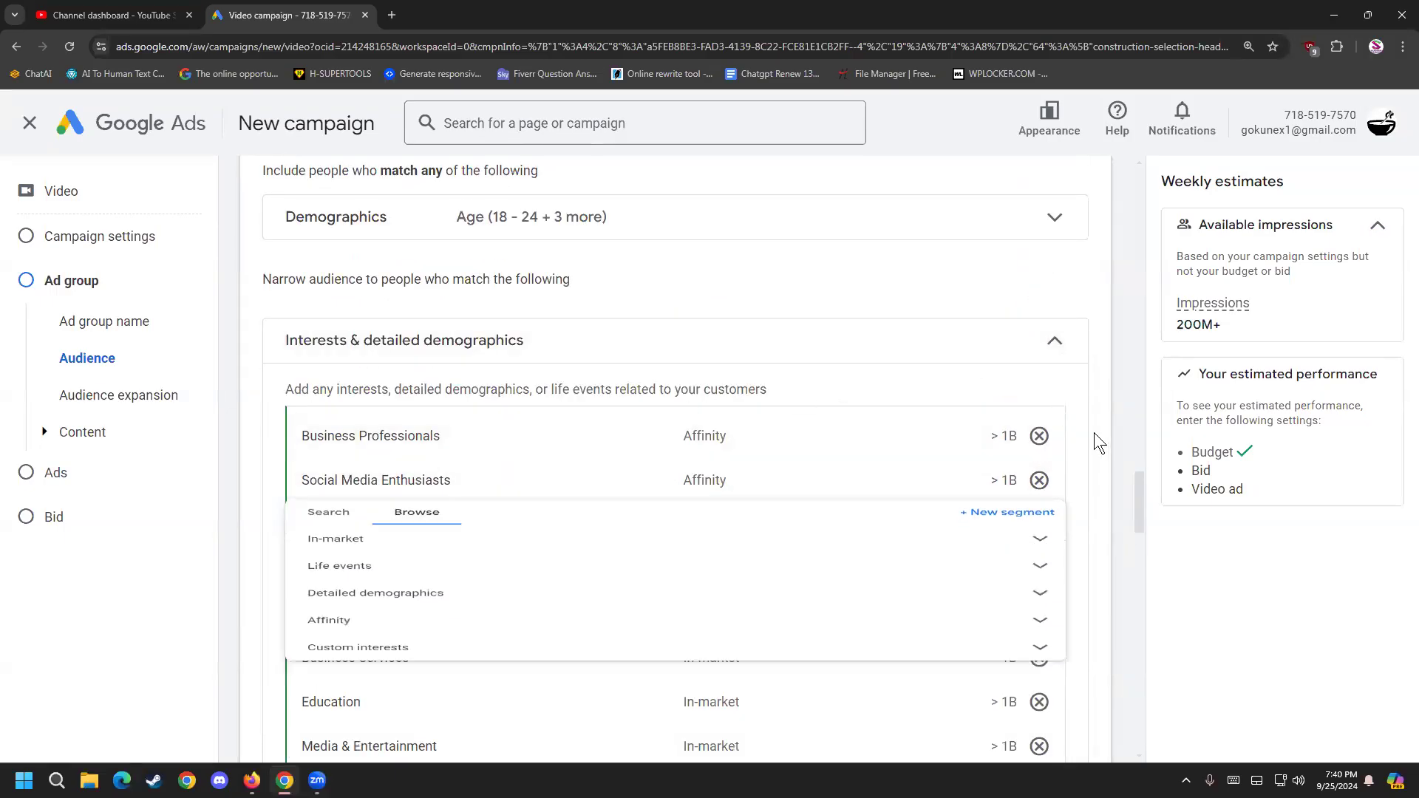
# Step: Collapse the Your data and the Interests & detailed demographics sections of the audience
pyautogui.scroll(-6, 1099, 441)
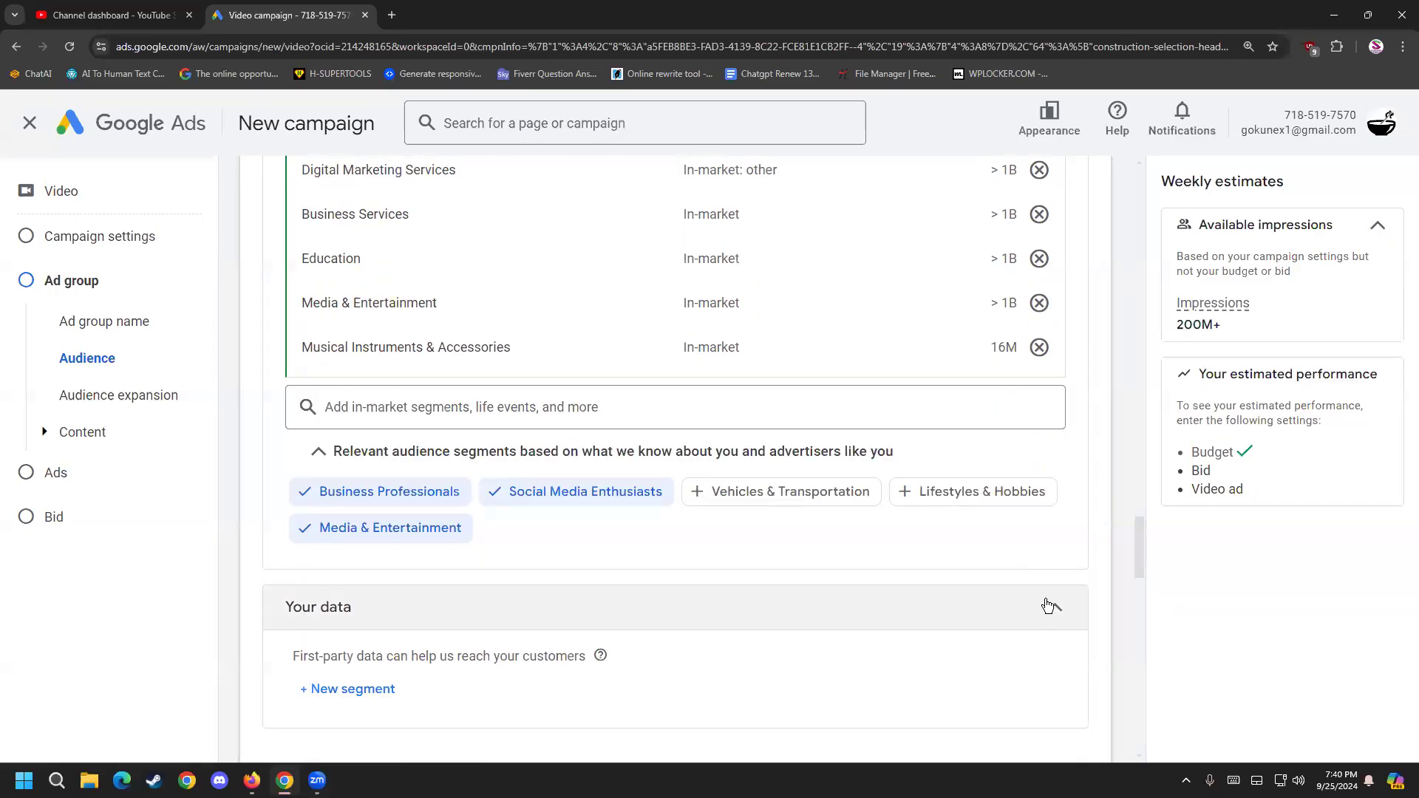
pyautogui.click(1049, 606)
pyautogui.scroll(7, 1045, 591)
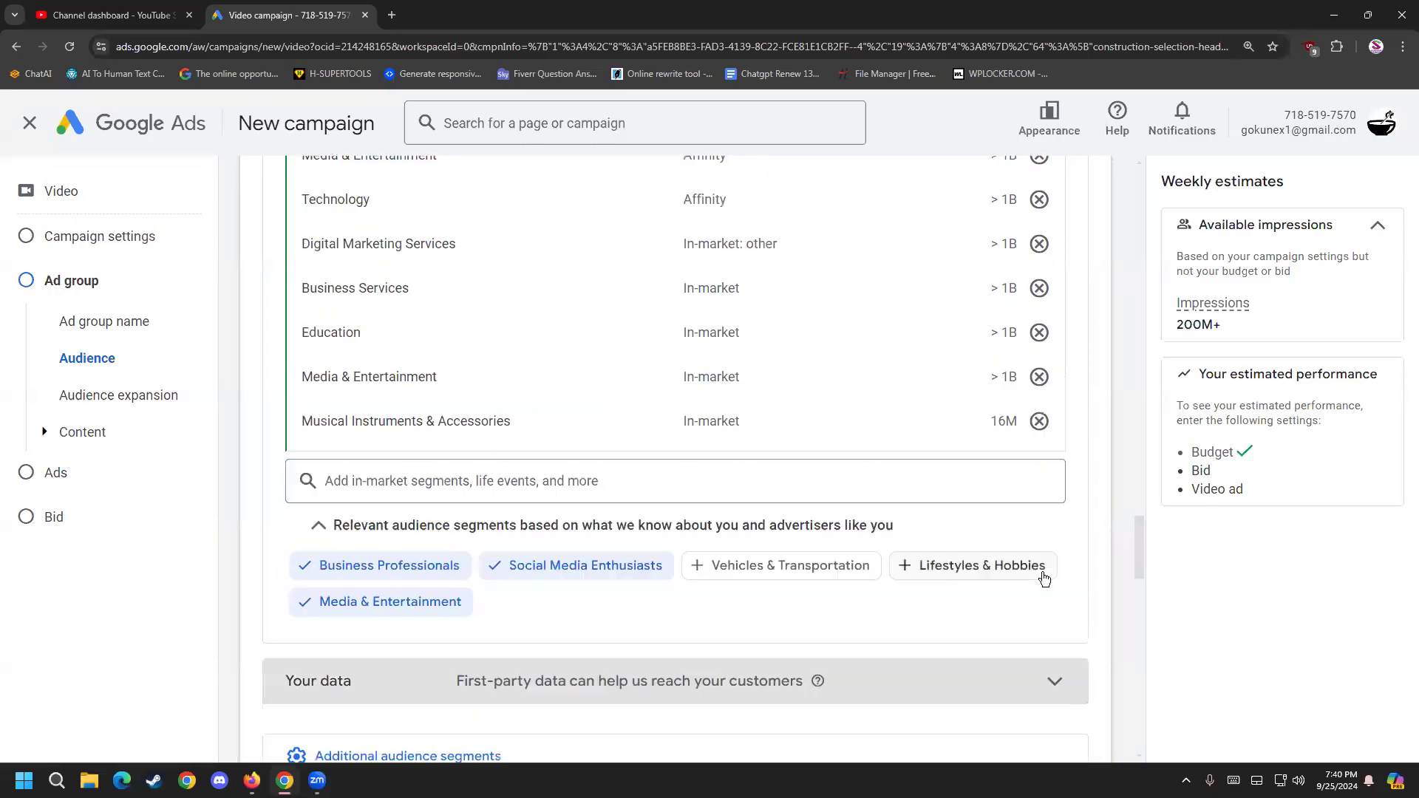
pyautogui.scroll(2, 1064, 517)
pyautogui.click(1052, 560)
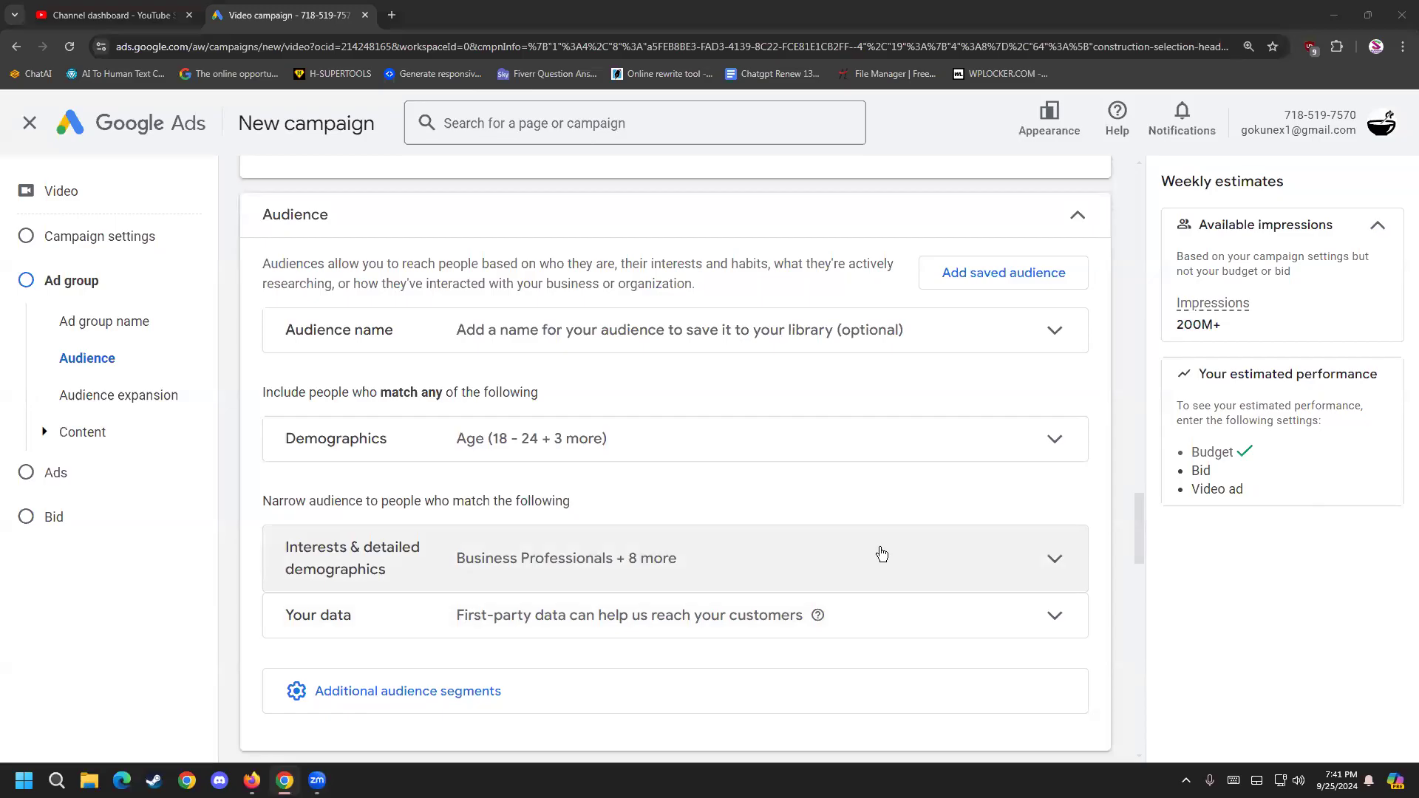
# Step: Start a new segment under Your data using the YouTube users segment type
pyautogui.scroll(-1, 882, 554)
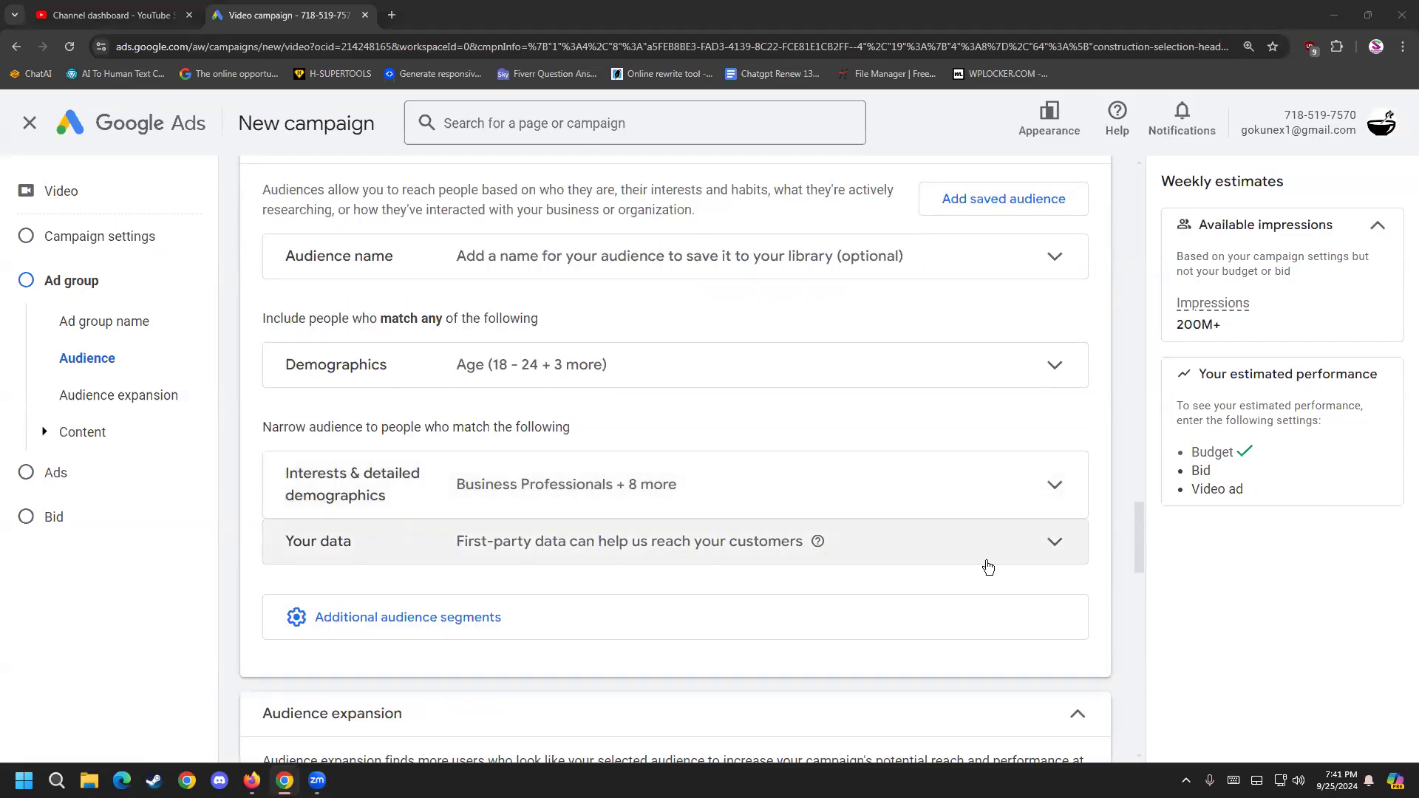
pyautogui.click(1059, 558)
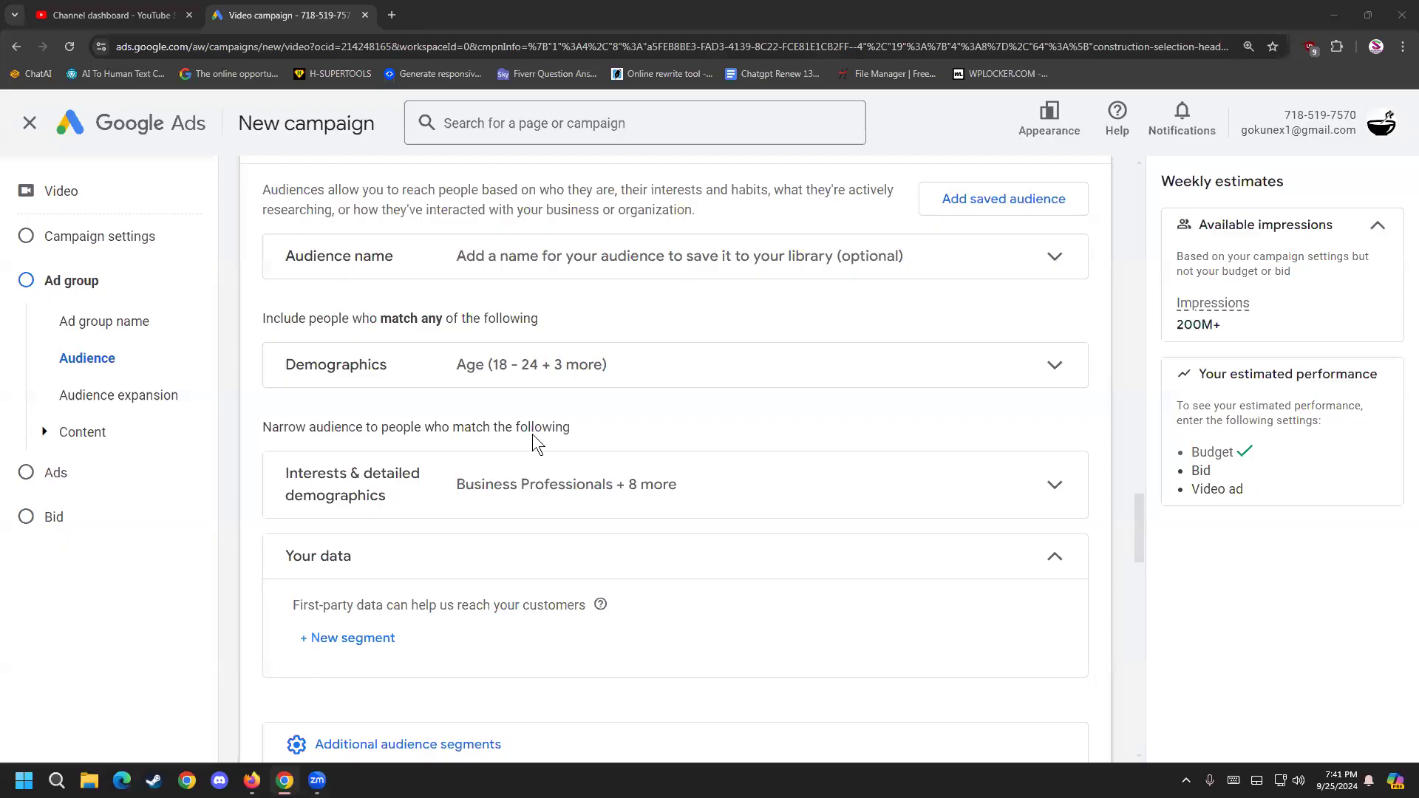
pyautogui.scroll(-1, 299, 525)
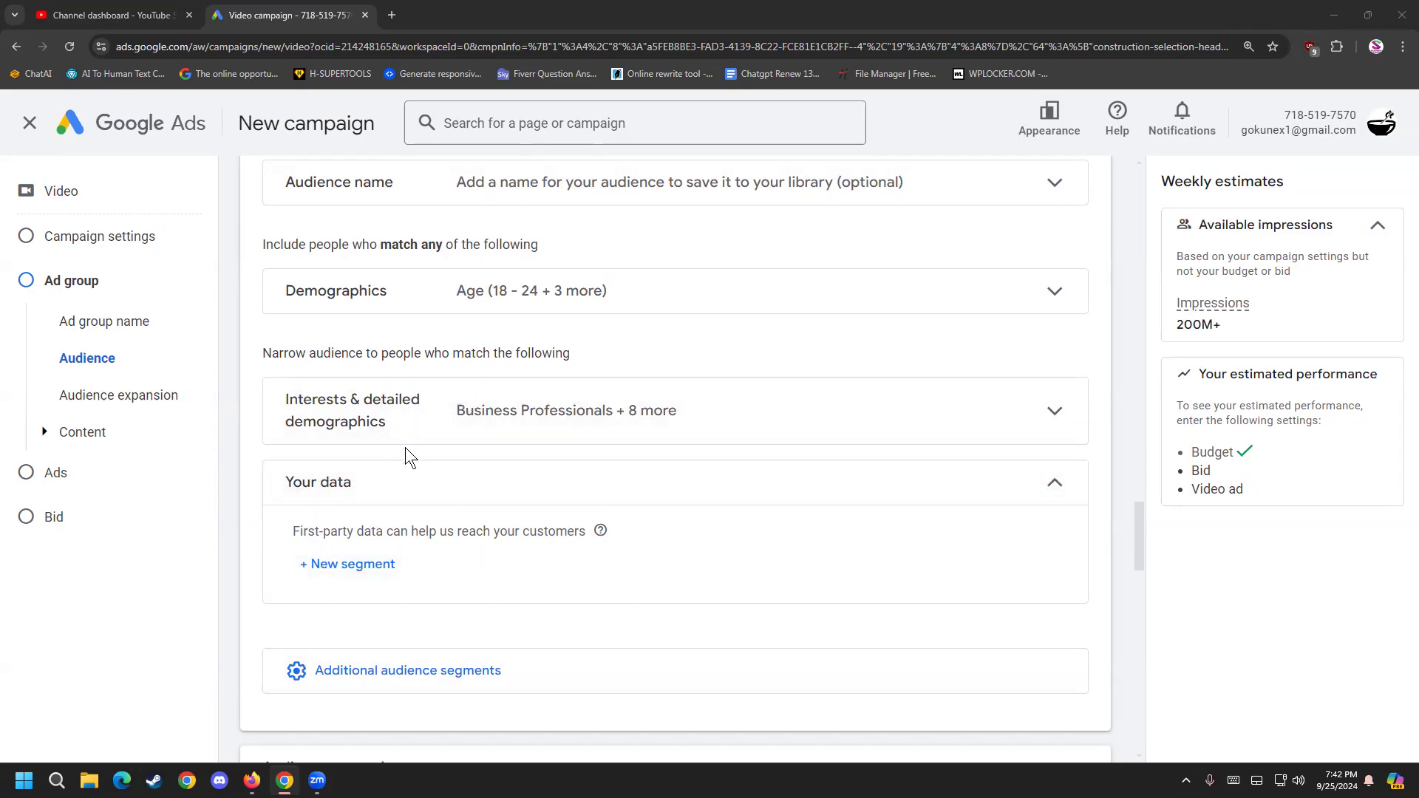
pyautogui.click(350, 565)
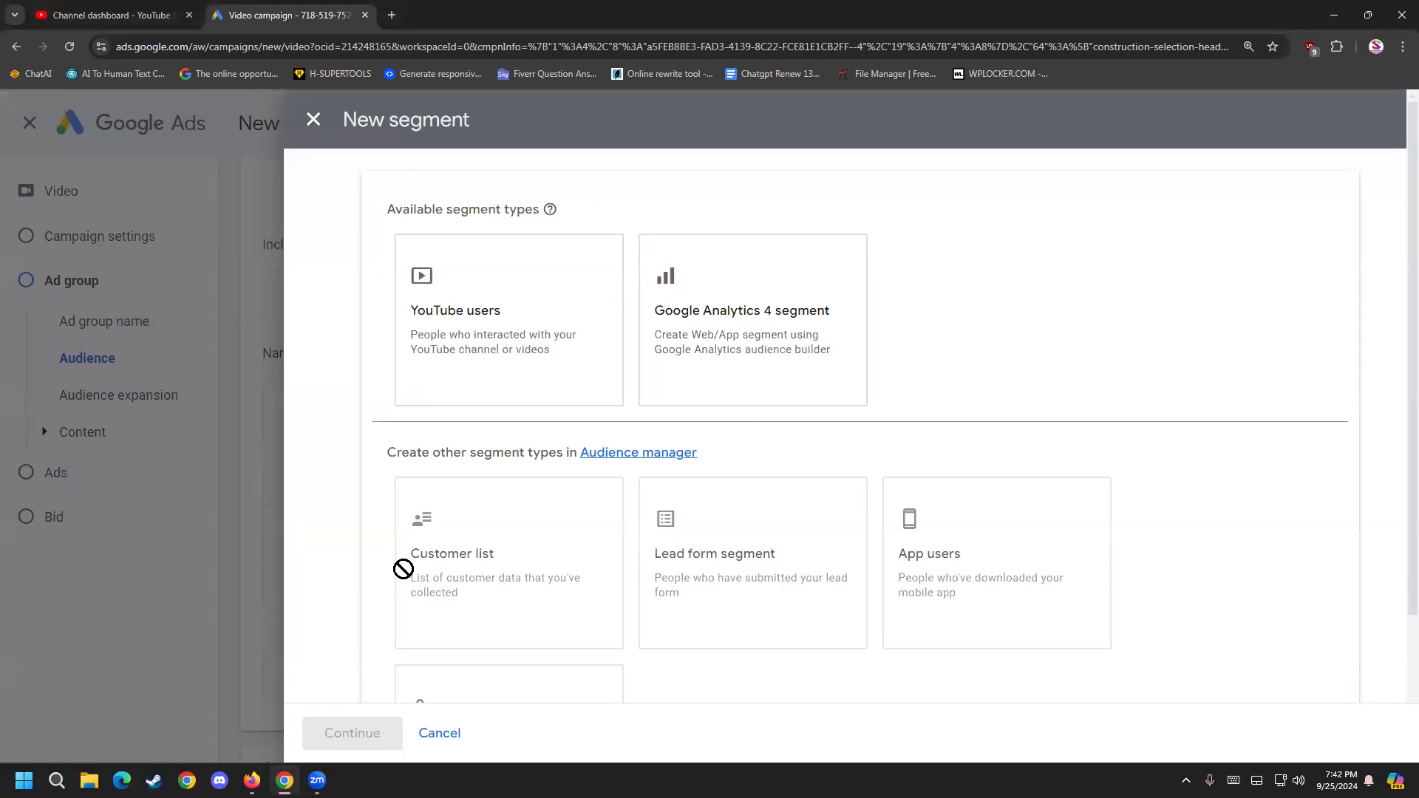
pyautogui.moveTo(418, 210); pyautogui.dragTo(480, 206)
pyautogui.click(481, 208)
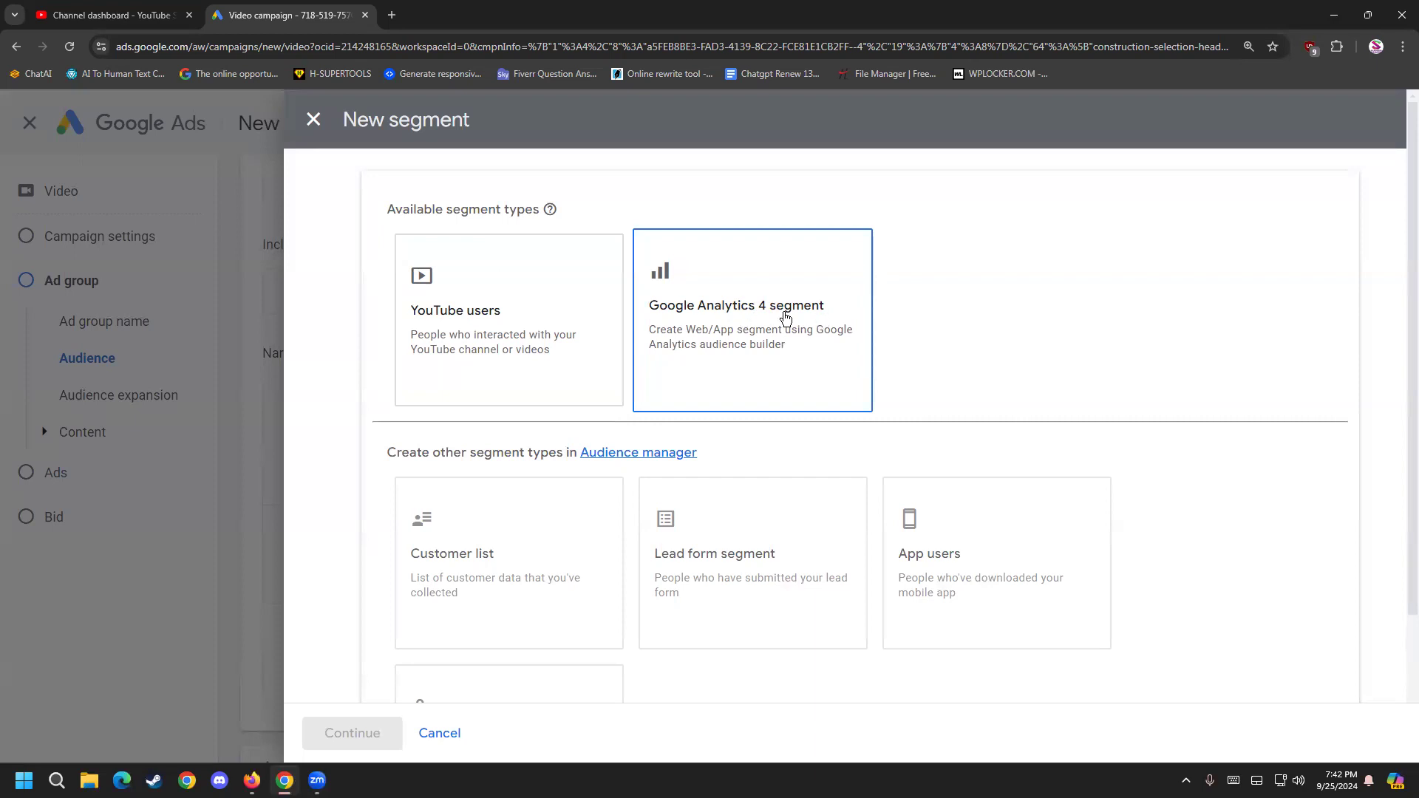
pyautogui.click(433, 317)
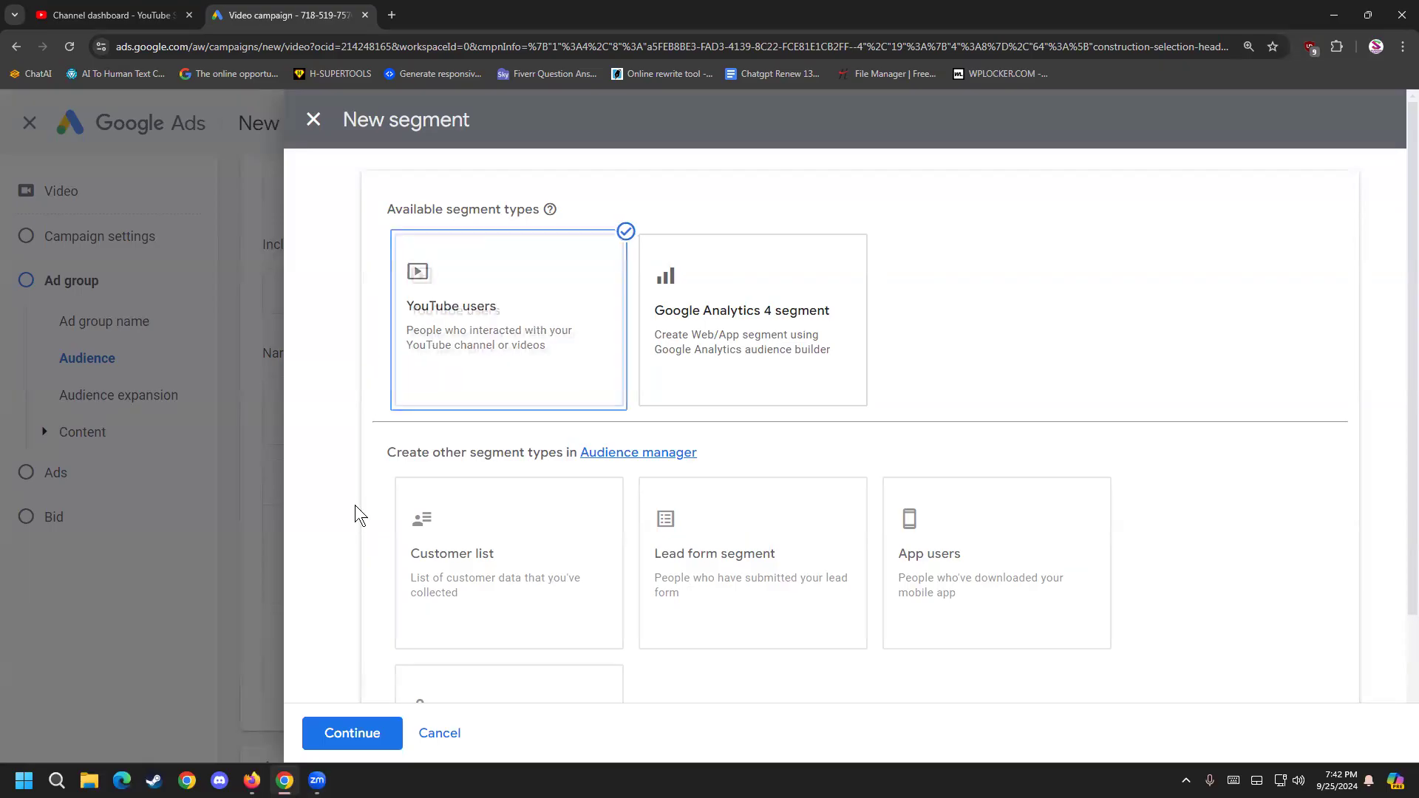
pyautogui.click(345, 737)
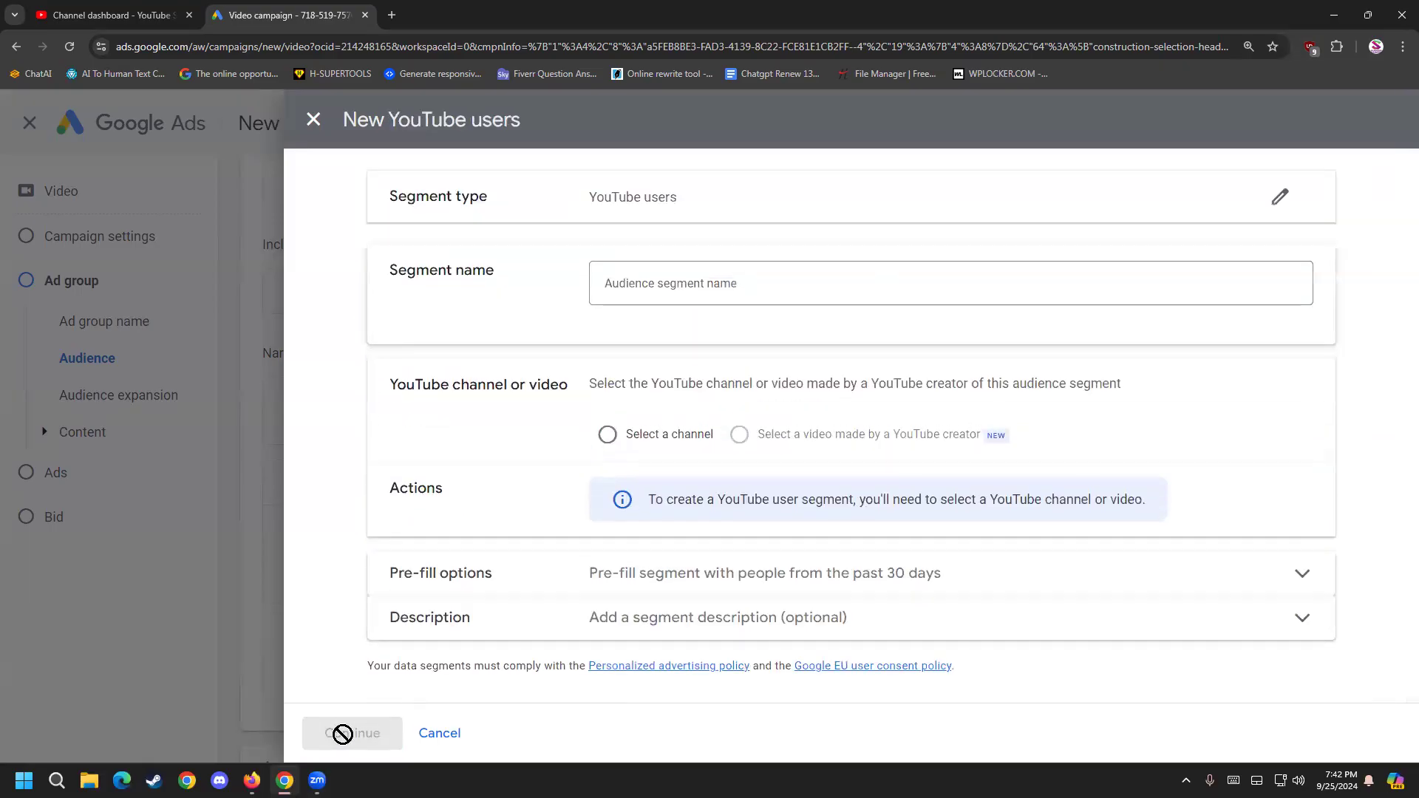
# Step: Name the segment "My channel" and set its source to Select a channel
pyautogui.click(620, 284)
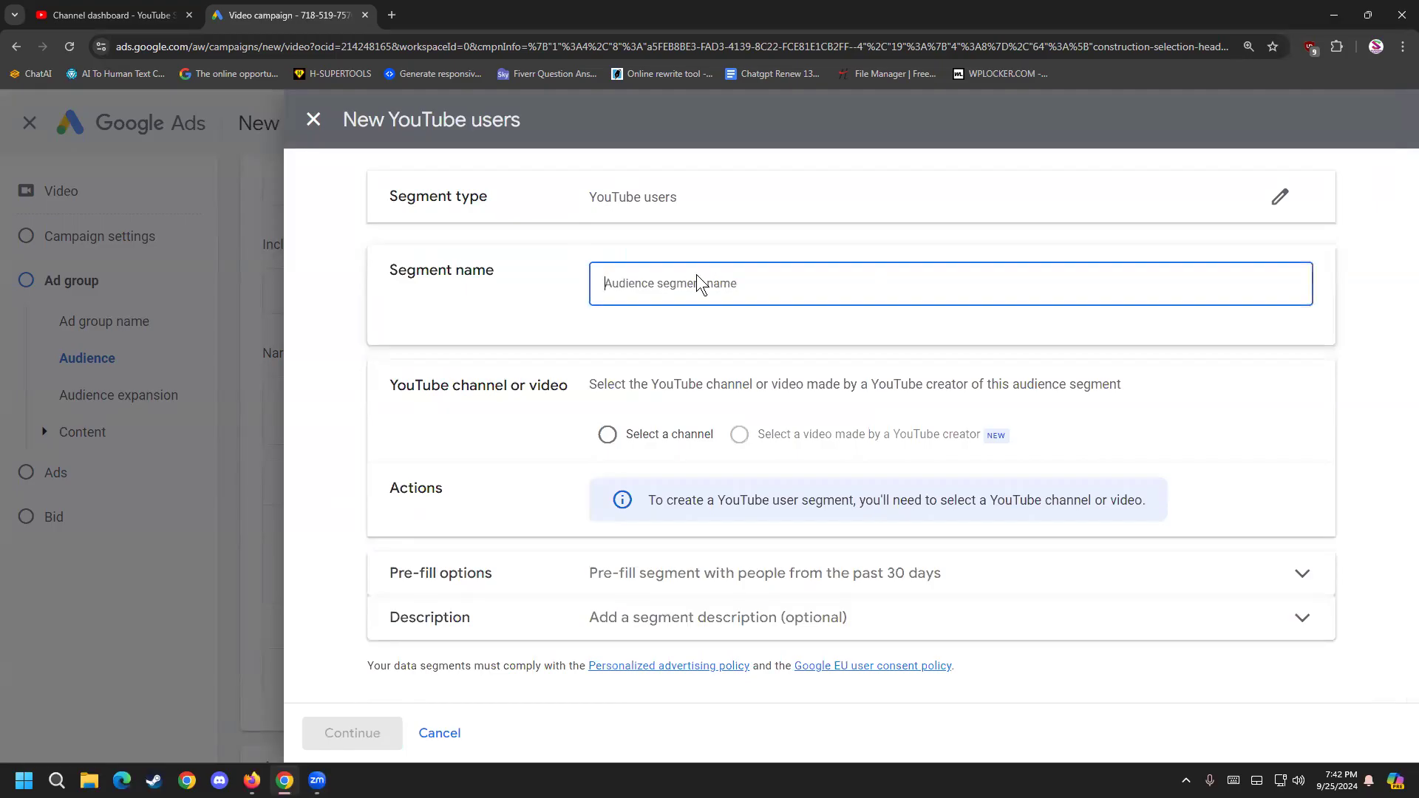
pyautogui.write('My channel')
pyautogui.click(1127, 441)
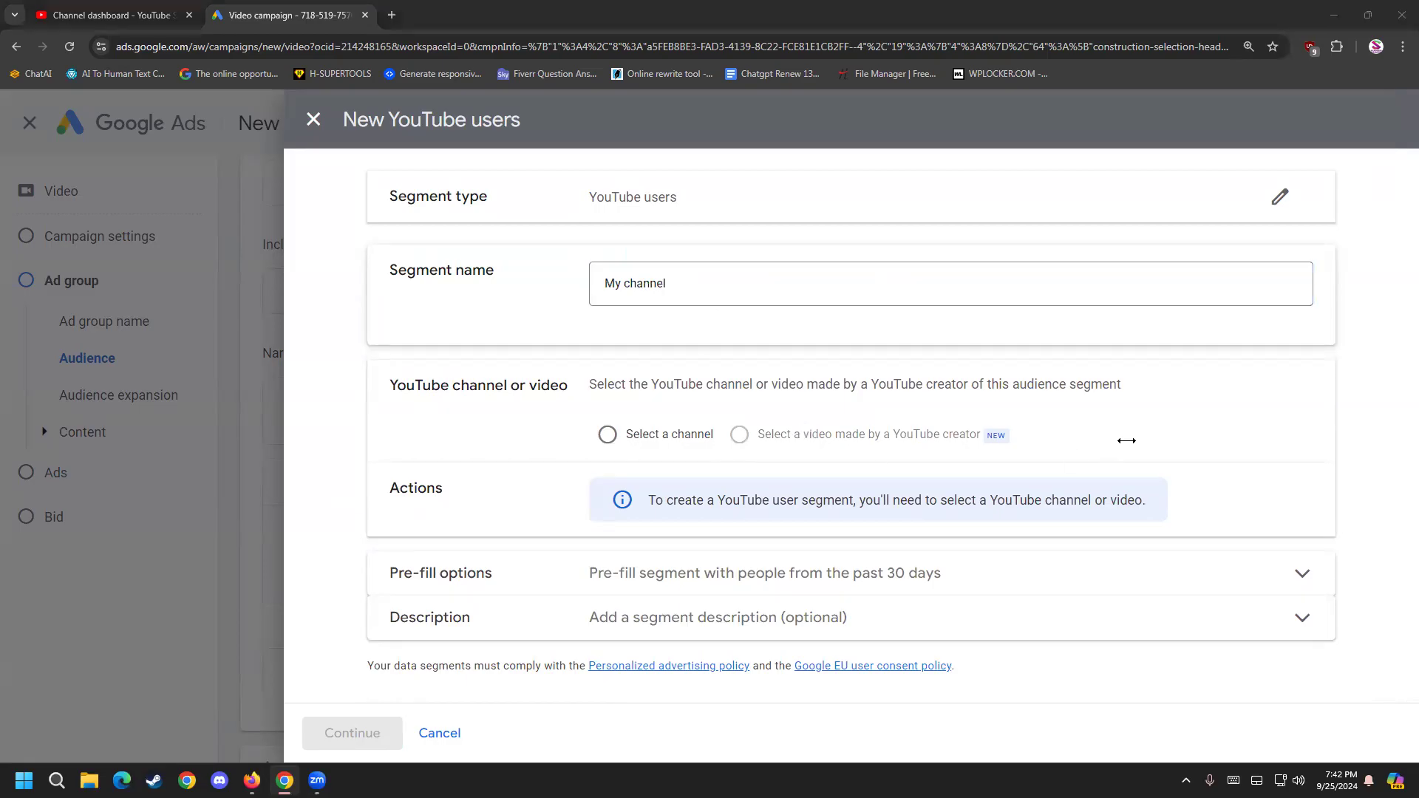
pyautogui.click(599, 381)
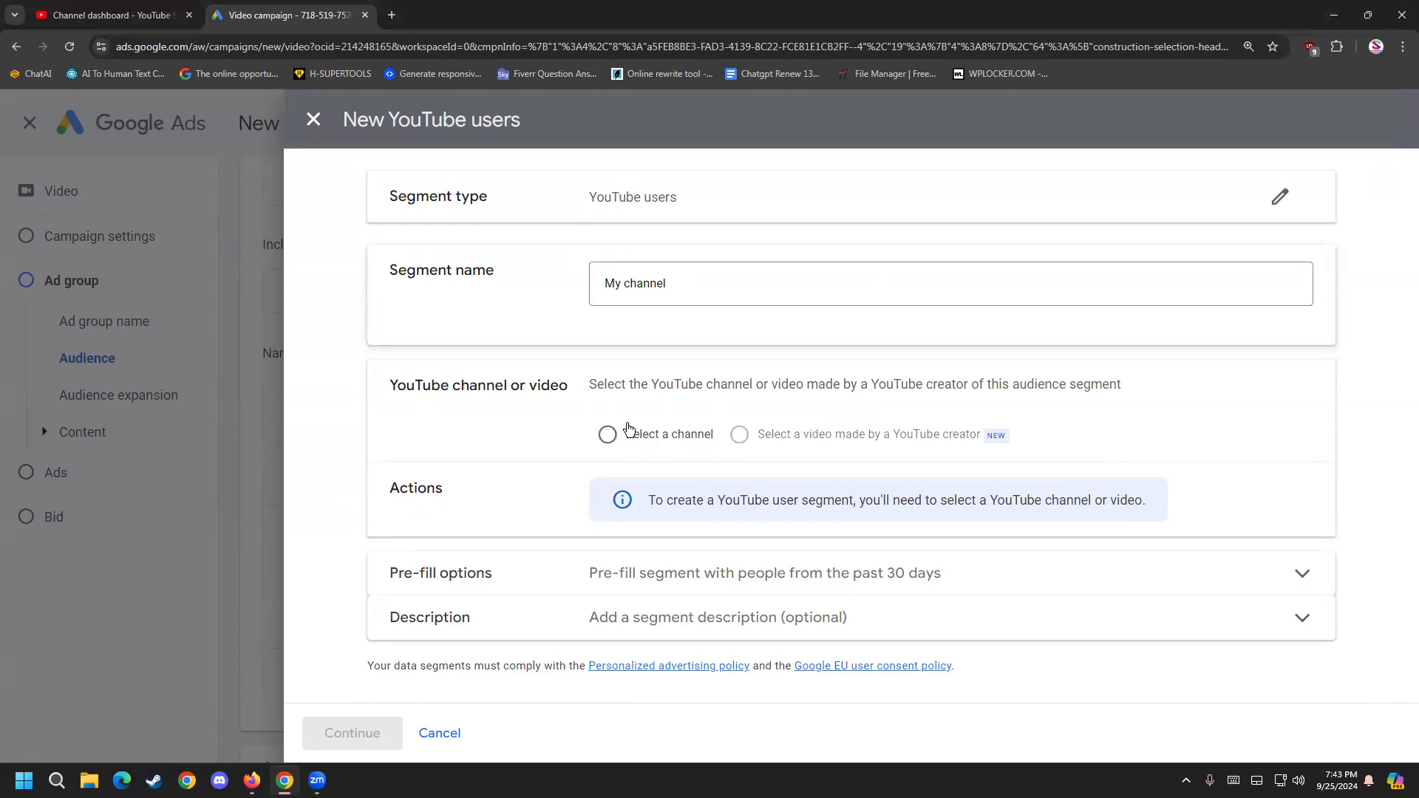
pyautogui.click(608, 435)
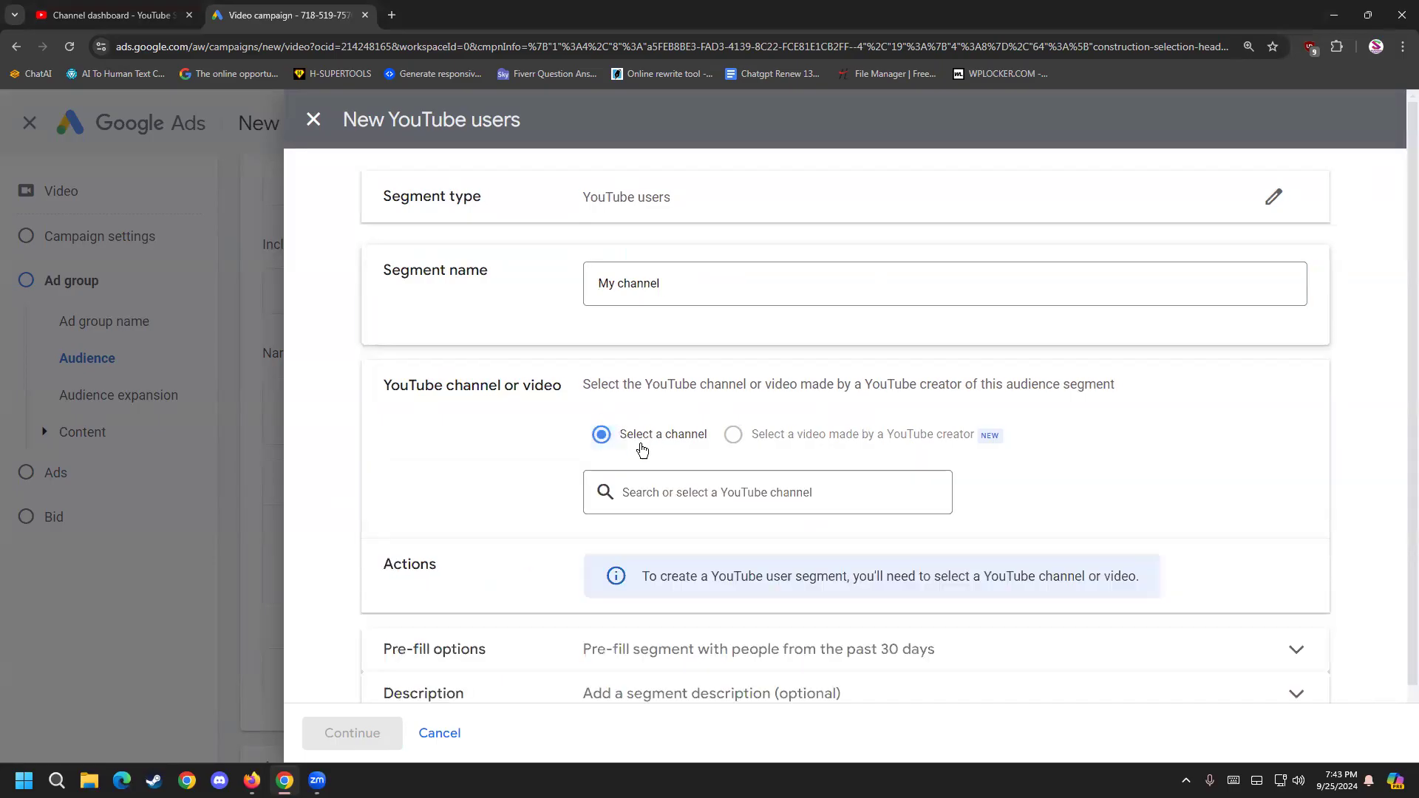
# Step: Switch to YouTube Studio, close its settings, open the GamingSoup channel page, pause its video and select the page address
pyautogui.click(391, 16)
pyautogui.click(74, 8)
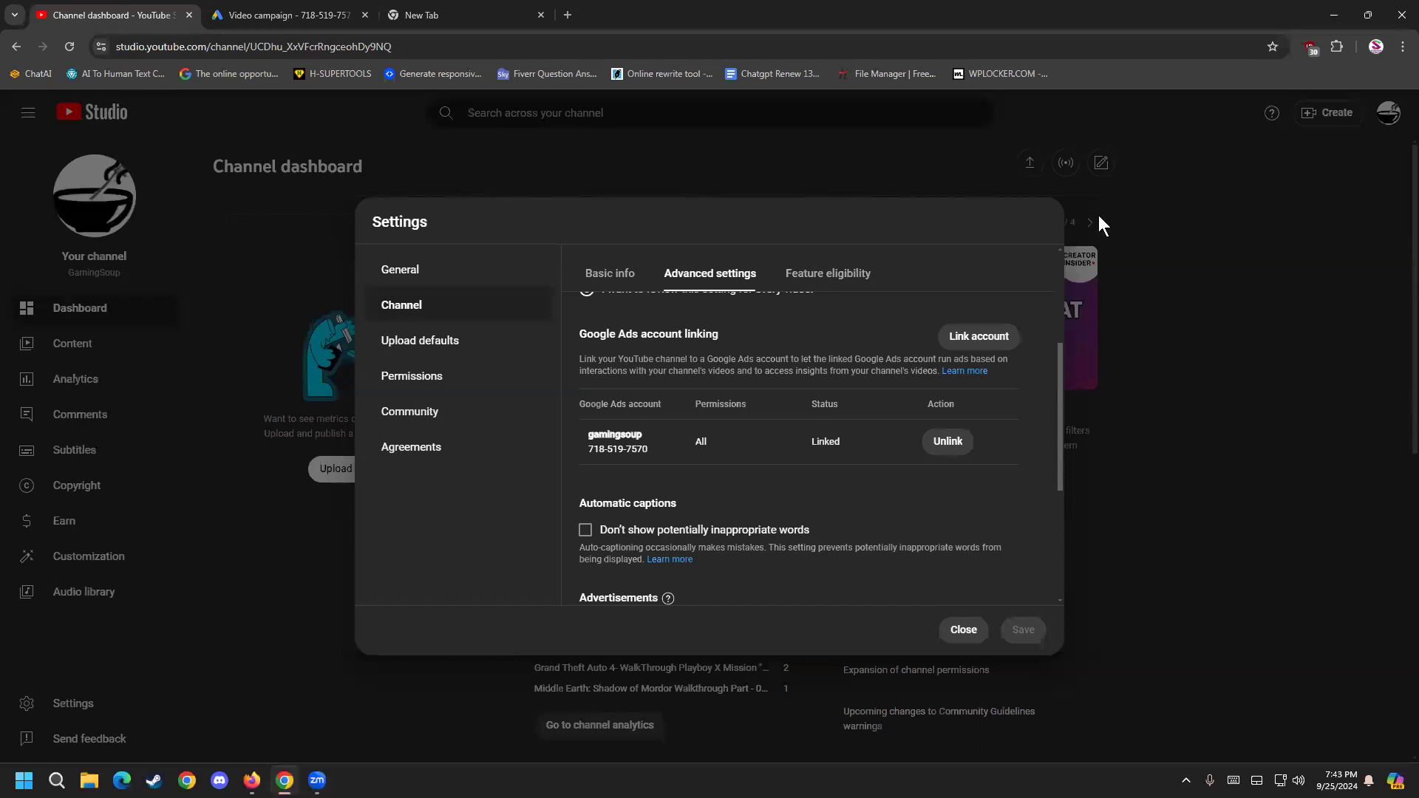
pyautogui.click(963, 630)
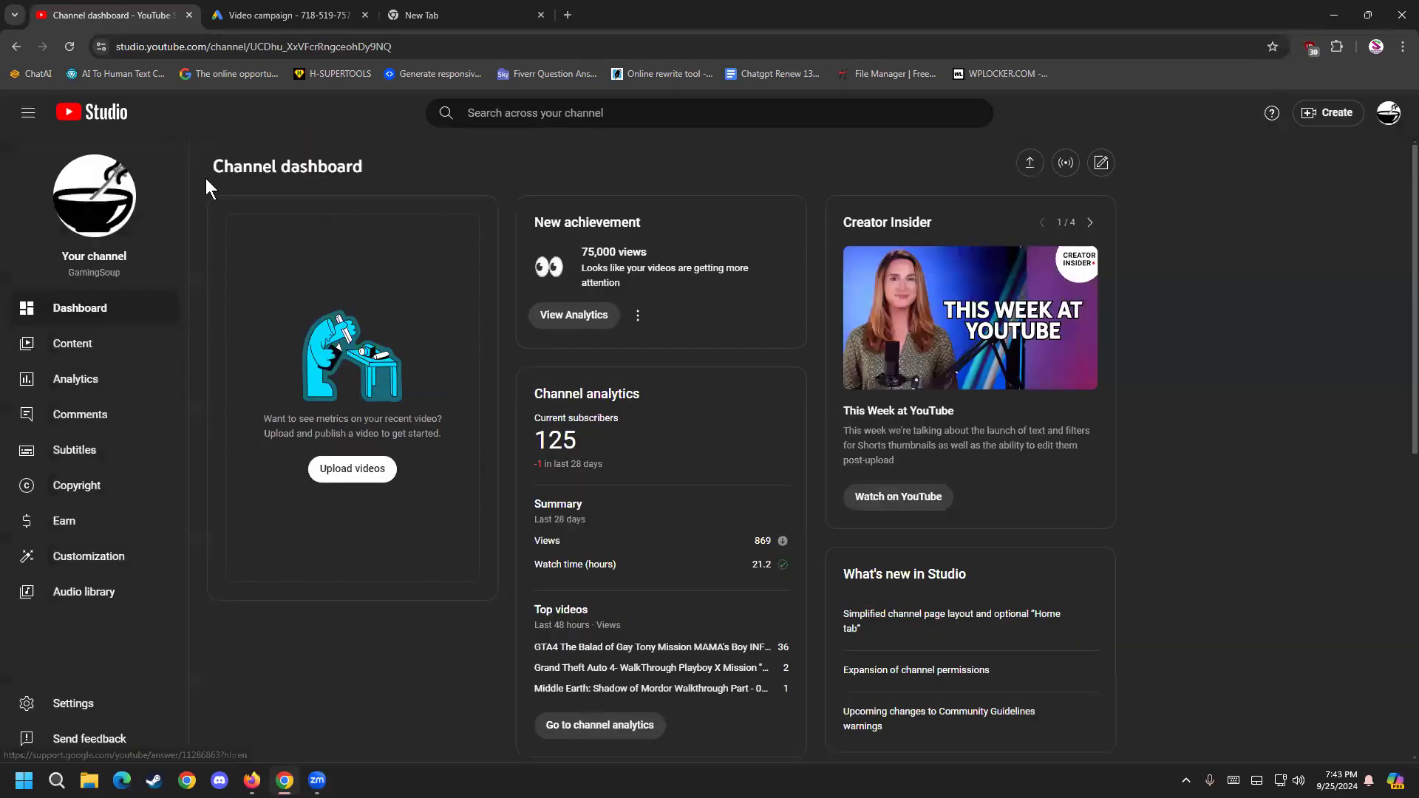
pyautogui.click(1390, 115)
pyautogui.click(1310, 202)
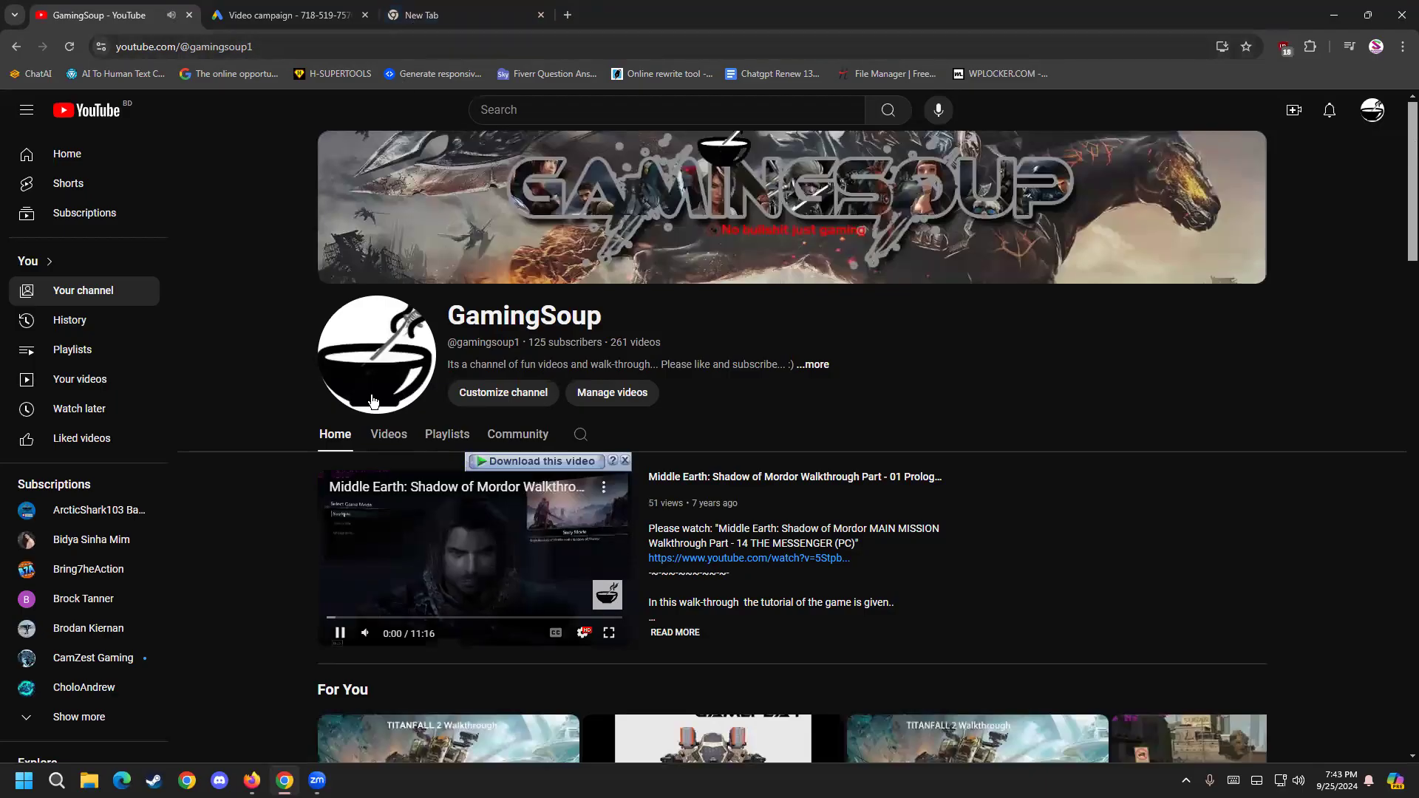
pyautogui.click(347, 613)
pyautogui.click(332, 45)
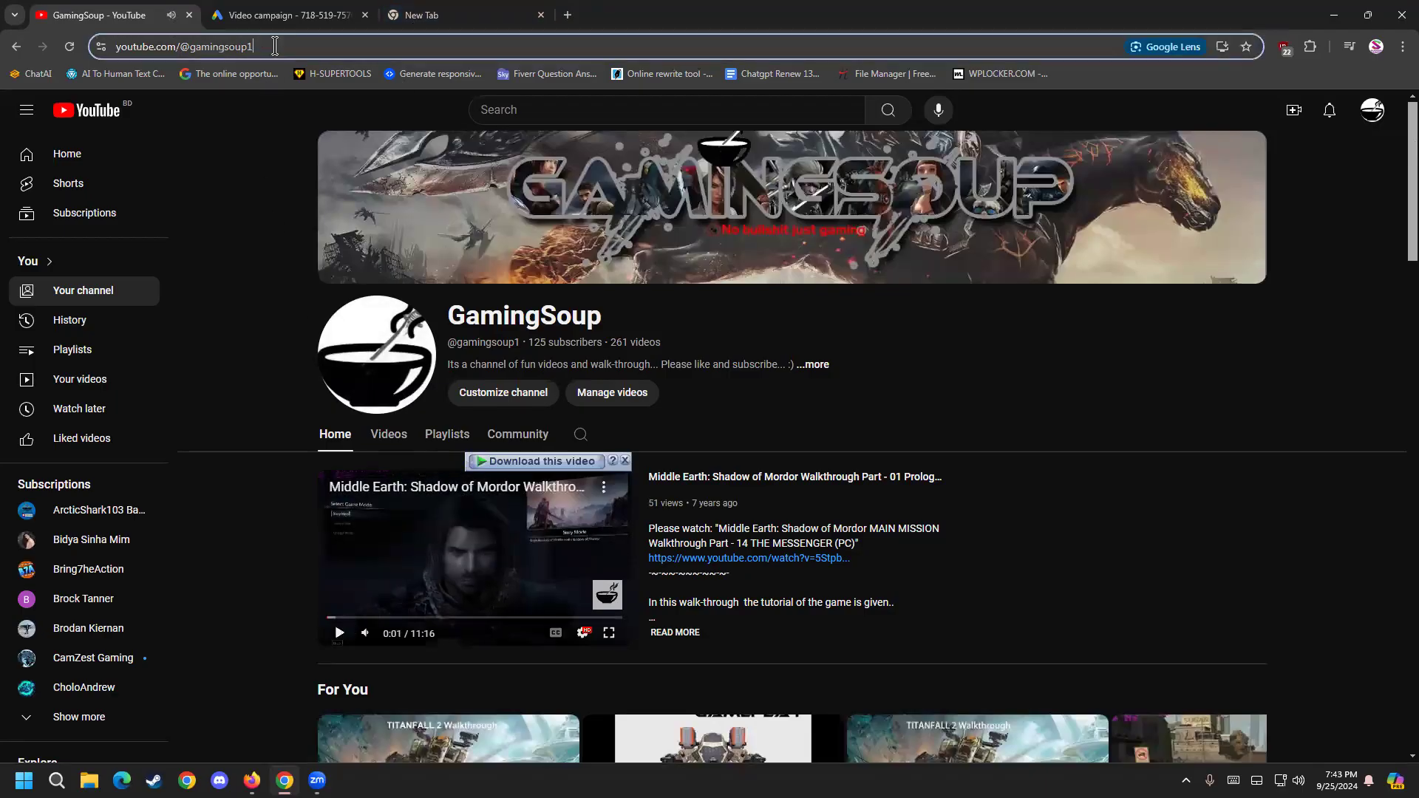
pyautogui.hotkey('ctrl', 'a')
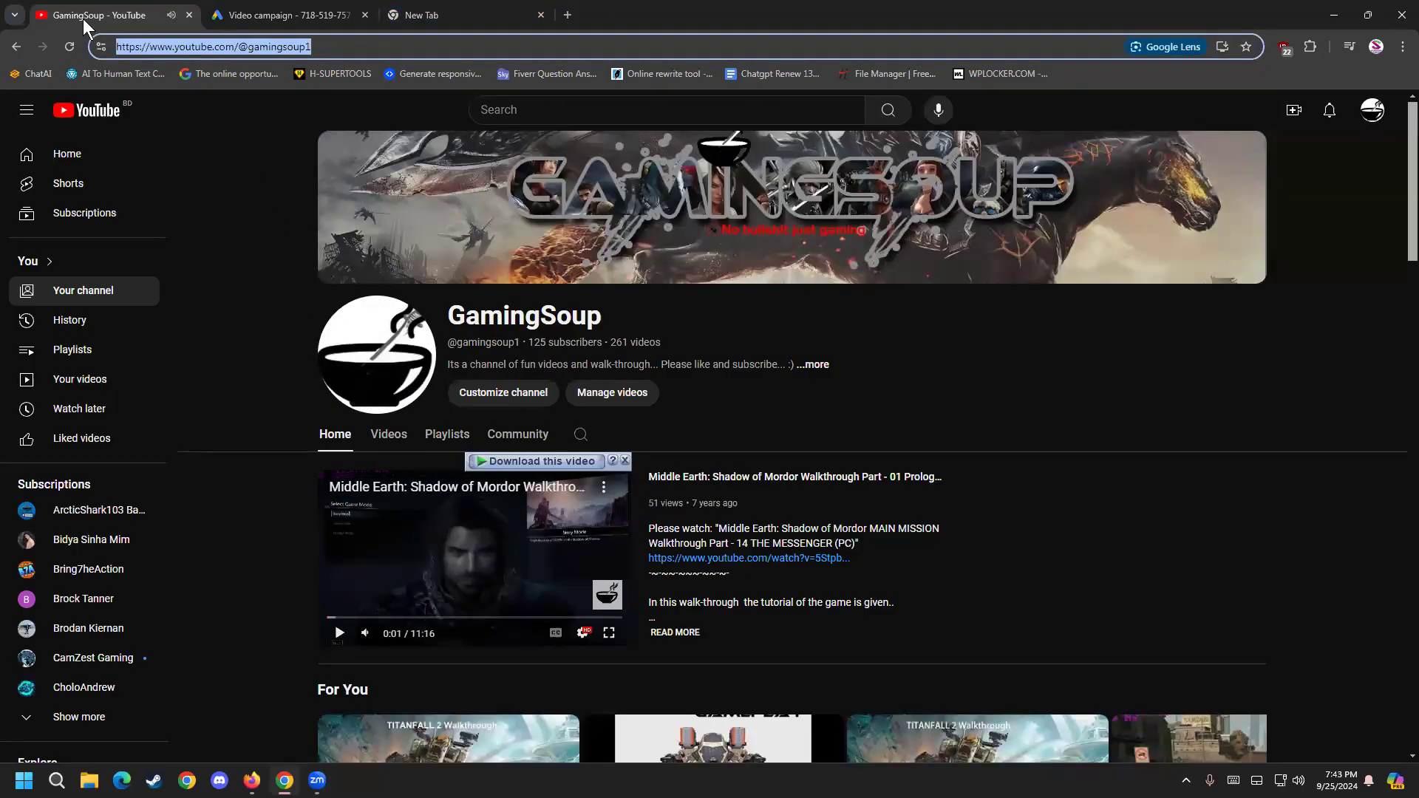
# Step: Switch back to Google Ads and choose the linked GamingSoup channel for the segment
pyautogui.click(314, 7)
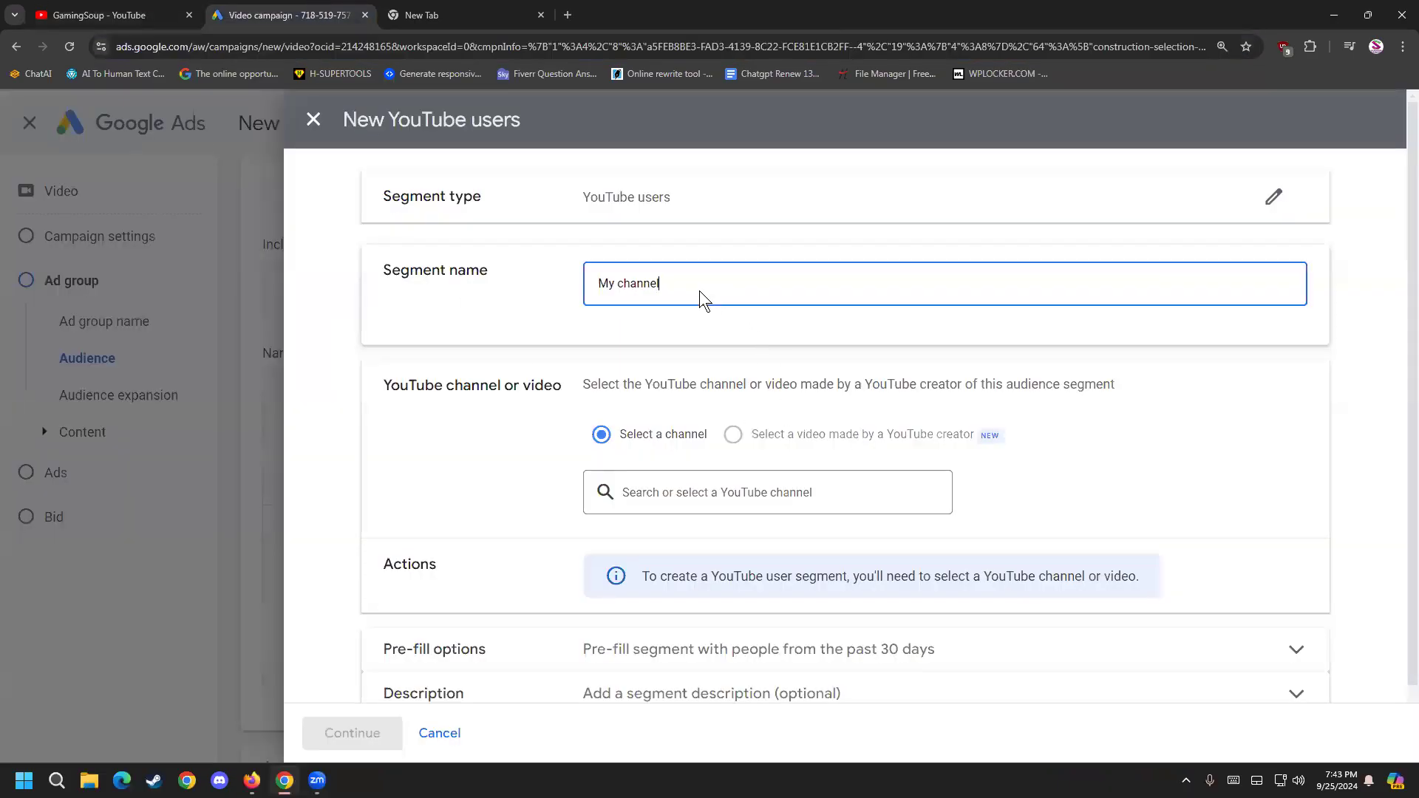
pyautogui.click(651, 494)
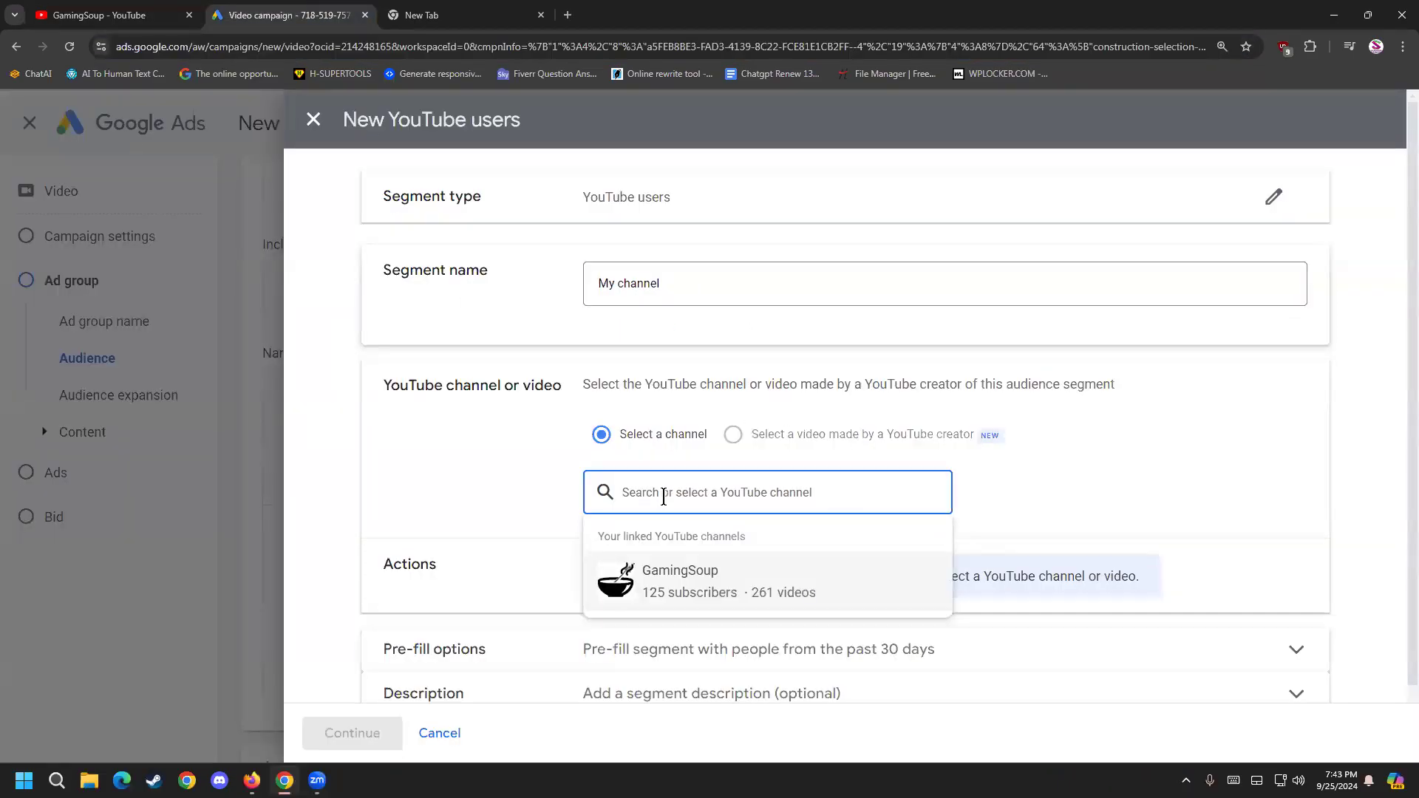
pyautogui.click(644, 580)
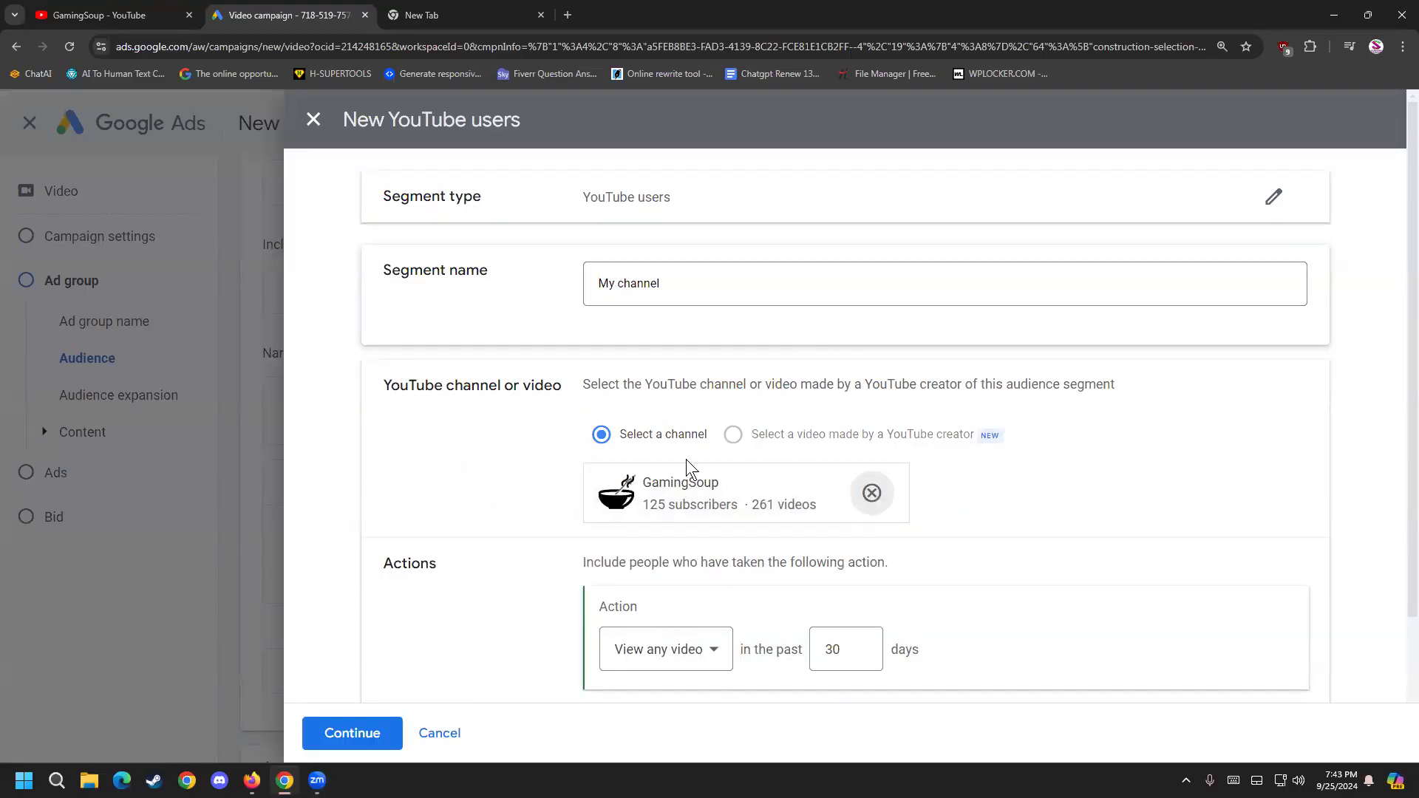
# Step: Review the available viewer actions and set the segment's action to Subscribe to the channel
pyautogui.scroll(-2, 521, 574)
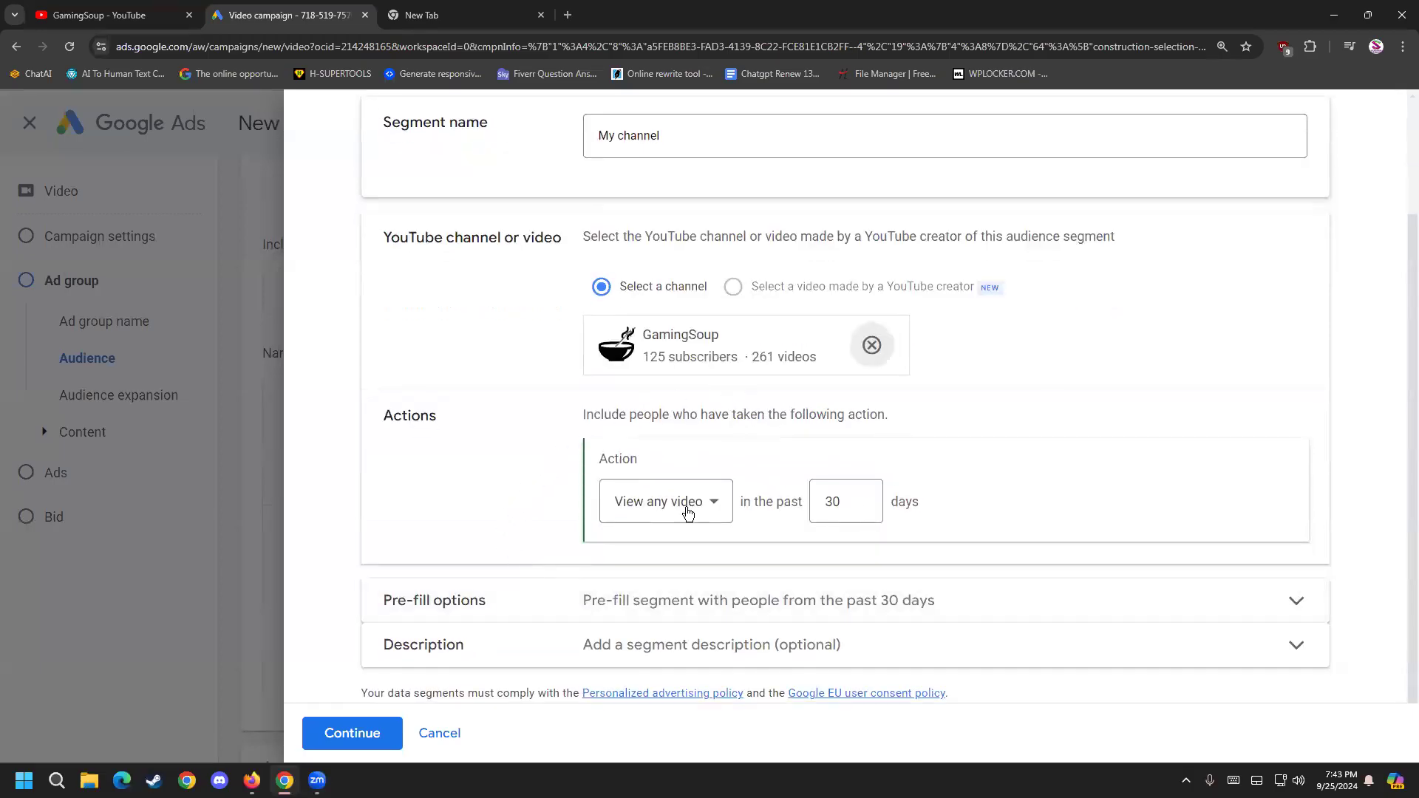
pyautogui.click(711, 502)
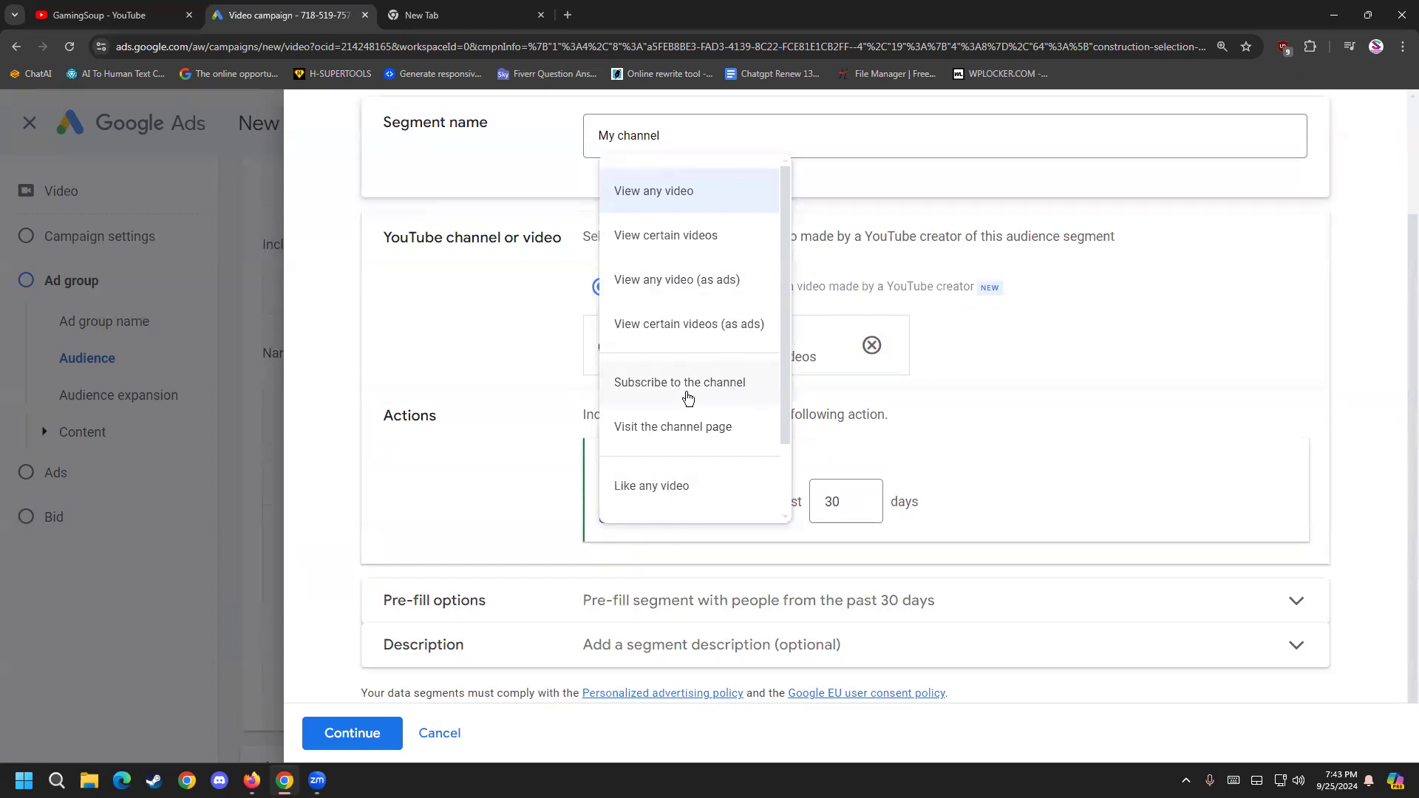
pyautogui.click(426, 407)
pyautogui.scroll(2, 496, 456)
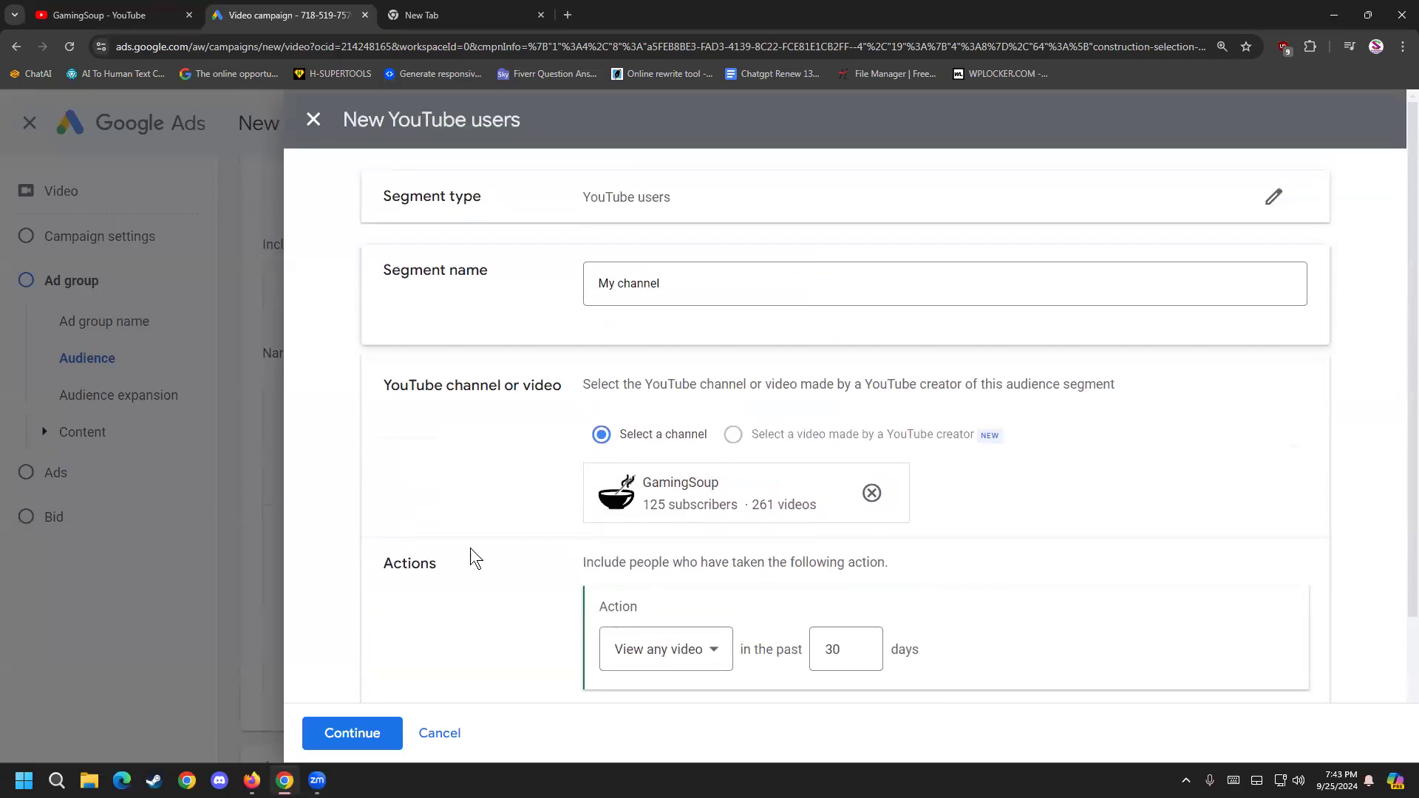
pyautogui.scroll(-2, 383, 460)
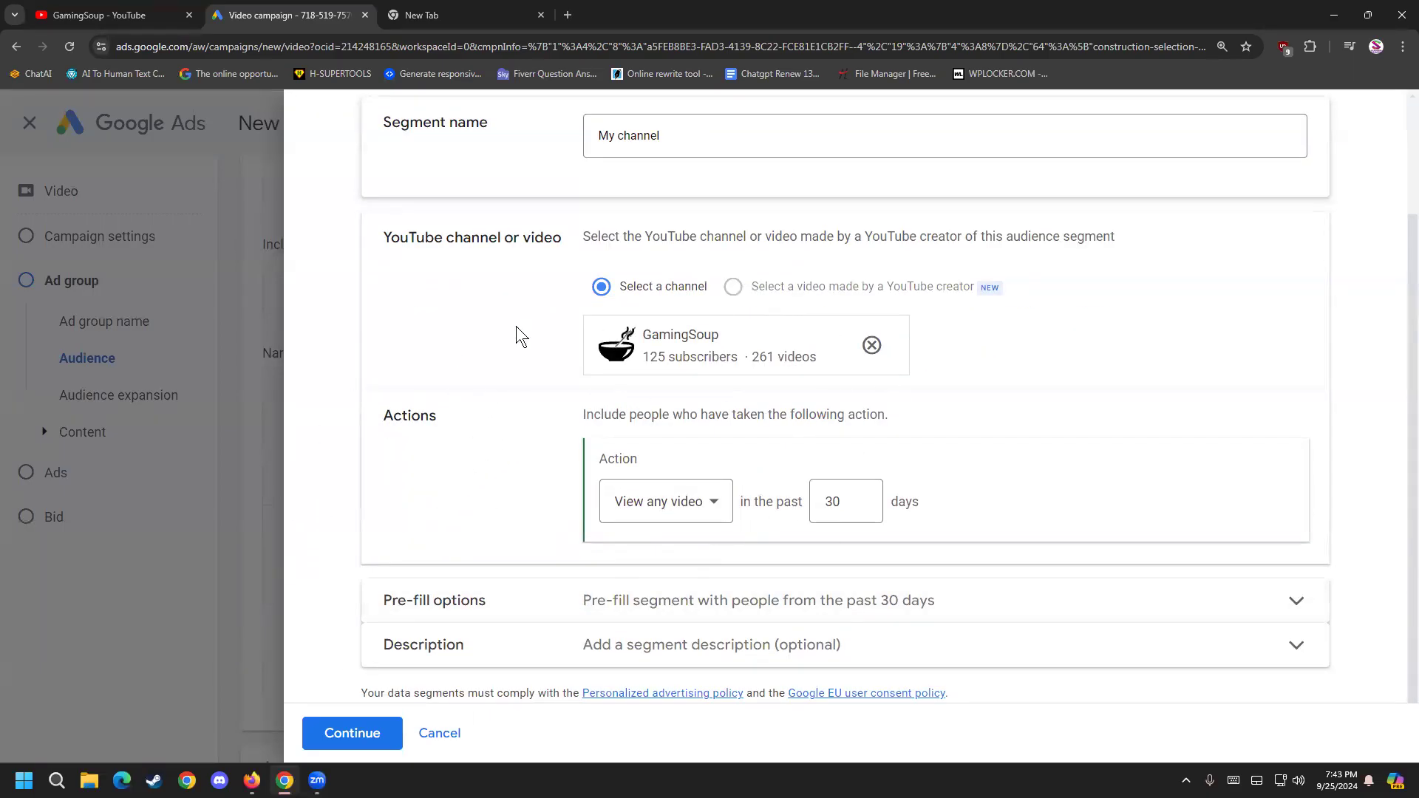
pyautogui.click(702, 494)
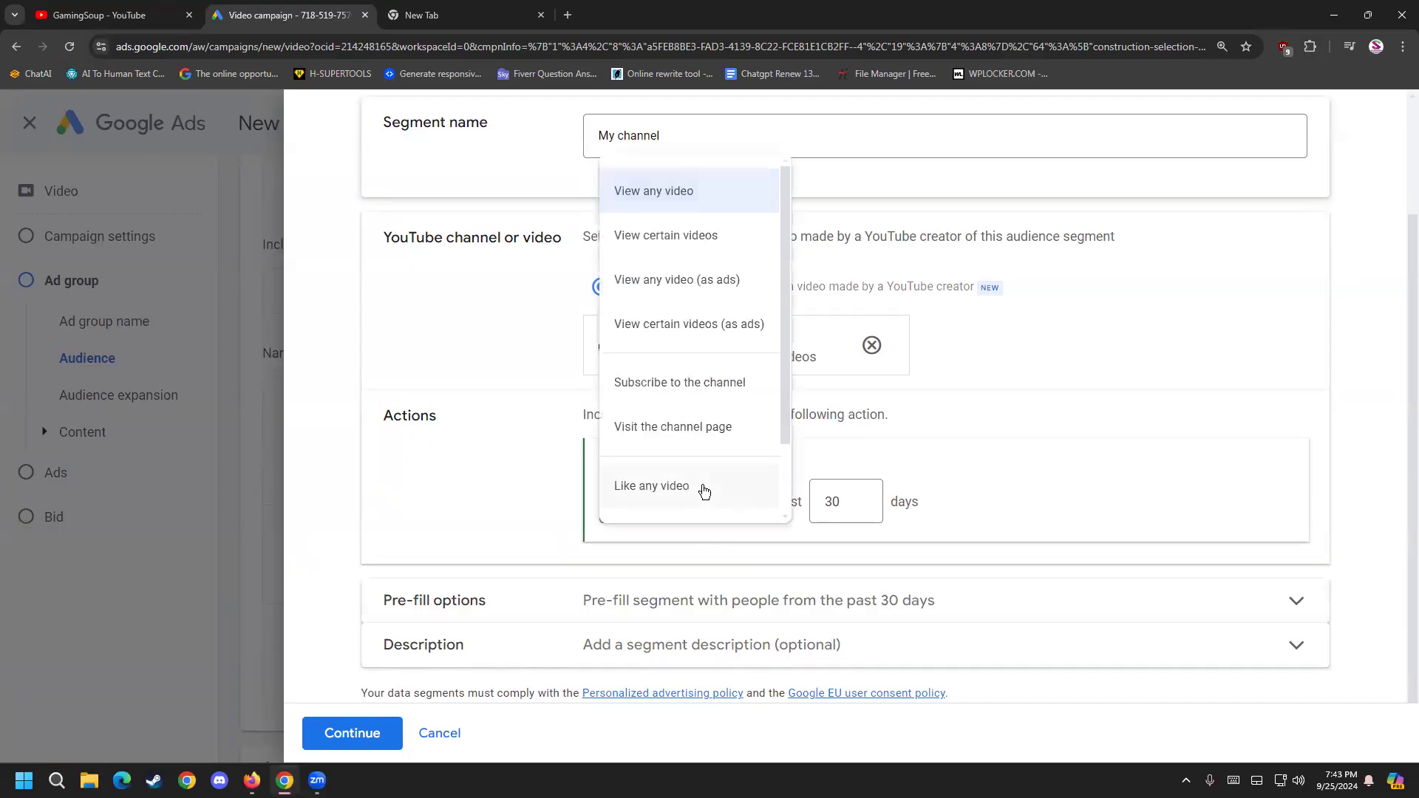
pyautogui.click(717, 396)
pyautogui.click(899, 506)
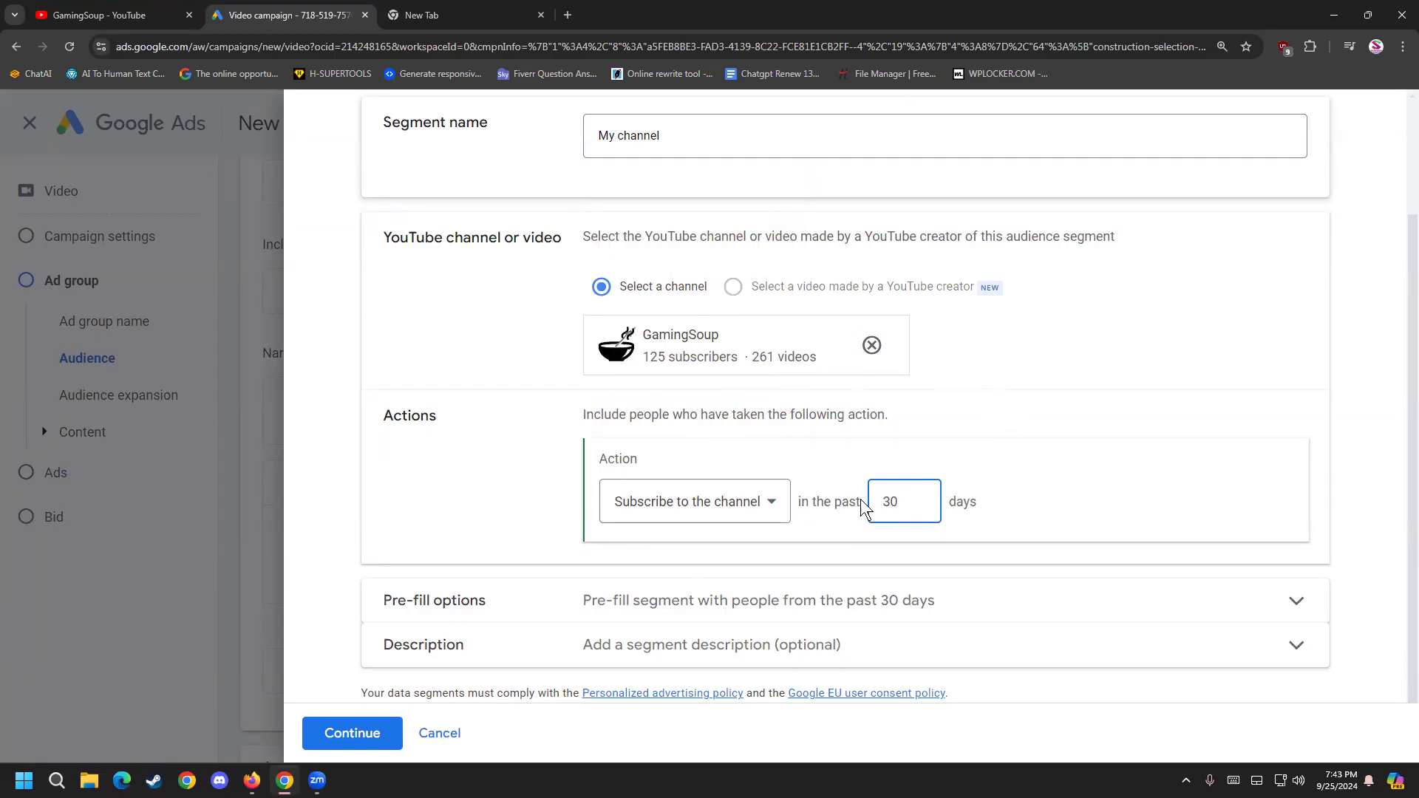
# Step: Read through the segment's YouTube channel and Actions settings and their descriptions
pyautogui.moveTo(771, 419); pyautogui.dragTo(827, 416)
pyautogui.click(626, 411)
pyautogui.moveTo(701, 412); pyautogui.dragTo(840, 412)
pyautogui.click(850, 413)
pyautogui.scroll(1, 832, 469)
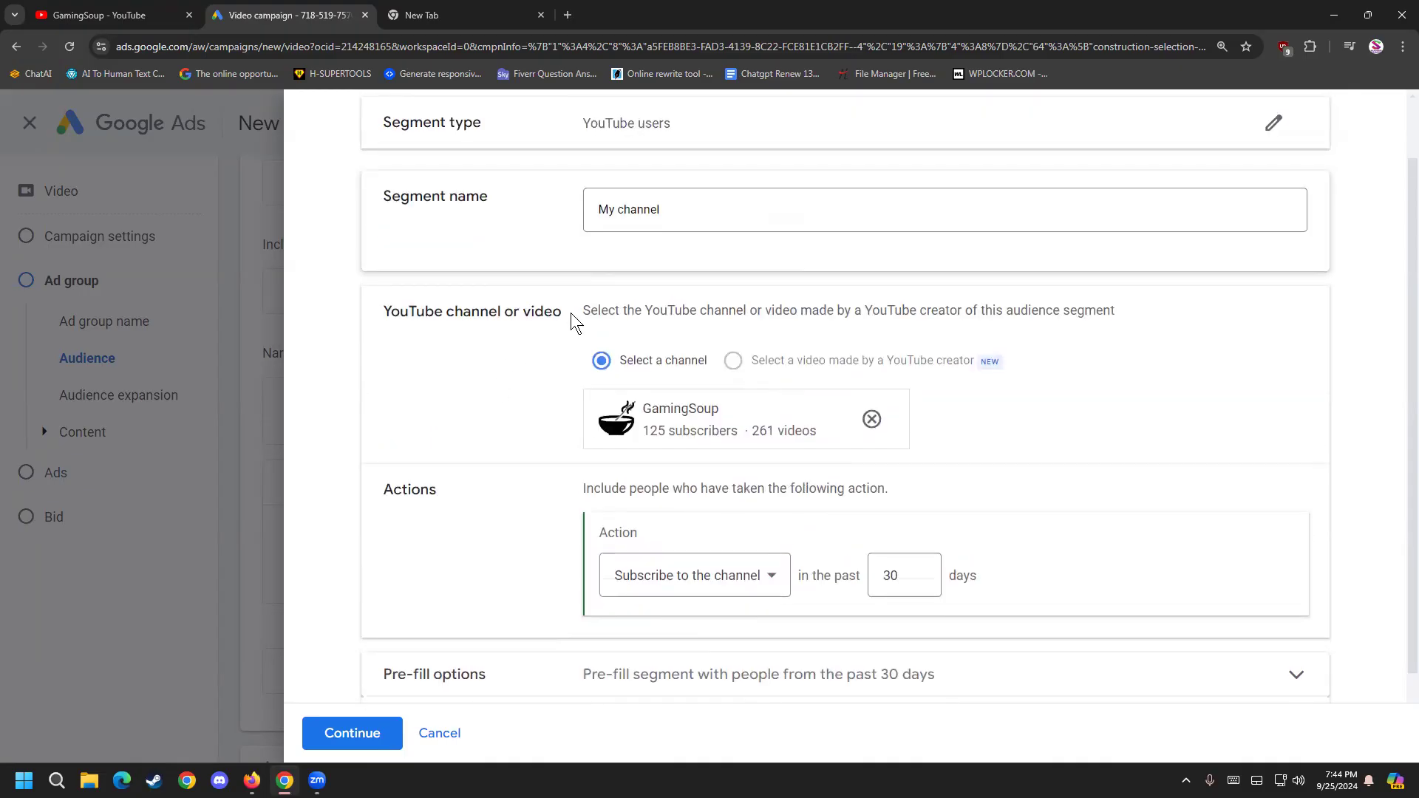
pyautogui.moveTo(581, 310); pyautogui.dragTo(848, 310)
pyautogui.click(847, 309)
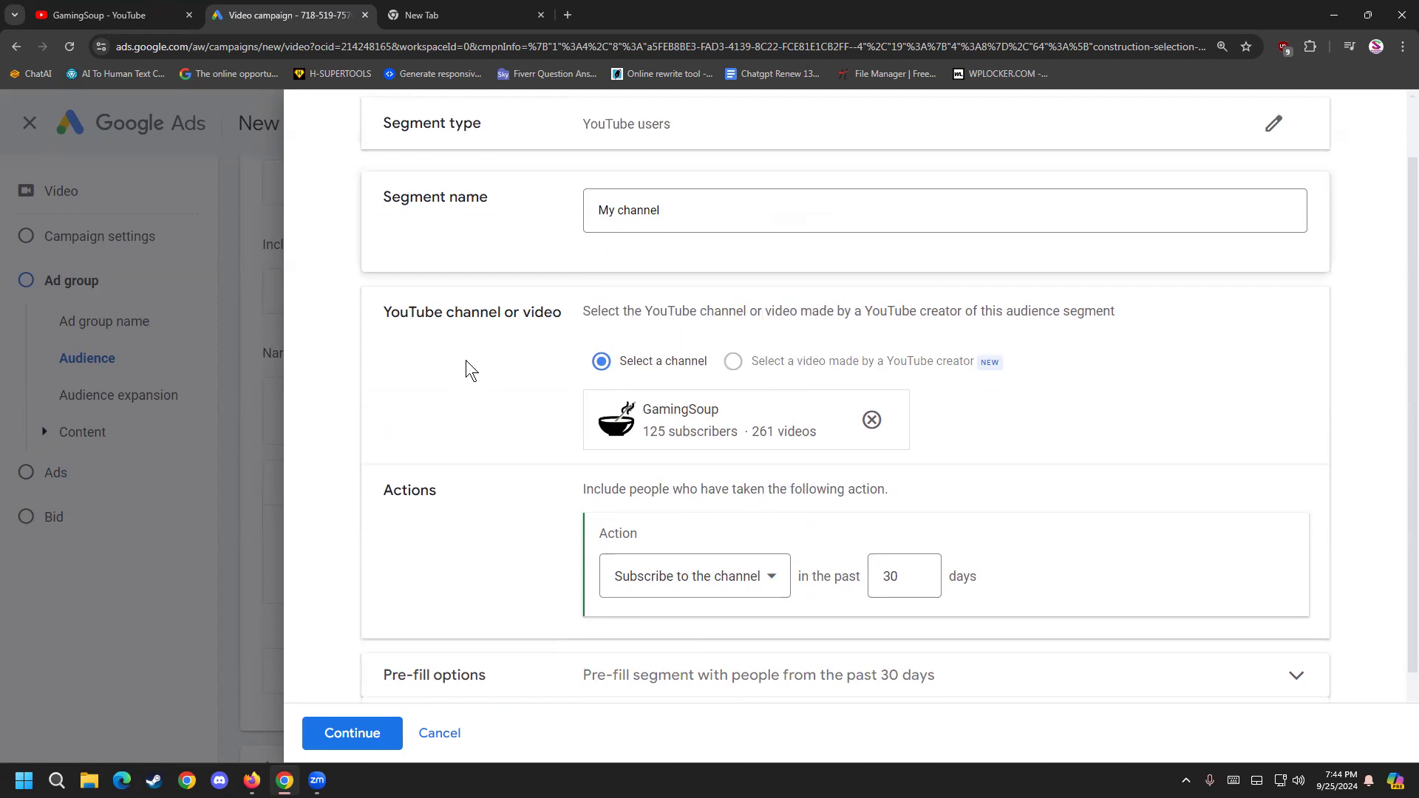
pyautogui.scroll(1, 739, 332)
pyautogui.scroll(-2, 561, 488)
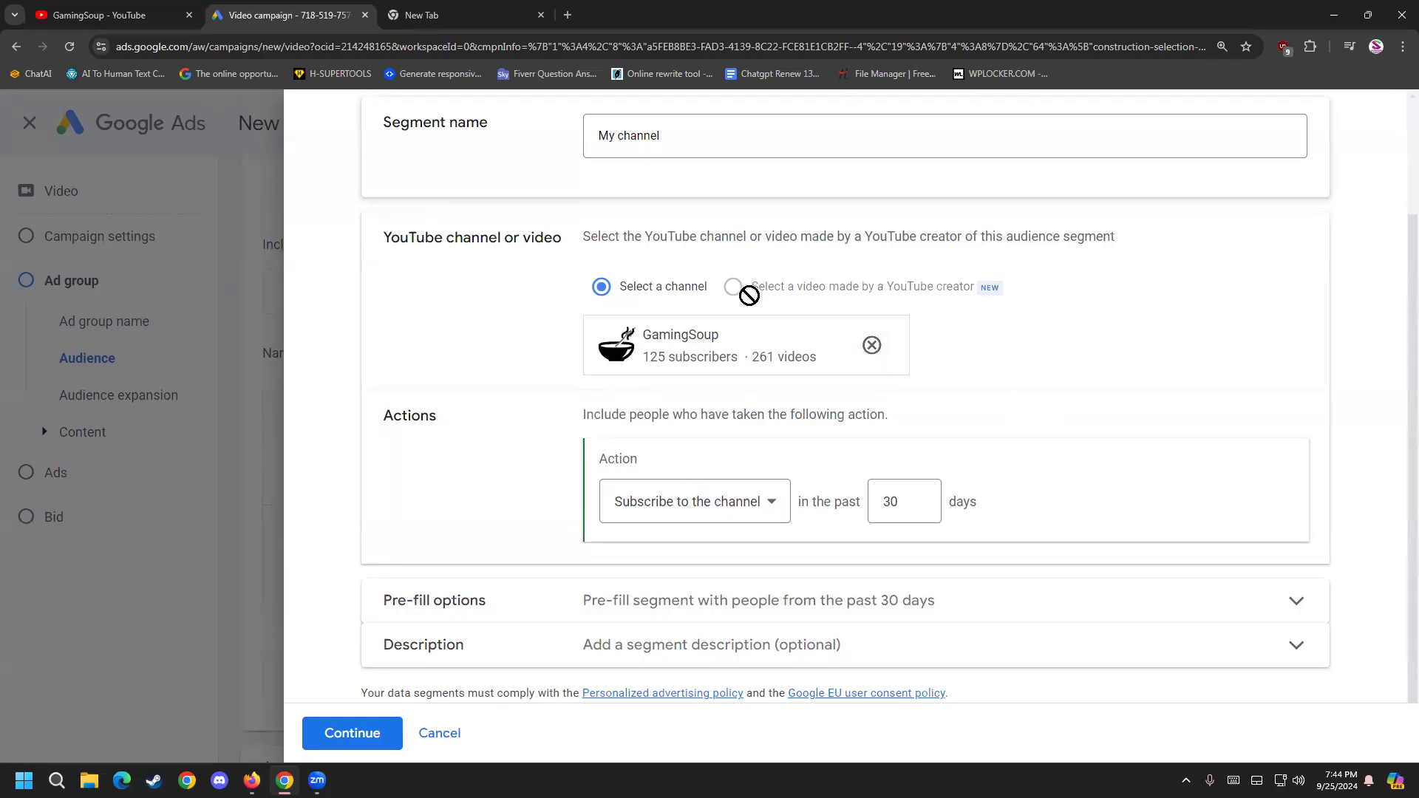
# Step: Try View any video as the segment's action and restore Subscribe to the channel
pyautogui.click(661, 489)
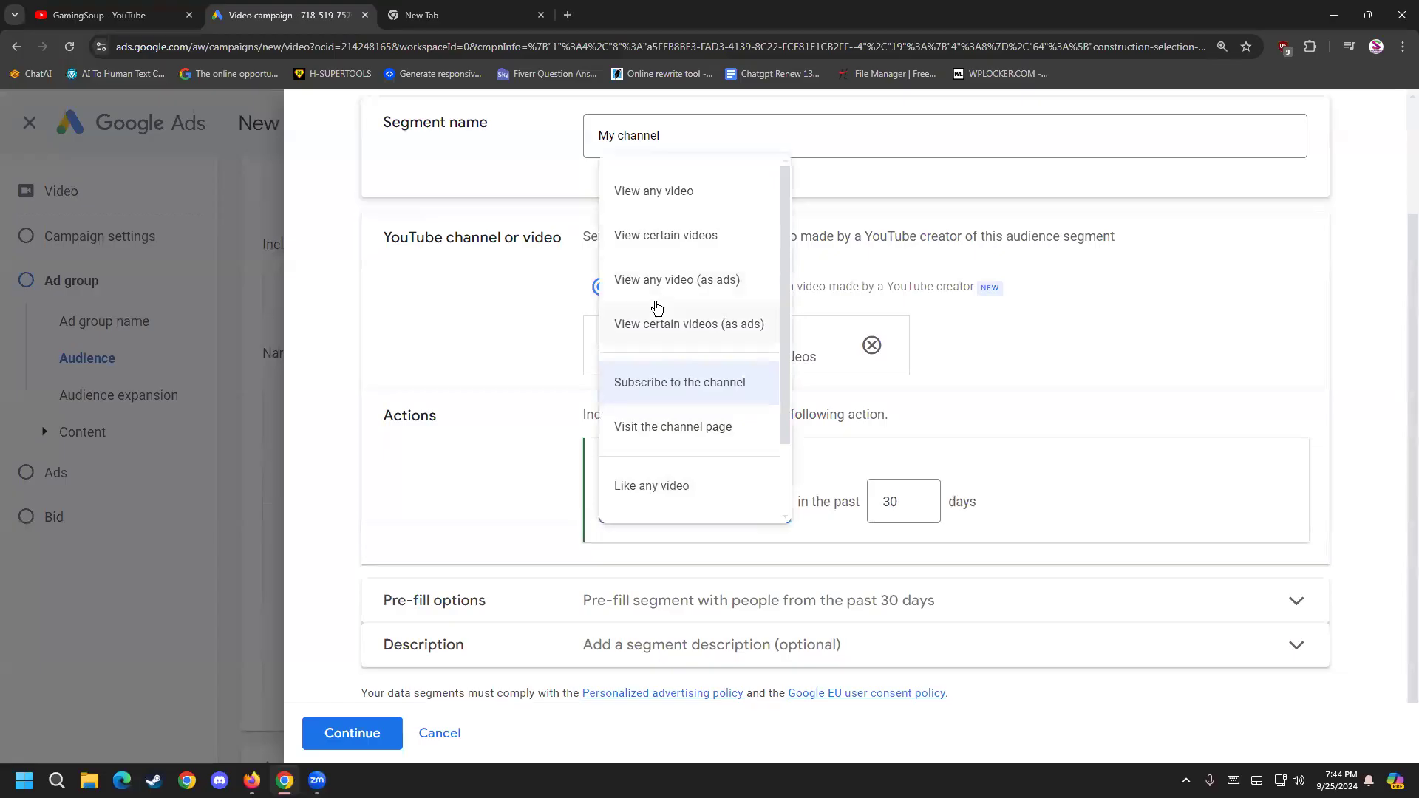
pyautogui.click(711, 194)
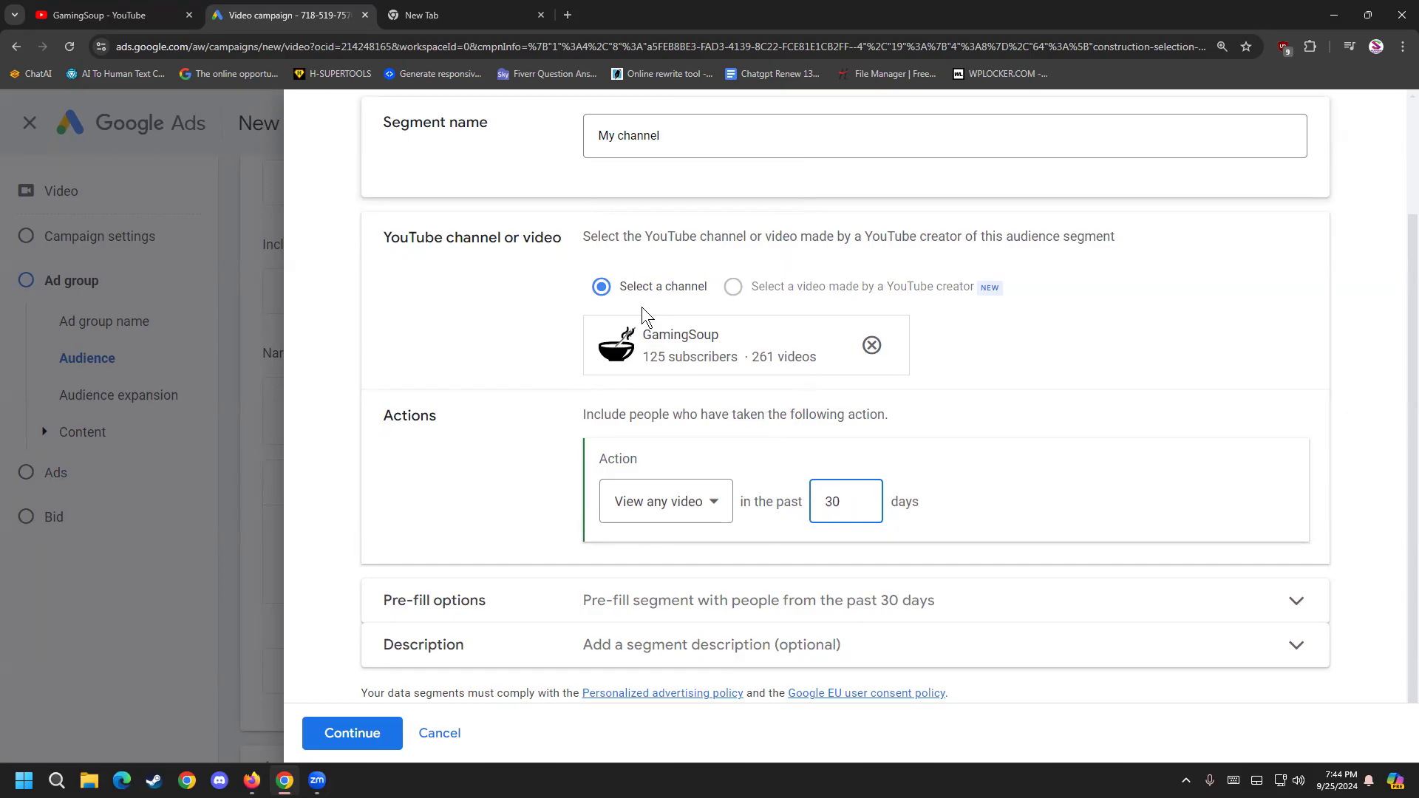
pyautogui.click(657, 501)
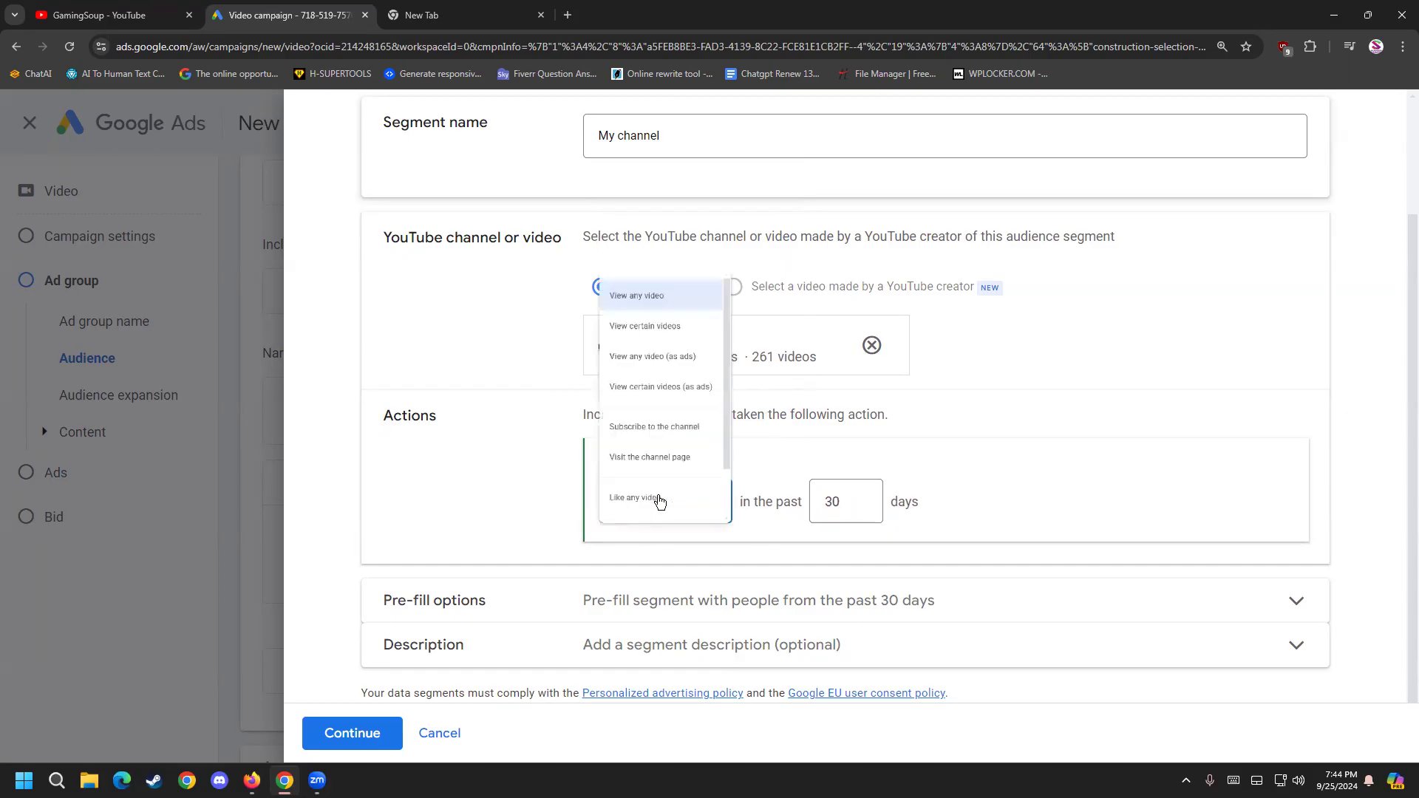
pyautogui.click(685, 390)
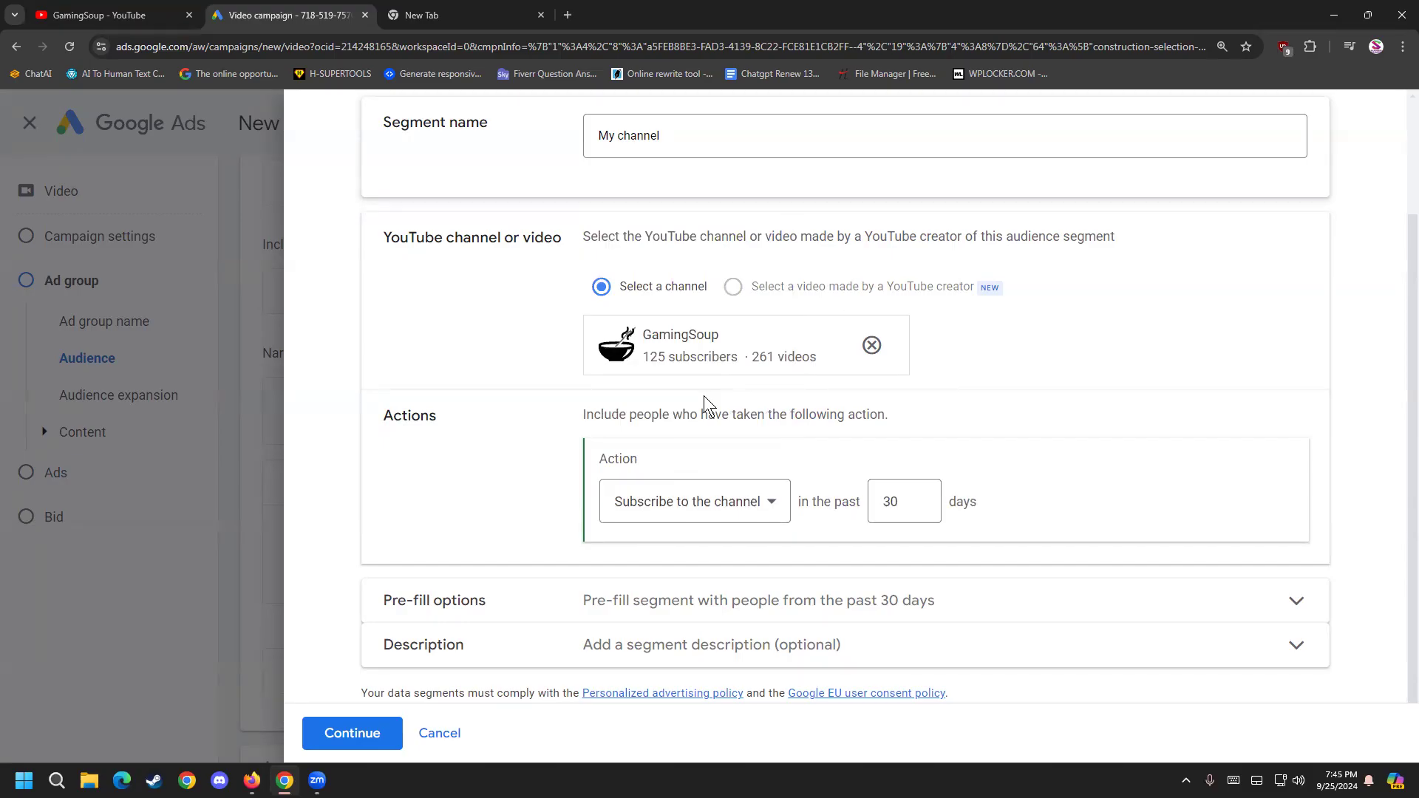
# Step: Set the segment's action to View any video and check its pre-fill and description options
pyautogui.click(748, 498)
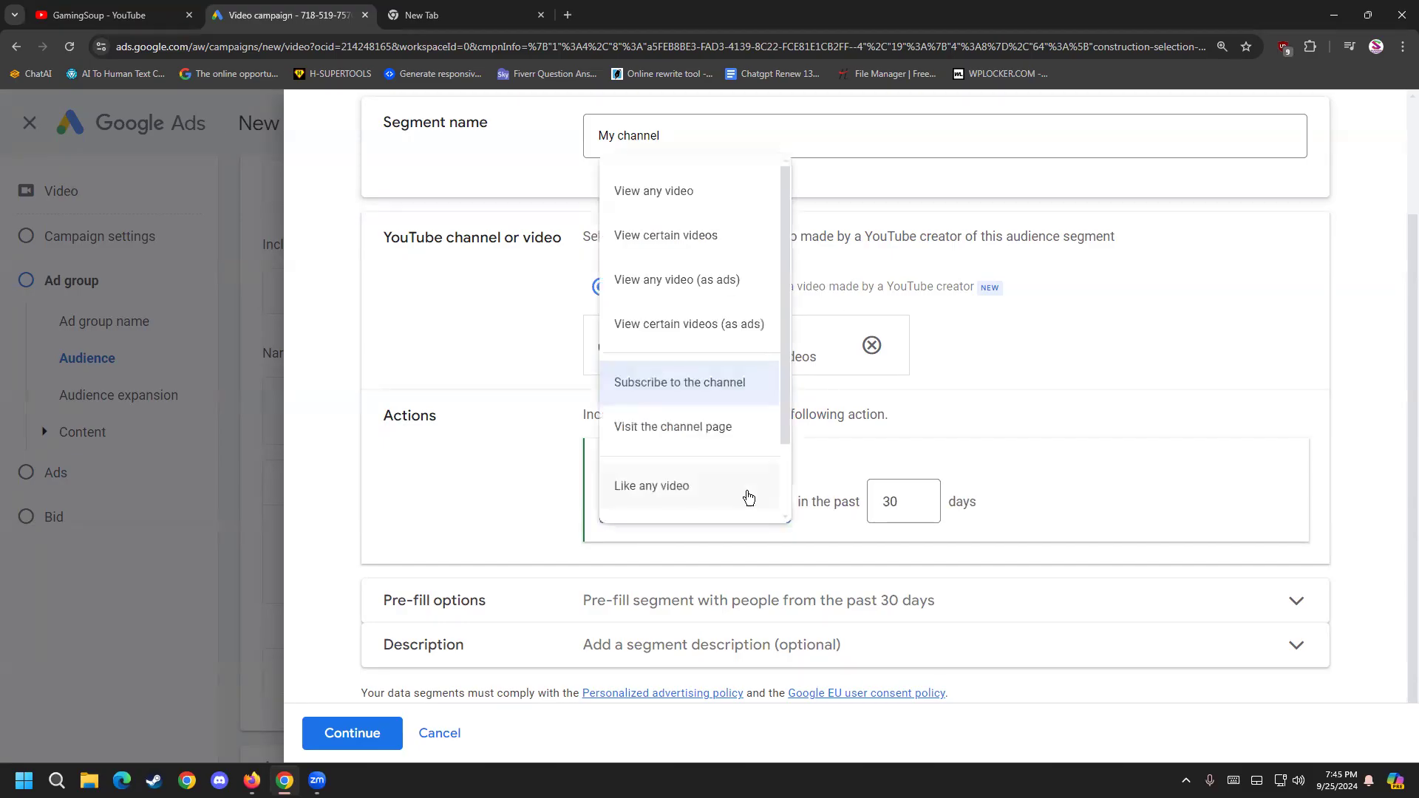
pyautogui.click(681, 190)
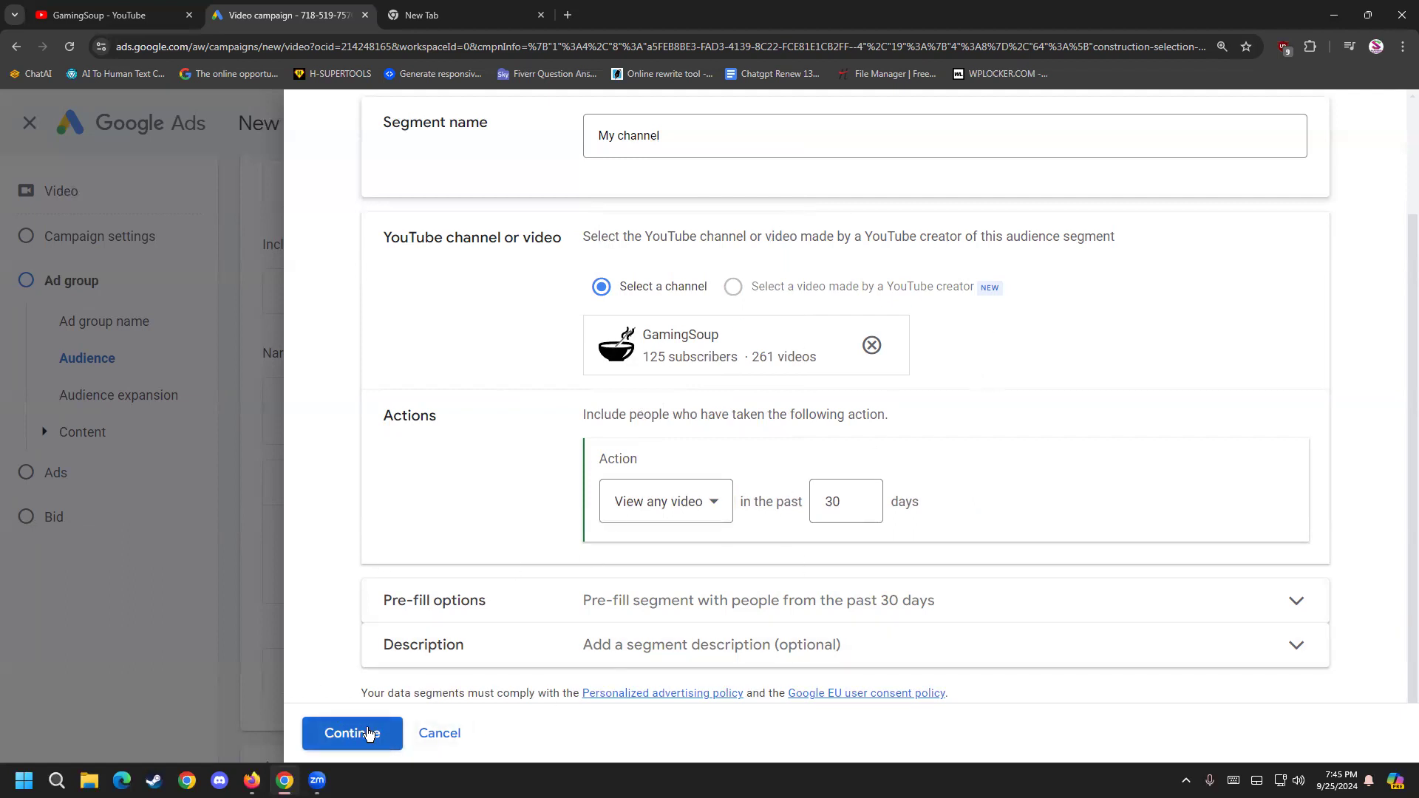
pyautogui.scroll(-1, 525, 595)
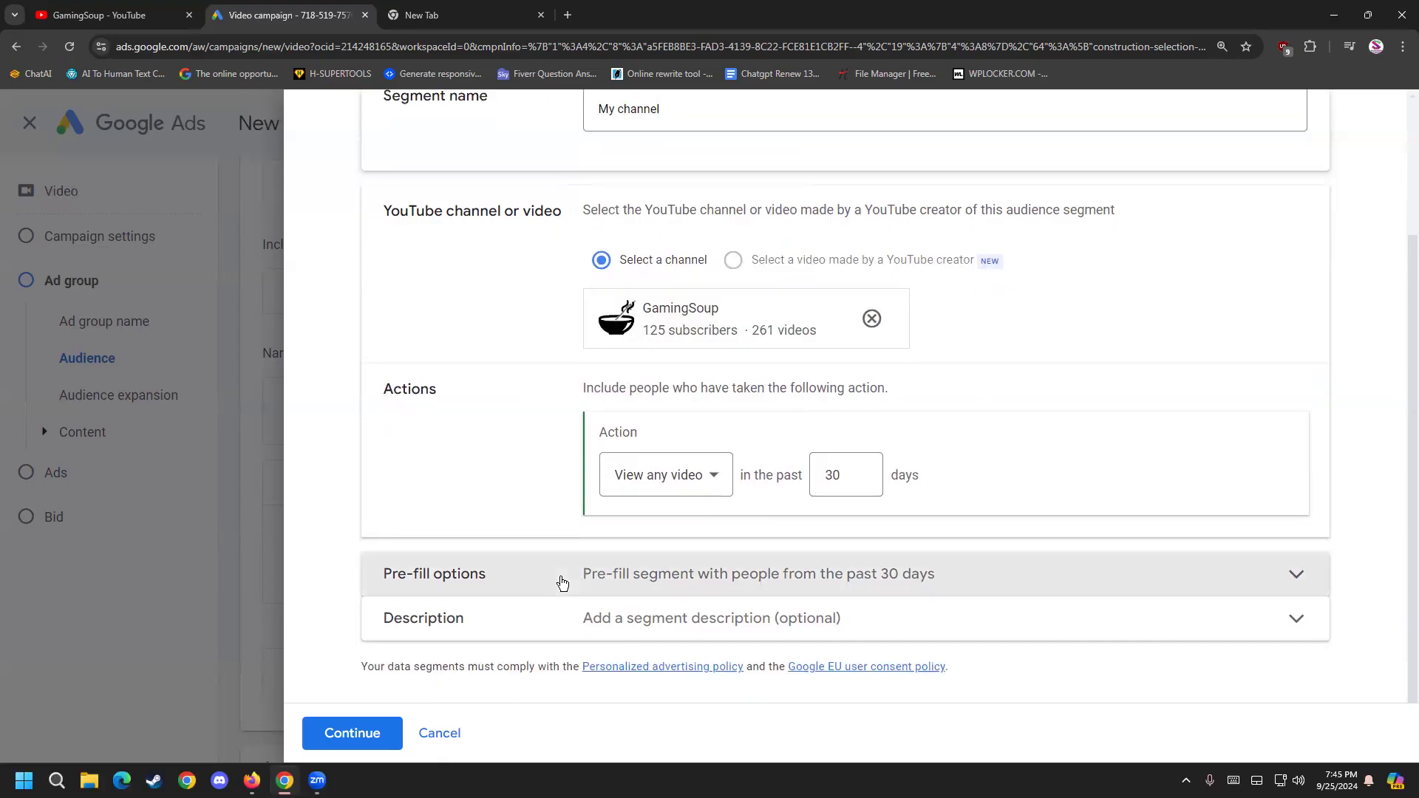
pyautogui.click(562, 583)
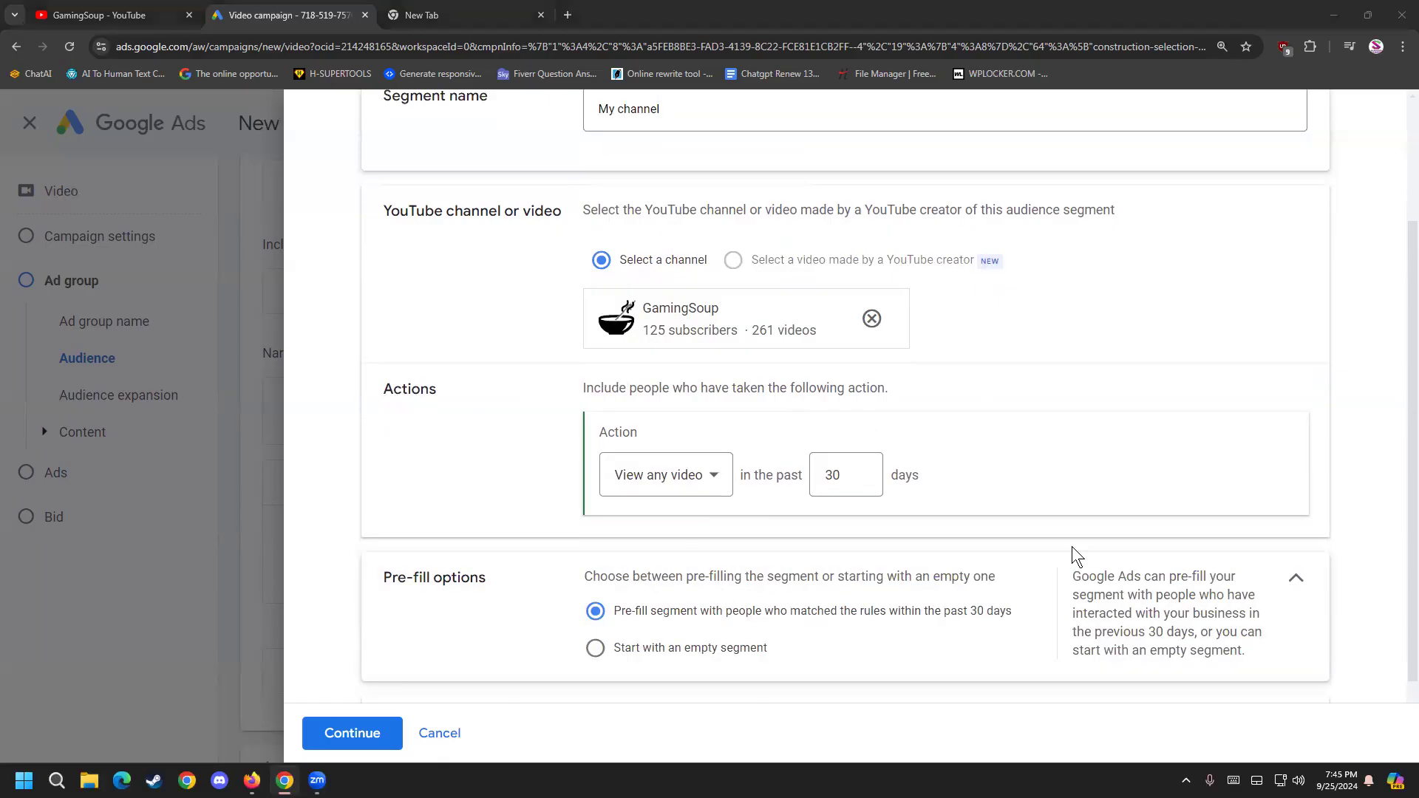
pyautogui.click(1294, 579)
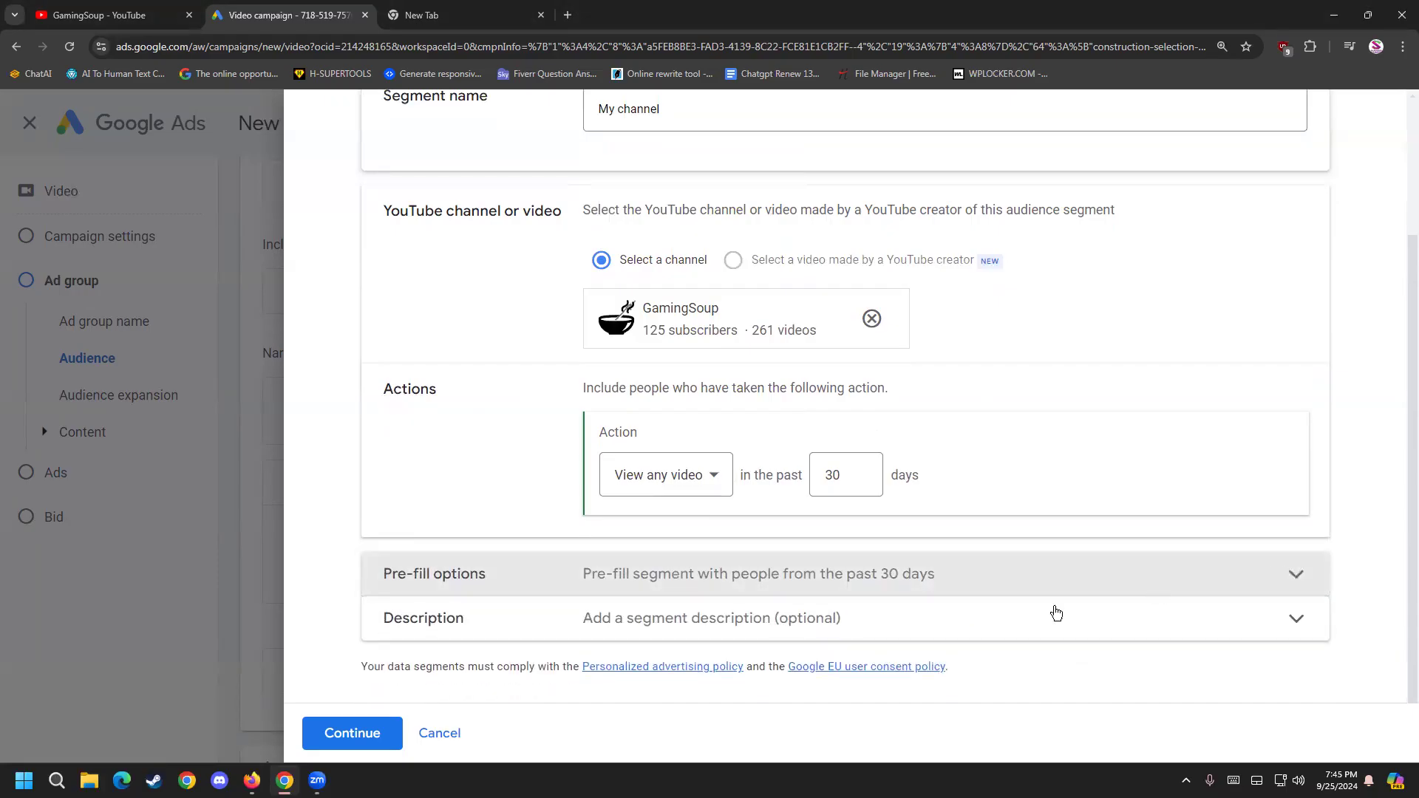
pyautogui.click(646, 632)
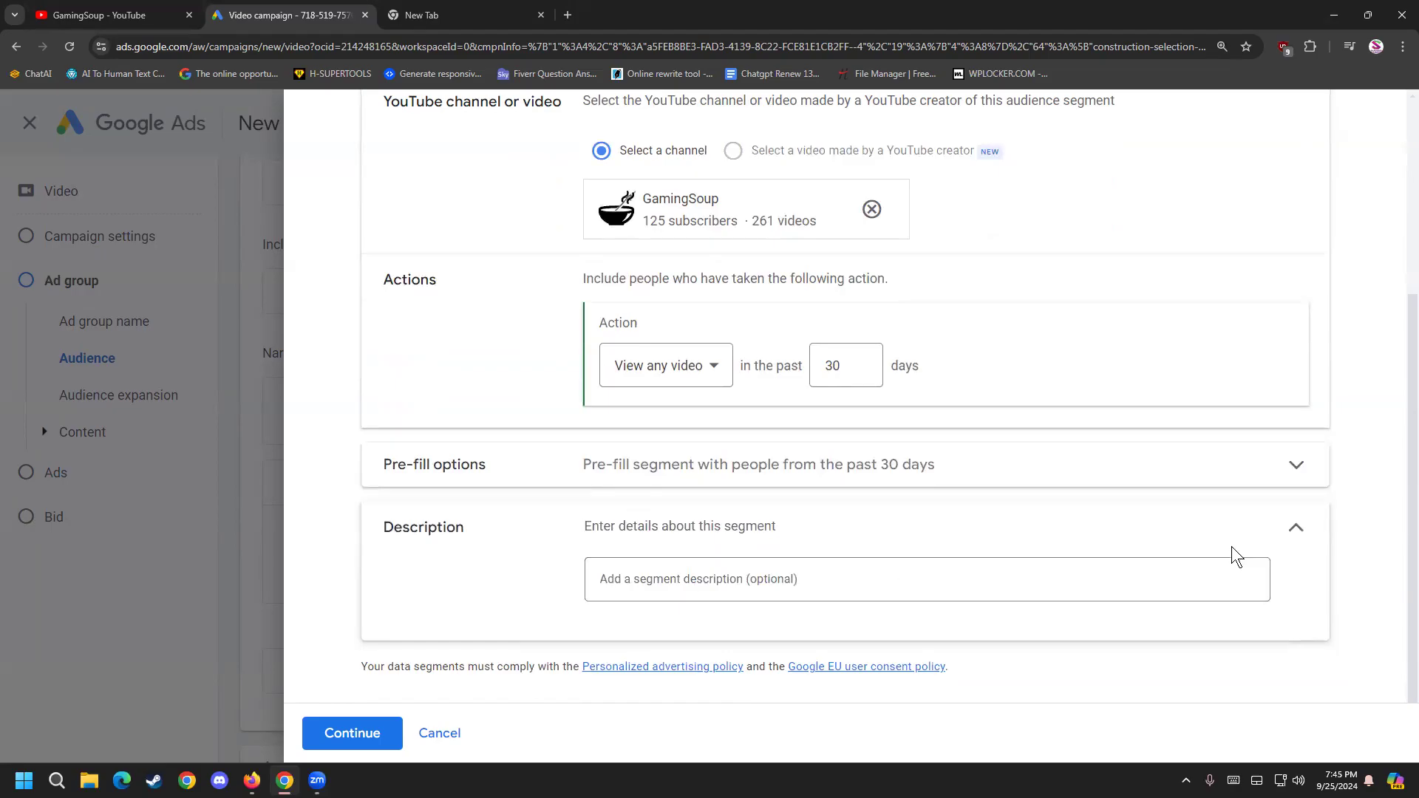
pyautogui.click(1294, 533)
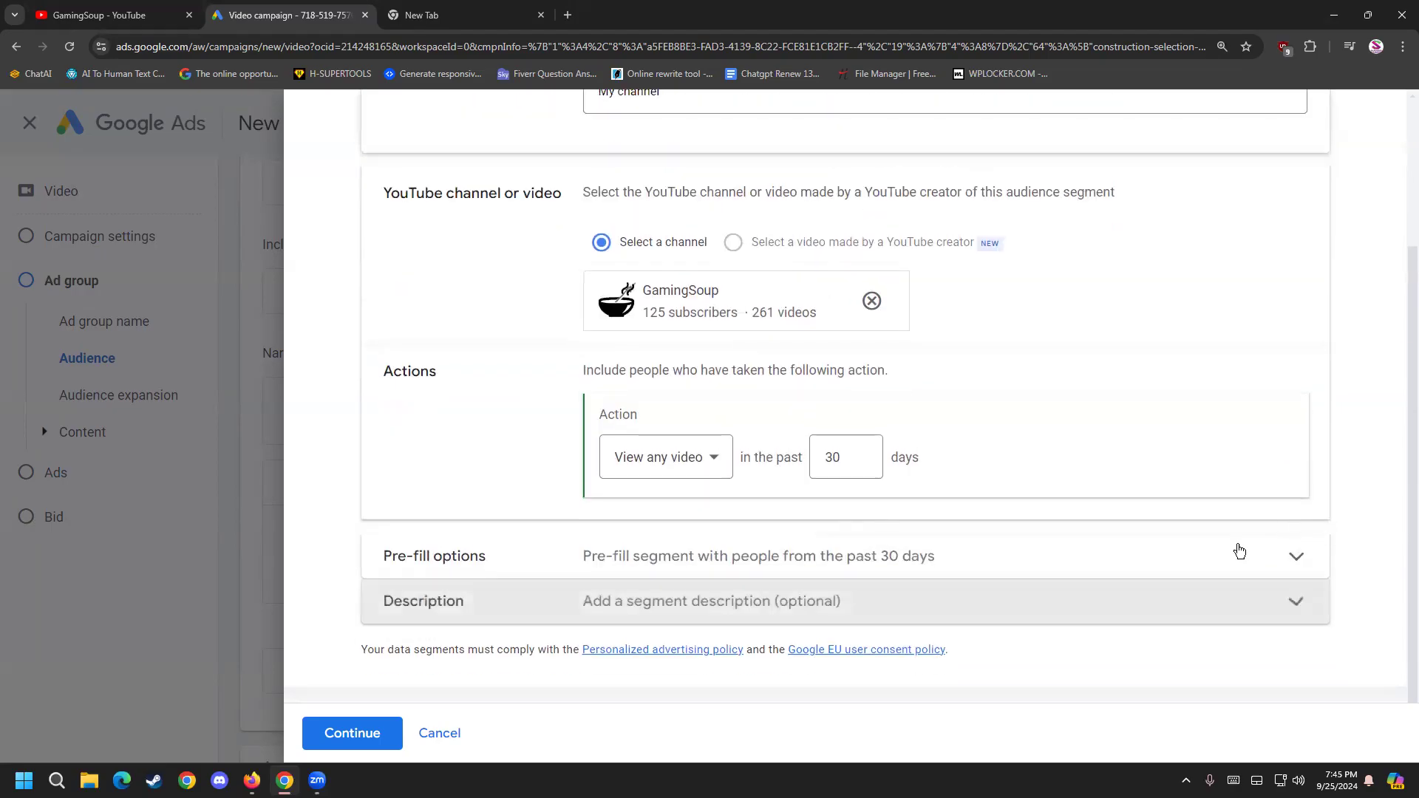
# Step: Create the My channel segment and check how it is listed in the audience's data section
pyautogui.click(351, 735)
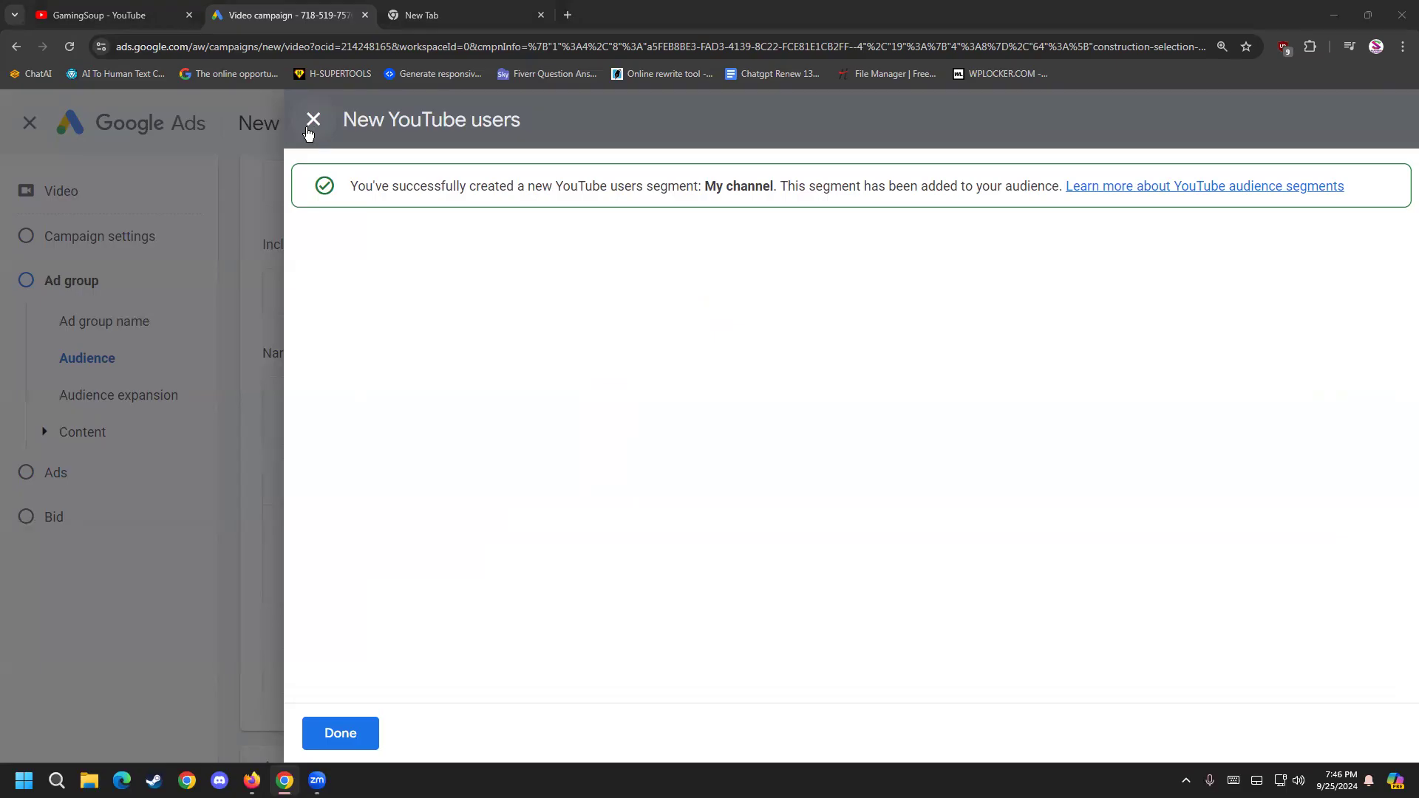
pyautogui.click(313, 120)
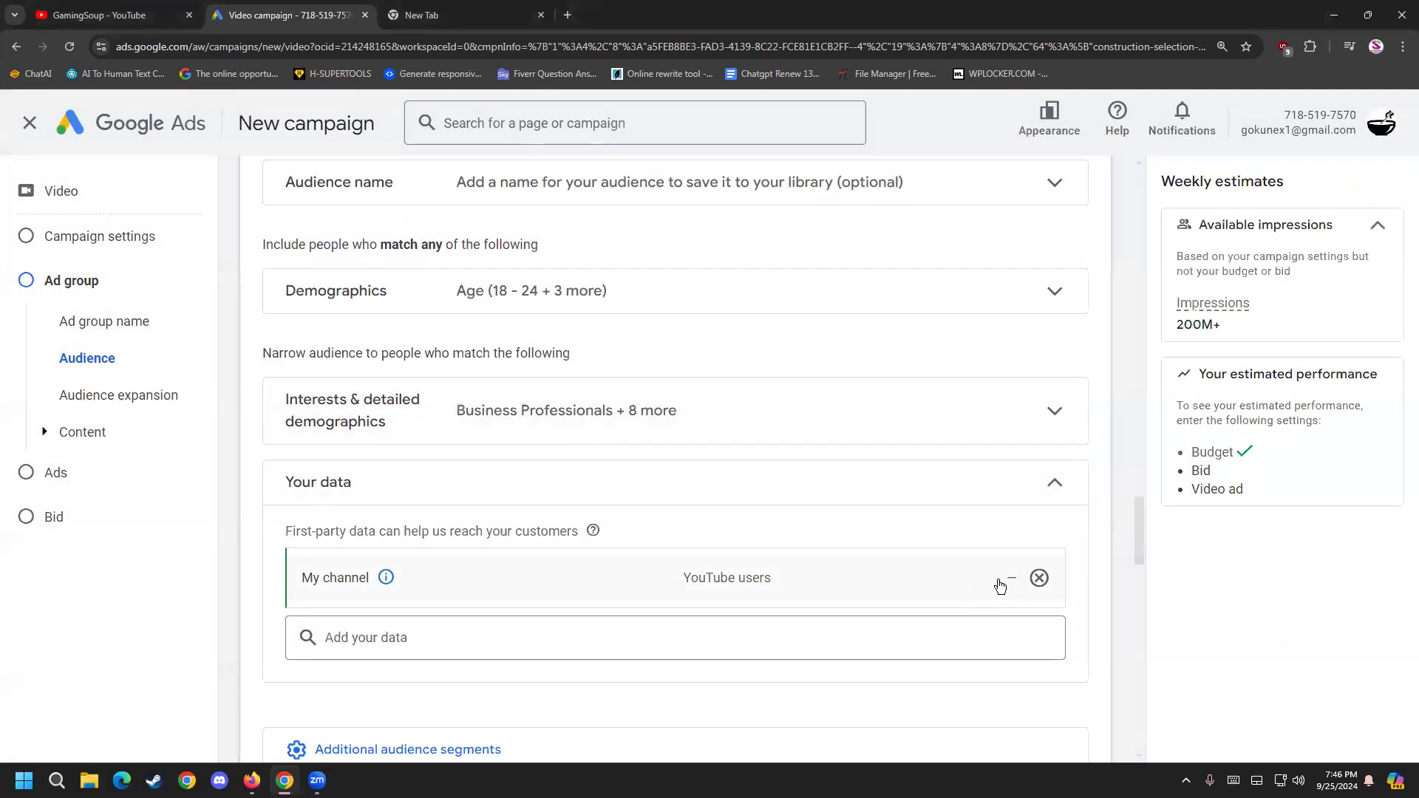
pyautogui.scroll(-1, 813, 480)
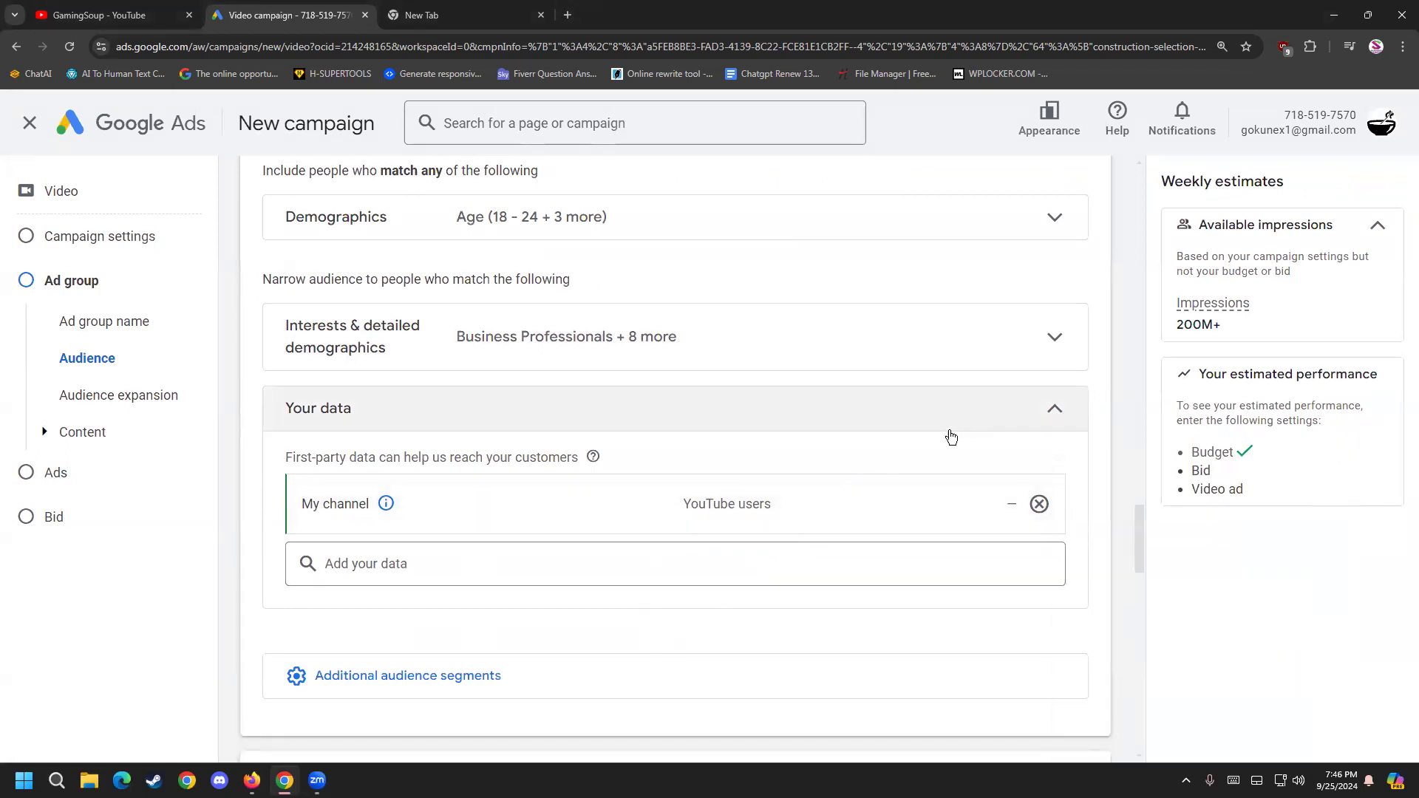
pyautogui.click(1005, 424)
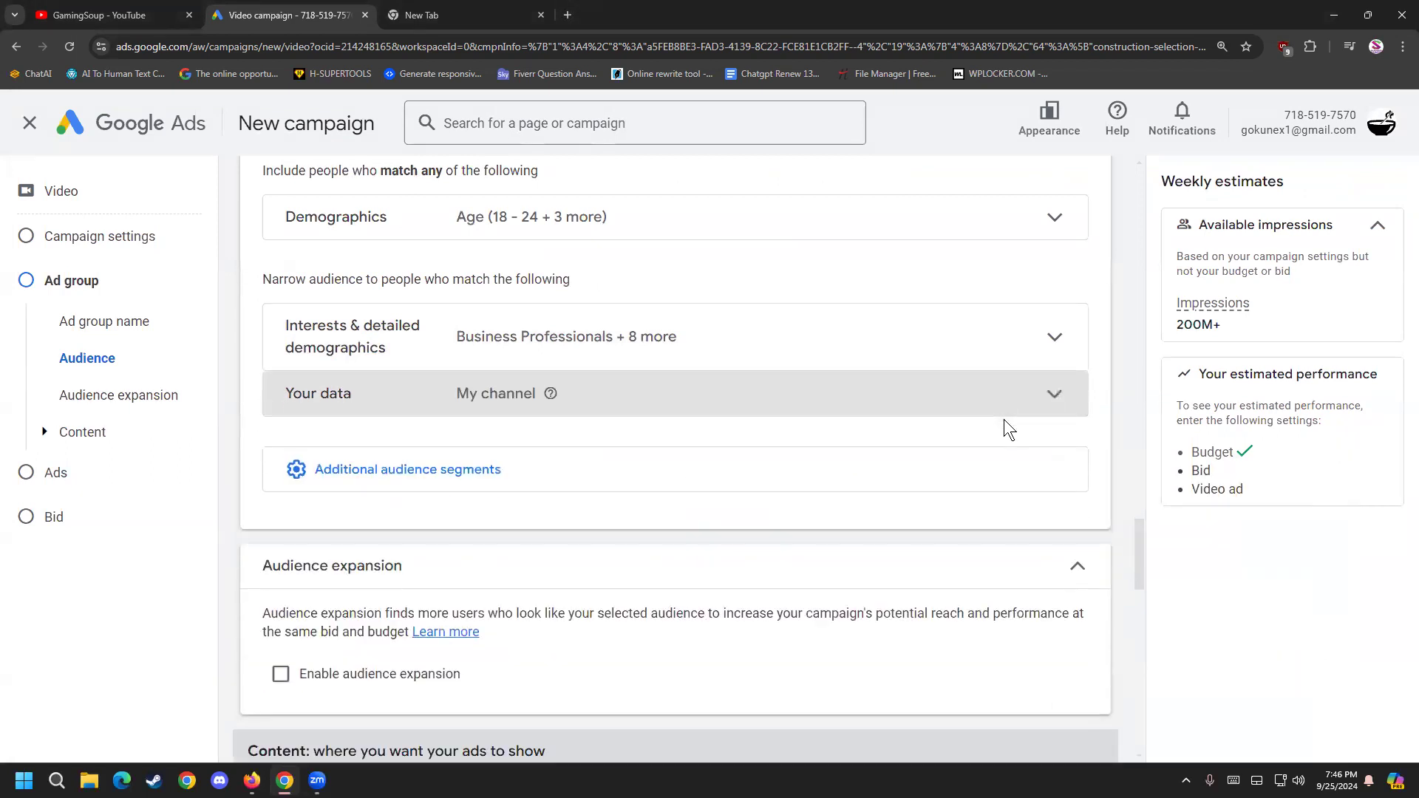
pyautogui.click(1065, 397)
pyautogui.moveTo(391, 503)
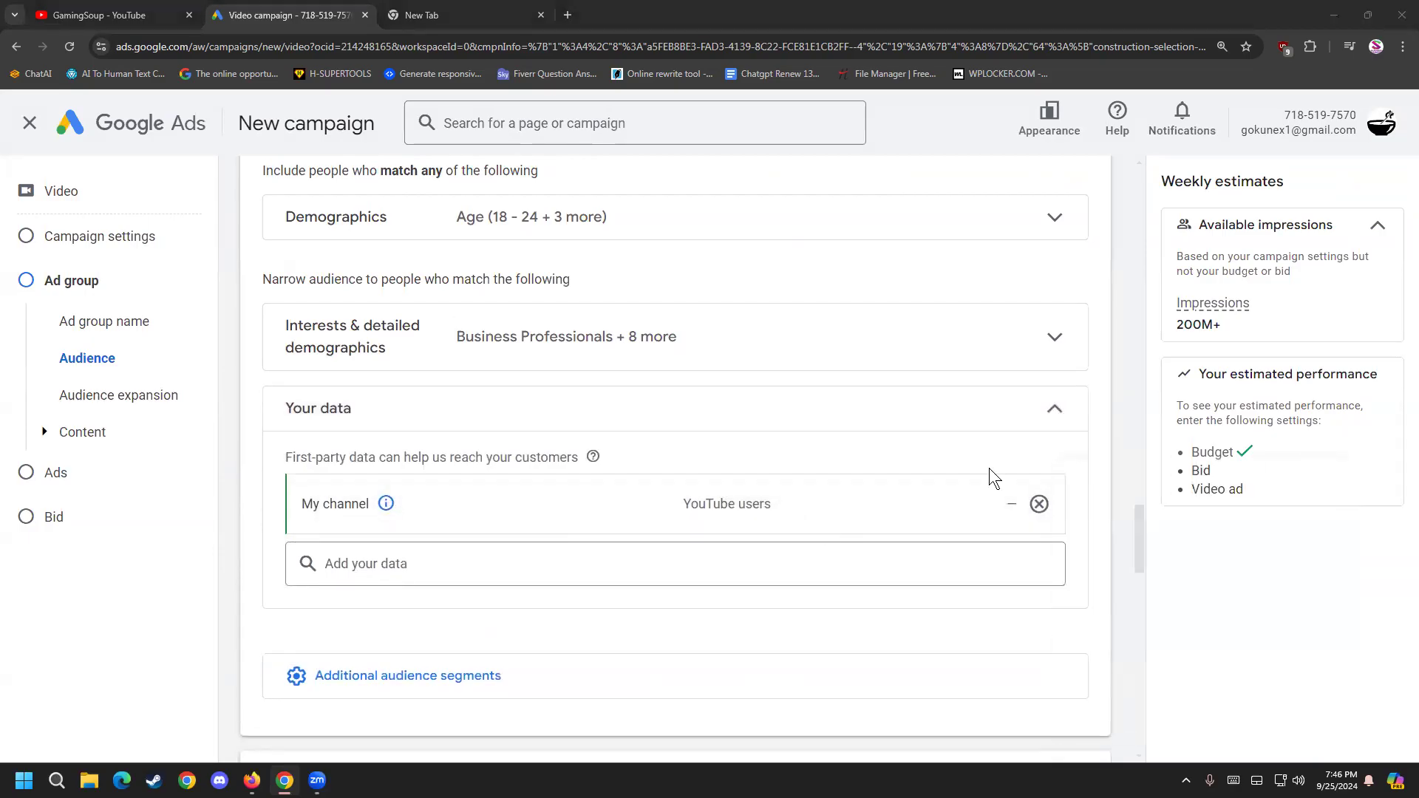
# Step: Remove the My channel segment from the audience and start a new YouTube users segment based on the GamingSoup channel
pyautogui.click(1039, 503)
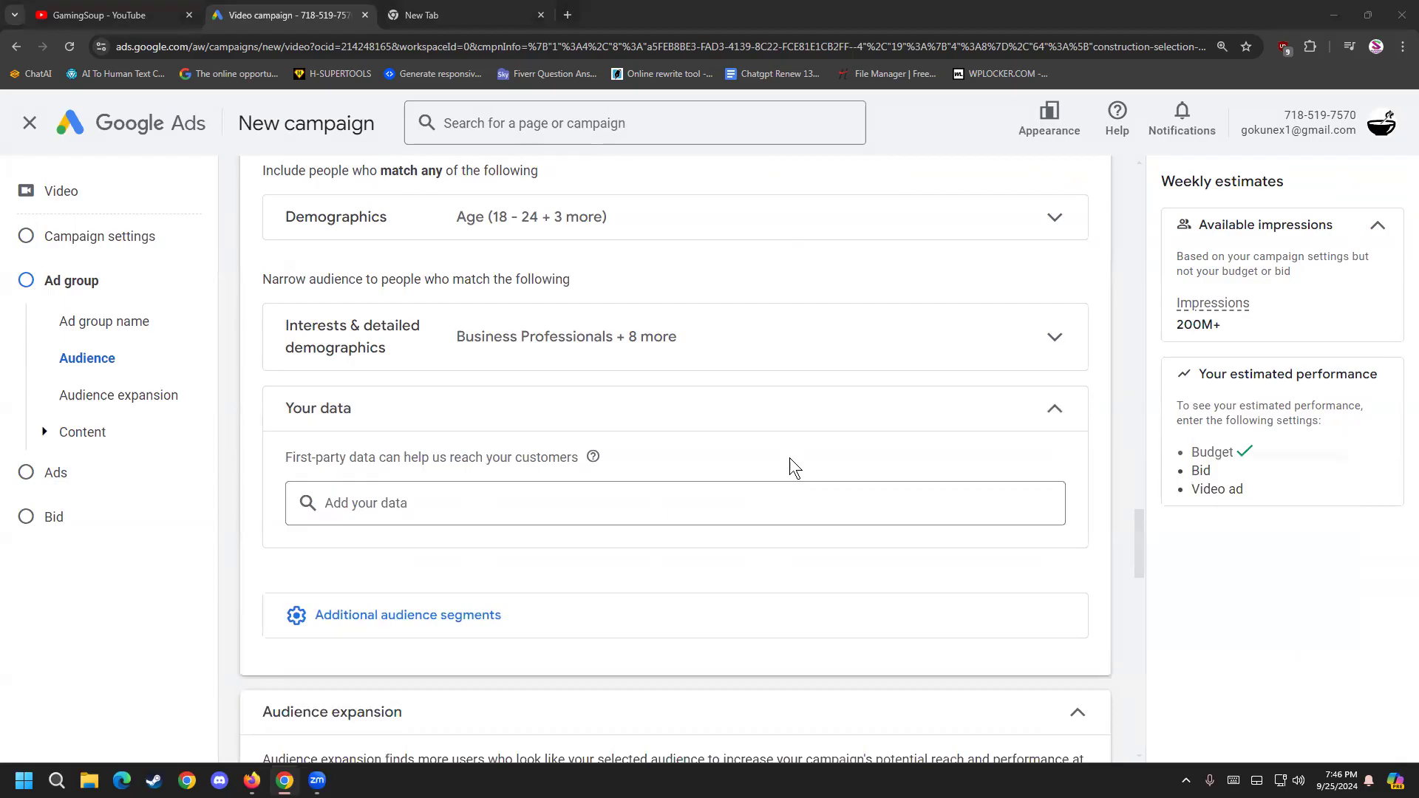
pyautogui.click(579, 507)
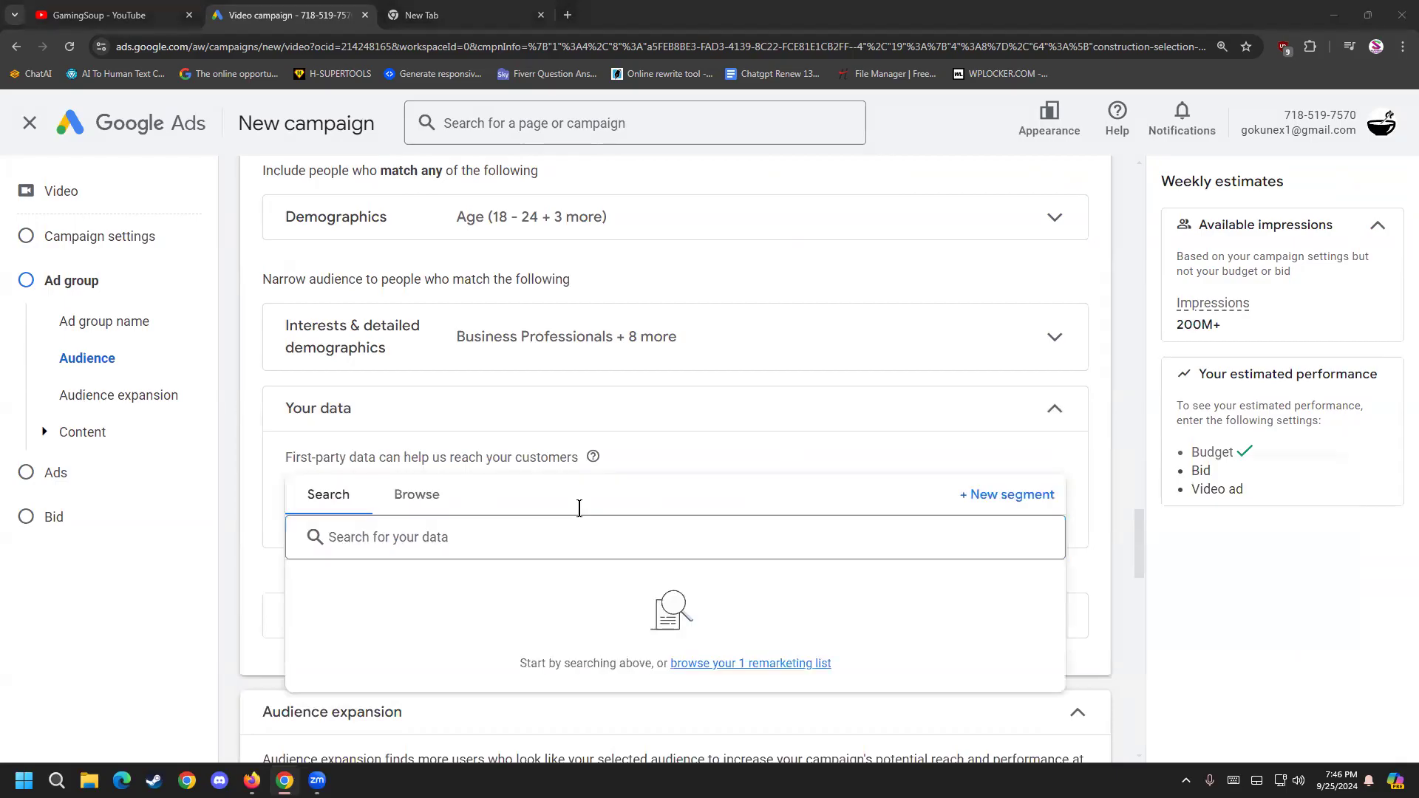
pyautogui.click(1007, 496)
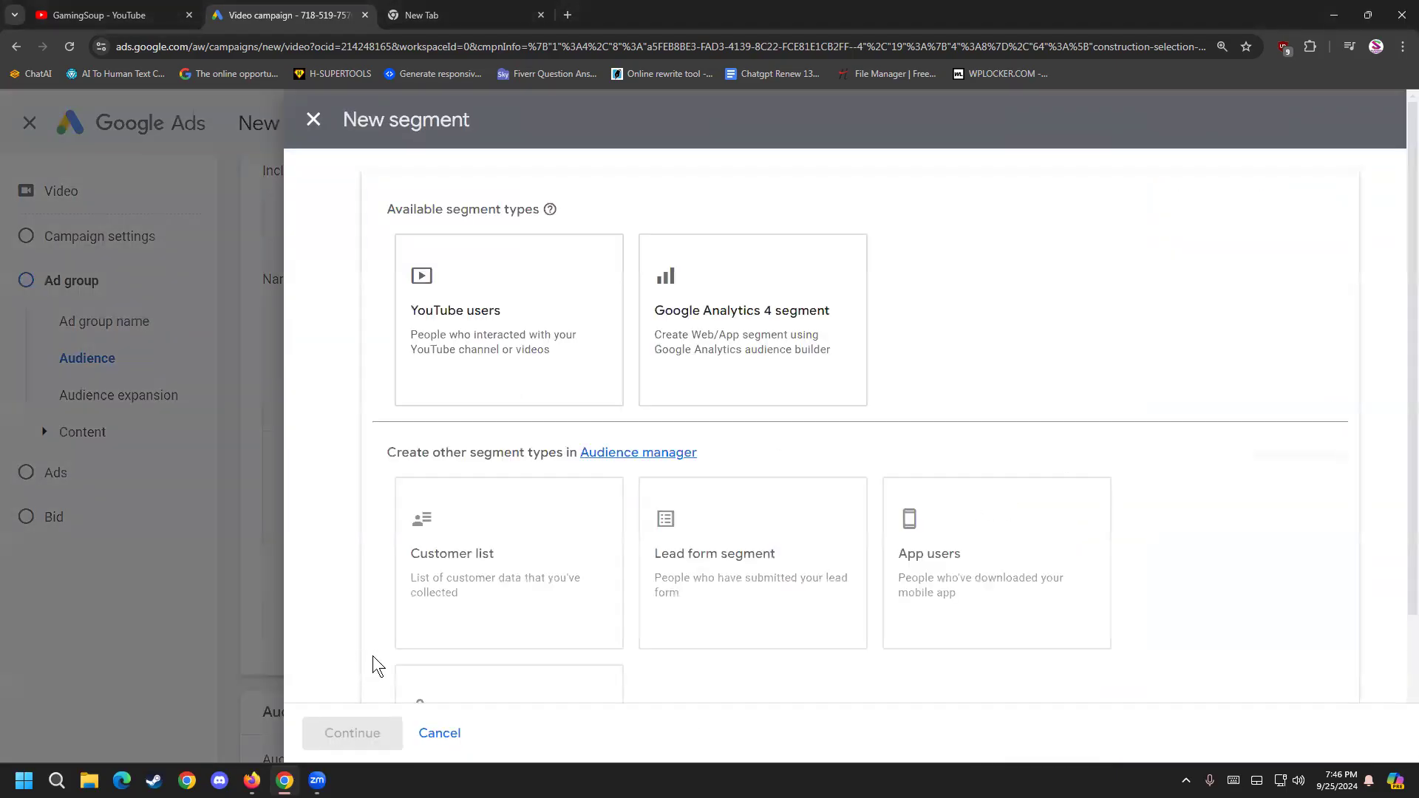
pyautogui.click(564, 352)
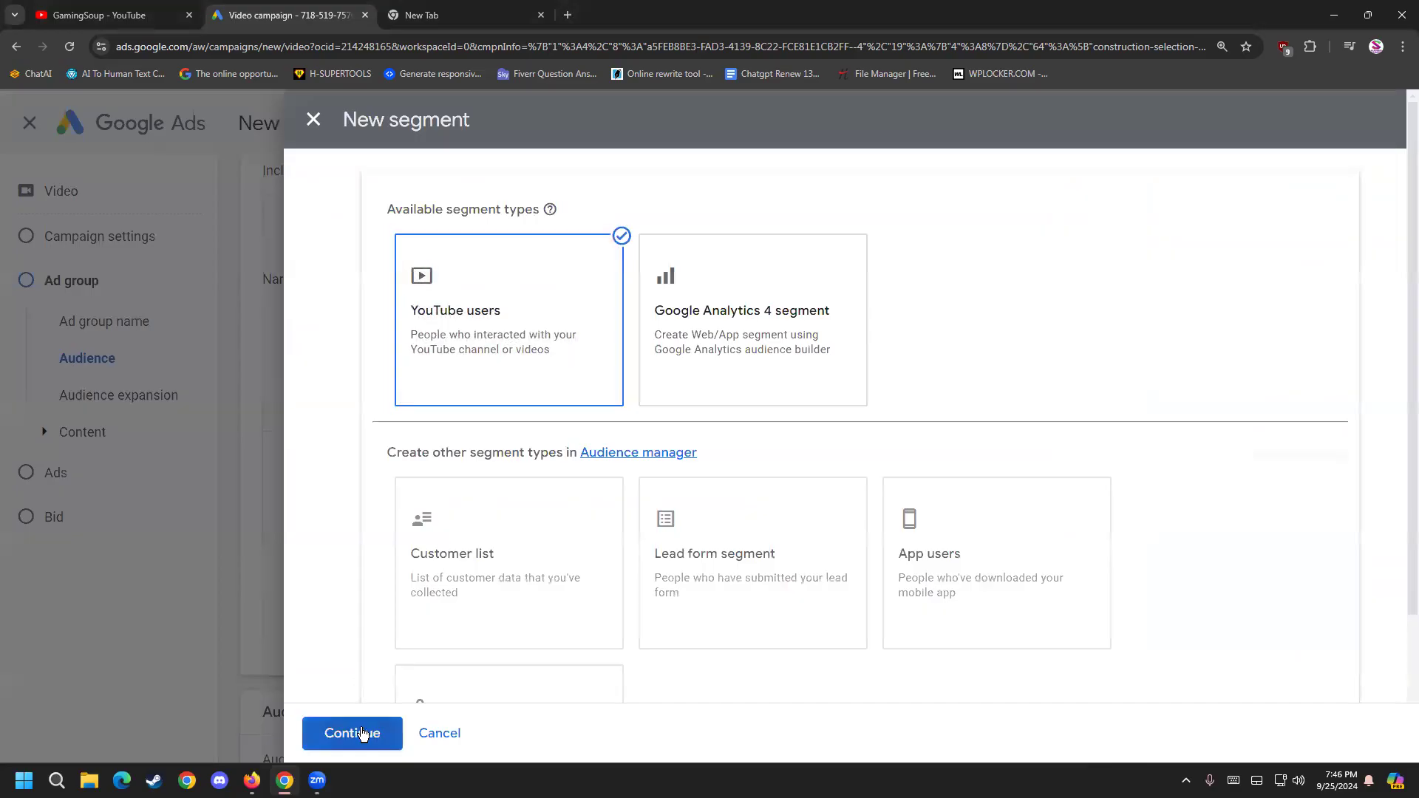
pyautogui.click(365, 732)
pyautogui.click(667, 438)
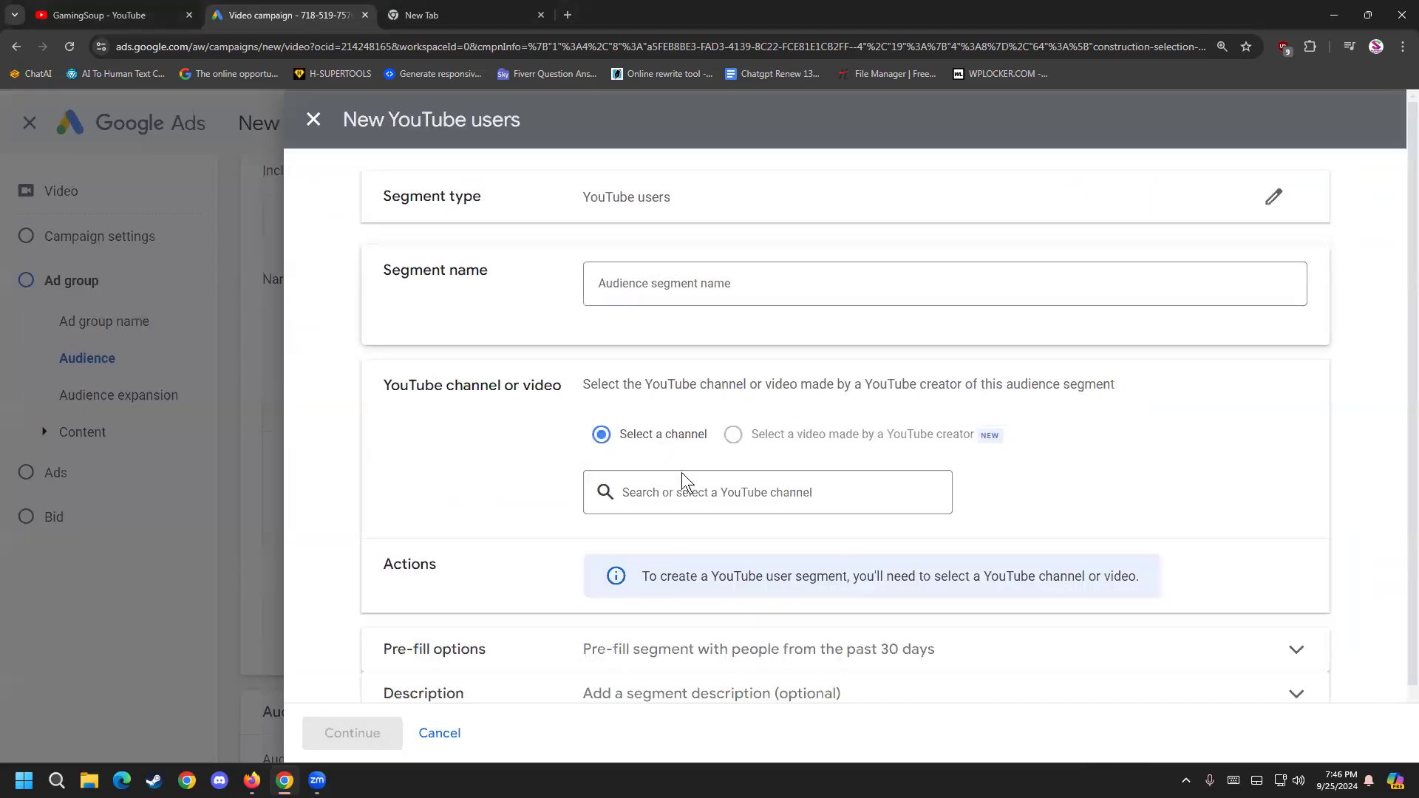
pyautogui.click(686, 563)
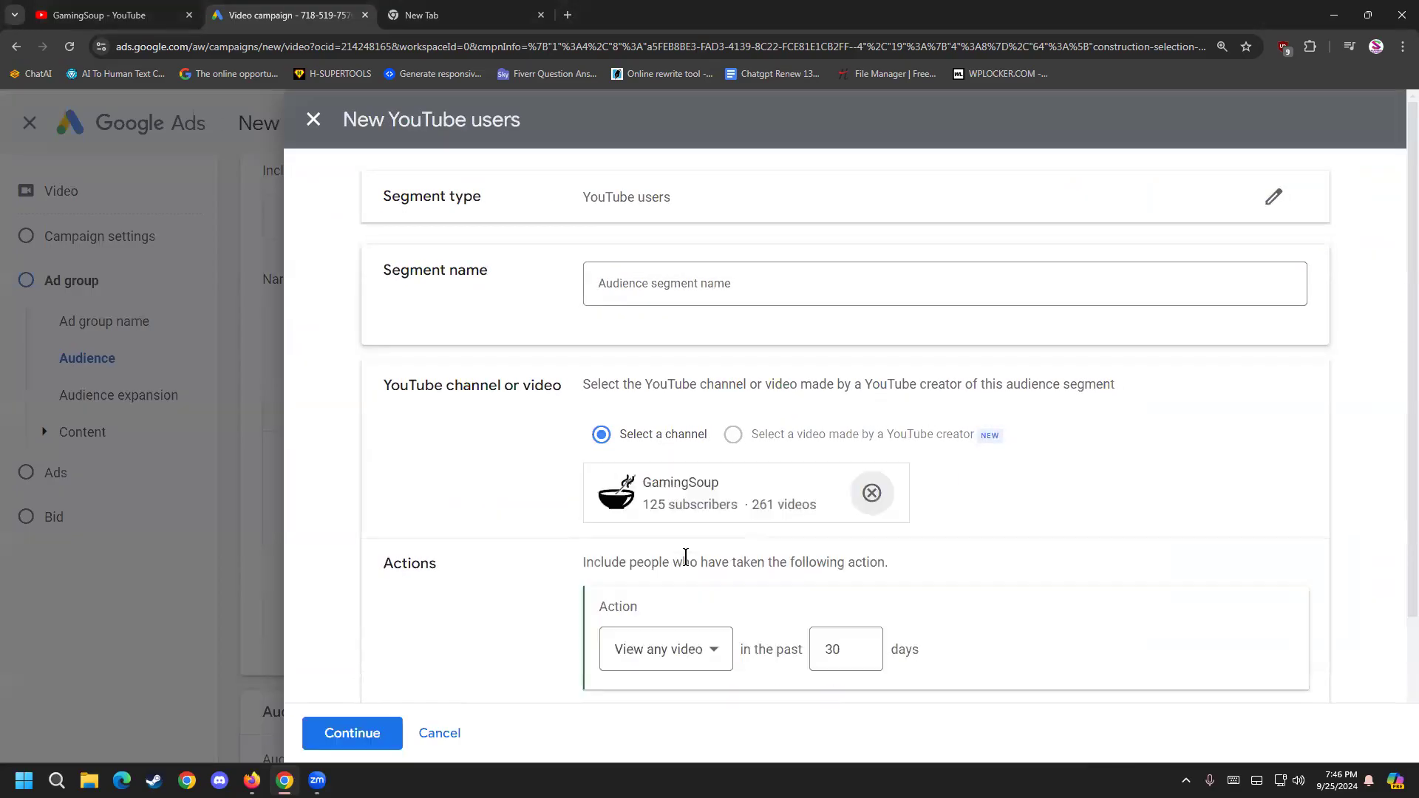
# Step: Review the available viewer actions and choose View any video as the new segment's action
pyautogui.click(665, 655)
pyautogui.scroll(-2, 695, 454)
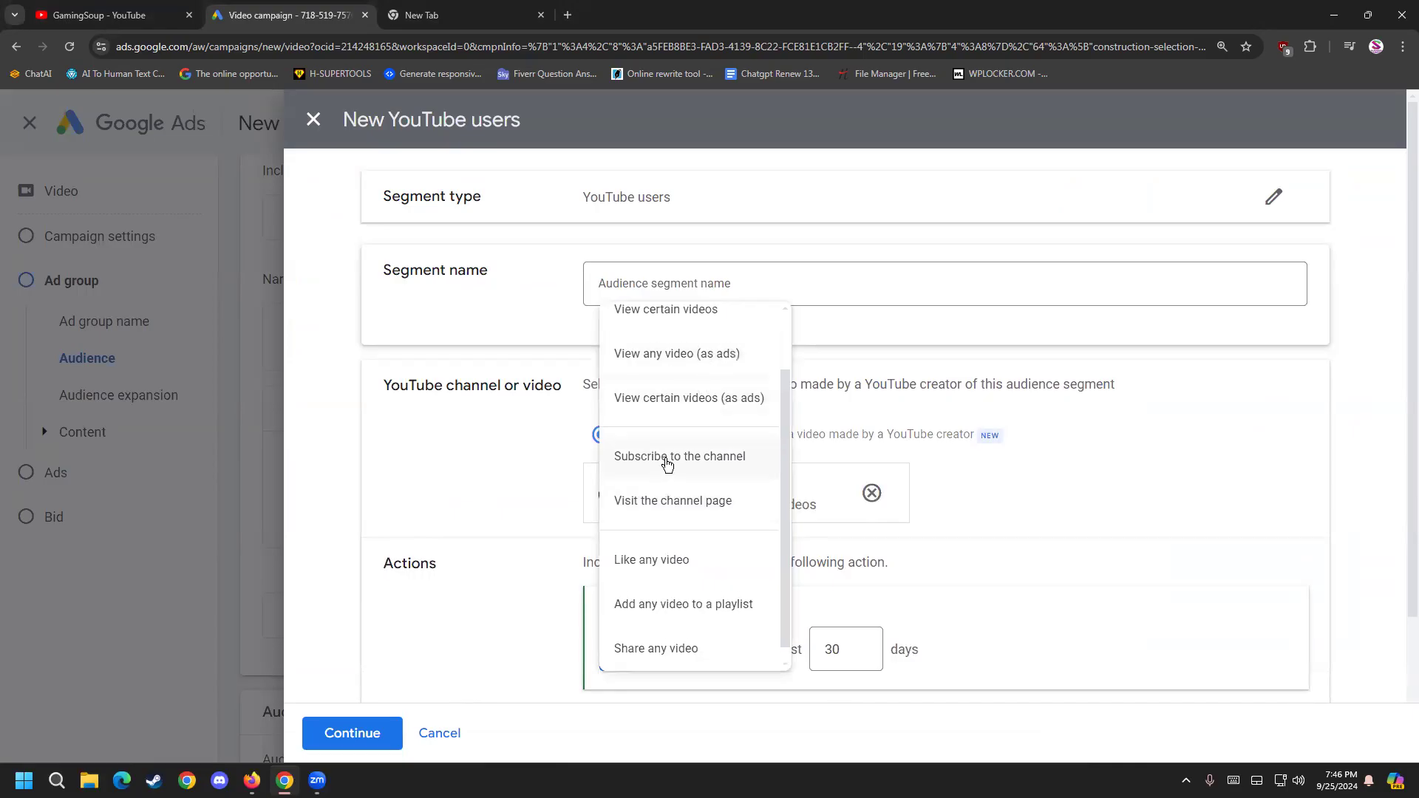
pyautogui.scroll(-1, 667, 464)
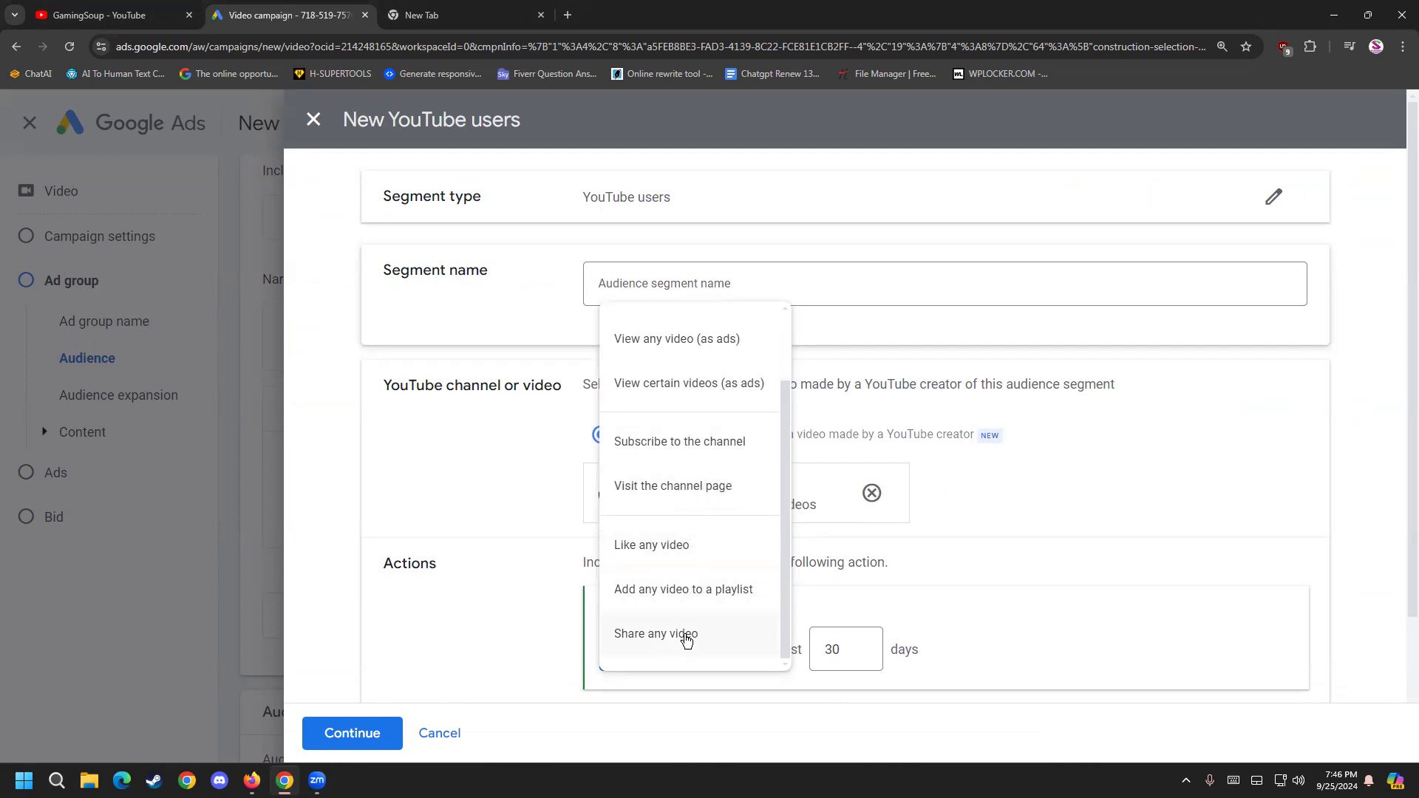
pyautogui.scroll(1, 685, 634)
pyautogui.scroll(1, 685, 633)
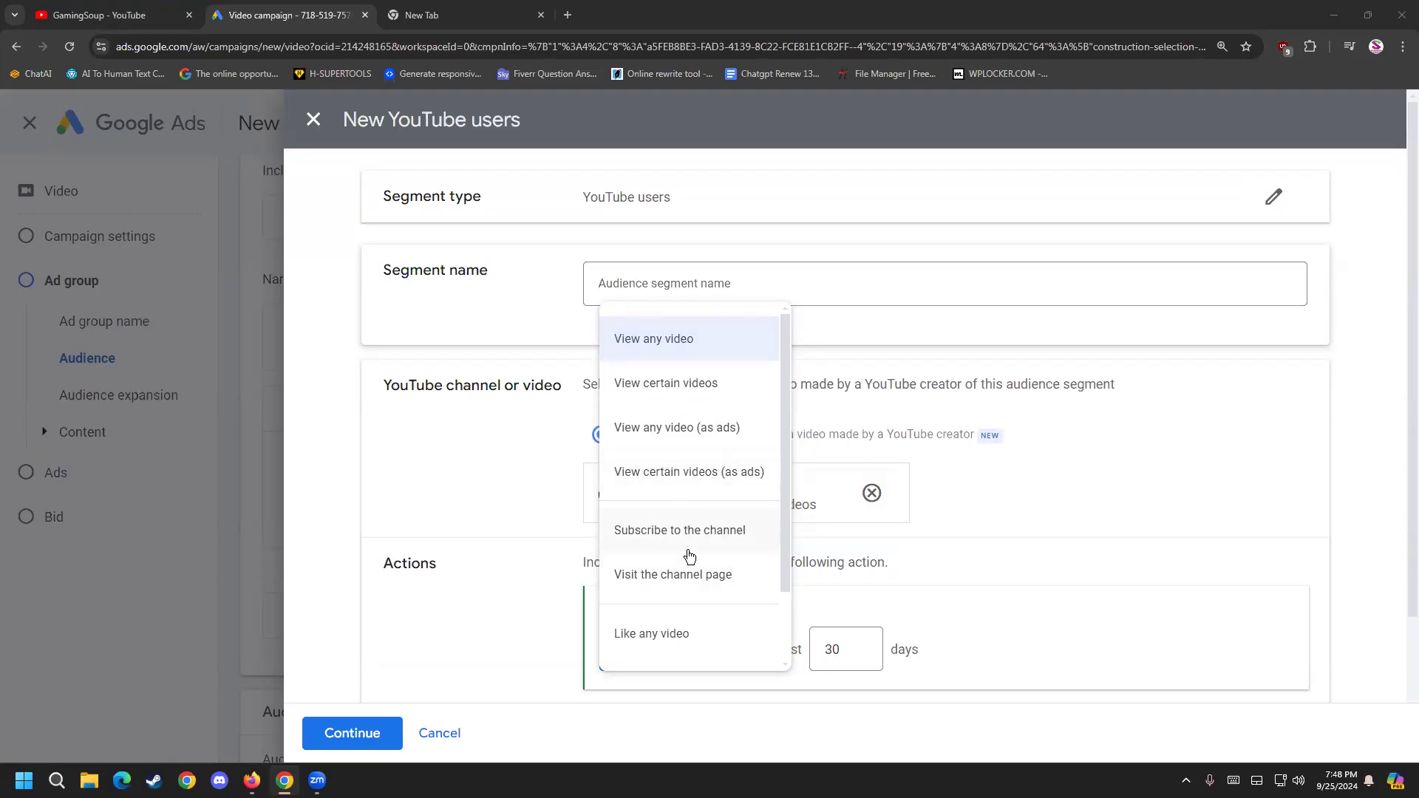
pyautogui.click(685, 359)
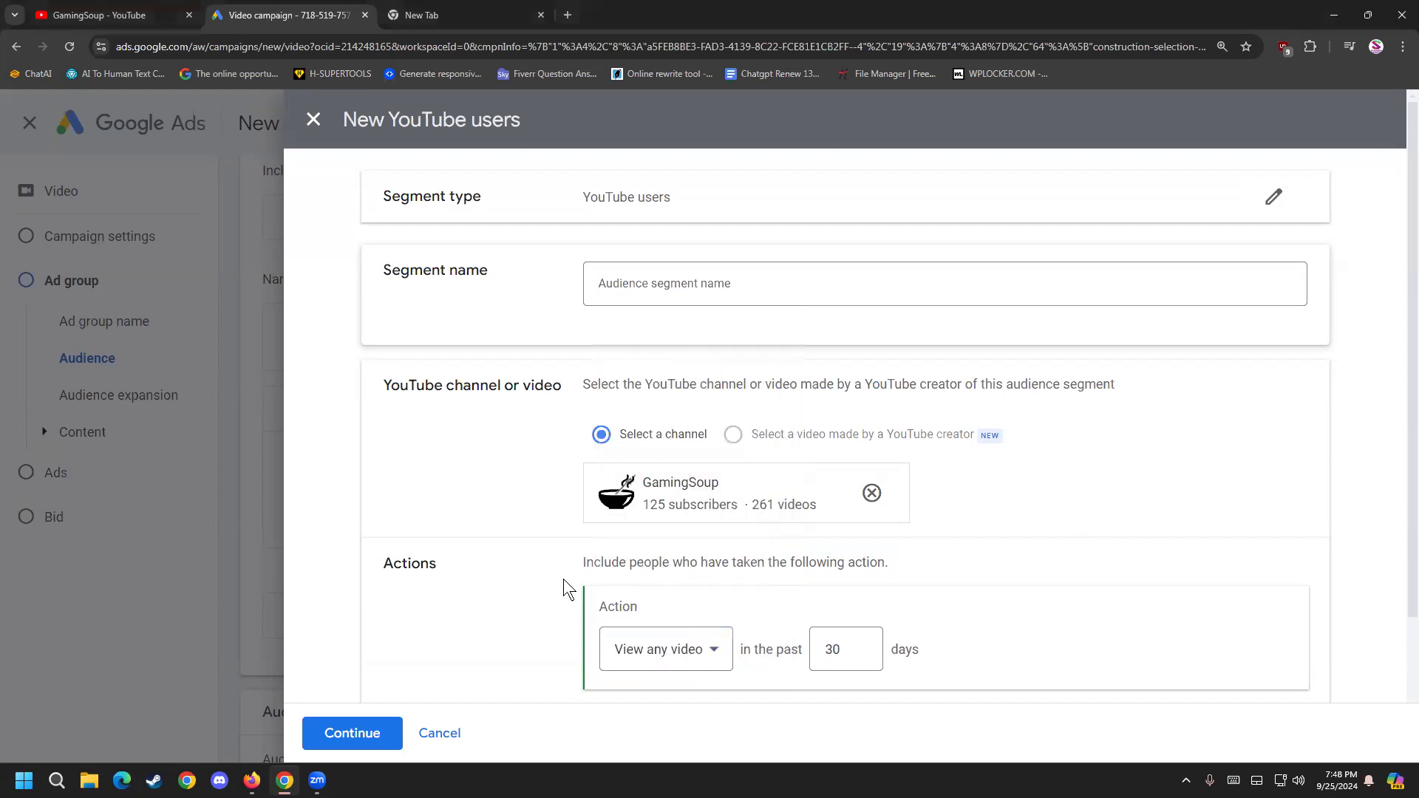
# Step: Name the new YouTube users segment Freelancing course
pyautogui.scroll(-2, 1015, 569)
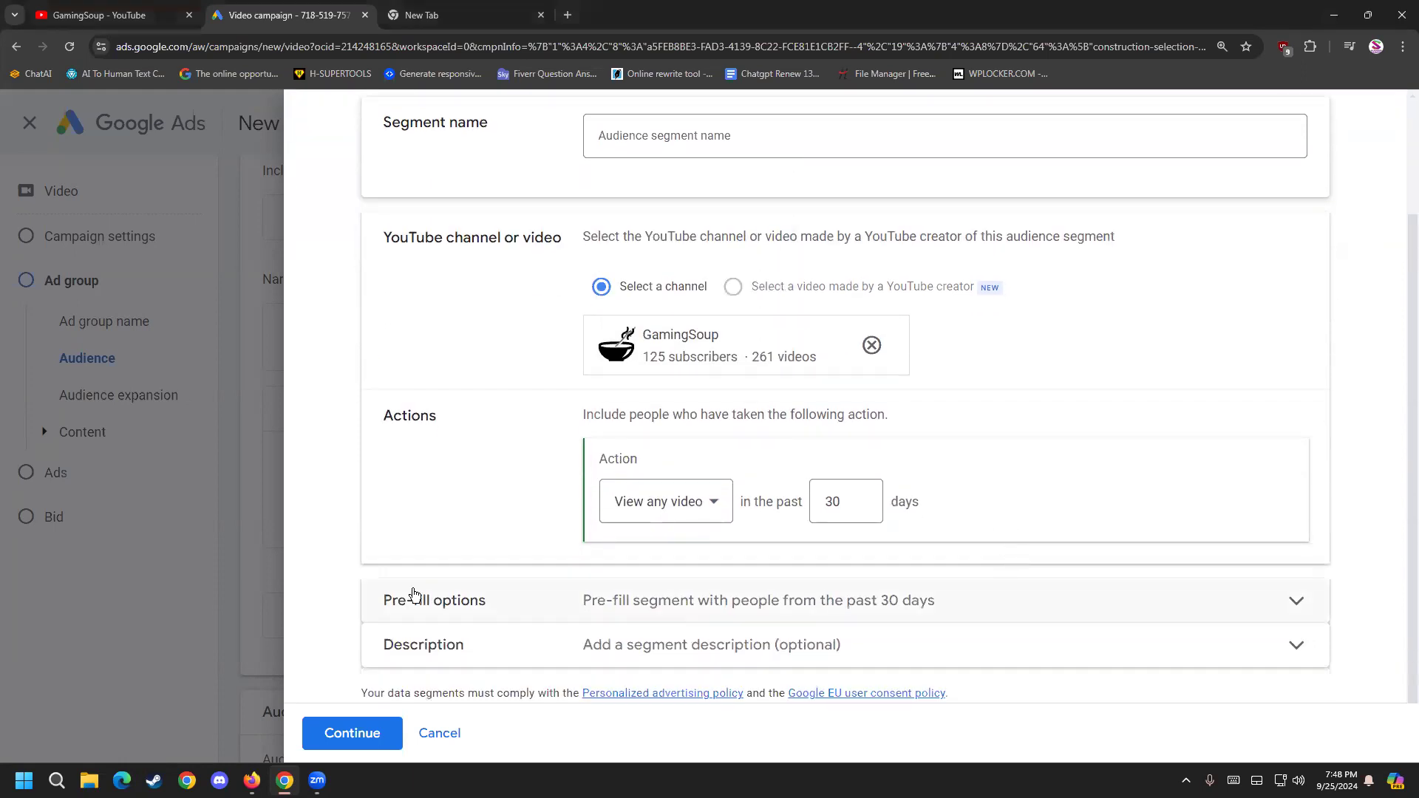
pyautogui.click(357, 734)
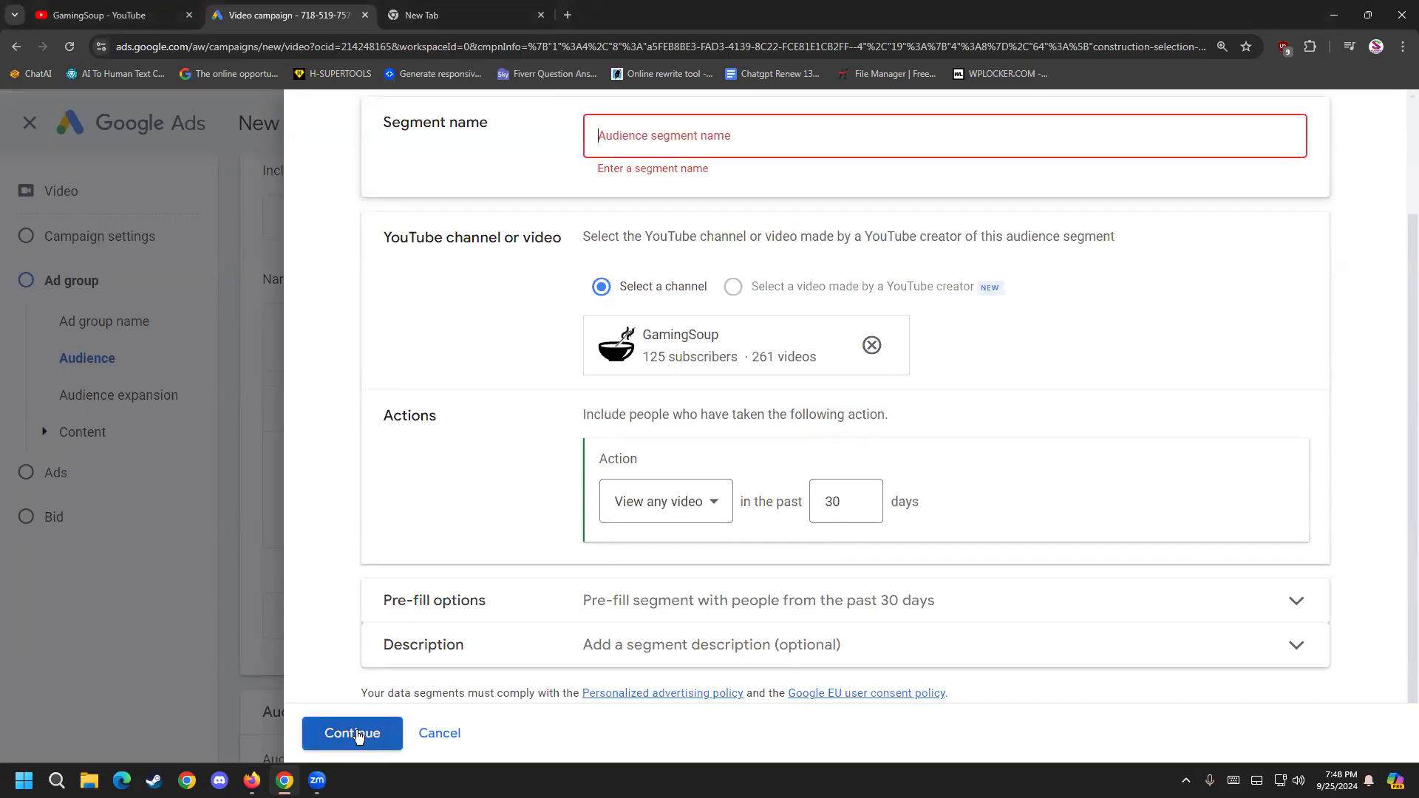
pyautogui.scroll(2, 675, 246)
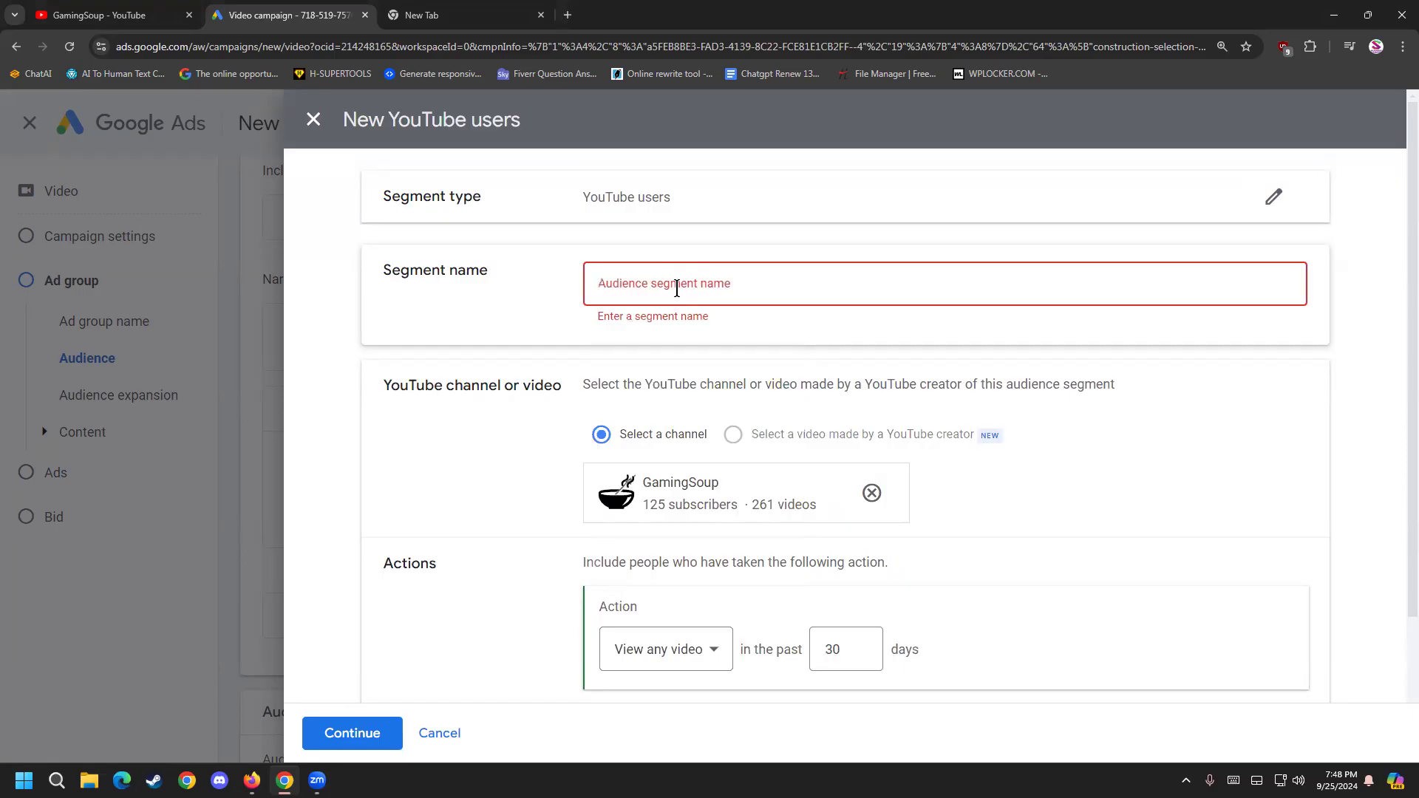
pyautogui.write('Free')
pyautogui.press('BackSpace')
pyautogui.press('BackSpace')
pyautogui.press('BackSpace')
pyautogui.press('BackSpace')
pyautogui.write('Fr')
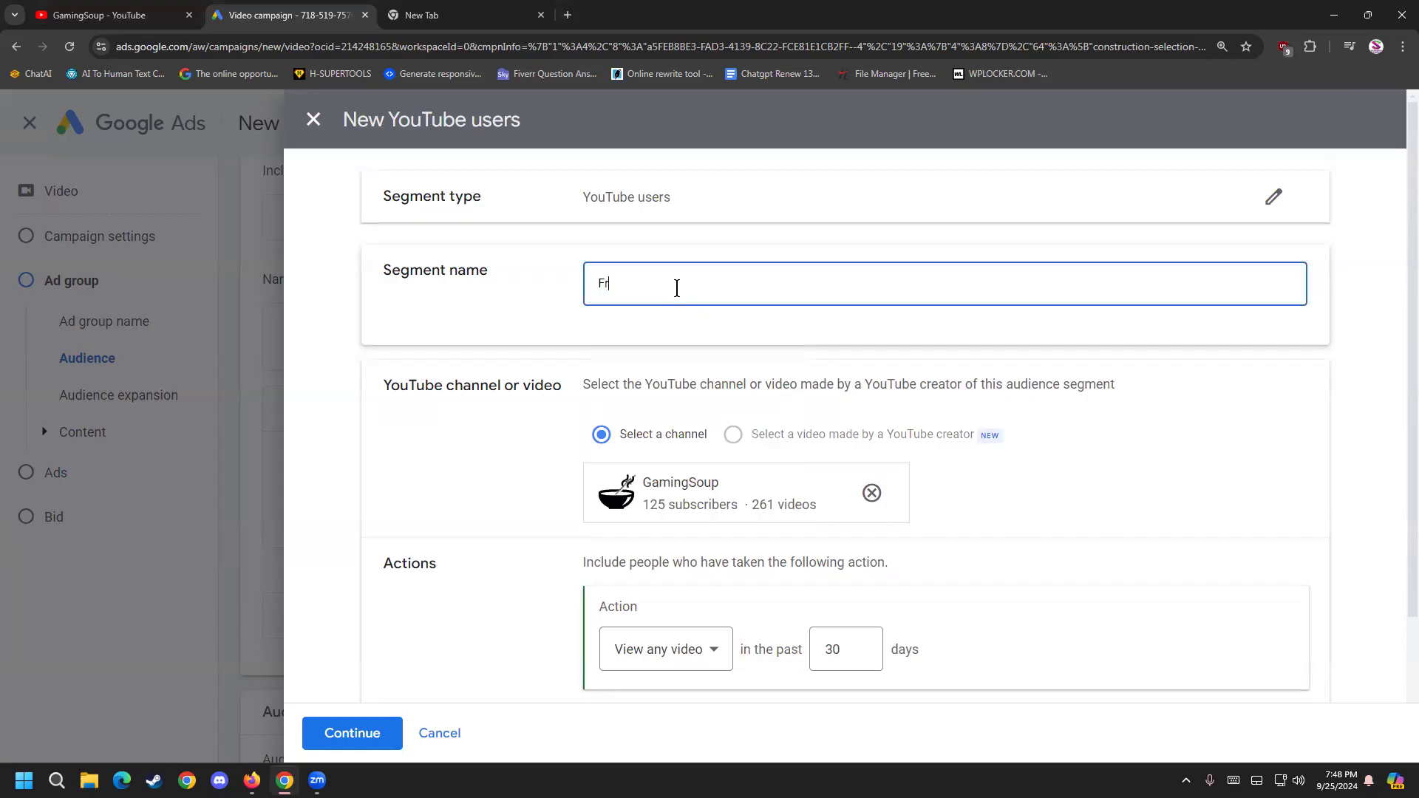
pyautogui.write('eelacing course')
pyautogui.rightClick(619, 294)
pyautogui.rightClick(621, 290)
pyautogui.click(738, 269)
pyautogui.click(675, 305)
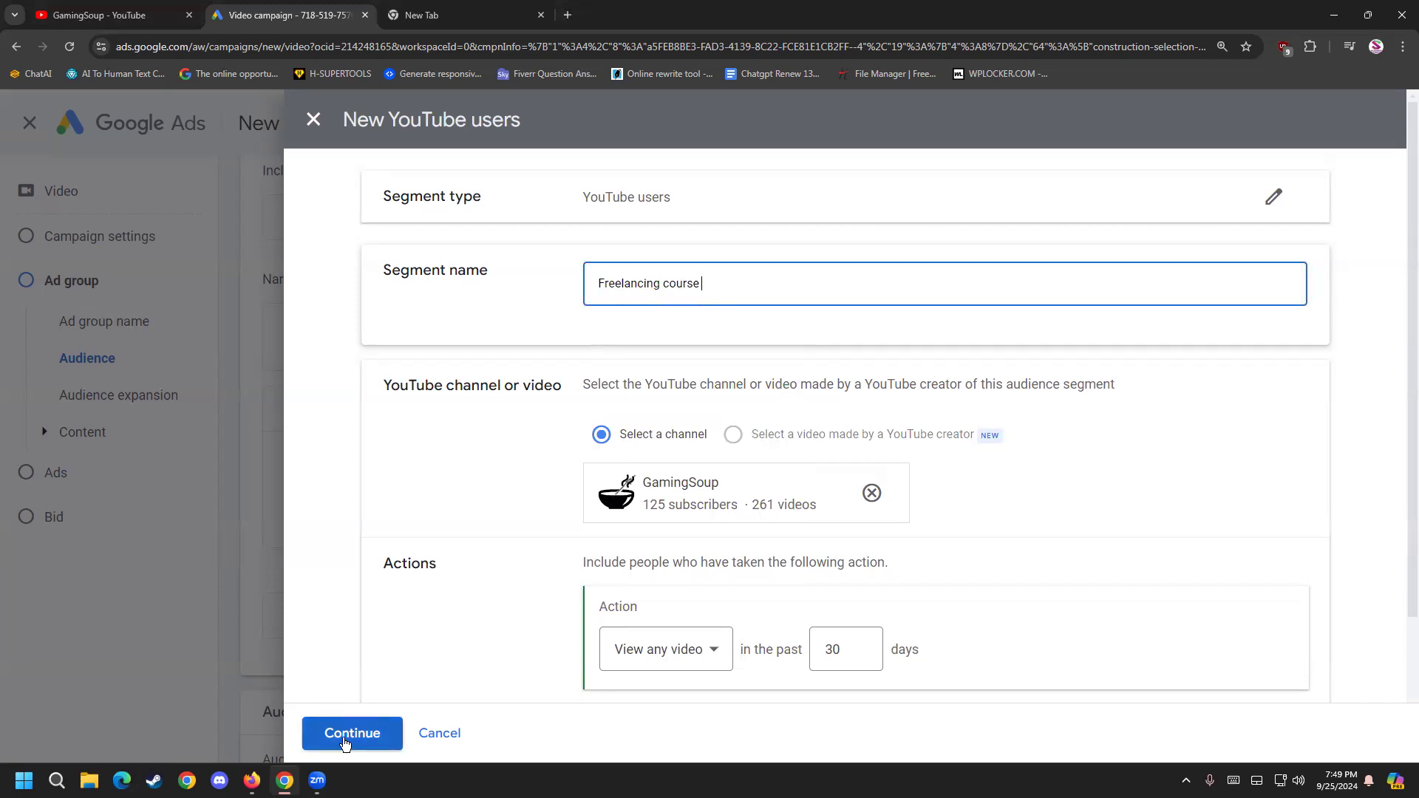
# Step: Create the Freelancing course segment and return to the ad group's audience settings
pyautogui.scroll(-2, 342, 698)
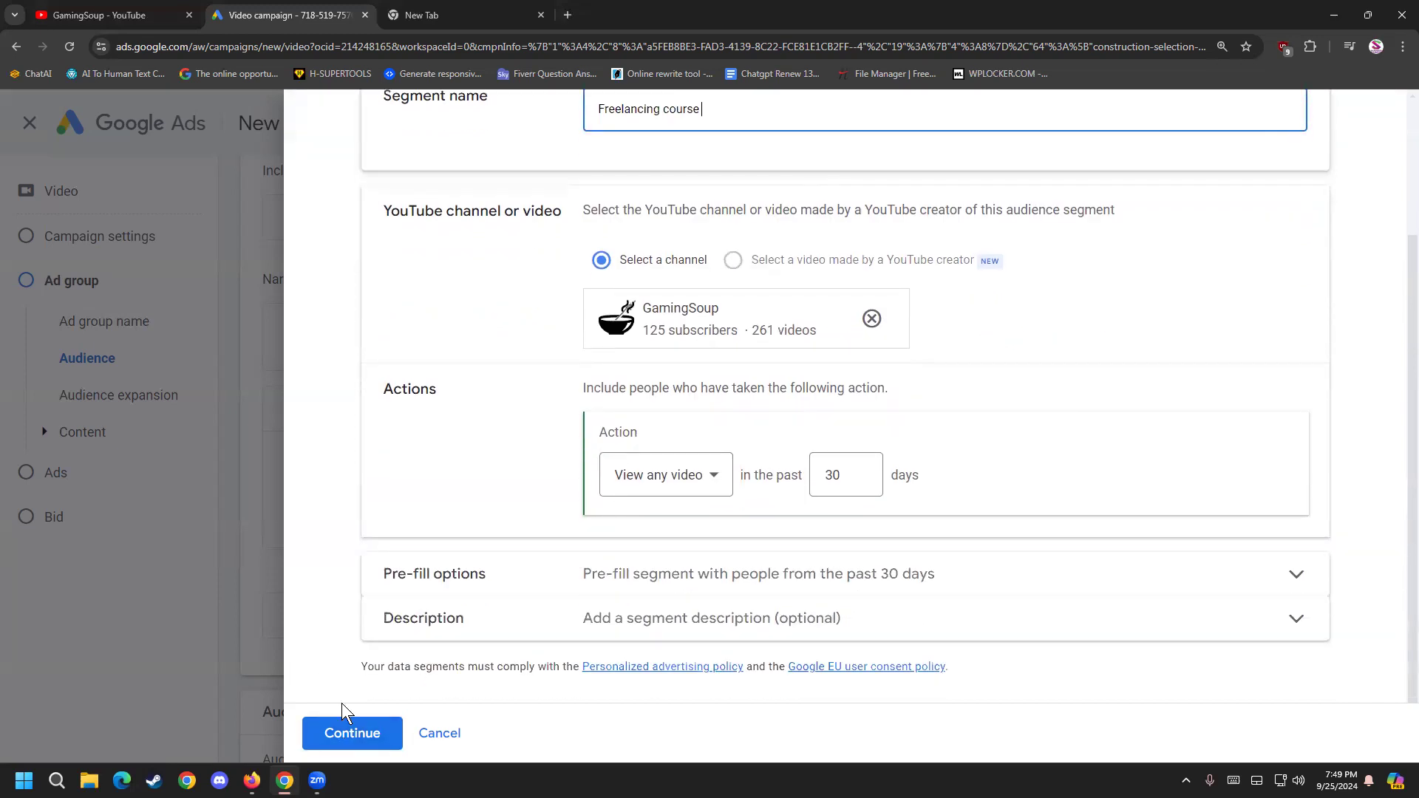
pyautogui.click(347, 734)
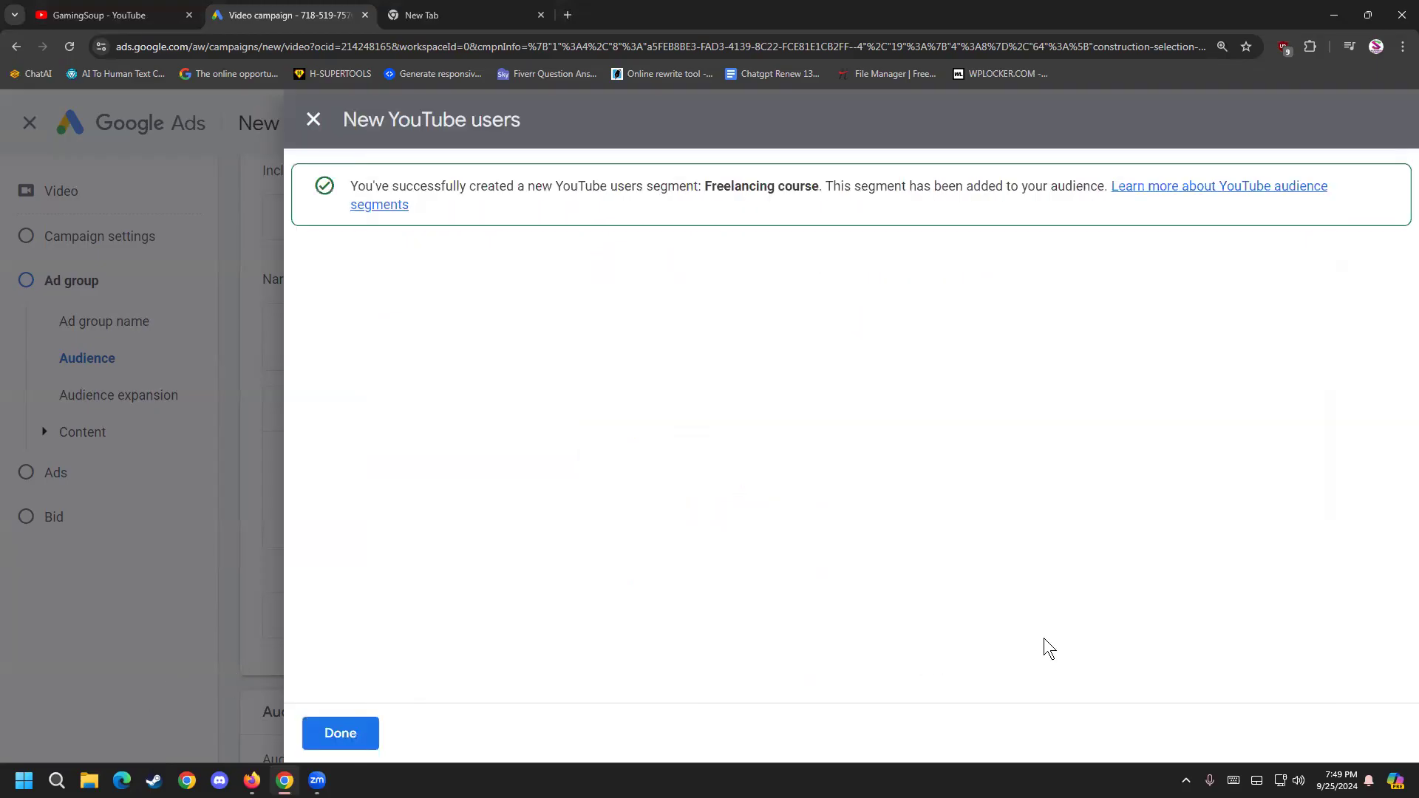
pyautogui.click(340, 733)
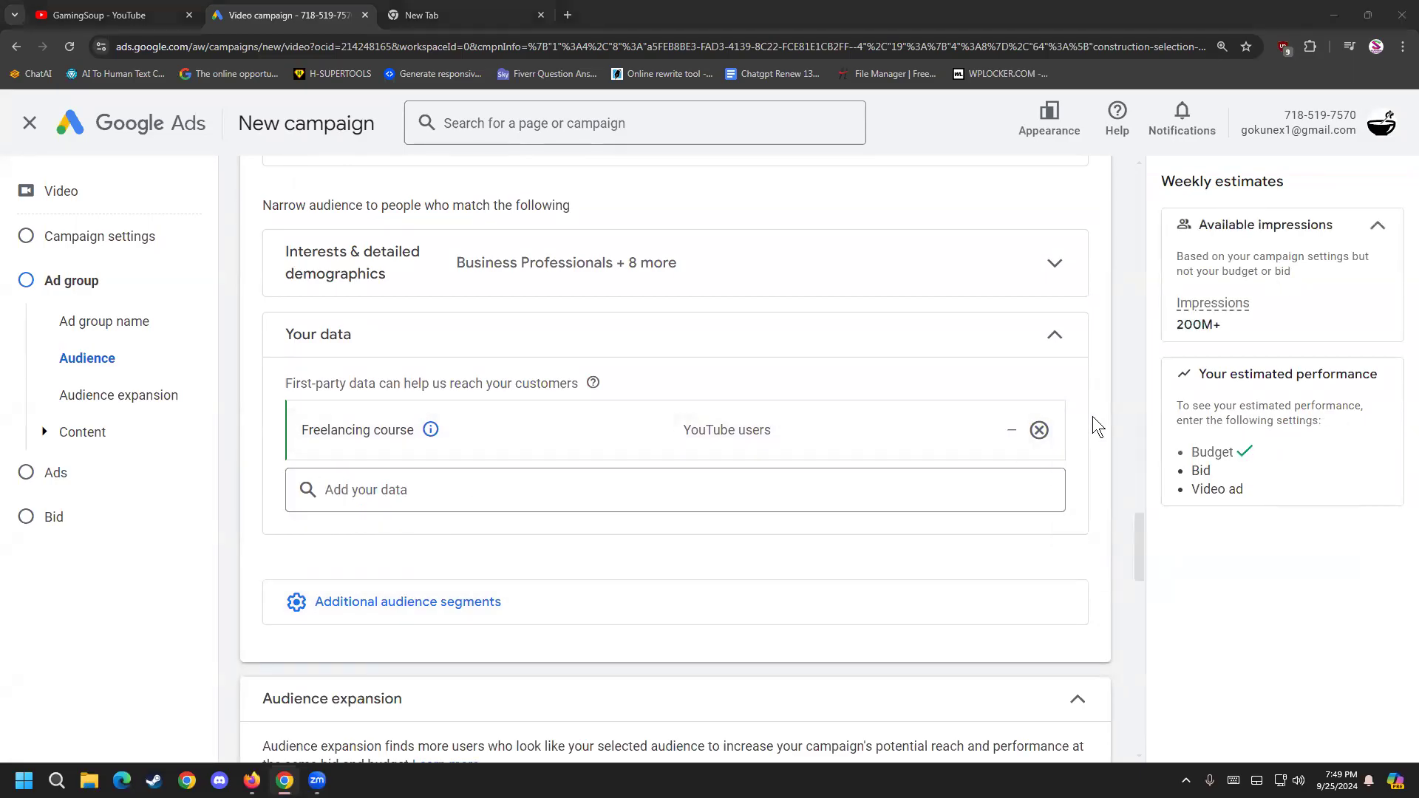
# Step: Expand the additional audience segment options and enable audience expansion for the ad group
pyautogui.scroll(-2, 631, 447)
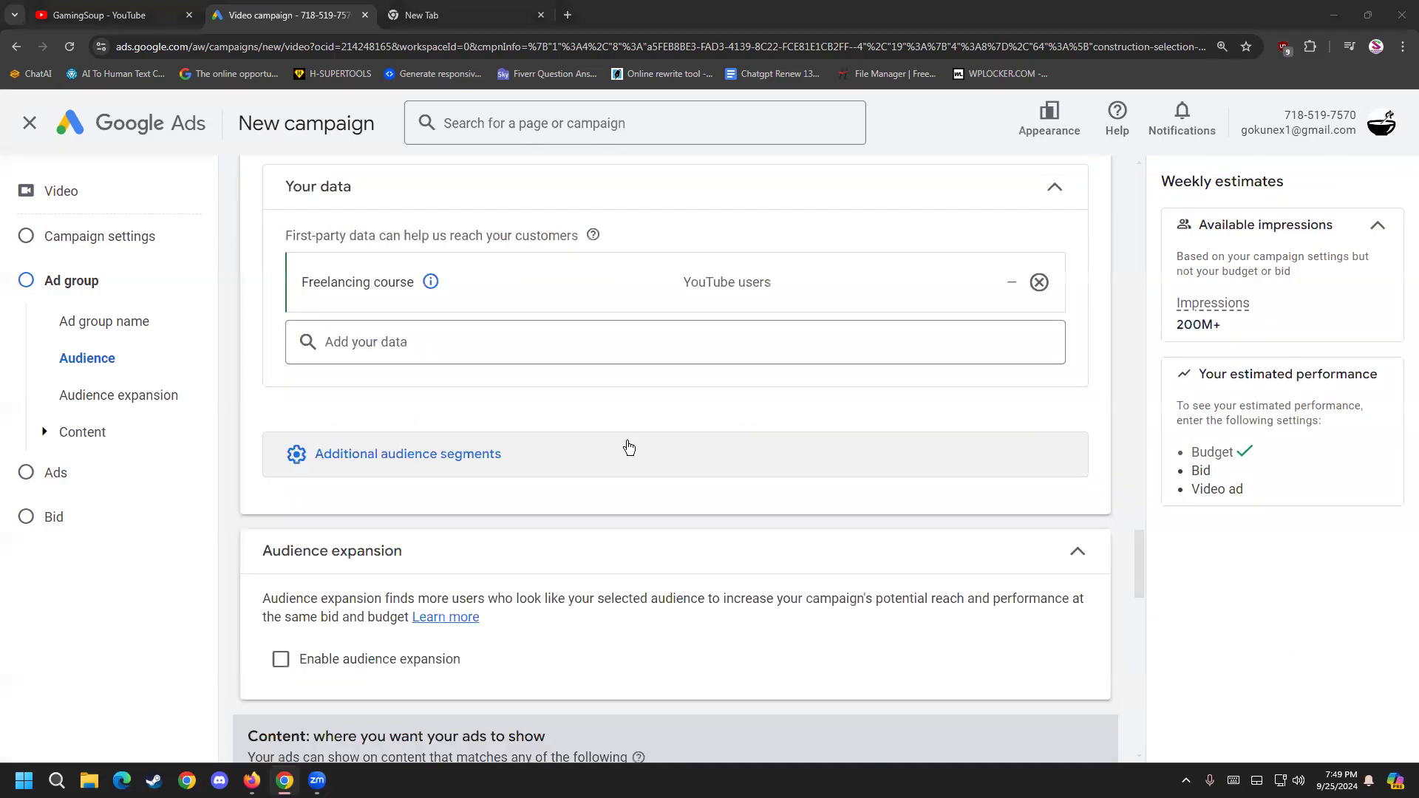
pyautogui.click(581, 454)
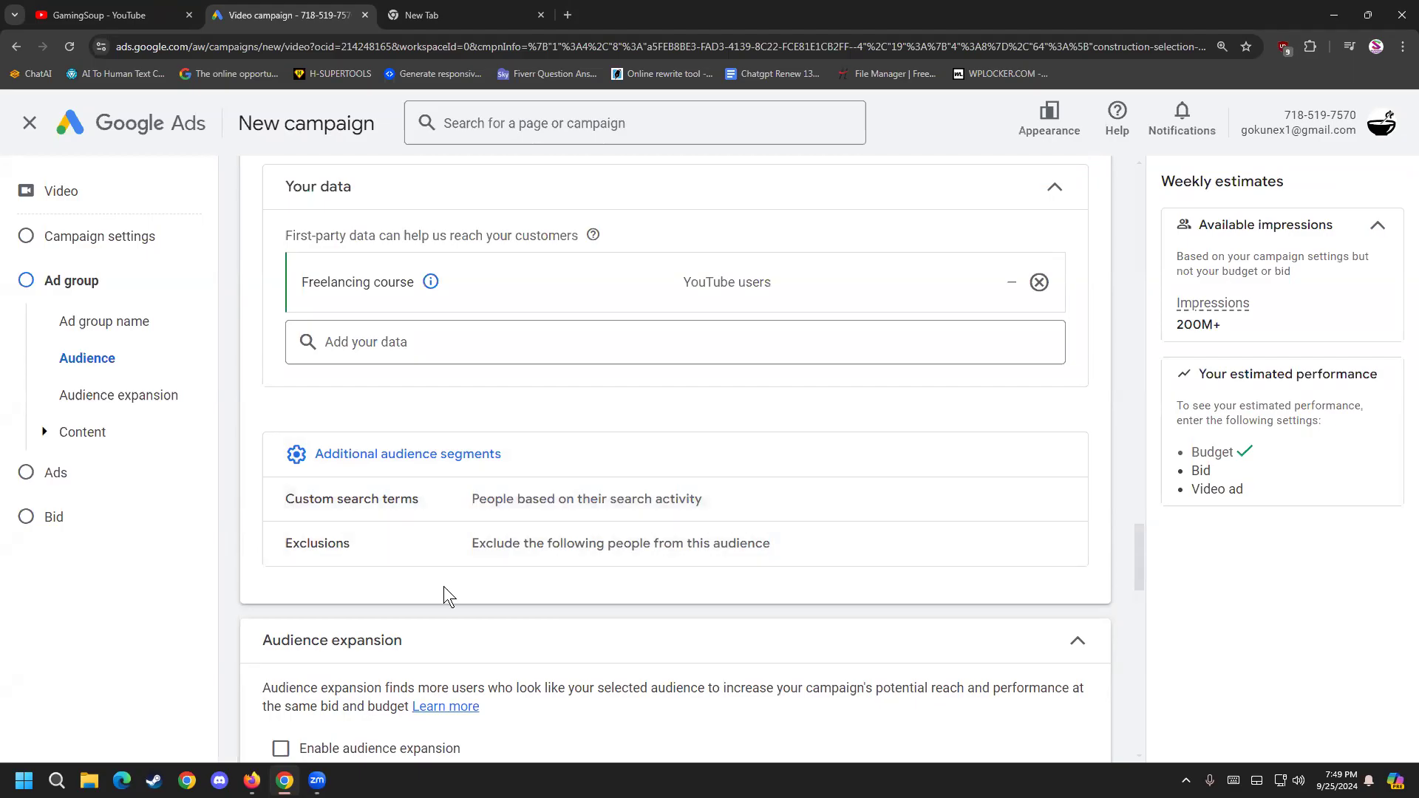
pyautogui.scroll(-2, 438, 592)
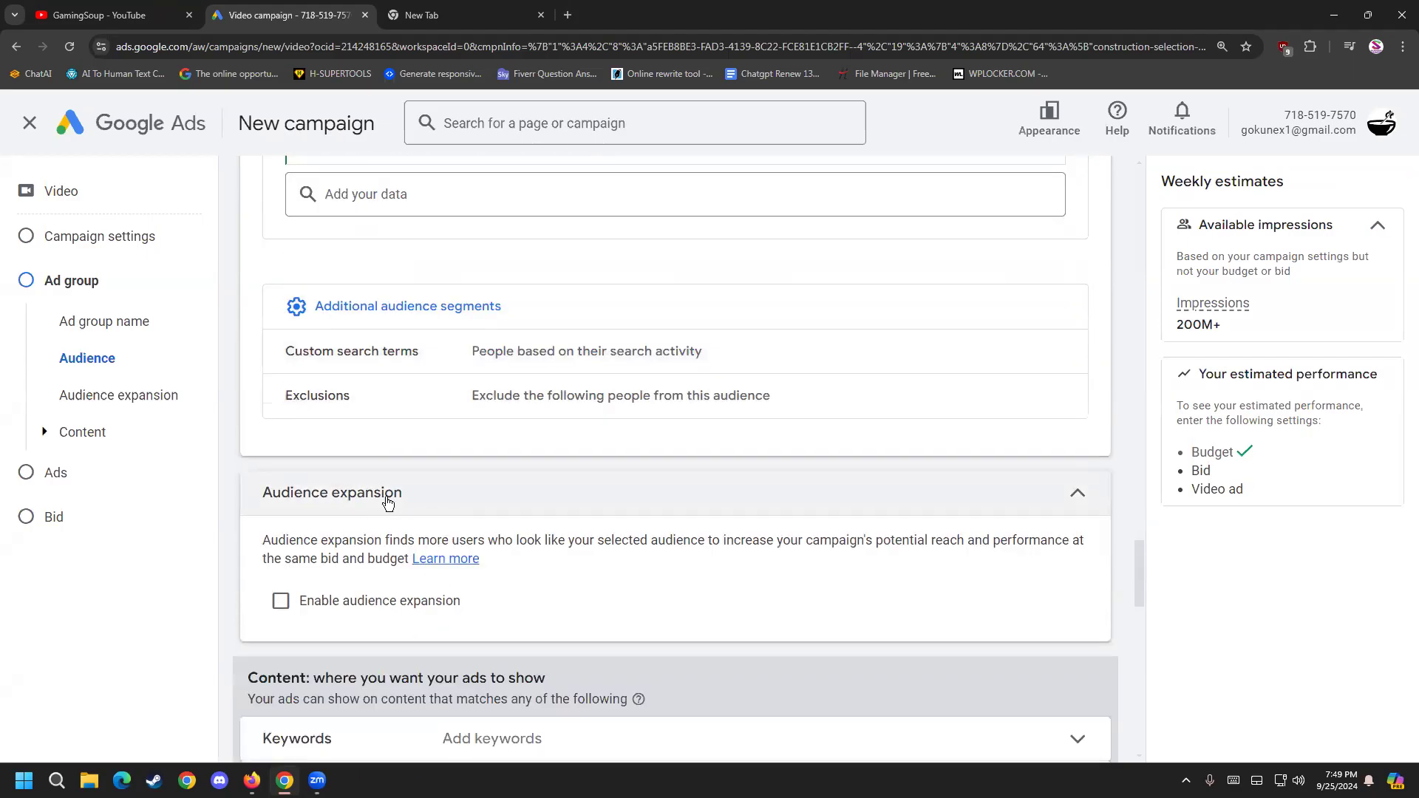
pyautogui.click(344, 608)
pyautogui.scroll(-2, 586, 427)
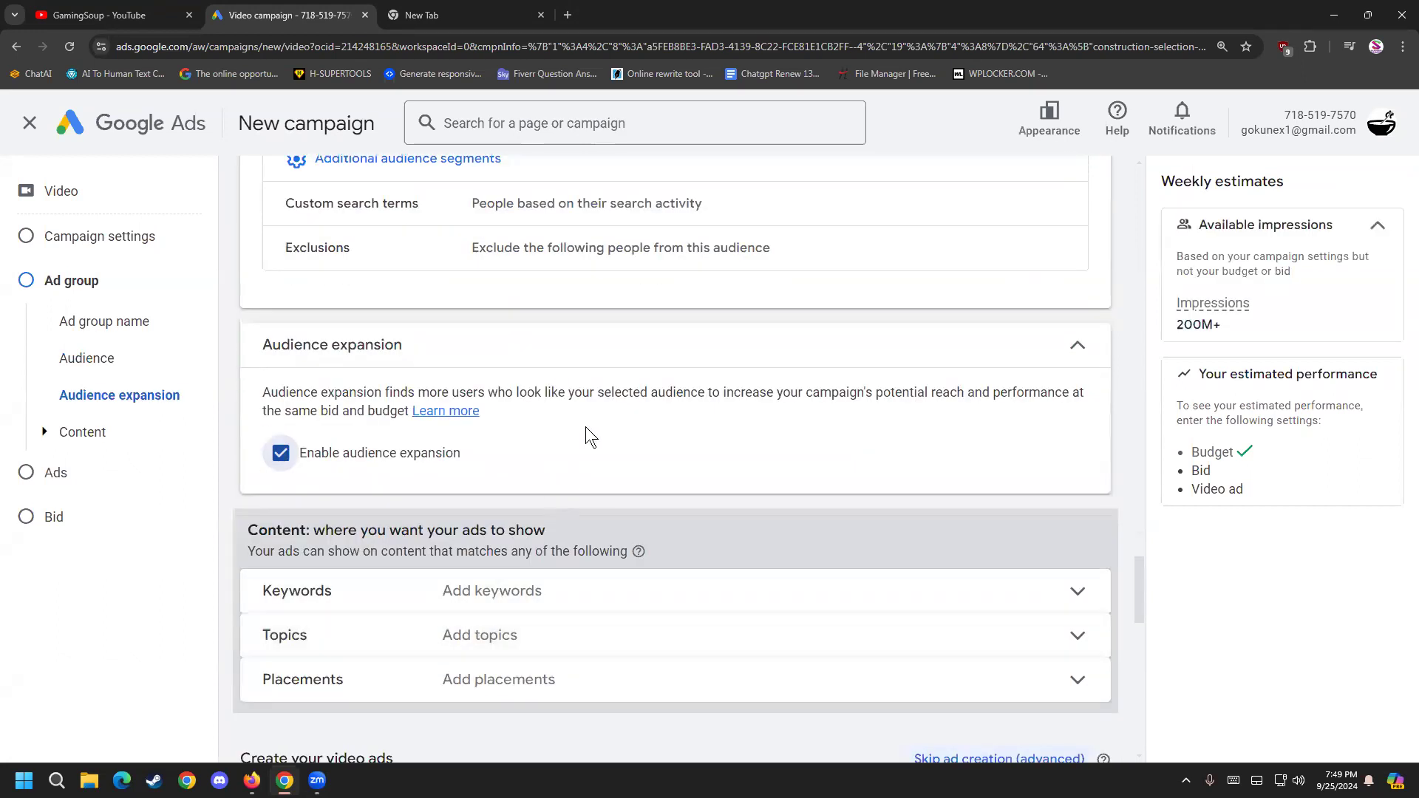
pyautogui.scroll(-1, 596, 378)
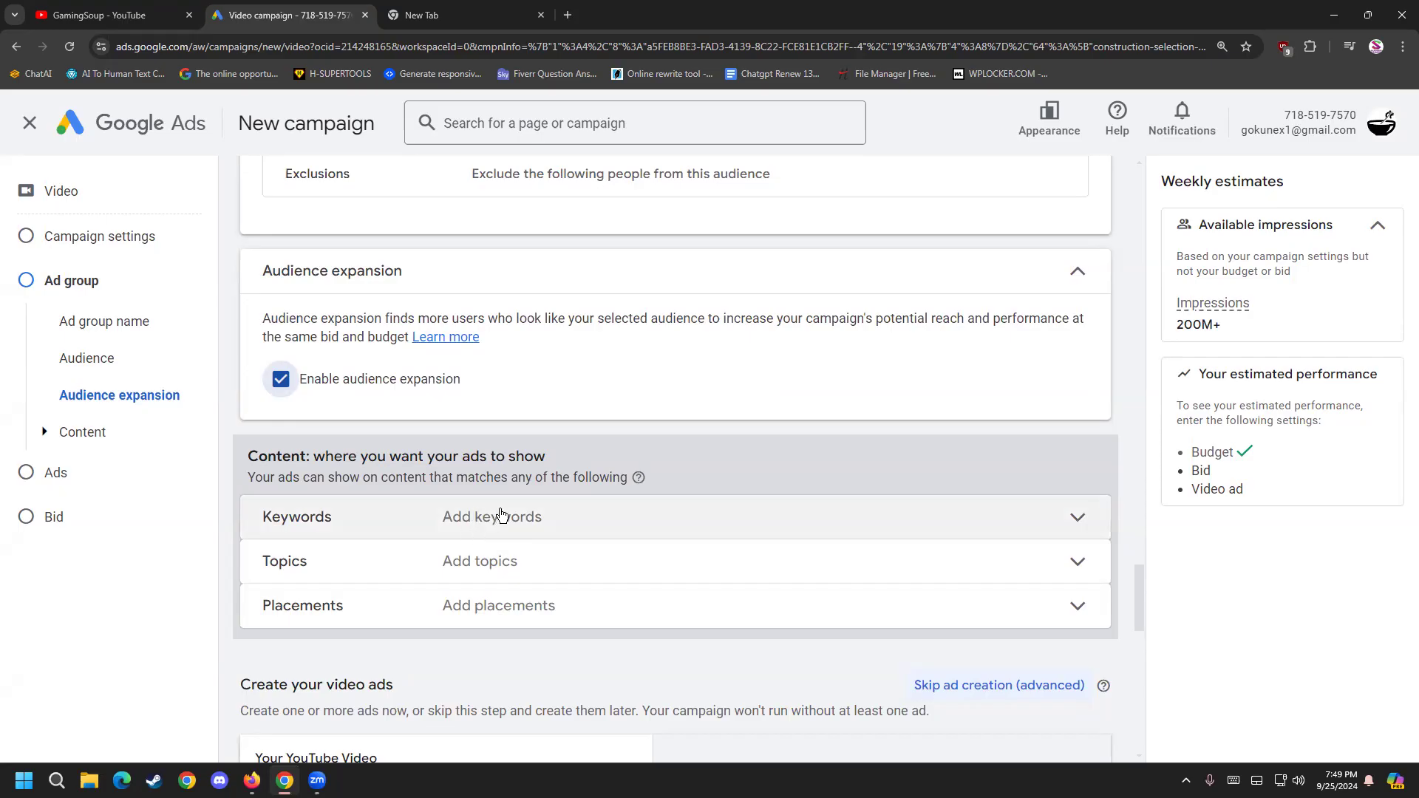
# Step: Open the ad group's keyword targeting, get keyword ideas for the product or service "freelancing" and add all of them
pyautogui.click(502, 515)
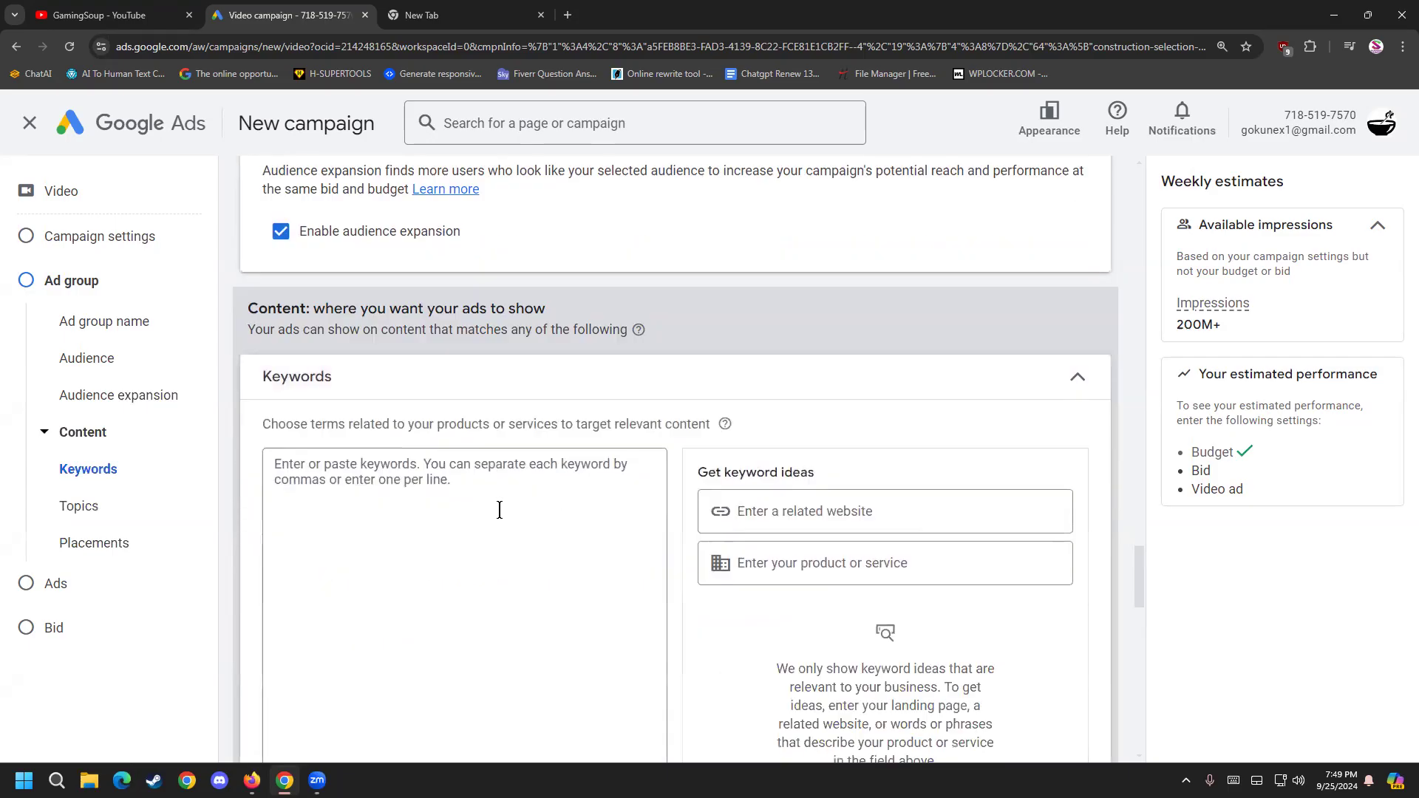
pyautogui.click(777, 410)
pyautogui.scroll(3, 454, 508)
pyautogui.scroll(-2, 429, 365)
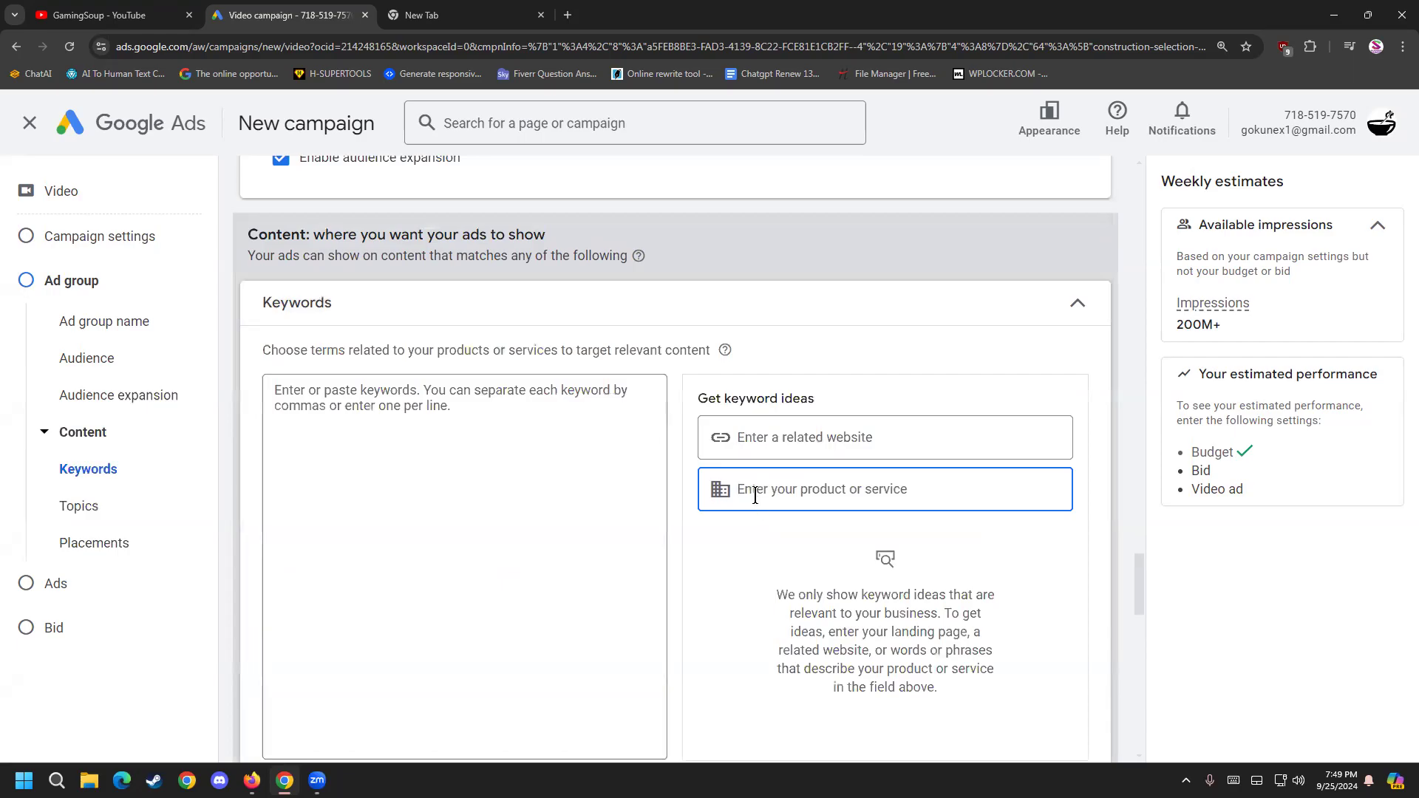
pyautogui.write('freelancing')
pyautogui.scroll(-2, 910, 466)
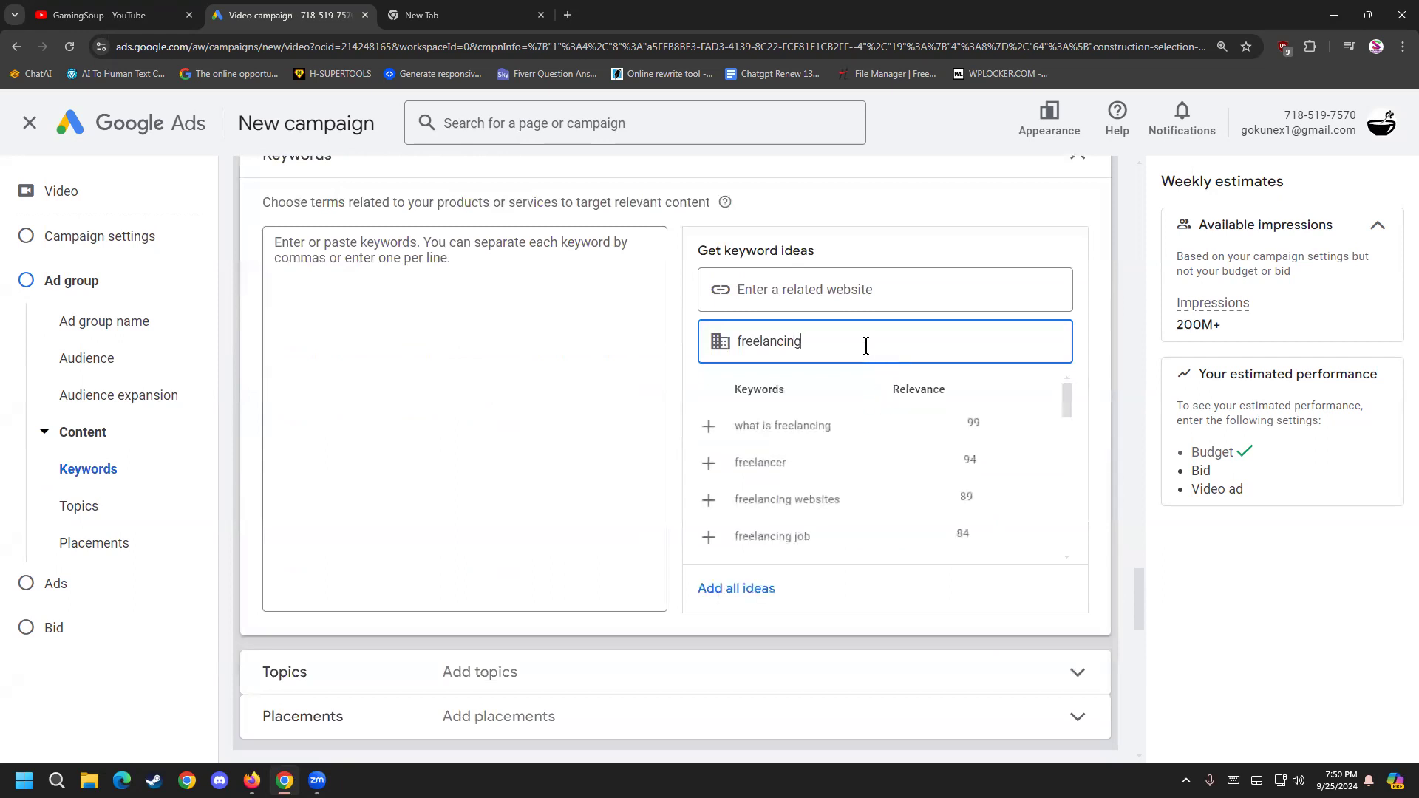
pyautogui.click(751, 590)
# Step: Replace the product or service with "digital marketing" and add all of its keyword ideas to the list
pyautogui.click(792, 343)
pyautogui.doubleClick(792, 344)
pyautogui.press('BackSpace')
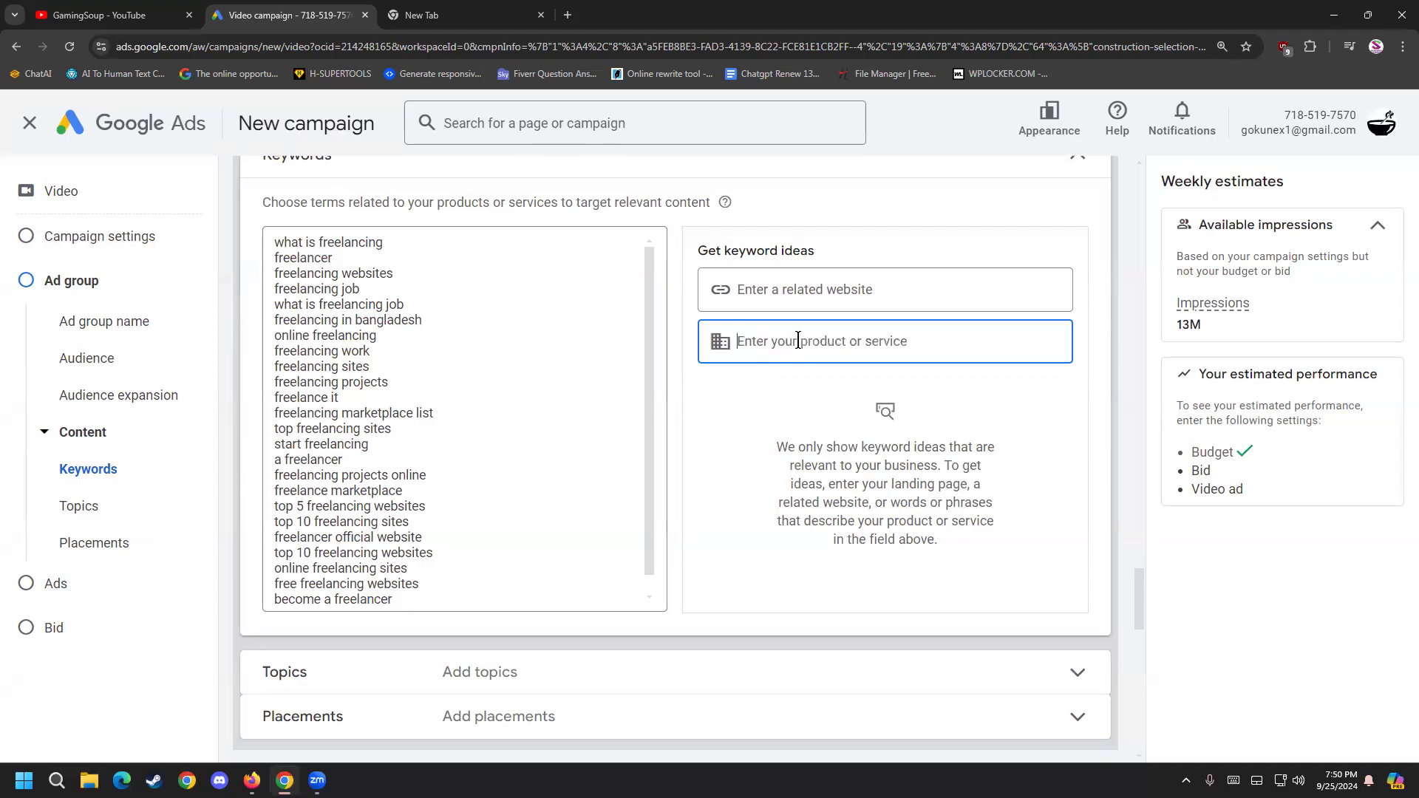
pyautogui.write('digital marketing')
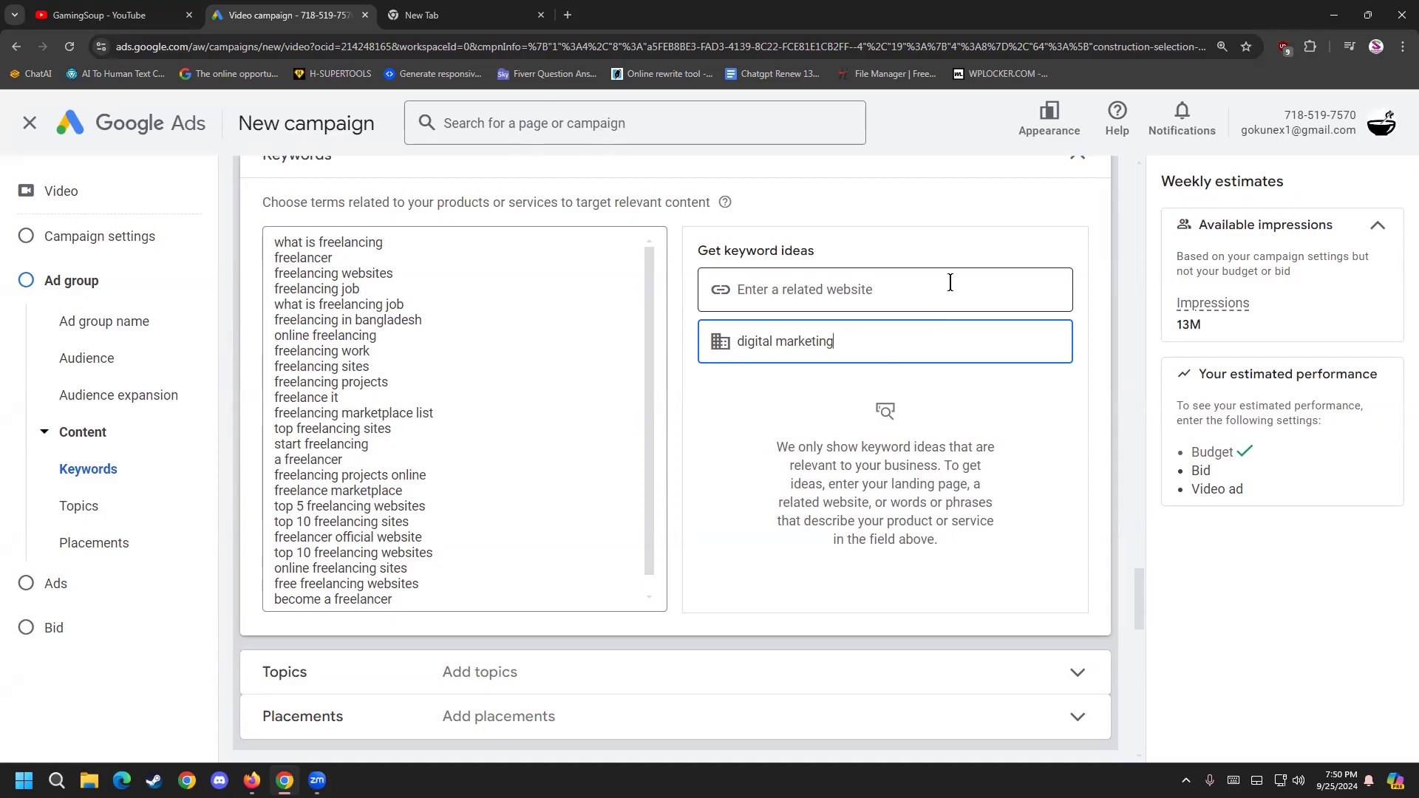
pyautogui.click(966, 258)
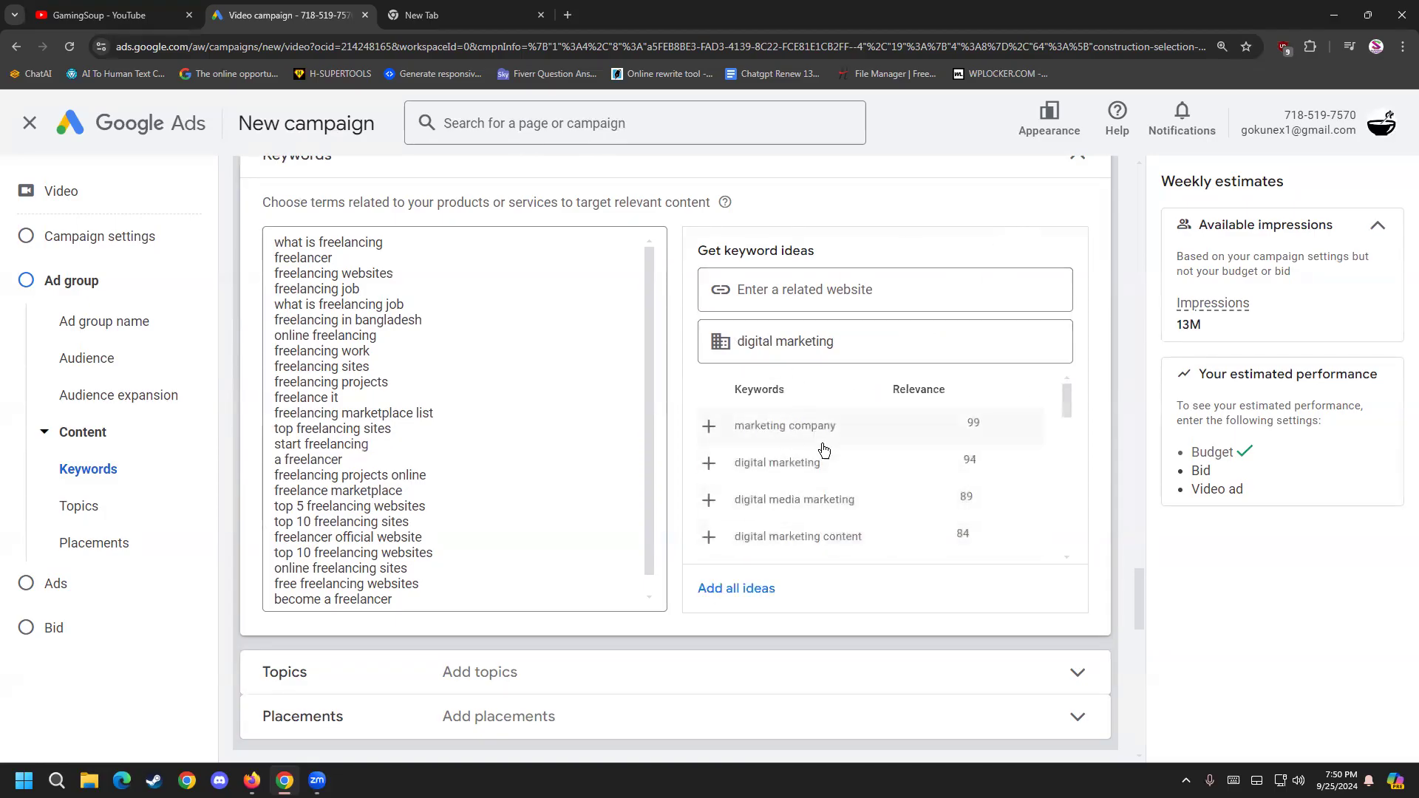
pyautogui.scroll(3, 826, 450)
pyautogui.scroll(-5, 1075, 609)
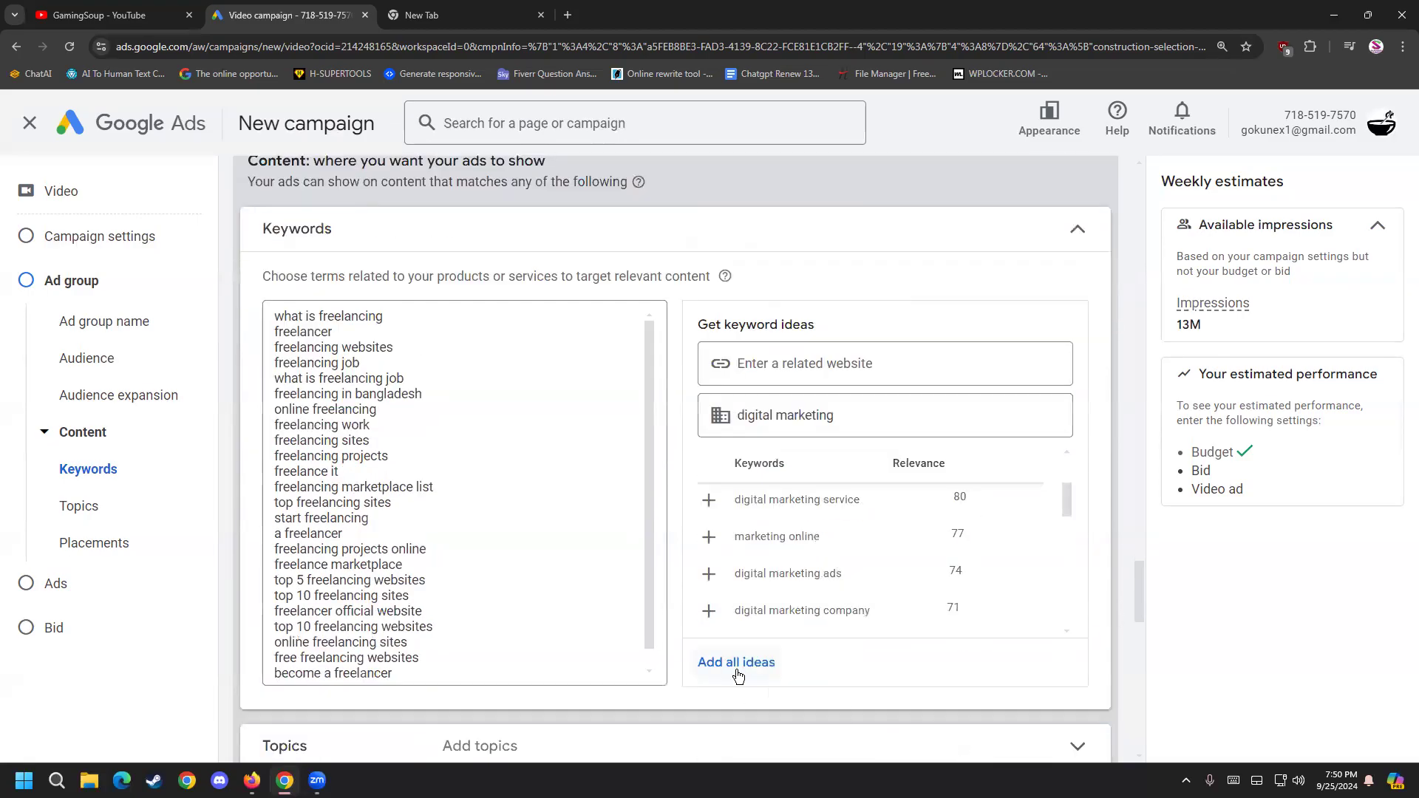
pyautogui.click(739, 667)
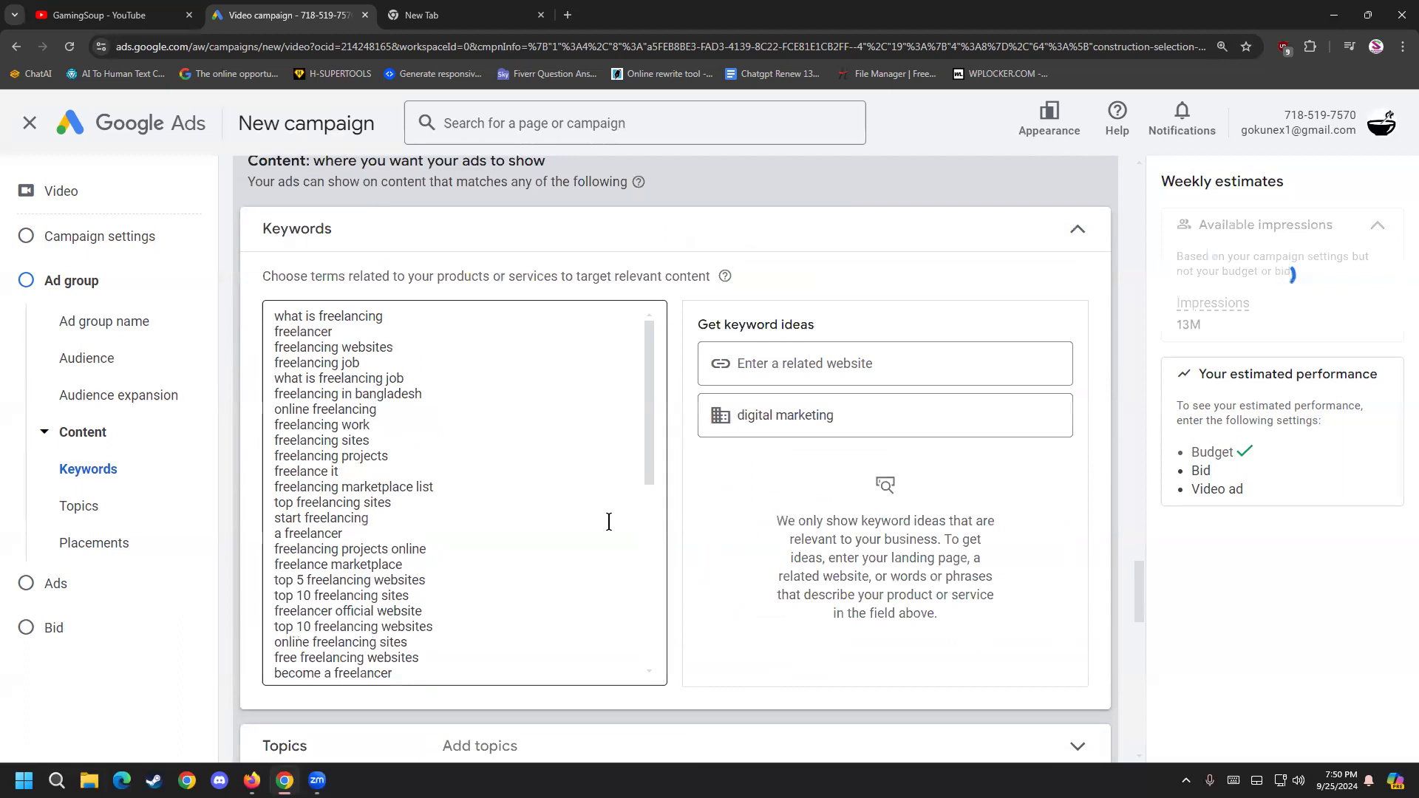
# Step: Get keyword ideas for "lead generation" instead and add all of them to the targeted keywords
pyautogui.tripleClick(841, 414)
pyautogui.press('BackSpace')
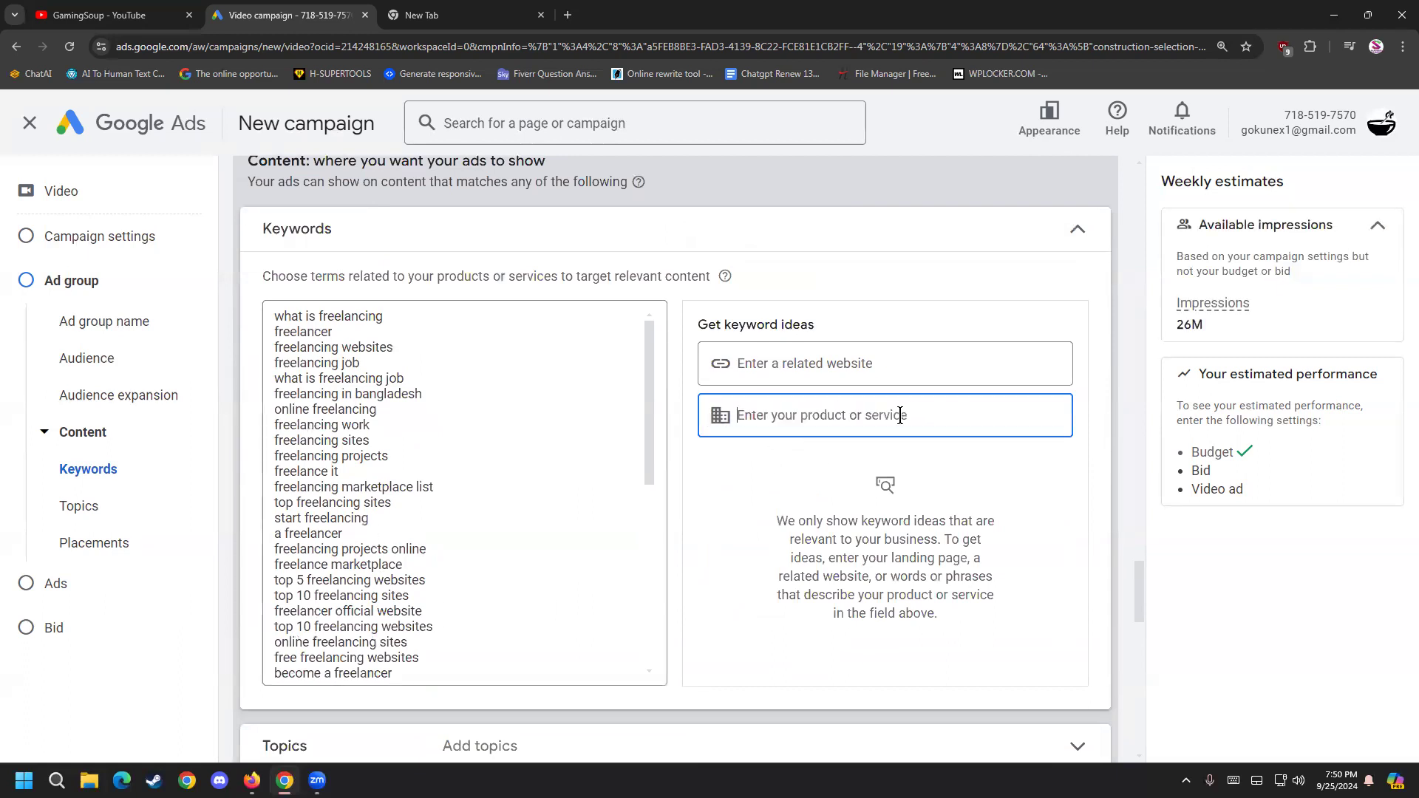
pyautogui.write('lead')
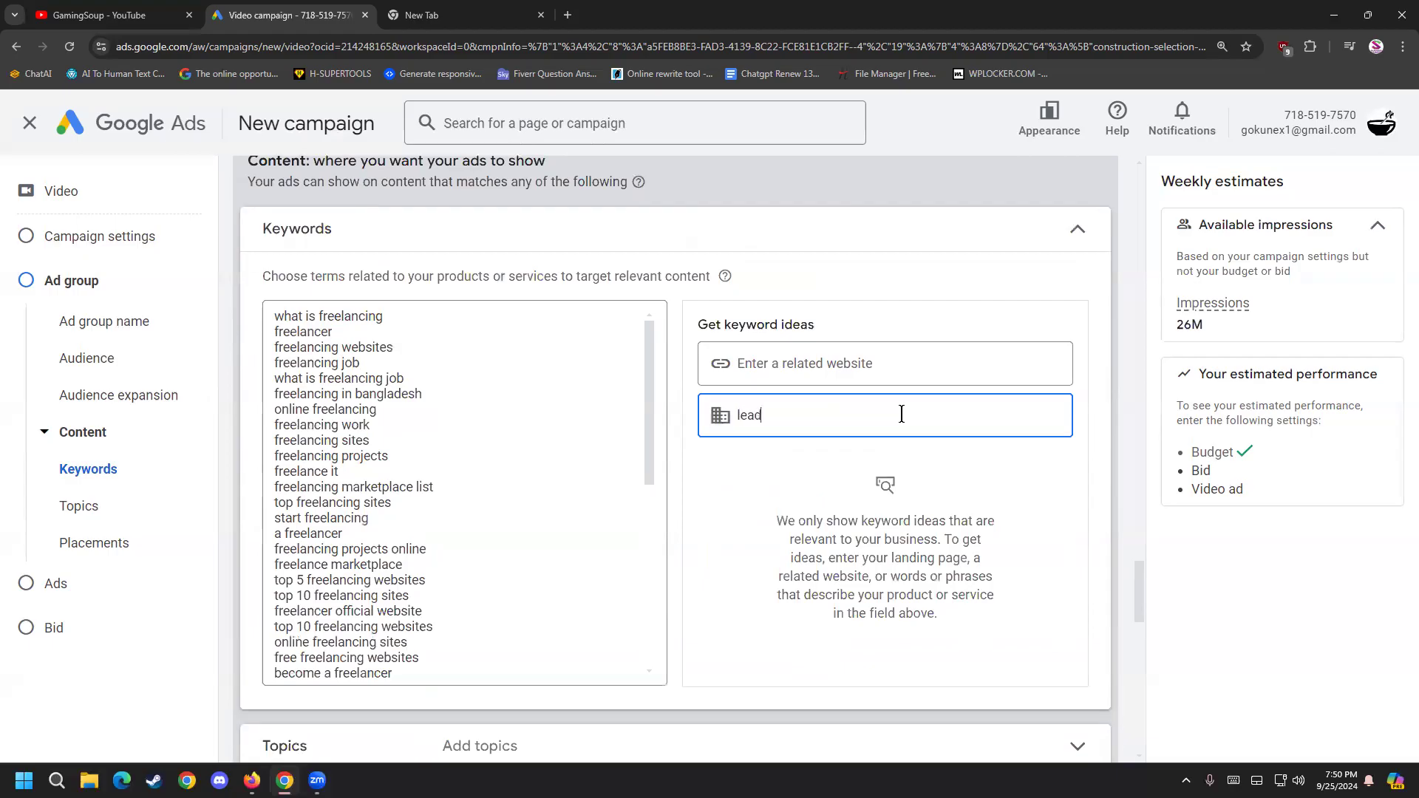
pyautogui.write(' generation')
pyautogui.click(1066, 303)
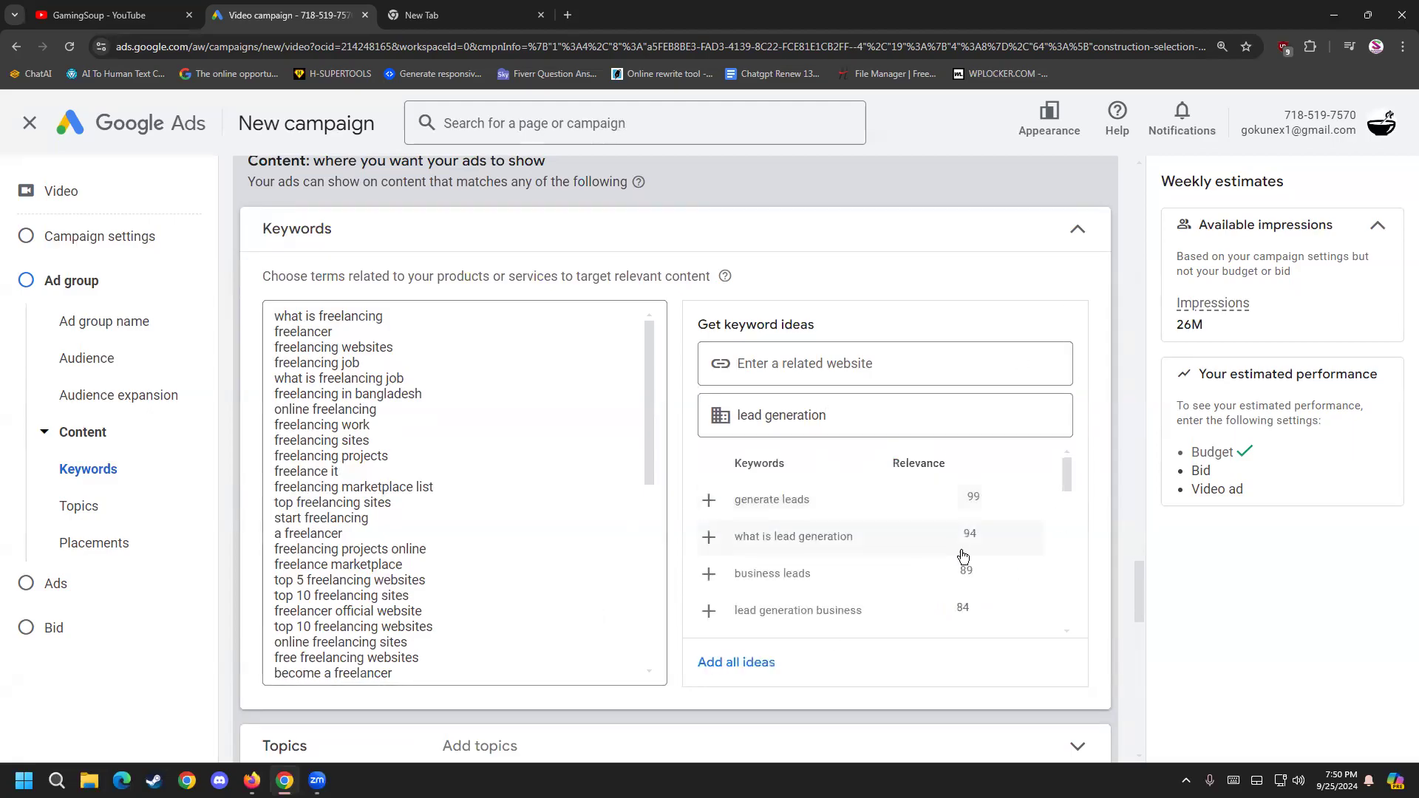
pyautogui.click(725, 667)
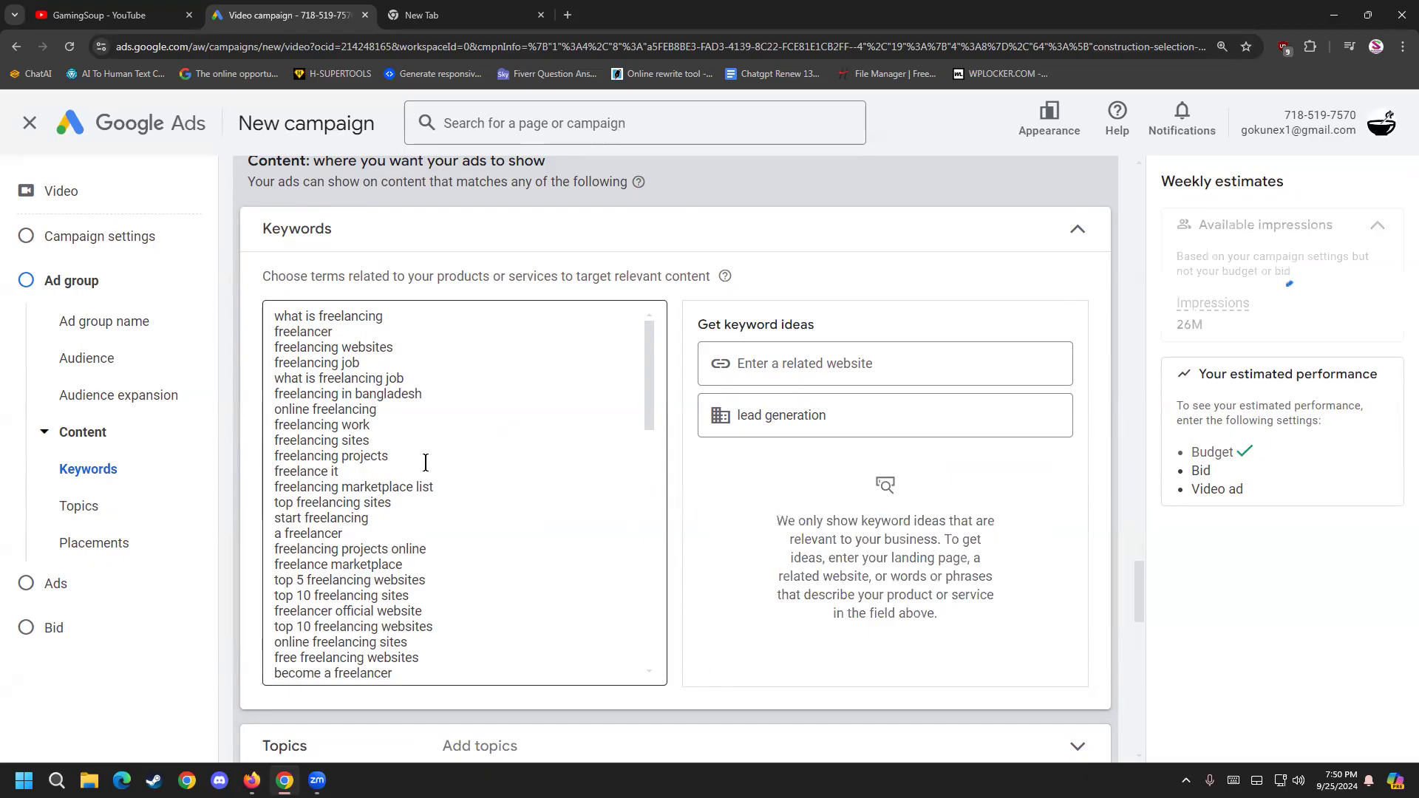
# Step: Check through the added keywords, then collapse the keyword settings and open the ad group's topic targeting
pyautogui.scroll(-4, 410, 547)
pyautogui.scroll(-8, 416, 547)
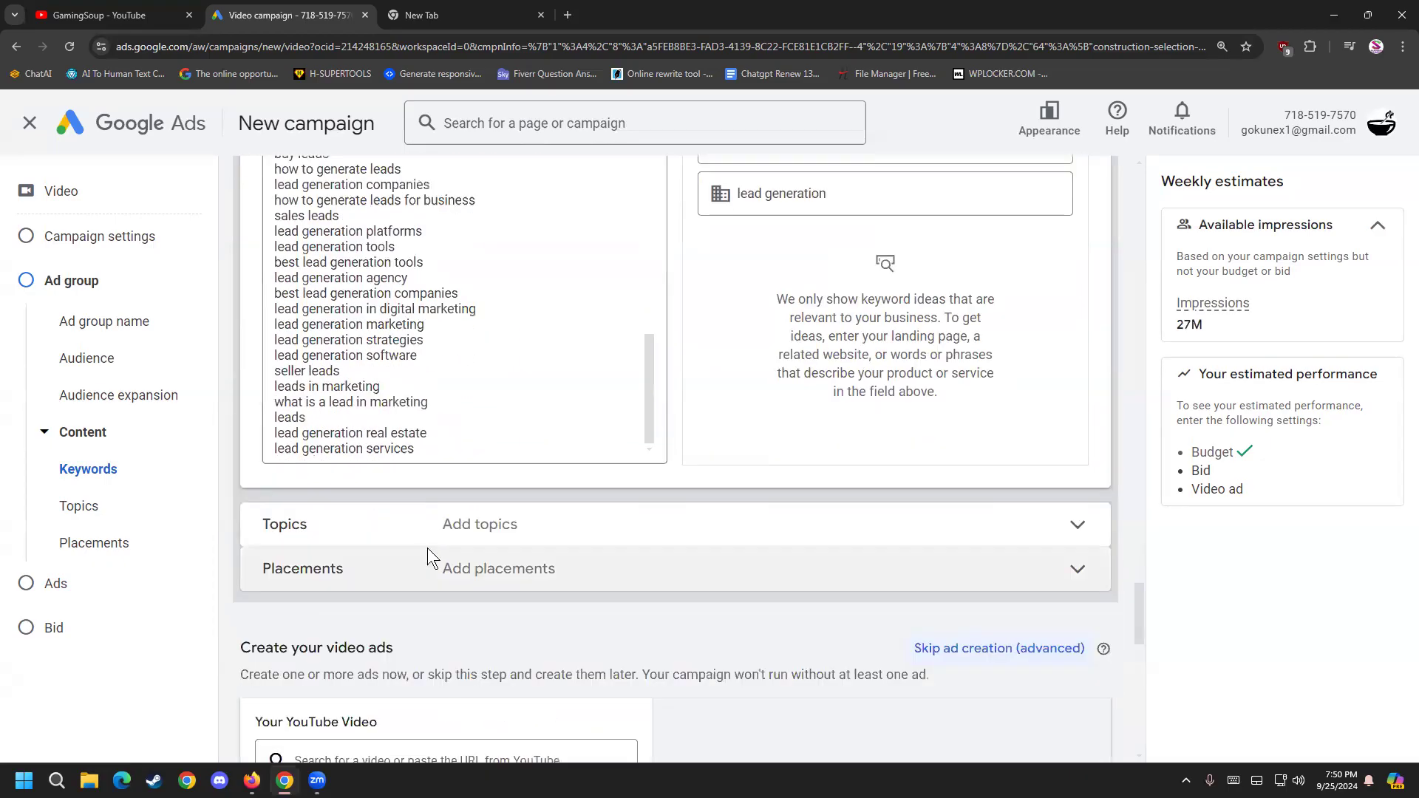
pyautogui.scroll(5, 691, 495)
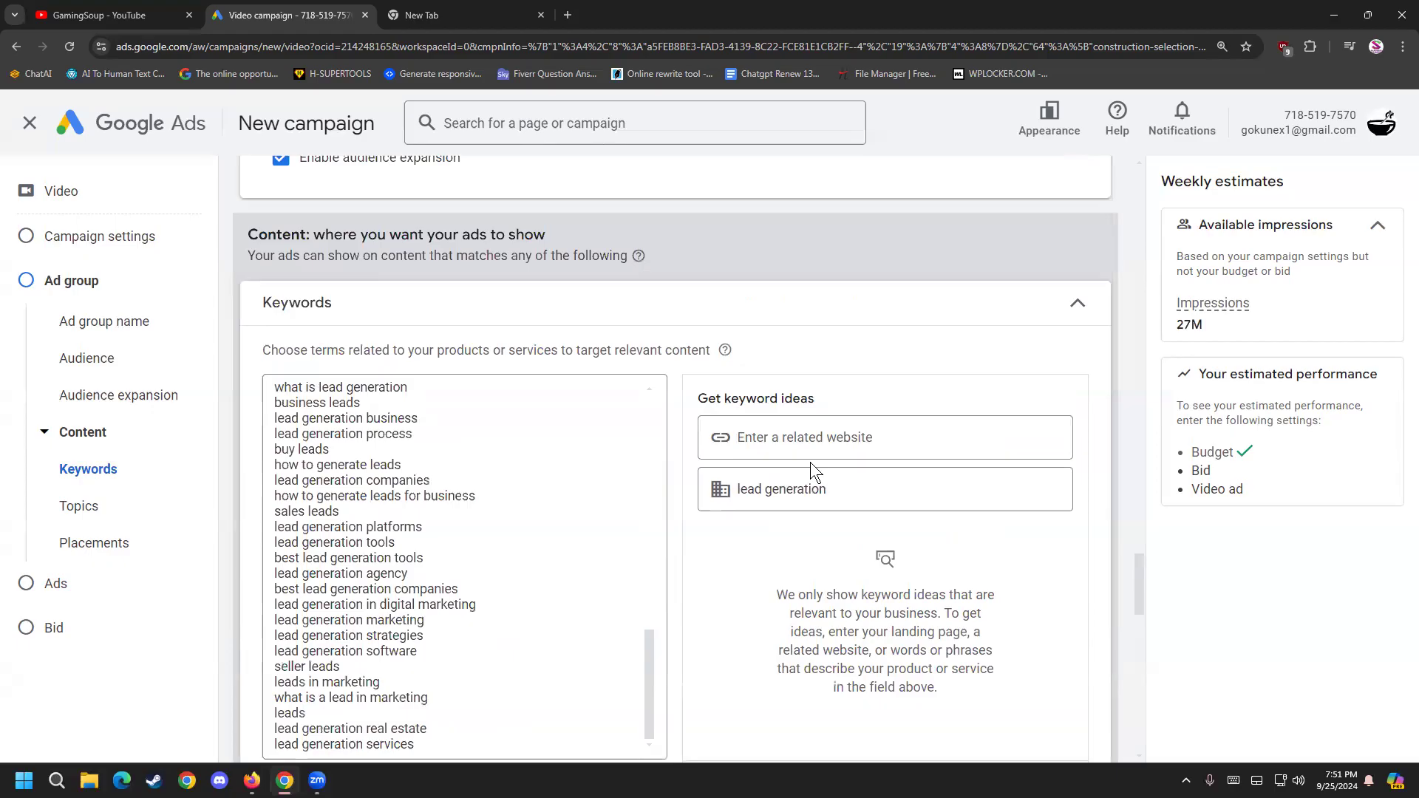
pyautogui.scroll(-1, 868, 383)
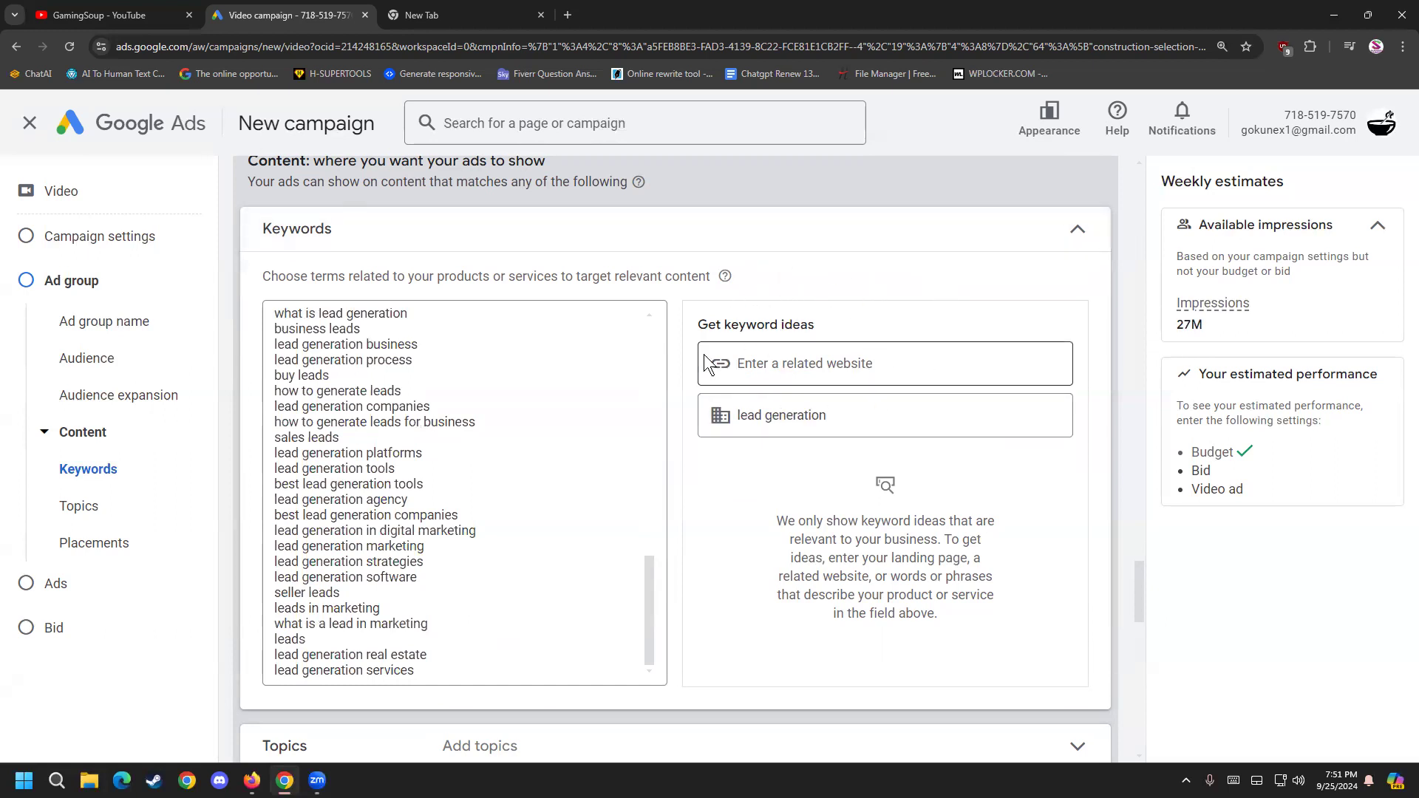
pyautogui.click(1079, 234)
pyautogui.scroll(2, 557, 405)
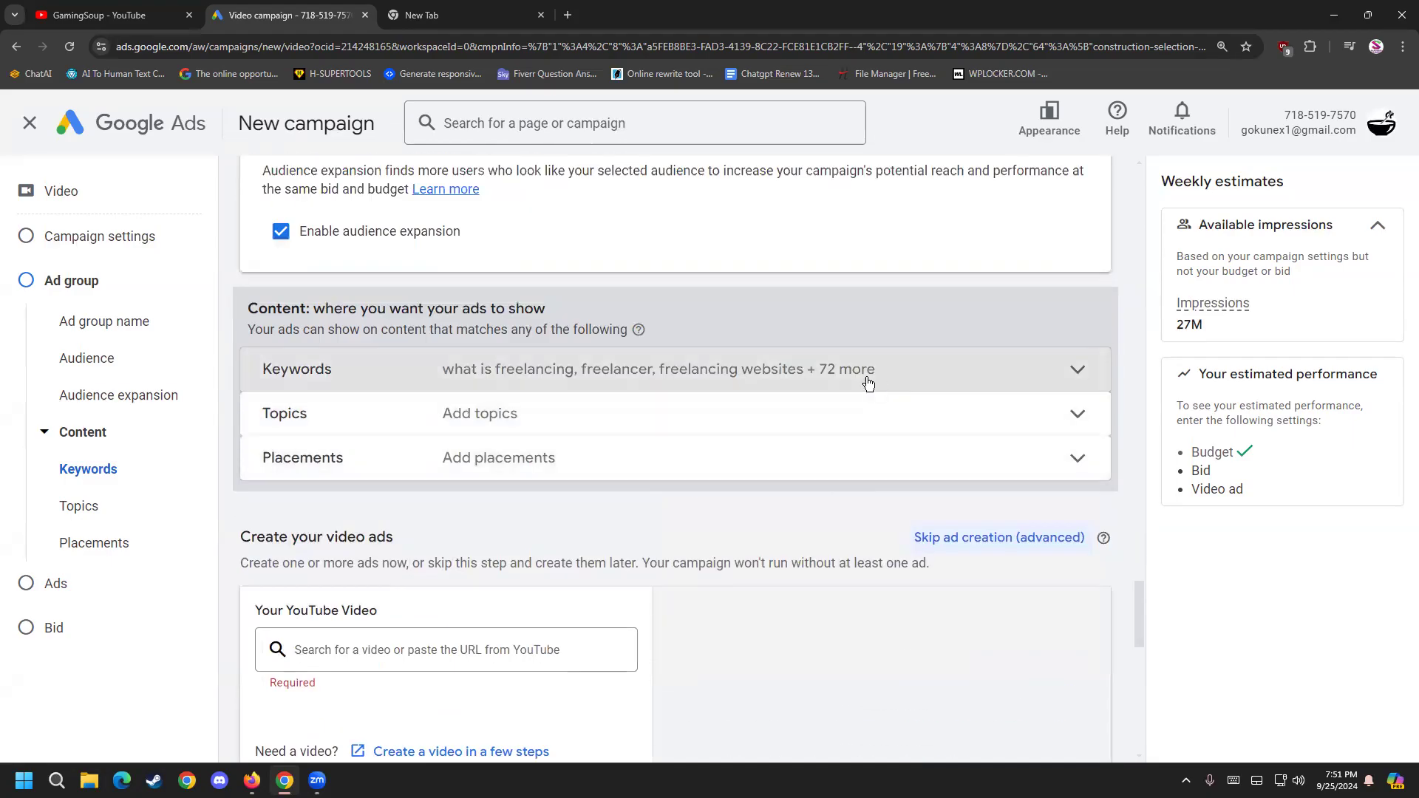
pyautogui.click(513, 419)
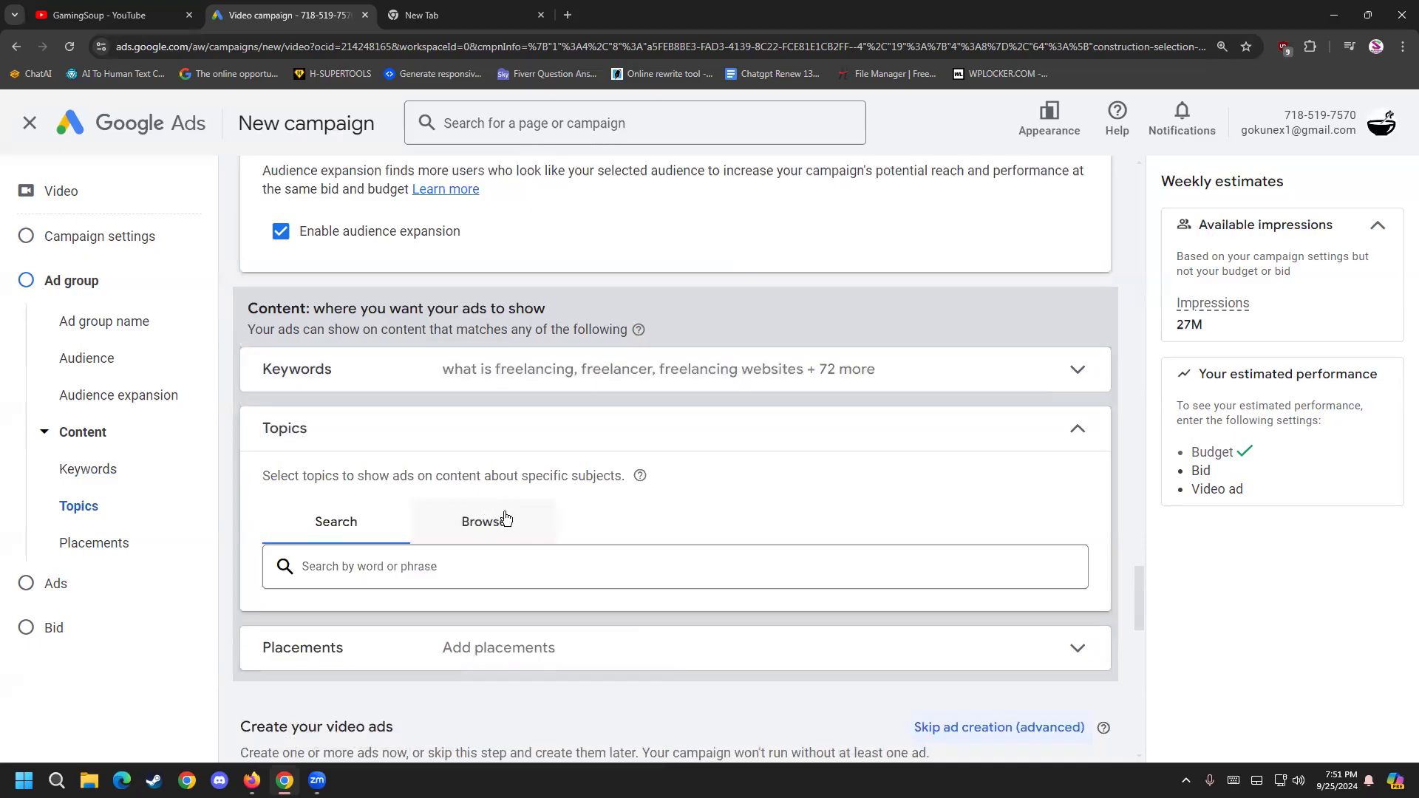
# Step: Generate keyword ideas for the product or service "facebook ads" in the ad group's Keywords section
pyautogui.click(677, 429)
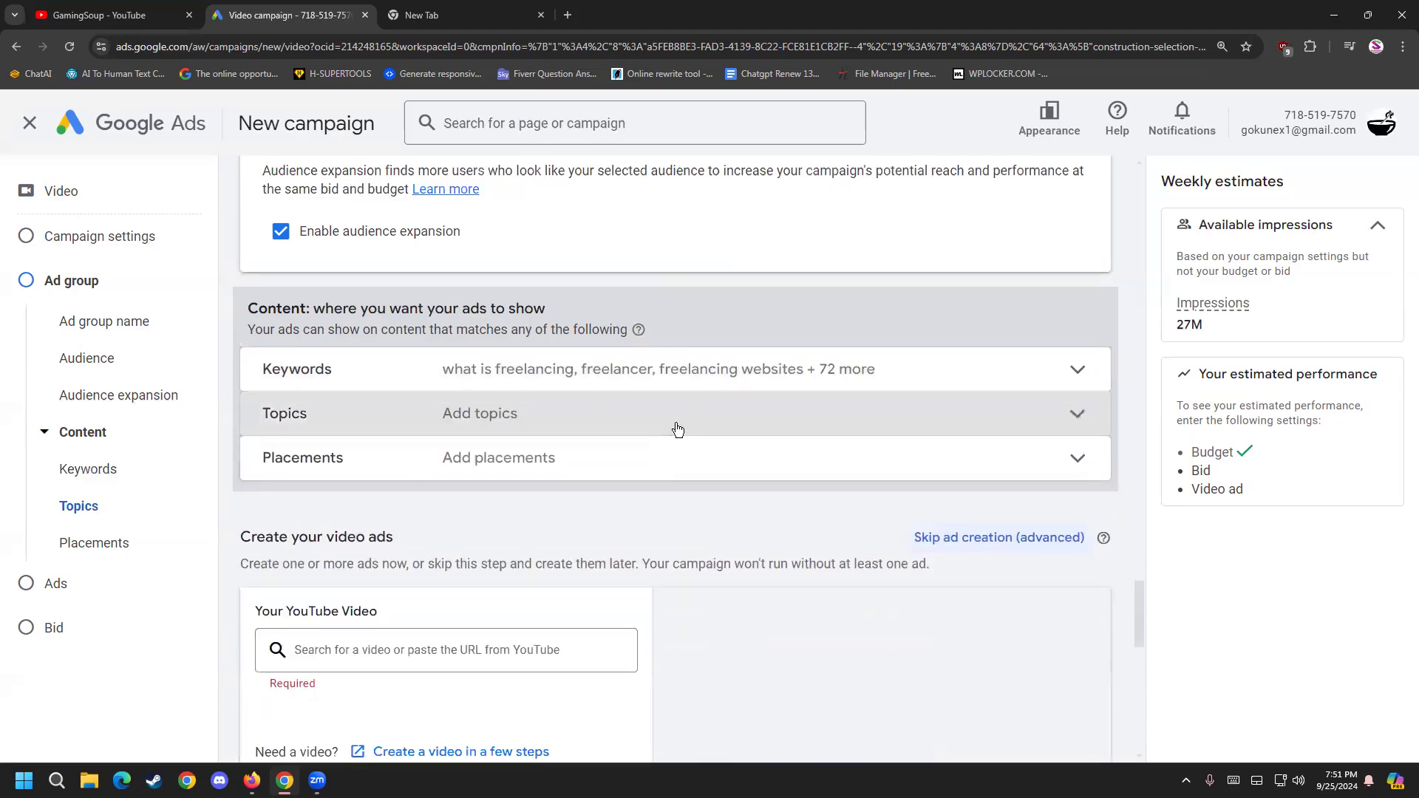
pyautogui.click(1003, 380)
pyautogui.click(820, 556)
pyautogui.moveTo(829, 563); pyautogui.dragTo(659, 566)
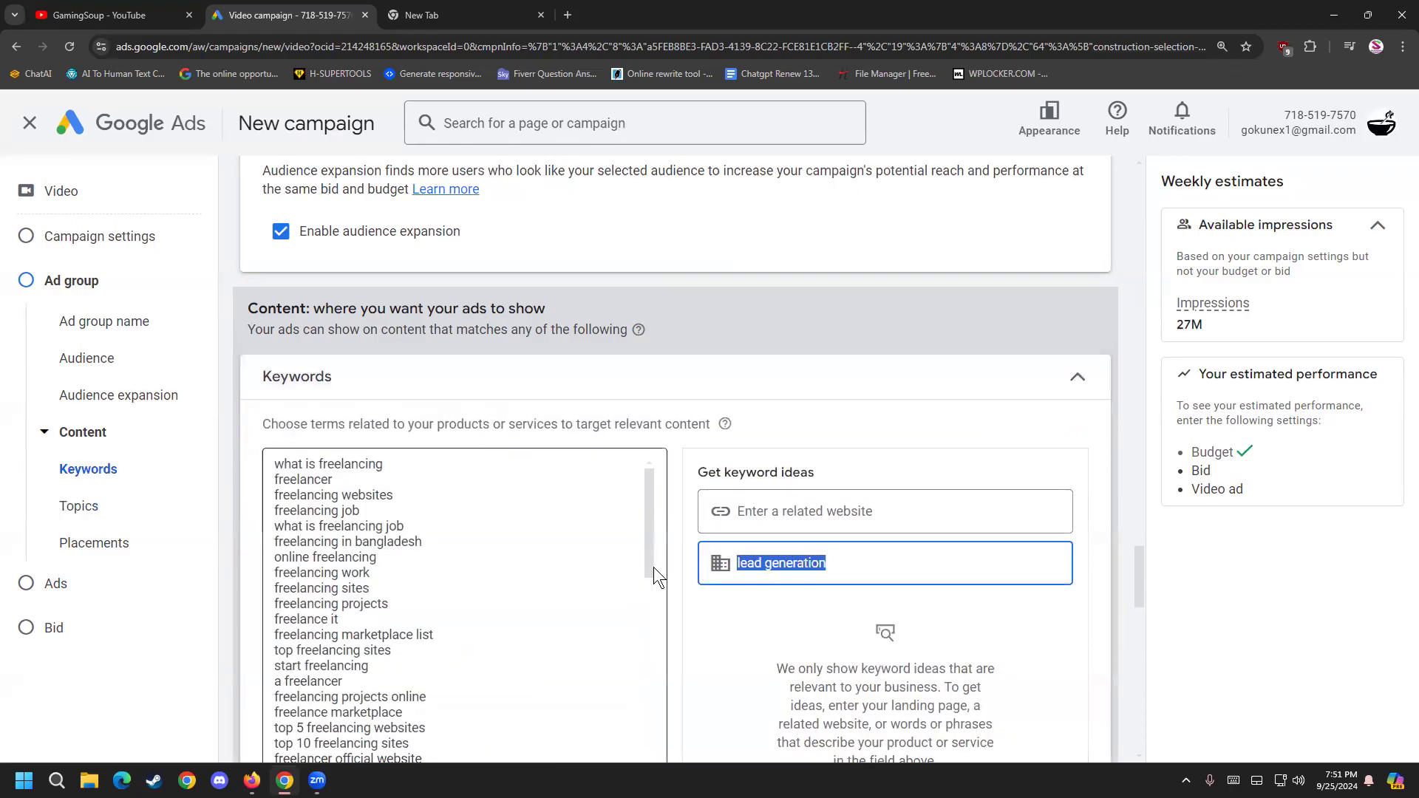
pyautogui.press('BackSpace')
pyautogui.write('faceb')
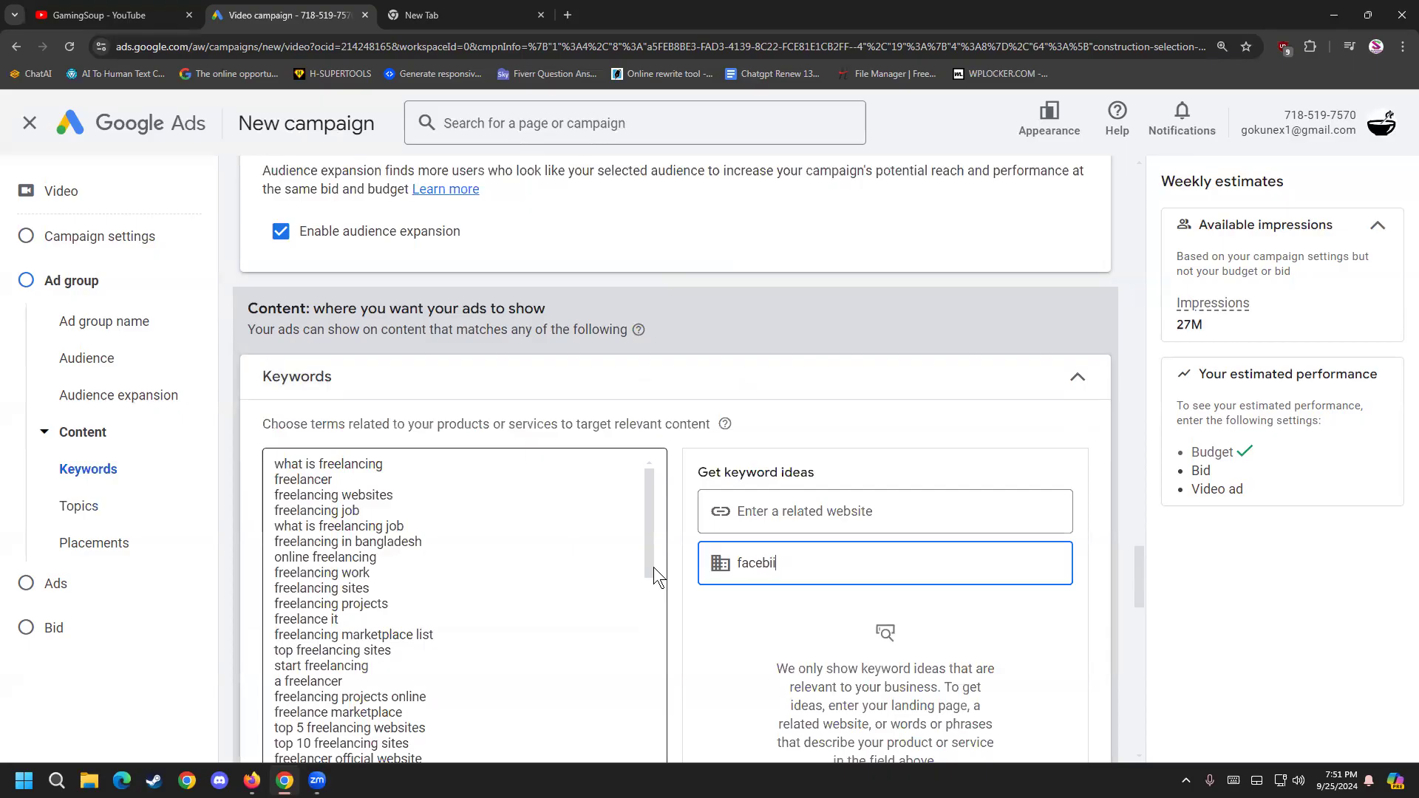
pyautogui.write('ook ads')
pyautogui.press('BackSpace')
pyautogui.press('BackSpace')
pyautogui.press('BackSpace')
pyautogui.press('BackSpace')
pyautogui.press('BackSpace')
pyautogui.press('BackSpace')
pyautogui.press('BackSpace')
pyautogui.press('BackSpace')
pyautogui.write('e')
pyautogui.press('BackSpace')
pyautogui.write('book ads')
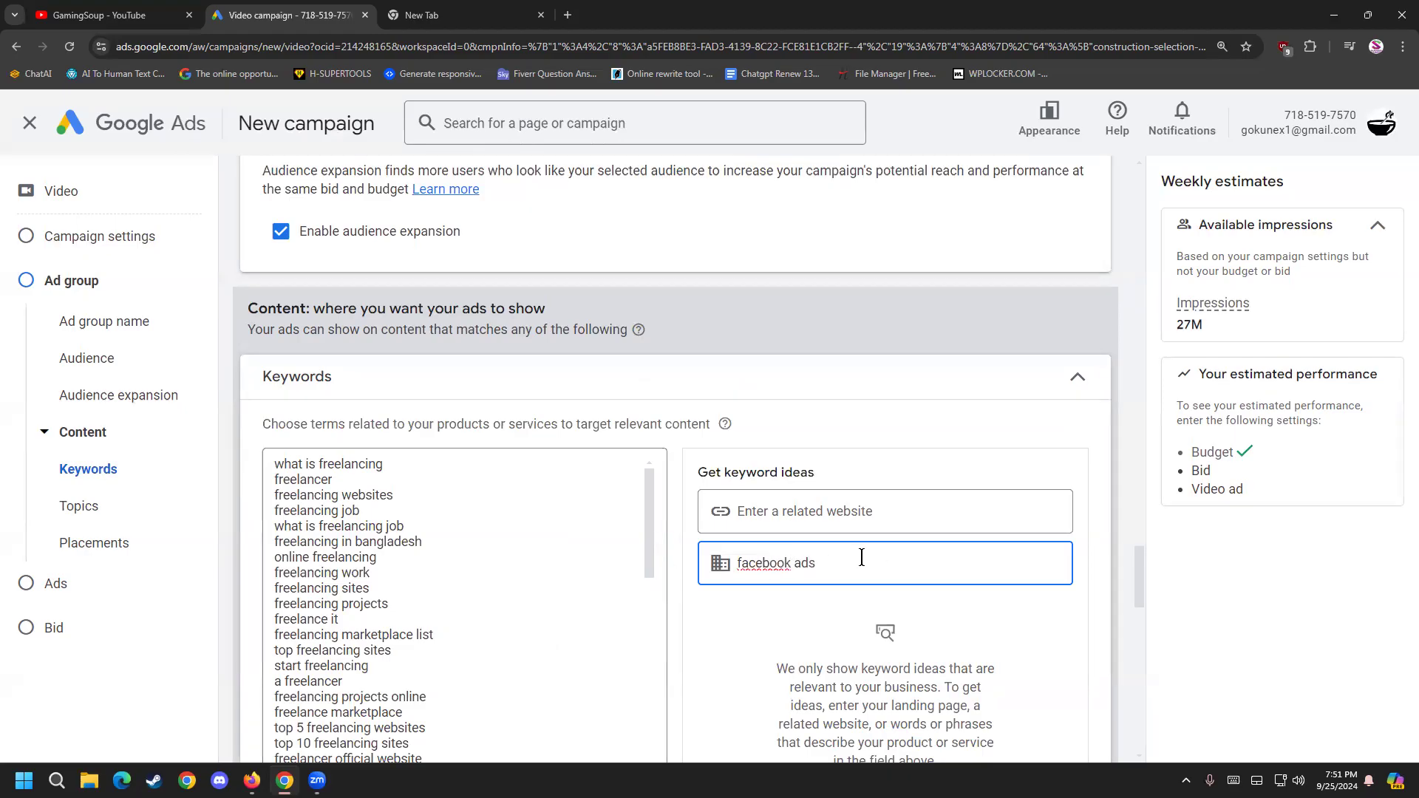
pyautogui.click(1062, 605)
# Step: Add all suggested facebook ads ideas to the keyword list and collapse the Keywords section
pyautogui.scroll(-2, 1065, 601)
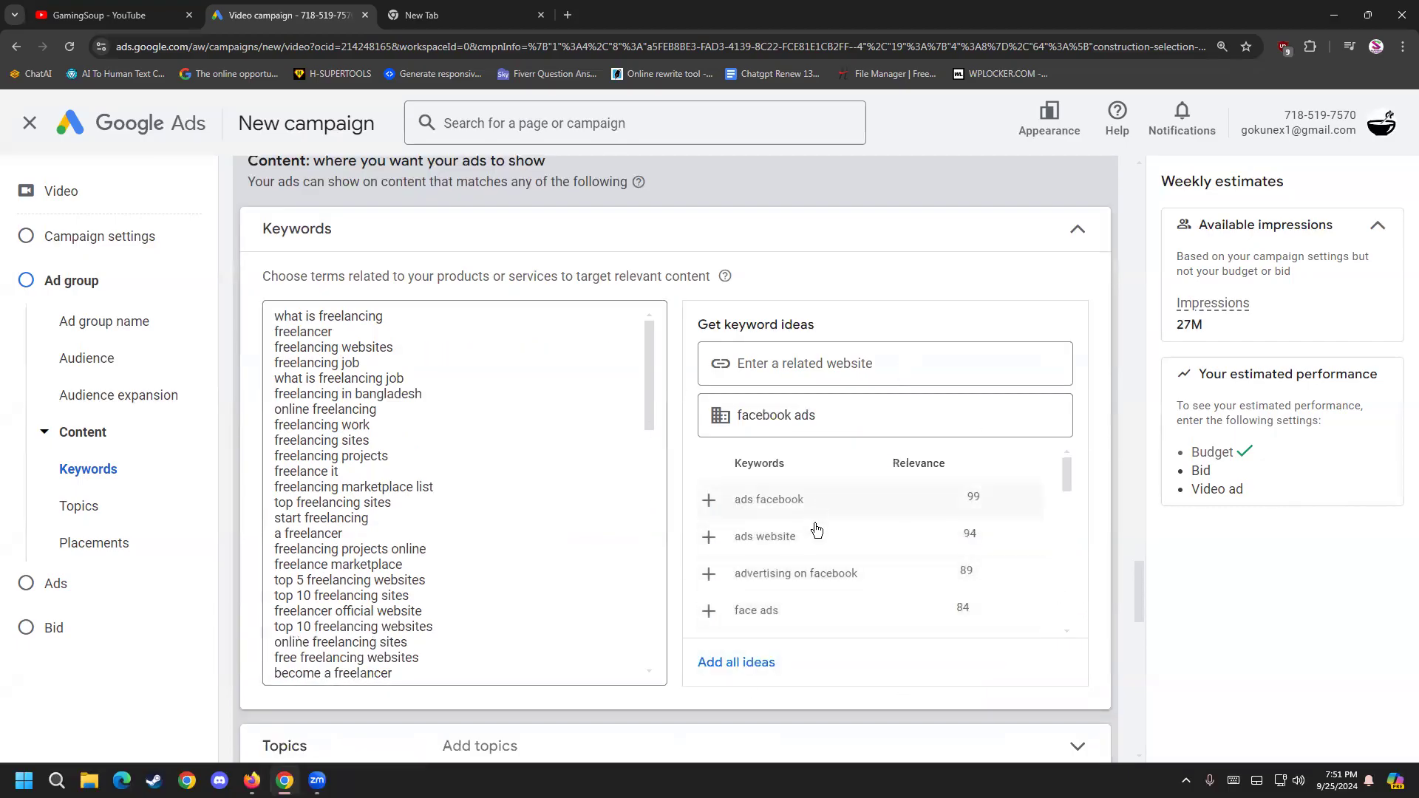
pyautogui.click(754, 666)
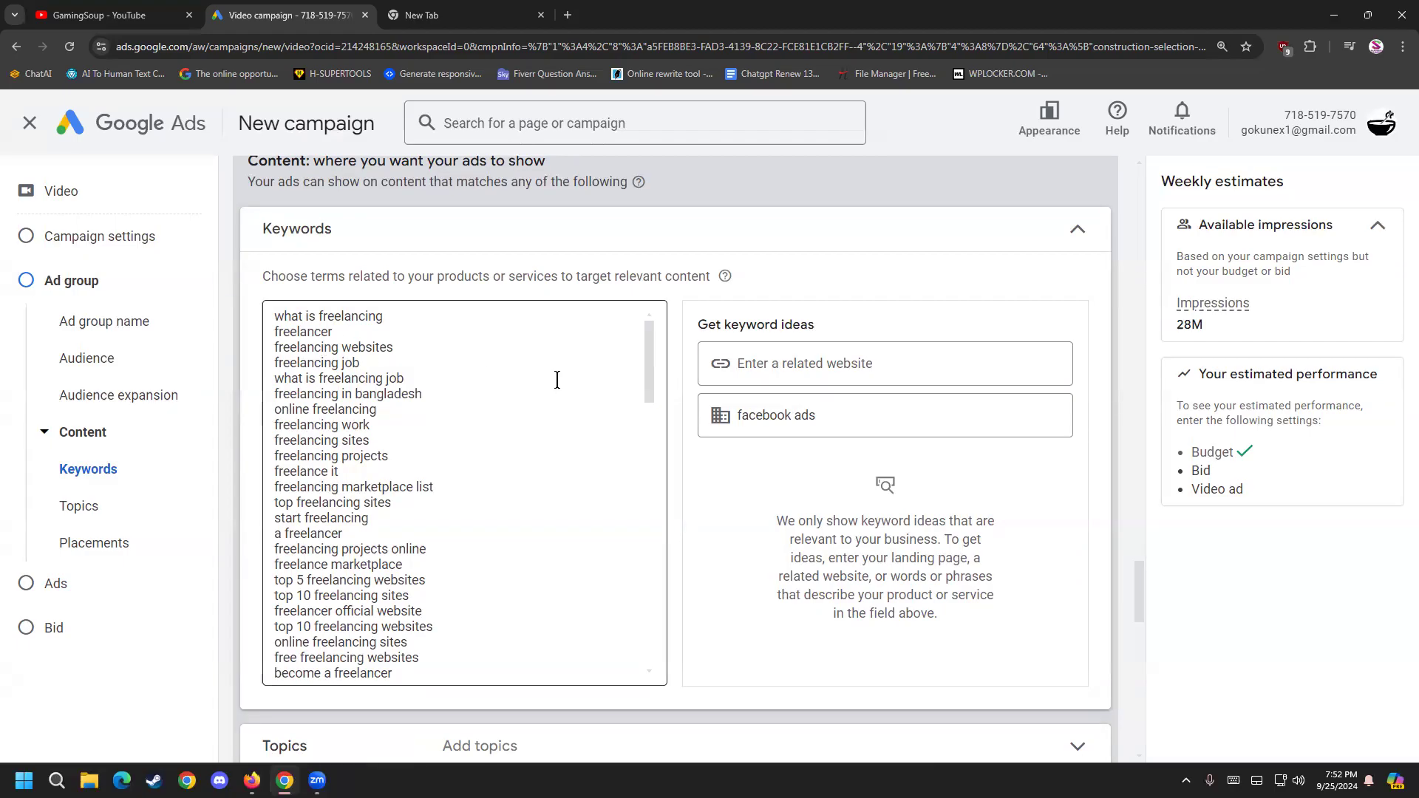
pyautogui.click(1080, 230)
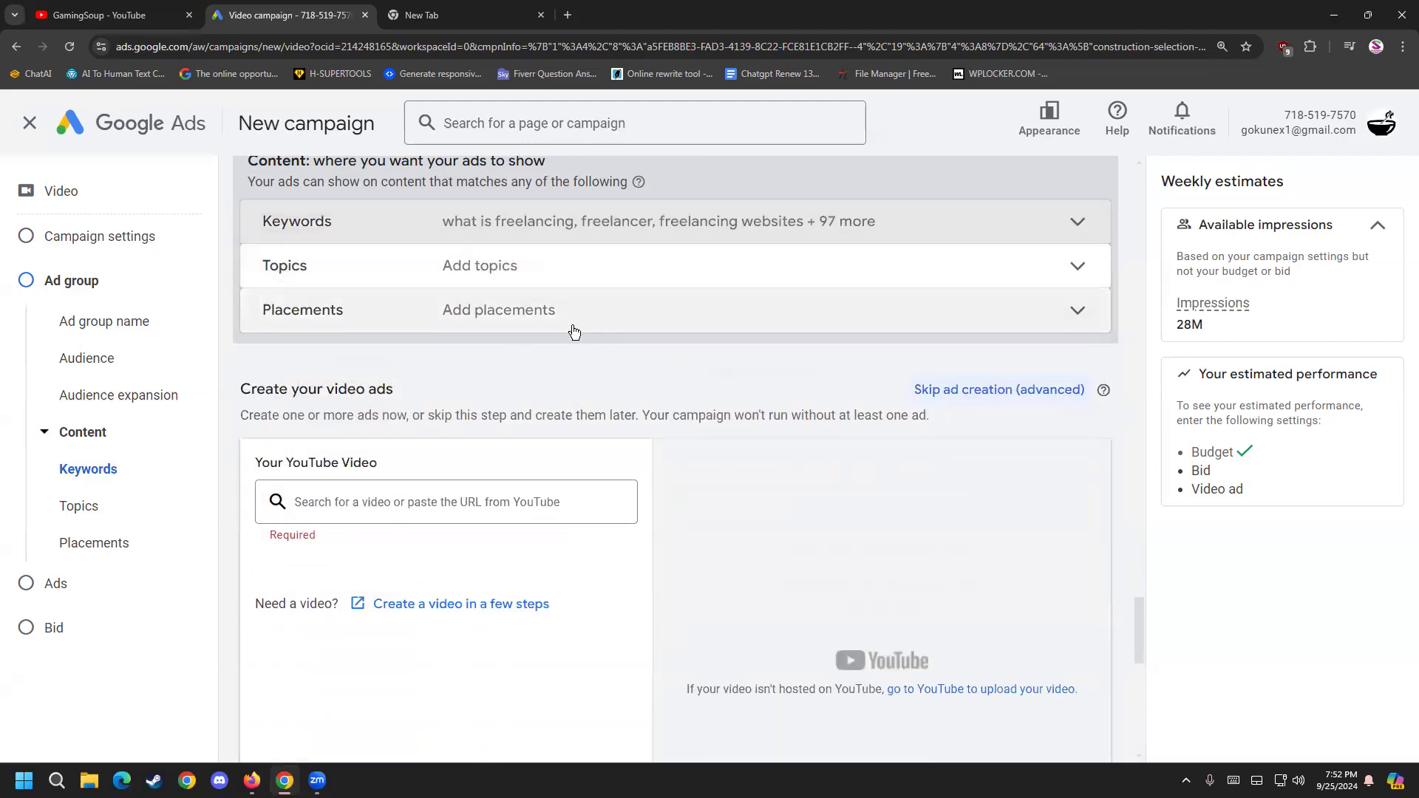
# Step: Reopen the Keywords section and make the related website field for keyword ideas ready for entry
pyautogui.scroll(2, 780, 453)
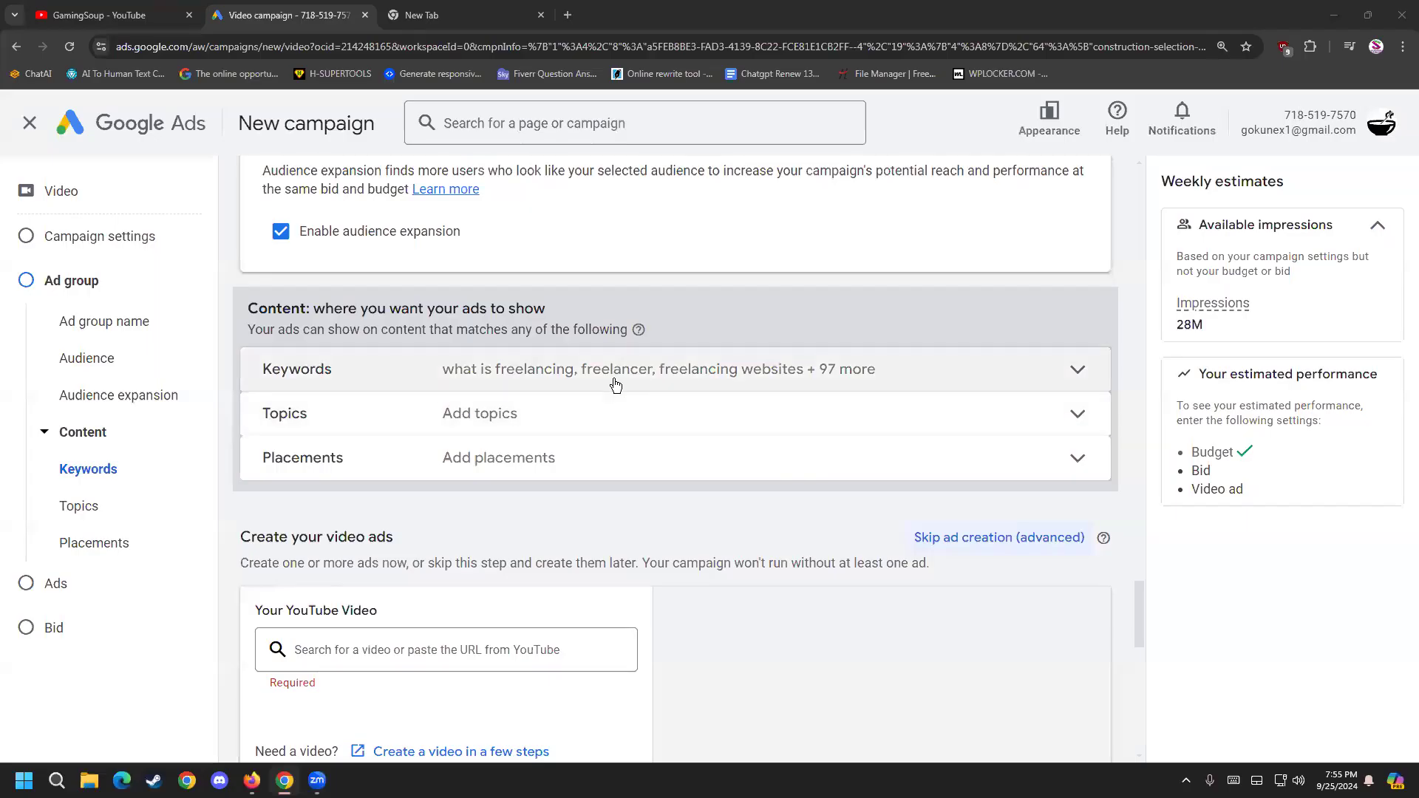
pyautogui.click(617, 384)
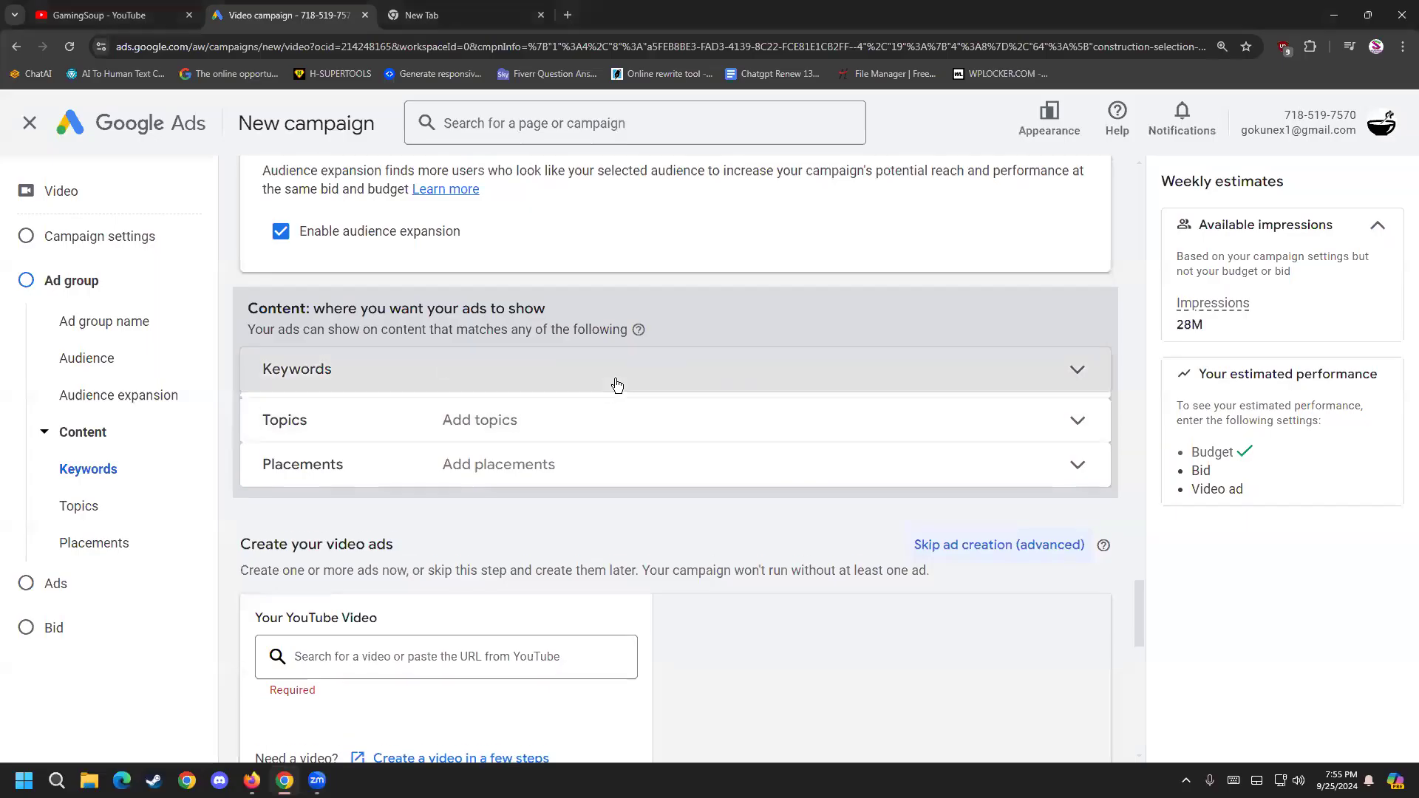
pyautogui.click(798, 491)
pyautogui.scroll(-1, 930, 414)
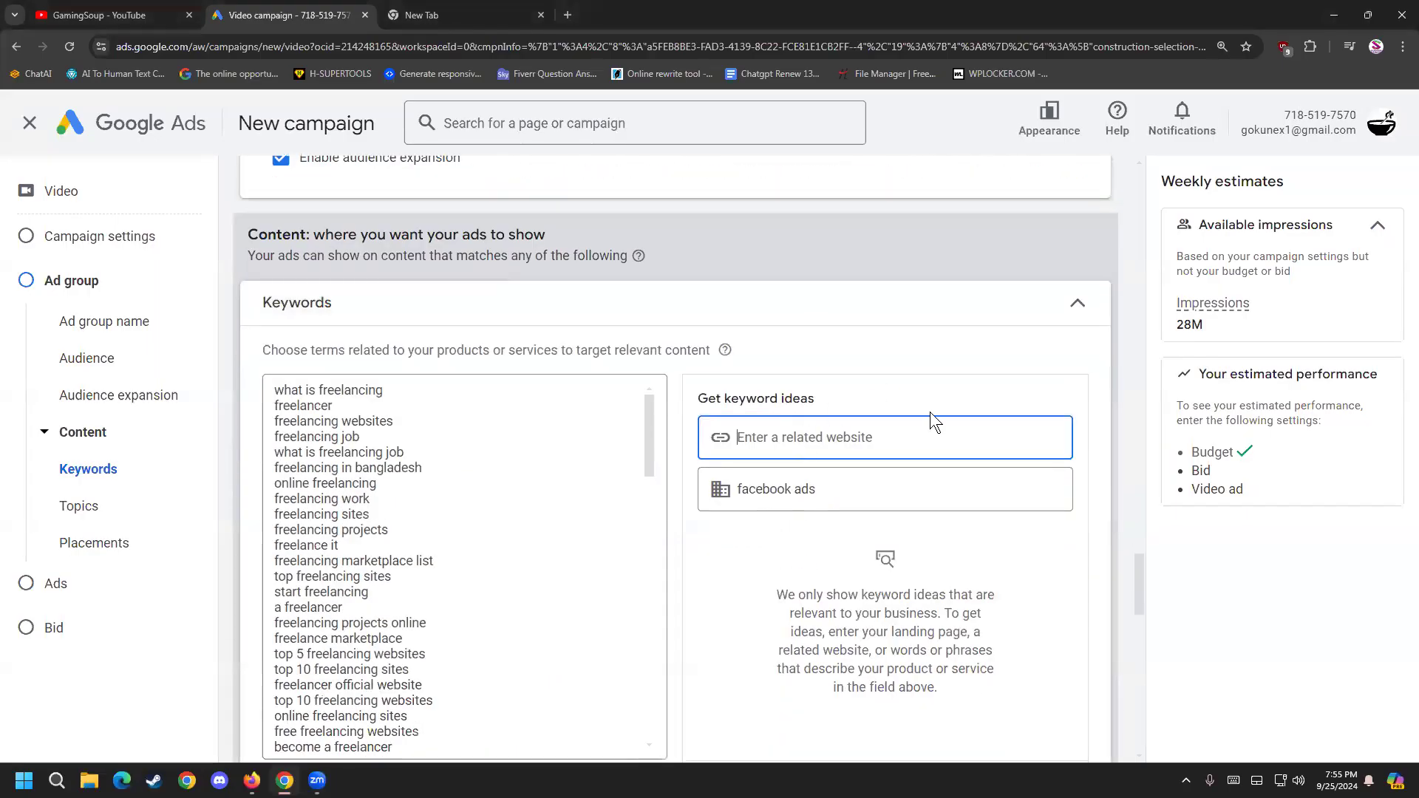
pyautogui.scroll(-2, 930, 413)
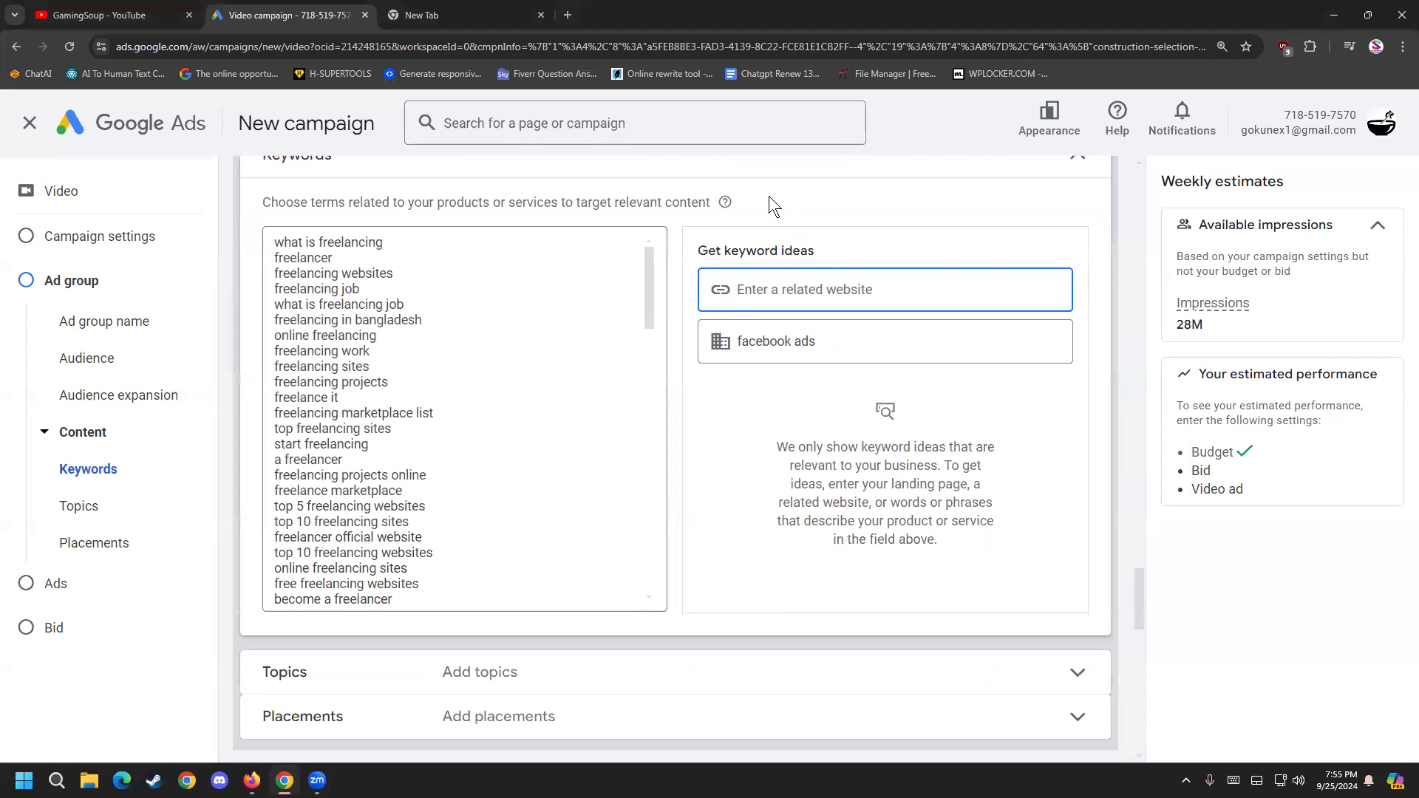
# Step: Switch to YouTube, open the Lead IT Institute channel from the home page and copy its URL
pyautogui.hotkey('ctrl', 'Tab')
pyautogui.click(564, 369)
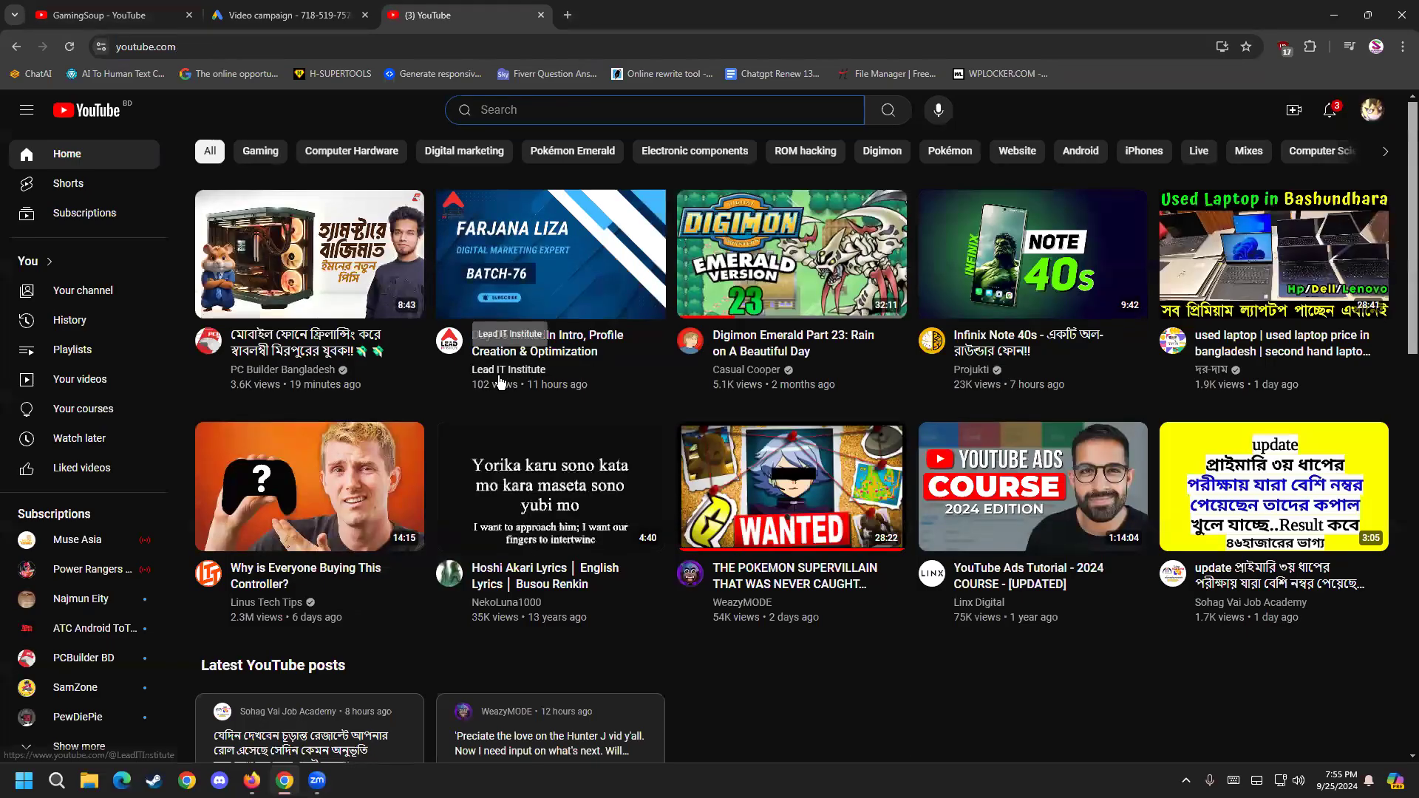
pyautogui.click(507, 373)
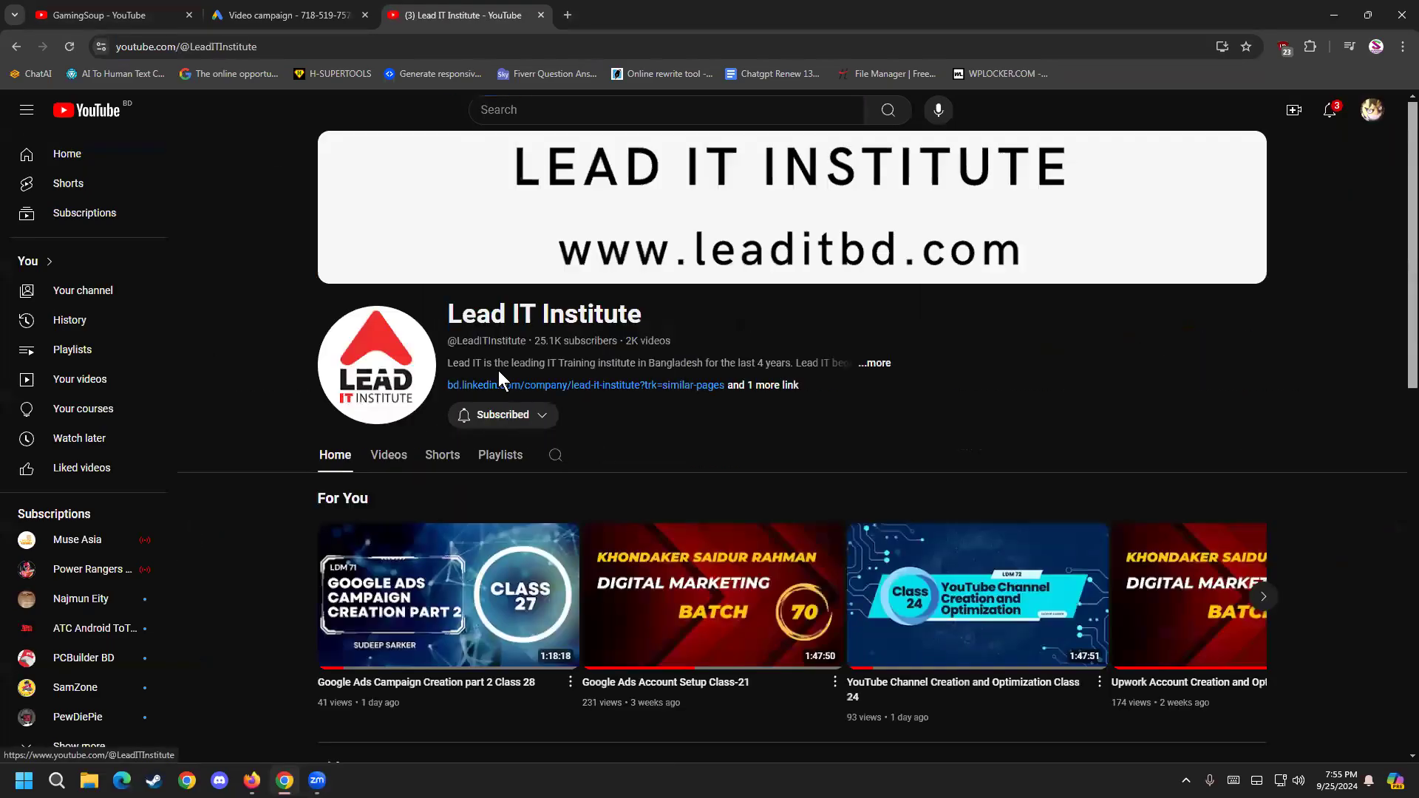
pyautogui.click(345, 48)
pyautogui.hotkey('ctrl', 'c')
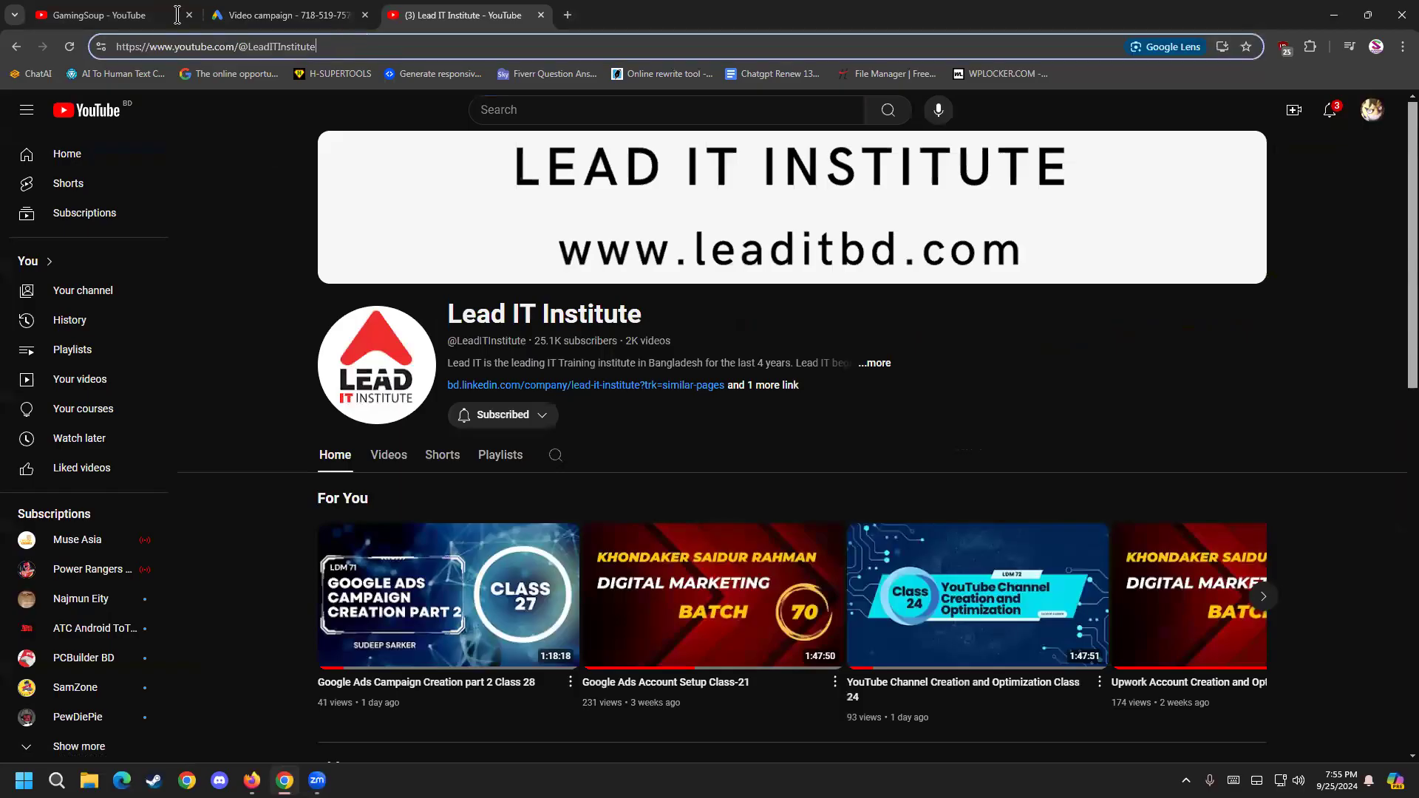
# Step: Return to Google Ads, enter the copied Lead IT Institute channel URL as the related website and add all keyword ideas
pyautogui.click(285, 15)
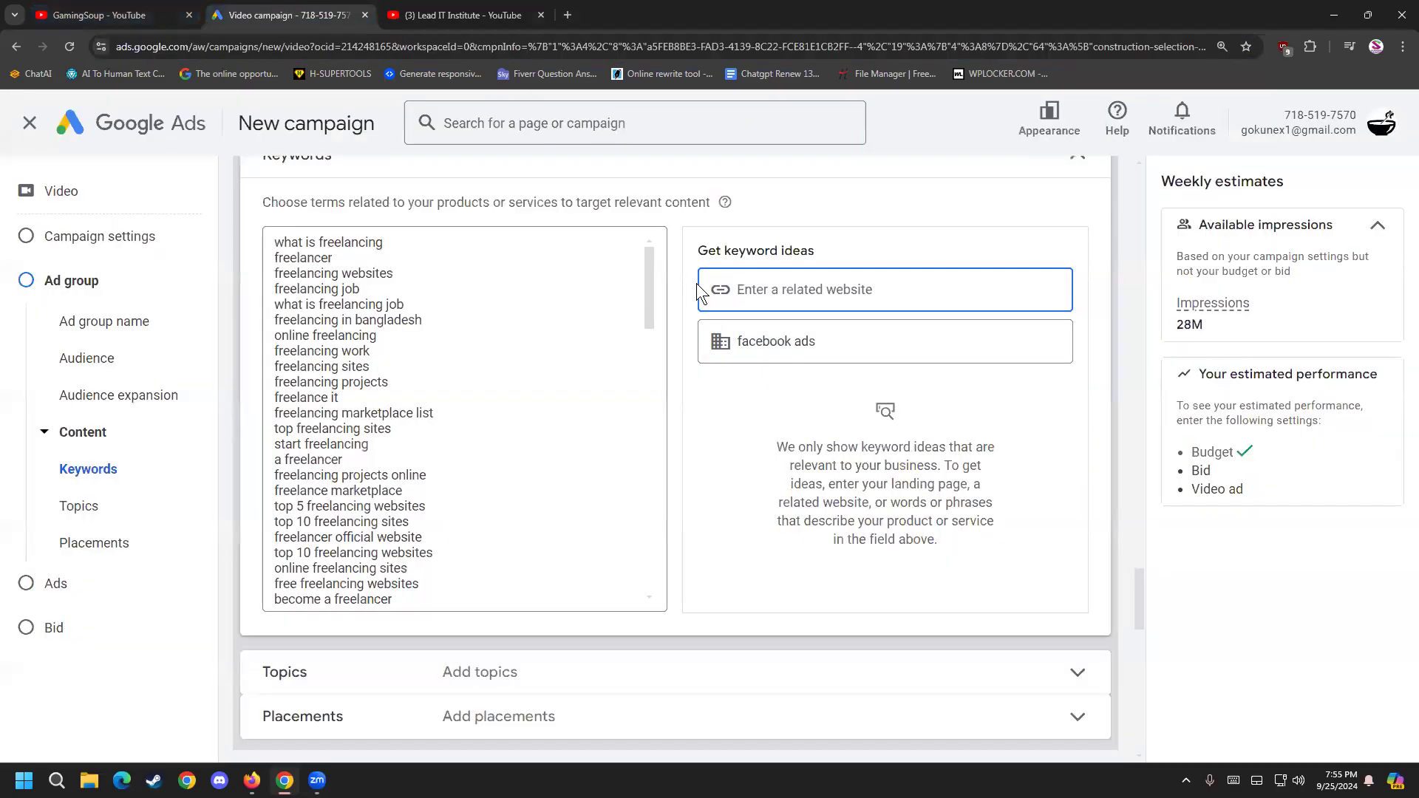
pyautogui.hotkey('ctrl', 'v')
pyautogui.click(1050, 221)
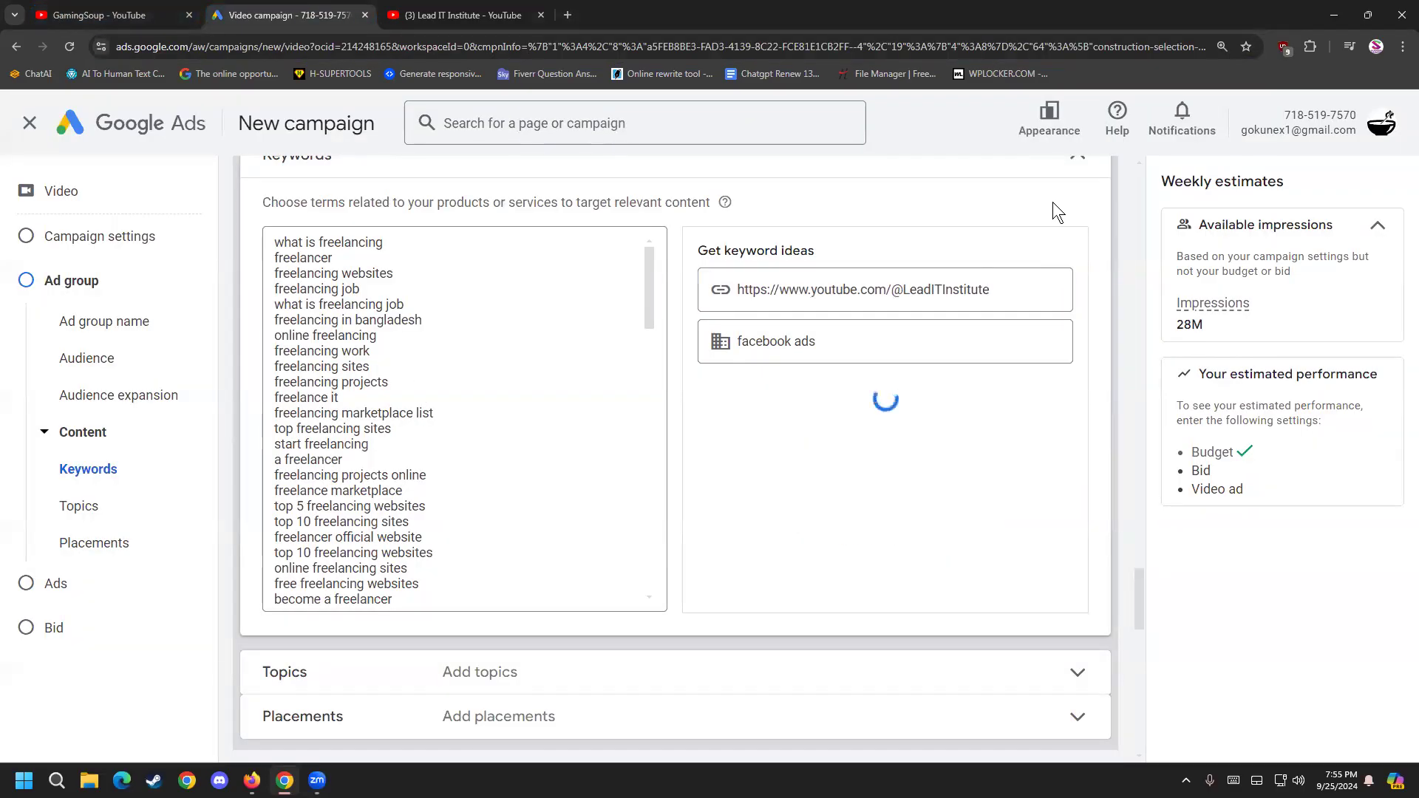
pyautogui.scroll(-3, 834, 421)
pyautogui.scroll(-4, 799, 469)
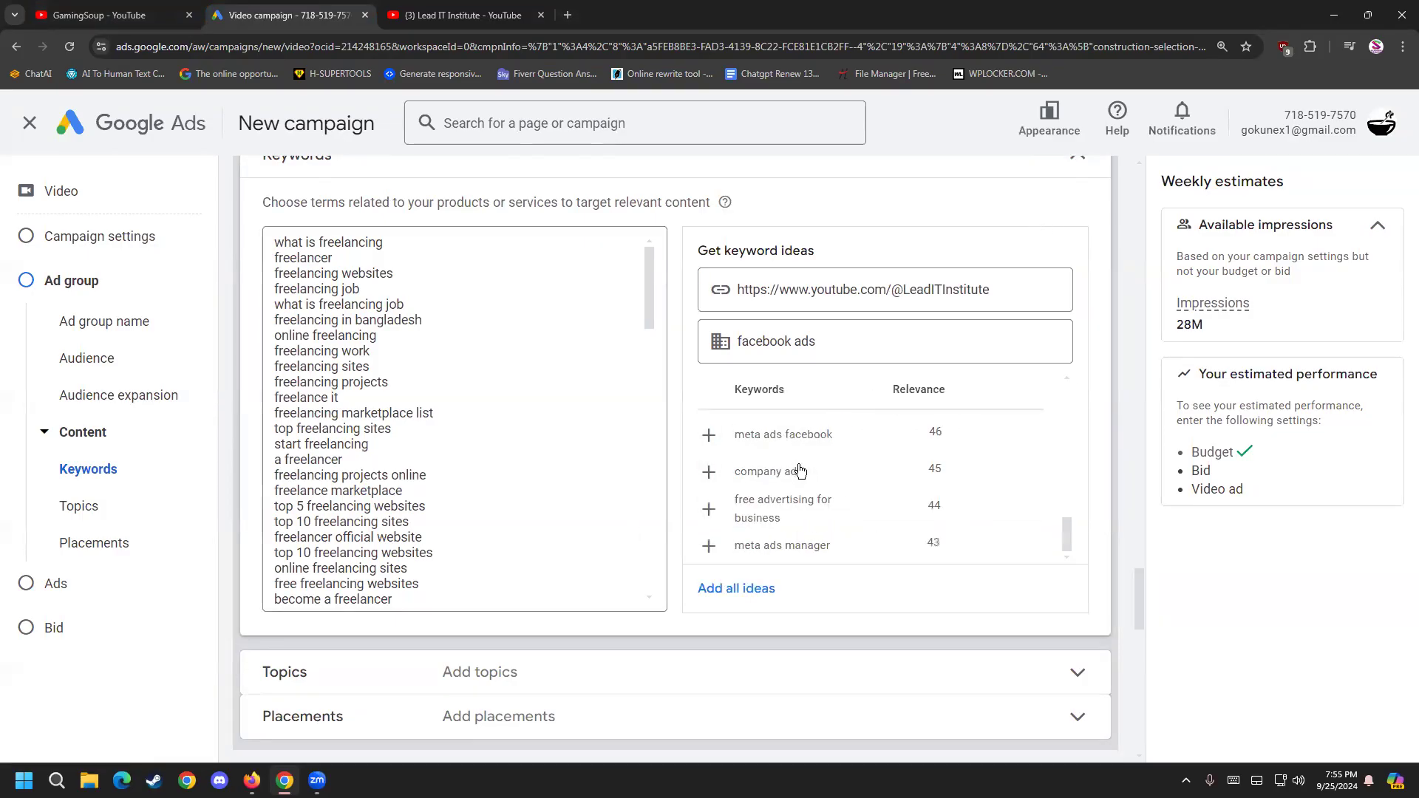
pyautogui.click(754, 591)
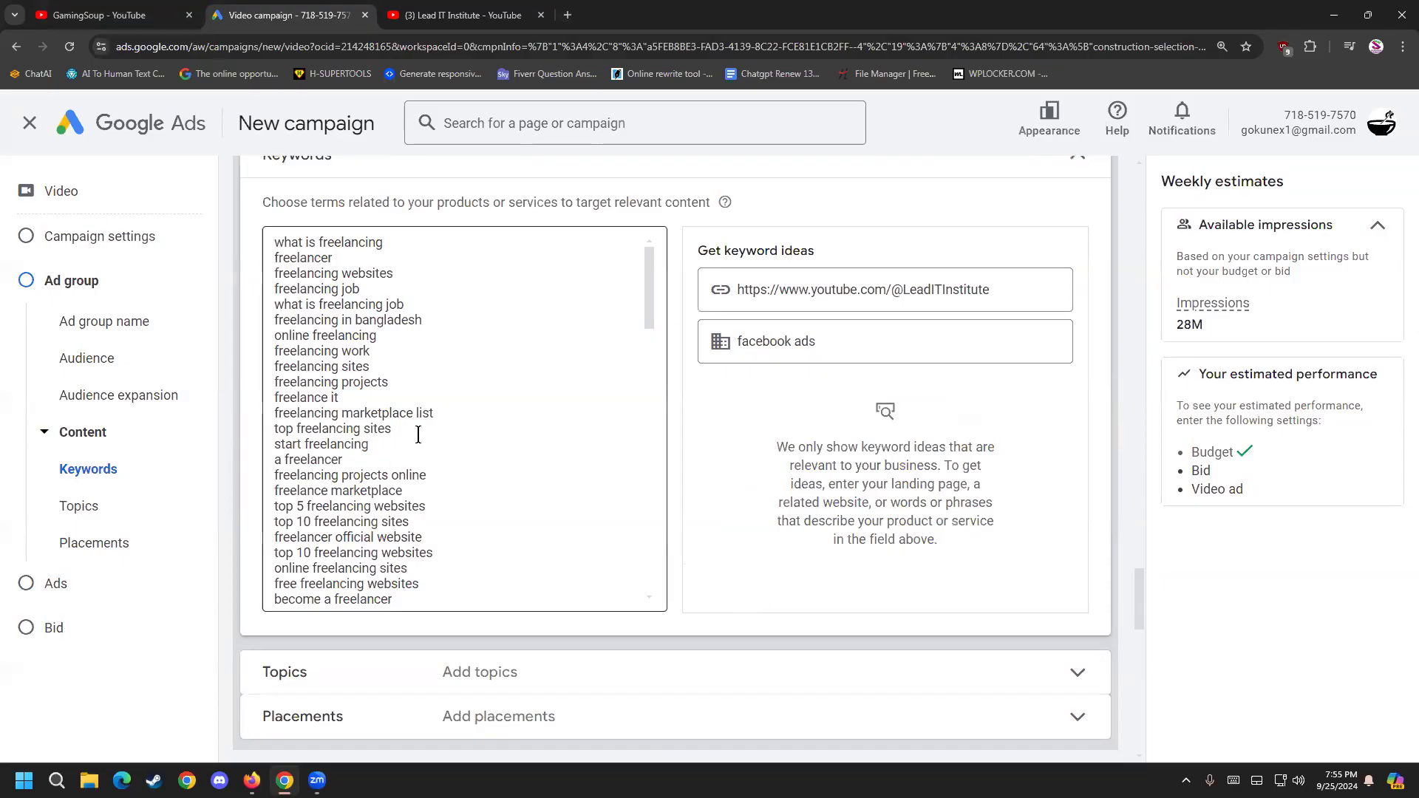
# Step: Review the keyword list, clear the product and related website fields, and close the YouTube channel page
pyautogui.scroll(-10, 419, 435)
pyautogui.scroll(5, 451, 443)
pyautogui.scroll(8, 466, 395)
pyautogui.scroll(3, 823, 563)
pyautogui.click(862, 419)
pyautogui.hotkey('ctrl', 'a')
pyautogui.press('BackSpace')
pyautogui.click(1024, 360)
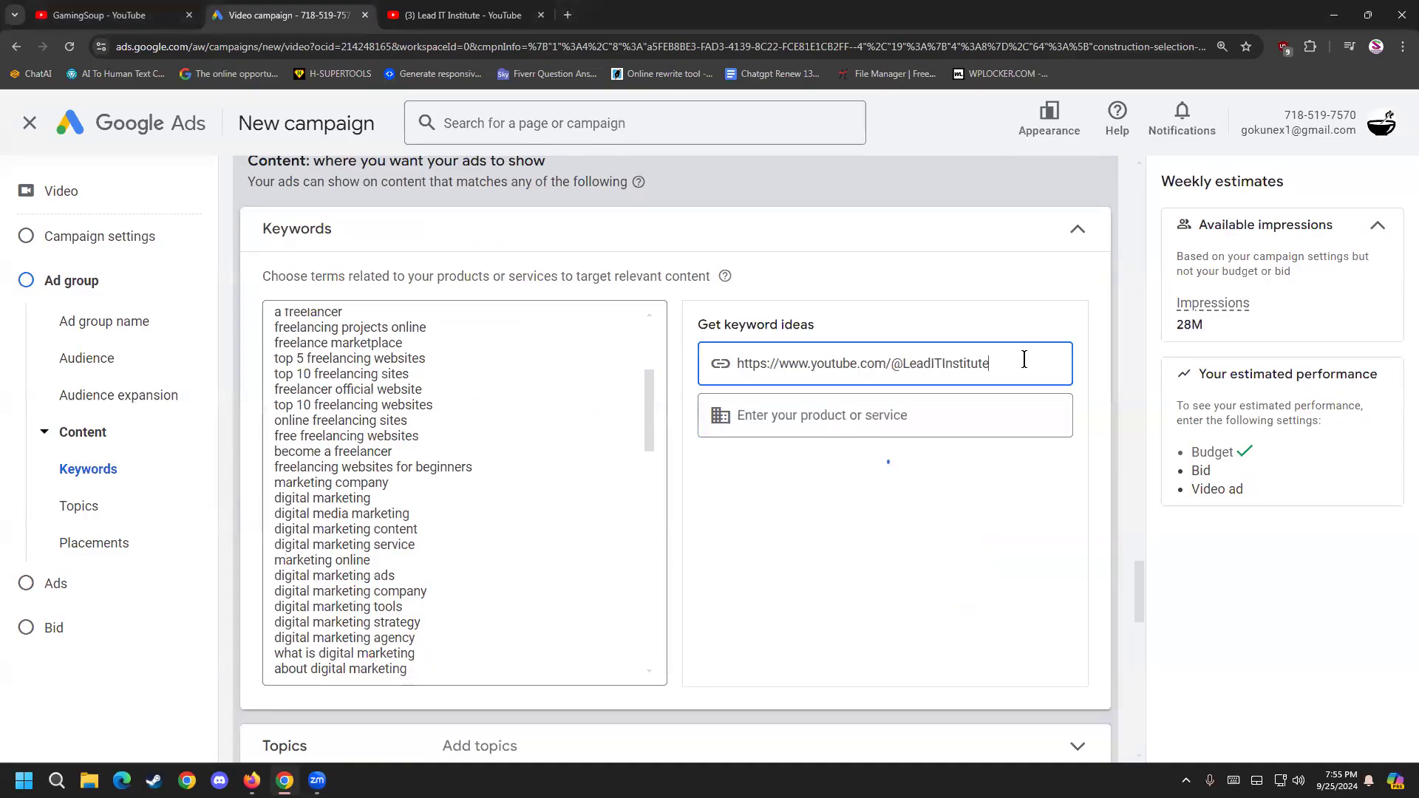
pyautogui.moveTo(1024, 360); pyautogui.dragTo(665, 349)
pyautogui.press('BackSpace')
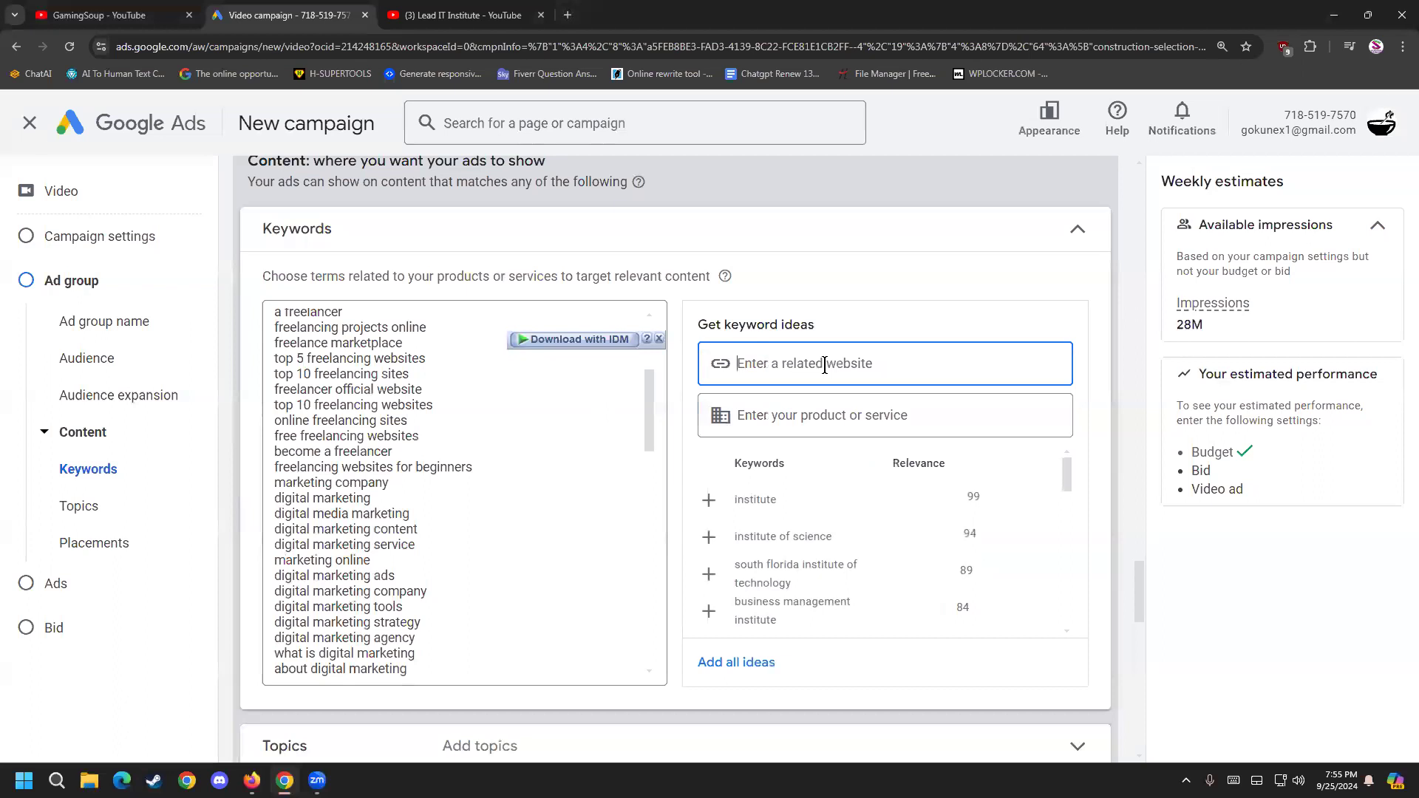
pyautogui.click(901, 399)
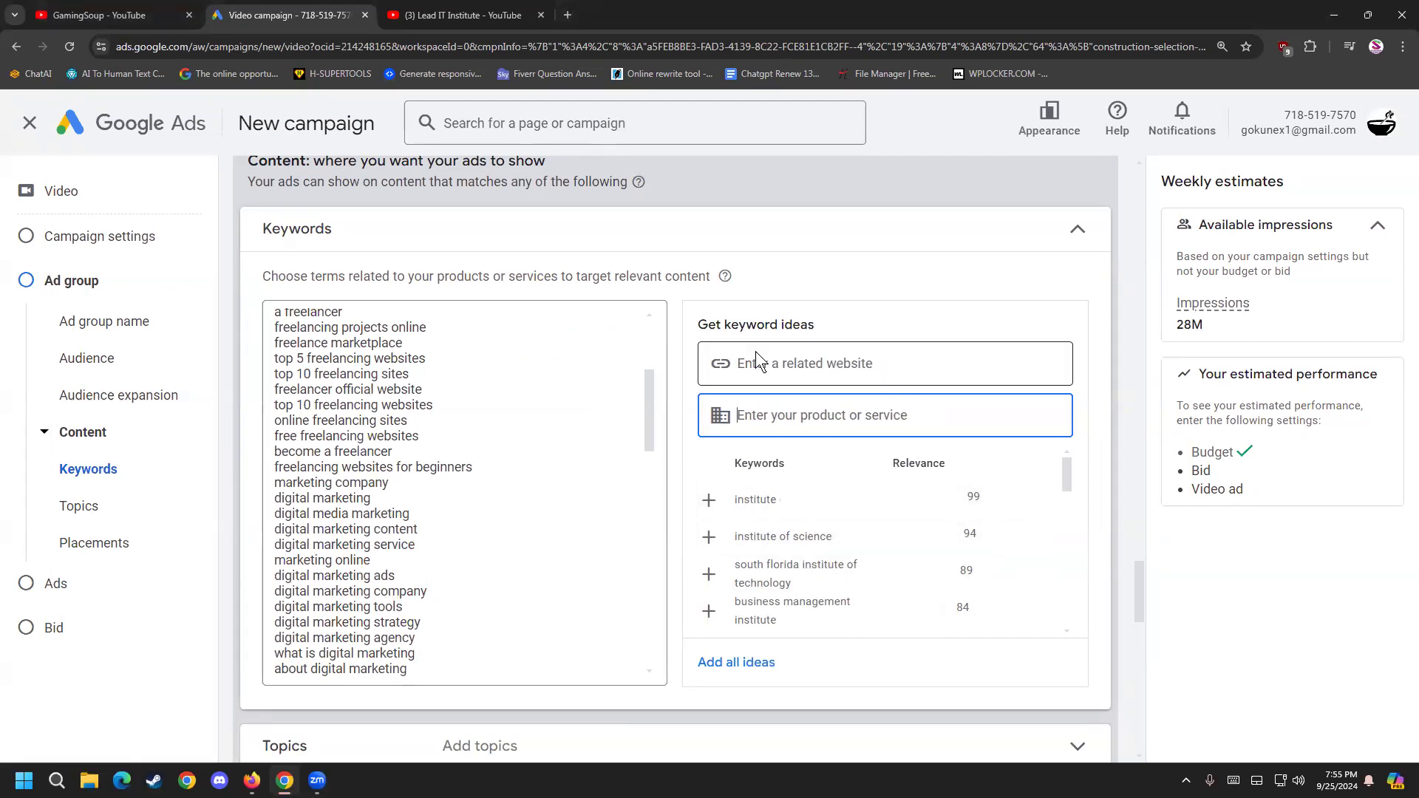
pyautogui.click(541, 14)
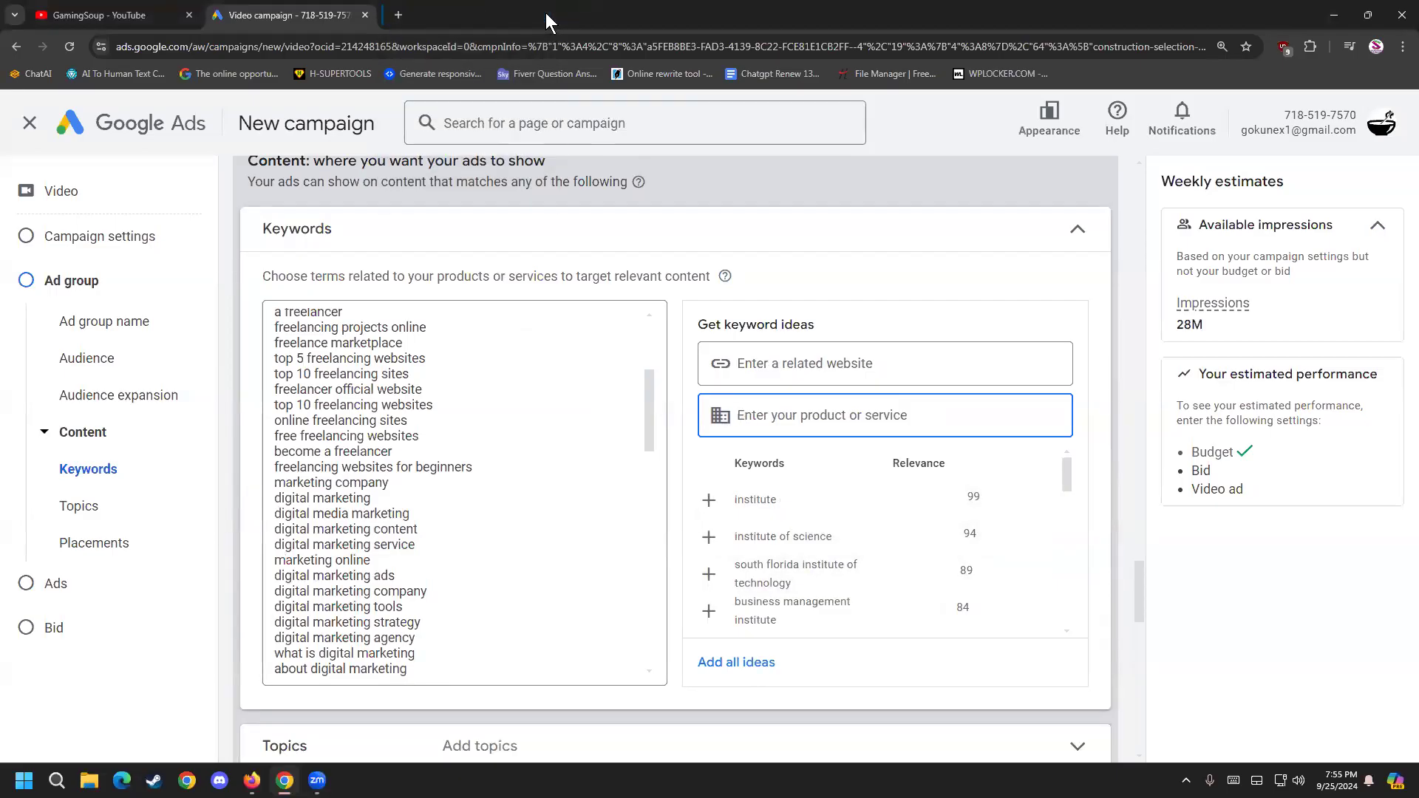
# Step: Expand the Topics section of the ad group's content targeting and return to the Keywords section
pyautogui.click(1073, 239)
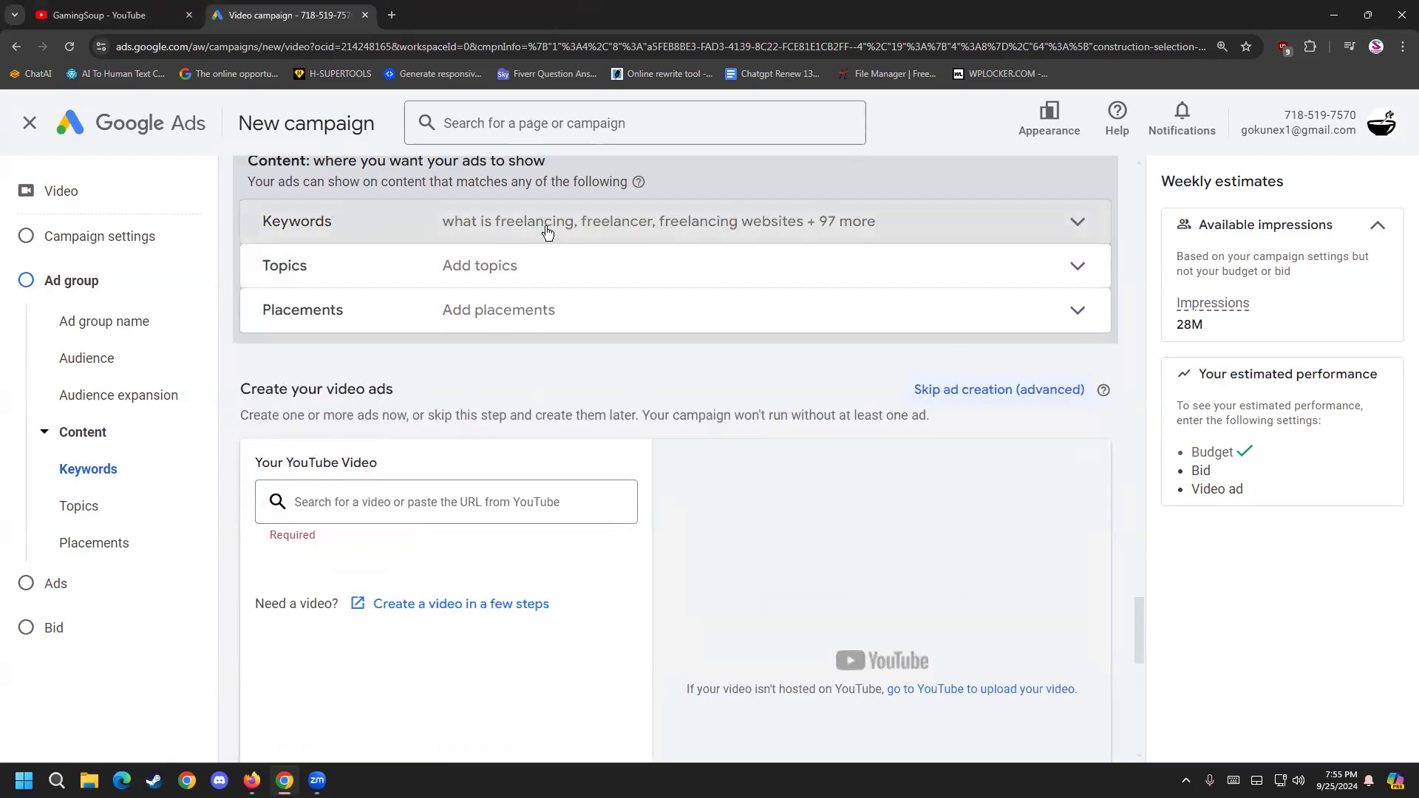
pyautogui.click(476, 266)
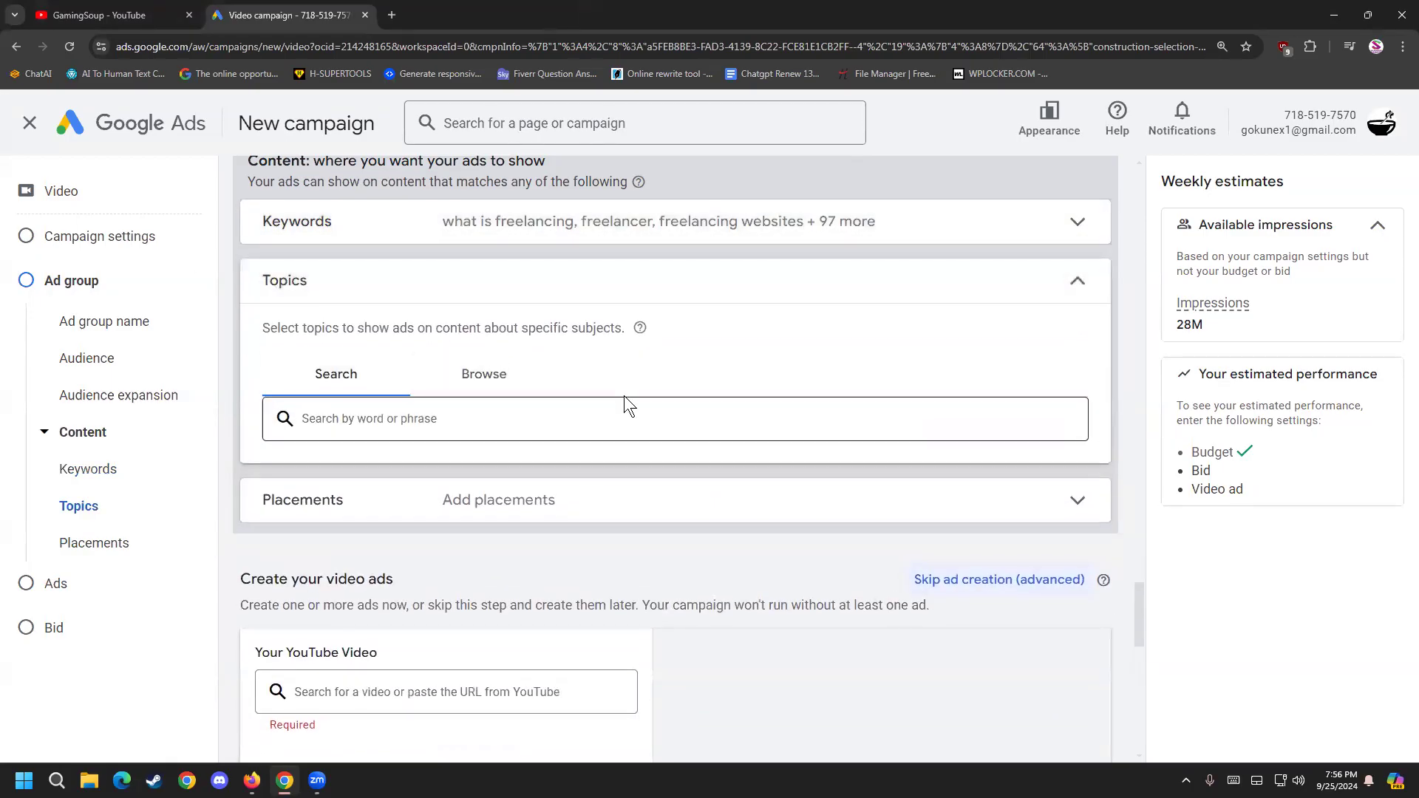
pyautogui.click(632, 220)
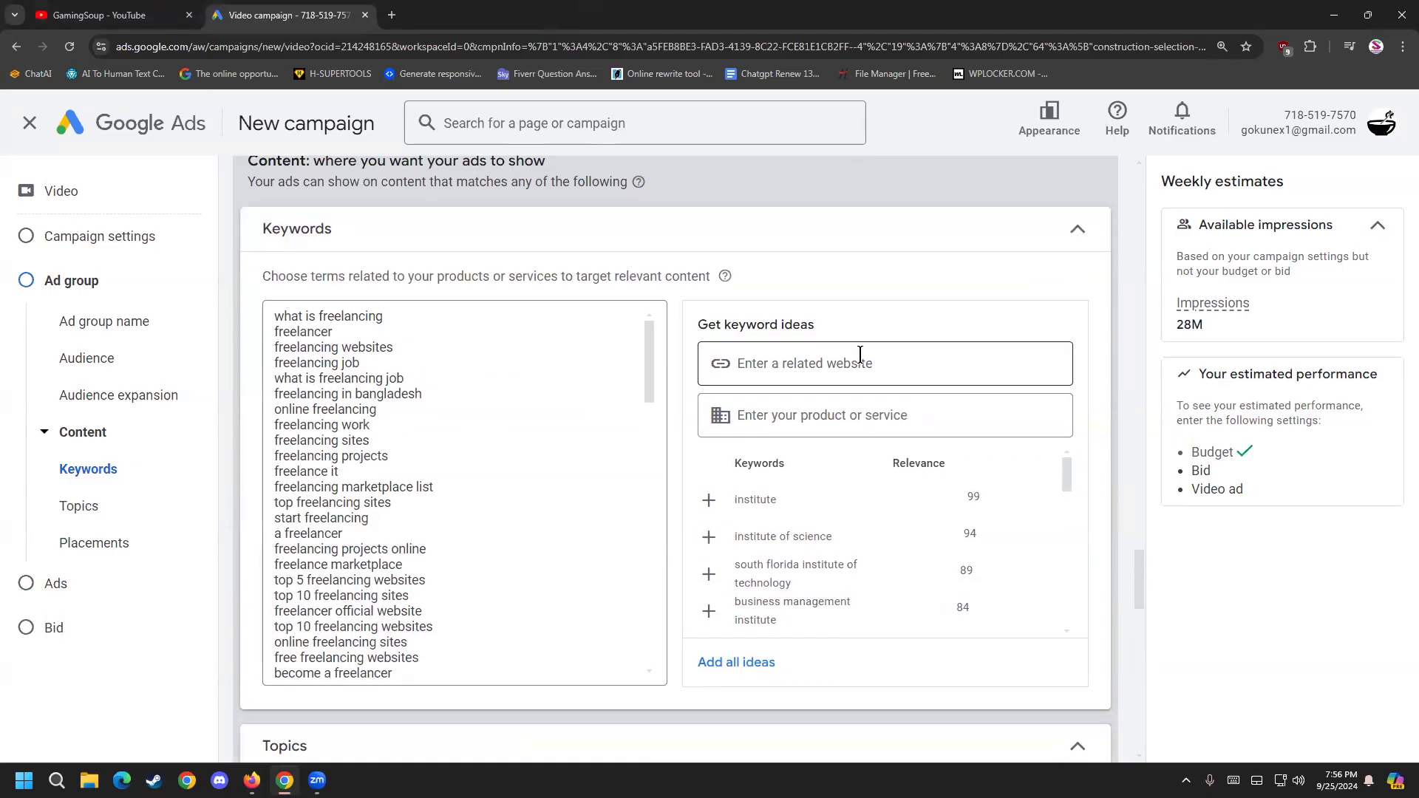
# Step: Switch to YouTube in a new browser tab, open the PC Builder Bangladesh channel and copy its URL
pyautogui.click(392, 15)
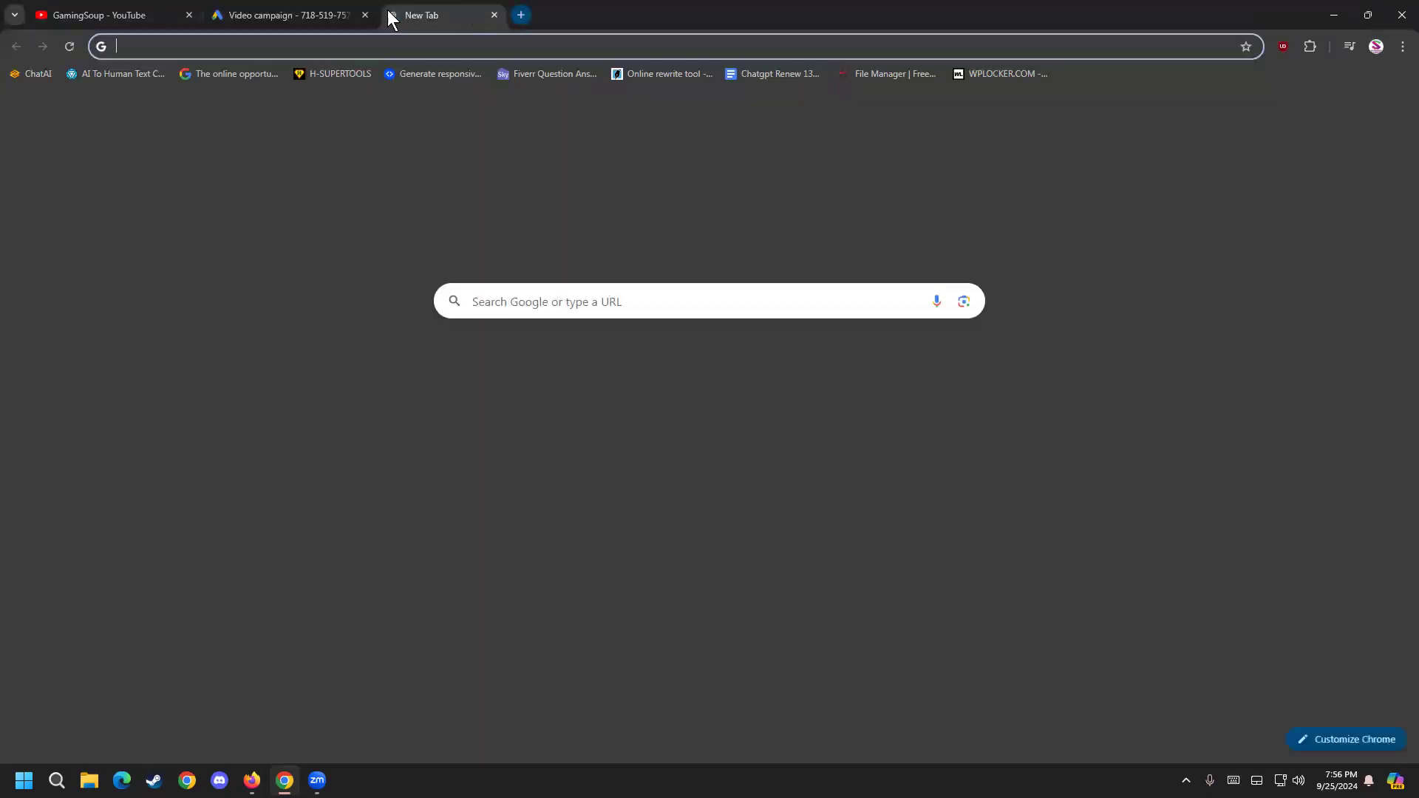
pyautogui.click(547, 369)
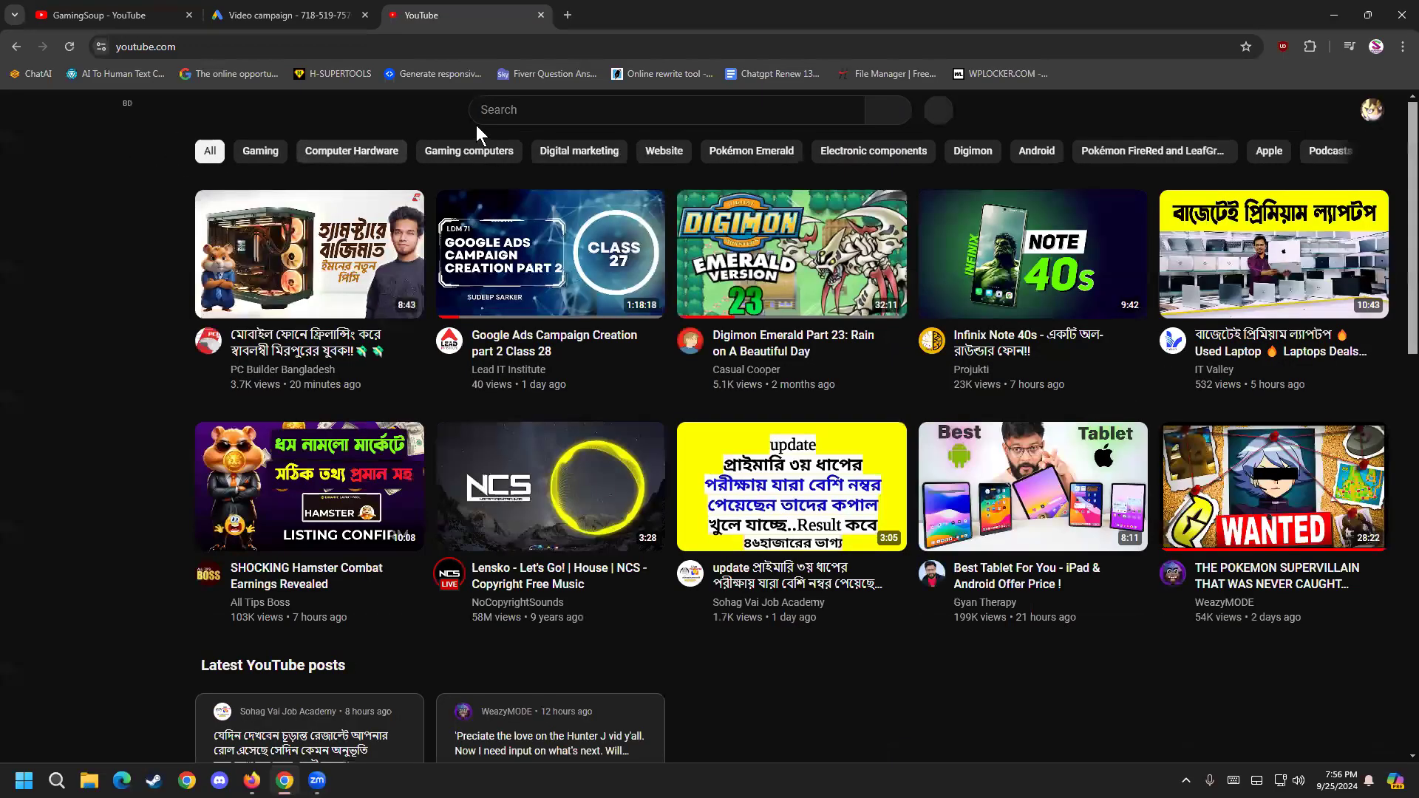
pyautogui.click(532, 105)
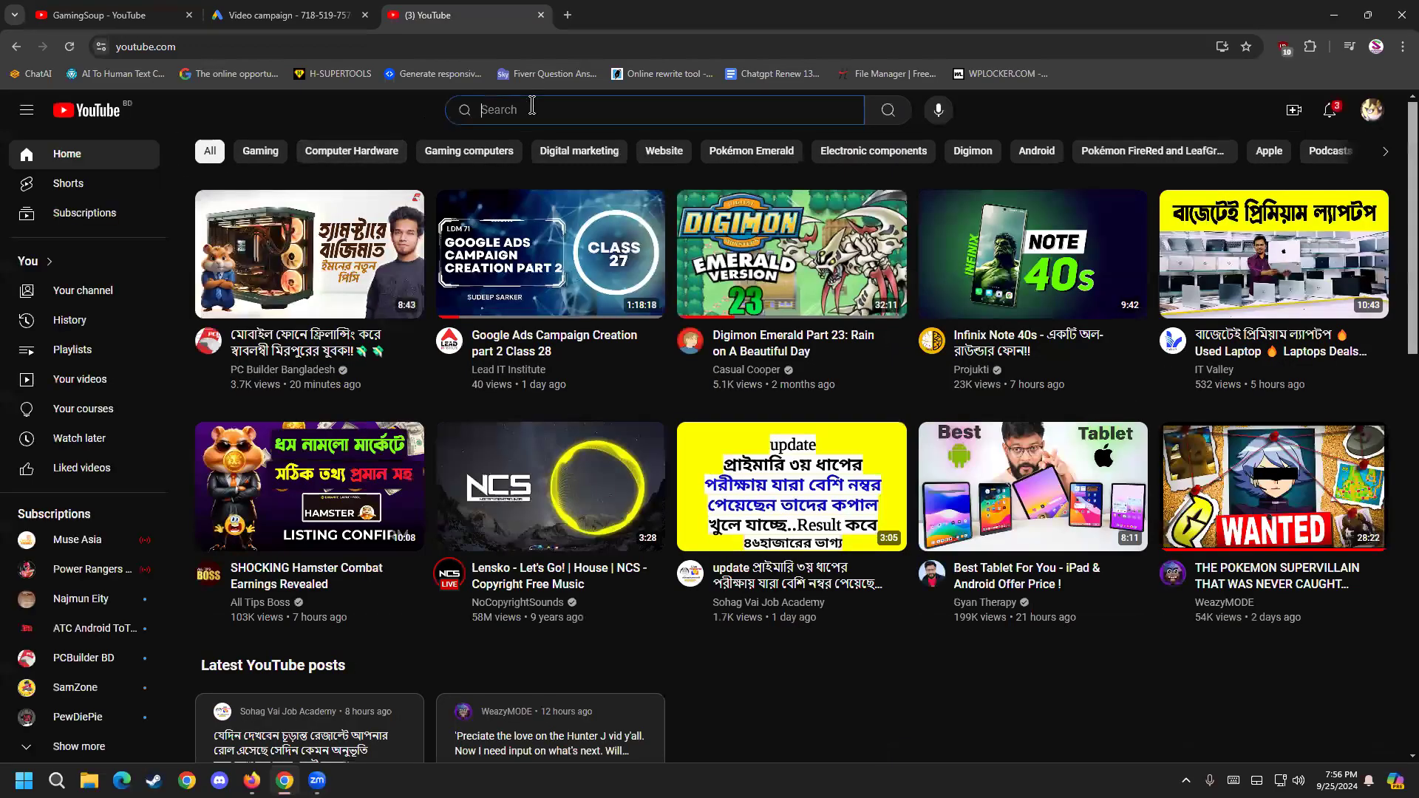
pyautogui.click(283, 370)
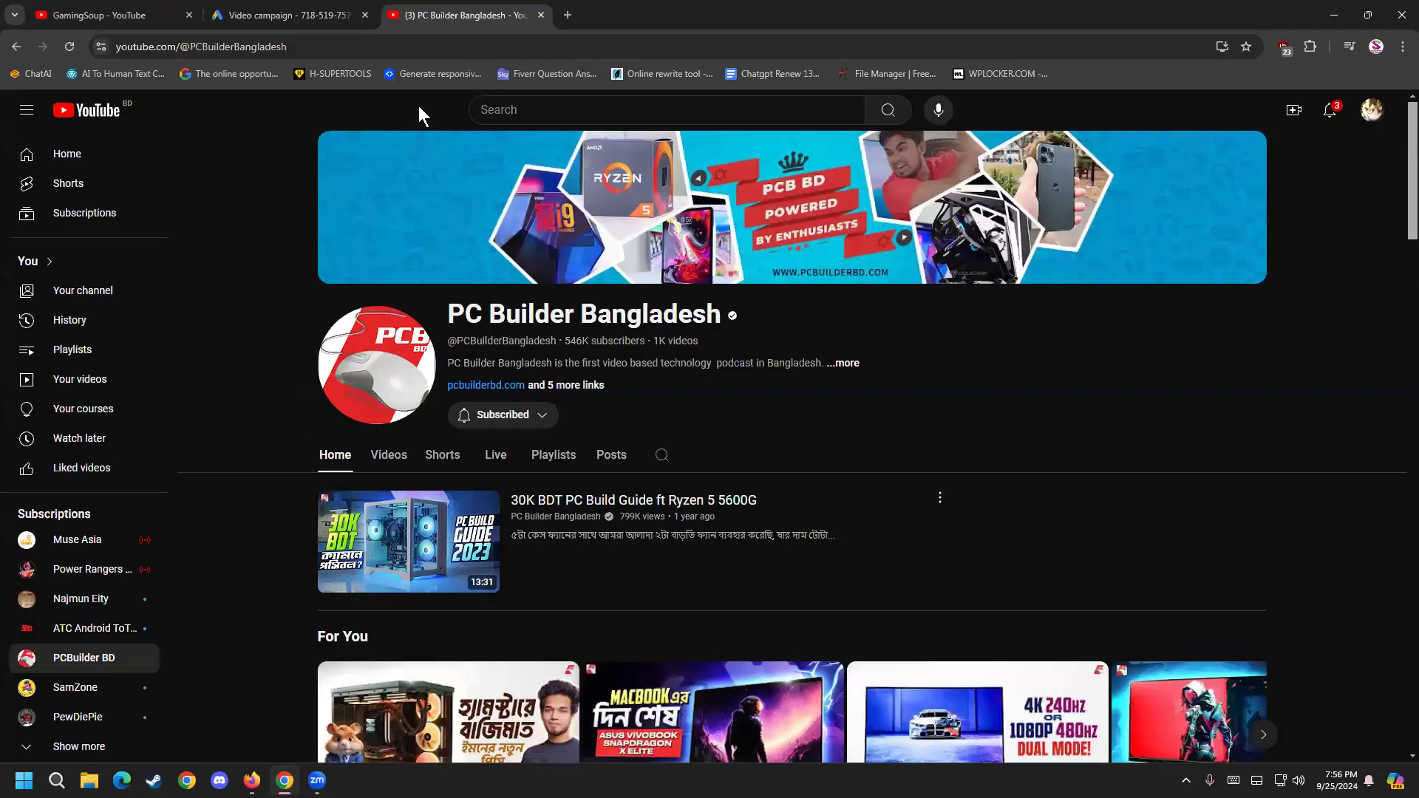
pyautogui.hotkey('ctrl', 'l')
pyautogui.hotkey('ctrl', 'c')
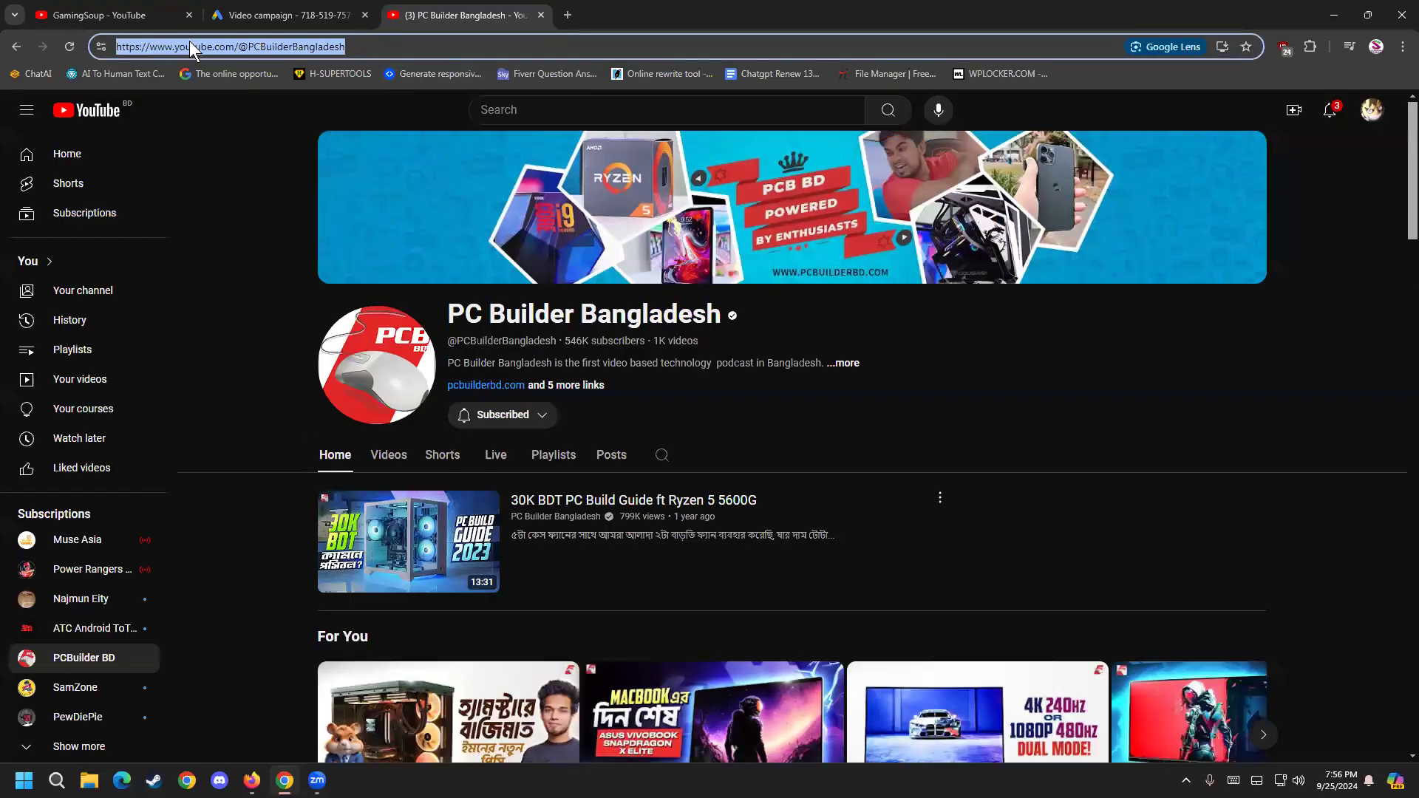
# Step: Back in Google Ads, use the copied PC Builder Bangladesh URL as the related website and add all suggested keyword ideas
pyautogui.click(252, 5)
pyautogui.hotkey('ctrl', 'v')
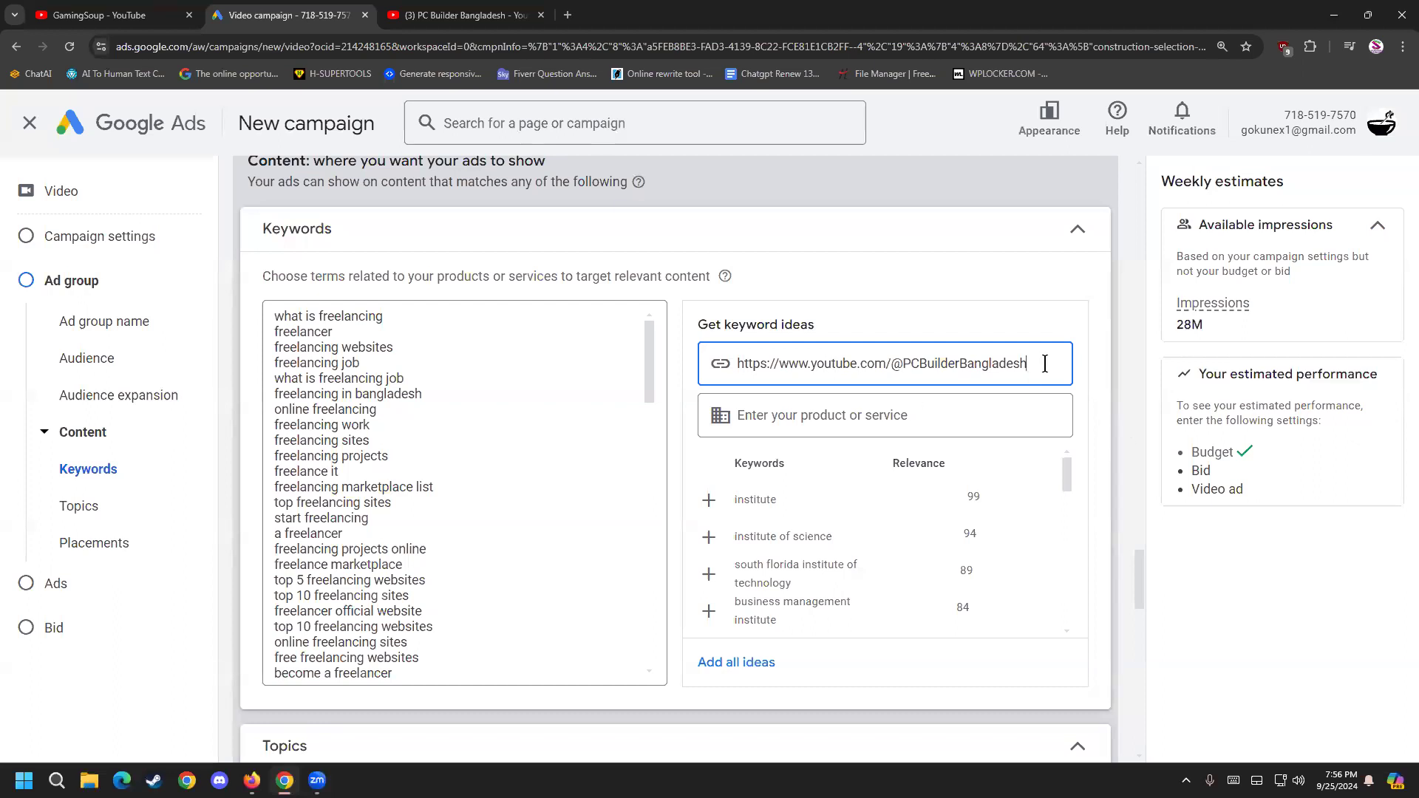
pyautogui.click(1050, 294)
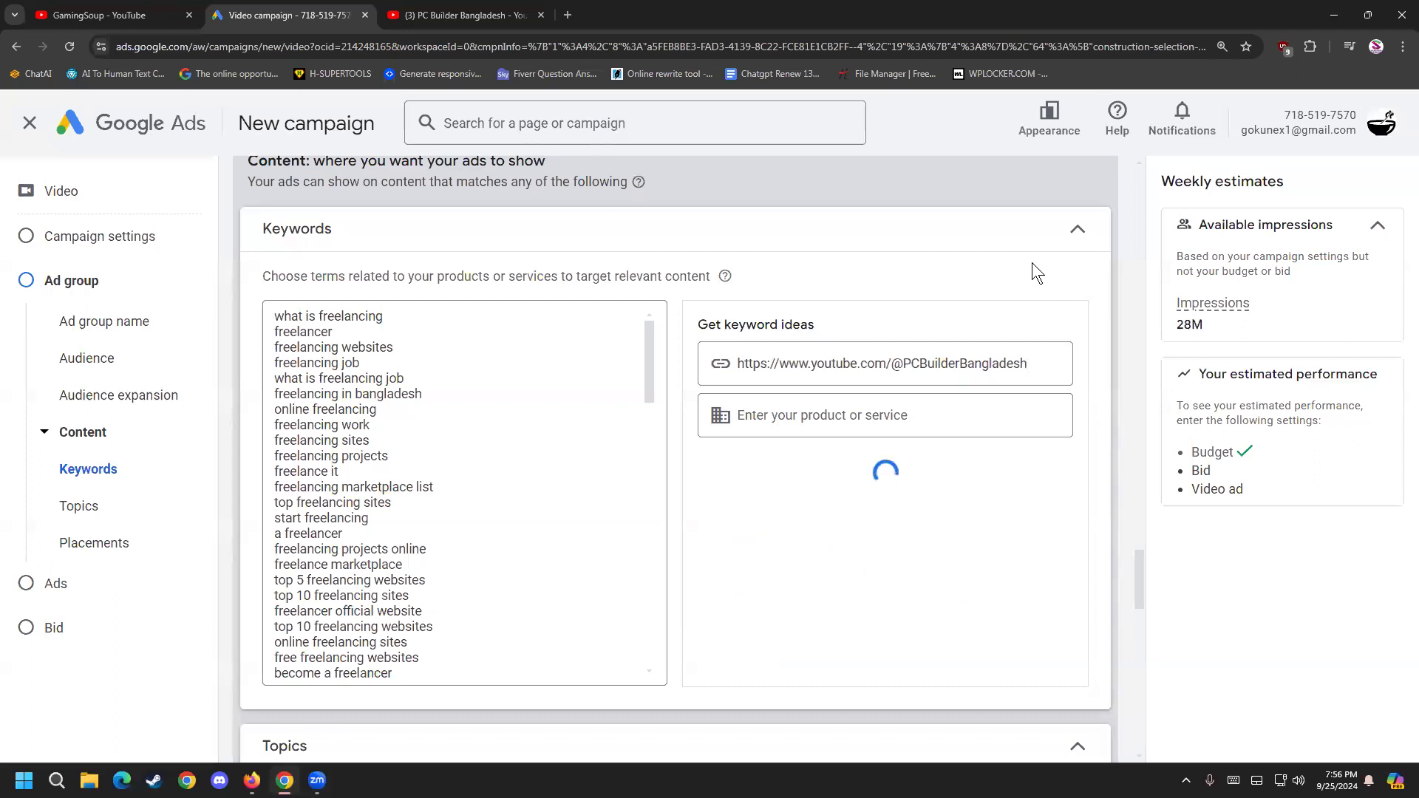
pyautogui.scroll(-10, 760, 577)
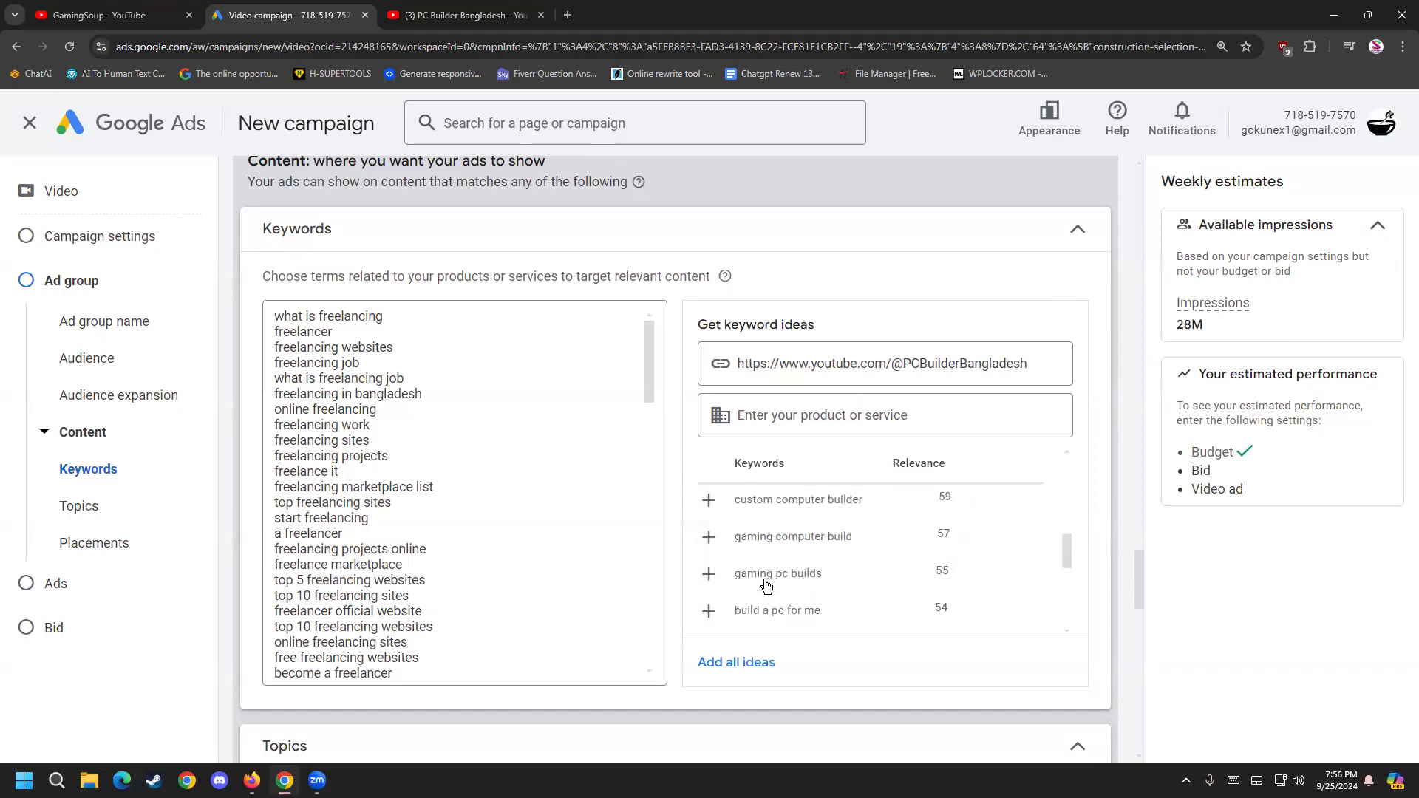
pyautogui.click(739, 663)
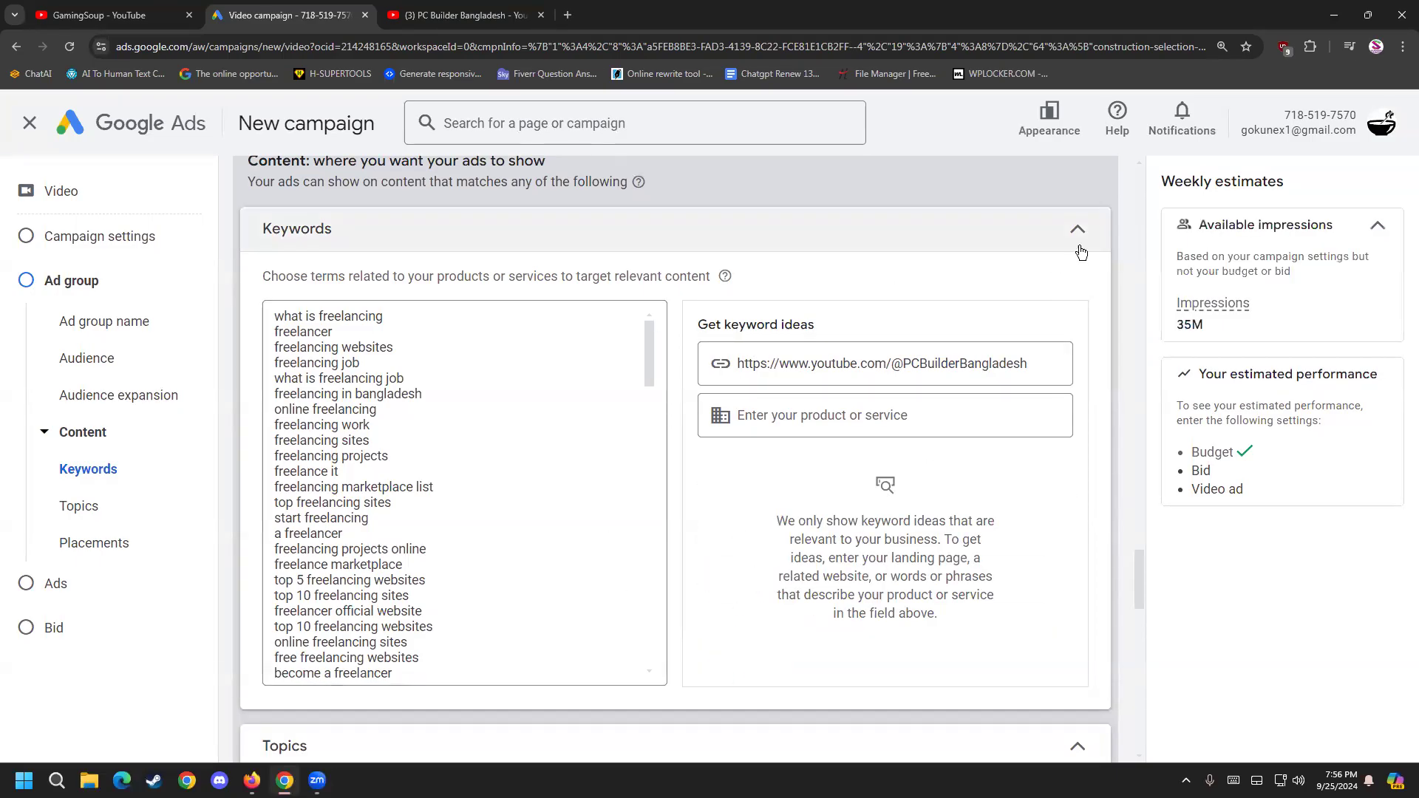
pyautogui.scroll(-20, 402, 591)
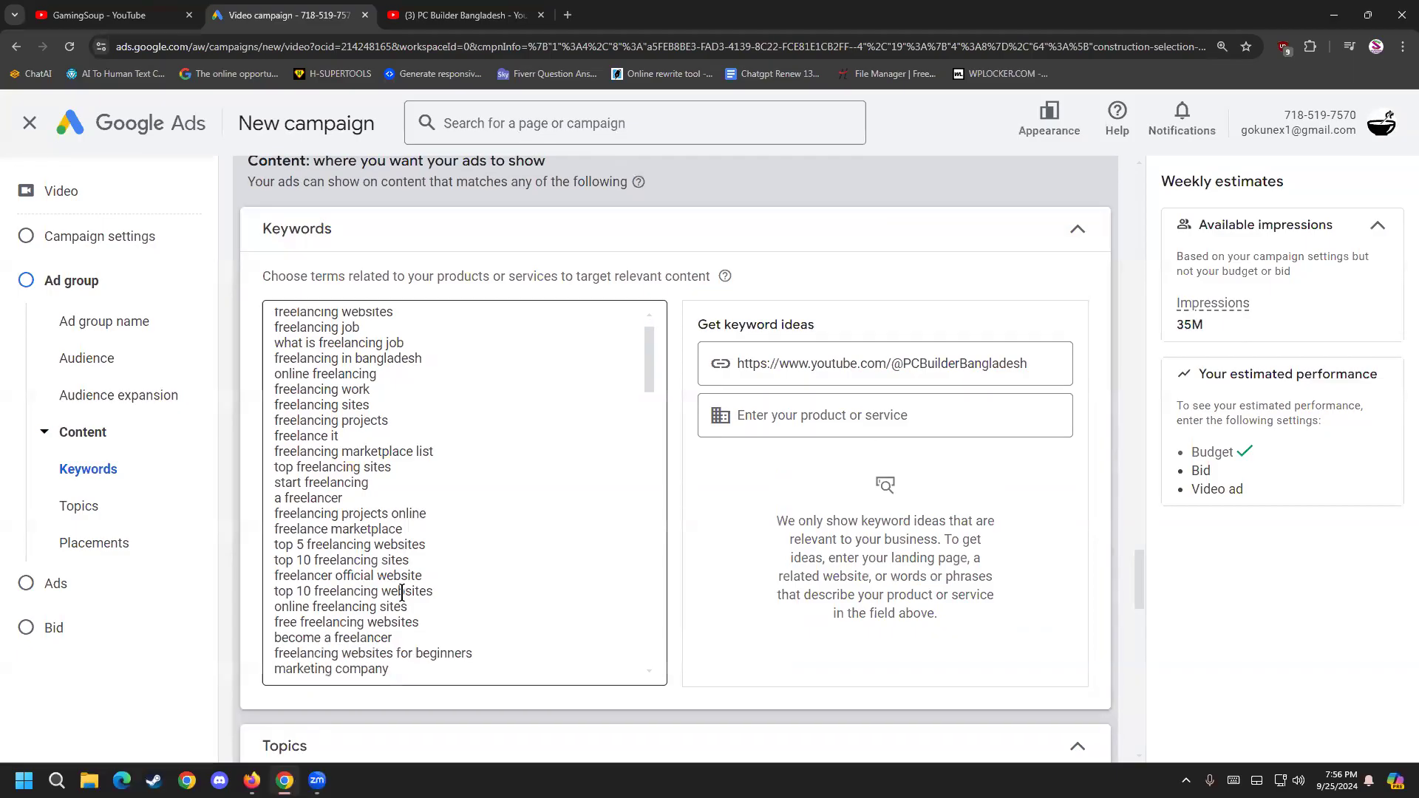
# Step: Collapse the Keywords section of the content targeting and close the PC Builder Bangladesh channel page
pyautogui.scroll(-6, 403, 592)
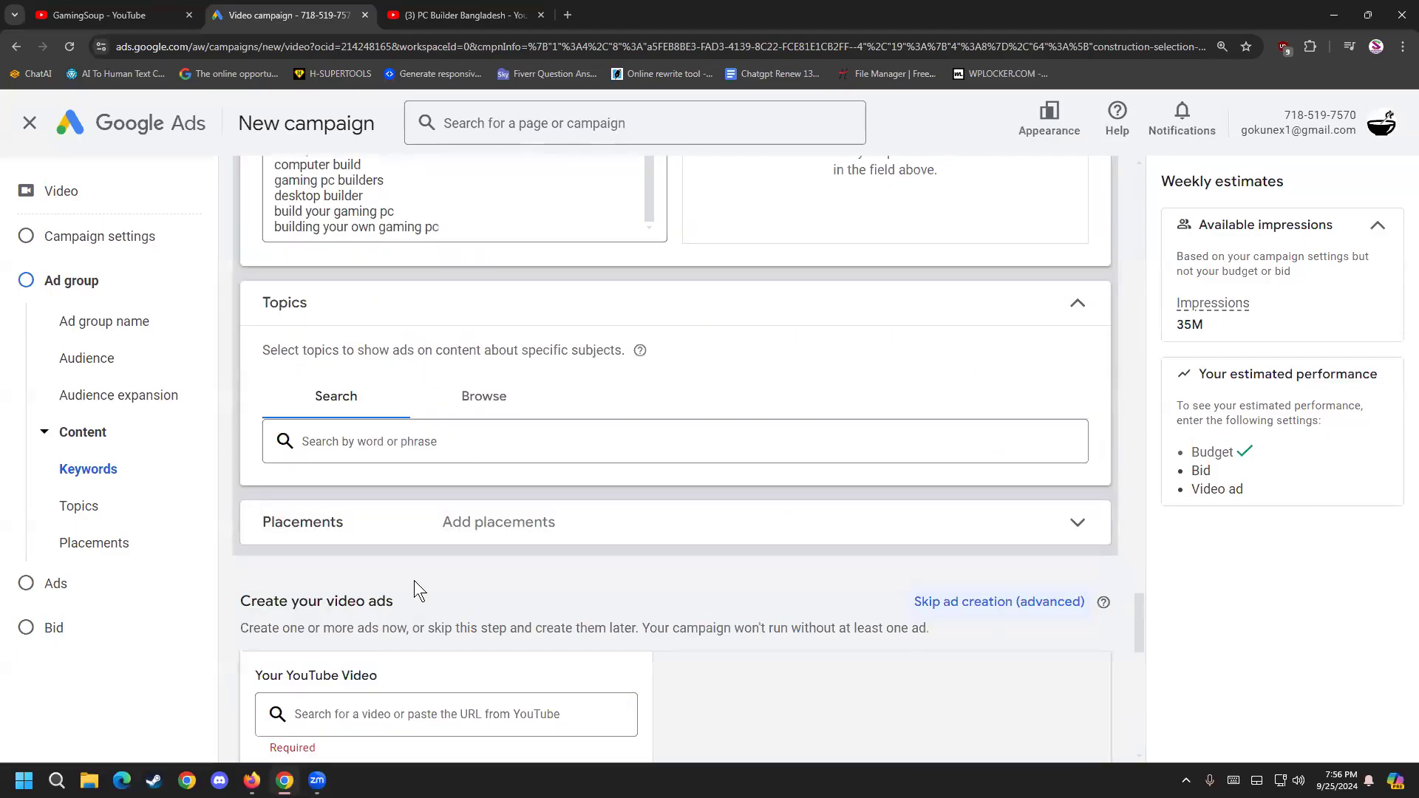
pyautogui.scroll(10, 414, 580)
pyautogui.scroll(2, 1099, 266)
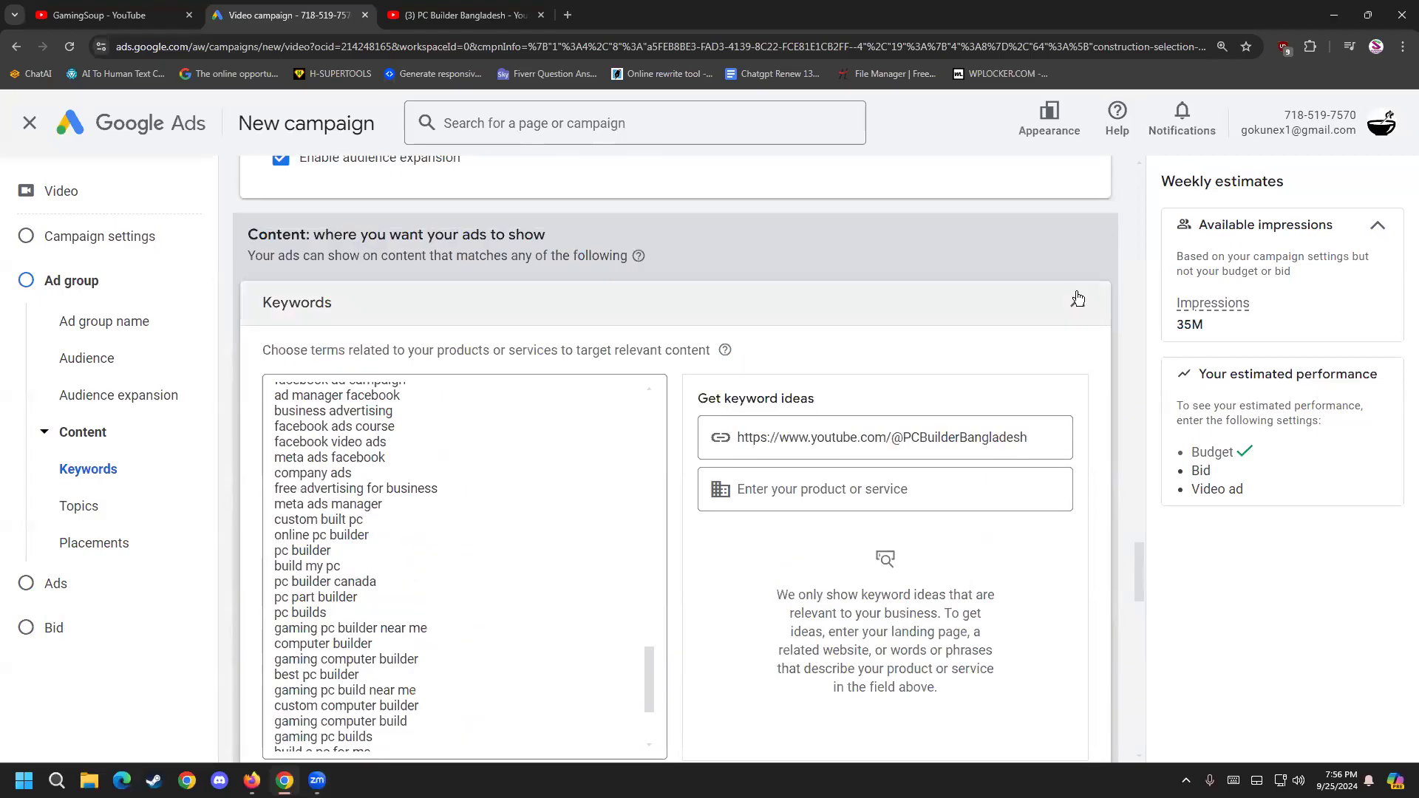
pyautogui.click(1078, 295)
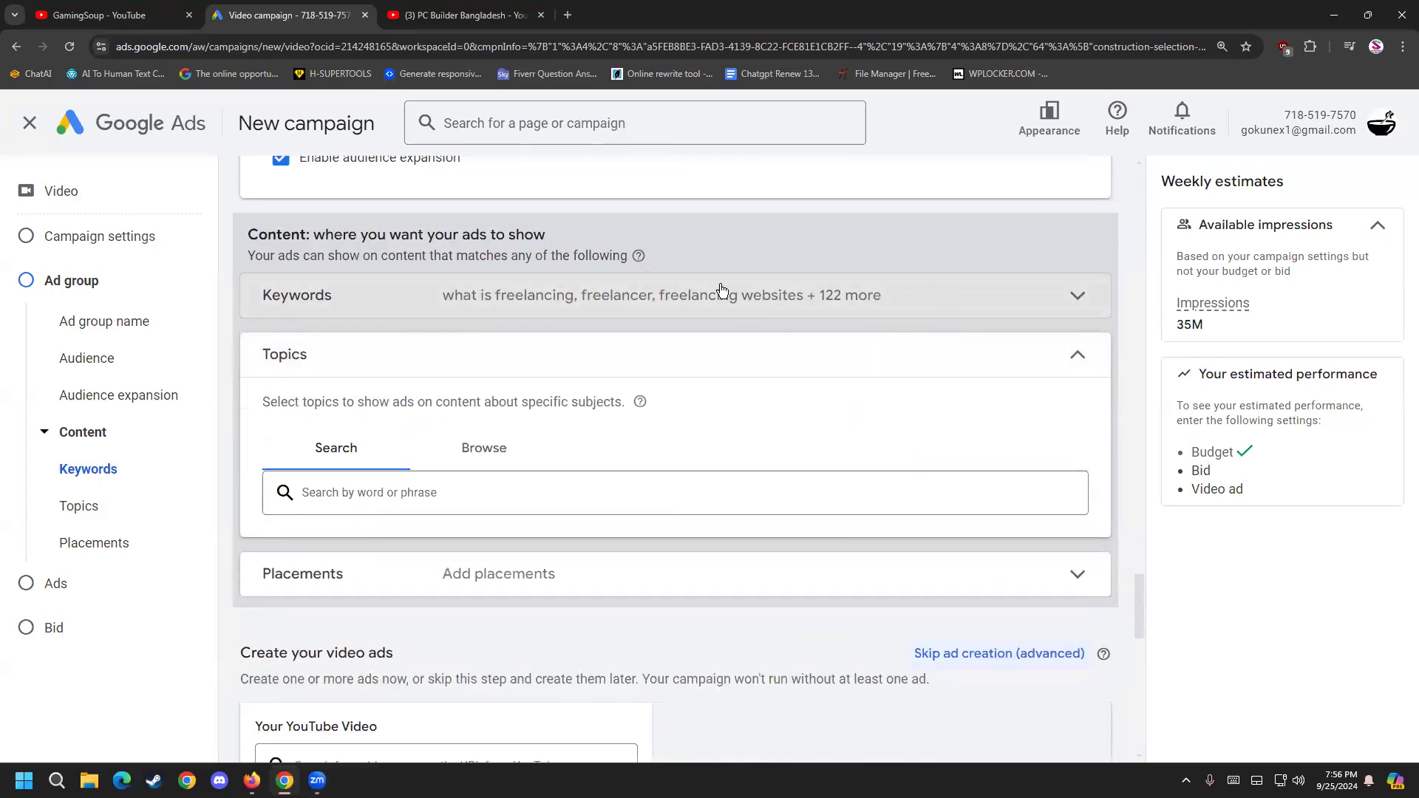
pyautogui.click(541, 15)
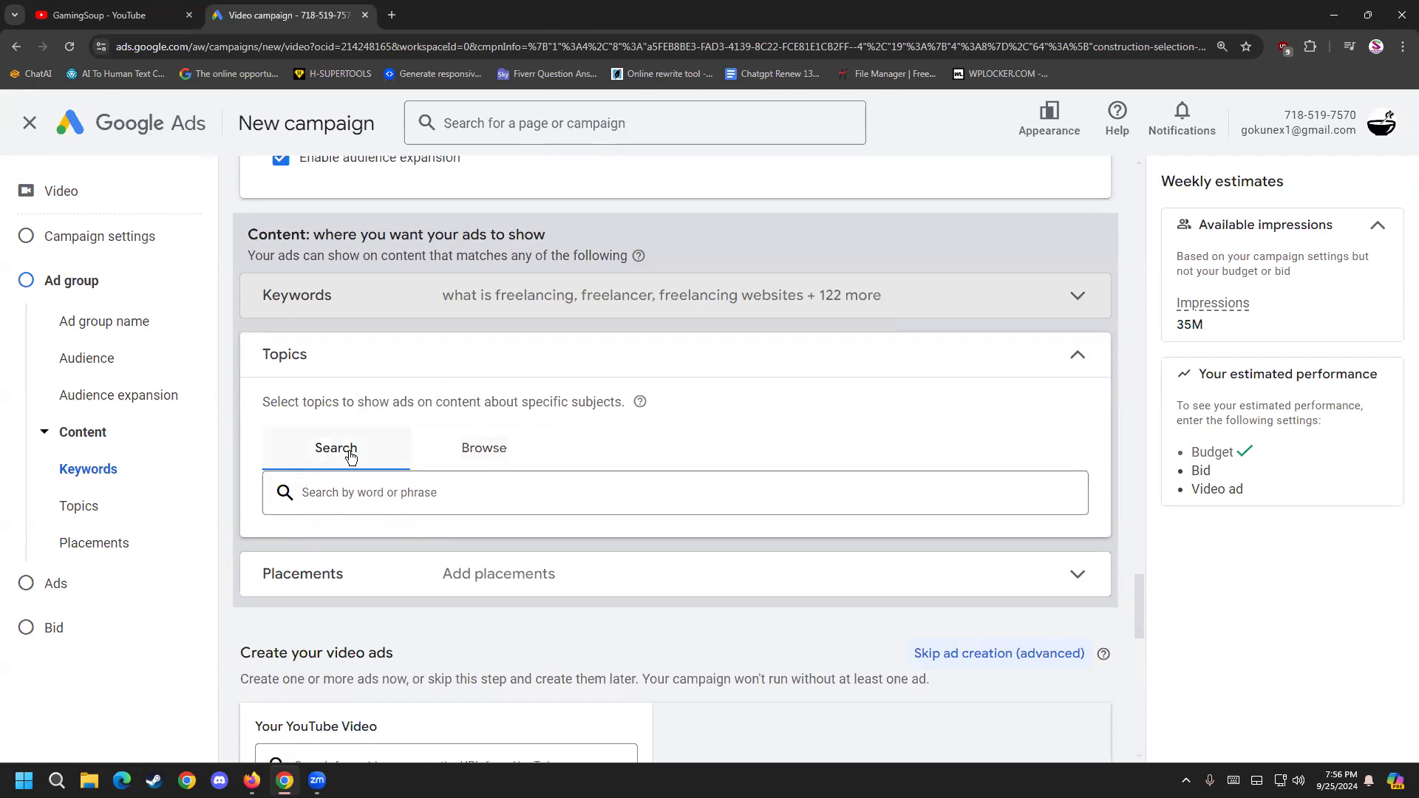
# Step: Browse the topic categories for the ad group and select Beauty & Fitness
pyautogui.click(470, 448)
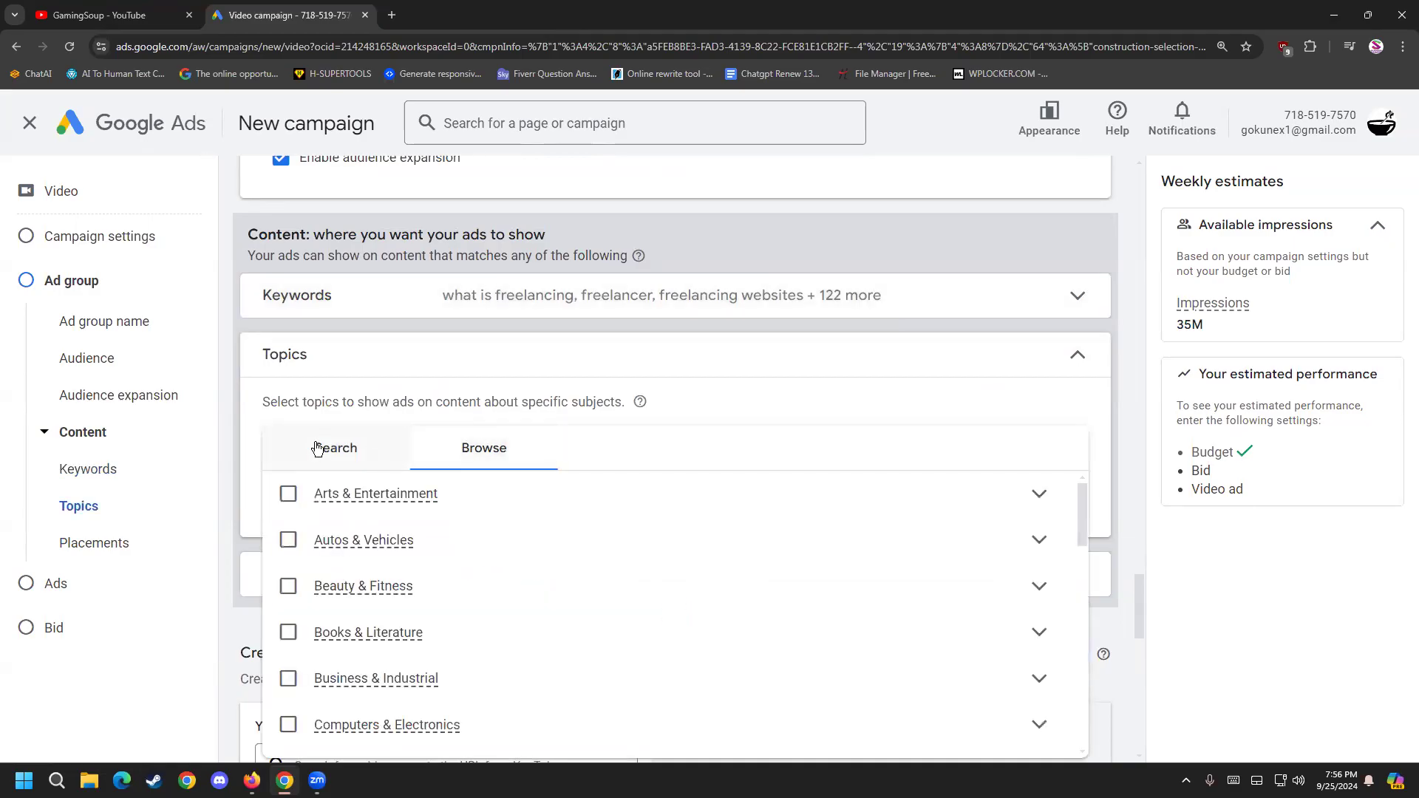
pyautogui.scroll(-1, 384, 450)
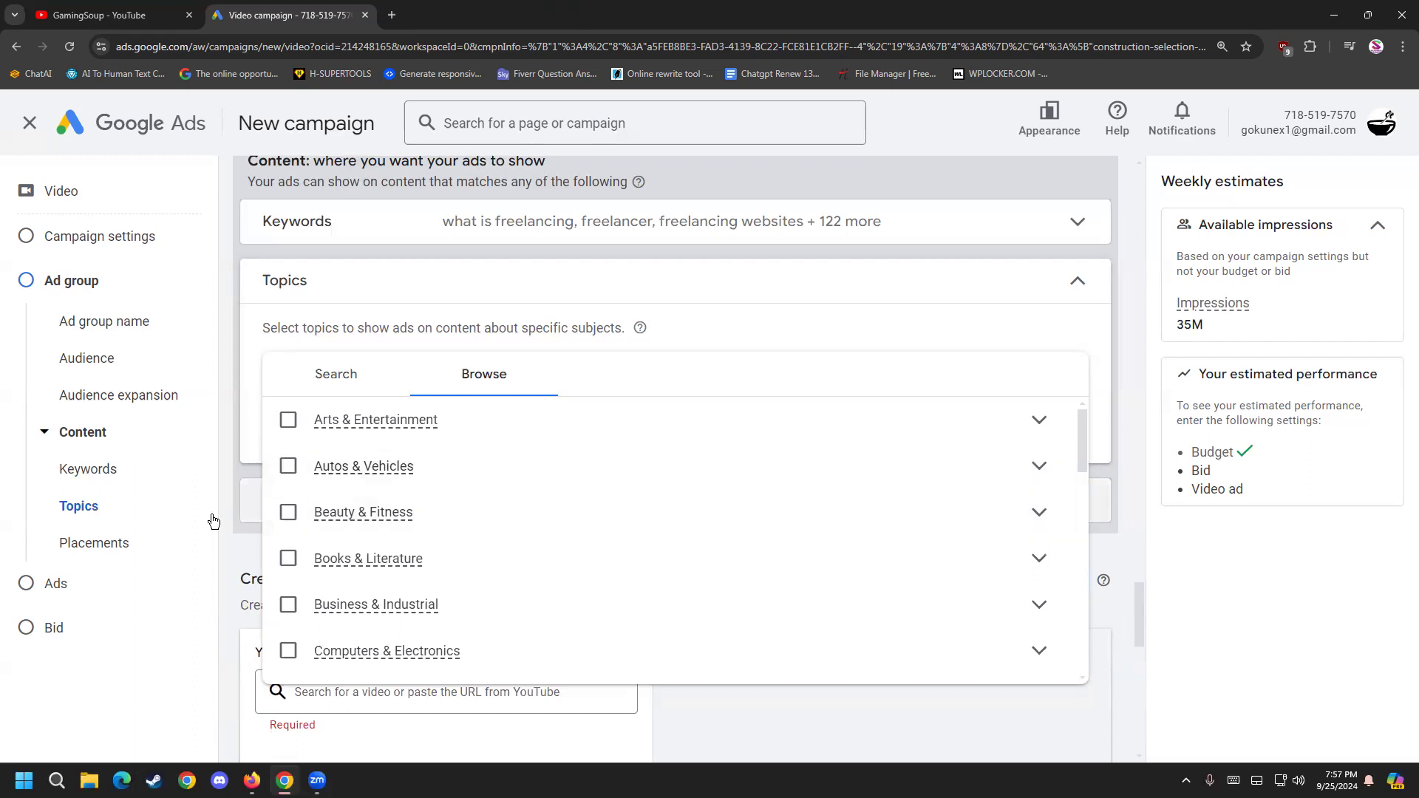
pyautogui.click(289, 518)
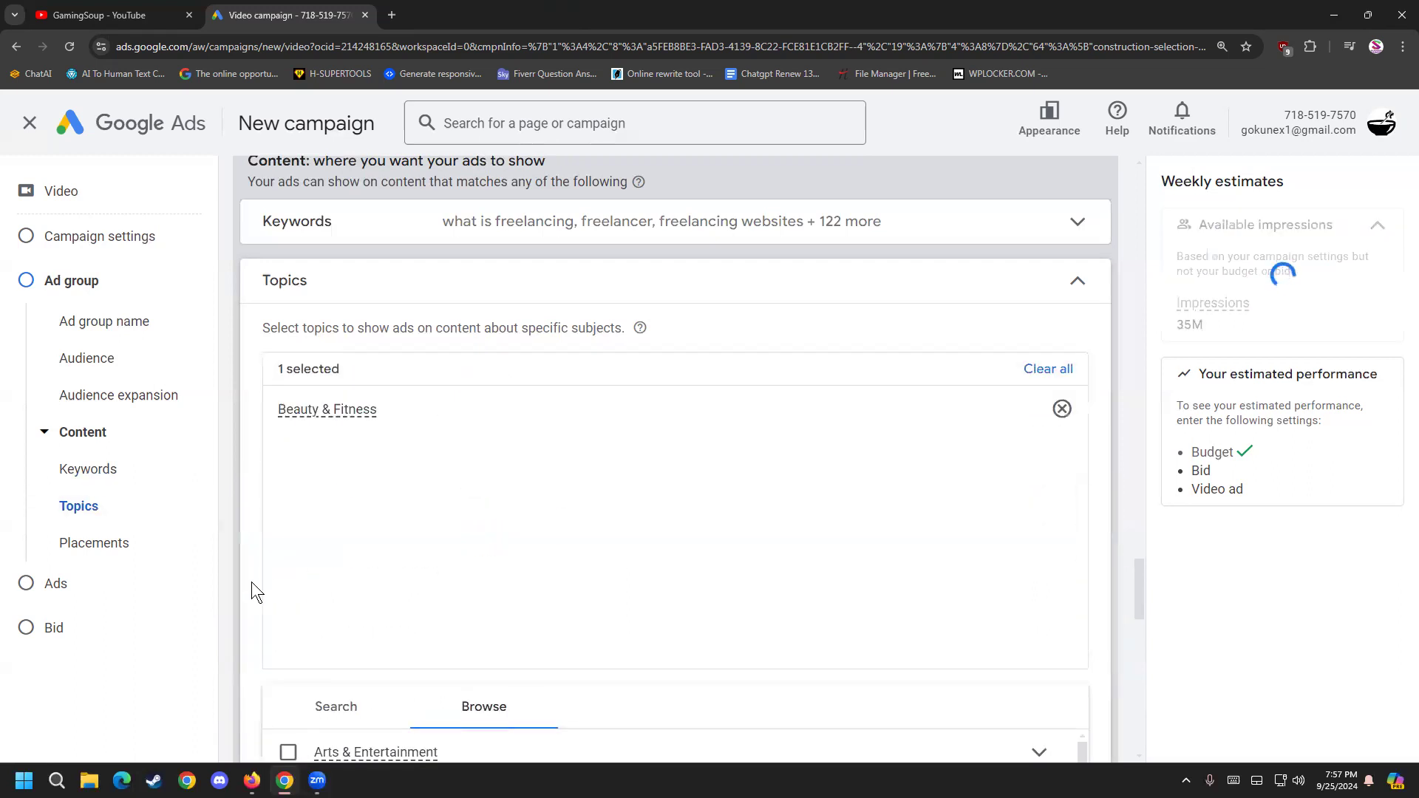
# Step: Add Jobs & Education and Online Communities from the topic categories to the targeted topics
pyautogui.scroll(-1, 254, 580)
pyautogui.scroll(-2, 310, 507)
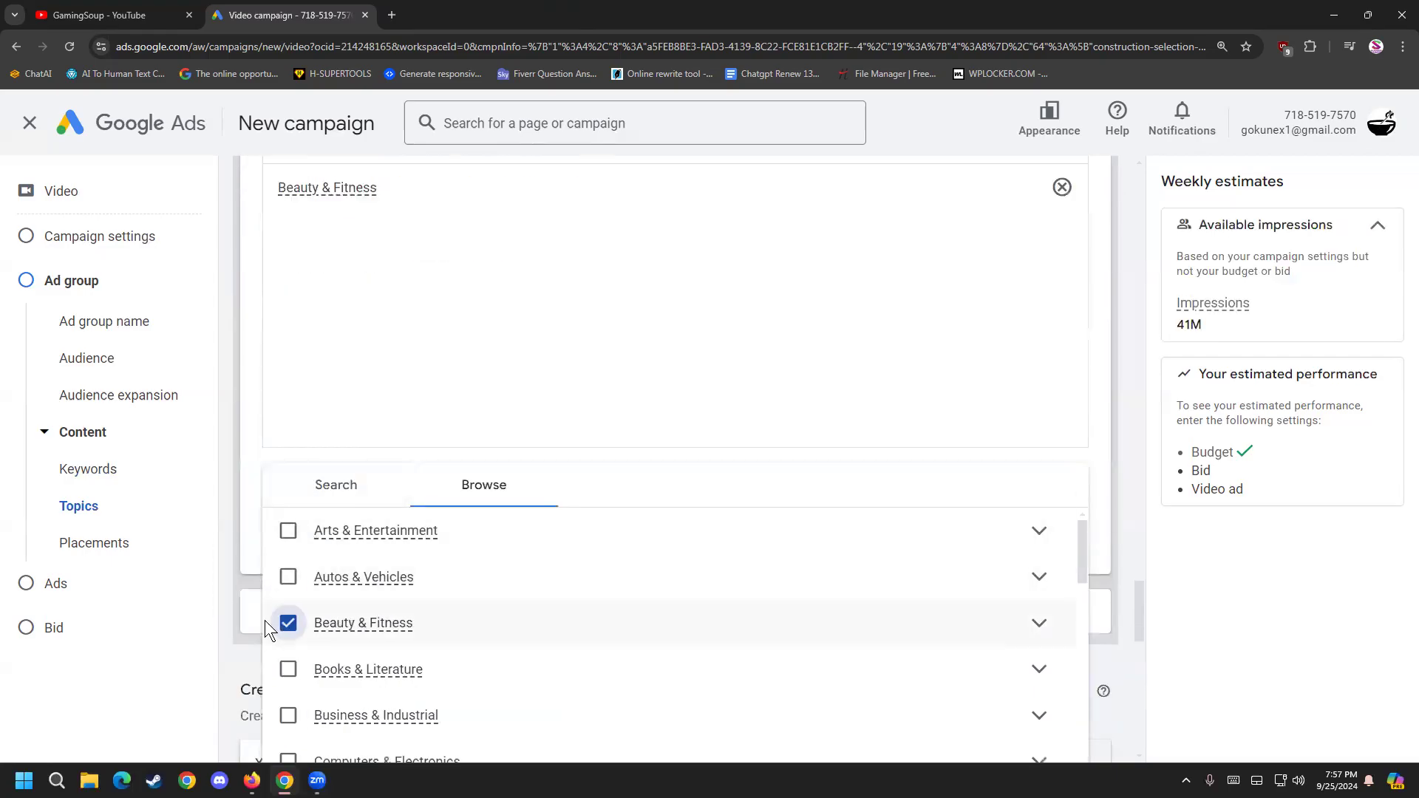
pyautogui.scroll(-2, 267, 618)
pyautogui.scroll(-3, 302, 592)
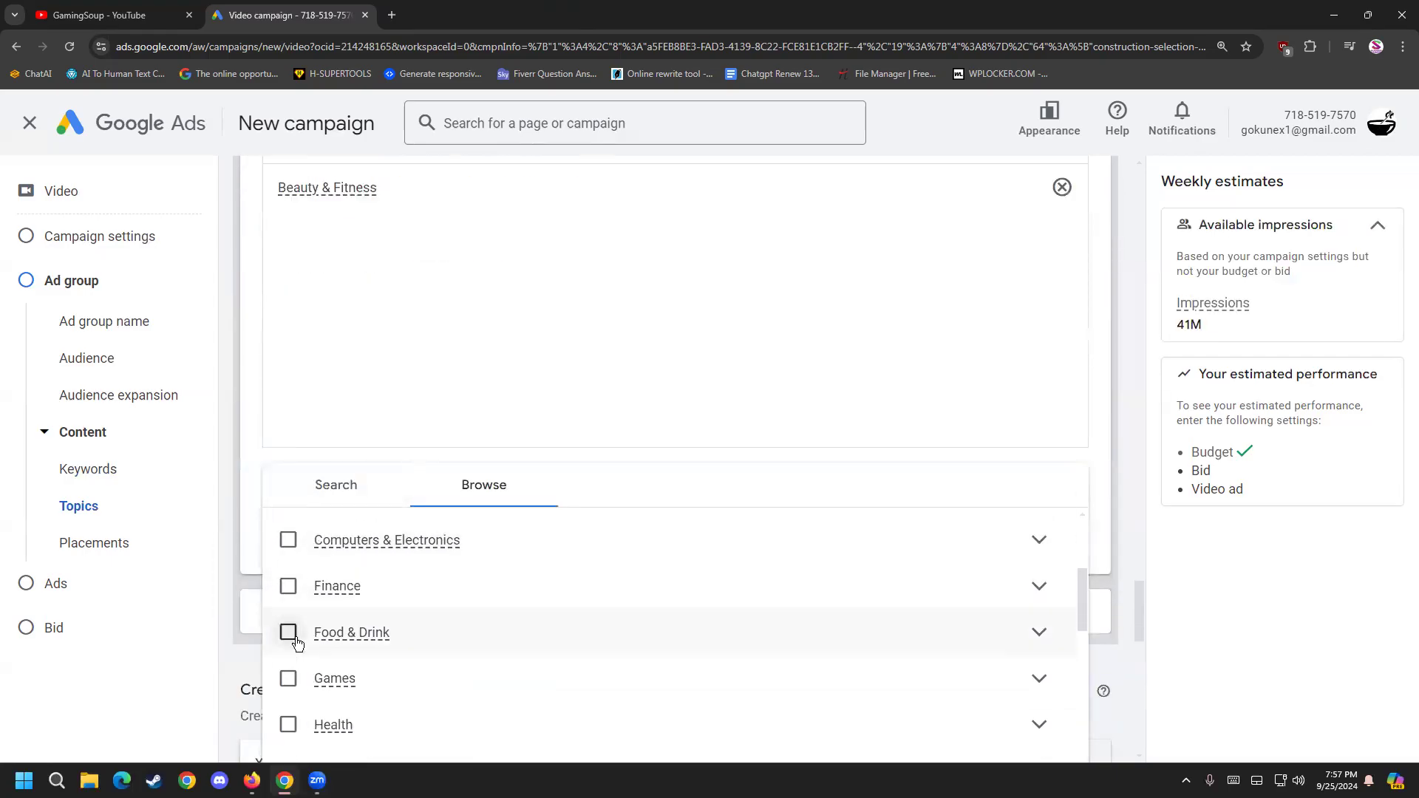
pyautogui.scroll(-8, 298, 597)
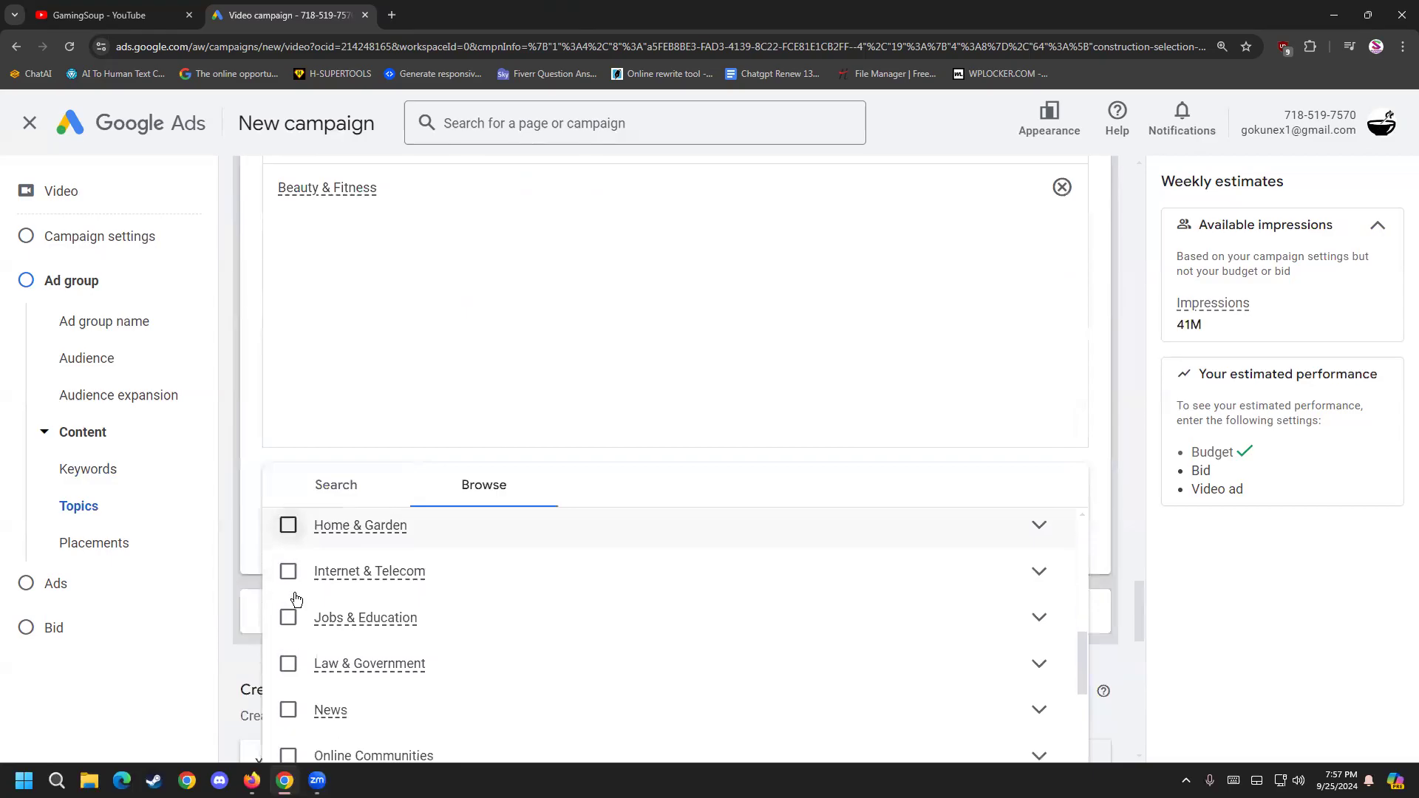
pyautogui.scroll(2, 296, 624)
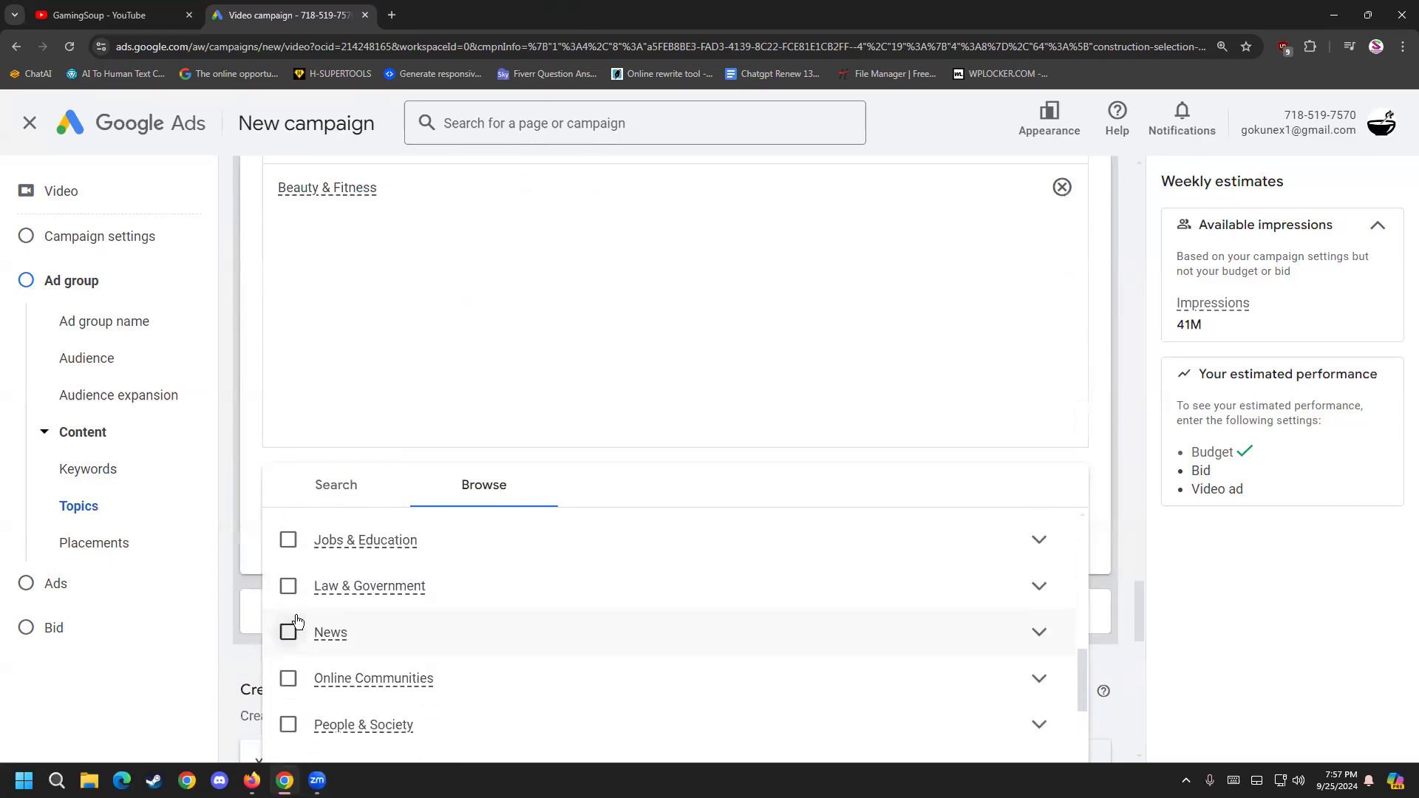
pyautogui.click(285, 543)
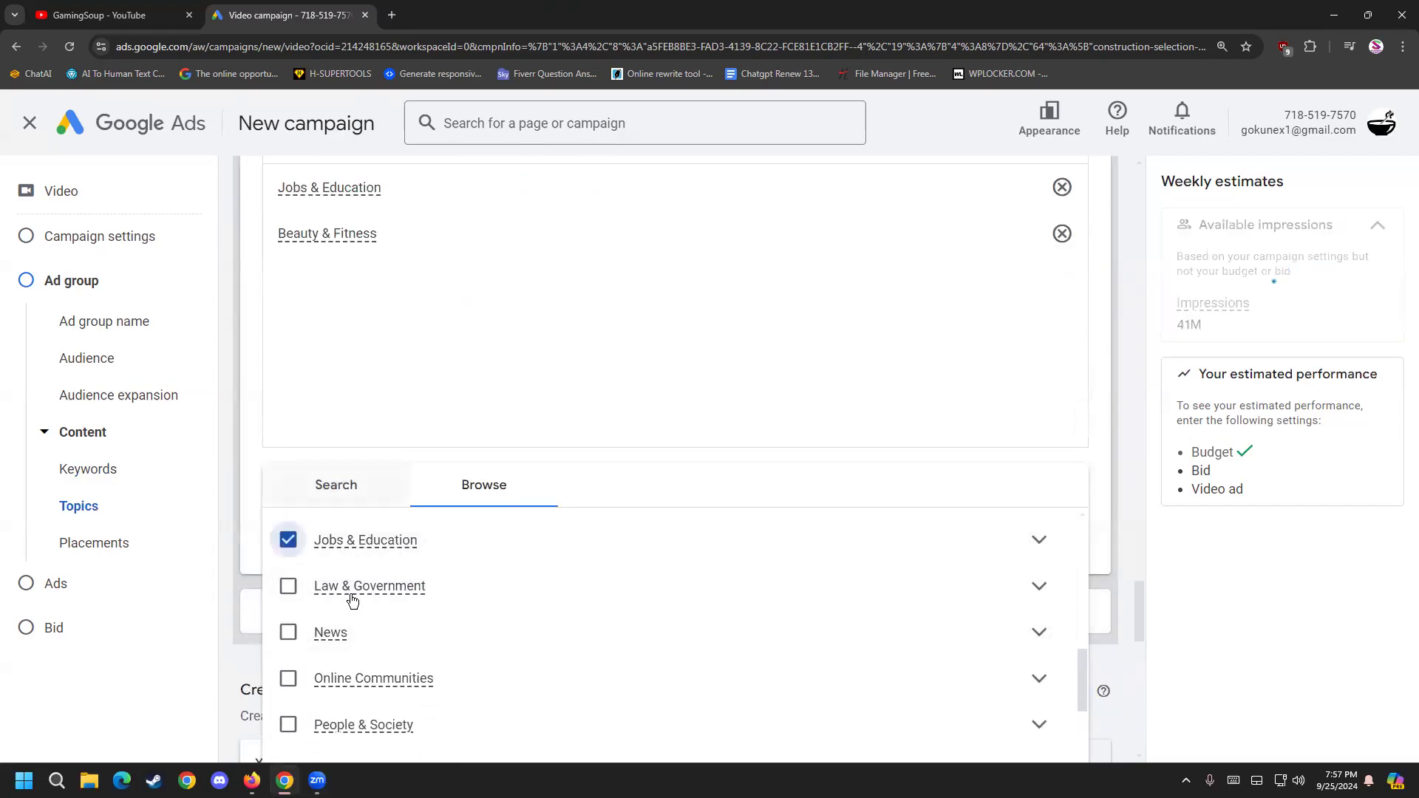
pyautogui.scroll(-1, 296, 658)
pyautogui.click(289, 606)
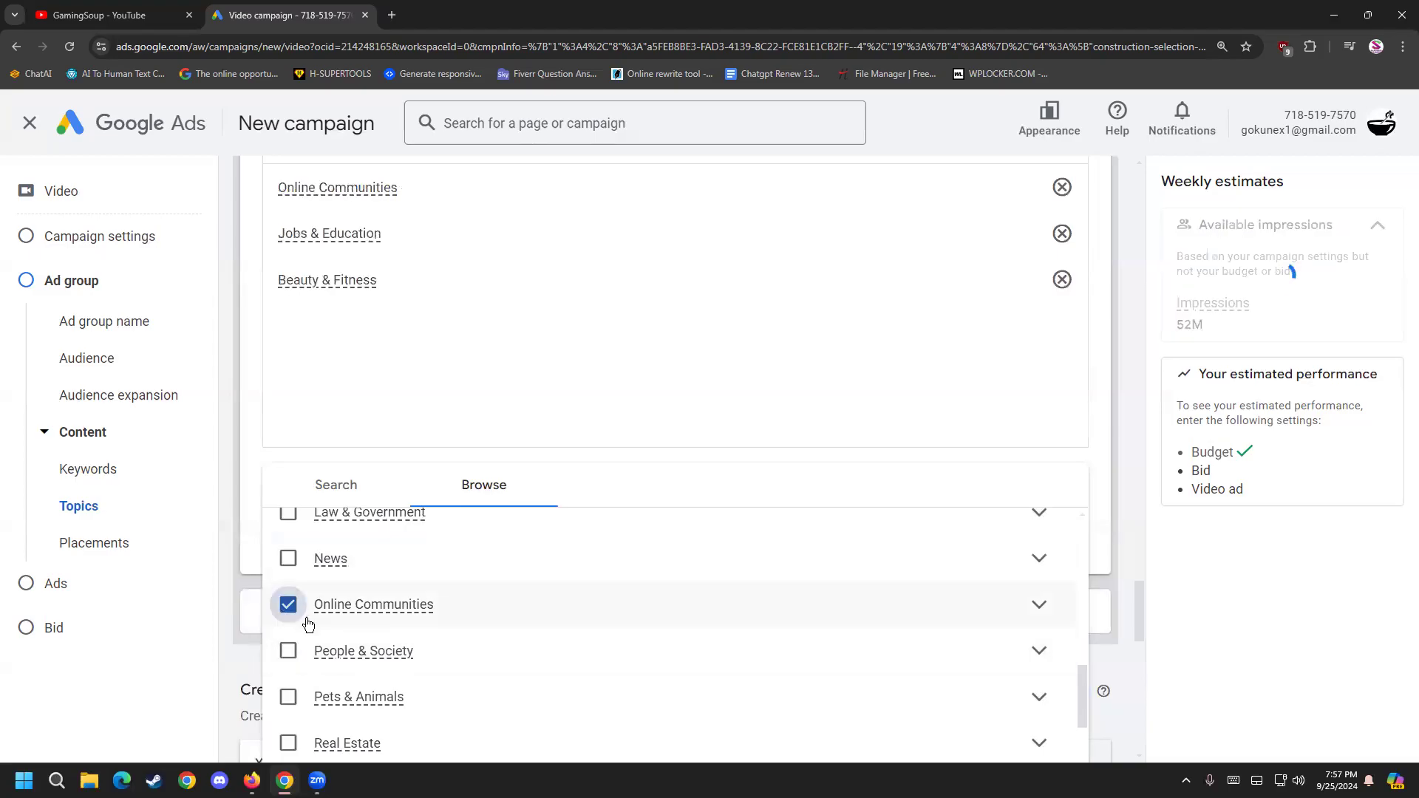
# Step: Add the Real Estate and Internet & Telecom categories to the targeted topics
pyautogui.scroll(-3, 288, 636)
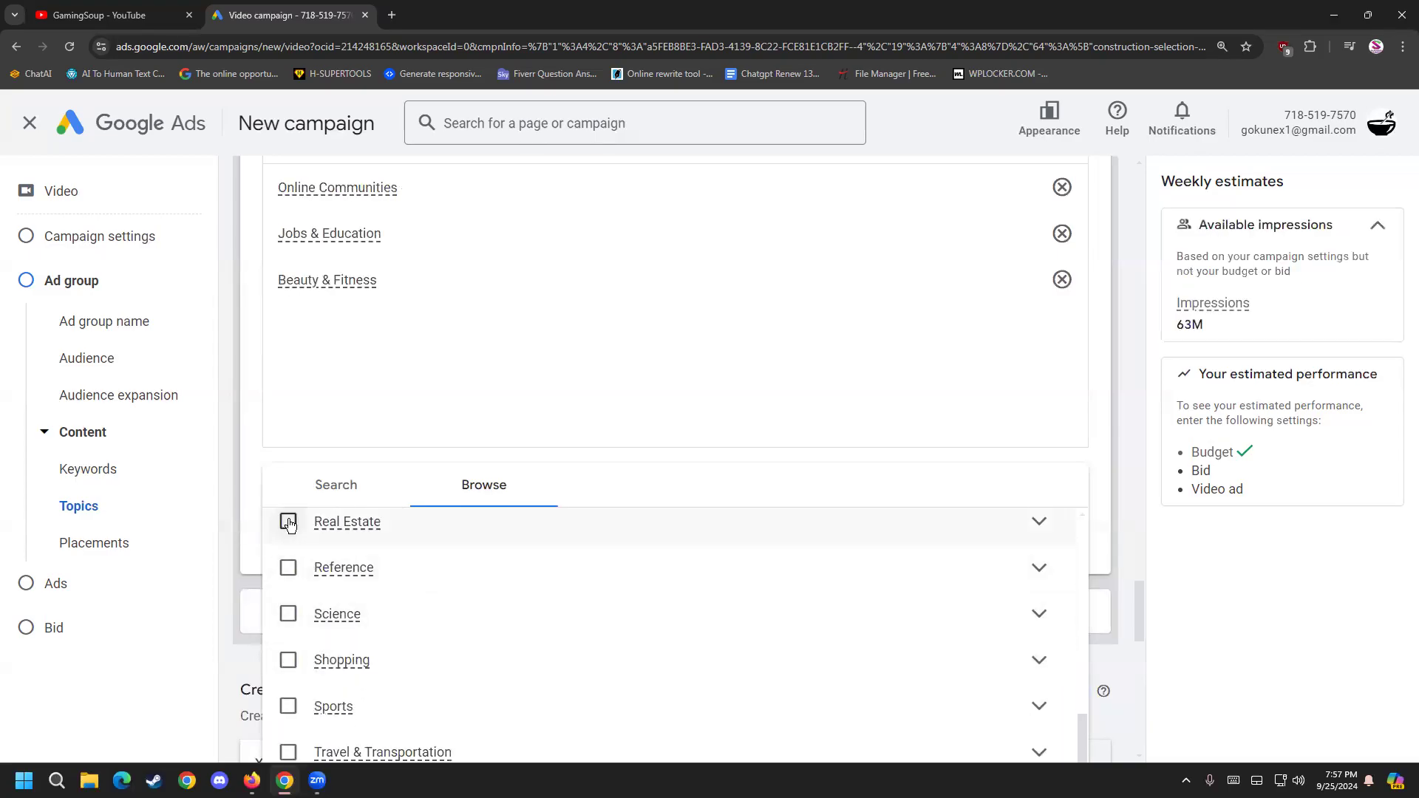
pyautogui.click(288, 524)
pyautogui.scroll(-3, 287, 640)
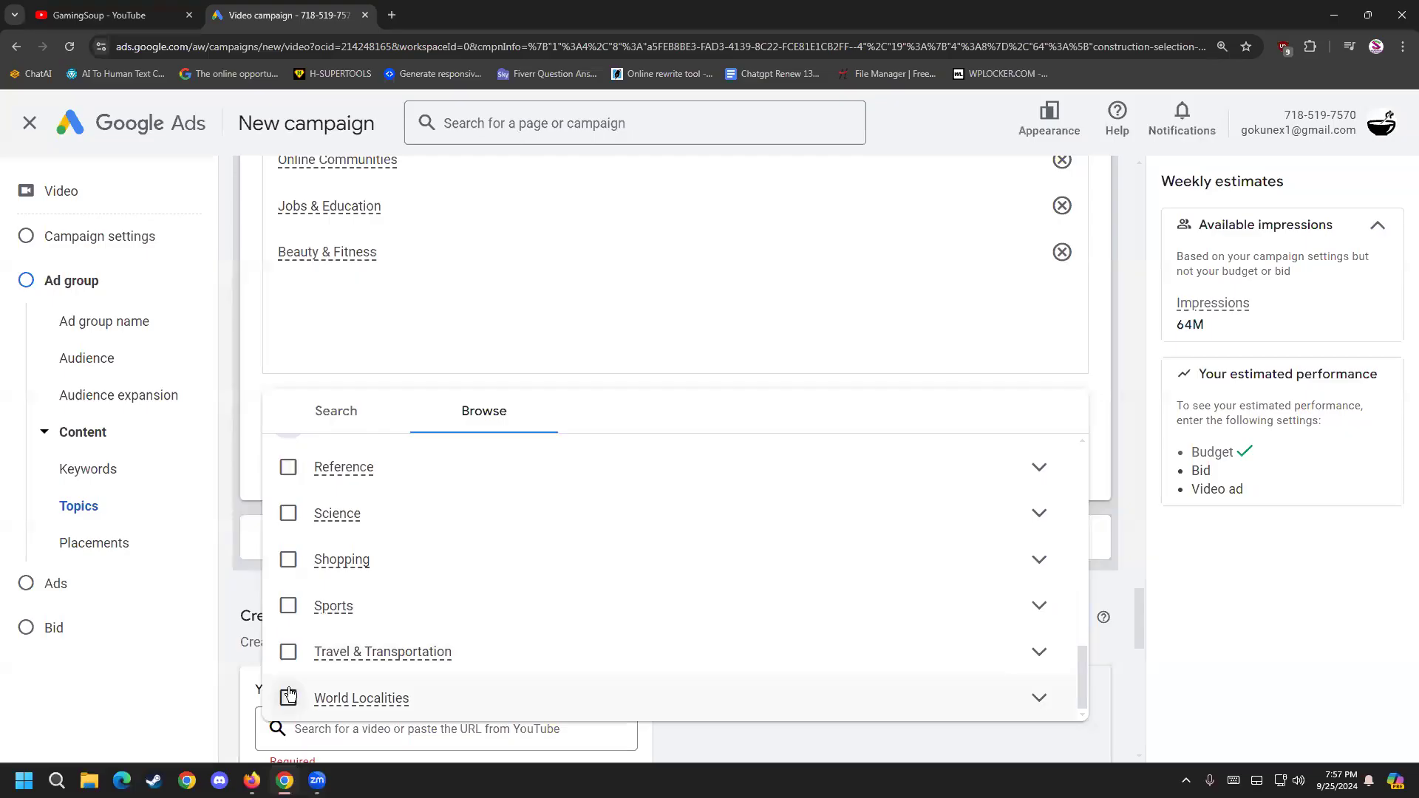
pyautogui.scroll(3, 289, 693)
pyautogui.scroll(2, 290, 688)
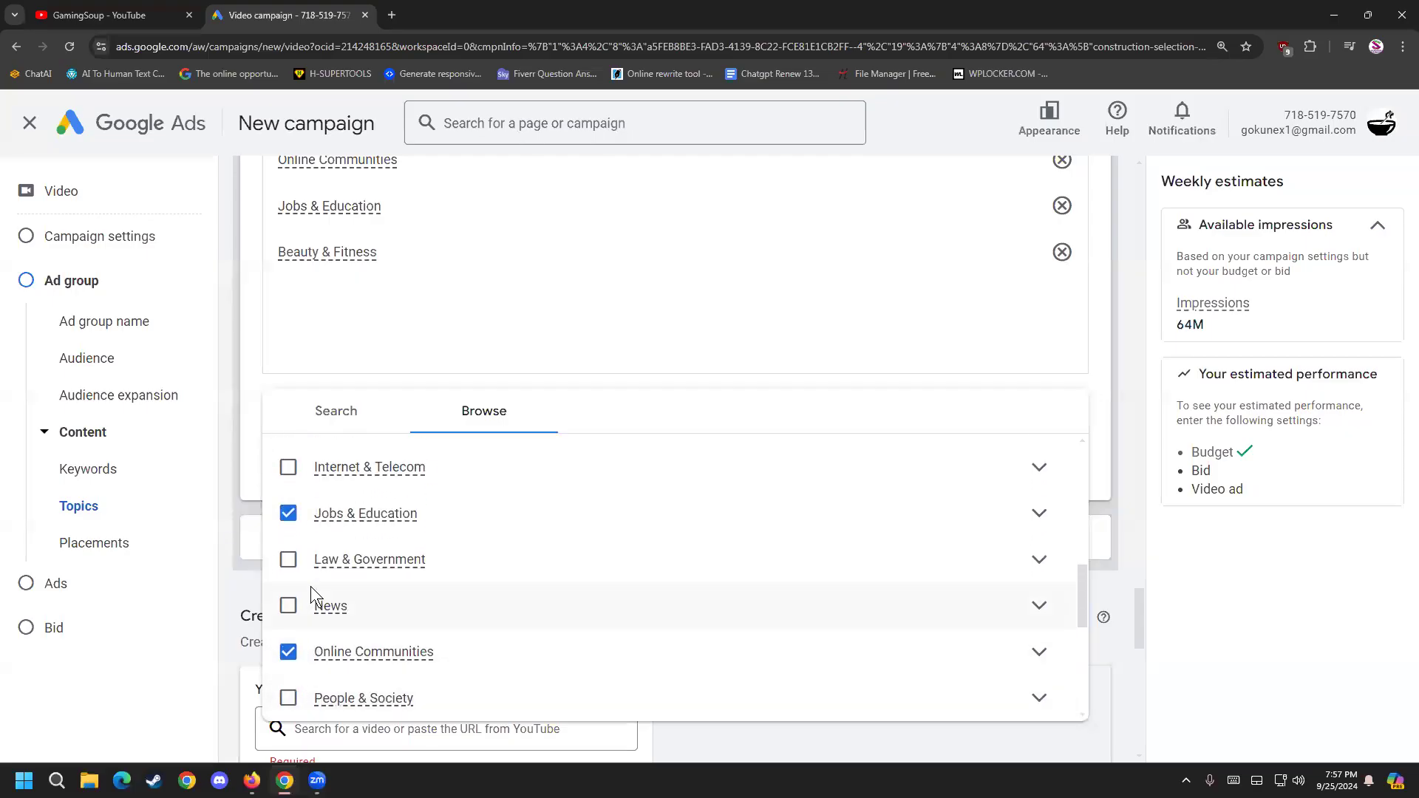
pyautogui.click(302, 470)
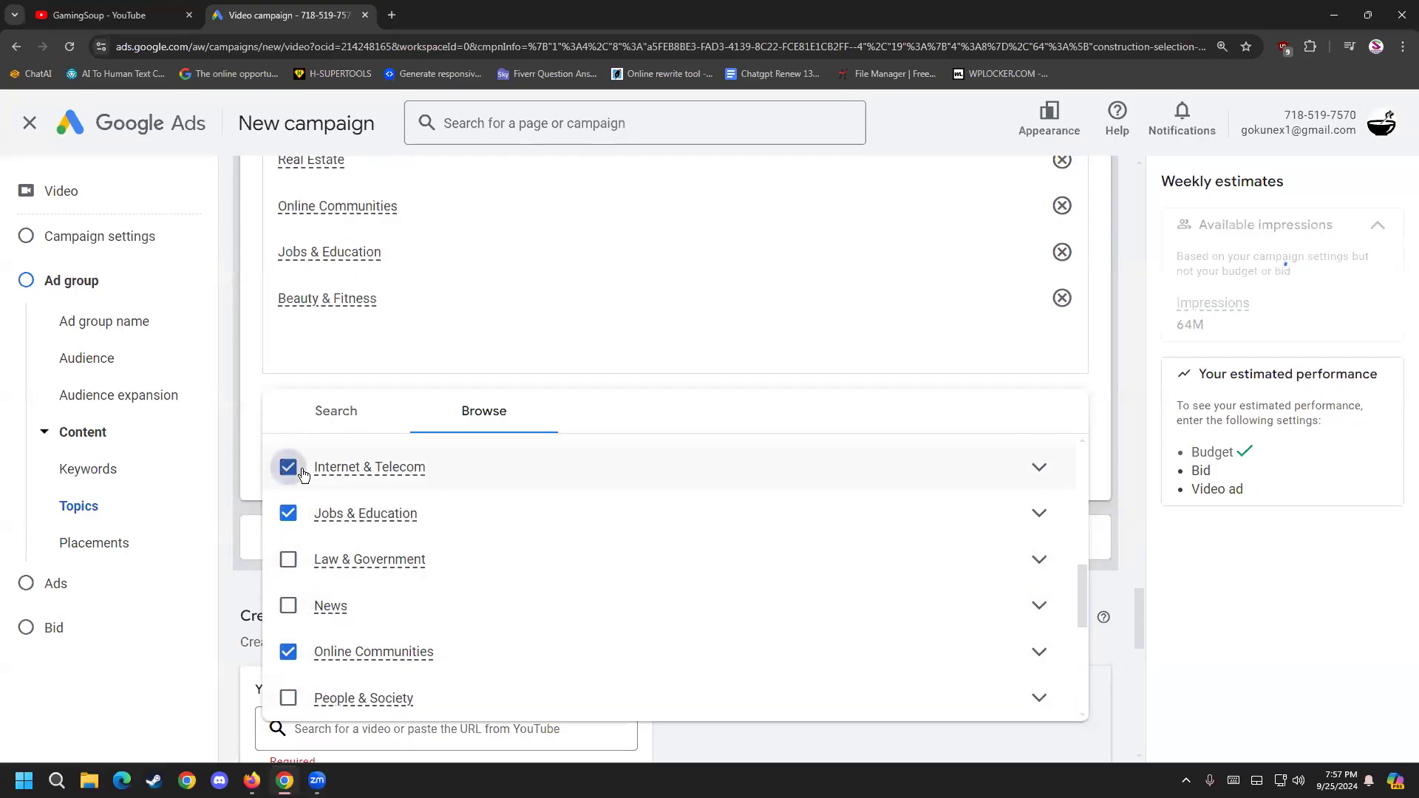
# Step: Look through the remaining topic categories and review the list of selected topics
pyautogui.scroll(-3, 294, 603)
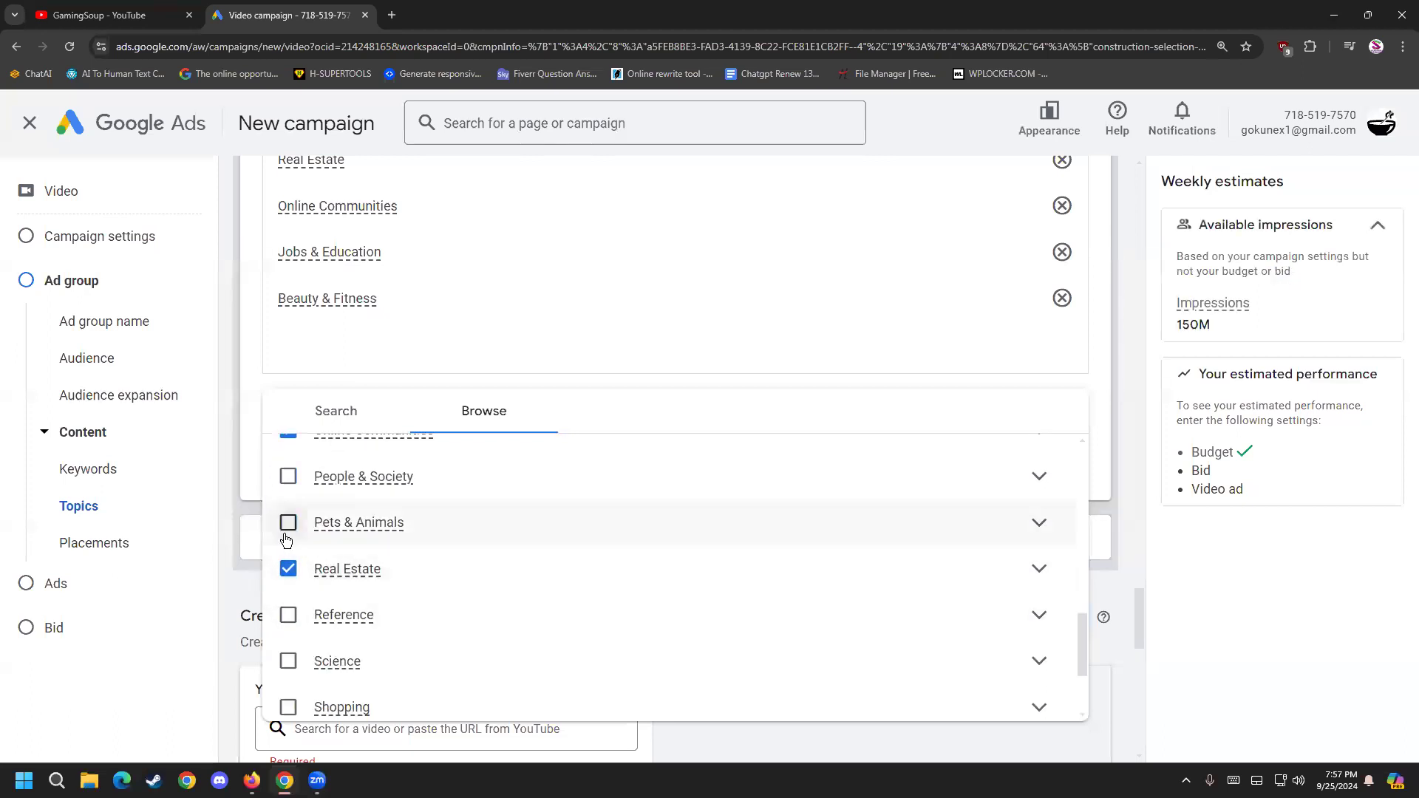
pyautogui.scroll(-1, 289, 548)
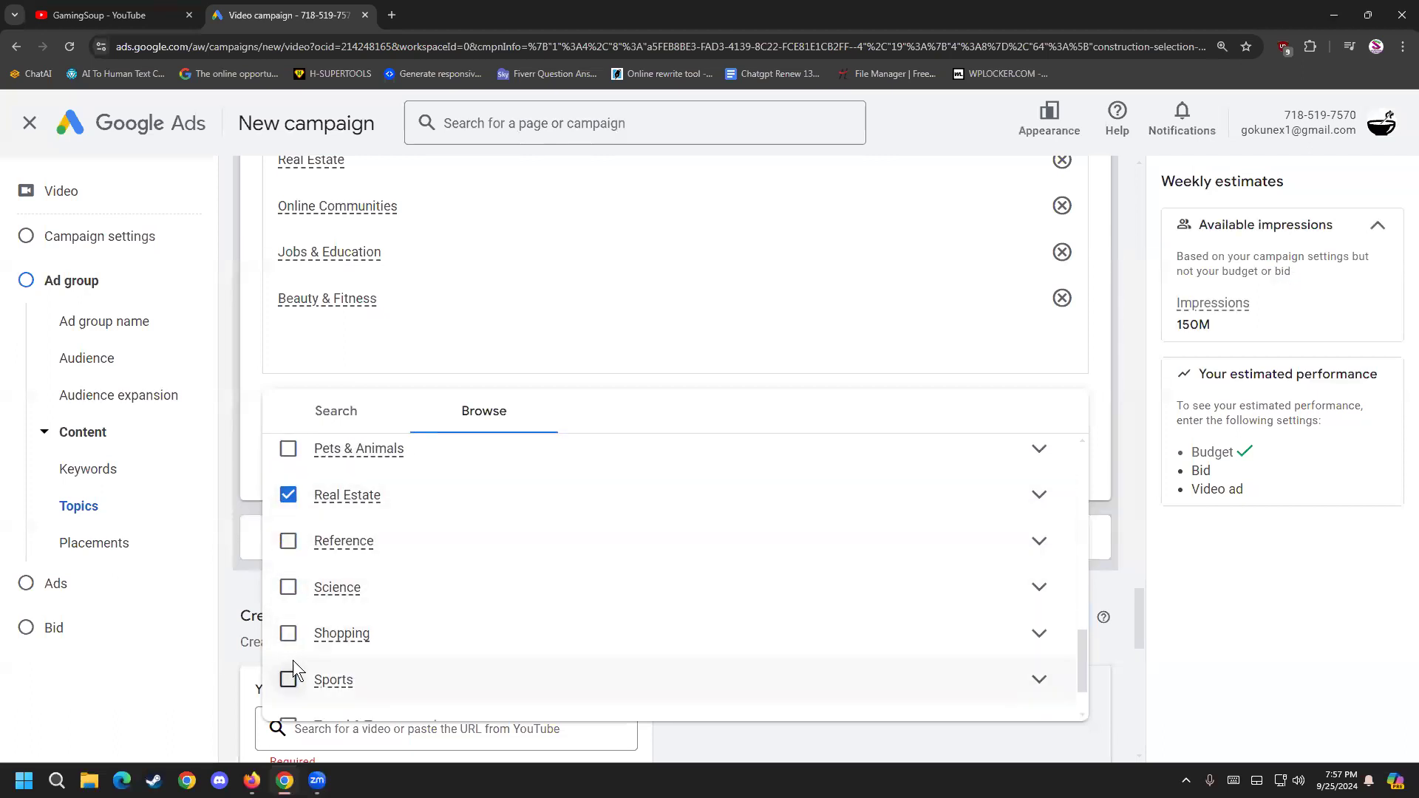
pyautogui.scroll(-1, 293, 660)
pyautogui.scroll(-1, 293, 659)
pyautogui.scroll(3, 286, 577)
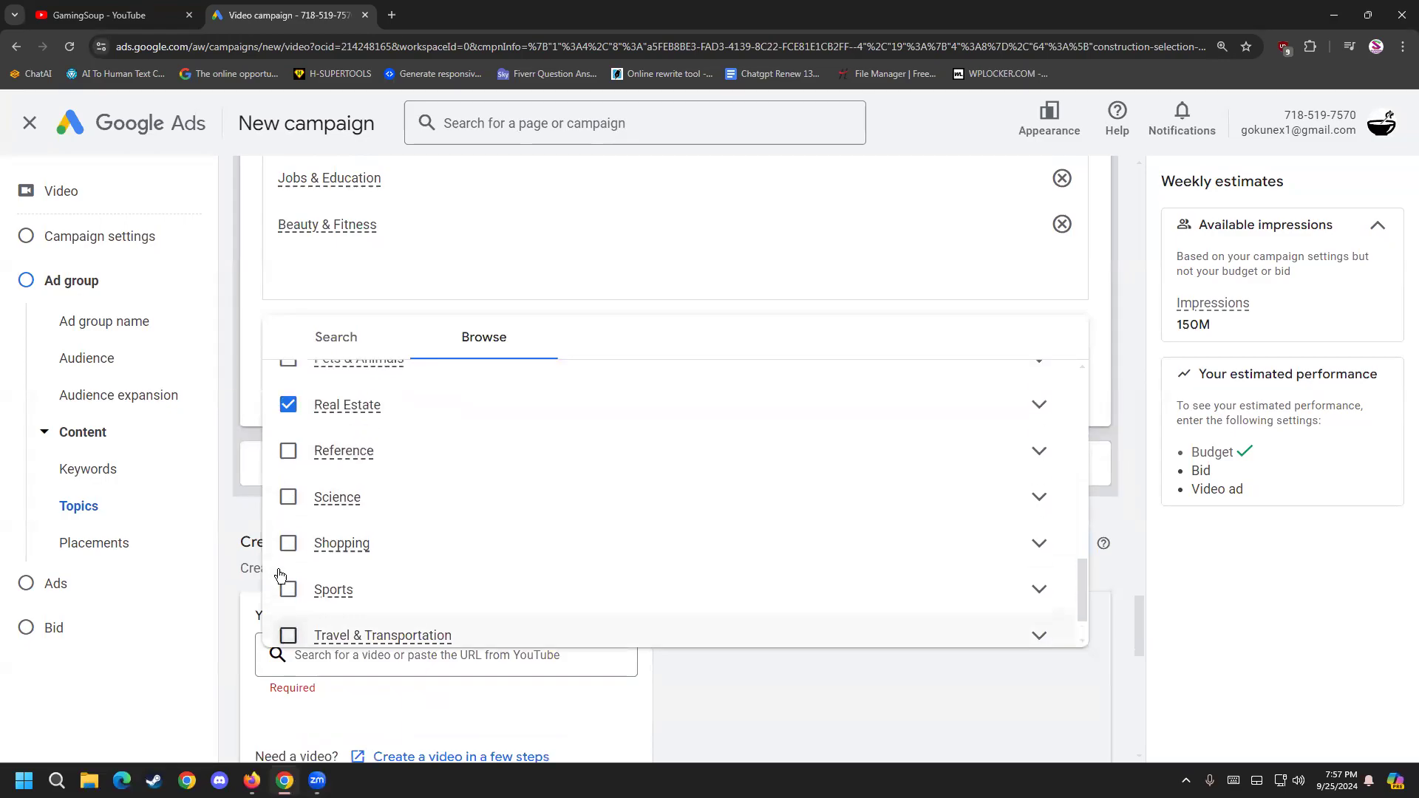
pyautogui.scroll(9, 281, 573)
pyautogui.scroll(3, 212, 522)
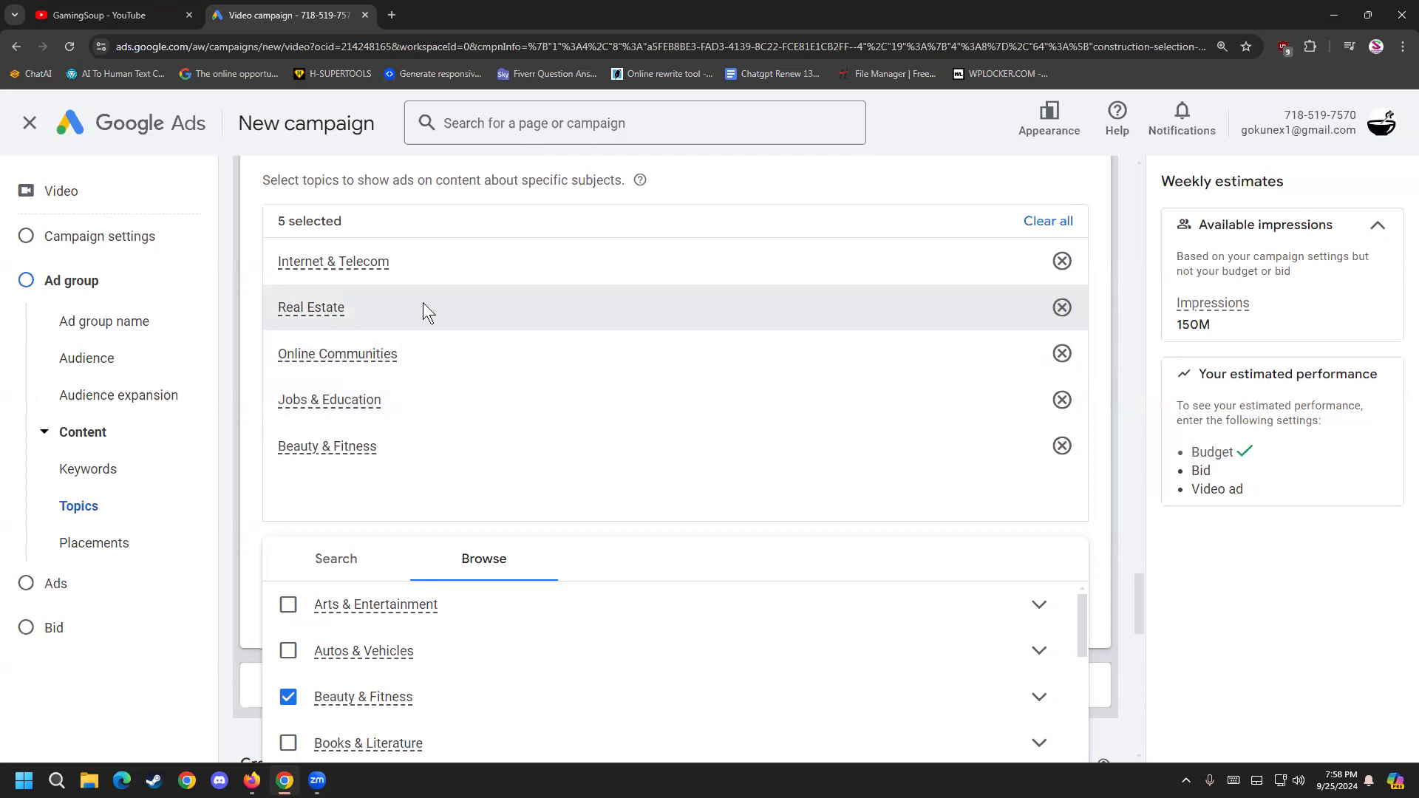
# Step: Search the topics for "social media marketing" and select Social Media Marketing
pyautogui.click(396, 555)
pyautogui.scroll(-2, 1050, 569)
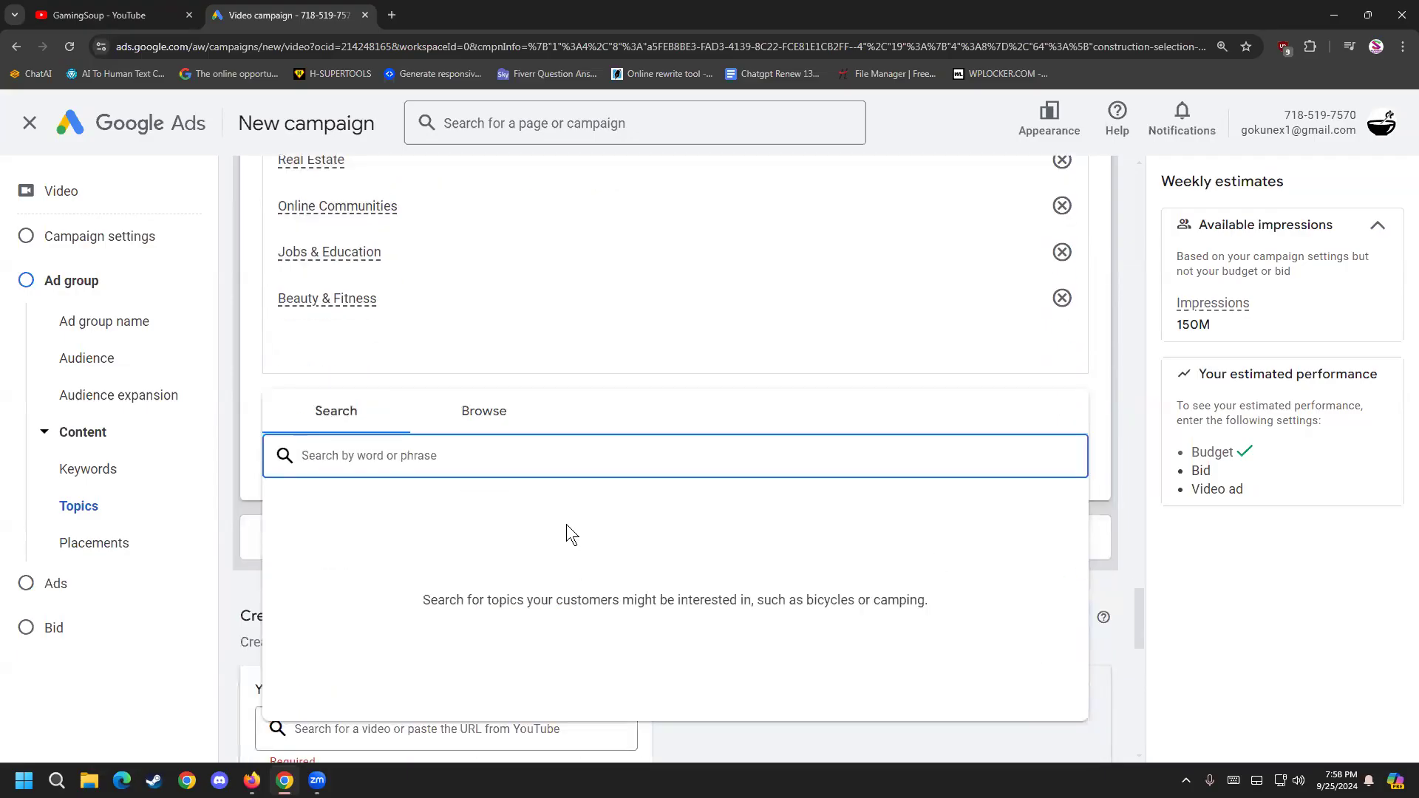
pyautogui.write('so')
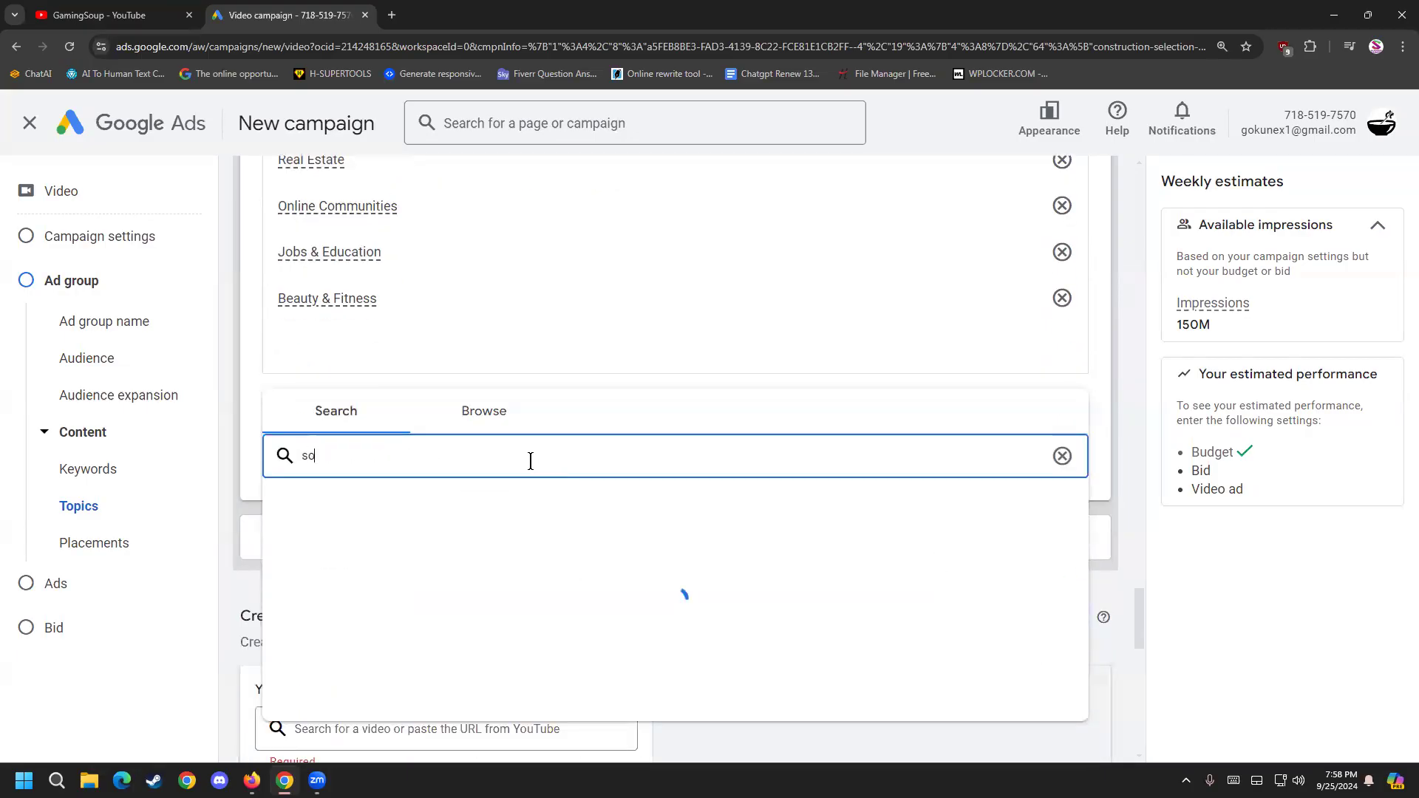
pyautogui.write('cial m')
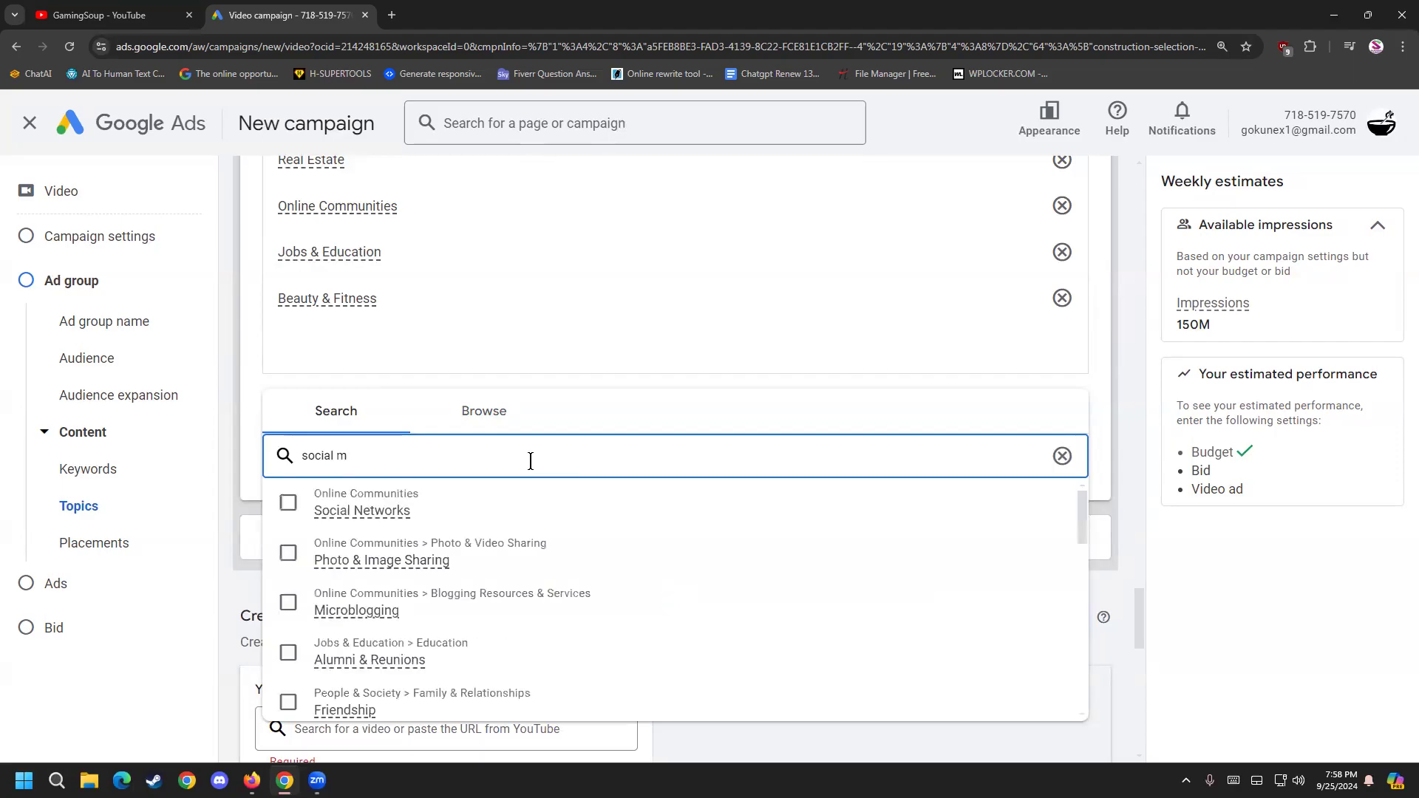
pyautogui.write('edia marketing')
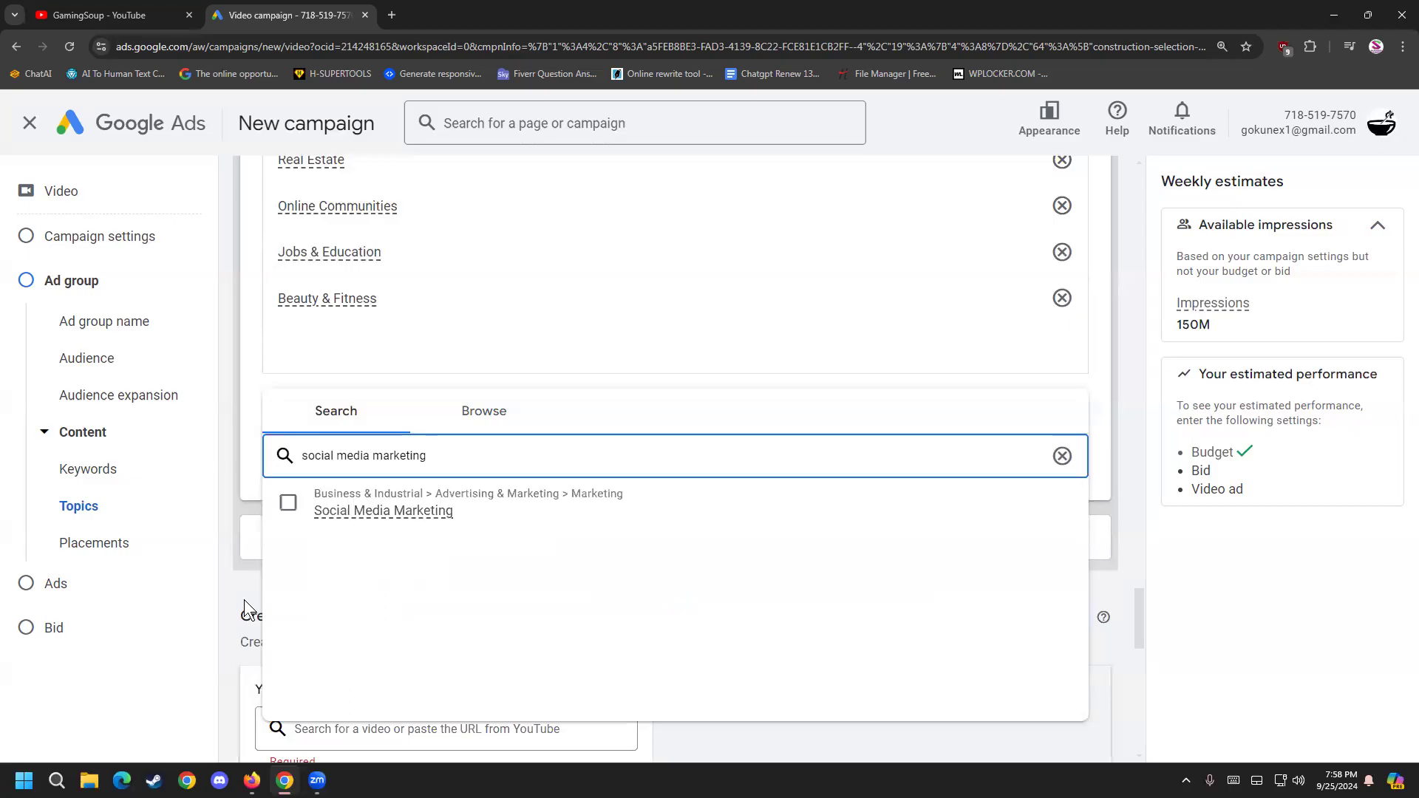
pyautogui.click(287, 505)
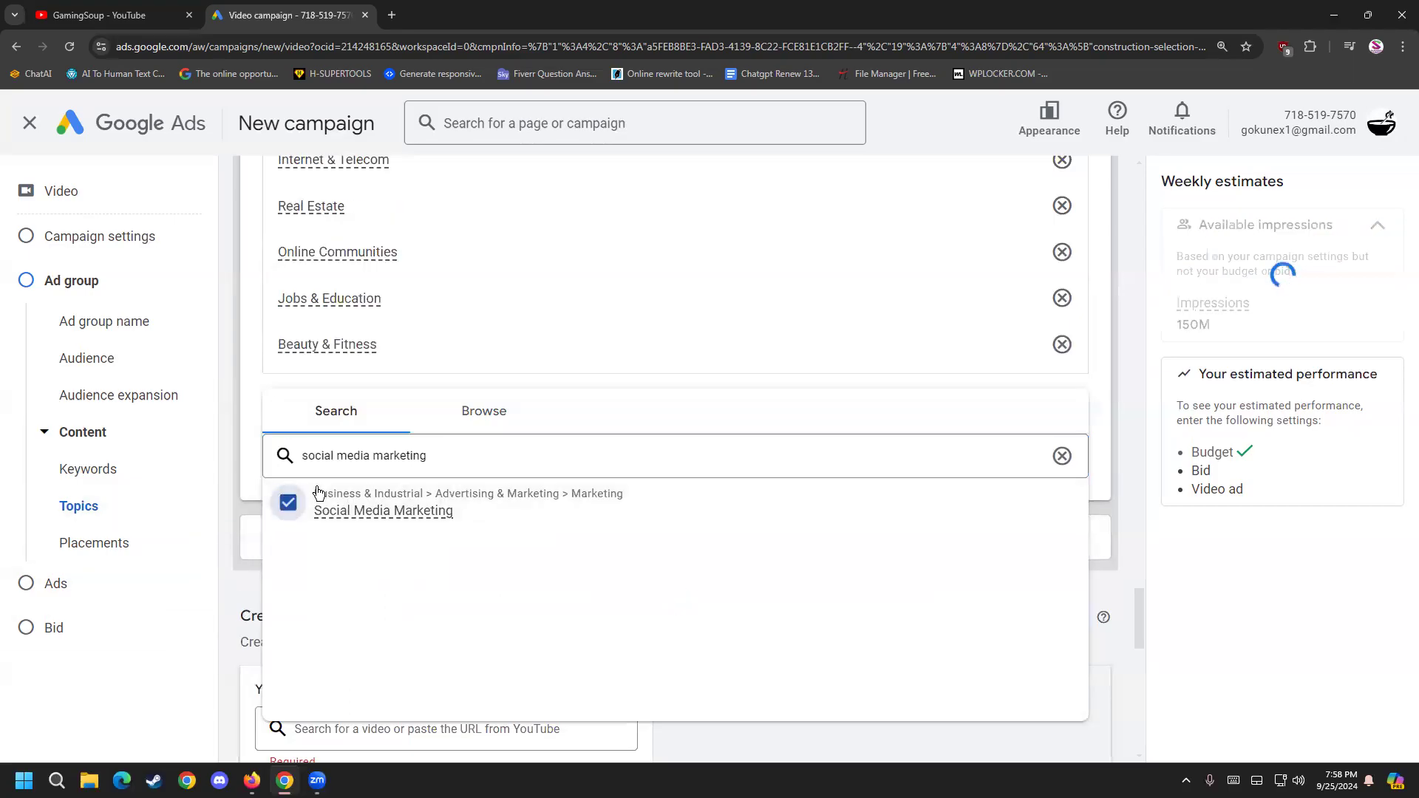
# Step: Search the topics for "digital marketing" and select Search Engine Optimization & Marketing and Marketing
pyautogui.moveTo(469, 453); pyautogui.dragTo(18, 457)
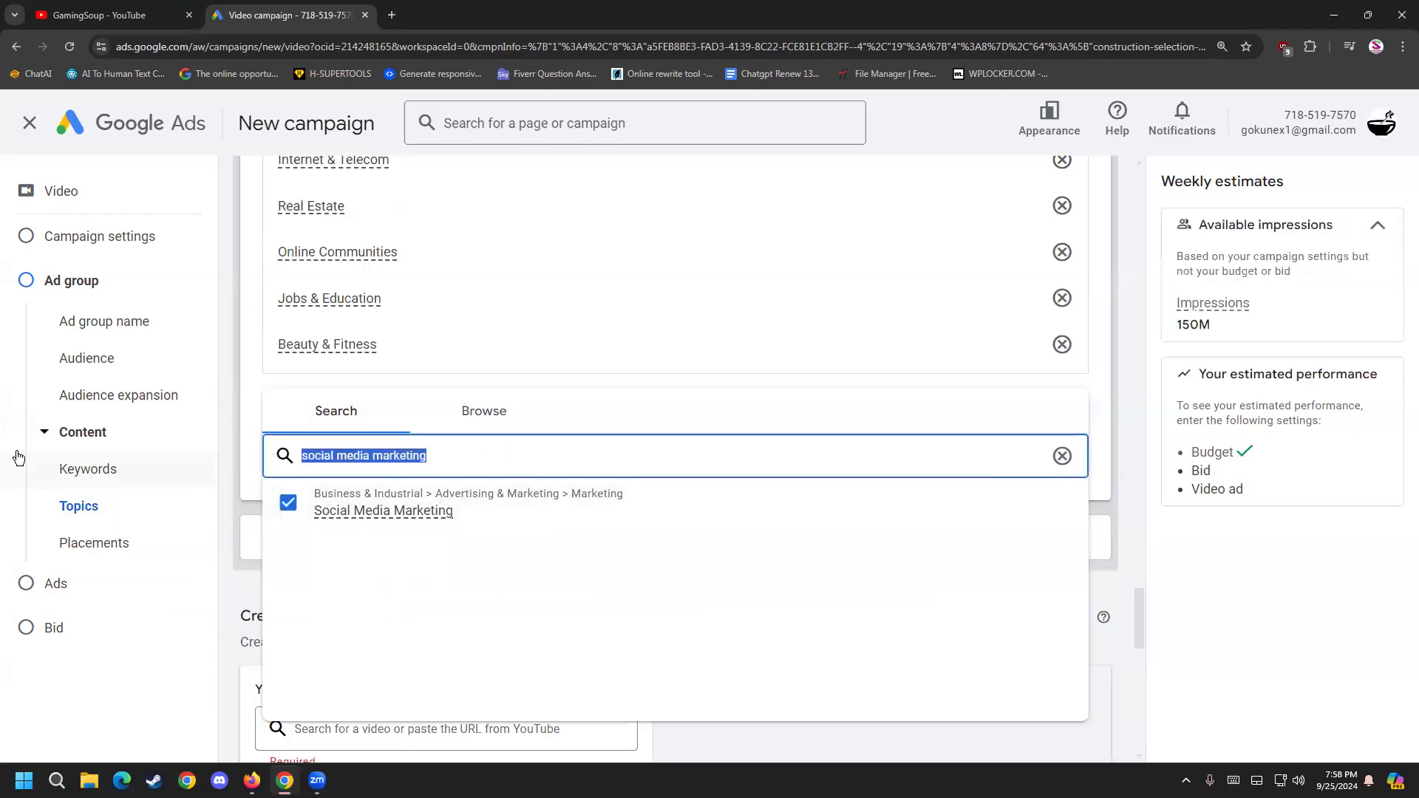
pyautogui.write('digital ma')
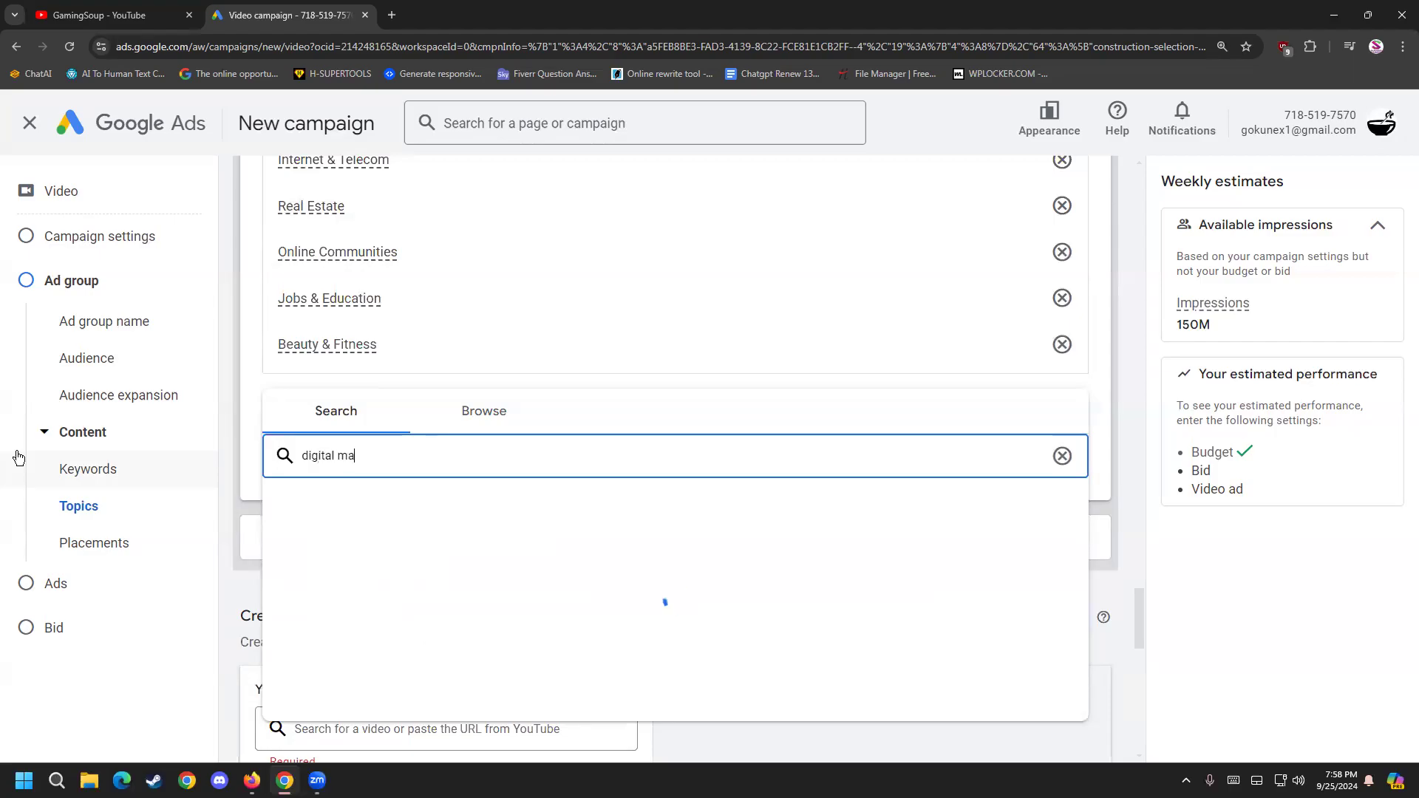
pyautogui.write('rketing')
pyautogui.scroll(-3, 291, 602)
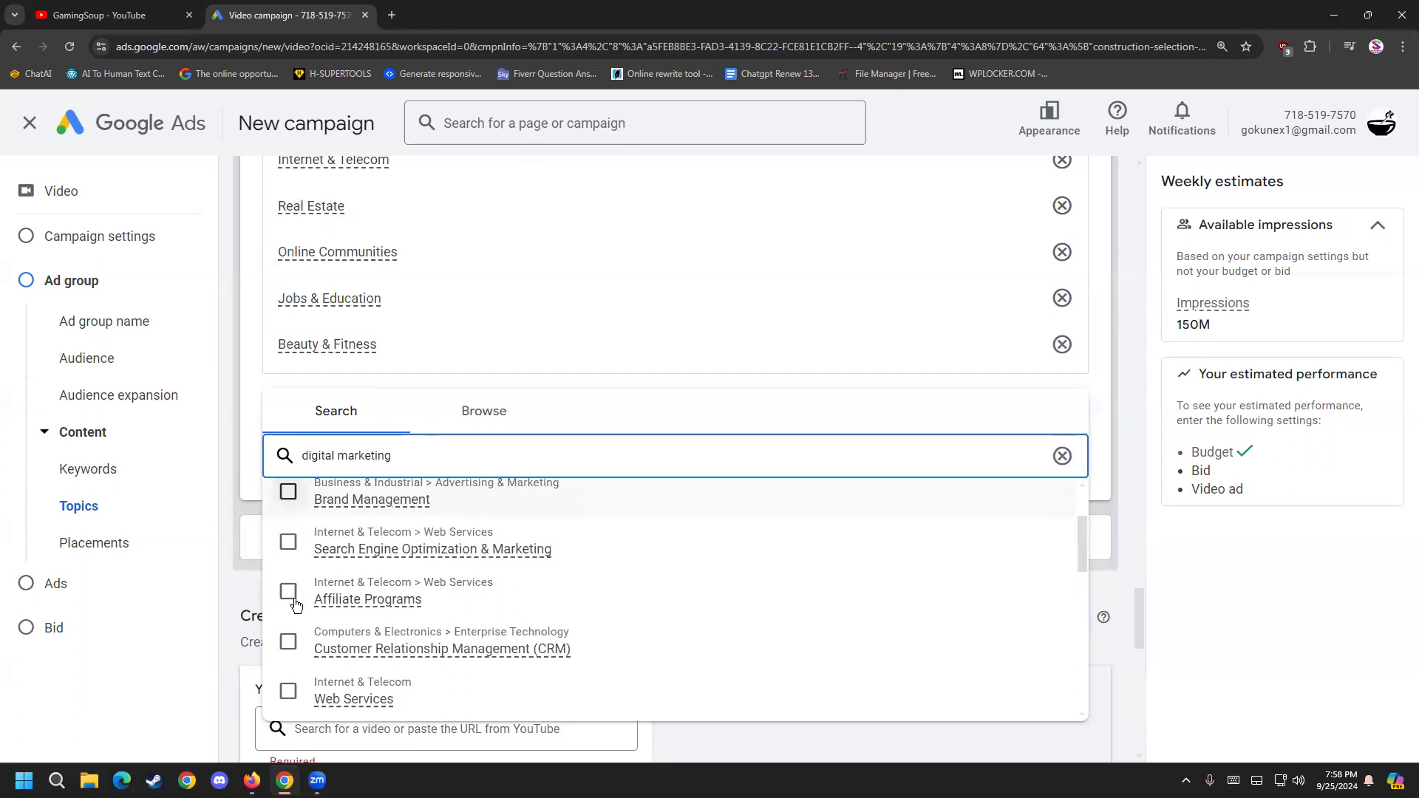
pyautogui.scroll(1, 293, 599)
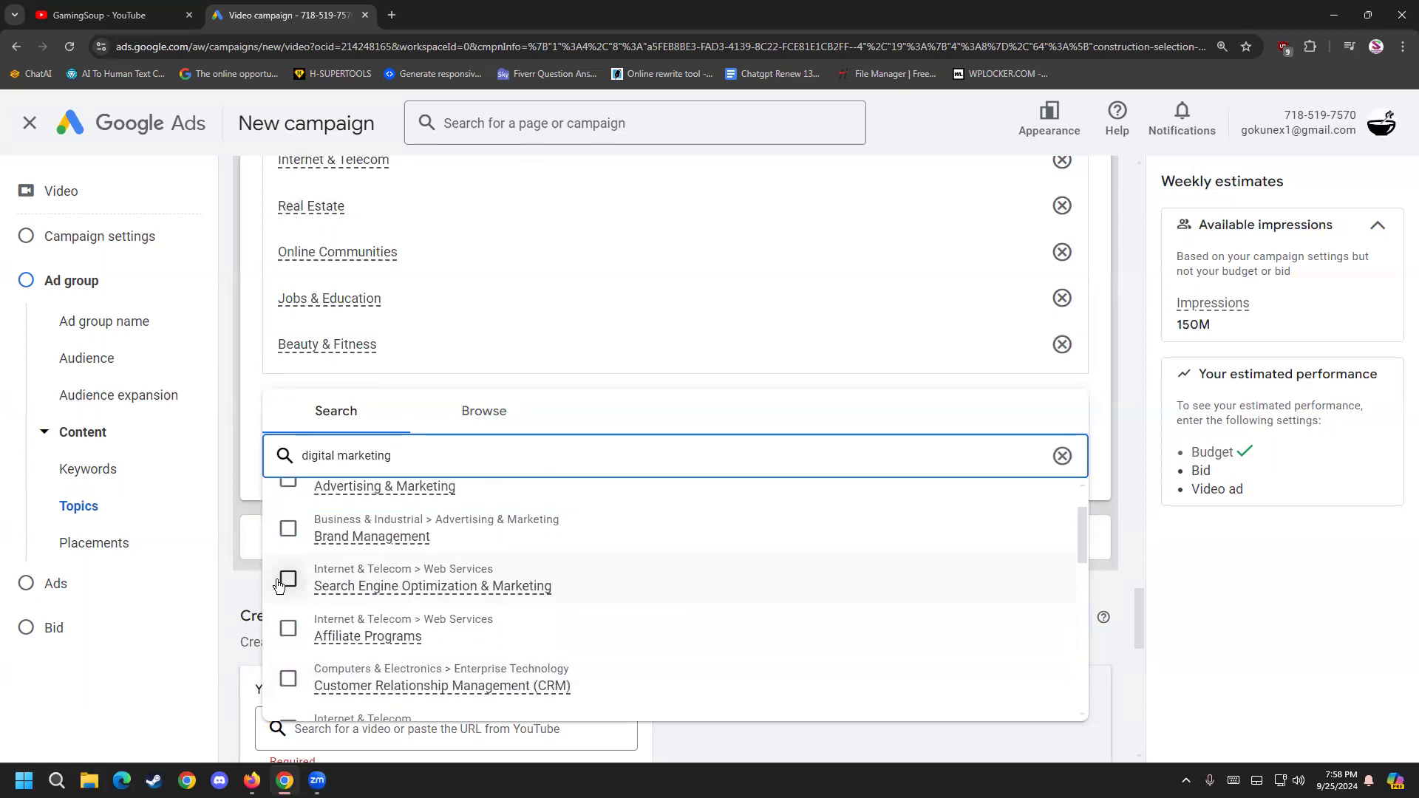
pyautogui.click(287, 579)
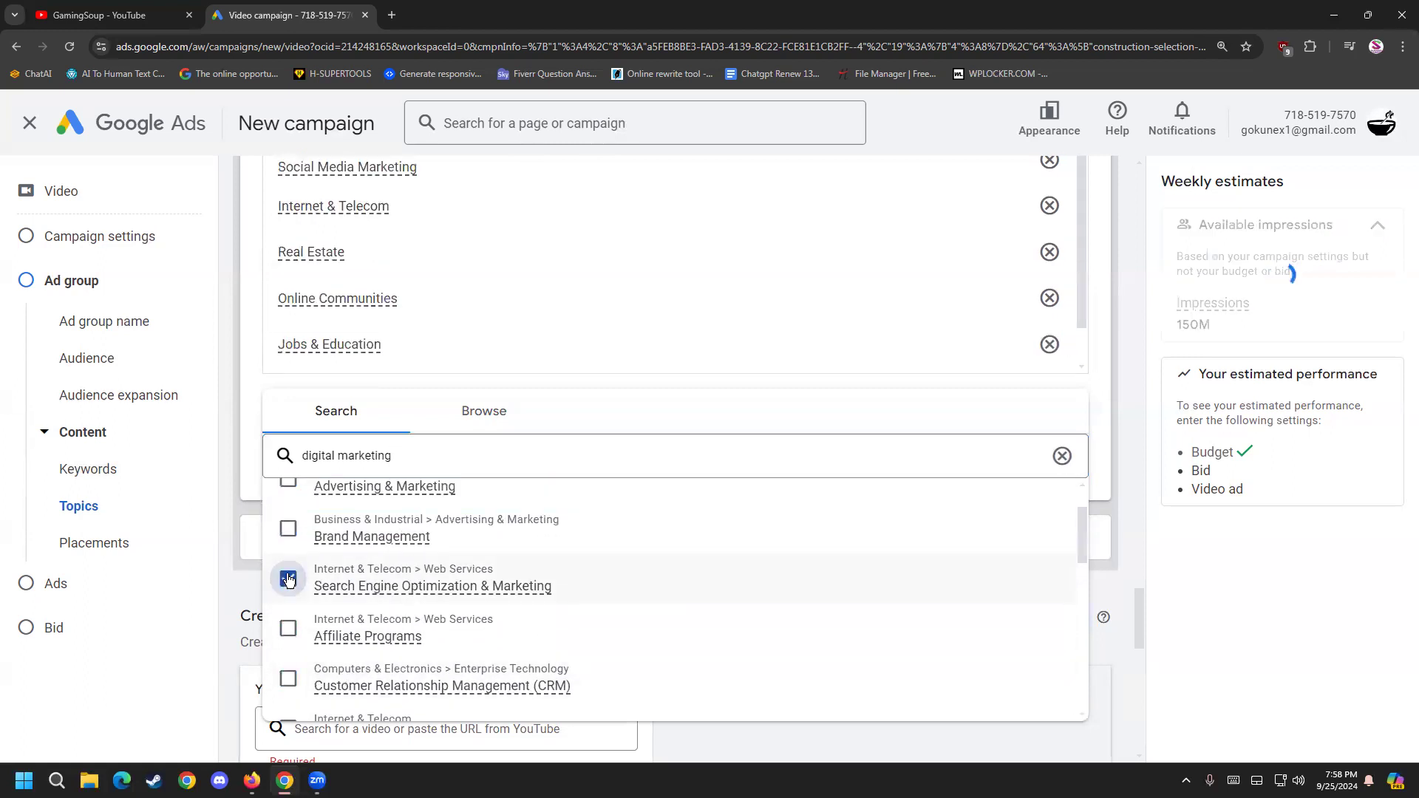
pyautogui.scroll(1, 291, 567)
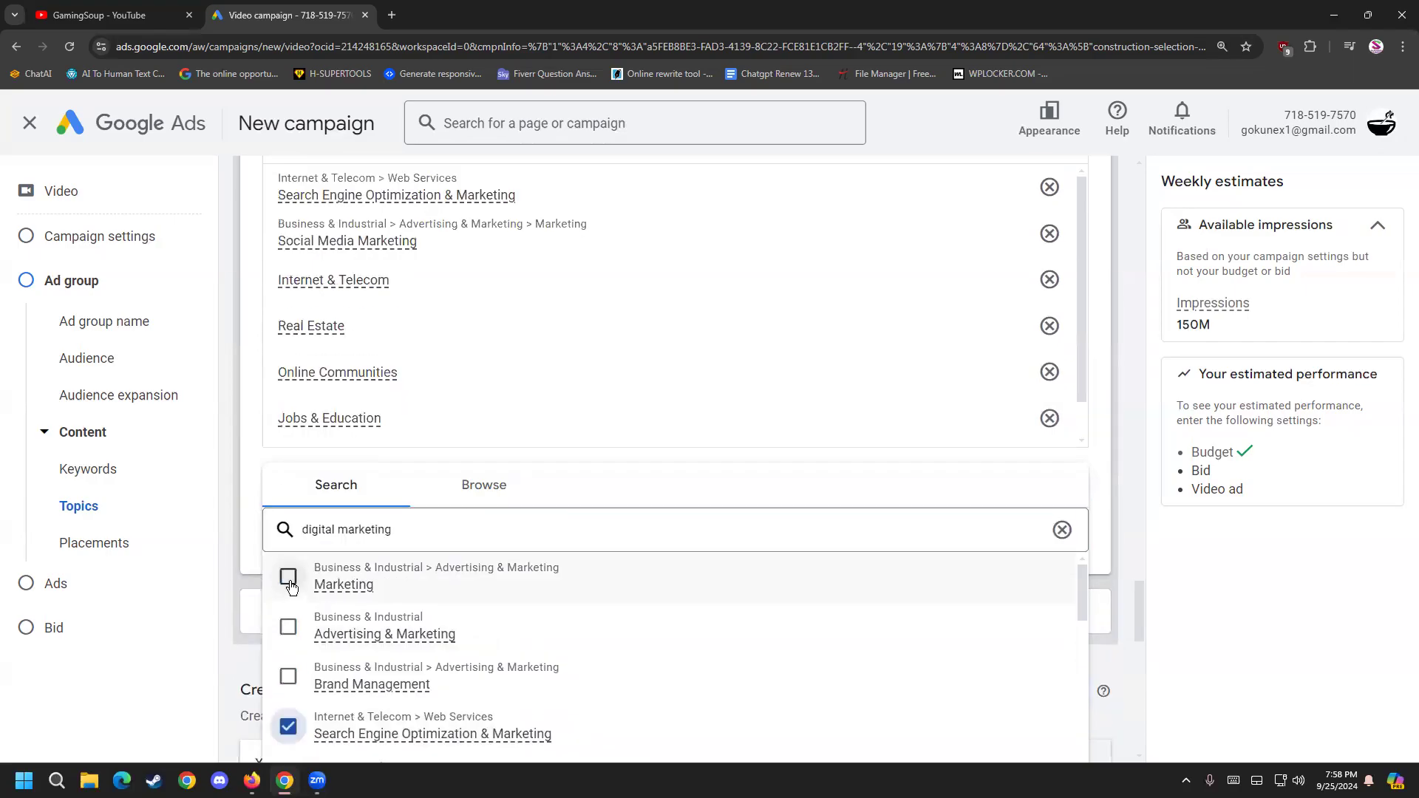
pyautogui.click(289, 577)
# Step: Add Telemarketing from the end of the "digital marketing" topic suggestions to the targeted topics
pyautogui.scroll(-8, 309, 609)
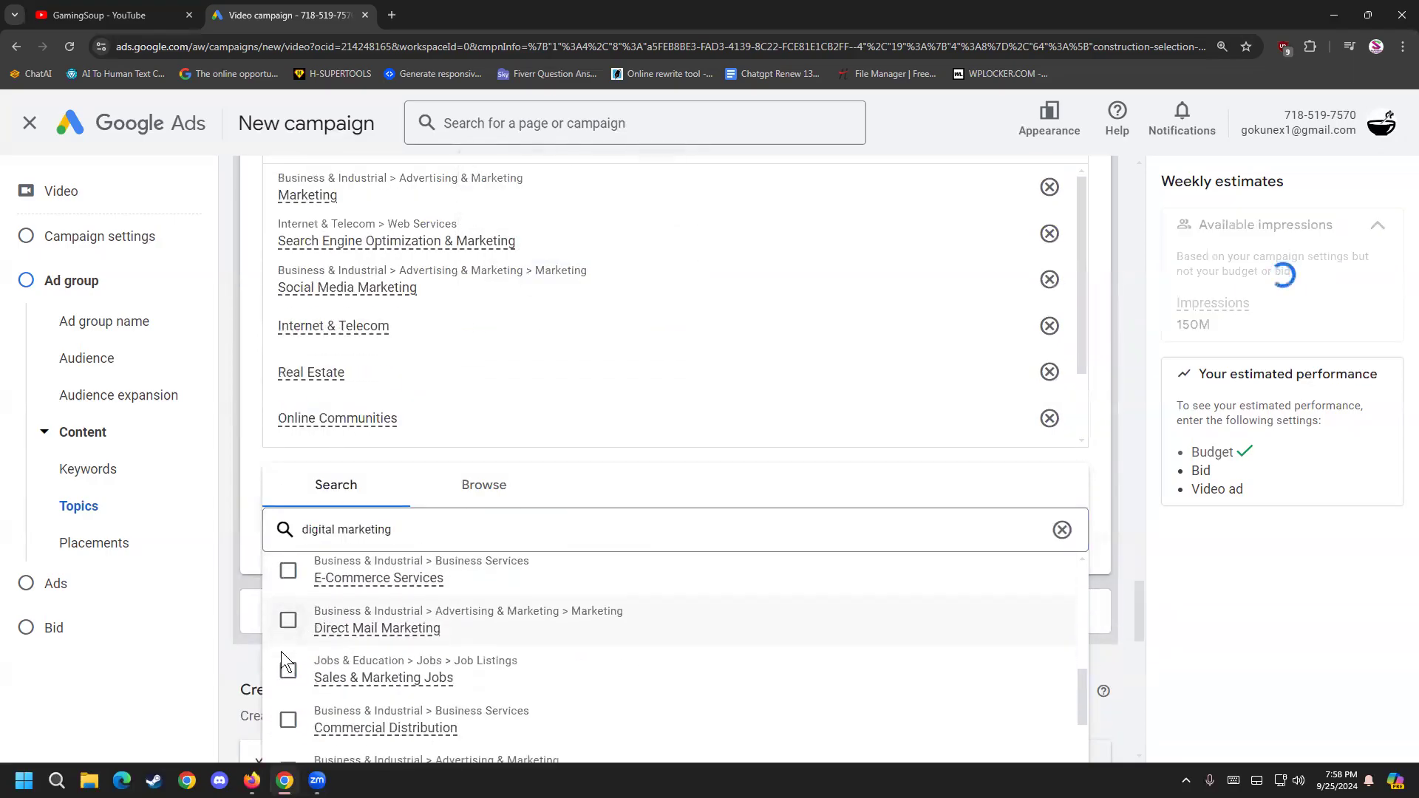
pyautogui.scroll(-5, 283, 657)
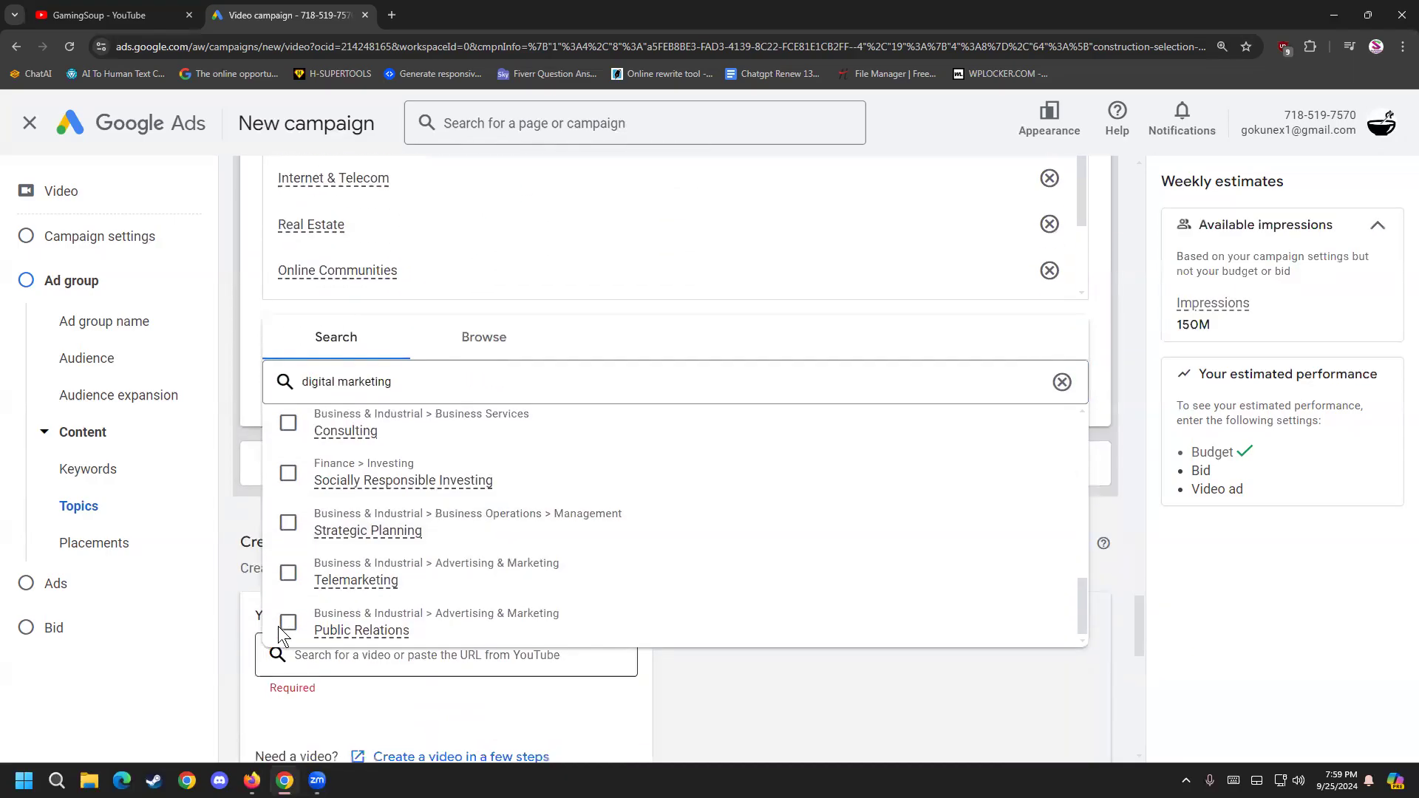
pyautogui.click(289, 583)
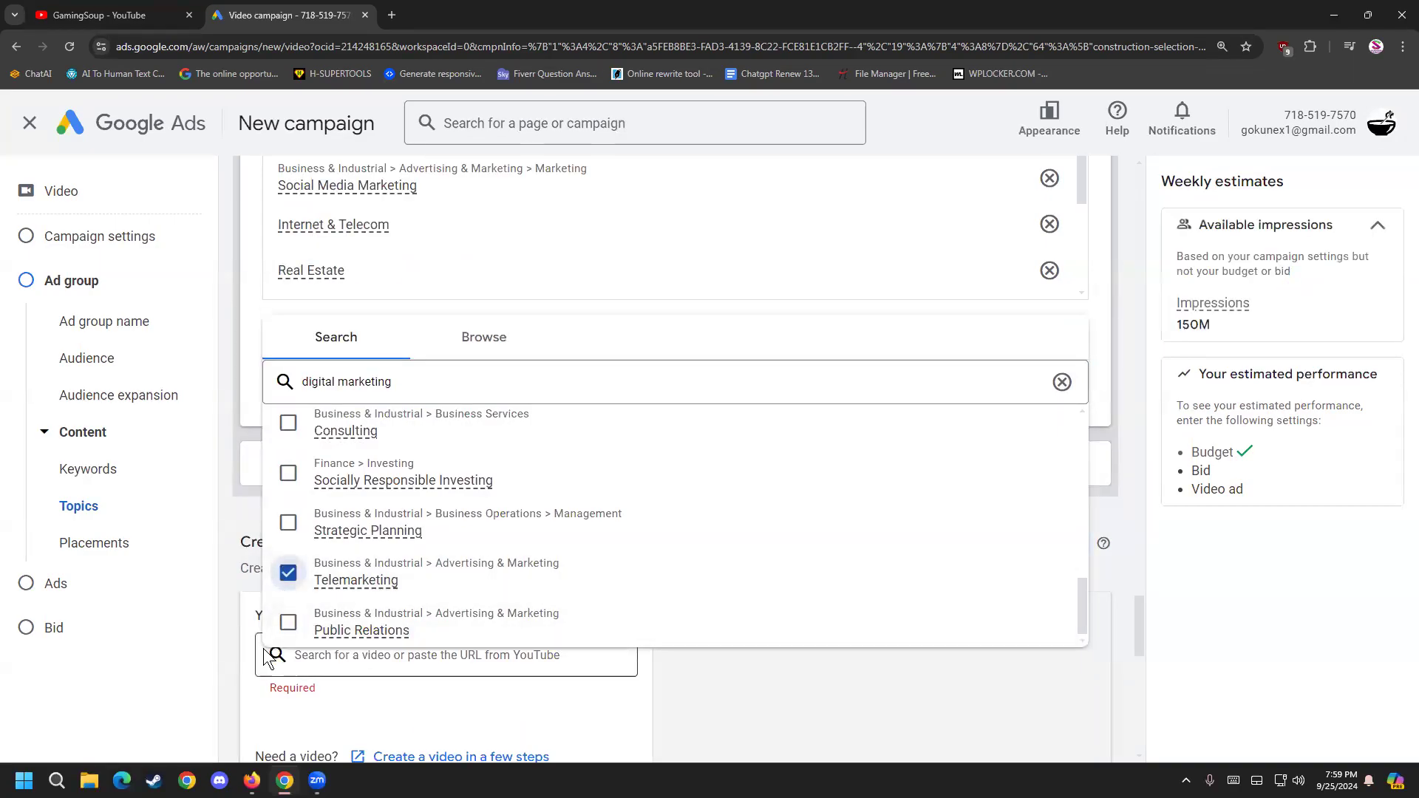
# Step: Add Sales under Advertising & Marketing from the "digital marketing" suggestions to the targeted topics and close the suggestions
pyautogui.scroll(4, 289, 629)
pyautogui.scroll(-1, 291, 612)
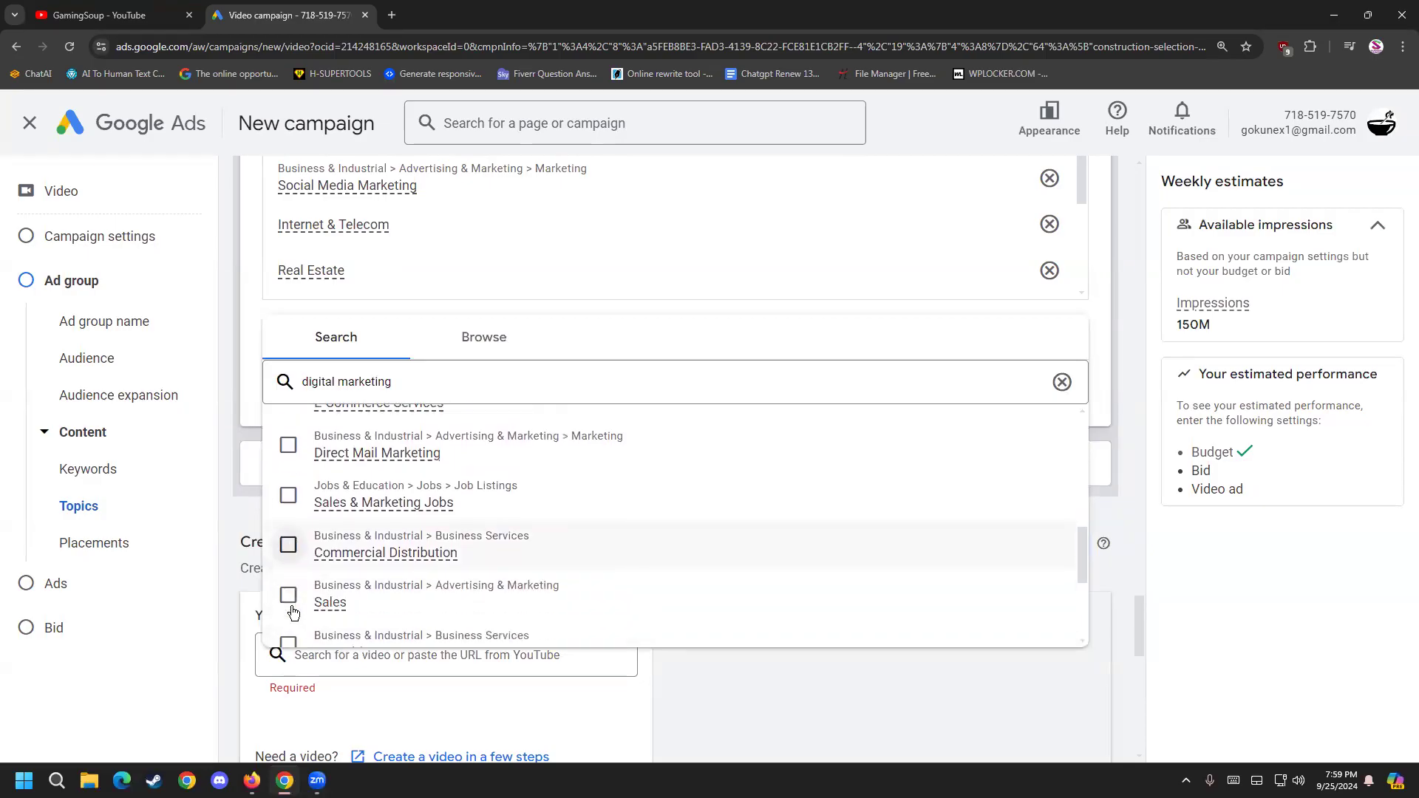
pyautogui.click(288, 594)
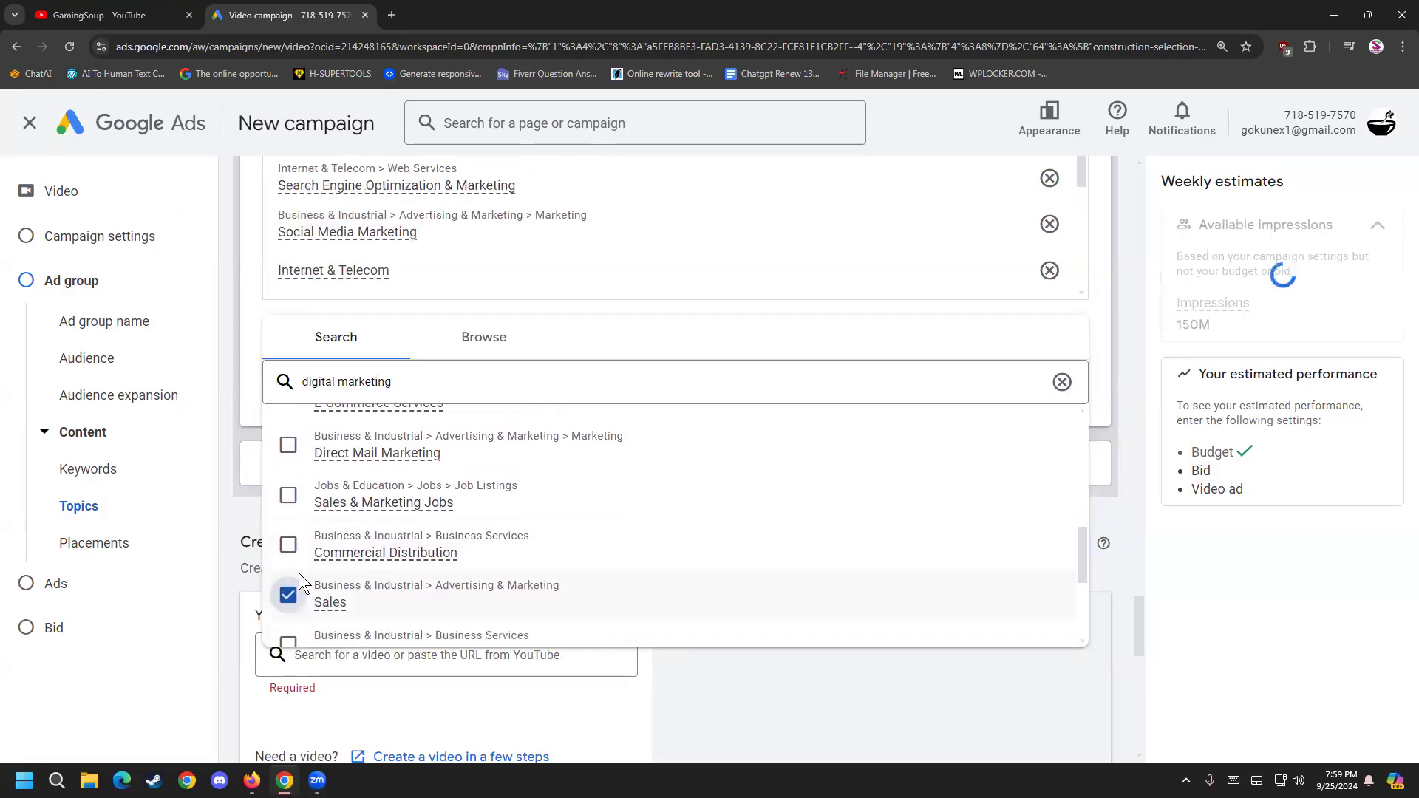
pyautogui.click(1102, 383)
pyautogui.scroll(3, 384, 450)
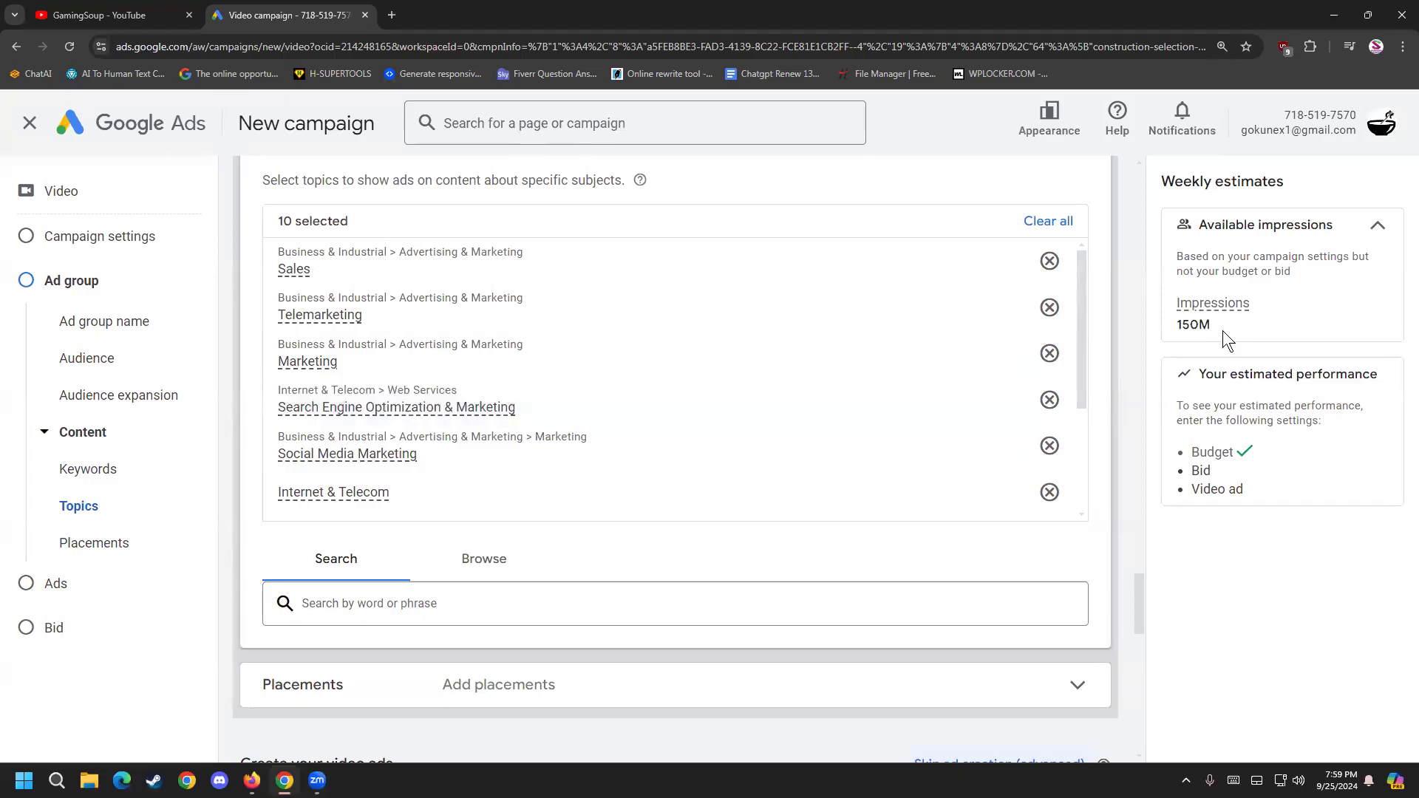
# Step: Expand the ad group's placement targeting and open the YouTube channels category
pyautogui.scroll(-2, 1139, 469)
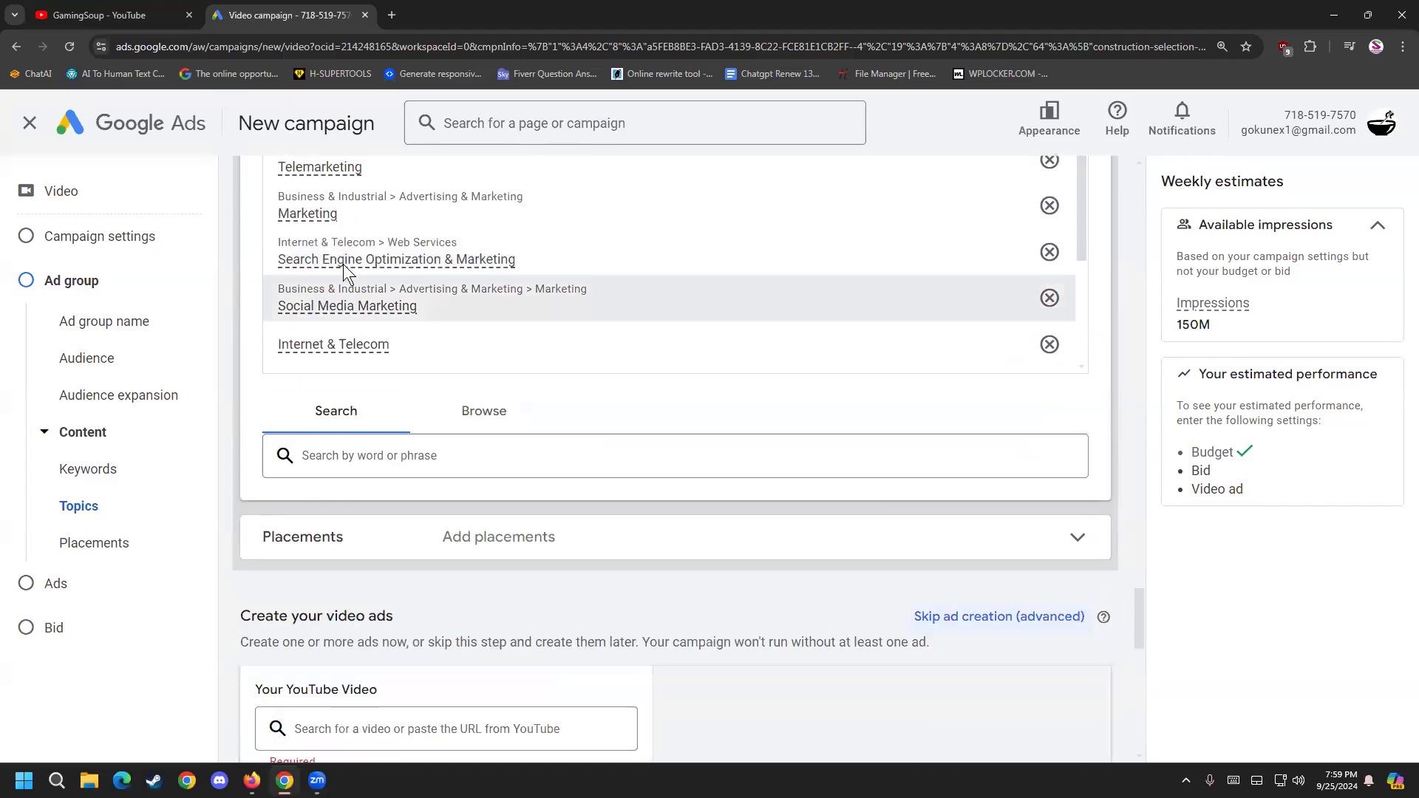
pyautogui.scroll(-1, 517, 310)
pyautogui.scroll(-2, 348, 516)
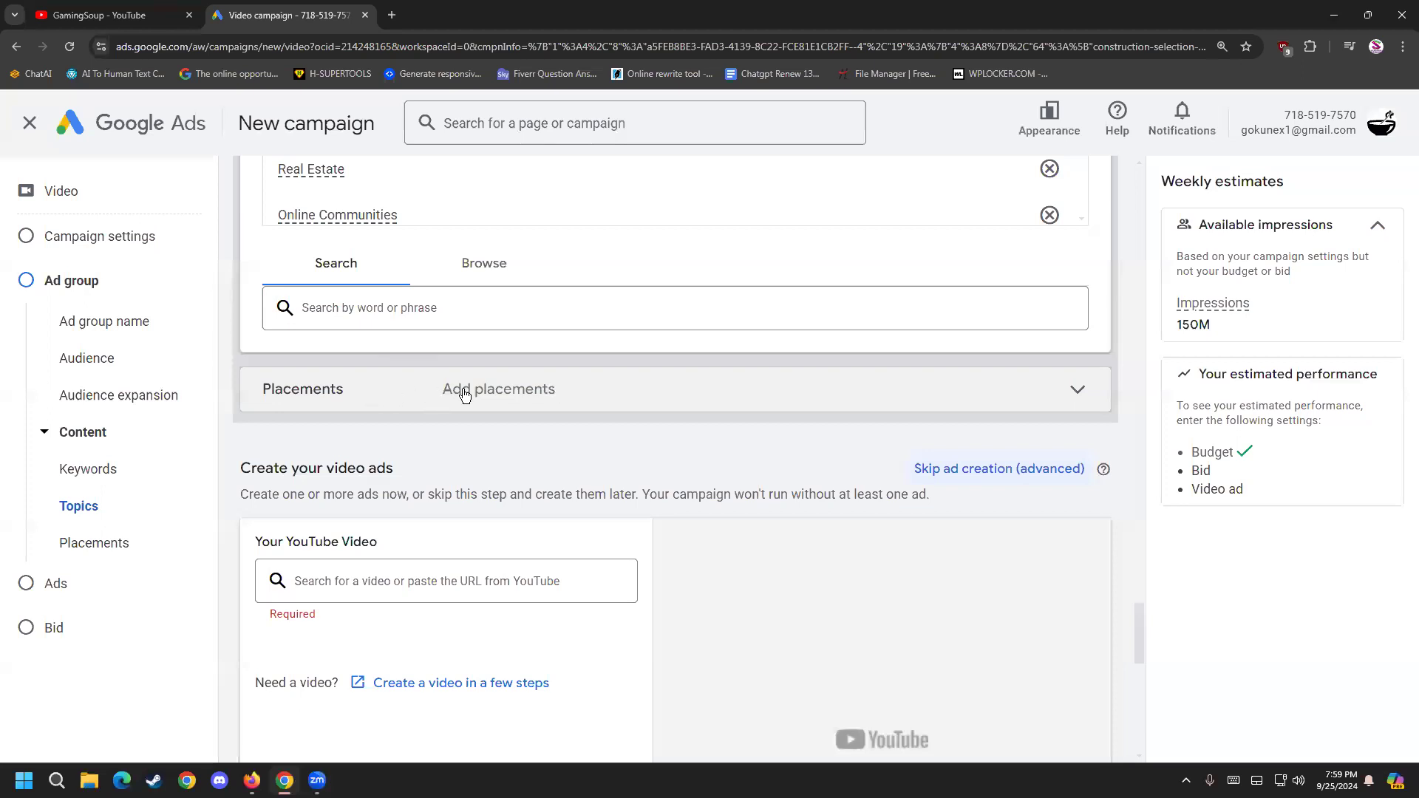
pyautogui.click(1052, 400)
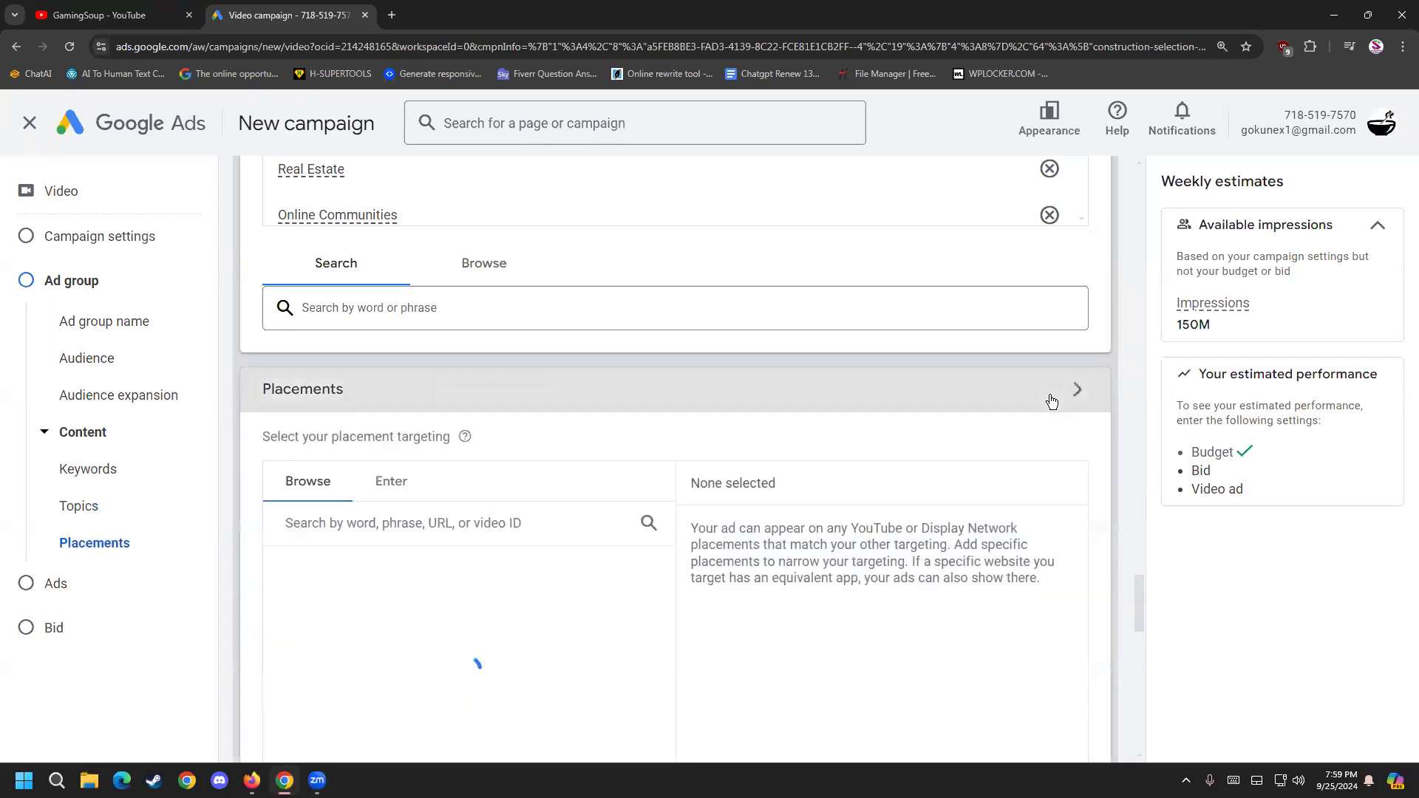
pyautogui.scroll(-2, 365, 475)
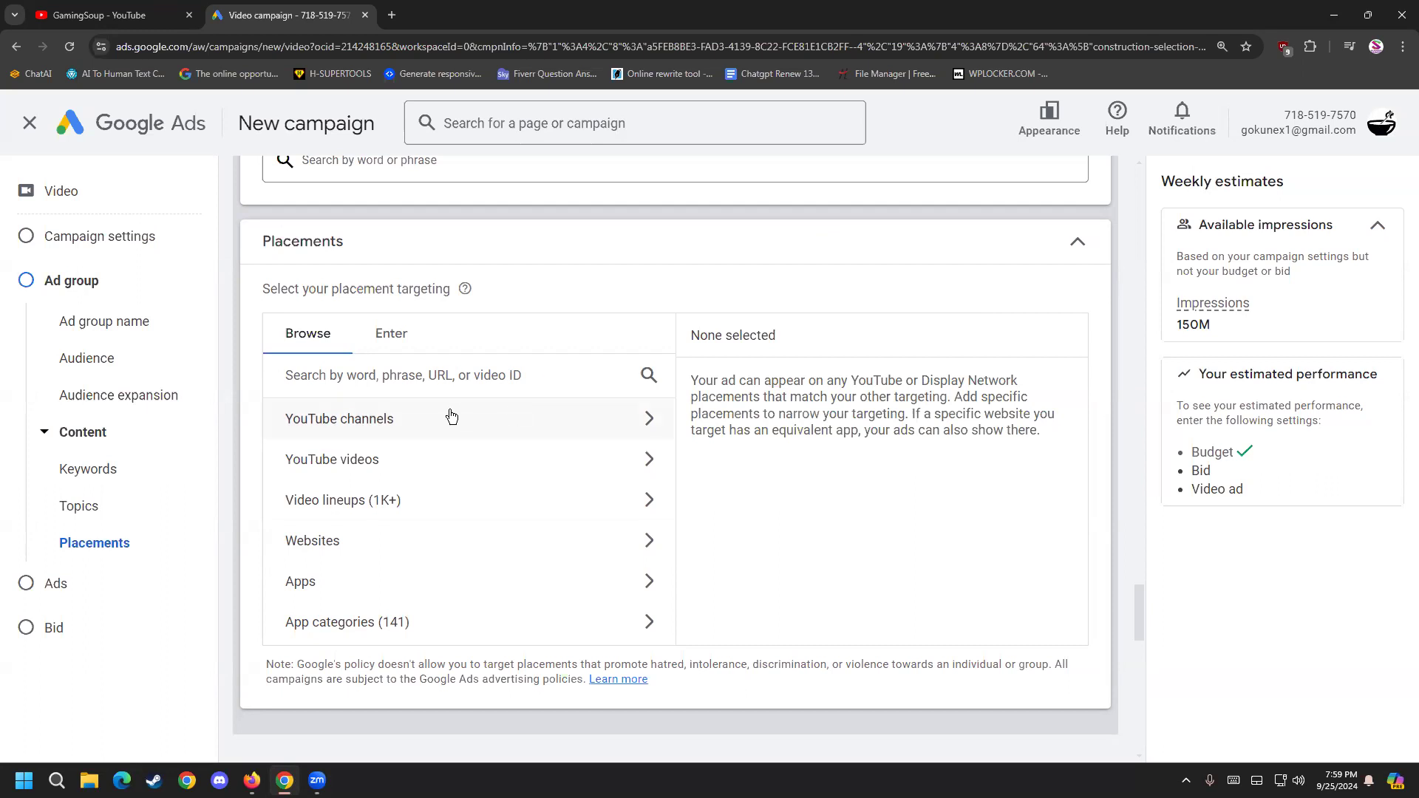
pyautogui.click(509, 418)
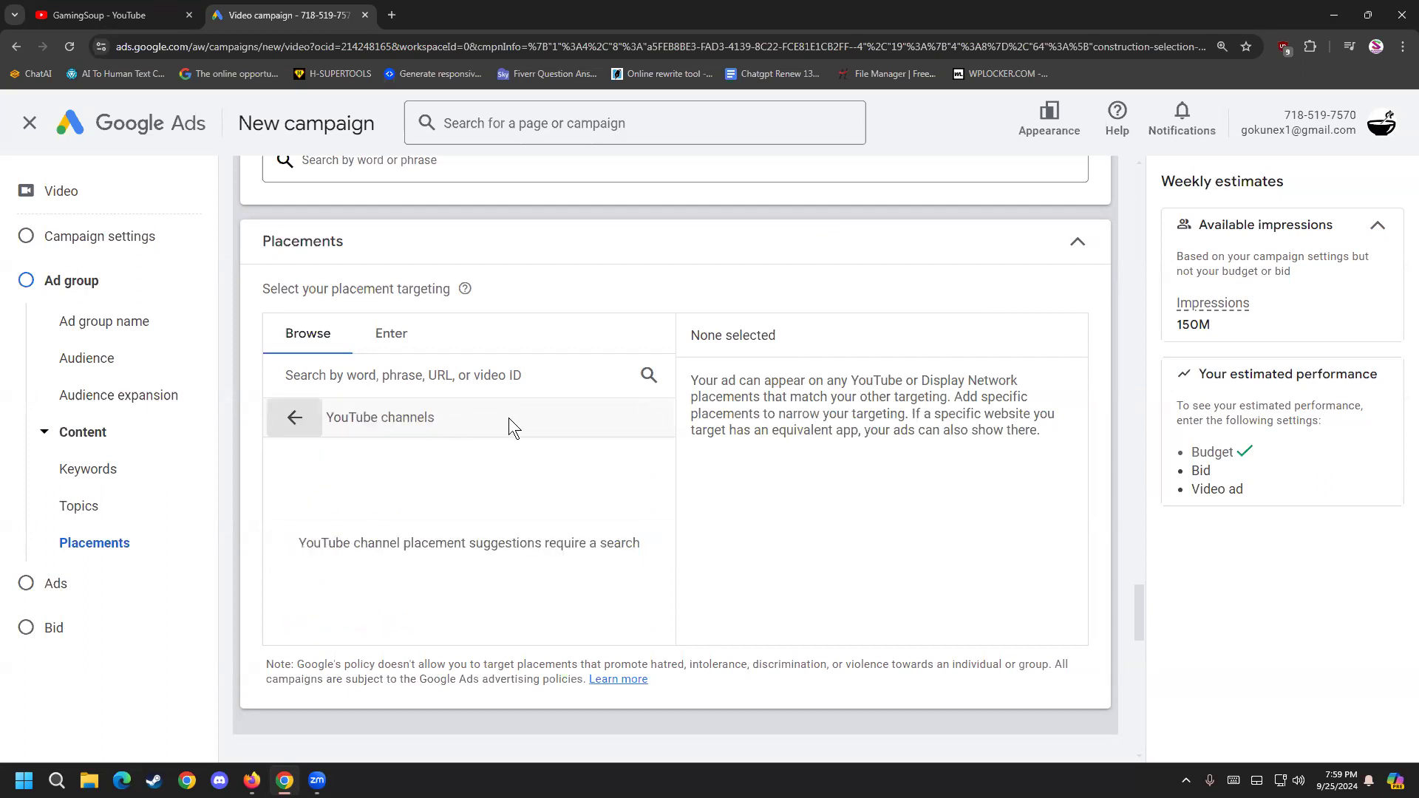
pyautogui.click(298, 417)
pyautogui.click(406, 416)
# Step: Switch to YouTube, search for "leadit" and copy the URL of the Lead IT Institute channel
pyautogui.click(104, 13)
pyautogui.moveTo(349, 46); pyautogui.dragTo(132, 46)
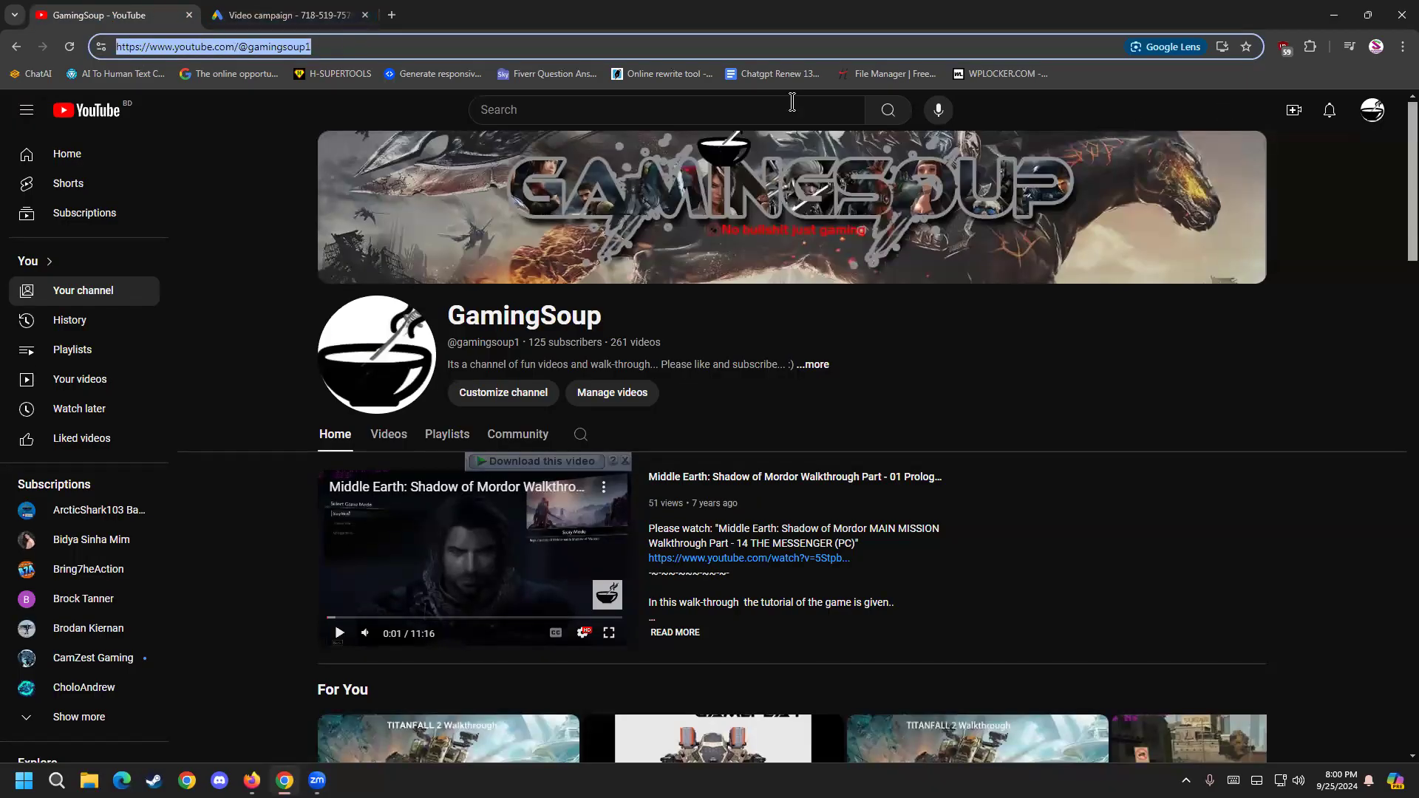
pyautogui.click(541, 112)
pyautogui.write('leadit')
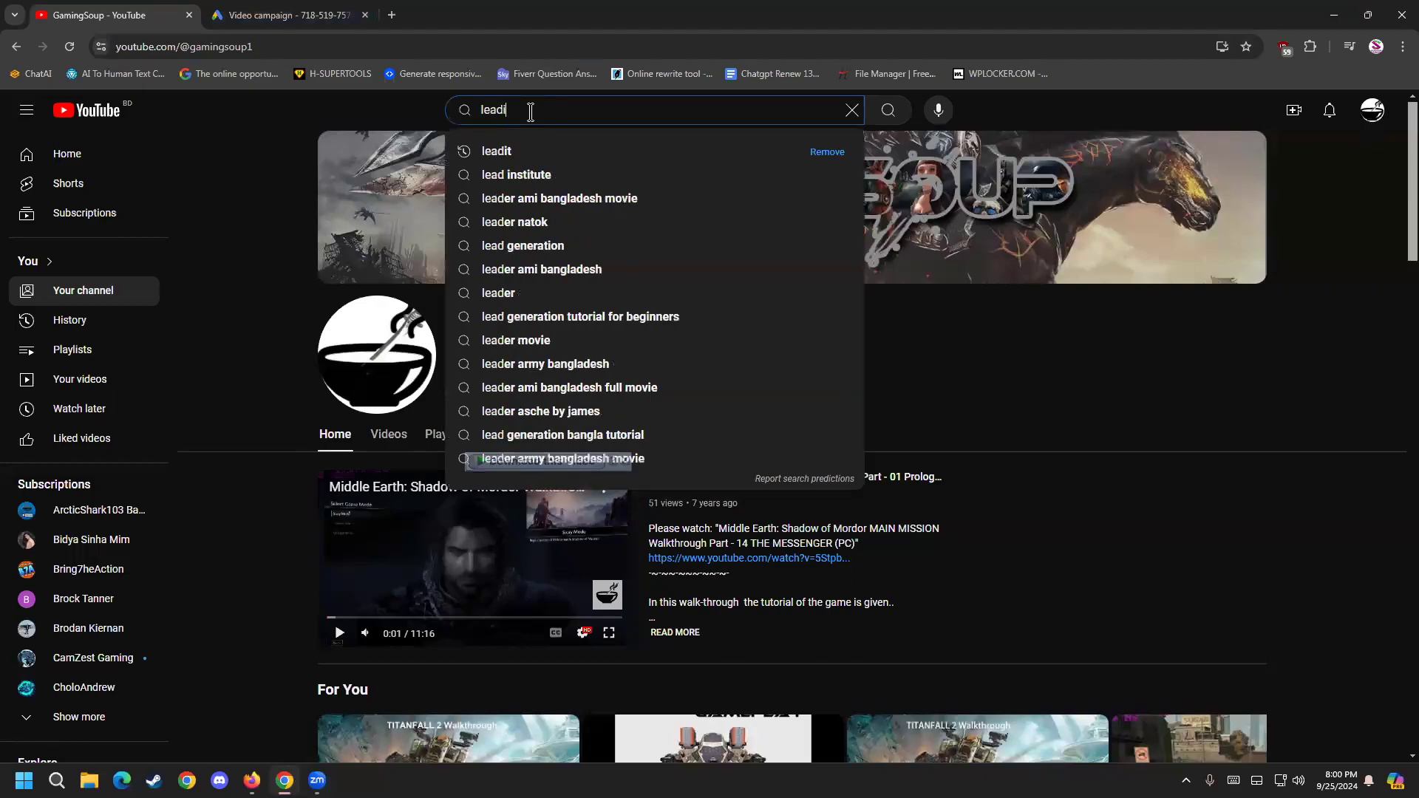
pyautogui.press('Return')
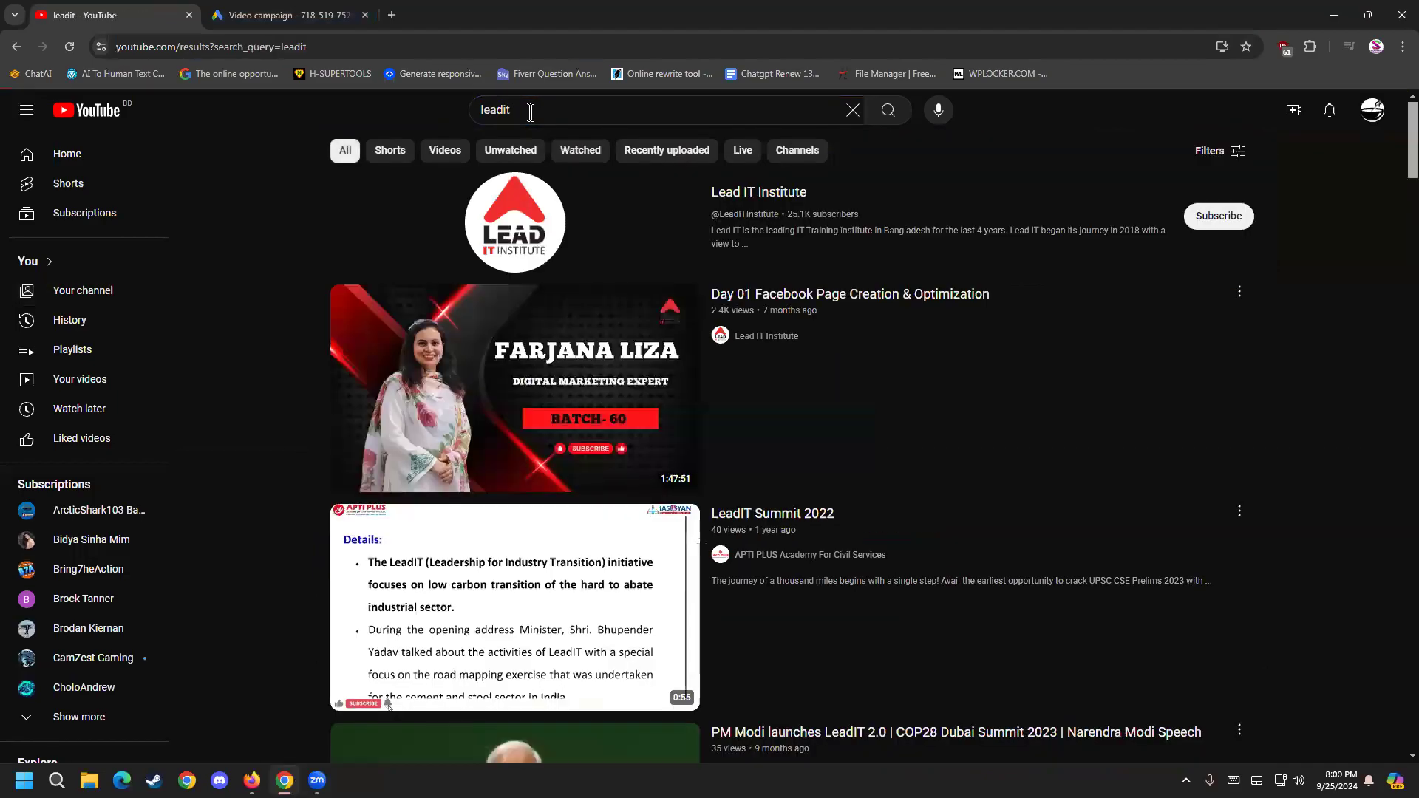
pyautogui.click(518, 218)
pyautogui.click(289, 46)
pyautogui.hotkey('ctrl', 'c')
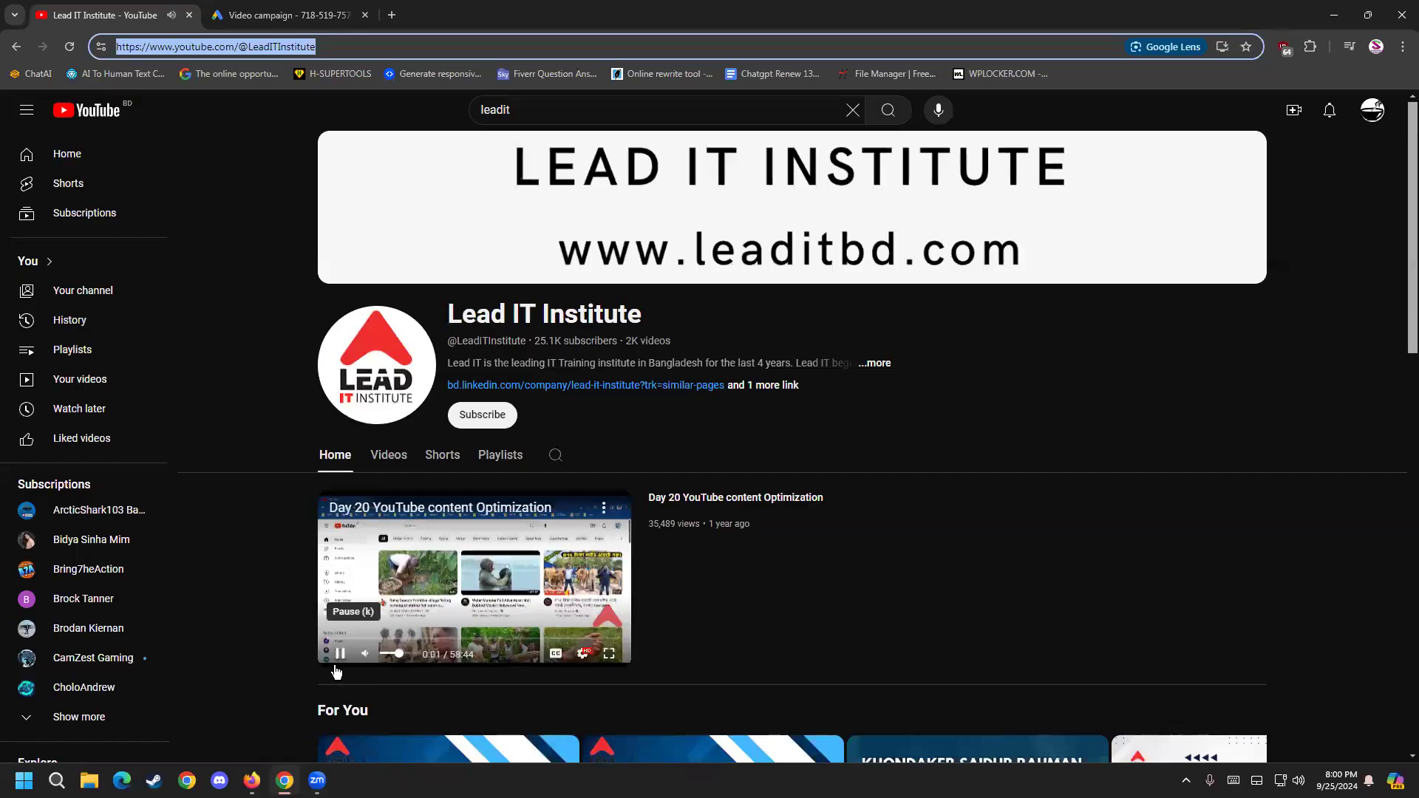
pyautogui.click(302, 383)
pyautogui.click(253, 15)
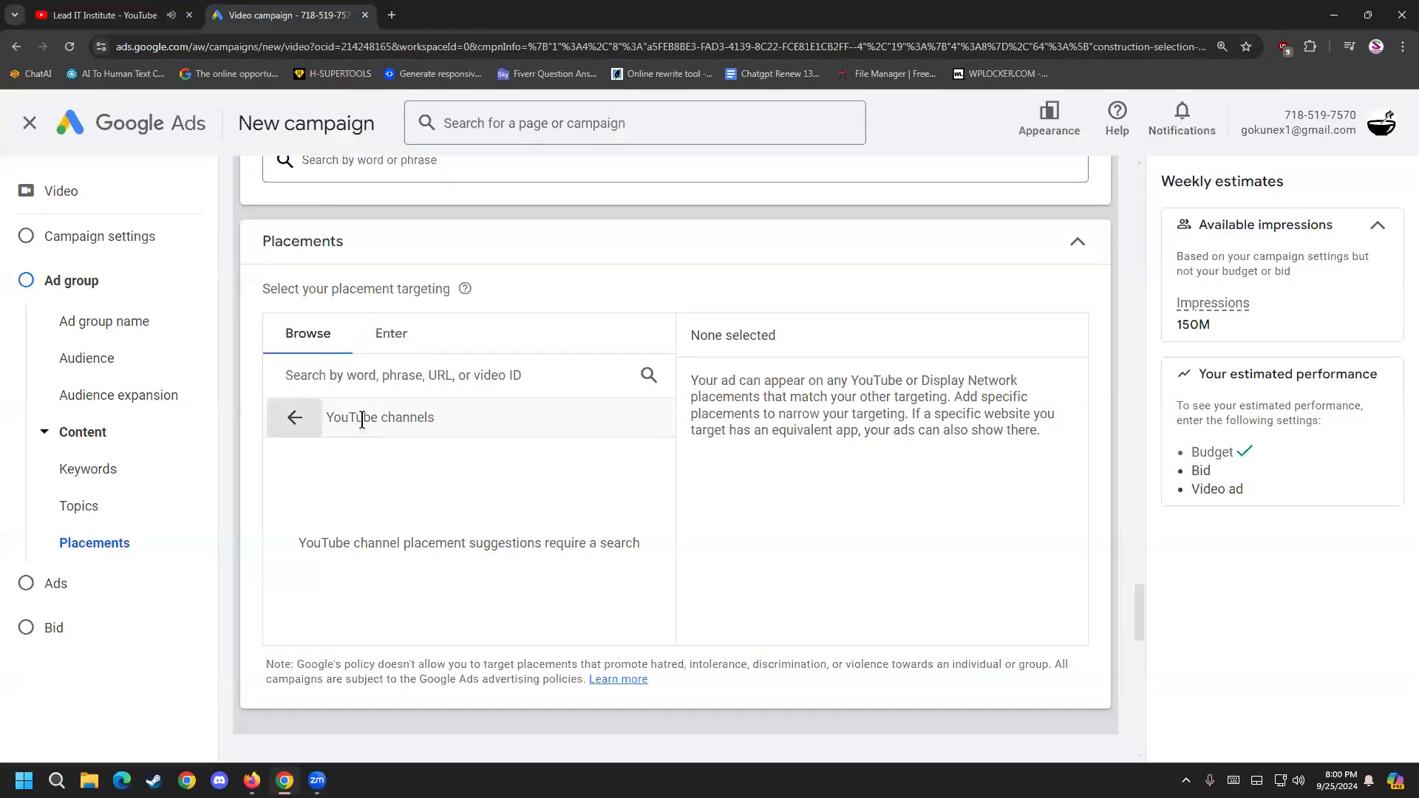
pyautogui.click(439, 390)
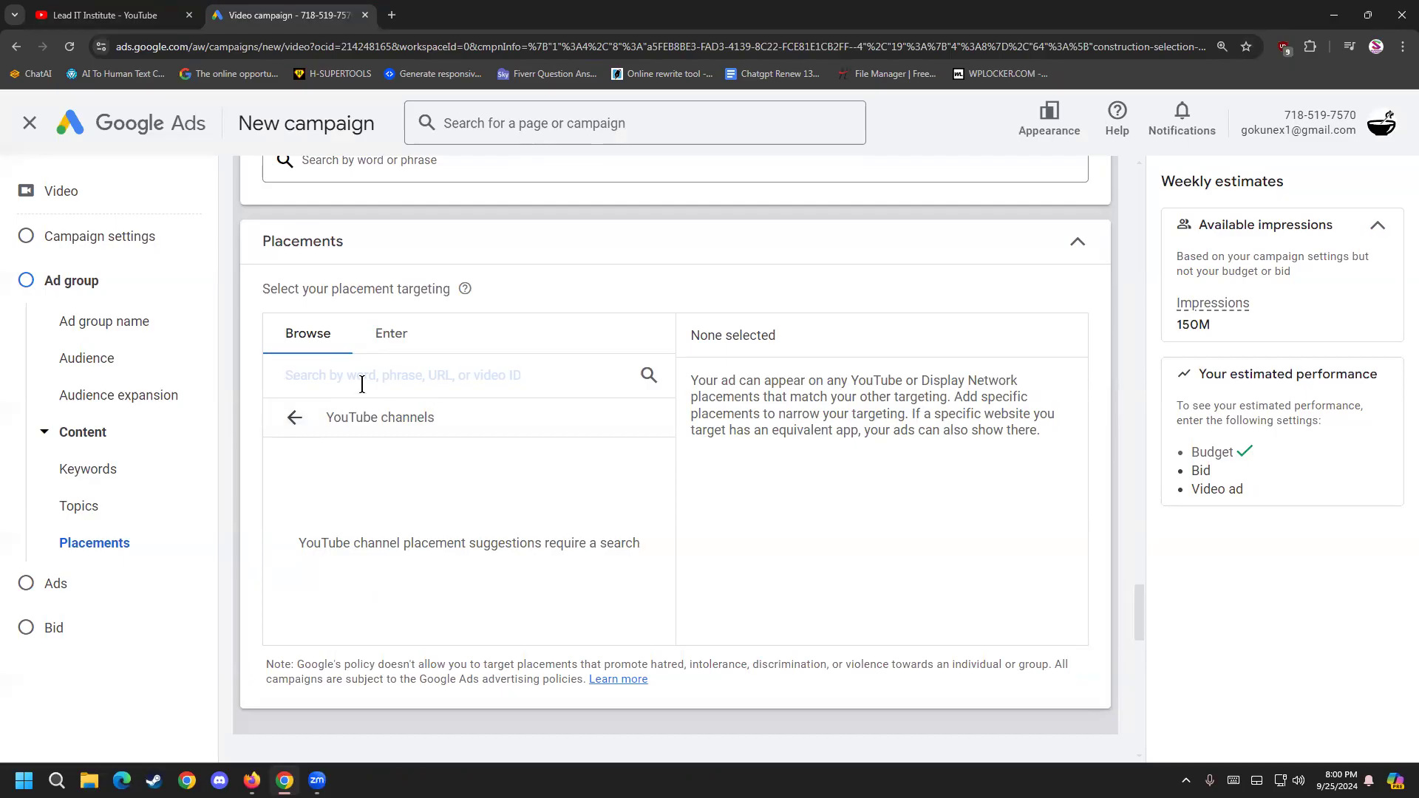
pyautogui.hotkey('ctrl', 'v')
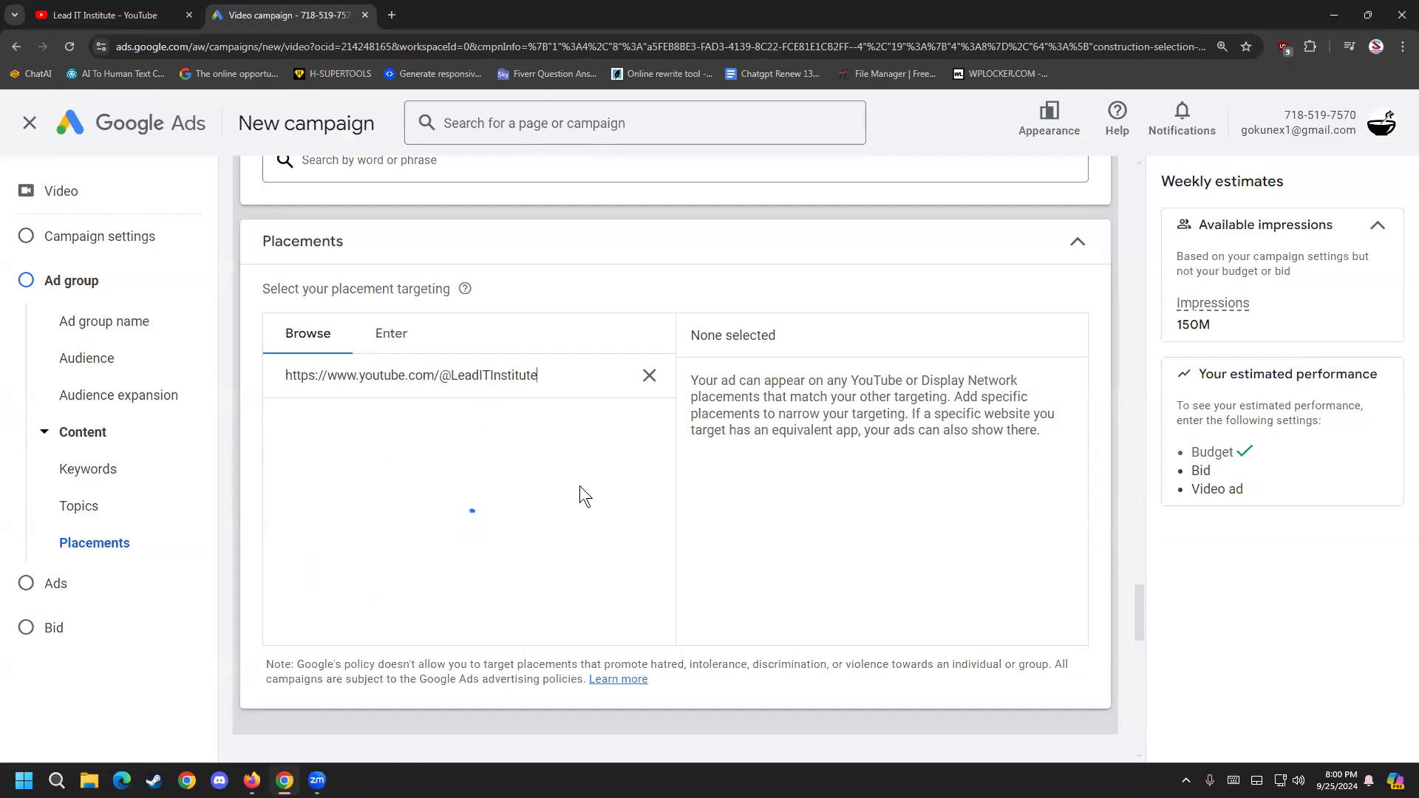
pyautogui.click(296, 483)
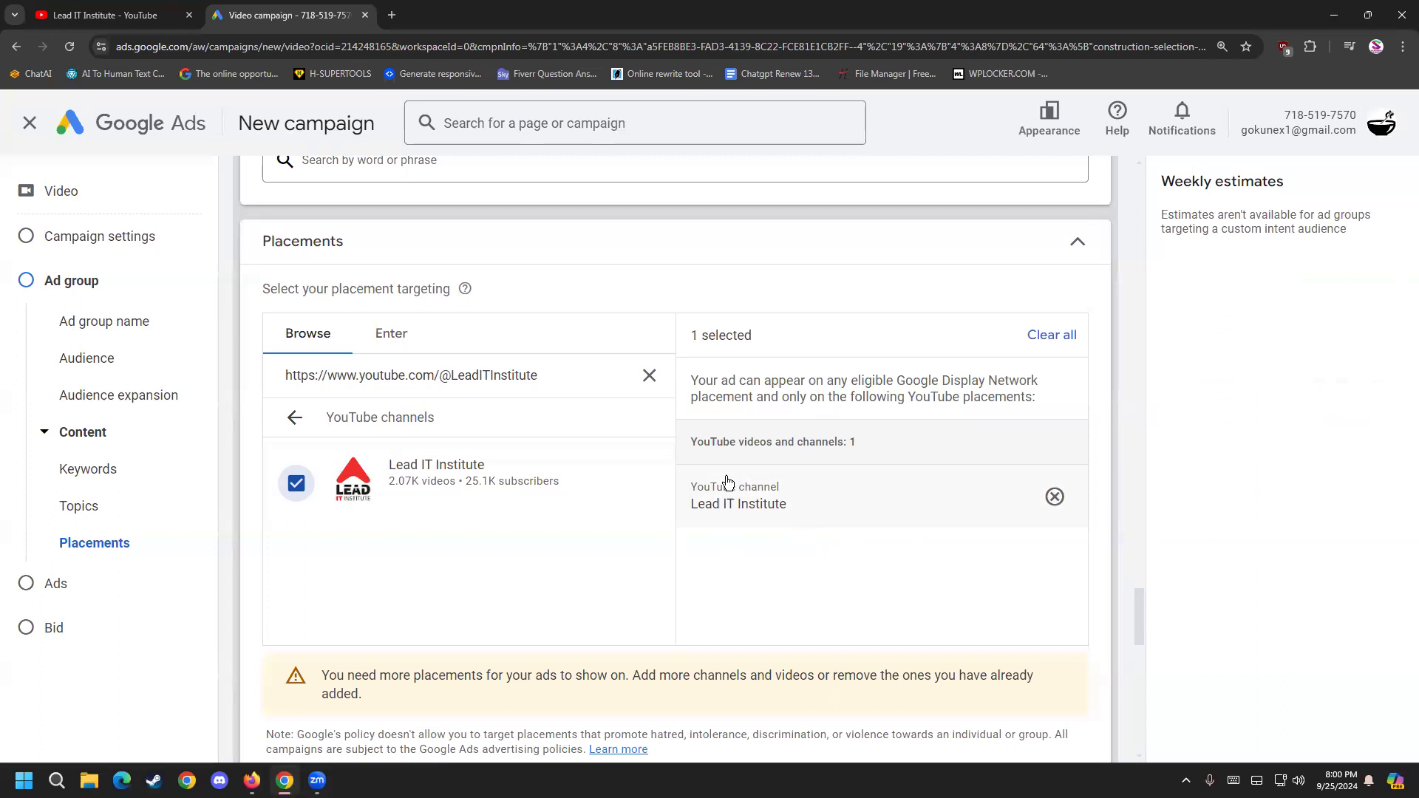
pyautogui.click(649, 375)
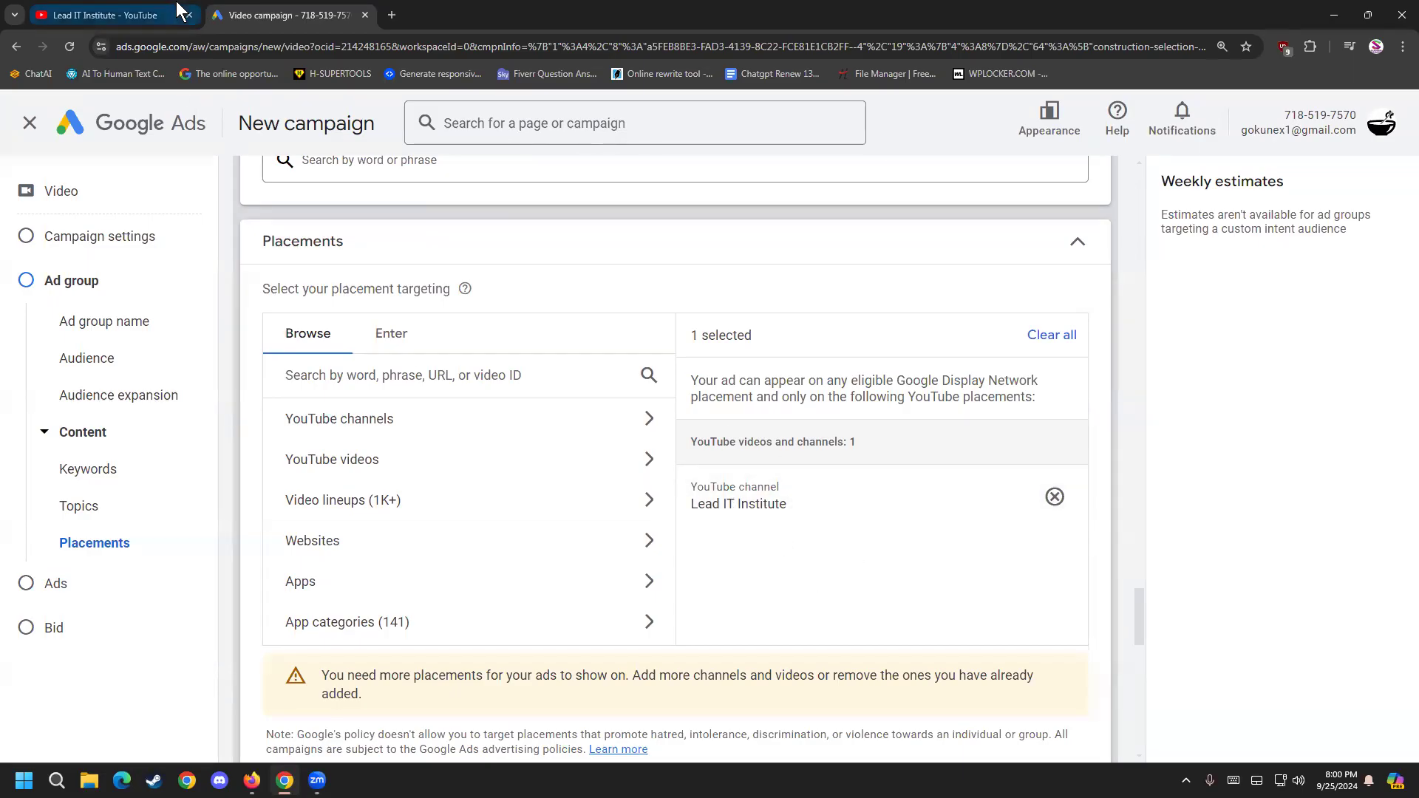
# Step: Return to YouTube and switch from the GamingSoup channel to another account
pyautogui.click(111, 15)
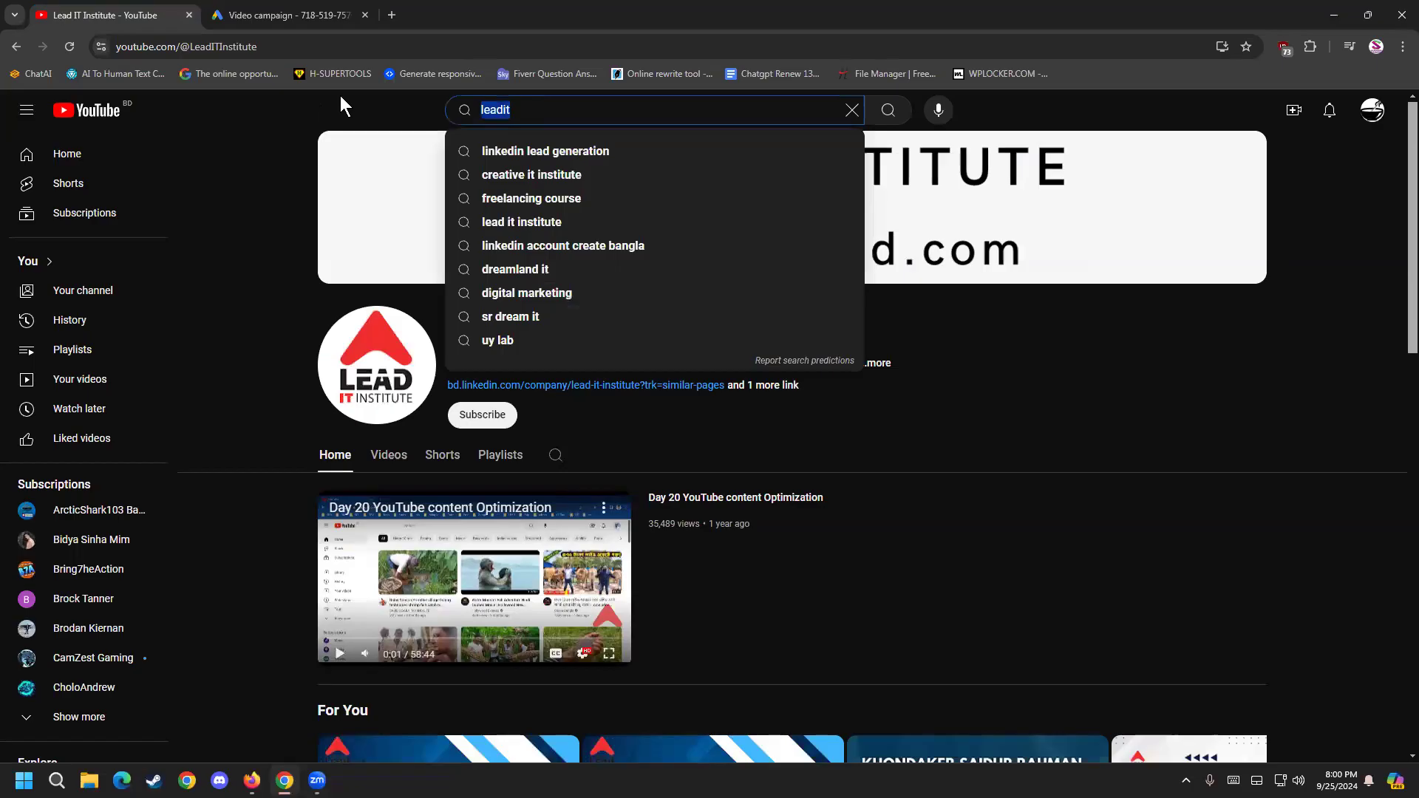
pyautogui.click(1377, 112)
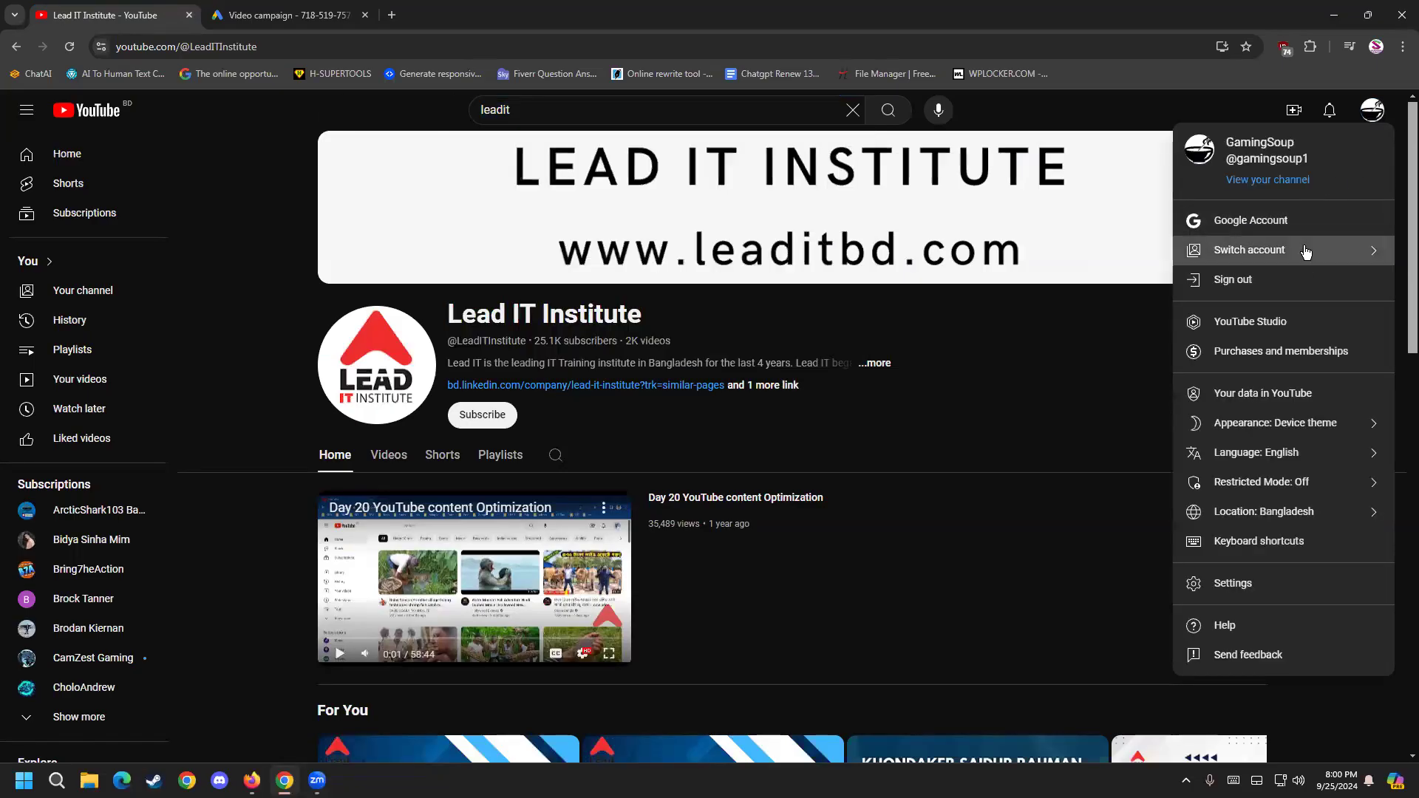
pyautogui.click(1307, 253)
pyautogui.click(1249, 281)
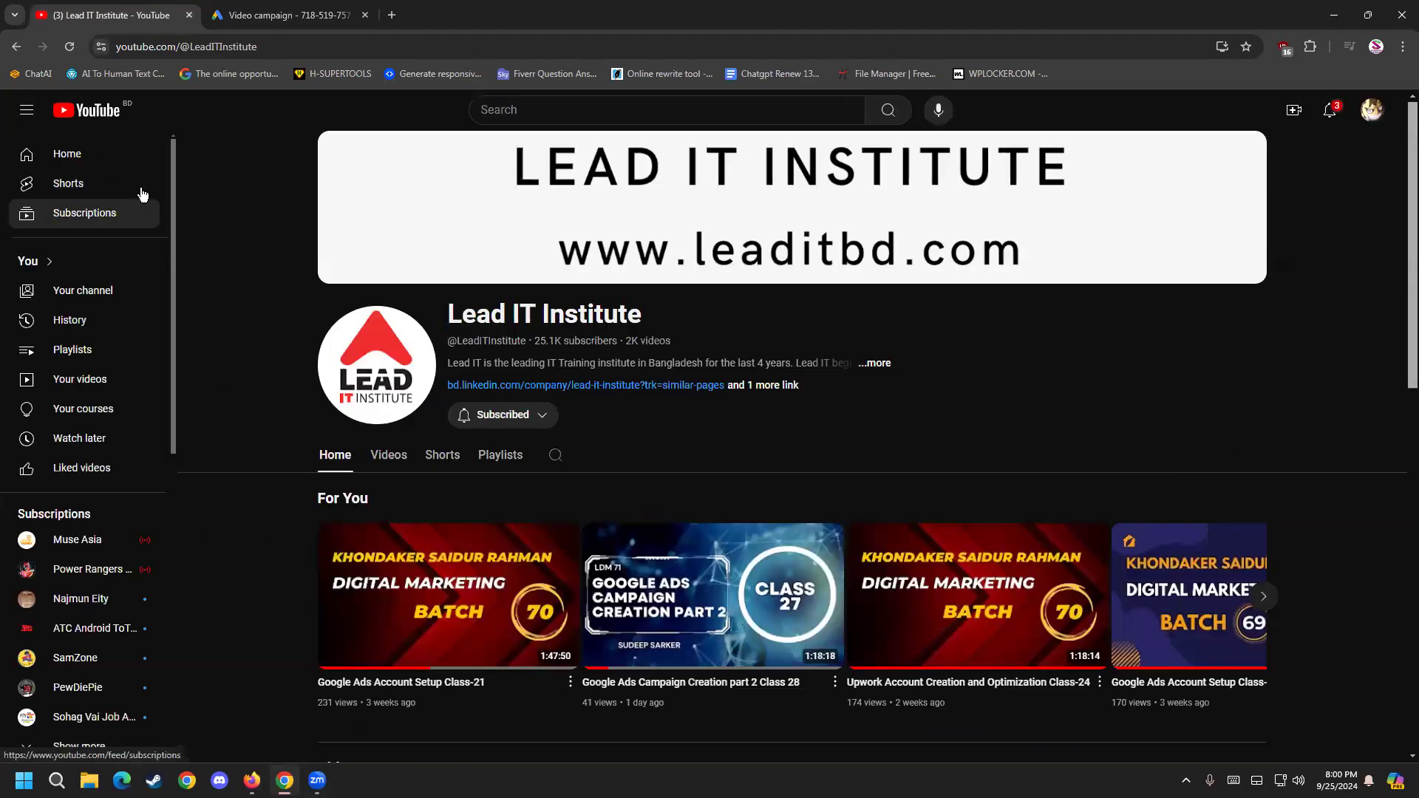
# Step: Open the PC Builder Bangladesh channel from the YouTube home feed and copy its URL
pyautogui.click(128, 122)
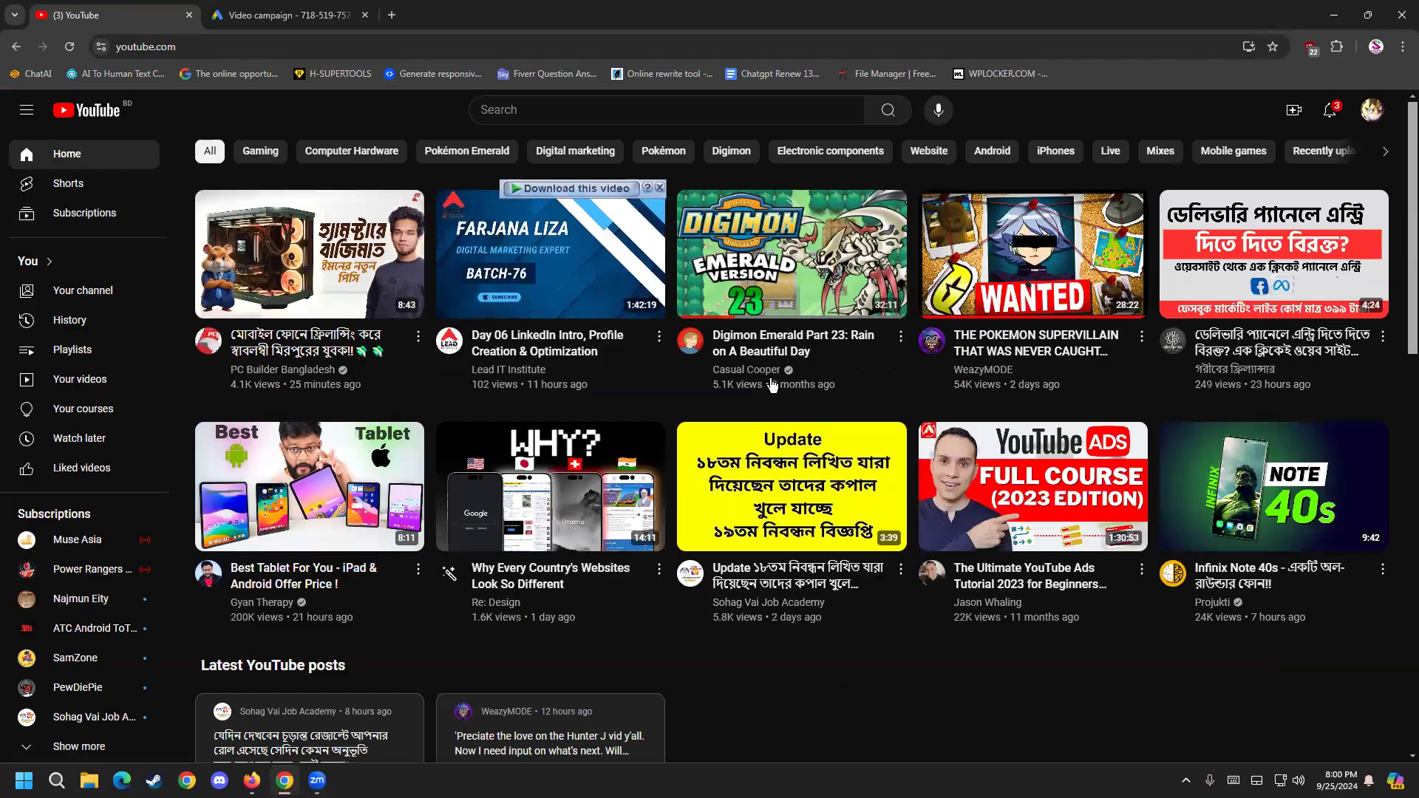
pyautogui.scroll(-4, 241, 553)
pyautogui.scroll(4, 241, 553)
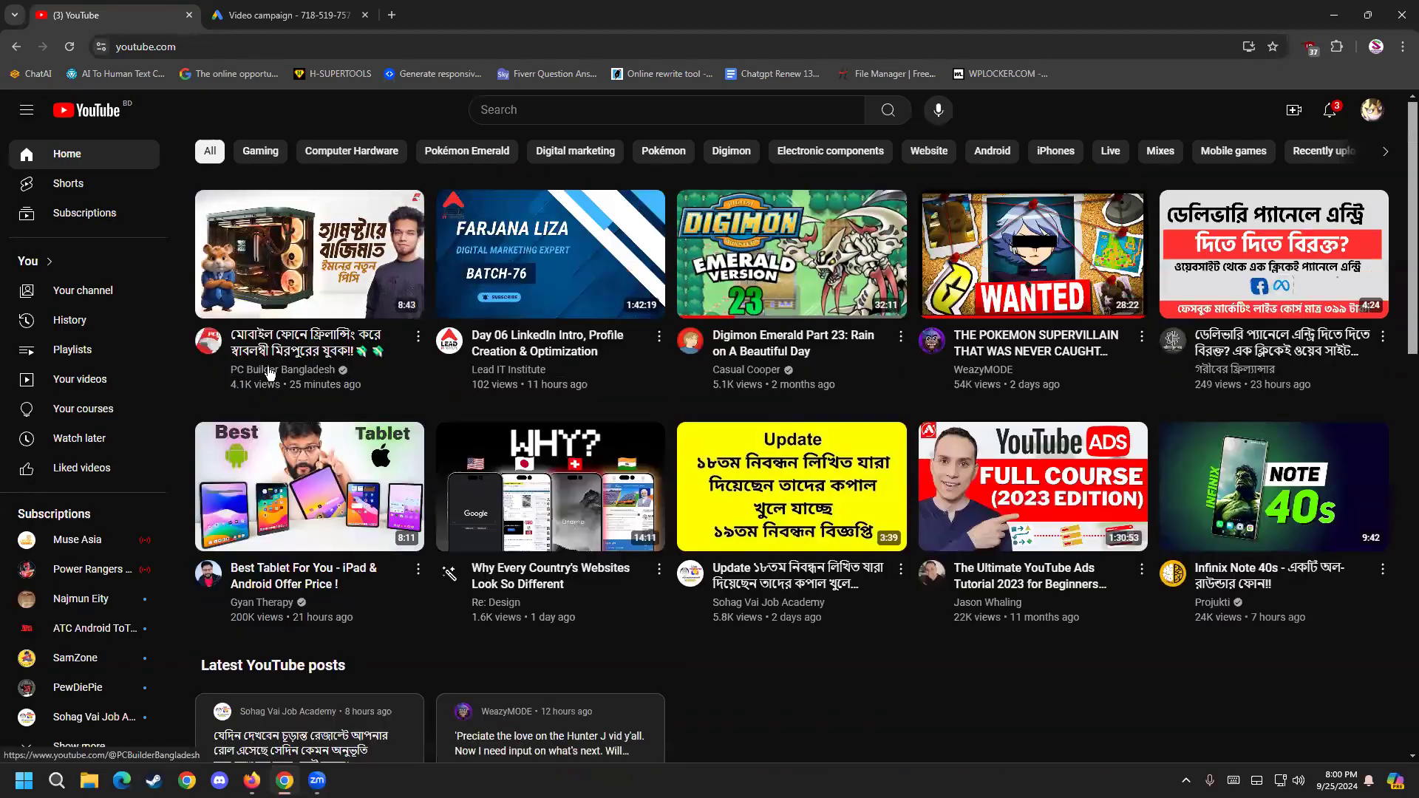
pyautogui.click(207, 341)
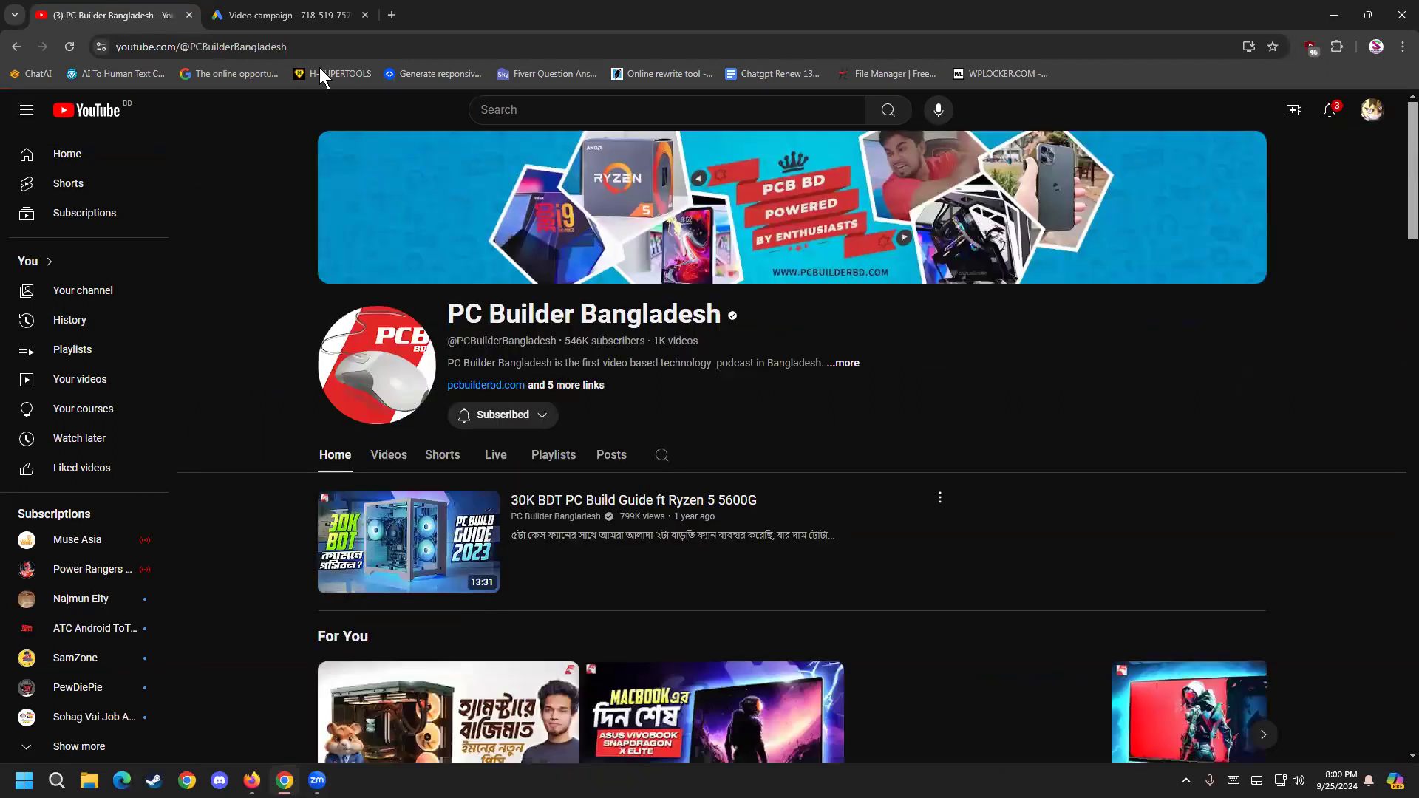
pyautogui.click(339, 45)
pyautogui.hotkey('ctrl', 'c')
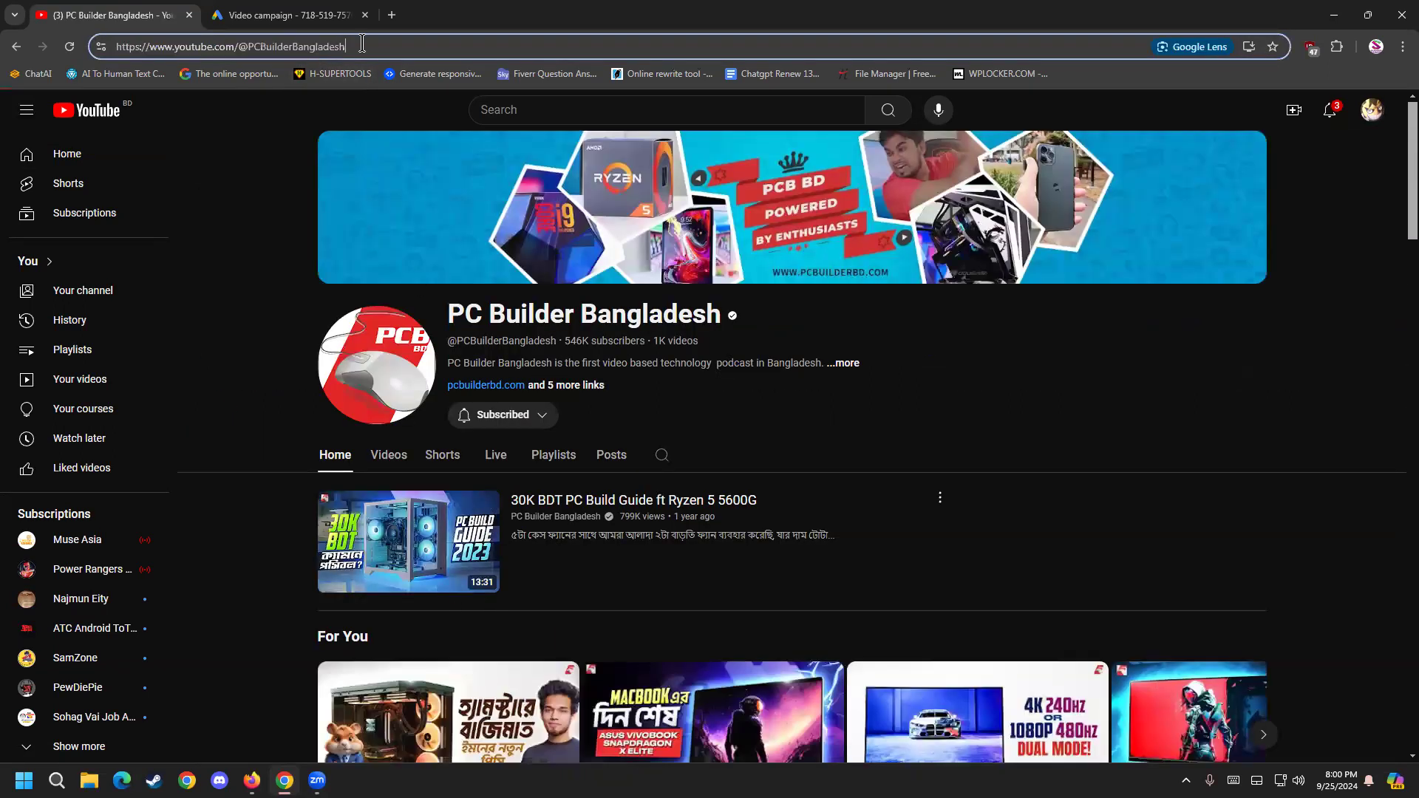
pyautogui.click(214, 18)
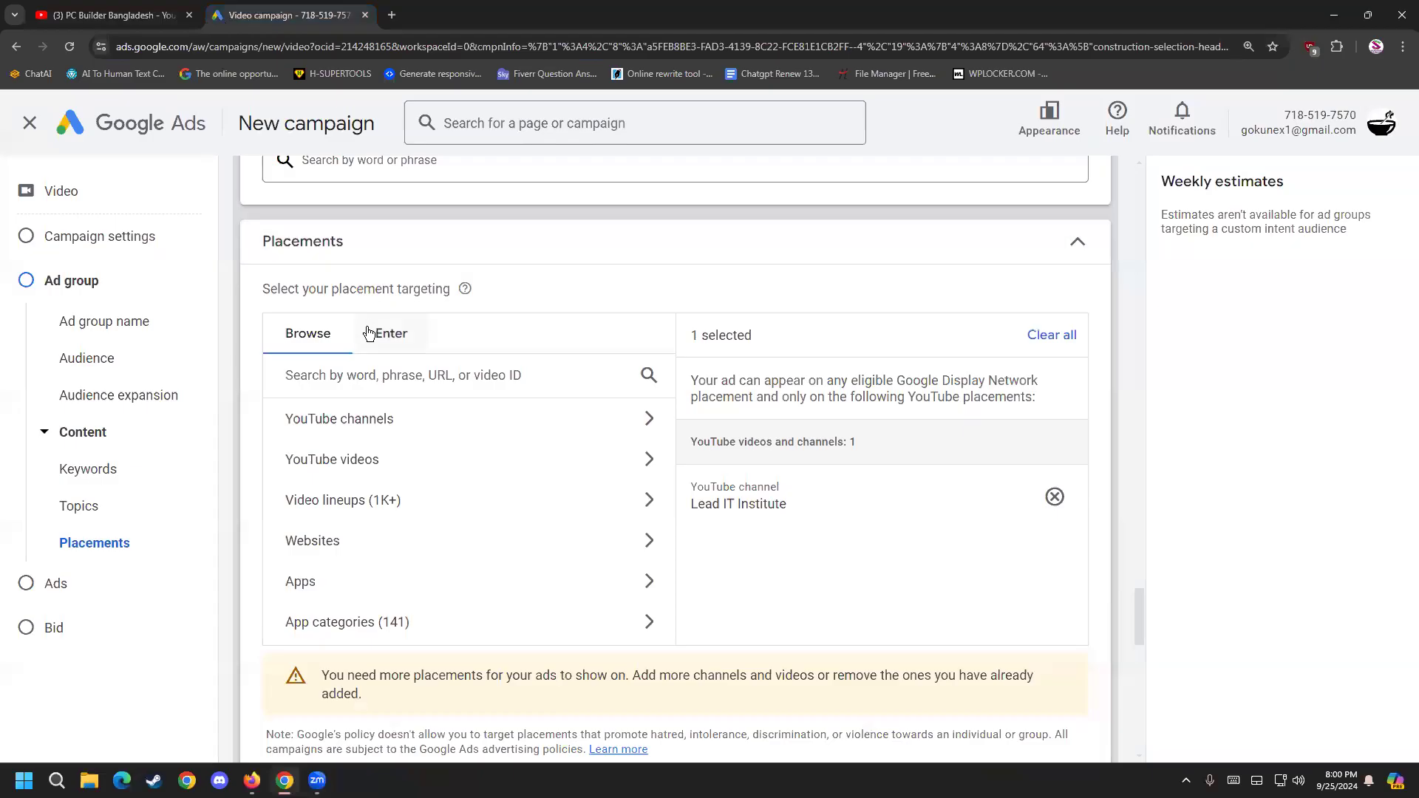
pyautogui.click(409, 427)
pyautogui.click(430, 392)
pyautogui.hotkey('ctrl', 'v')
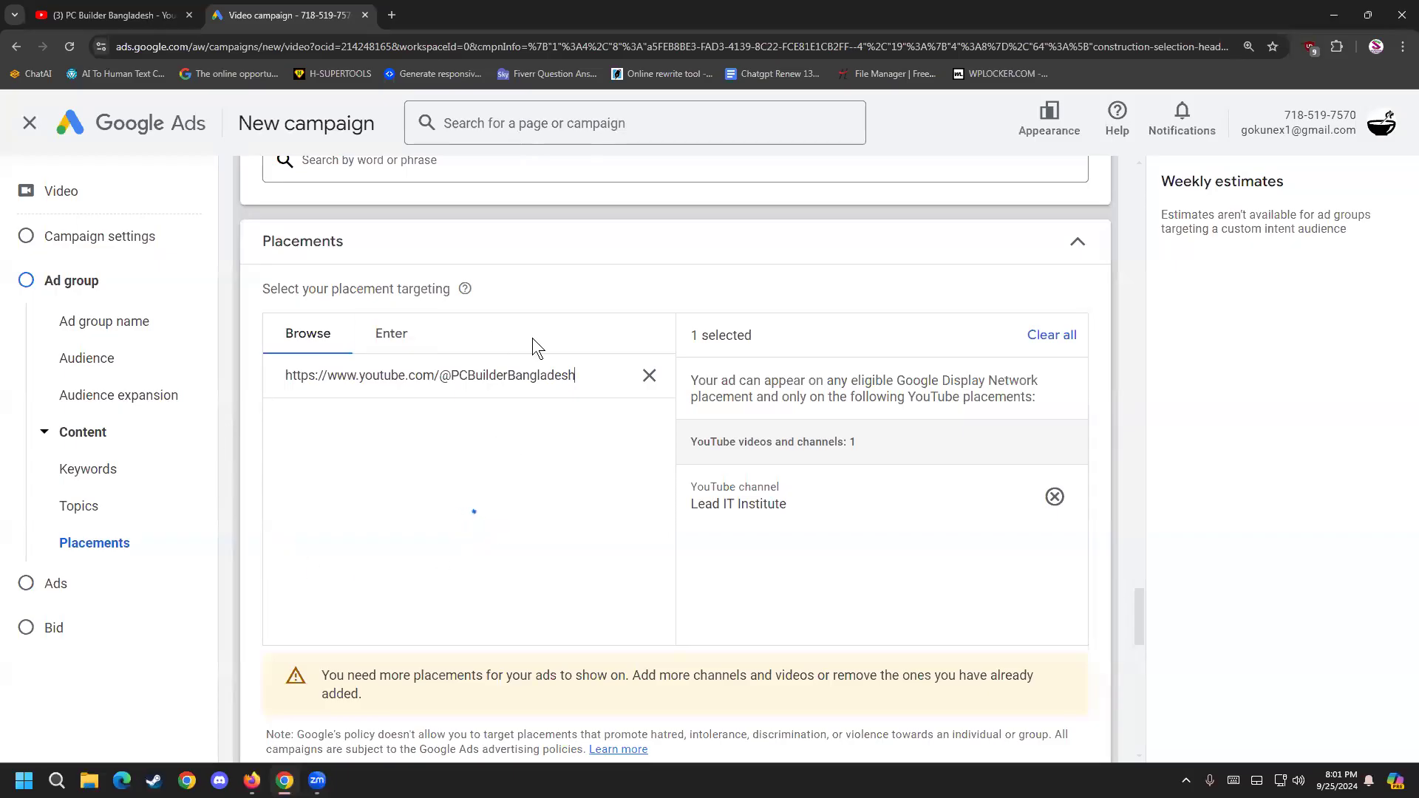
pyautogui.click(420, 480)
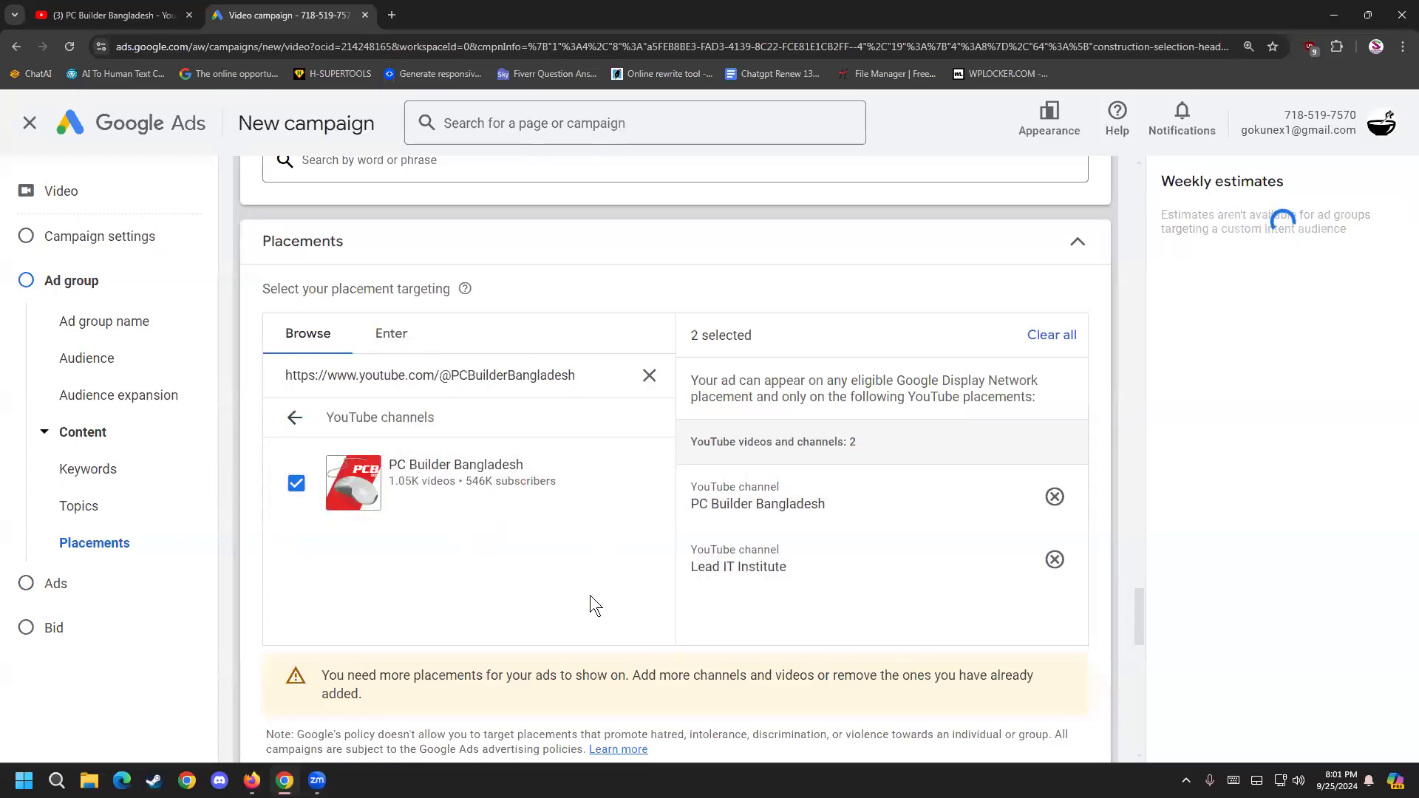
pyautogui.click(649, 376)
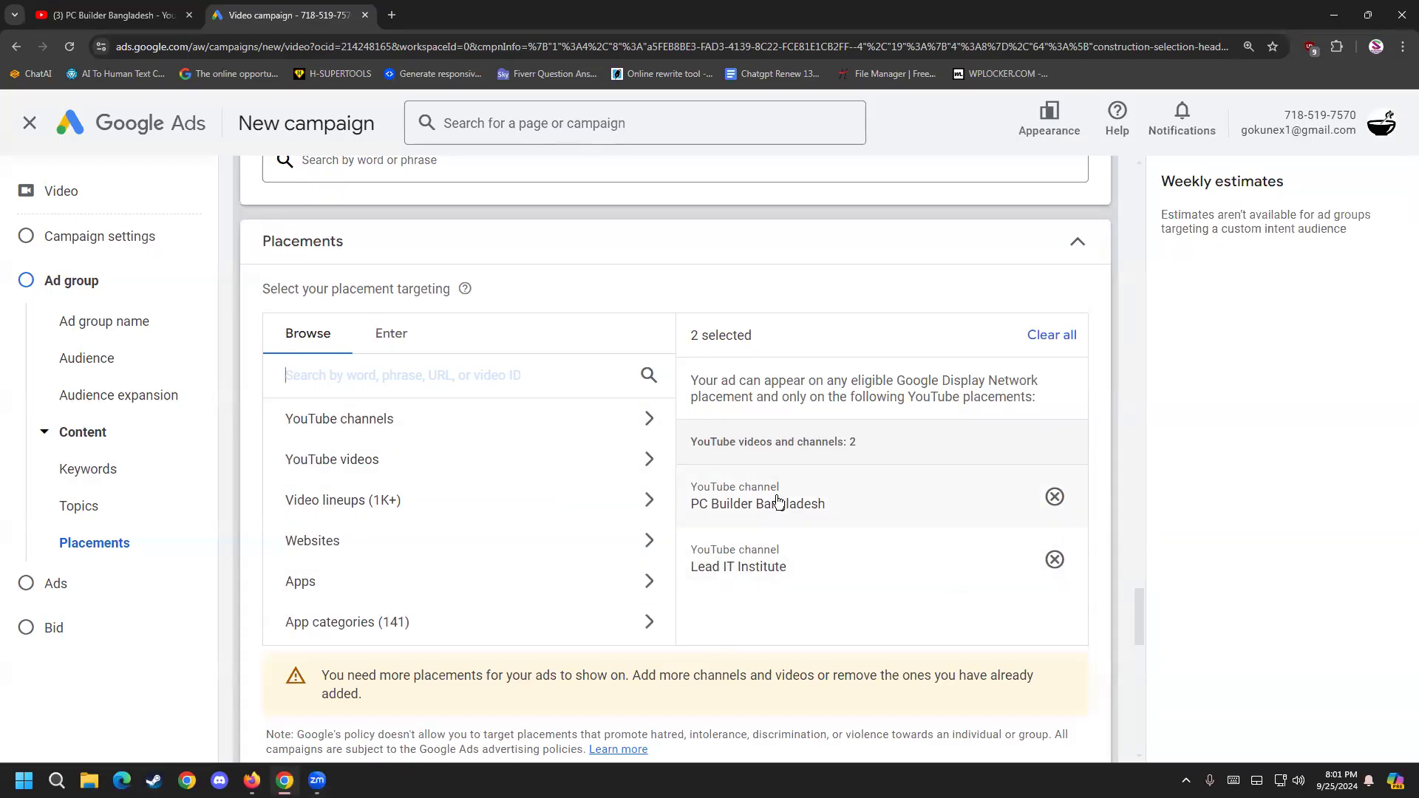
# Step: Open the YouTube videos placement category, and on YouTube copy the URL of the first For You video on the PC Builder Bangladesh channel
pyautogui.click(357, 474)
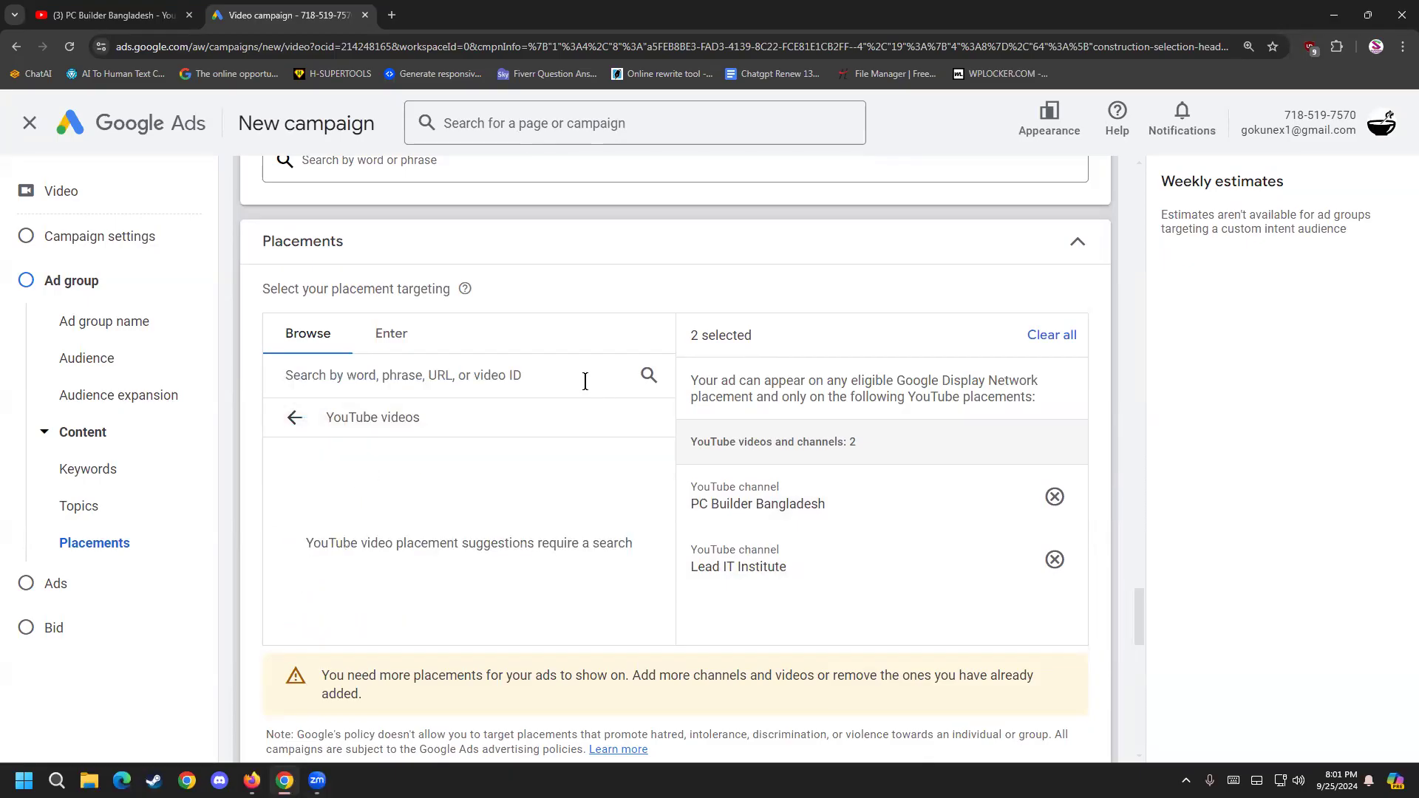
pyautogui.click(183, 13)
pyautogui.scroll(-3, 305, 450)
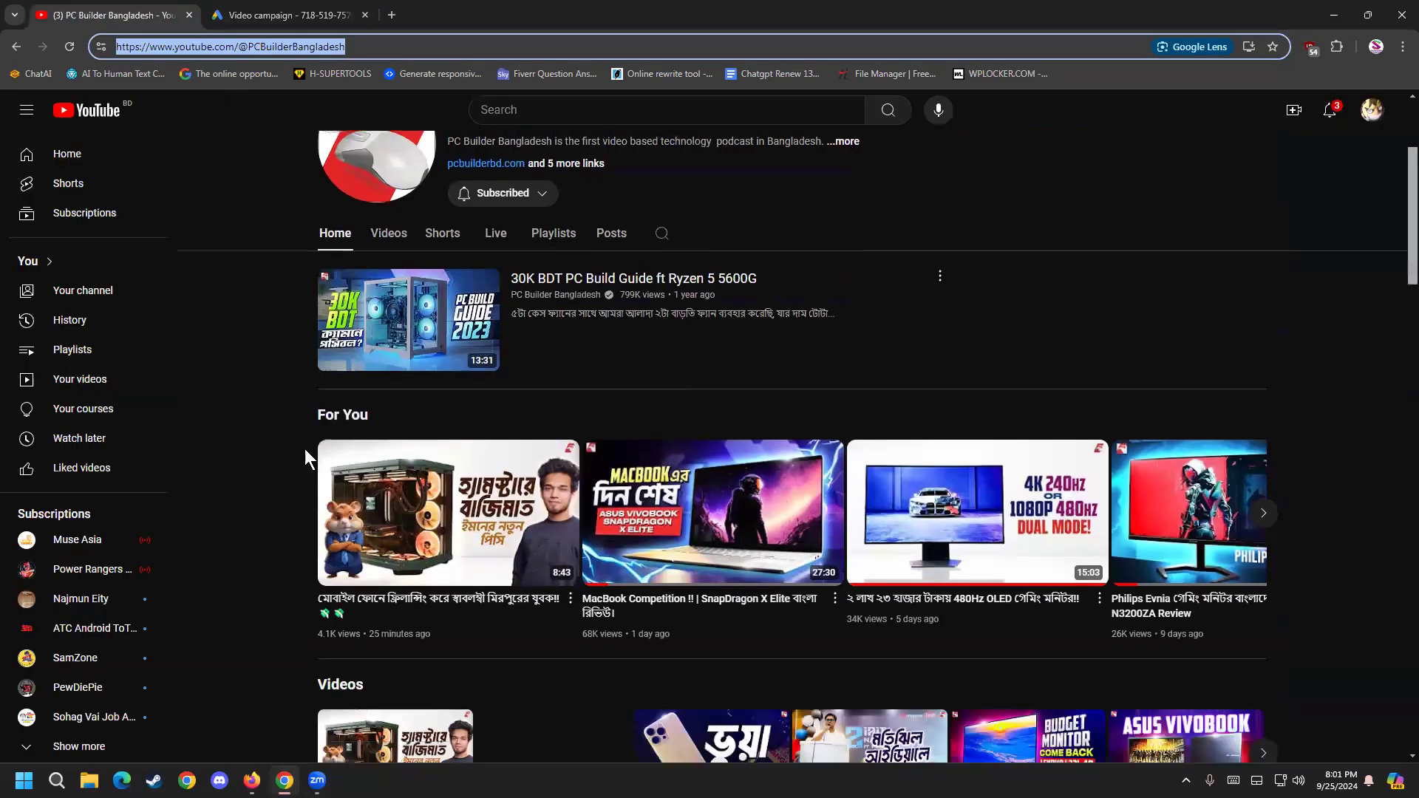
pyautogui.scroll(-1, 419, 479)
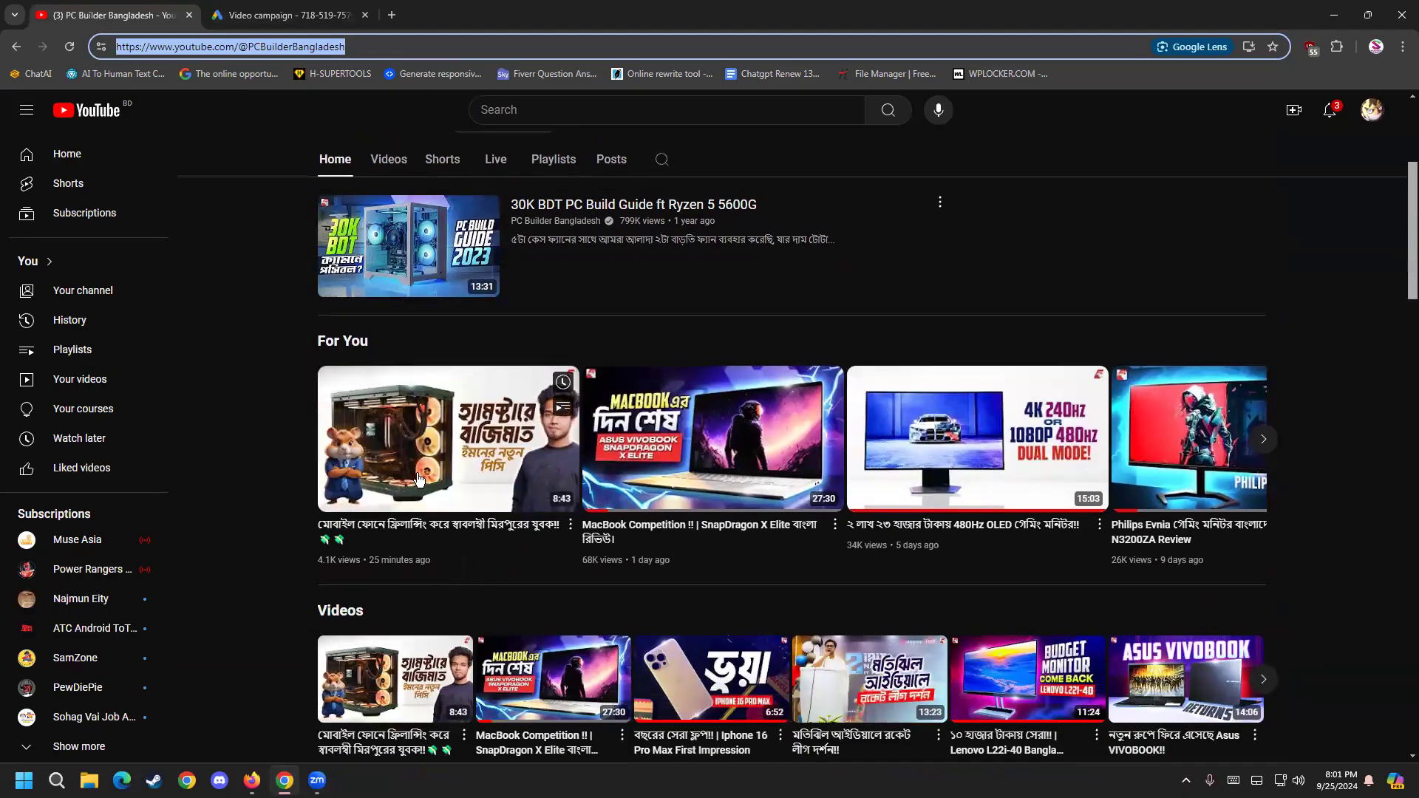
pyautogui.click(408, 406)
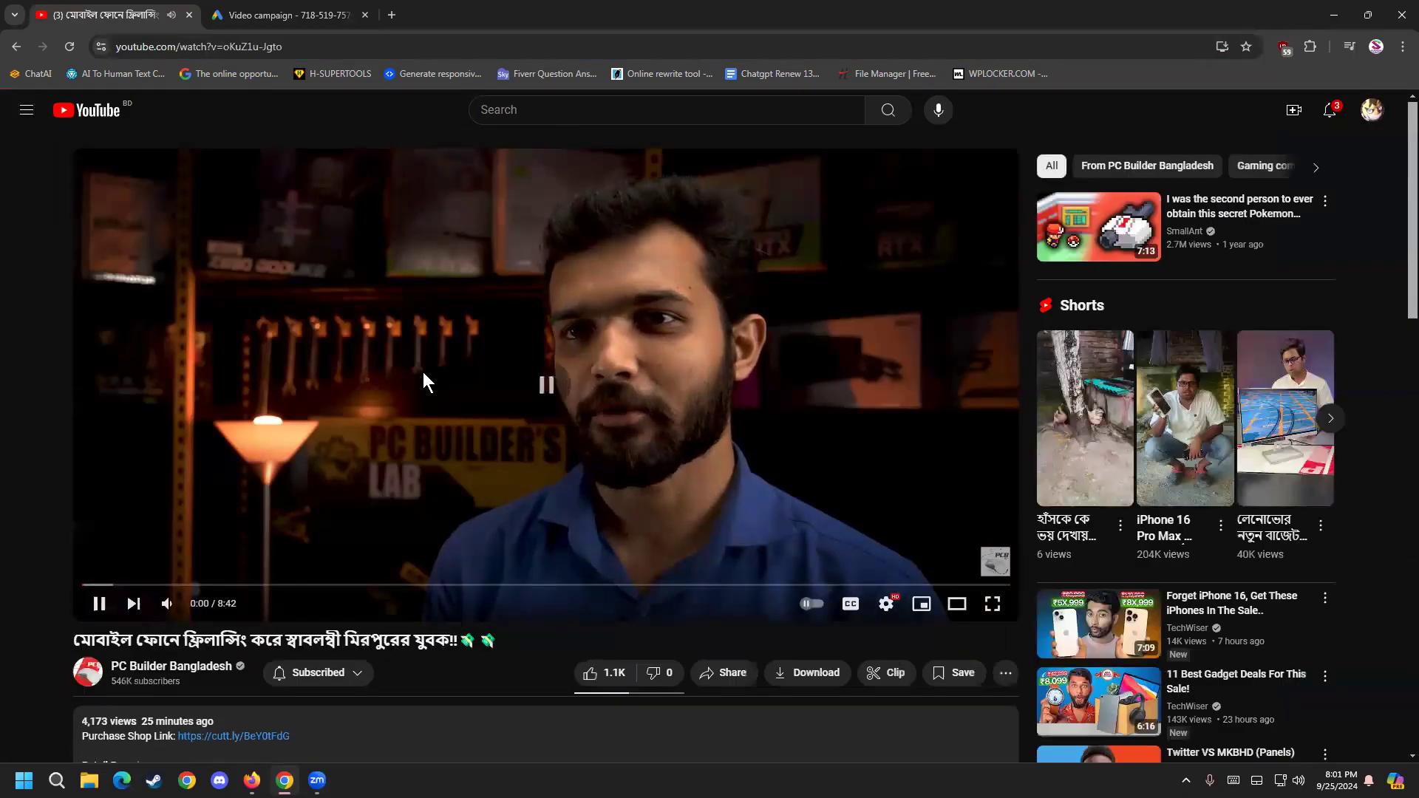
pyautogui.click(342, 47)
pyautogui.click(340, 49)
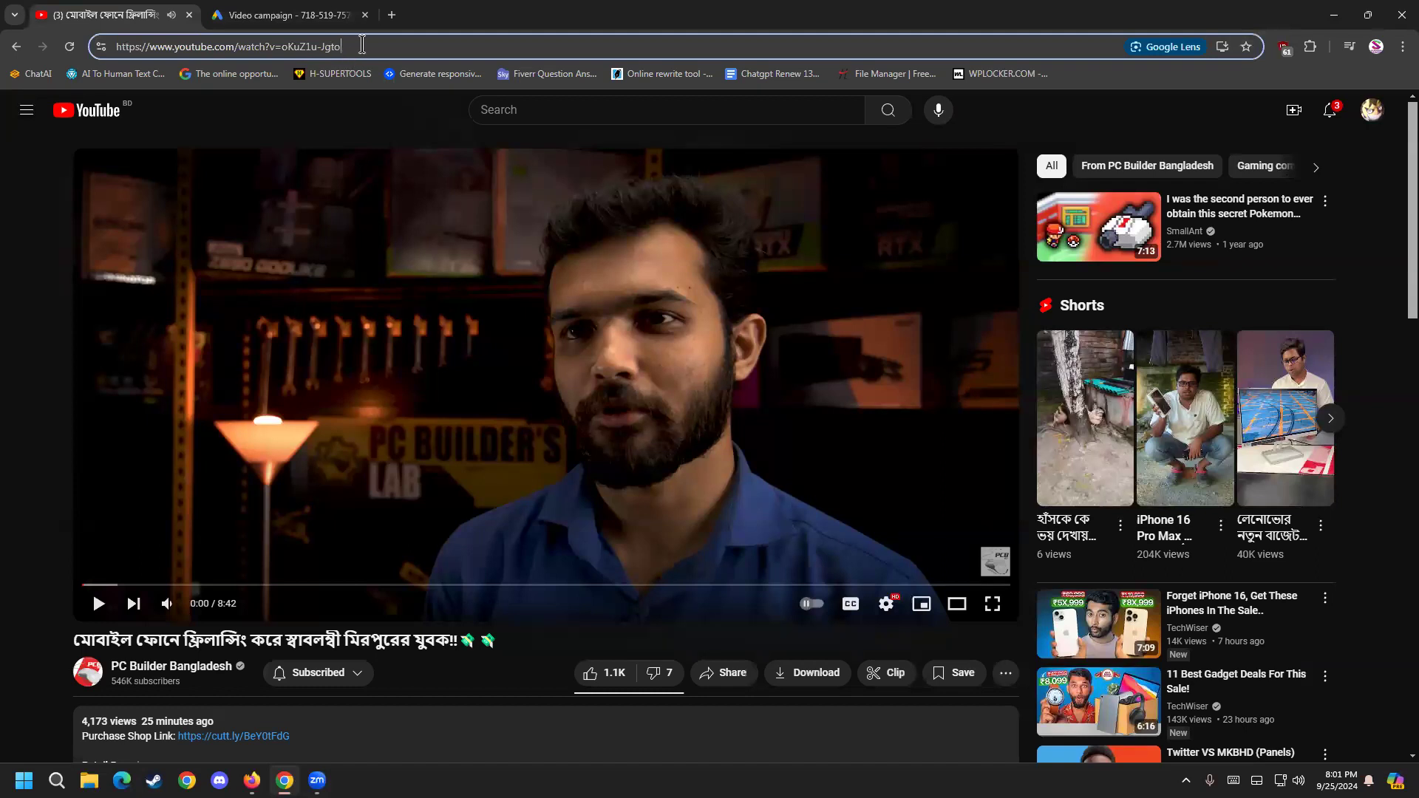
pyautogui.hotkey('ctrl', 'a')
pyautogui.hotkey('ctrl', 'c')
pyautogui.click(265, 16)
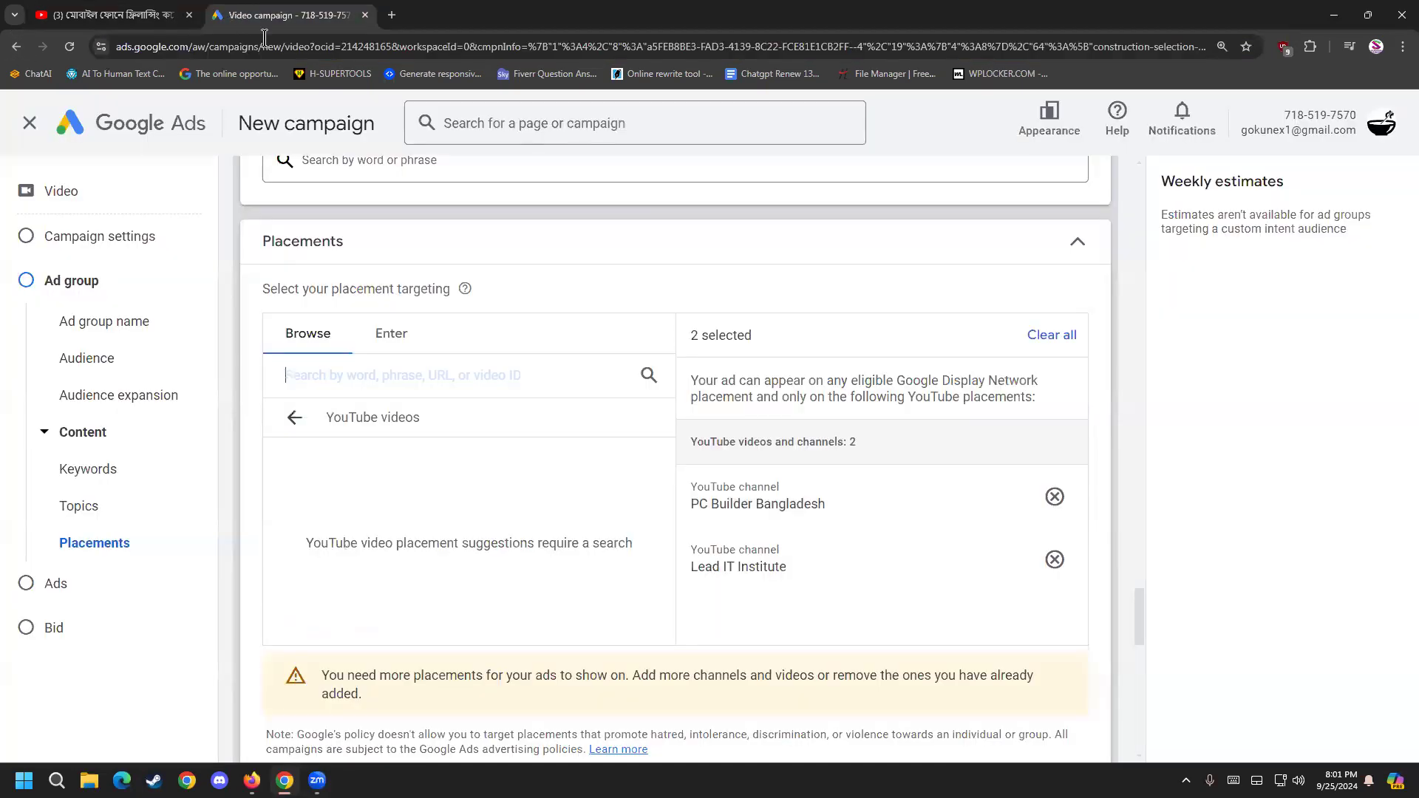
pyautogui.hotkey('ctrl', 'v')
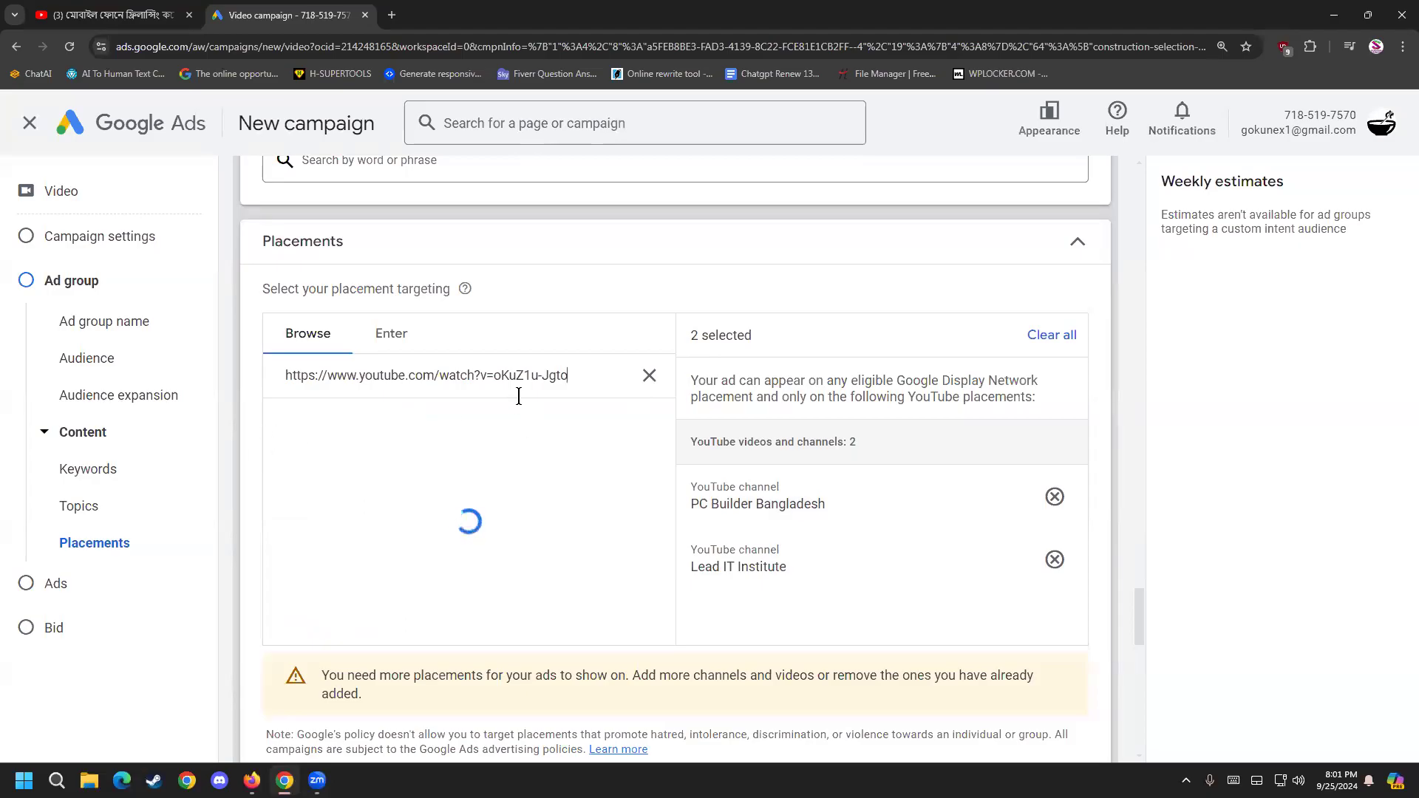
pyautogui.click(111, 14)
pyautogui.click(17, 46)
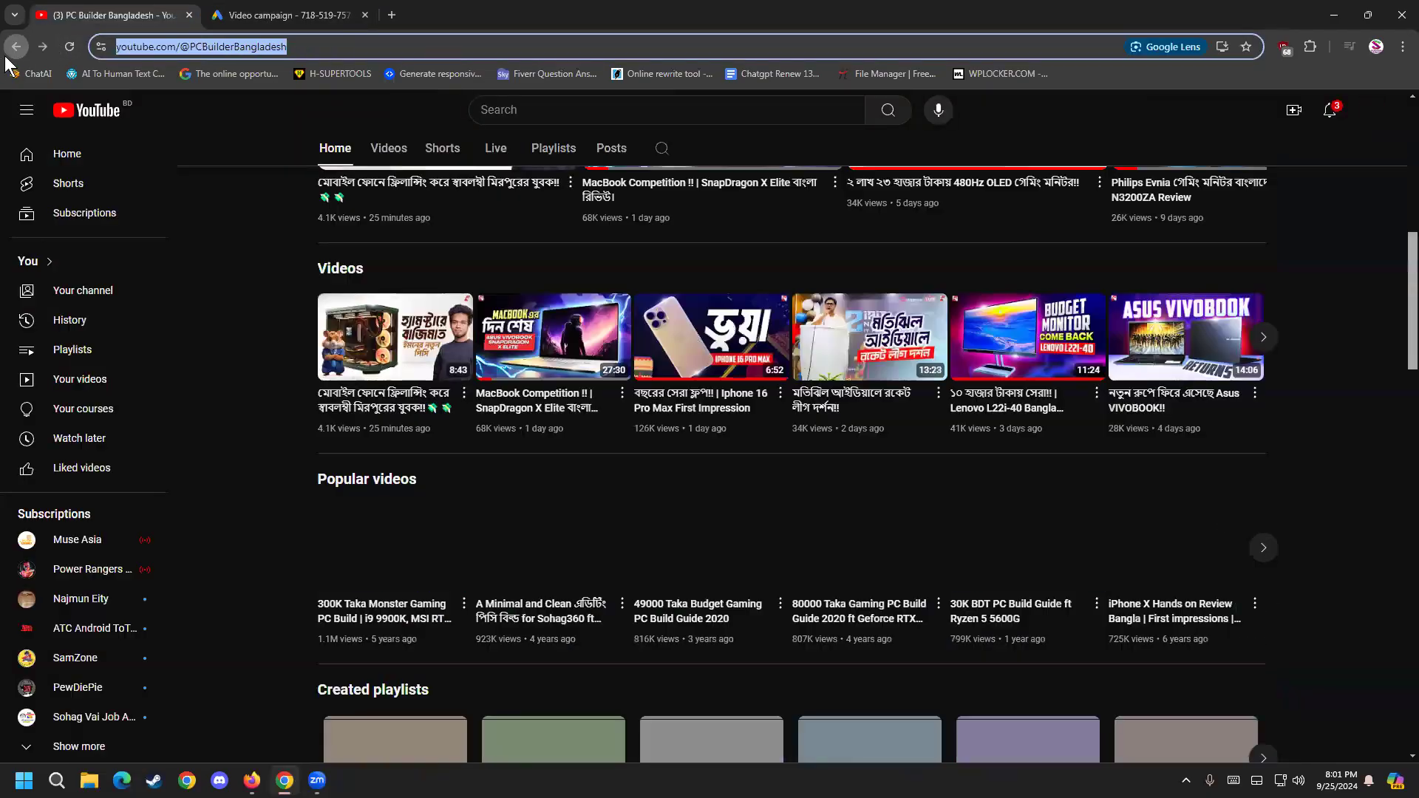
pyautogui.click(280, 16)
pyautogui.click(401, 476)
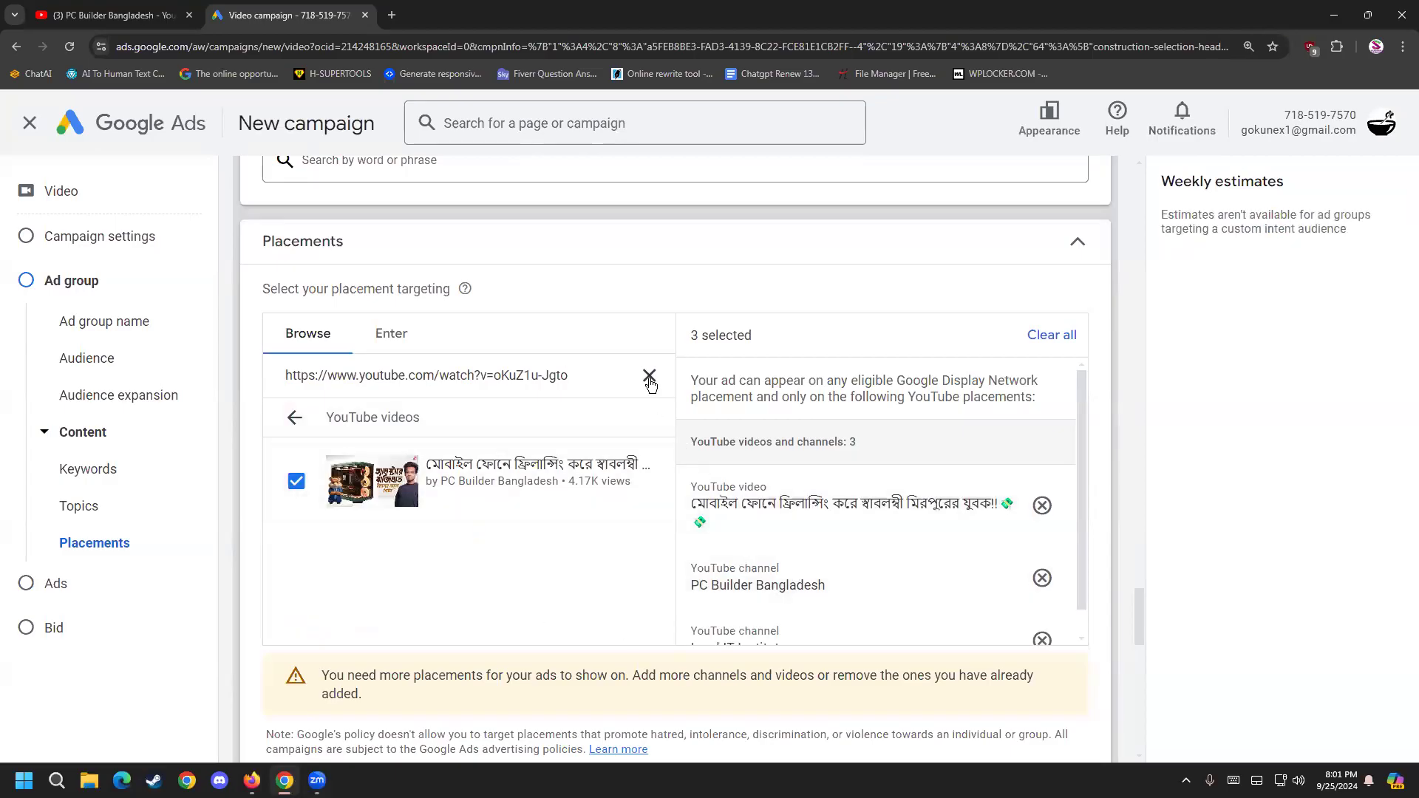
pyautogui.click(649, 377)
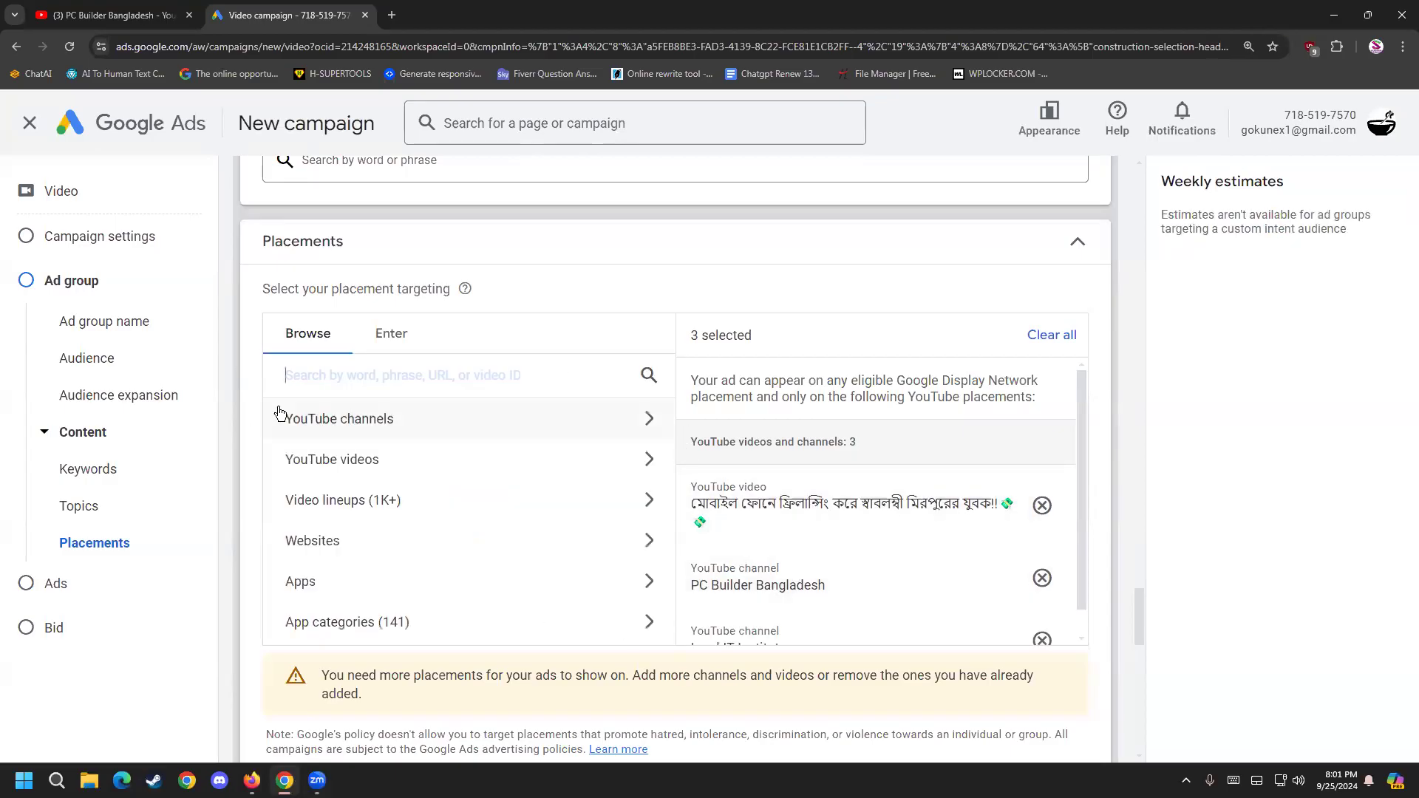
# Step: Open the YouTube videos placement category, and on YouTube copy the URL of Lead IT Institute's video "Day 06 LinkedIn Intro, Profile Creation & Optimization"
pyautogui.click(270, 457)
pyautogui.click(196, 11)
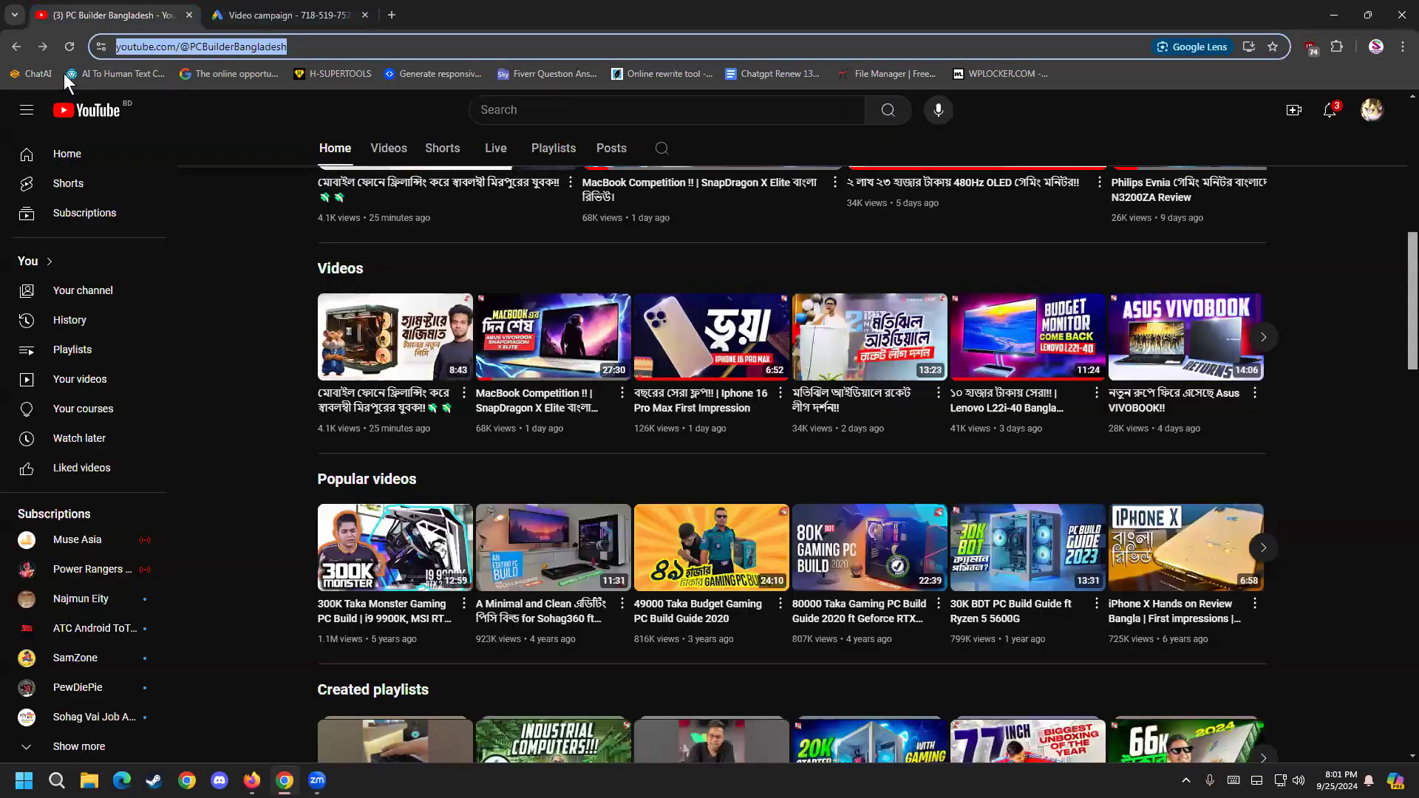
pyautogui.click(16, 46)
pyautogui.click(595, 244)
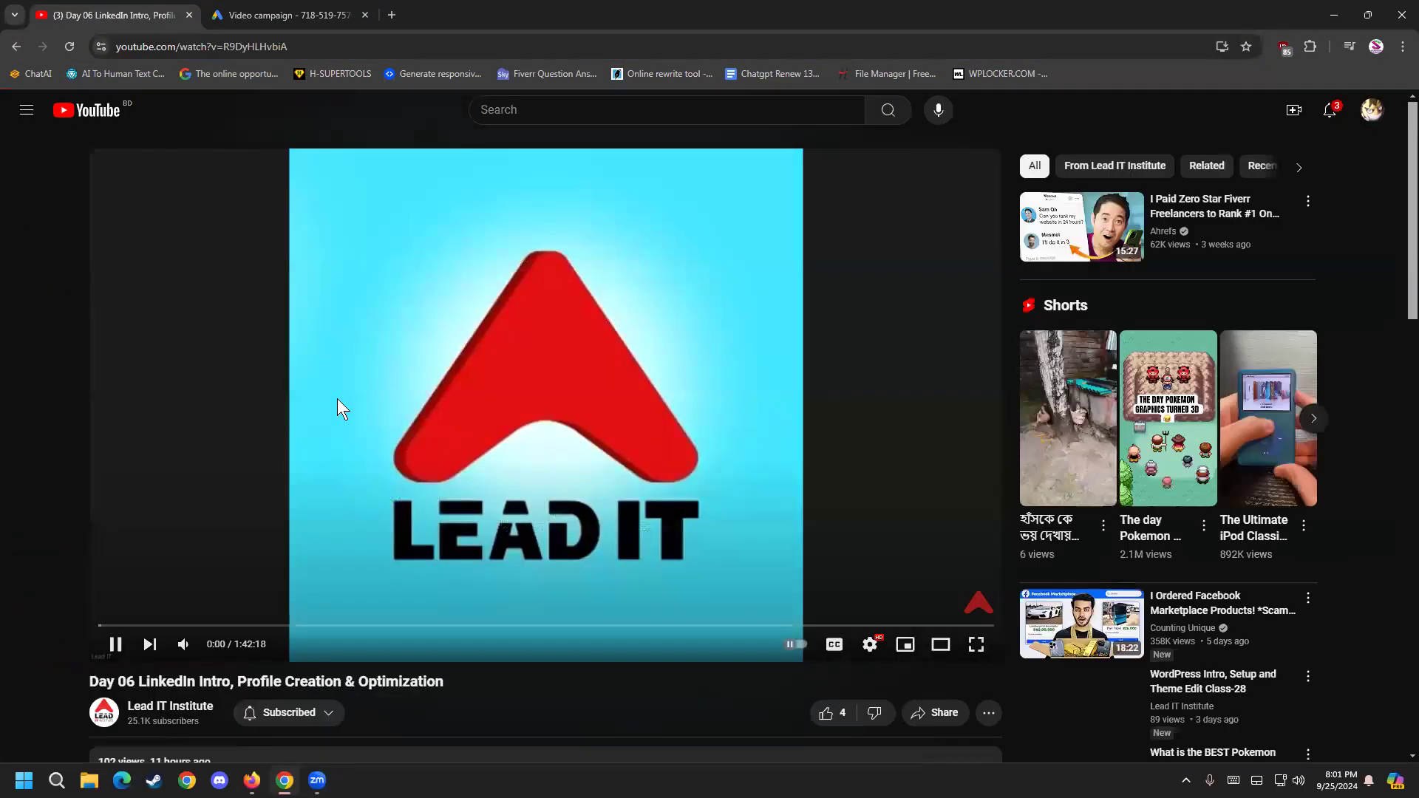
pyautogui.click(337, 400)
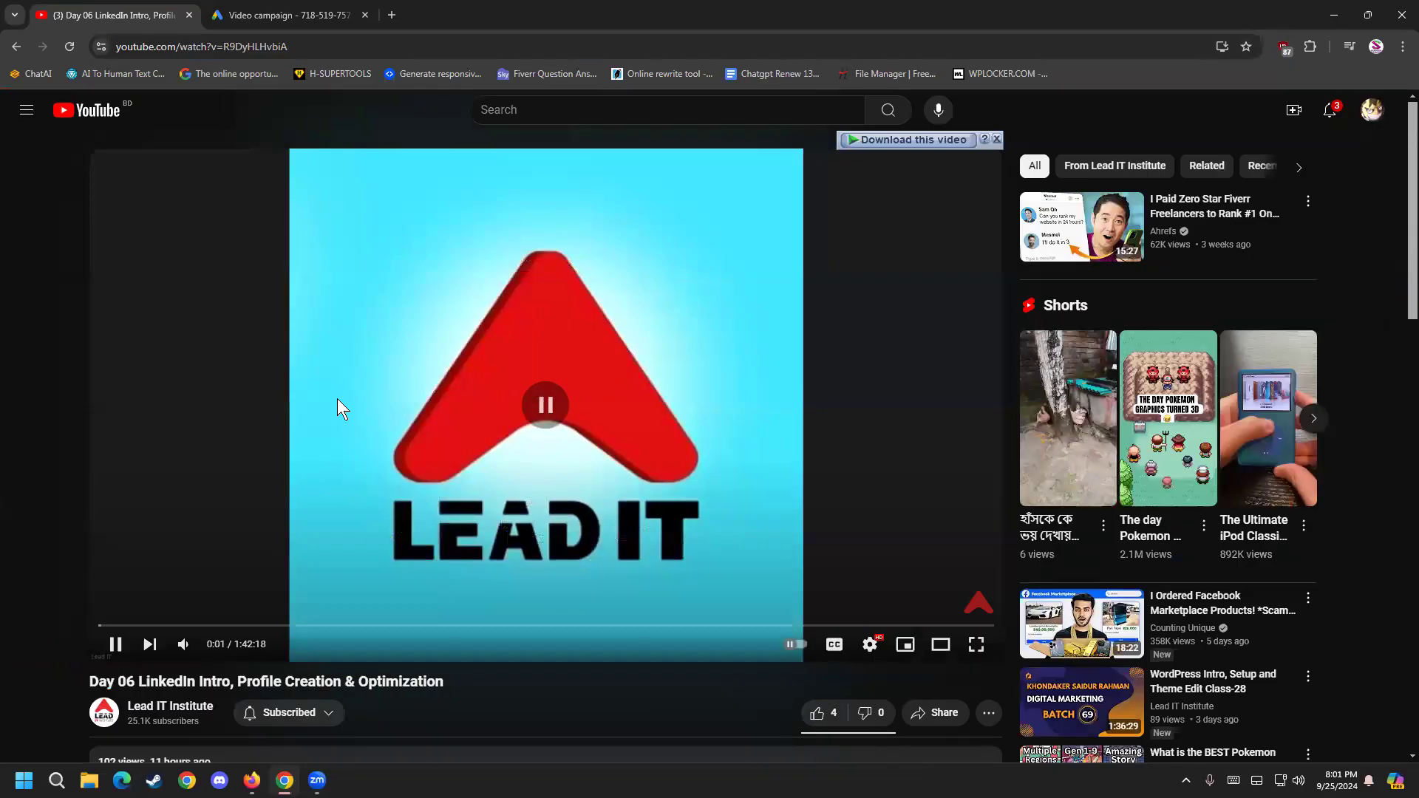
pyautogui.click(321, 46)
pyautogui.click(321, 46)
pyautogui.moveTo(361, 46); pyautogui.dragTo(11, 58)
pyautogui.hotkey('ctrl', 'c')
pyautogui.click(263, 13)
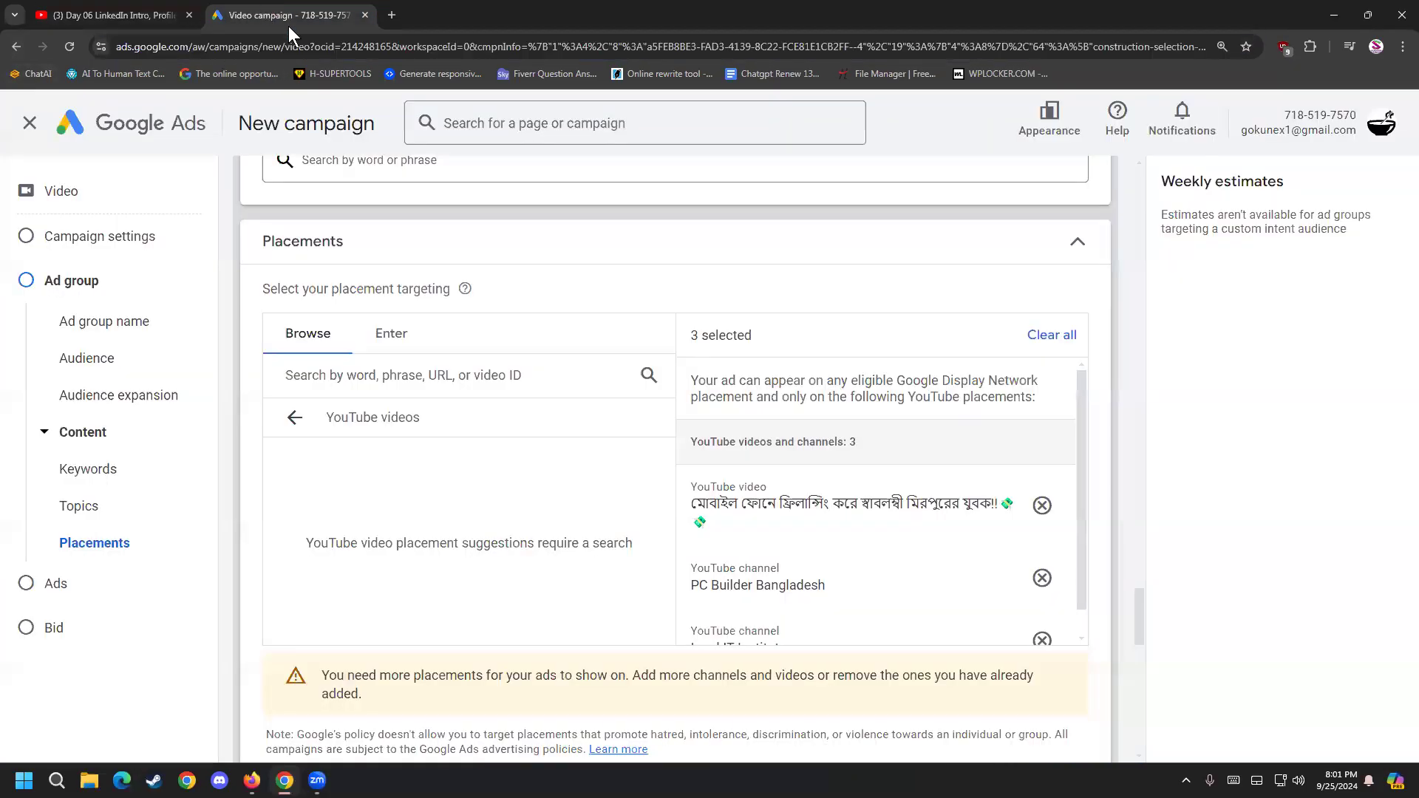
pyautogui.click(425, 383)
pyautogui.hotkey('ctrl', 'v')
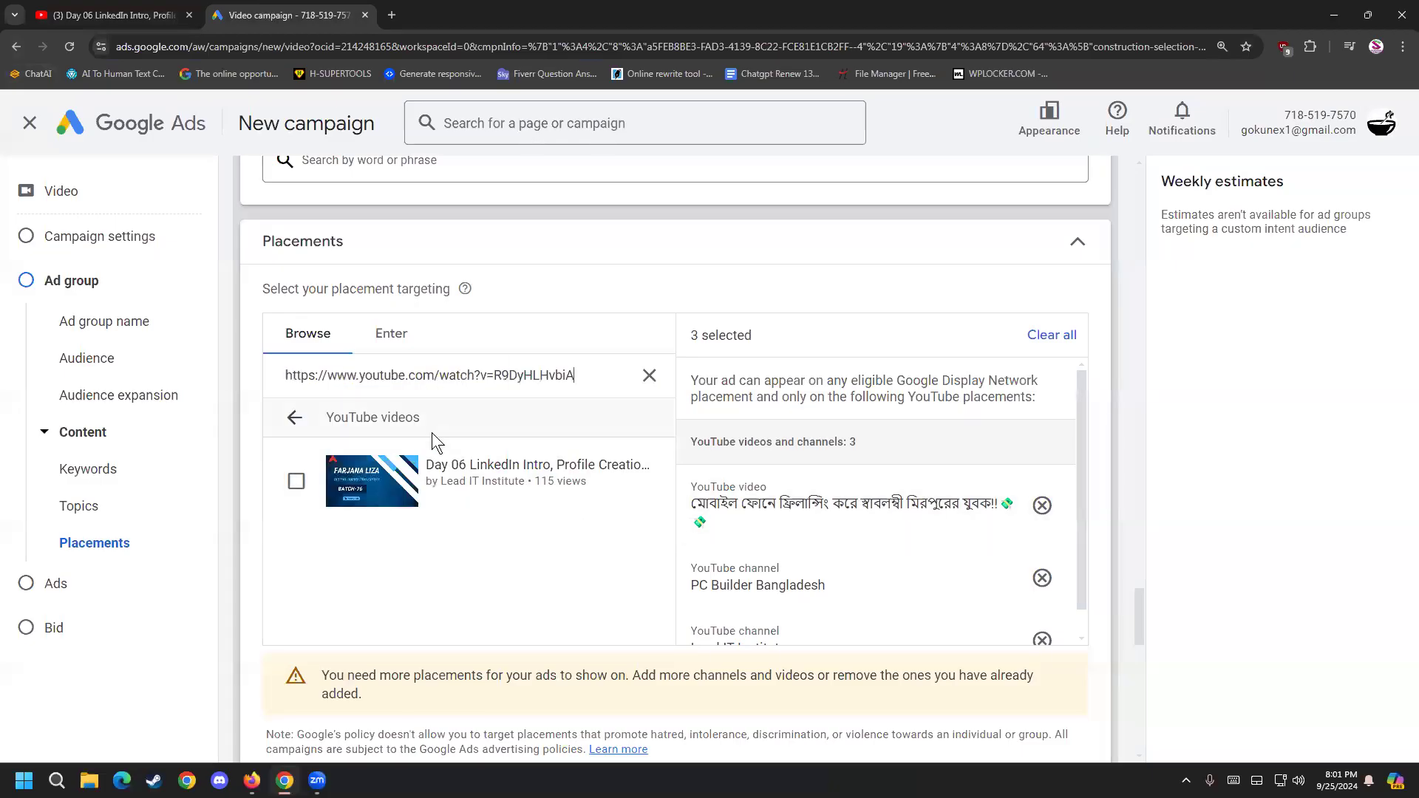
pyautogui.click(446, 484)
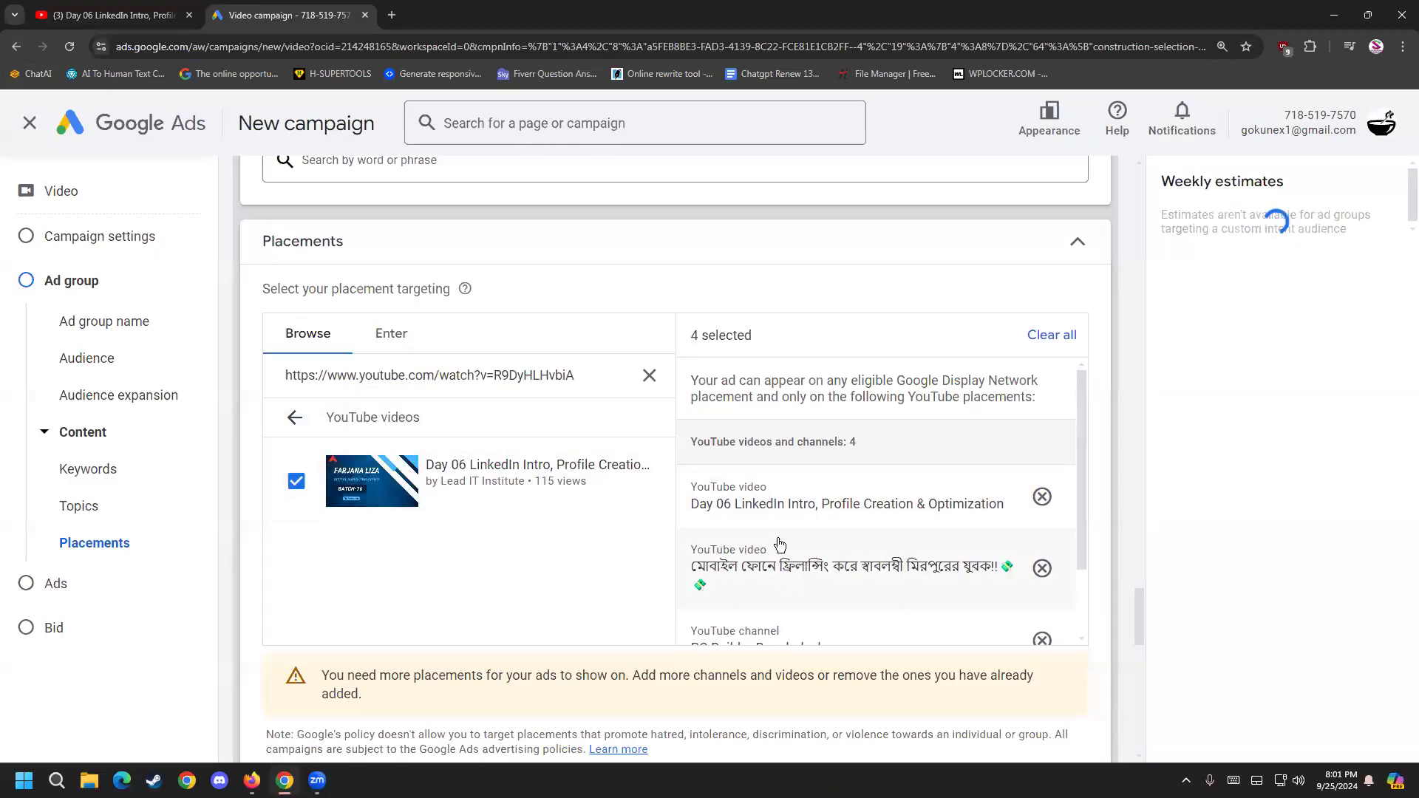
pyautogui.scroll(-2, 773, 547)
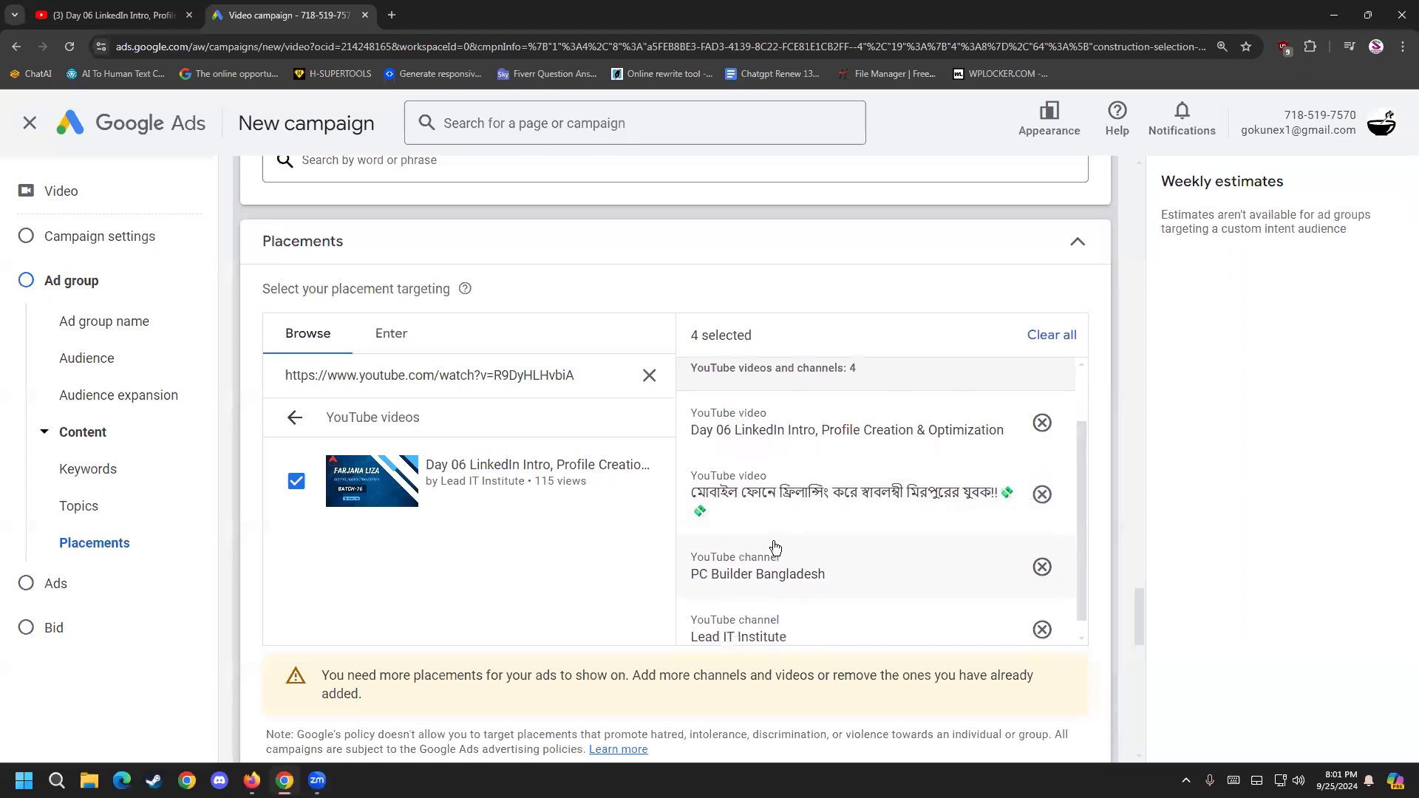
pyautogui.click(649, 376)
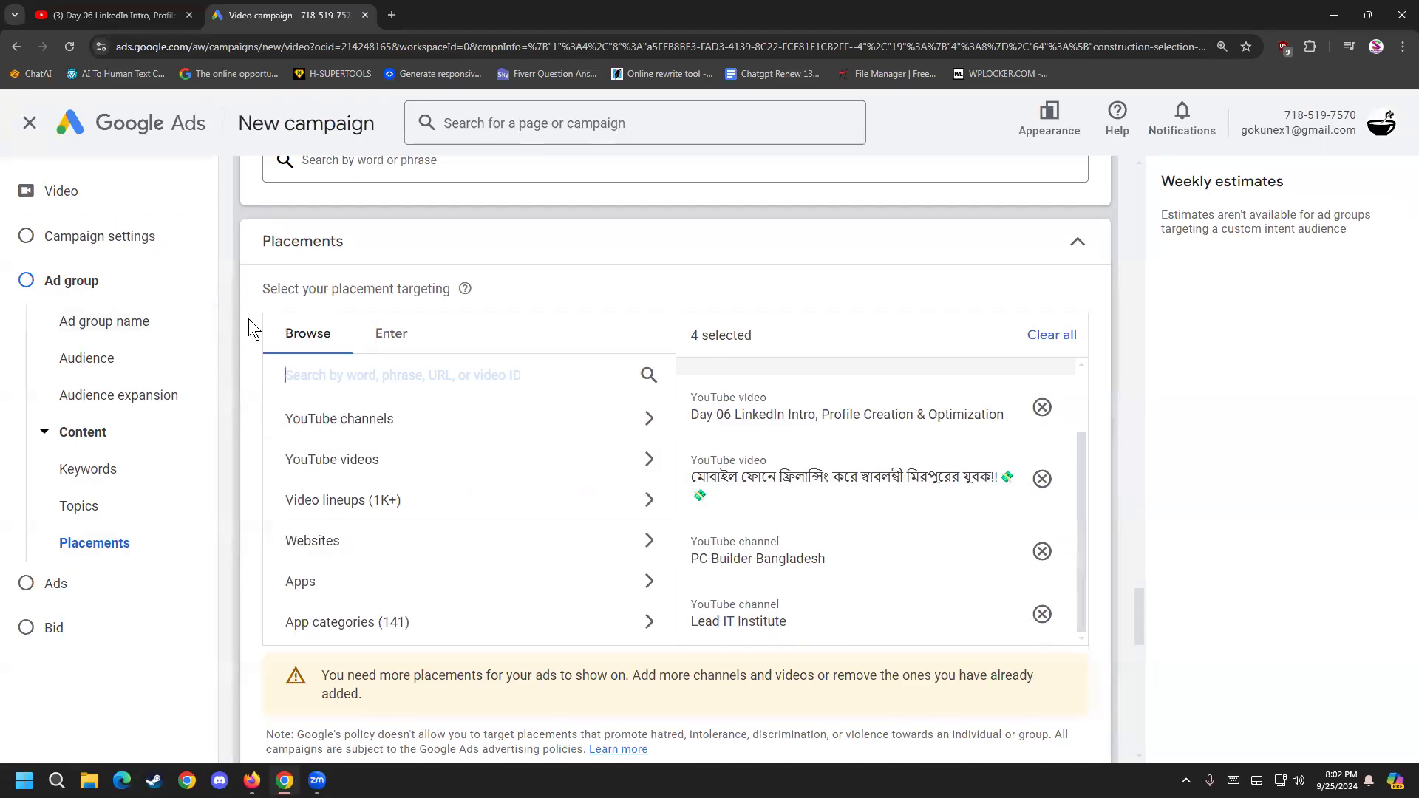
# Step: Open the Websites placement category and search for a2zbookmarking.com
pyautogui.click(264, 352)
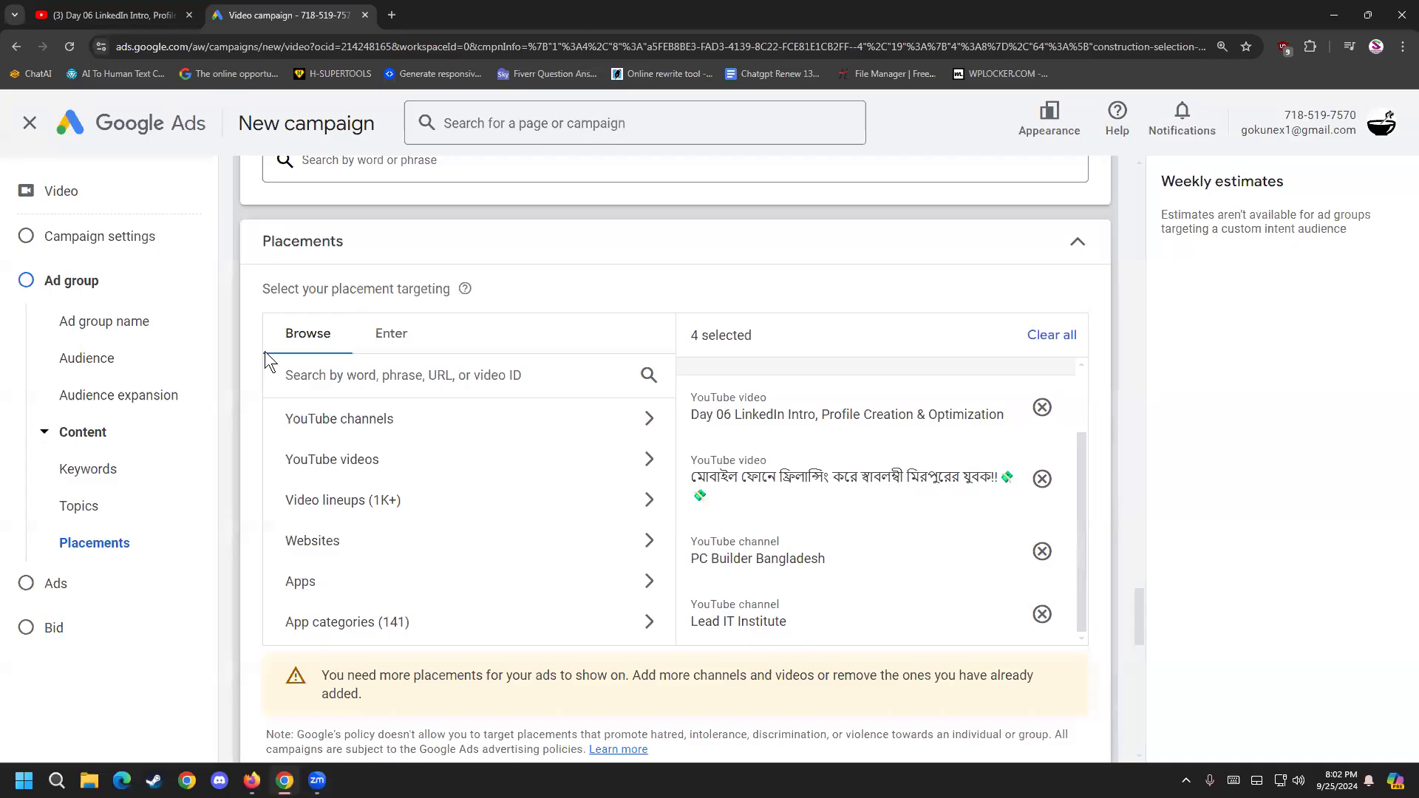
pyautogui.click(340, 378)
pyautogui.click(362, 542)
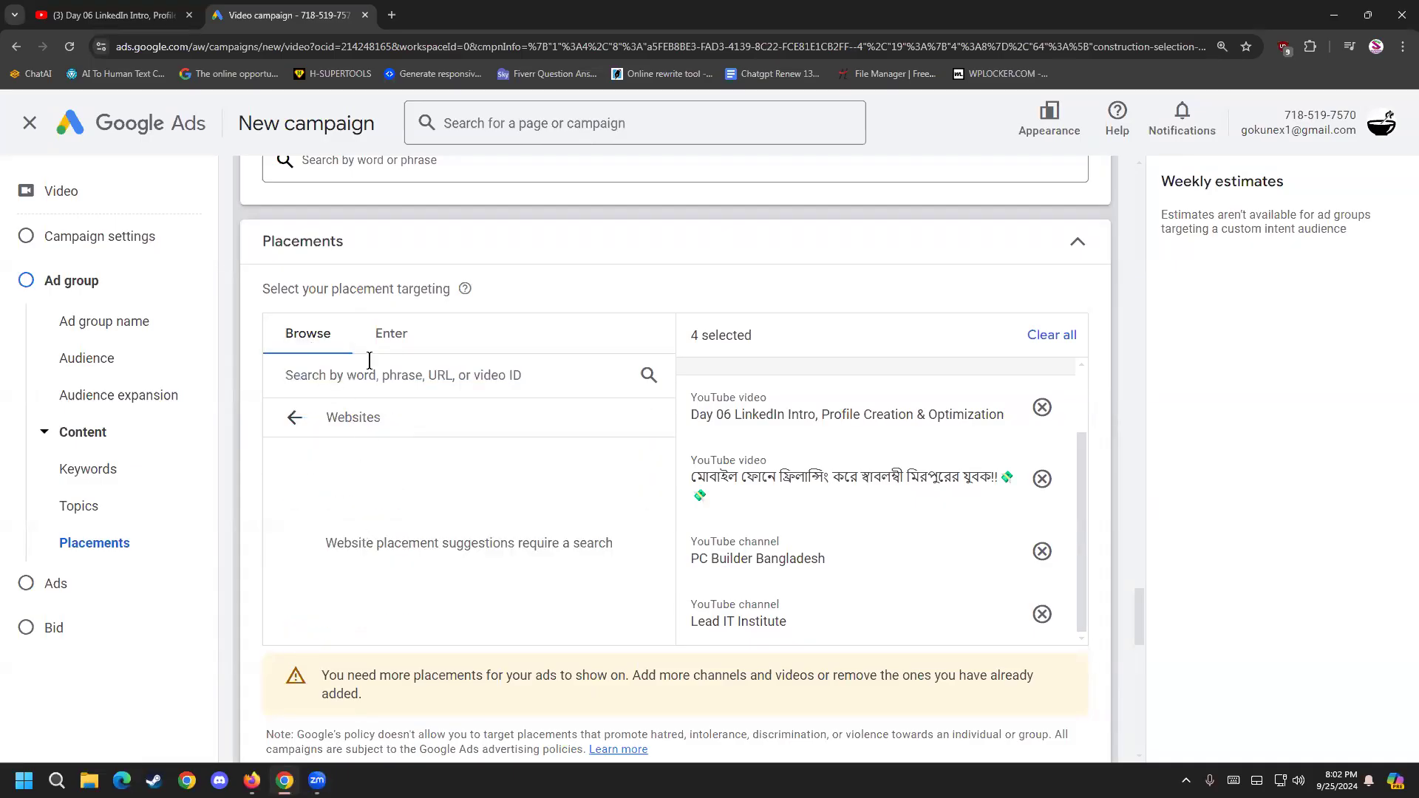
pyautogui.write('a')
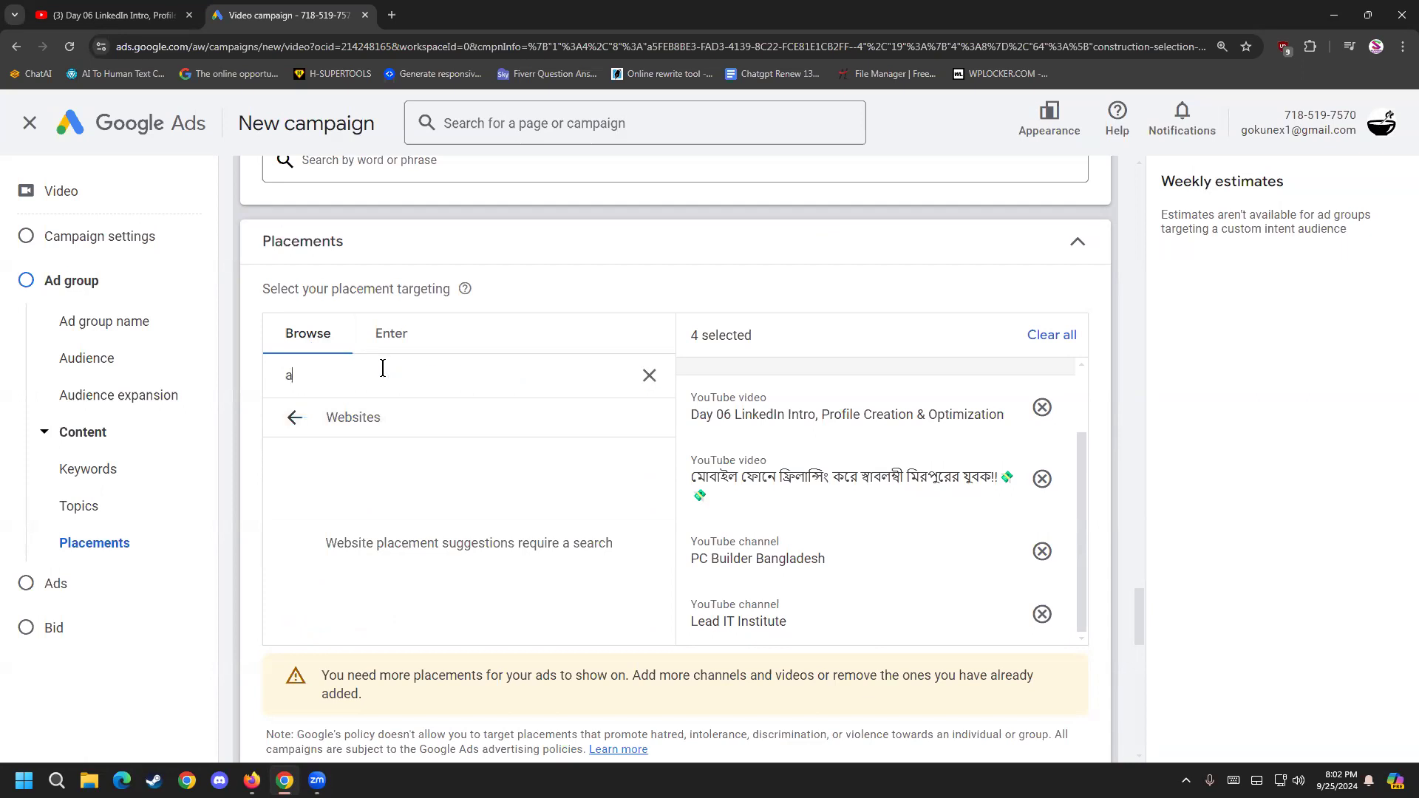
pyautogui.write('2zbo')
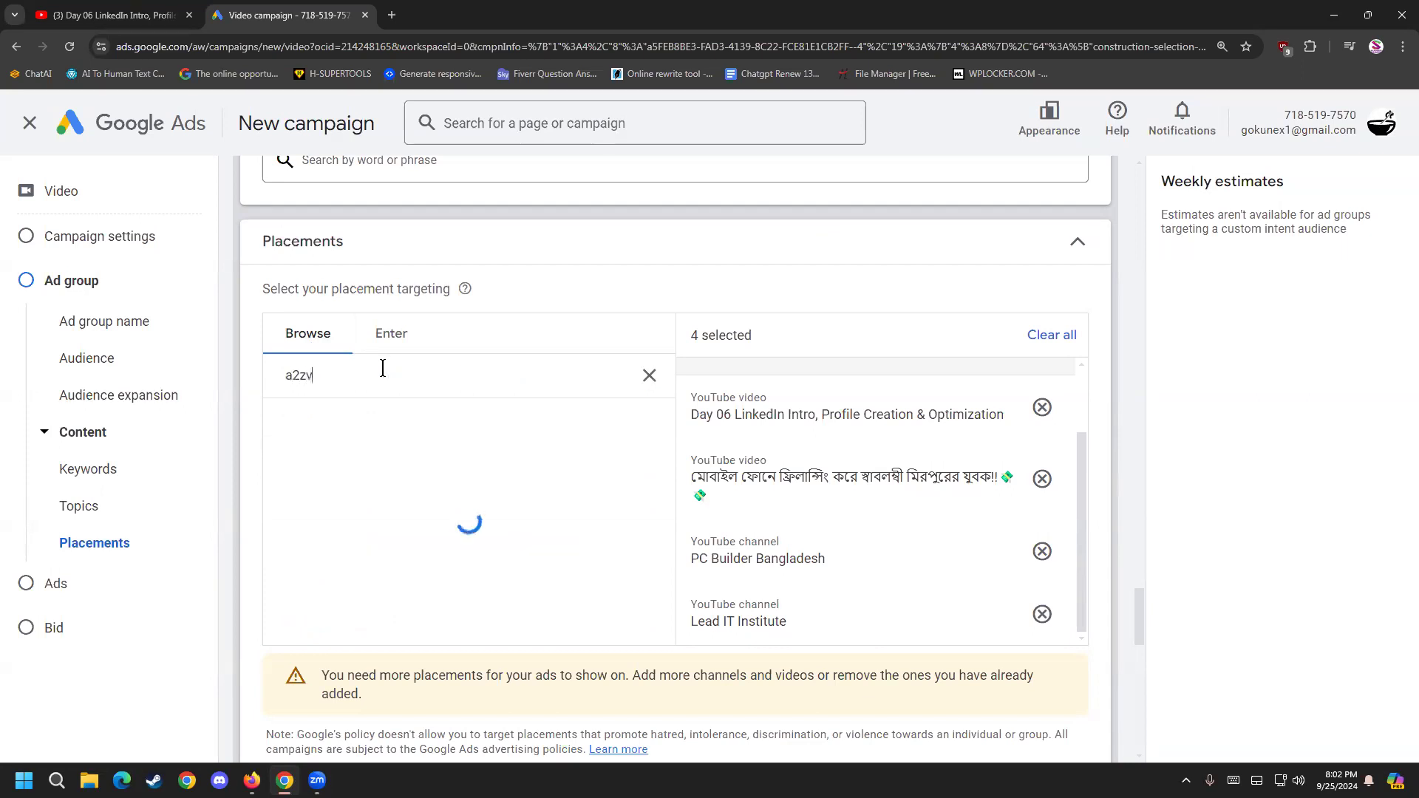
pyautogui.write('okmarking')
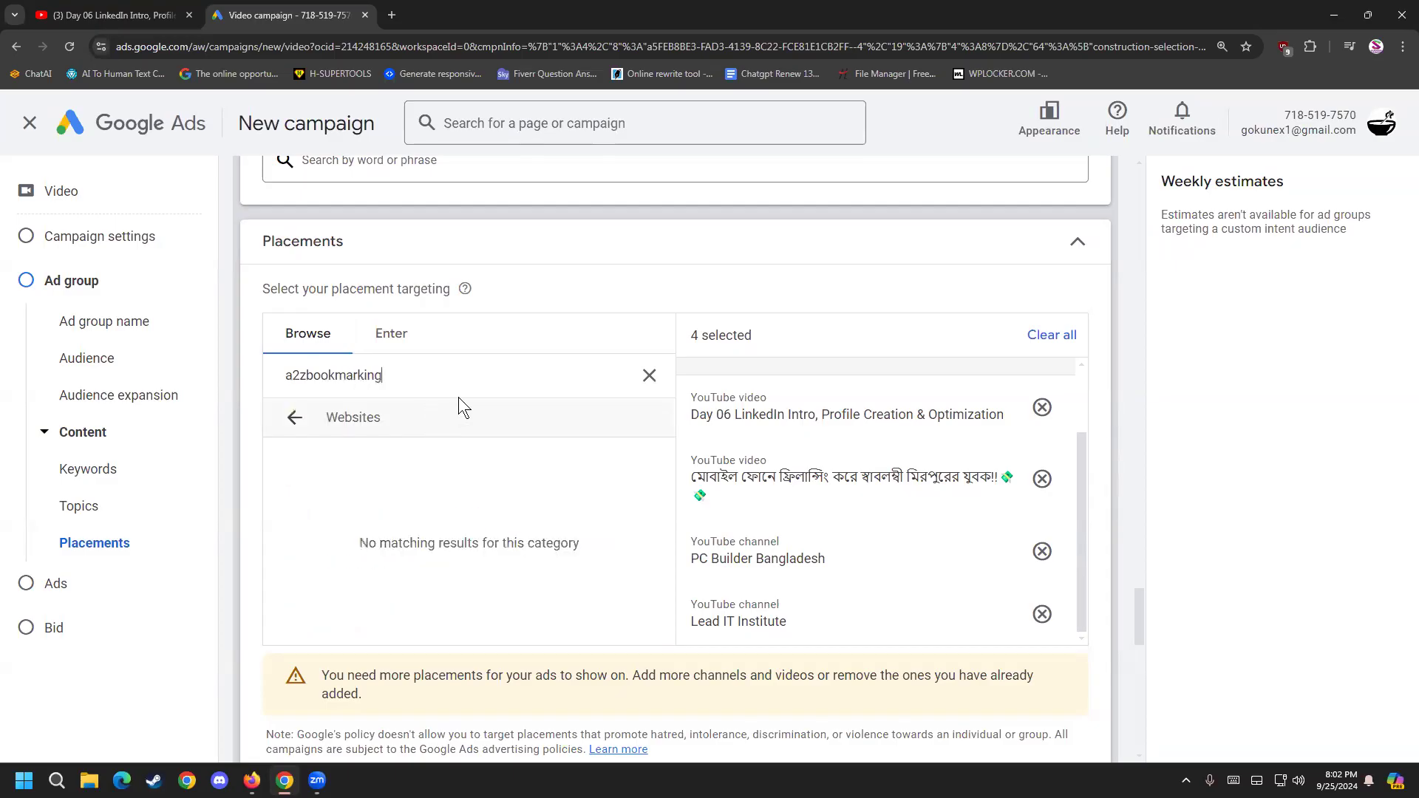
pyautogui.write('.com')
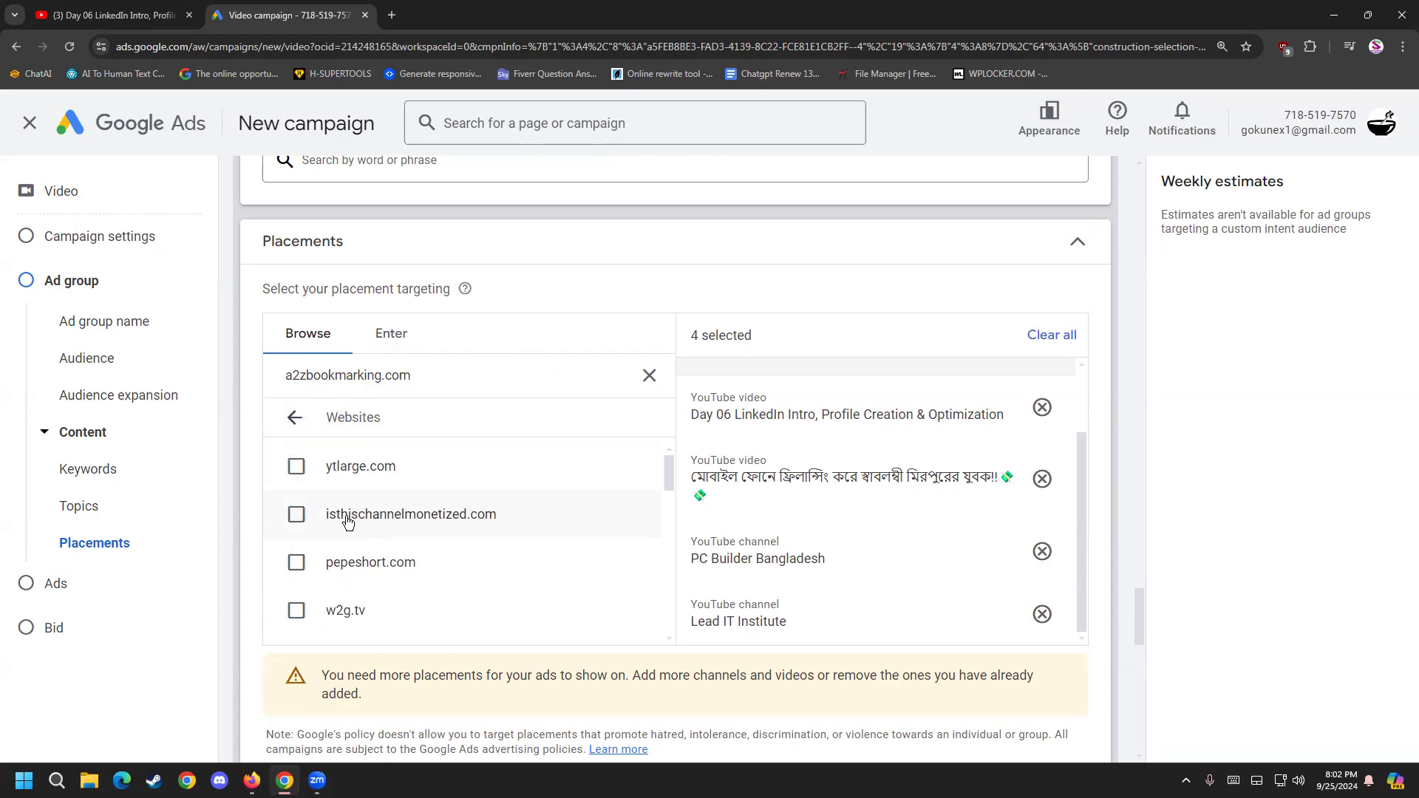
# Step: Select ytlarge.com, isthischannelmonetized.com, pepeshort.com, w2g.tv and three more sites from the website results as placements
pyautogui.click(297, 466)
pyautogui.click(296, 514)
pyautogui.scroll(-1, 348, 509)
pyautogui.click(347, 490)
pyautogui.click(346, 537)
pyautogui.click(370, 627)
pyautogui.click(373, 588)
pyautogui.scroll(-1, 374, 601)
pyautogui.click(375, 608)
# Step: Add vidburner.com, diskwala.com, ssstwitter.com and getindevice.com as placements, leave rapidsave.com and steptodown.com selected as well, and clear the search
pyautogui.scroll(-1, 379, 617)
pyautogui.scroll(-3, 379, 618)
pyautogui.click(383, 485)
pyautogui.click(371, 533)
pyautogui.click(369, 578)
pyautogui.click(372, 625)
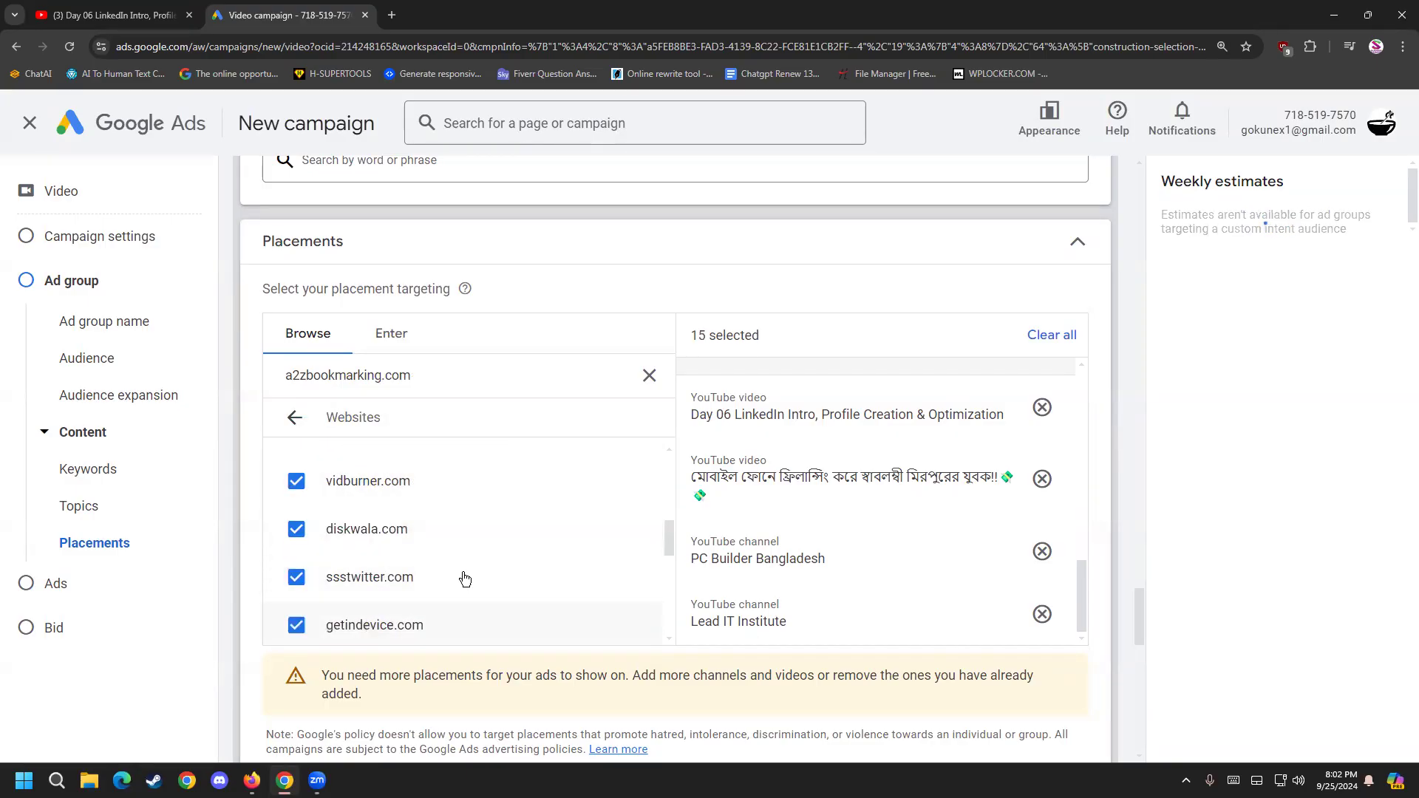
pyautogui.scroll(3, 464, 581)
pyautogui.click(429, 551)
pyautogui.click(433, 591)
pyautogui.click(434, 534)
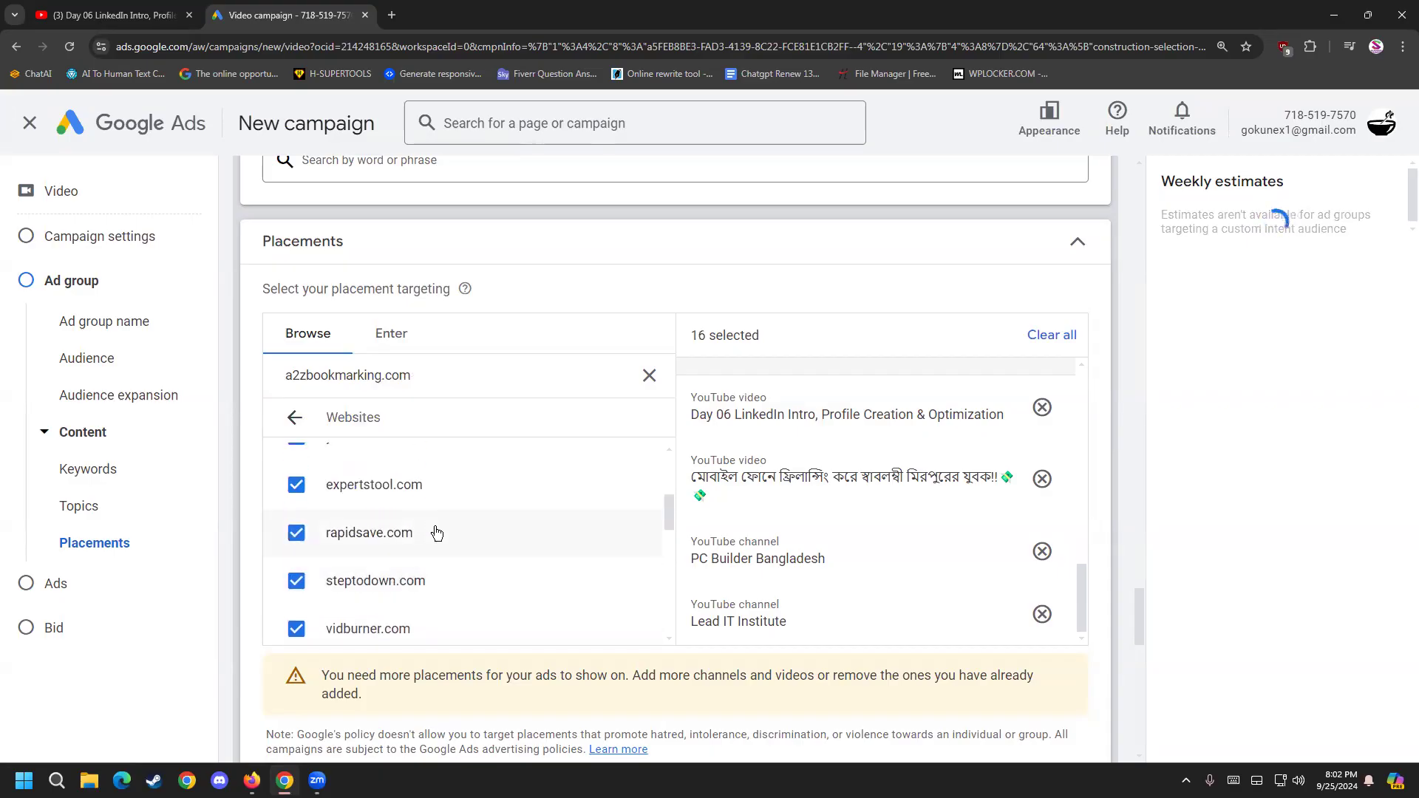
pyautogui.click(651, 377)
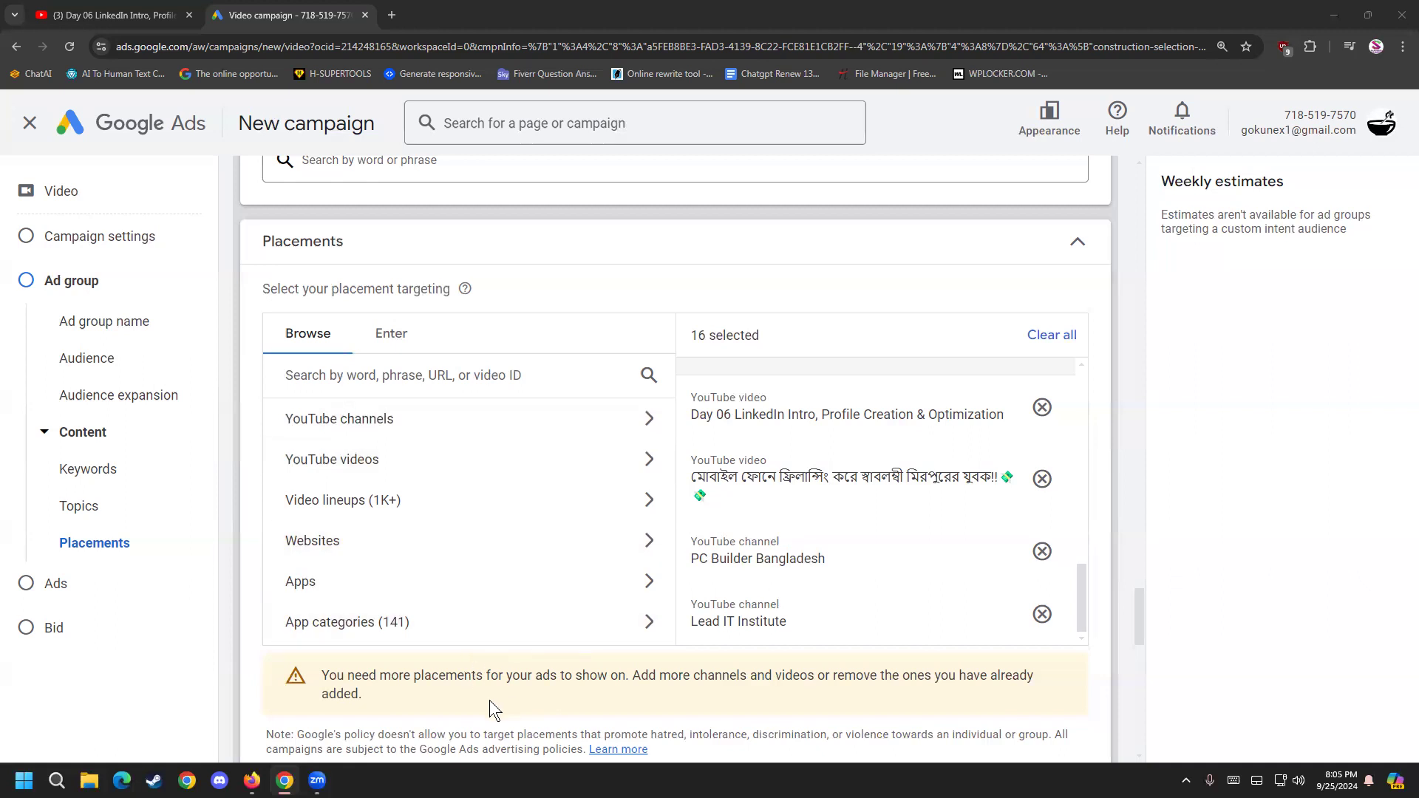
# Step: Read the warning below the placement selection about adding channels and videos
pyautogui.moveTo(335, 676); pyautogui.dragTo(660, 695)
pyautogui.moveTo(543, 676); pyautogui.dragTo(703, 677)
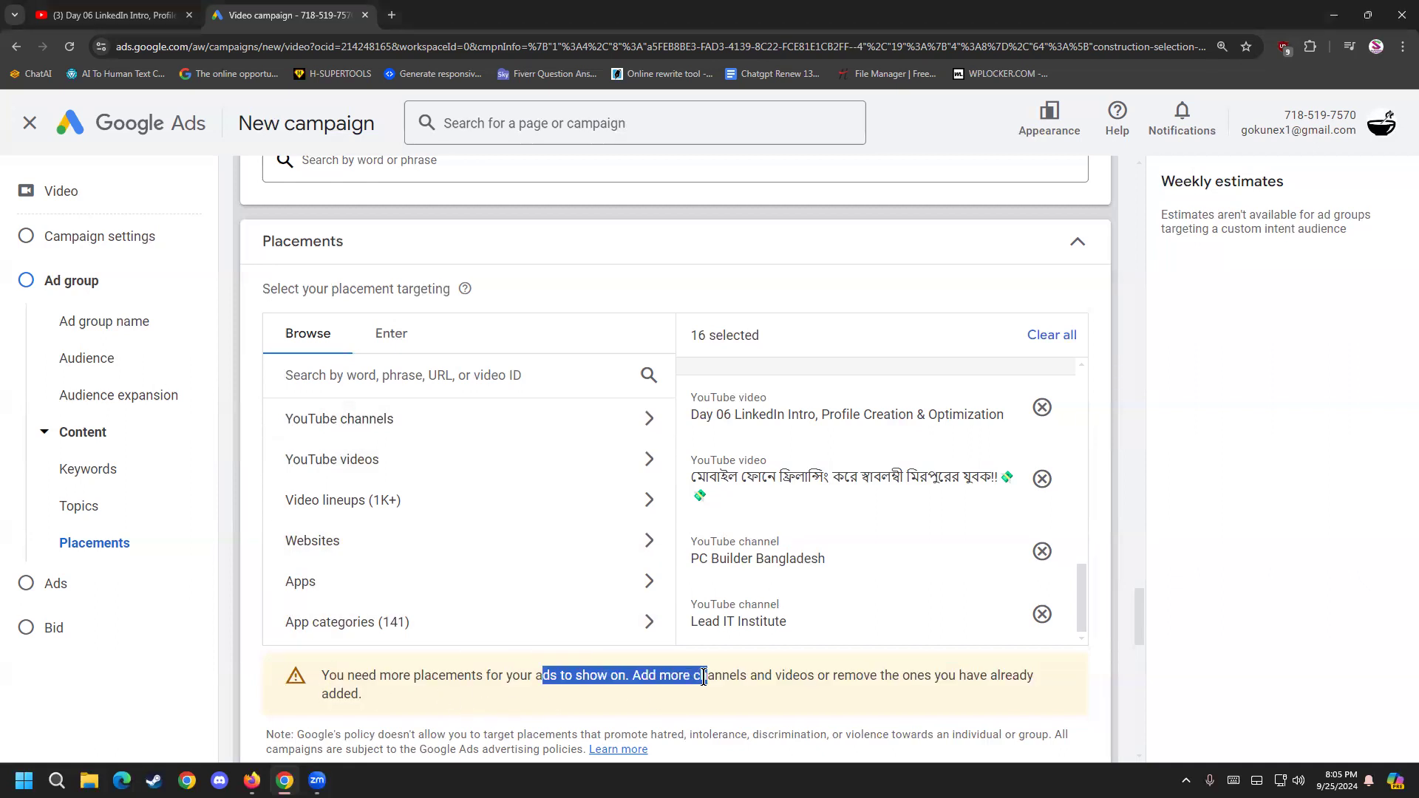
pyautogui.click(703, 677)
pyautogui.tripleClick(347, 677)
pyautogui.click(326, 671)
pyautogui.moveTo(326, 671); pyautogui.dragTo(359, 693)
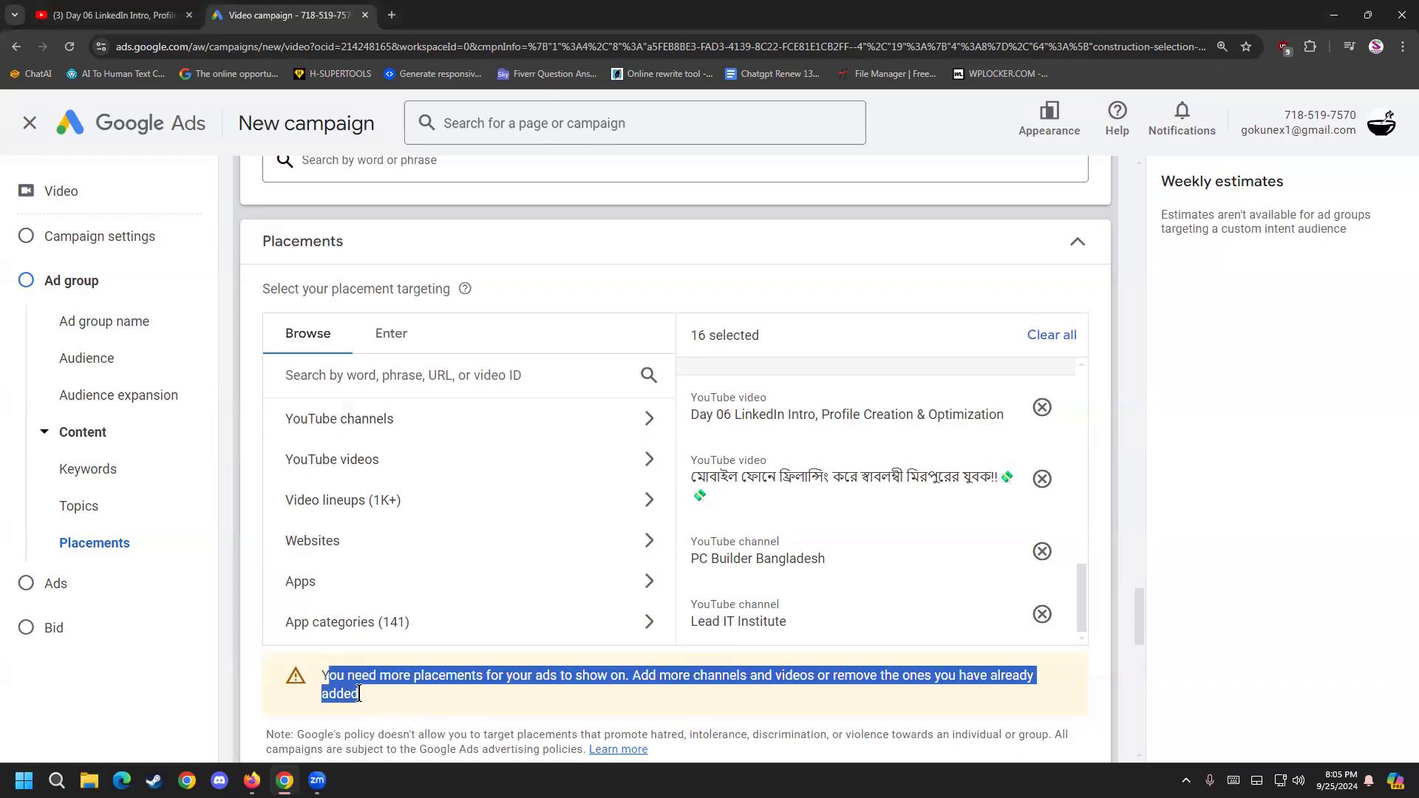
pyautogui.click(365, 693)
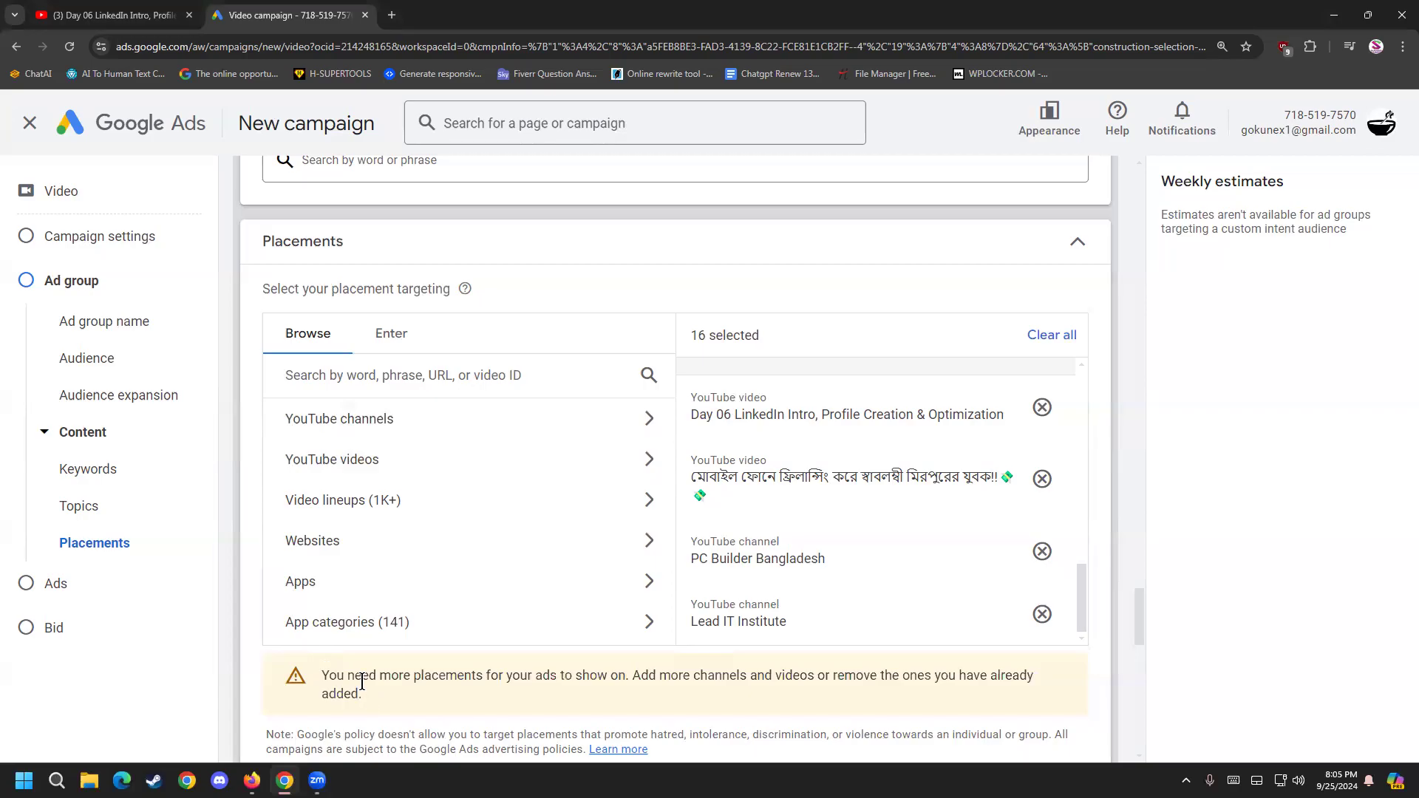
pyautogui.scroll(-2, 328, 623)
pyautogui.moveTo(364, 622); pyautogui.dragTo(314, 597)
pyautogui.click(377, 633)
pyautogui.click(362, 616)
pyautogui.click(334, 600)
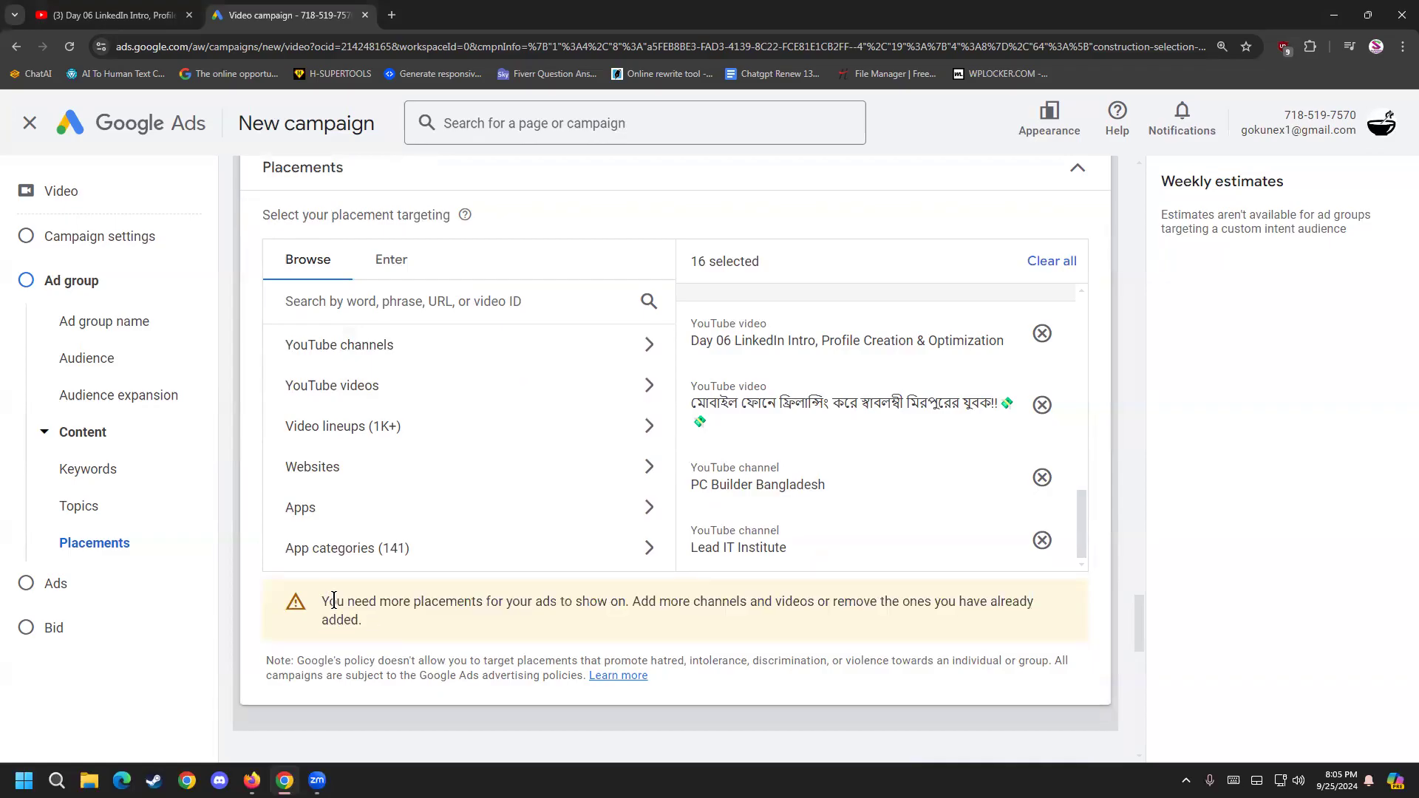
pyautogui.scroll(1, 344, 634)
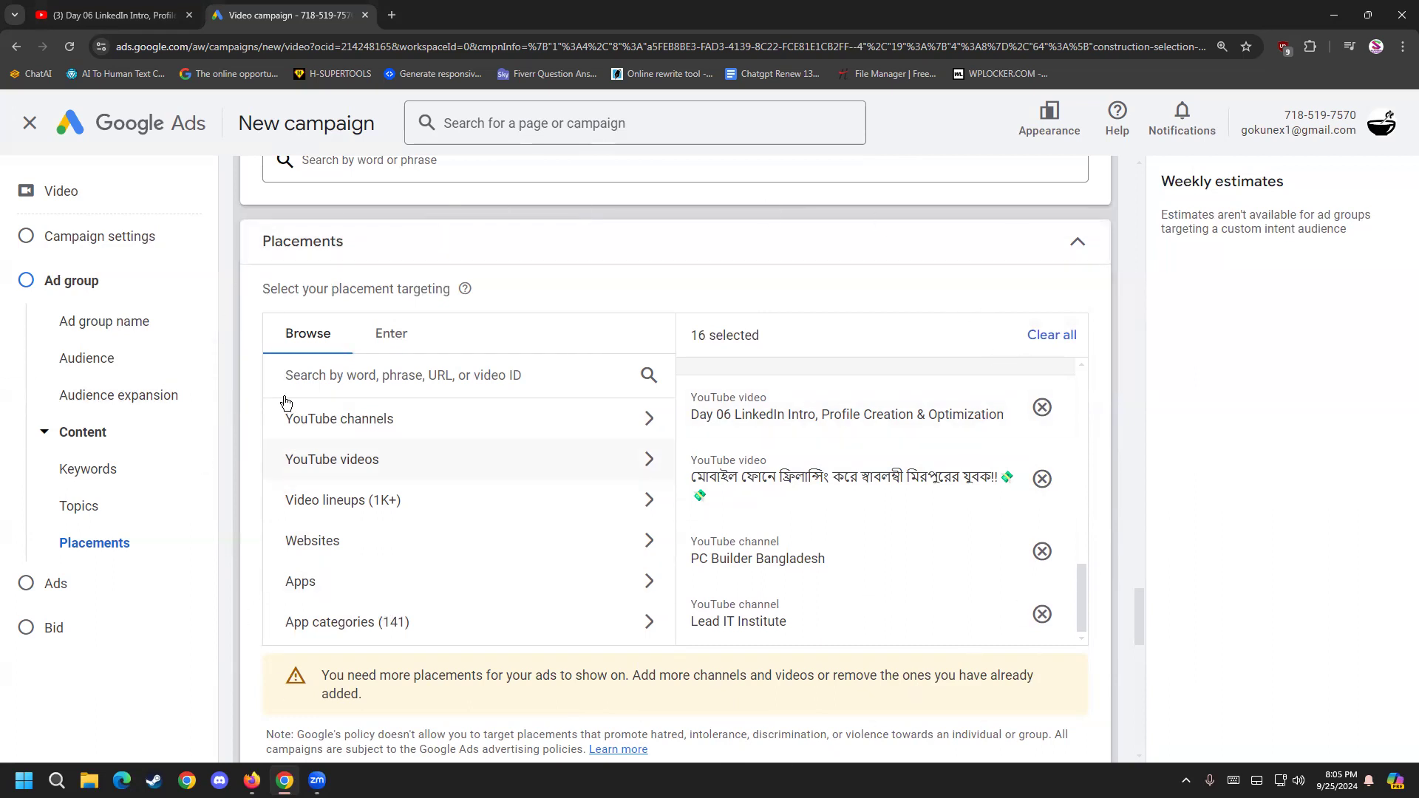
pyautogui.click(89, 14)
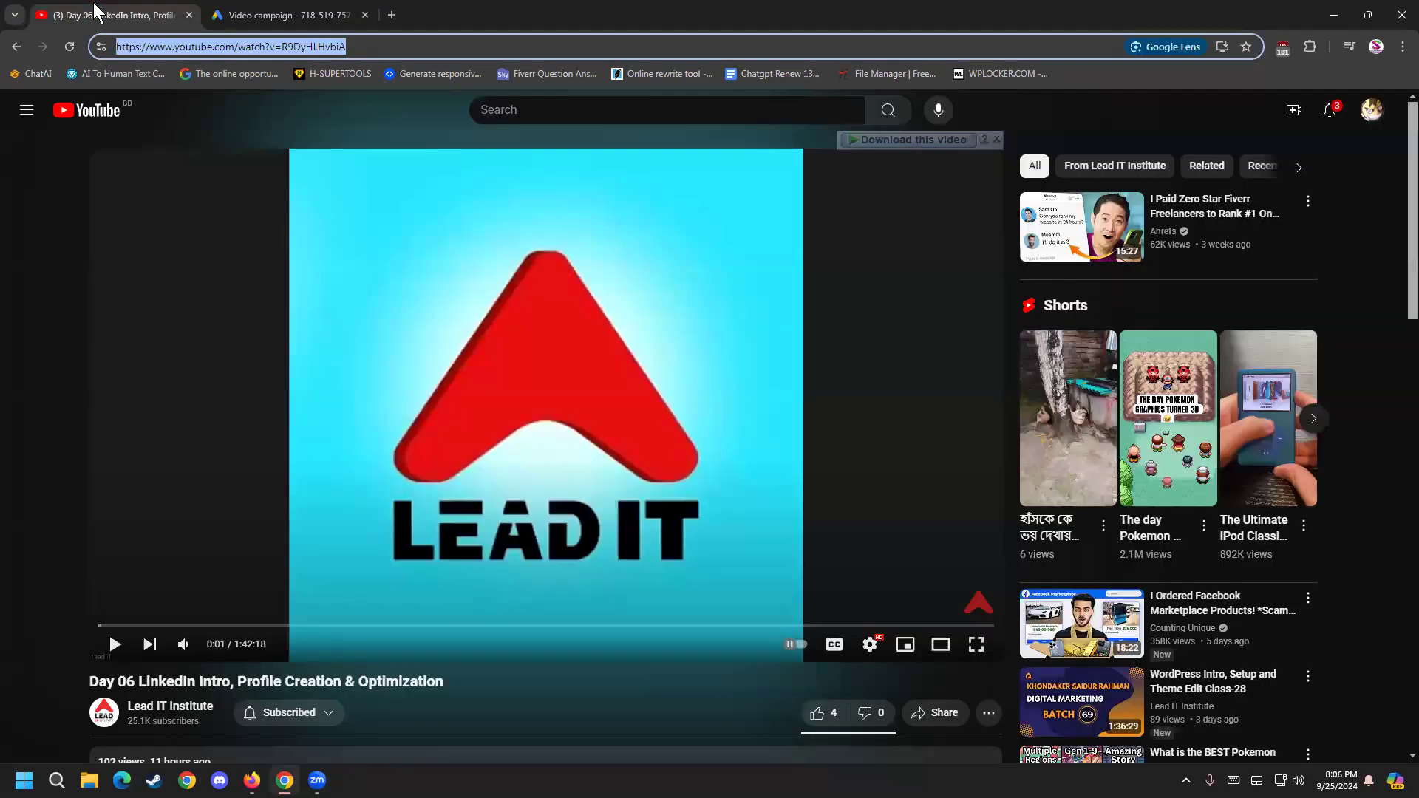
pyautogui.moveTo(346, 46); pyautogui.dragTo(34, 47)
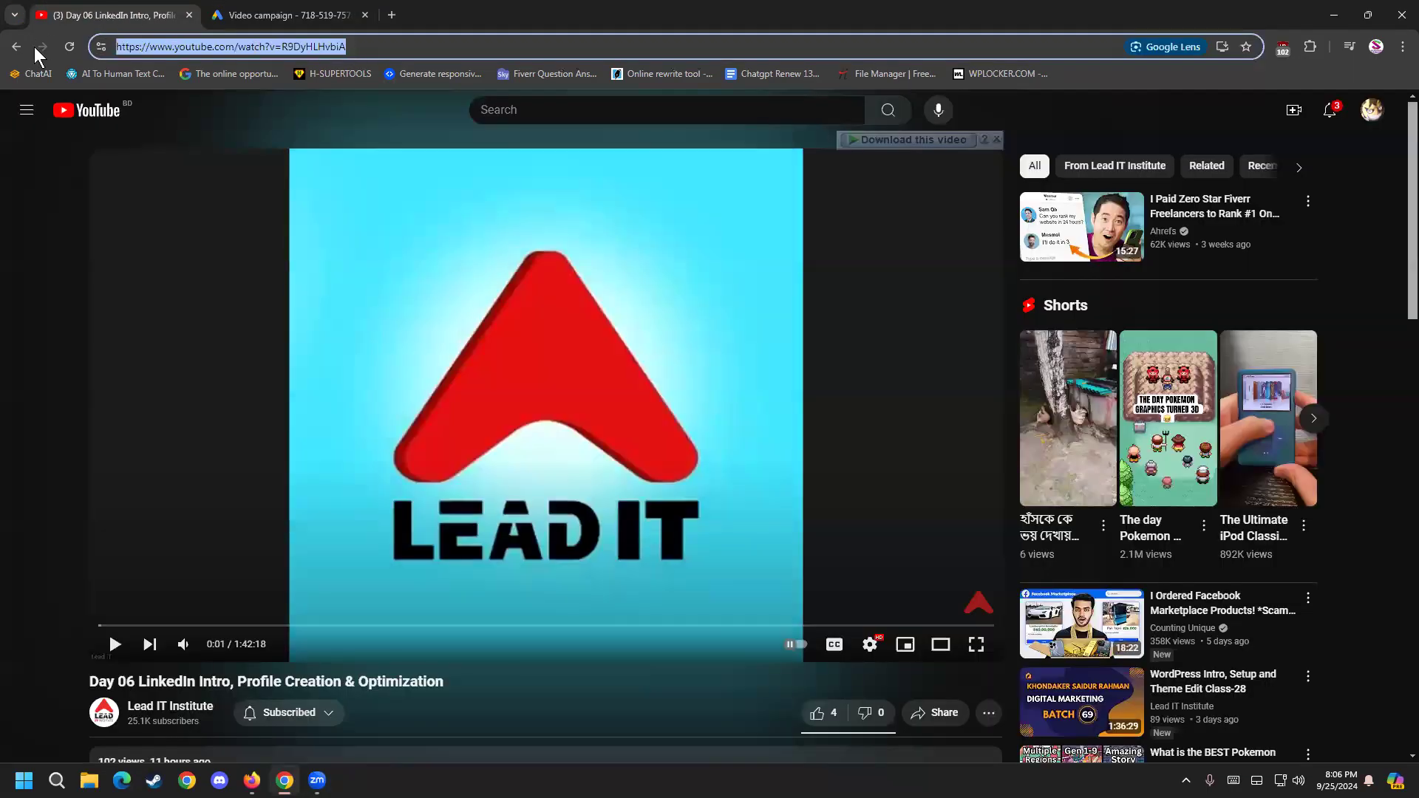
pyautogui.rightClick(206, 43)
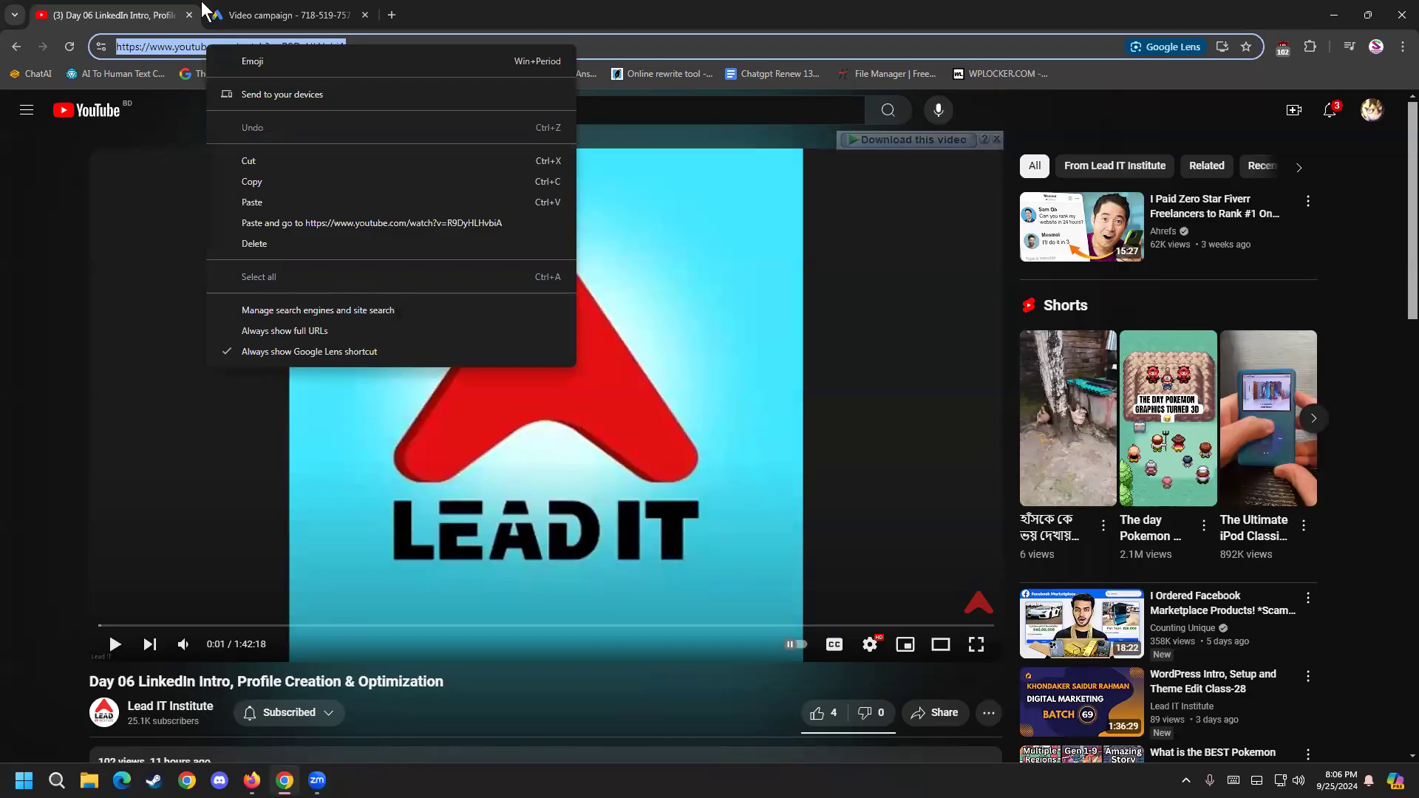
pyautogui.click(258, 6)
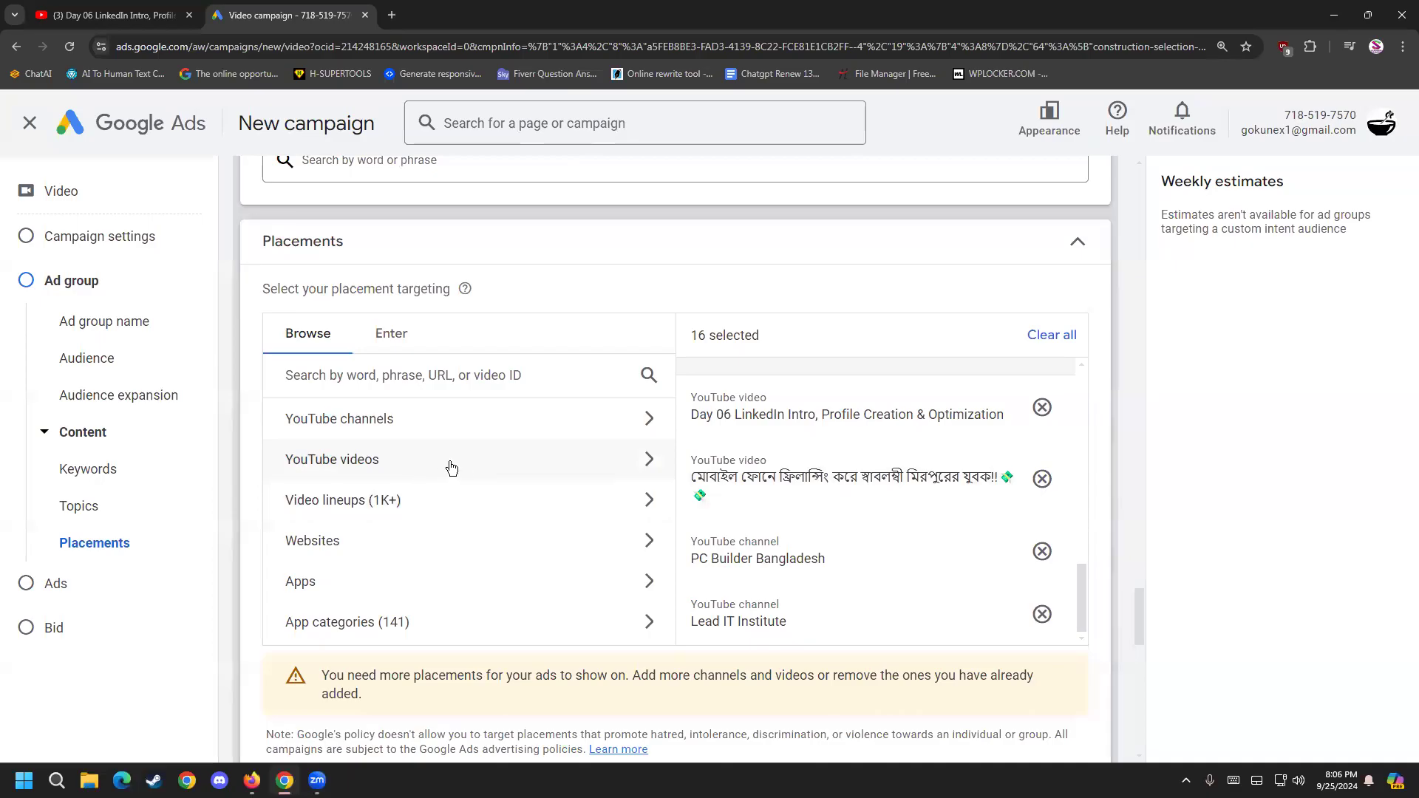
pyautogui.click(409, 547)
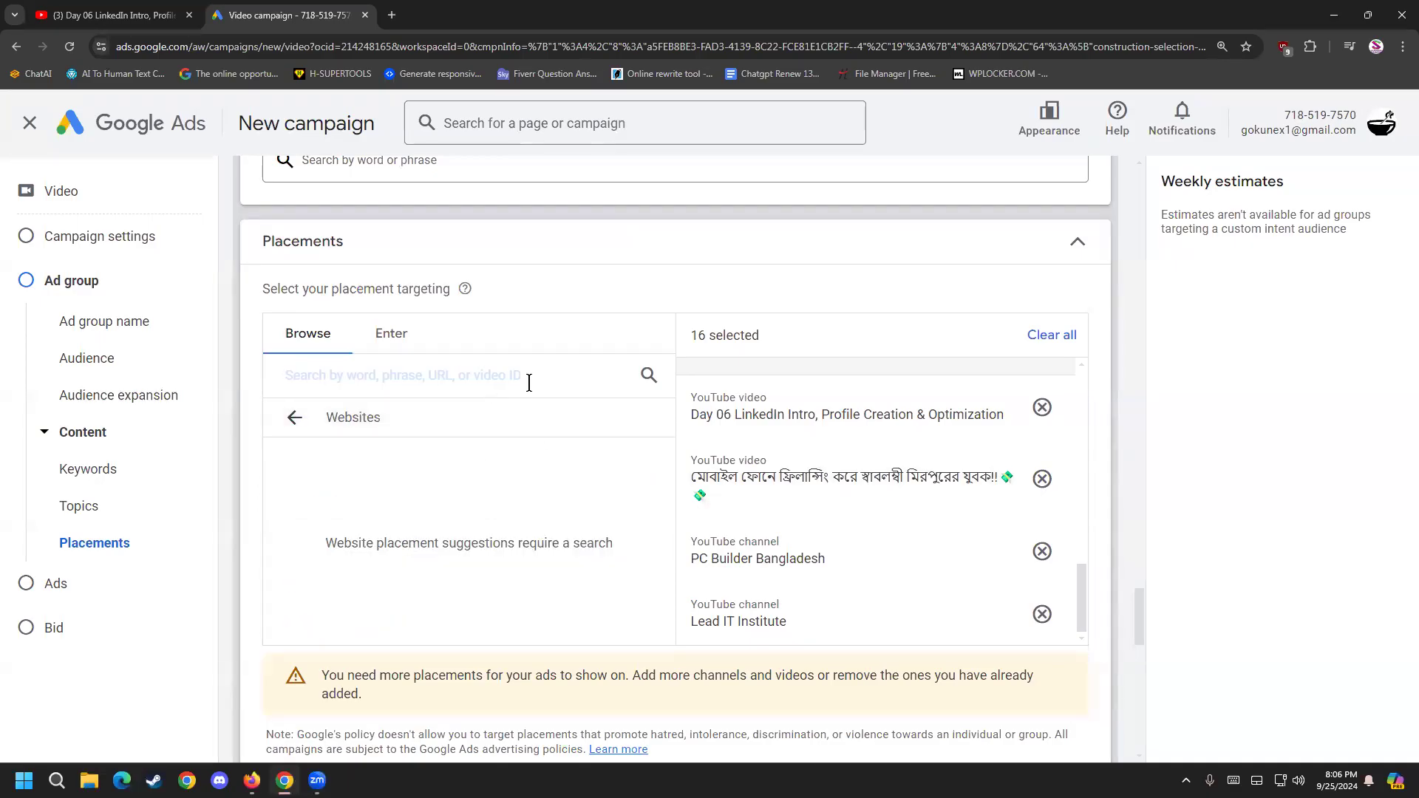
pyautogui.write('a2z')
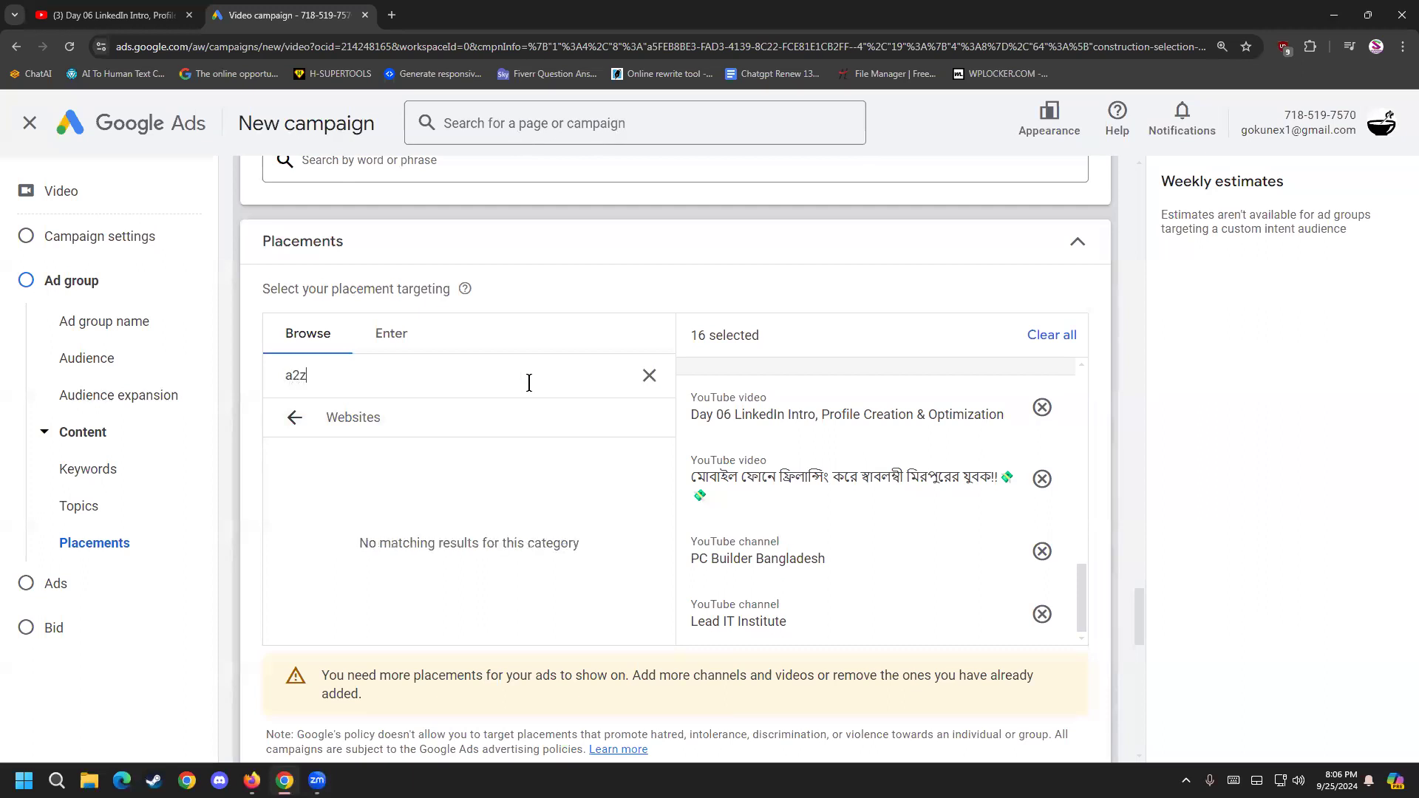
pyautogui.write('boo')
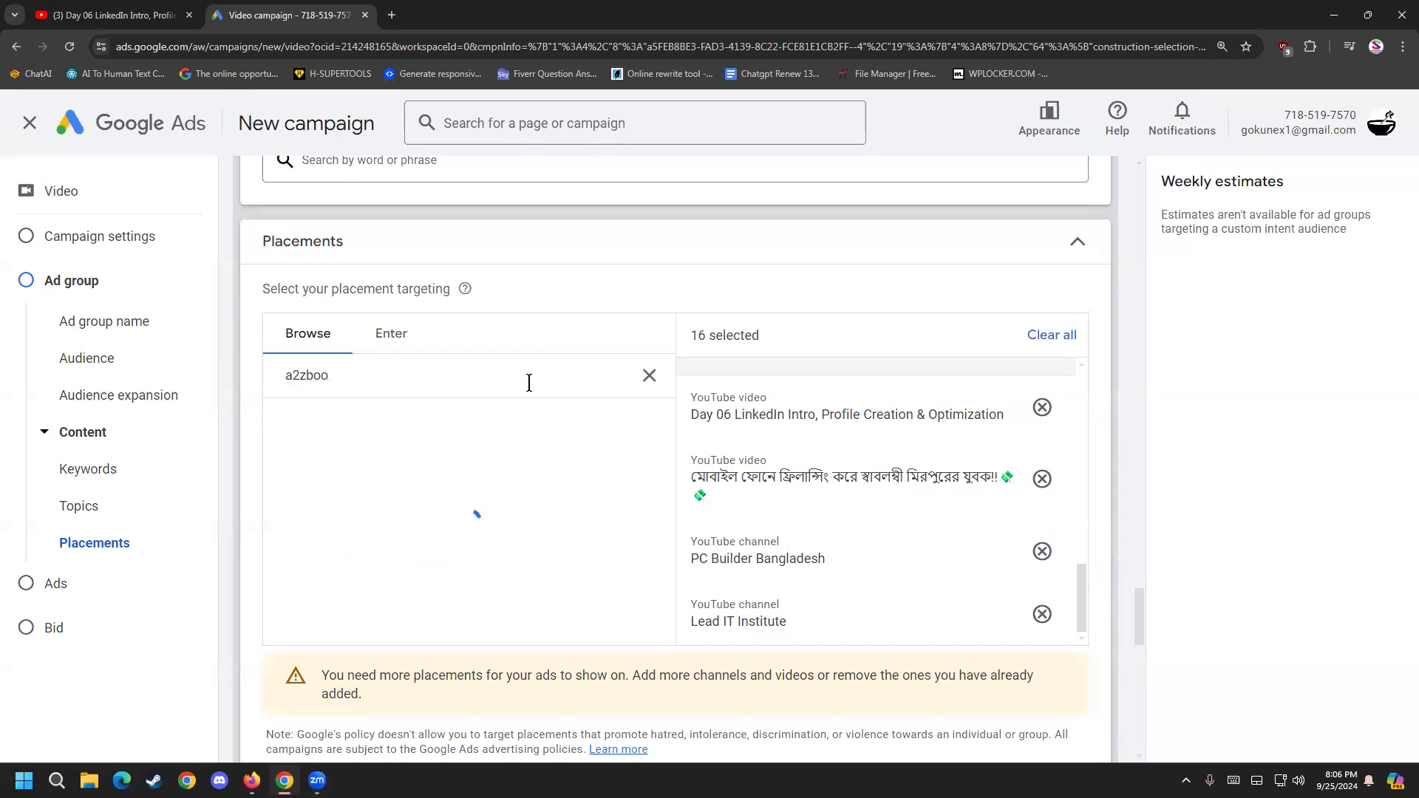
pyautogui.press('BackSpace')
pyautogui.press('BackSpace')
pyautogui.press('BackSpace')
pyautogui.press('BackSpace')
pyautogui.press('BackSpace')
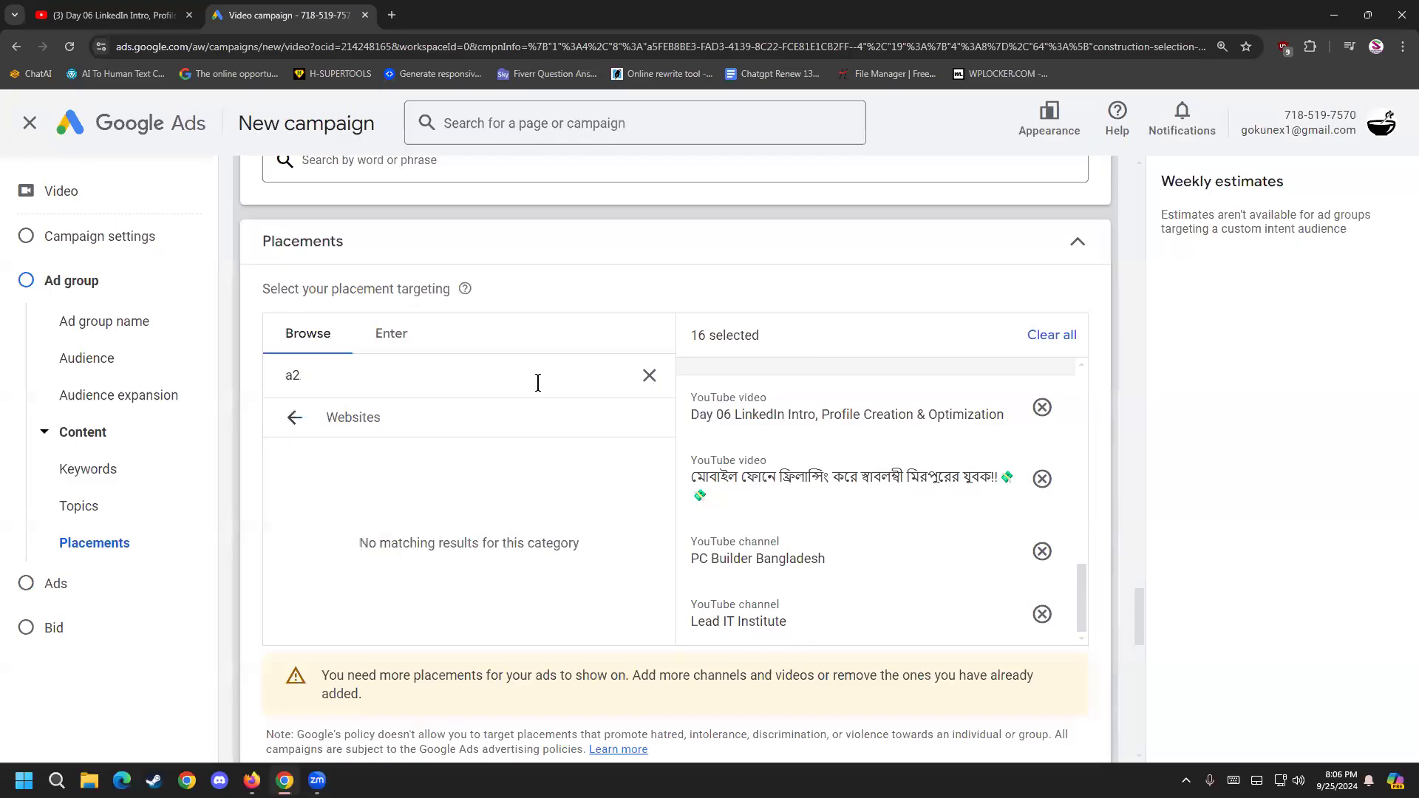
# Step: Search the placements for prothomalo.com, look through the matching websites, and clear the search
pyautogui.write('p')
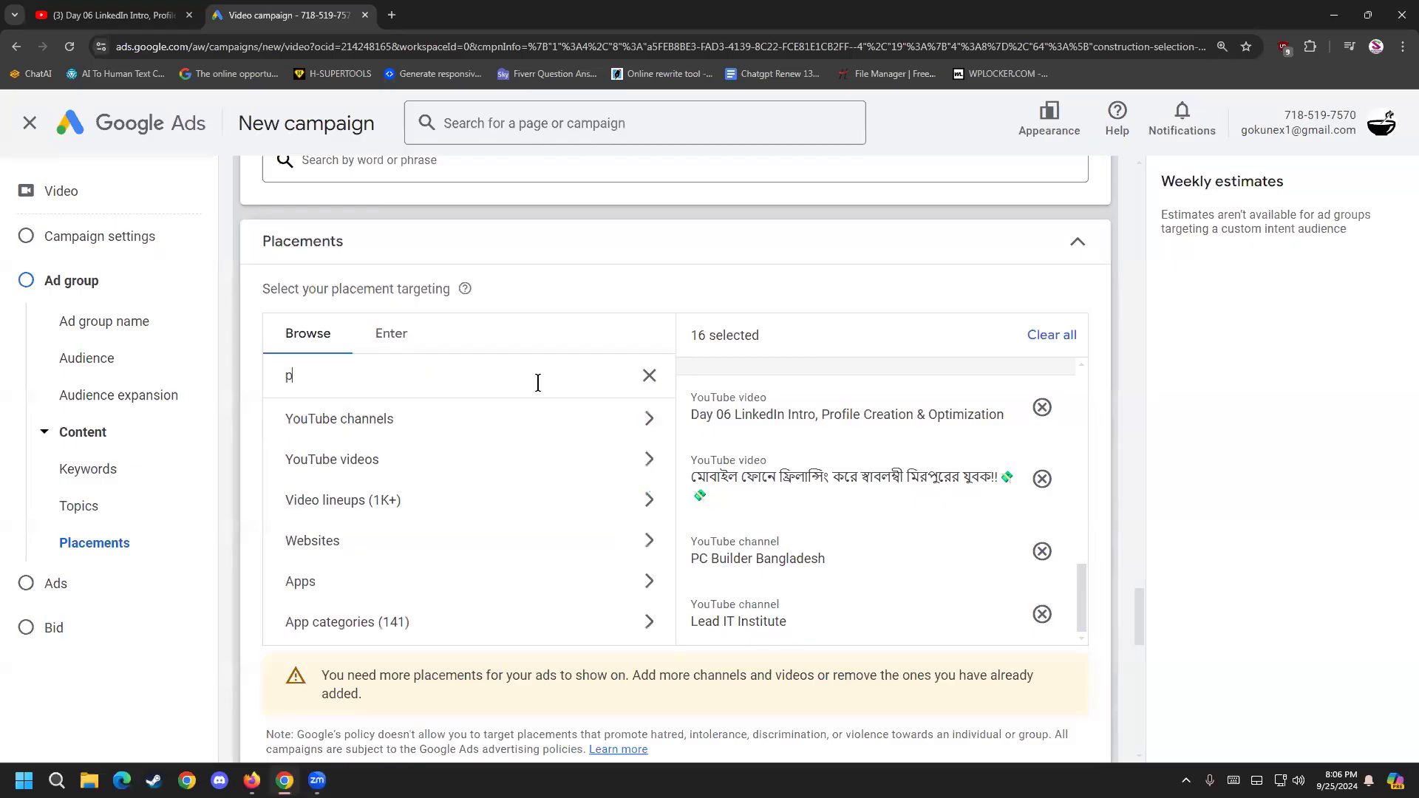
pyautogui.write('rothomalo')
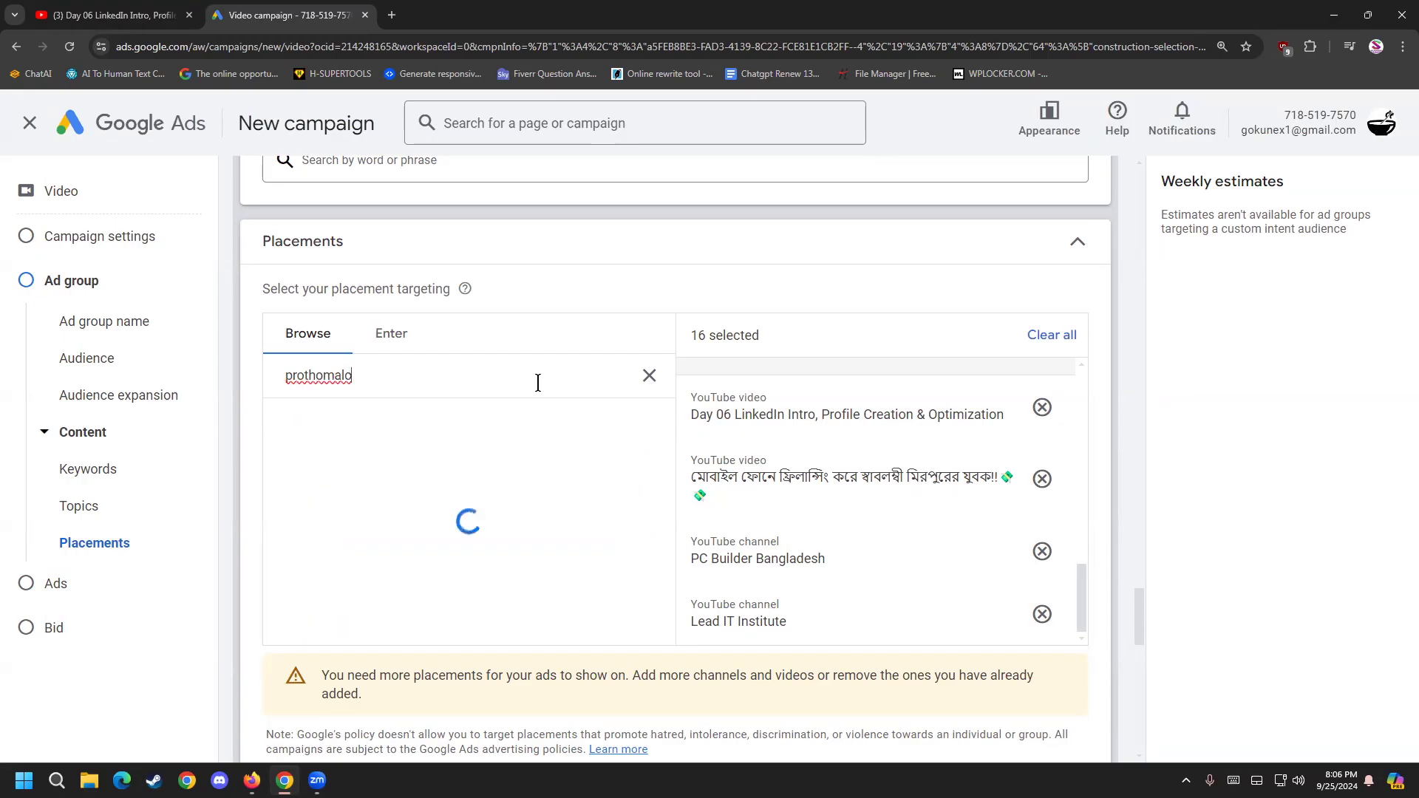
pyautogui.write('.com')
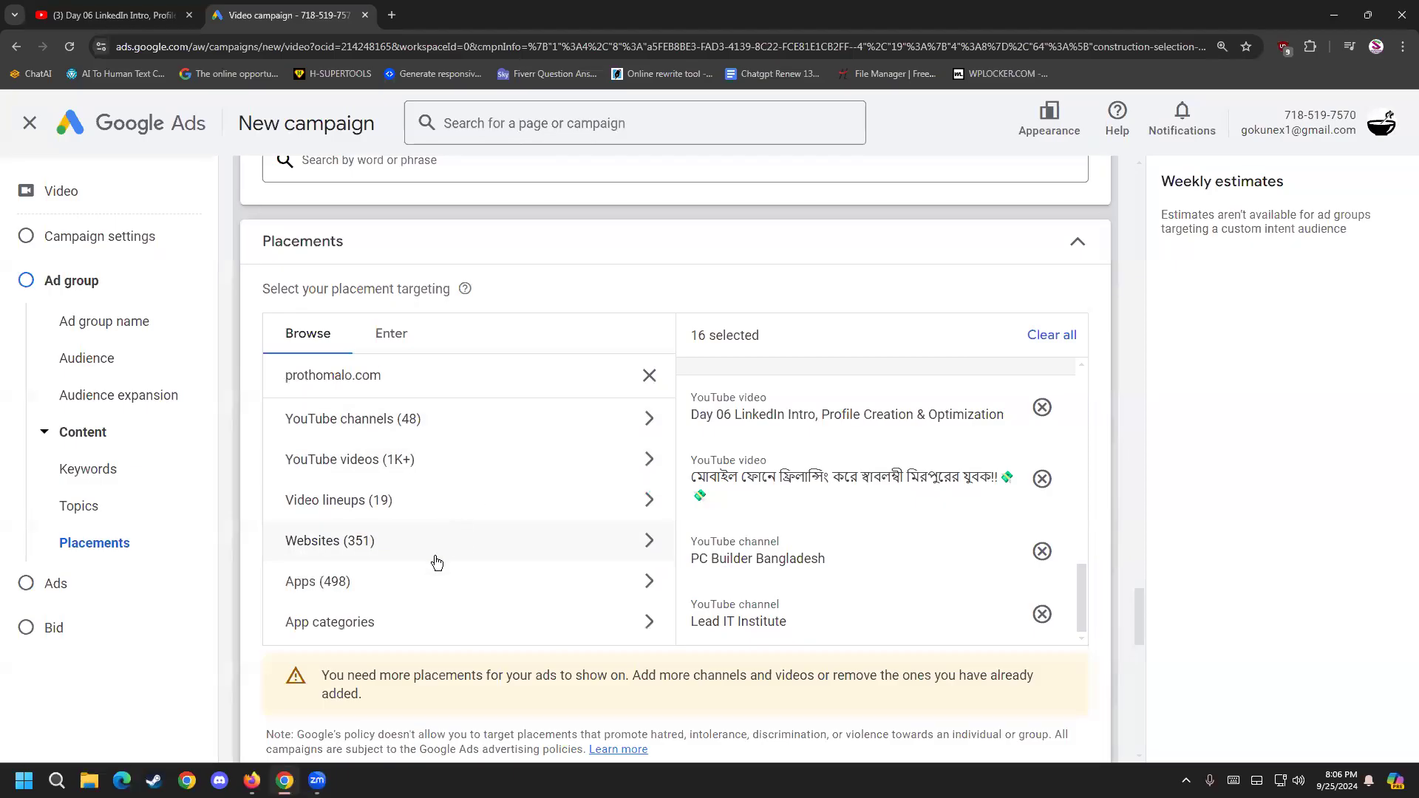
pyautogui.click(437, 555)
pyautogui.scroll(-3, 405, 485)
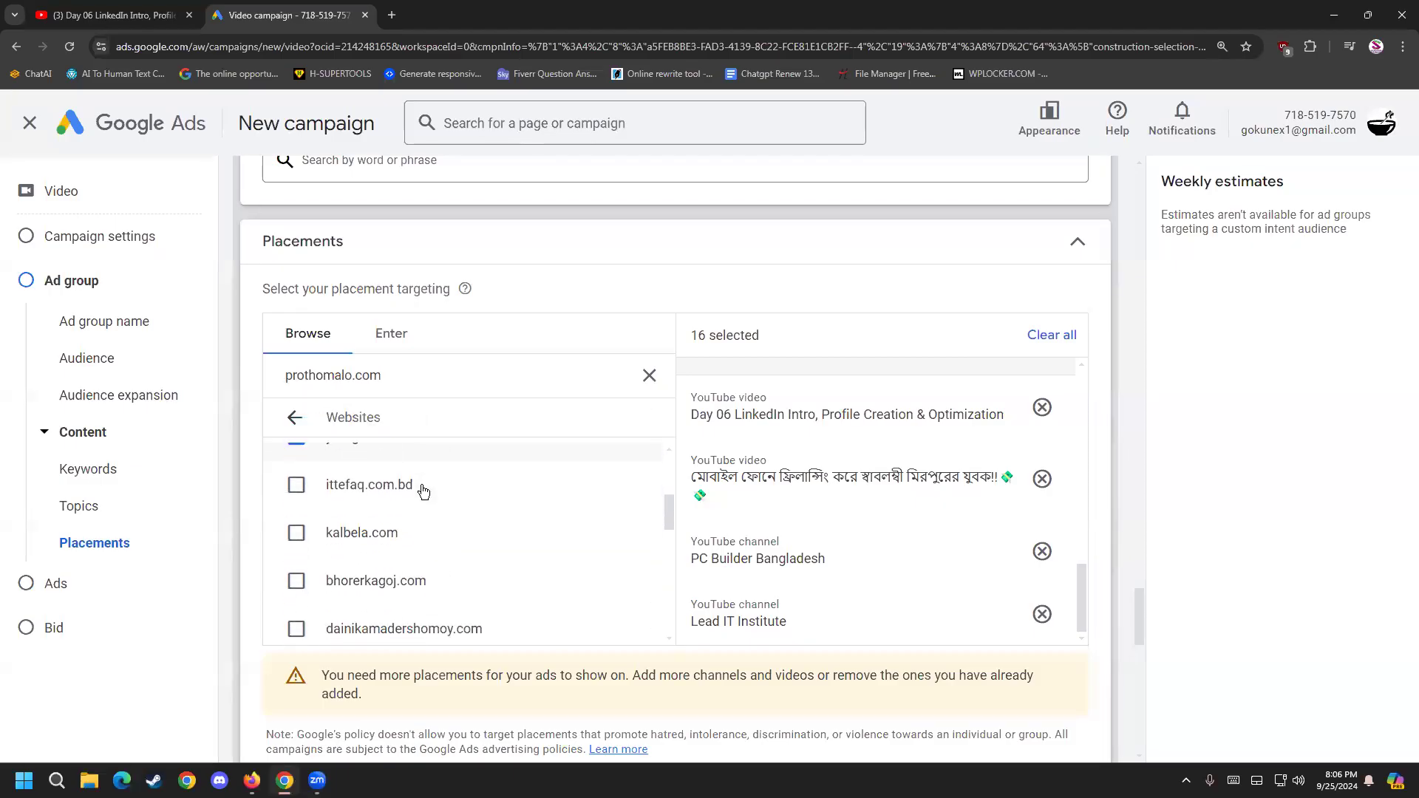
pyautogui.scroll(-4, 412, 581)
pyautogui.scroll(1, 413, 580)
pyautogui.scroll(-1, 413, 581)
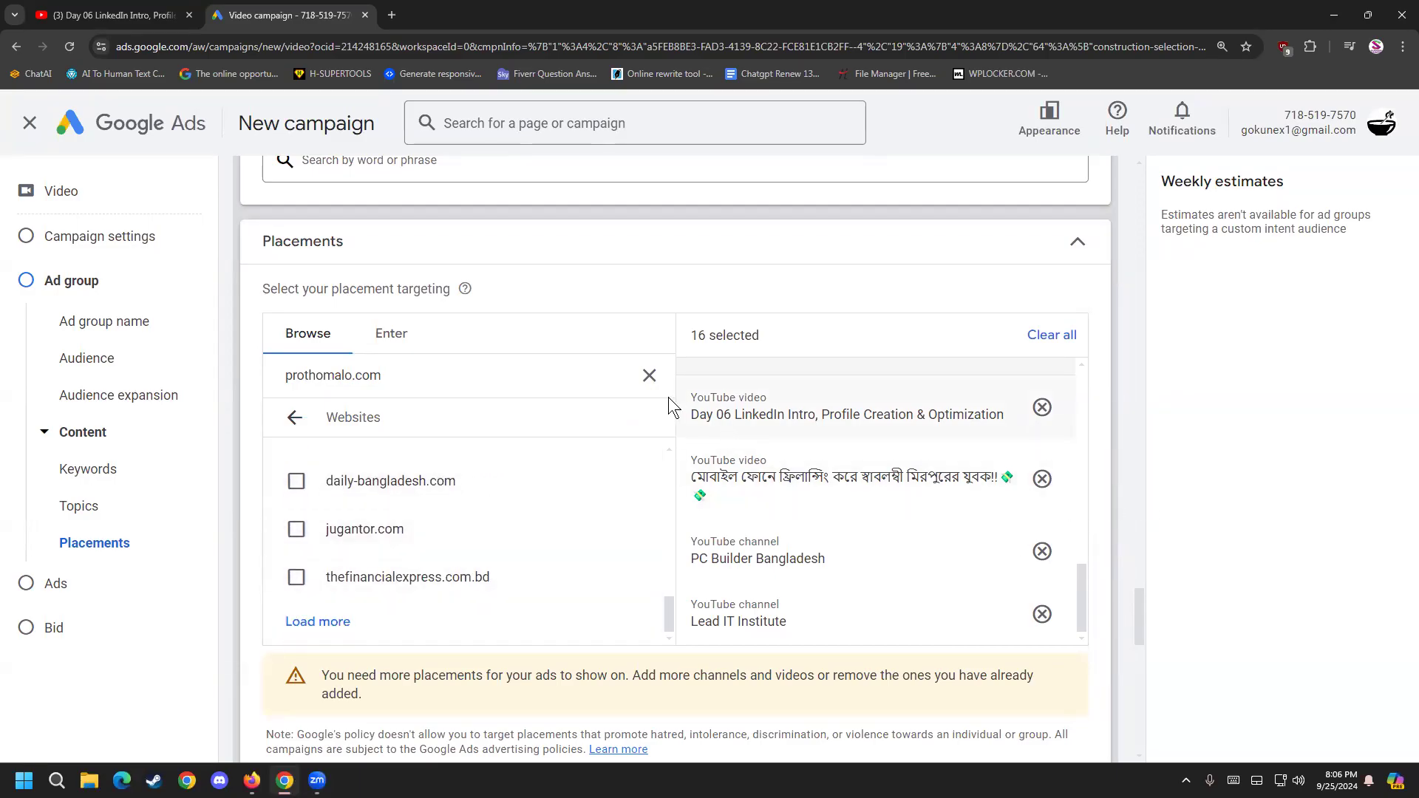
pyautogui.click(654, 389)
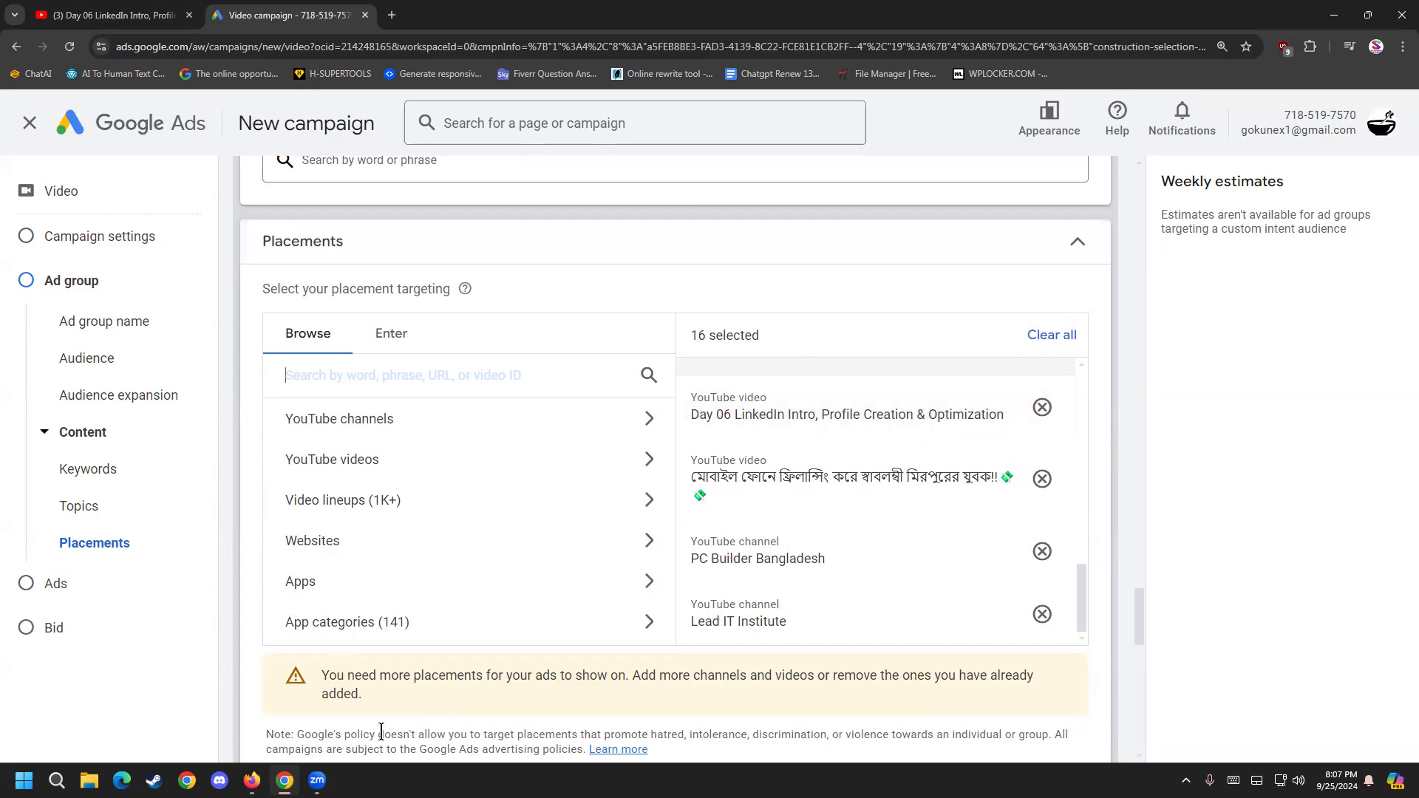
# Step: Remove all selected placements from the ad group and collapse the Placements section
pyautogui.moveTo(367, 675); pyautogui.dragTo(693, 674)
pyautogui.click(692, 671)
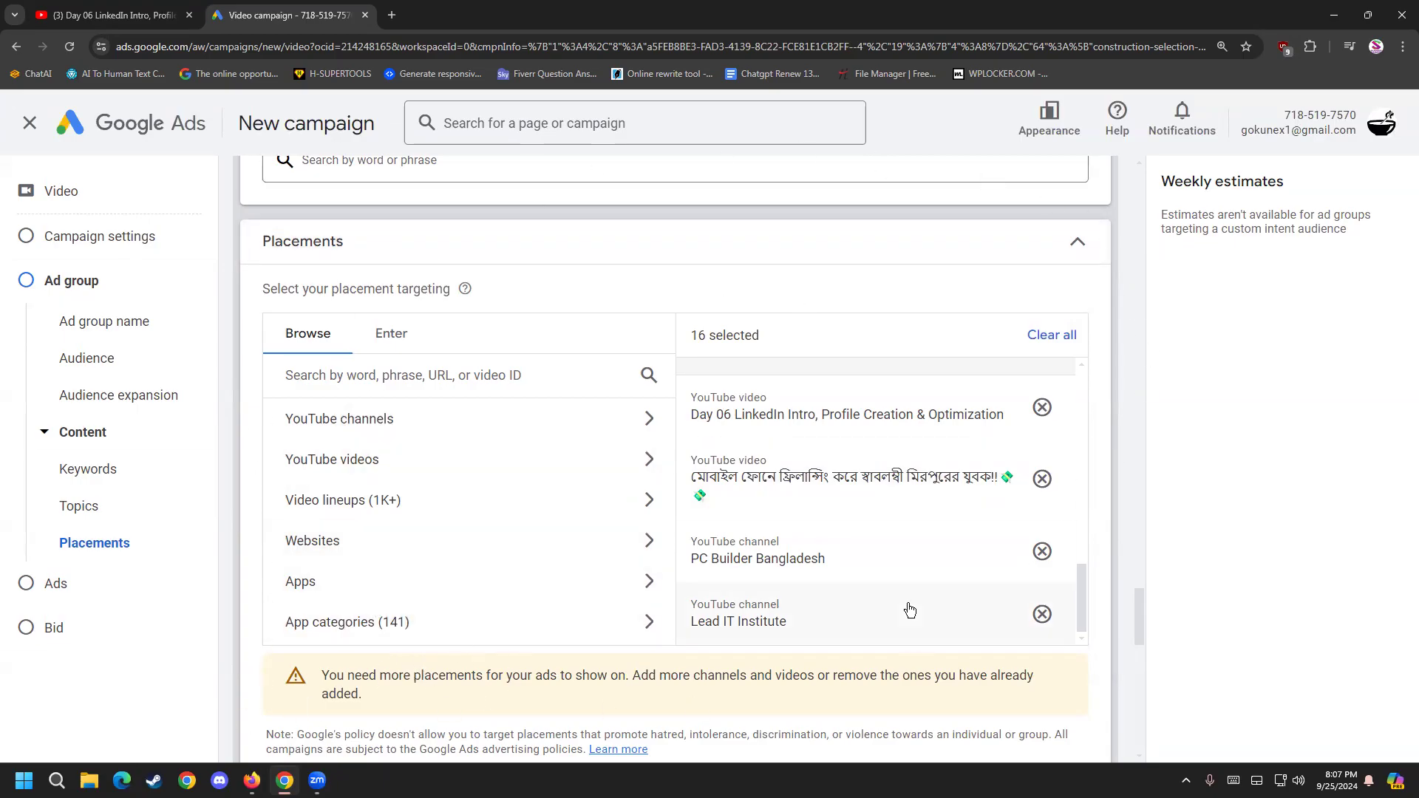
pyautogui.click(1040, 329)
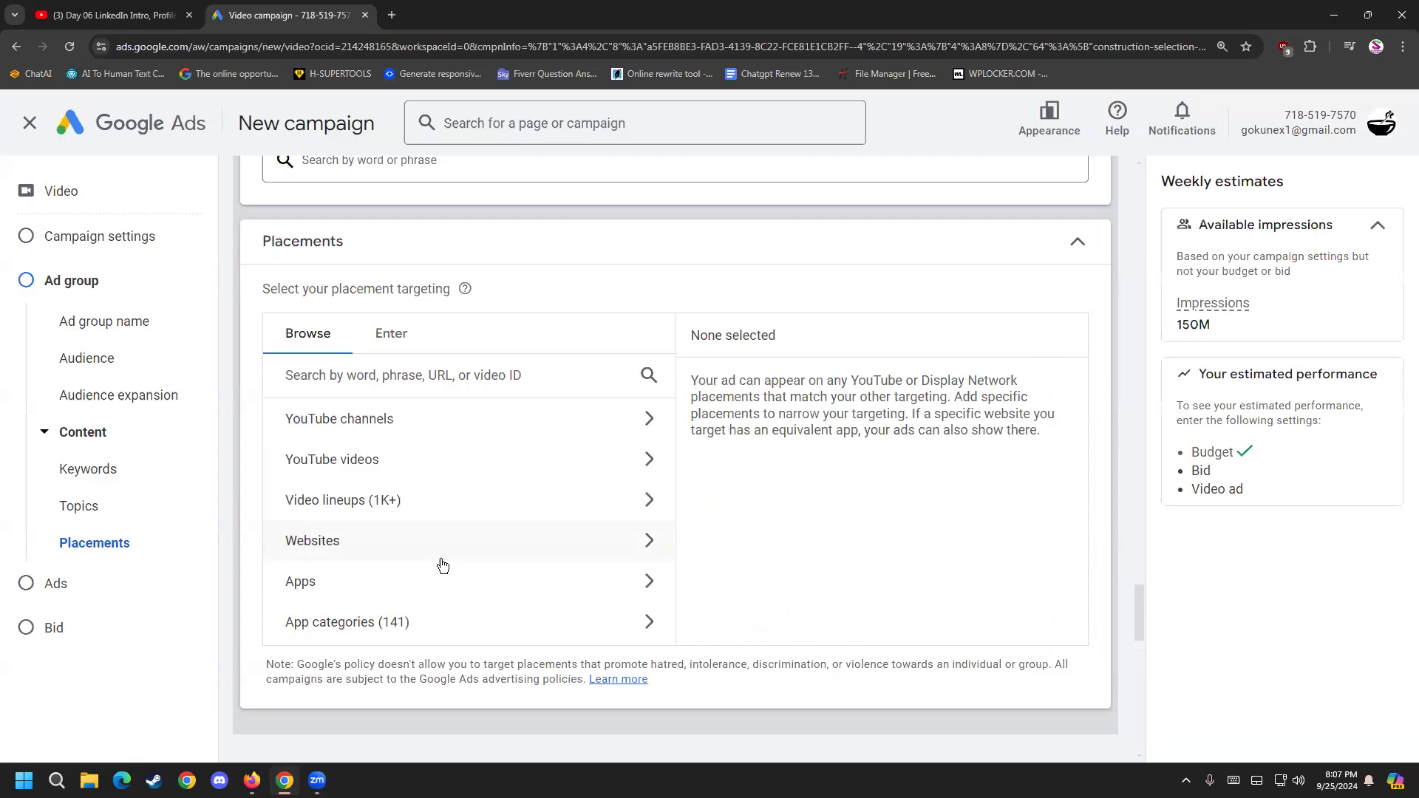
pyautogui.click(1075, 244)
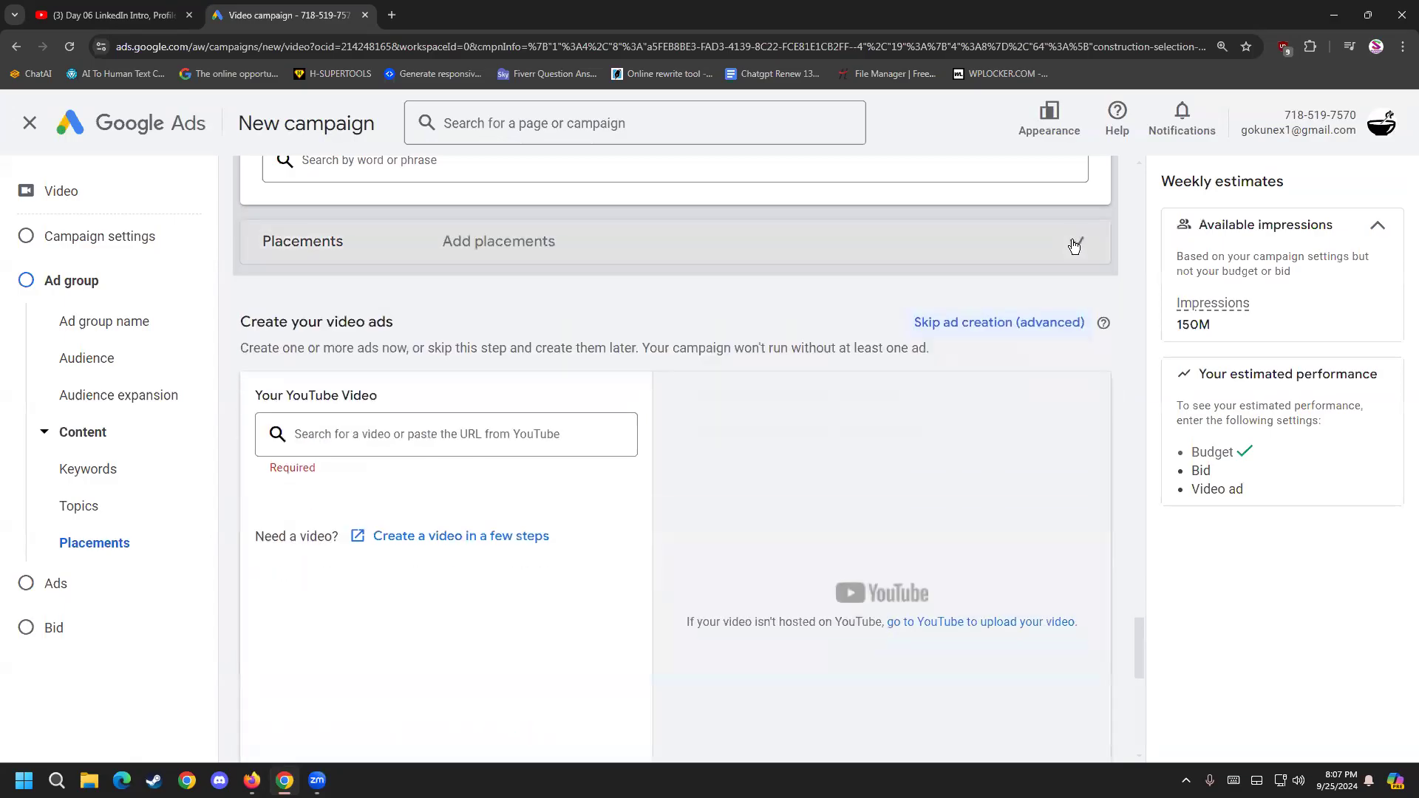
# Step: Open the tool for creating a video in a few steps from the video ads section, checking the campaign's YouTube video field meanwhile
pyautogui.scroll(-3, 408, 597)
pyautogui.scroll(2, 408, 587)
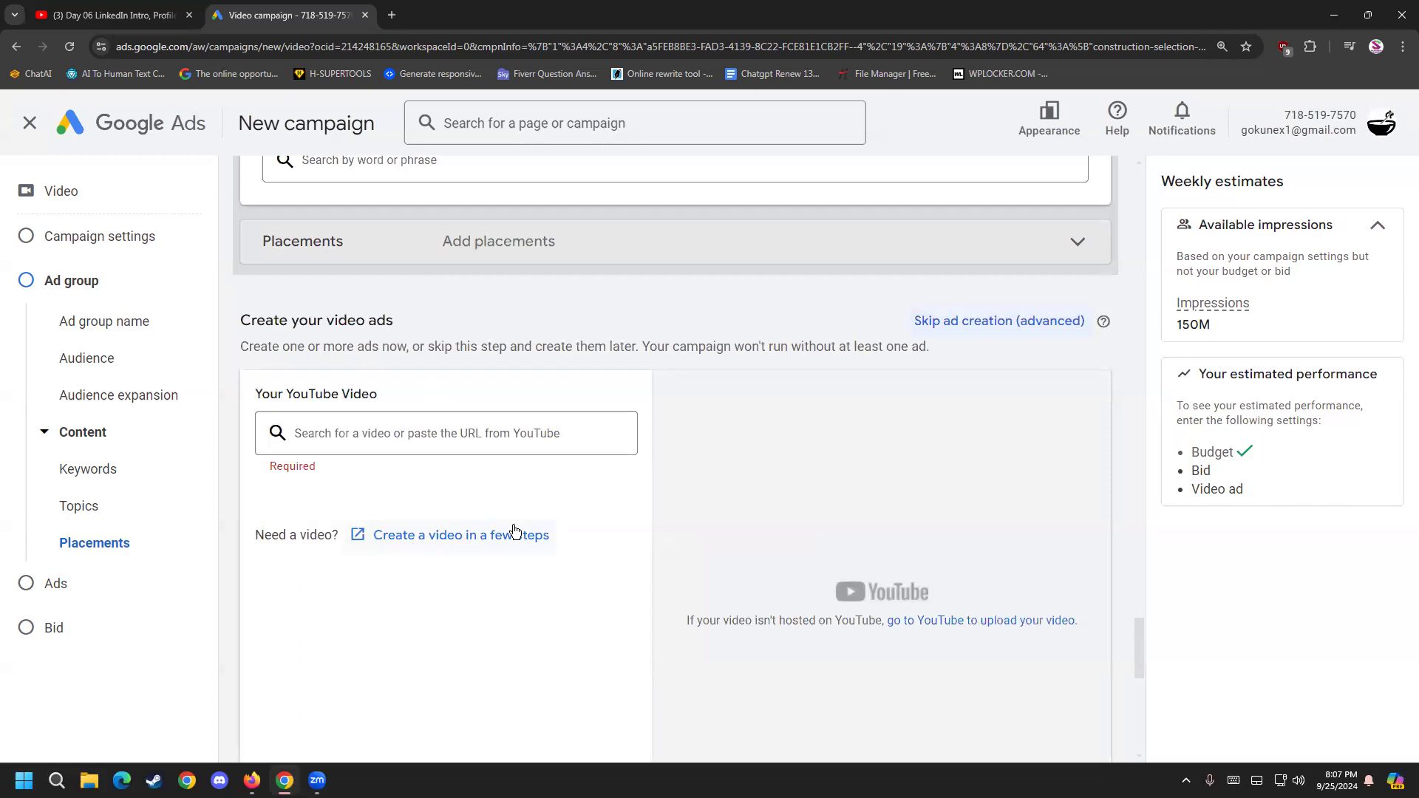
pyautogui.click(455, 539)
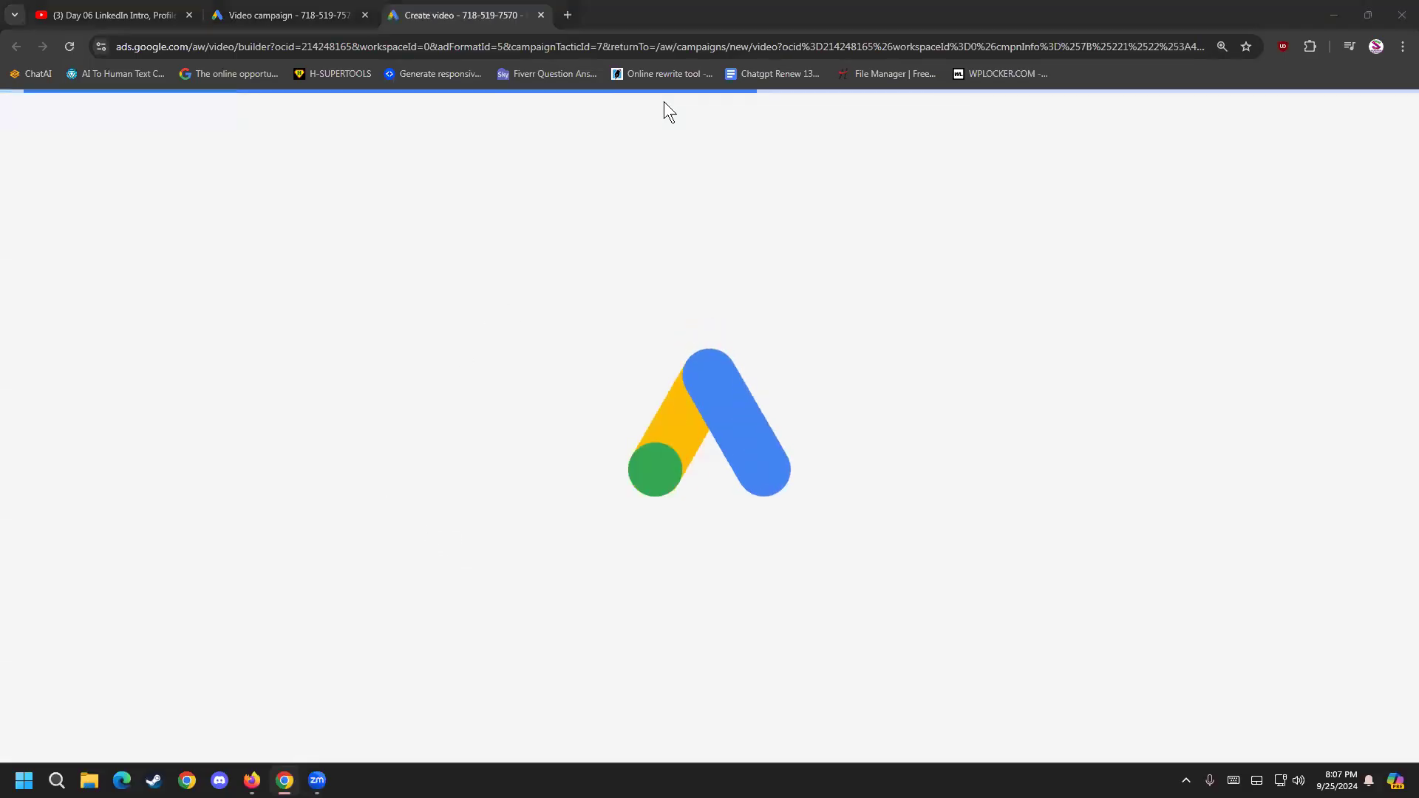
pyautogui.click(290, 15)
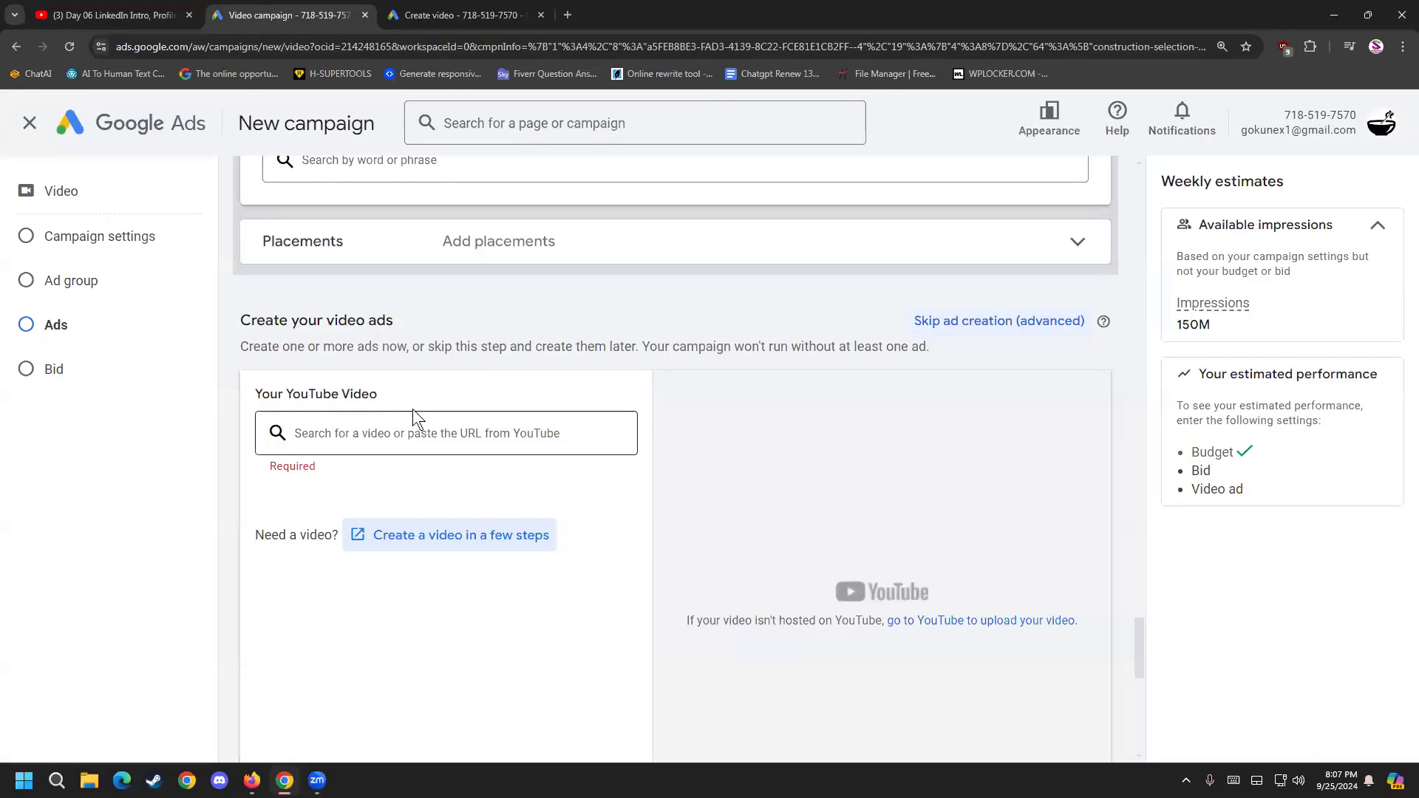
pyautogui.click(361, 424)
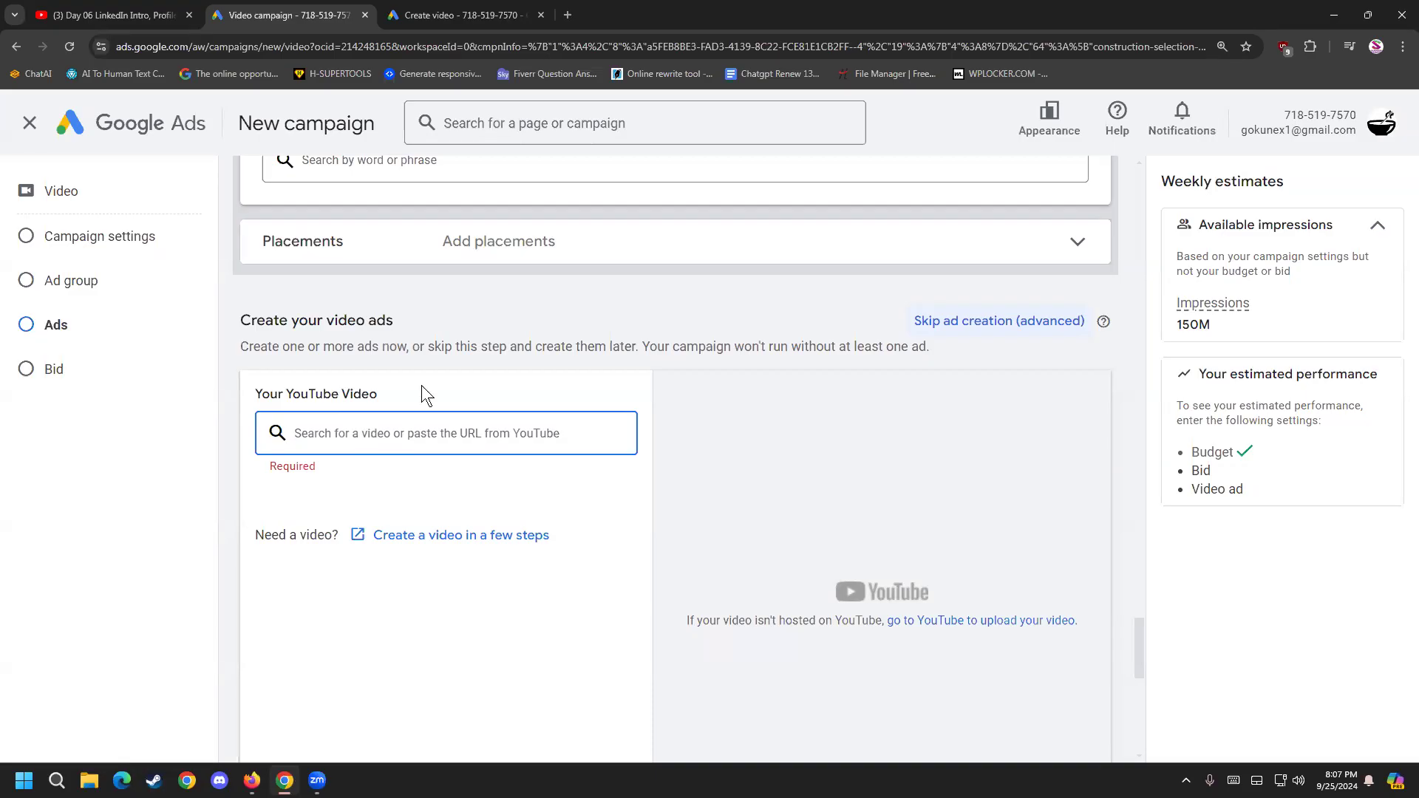
pyautogui.click(482, 13)
# Step: Examine the available video templates for non-skippable in-stream ads, comparing their previews, durations and required assets
pyautogui.scroll(-2, 1058, 333)
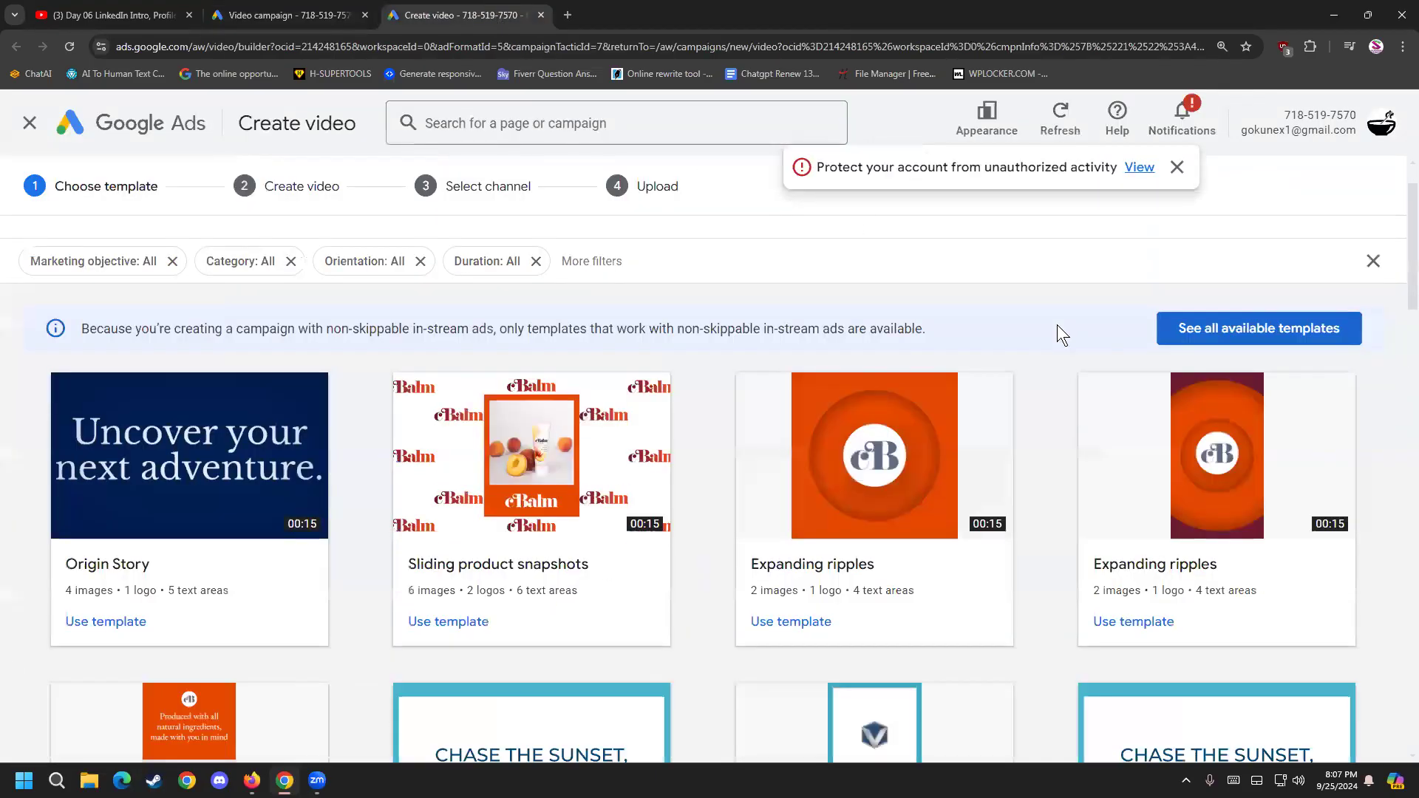
pyautogui.scroll(-1, 400, 604)
pyautogui.scroll(-2, 400, 604)
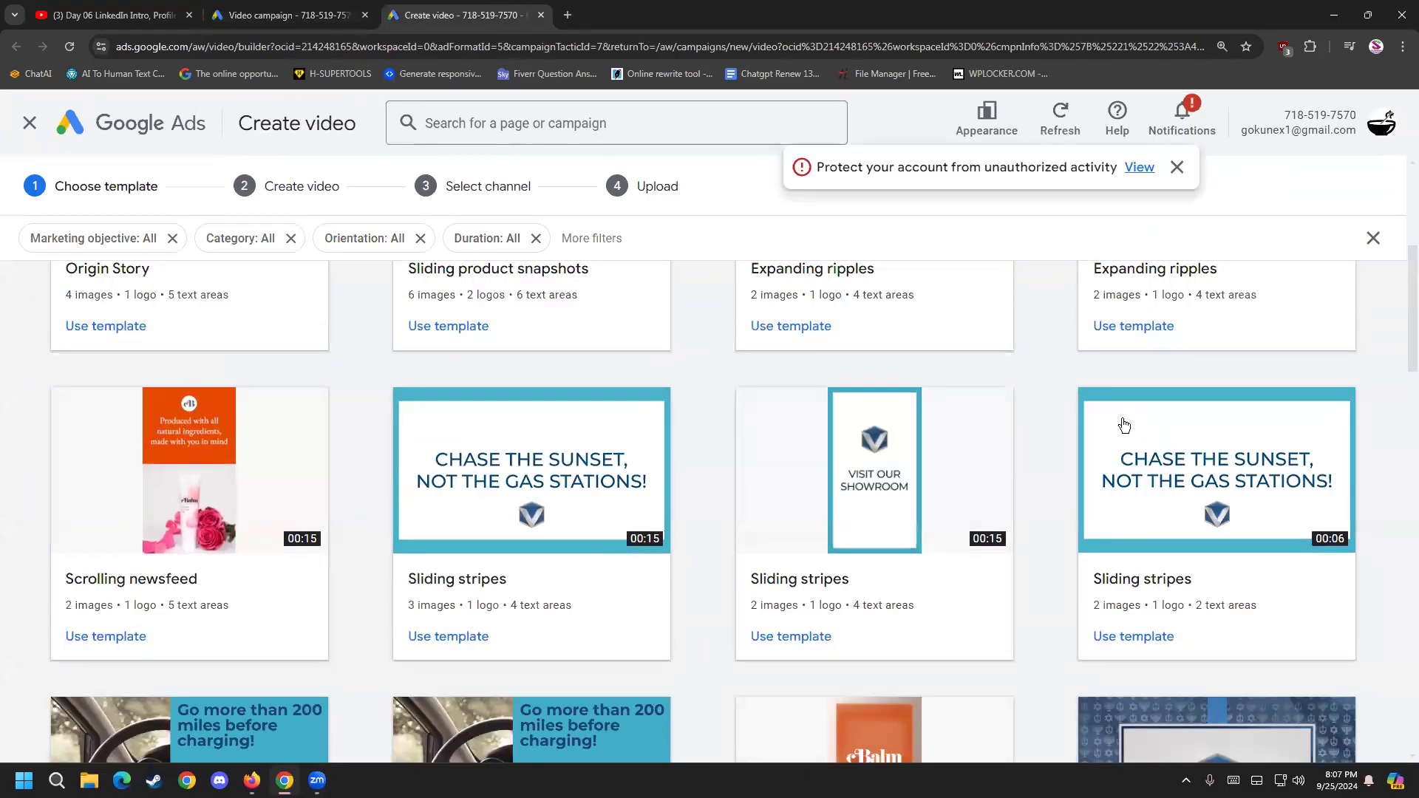
pyautogui.scroll(-4, 805, 544)
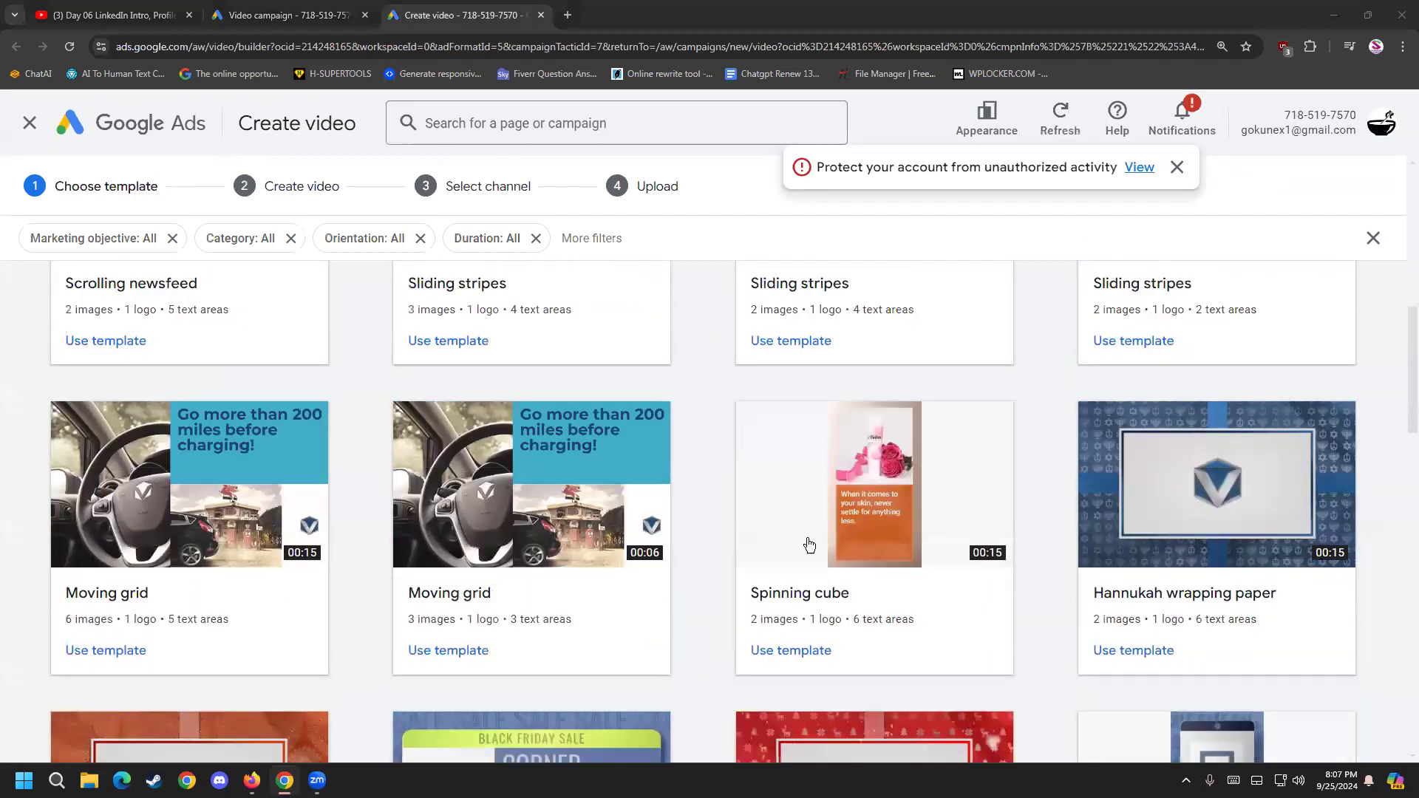
pyautogui.scroll(3, 806, 525)
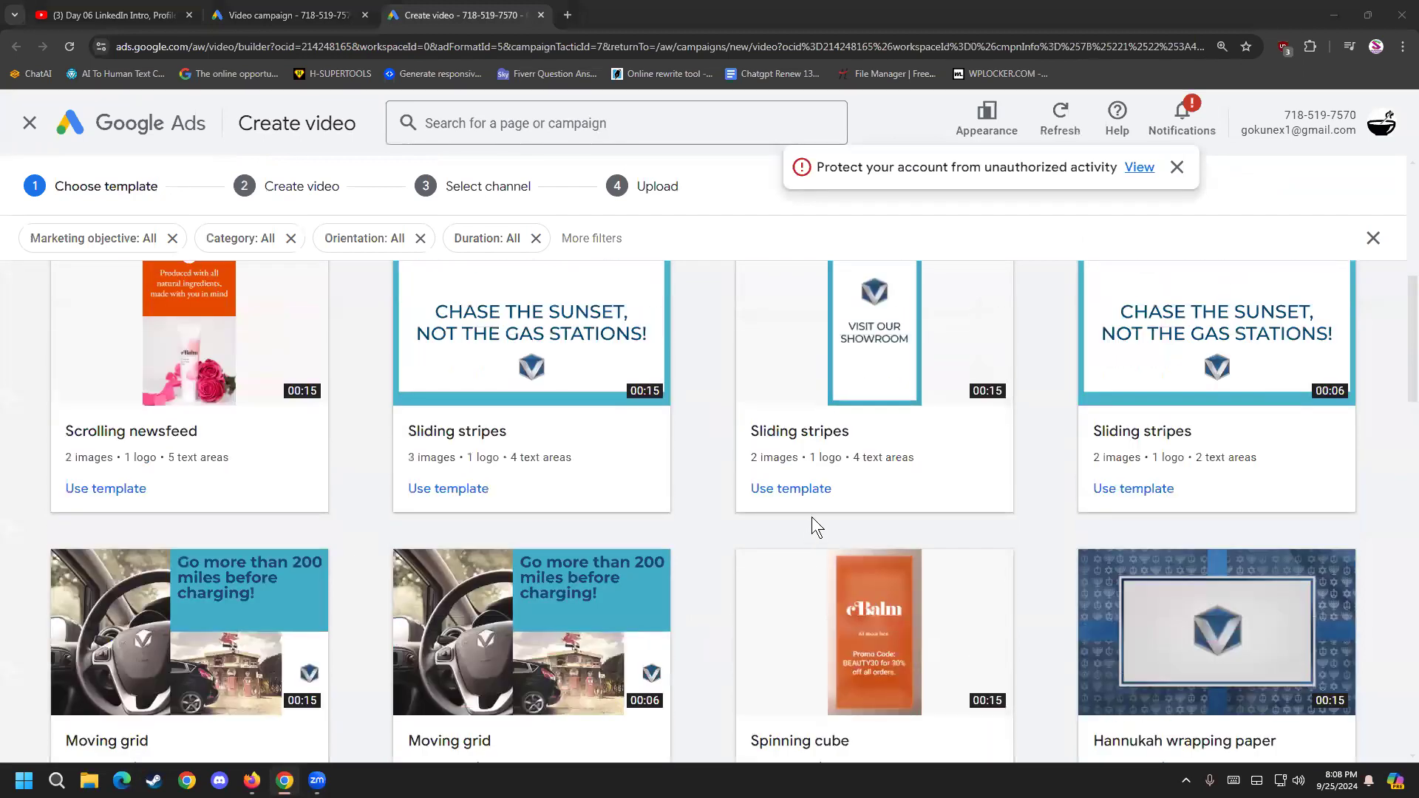
pyautogui.scroll(-8, 835, 473)
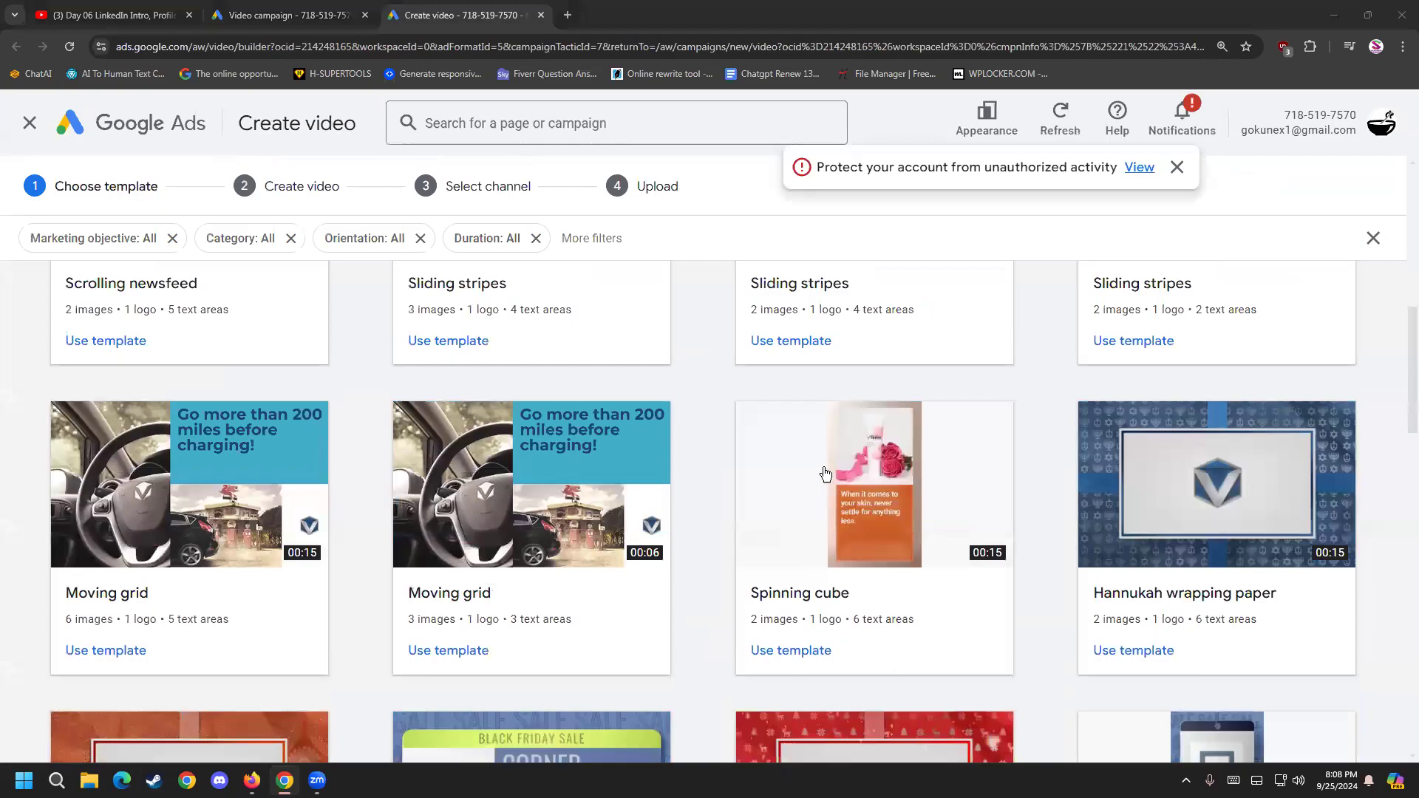
pyautogui.scroll(-4, 346, 547)
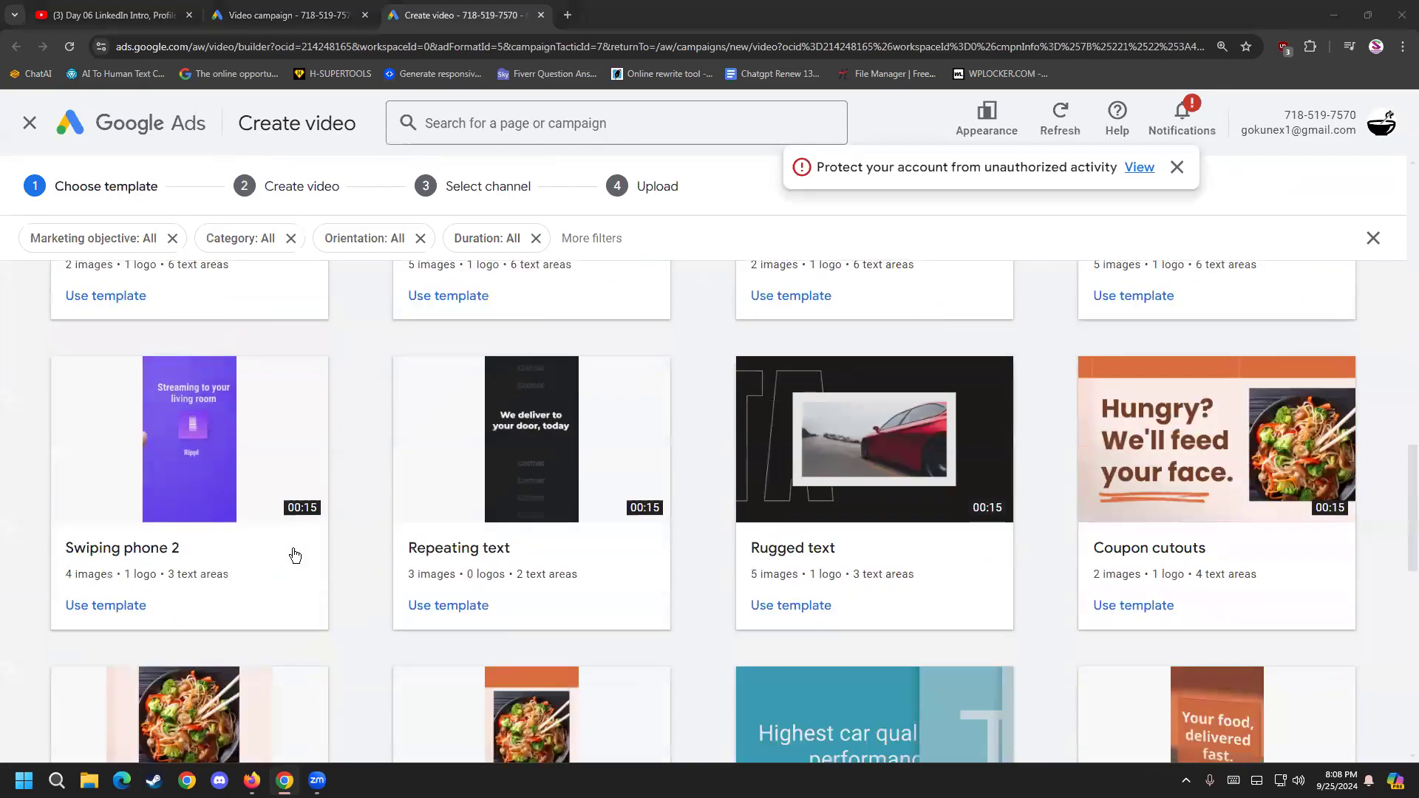
pyautogui.scroll(-1, 294, 532)
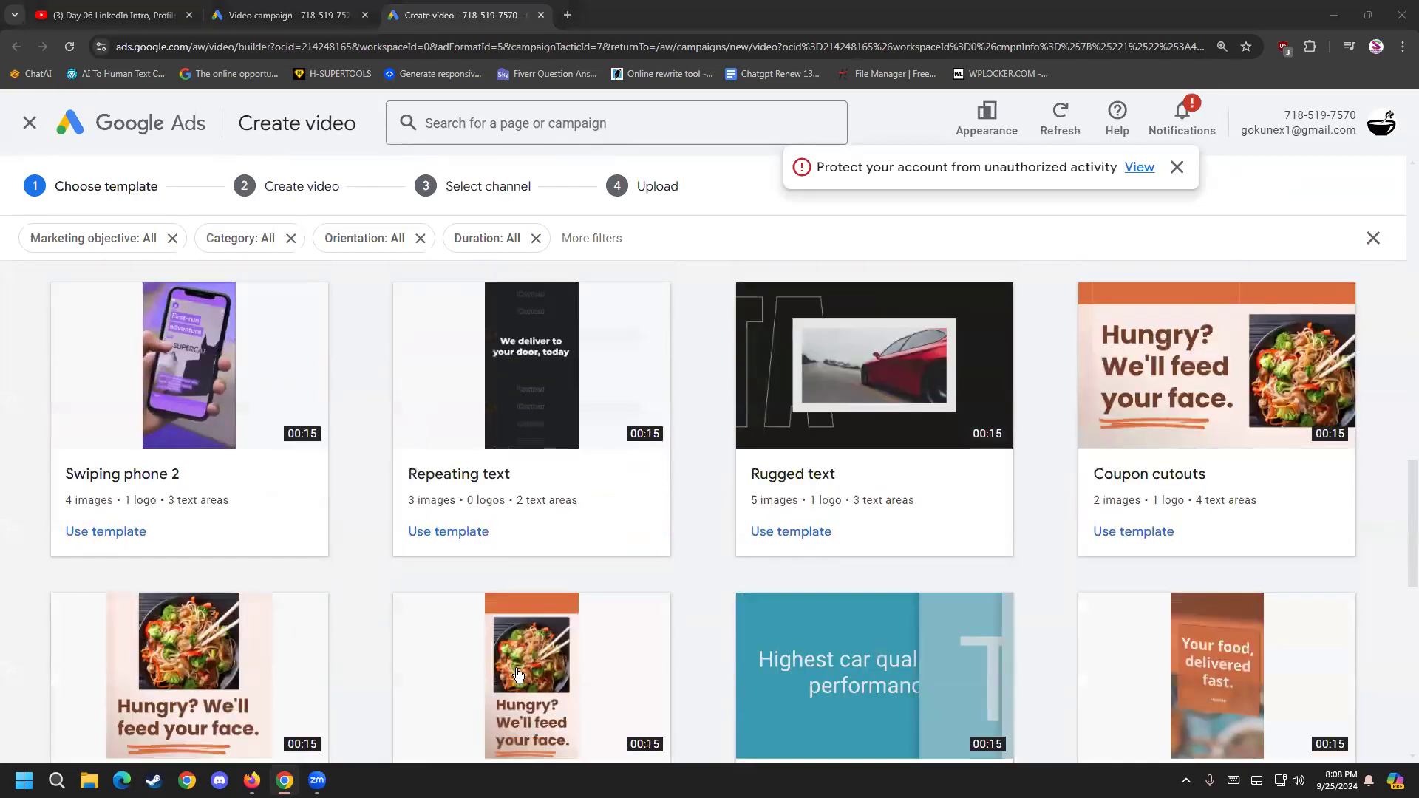
pyautogui.scroll(2, 1015, 550)
pyautogui.scroll(4, 1015, 549)
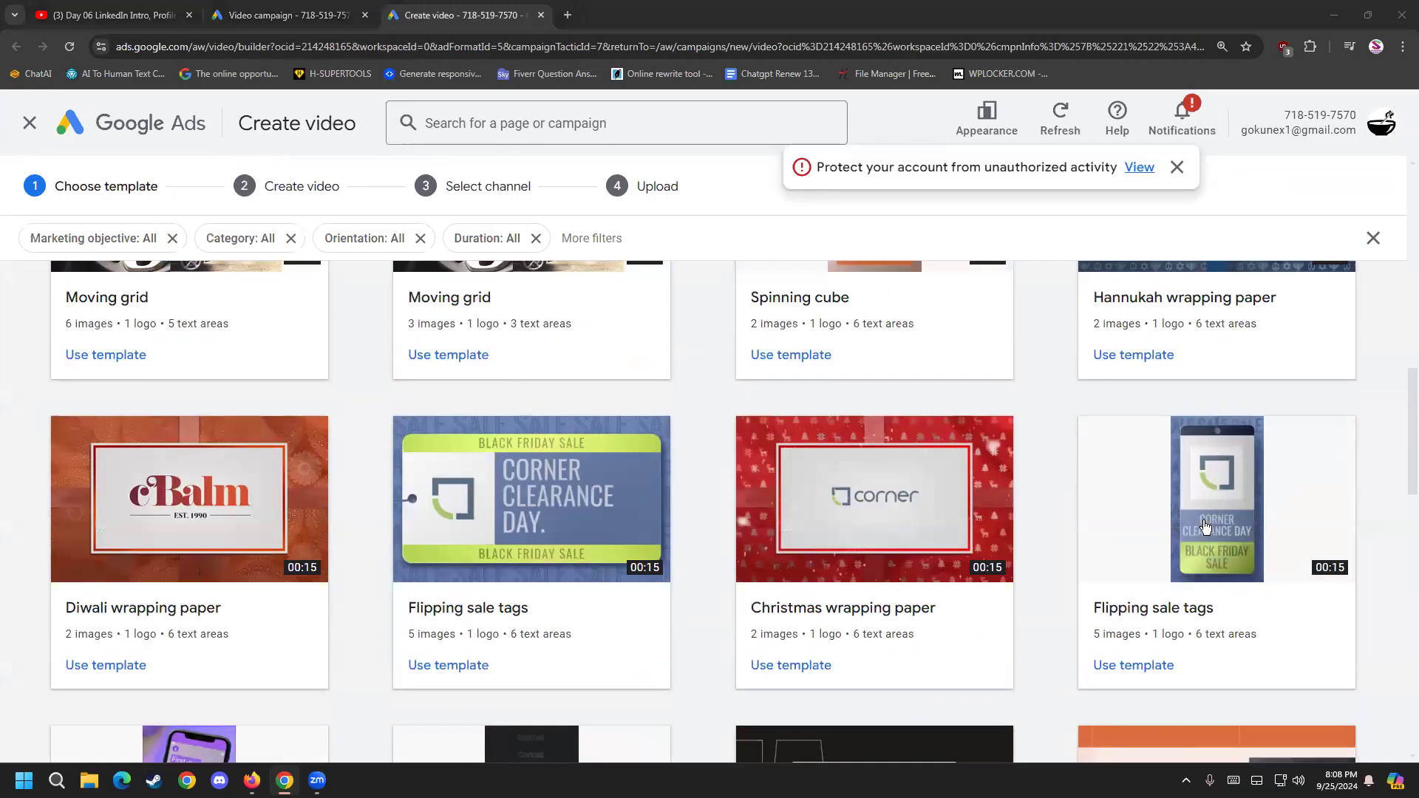
pyautogui.scroll(3, 1212, 517)
pyautogui.scroll(6, 1209, 523)
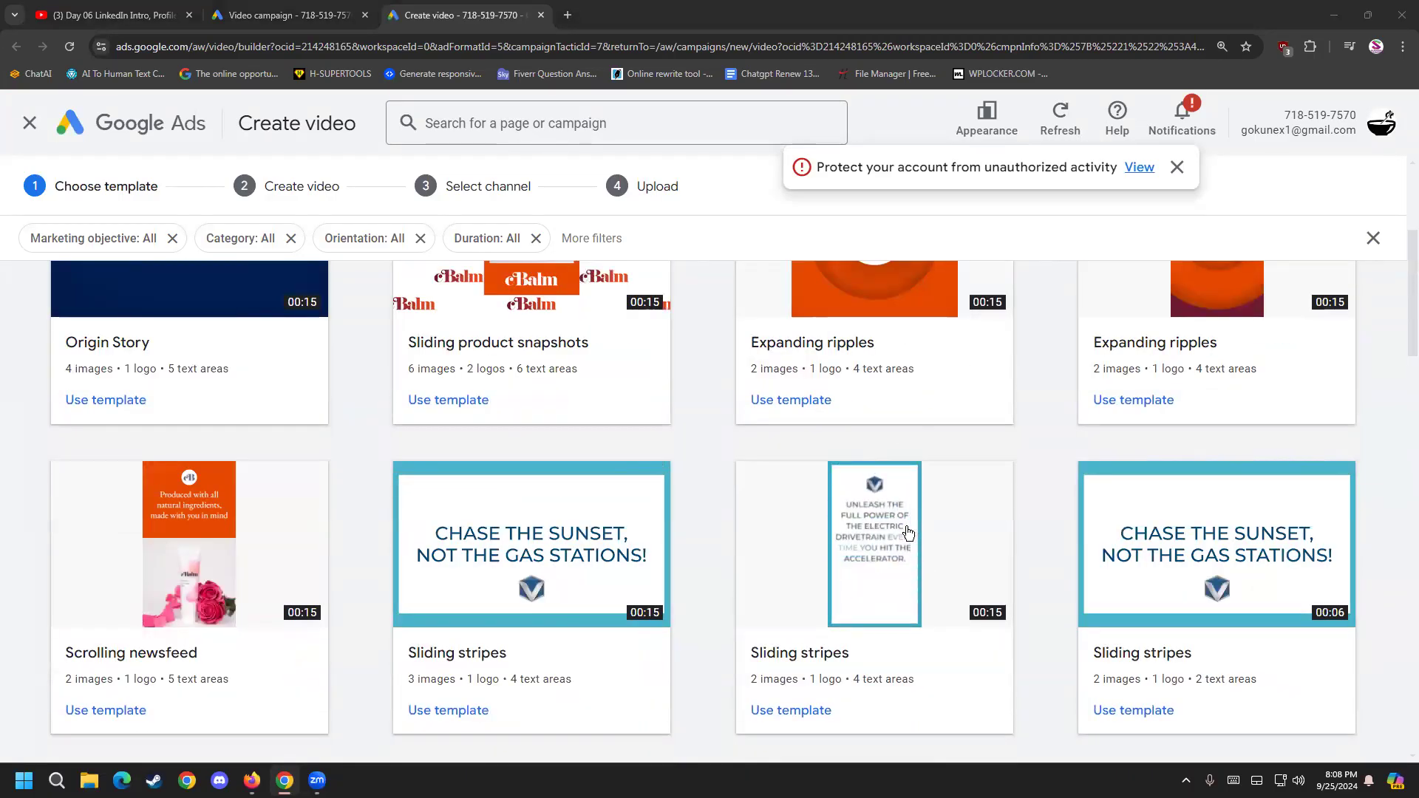
pyautogui.scroll(2, 911, 536)
pyautogui.scroll(-15, 916, 543)
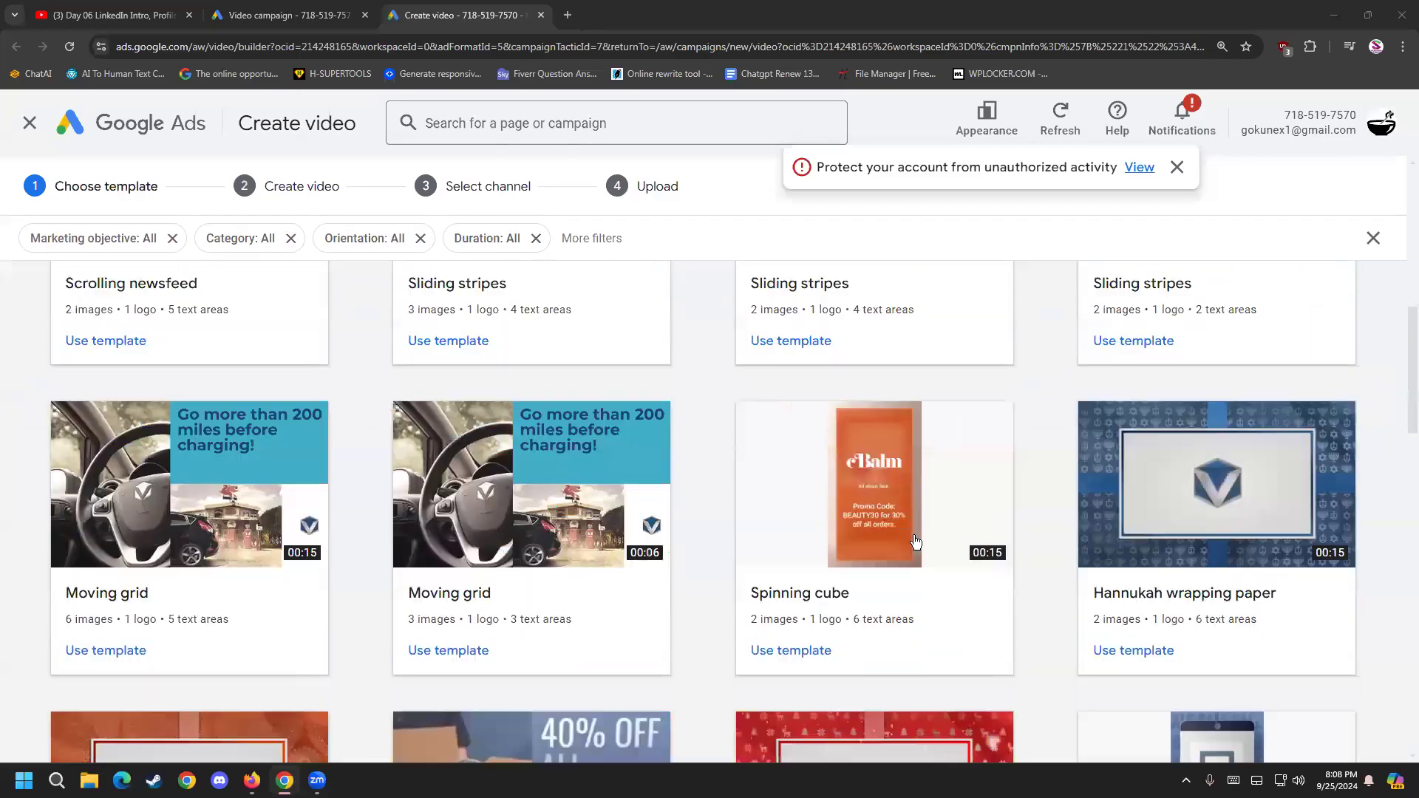
pyautogui.scroll(-2, 916, 543)
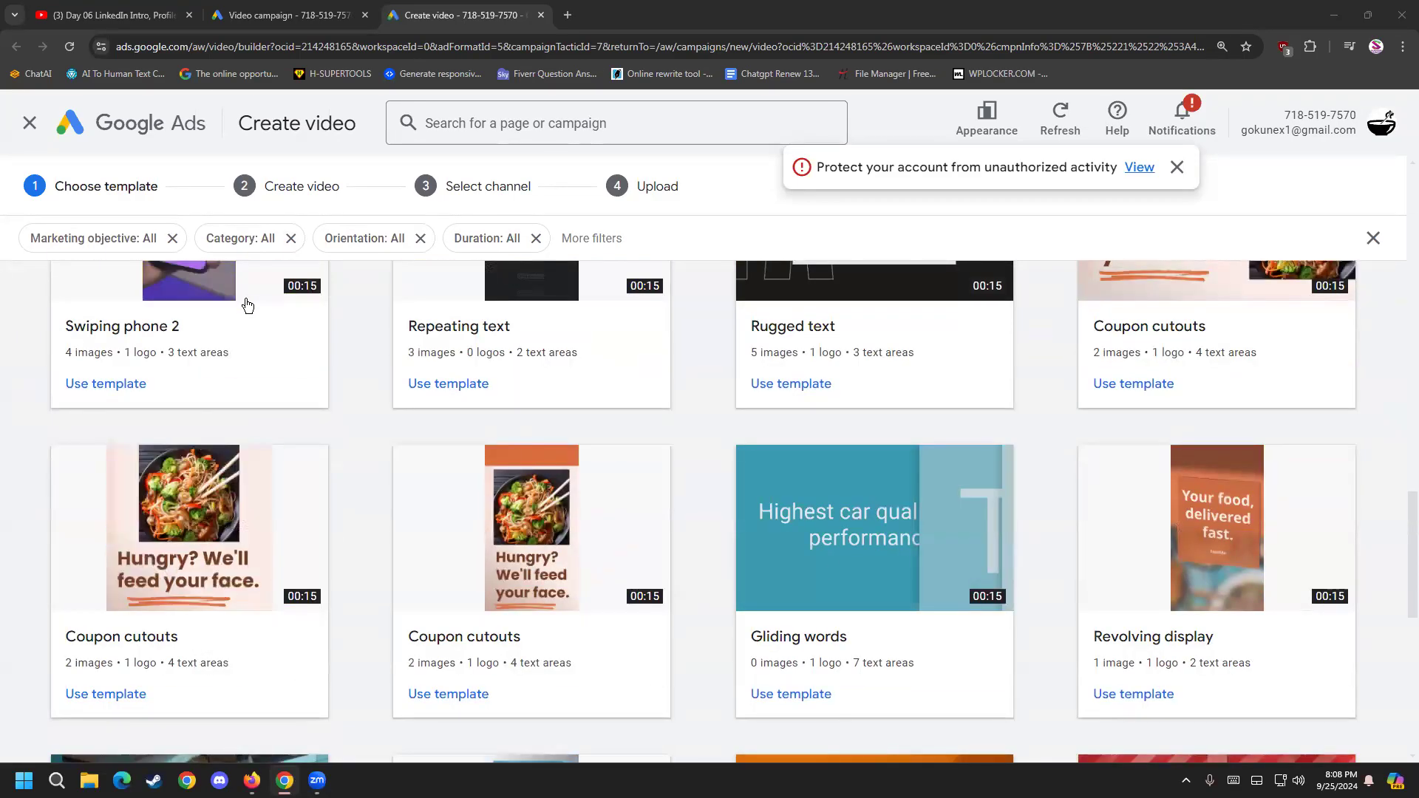
pyautogui.scroll(3, 248, 305)
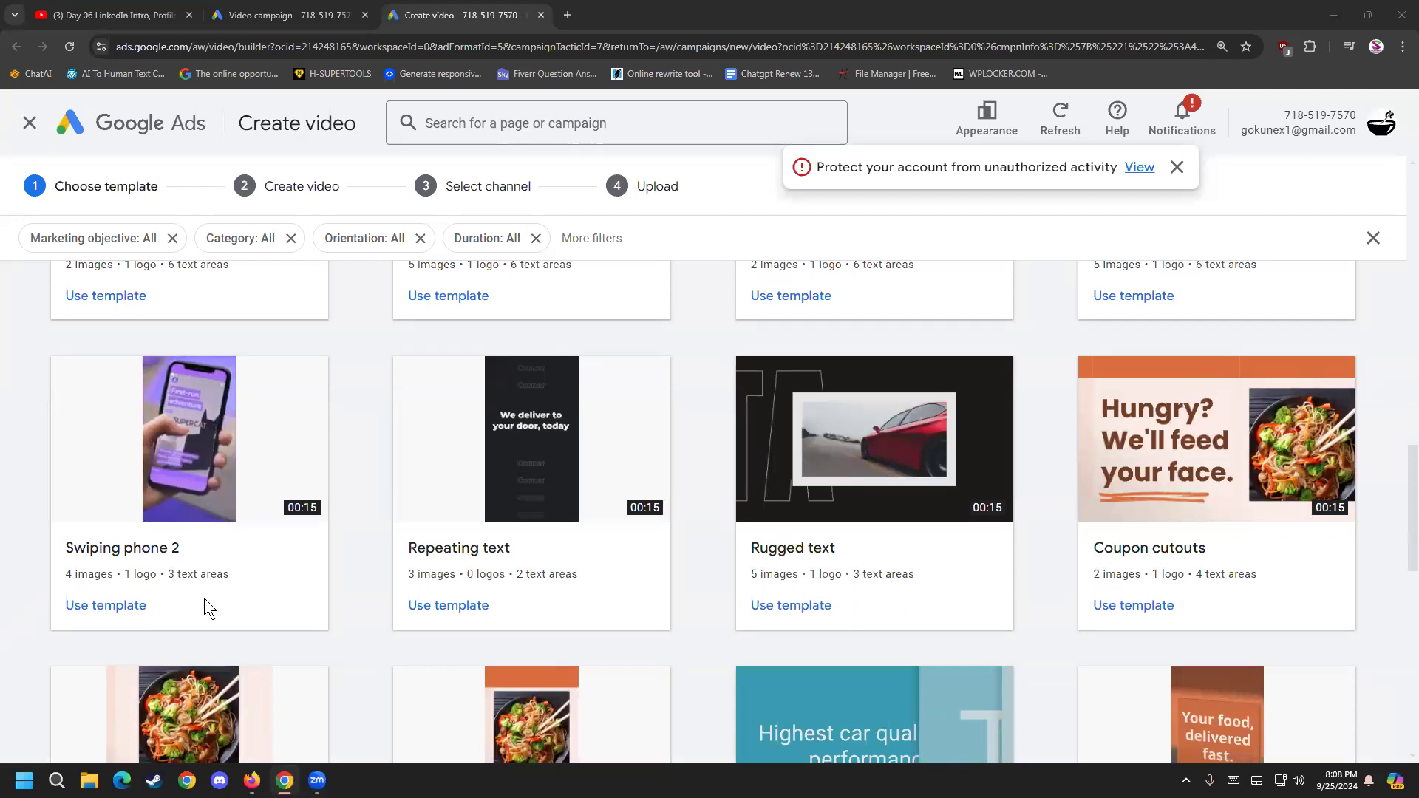
pyautogui.scroll(-5, 359, 573)
pyautogui.scroll(-2, 360, 574)
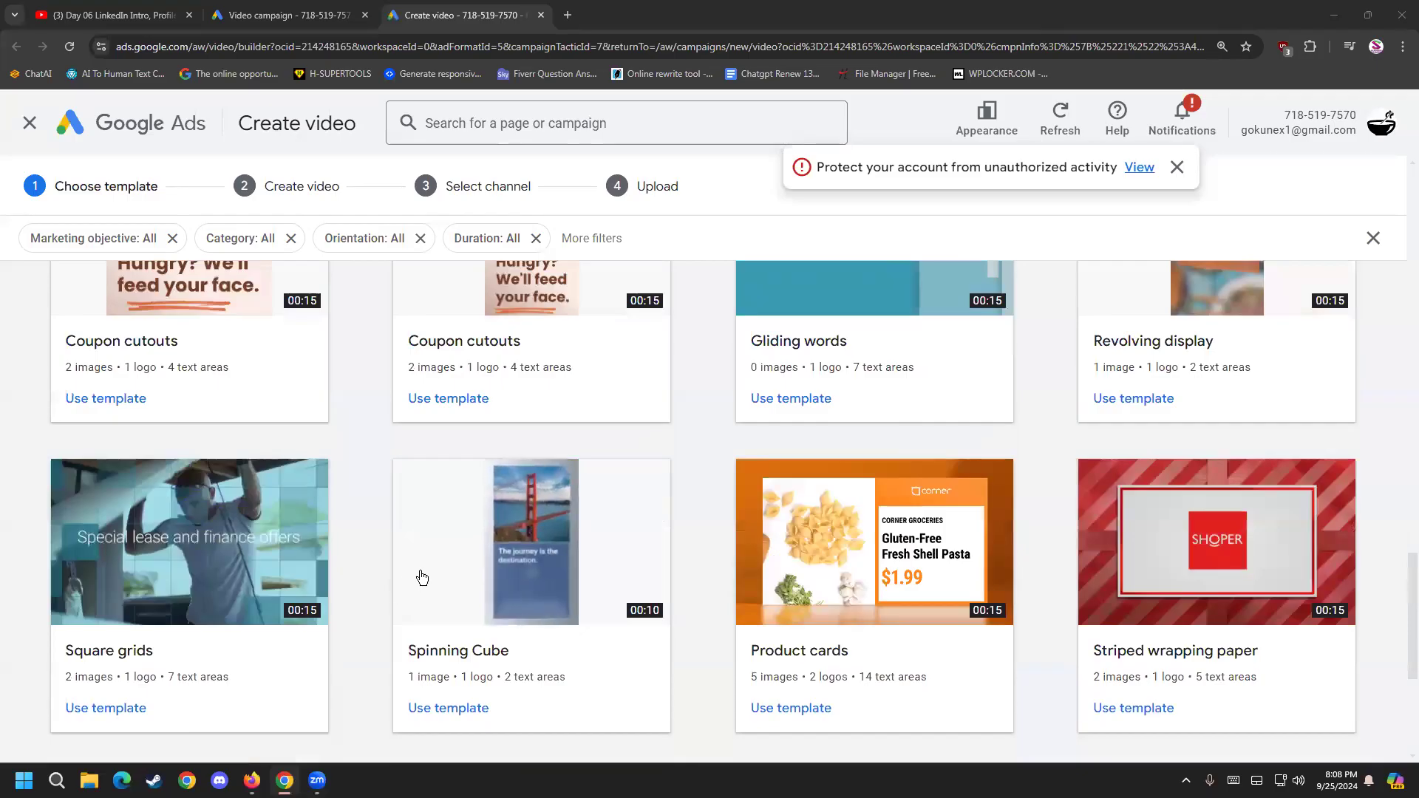
# Step: Start the video from the Swiping phone 2 template, check back on the campaign's video ads section, and return to the video builder
pyautogui.scroll(7, 271, 482)
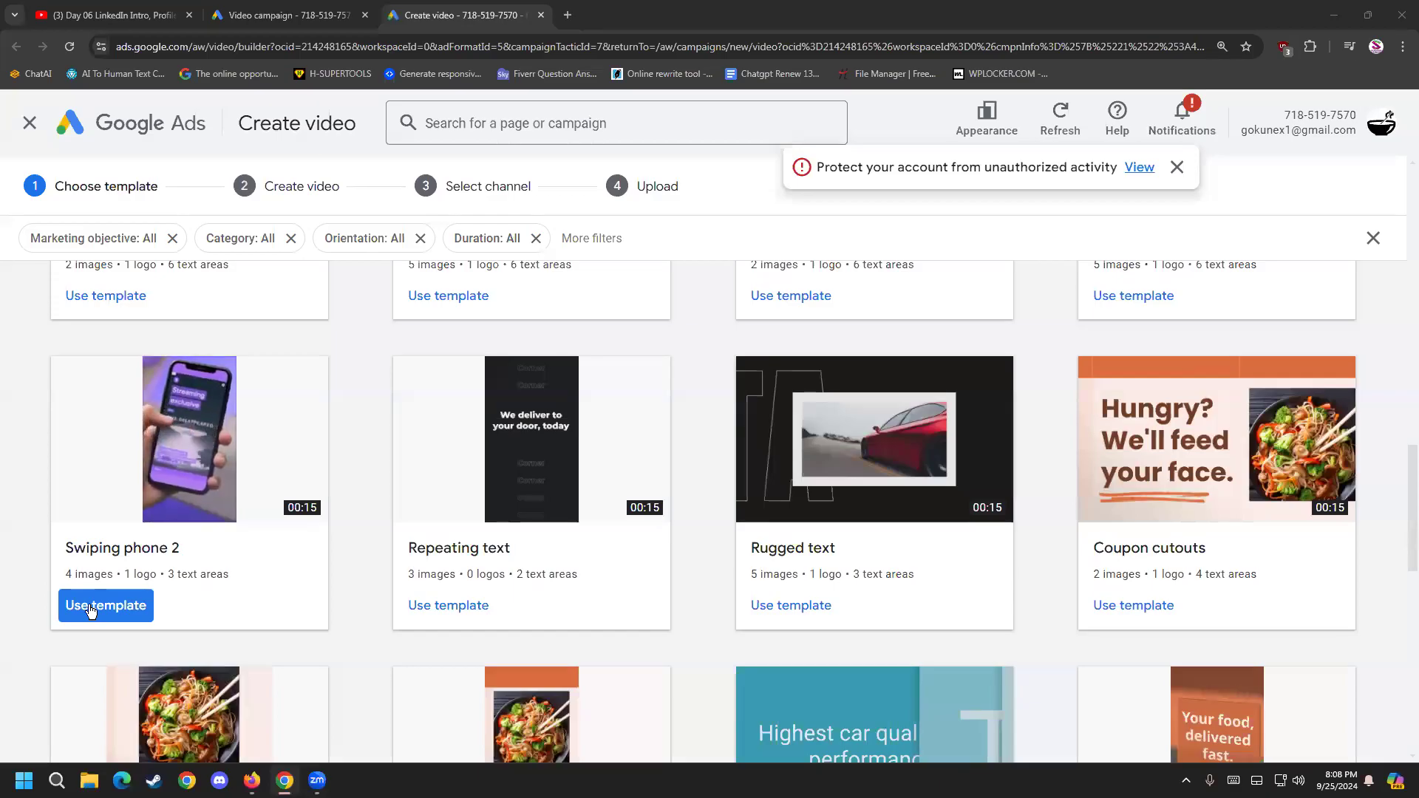
pyautogui.click(91, 609)
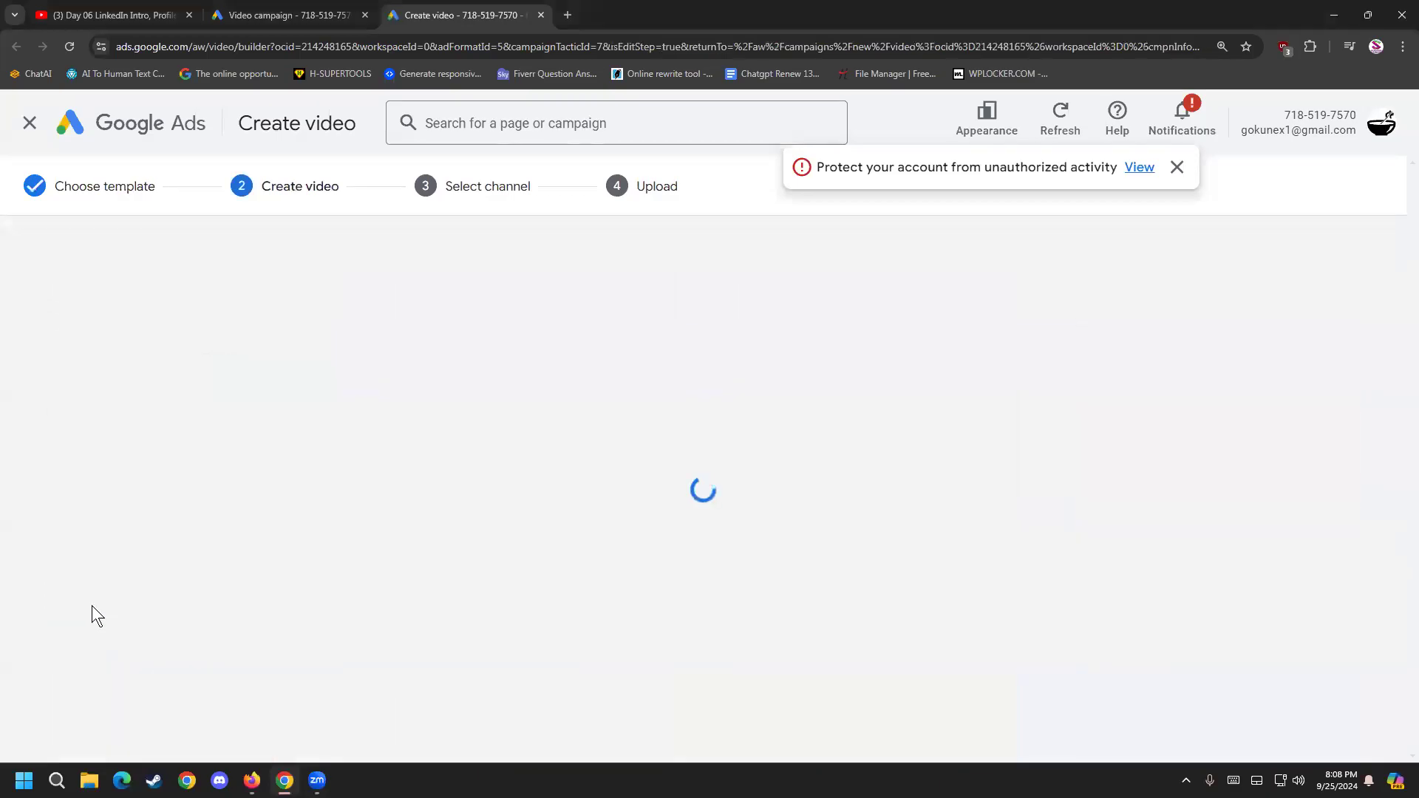
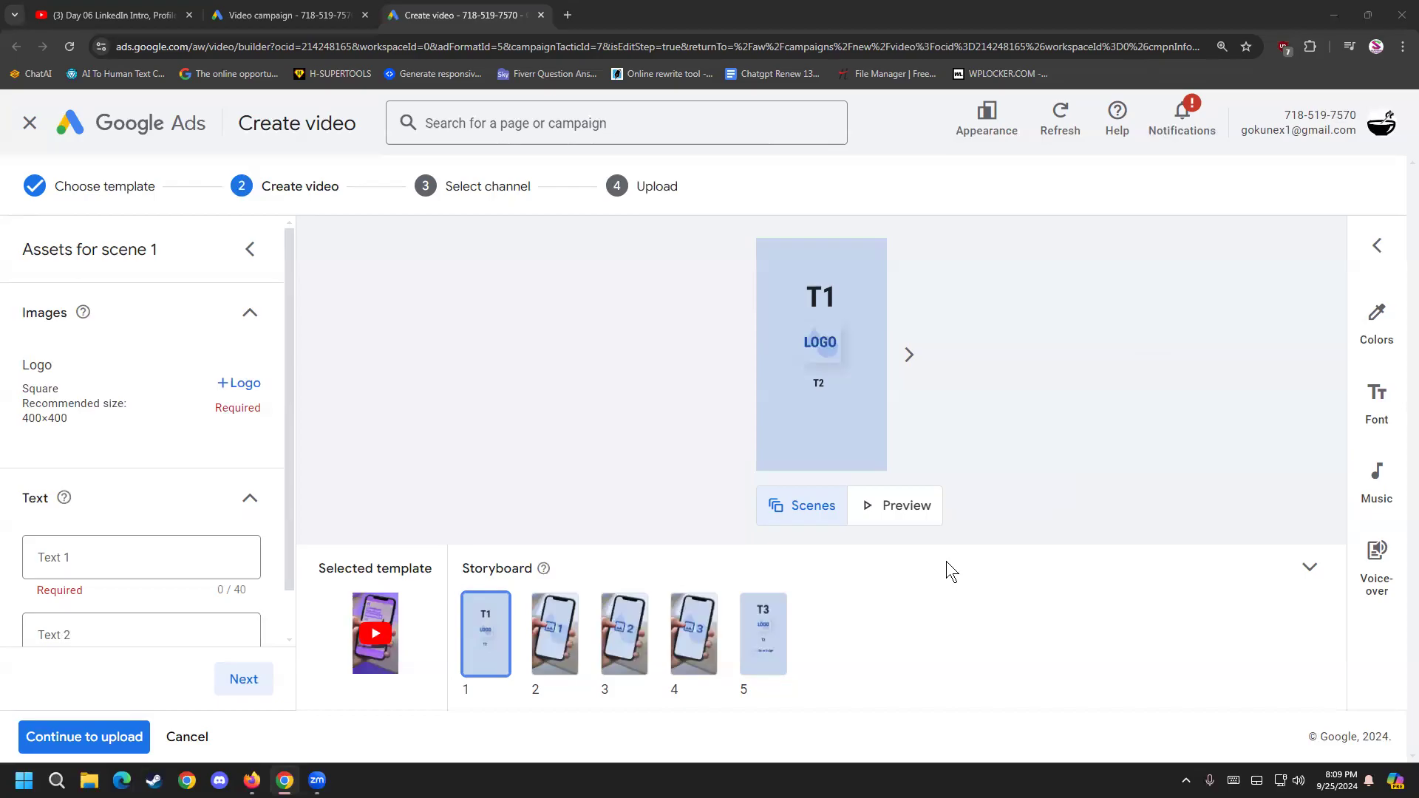
pyautogui.click(239, 12)
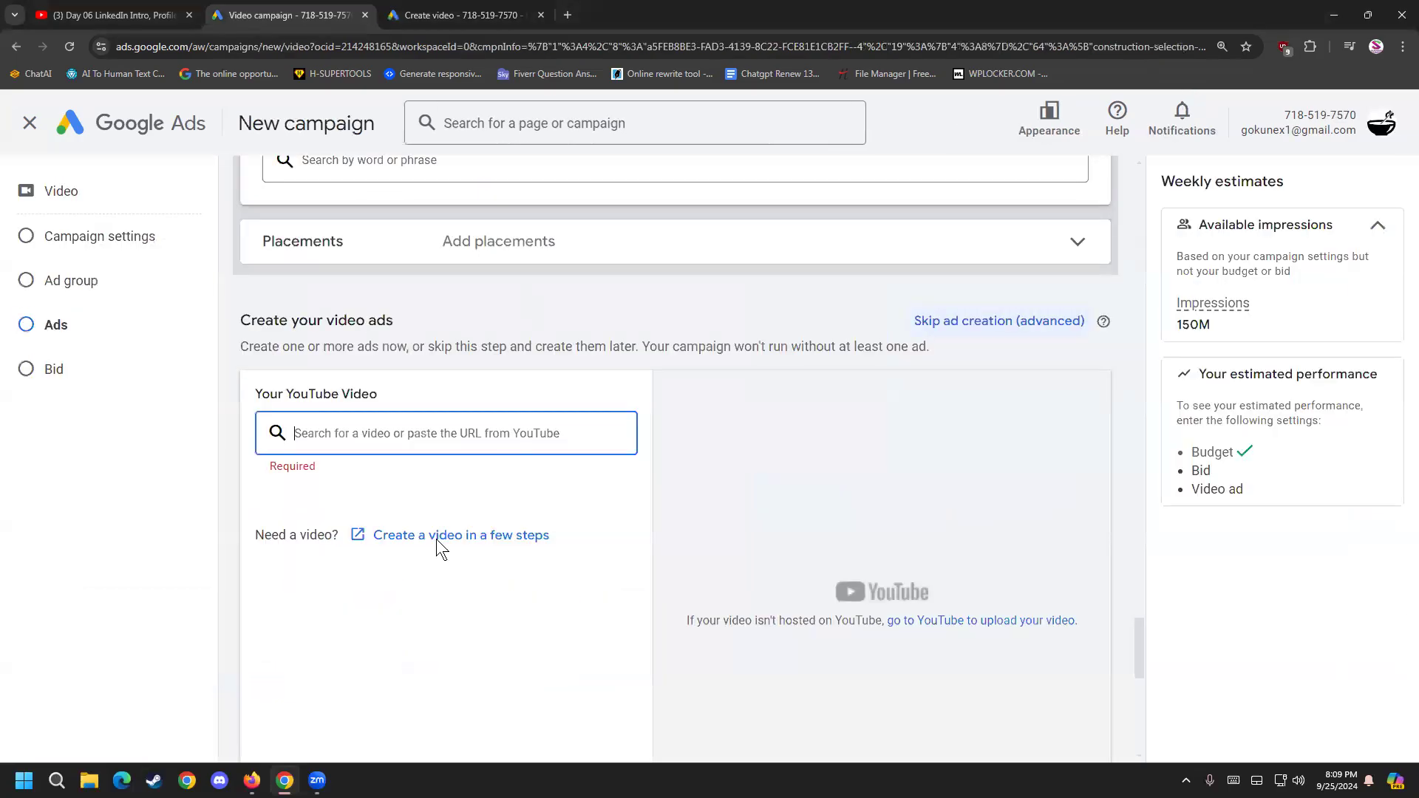
pyautogui.click(432, 14)
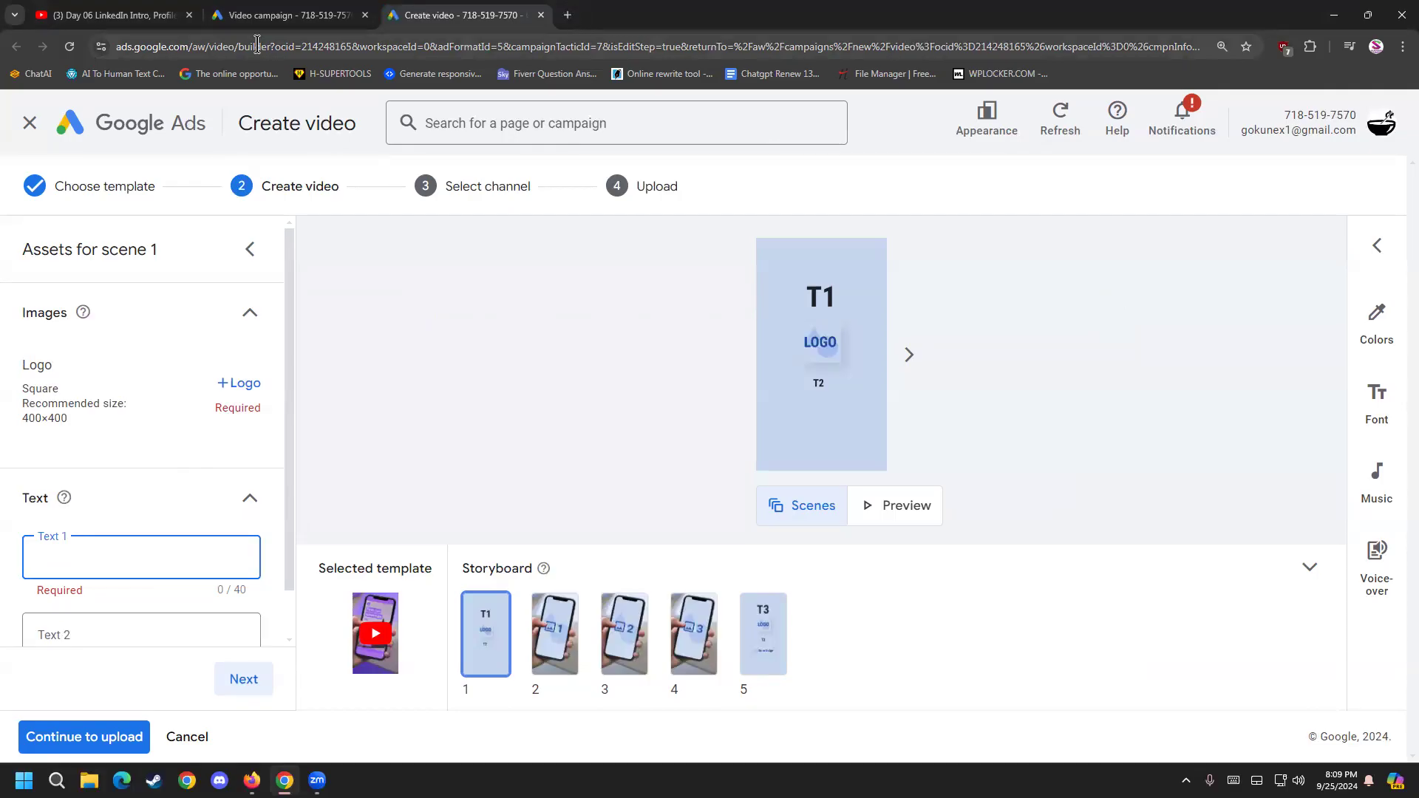
# Step: Open canva.com in a new browser tab, checking the recommended logo size in the video builder before returning to Canva
pyautogui.hotkey('ctrl', 't')
pyautogui.write('canva.com')
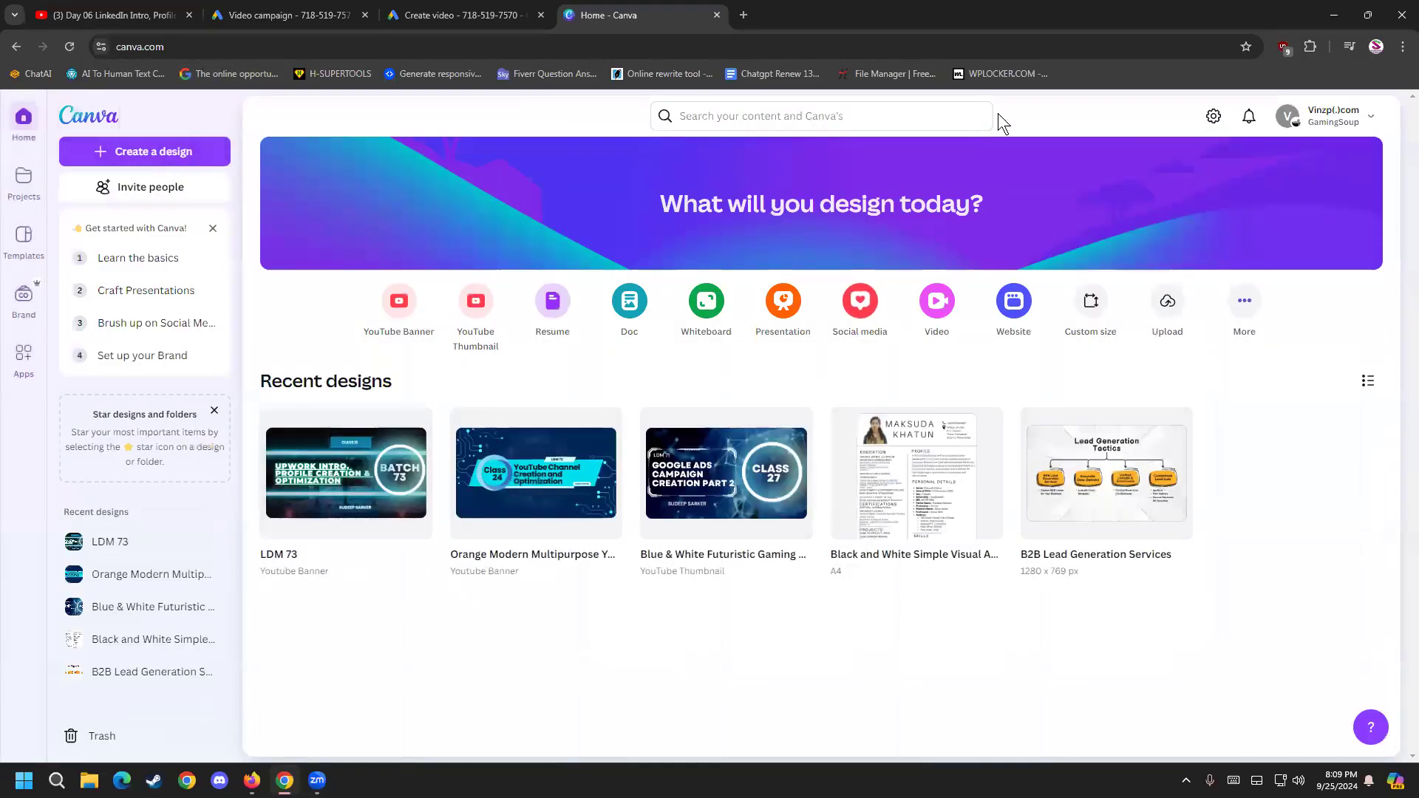
pyautogui.click(463, 16)
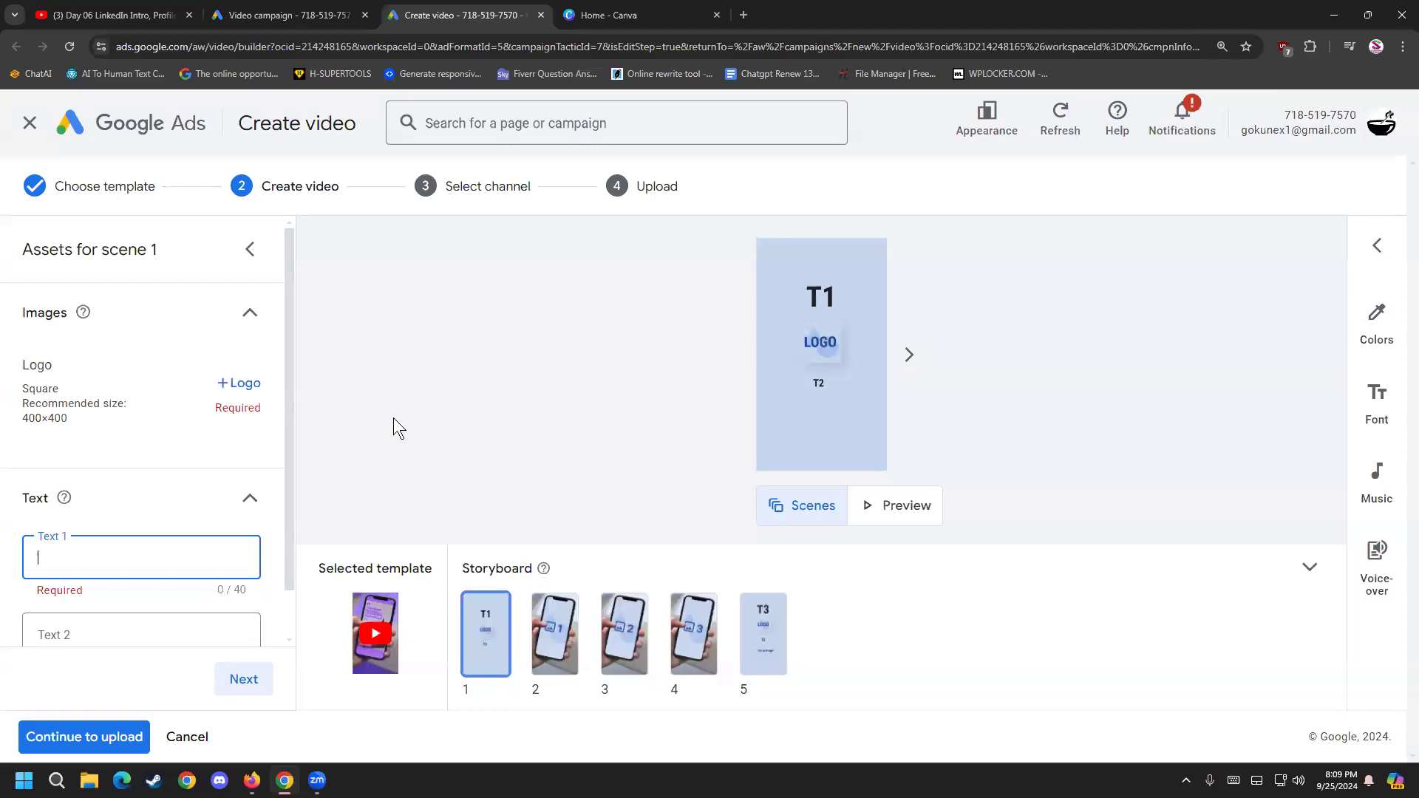
pyautogui.click(648, 14)
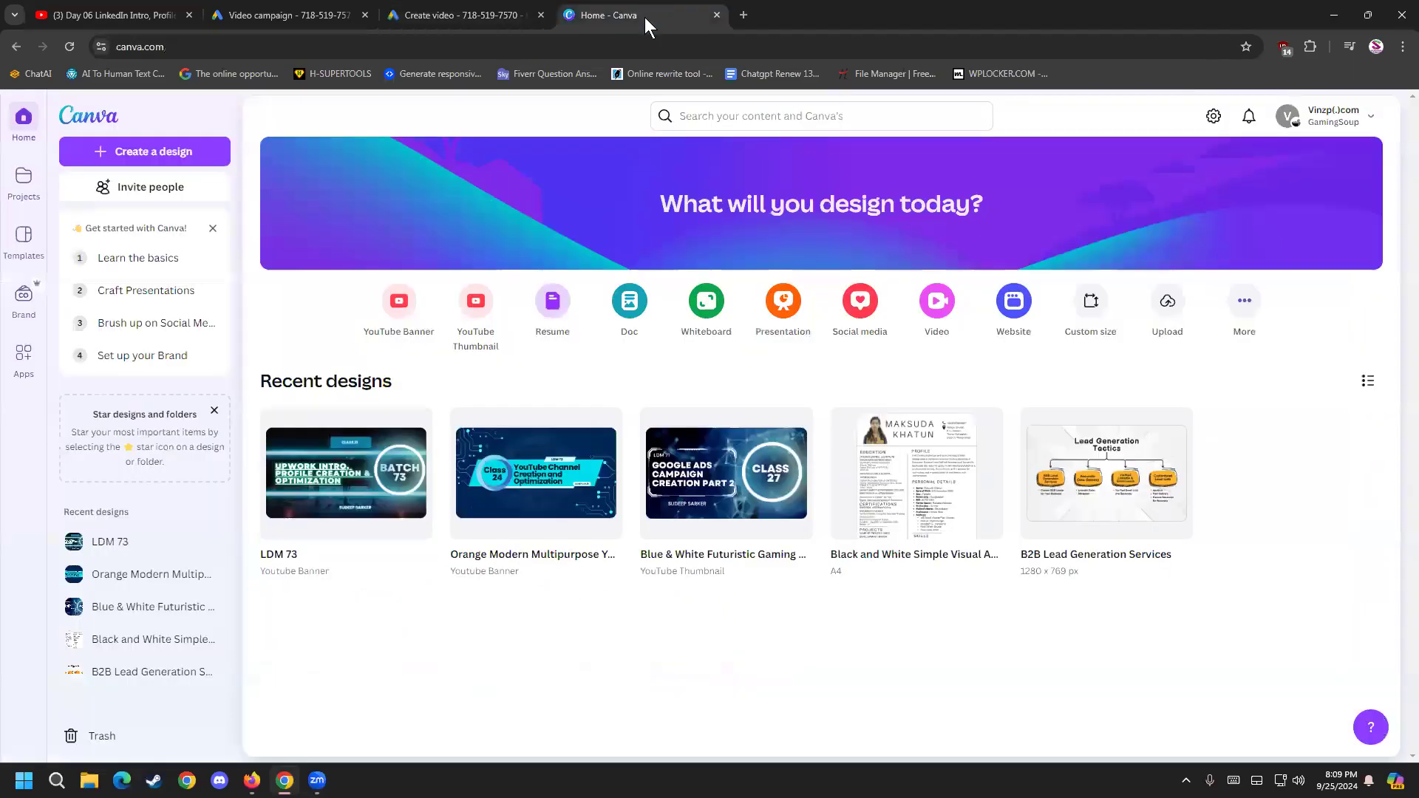
# Step: Create a new custom-size design 400 px wide and 400 px high
pyautogui.click(1091, 301)
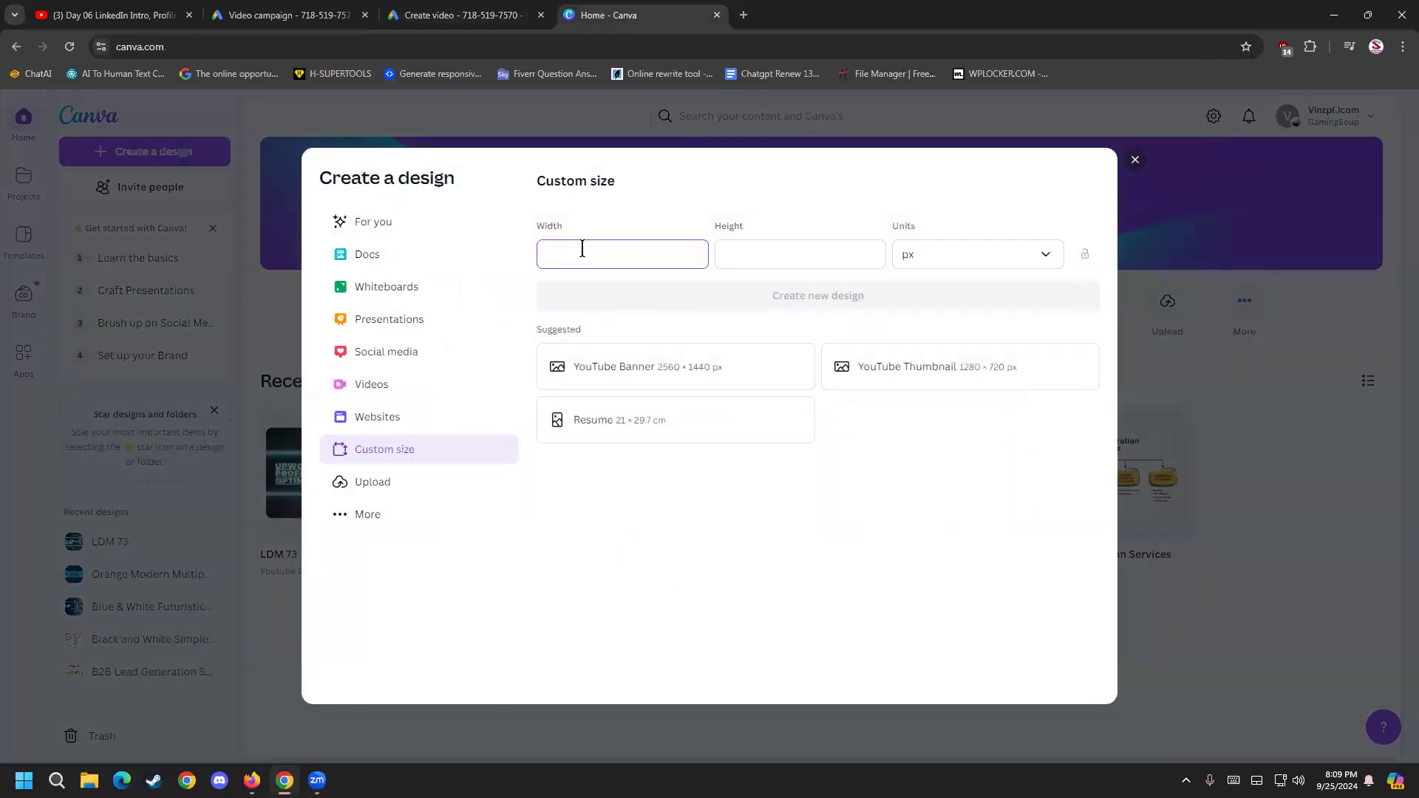
pyautogui.press('Tab')
pyautogui.write('400')
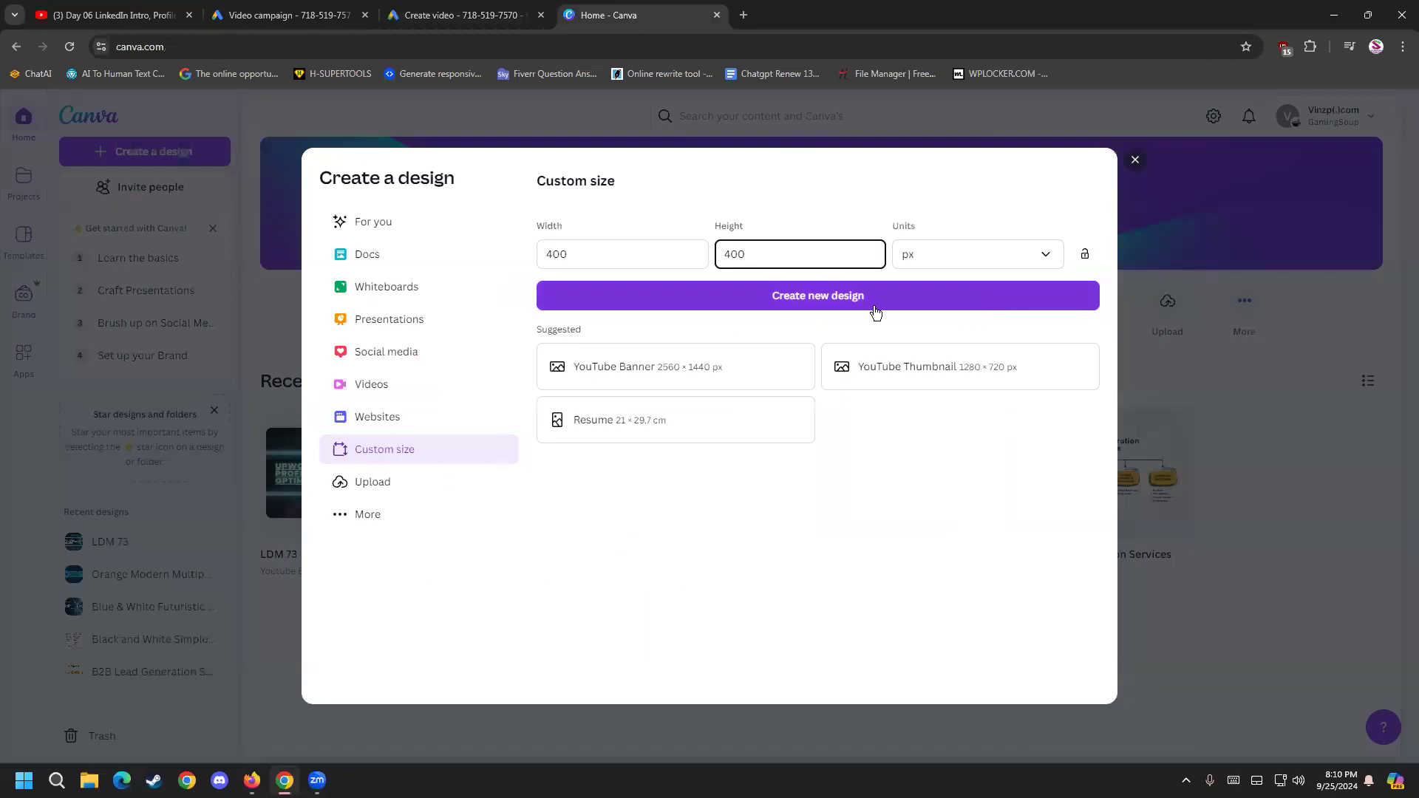
pyautogui.click(876, 313)
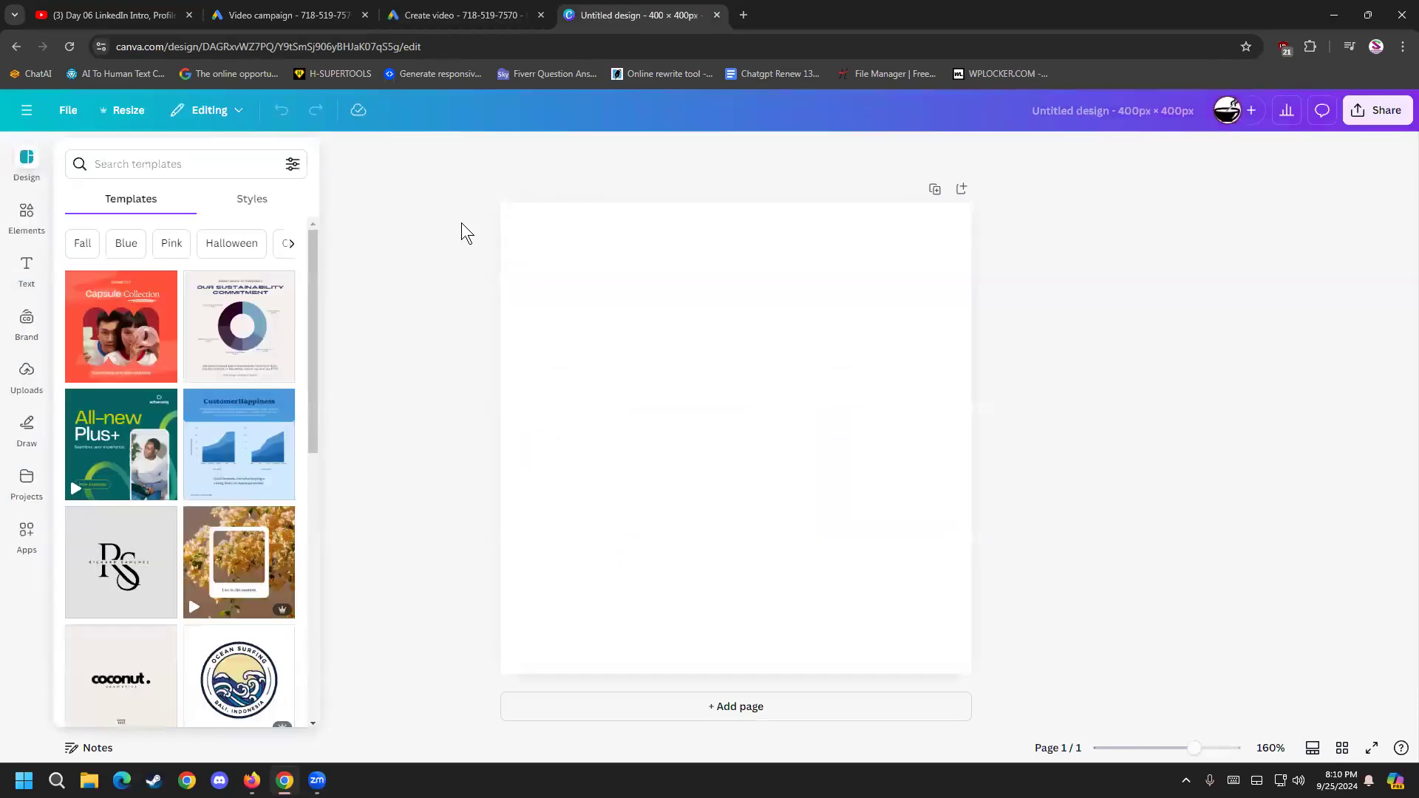
# Step: Browse the suggested design templates for a logo layout suitable for the square page
pyautogui.scroll(-6, 296, 352)
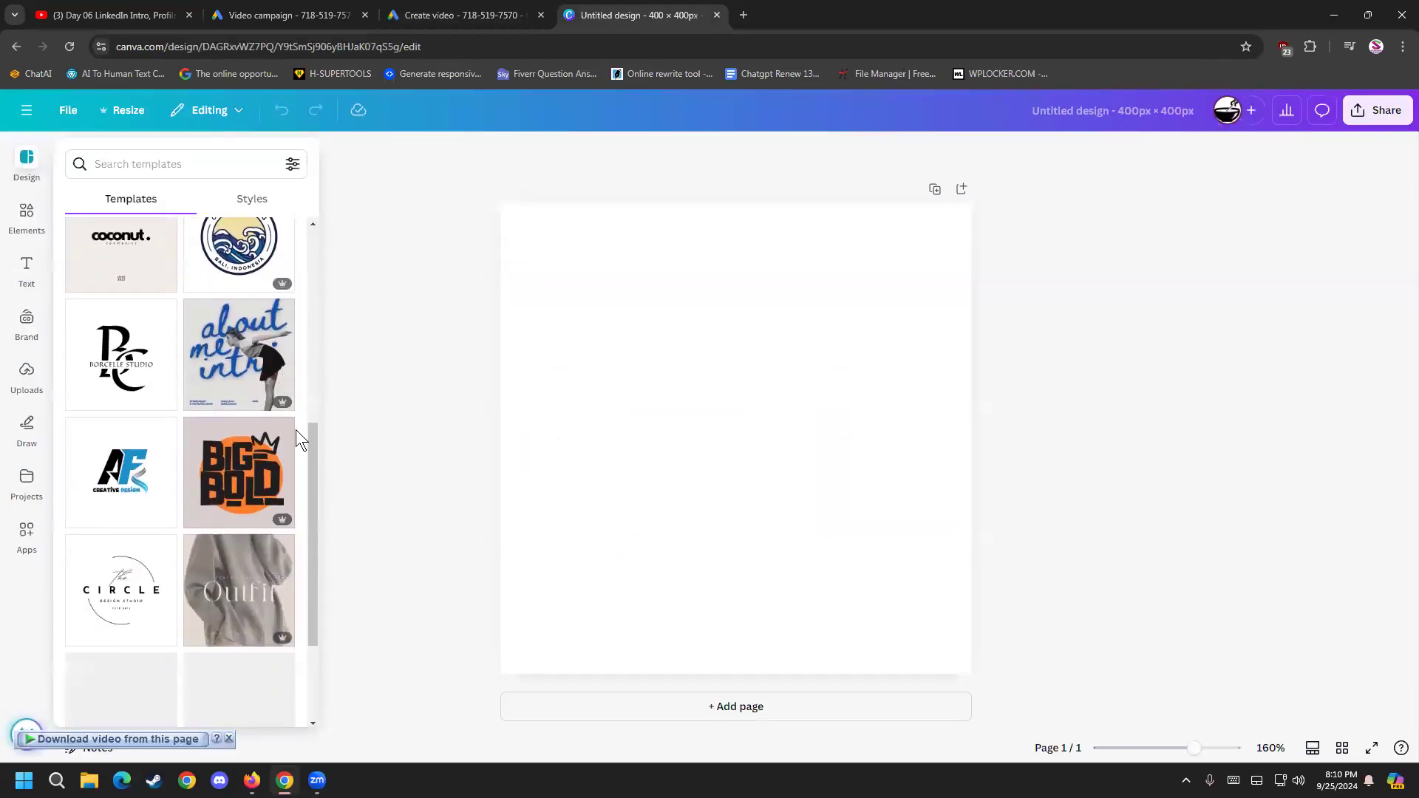
pyautogui.scroll(-2, 310, 429)
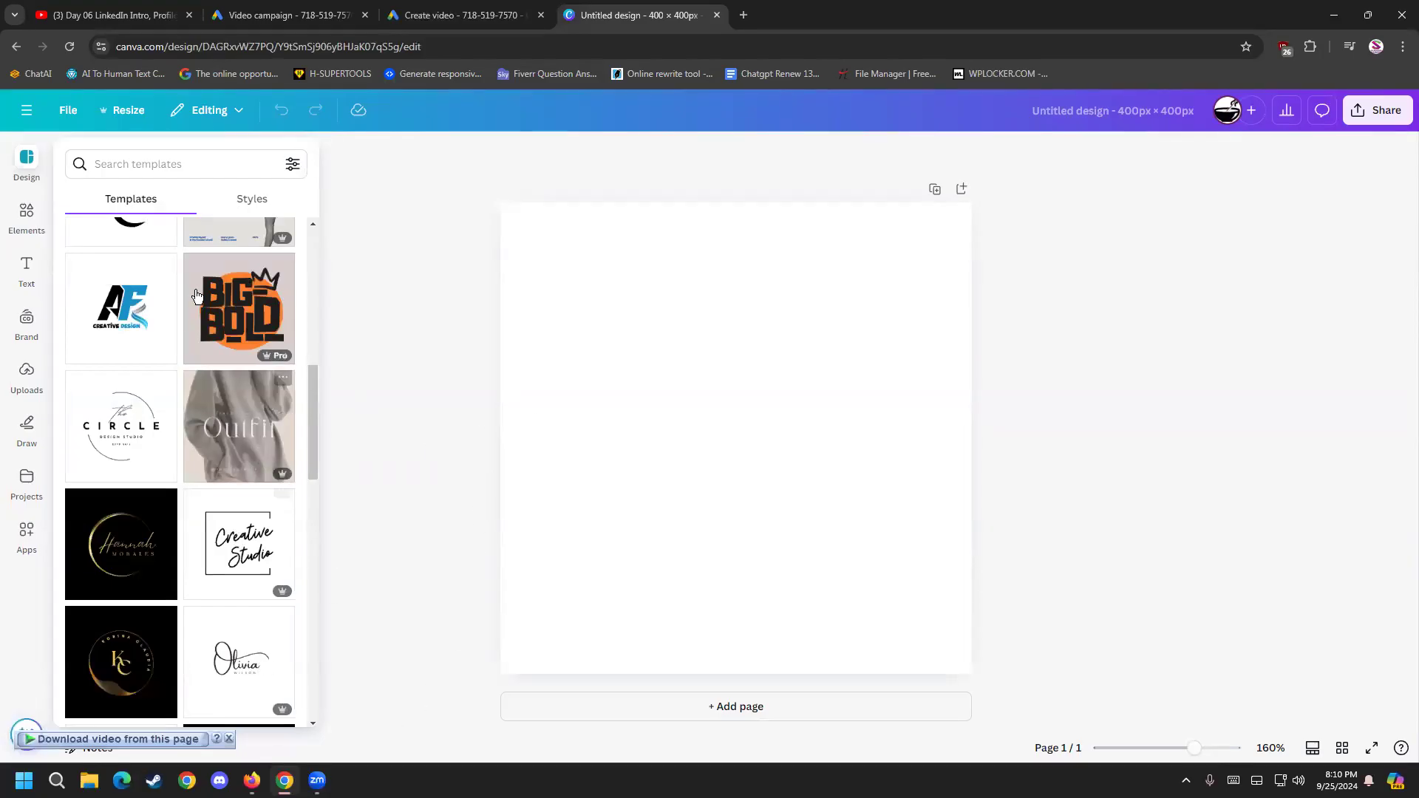
pyautogui.scroll(-5, 220, 499)
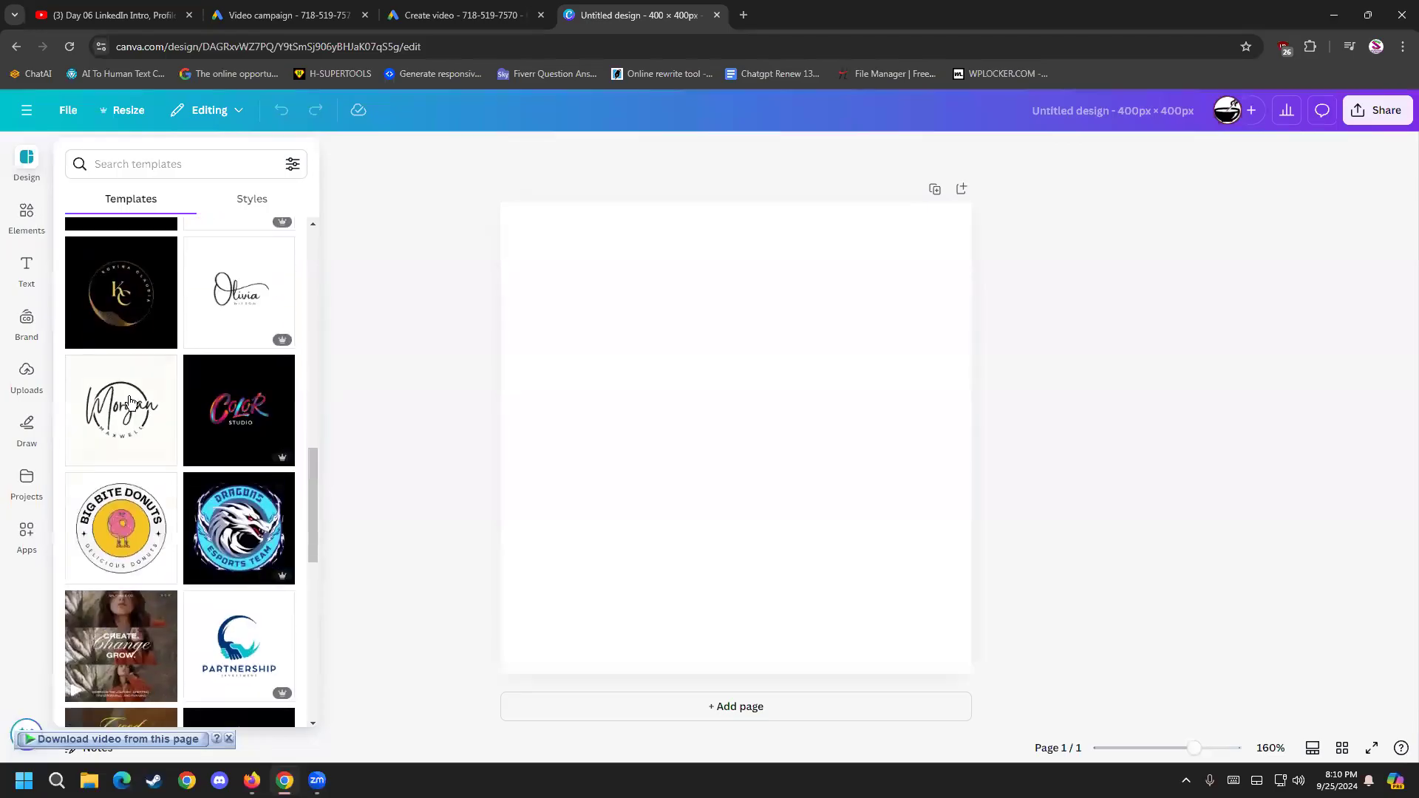
pyautogui.scroll(-3, 281, 554)
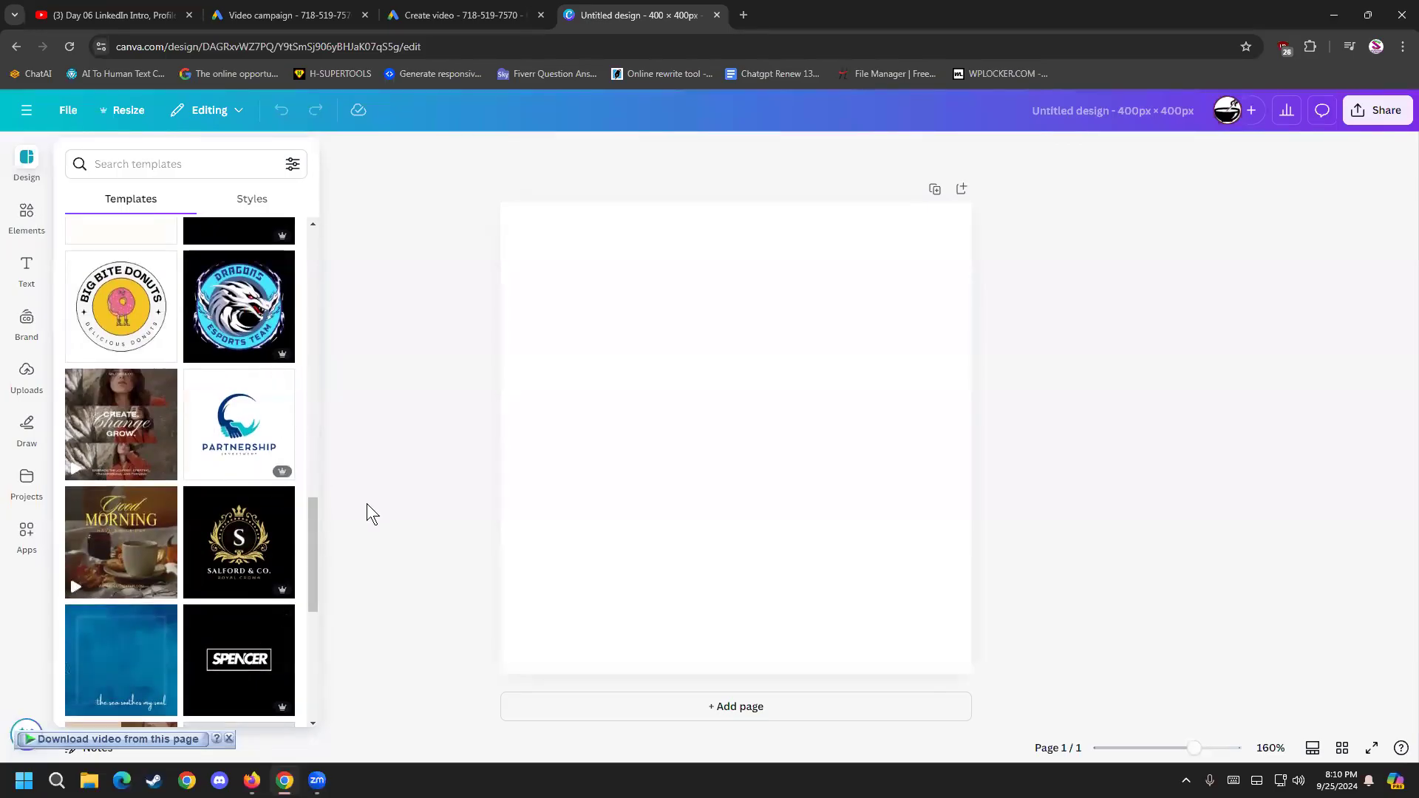
pyautogui.scroll(-6, 237, 466)
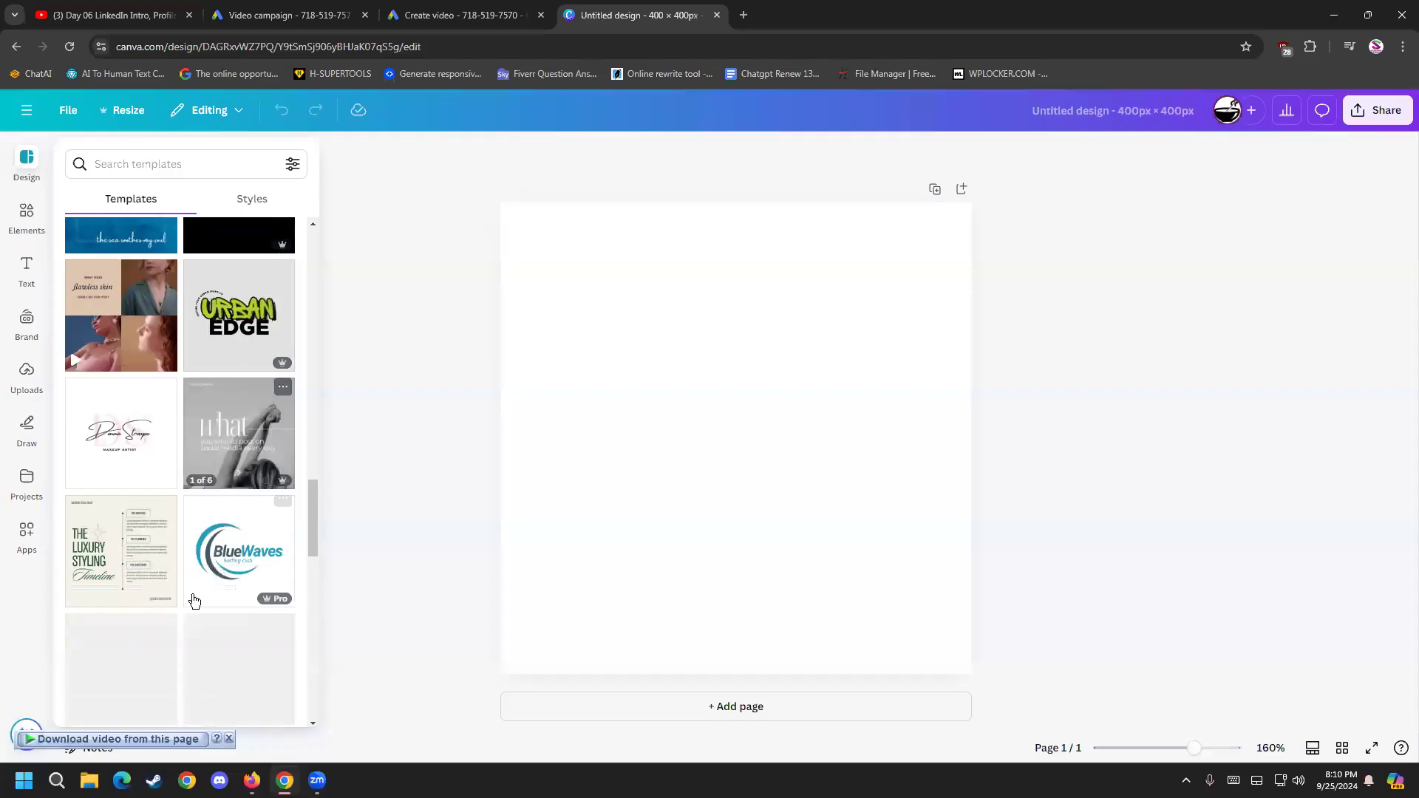
pyautogui.scroll(-5, 194, 600)
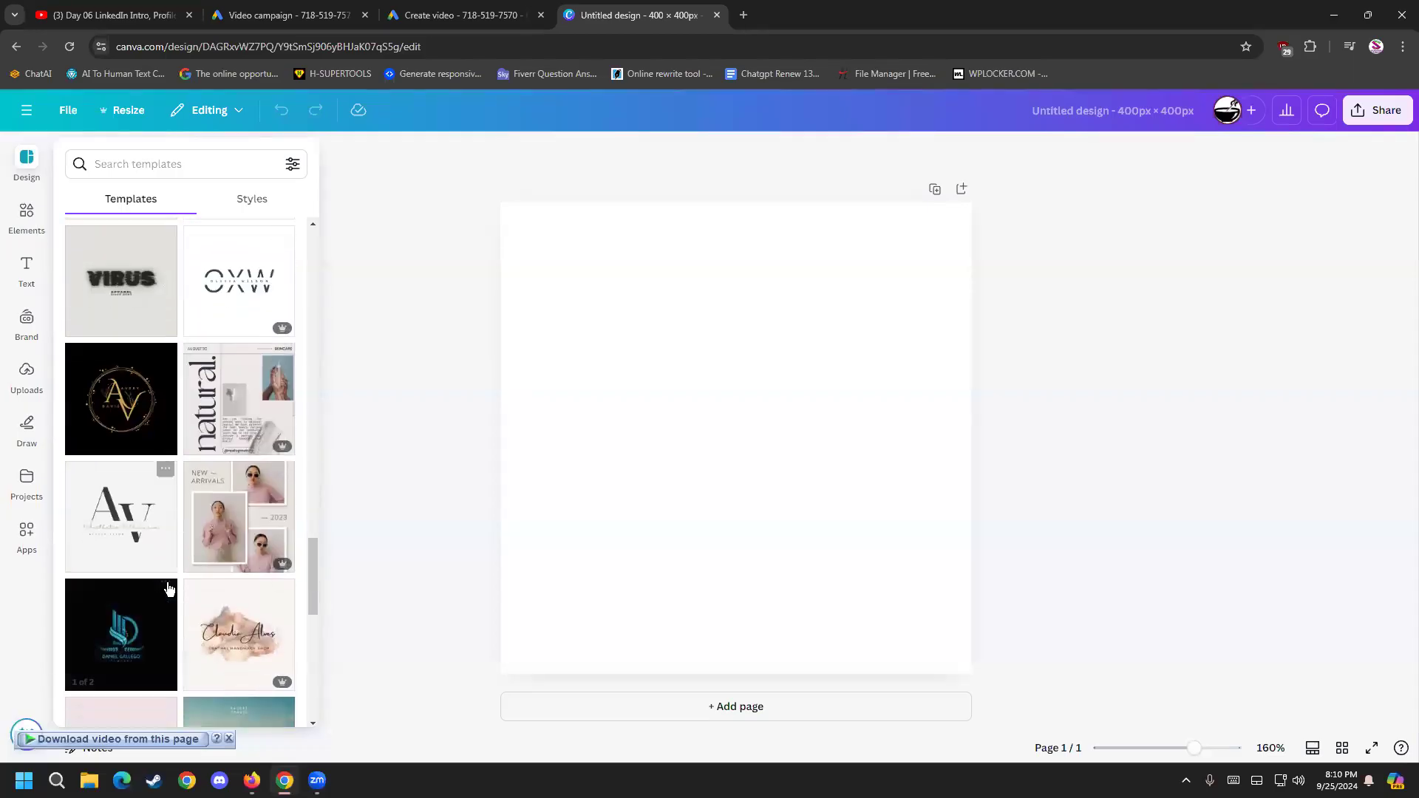
pyautogui.scroll(-9, 168, 588)
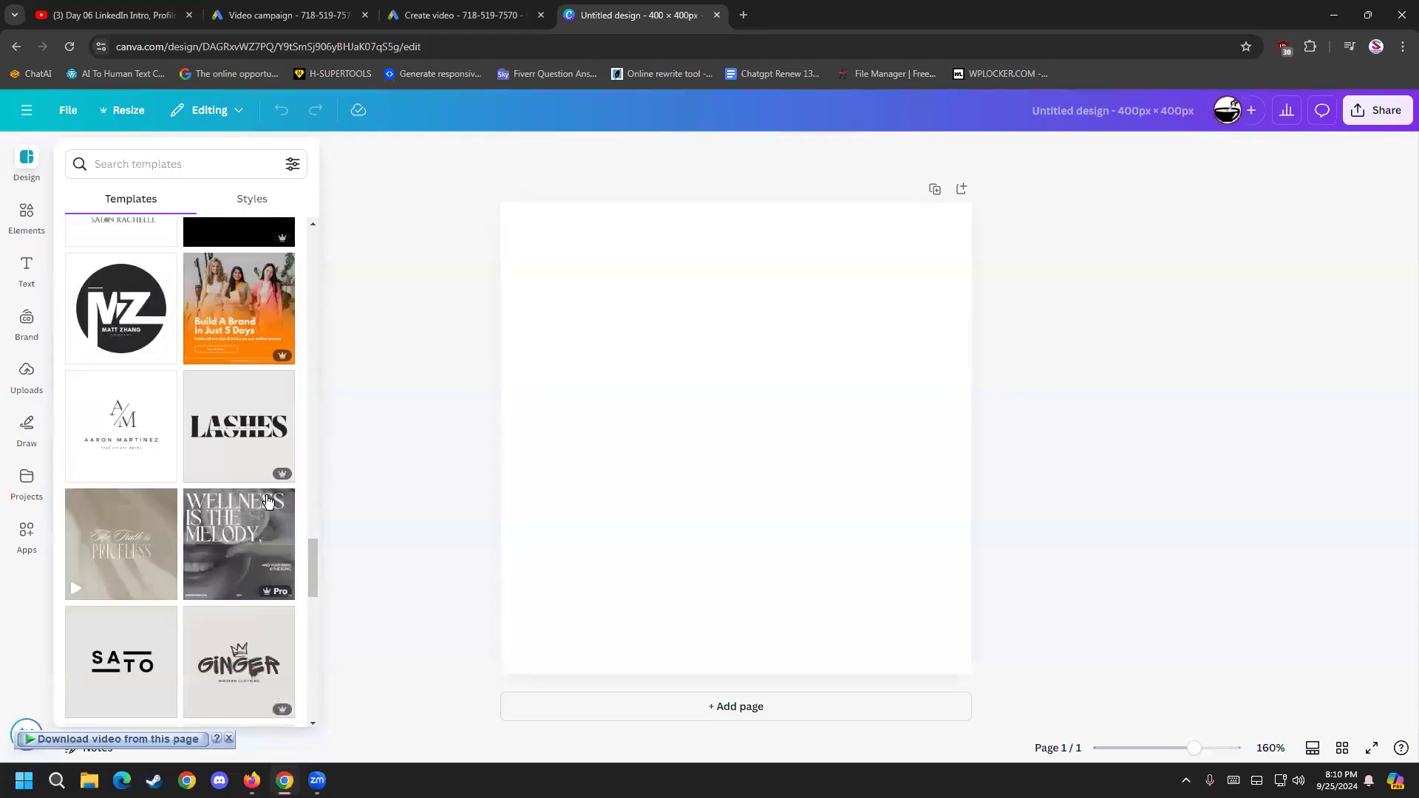
pyautogui.scroll(-6, 292, 510)
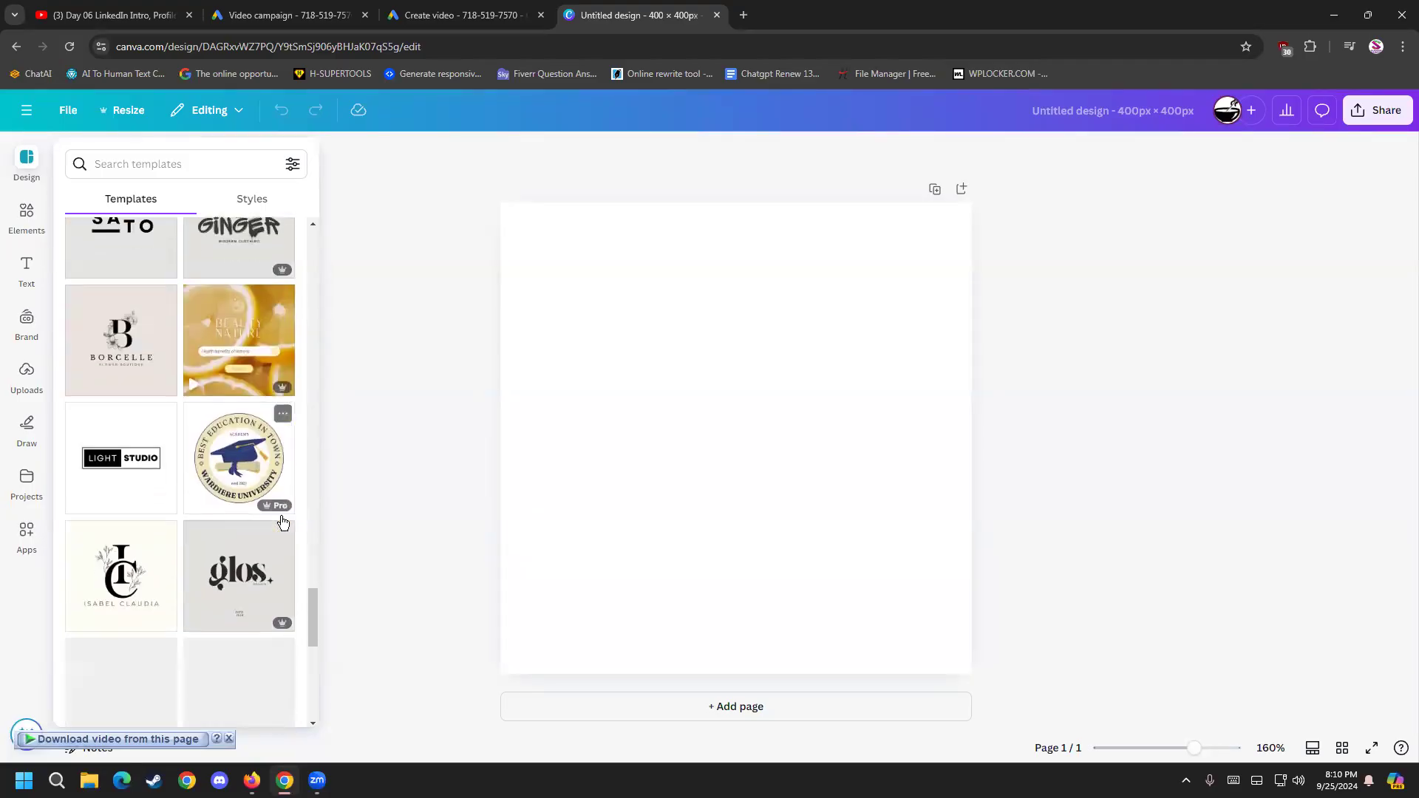
pyautogui.scroll(-3, 284, 523)
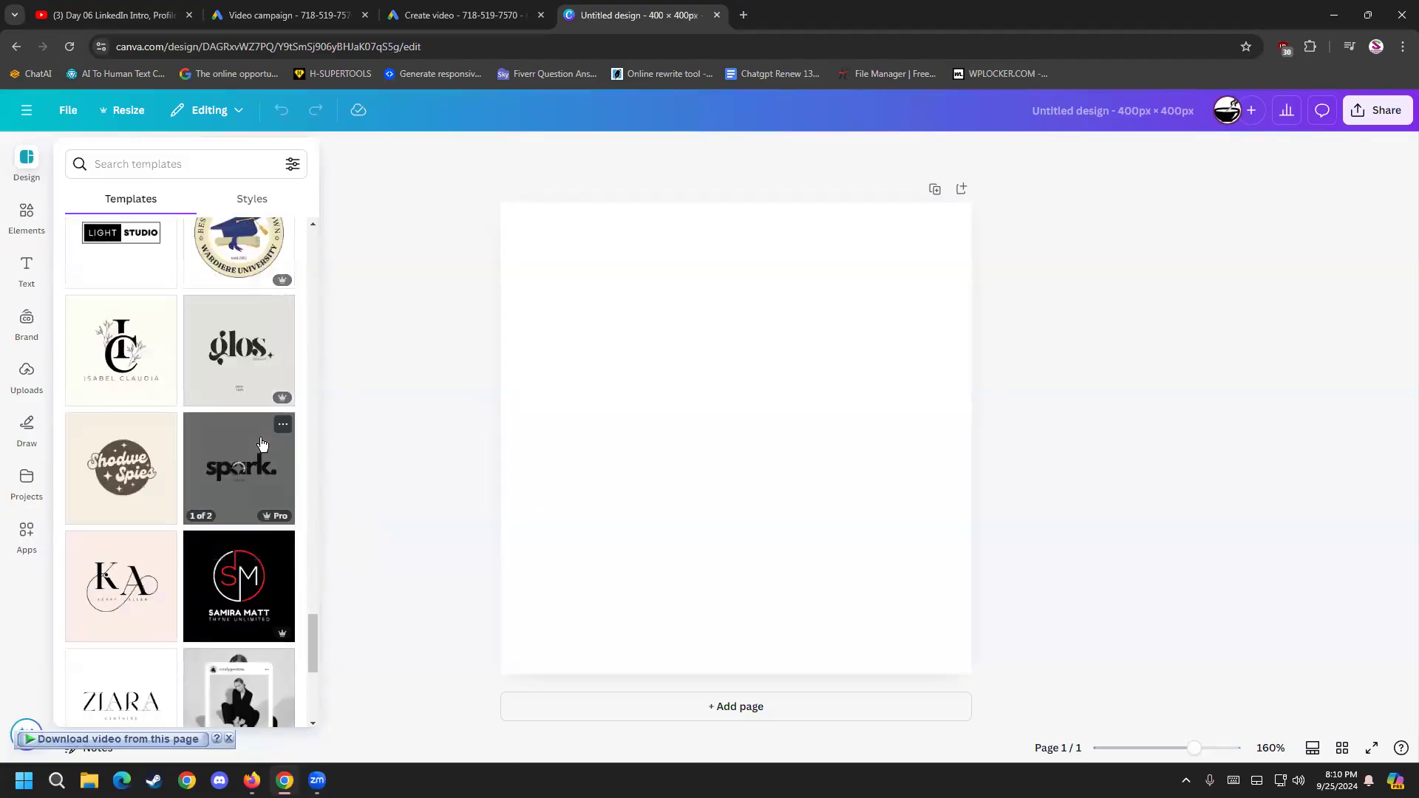
pyautogui.scroll(1, 296, 451)
pyautogui.scroll(-4, 291, 481)
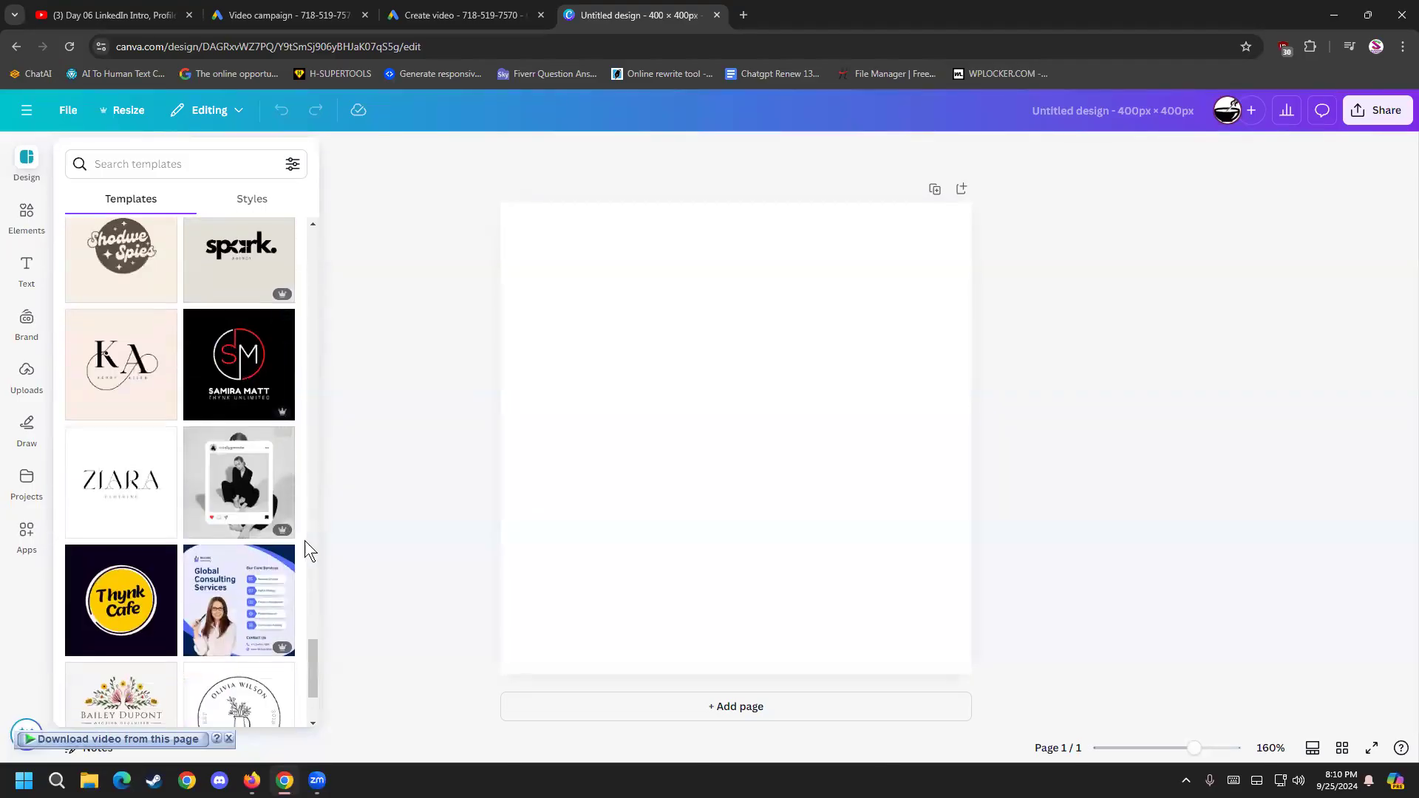
pyautogui.scroll(-3, 292, 598)
pyautogui.scroll(-8, 275, 566)
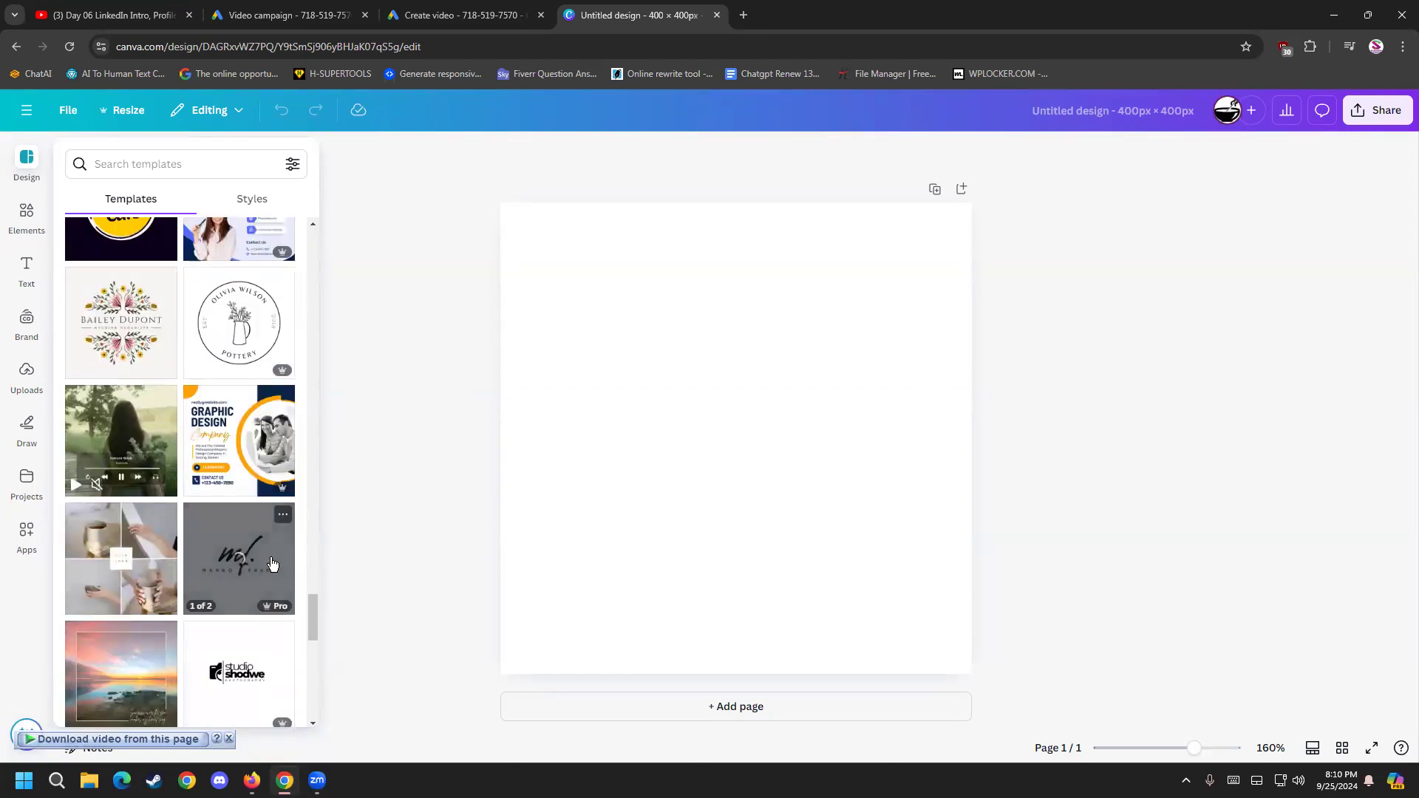
pyautogui.scroll(-9, 266, 559)
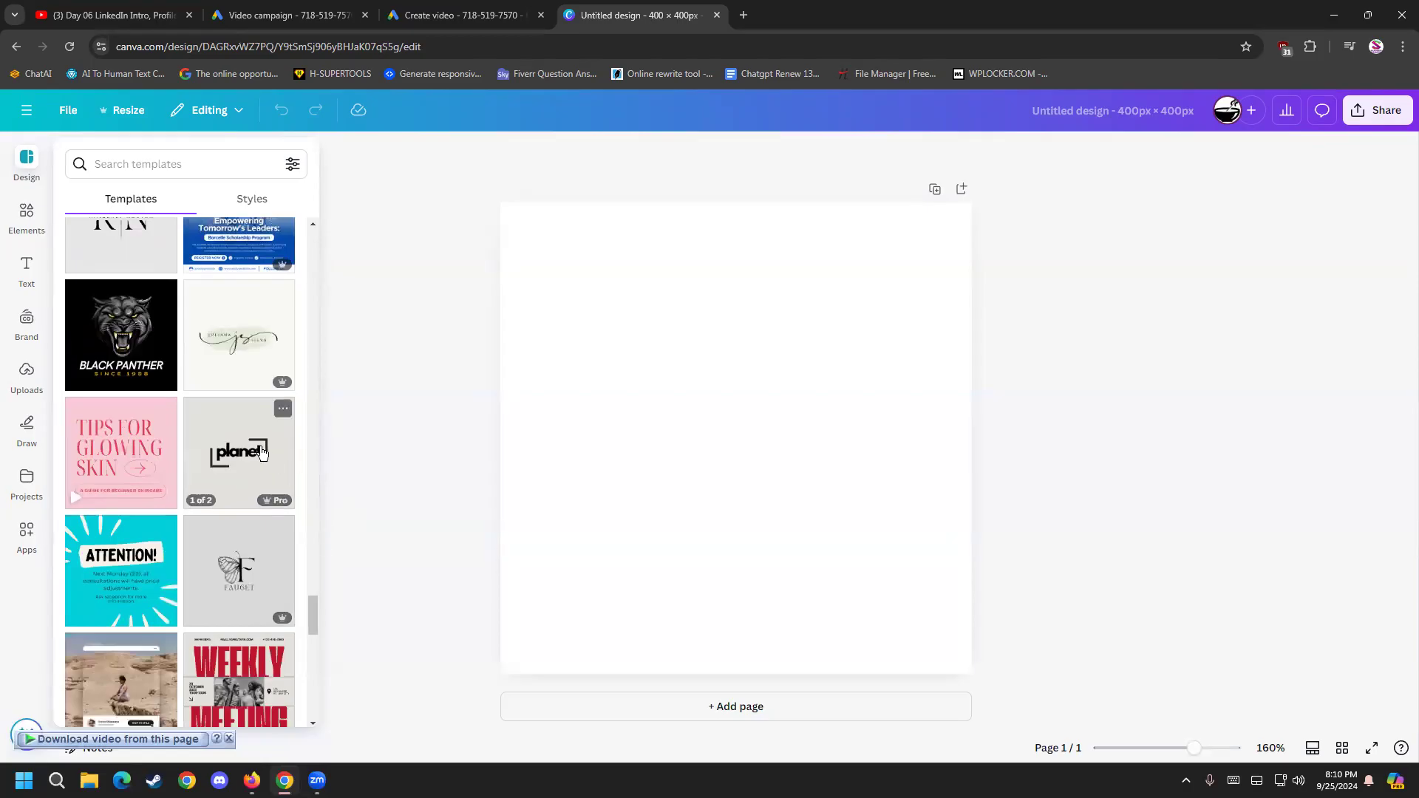
# Step: Open the planet logo template and apply the related Gray and Black Simple Studio Logo to the page
pyautogui.click(213, 464)
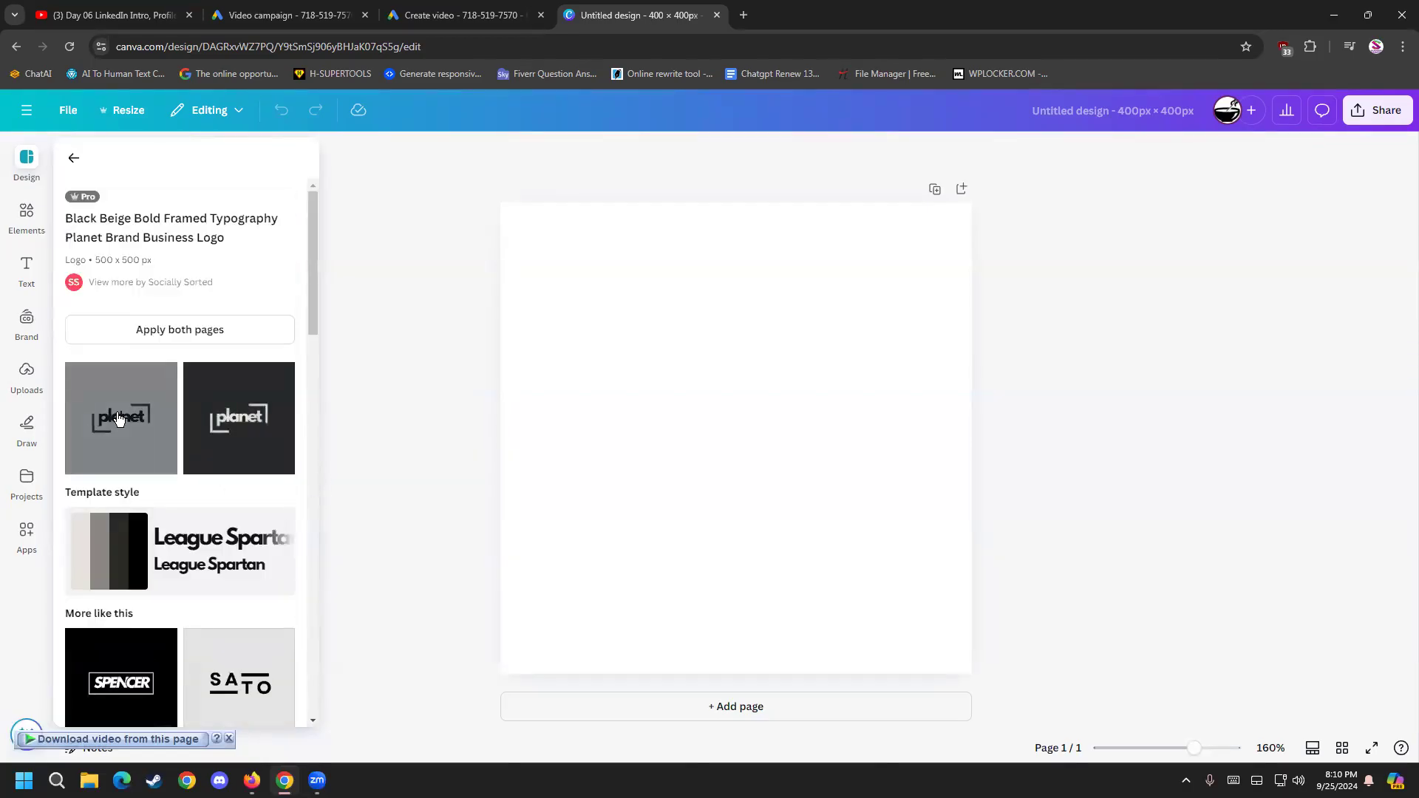
pyautogui.click(237, 684)
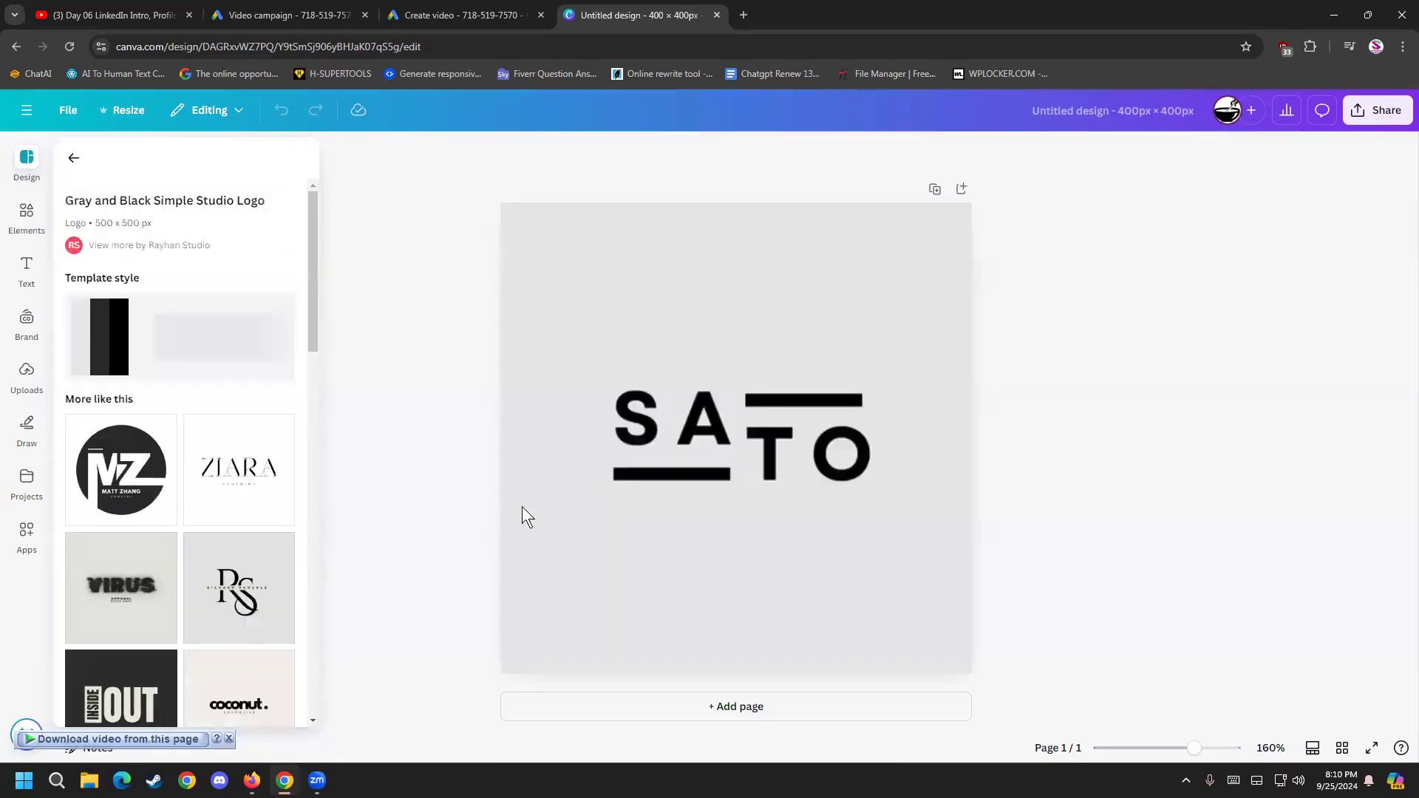
pyautogui.click(602, 485)
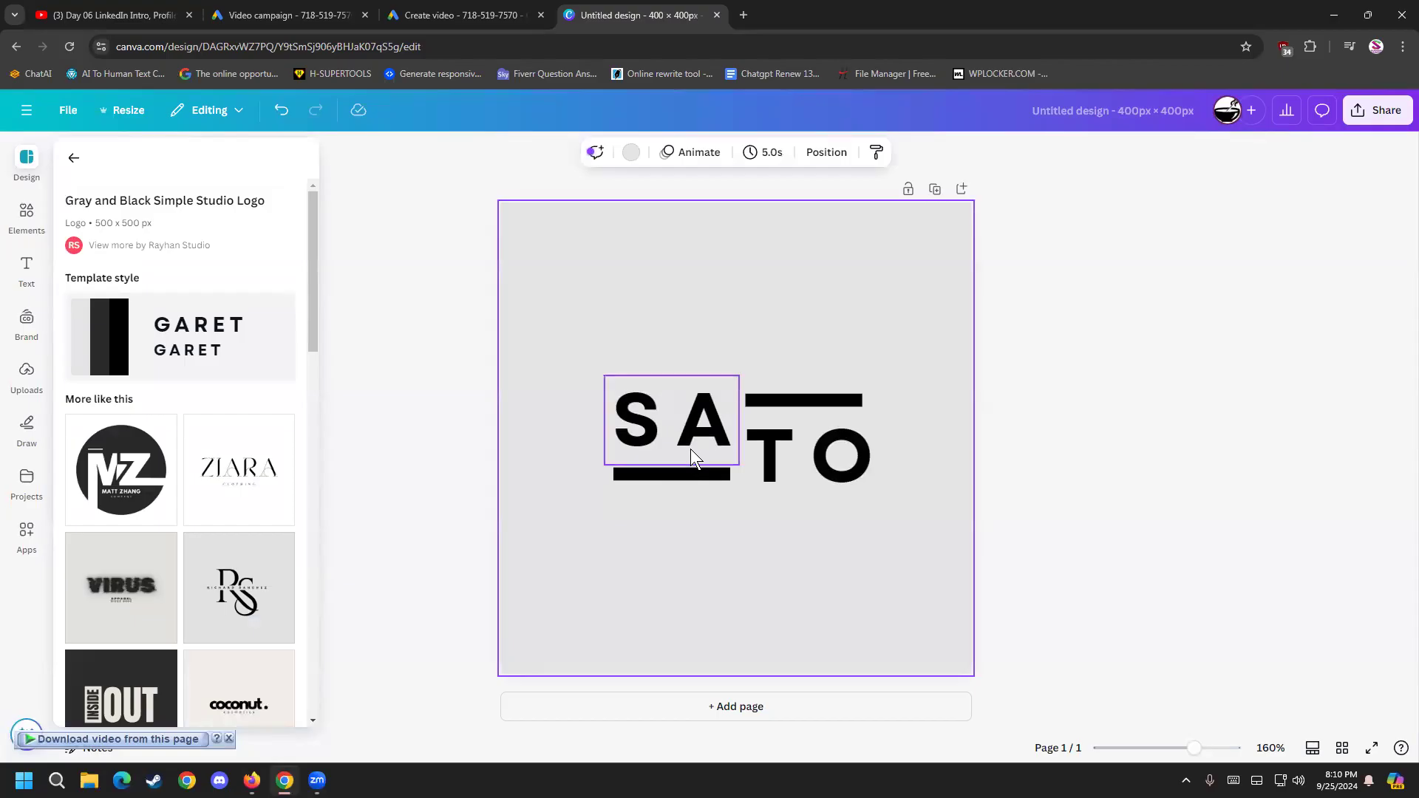
# Step: Return to the full template list and apply the framed Creative Studio script logo to the page
pyautogui.click(73, 158)
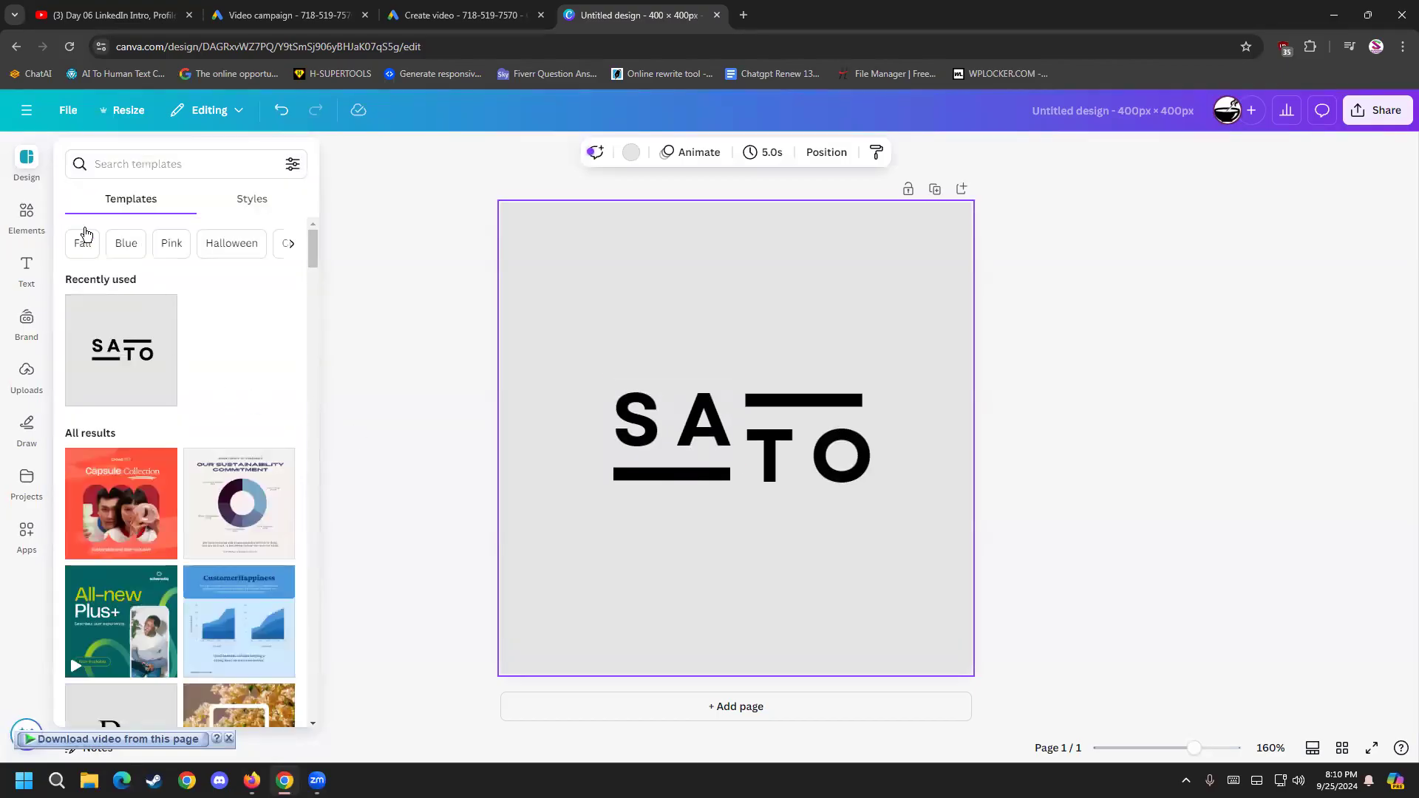
pyautogui.scroll(-7, 148, 480)
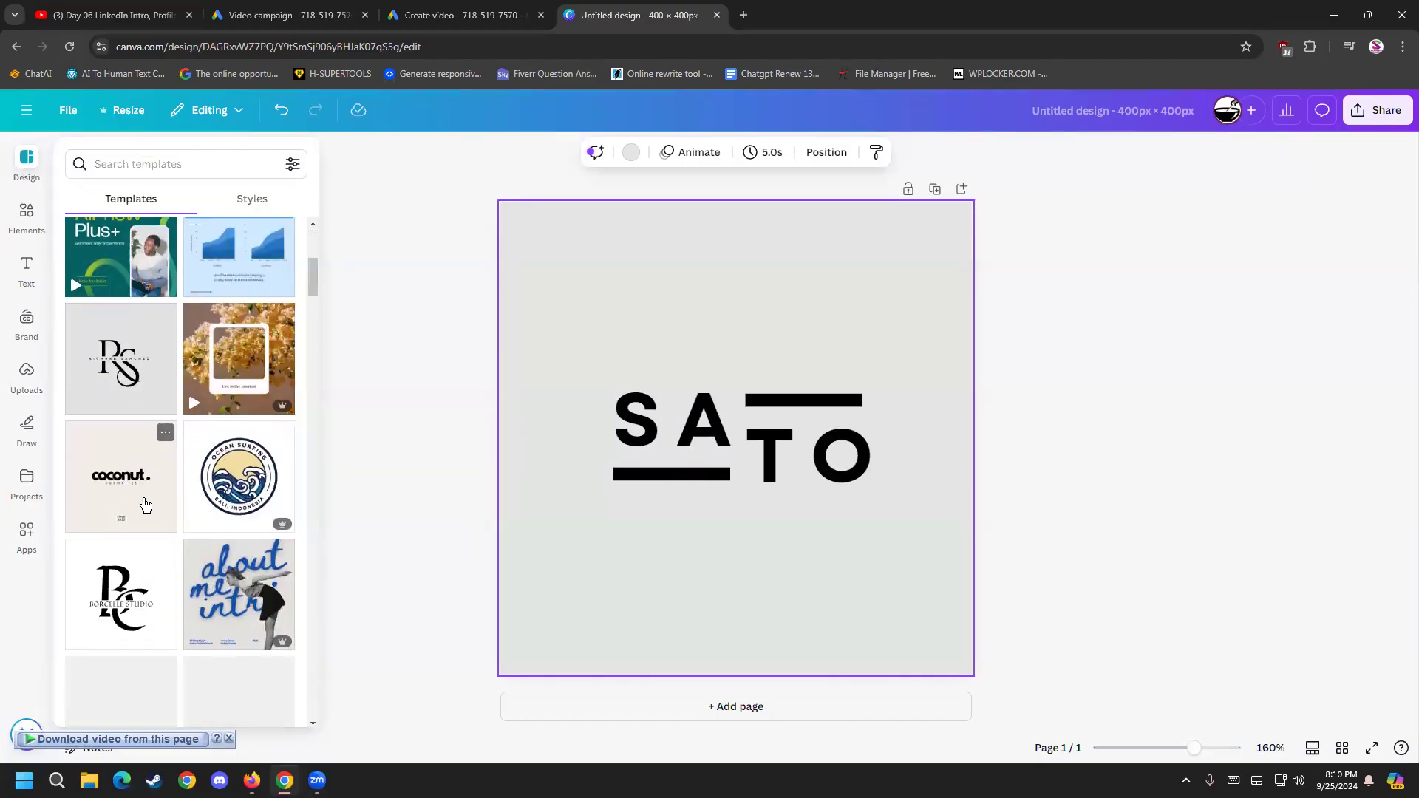
pyautogui.scroll(-3, 152, 530)
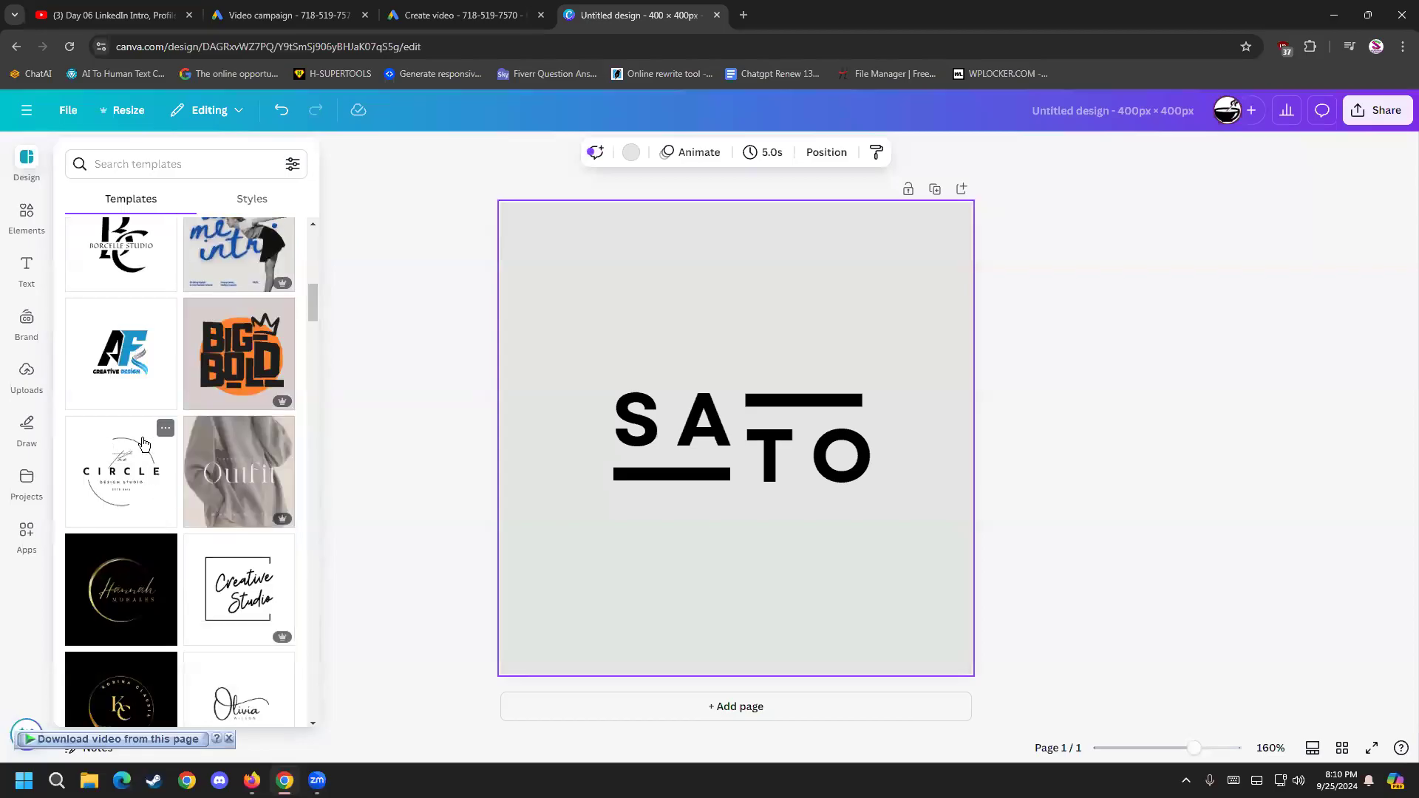
pyautogui.scroll(-2, 159, 487)
pyautogui.scroll(-3, 162, 467)
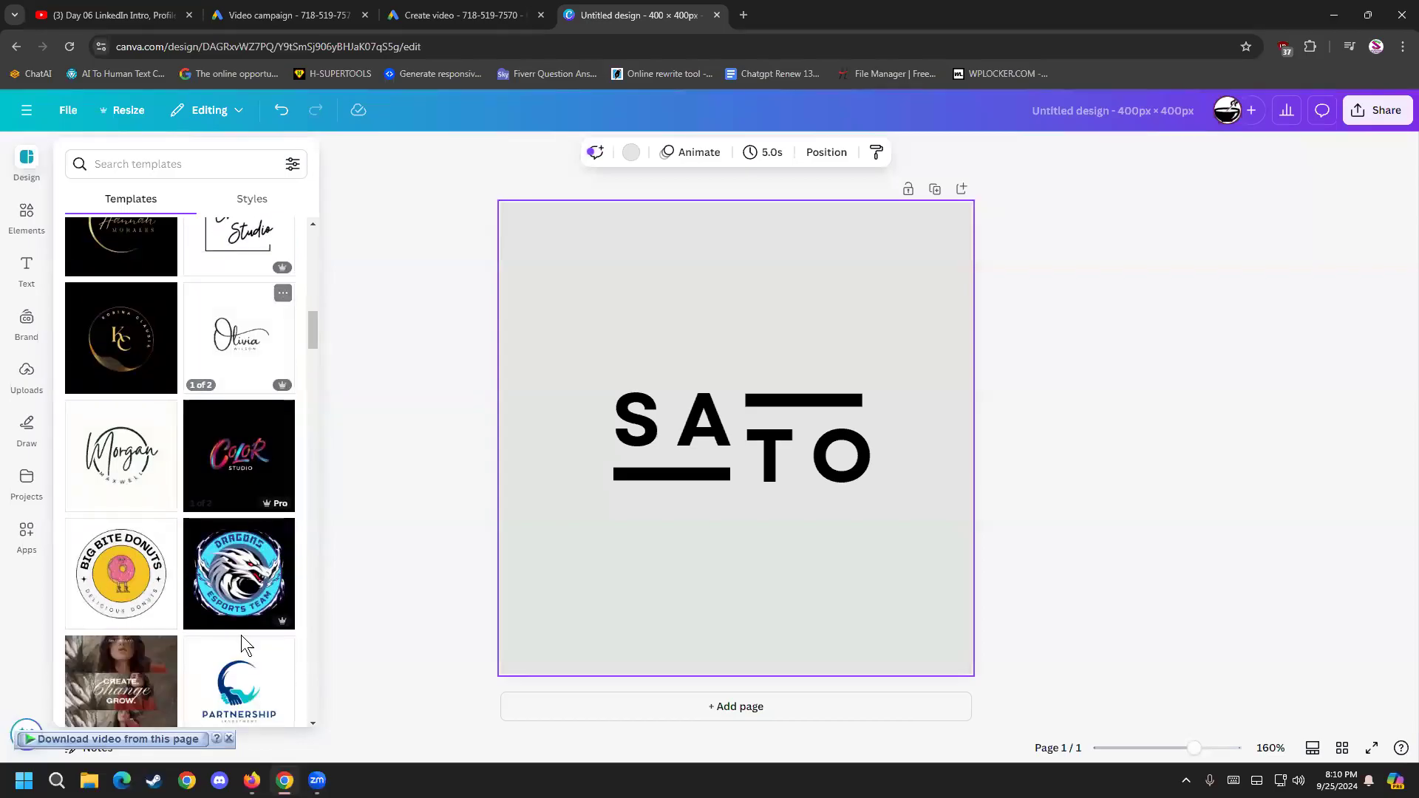
pyautogui.scroll(3, 288, 555)
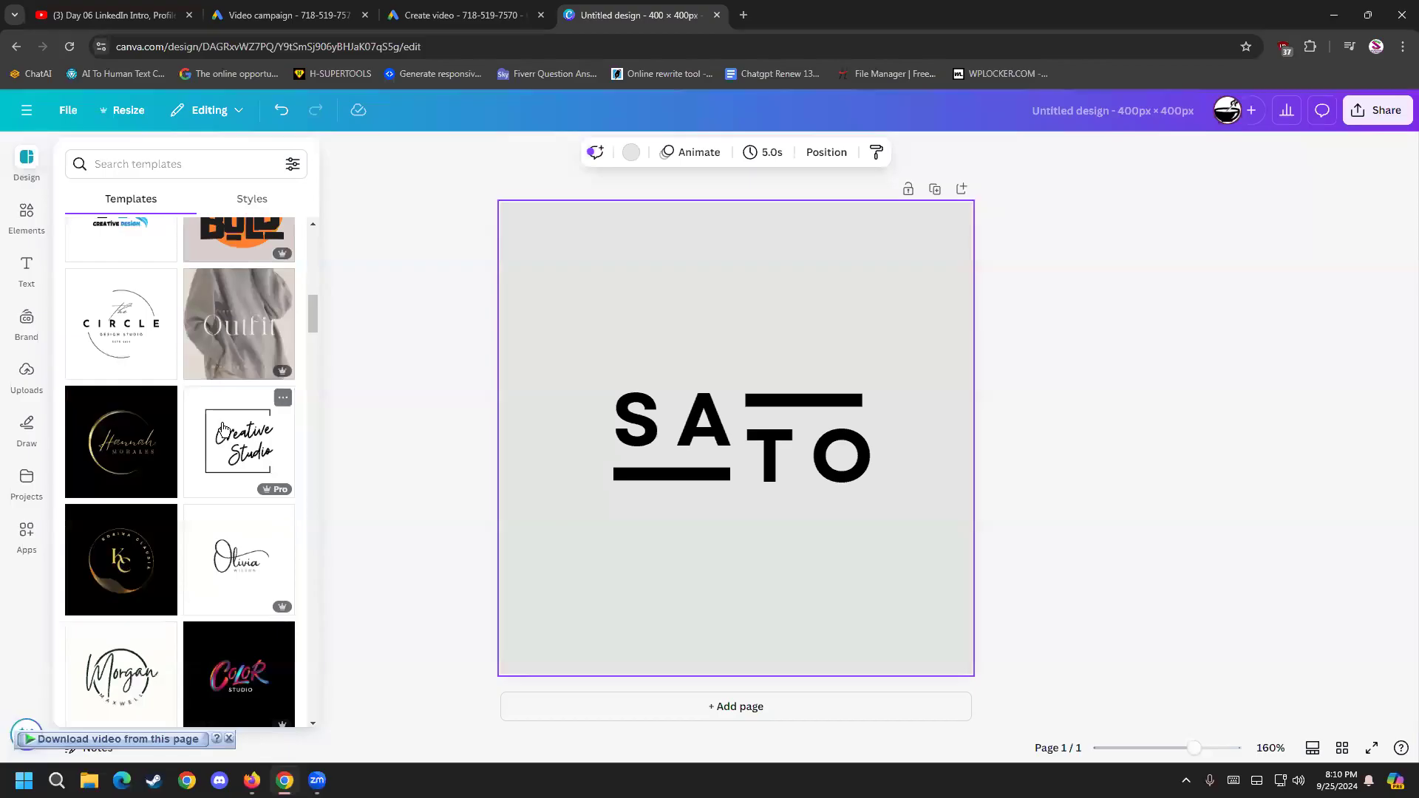
pyautogui.click(247, 443)
pyautogui.click(478, 516)
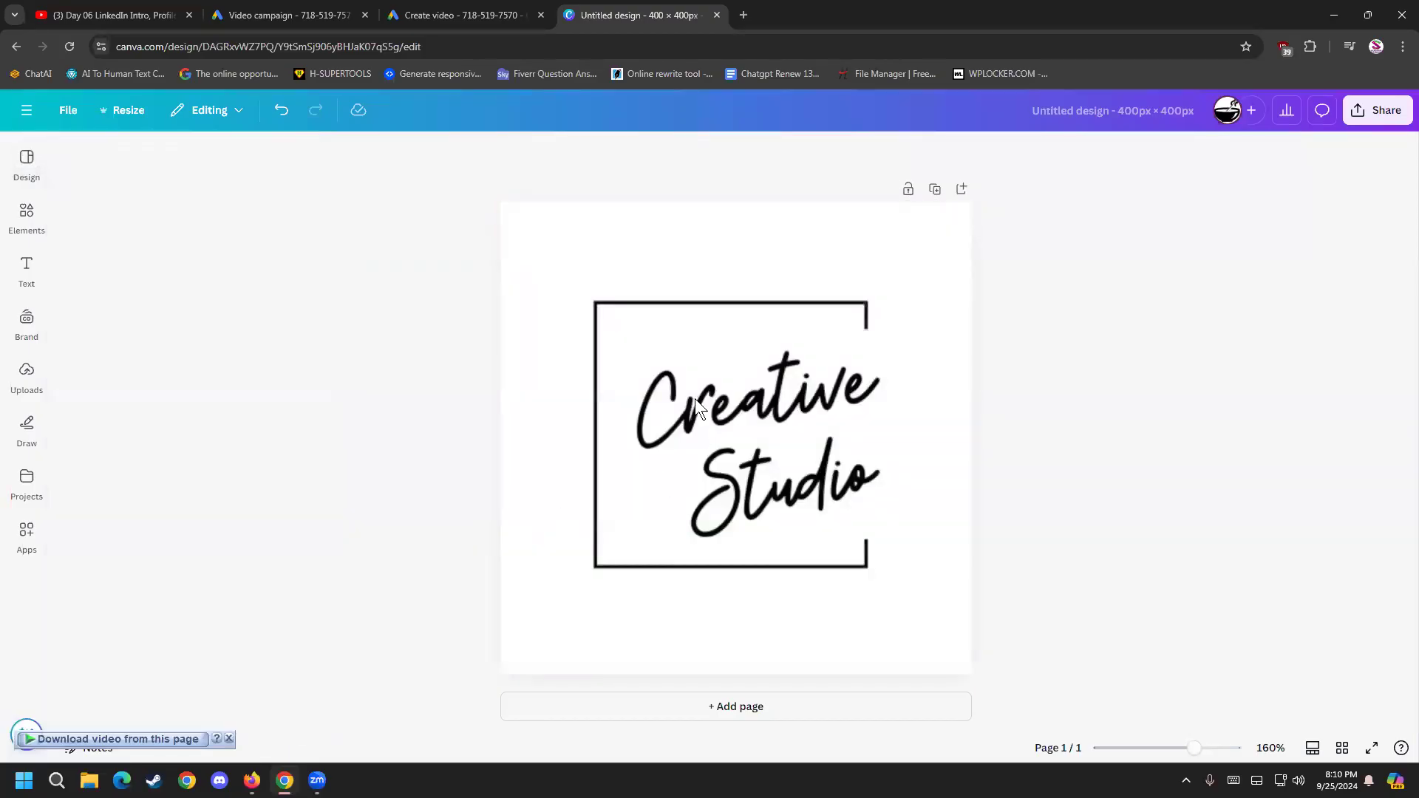
# Step: Replace the logo's script text with "Lead" on the first line and "It" on the second
pyautogui.click(695, 397)
pyautogui.doubleClick(688, 407)
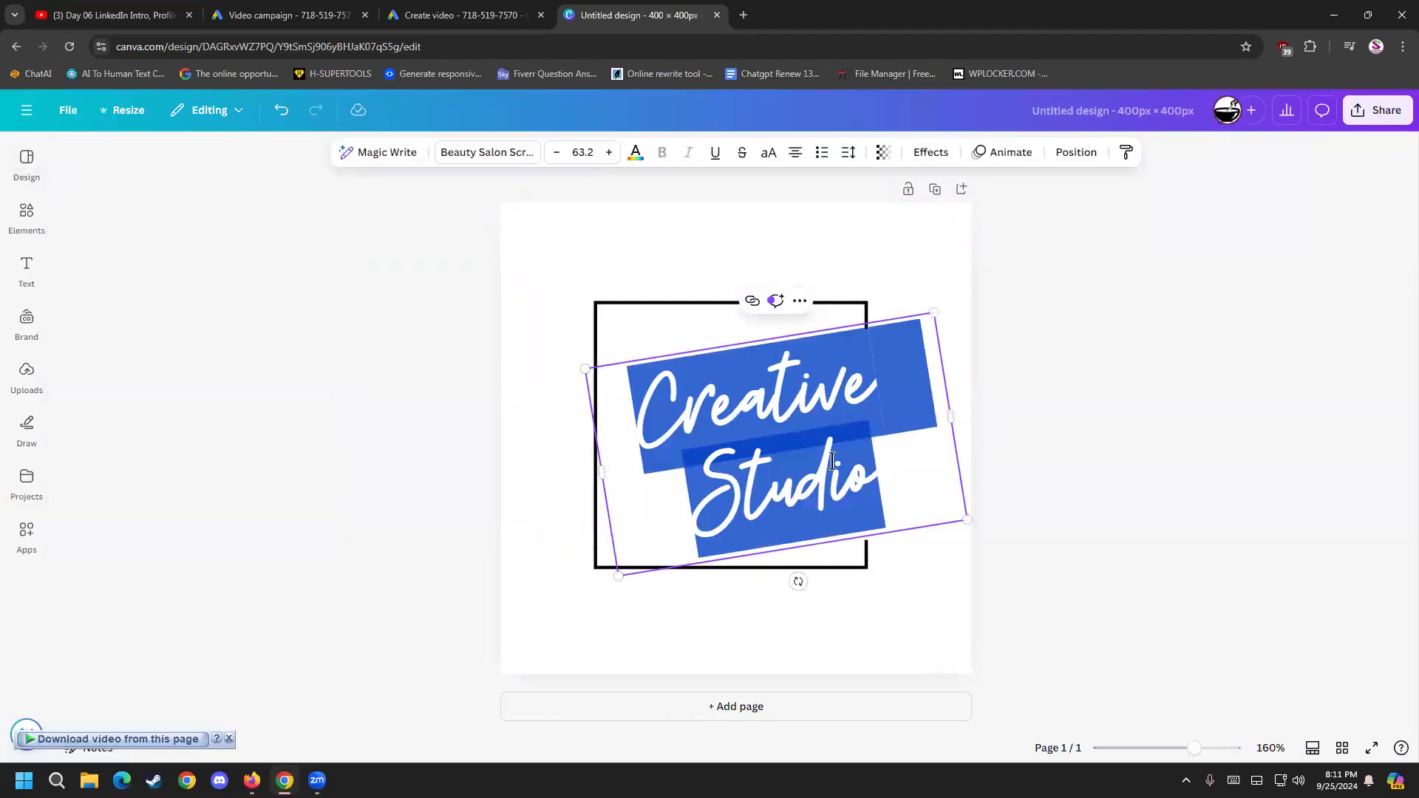
pyautogui.write('Lead')
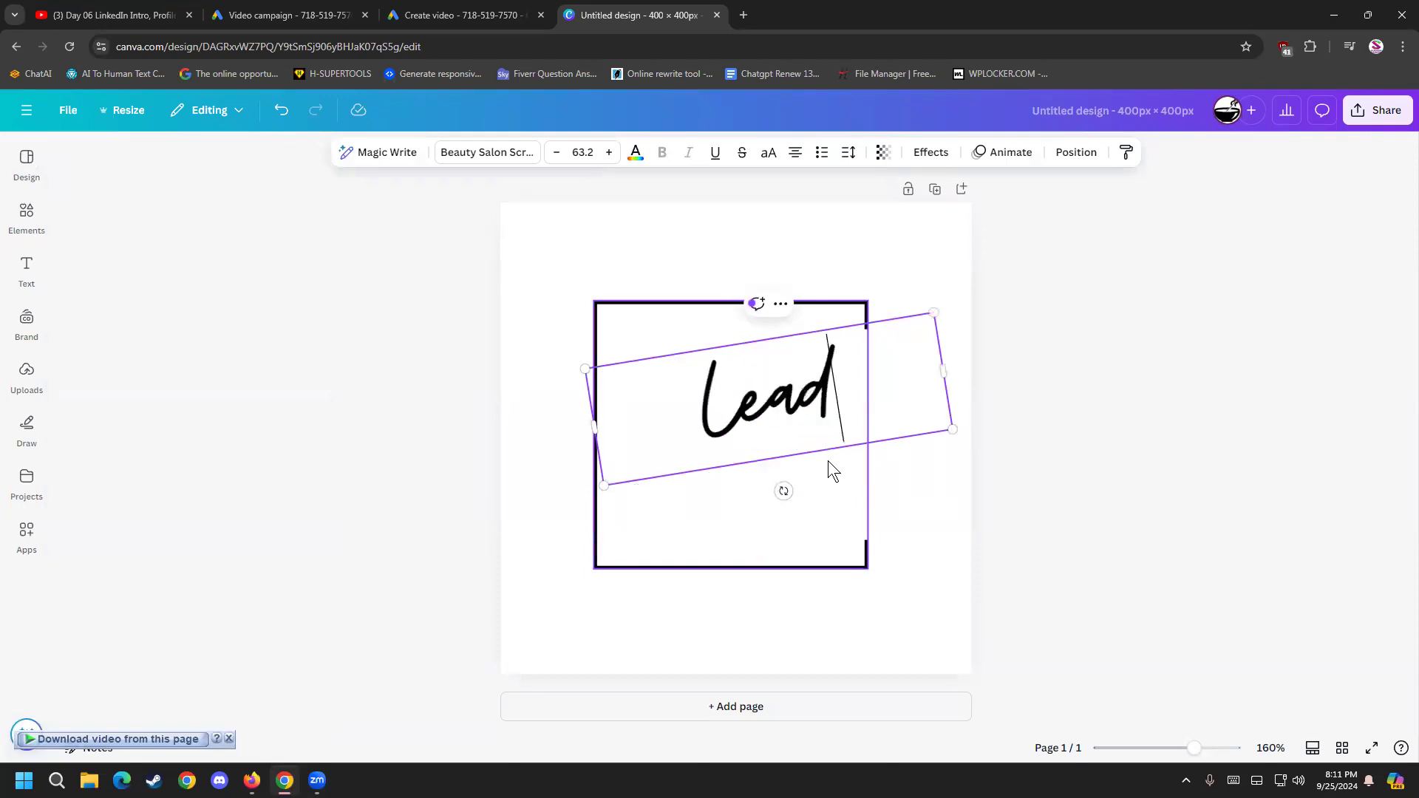
pyautogui.press('Return')
pyautogui.write('It')
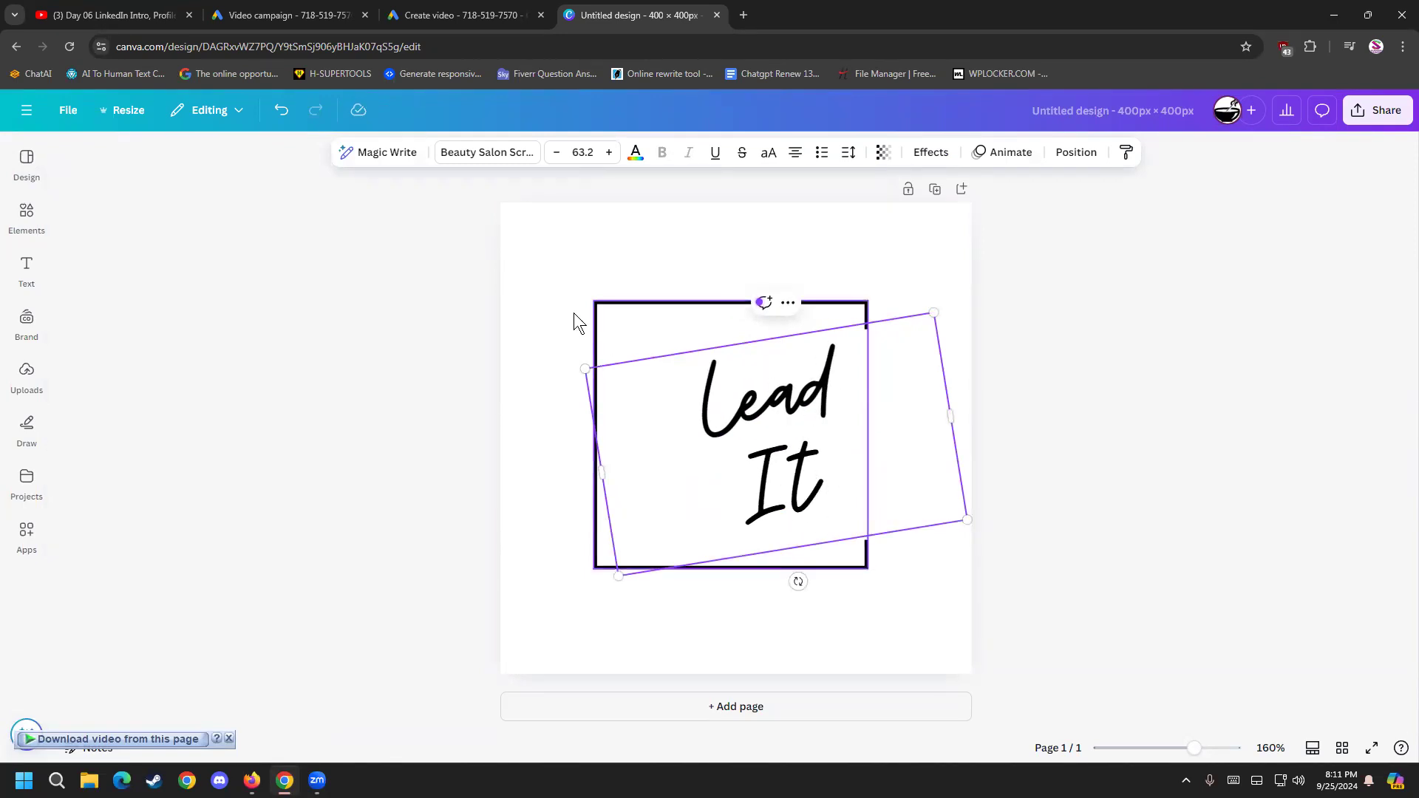
pyautogui.click(564, 291)
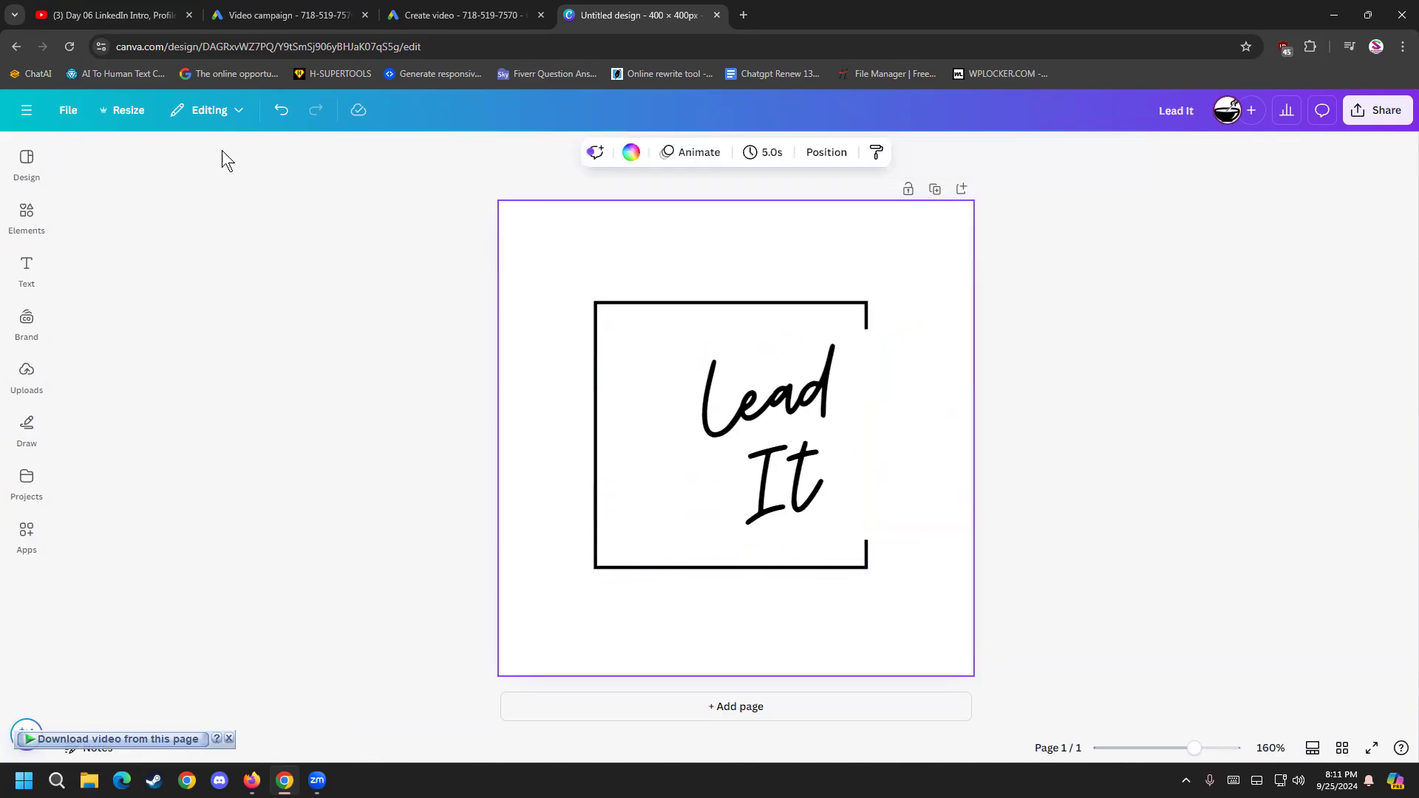
# Step: Check the required square logo size in the Google Ads video builder, and return to the Canva design
pyautogui.click(99, 11)
pyautogui.click(313, 9)
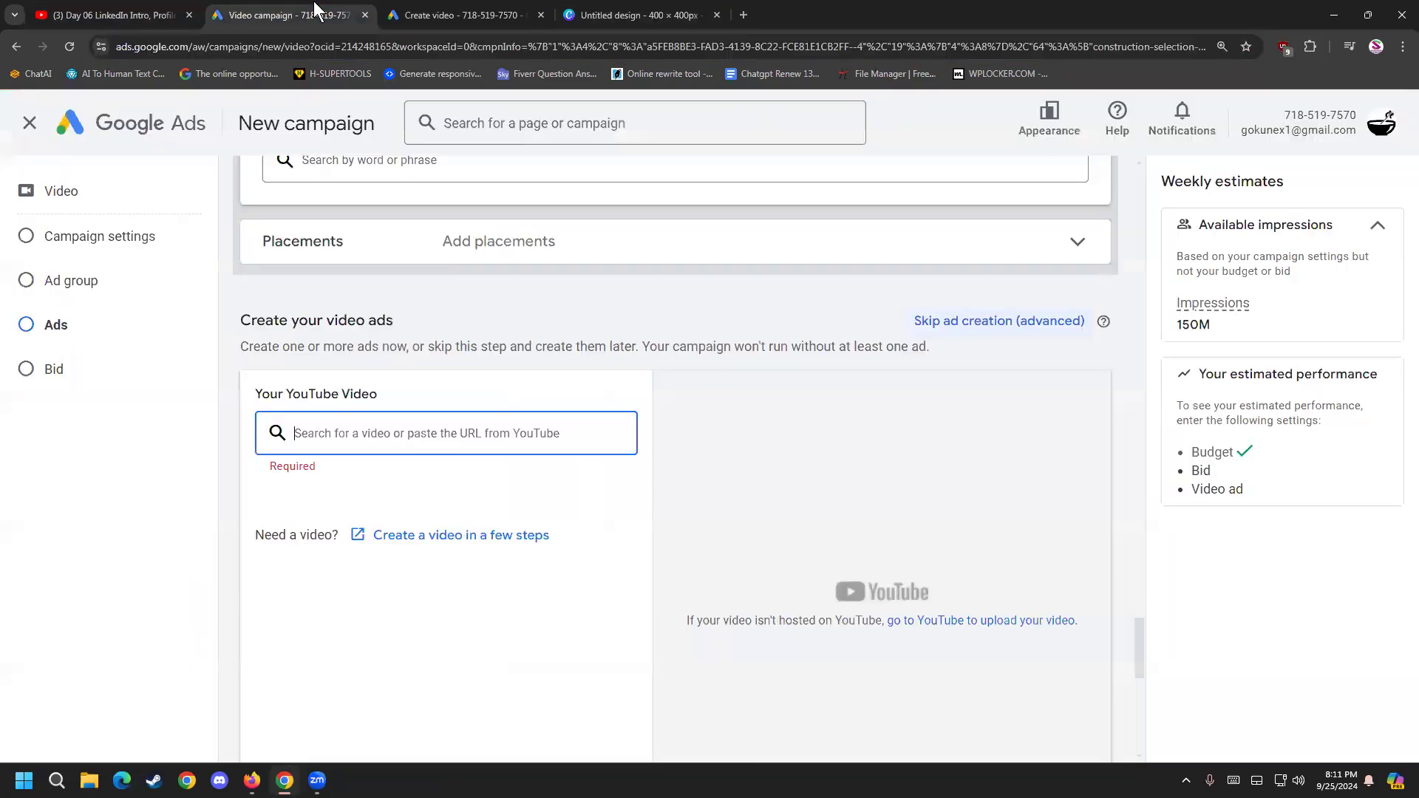
pyautogui.click(458, 14)
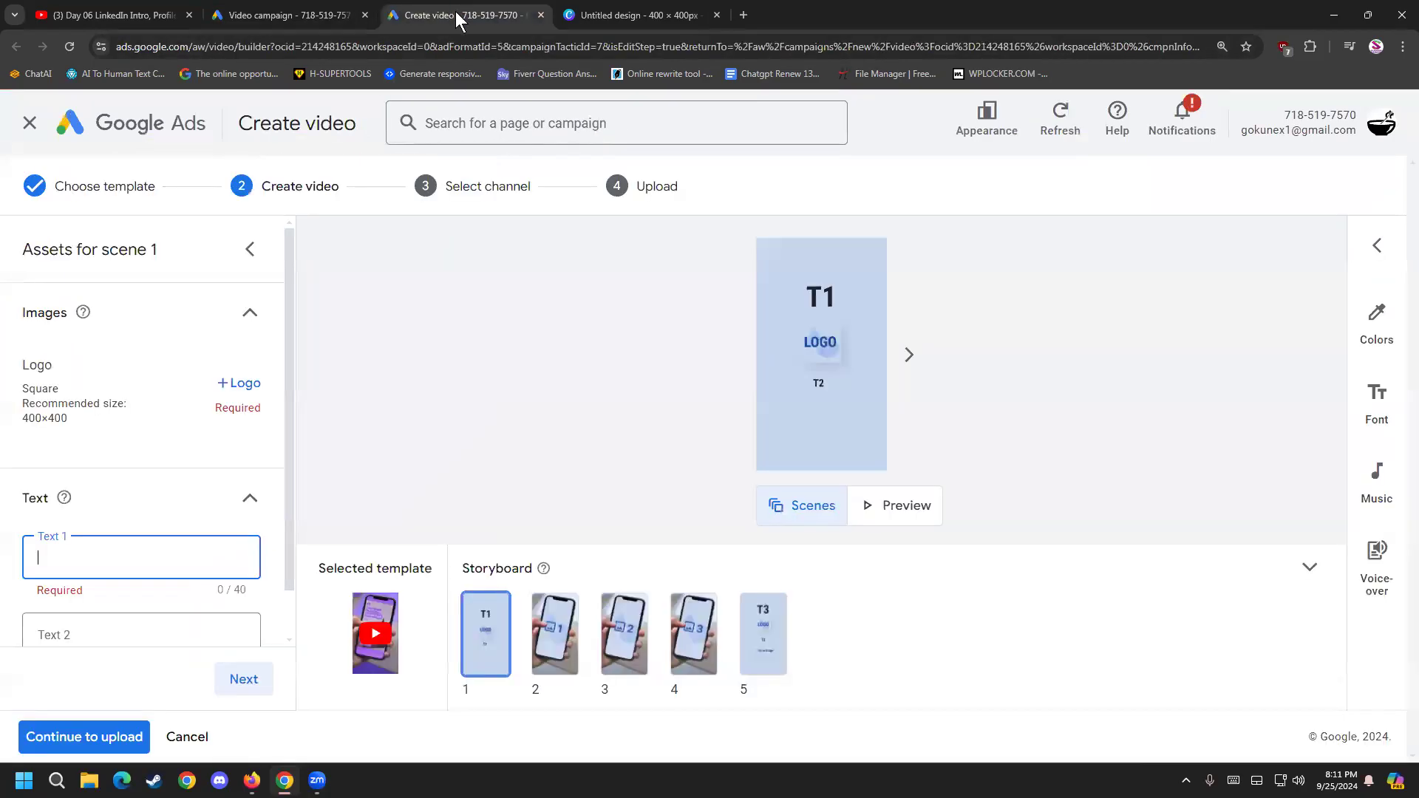
pyautogui.click(693, 16)
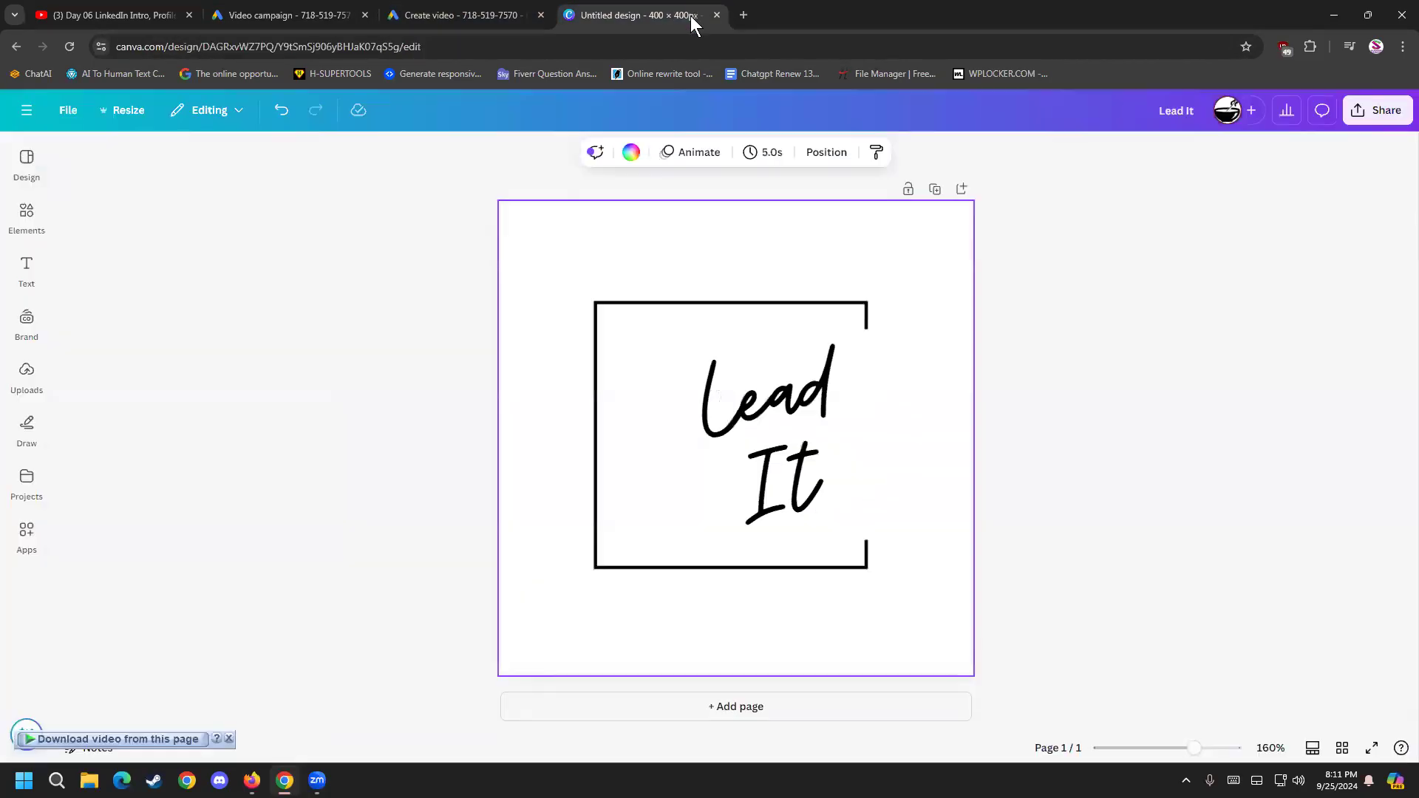
# Step: Browse the designs similar to the Black White Modern Handwritten Square Studio Logo for an alternative layout
pyautogui.click(27, 214)
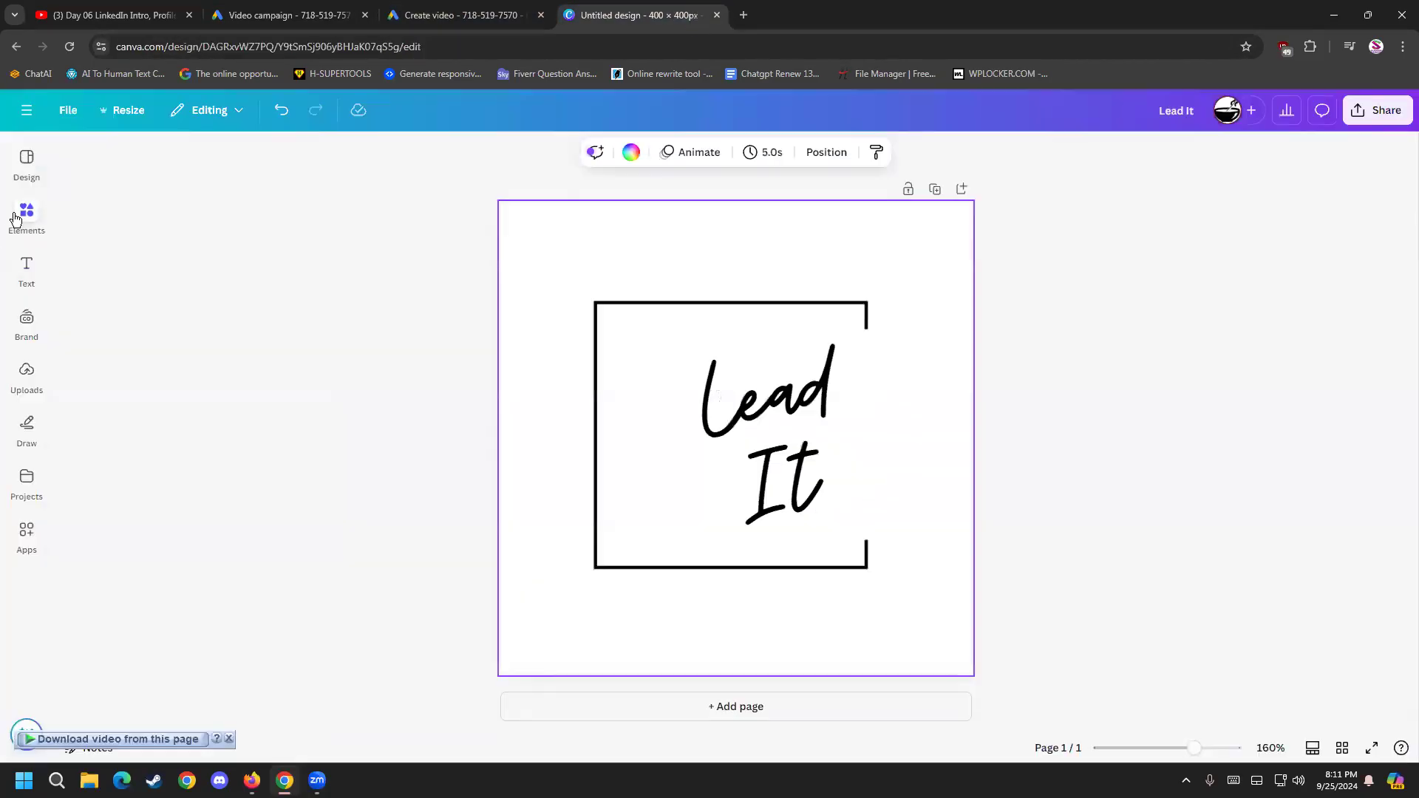
pyautogui.click(27, 178)
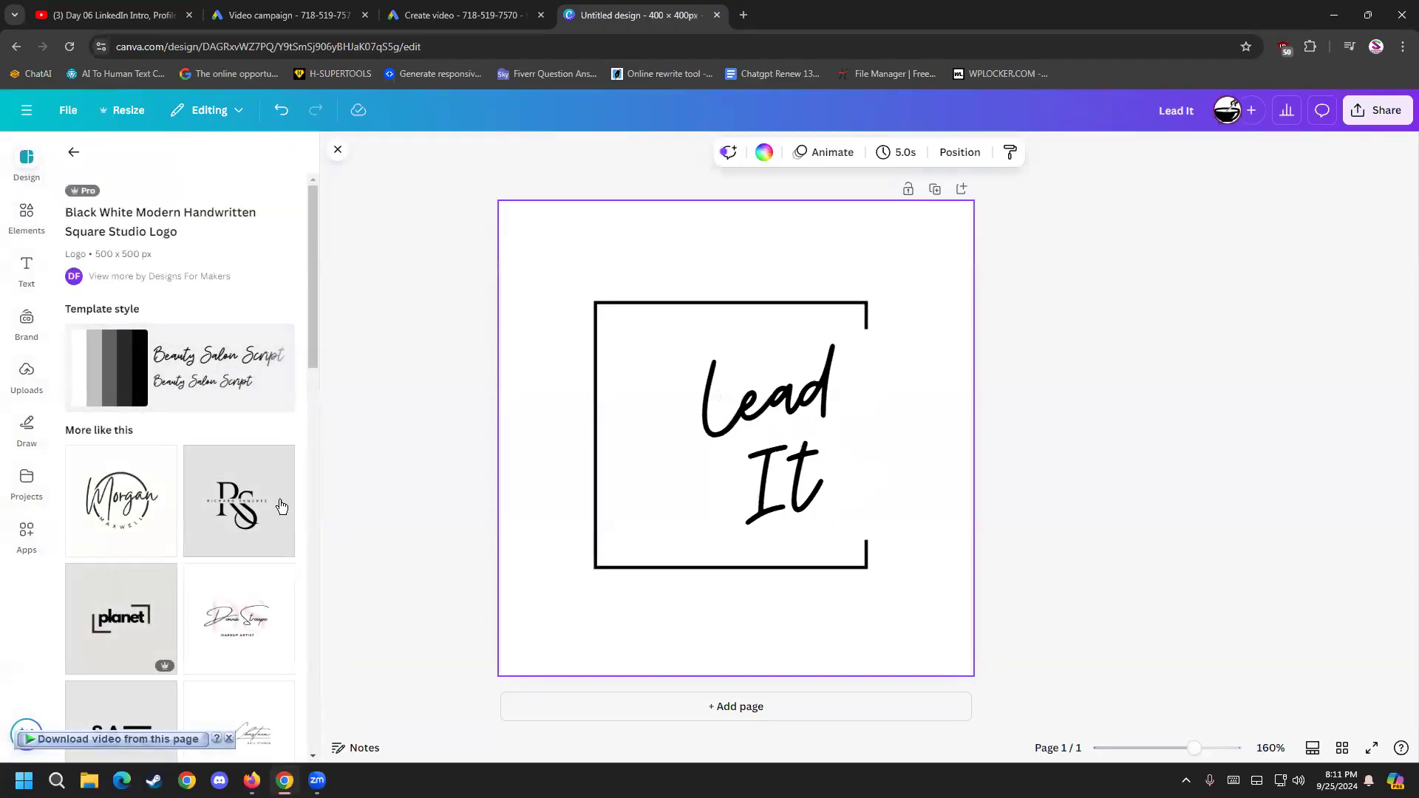
pyautogui.scroll(-3, 266, 510)
pyautogui.scroll(-2, 260, 522)
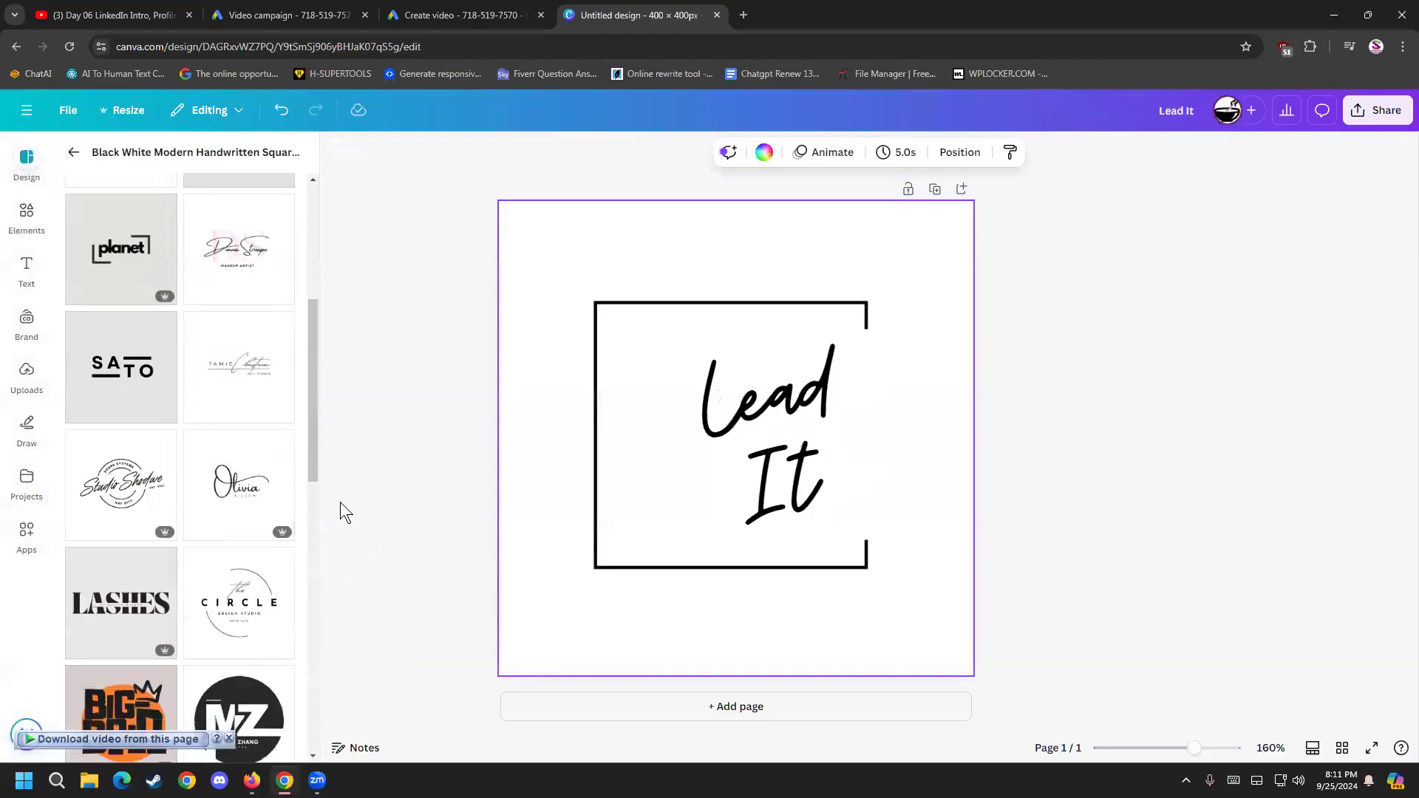
pyautogui.scroll(-5, 306, 526)
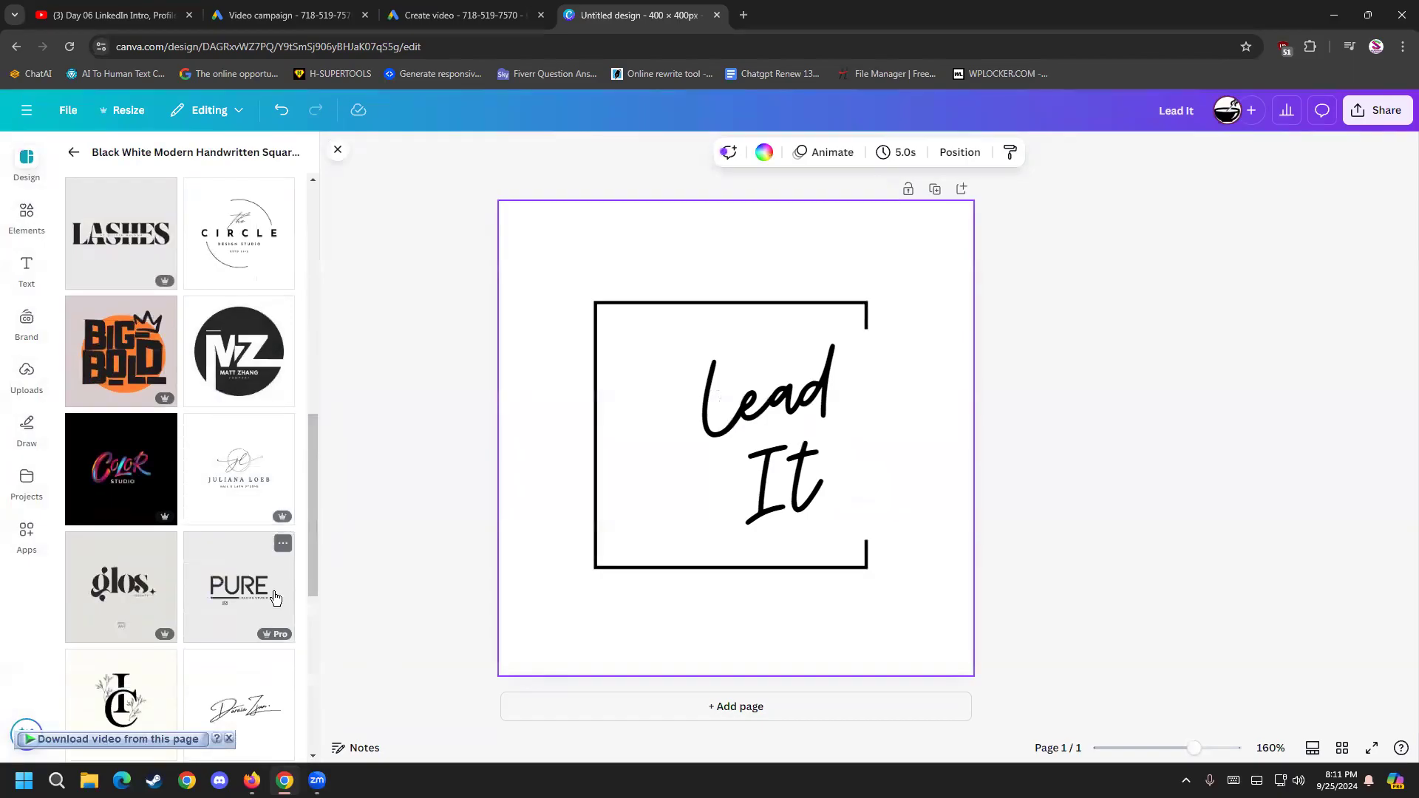
pyautogui.scroll(-6, 275, 597)
pyautogui.scroll(-1, 261, 609)
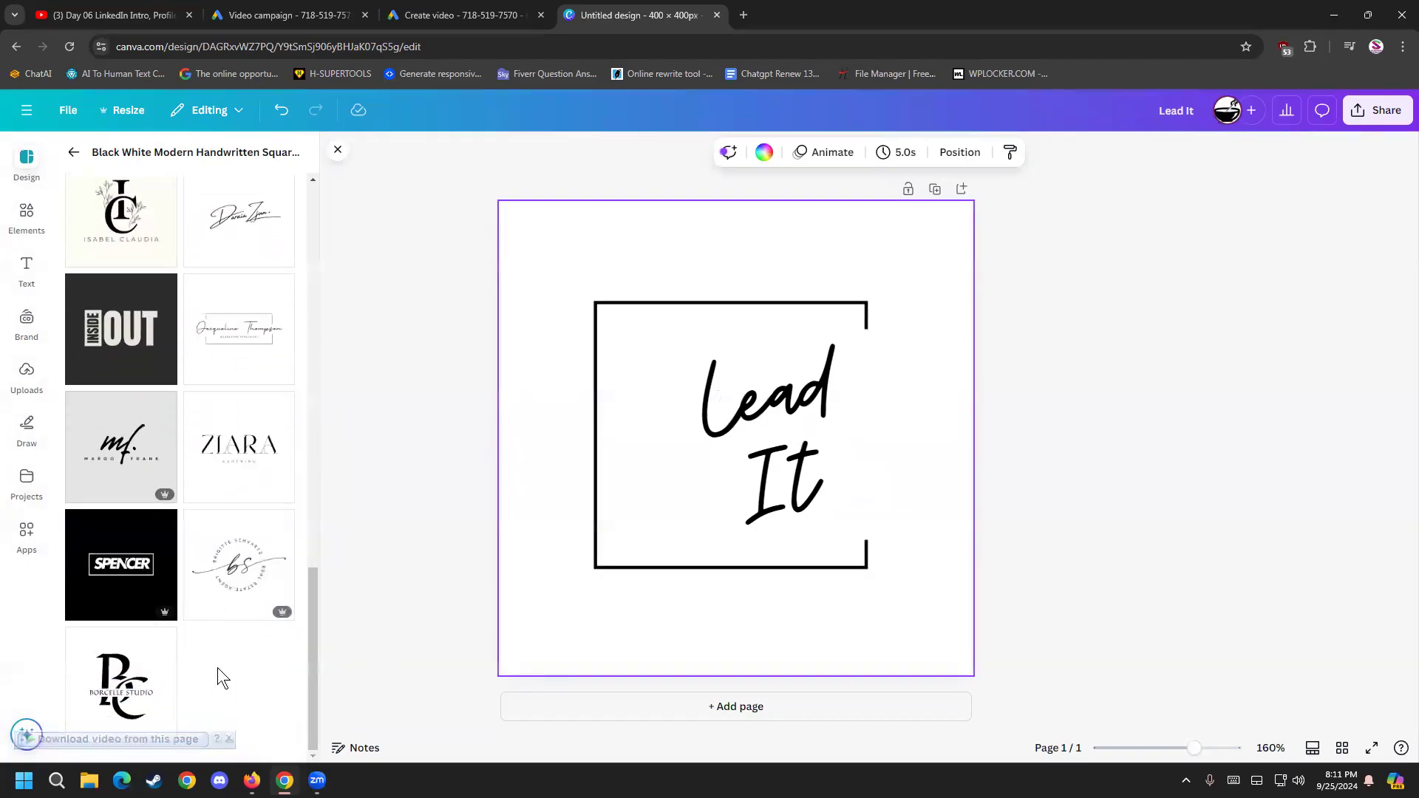
# Step: Return to the full template list and look through it for a bold typography logo
pyautogui.click(70, 152)
pyautogui.scroll(-3, 200, 473)
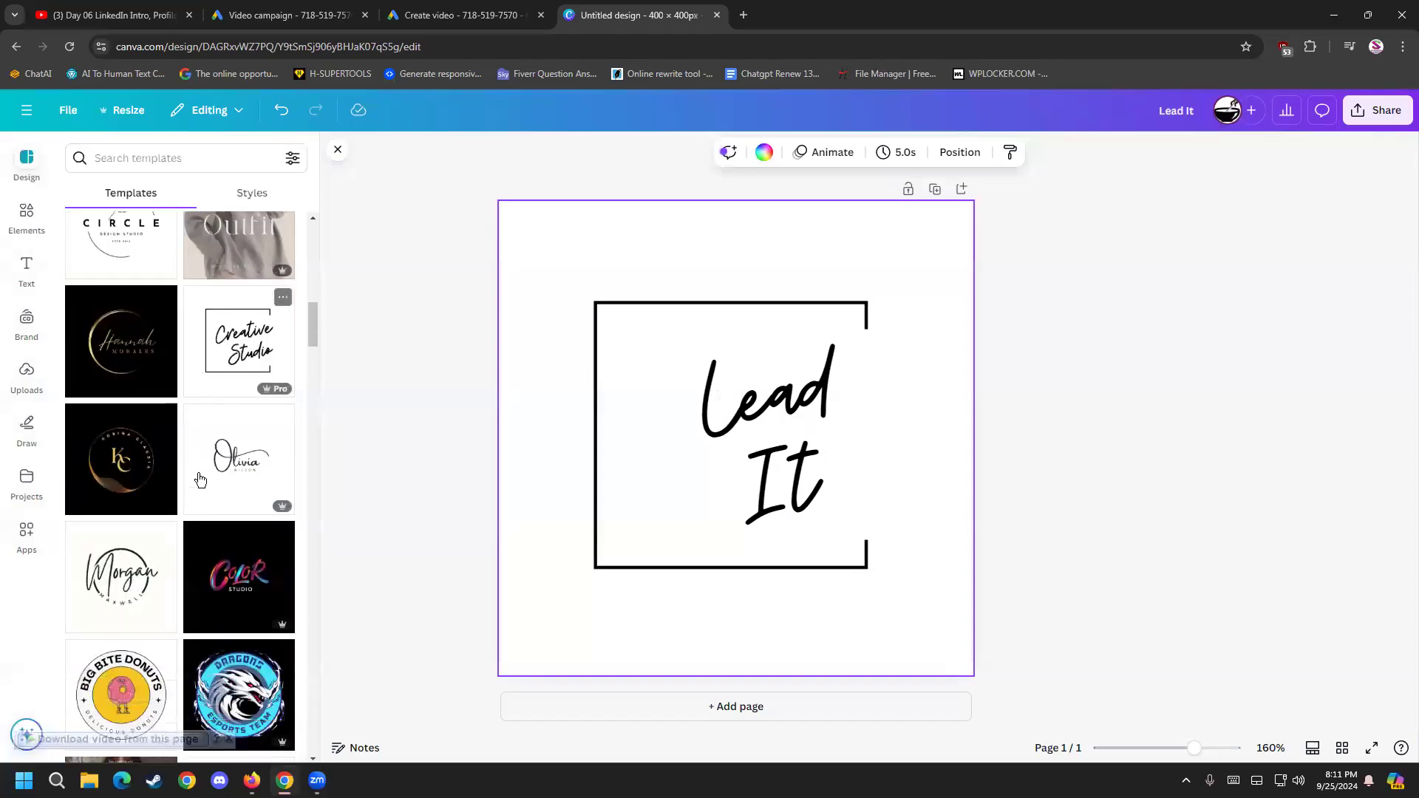
pyautogui.scroll(-9, 198, 485)
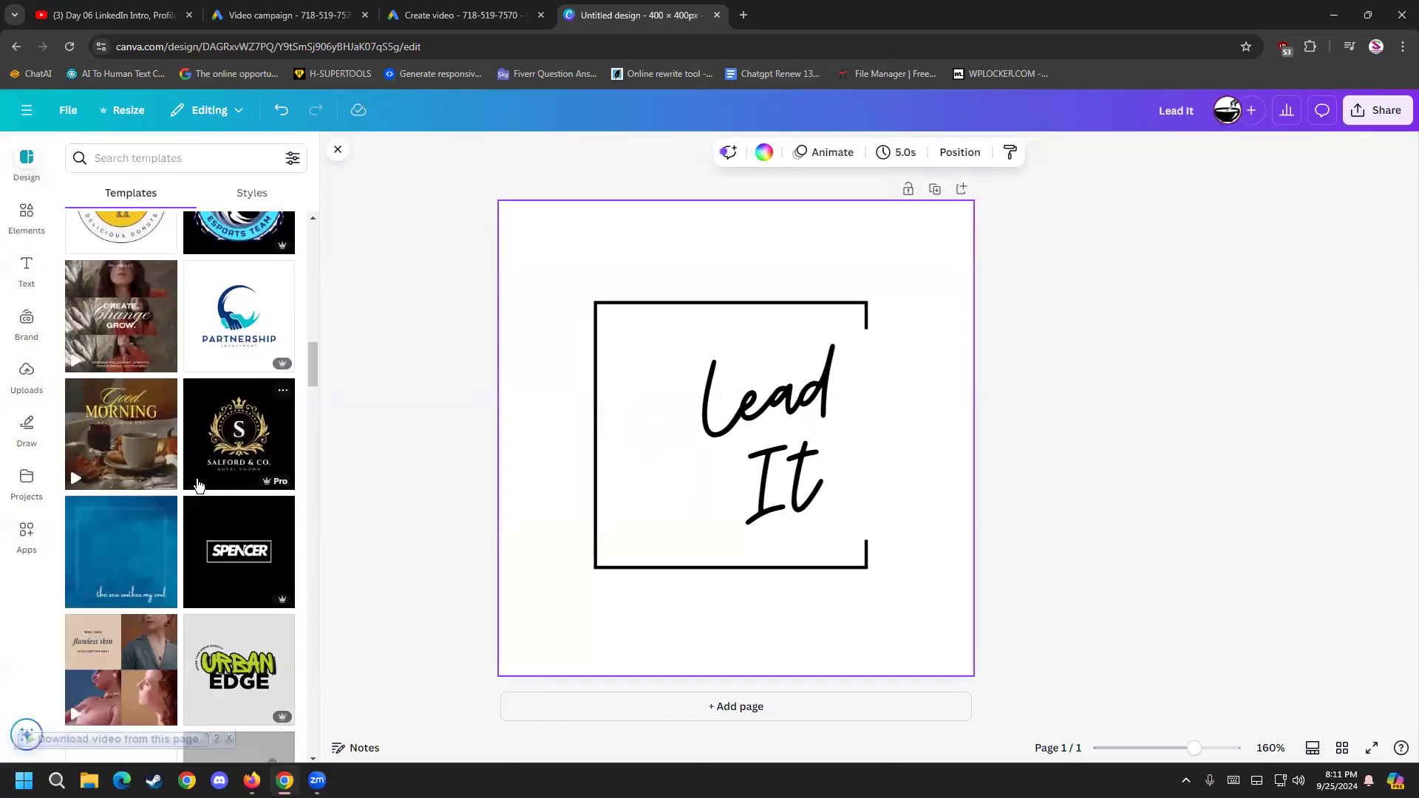
pyautogui.scroll(-4, 232, 645)
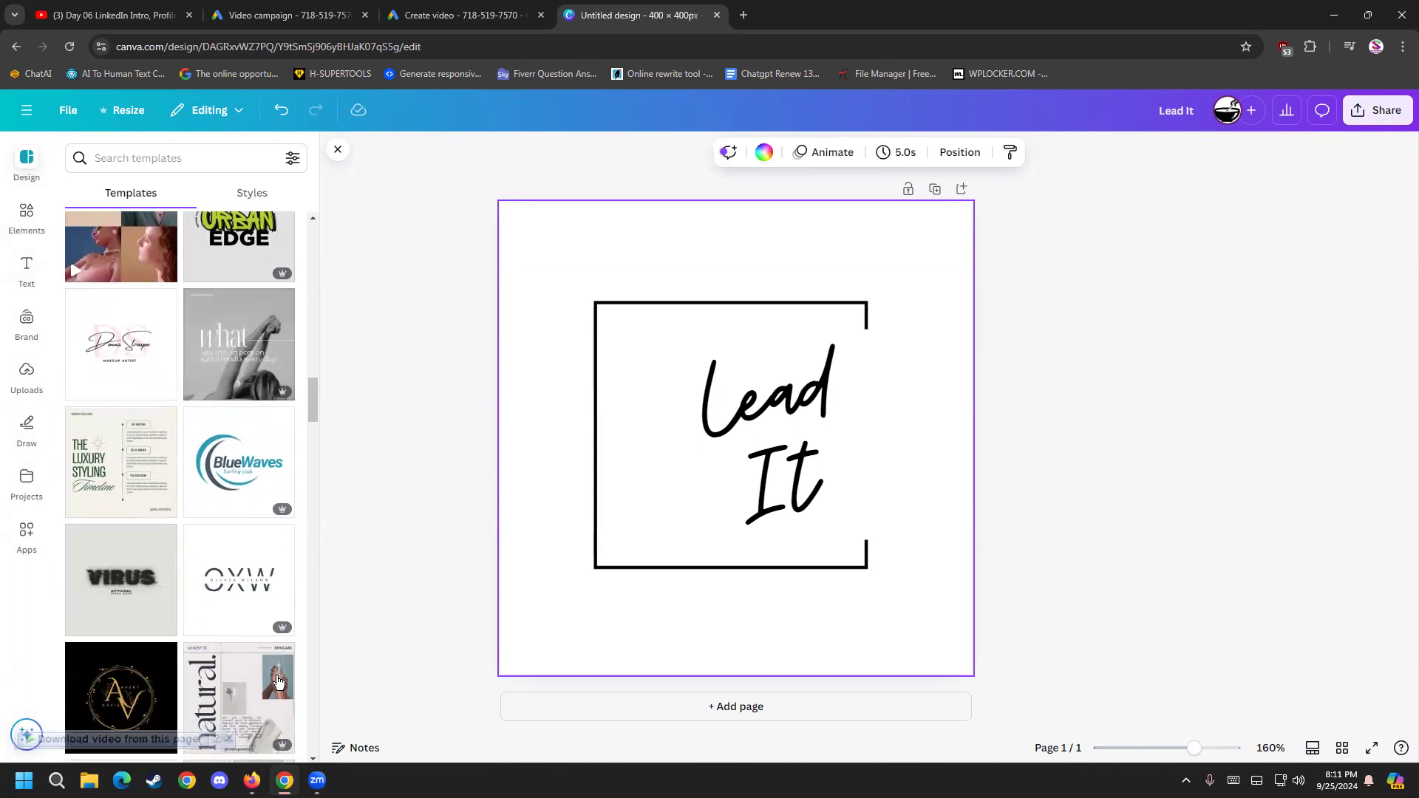
pyautogui.scroll(-5, 232, 644)
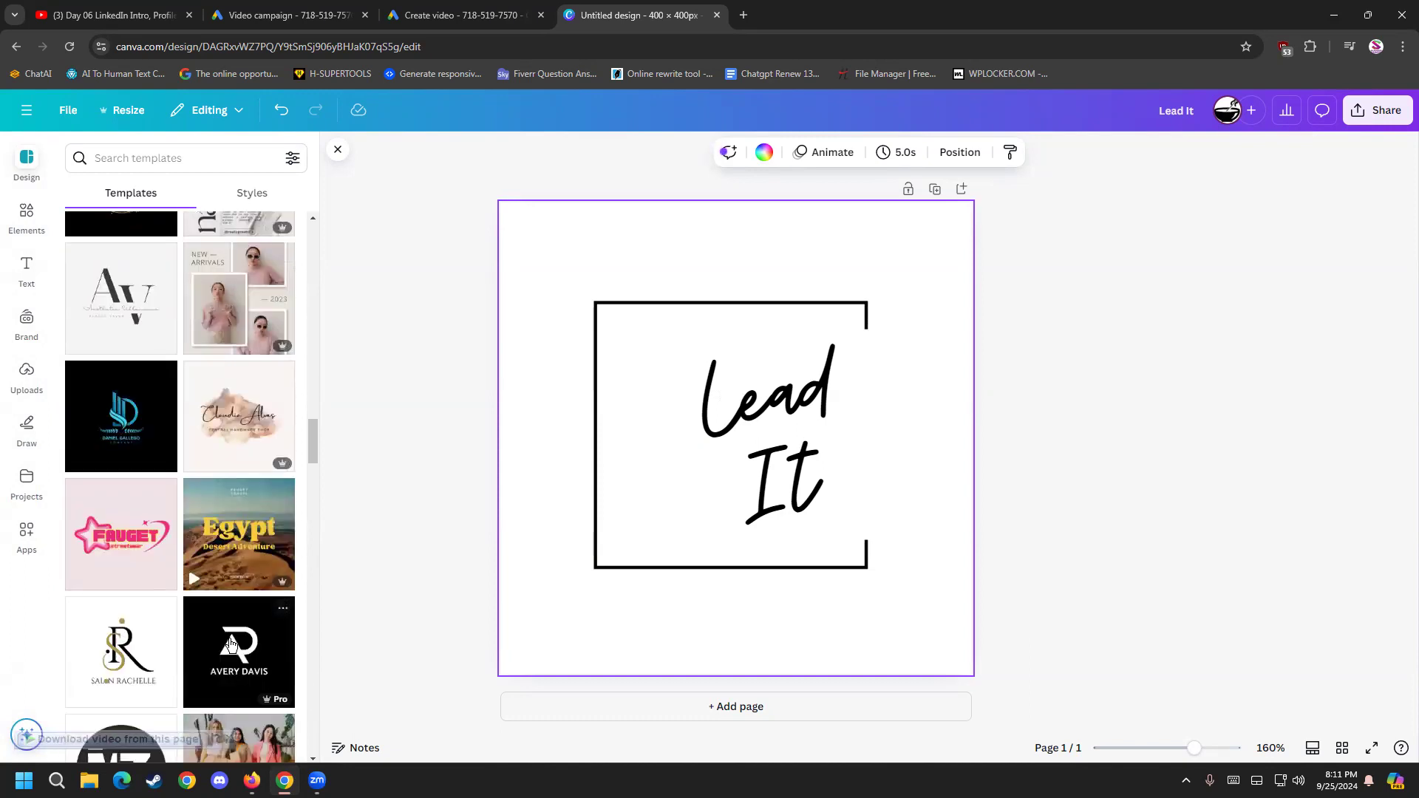
pyautogui.scroll(-3, 230, 625)
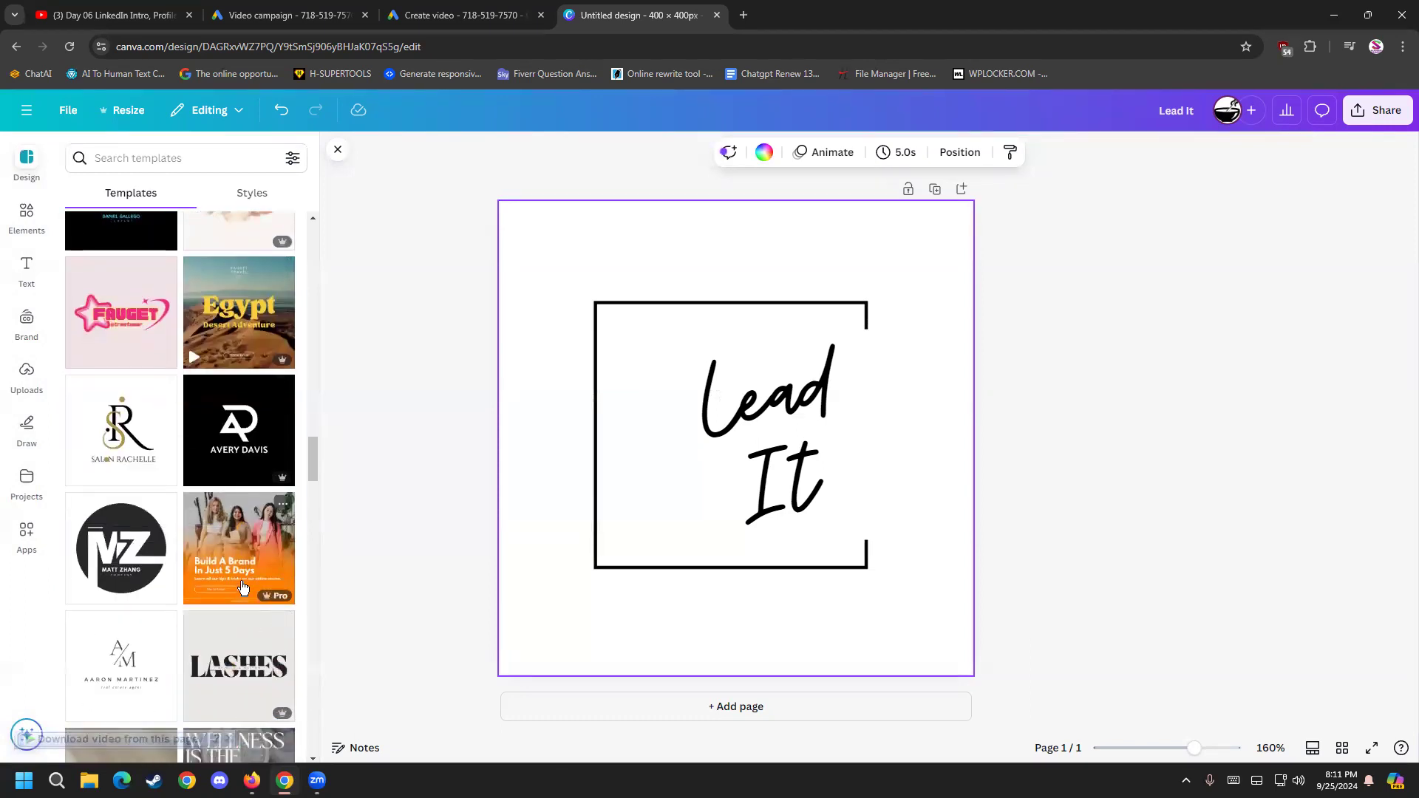
pyautogui.scroll(-6, 235, 488)
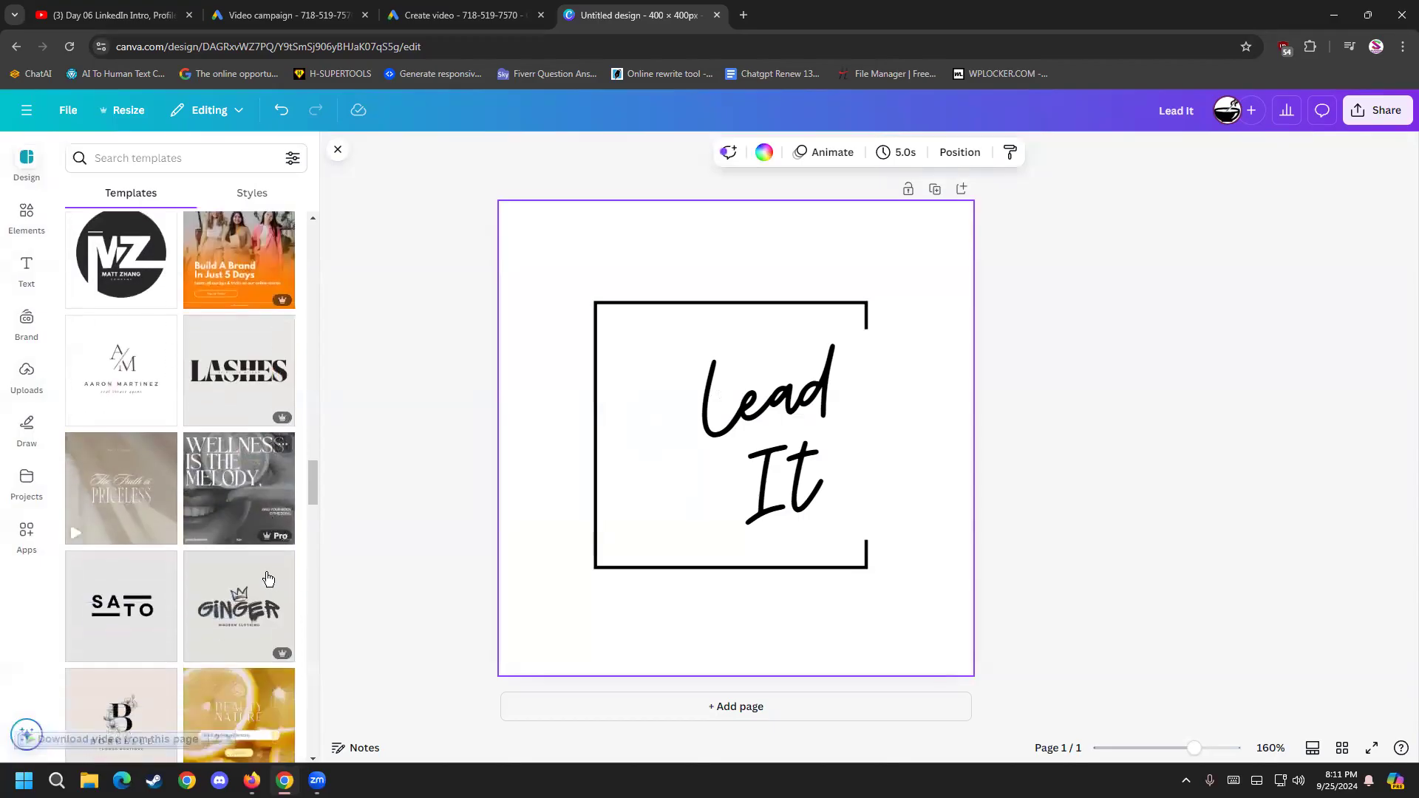
pyautogui.scroll(-2, 238, 544)
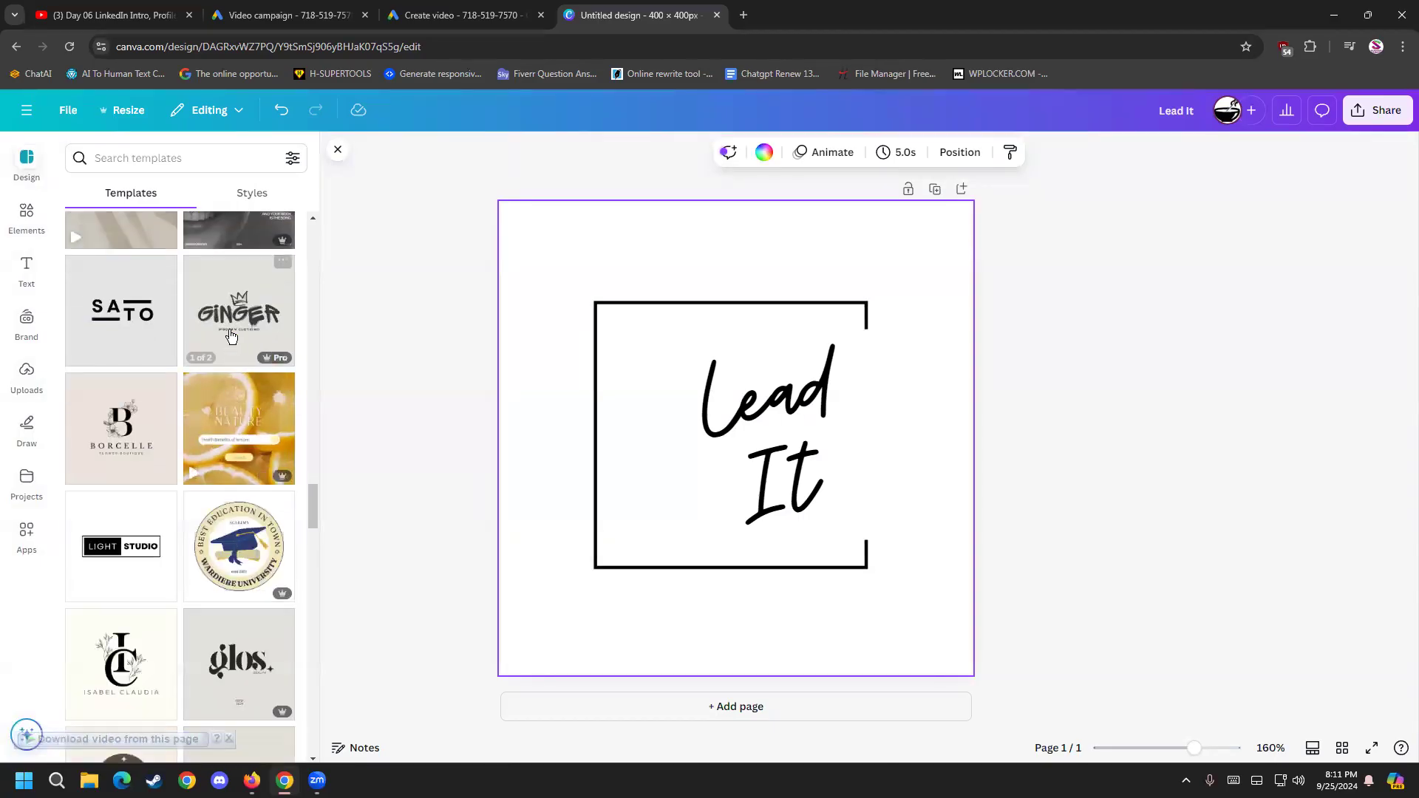
pyautogui.scroll(-3, 222, 611)
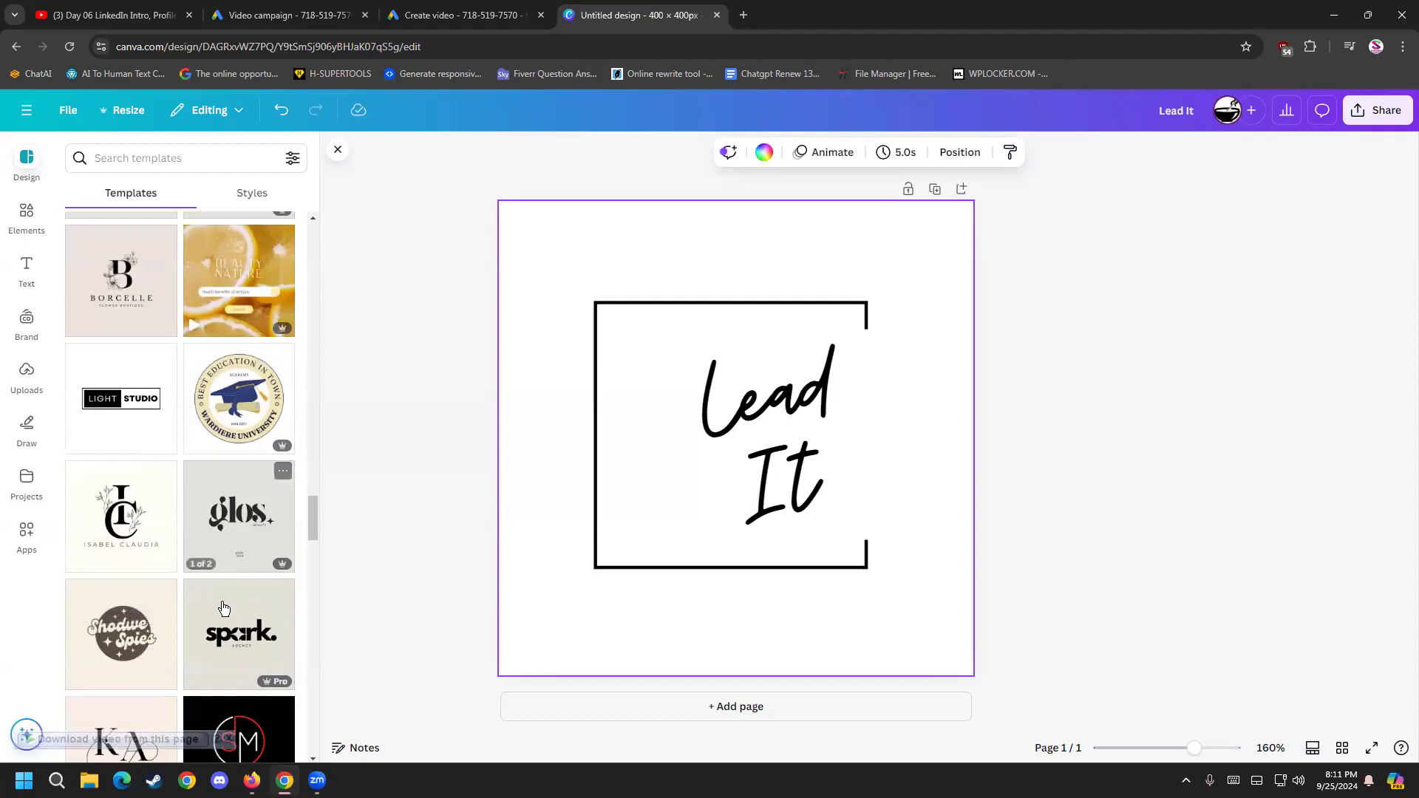
pyautogui.scroll(-1, 207, 518)
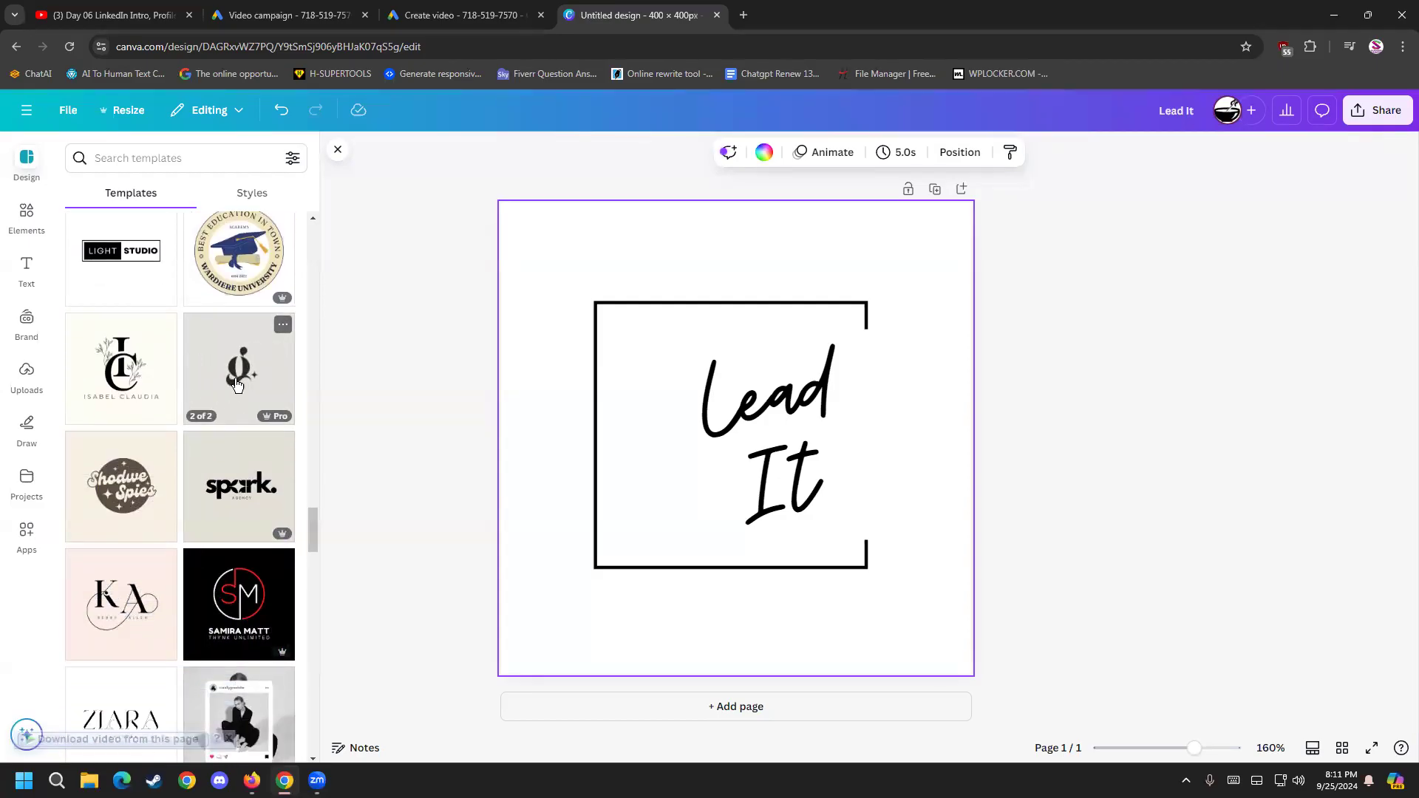
# Step: Open the glos beauty brand logo template and replace the current page with the related spark agency logo
pyautogui.click(237, 383)
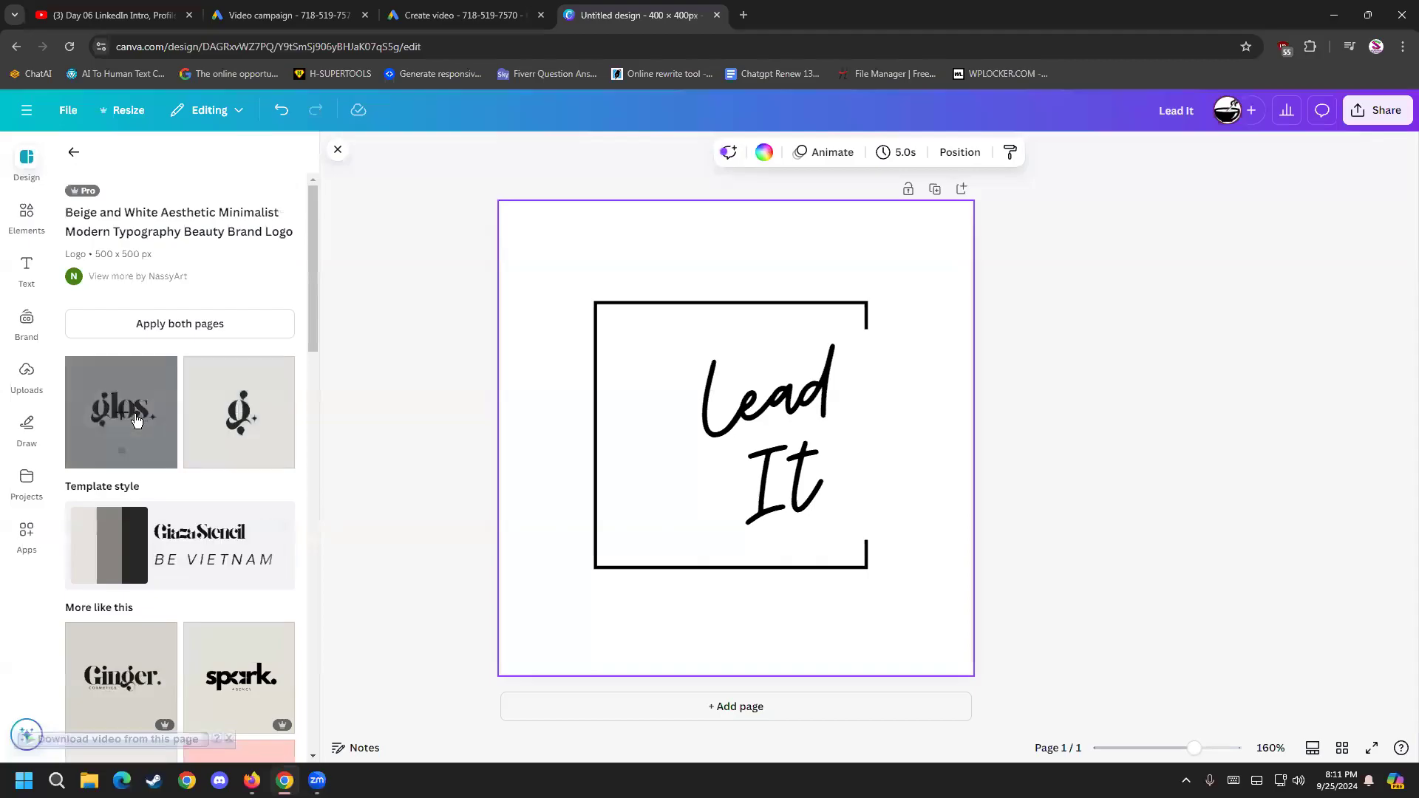
pyautogui.scroll(-2, 185, 517)
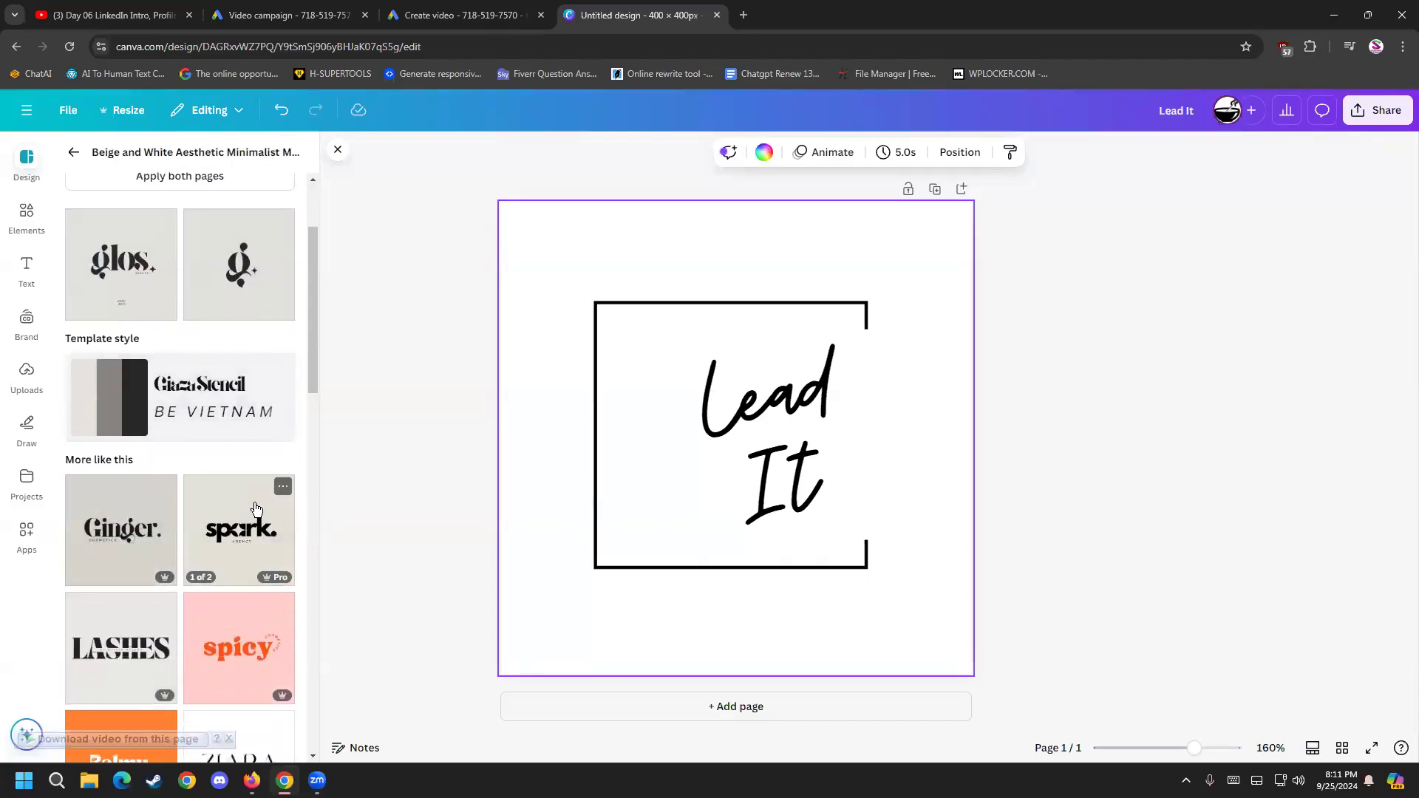
pyautogui.click(255, 508)
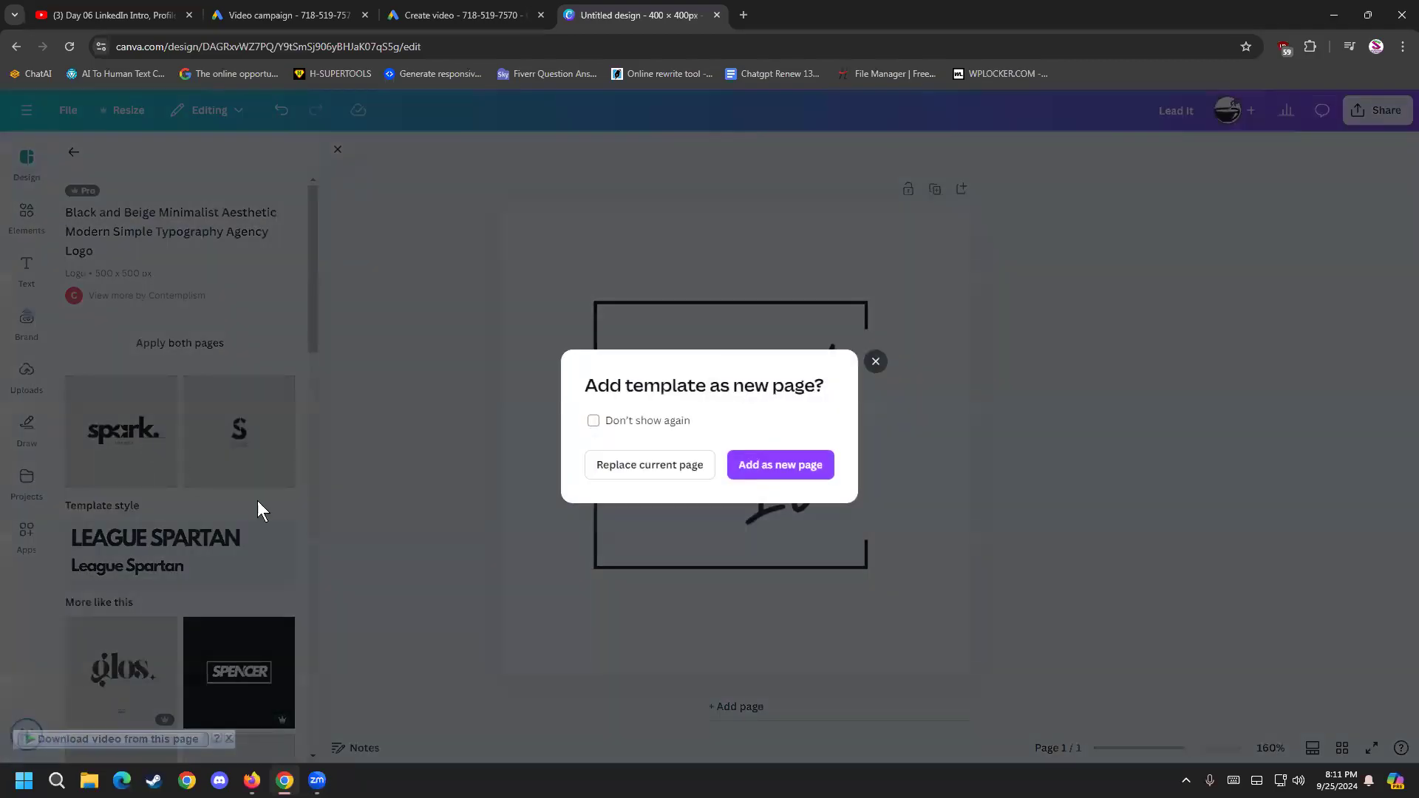
pyautogui.click(684, 472)
# Step: Replace the spark template's main wordmark text with "Lead It"
pyautogui.doubleClick(637, 437)
pyautogui.write('L')
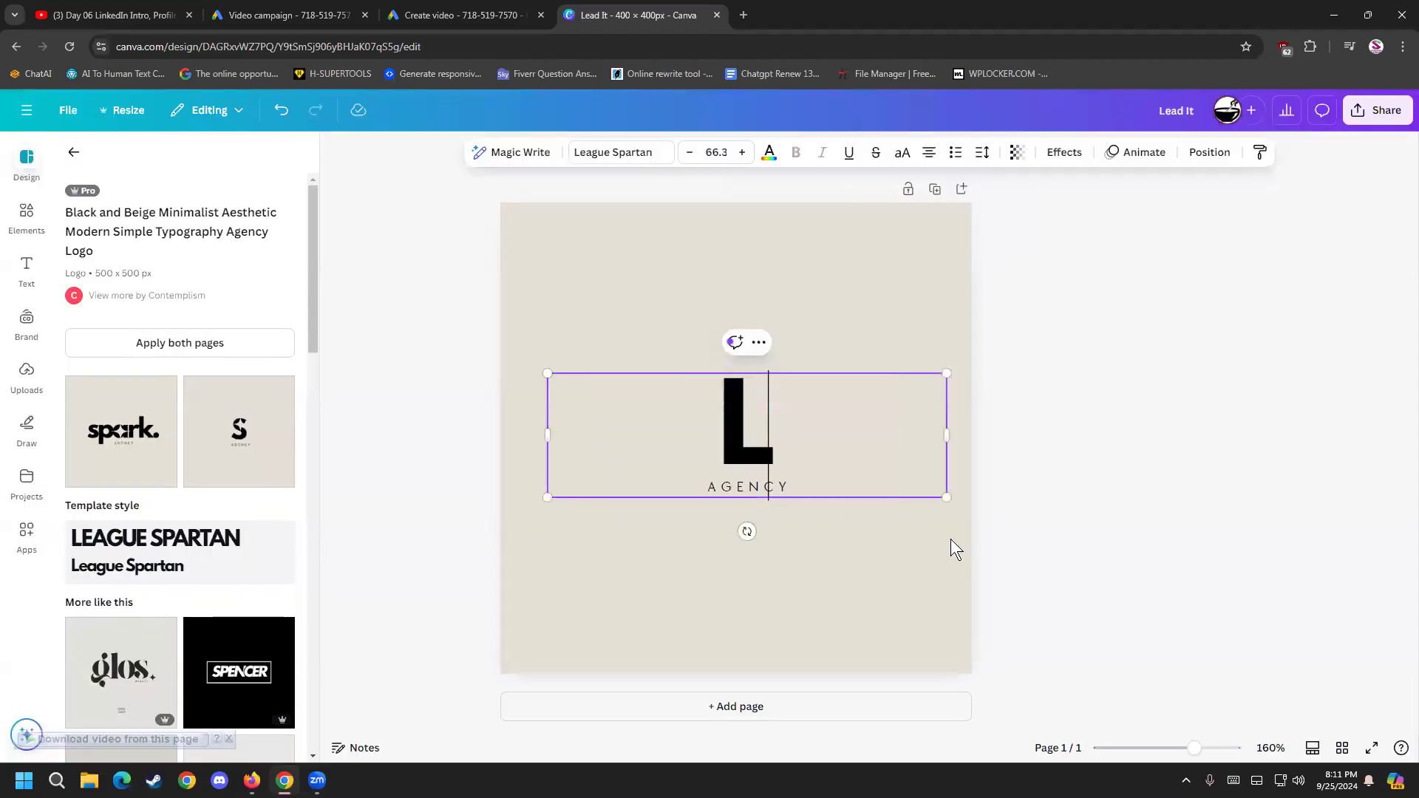
pyautogui.write('ead It')
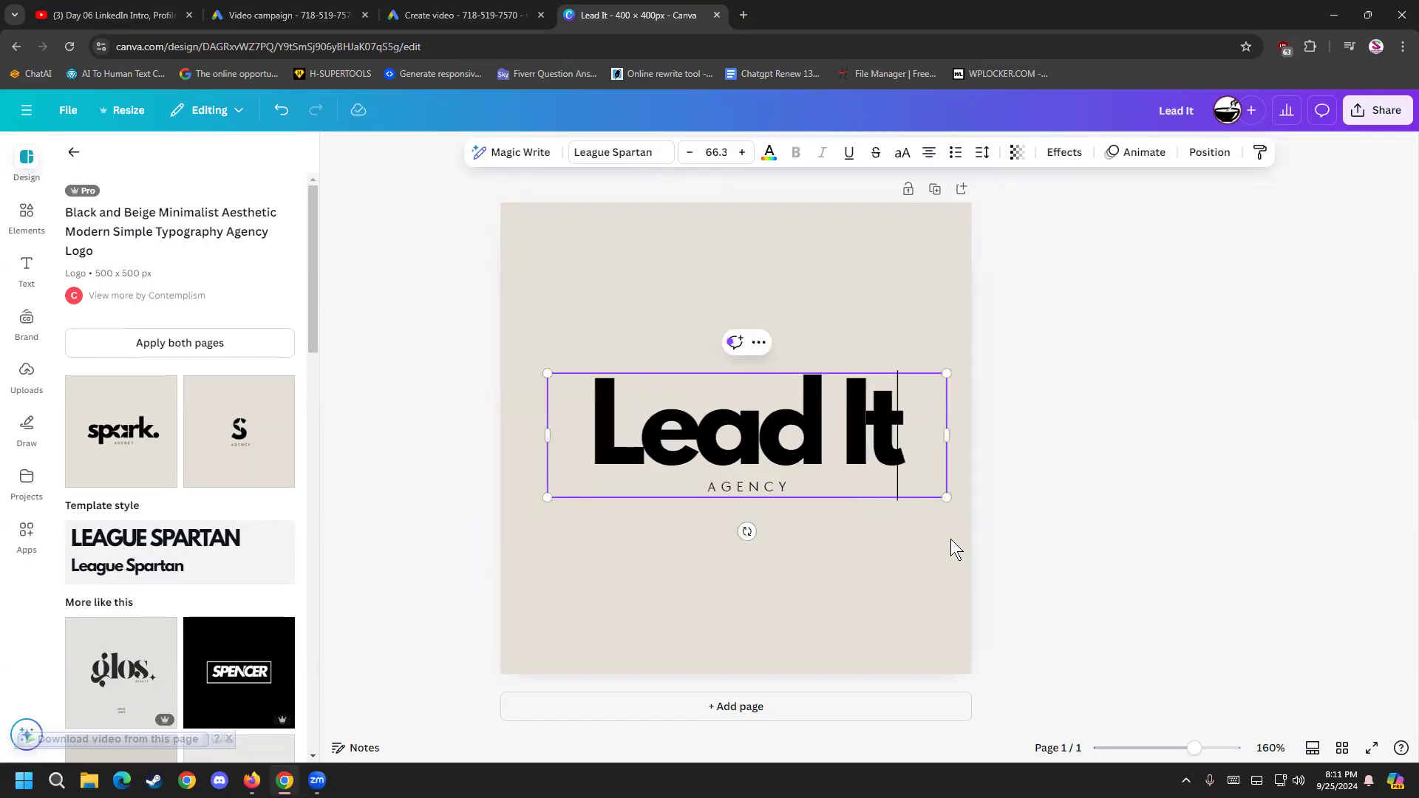
pyautogui.click(385, 507)
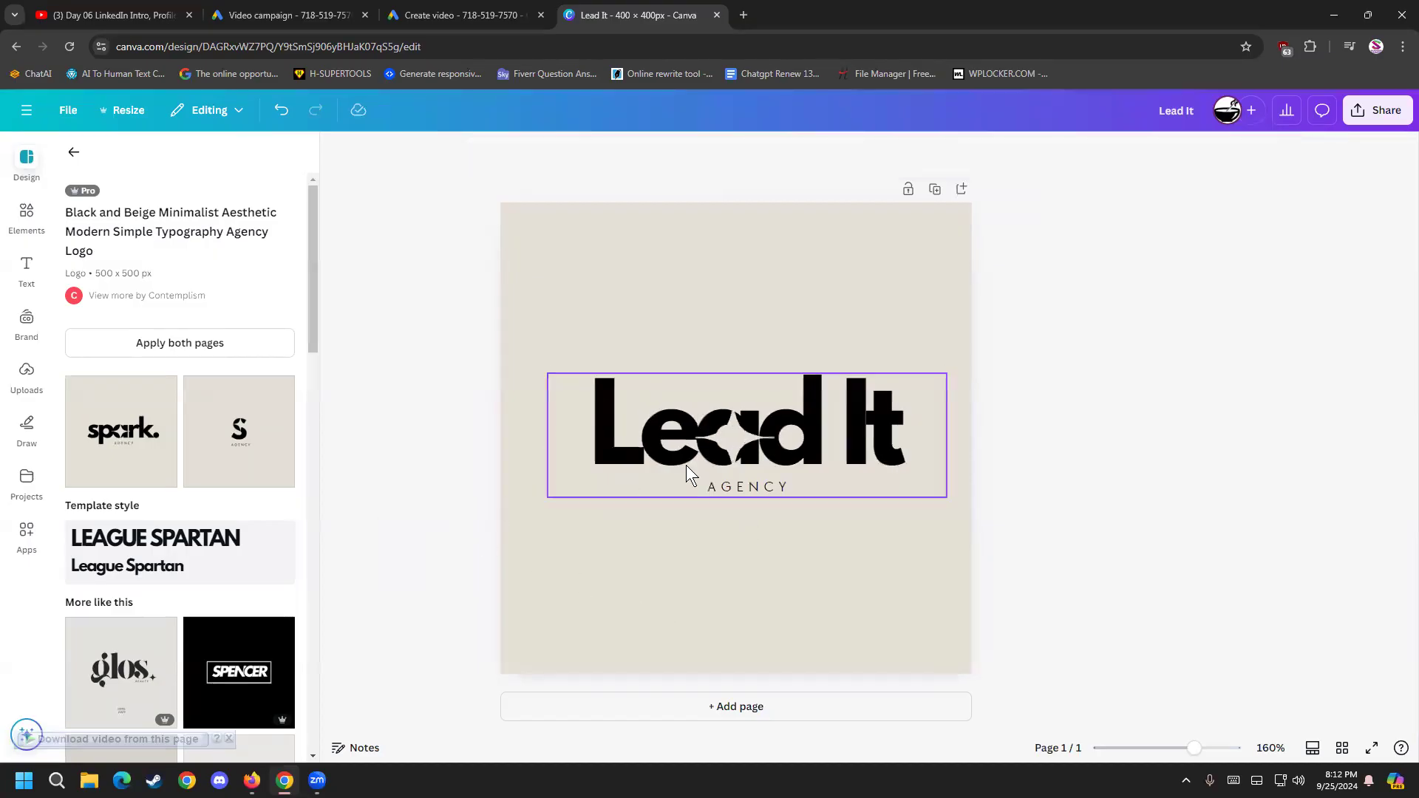
# Step: View the Lead IT branding in the open YouTube video for reference, and return to the Canva logo design
pyautogui.doubleClick(750, 486)
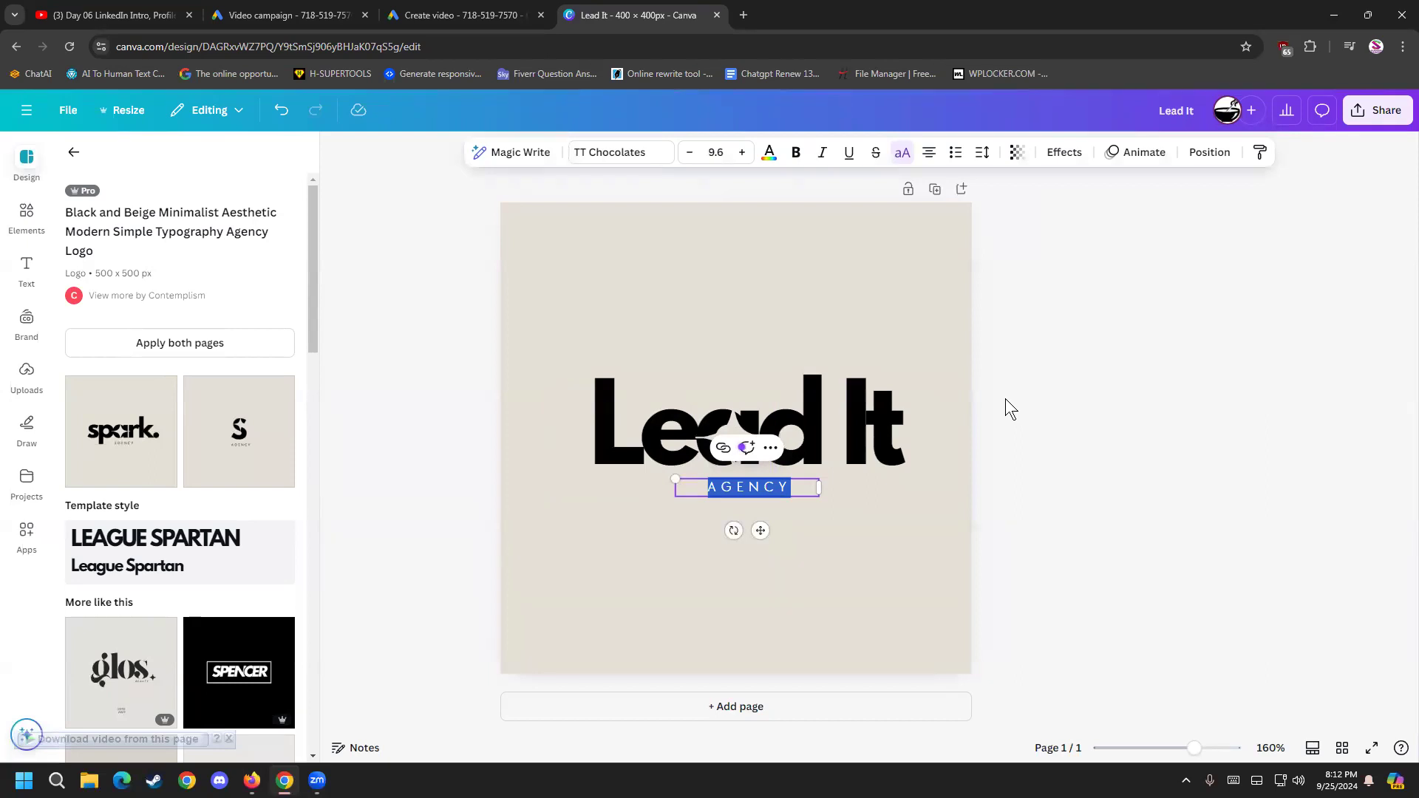
pyautogui.moveTo(5, 6); pyautogui.dragTo(0, 1)
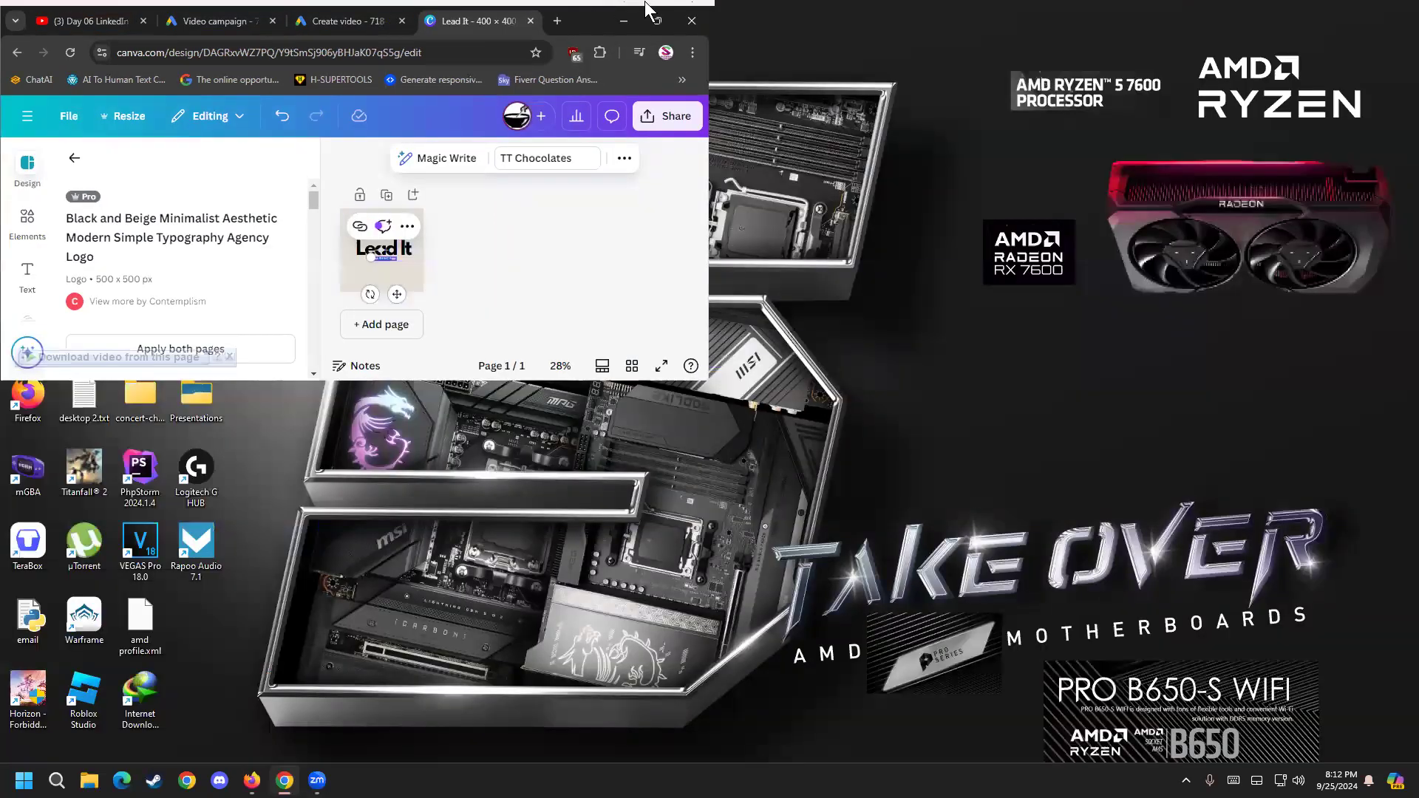
pyautogui.click(658, 26)
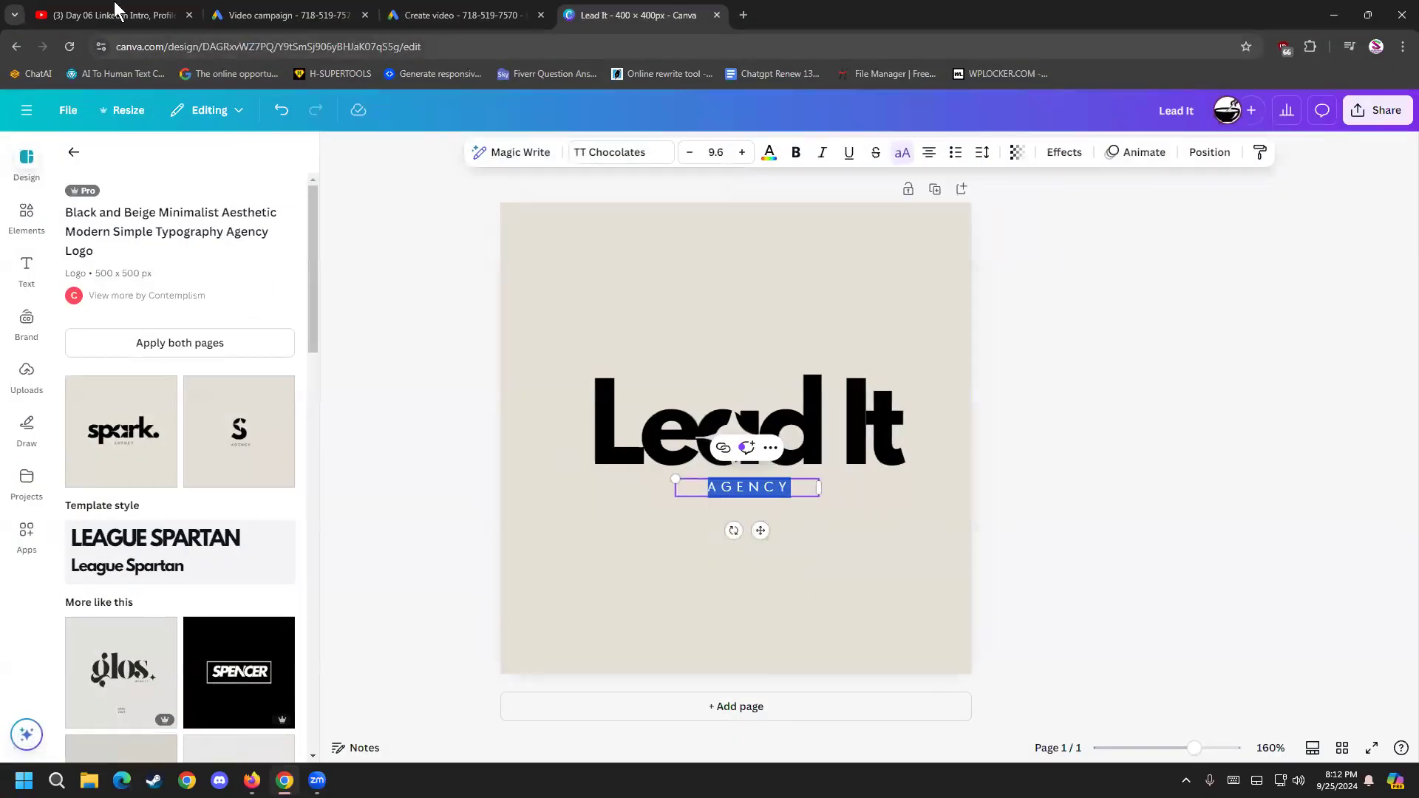
pyautogui.click(114, 1)
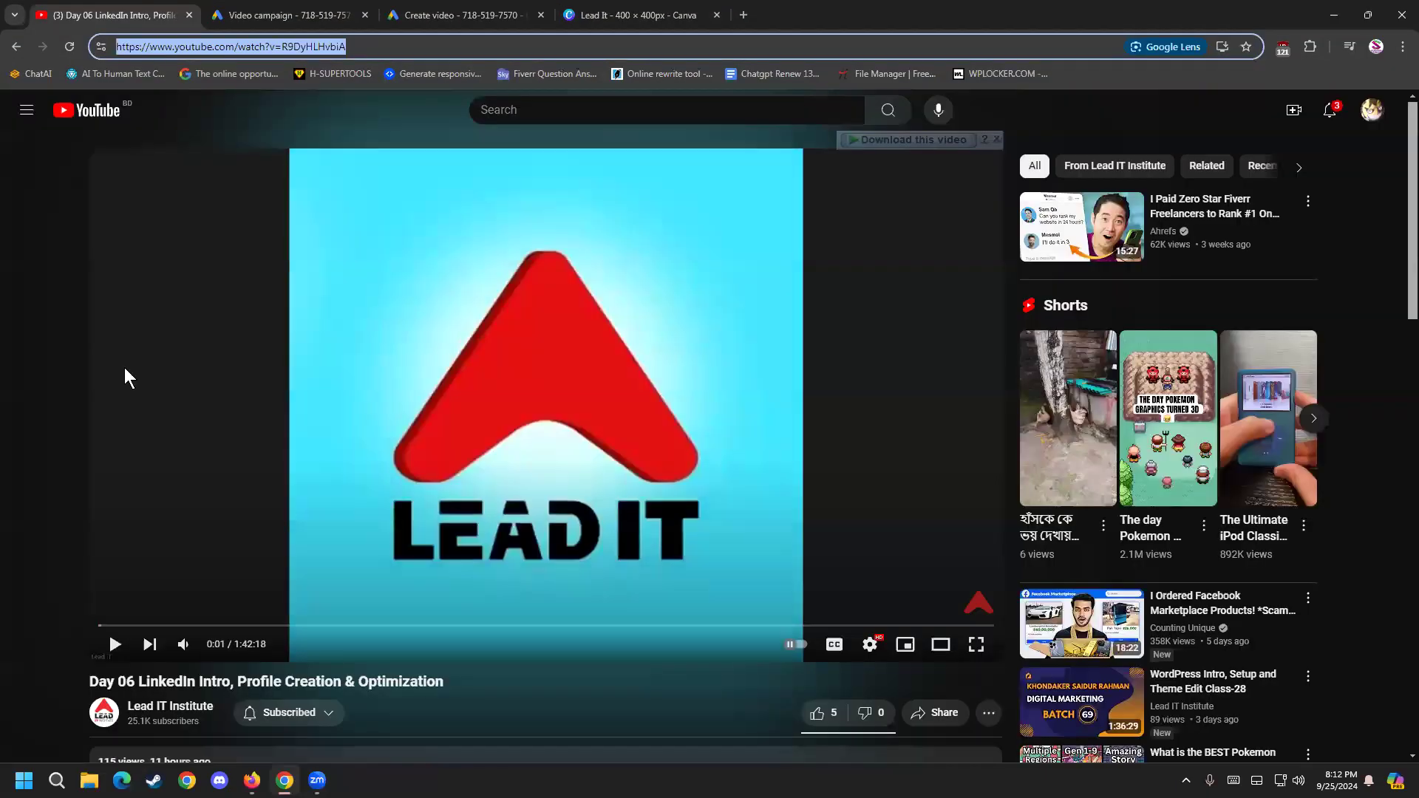
pyautogui.click(626, 15)
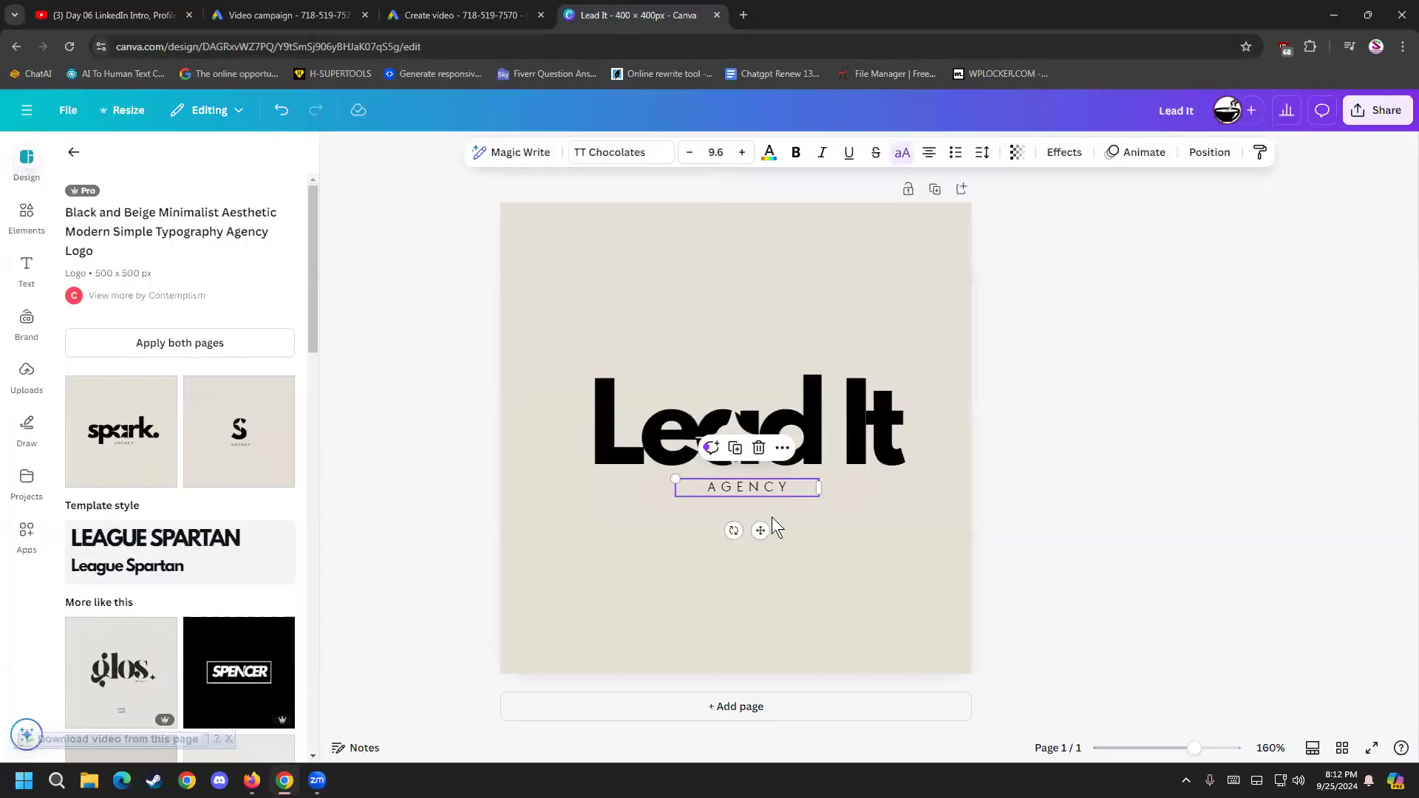
# Step: Replace the "AGENCY" tagline under the wordmark with "EDUCATE YOURSELF"
pyautogui.doubleClick(729, 488)
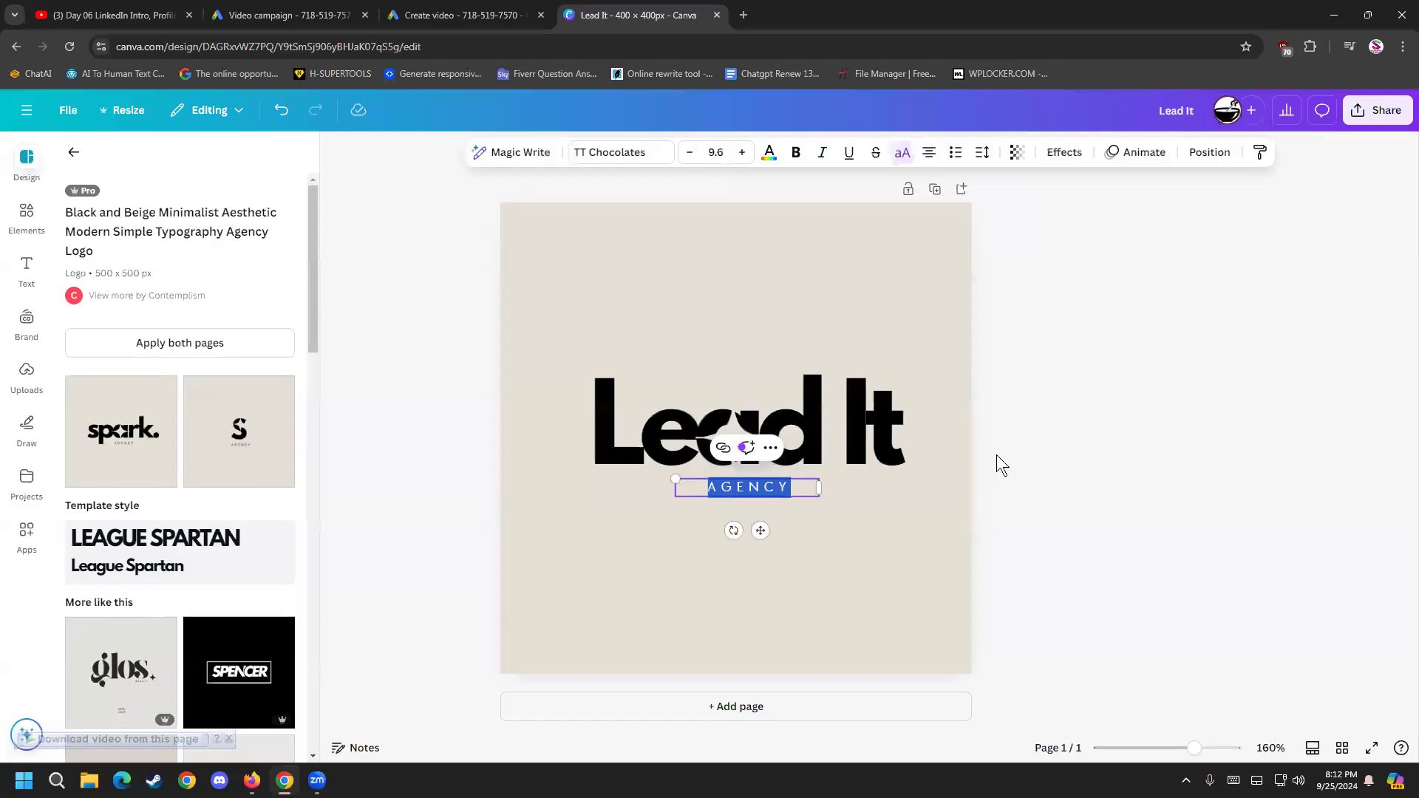
pyautogui.write('FRE')
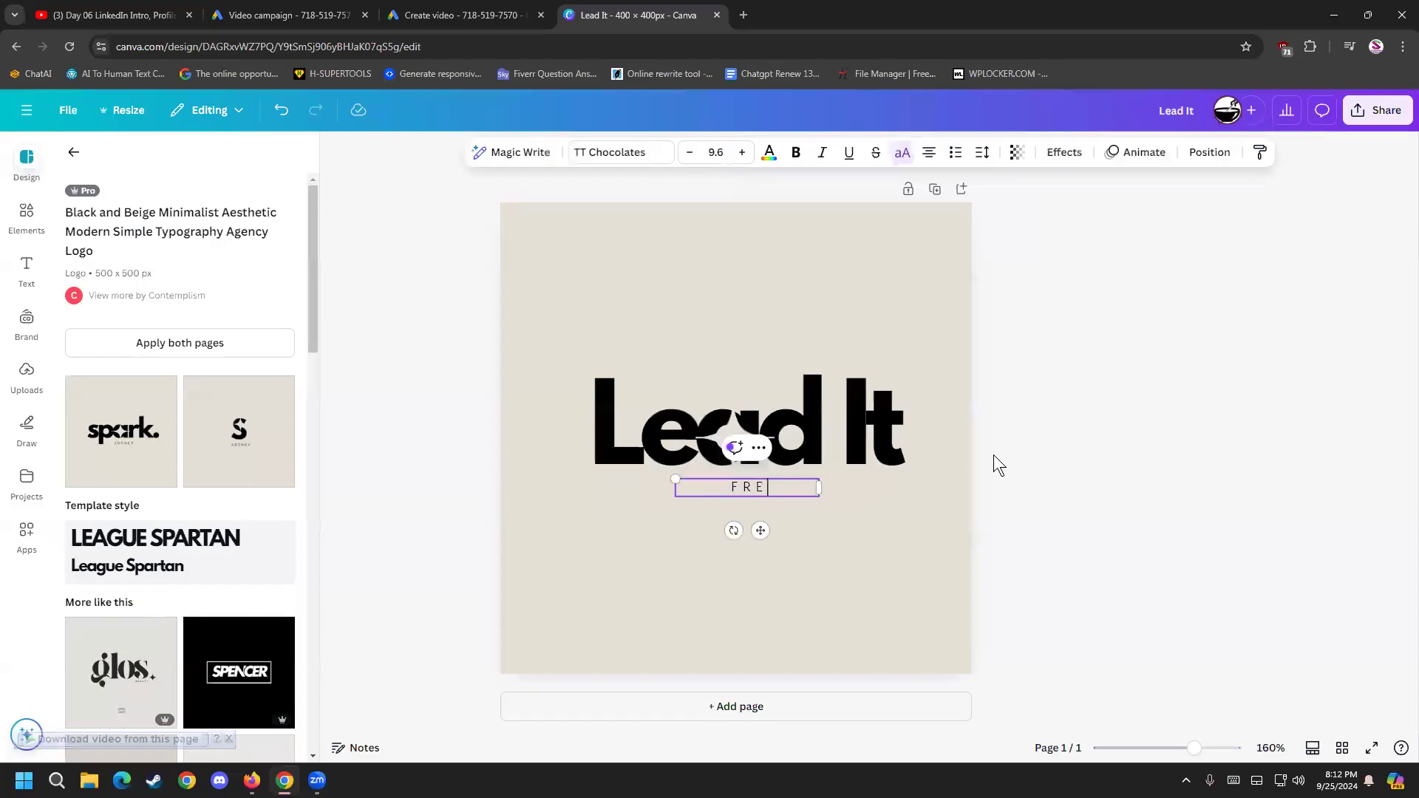
pyautogui.write('DUCATE YOIUR')
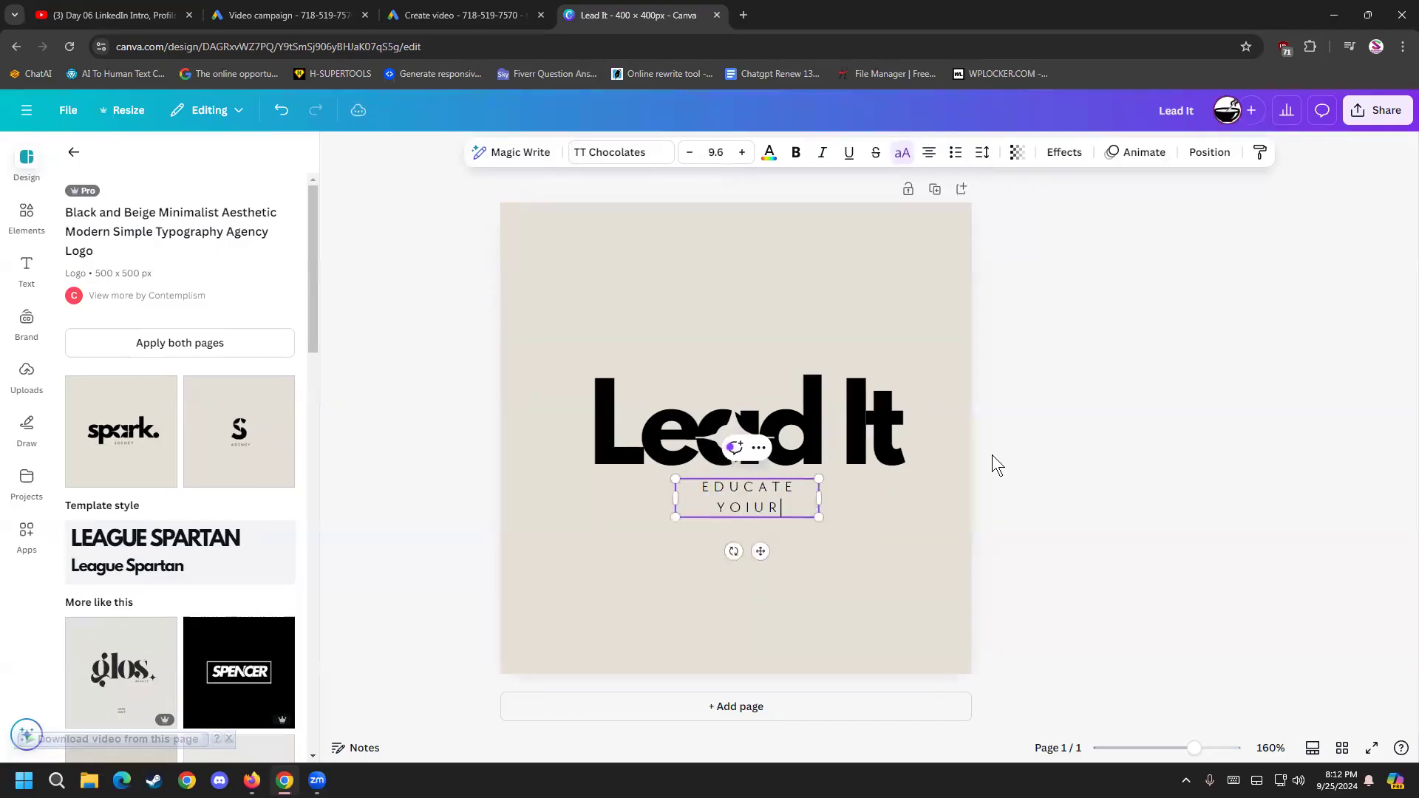
pyautogui.press('BackSpace')
pyautogui.press('BackSpace')
pyautogui.press('BackSpace')
pyautogui.write('URSELF')
# Step: Widen the tagline's text box so it fits on one line, and reposition it beneath the wordmark
pyautogui.moveTo(819, 497); pyautogui.dragTo(894, 493)
pyautogui.moveTo(798, 530); pyautogui.dragTo(759, 528)
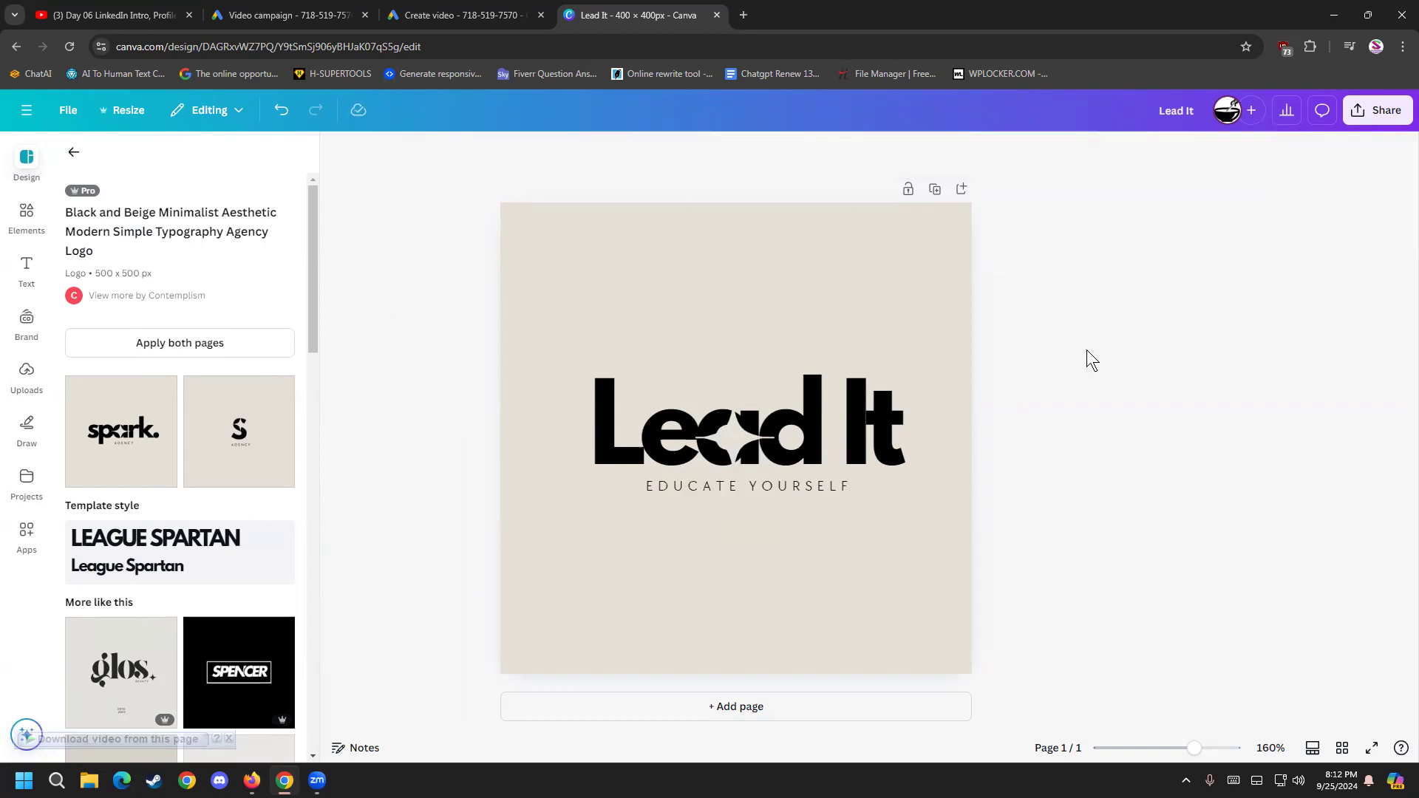
pyautogui.moveTo(802, 476); pyautogui.dragTo(797, 477)
pyautogui.click(1136, 308)
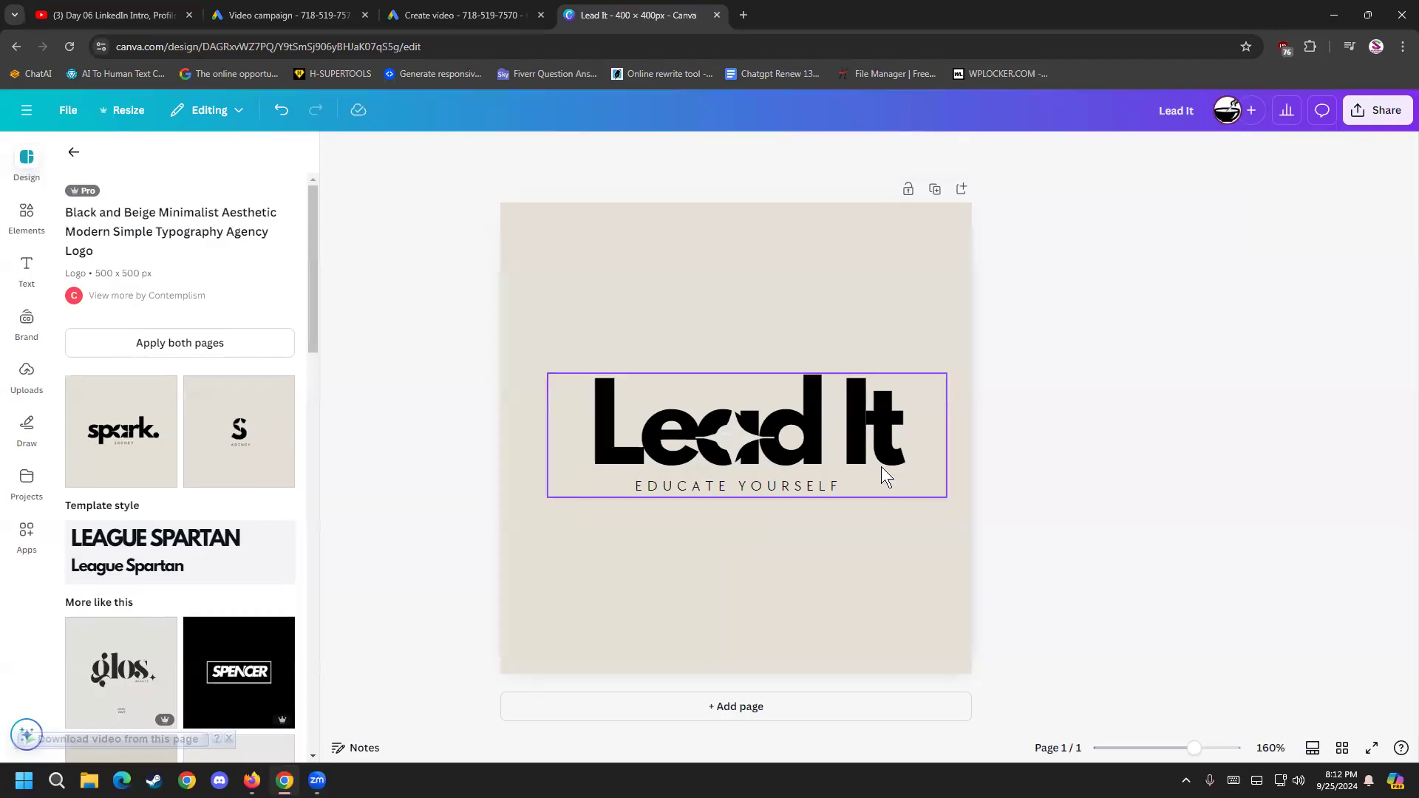
# Step: Remove the space between the two words of the wordmark so it reads "LeadIt"
pyautogui.click(851, 442)
pyautogui.click(849, 442)
pyautogui.press('BackSpace')
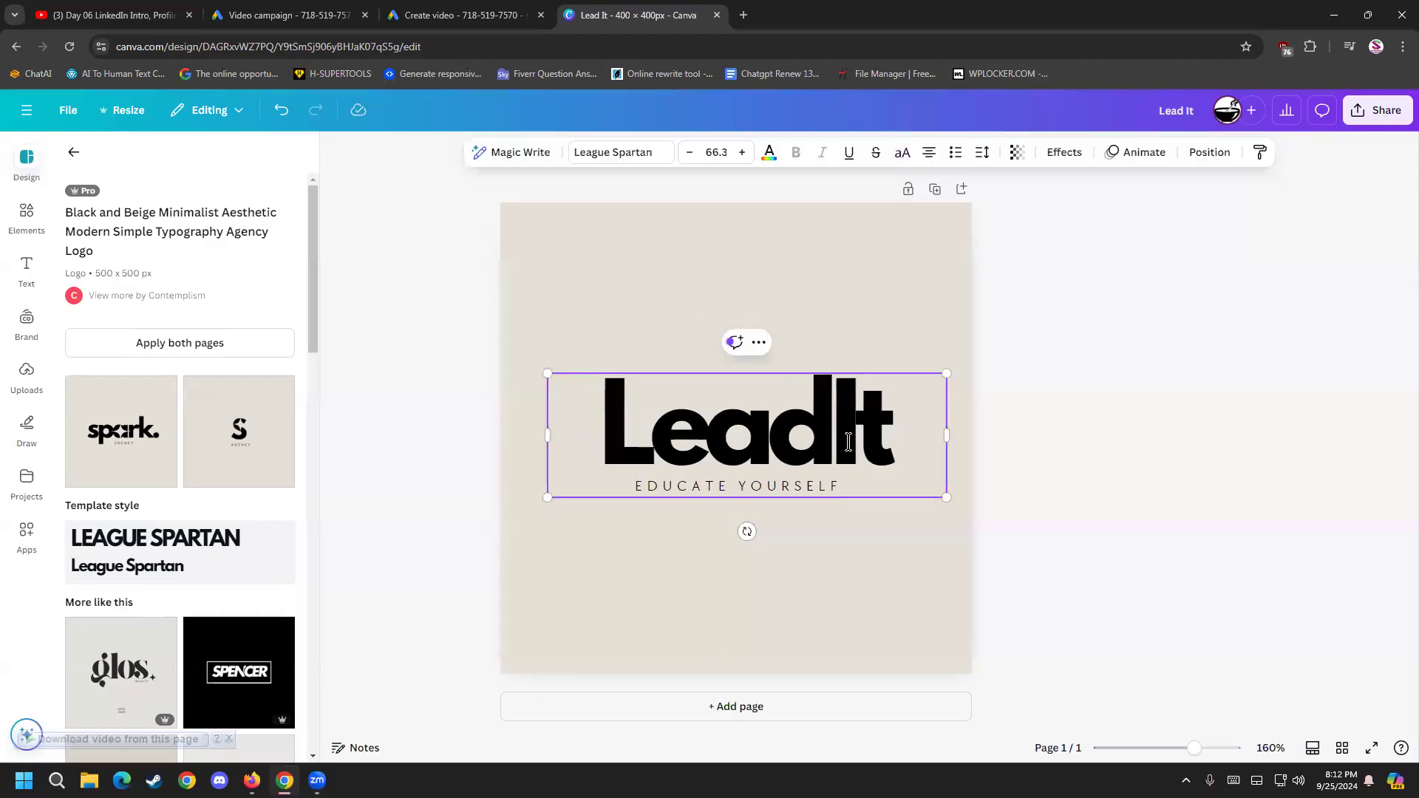
pyautogui.click(1087, 335)
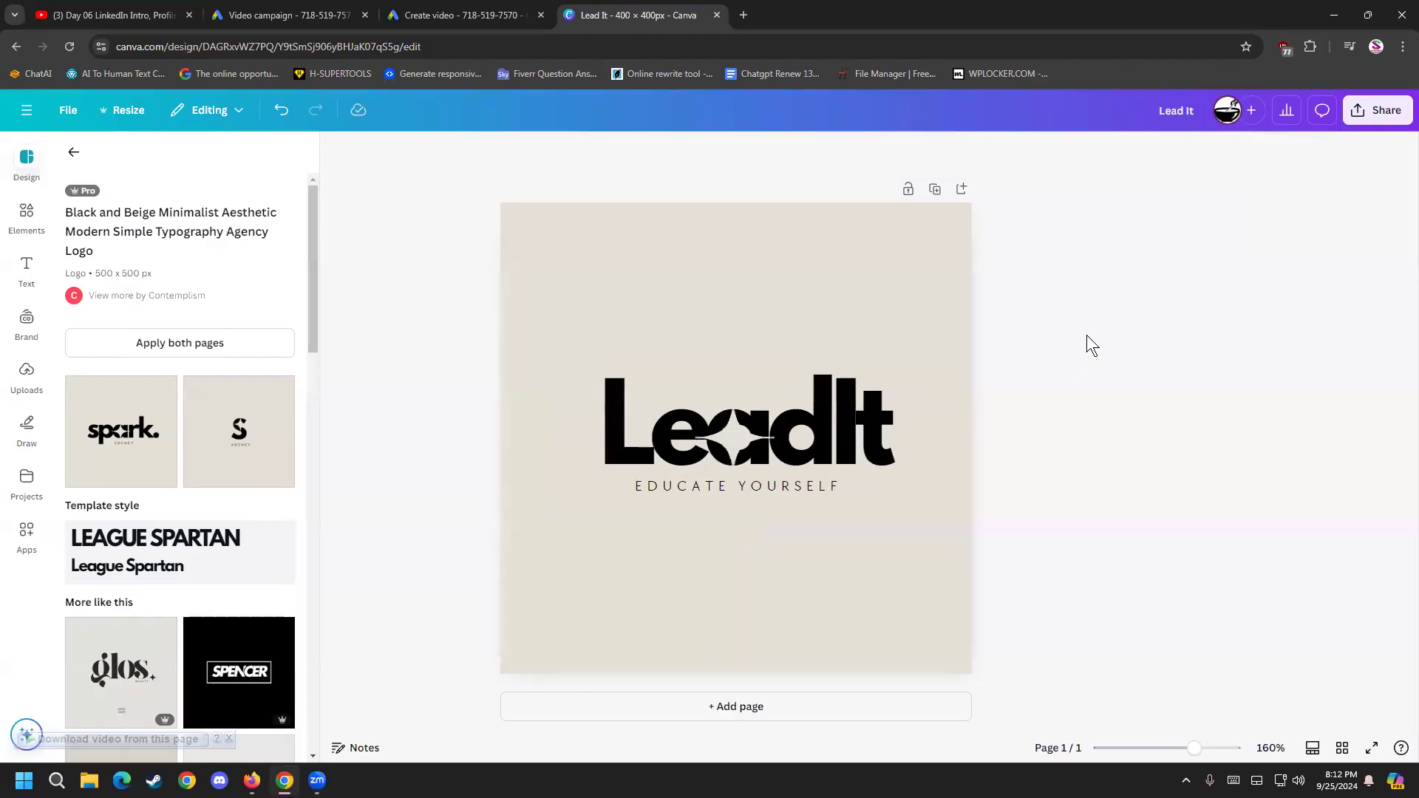
# Step: Move the "EDUCATE YOURSELF" tagline closer beneath the wordmark, and nudge the wordmark slightly to align the two
pyautogui.click(736, 490)
pyautogui.moveTo(736, 489); pyautogui.dragTo(745, 482)
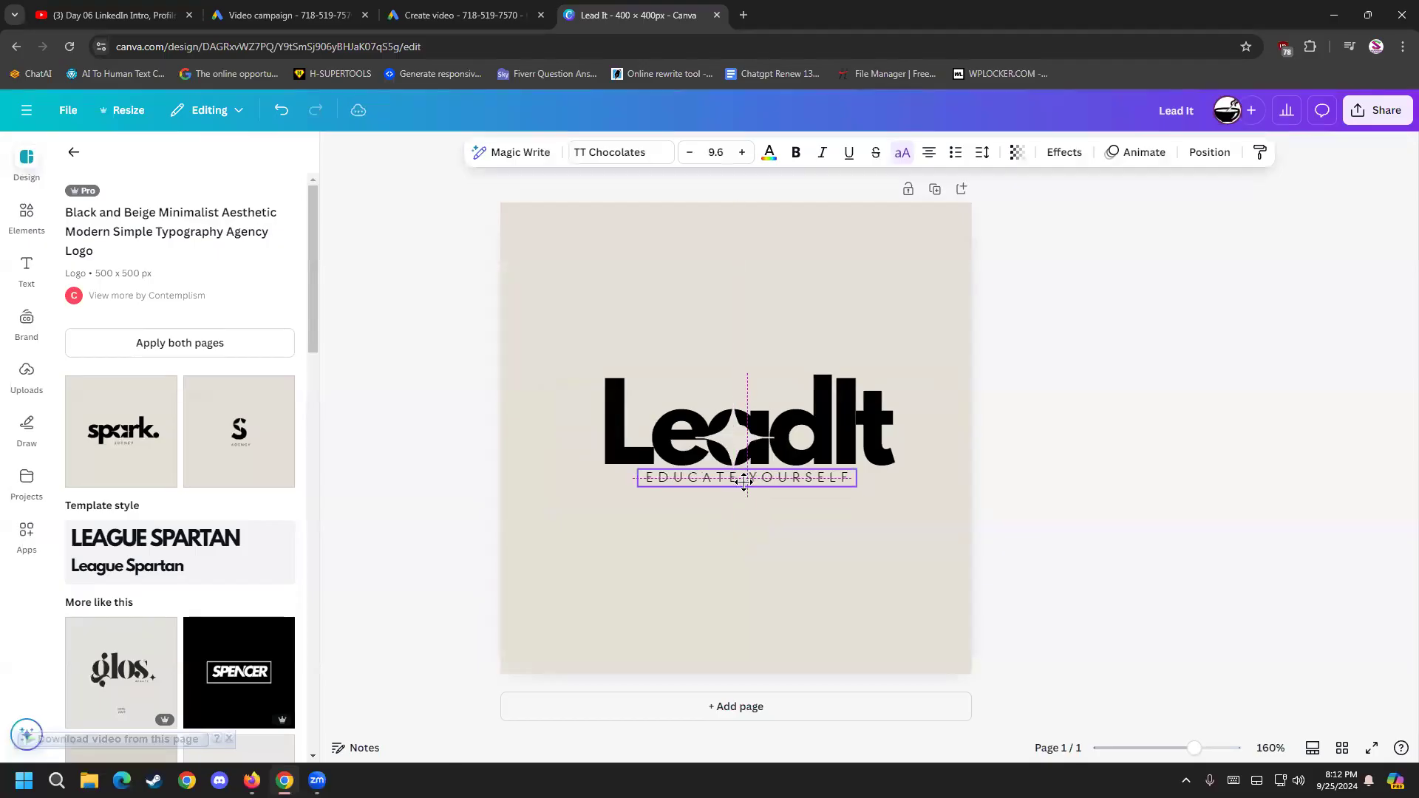
pyautogui.click(1056, 348)
pyautogui.click(769, 441)
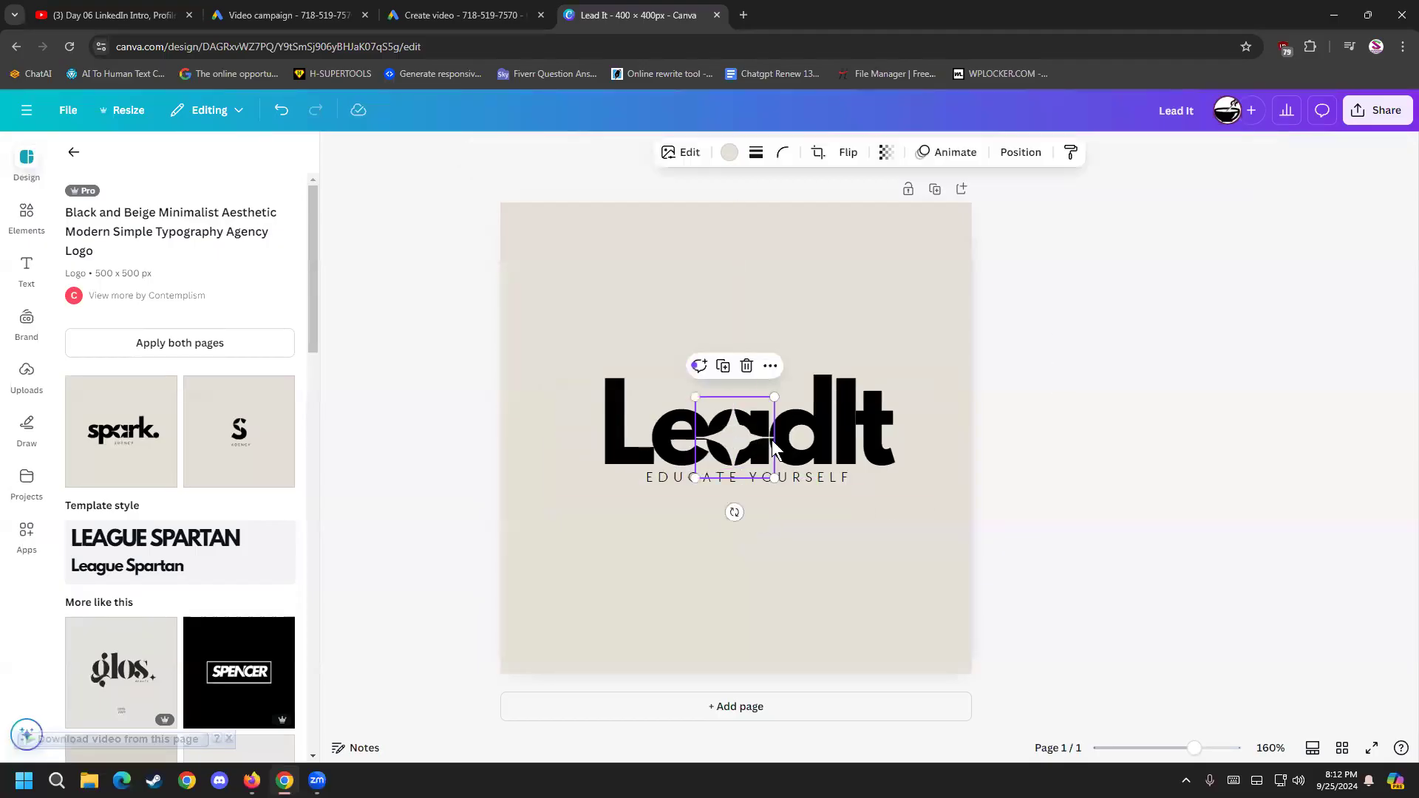
pyautogui.click(815, 437)
pyautogui.moveTo(814, 436); pyautogui.dragTo(810, 437)
pyautogui.click(1086, 298)
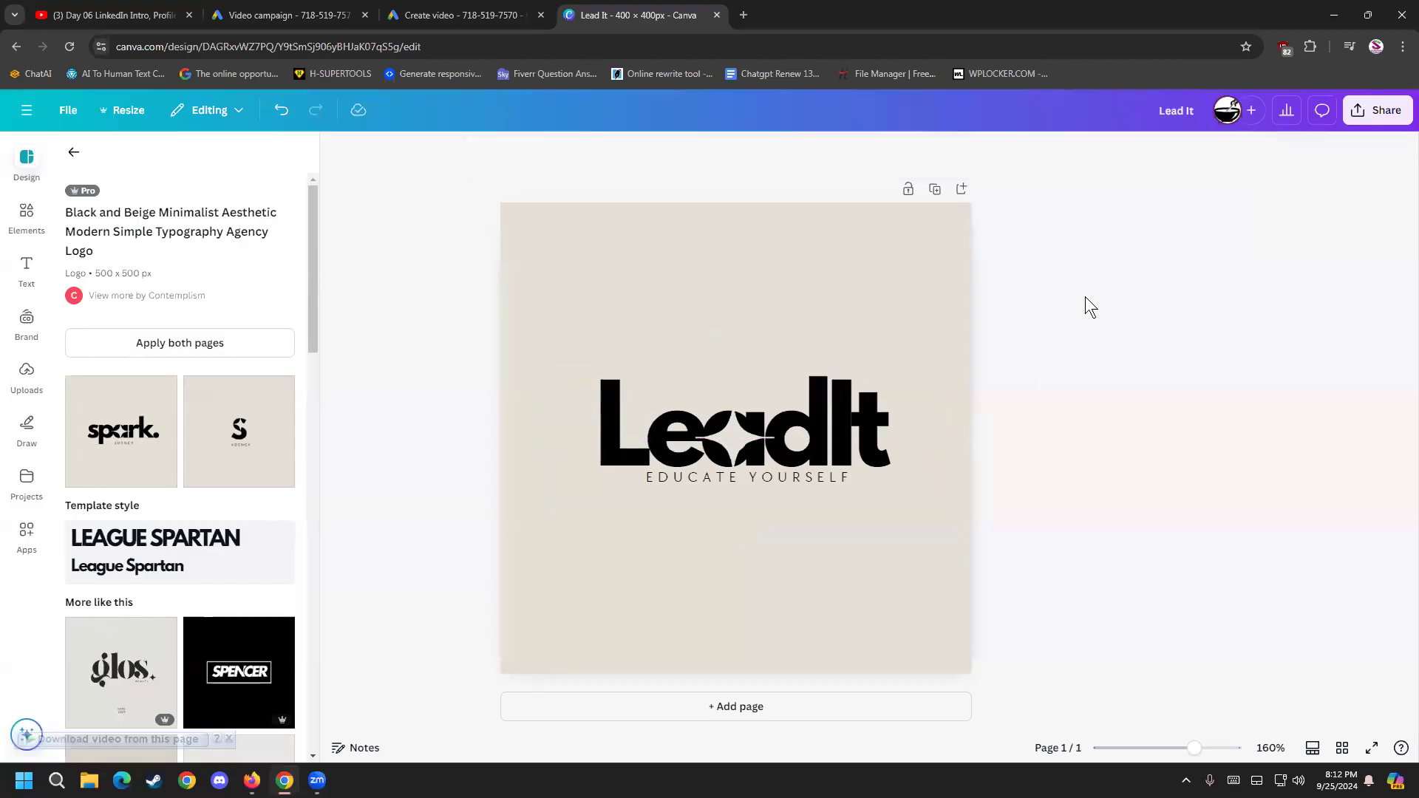
# Step: Download the logo as a PNG with a transparent background, and check the saved file in its folder
pyautogui.click(1348, 121)
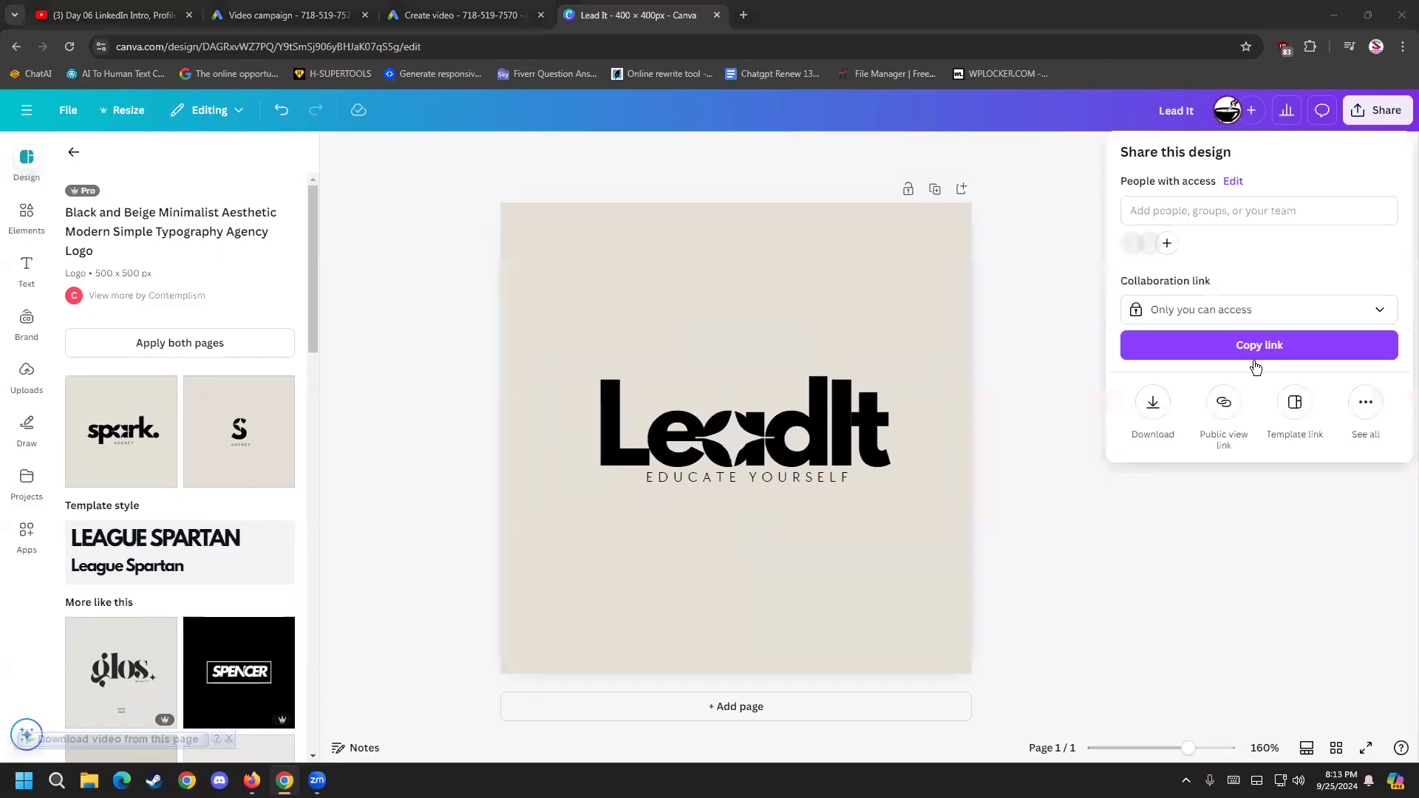
pyautogui.click(1153, 404)
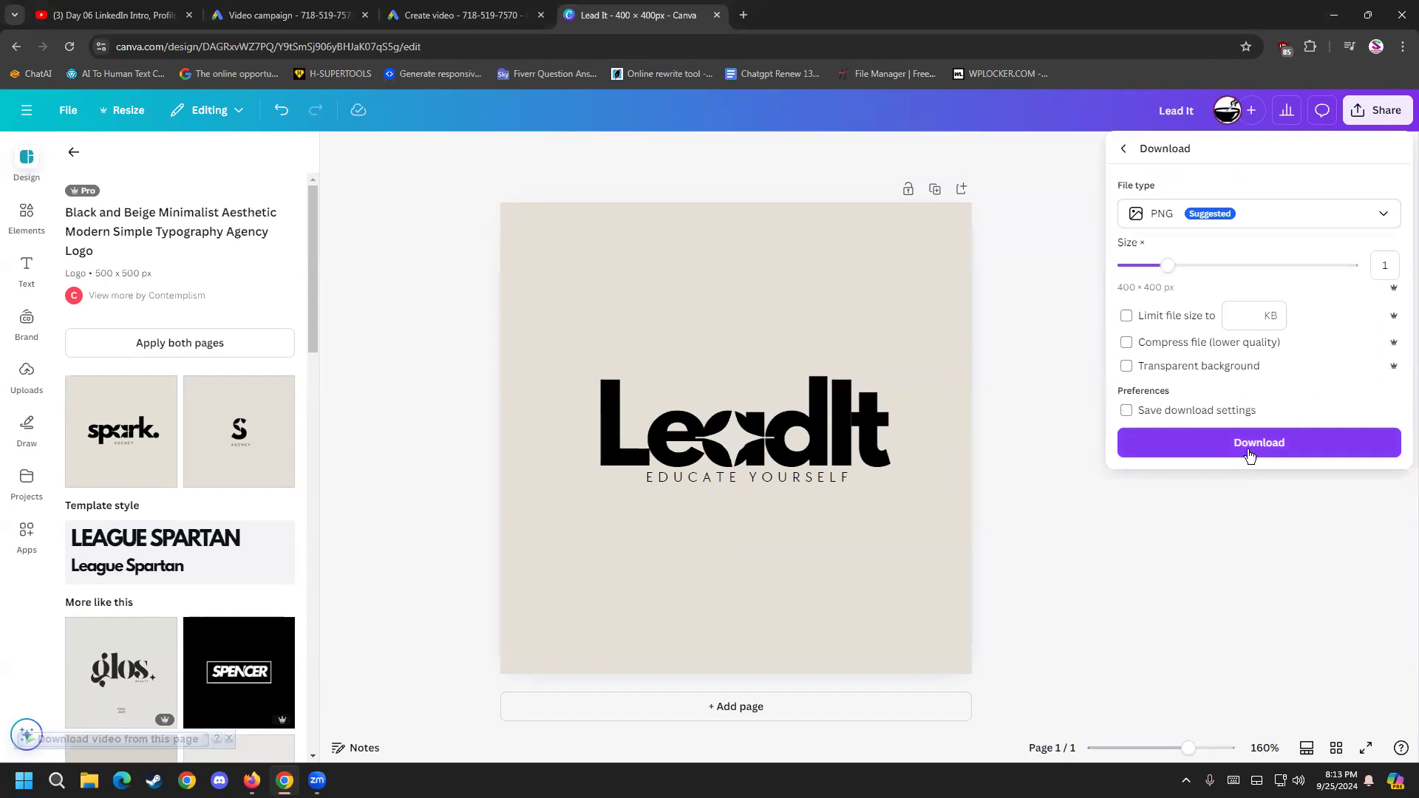
pyautogui.click(1183, 367)
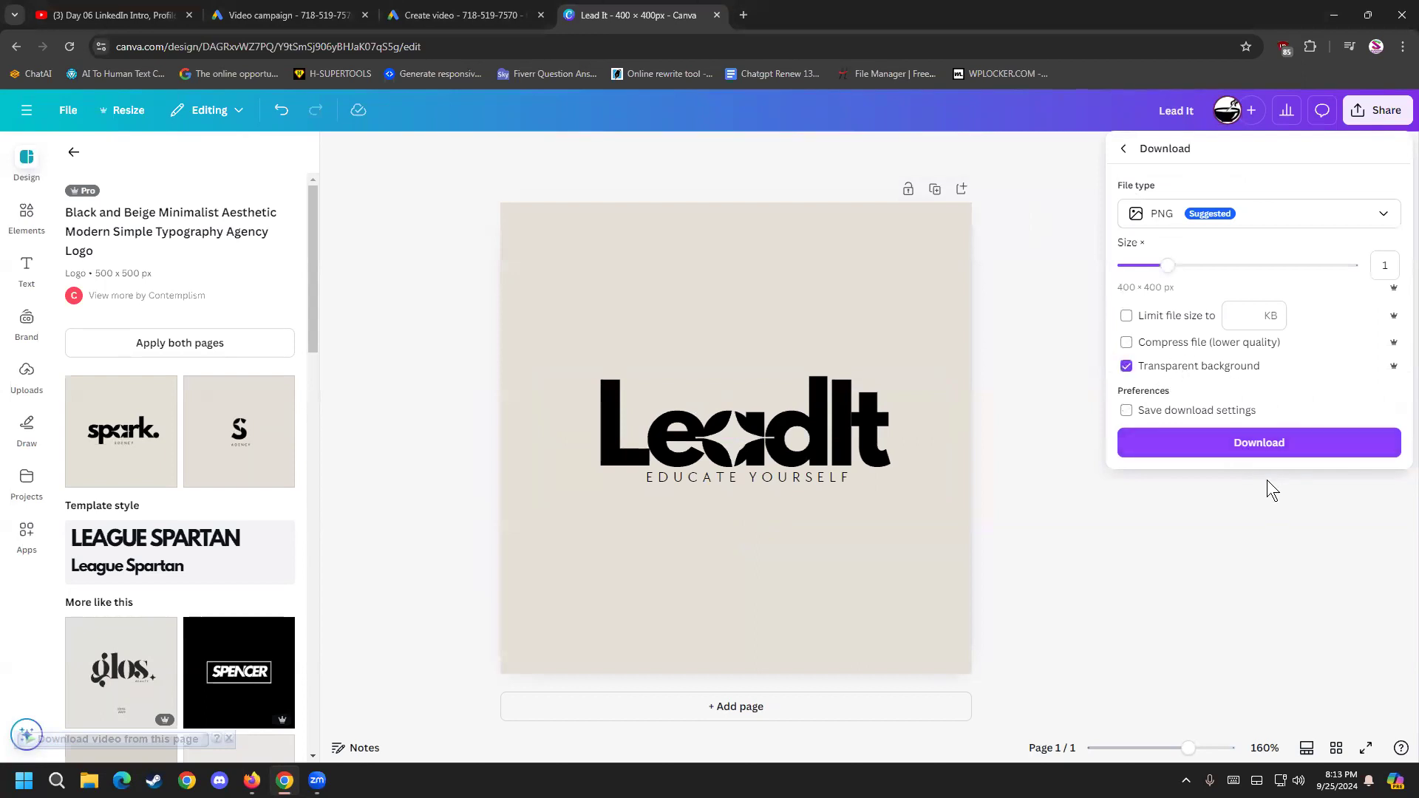
pyautogui.click(1232, 444)
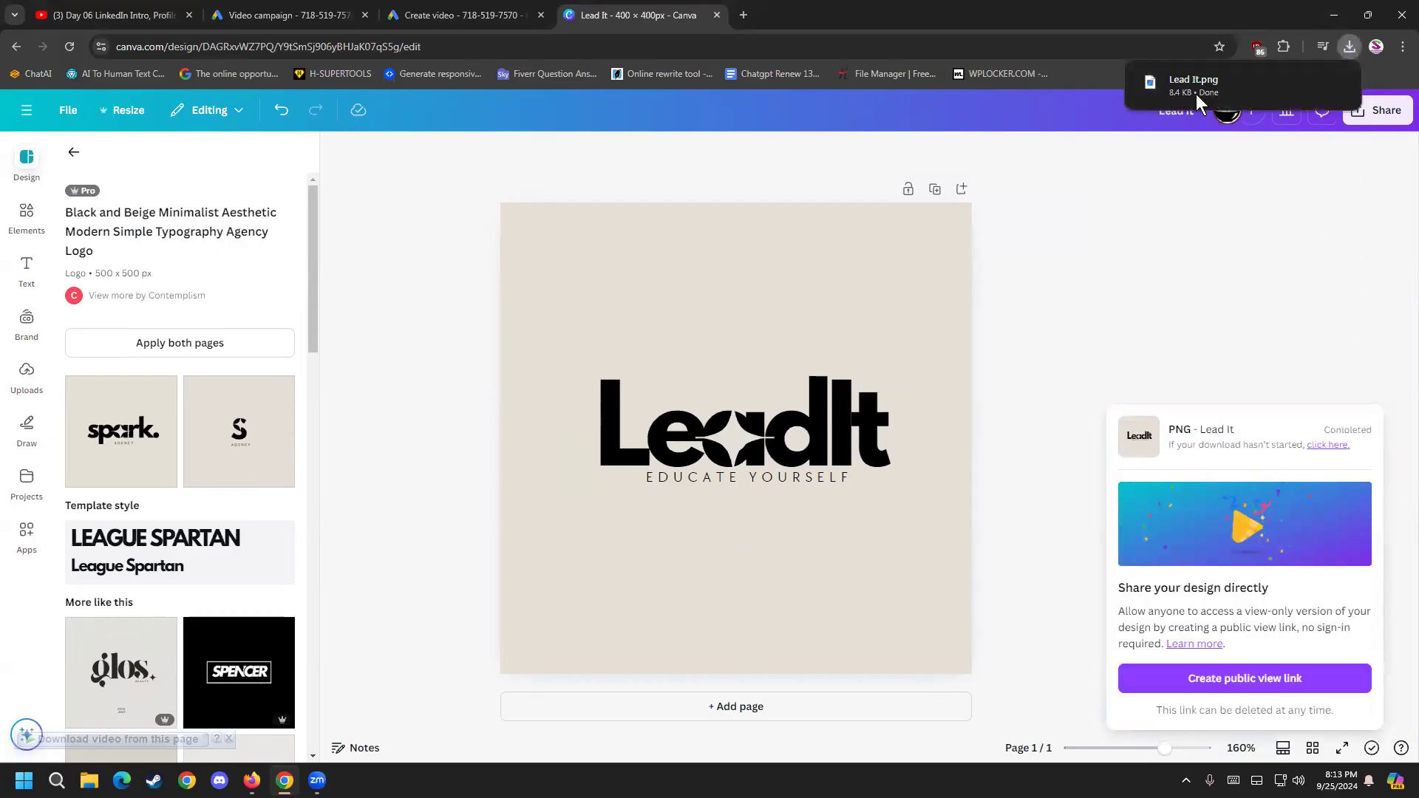
pyautogui.click(1301, 85)
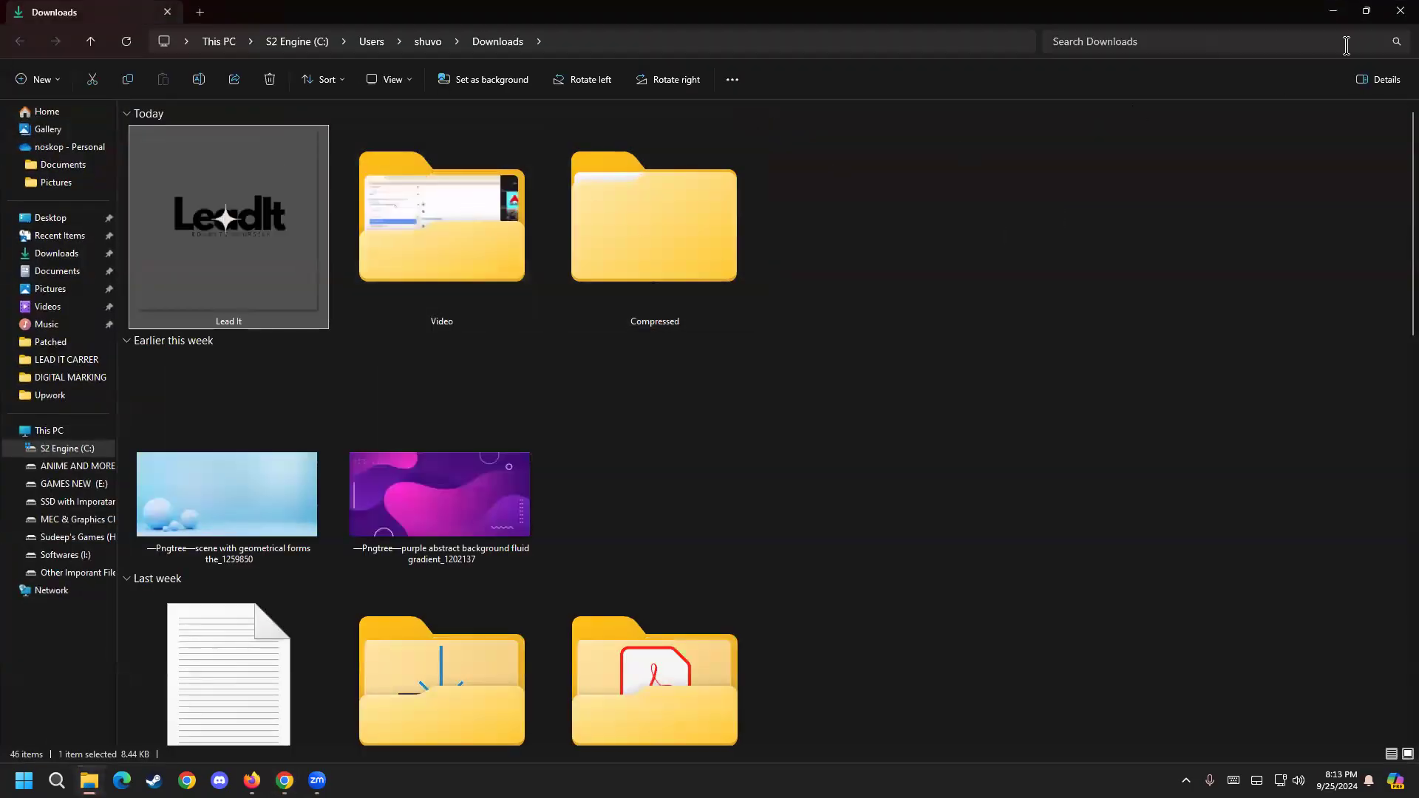
pyautogui.click(1334, 9)
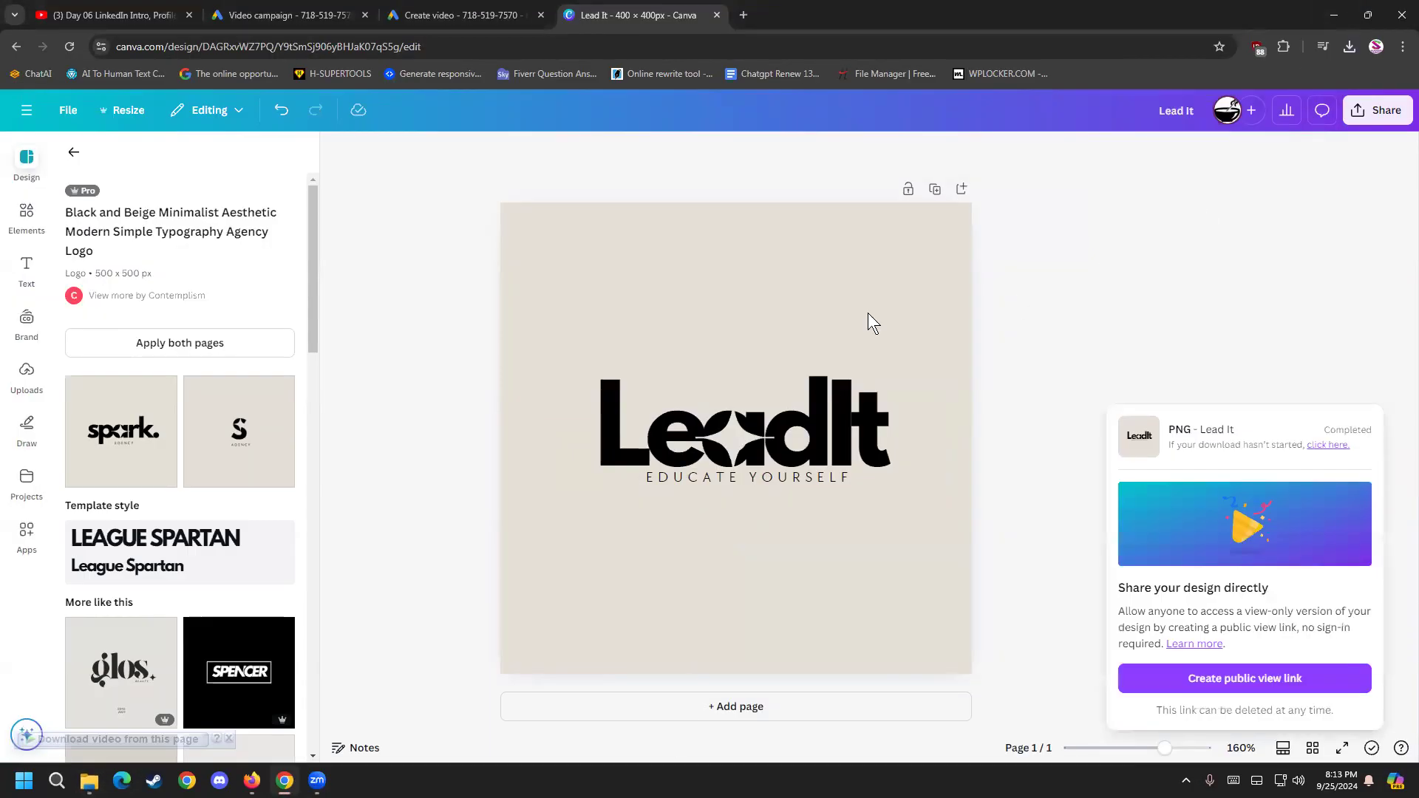
# Step: Close the YouTube video page and switch to the Google Ads video builder
pyautogui.click(176, 15)
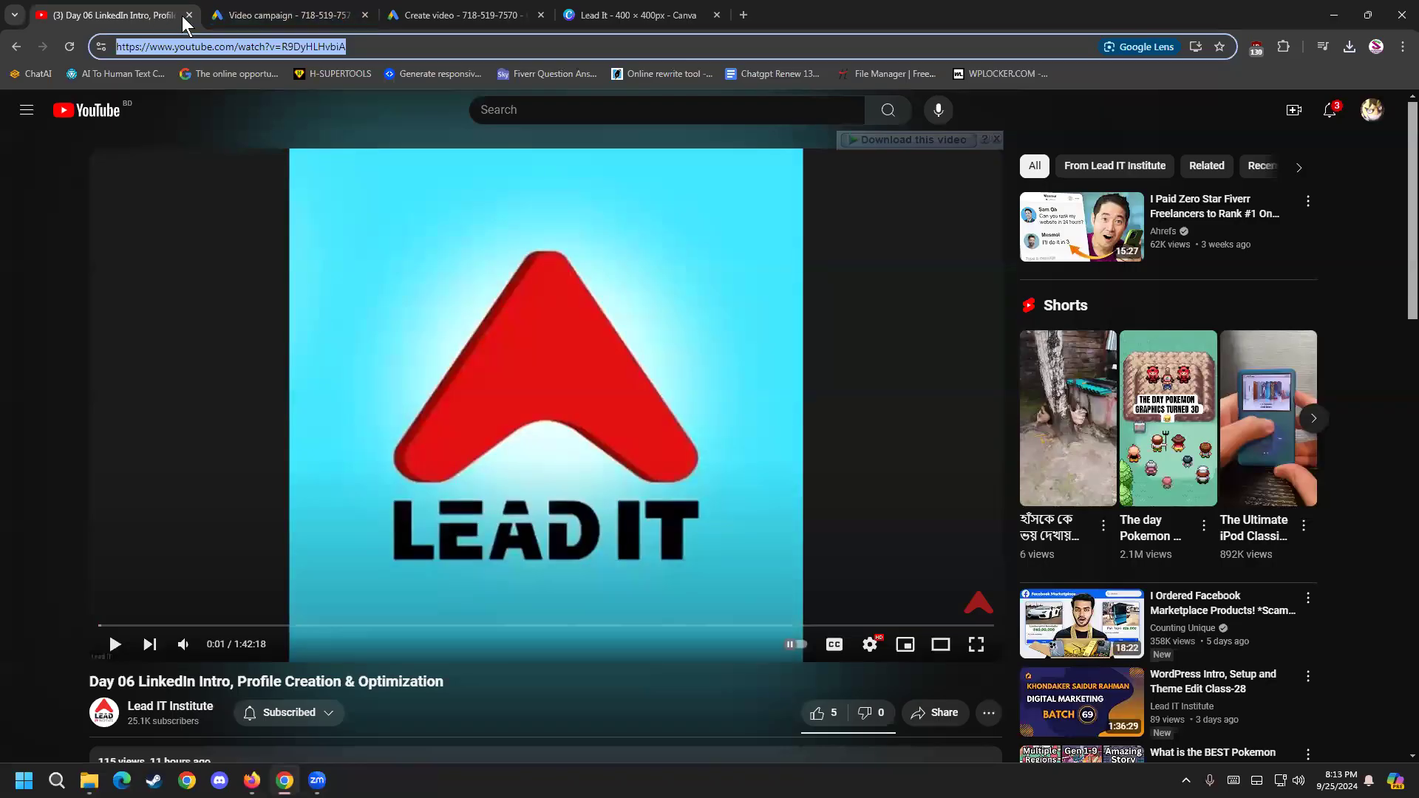
pyautogui.click(190, 15)
pyautogui.click(284, 15)
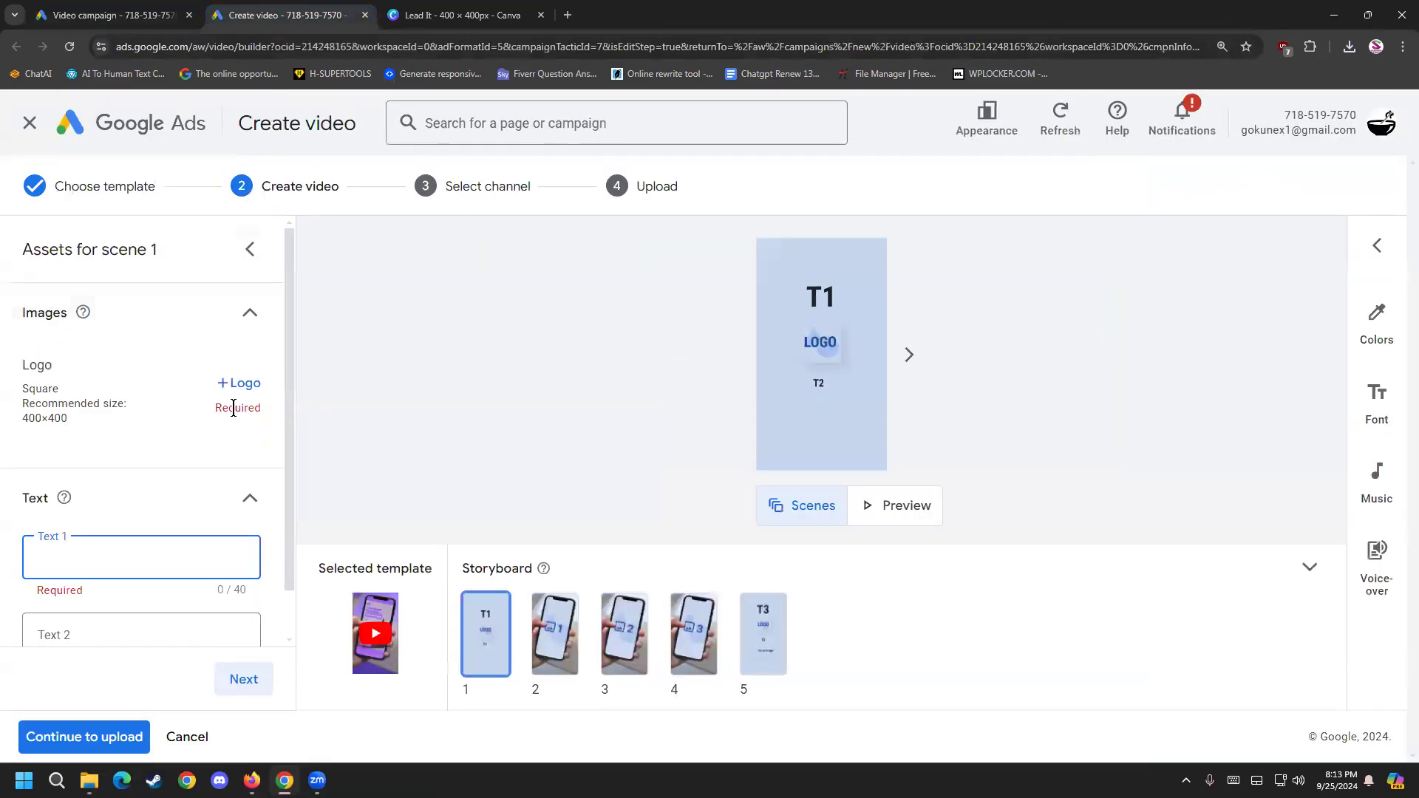
# Step: Upload Lead It.png from the Downloads folder as a logo asset for scene 1
pyautogui.click(235, 382)
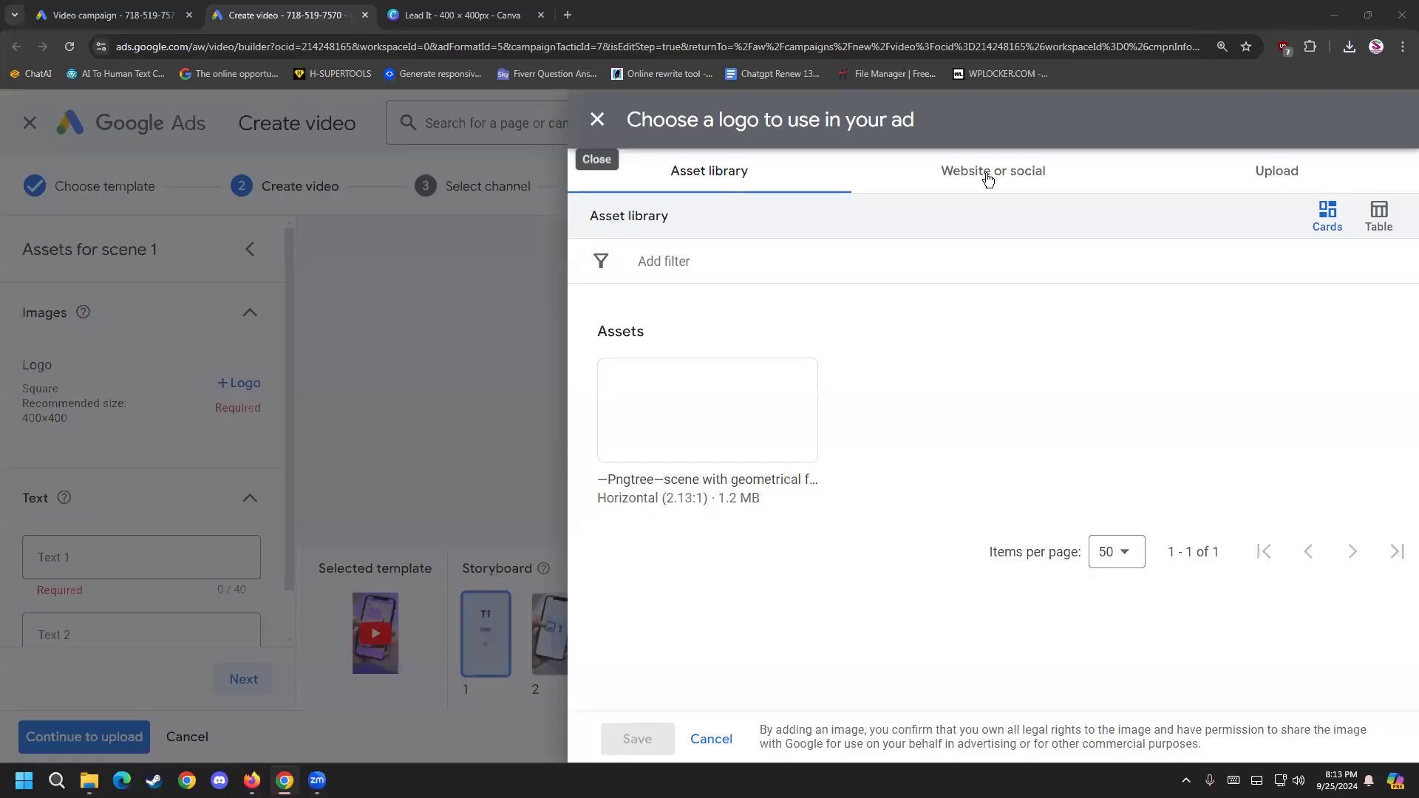
pyautogui.click(1226, 185)
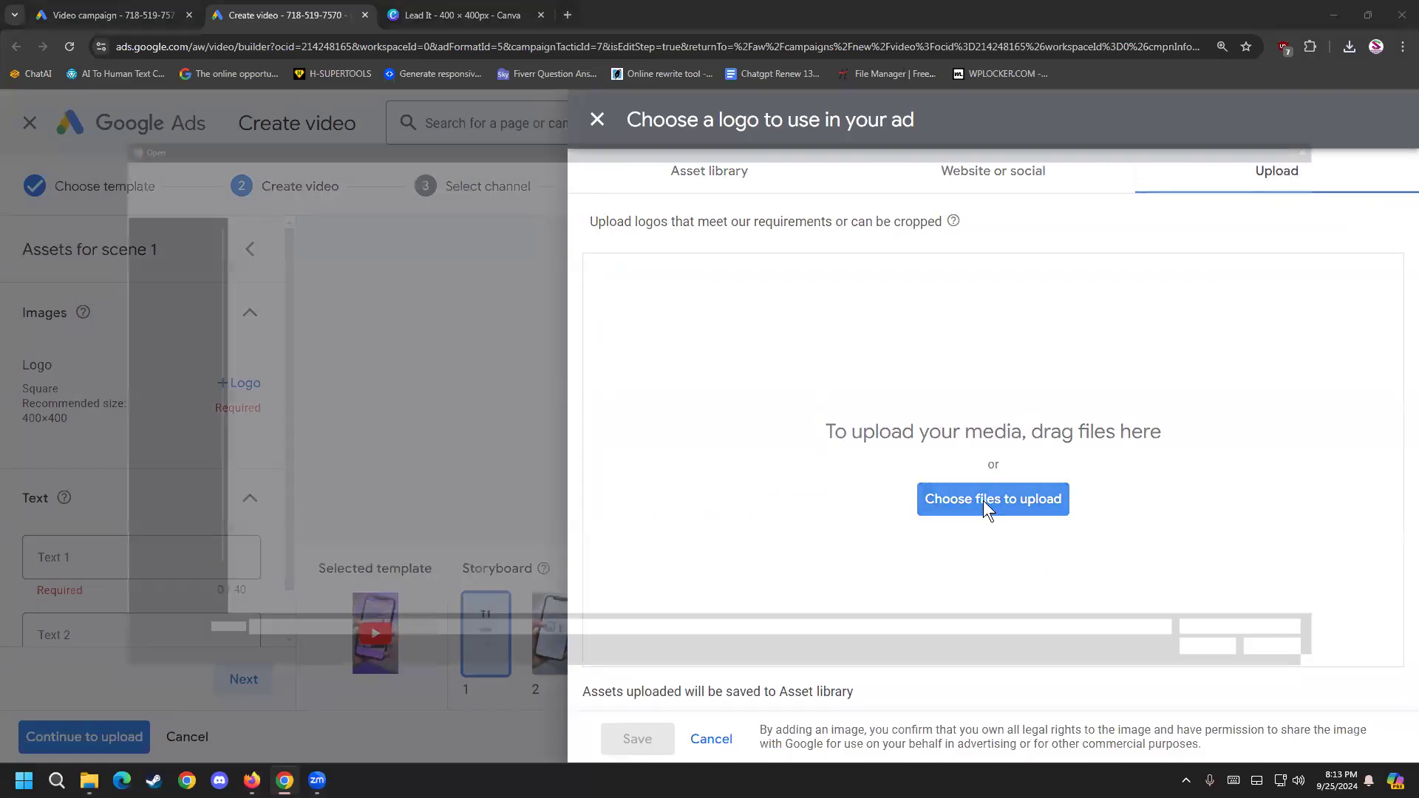
pyautogui.click(987, 502)
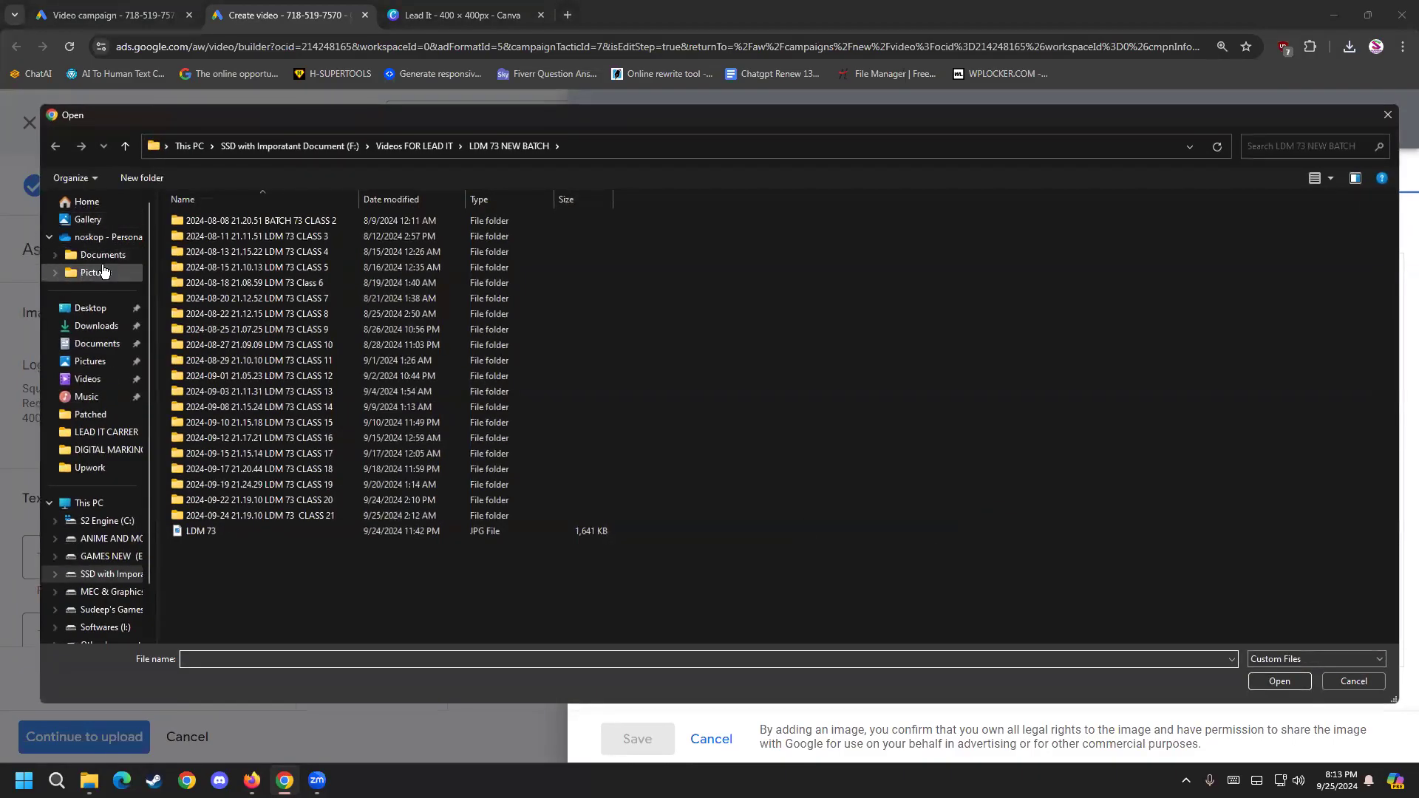
pyautogui.click(104, 326)
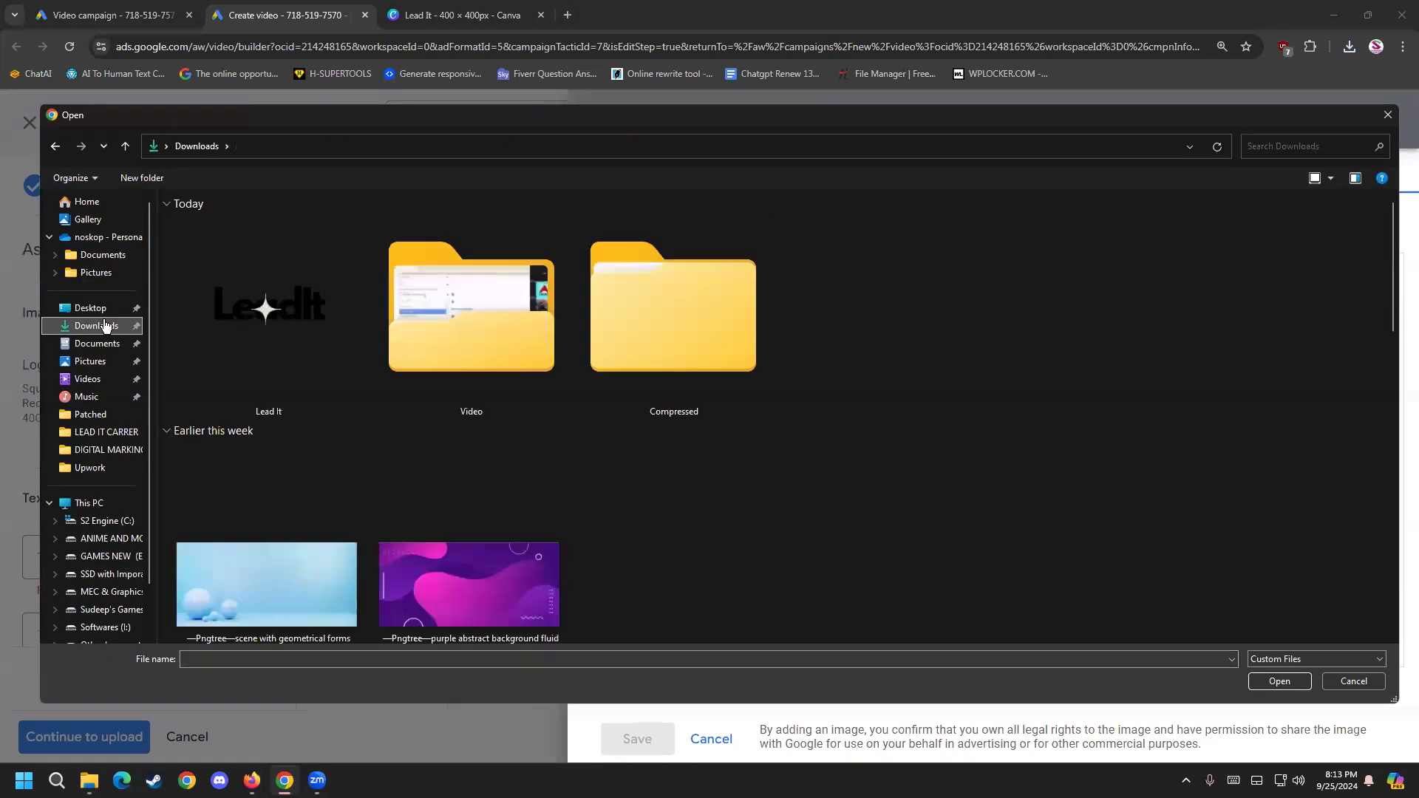
pyautogui.doubleClick(268, 348)
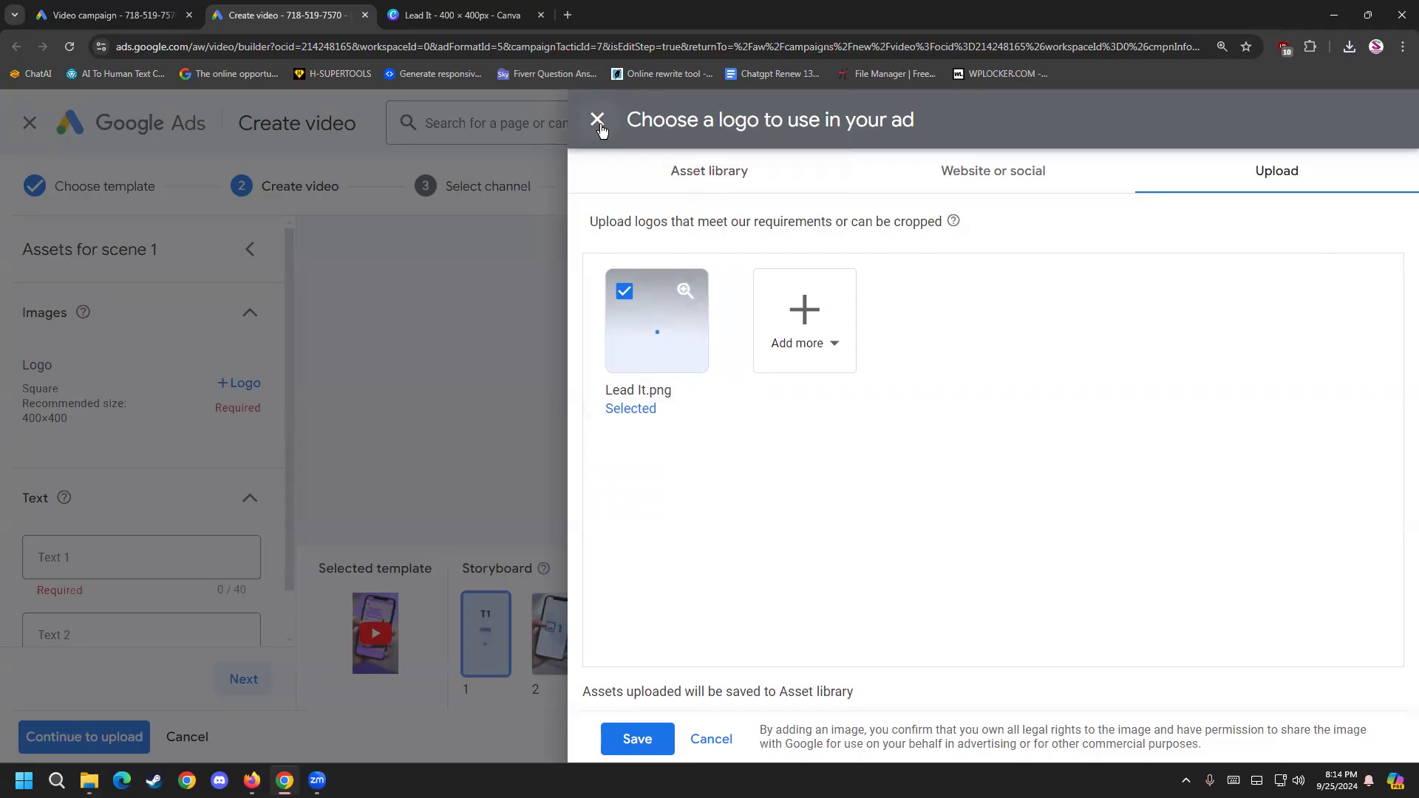
# Step: Save the uploaded Lead It.png as scene 1's logo and close the logo chooser
pyautogui.click(629, 350)
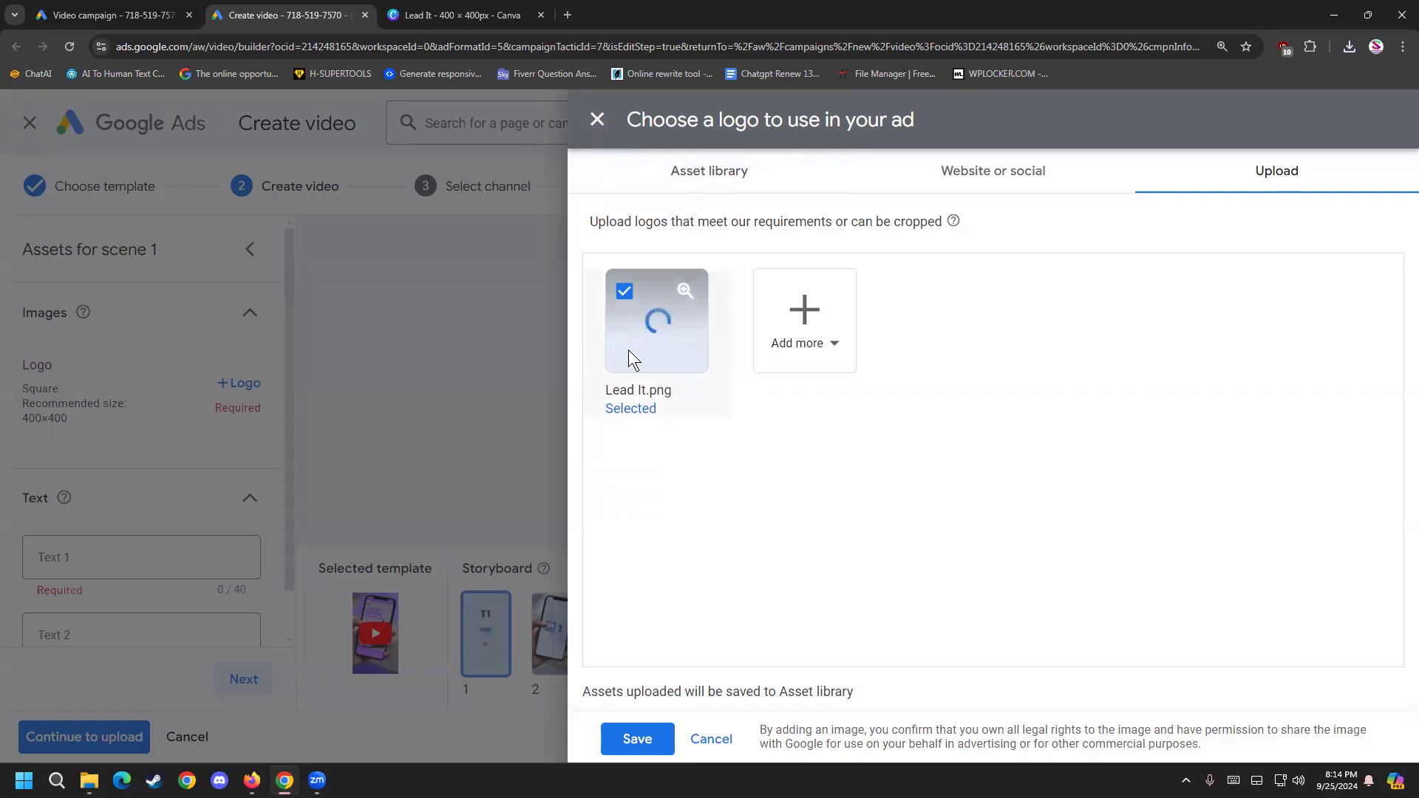
pyautogui.click(599, 144)
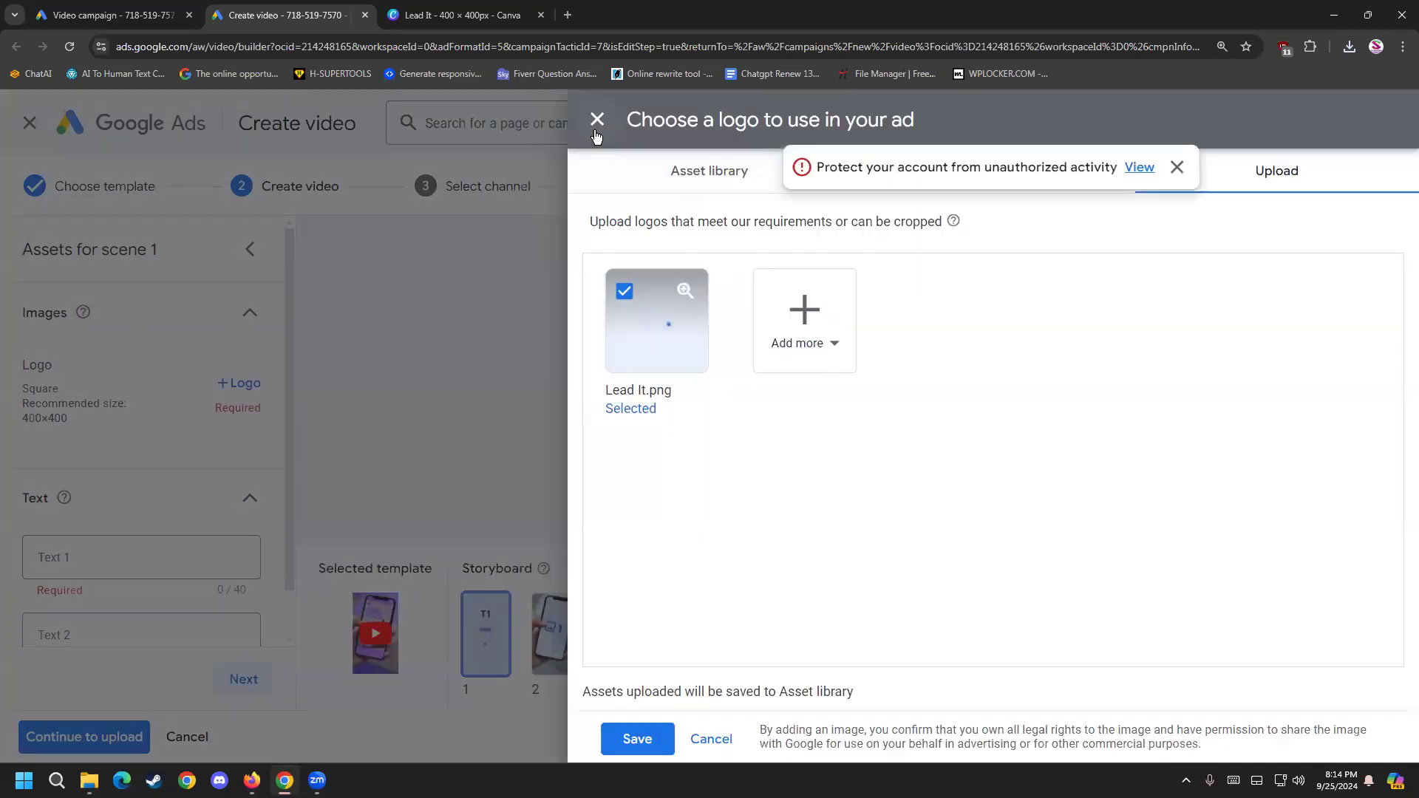
pyautogui.click(585, 132)
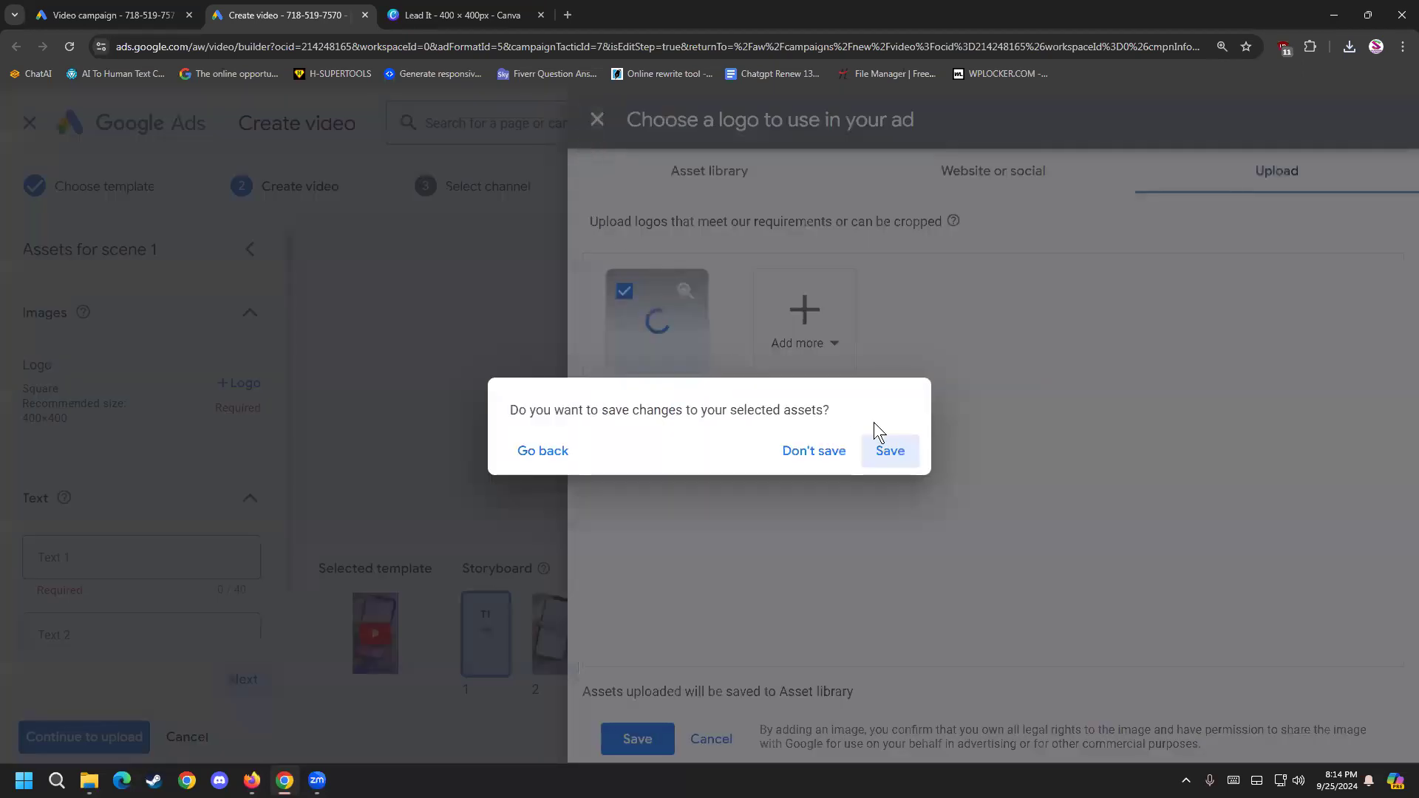
pyautogui.click(871, 454)
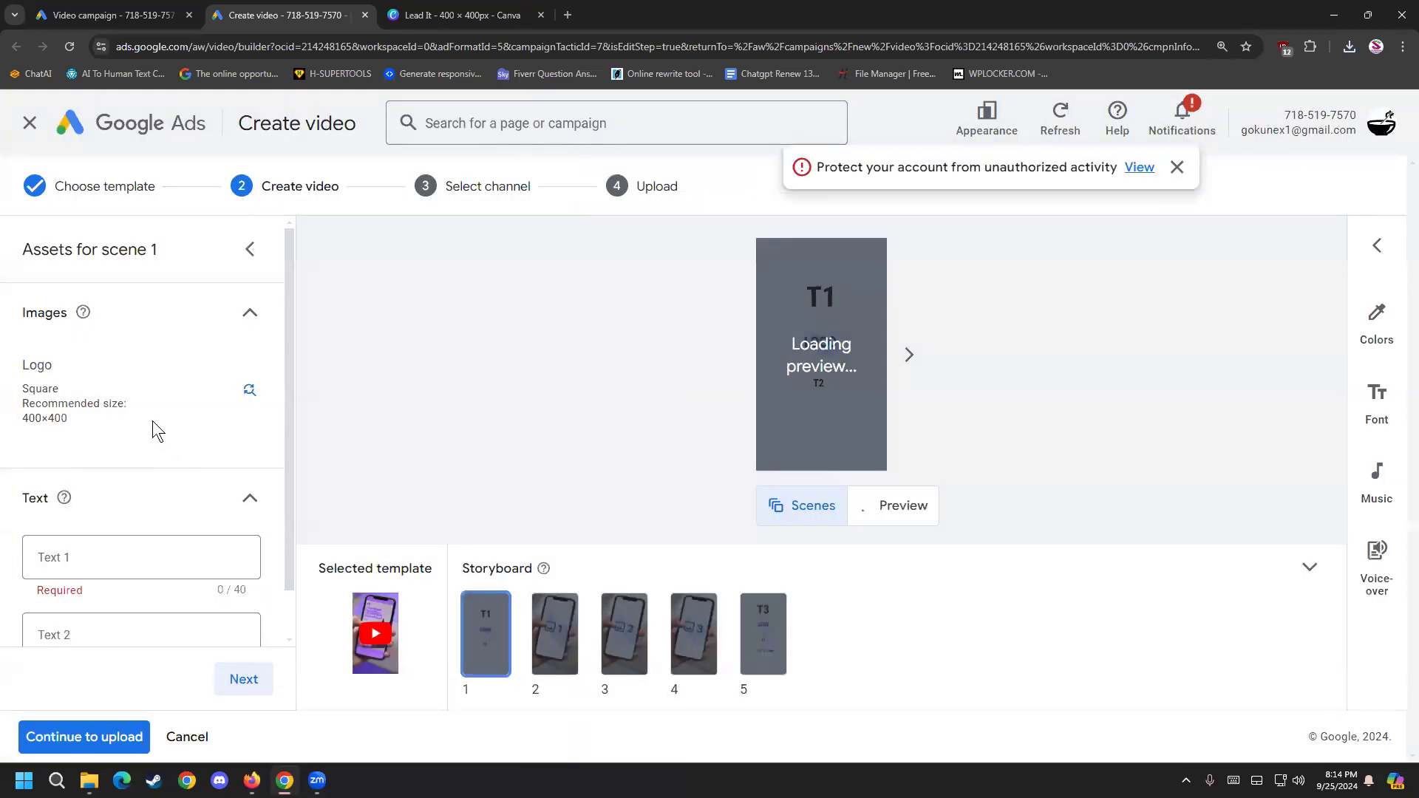
pyautogui.click(248, 391)
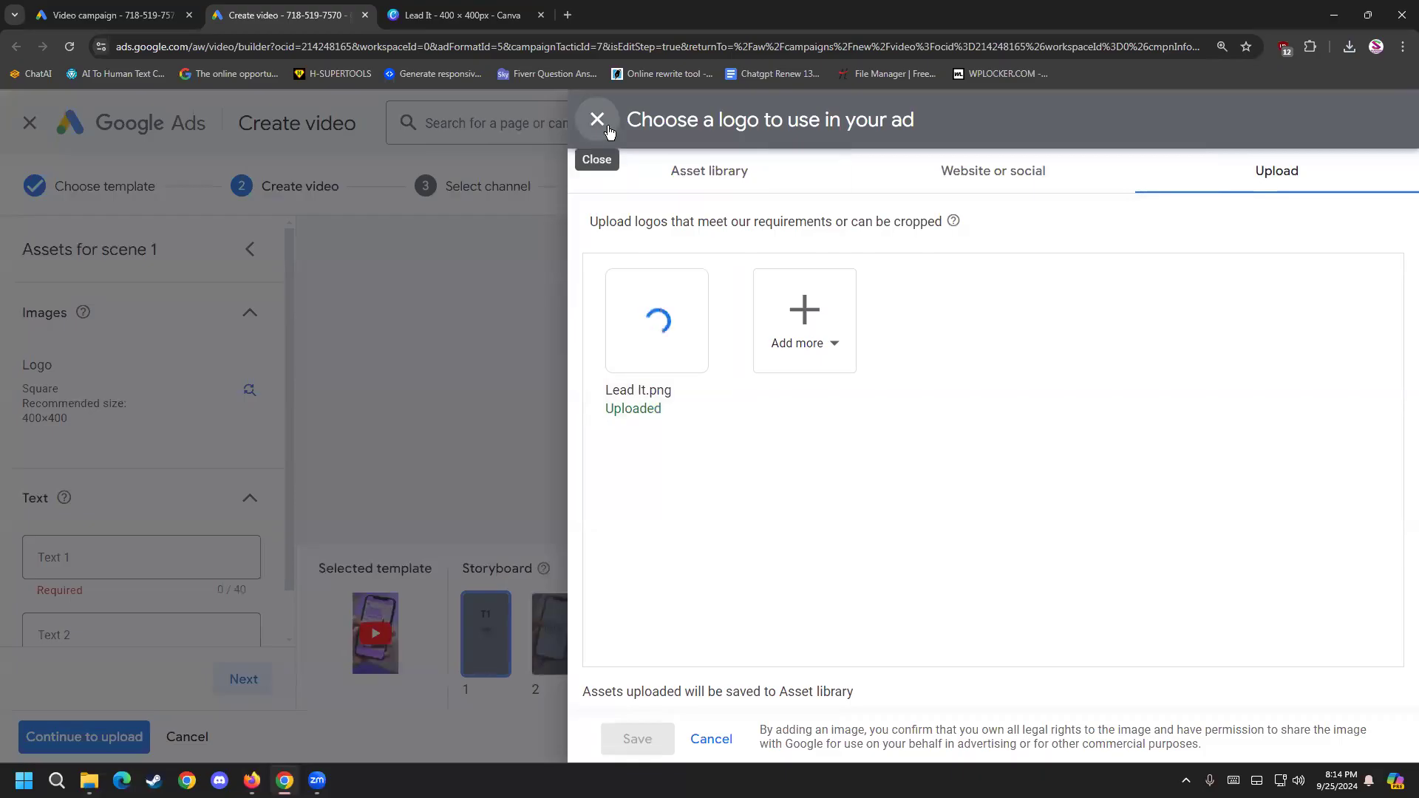
pyautogui.click(603, 125)
# Step: Set scene 1's Text 1 to "Get your Freelancing Course Today", correcting the spelling of "Freelancing"
pyautogui.click(128, 562)
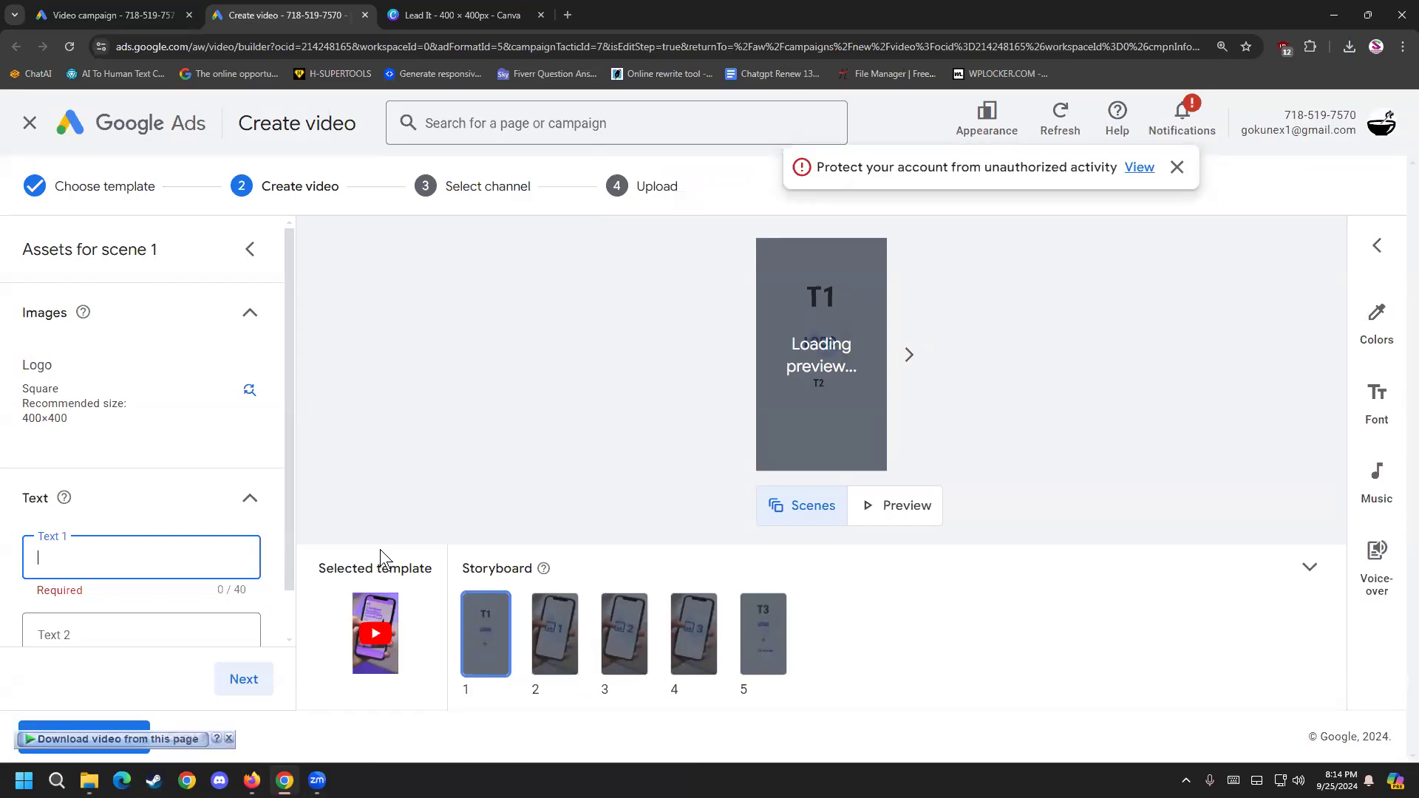
pyautogui.write('Get your Fre')
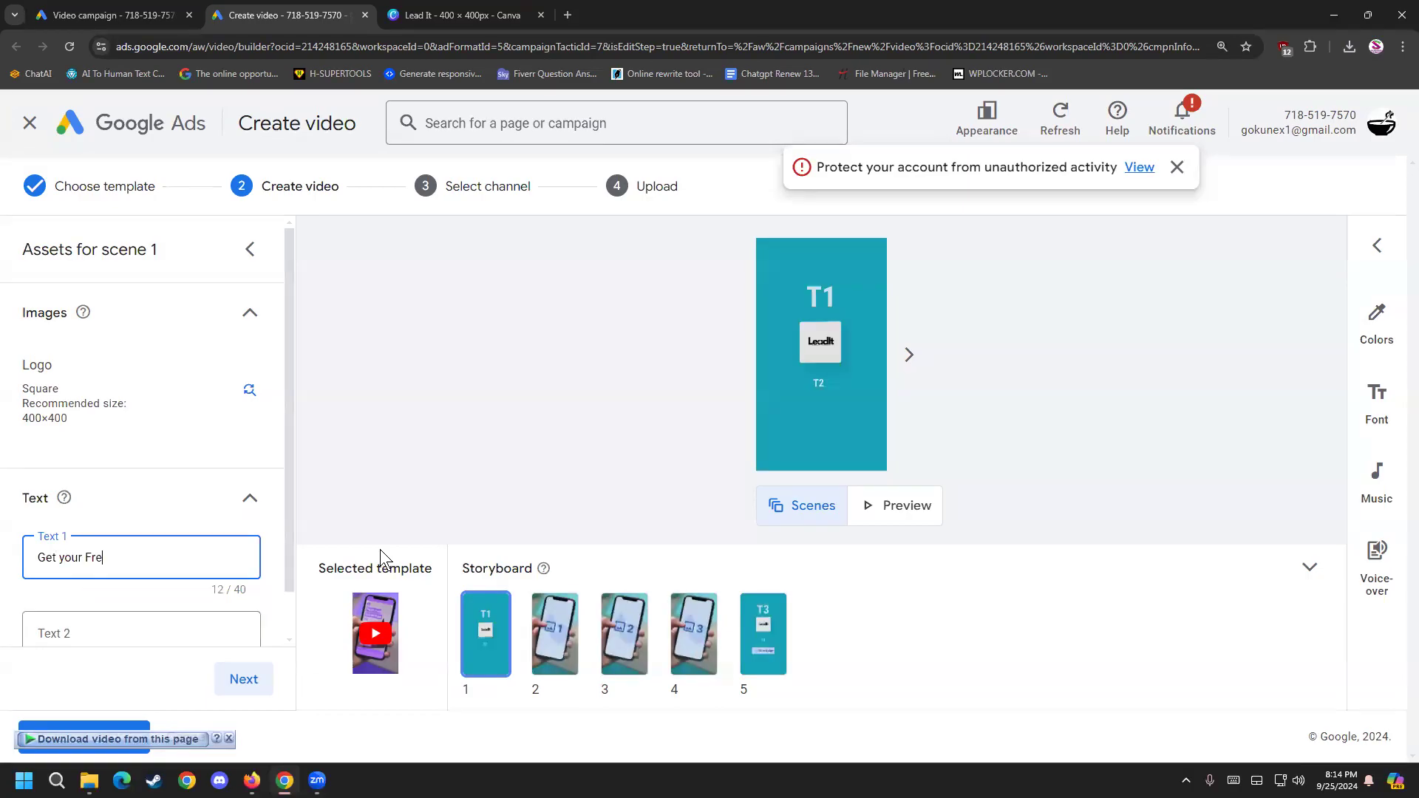
pyautogui.write('elacing')
pyautogui.rightClick(117, 556)
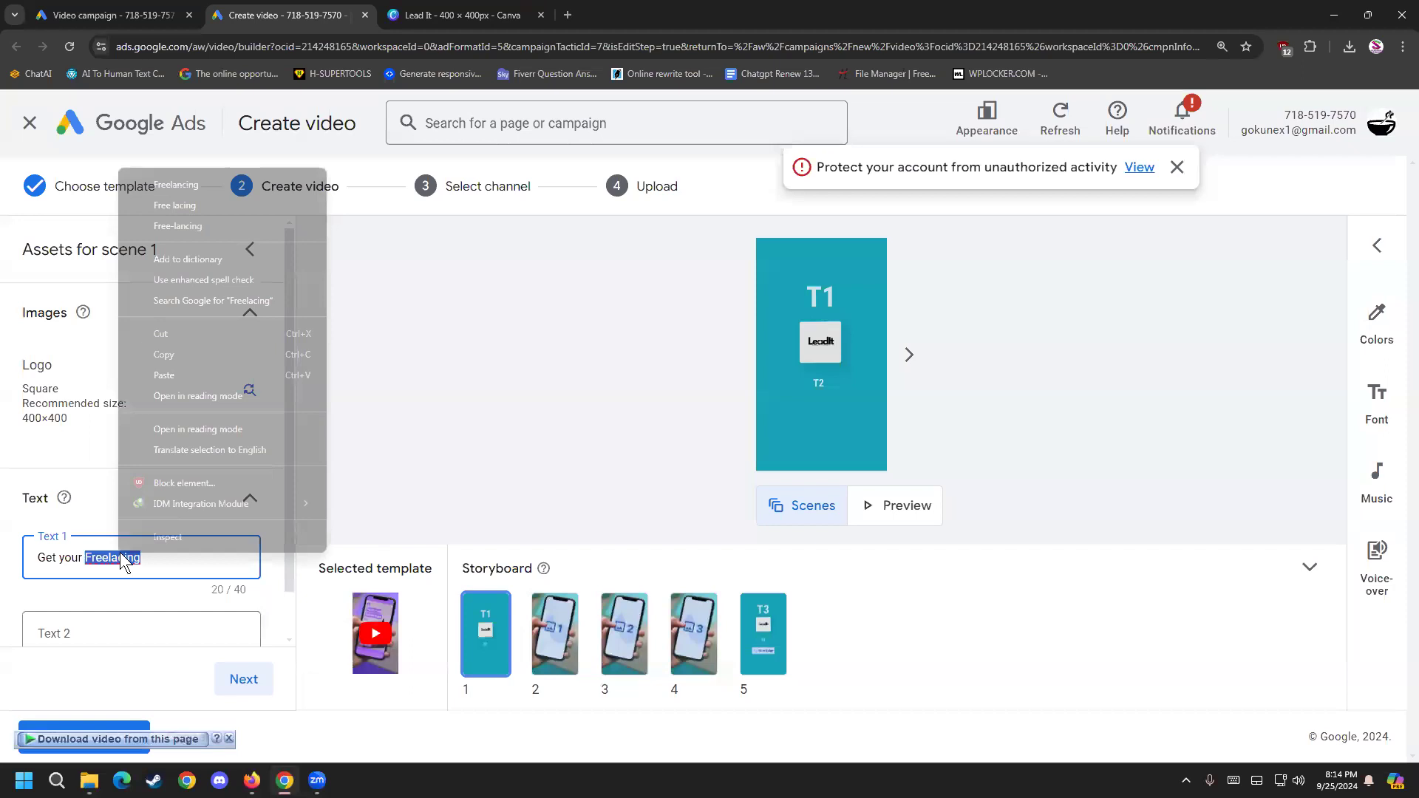
pyautogui.click(196, 185)
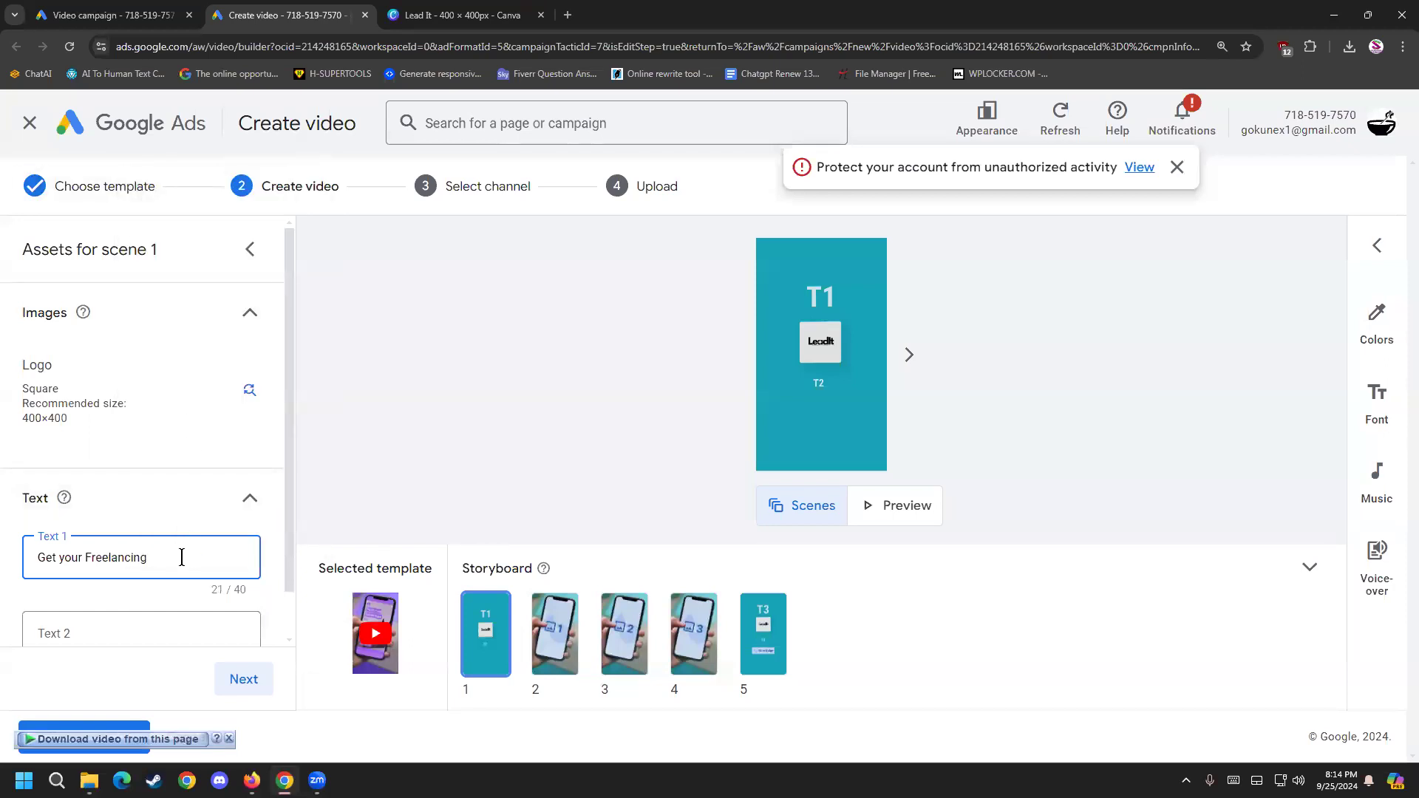
pyautogui.write('Course Today')
pyautogui.press('BackSpace')
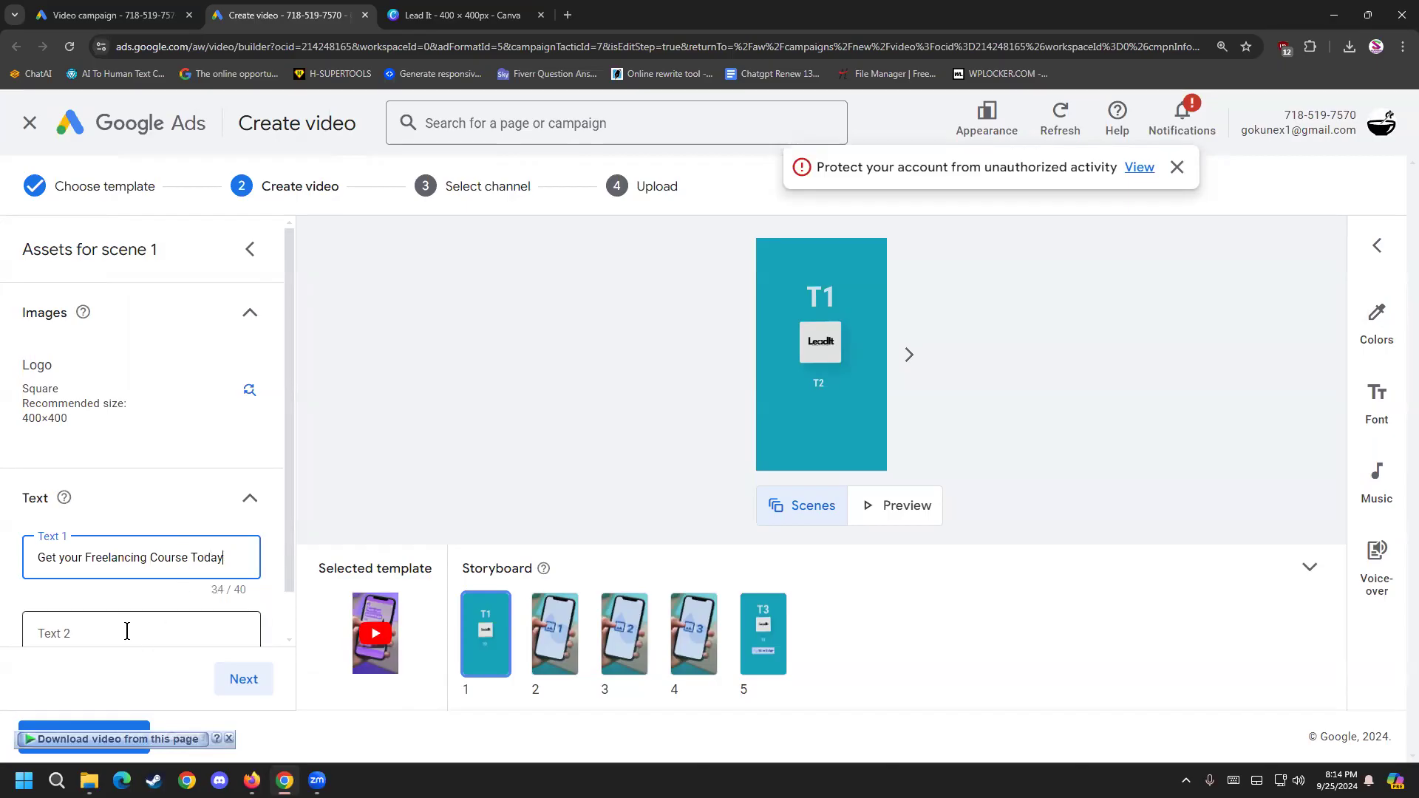
# Step: Set scene 1's Text 2 to "Scholarship for selected few Apply now", correcting the spelling of "Scholarship"
pyautogui.click(131, 625)
pyautogui.write('Ge')
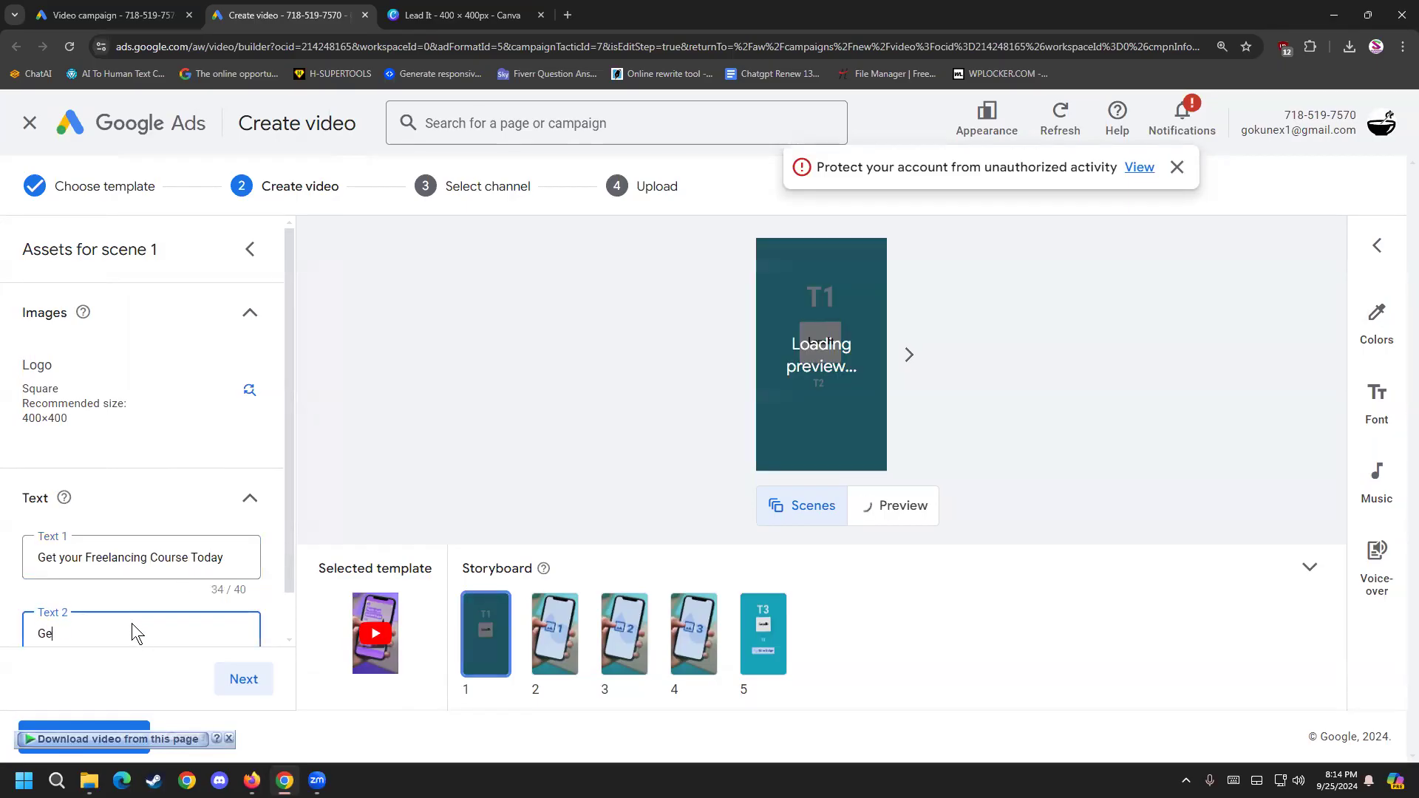
pyautogui.press('BackSpace')
pyautogui.press('BackSpace')
pyautogui.write('Sch')
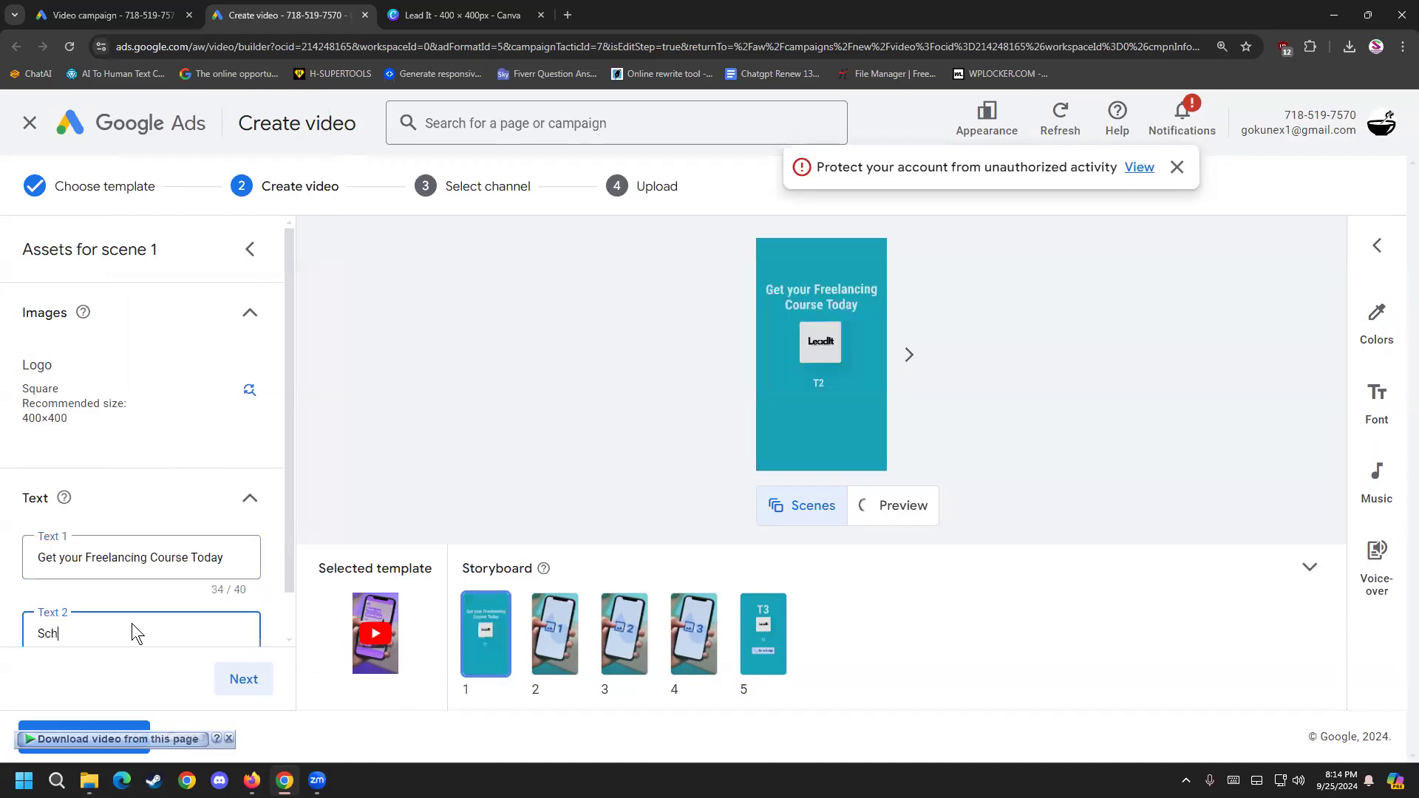
pyautogui.write('olaship')
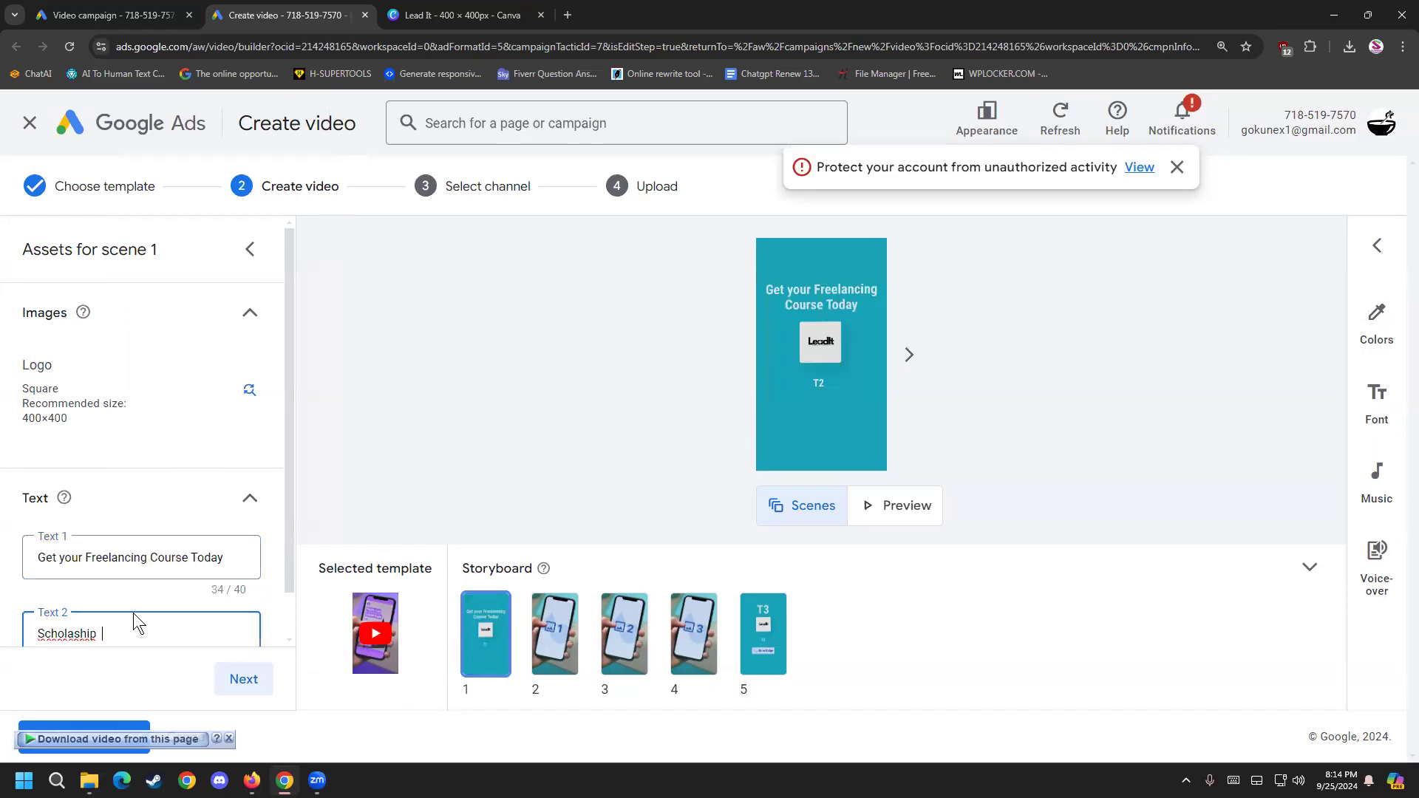
pyautogui.rightClick(79, 628)
pyautogui.click(91, 290)
pyautogui.write('for few ')
pyautogui.write('ect')
pyautogui.write('ed few')
pyautogui.write(' A')
pyautogui.write('pply ')
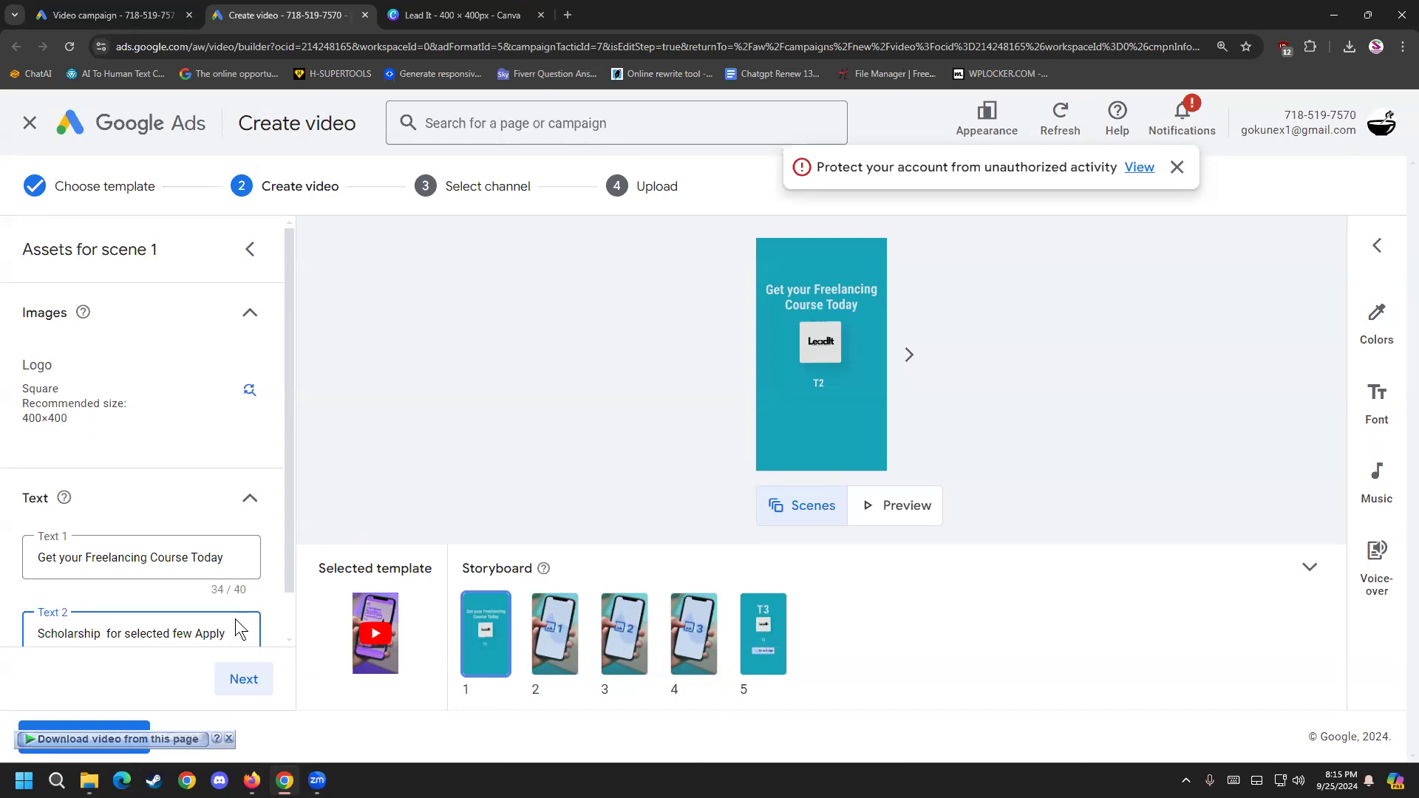
pyautogui.write('now')
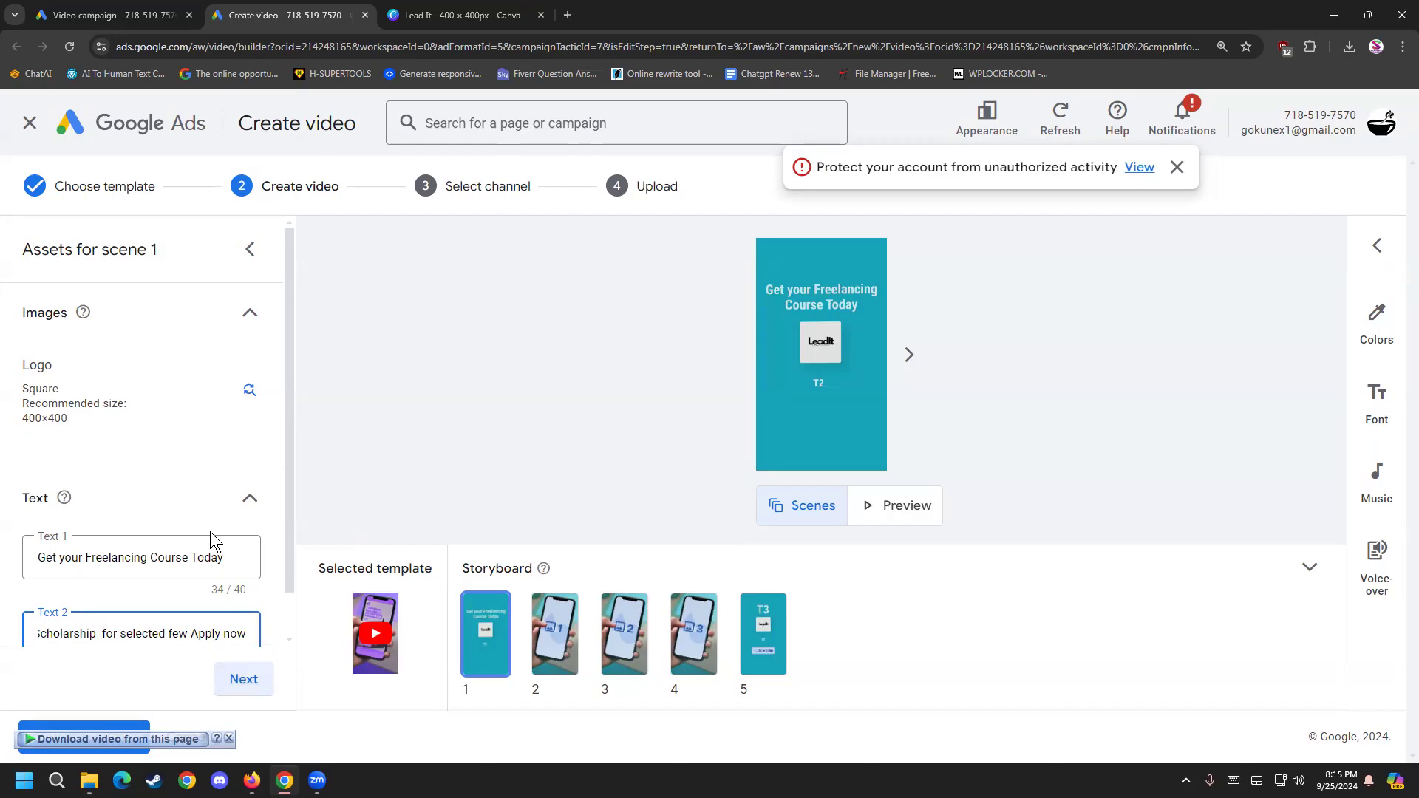
# Step: Advance the video builder to scene 2 and highlight the recommended size given for Image 1
pyautogui.scroll(-1, 209, 539)
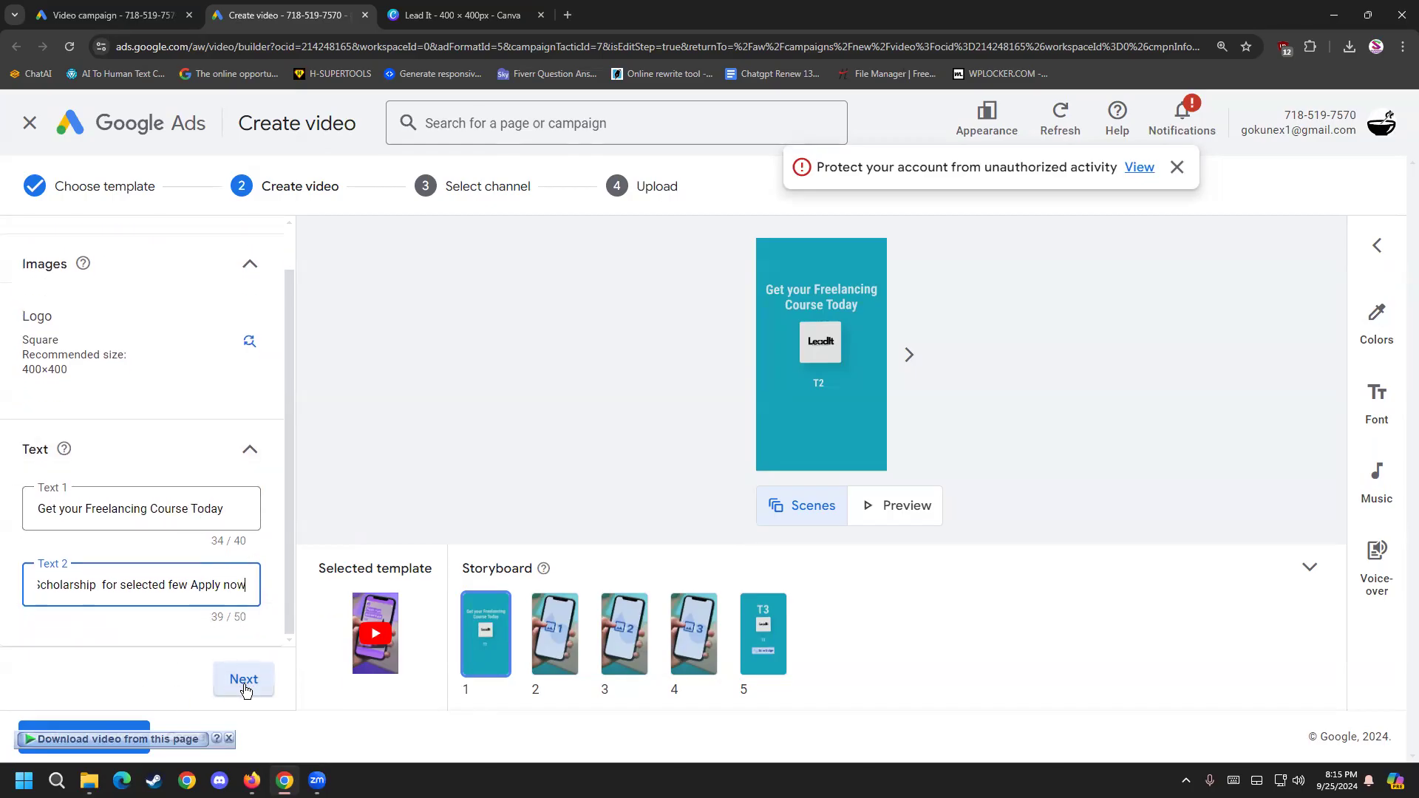
pyautogui.click(231, 680)
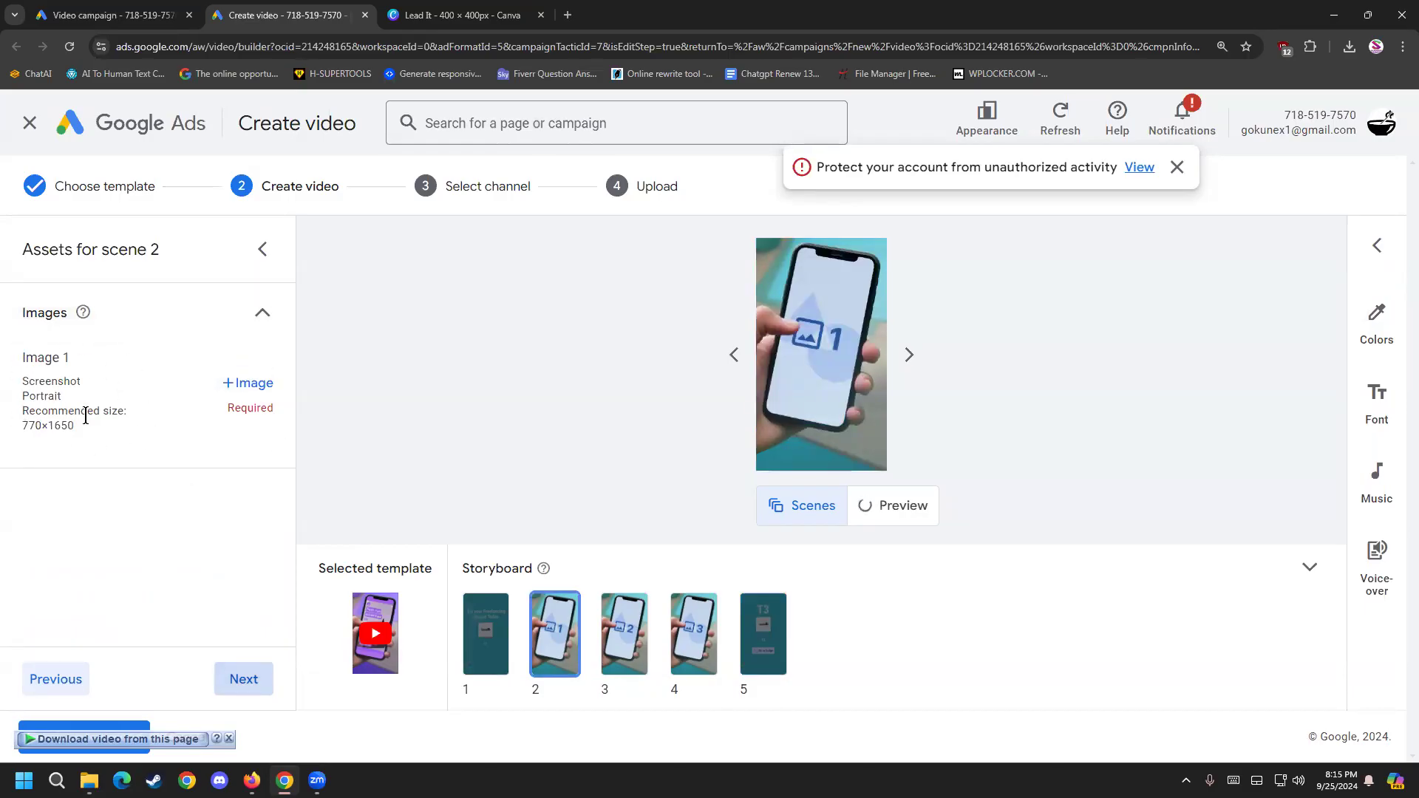
pyautogui.moveTo(80, 435); pyautogui.dragTo(23, 436)
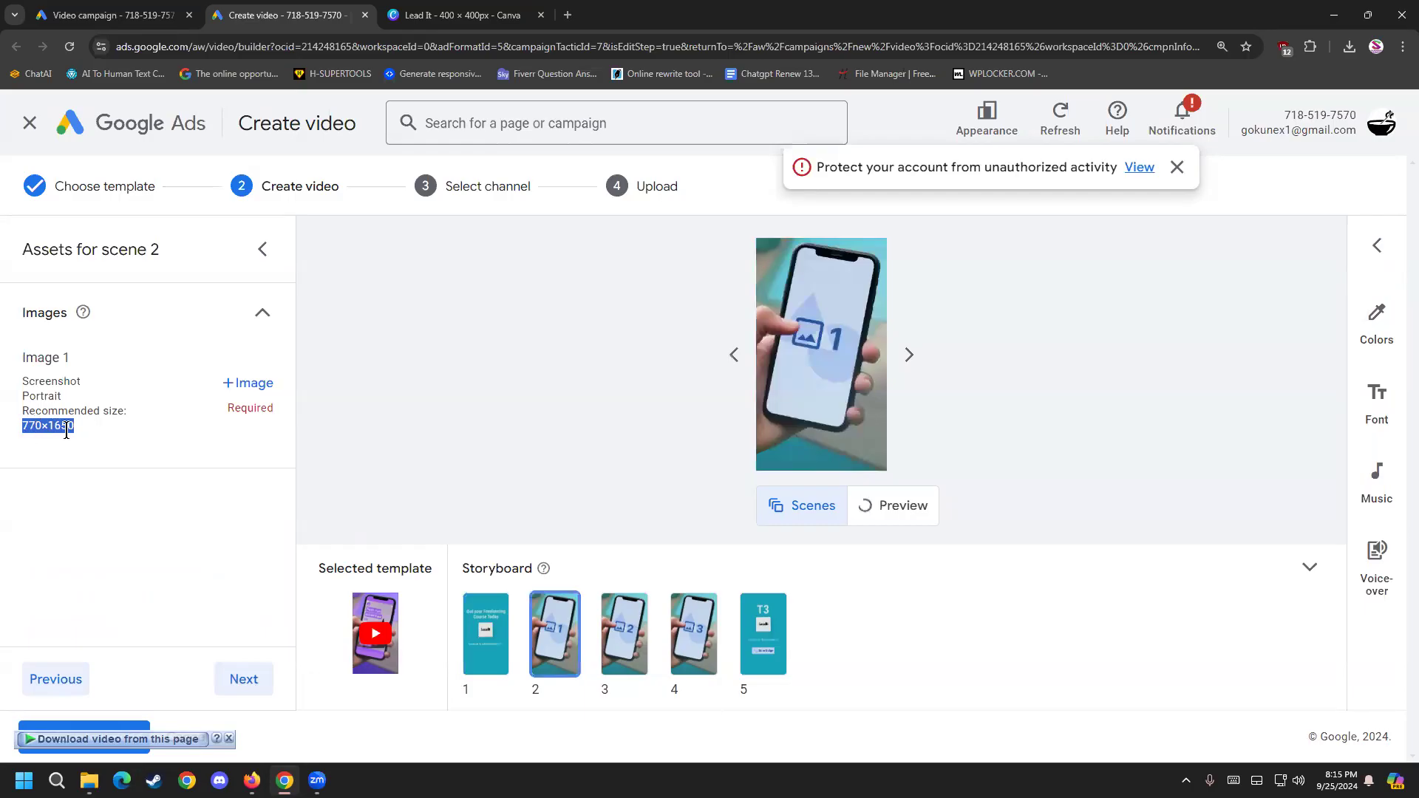
# Step: Open the Canva home page in a new browser tab and close the tab with the finished Lead It design
pyautogui.click(568, 14)
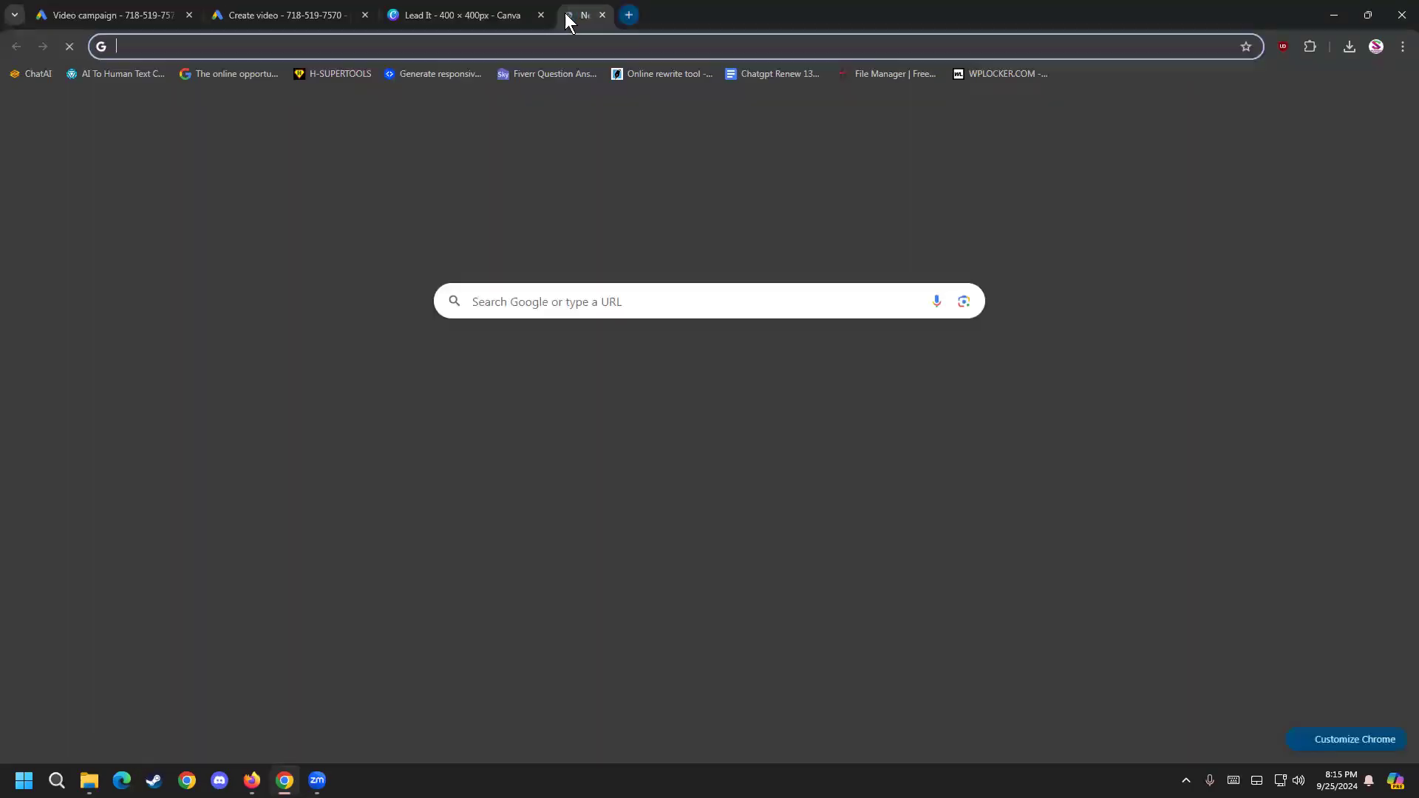
pyautogui.write('ca')
pyautogui.click(339, 86)
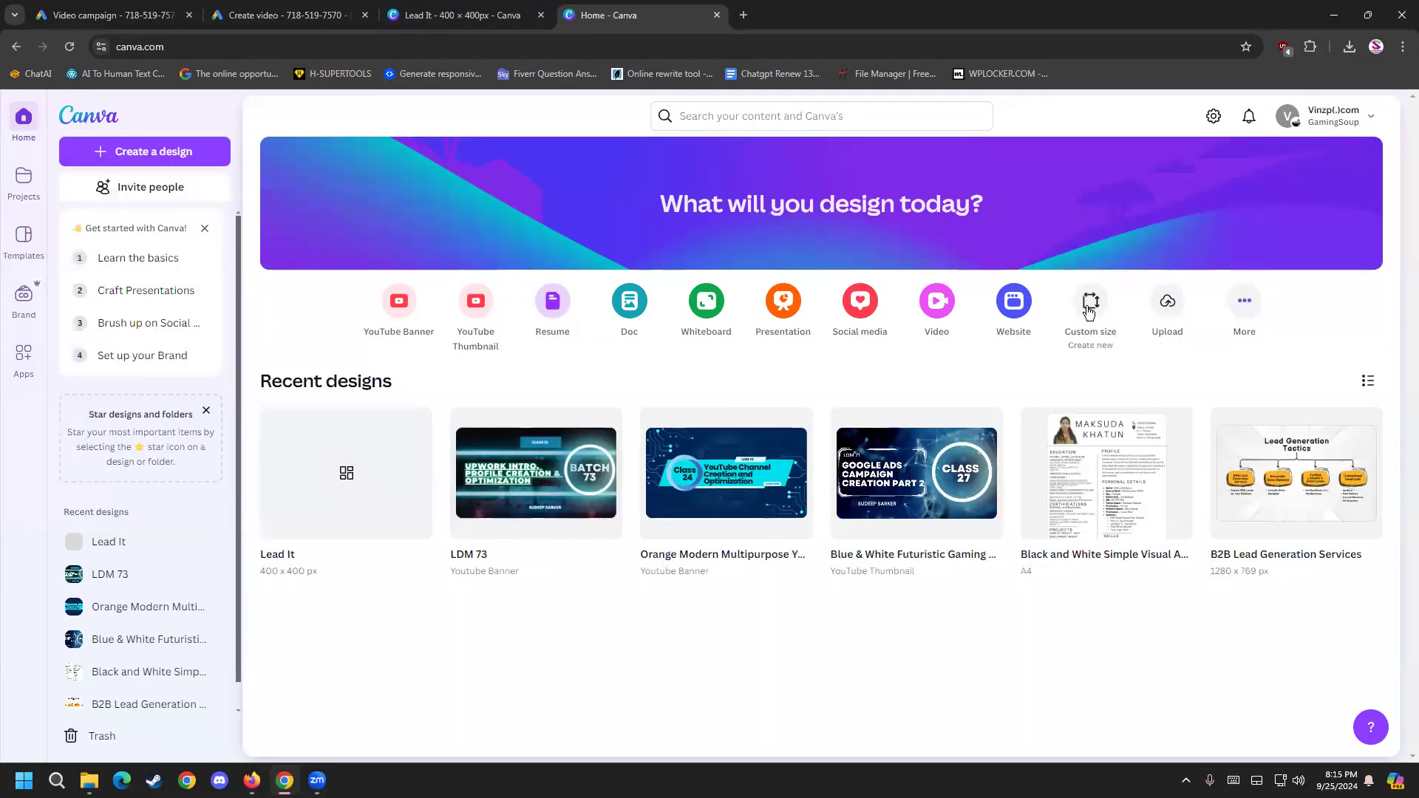
pyautogui.click(541, 15)
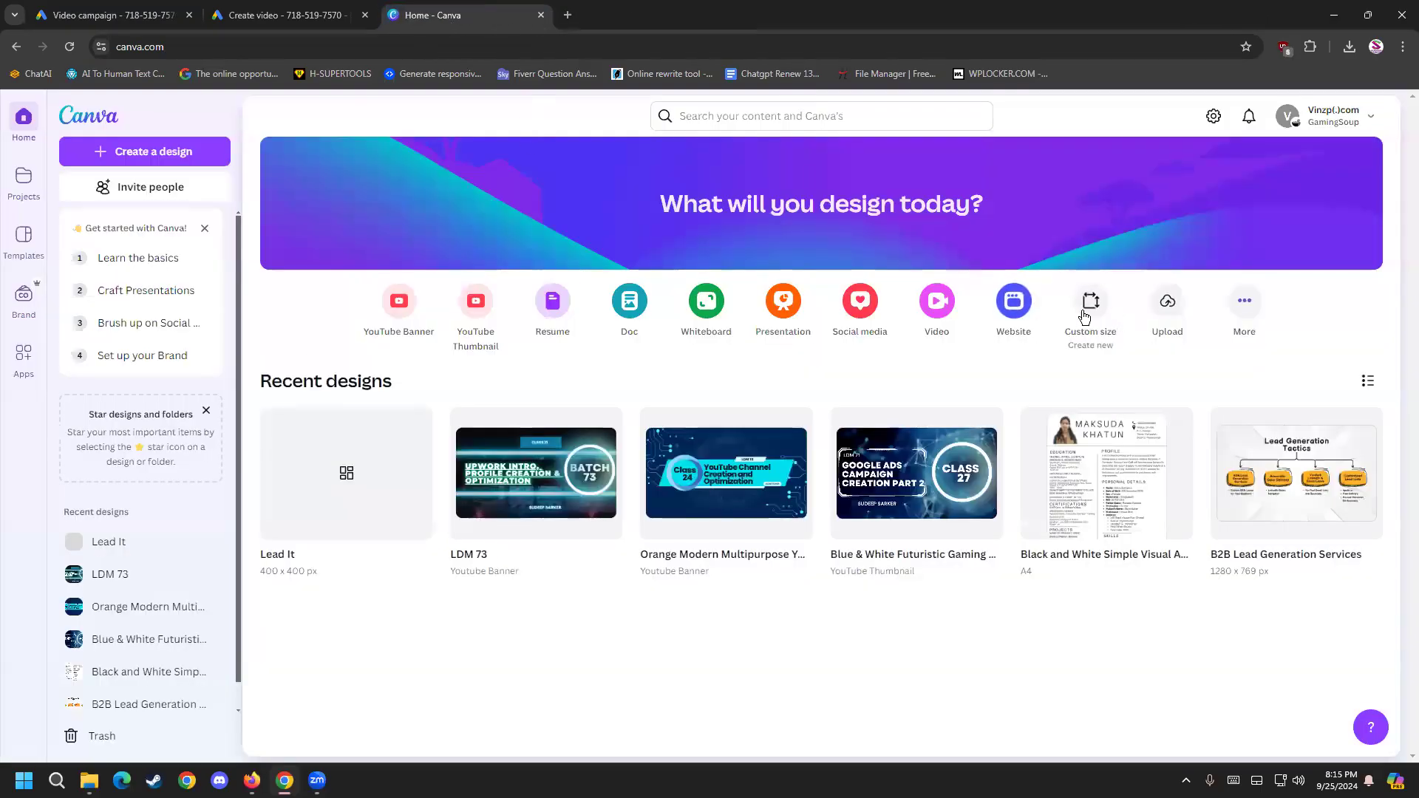
# Step: Create a new custom-size Canva design 770 px wide and 1650 px high, matching scene 2's recommended image size
pyautogui.click(1088, 303)
pyautogui.click(229, 13)
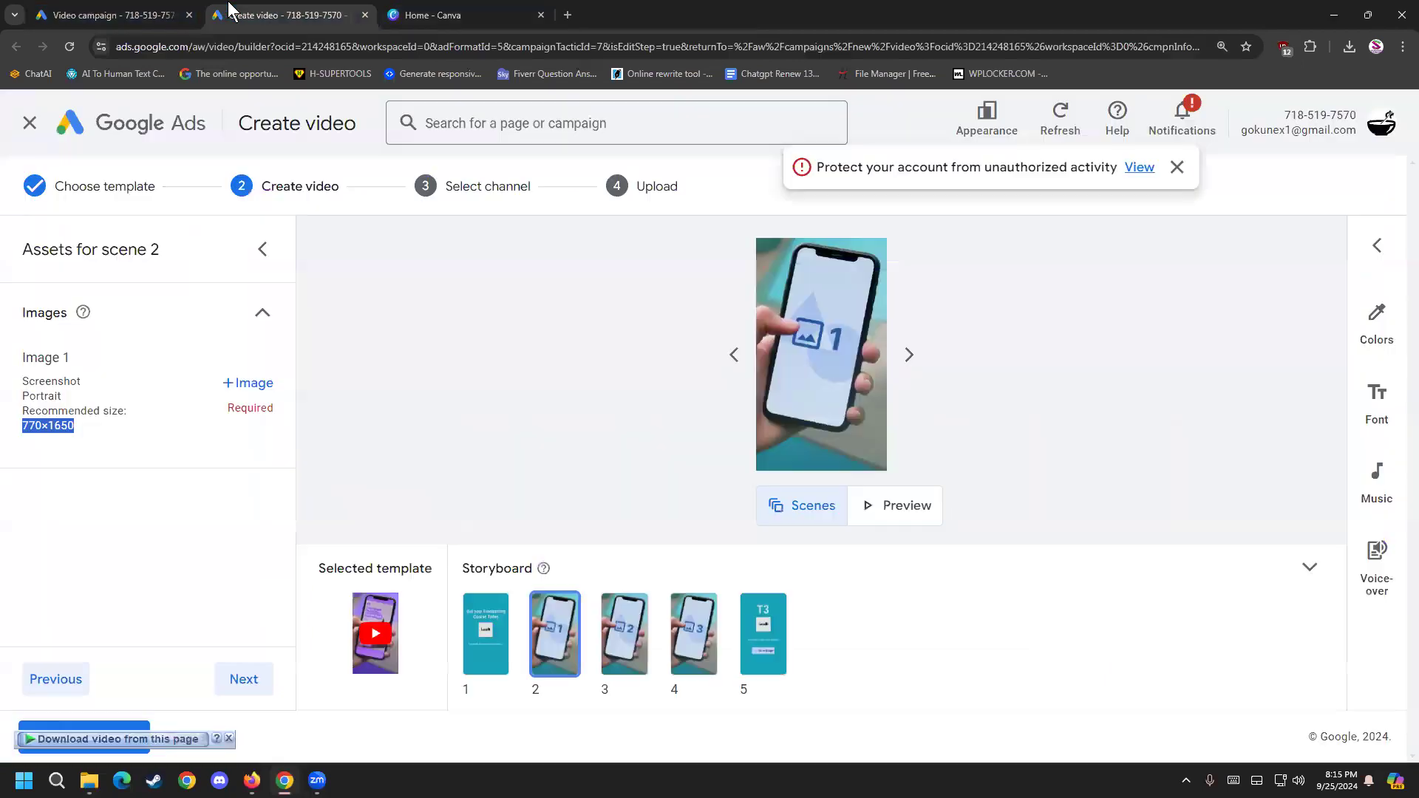
pyautogui.click(445, 11)
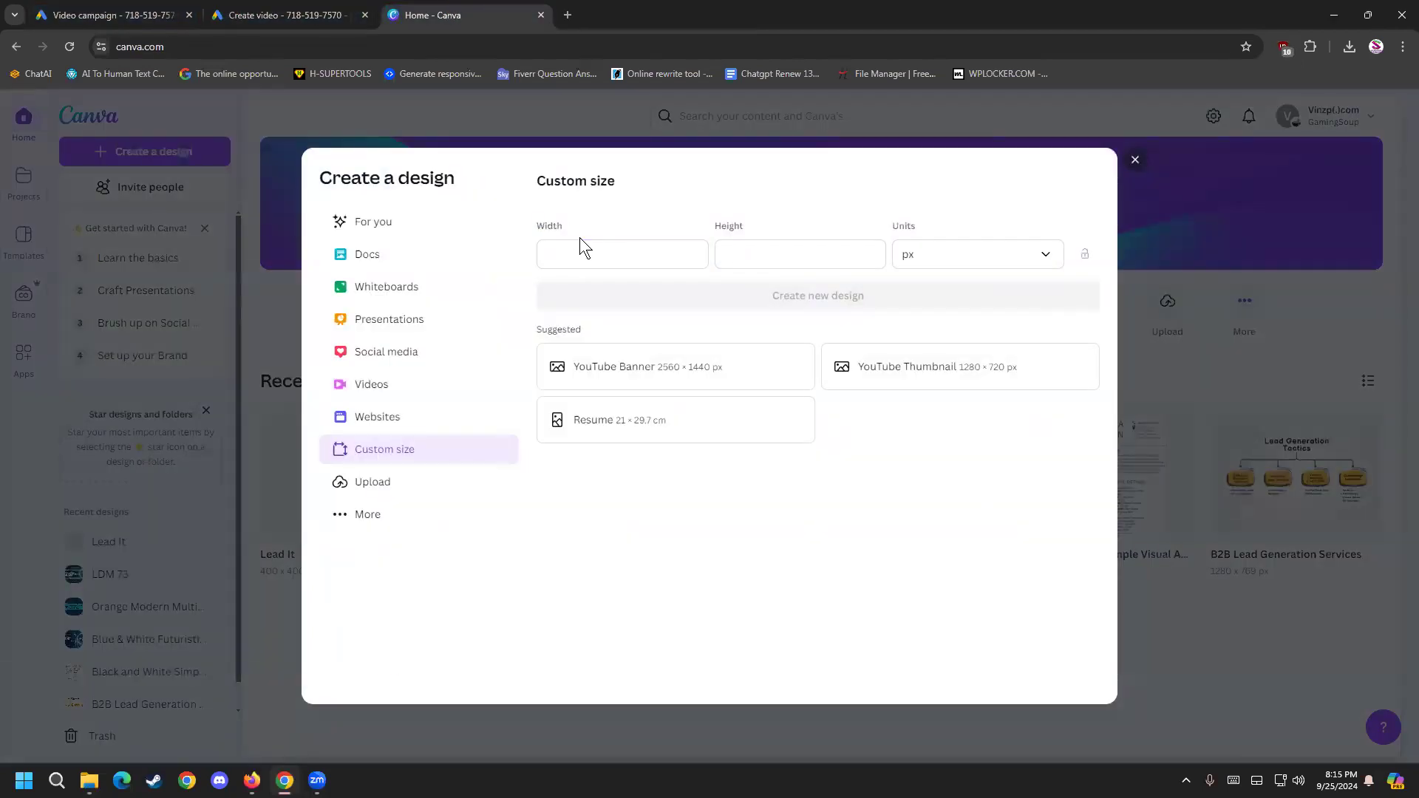
pyautogui.click(567, 254)
pyautogui.write('770')
pyautogui.press('Tab')
pyautogui.write('1650')
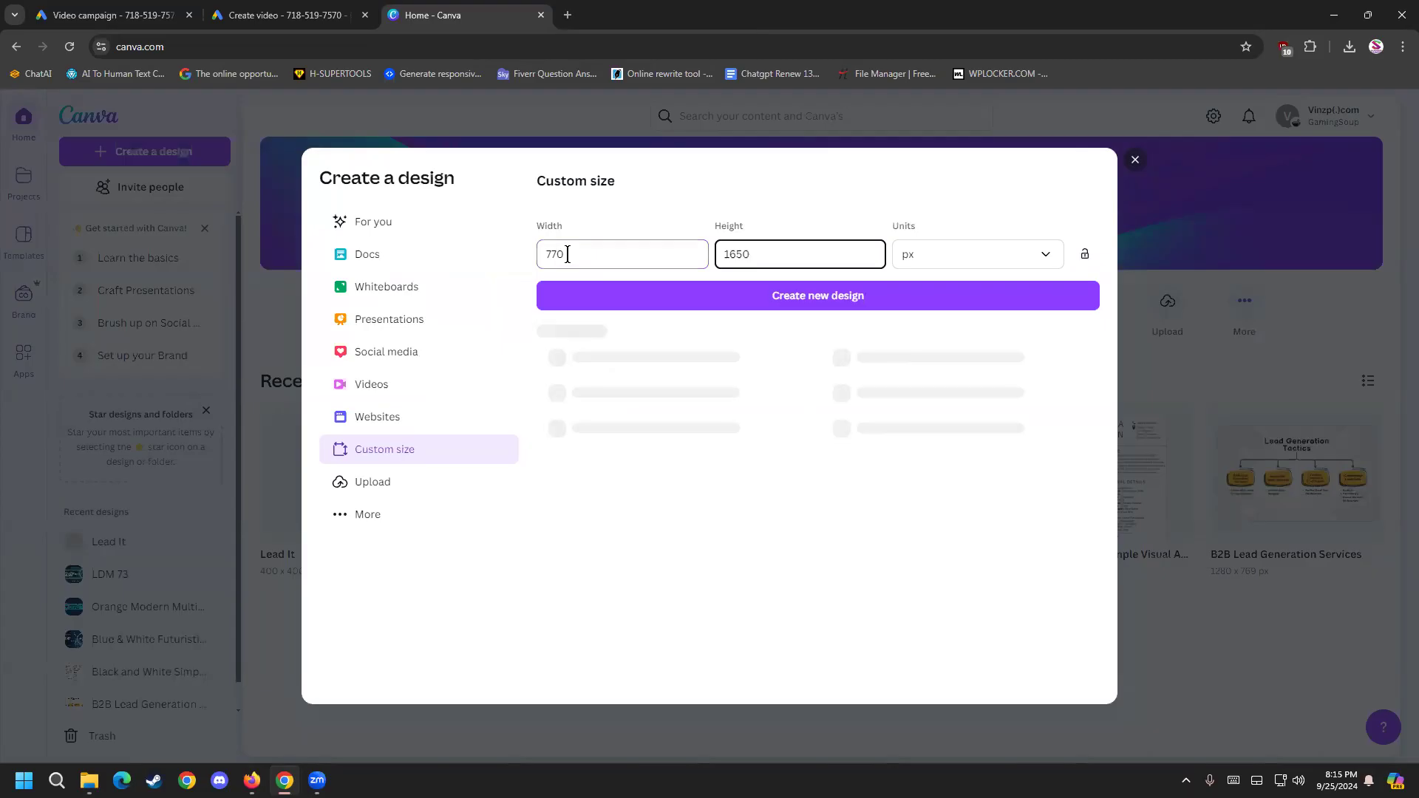
pyautogui.click(697, 307)
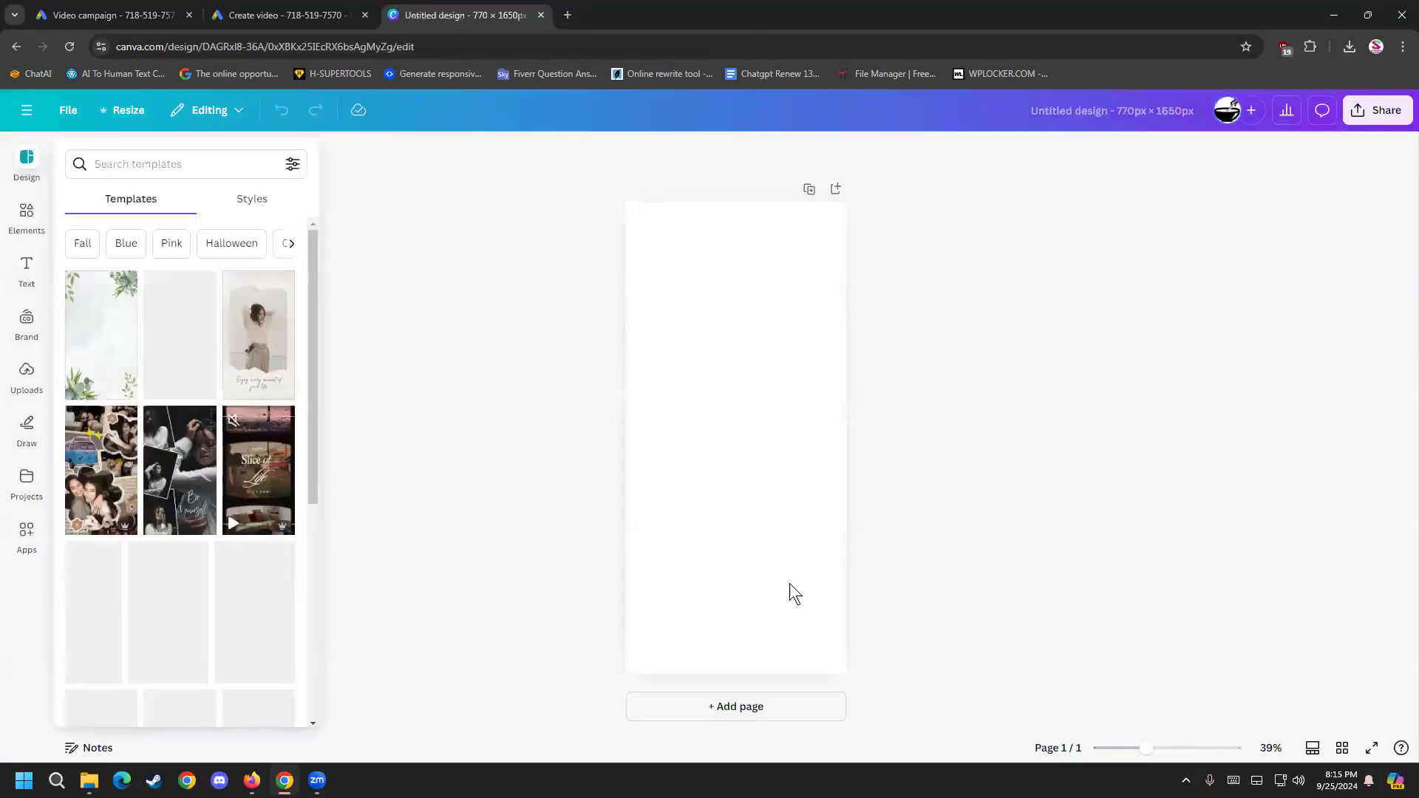
# Step: Search the design templates for "digital marketing"
pyautogui.scroll(-2, 238, 527)
pyautogui.scroll(-6, 238, 527)
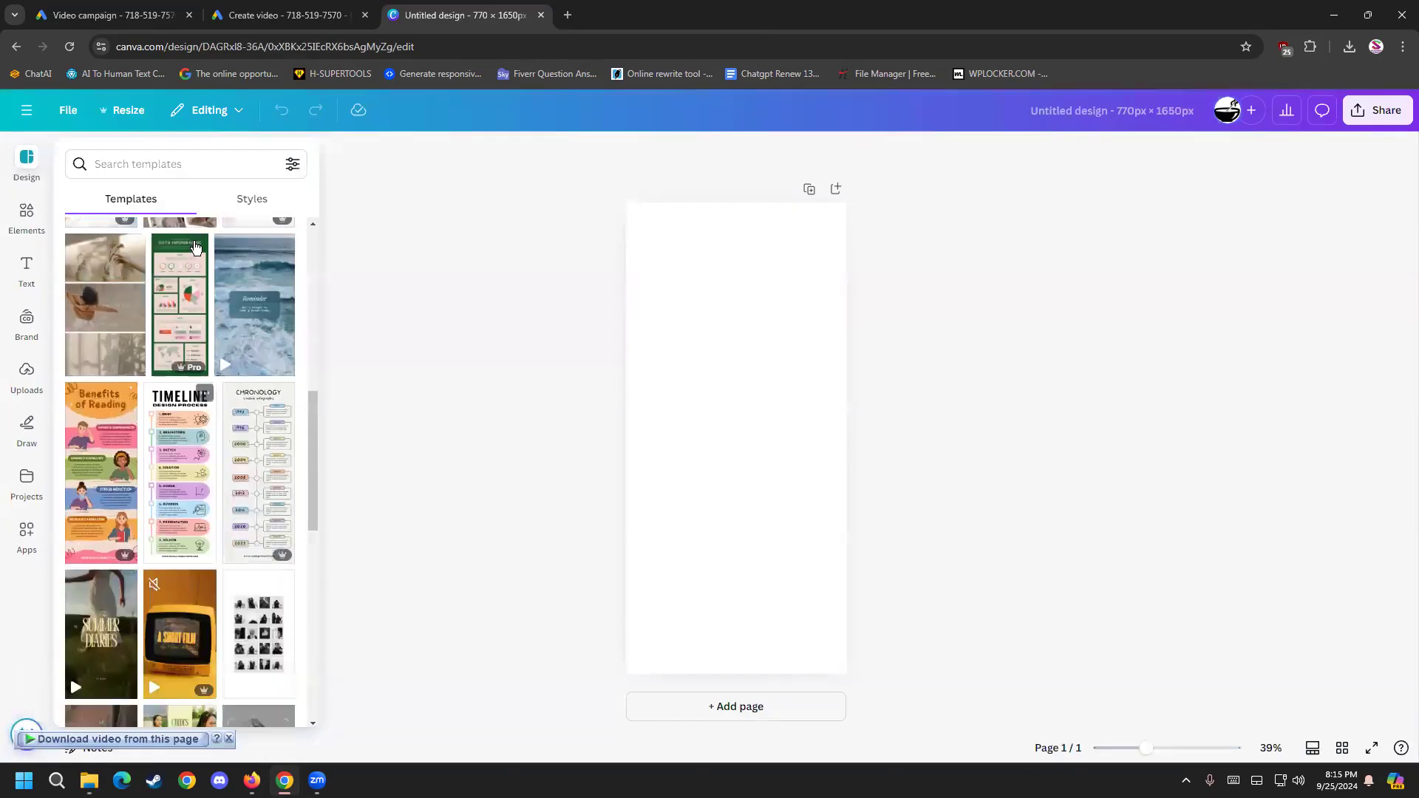
pyautogui.click(186, 175)
pyautogui.write('digitam')
pyautogui.write(' marketing')
pyautogui.press('Return')
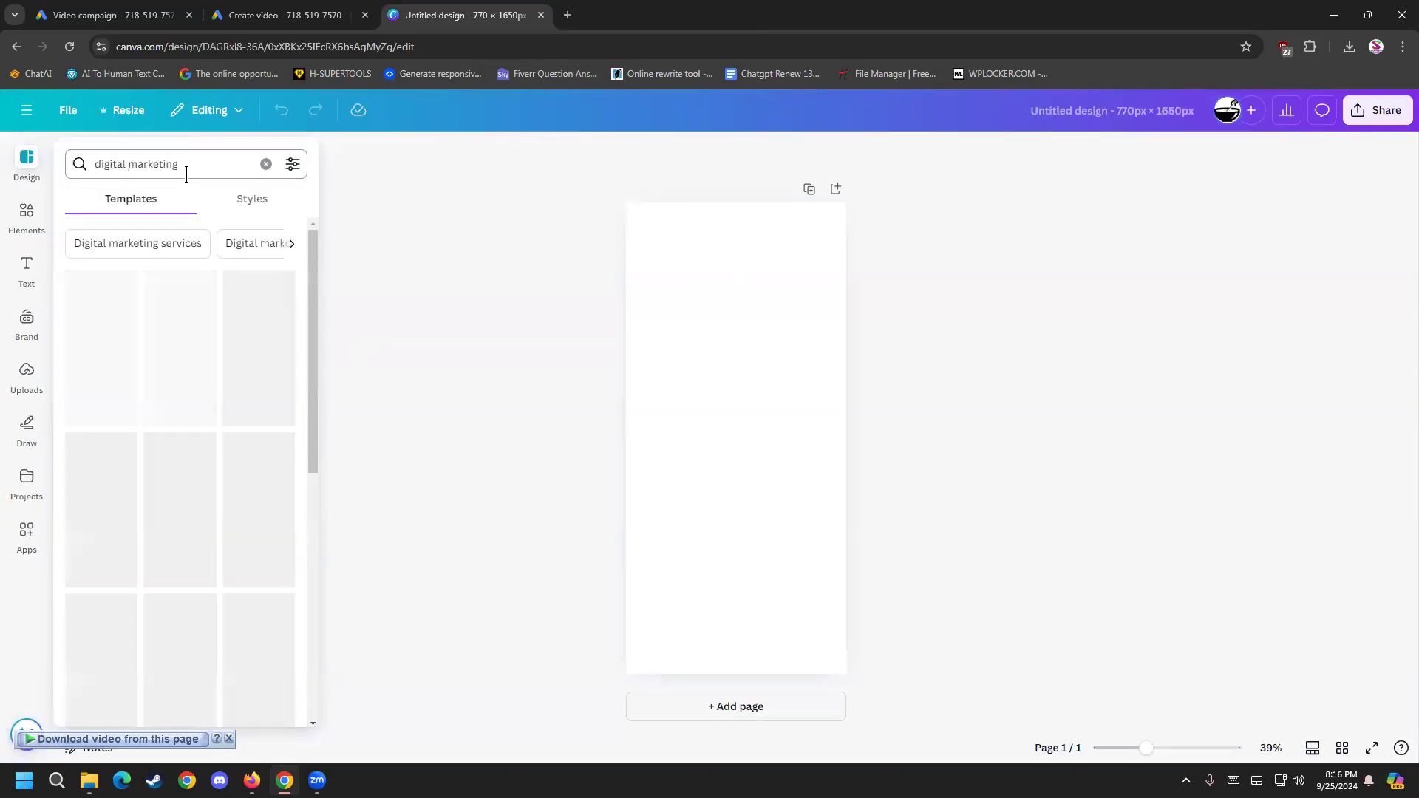
# Step: Browse the digital marketing templates and apply the beige and teal "Digital Marketing Agency" story template to the blank page
pyautogui.scroll(-5, 114, 616)
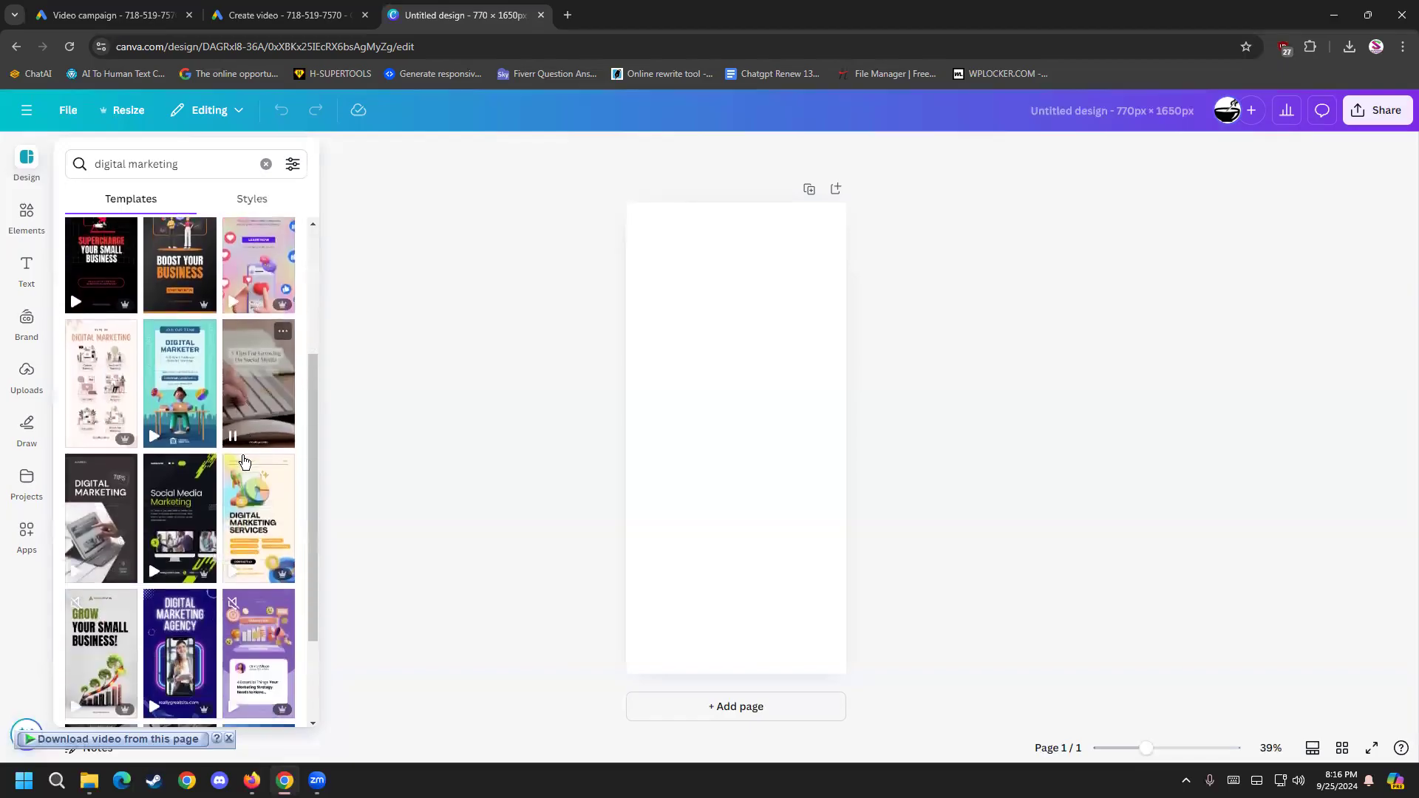
pyautogui.scroll(-3, 113, 617)
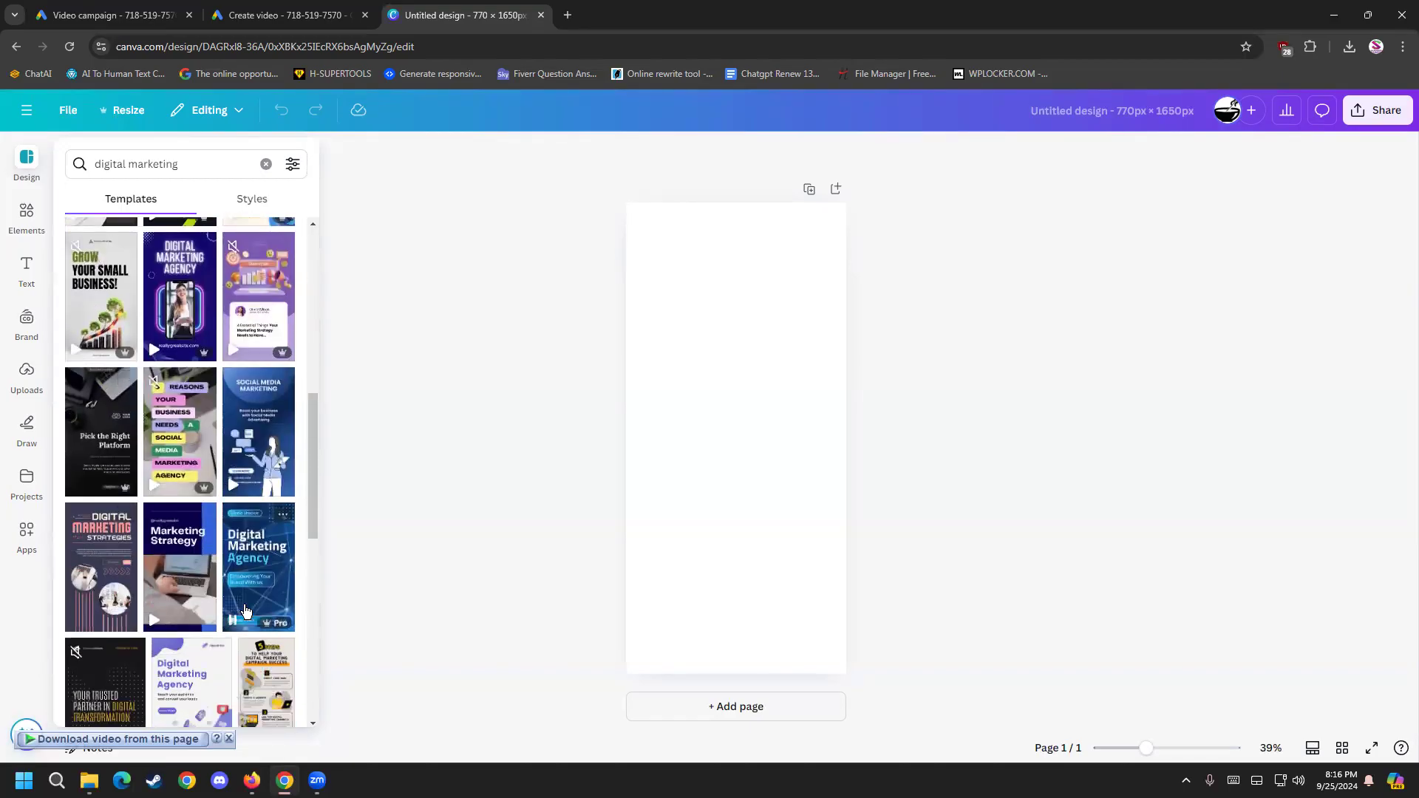
pyautogui.scroll(-3, 246, 610)
pyautogui.scroll(-2, 247, 610)
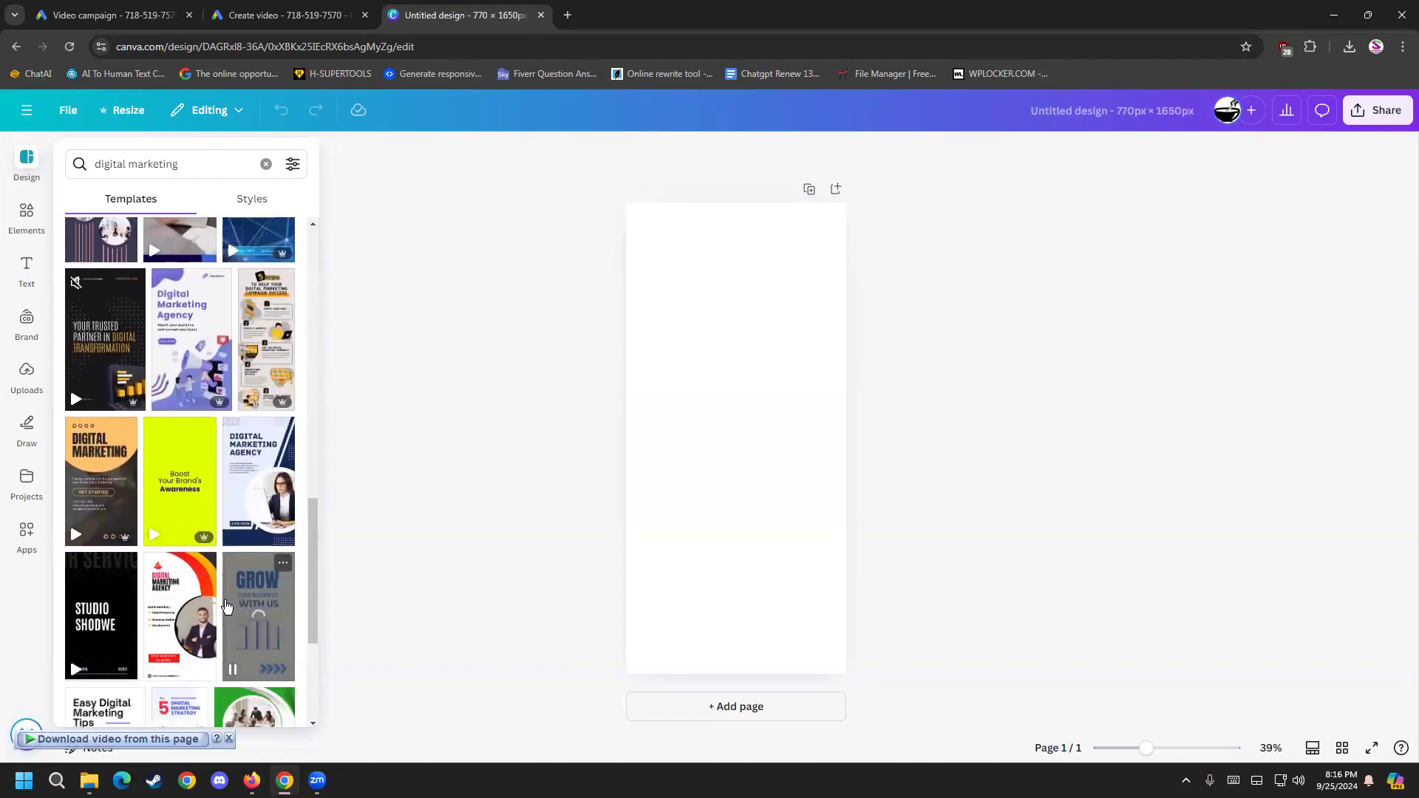
pyautogui.scroll(-3, 294, 585)
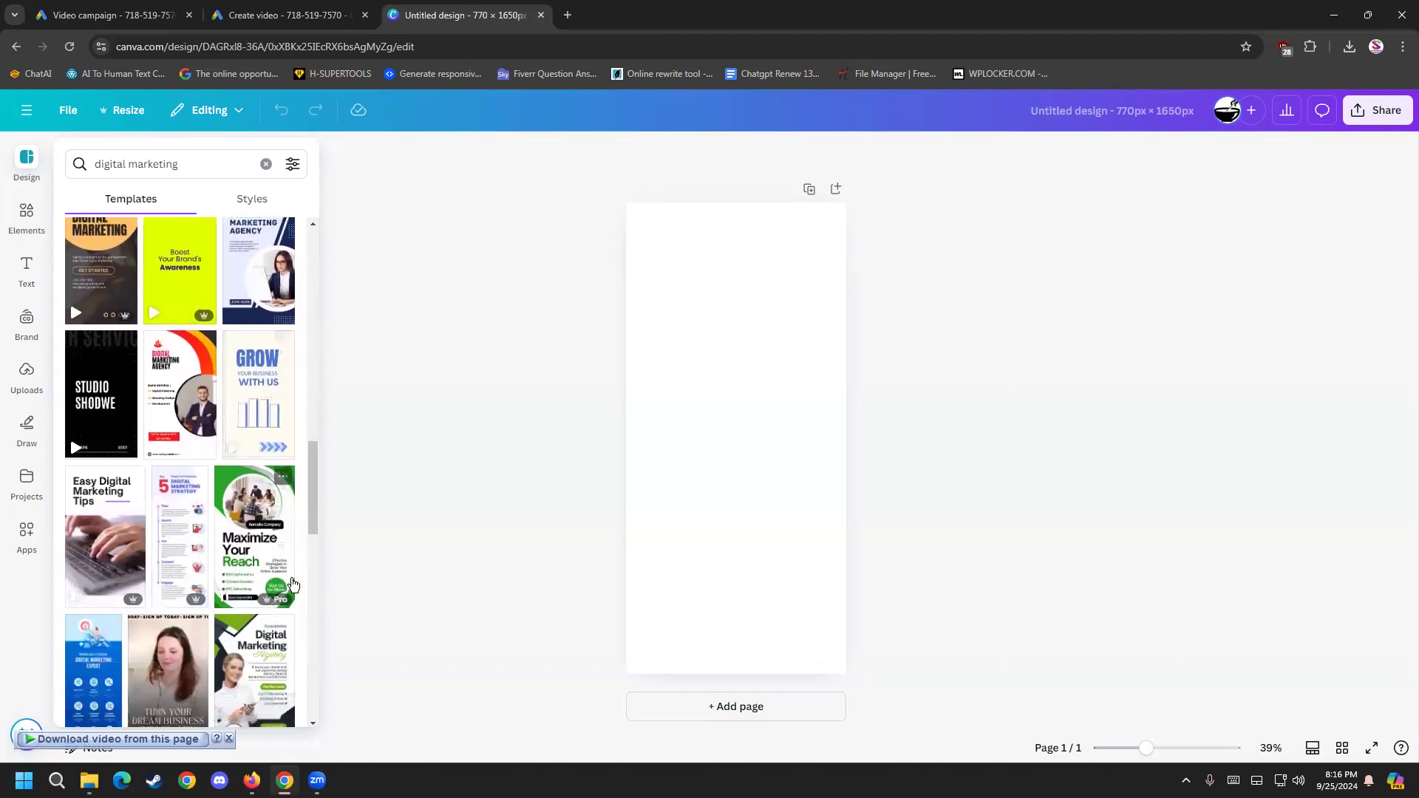
pyautogui.scroll(-4, 313, 476)
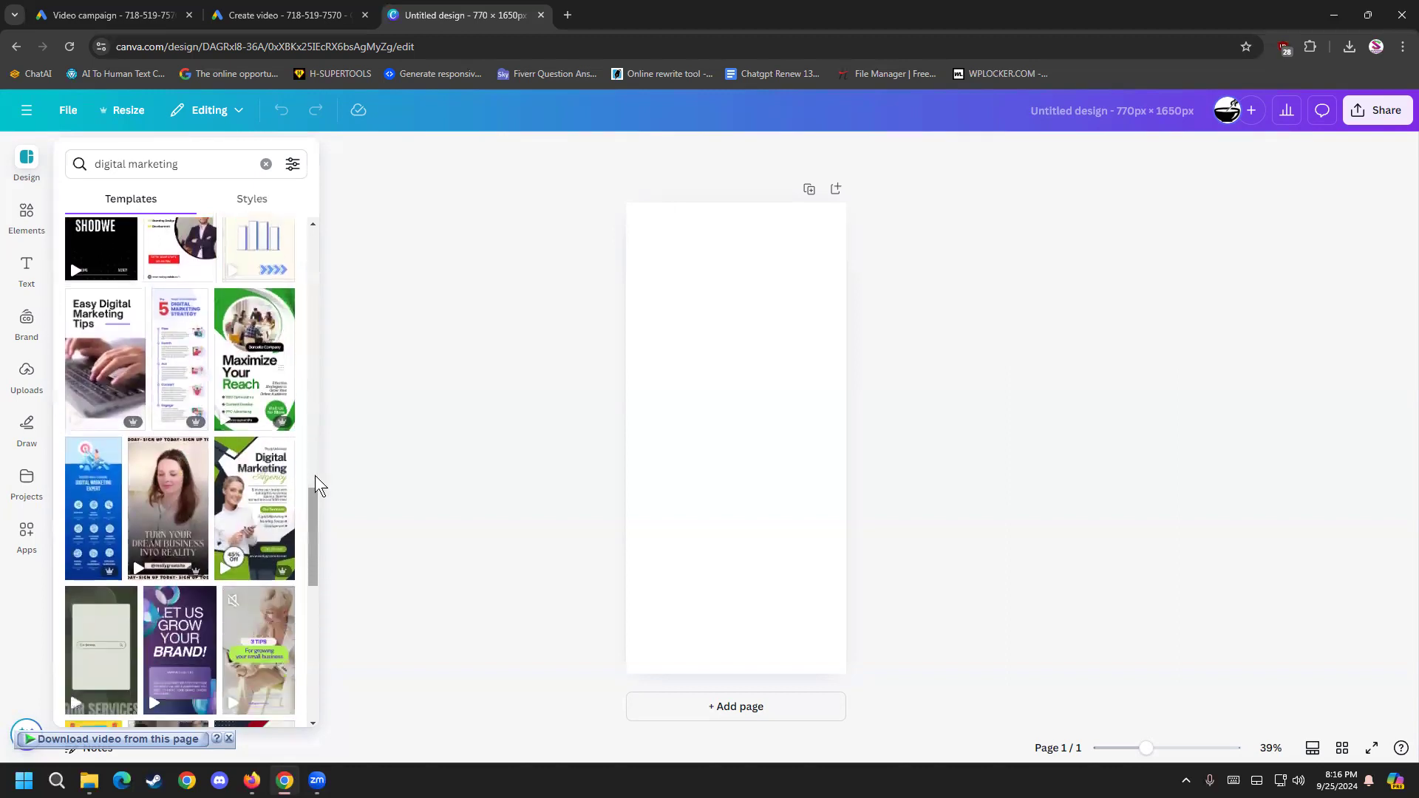
pyautogui.scroll(-4, 315, 476)
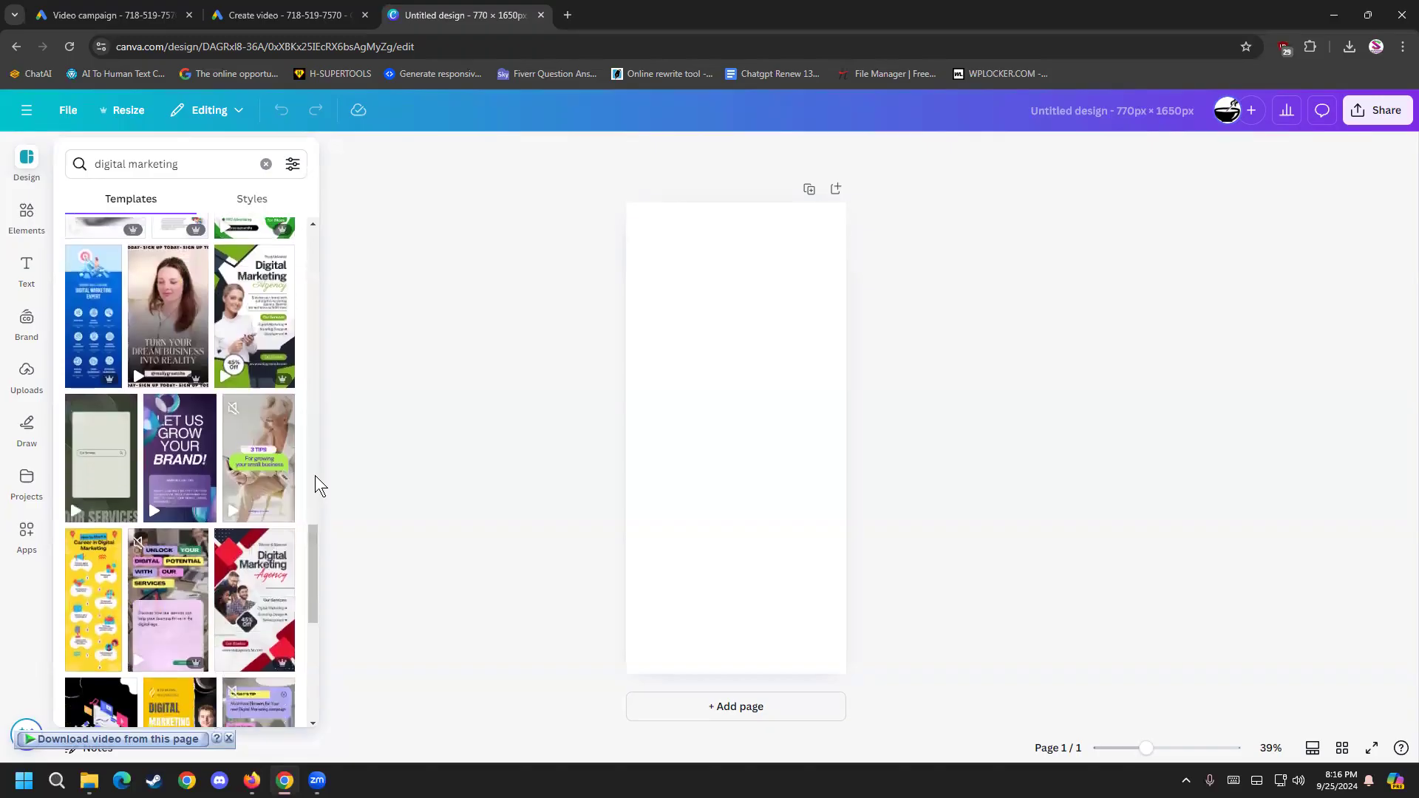
pyautogui.scroll(-1, 308, 481)
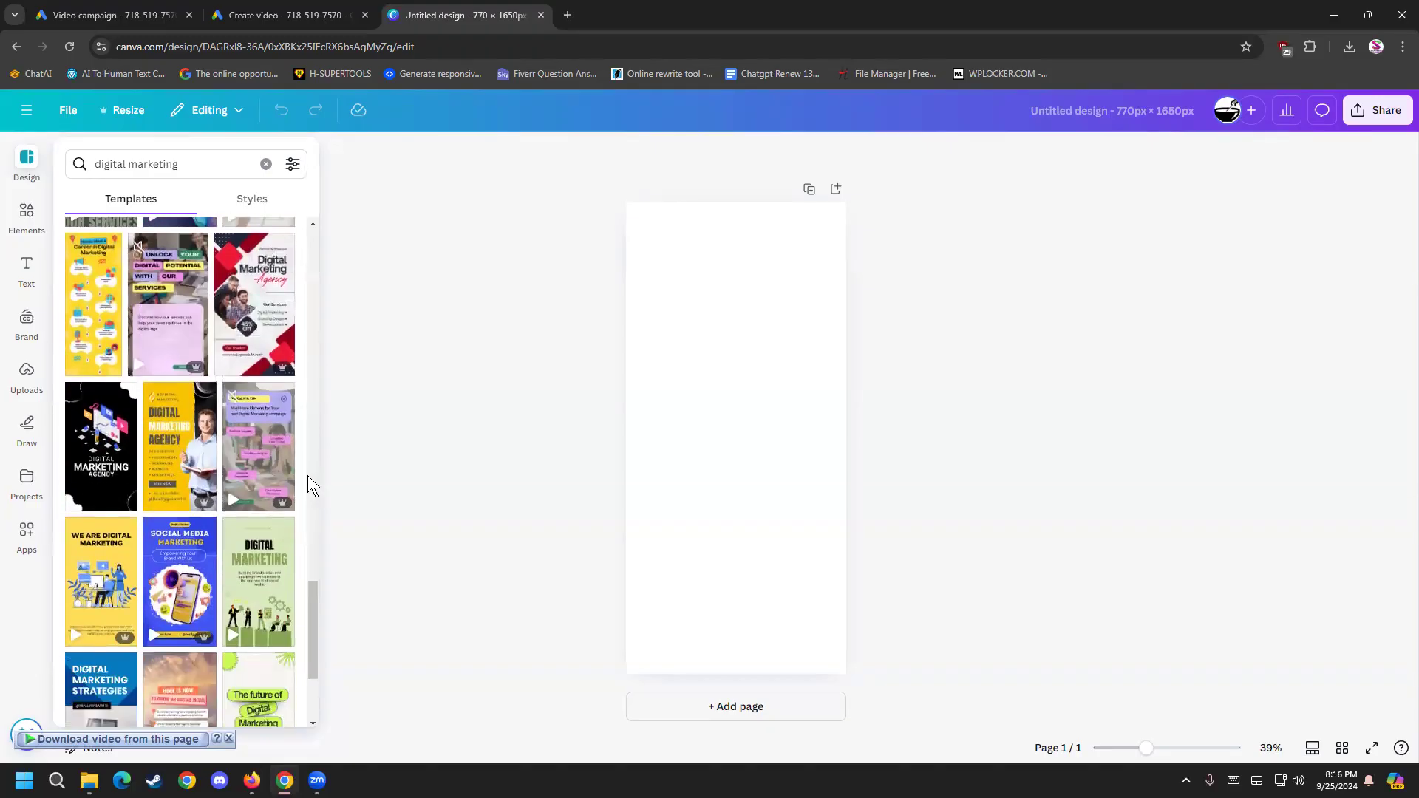
pyautogui.scroll(-2, 307, 481)
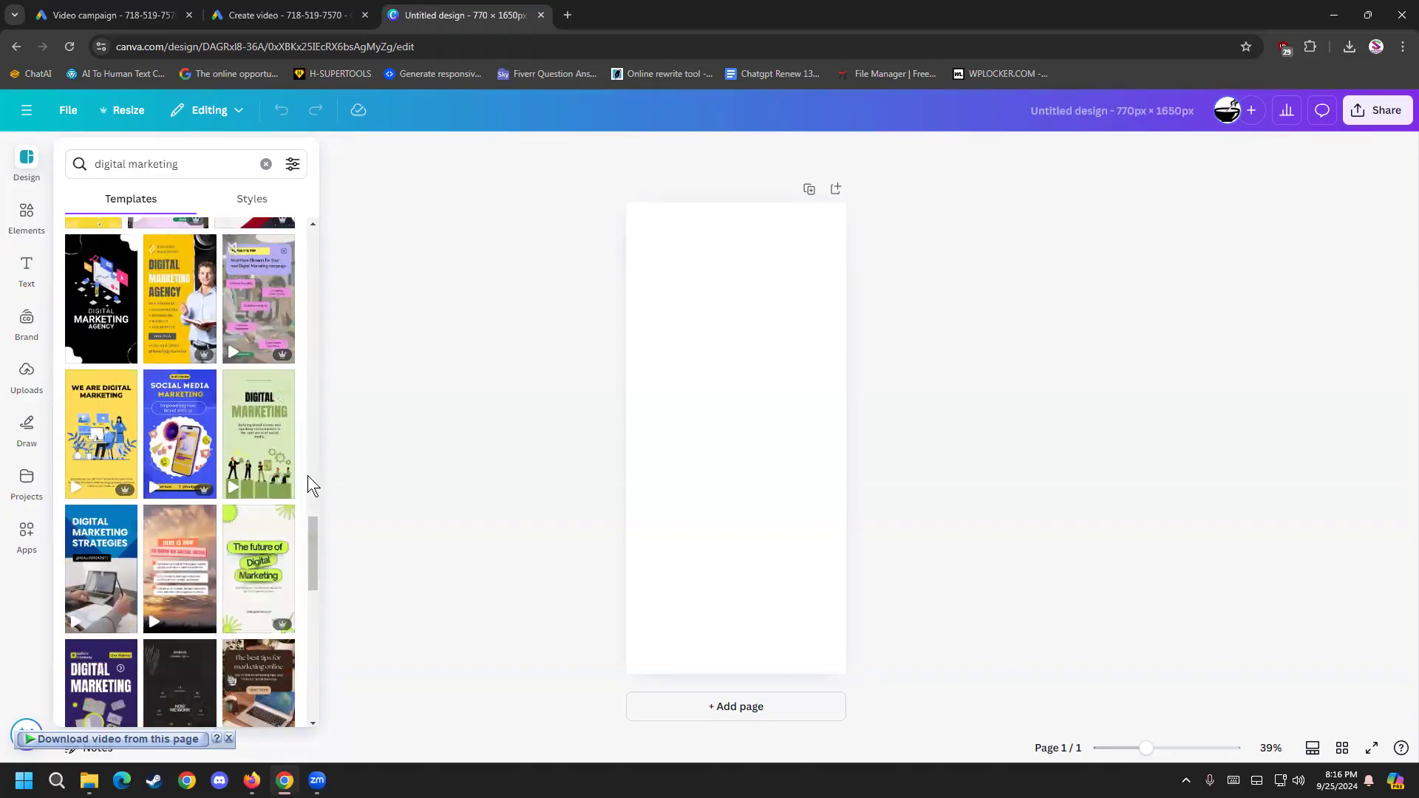
pyautogui.scroll(-1, 307, 480)
pyautogui.scroll(-1, 308, 481)
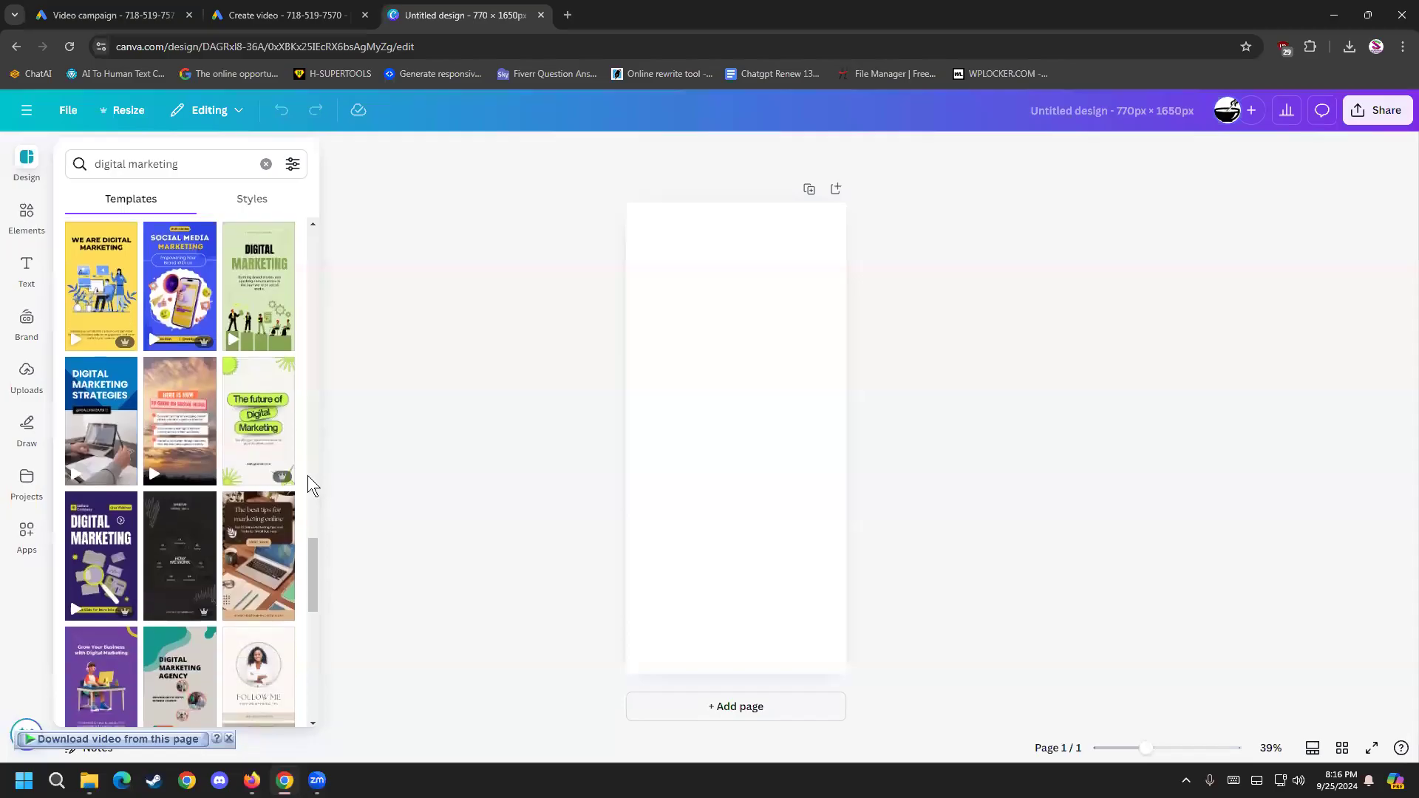
pyautogui.scroll(-3, 309, 486)
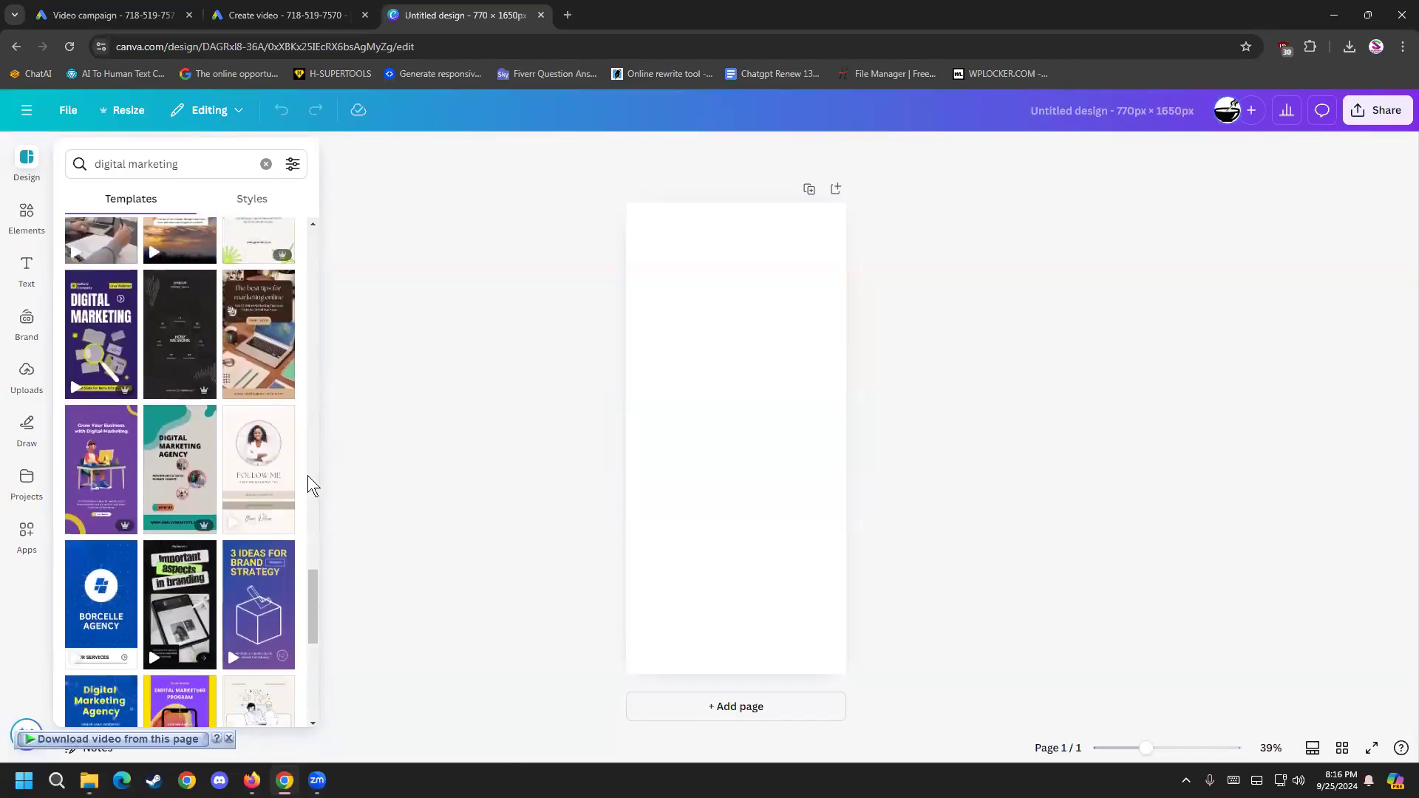
pyautogui.click(182, 459)
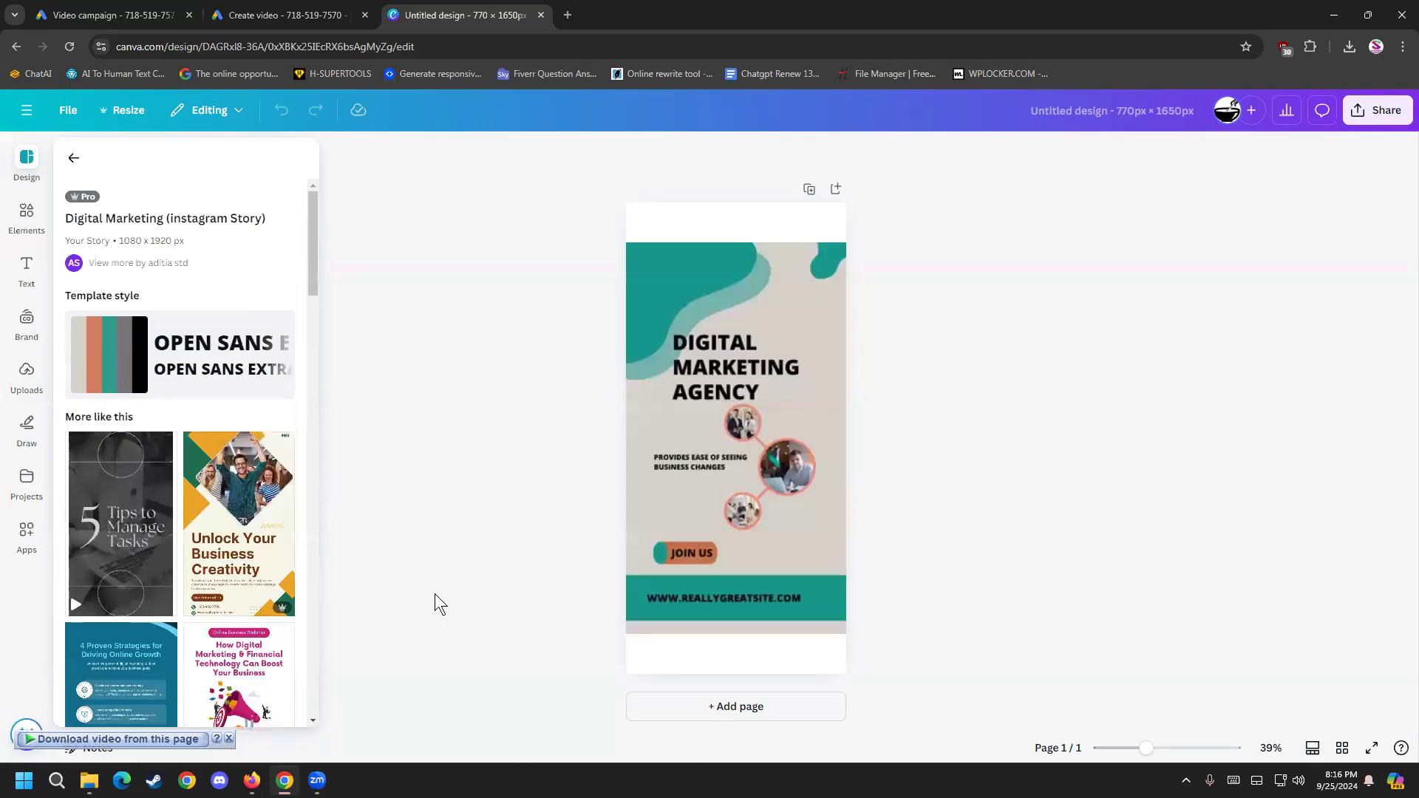
pyautogui.doubleClick(718, 356)
pyautogui.click(856, 414)
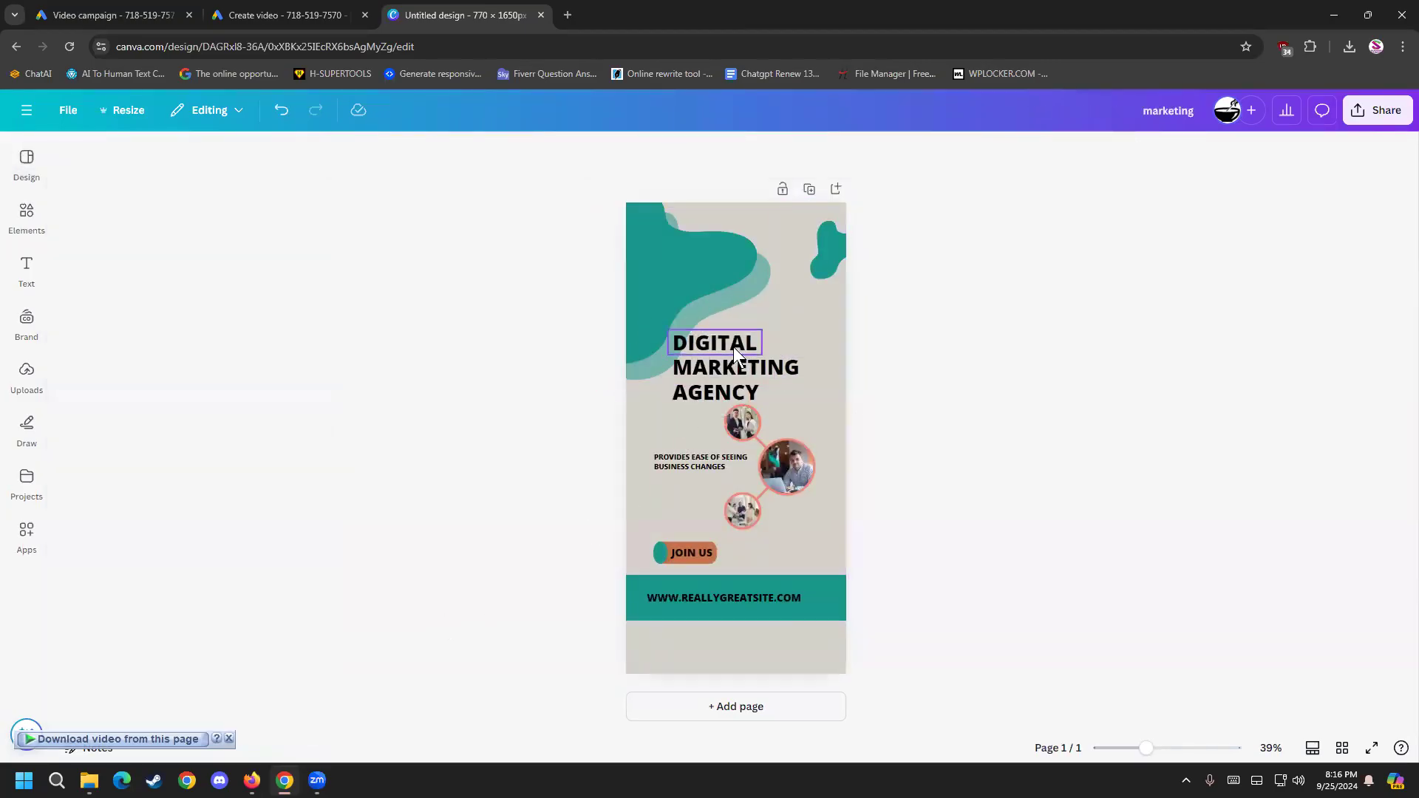
pyautogui.click(703, 349)
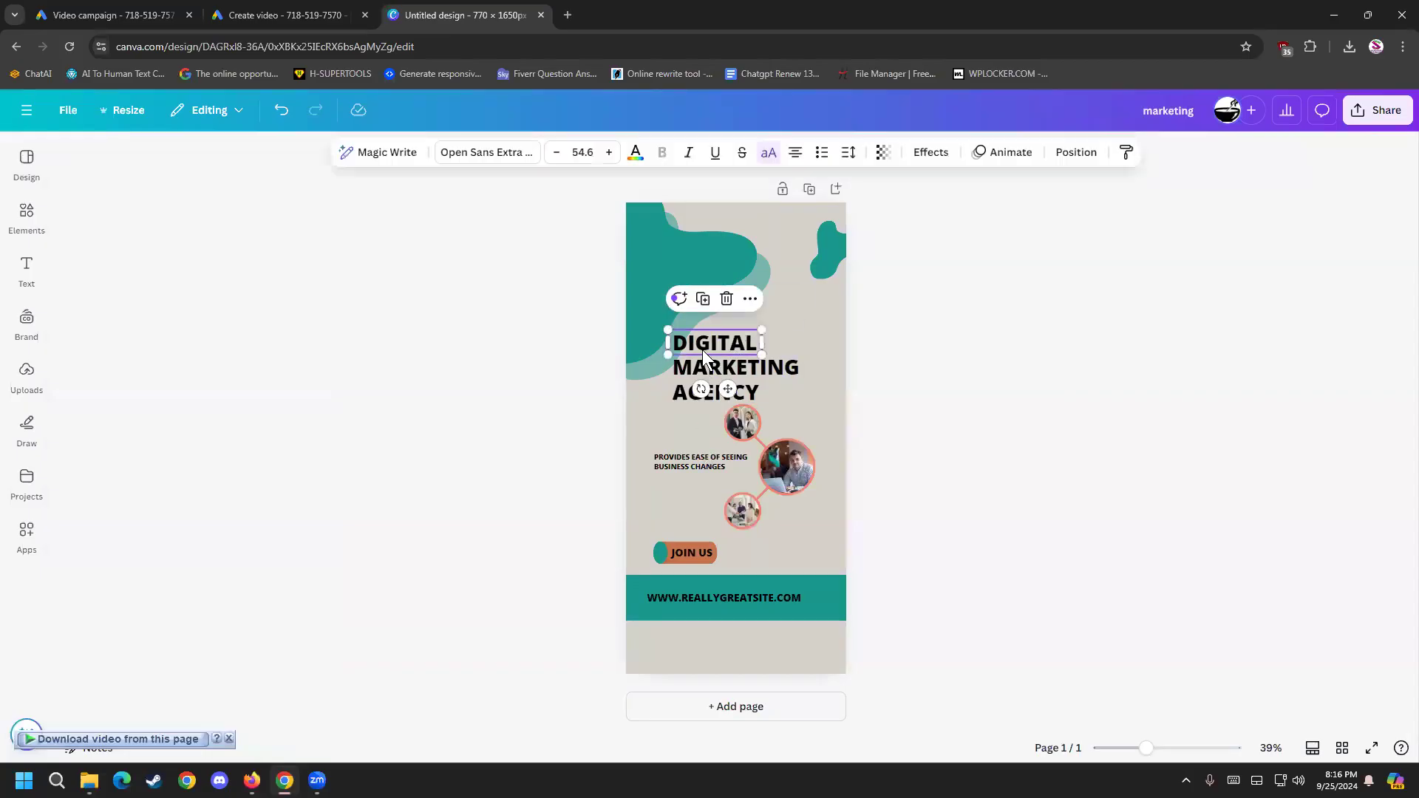
pyautogui.click(902, 379)
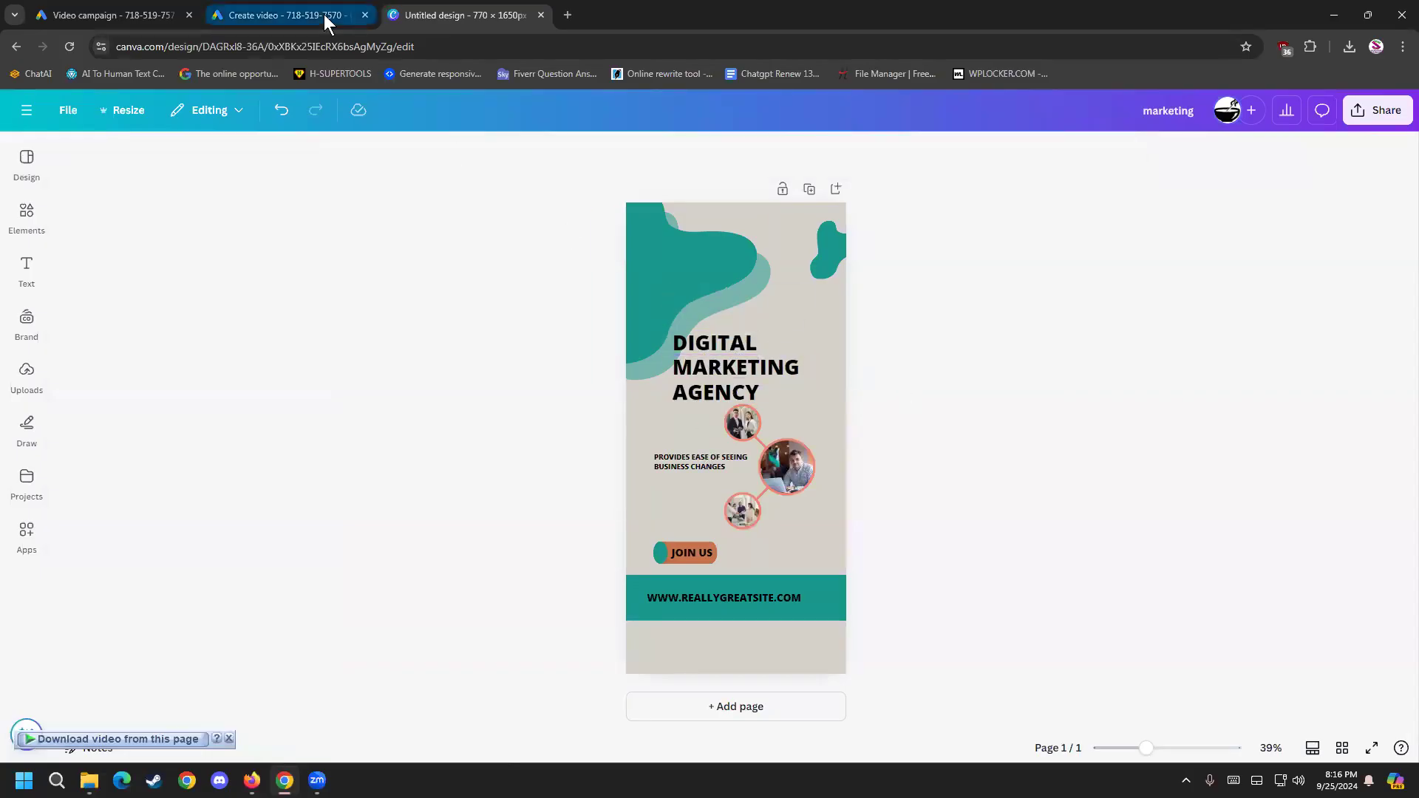
# Step: Upload the LeadIt logo image from the computer to the Canva media library
pyautogui.click(38, 389)
pyautogui.click(38, 499)
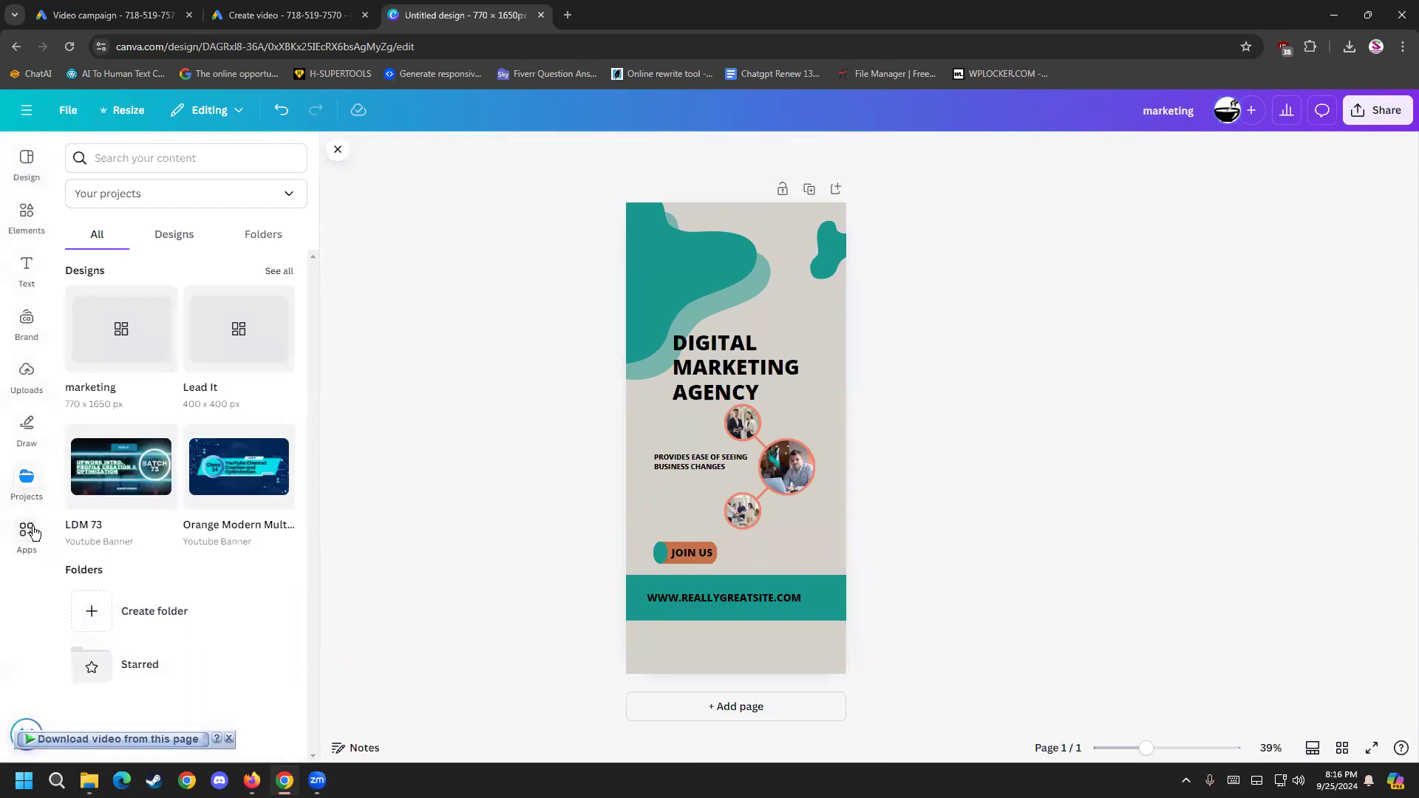
pyautogui.click(30, 375)
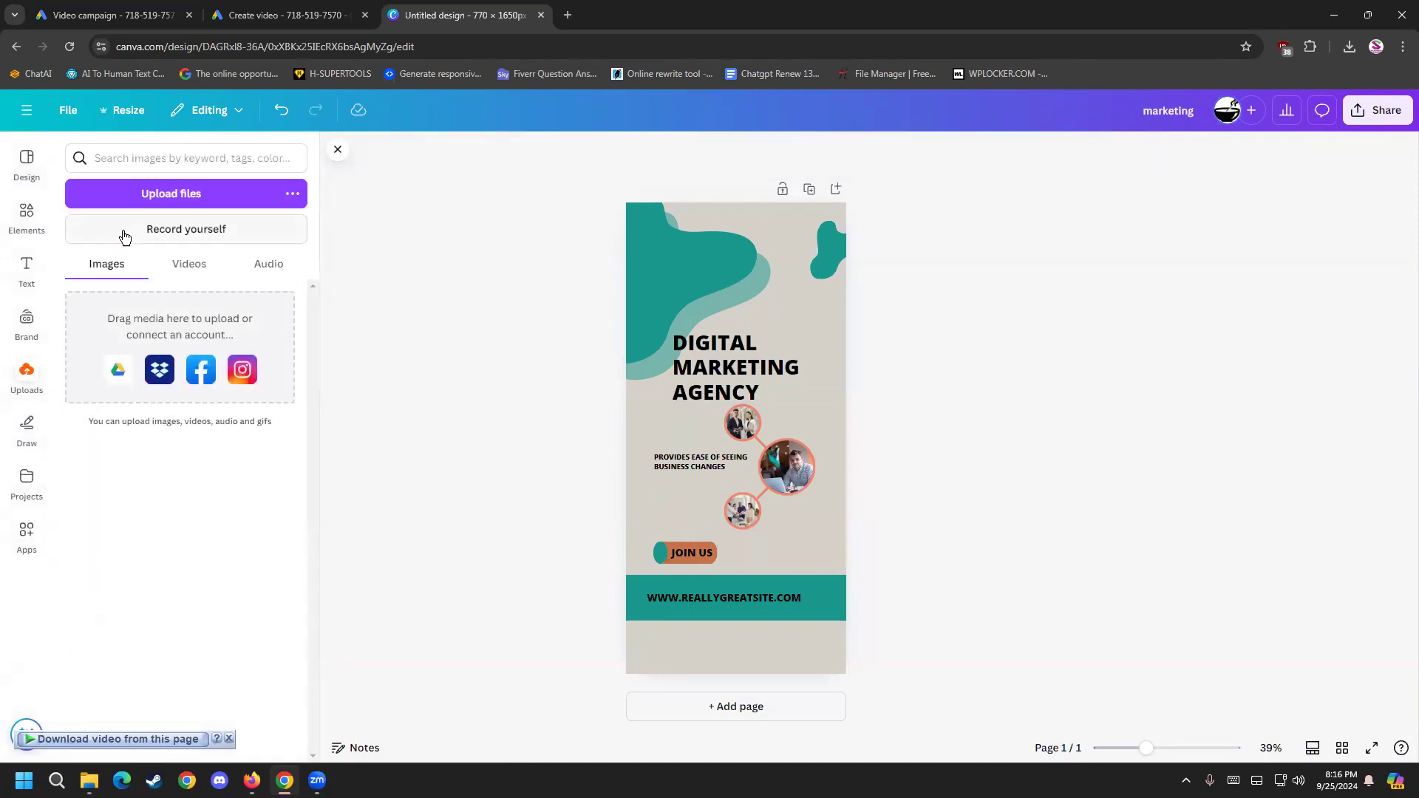
pyautogui.click(187, 191)
pyautogui.doubleClick(211, 334)
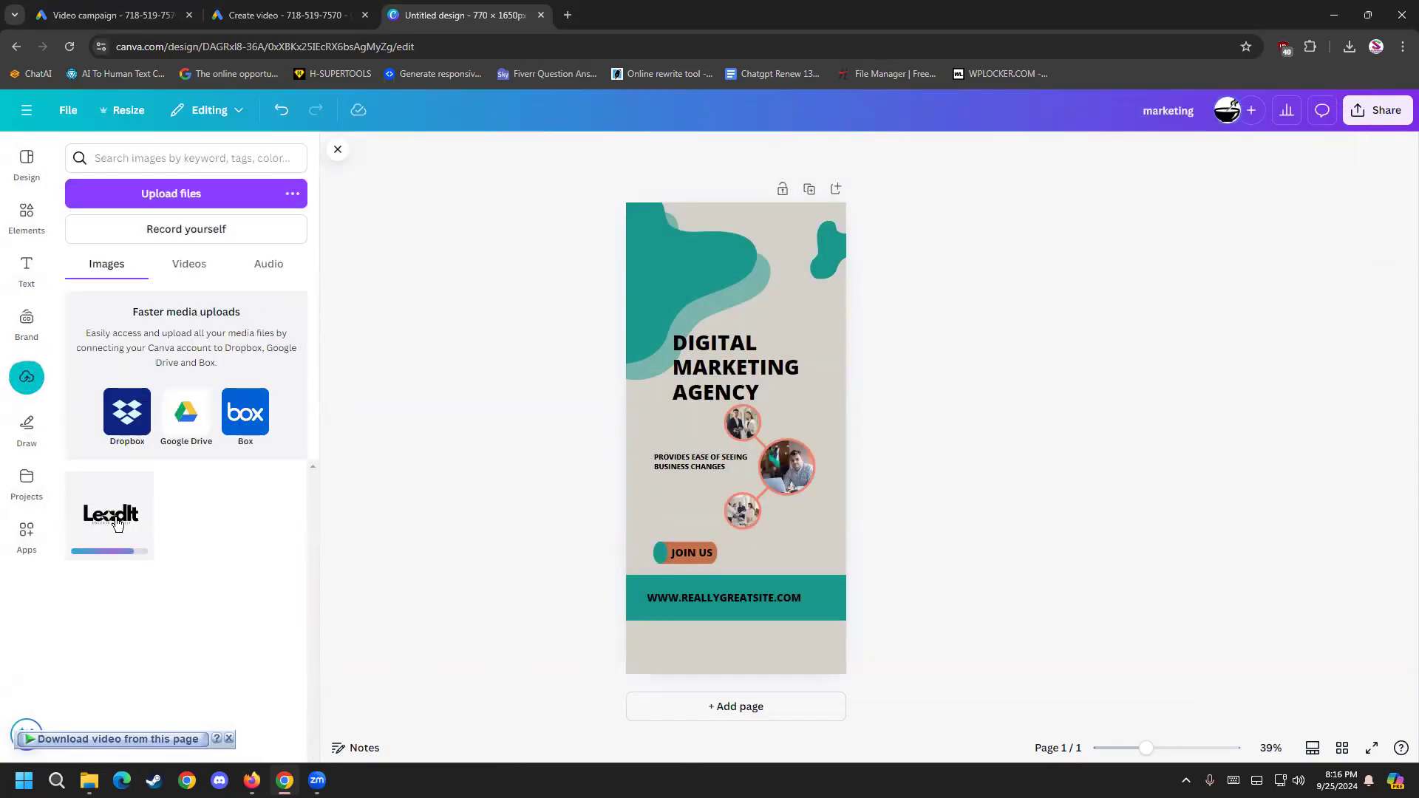
# Step: Place the uploaded LeadIt logo on the page, shrink it and move it above the right end of the heading
pyautogui.moveTo(111, 518); pyautogui.dragTo(699, 247)
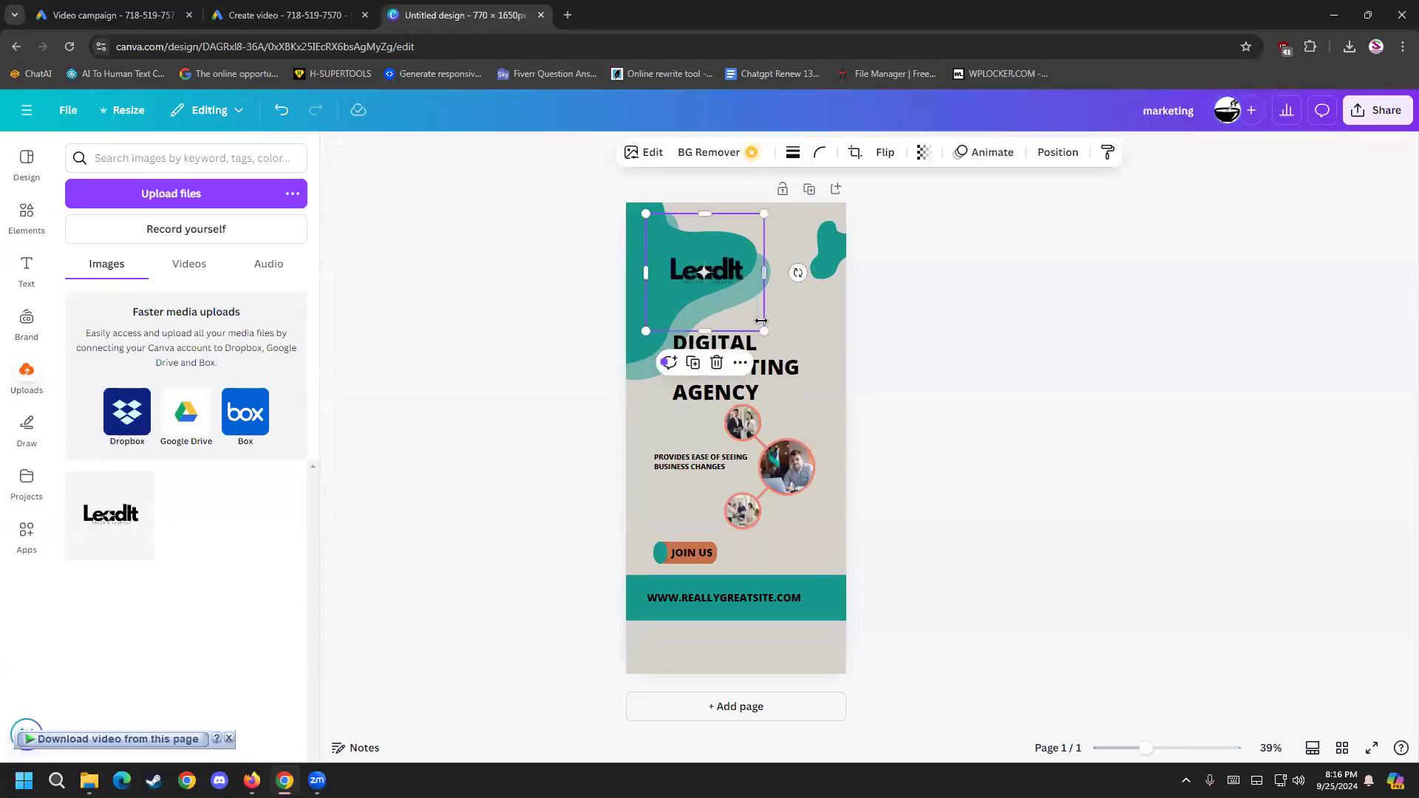
pyautogui.moveTo(761, 328); pyautogui.dragTo(814, 323)
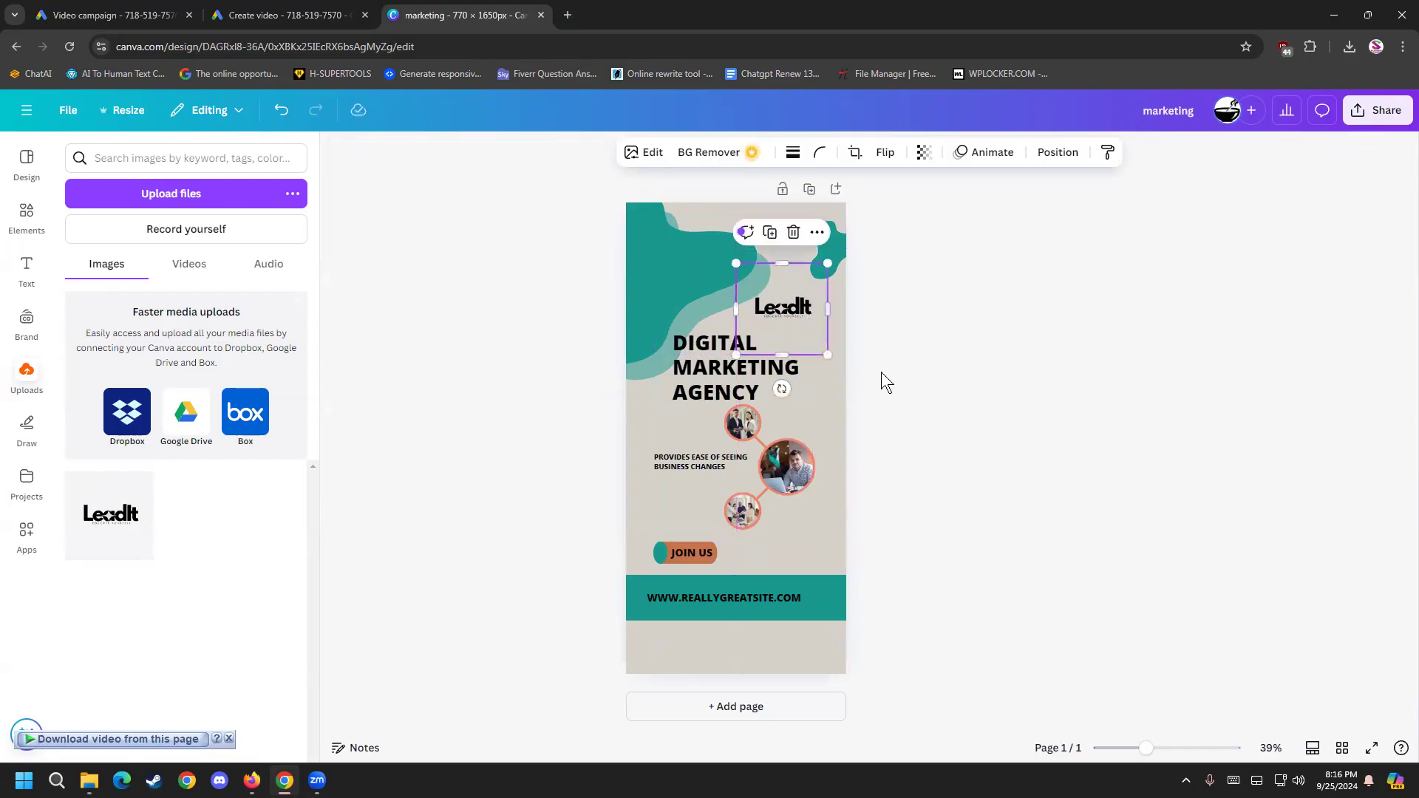
pyautogui.click(893, 408)
# Step: Enlarge the LeadIt logo and reposition it just above the "DIGITAL MARKETING AGENCY" heading
pyautogui.scroll(5, 818, 411)
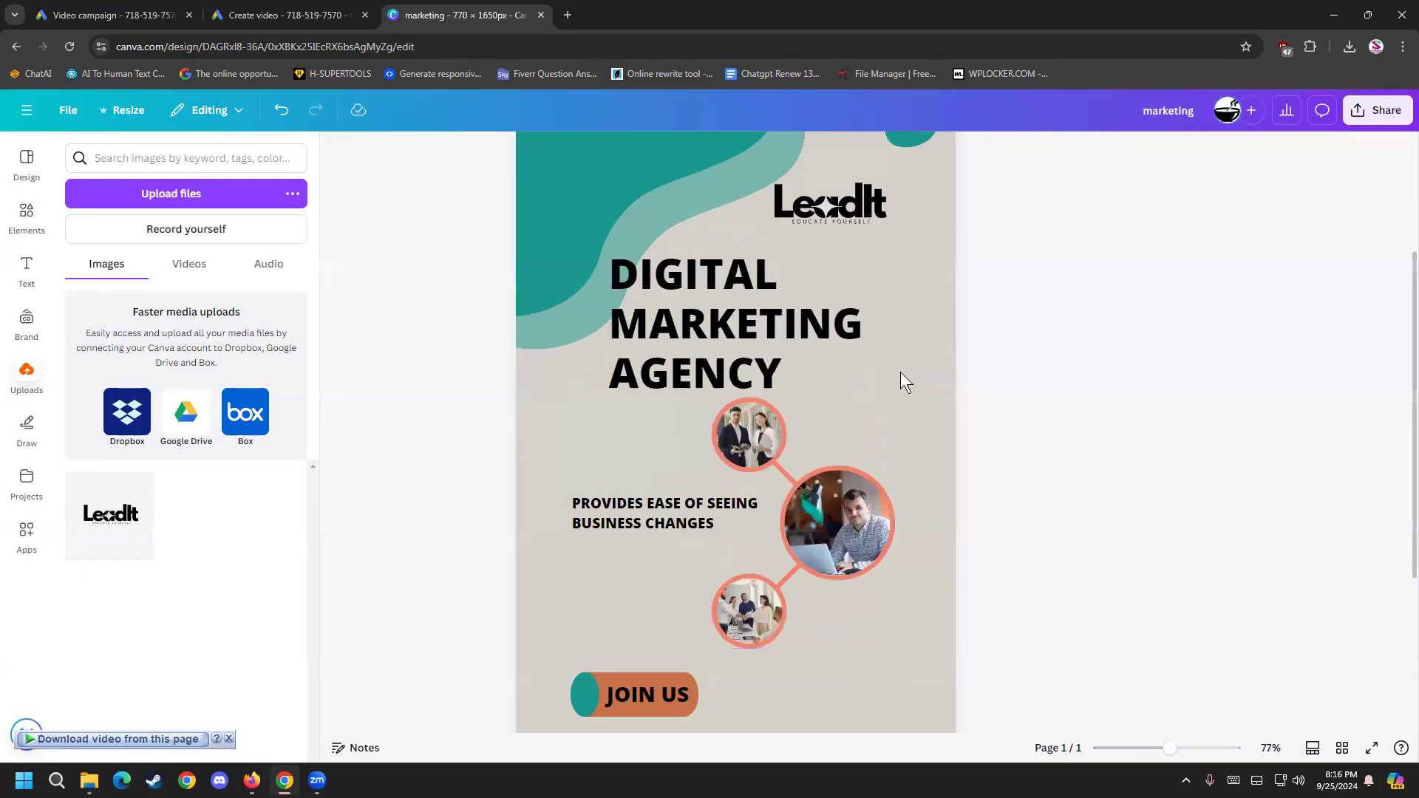
pyautogui.click(856, 424)
pyautogui.moveTo(919, 507); pyautogui.dragTo(1032, 583)
pyautogui.moveTo(897, 427); pyautogui.dragTo(871, 407)
pyautogui.click(1111, 488)
# Step: Replace the word "DIGITAL" in the heading's first line with "FREE"
pyautogui.doubleClick(725, 477)
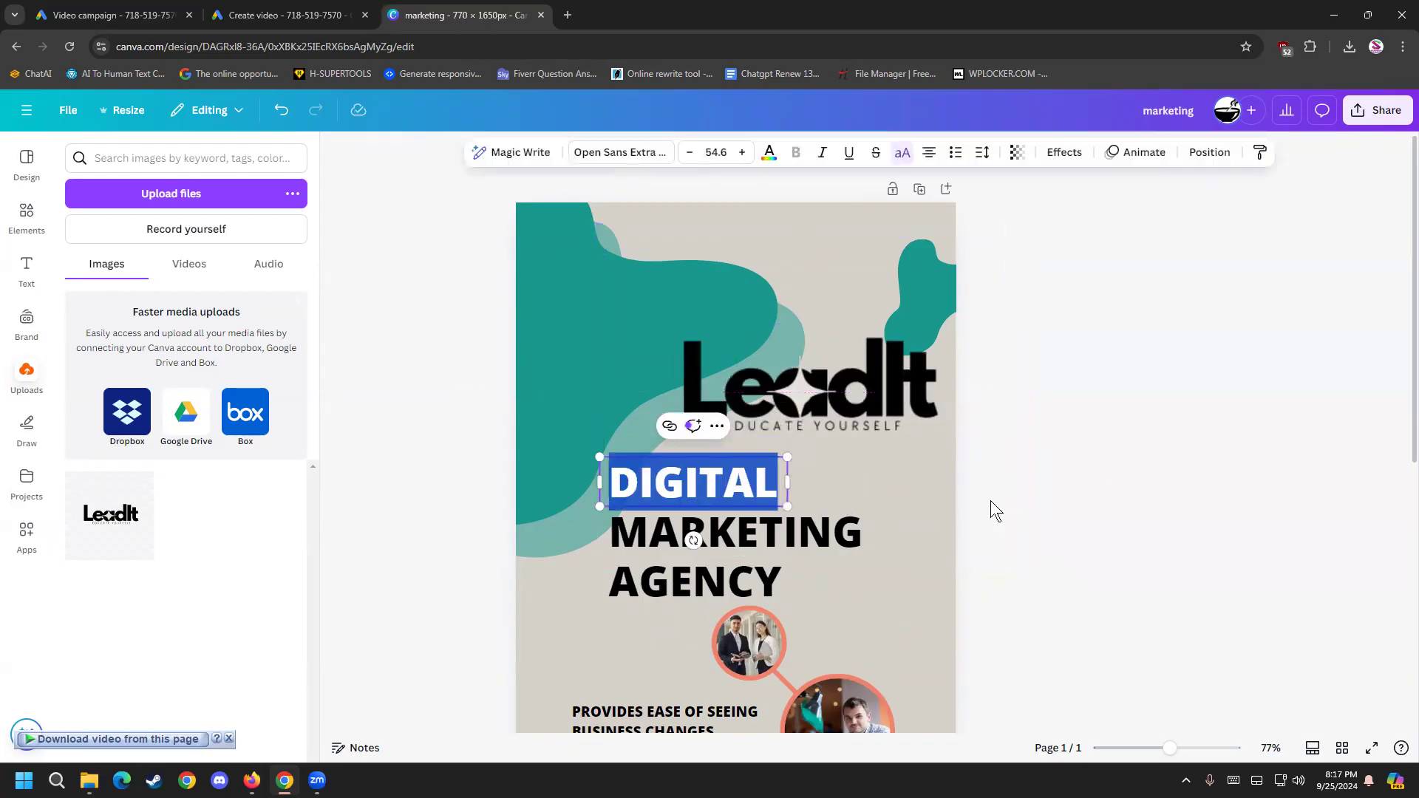
pyautogui.click(754, 573)
pyautogui.click(724, 465)
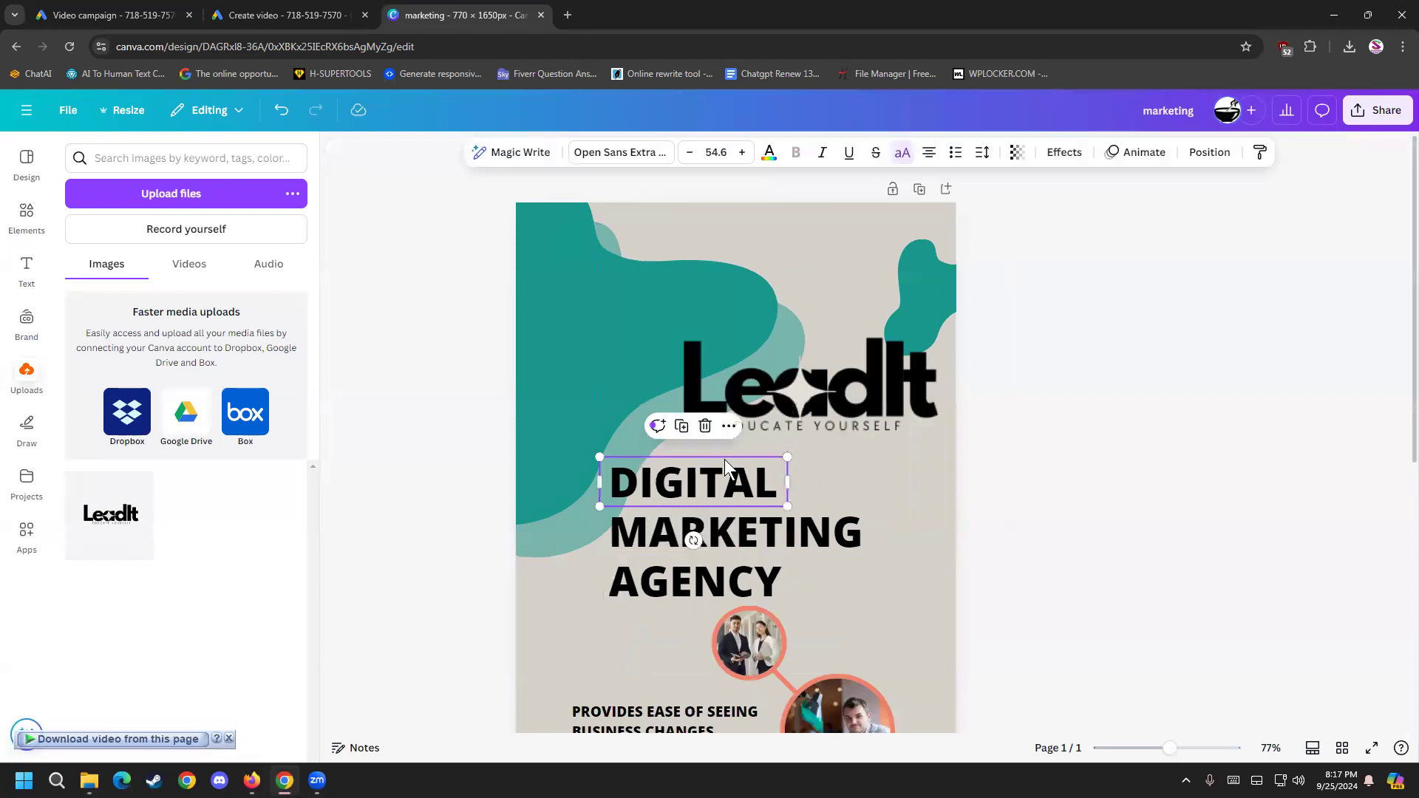
pyautogui.doubleClick(743, 473)
pyautogui.write('FREE')
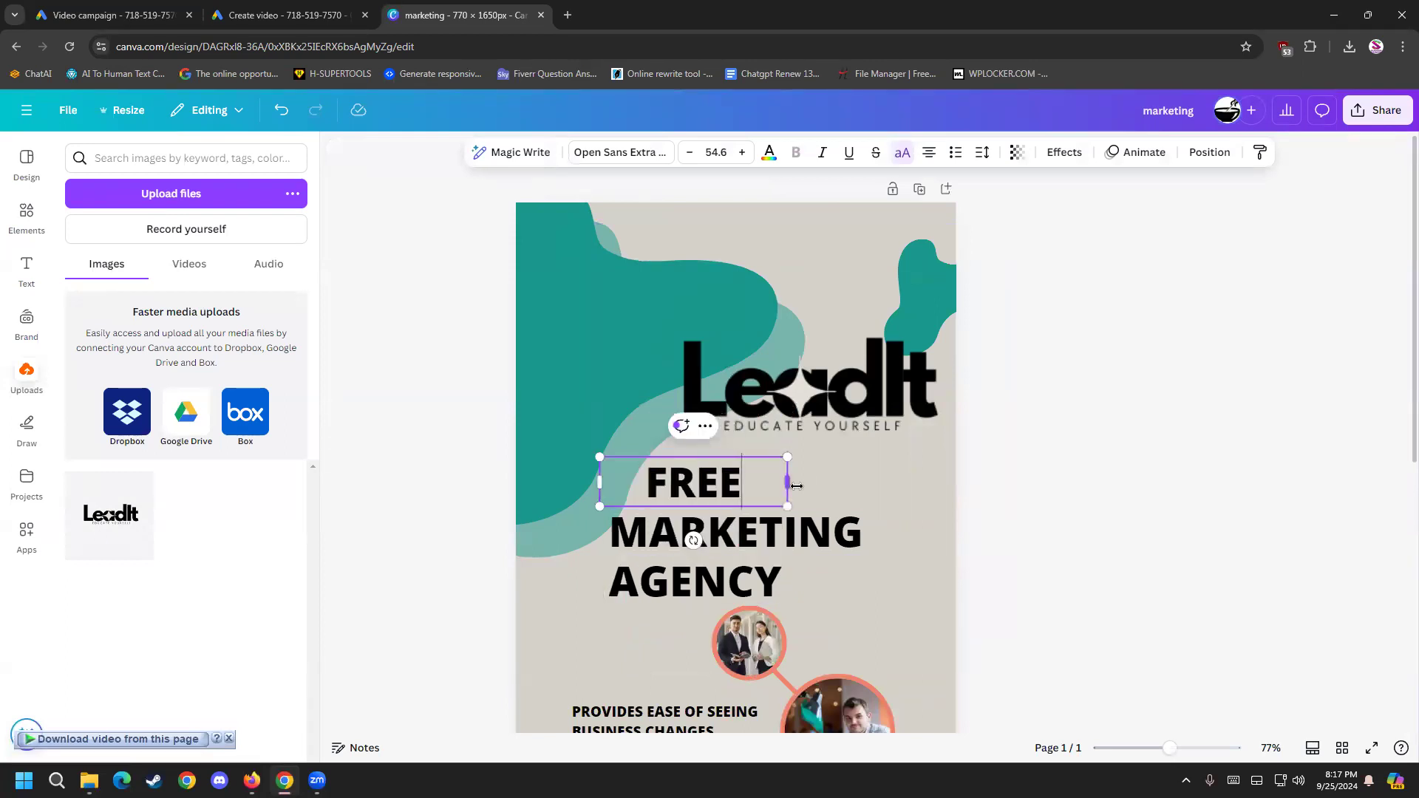
# Step: Extend the heading's first line to "FREELACING" and widen its text box so the word fits on one line
pyautogui.write('LACING')
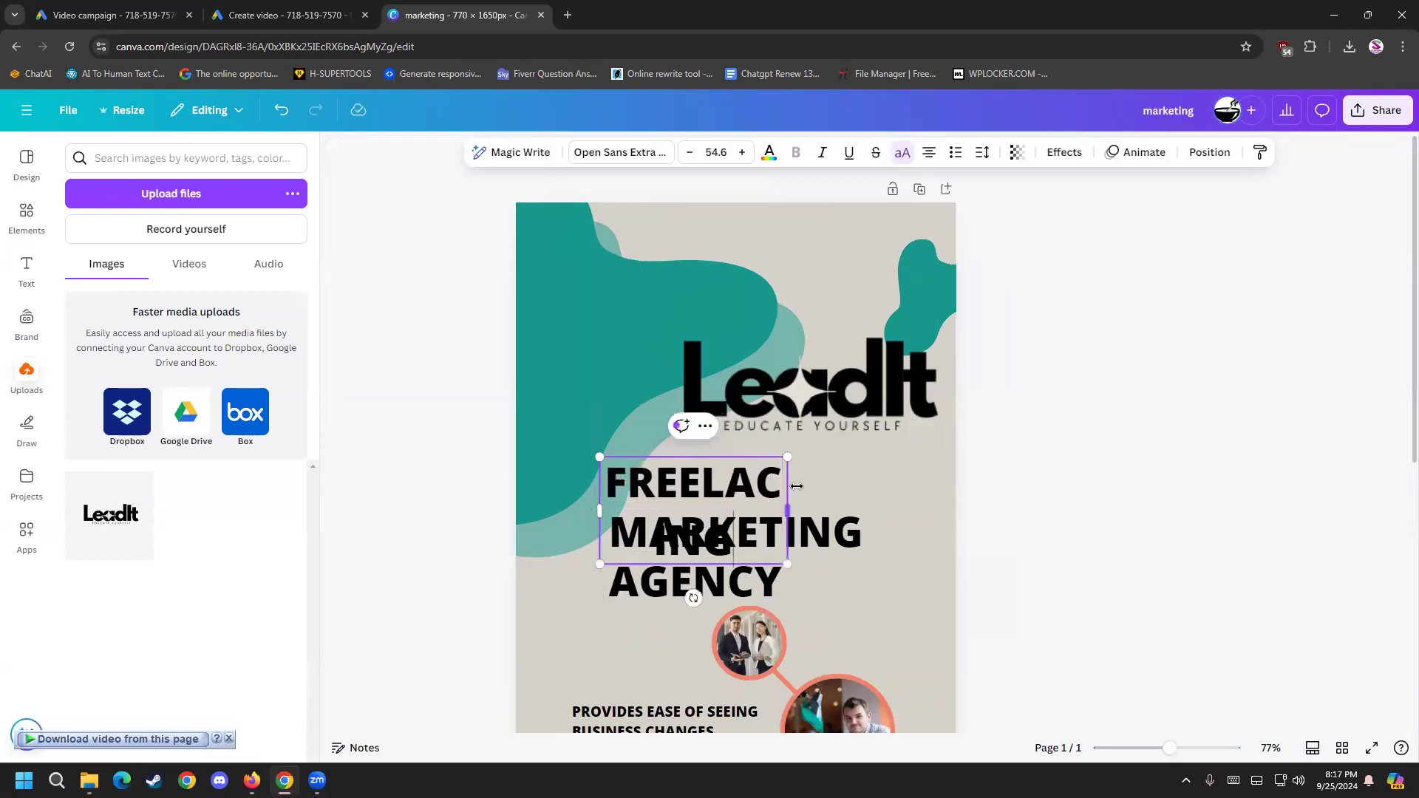
pyautogui.moveTo(789, 510); pyautogui.dragTo(925, 512)
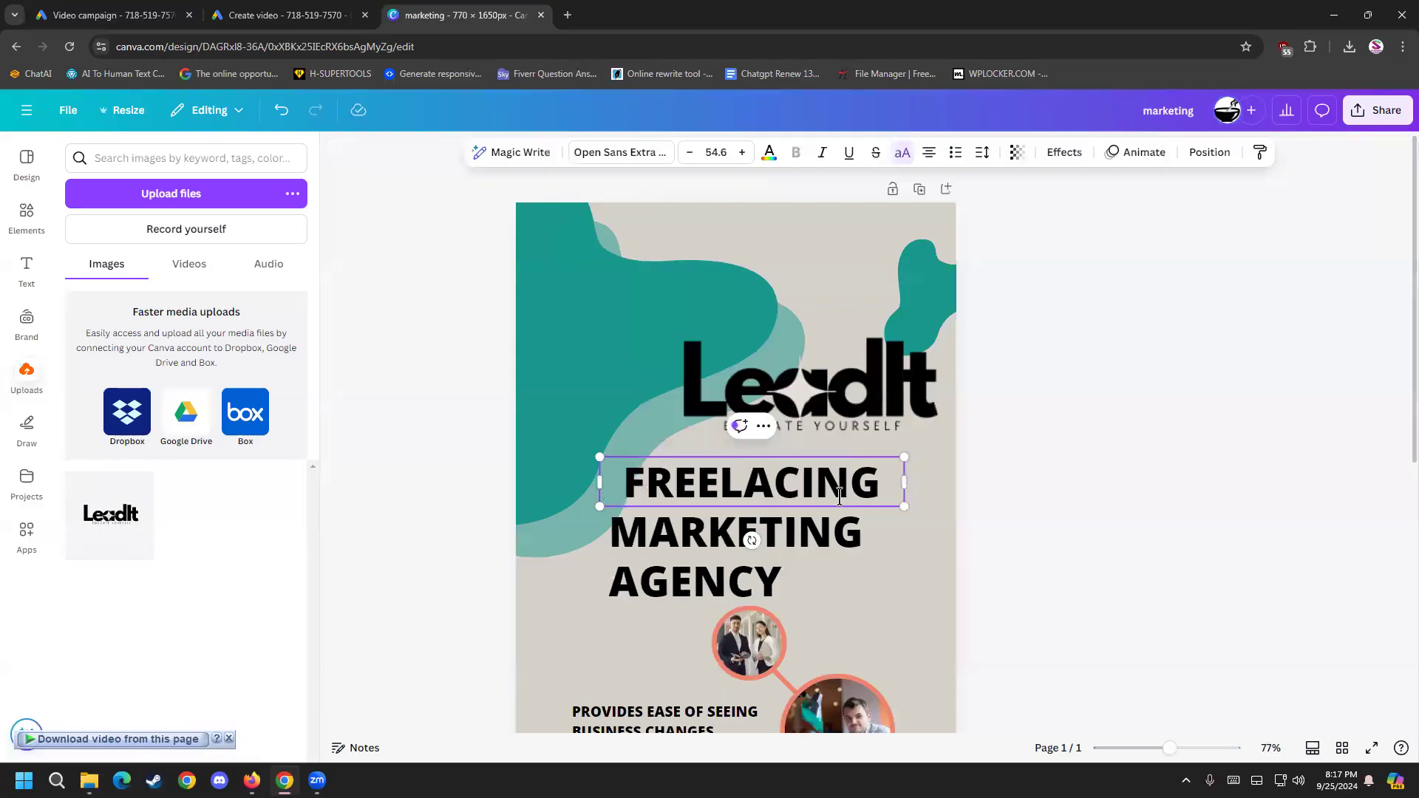
# Step: Look up the spelling of "freelancing" with a Google search in a new browser tab and return to the Canva design
pyautogui.click(566, 15)
pyautogui.write('free')
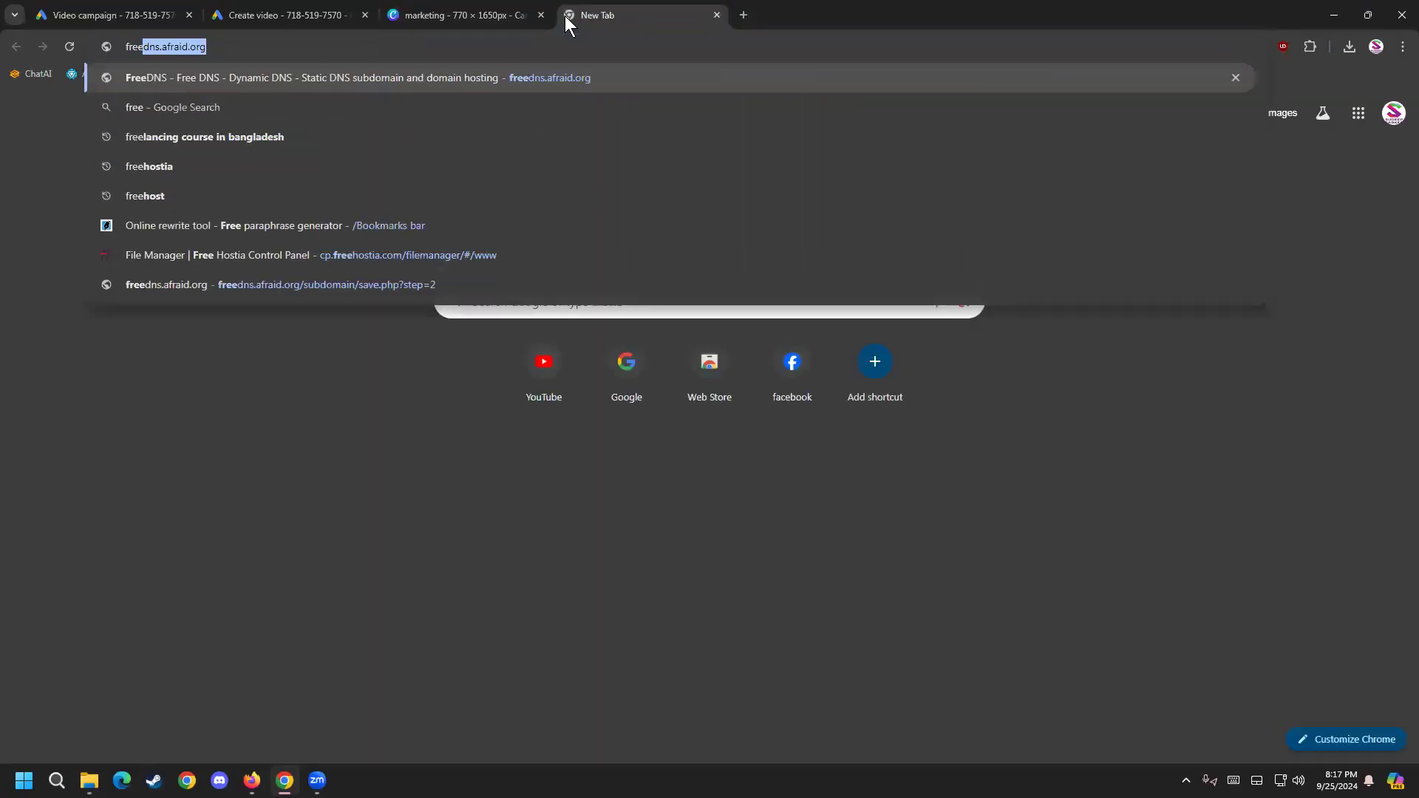
pyautogui.write('lacing')
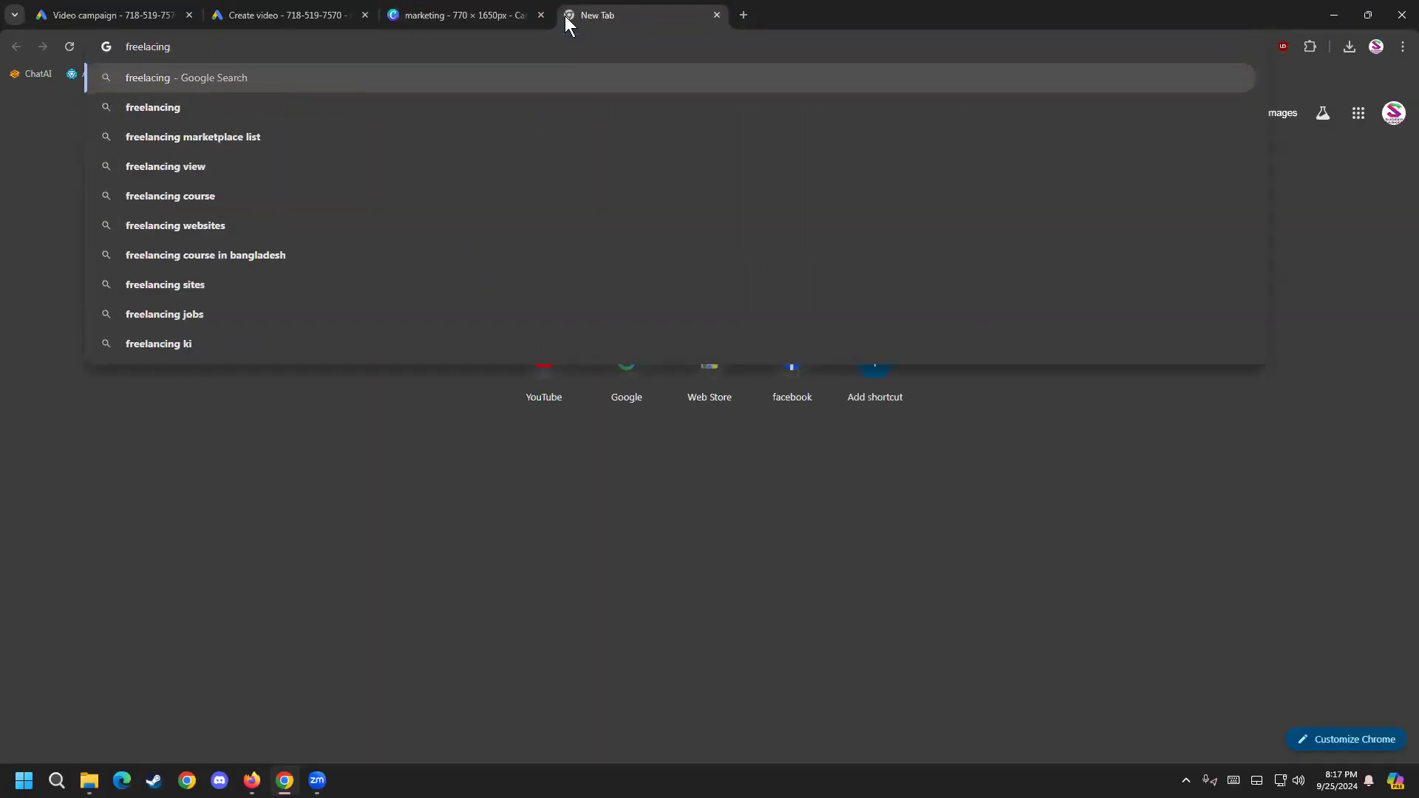
pyautogui.press('Down')
pyautogui.press('Return')
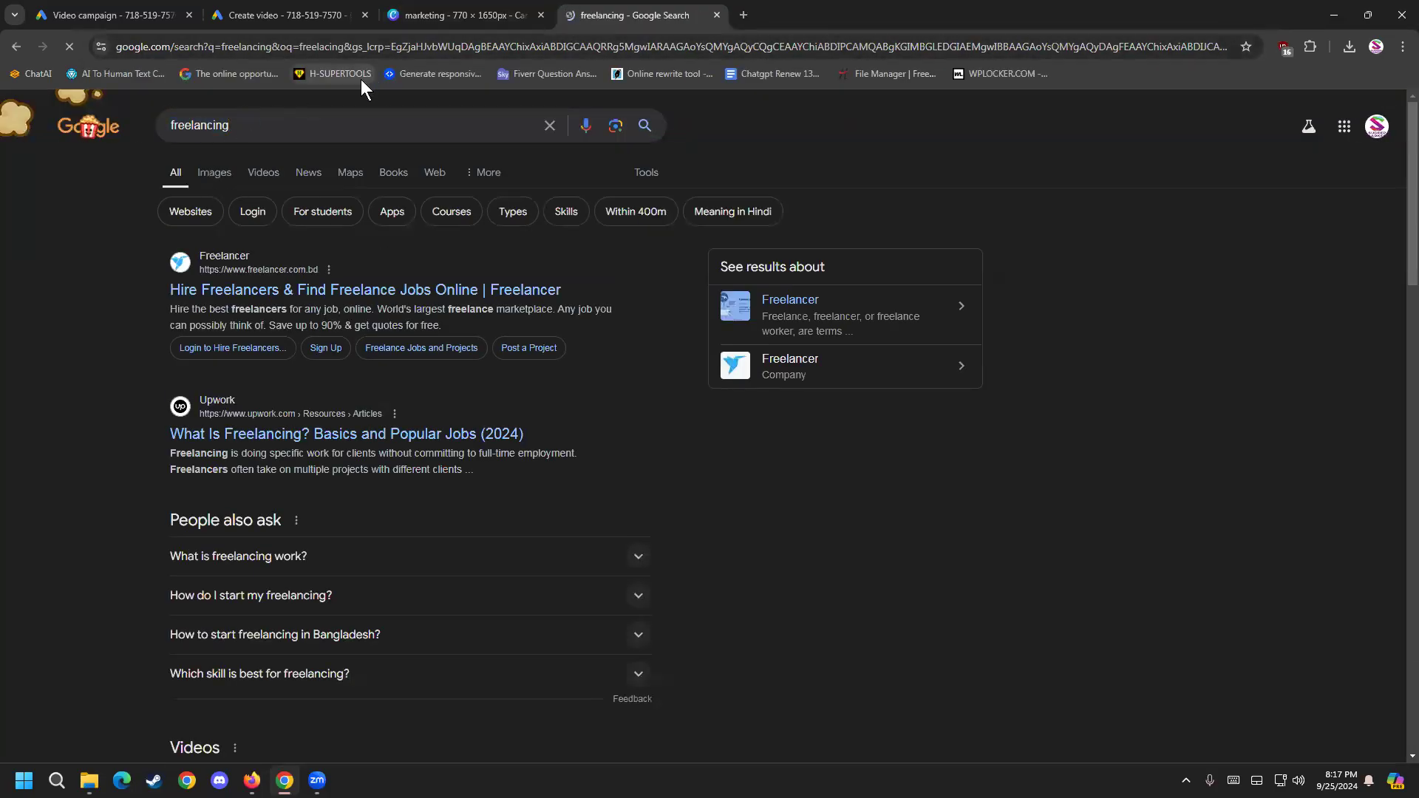
pyautogui.click(320, 122)
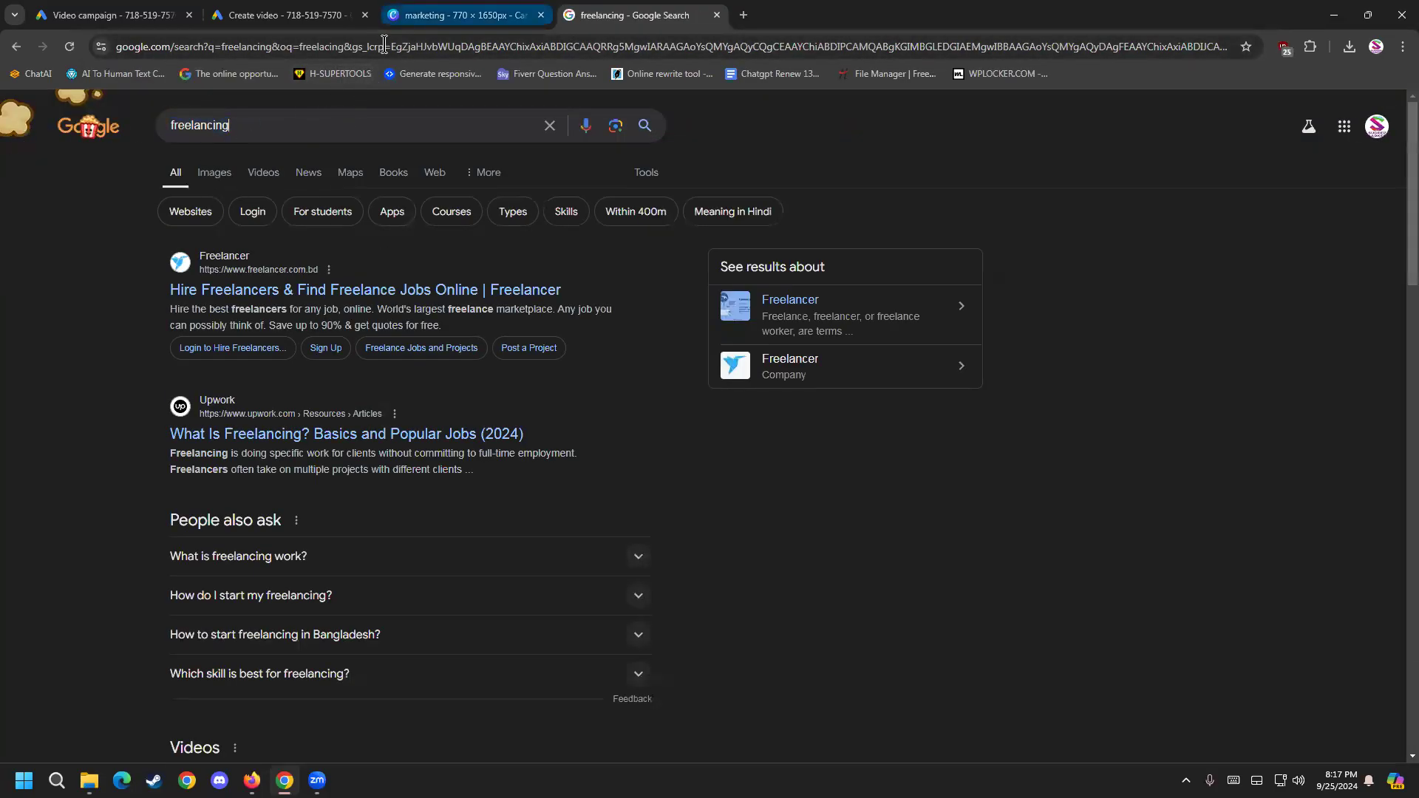
pyautogui.click(459, 9)
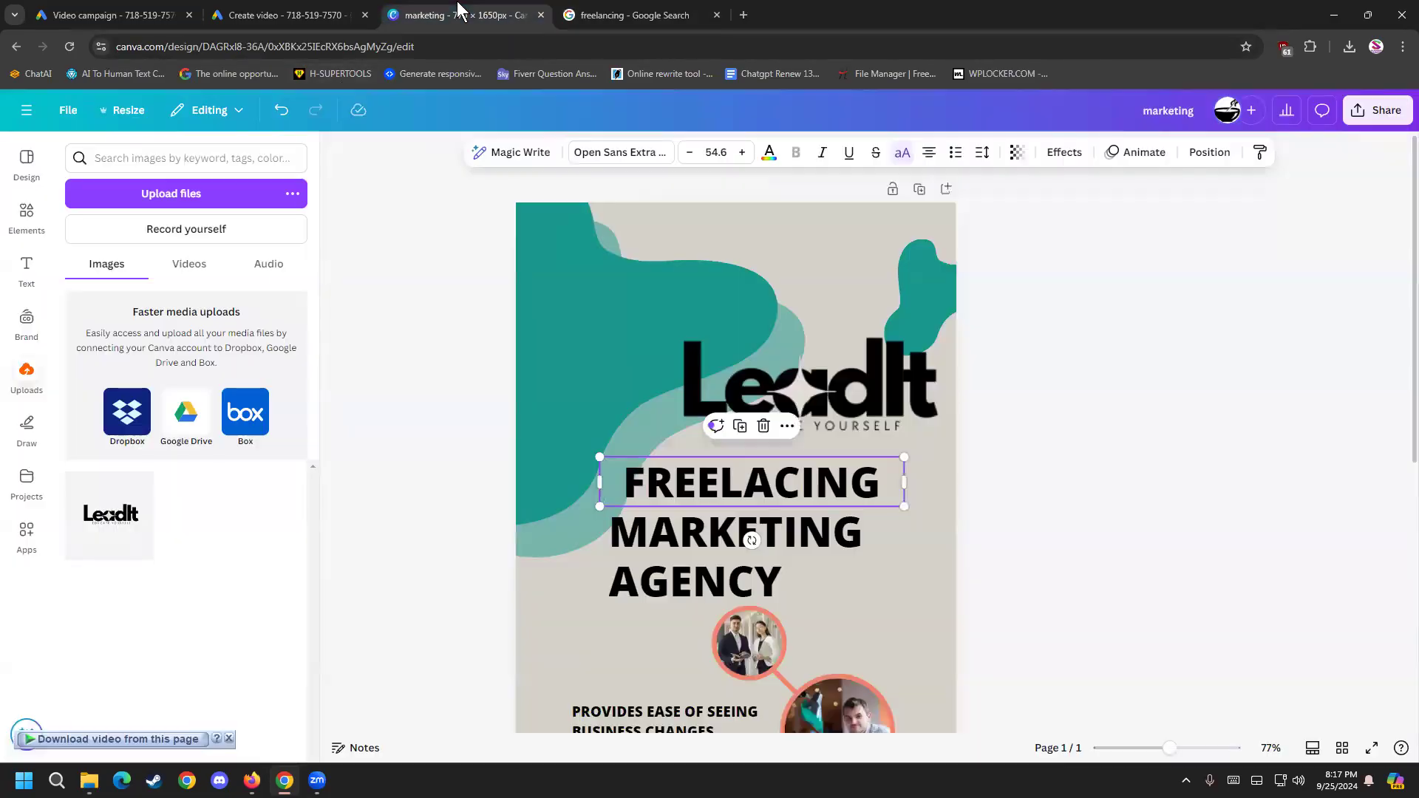
# Step: Correct the heading's first word to "FREELANCING"
pyautogui.doubleClick(729, 485)
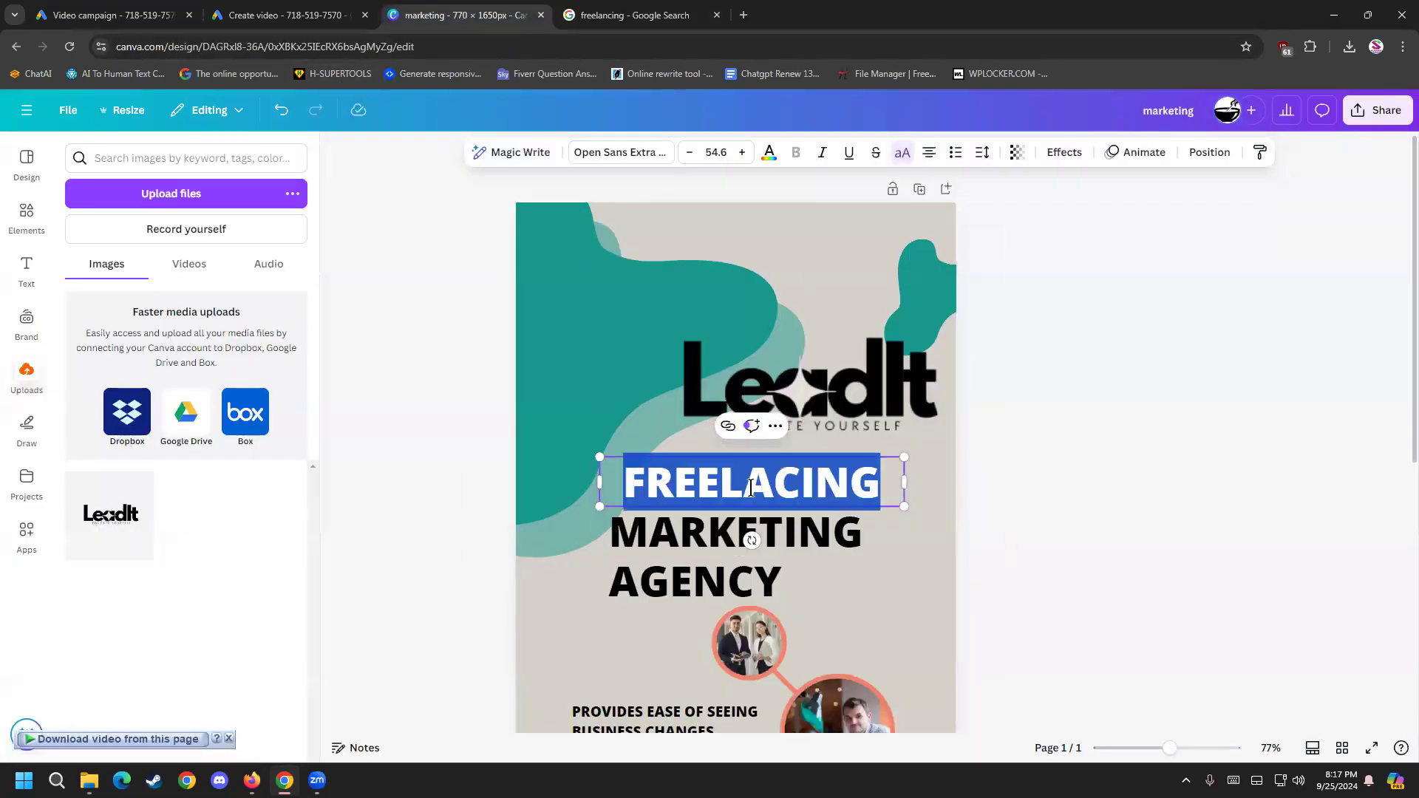
pyautogui.click(760, 486)
pyautogui.write('N')
# Step: Replace "MARKETING" in the heading with "COURSES" and delete the "AGENCY" line
pyautogui.click(794, 548)
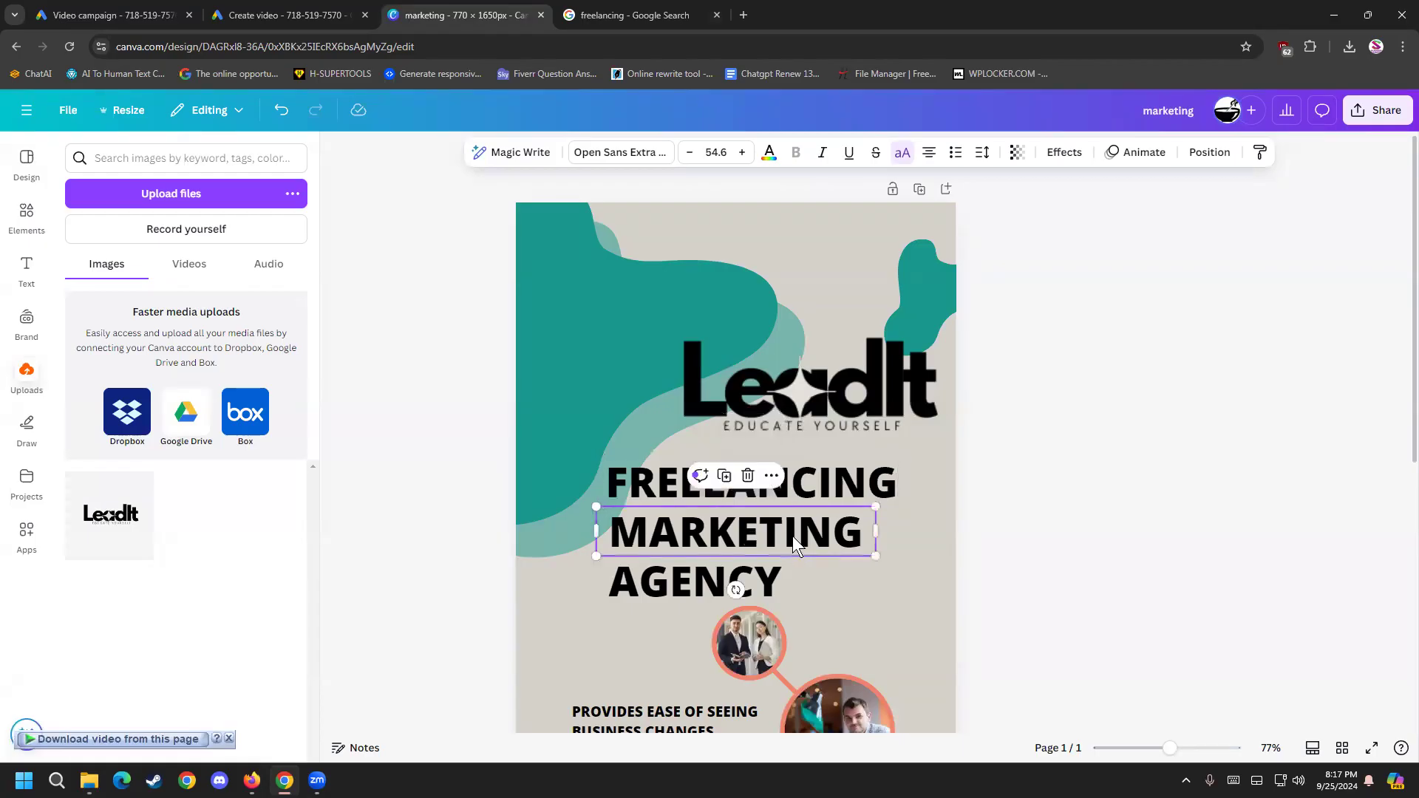
pyautogui.doubleClick(793, 535)
pyautogui.write('COUR')
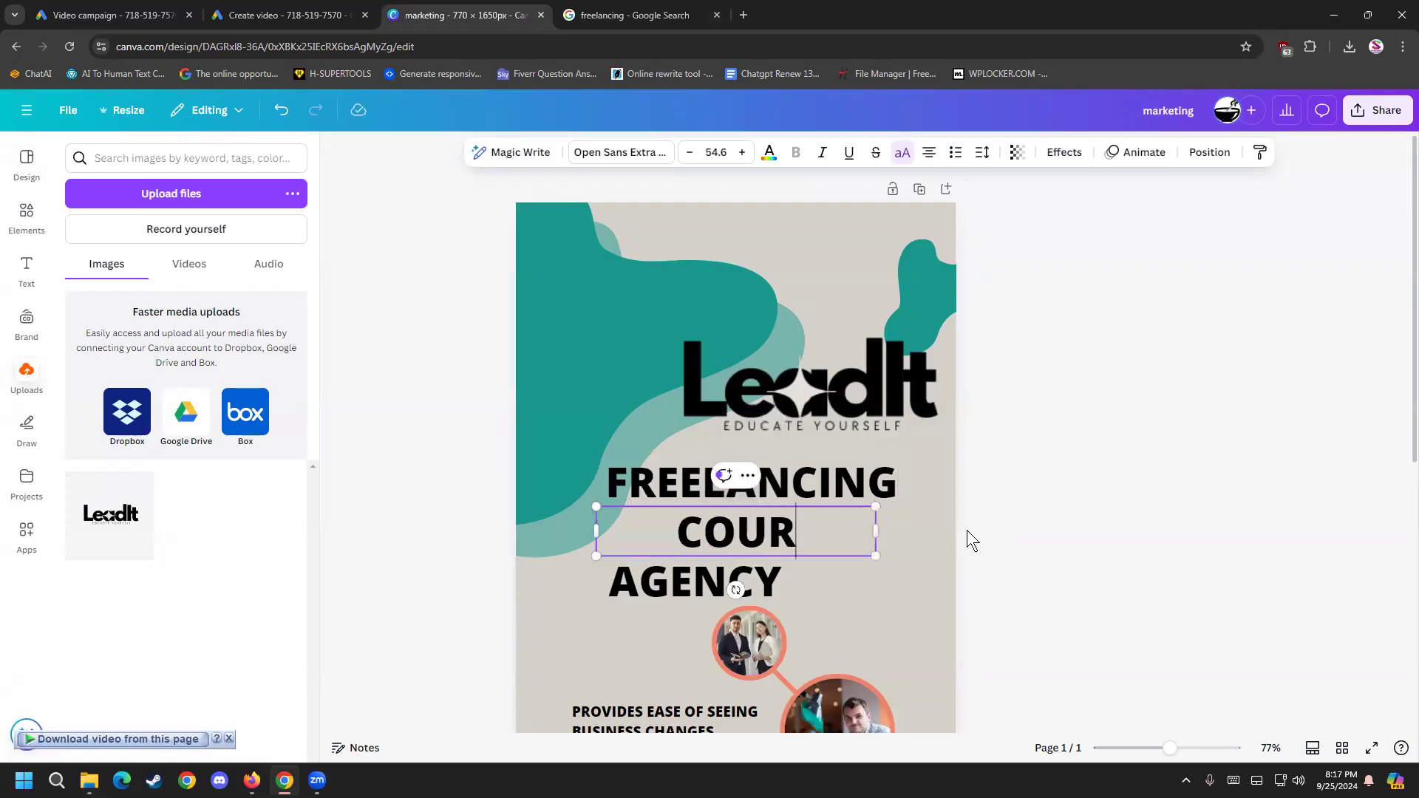
pyautogui.write('SES')
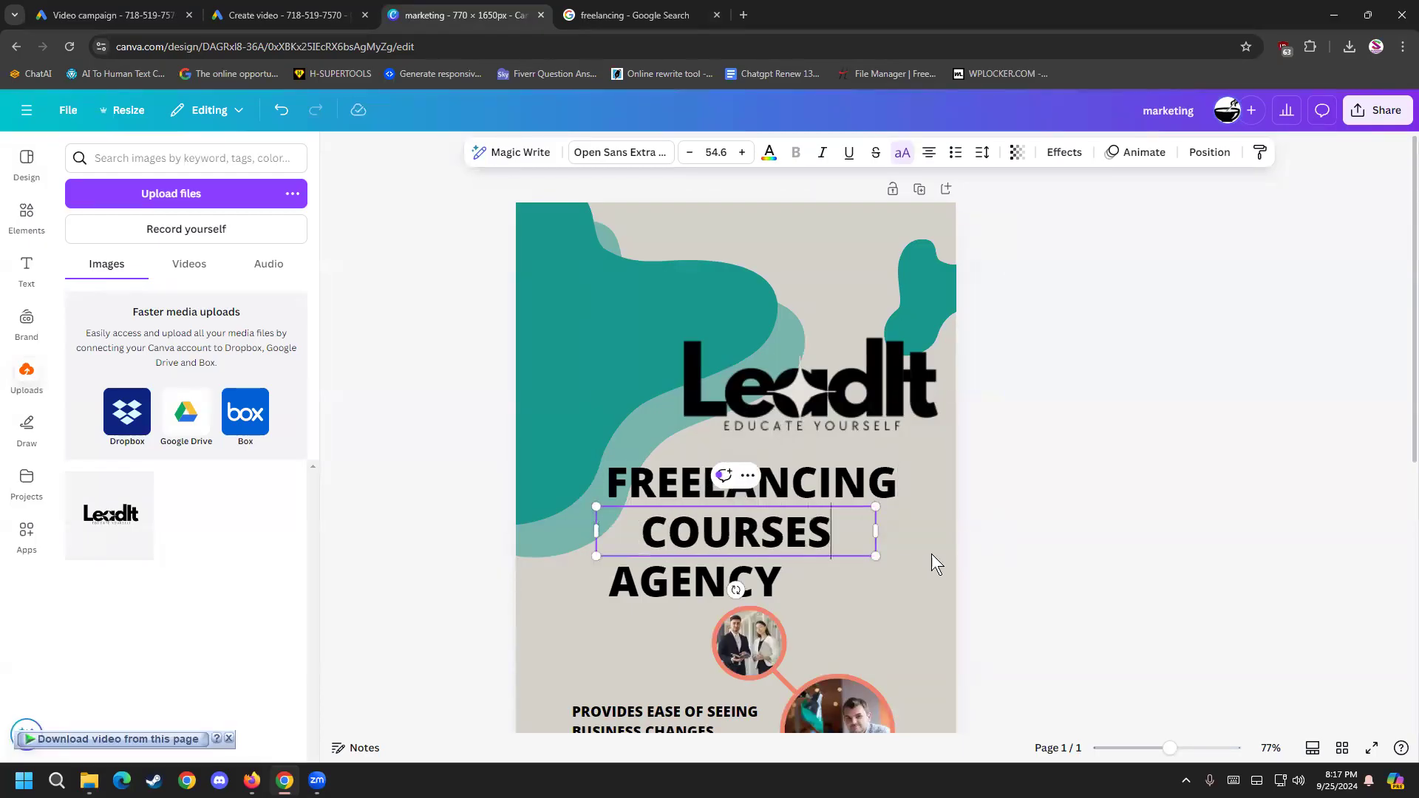
pyautogui.click(1035, 584)
pyautogui.click(716, 571)
pyautogui.press('Delete')
# Step: Shift the "COURSES" and "FREELANCING" lines and the LeadIt logo down, stacking them above the circular photos
pyautogui.moveTo(749, 525); pyautogui.dragTo(739, 563)
pyautogui.click(754, 485)
pyautogui.moveTo(754, 485); pyautogui.dragTo(754, 515)
pyautogui.moveTo(788, 390); pyautogui.dragTo(744, 441)
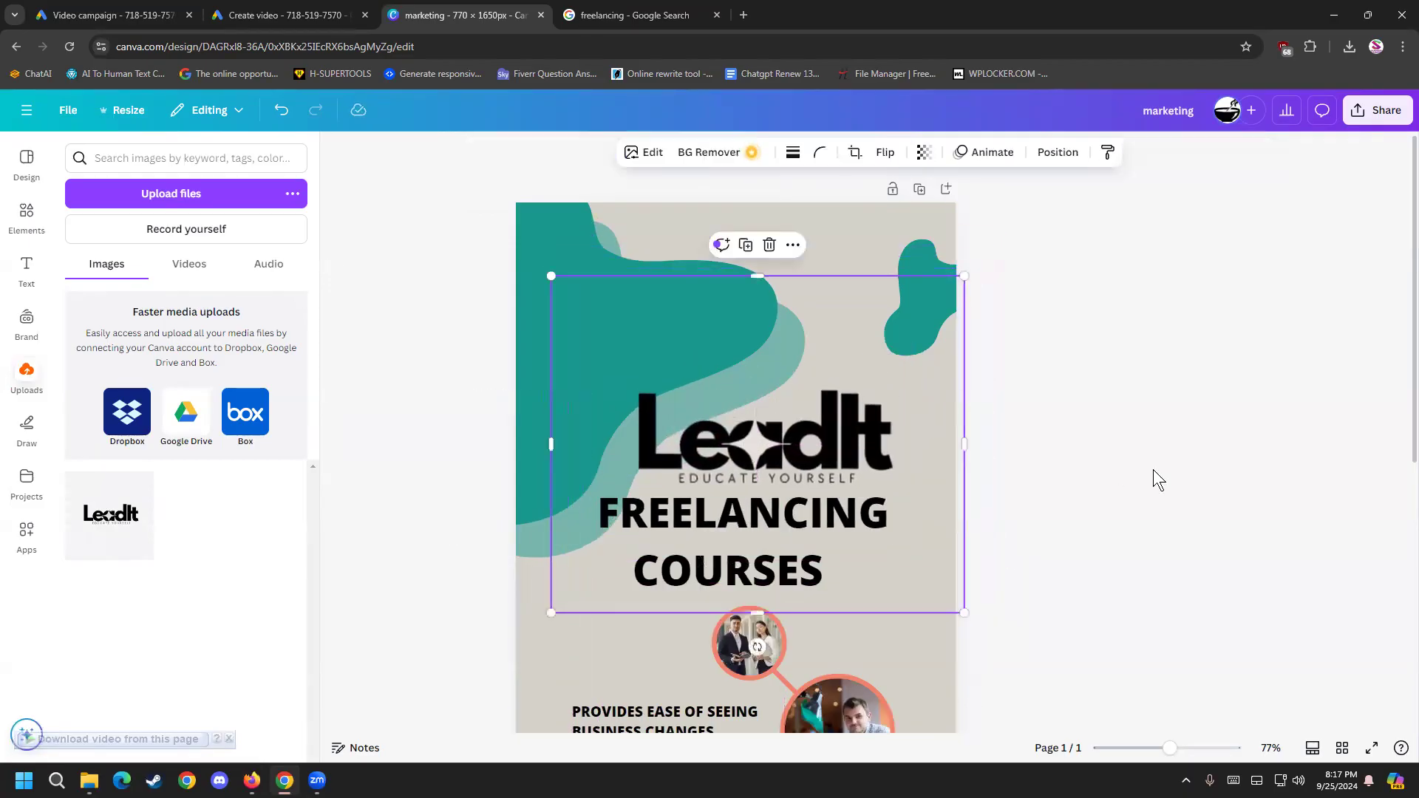
pyautogui.click(1078, 503)
# Step: Replace the "PROVIDES EASE OF SEEING BUSINESS CHANGES" text with "BUILD YOUR CARRER WITH US" and narrow its box to break after "YOUR"
pyautogui.scroll(-3, 1078, 504)
pyautogui.click(710, 517)
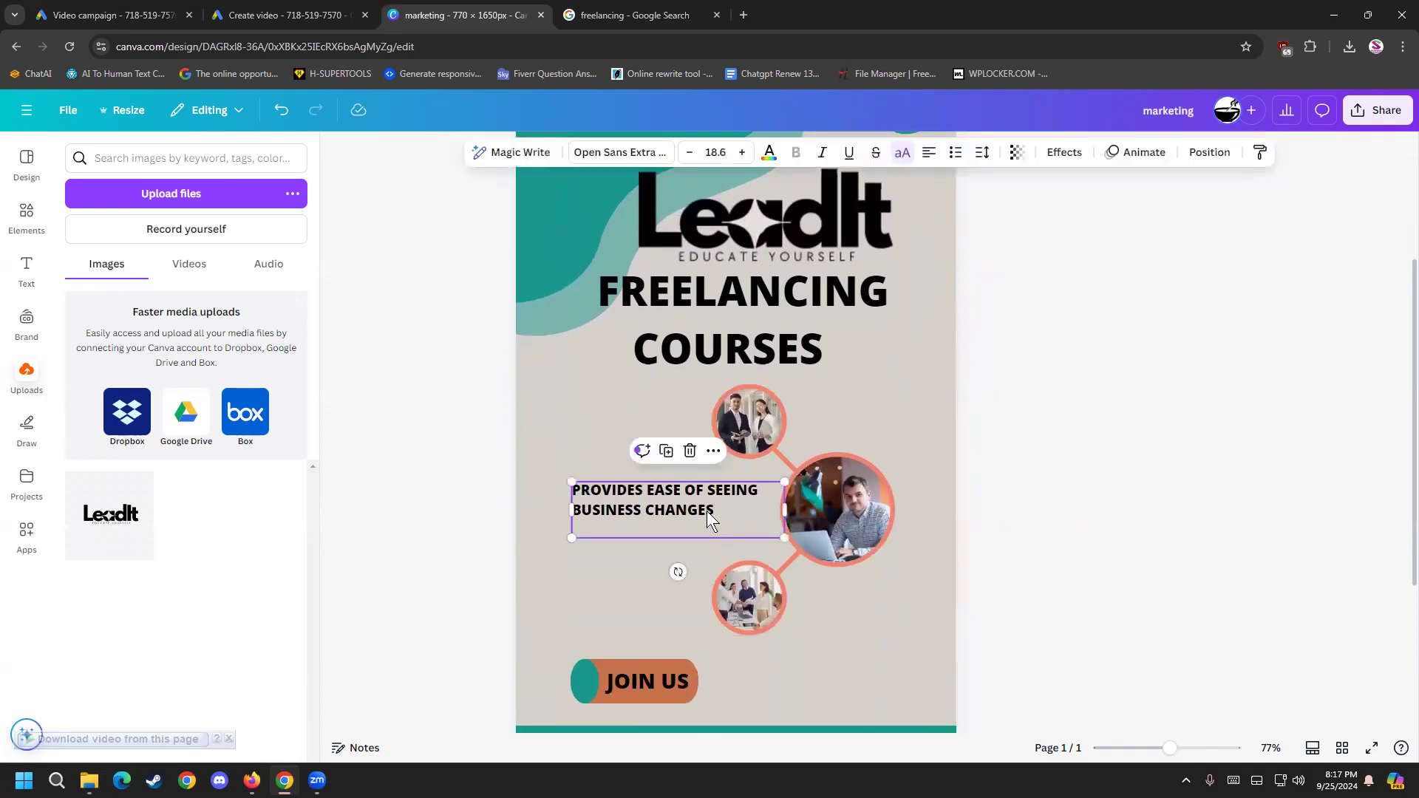
pyautogui.click(716, 503)
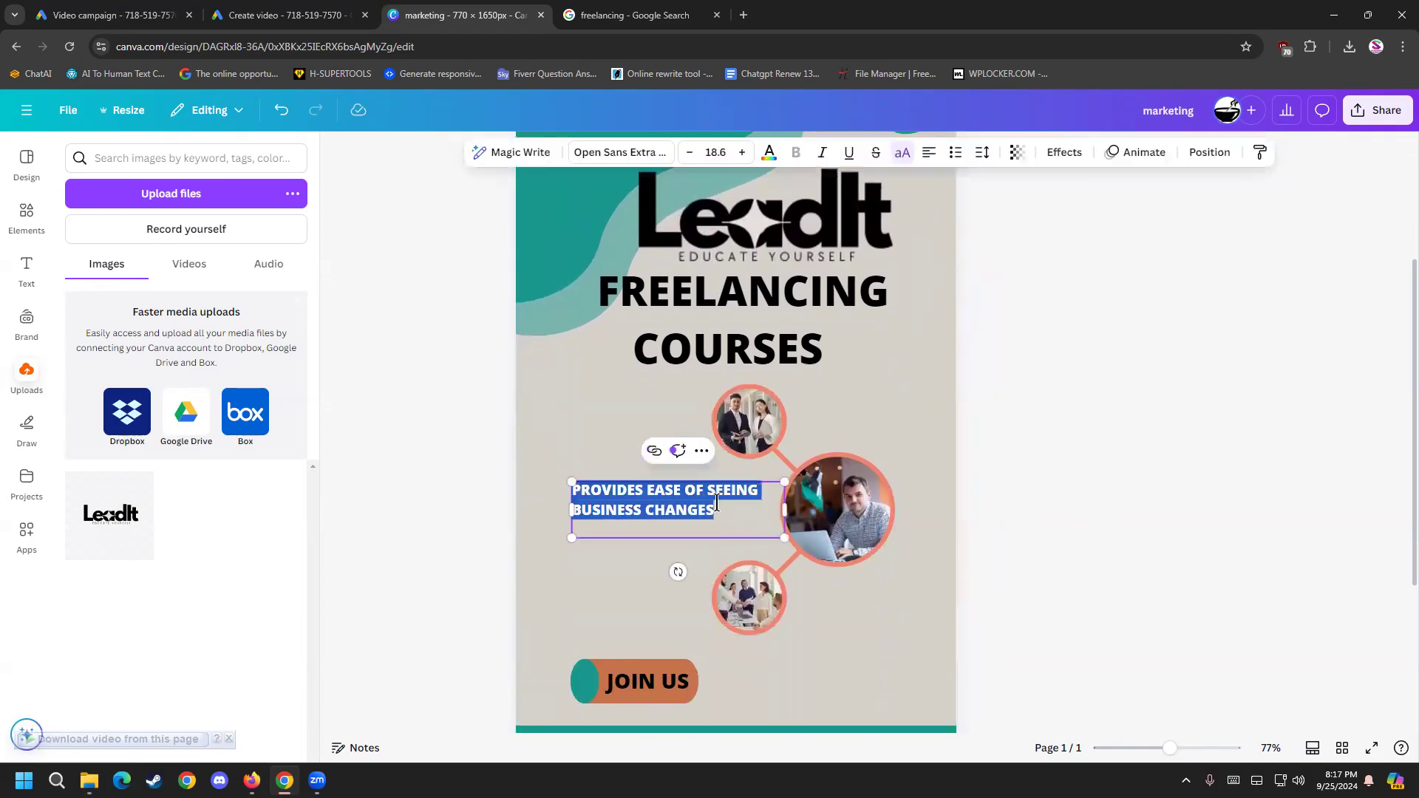
pyautogui.write('BUI')
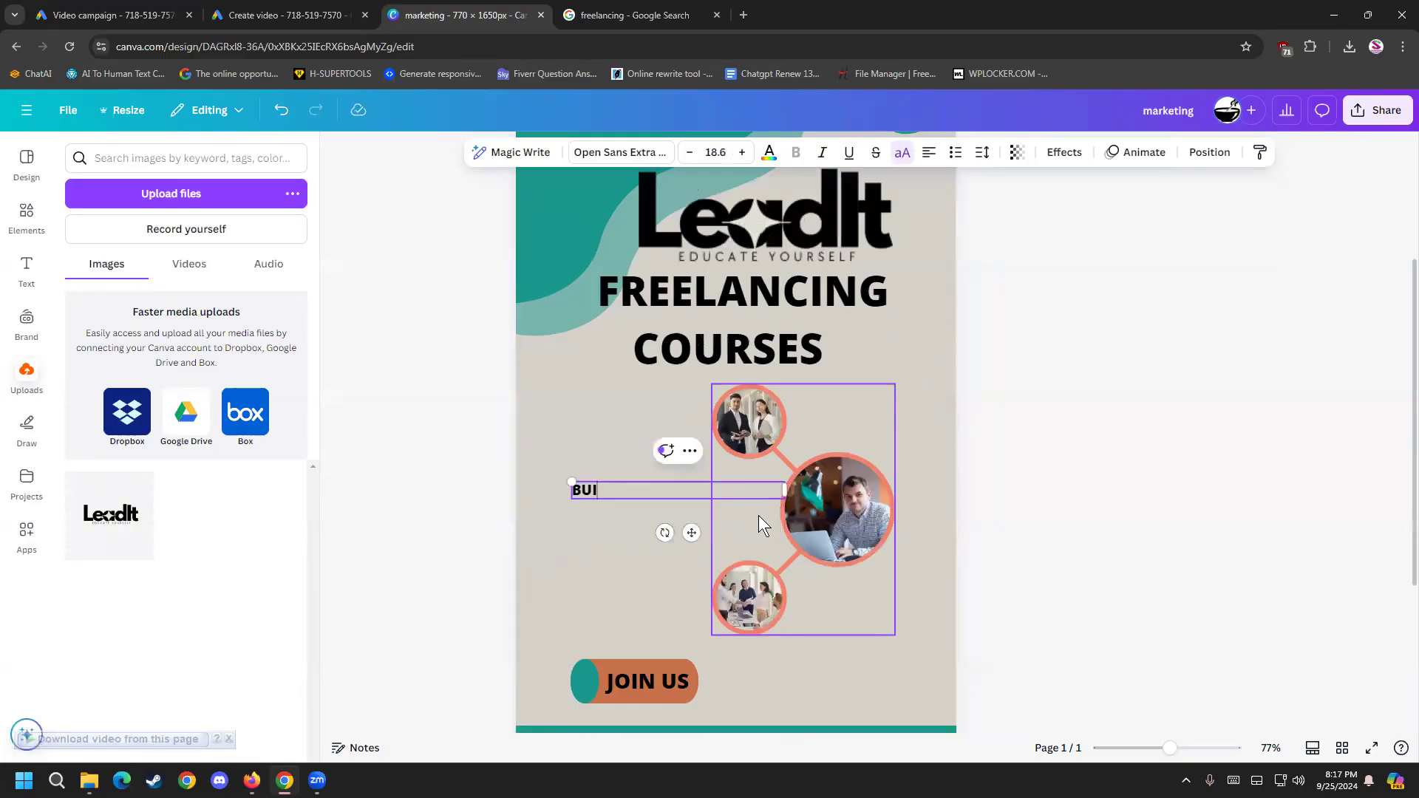
pyautogui.write('LD YOUR CARR')
pyautogui.press('BackSpace')
pyautogui.write('IE')
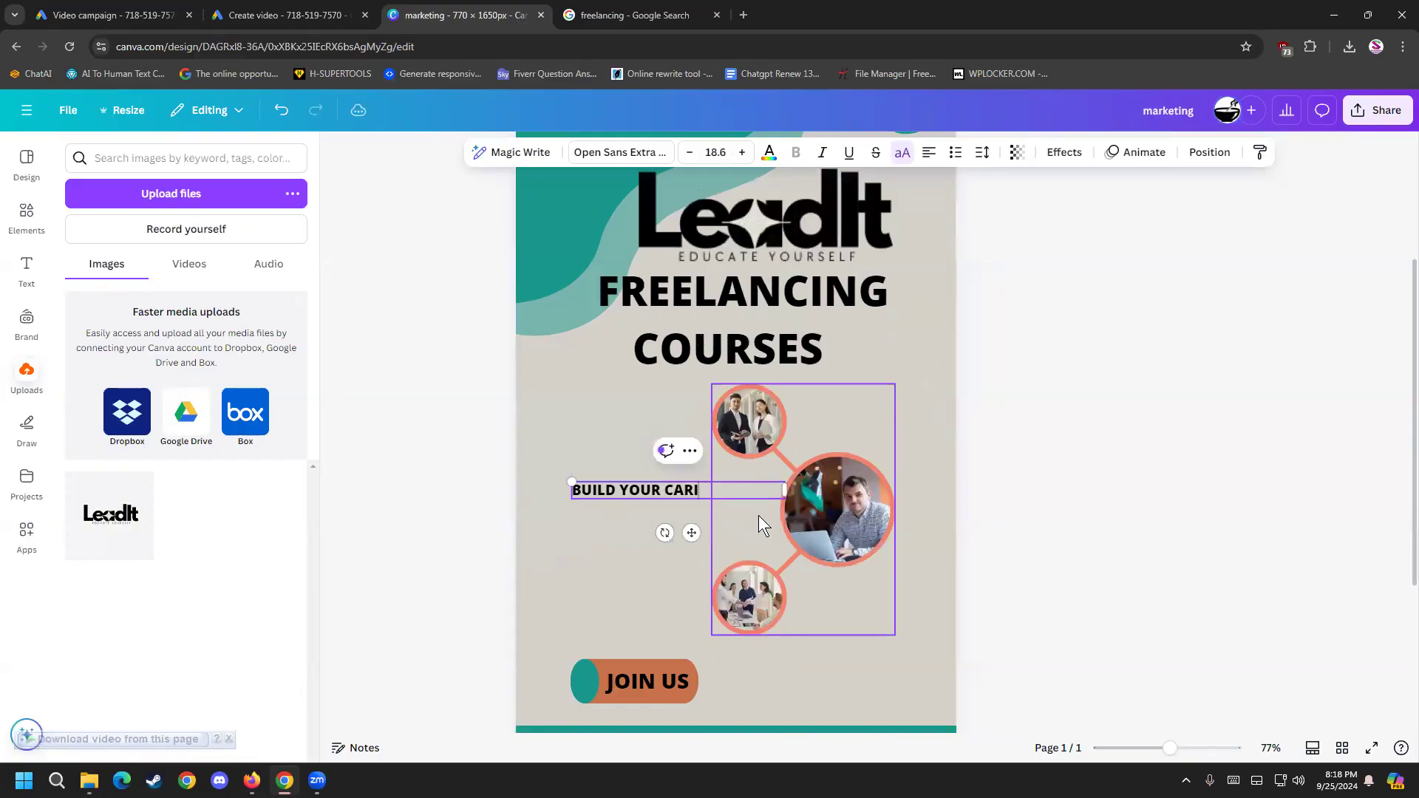
pyautogui.press('BackSpace')
pyautogui.press('BackSpace')
pyautogui.write('RER WITH US')
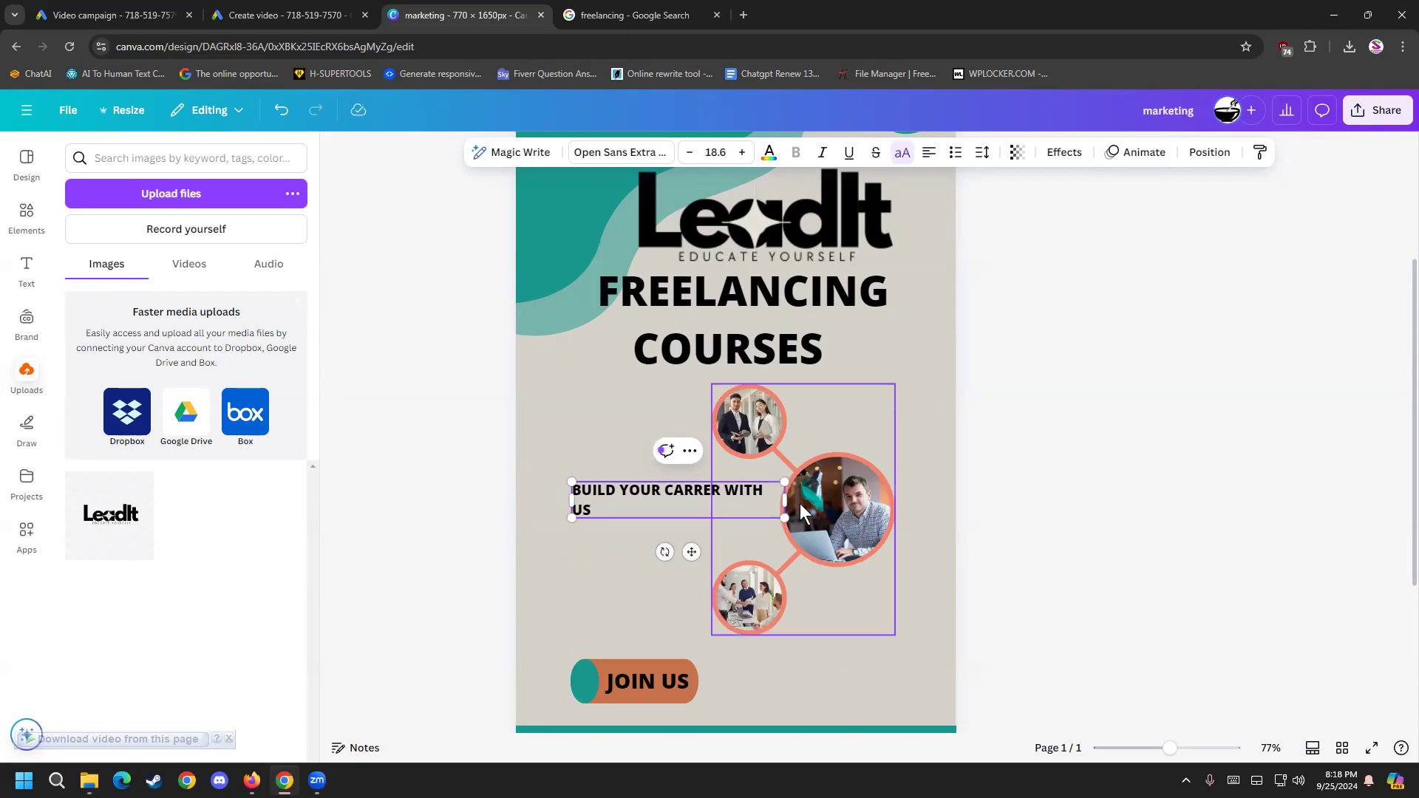
pyautogui.moveTo(784, 500); pyautogui.dragTo(712, 504)
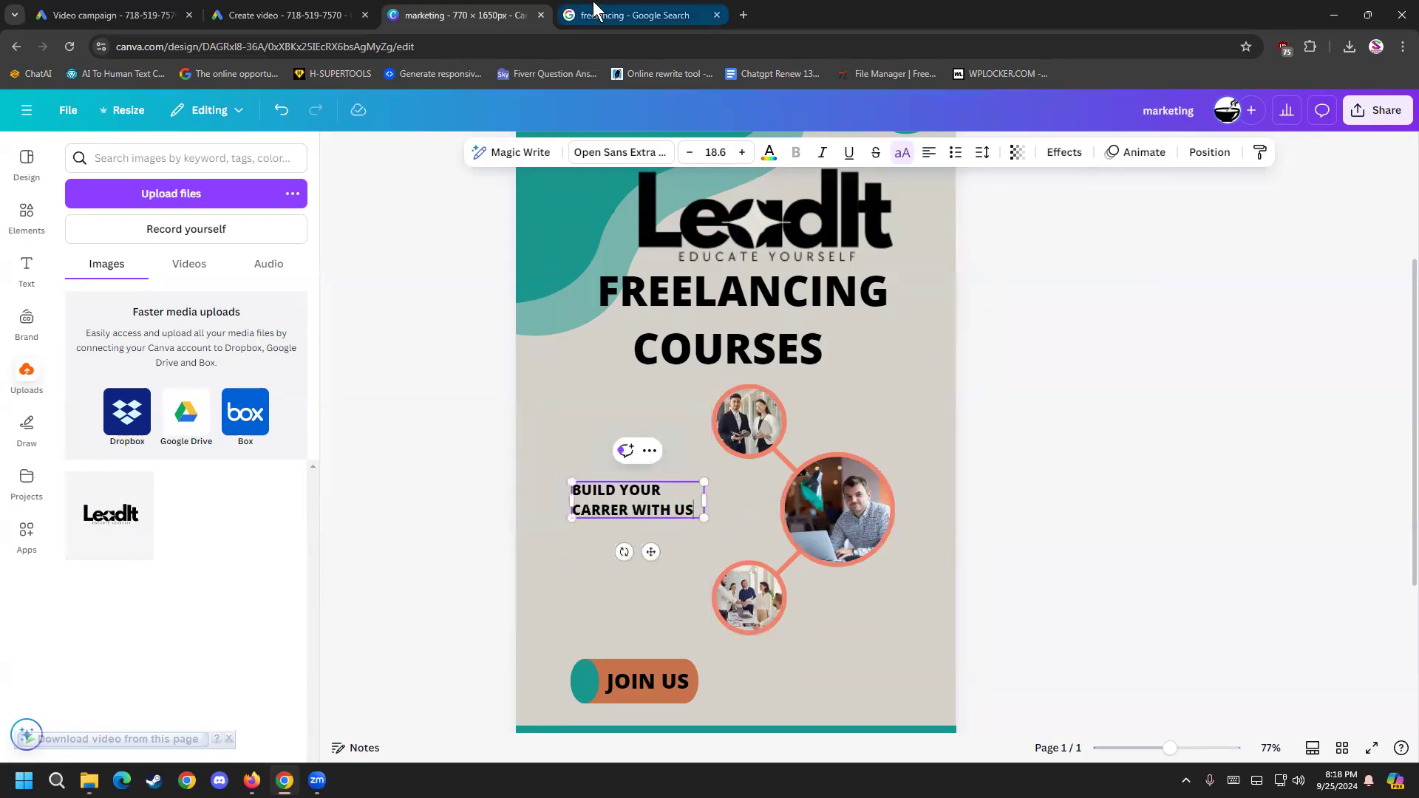
# Step: Look up the spelling of "carrier" with a Google search for "carrier meaning in bengali" and return to the Canva design
pyautogui.click(629, 15)
pyautogui.write('carr')
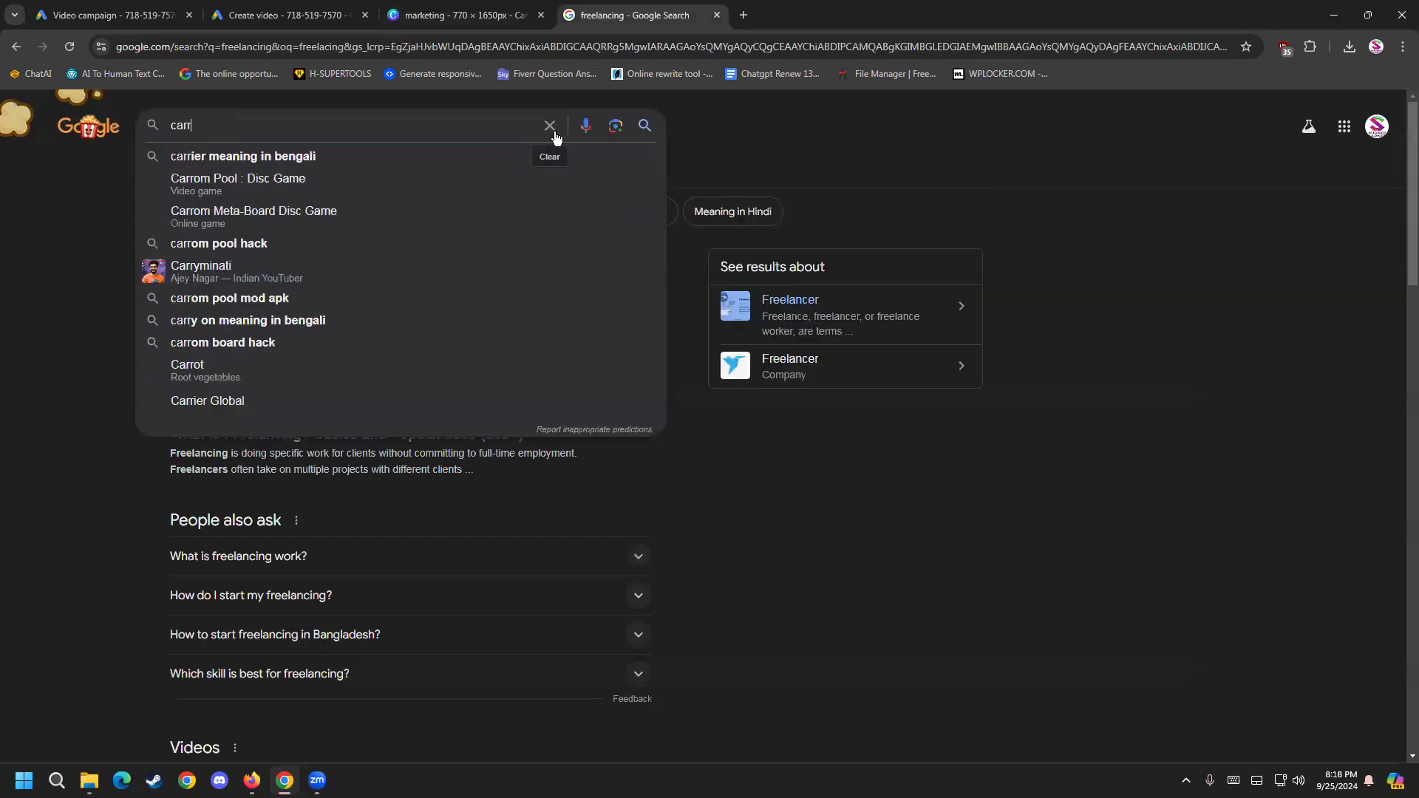
pyautogui.write('ie')
pyautogui.press('BackSpace')
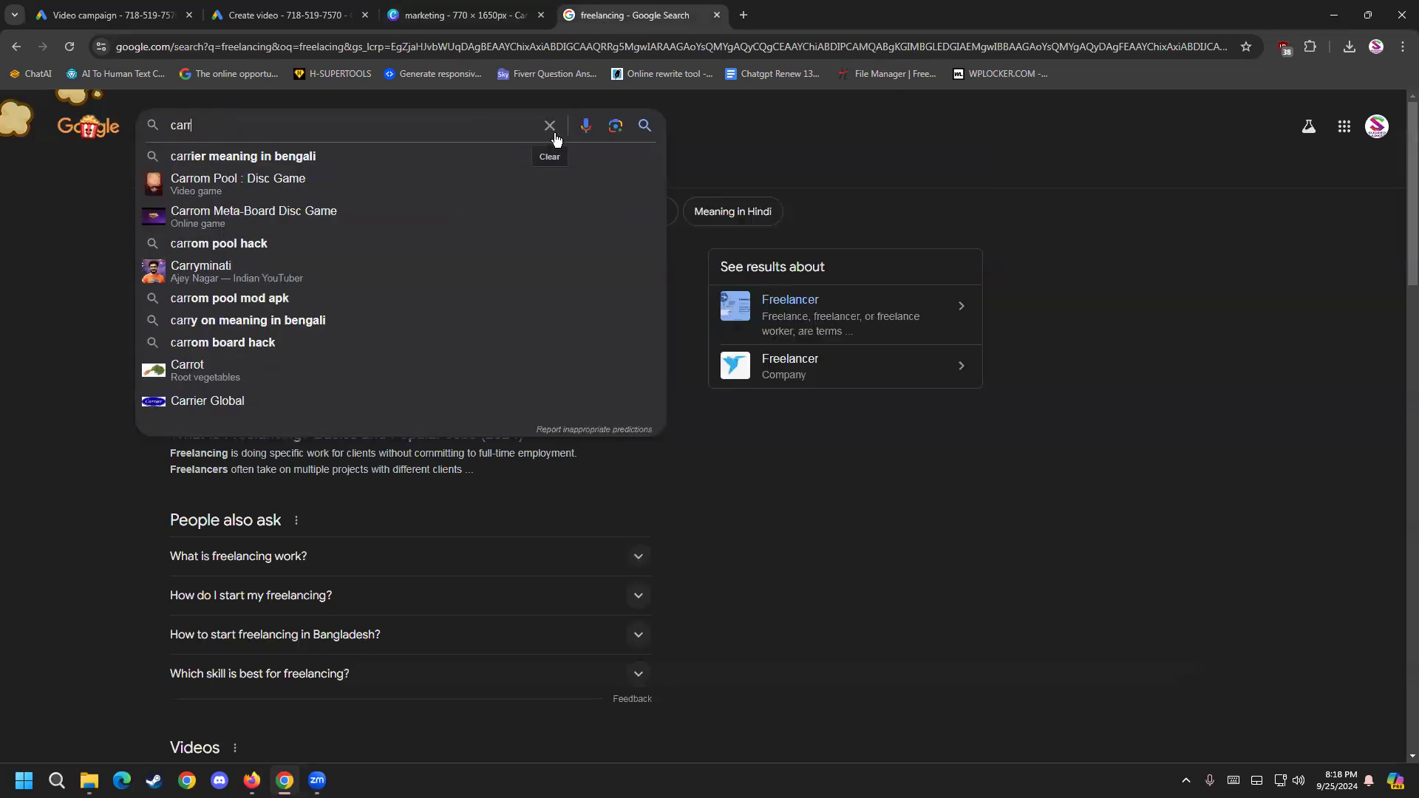
pyautogui.press('Down')
pyautogui.press('Return')
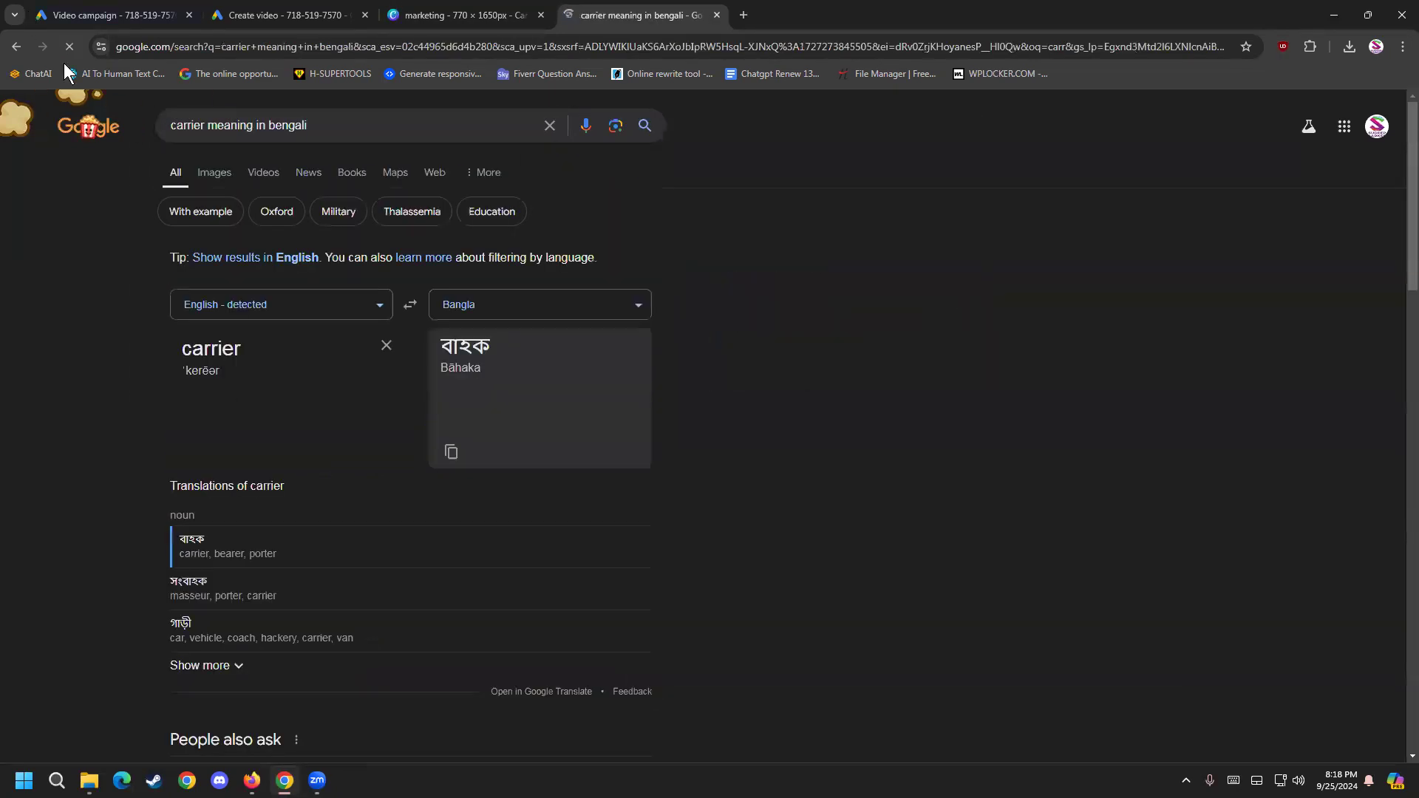
pyautogui.moveTo(265, 350); pyautogui.dragTo(171, 352)
pyautogui.click(471, 15)
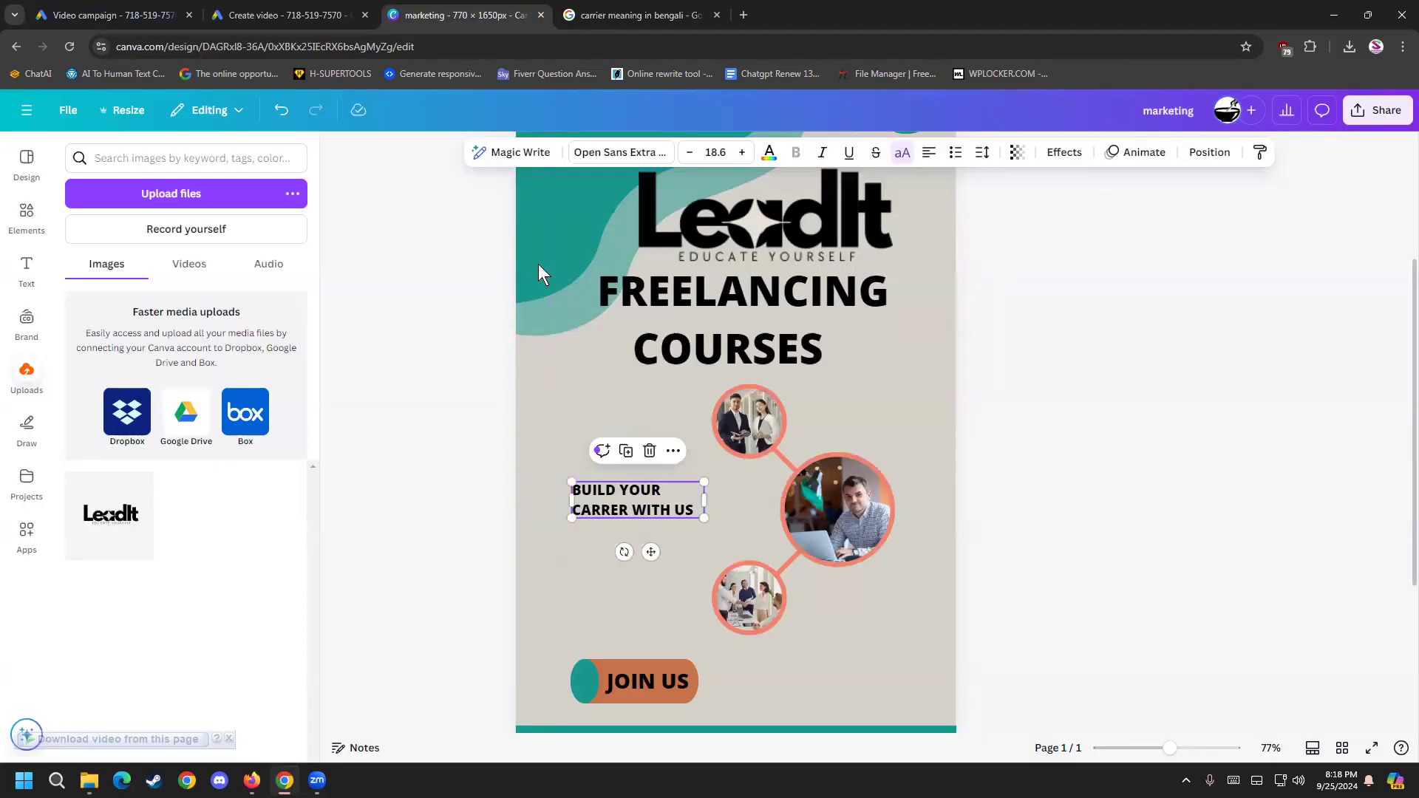
# Step: Replace "CARRER" in the tagline beside the photos with "CARRIER"
pyautogui.click(626, 513)
pyautogui.moveTo(627, 512); pyautogui.dragTo(510, 516)
pyautogui.write('CARRIER')
pyautogui.click(516, 548)
# Step: Set the font size of the "BUILD YOUR CARRIER WITH US" tagline to 28
pyautogui.click(619, 500)
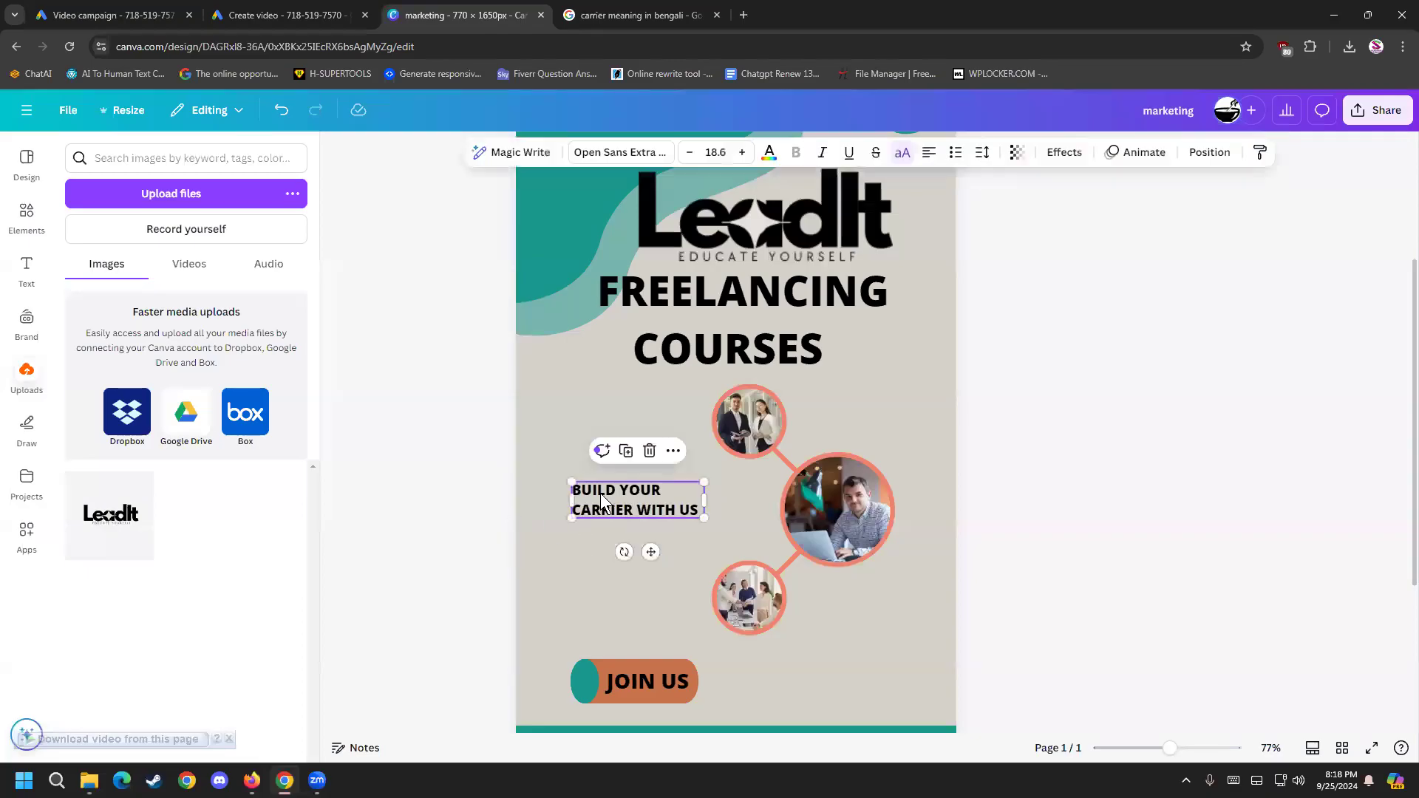
pyautogui.doubleClick(619, 500)
pyautogui.tripleClick(620, 500)
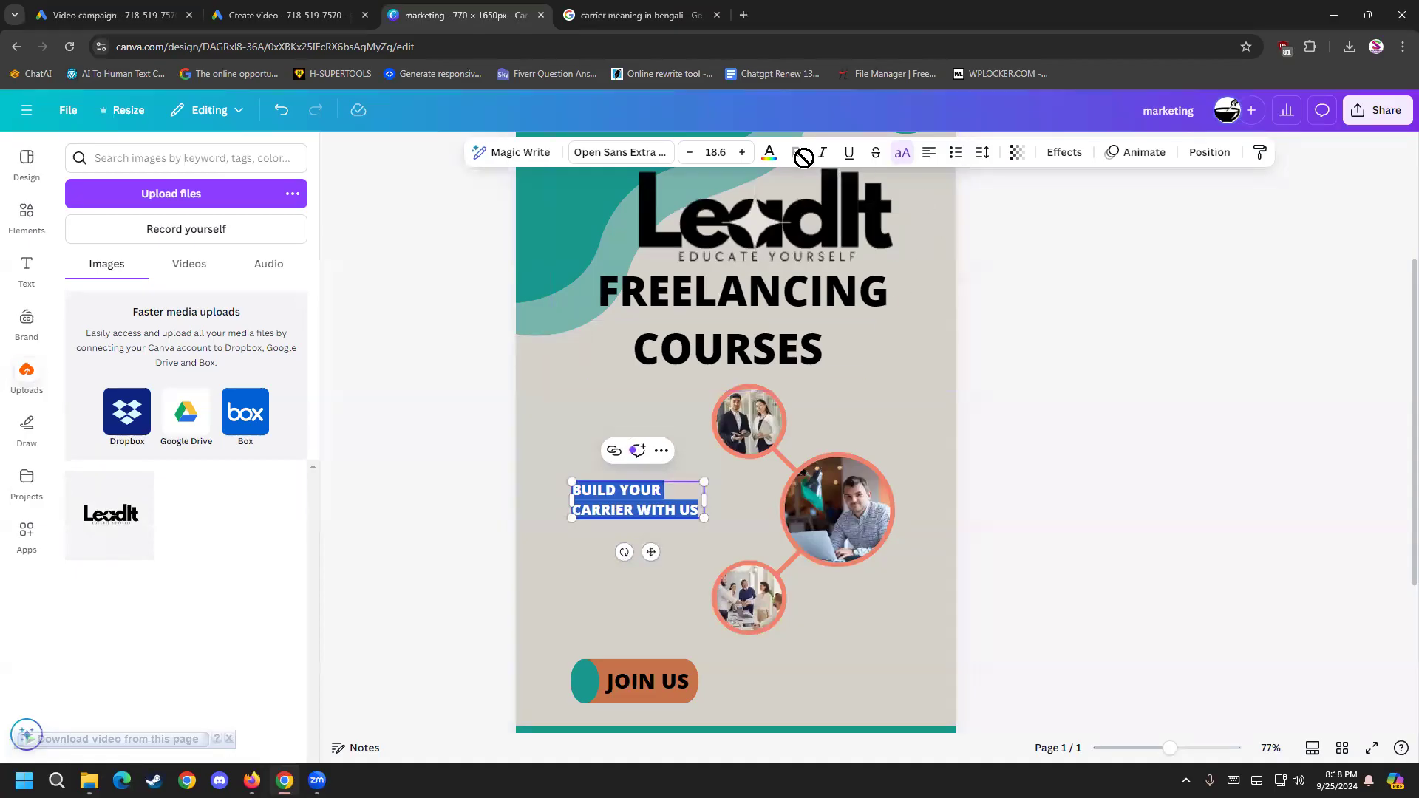
pyautogui.click(742, 153)
pyautogui.click(741, 152)
pyautogui.click(742, 152)
pyautogui.click(741, 152)
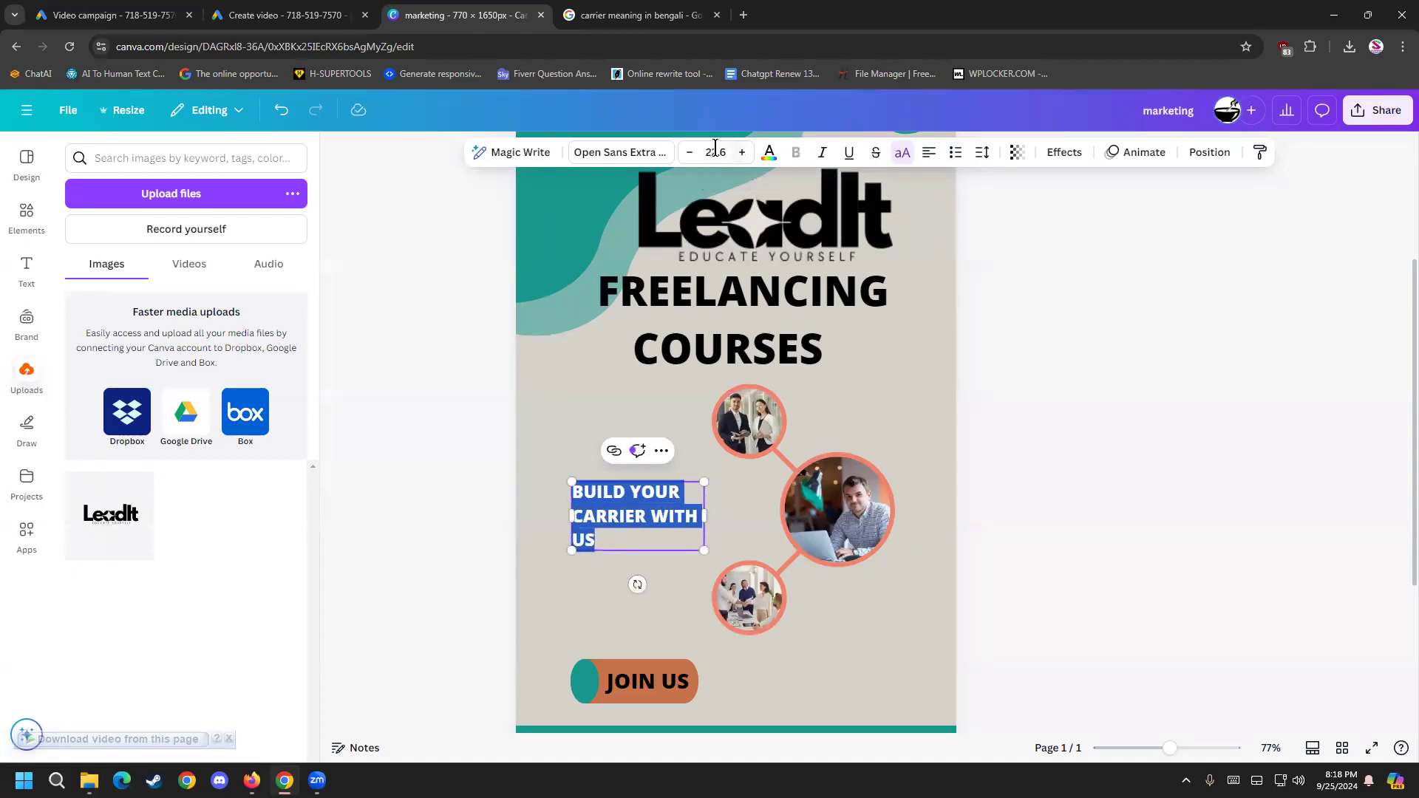
pyautogui.click(716, 153)
pyautogui.click(702, 459)
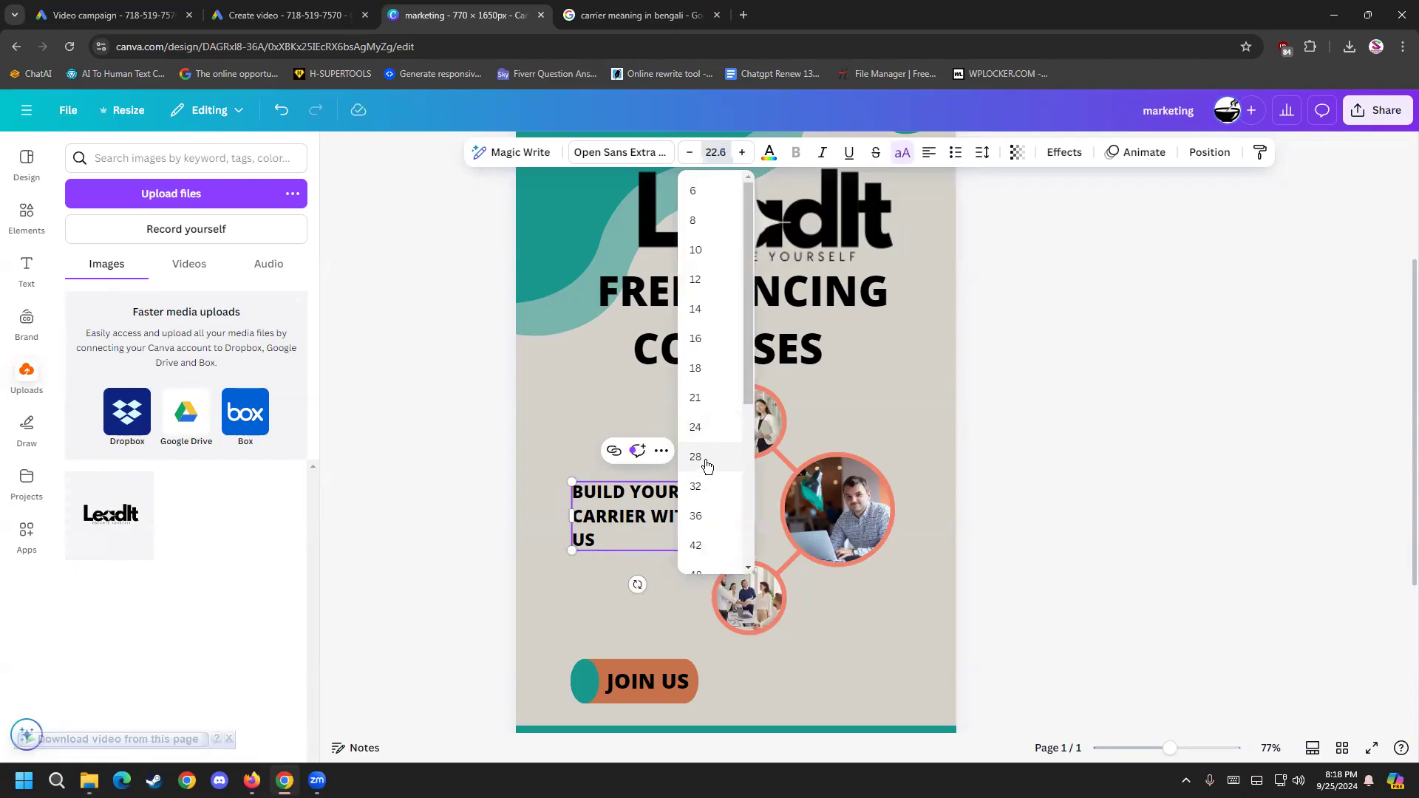
# Step: Widen the tagline's text box so it fits on two lines and move it toward the page's left margin
pyautogui.moveTo(704, 537); pyautogui.dragTo(769, 539)
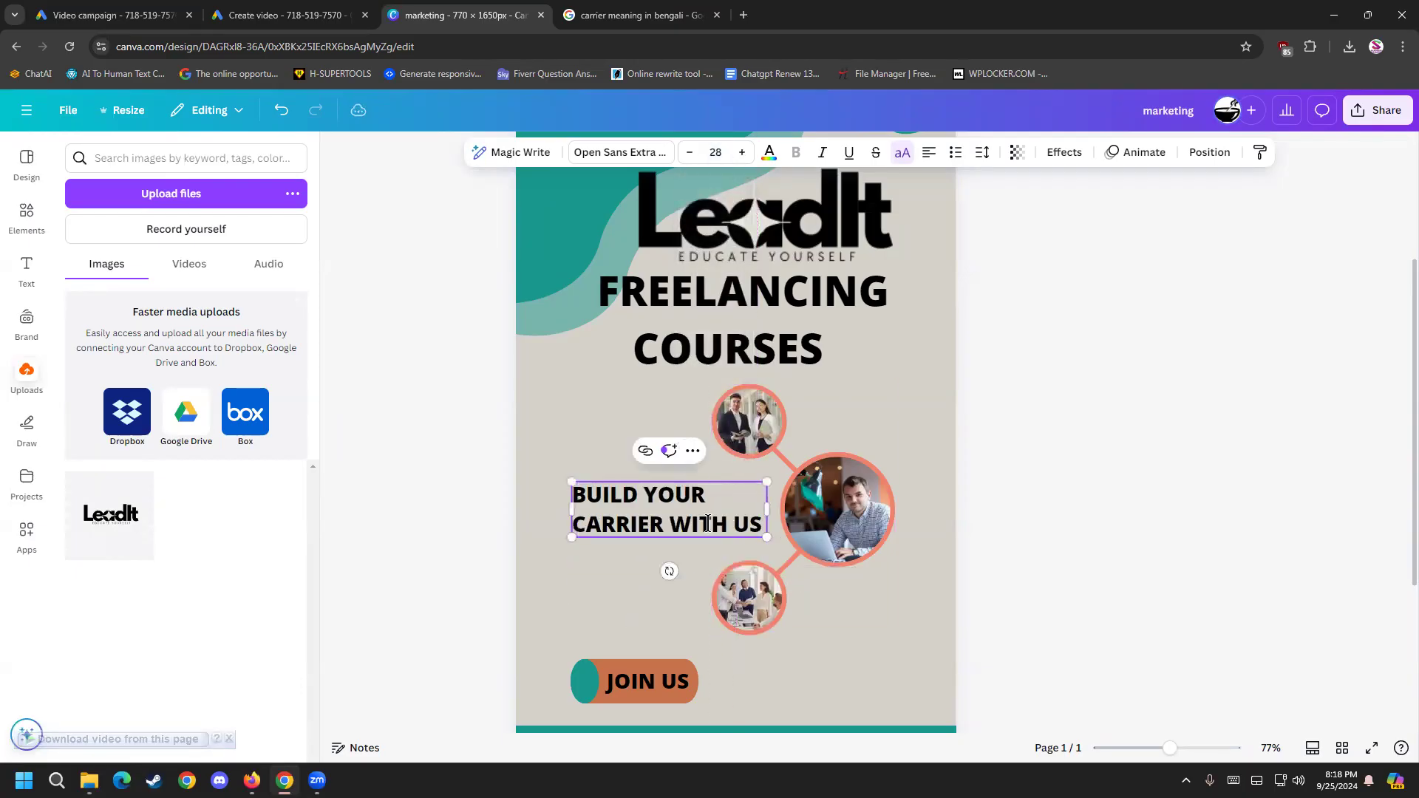
pyautogui.click(1058, 603)
pyautogui.moveTo(658, 523); pyautogui.dragTo(628, 518)
# Step: Replace the "JOIN US" button text with "CALL US NOW" and widen the text box and orange button shape to fit one line
pyautogui.doubleClick(625, 689)
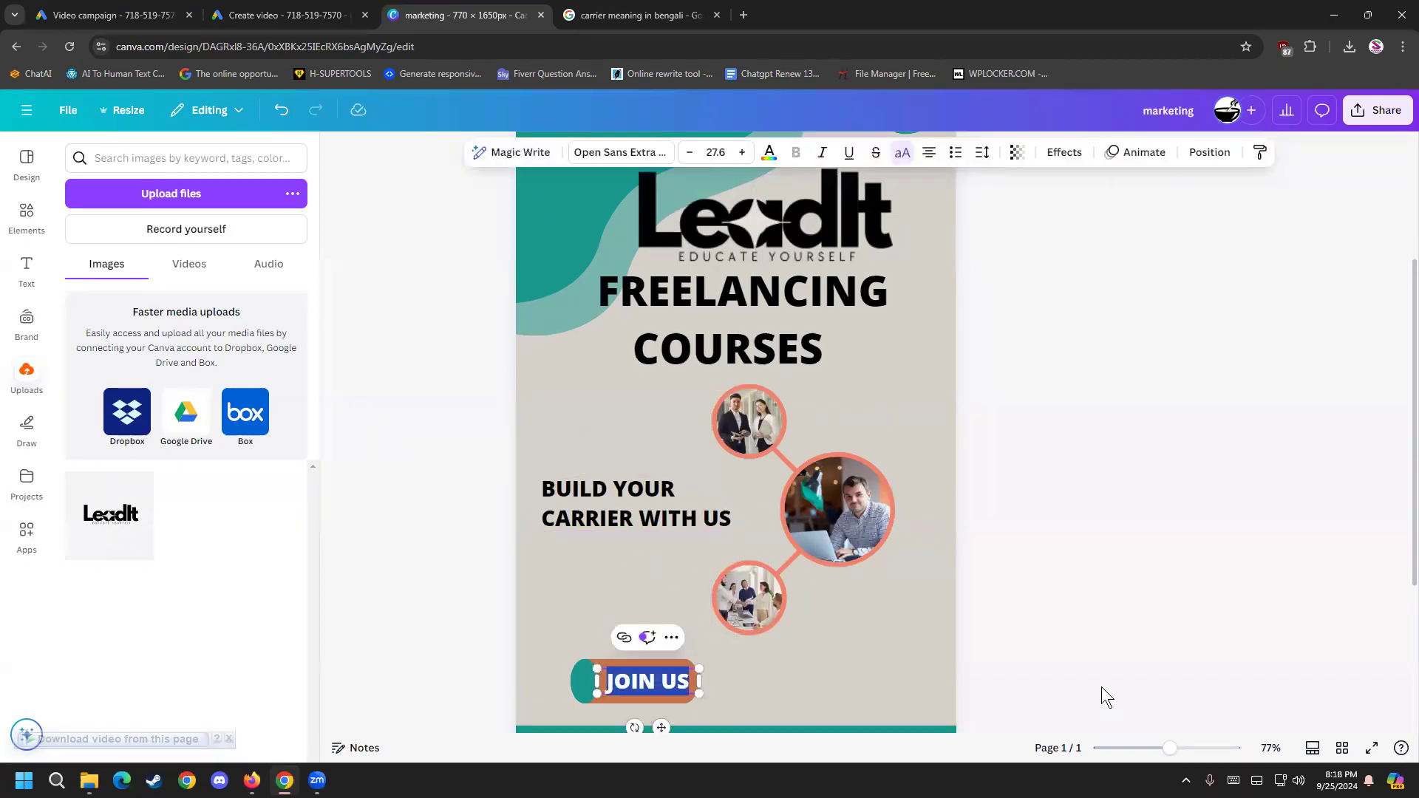
pyautogui.write('CA')
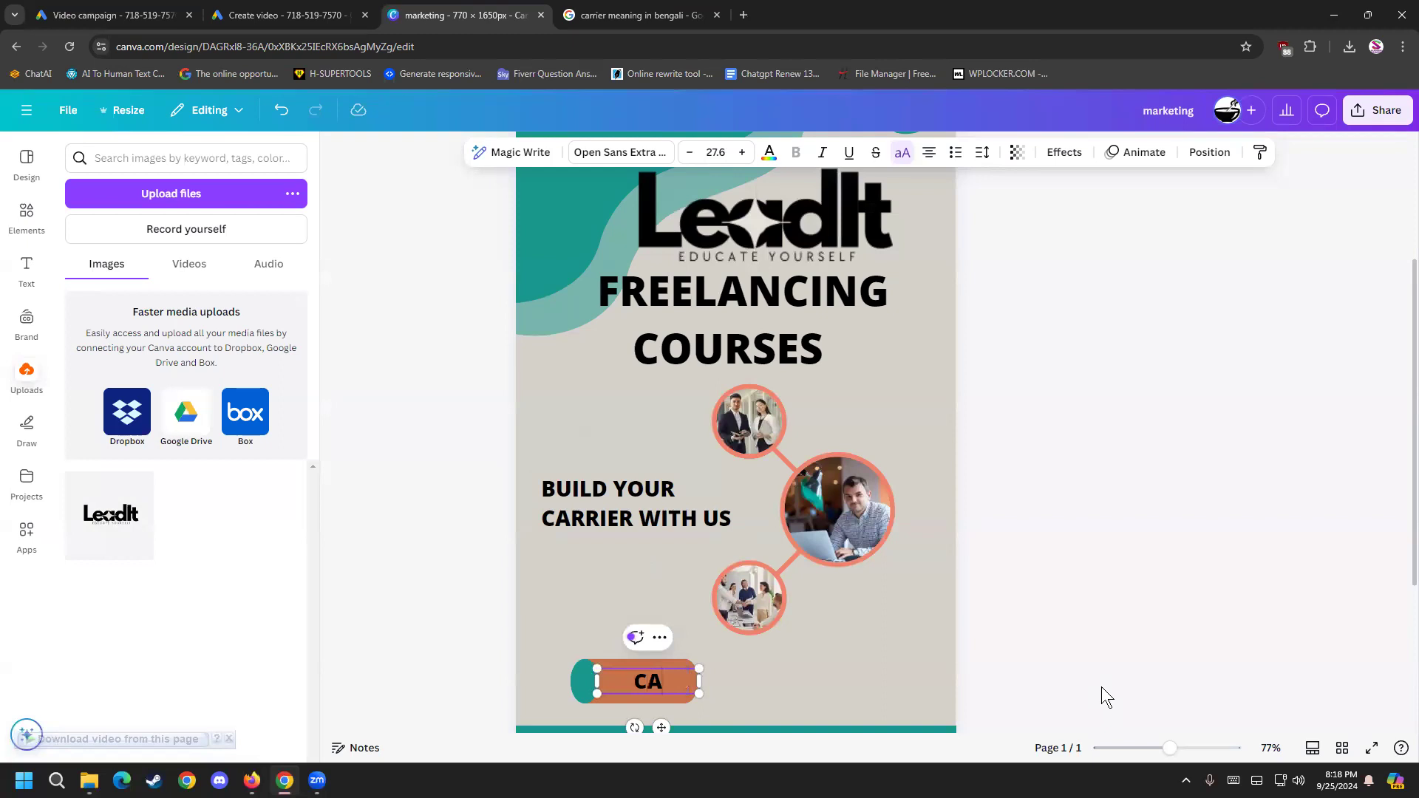
pyautogui.write('LL US NOW')
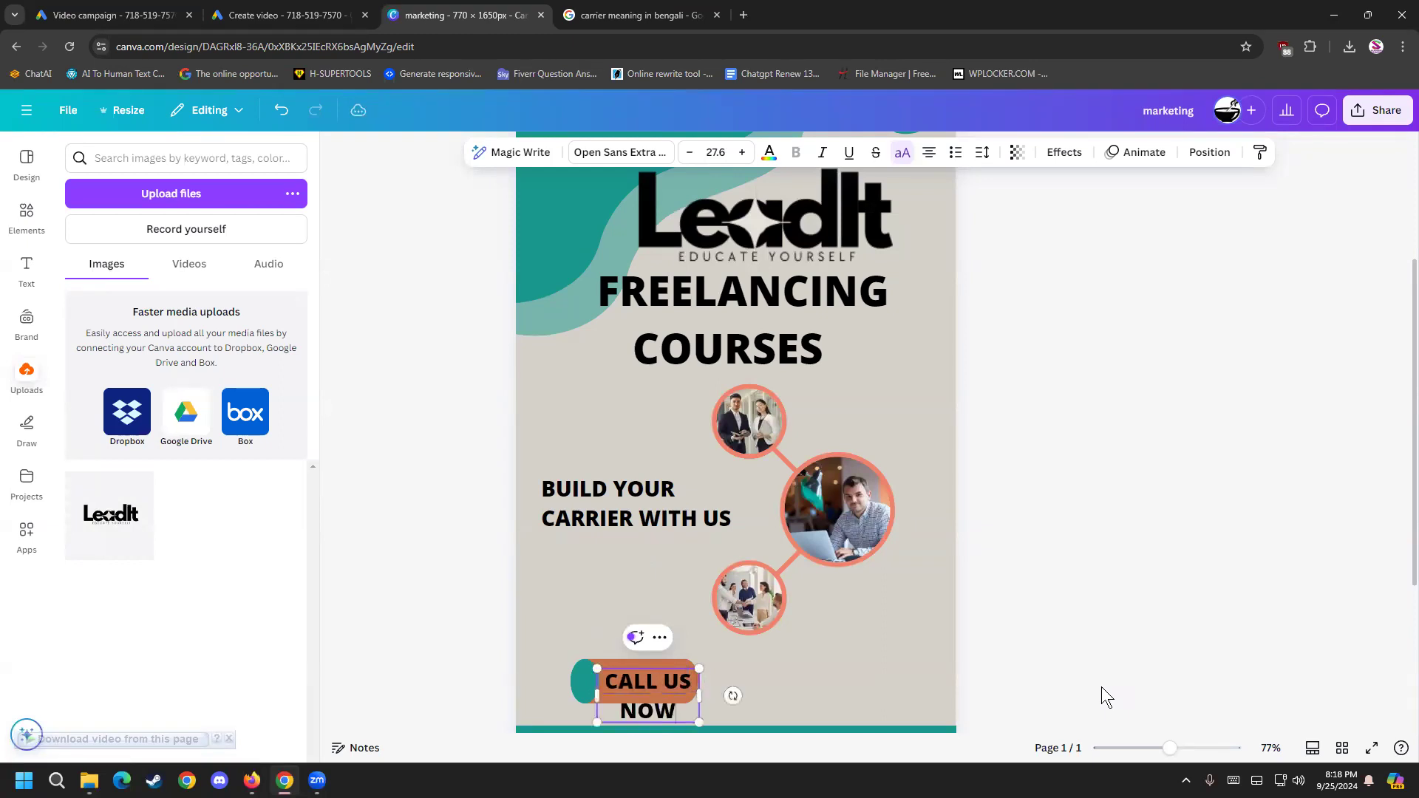
pyautogui.moveTo(706, 696); pyautogui.dragTo(762, 679)
pyautogui.click(1016, 677)
pyautogui.click(680, 695)
pyautogui.click(961, 668)
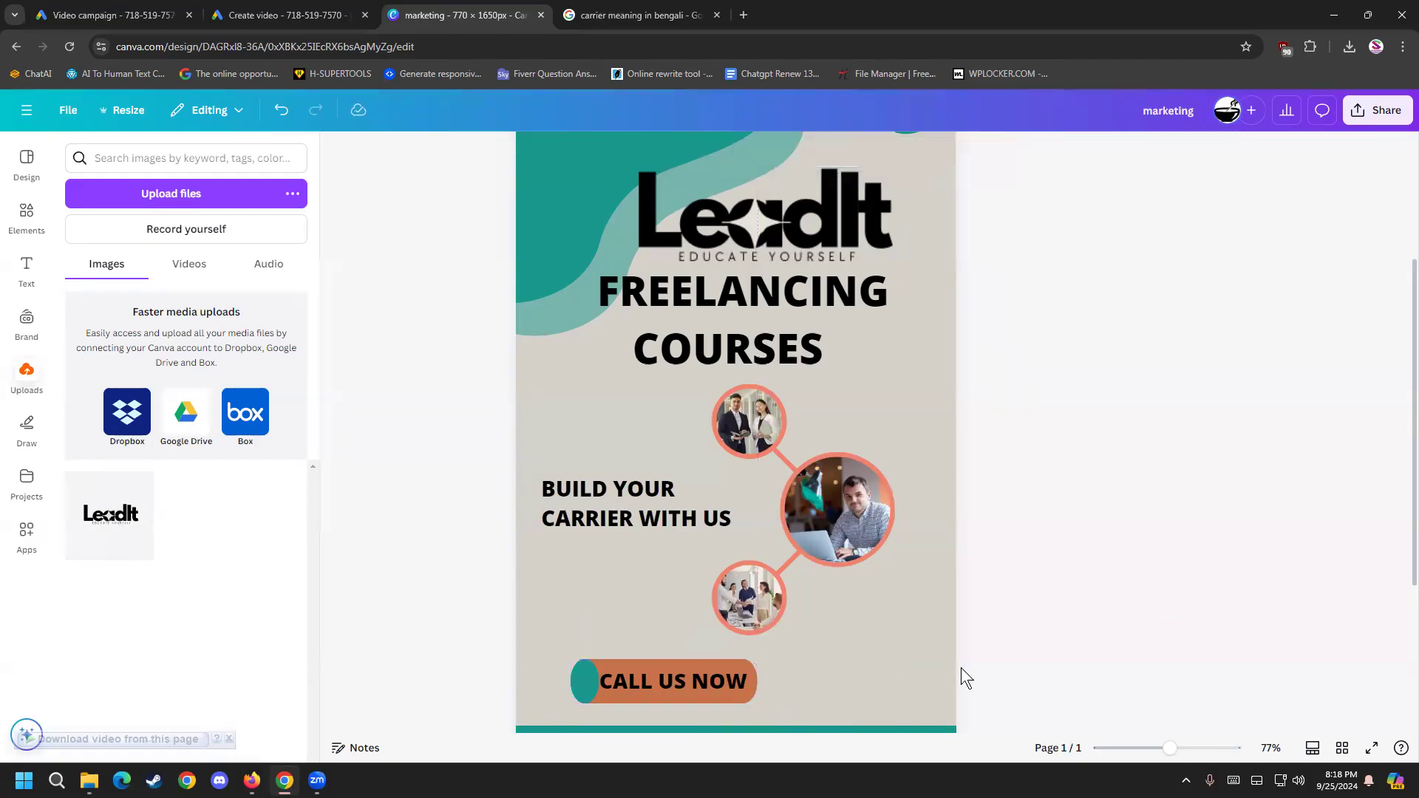
# Step: Search the elements library for "call" and add the outlined phone-in-circle graphic to the page
pyautogui.click(46, 231)
pyautogui.click(155, 157)
pyautogui.write('call')
pyautogui.press('Return')
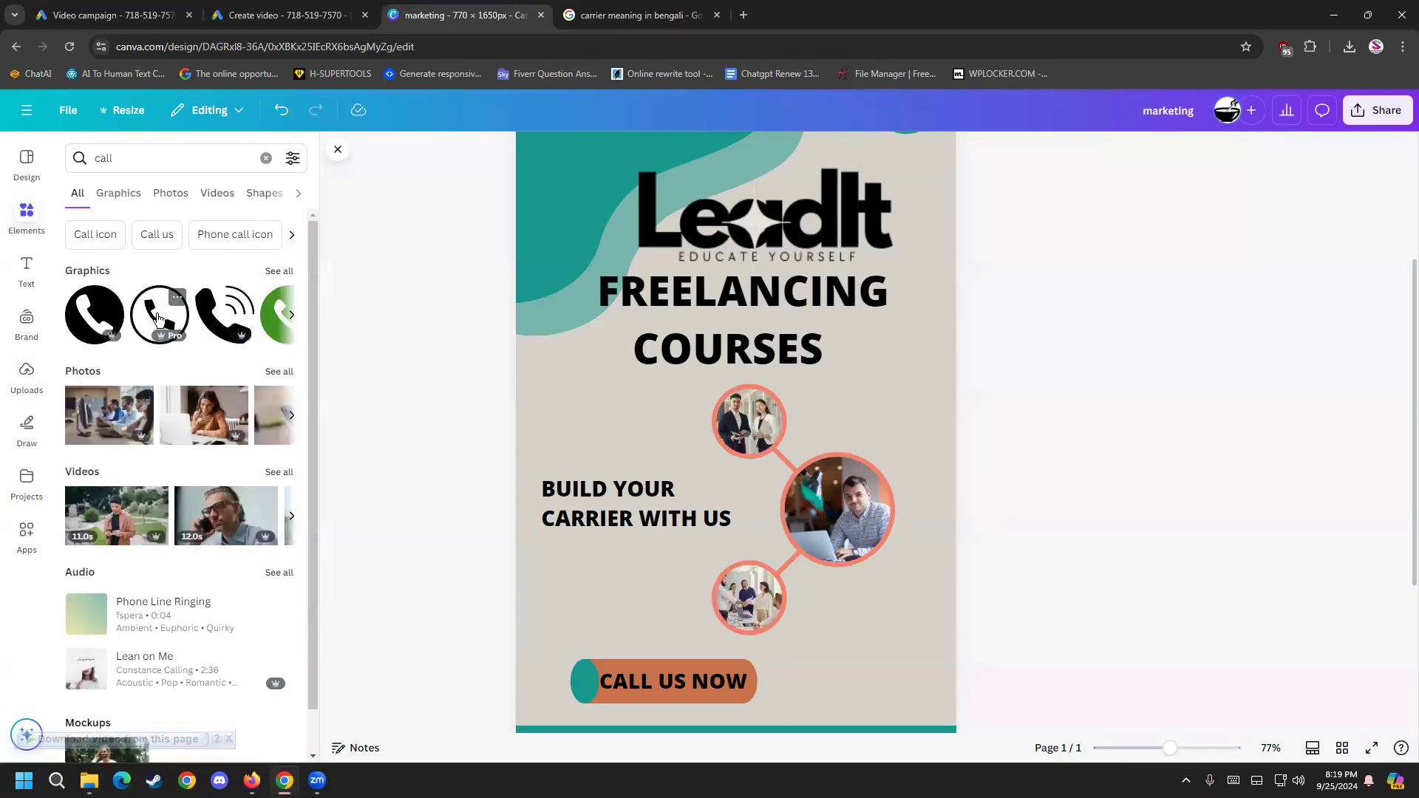
pyautogui.click(157, 322)
# Step: Shrink the phone graphic and place it on the teal end of the "CALL US NOW" button
pyautogui.moveTo(719, 402); pyautogui.dragTo(588, 553)
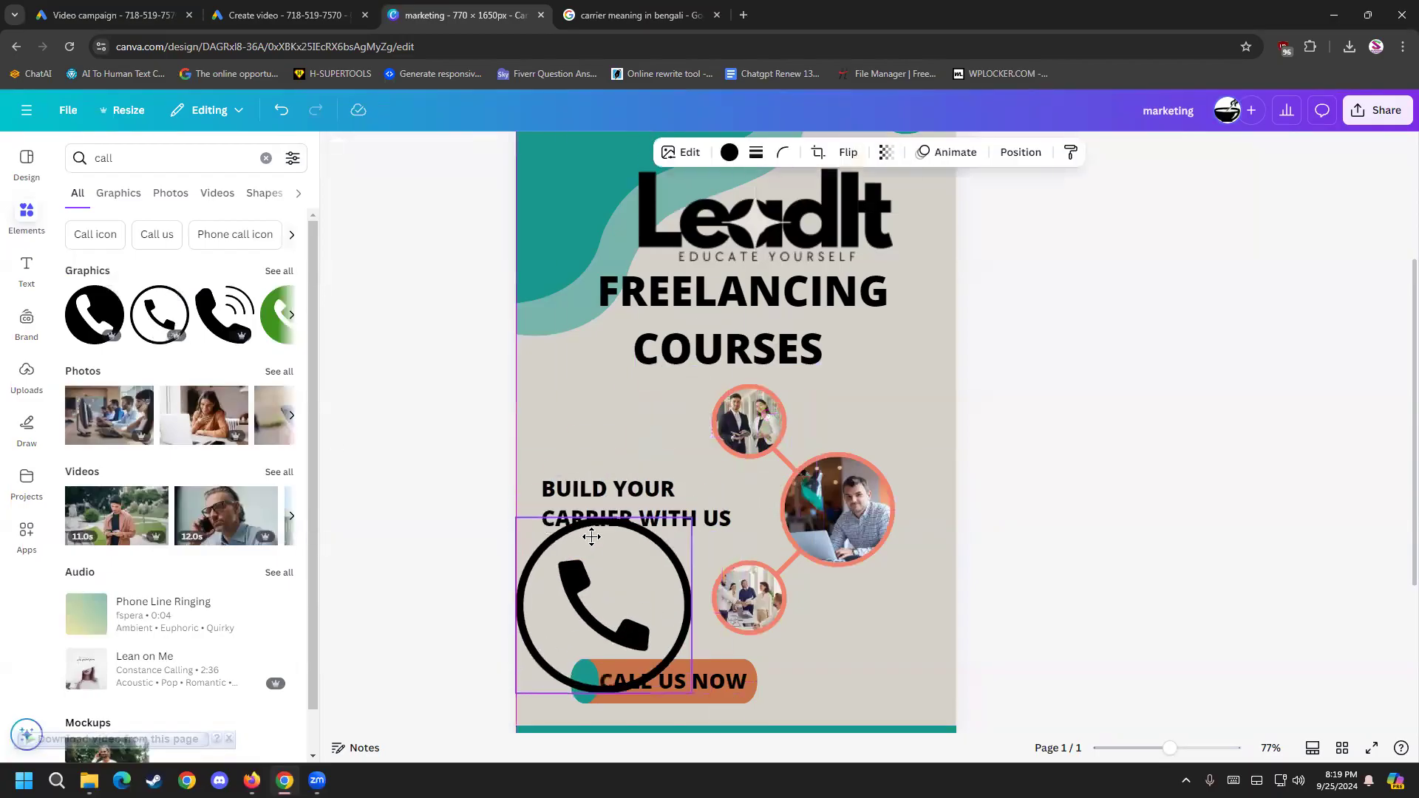
pyautogui.moveTo(687, 687); pyautogui.dragTo(586, 682)
pyautogui.click(1072, 681)
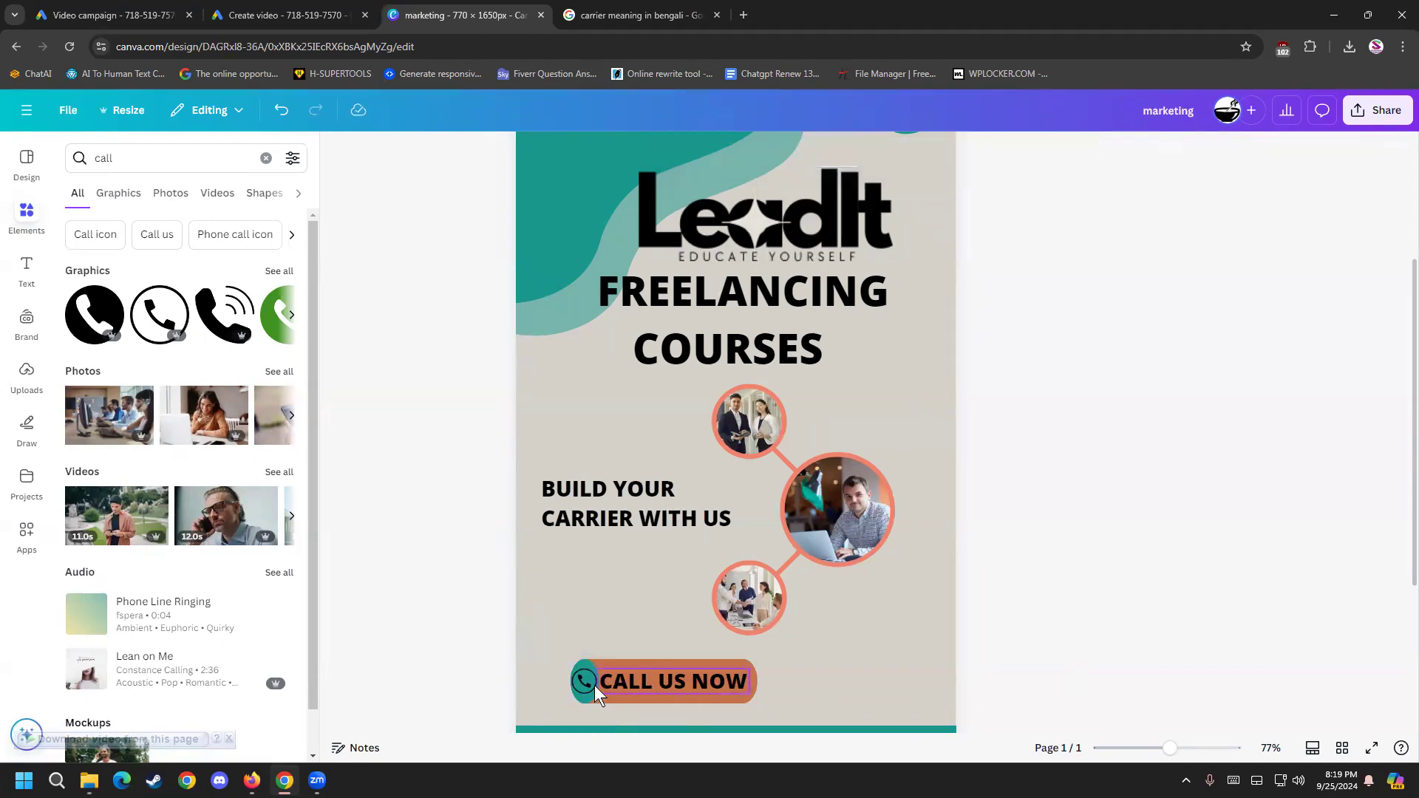
pyautogui.hotkey('ctrl', 'alt', '0')
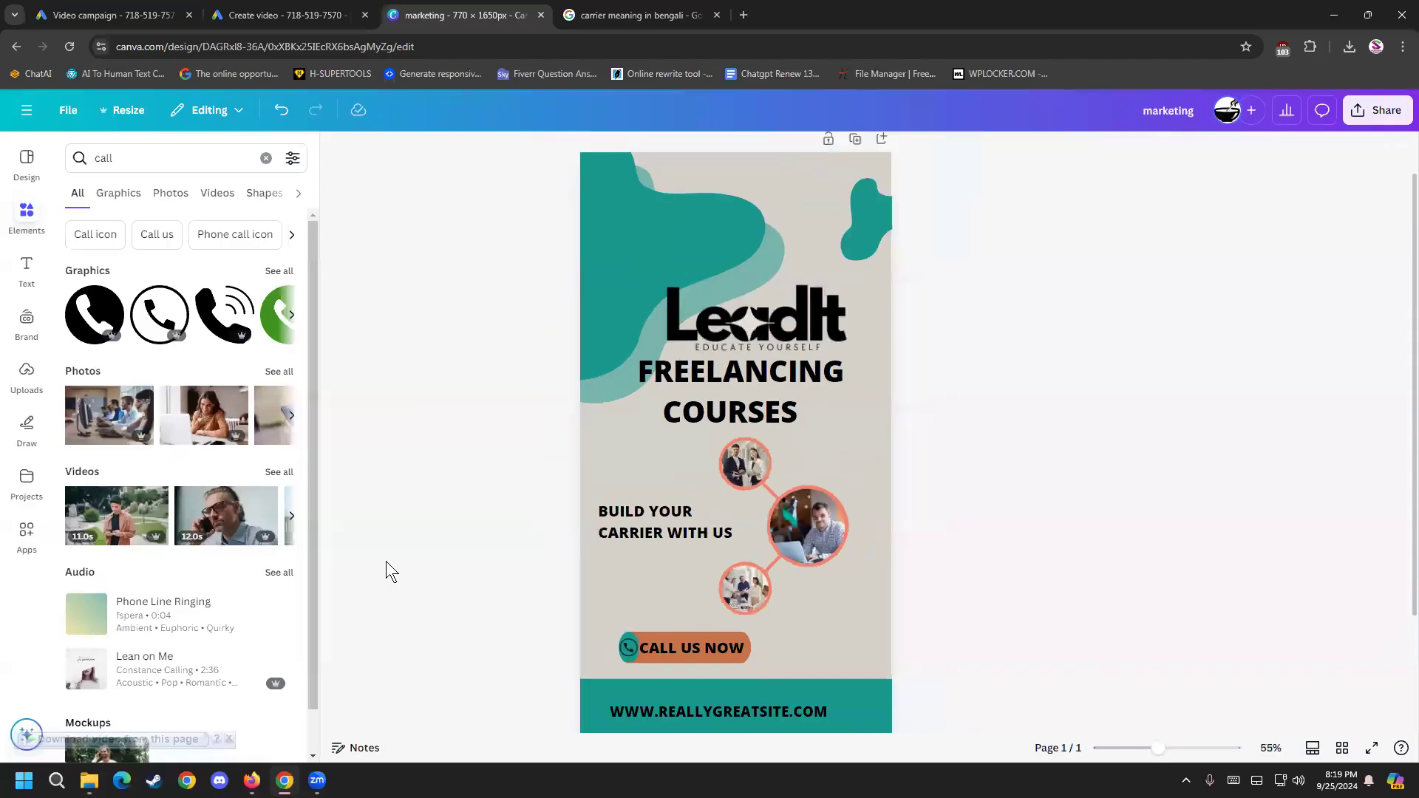
pyautogui.doubleClick(693, 702)
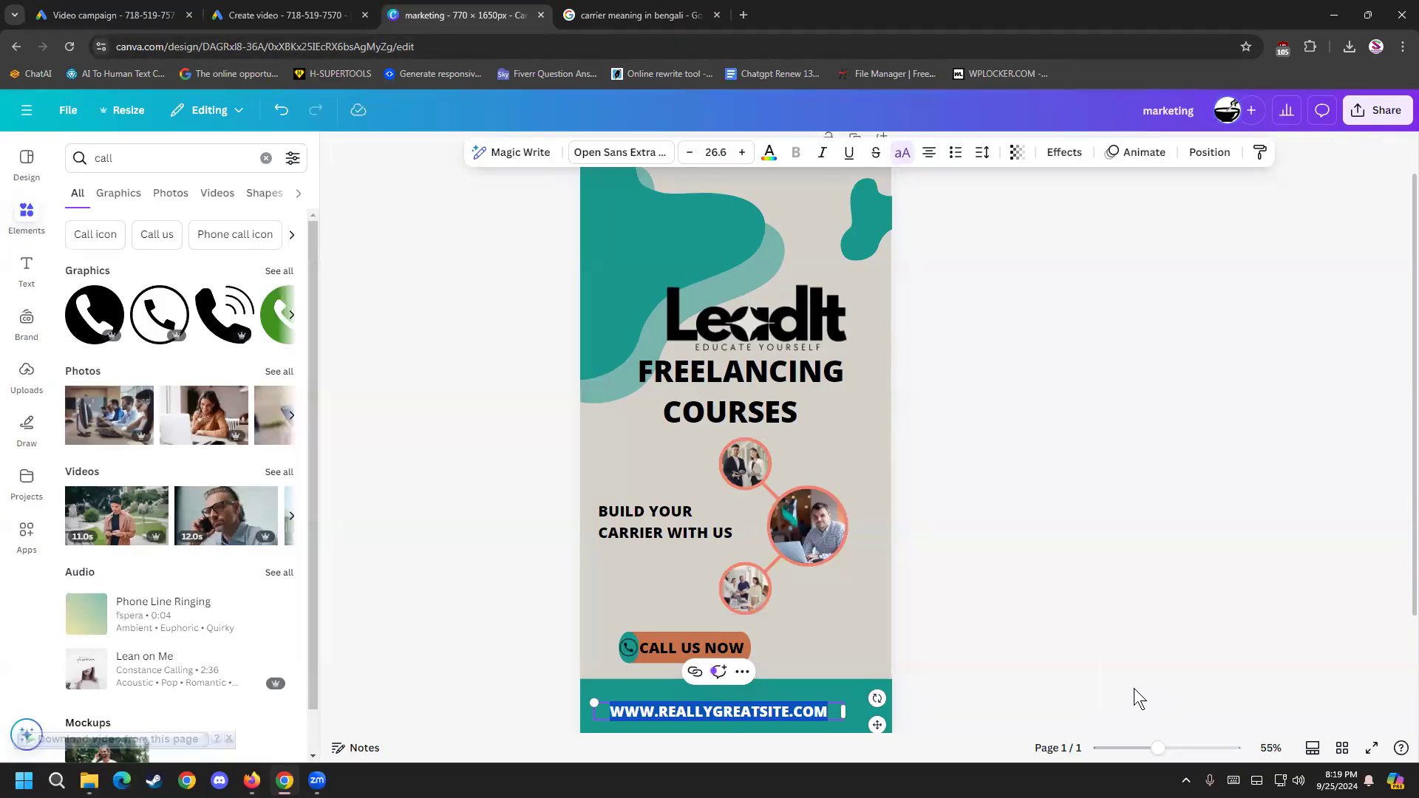
pyautogui.write('wwww')
pyautogui.press('BackSpace')
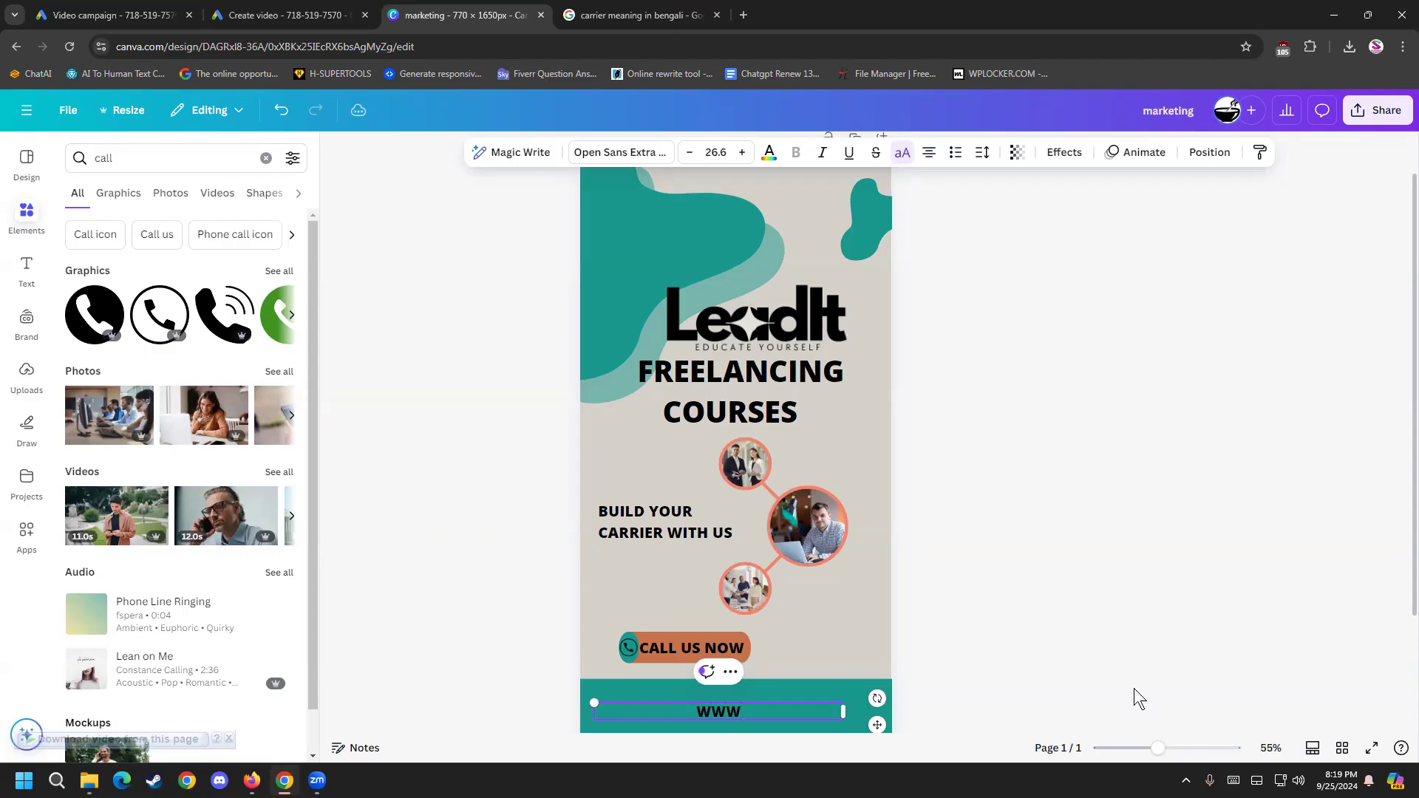
pyautogui.write('.edu,')
pyautogui.press('BackSpace')
pyautogui.write(',')
pyautogui.press('BackSpace')
pyautogui.write('.keadit')
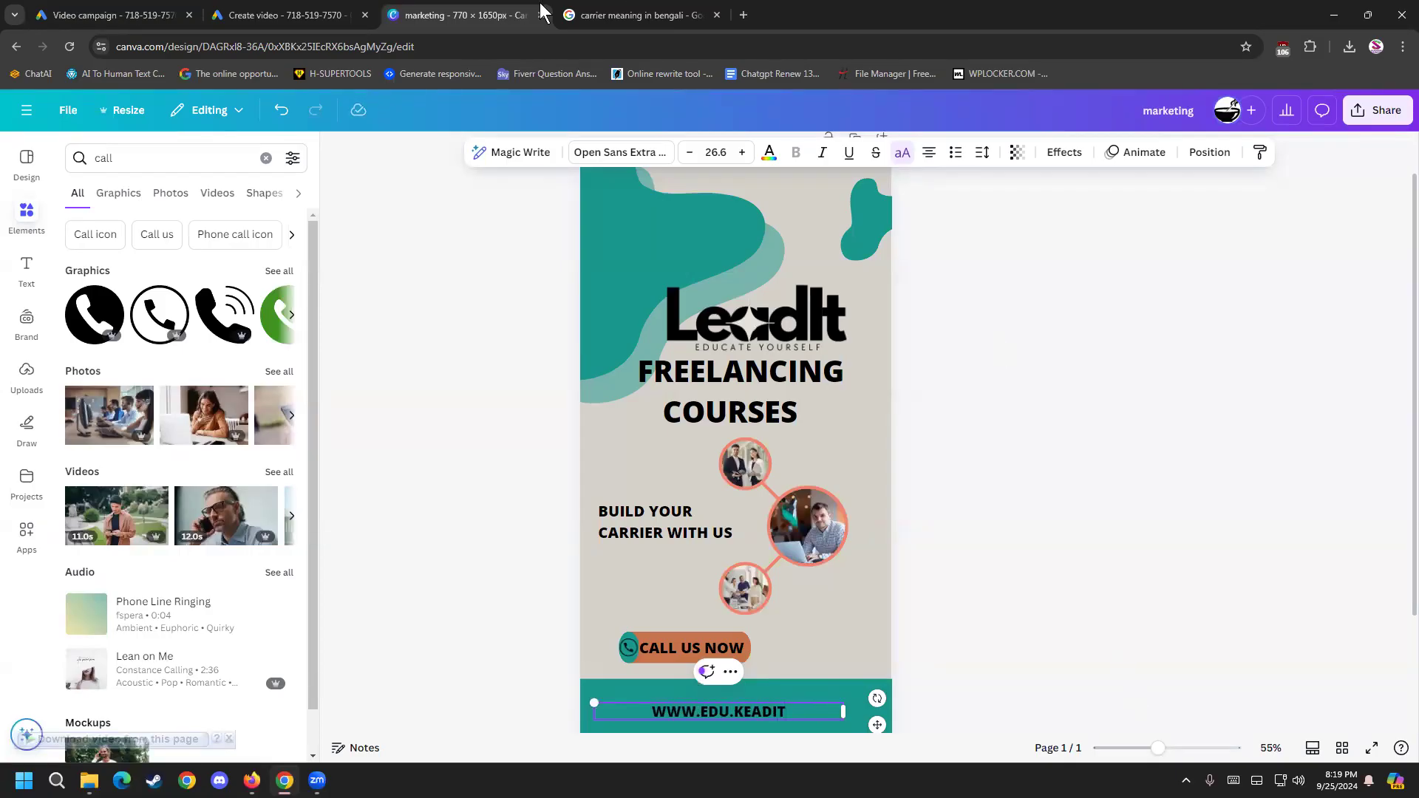
# Step: Switch to the Google search tab and search for "leadit"
pyautogui.click(637, 13)
pyautogui.click(547, 123)
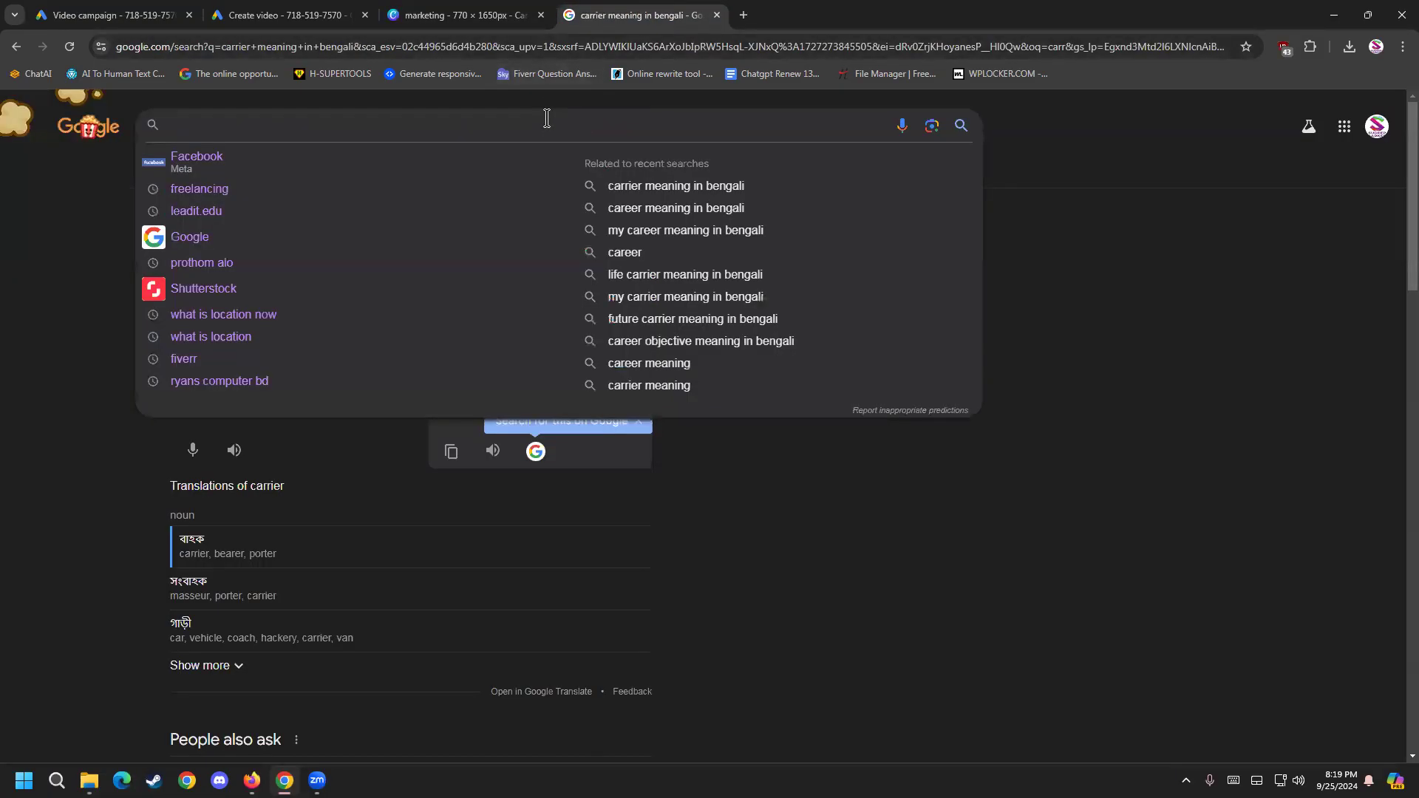
pyautogui.write('e')
pyautogui.press('BackSpace')
pyautogui.write('lkd')
pyautogui.press('BackSpace')
pyautogui.press('BackSpace')
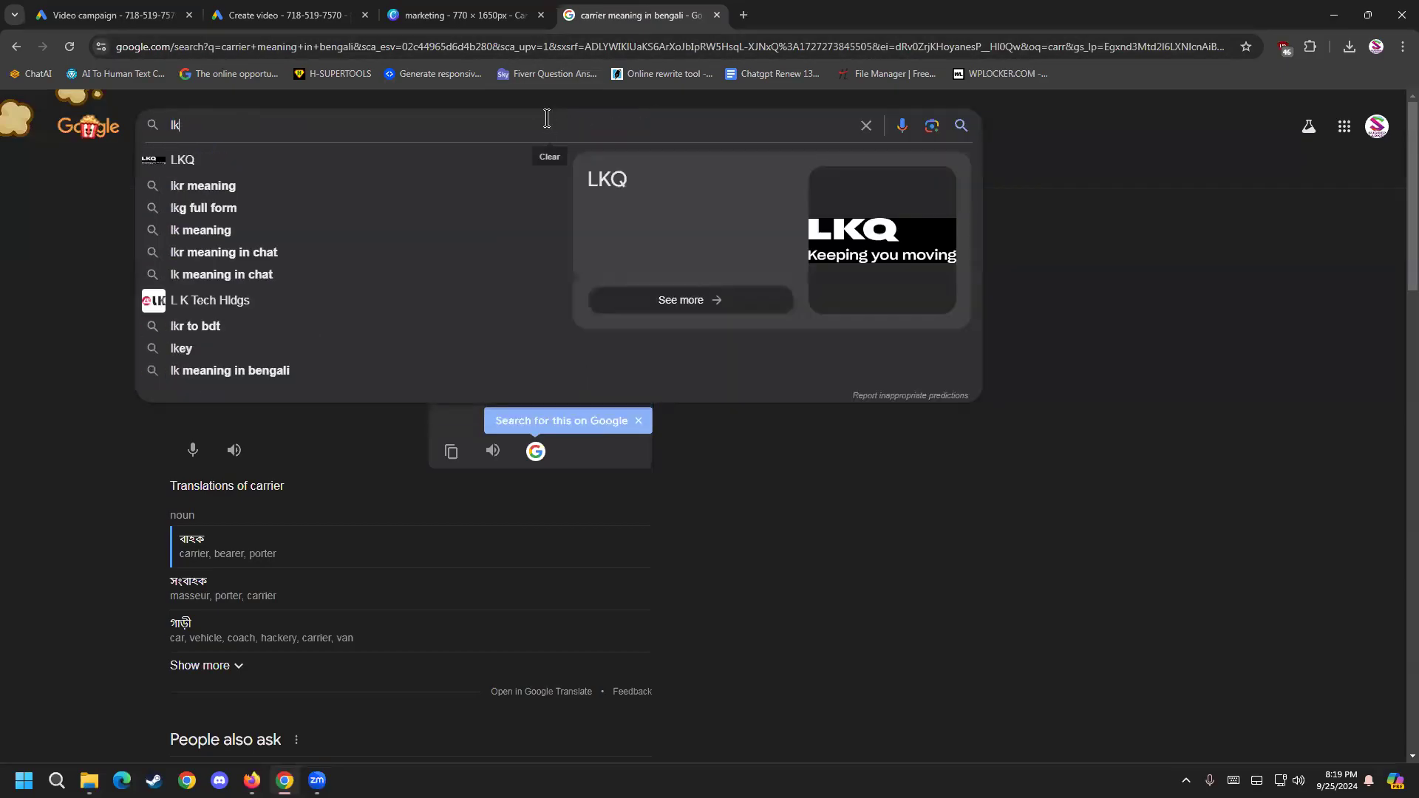
pyautogui.write('edit')
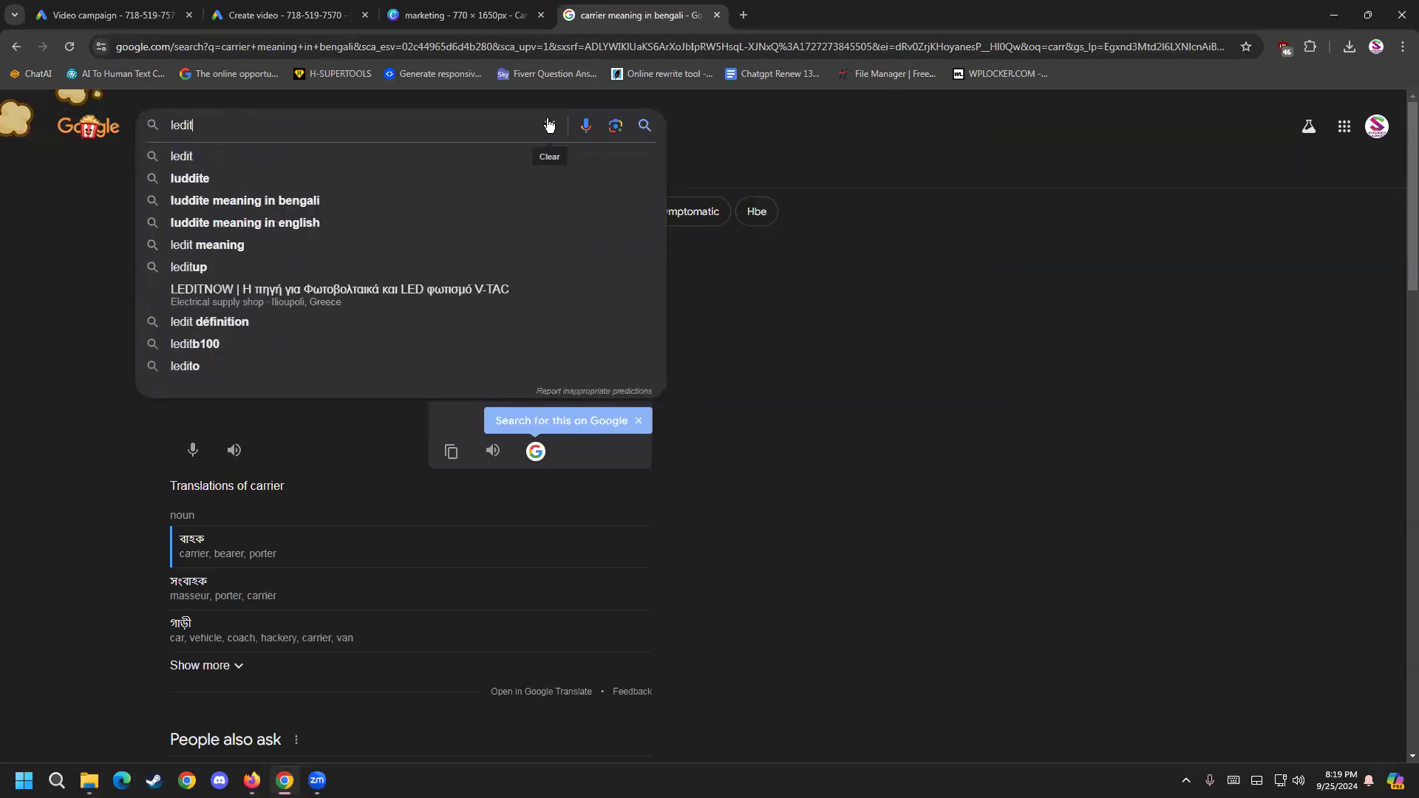
pyautogui.press('BackSpace')
pyautogui.write('adit')
pyautogui.press('Return')
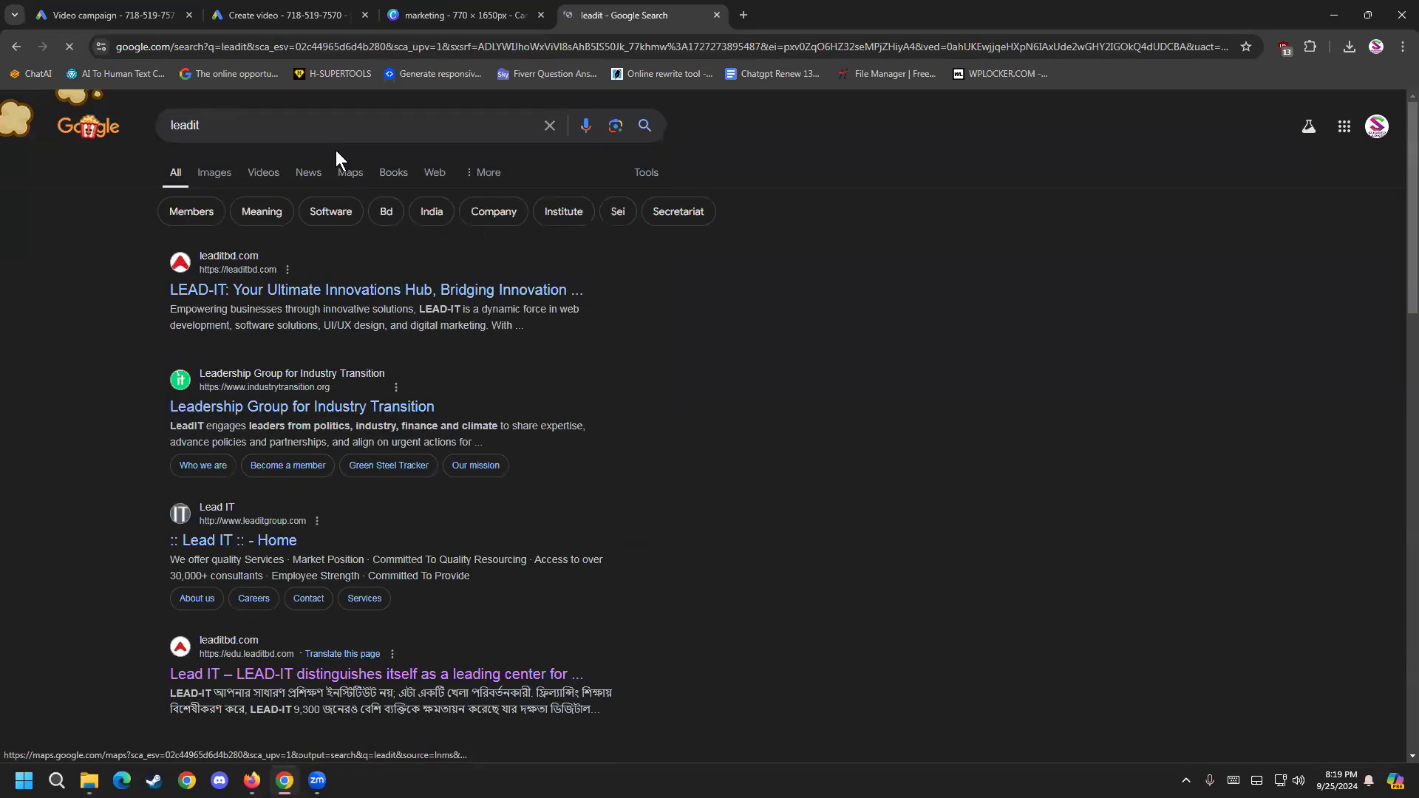
# Step: Refine the search to "leadit.edu", open the Lead IT result in a new tab and copy its address
pyautogui.click(339, 135)
pyautogui.write('.edut')
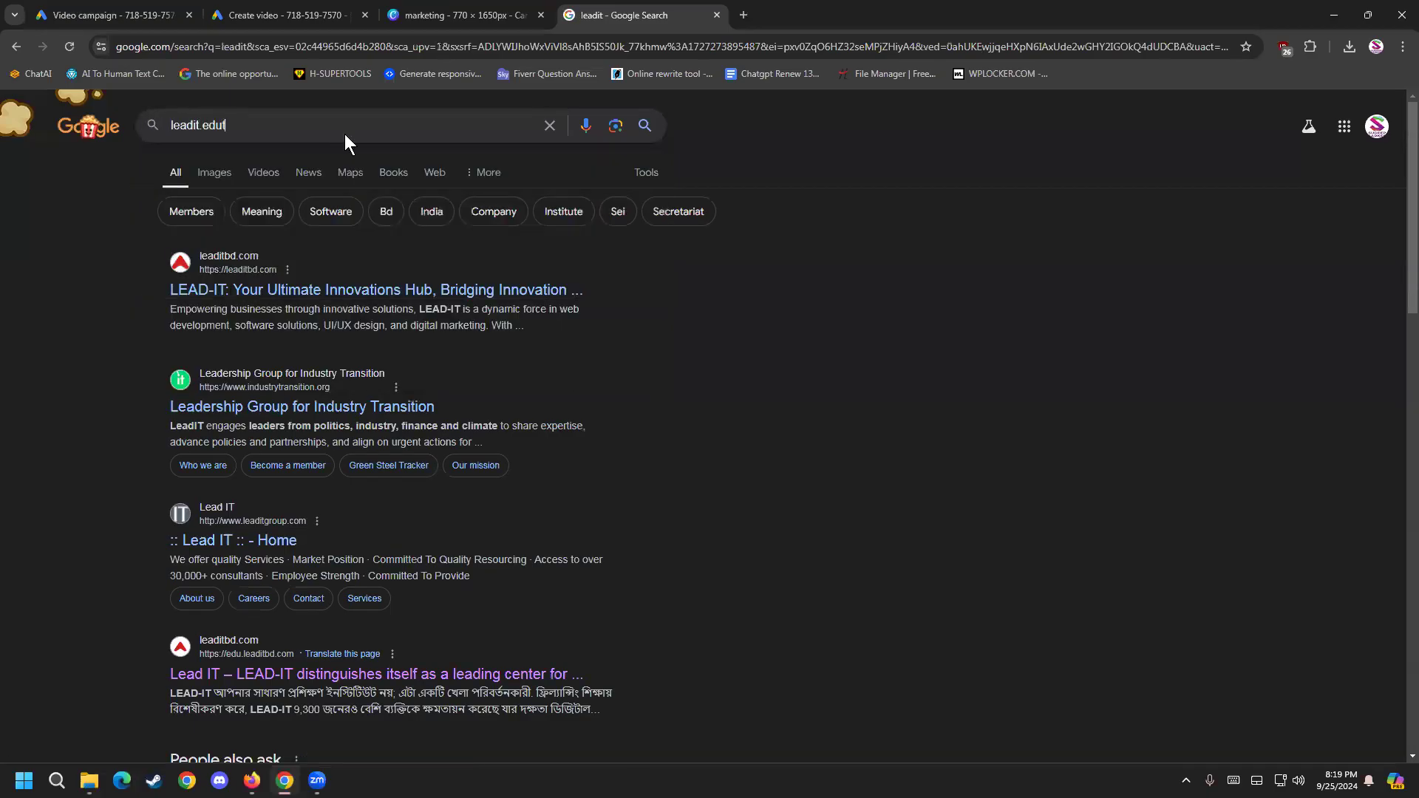
pyautogui.press('Return')
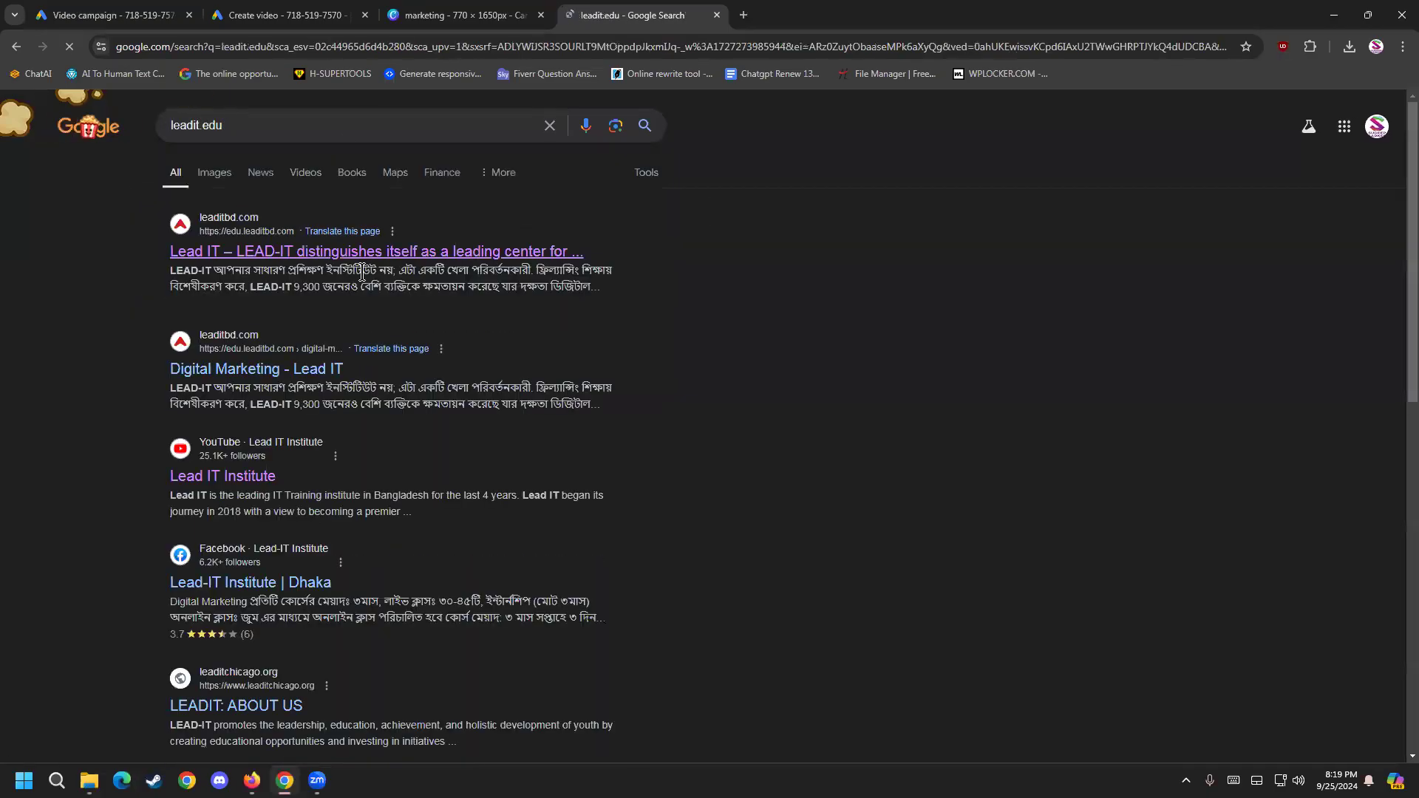
pyautogui.middleClick(362, 260)
pyautogui.click(742, 10)
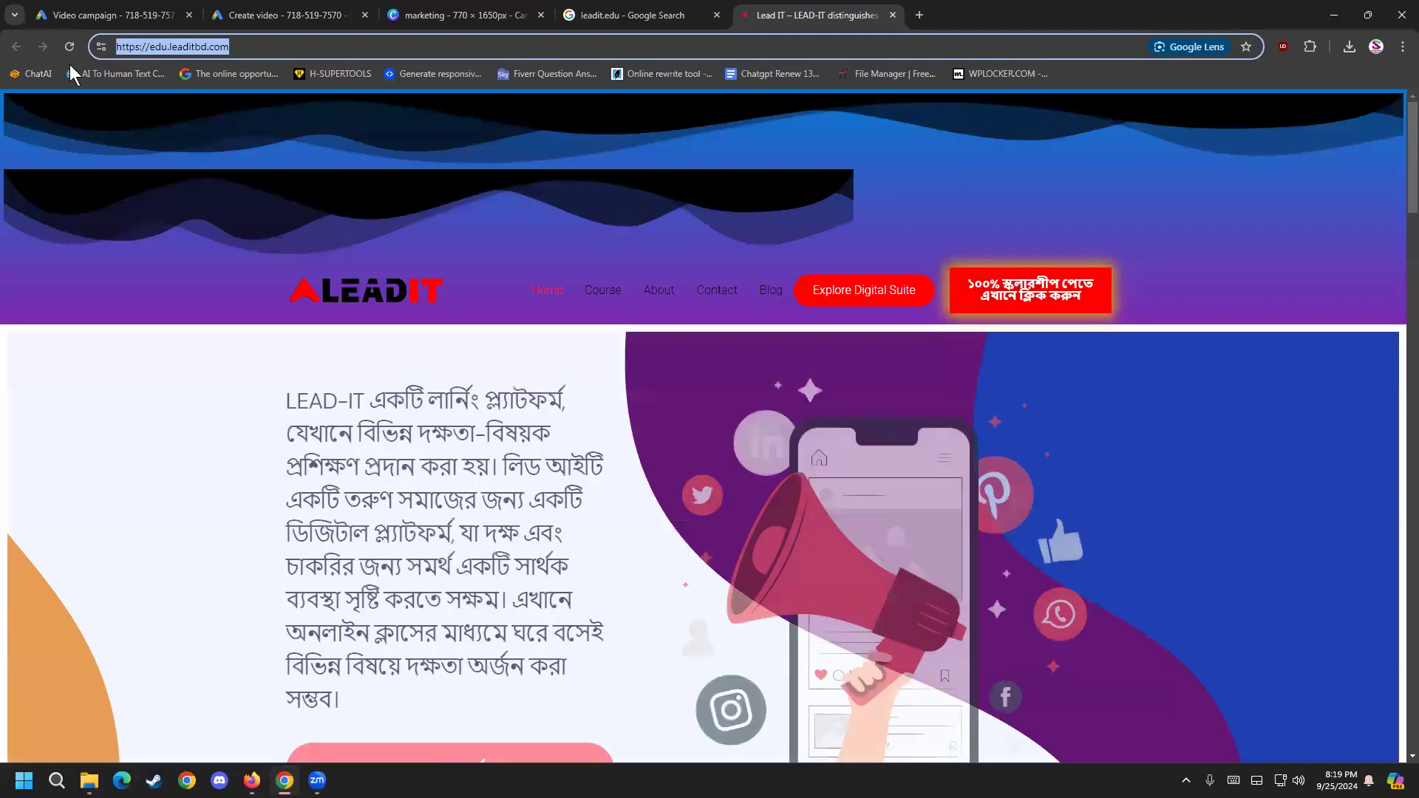
# Step: Return to the Canva design and try to replace the footer text with the copied site address
pyautogui.click(403, 13)
pyautogui.doubleClick(704, 712)
pyautogui.hotkey('ctrl', 'a')
pyautogui.hotkey('ctrl', 'v')
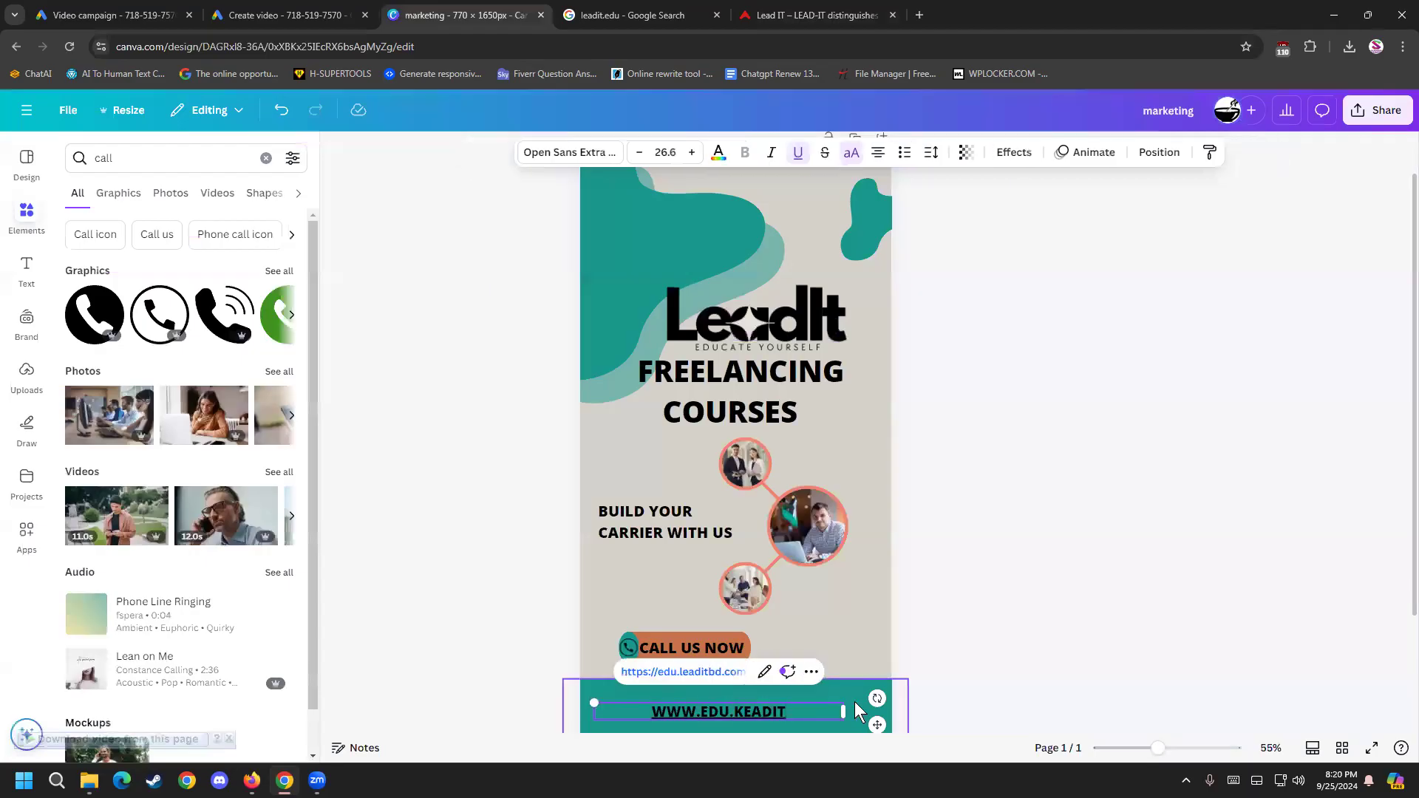
pyautogui.click(813, 15)
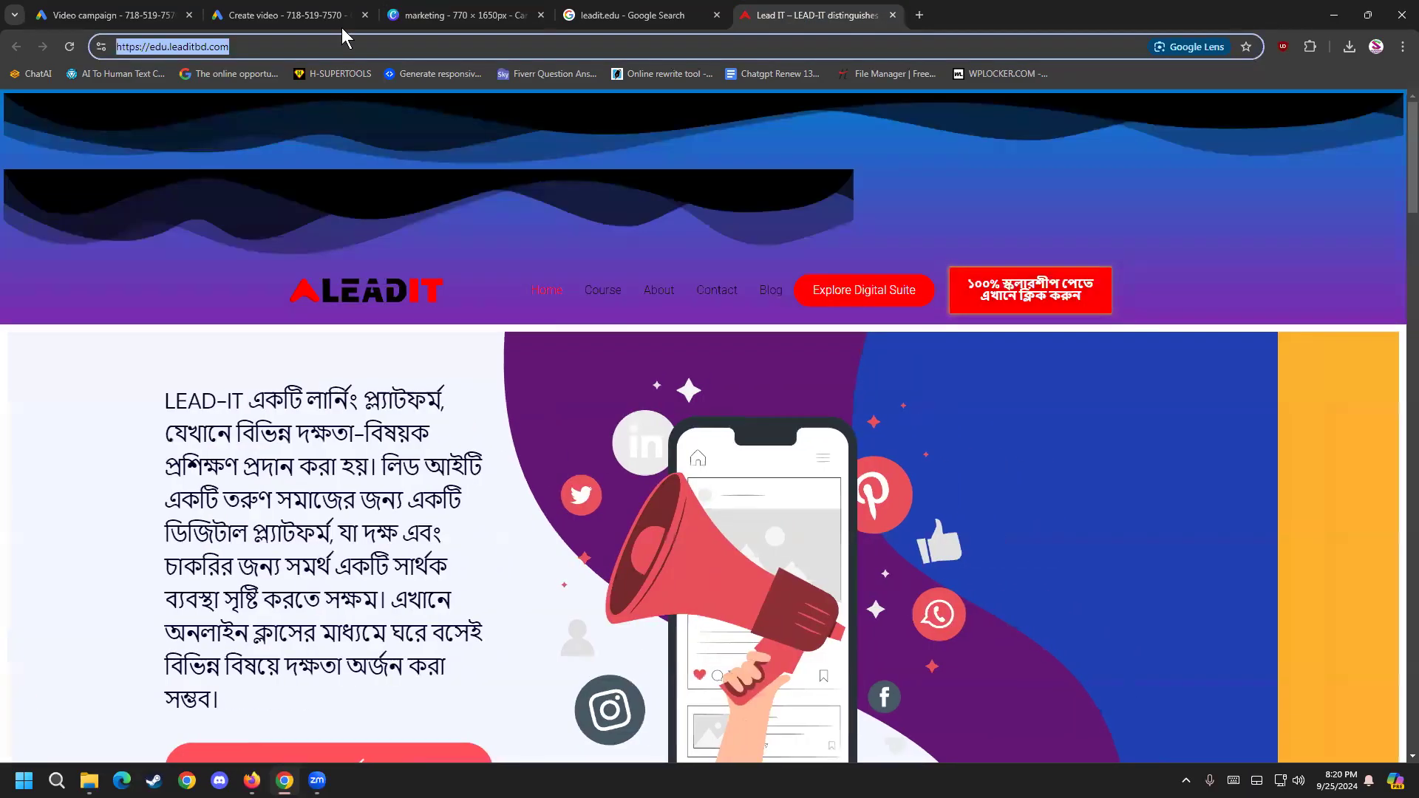
pyautogui.click(504, 9)
pyautogui.tripleClick(778, 711)
pyautogui.click(807, 706)
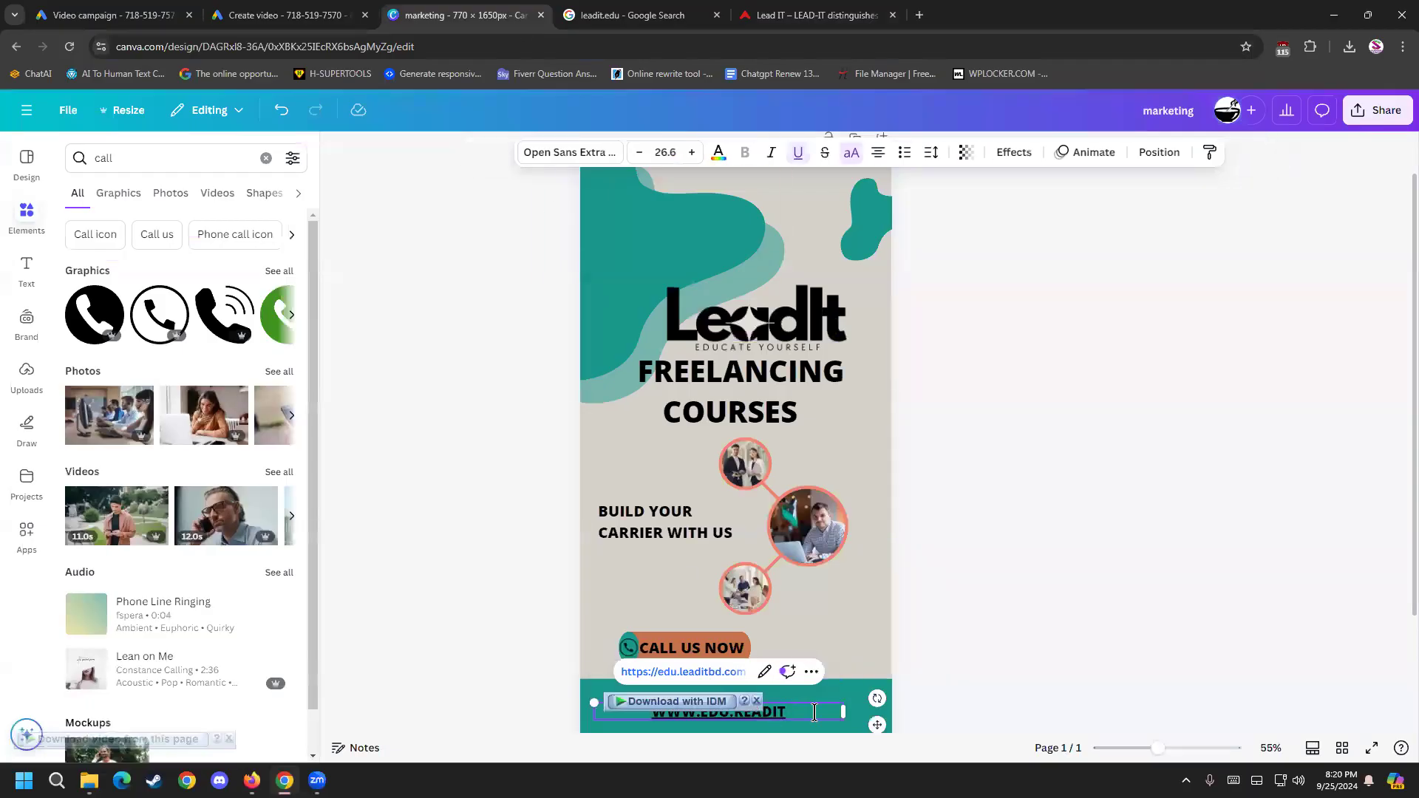
pyautogui.click(813, 15)
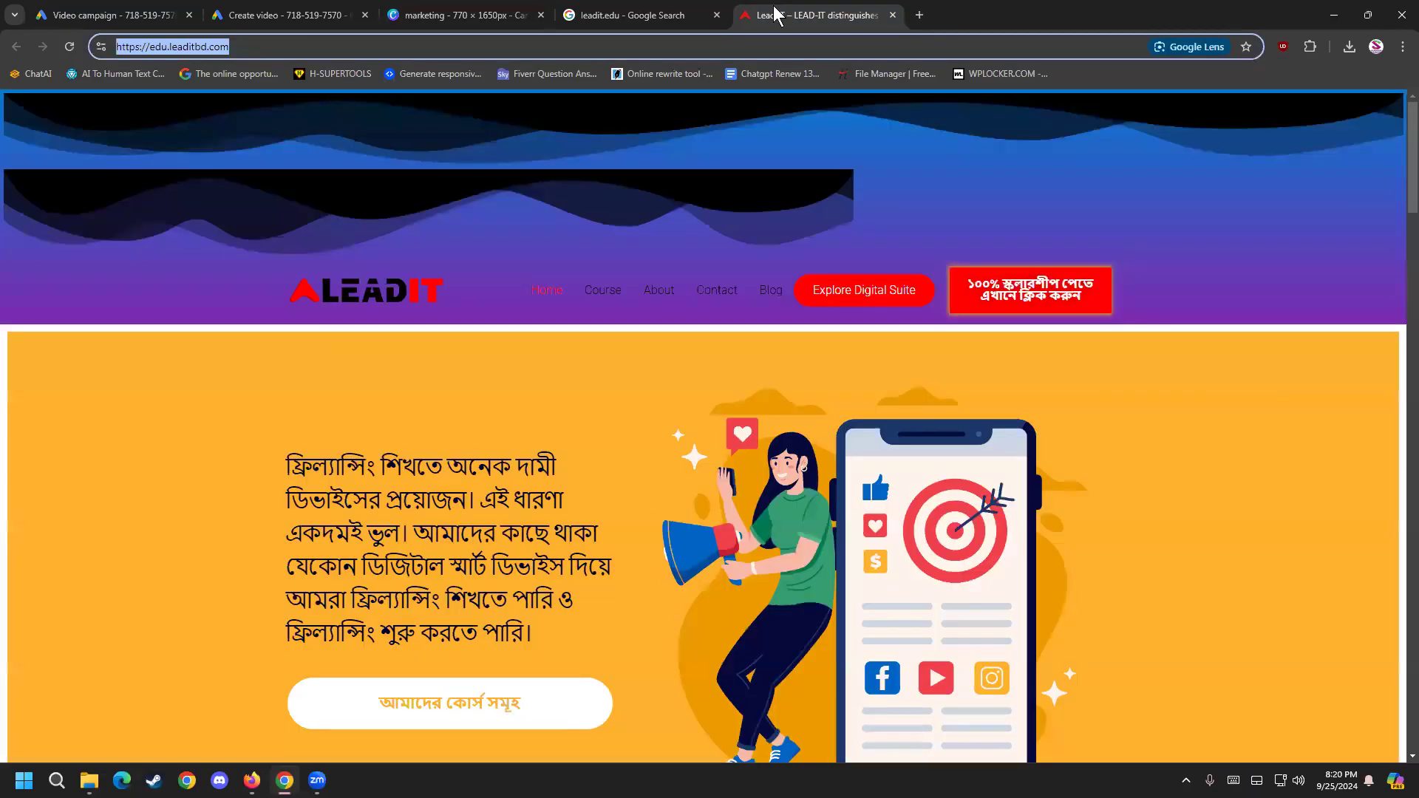
pyautogui.rightClick(296, 45)
pyautogui.click(367, 178)
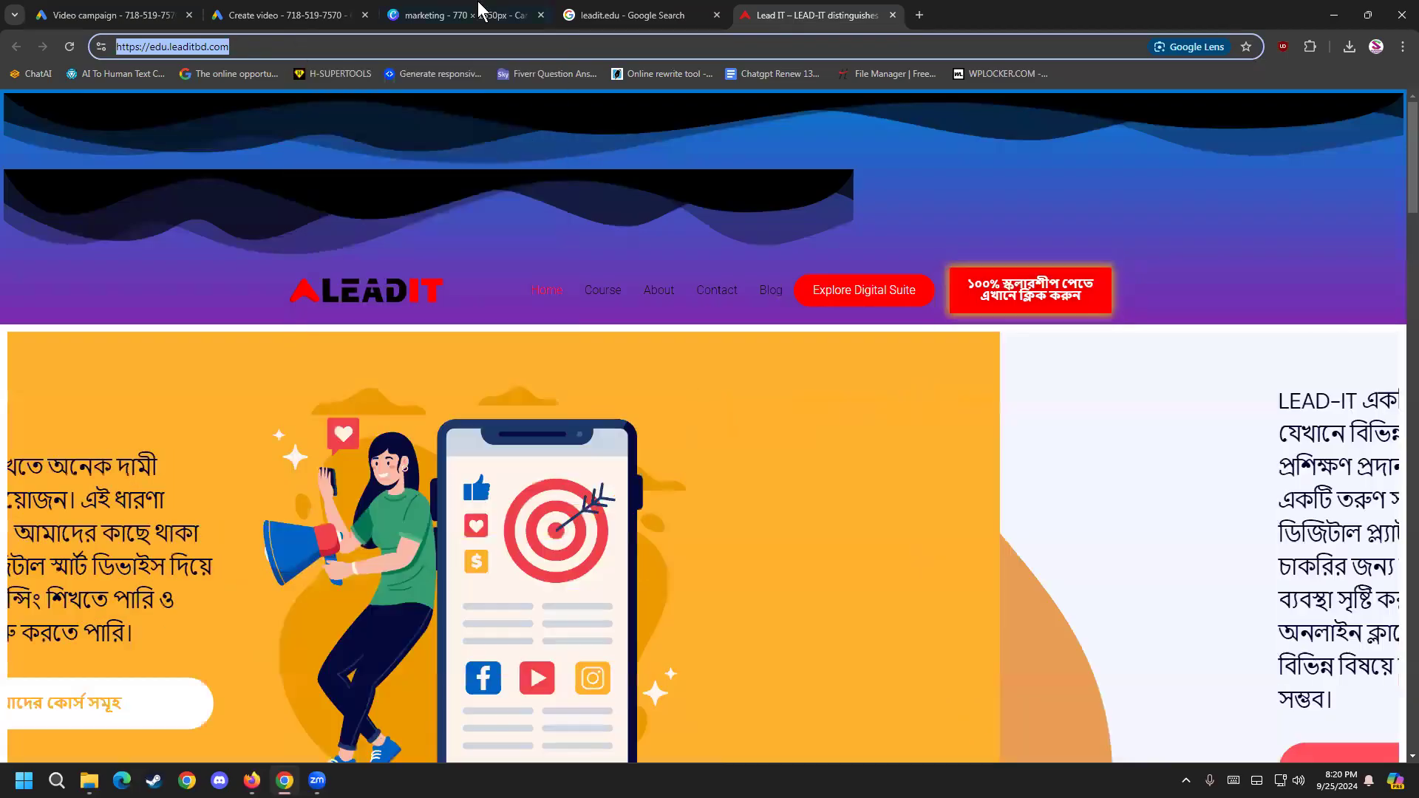
pyautogui.click(473, 15)
pyautogui.doubleClick(795, 715)
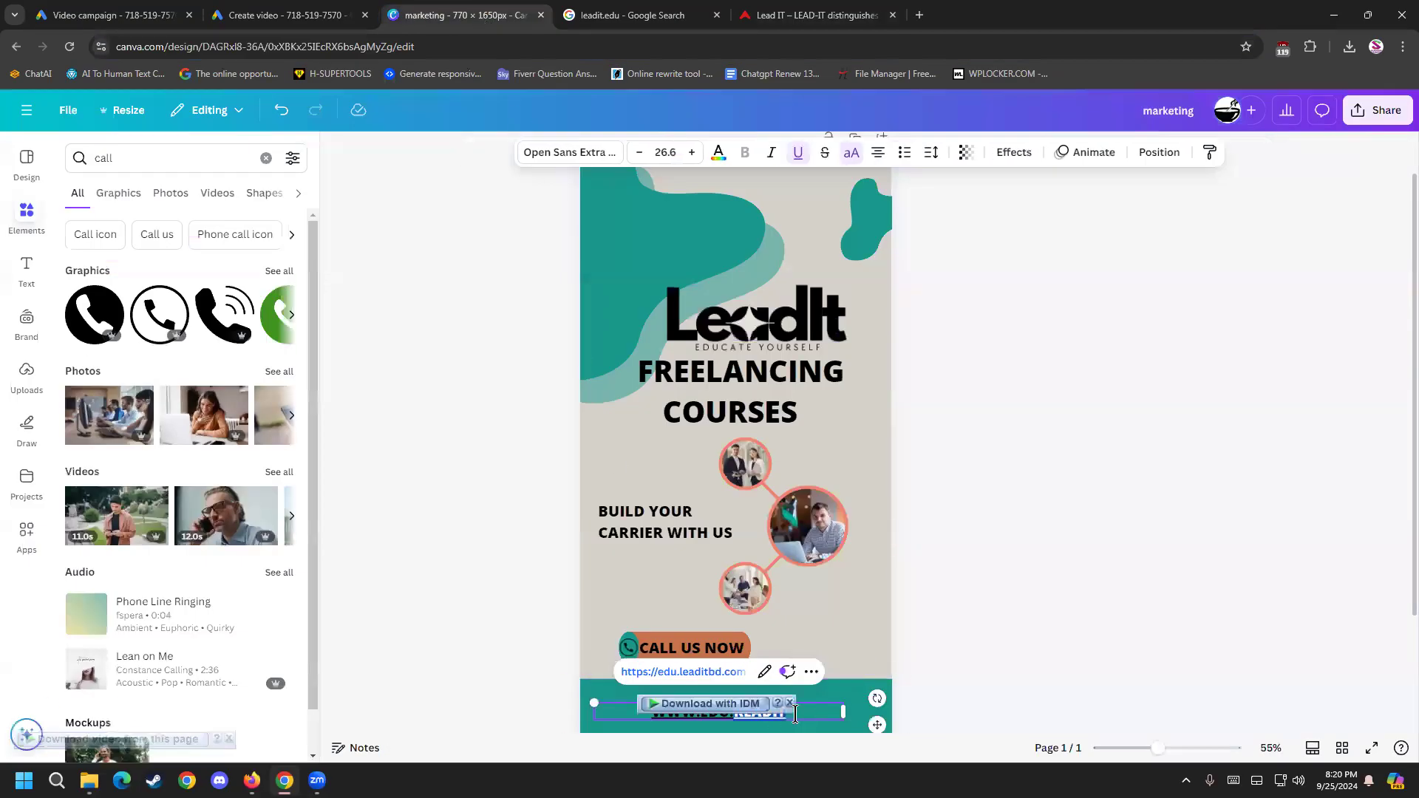
pyautogui.tripleClick(794, 714)
pyautogui.rightClick(795, 714)
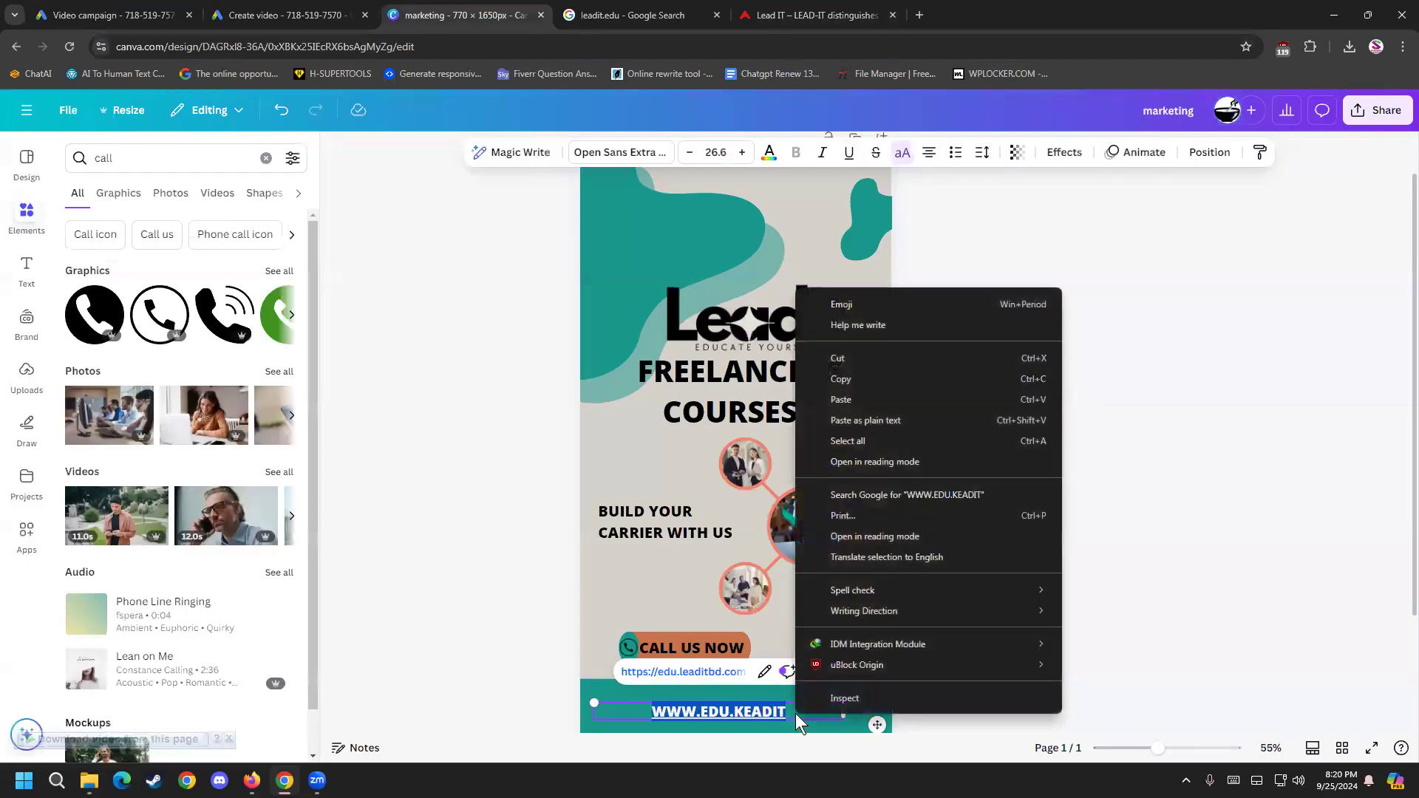
pyautogui.click(882, 408)
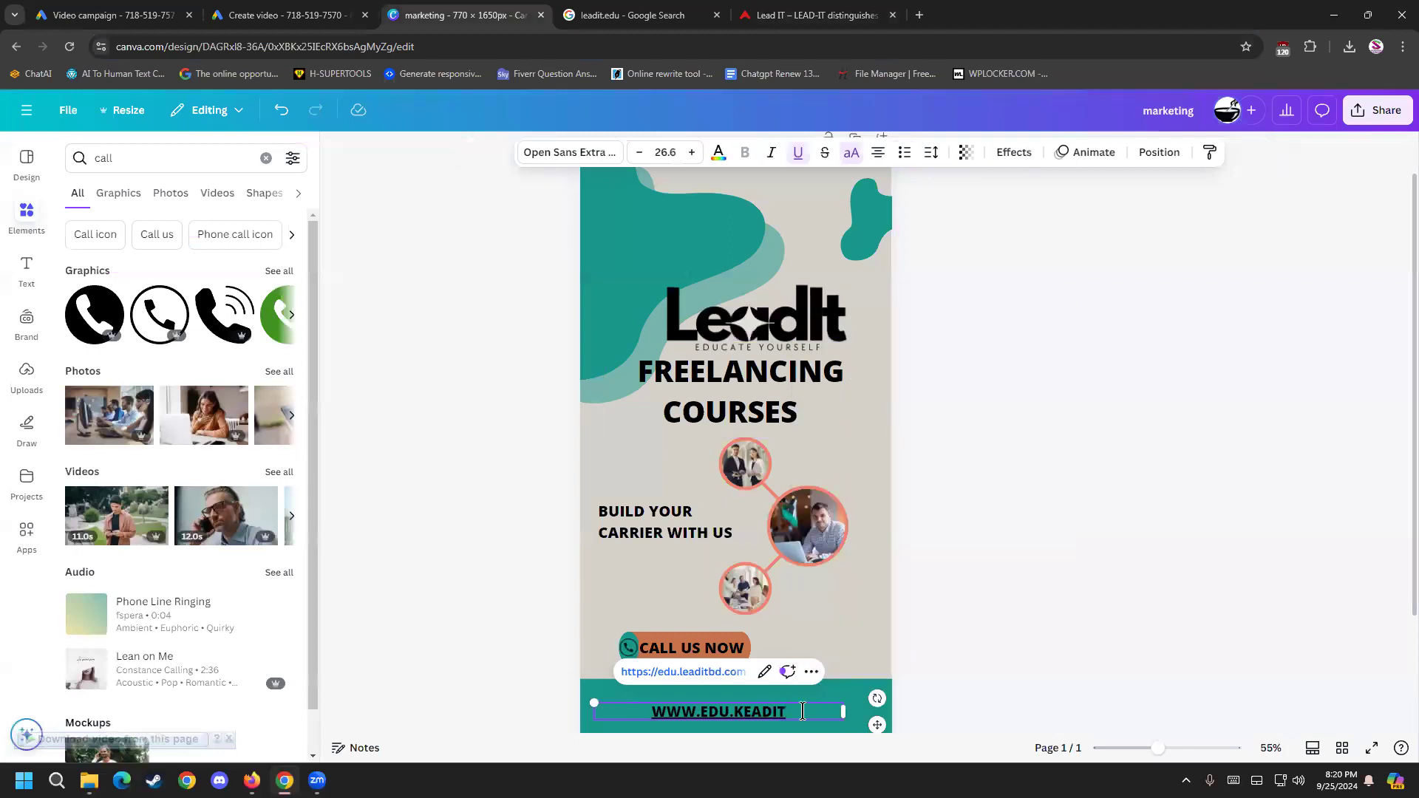
pyautogui.moveTo(844, 712)
pyautogui.mouseDown()
pyautogui.moveTo(914, 712)
pyautogui.moveTo(856, 712)
pyautogui.mouseUp()
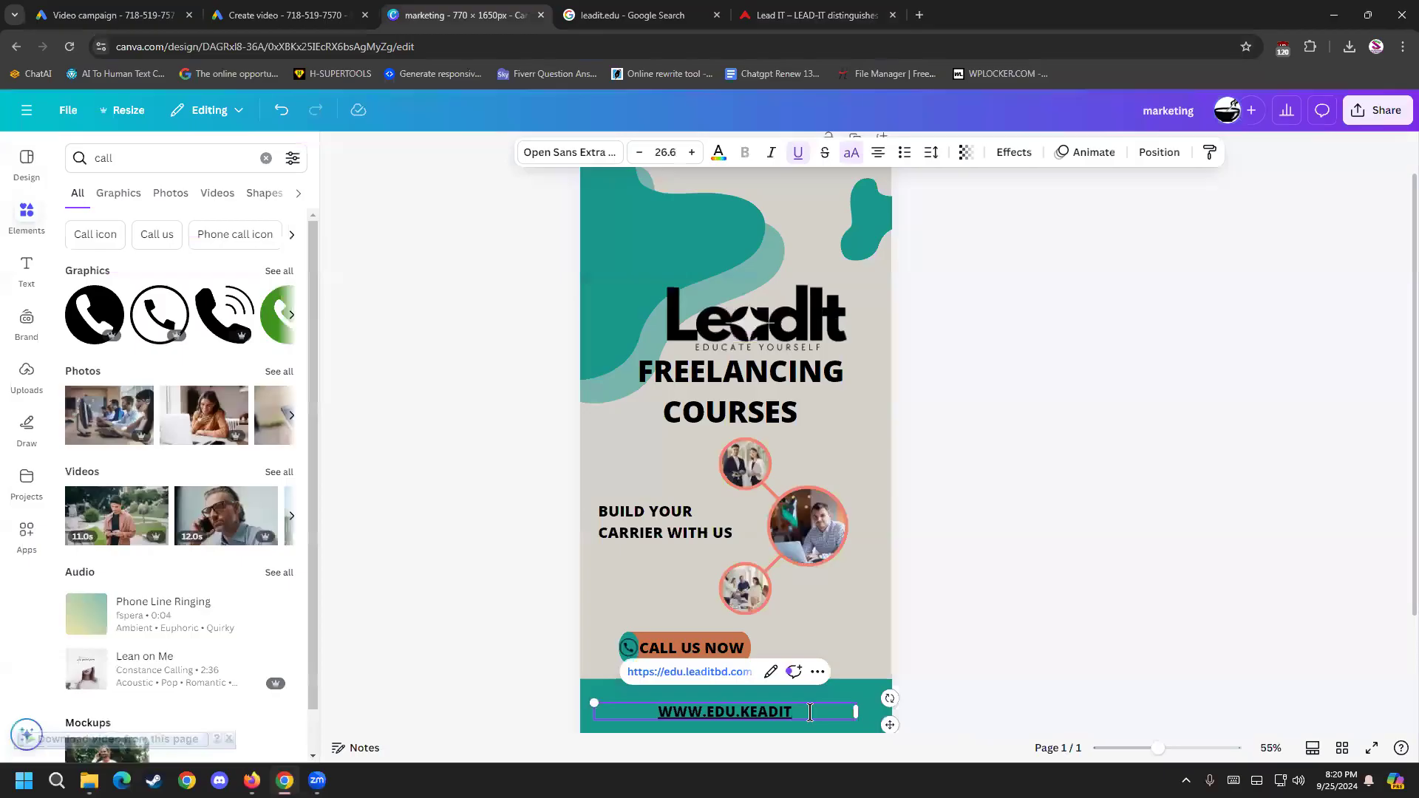
pyautogui.click(793, 714)
pyautogui.press('BackSpace')
pyautogui.press('BackSpace')
pyautogui.press('BackSpace')
pyautogui.press('BackSpace')
pyautogui.press('BackSpace')
pyautogui.press('BackSpace')
pyautogui.press('BackSpace')
pyautogui.press('BackSpace')
pyautogui.press('BackSpace')
pyautogui.press('BackSpace')
pyautogui.press('BackSpace')
pyautogui.press('BackSpace')
pyautogui.press('BackSpace')
pyautogui.press('BackSpace')
pyautogui.rightClick(794, 717)
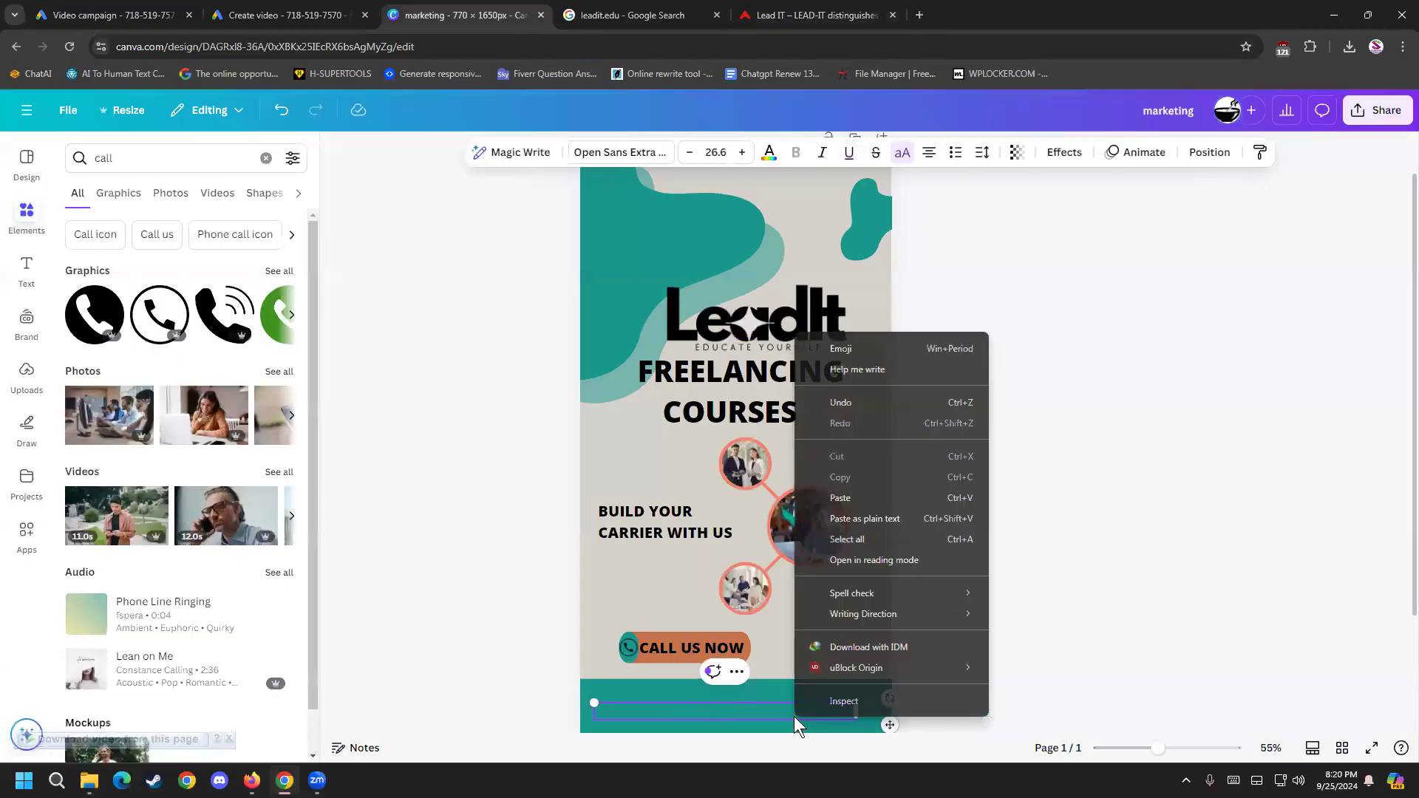
pyautogui.click(859, 495)
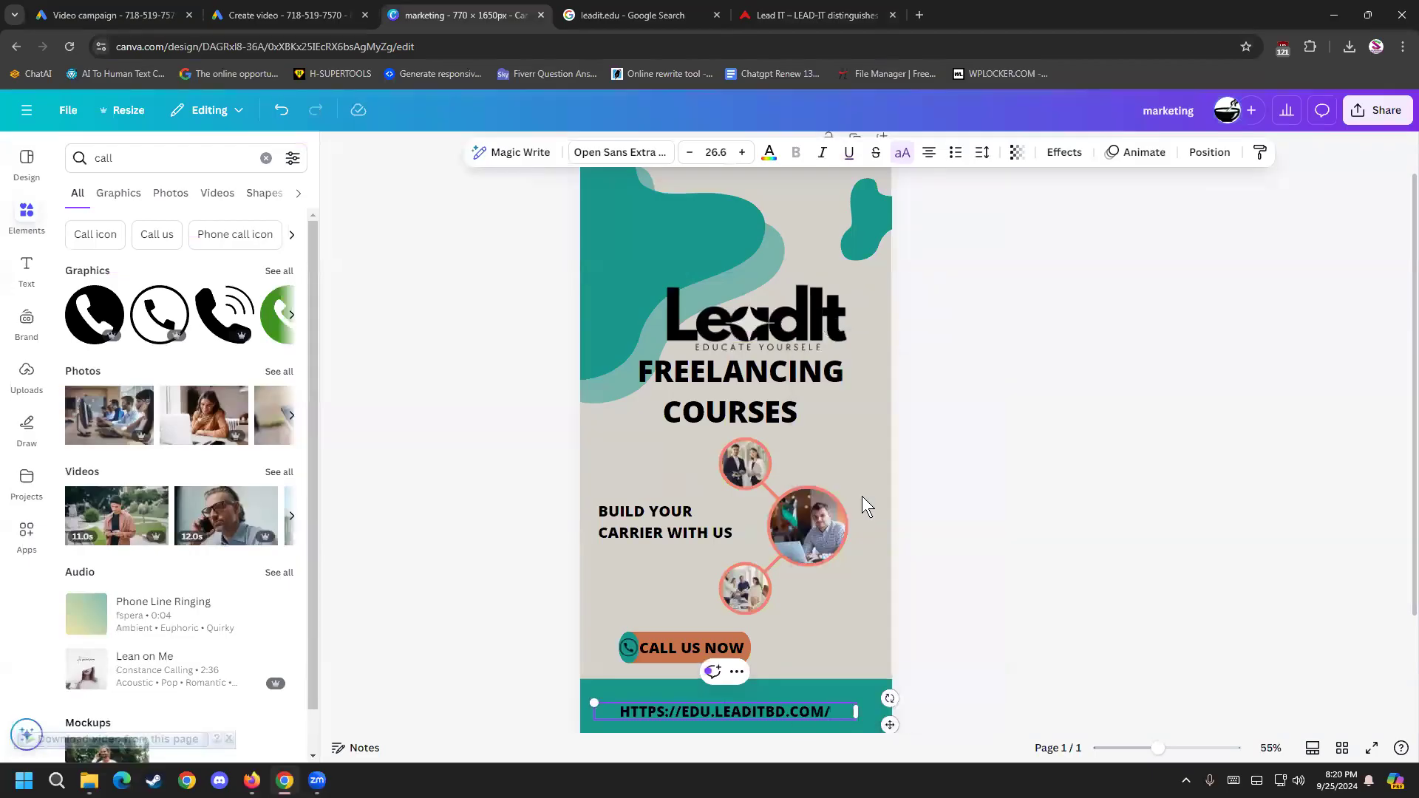
# Step: Move the web address slightly upward within the teal footer band and deselect it
pyautogui.click(1137, 521)
pyautogui.moveTo(822, 708); pyautogui.dragTo(825, 698)
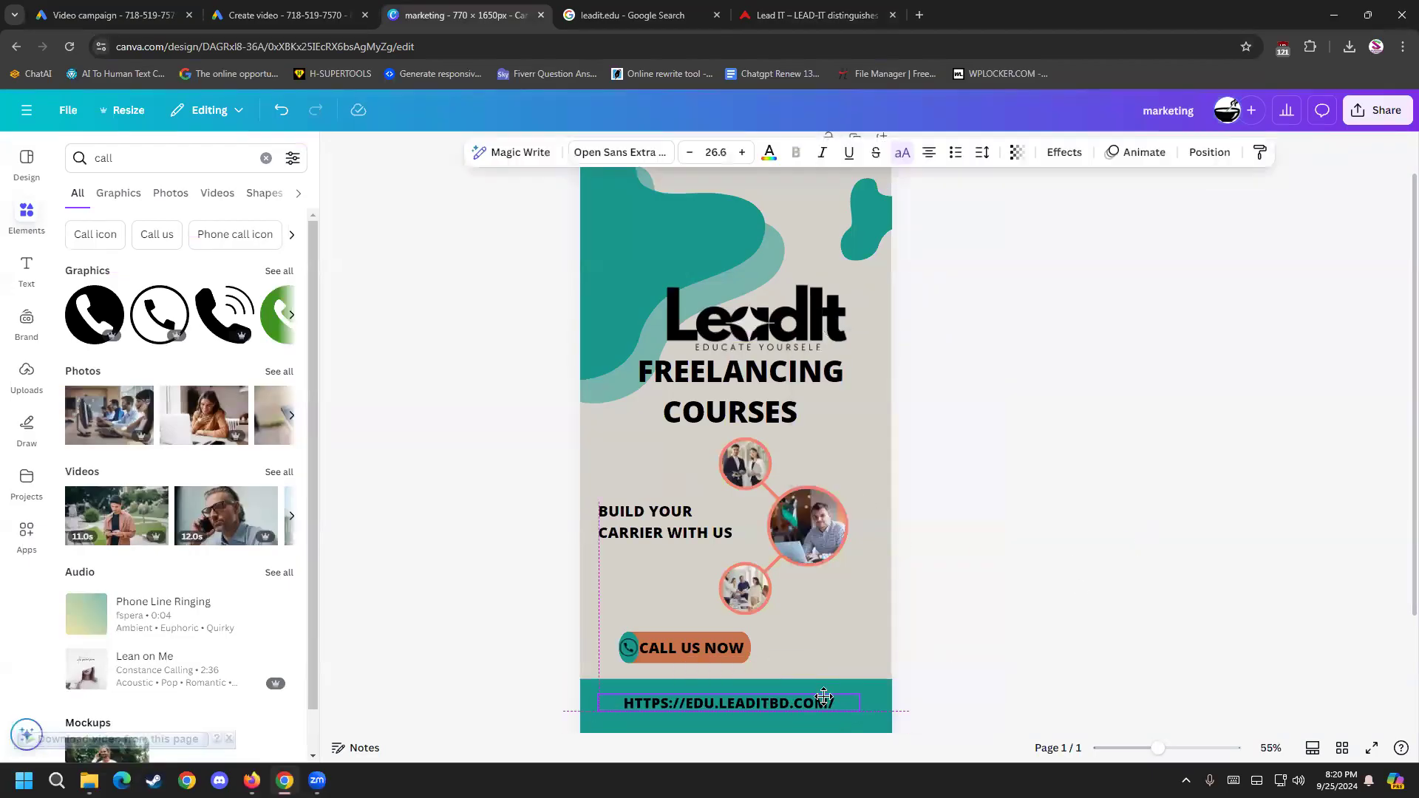
pyautogui.click(992, 569)
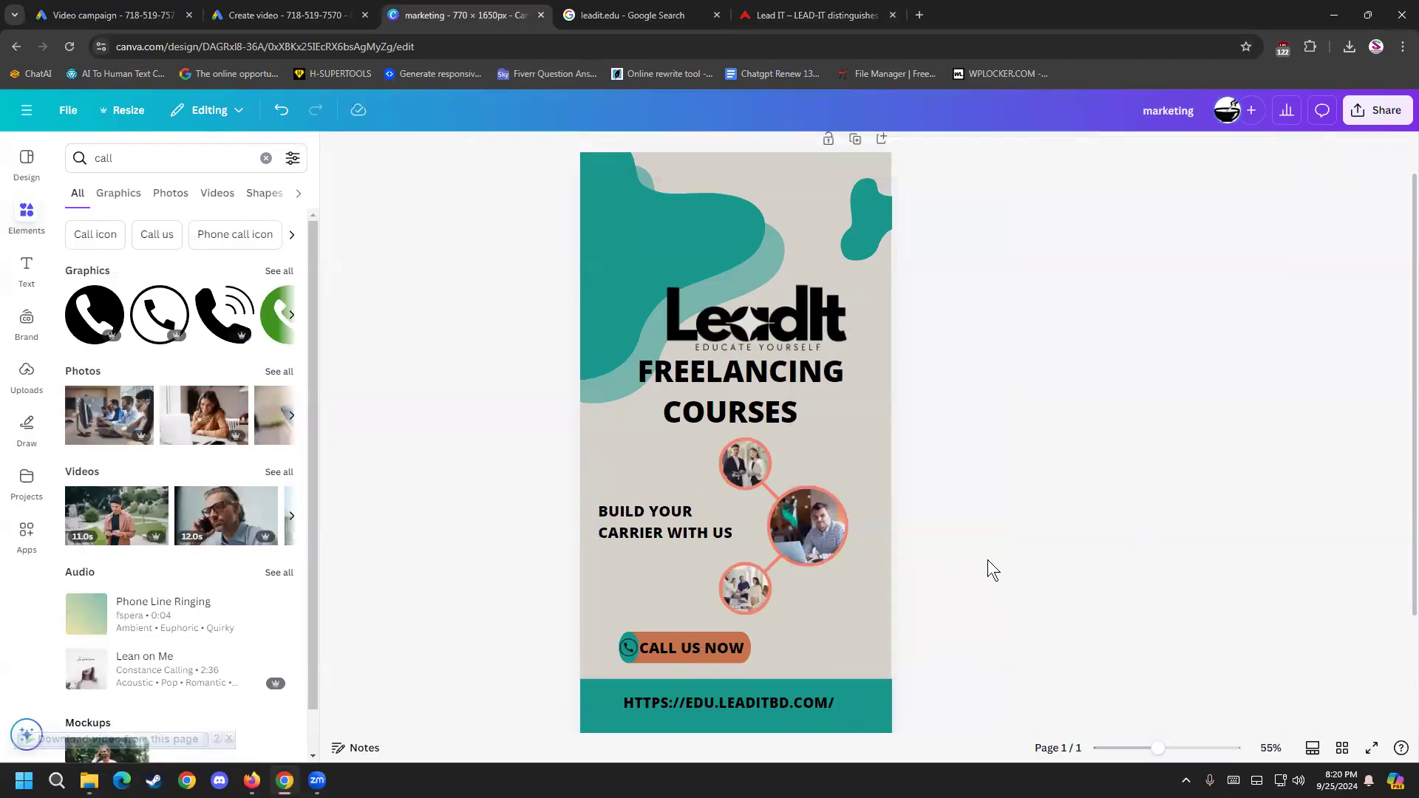
# Step: Download the marketing poster as a JPG with the quality raised
pyautogui.click(1377, 110)
pyautogui.click(1172, 396)
pyautogui.click(1207, 226)
pyautogui.click(1202, 260)
pyautogui.moveTo(1306, 337); pyautogui.dragTo(1353, 333)
pyautogui.click(1216, 465)
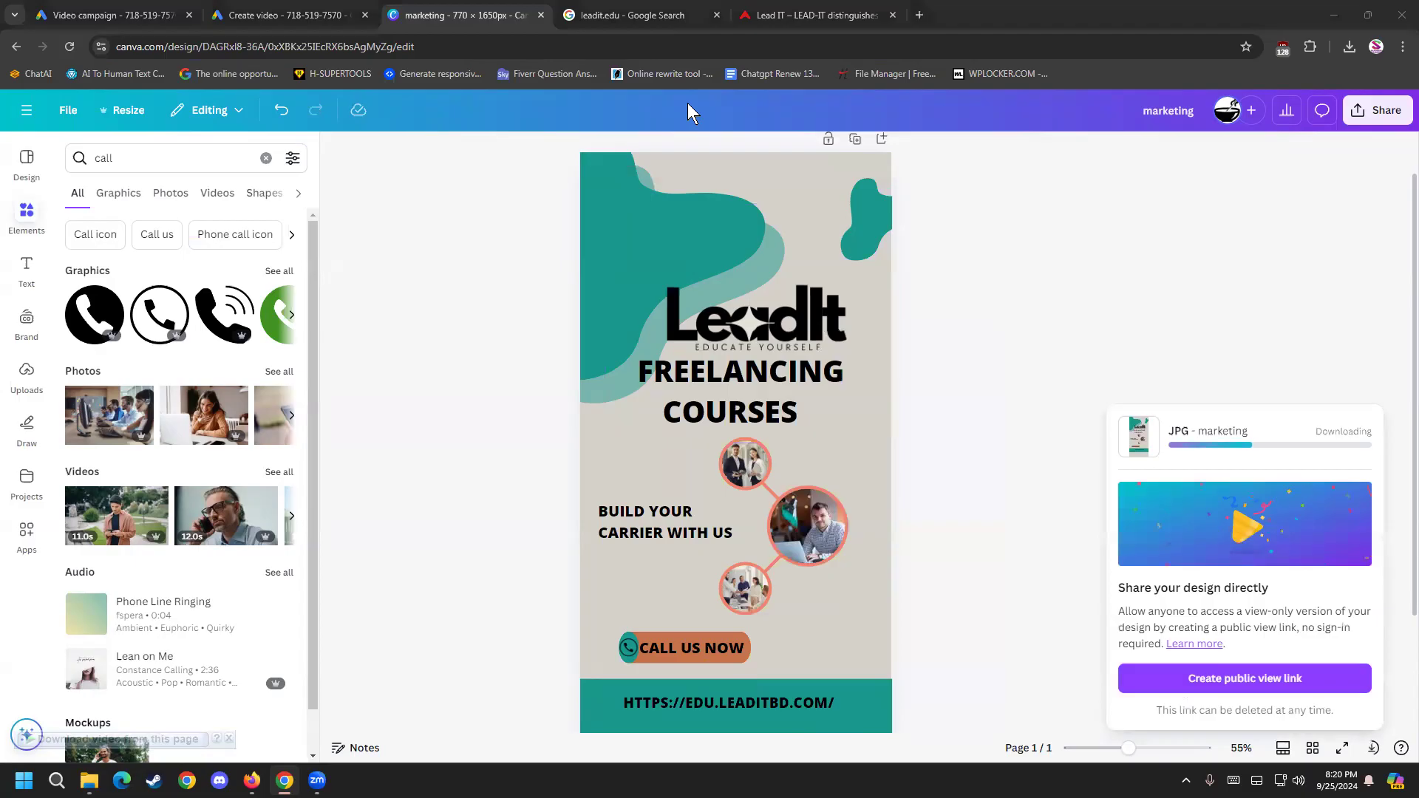
# Step: Correct the misspelled word in the poster's tagline so it reads "BUILD YOUR CAREER WITH US"
pyautogui.click(645, 535)
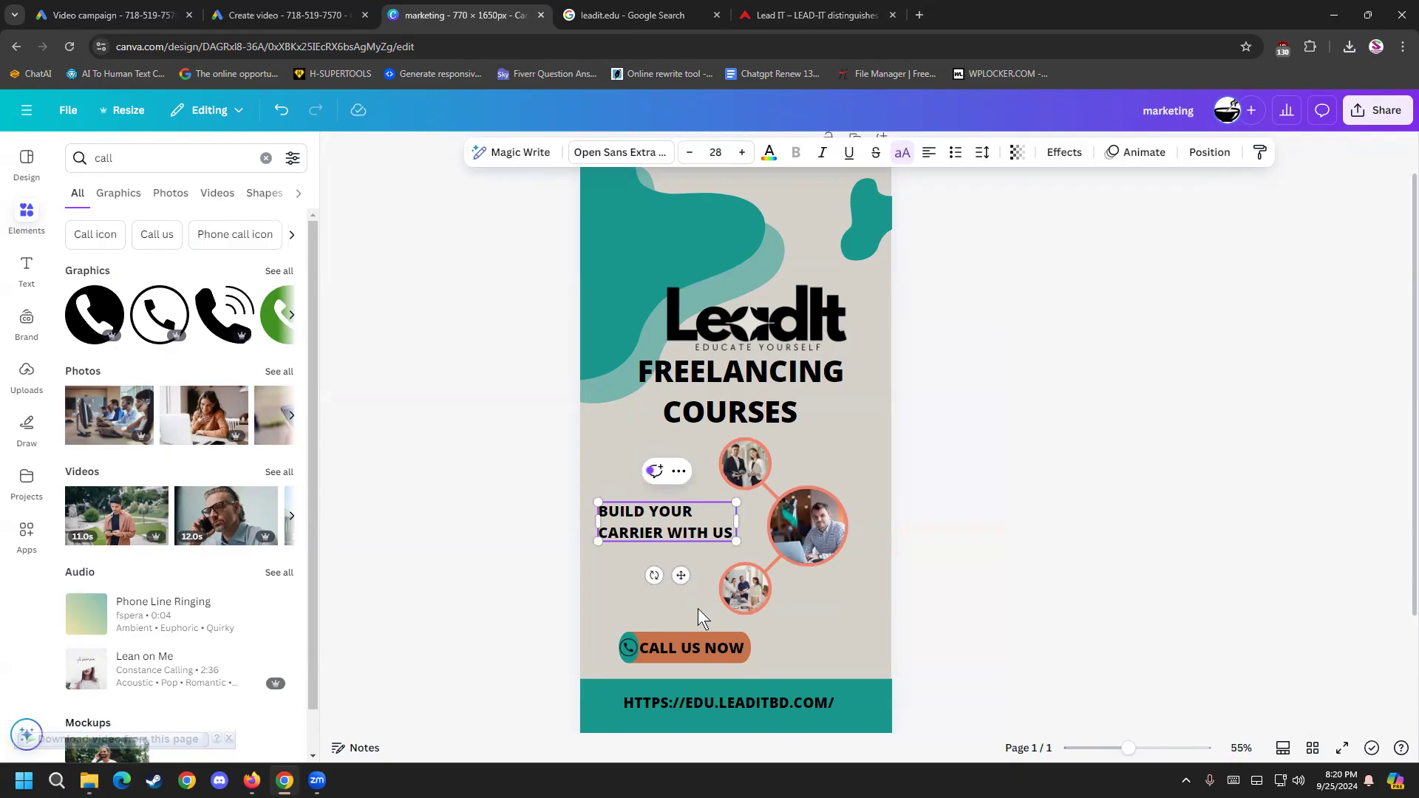
pyautogui.press('BackSpace')
pyautogui.press('BackSpace')
pyautogui.write('E')
pyautogui.click(1064, 452)
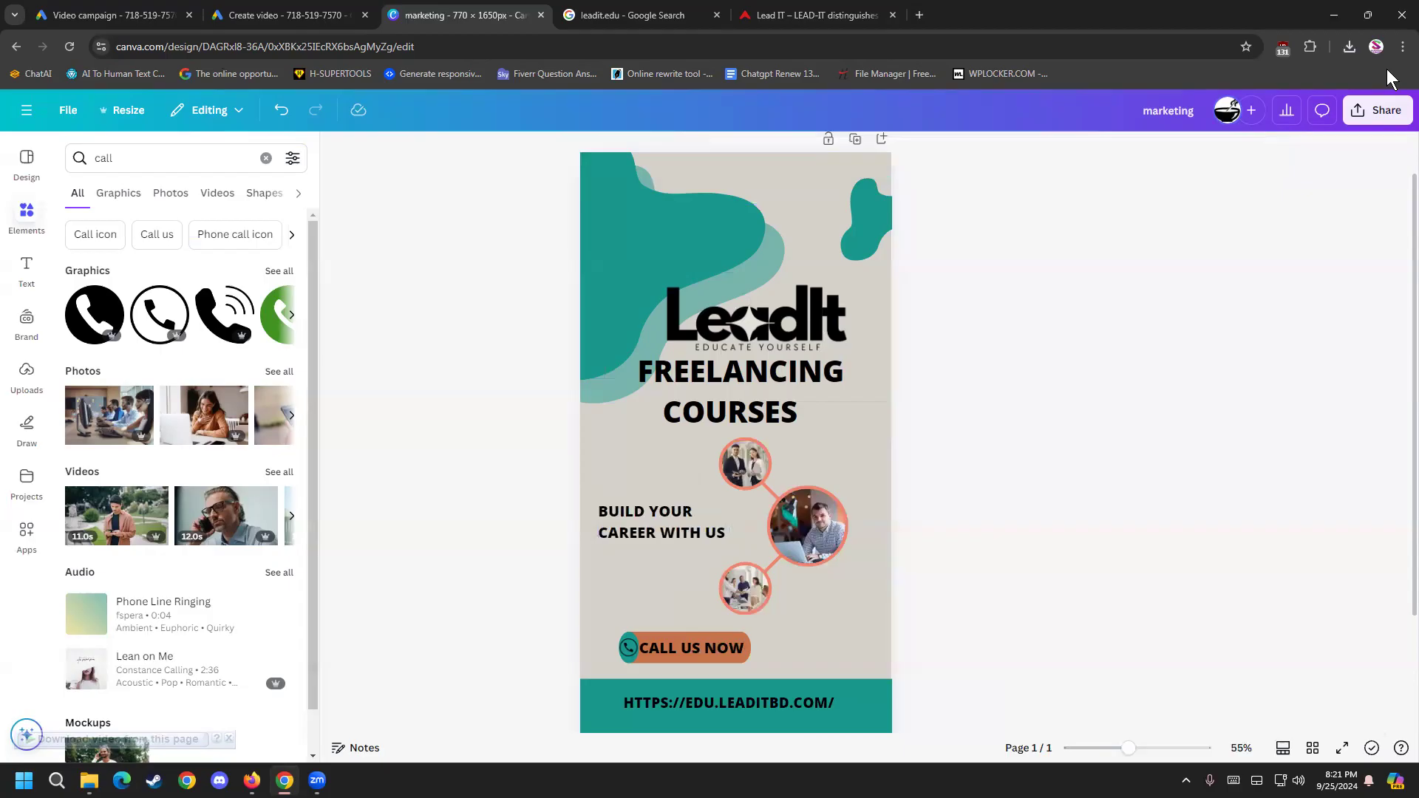
# Step: Delete the outdated marketing.jpg from the Downloads folder and return to the poster design
pyautogui.click(1359, 56)
pyautogui.click(1304, 116)
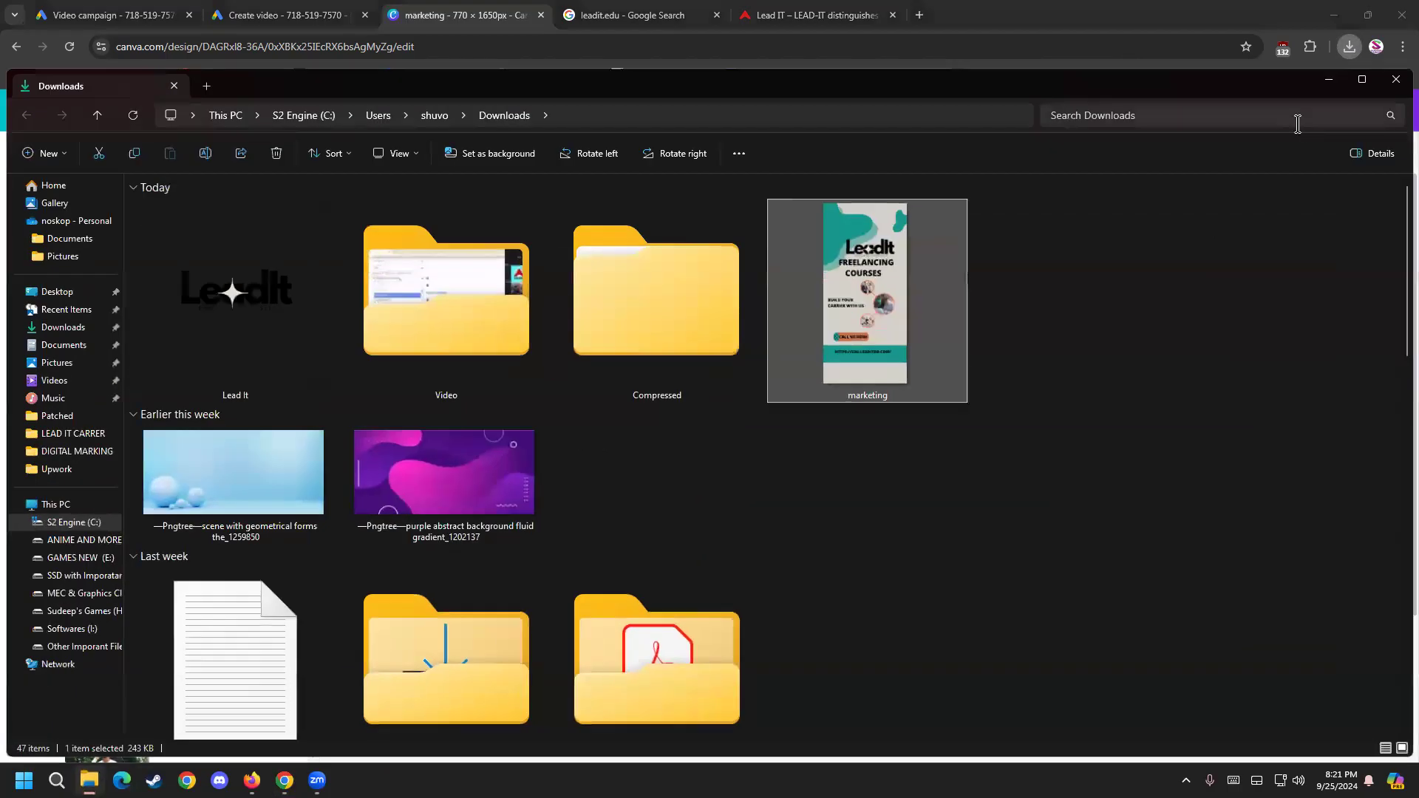
pyautogui.press('Delete')
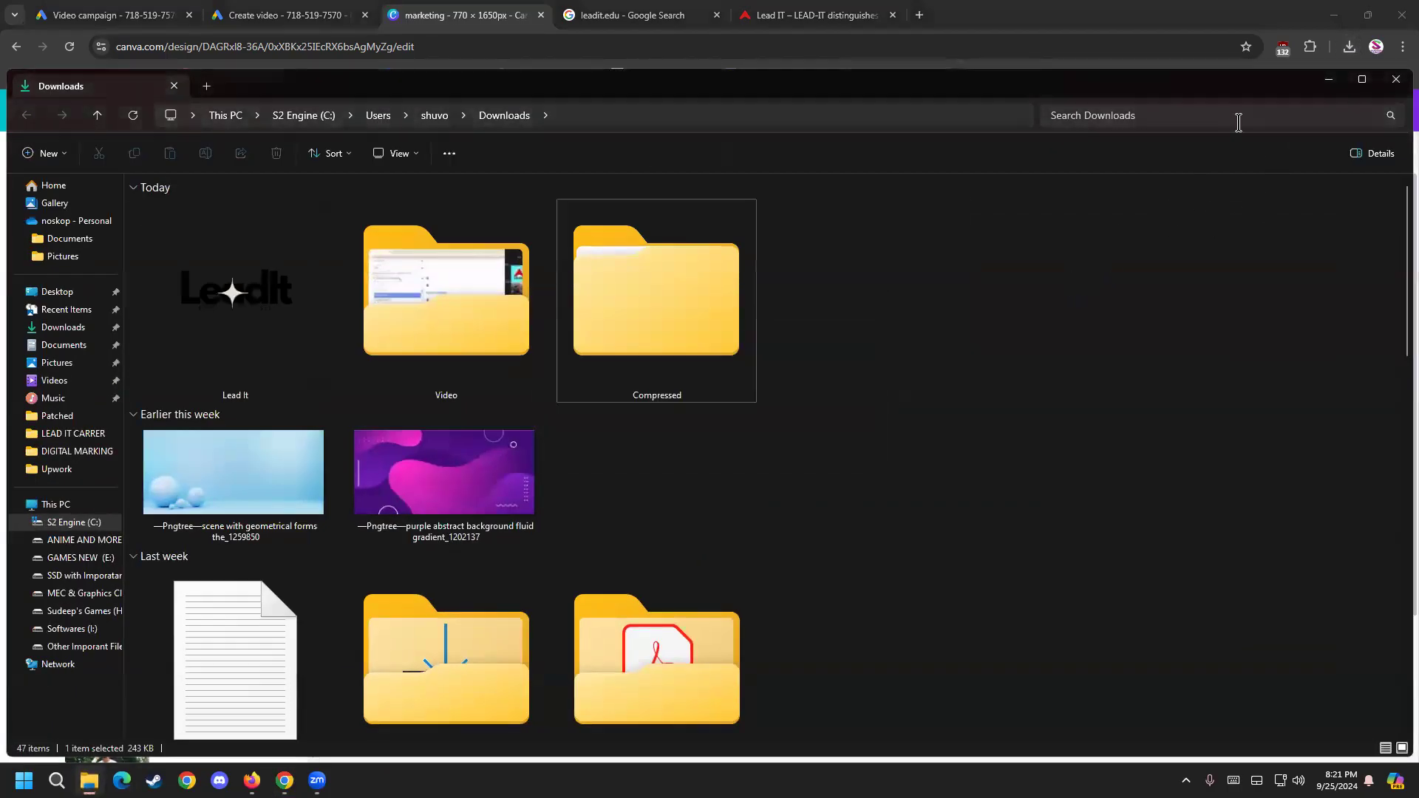
pyautogui.click(1393, 82)
pyautogui.click(1349, 47)
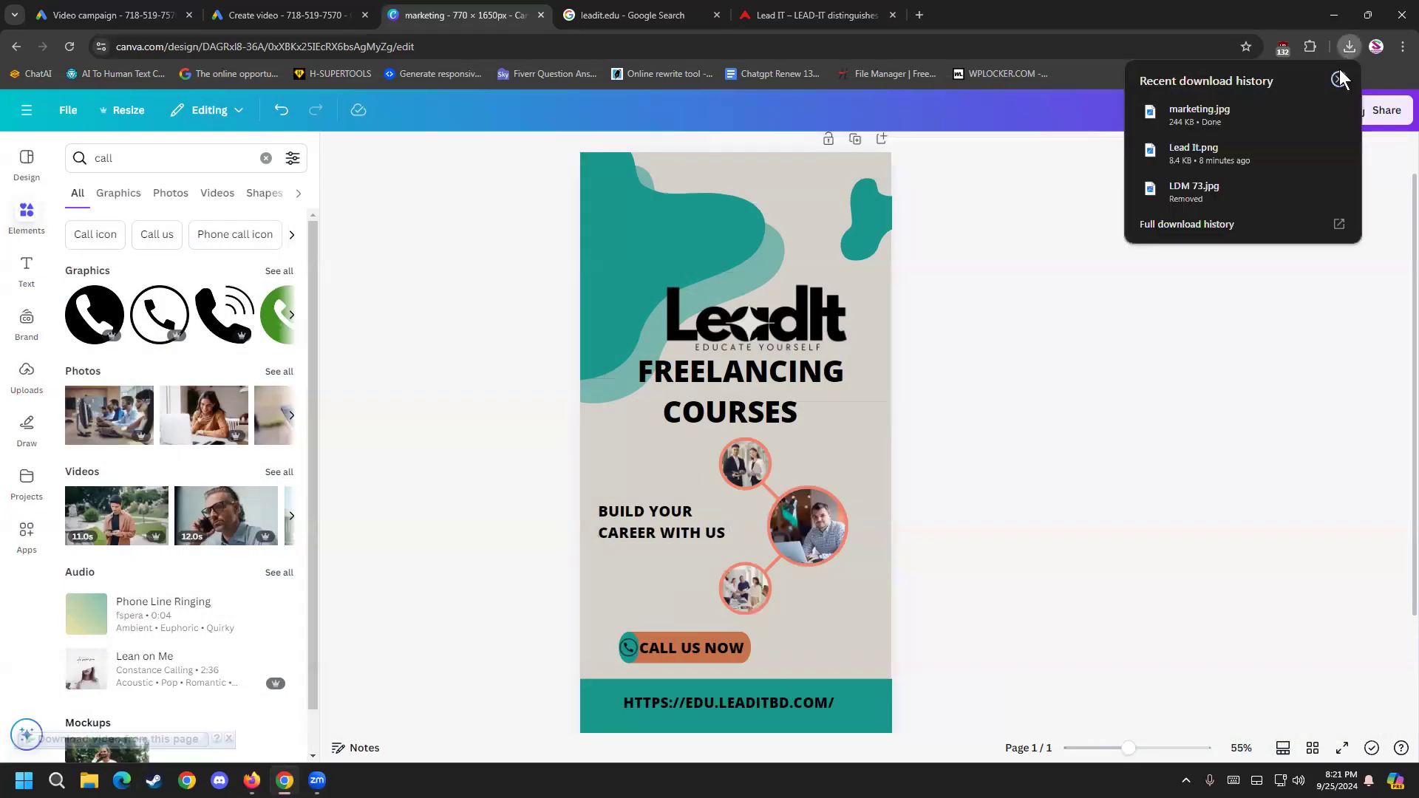
pyautogui.click(1074, 354)
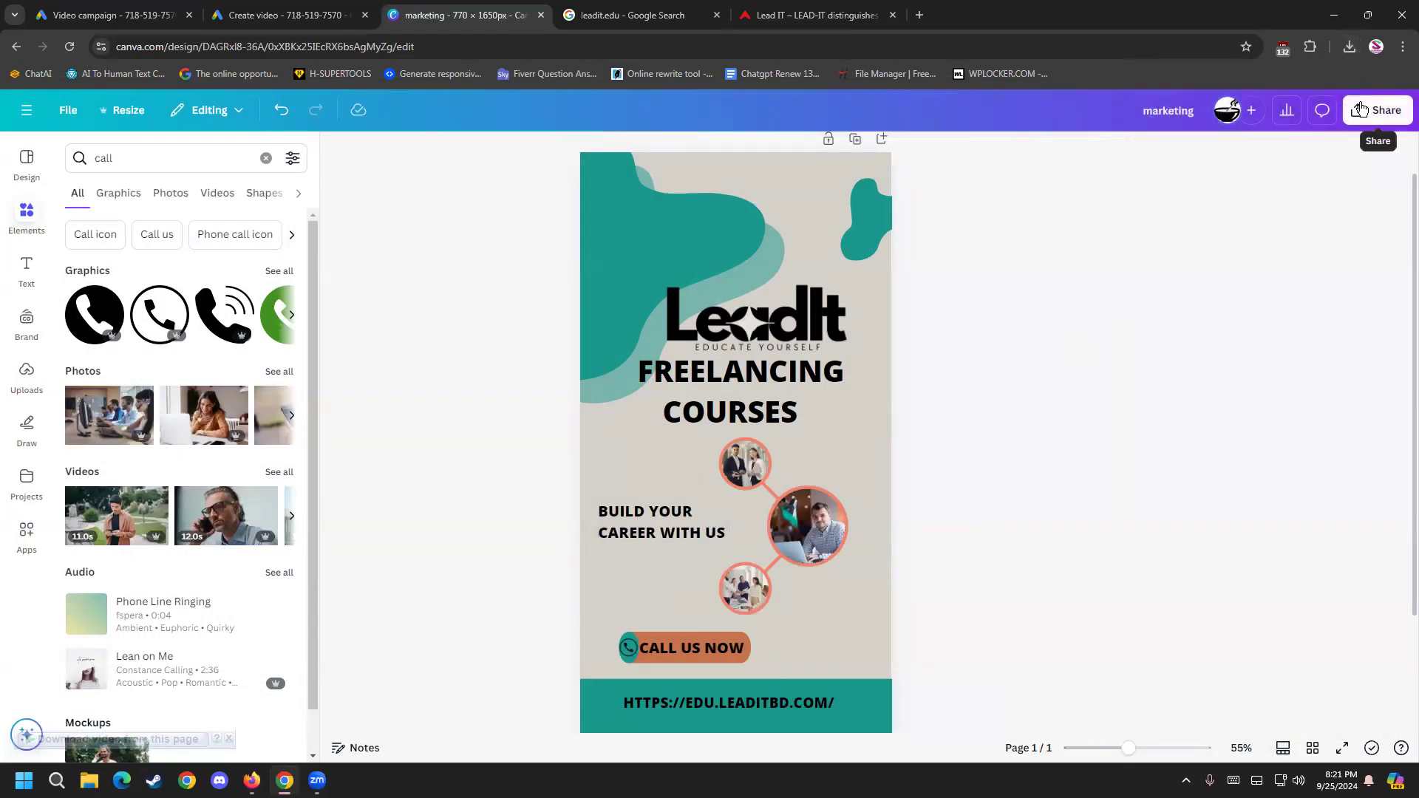
# Step: Download the corrected poster as a JPG with the quality raised
pyautogui.click(1375, 110)
pyautogui.click(1154, 401)
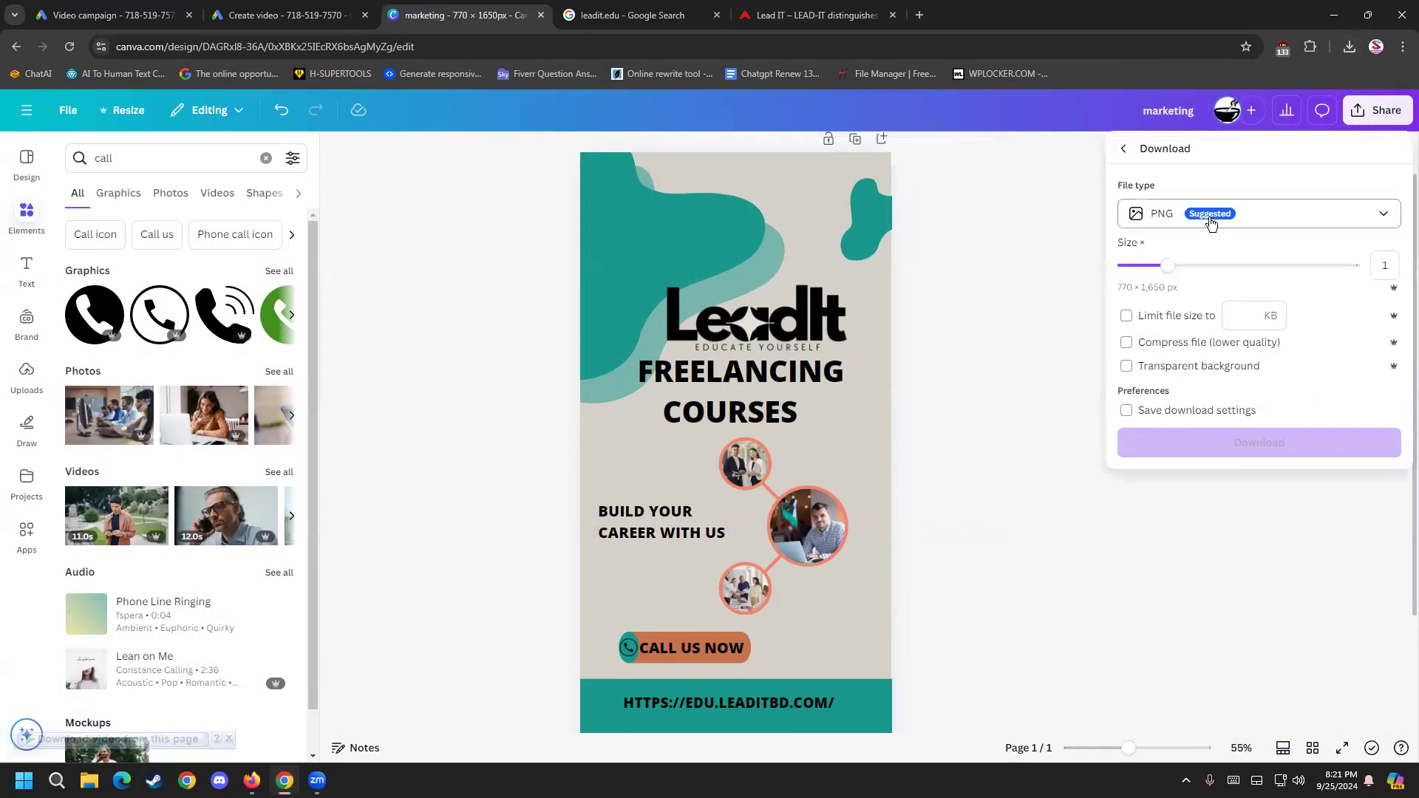
pyautogui.click(1182, 433)
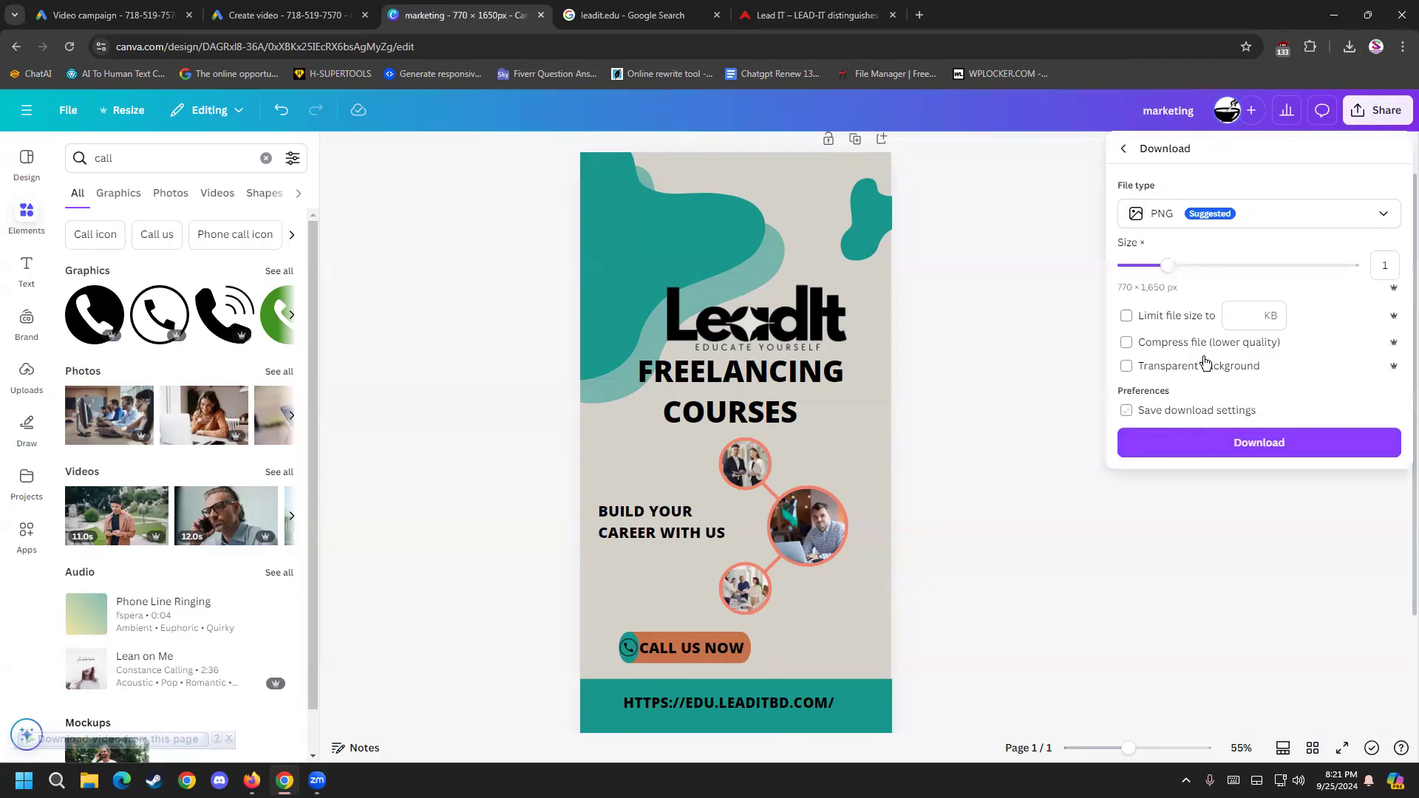
pyautogui.click(1200, 218)
pyautogui.click(1198, 246)
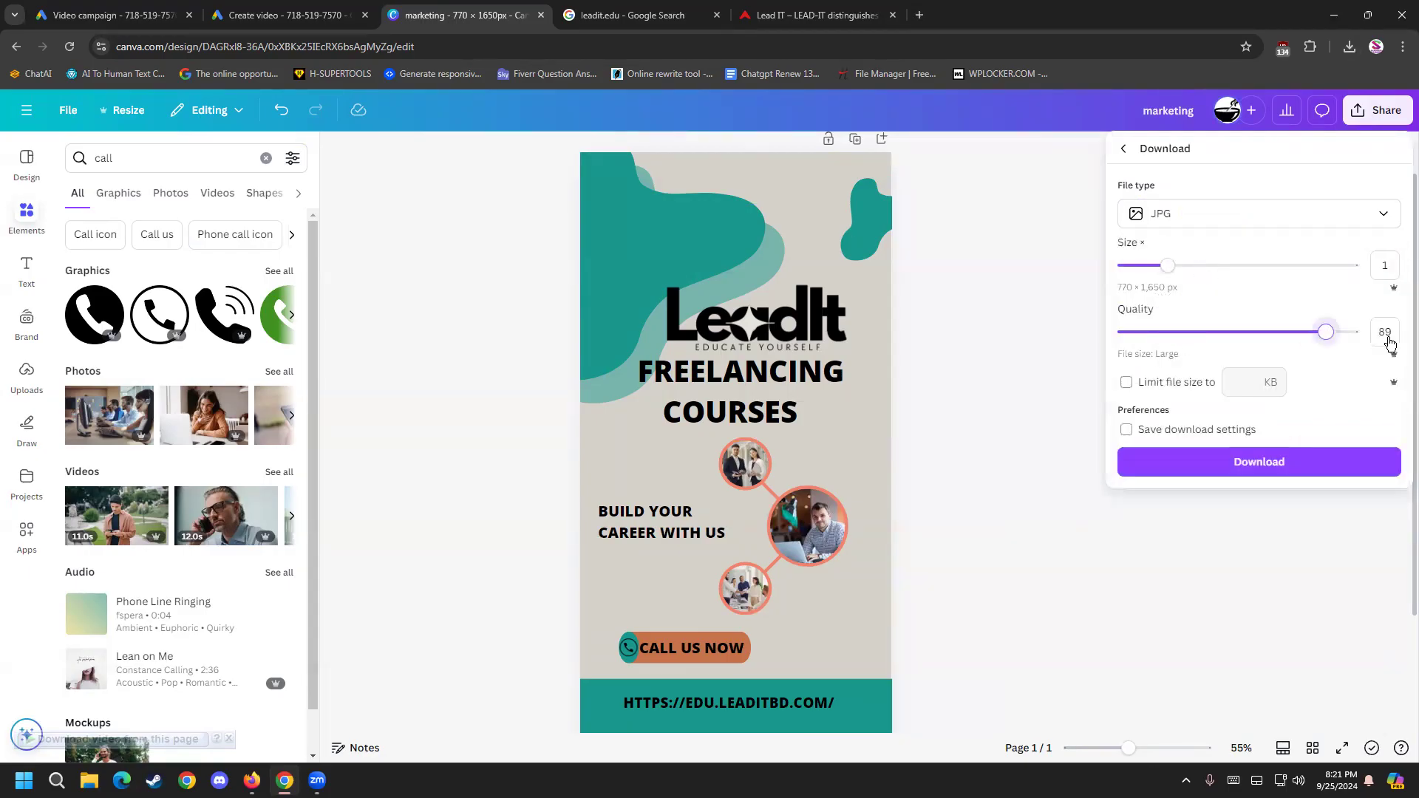
pyautogui.click(1267, 466)
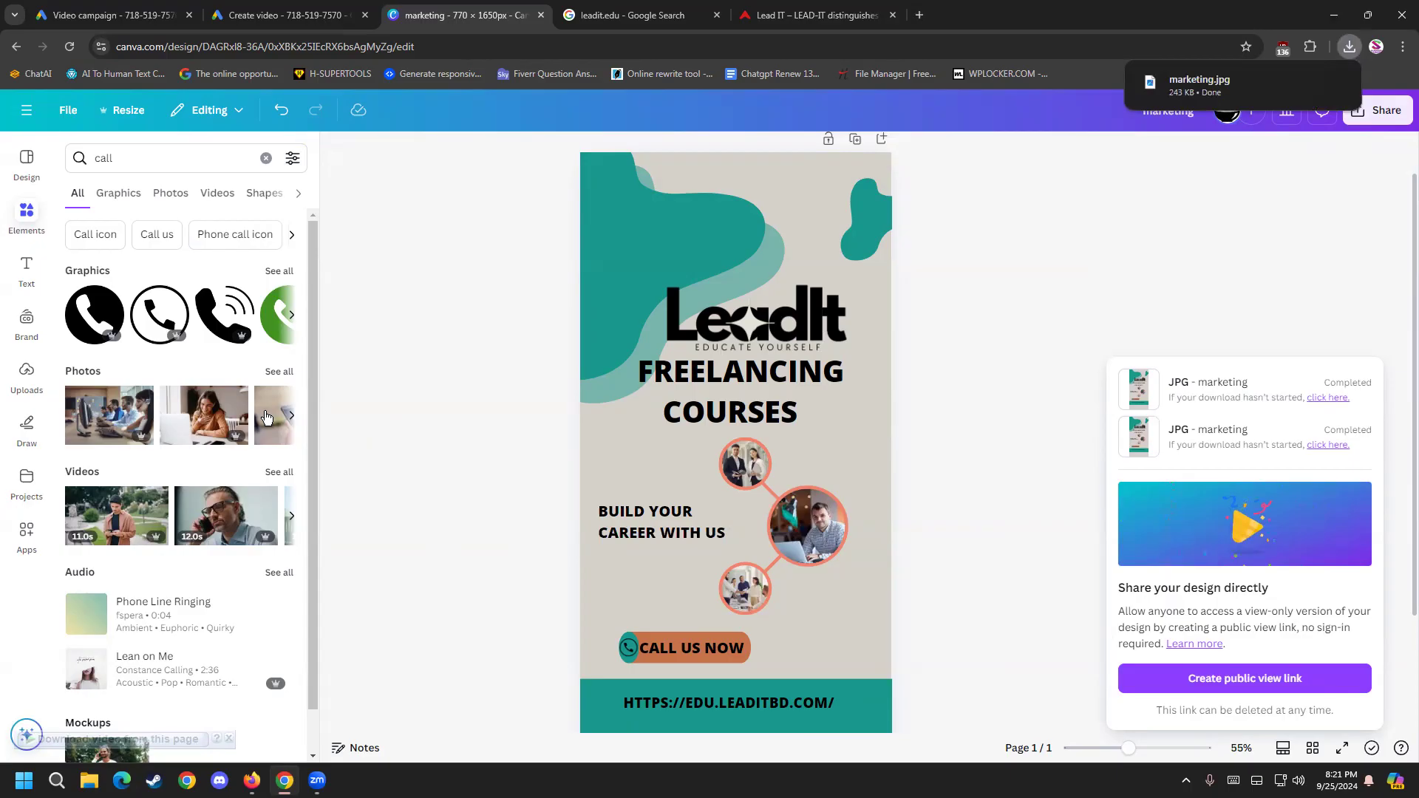
# Step: Switch to the Google Ads video builder and upload marketing.jpg from the computer as Image 1 for scene 2
pyautogui.click(122, 15)
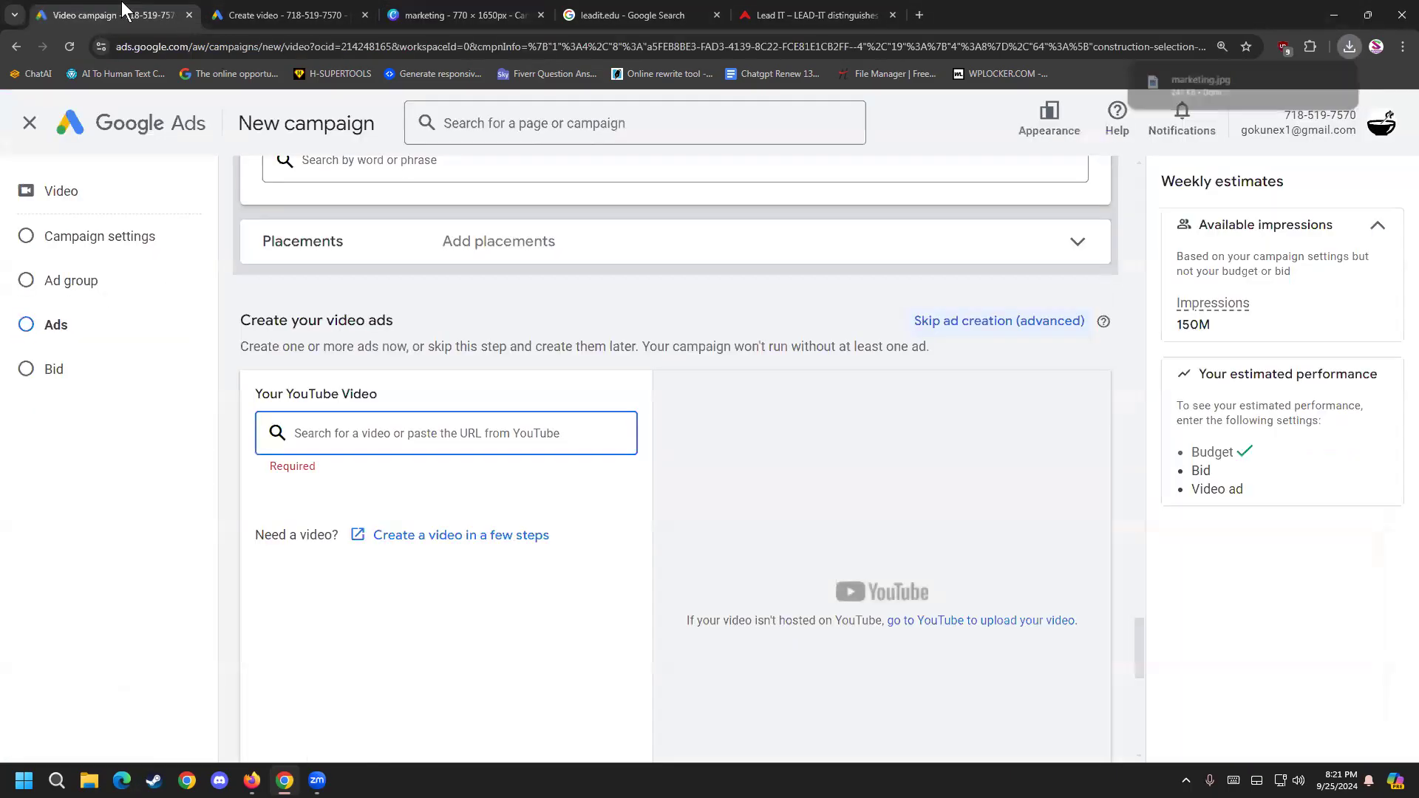
pyautogui.click(221, 13)
pyautogui.click(392, 13)
pyautogui.click(334, 11)
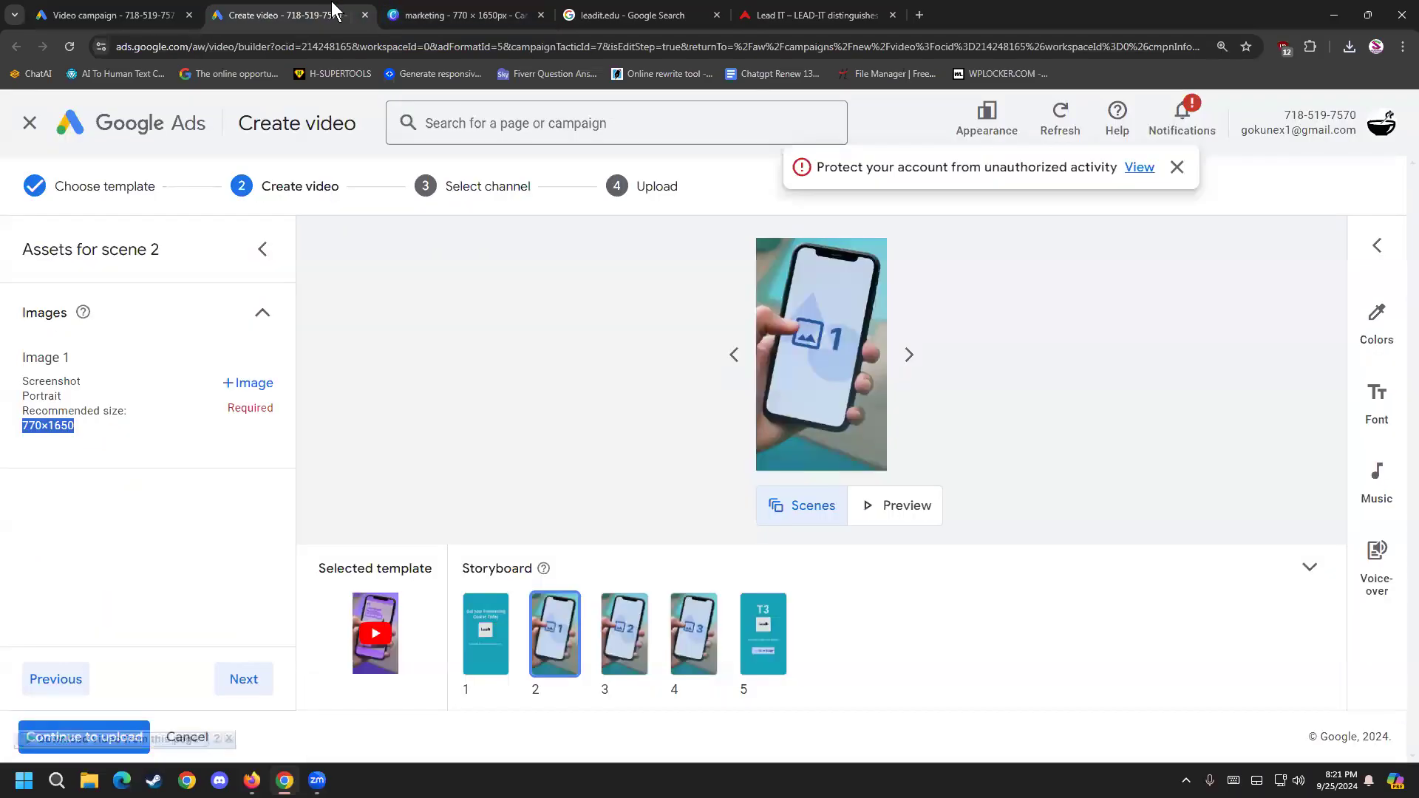
pyautogui.click(255, 385)
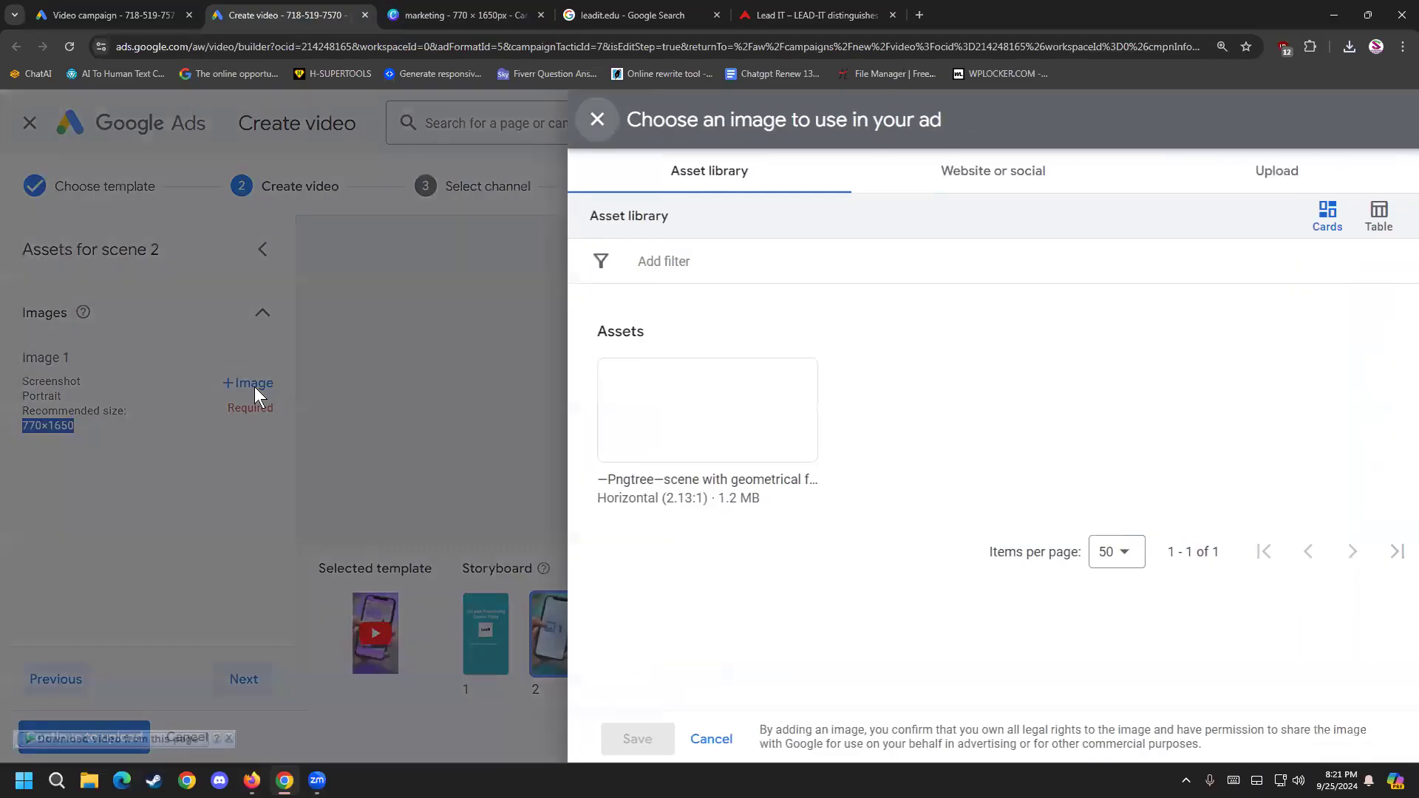
pyautogui.click(972, 176)
pyautogui.click(1259, 185)
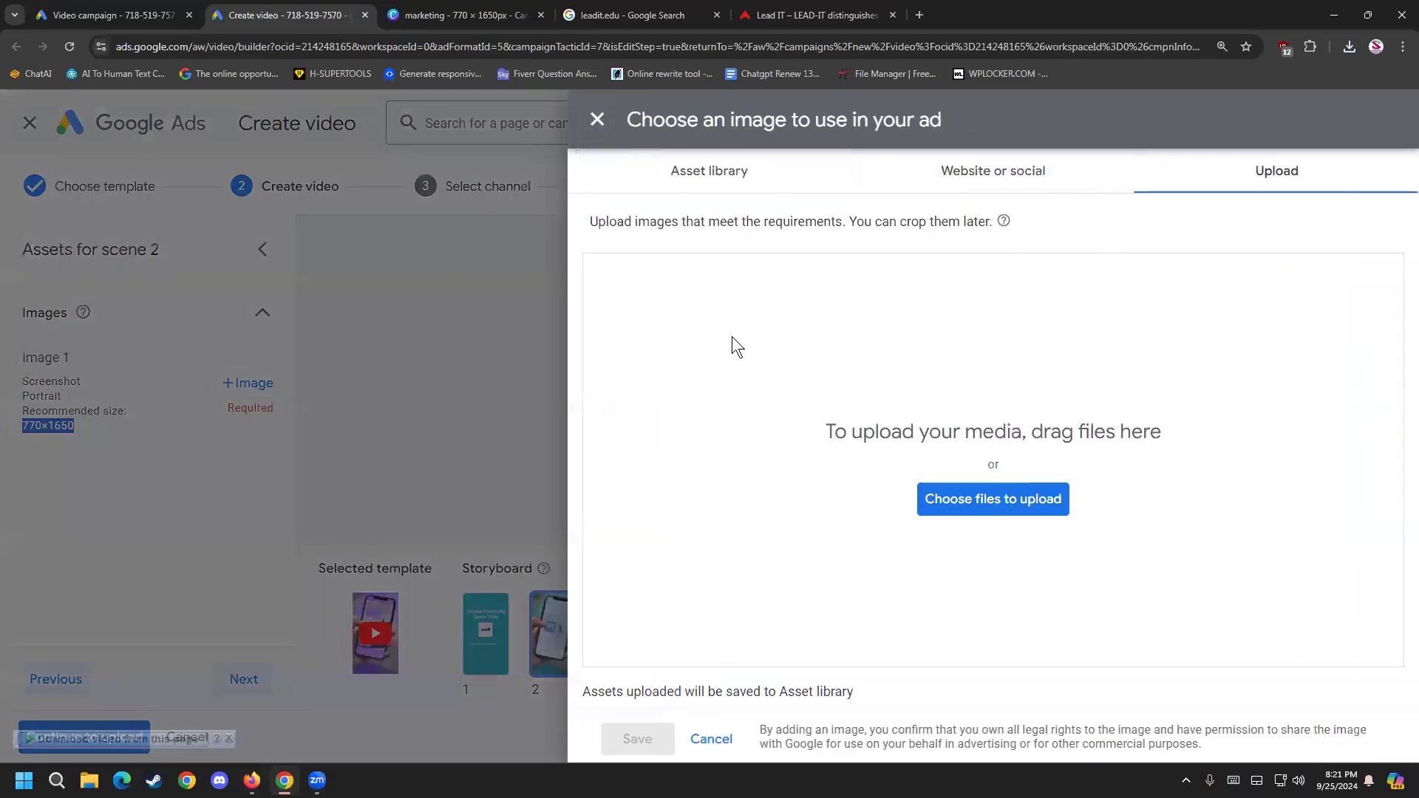
pyautogui.click(991, 499)
pyautogui.doubleClick(268, 383)
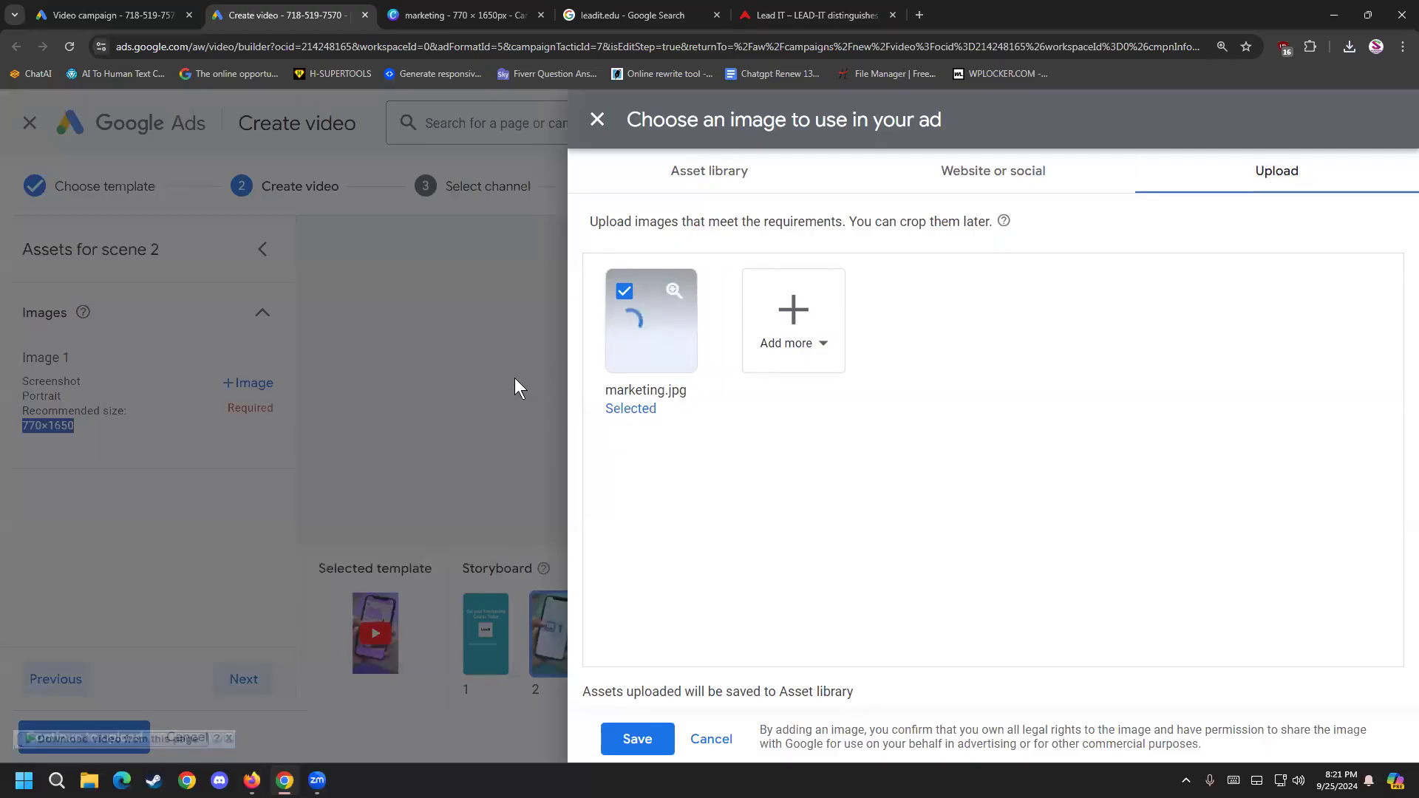
# Step: Save the uploaded image selection for scene 2 and advance to the assets for scene 3
pyautogui.click(598, 121)
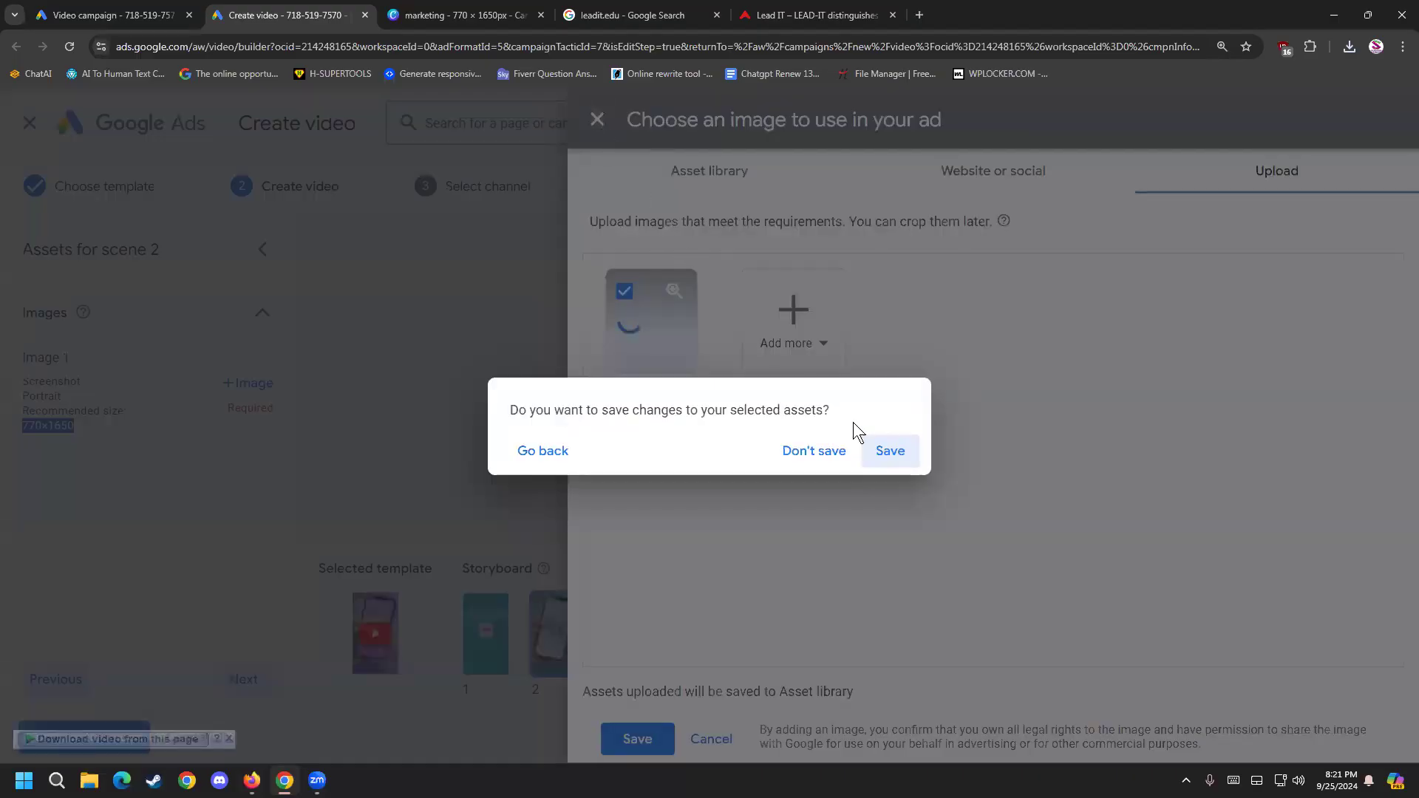
pyautogui.click(887, 452)
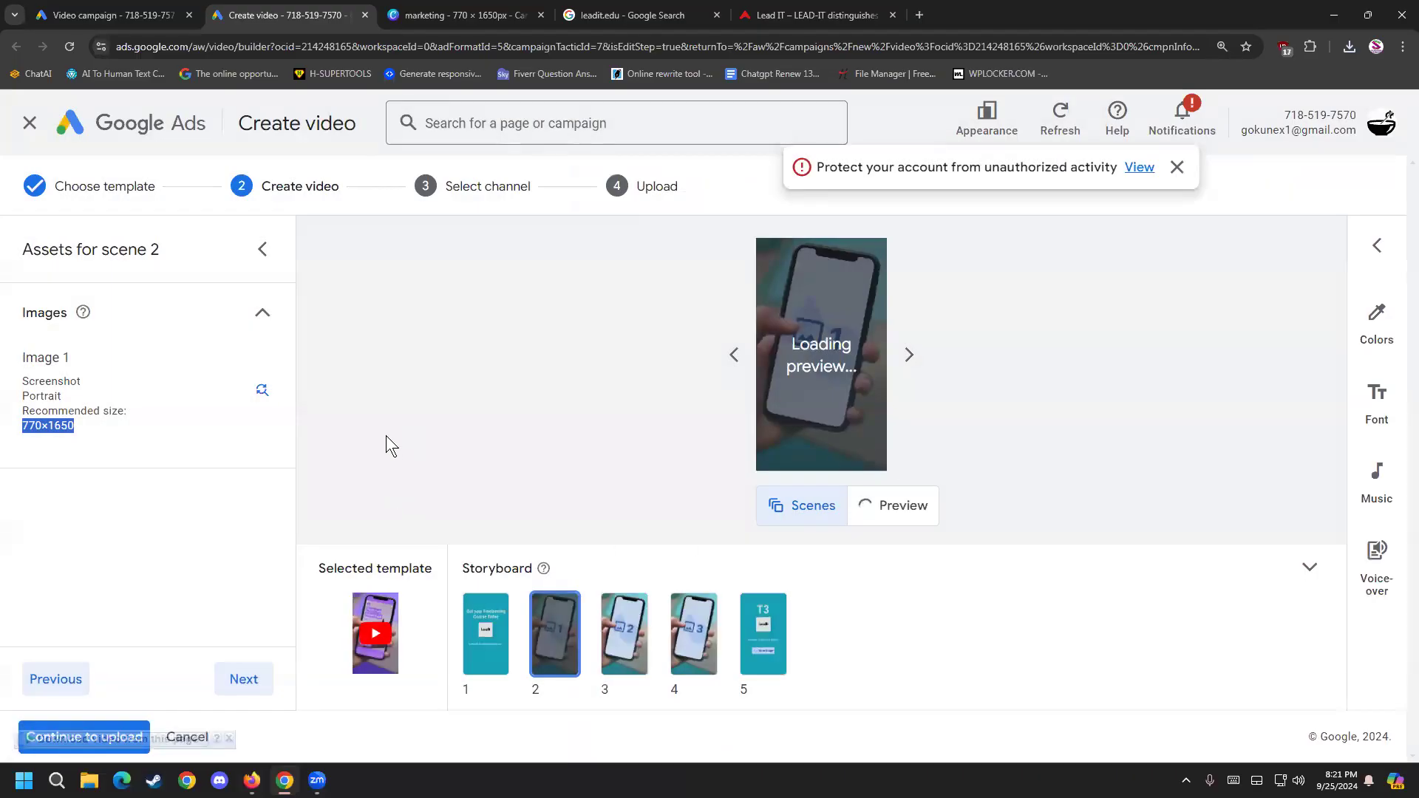
pyautogui.click(386, 436)
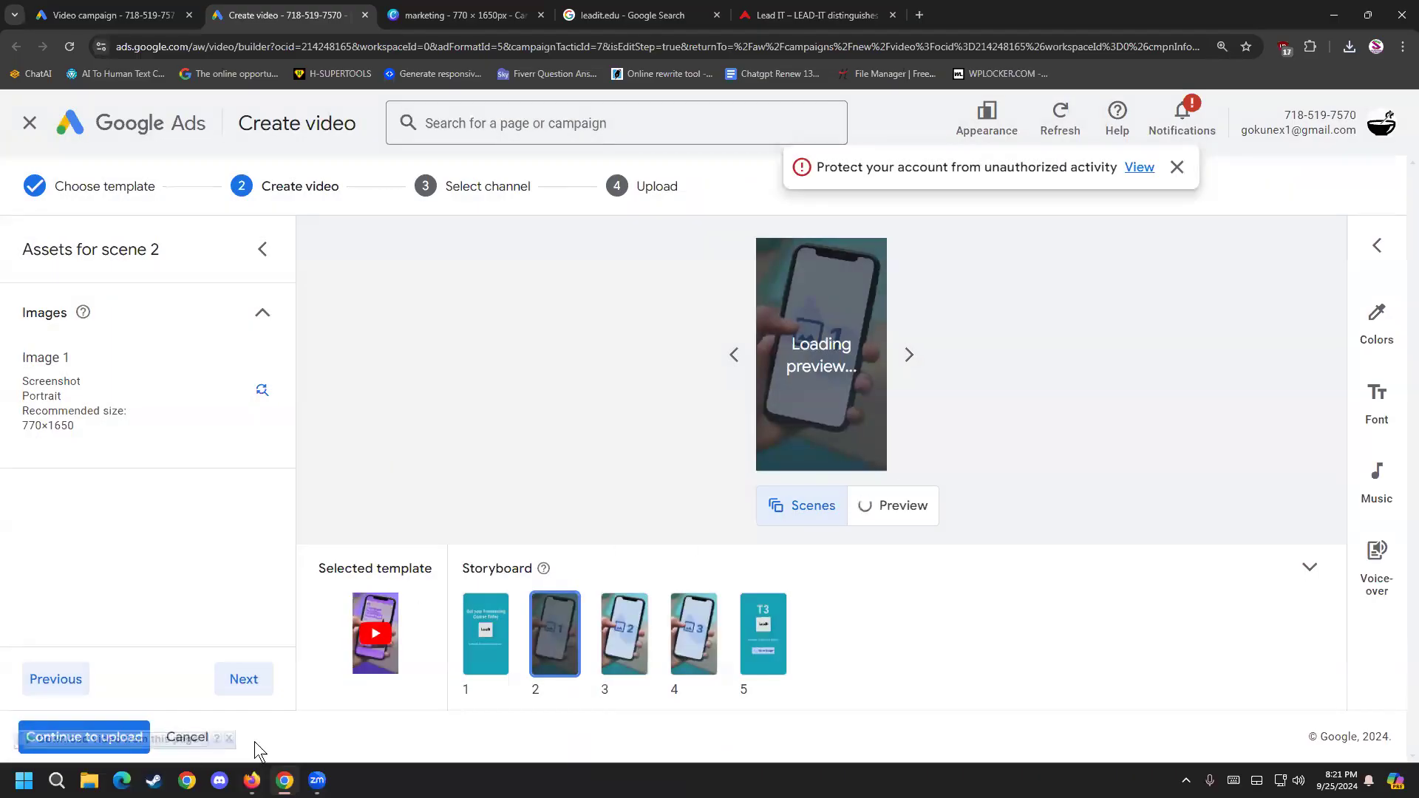
pyautogui.click(241, 680)
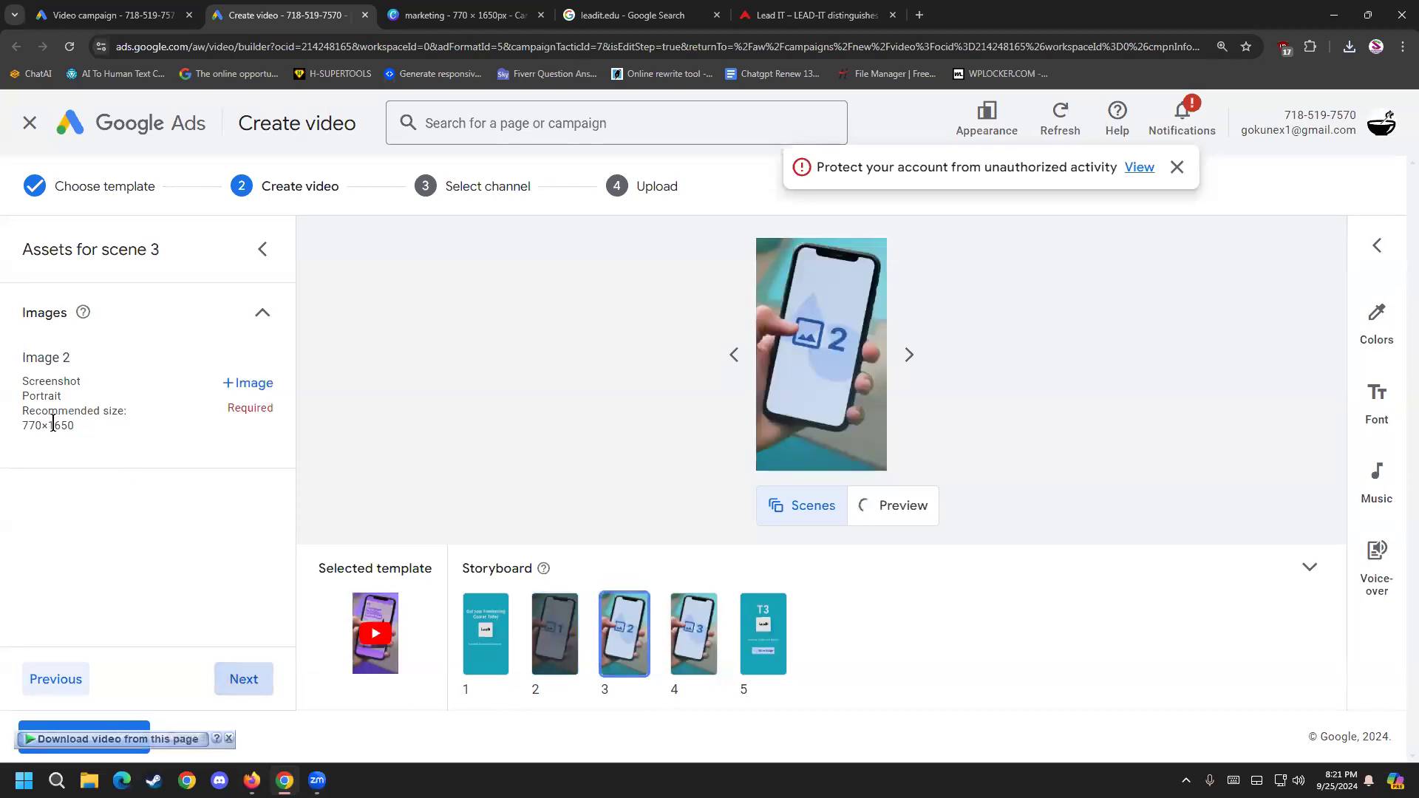
# Step: Close the Lead IT website and create a new custom-size design of 770 × 1650 px in Canva
pyautogui.click(747, 15)
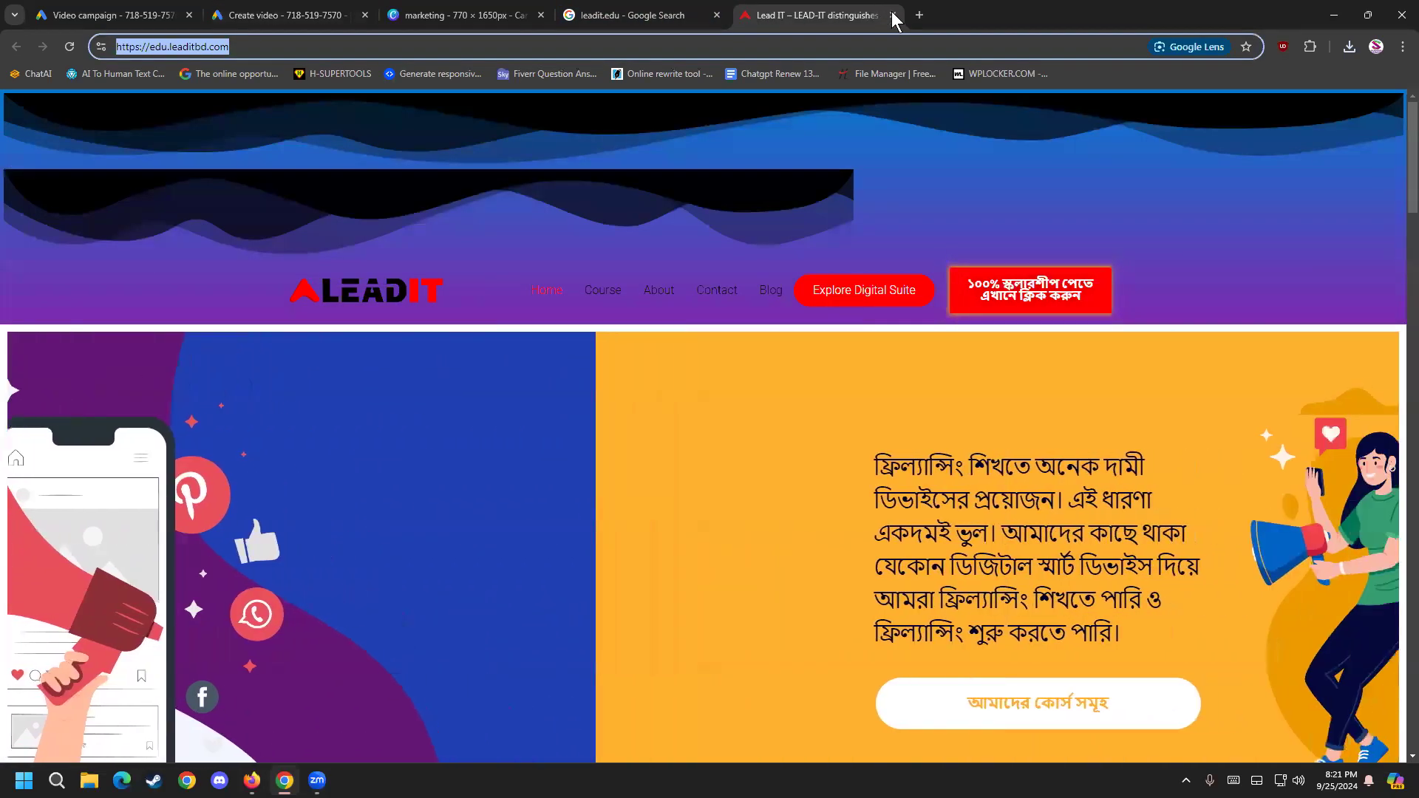
pyautogui.click(893, 16)
pyautogui.click(458, 14)
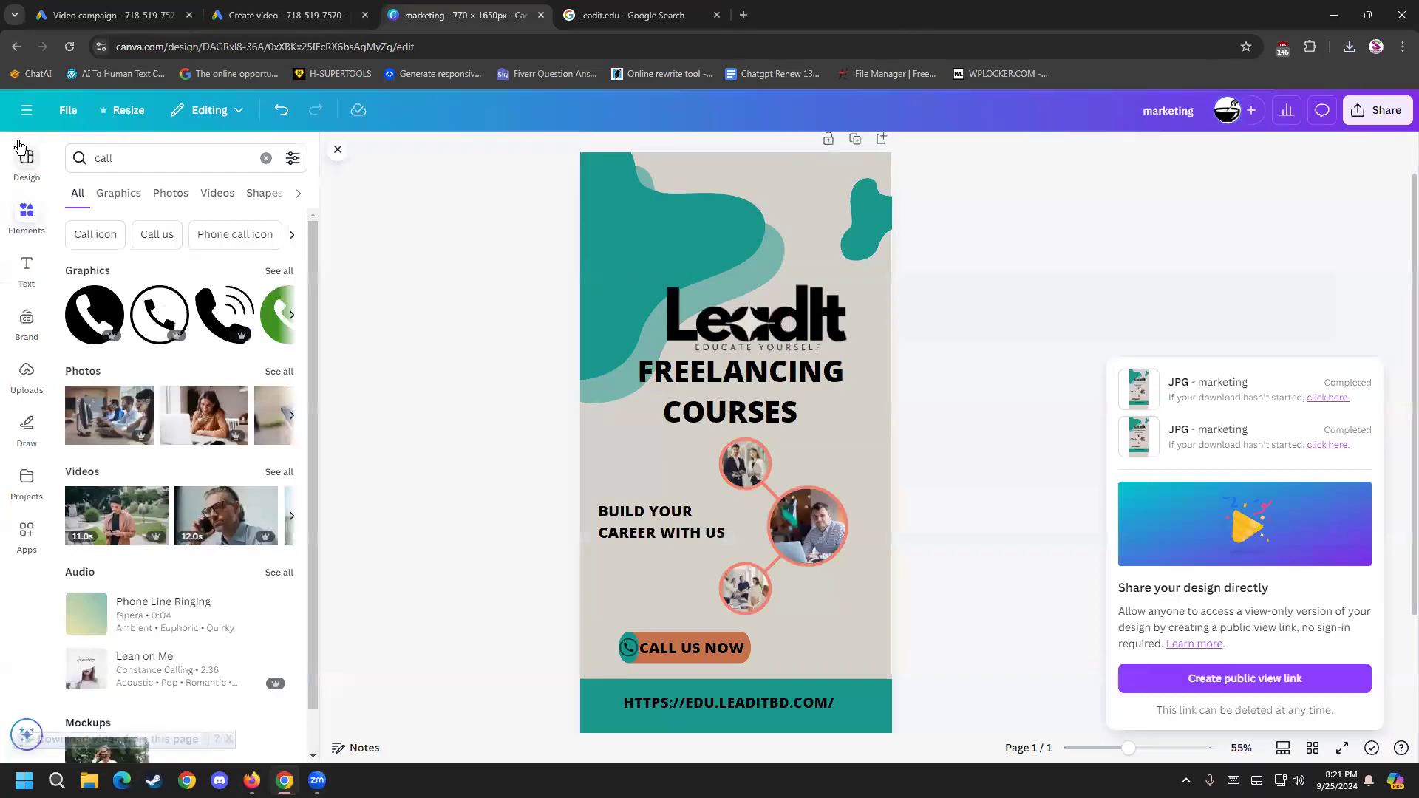
pyautogui.click(57, 111)
pyautogui.click(26, 110)
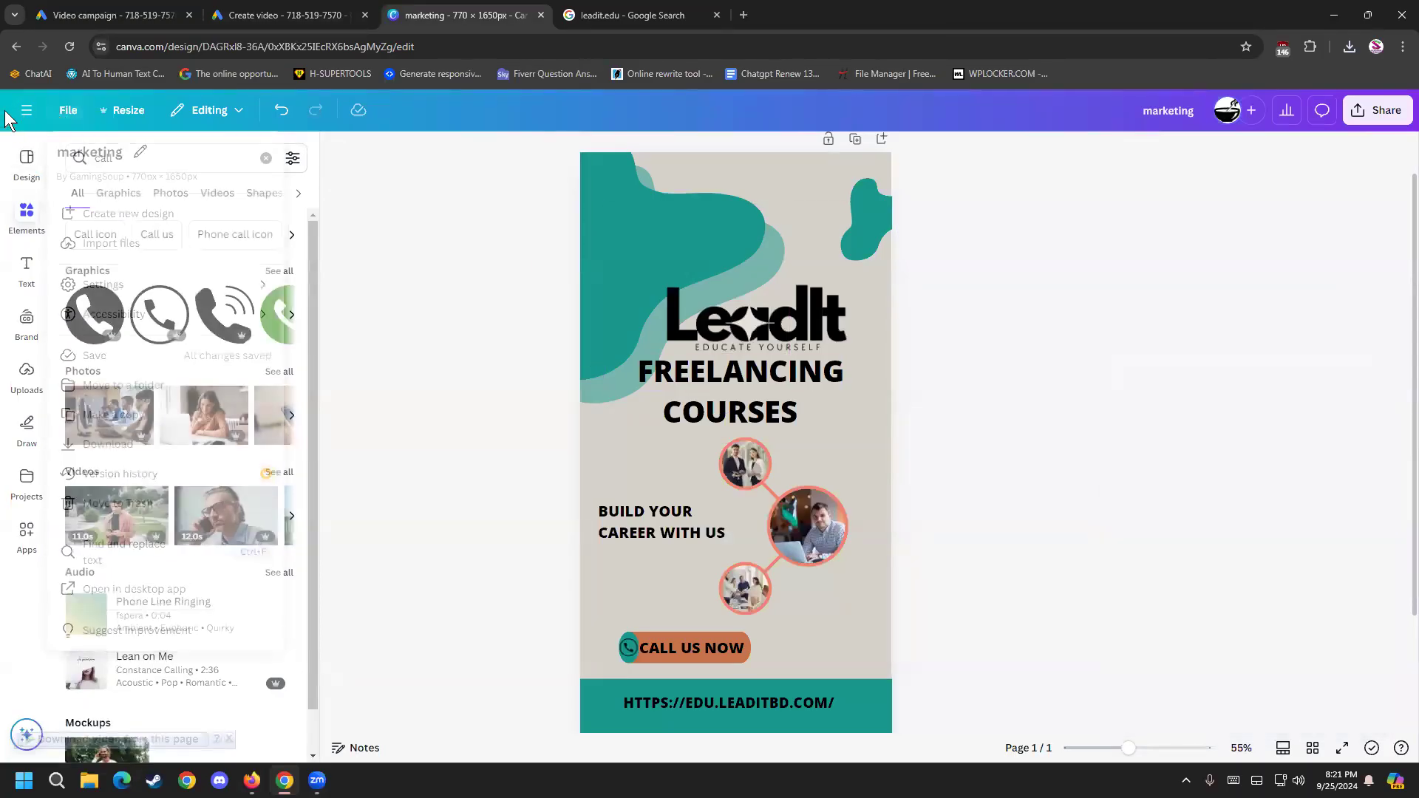
pyautogui.click(72, 113)
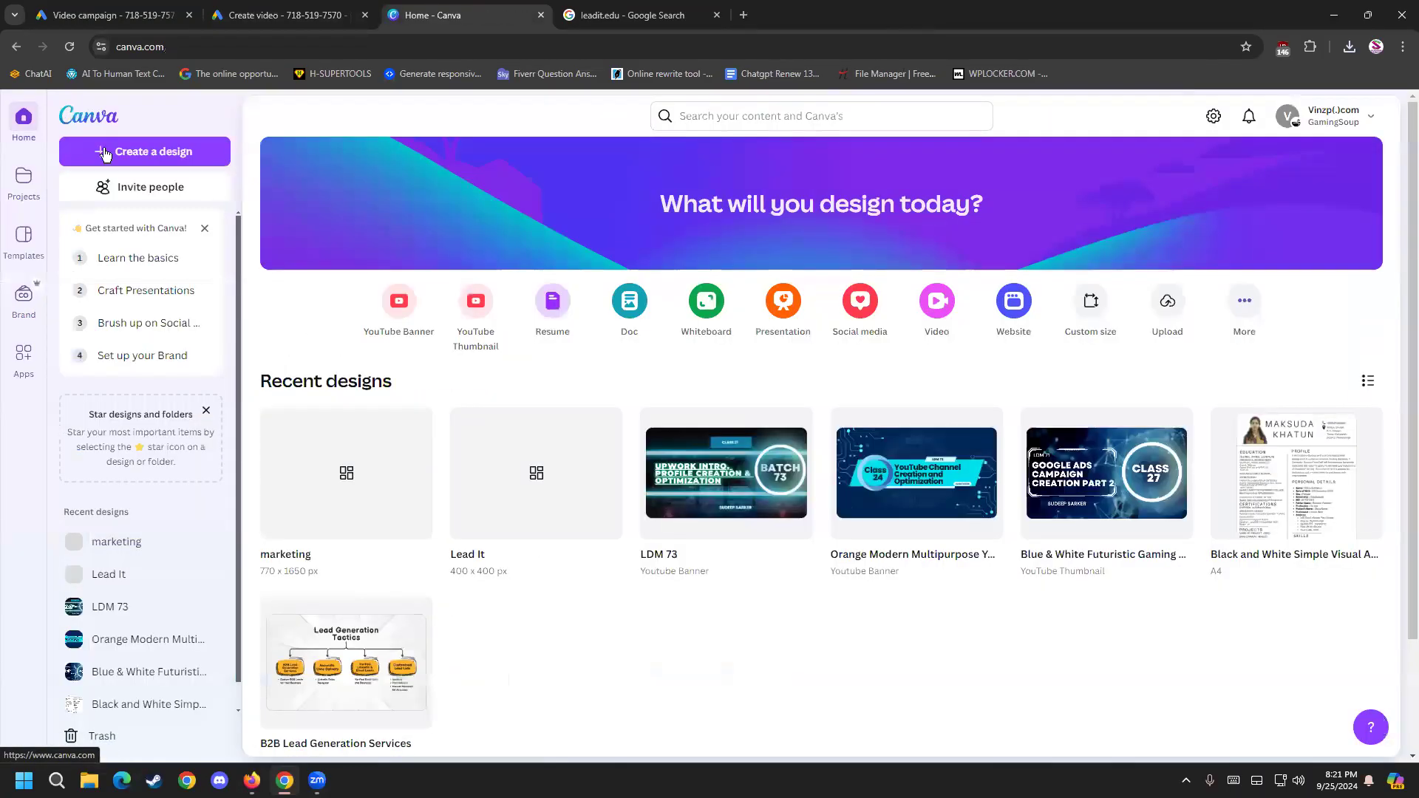
pyautogui.click(1090, 301)
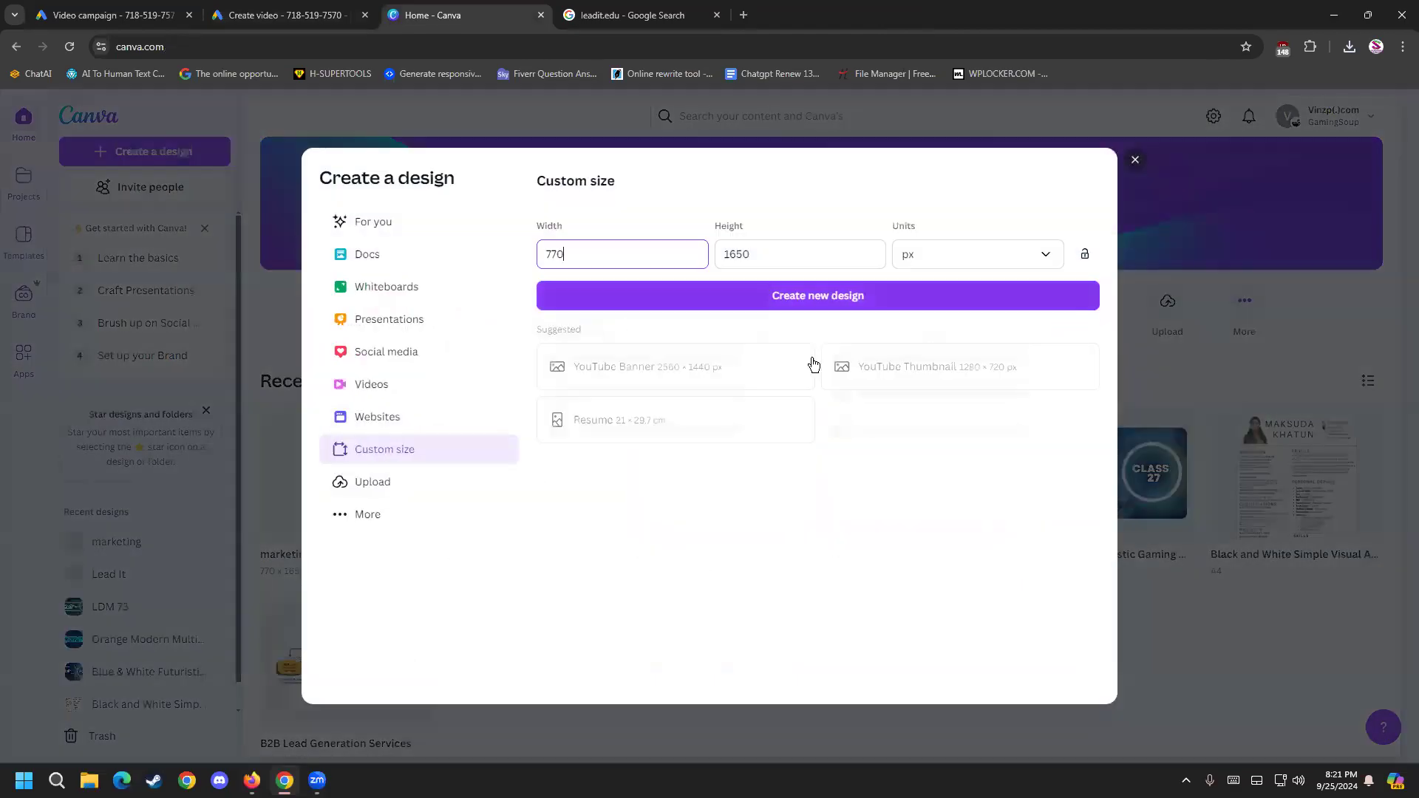
pyautogui.click(773, 253)
pyautogui.click(794, 295)
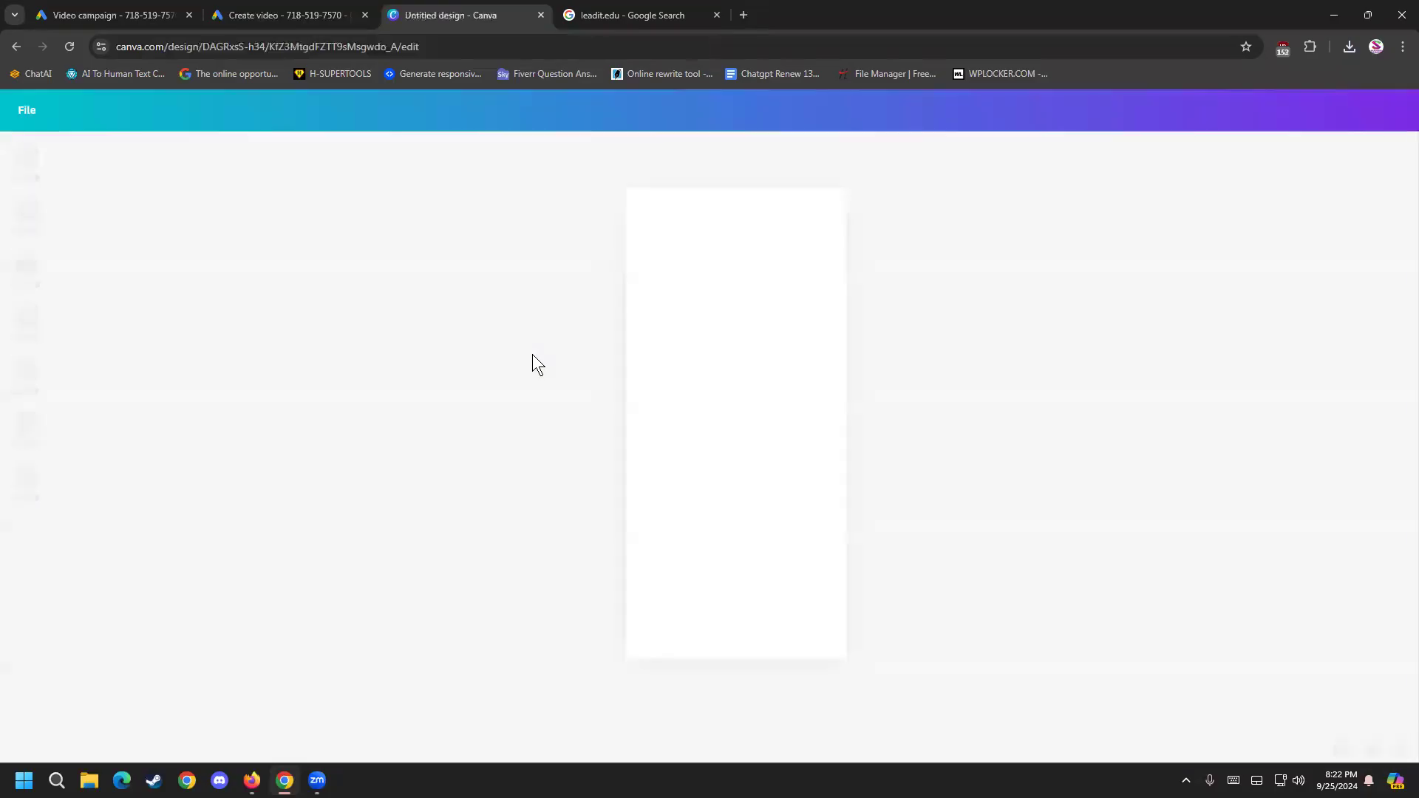
# Step: Search the templates for "digital marketing" and apply the cover page of the White and Grey Dark Modern Academy Instagram Reels Video template
pyautogui.scroll(-10, 145, 600)
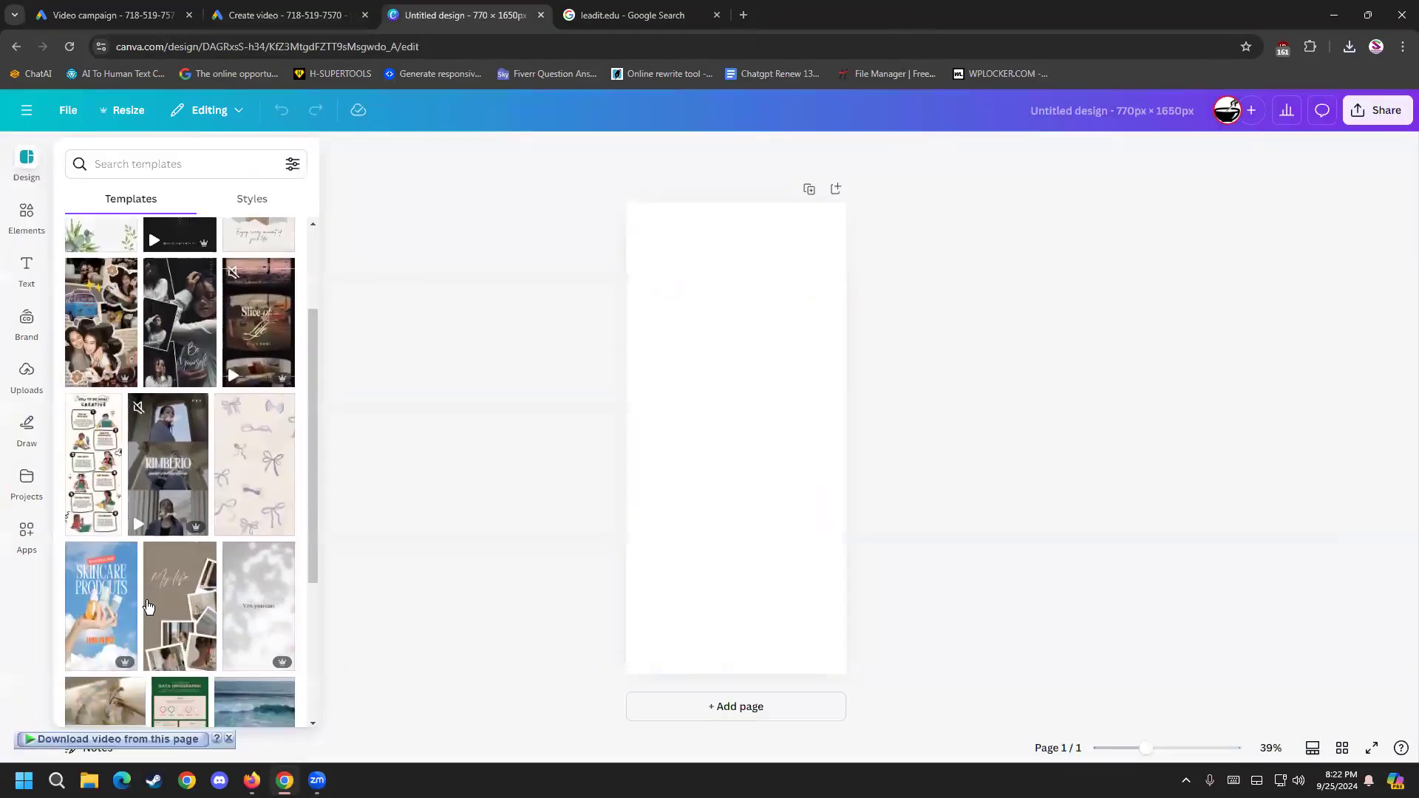
pyautogui.scroll(-4, 147, 605)
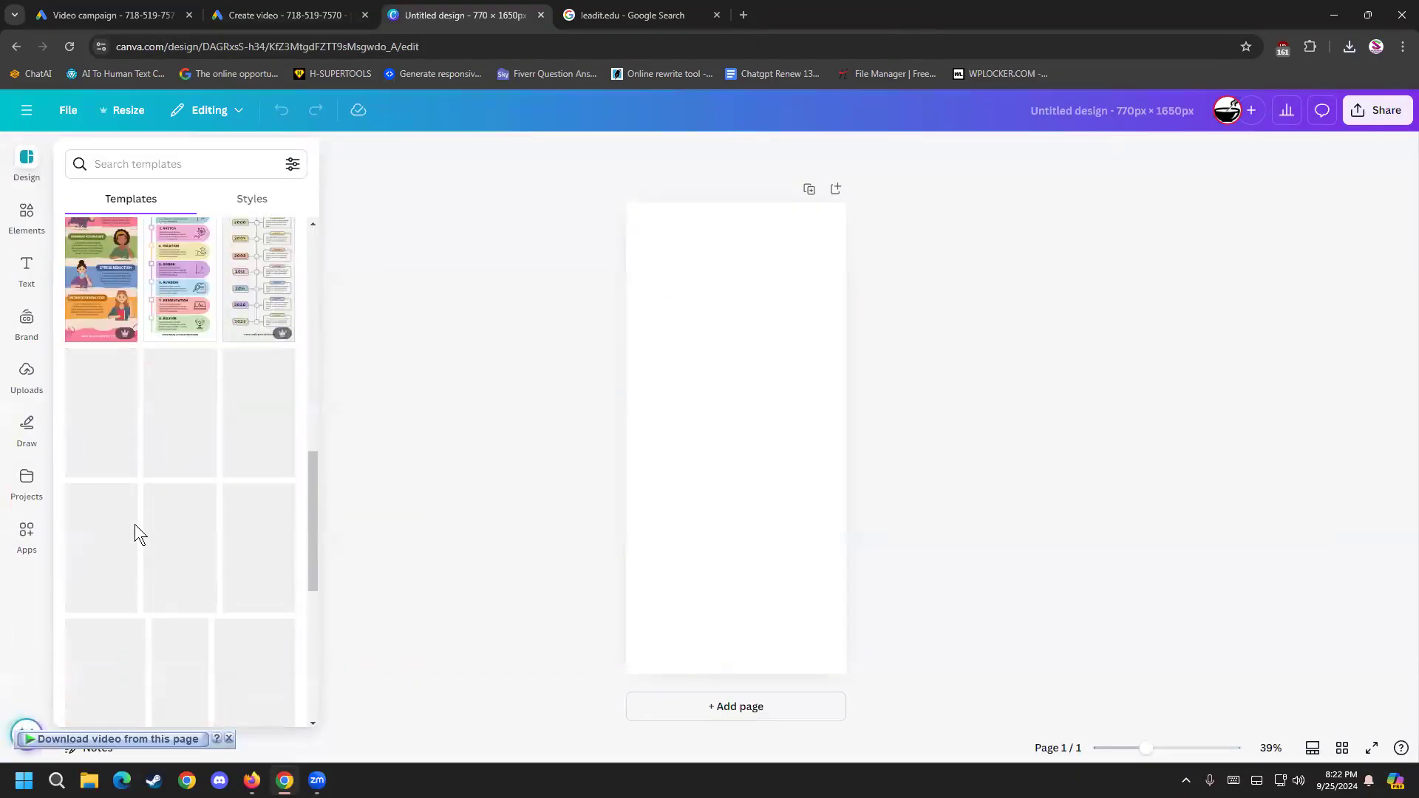
pyautogui.click(142, 164)
pyautogui.write('digital')
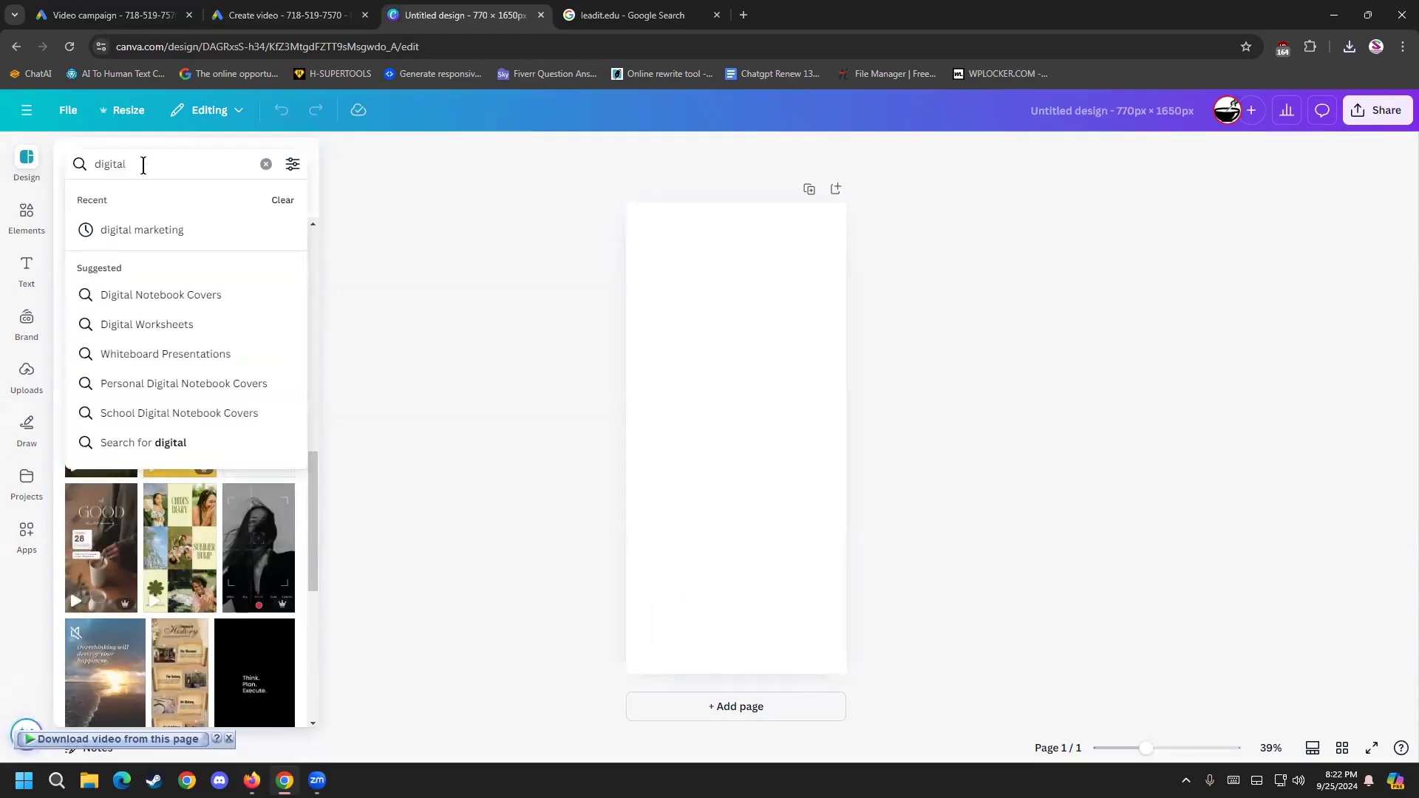
pyautogui.click(168, 227)
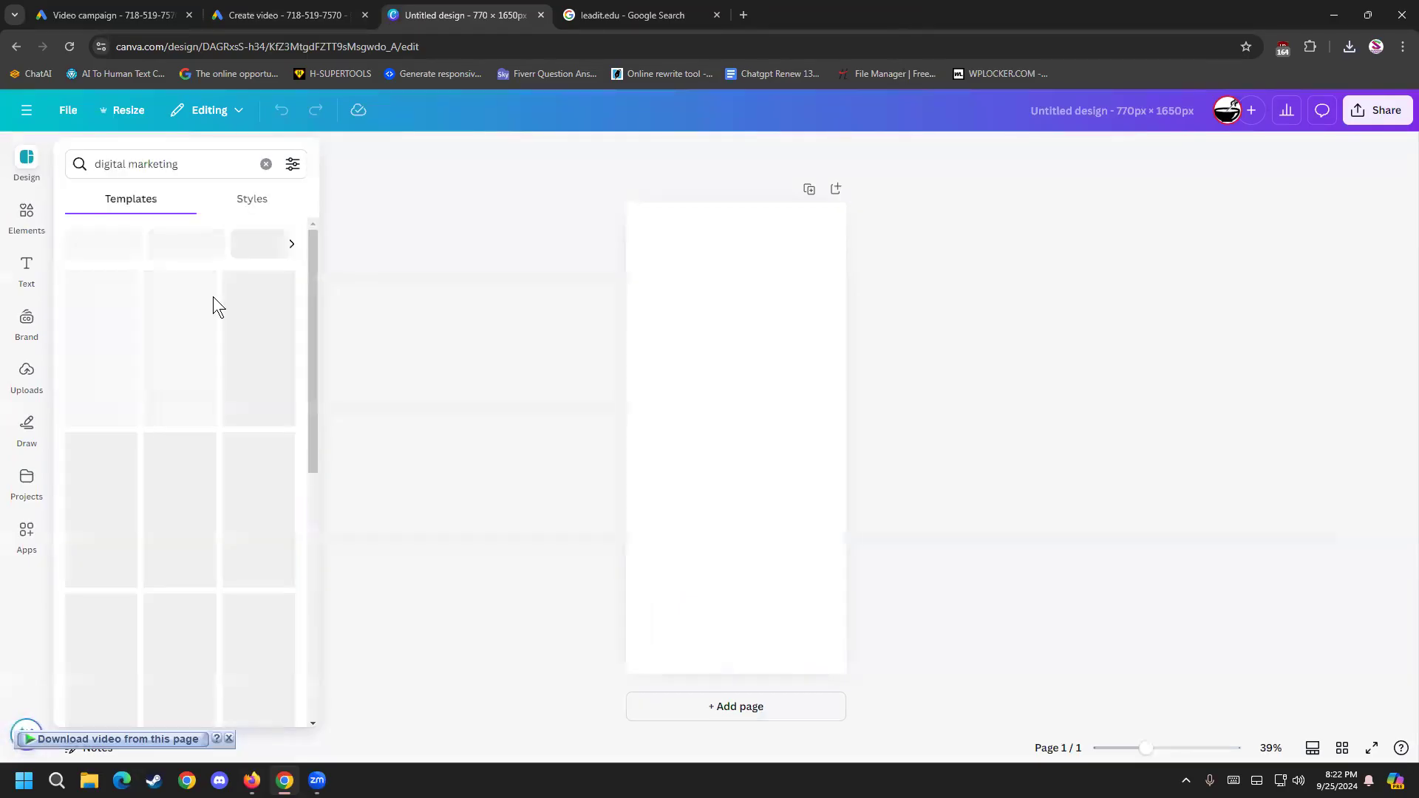
pyautogui.scroll(-5, 149, 553)
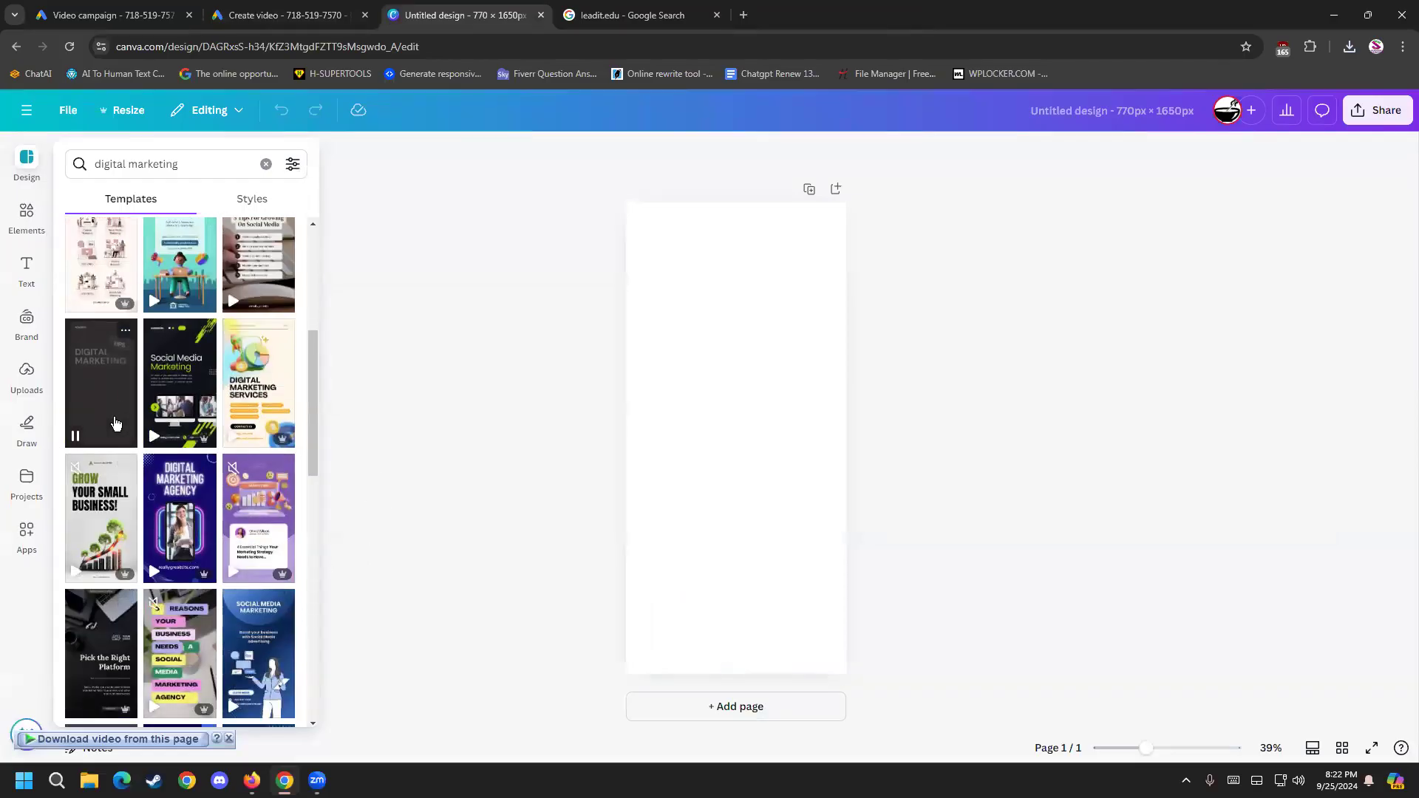
pyautogui.click(100, 379)
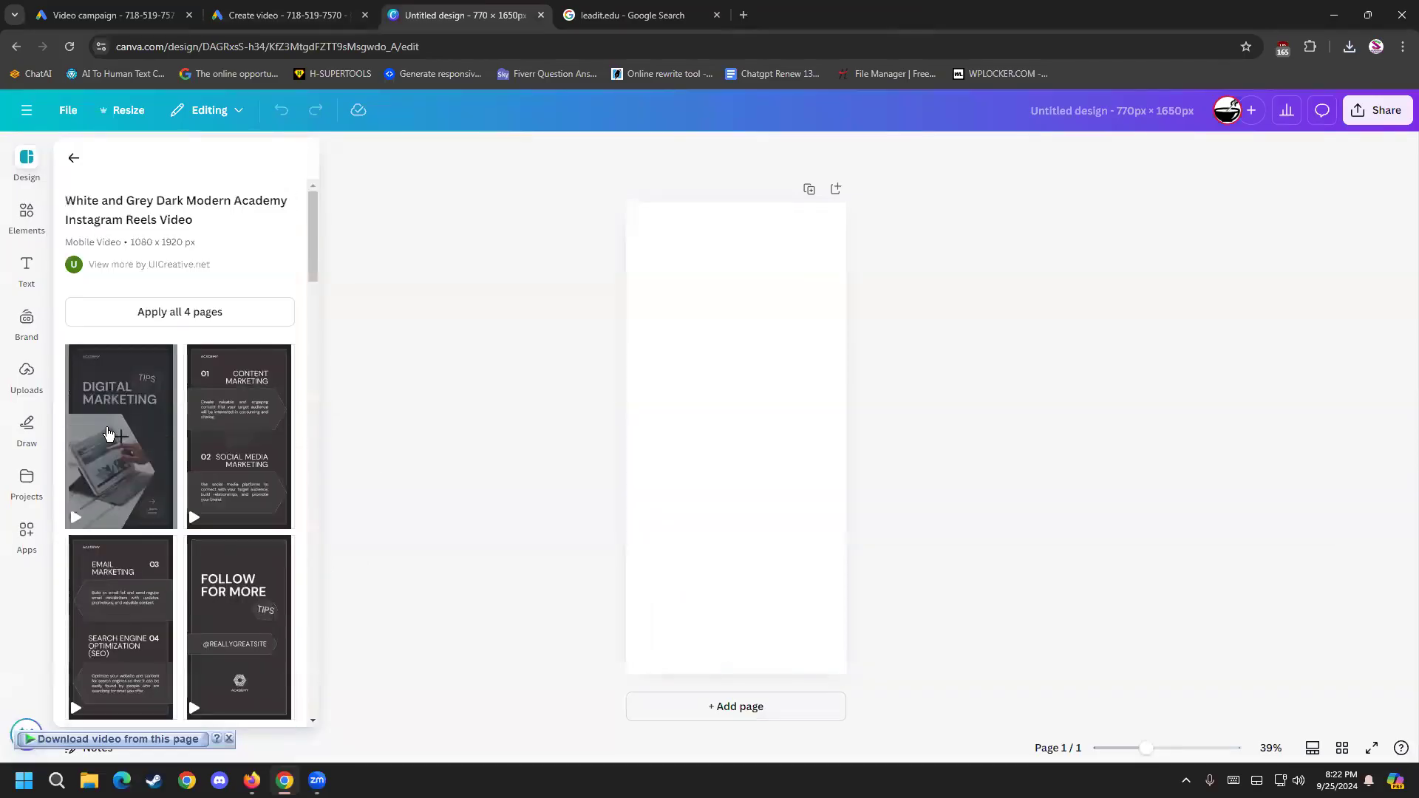
pyautogui.click(548, 383)
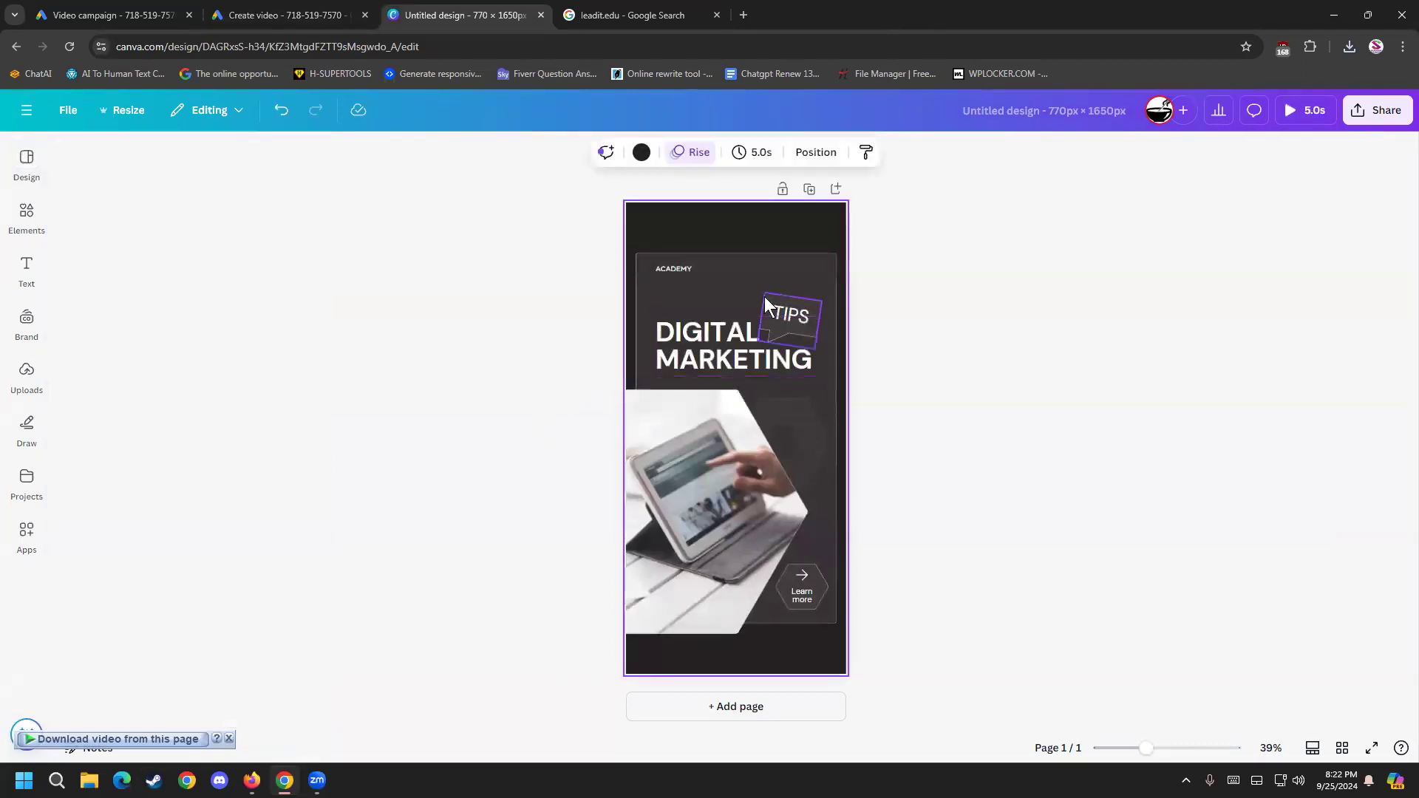
# Step: Replace the small "ACADEMY" label near the page's upper edge with "LEad IT"
pyautogui.click(680, 266)
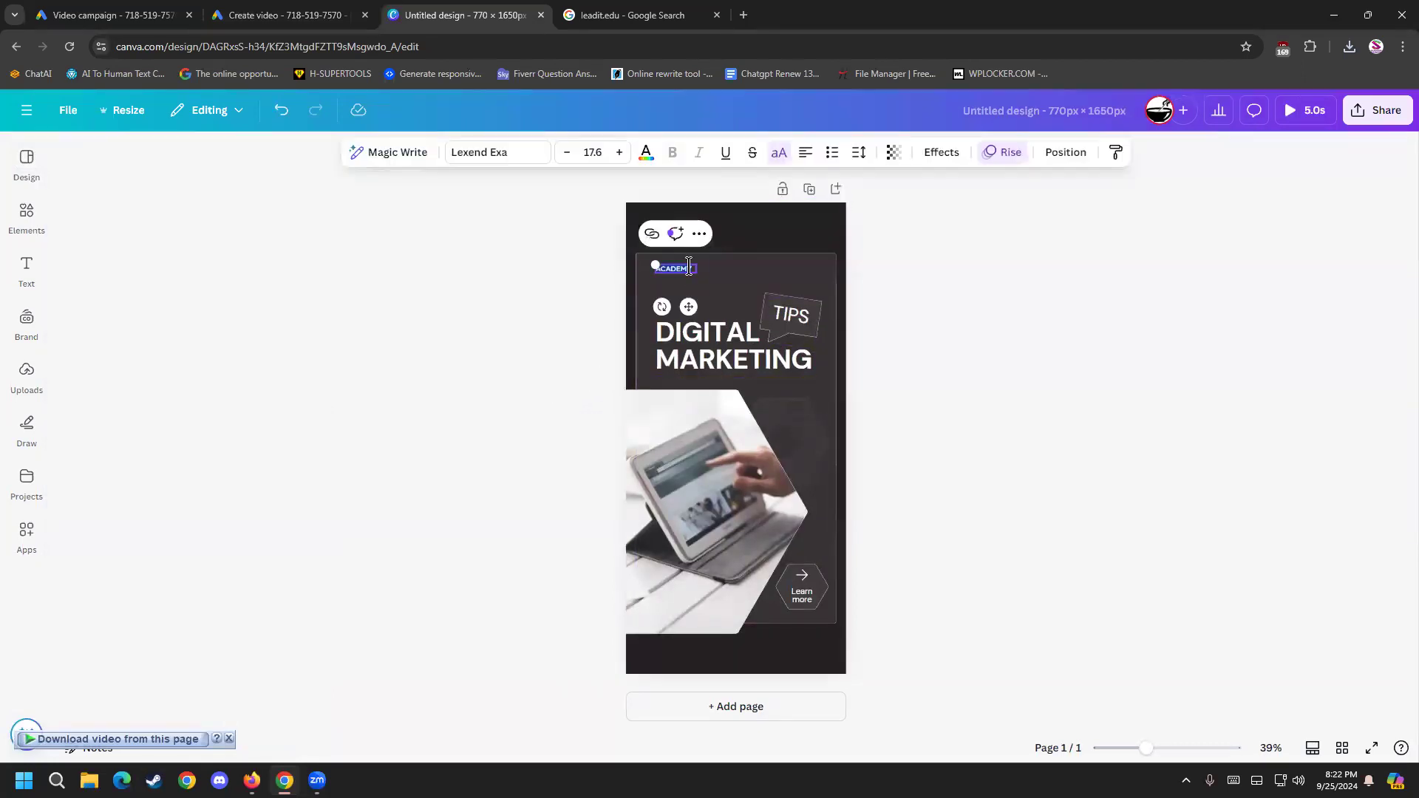
pyautogui.write('Le')
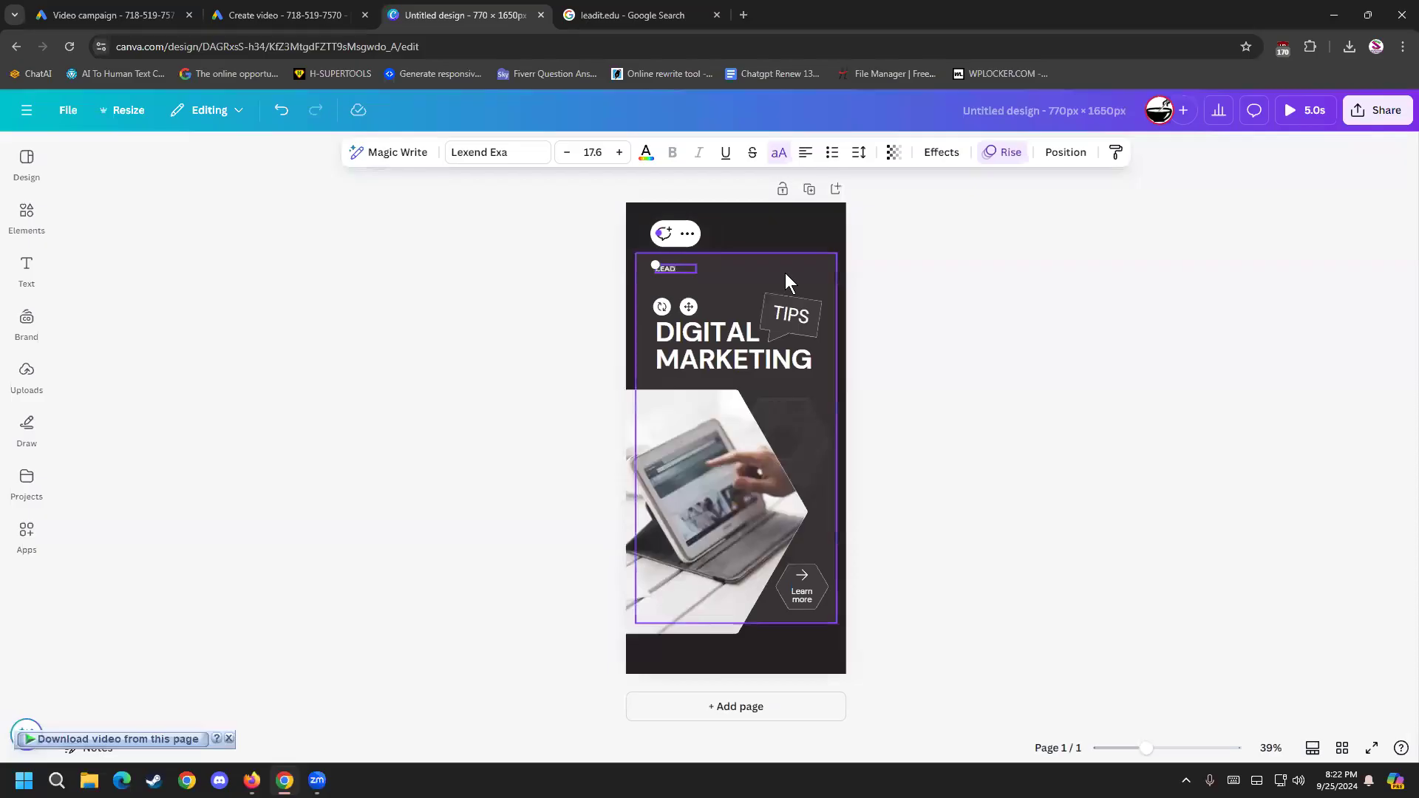
pyautogui.click(448, 383)
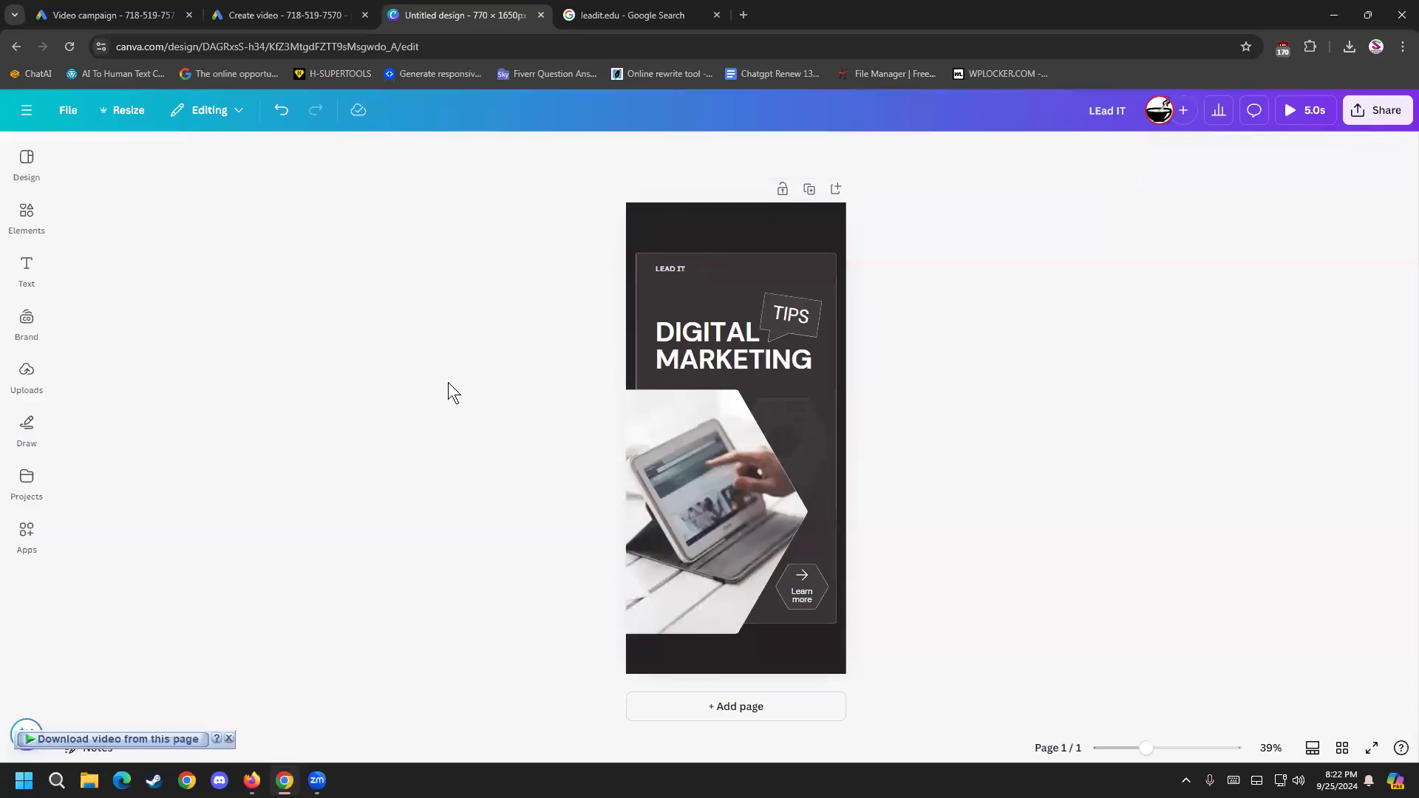
# Step: Place the uploaded LeadIt logo above the "DIGITAL MARKETING" heading in place of the small text label
pyautogui.click(31, 380)
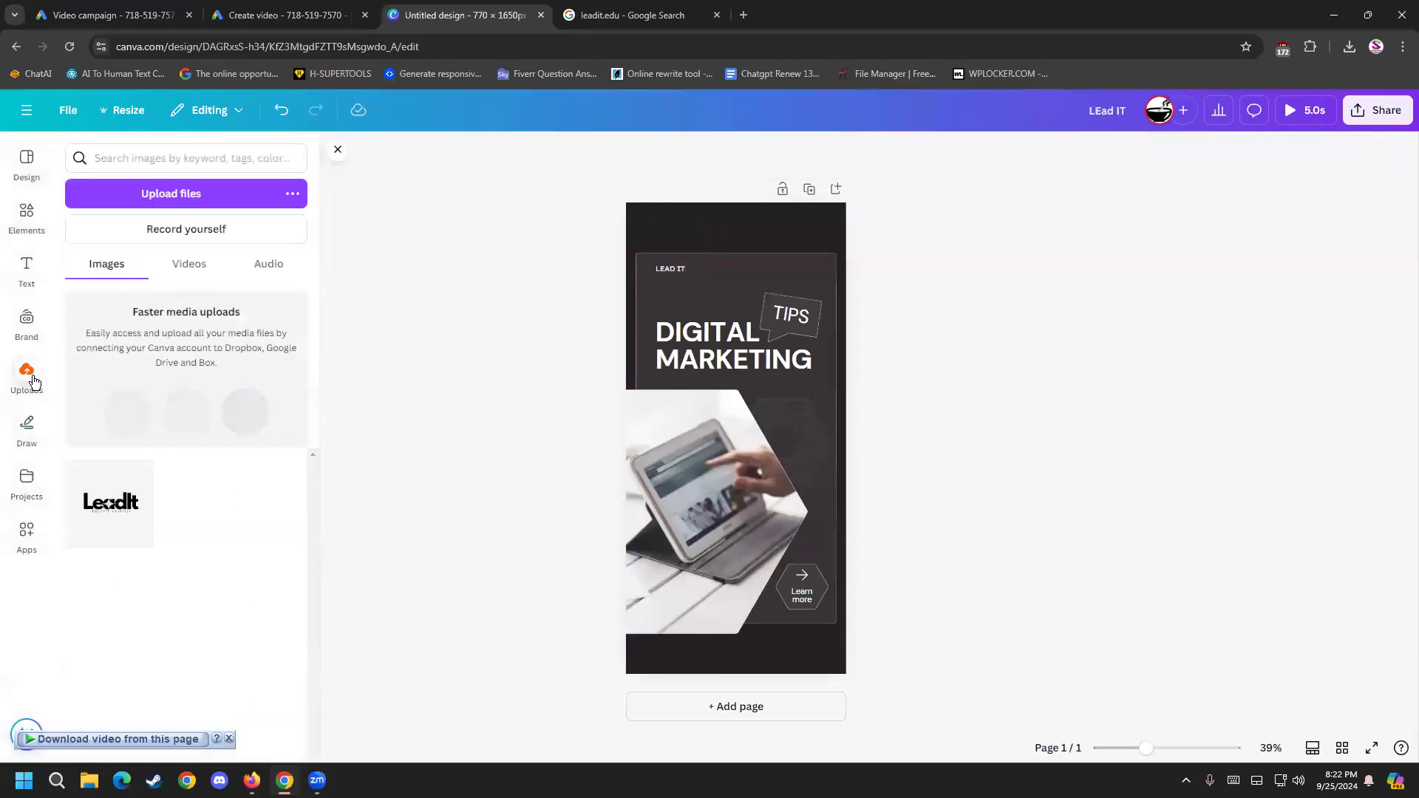
pyautogui.click(114, 493)
pyautogui.moveTo(738, 440); pyautogui.dragTo(674, 281)
pyautogui.click(665, 270)
pyautogui.click(990, 322)
# Step: Try several fill colors on the large inner background rectangle and settle on dark teal
pyautogui.click(732, 285)
pyautogui.click(775, 279)
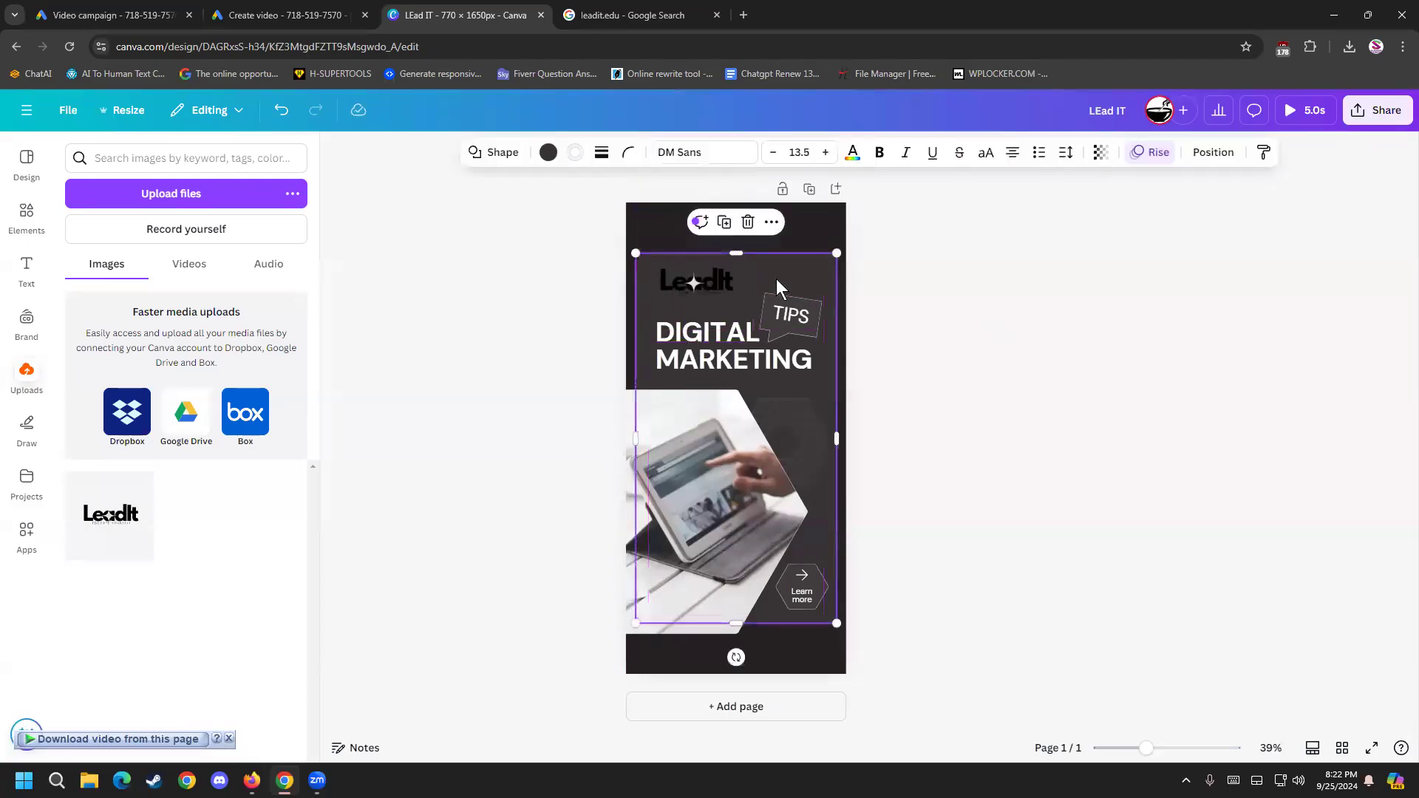
pyautogui.click(548, 153)
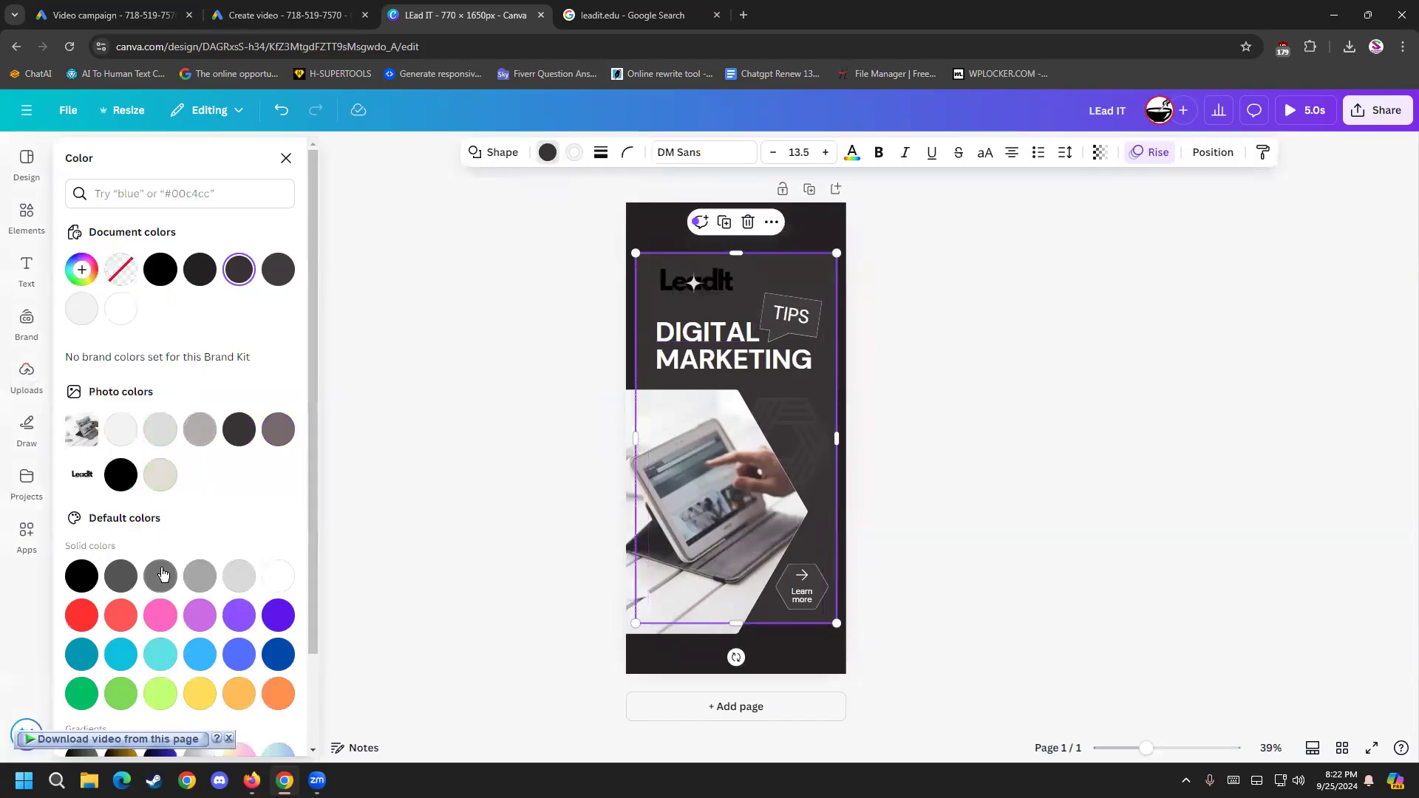
pyautogui.click(124, 653)
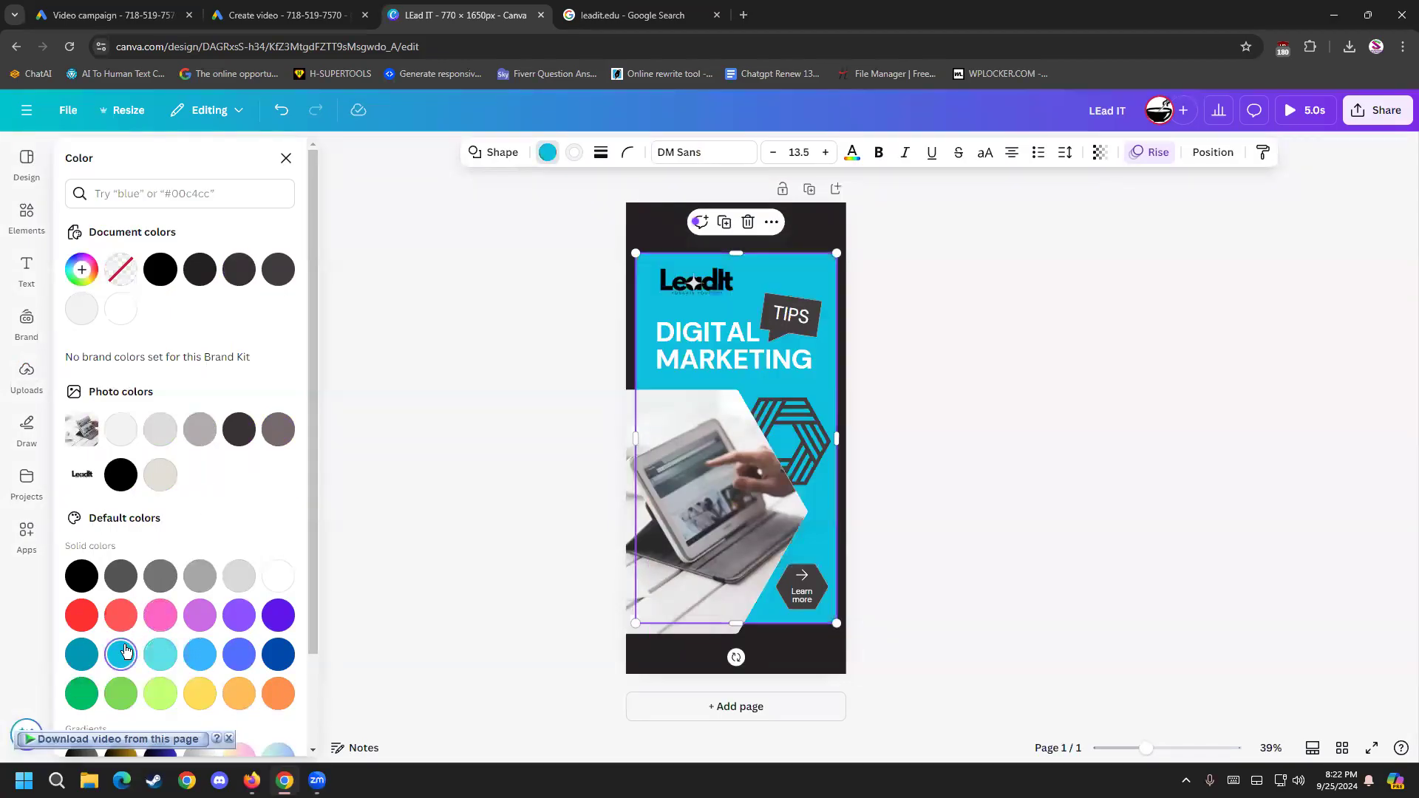
pyautogui.click(96, 654)
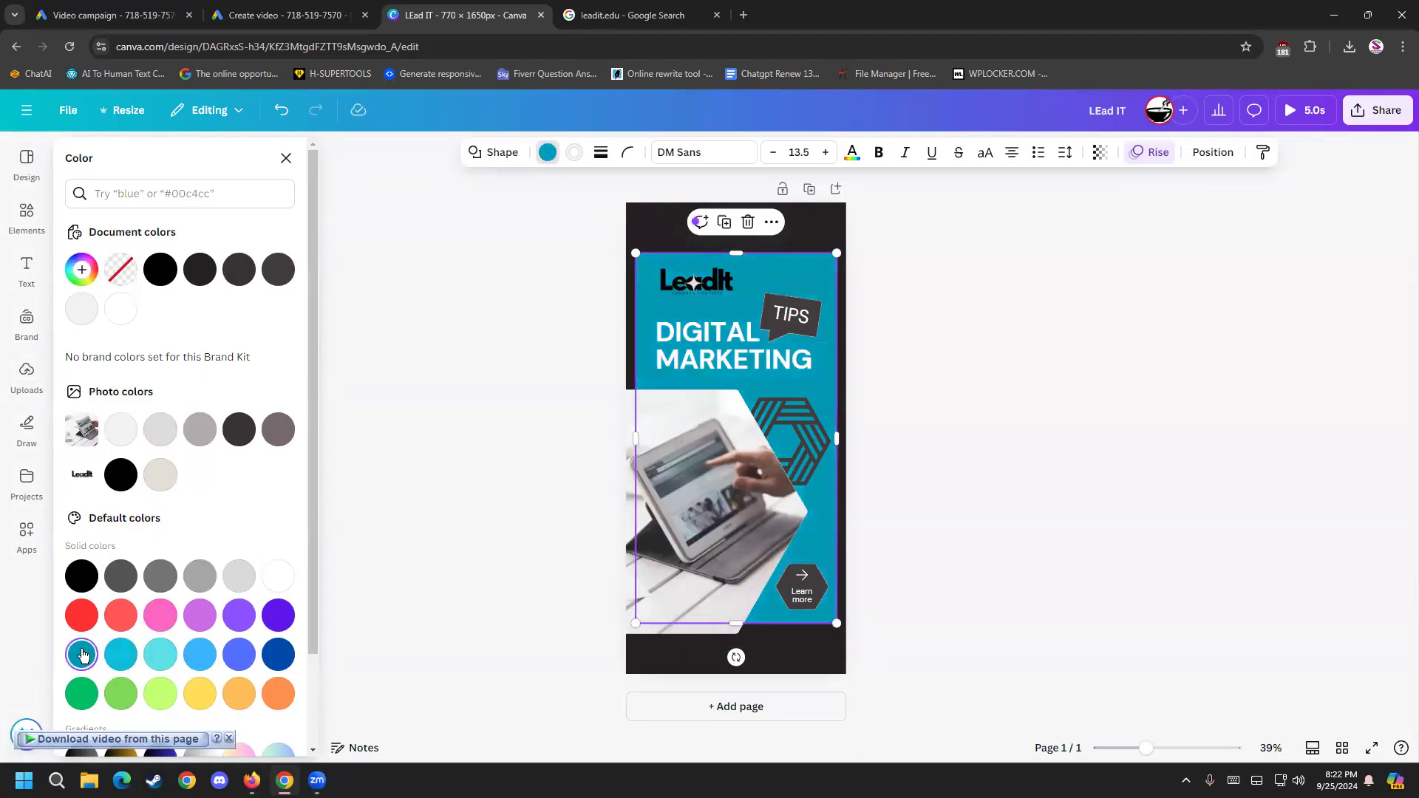
pyautogui.click(80, 693)
pyautogui.click(198, 692)
pyautogui.click(201, 656)
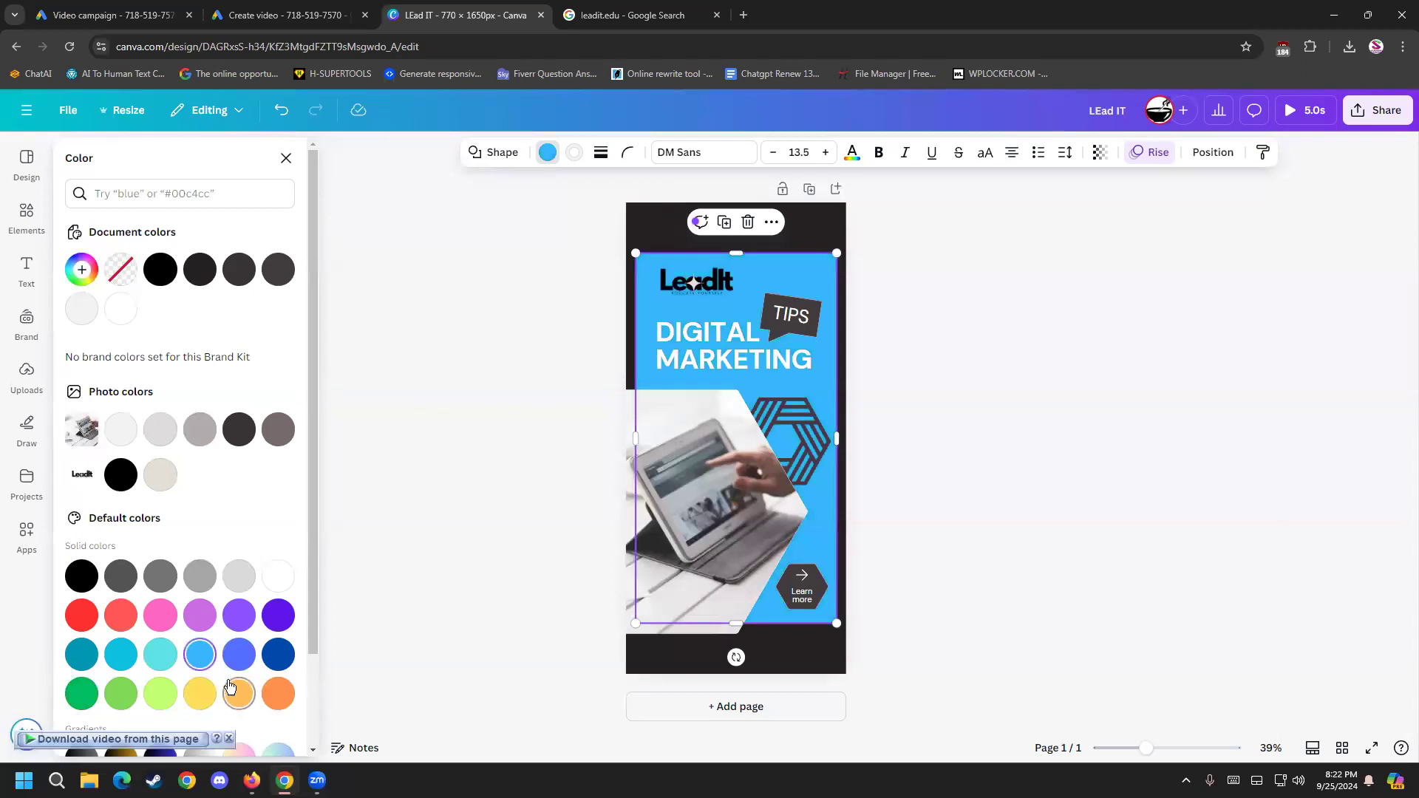
pyautogui.click(163, 655)
pyautogui.click(166, 696)
pyautogui.click(122, 693)
pyautogui.click(87, 665)
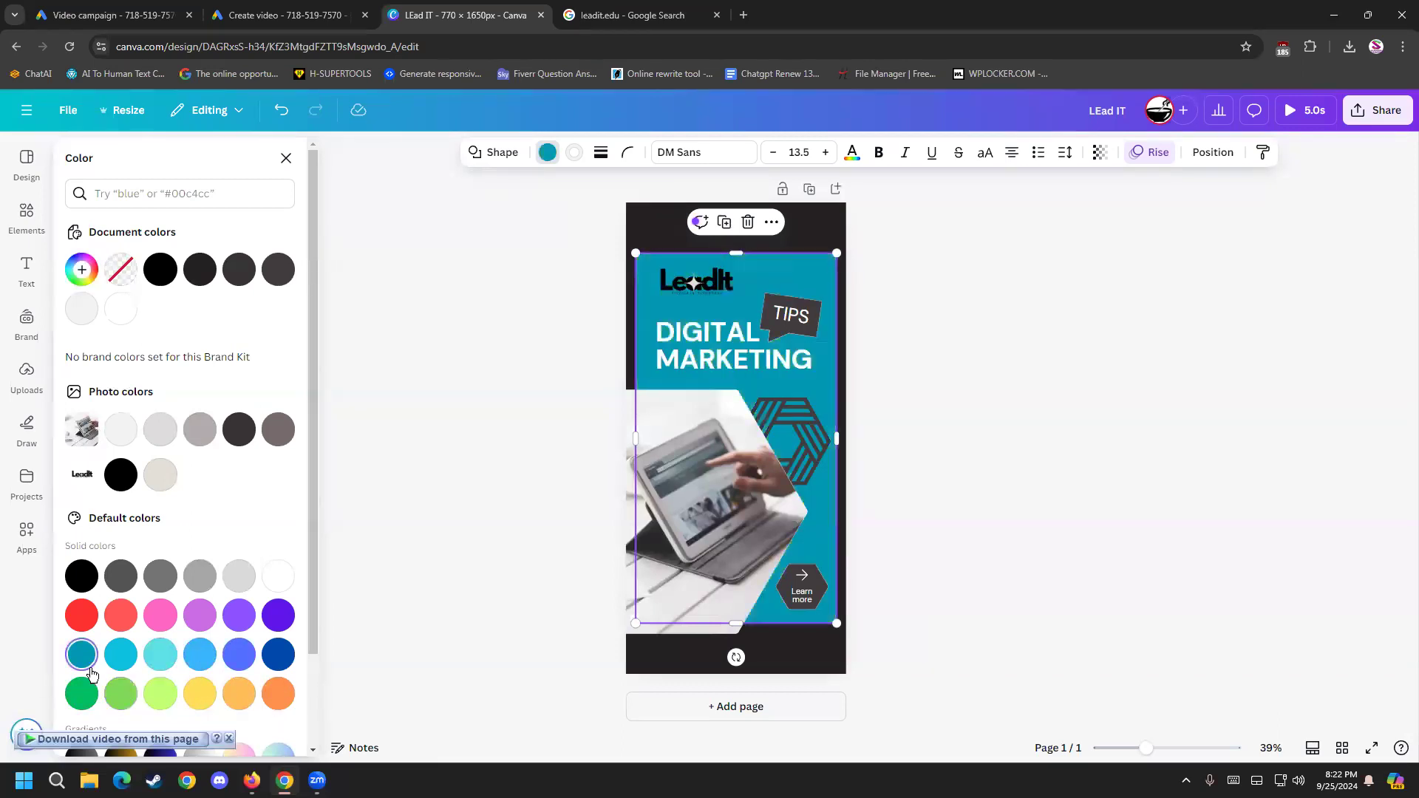
pyautogui.click(459, 570)
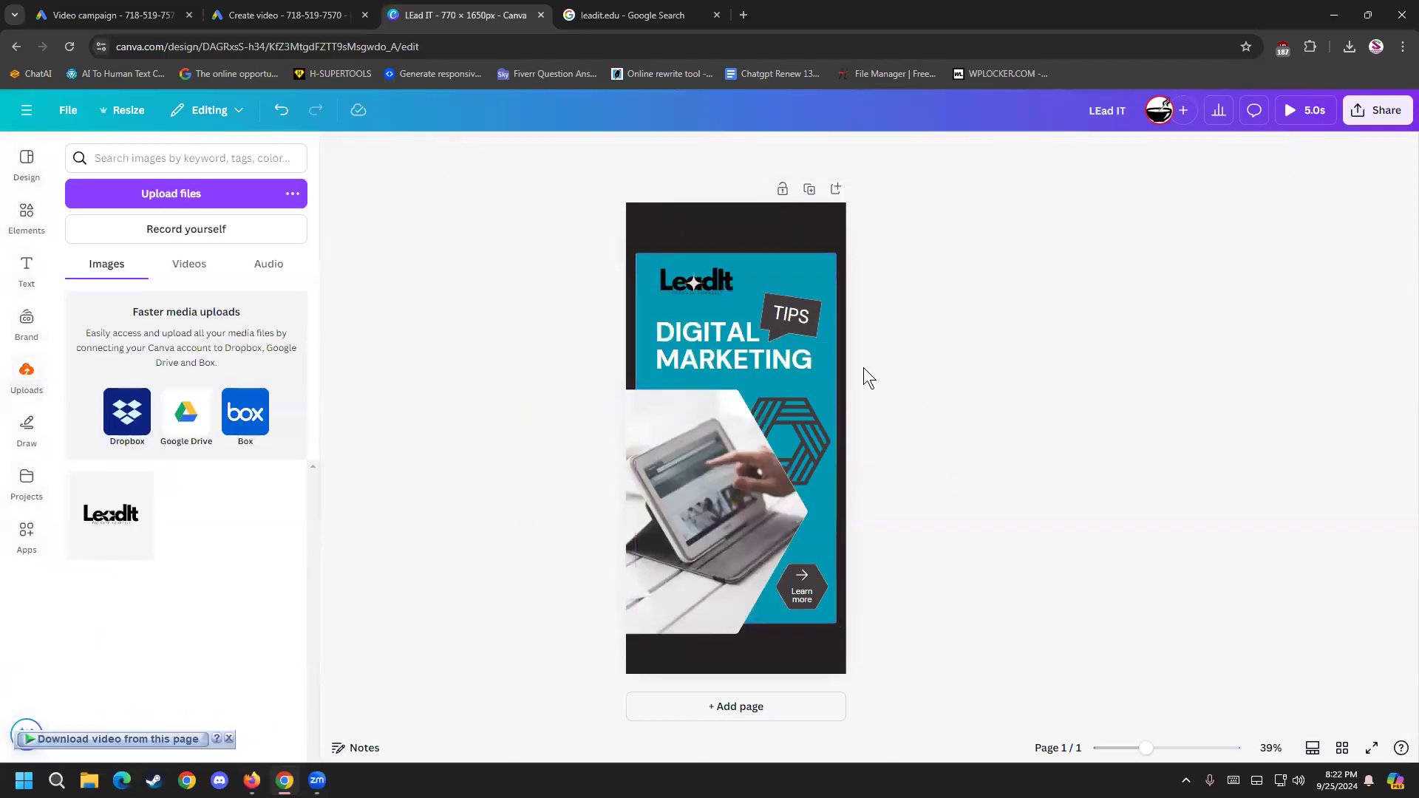
# Step: Replace the "DIGITAL MARKETING" heading text with "FREELANCING COURSE"
pyautogui.scroll(5, 864, 368)
pyautogui.doubleClick(806, 277)
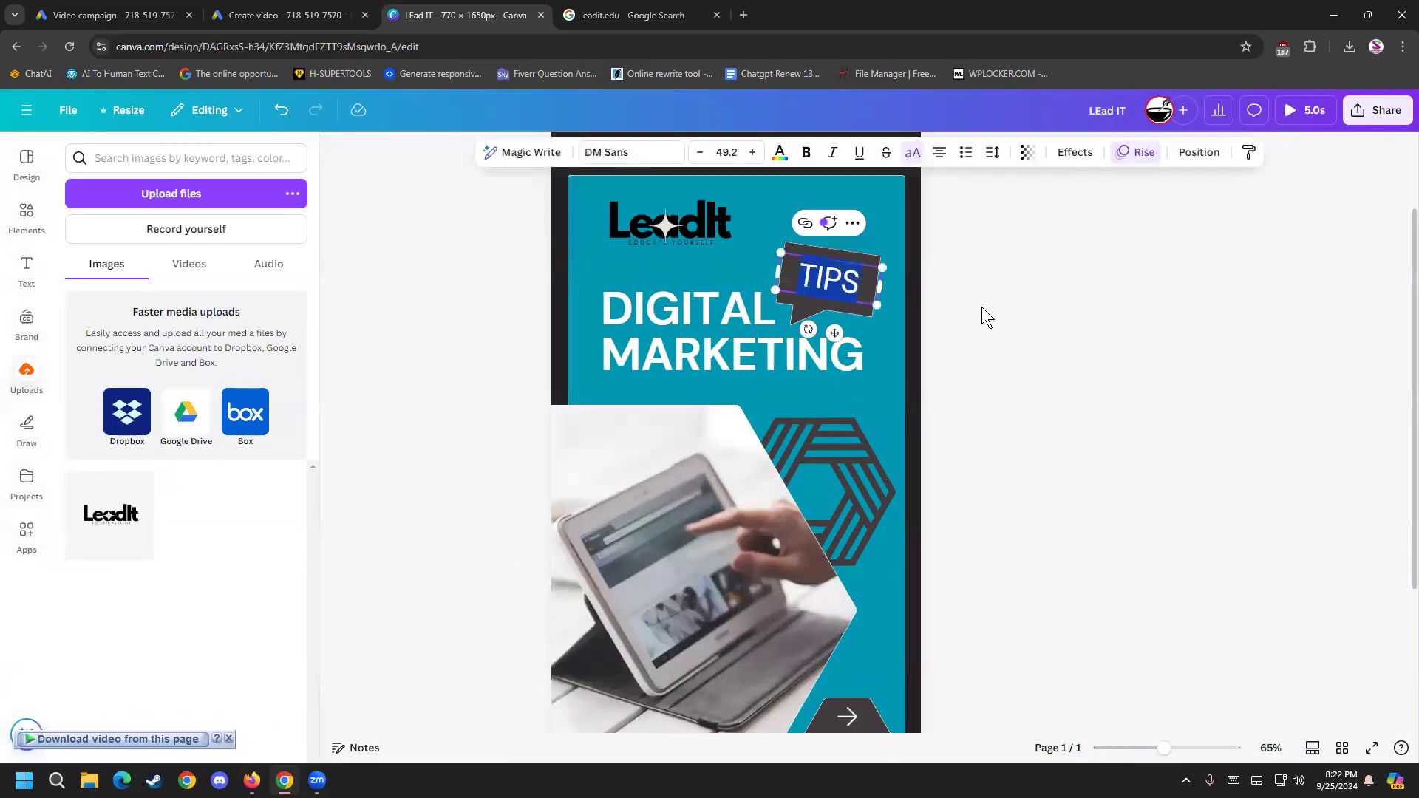
pyautogui.doubleClick(700, 313)
pyautogui.write('F')
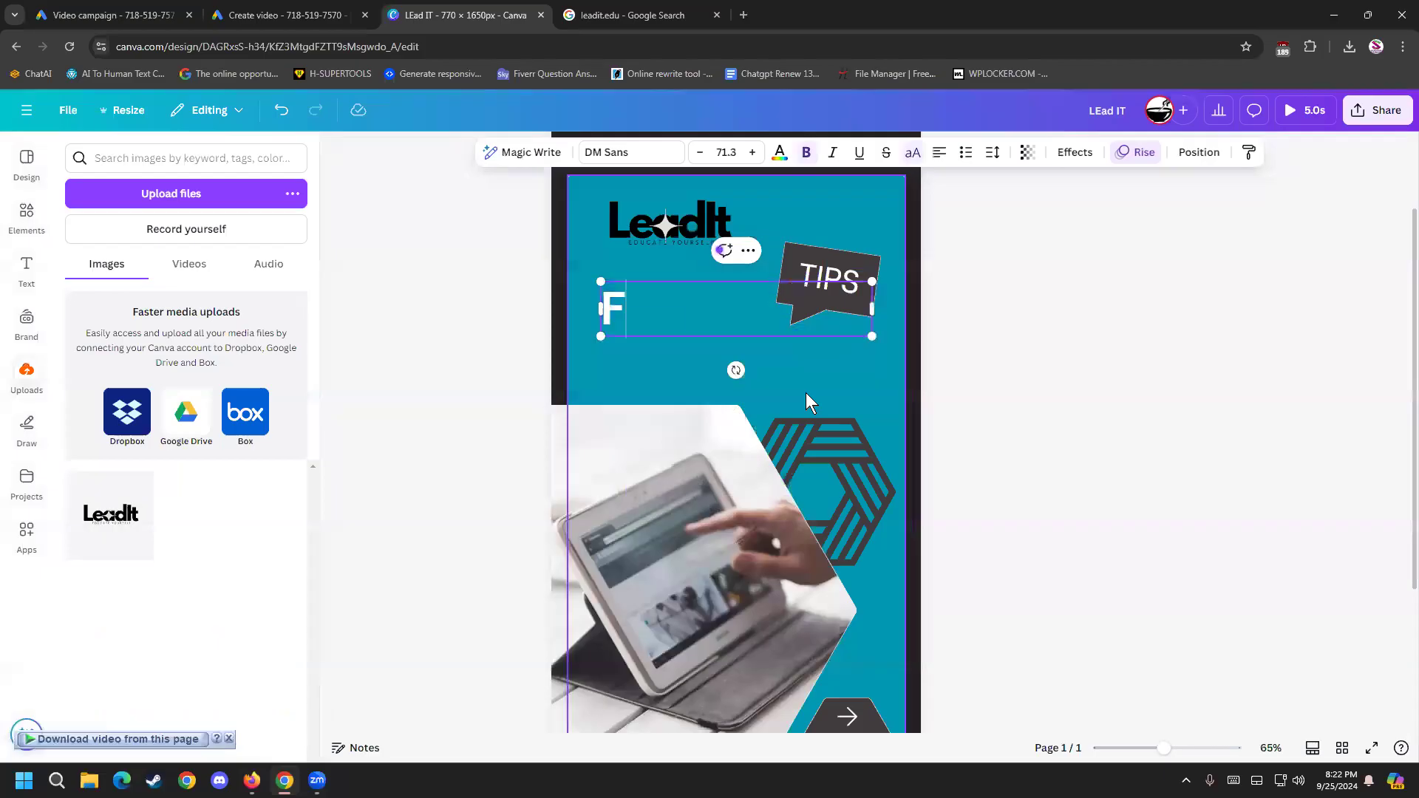
pyautogui.write('REELACIN')
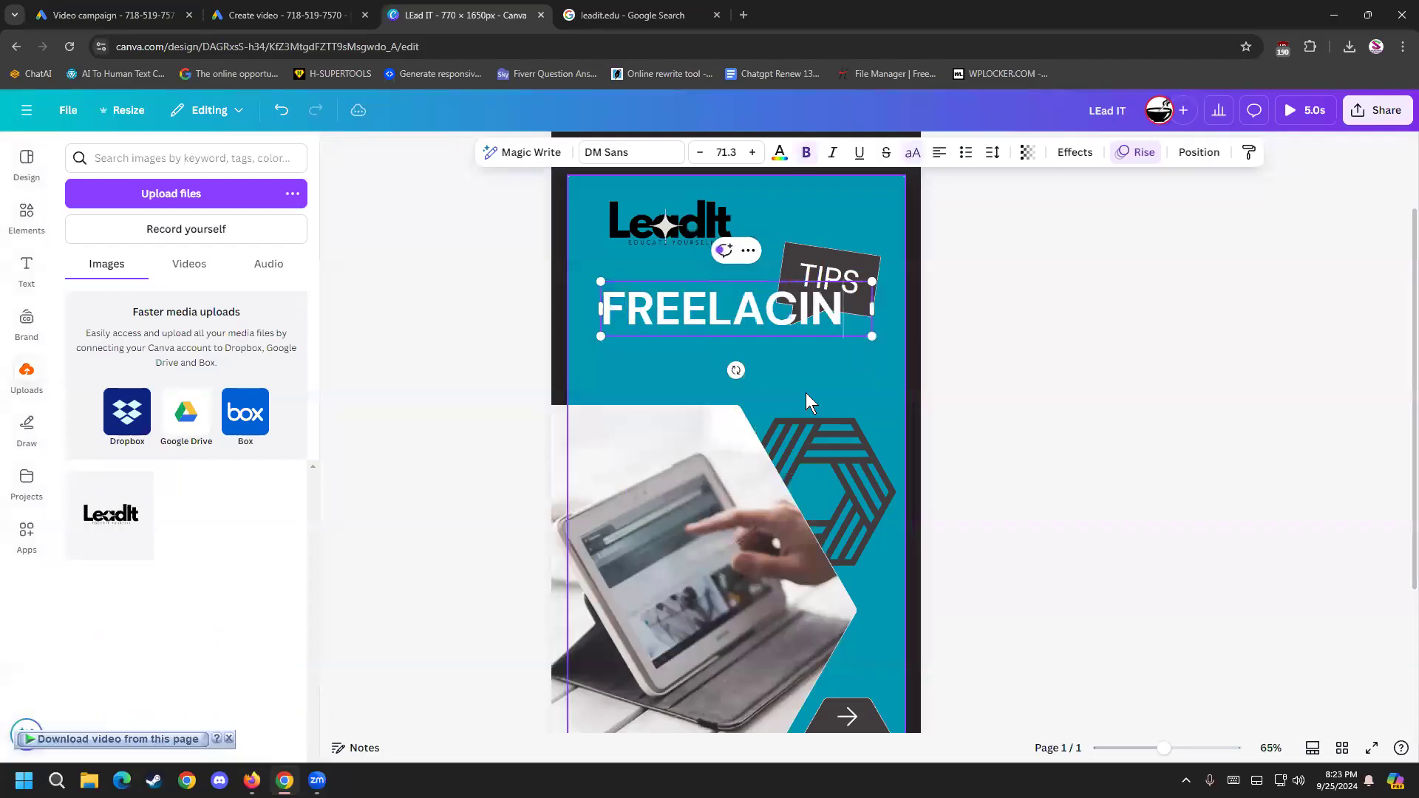
pyautogui.write('G CO')
pyautogui.press('BackSpace')
pyautogui.press('BackSpace')
pyautogui.press('BackSpace')
pyautogui.press('BackSpace')
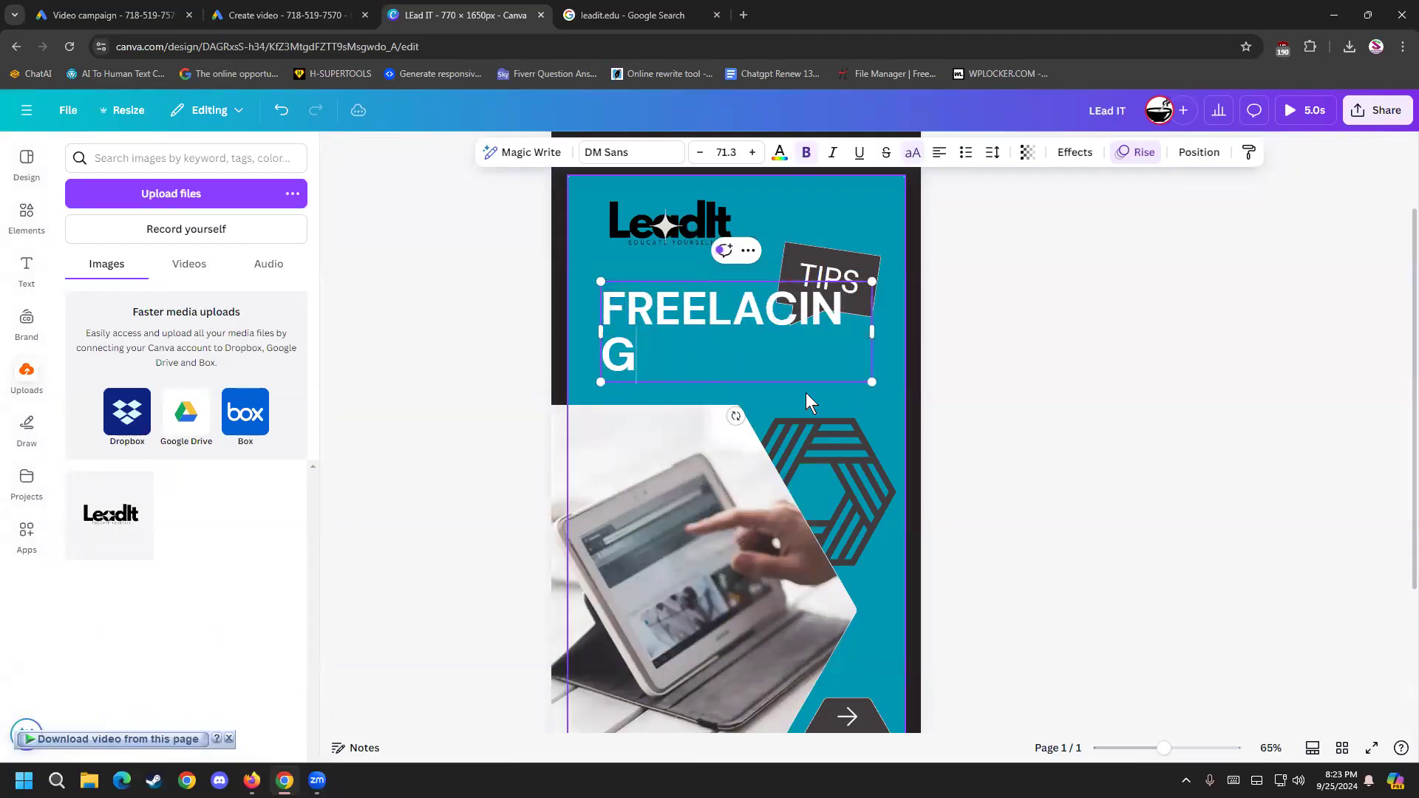
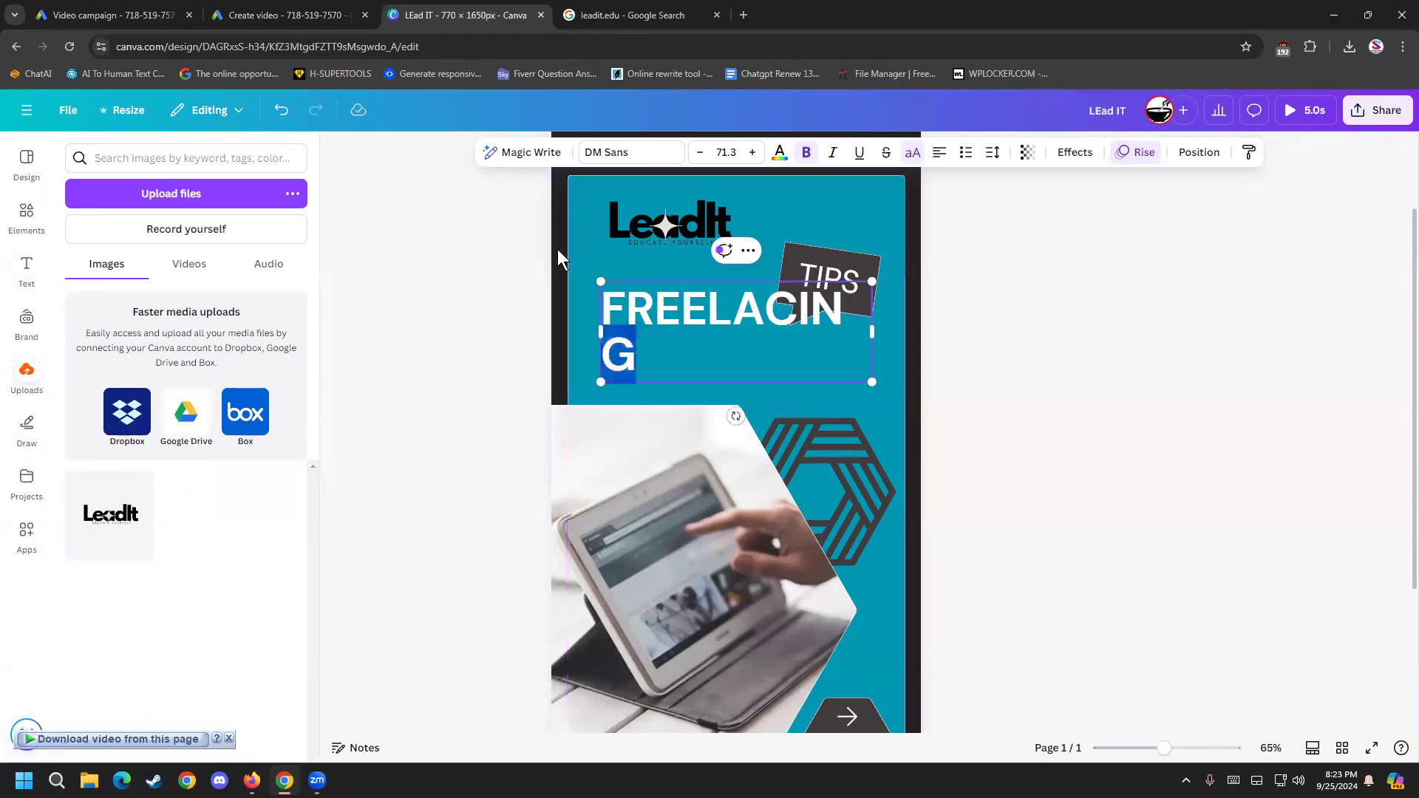
pyautogui.moveTo(643, 360); pyautogui.dragTo(608, 326)
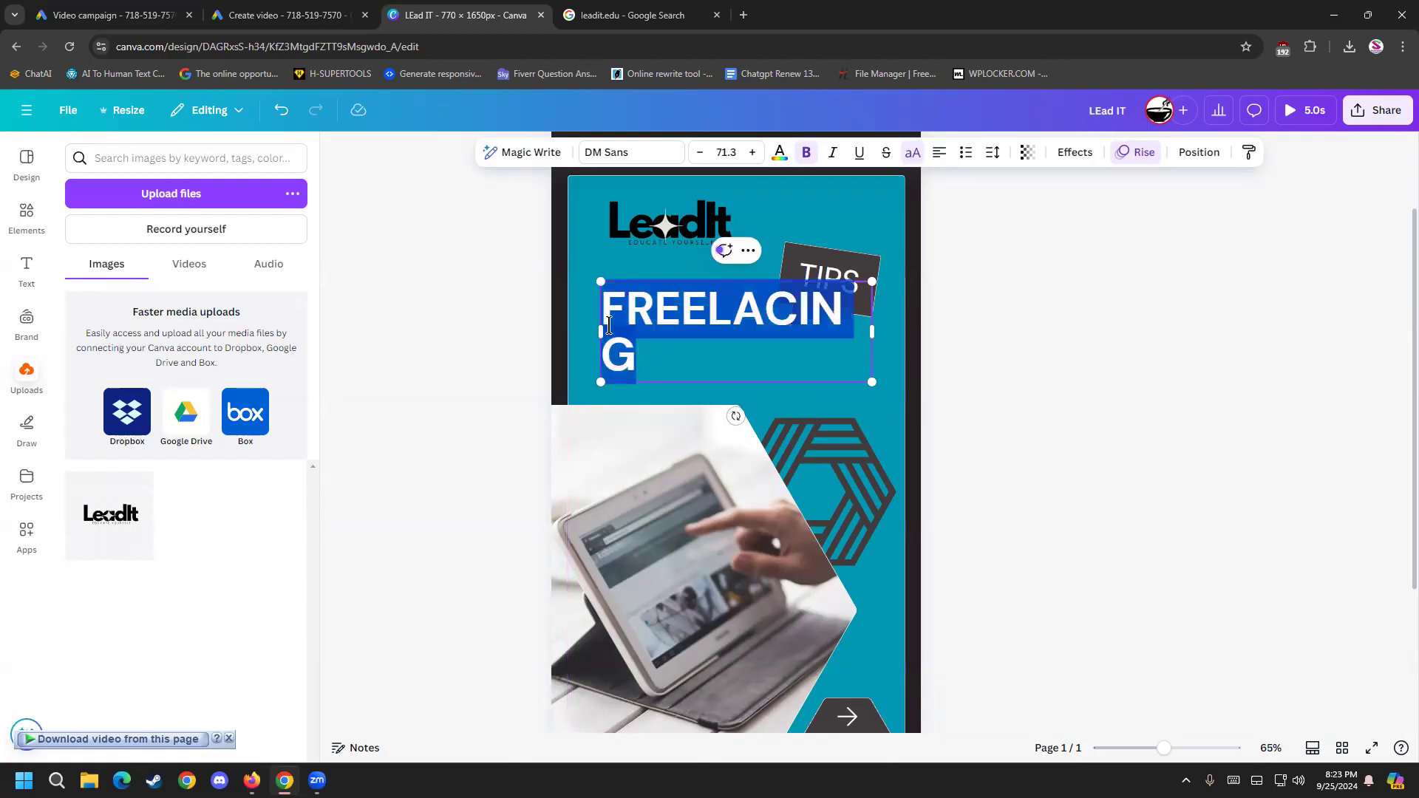
pyautogui.press('super+v')
pyautogui.scroll(-3, 757, 553)
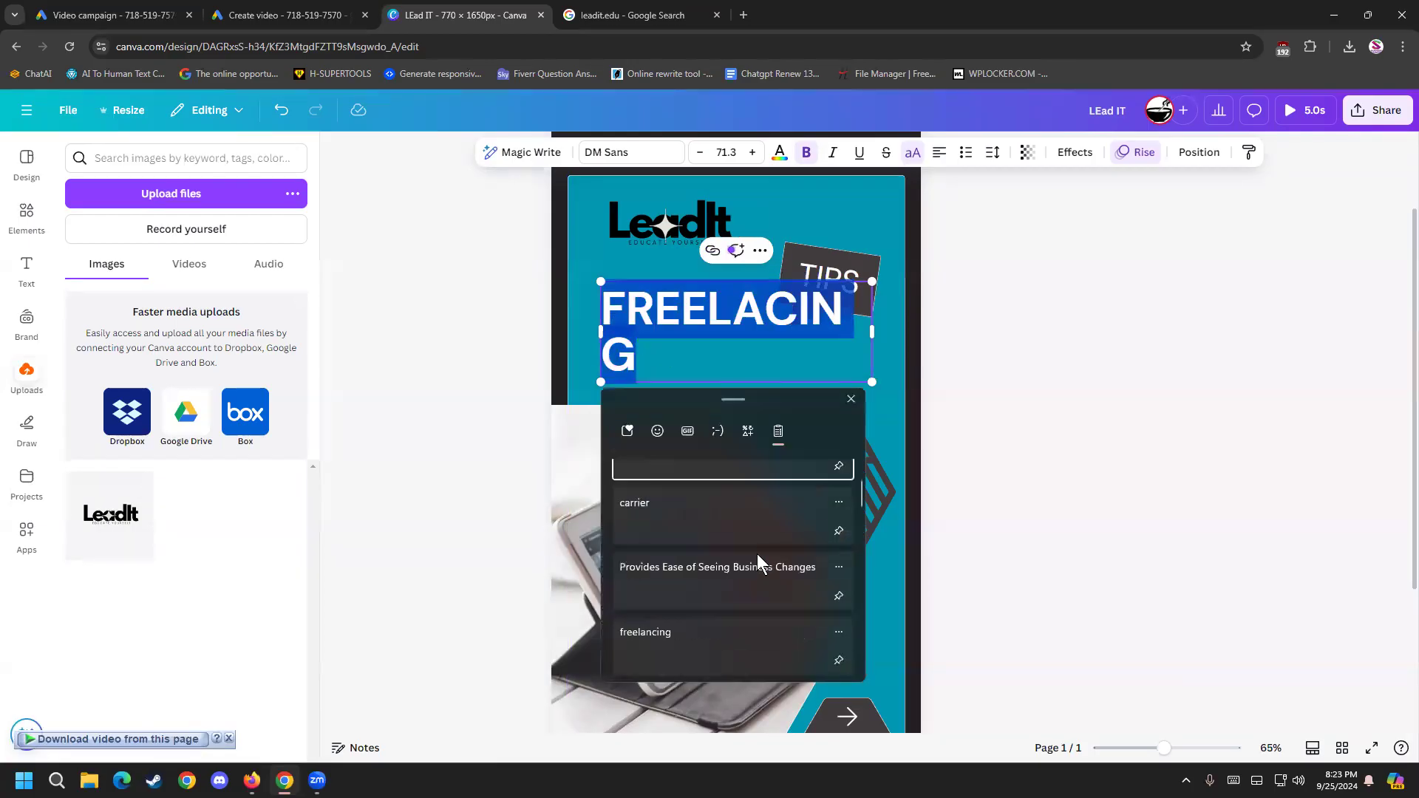
pyautogui.click(731, 562)
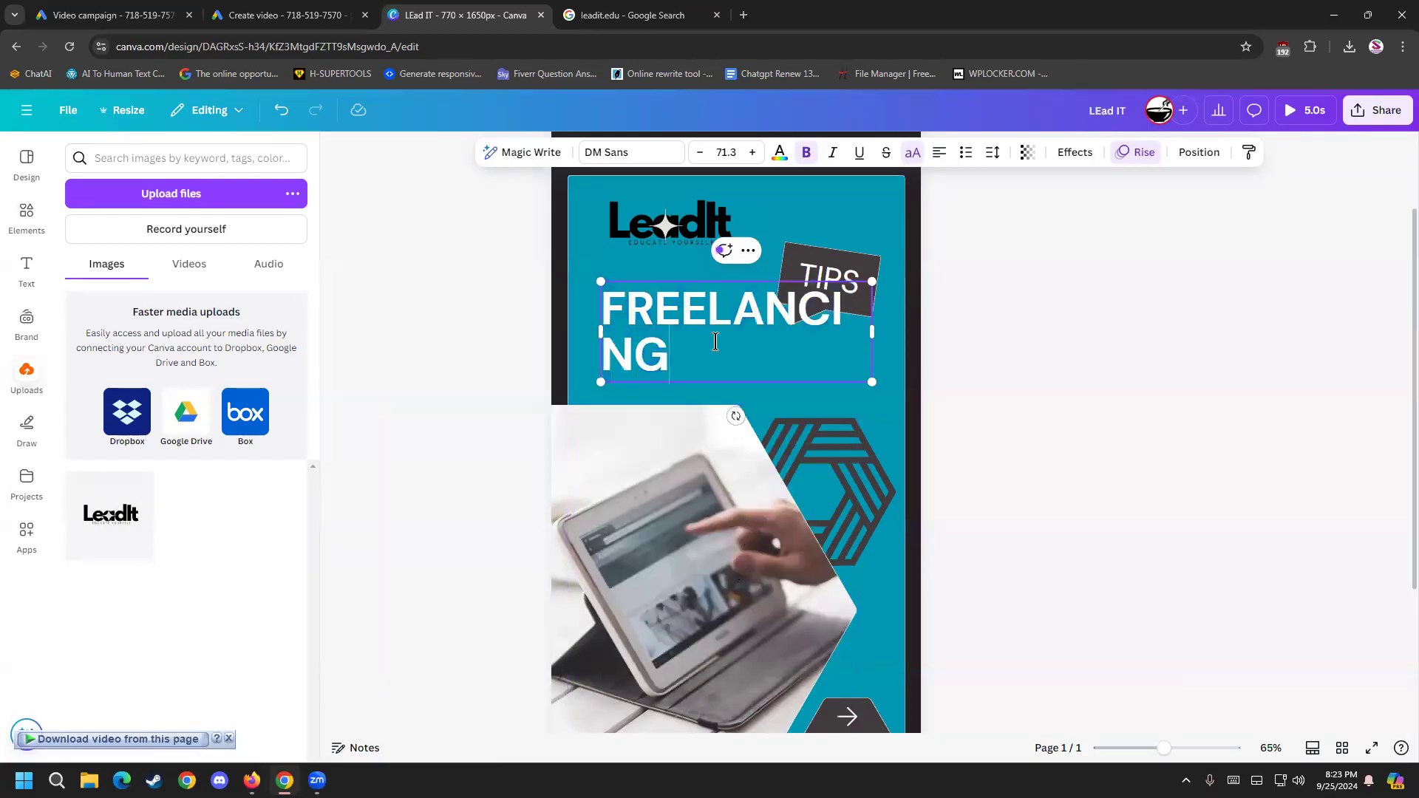
pyautogui.write('COURSE')
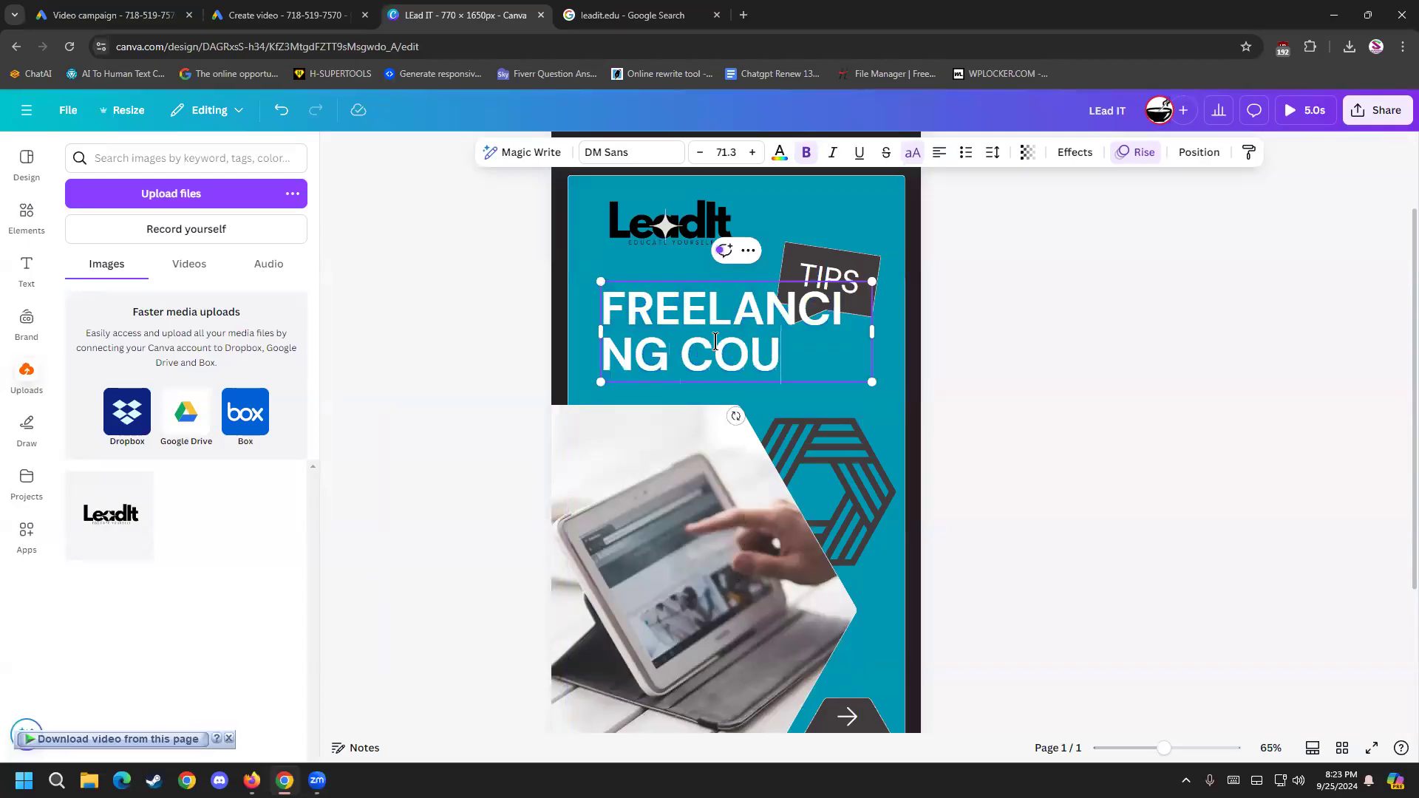
# Step: Set the heading's font size to 32 and move it lower, beneath the speech bubble
pyautogui.click(725, 151)
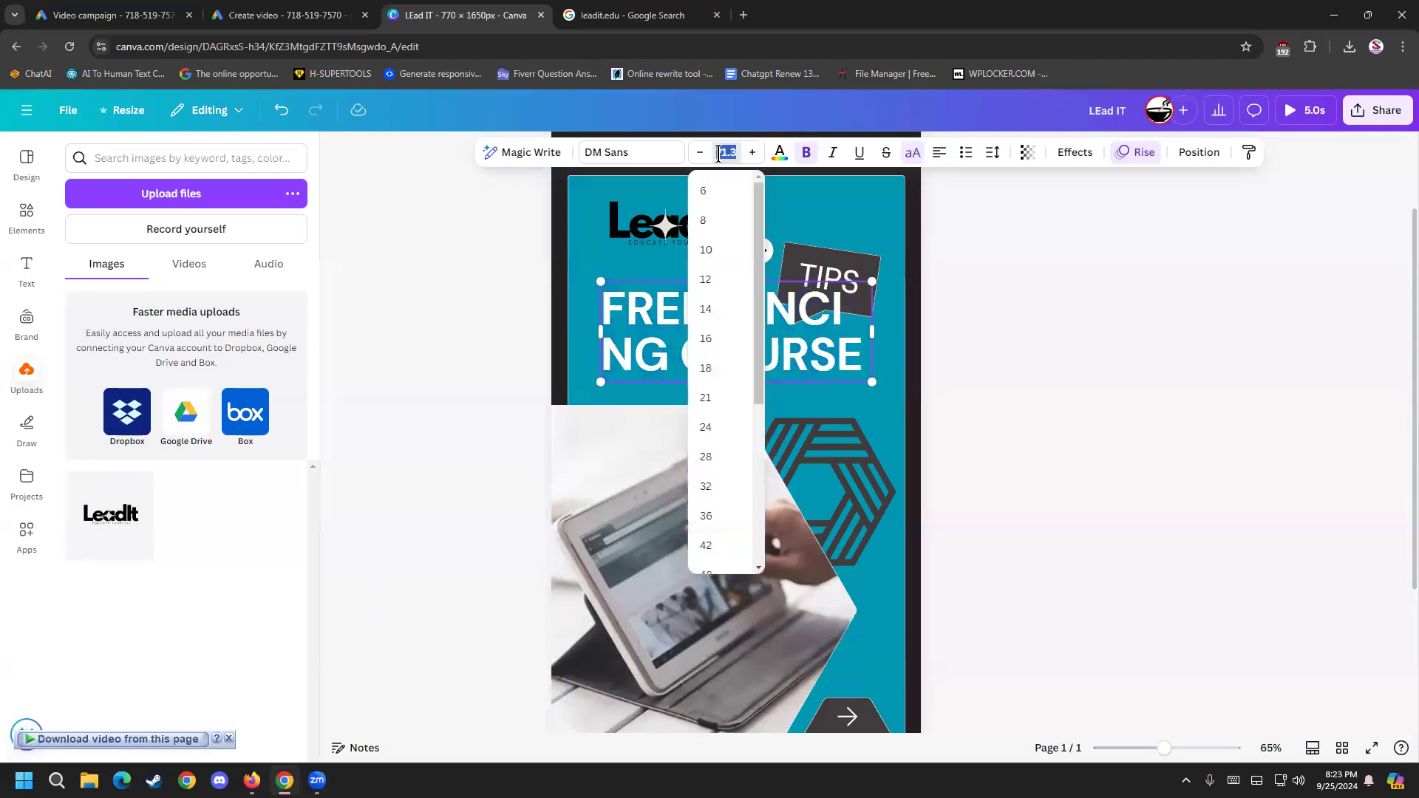
pyautogui.click(712, 487)
pyautogui.click(647, 344)
pyautogui.click(720, 300)
pyautogui.moveTo(748, 340); pyautogui.dragTo(746, 386)
# Step: Change the speech bubble's text to "CALL US" and set its font size to 32
pyautogui.click(838, 270)
pyautogui.doubleClick(838, 268)
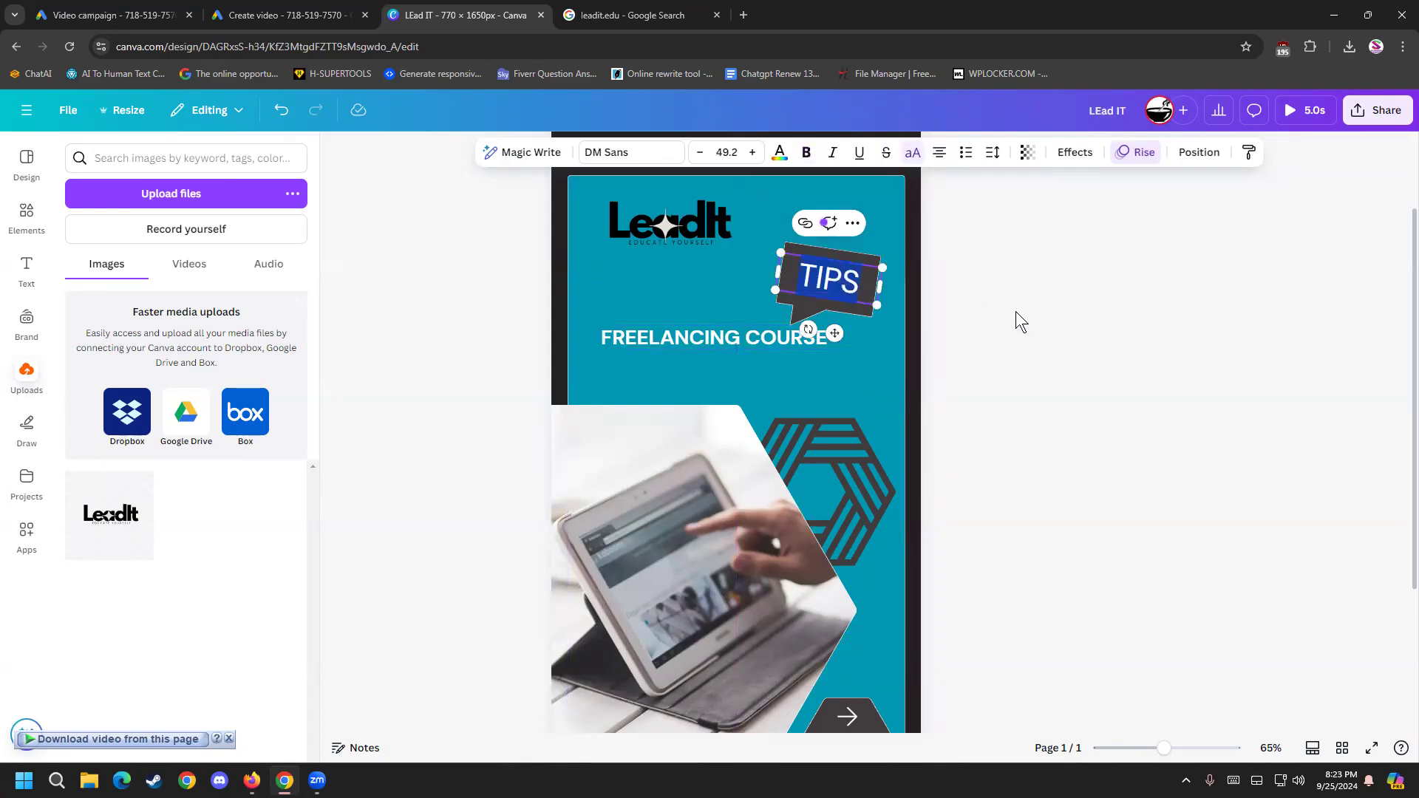
pyautogui.write('CALL US')
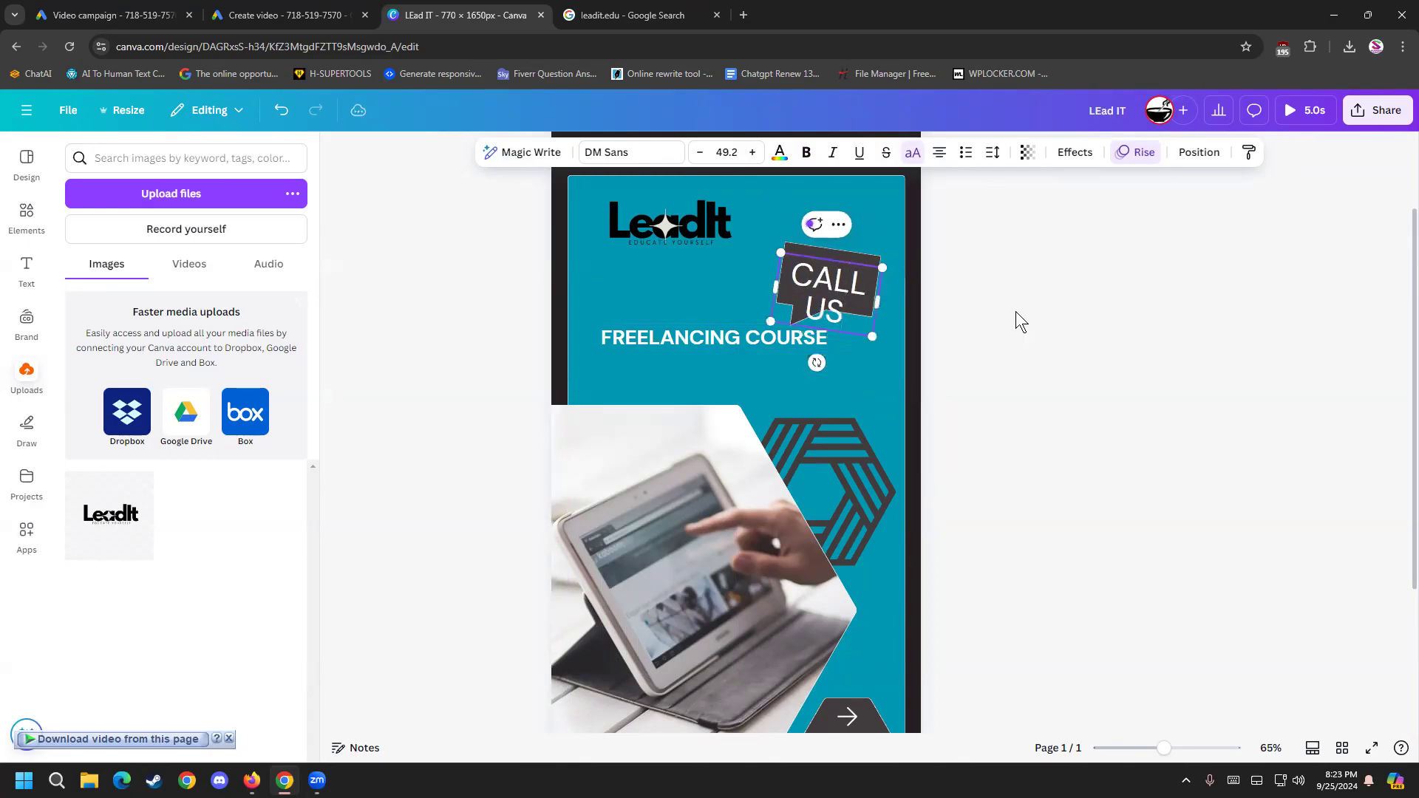
pyautogui.hotkey('ctrl', 'a')
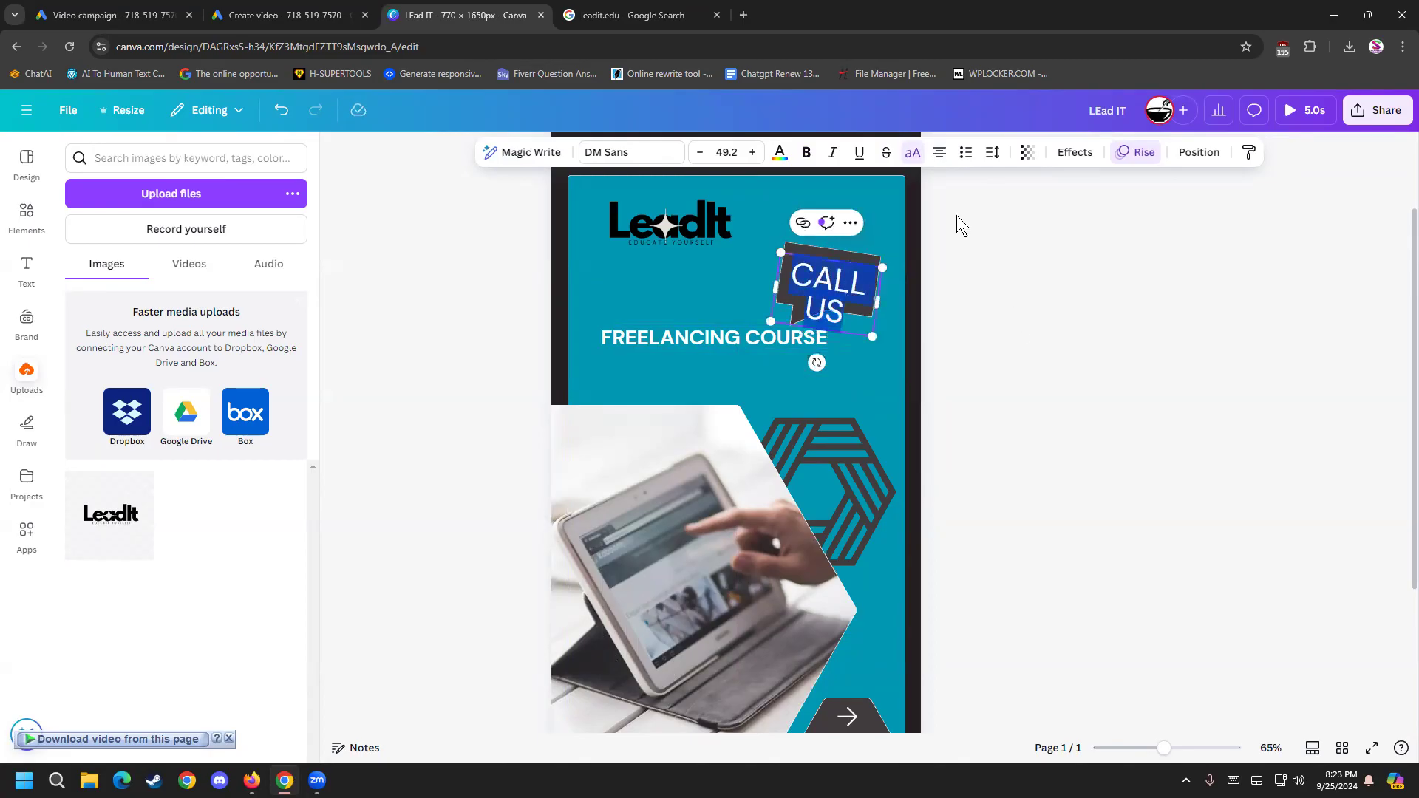
pyautogui.click(727, 152)
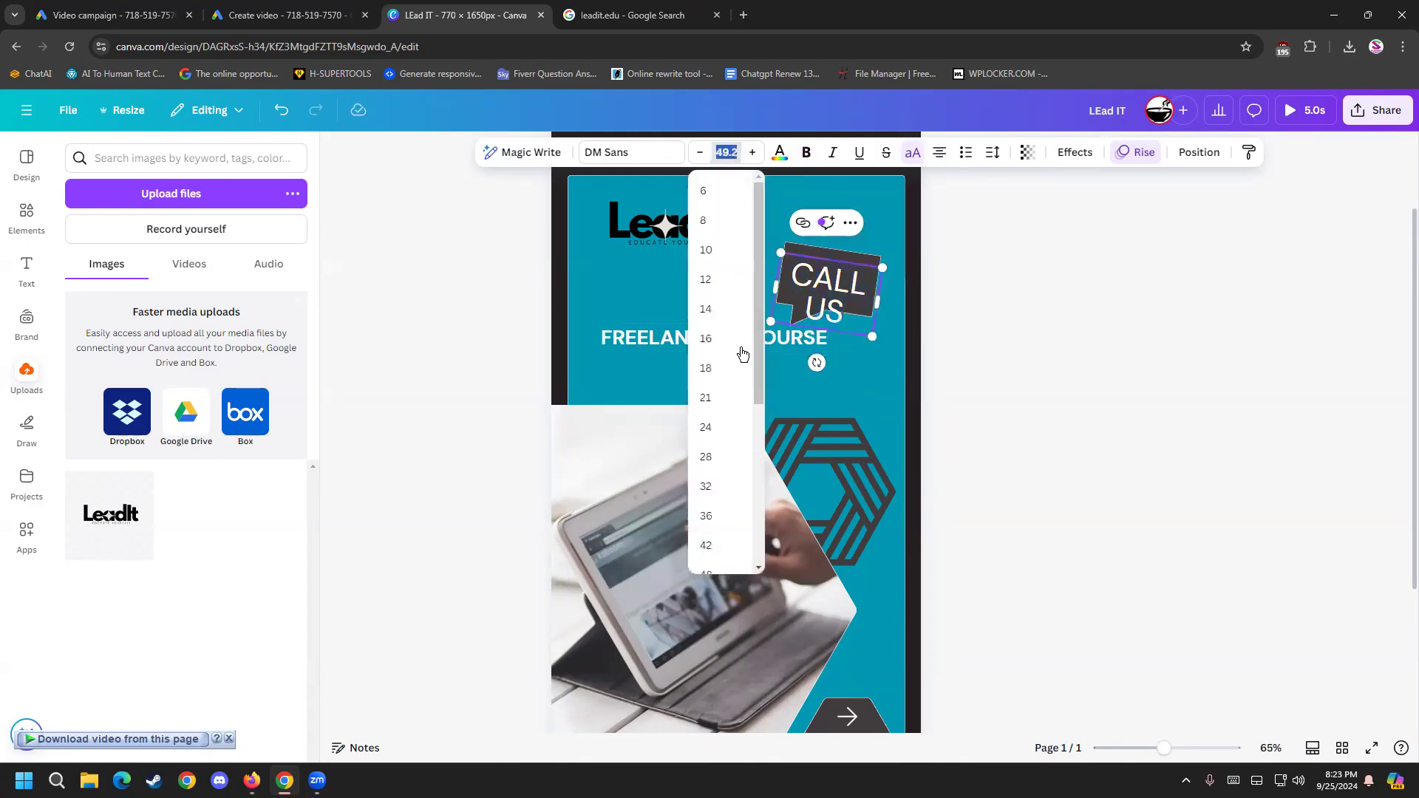
pyautogui.click(711, 484)
pyautogui.click(1016, 326)
# Step: Shift the "FREELANCING COURSE" heading slightly sideways to center it on the teal panel
pyautogui.scroll(-2, 998, 355)
pyautogui.scroll(-1, 991, 374)
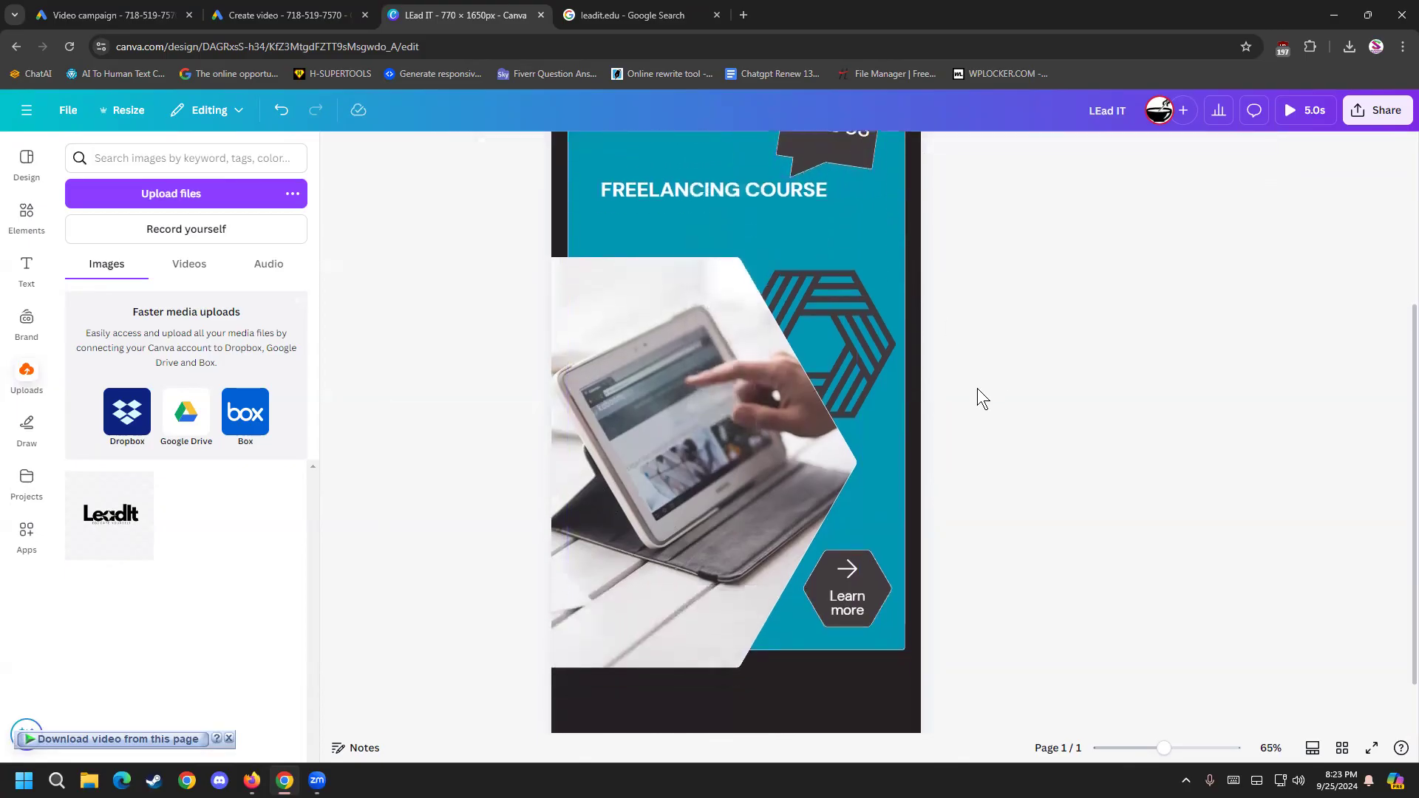
pyautogui.scroll(1, 766, 322)
pyautogui.click(776, 270)
pyautogui.moveTo(777, 270); pyautogui.dragTo(795, 272)
# Step: Replace the "Learn more" text in the hexagon badge with "visit Us"
pyautogui.doubleClick(830, 673)
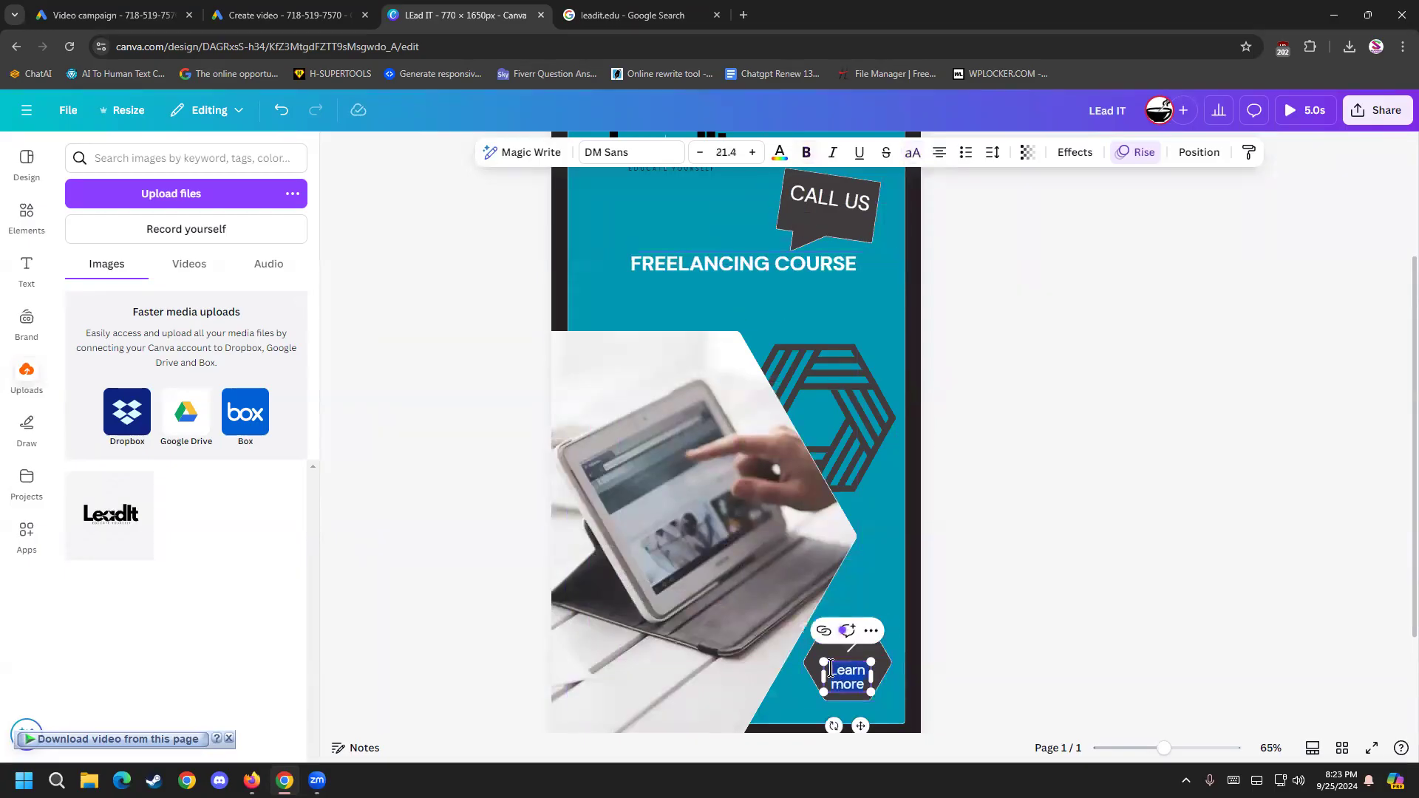
pyautogui.write('visit Us')
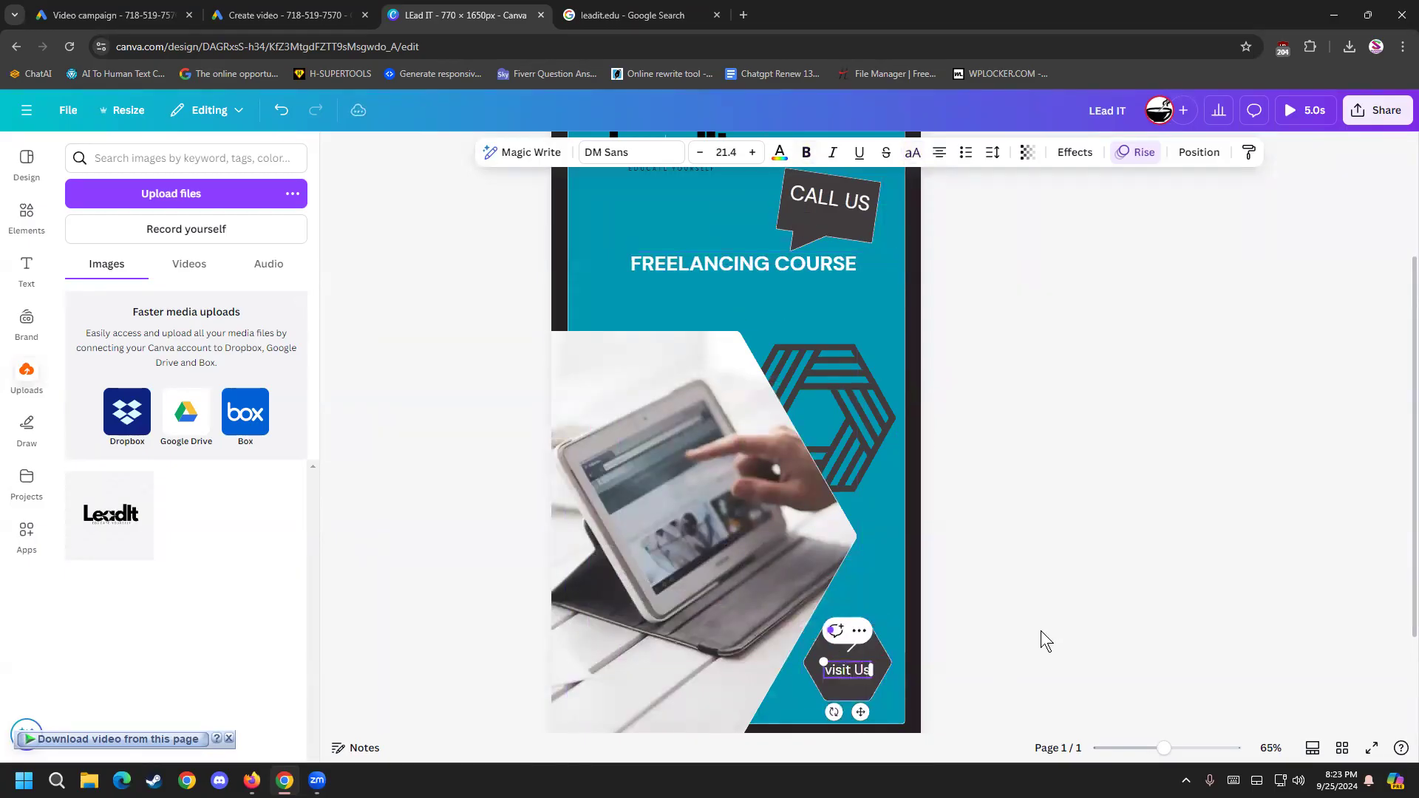
pyautogui.click(1111, 618)
pyautogui.scroll(-2, 924, 613)
# Step: Add a subheading text box and move it onto the dark strip below the tablet photo
pyautogui.click(725, 666)
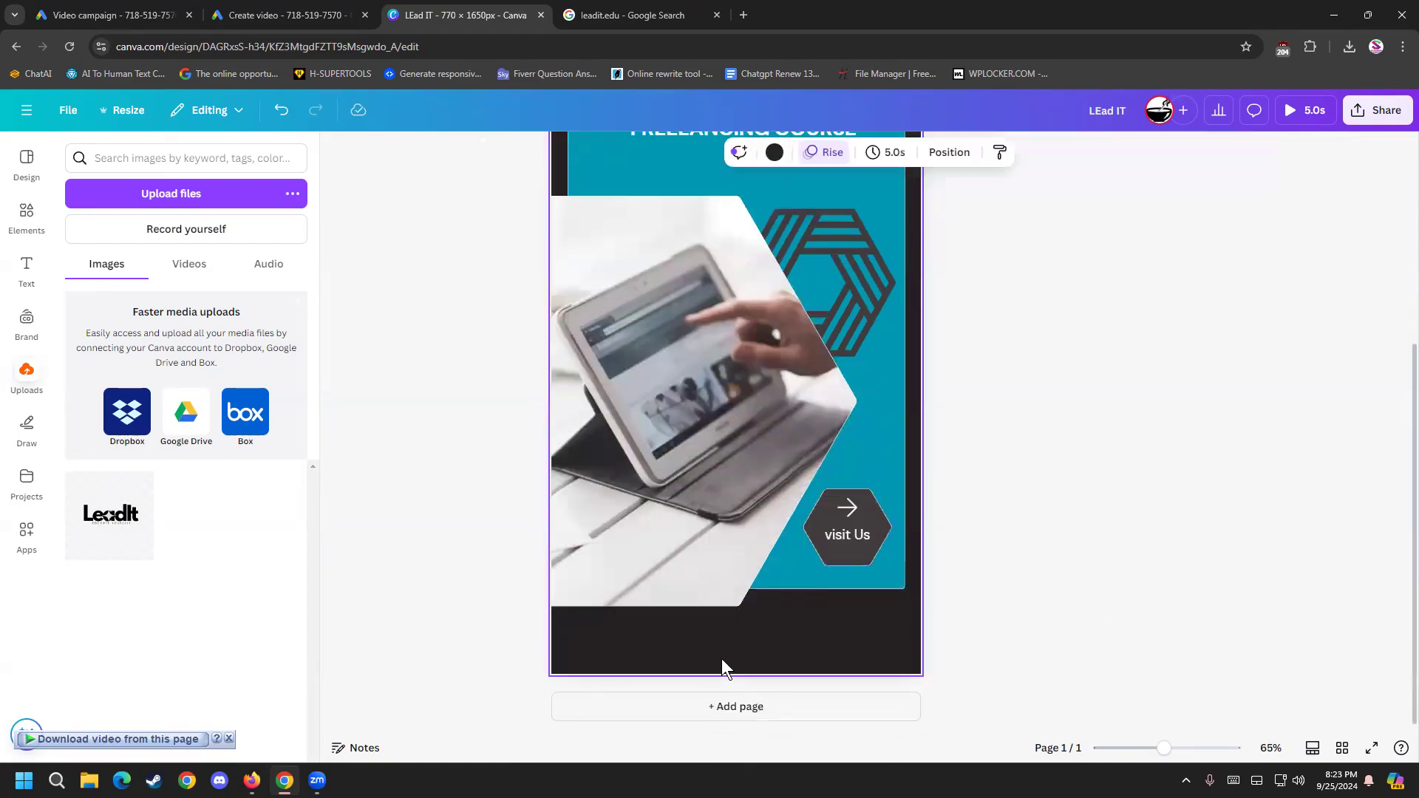
pyautogui.scroll(3, 518, 407)
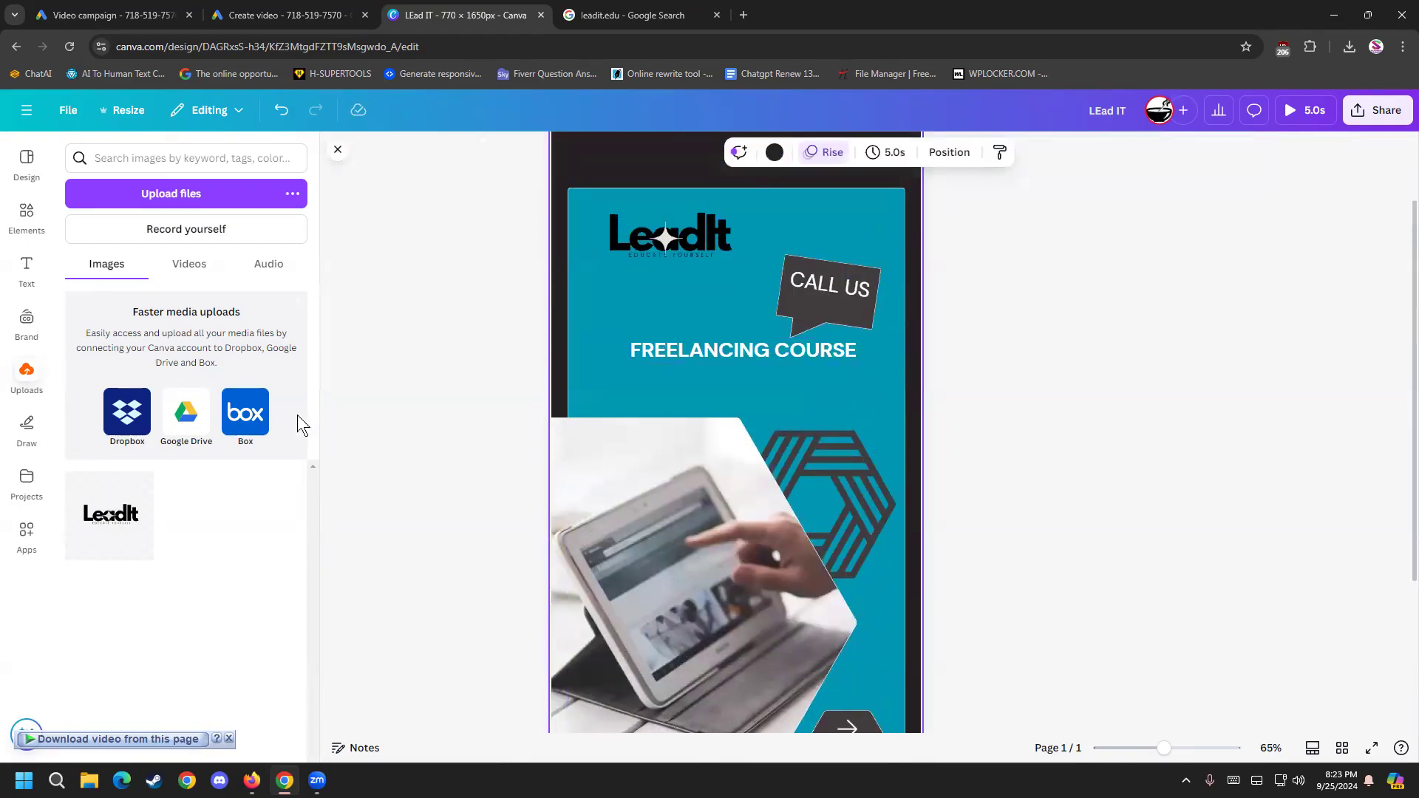
pyautogui.click(26, 270)
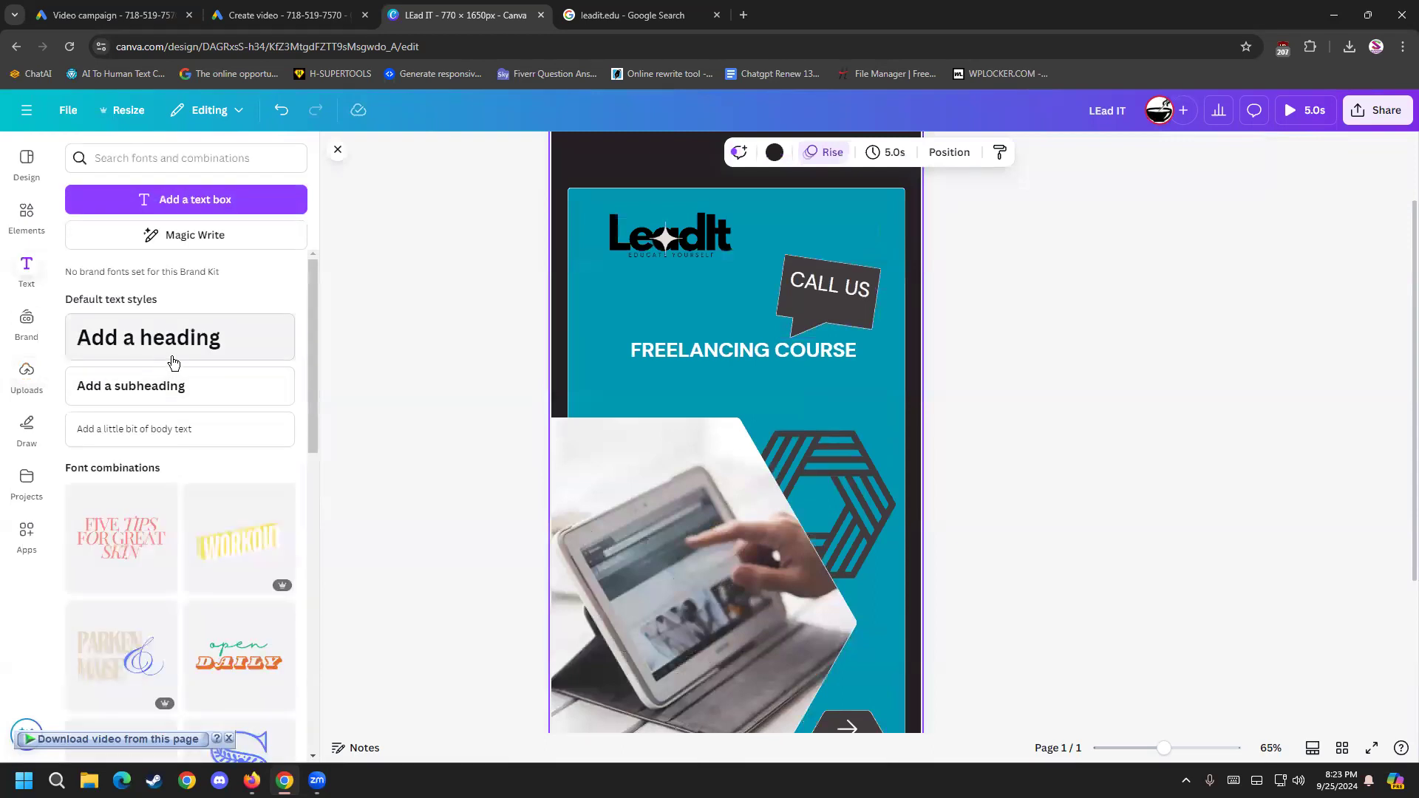
pyautogui.click(187, 392)
pyautogui.scroll(-3, 797, 259)
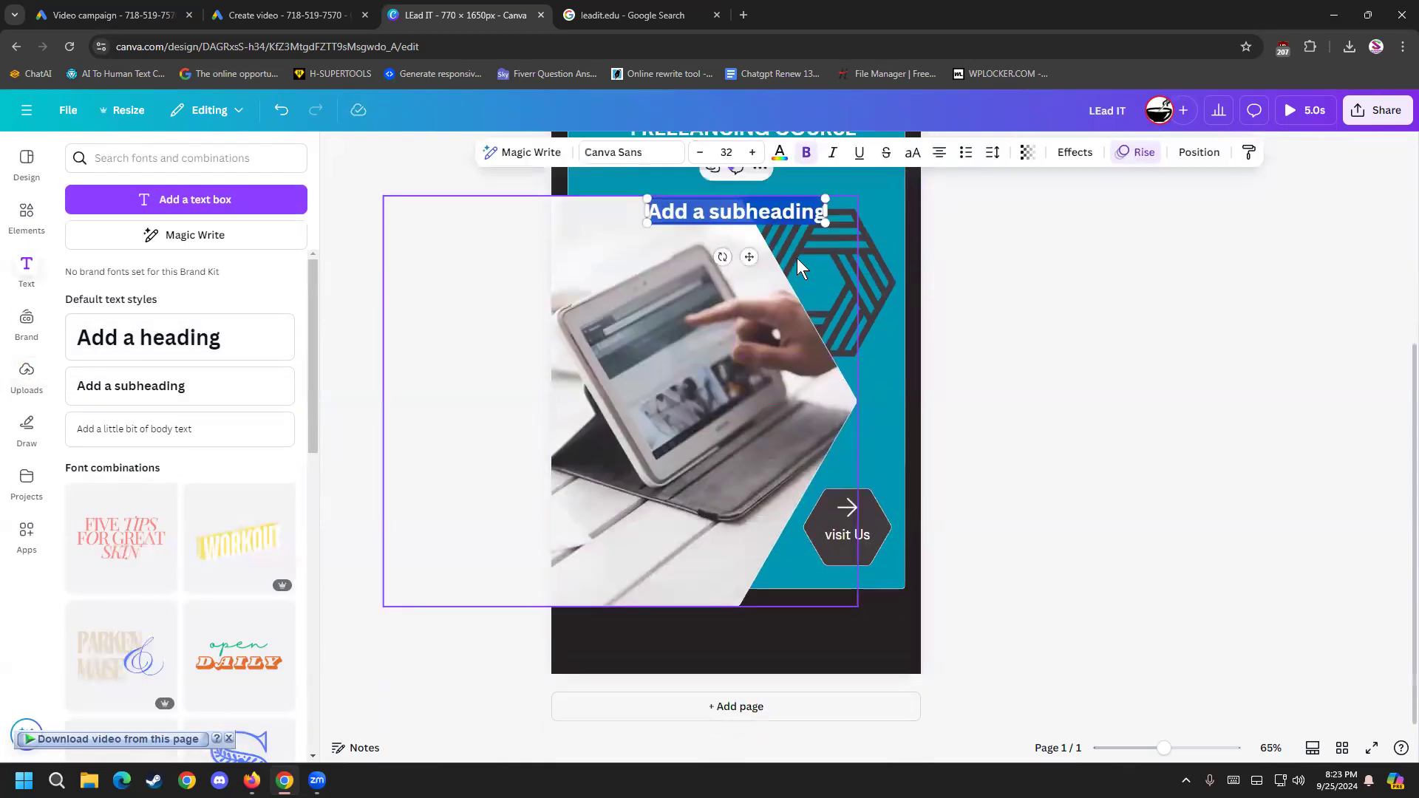
pyautogui.click(814, 250)
pyautogui.moveTo(783, 220); pyautogui.dragTo(772, 656)
pyautogui.doubleClick(772, 657)
pyautogui.press('super+v')
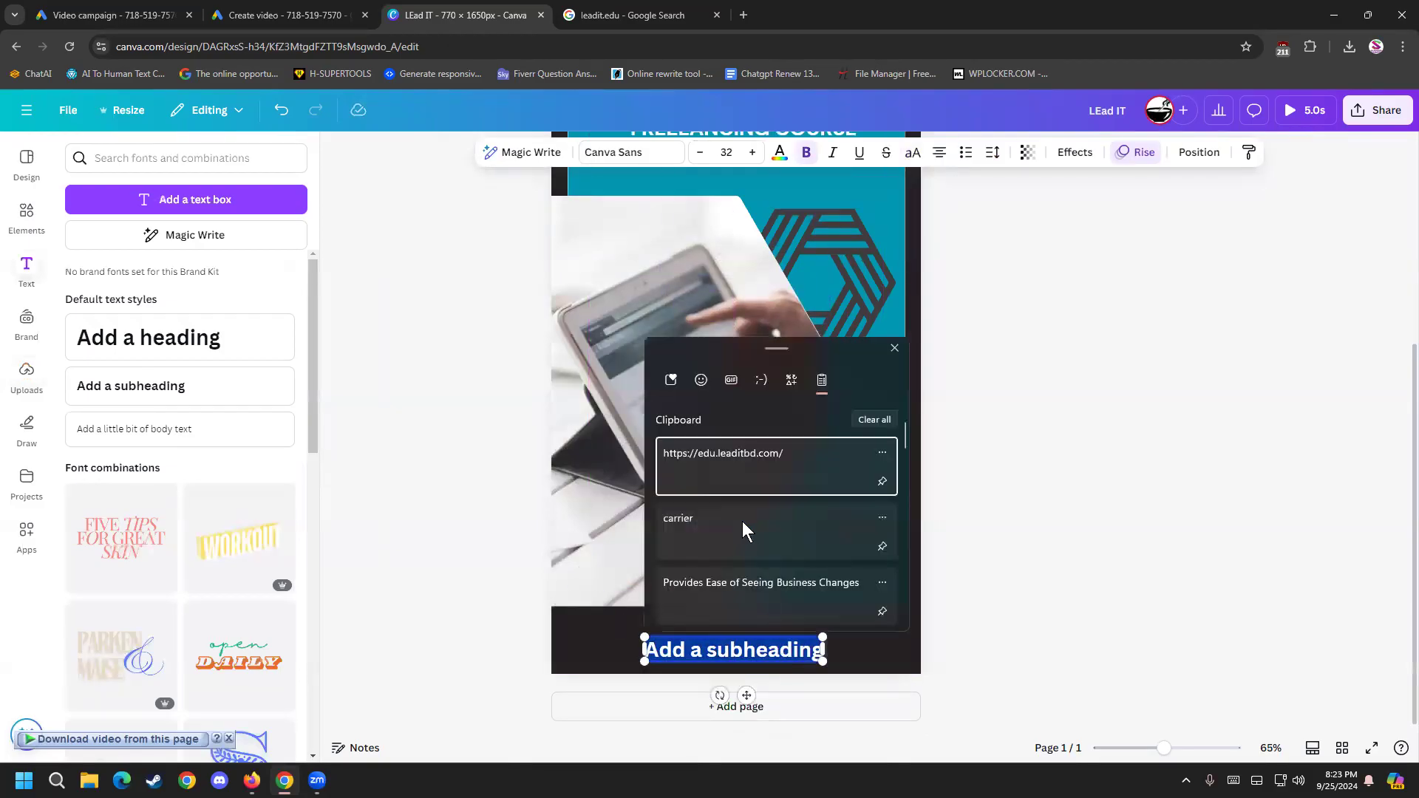
pyautogui.click(745, 480)
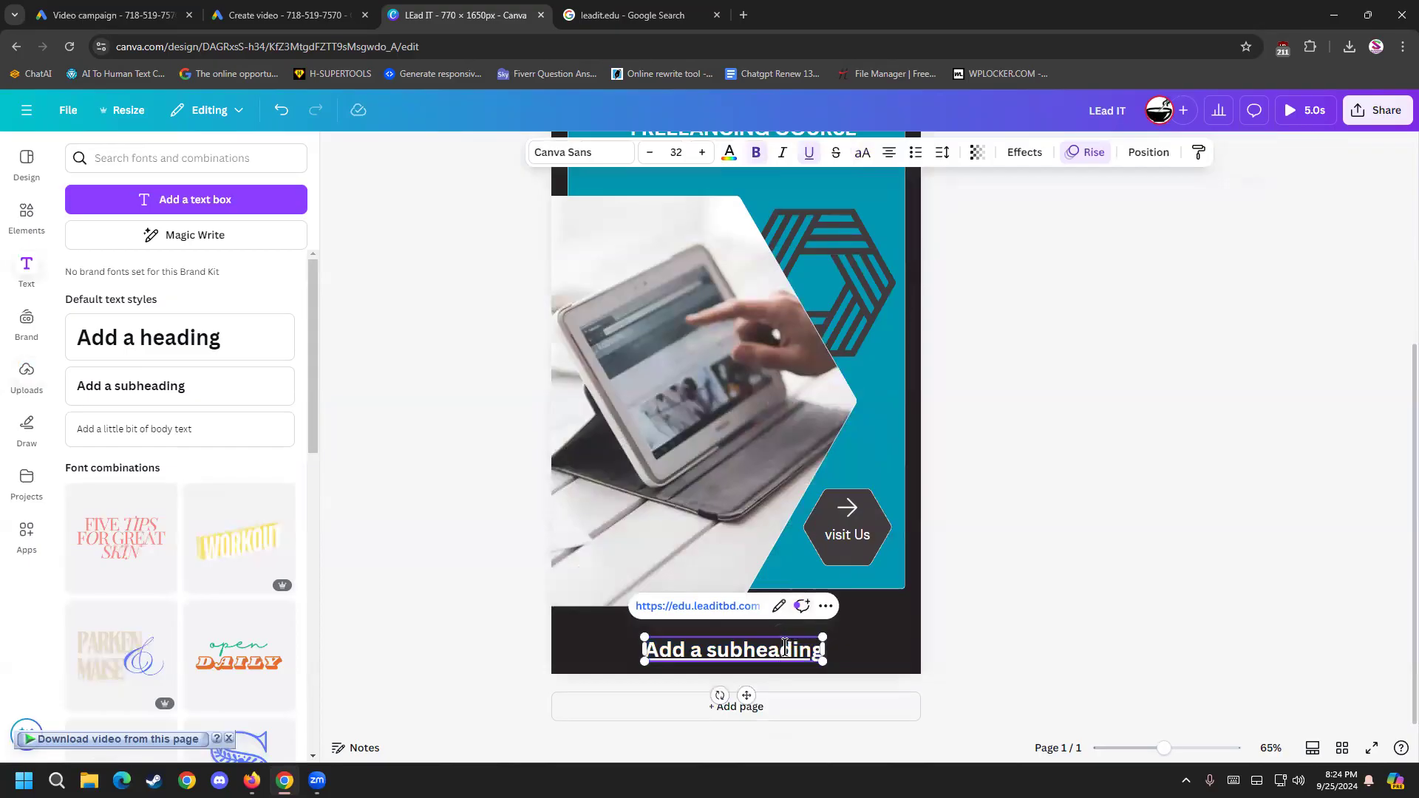
pyautogui.hotkey('ctrl', 'a')
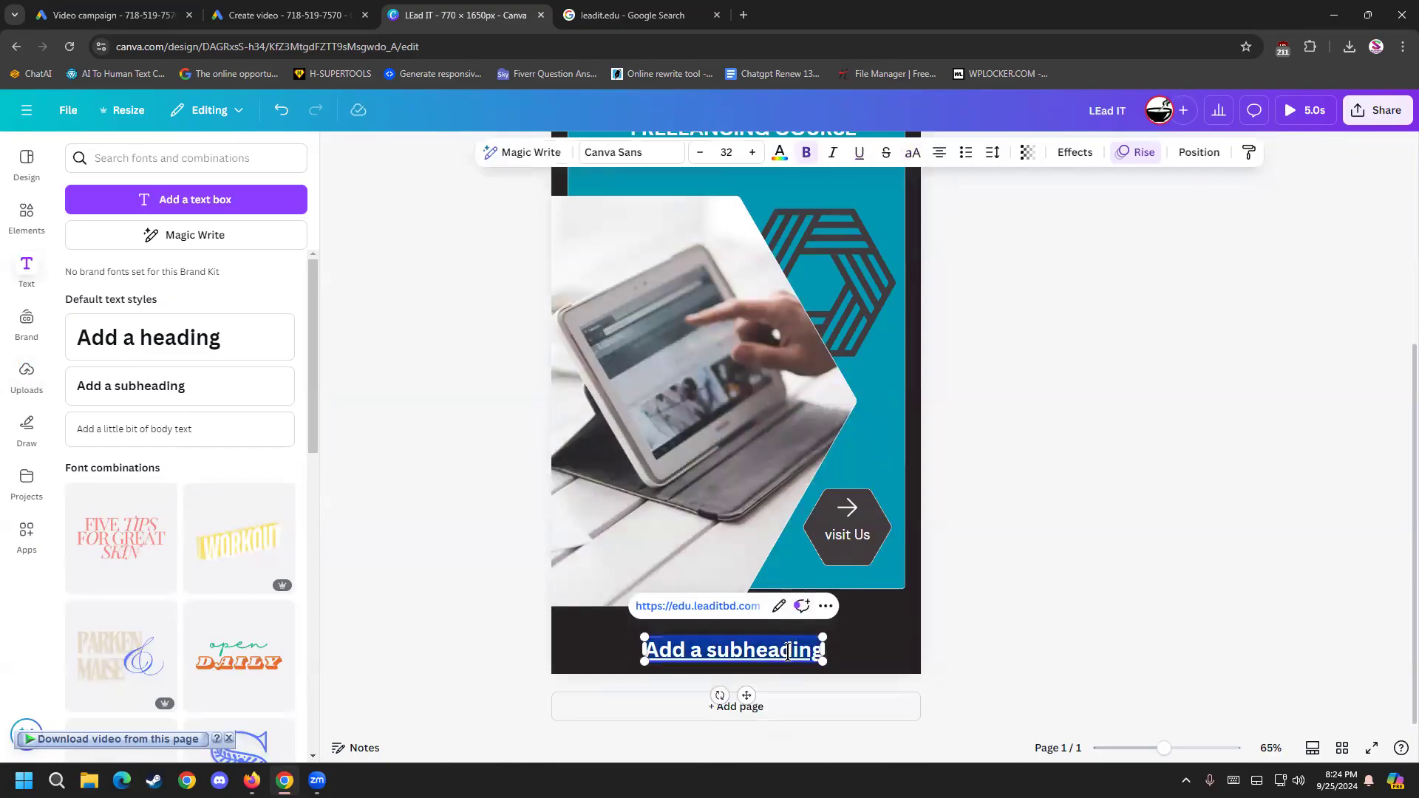
pyautogui.press('BackSpace')
pyautogui.press('super+v')
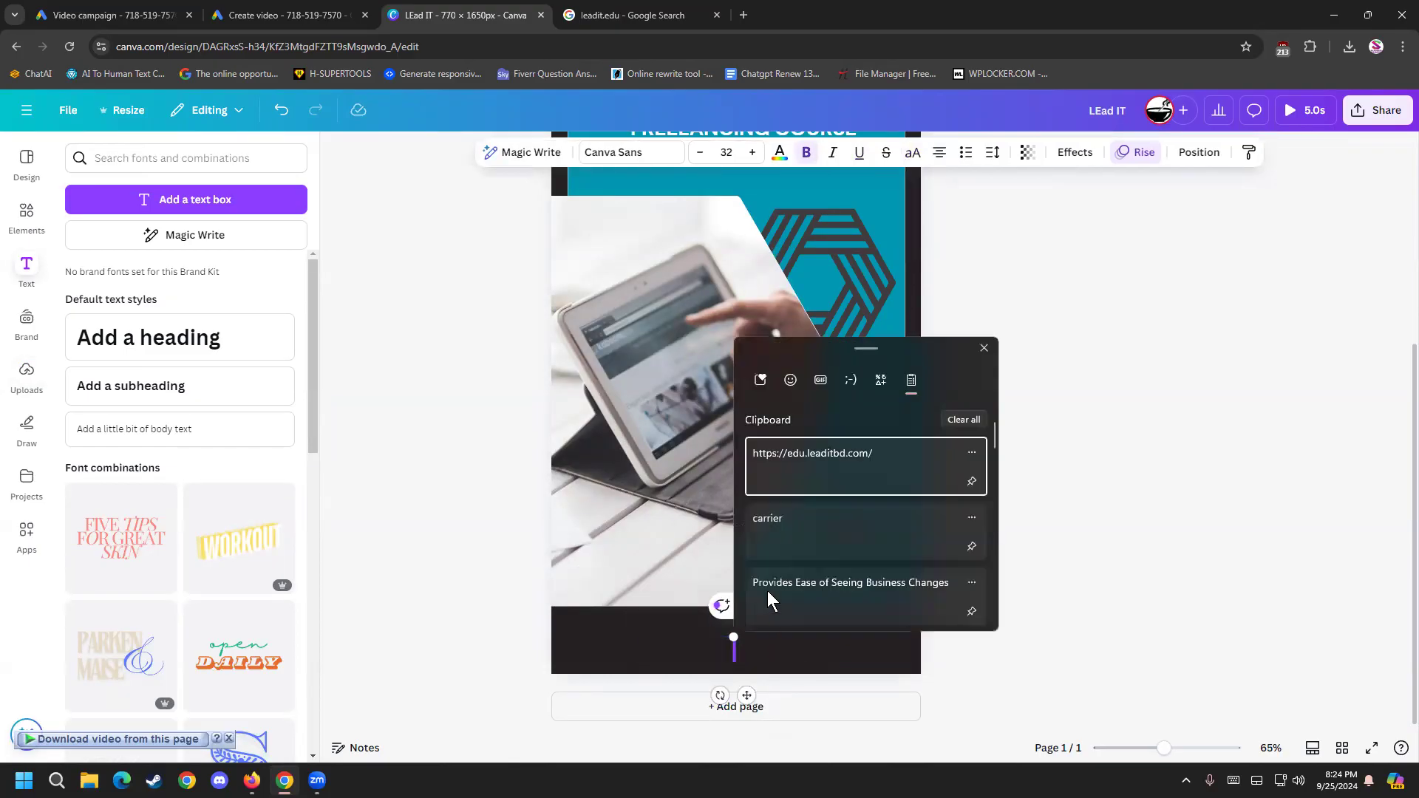
pyautogui.click(802, 472)
pyautogui.moveTo(789, 658); pyautogui.dragTo(788, 645)
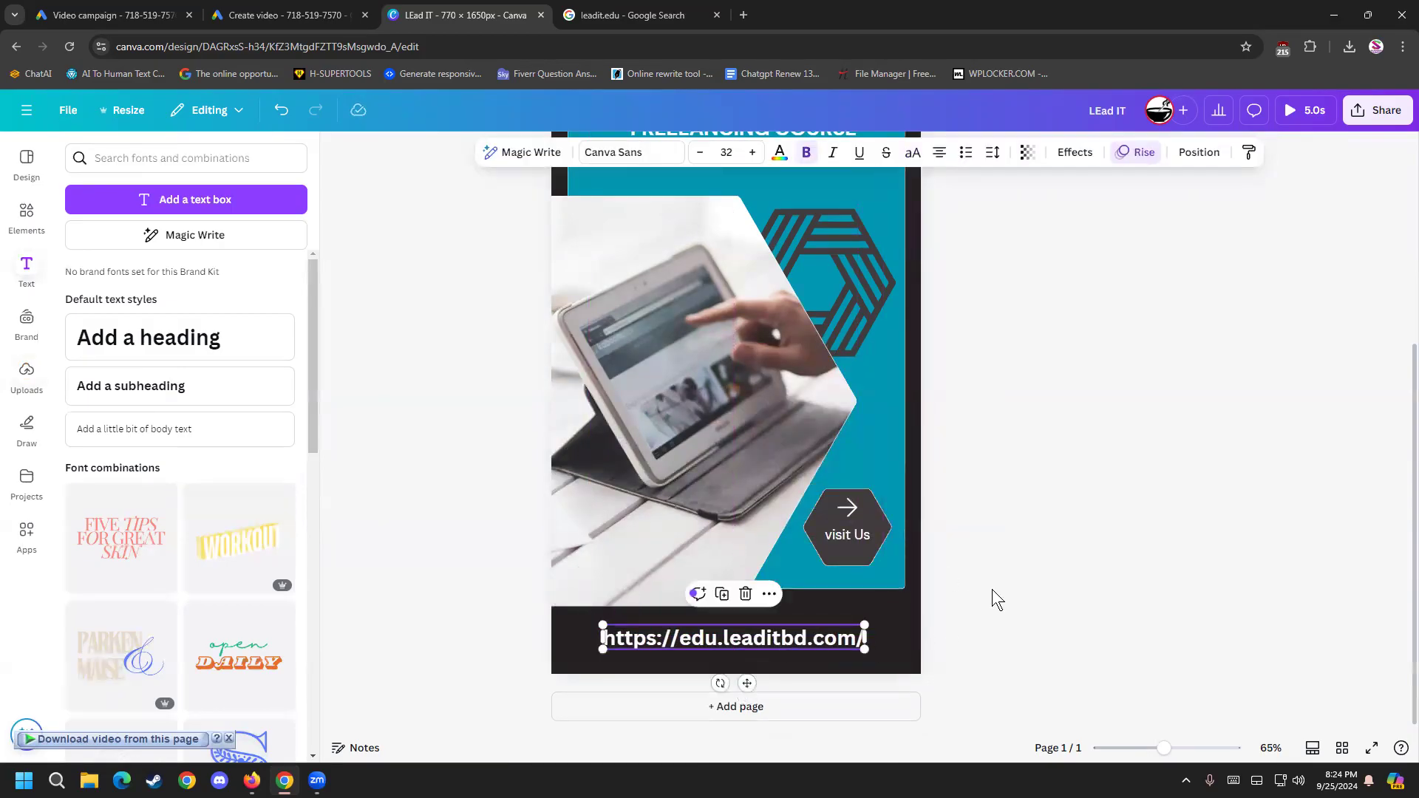
pyautogui.click(992, 589)
# Step: Download the finished freelancing course design as a JPG at size 1 and quality 100
pyautogui.scroll(4, 897, 660)
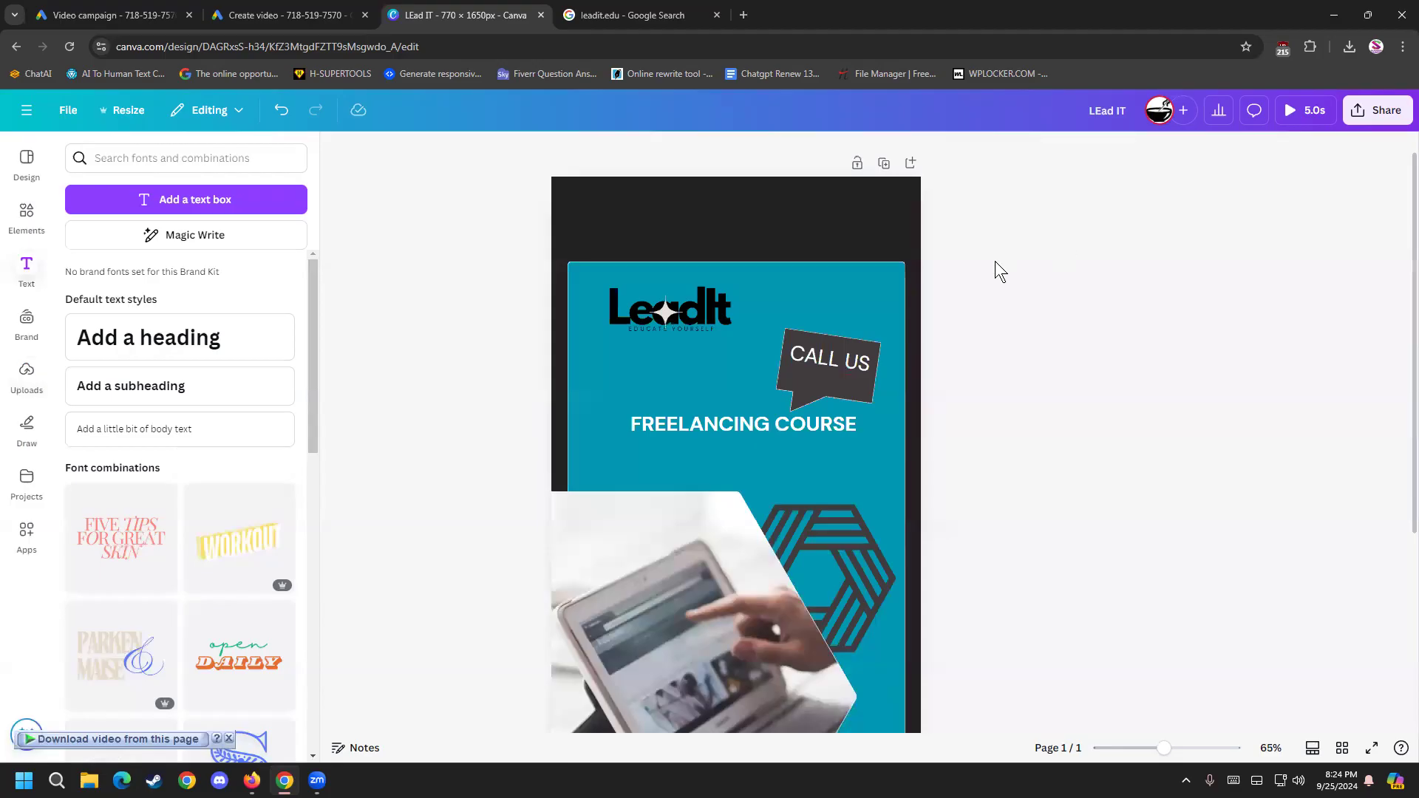
pyautogui.click(1375, 110)
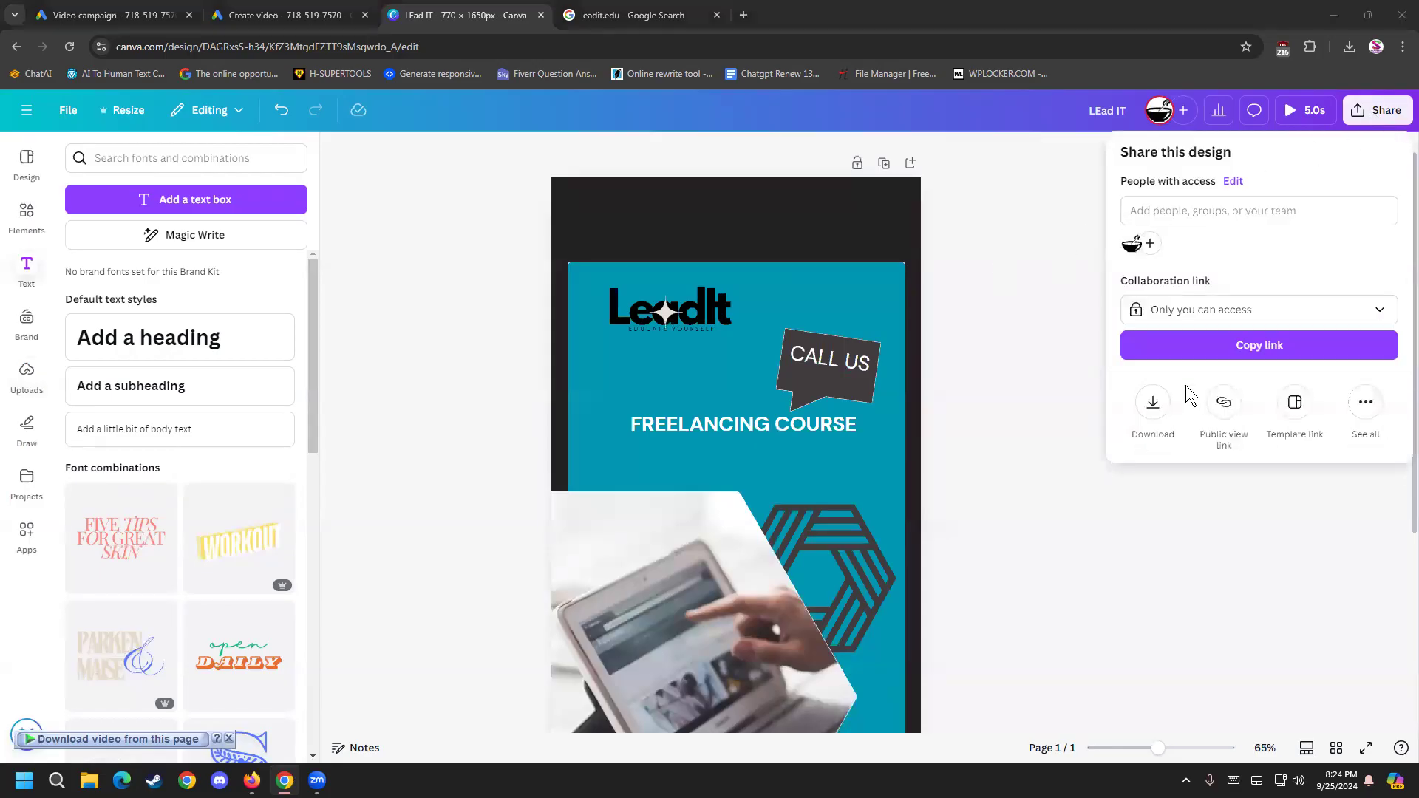
pyautogui.click(1163, 420)
pyautogui.click(1212, 214)
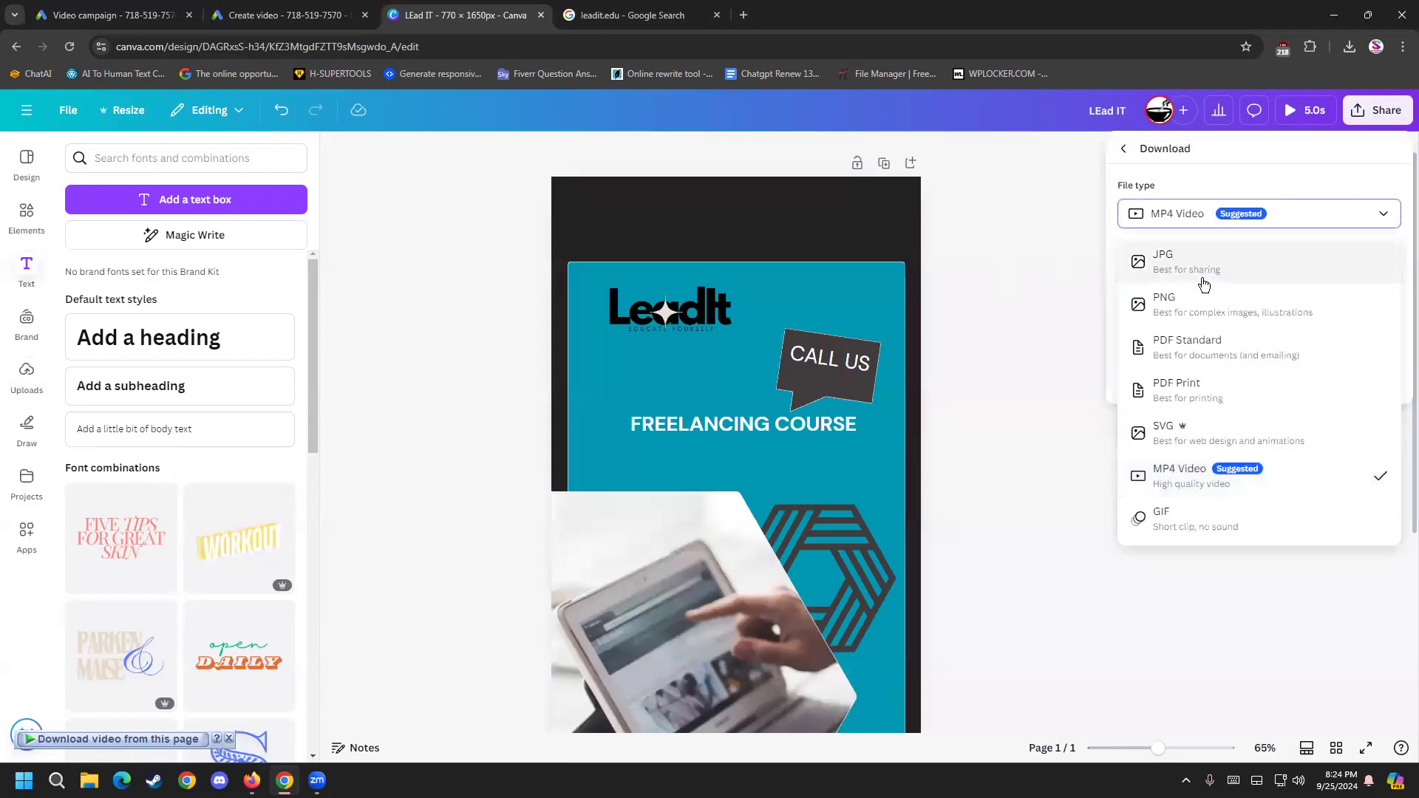
pyautogui.click(1198, 257)
pyautogui.moveTo(1306, 332); pyautogui.dragTo(1351, 332)
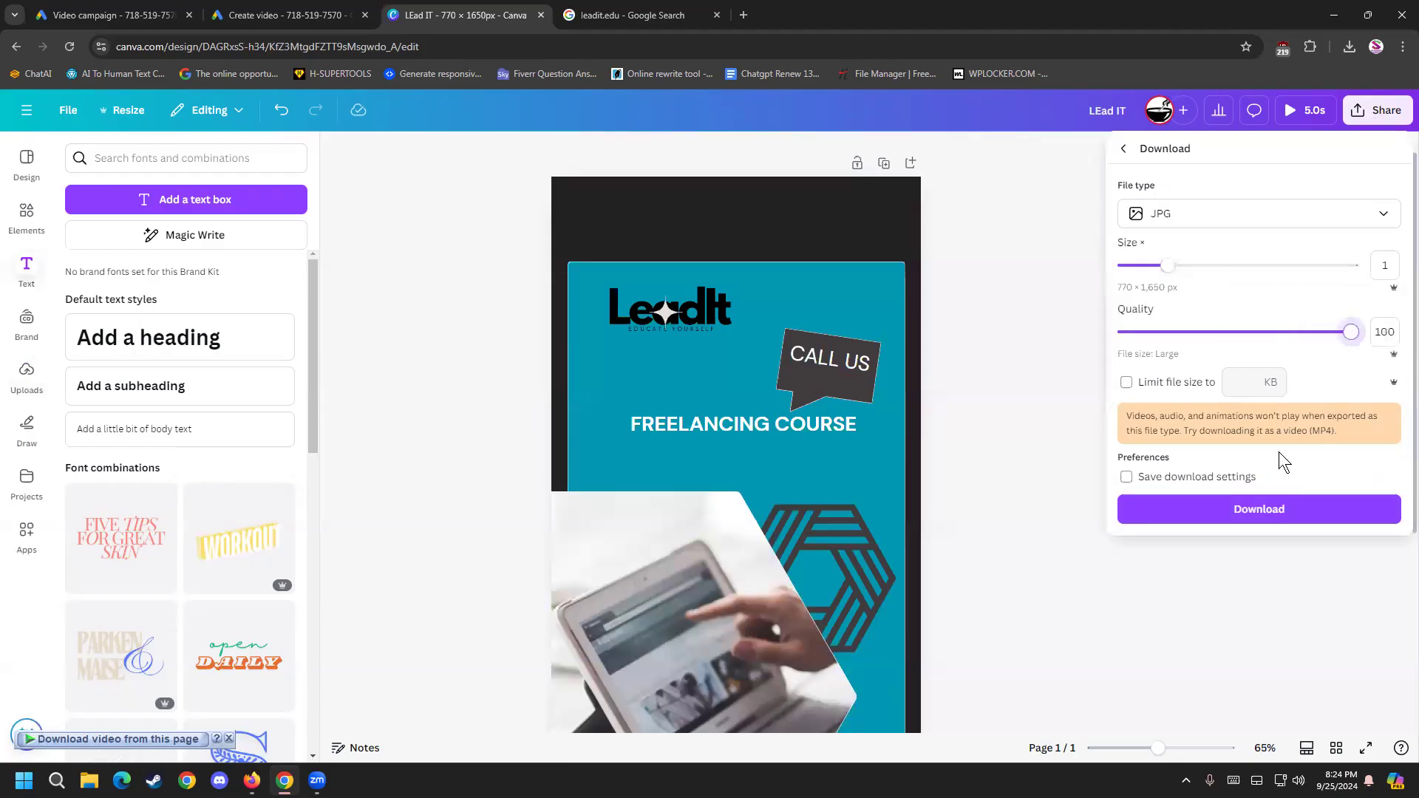
pyautogui.click(1215, 510)
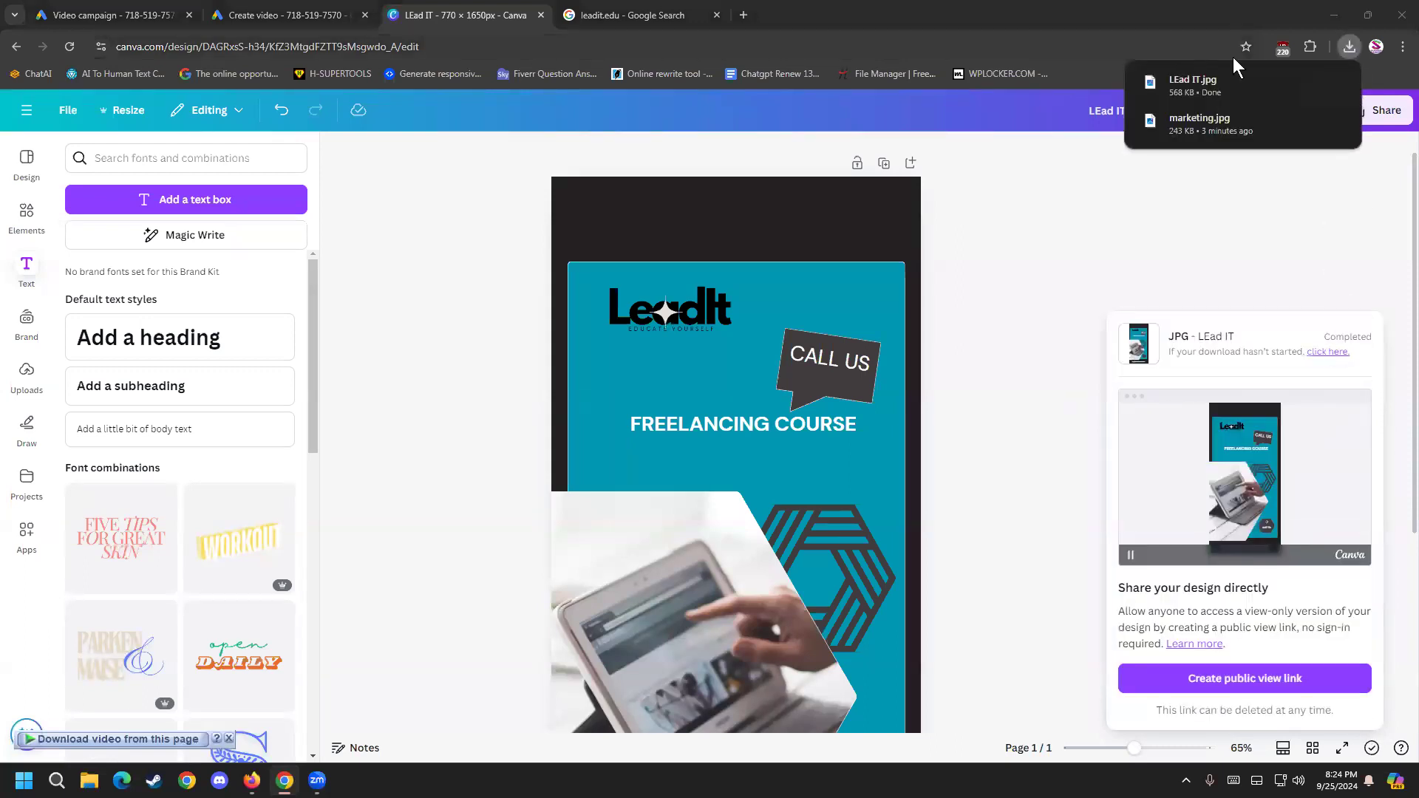
# Step: Switch to the Google Ads video builder and upload LEad IT.jpg from Downloads for Image 2 of scene 3
pyautogui.click(141, 15)
pyautogui.click(261, 5)
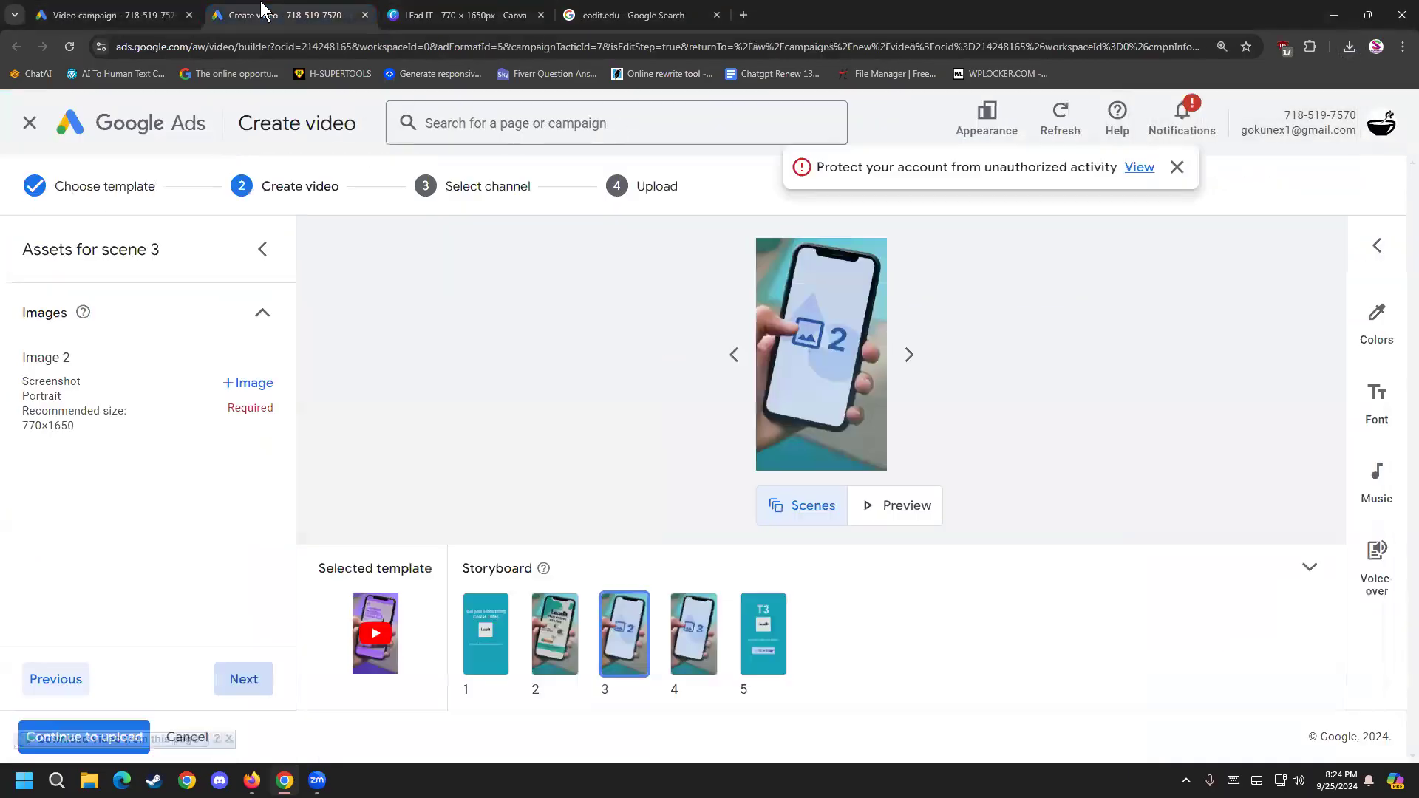
pyautogui.click(251, 384)
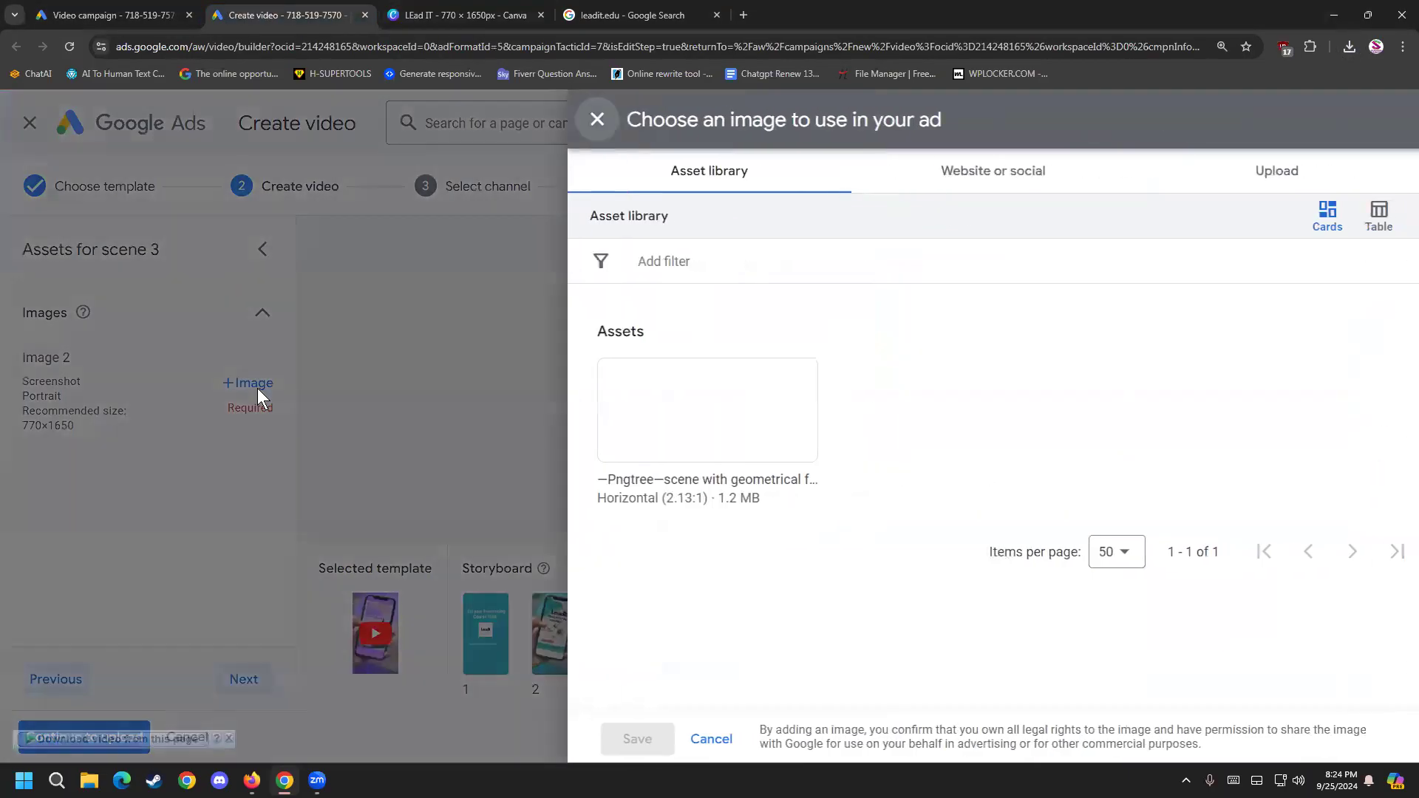
pyautogui.click(1235, 179)
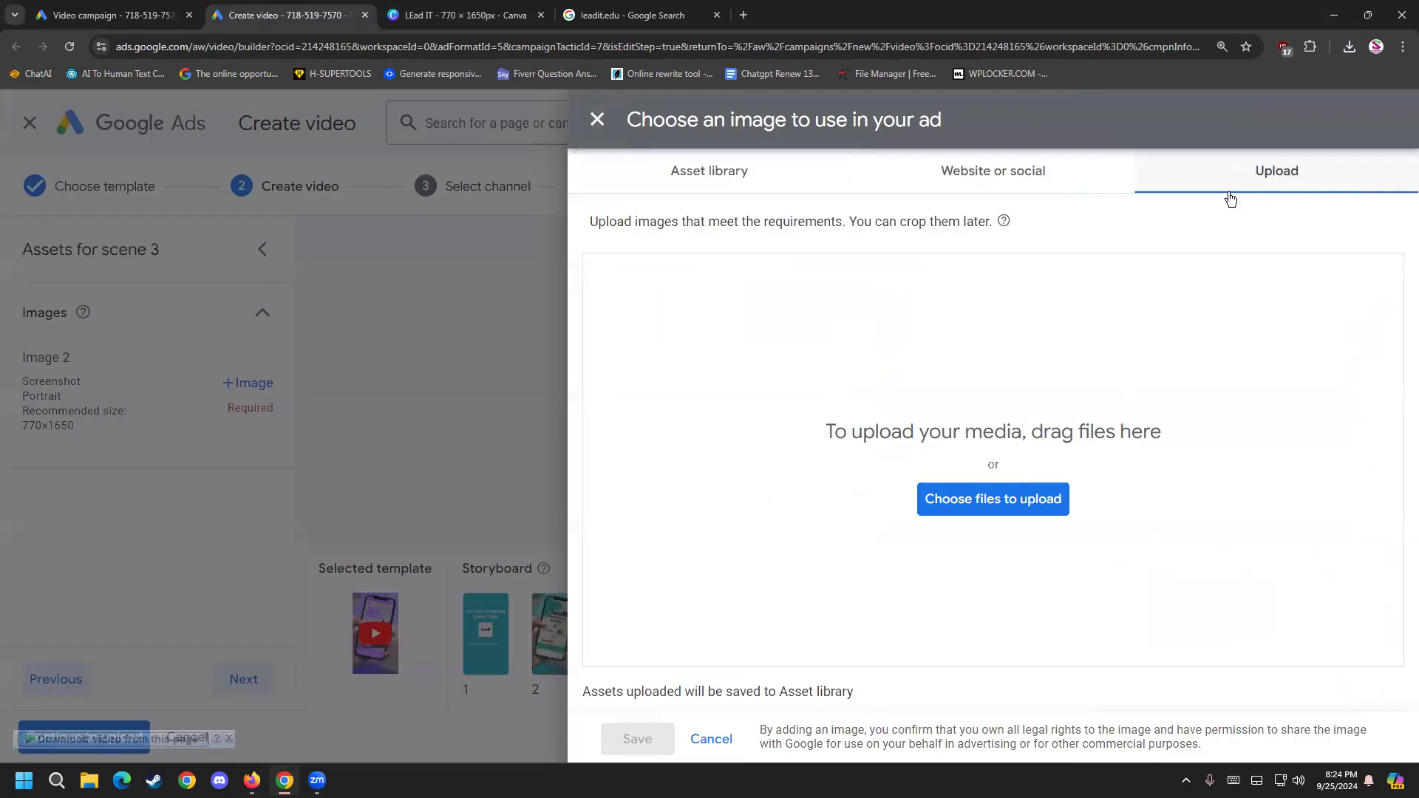
pyautogui.click(1007, 503)
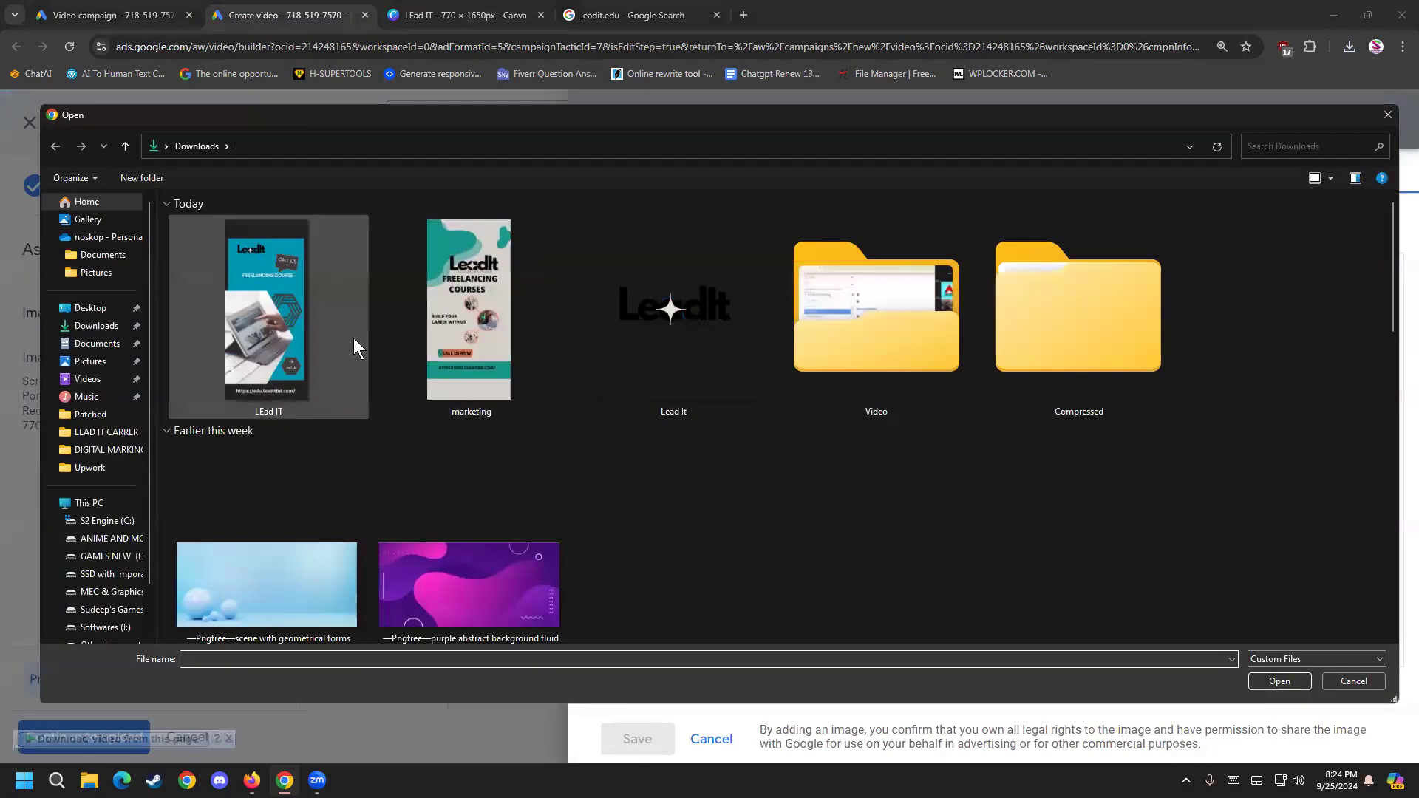
pyautogui.doubleClick(306, 331)
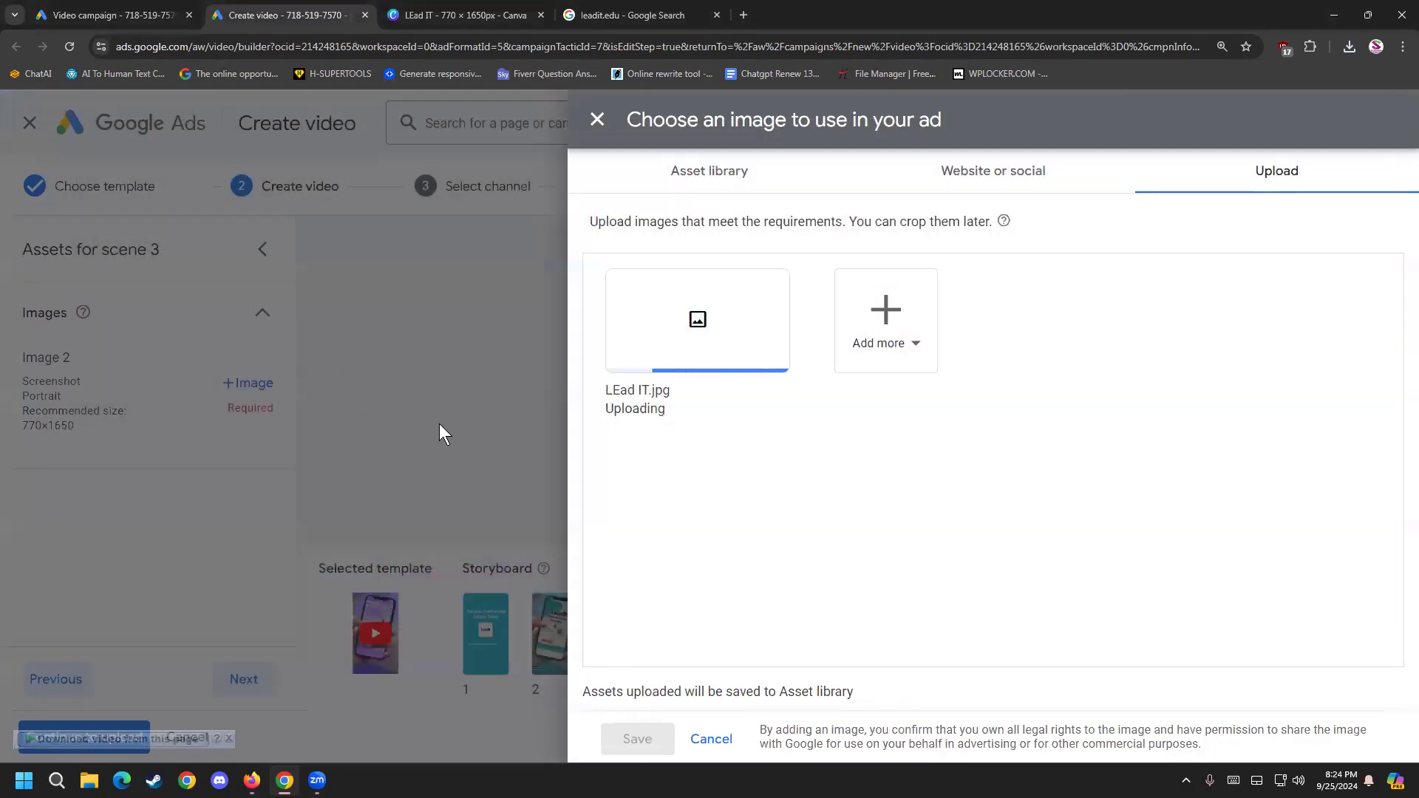
# Step: Save the uploaded LEad IT.jpg as the selected asset for Image 2 in scene 3
pyautogui.click(597, 120)
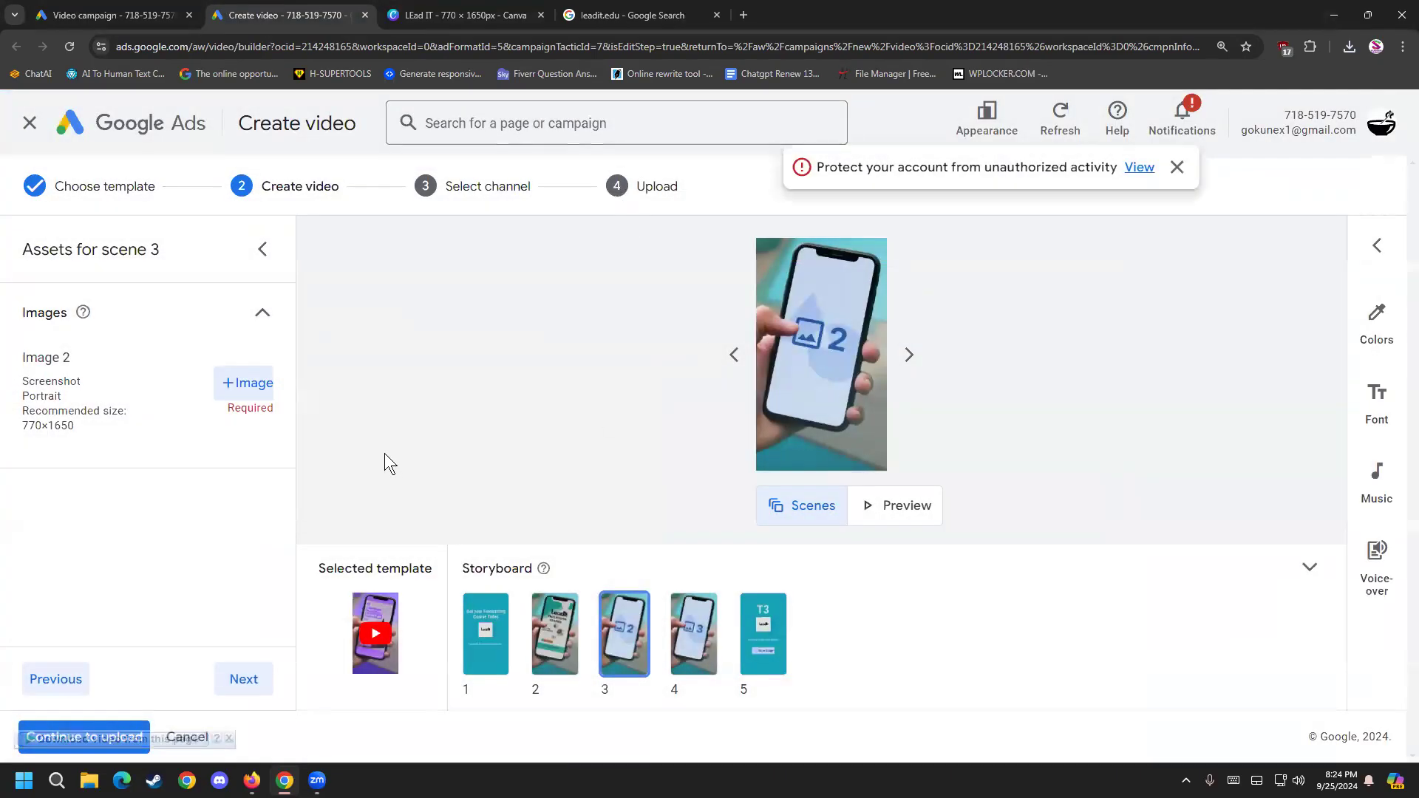
pyautogui.click(246, 384)
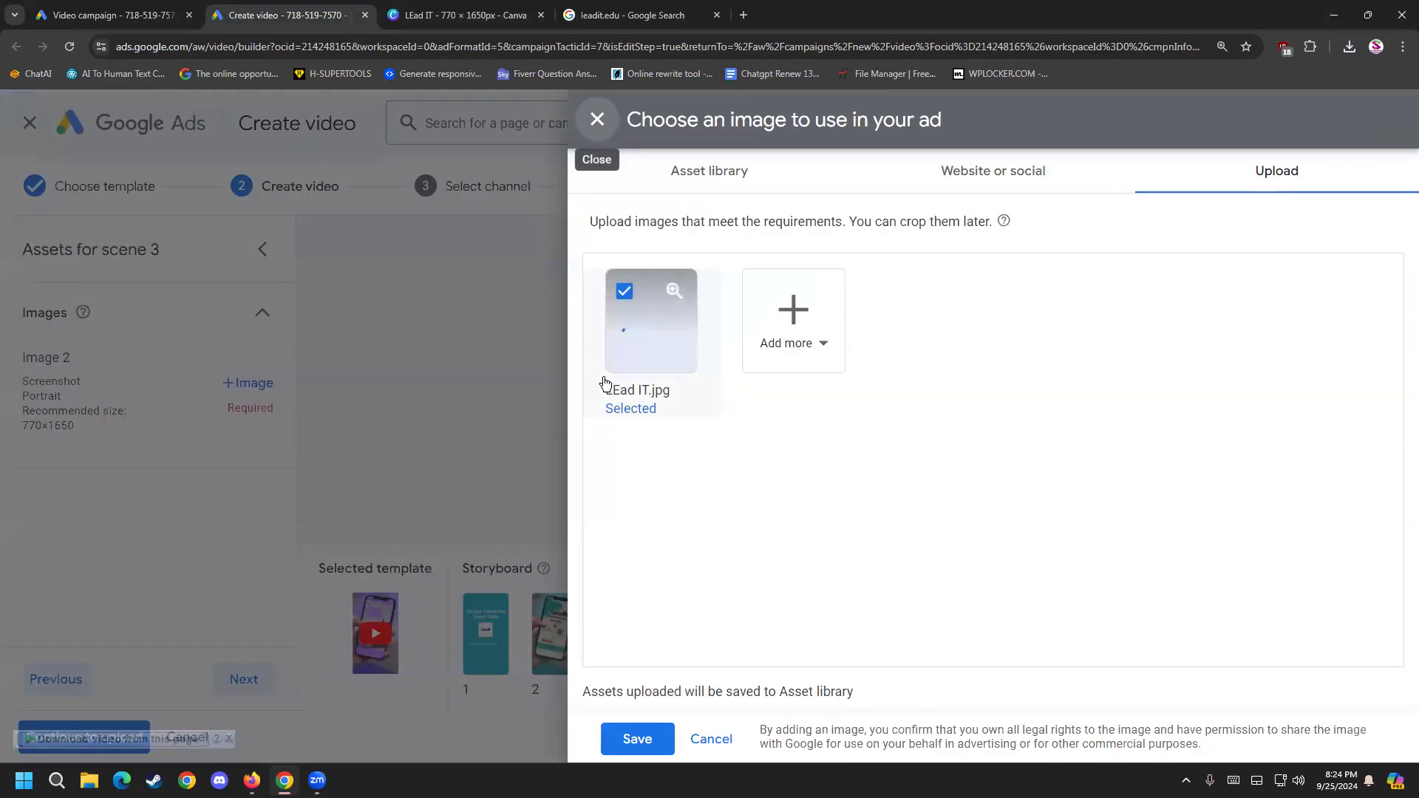
pyautogui.click(596, 124)
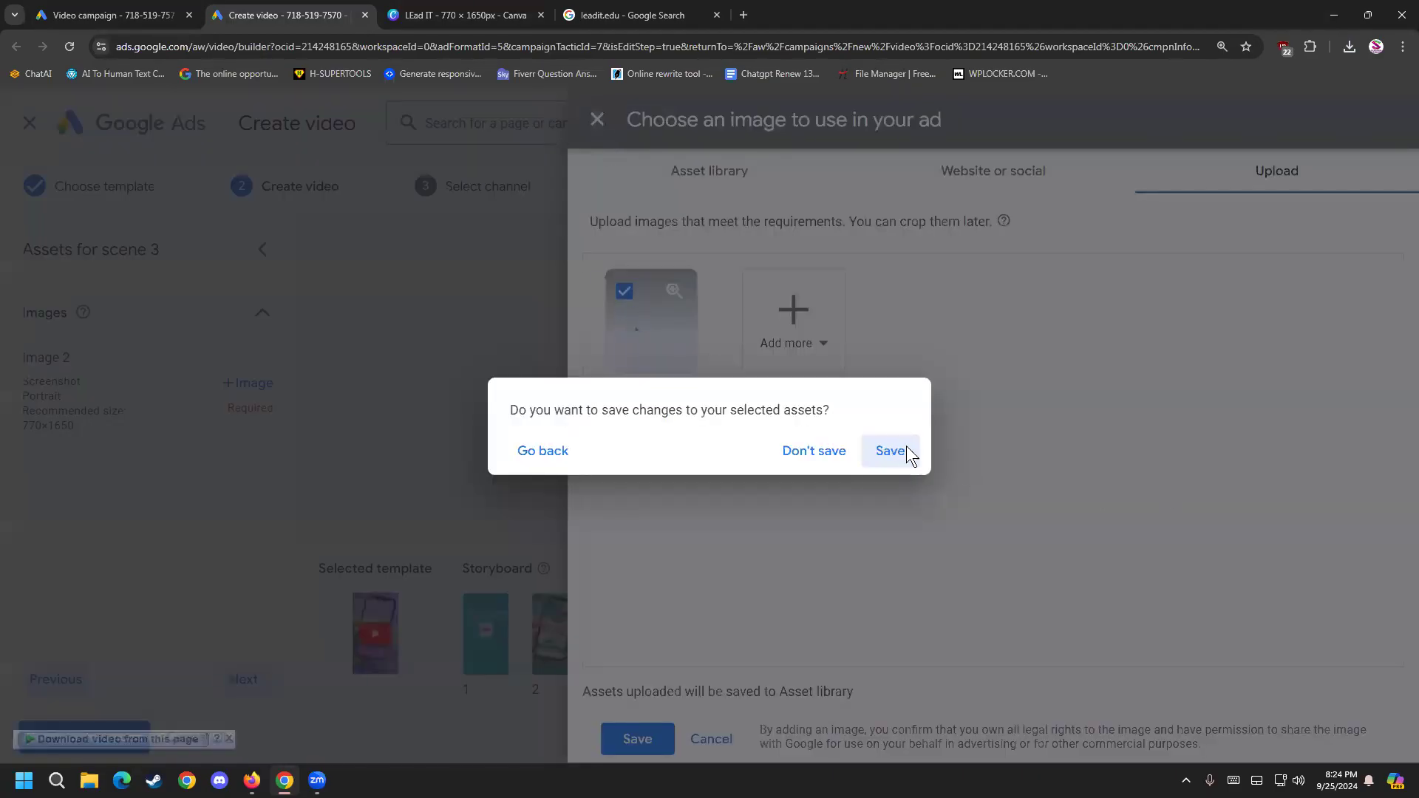
pyautogui.click(883, 452)
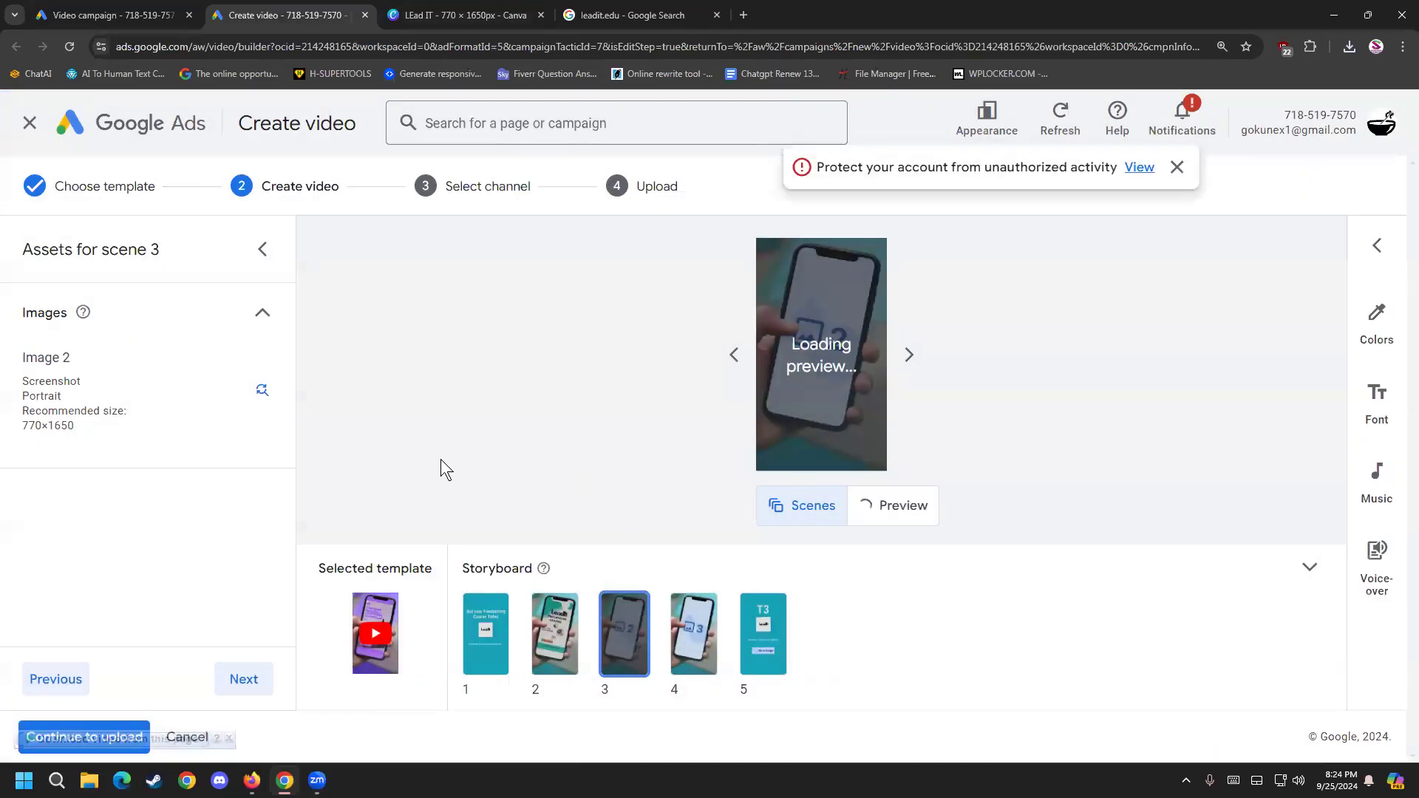
# Step: Go on to the scene 4 assets and highlight the recommended size for Image 3
pyautogui.click(238, 683)
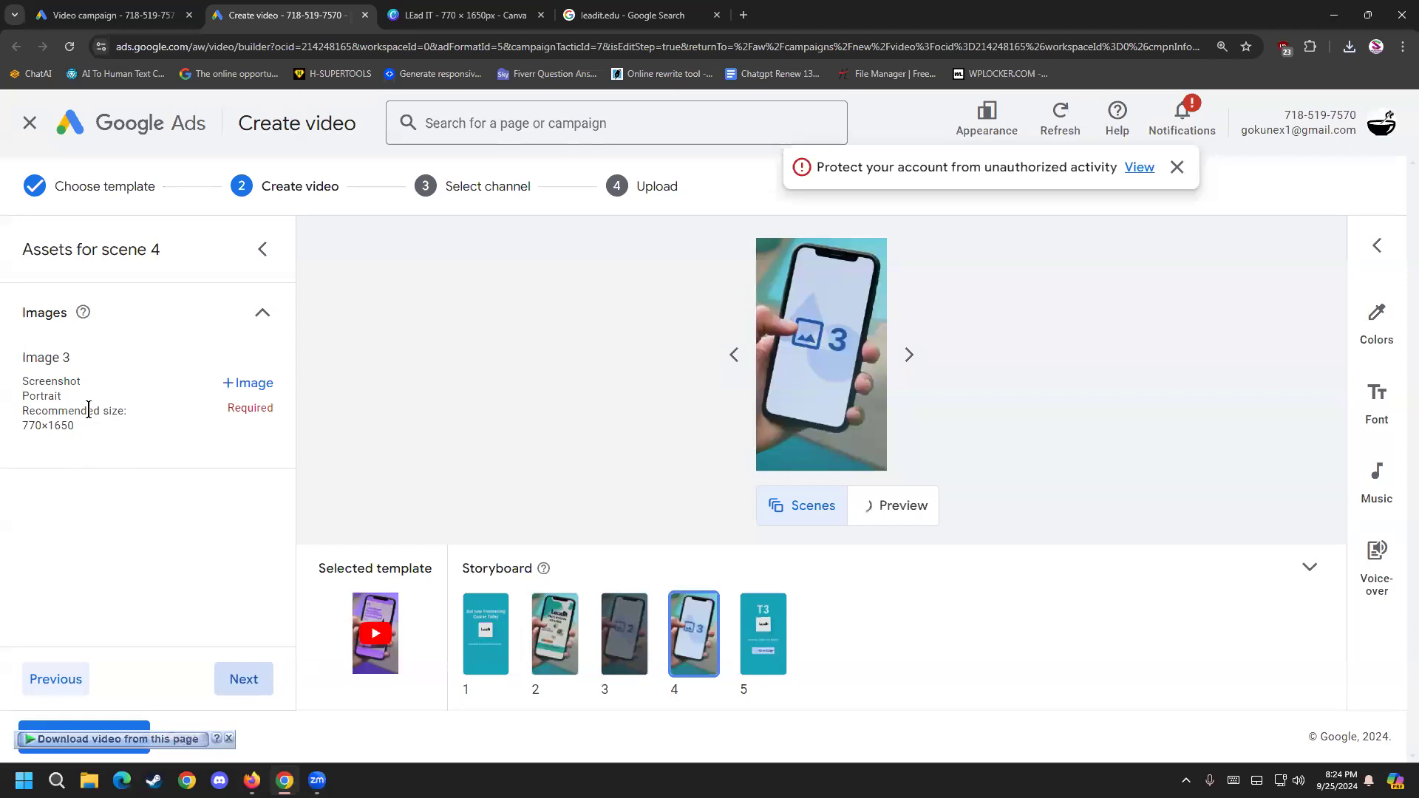
pyautogui.moveTo(85, 412); pyautogui.dragTo(53, 417)
pyautogui.click(85, 438)
pyautogui.doubleClick(54, 427)
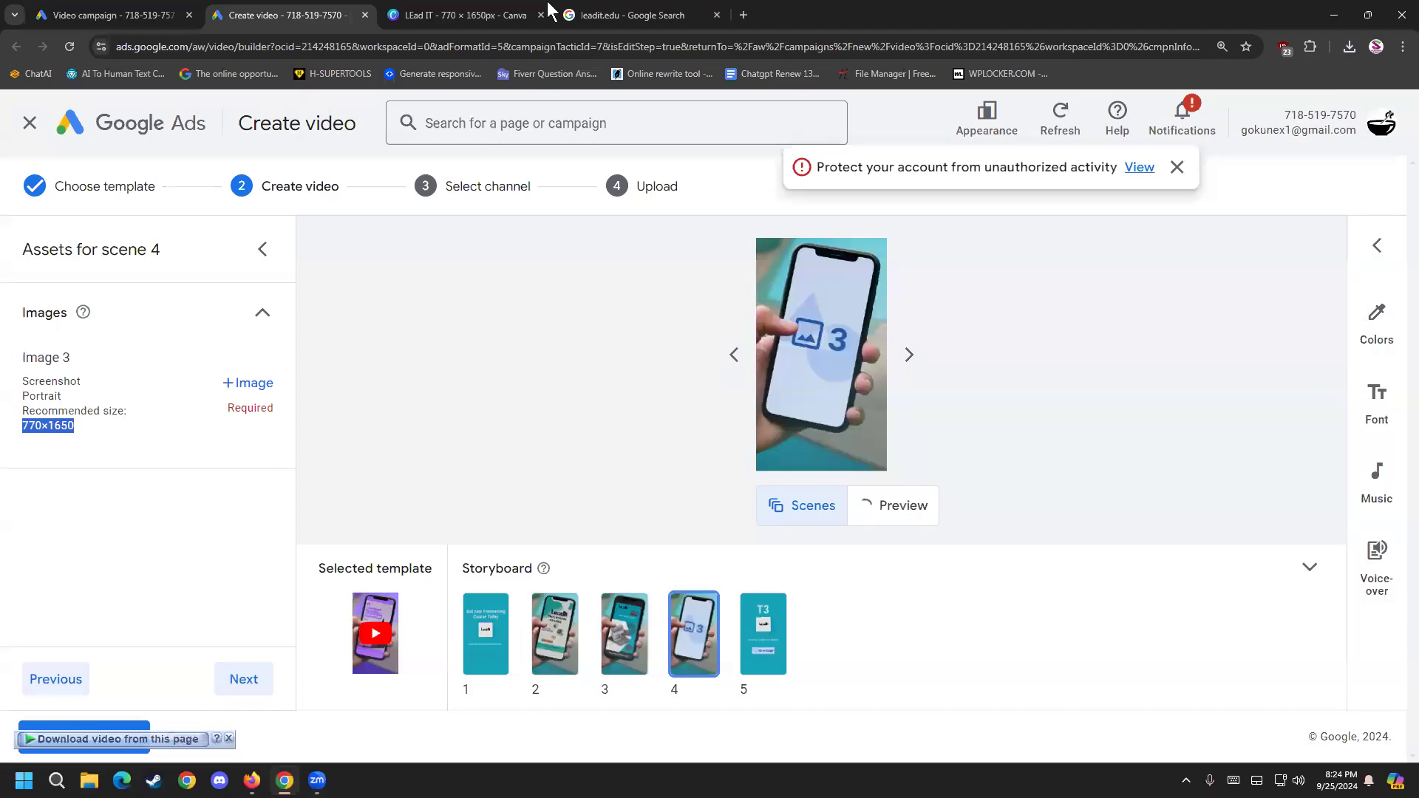
# Step: Switch back to Canva and create a new custom-size design of 770 × 1650 px from the home page
pyautogui.click(473, 14)
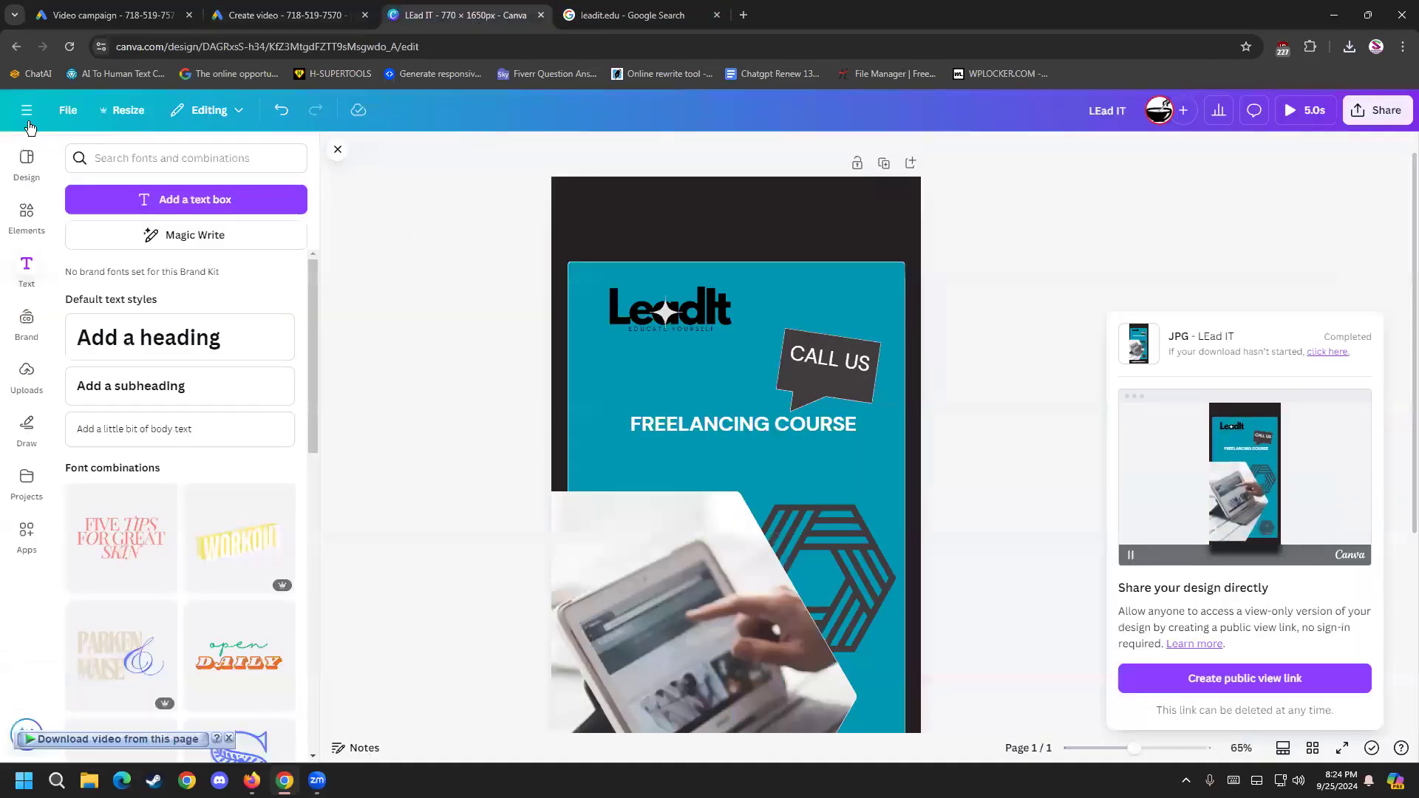
pyautogui.click(27, 111)
pyautogui.click(24, 120)
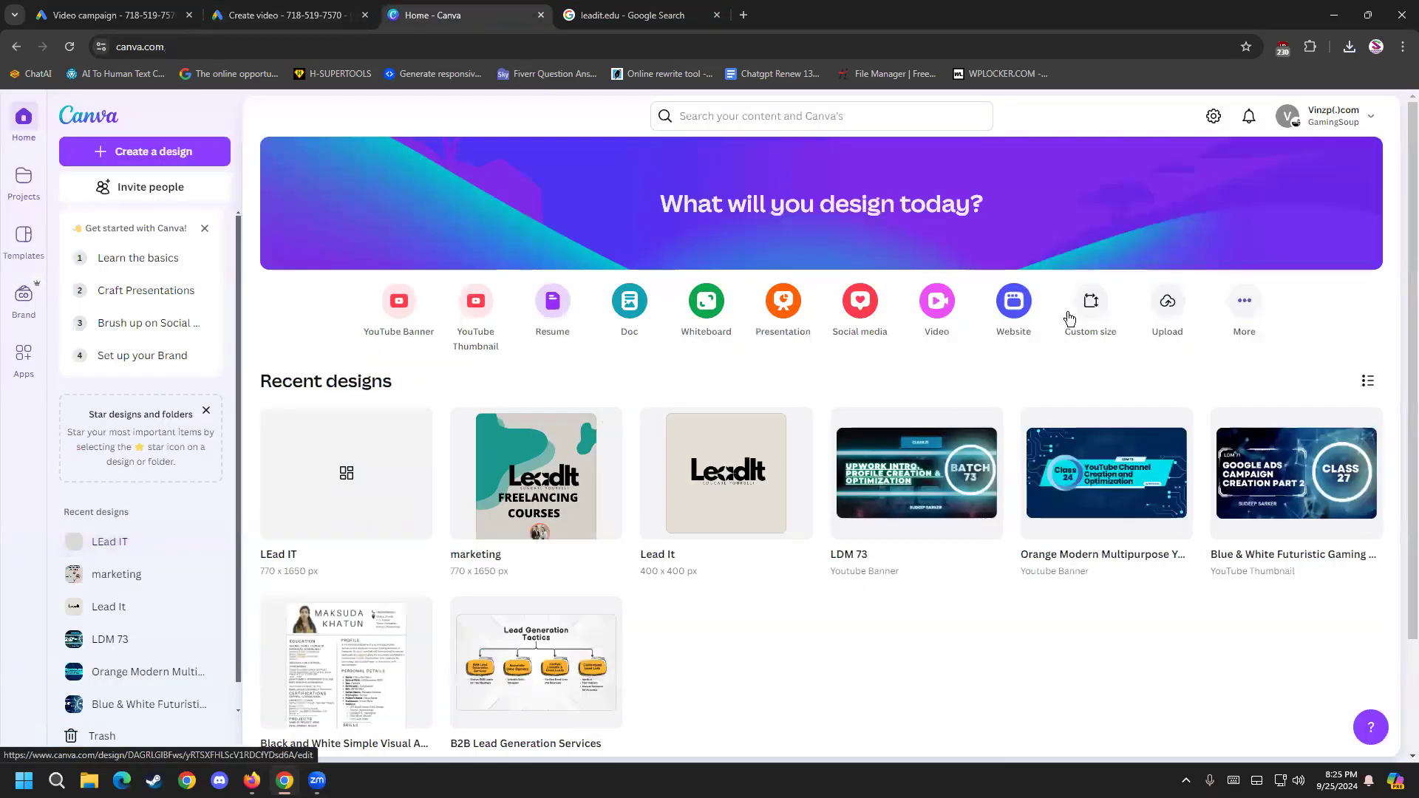
pyautogui.click(1092, 306)
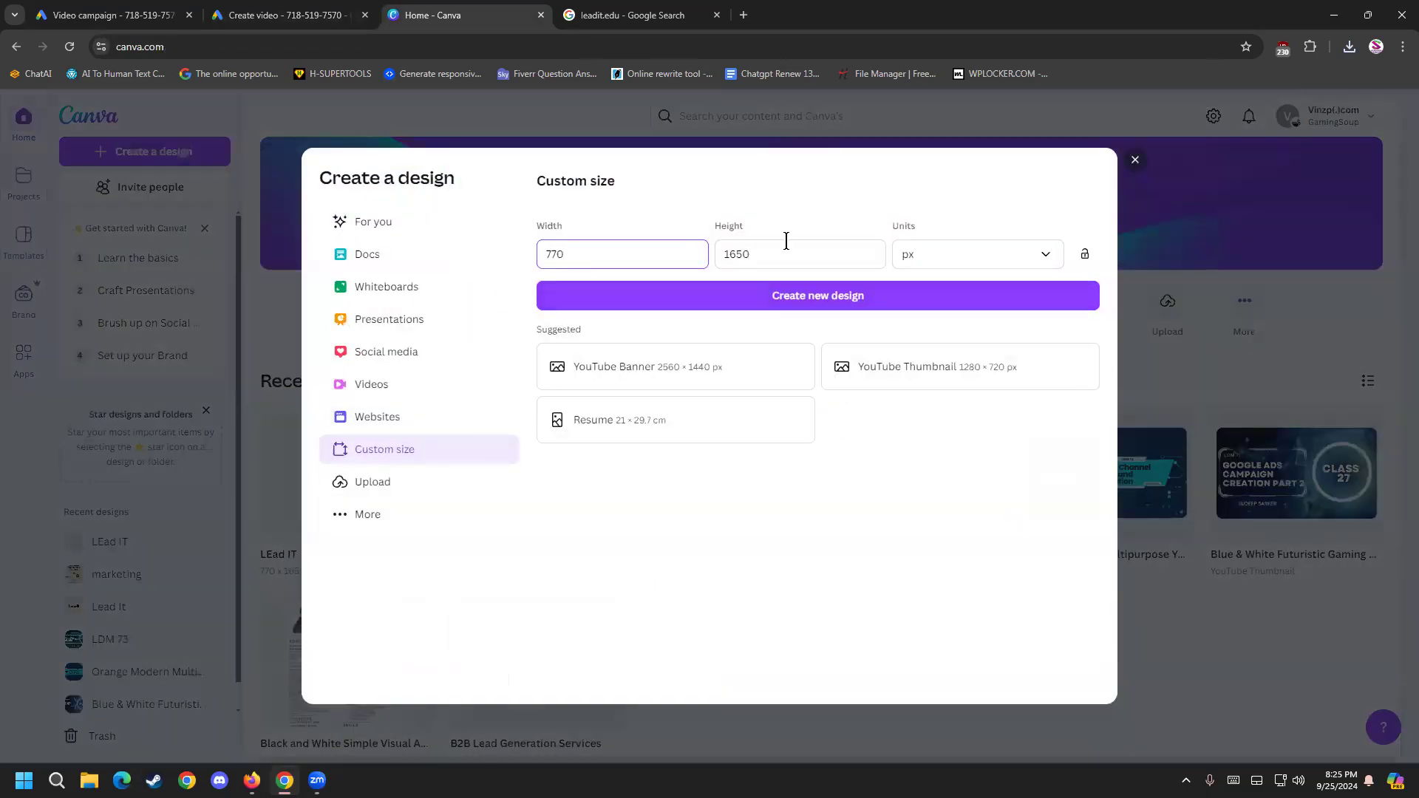
pyautogui.click(792, 300)
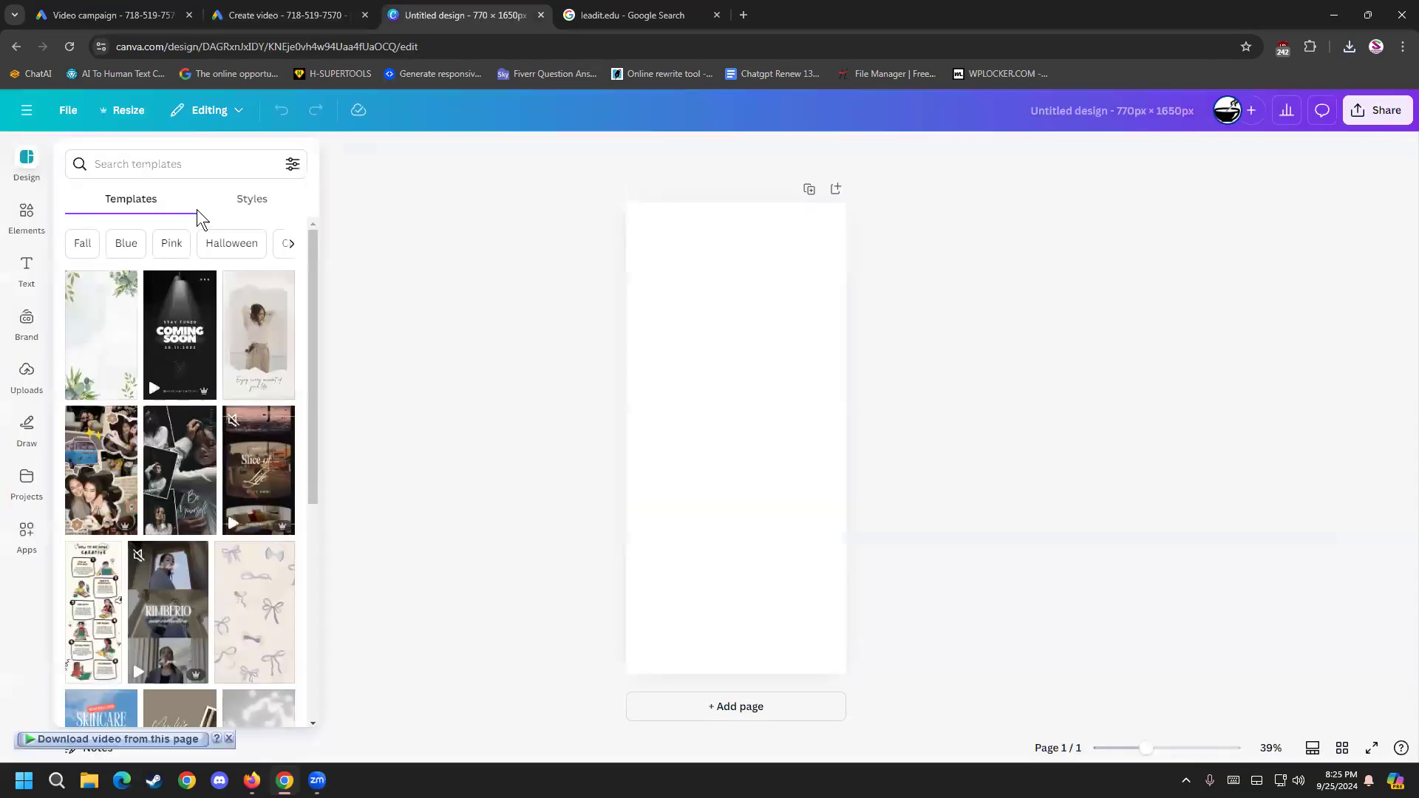
# Step: Search the templates for "digital marketing" and apply the dark blue neon "Digital Marketing Agency" template to the blank page
pyautogui.click(199, 168)
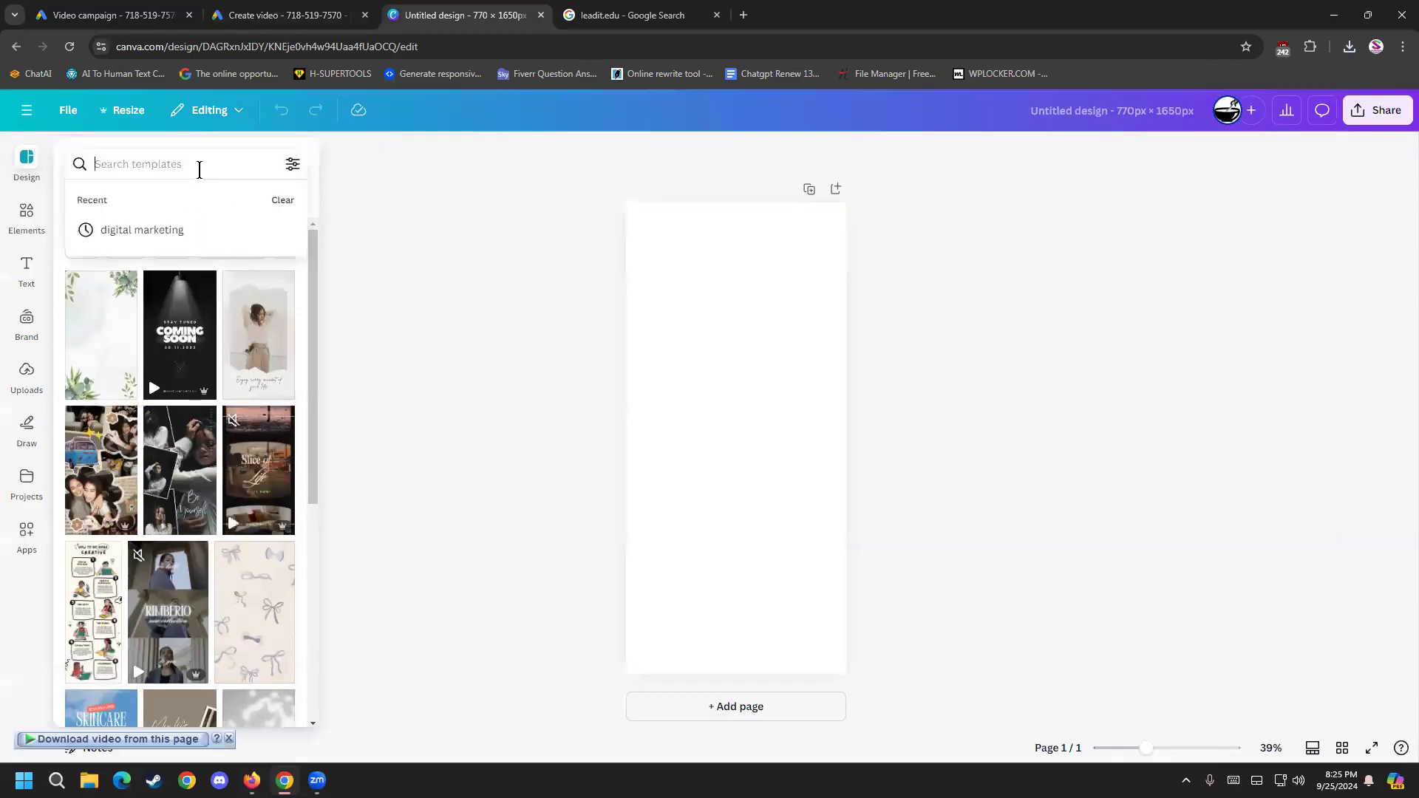
pyautogui.click(154, 227)
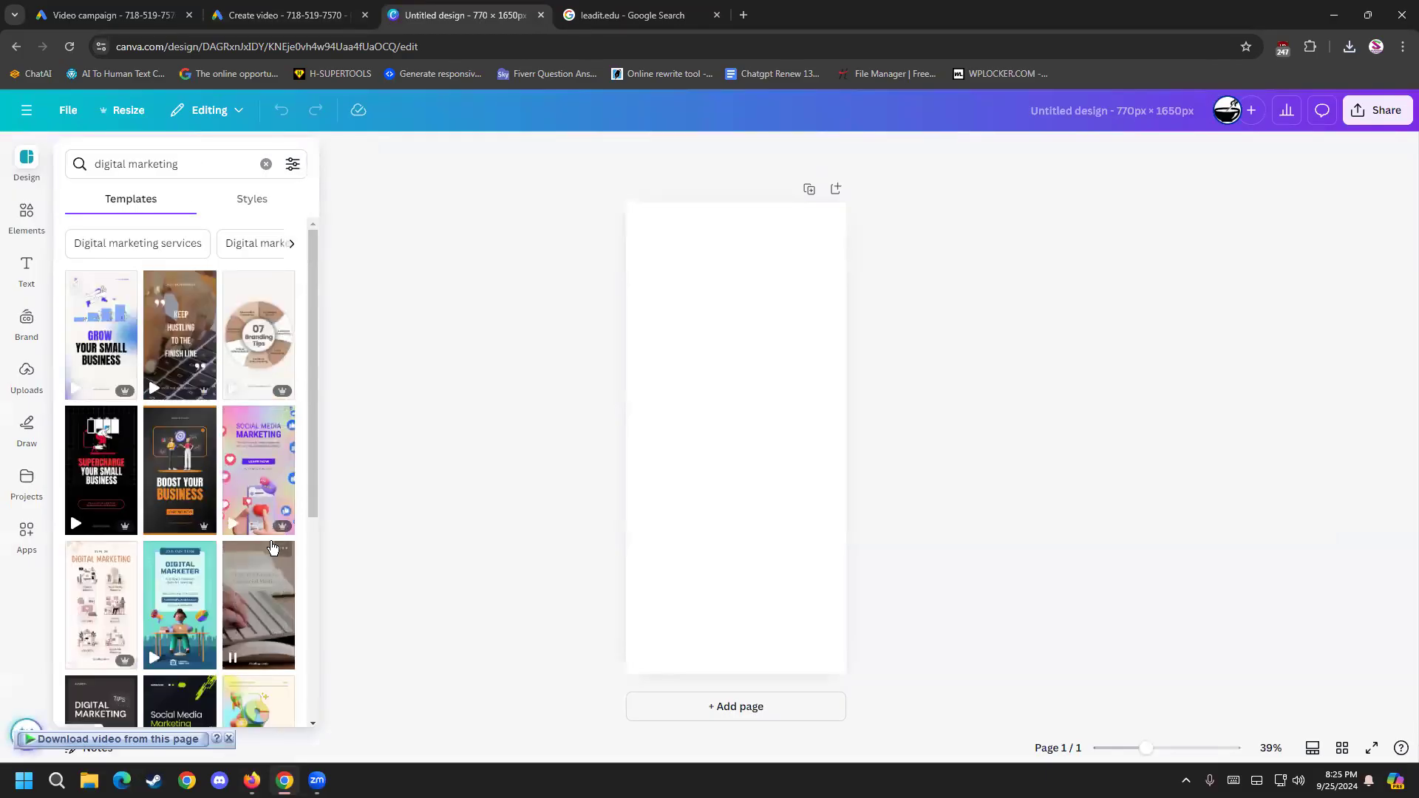
pyautogui.scroll(-2, 272, 547)
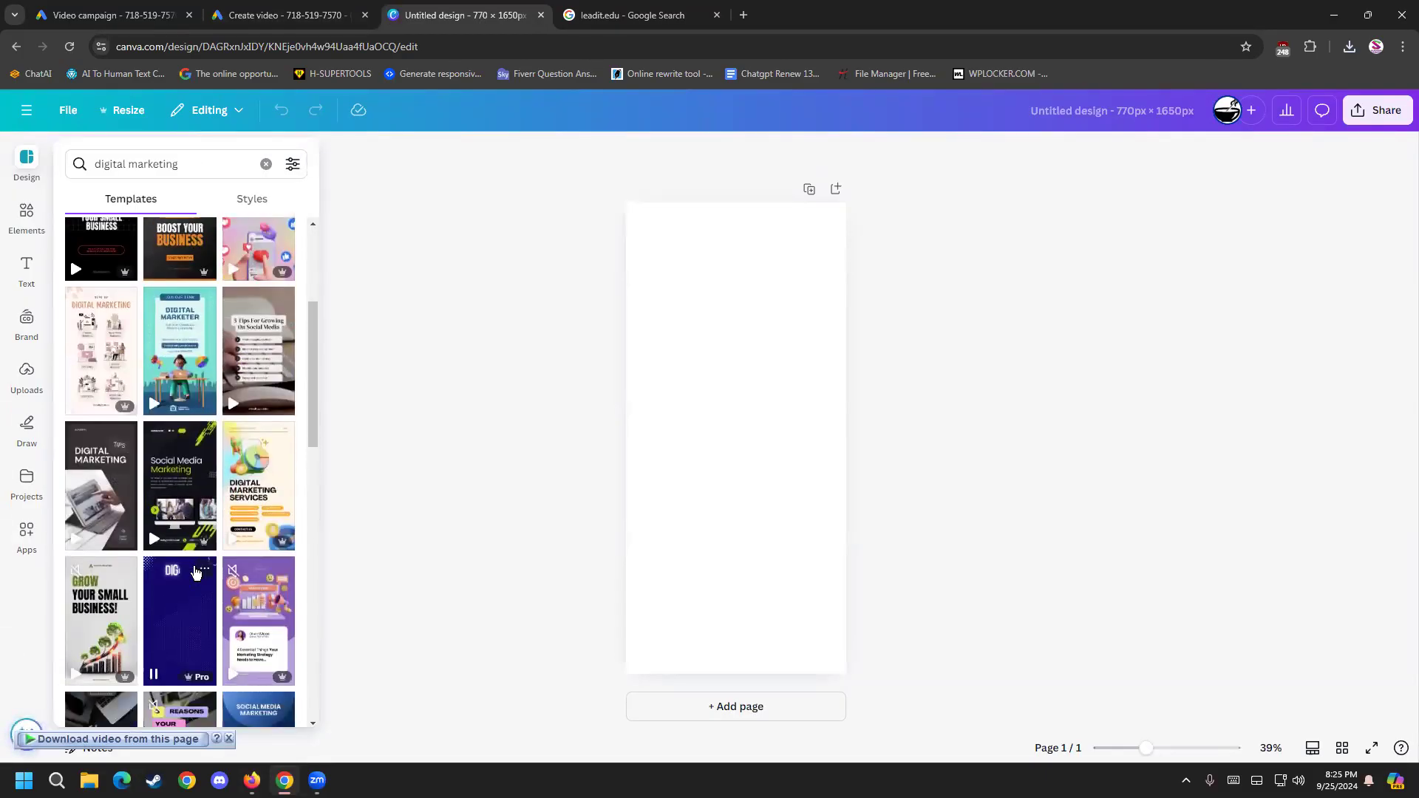
pyautogui.scroll(-3, 194, 572)
pyautogui.scroll(-1, 195, 572)
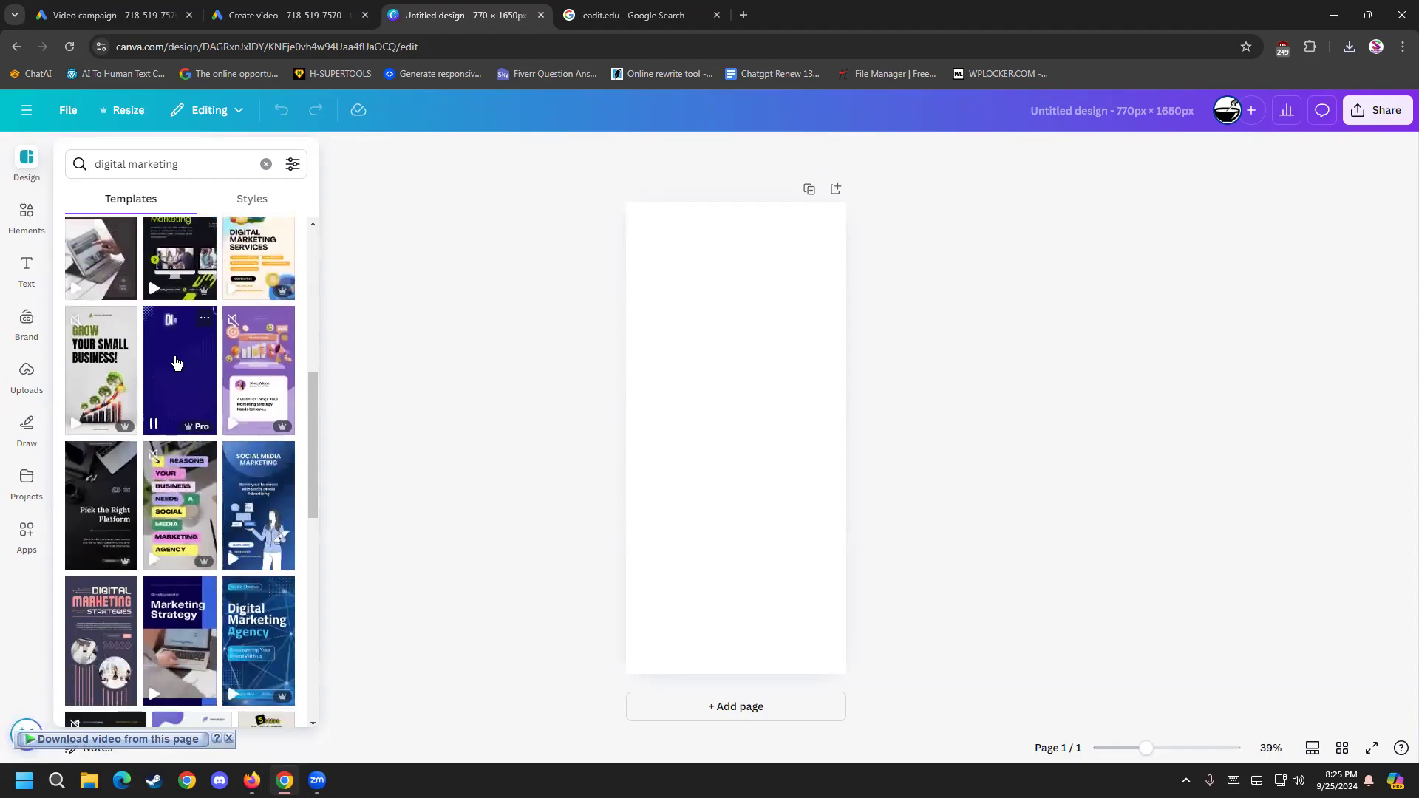
pyautogui.click(174, 356)
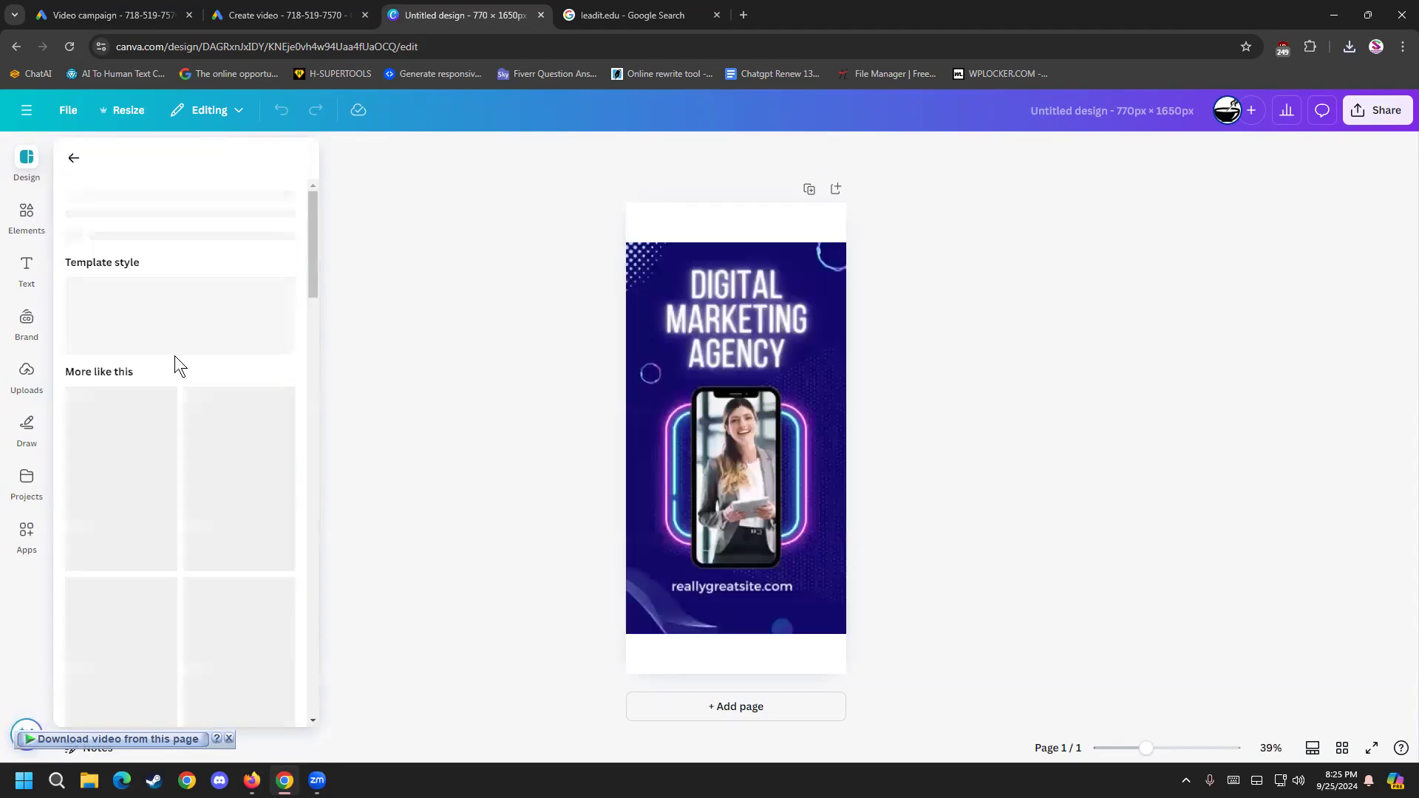
# Step: Replace the "Digital Marketing Agency" heading with "JOIN US NOW", one word per line
pyautogui.click(753, 352)
pyautogui.doubleClick(746, 323)
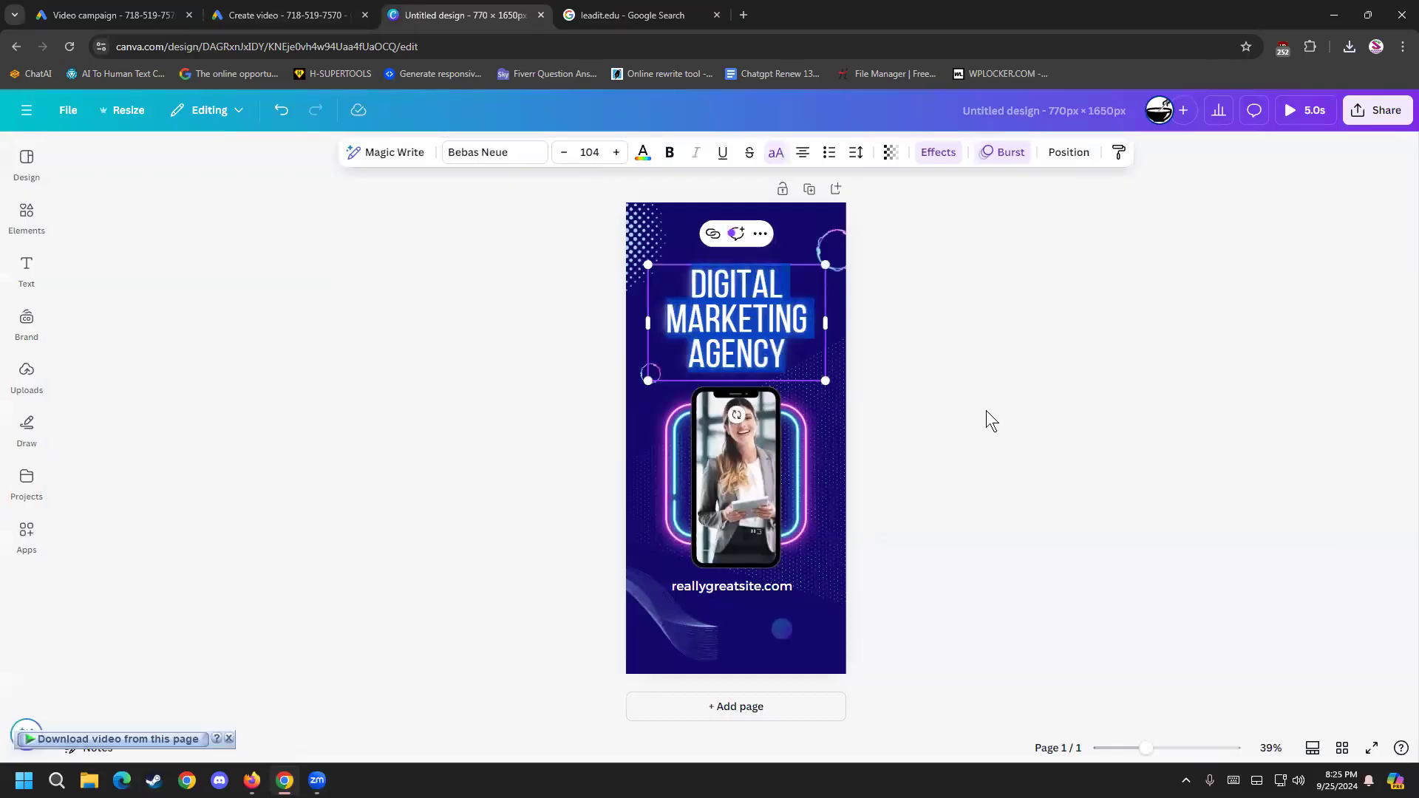
pyautogui.write('JOIN')
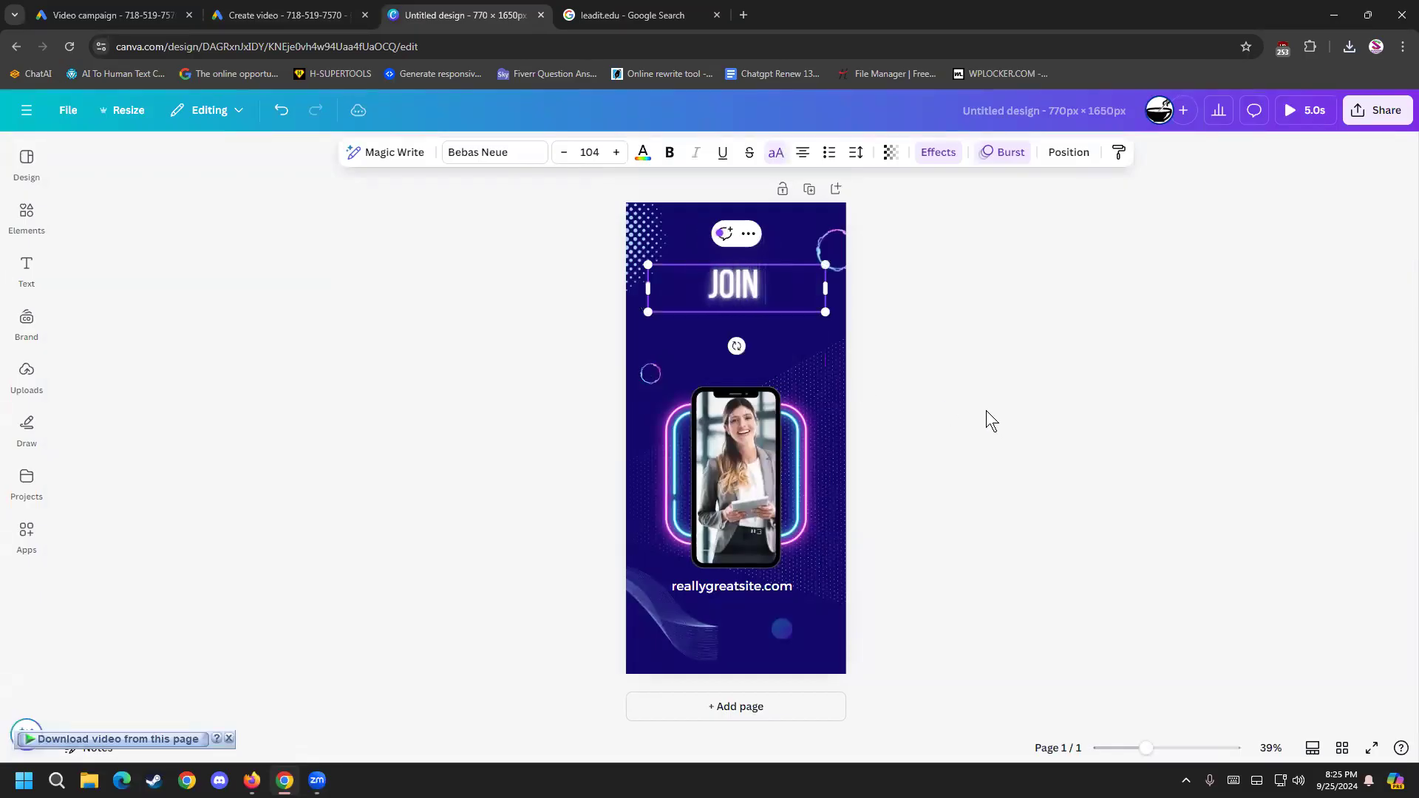
pyautogui.press('Return')
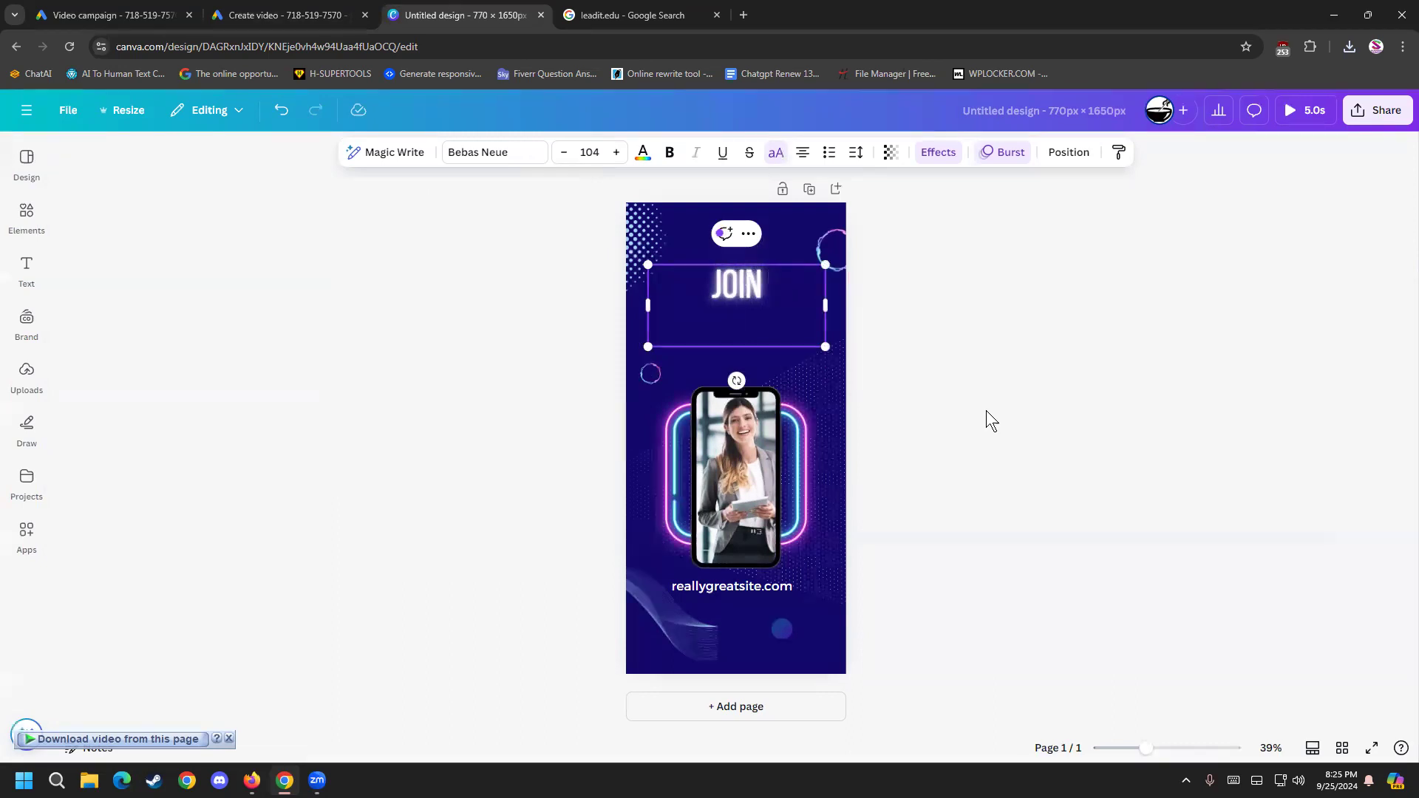
pyautogui.write('US')
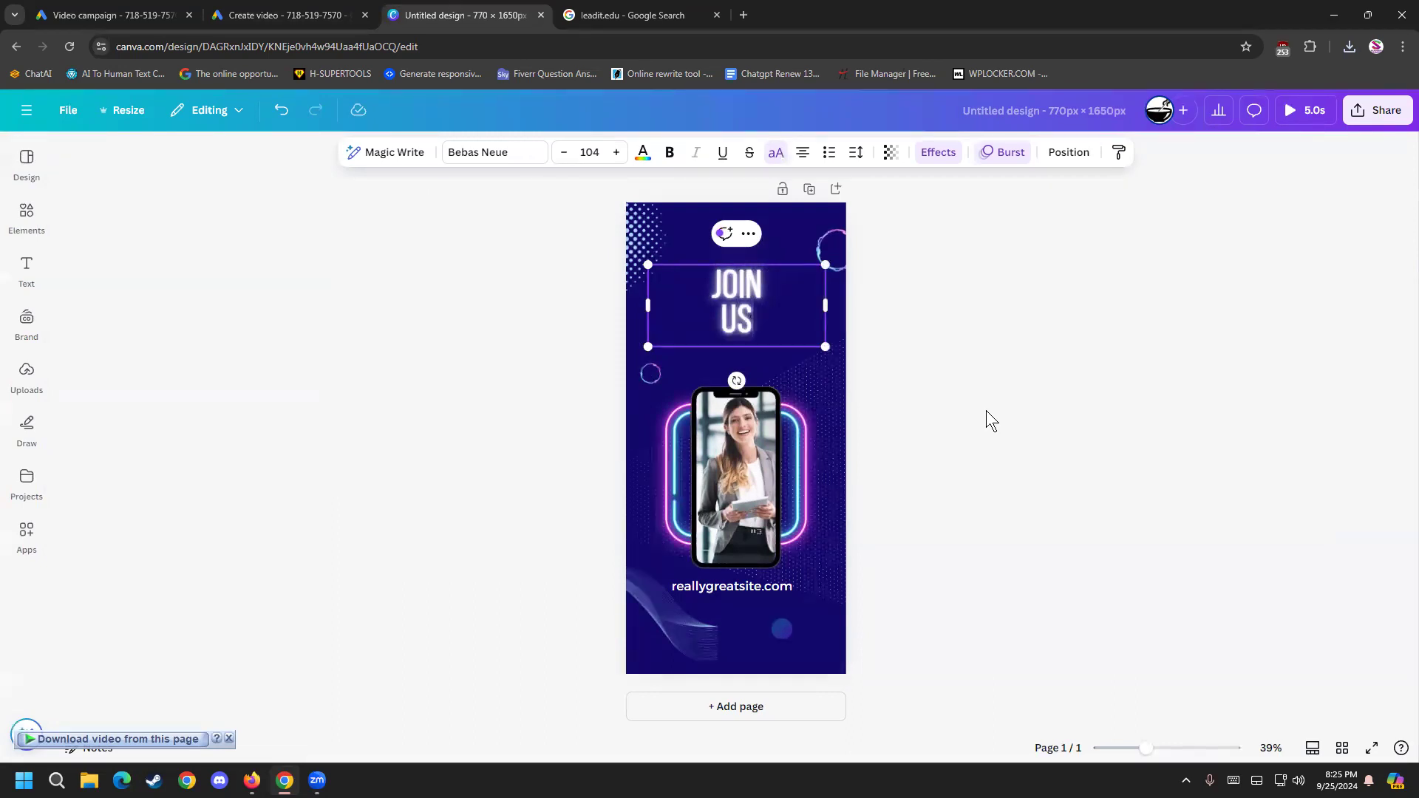
pyautogui.press('BackSpace')
pyautogui.press('BackSpace')
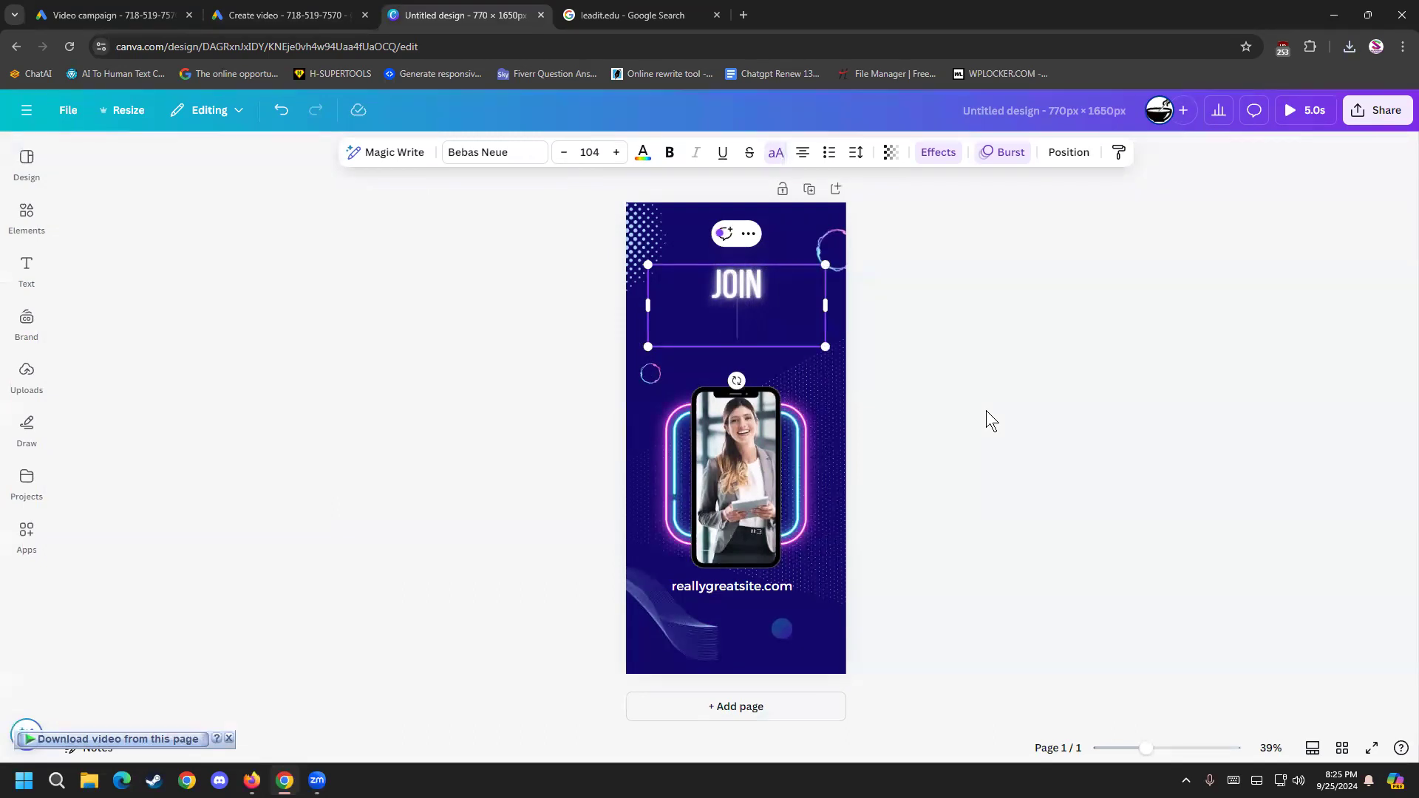
pyautogui.write('I')
pyautogui.press('BackSpace')
pyautogui.write('US ')
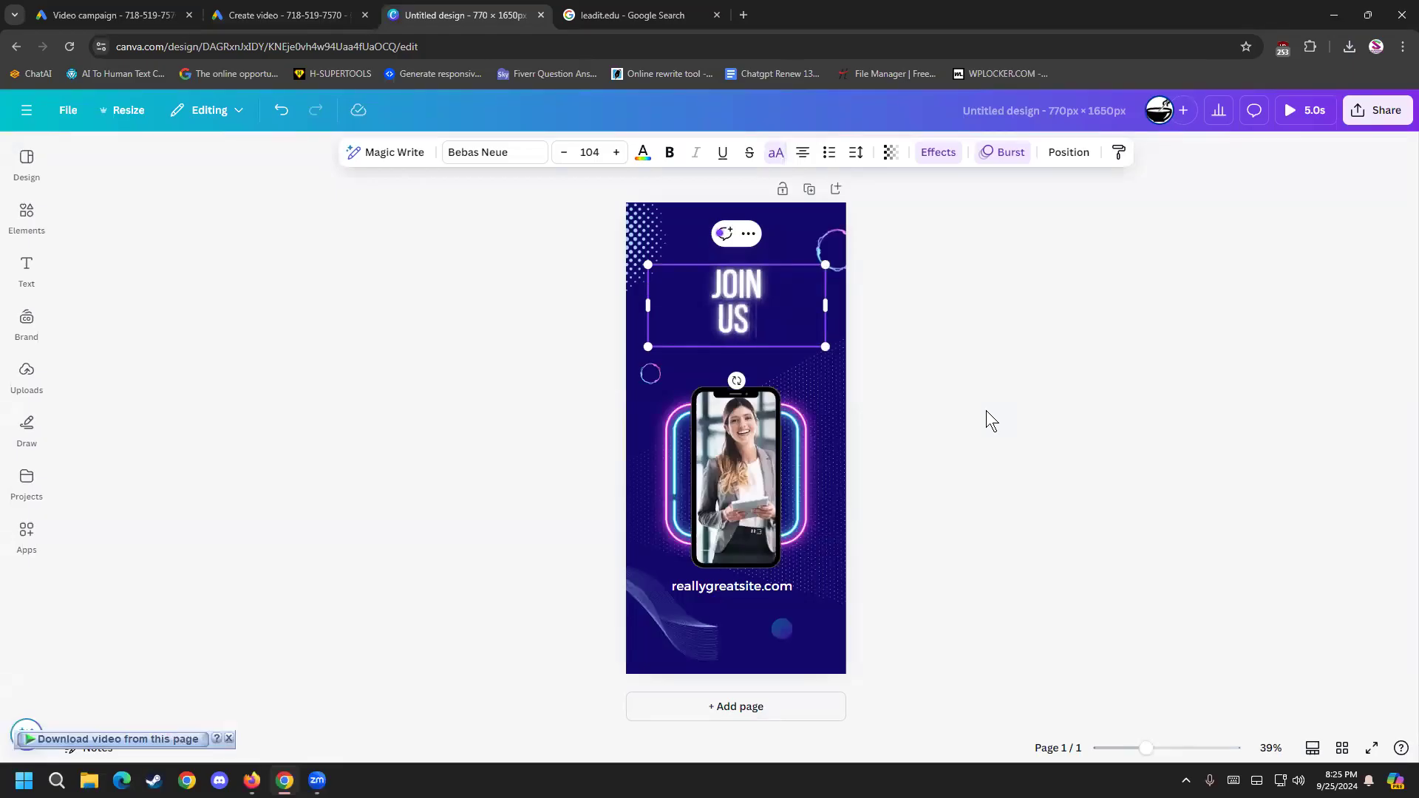
pyautogui.write('NOW')
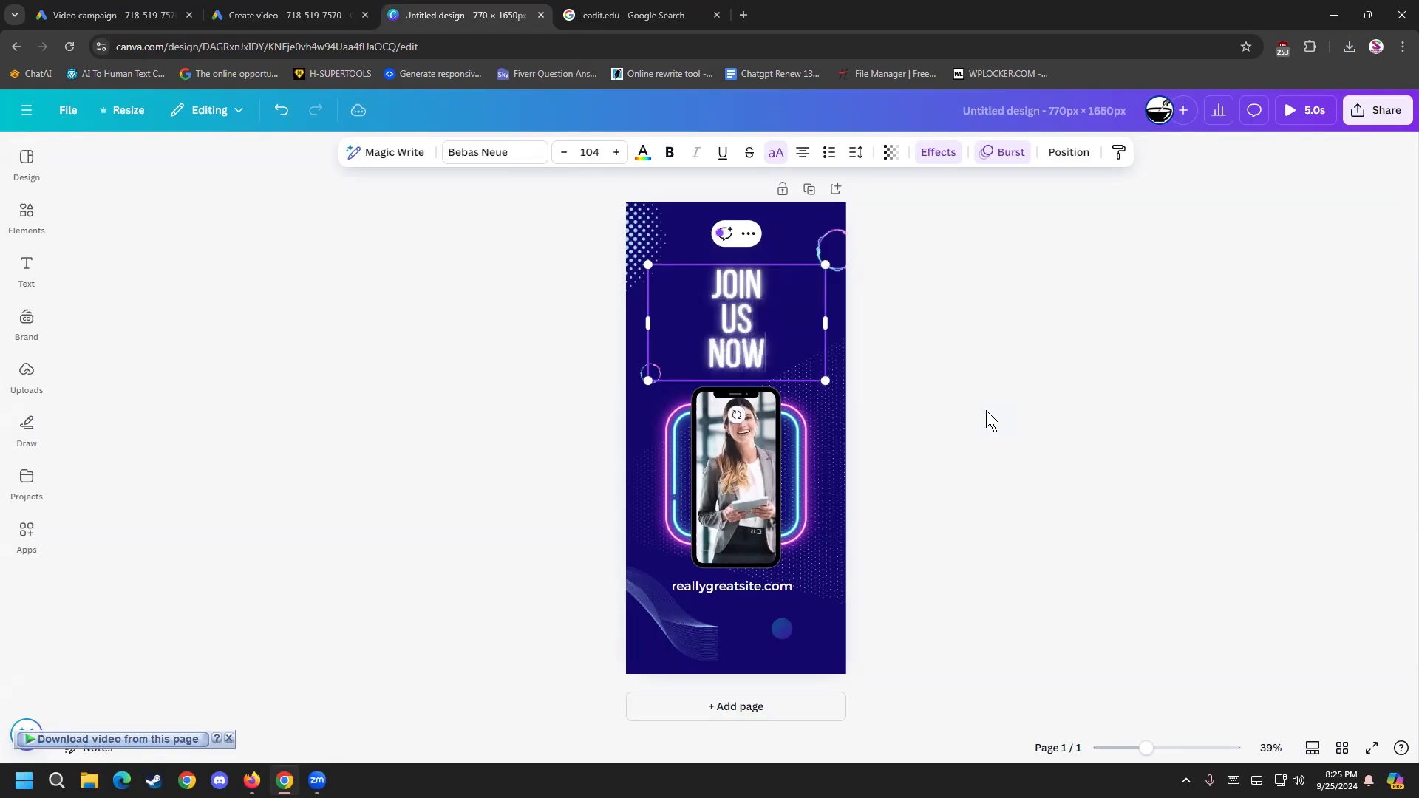
pyautogui.doubleClick(788, 587)
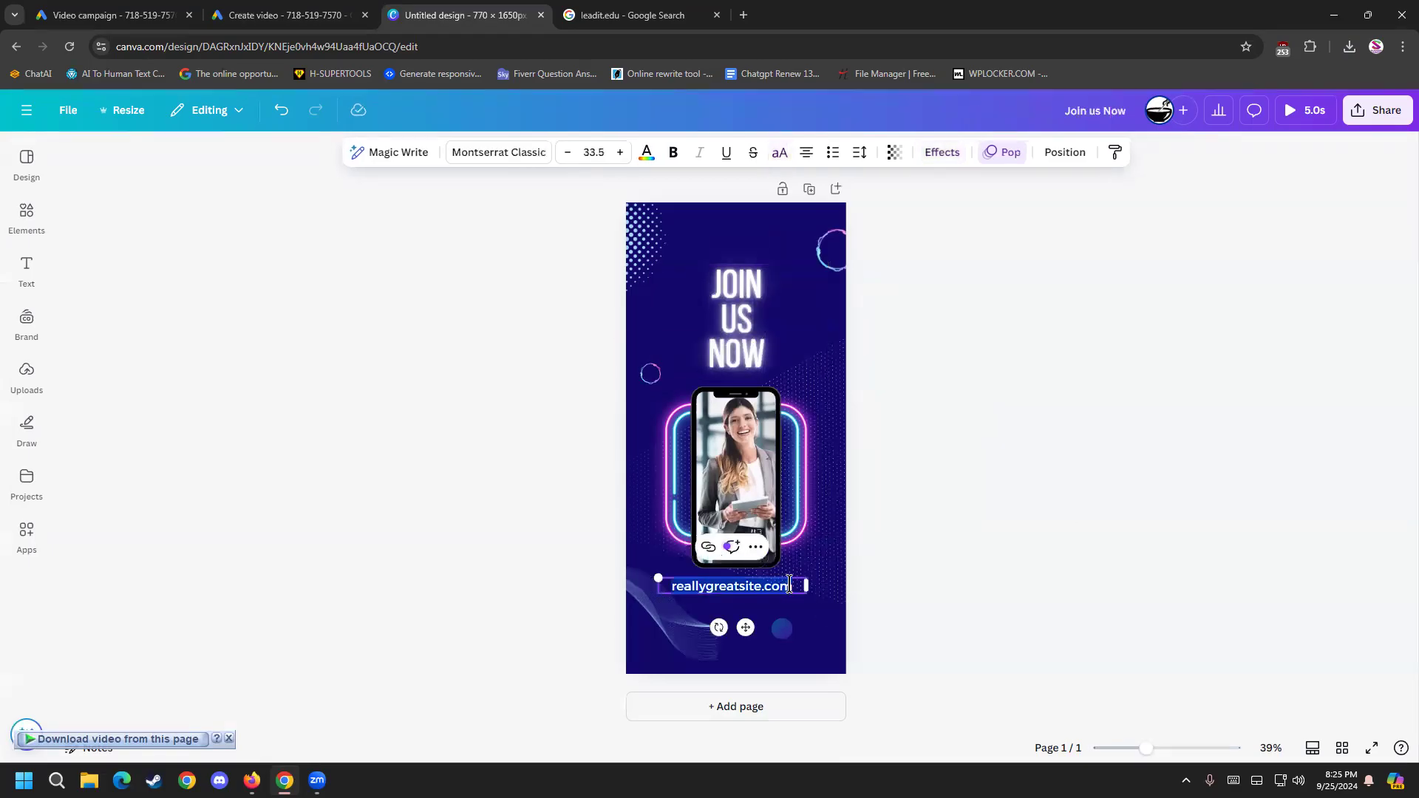
pyautogui.press('BackSpace')
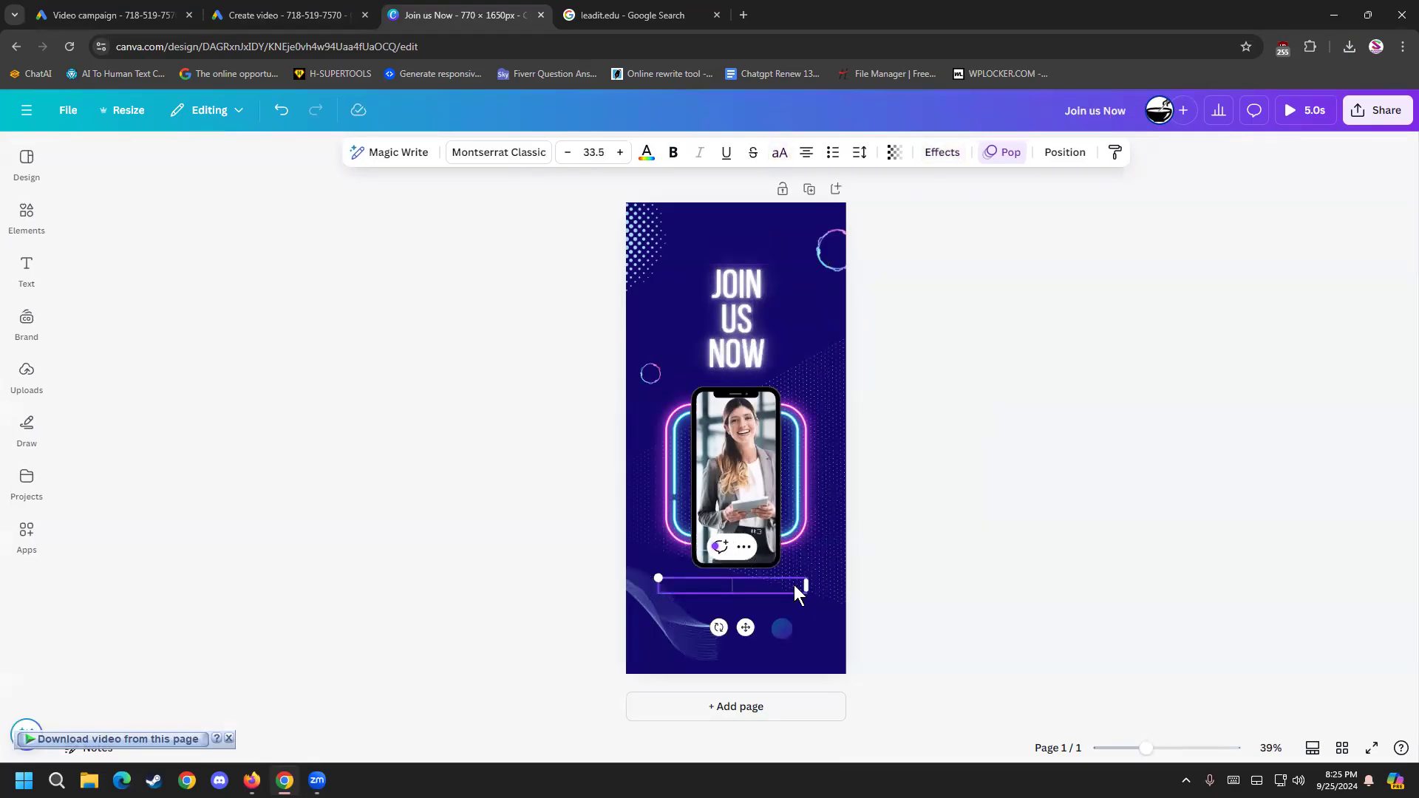
pyautogui.press('super+v')
pyautogui.click(823, 401)
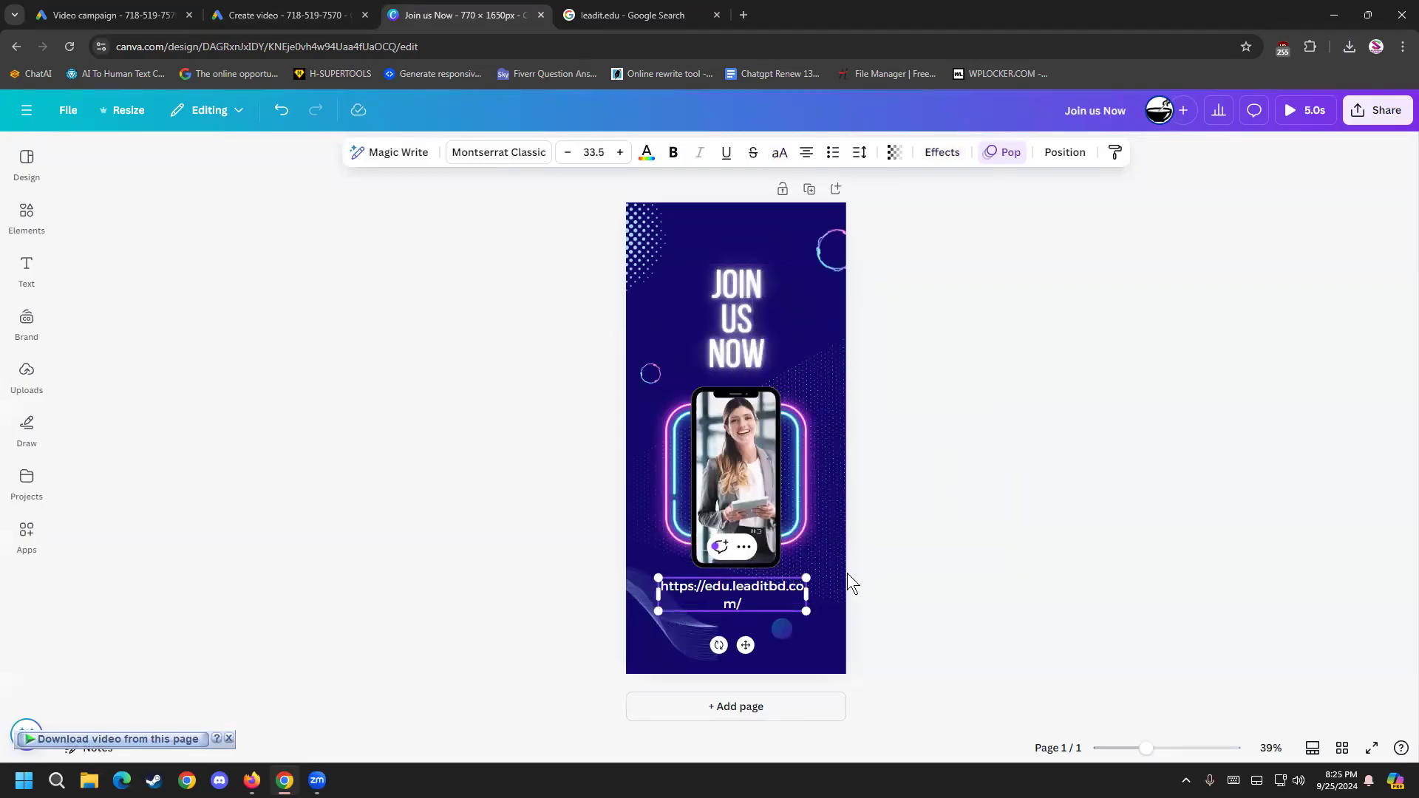
pyautogui.moveTo(811, 591); pyautogui.dragTo(829, 592)
pyautogui.click(1087, 604)
# Step: Add the uploaded LeadIt logo to the page and place it above the "JOIN US NOW" heading
pyautogui.click(26, 378)
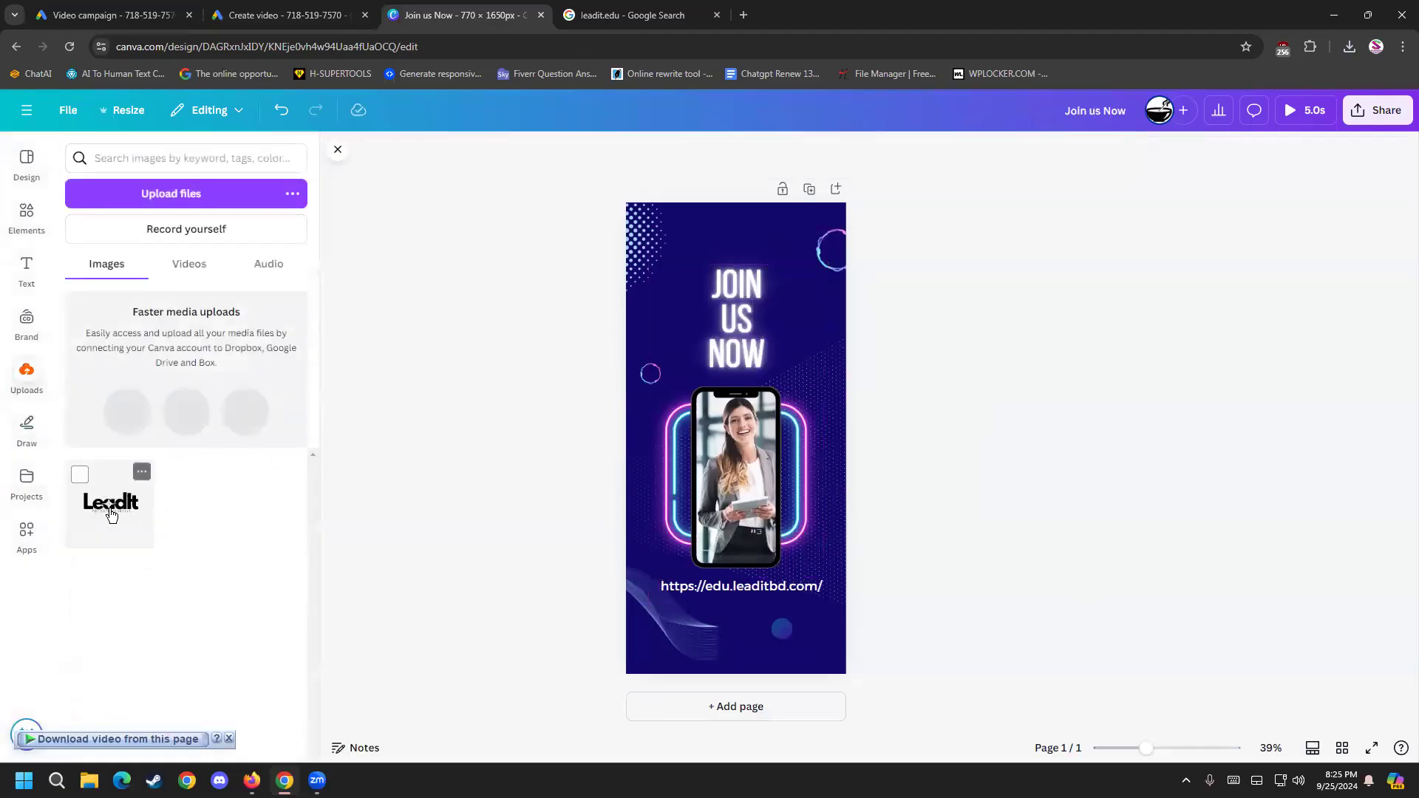
pyautogui.click(111, 503)
pyautogui.moveTo(738, 442); pyautogui.dragTo(736, 256)
pyautogui.click(1014, 339)
# Step: Try a coral red page background in place of the dark blue
pyautogui.click(825, 343)
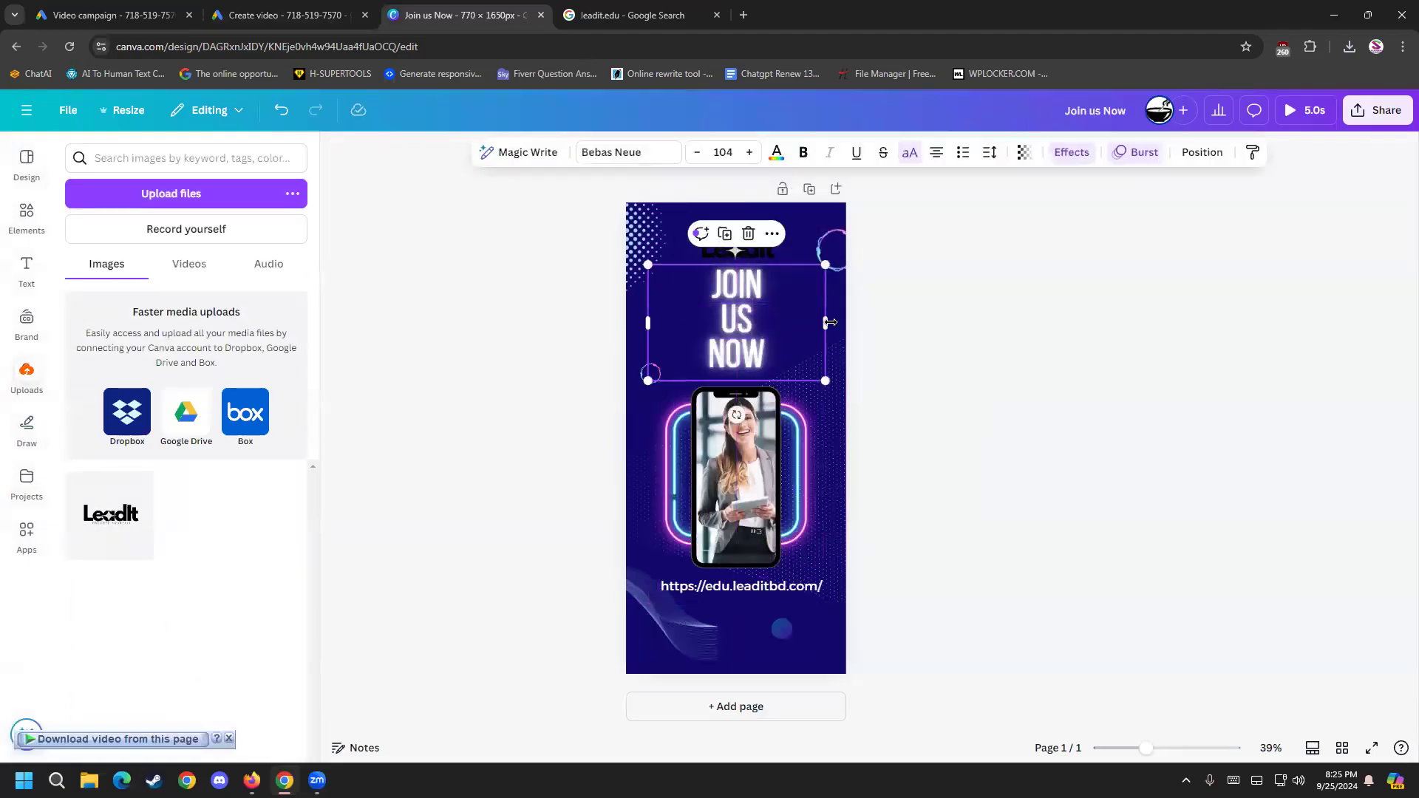
pyautogui.click(798, 219)
pyautogui.click(773, 152)
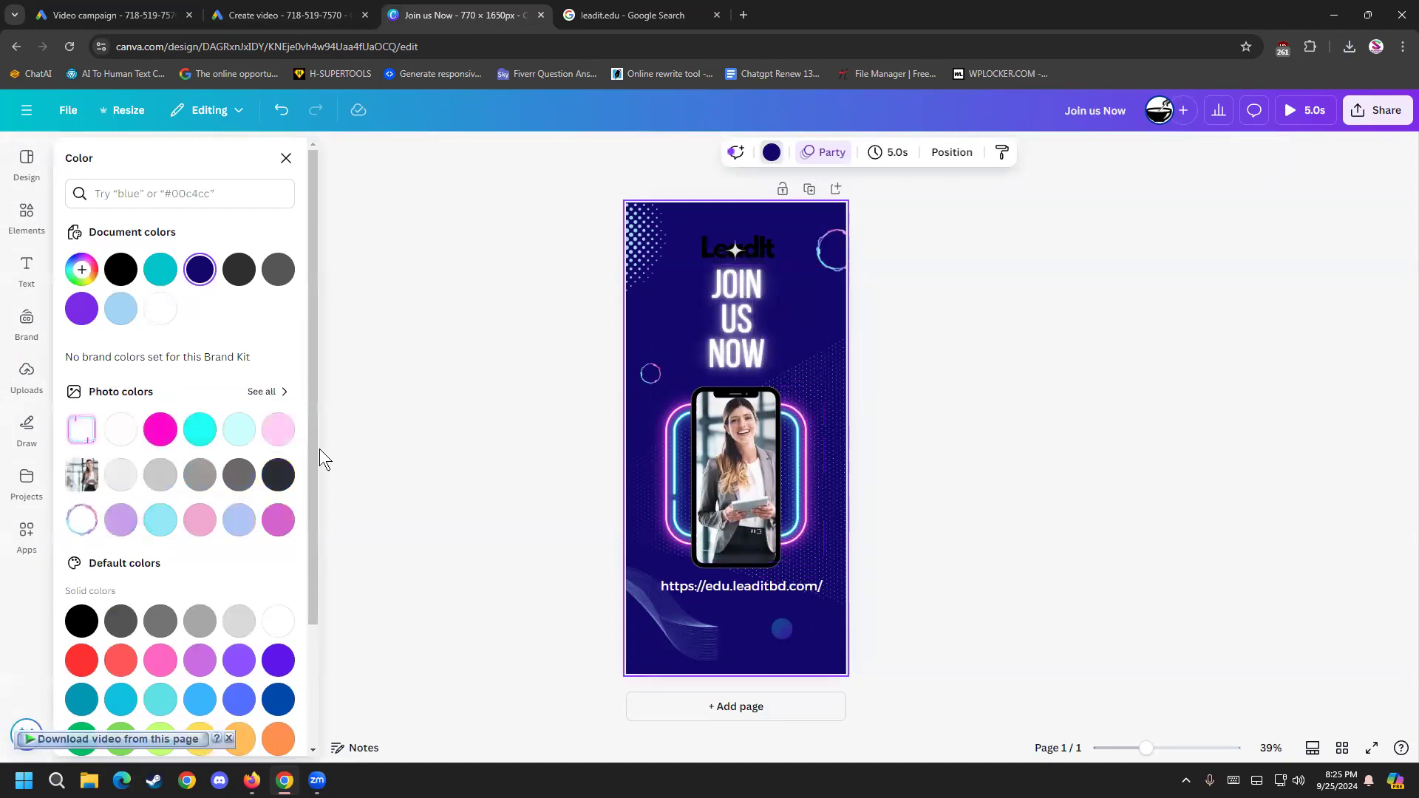
pyautogui.click(114, 666)
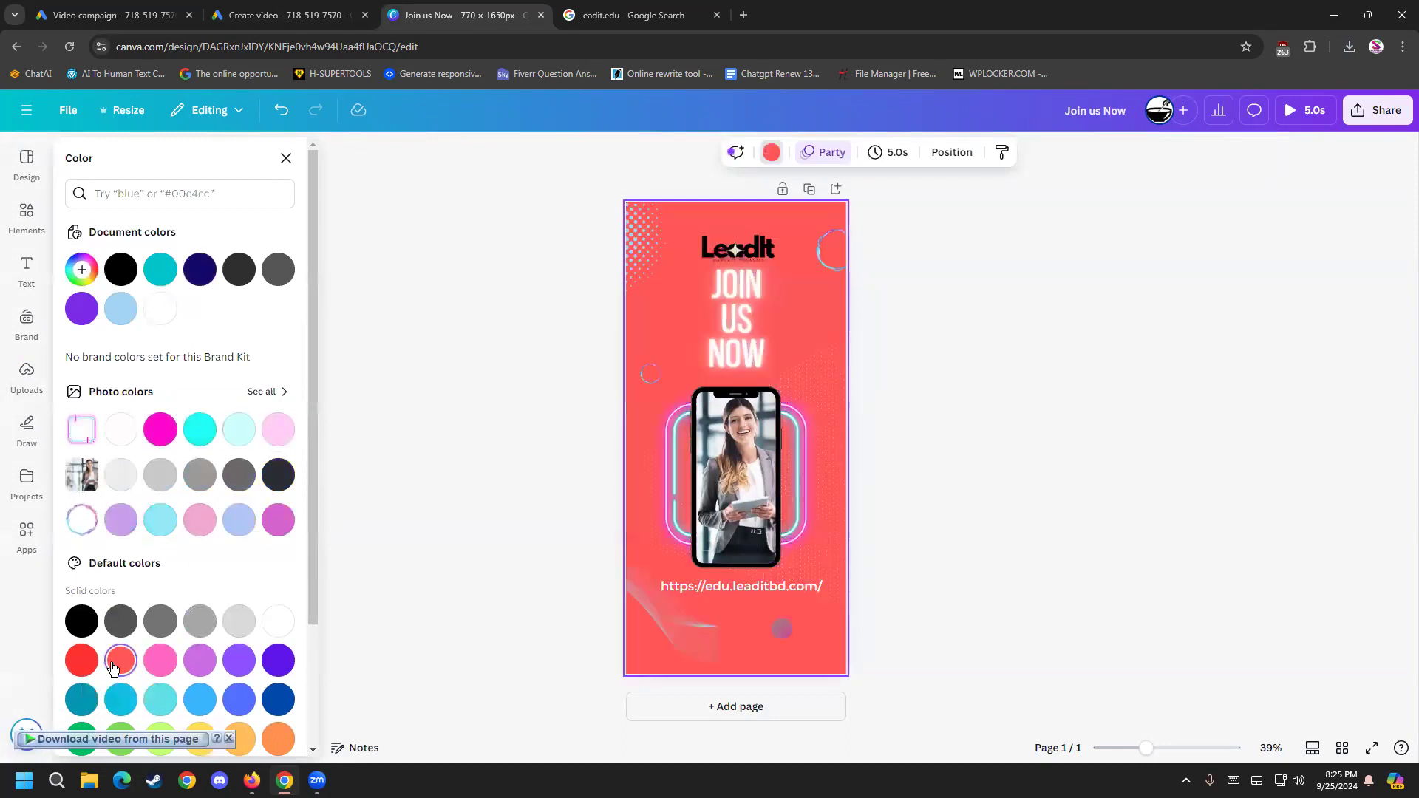
pyautogui.click(451, 494)
# Step: Change the page background to the bright turquoise blue default solid color
pyautogui.click(644, 454)
pyautogui.click(659, 296)
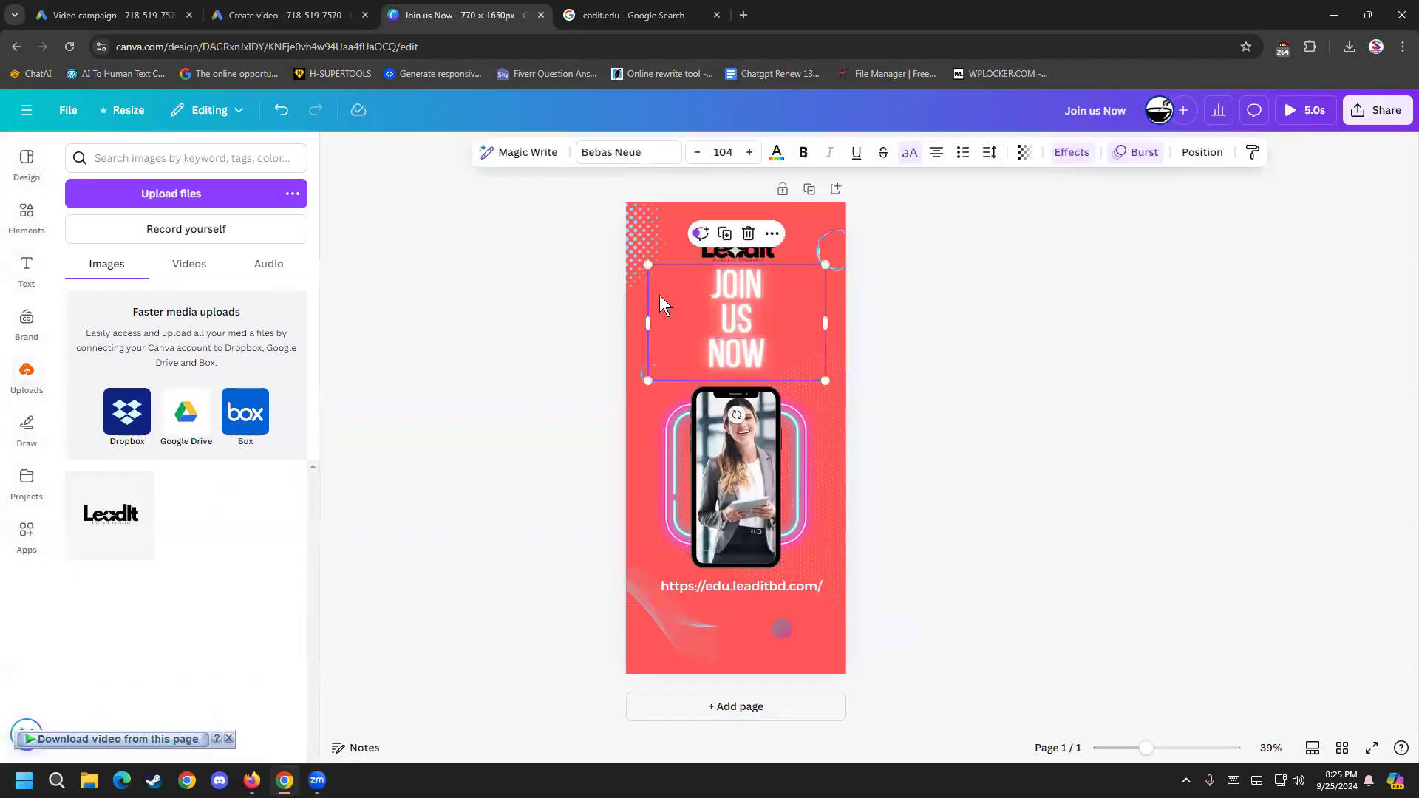
pyautogui.click(632, 313)
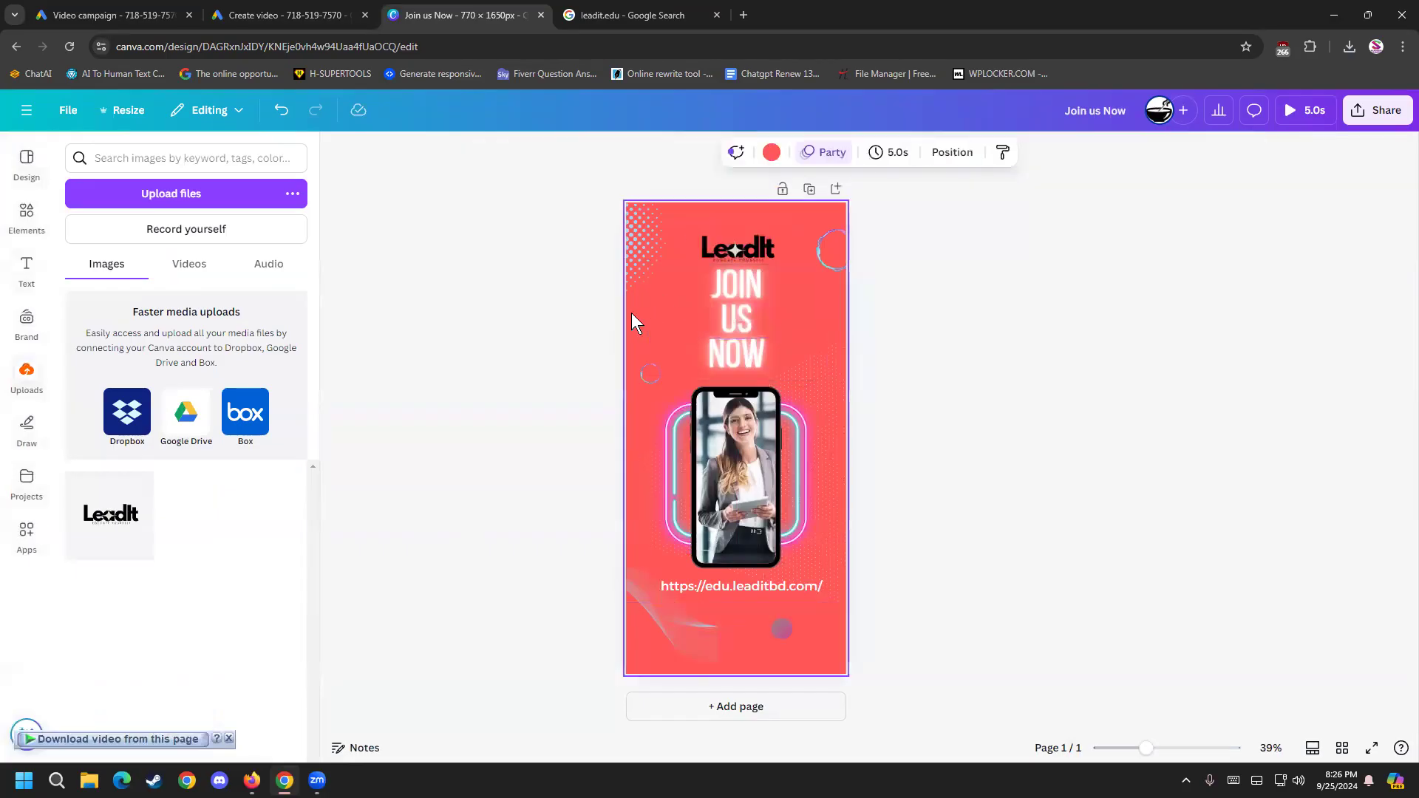
pyautogui.click(771, 153)
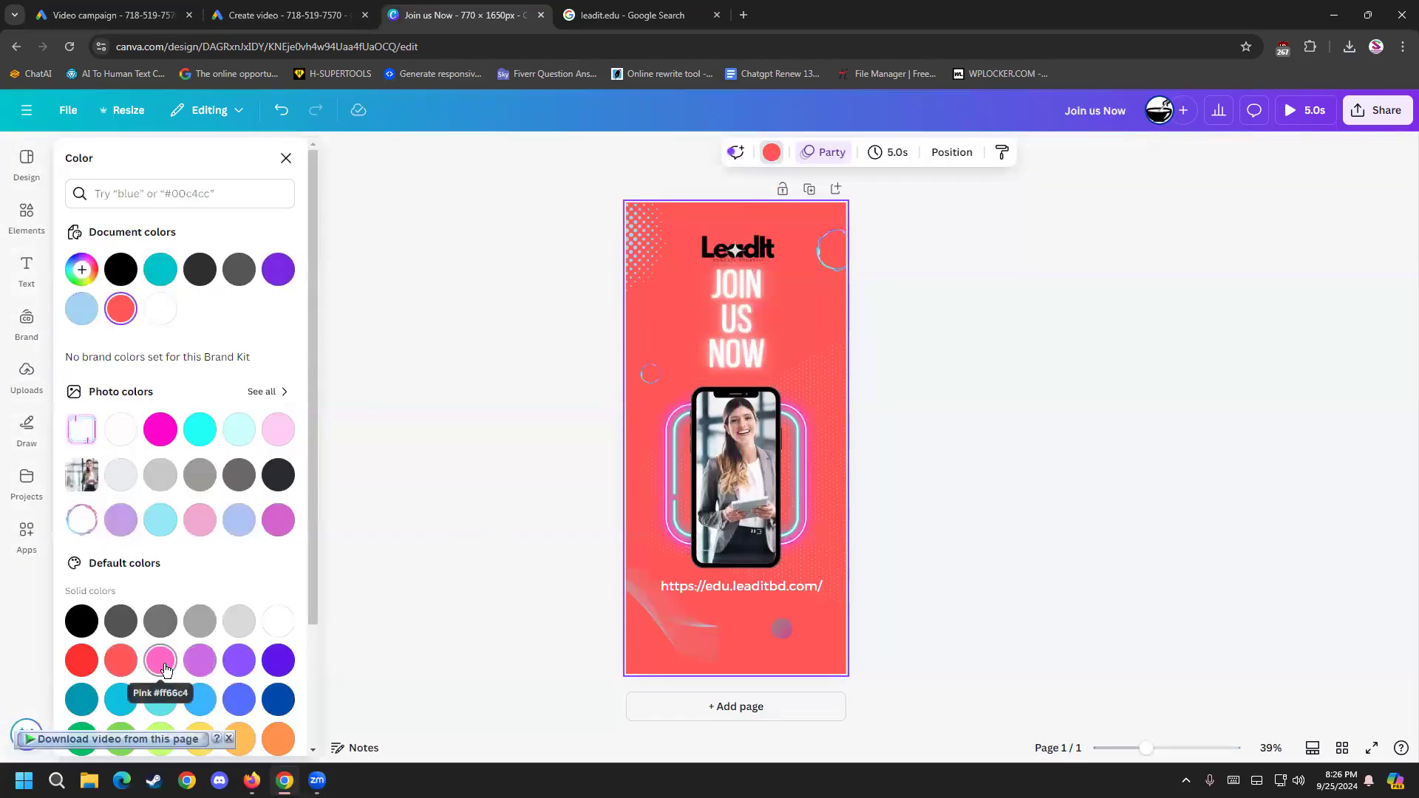
pyautogui.click(121, 699)
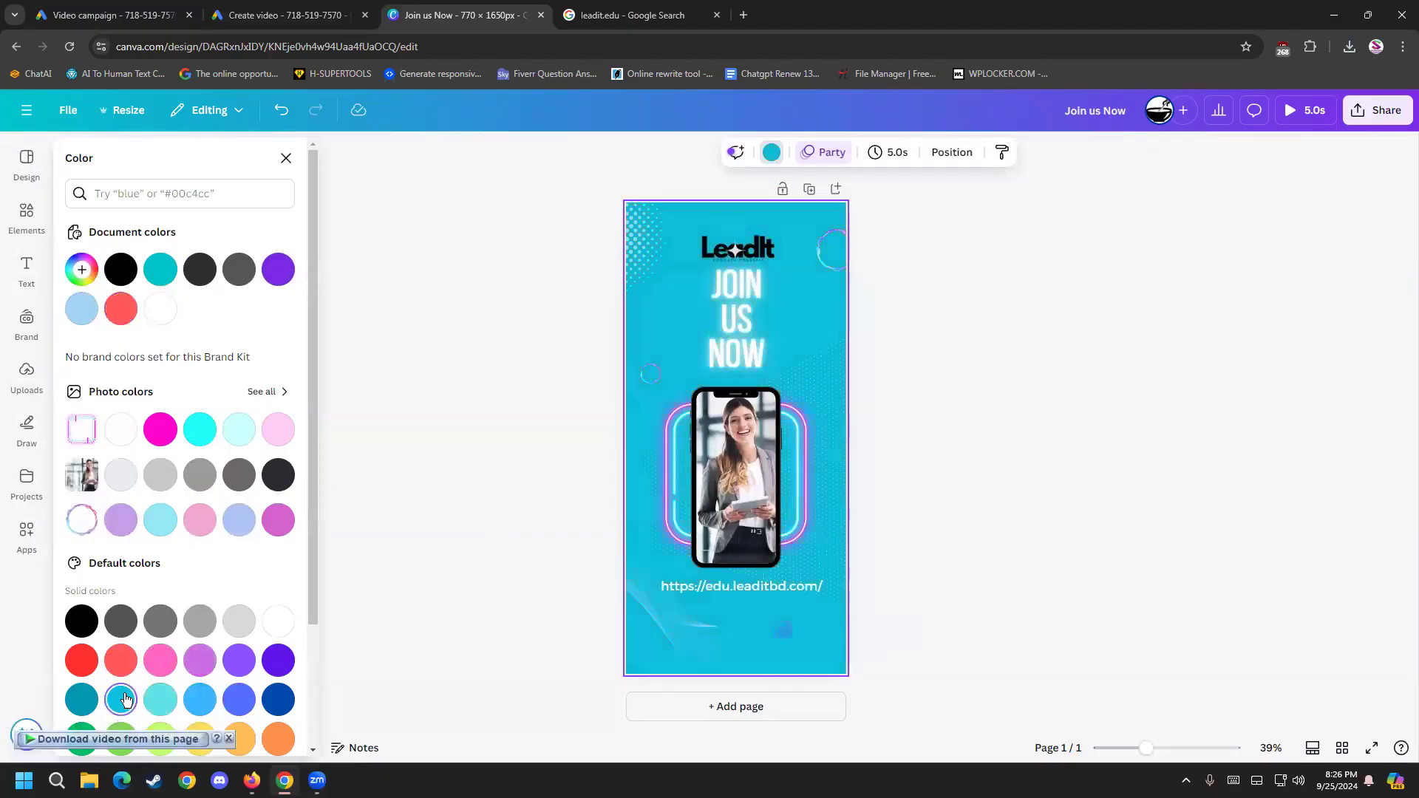
pyautogui.click(429, 584)
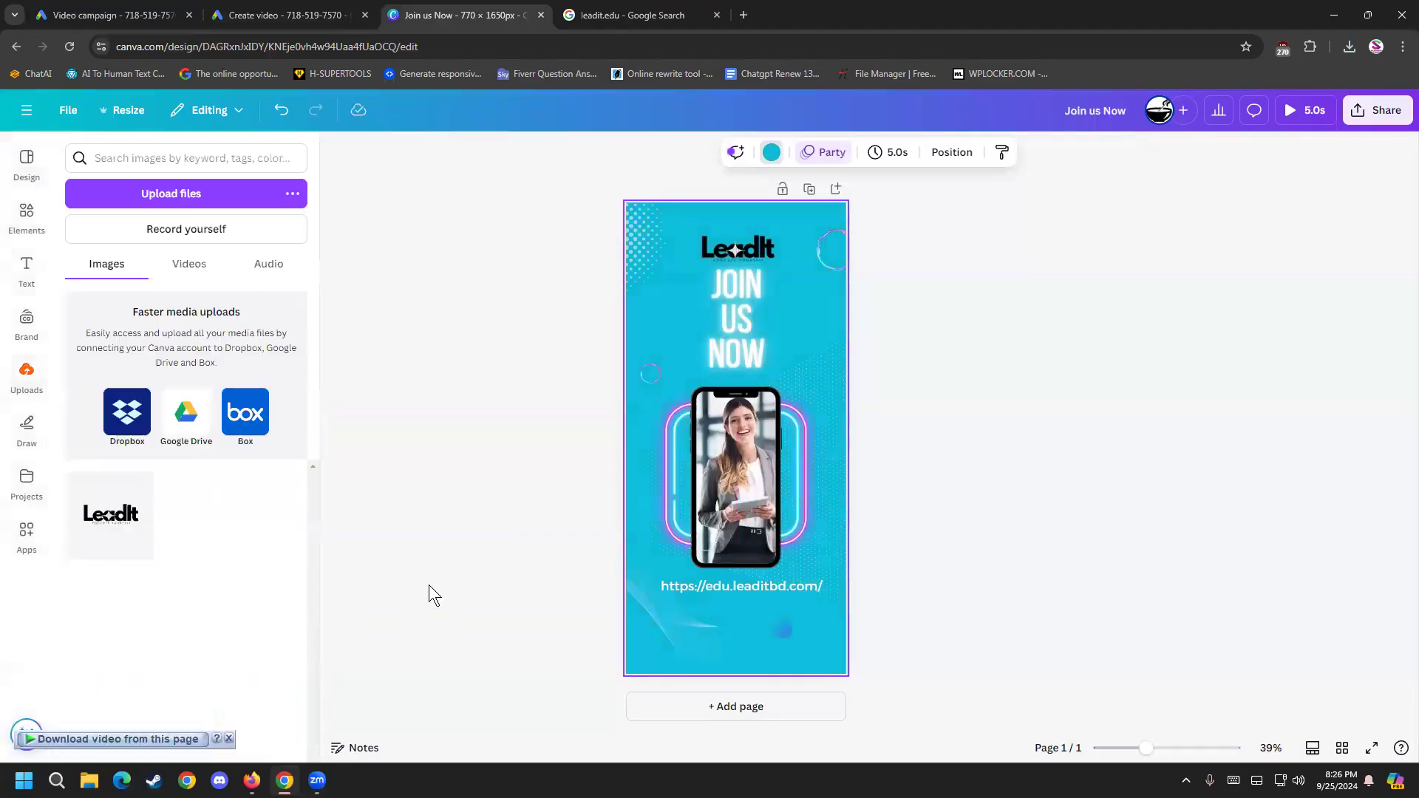
# Step: Enlarge the LeadIt logo slightly and center it above the heading
pyautogui.click(761, 255)
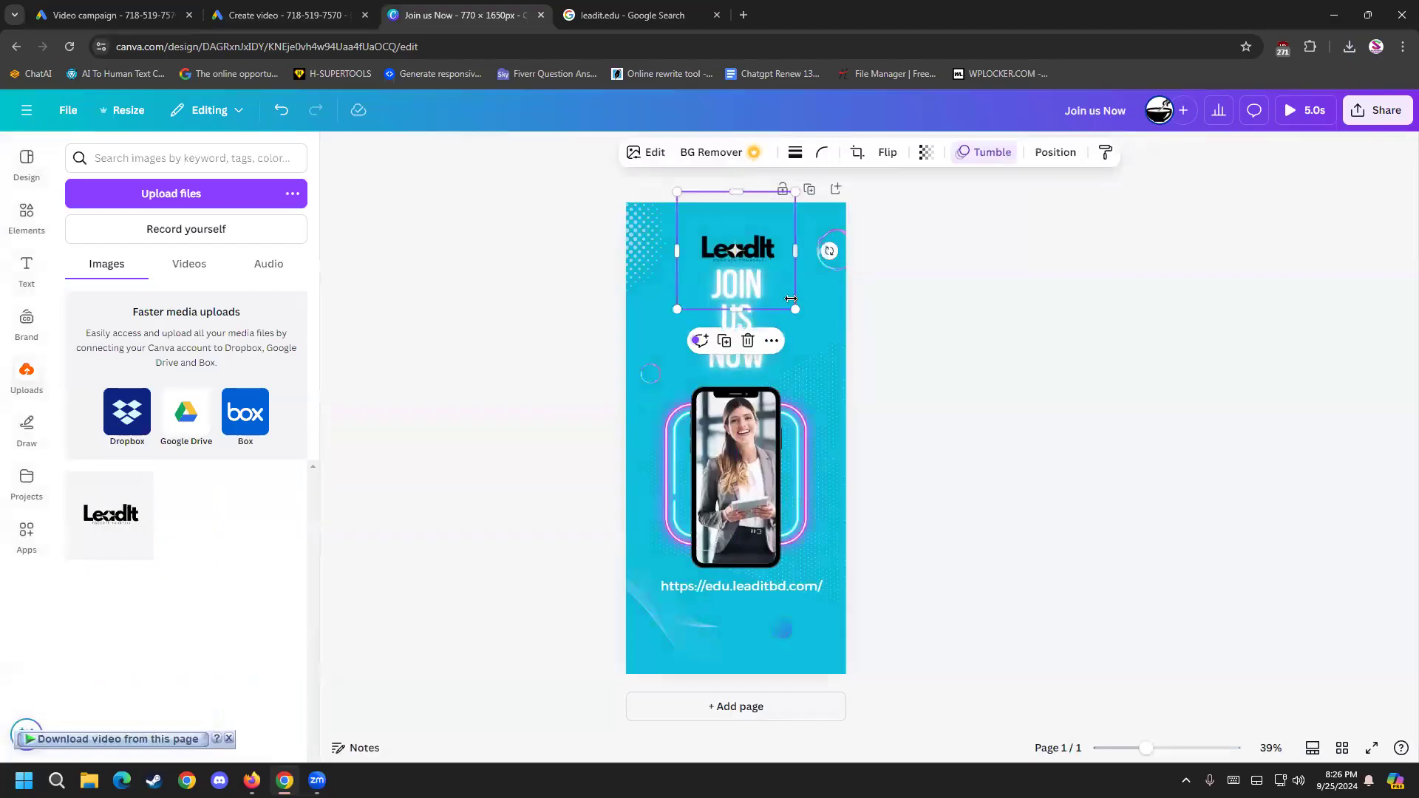
pyautogui.moveTo(795, 309); pyautogui.dragTo(847, 335)
pyautogui.moveTo(794, 274); pyautogui.dragTo(773, 247)
pyautogui.click(945, 365)
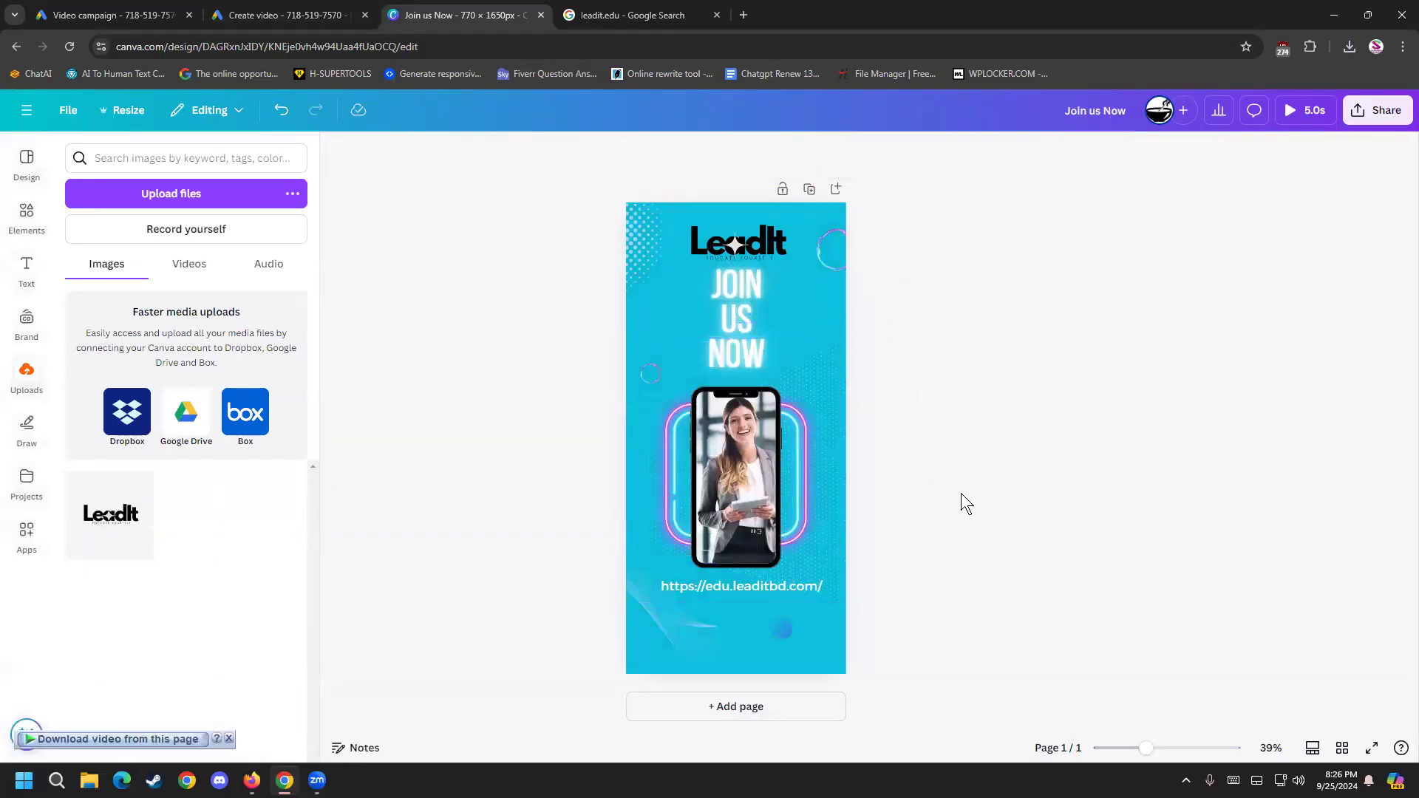
# Step: Download the design as a JPG at quality 100
pyautogui.click(1368, 111)
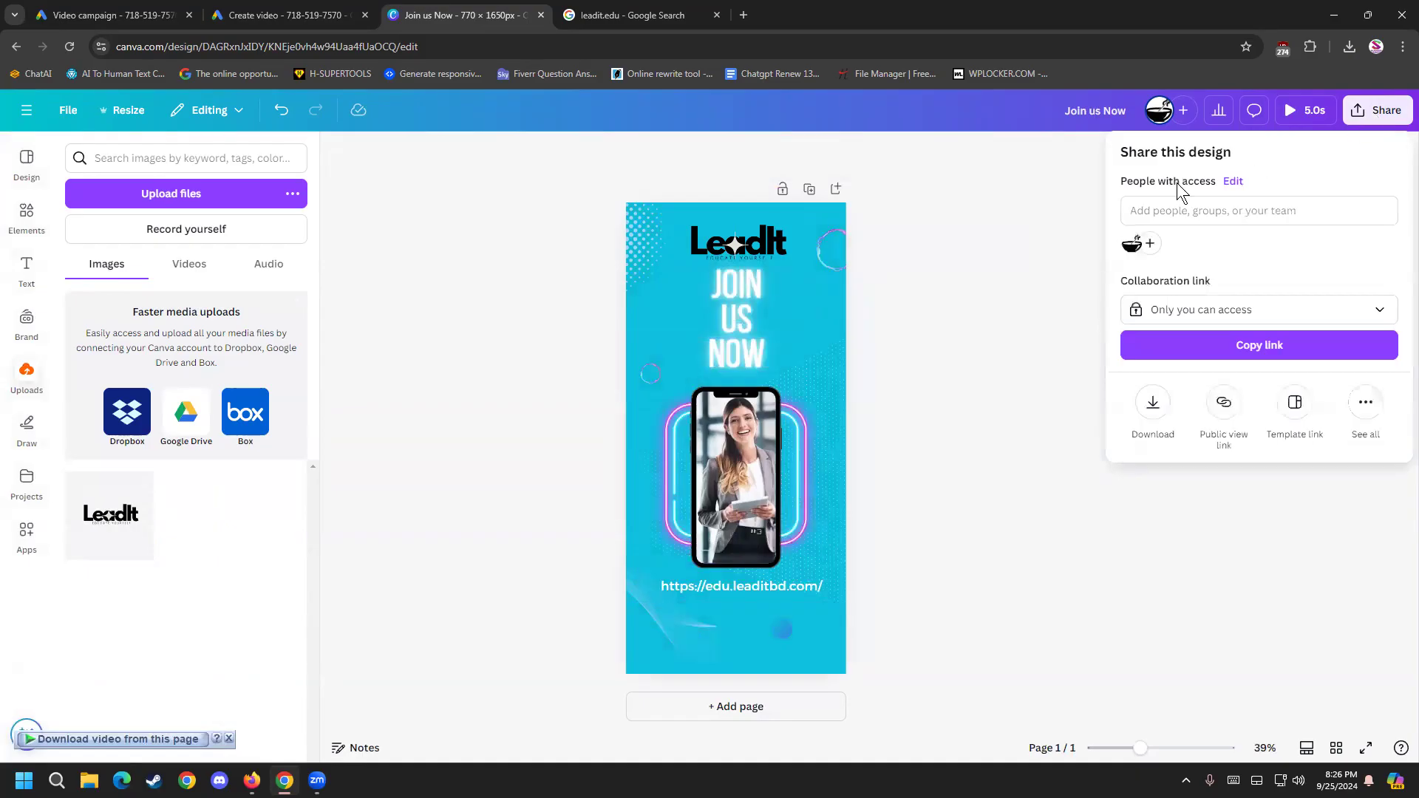
pyautogui.click(1155, 403)
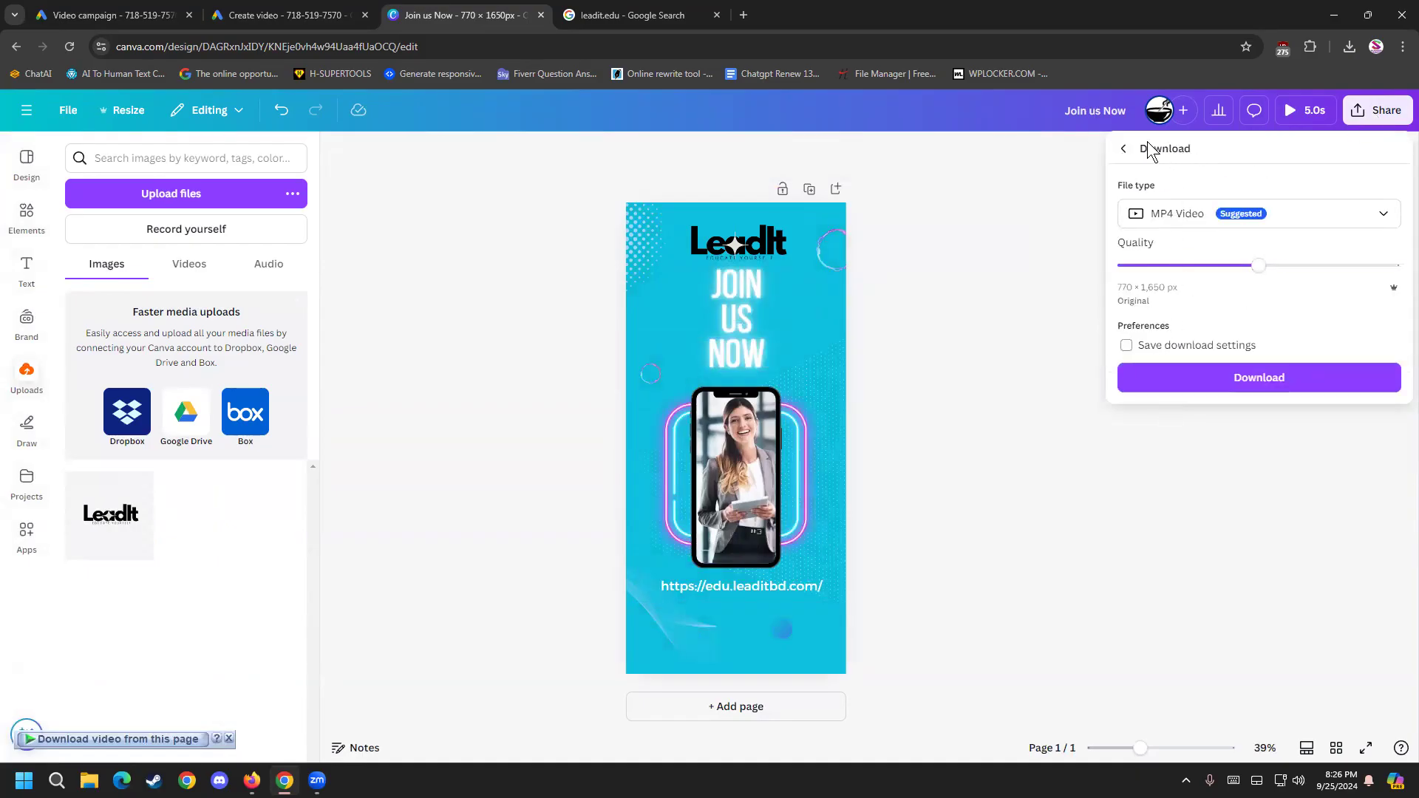
pyautogui.click(1160, 213)
pyautogui.click(1169, 244)
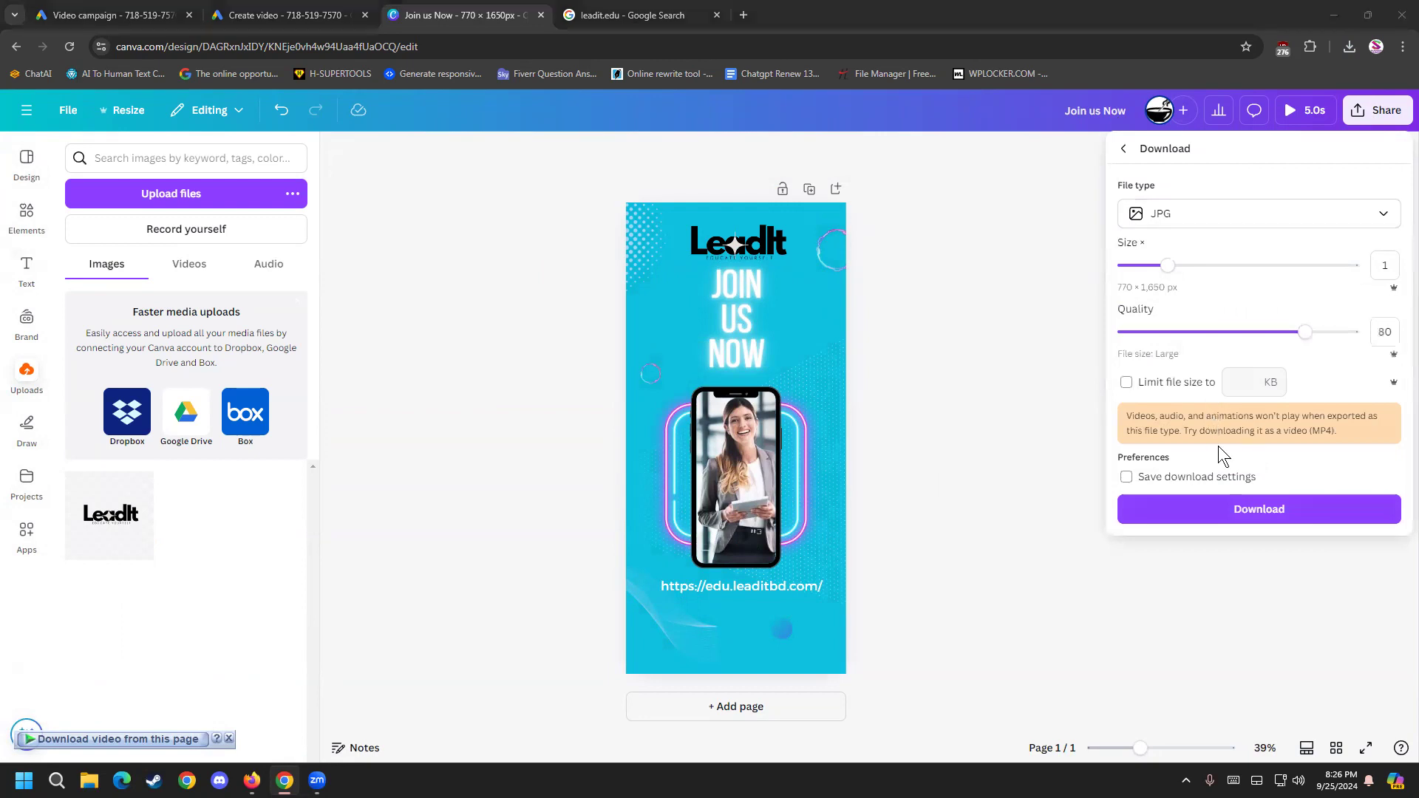
pyautogui.moveTo(1306, 332); pyautogui.dragTo(1360, 332)
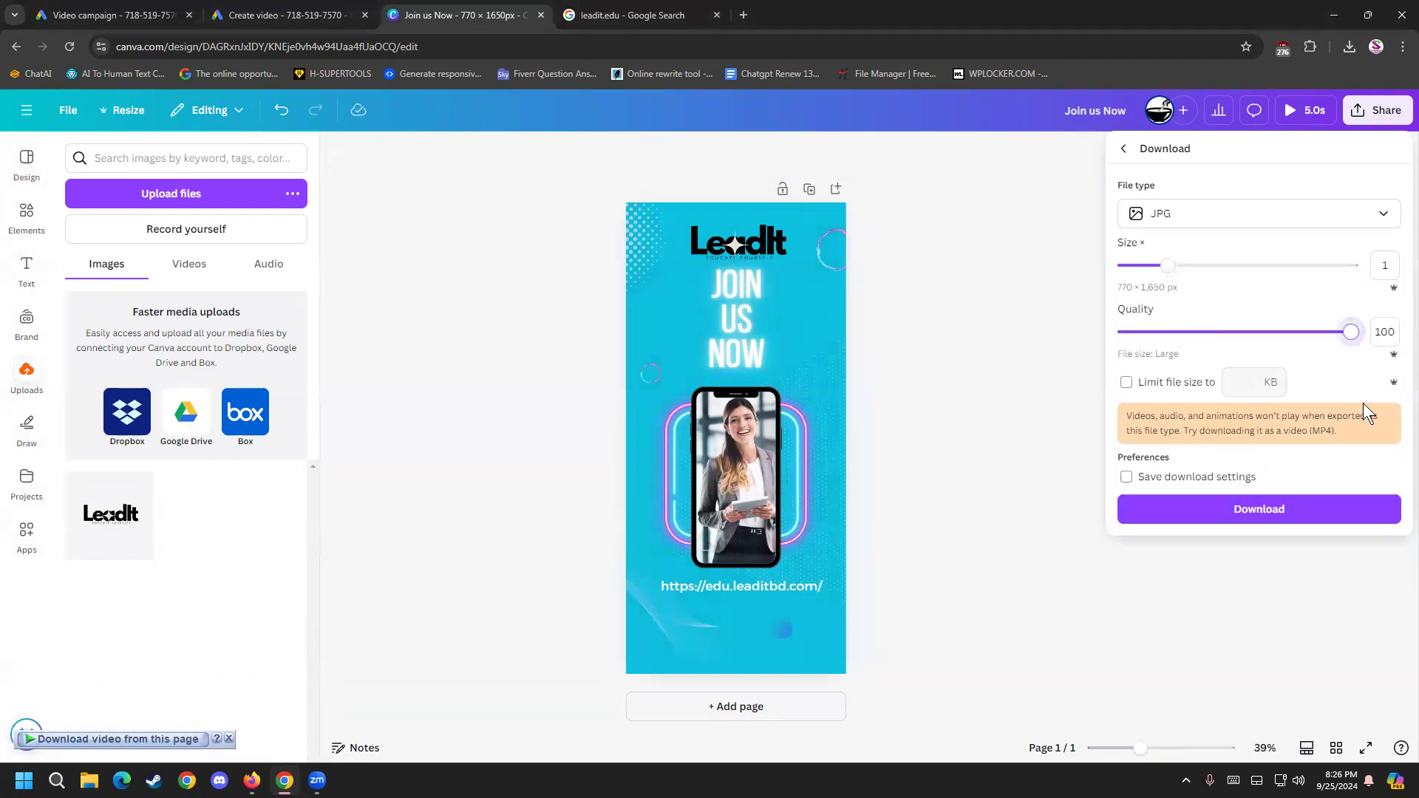
pyautogui.click(1202, 515)
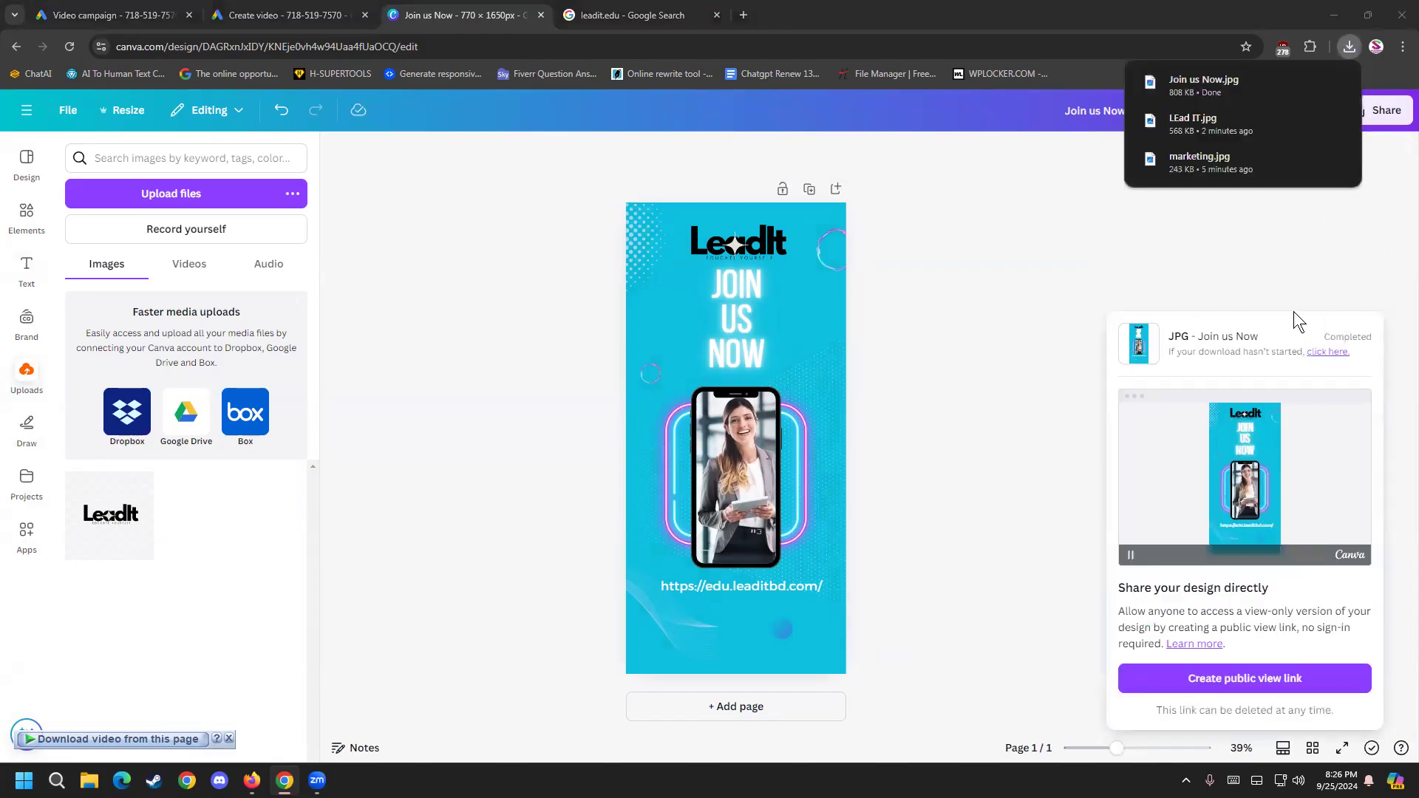
# Step: Switch to the Google Ads video builder, upload Join us Now.jpg for Image 3 in scene 4 and save it
pyautogui.click(263, 2)
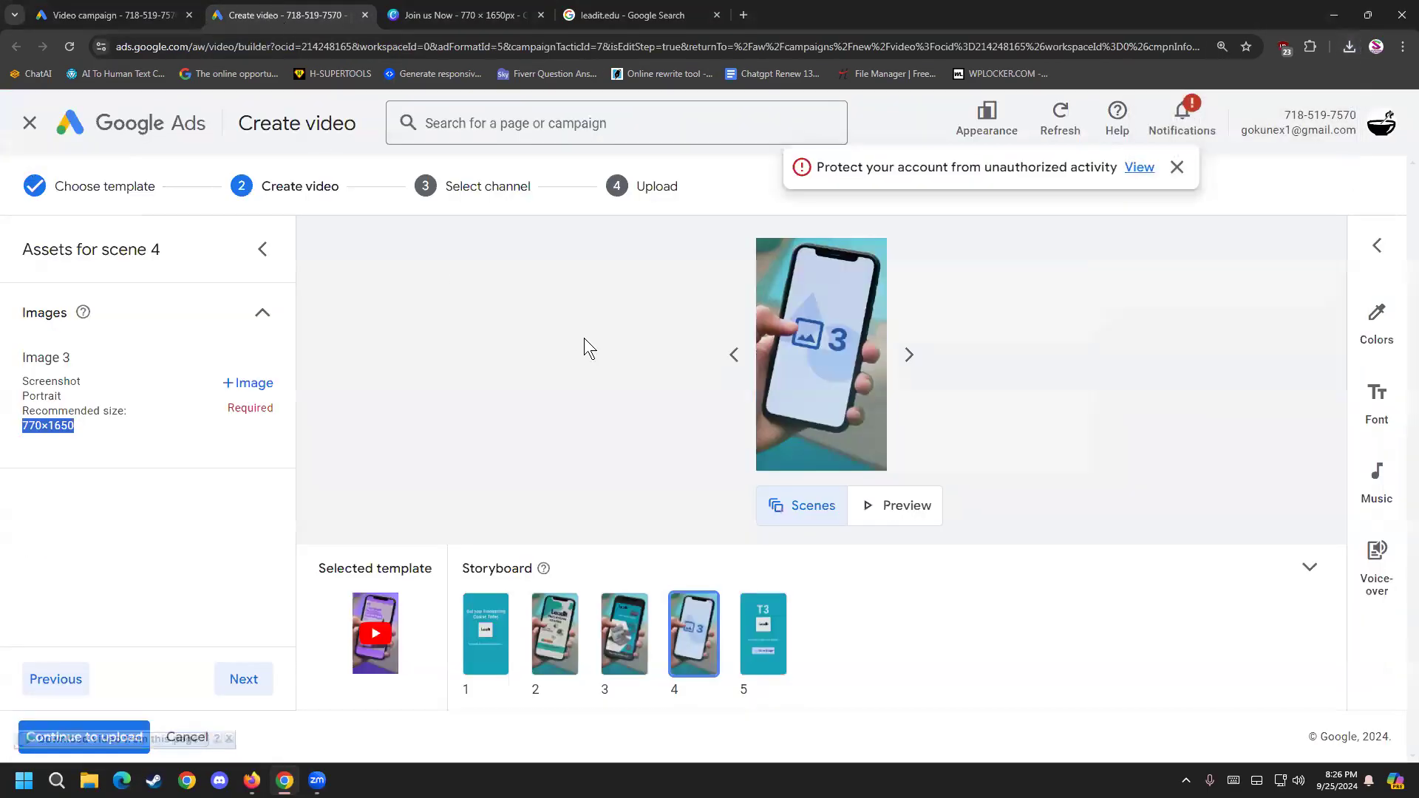
pyautogui.click(244, 396)
pyautogui.click(1323, 177)
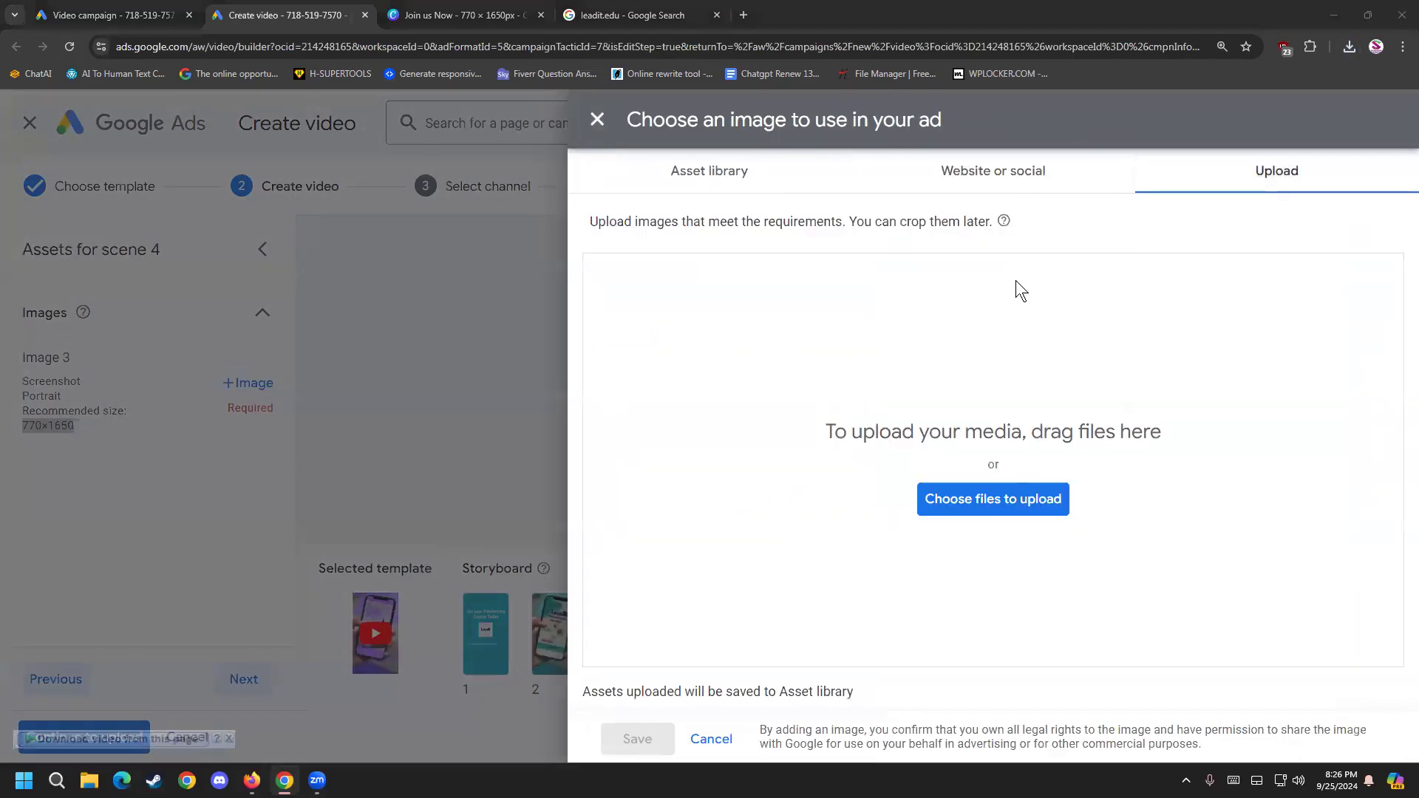
pyautogui.click(961, 497)
pyautogui.doubleClick(297, 343)
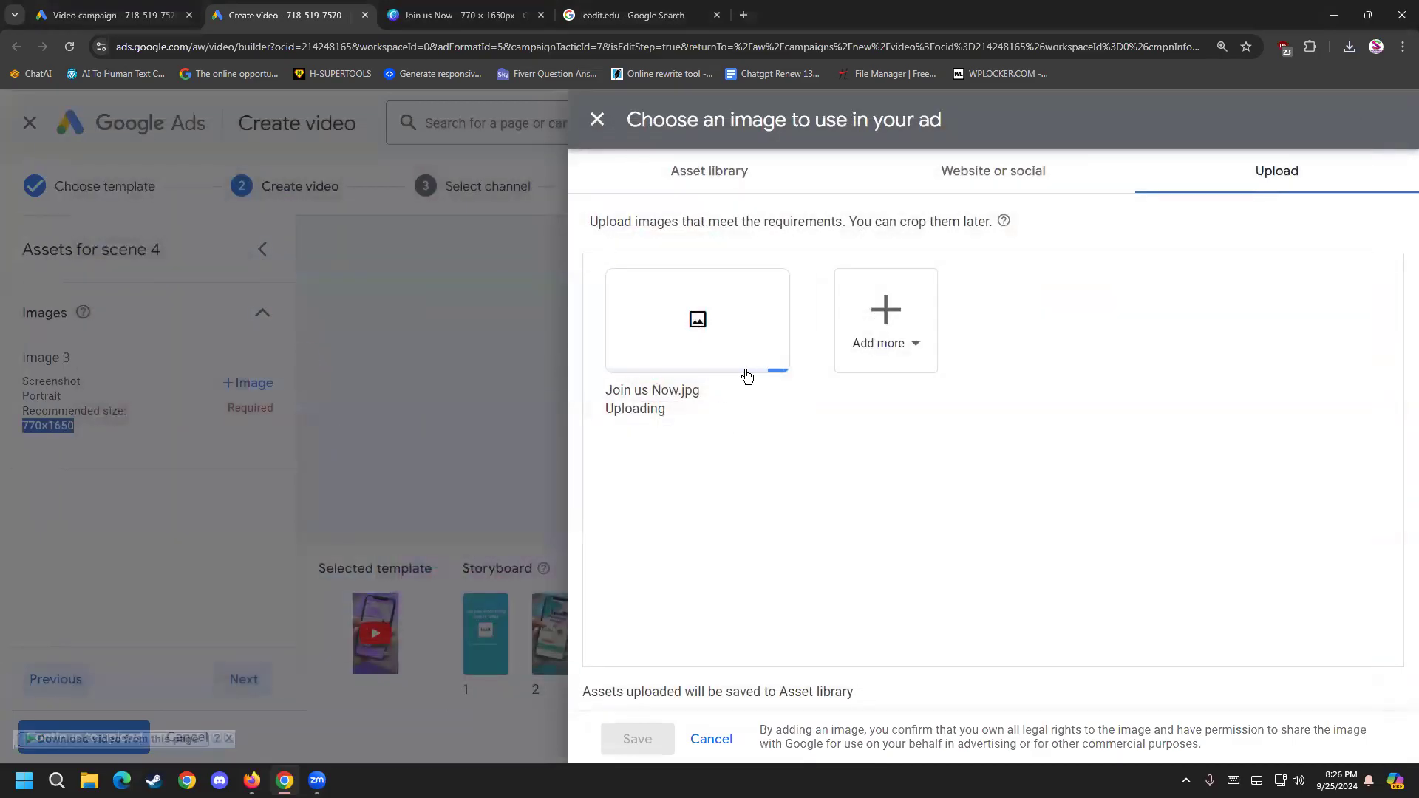
pyautogui.click(626, 738)
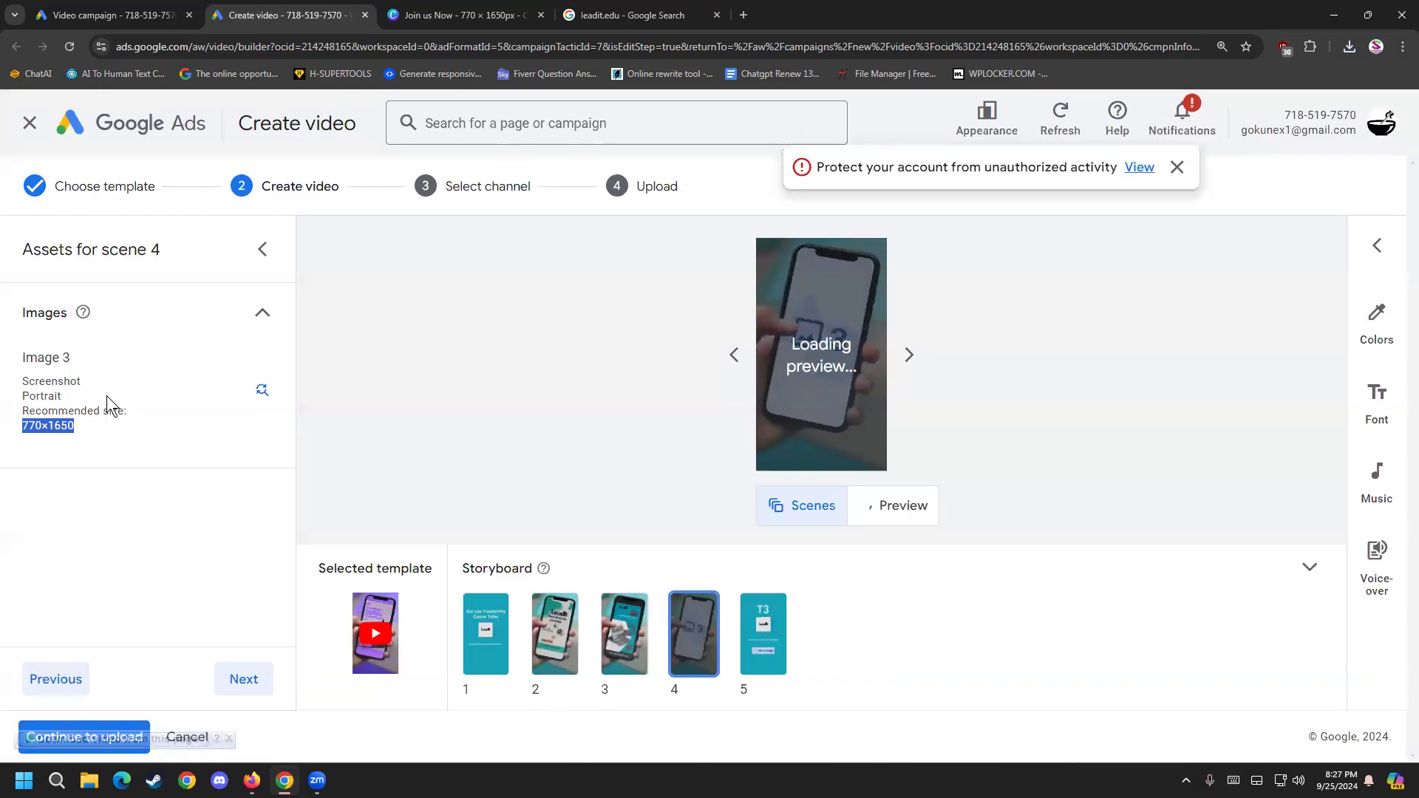
# Step: Go on to the scene 5 assets and highlight the recommended width for the store badge
pyautogui.click(244, 675)
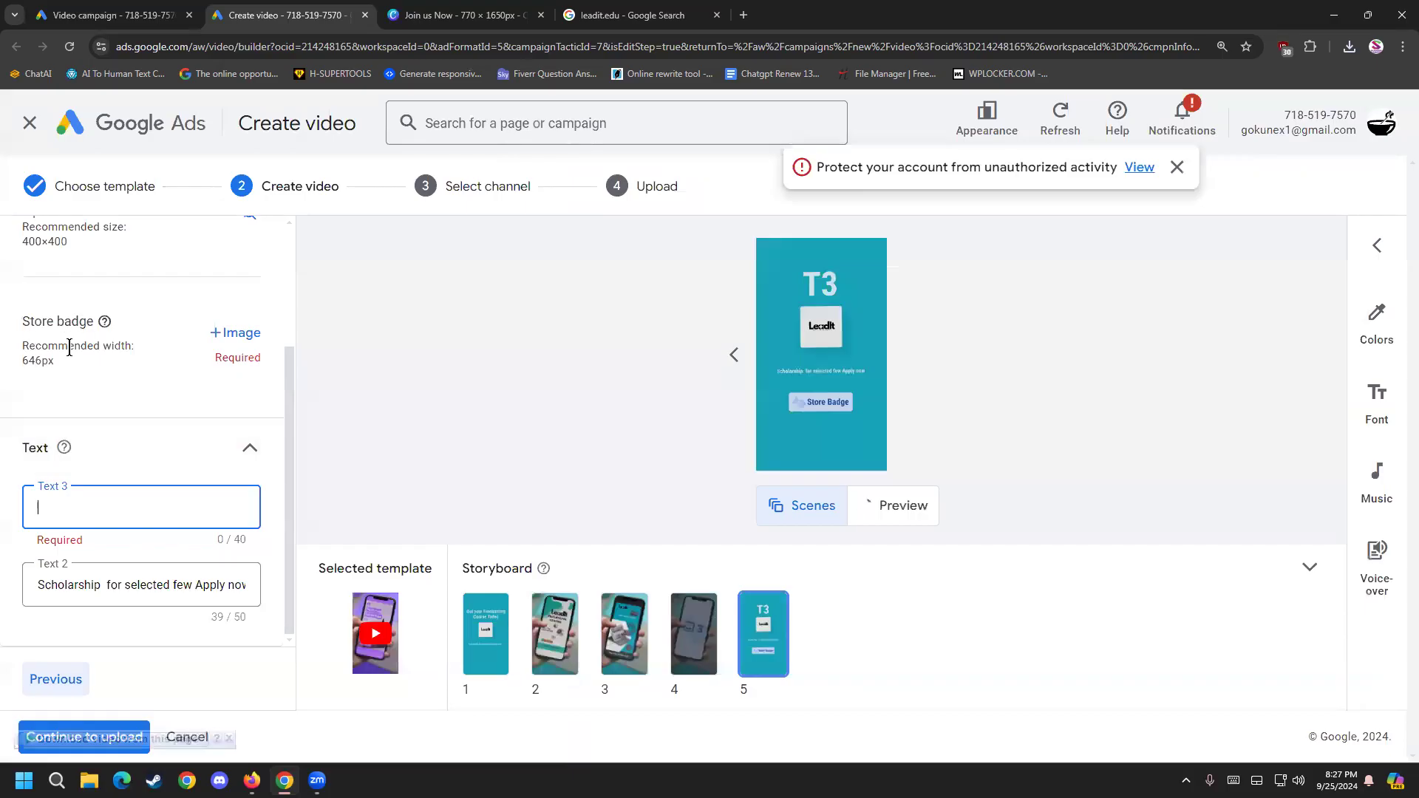
pyautogui.moveTo(42, 360); pyautogui.dragTo(16, 365)
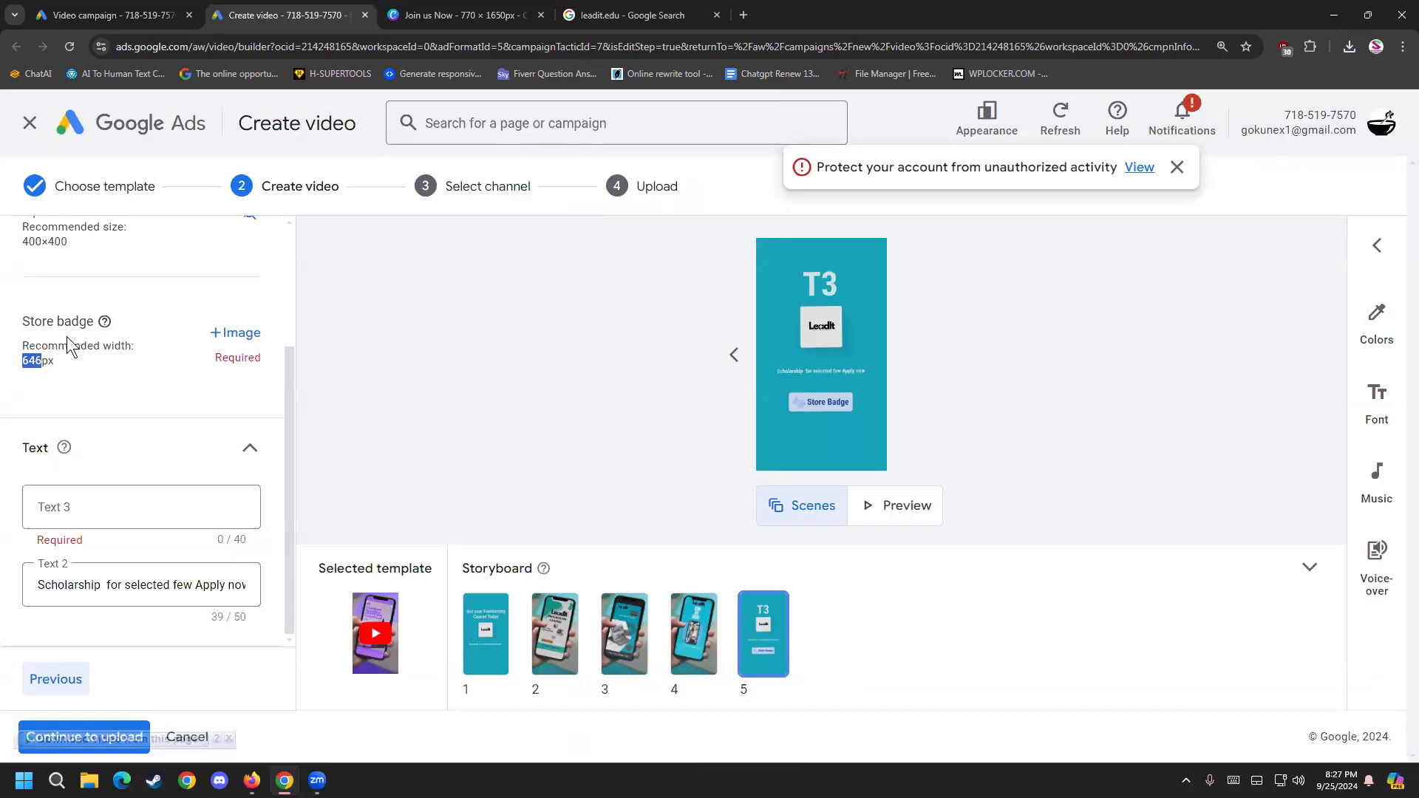
# Step: Switch to the Canva home page and create a new custom-size design of 646 × 646 px
pyautogui.click(453, 11)
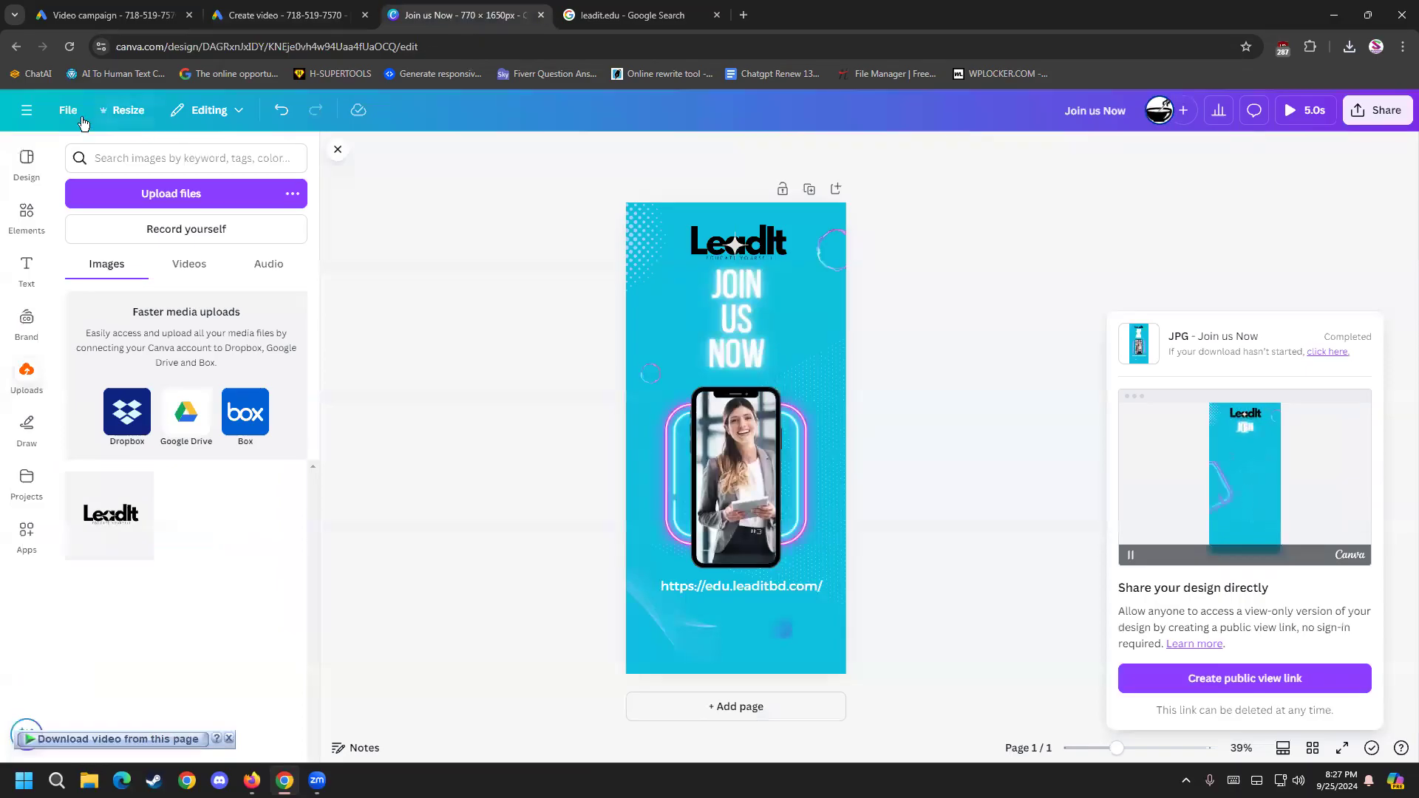
pyautogui.click(56, 117)
pyautogui.click(31, 110)
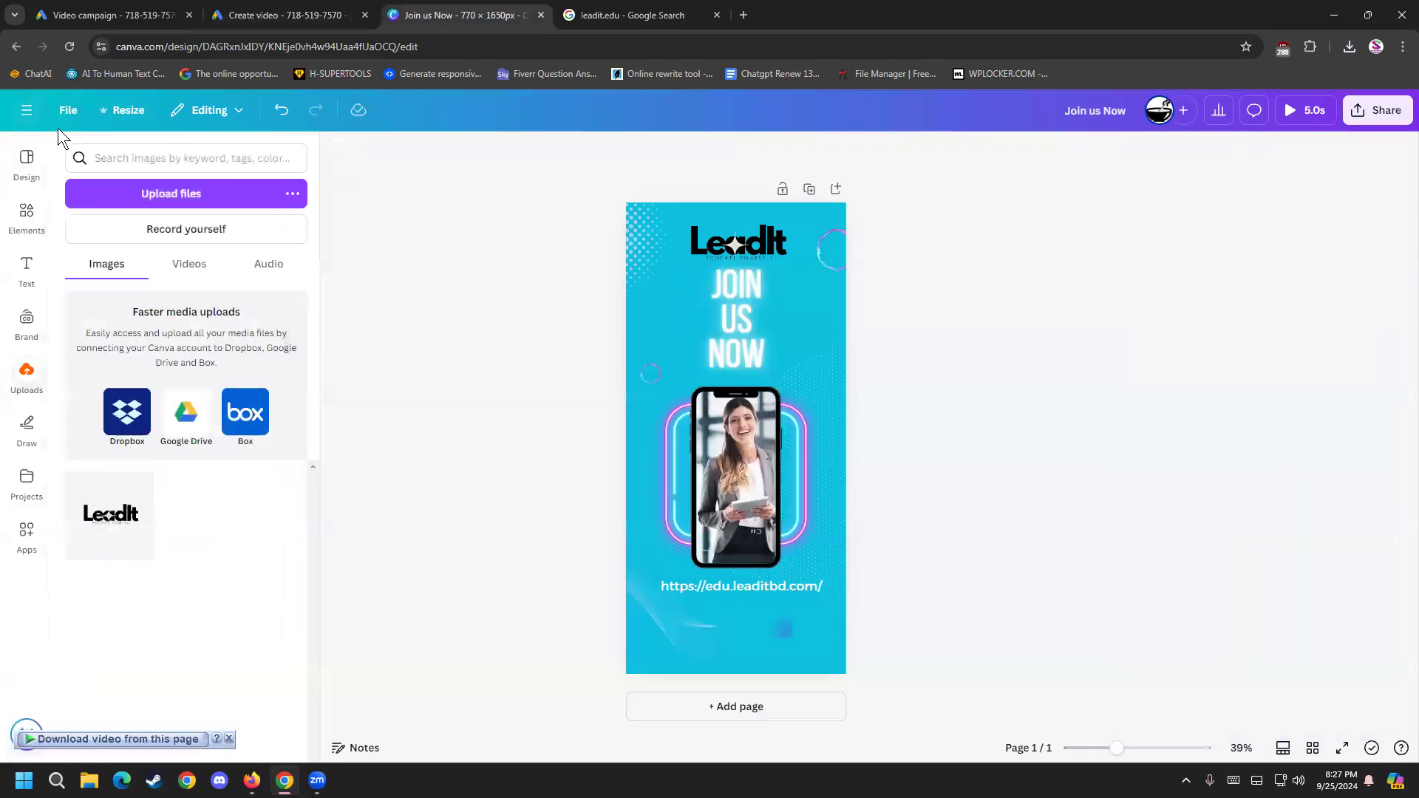
pyautogui.click(96, 123)
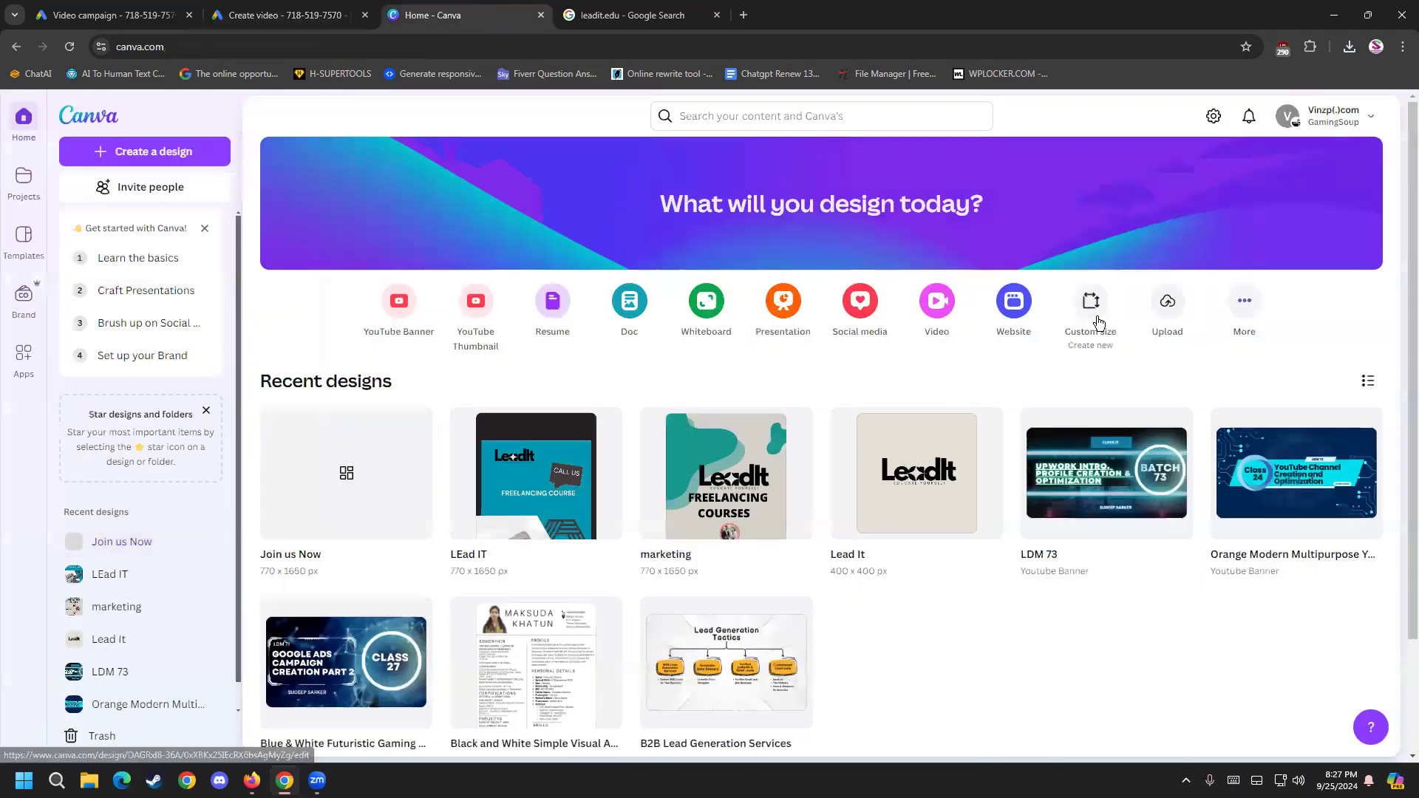
pyautogui.click(1094, 312)
pyautogui.doubleClick(643, 244)
pyautogui.write('646')
pyautogui.press('Tab')
pyautogui.write('646')
pyautogui.click(751, 300)
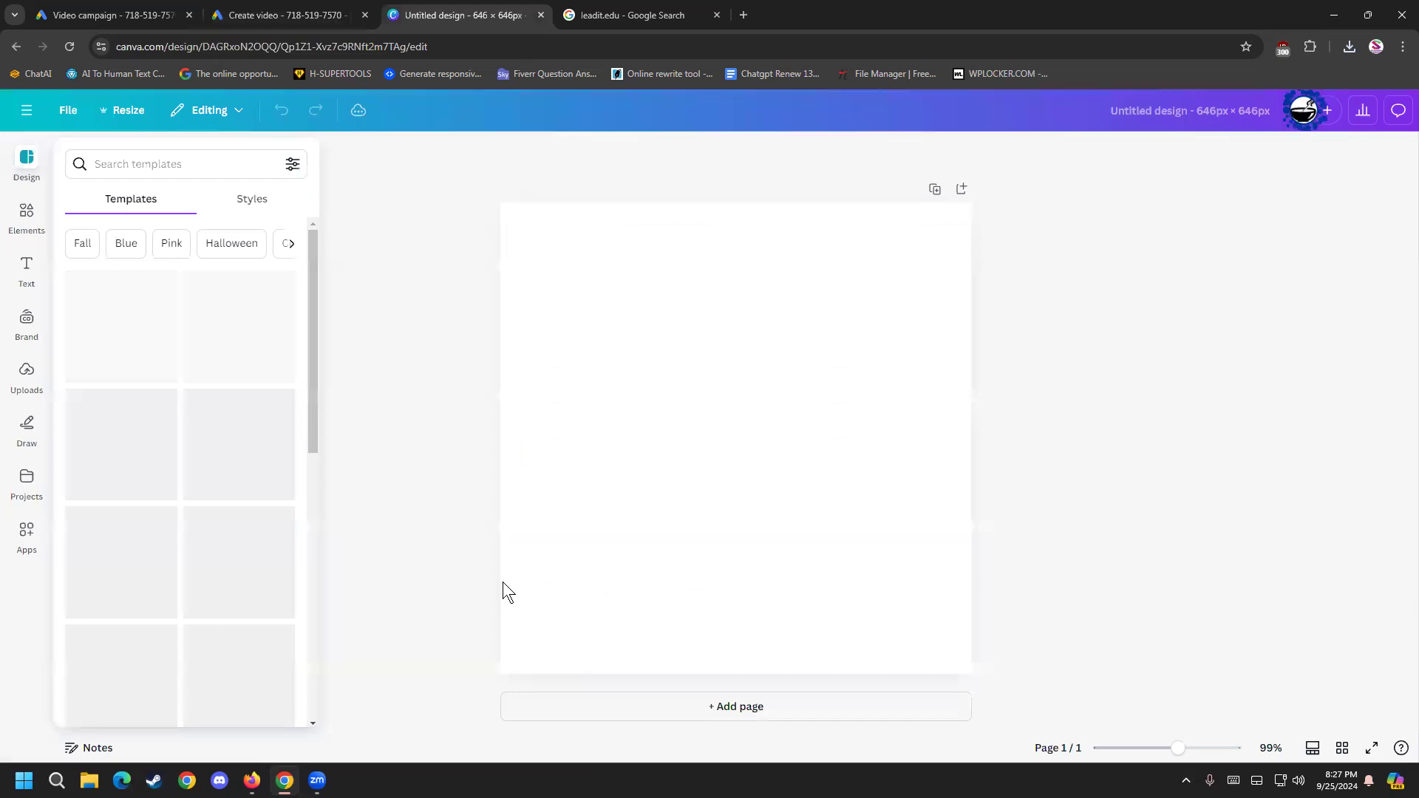
pyautogui.scroll(-8, 194, 502)
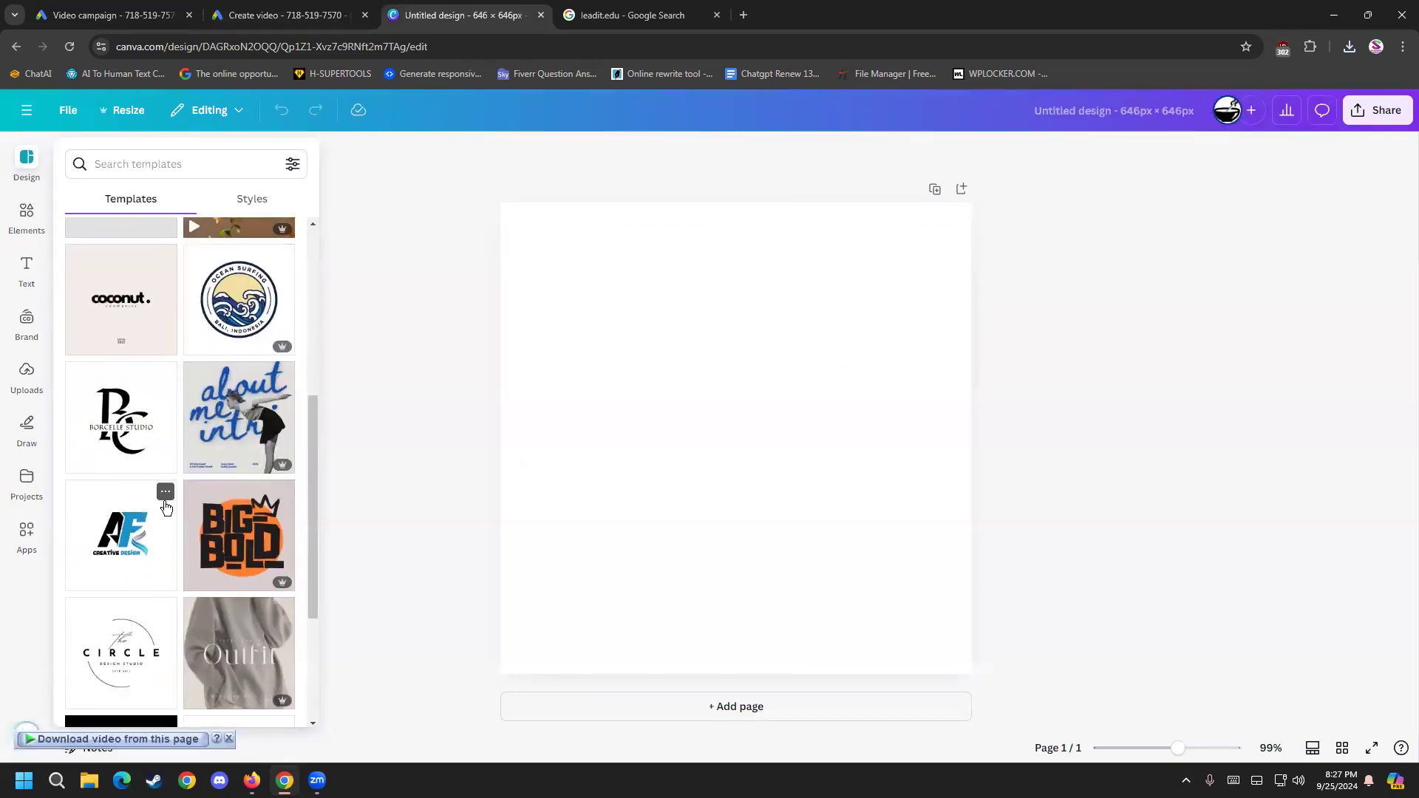
pyautogui.scroll(-4, 164, 502)
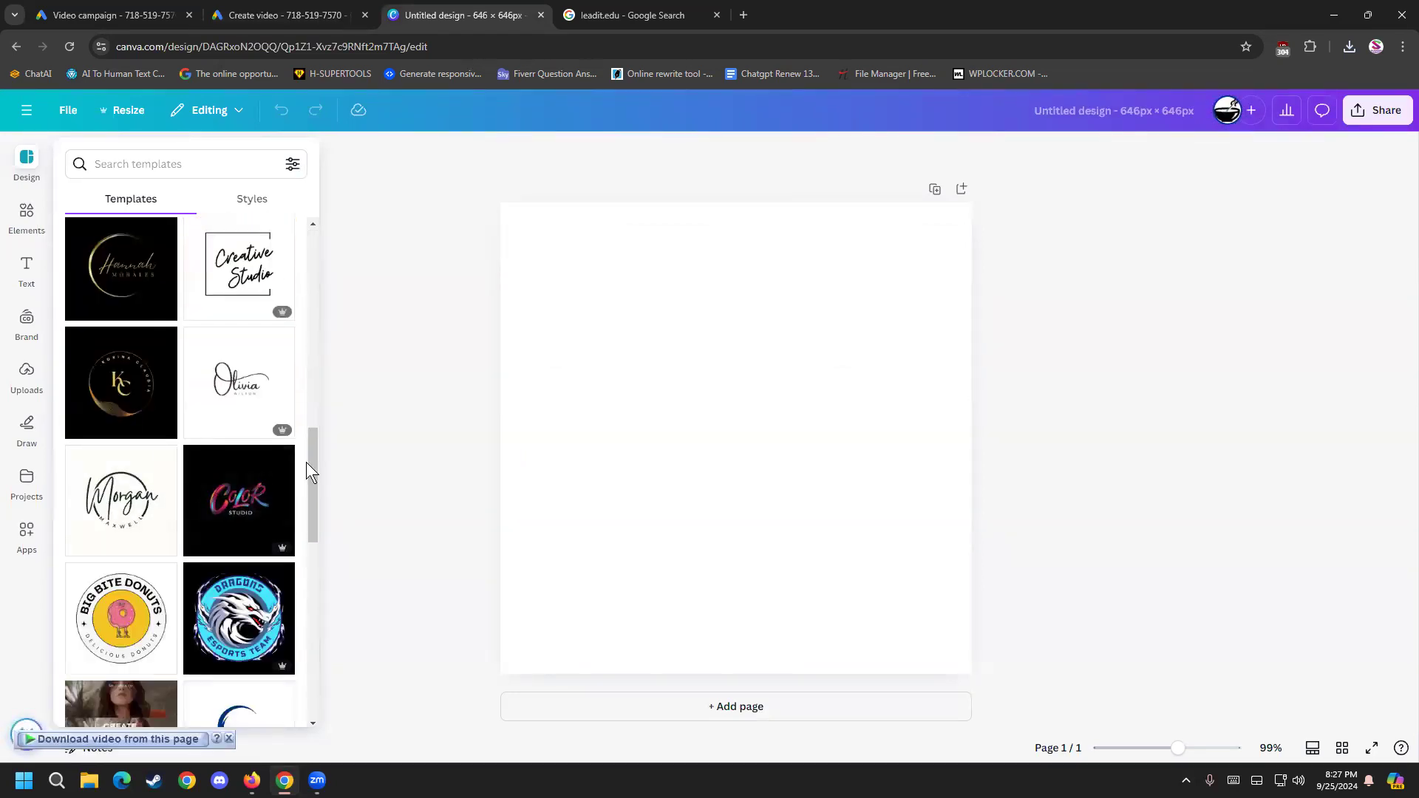
pyautogui.scroll(-2, 109, 579)
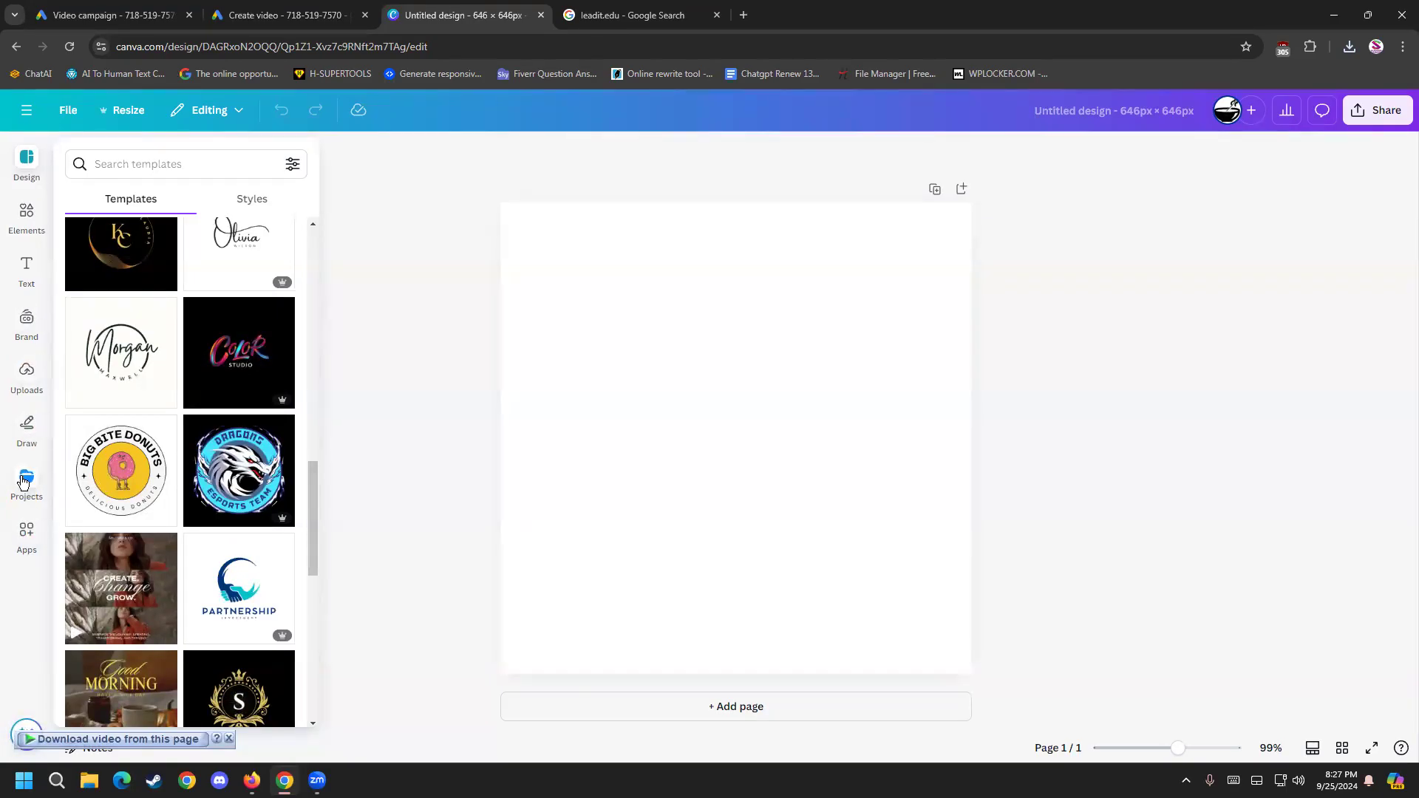
pyautogui.click(27, 372)
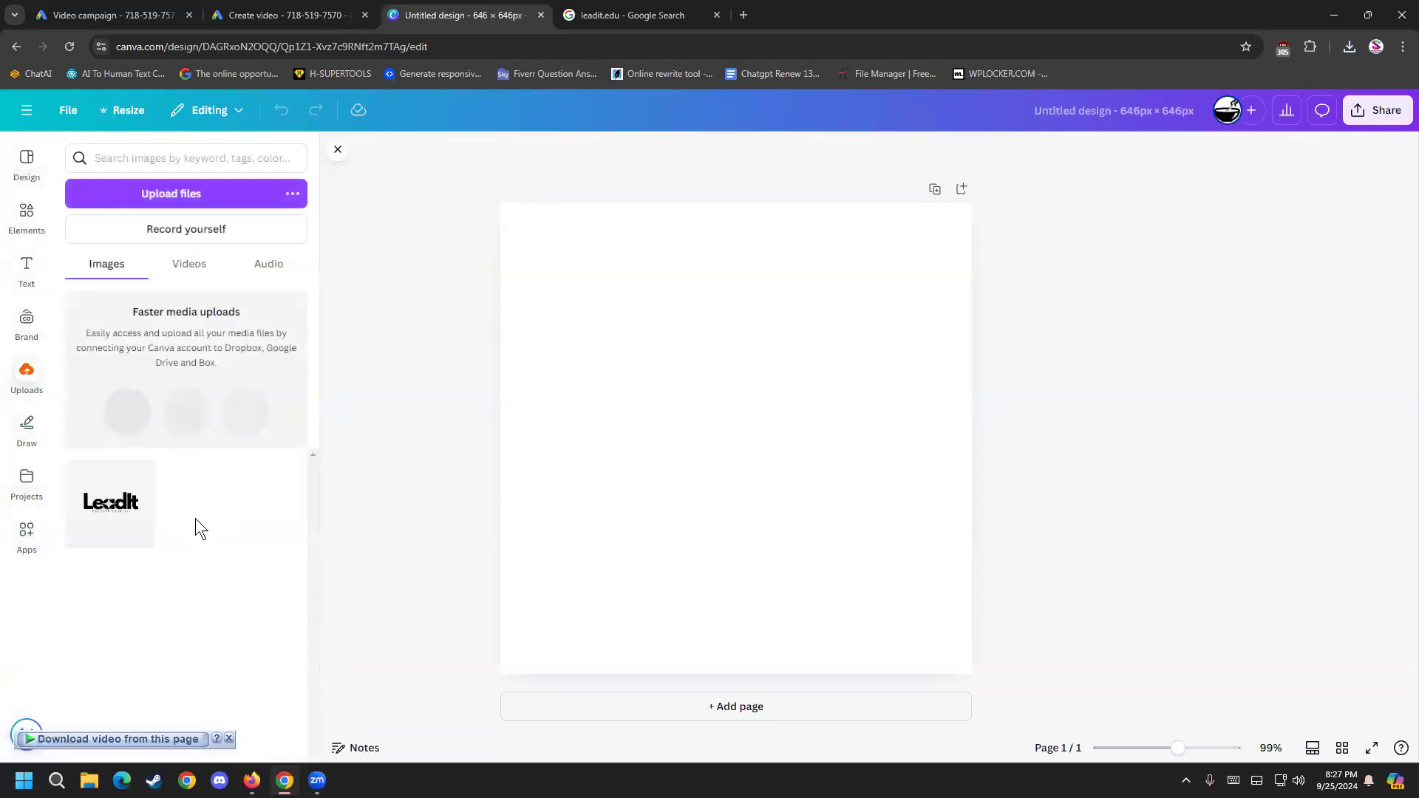
pyautogui.click(111, 502)
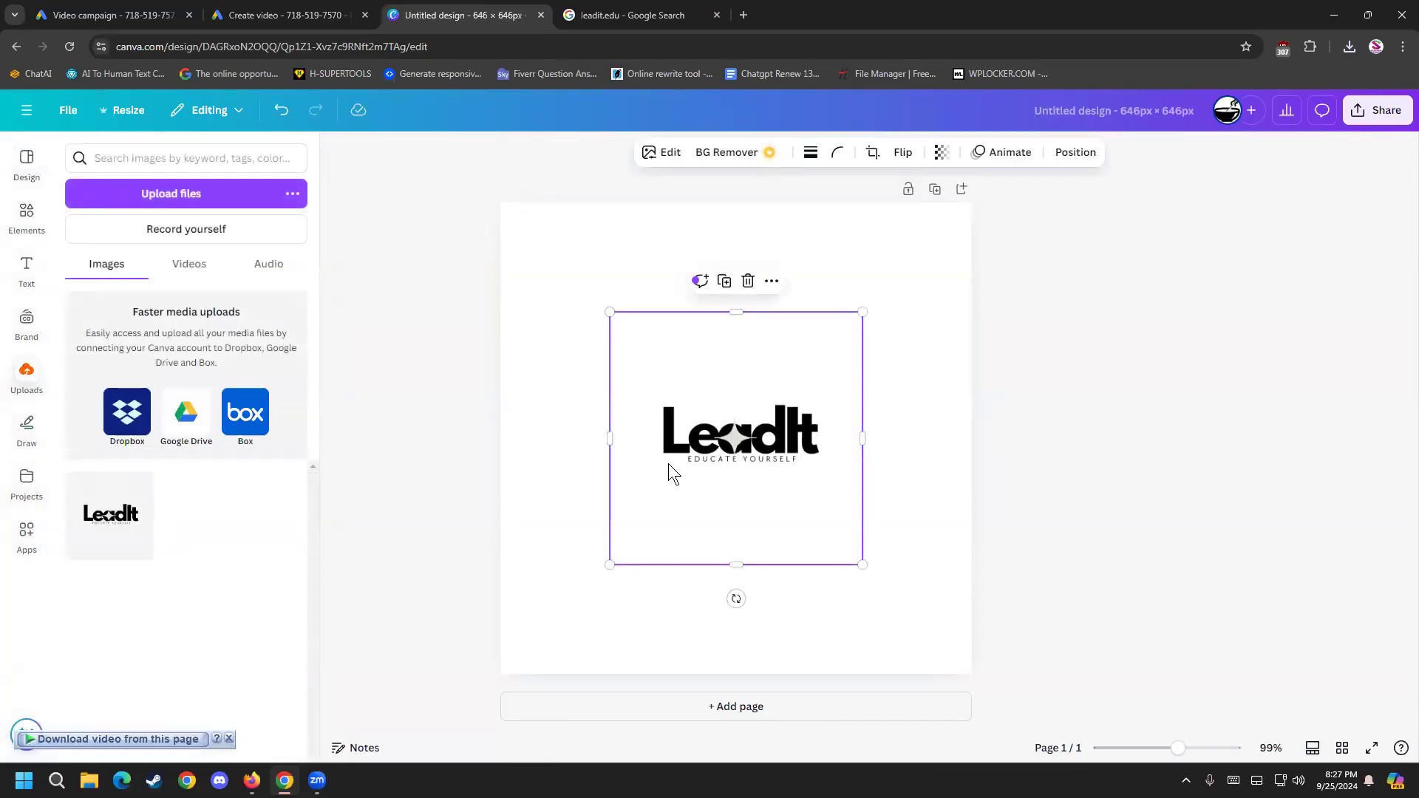
pyautogui.press('Delete')
# Step: Apply the Blue Aqua Minimalist Sea Soothes the Soul Quote template to the blank page
pyautogui.click(27, 161)
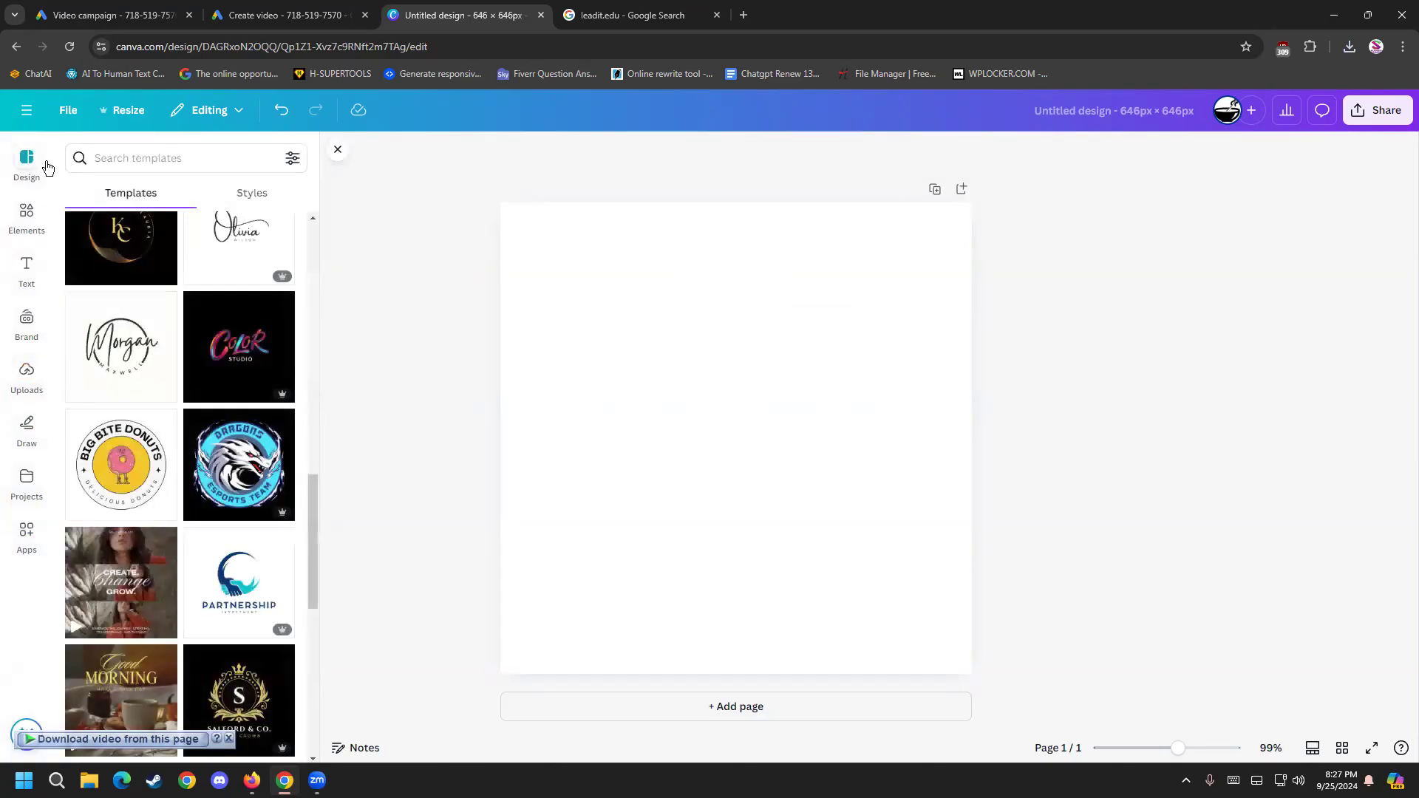
pyautogui.scroll(-5, 123, 475)
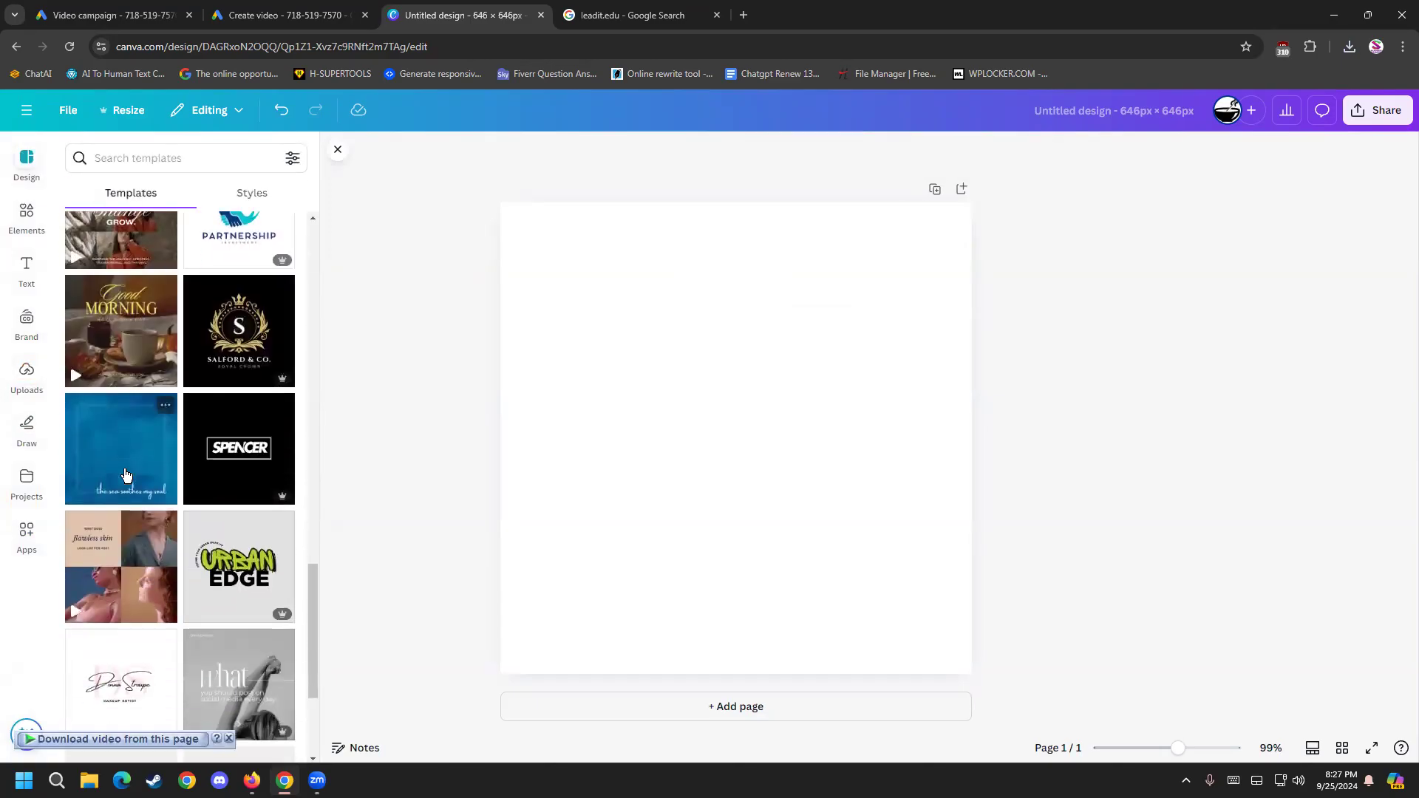
pyautogui.click(139, 478)
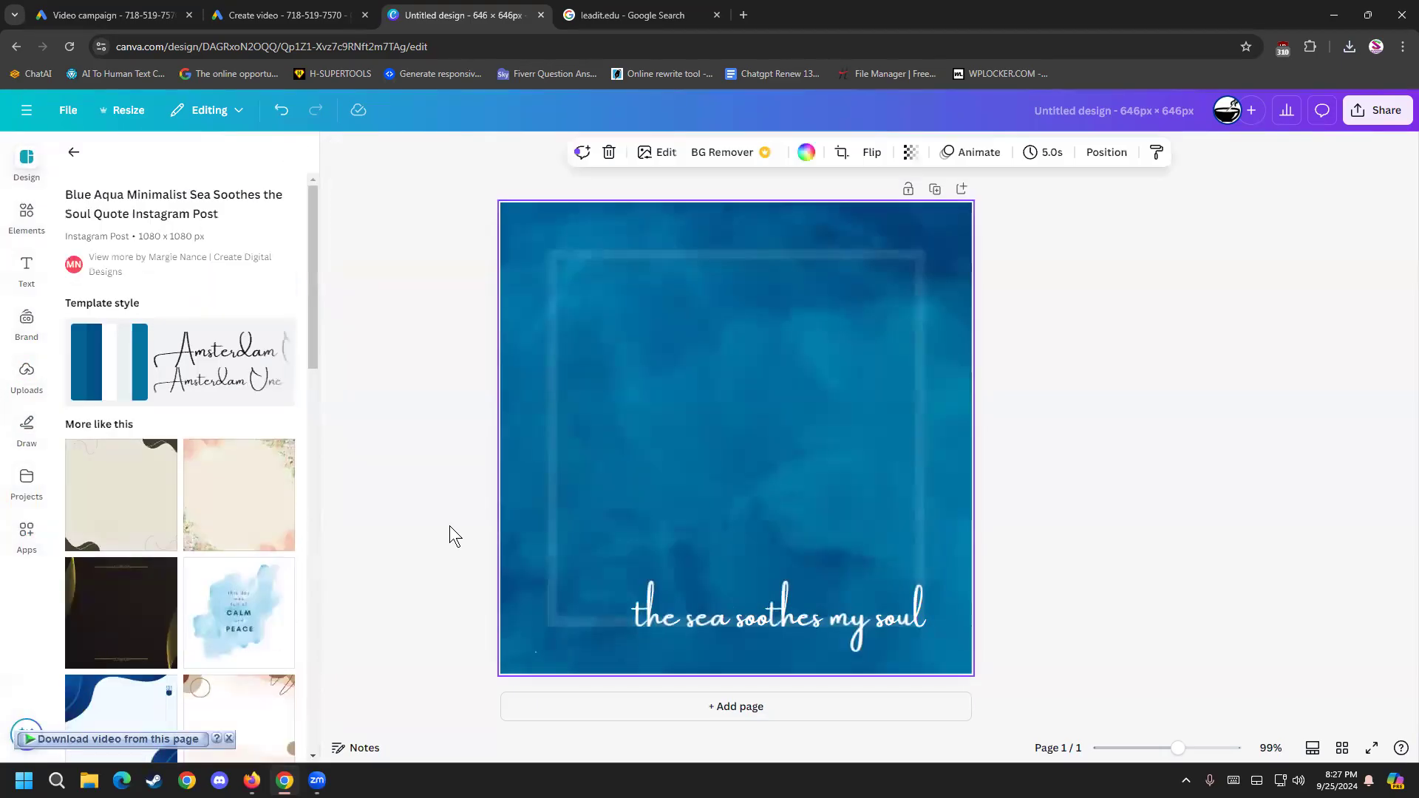
# Step: Replace the template's quote text with "Call Us Now"
pyautogui.click(698, 637)
pyautogui.click(696, 634)
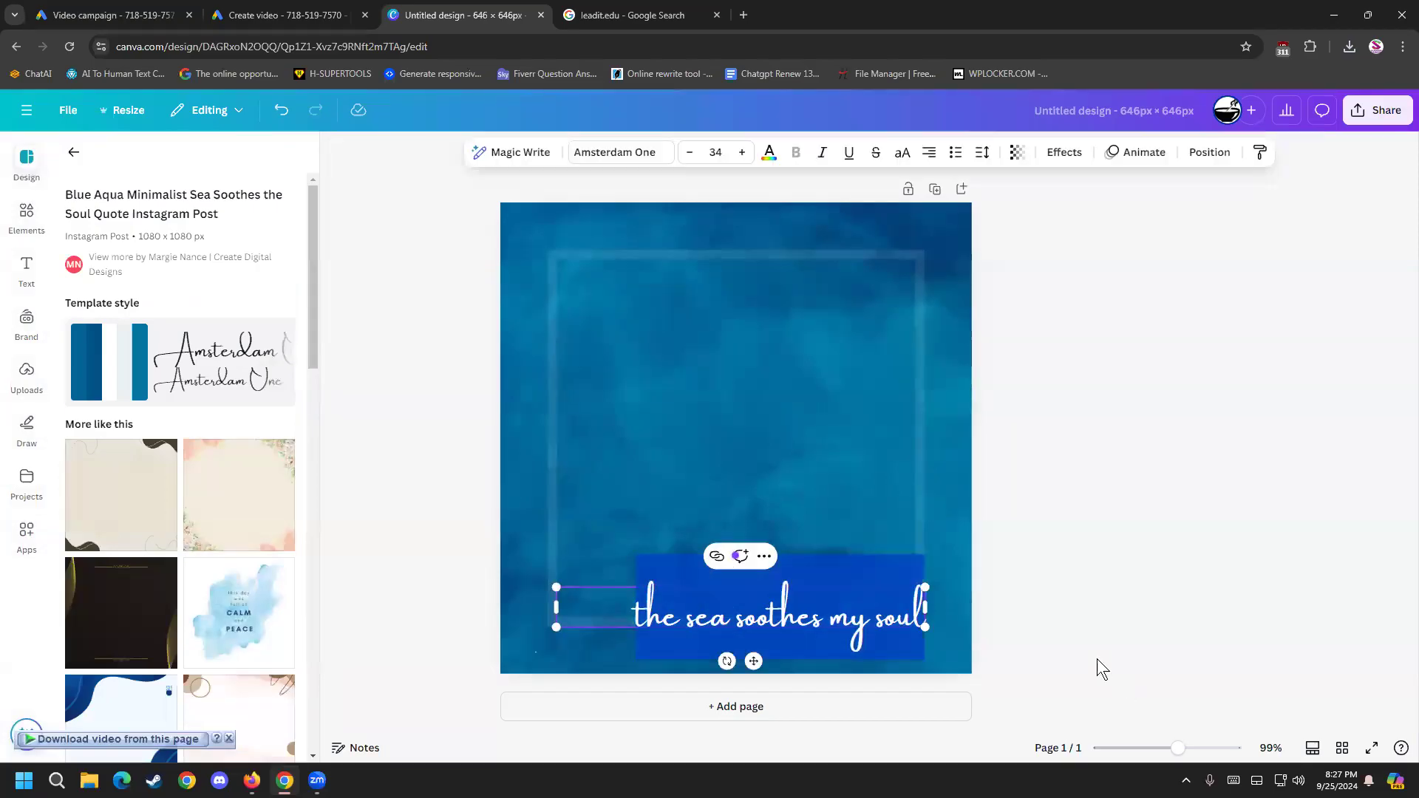
pyautogui.write('Join')
pyautogui.press('BackSpace')
pyautogui.press('BackSpace')
pyautogui.press('BackSpace')
pyautogui.press('BackSpace')
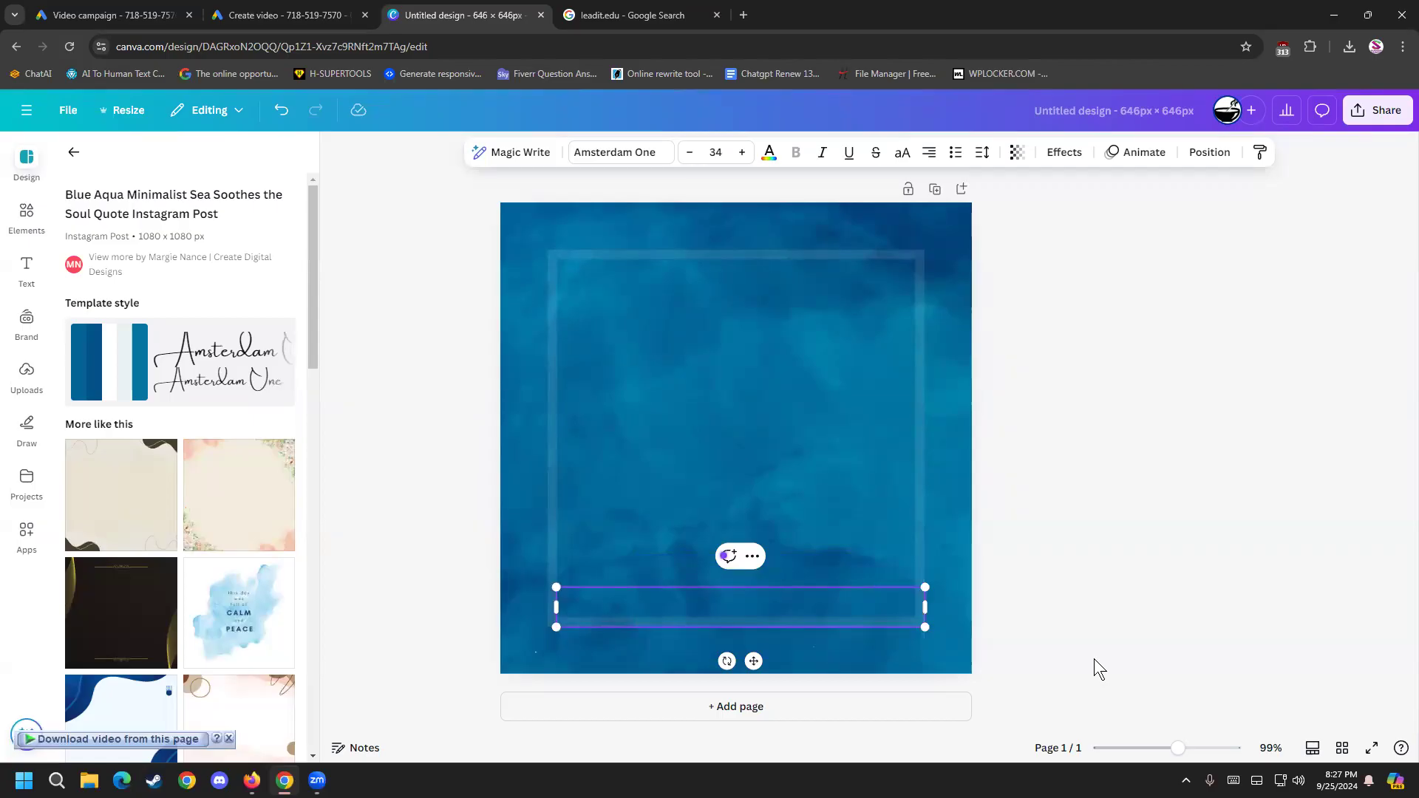
pyautogui.write('Free Lacing')
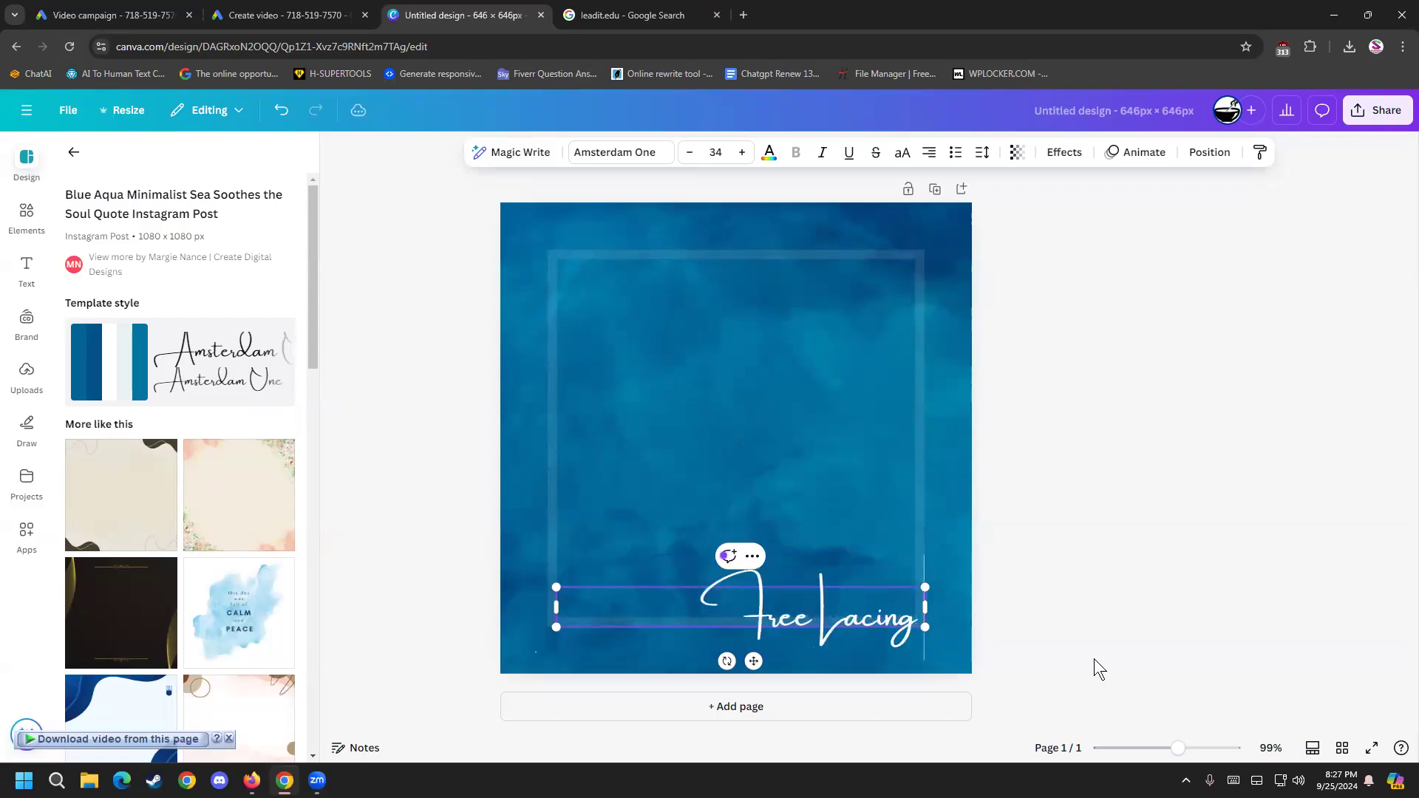
pyautogui.press('BackSpace')
pyautogui.press('BackSpace')
pyautogui.press('BackSpace')
pyautogui.press('BackSpace')
pyautogui.press('BackSpace')
pyautogui.press('BackSpace')
pyautogui.press('BackSpace')
pyautogui.press('BackSpace')
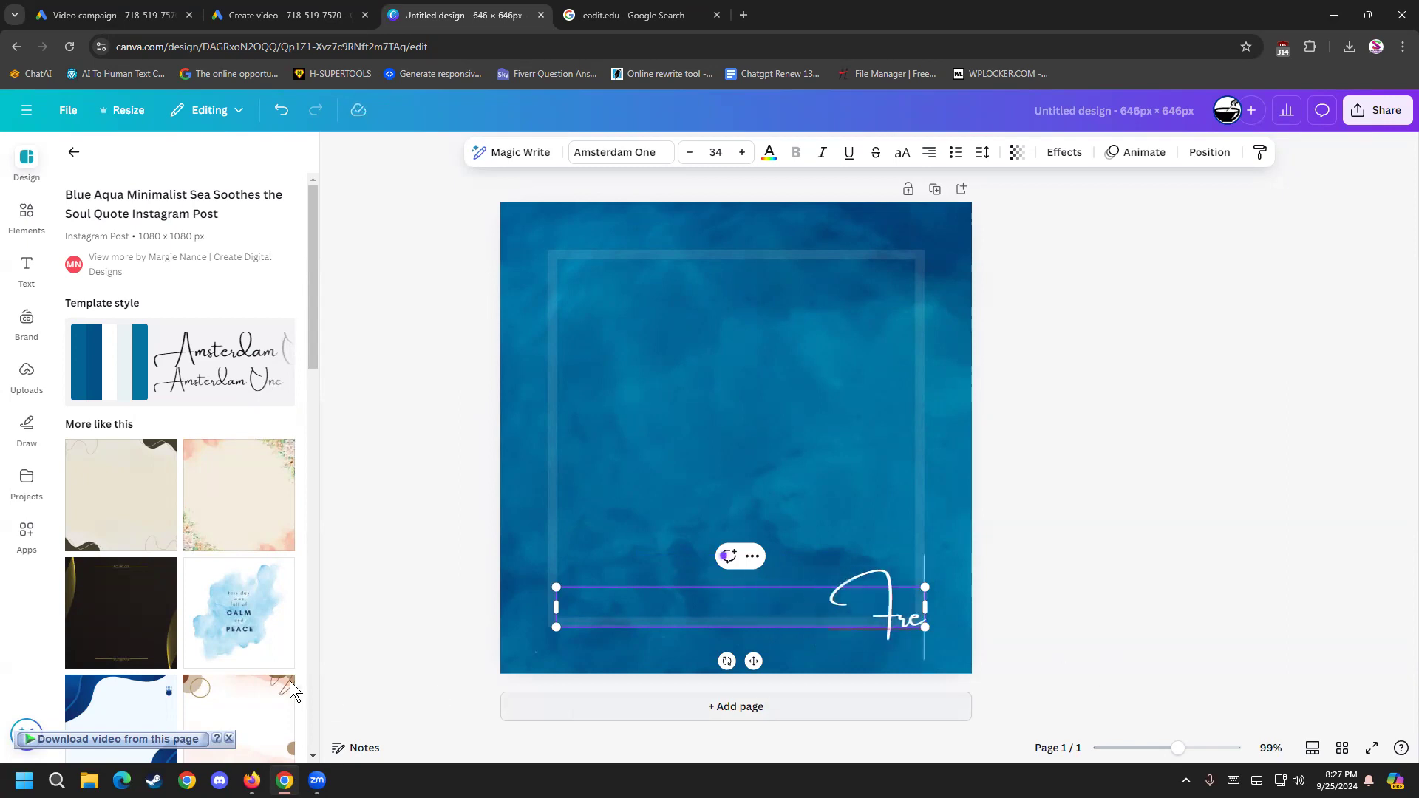
pyautogui.scroll(-7, 222, 636)
pyautogui.scroll(-5, 179, 596)
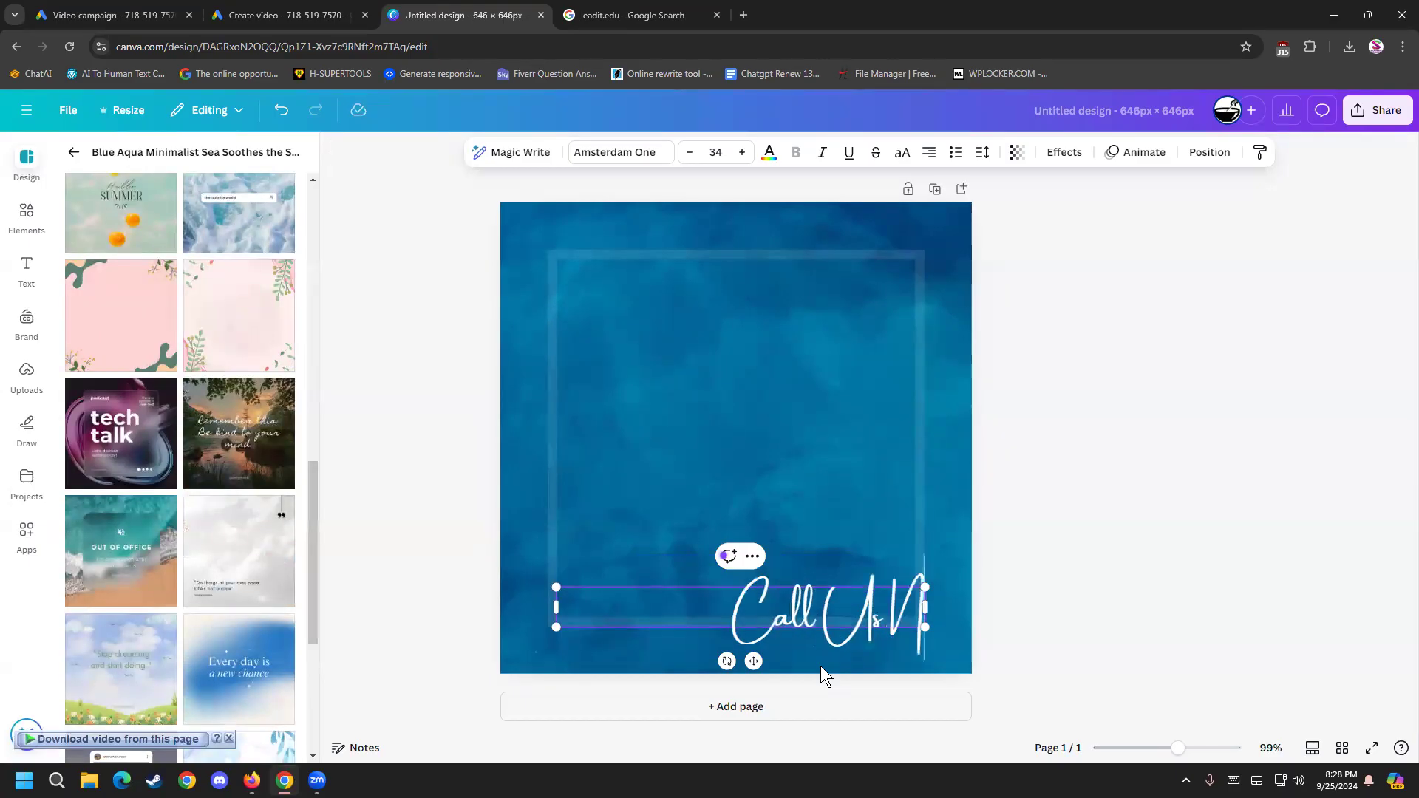
pyautogui.click(391, 473)
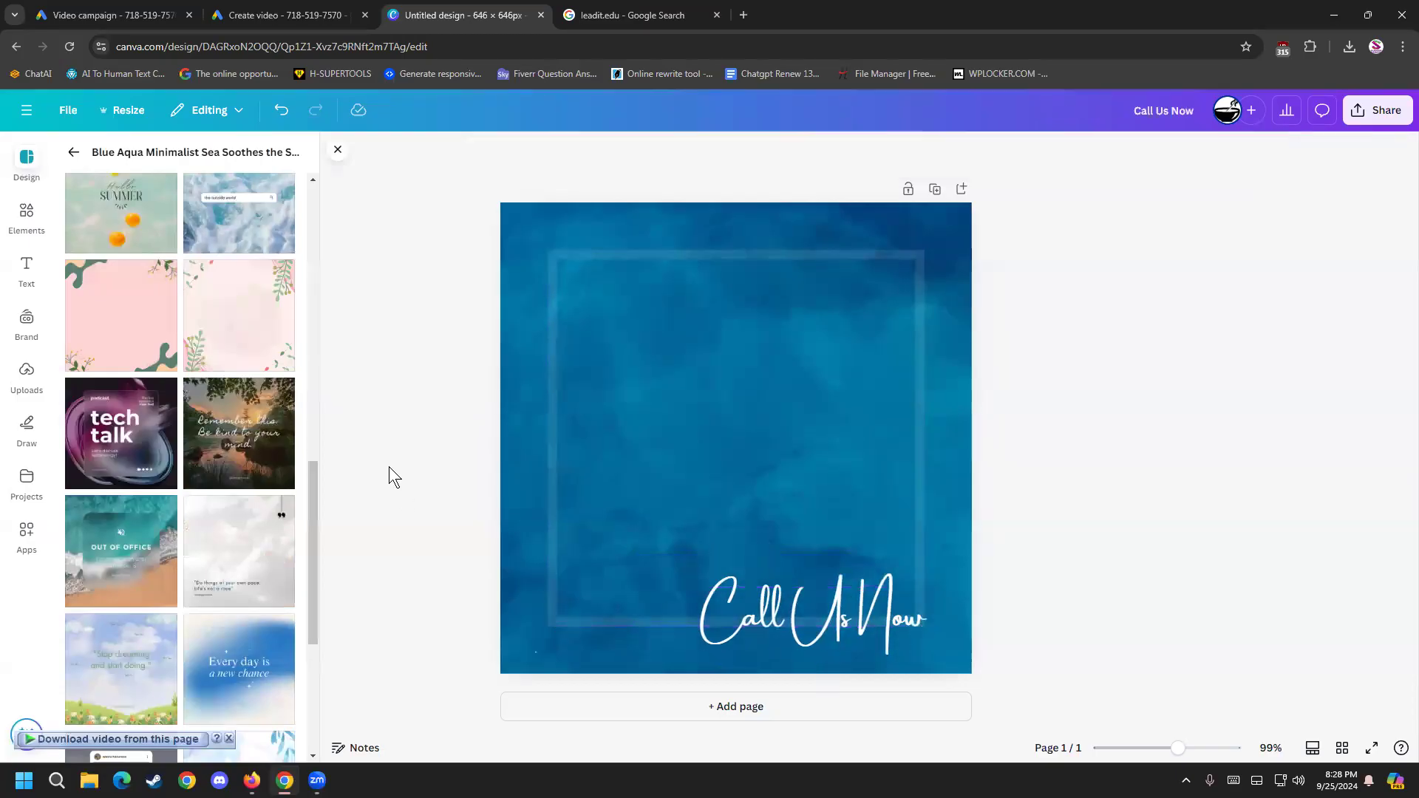
# Step: Add the uploaded LeadIt logo to the design, enlarge it and center it on the page
pyautogui.click(26, 371)
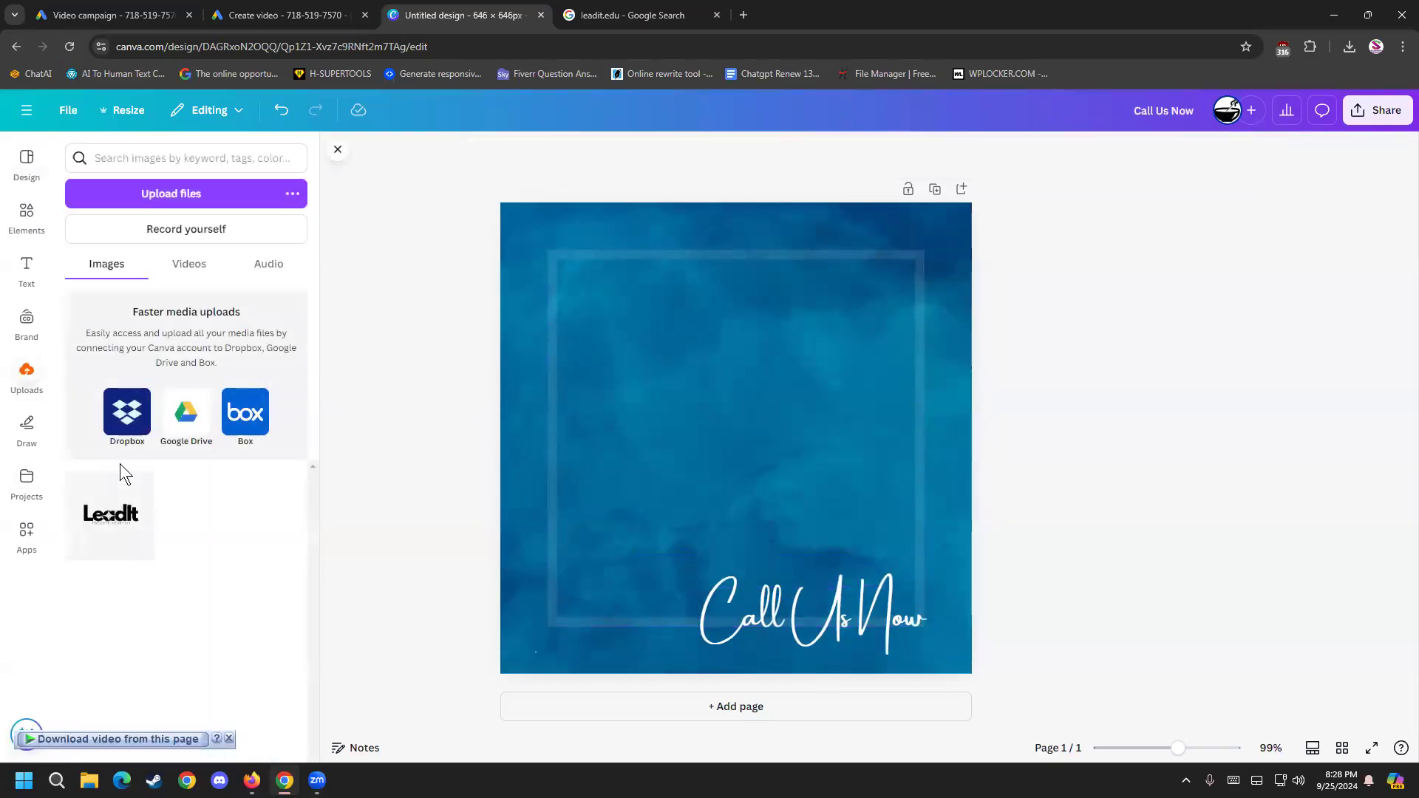
pyautogui.click(115, 516)
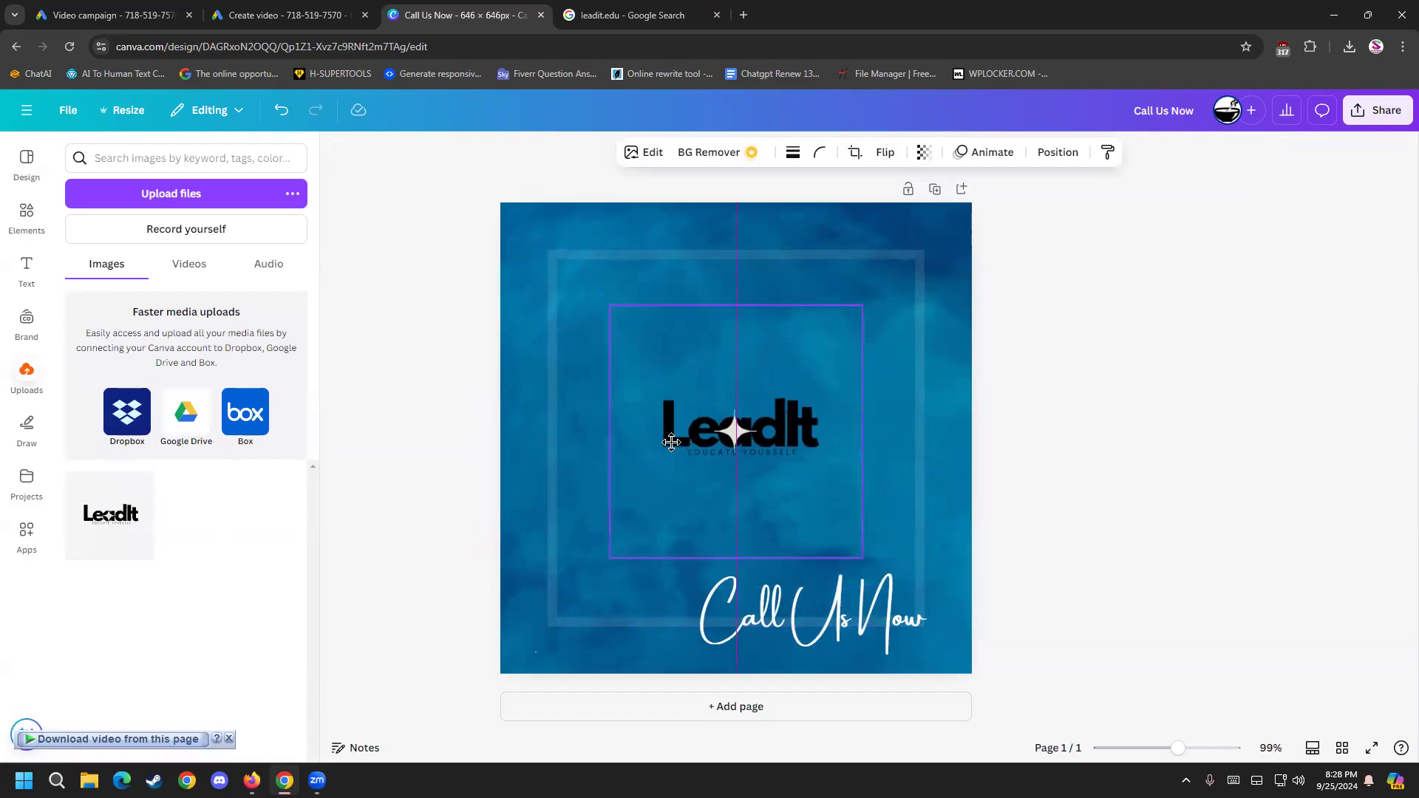
pyautogui.moveTo(863, 558); pyautogui.dragTo(973, 666)
pyautogui.moveTo(847, 531); pyautogui.dragTo(775, 449)
pyautogui.click(1054, 374)
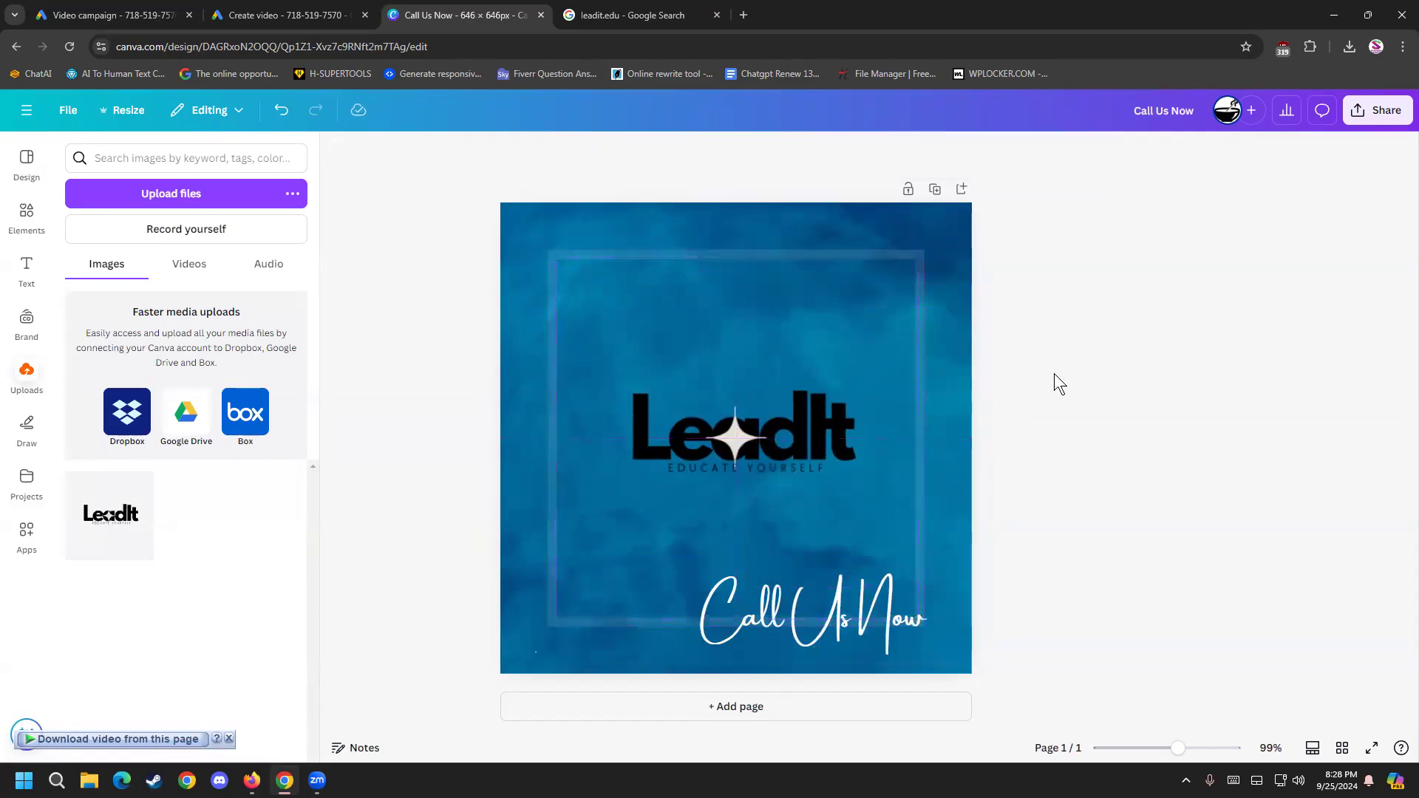
# Step: Replace the blue textured background with the solid dark teal default color
pyautogui.click(963, 290)
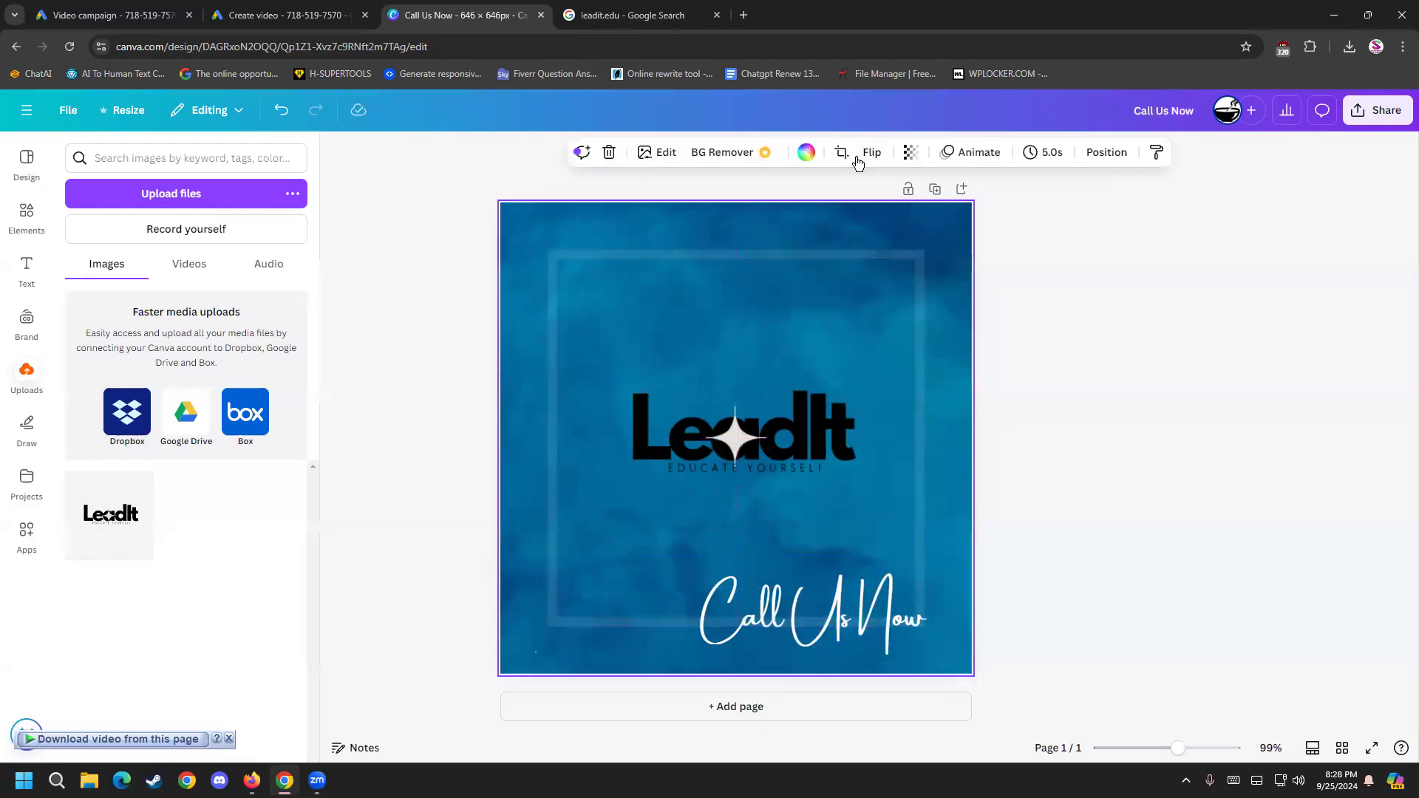
pyautogui.click(806, 153)
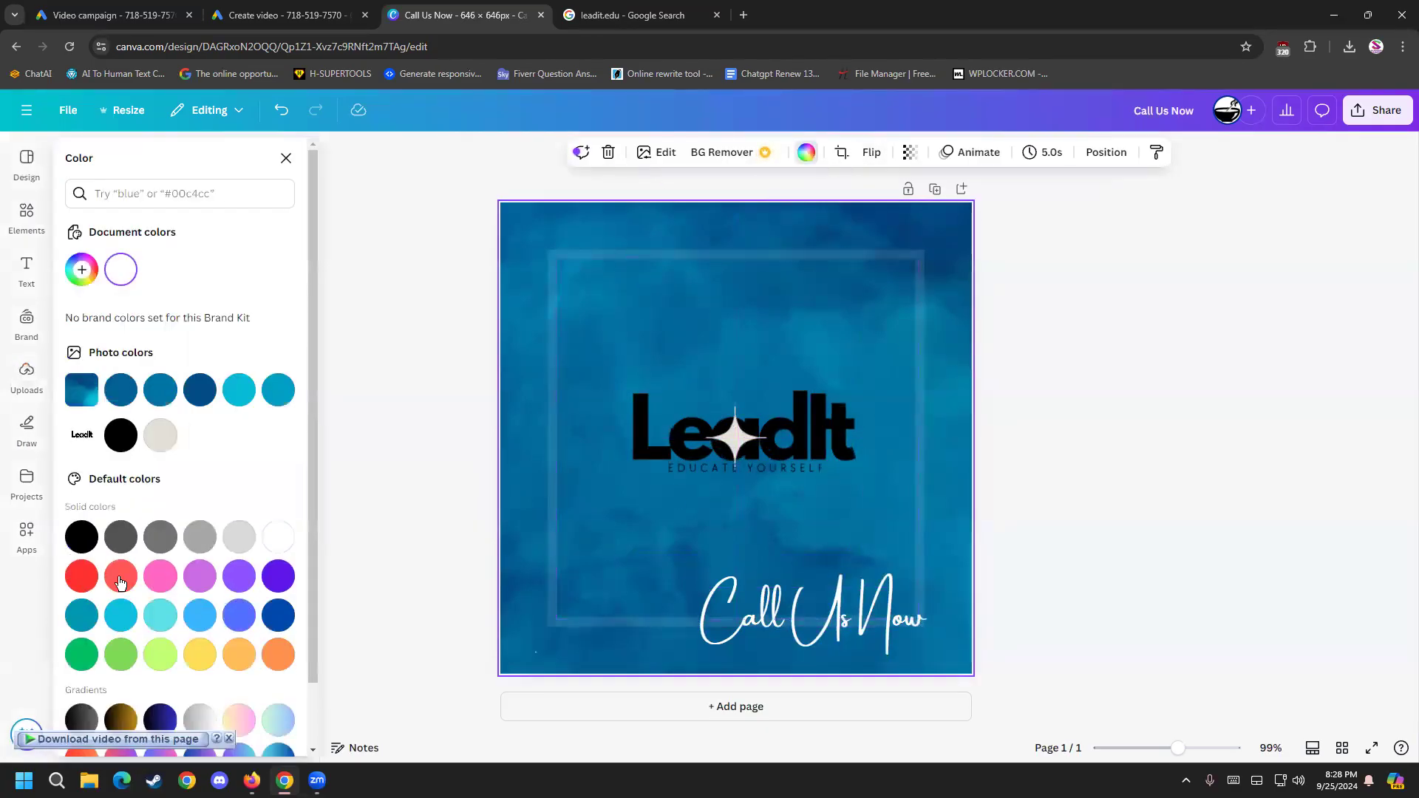
pyautogui.click(160, 435)
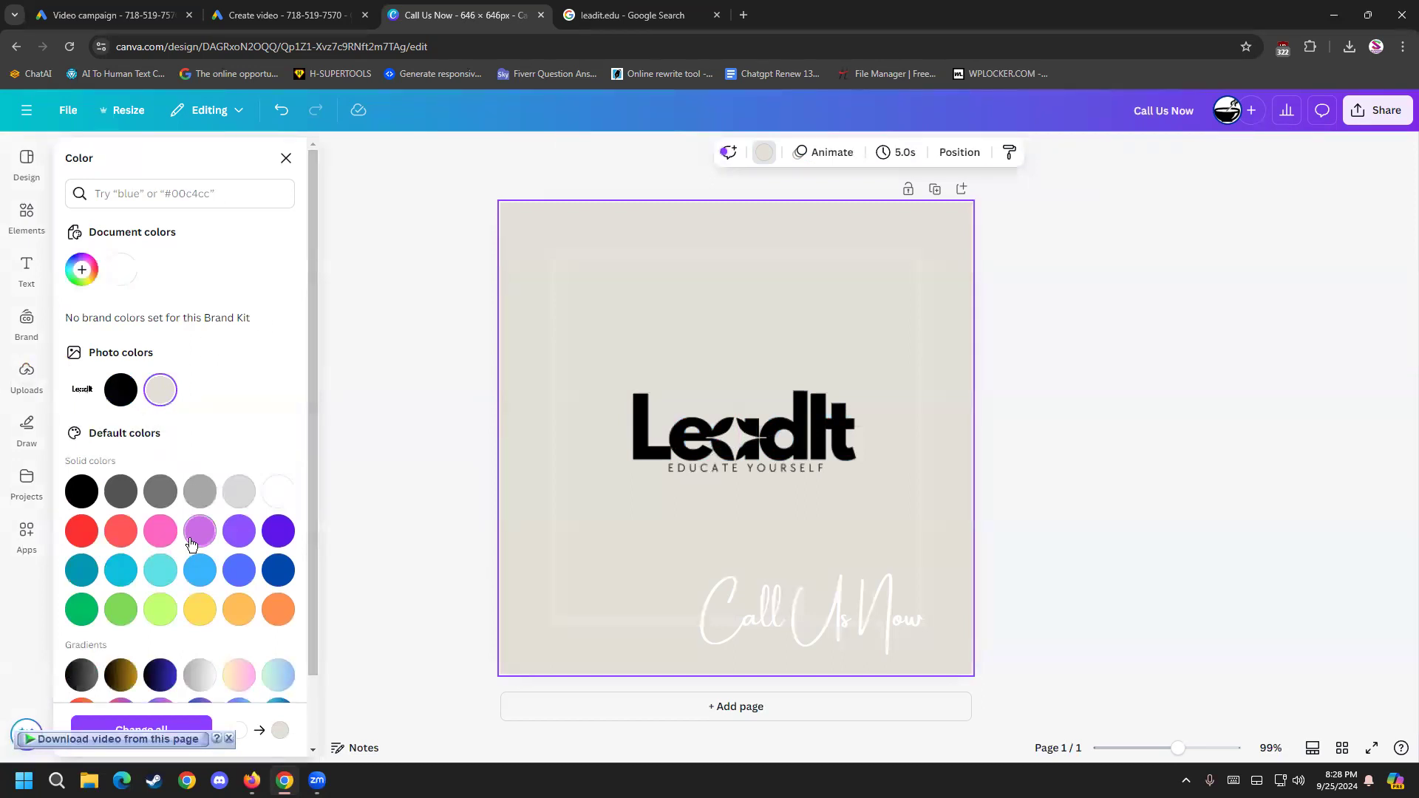
pyautogui.click(200, 567)
pyautogui.click(159, 570)
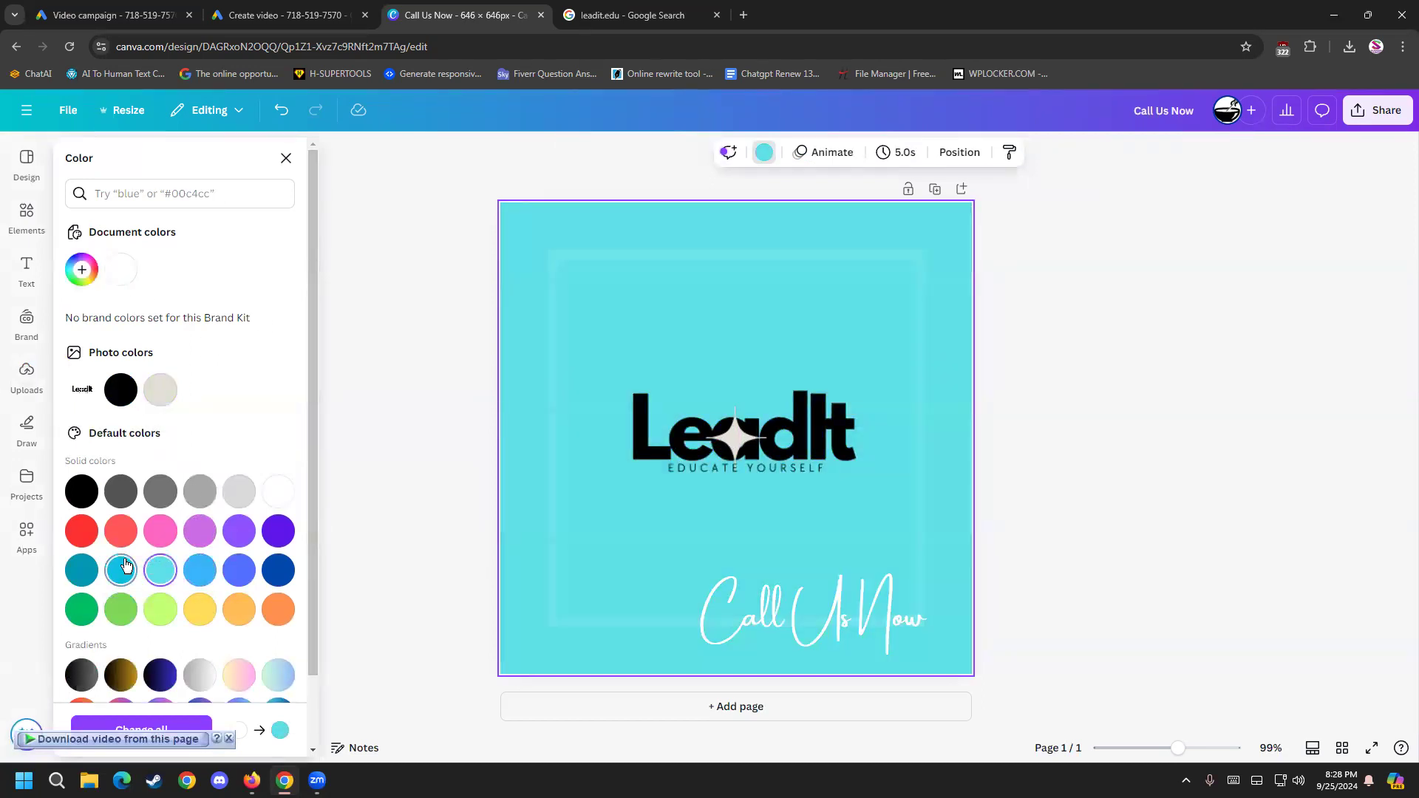
pyautogui.click(125, 567)
pyautogui.click(82, 570)
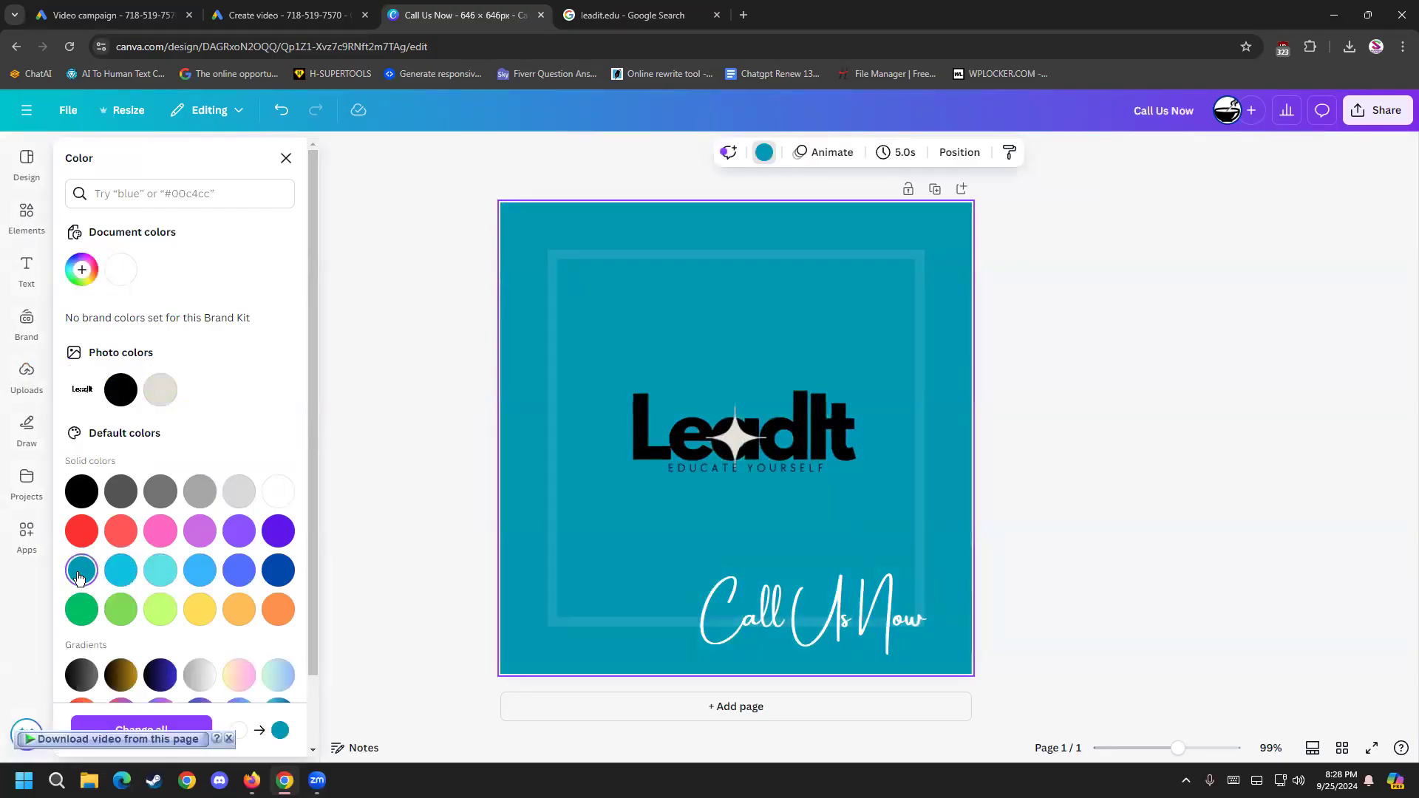
pyautogui.click(353, 437)
# Step: Try several default colors on the Call Us Now text and apply bright red
pyautogui.click(800, 628)
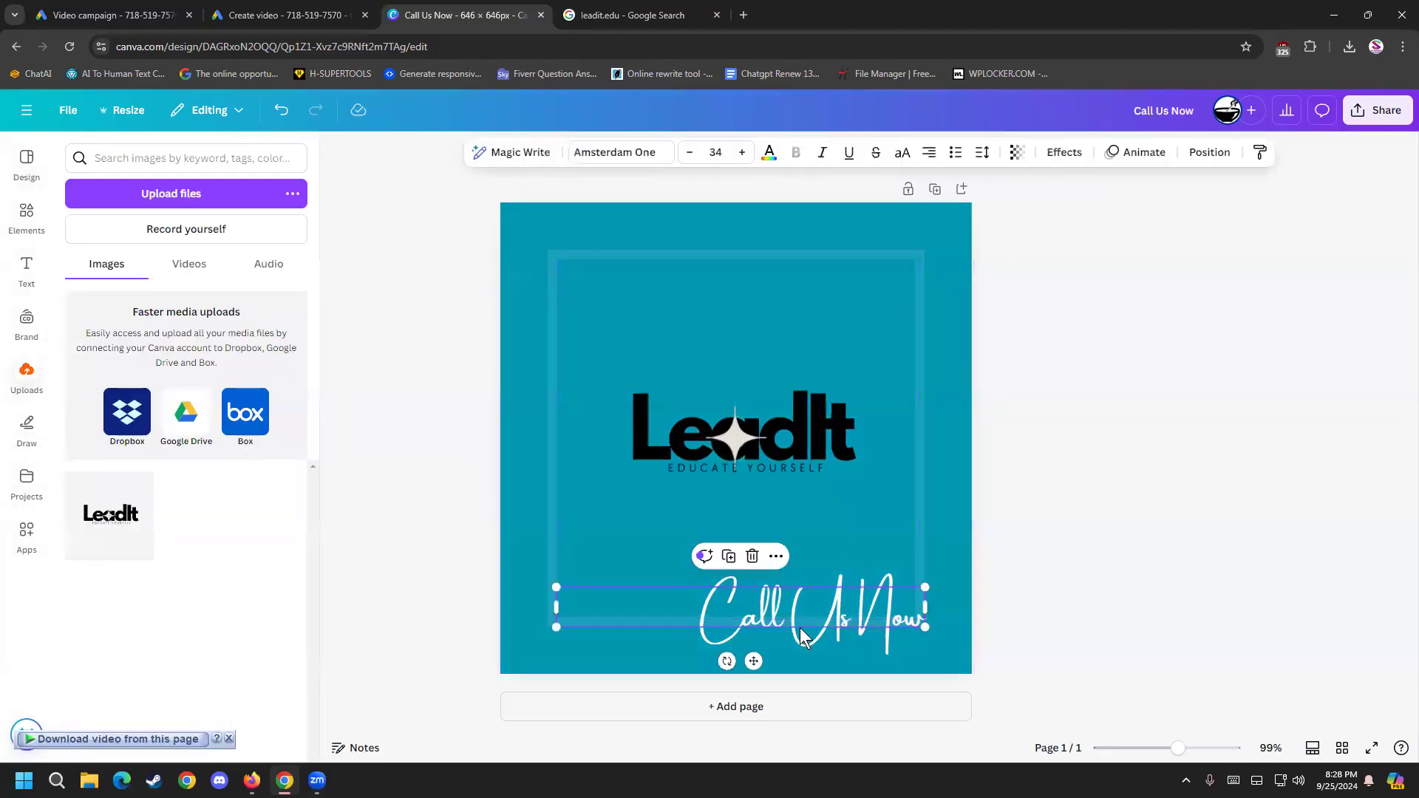
pyautogui.click(768, 157)
pyautogui.click(111, 541)
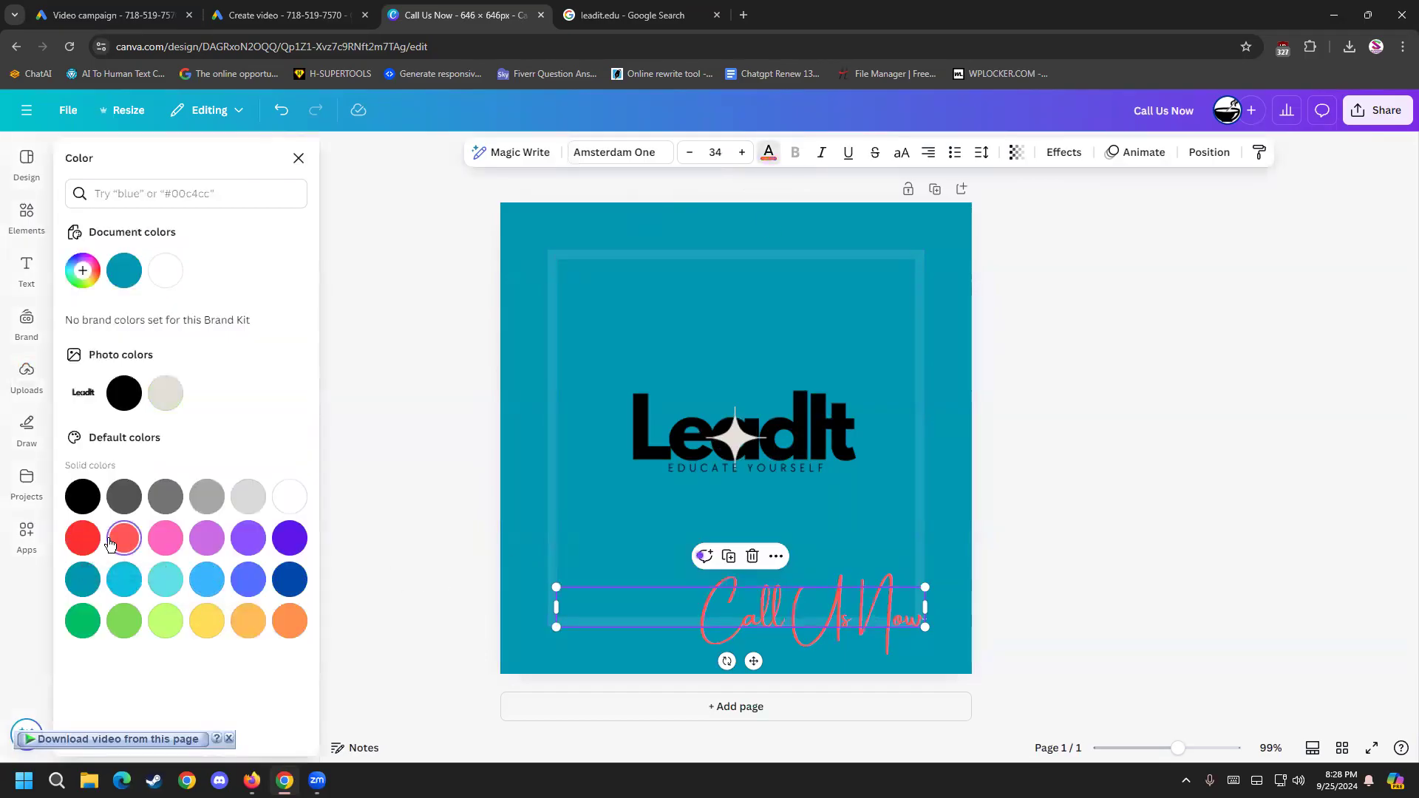
pyautogui.click(82, 583)
pyautogui.click(85, 541)
pyautogui.click(289, 621)
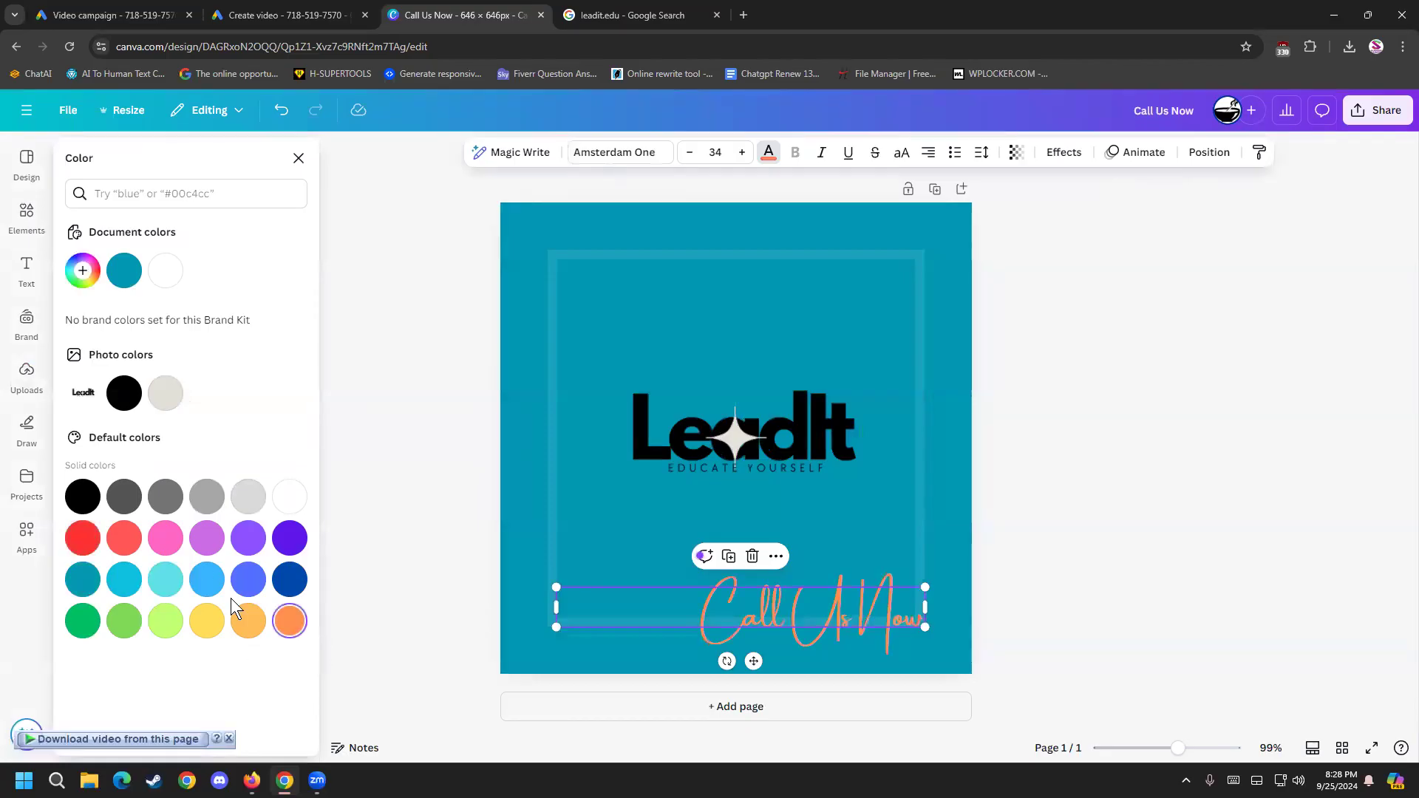
pyautogui.click(82, 539)
pyautogui.click(438, 549)
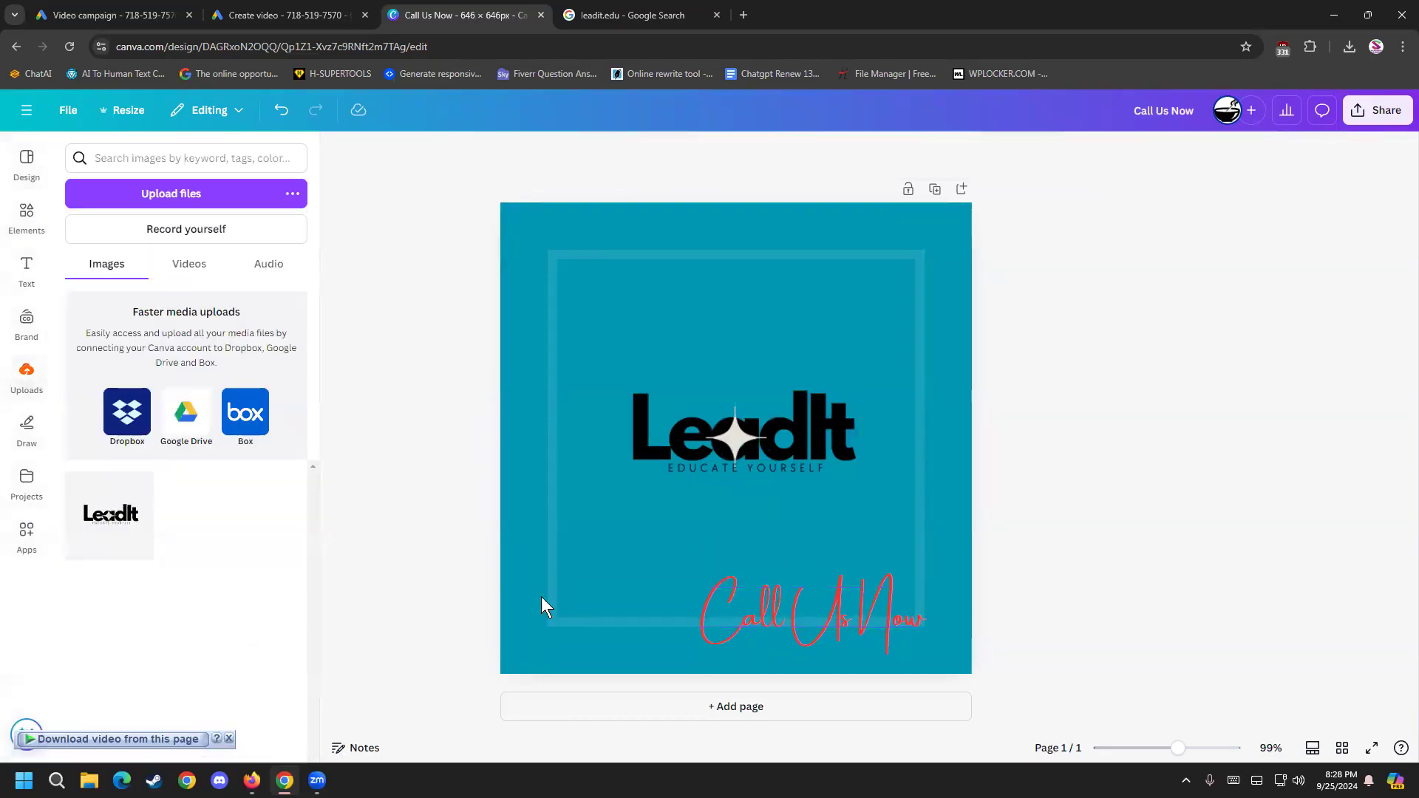
# Step: Change the Call Us Now text color to the dark blue default color
pyautogui.click(737, 621)
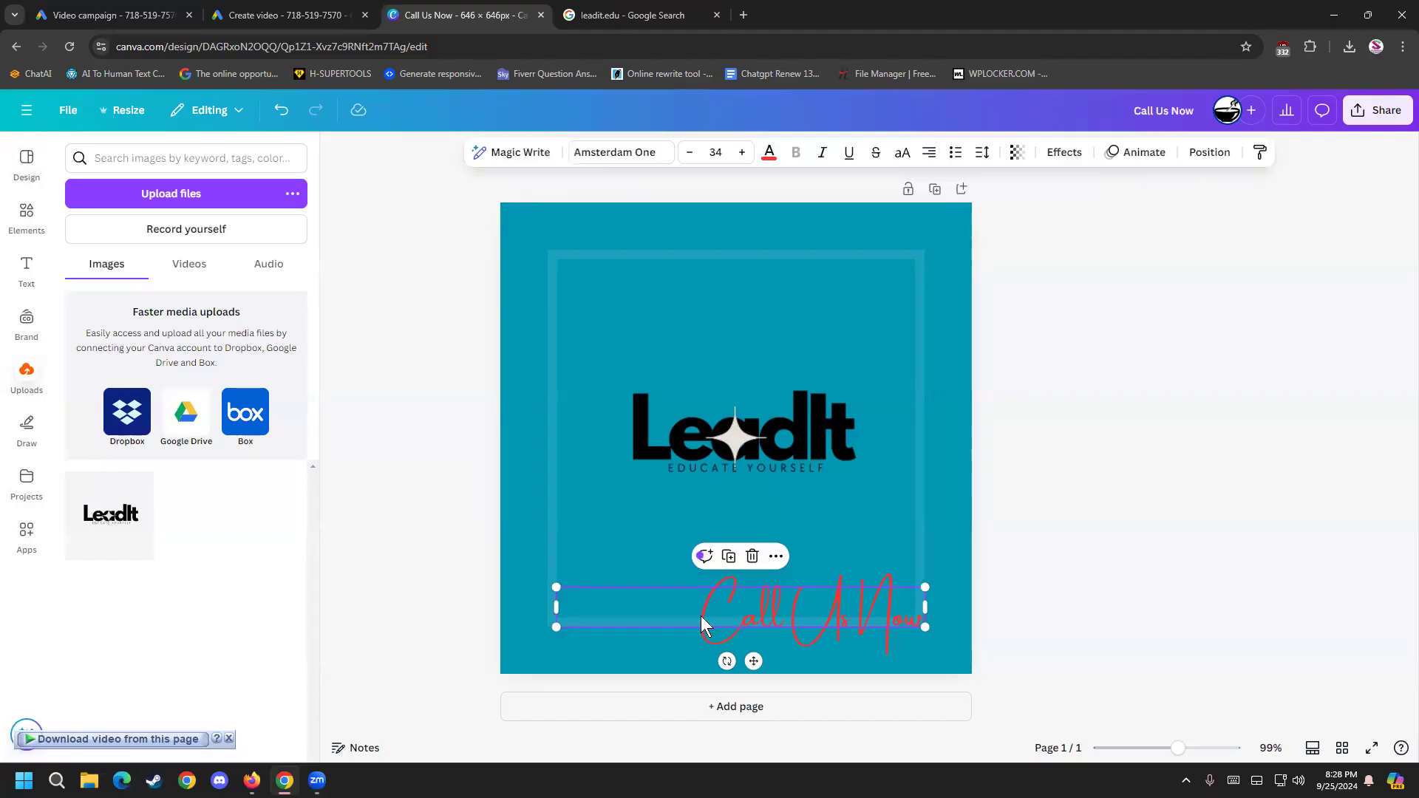
pyautogui.click(769, 154)
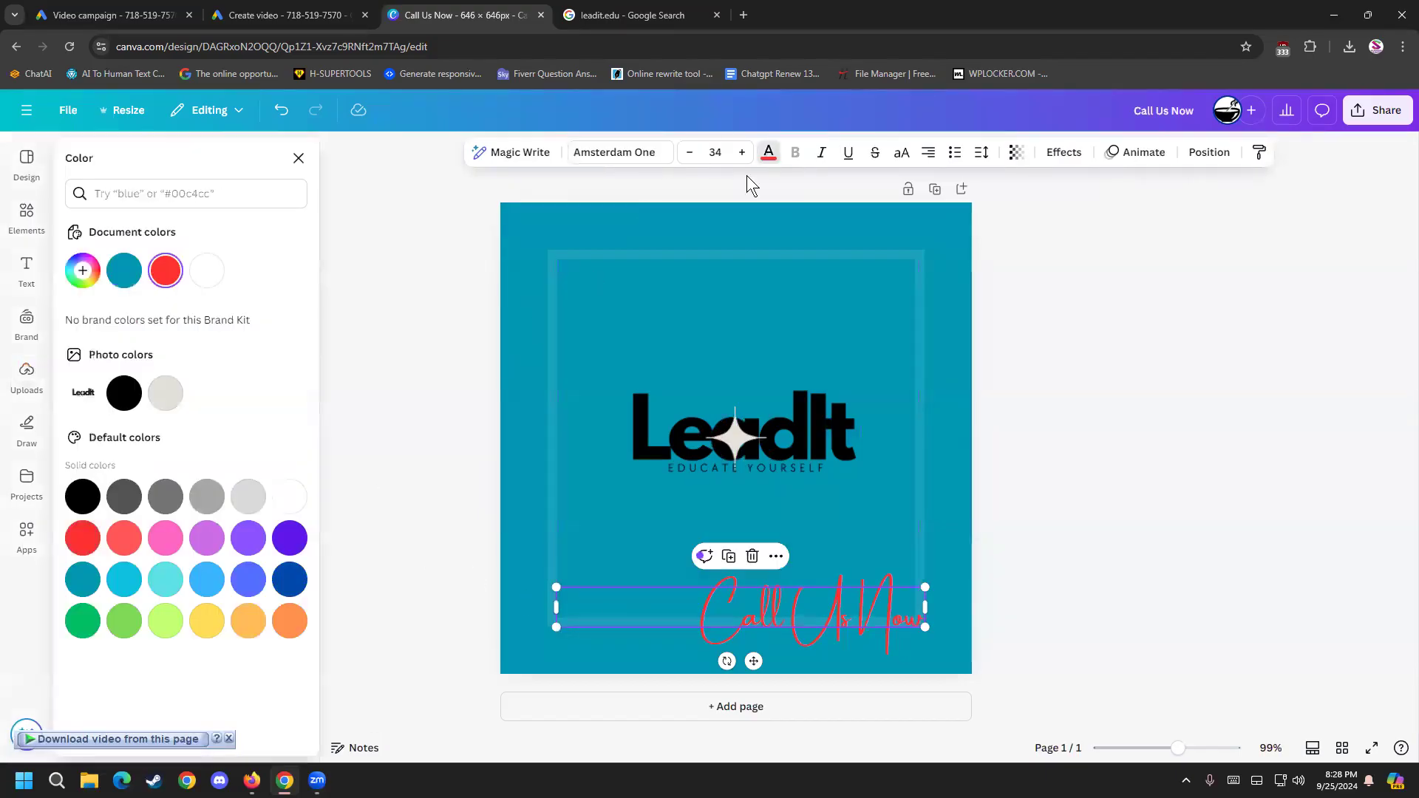
pyautogui.click(288, 578)
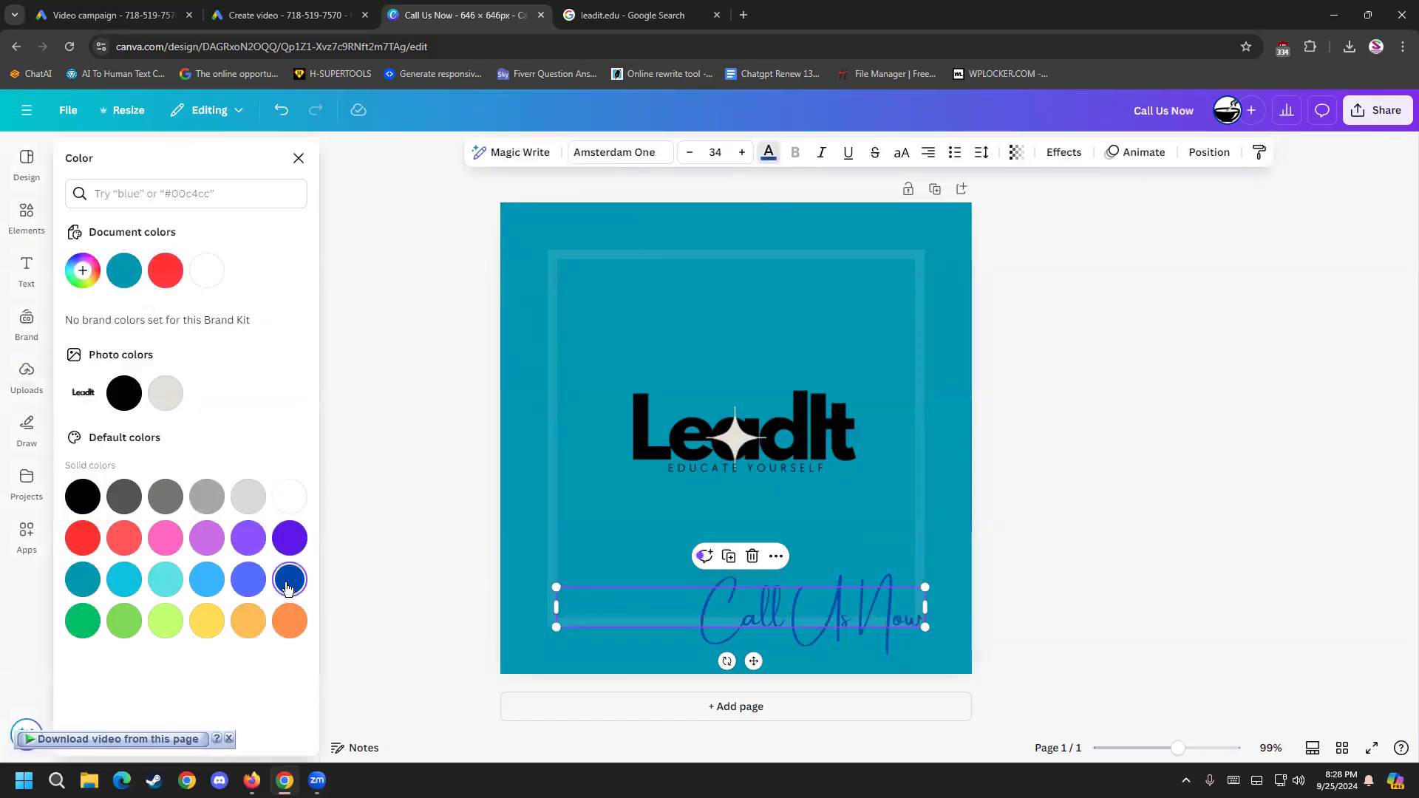
pyautogui.press('Escape')
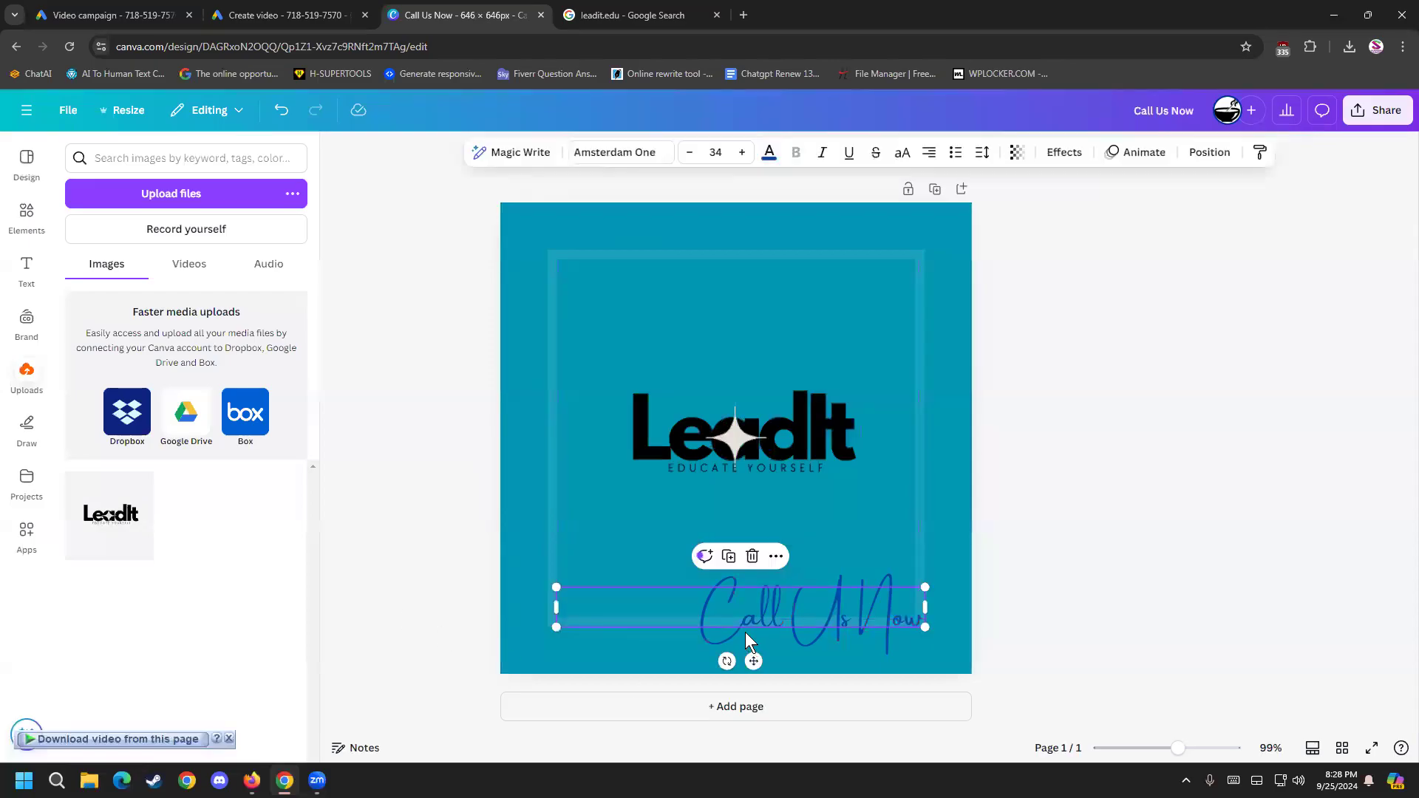
# Step: Enlarge the Call Us Now text box to a font size of about 39
pyautogui.moveTo(556, 590); pyautogui.dragTo(507, 477)
pyautogui.click(393, 424)
pyautogui.click(725, 578)
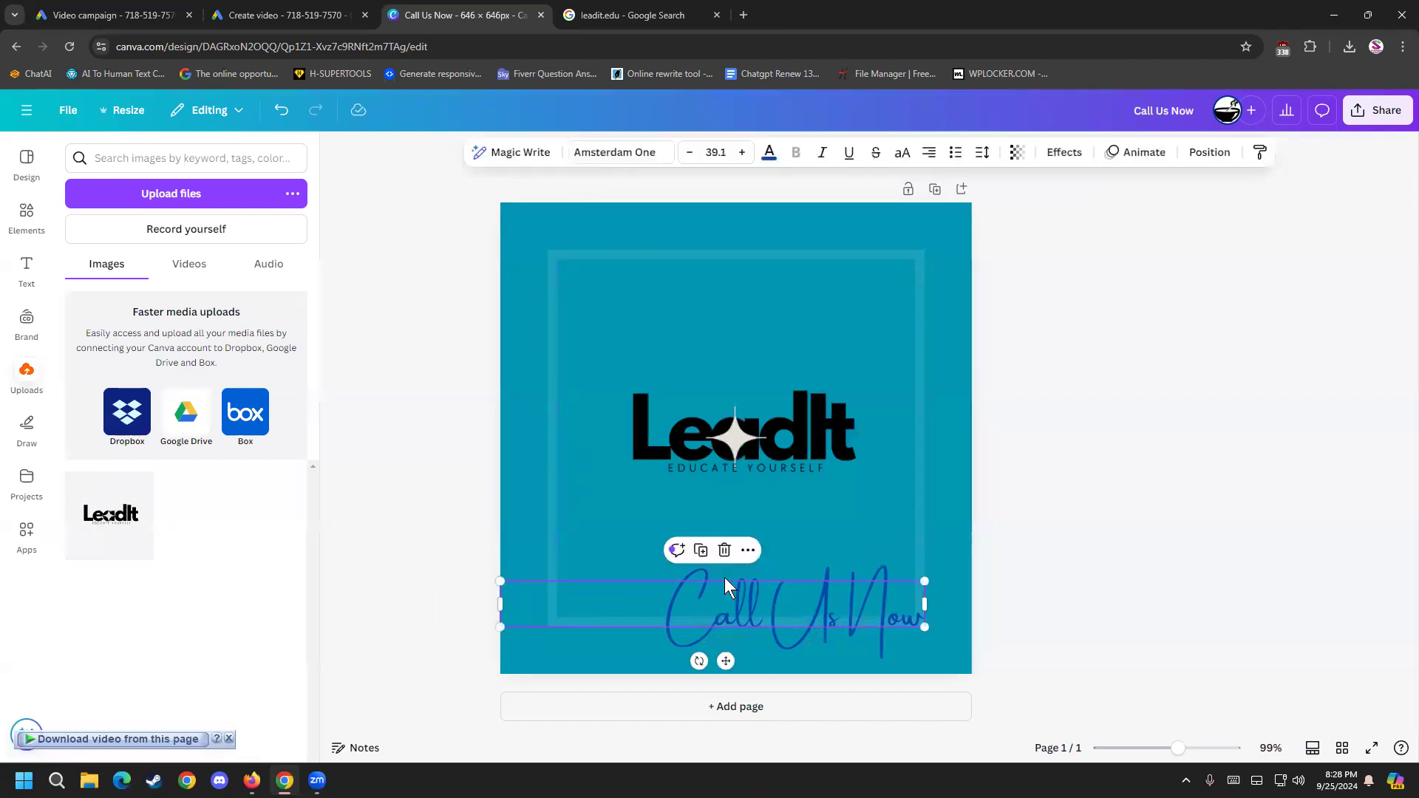
# Step: Move the Call Us Now text slightly upward and rename the design "Call Us Now Lead it"
pyautogui.moveTo(741, 605); pyautogui.dragTo(739, 587)
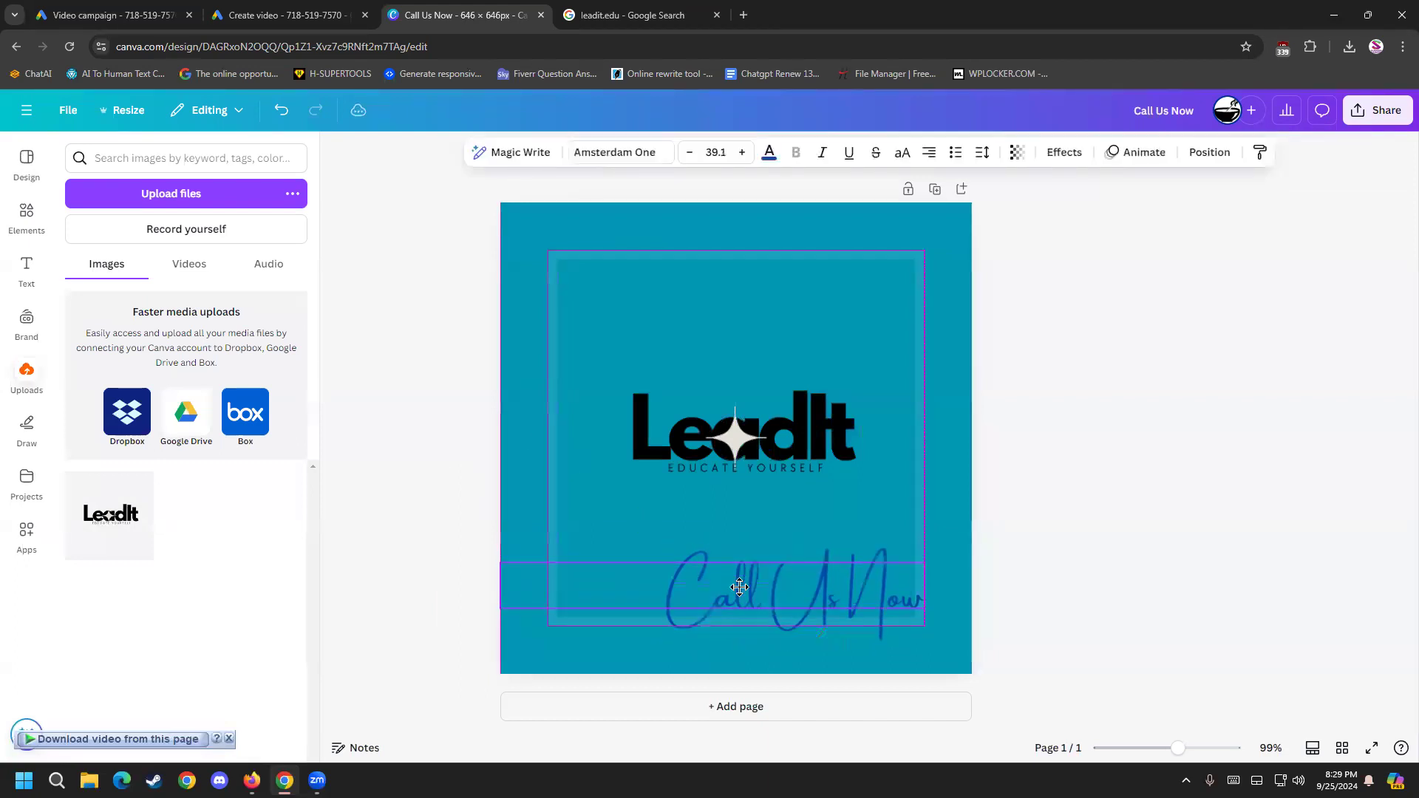
pyautogui.click(1169, 406)
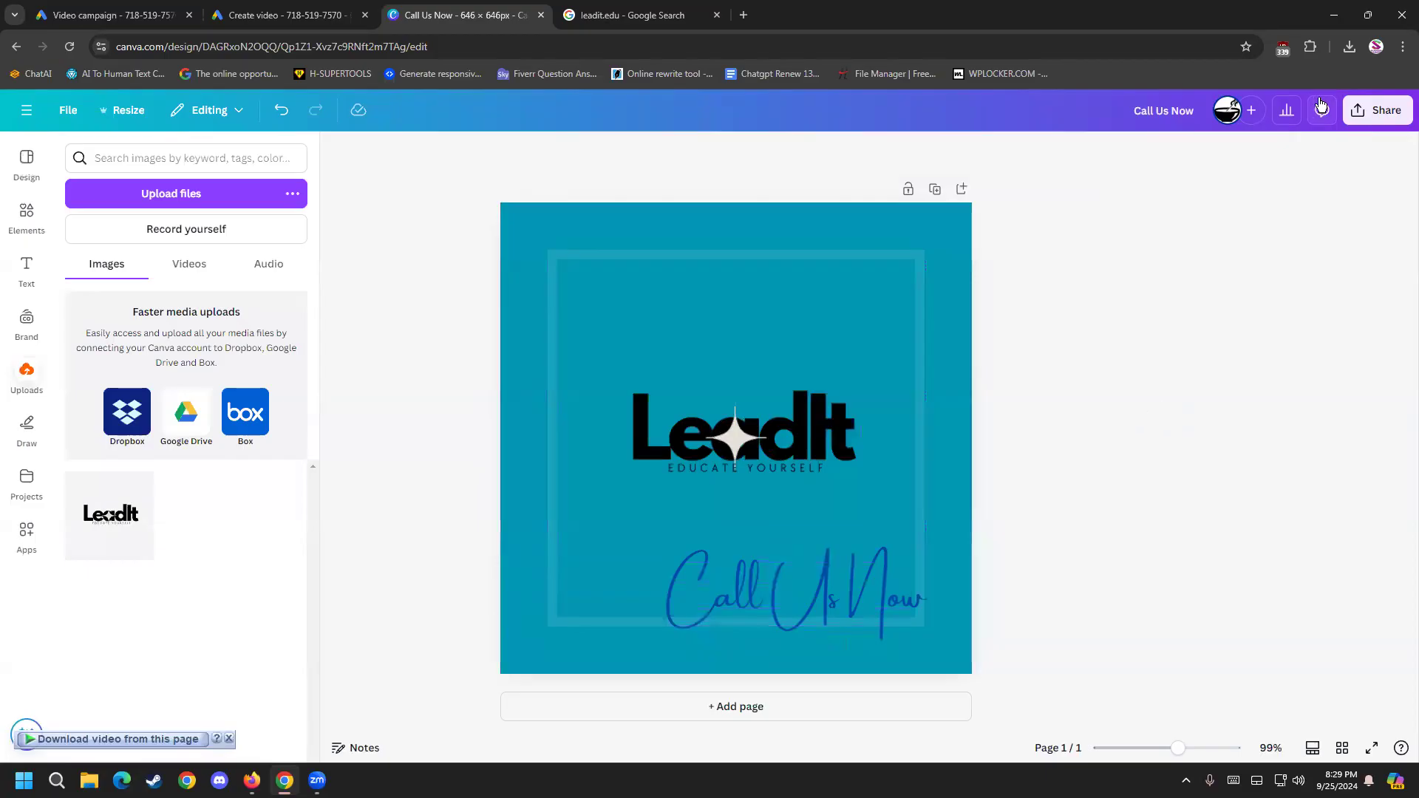
pyautogui.click(1376, 111)
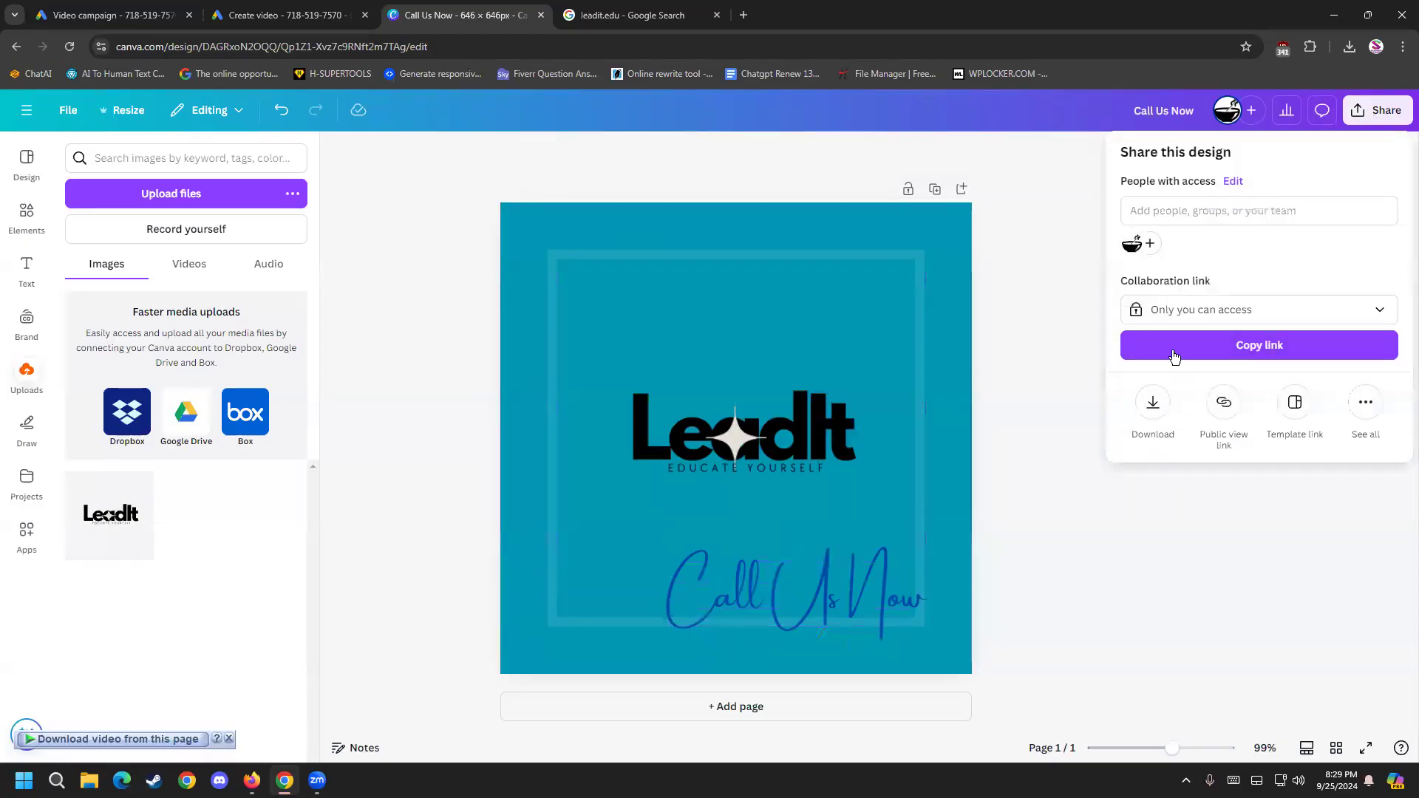
pyautogui.click(1154, 409)
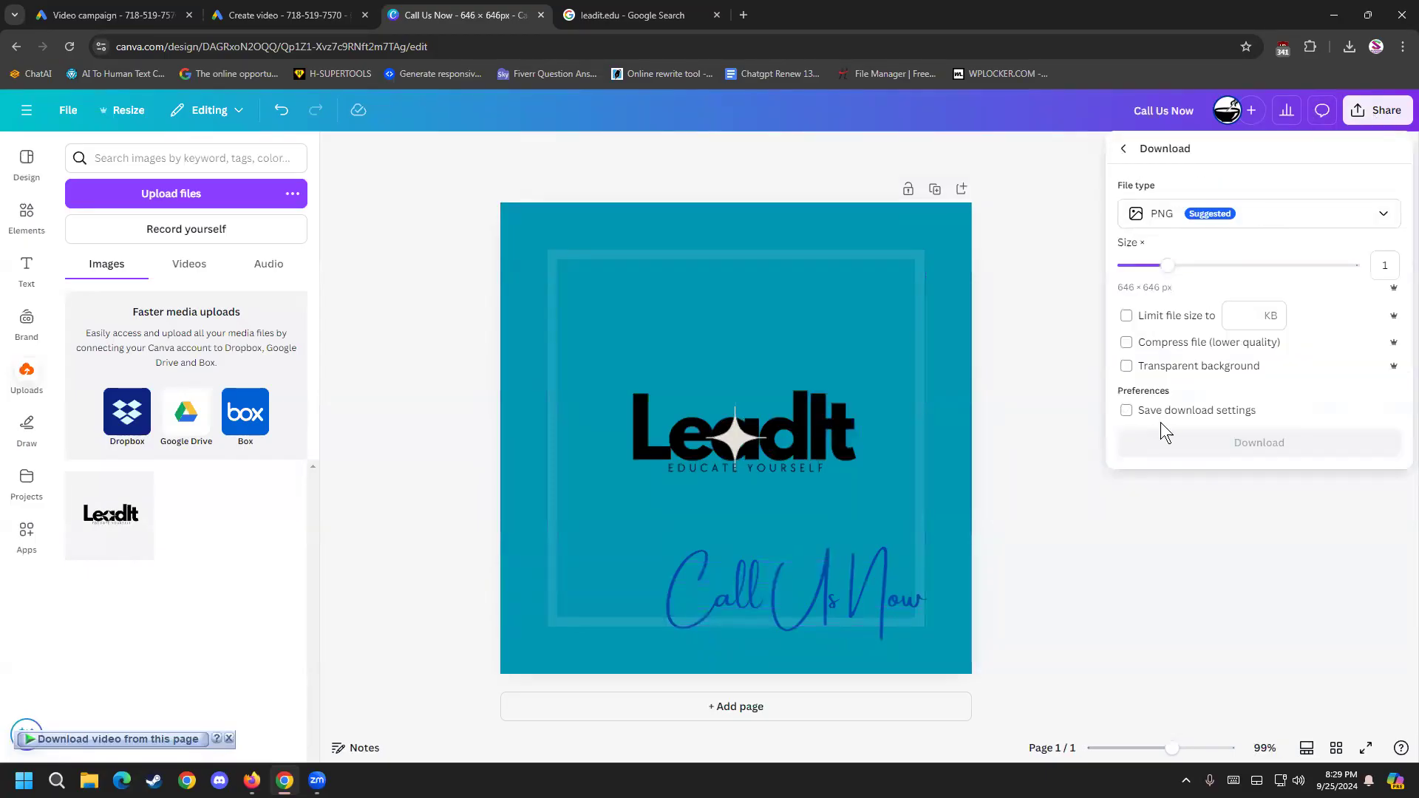
pyautogui.click(1156, 117)
pyautogui.write('Lead It')
pyautogui.click(1215, 140)
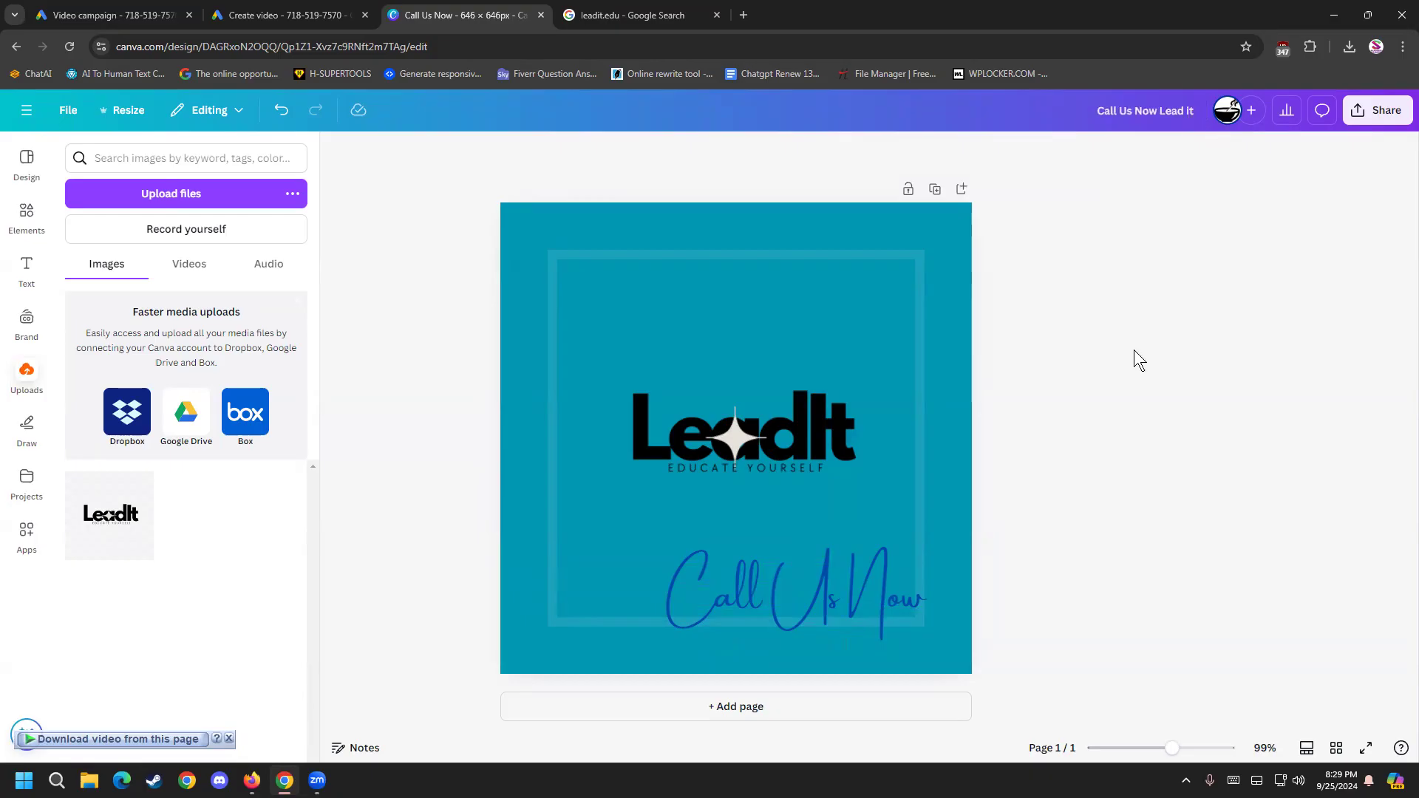
# Step: Download the Call Us Now Lead it design as a JPG at 100 quality
pyautogui.click(1376, 111)
pyautogui.click(1171, 400)
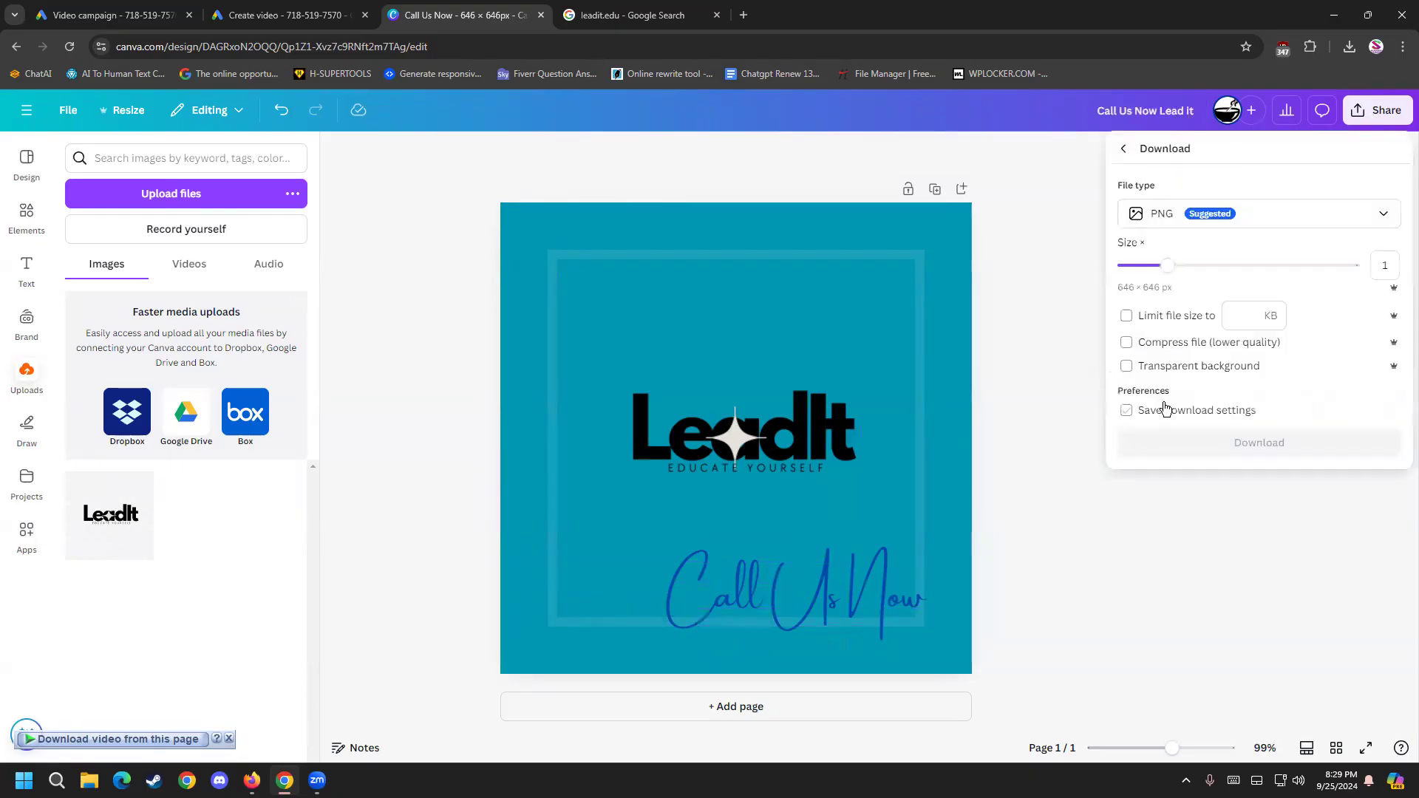
pyautogui.click(1240, 216)
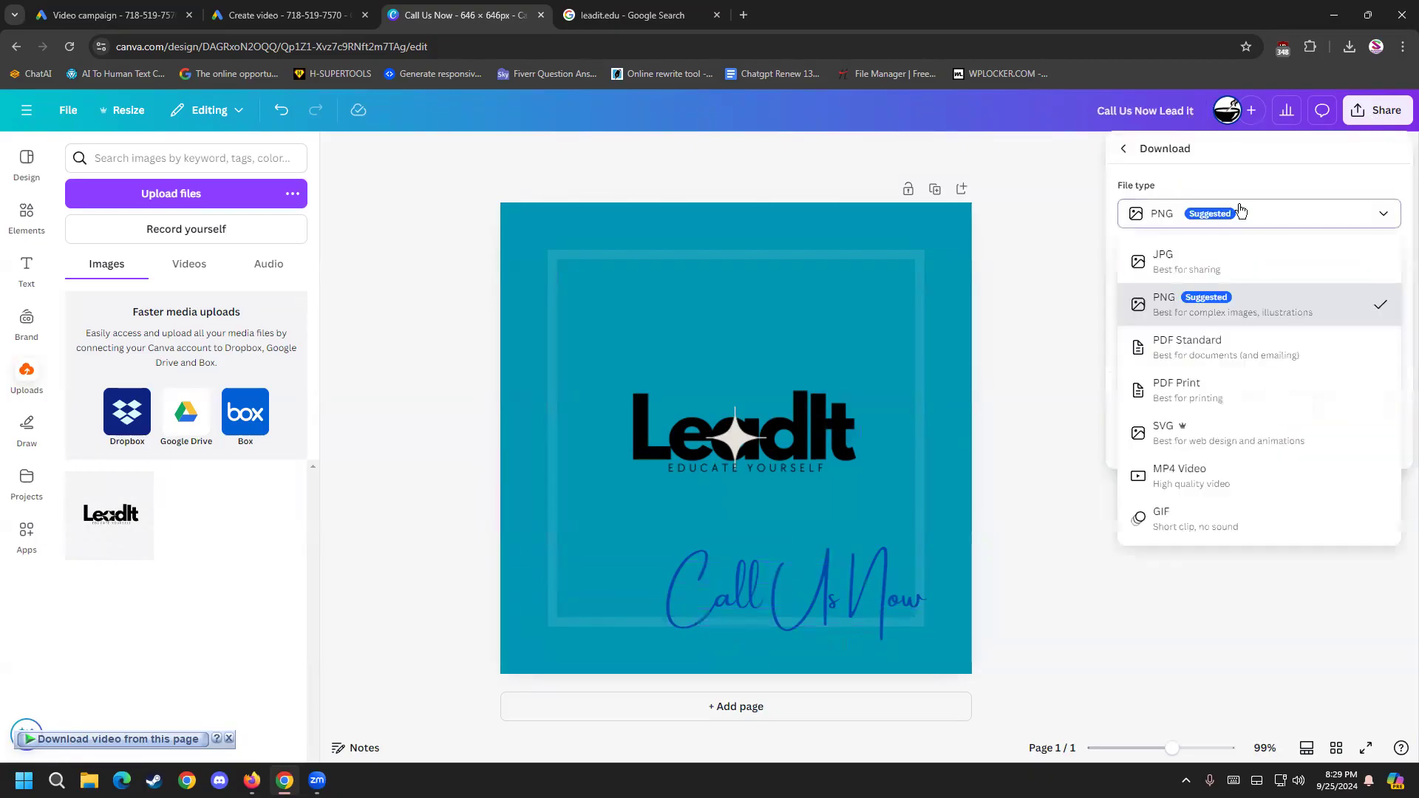
pyautogui.click(1224, 260)
pyautogui.moveTo(1313, 336); pyautogui.dragTo(1400, 338)
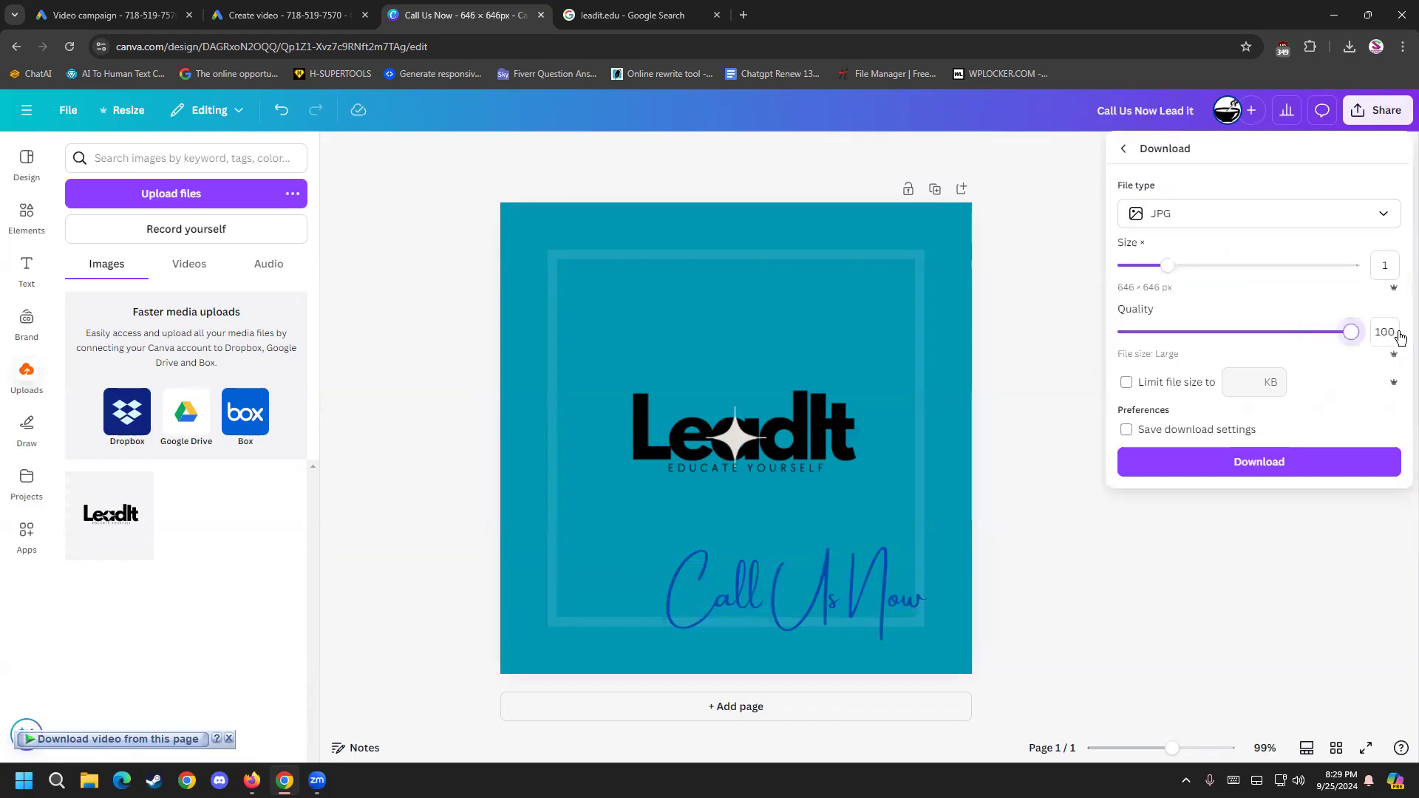
pyautogui.click(1194, 459)
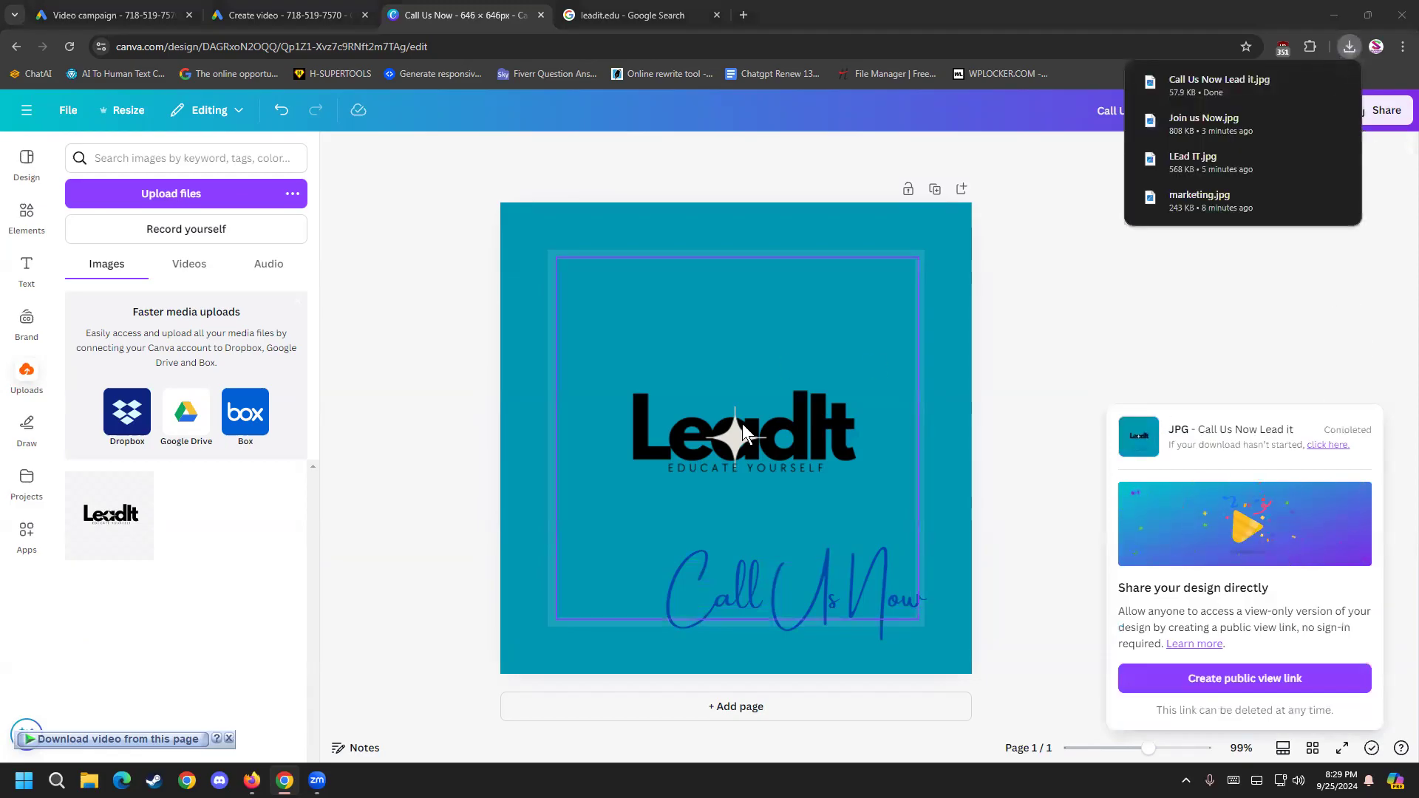
# Step: Switch to the Google Ads video builder, upload Call Us Now Lead it.jpg and save it as the store badge
pyautogui.click(127, 2)
pyautogui.click(296, 13)
pyautogui.click(235, 333)
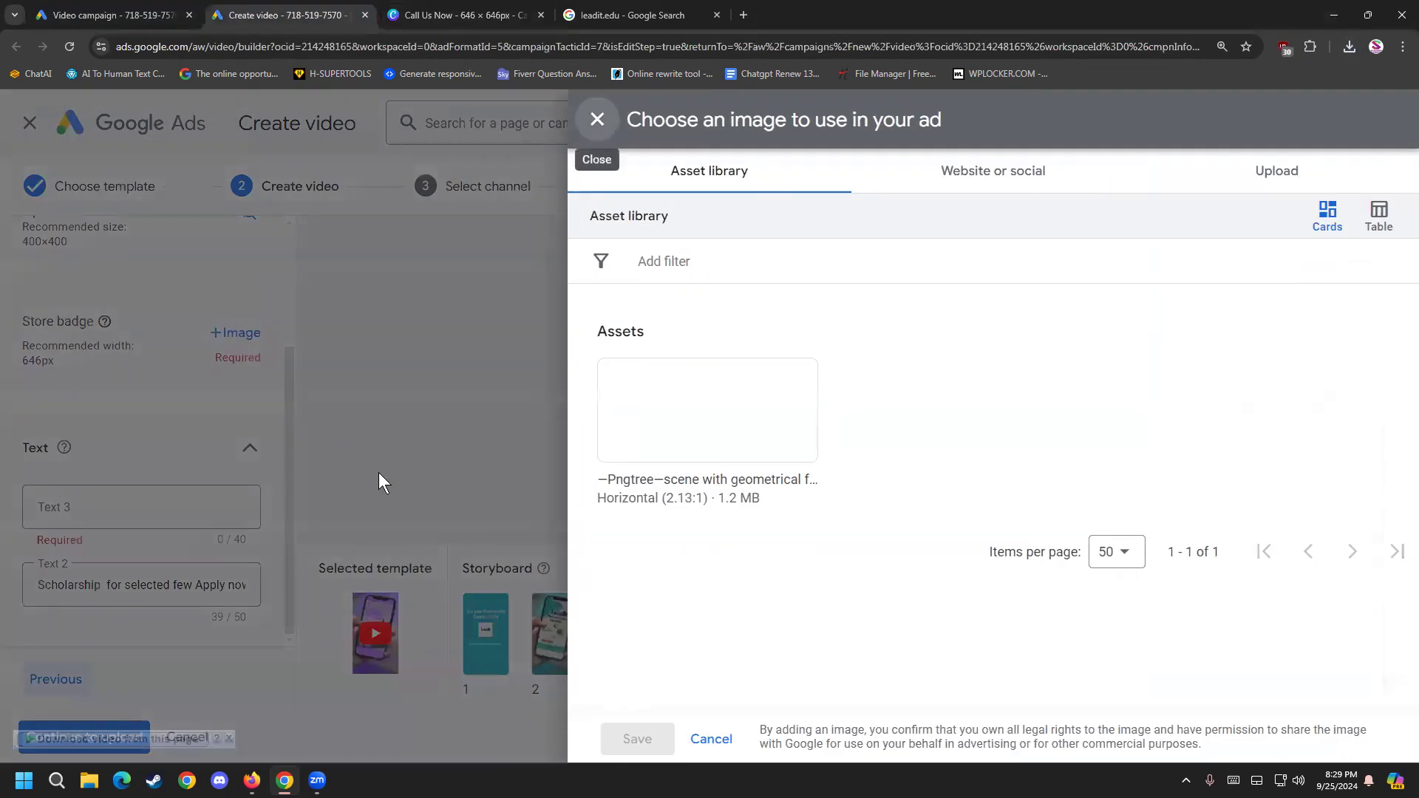
pyautogui.click(1224, 185)
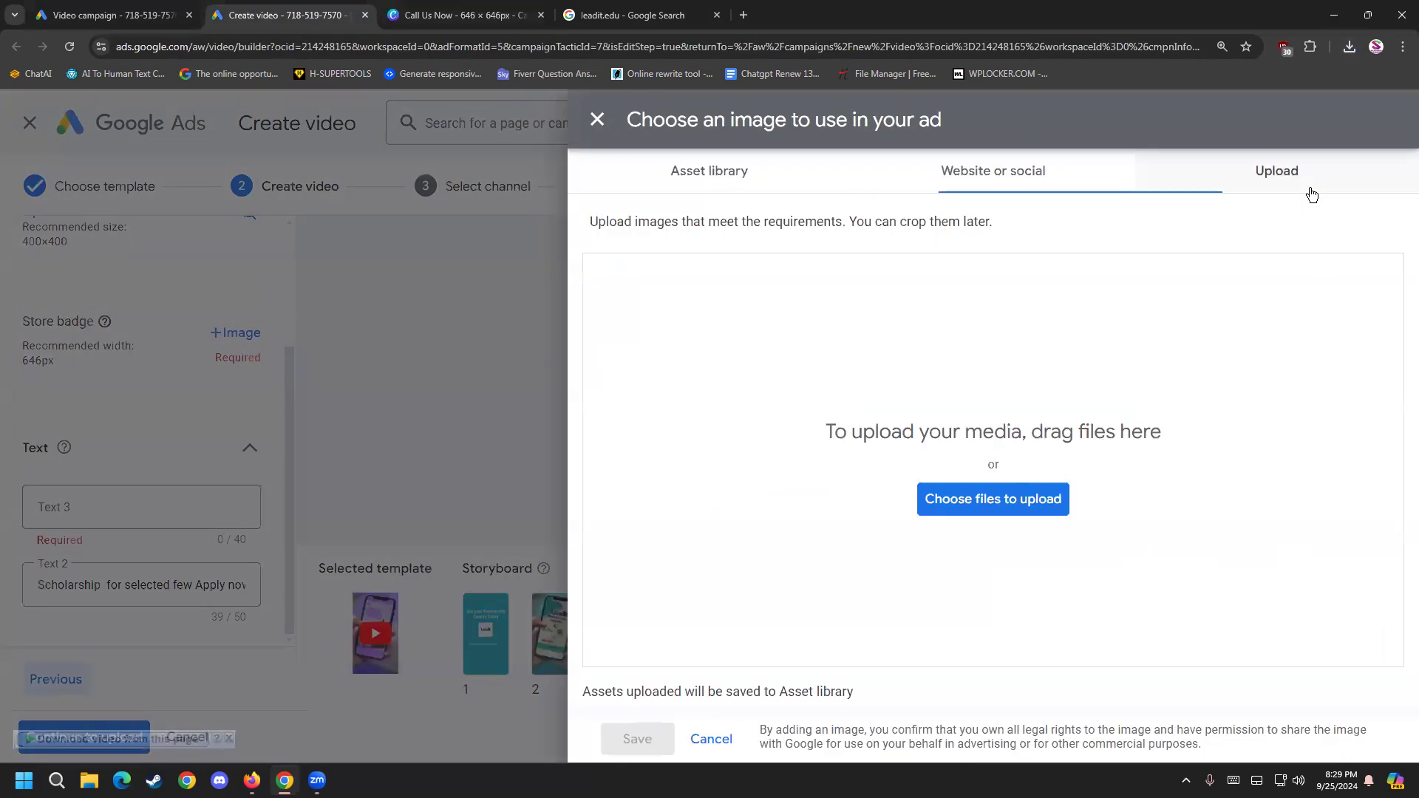
pyautogui.click(998, 495)
pyautogui.doubleClick(239, 329)
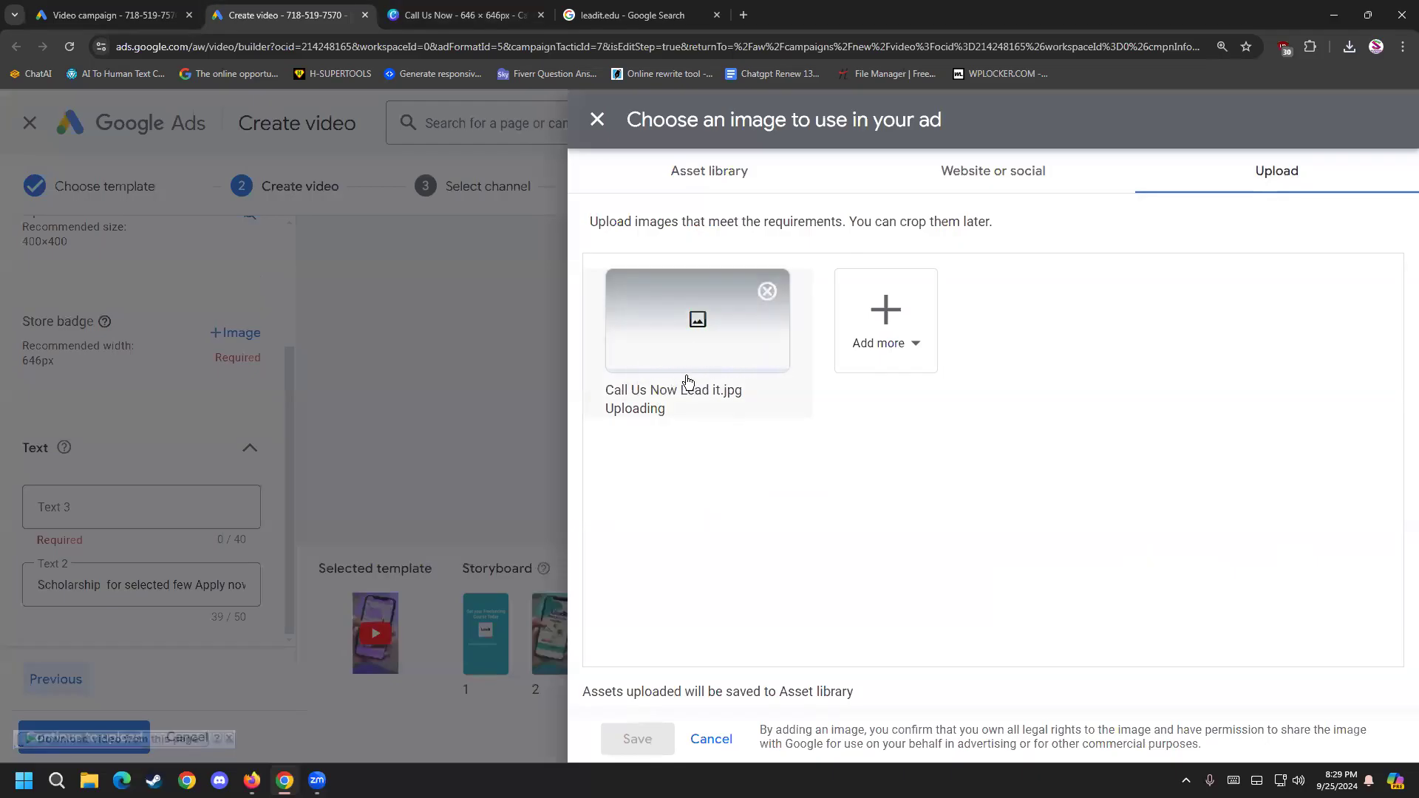
pyautogui.click(625, 740)
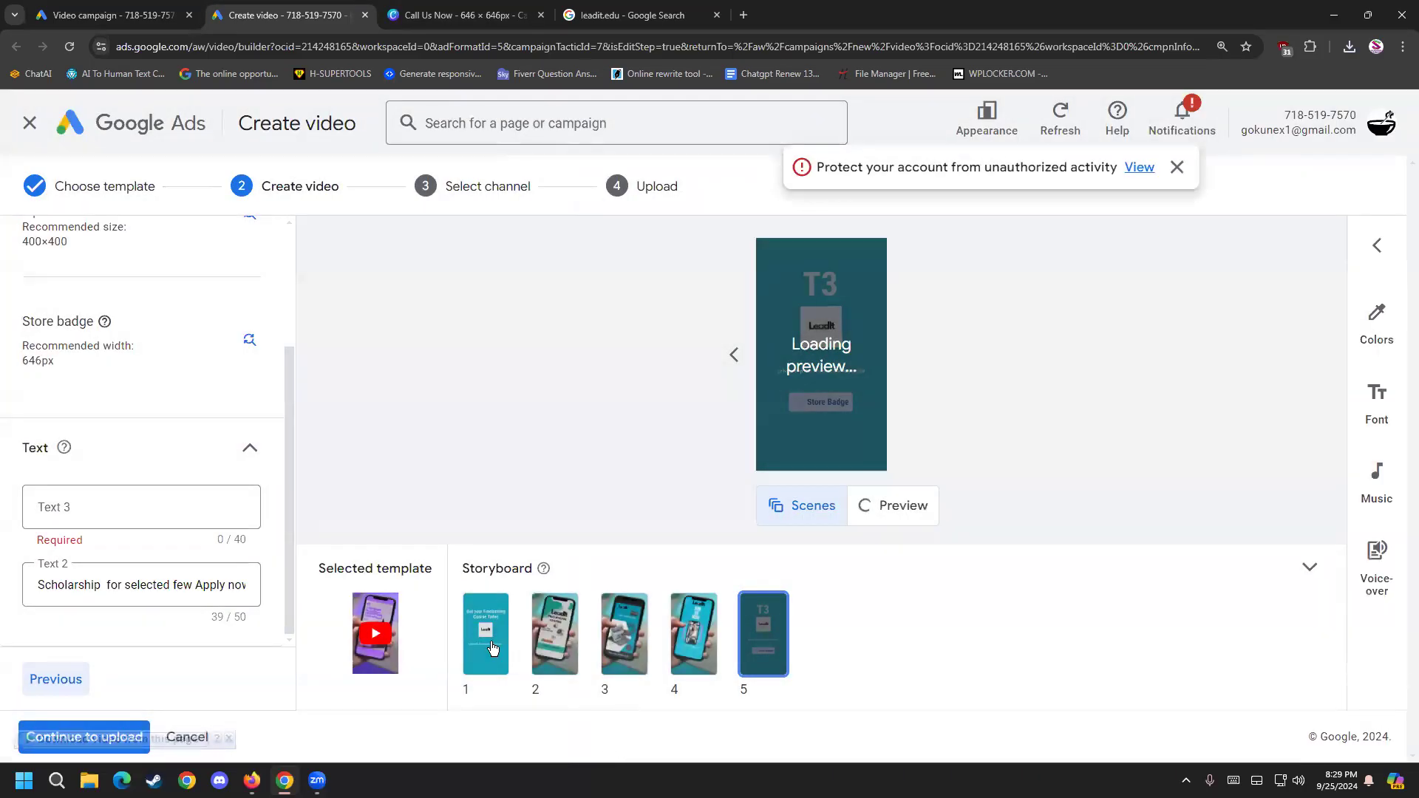
# Step: Enter "Call Us now" as Text 3 for scene 5
pyautogui.click(114, 503)
pyautogui.write('C')
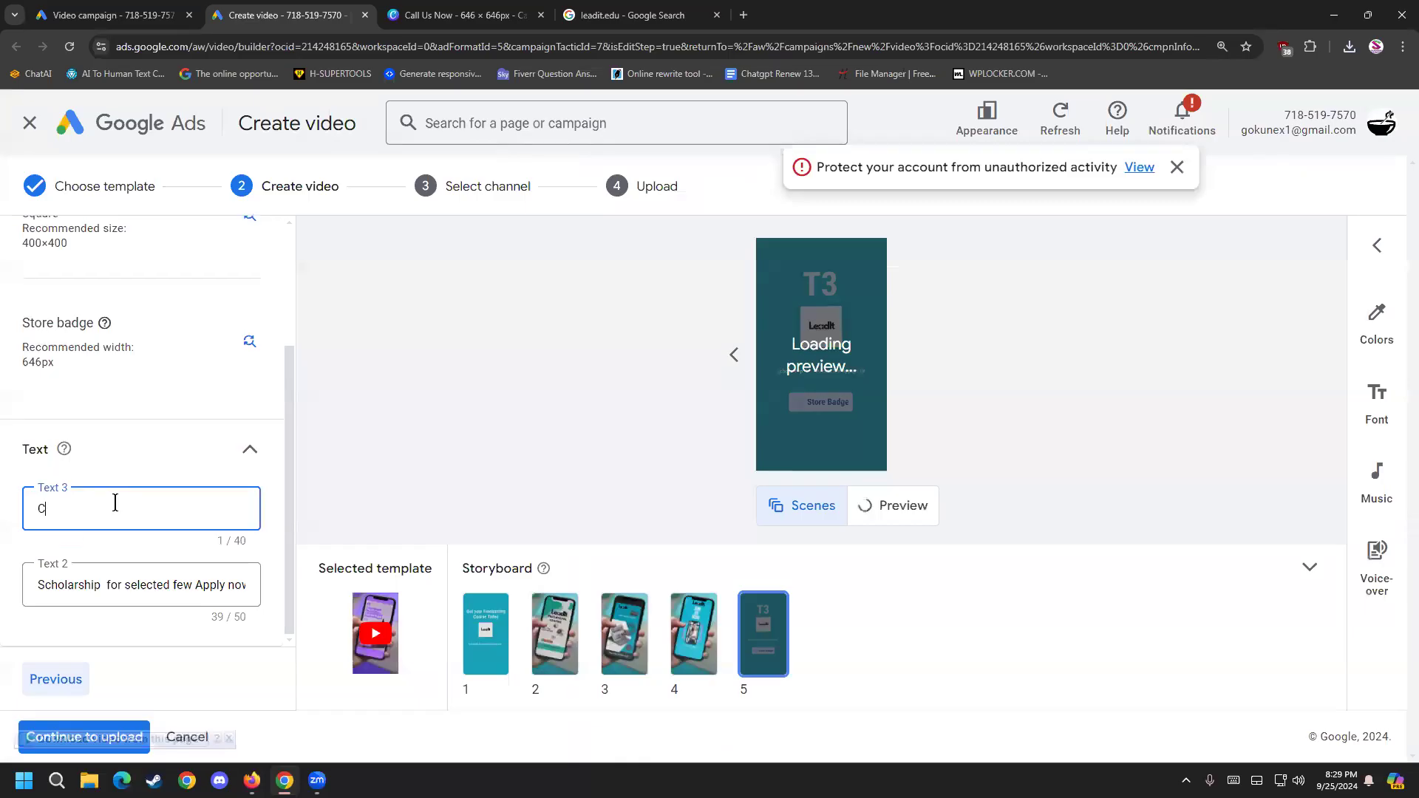
pyautogui.write('al ')
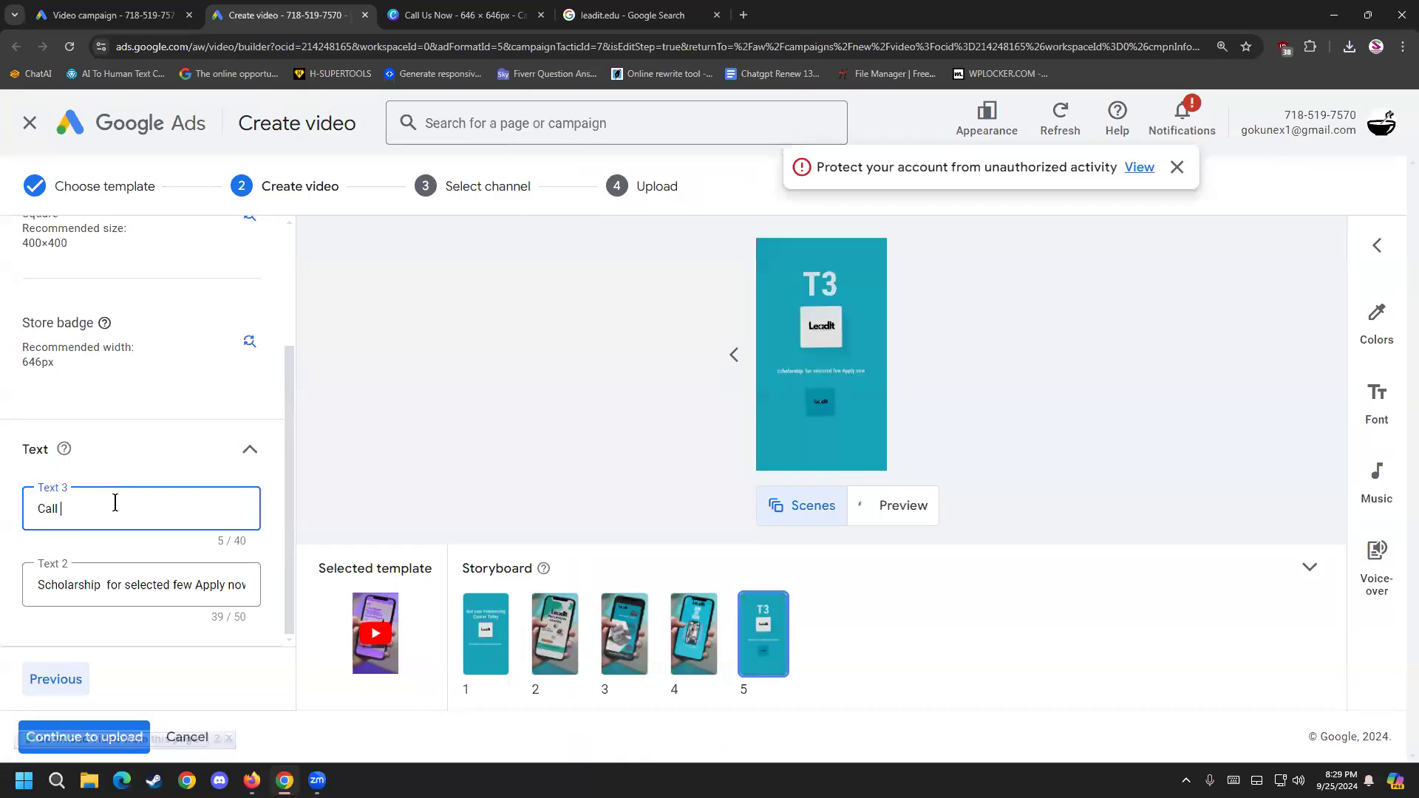
pyautogui.write(' Us now')
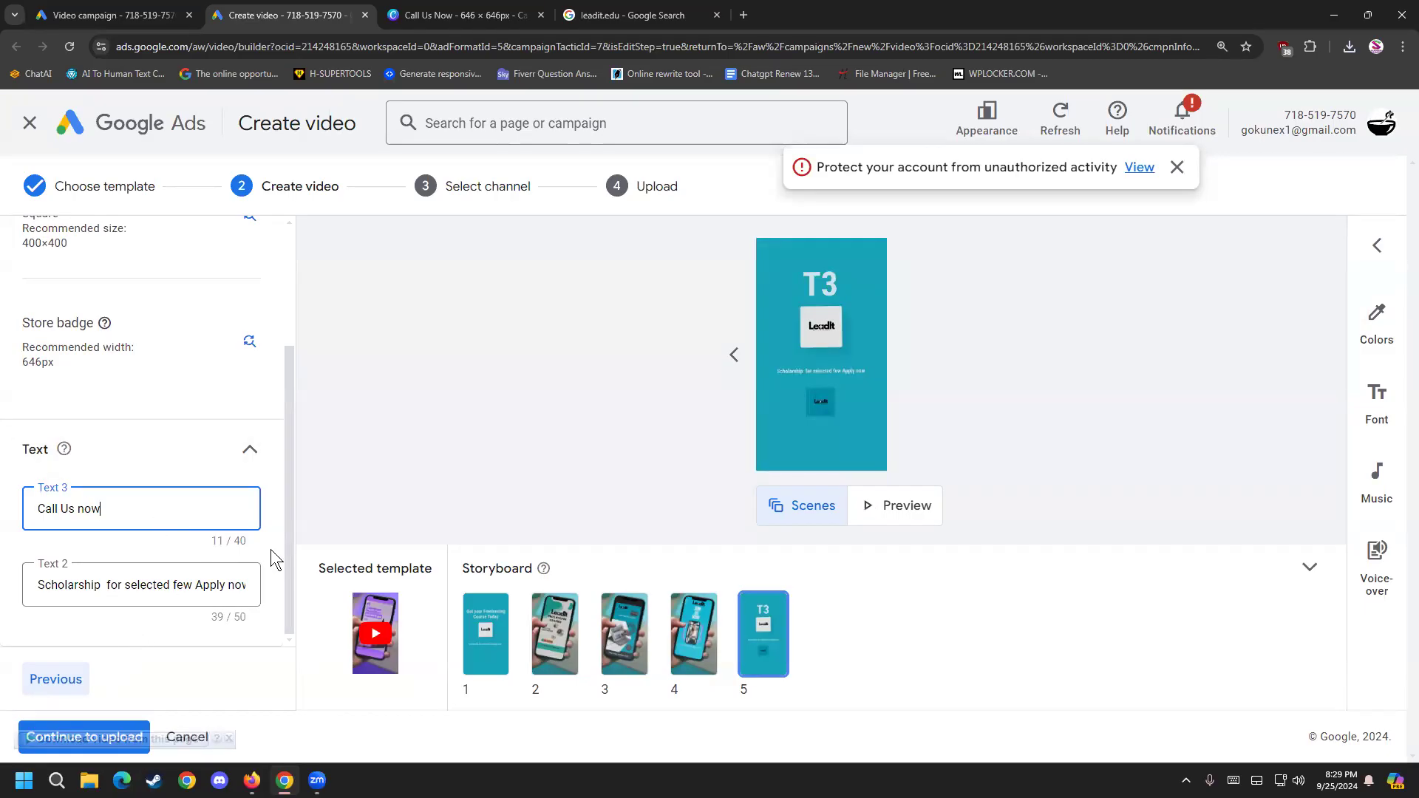
pyautogui.moveTo(287, 551); pyautogui.dragTo(281, 607)
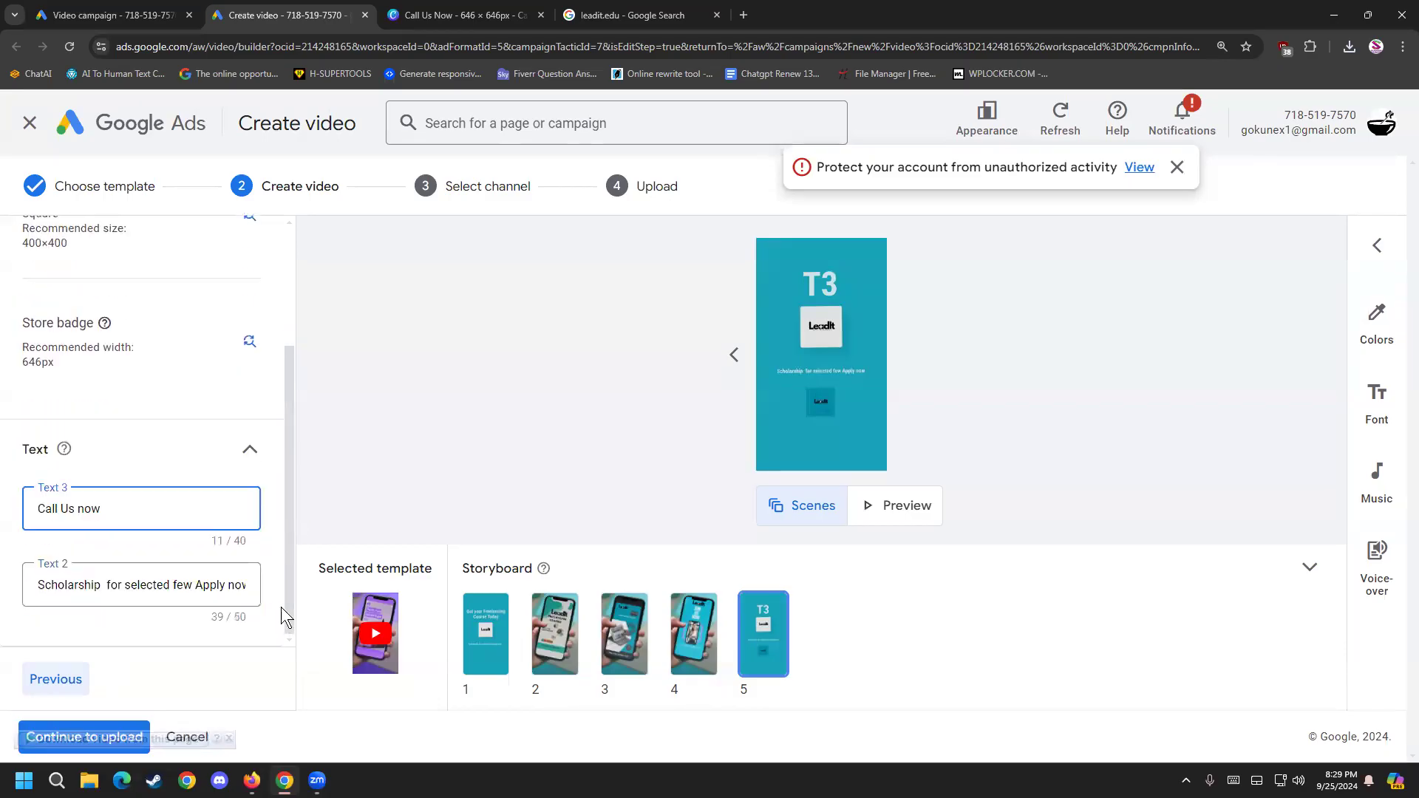
pyautogui.click(618, 508)
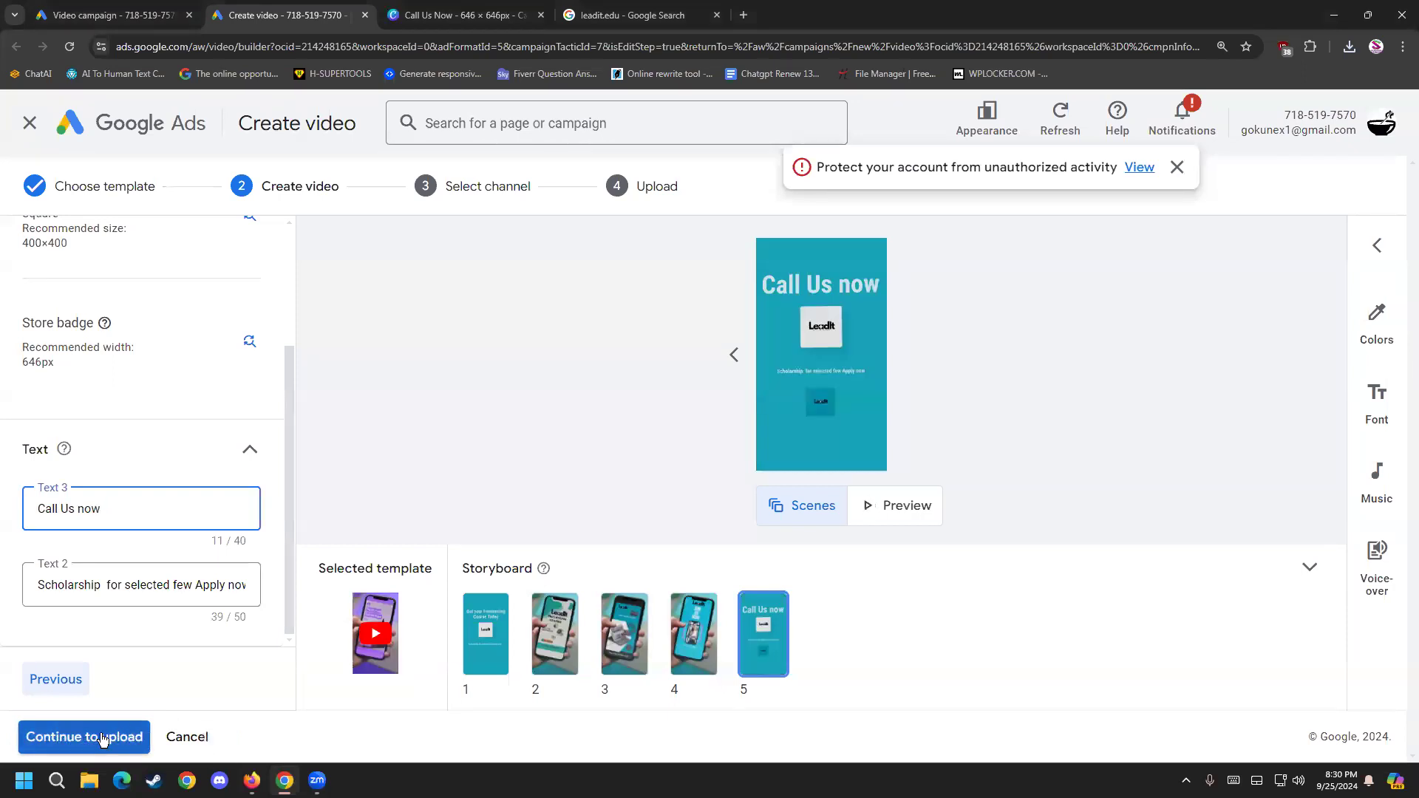
# Step: Continue to the channel selection and choose the video ad storage channel created by YouTube
pyautogui.click(102, 738)
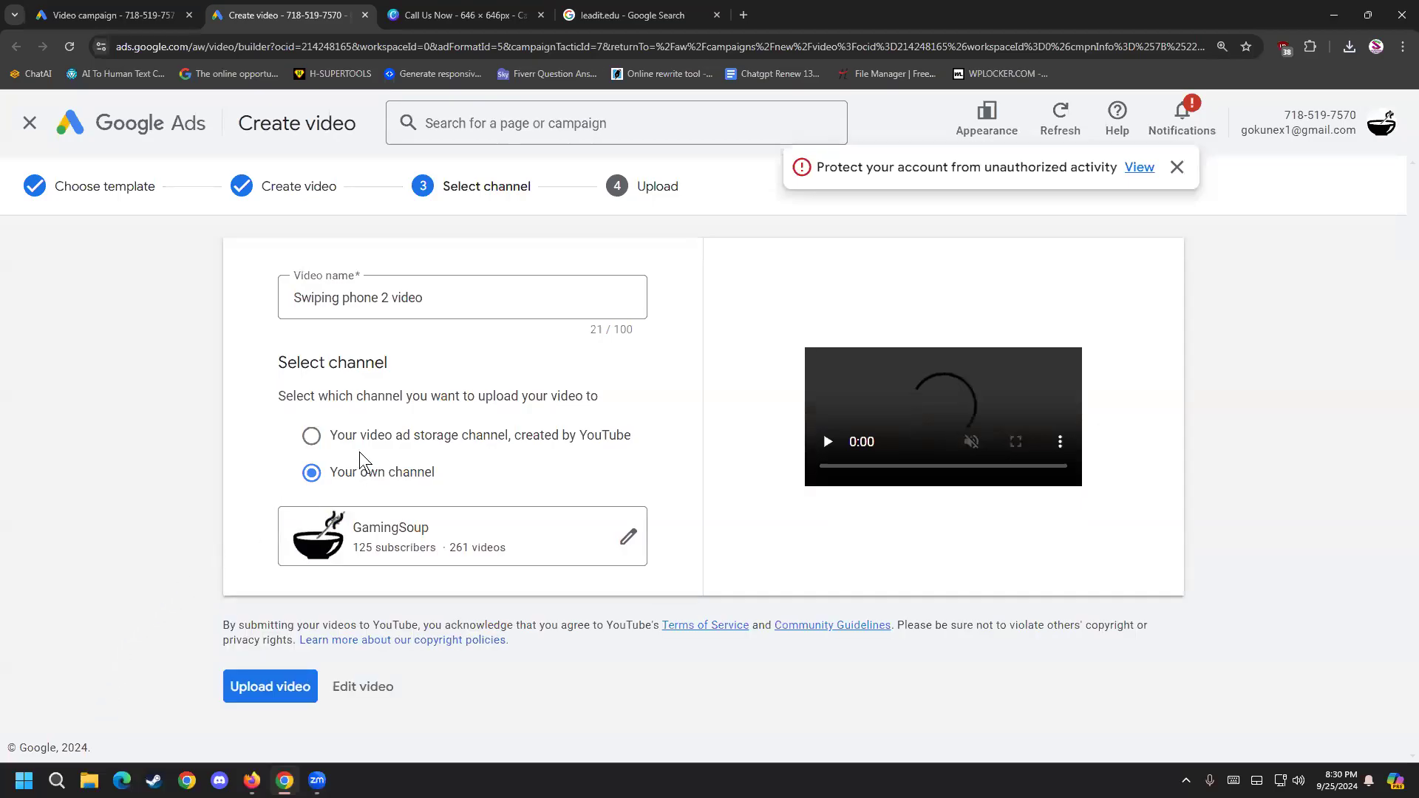
pyautogui.click(367, 444)
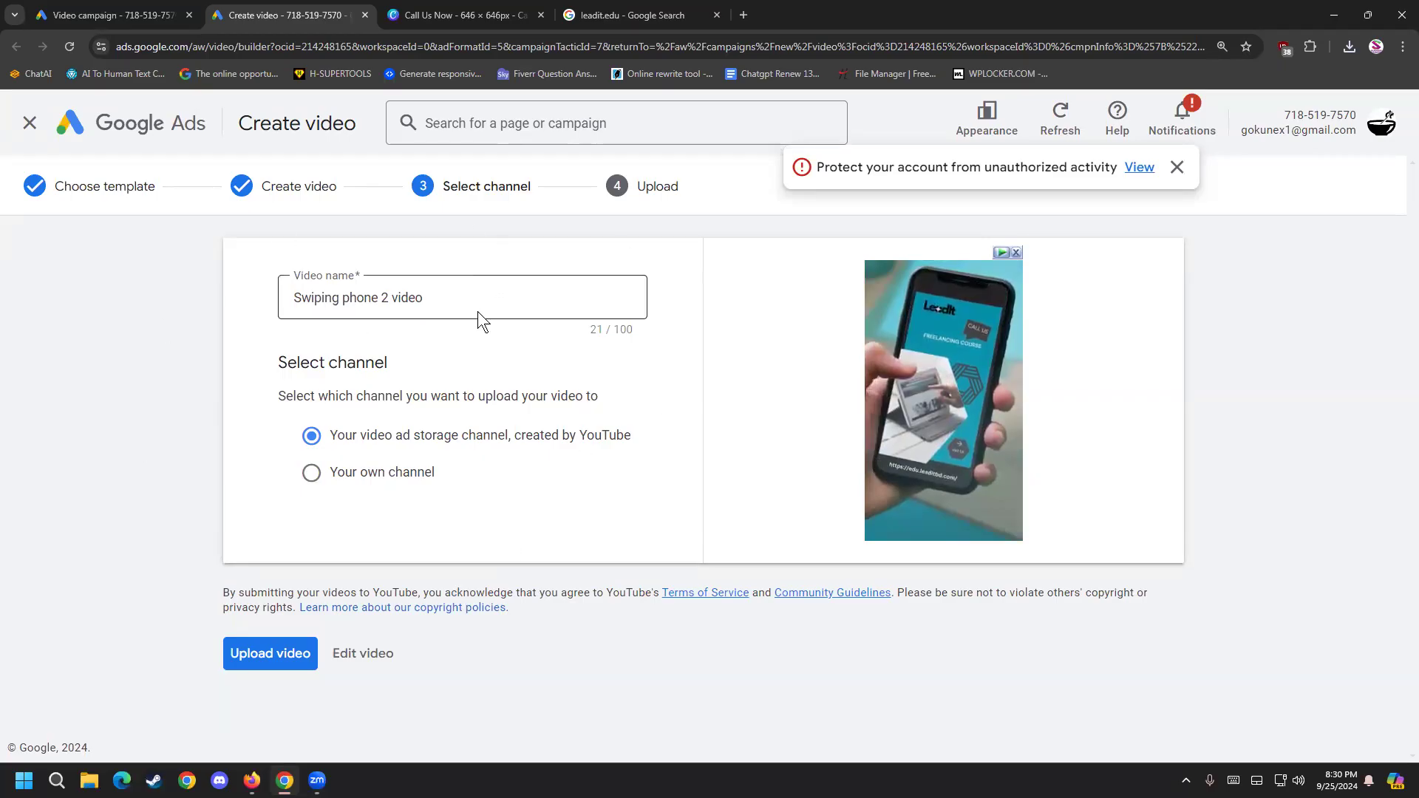
# Step: Replace the video name with "freelancing Course", reusing the word freelancing from the clipboard history
pyautogui.moveTo(472, 298); pyautogui.dragTo(183, 292)
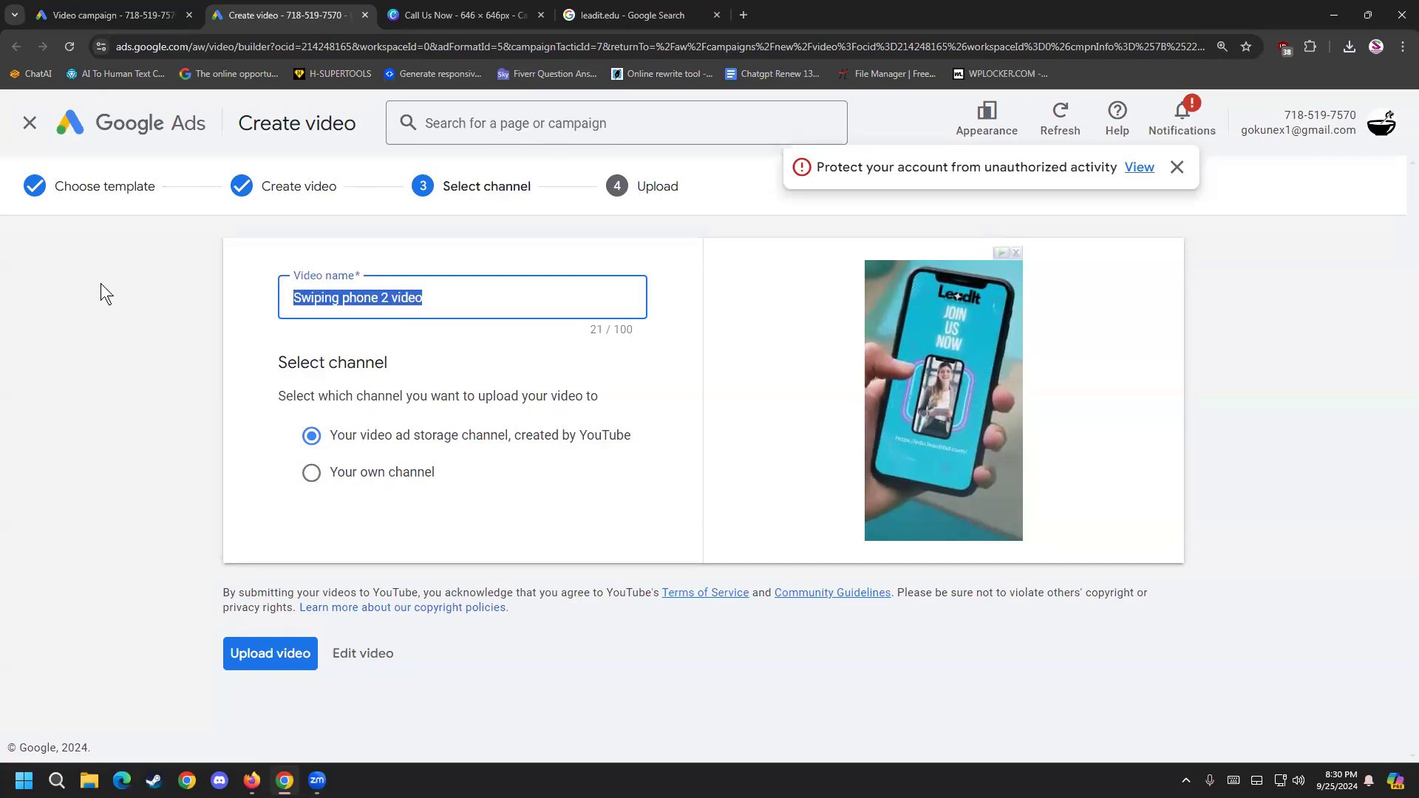
pyautogui.write('Freeoaci')
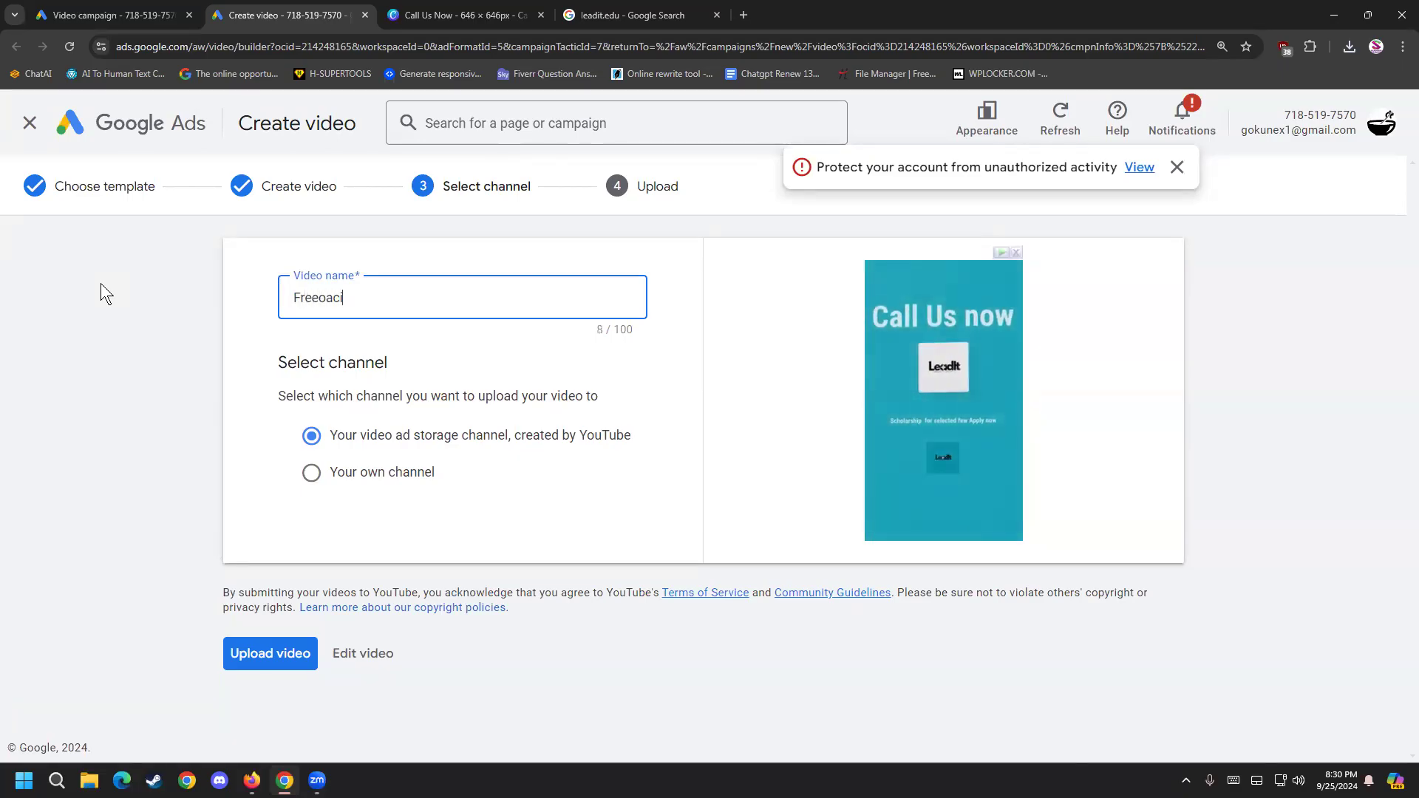
pyautogui.press('BackSpace')
pyautogui.press('BackSpace')
pyautogui.press('BackSpace')
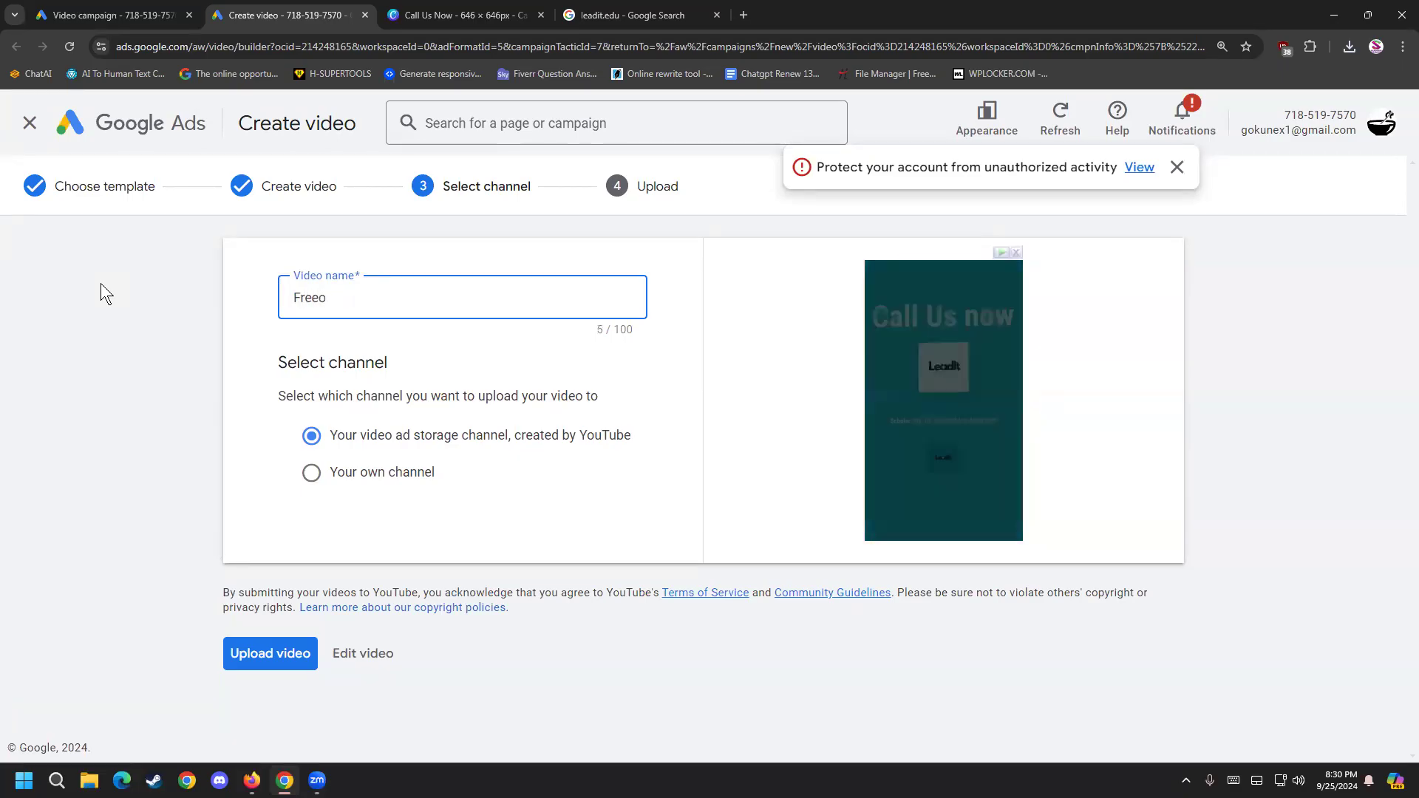
pyautogui.press('BackSpace')
pyautogui.write('ing')
pyautogui.press('BackSpace')
pyautogui.press('BackSpace')
pyautogui.press('BackSpace')
pyautogui.press('BackSpace')
pyautogui.press('BackSpace')
pyautogui.press('BackSpace')
pyautogui.press('BackSpace')
pyautogui.press('BackSpace')
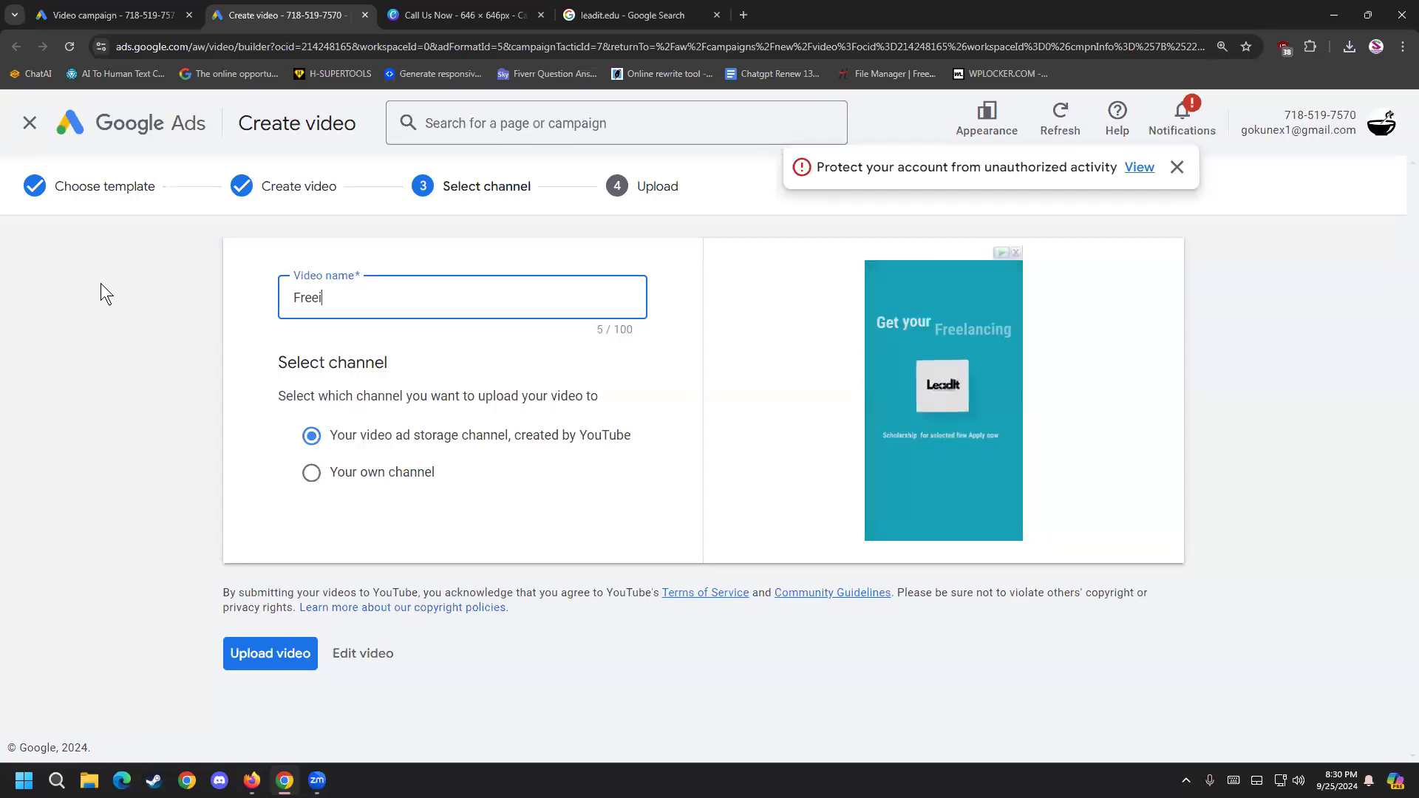
pyautogui.press('super+v')
pyautogui.scroll(-5, 424, 490)
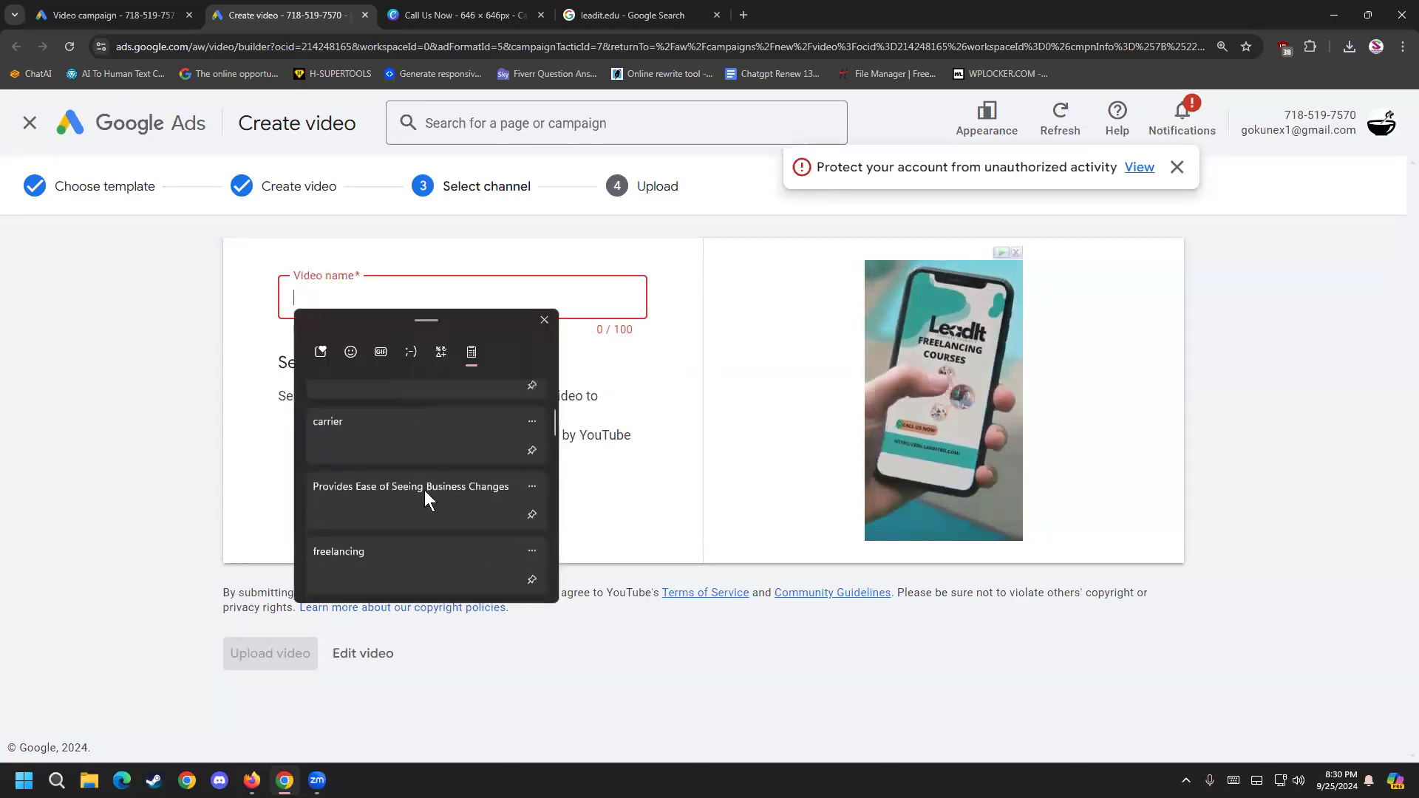
pyautogui.click(427, 495)
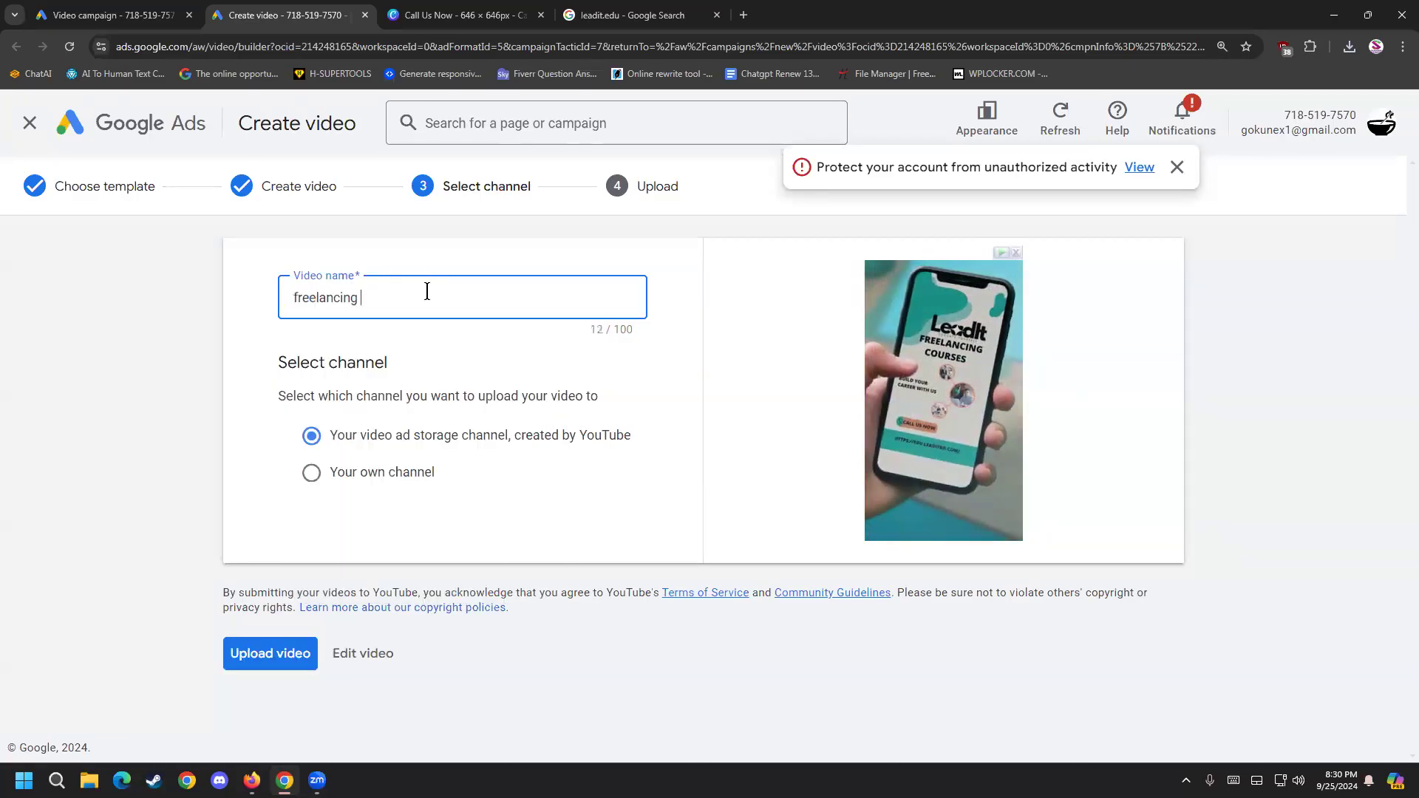
pyautogui.write('Course')
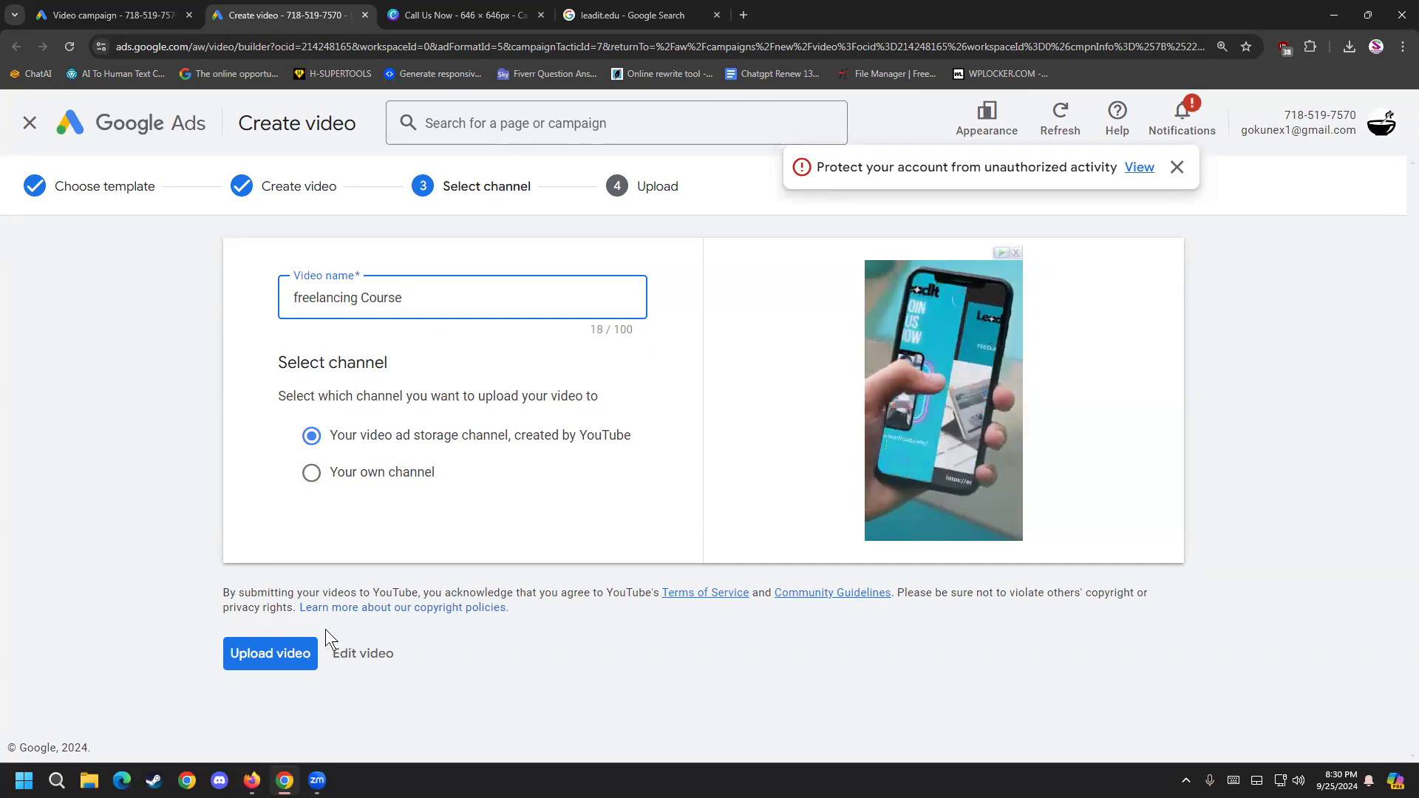
# Step: Upload the video to the selected channel and dismiss the account protection notice
pyautogui.click(295, 653)
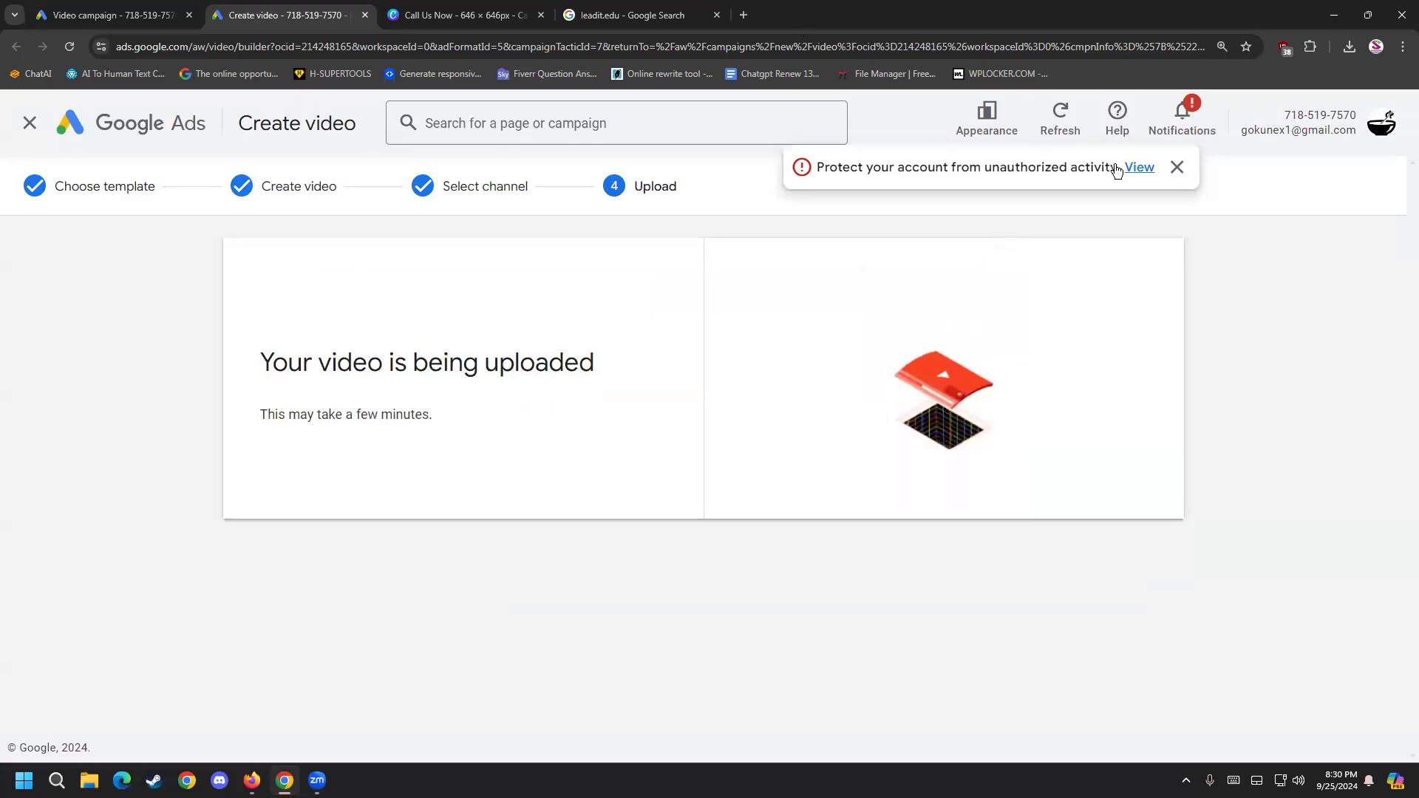
pyautogui.click(1175, 167)
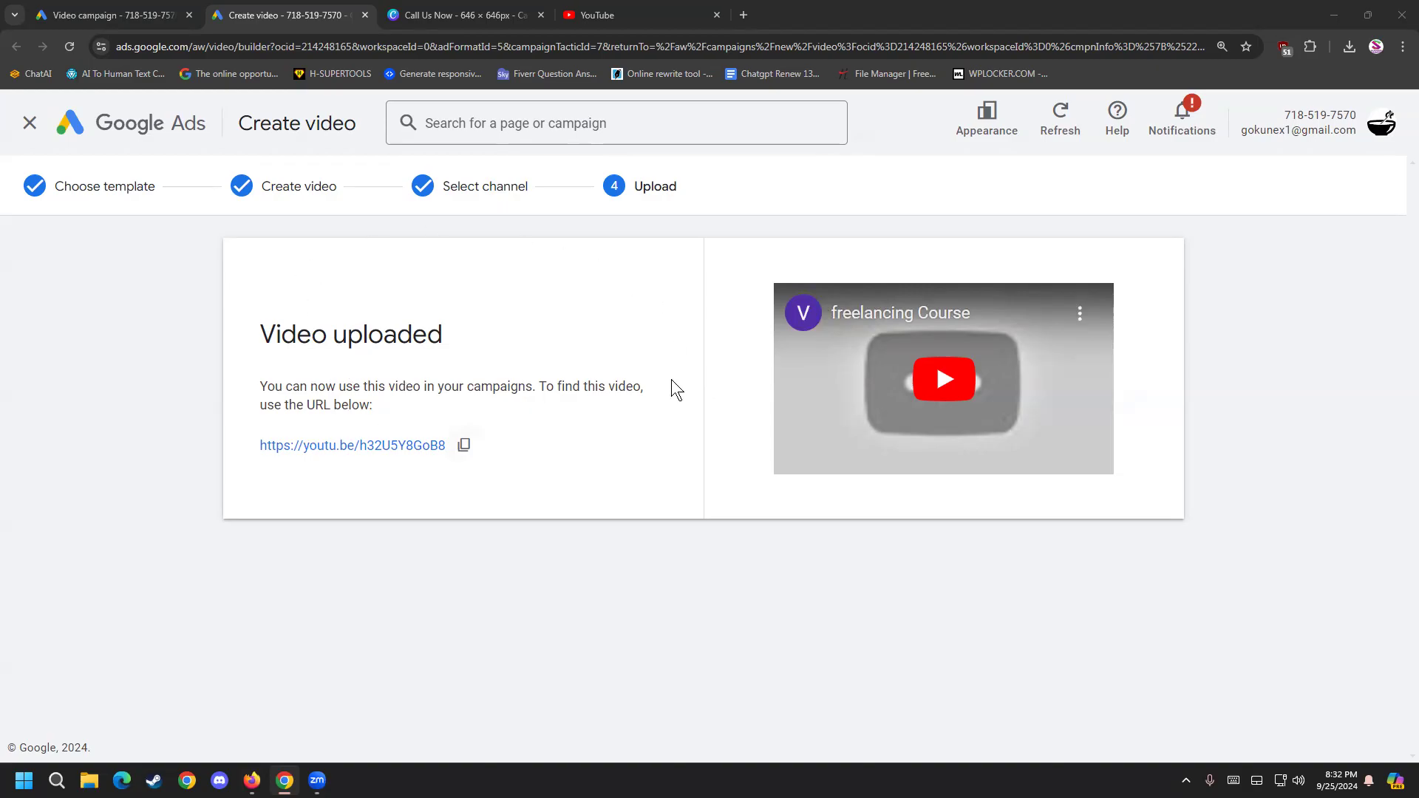
# Step: Check the uploaded video on YouTube, close it again and copy the video's URL
pyautogui.click(469, 449)
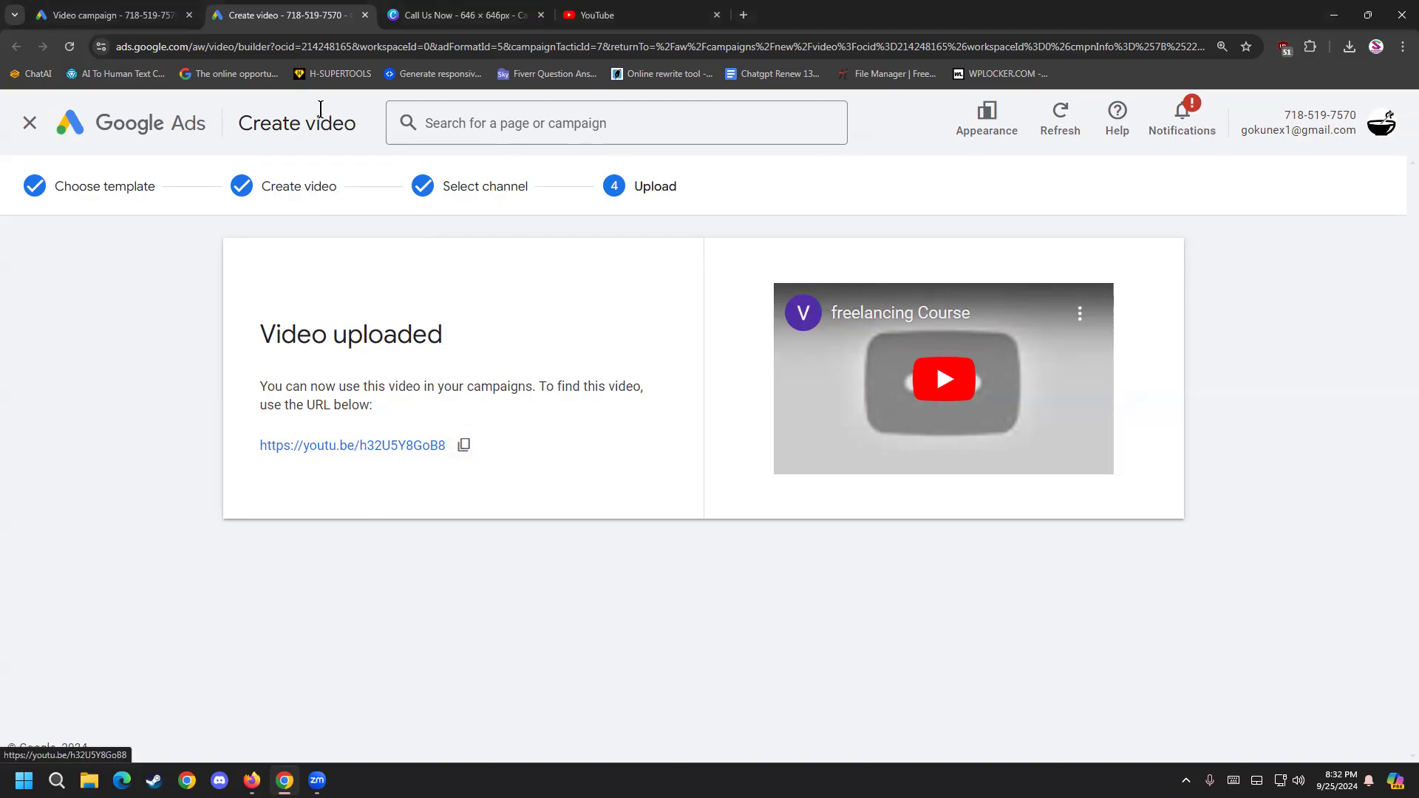
pyautogui.click(390, 451)
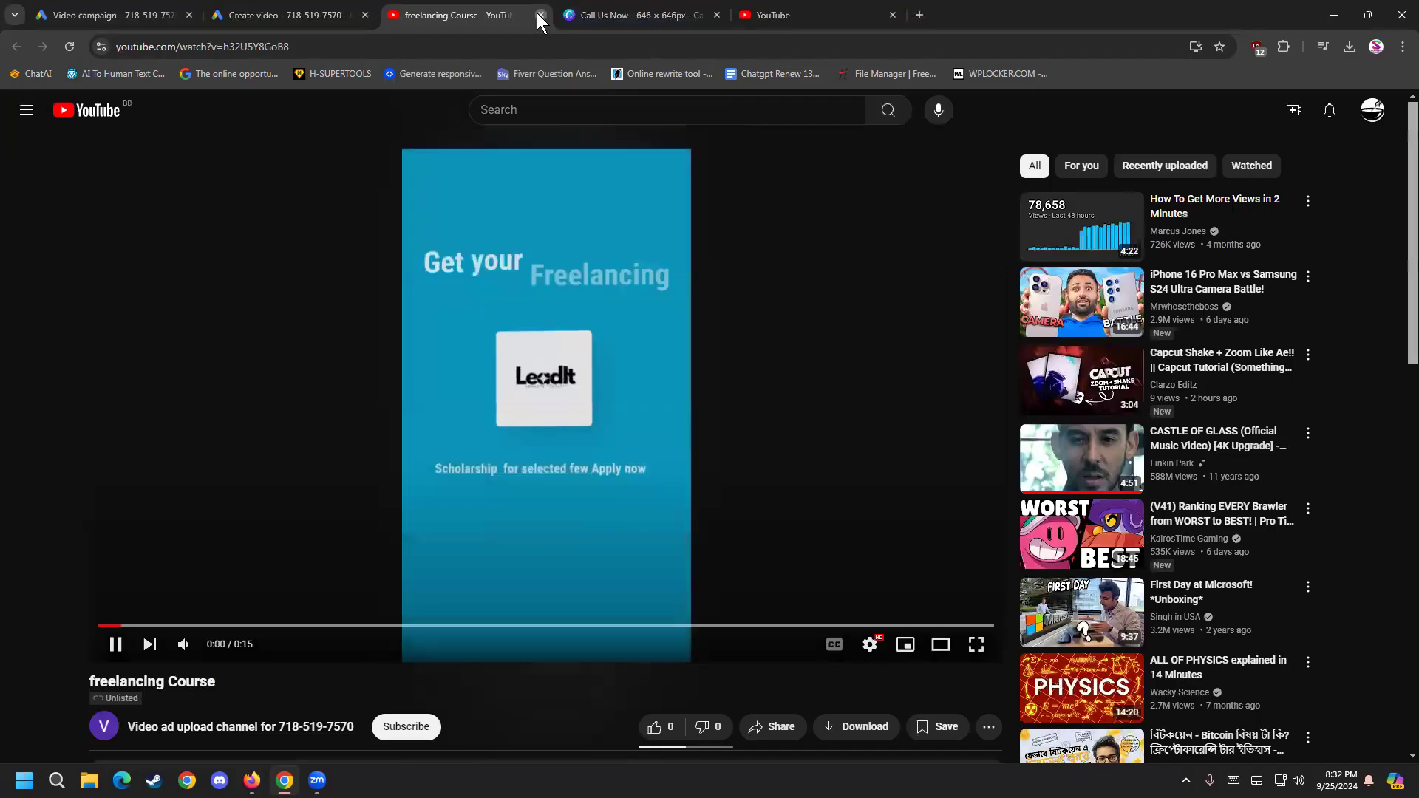
pyautogui.click(541, 15)
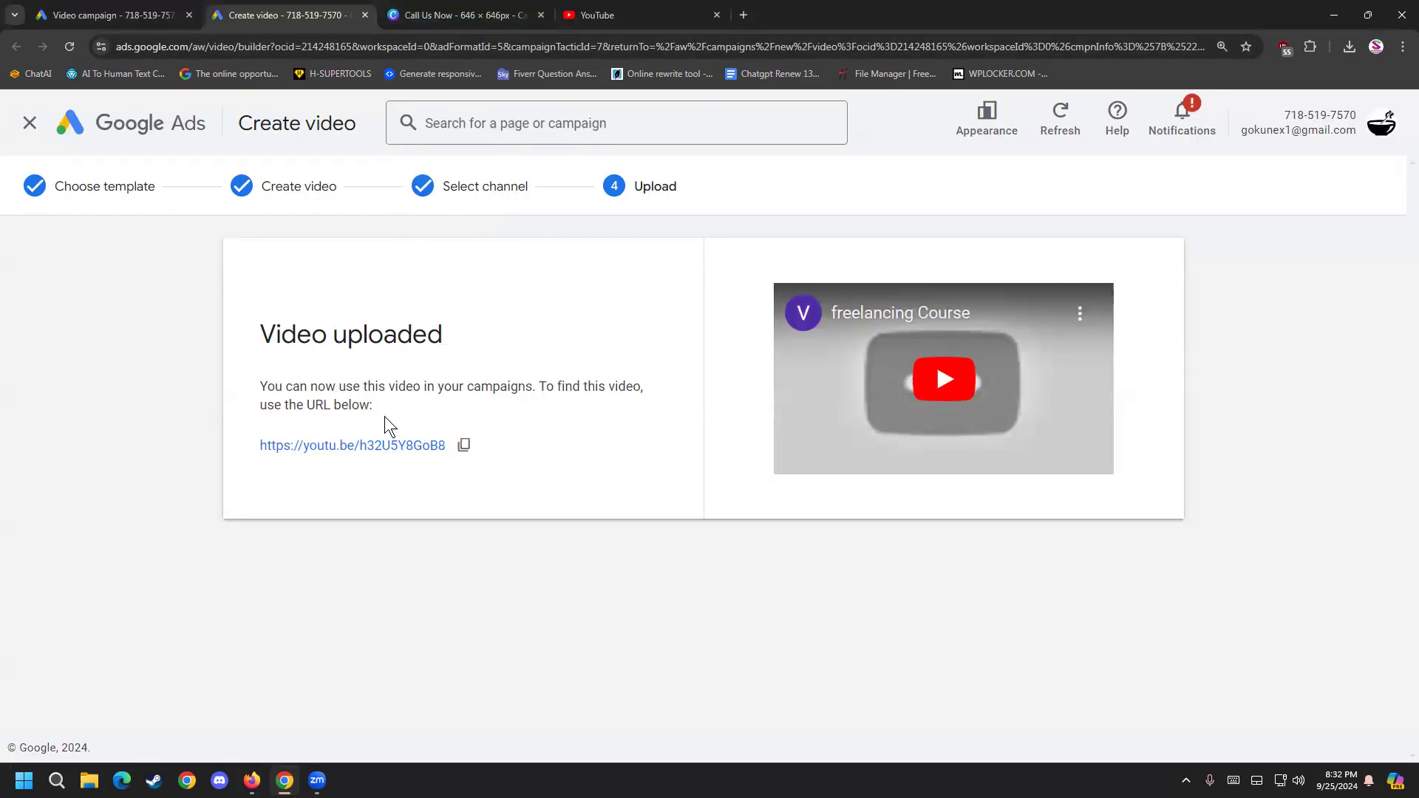
pyautogui.click(462, 448)
# Step: Return to the video campaign and begin editing the Final URL of the non-skippable in-stream ad
pyautogui.click(144, 9)
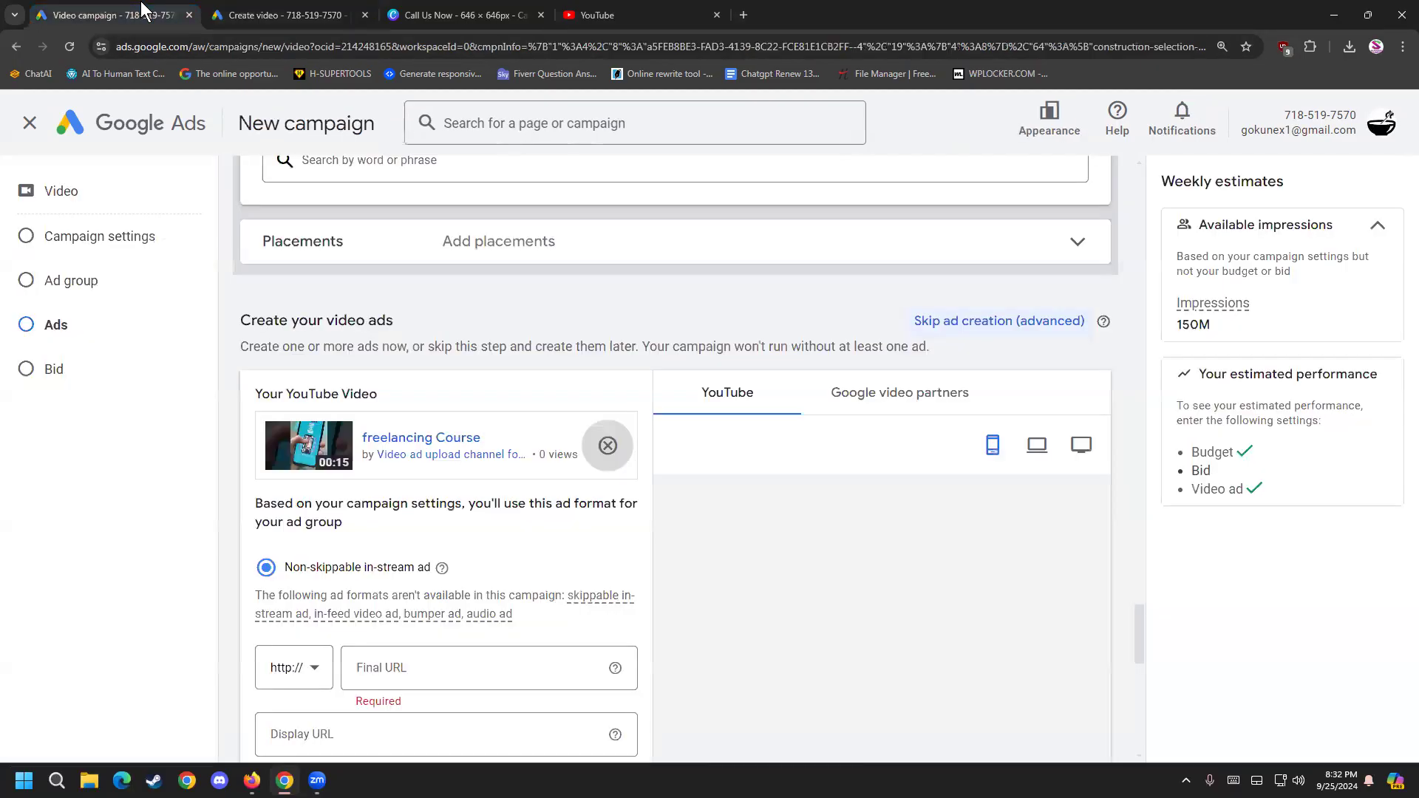
pyautogui.scroll(-2, 385, 419)
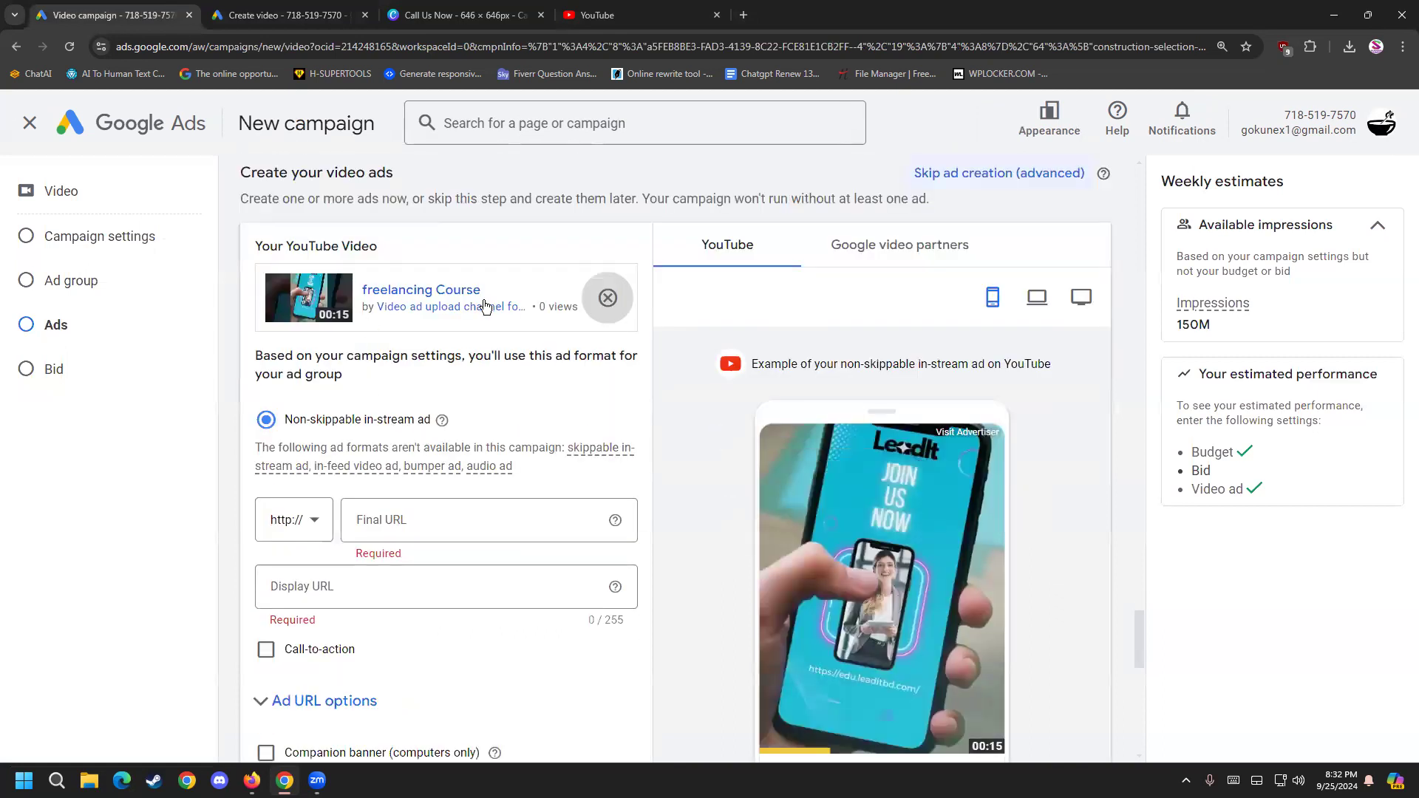
pyautogui.scroll(-1, 488, 325)
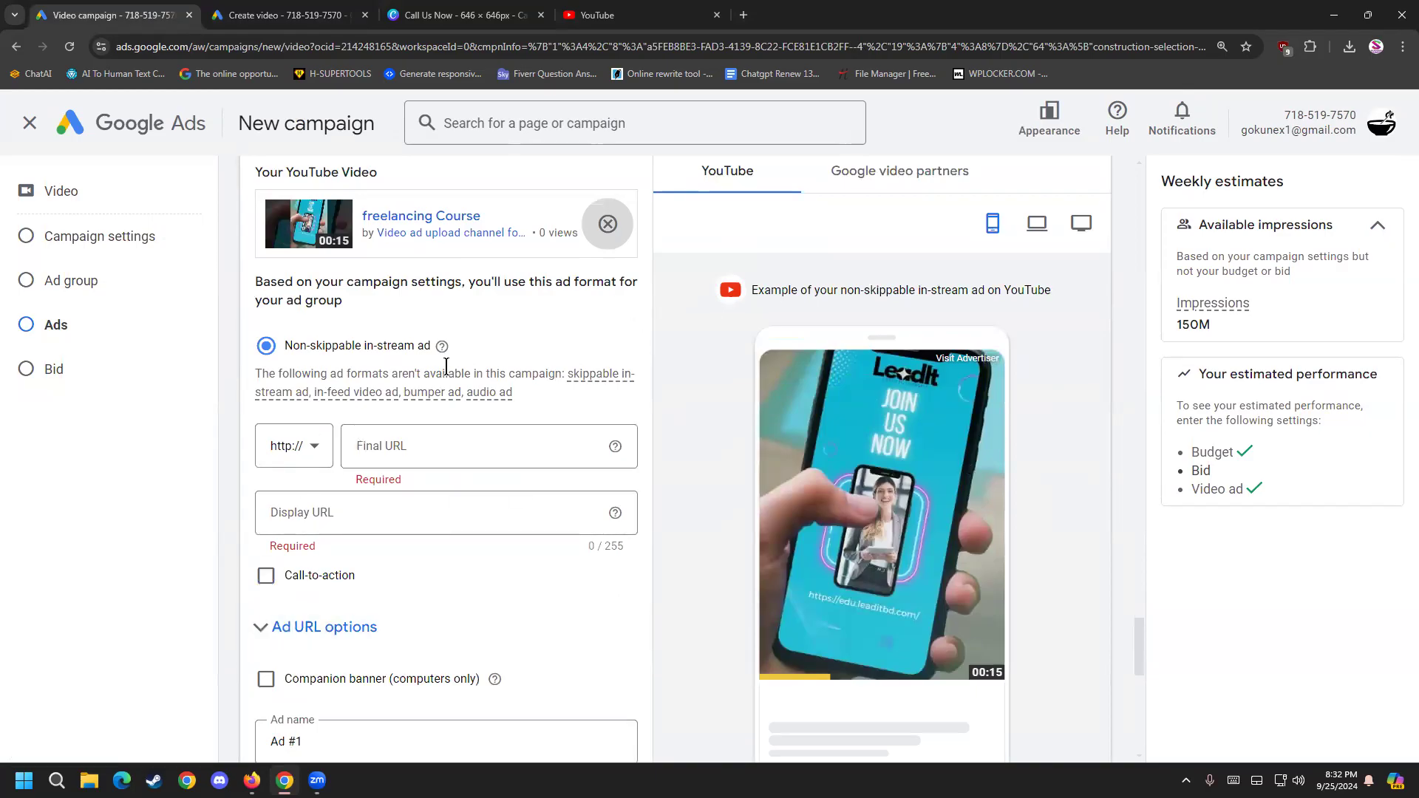
pyautogui.click(397, 455)
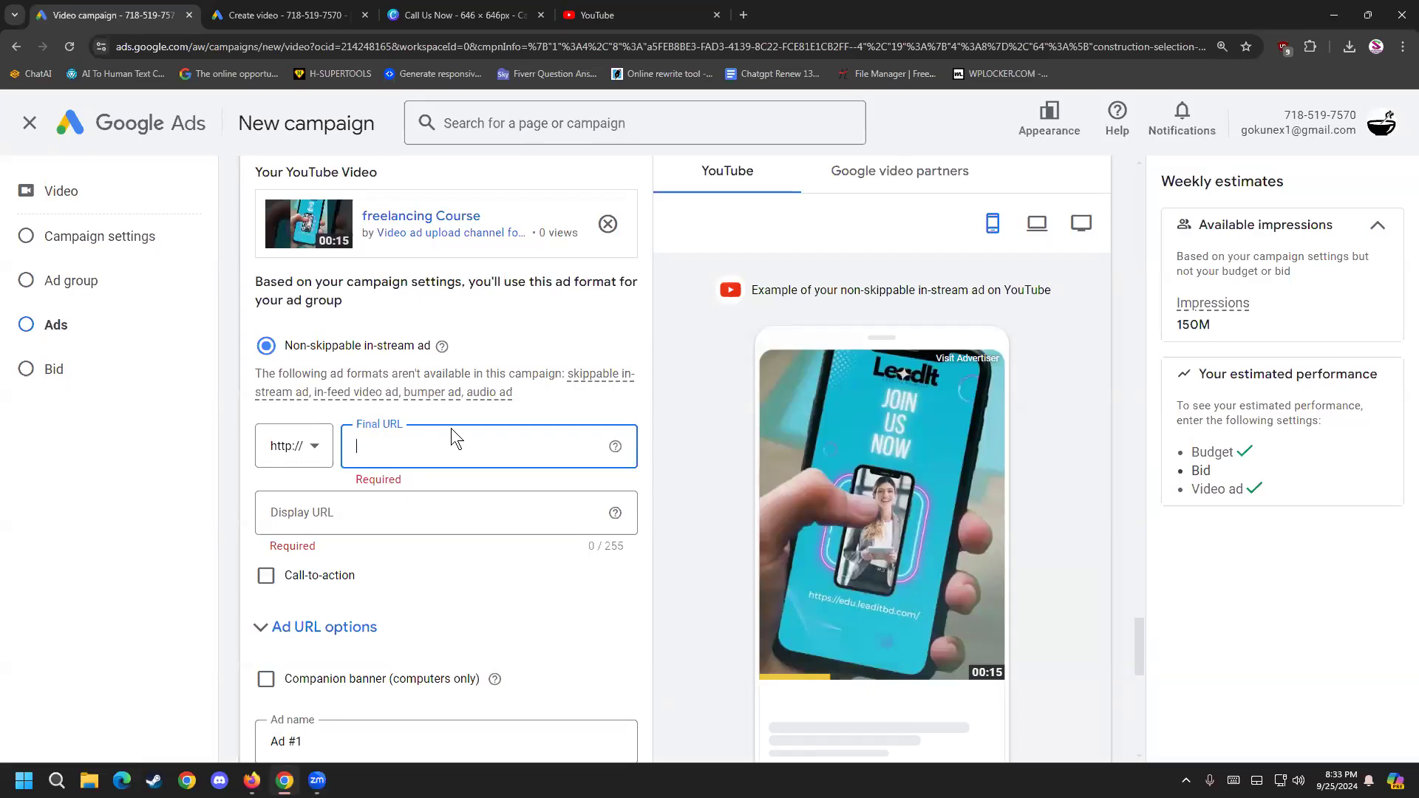
pyautogui.click(624, 13)
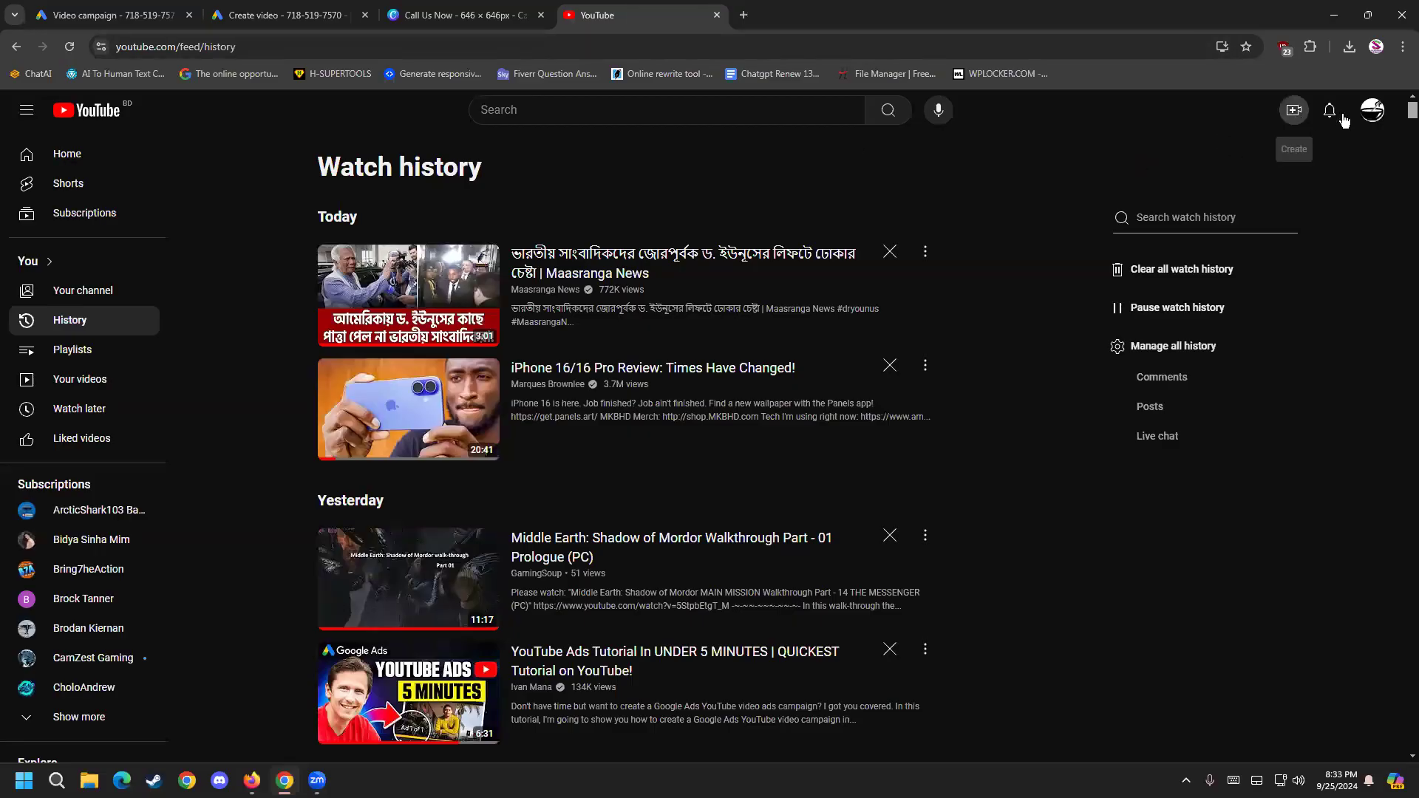
pyautogui.click(1373, 109)
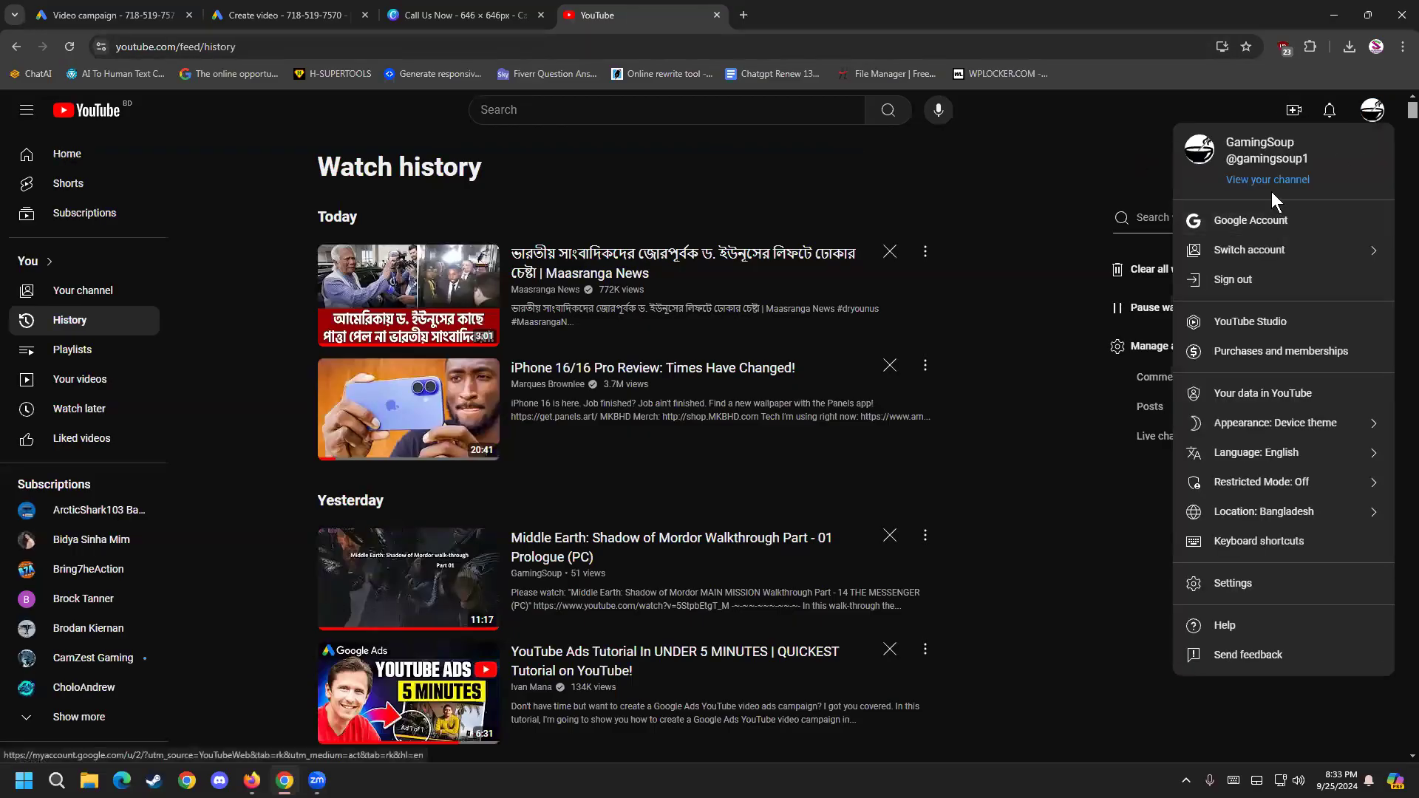
pyautogui.click(1271, 185)
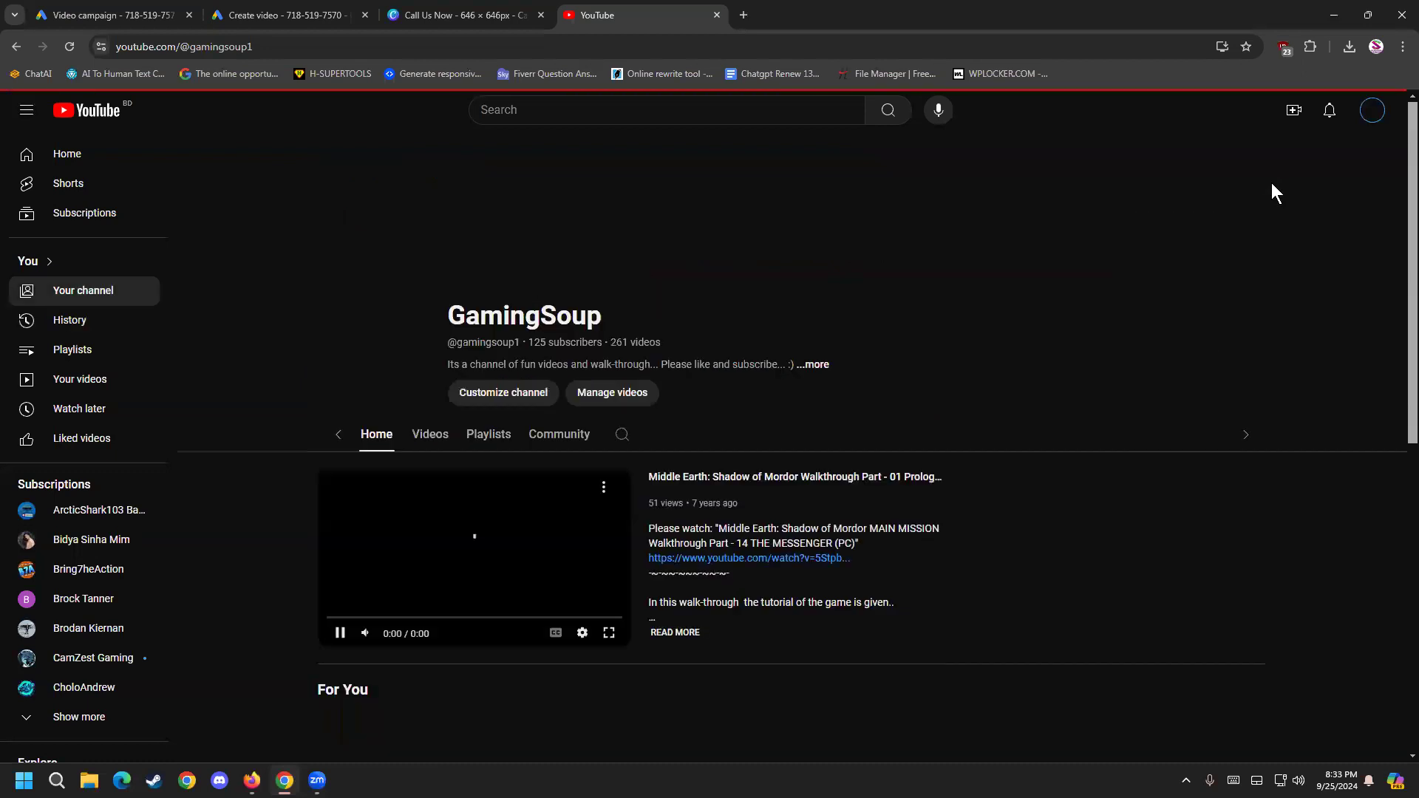
pyautogui.click(340, 633)
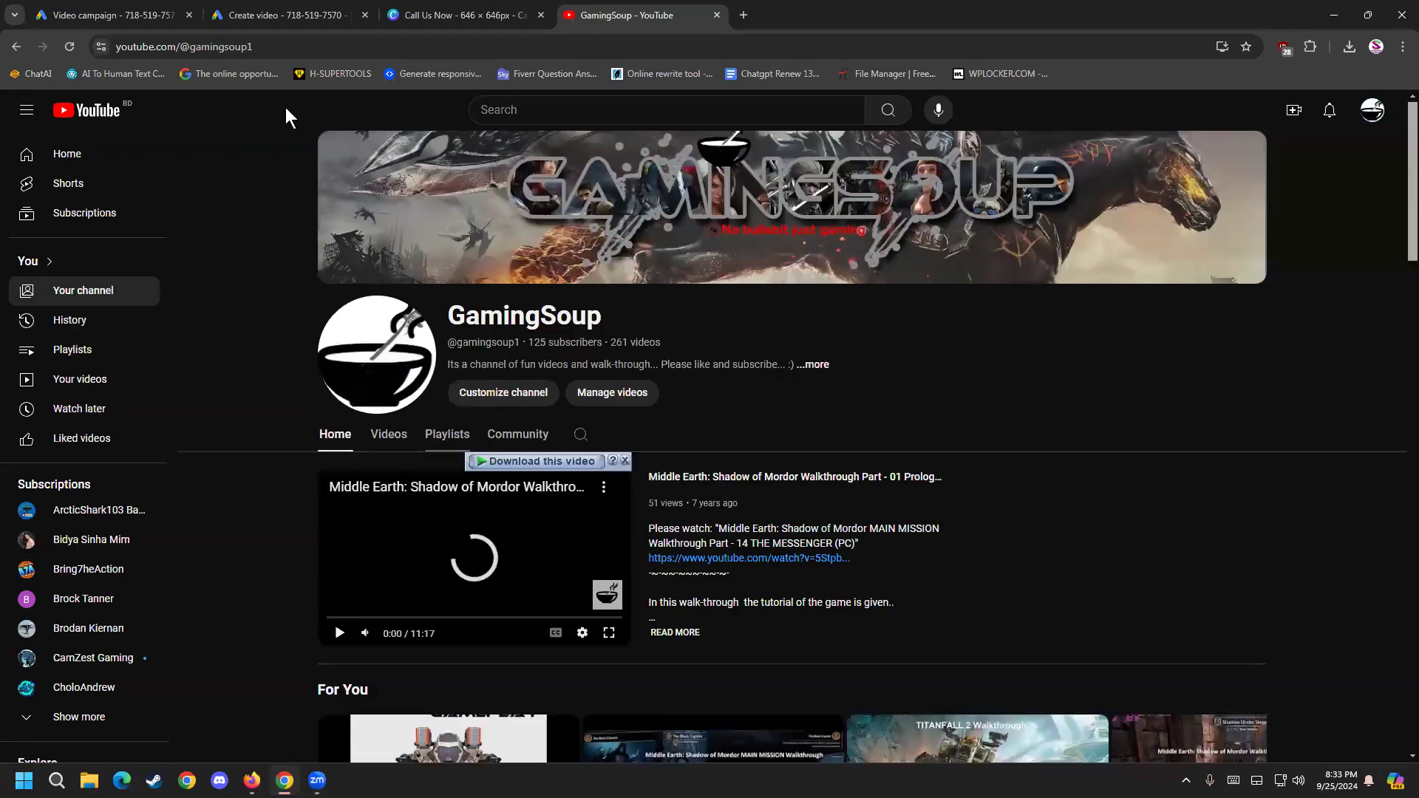
pyautogui.click(325, 32)
pyautogui.moveTo(325, 34); pyautogui.dragTo(4, 75)
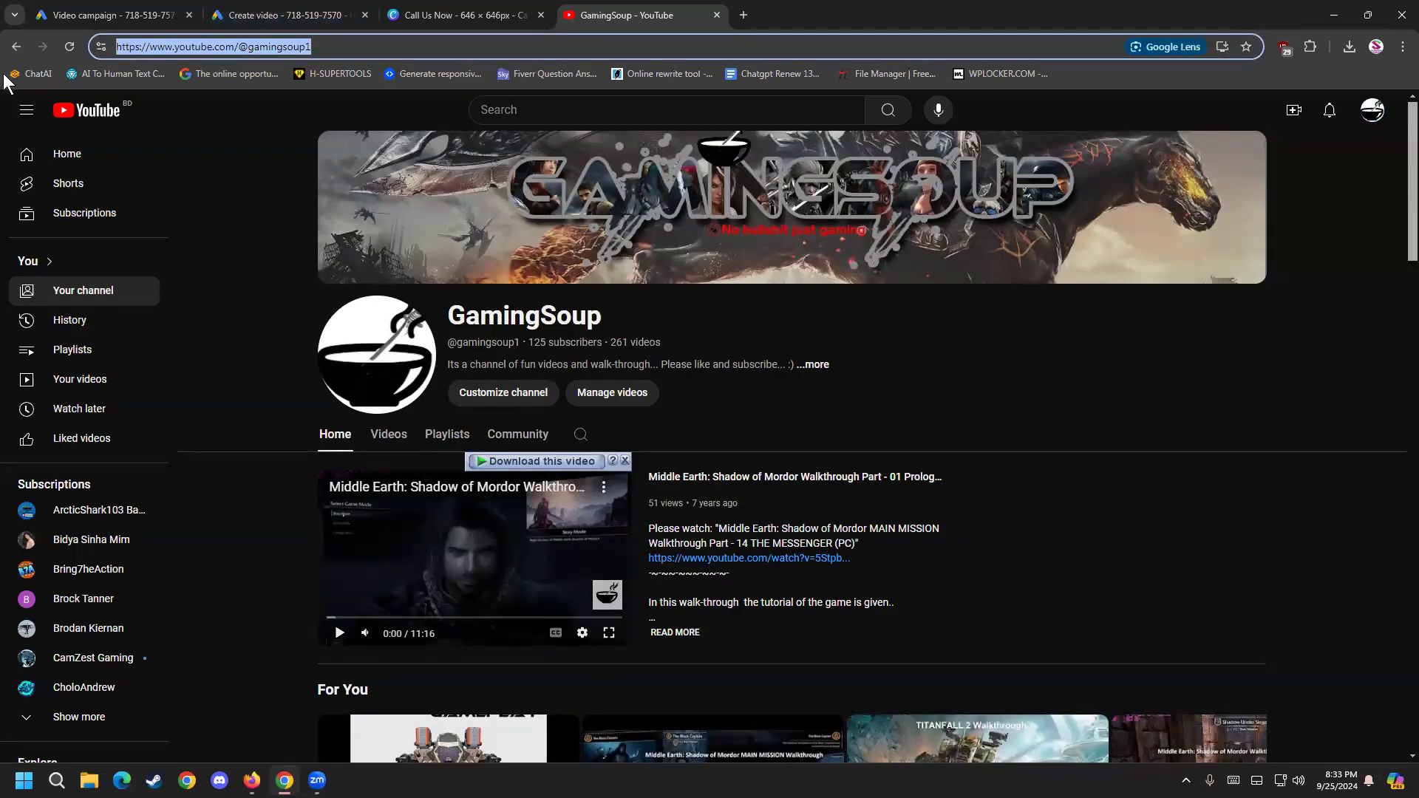
pyautogui.click(182, 51)
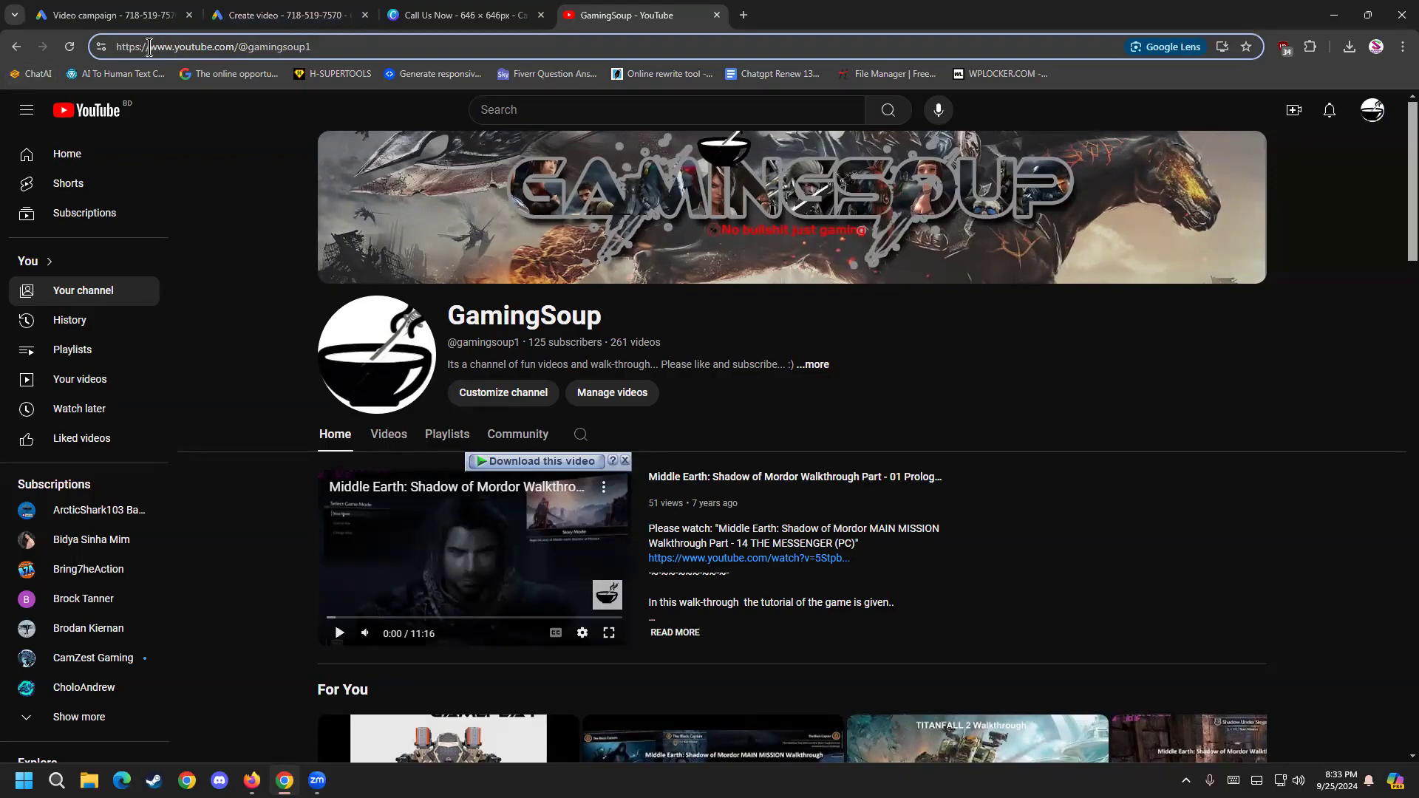
pyautogui.moveTo(150, 47); pyautogui.dragTo(236, 42)
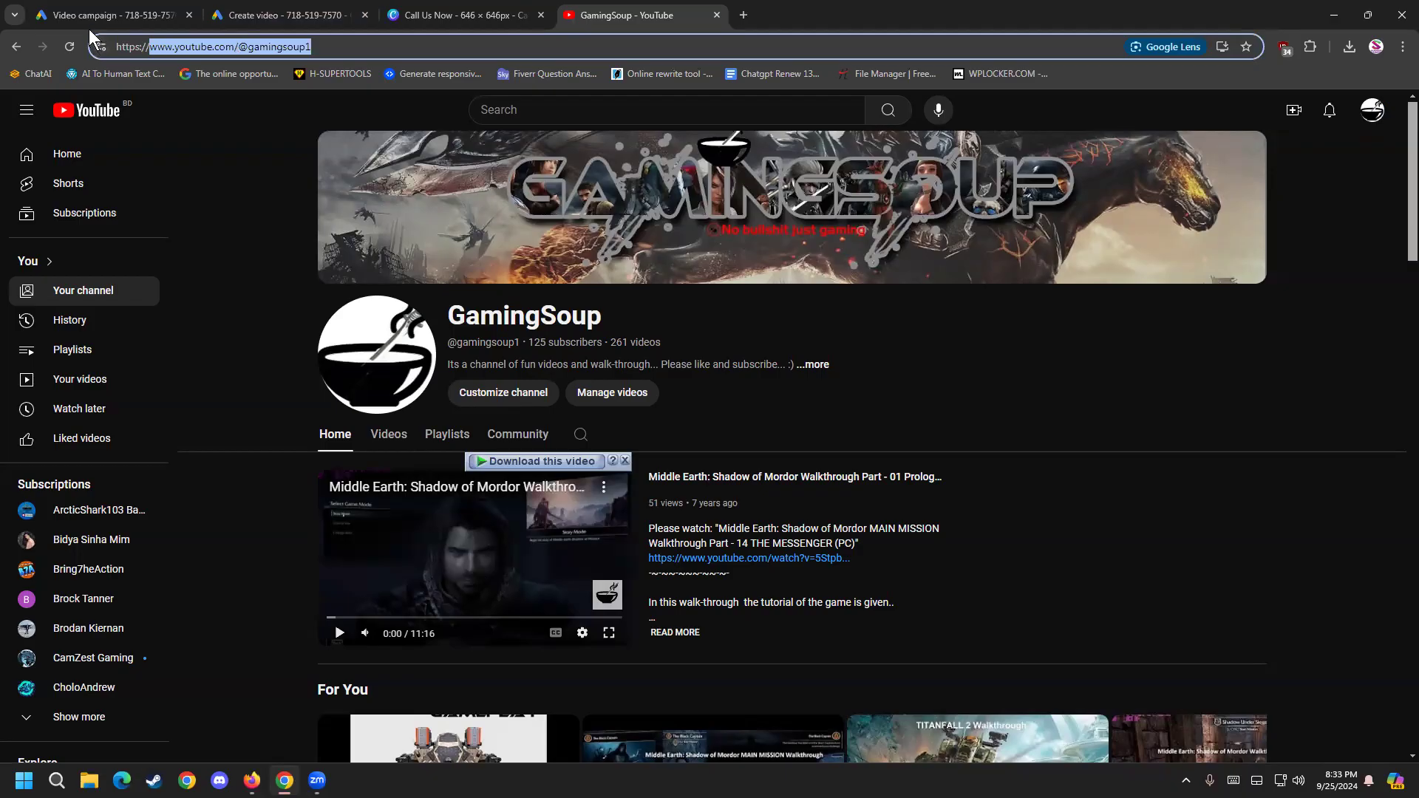
# Step: Return to the video campaign and paste the copied channel address as the ad's Final URL
pyautogui.click(104, 15)
pyautogui.hotkey('ctrl', 'v')
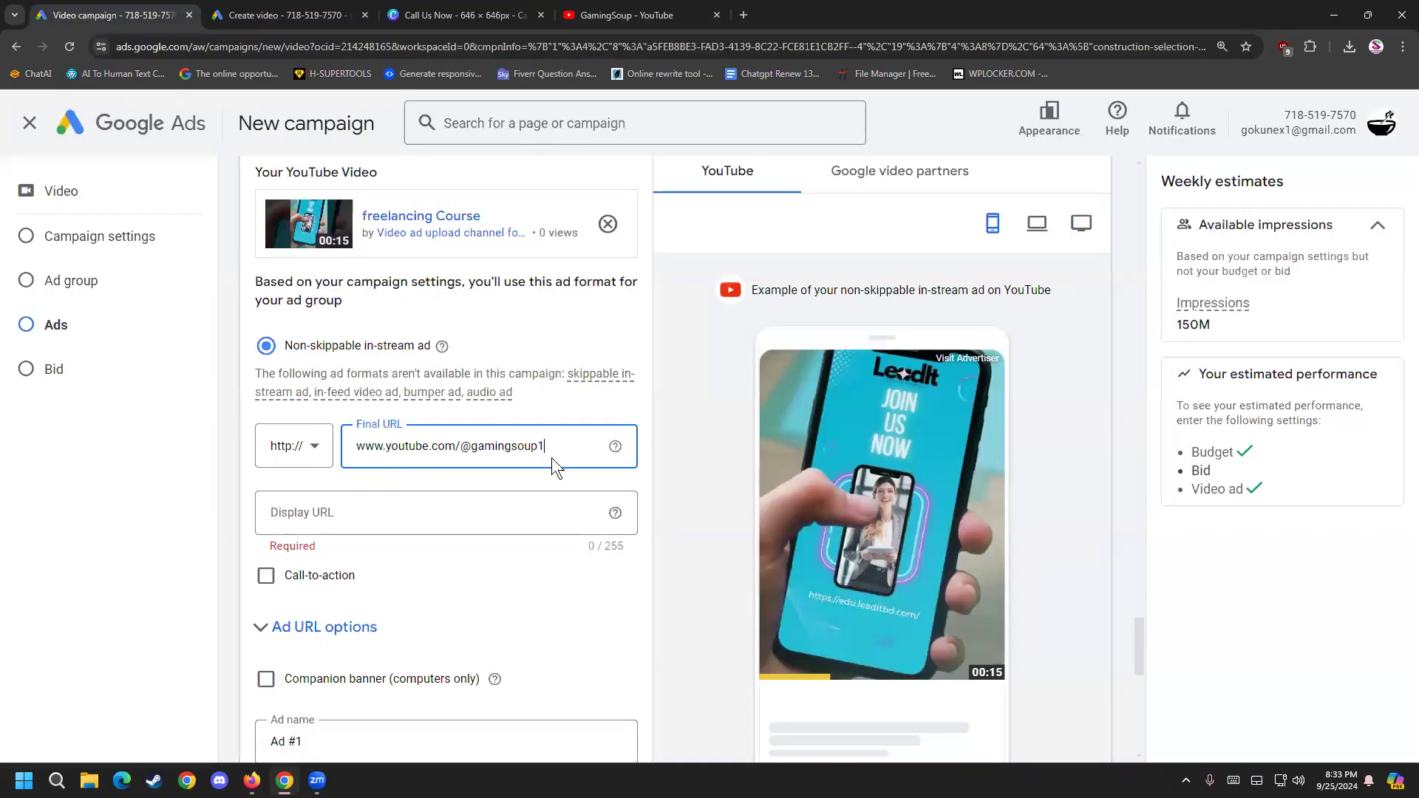
pyautogui.click(743, 411)
pyautogui.moveTo(577, 446); pyautogui.dragTo(114, 428)
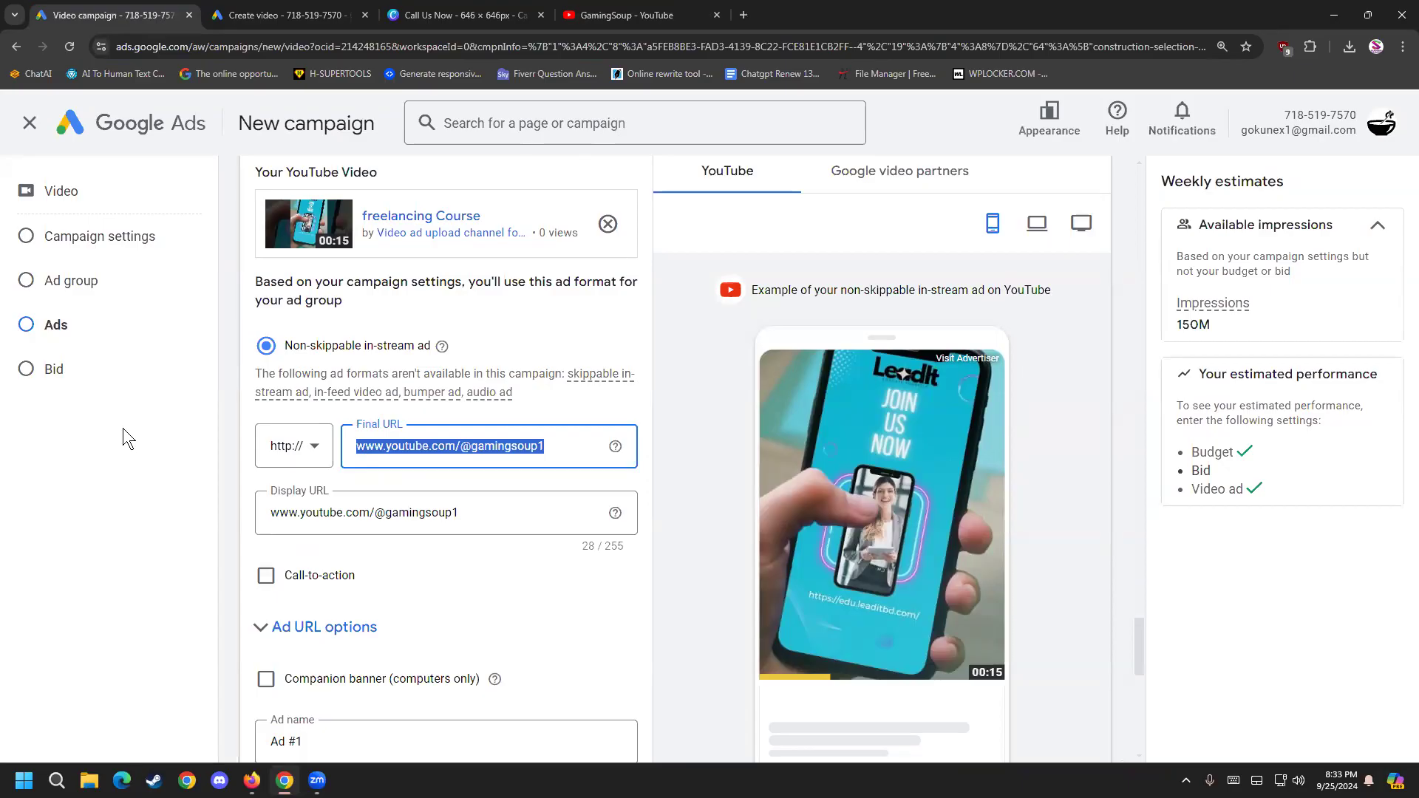
pyautogui.write('www')
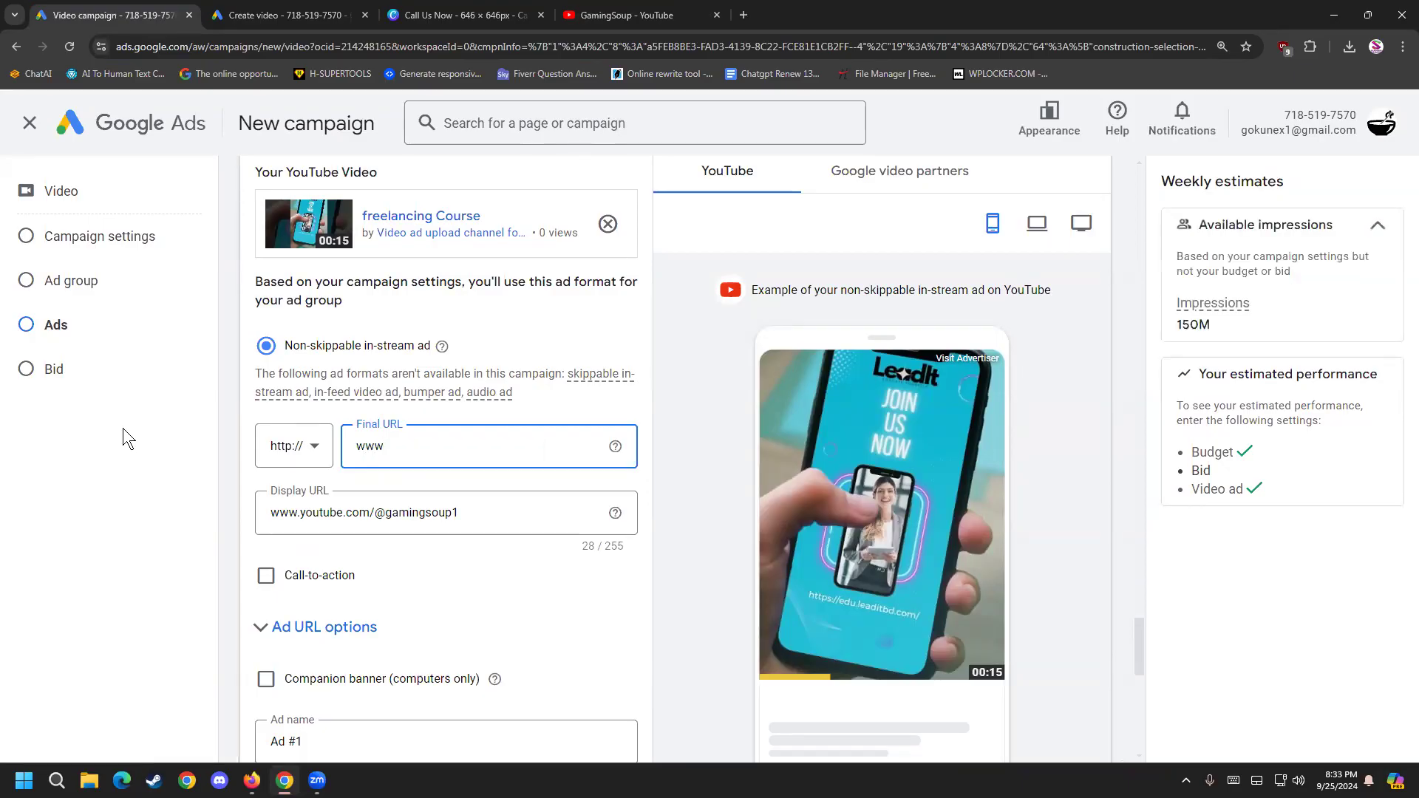
pyautogui.write('.edu')
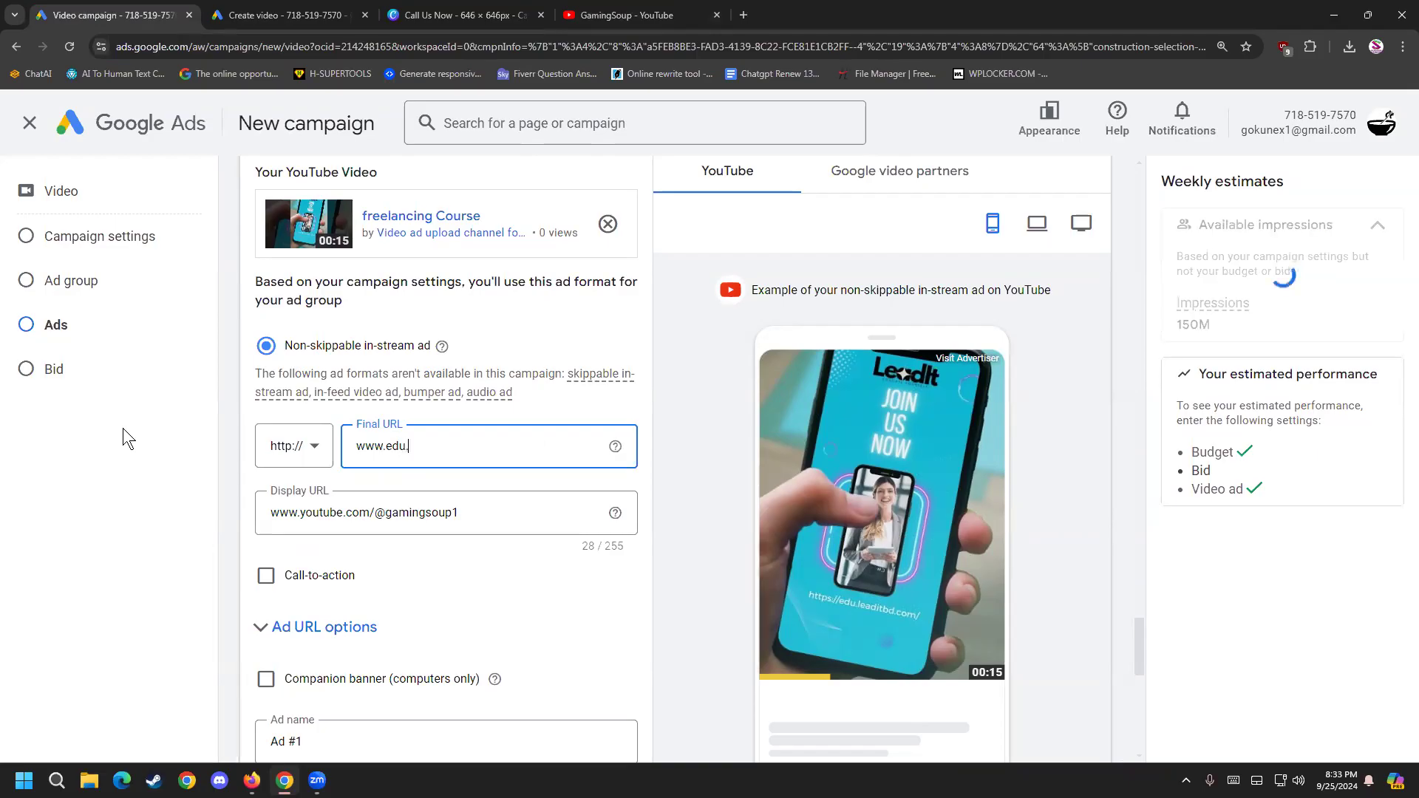
pyautogui.write('.leaditbd.')
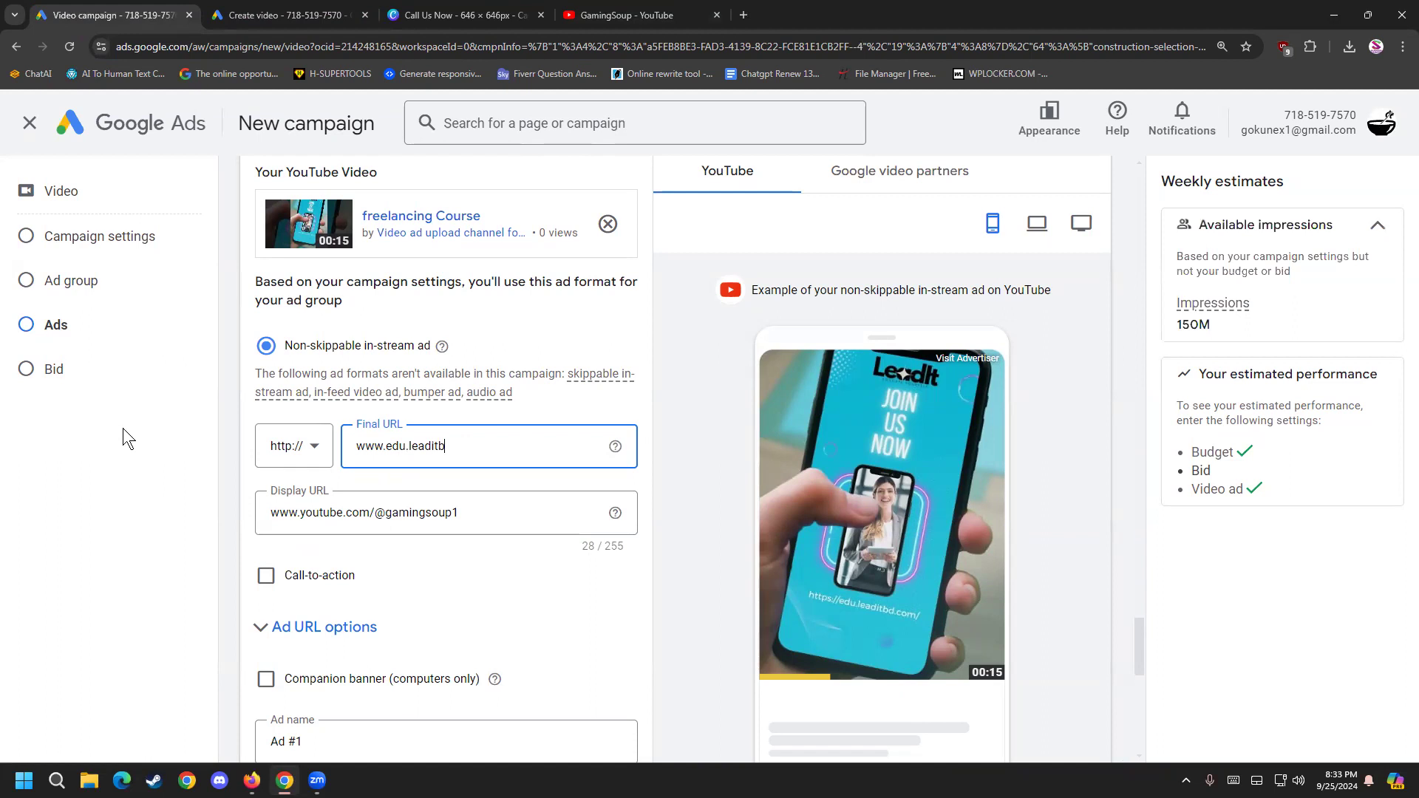
pyautogui.write('m')
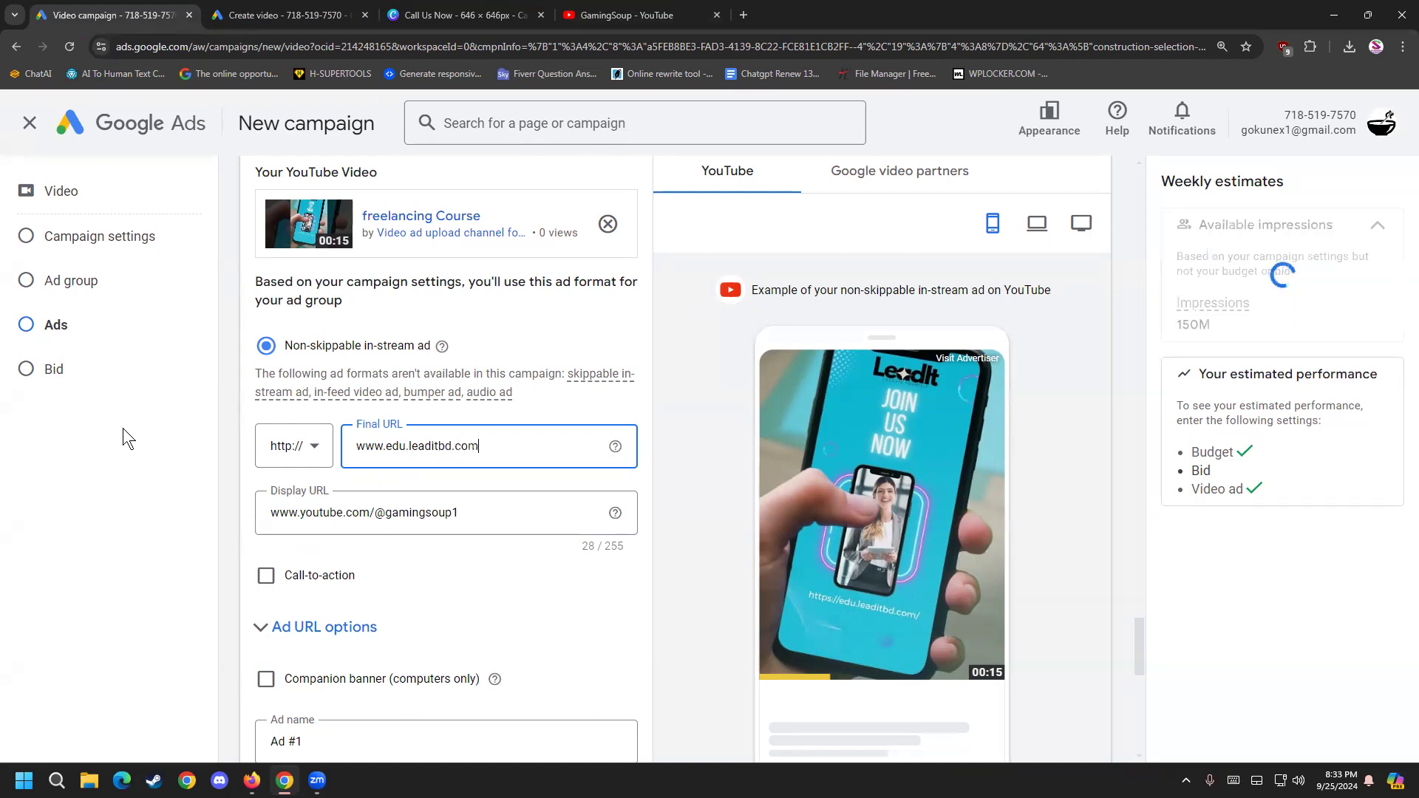
pyautogui.click(629, 410)
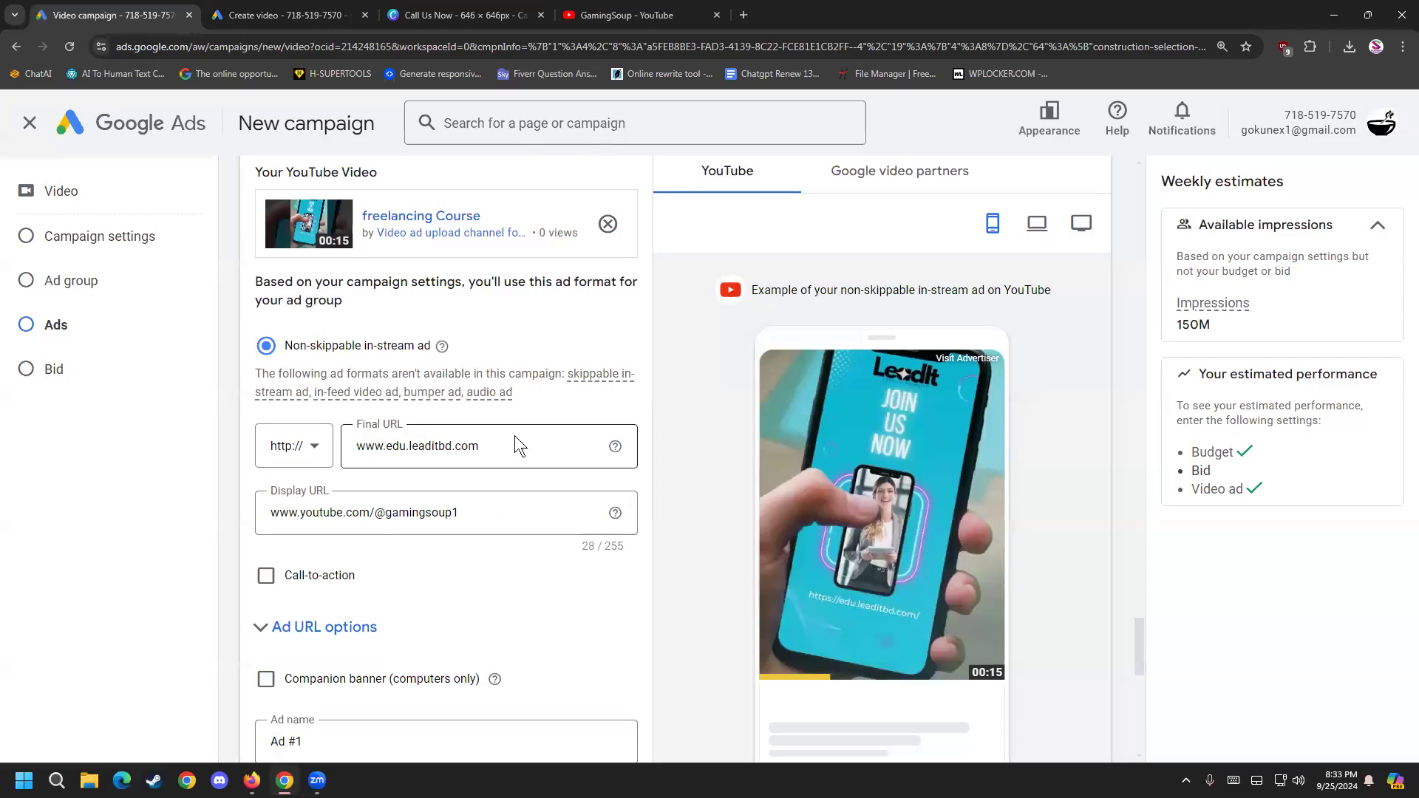
pyautogui.moveTo(492, 512); pyautogui.dragTo(16, 498)
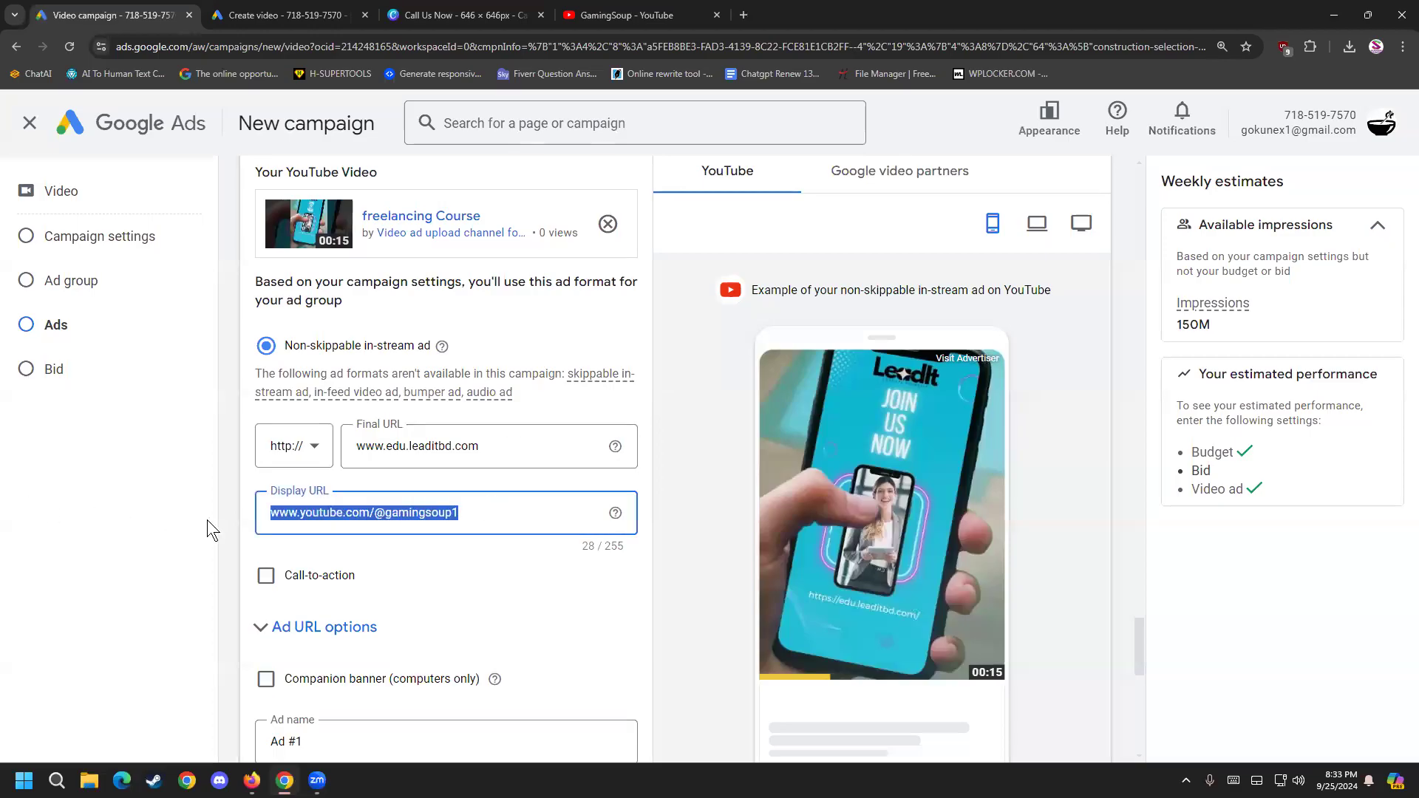
pyautogui.press('super+v')
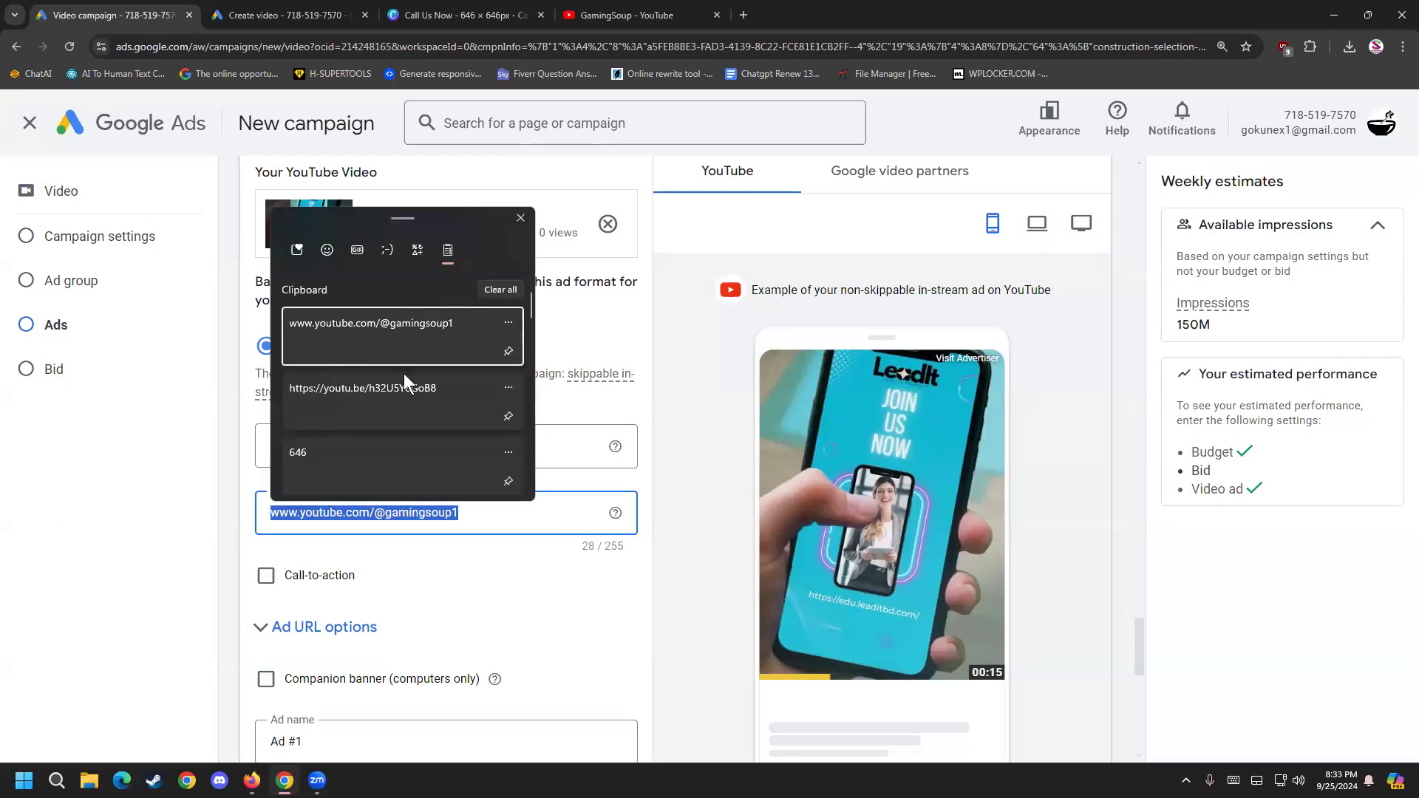
pyautogui.click(521, 218)
pyautogui.click(513, 463)
pyautogui.hotkey('ctrl', 'a')
pyautogui.hotkey('ctrl', 'c')
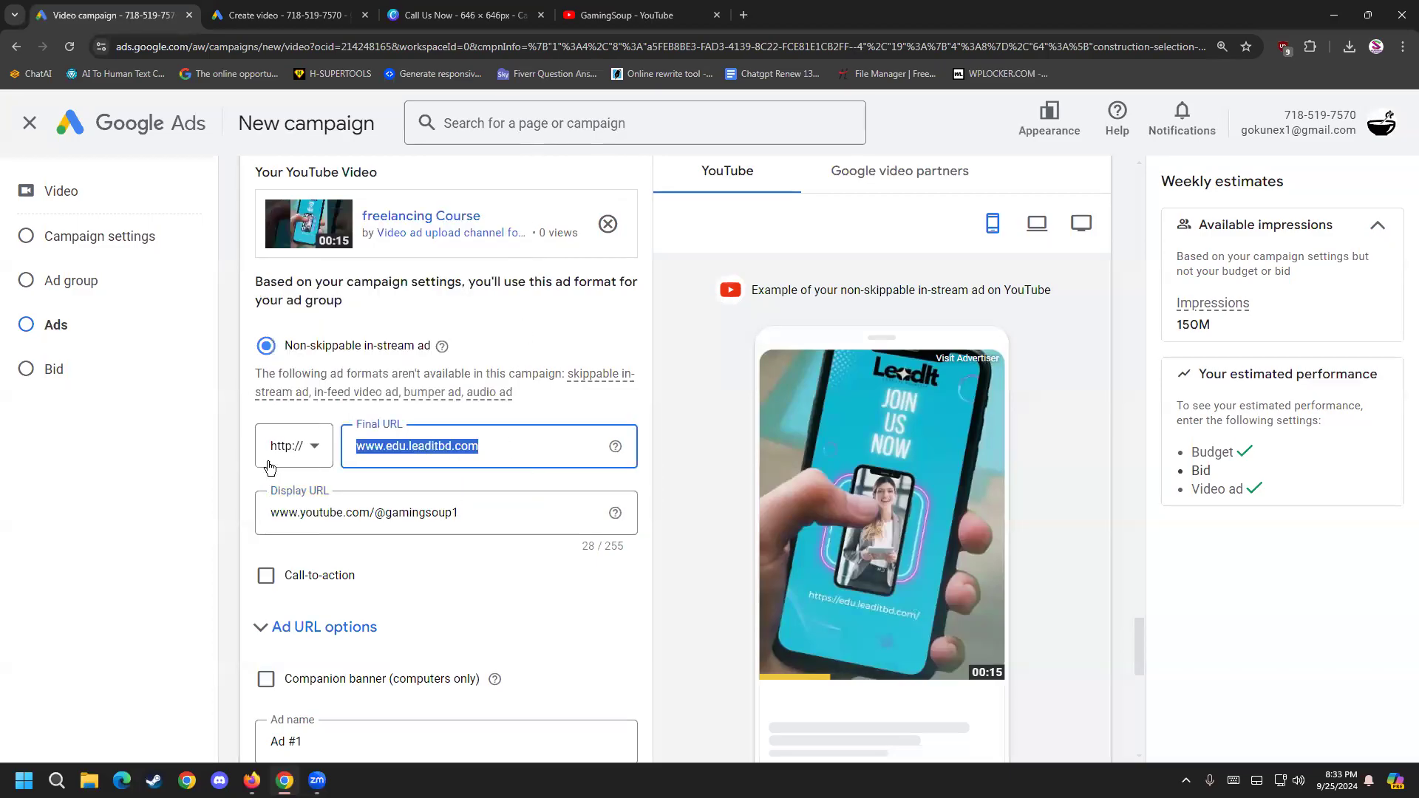
pyautogui.click(476, 516)
pyautogui.hotkey('ctrl', 'a')
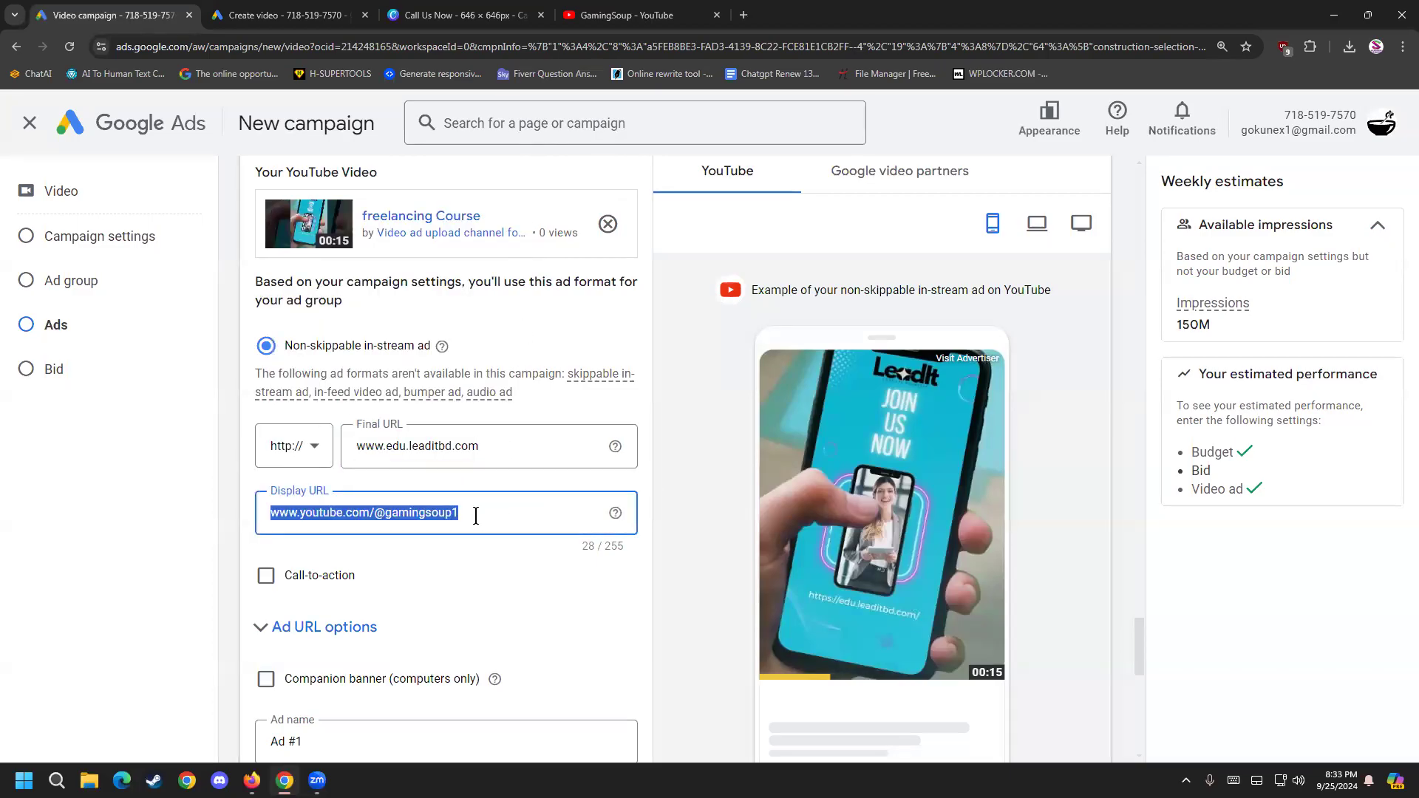
pyautogui.hotkey('ctrl', 'v')
pyautogui.click(682, 486)
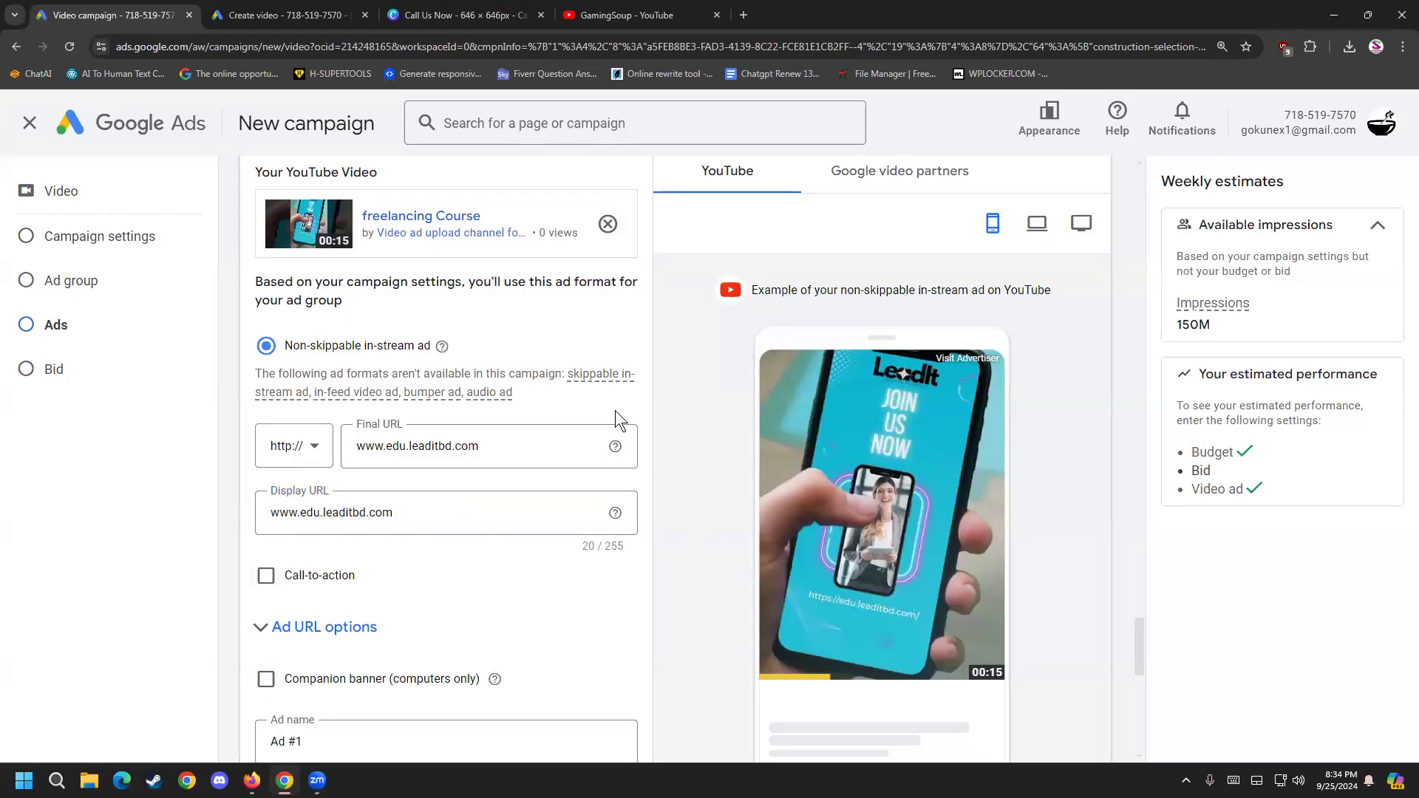
# Step: Enable the ad's call-to-action and set its text to "Call us"
pyautogui.scroll(-1, 289, 423)
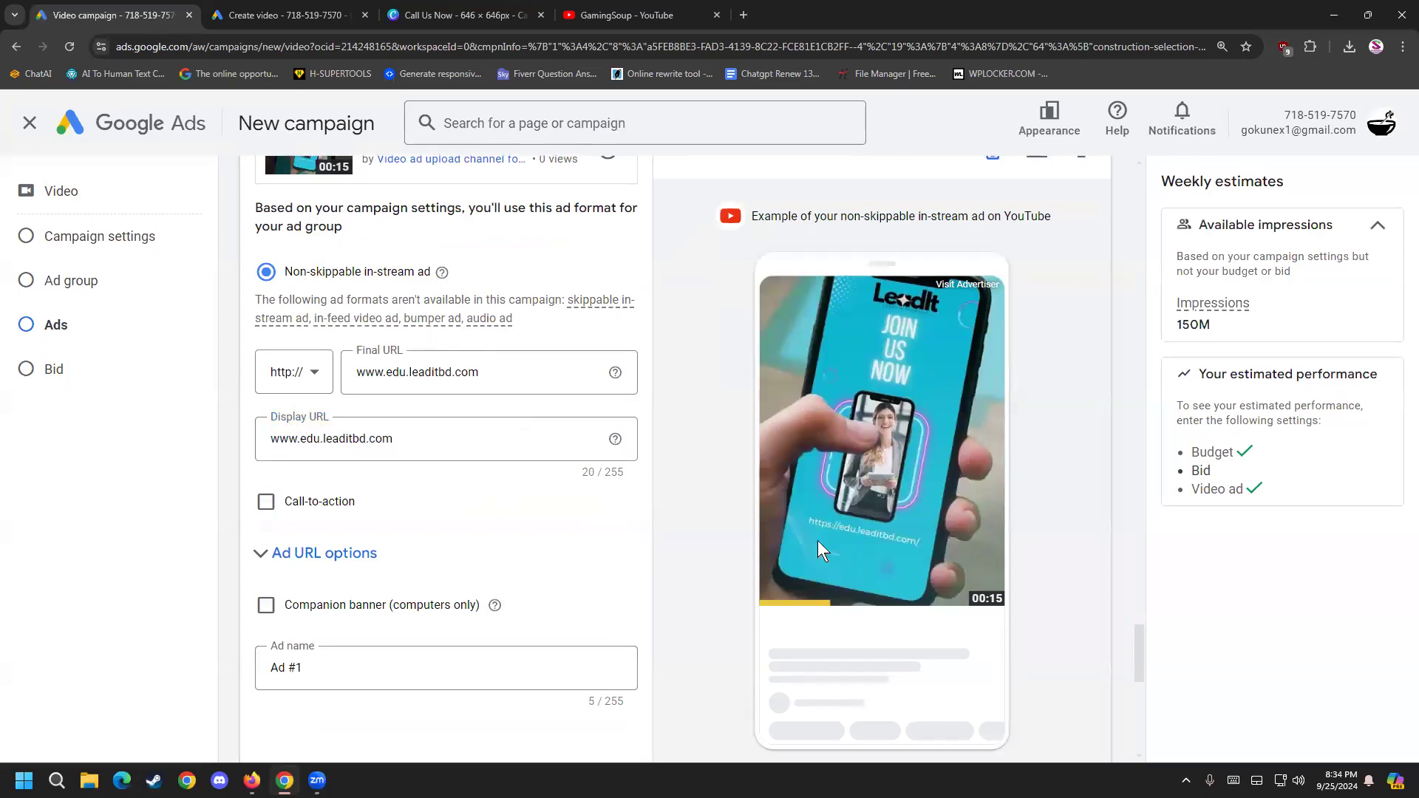
pyautogui.click(309, 512)
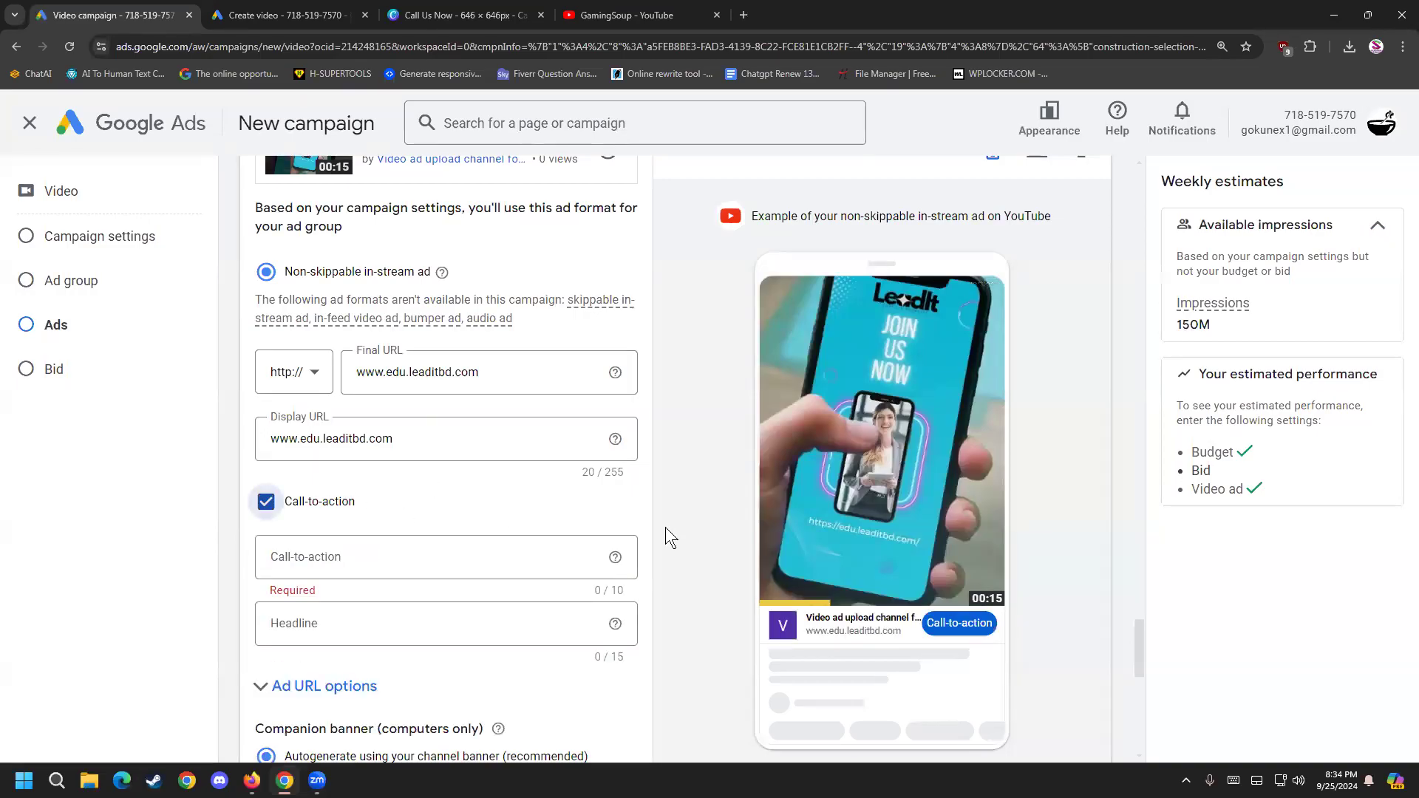
pyautogui.click(442, 553)
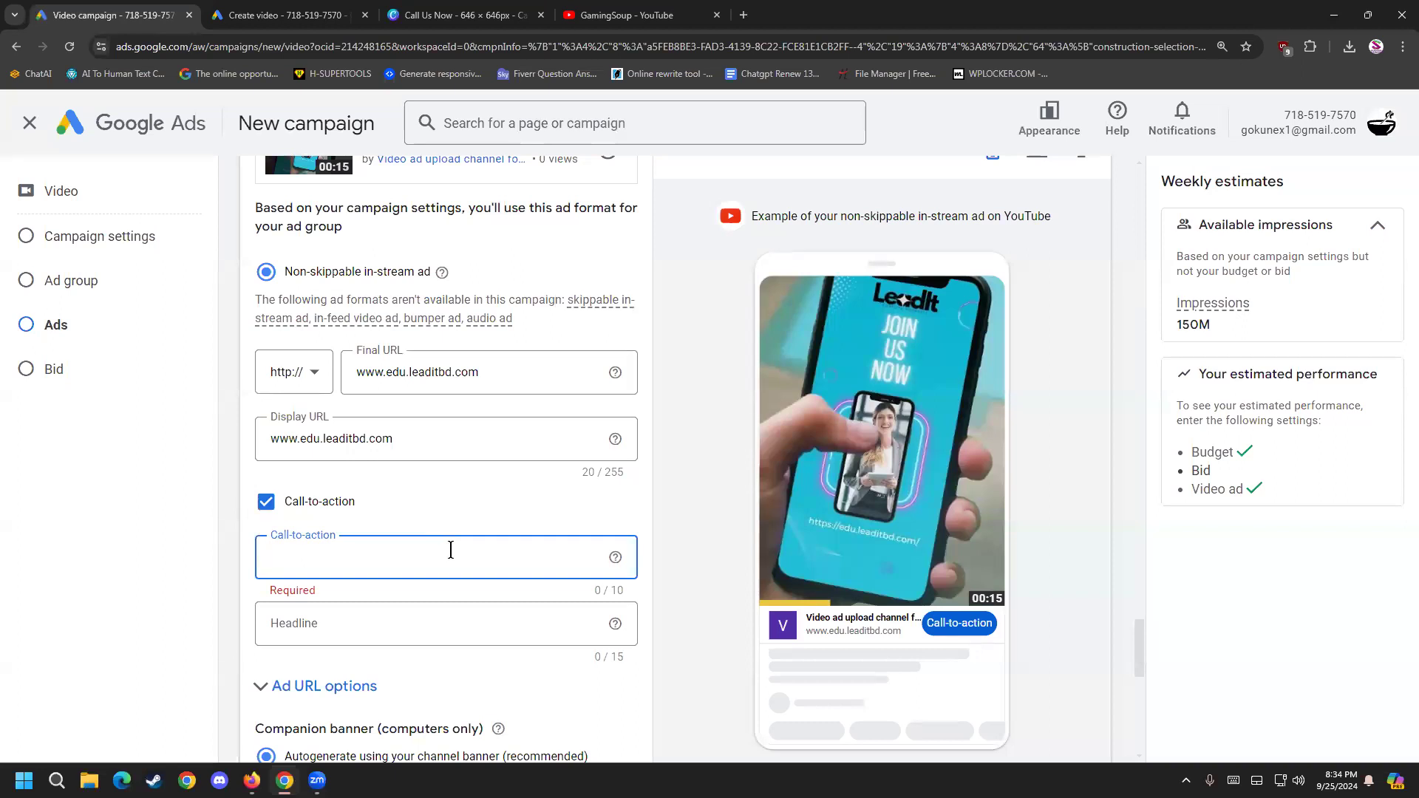
pyautogui.write('Calll')
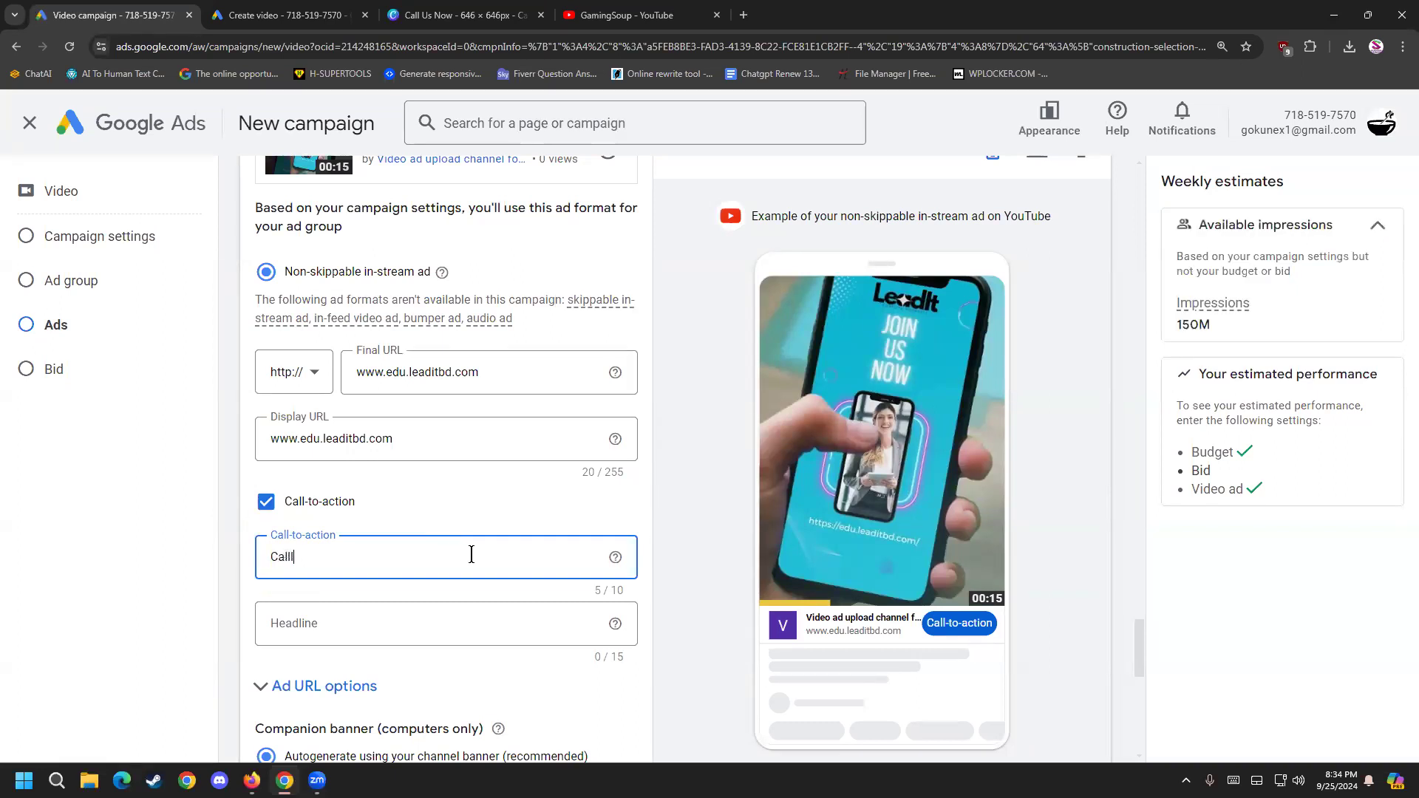
pyautogui.press('BackSpace')
pyautogui.write('us')
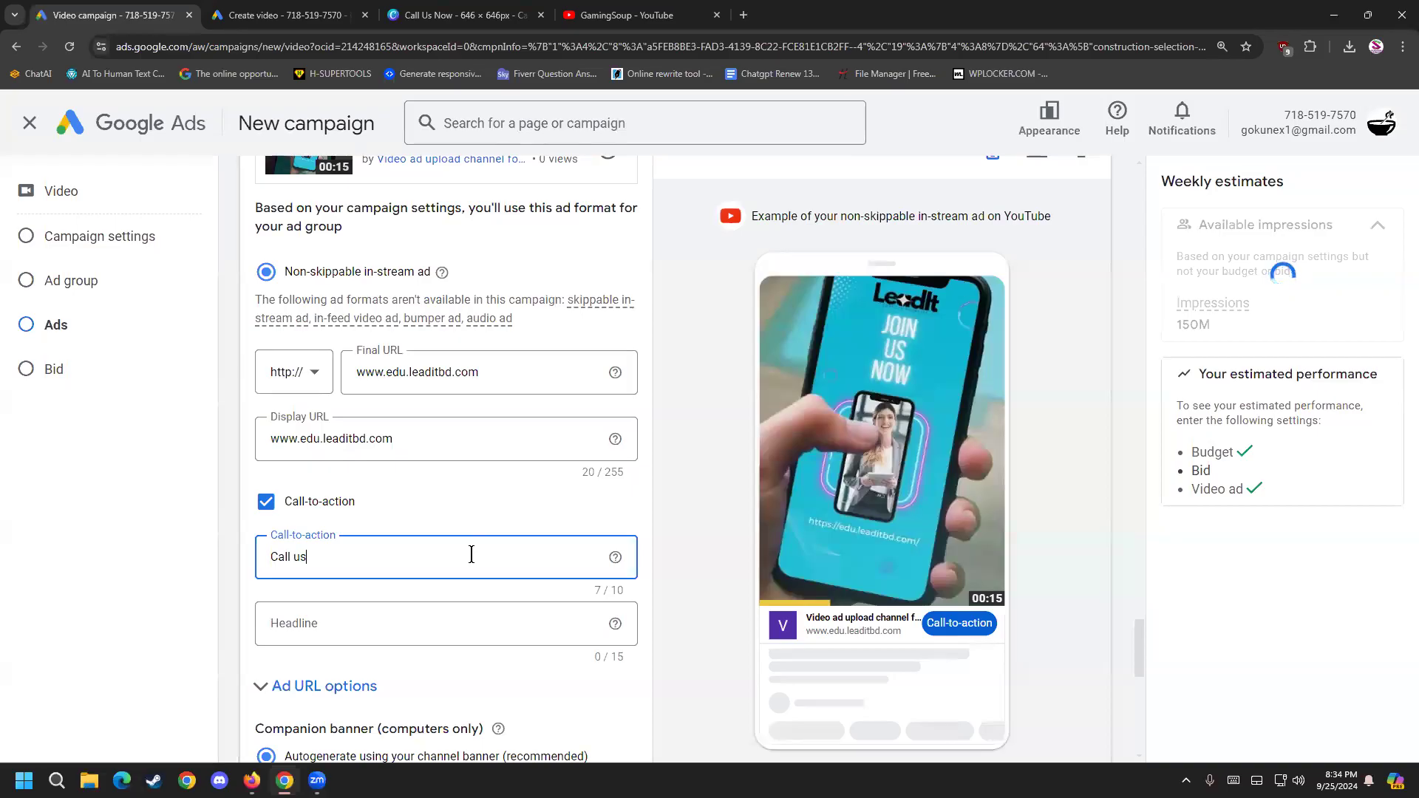
# Step: Set the call-to-action headline to "Admit now" and check it in the ad preview
pyautogui.click(389, 621)
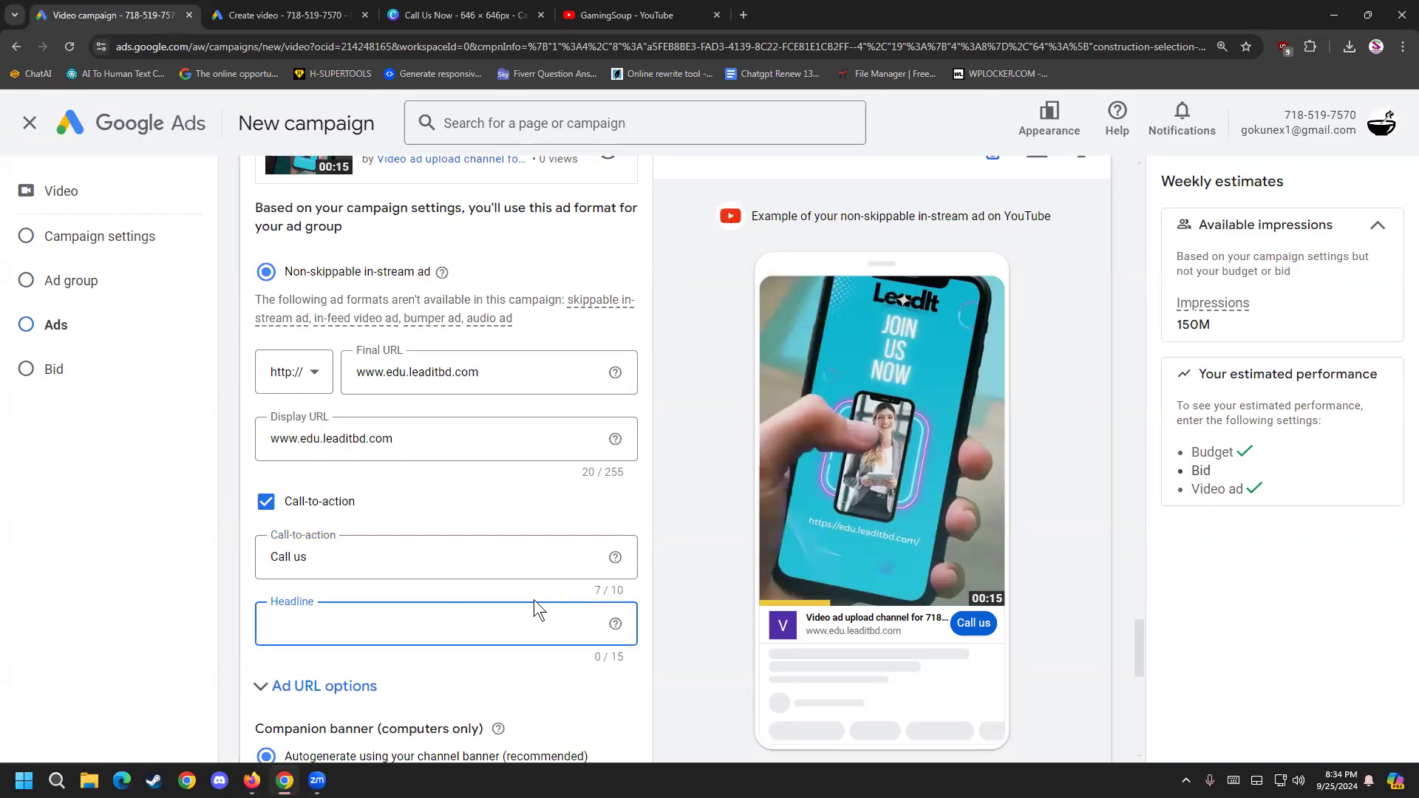
pyautogui.write('Call now')
pyautogui.press('BackSpace')
pyautogui.press('BackSpace')
pyautogui.press('BackSpace')
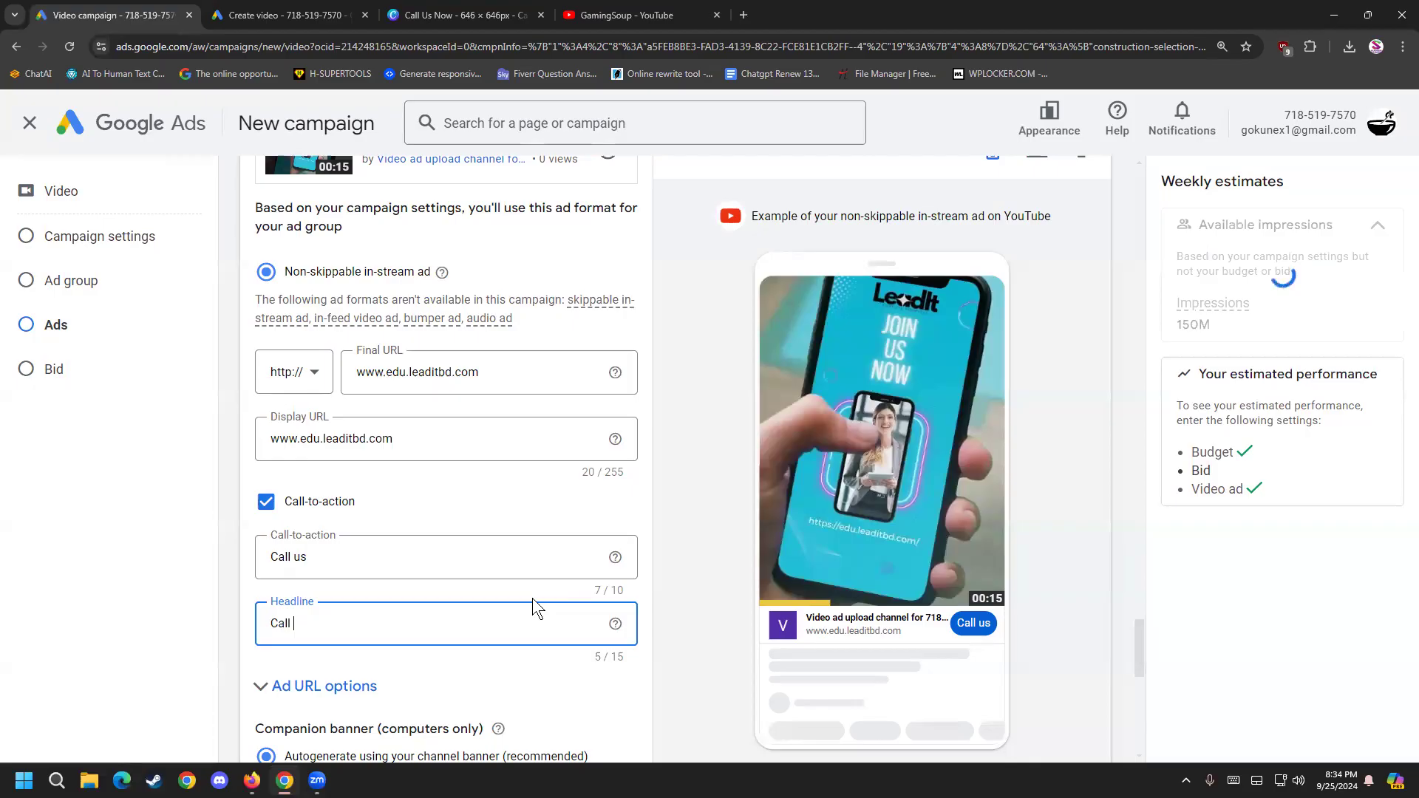
pyautogui.press('BackSpace')
pyautogui.press('BackSpace')
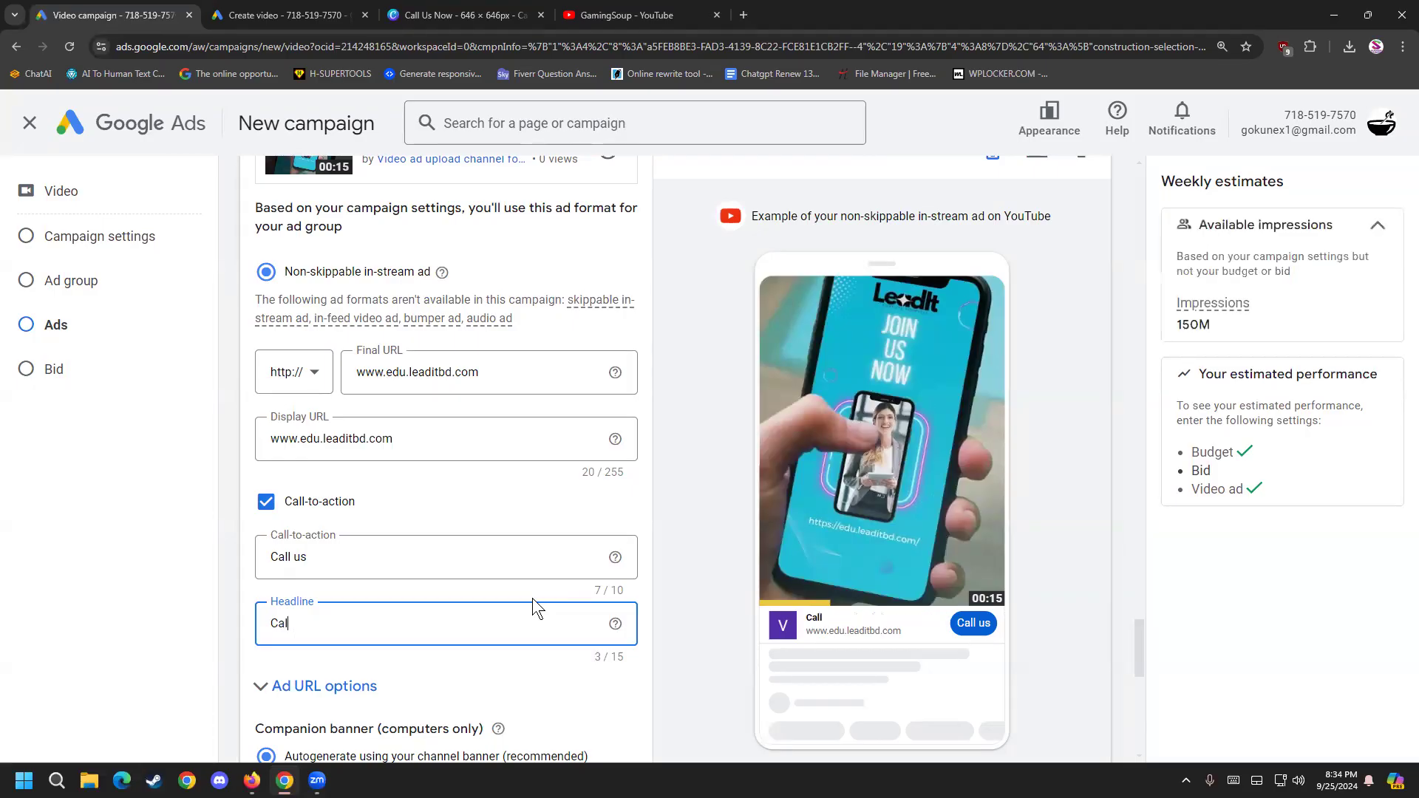
pyautogui.write('l')
pyautogui.press('BackSpace')
pyautogui.press('BackSpace')
pyautogui.press('BackSpace')
pyautogui.press('BackSpace')
pyautogui.press('BackSpace')
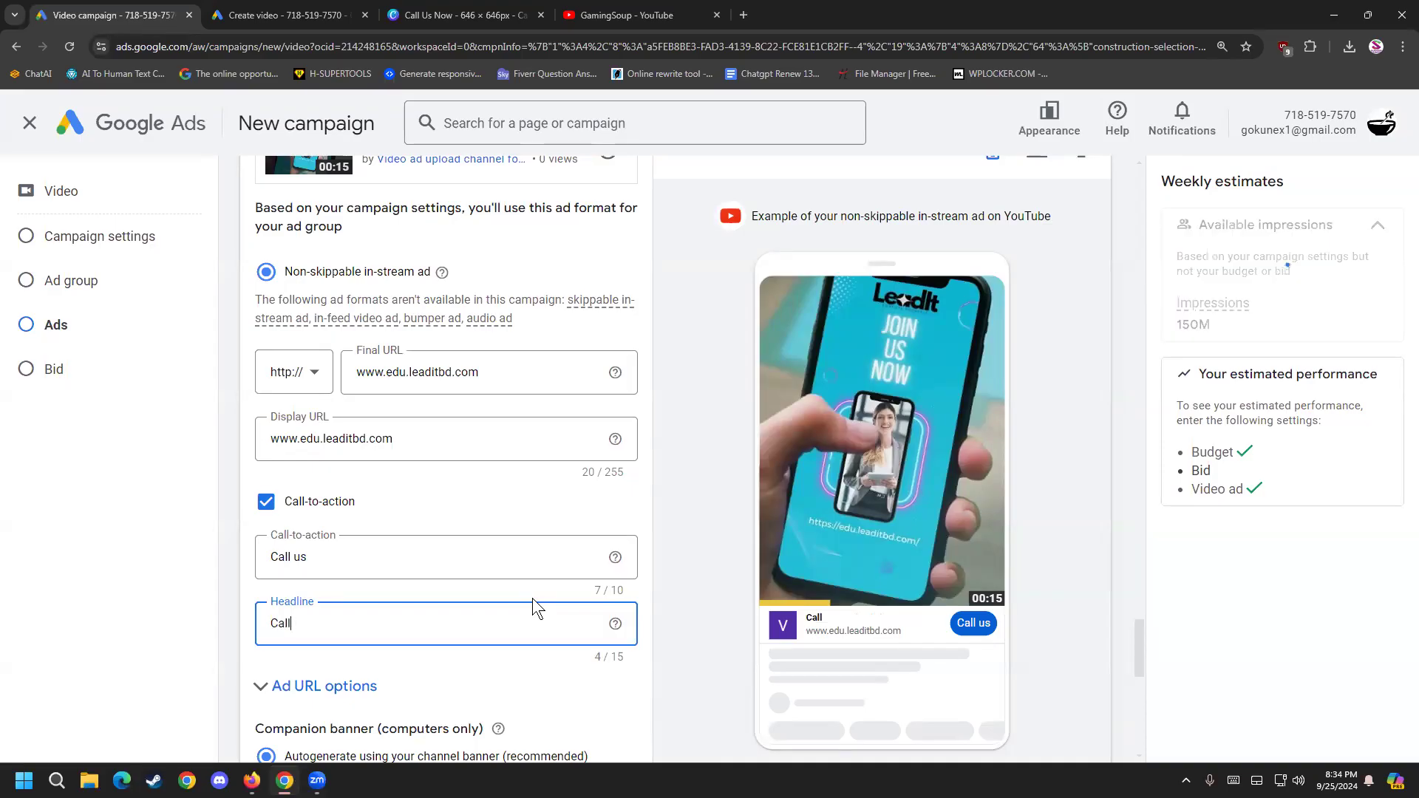
pyautogui.write('Admit now')
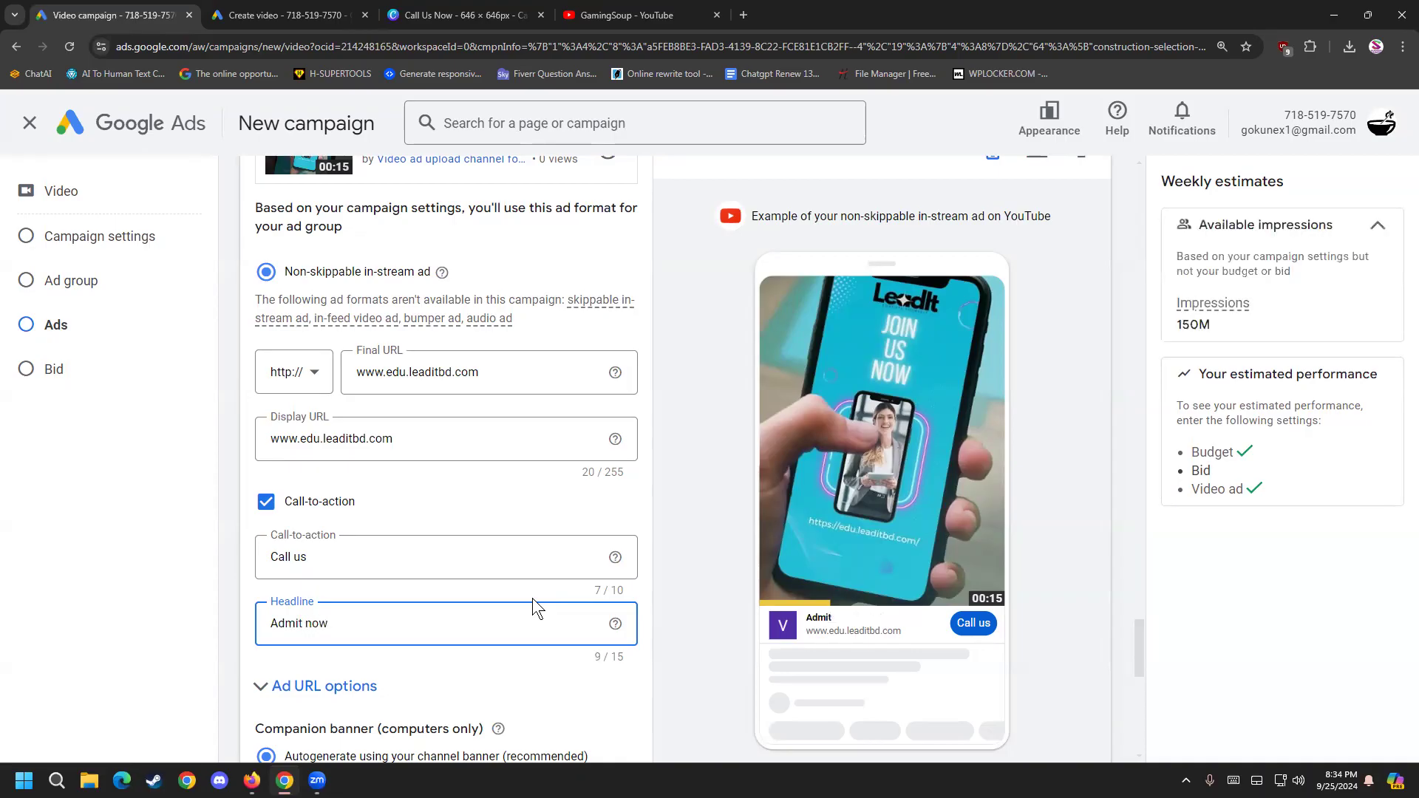
pyautogui.click(688, 610)
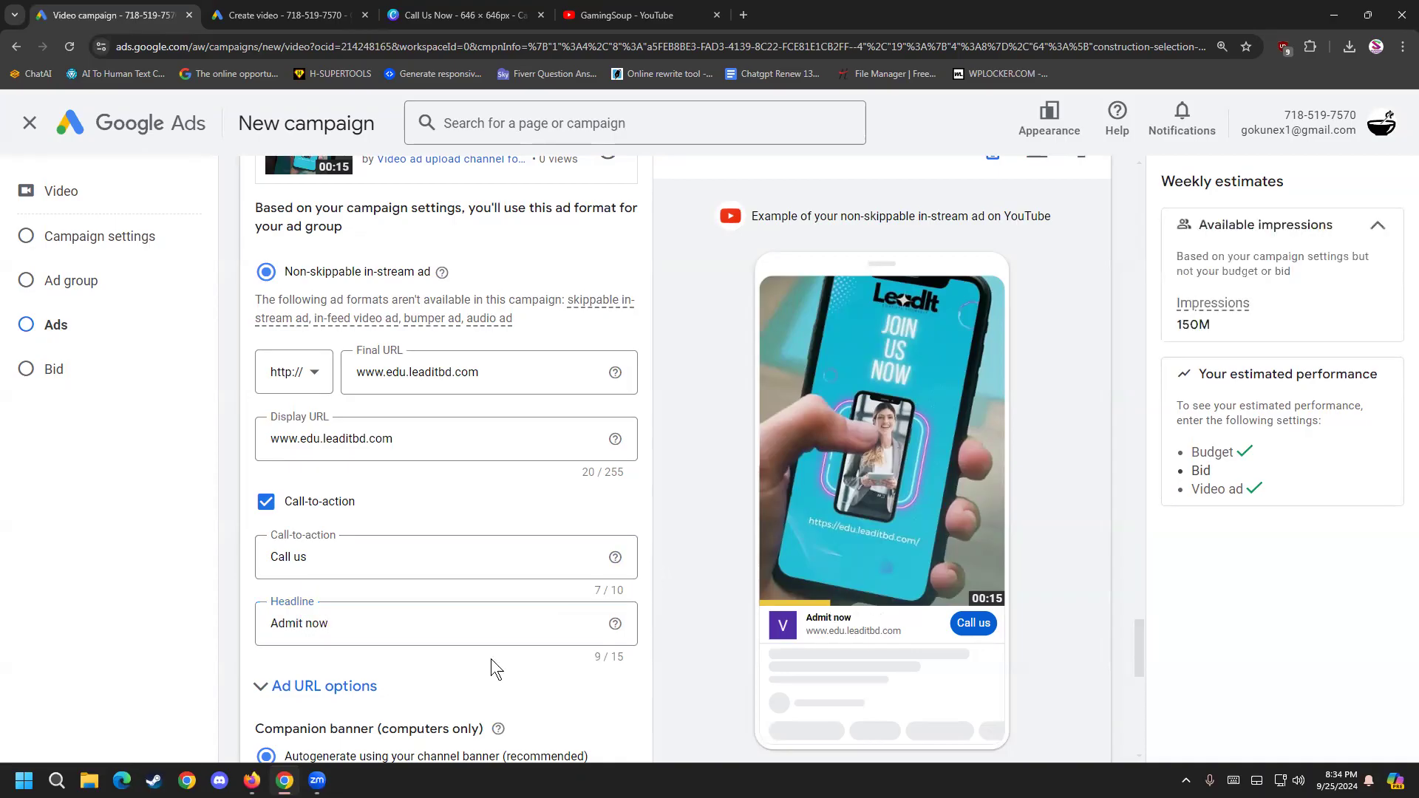
pyautogui.moveTo(832, 620); pyautogui.dragTo(852, 620)
pyautogui.click(718, 611)
pyautogui.scroll(-2, 232, 472)
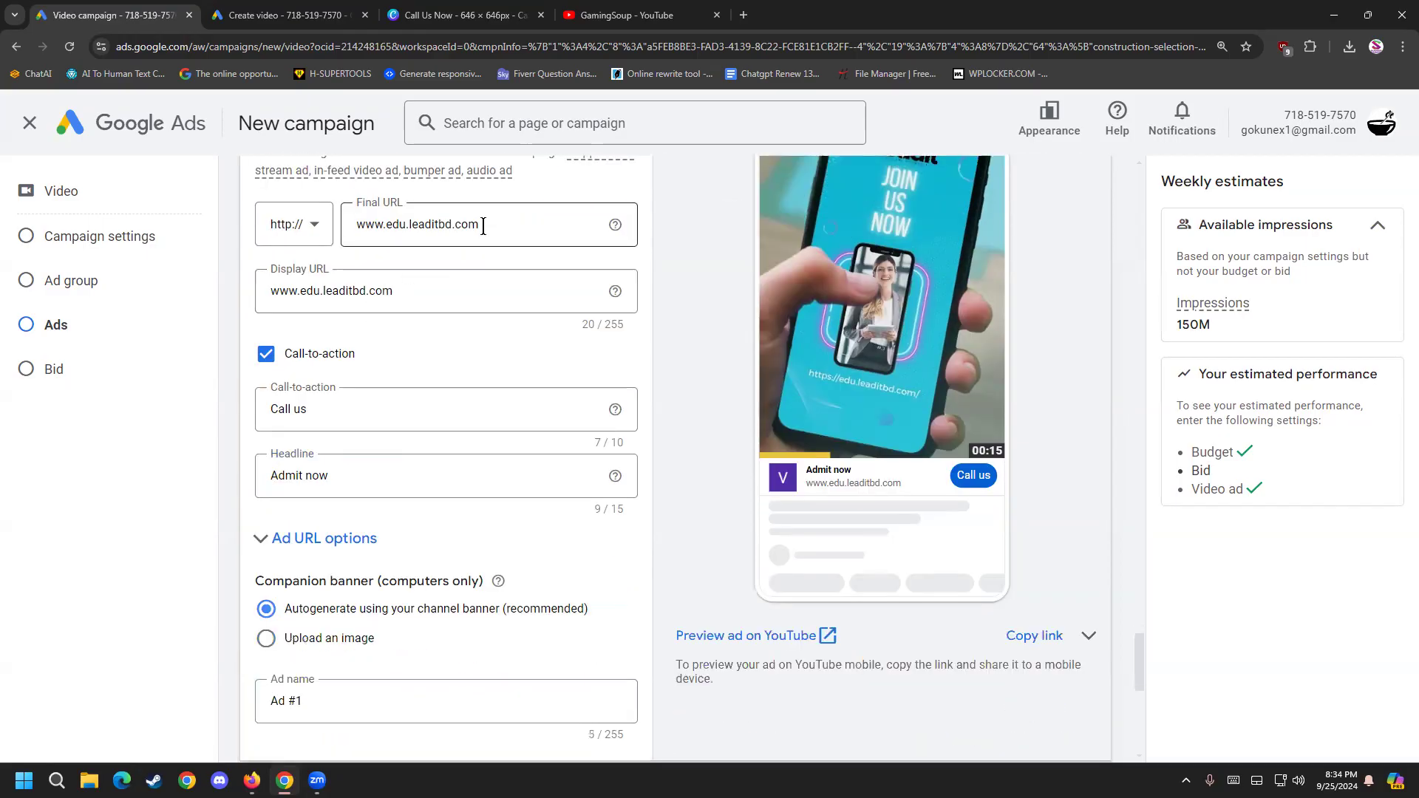
# Step: Rename the ad as "freelancing course last" and keep the companion banner autogenerated from the channel banner
pyautogui.scroll(-1, 355, 470)
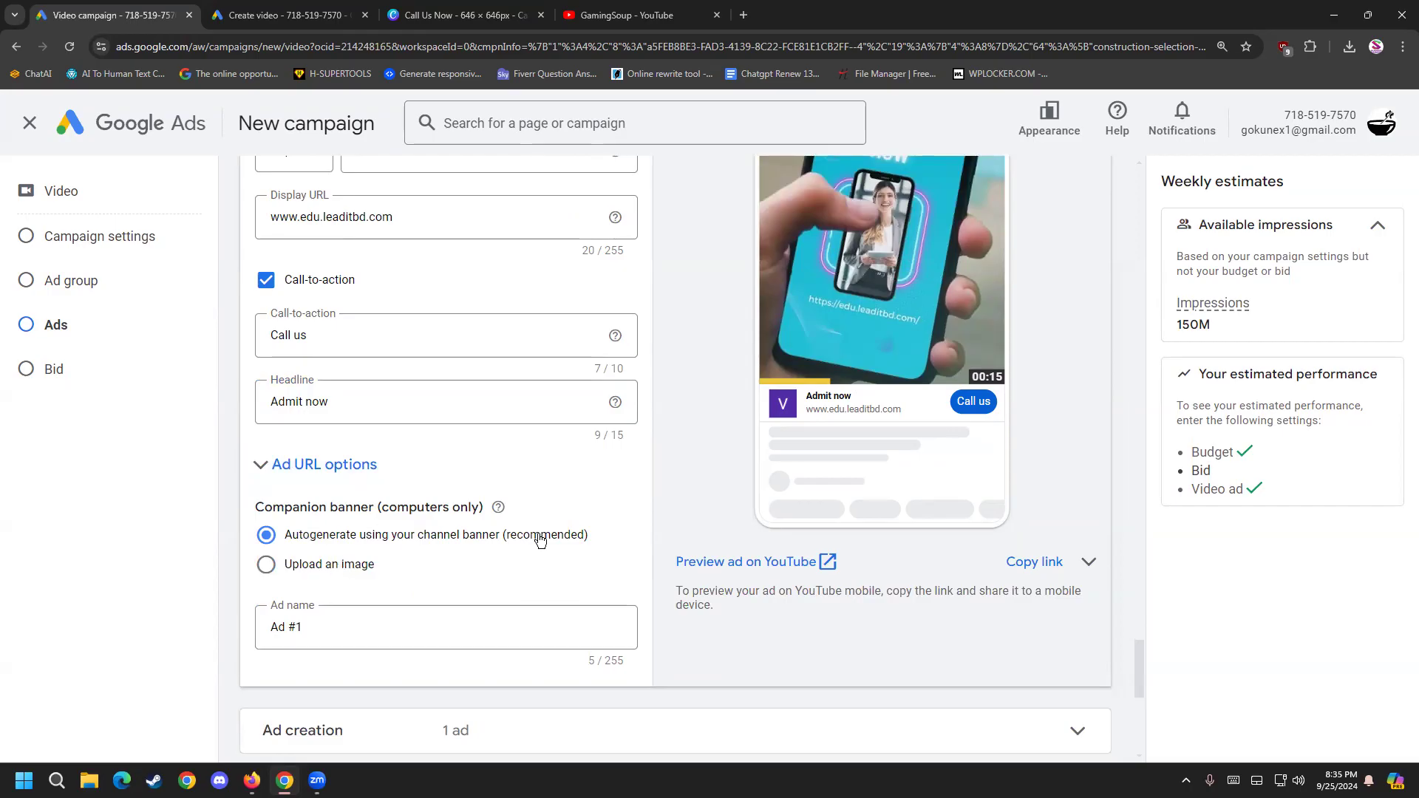
pyautogui.scroll(1, 454, 554)
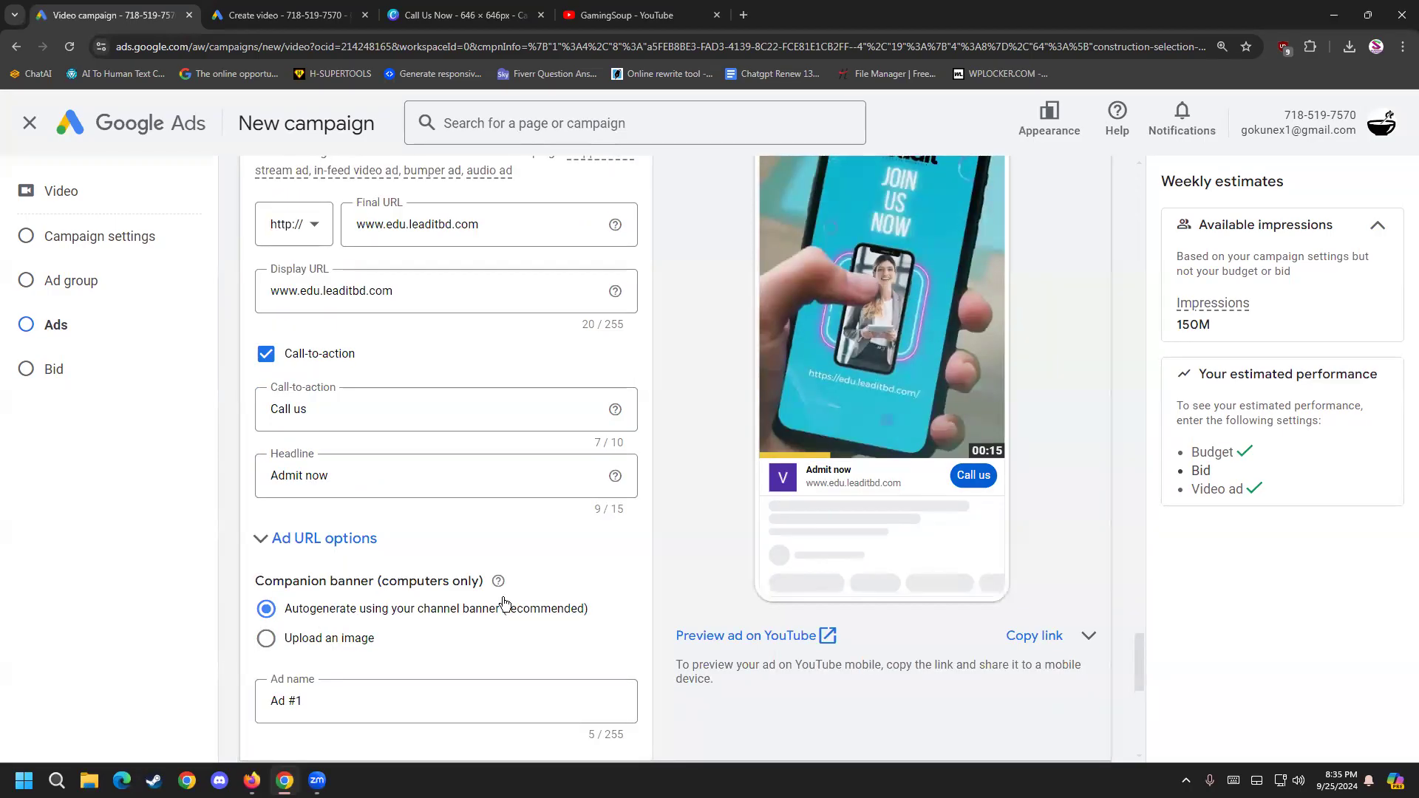
pyautogui.scroll(2, 754, 592)
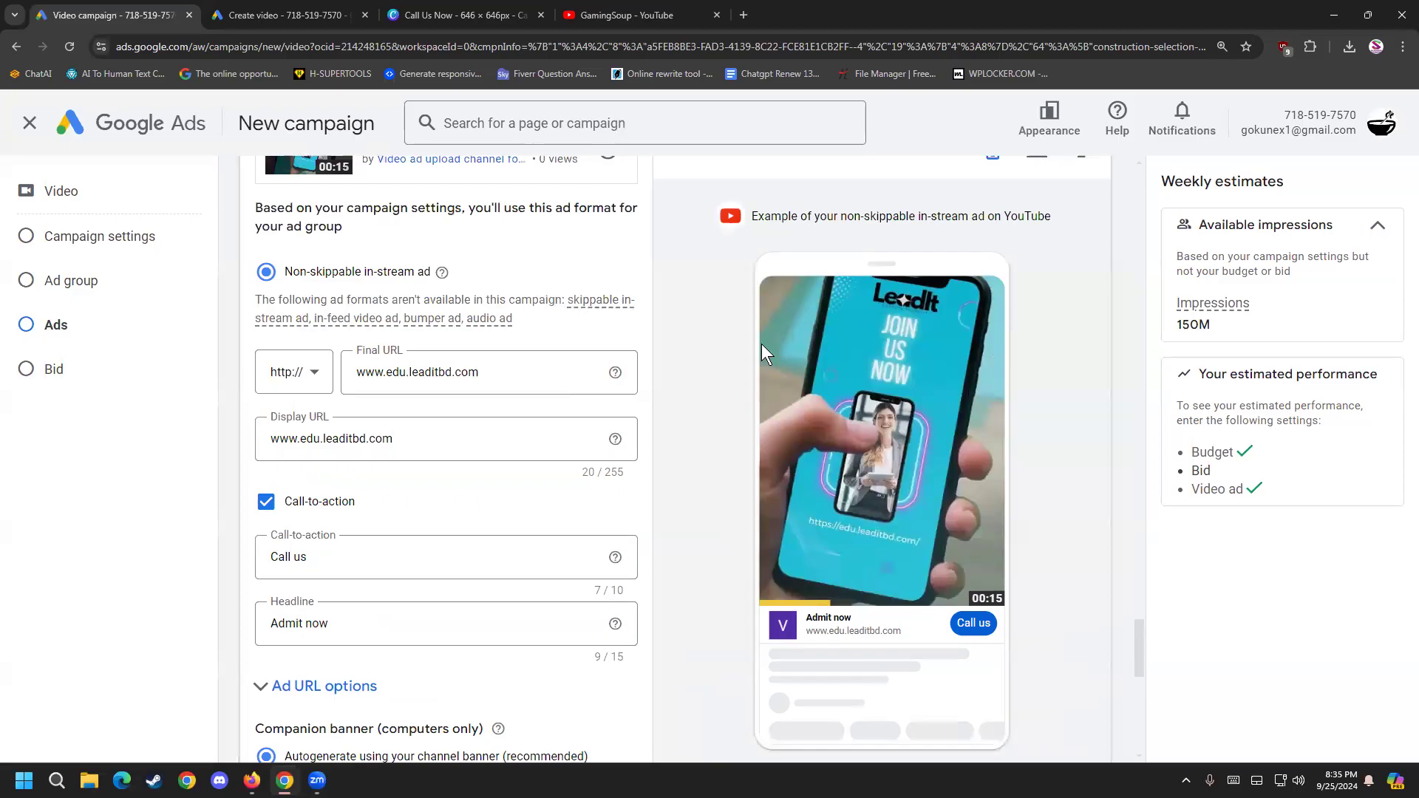
pyautogui.scroll(-2, 517, 592)
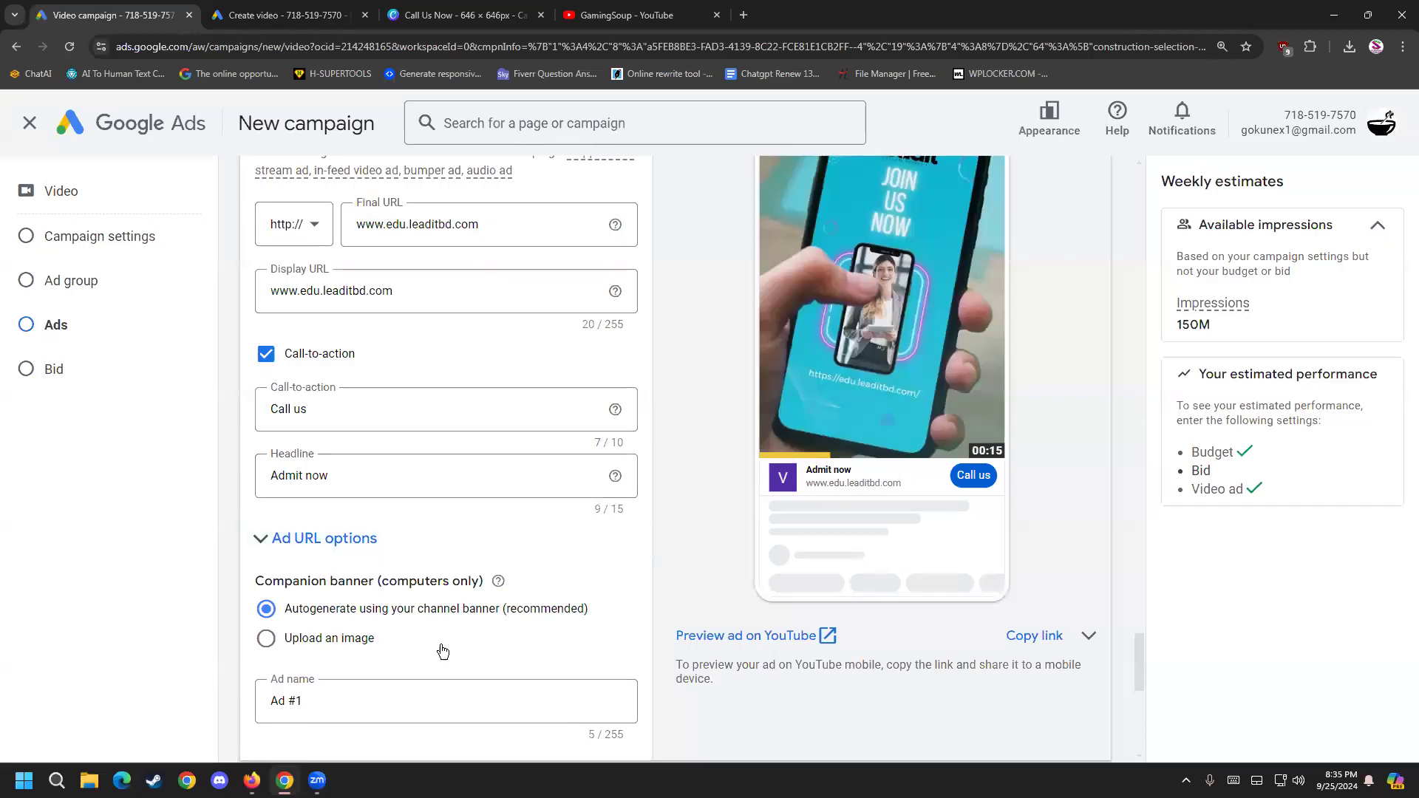
pyautogui.scroll(-1, 260, 651)
pyautogui.click(343, 627)
pyautogui.hotkey('ctrl', 'a')
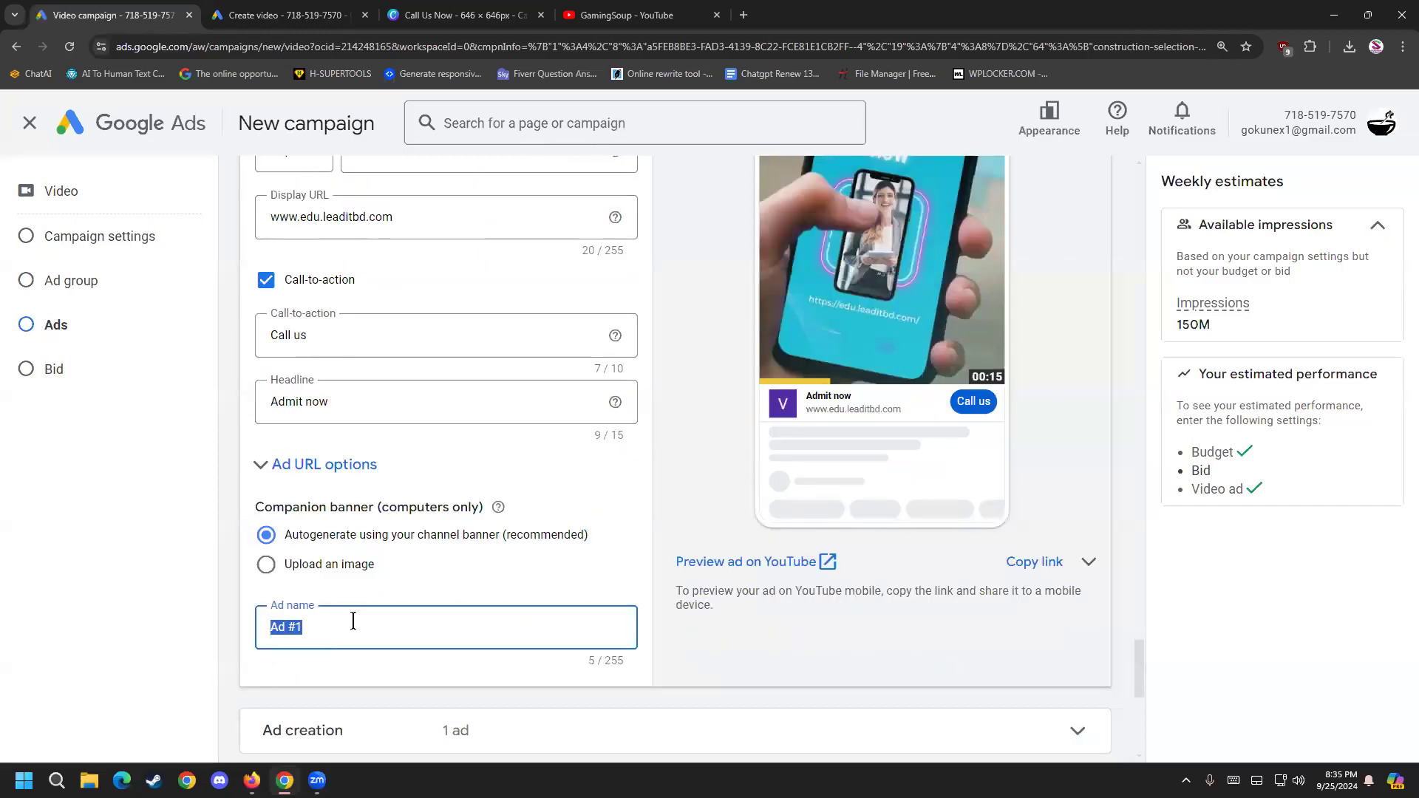
pyautogui.write('fred')
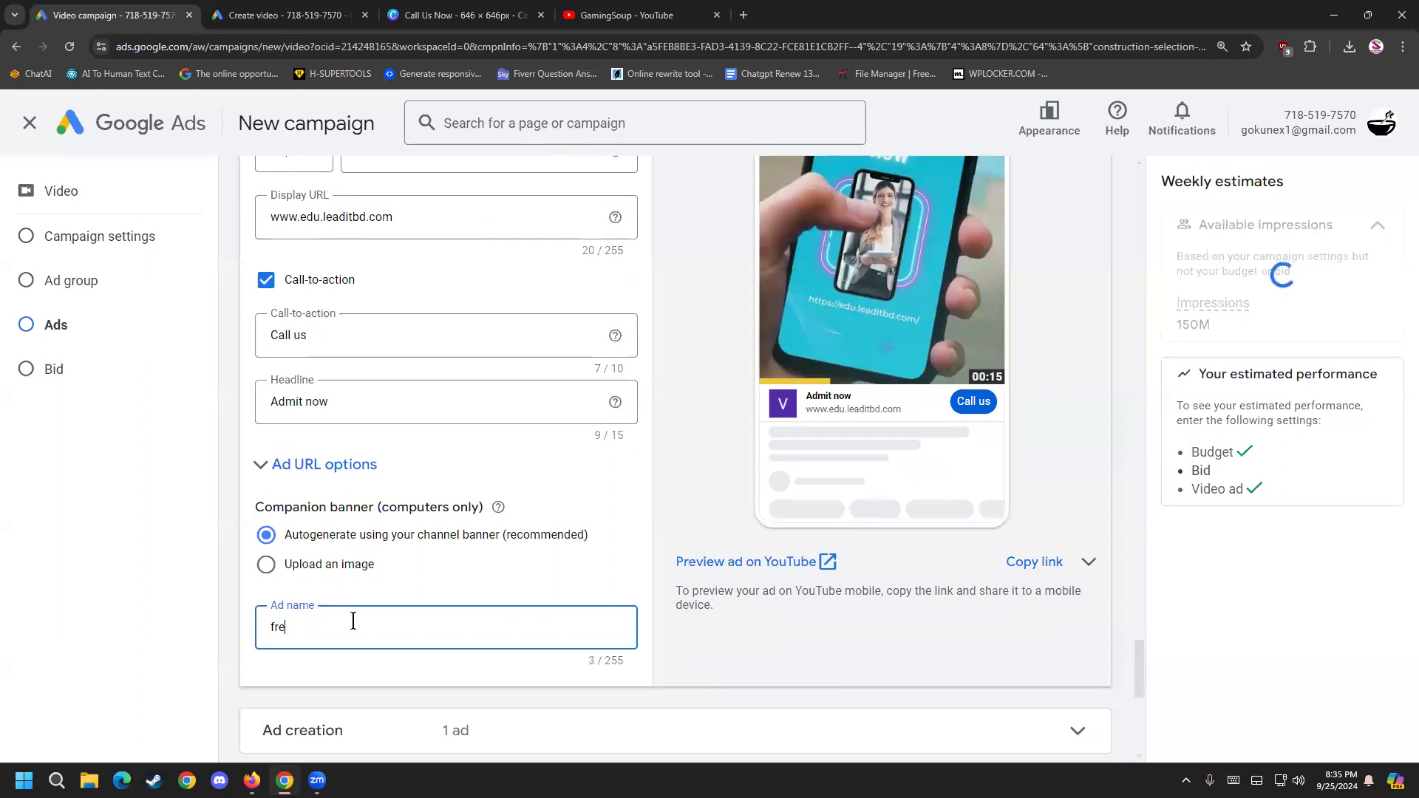
pyautogui.press('BackSpace')
pyautogui.press('BackSpace')
pyautogui.press('BackSpace')
pyautogui.press('super+v')
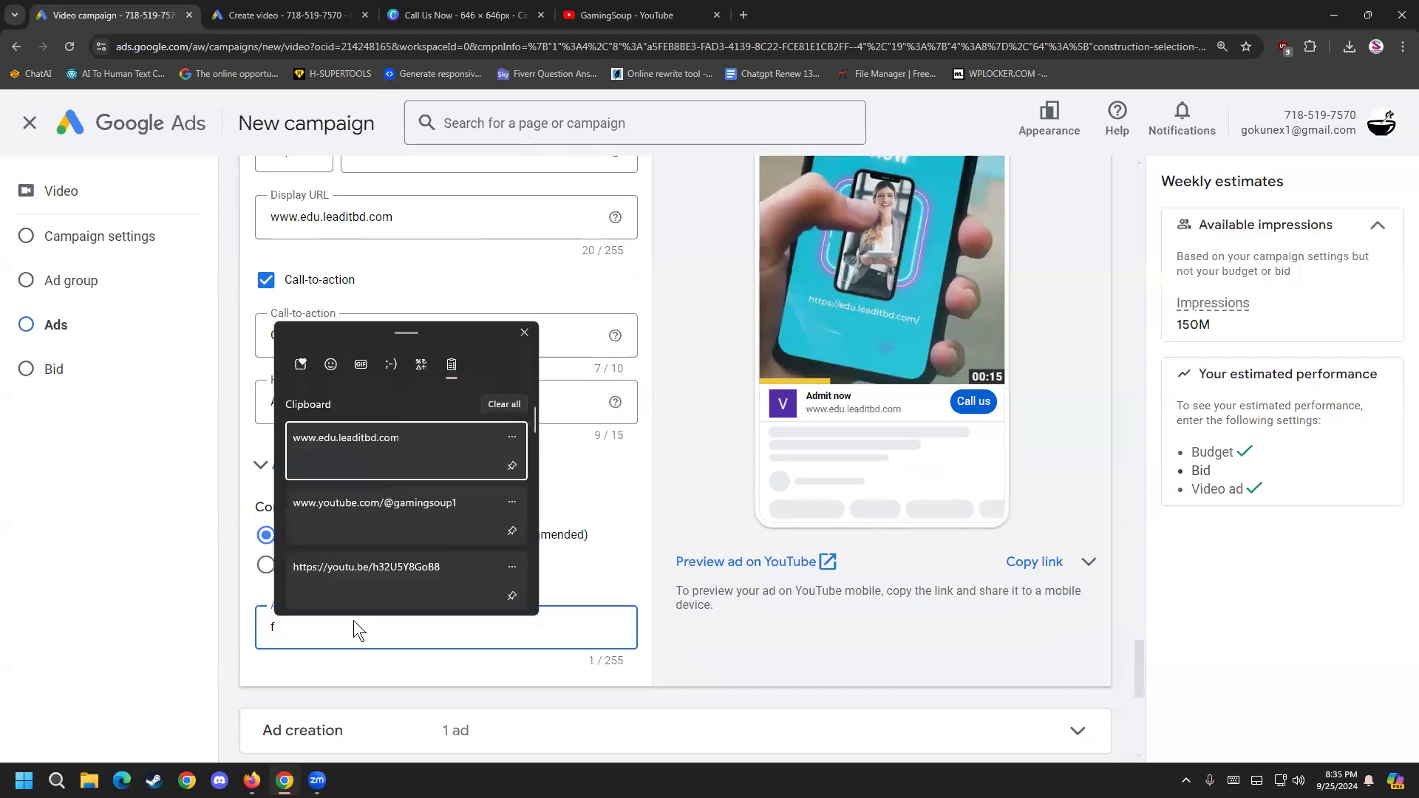
pyautogui.scroll(-5, 346, 562)
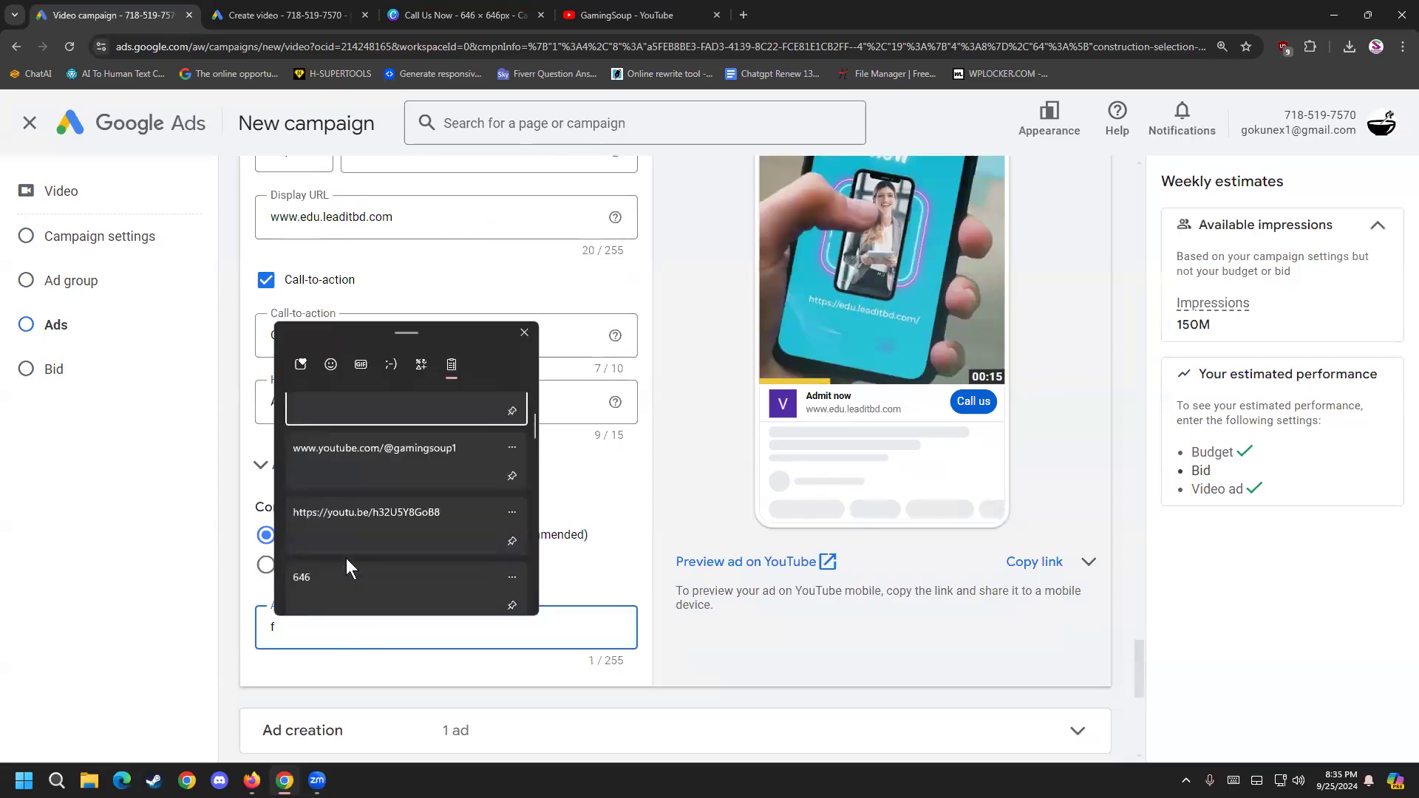
pyautogui.scroll(-3, 346, 560)
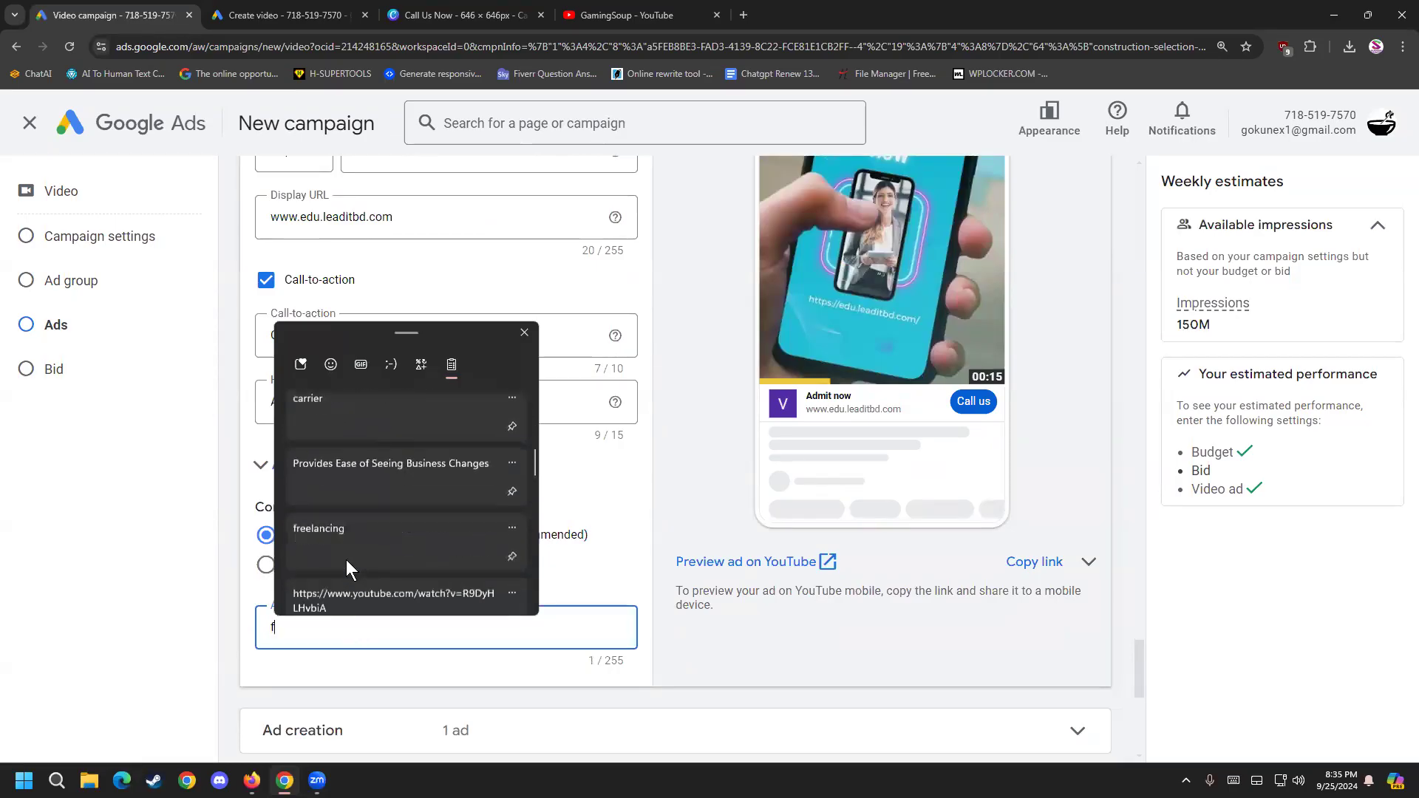
pyautogui.click(360, 522)
pyautogui.press('Home')
pyautogui.press('Delete')
pyautogui.write('c')
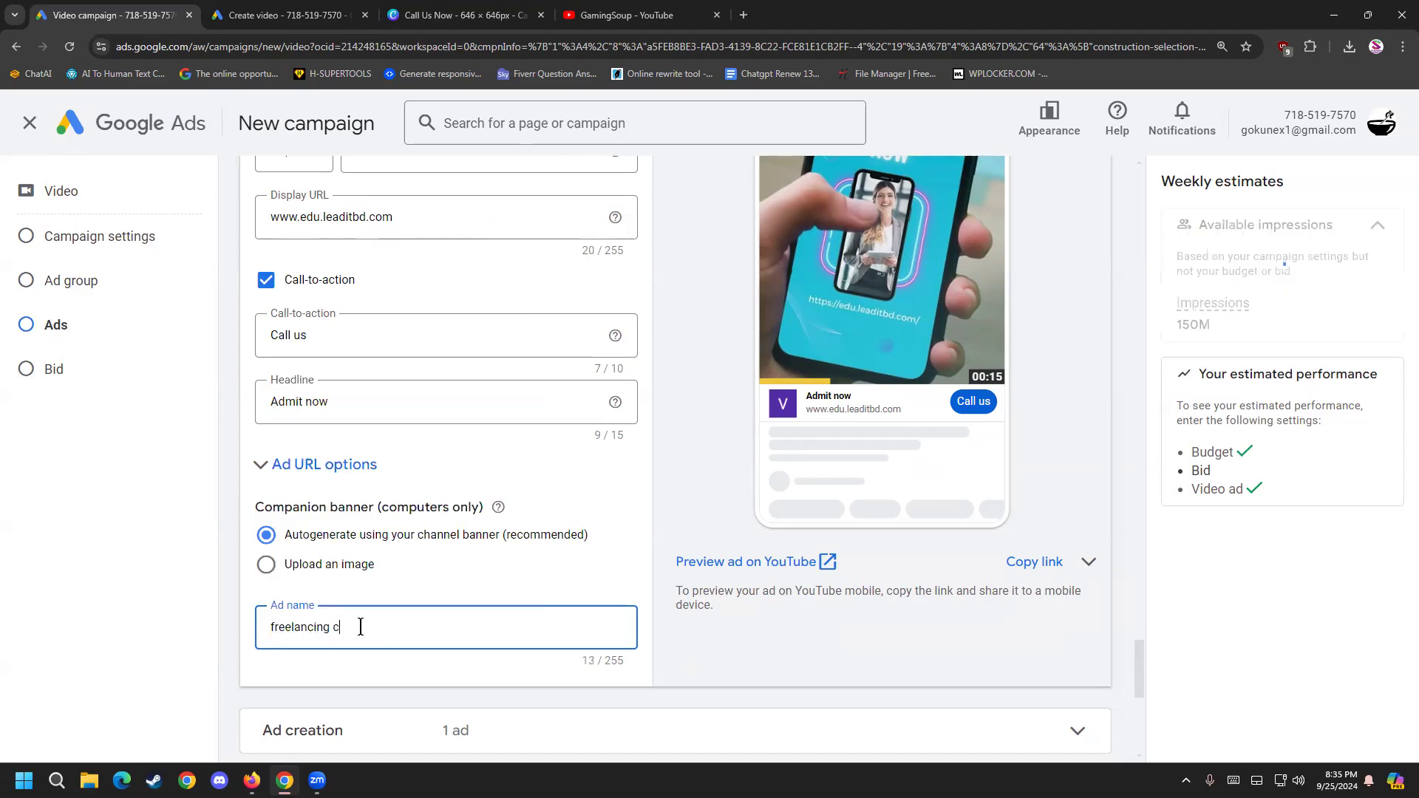
pyautogui.write('ourse last')
pyautogui.click(264, 534)
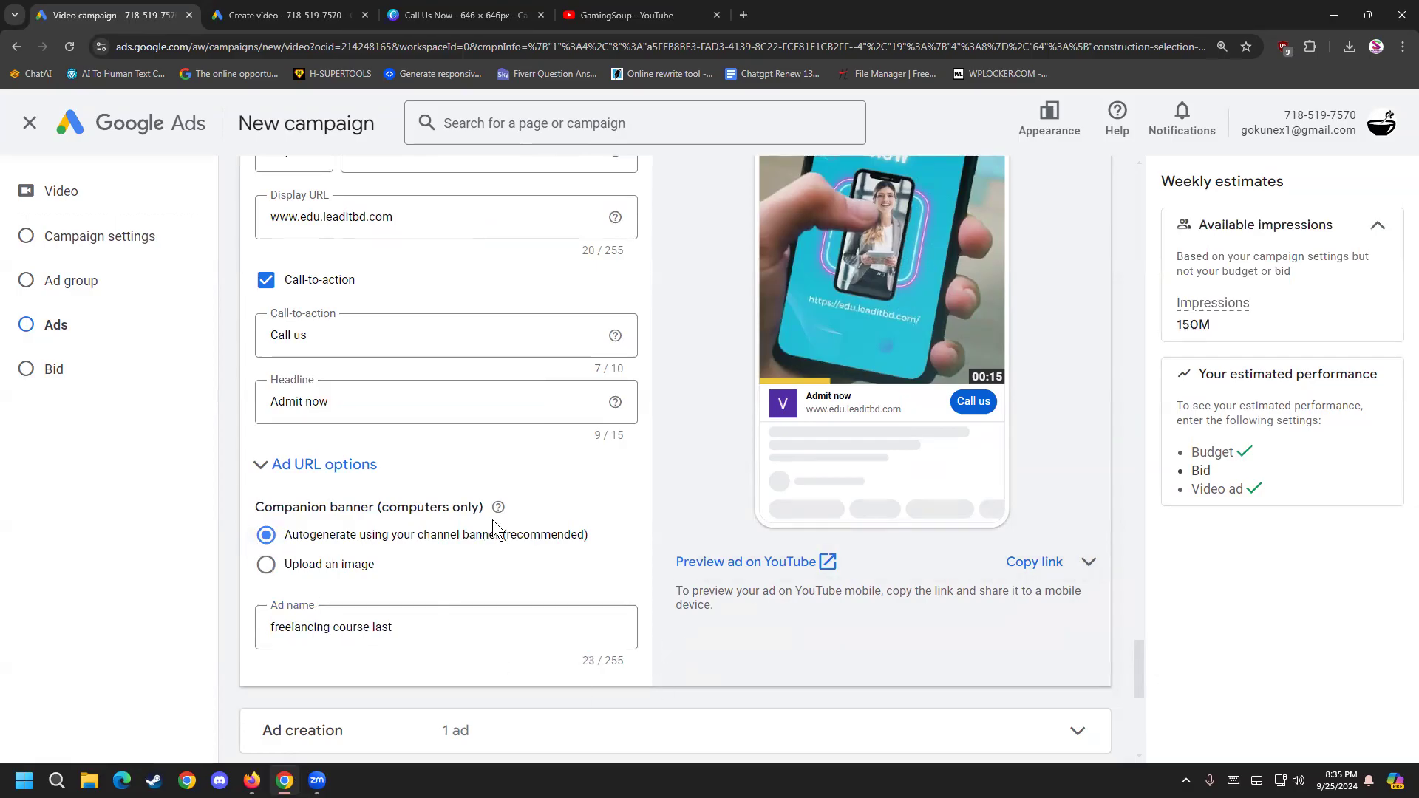
# Step: Expand the Ad creation section to check the listed non-skippable in-stream ad, and collapse it again
pyautogui.scroll(-2, 737, 454)
pyautogui.scroll(-1, 725, 471)
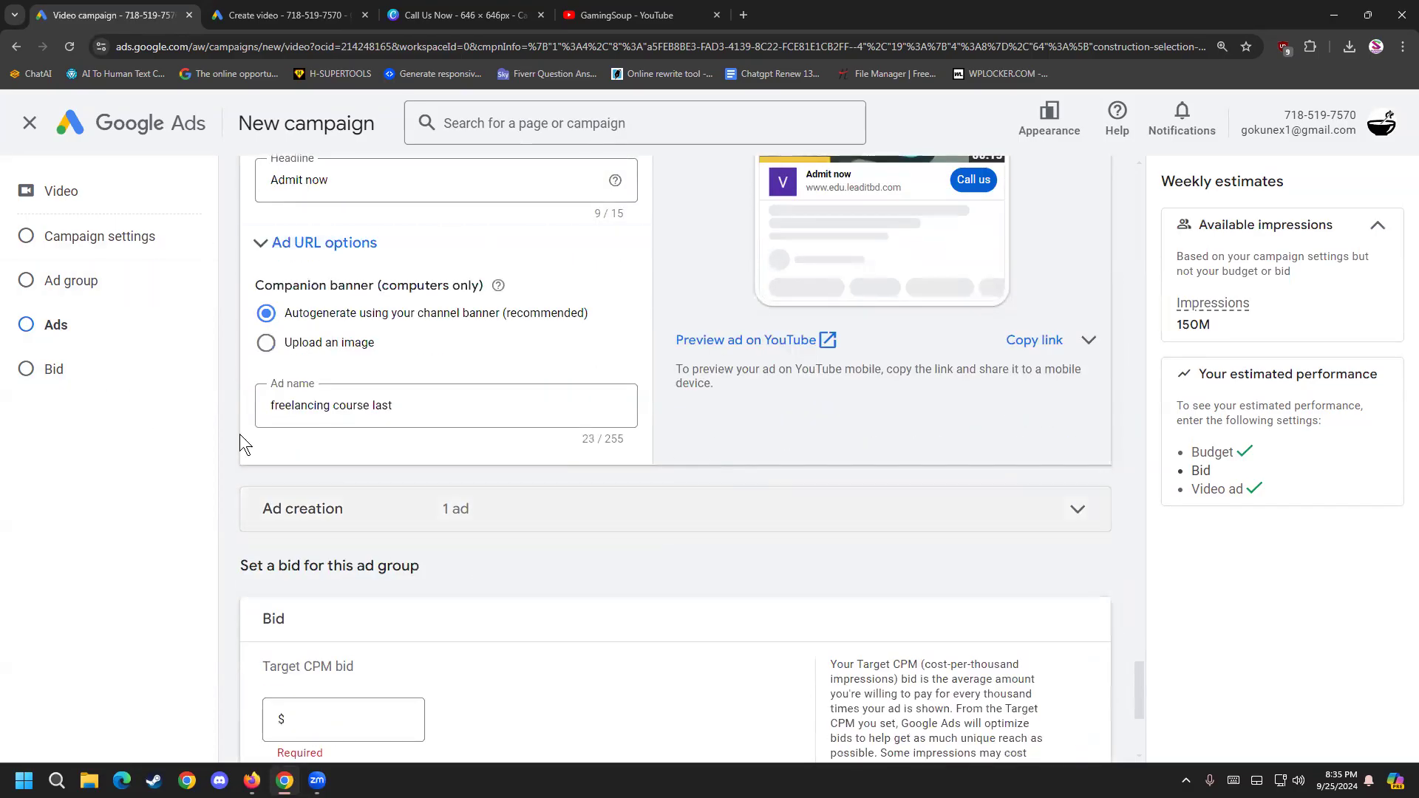
pyautogui.scroll(-2, 722, 464)
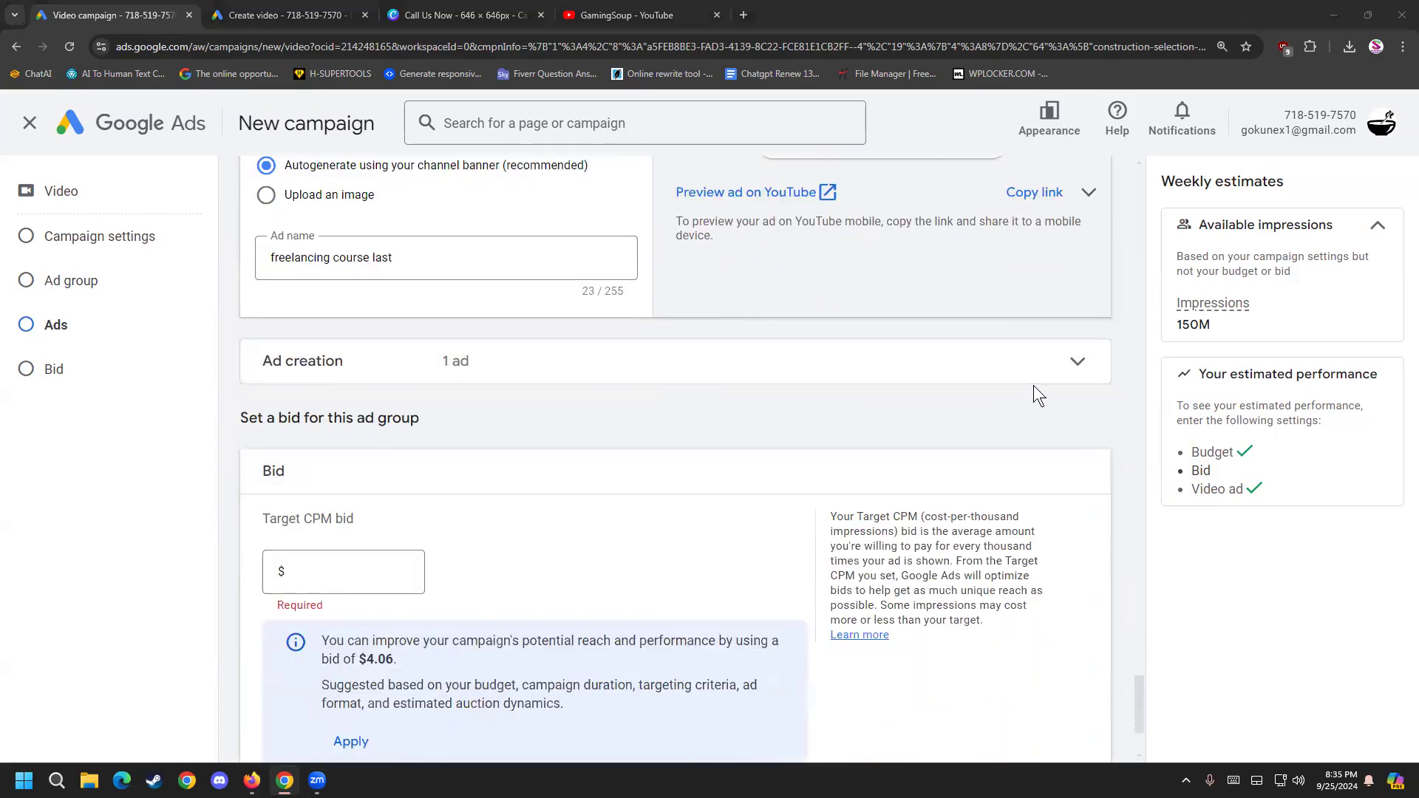
pyautogui.click(1076, 362)
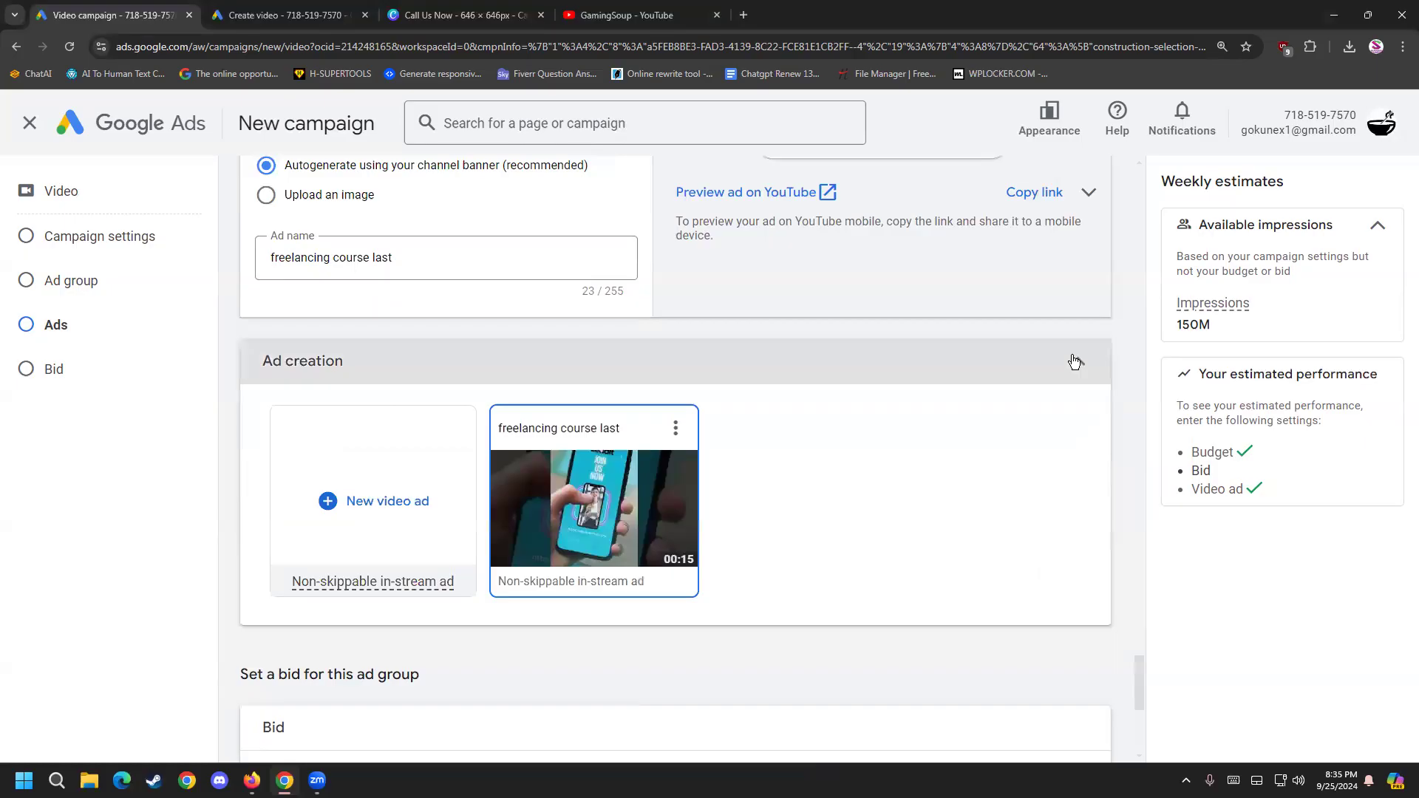
pyautogui.click(1076, 361)
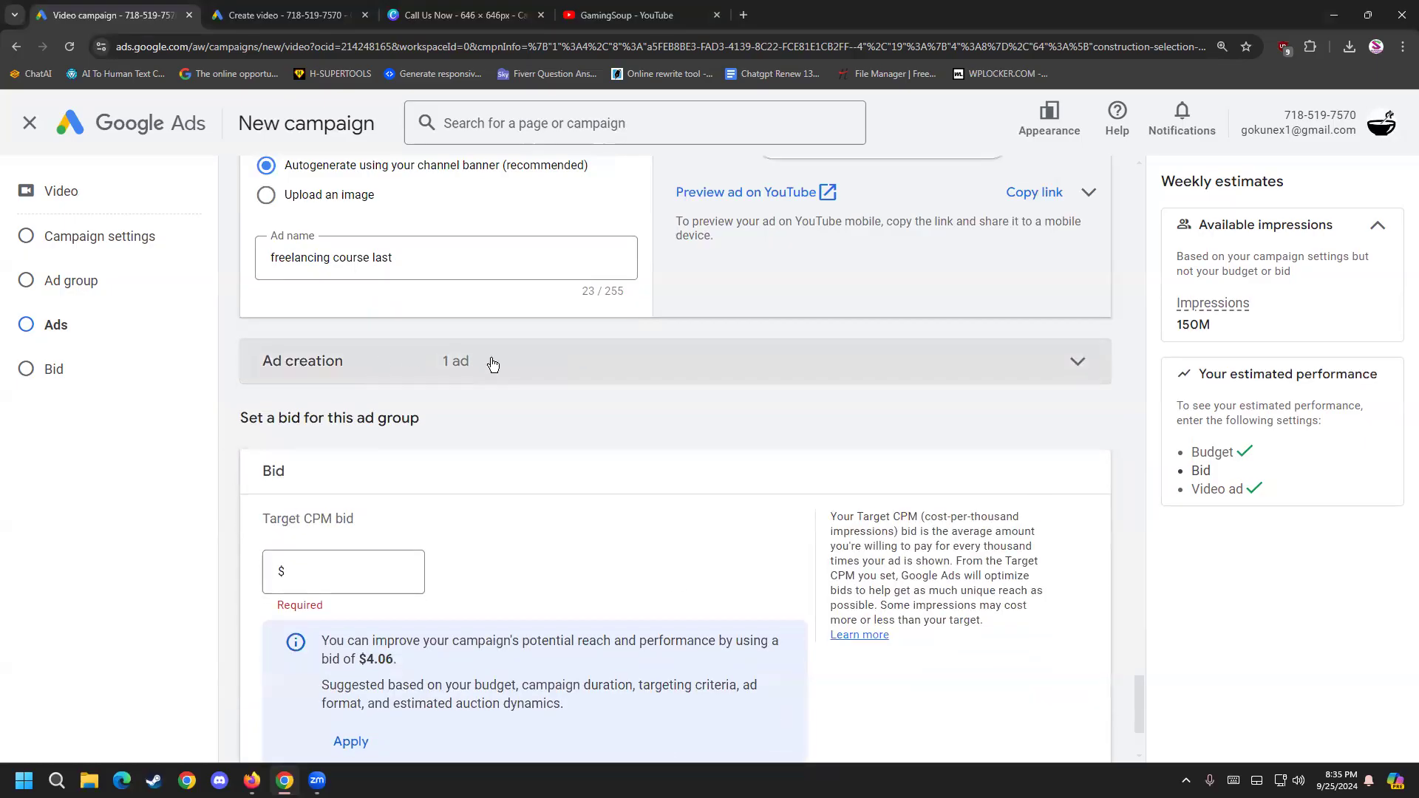
pyautogui.click(1031, 370)
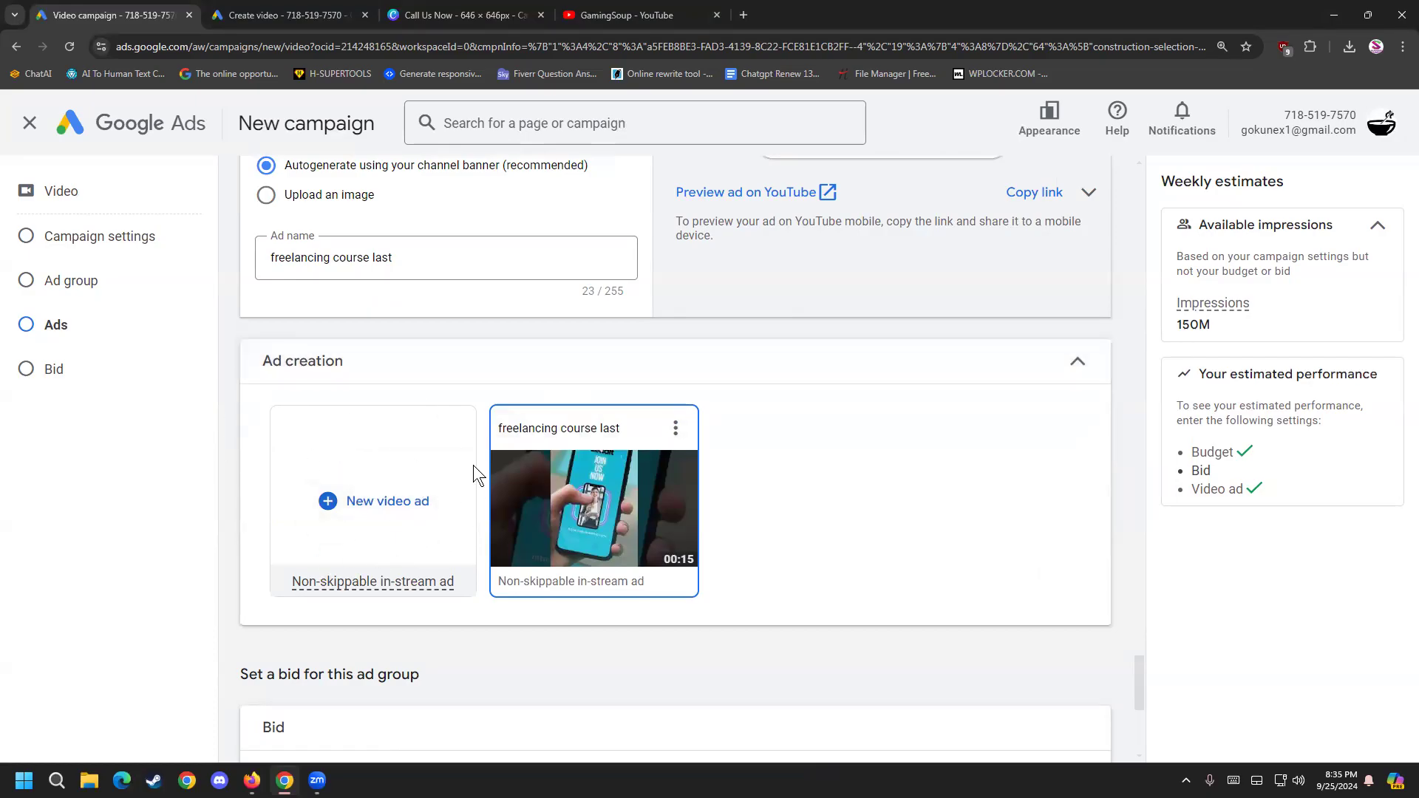
pyautogui.click(1078, 360)
# Step: Set the ad group's Target CPM bid to $4.07
pyautogui.scroll(-1, 363, 521)
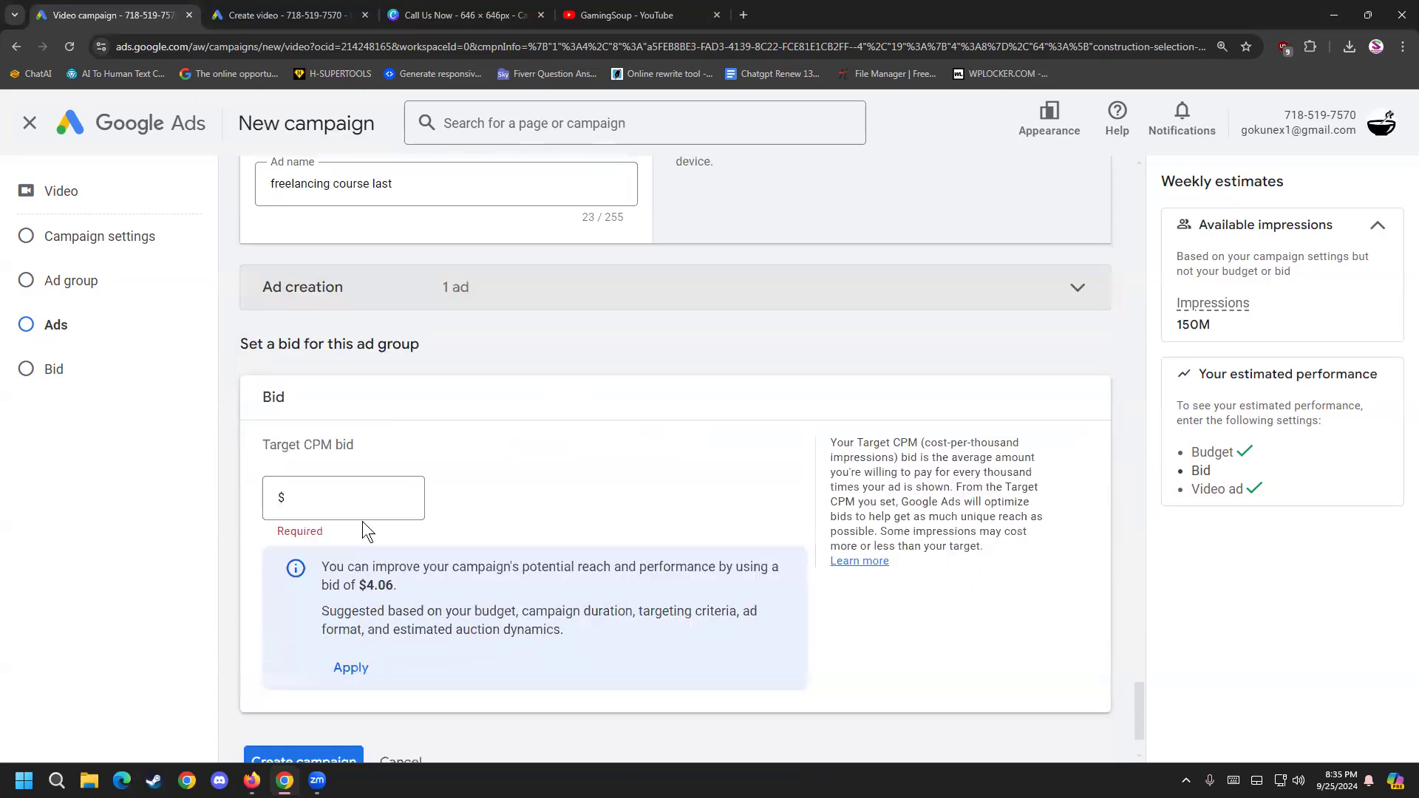
pyautogui.scroll(-2, 310, 441)
pyautogui.click(318, 390)
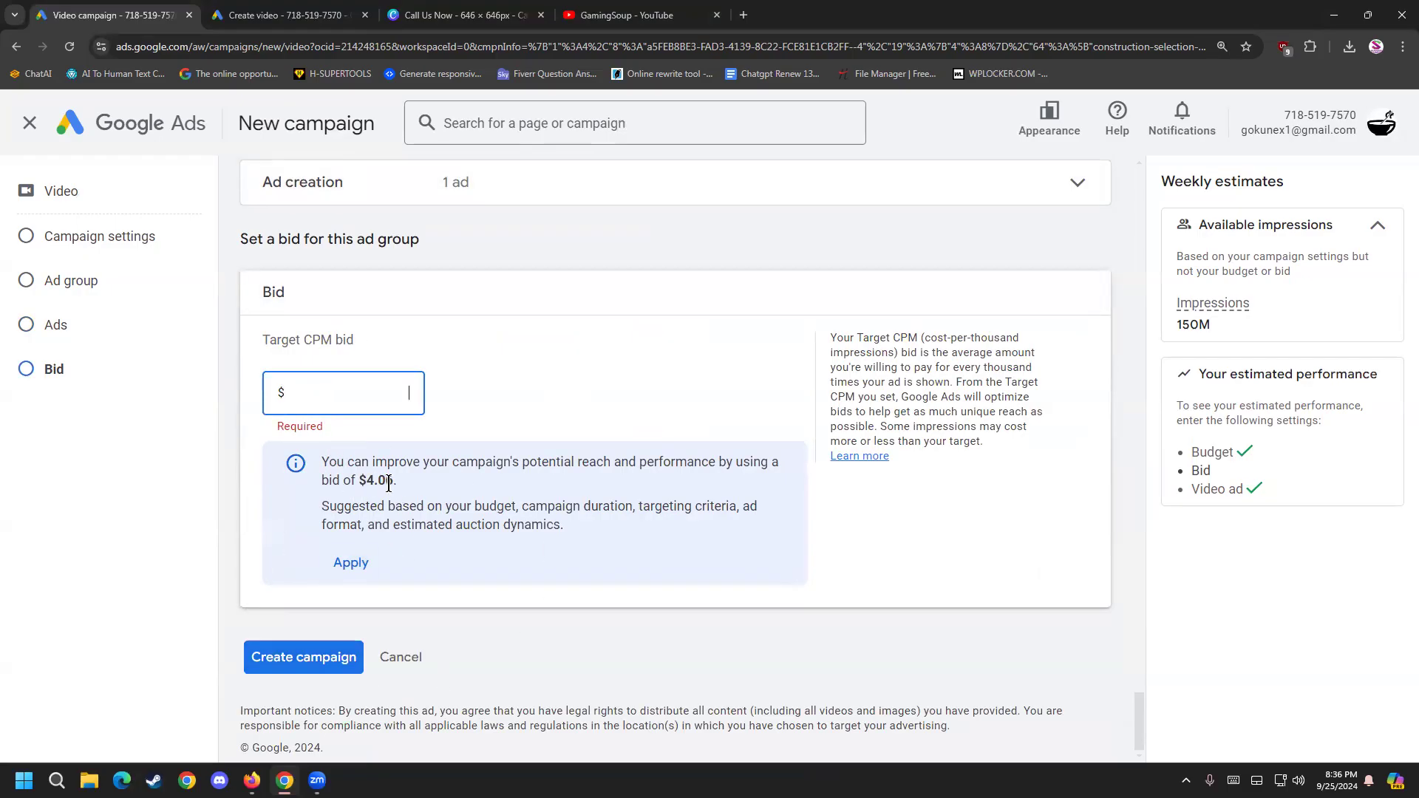
pyautogui.moveTo(392, 484); pyautogui.dragTo(363, 481)
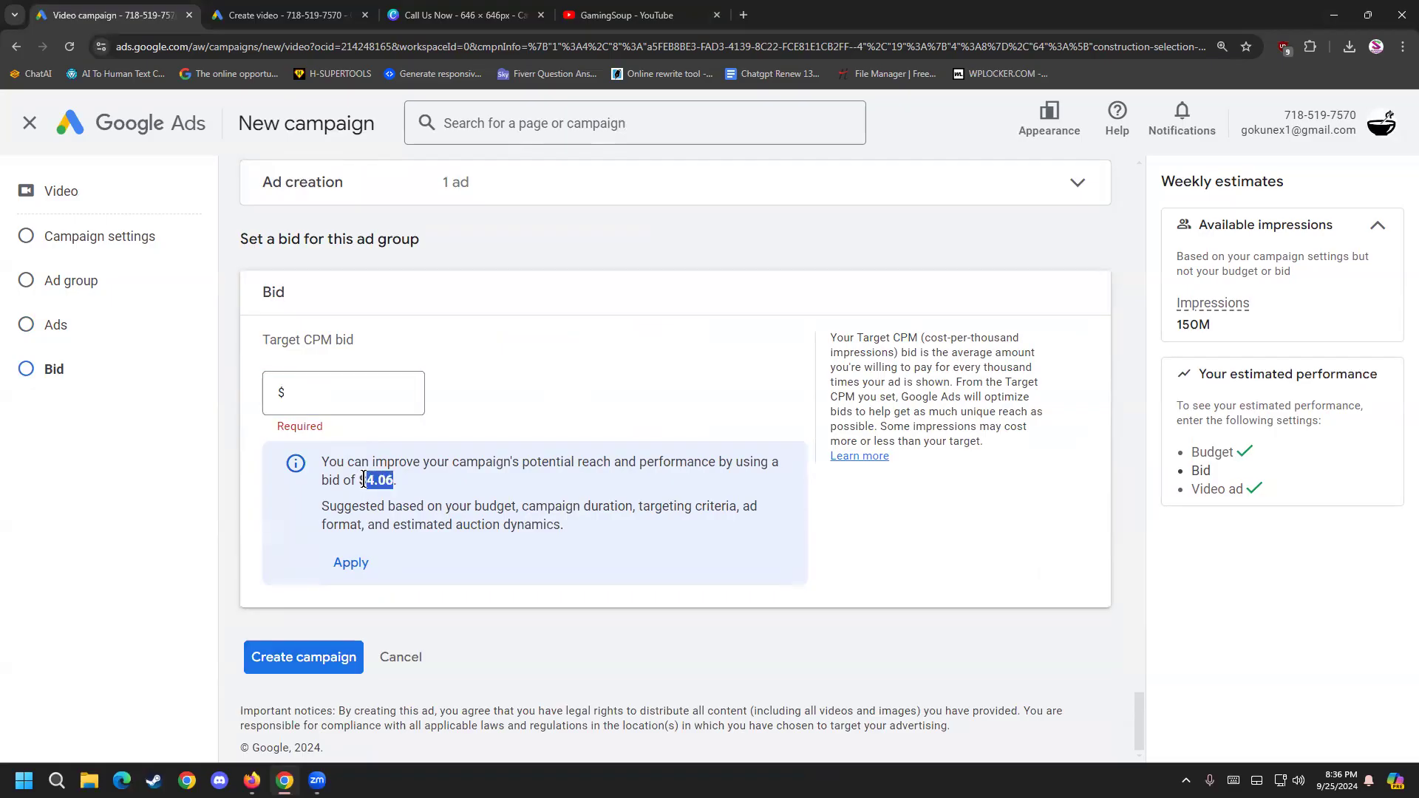
pyautogui.click(347, 400)
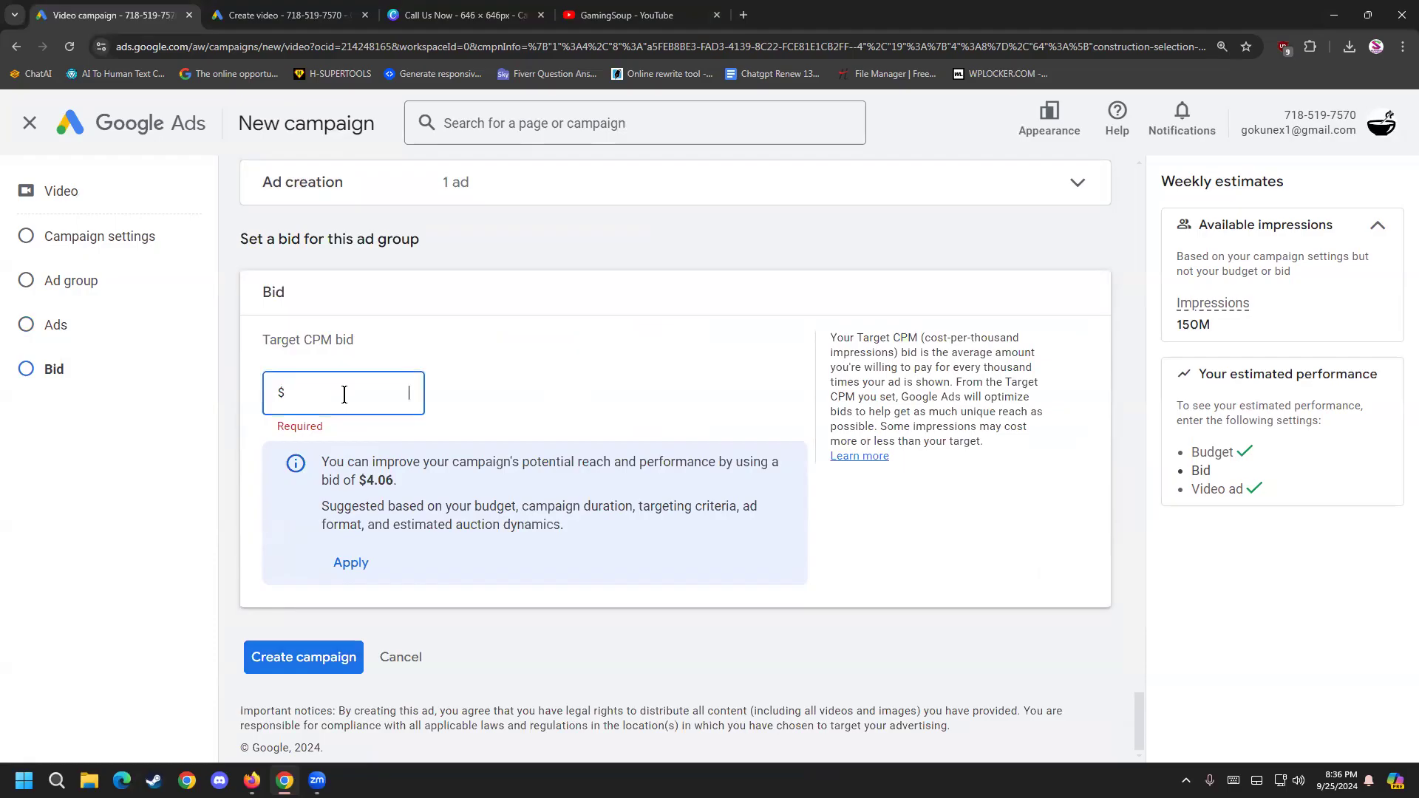
pyautogui.write('4.00')
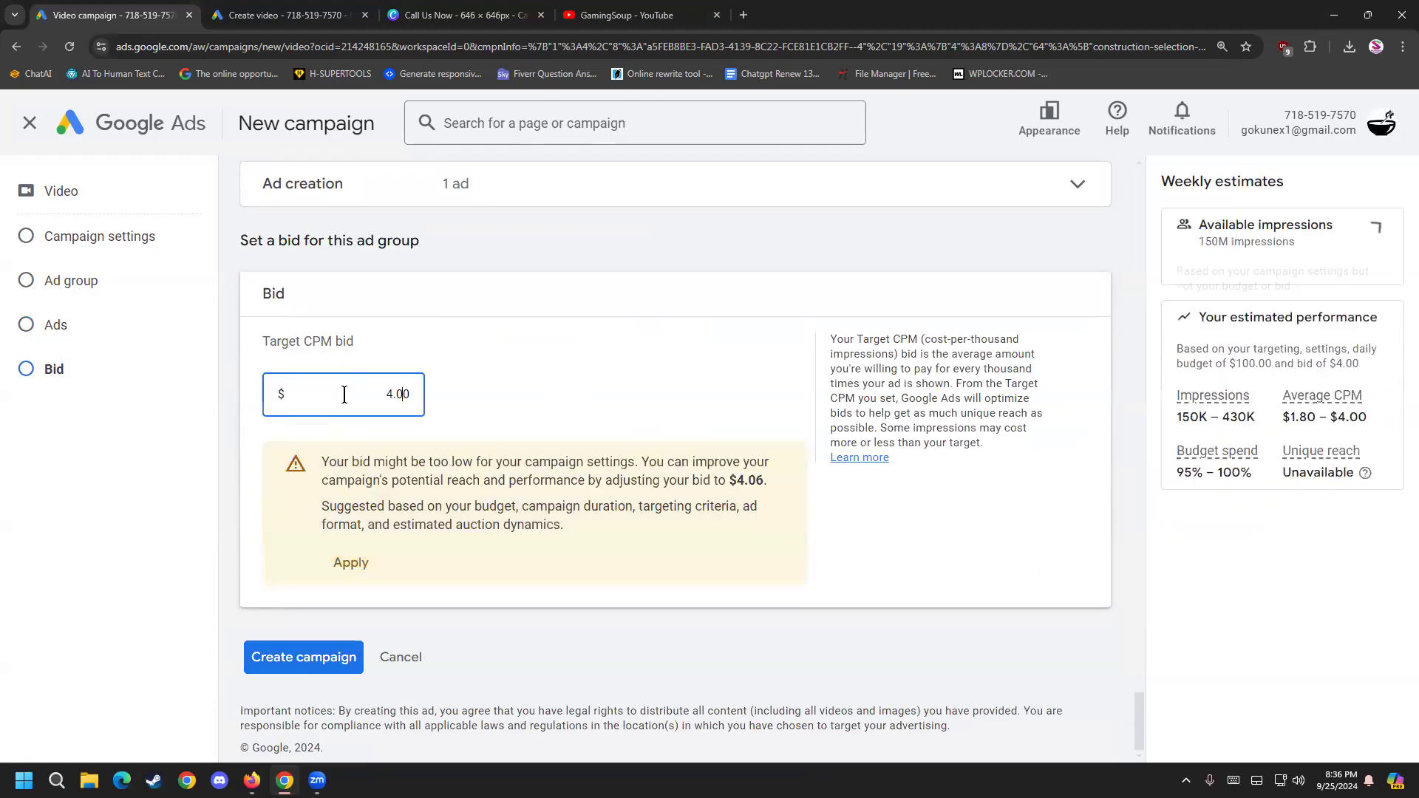
pyautogui.press('BackSpace')
pyautogui.write('7')
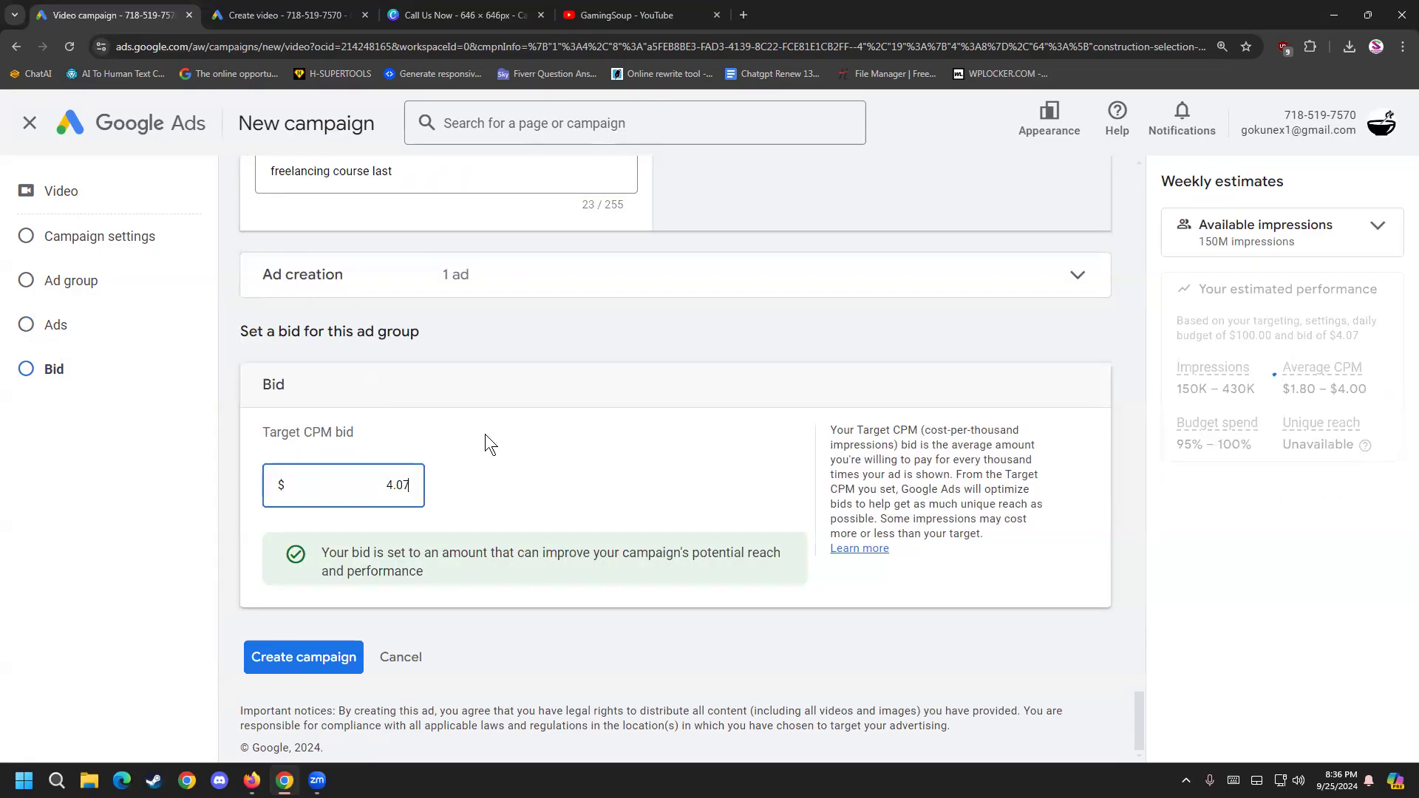
pyautogui.click(615, 547)
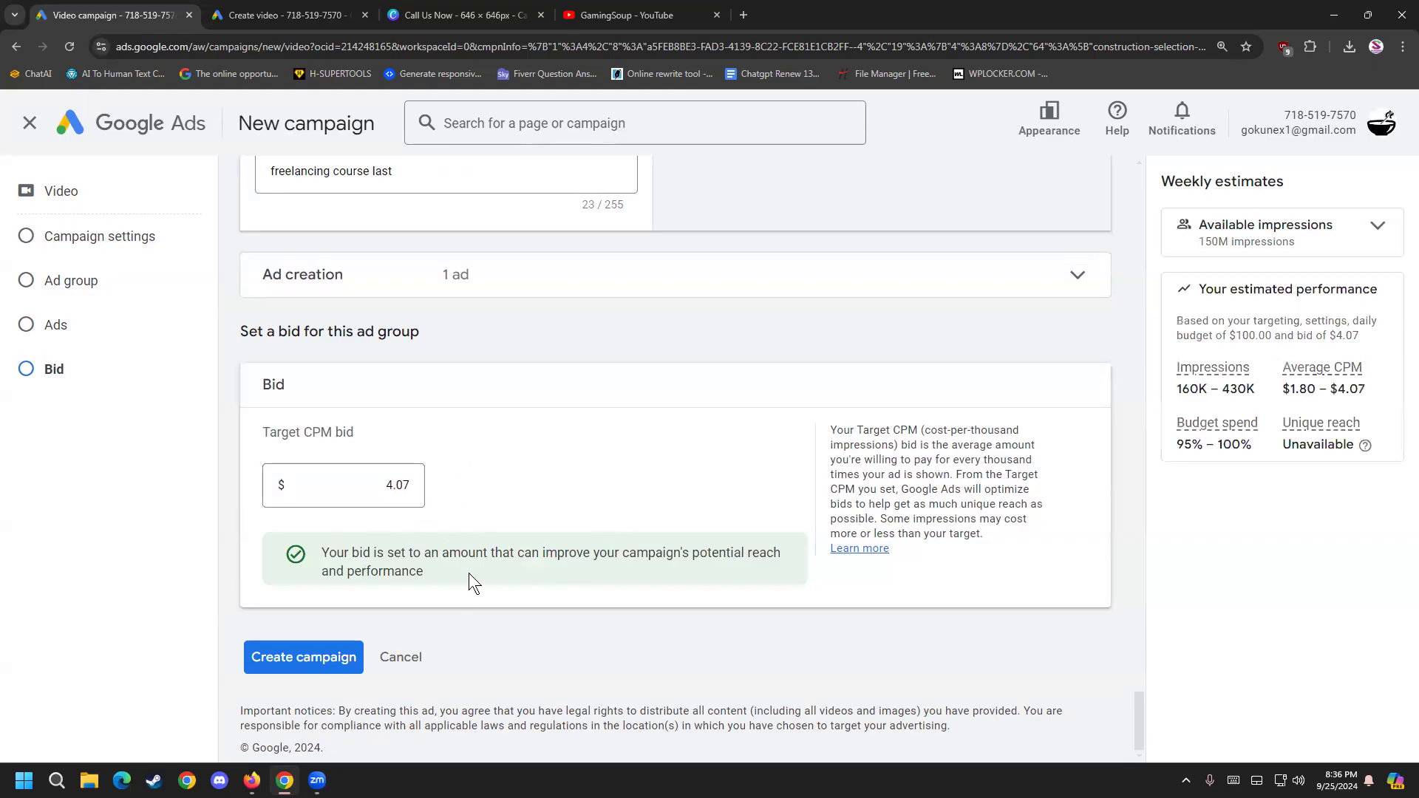
# Step: Examine the bid feedback and the weekly estimates for impressions, average CPM and budget spend
pyautogui.moveTo(455, 553); pyautogui.dragTo(566, 579)
pyautogui.click(386, 606)
pyautogui.click(1172, 330)
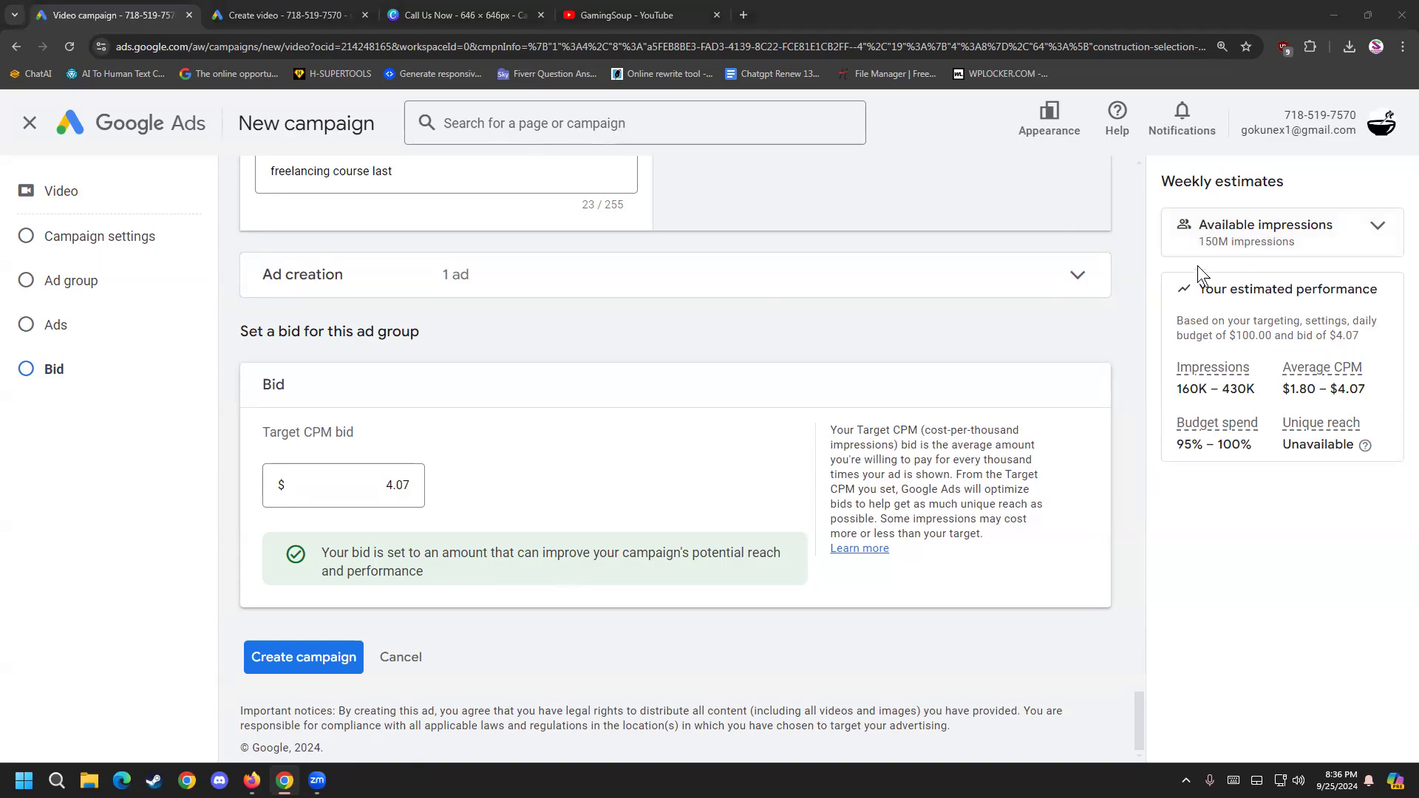
pyautogui.moveTo(1175, 383); pyautogui.dragTo(1373, 405)
pyautogui.click(1284, 401)
pyautogui.click(1373, 405)
pyautogui.moveTo(1175, 444); pyautogui.dragTo(1254, 457)
pyautogui.click(1254, 457)
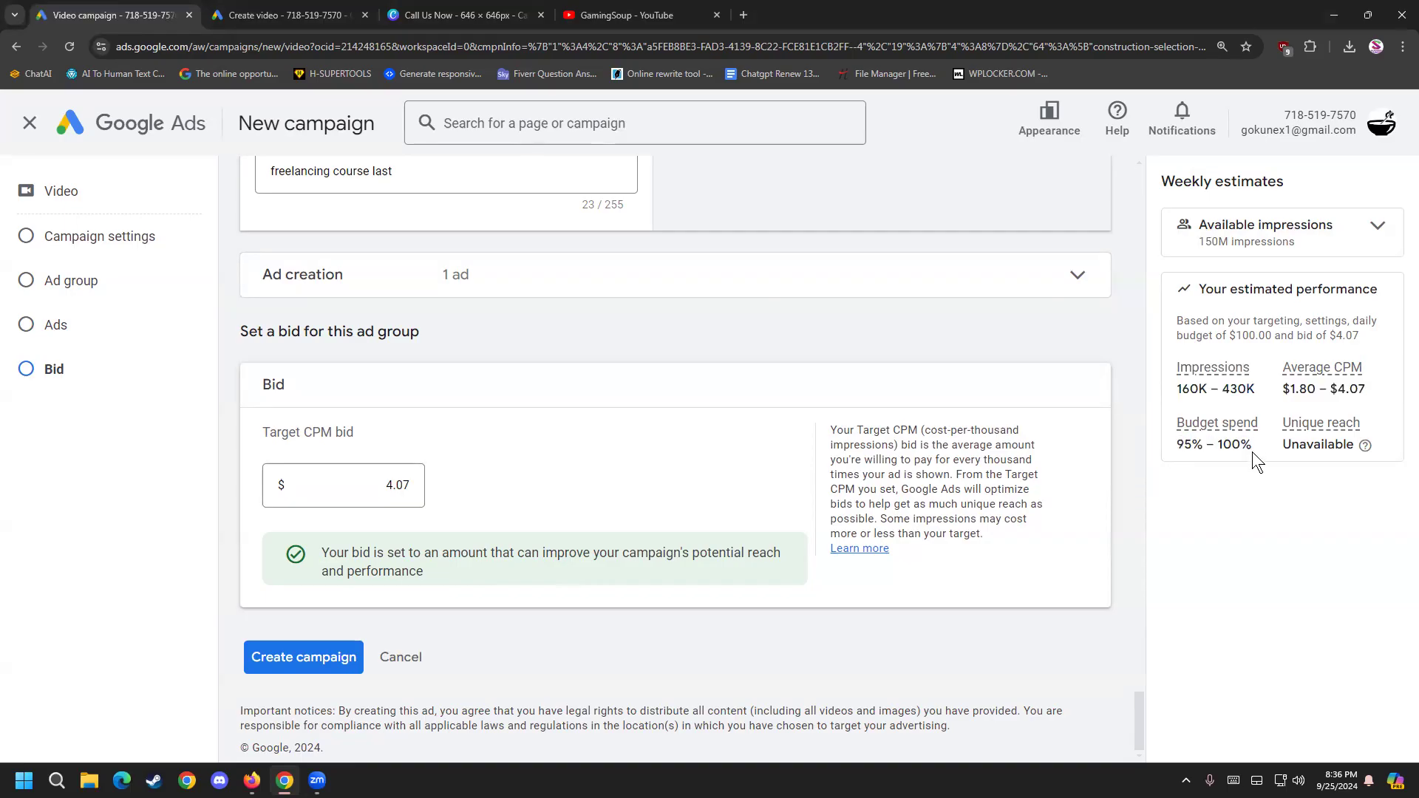
# Step: Create the video campaign and continue to its overview
pyautogui.click(308, 659)
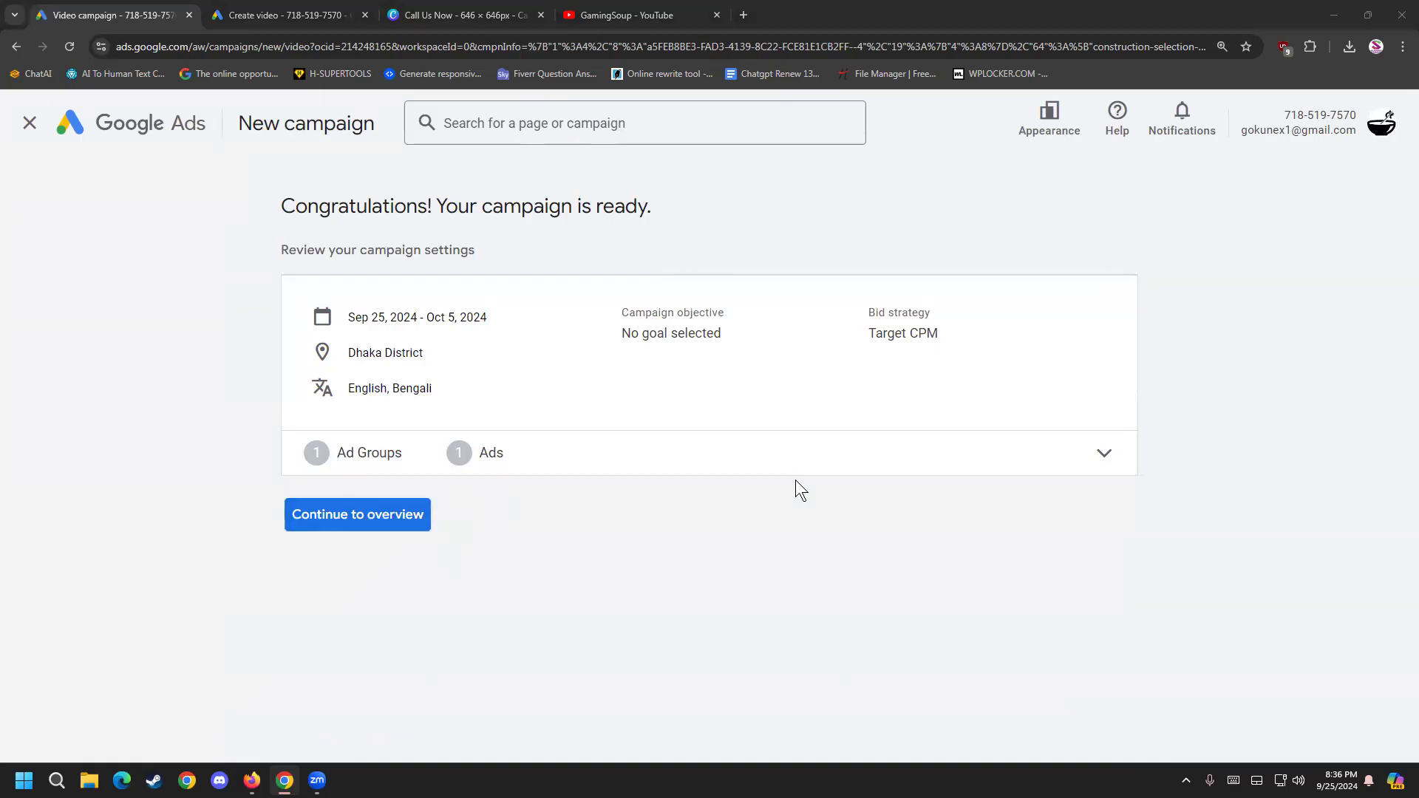
pyautogui.click(343, 510)
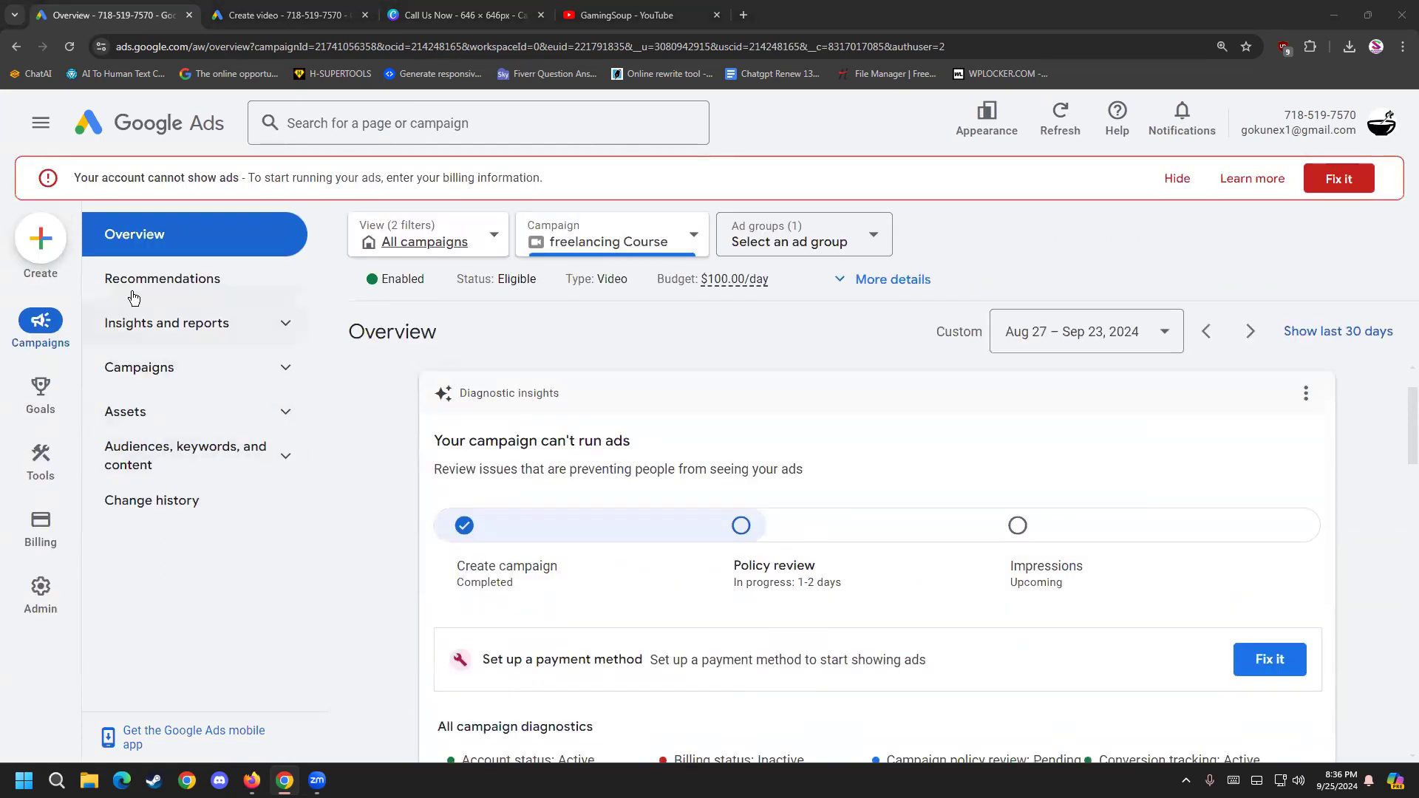
pyautogui.scroll(-3, 435, 479)
pyautogui.scroll(3, 435, 477)
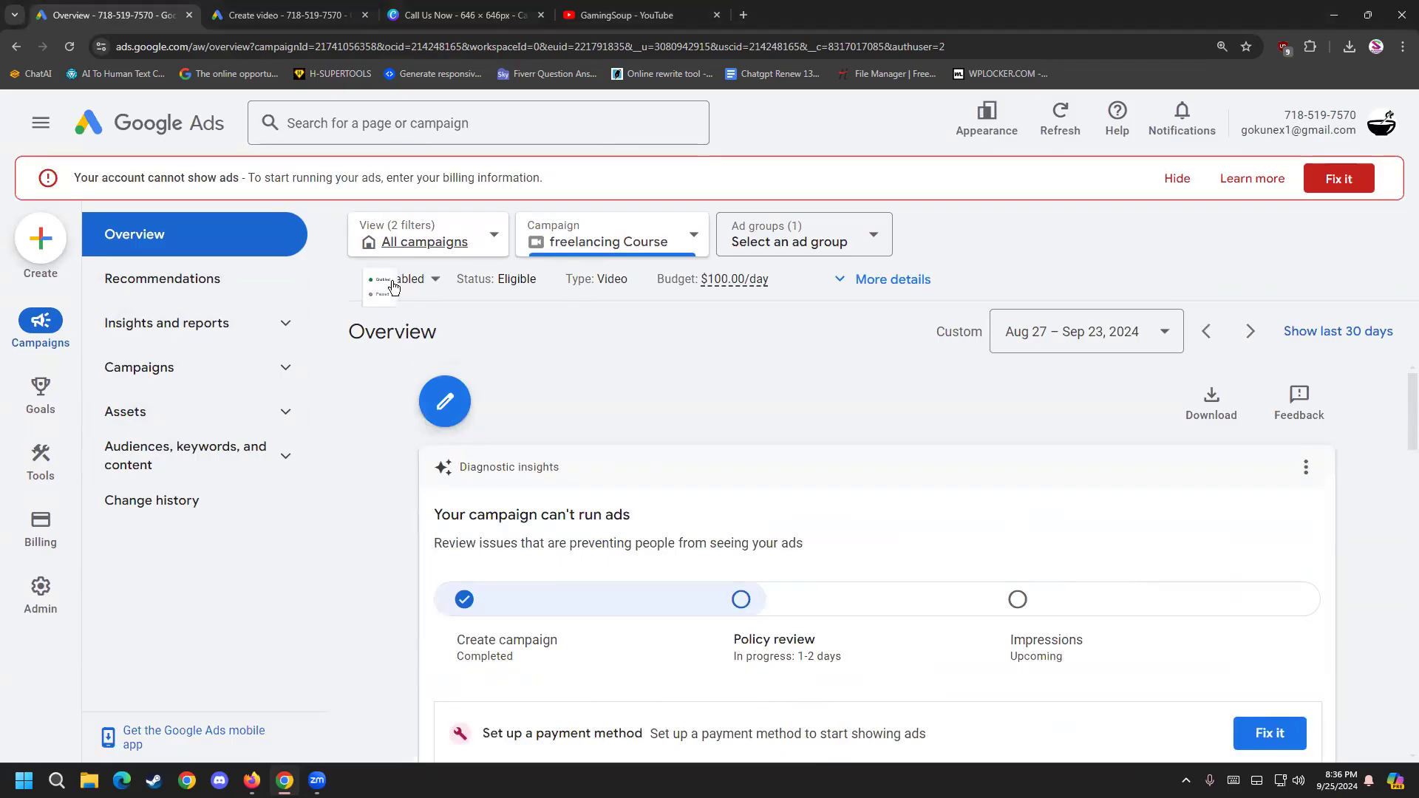
# Step: Switch the overview to all campaigns and examine the video ad's review status, impressions and cost
pyautogui.click(396, 279)
pyautogui.click(419, 243)
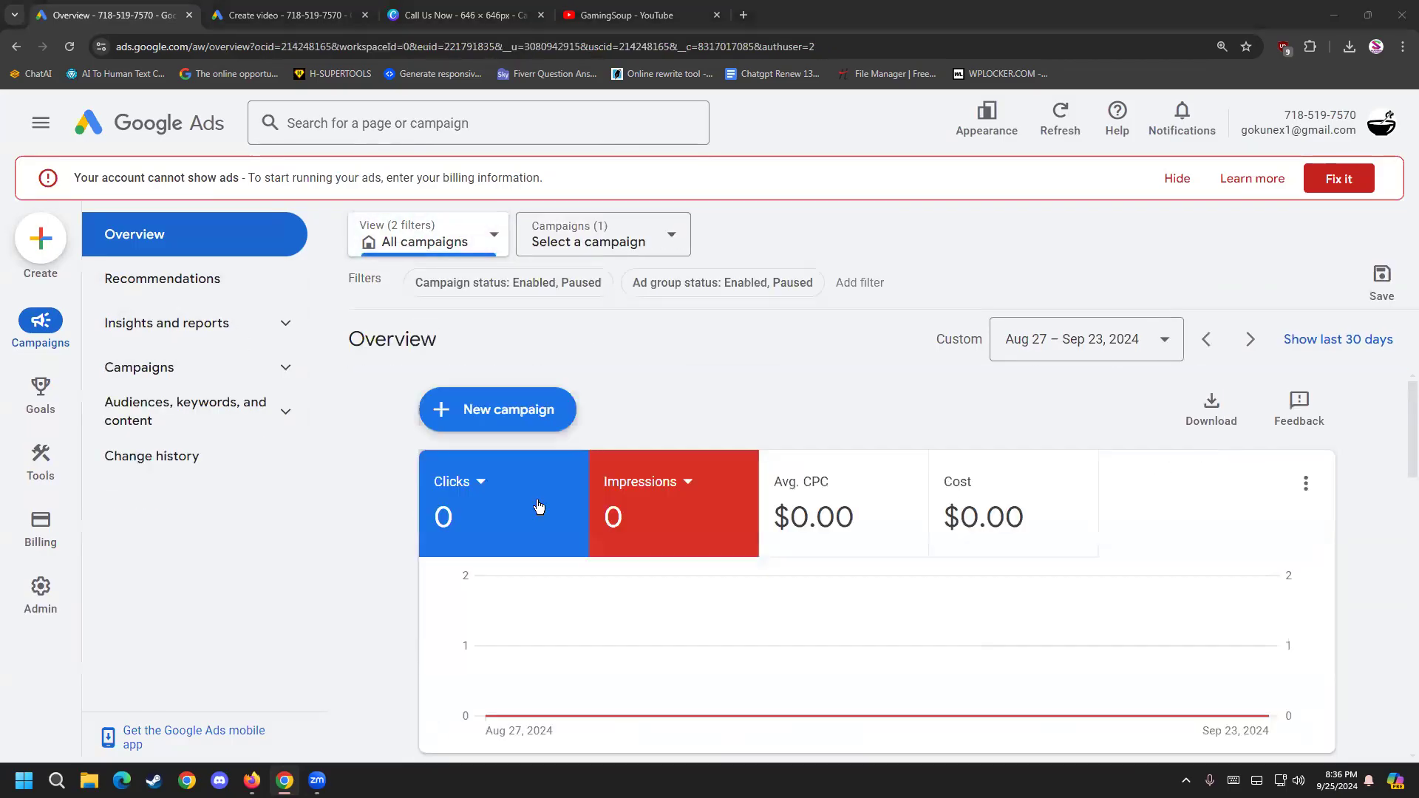
pyautogui.scroll(-5, 692, 552)
pyautogui.scroll(-1, 689, 561)
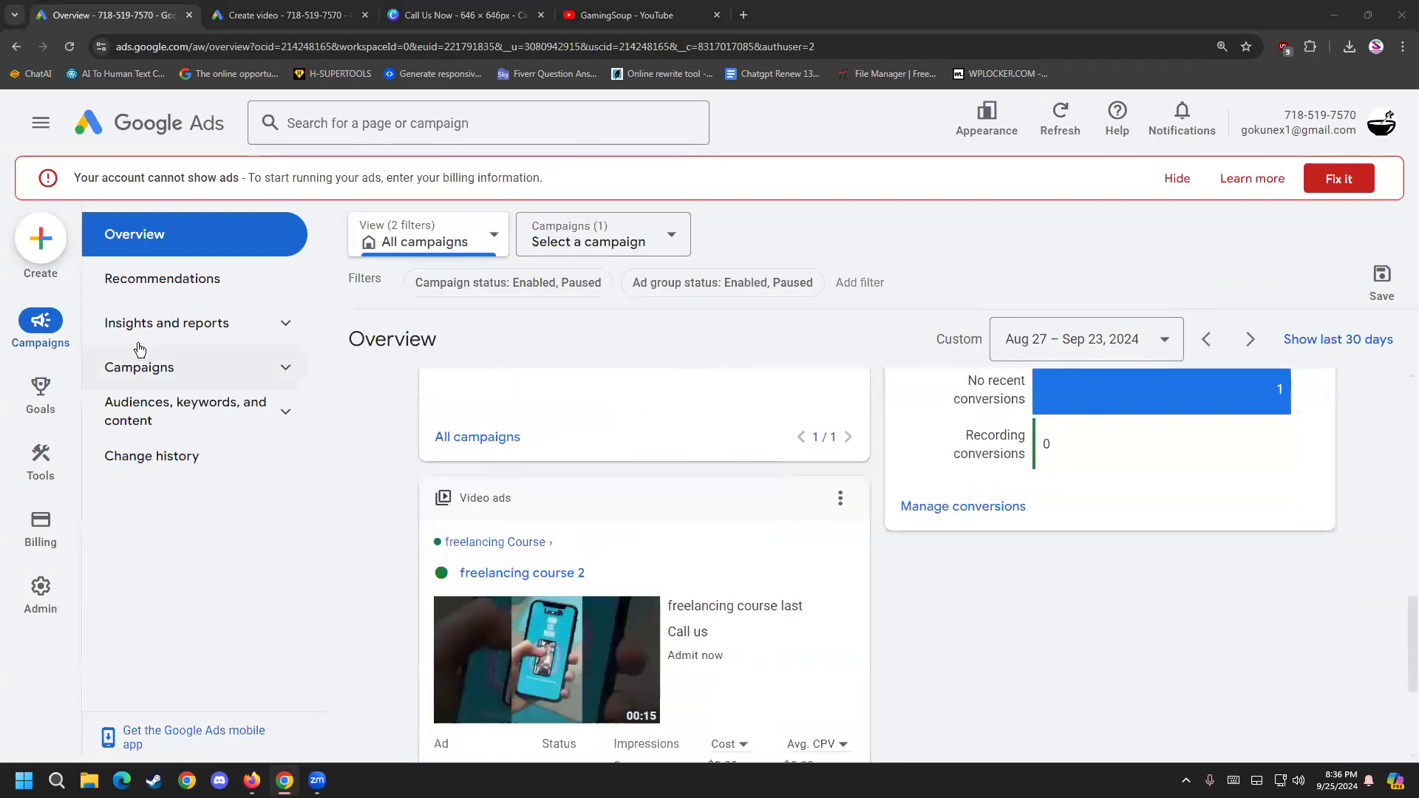
pyautogui.scroll(-3, 674, 602)
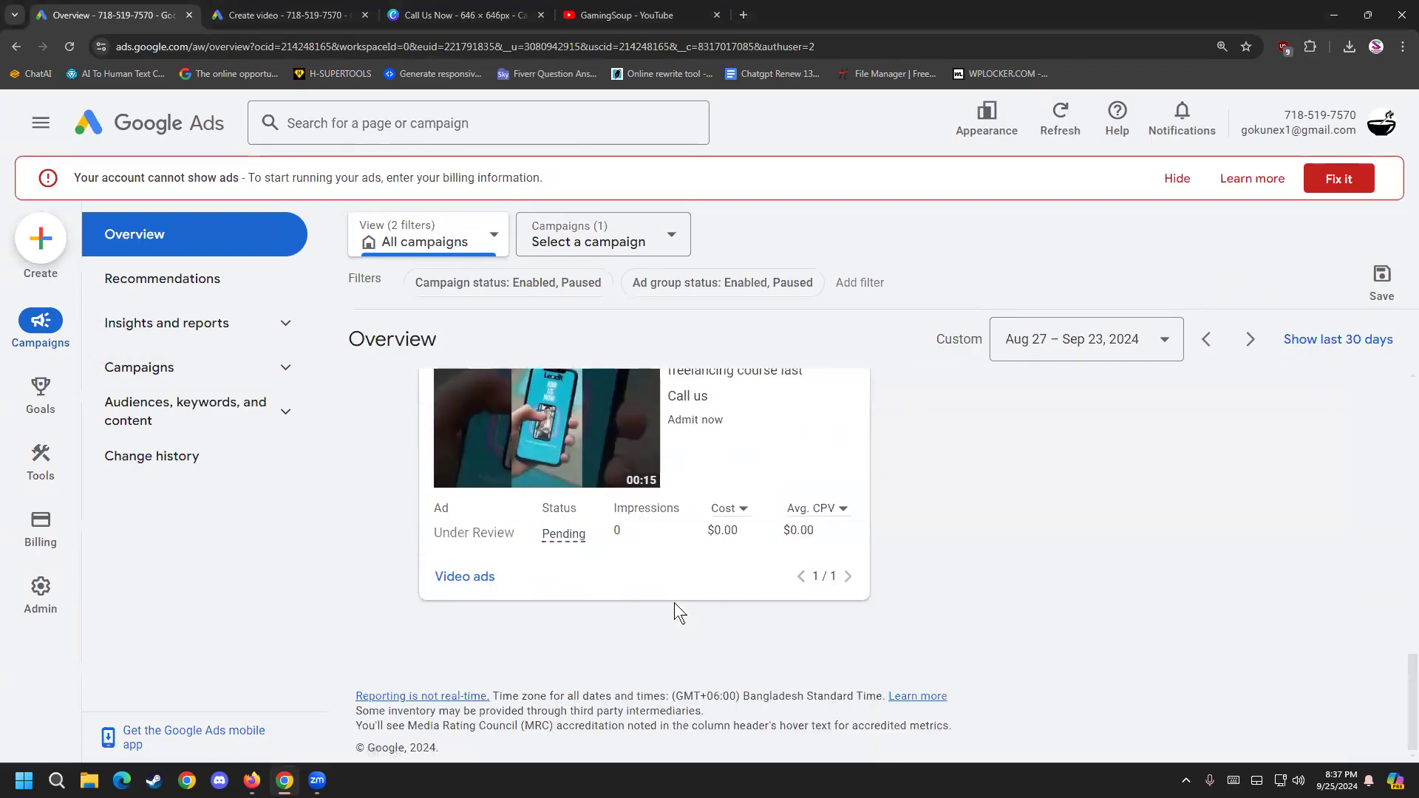
pyautogui.scroll(2, 673, 597)
pyautogui.scroll(-1, 668, 602)
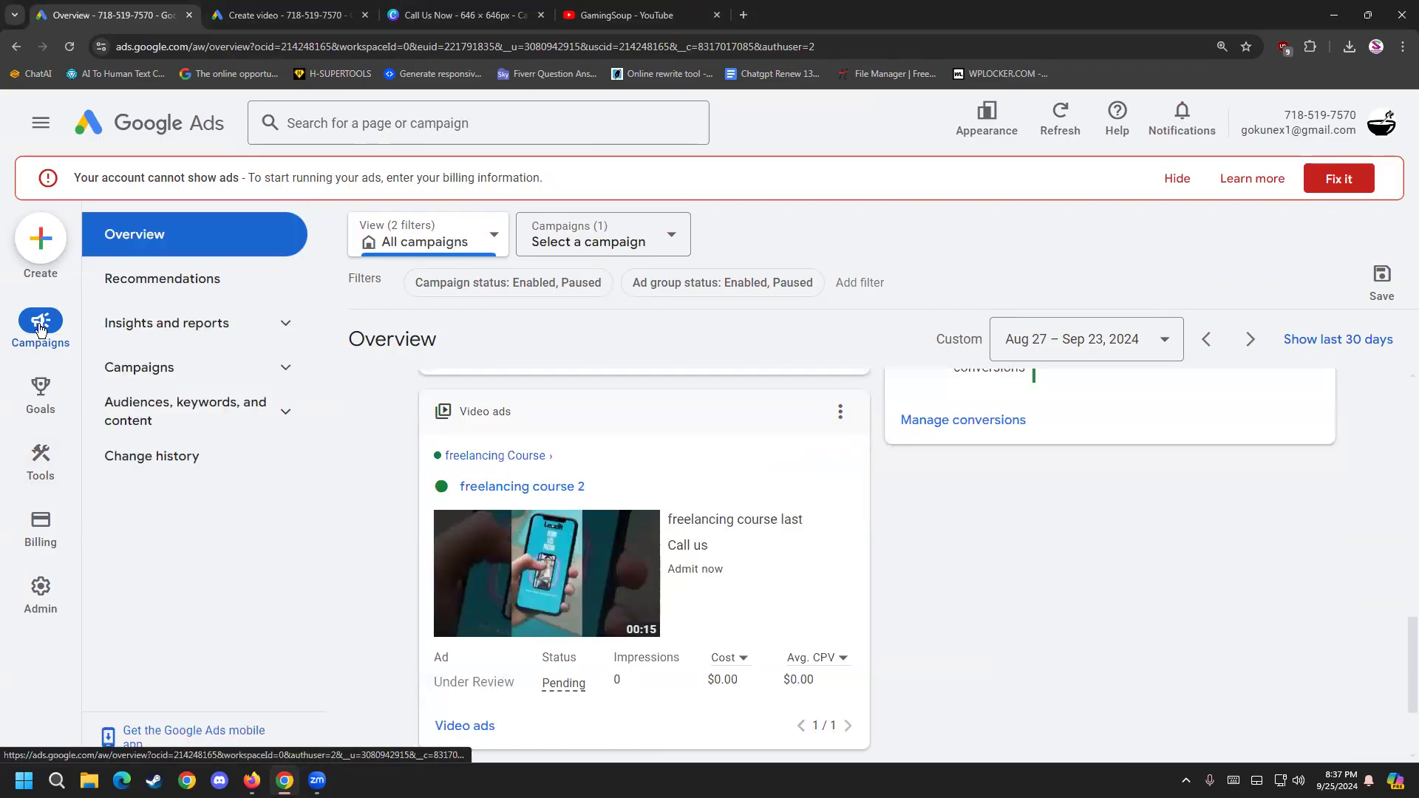
pyautogui.click(40, 238)
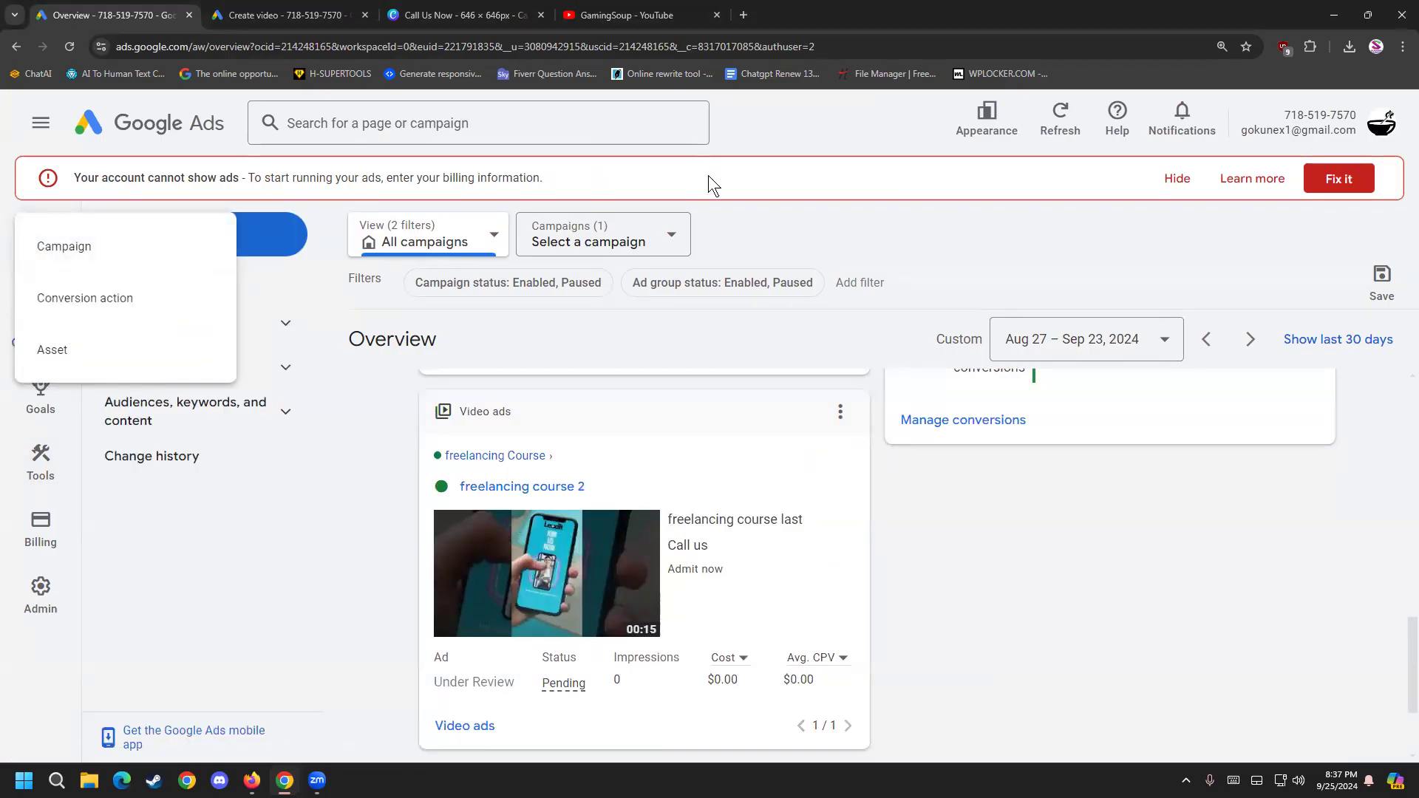
pyautogui.click(105, 264)
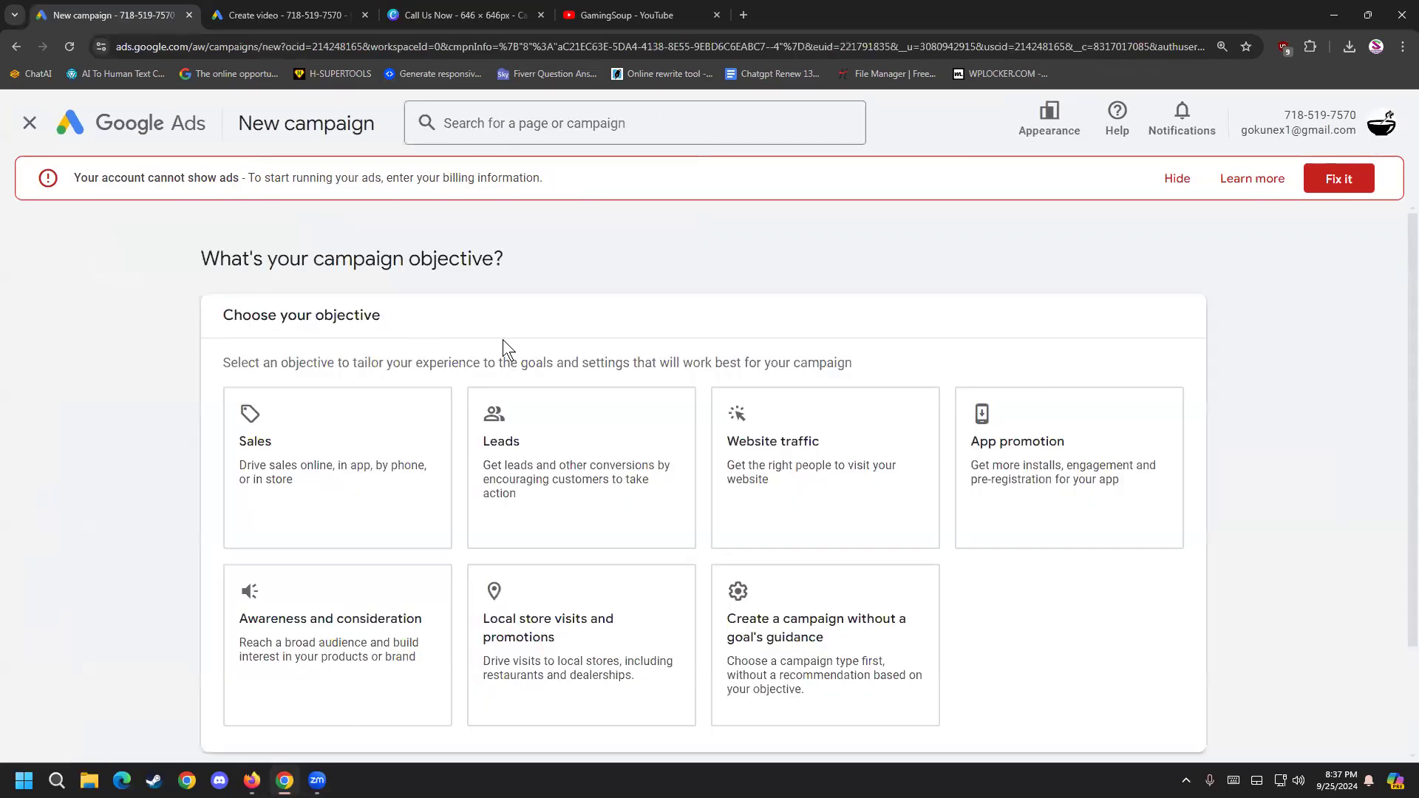
pyautogui.click(30, 123)
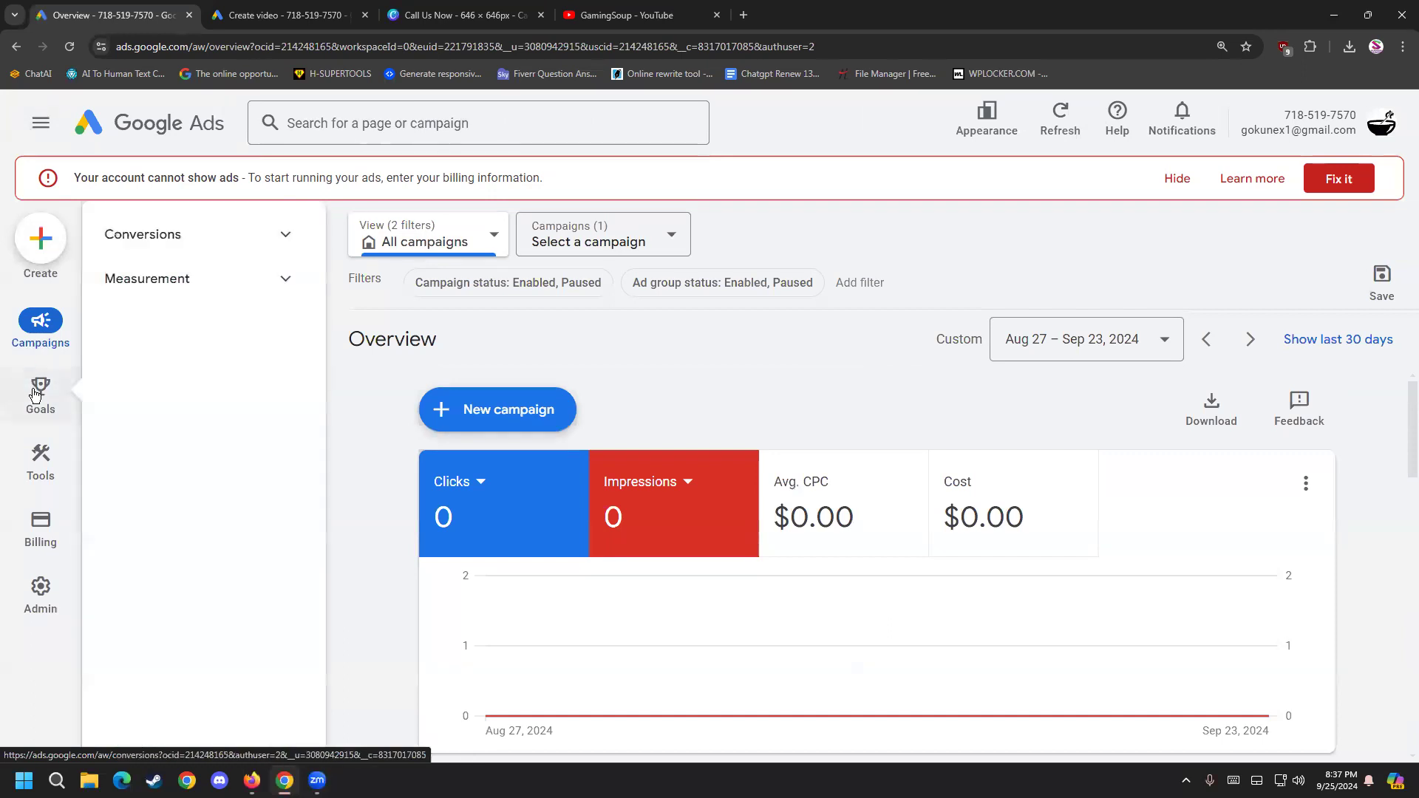
# Step: Return to the freelancing Course campaign and examine its status and budget in the campaigns table
pyautogui.click(16, 47)
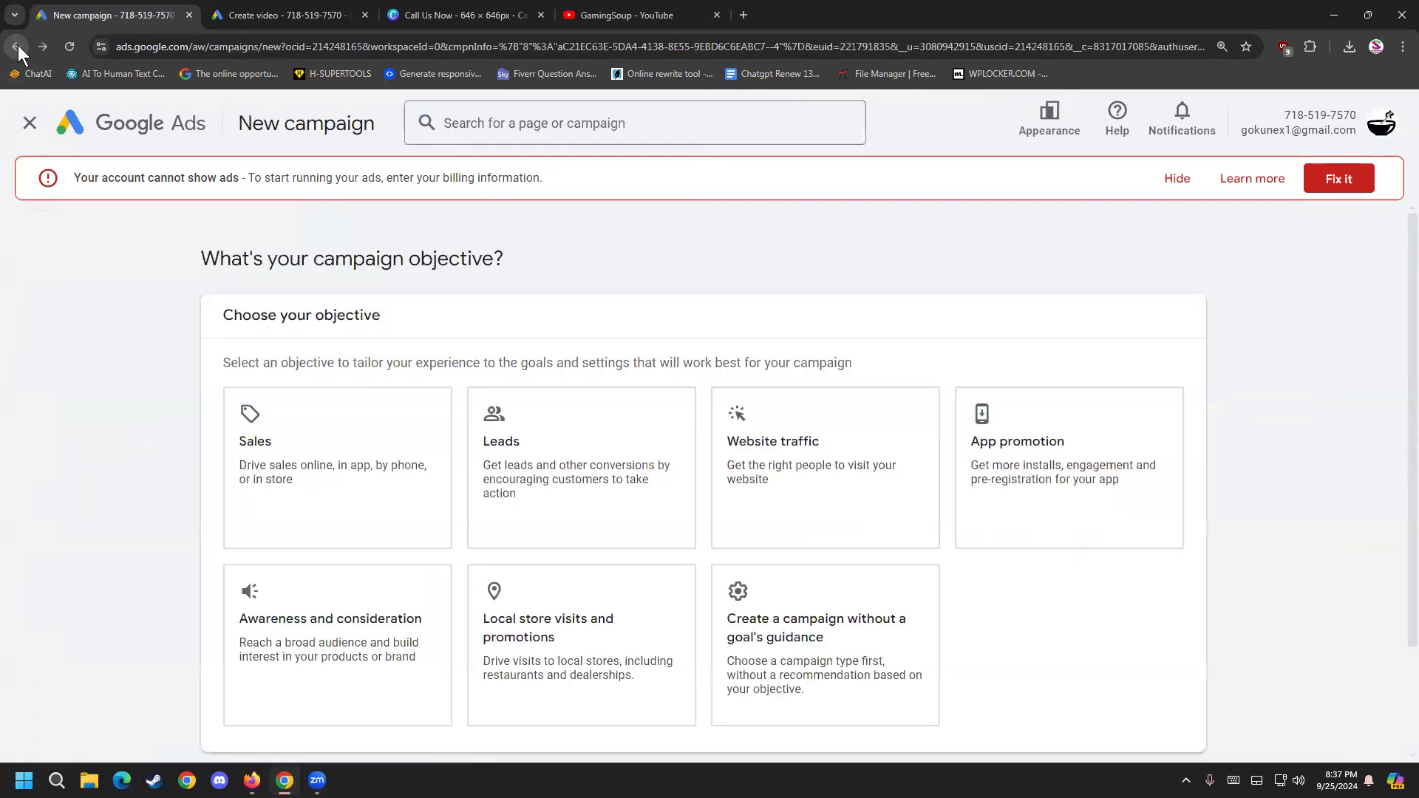
pyautogui.click(16, 47)
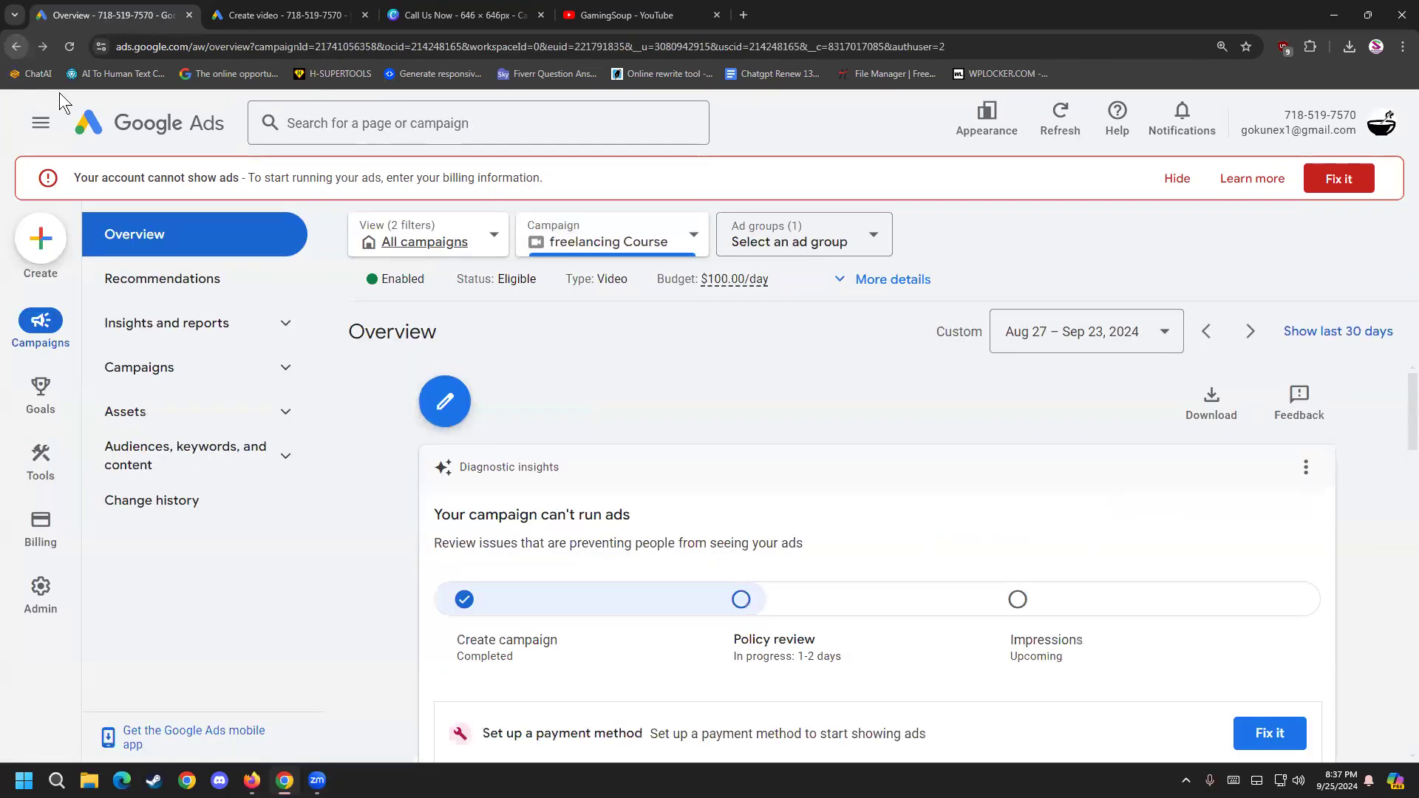
pyautogui.click(194, 370)
pyautogui.click(195, 414)
pyautogui.scroll(-4, 688, 488)
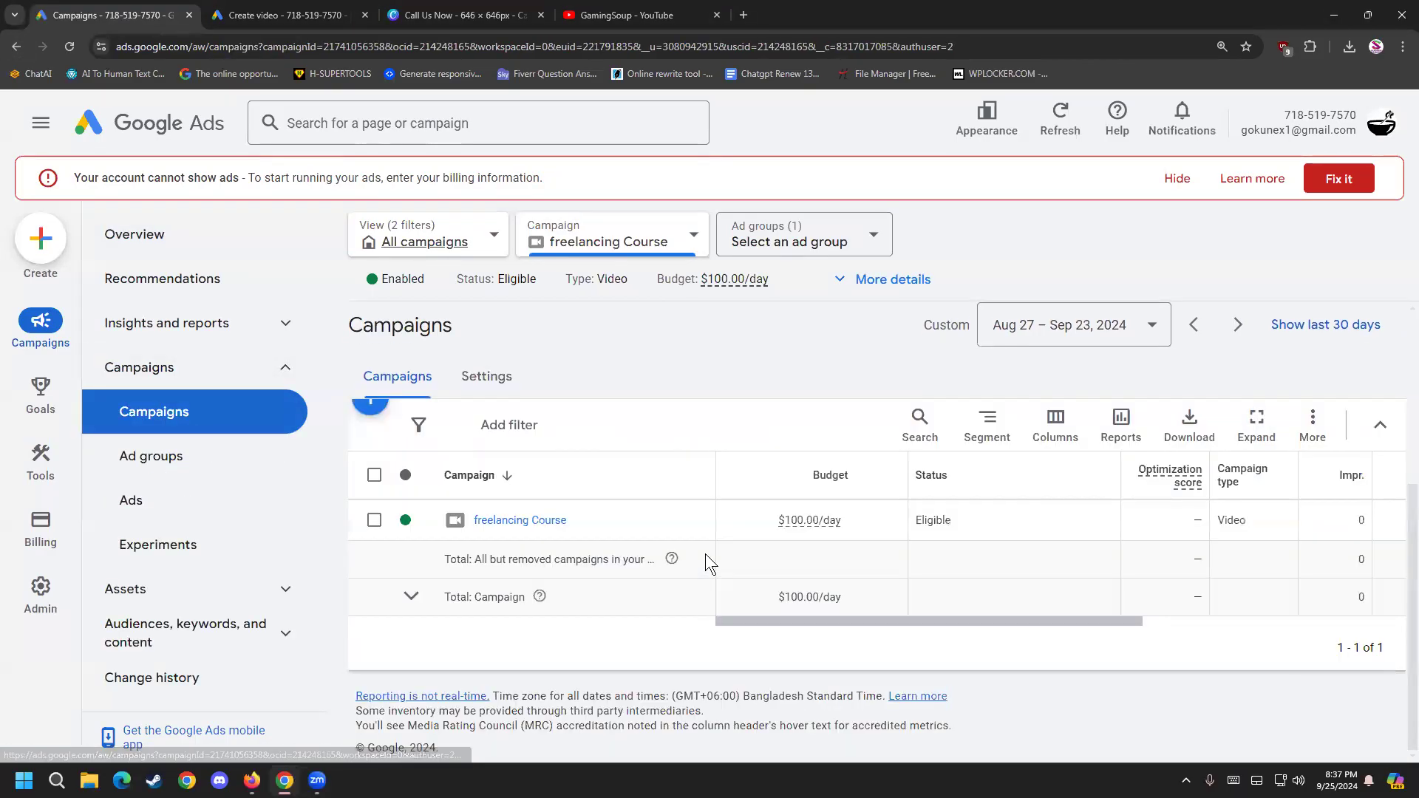
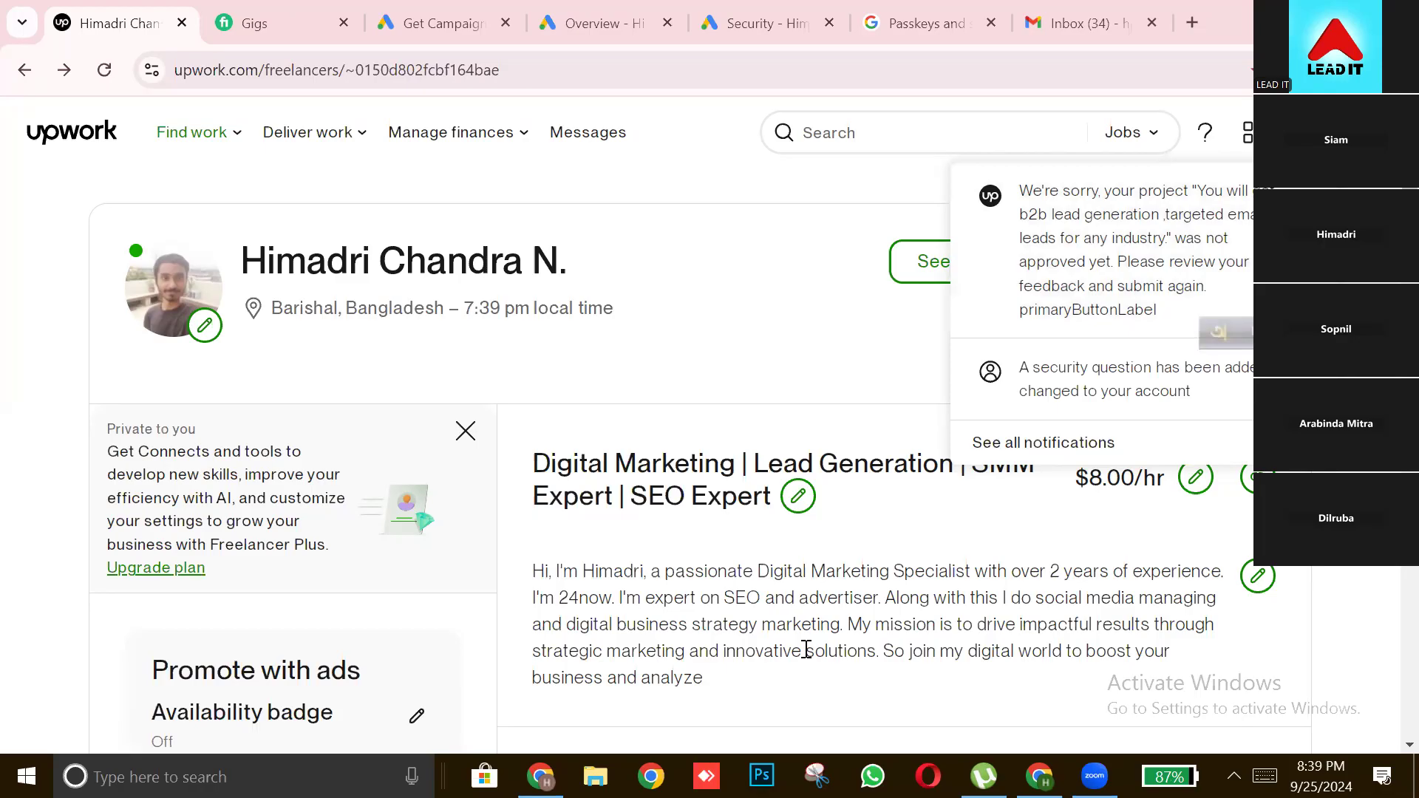
# Step: In Upwork, open the notification about the unapproved project and check why the b2b lead generation project under review needs changes
pyautogui.click(1107, 244)
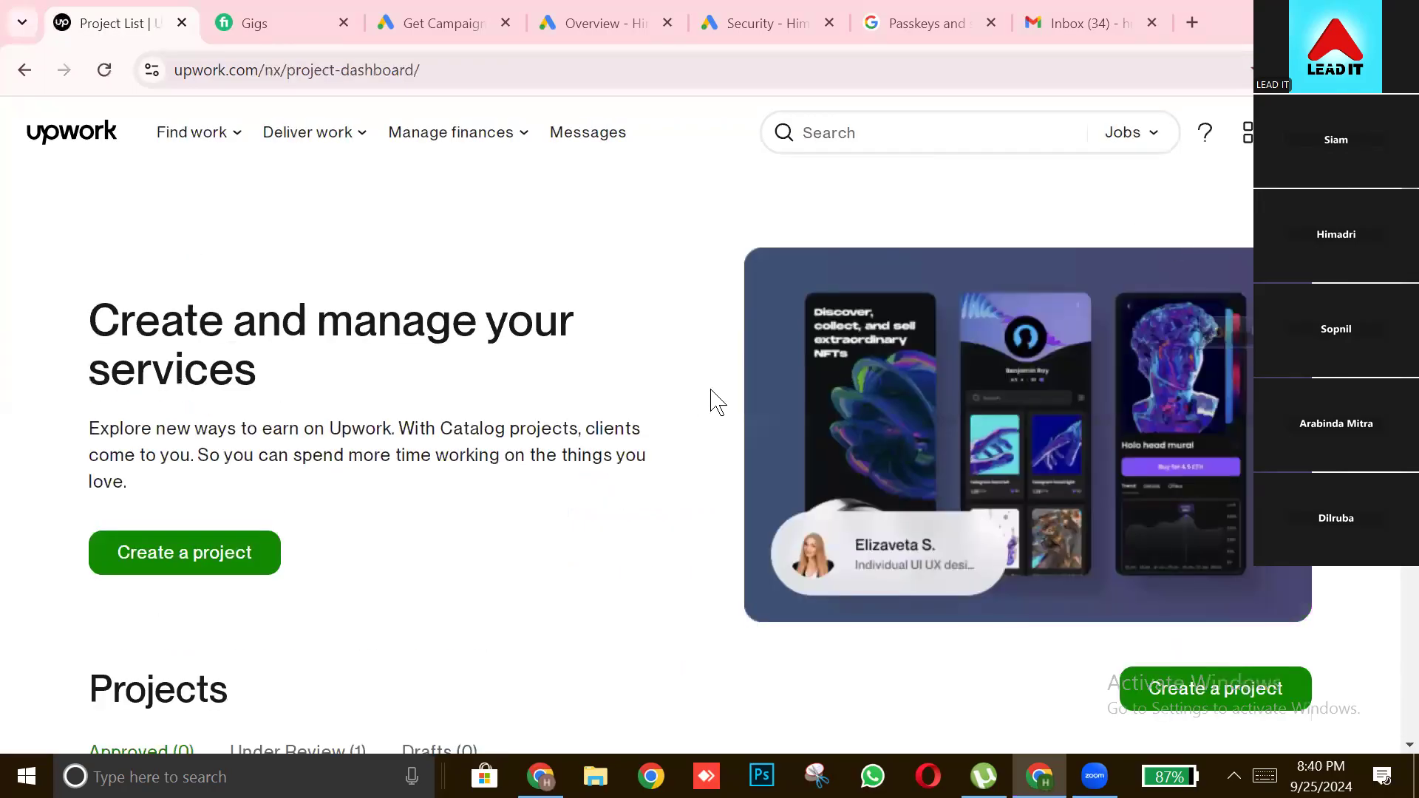
pyautogui.scroll(-5, 713, 397)
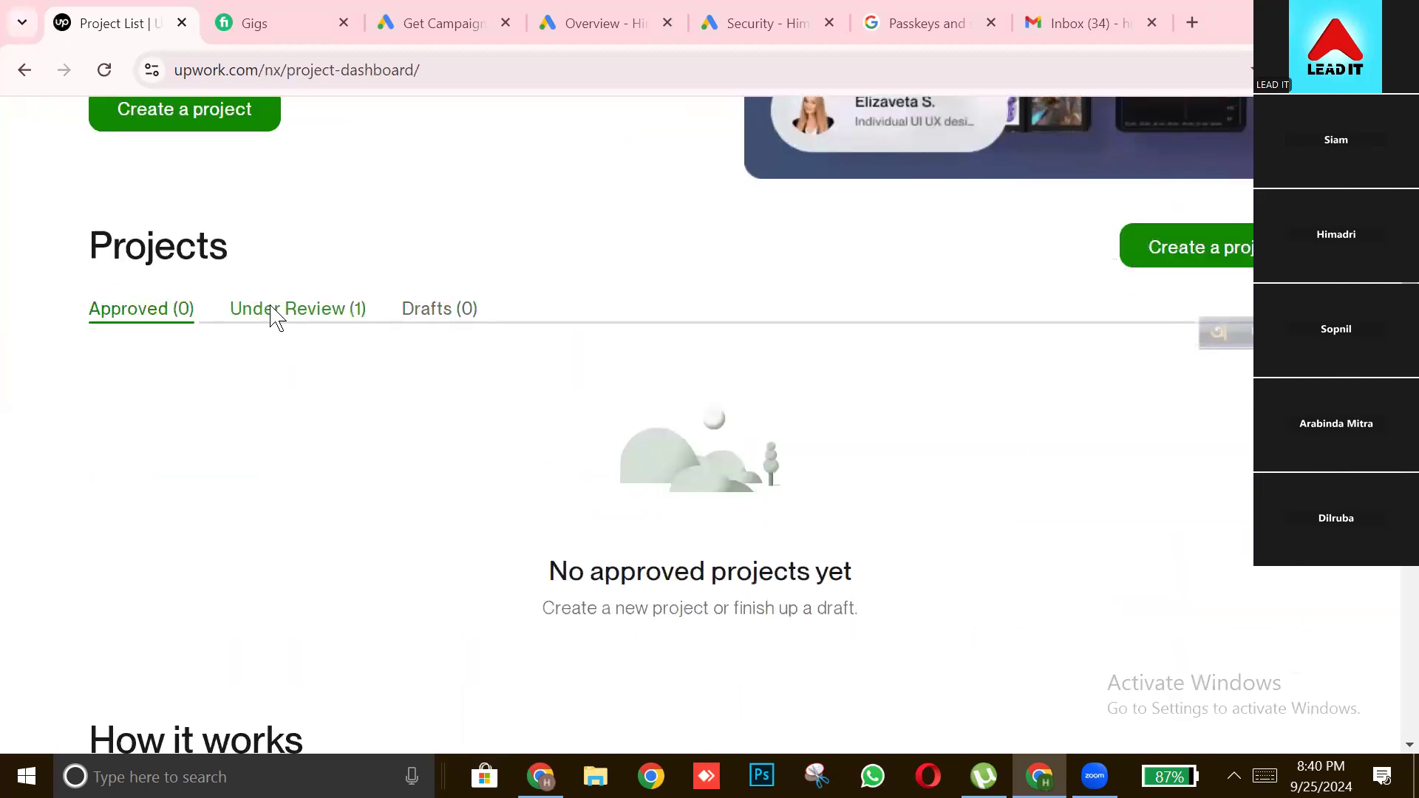
pyautogui.click(273, 315)
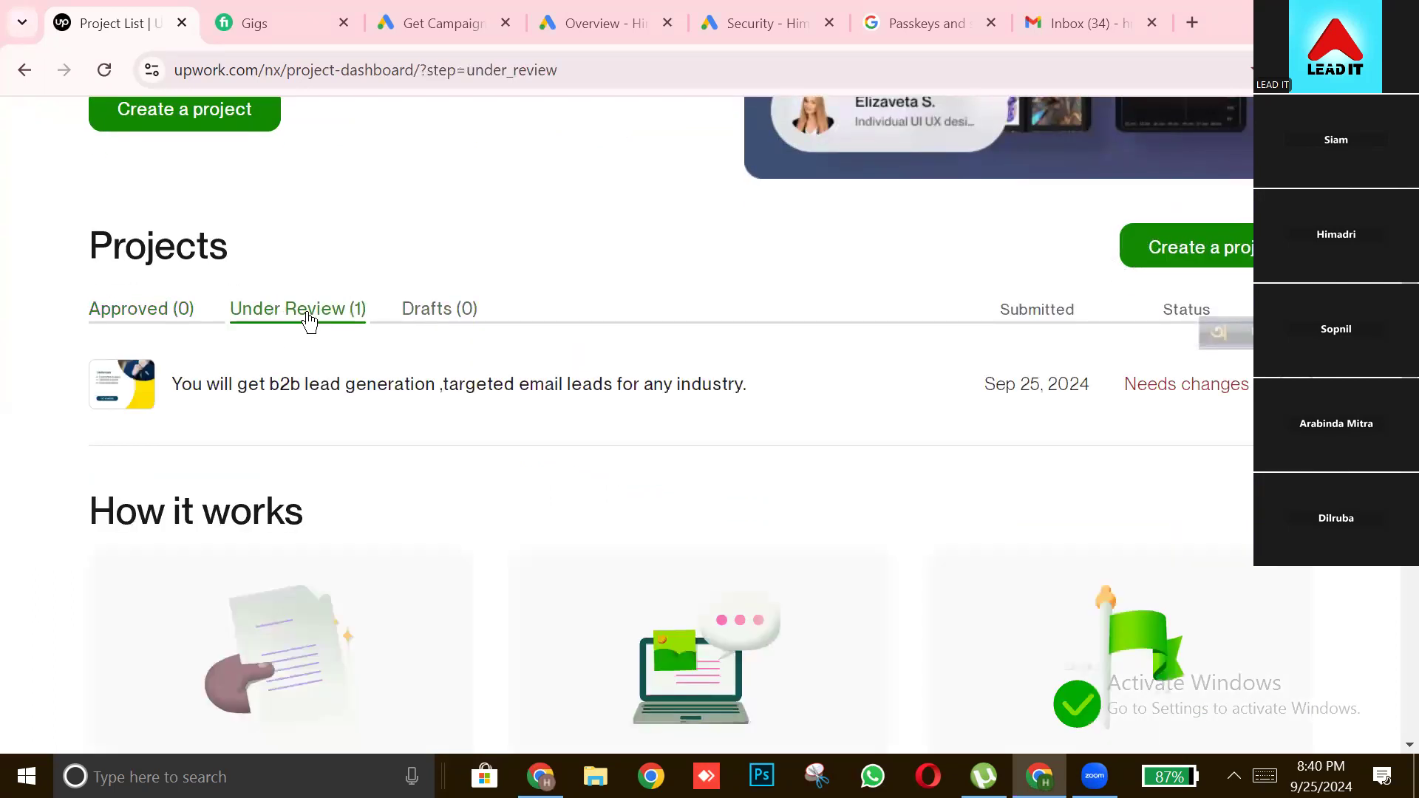
pyautogui.moveTo(1208, 391)
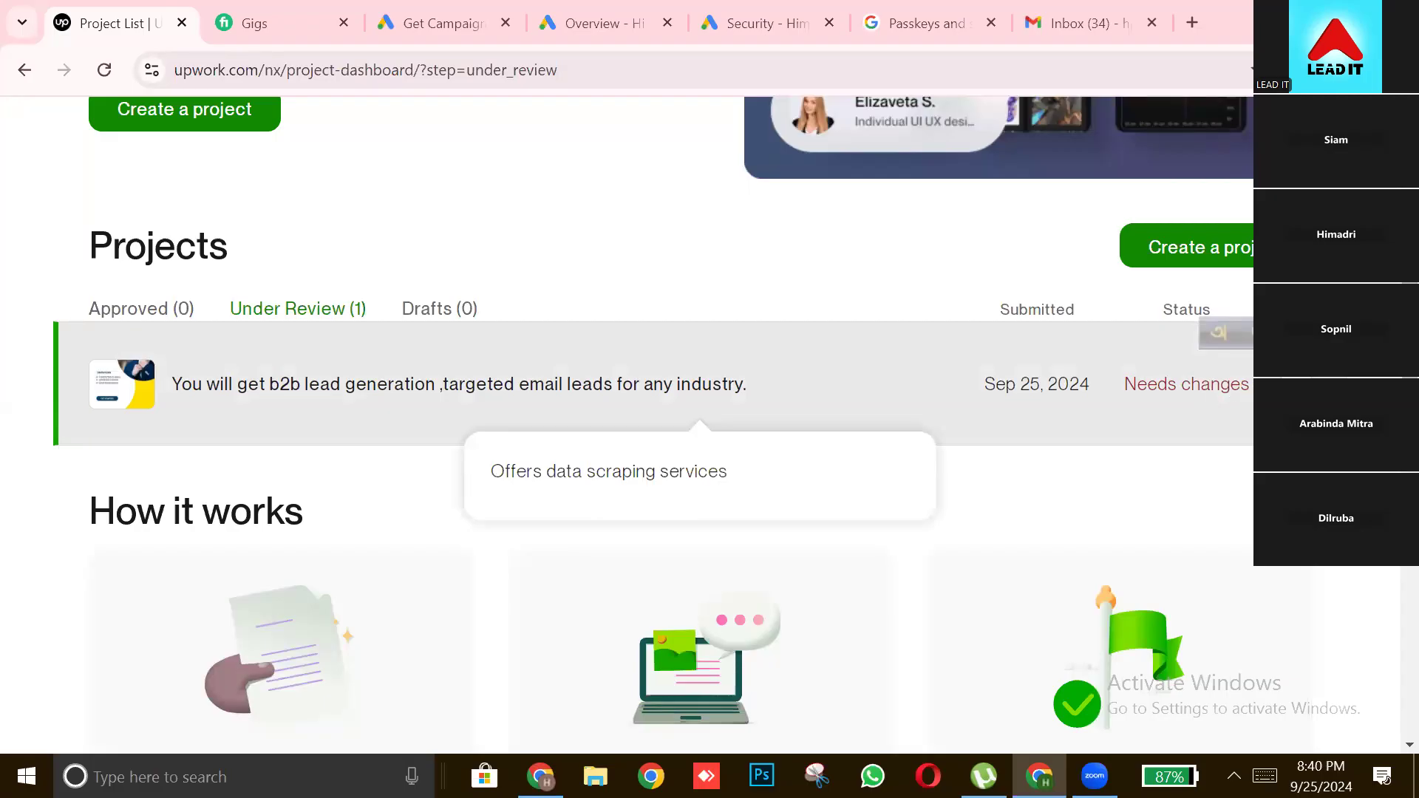
# Step: Open the b2b lead generation project for editing at its project overview
pyautogui.click(1295, 384)
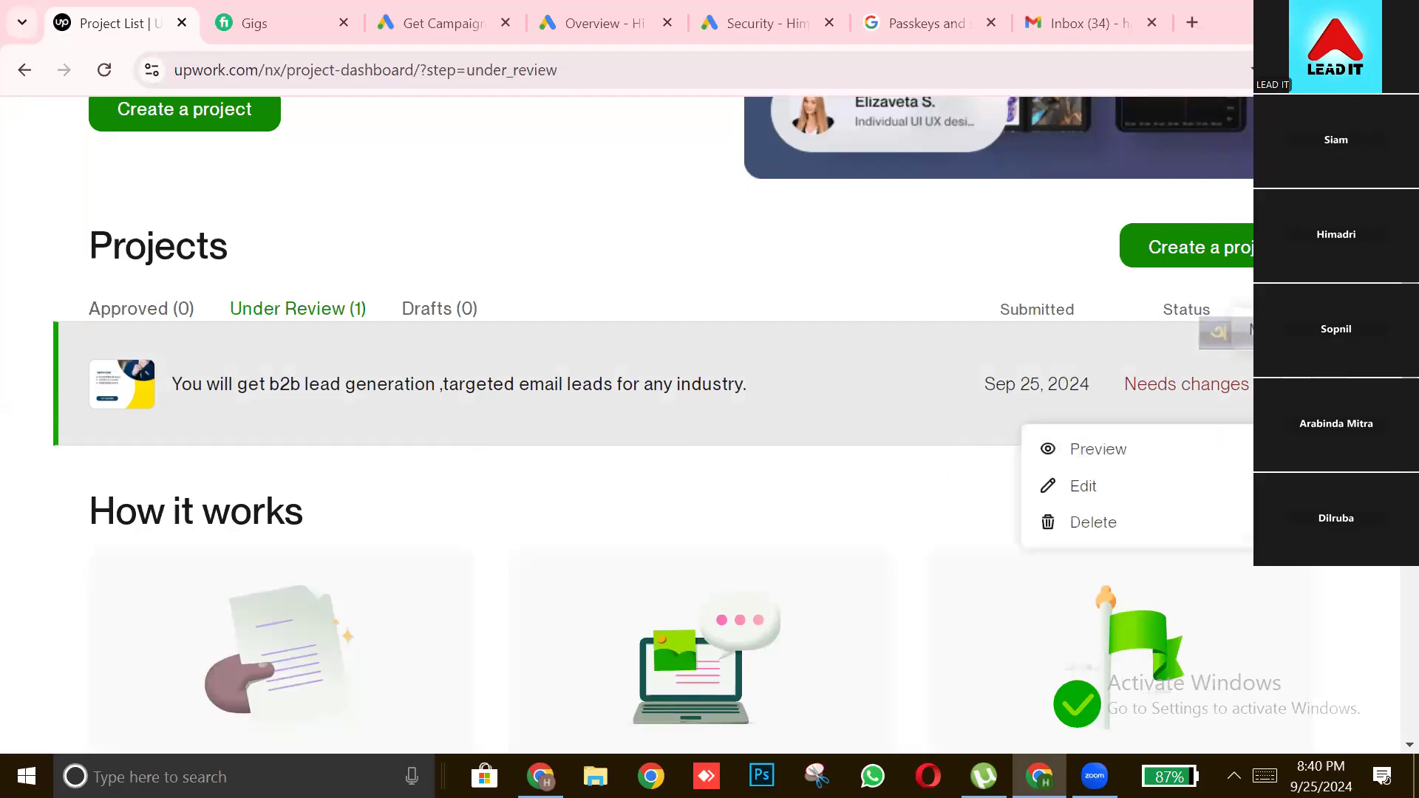
pyautogui.click(1079, 489)
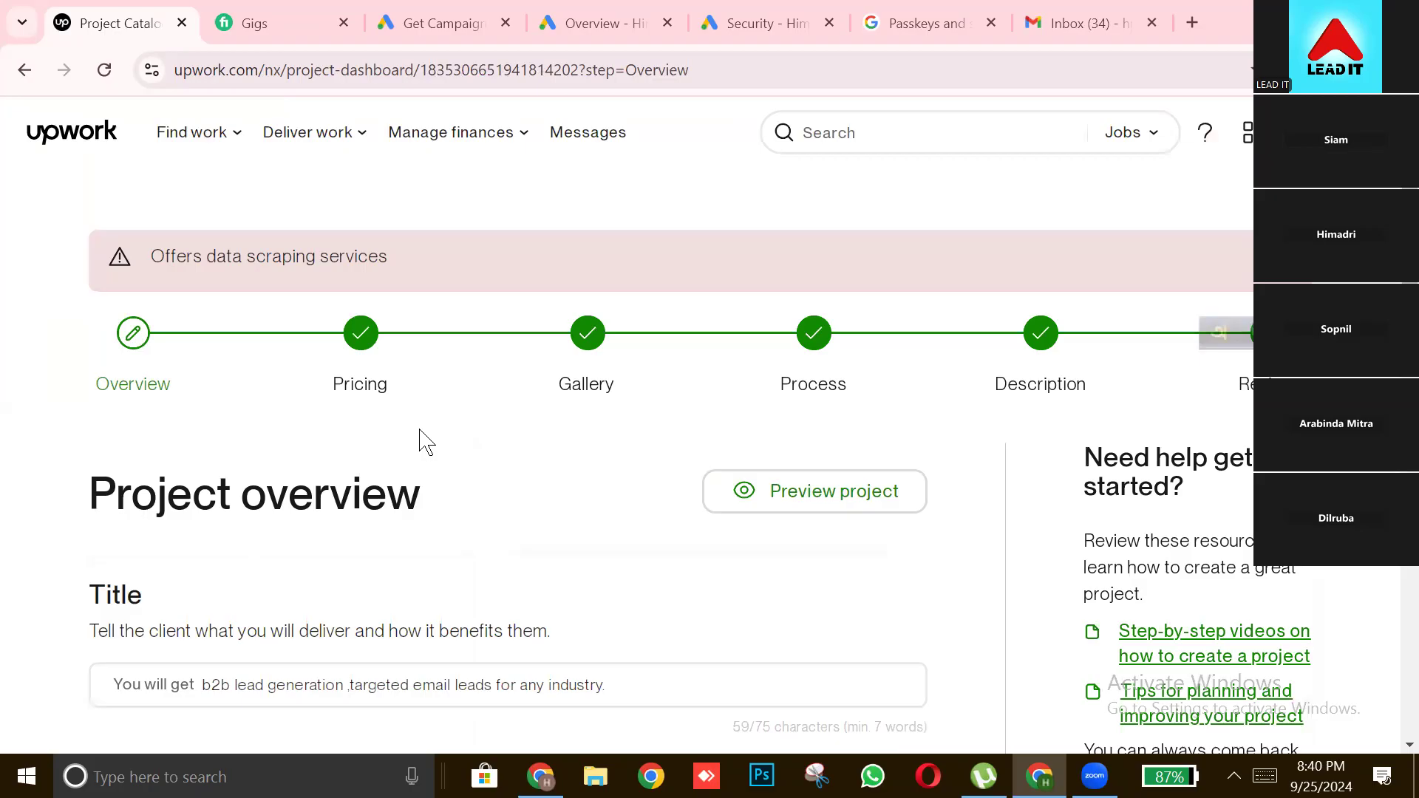
pyautogui.scroll(-1, 419, 442)
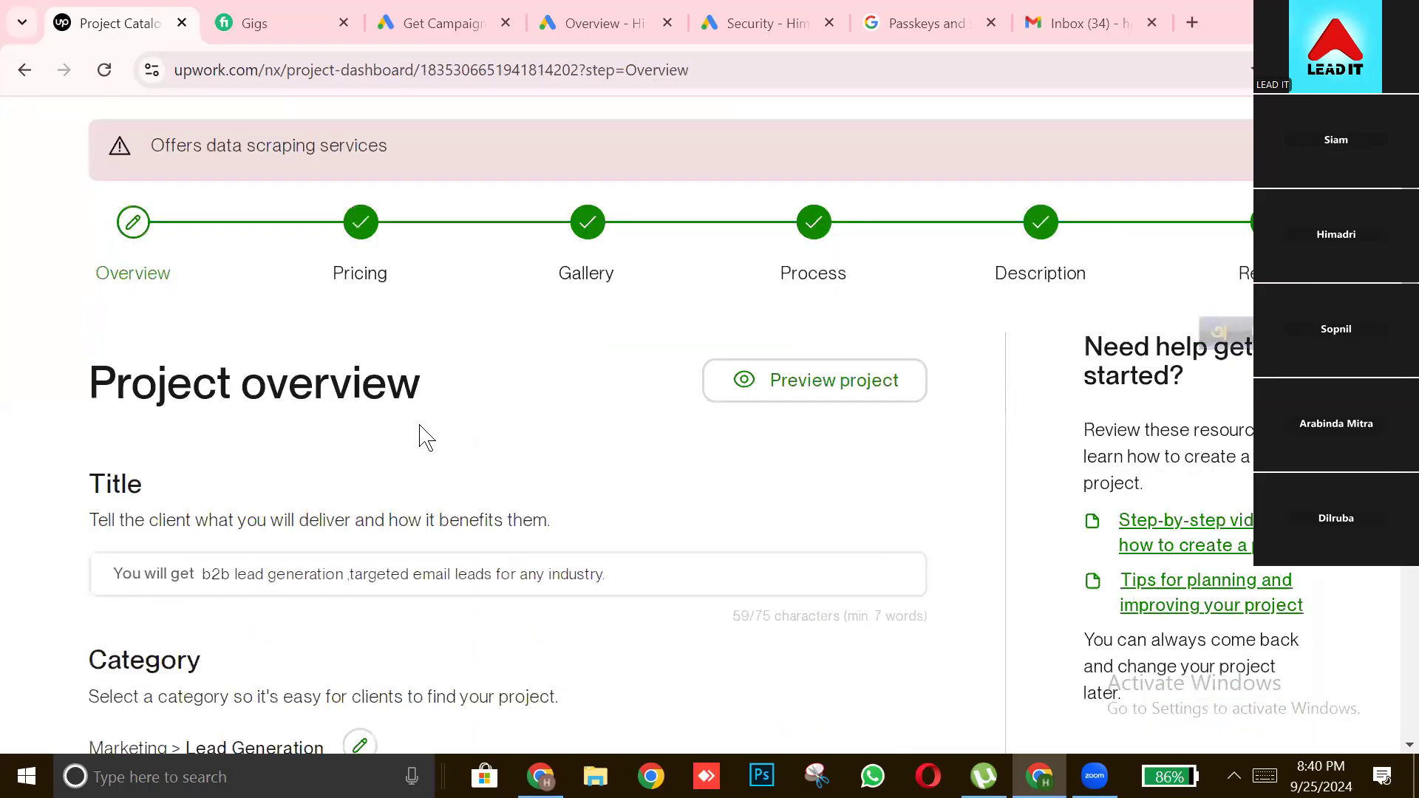
pyautogui.scroll(-2, 351, 526)
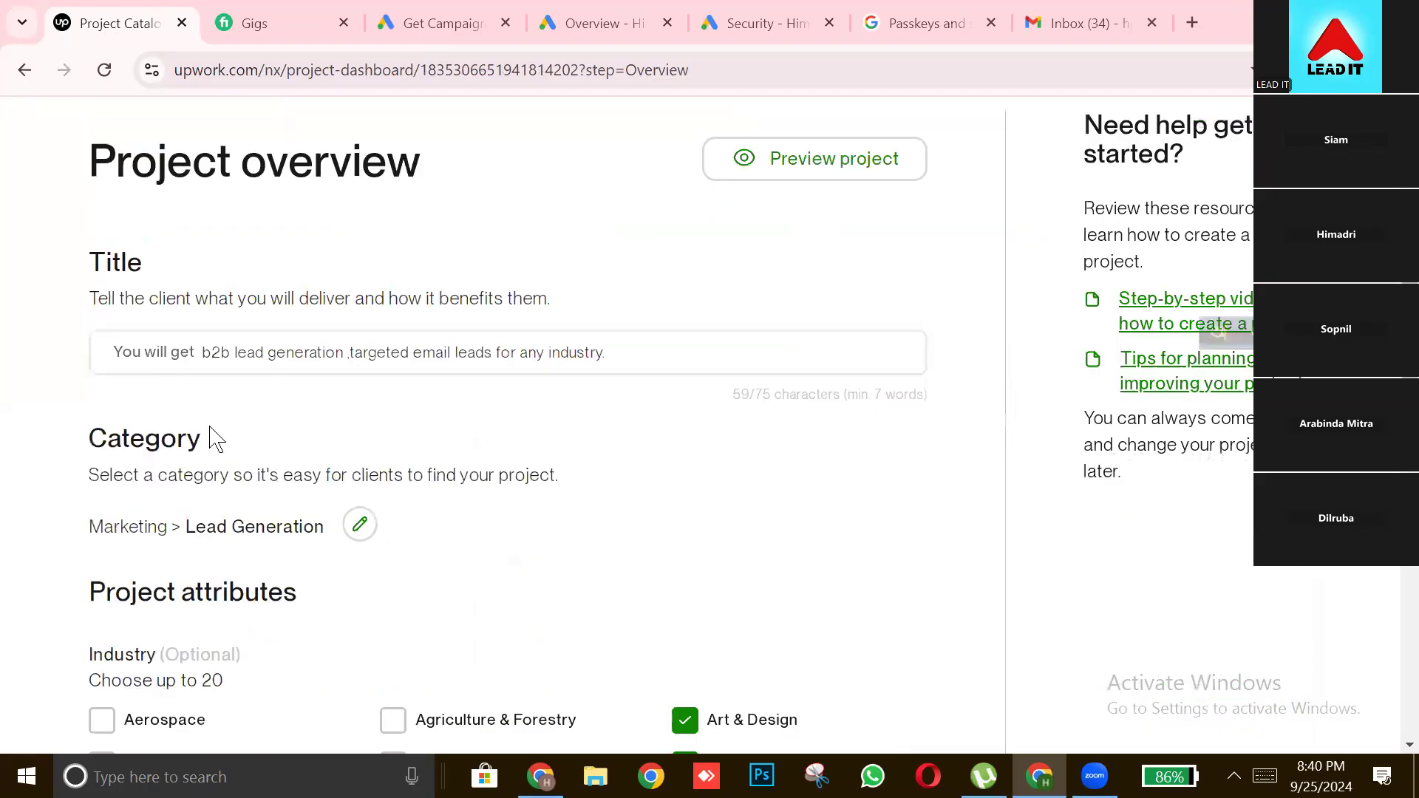
# Step: Examine the wording of the project's title against the reviewer's feedback on the project overview page
pyautogui.click(201, 353)
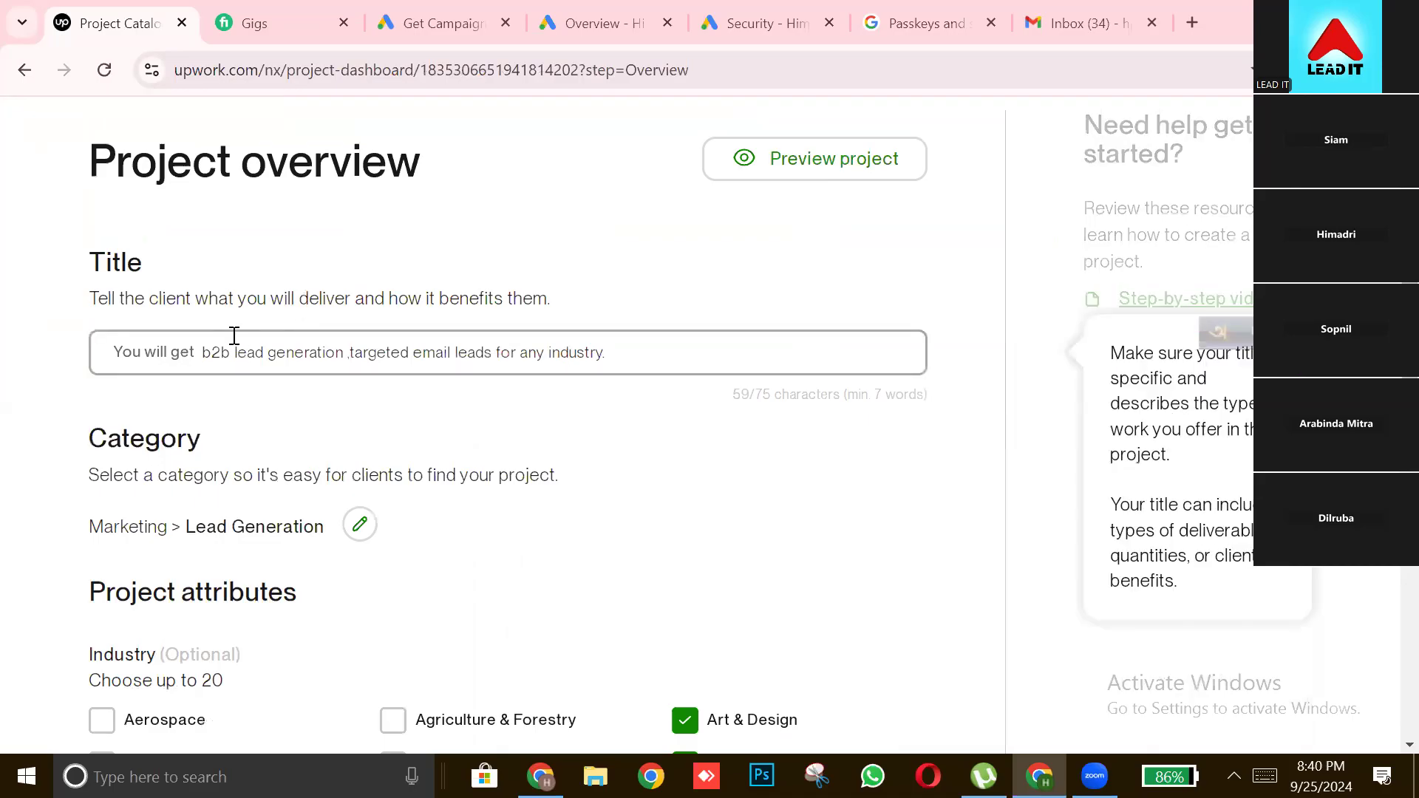
pyautogui.moveTo(219, 335); pyautogui.dragTo(340, 331)
pyautogui.click(339, 333)
pyautogui.scroll(2, 278, 399)
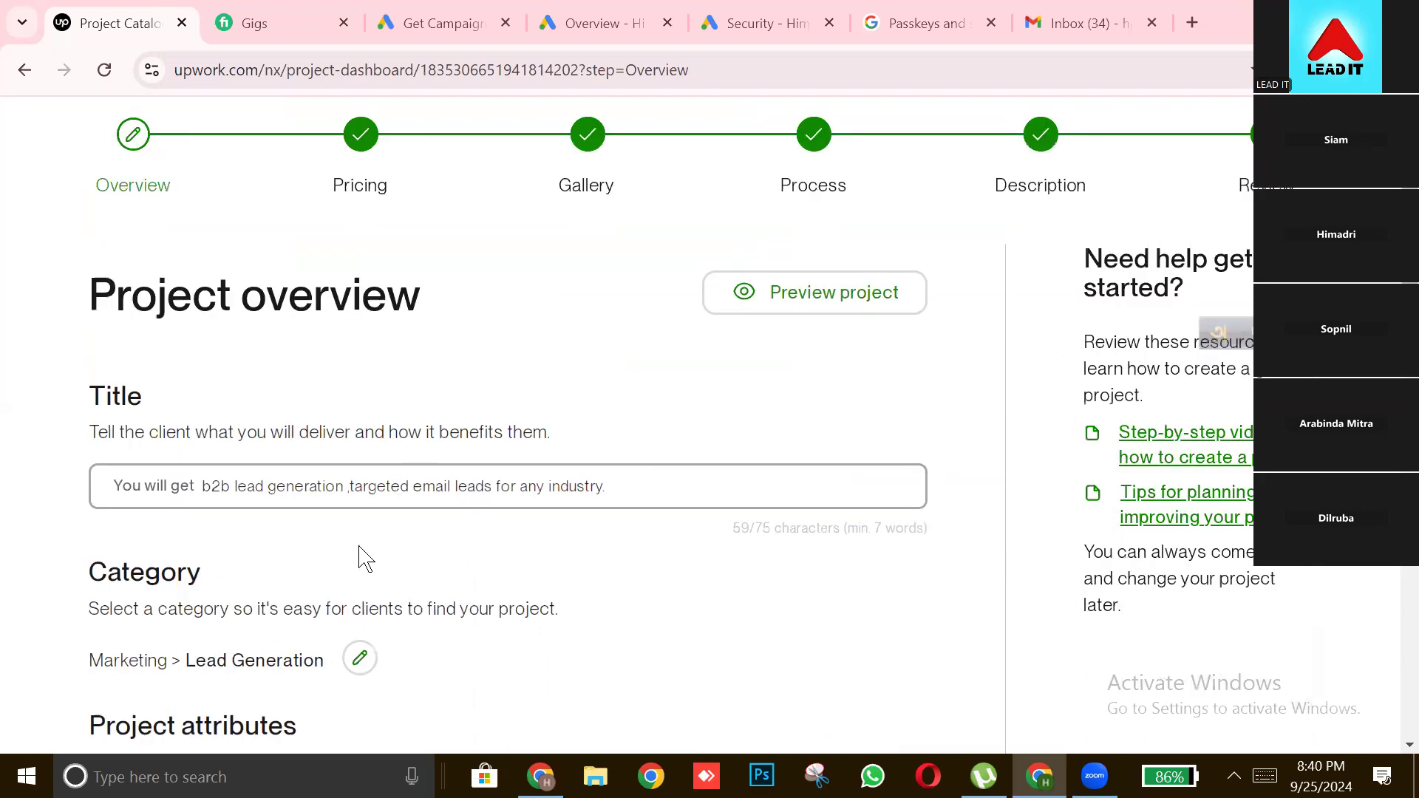
pyautogui.scroll(2, 276, 513)
pyautogui.press('Left')
pyautogui.press('Left')
pyautogui.press('Left')
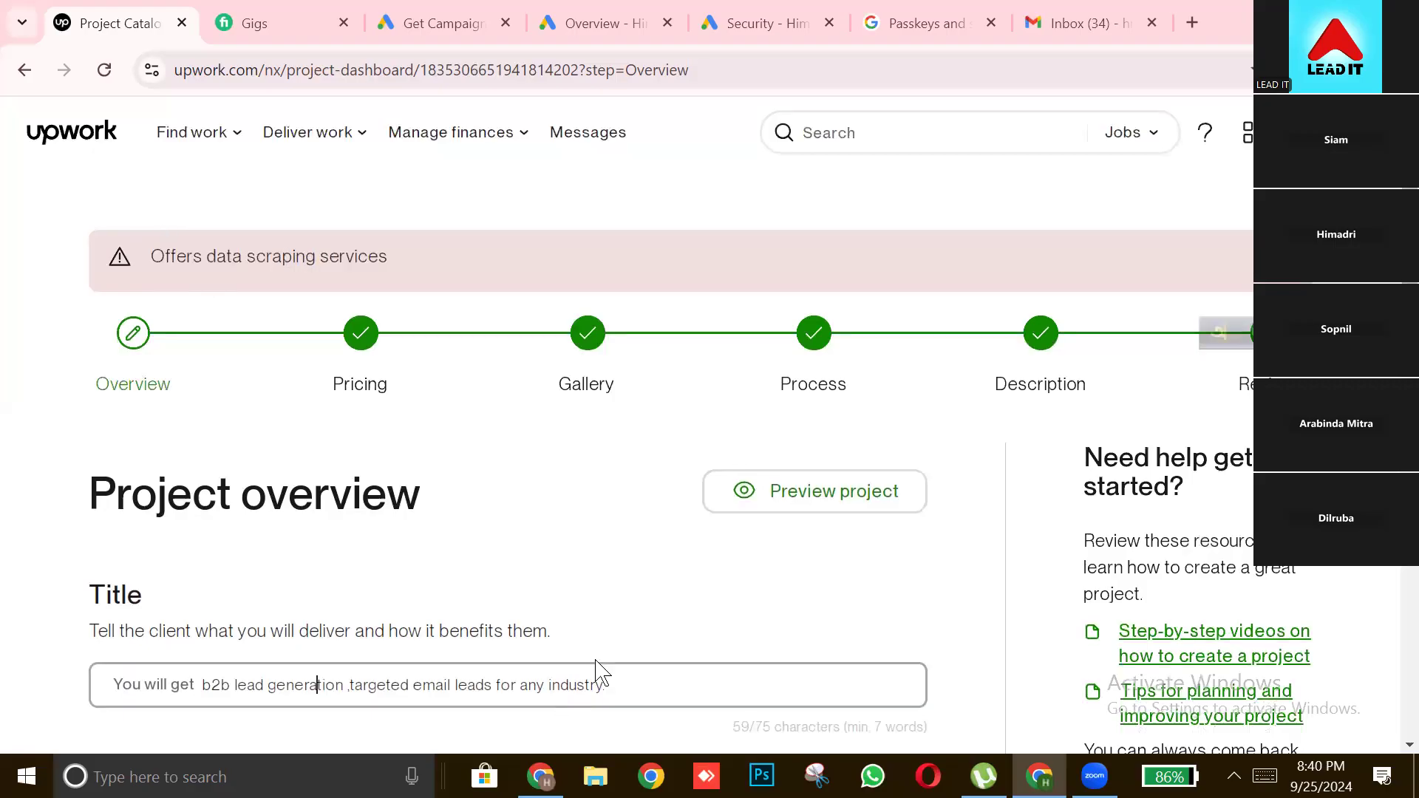
pyautogui.press('Right')
pyautogui.press('Right')
pyautogui.press('Right')
pyautogui.press('Right')
pyautogui.press('Right')
pyautogui.press('Right')
pyautogui.press('Right')
pyautogui.press('Right')
pyautogui.scroll(-1, 624, 21)
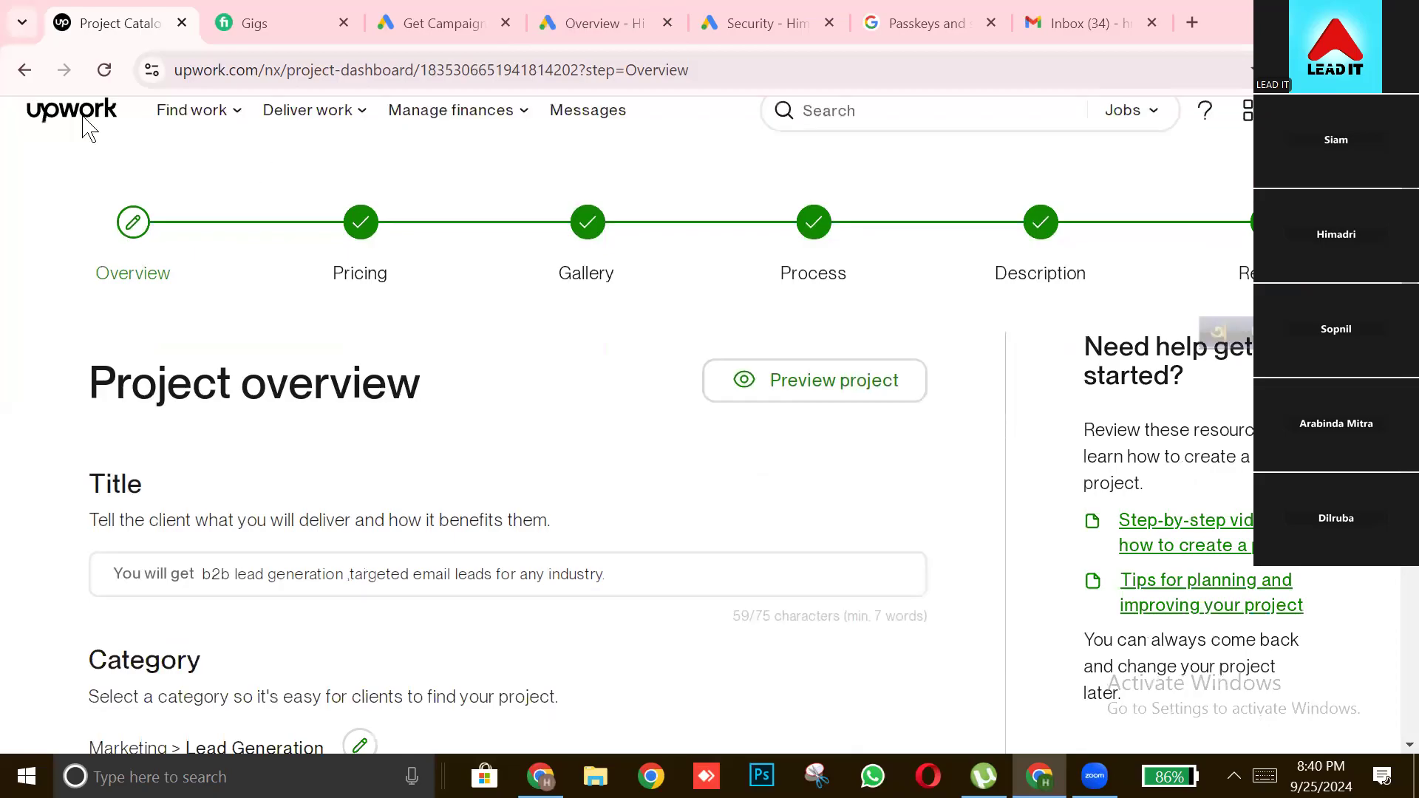
# Step: Go to the Upwork home page and search Projects for "lead generation"
pyautogui.click(87, 127)
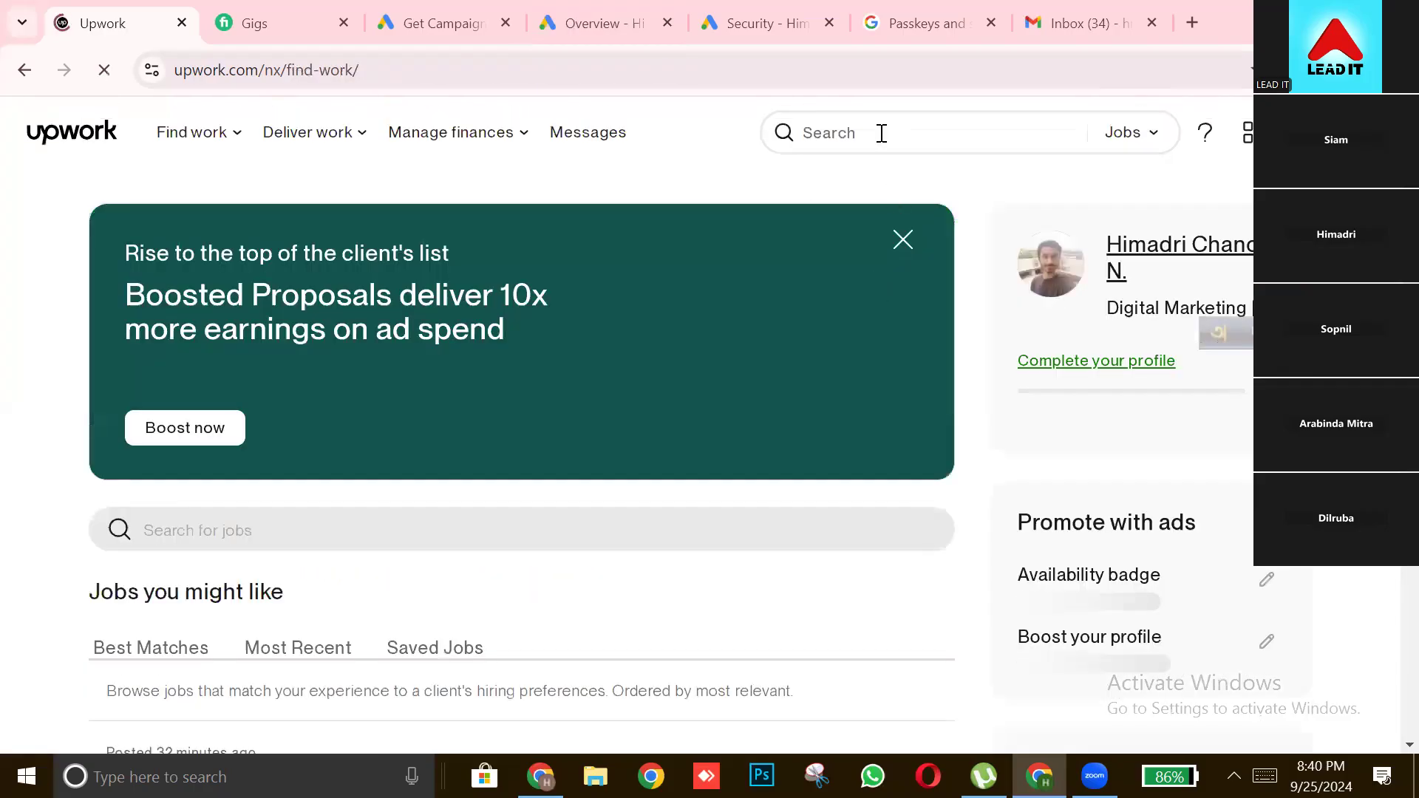
pyautogui.click(882, 134)
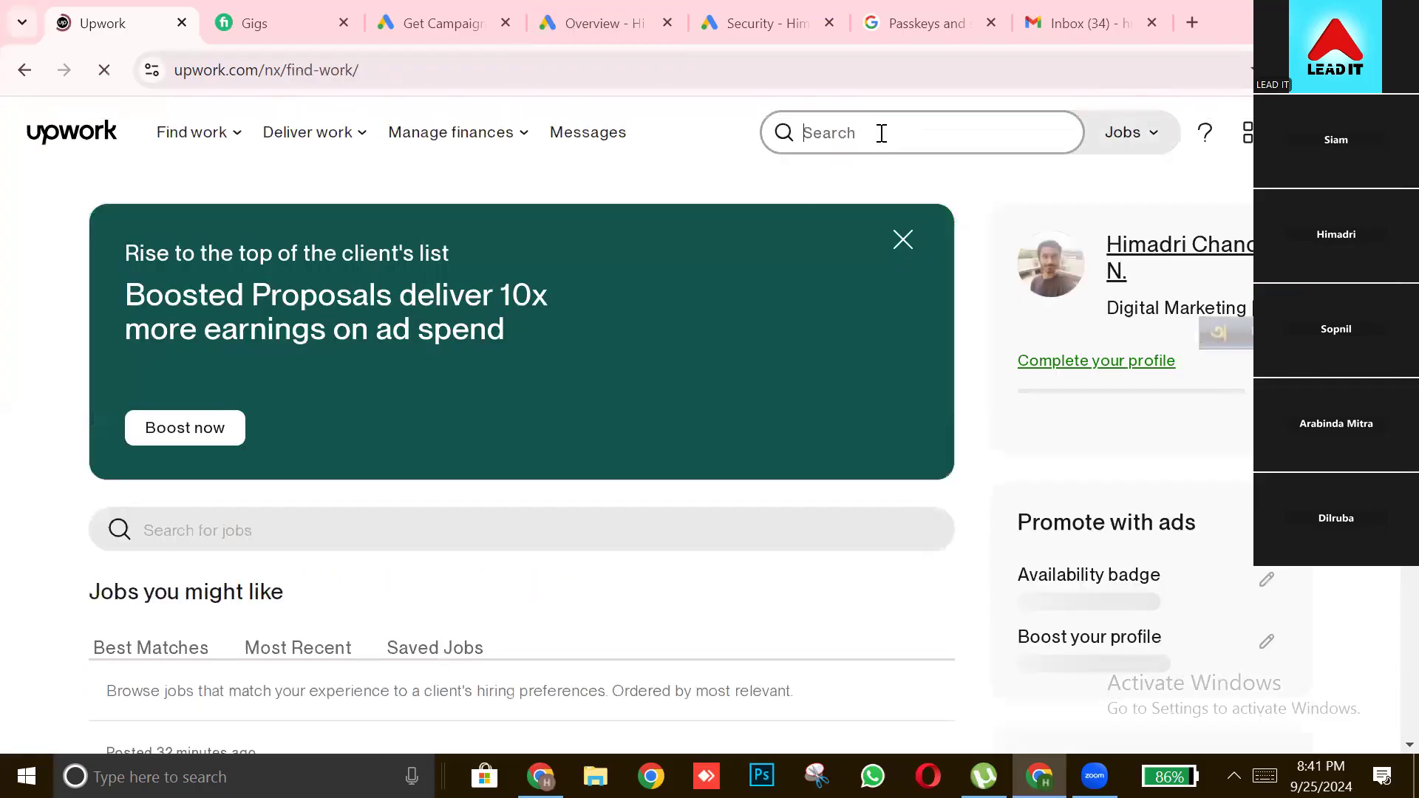
pyautogui.click(1140, 146)
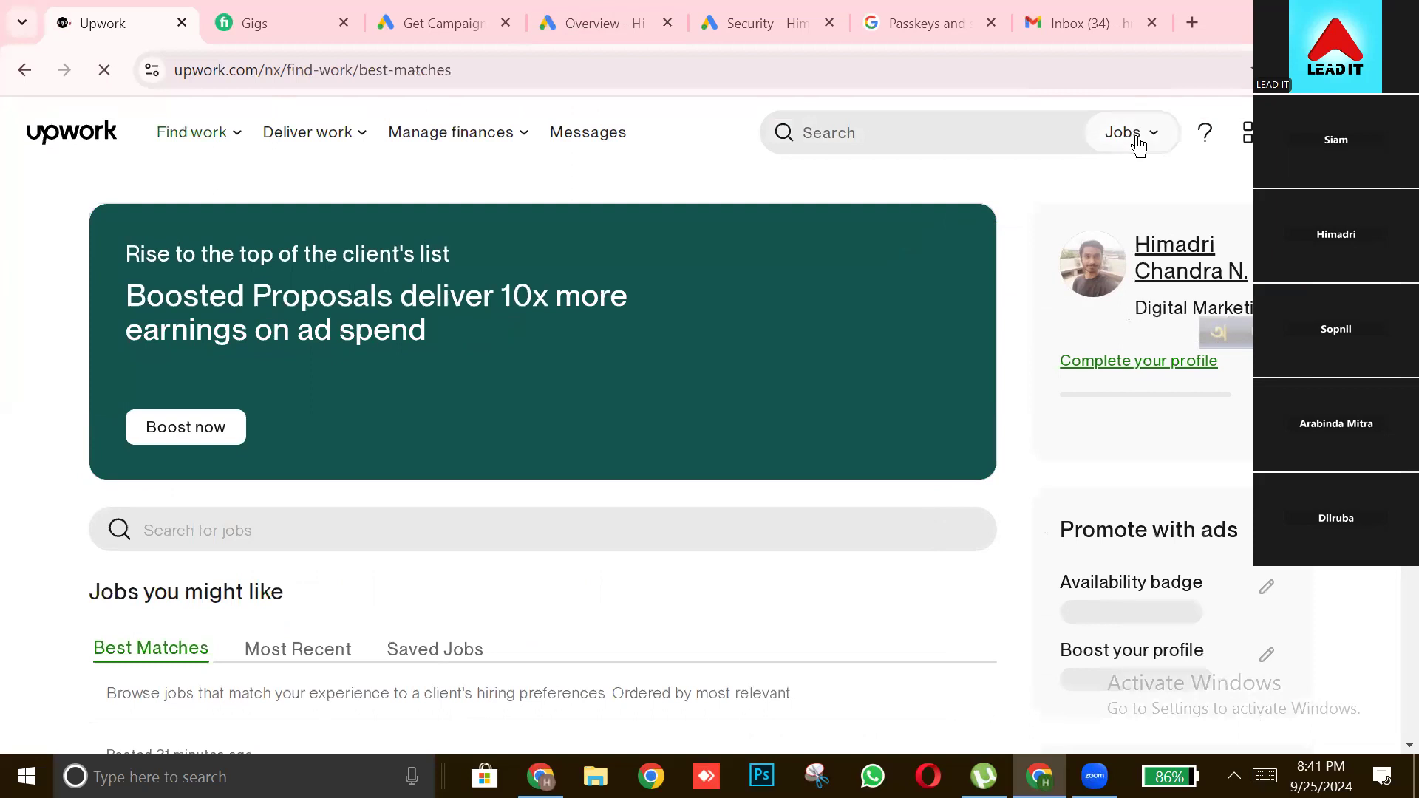
pyautogui.click(1139, 144)
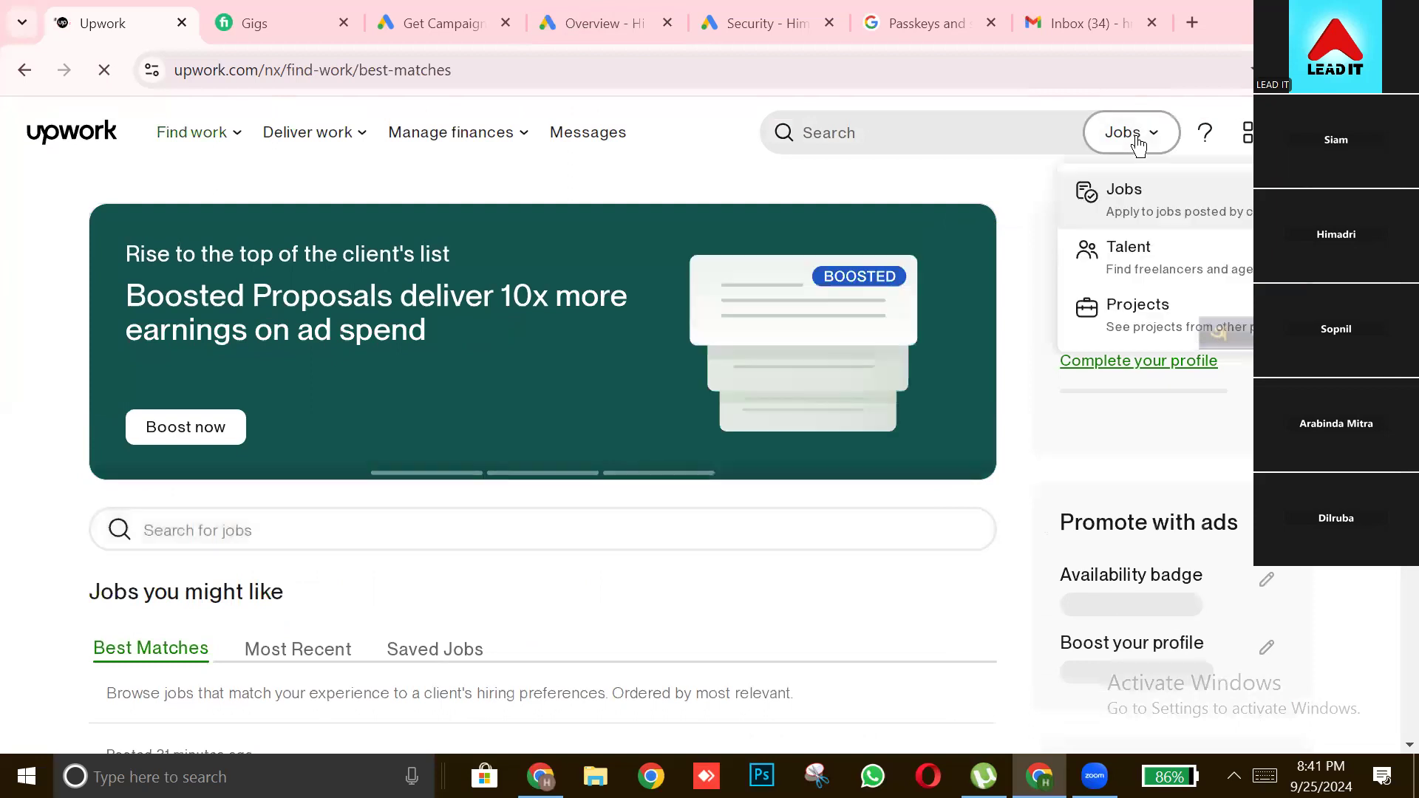
pyautogui.click(1128, 314)
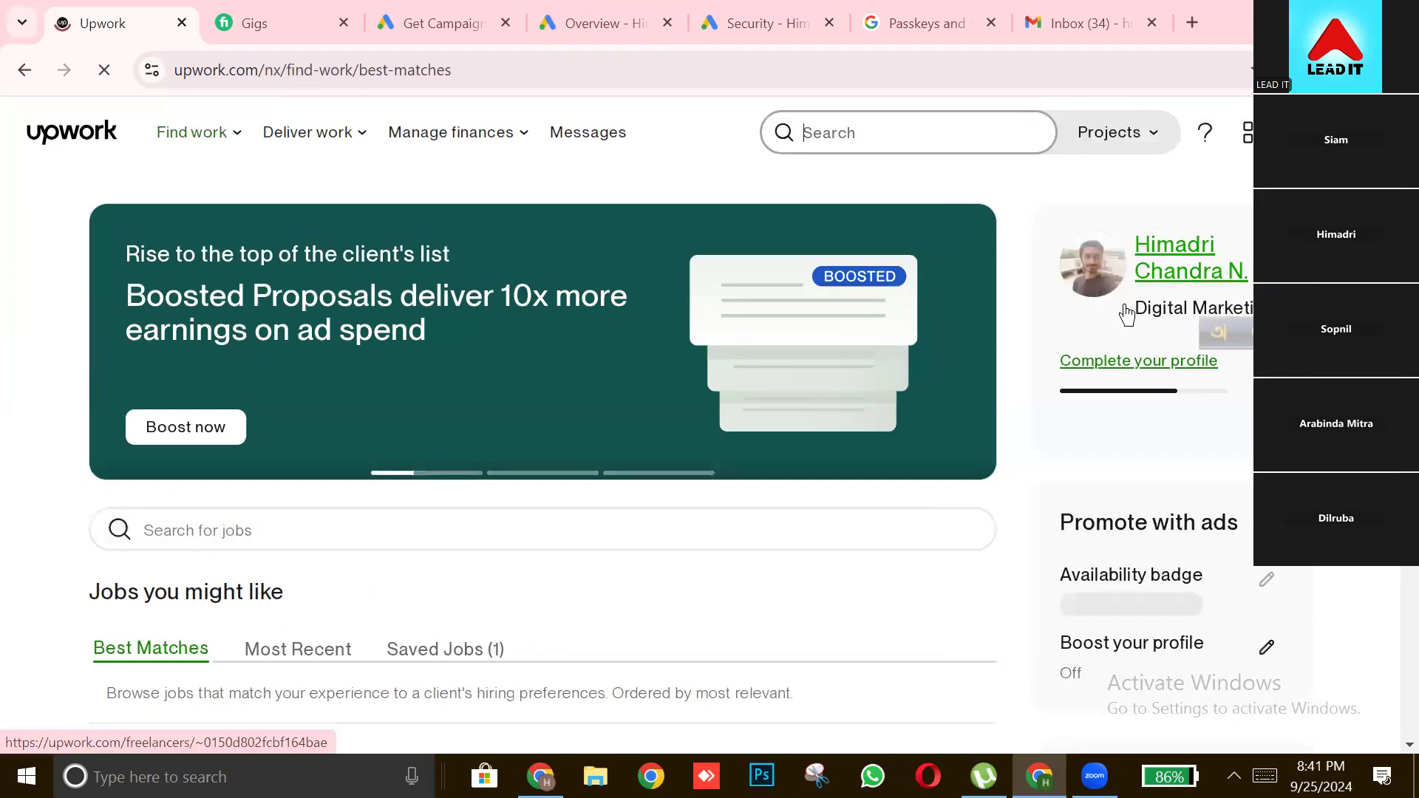
pyautogui.click(910, 135)
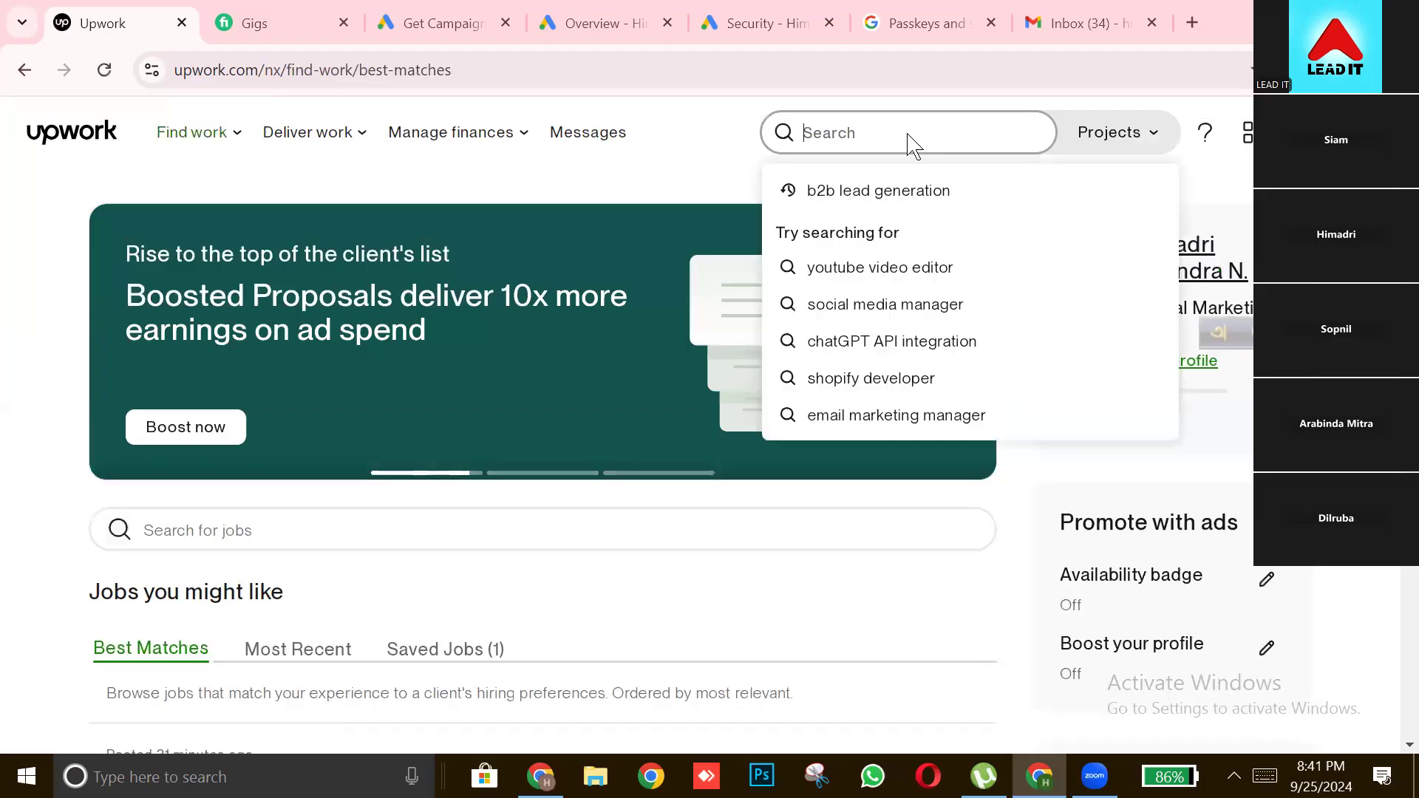
pyautogui.write('lead gebe')
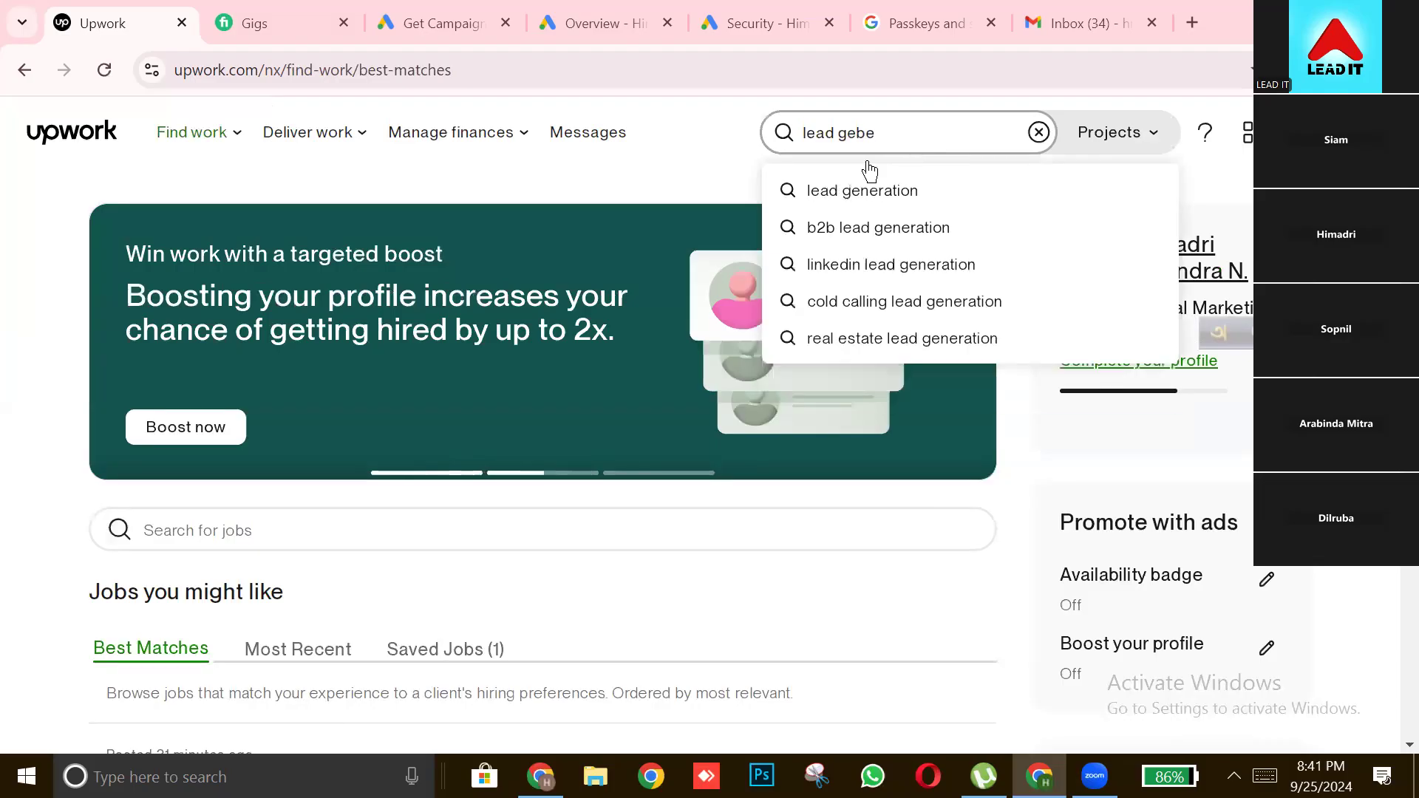
pyautogui.click(848, 192)
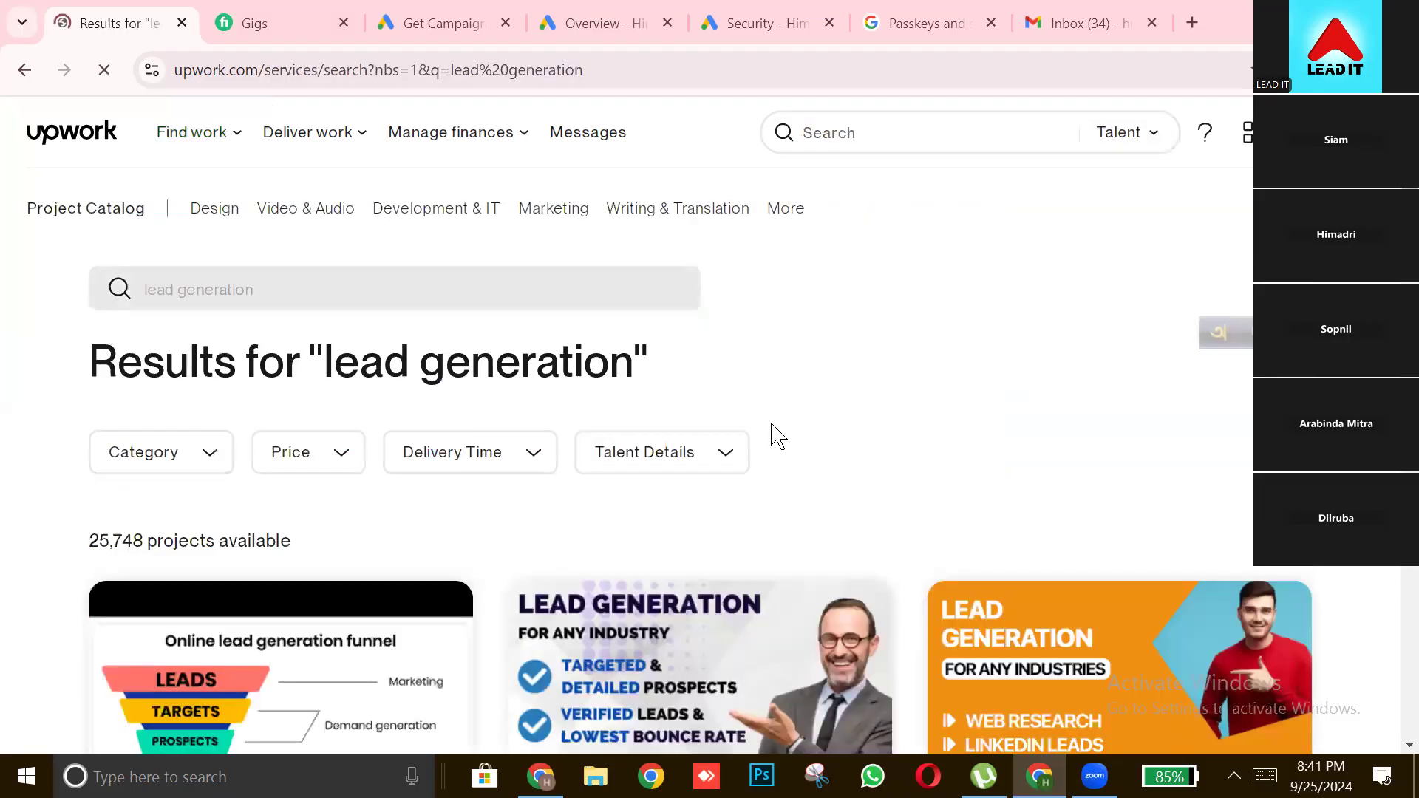
# Step: Examine the titles, cover images, delivery times and prices of the lead generation projects in the search results
pyautogui.scroll(-3, 887, 390)
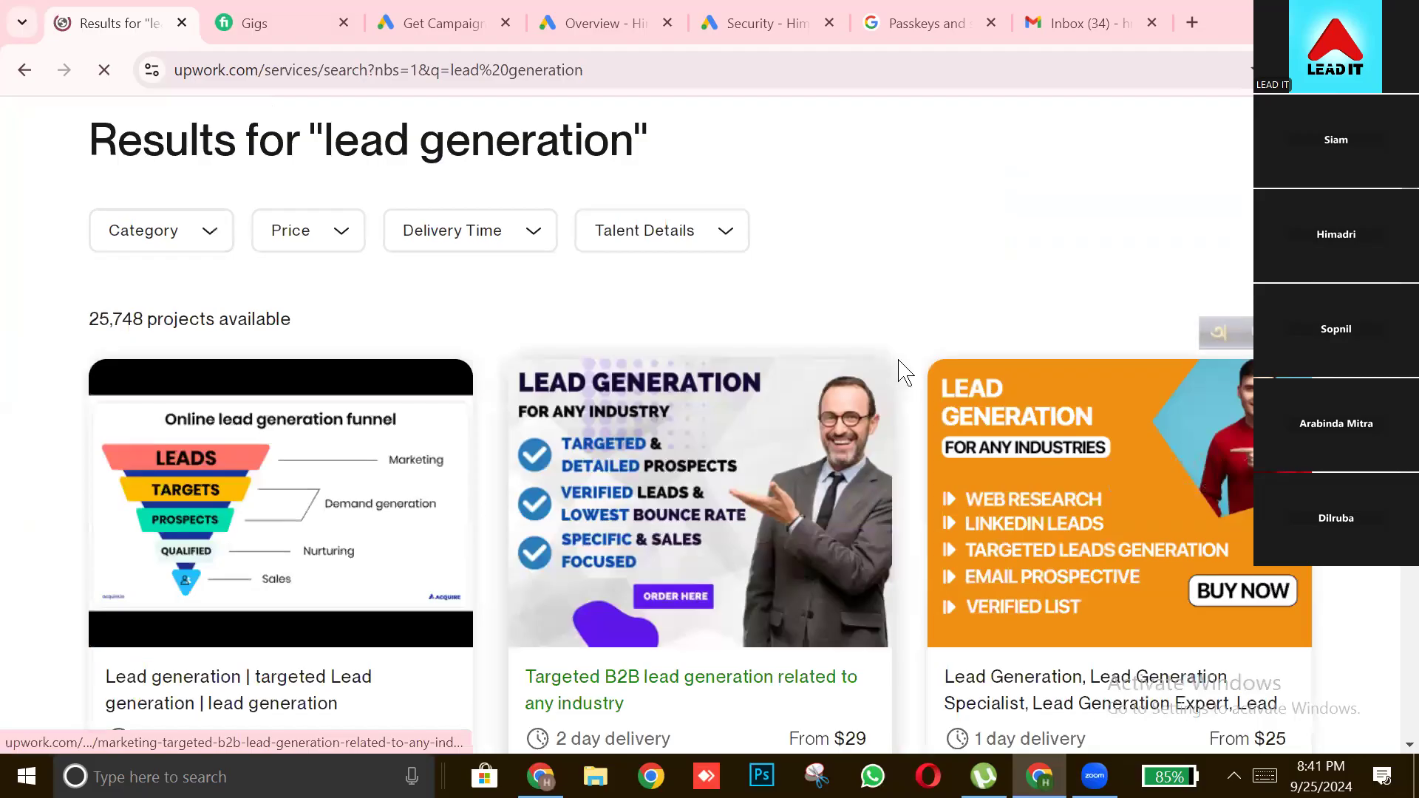
pyautogui.scroll(-1, 900, 370)
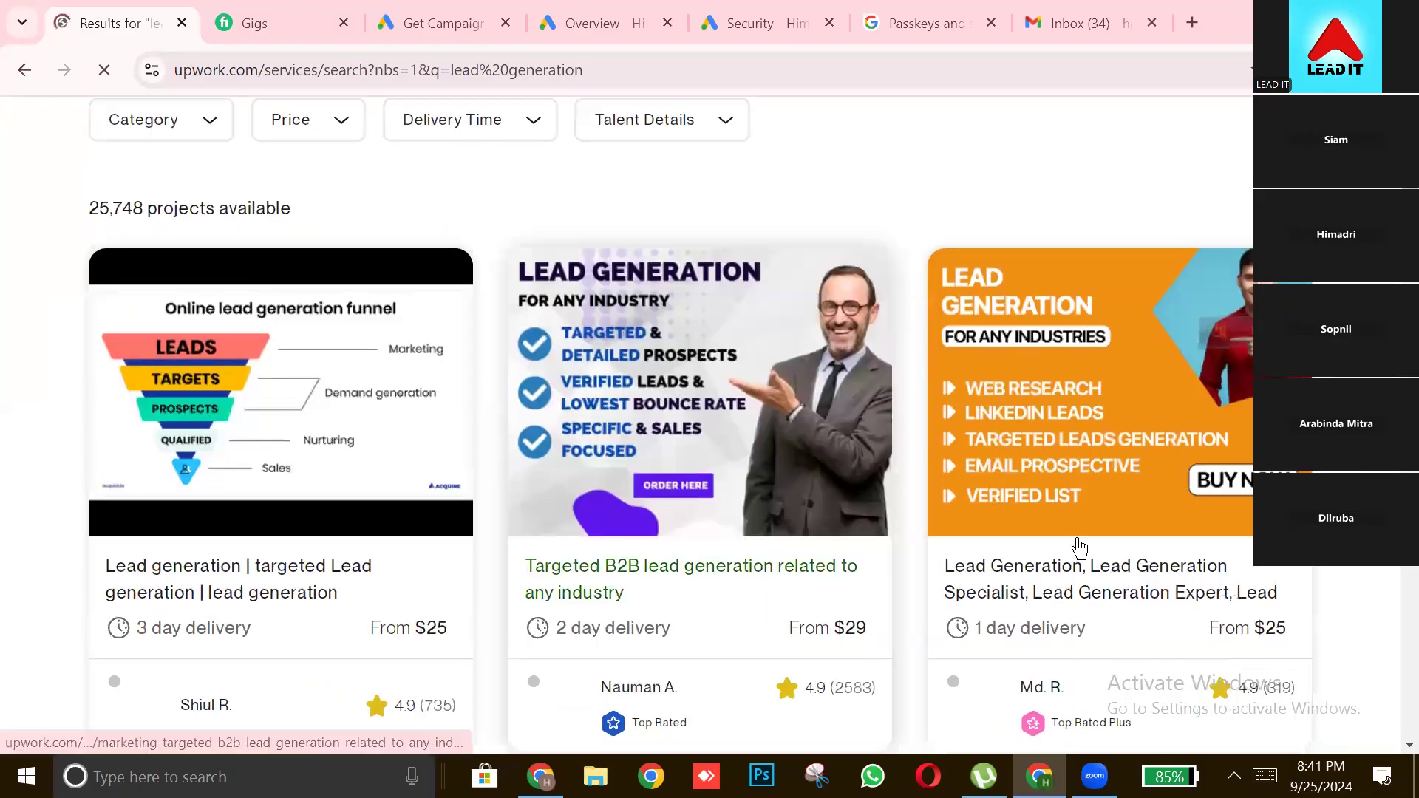
pyautogui.scroll(-3, 70, 661)
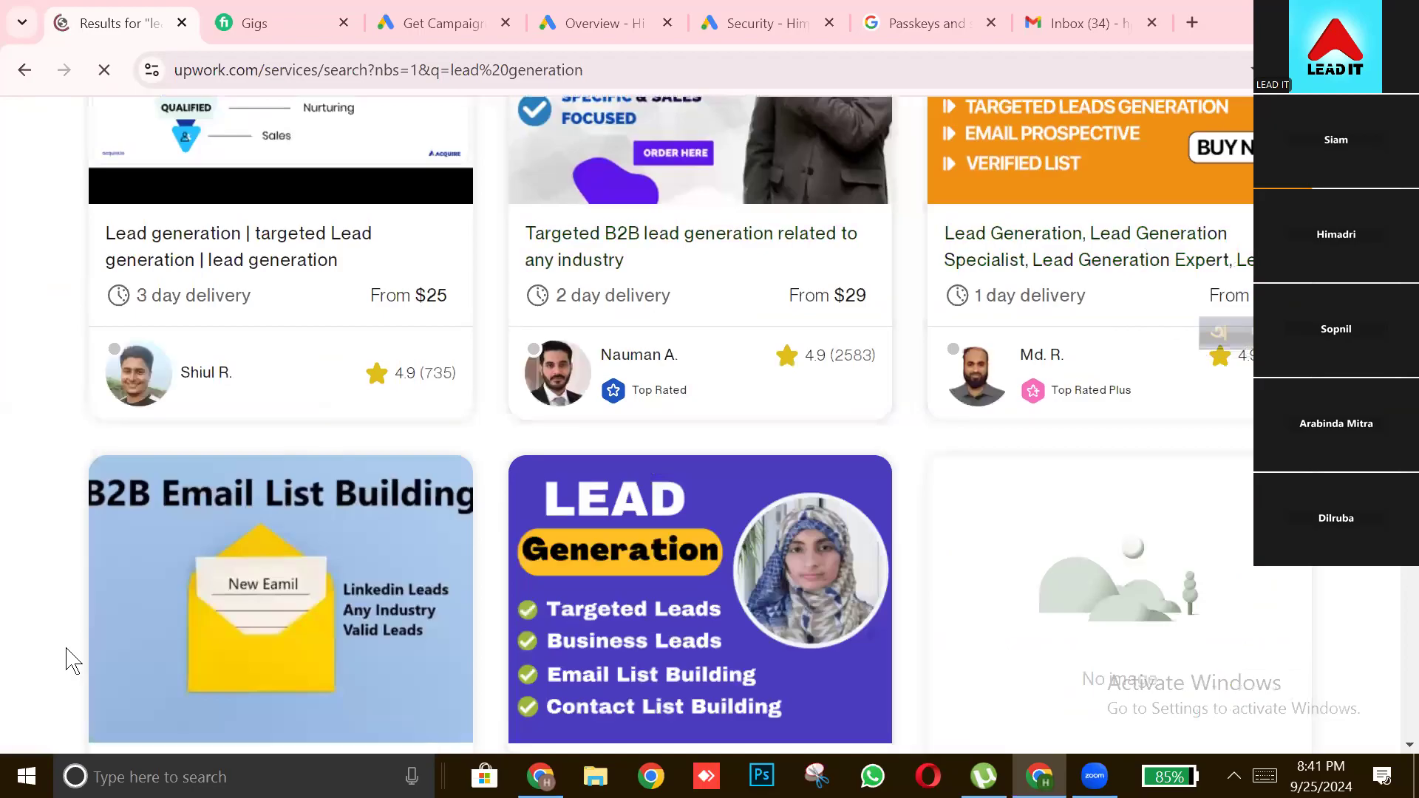
pyautogui.scroll(-3, 70, 662)
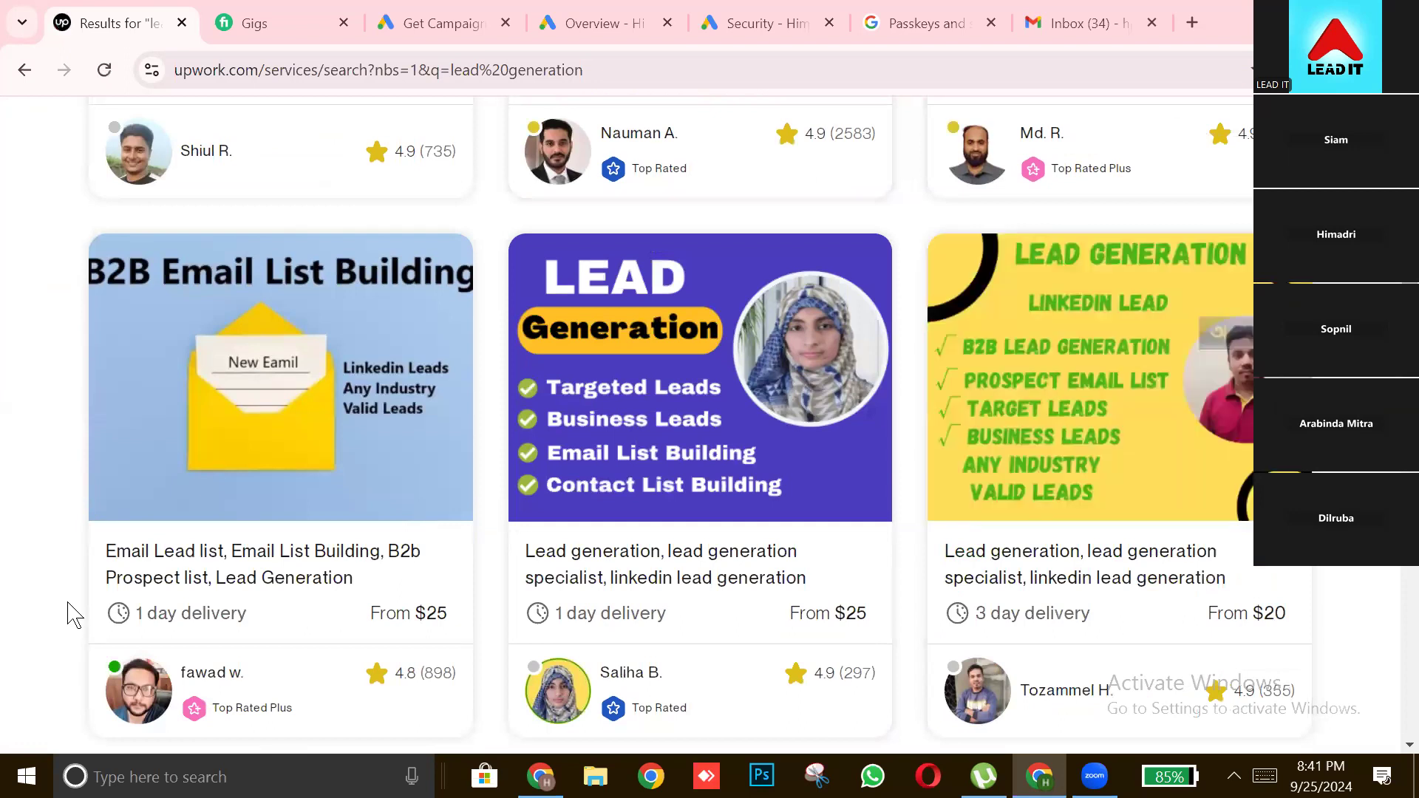
pyautogui.scroll(-3, 71, 617)
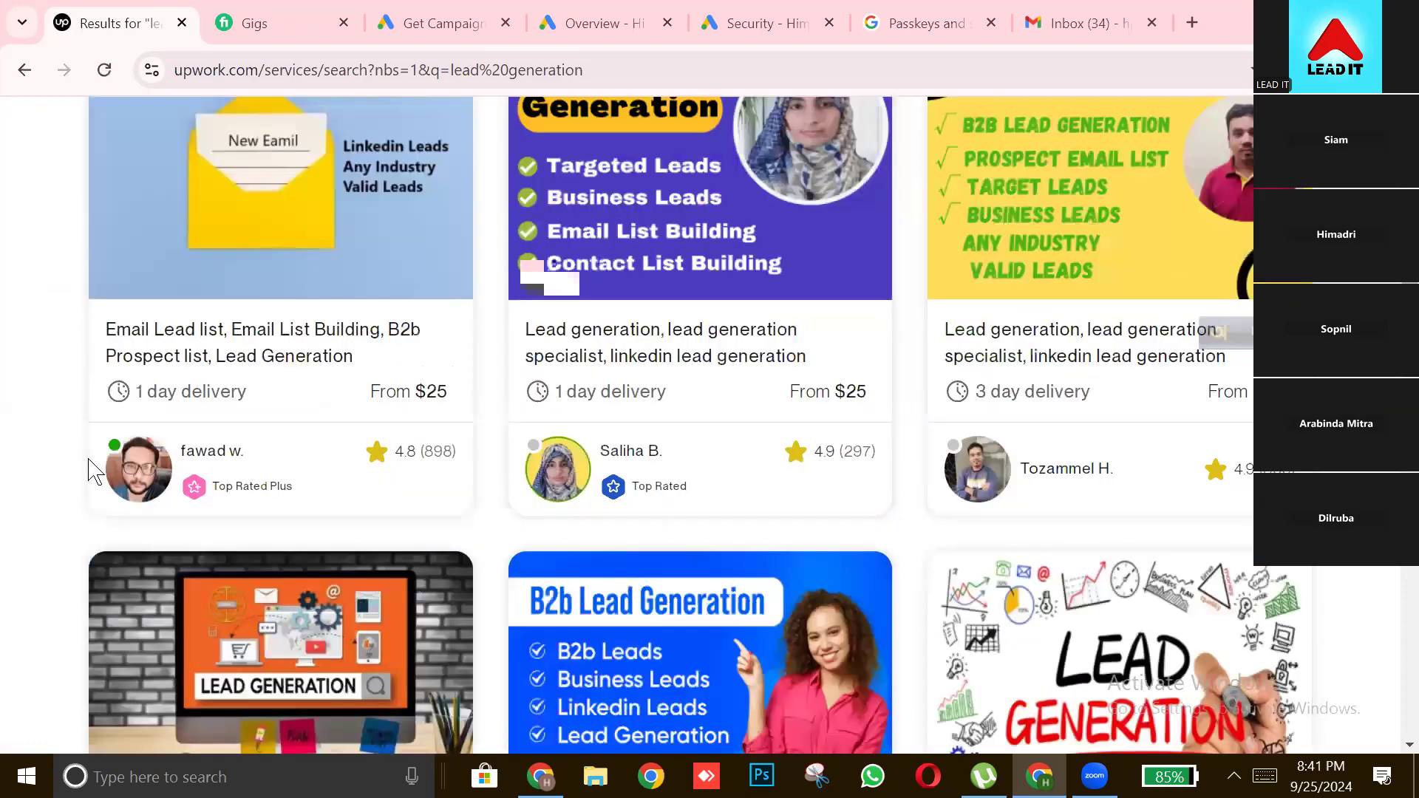
pyautogui.scroll(2, 65, 354)
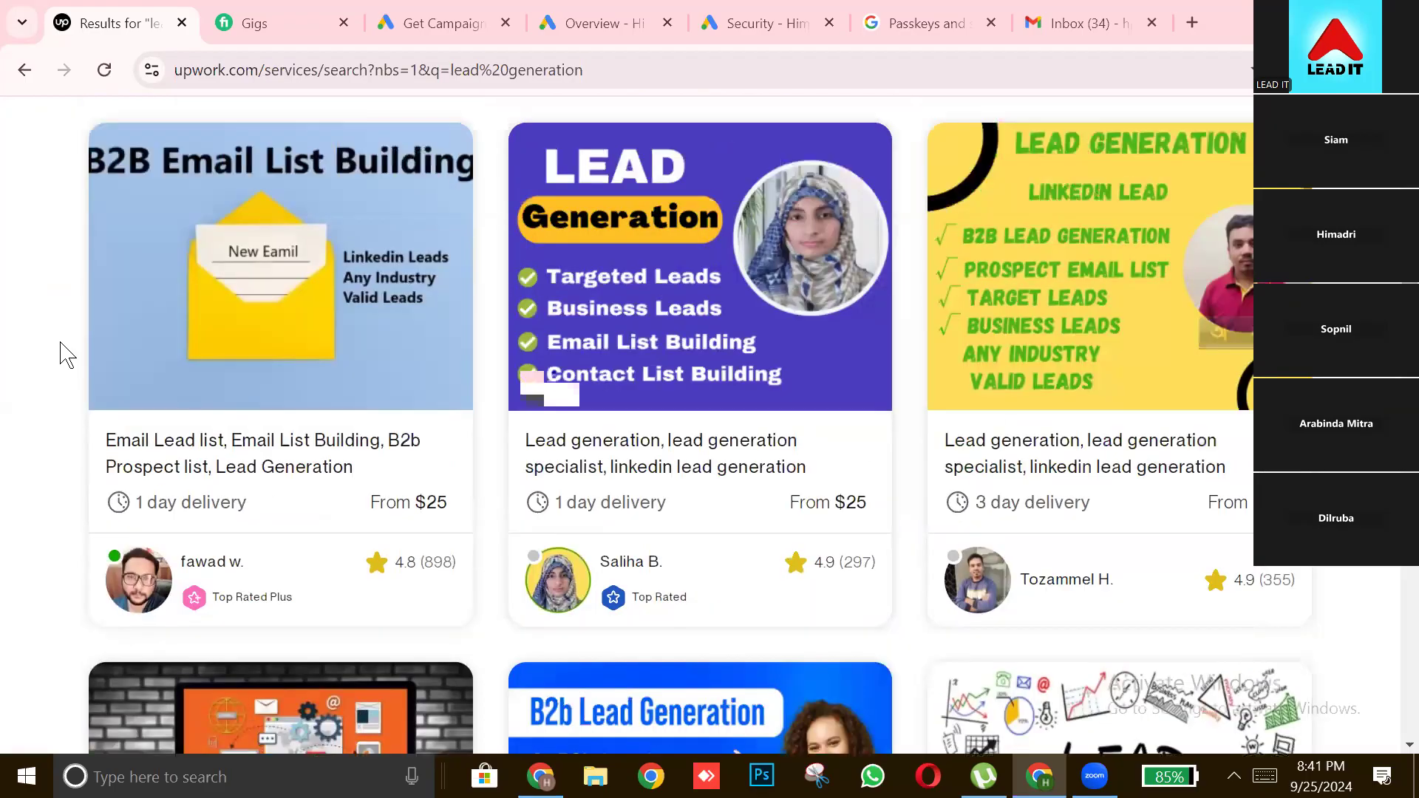
pyautogui.scroll(-3, 65, 354)
pyautogui.scroll(-1, 65, 358)
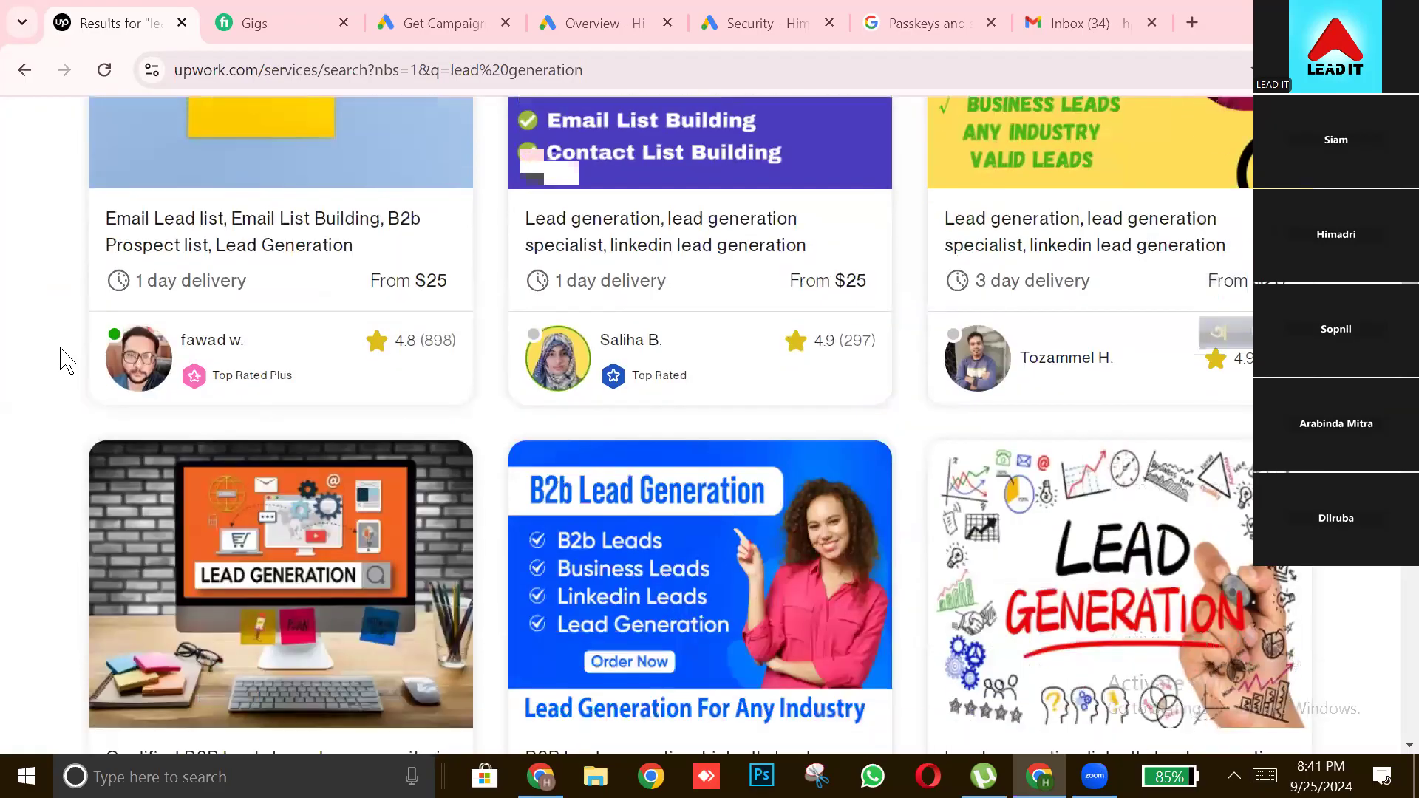
pyautogui.scroll(-2, 65, 359)
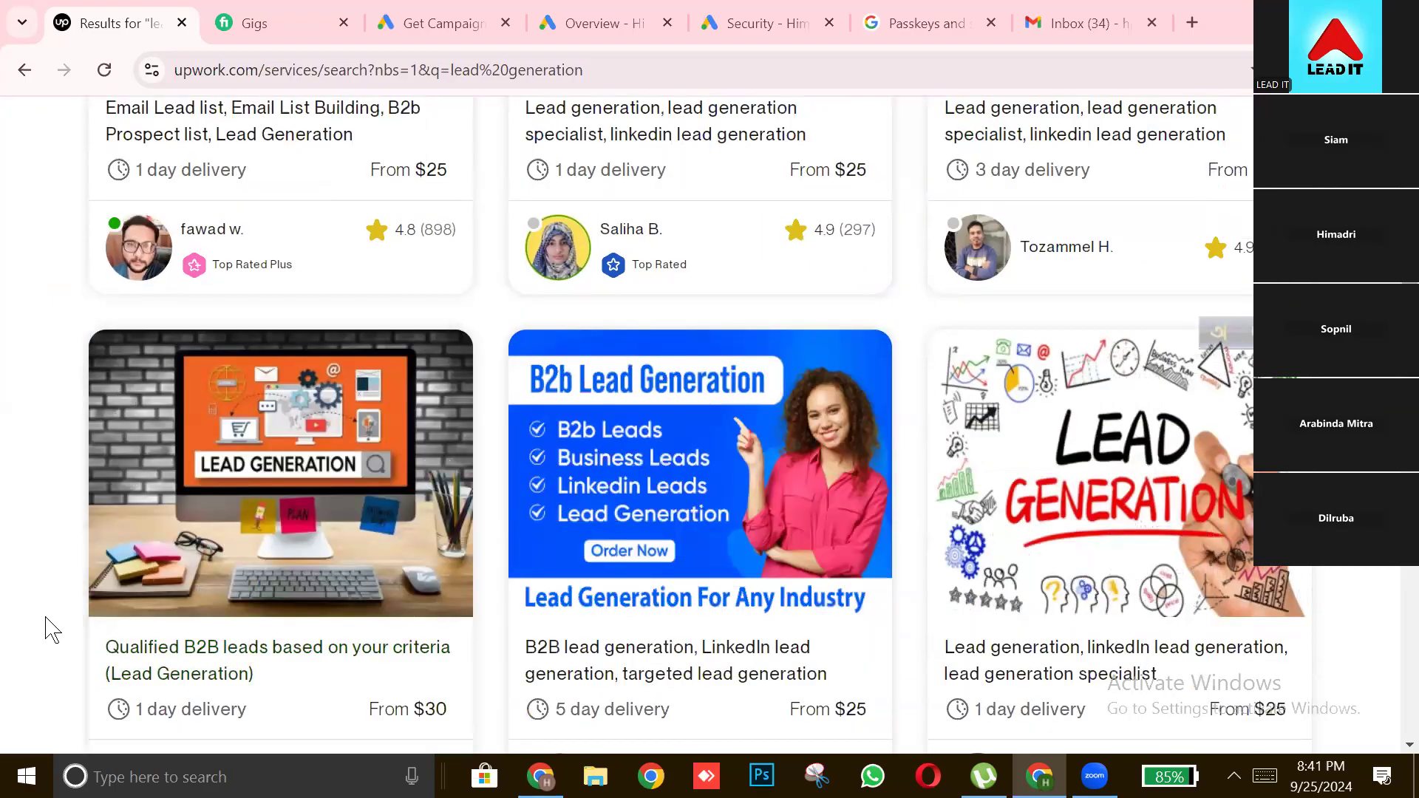
pyautogui.scroll(-3, 48, 629)
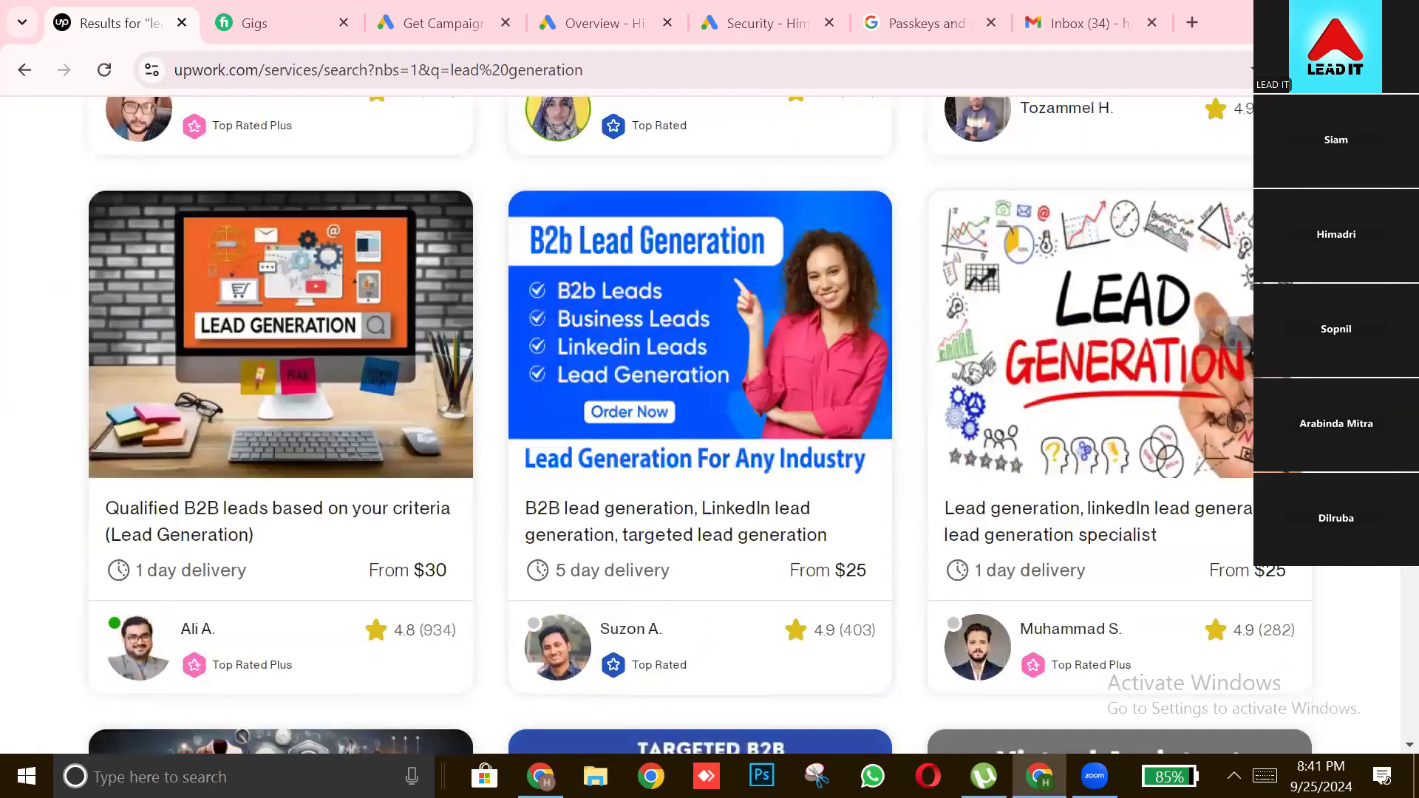
pyautogui.scroll(-2, 48, 628)
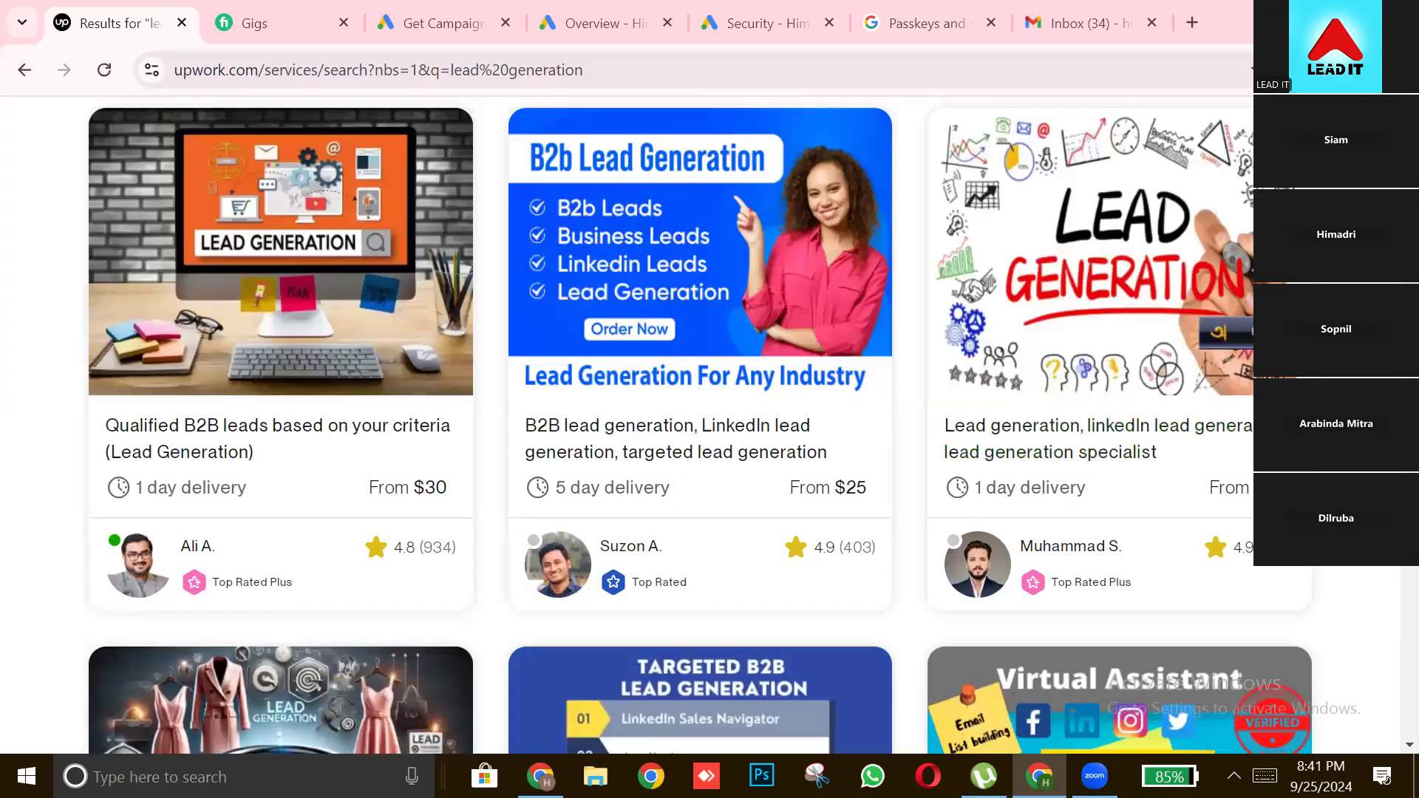
pyautogui.scroll(1, 700, 429)
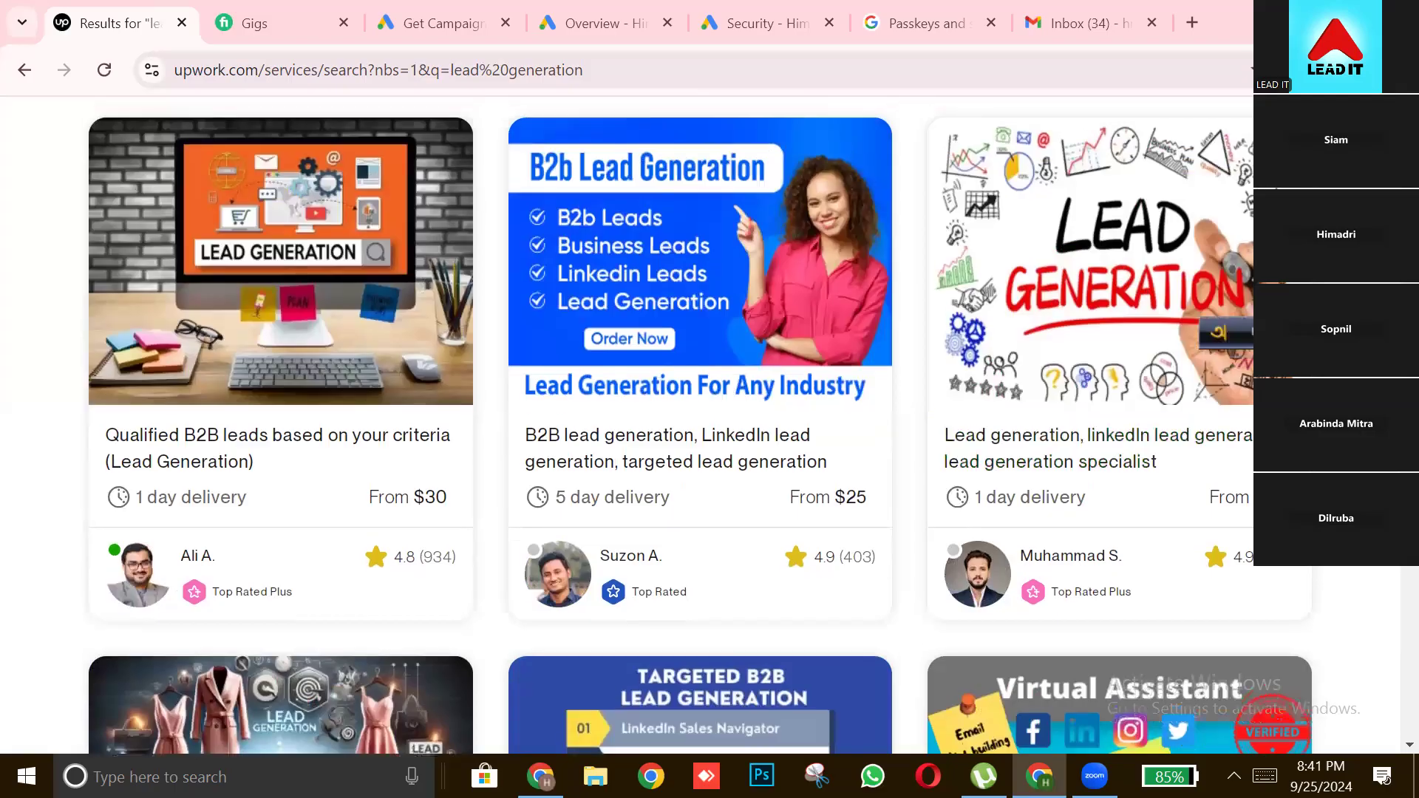
# Step: Examine the Category and Talent Details filter options for the lead generation results, including talent quality, English level, rating and location
pyautogui.scroll(8, 700, 429)
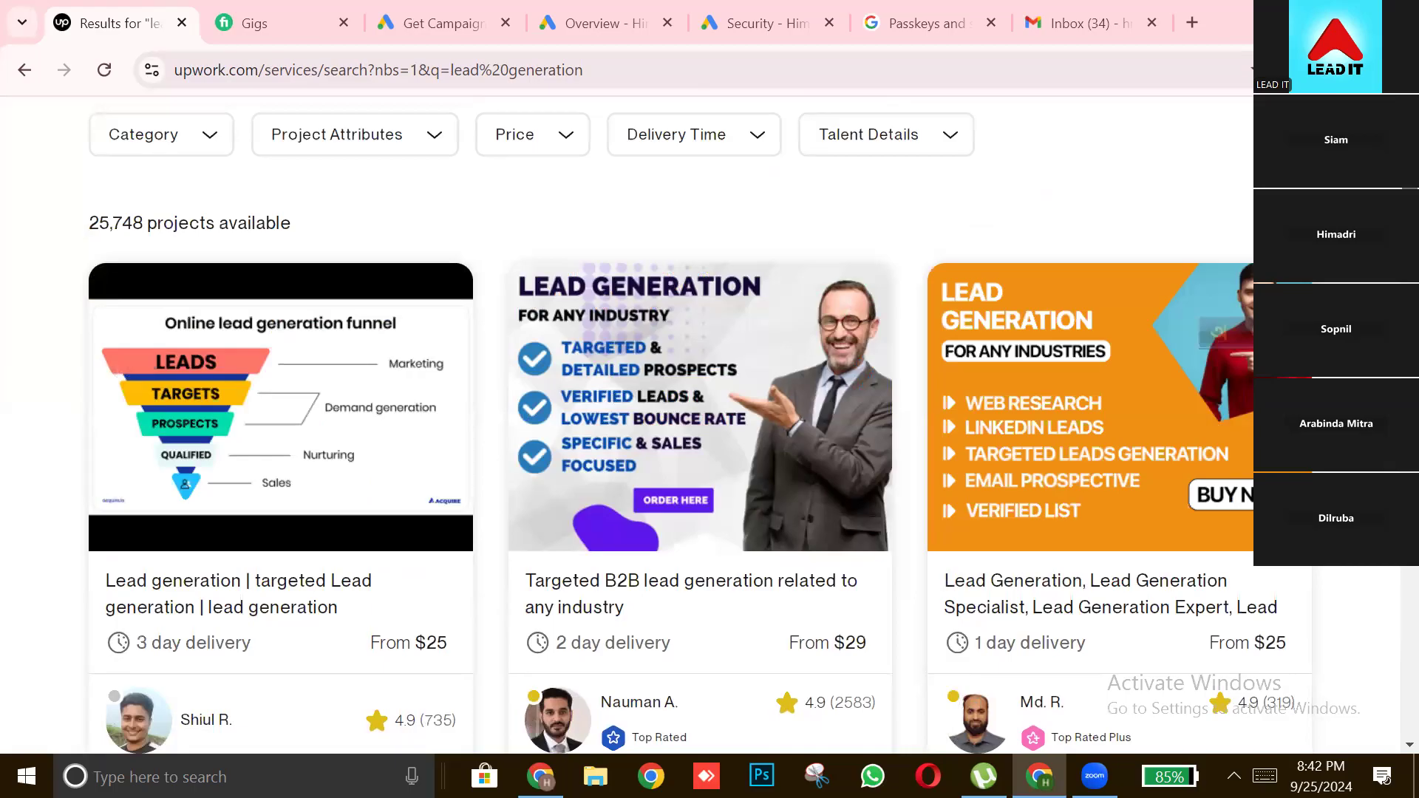
pyautogui.scroll(3, 701, 429)
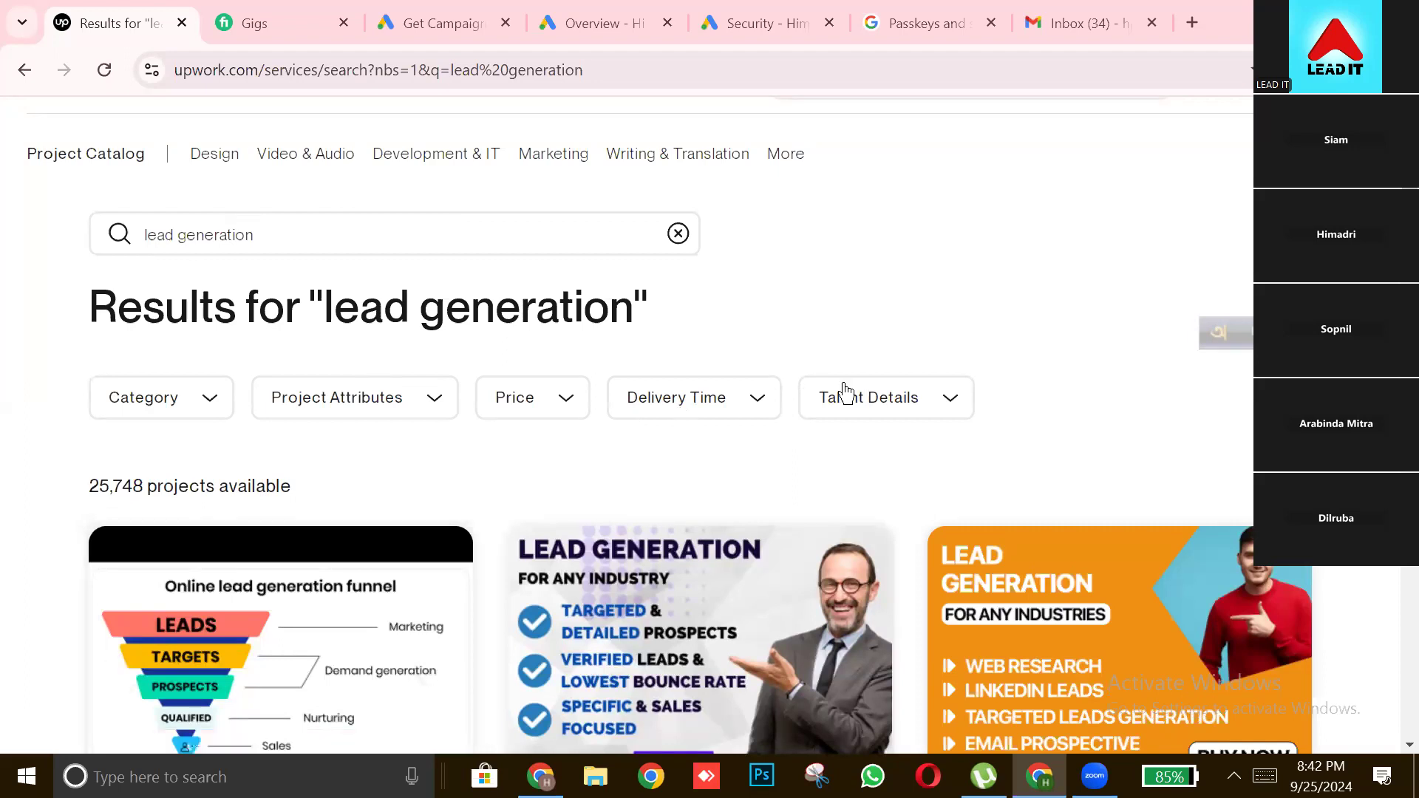
pyautogui.click(895, 384)
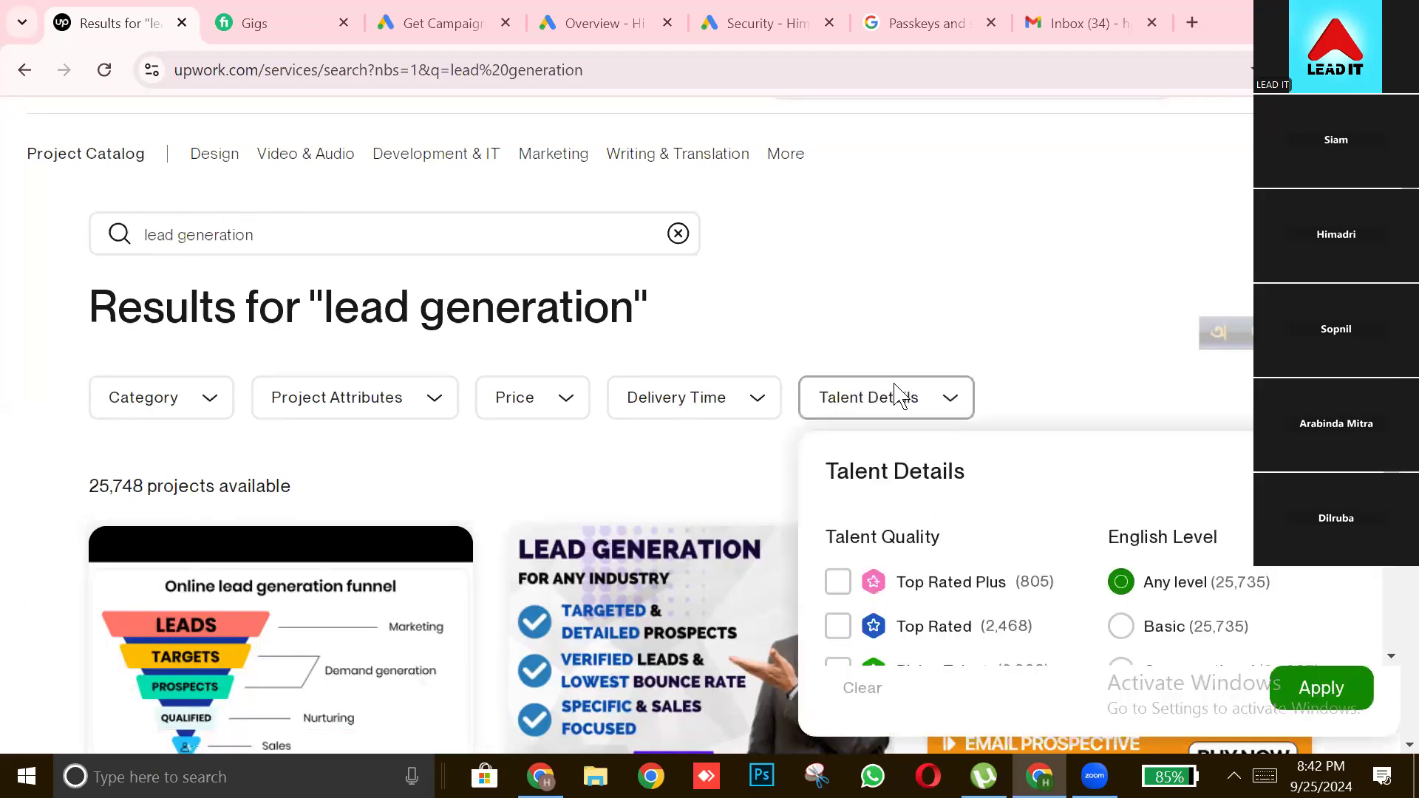
pyautogui.click(190, 397)
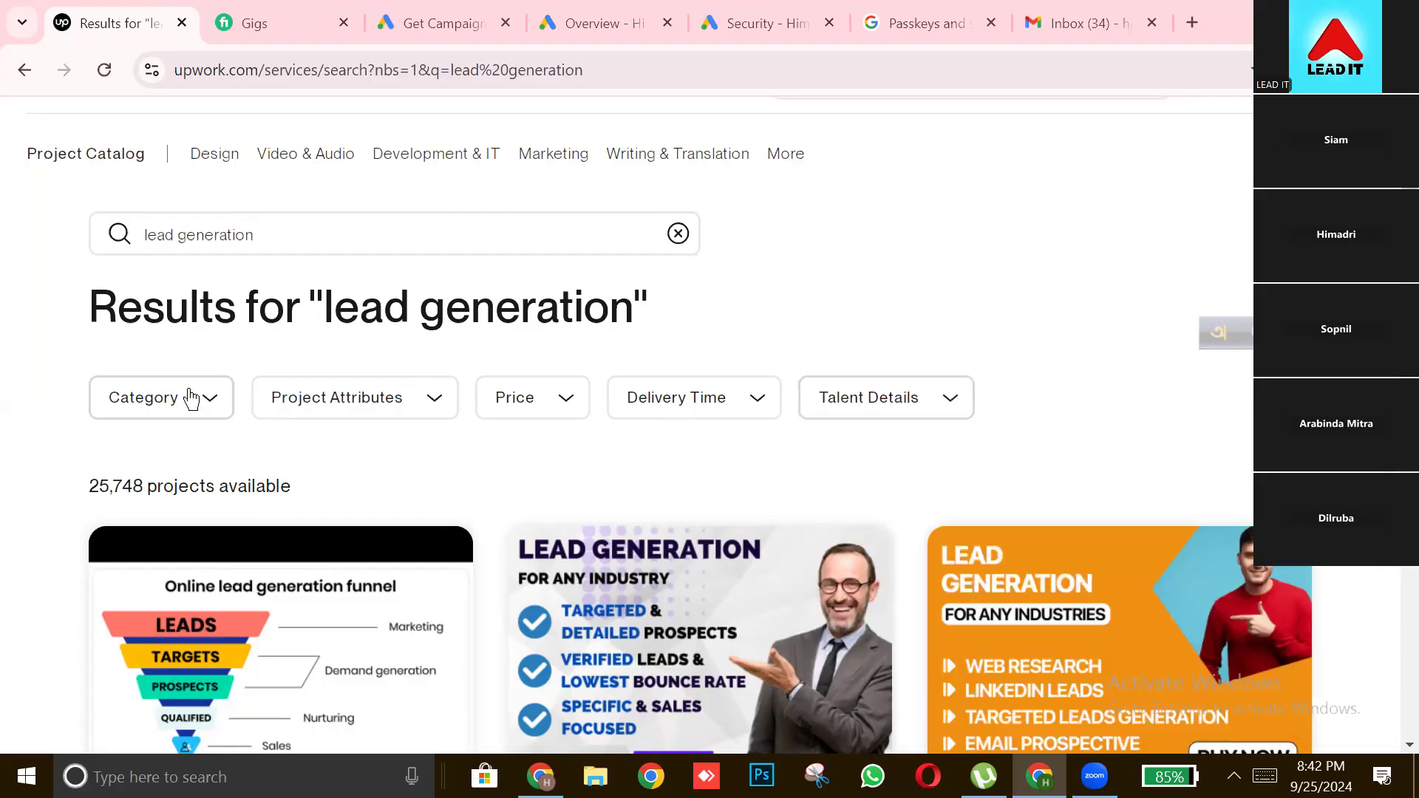
pyautogui.click(191, 397)
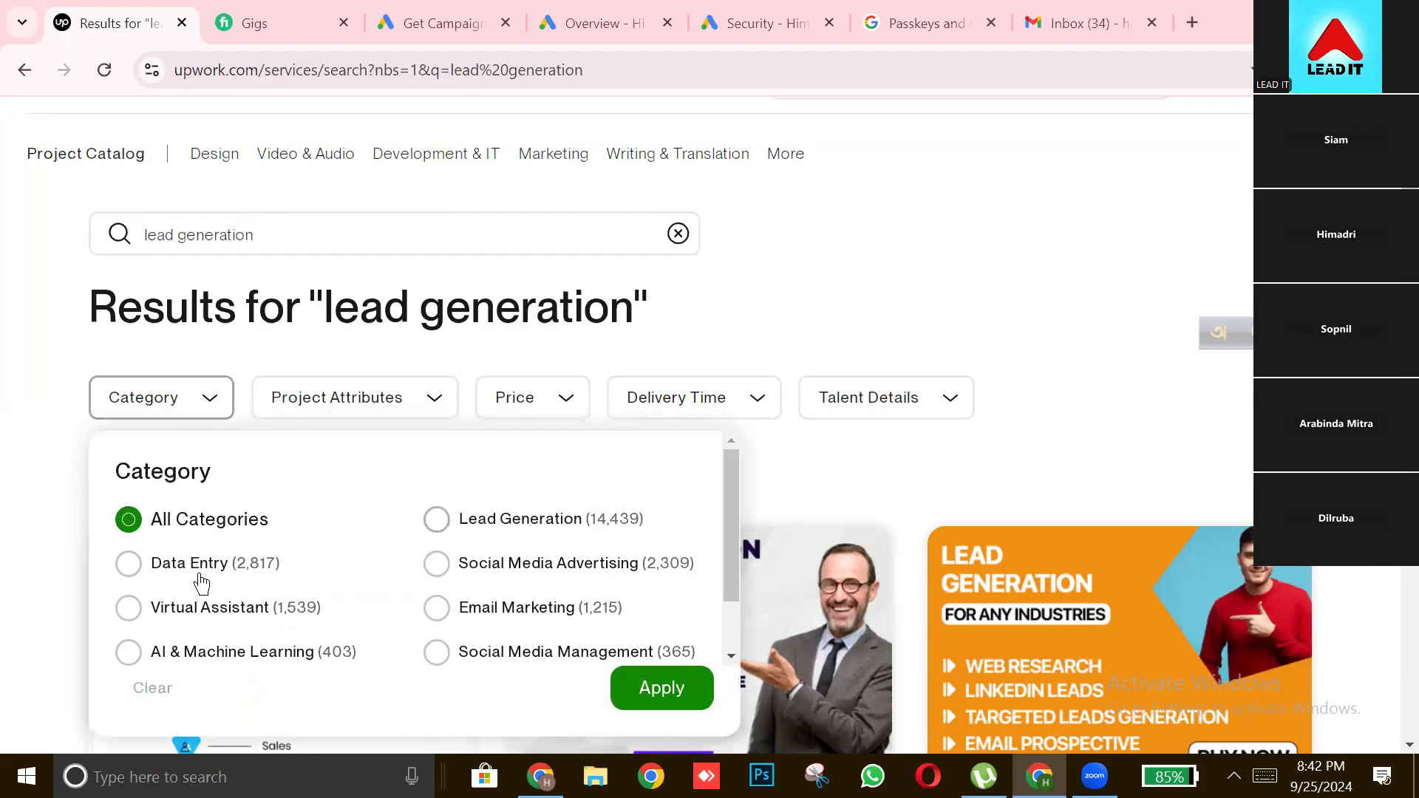
pyautogui.click(49, 521)
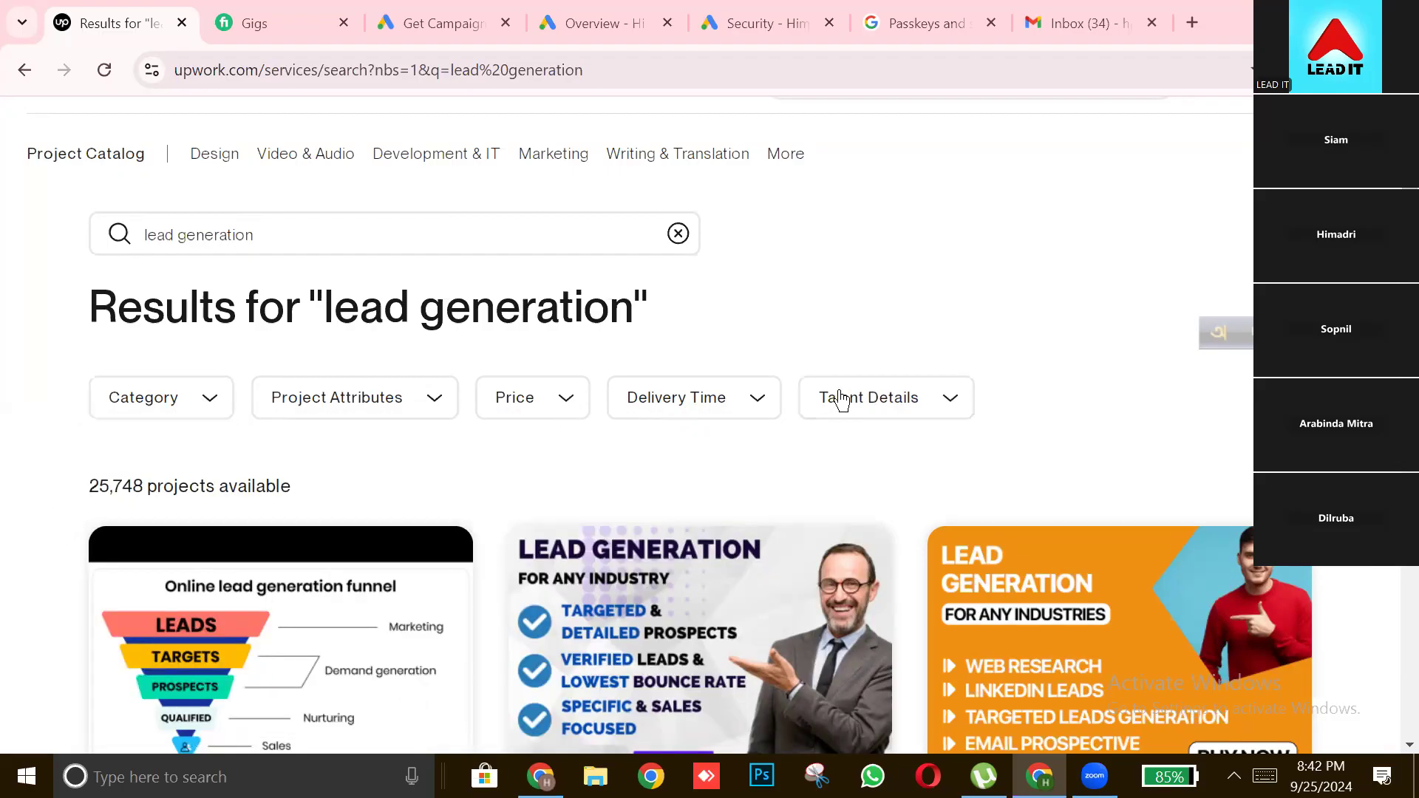
pyautogui.click(872, 397)
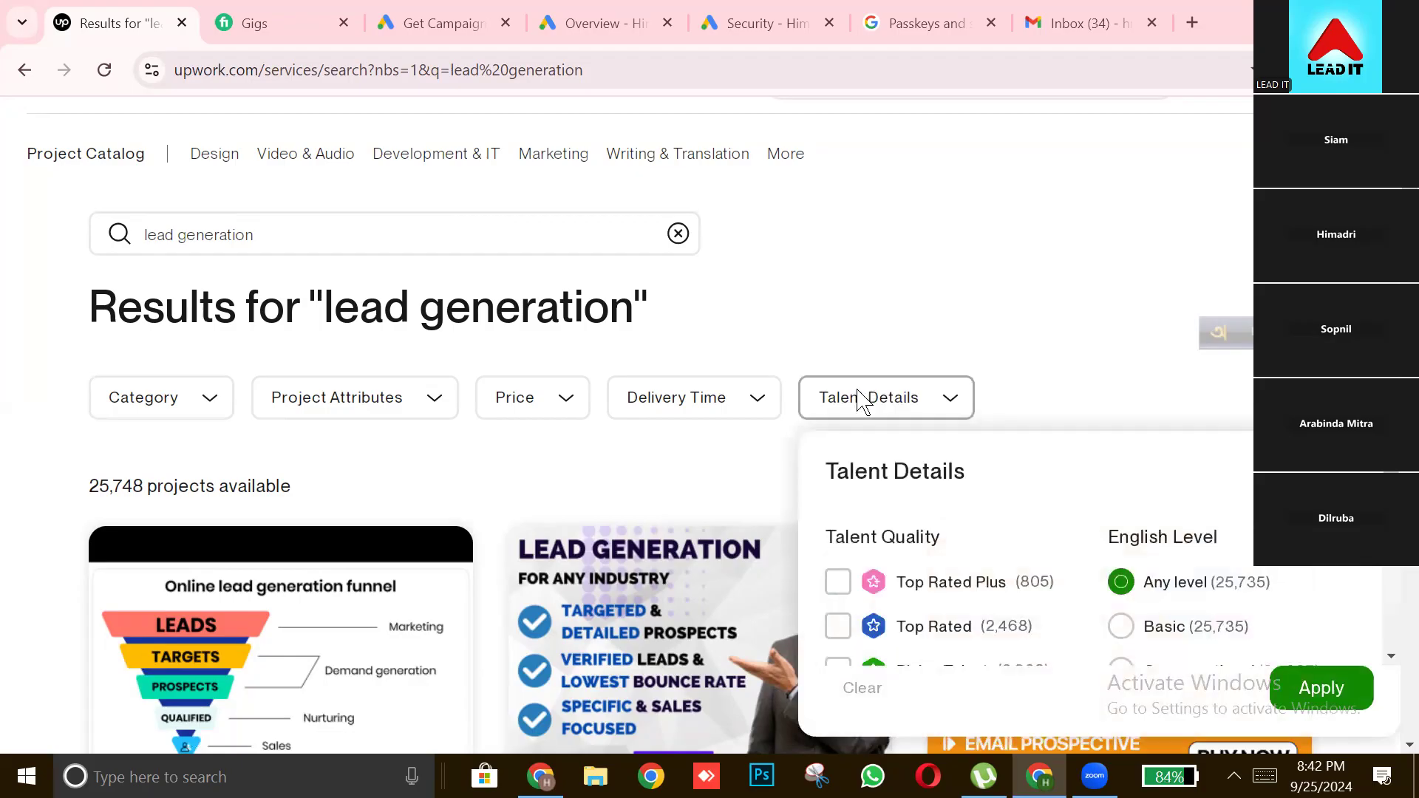
pyautogui.scroll(-2, 1116, 624)
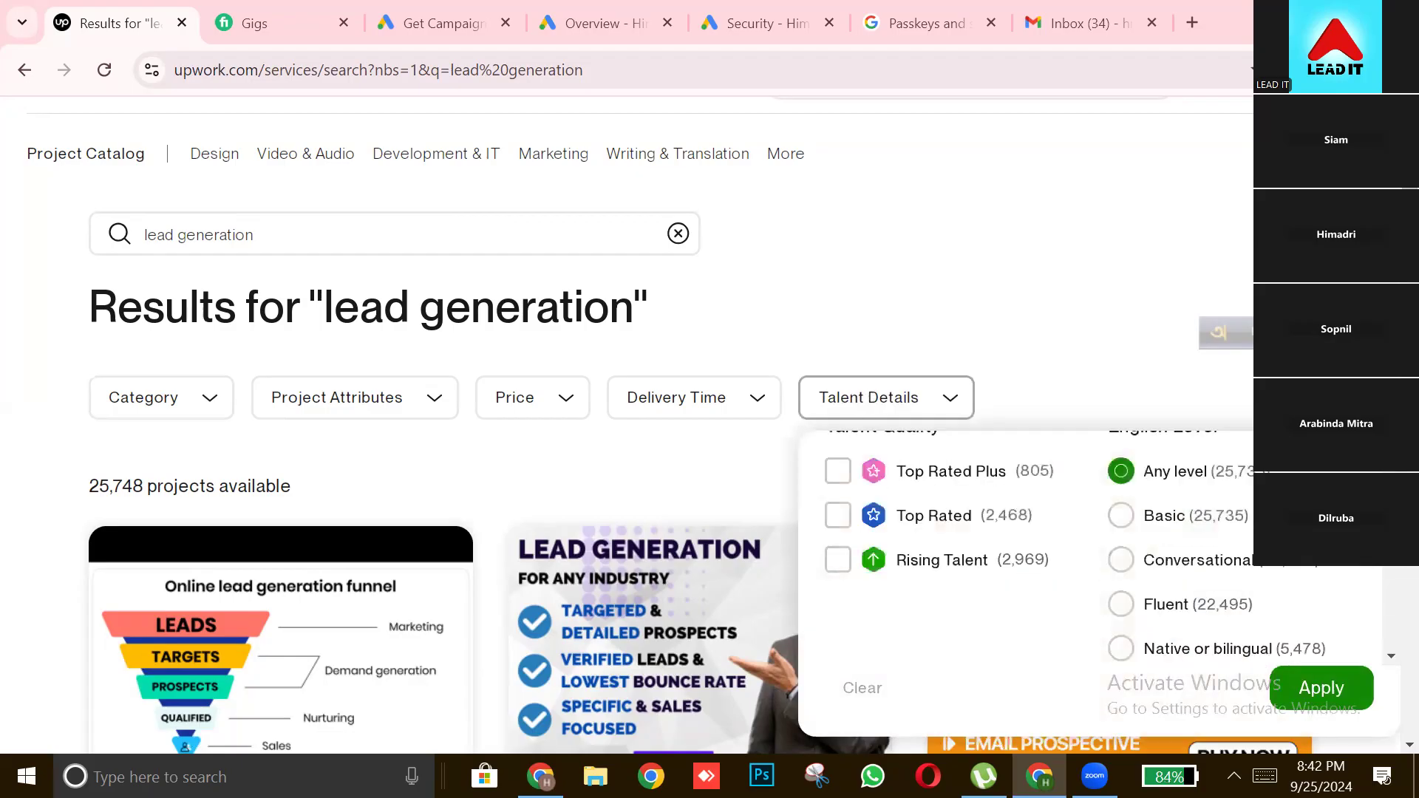
pyautogui.scroll(-5, 1380, 598)
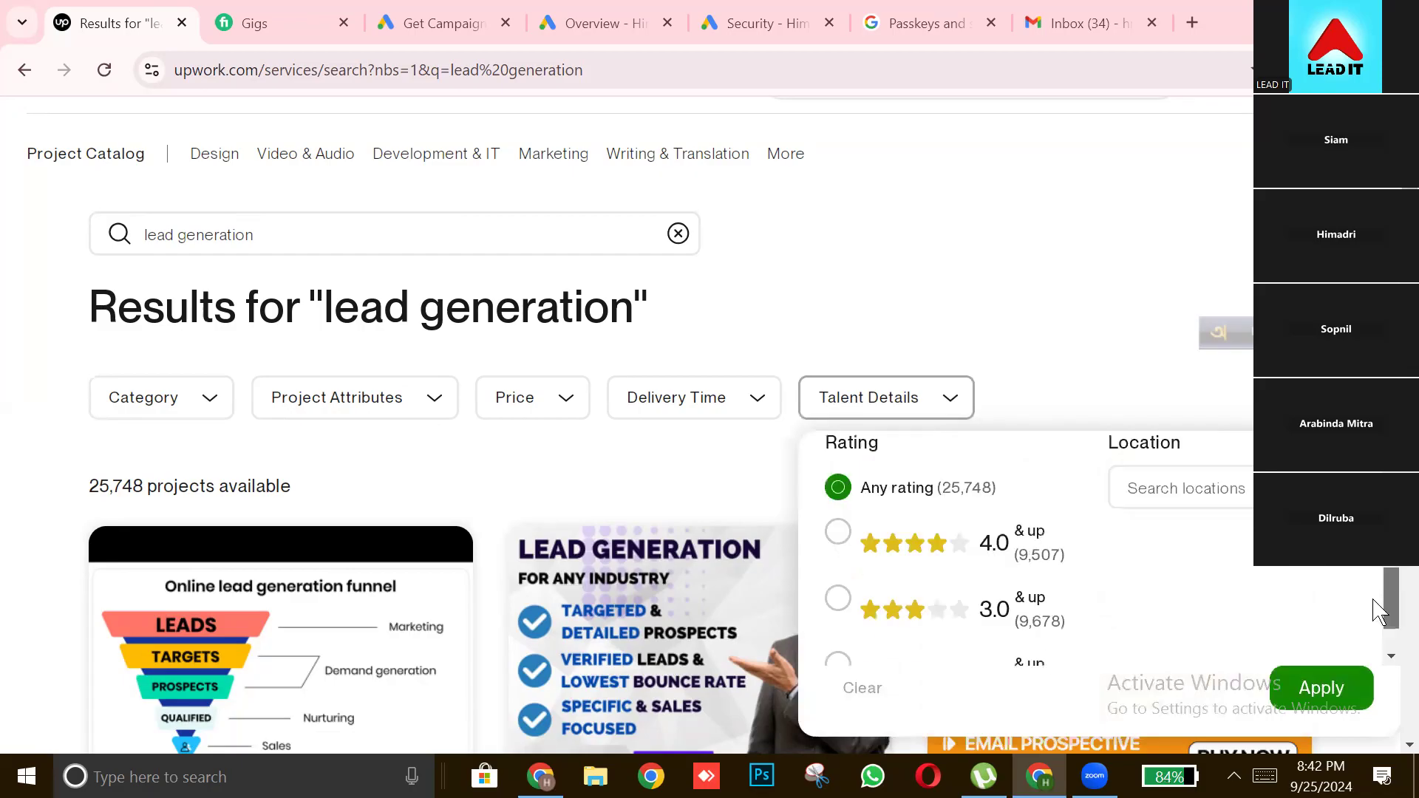
pyautogui.scroll(-1, 913, 544)
pyautogui.click(388, 401)
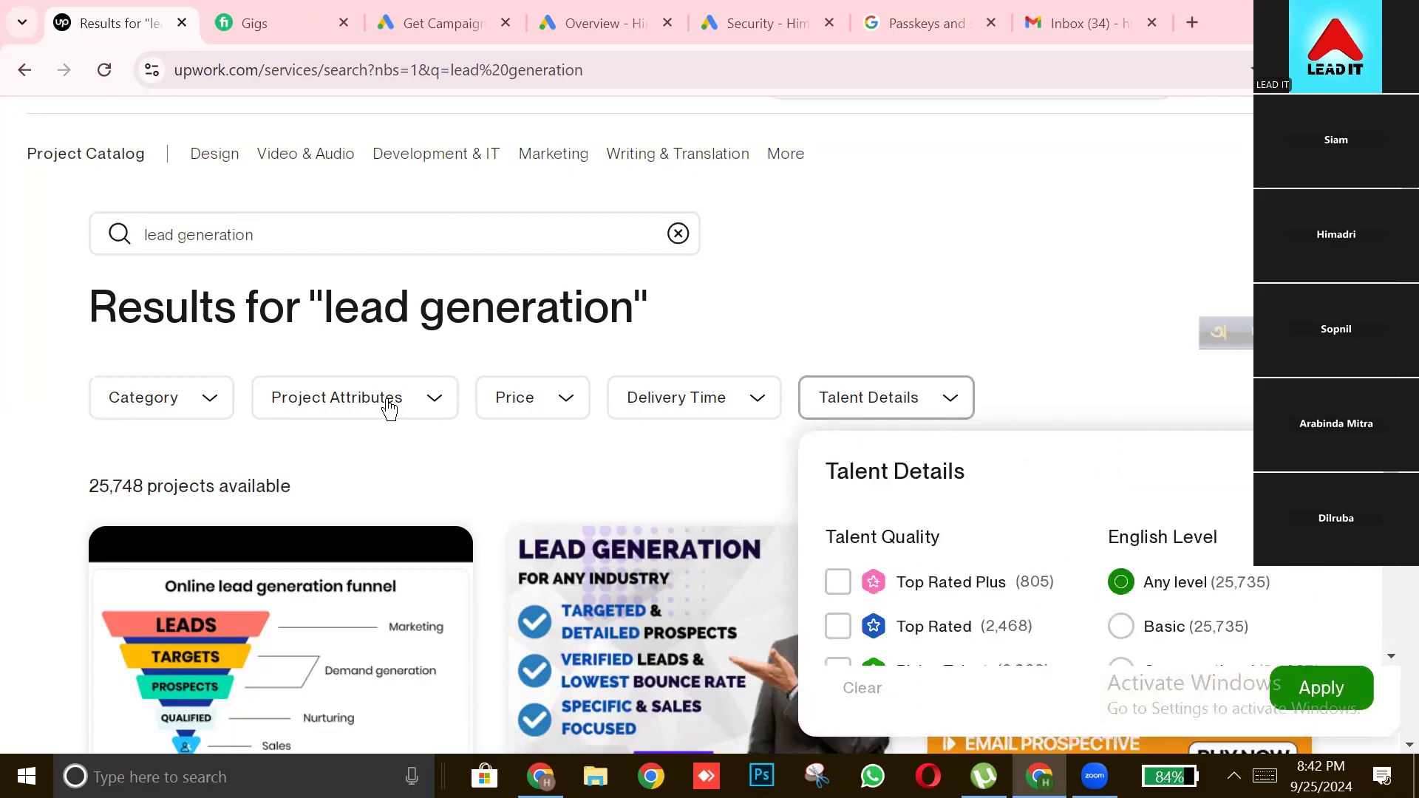
pyautogui.click(388, 409)
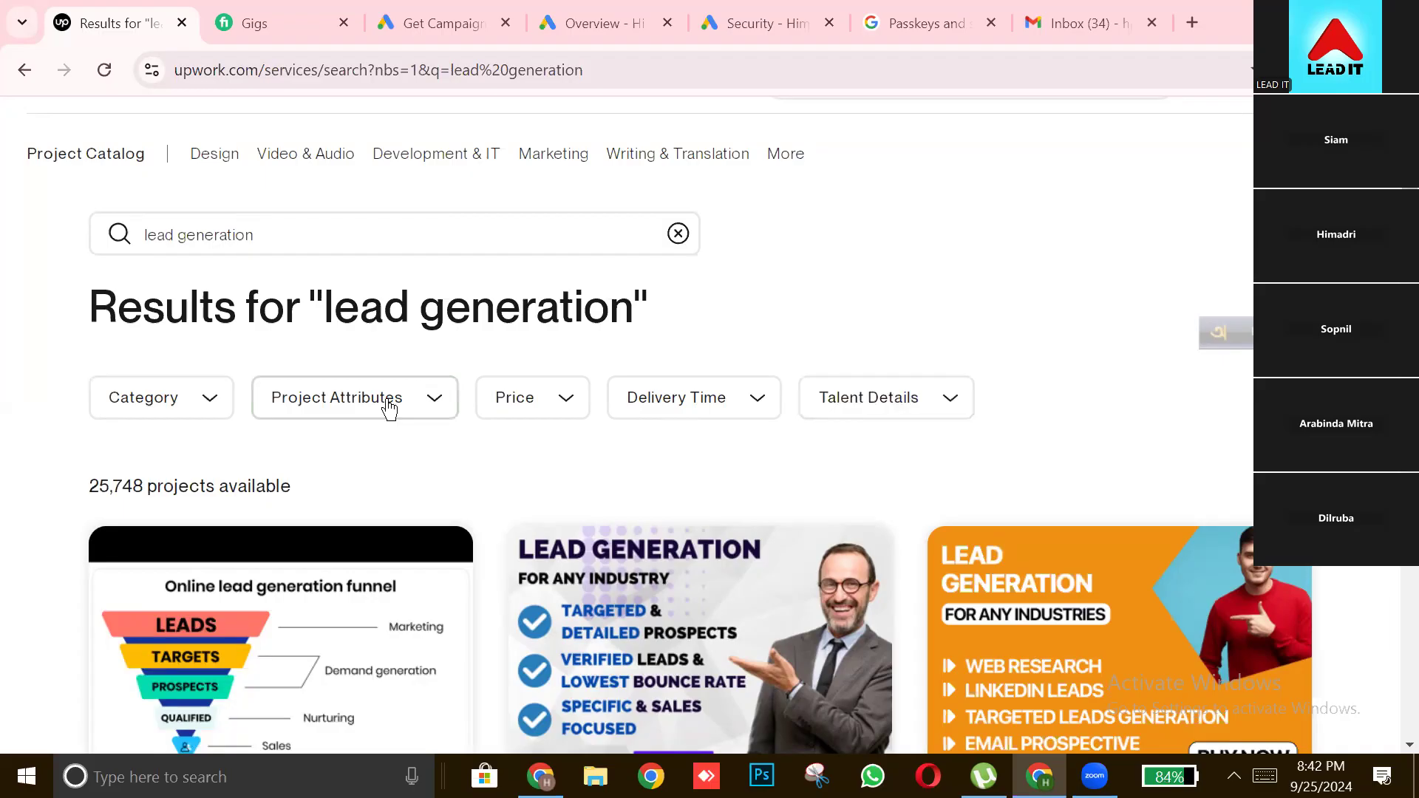
# Step: Filter the lead generation projects to talent with a Basic English level
pyautogui.click(845, 414)
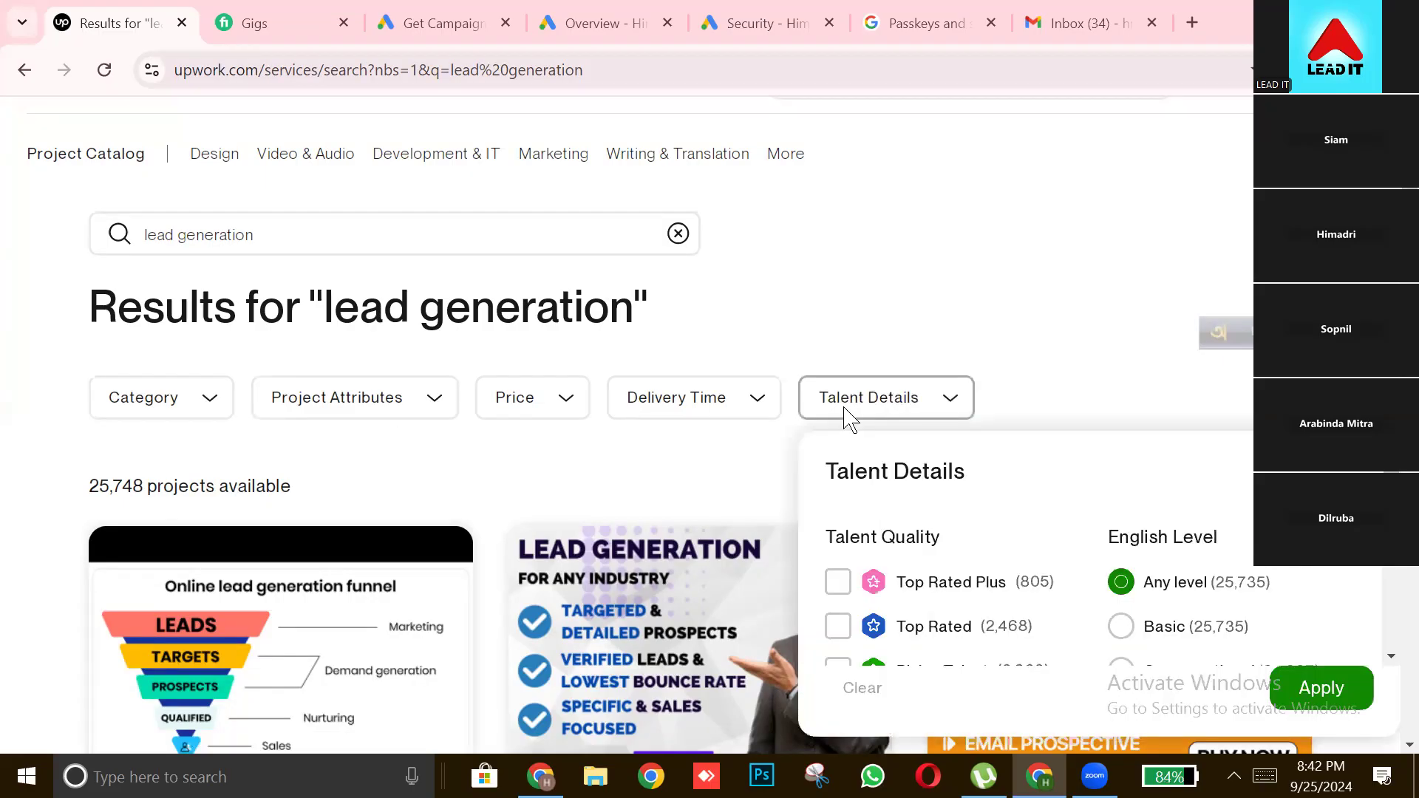
pyautogui.click(1123, 629)
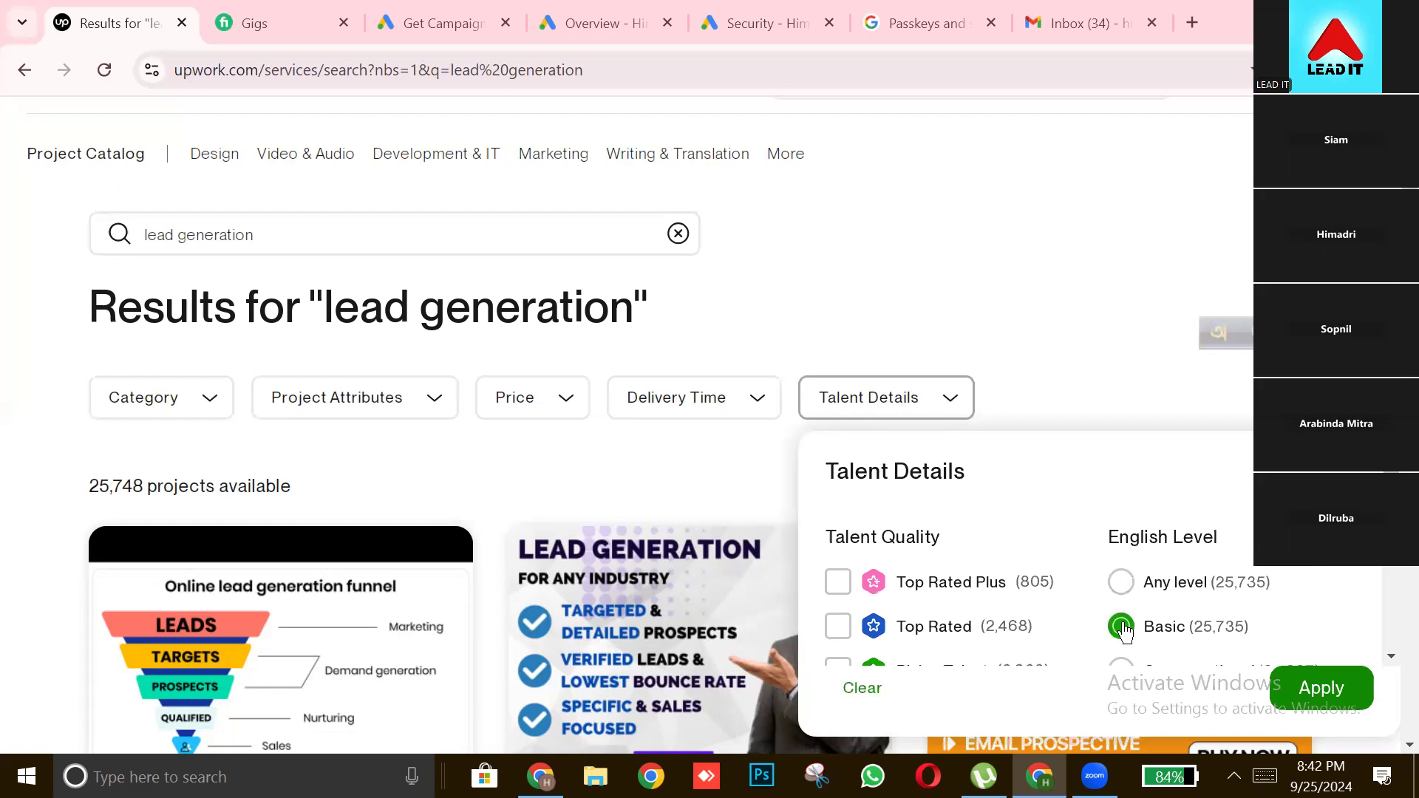
pyautogui.click(1285, 687)
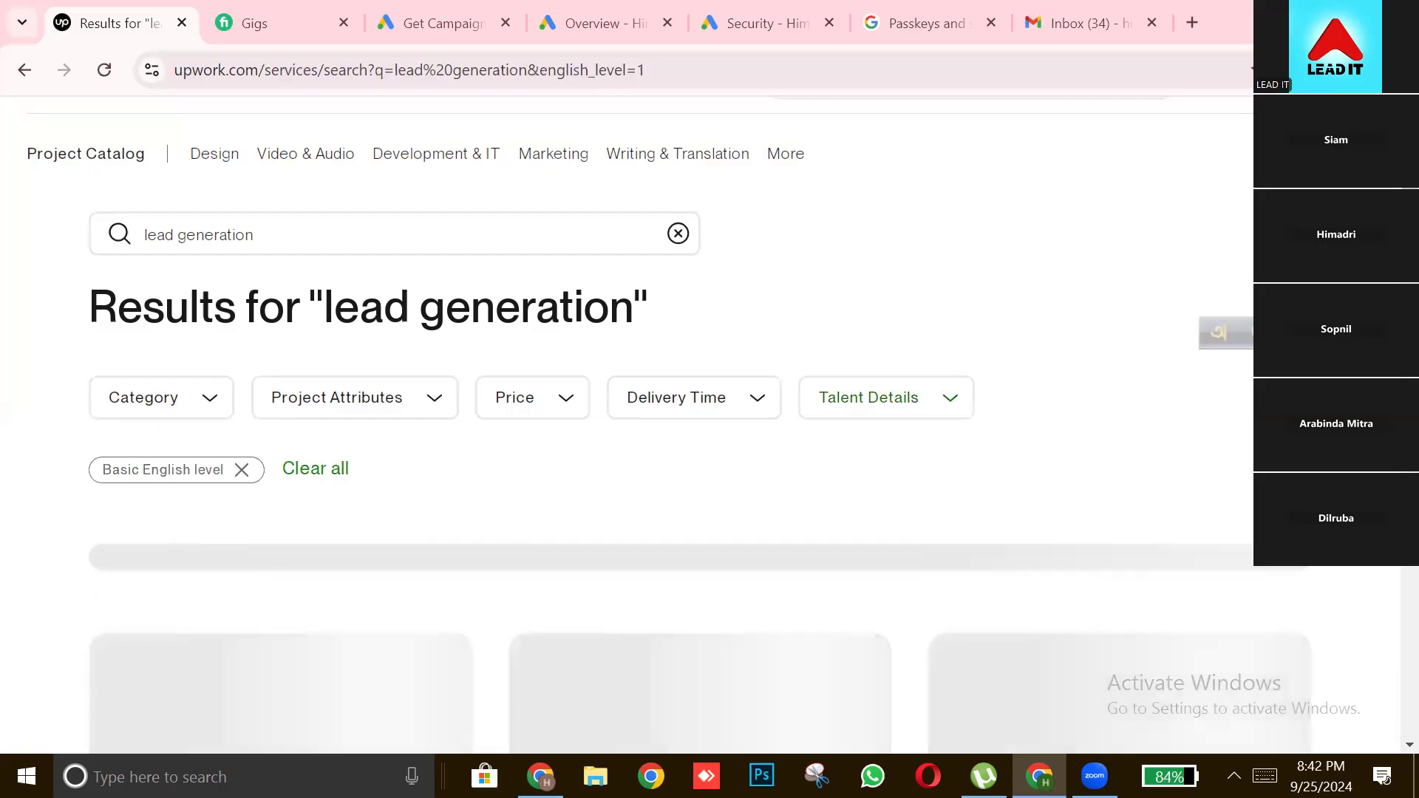
# Step: Examine the titles, cover images, prices, delivery times and seller ratings of the lead generation projects filtered by Basic English level
pyautogui.scroll(-10, 710, 425)
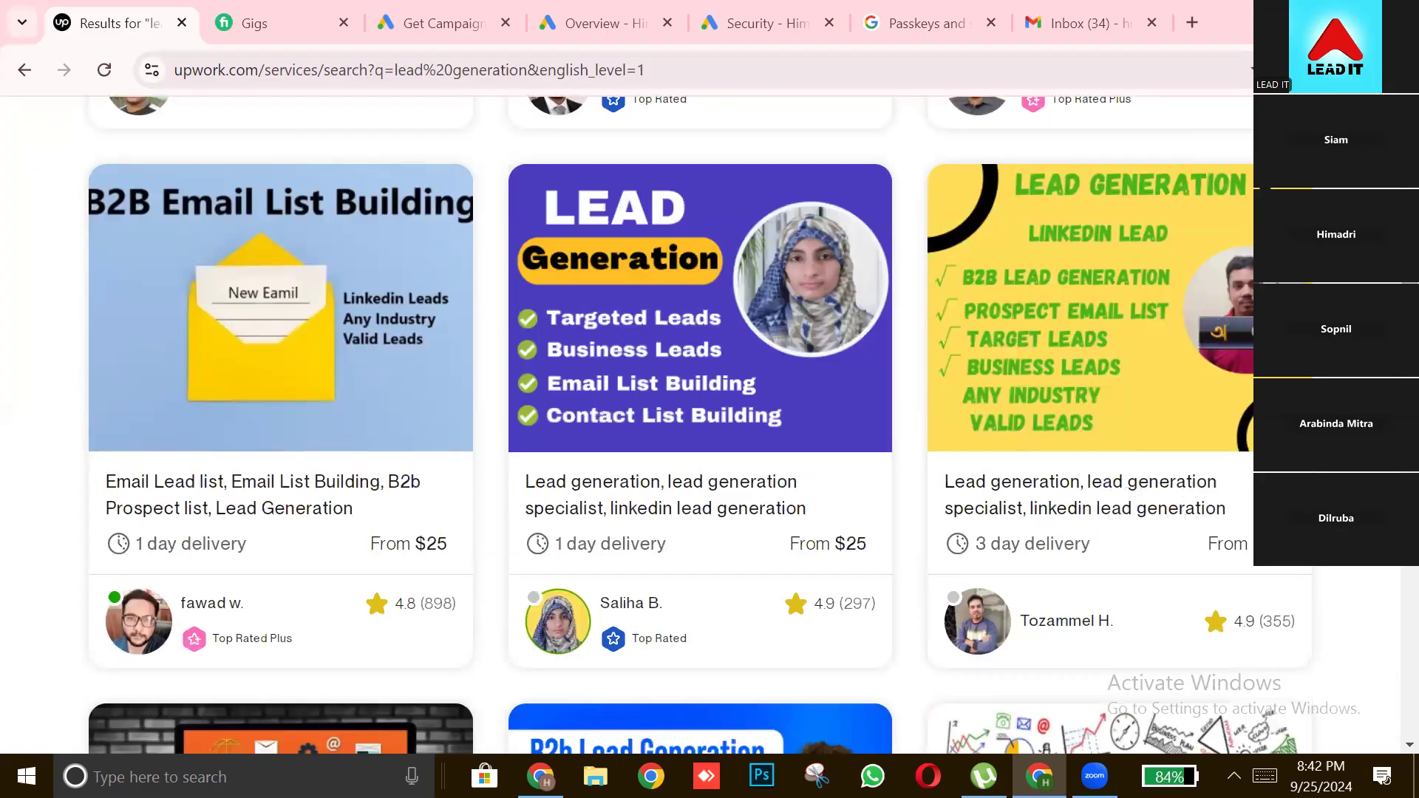
pyautogui.scroll(-3, 665, 425)
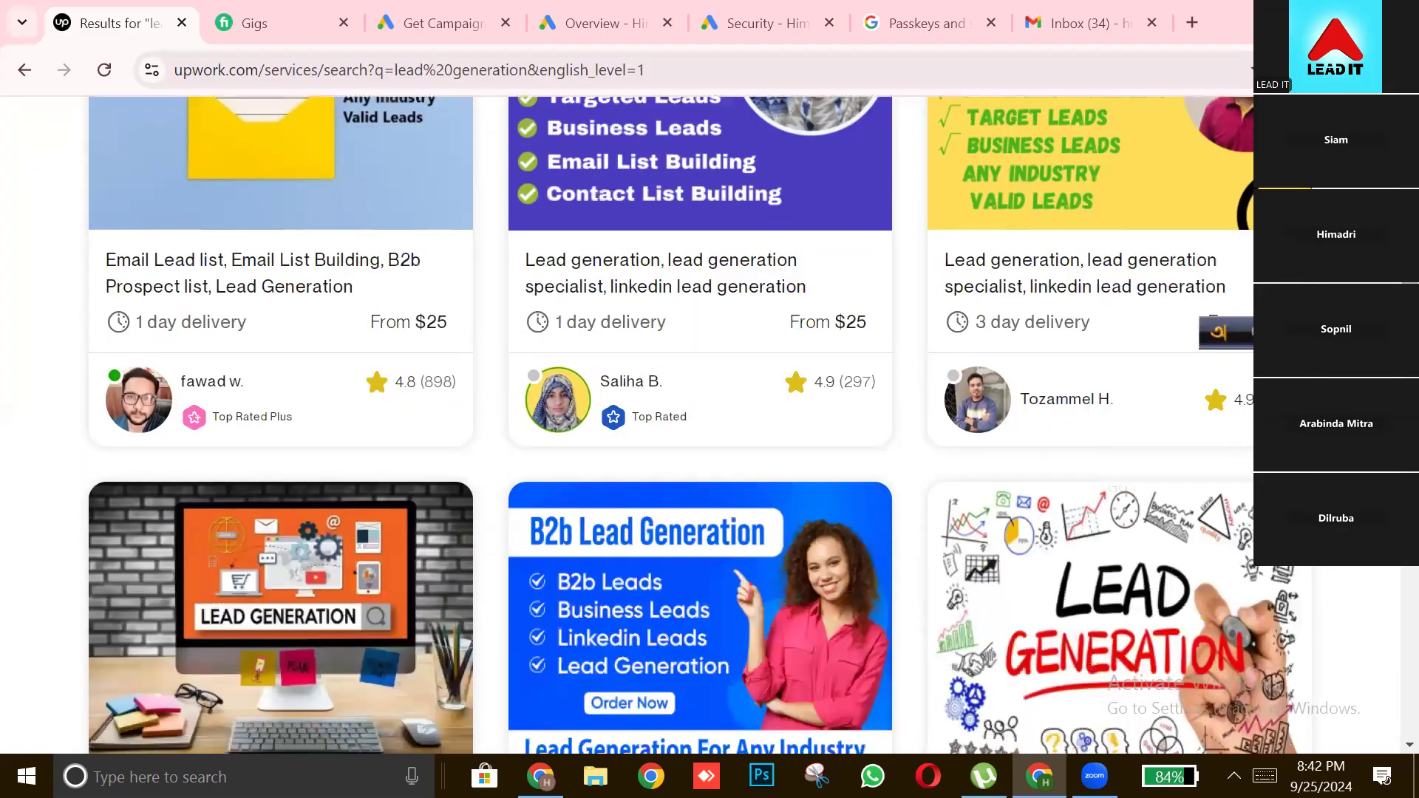
pyautogui.scroll(-2, 666, 425)
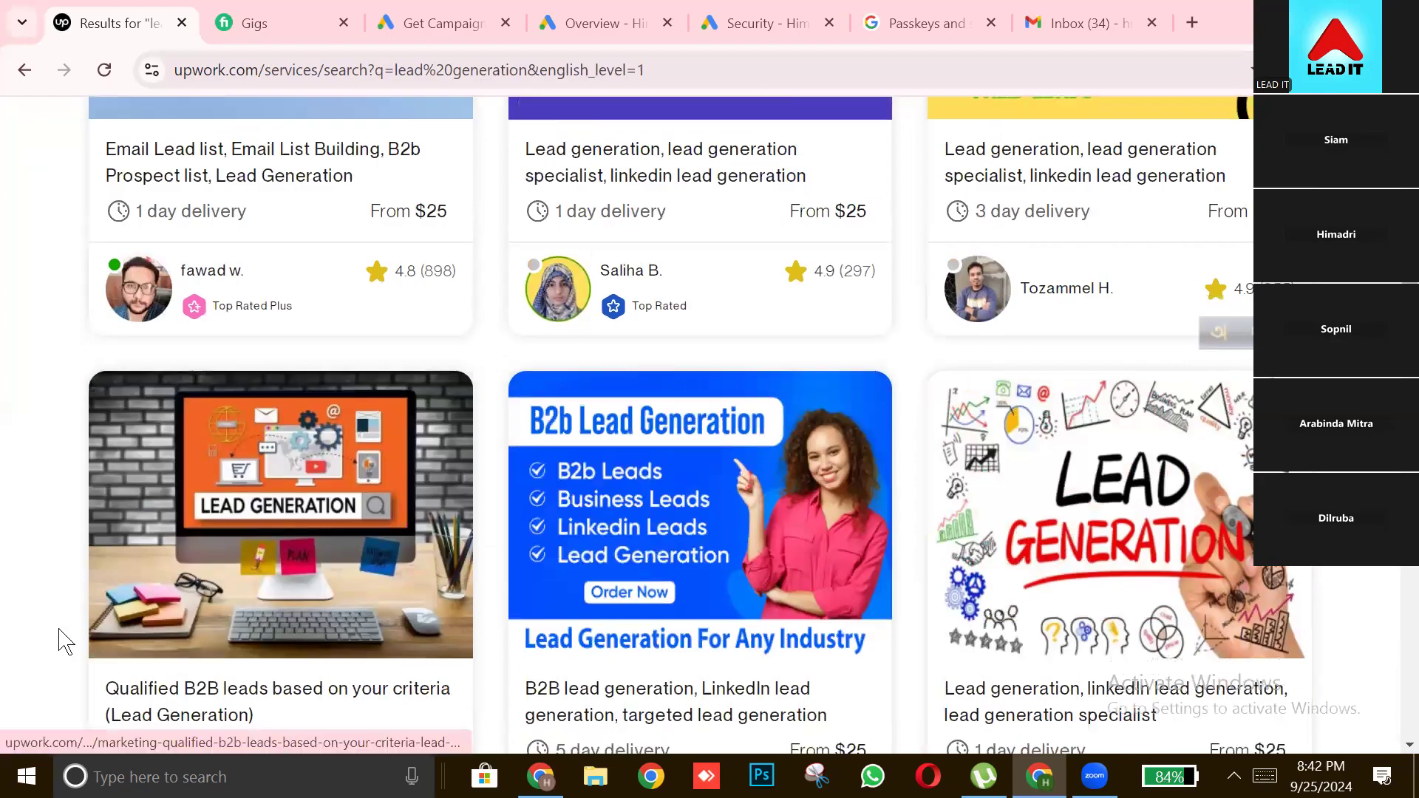
pyautogui.scroll(-1, 65, 641)
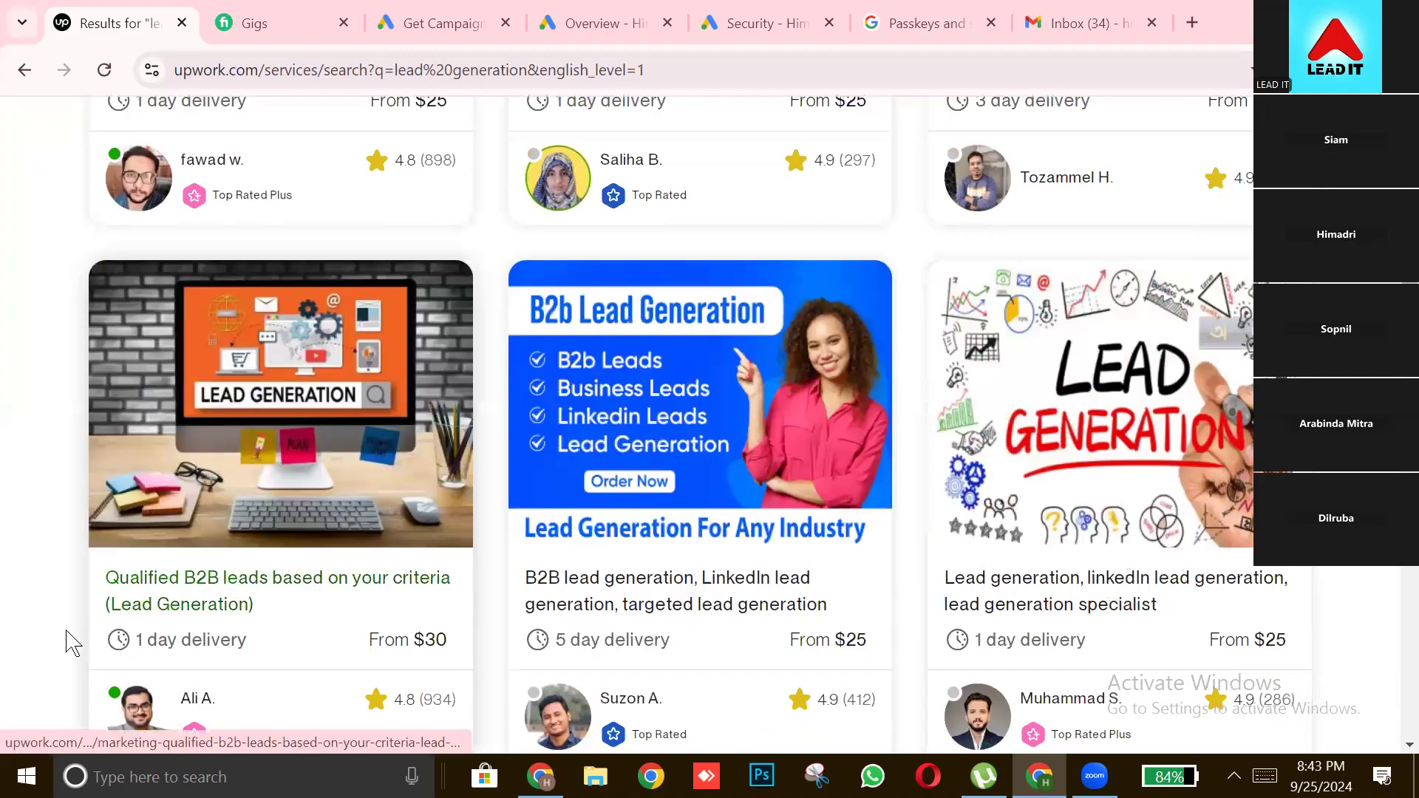
pyautogui.scroll(-1, 71, 643)
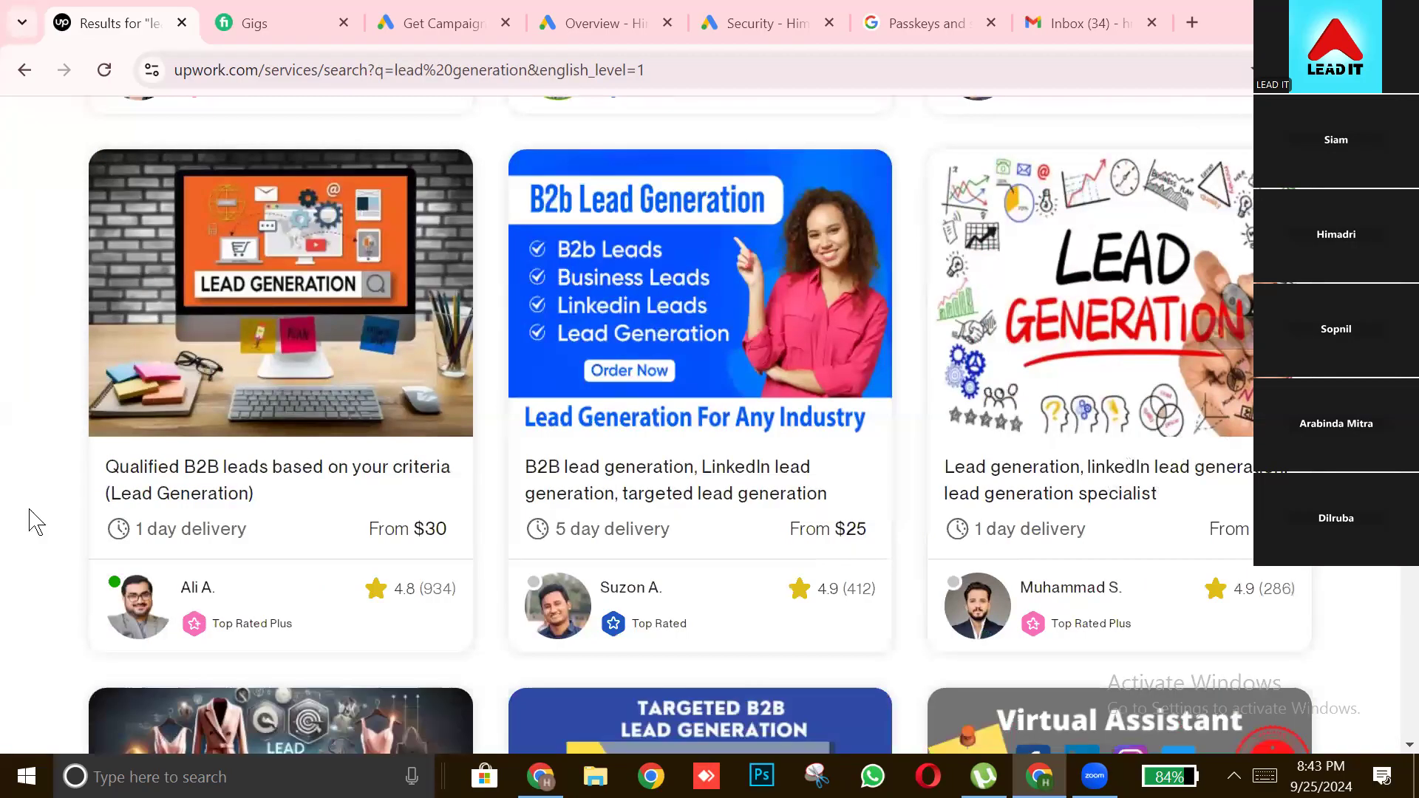
pyautogui.scroll(-2, 33, 503)
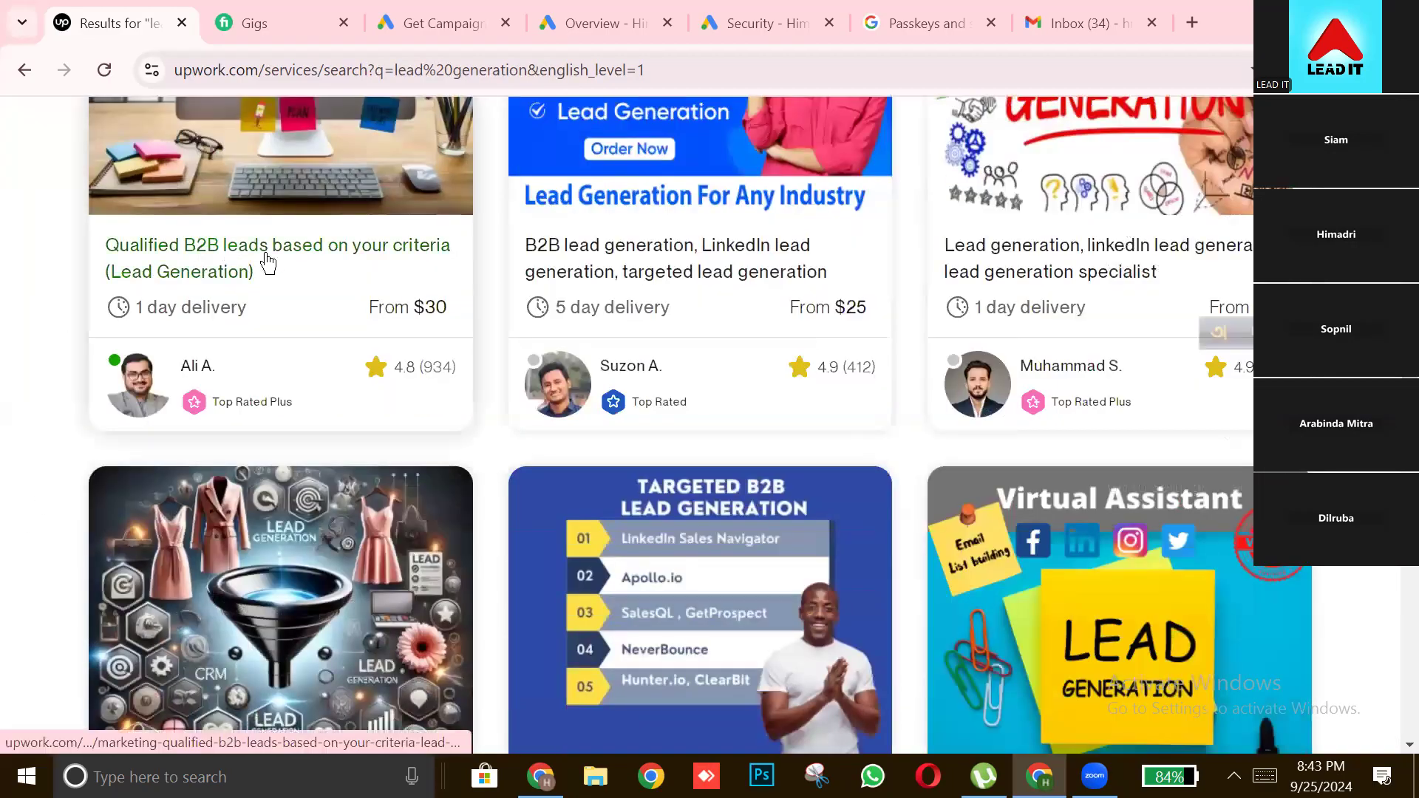
pyautogui.scroll(-2, 134, 539)
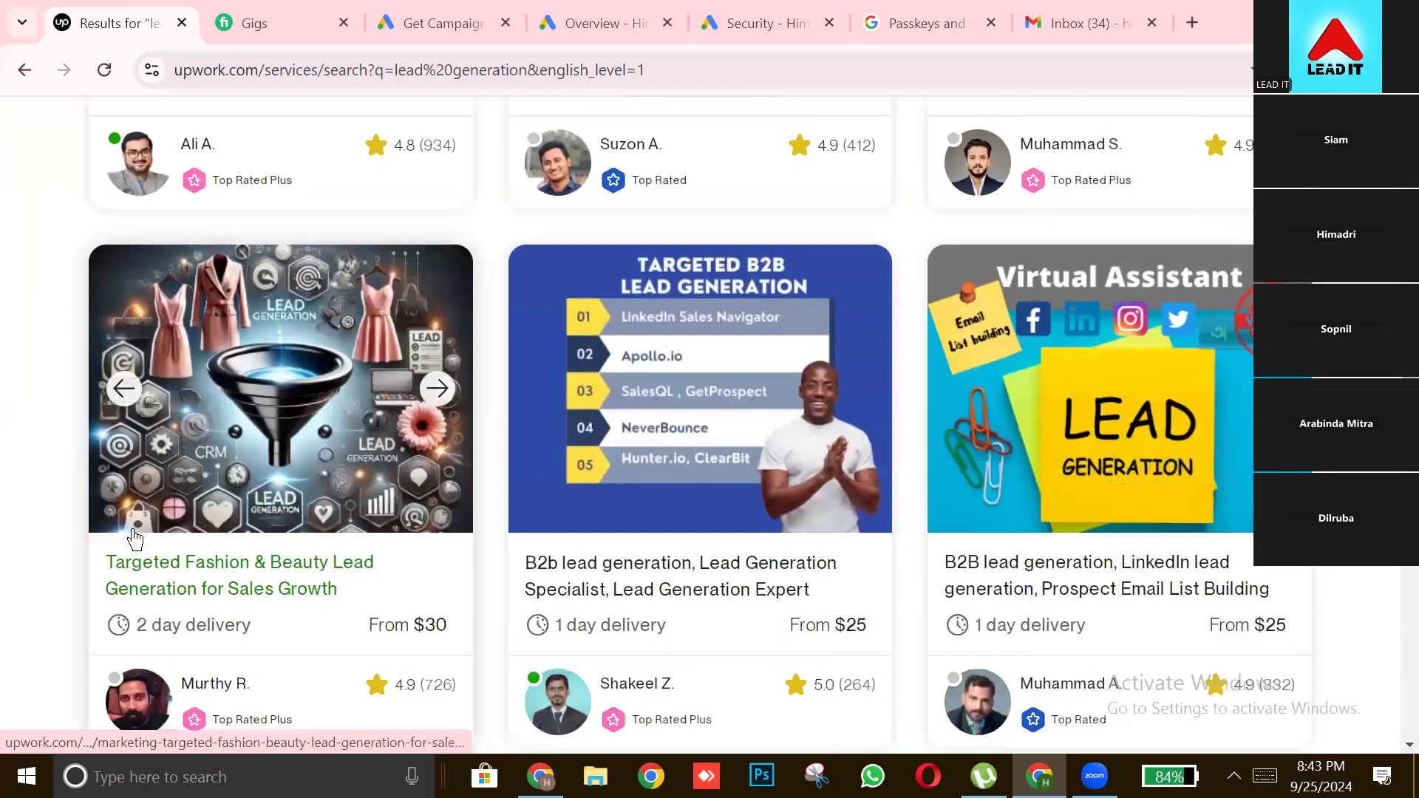
pyautogui.scroll(-1, 137, 540)
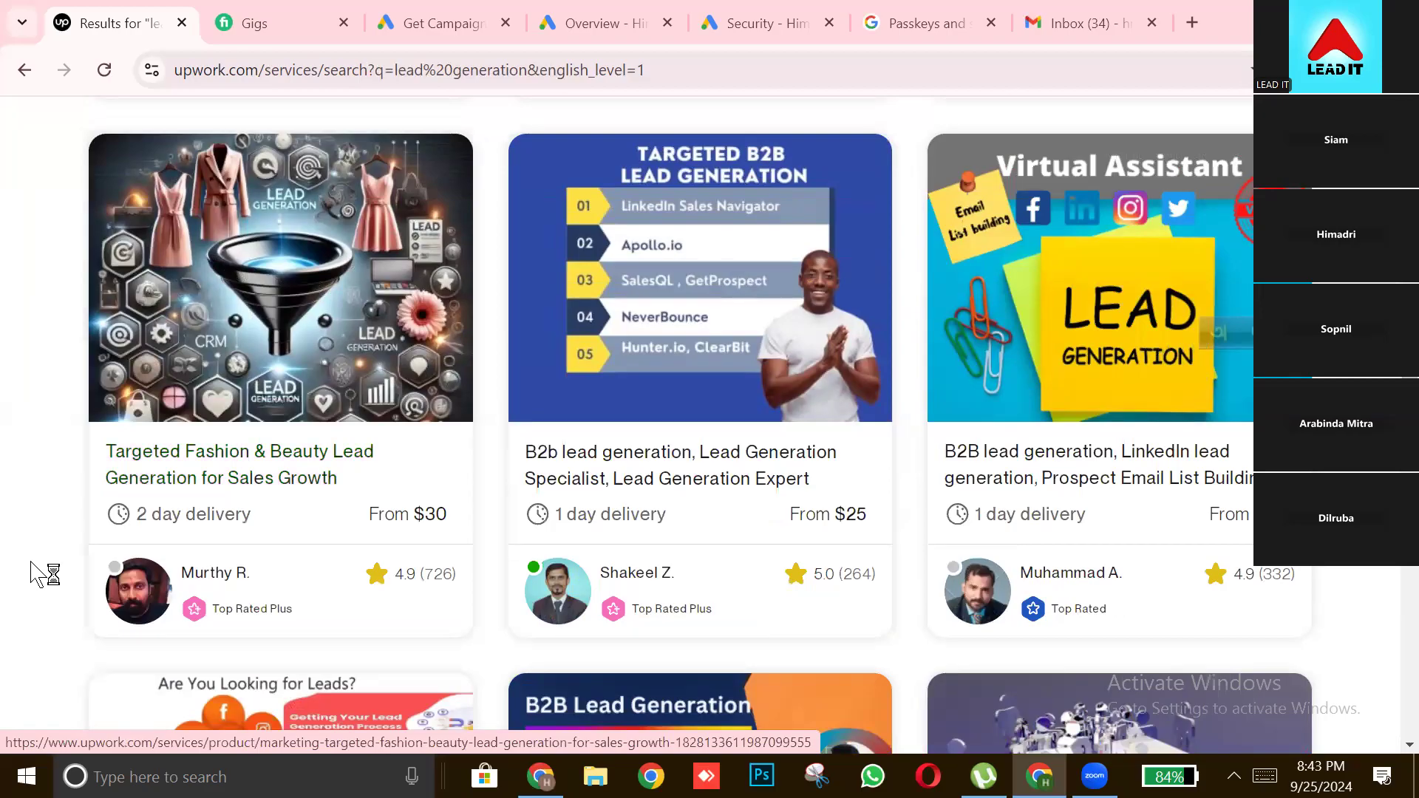
pyautogui.scroll(-1, 36, 574)
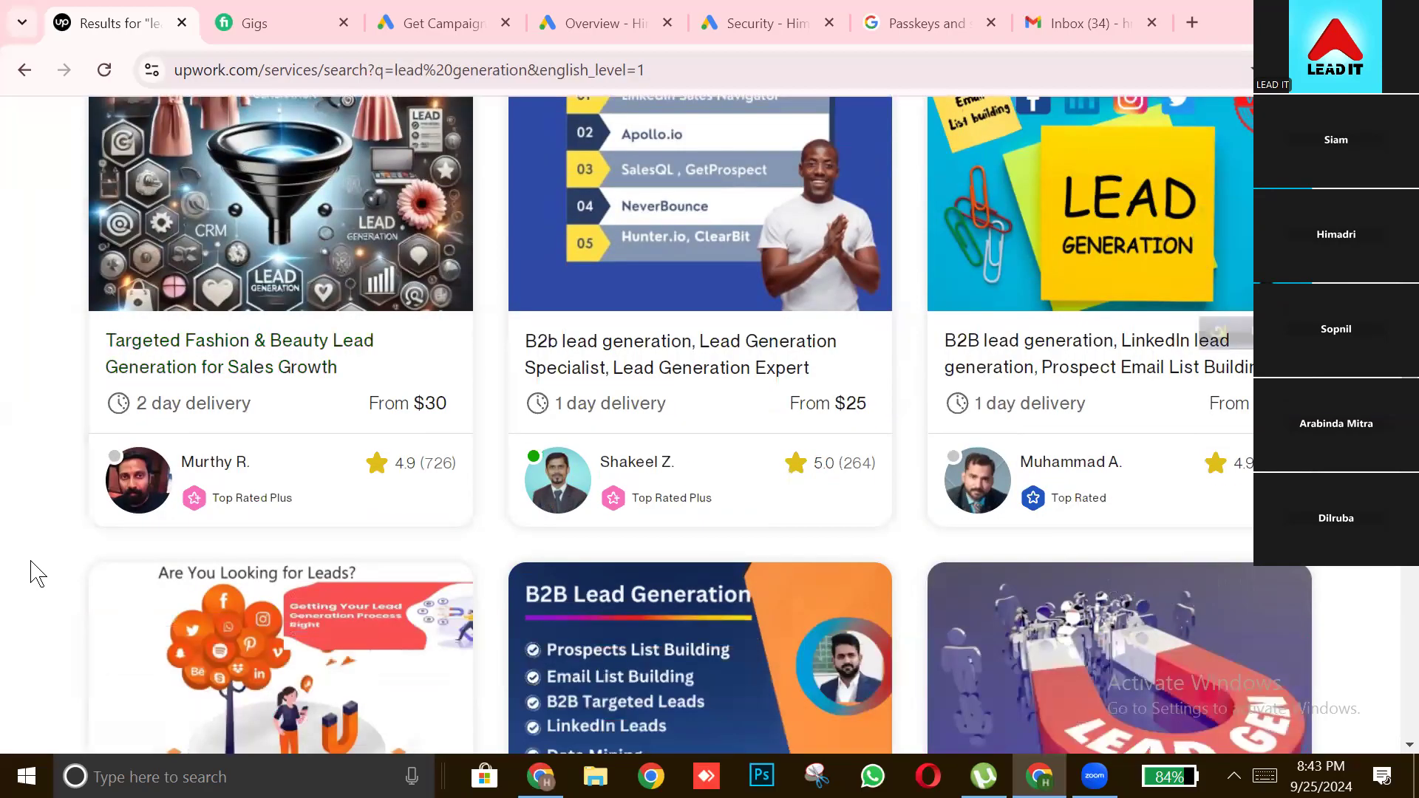
pyautogui.scroll(-1, 310, 336)
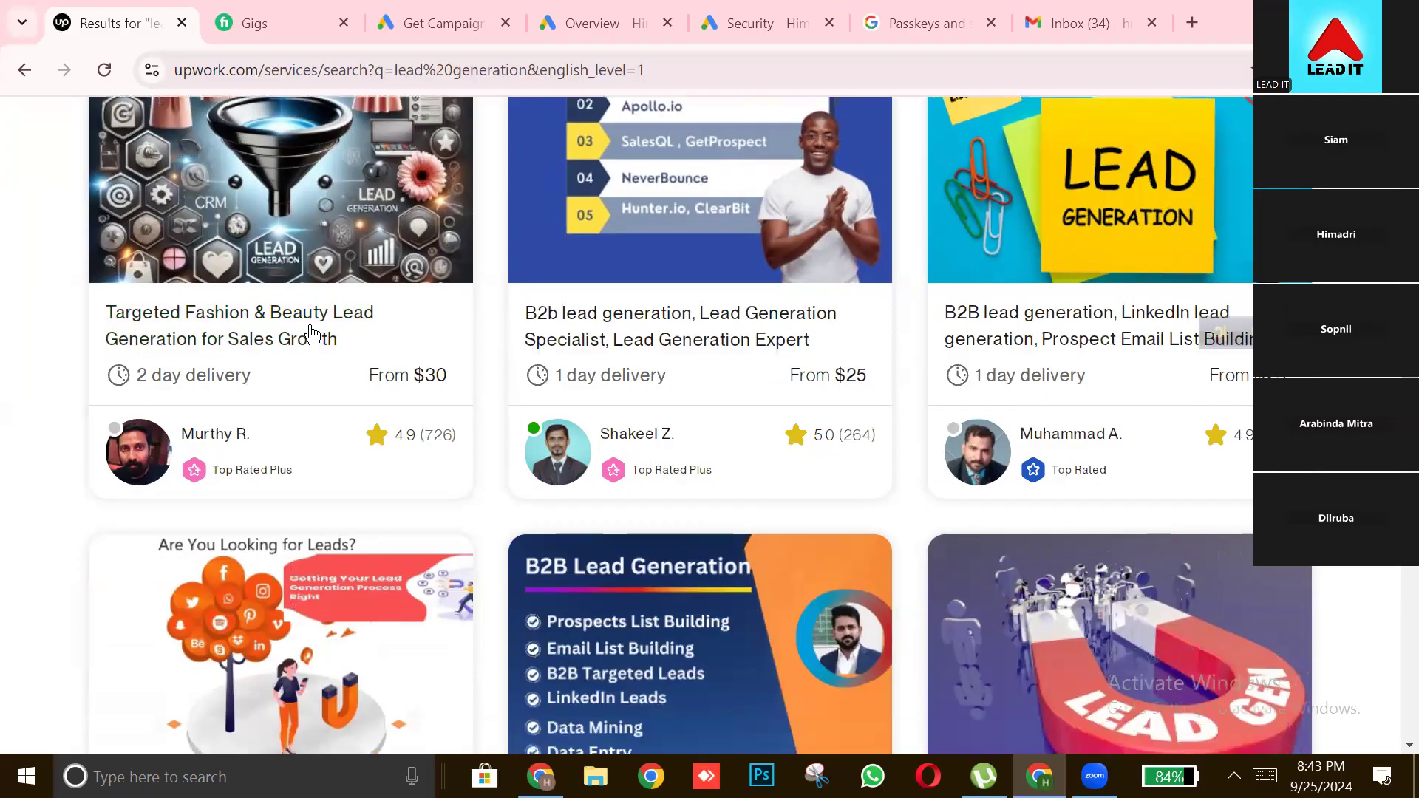
pyautogui.scroll(-1, 93, 529)
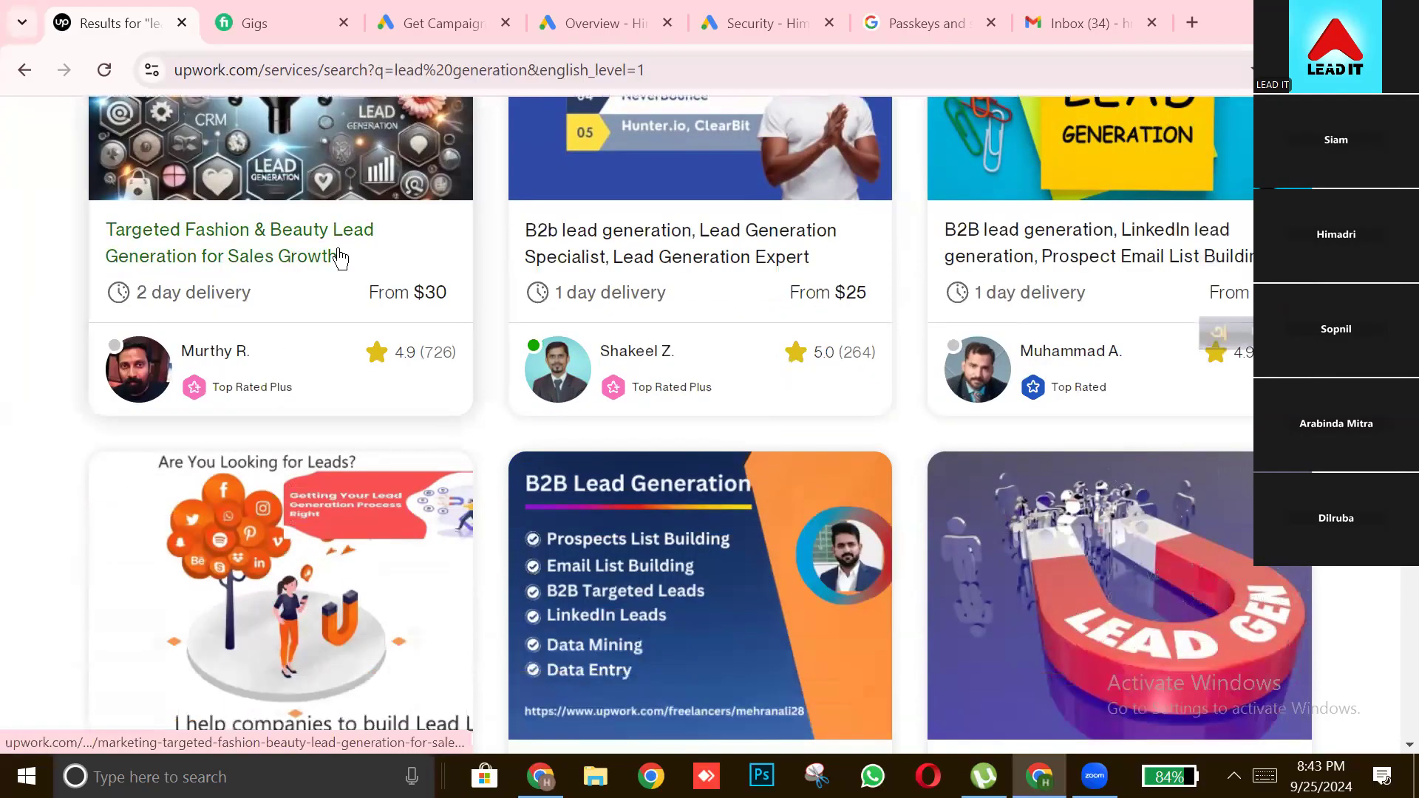
pyautogui.scroll(-2, 57, 507)
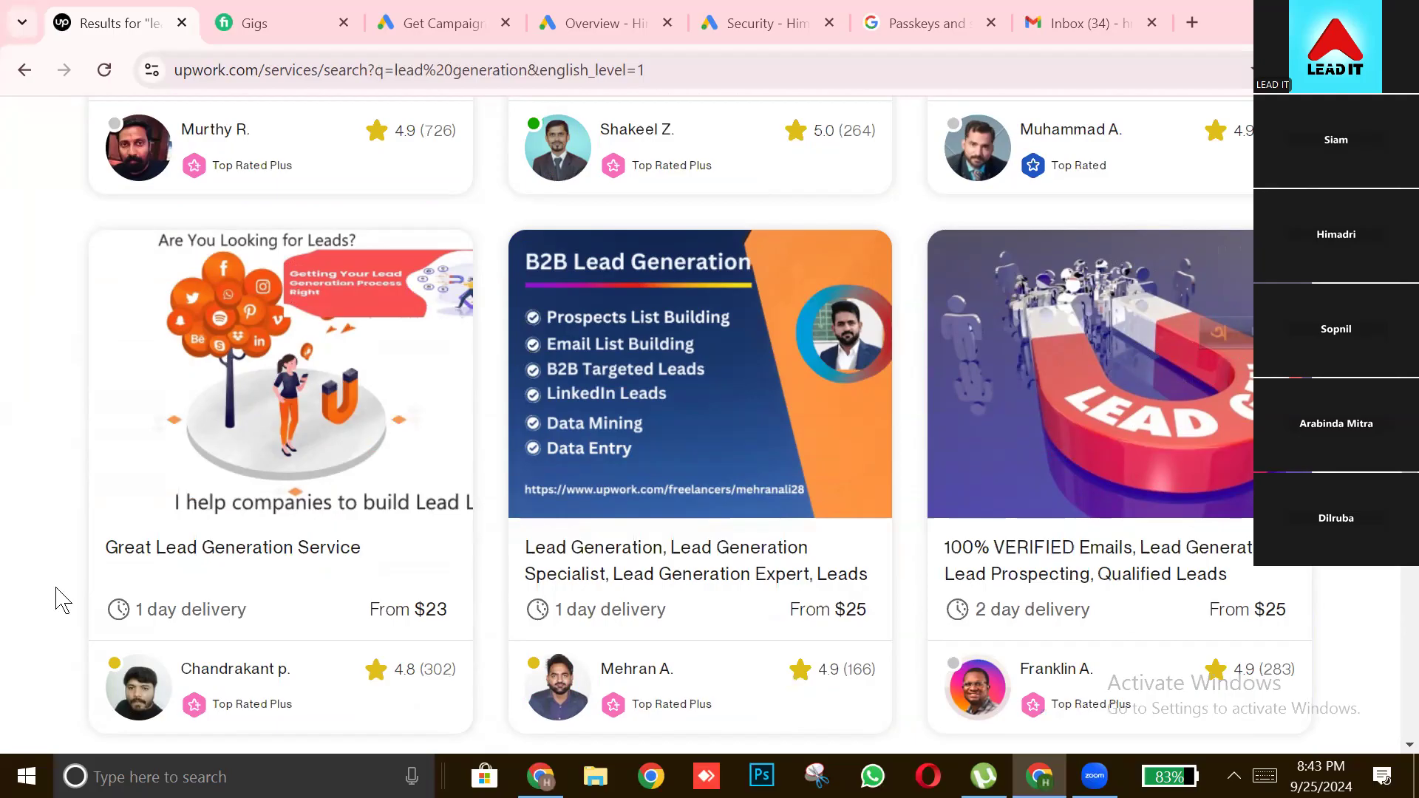
pyautogui.scroll(-1, 89, 600)
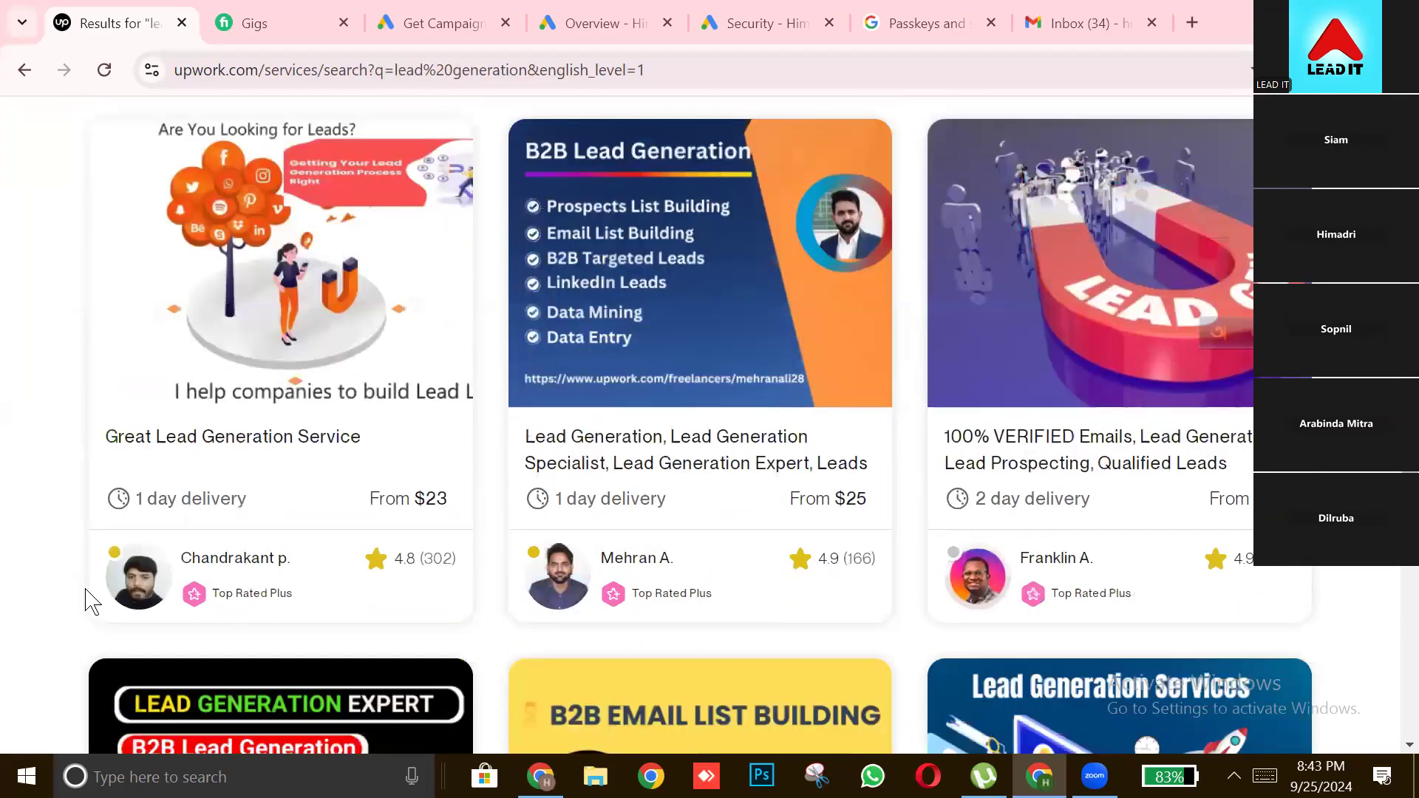
pyautogui.scroll(-1, 88, 600)
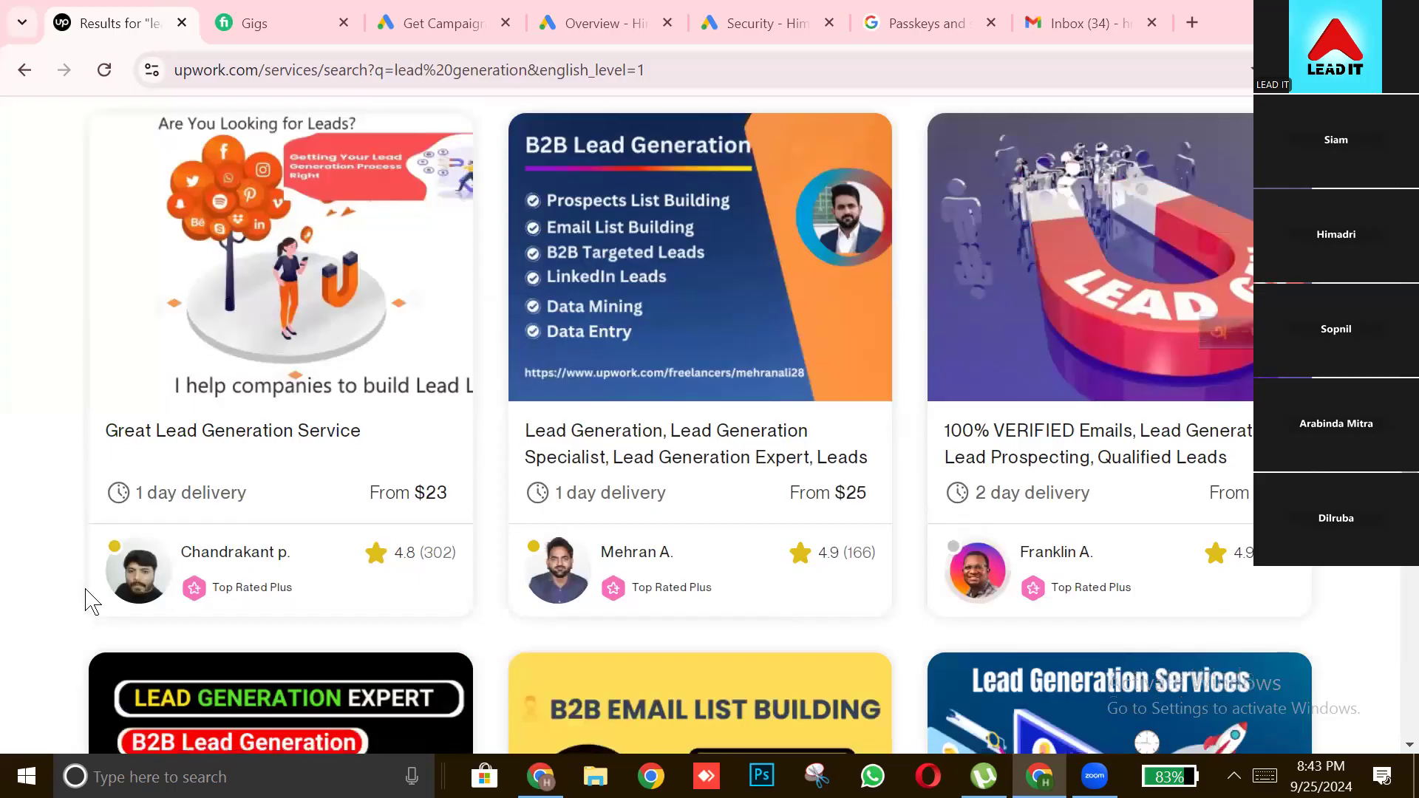
pyautogui.scroll(-3, 89, 600)
pyautogui.scroll(-2, 88, 601)
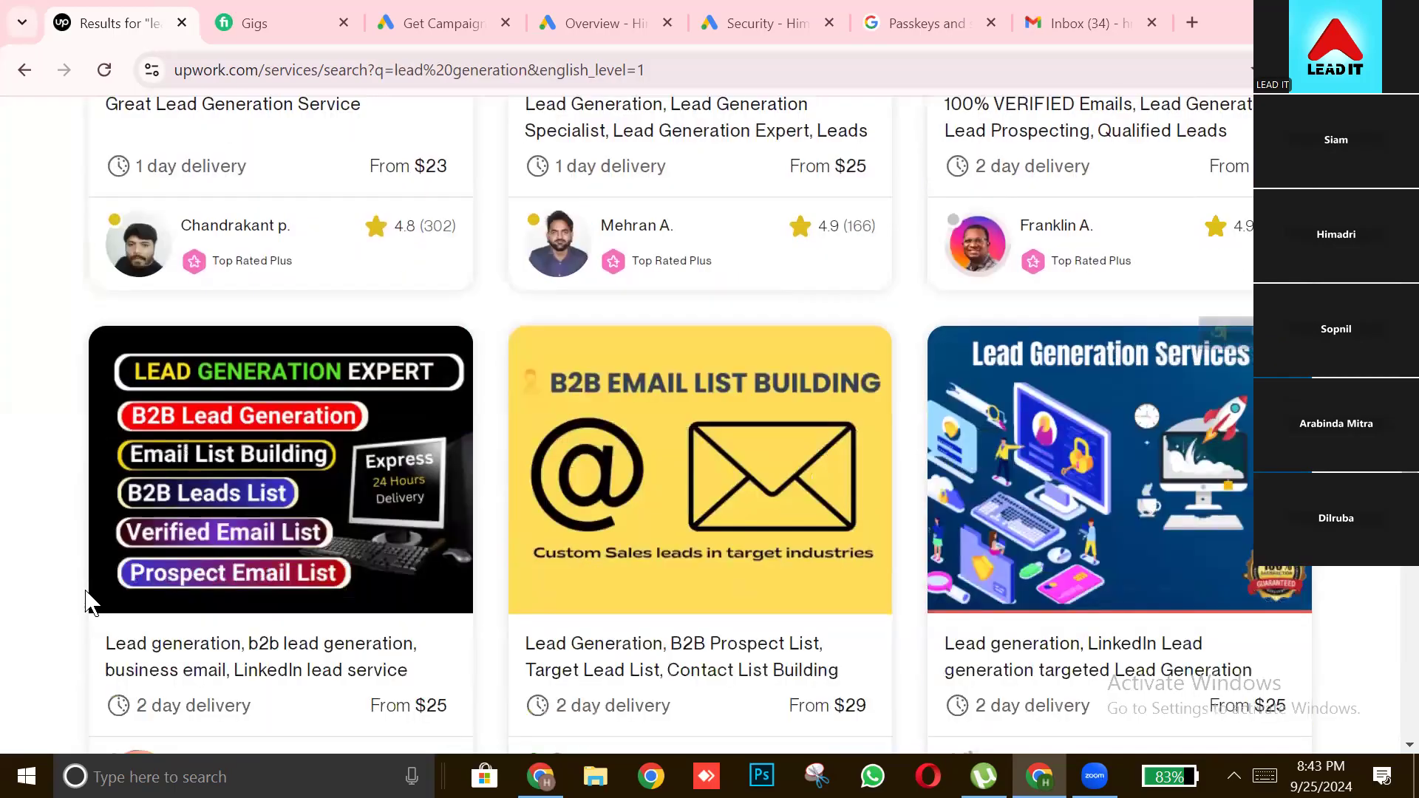
pyautogui.scroll(-2, 59, 568)
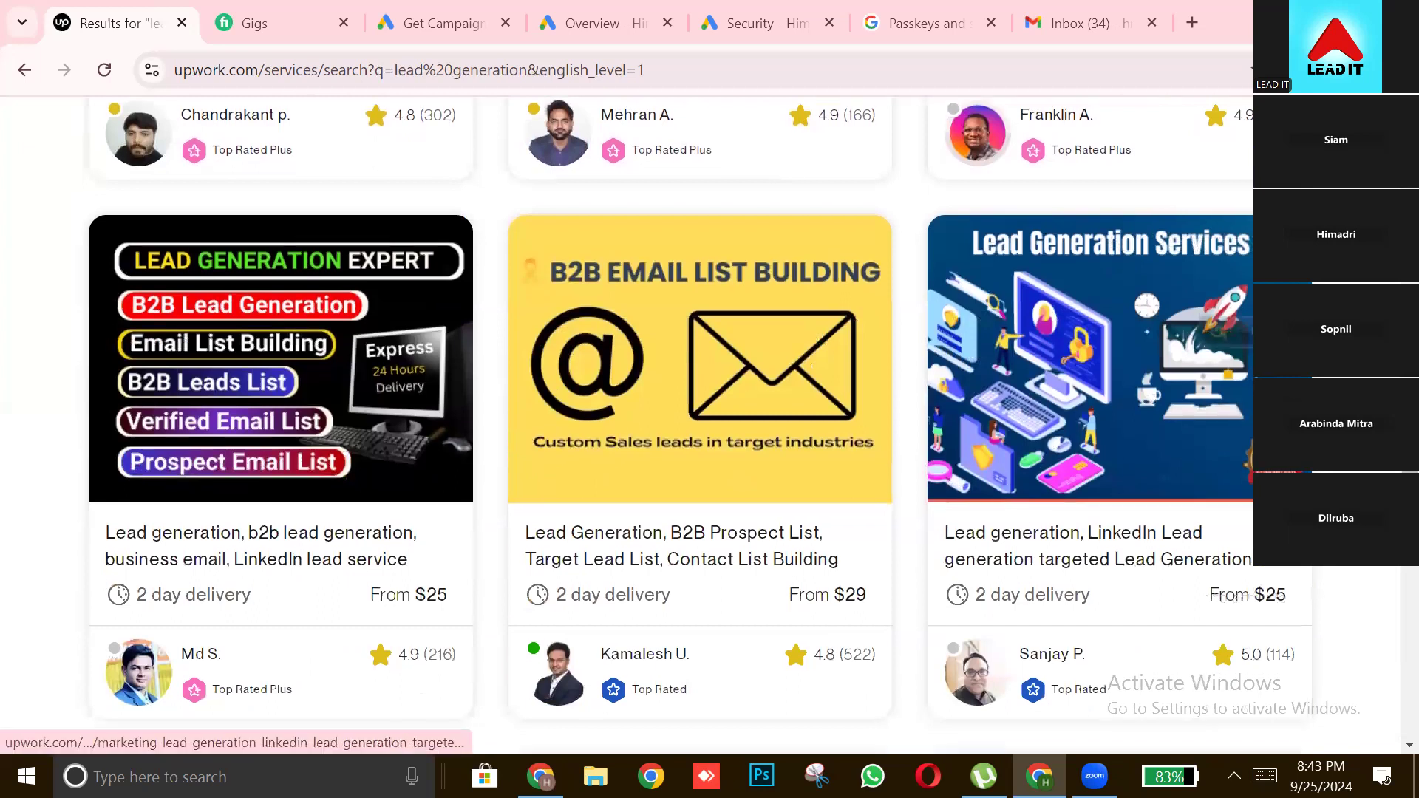
pyautogui.scroll(-2, 700, 426)
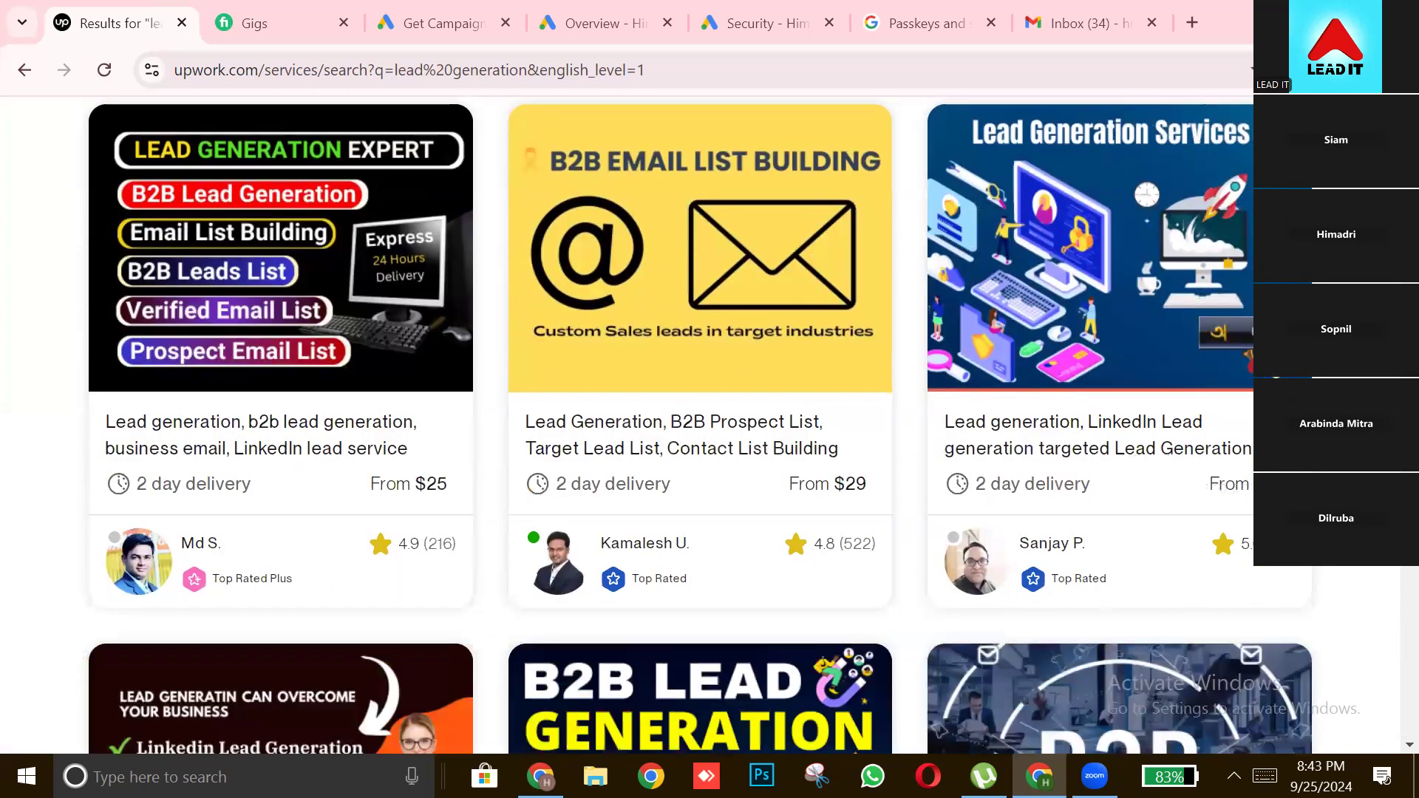
pyautogui.scroll(-2, 700, 425)
pyautogui.scroll(-2, 1050, 454)
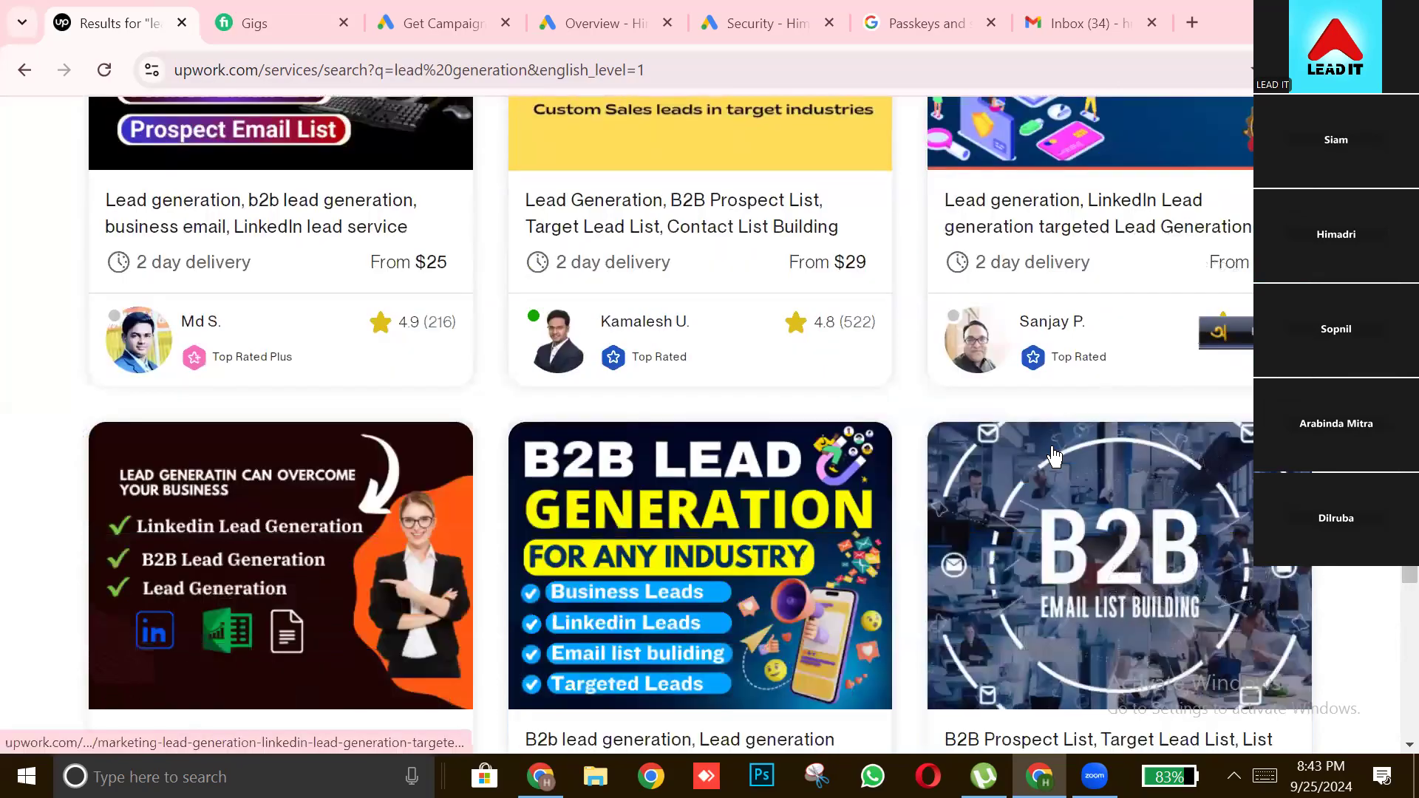
pyautogui.scroll(-2, 767, 393)
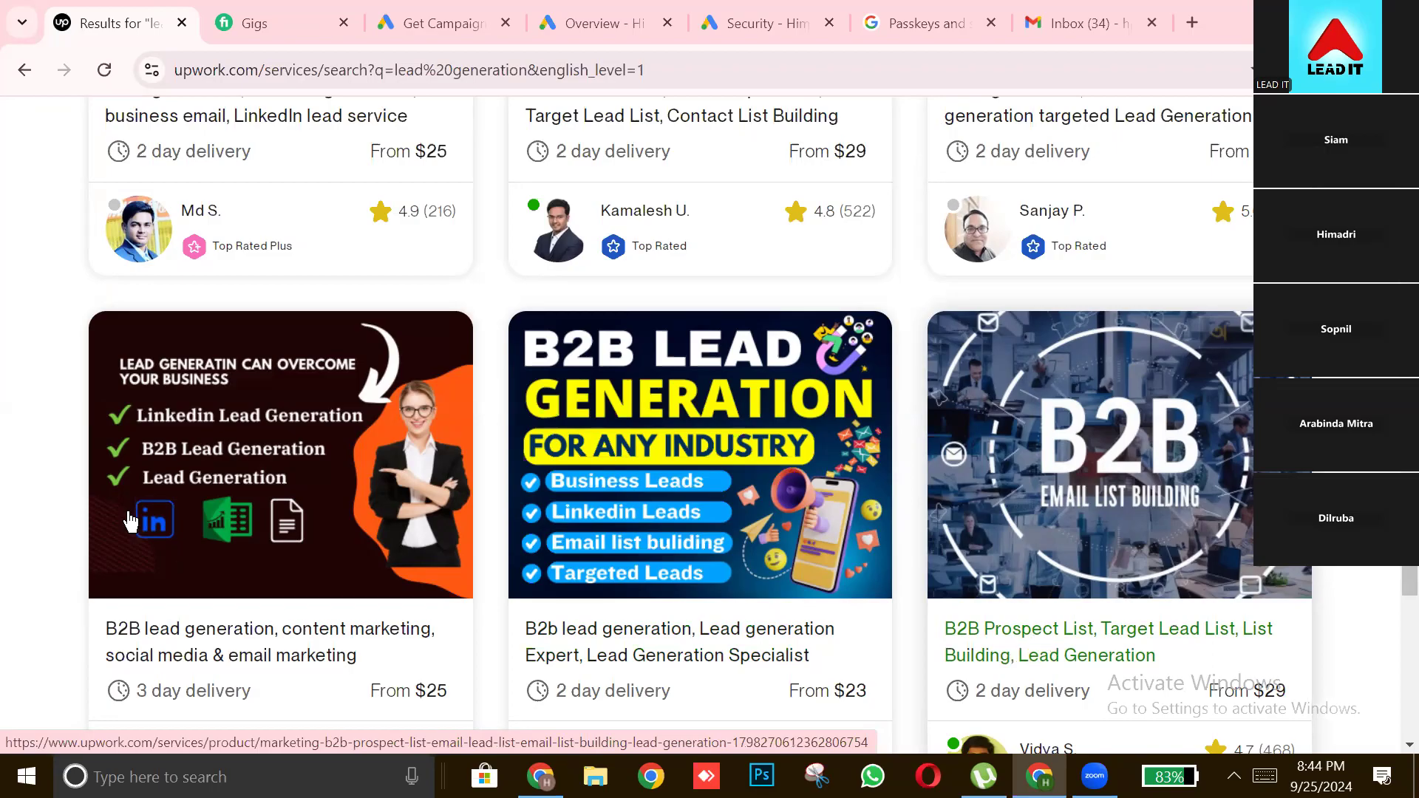
pyautogui.scroll(-3, 130, 522)
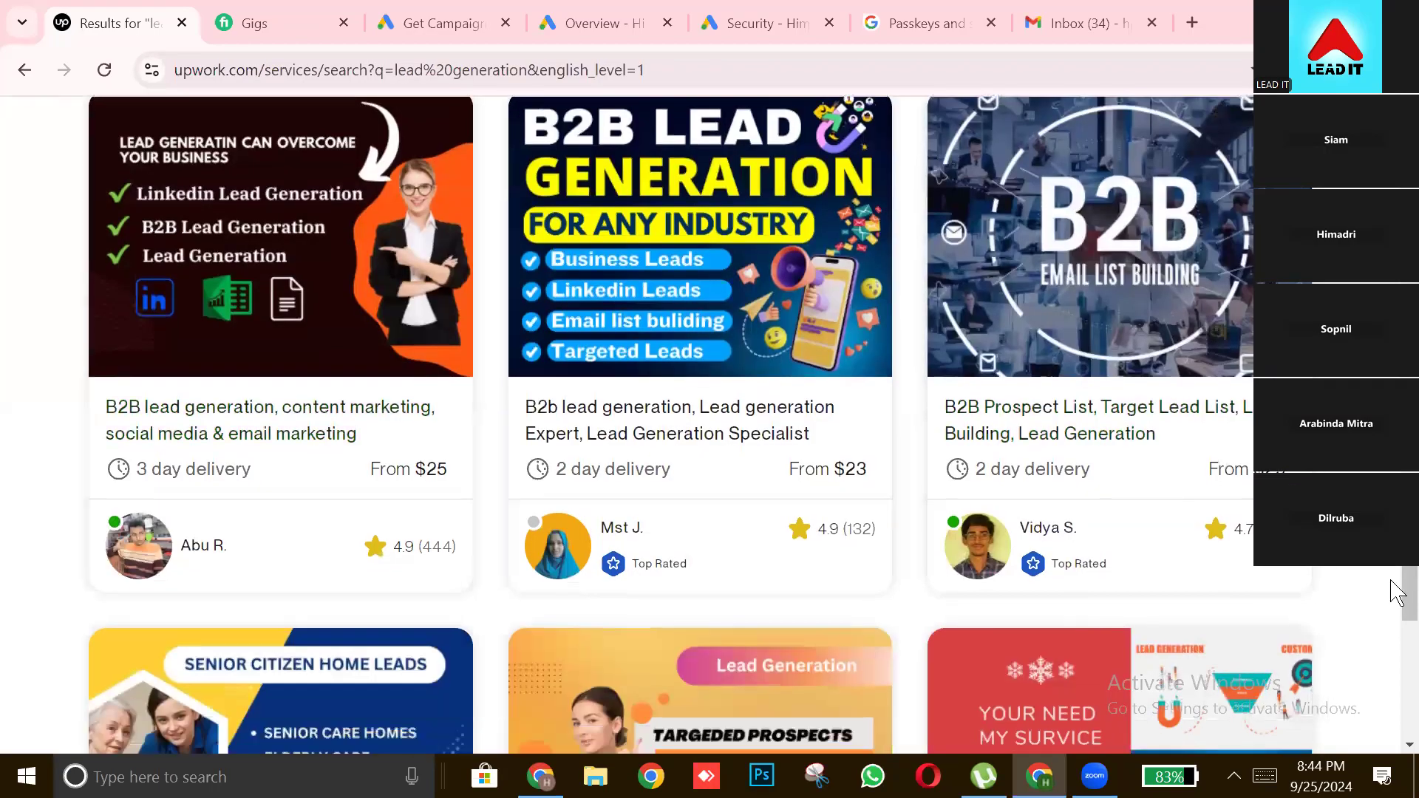
pyautogui.scroll(-2, 1393, 605)
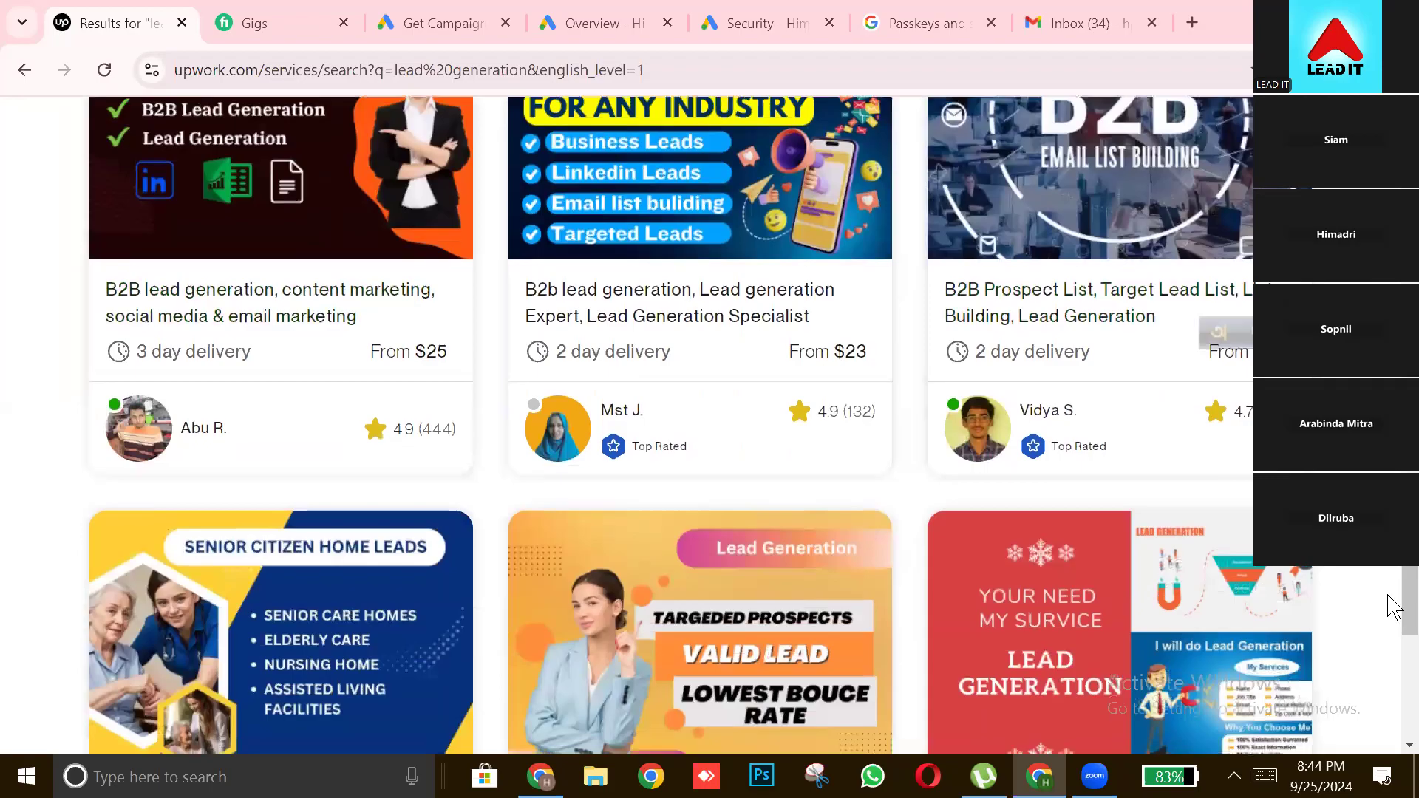
# Step: Examine the remaining Basic English level lead generation projects through the end of the loaded results and back to the first row
pyautogui.scroll(-4, 1393, 604)
pyautogui.scroll(-3, 1393, 604)
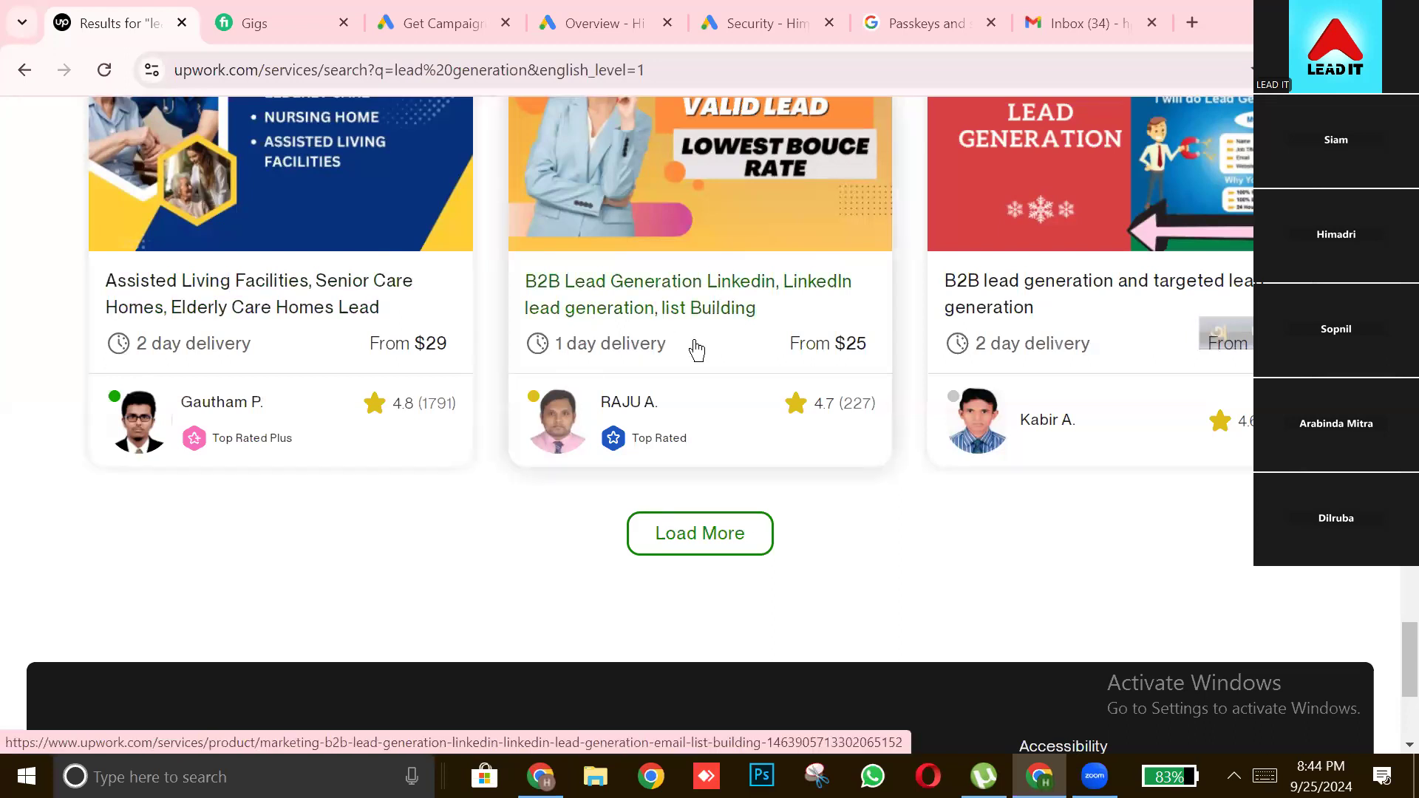
pyautogui.scroll(3, 1301, 577)
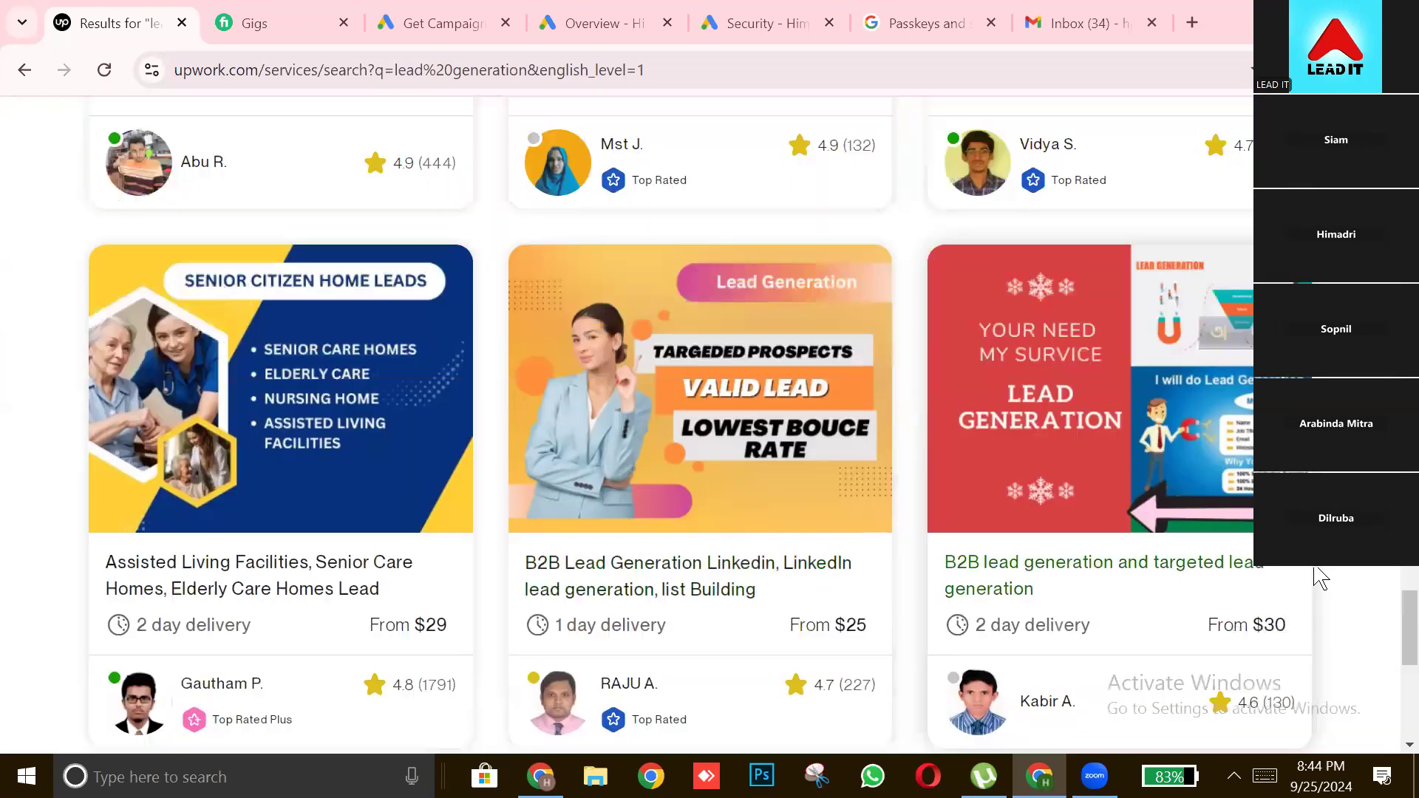
pyautogui.scroll(-10, 445, 476)
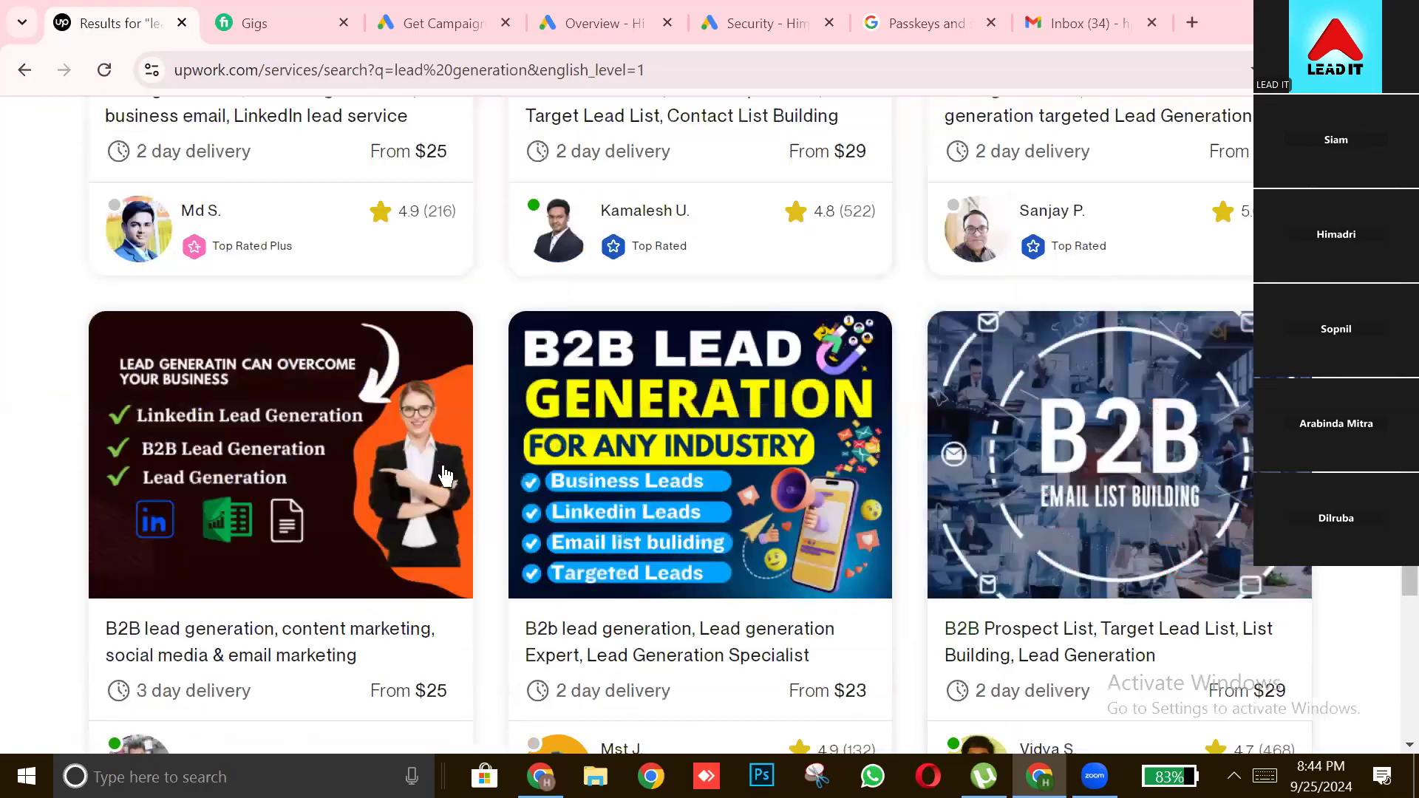
pyautogui.scroll(5, 446, 475)
pyautogui.scroll(5, 446, 476)
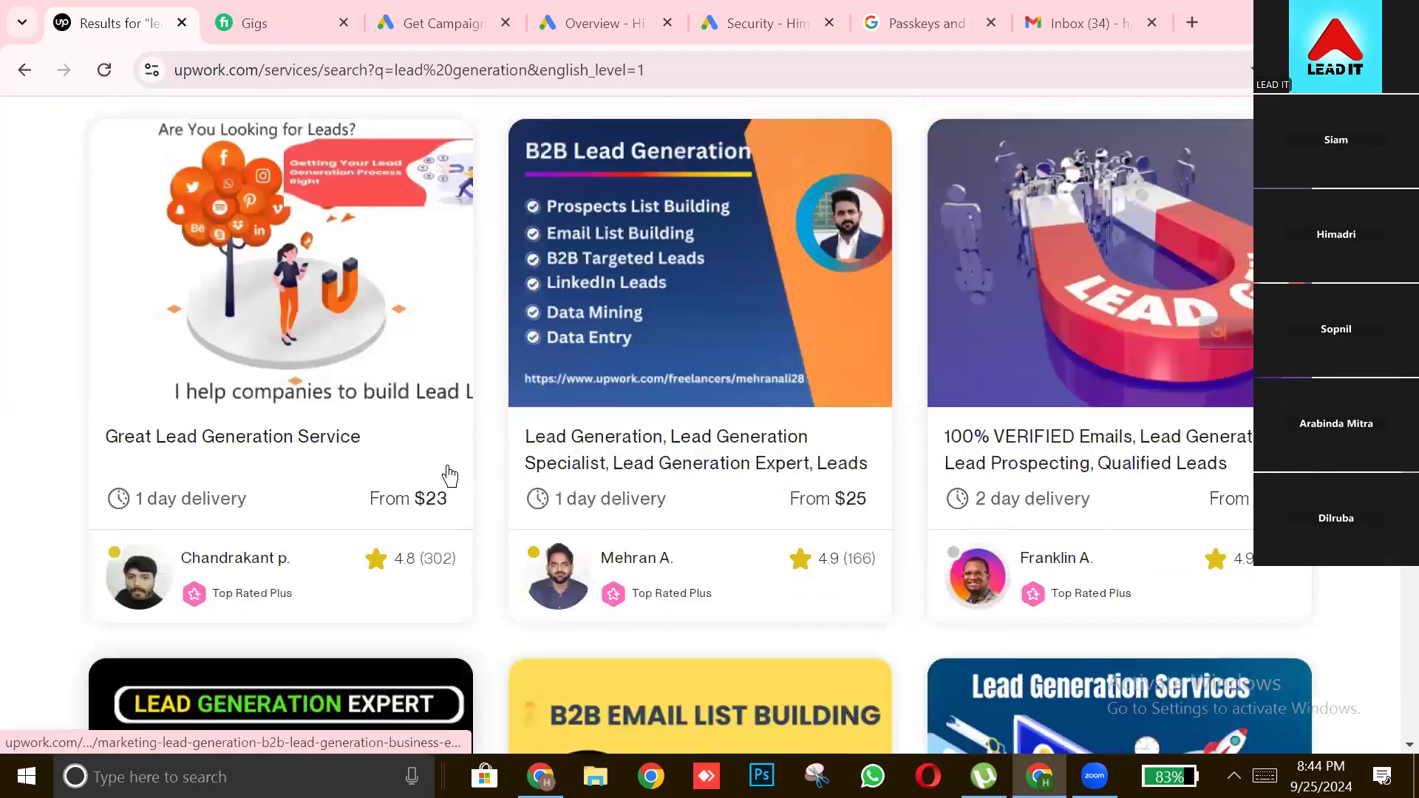
pyautogui.scroll(10, 449, 475)
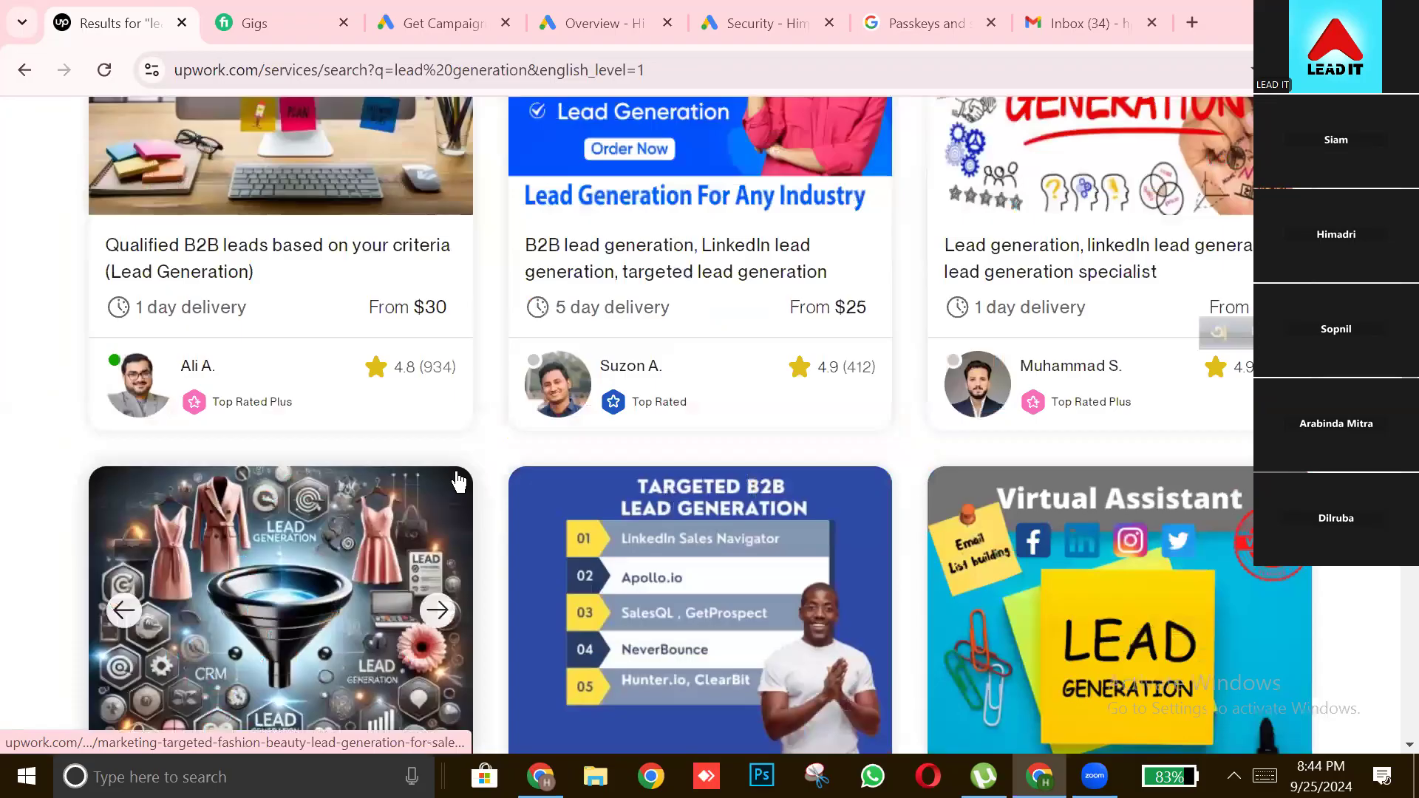
pyautogui.scroll(5, 458, 482)
pyautogui.scroll(5, 476, 491)
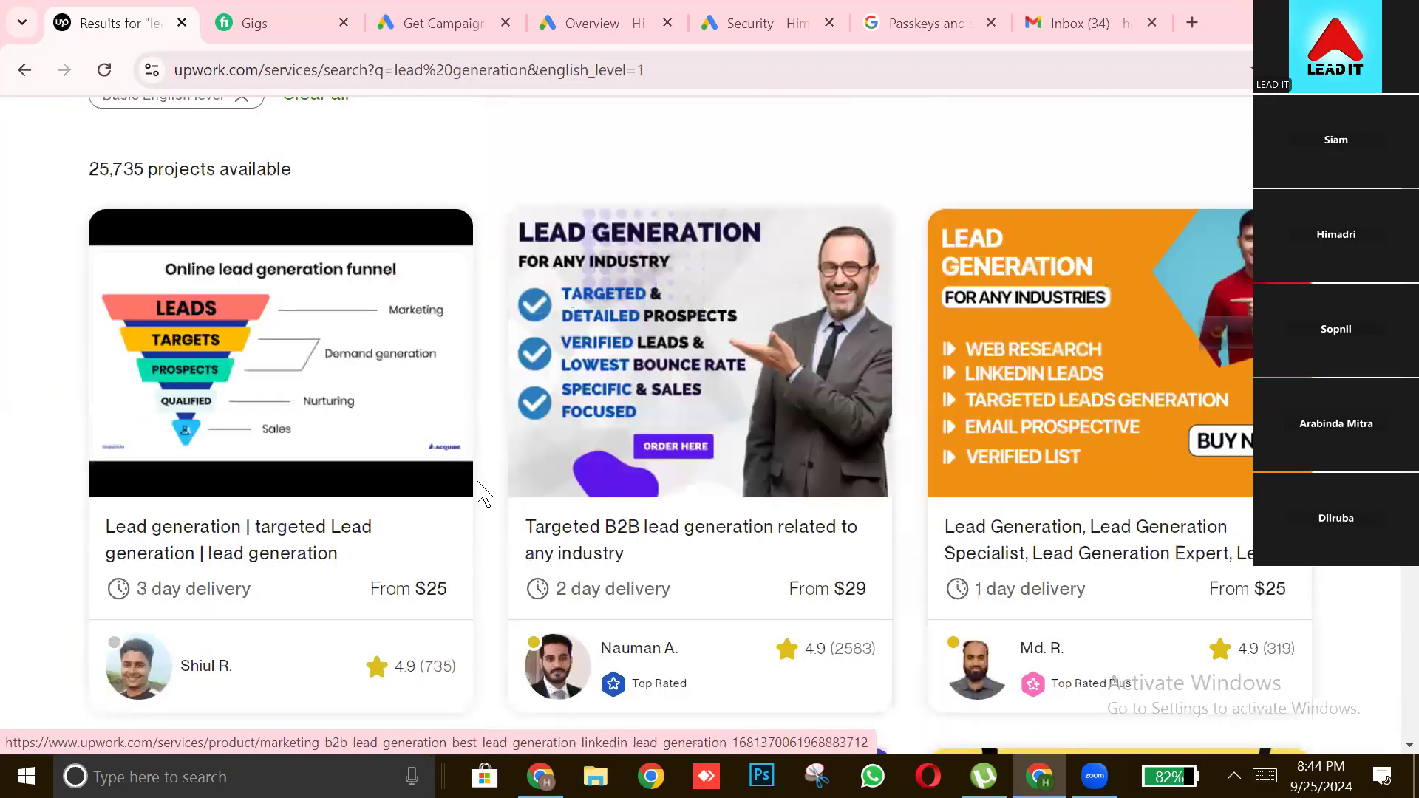
pyautogui.scroll(5, 476, 491)
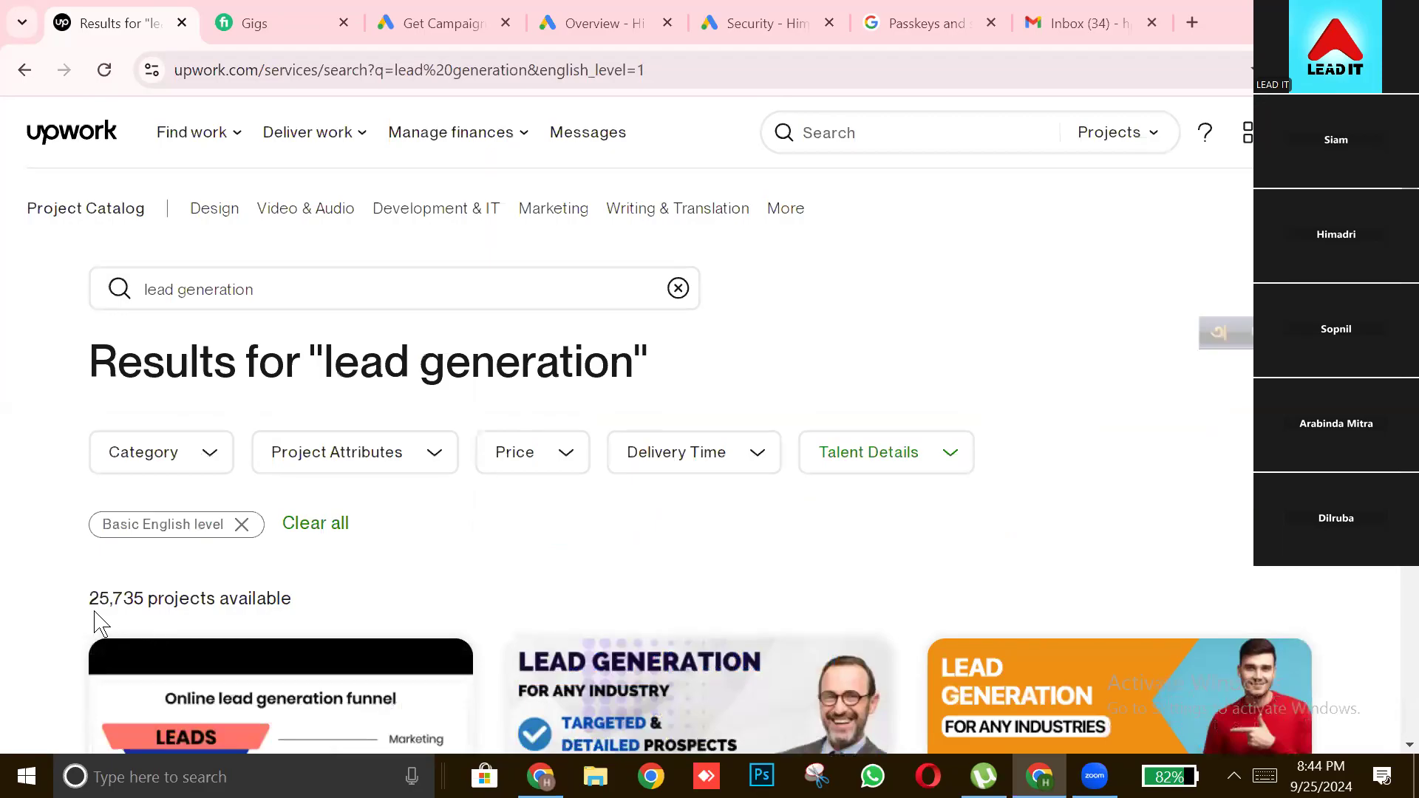
# Step: Highlight the number of available projects for the filtered lead generation search
pyautogui.tripleClick(147, 600)
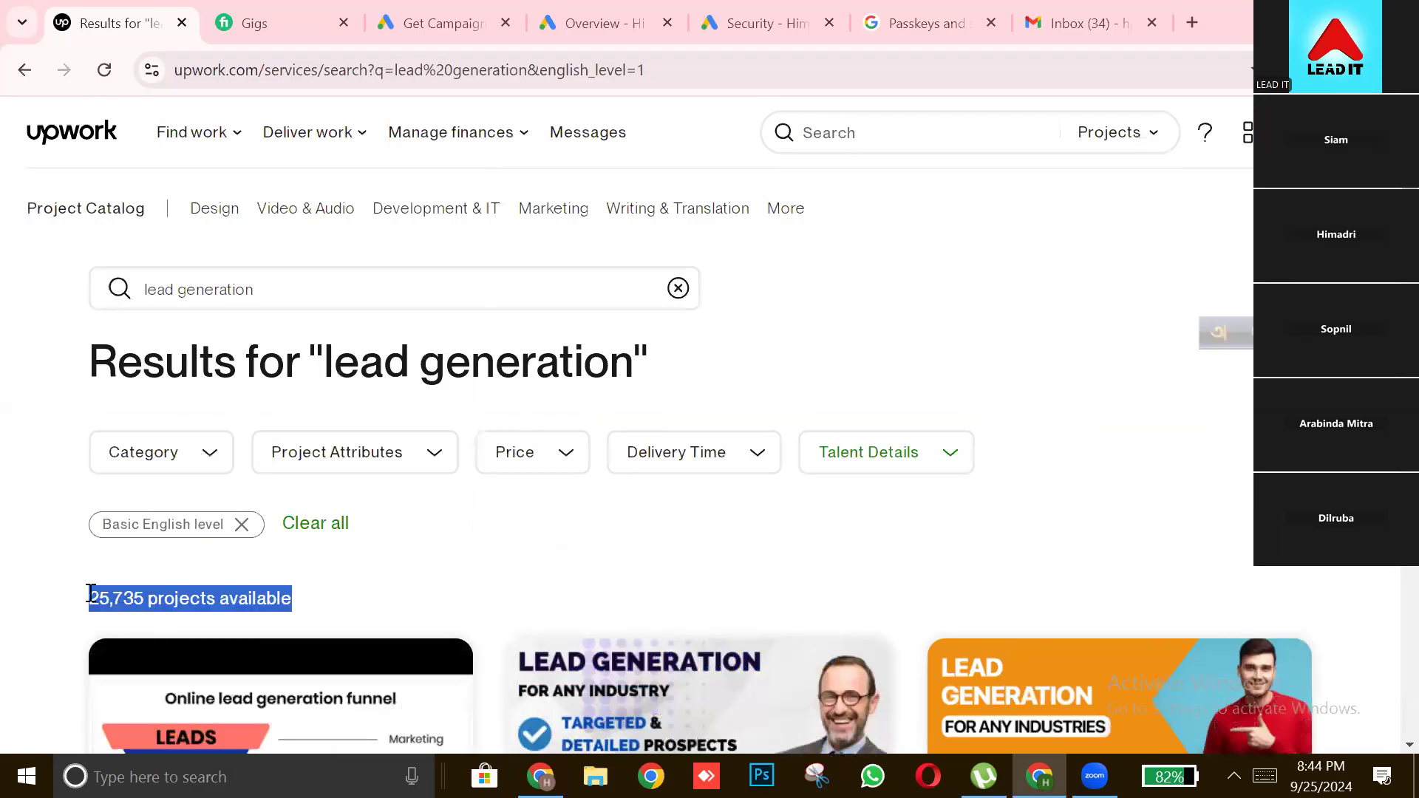
pyautogui.click(147, 590)
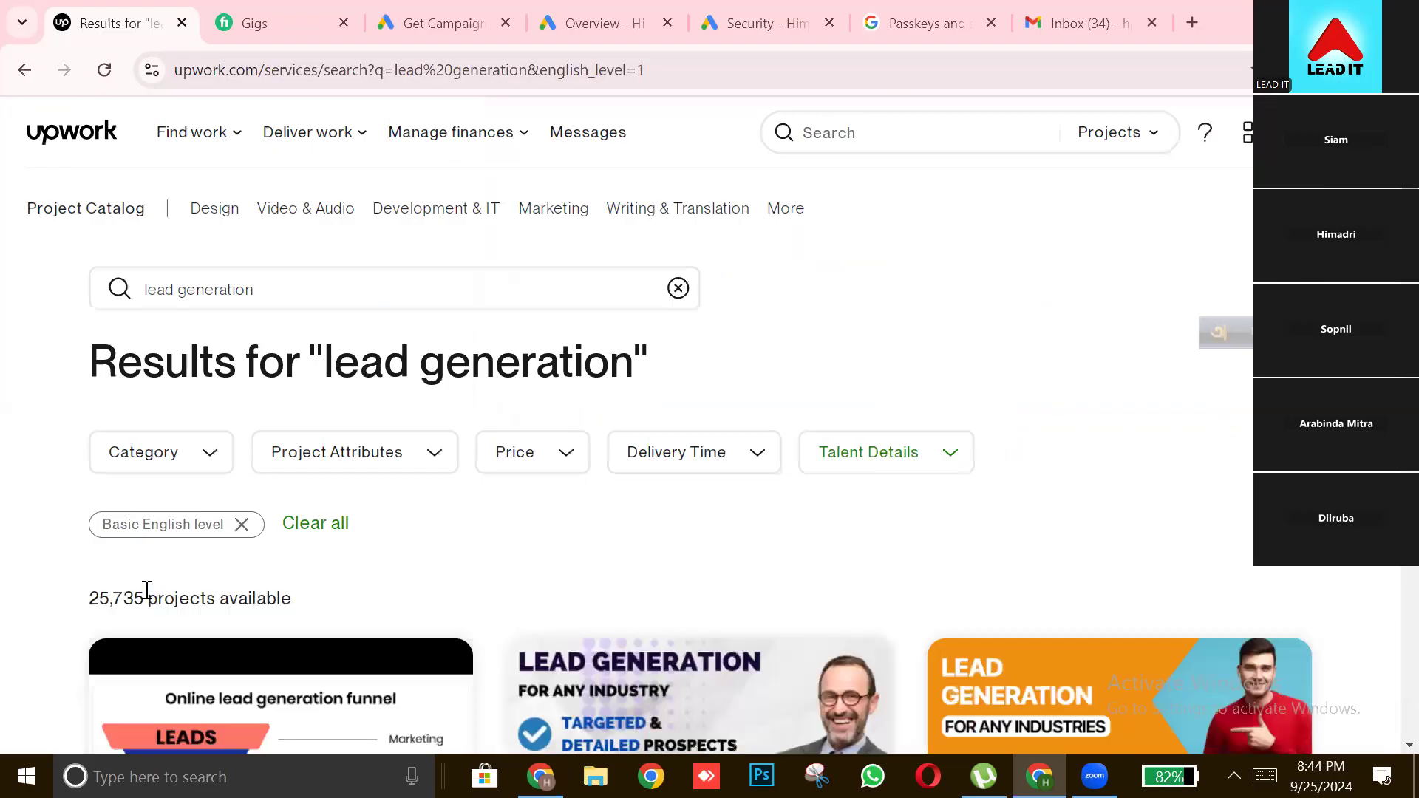
pyautogui.doubleClick(74, 599)
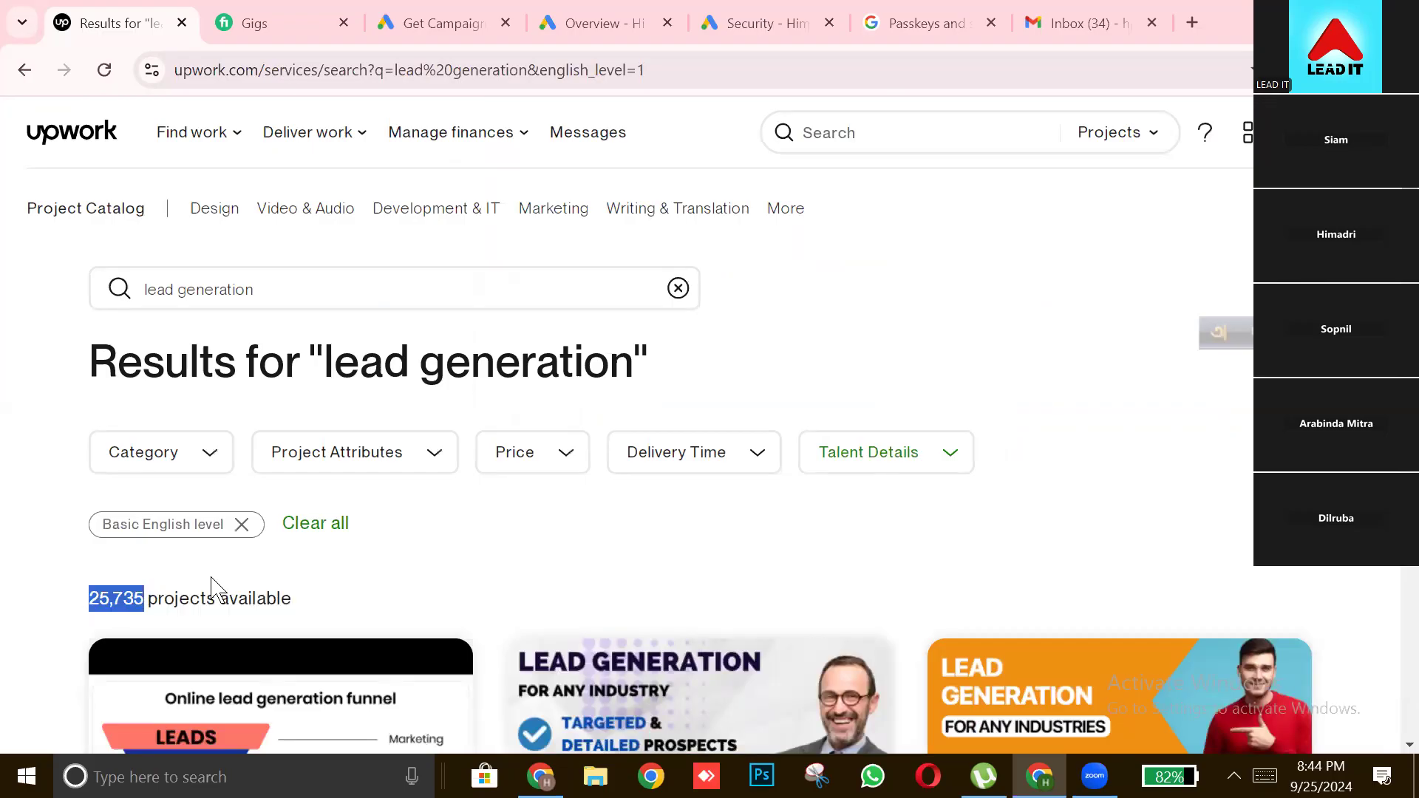
# Step: Examine the cover images, titles, prices, delivery times and ratings of the projects in the first two result rows
pyautogui.scroll(-3, 1015, 491)
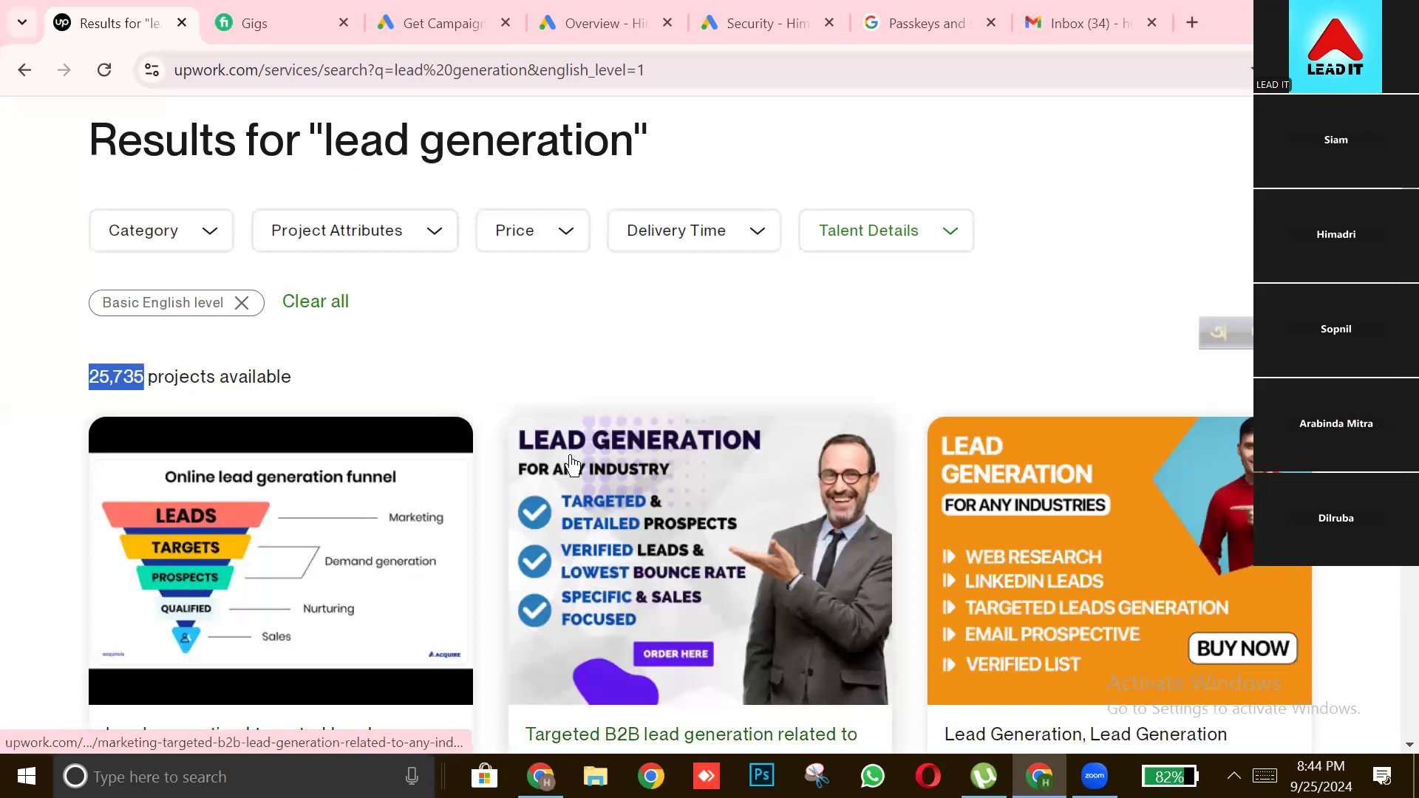
pyautogui.scroll(-1, 43, 596)
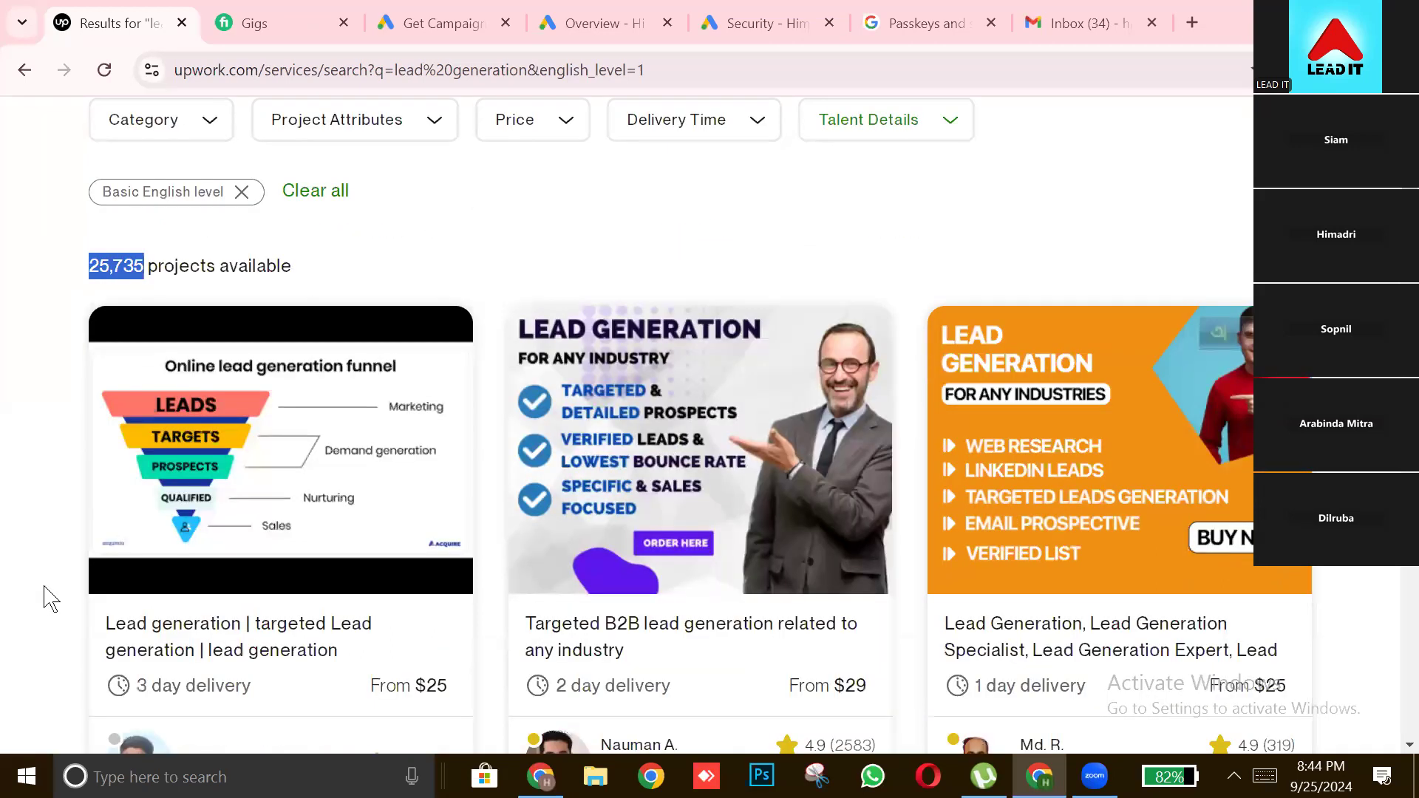
pyautogui.scroll(-1, 63, 595)
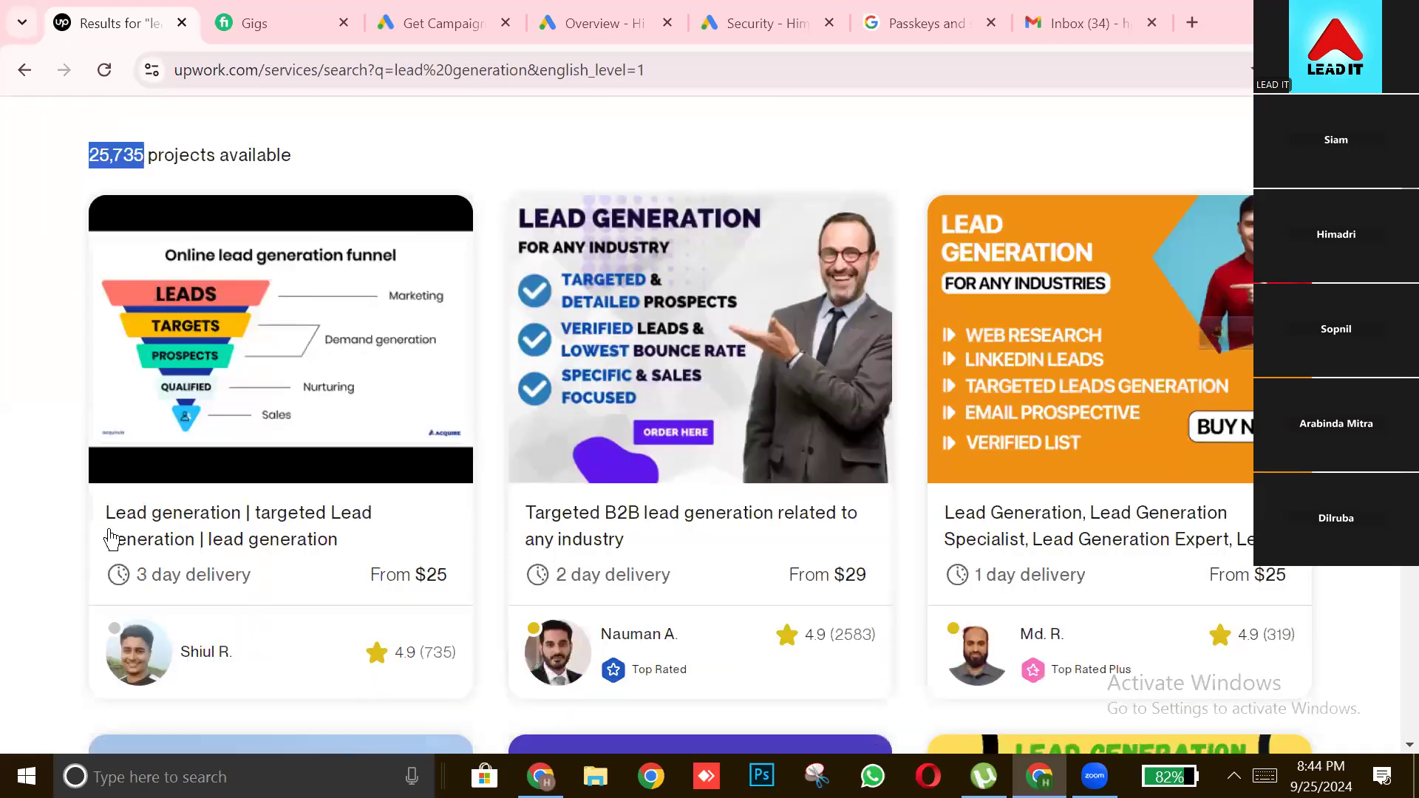
pyautogui.scroll(-3, 105, 499)
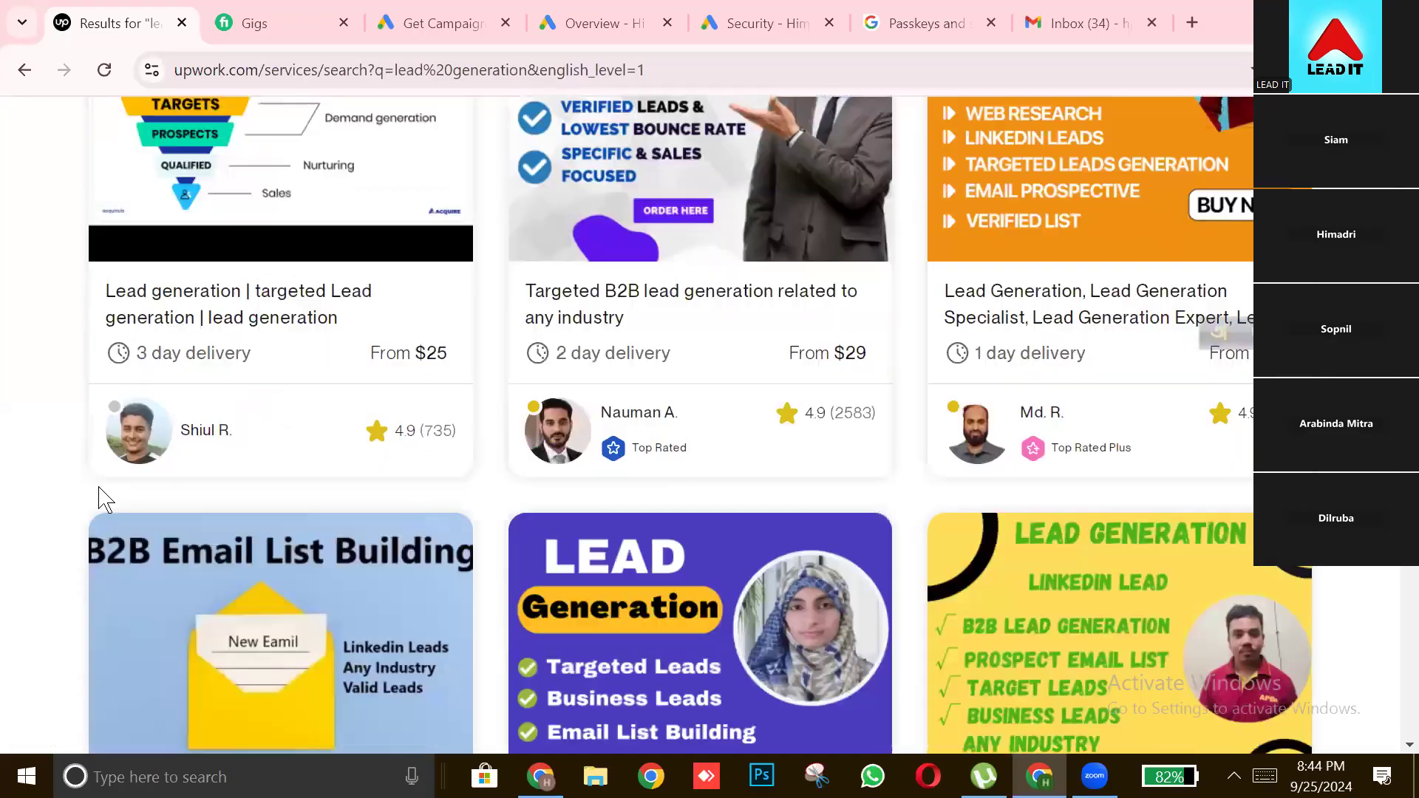
pyautogui.scroll(-2, 51, 584)
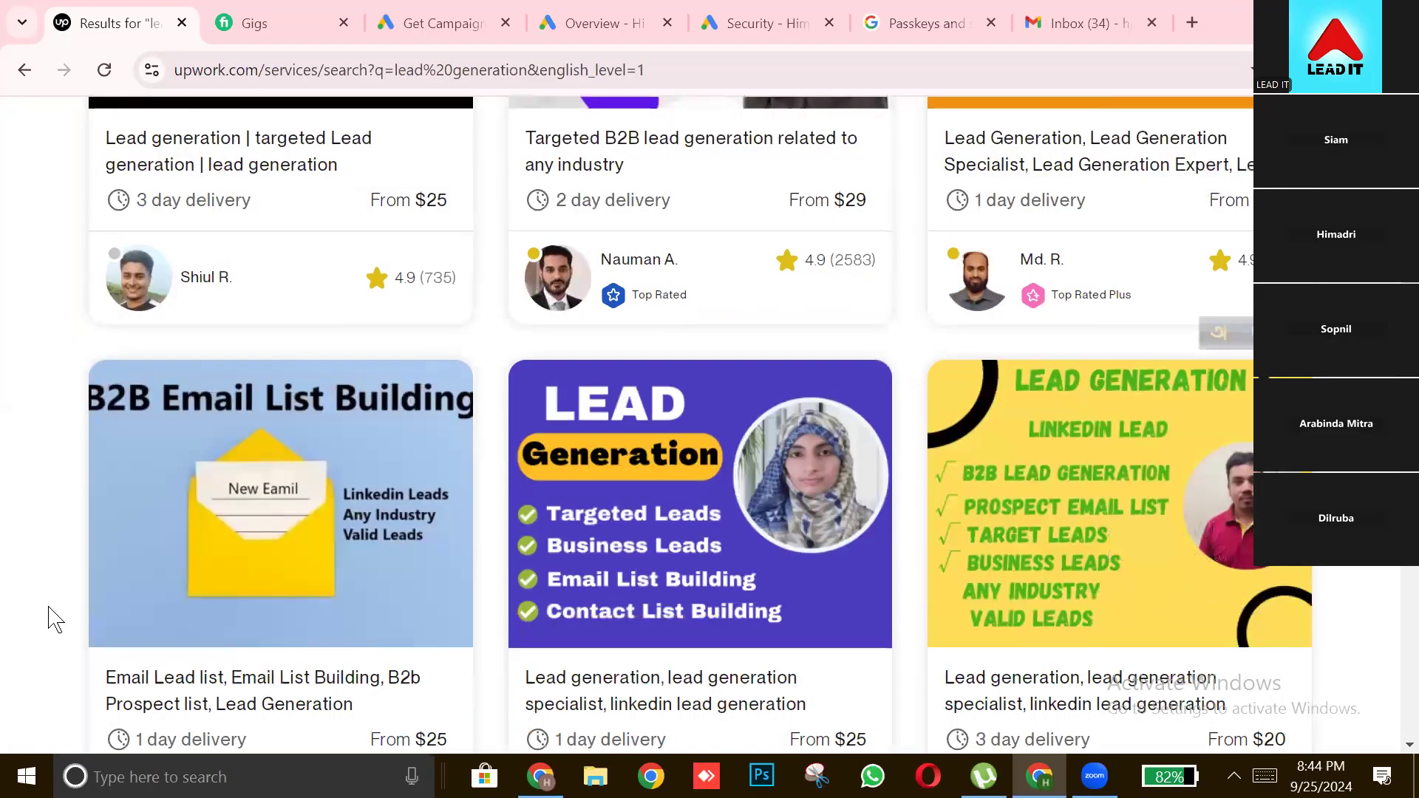
pyautogui.scroll(-2, 56, 620)
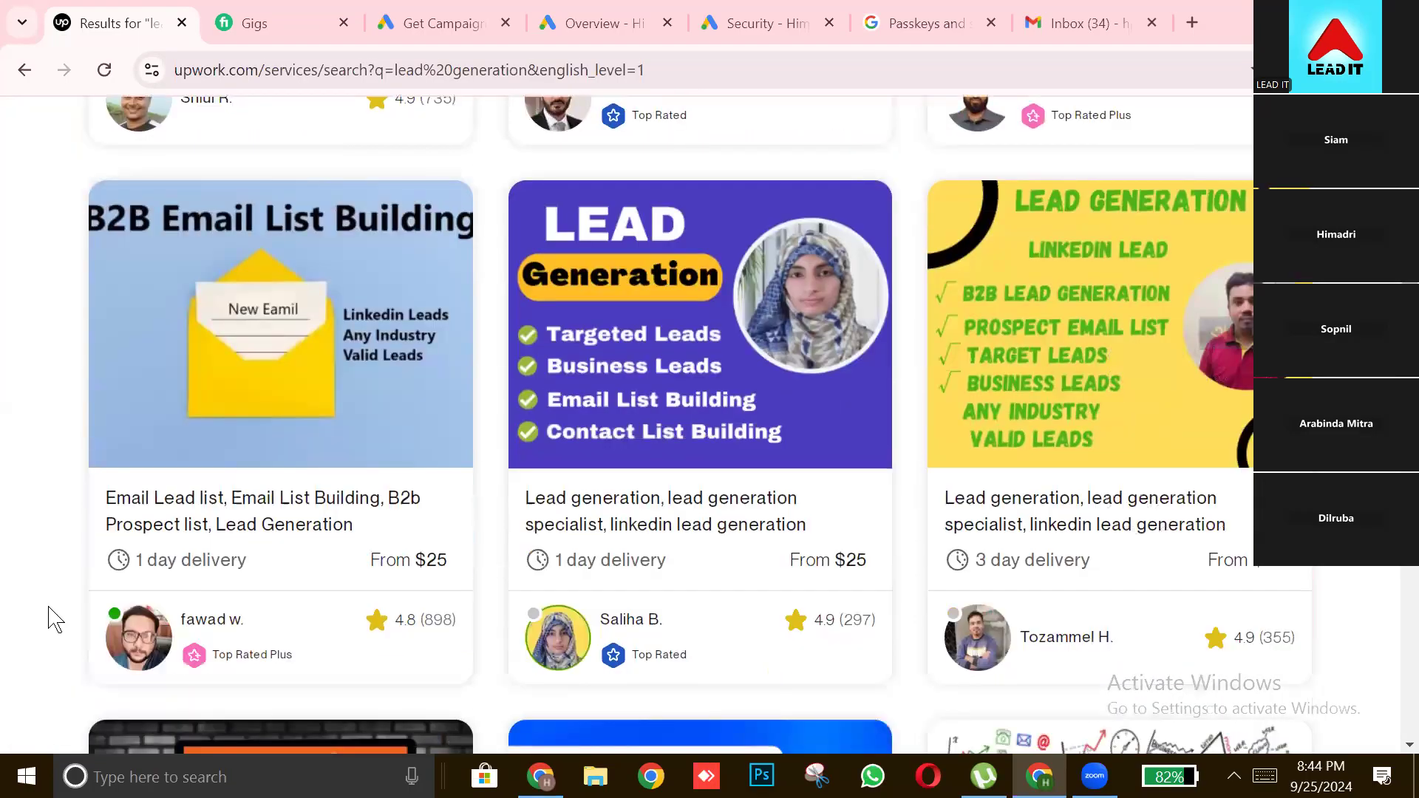
# Step: Compare the cover images, titles and offers in the third and fourth result rows, then return to the search heading and filters
pyautogui.scroll(-4, 48, 607)
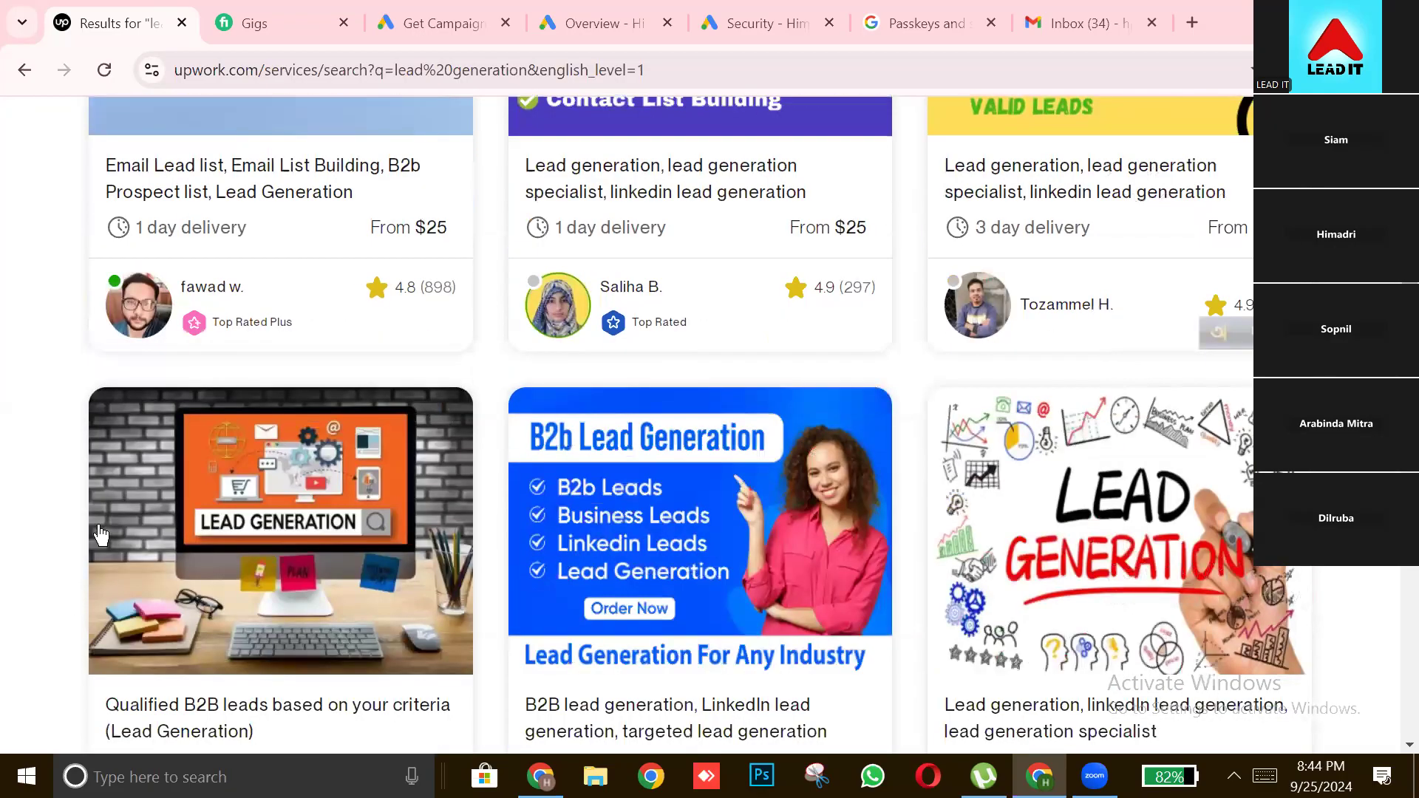
pyautogui.scroll(-1, 100, 499)
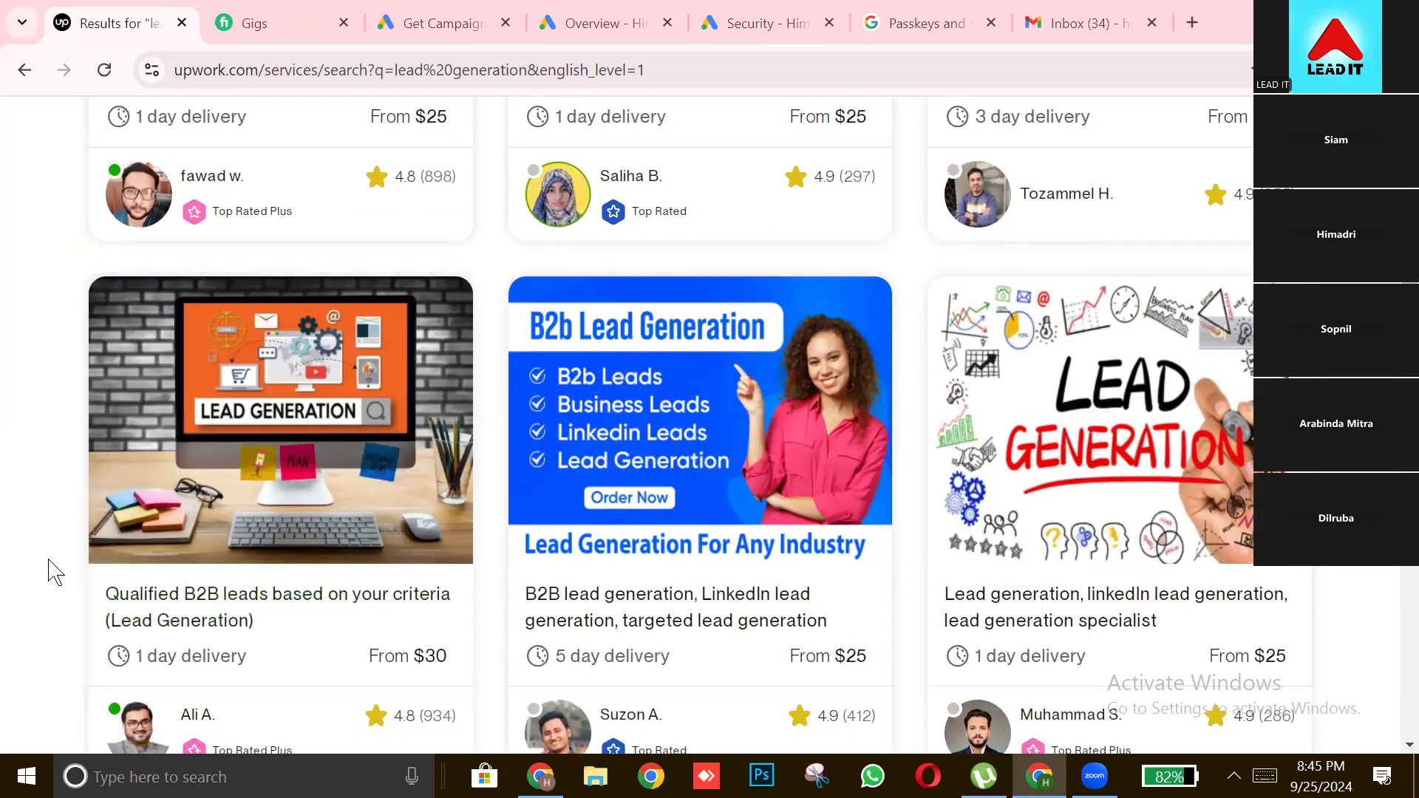
pyautogui.scroll(-1, 48, 573)
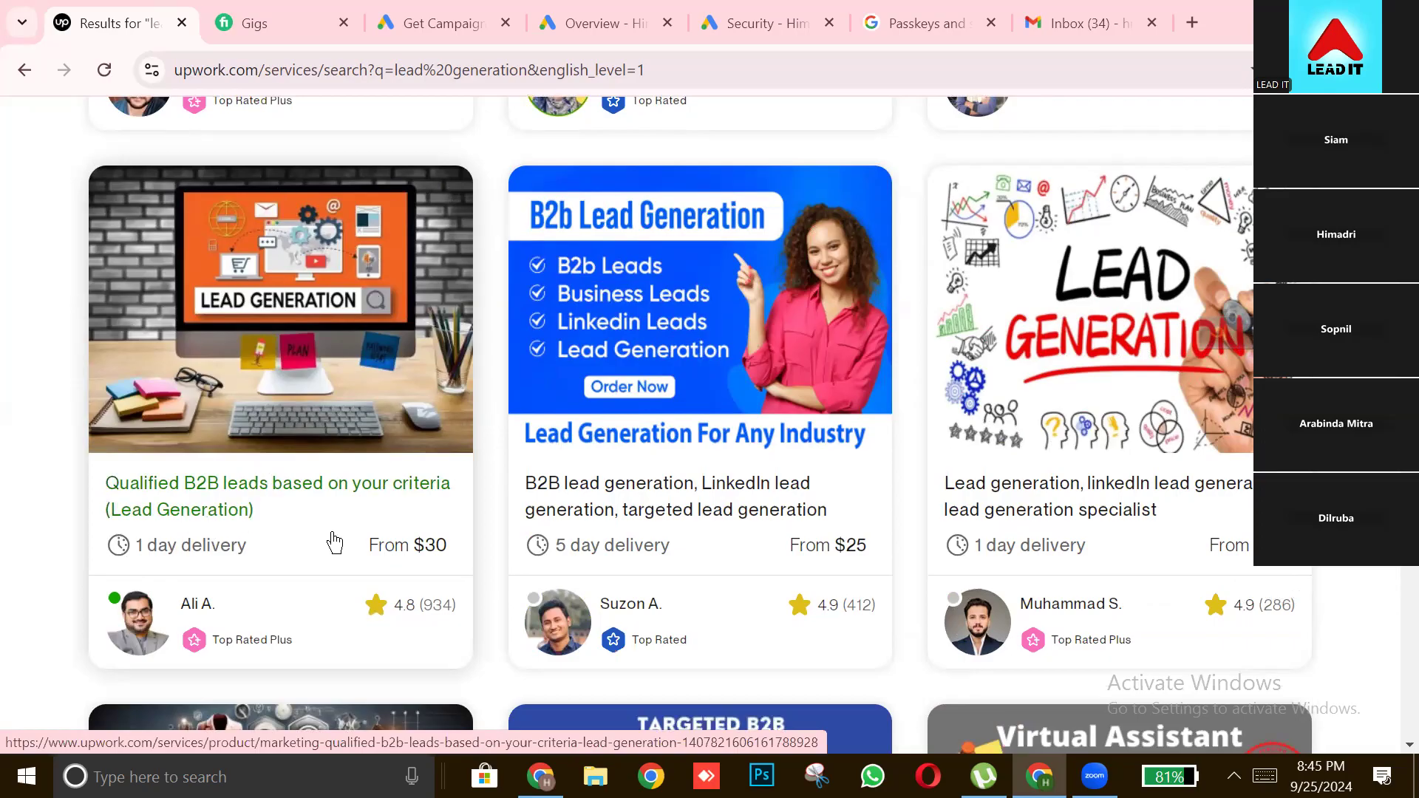
pyautogui.scroll(-3, 250, 526)
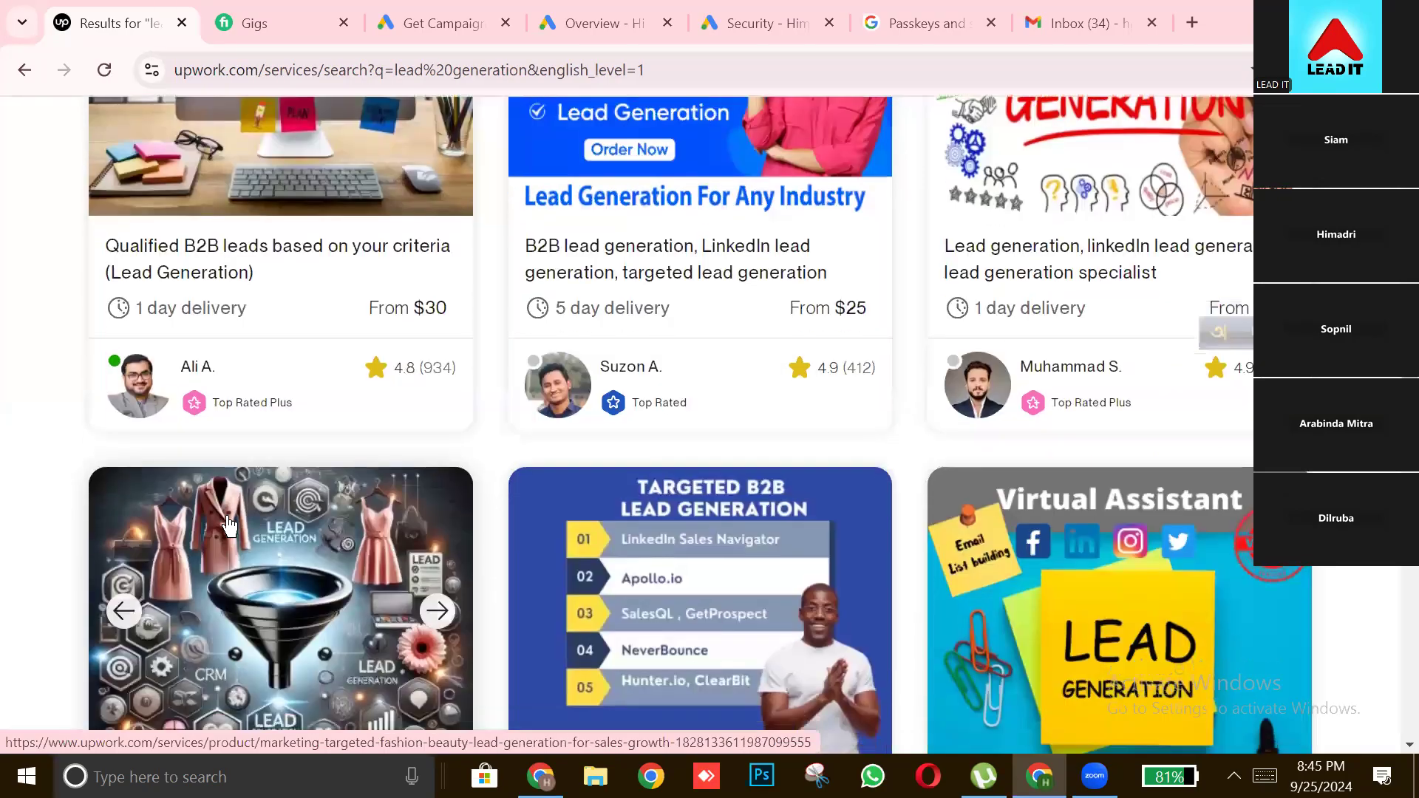
pyautogui.scroll(-1, 153, 556)
pyautogui.scroll(-1, 154, 556)
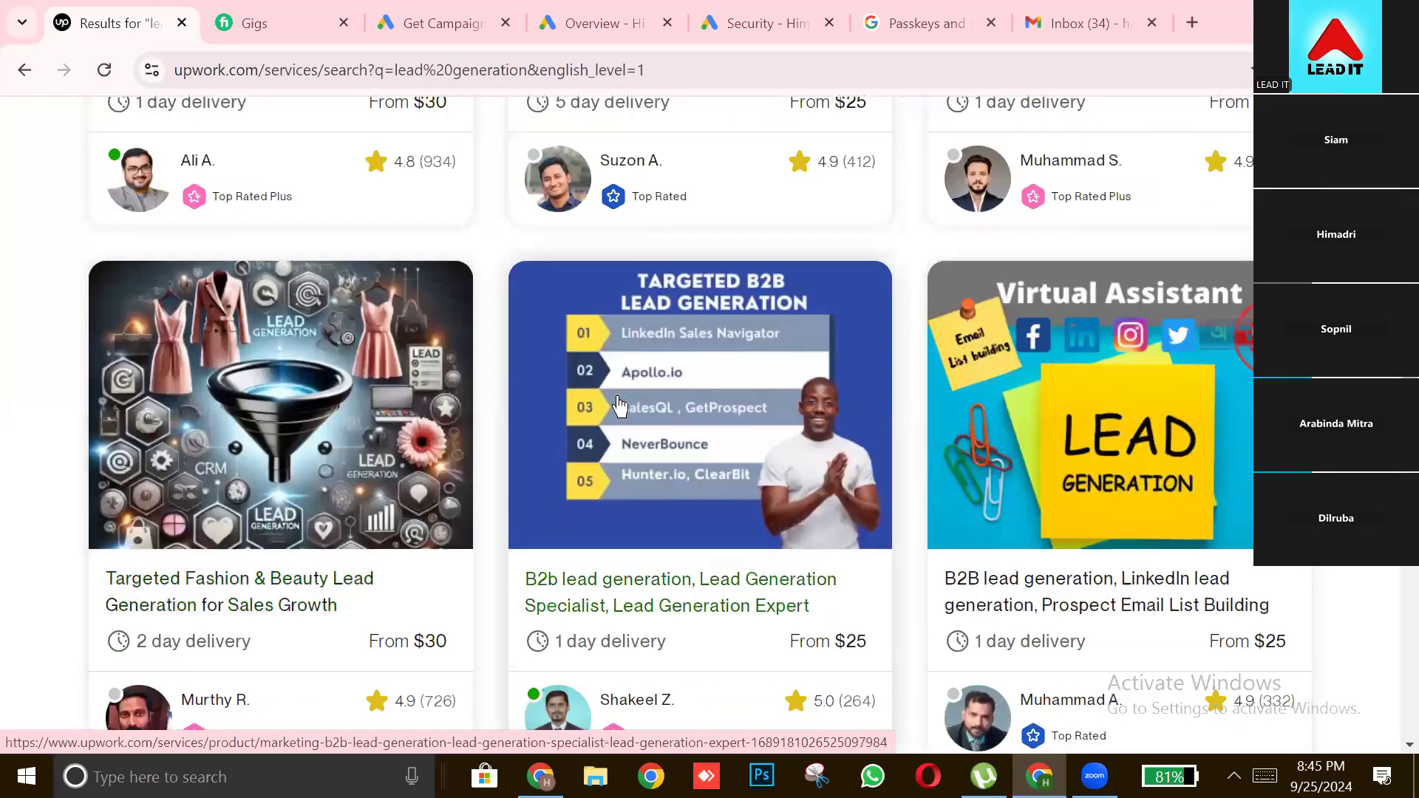
pyautogui.scroll(2, 779, 407)
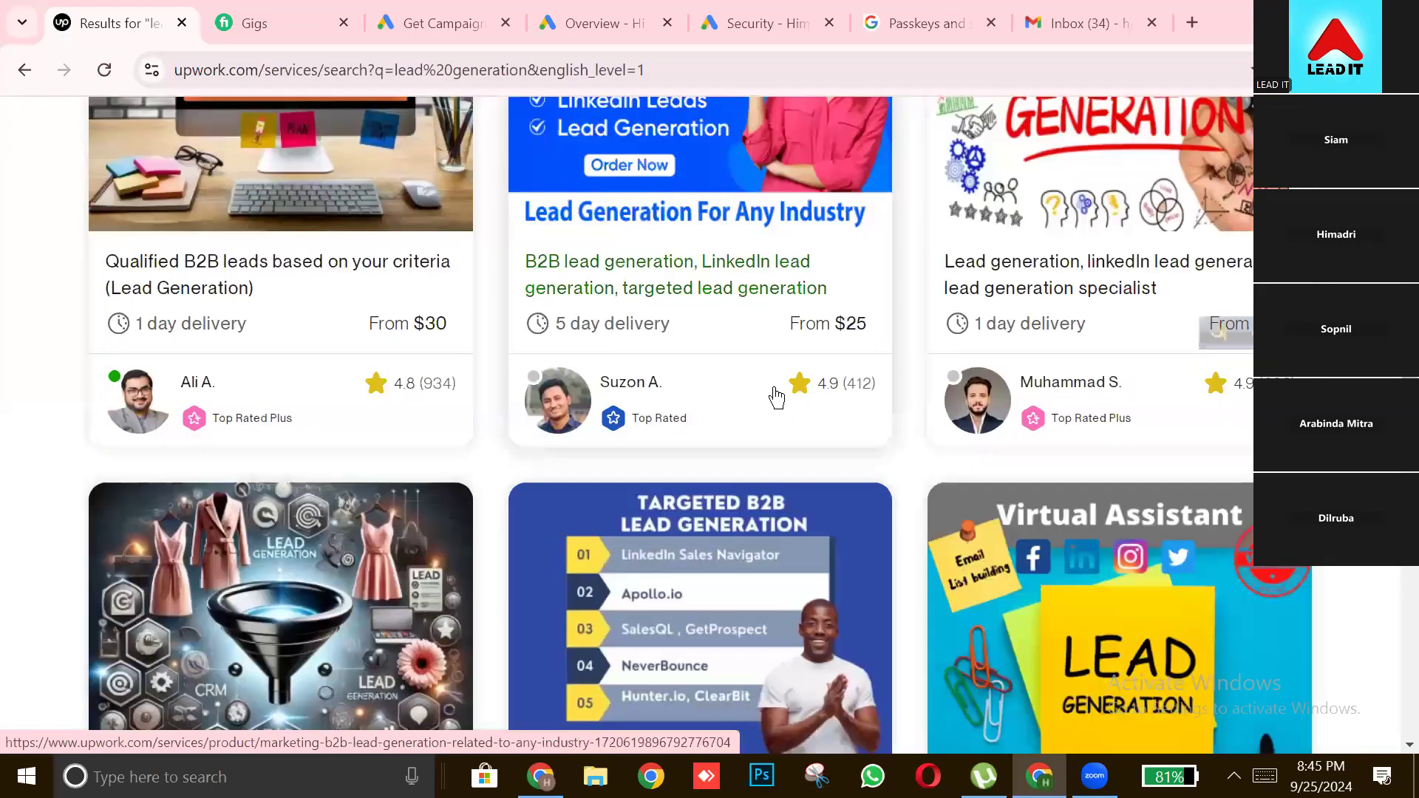
pyautogui.scroll(2, 793, 368)
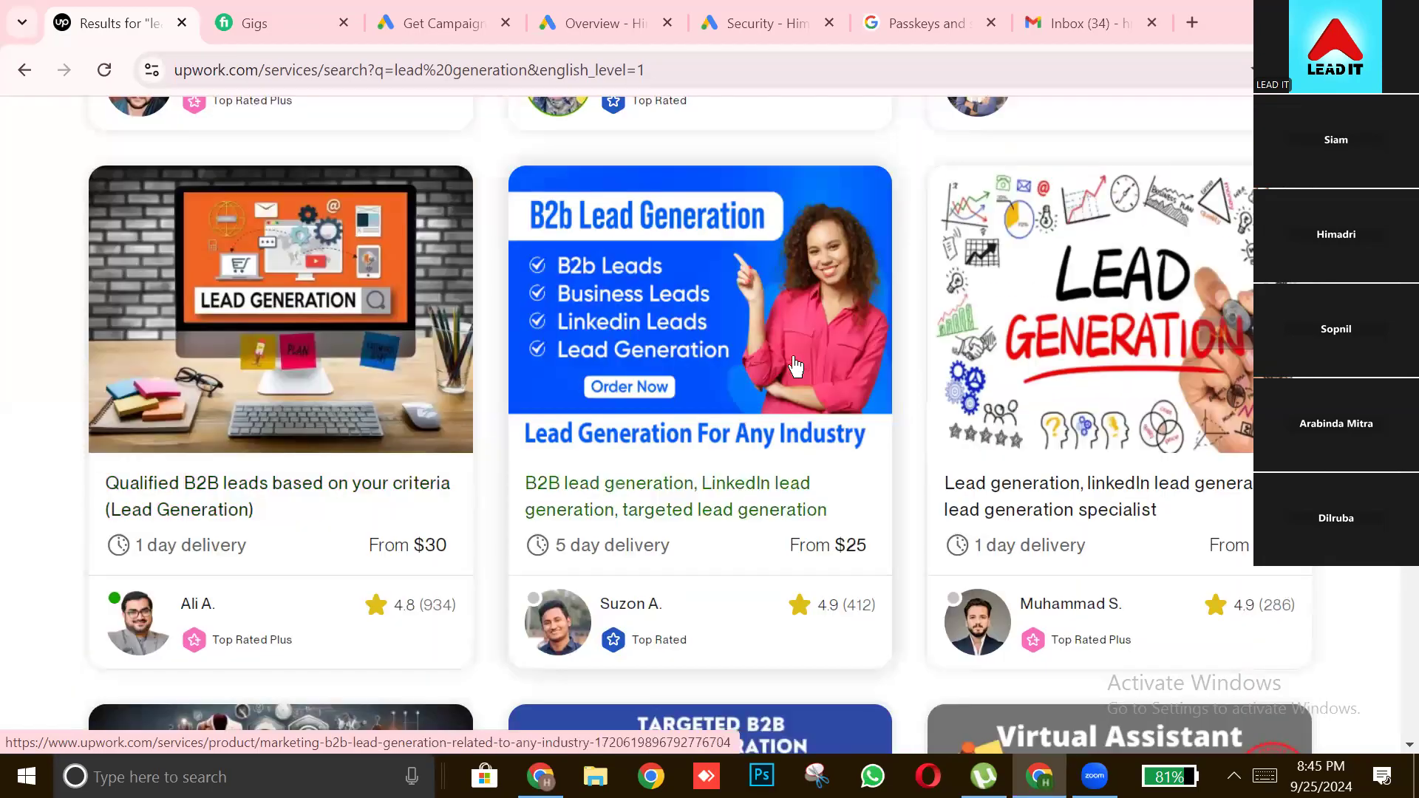
pyautogui.scroll(3, 791, 347)
pyautogui.scroll(3, 790, 347)
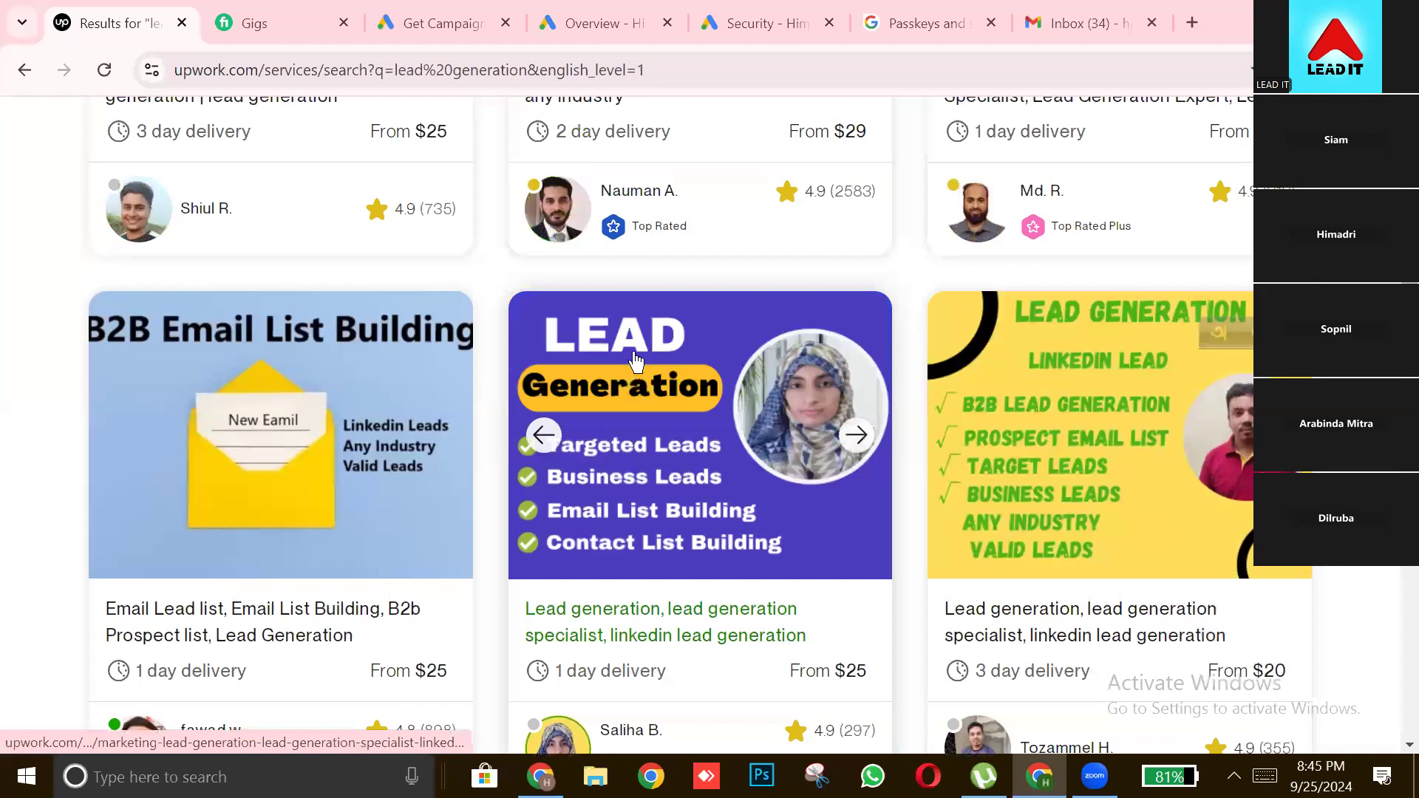
pyautogui.scroll(5, 636, 369)
pyautogui.scroll(5, 647, 311)
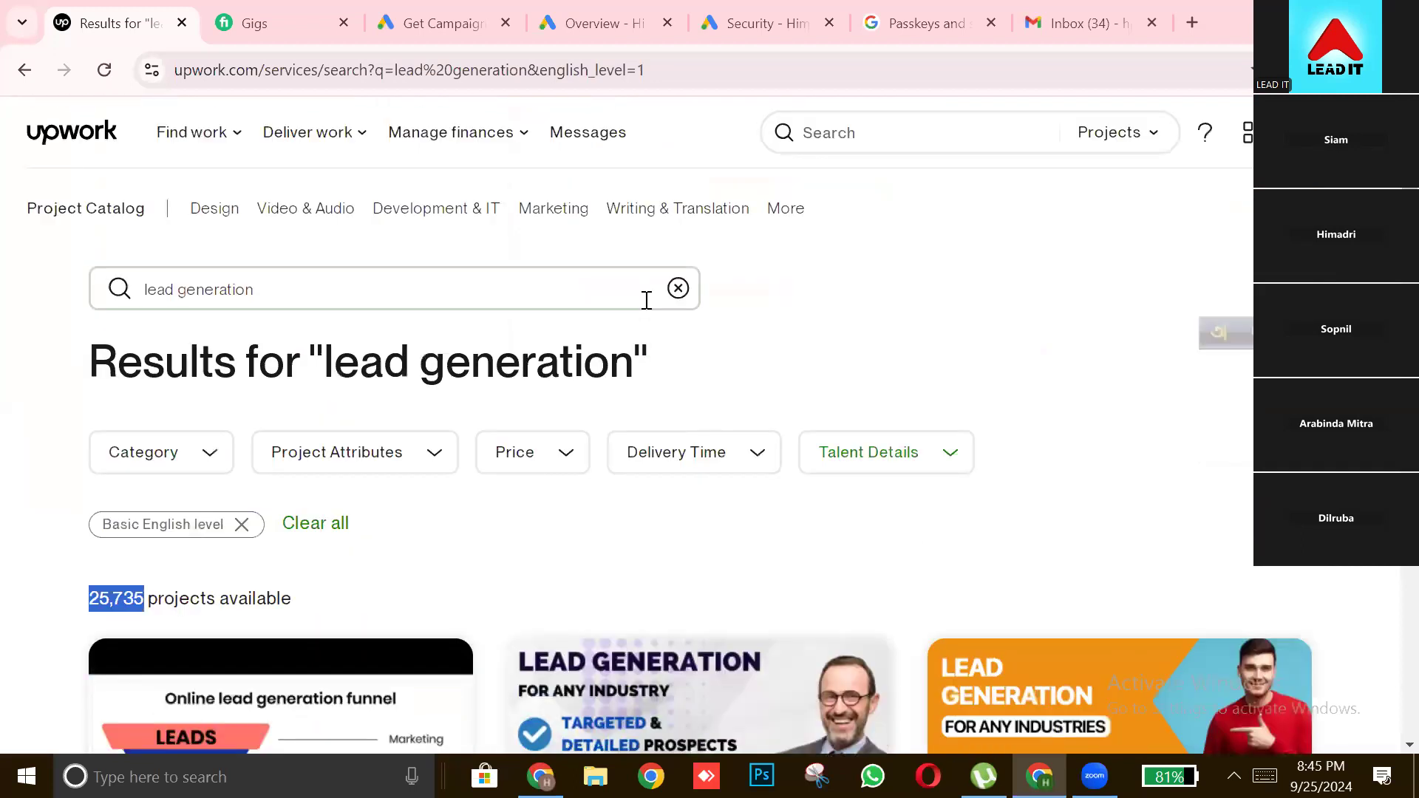